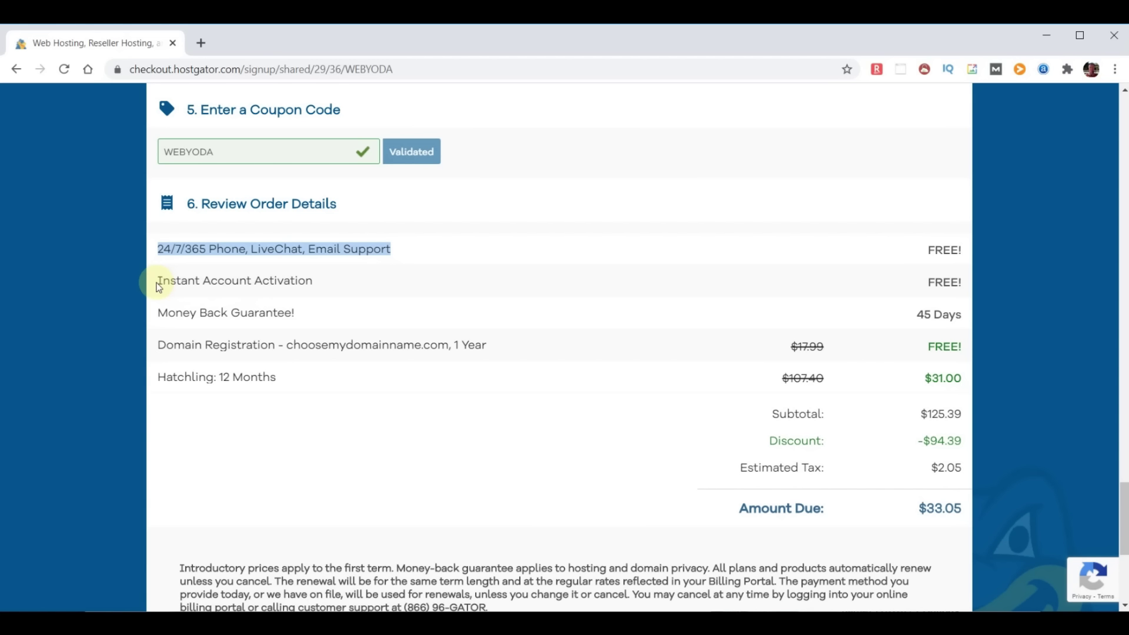
Tick the Terms of Service agreement checkbox on the $33.05 HostGator checkout
left_click_drag(159, 309, 350, 315)
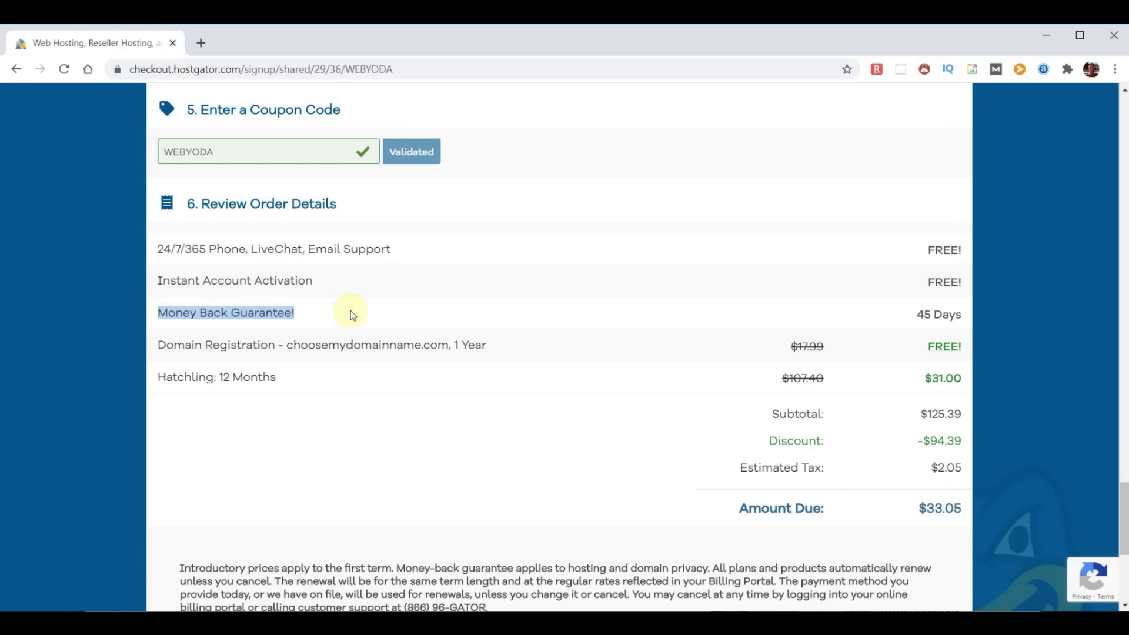
left_click(449, 379)
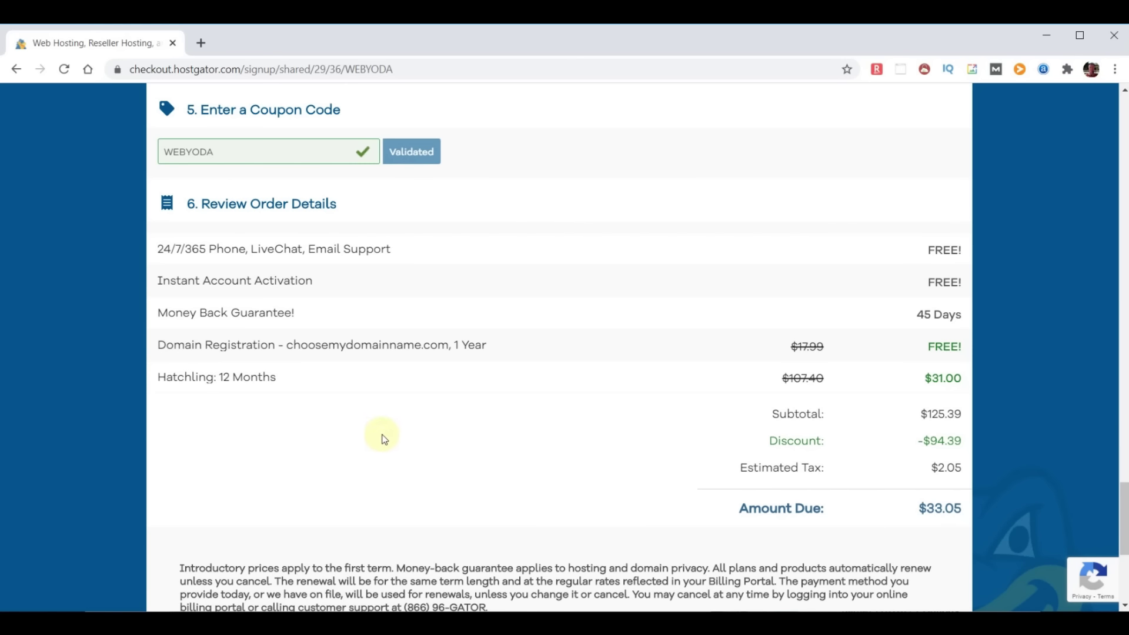
scroll(392, 438, "down", 5)
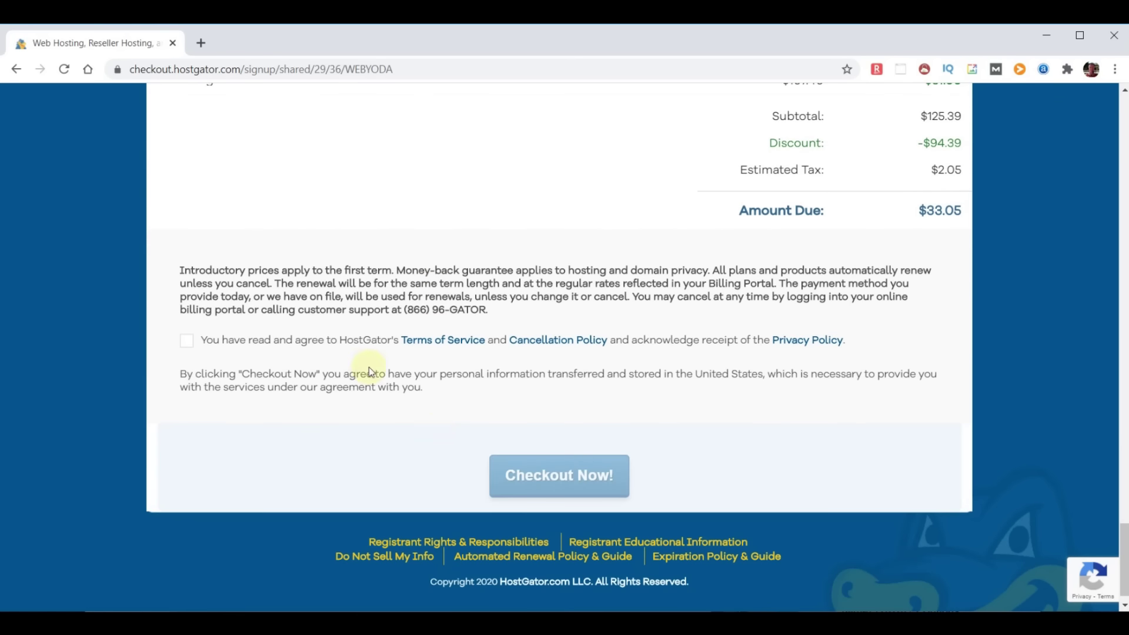
left_click(186, 340)
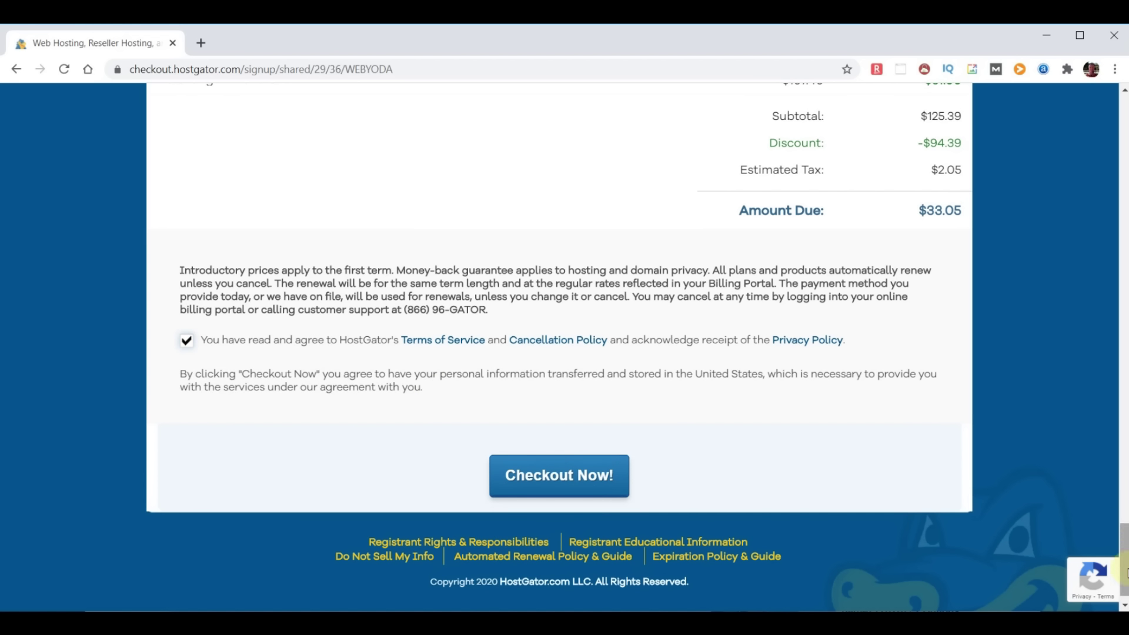
left_click_drag(1127, 573, 1127, 141)
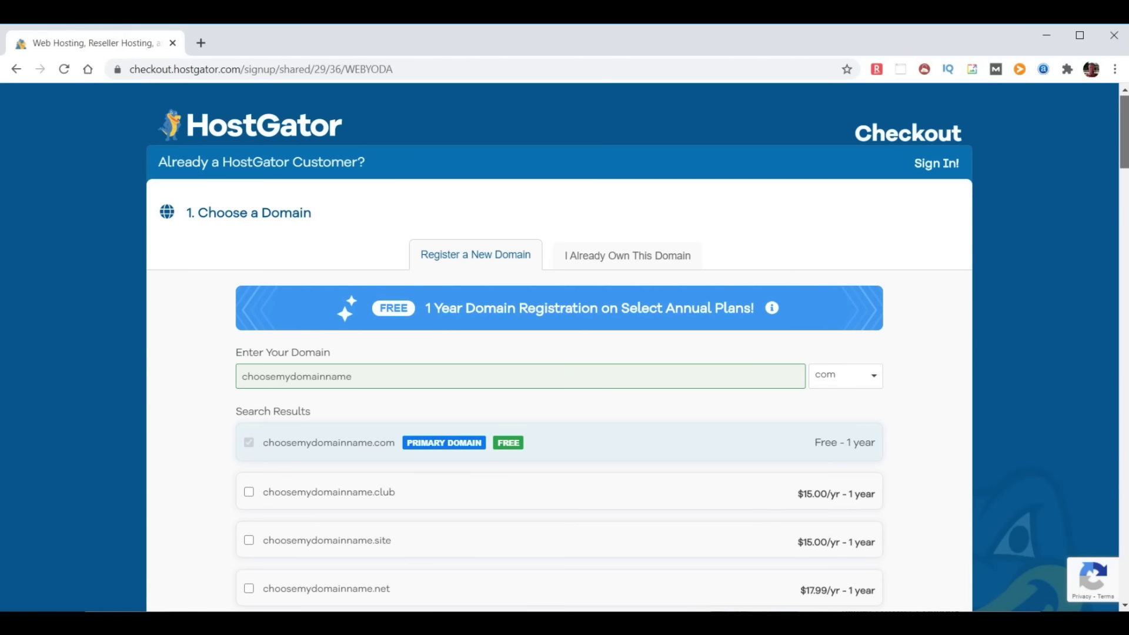
Order hosting for the already-owned domain chooseyourdomainname.com and check out at $31.00
left_click(617, 261)
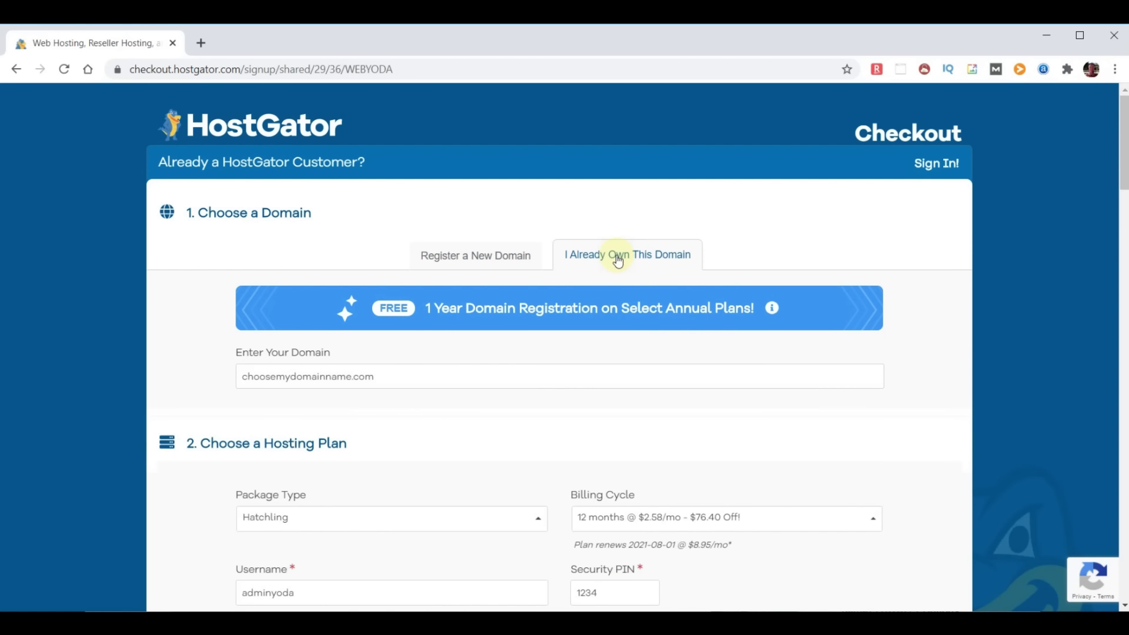
left_click(293, 382)
key("BackSpace")
key("BackSpace")
type("your")
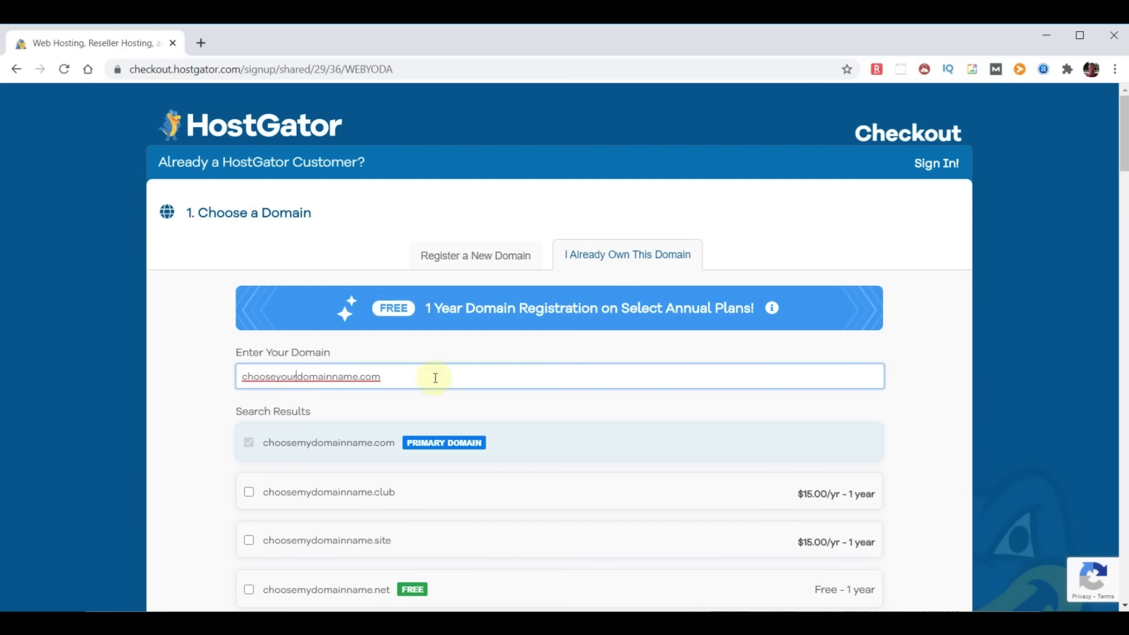
key("Return")
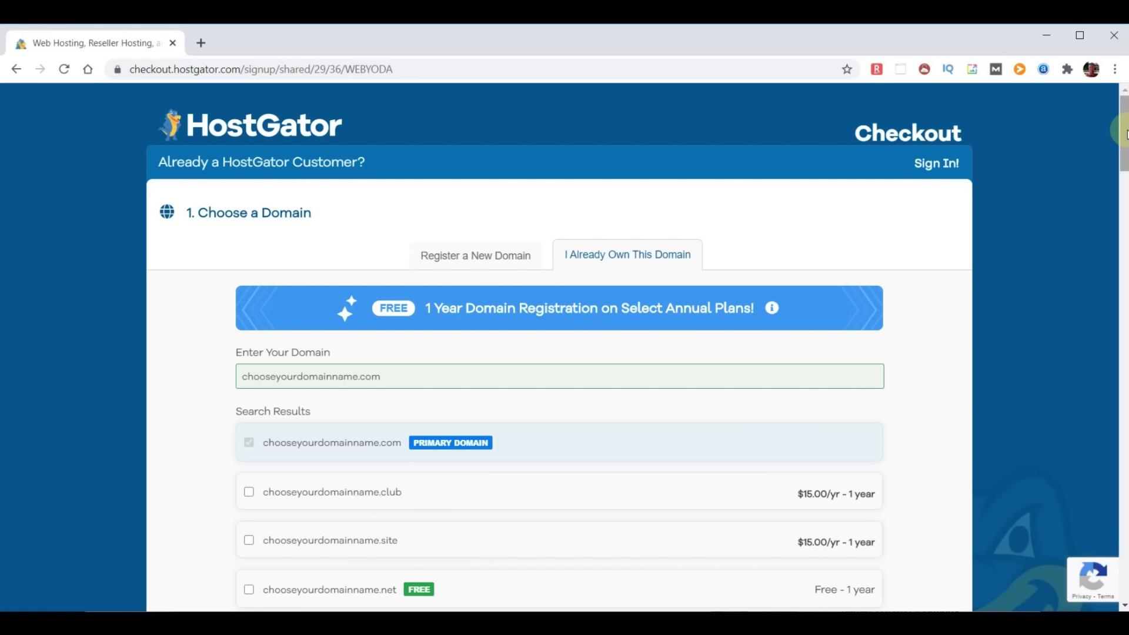
left_click_drag(1124, 134, 1124, 563)
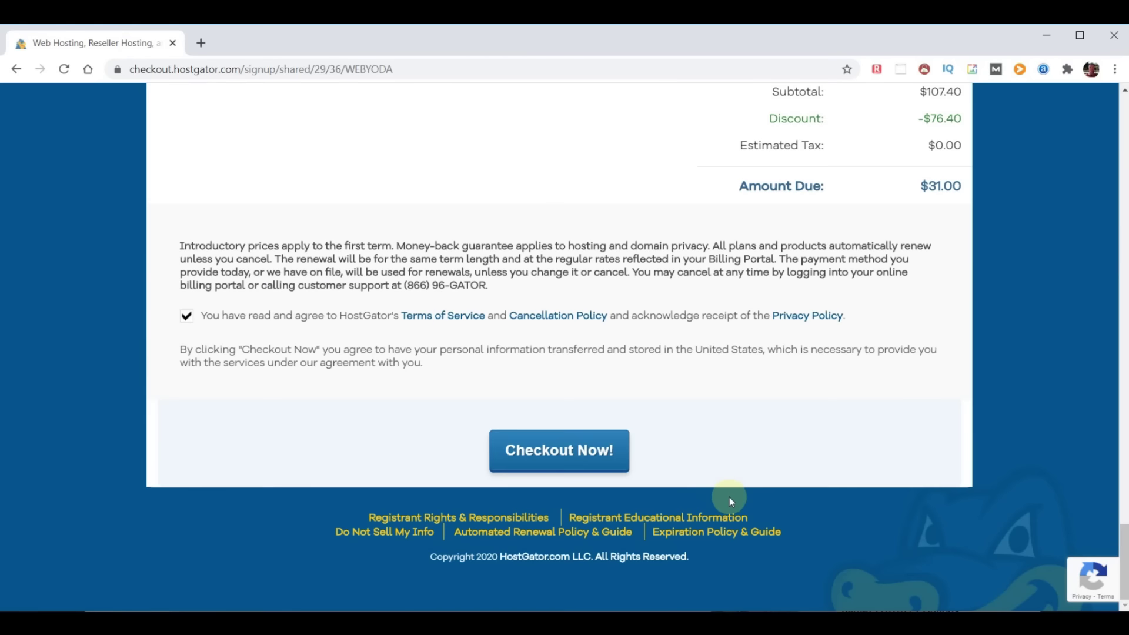
left_click(521, 456)
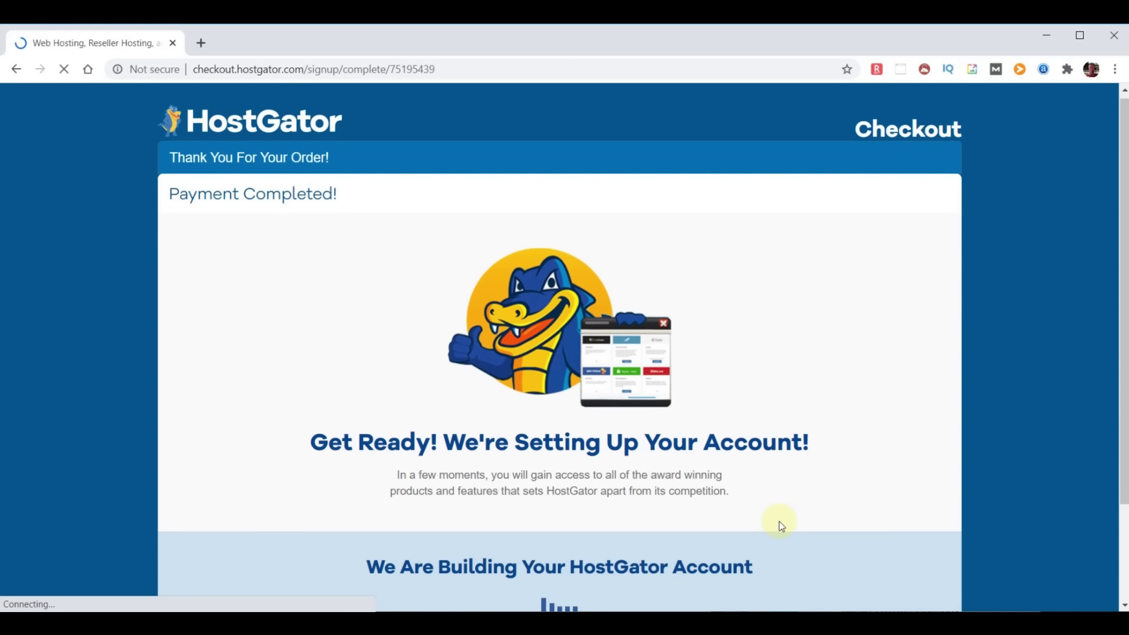
Scroll the Payment Completed page while the new hosting account is being built
scroll(779, 522, "down", 1)
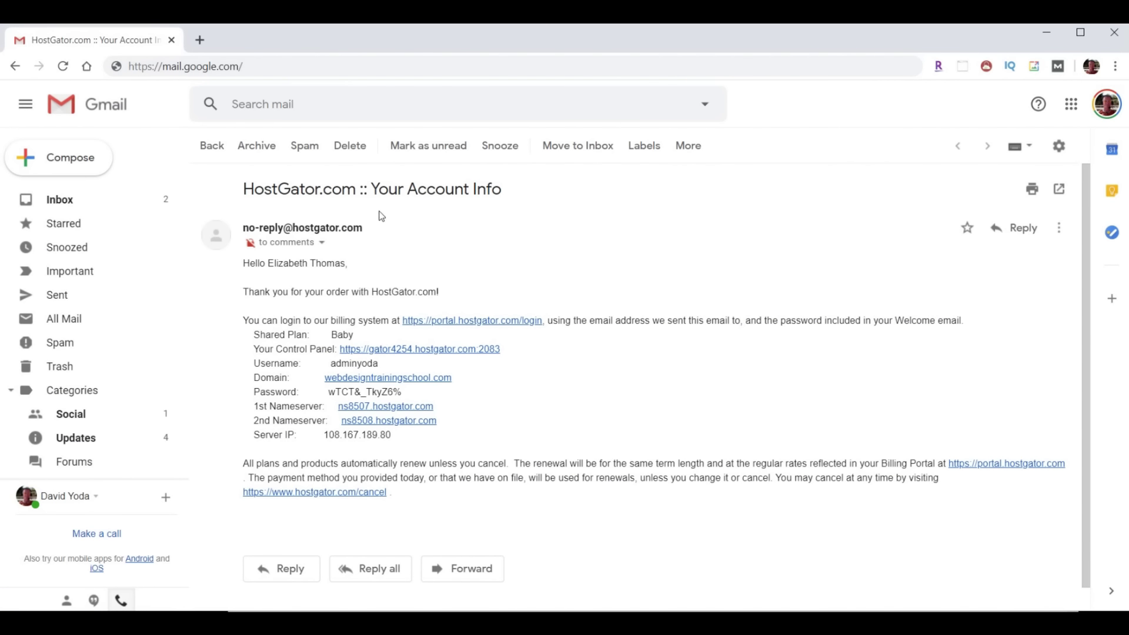
left_click_drag(241, 189, 547, 202)
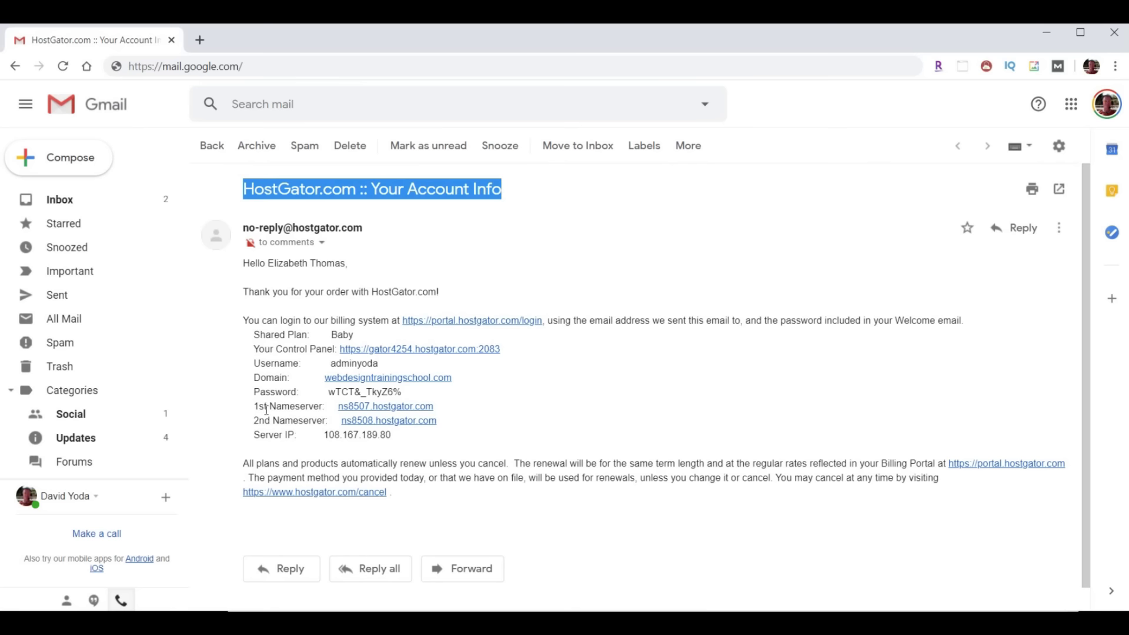
left_click_drag(242, 406, 498, 423)
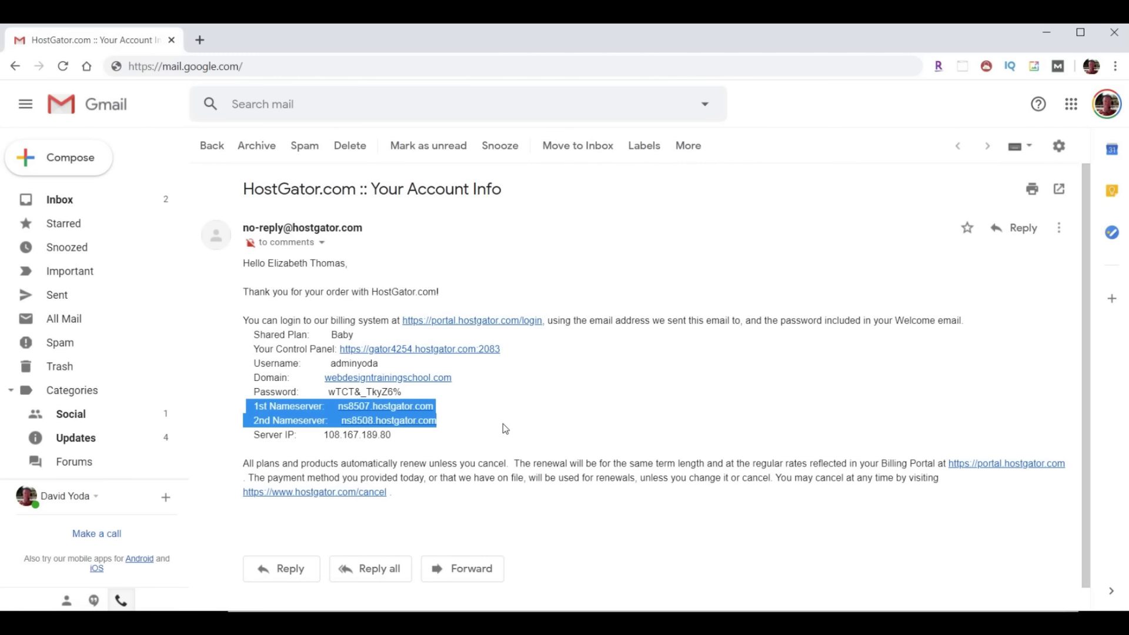
Copy the account password from the email and follow the 'Your Control Panel' link to cPanel login
left_click(332, 363)
left_click_drag(332, 364, 328, 392)
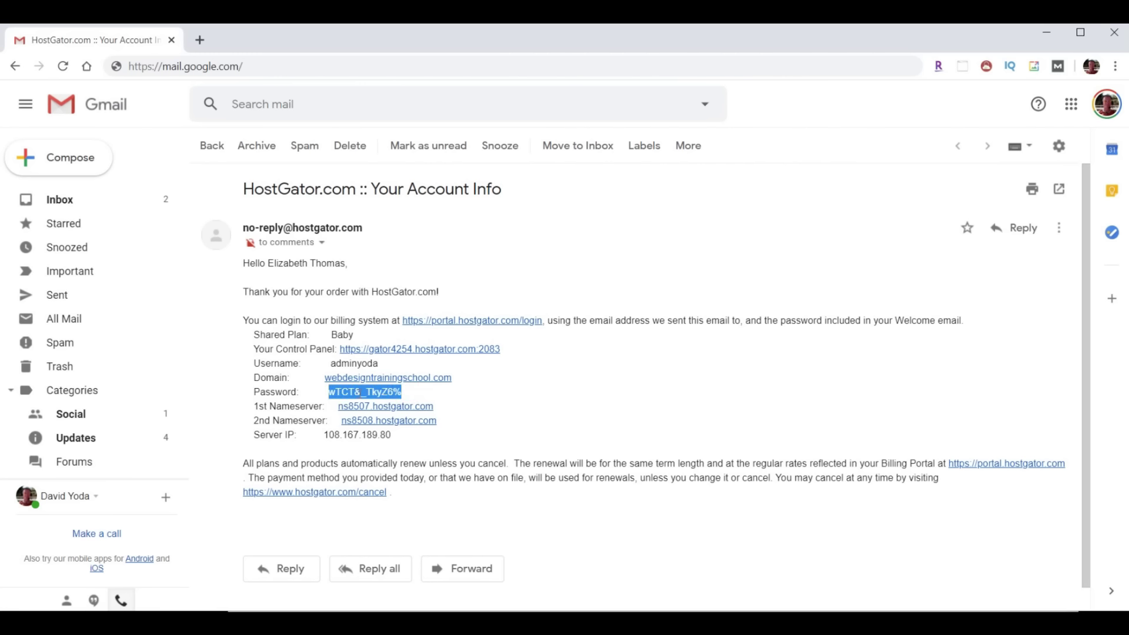
right_click(360, 393)
left_click(376, 405)
left_click_drag(251, 349, 333, 350)
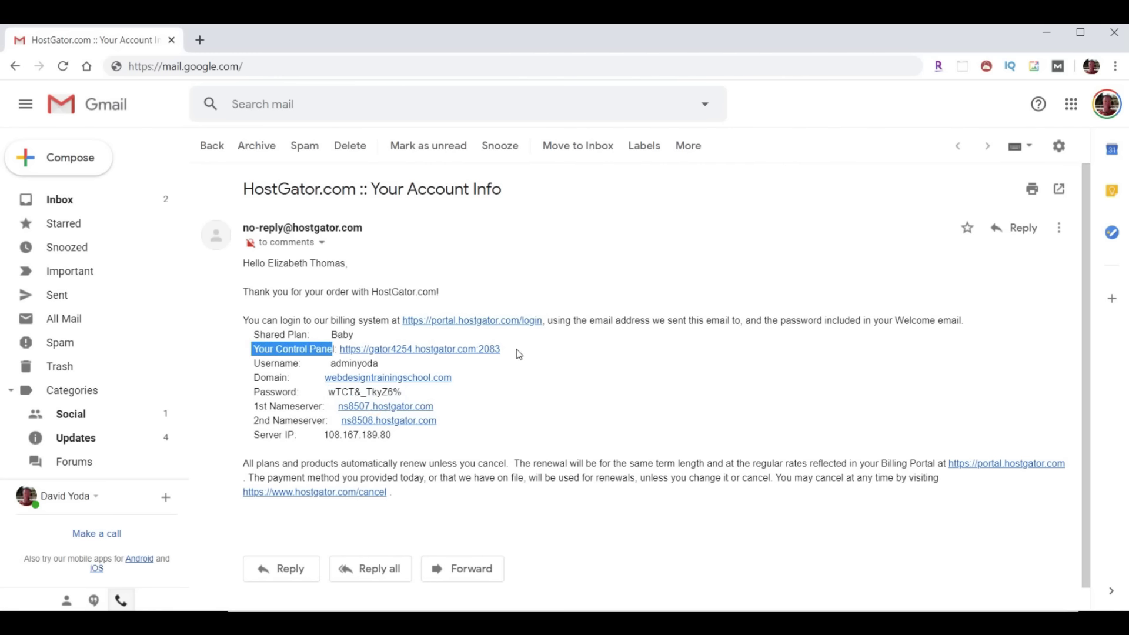
left_click(430, 349)
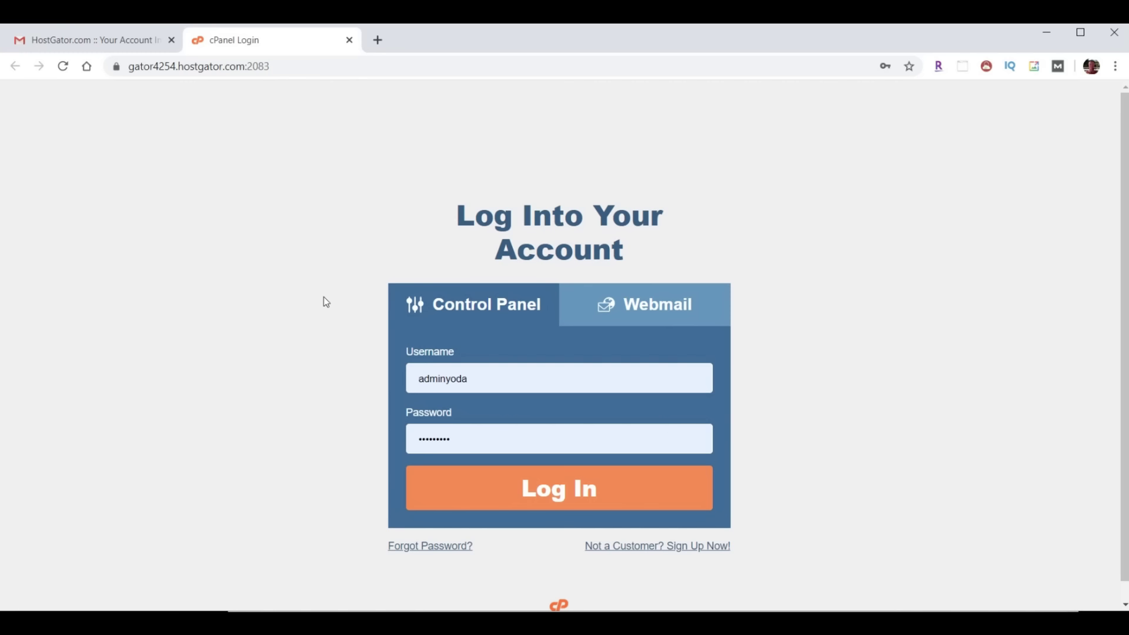
Log in to cPanel with the prefilled username and password
left_click(574, 495)
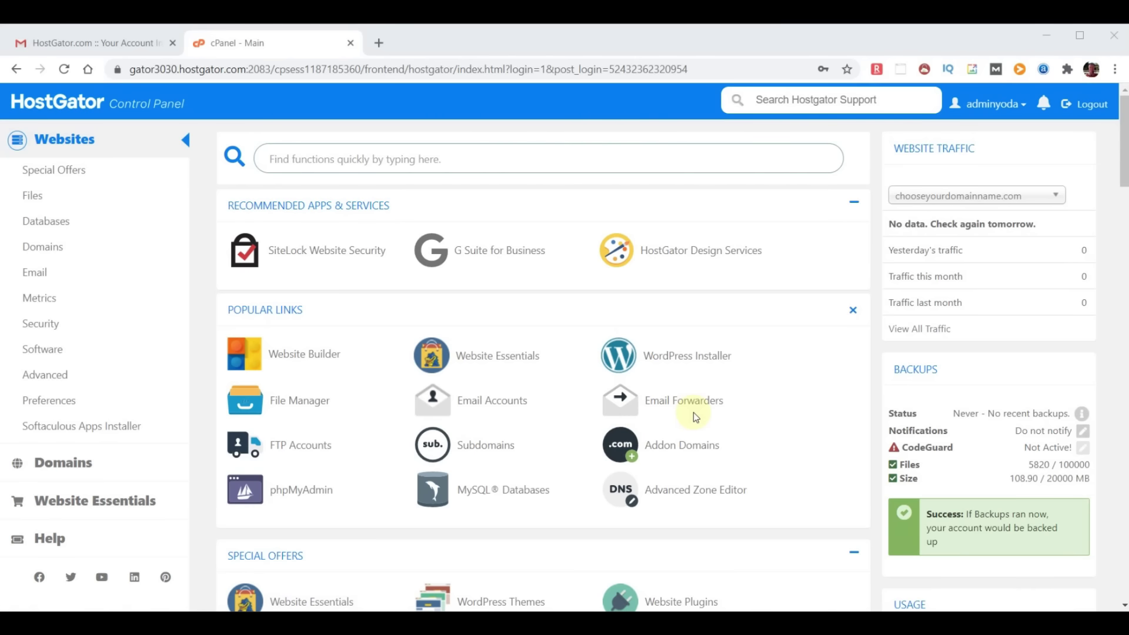
Add an email forwarder from a new chooseyourdomainname.com address to the pasted destination e-mail
left_click(37, 275)
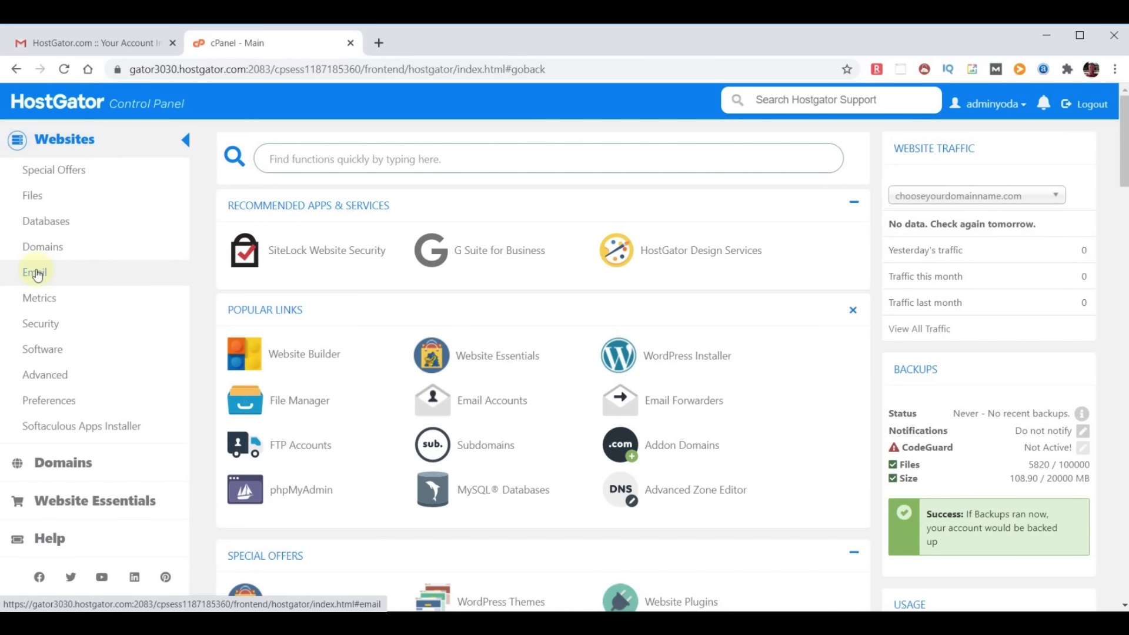
left_click(37, 274)
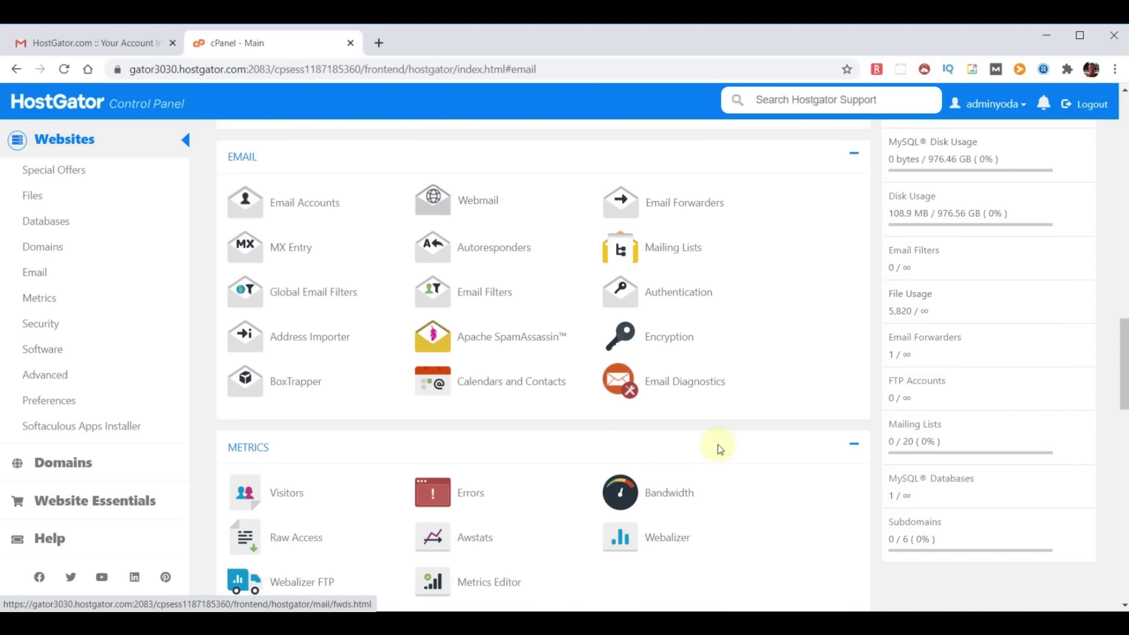
left_click(669, 206)
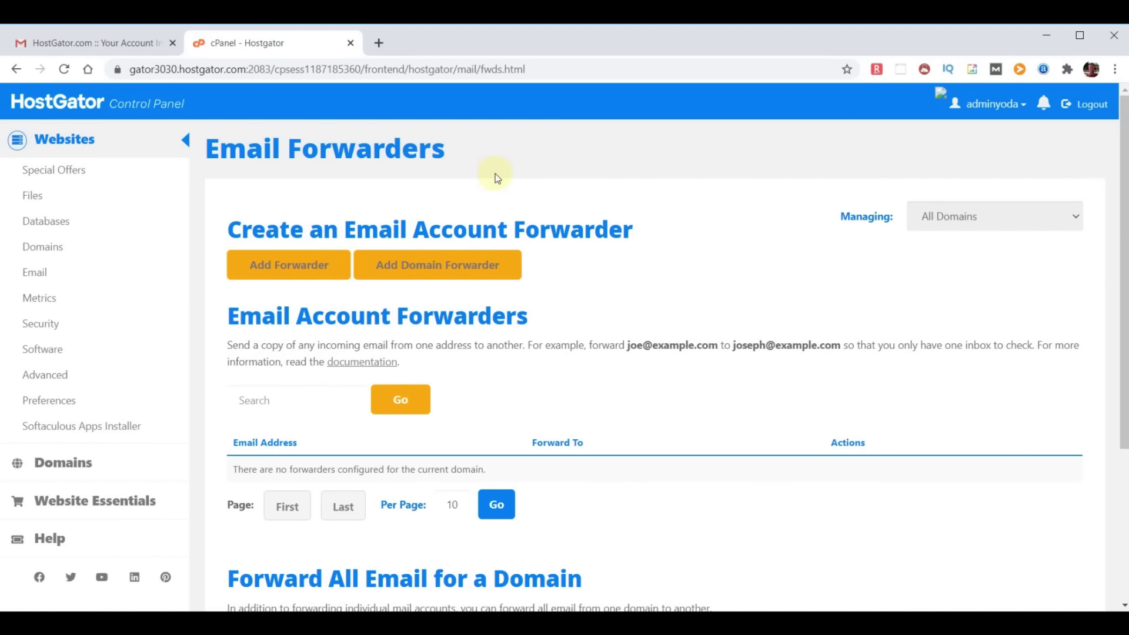
left_click(295, 263)
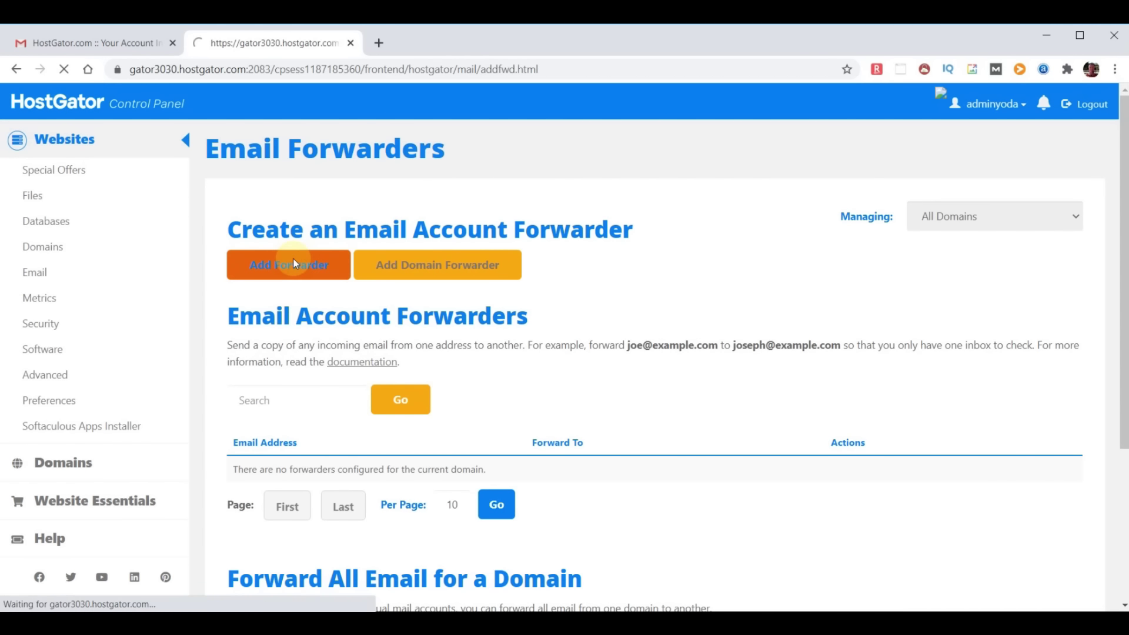
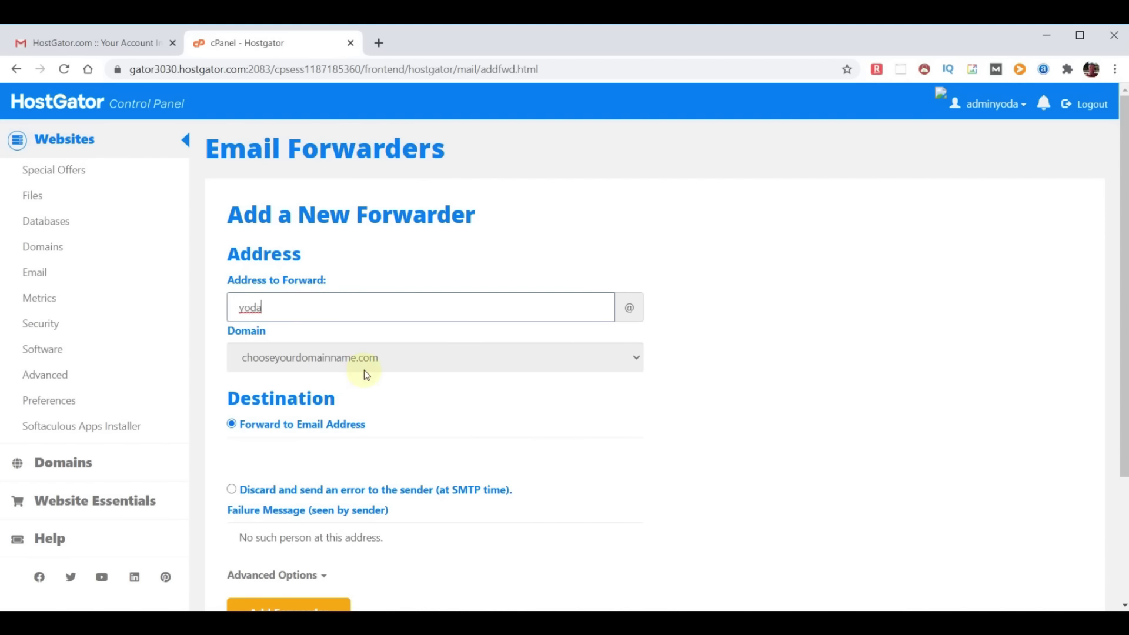
left_click(289, 451)
key("ctrl+v")
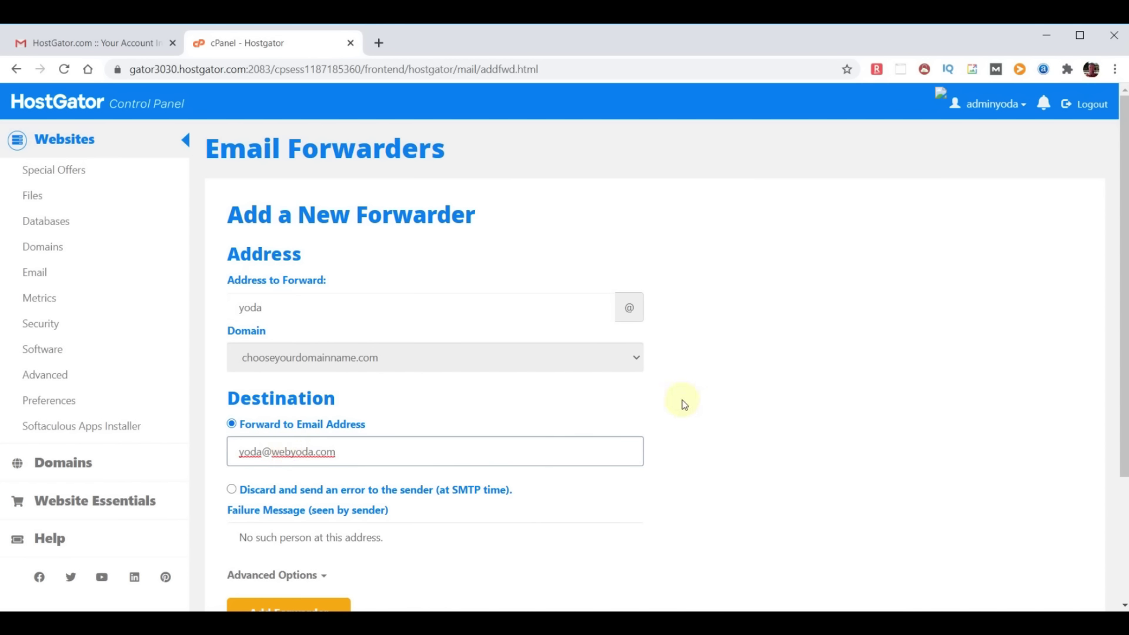
scroll(685, 398, "down", 2)
left_click(286, 539)
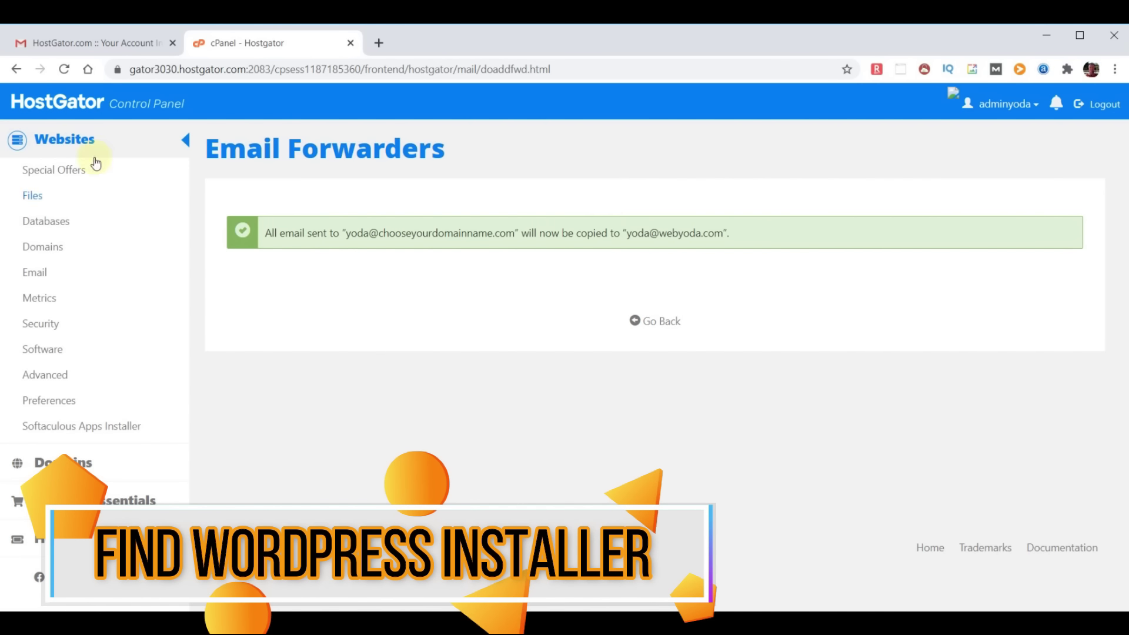
Open Softaculous from cPanel, view the PrestaShop page, and search the scripts for WordPress
left_click(52, 101)
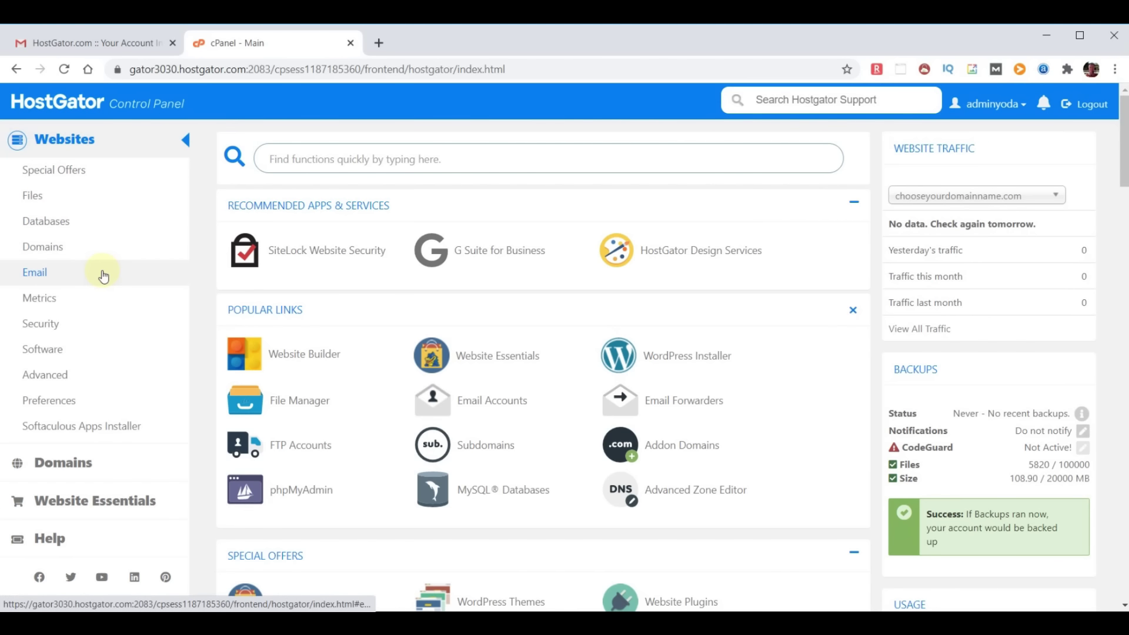
left_click(80, 432)
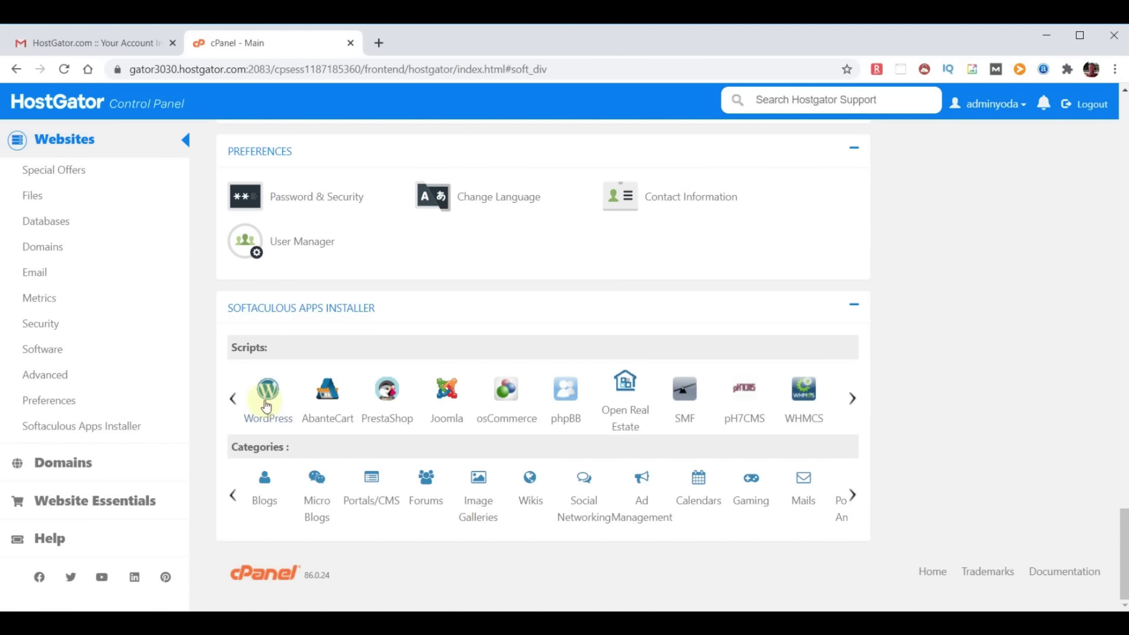
left_click(268, 393)
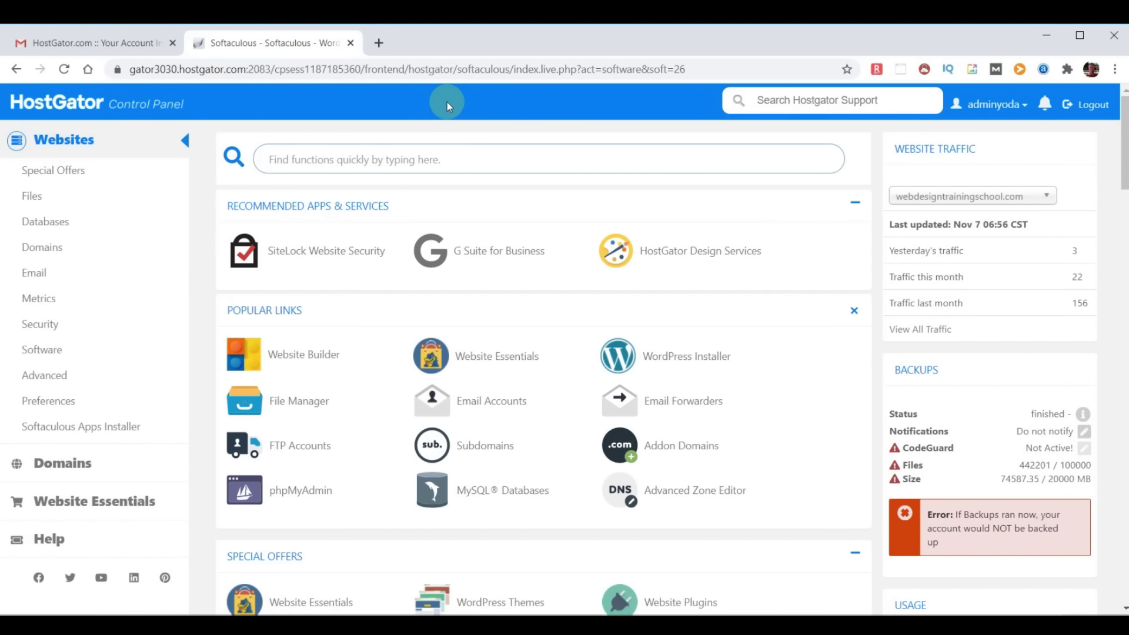
left_click(95, 429)
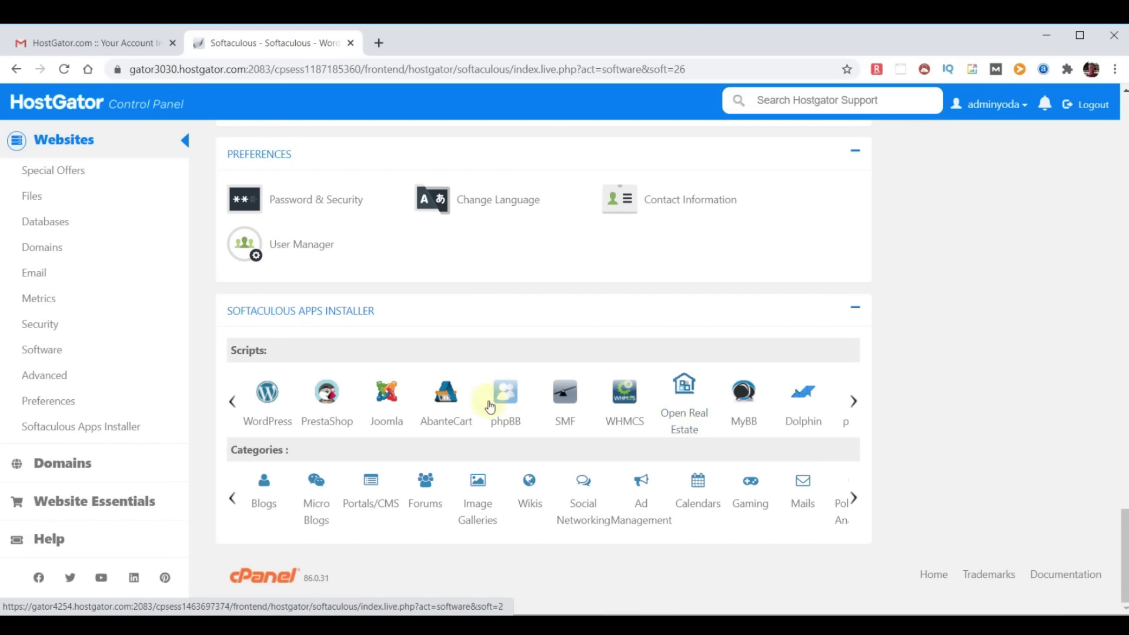
left_click(331, 397)
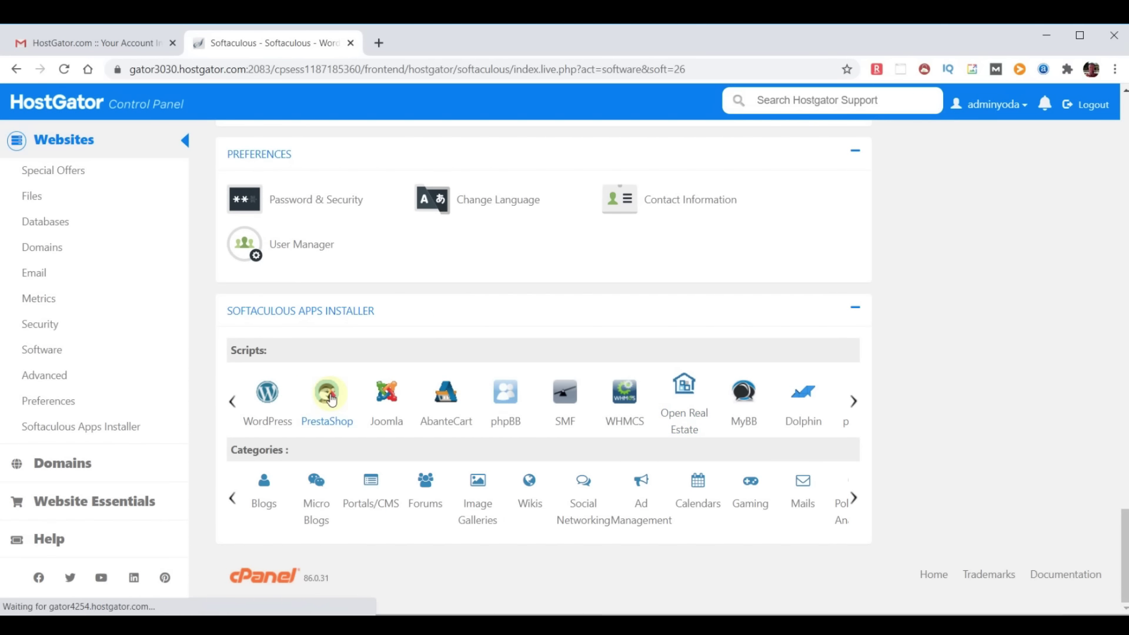
left_click(87, 158)
key("ctrl+v")
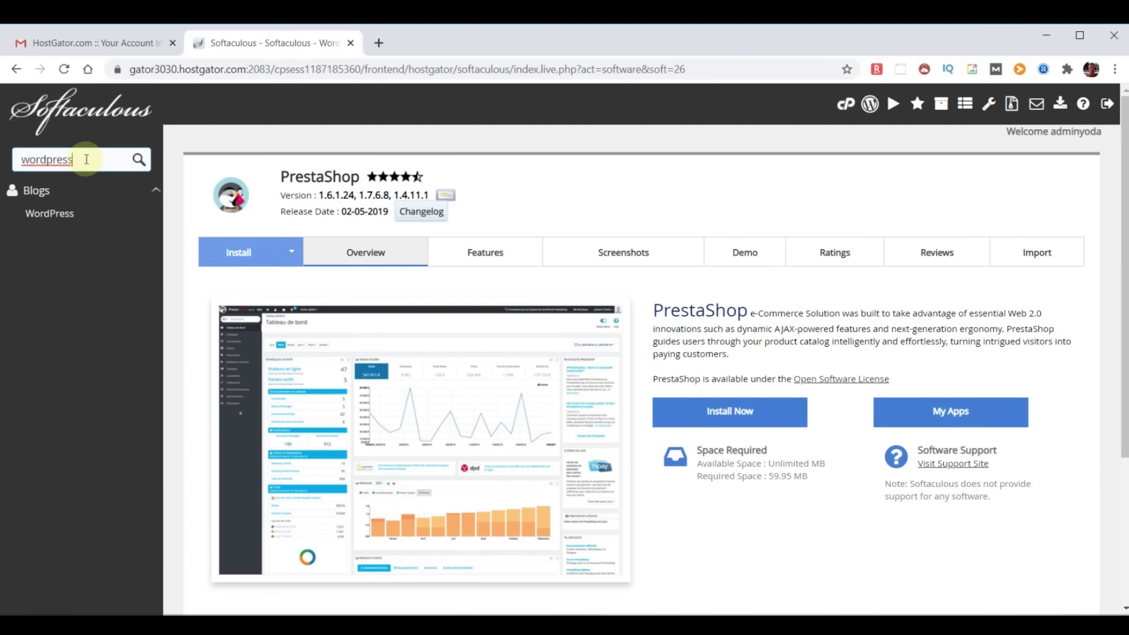
Open the WordPress install form and find the error about an existing installation on chooseyourdomainname.com
left_click(75, 207)
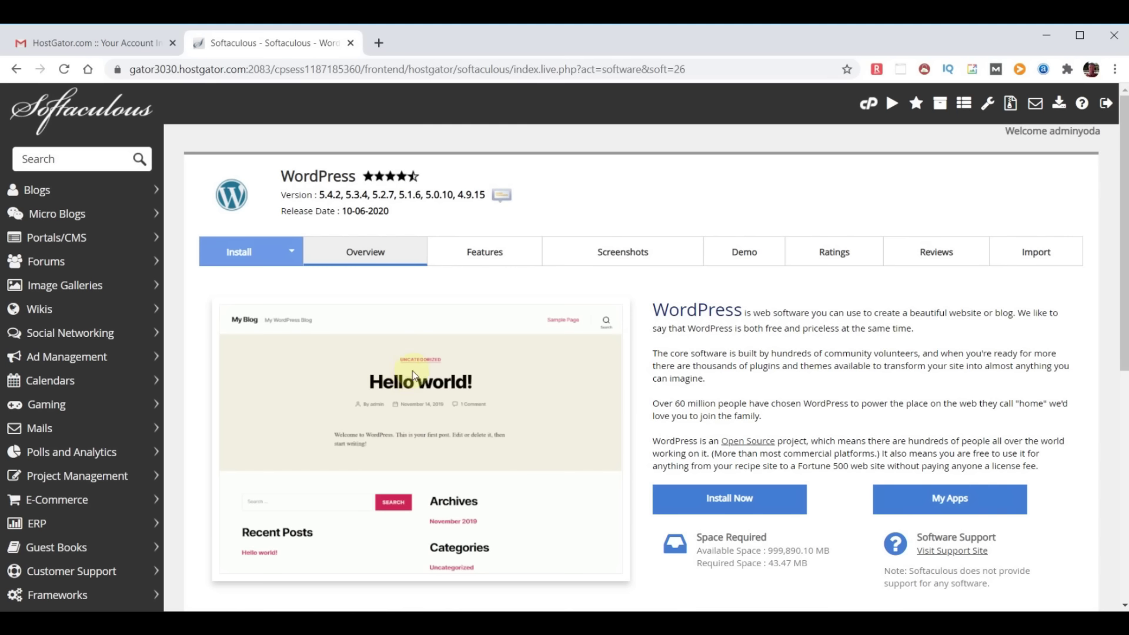
left_click(729, 499)
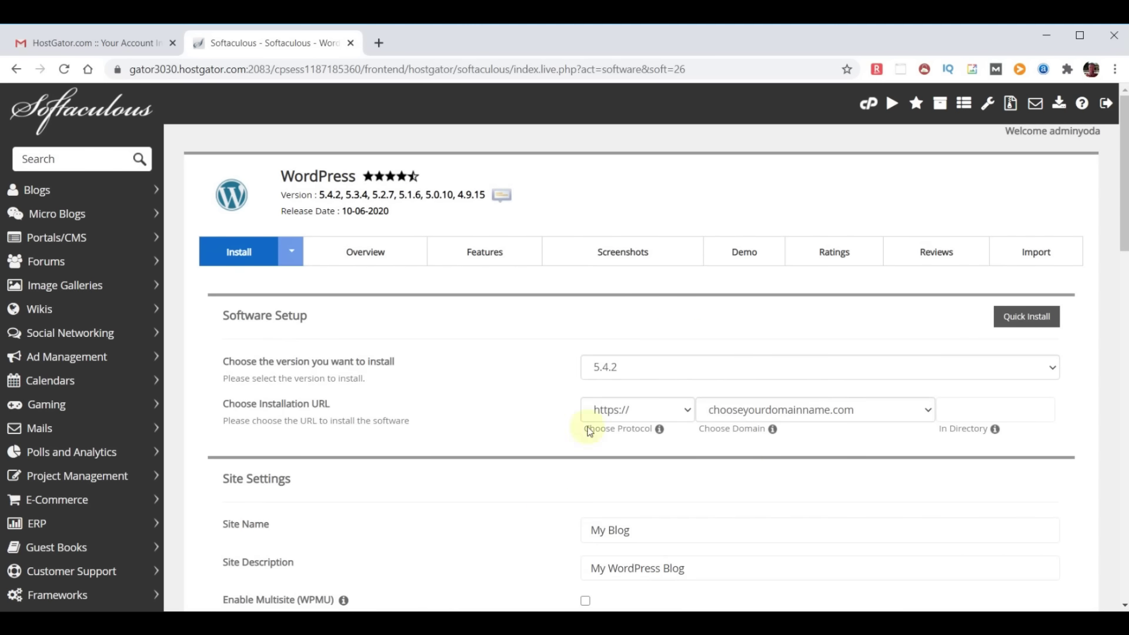
scroll(695, 401, "down", 1)
scroll(697, 395, "down", 20)
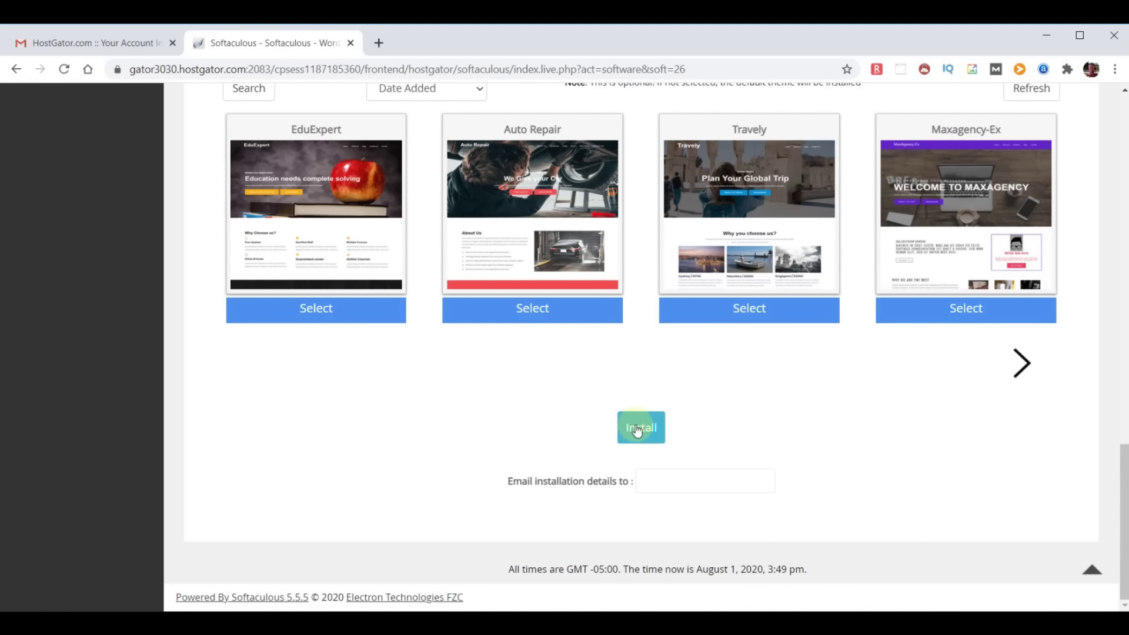
scroll(636, 424, "up", 5)
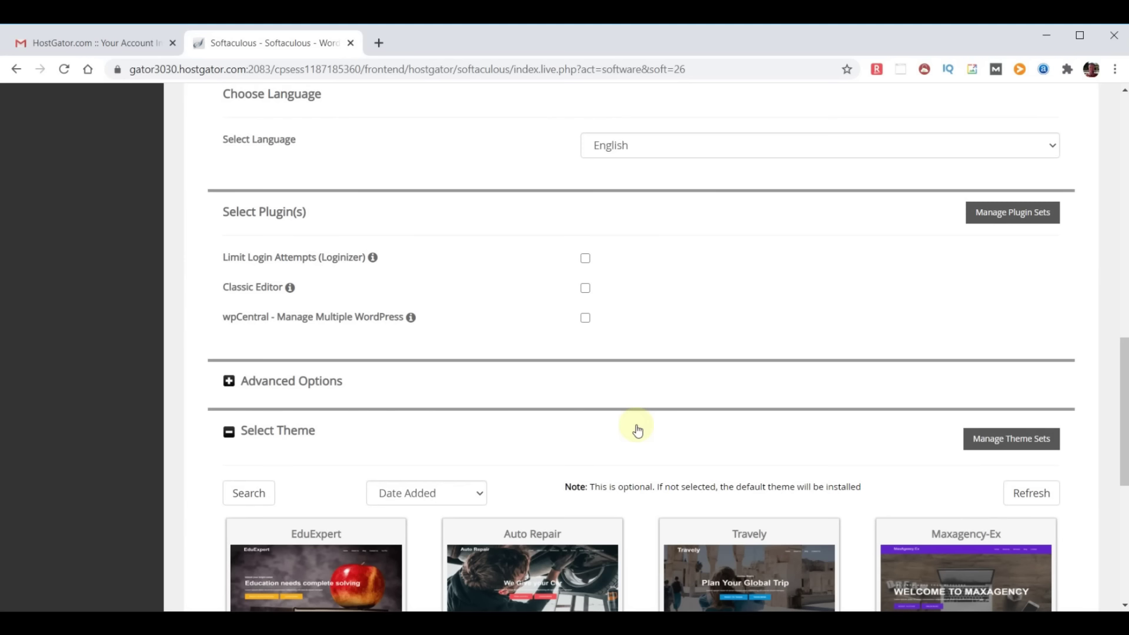
scroll(637, 431, "up", 15)
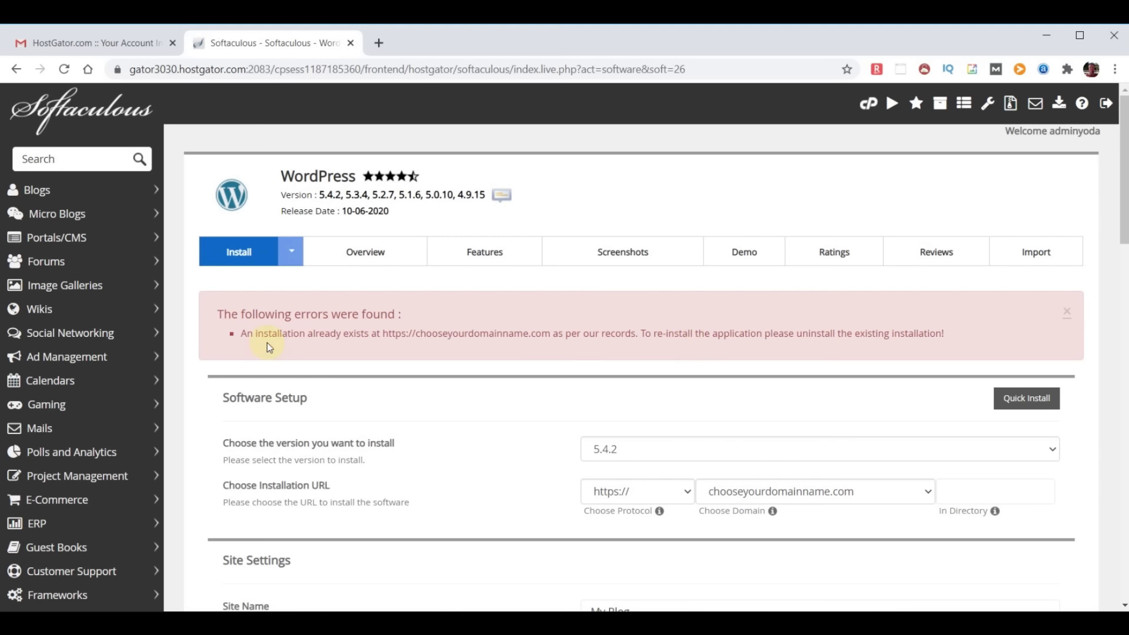
Remove the existing WordPress installation at chooseyourdomainname.com from the Softaculous Installations list
left_click(74, 115)
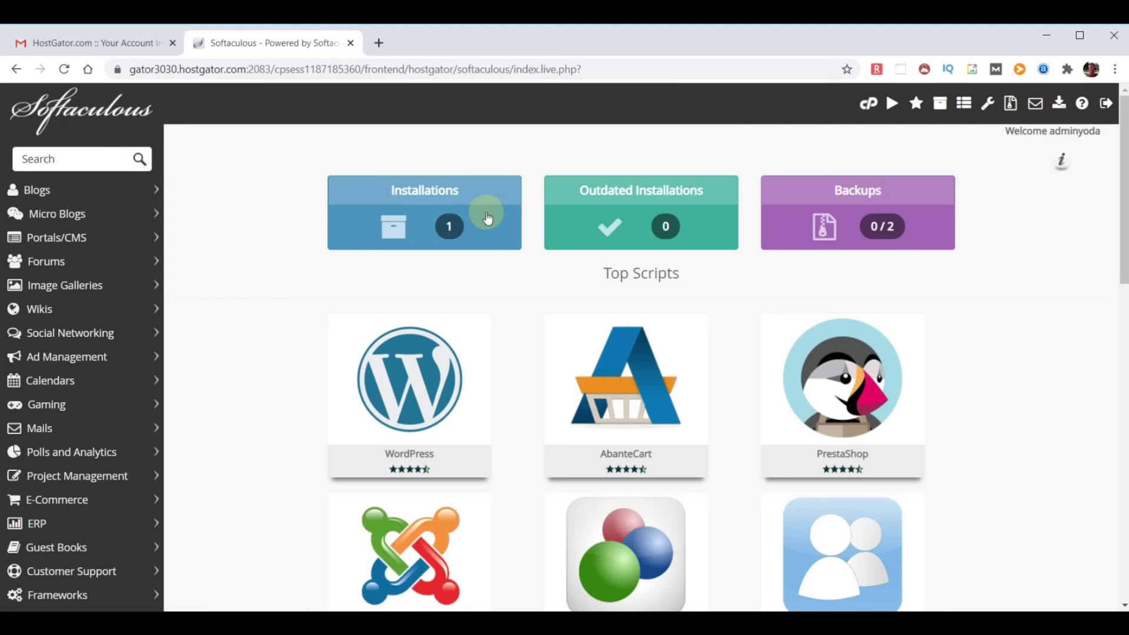
left_click(441, 223)
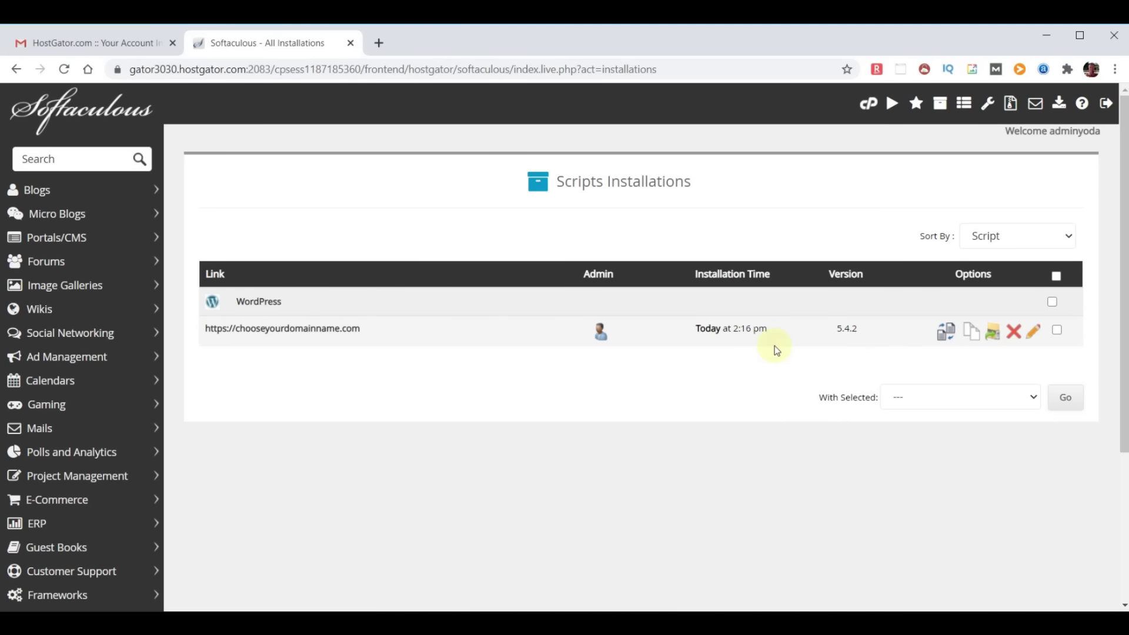
left_click(1014, 338)
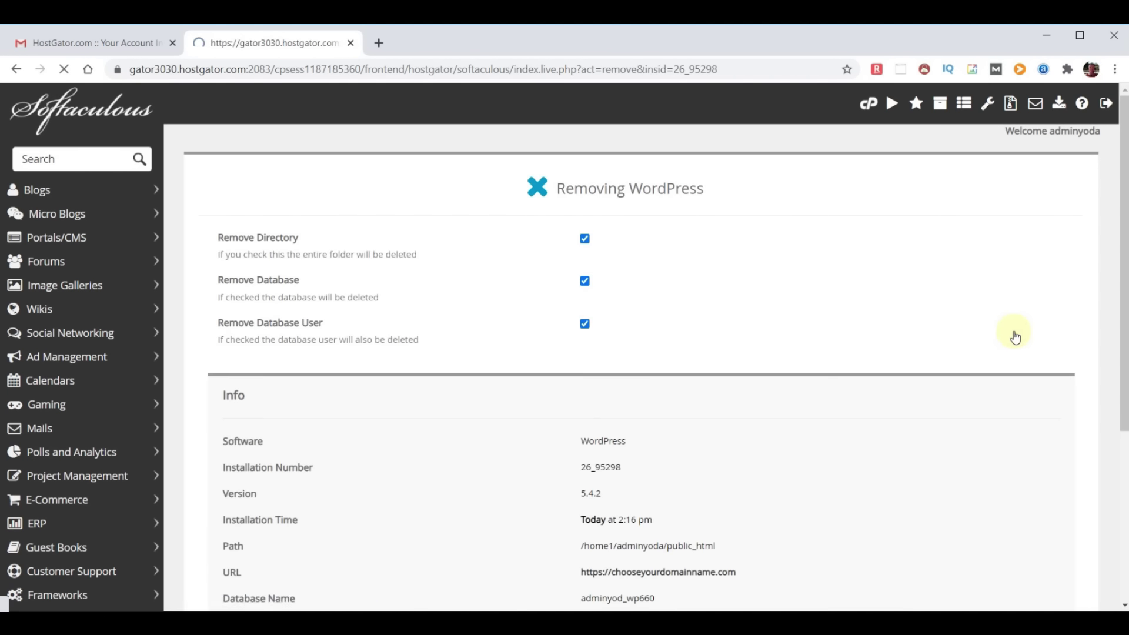
scroll(886, 321, "down", 4)
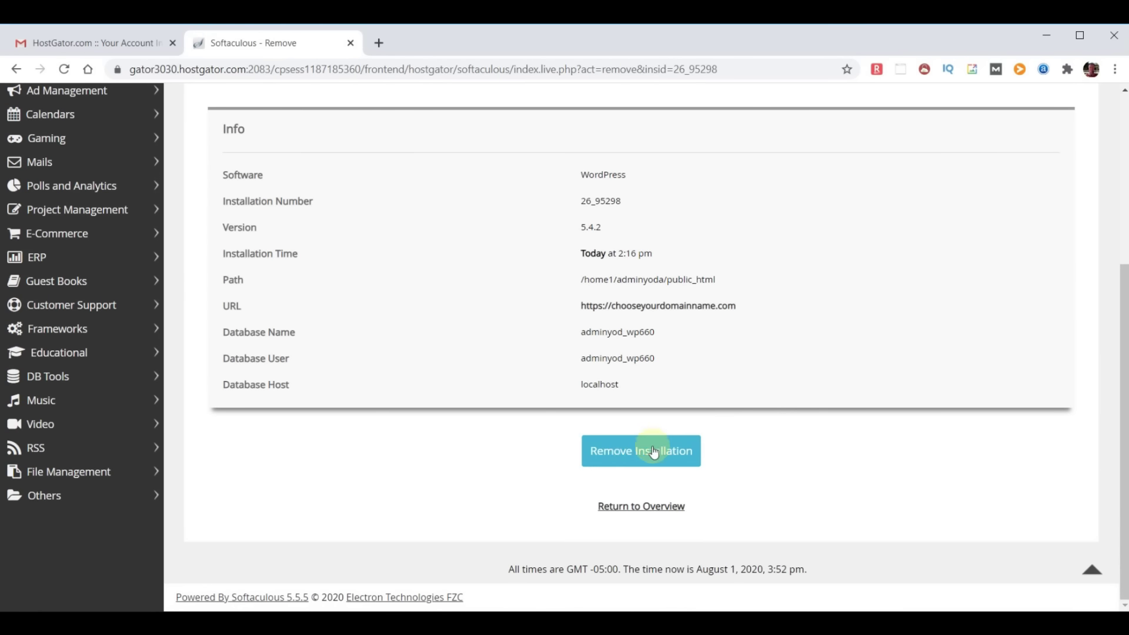
left_click(628, 453)
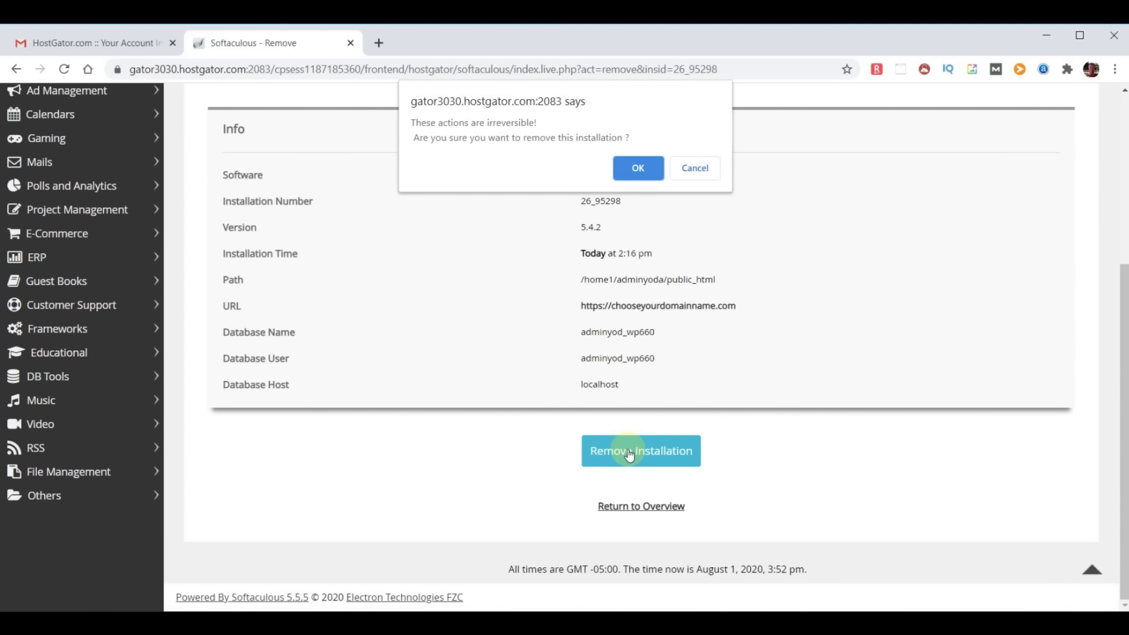
left_click(640, 168)
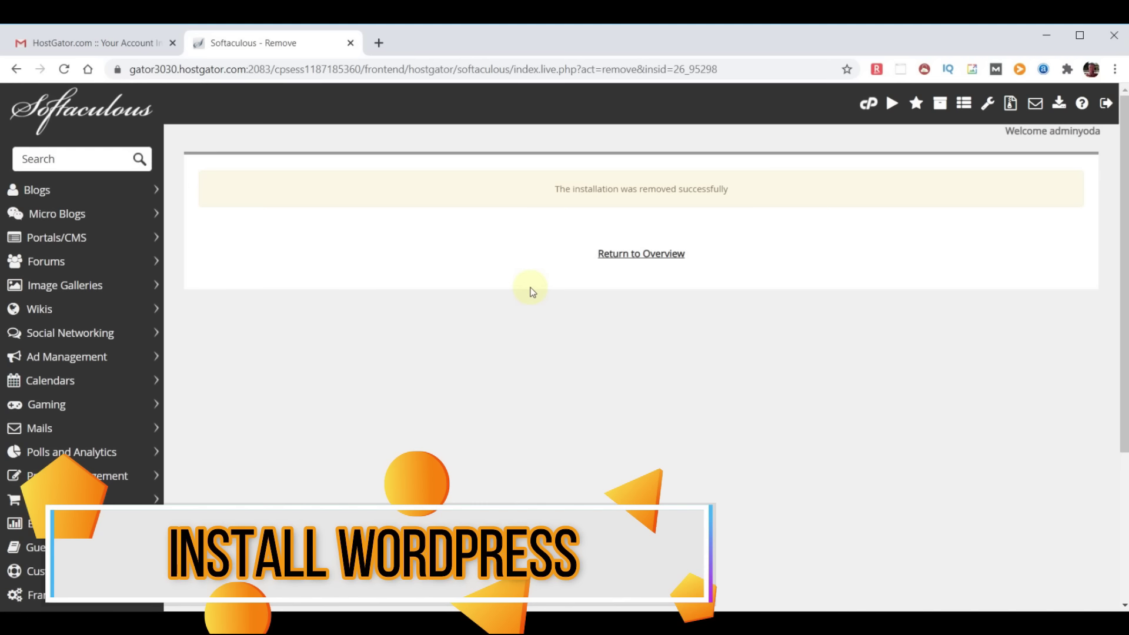
left_click(66, 107)
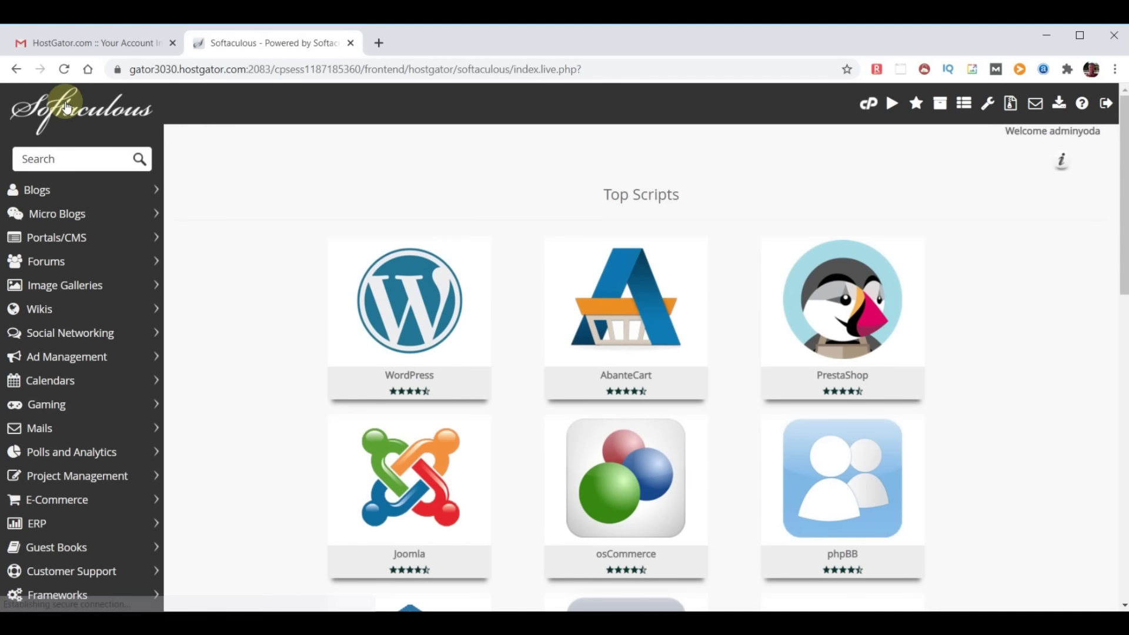
mouse_move(407, 302)
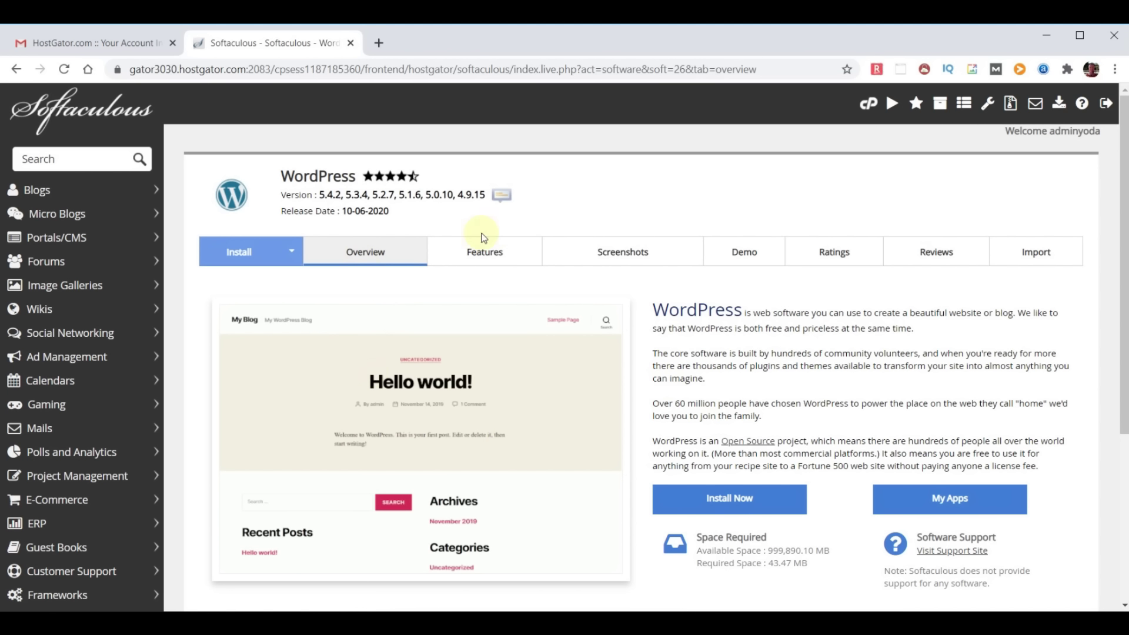
left_click(732, 501)
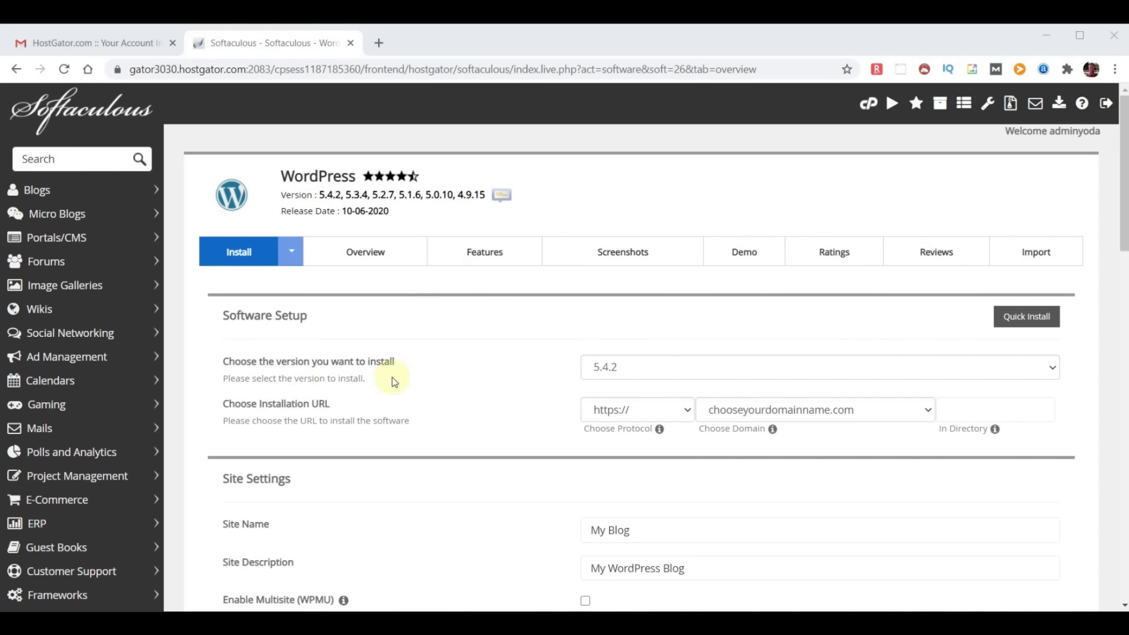
left_click(760, 379)
left_click(761, 380)
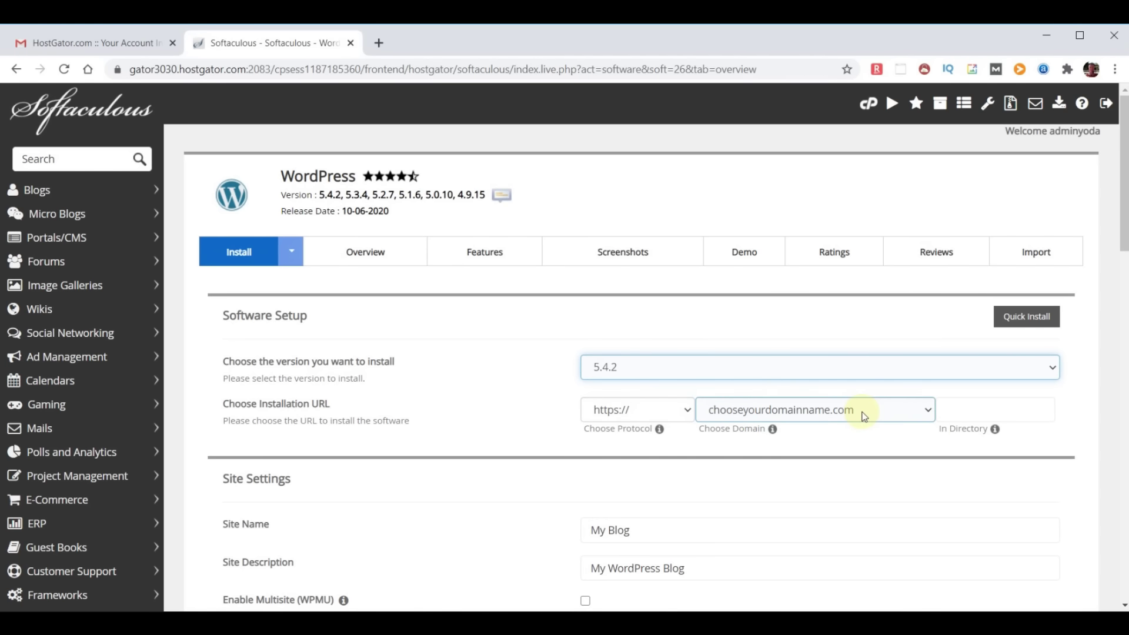
left_click(925, 411)
left_click(929, 411)
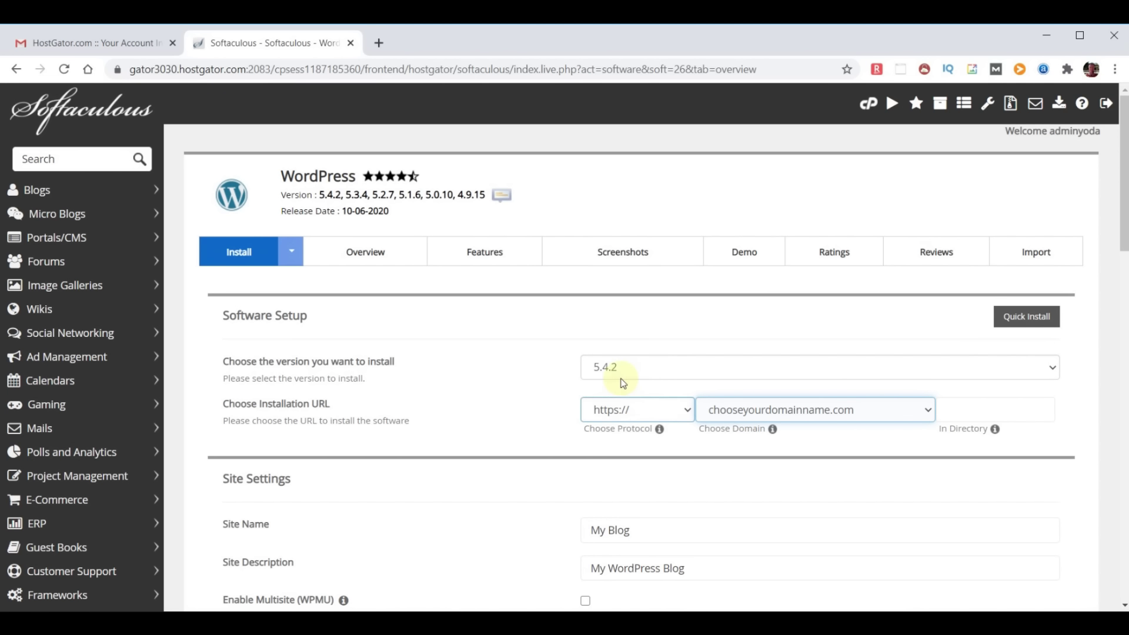
left_click(687, 410)
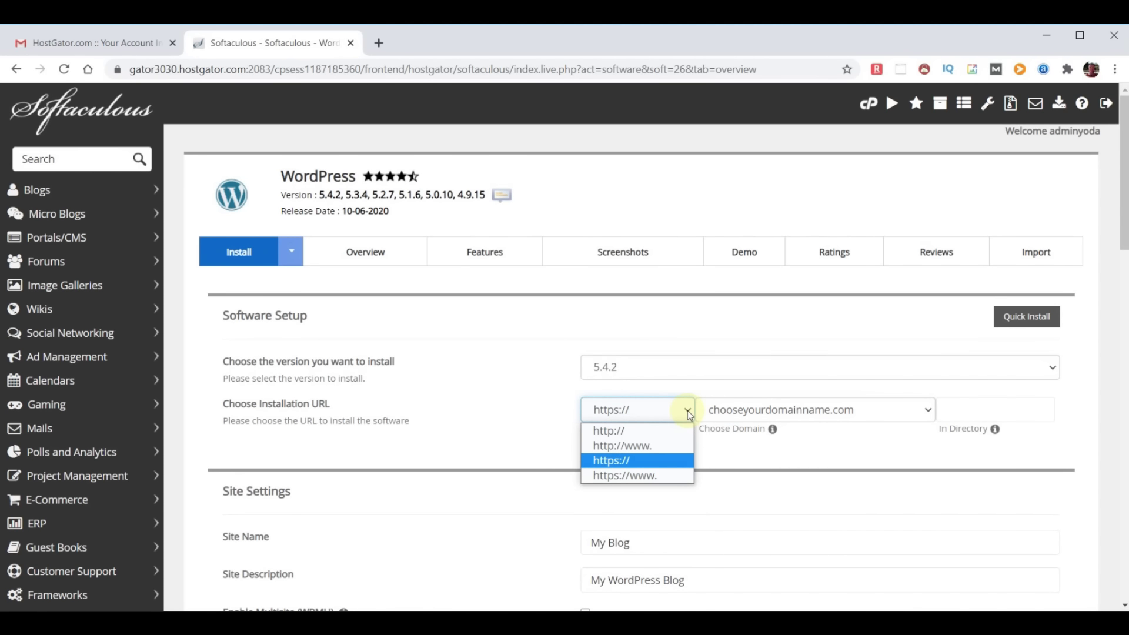
left_click(626, 431)
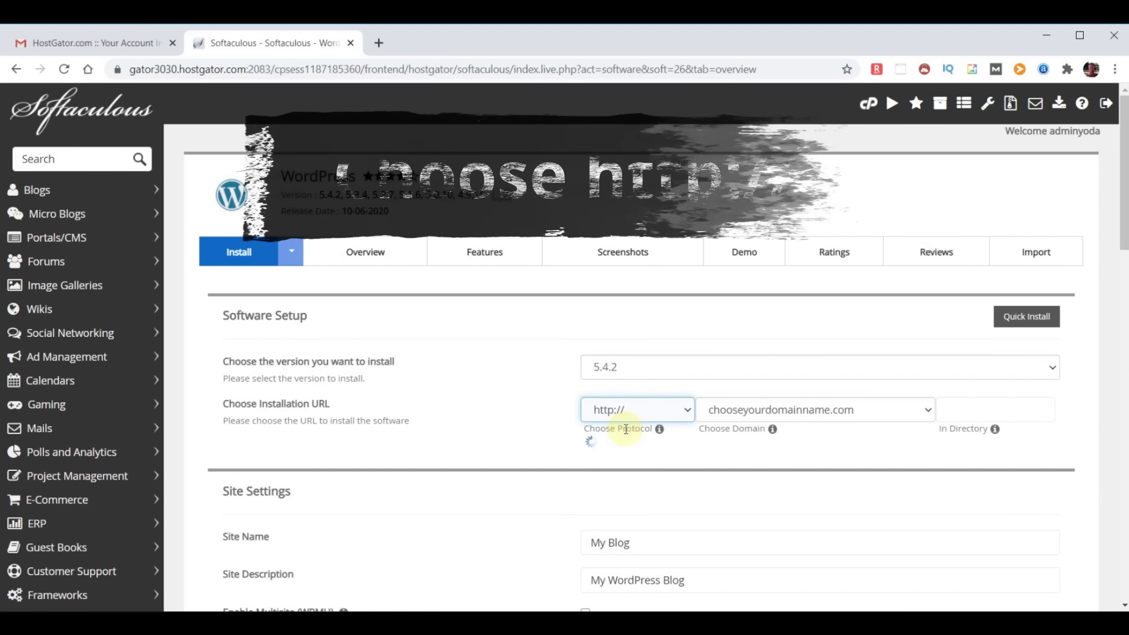
scroll(748, 323, "down", 2)
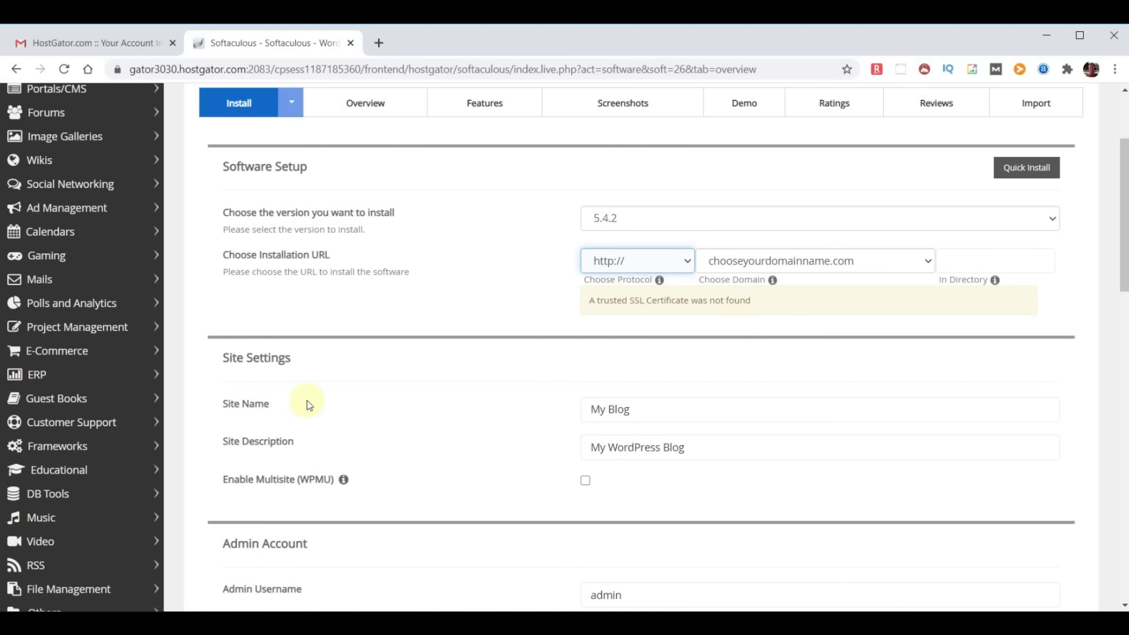
Rename the site to 'WebYoda' and set its description to 'Free Online Courses'
left_click(661, 410)
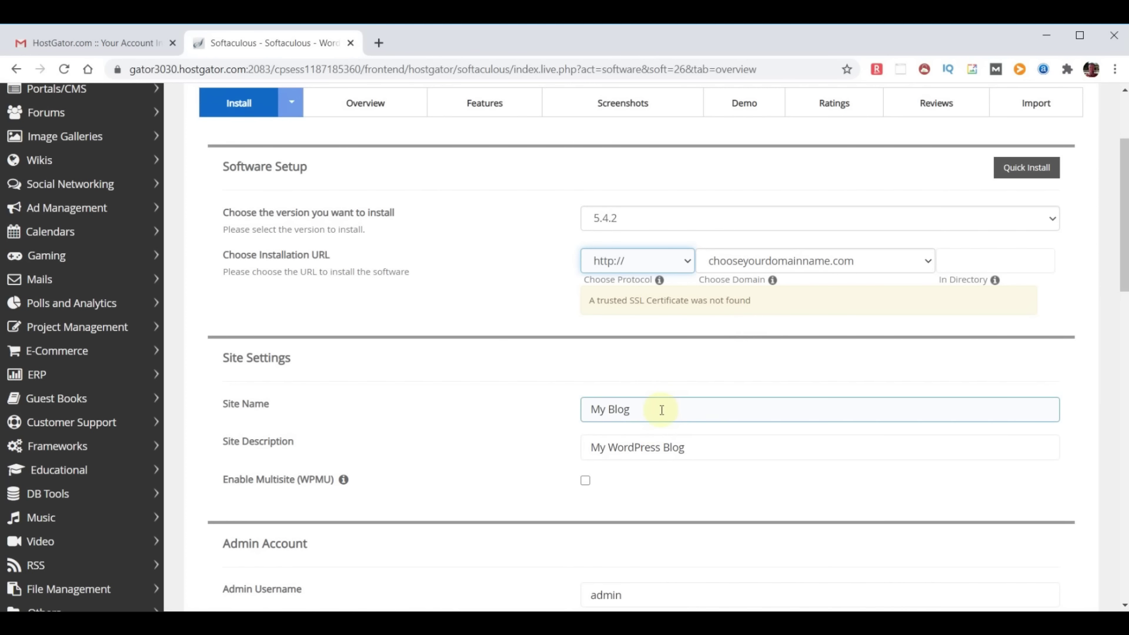
left_click_drag(661, 410, 523, 411)
type("WebYoda")
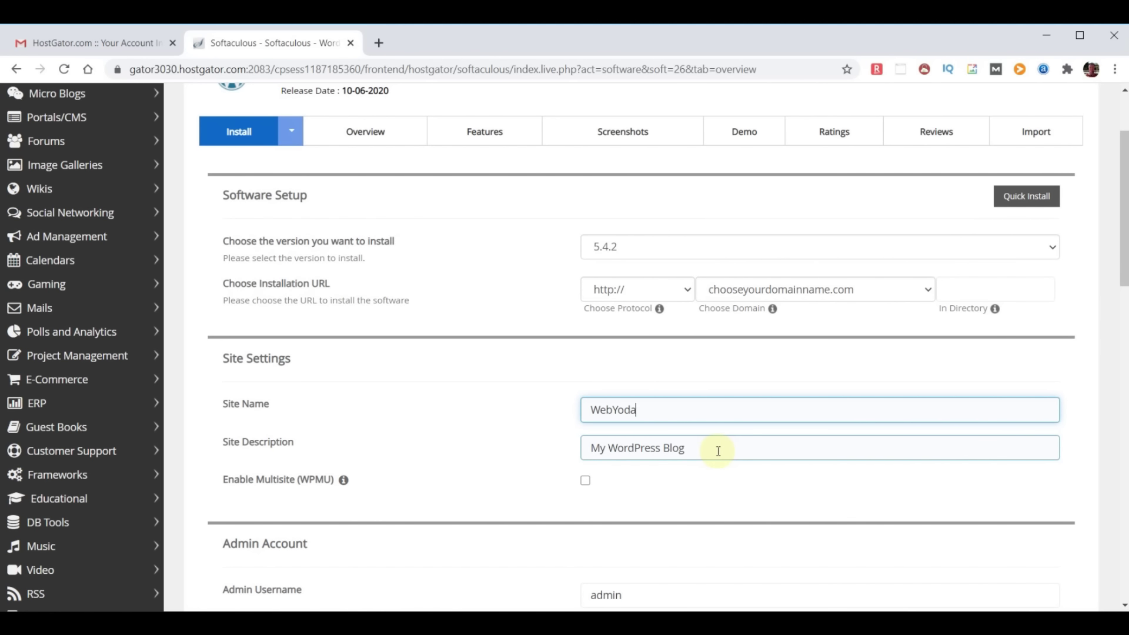
left_click_drag(718, 451, 440, 428)
type("Free ")
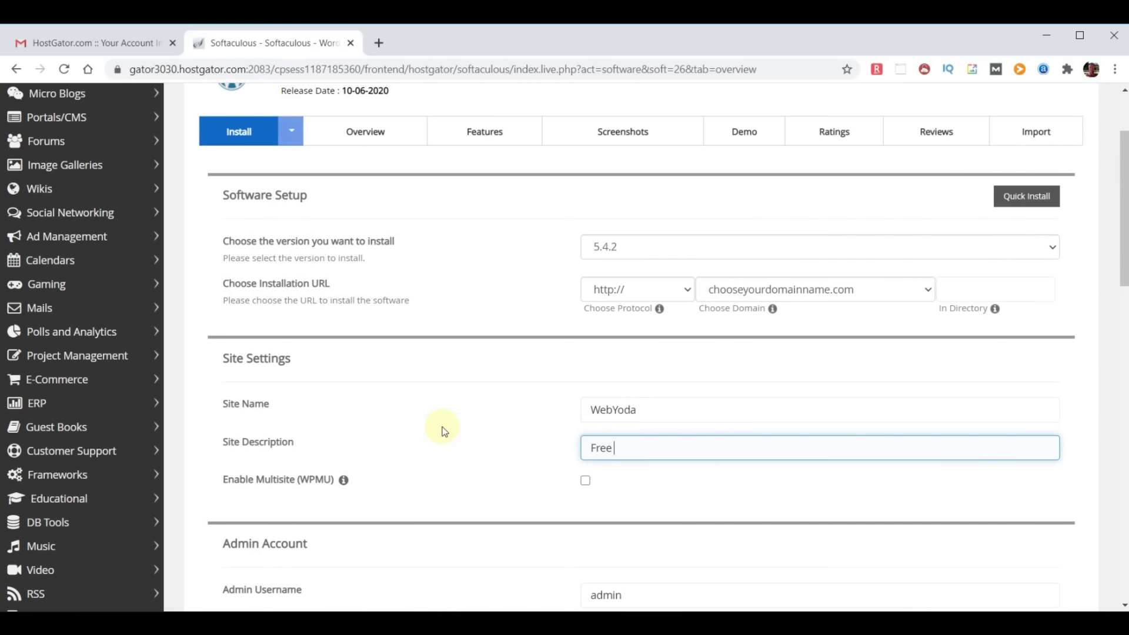
type("Online Courses")
Replace the default admin username with a custom one and paste in a strong admin password
scroll(752, 478, "down", 5)
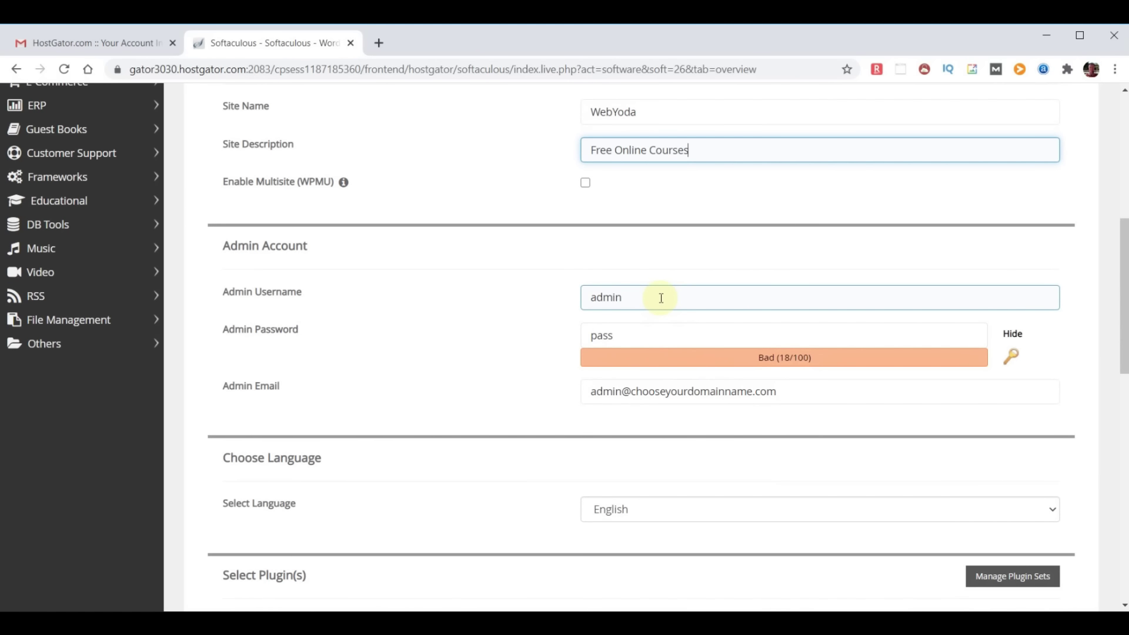
double_click(661, 298)
type("yodauser")
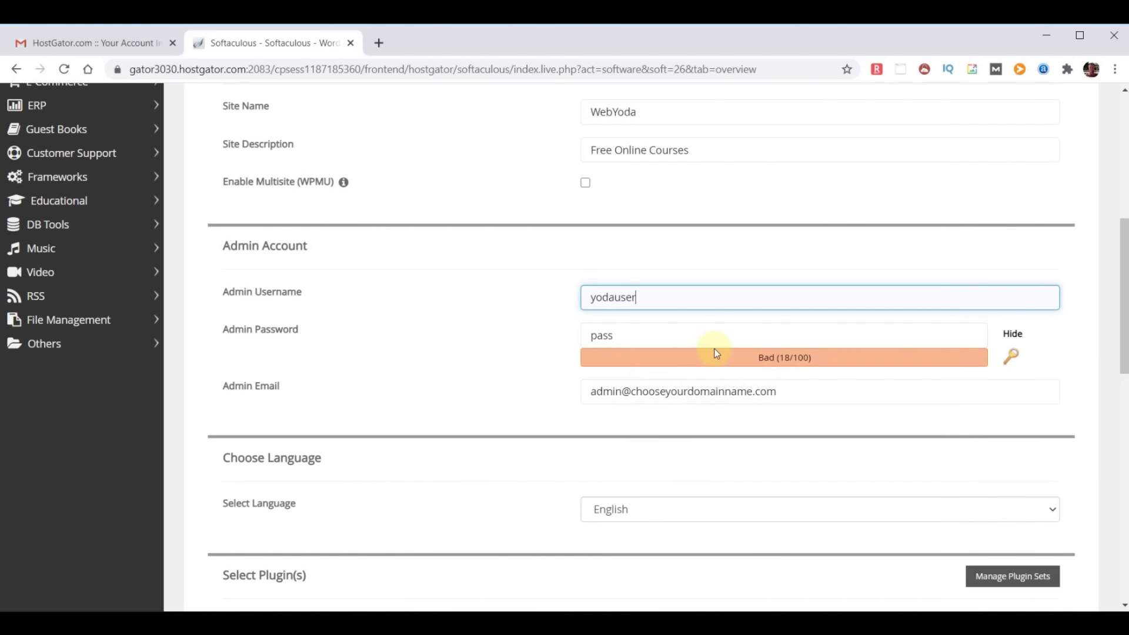
left_click(1012, 334)
left_click_drag(628, 335, 520, 340)
key("ctrl+v")
left_click(494, 432)
Replace the default admin e-mail with the real admin address
left_click_drag(222, 386, 355, 387)
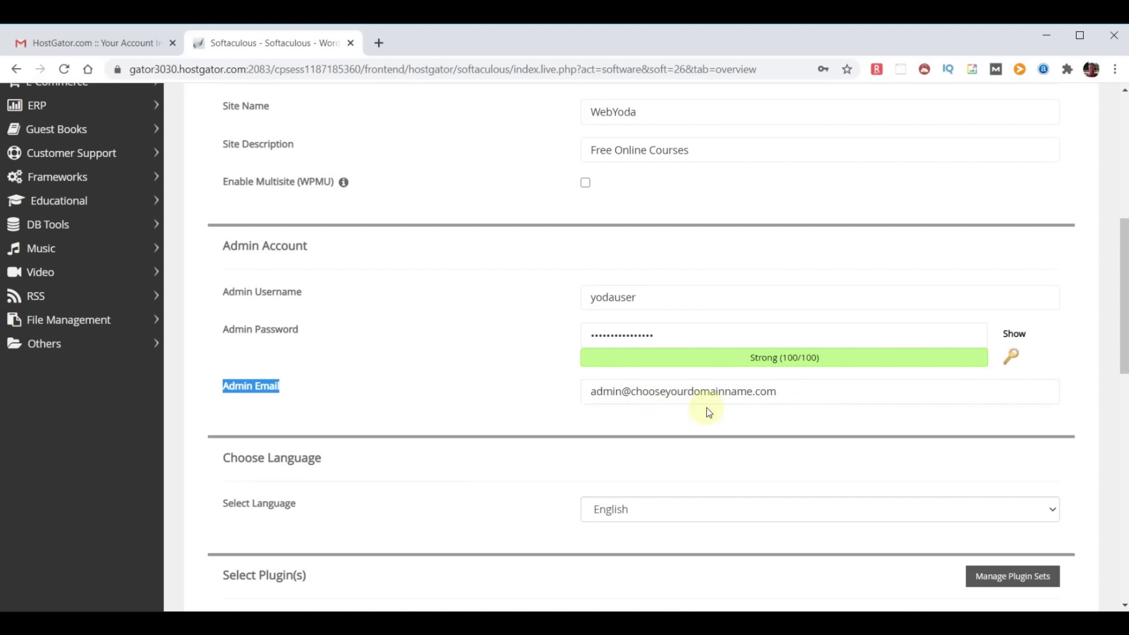
left_click(685, 423)
triple_click(819, 395)
key("ctrl+v")
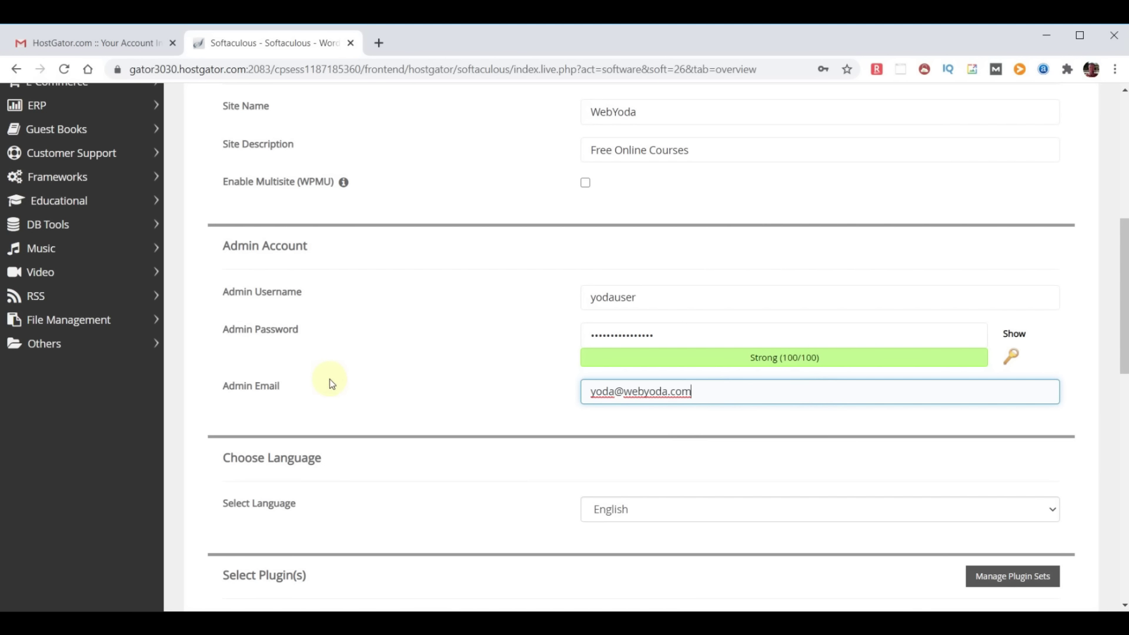
Have installation details e-mailed to the admin address and install WordPress on chooseyourdomainname.com
scroll(537, 352, "down", 2)
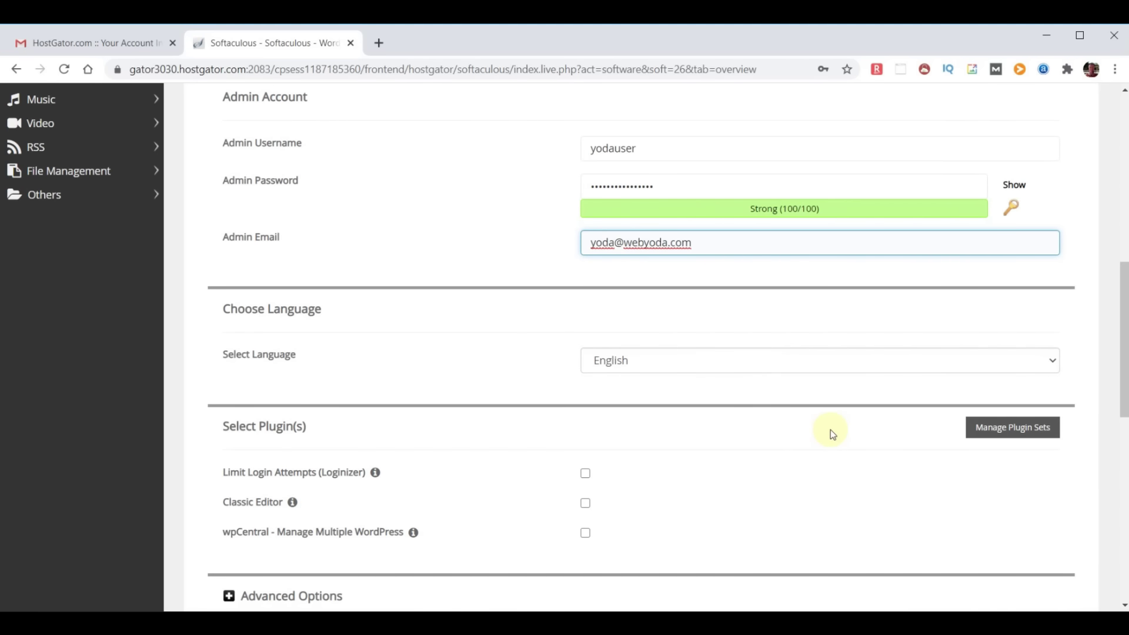
scroll(830, 433, "down", 2)
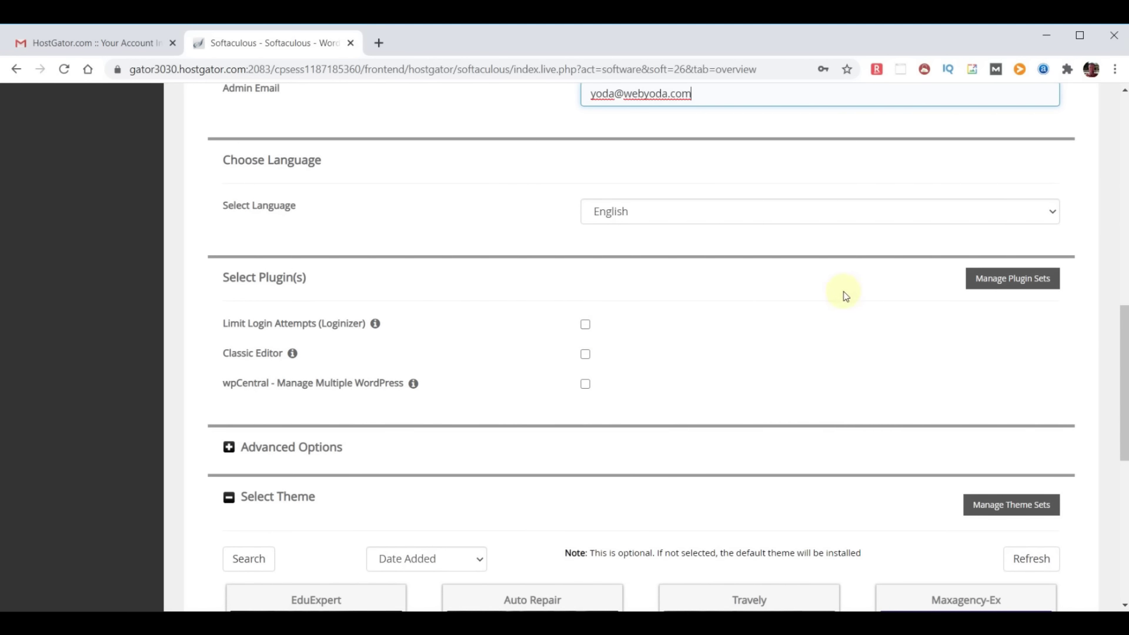
scroll(847, 295, "down", 2)
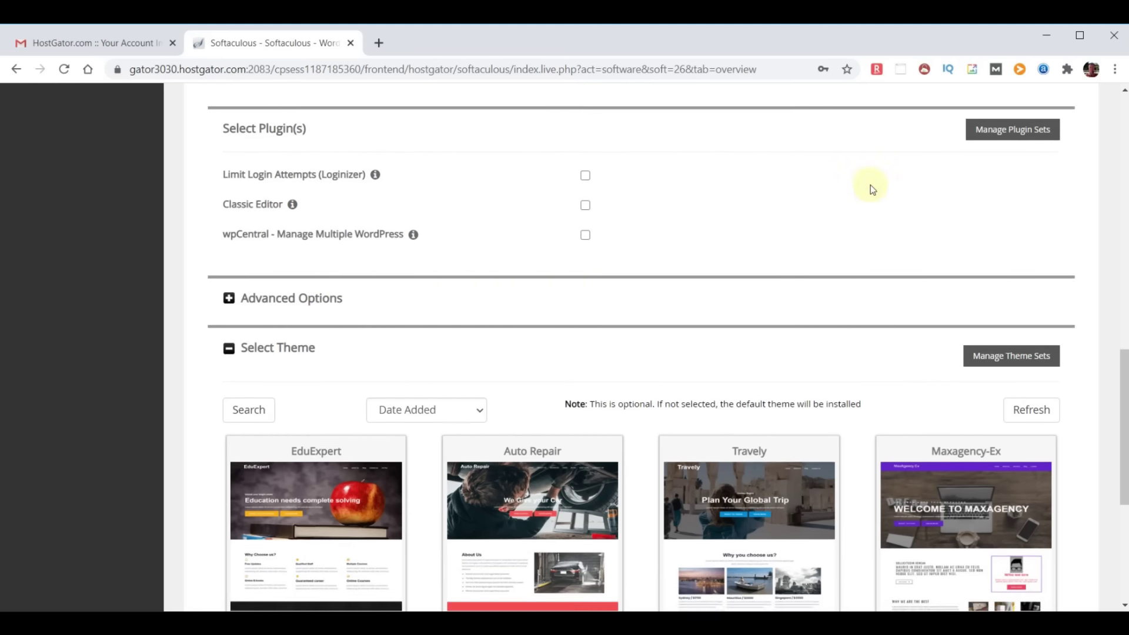
scroll(870, 185, "down", 3)
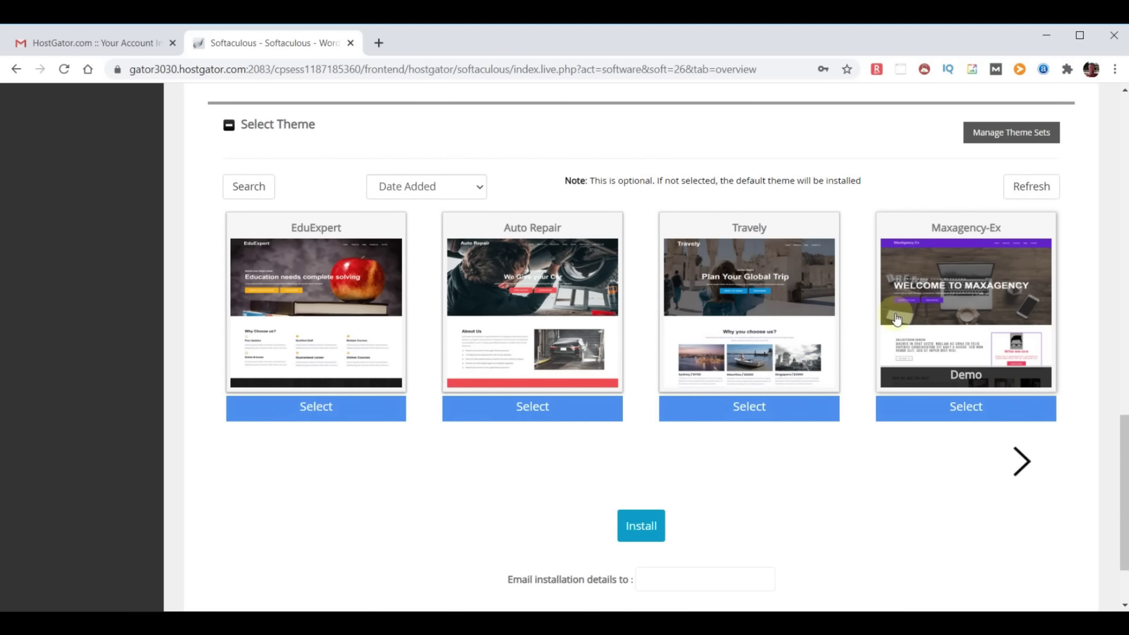
scroll(971, 408, "down", 2)
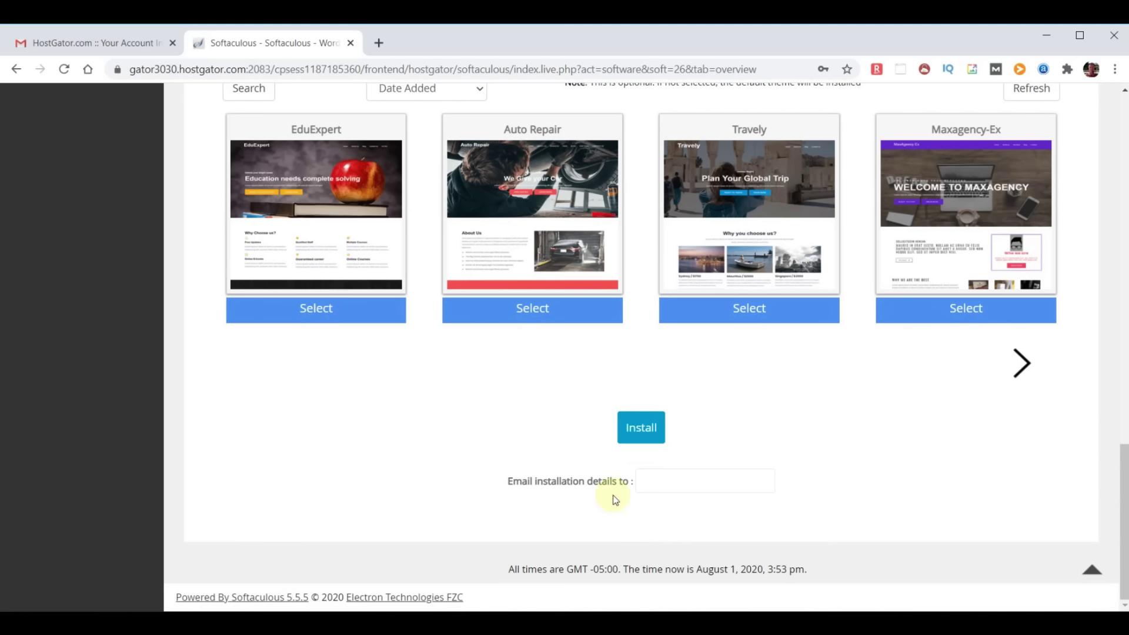
left_click(660, 479)
key("ctrl+v")
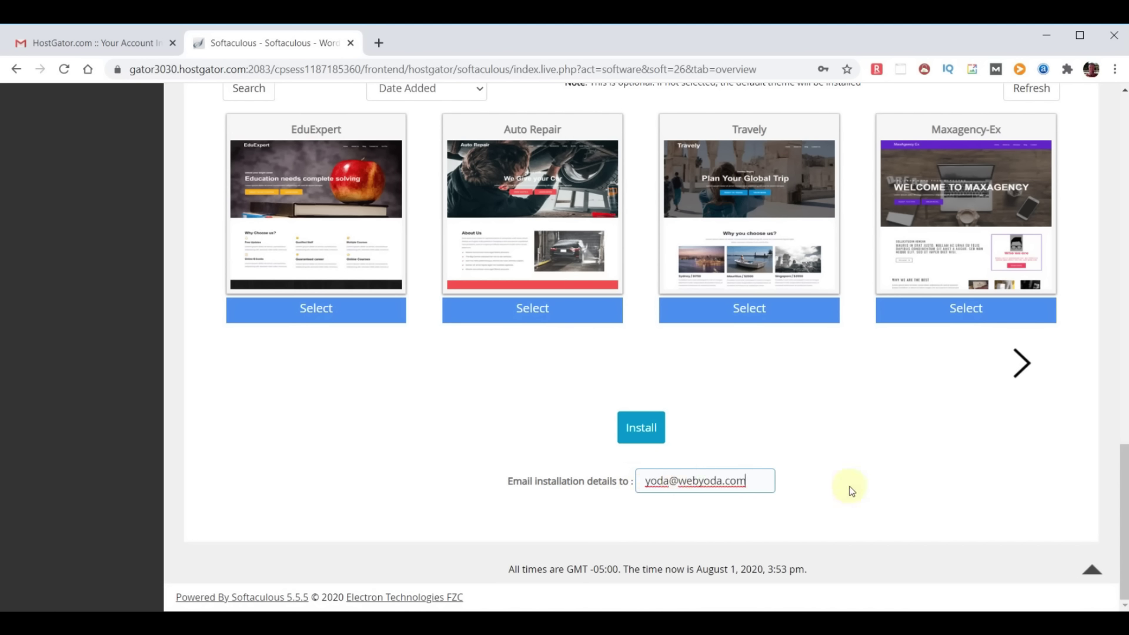
left_click(641, 429)
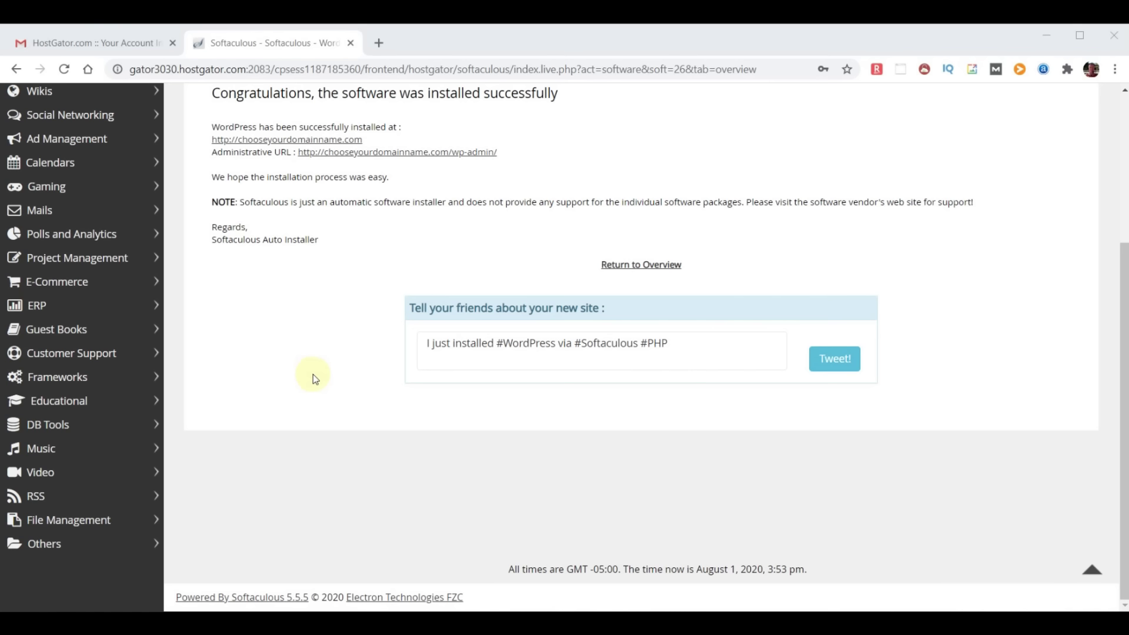
Load chooseyourdomainname.com in a new browser tab
left_click(379, 41)
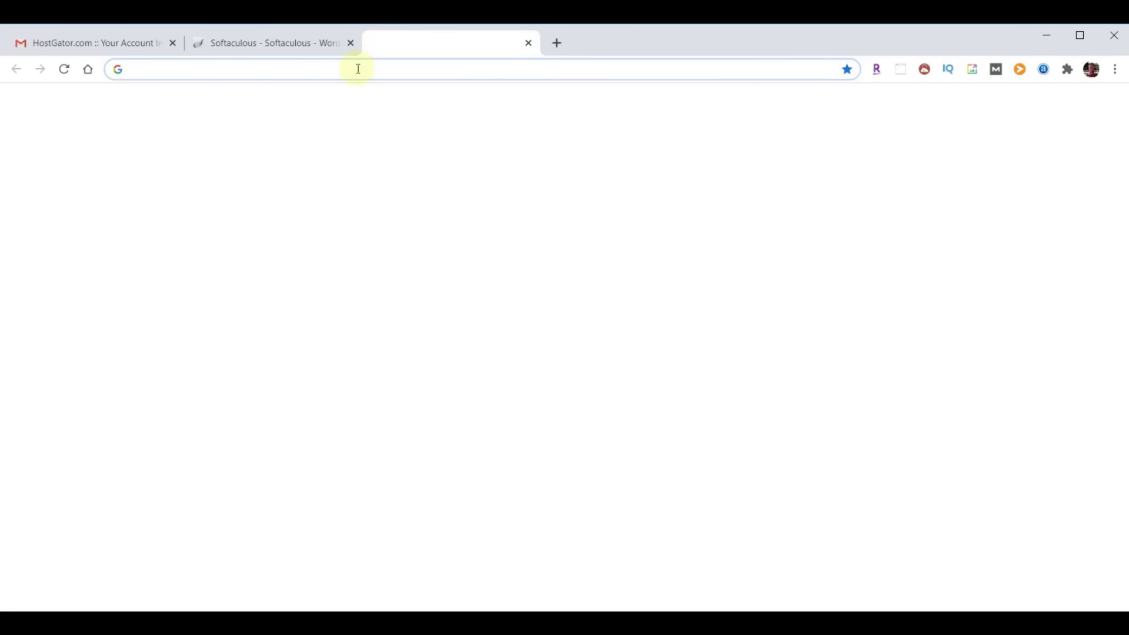
type("chooseyourdomainname.com")
key("Return")
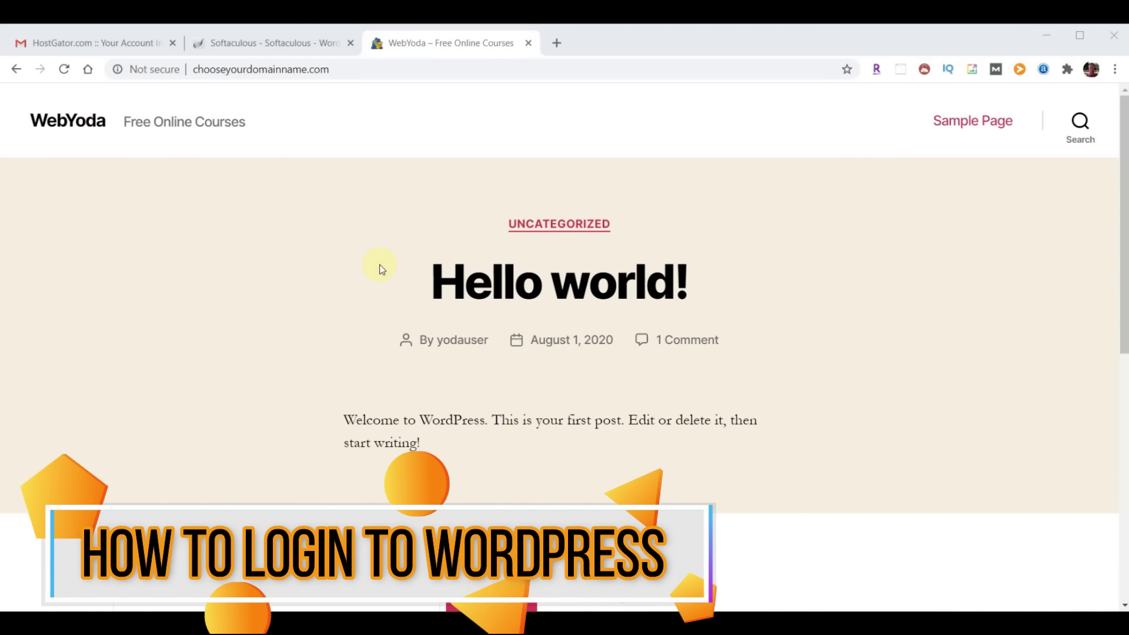
left_click(798, 268)
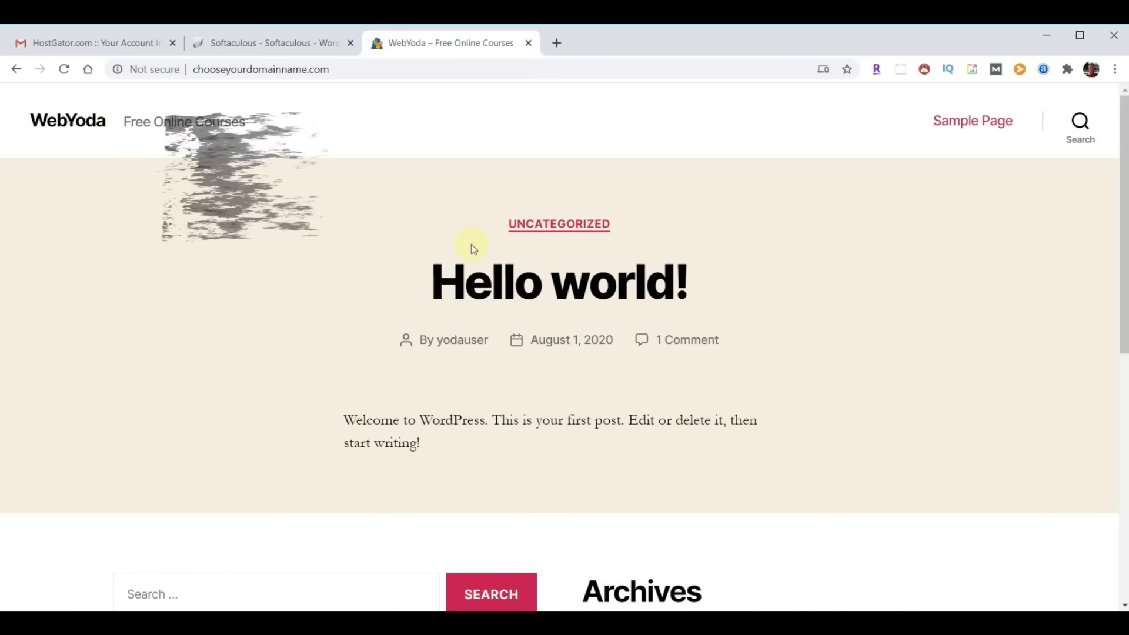
Go to chooseyourdomainname.com/wp-admin and log in with the new admin username and password
left_click(370, 74)
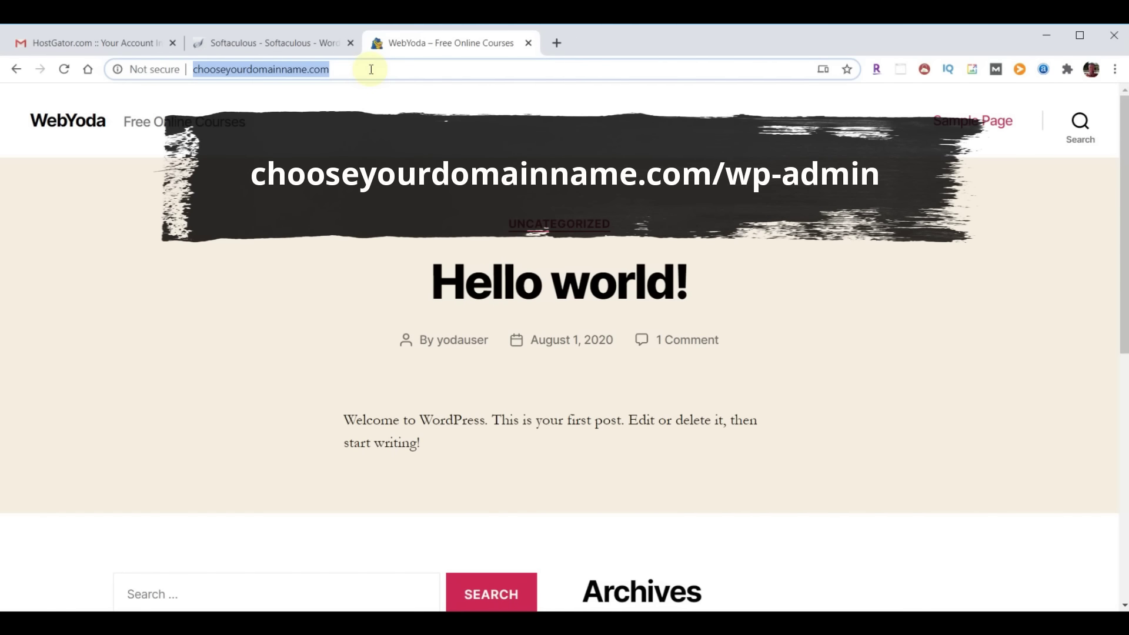
left_click(370, 71)
type("/wp-")
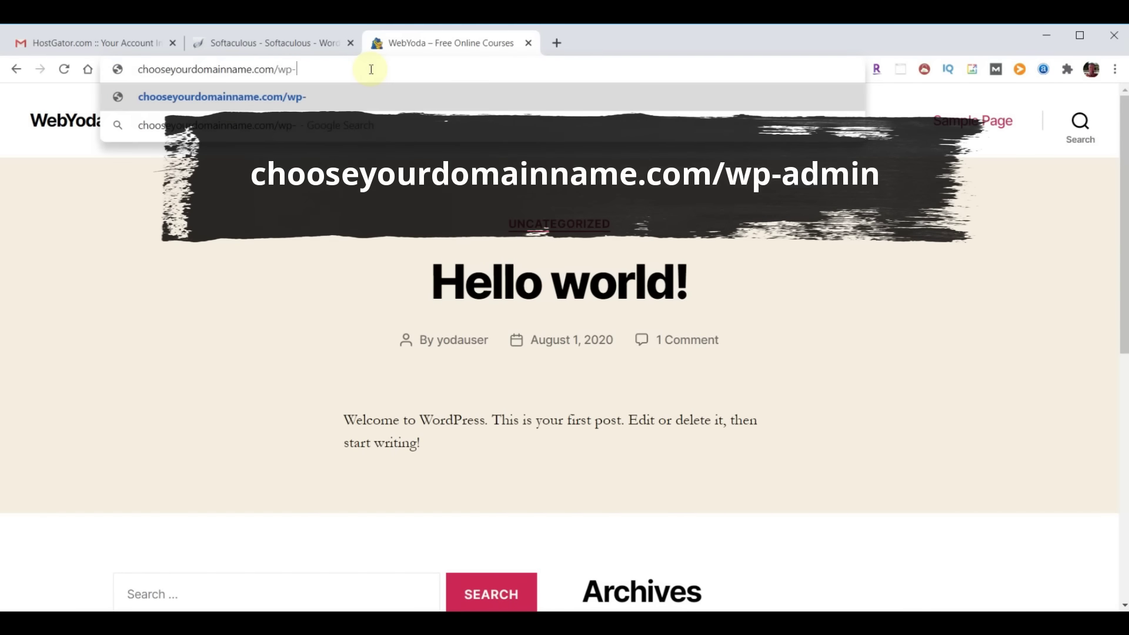
type("admin")
key("Return")
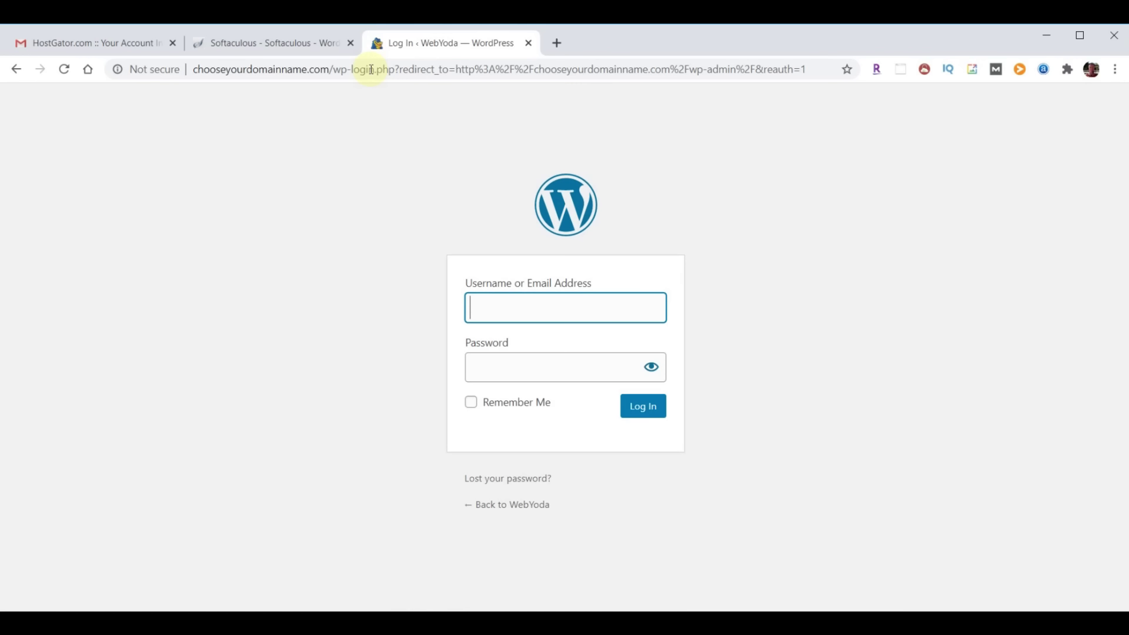
type("yodauser")
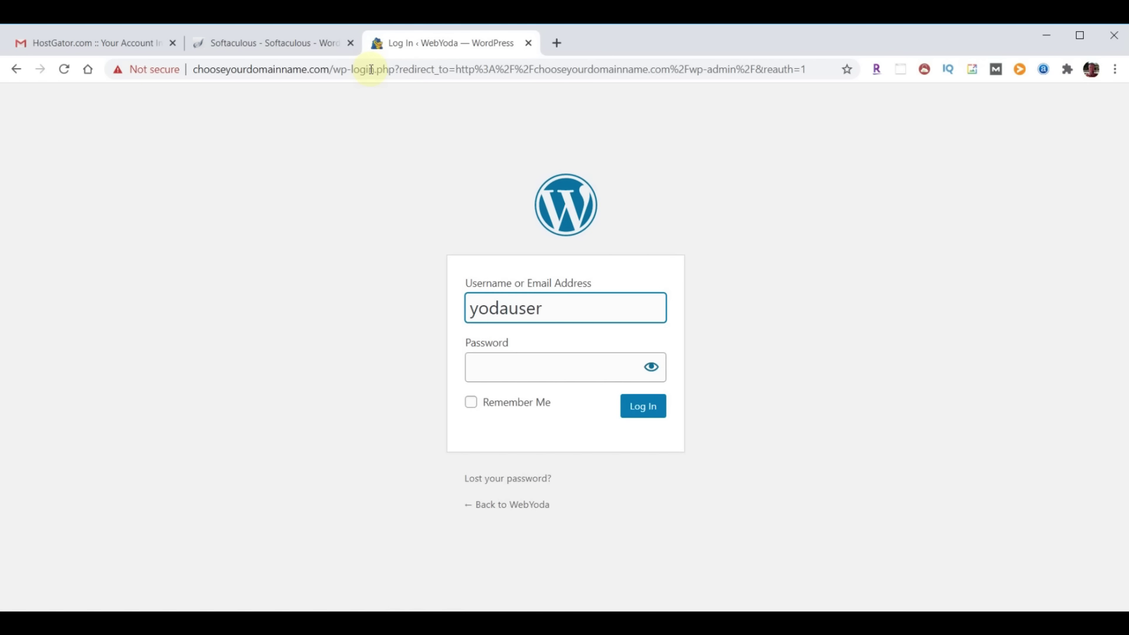
key("Tab")
left_click(506, 373)
key("ctrl+v")
left_click(645, 409)
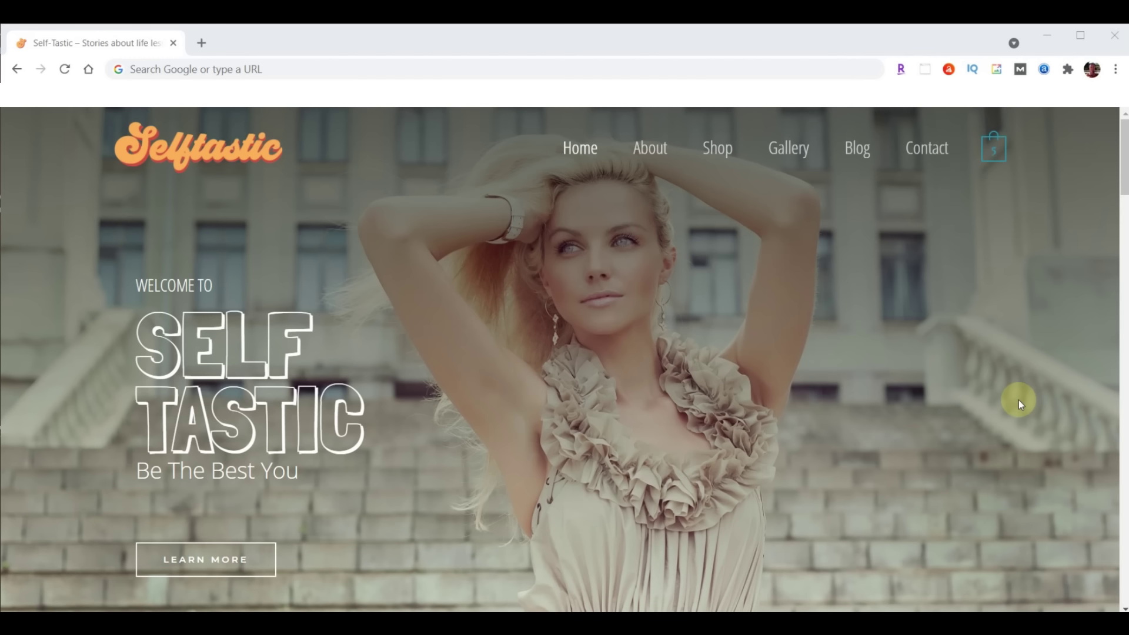
Log in at sample.self-tastic.com/wp-admin with the account password
left_click(290, 70)
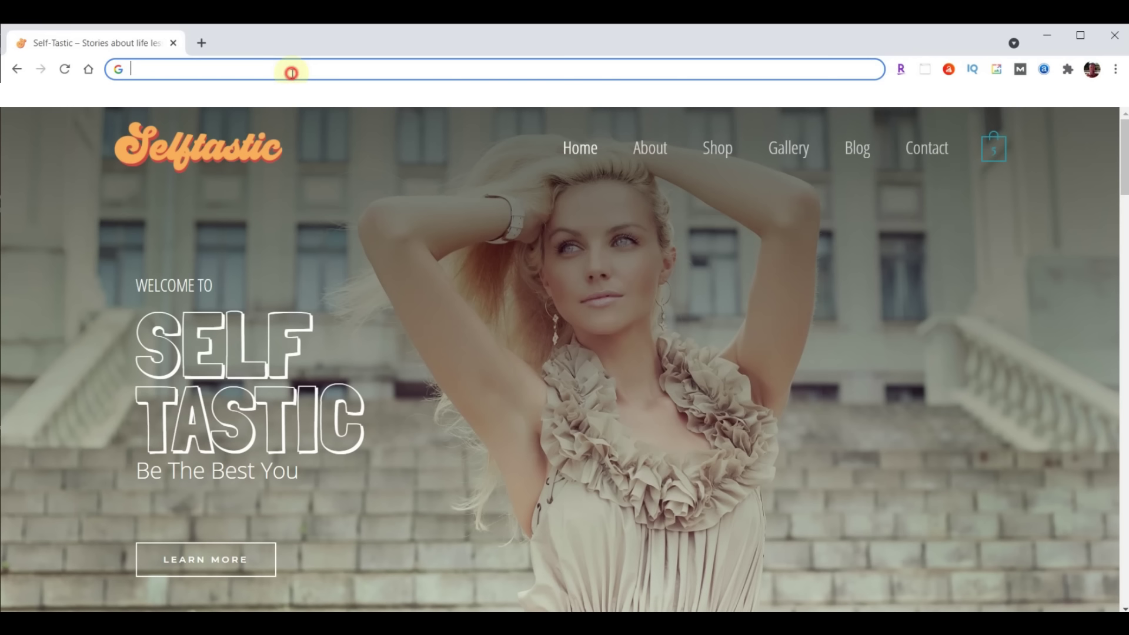
type("sample.self-tastic.com/wp-admin")
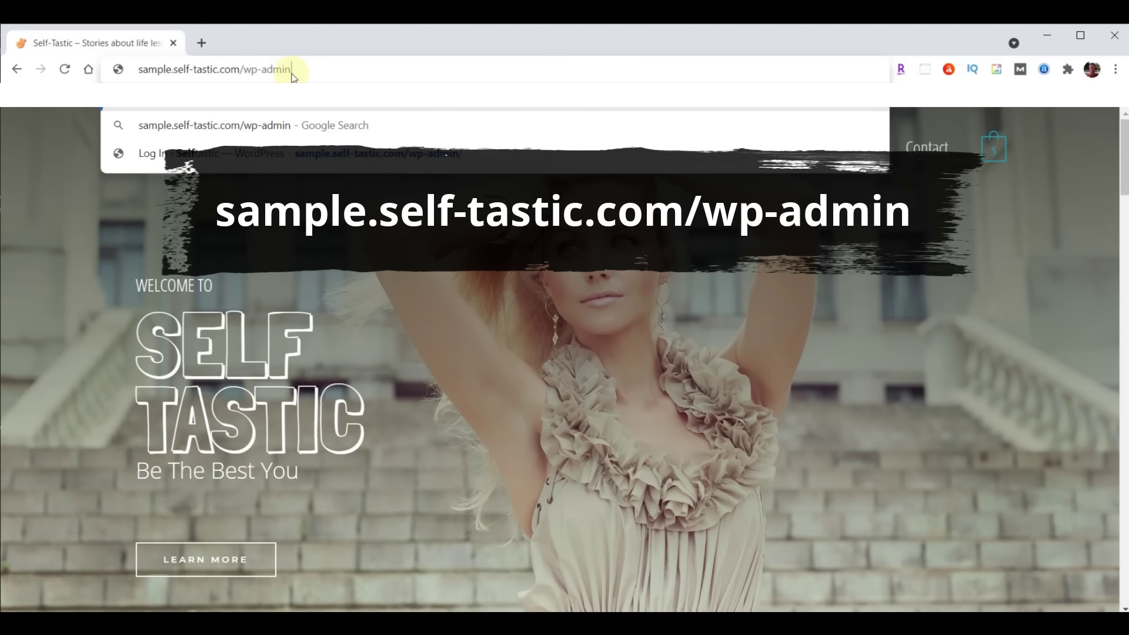
key("Return")
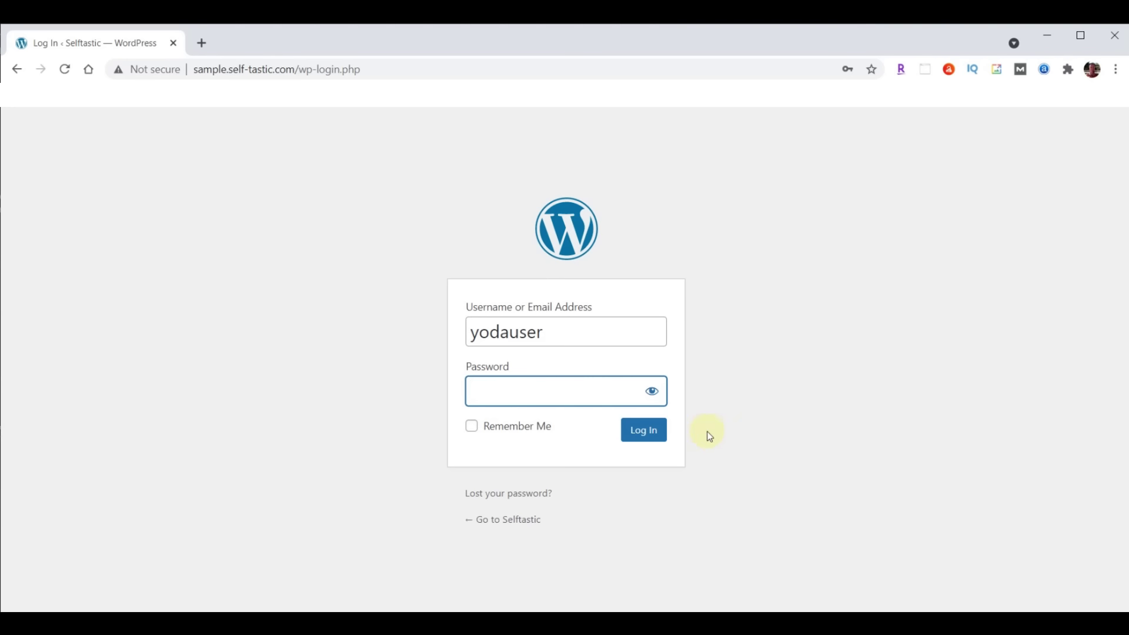
key("ctrl+v")
left_click(625, 435)
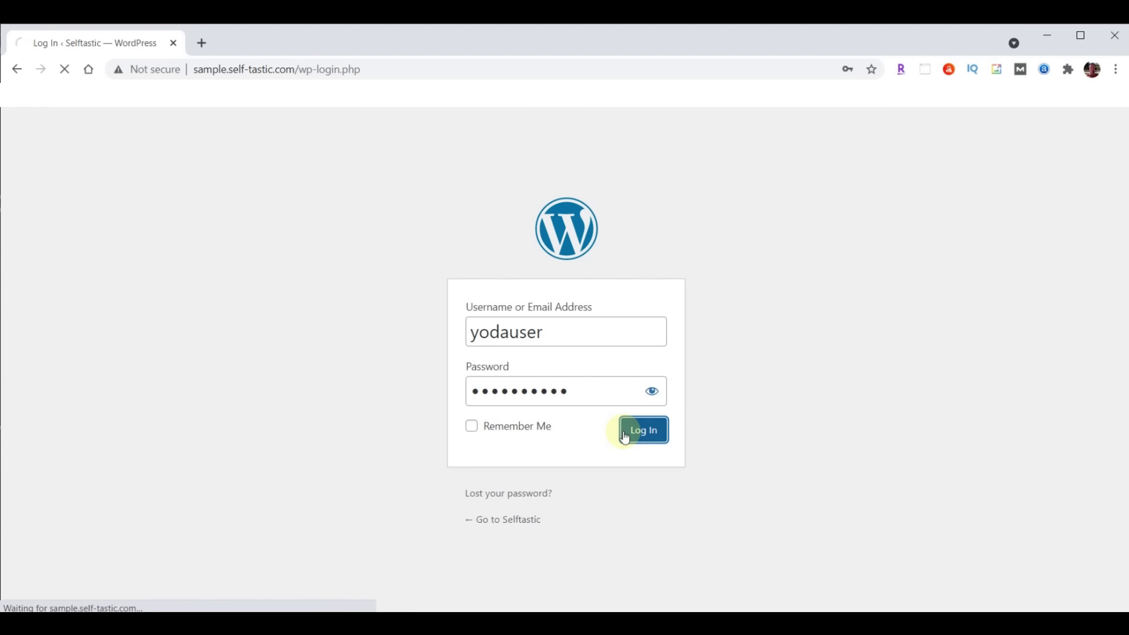
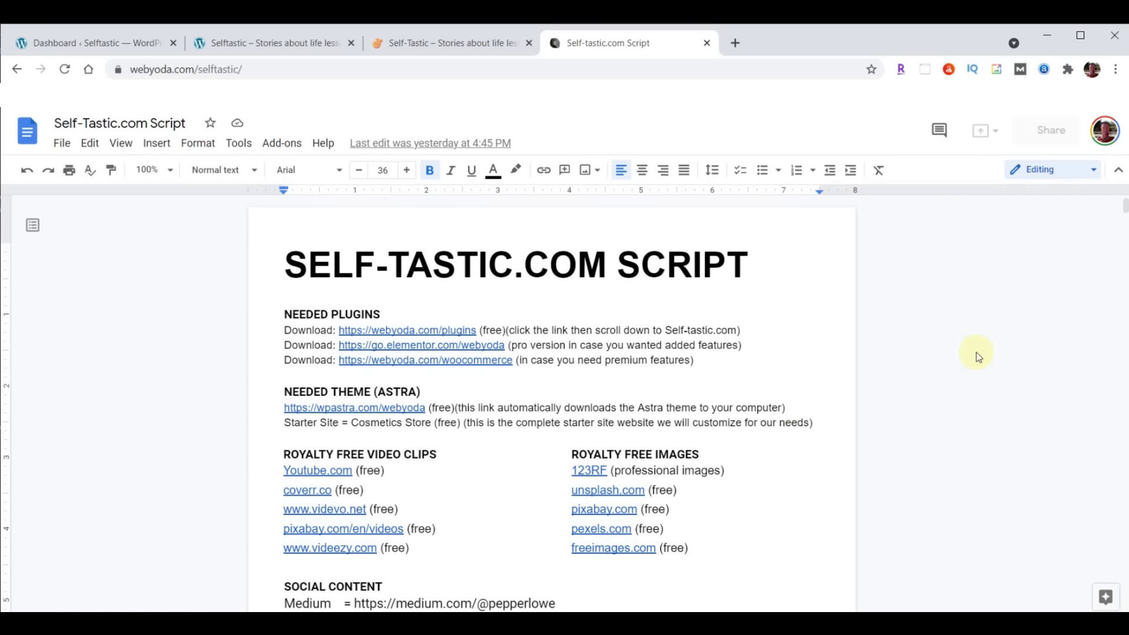
Load webyoda.com/content in a new tab and download content-selftastic.zip from the Self-tastic.com section
left_click(735, 44)
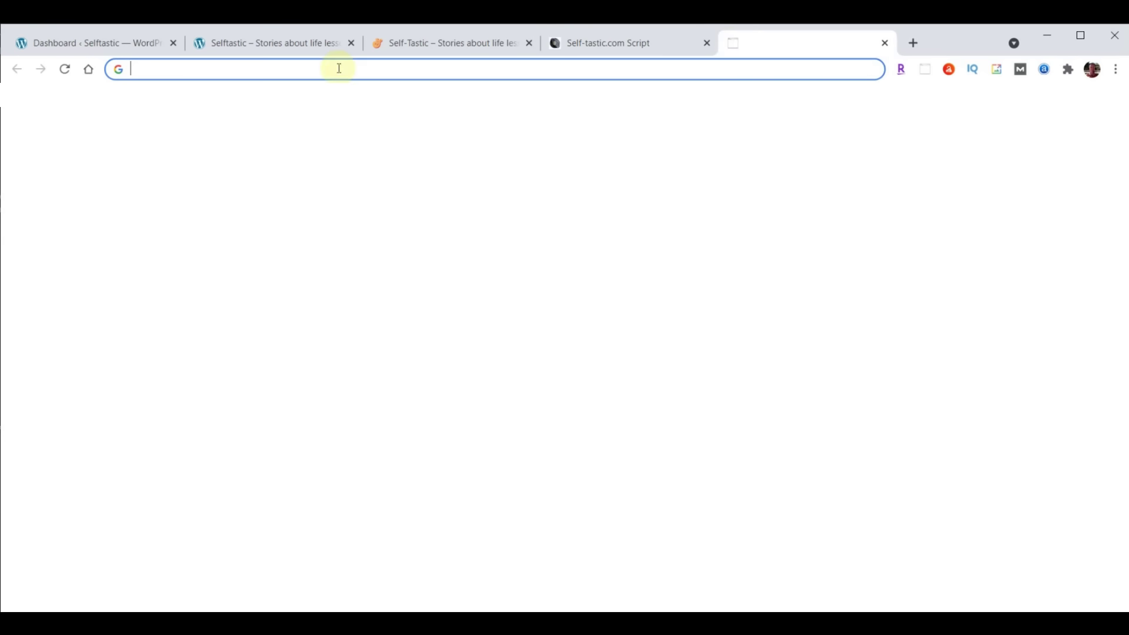
type("webyoda.com/content")
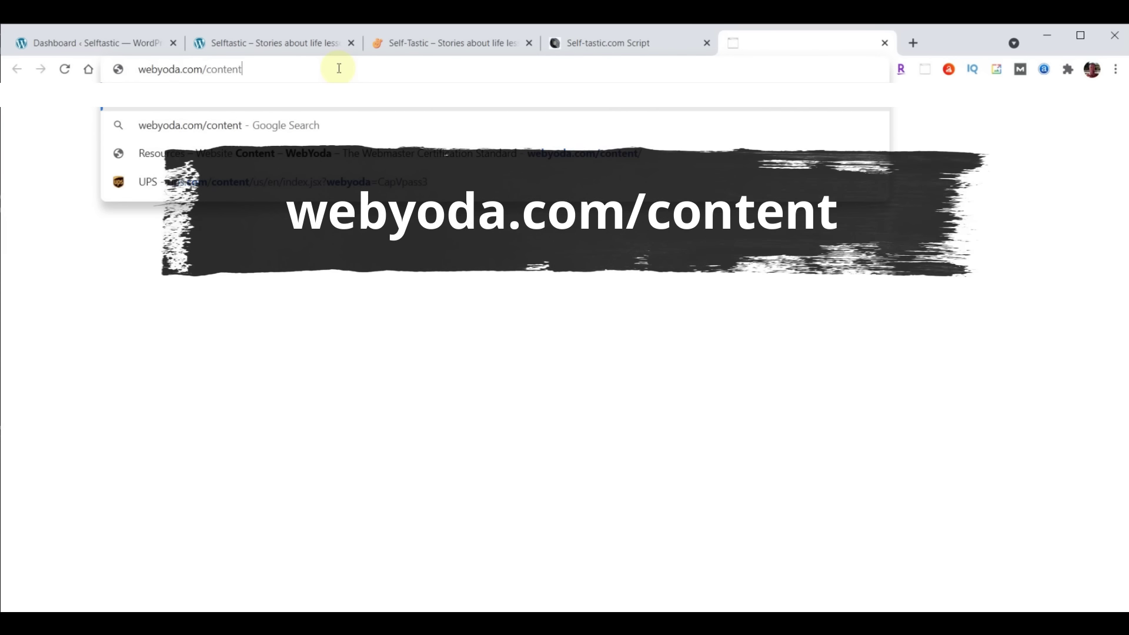
key("Return")
scroll(1021, 314, "down", 3)
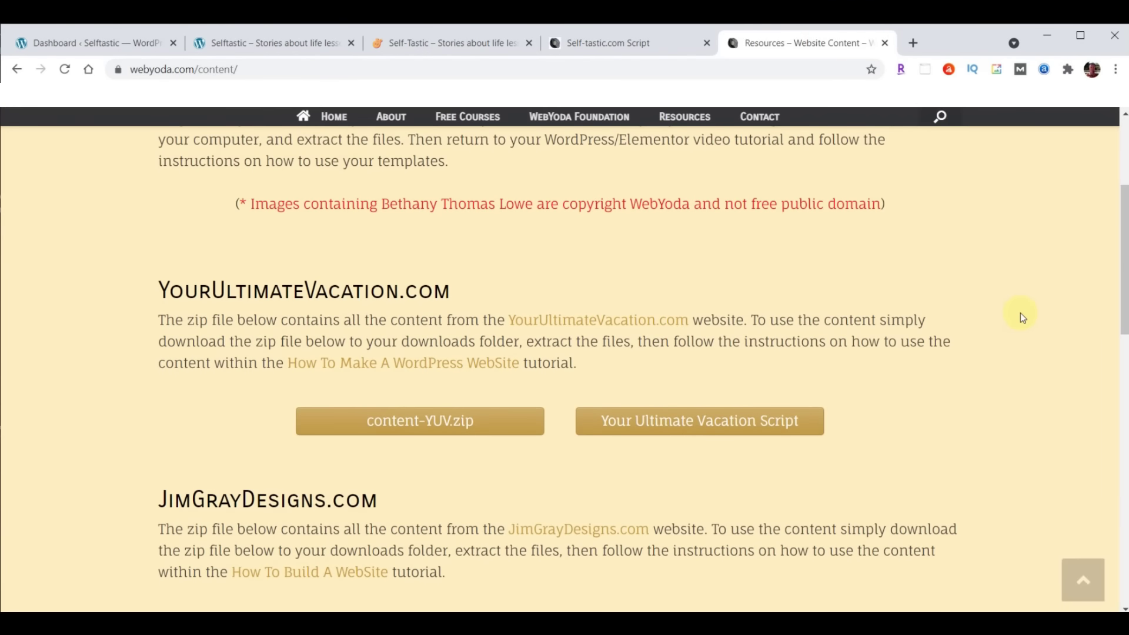
scroll(1022, 317, "down", 6)
scroll(1021, 317, "down", 3)
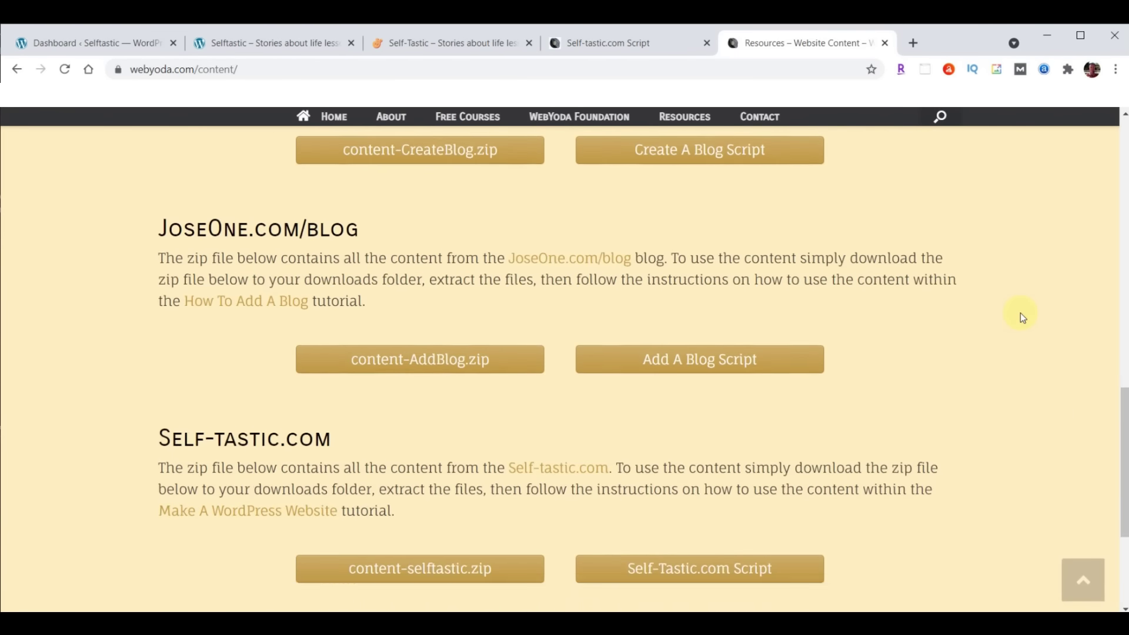
scroll(1021, 317, "down", 2)
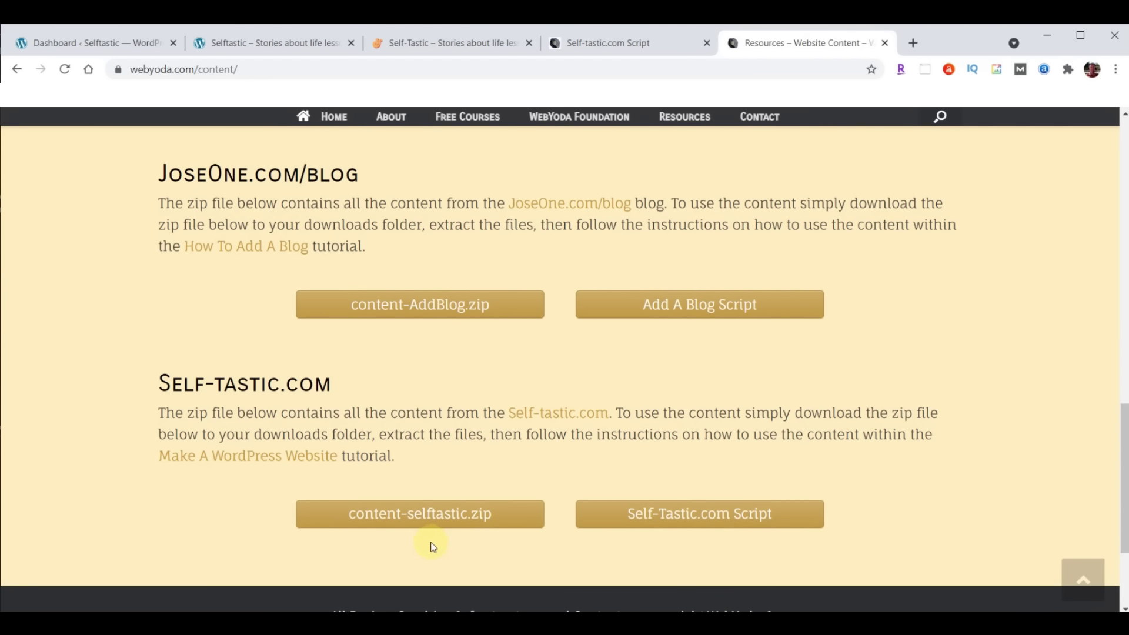
left_click(422, 512)
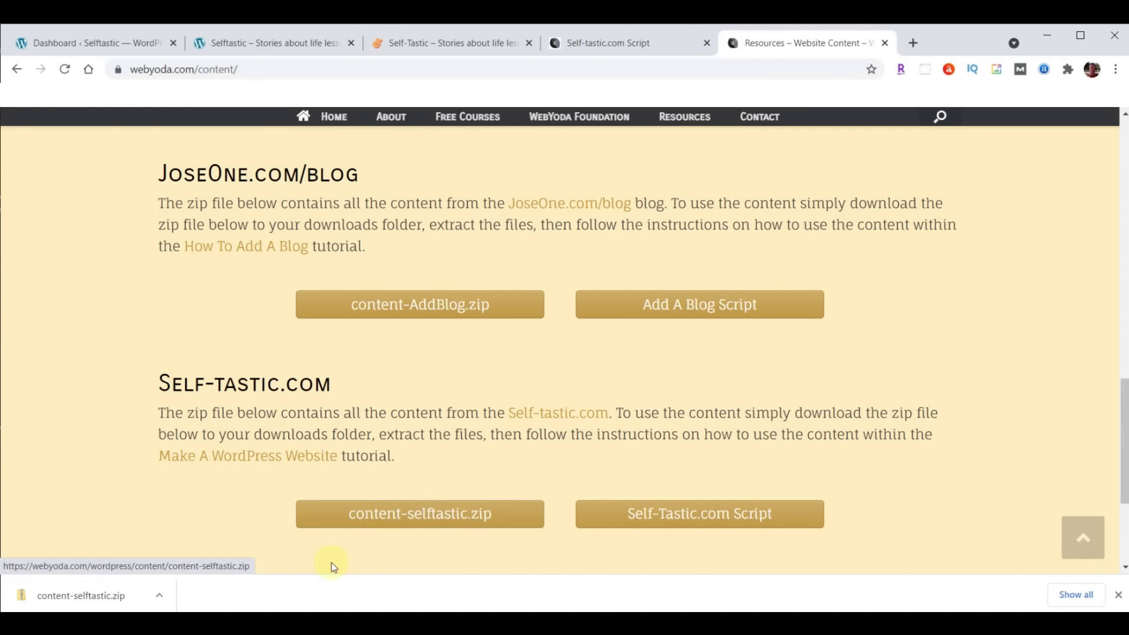
Extract the downloaded content-selftastic.zip into a content-selftastic folder in Downloads
left_click(160, 599)
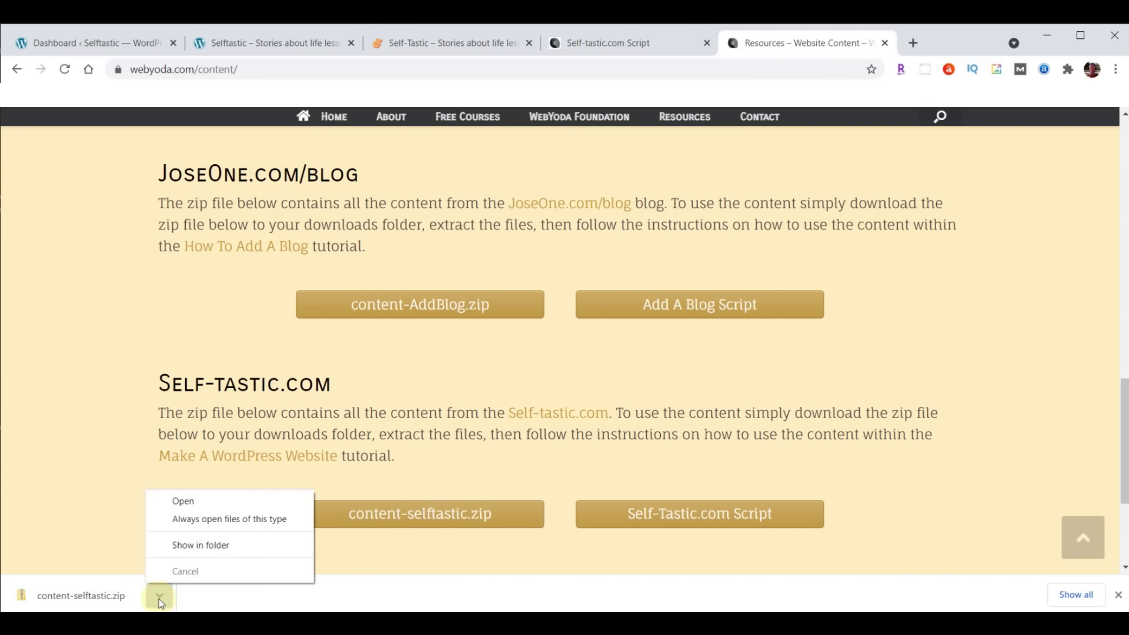
left_click(187, 544)
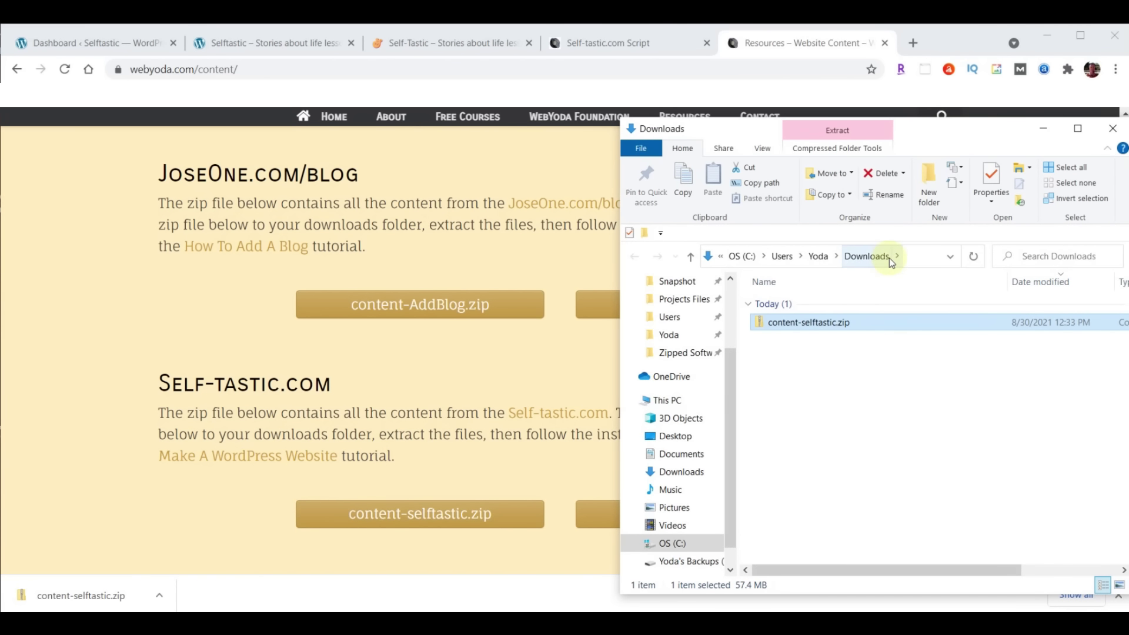
right_click(790, 325)
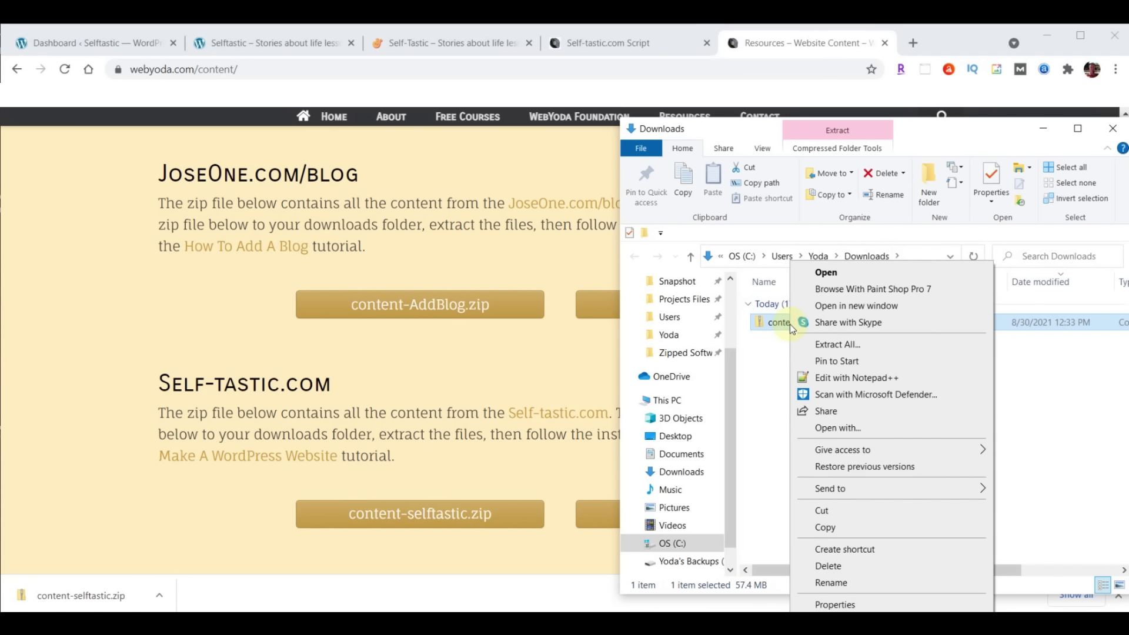
left_click(837, 344)
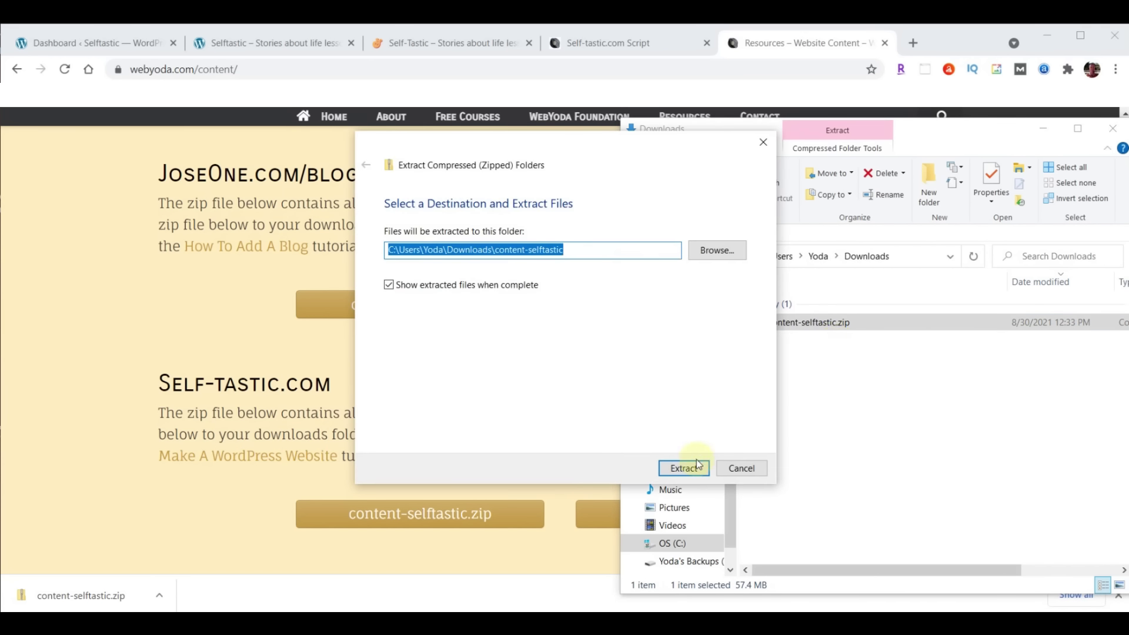
left_click(680, 468)
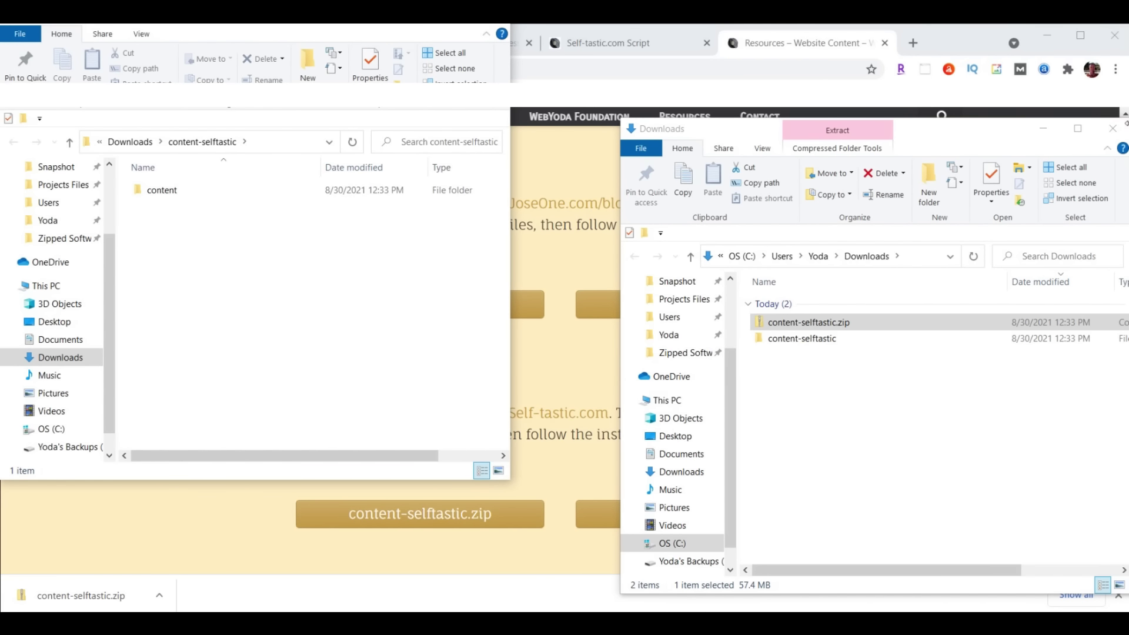
Open the extracted content folder and browse its images, JSON templates and text files
left_click(1113, 128)
left_click_drag(360, 28, 935, 114)
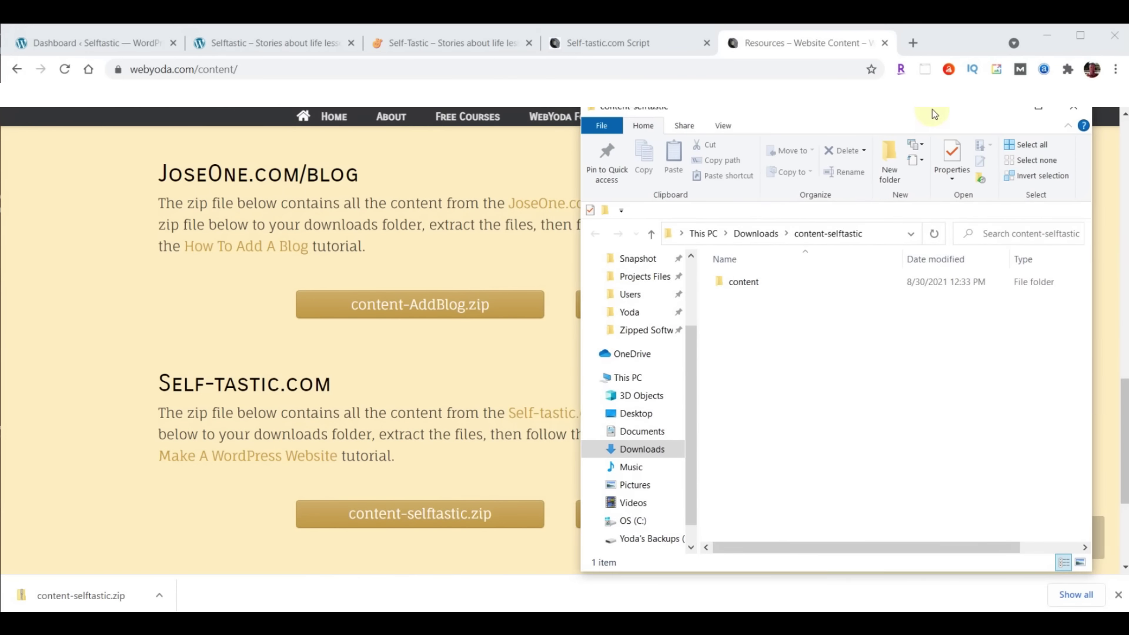
double_click(742, 284)
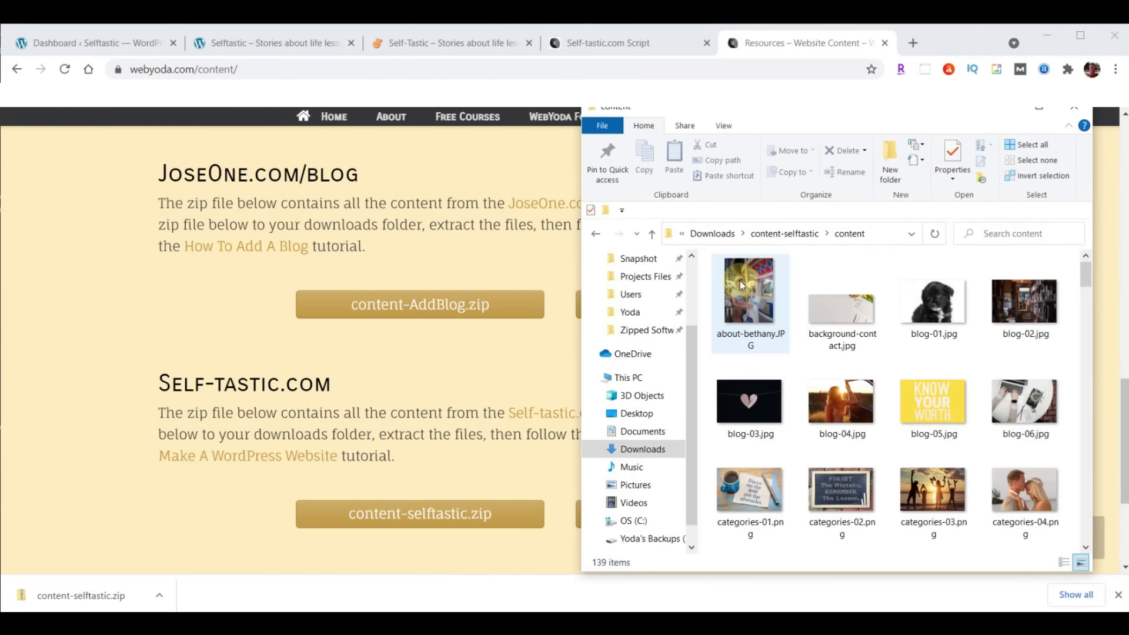
scroll(1030, 386, "down", 5)
scroll(1030, 386, "down", 10)
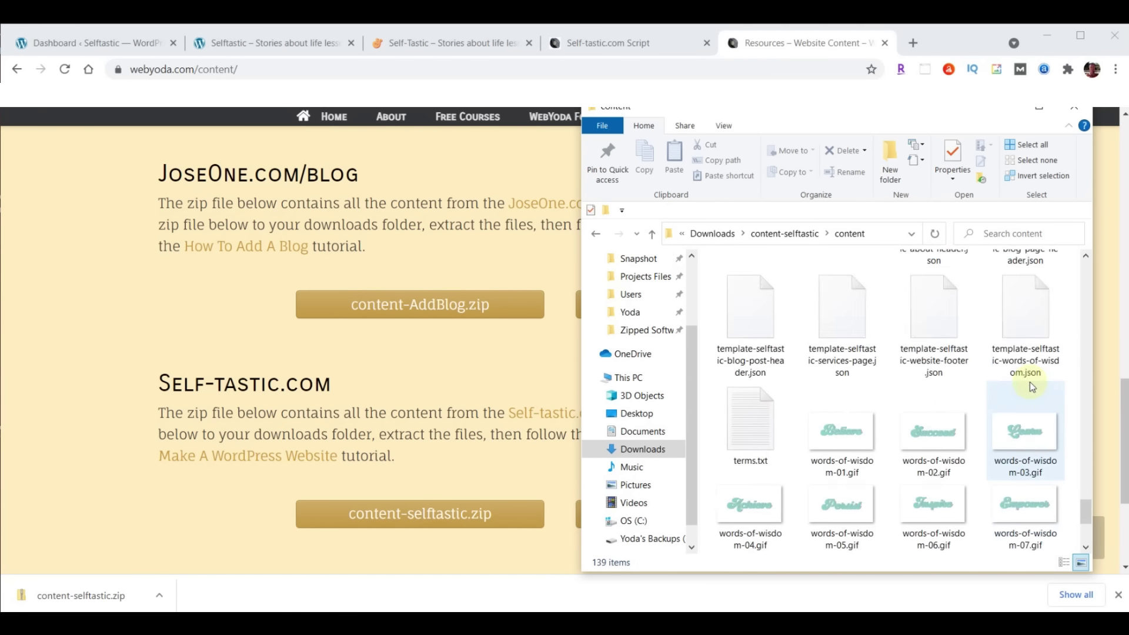
scroll(1030, 386, "up", 15)
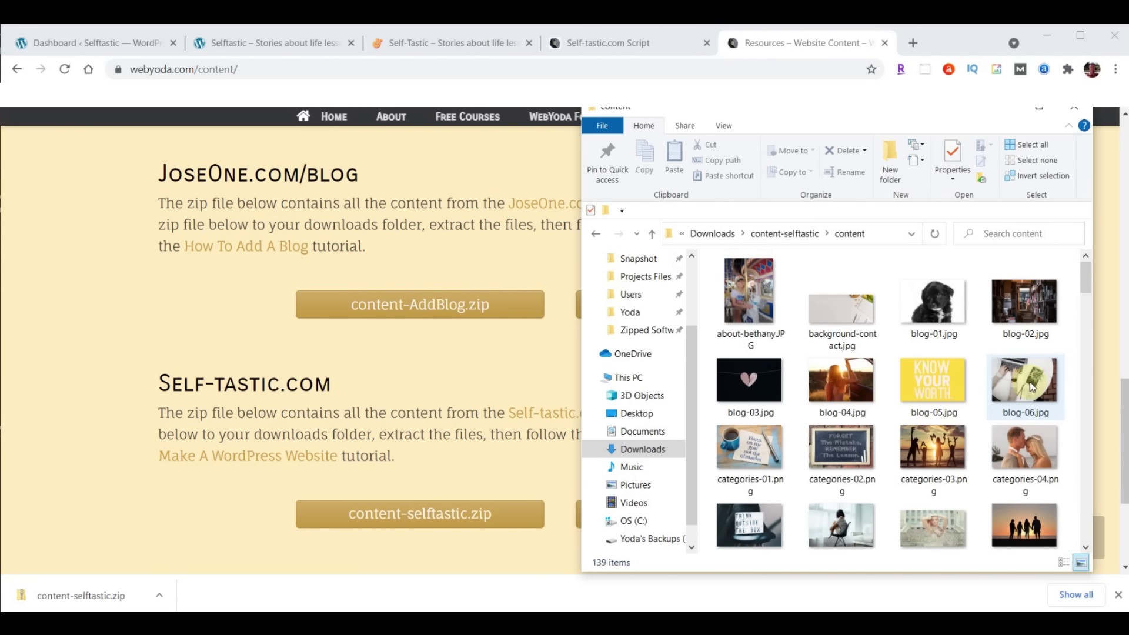
left_click(885, 42)
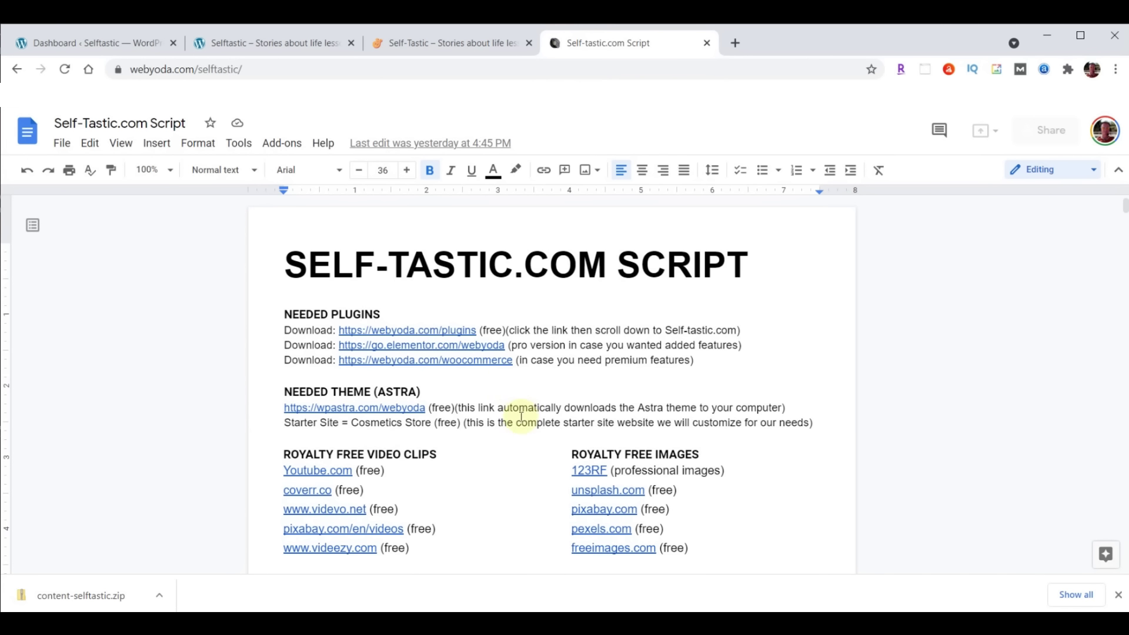
Check the self-tastic.com, sample.self-tastic.com and WordPress Dashboard tabs in turn
left_click(427, 45)
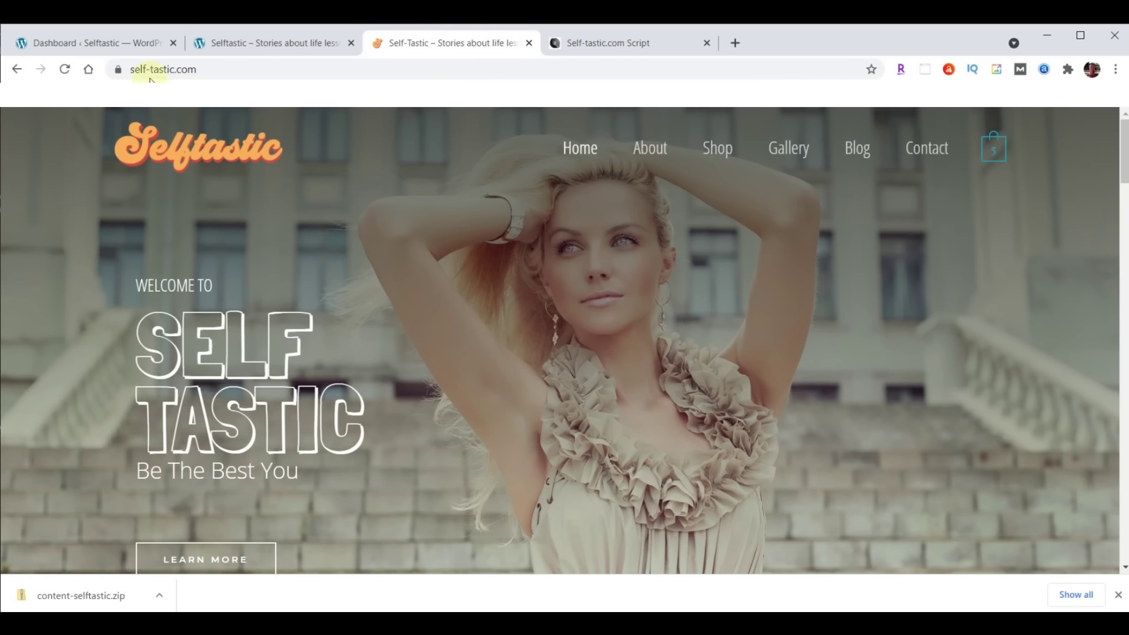
left_click(246, 46)
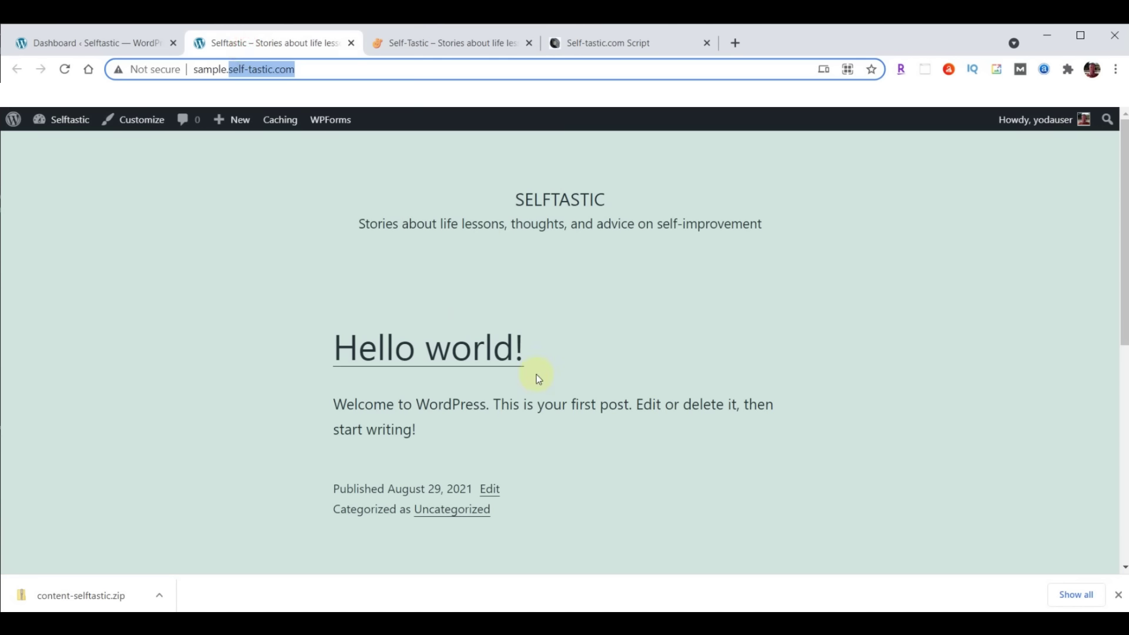
left_click(69, 42)
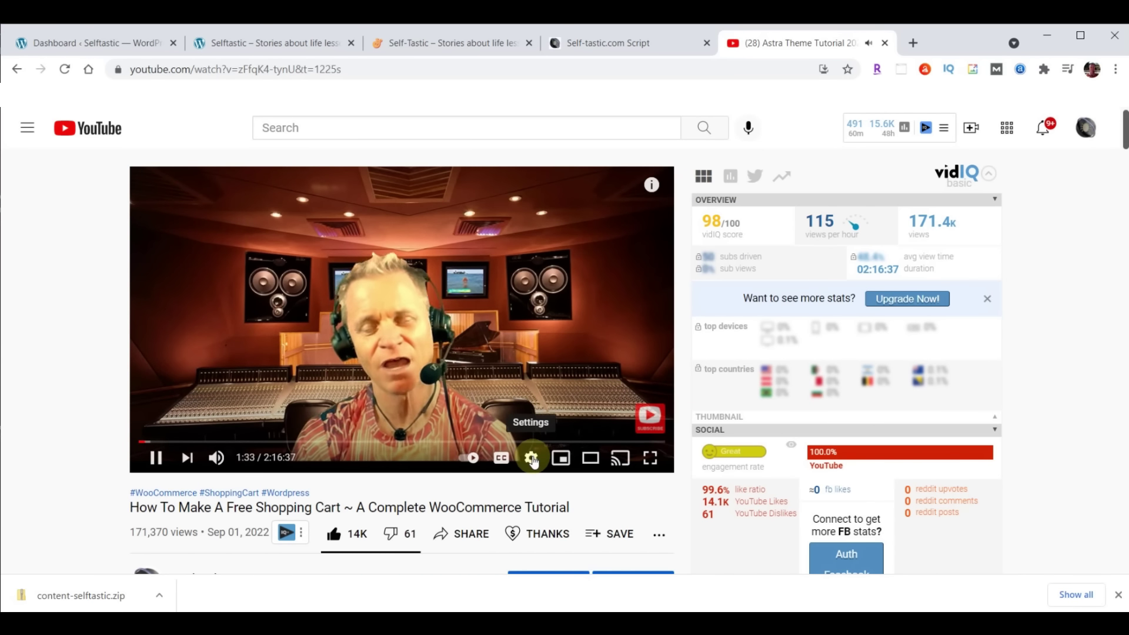
Try 0.75 playback speed, return it to Normal, and scroll down to the TIMESTAMPS list
left_click(531, 460)
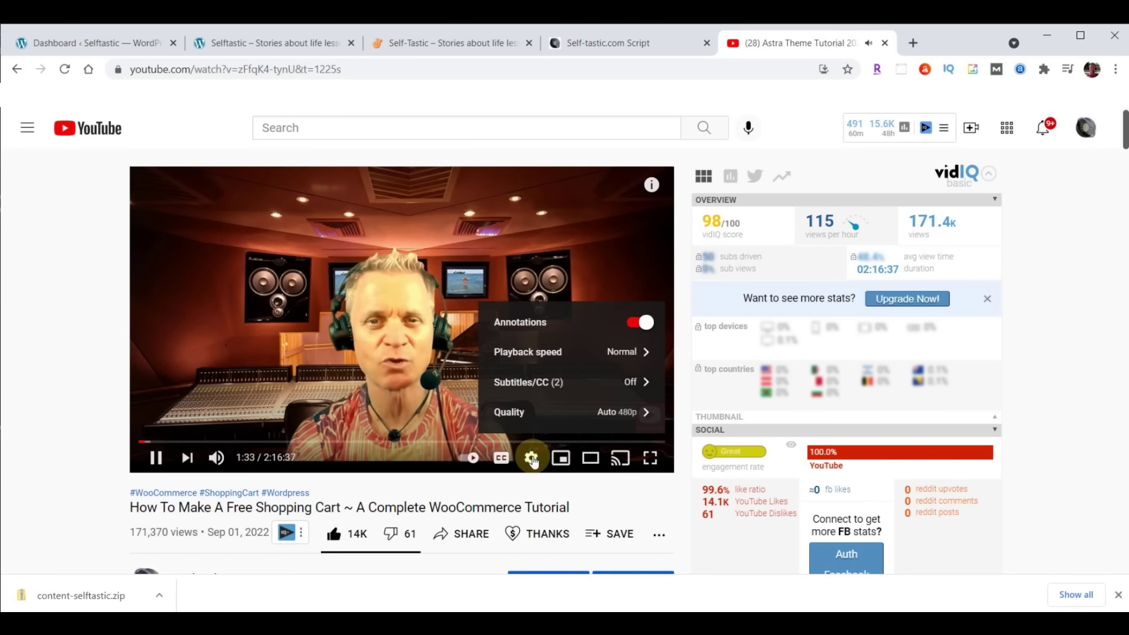
left_click(539, 352)
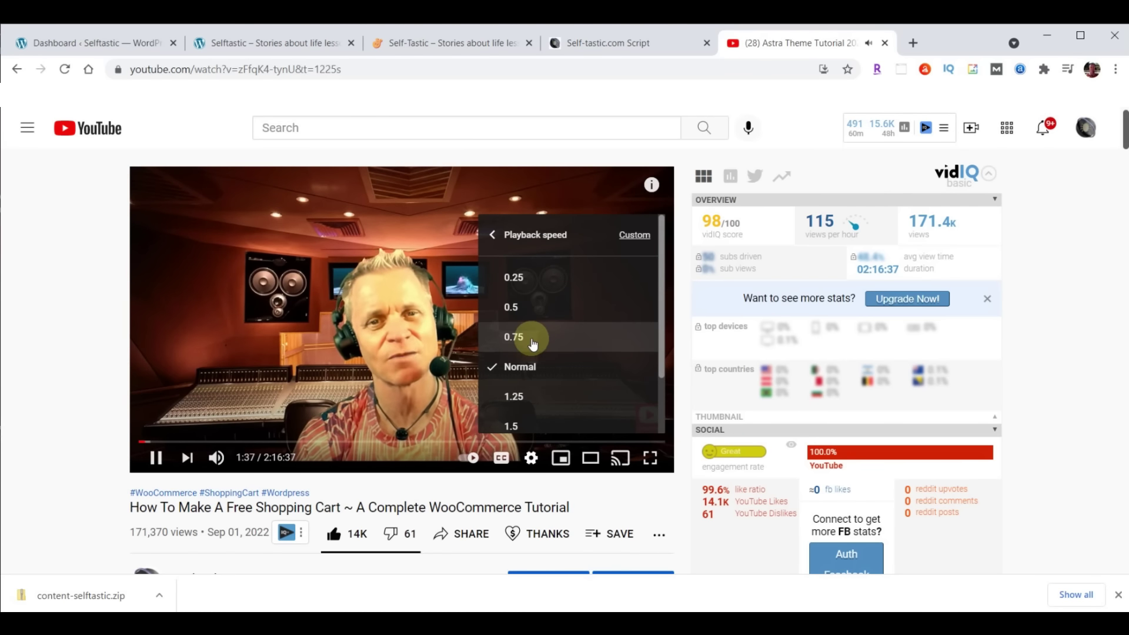
left_click(532, 341)
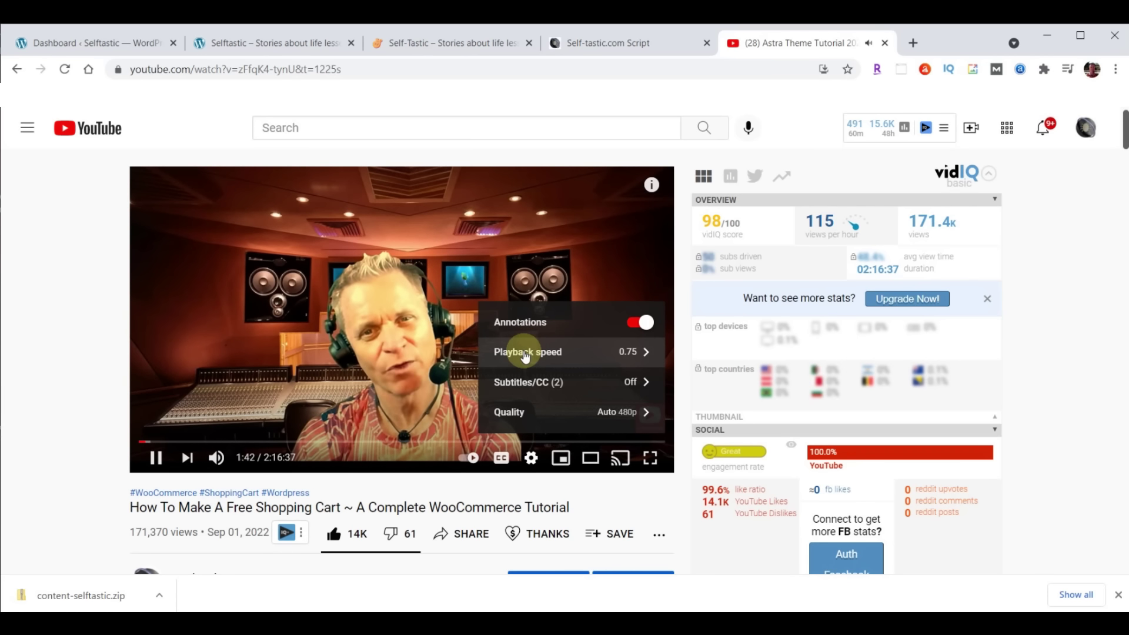
left_click(525, 353)
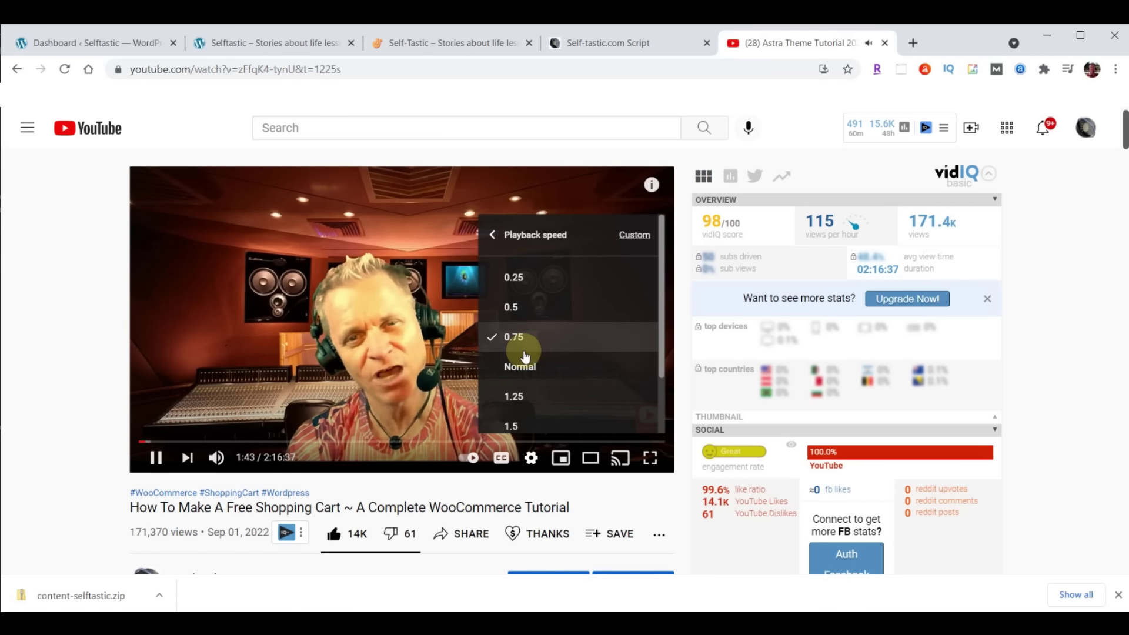
left_click(523, 362)
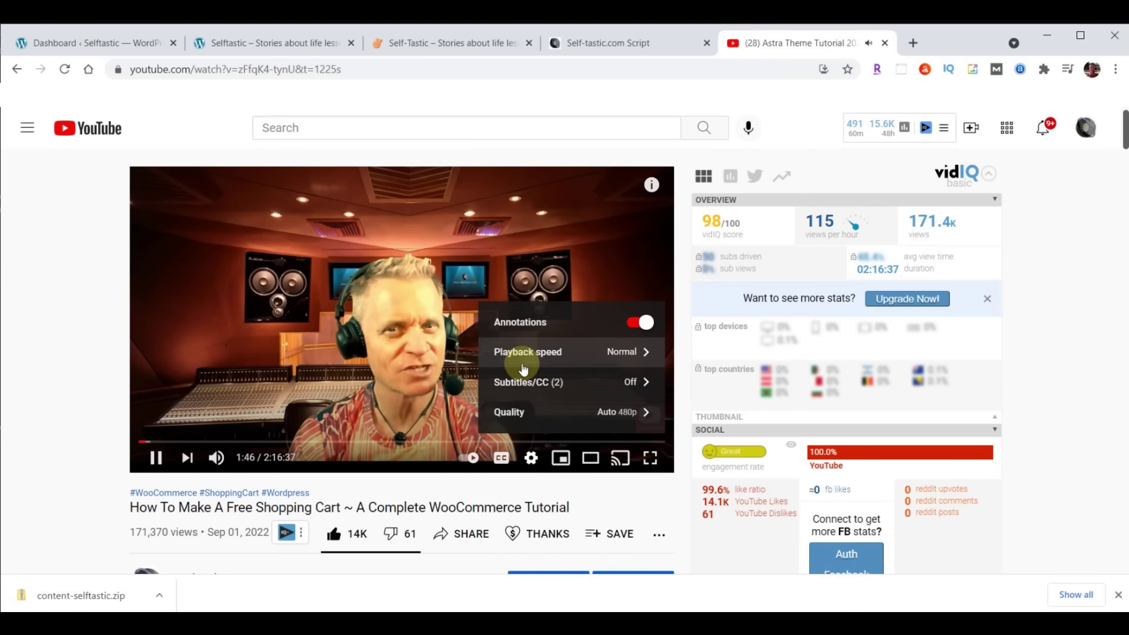
left_click(39, 316)
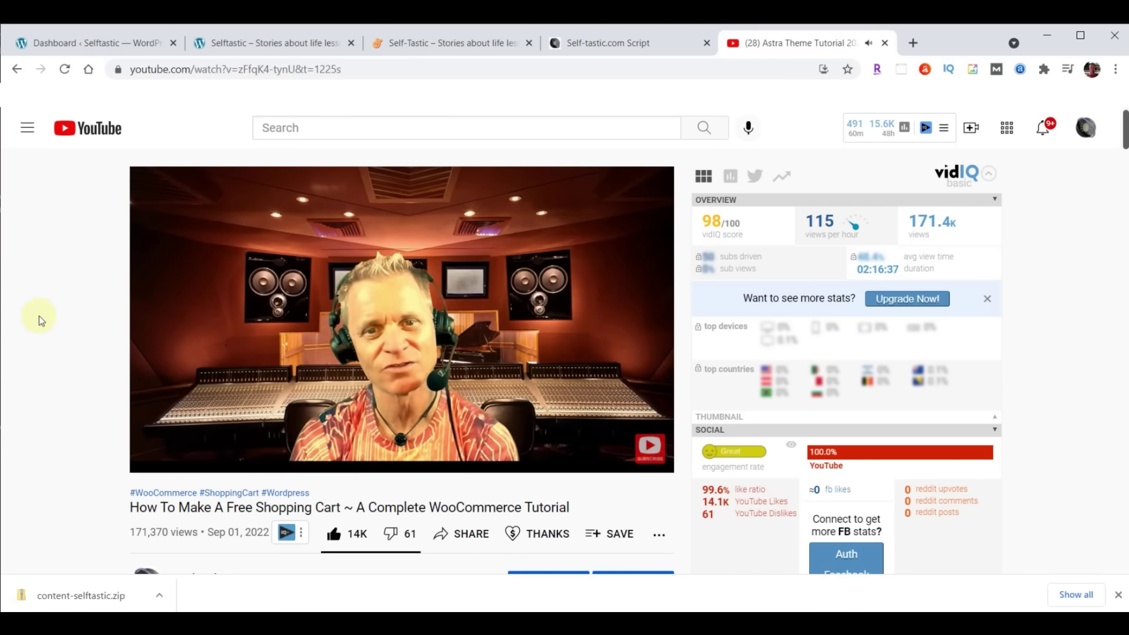
scroll(41, 314, "down", 8)
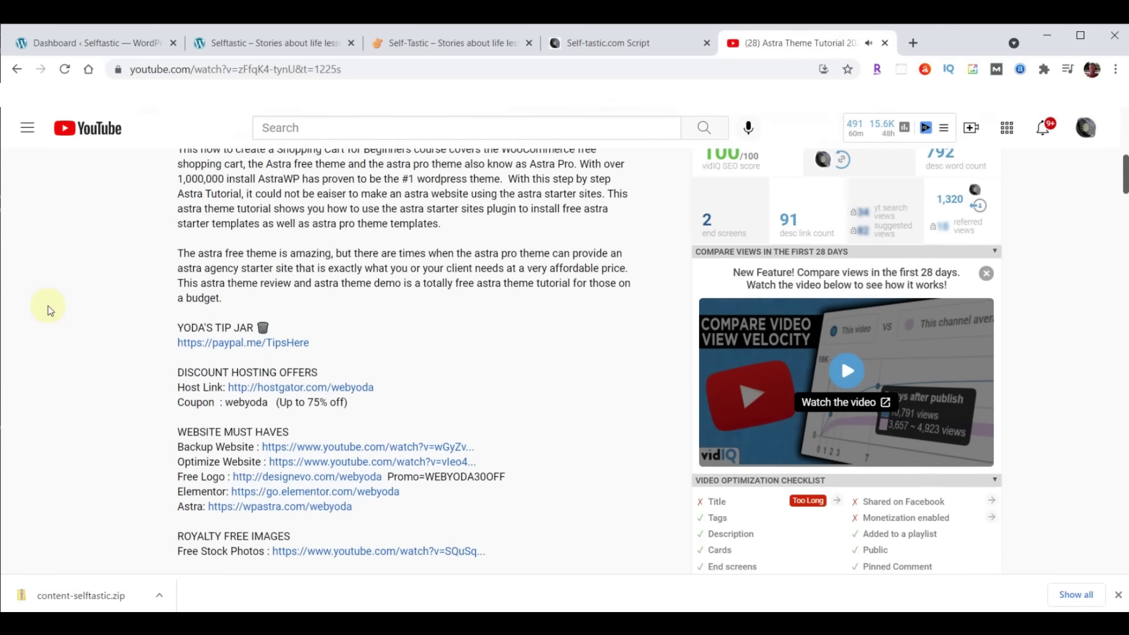
scroll(50, 311, "down", 1)
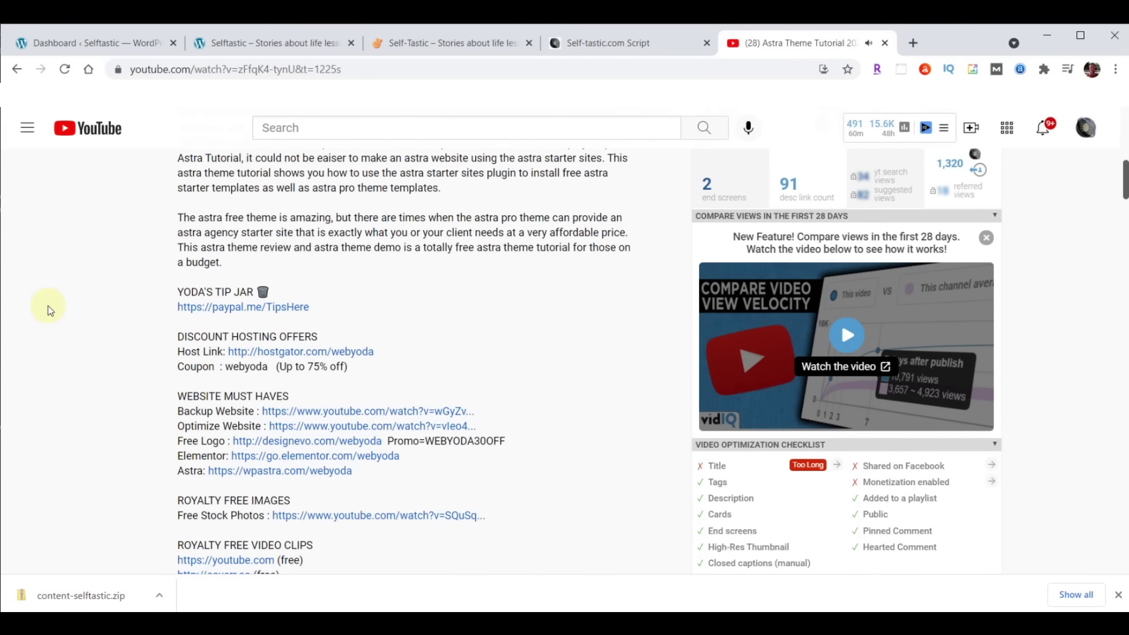
scroll(421, 296, "down", 9)
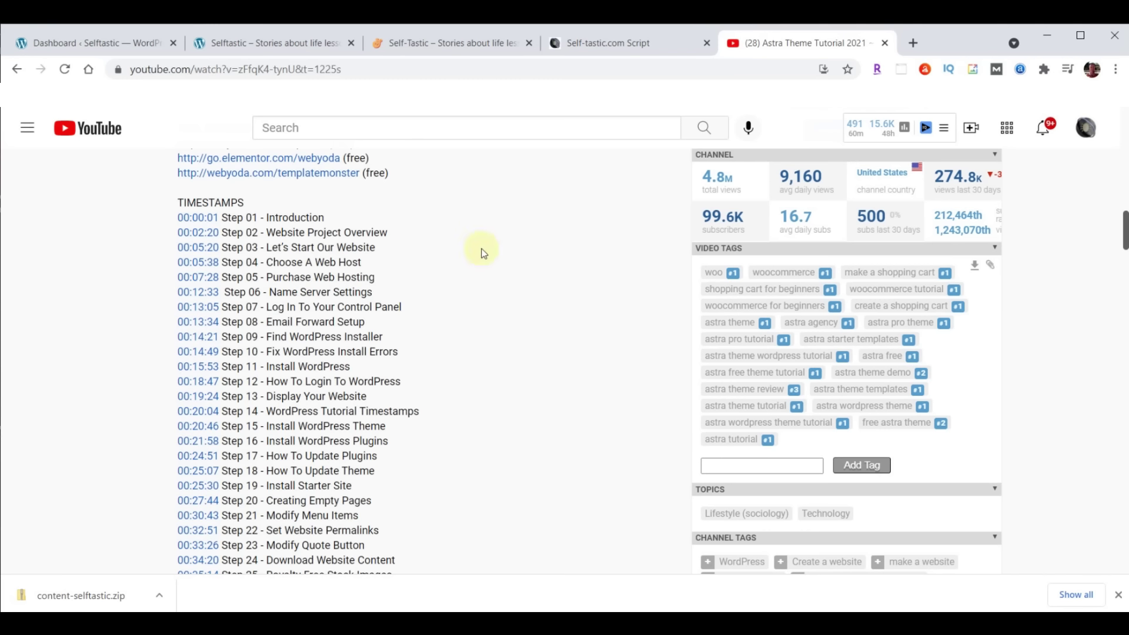
Close the YouTube tab and scroll the Self-Tastic.com Script to the SELFTASTIC COLORS links
left_click(884, 44)
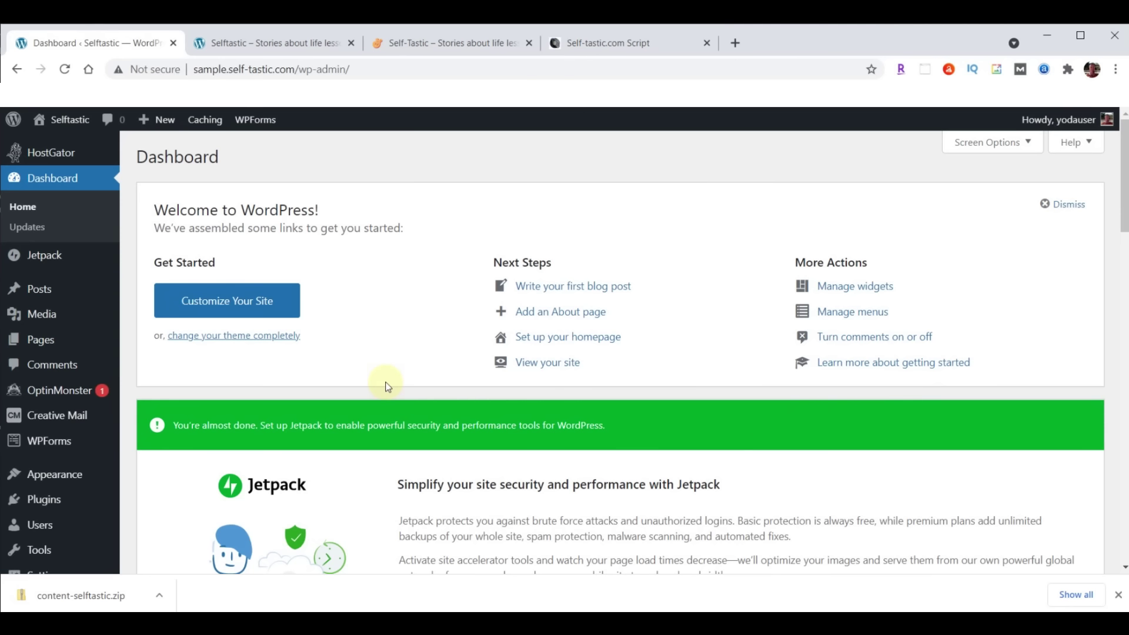
left_click(614, 46)
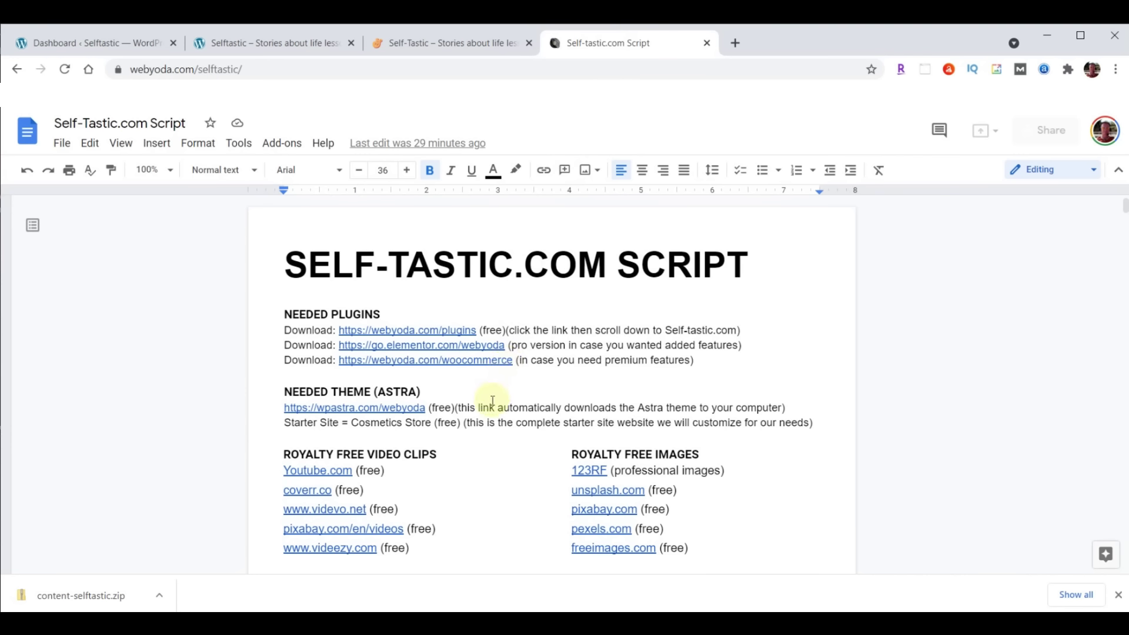
scroll(618, 395, "down", 2)
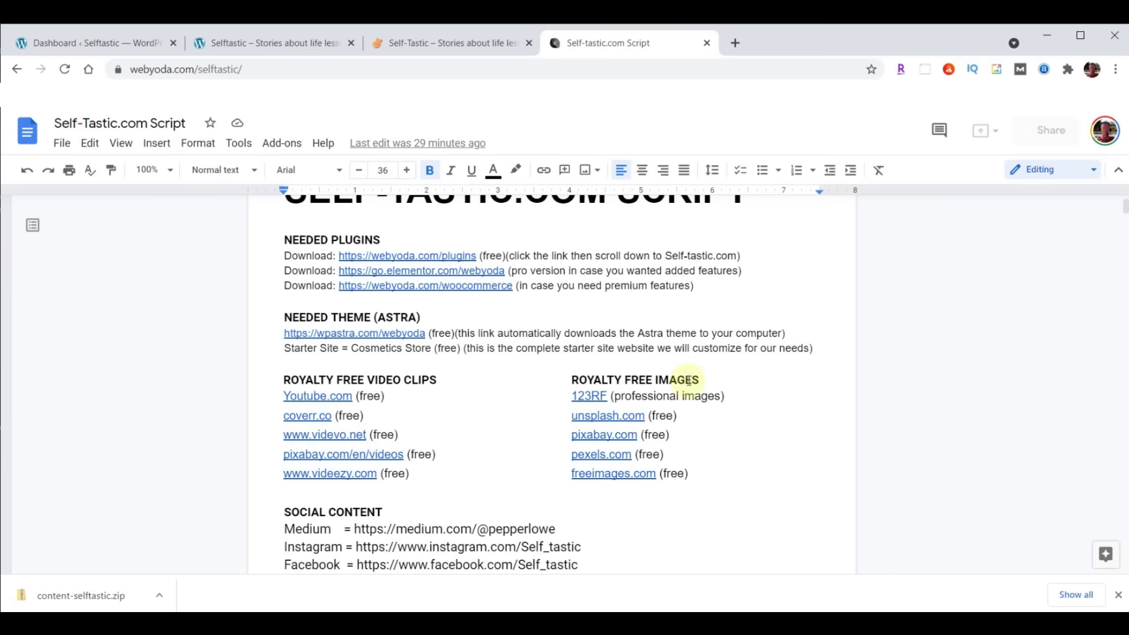
scroll(691, 356, "down", 5)
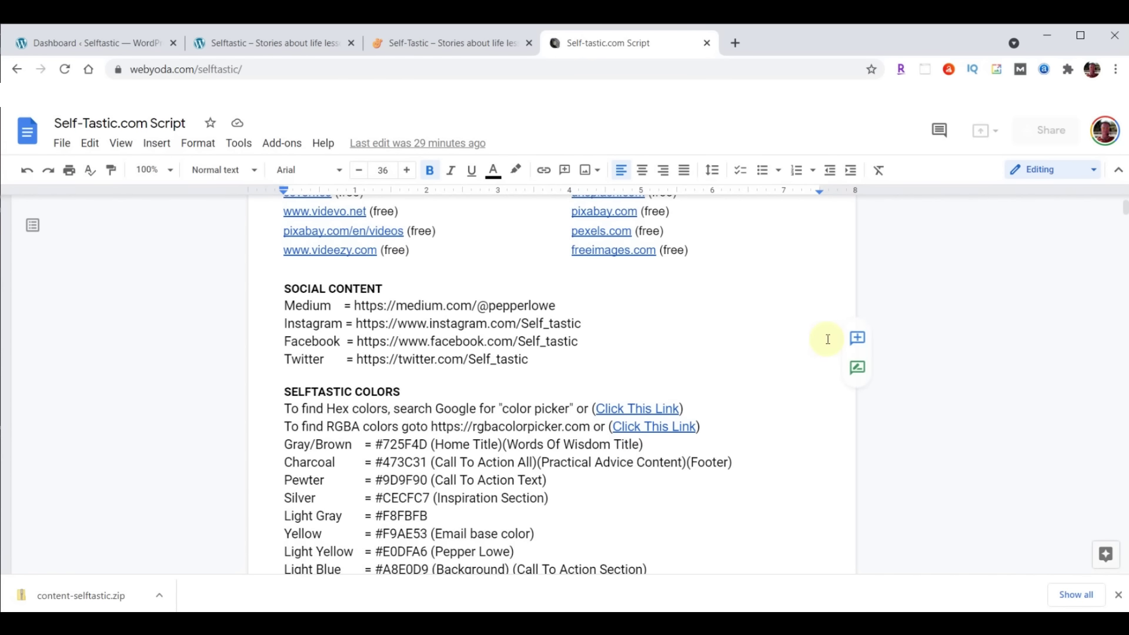
scroll(817, 329, "down", 3)
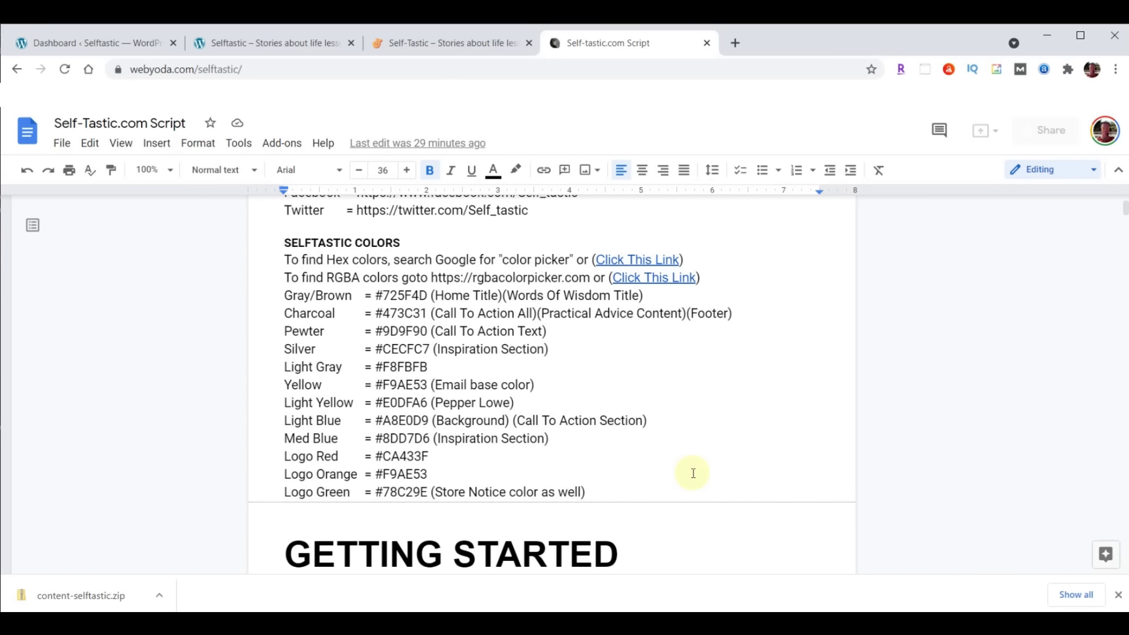
right_click(651, 257)
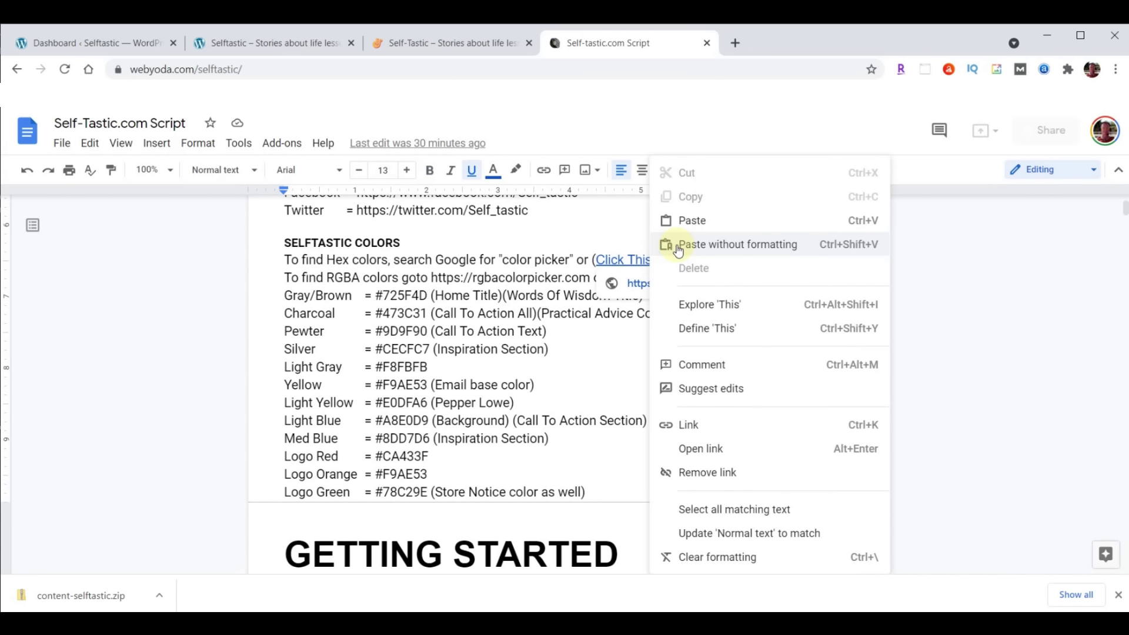
Pick red-orange #de3d1d in Google's colour picker, copy its hex code, and close the tab
left_click(705, 448)
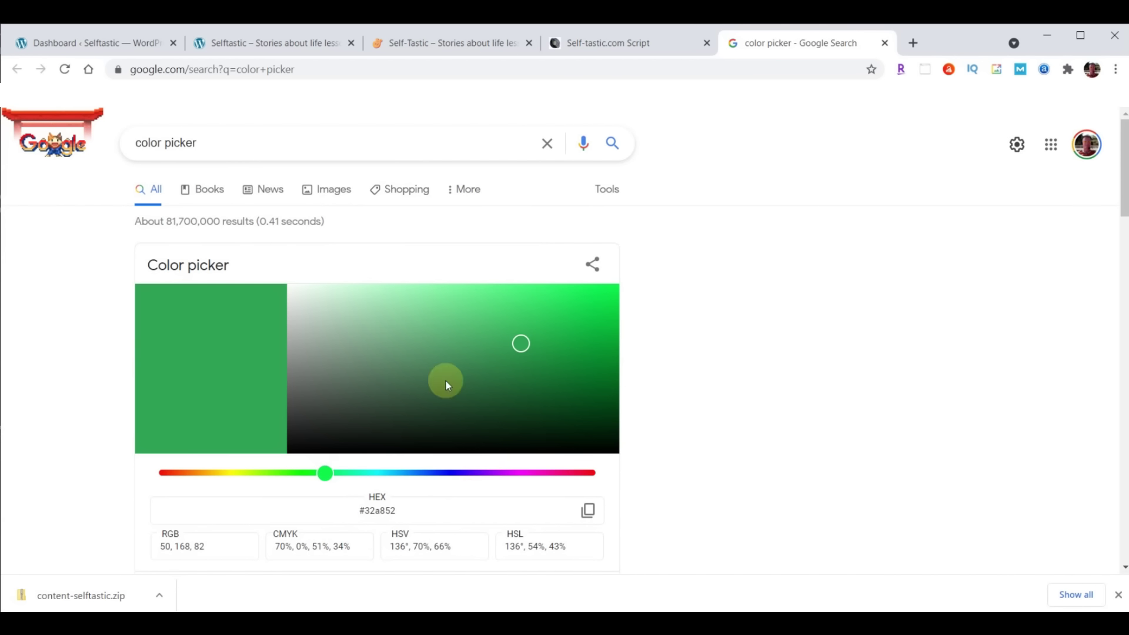
left_click(182, 472)
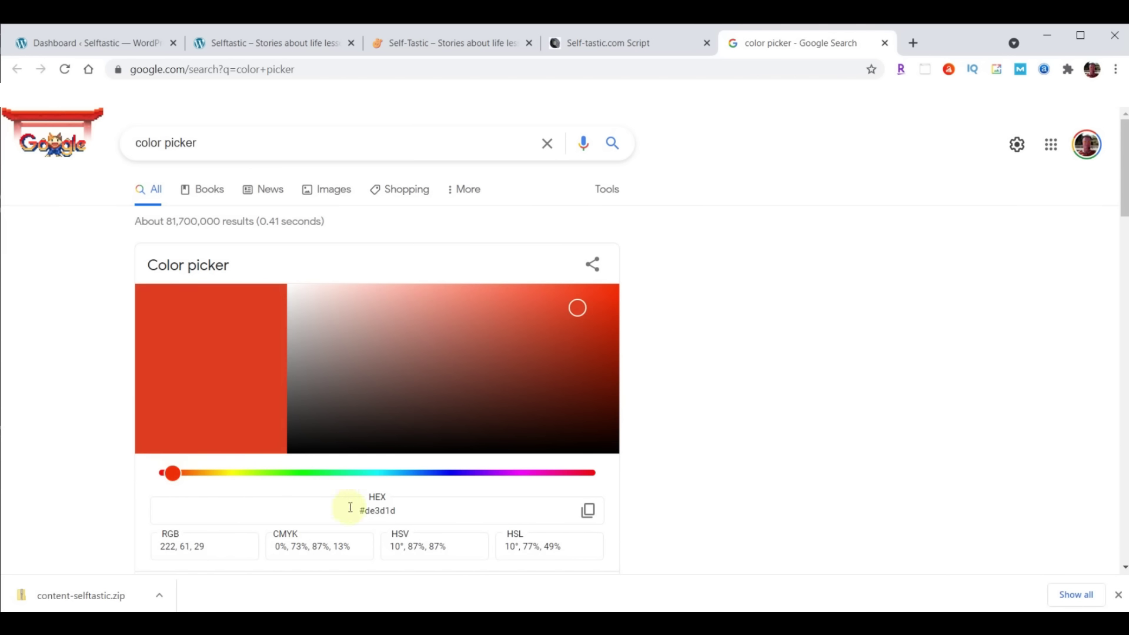
left_click_drag(351, 512, 400, 512)
left_click(350, 509)
left_click(588, 510)
left_click(886, 44)
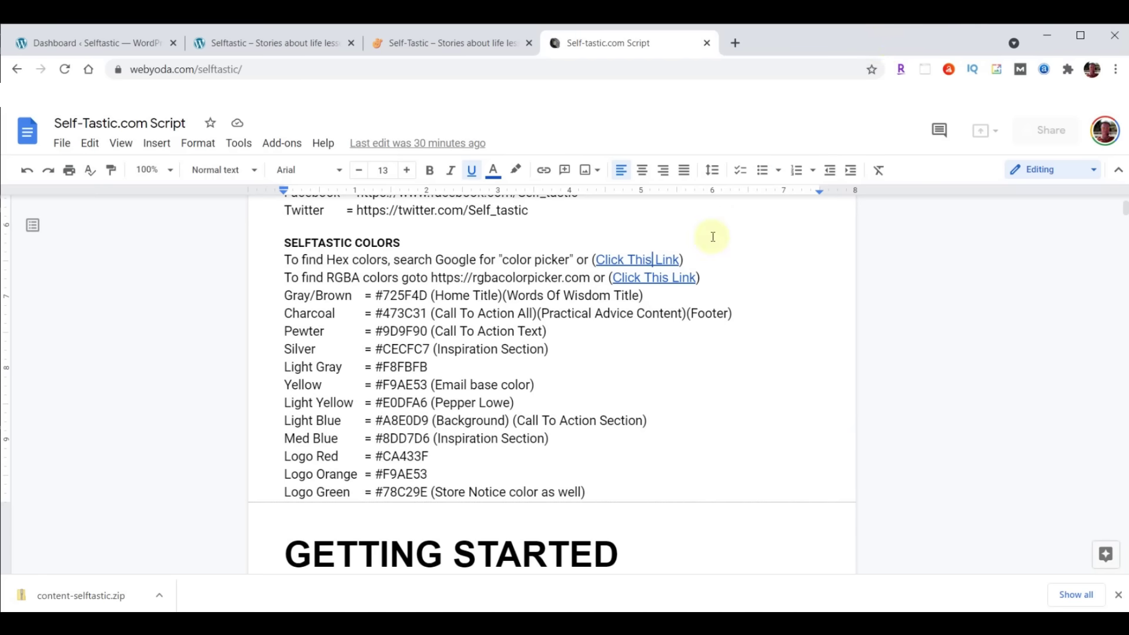
Open the RGBA Color Picker link and set yellow's alpha to 0.88, after trying 0.25
right_click(653, 281)
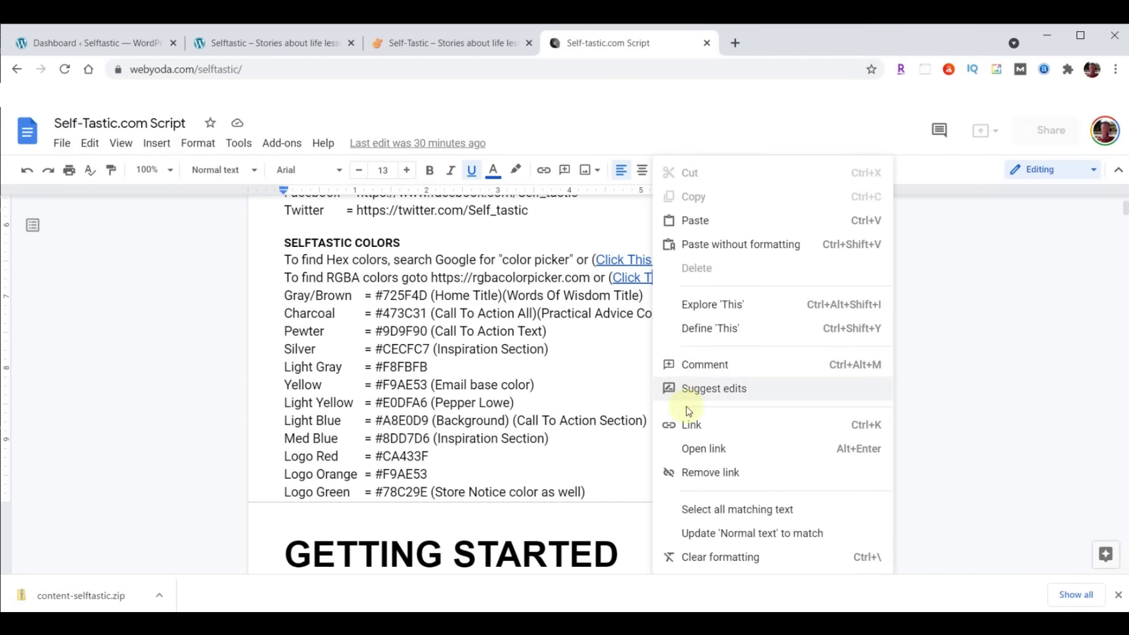
left_click(697, 447)
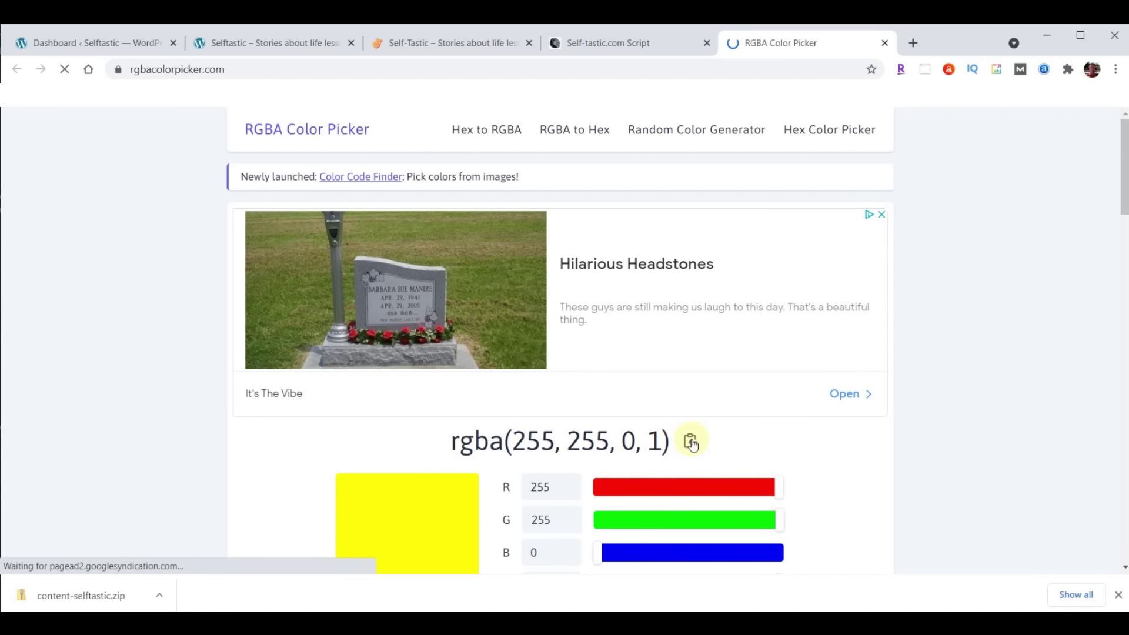
double_click(653, 442)
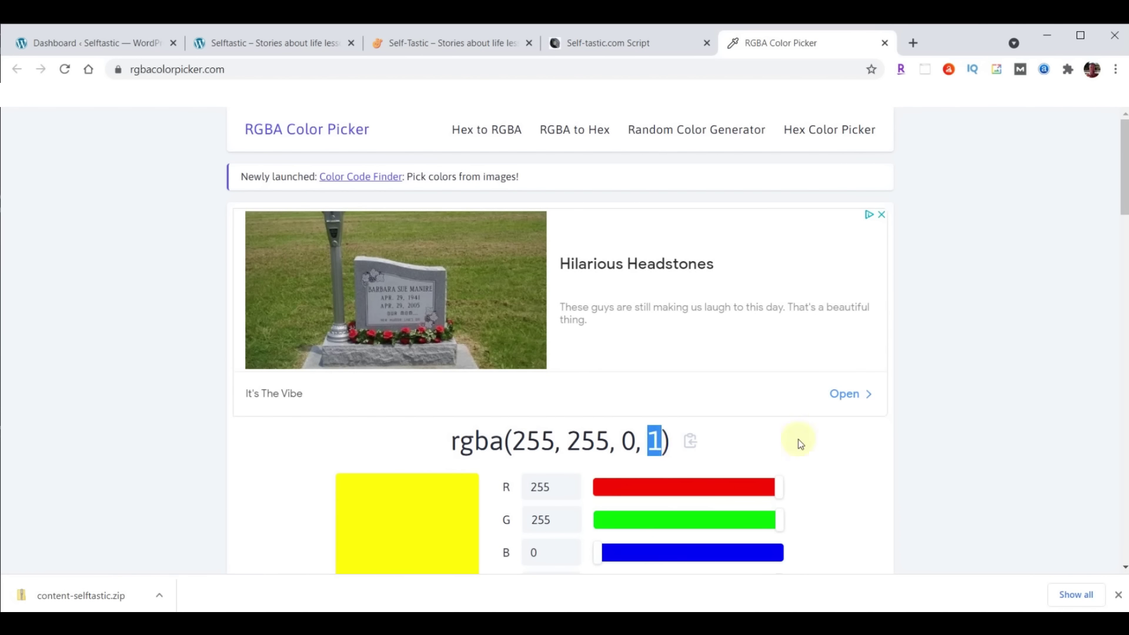
scroll(986, 347, "down", 1)
left_click_drag(781, 512, 645, 521)
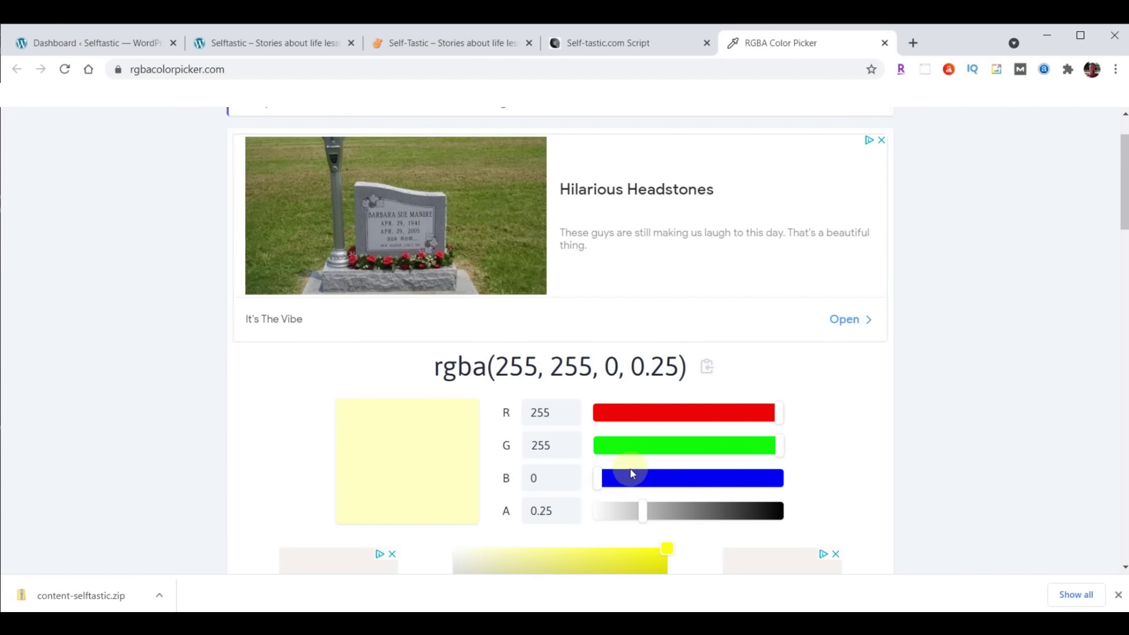
left_click_drag(641, 510, 756, 507)
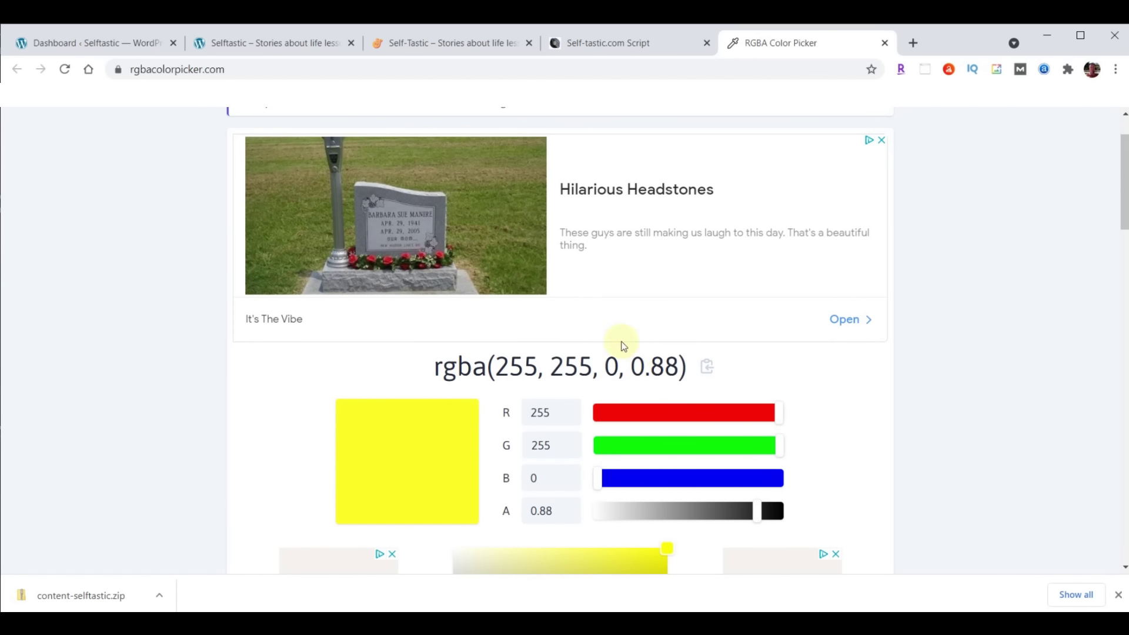
Close the RGBA tab, read the script down to THEME & PLUGINS, and return to the Dashboard
left_click(885, 41)
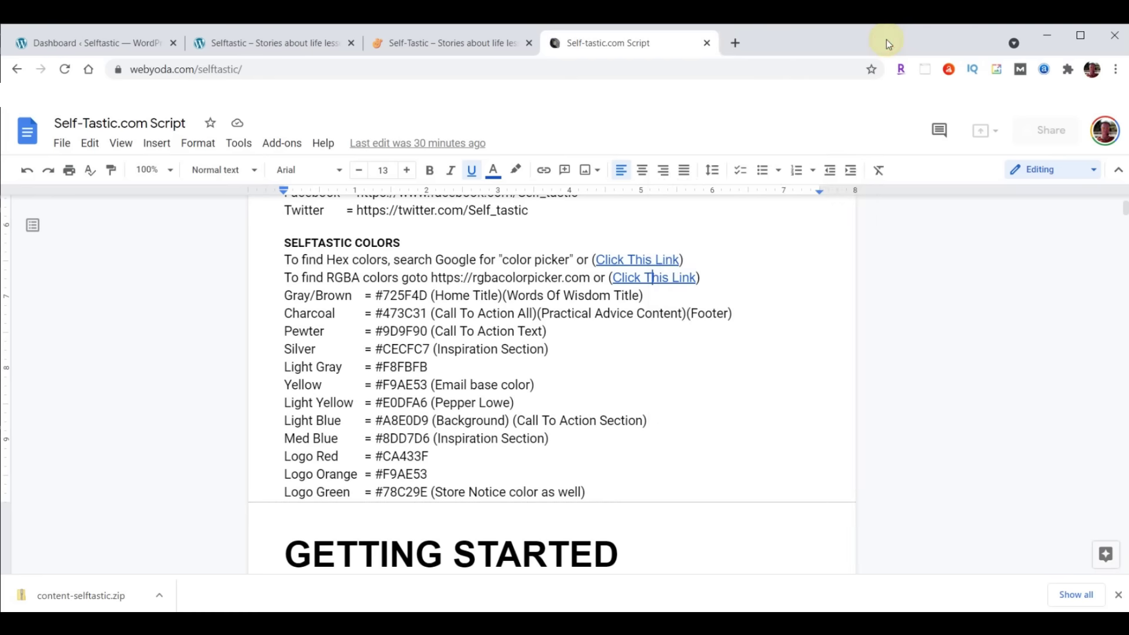
scroll(735, 241, "down", 4)
scroll(736, 241, "down", 1)
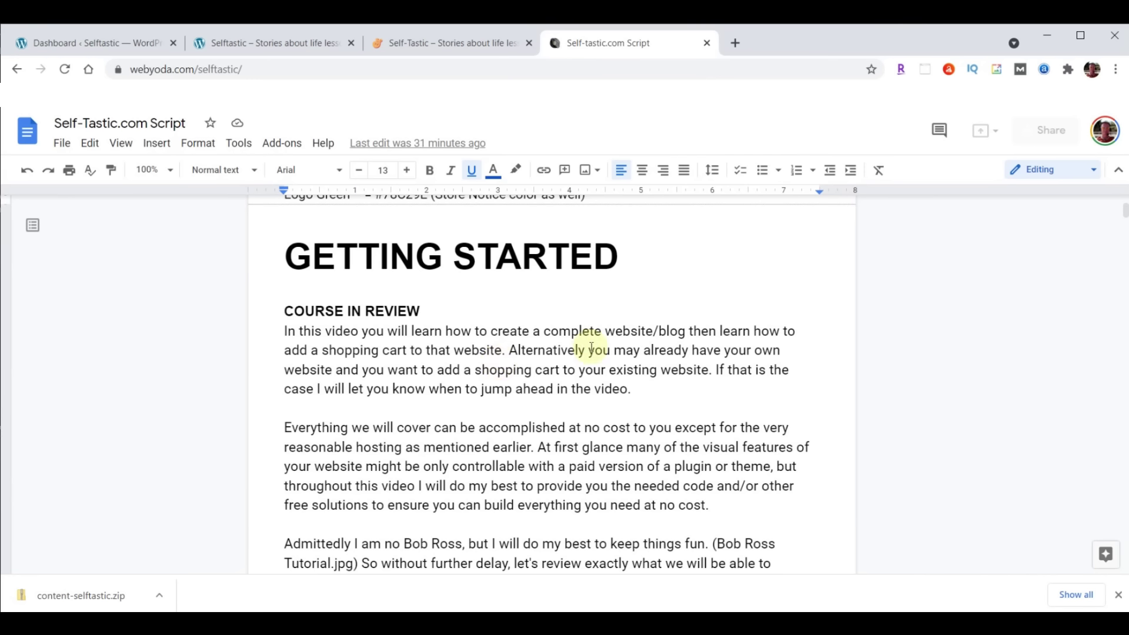
scroll(664, 353, "down", 5)
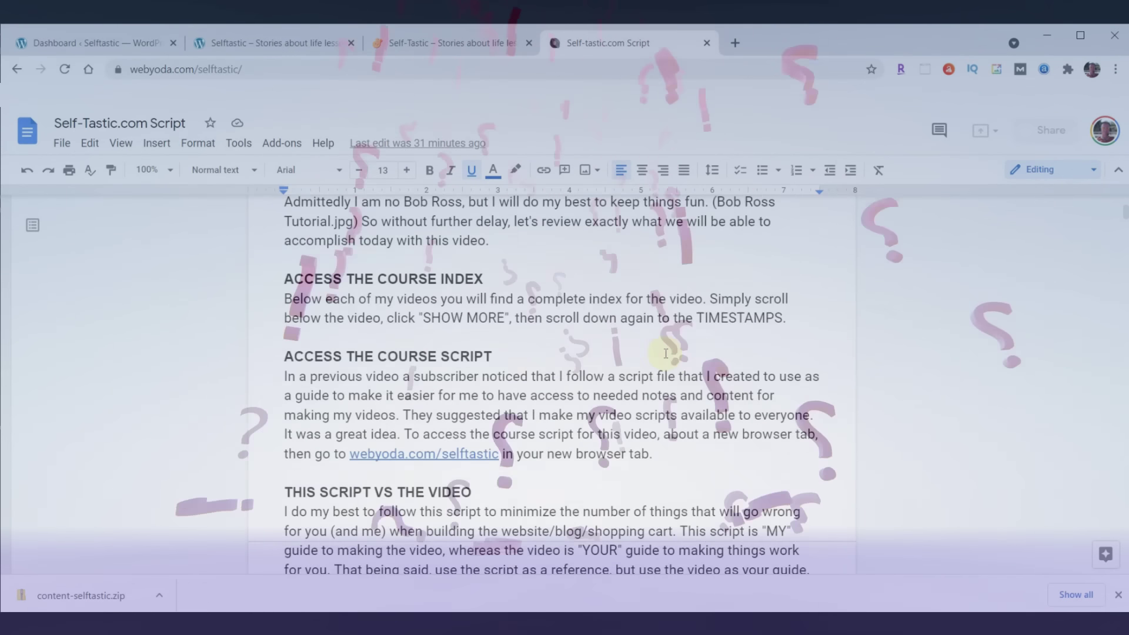
scroll(665, 353, "down", 5)
left_click(285, 281)
left_click_drag(285, 281, 448, 275)
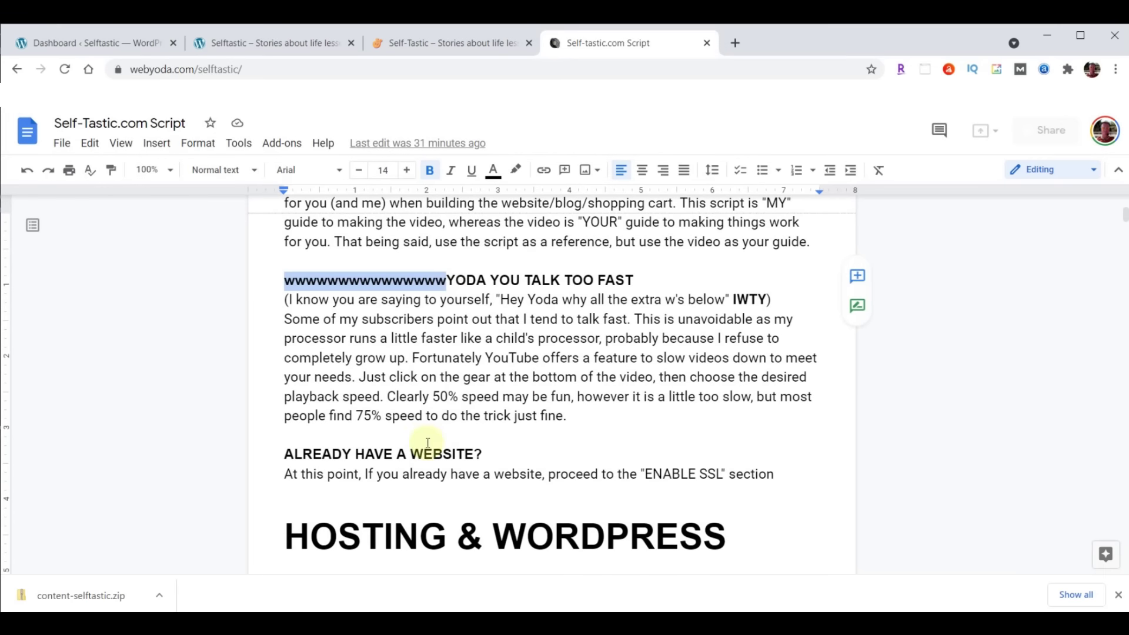
left_click(529, 373)
scroll(588, 365, "down", 5)
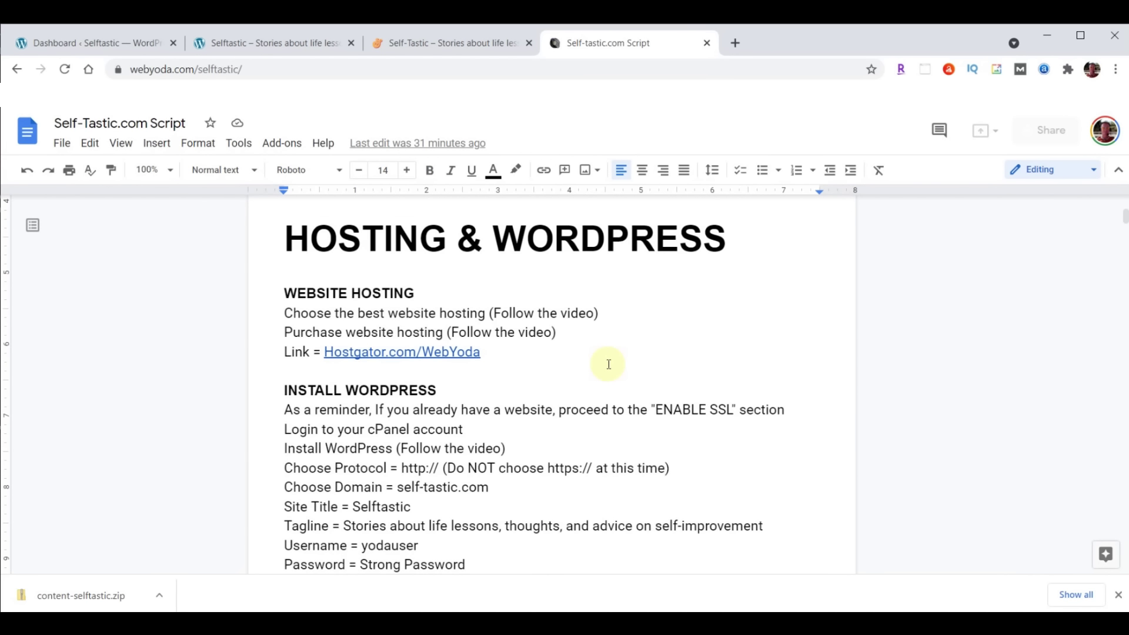
scroll(608, 364, "down", 8)
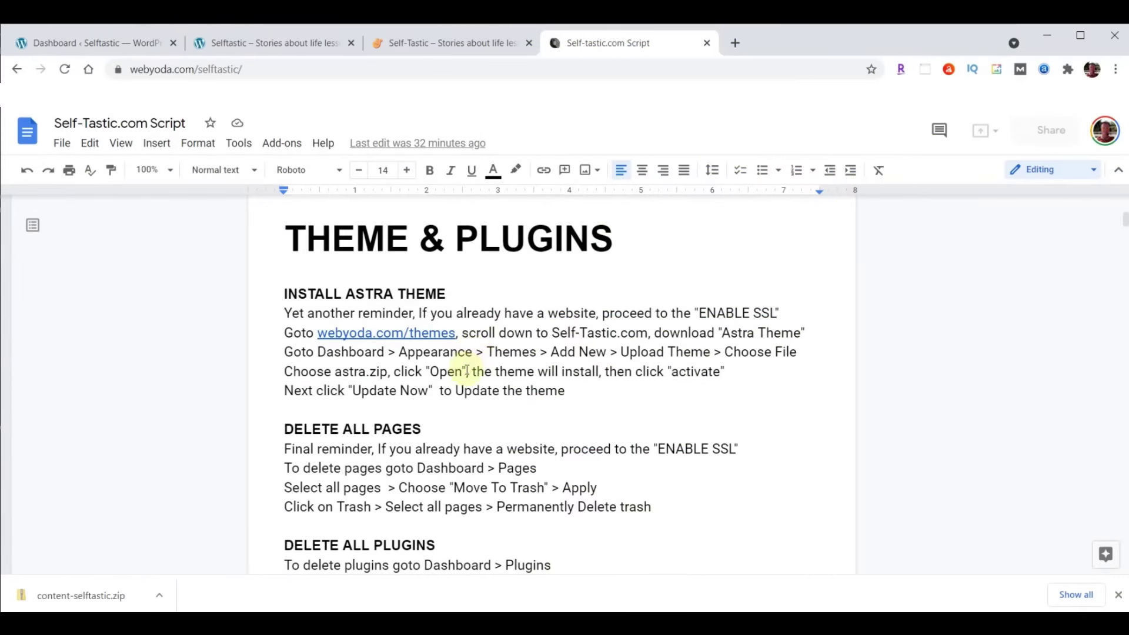
left_click(62, 41)
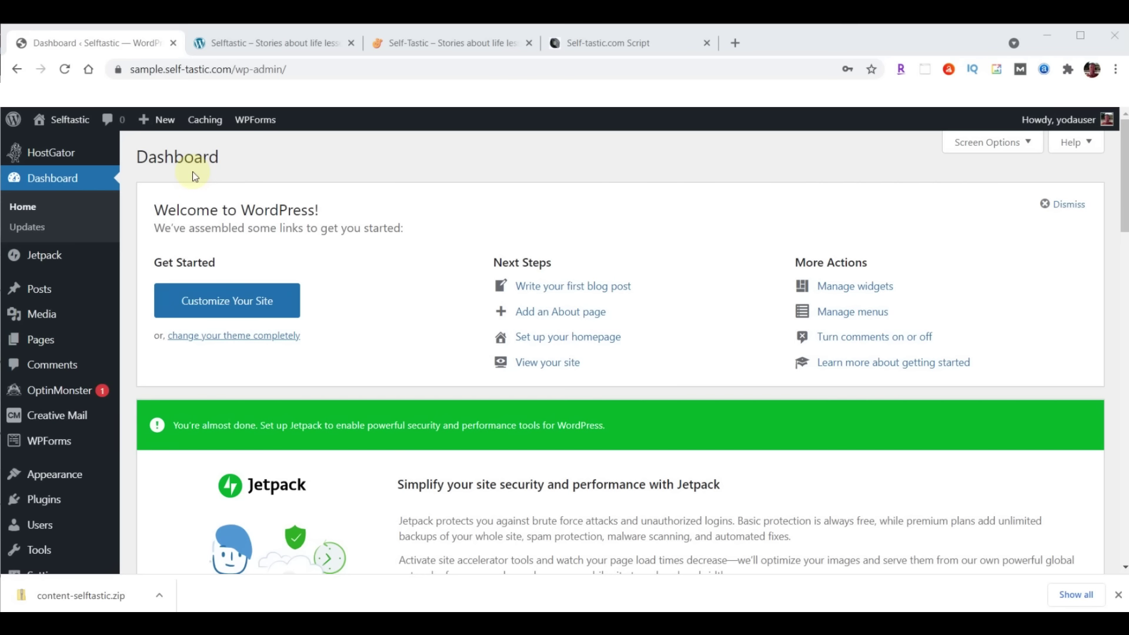
Move the Privacy Policy and Sample Page pages to the Trash
left_click(35, 344)
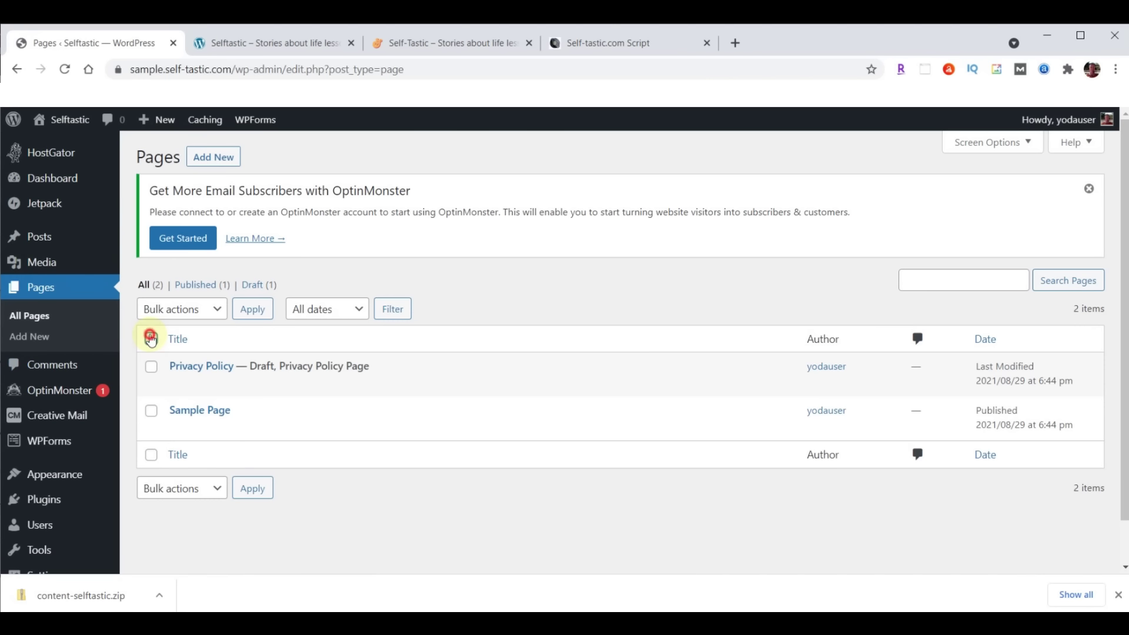
left_click(151, 339)
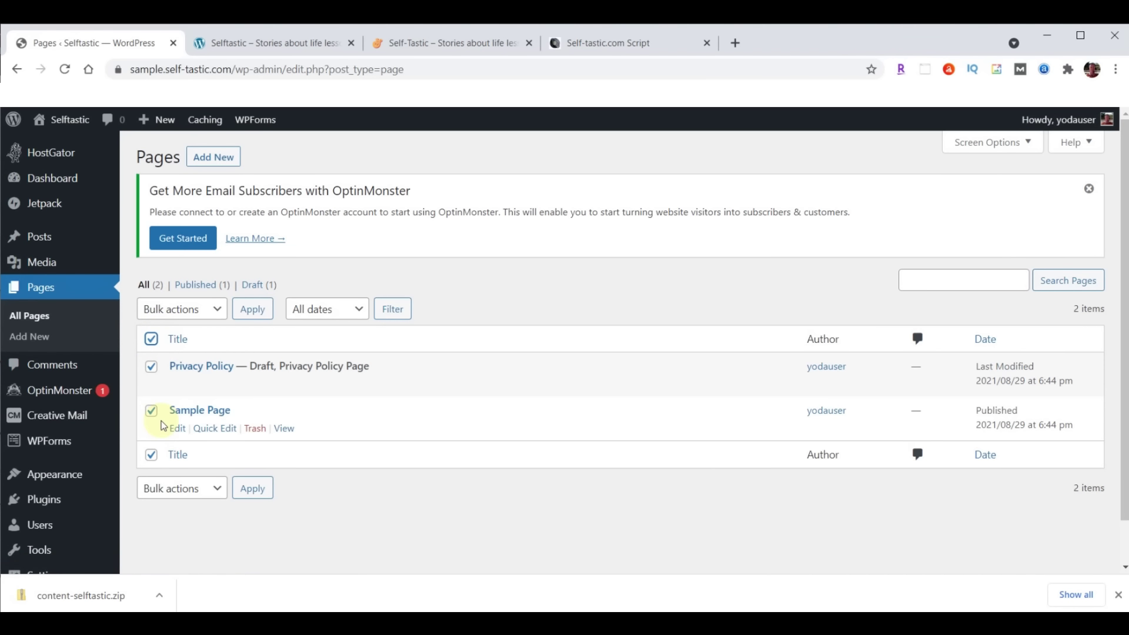
left_click(222, 307)
left_click(179, 357)
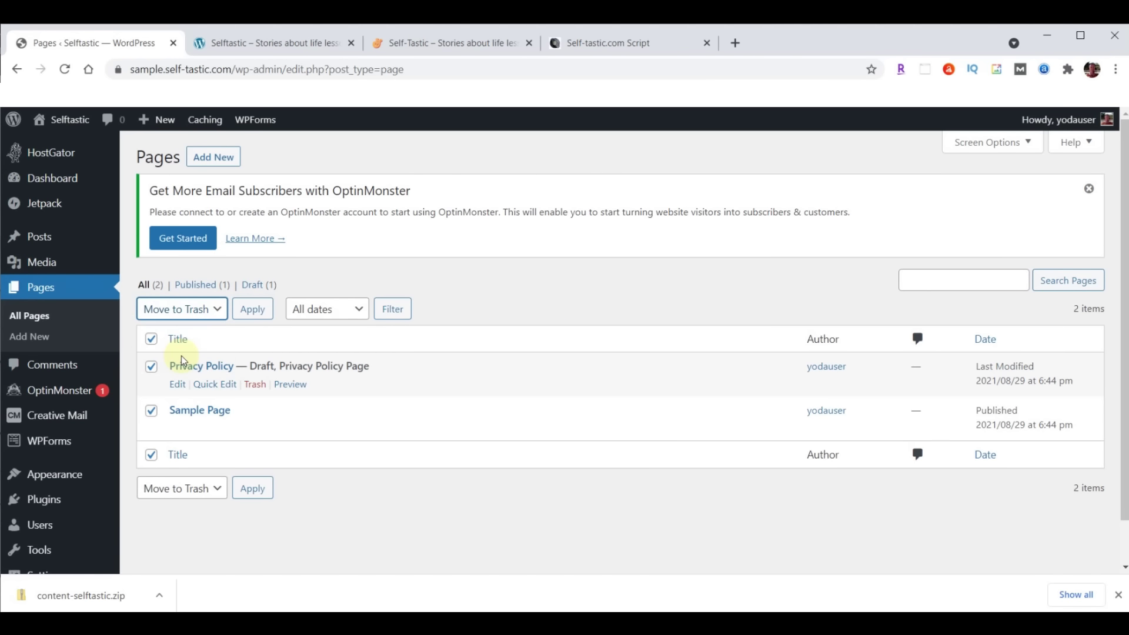
left_click(252, 311)
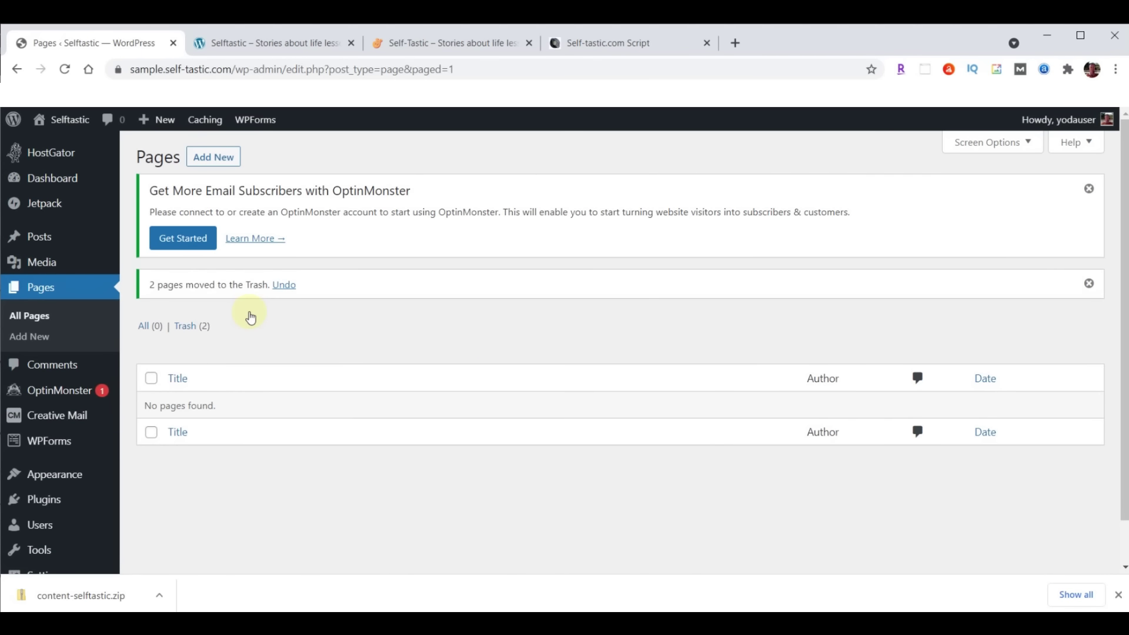
Permanently delete both pages from the Trash
left_click(182, 332)
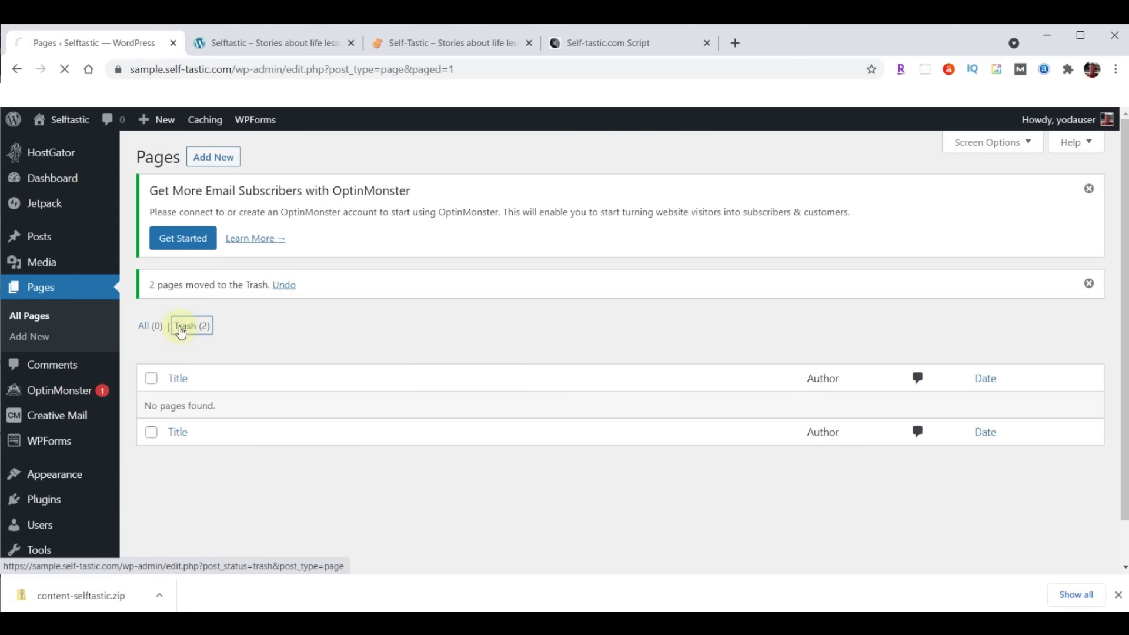
left_click(151, 338)
left_click(227, 311)
left_click(196, 356)
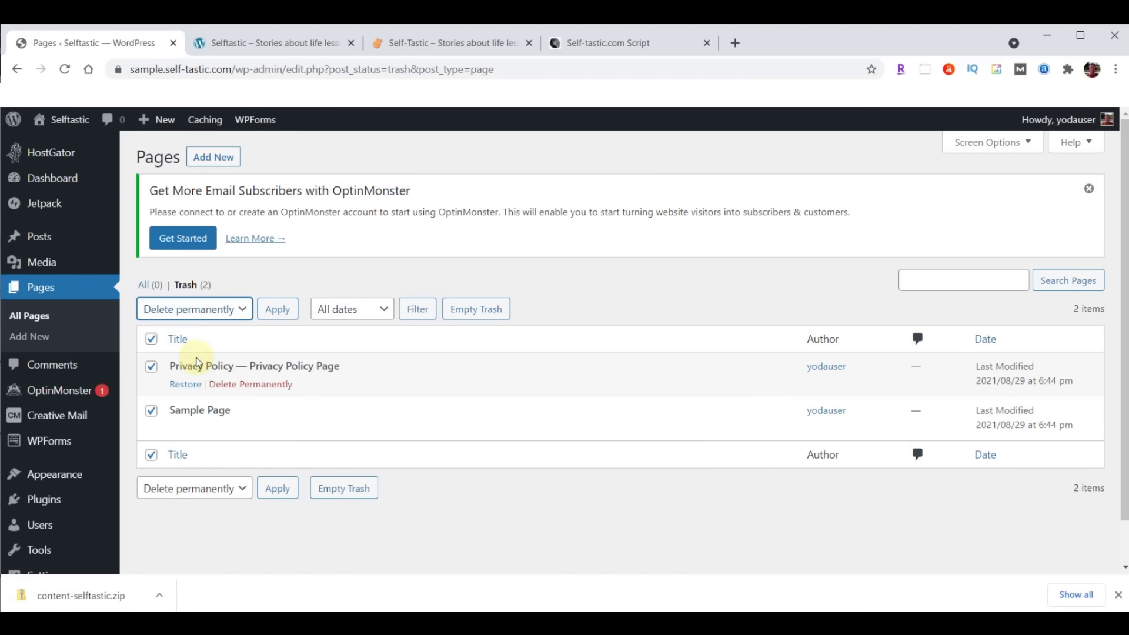
left_click(271, 310)
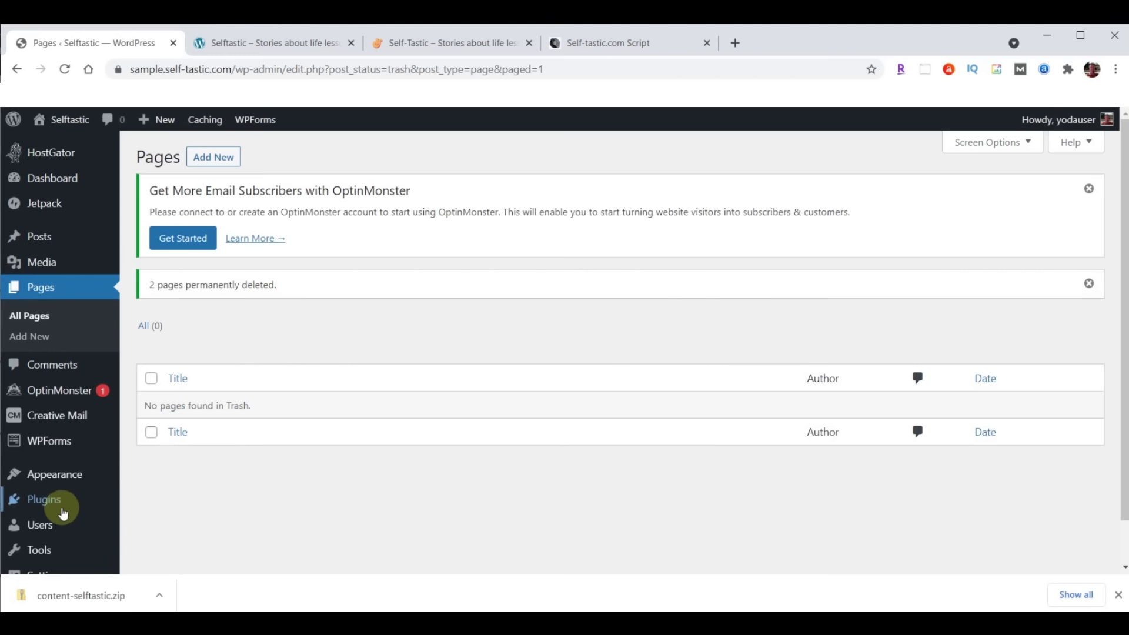
Deactivate all seven installed plugins with a bulk action
left_click(39, 505)
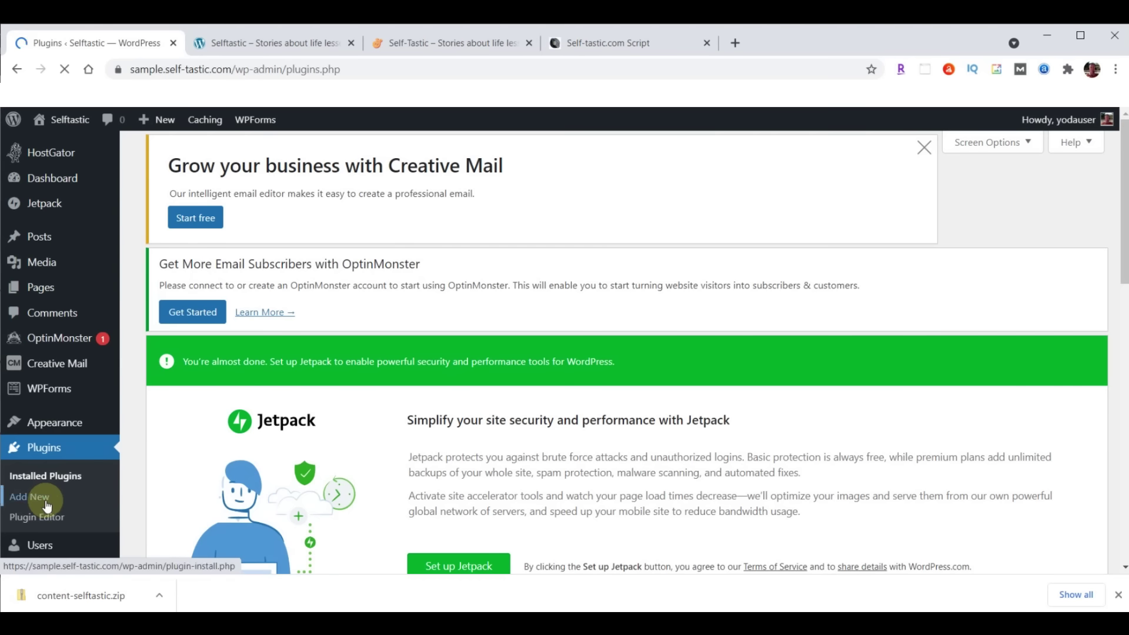
scroll(534, 270, "down", 10)
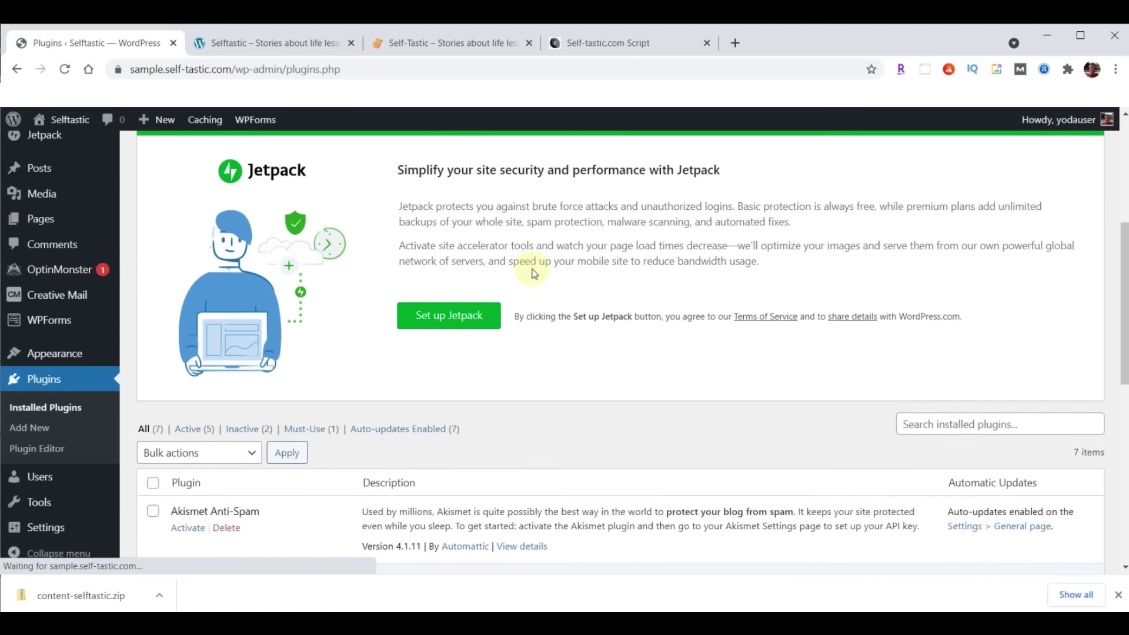
scroll(517, 258, "up", 2)
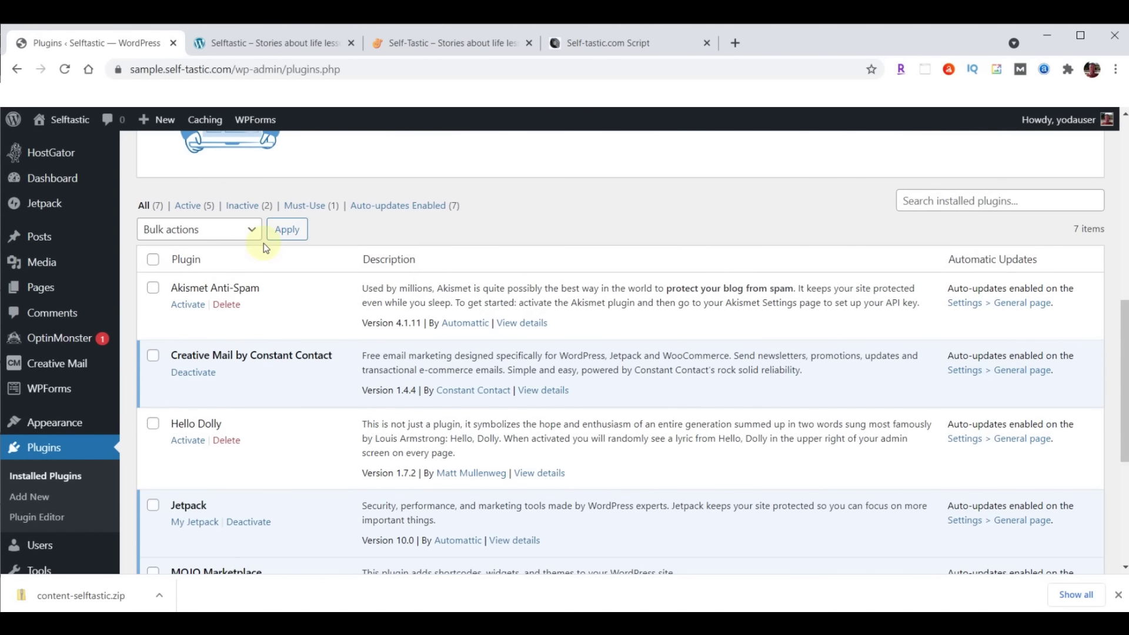
left_click(154, 260)
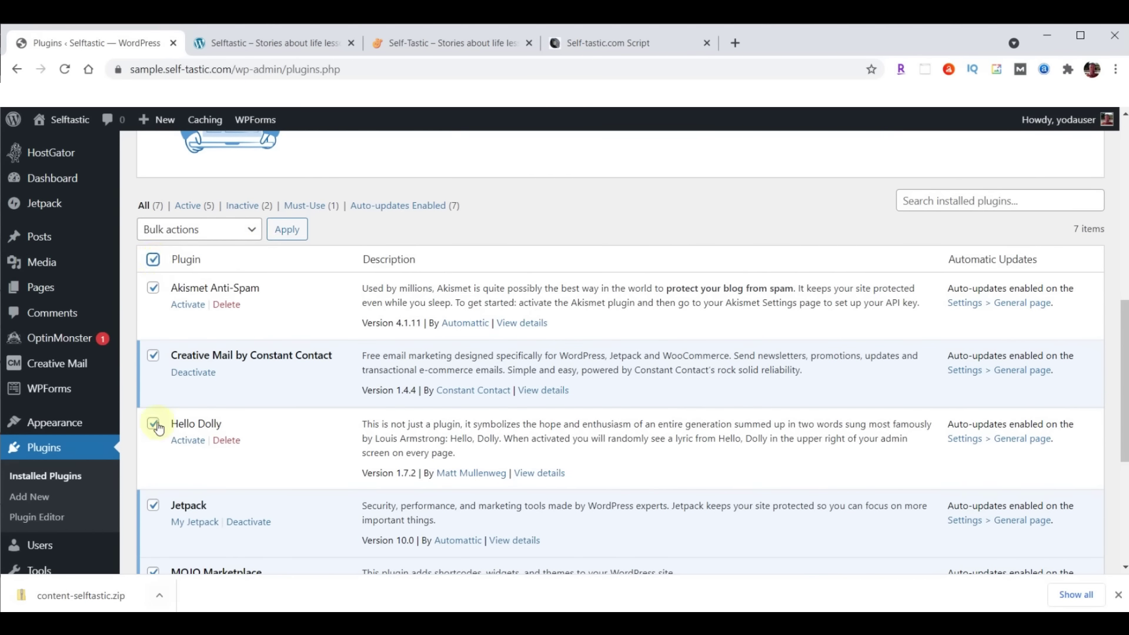
left_click(253, 230)
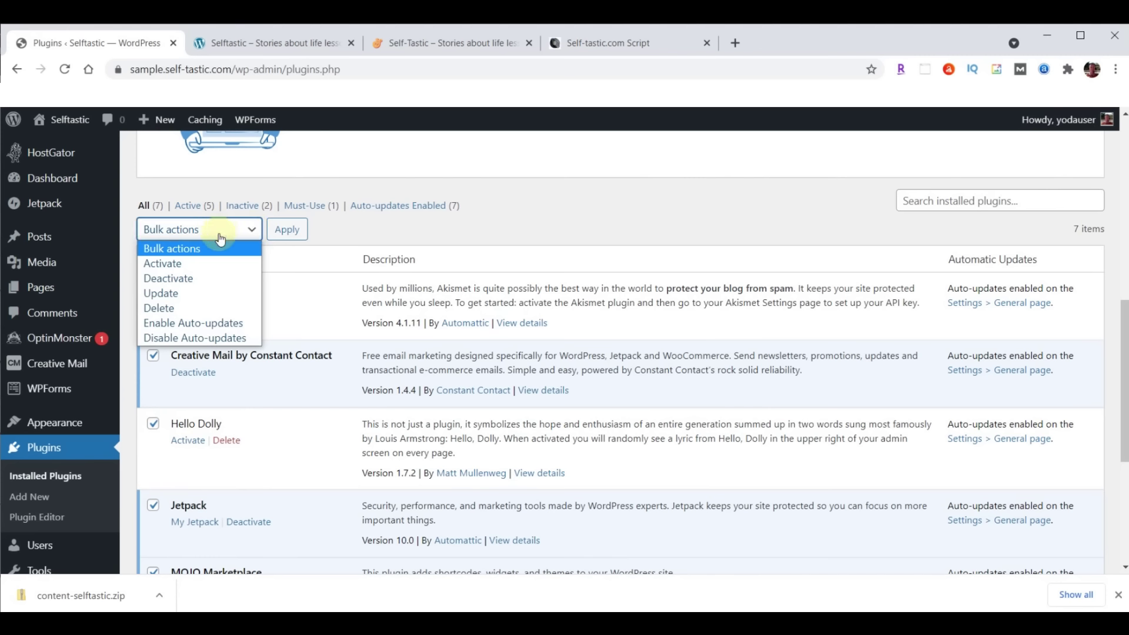
left_click(166, 279)
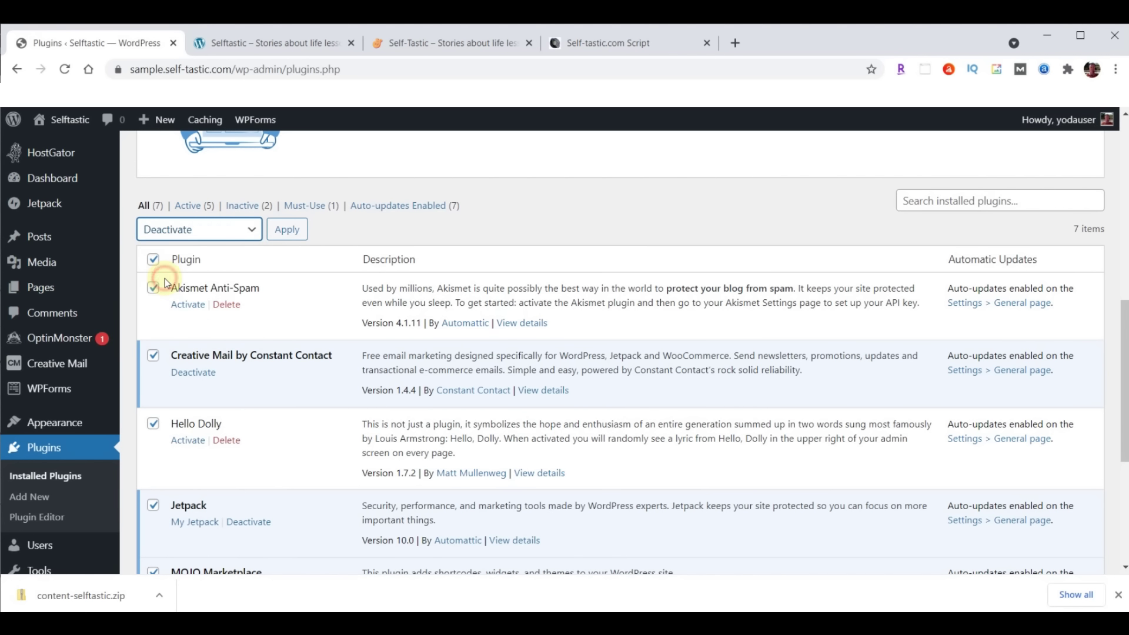
left_click(288, 228)
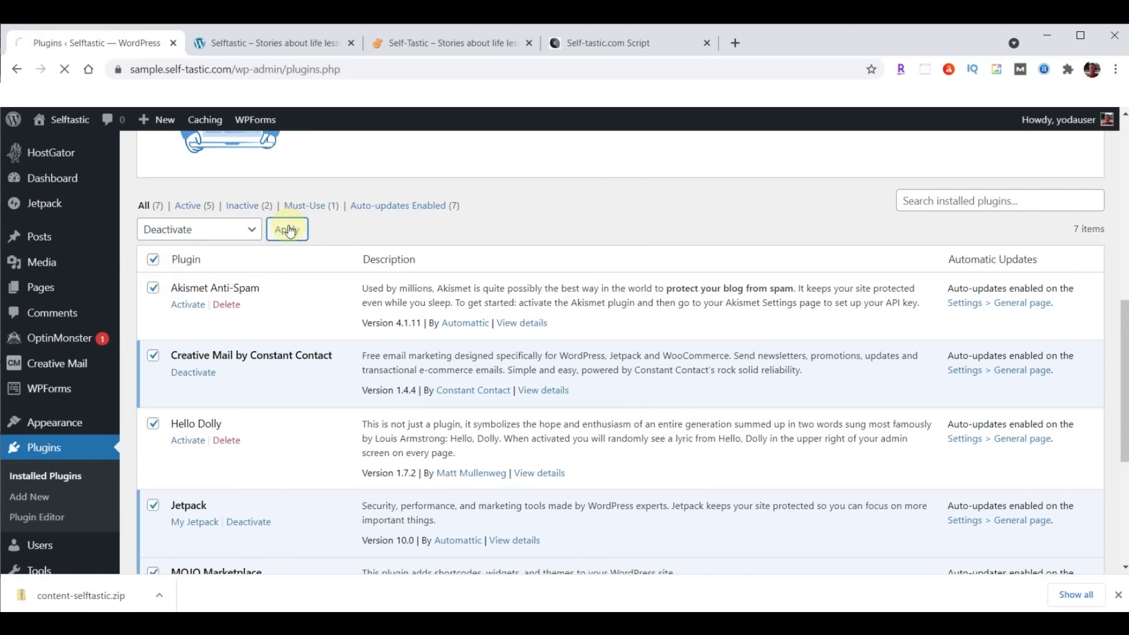
Bulk-delete all seven plugins, confirming removal of their data
left_click(154, 287)
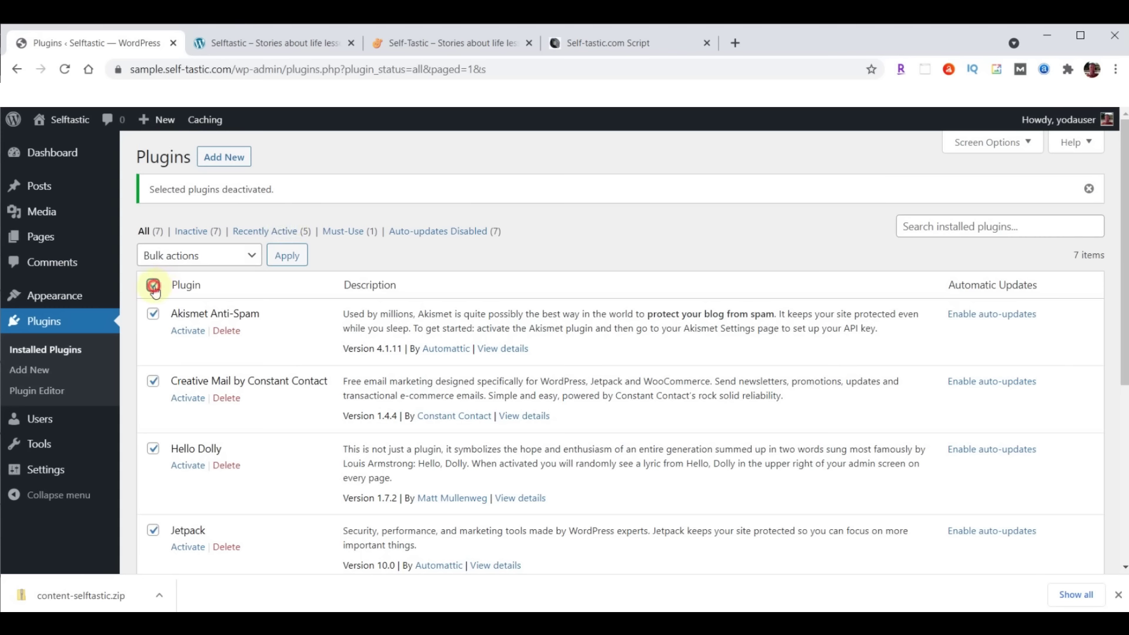
left_click(226, 256)
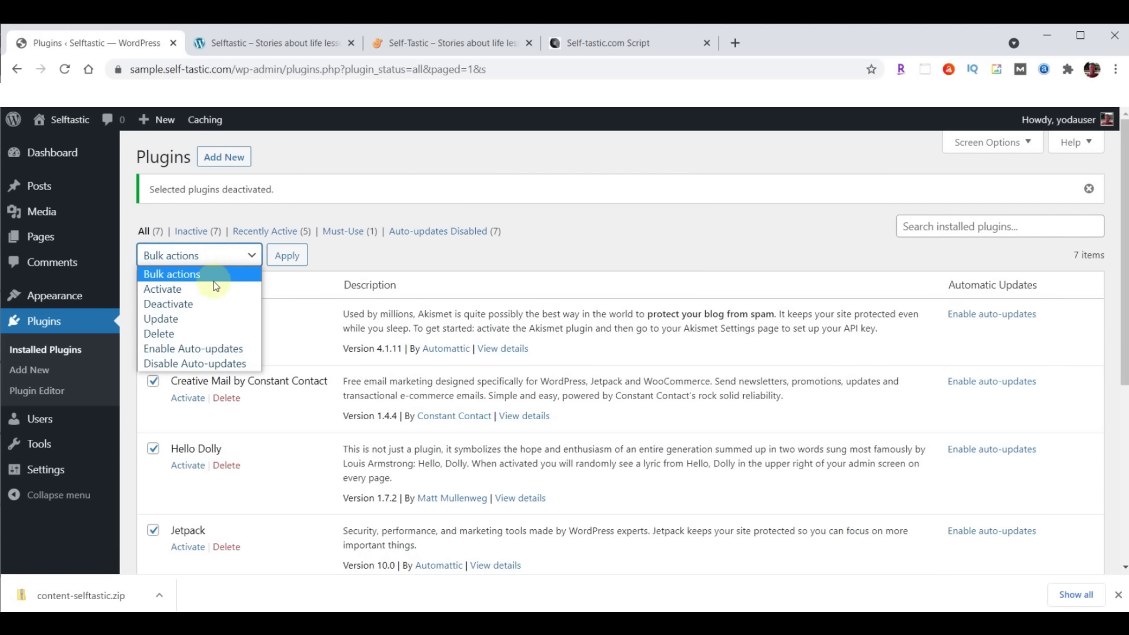
left_click(176, 333)
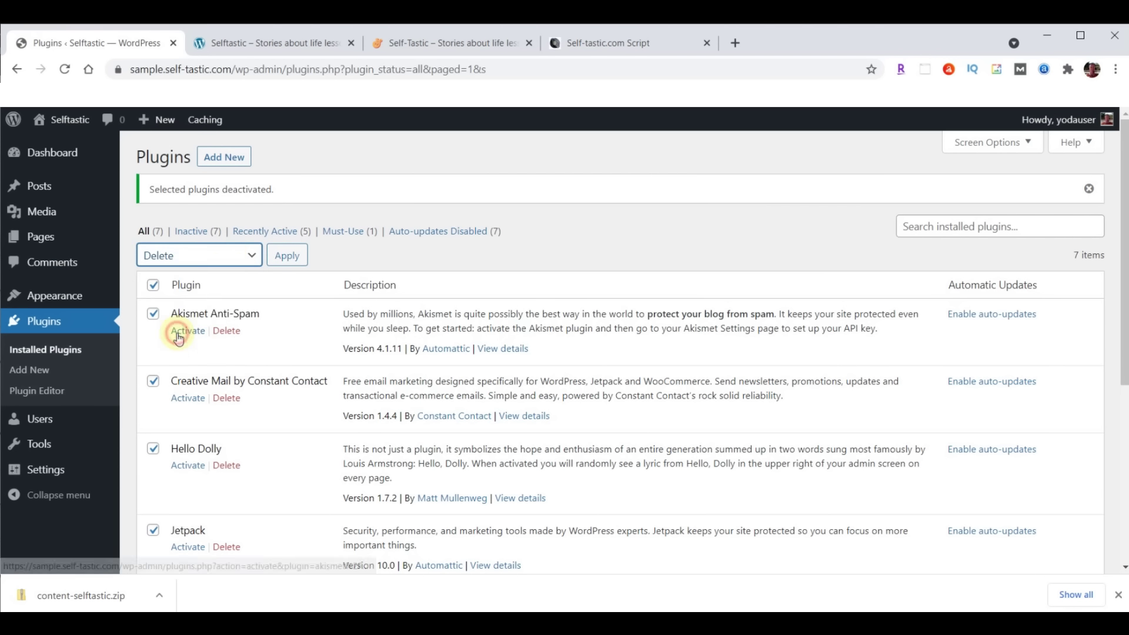
left_click(292, 264)
left_click(639, 168)
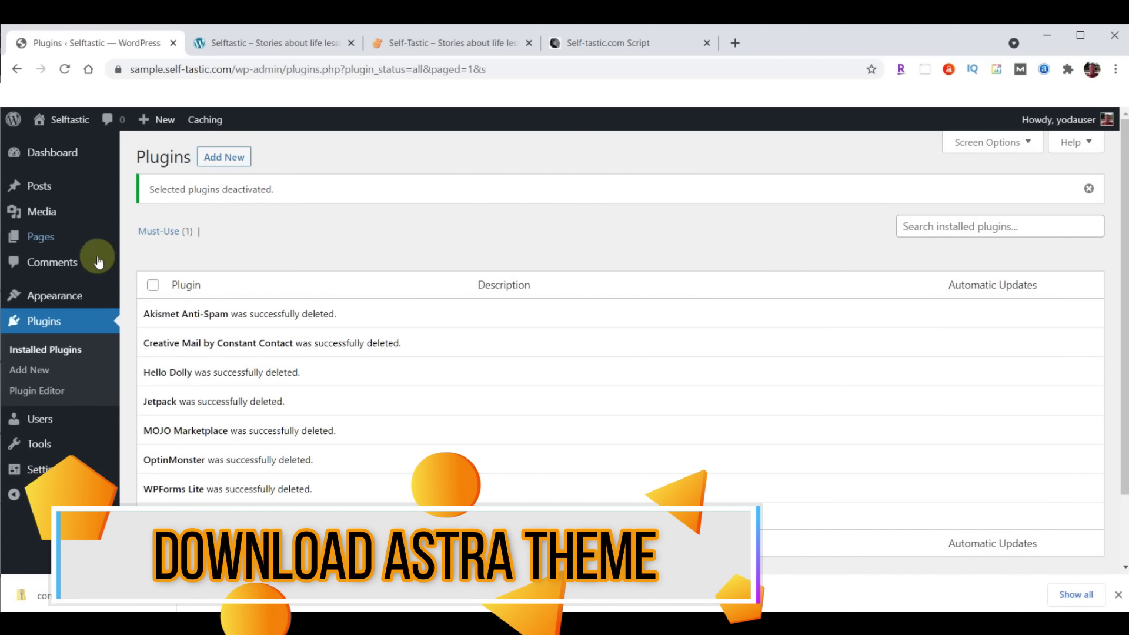
Go to Appearance > Themes > Add New to browse popular themes like Astra
left_click(40, 296)
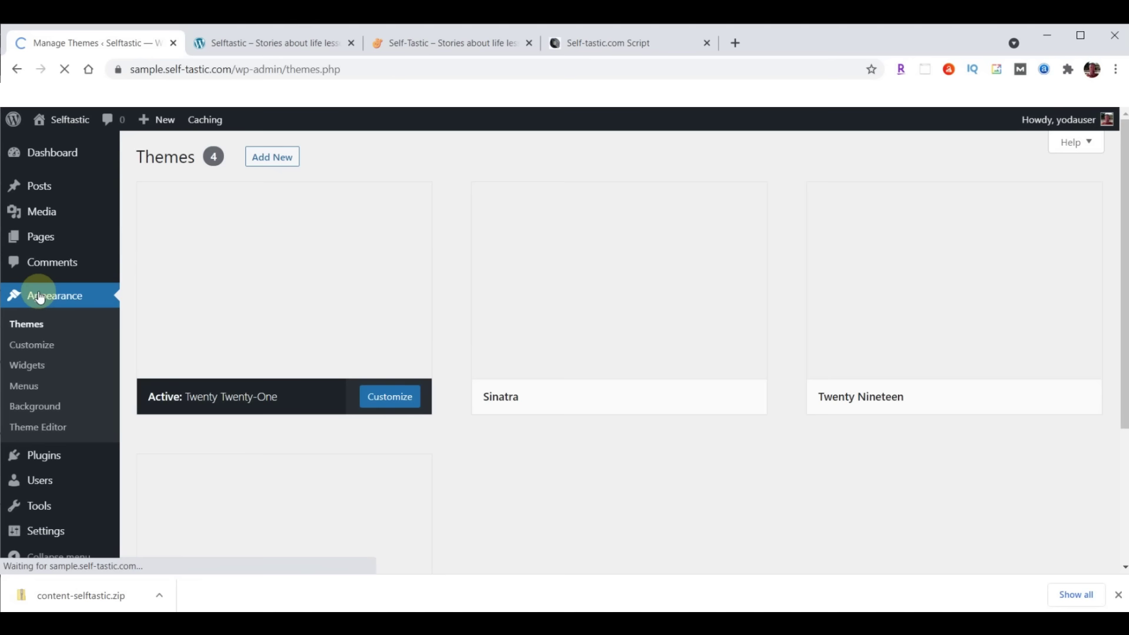
left_click(35, 324)
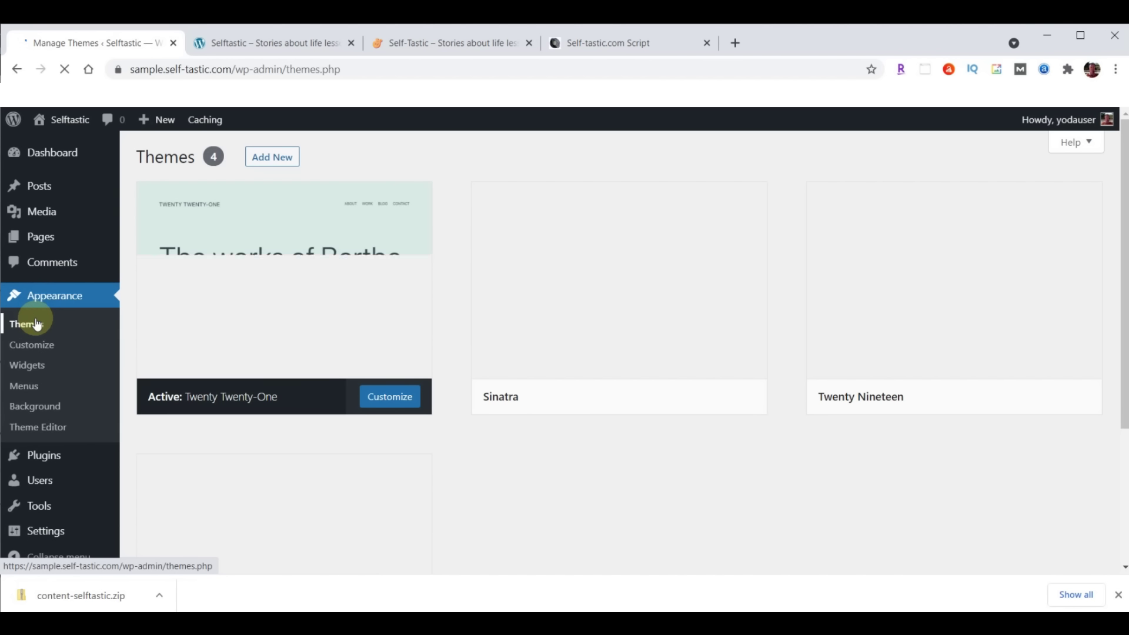
left_click(277, 159)
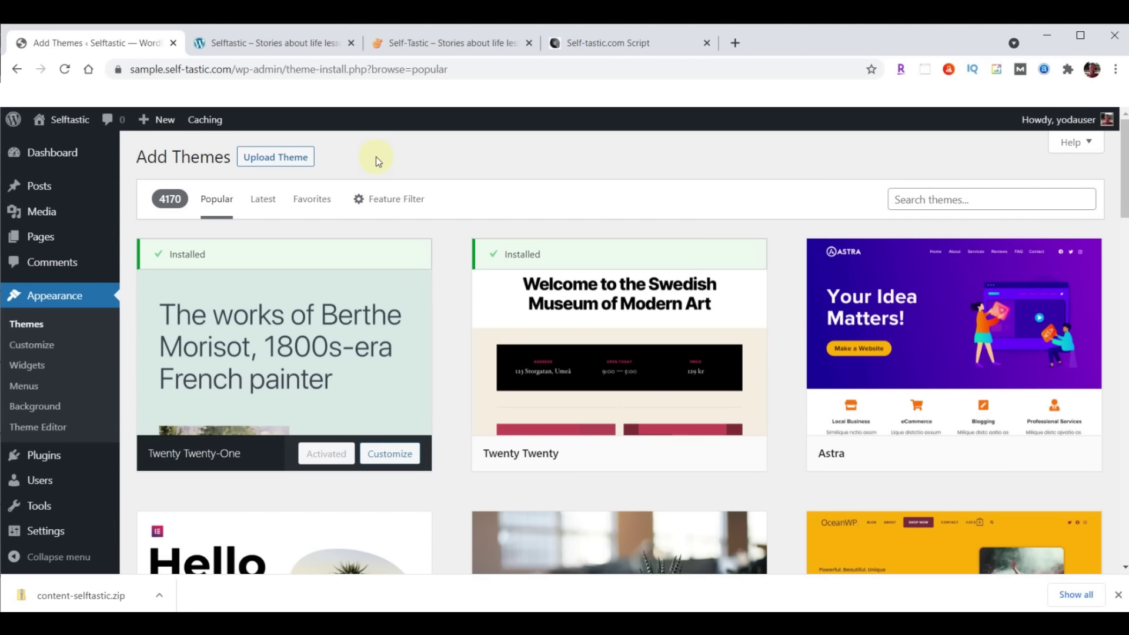
In a new tab on webyoda.com/themes, download astra.zip from the Self-Tastic.com Astra Theme link
left_click(735, 42)
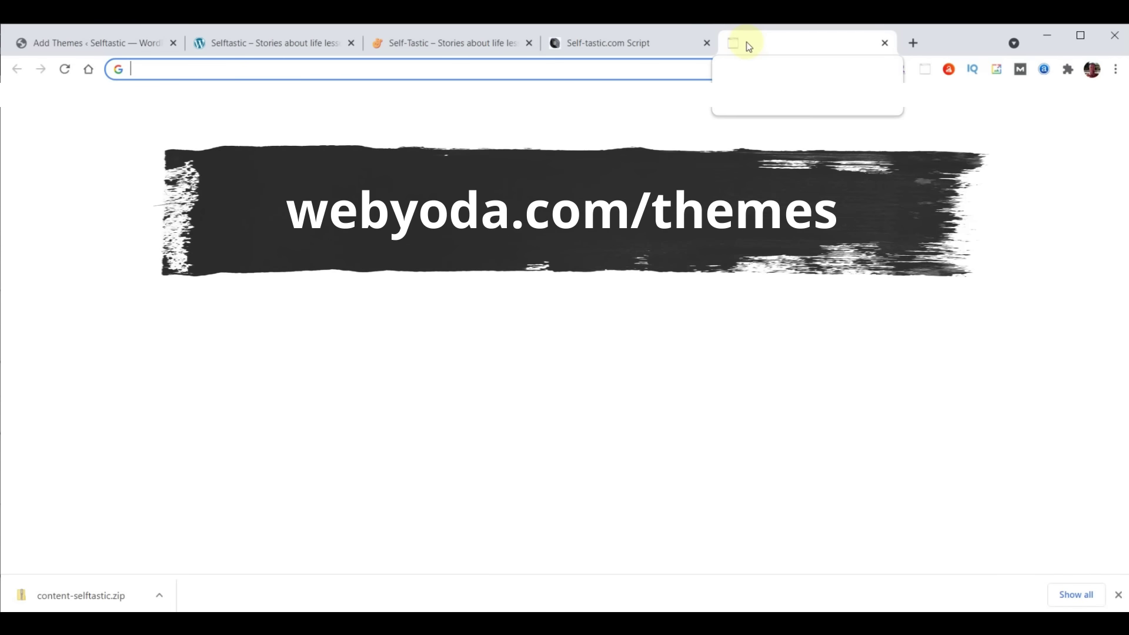
type("webyoda.com/themes")
key("End")
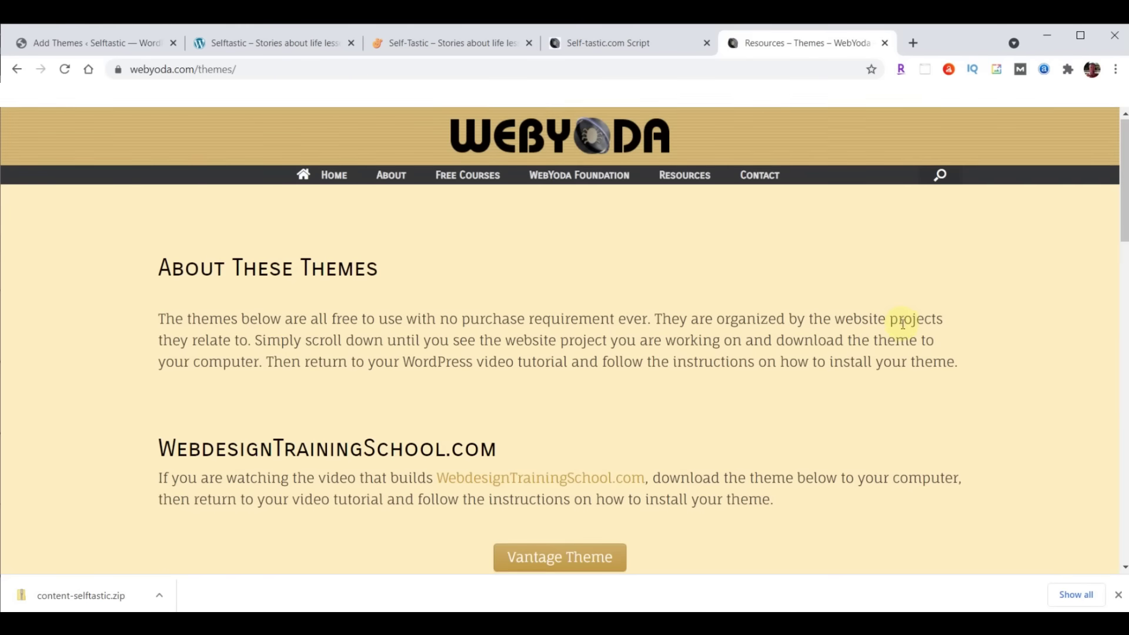
scroll(900, 320, "down", 10)
scroll(901, 325, "down", 8)
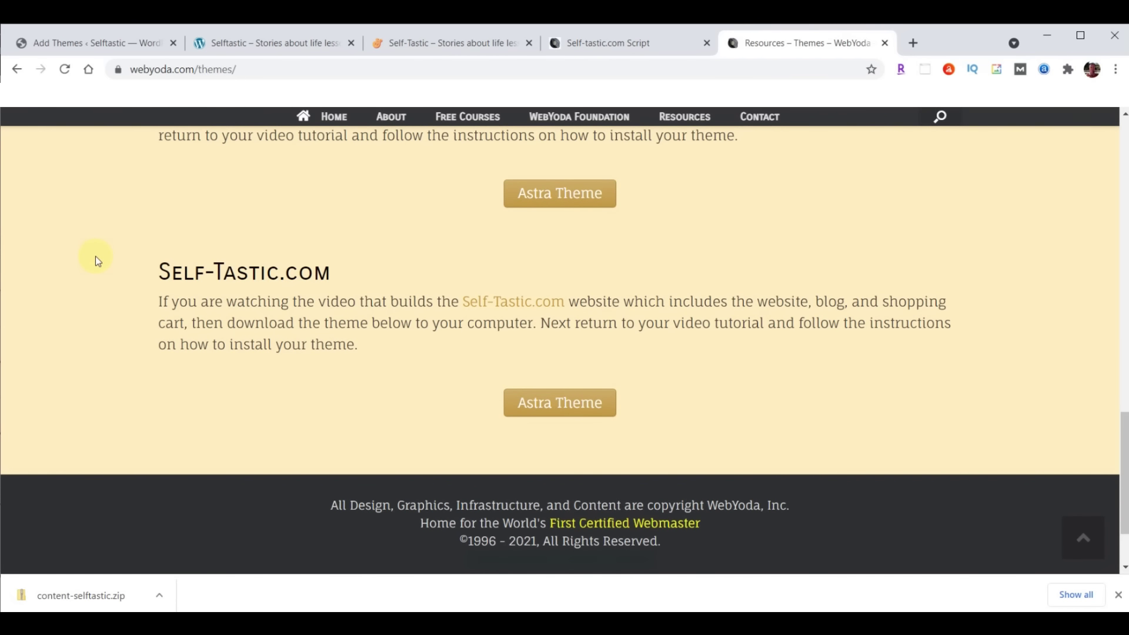
left_click(579, 402)
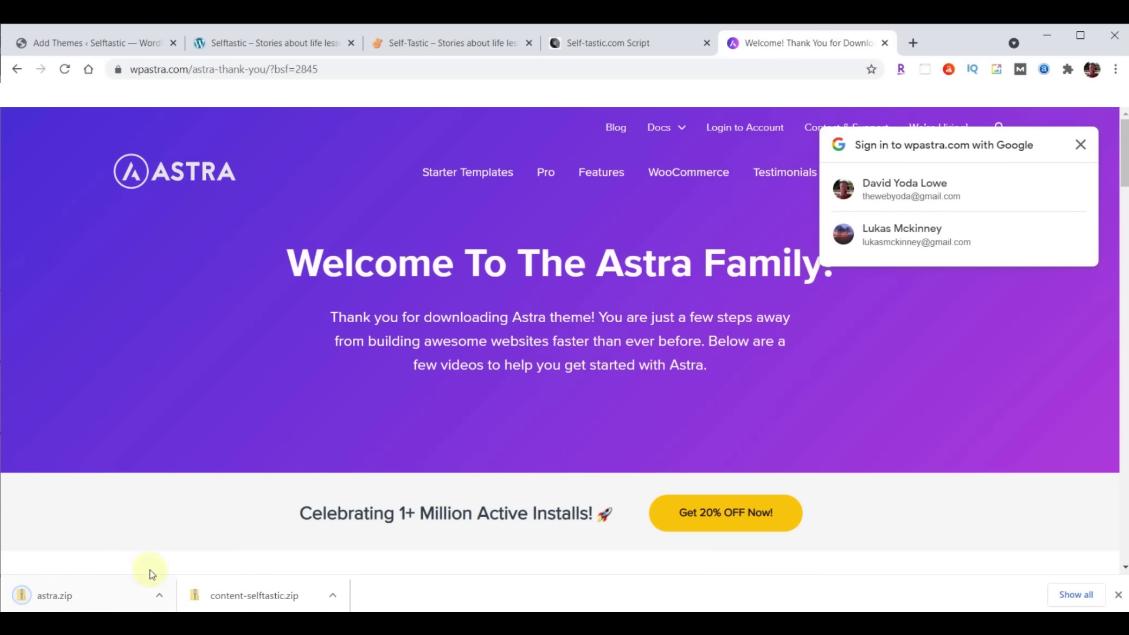
left_click(1118, 595)
Go to webyoda.com/plugins and scroll to the Self-Tastic.com plugins section
left_click(458, 69)
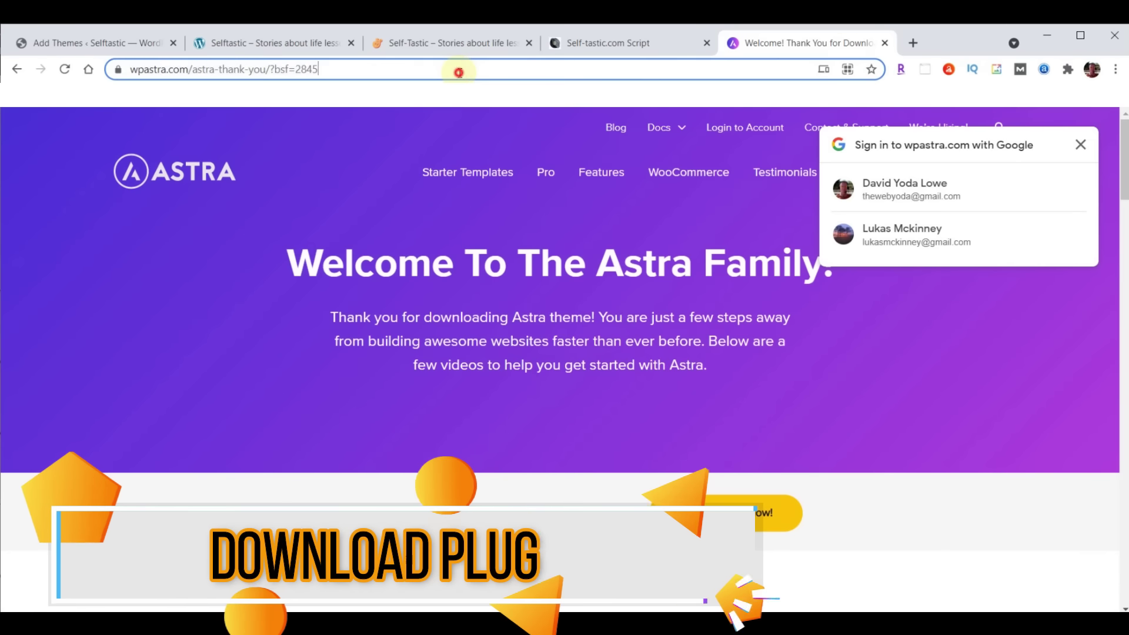
type("webyoda.com/")
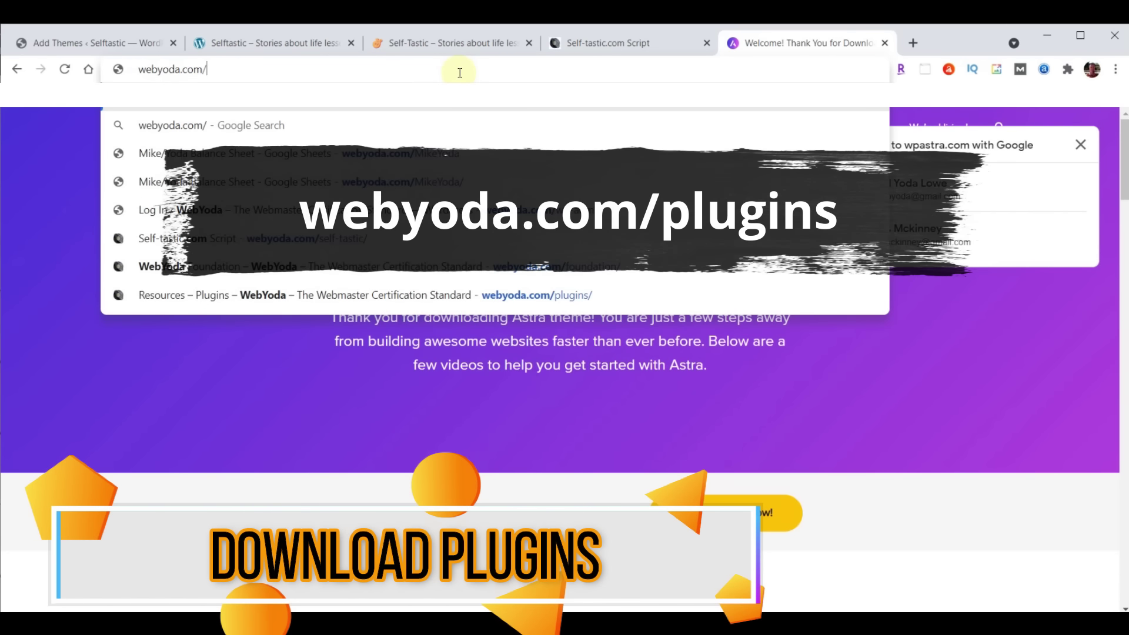
type("plugins")
key("Return")
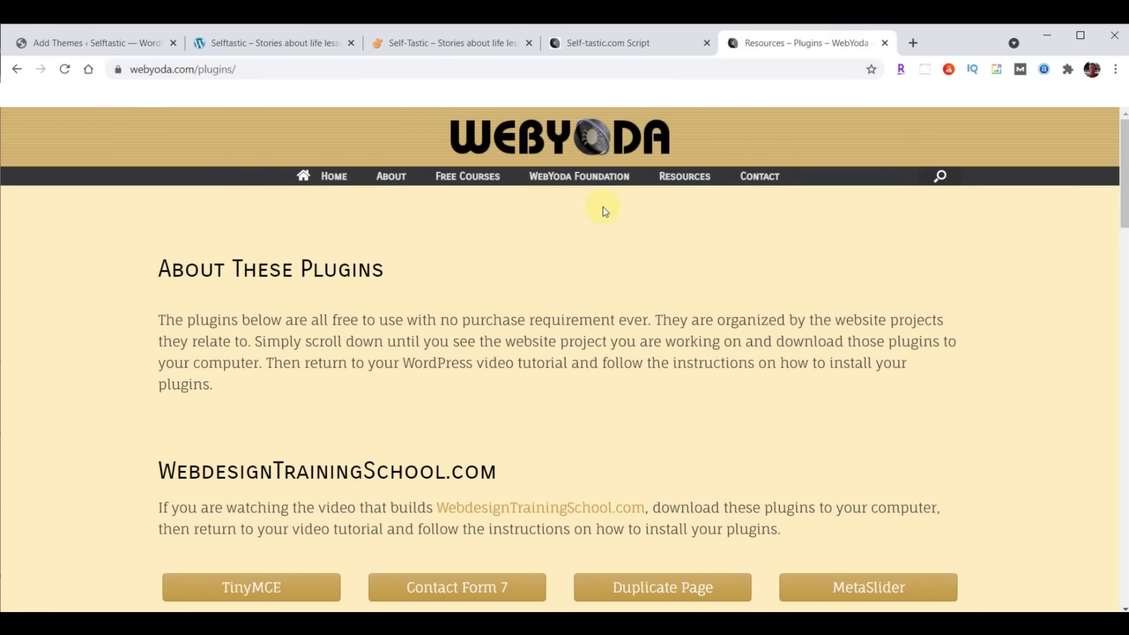
scroll(602, 207, "down", 15)
scroll(602, 207, "down", 6)
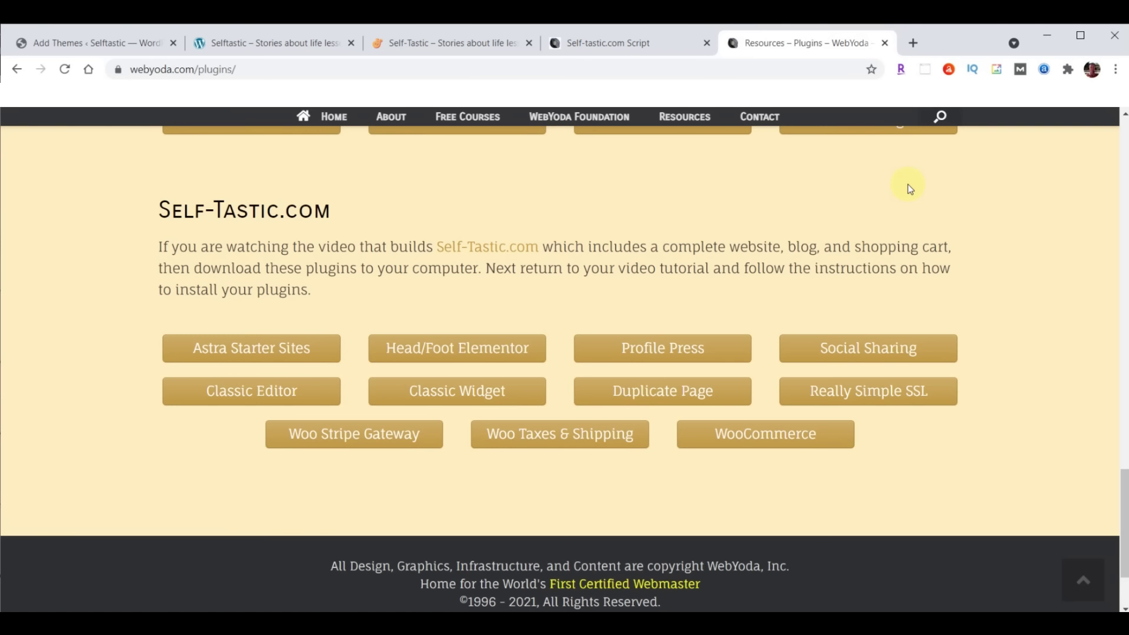
Download Astra Starter Sites, Head/Foot Elementor, Profile Press, Social Sharing and Classic Editor plugins
left_click(238, 355)
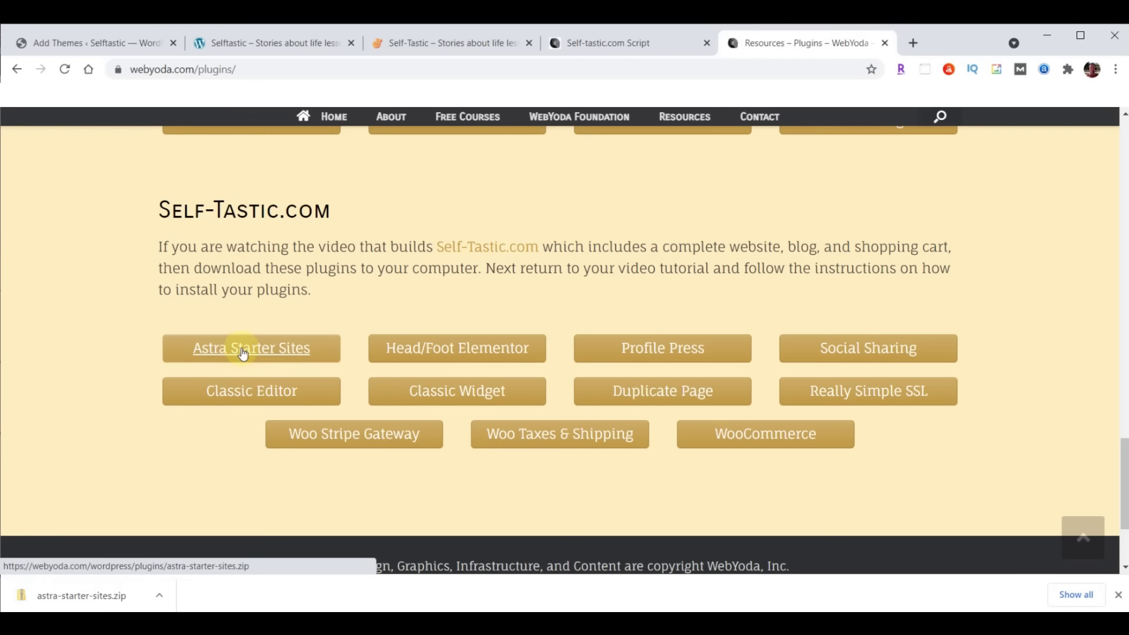
left_click(492, 349)
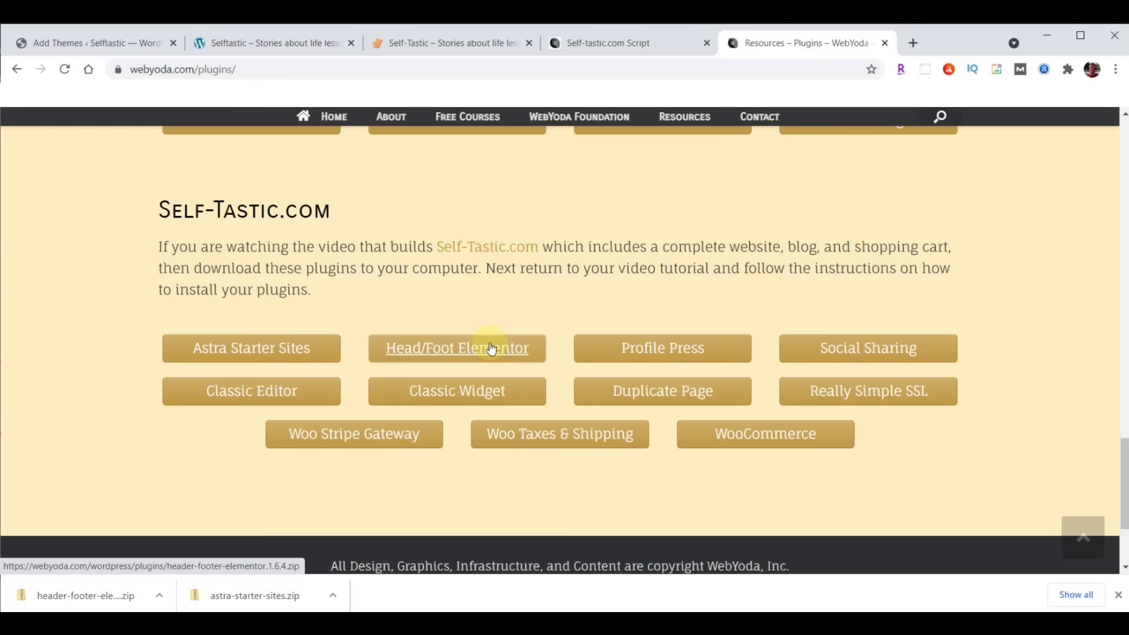
left_click(683, 350)
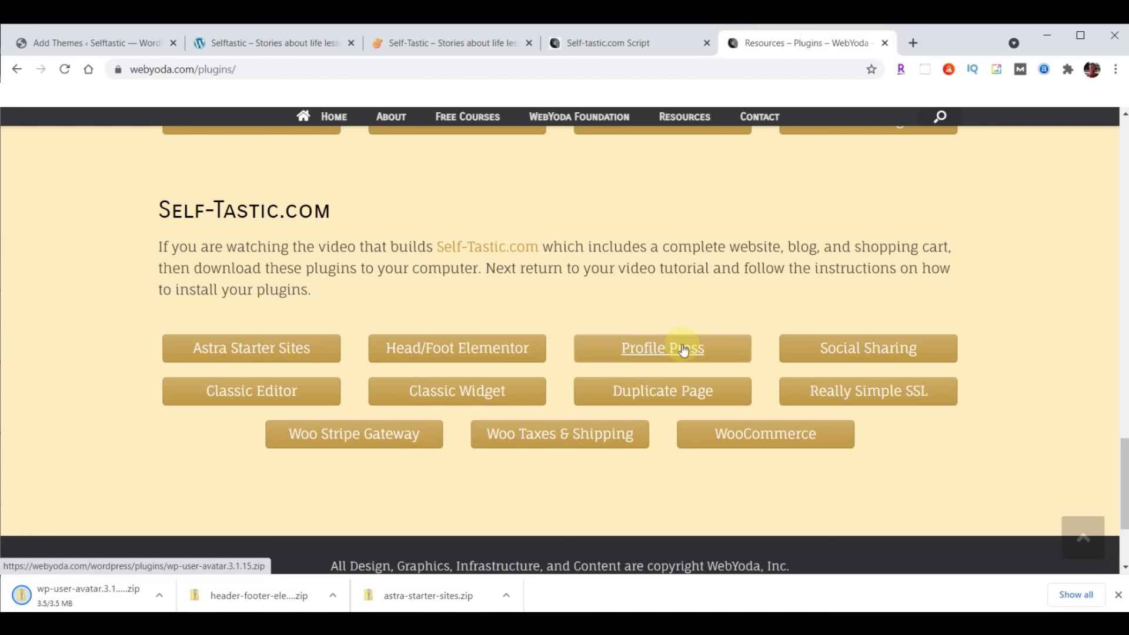
left_click(890, 346)
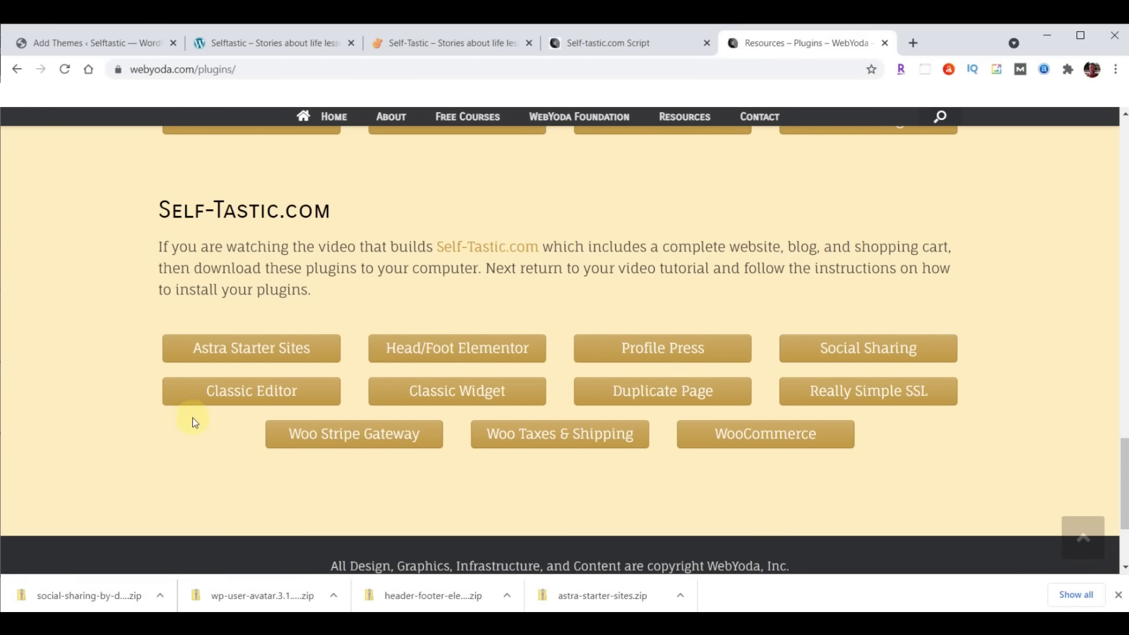
left_click(248, 398)
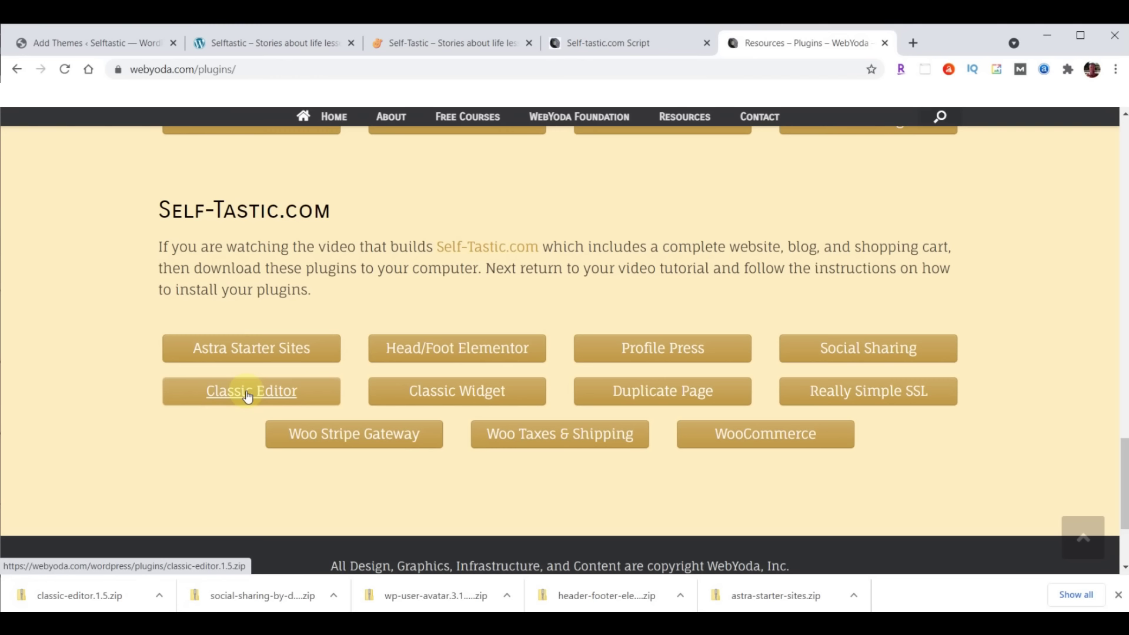
Download Classic Widget, Duplicate Page, Really Simple SSL, Woo Stripe Gateway, Woo Taxes & Shipping and WooCommerce zips
left_click(459, 393)
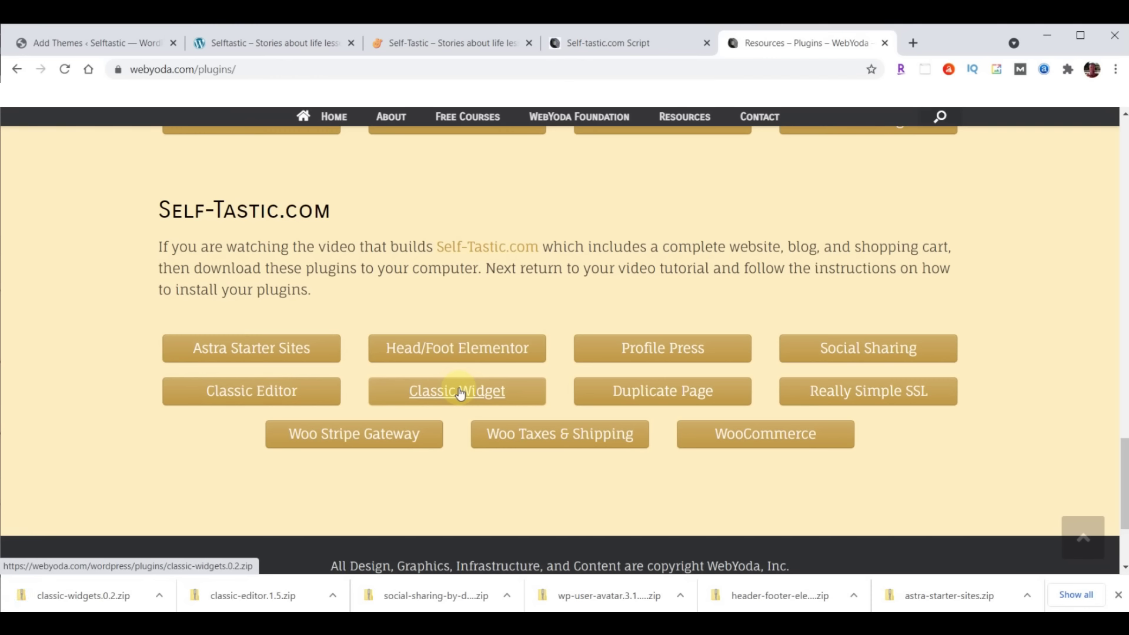
left_click(661, 393)
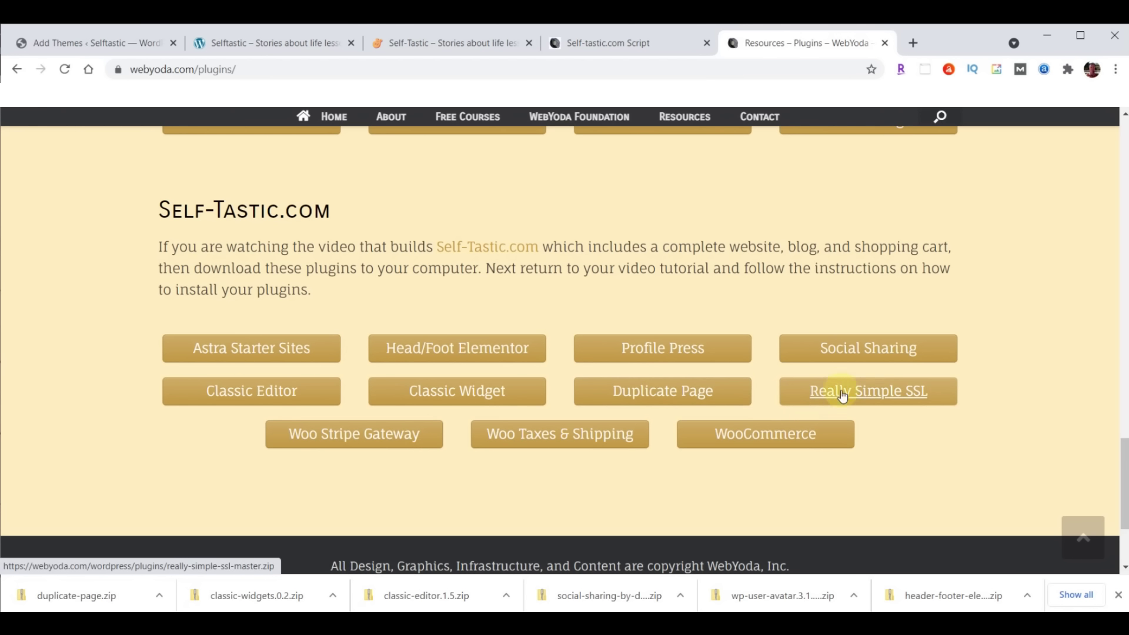
left_click(868, 393)
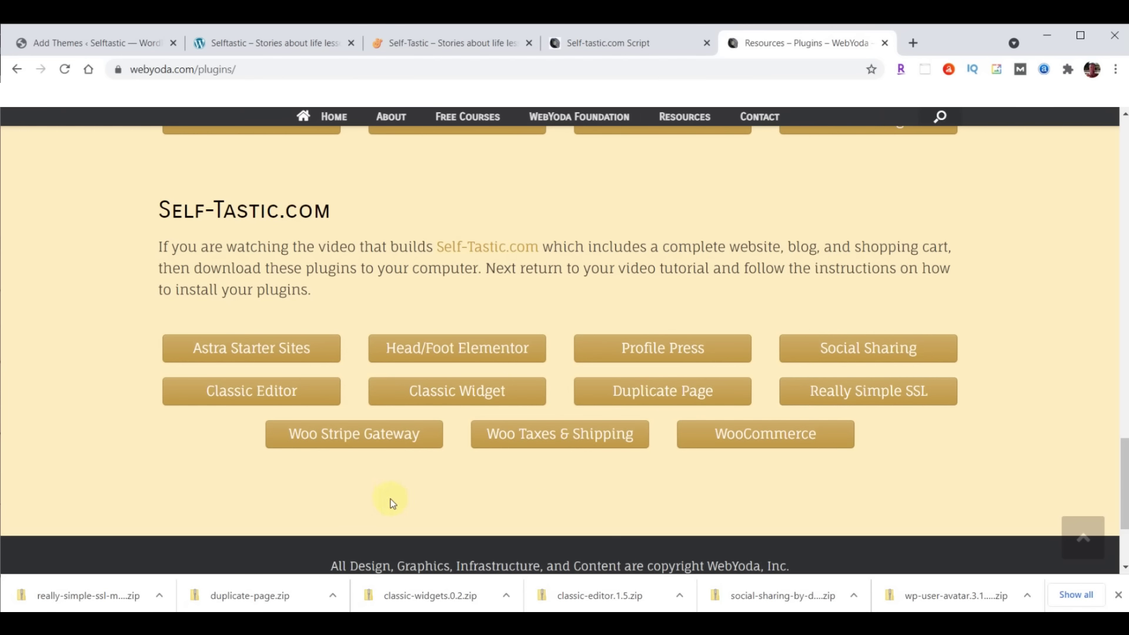
left_click(341, 438)
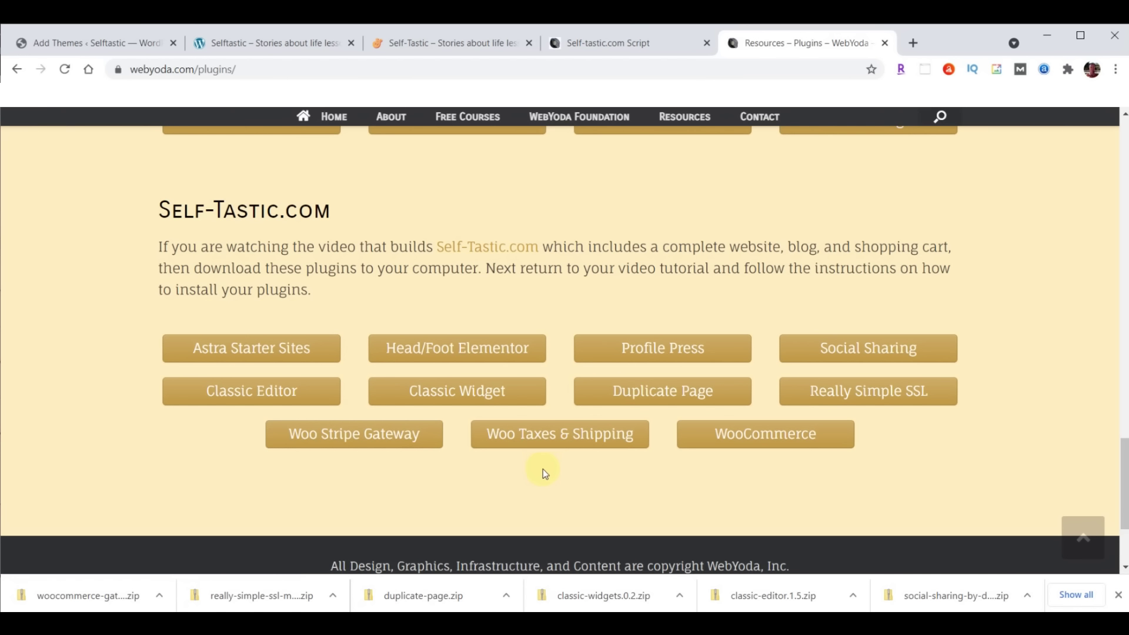
left_click(563, 435)
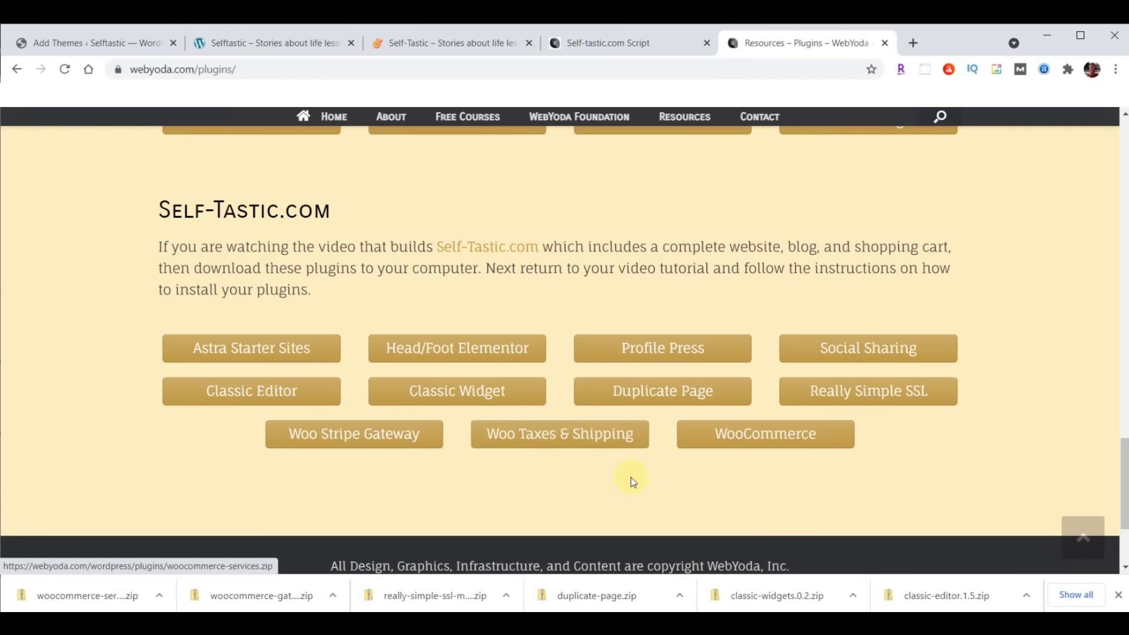
left_click(767, 434)
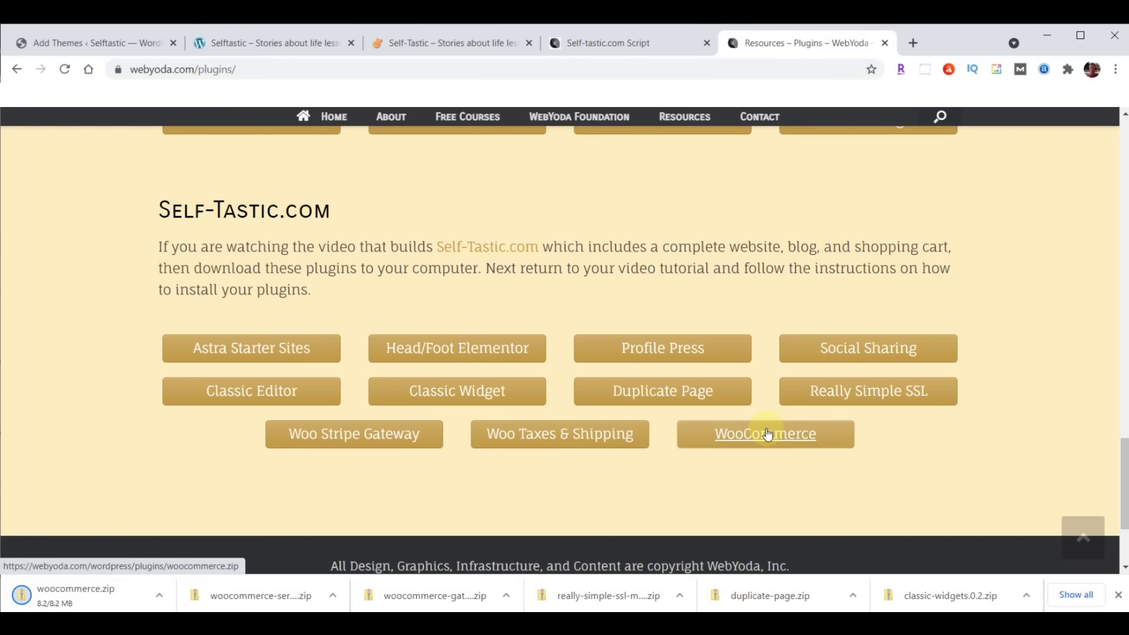
left_click(1118, 594)
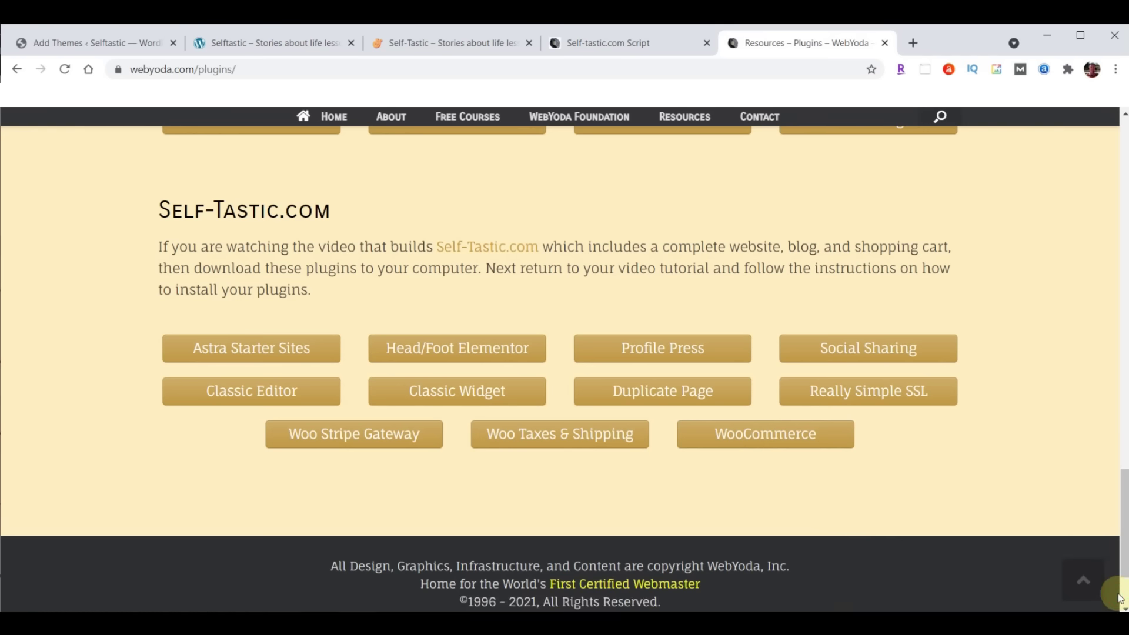
key("alt+Tab")
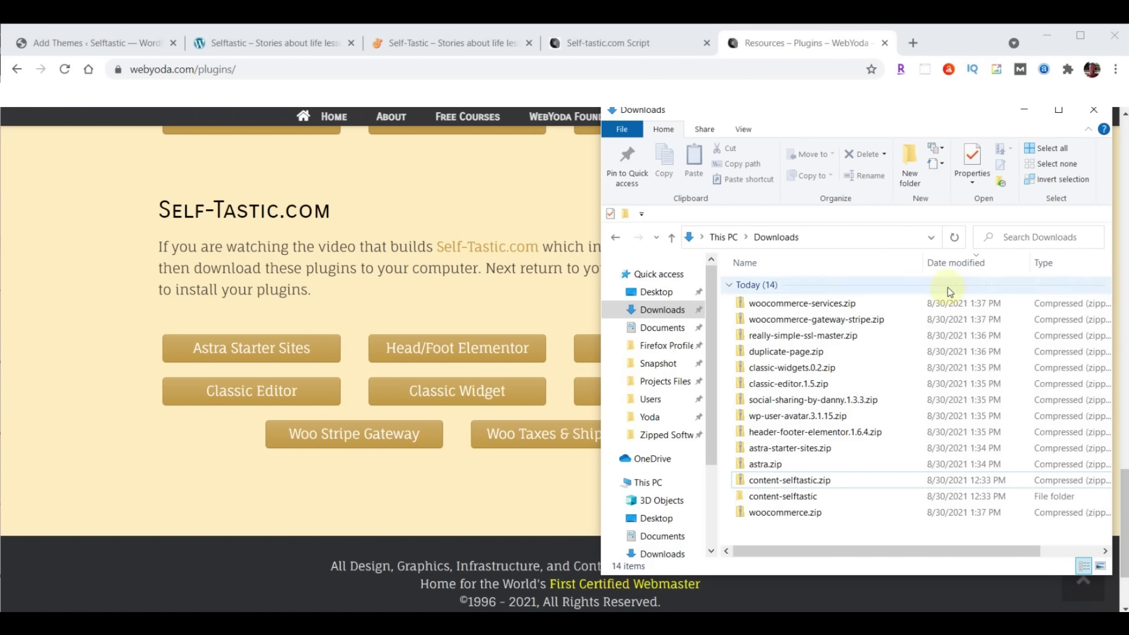
Sort the Downloads folder by Date modified, oldest first
left_click(951, 264)
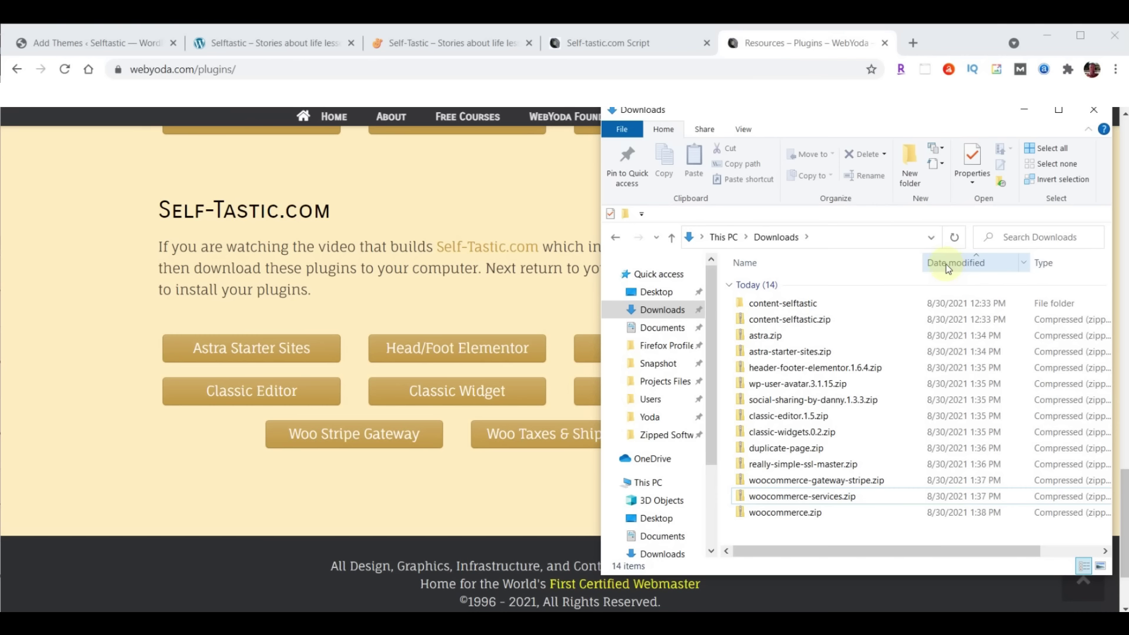
Upload astra.zip from Downloads via Upload Theme and install it
left_click(61, 48)
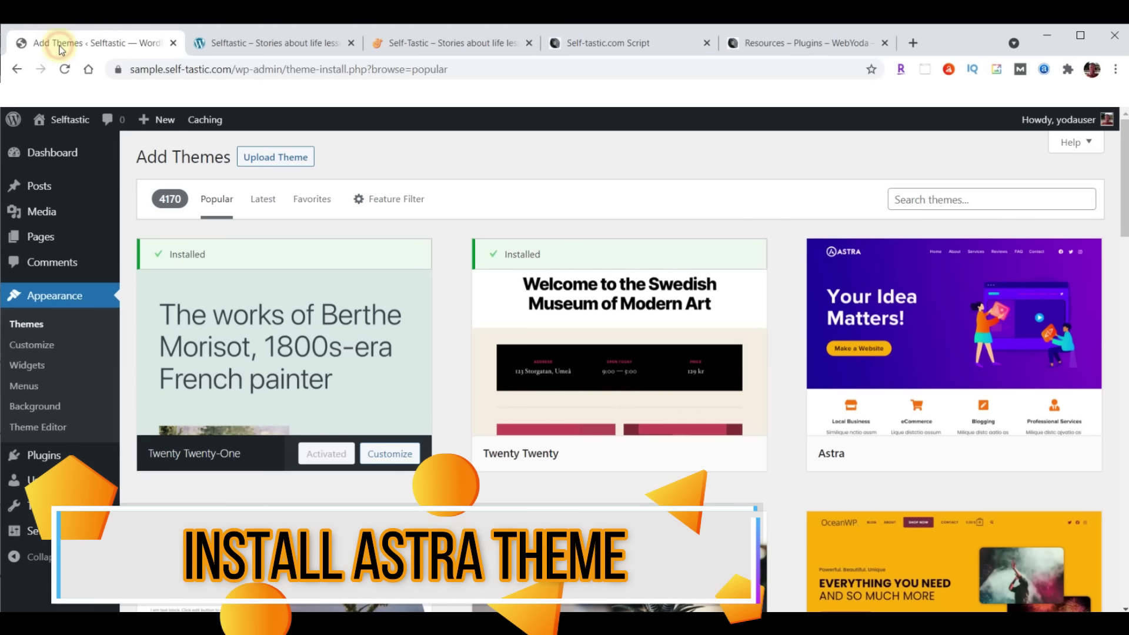
left_click(265, 167)
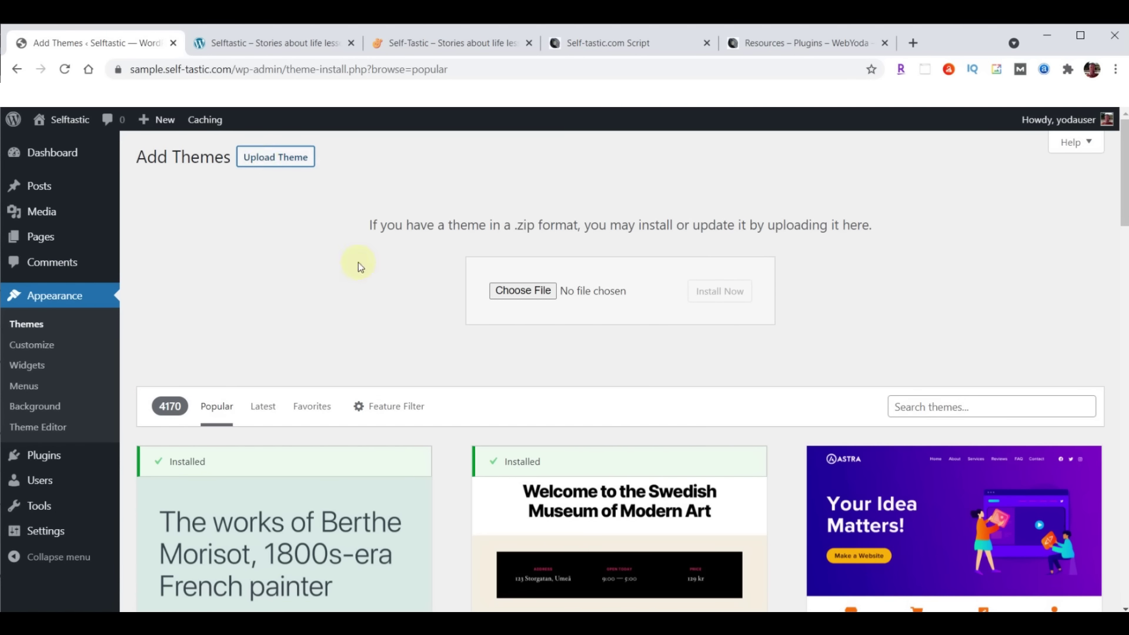
left_click(520, 289)
left_click(53, 210)
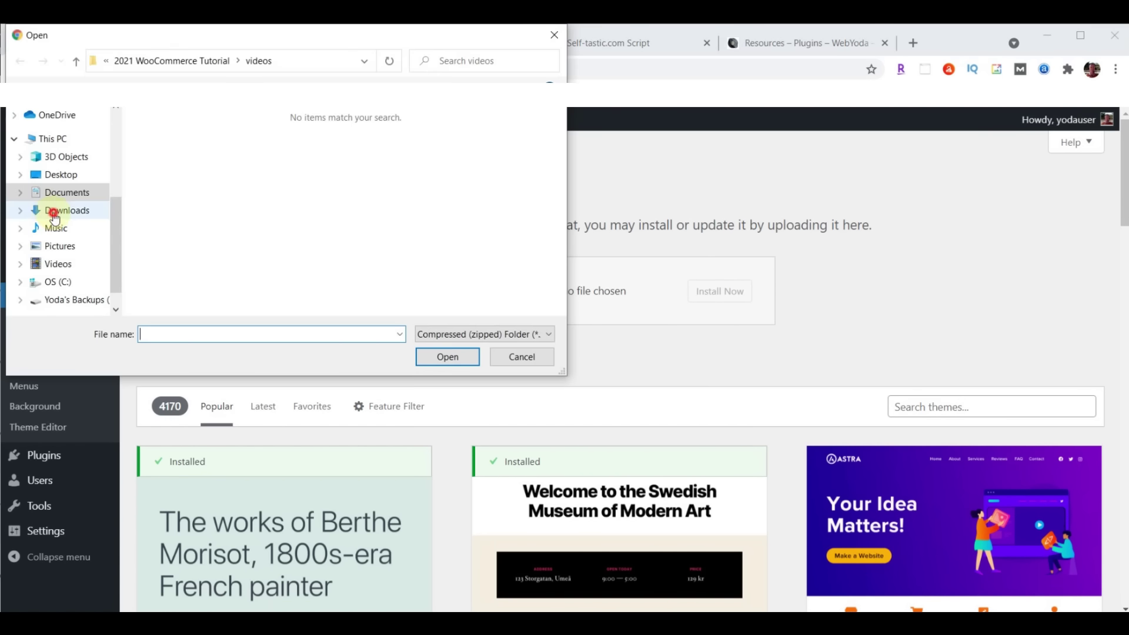
left_click(183, 167)
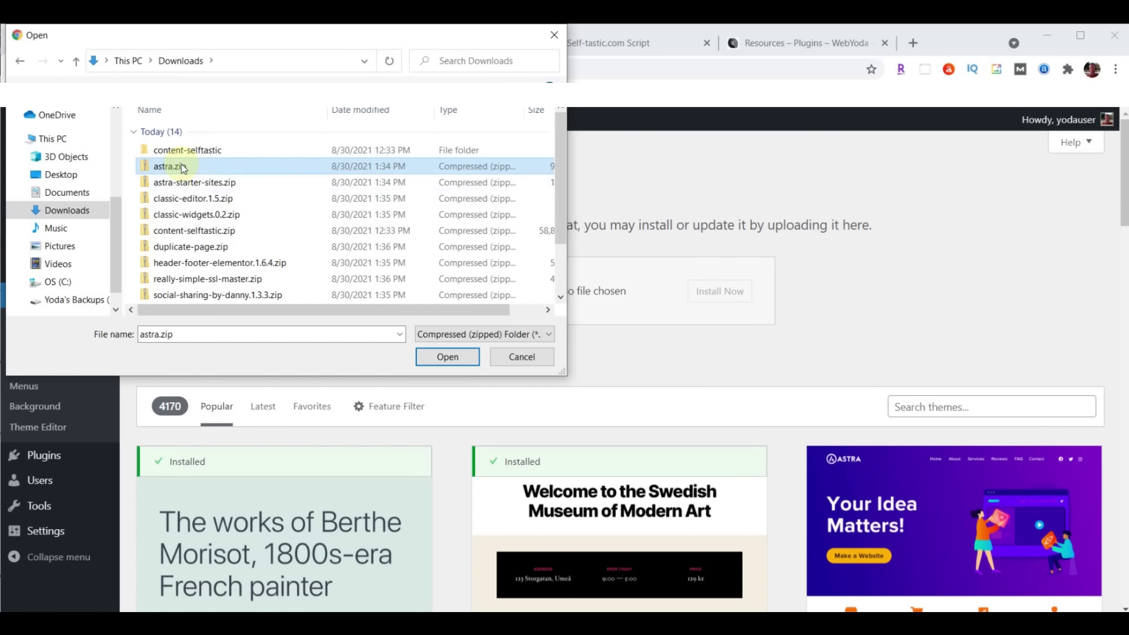
left_click(442, 357)
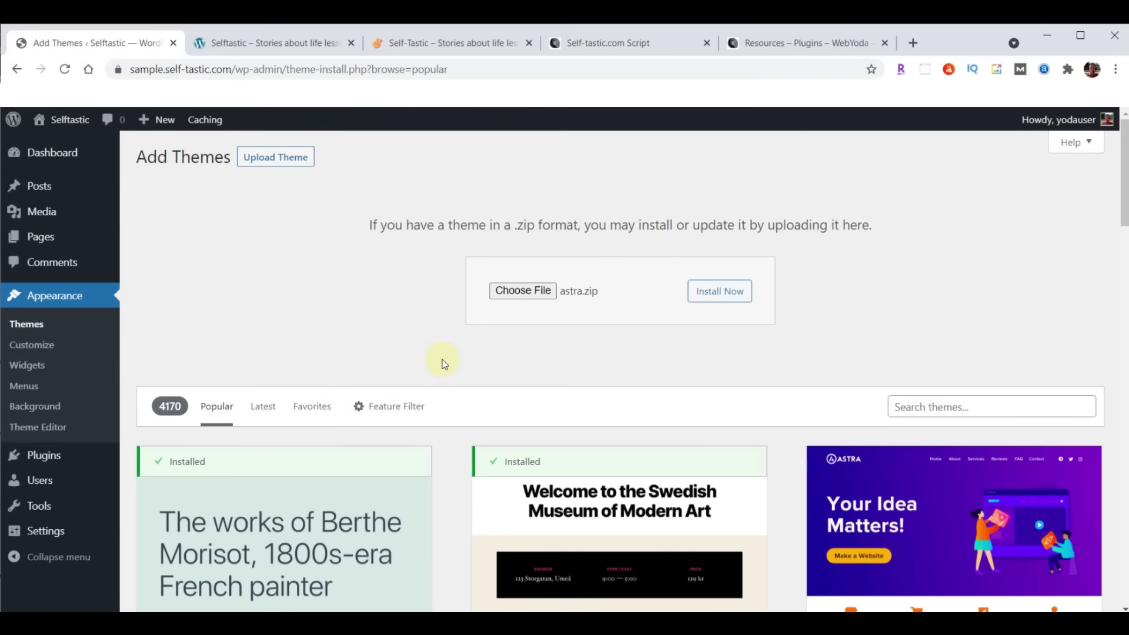
left_click(729, 292)
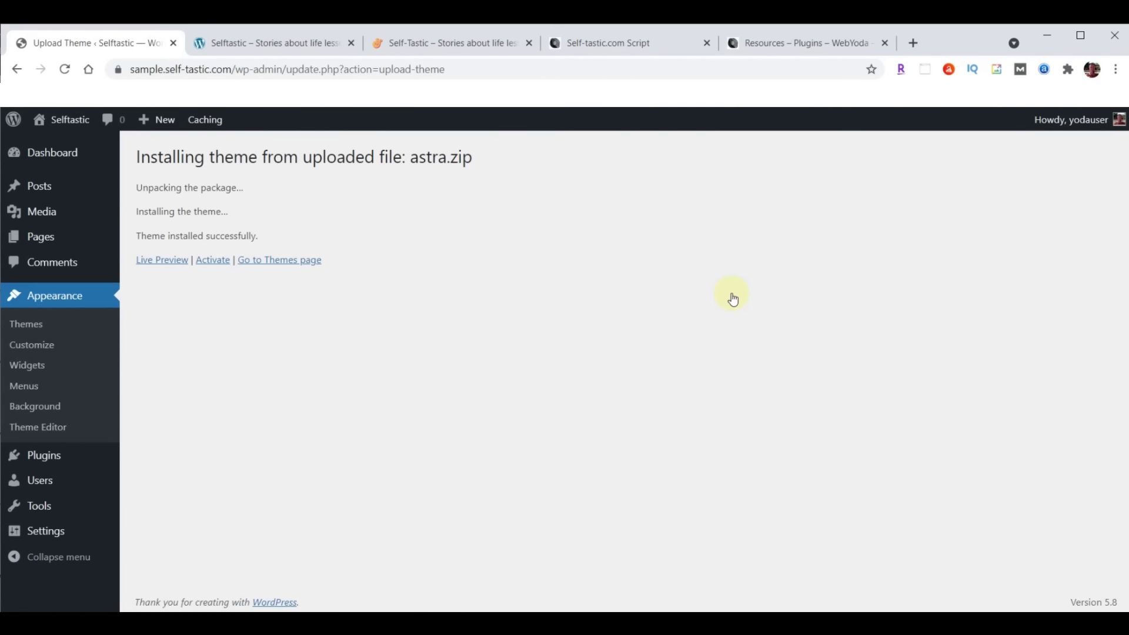
Activate Astra, update it to the newest version, and compare against the sample Selftastic site
left_click(210, 262)
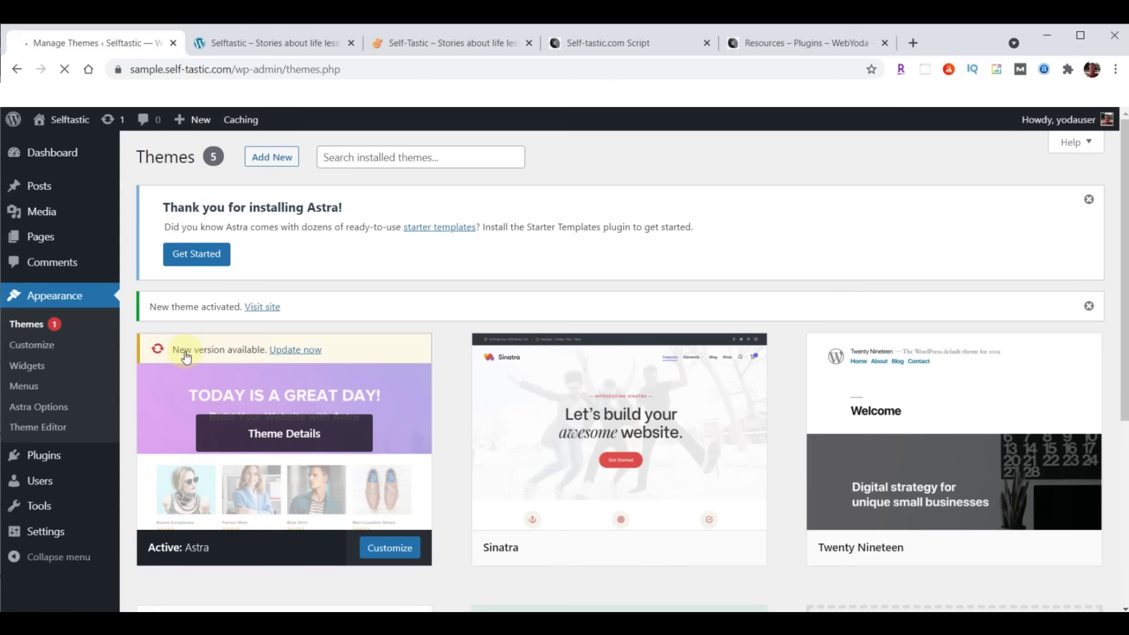
left_click(294, 351)
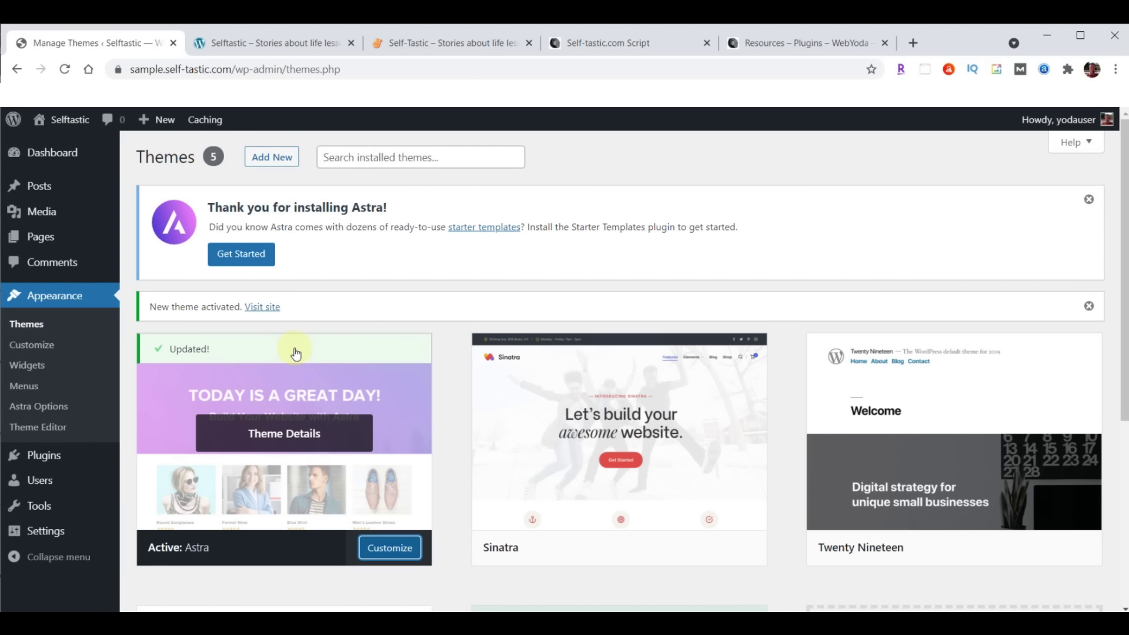
left_click(272, 41)
left_click(67, 73)
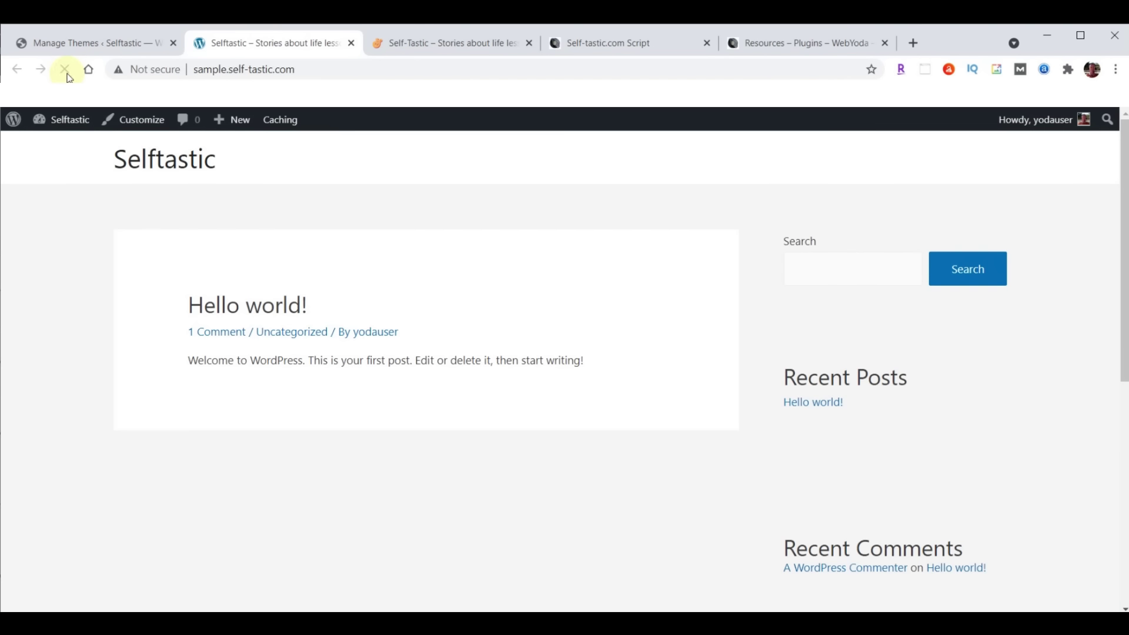
left_click(461, 44)
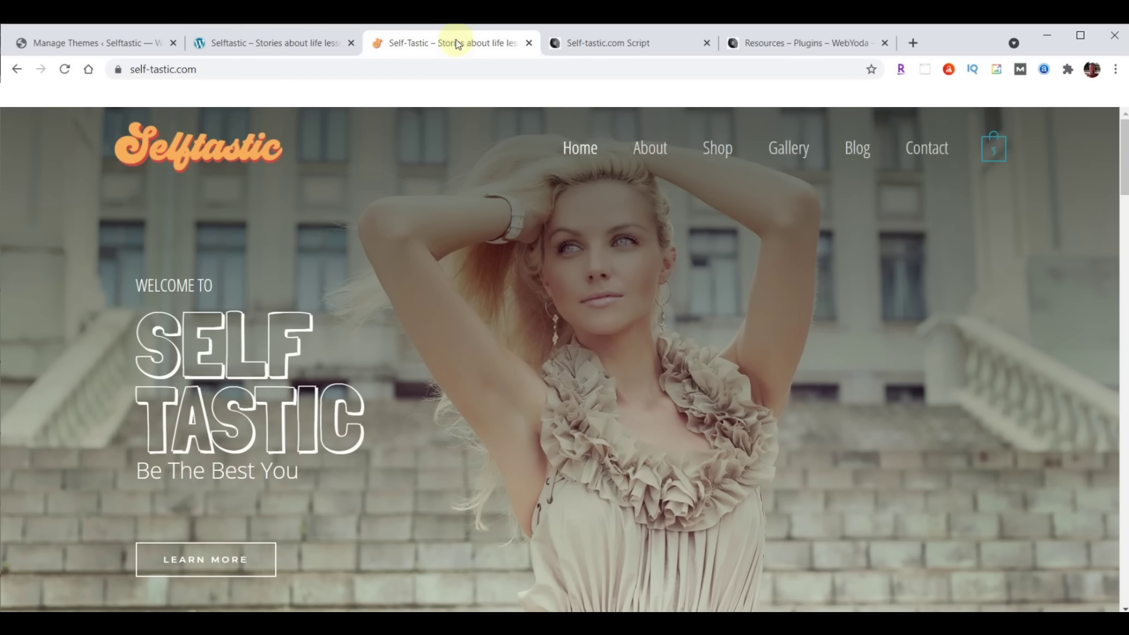
left_click(271, 45)
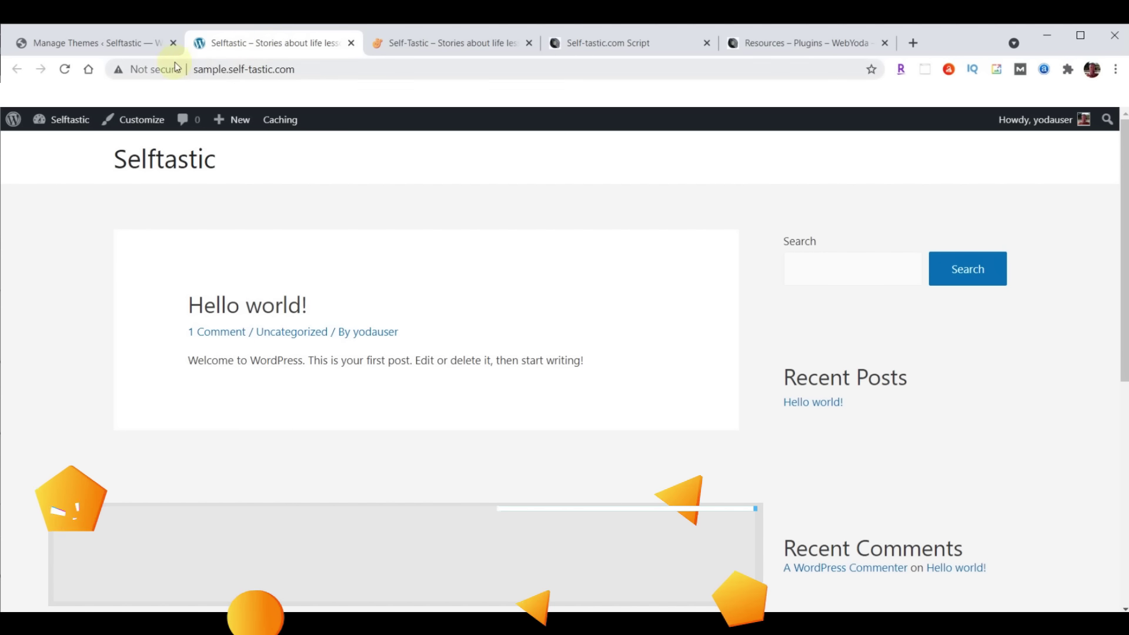
left_click(75, 45)
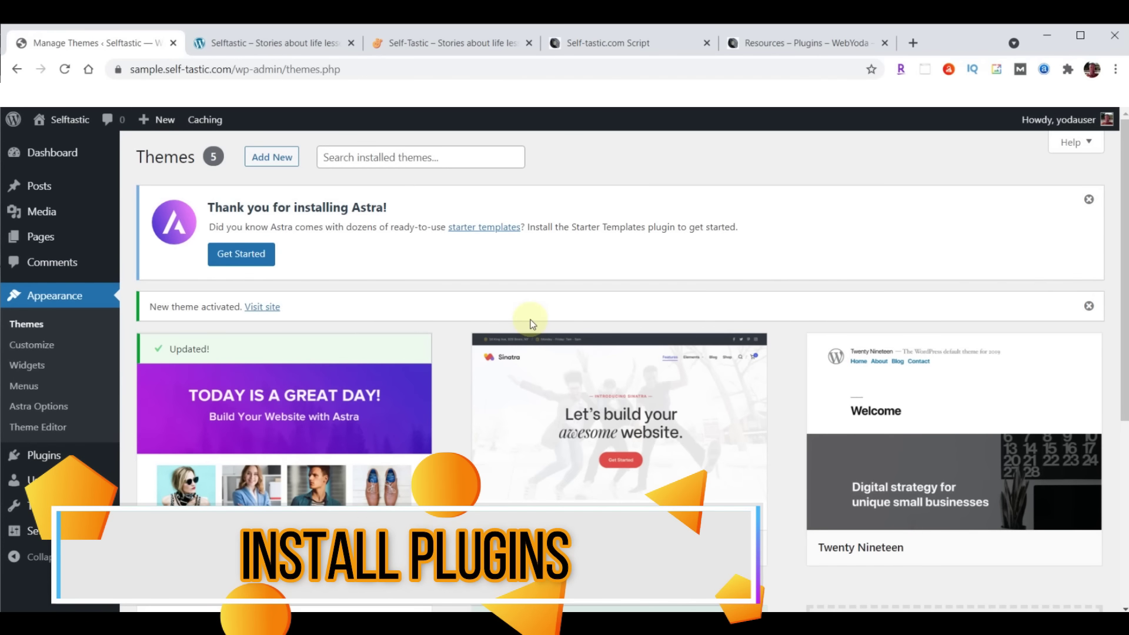
Upload, install and activate the Astra Starter Sites plugin from astra-starter-sites.zip
mouse_move(44, 459)
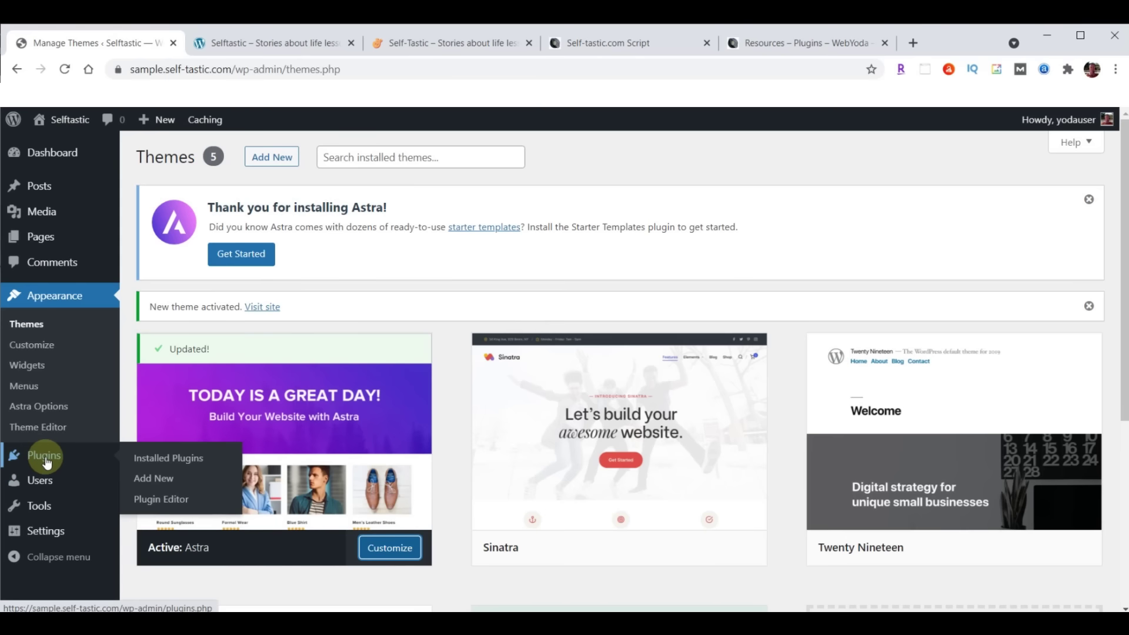
left_click(152, 481)
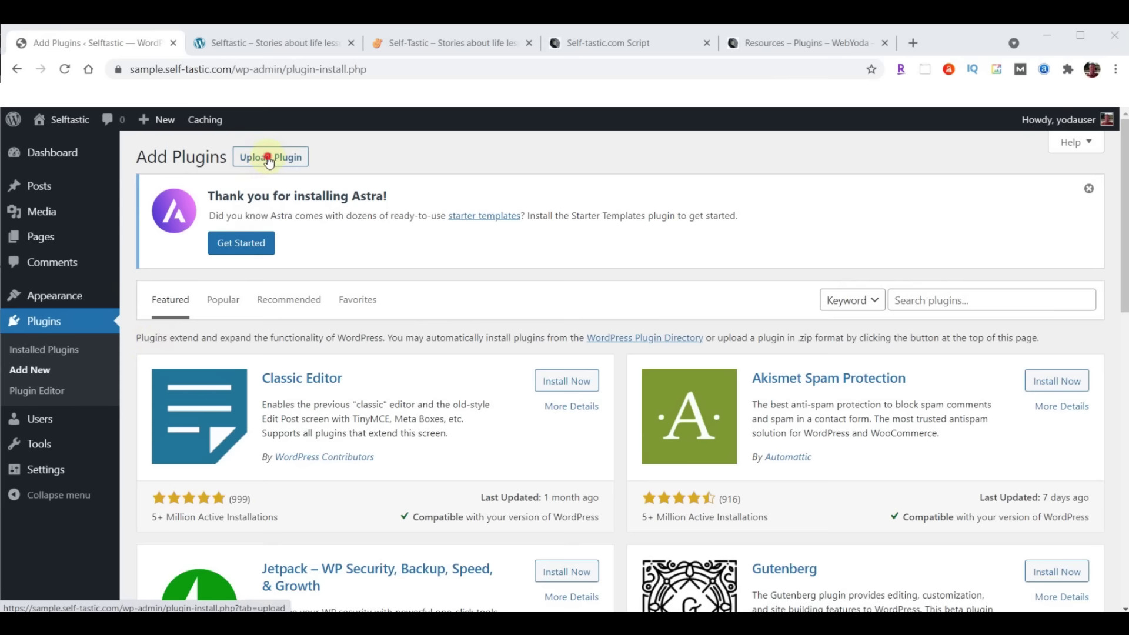
left_click(269, 160)
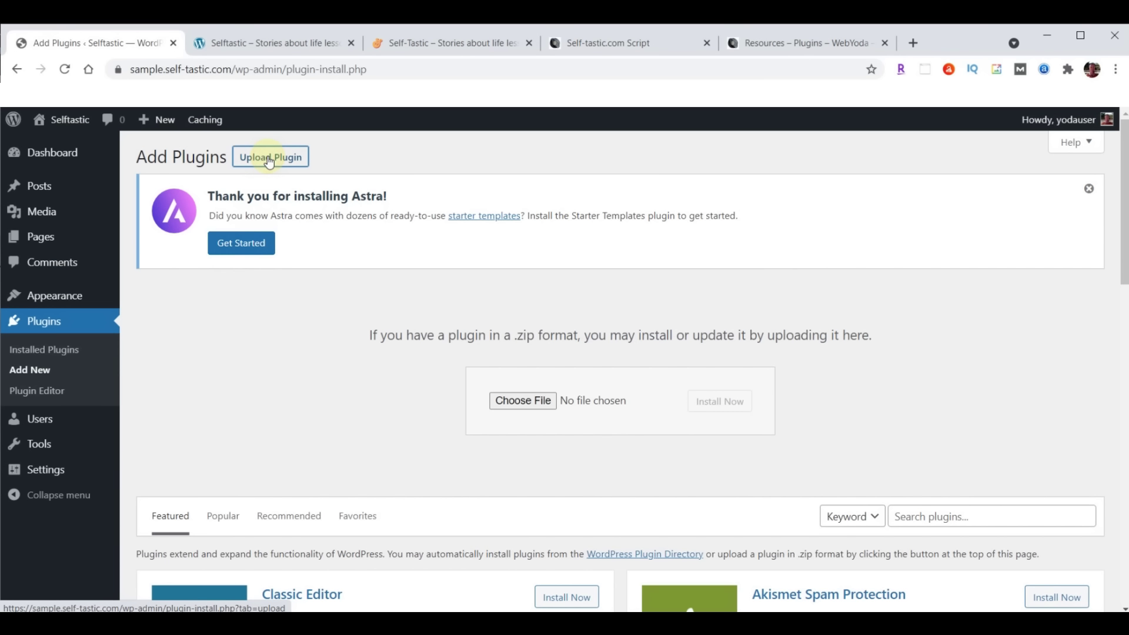
left_click(519, 401)
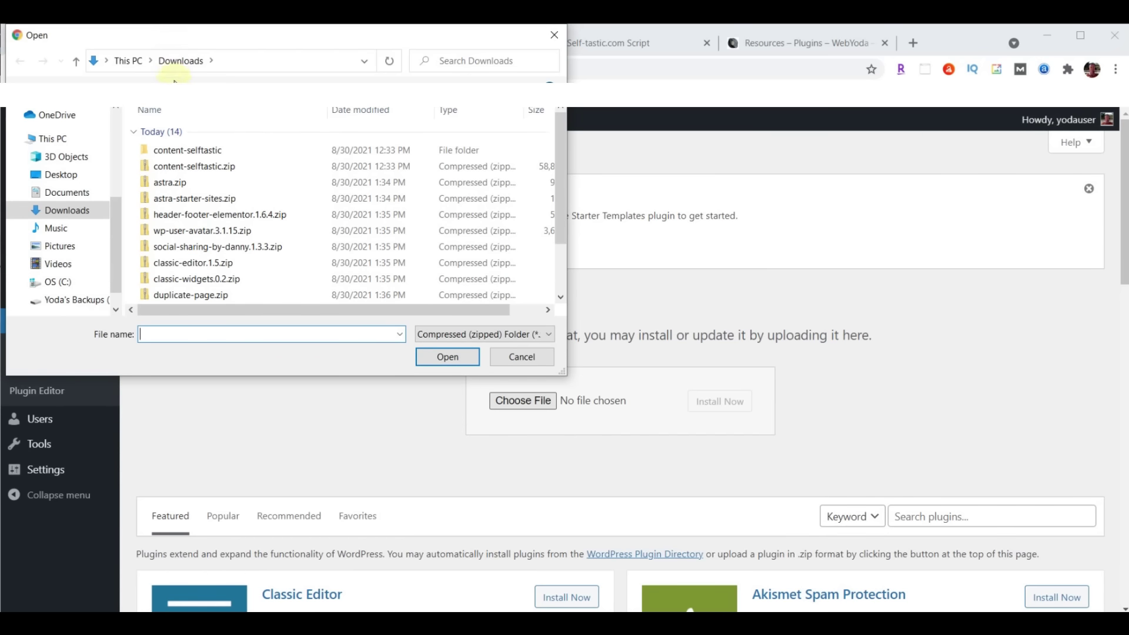
left_click(185, 204)
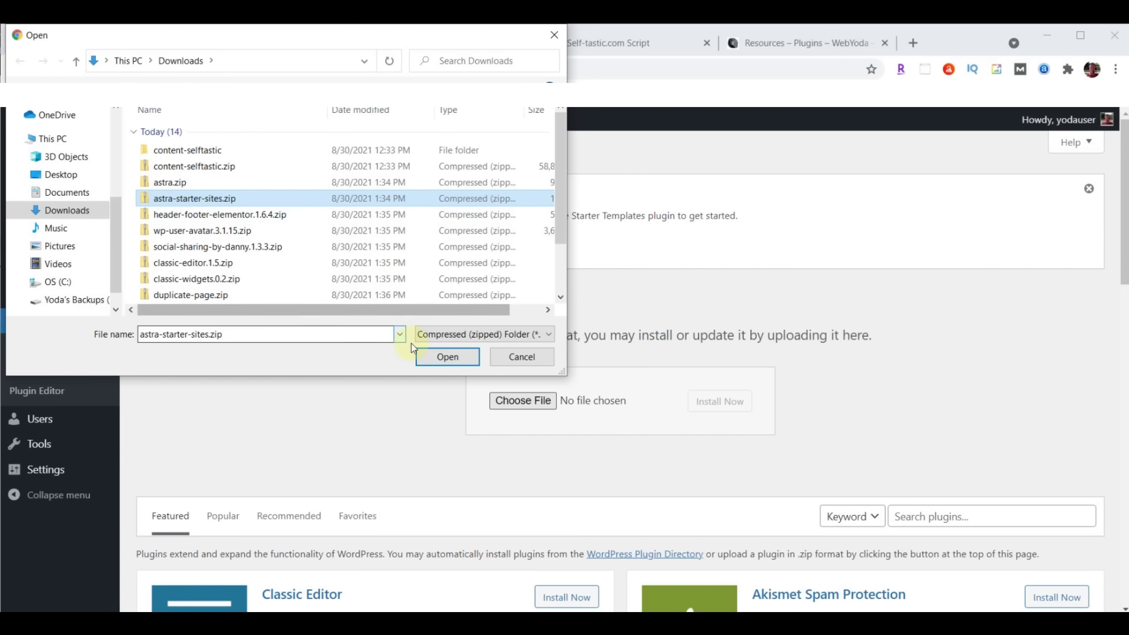
left_click(446, 357)
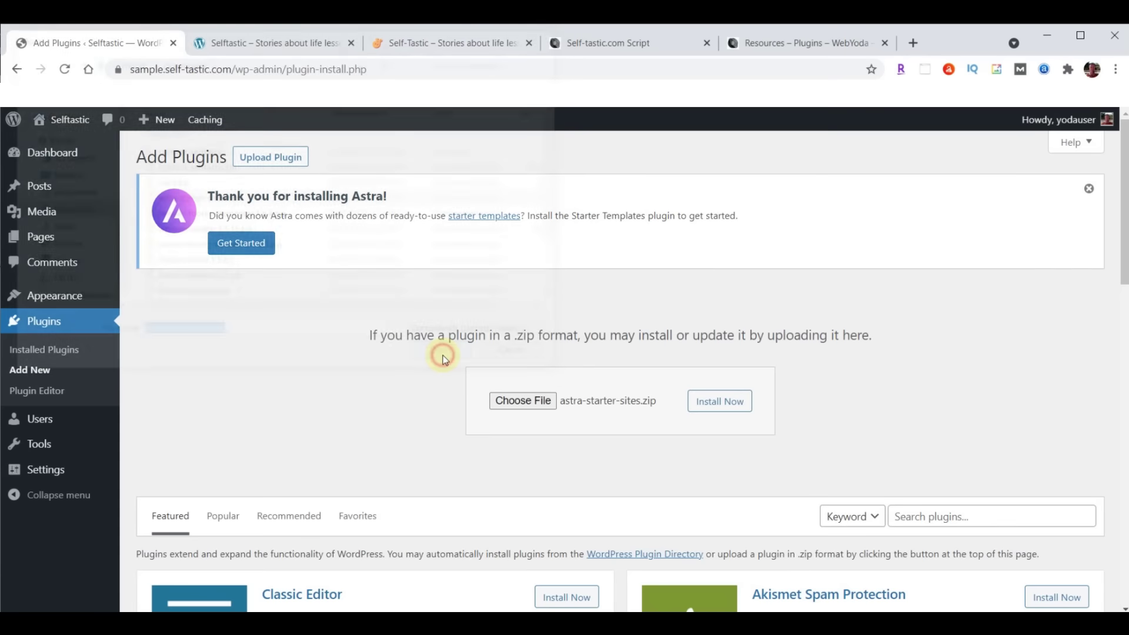
left_click(714, 402)
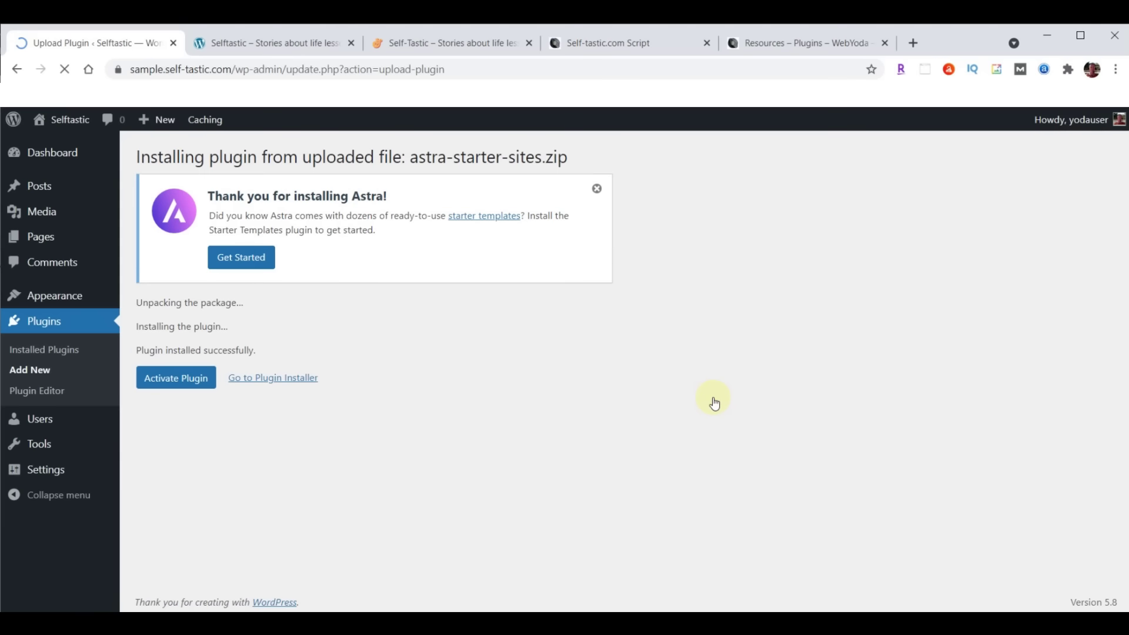
left_click(171, 385)
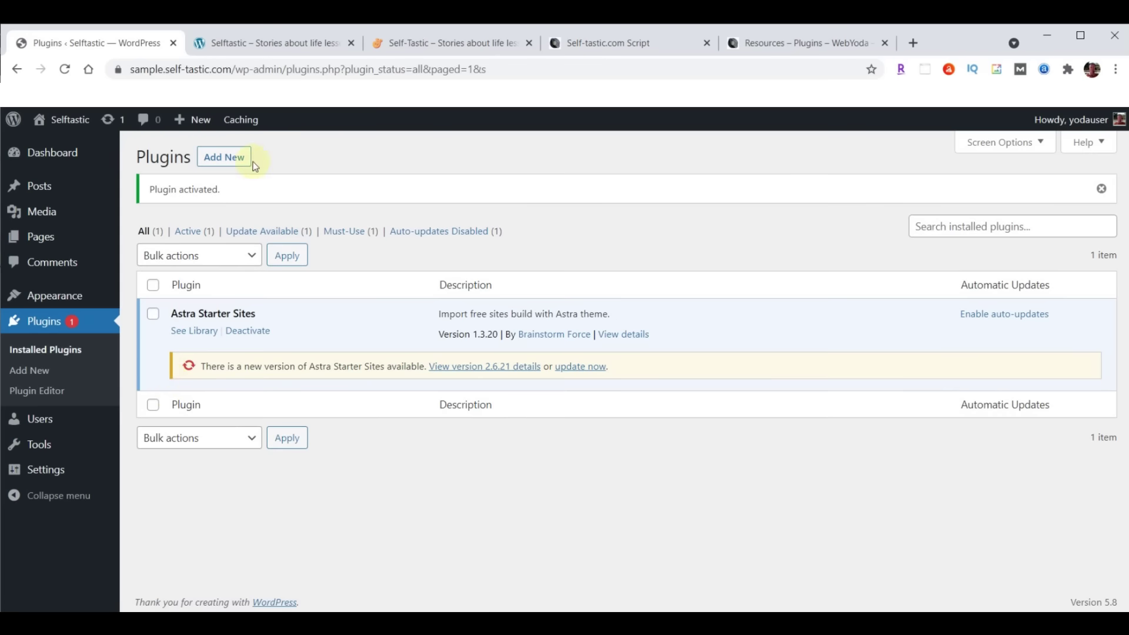
Upload, install and activate header-footer-elementor.1.6.4.zip
left_click(225, 158)
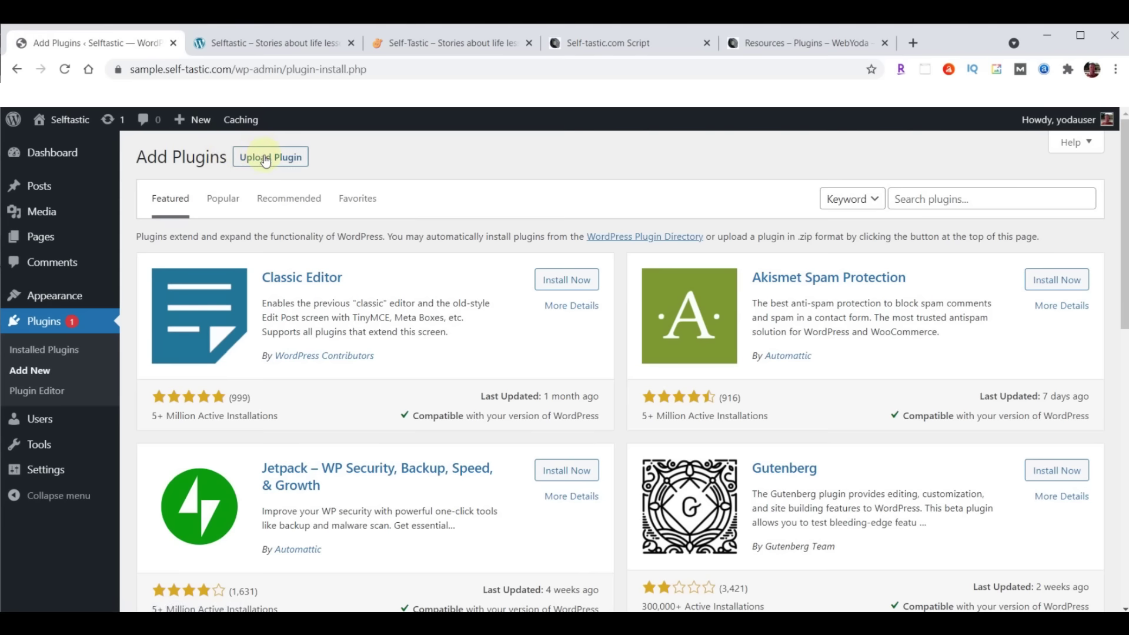
left_click(265, 159)
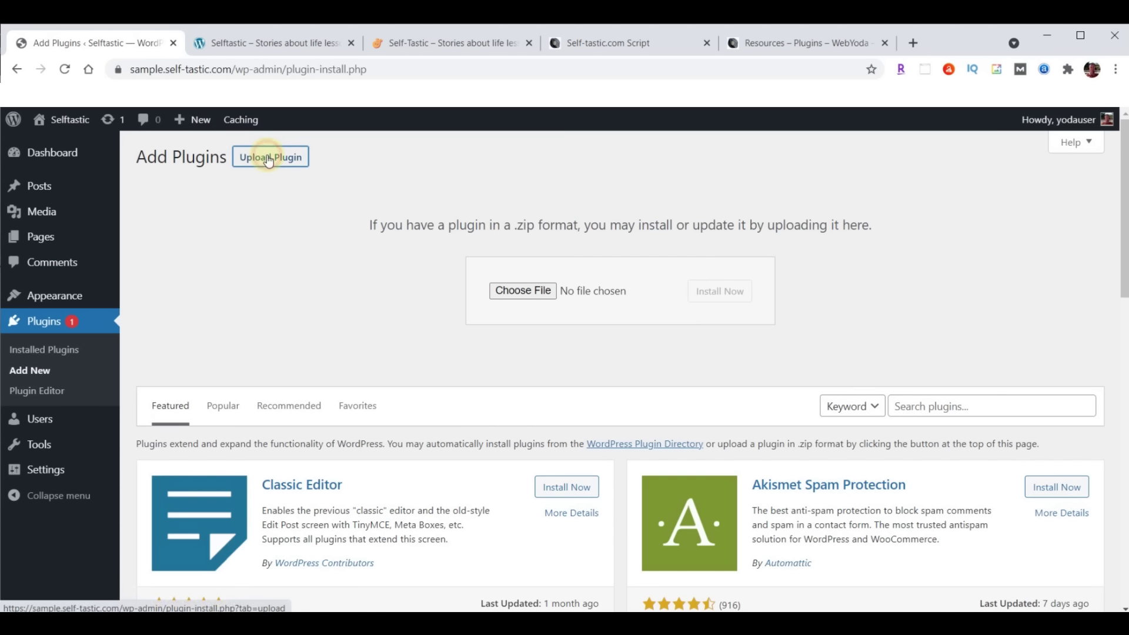
left_click(528, 293)
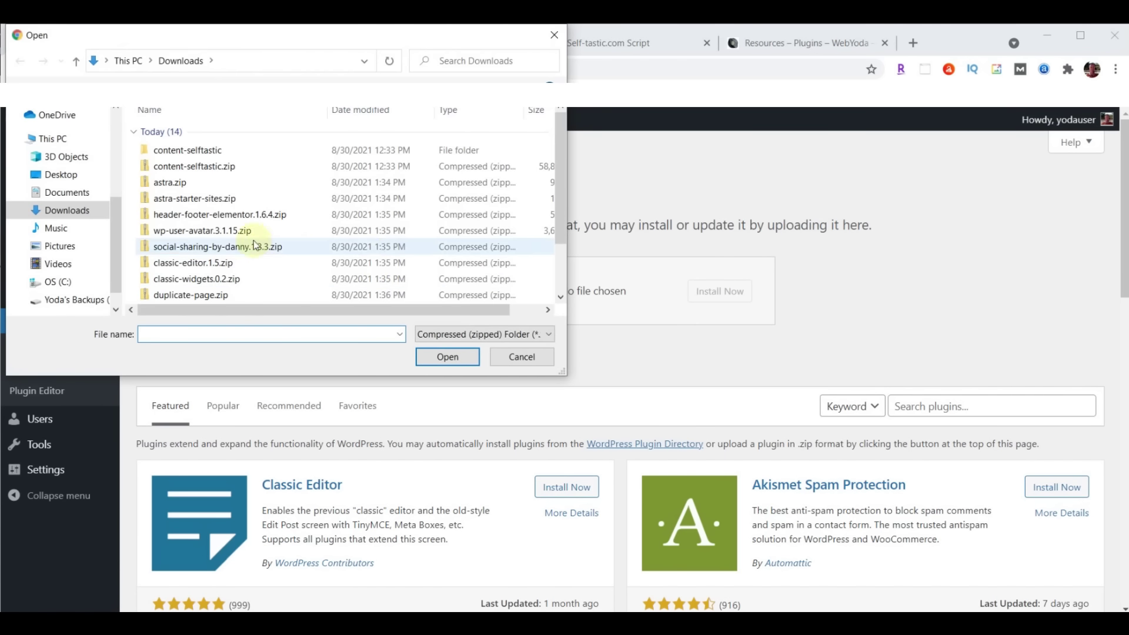
left_click(195, 215)
left_click(448, 357)
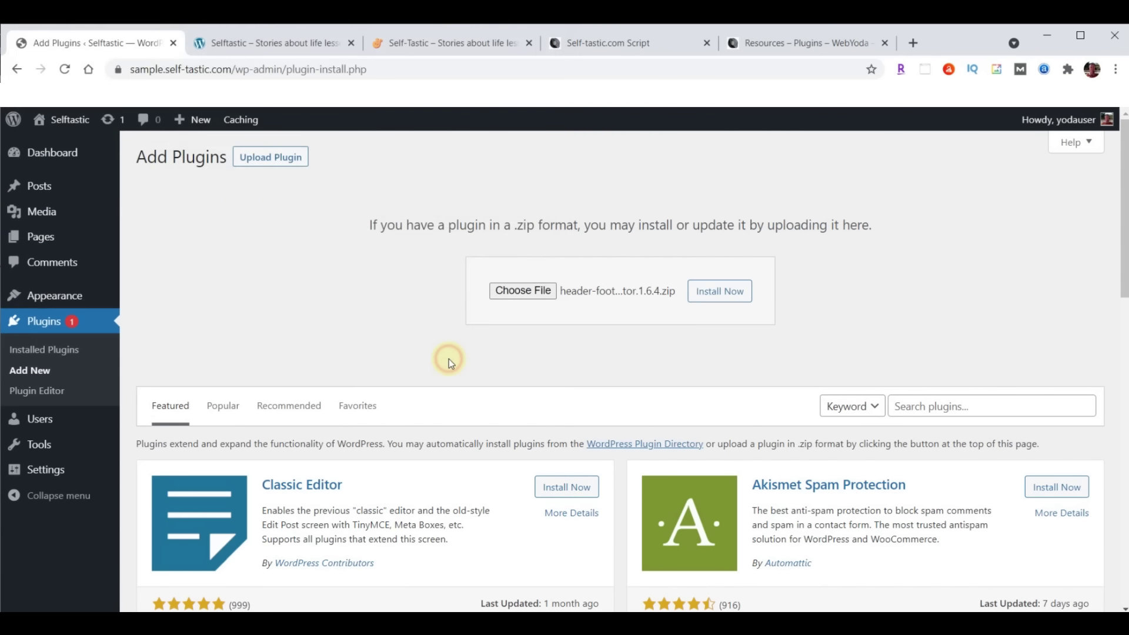
left_click(729, 294)
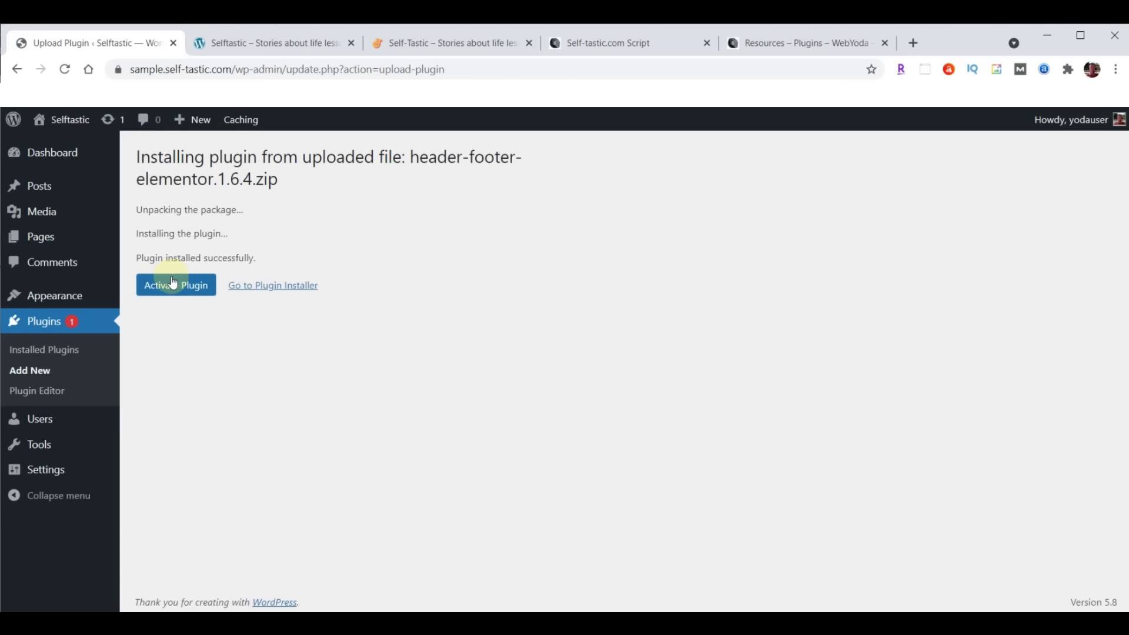
left_click(174, 288)
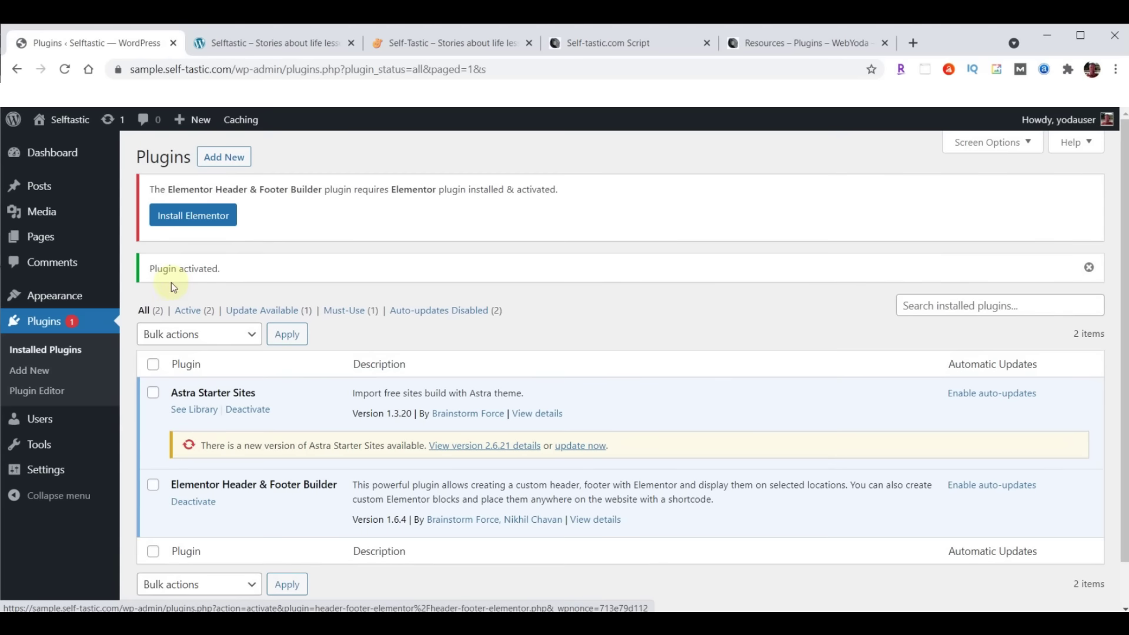
Upload, install and activate the wp-user-avatar.3.1.15.zip plugin
left_click(224, 159)
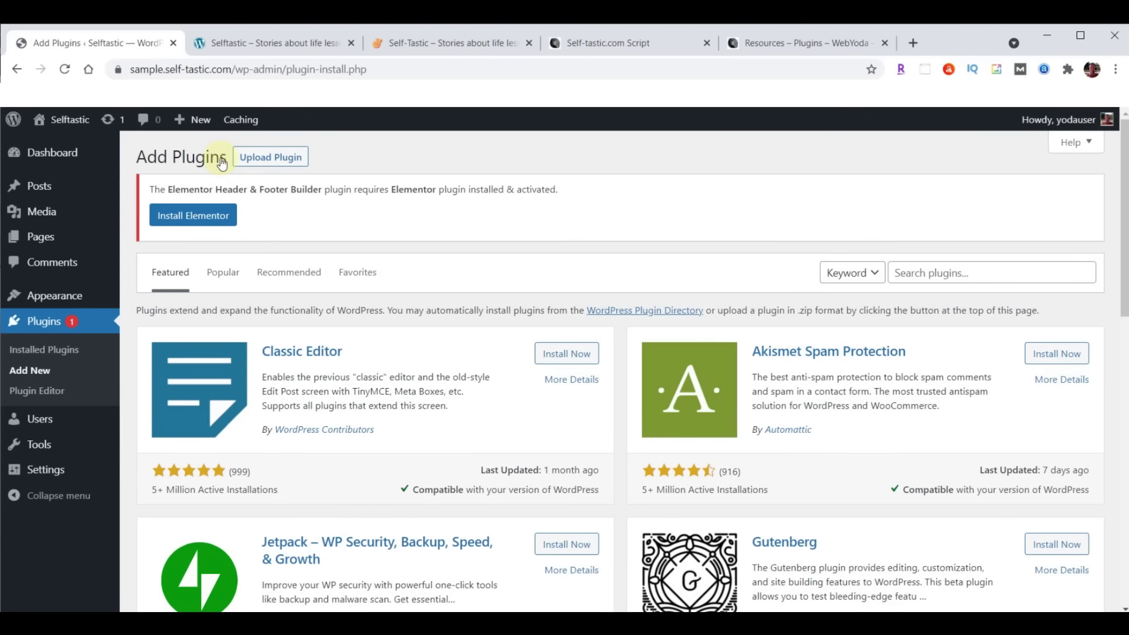
left_click(283, 163)
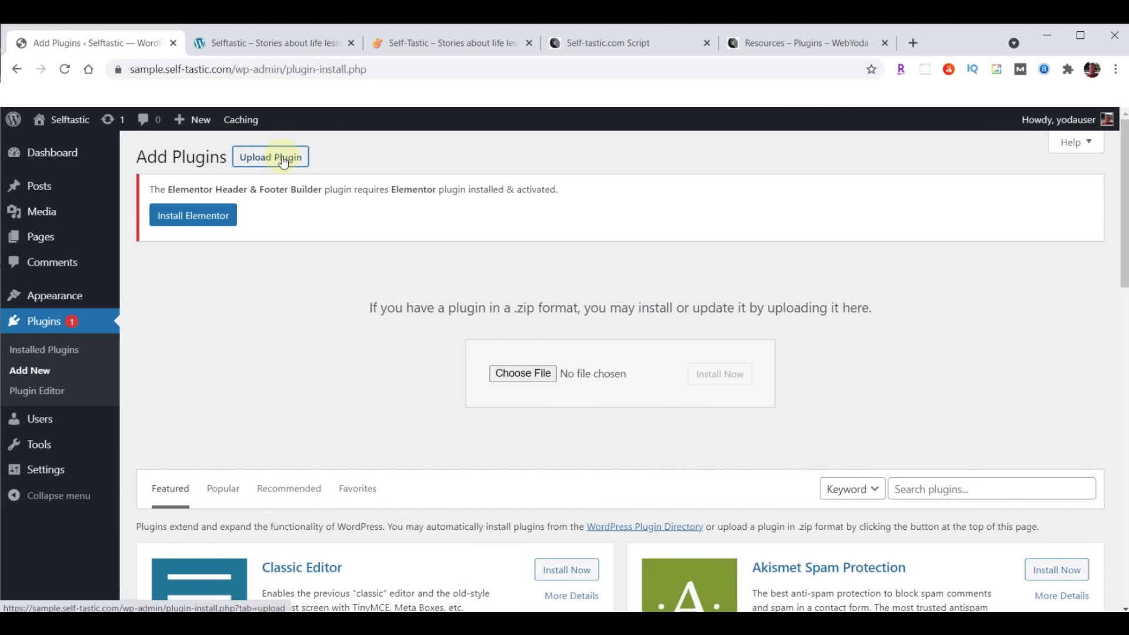
left_click(514, 371)
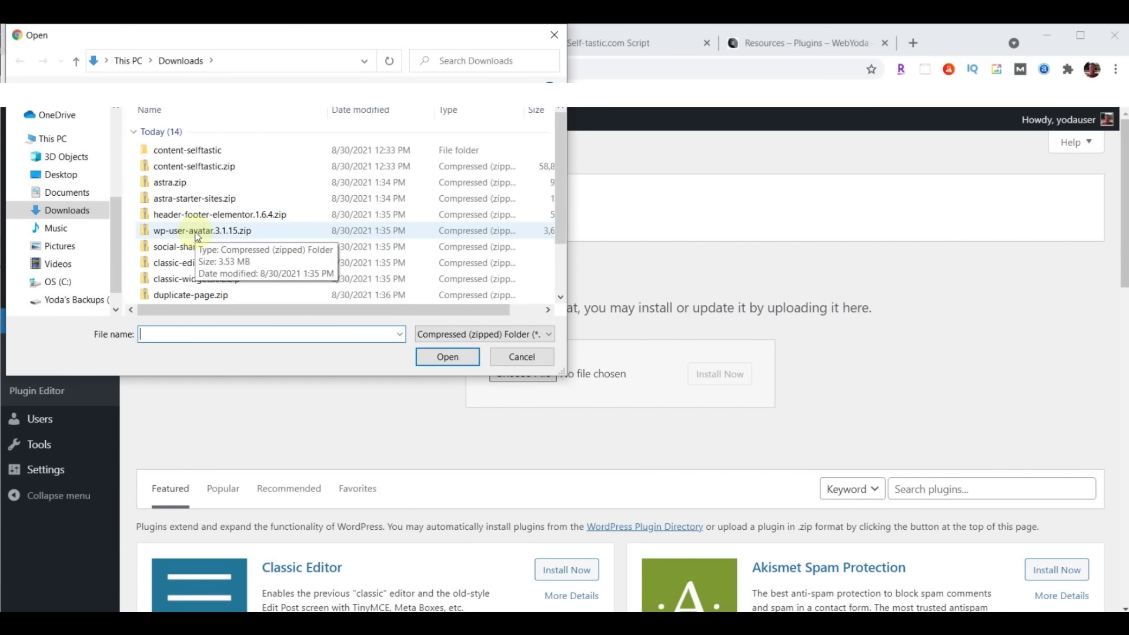
left_click(200, 233)
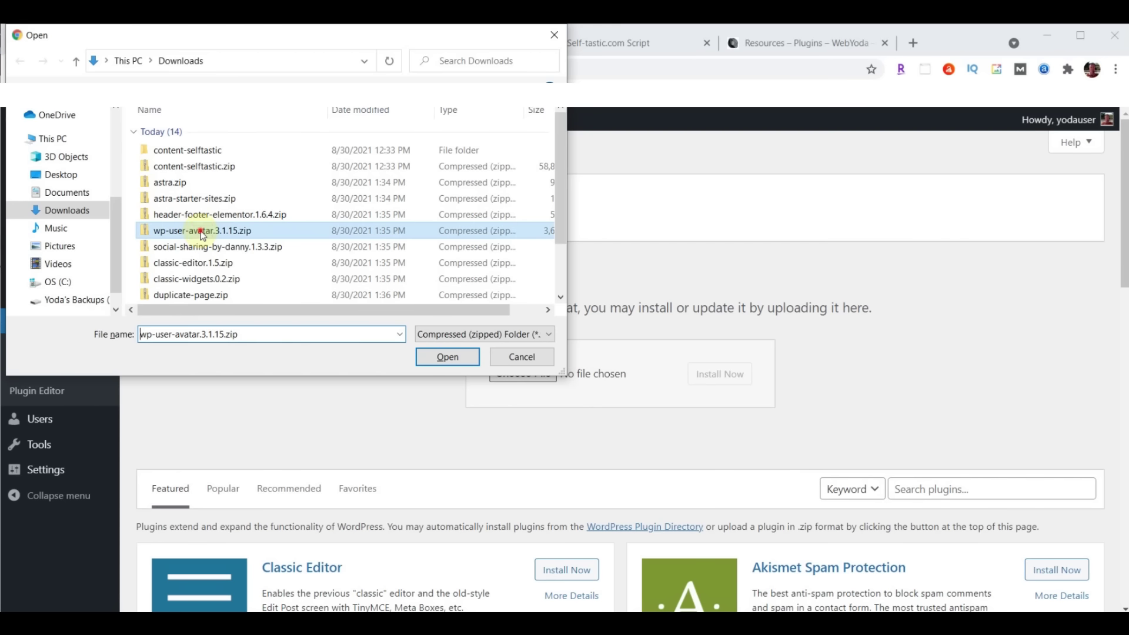
left_click(446, 356)
left_click(729, 379)
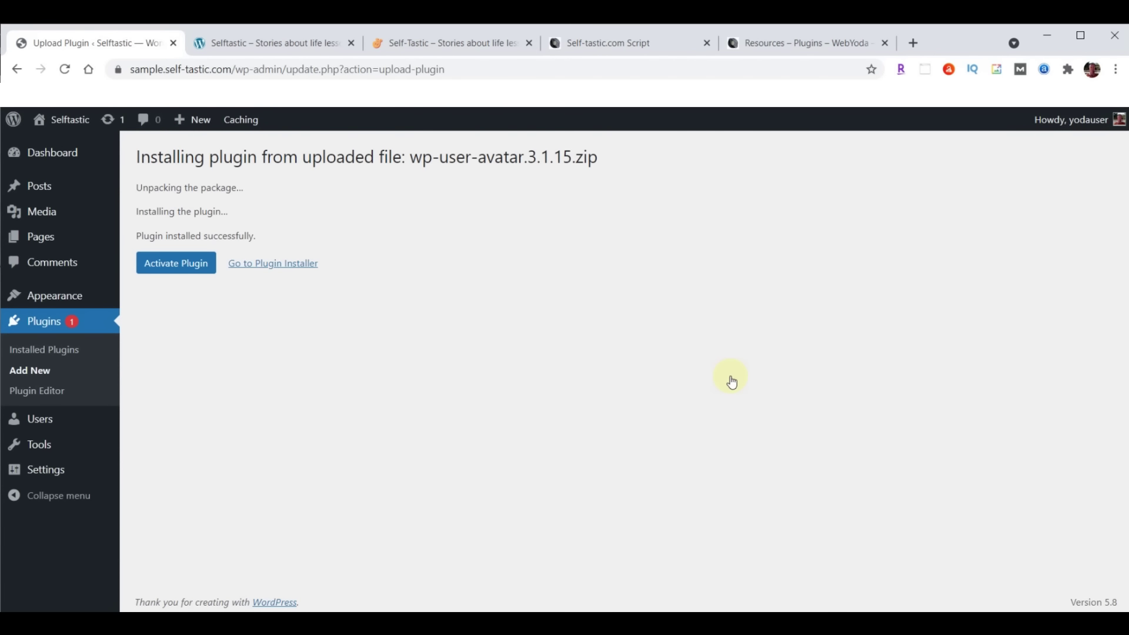
left_click(167, 266)
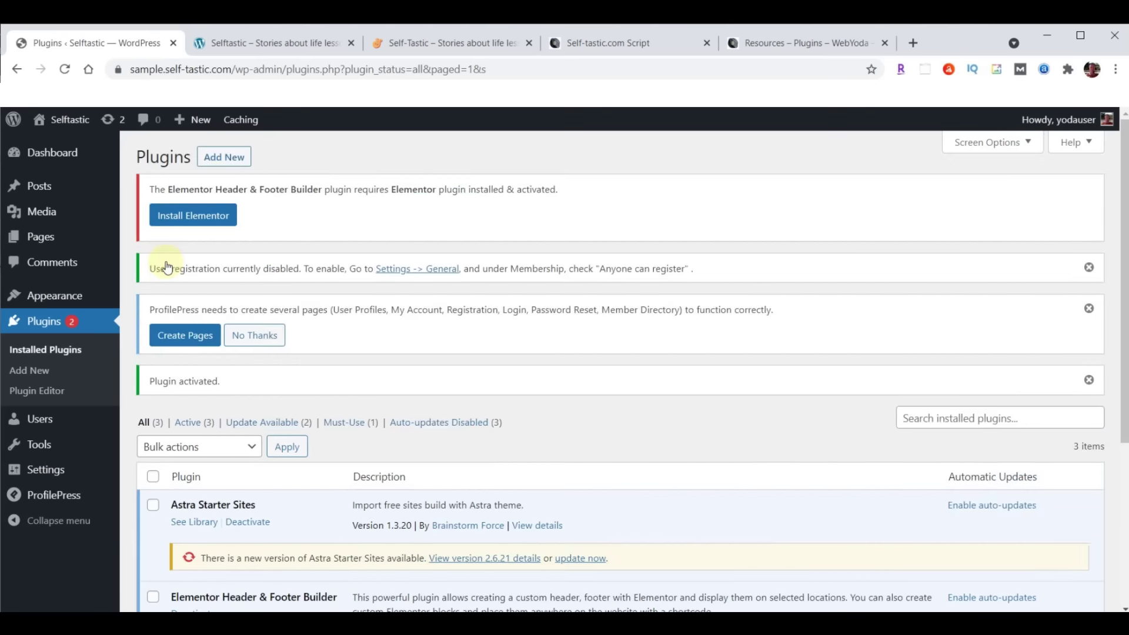
Upload, install and activate the social-sharing-by-danny.1.3.3.zip plugin
left_click(228, 162)
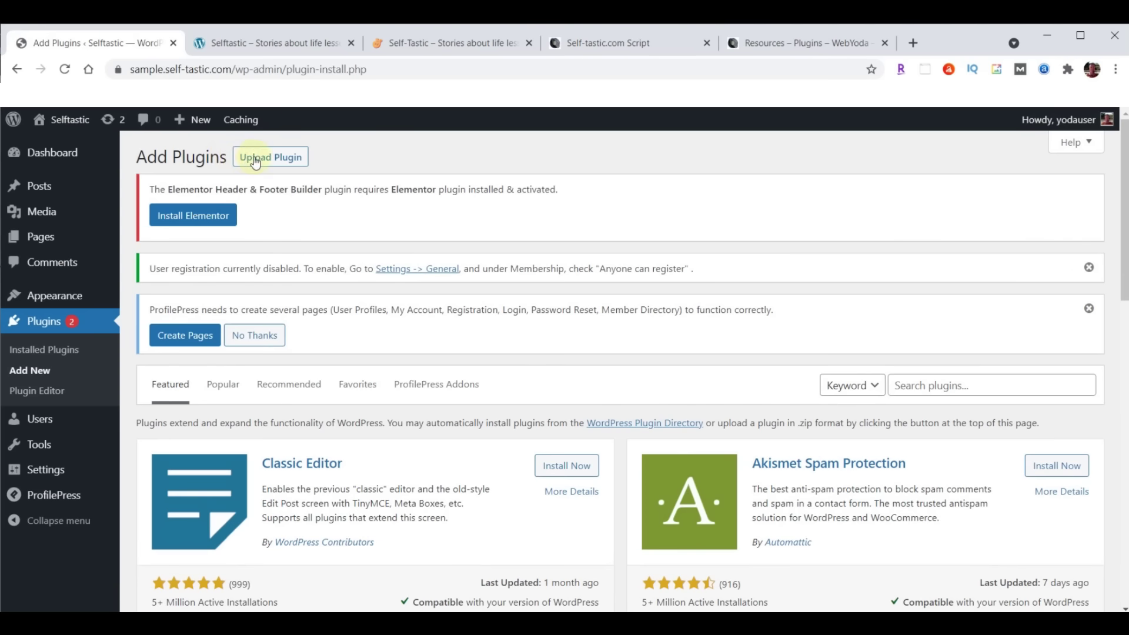
left_click(278, 160)
left_click(515, 486)
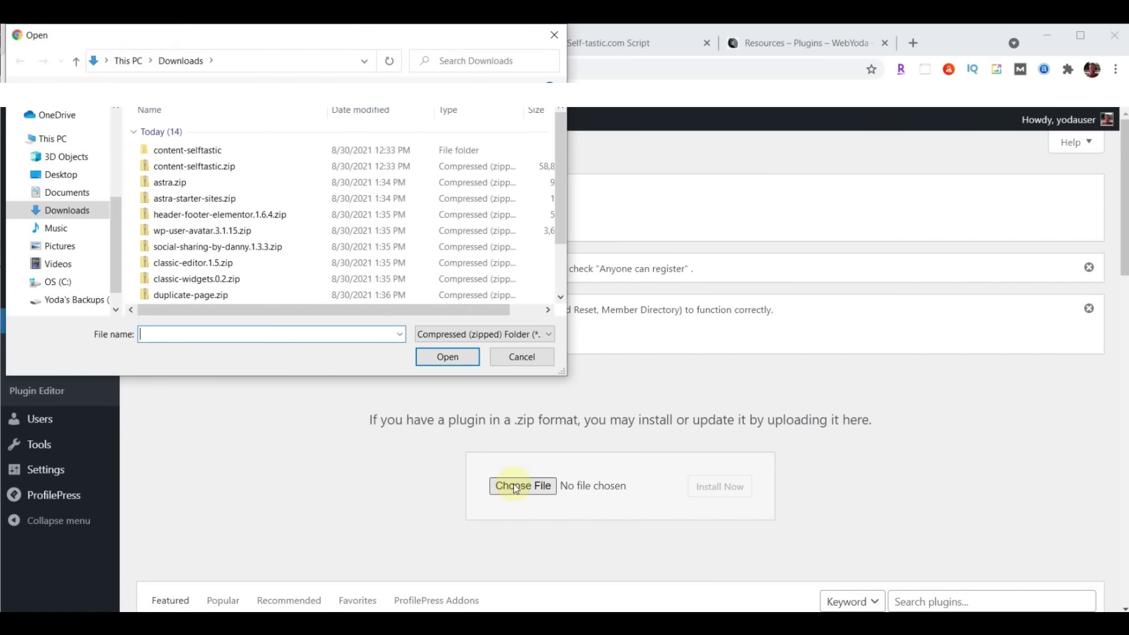
left_click(220, 248)
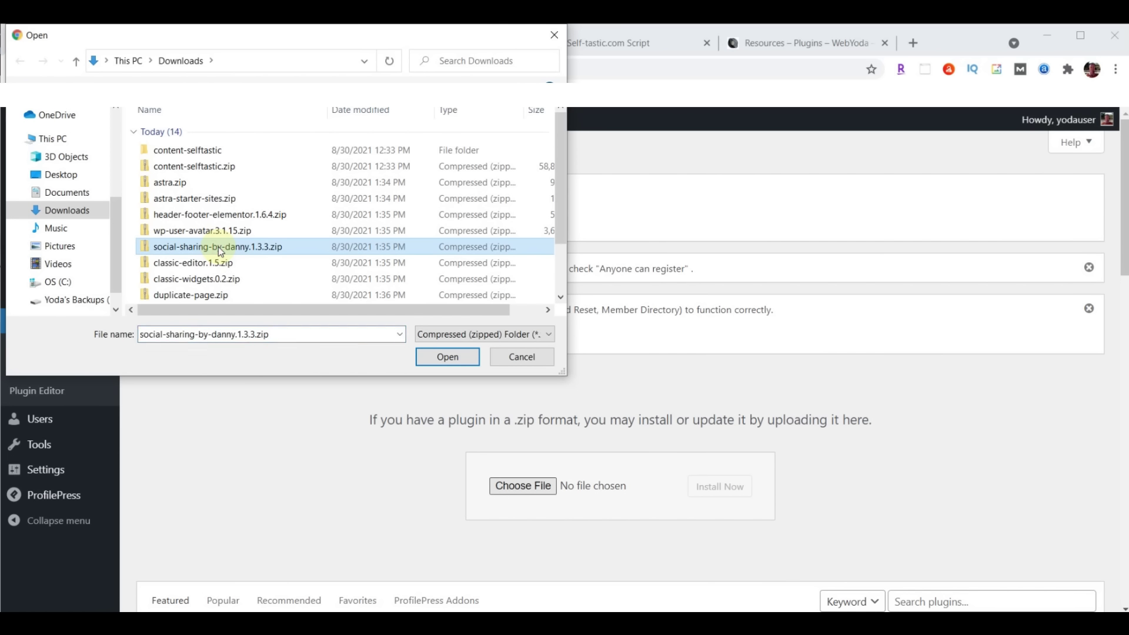
left_click(445, 356)
left_click(719, 486)
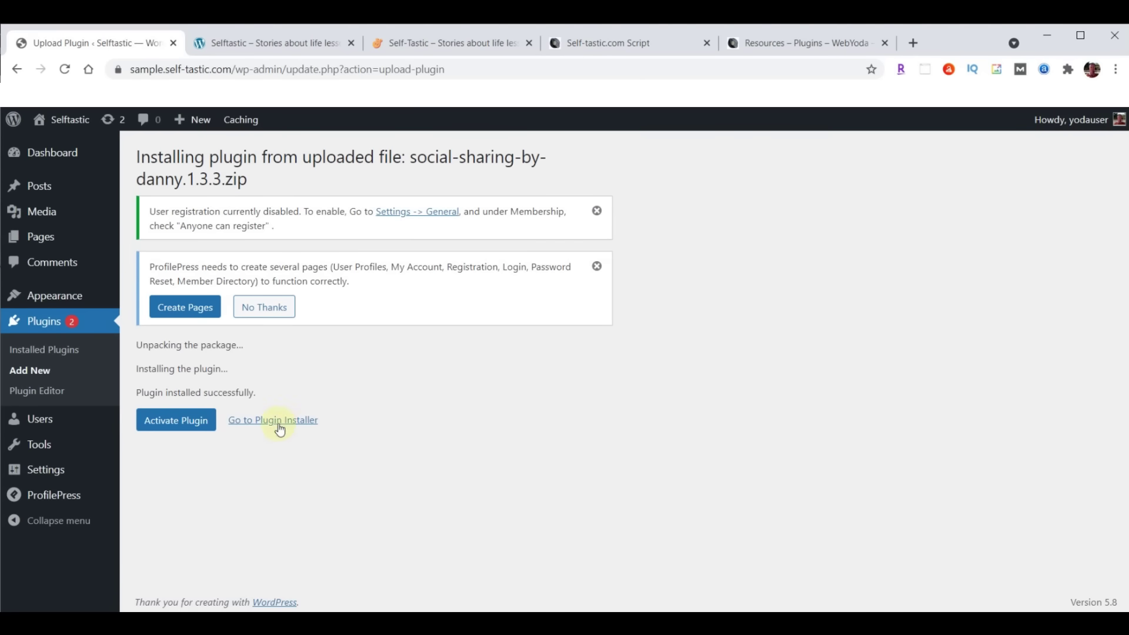
left_click(184, 425)
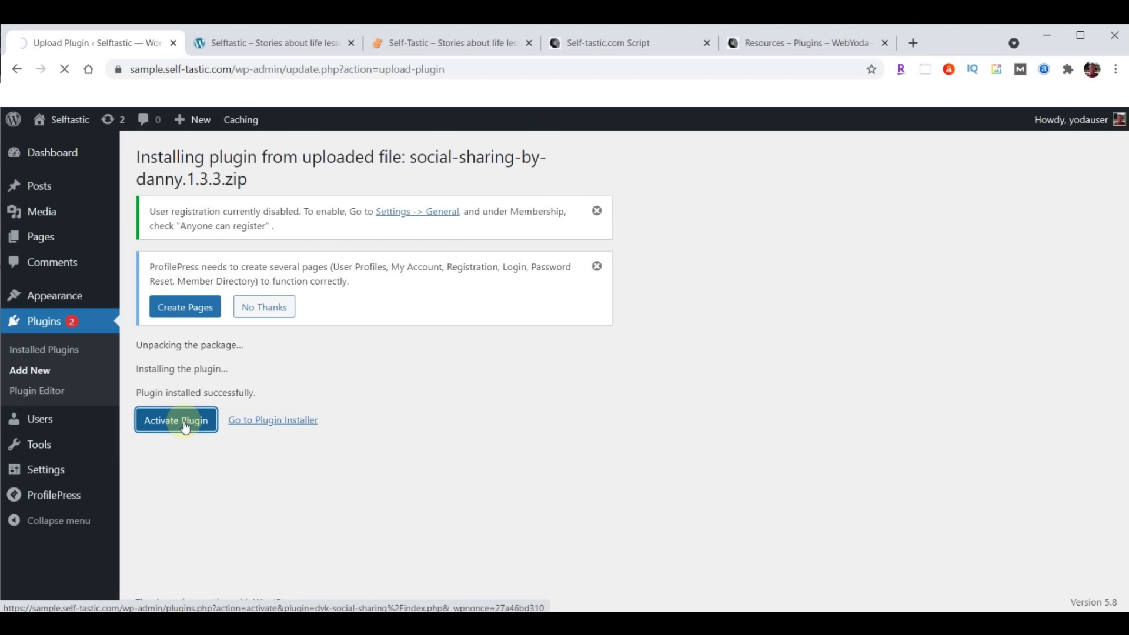
Upload, install and activate the classic-editor.1.5.zip plugin
left_click(232, 161)
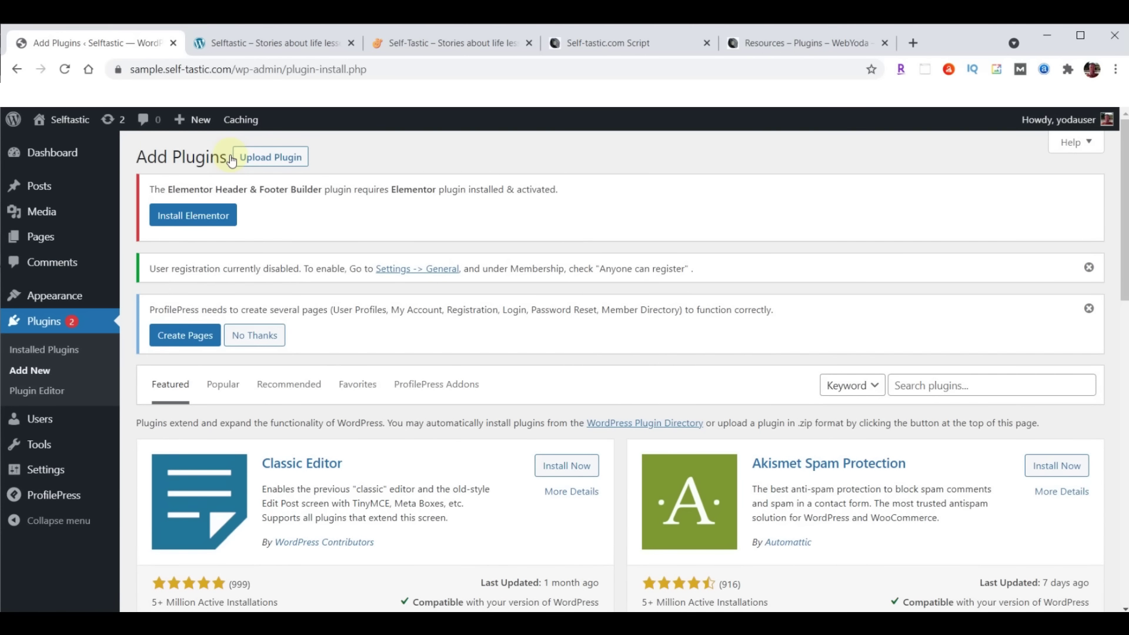
left_click(268, 158)
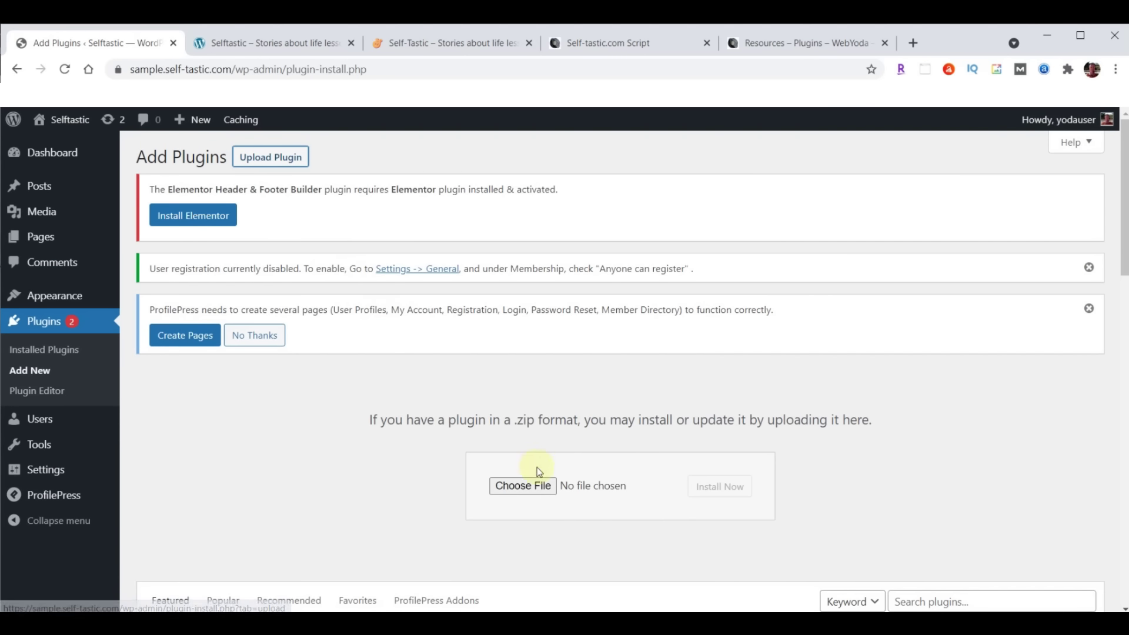
left_click(537, 485)
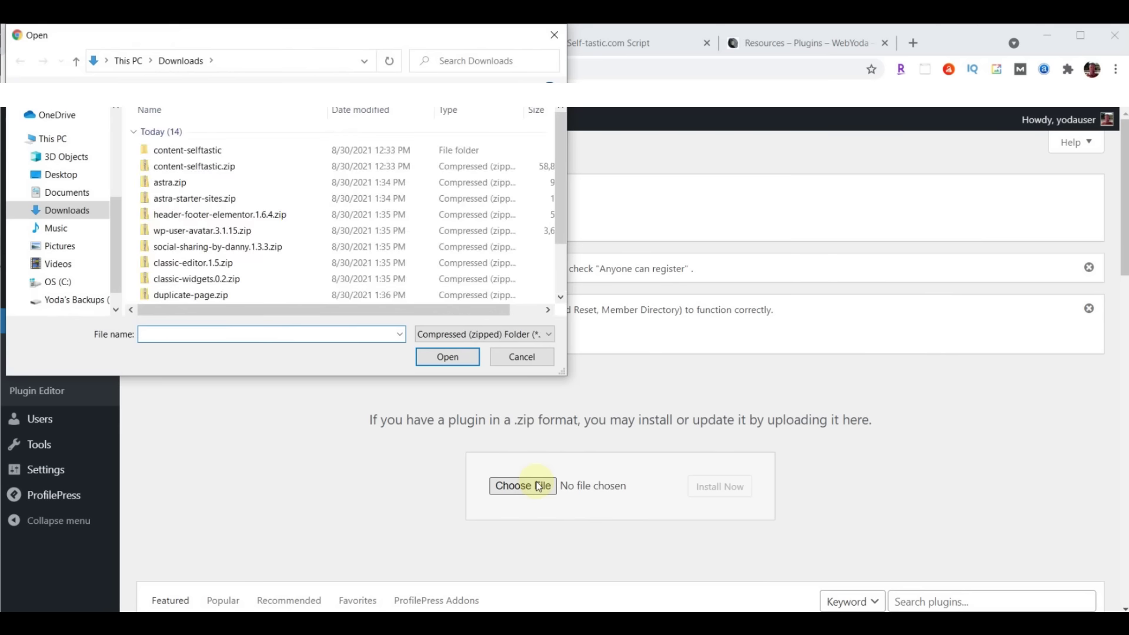
left_click(169, 267)
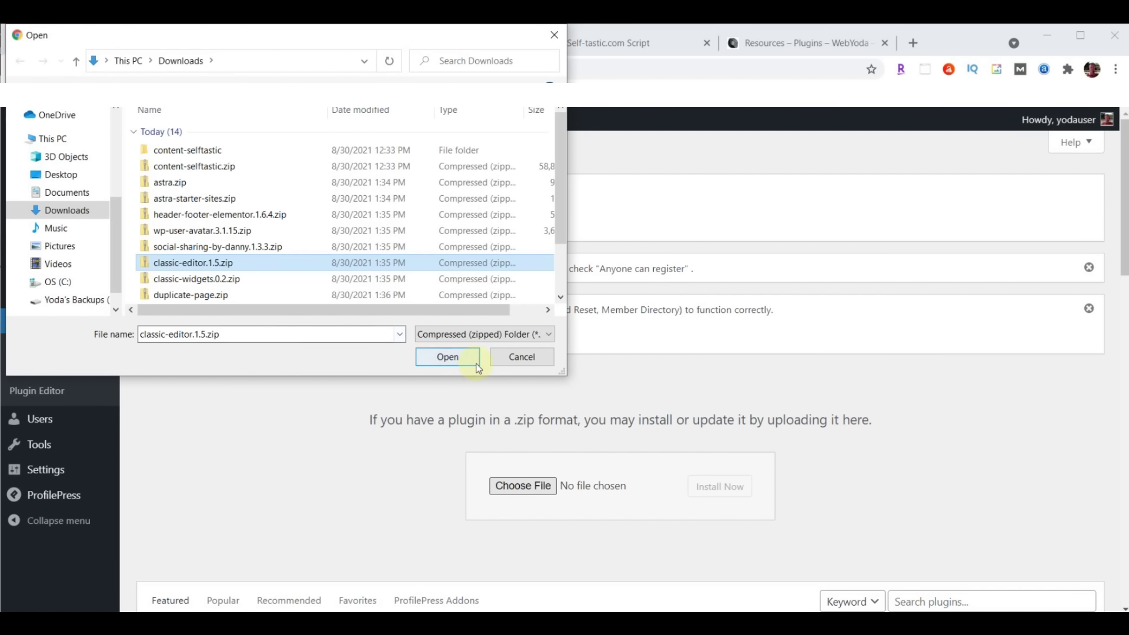
left_click(450, 355)
left_click(708, 486)
left_click(167, 399)
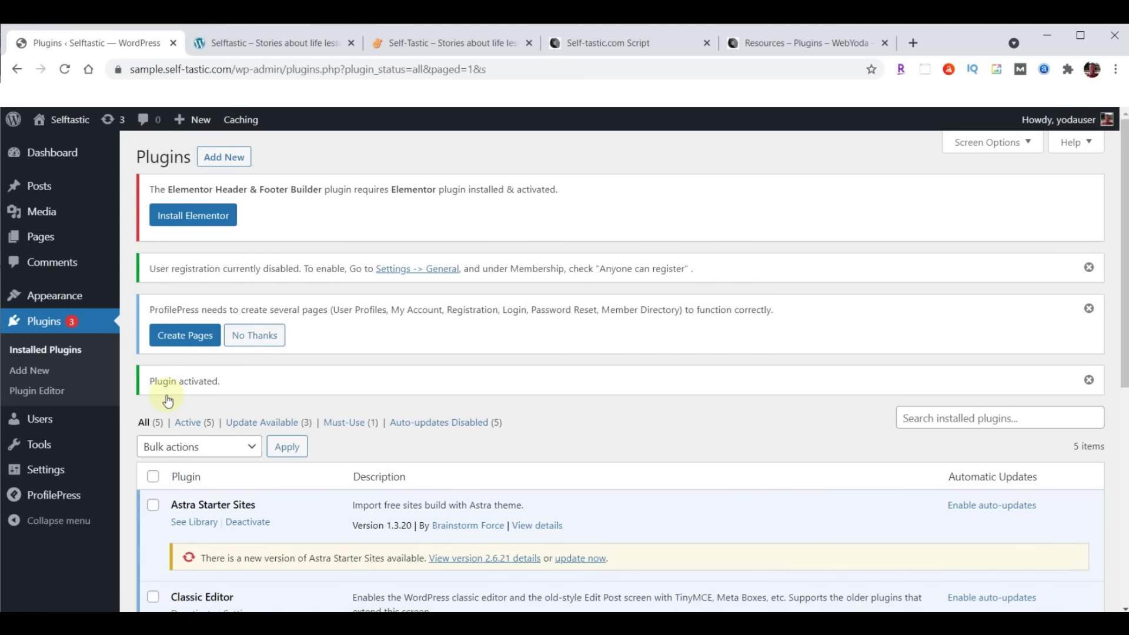
Upload, install and activate the classic-widgets.0.2.zip plugin
left_click(226, 157)
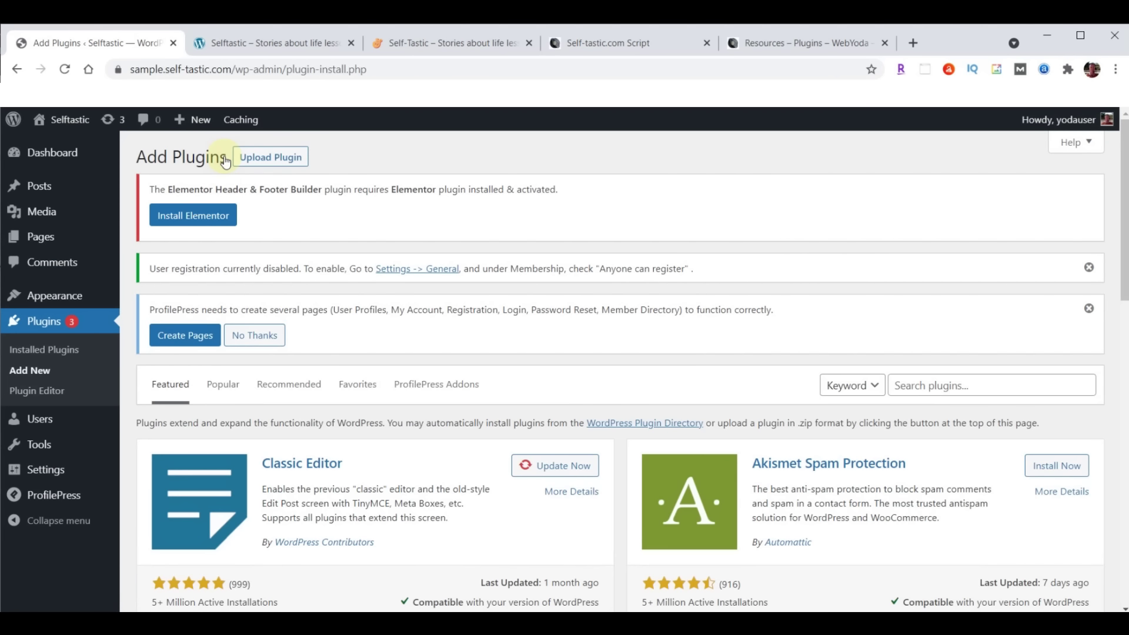
left_click(264, 160)
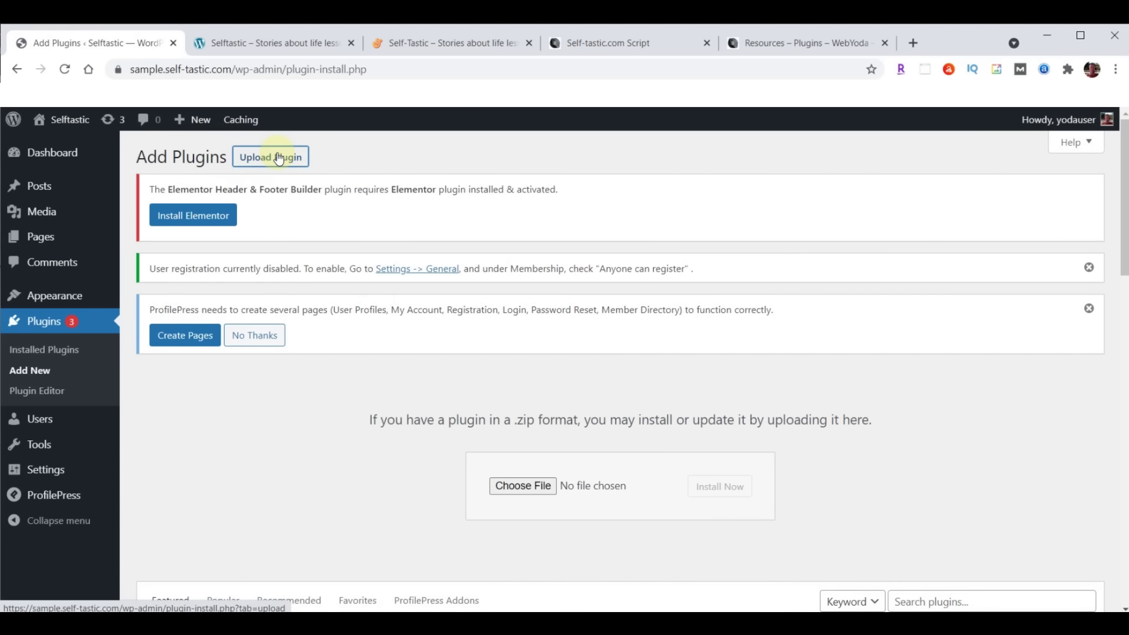
left_click(525, 488)
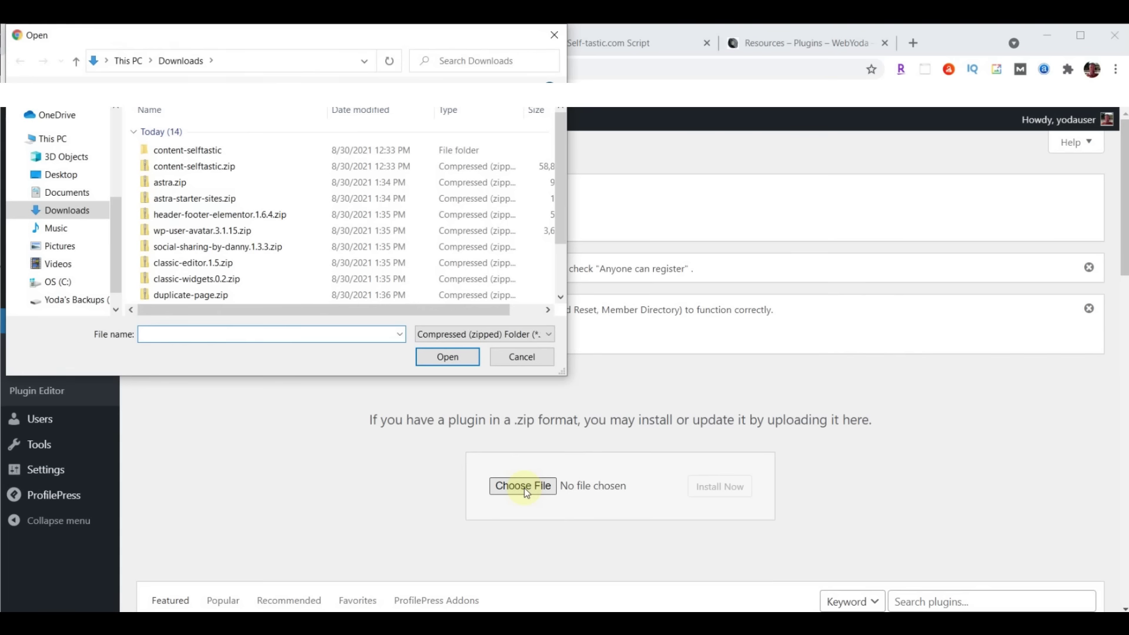
left_click(204, 280)
left_click(451, 358)
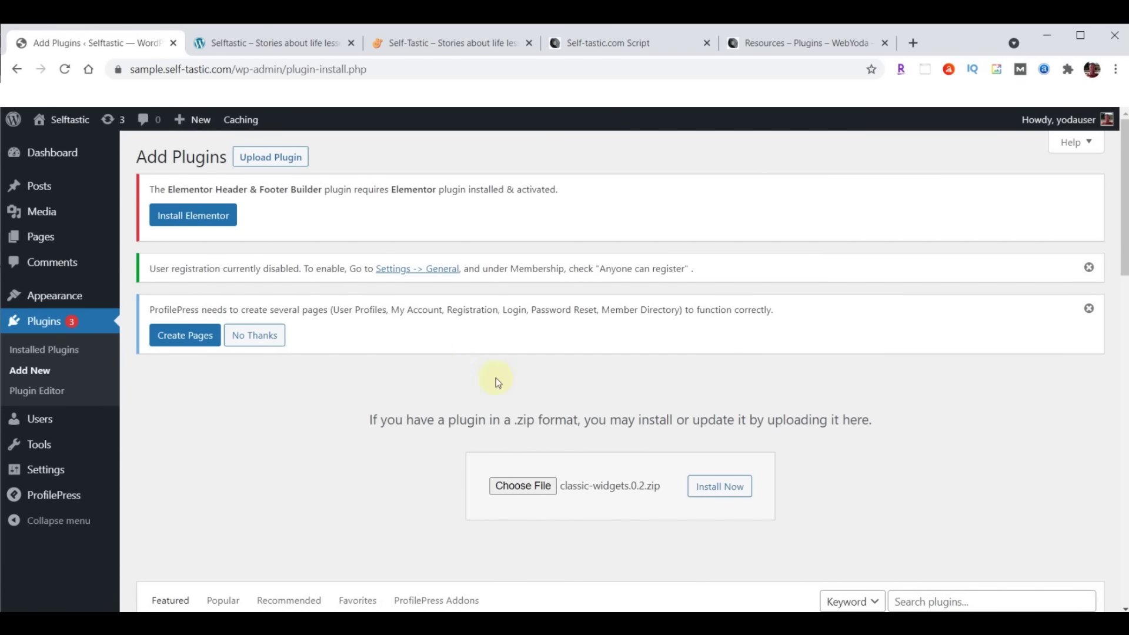
left_click(721, 492)
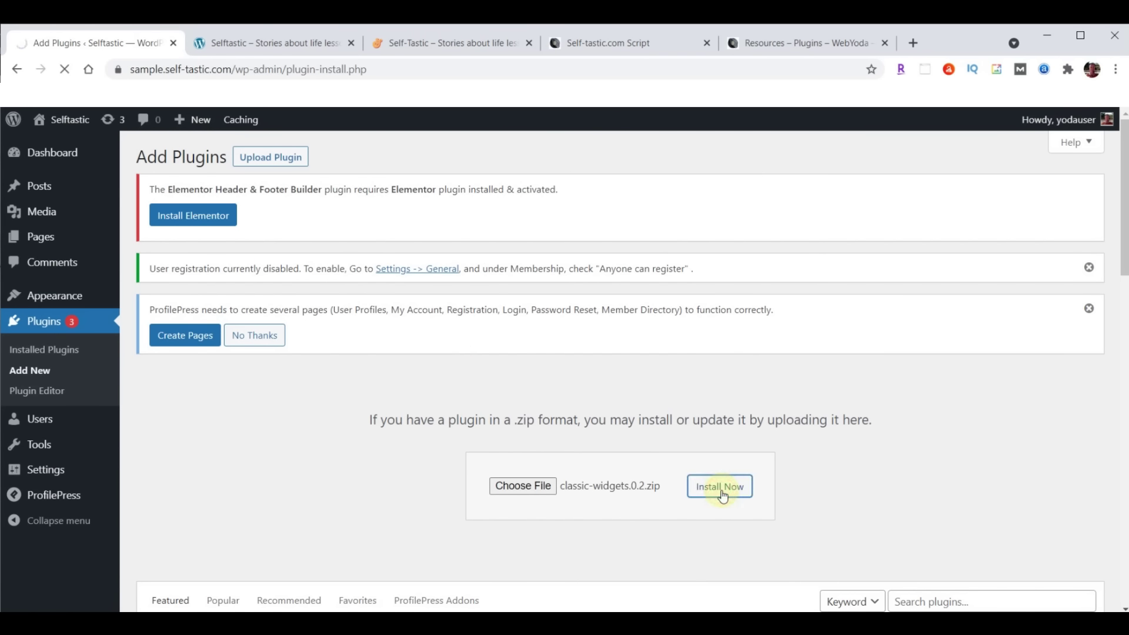
left_click(181, 398)
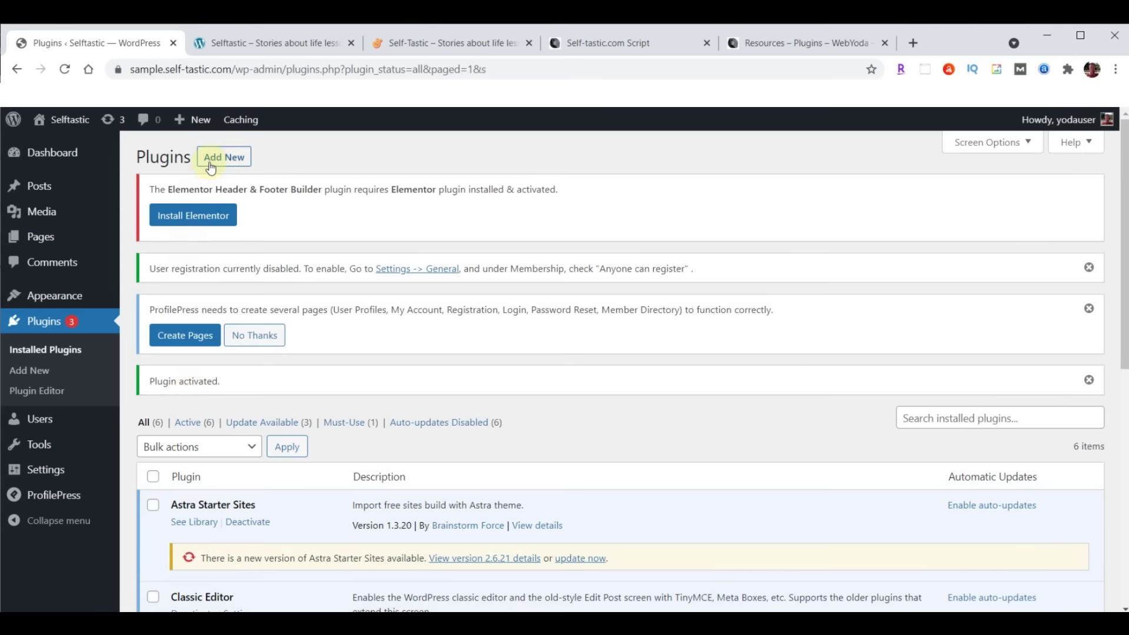
Upload, install and activate the duplicate-page.zip plugin
left_click(215, 159)
left_click(284, 162)
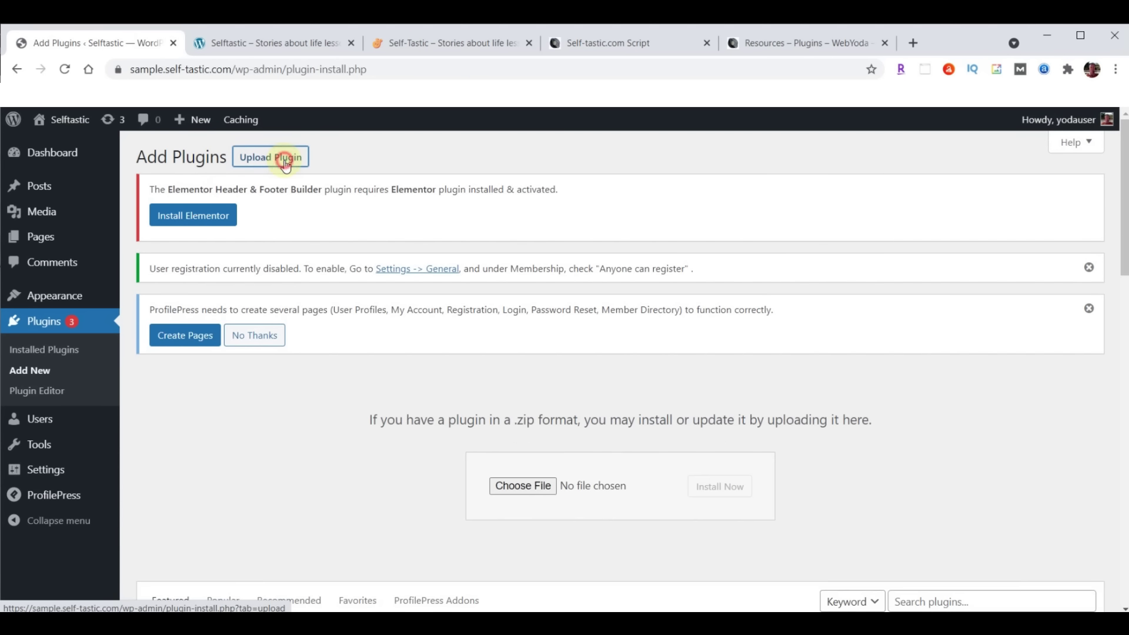
left_click(522, 487)
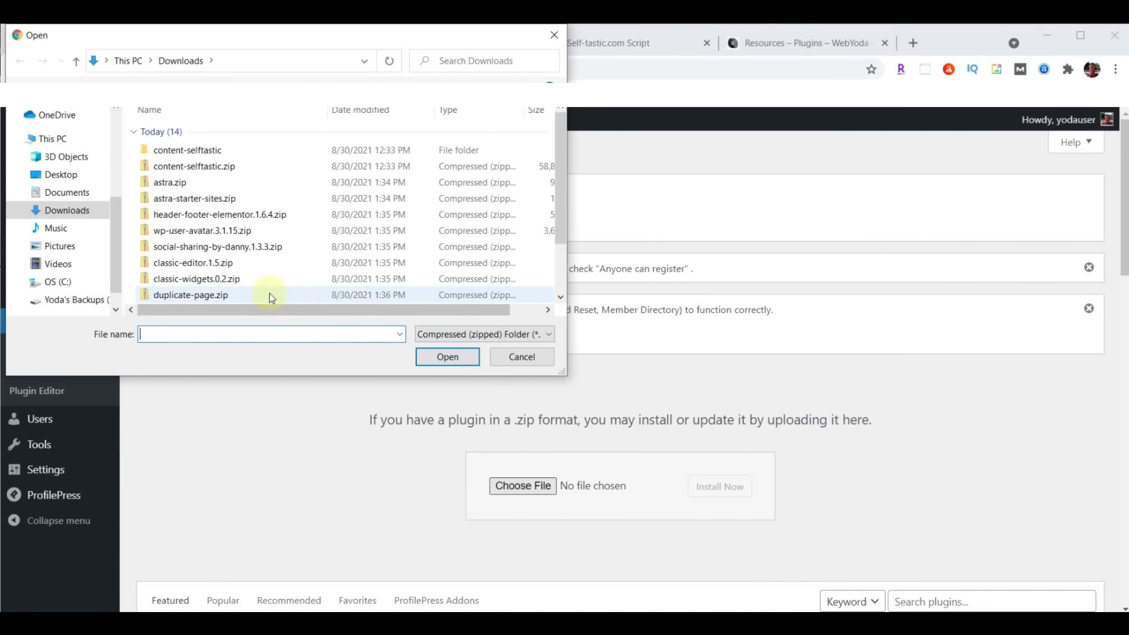
left_click(223, 296)
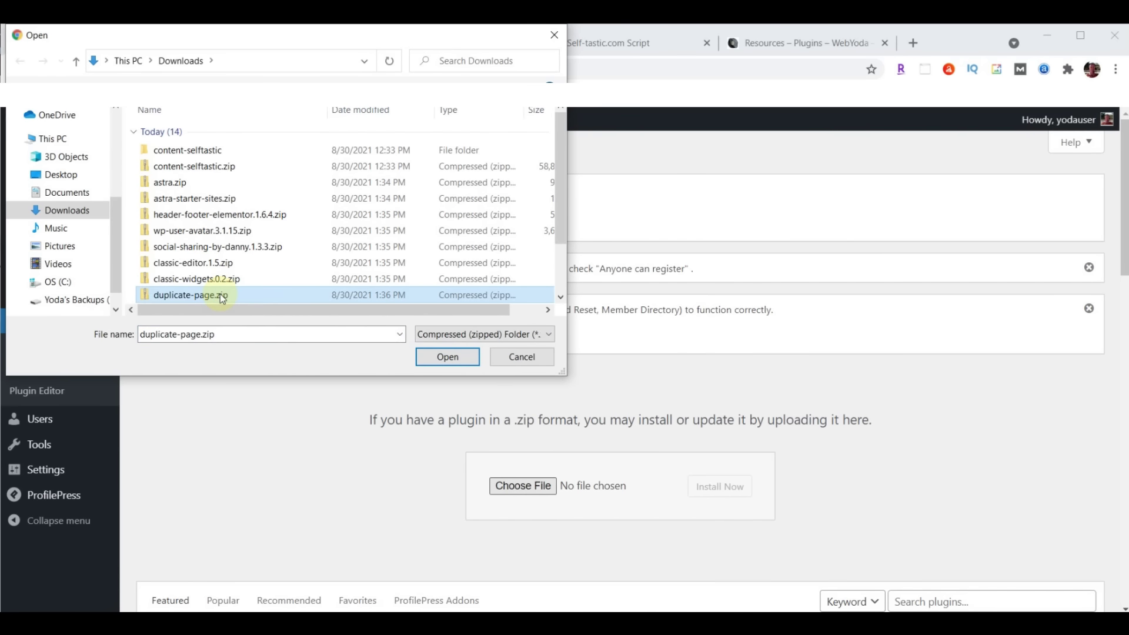
left_click(457, 359)
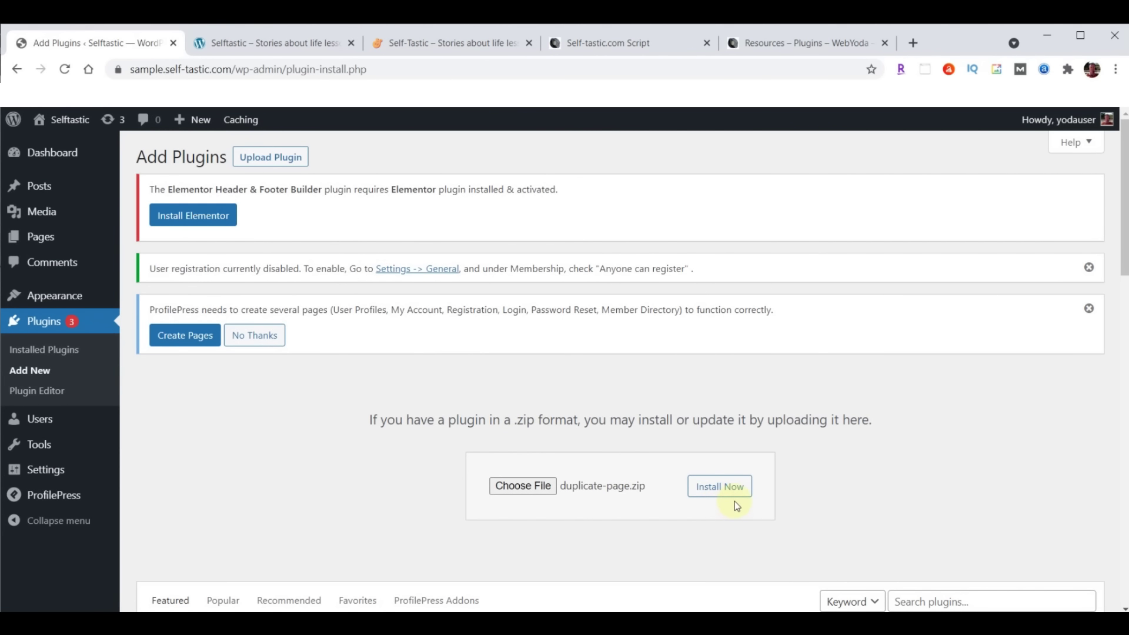
left_click(731, 493)
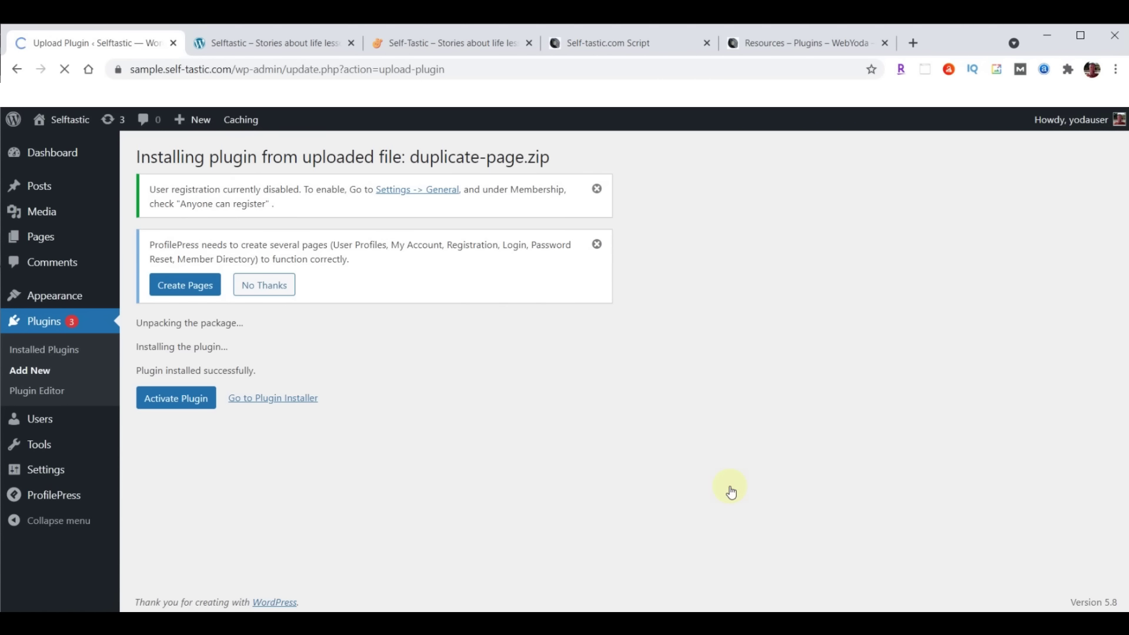
left_click(168, 405)
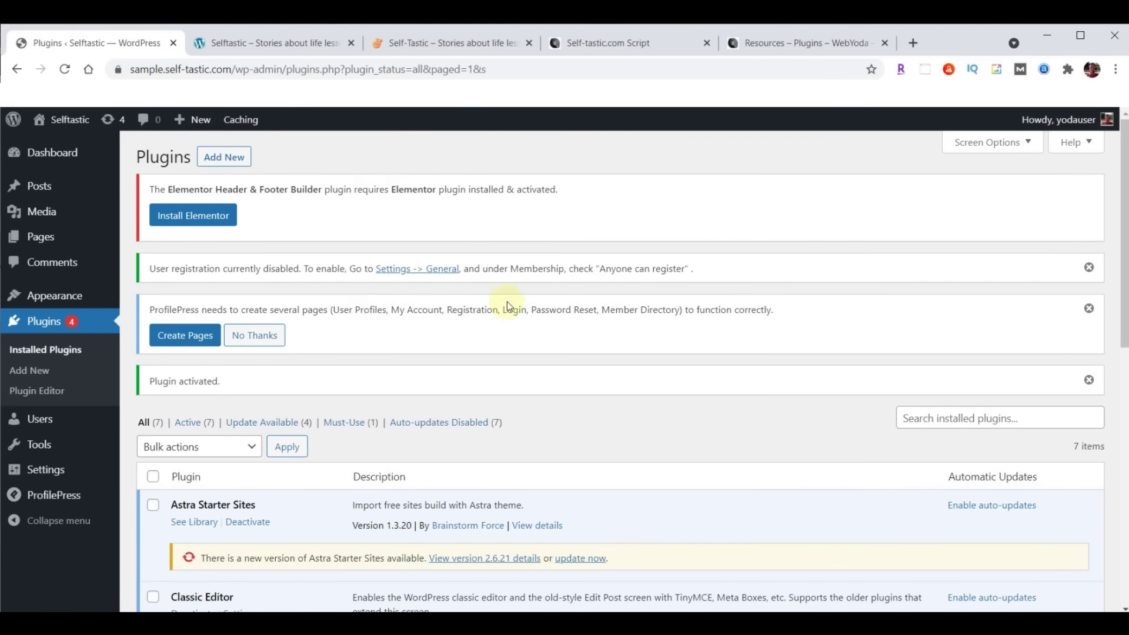
left_click(588, 42)
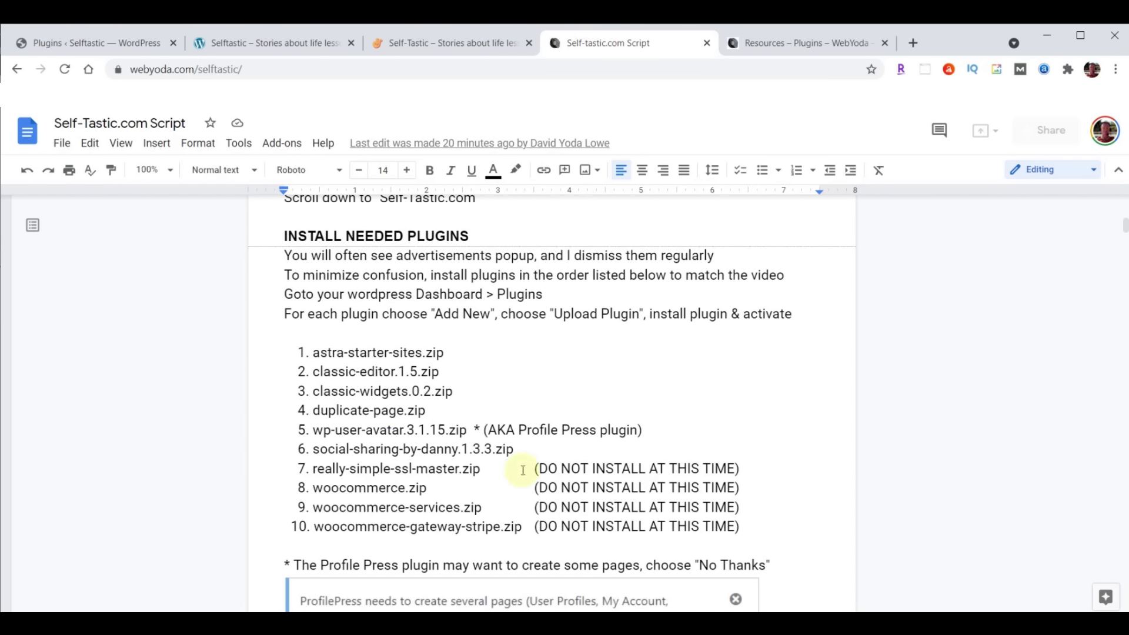
left_click_drag(293, 468, 748, 525)
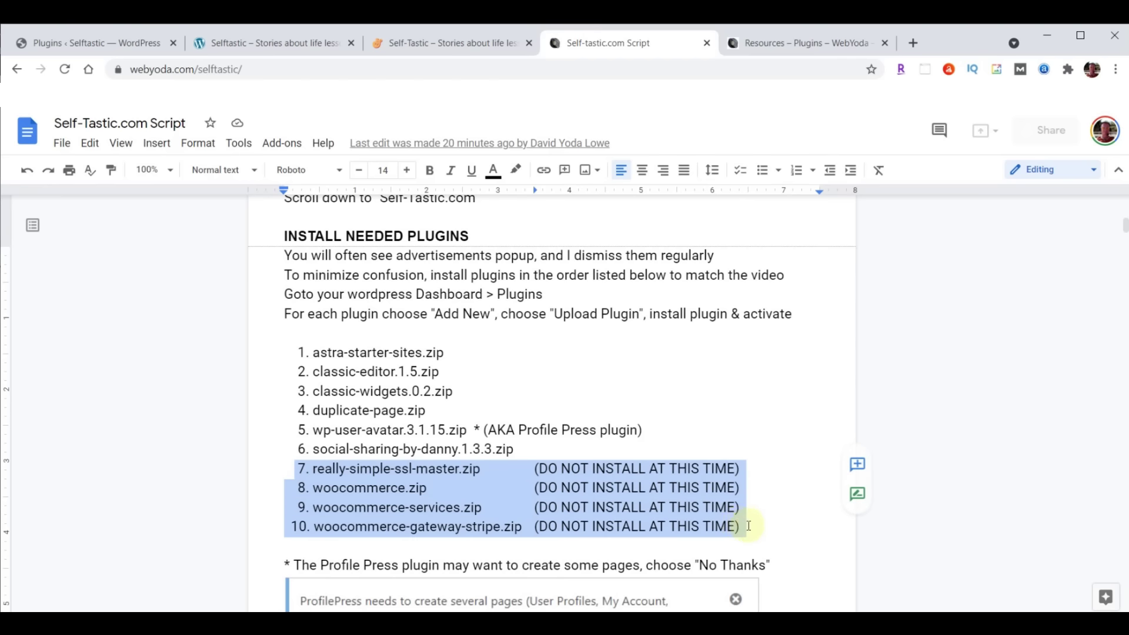
left_click(438, 507)
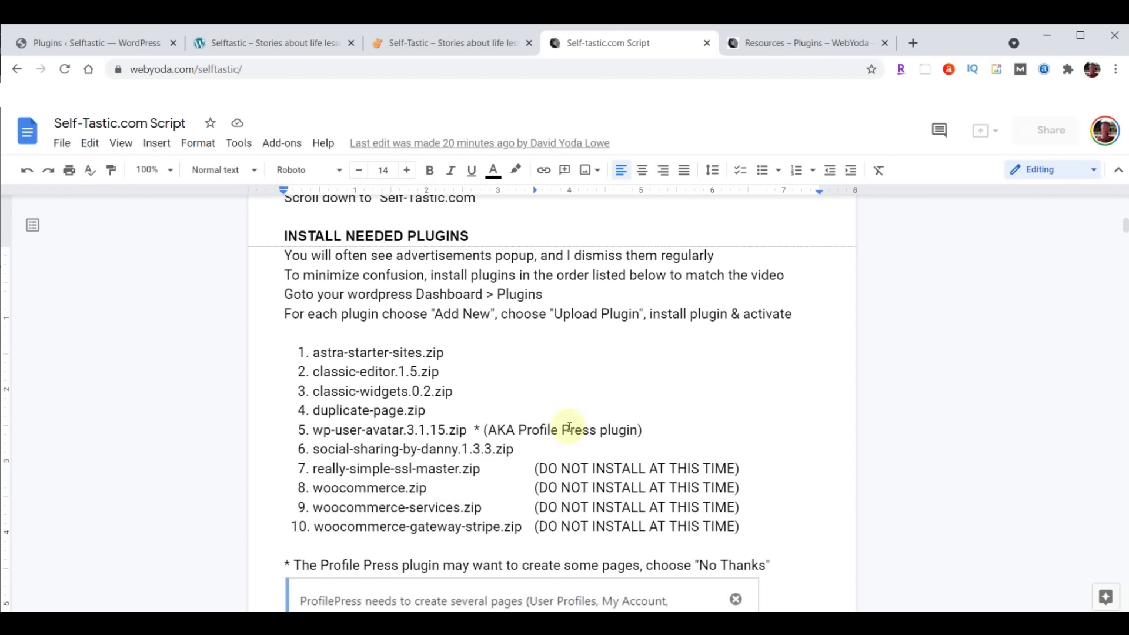
scroll(725, 372, "down", 3)
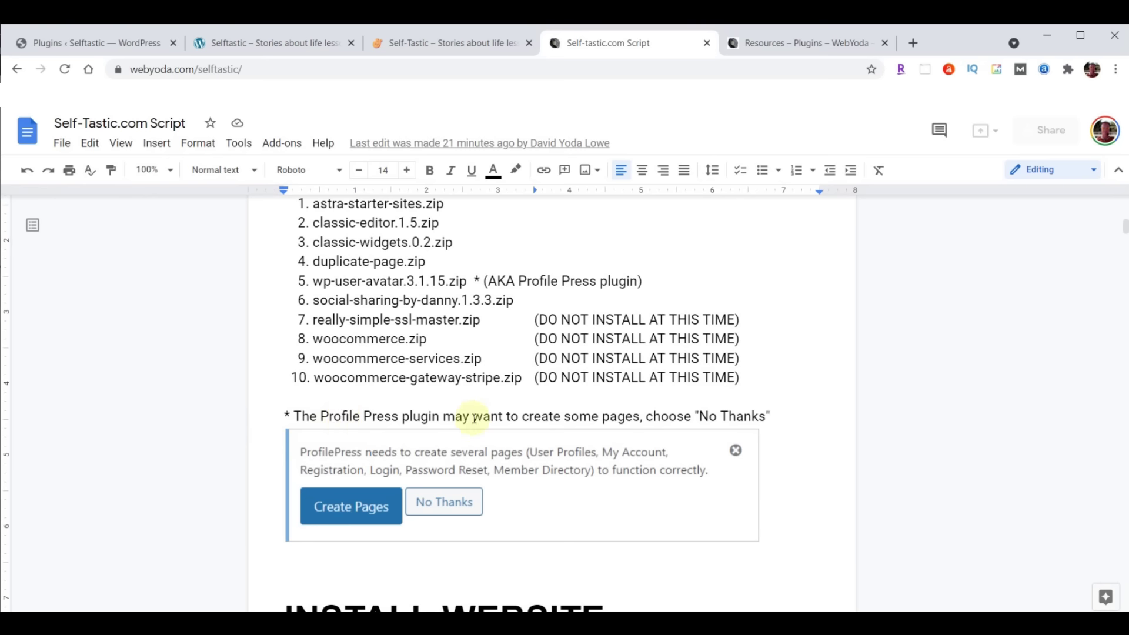
left_click(77, 40)
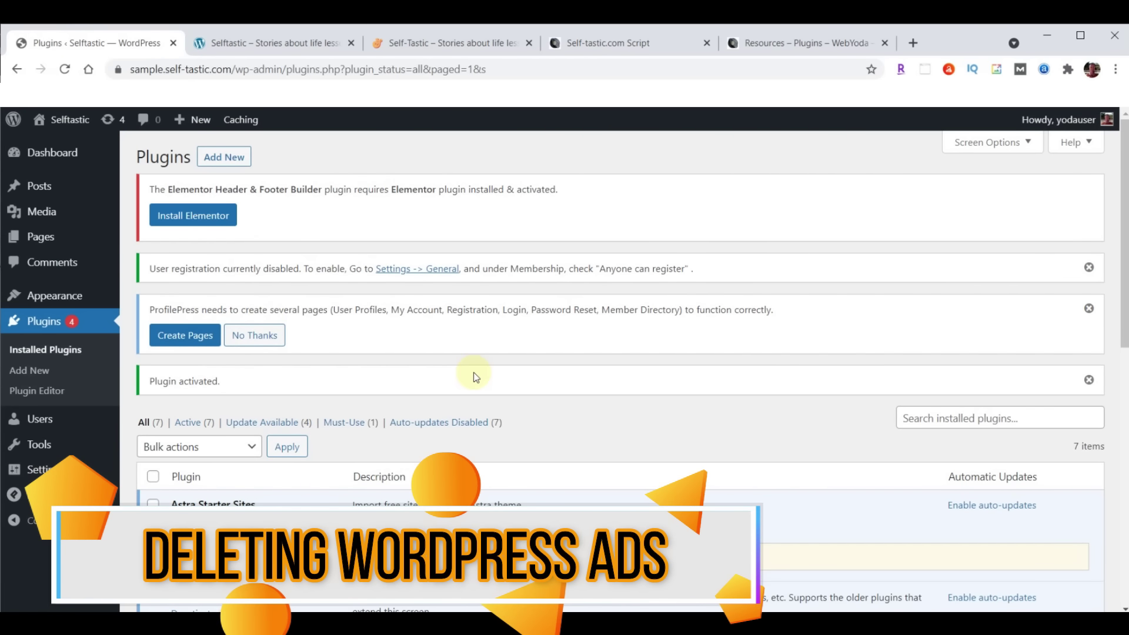
Close the user registration, ProfilePress pages and Plugin activated notices on the Plugins page
left_click(1089, 267)
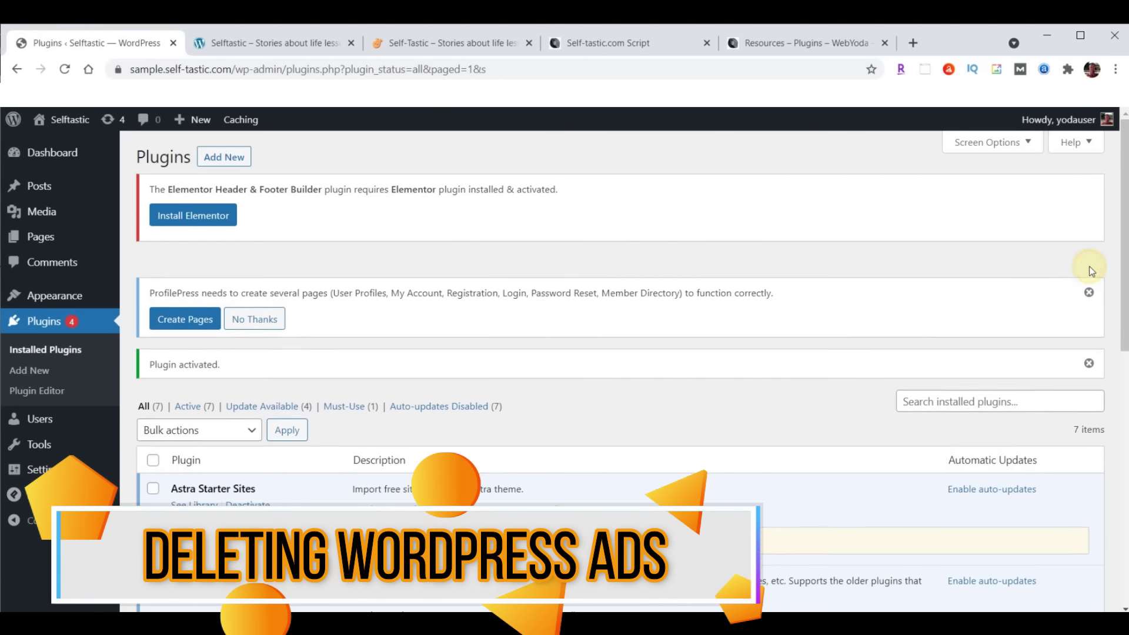
left_click(1089, 269)
left_click(1090, 267)
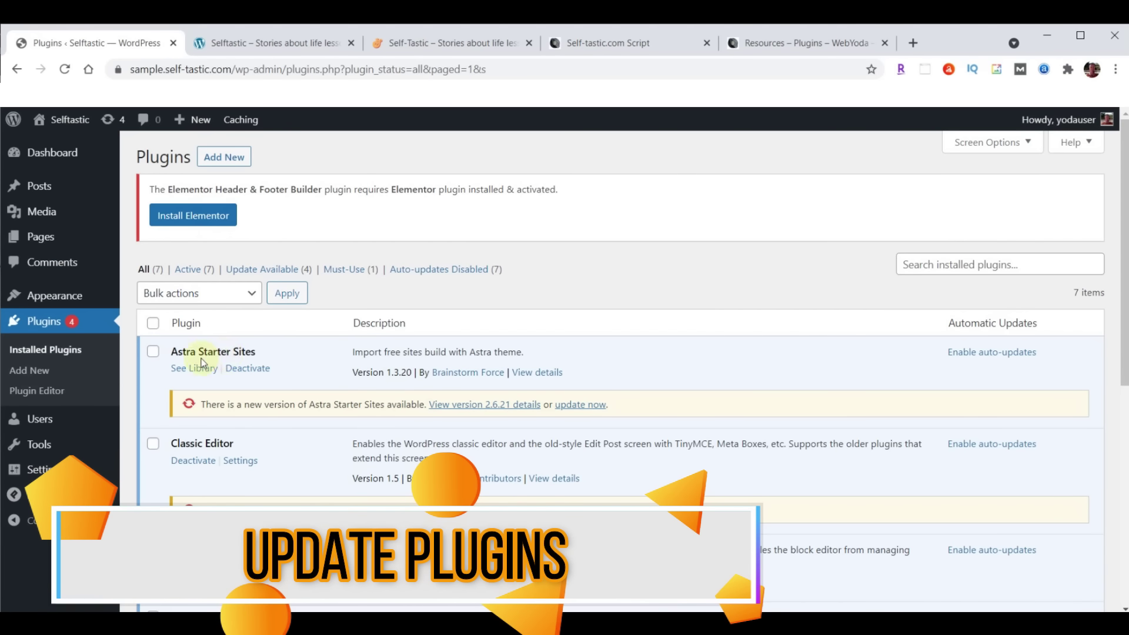
Select all plugins, apply the Update bulk action, then open the Astra Starter Sites library
left_click(153, 325)
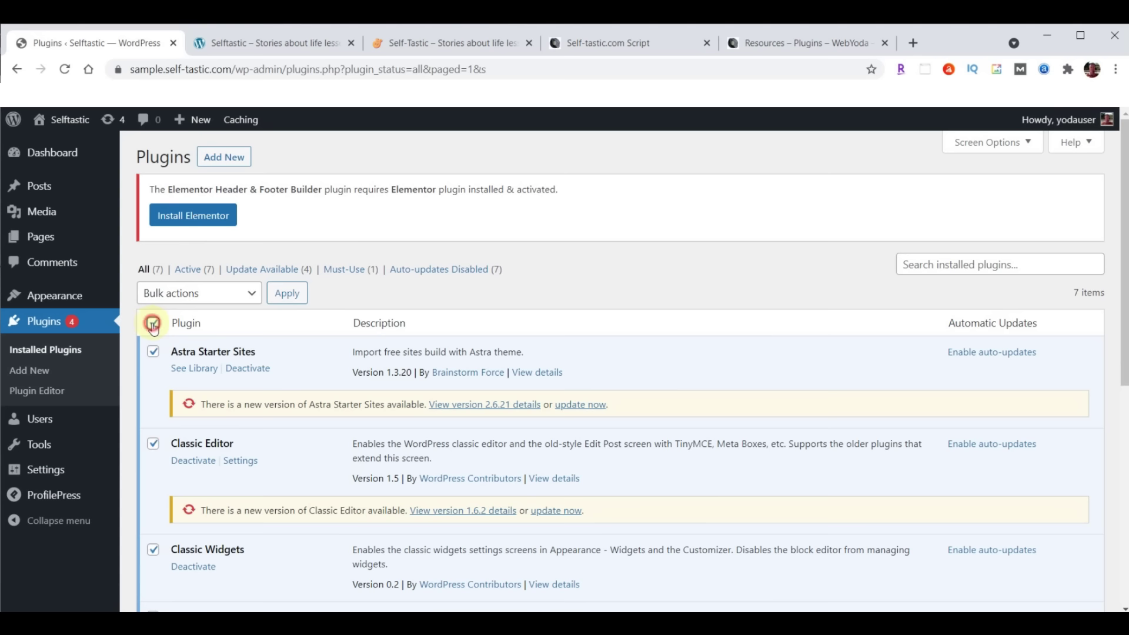
left_click(187, 297)
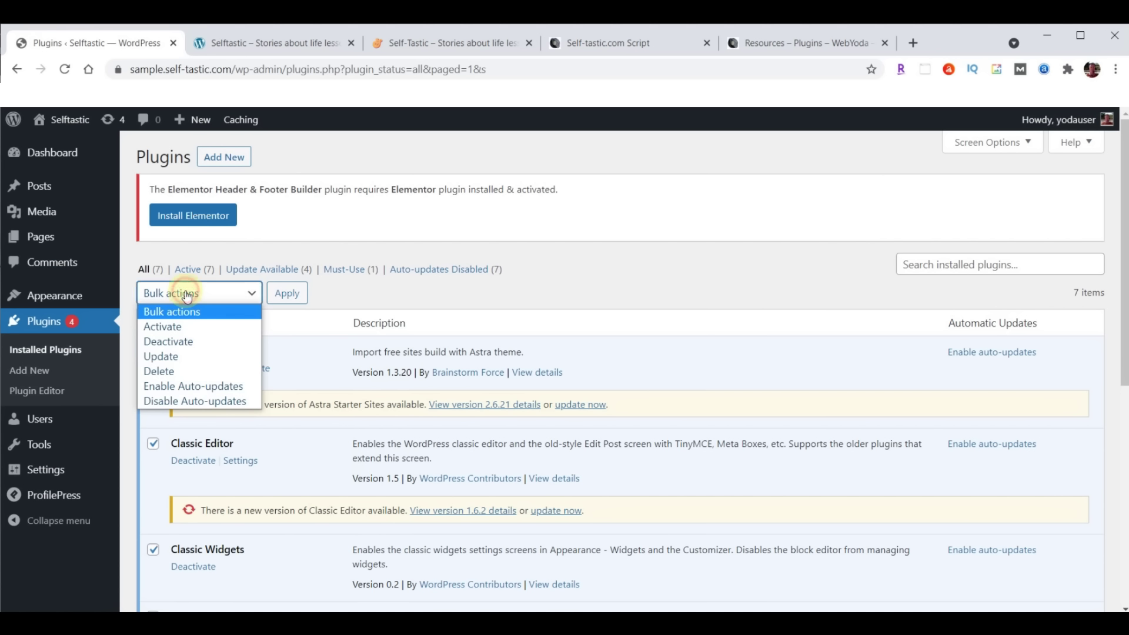
left_click(174, 354)
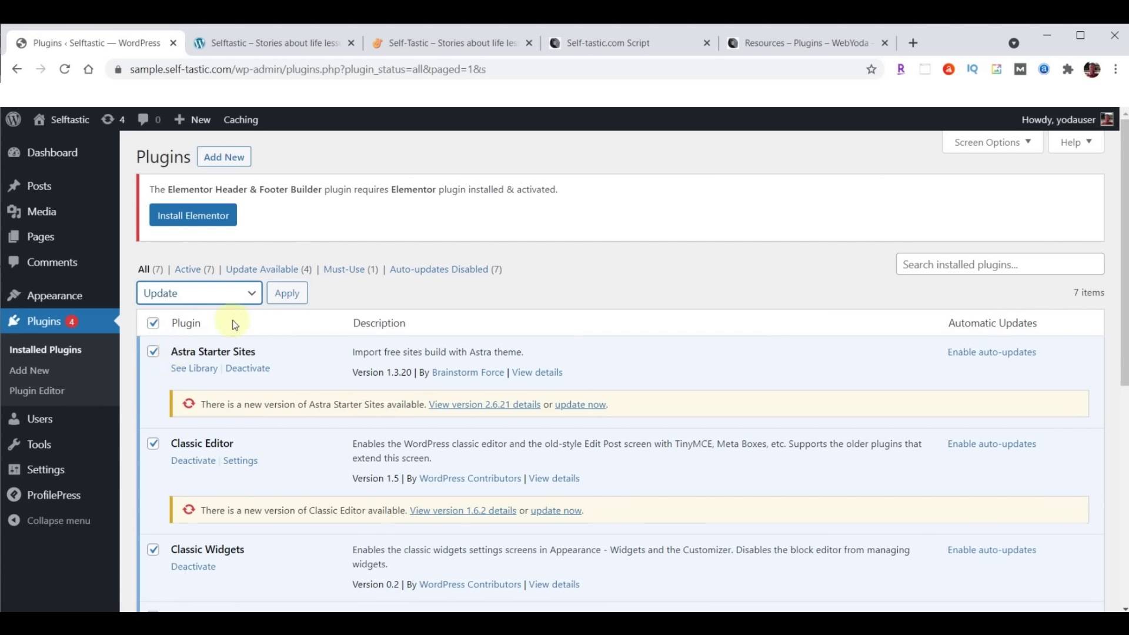
left_click(287, 292)
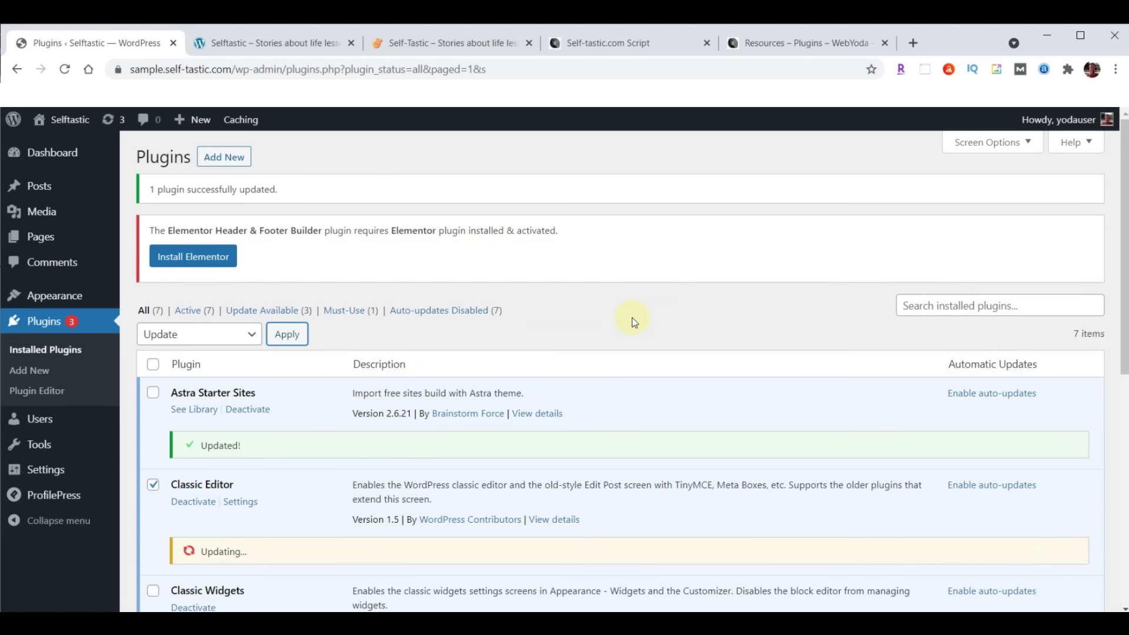
scroll(632, 318, "down", 8)
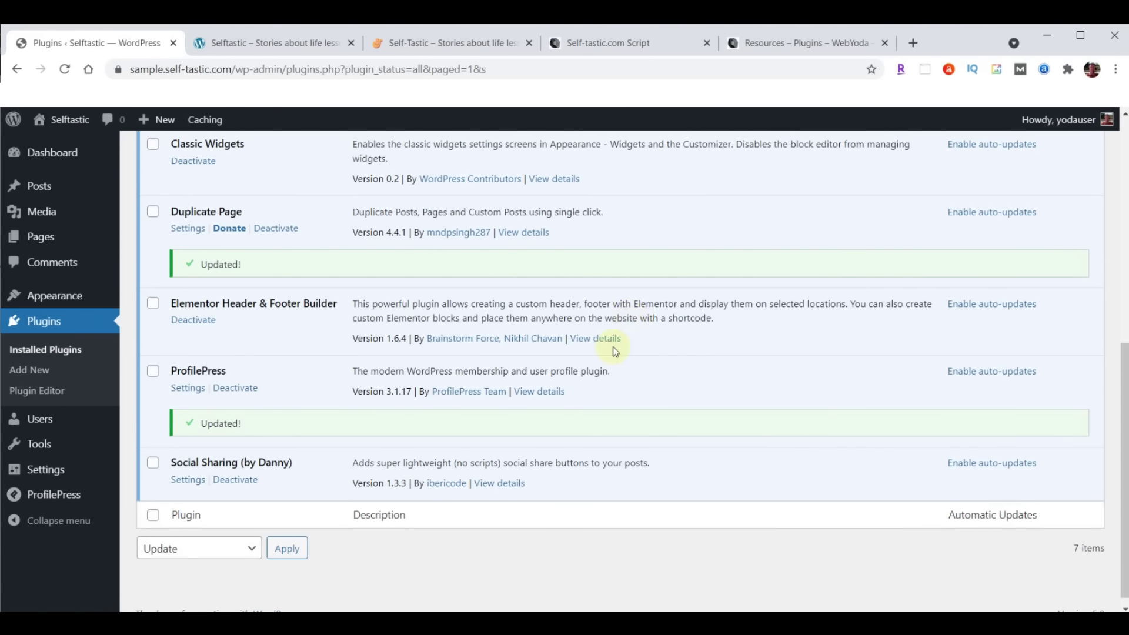
scroll(584, 417, "up", 8)
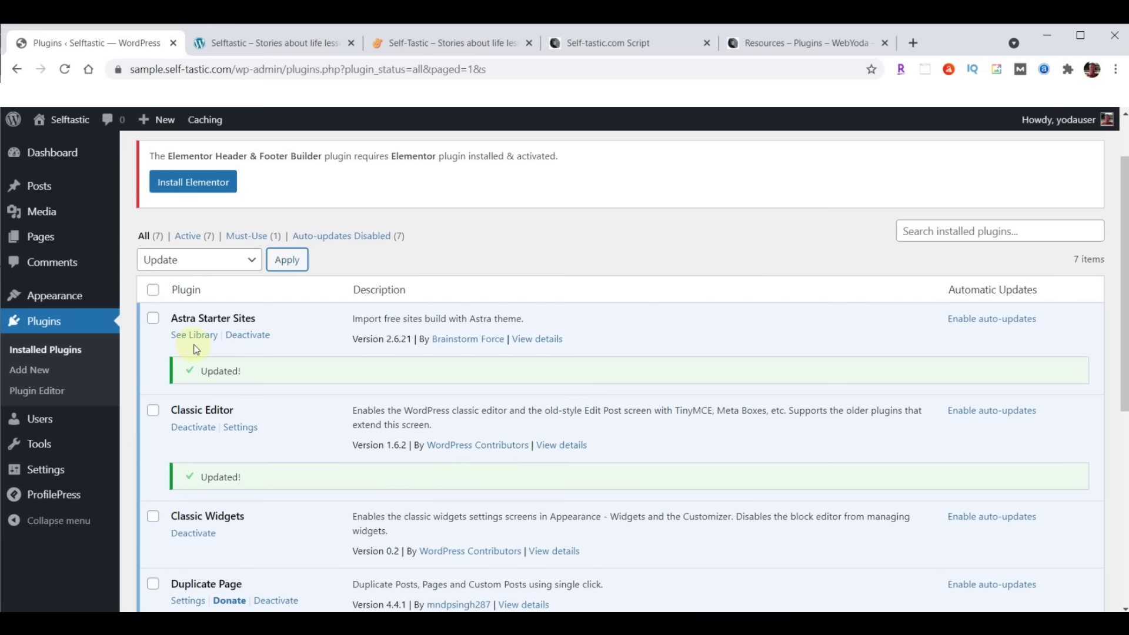
left_click(195, 338)
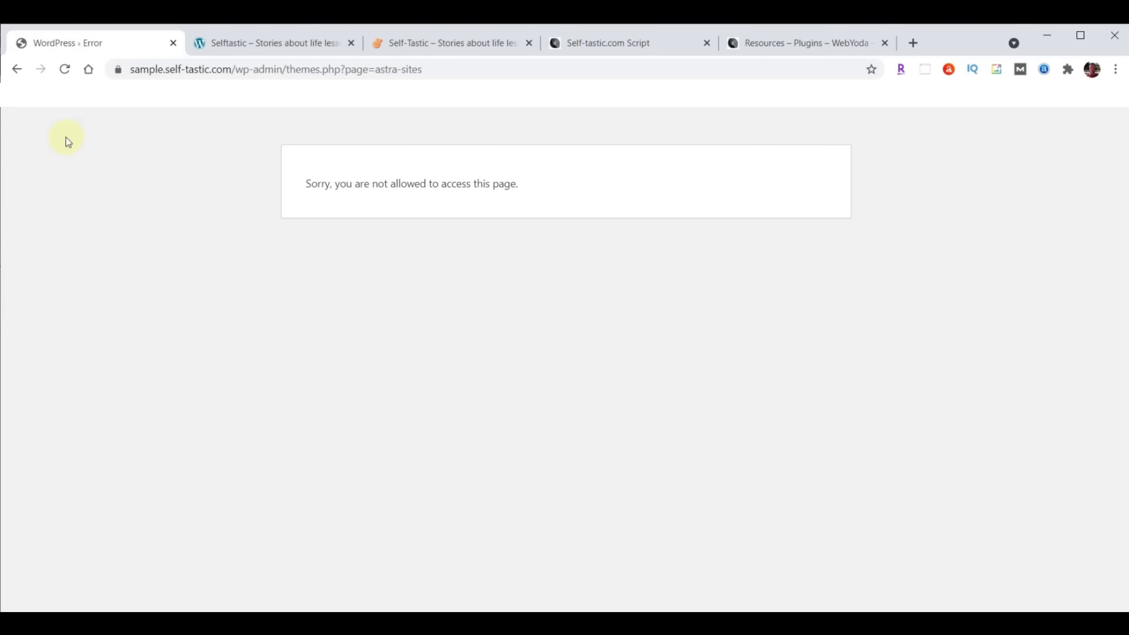
From the plugins list, open the Starter Templates library and start building a website from a template
left_click(17, 70)
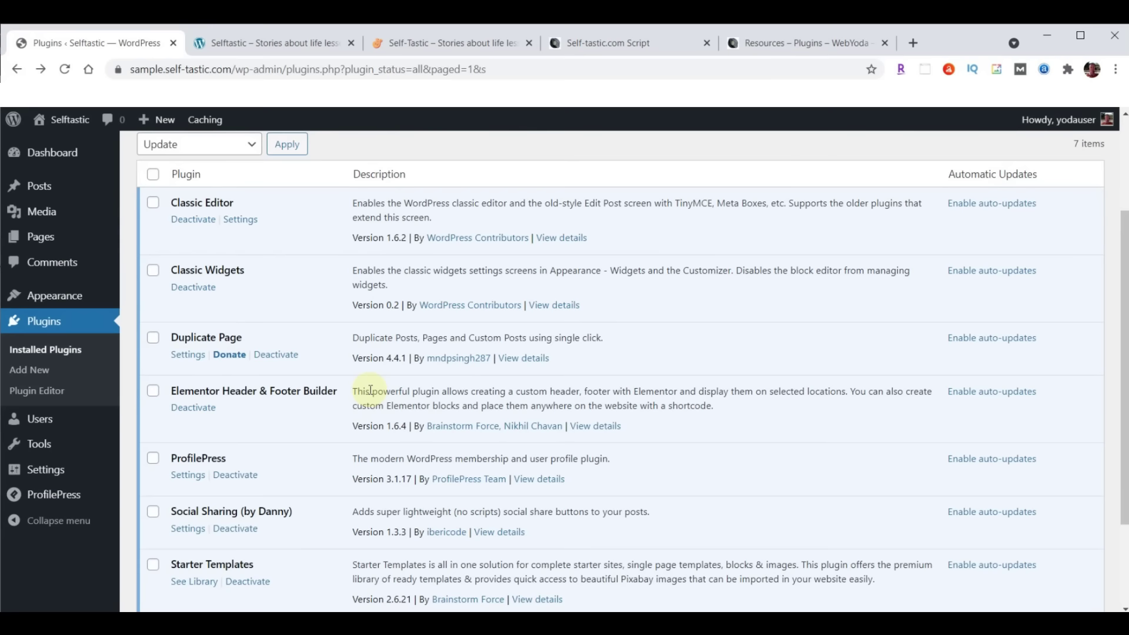
scroll(370, 389, "down", 3)
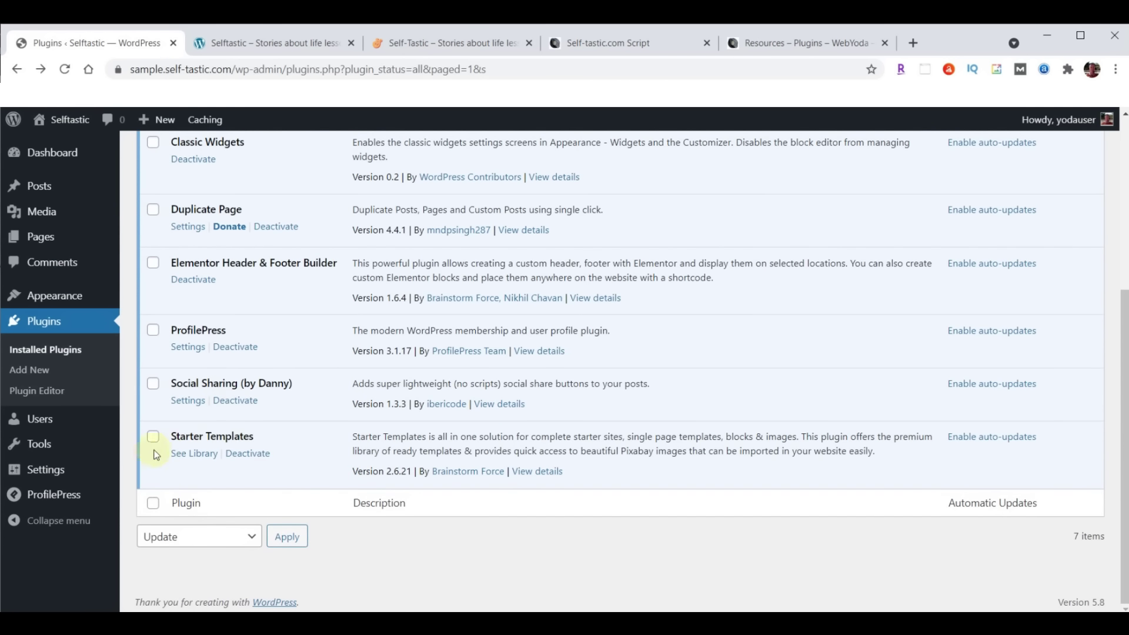
left_click(195, 453)
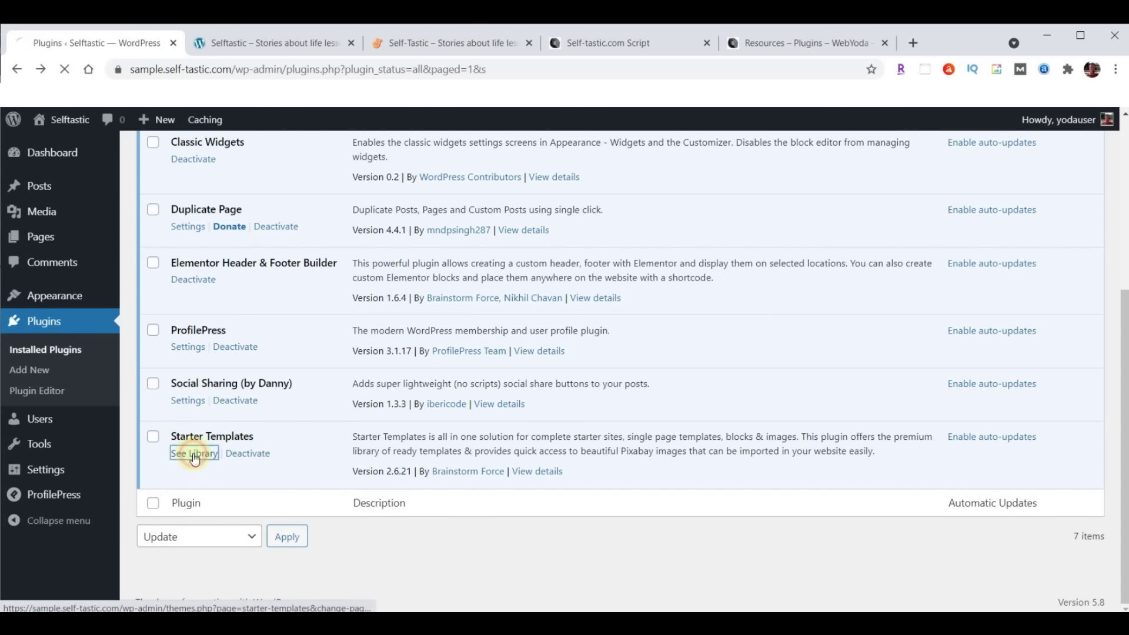
scroll(915, 201, "down", 2)
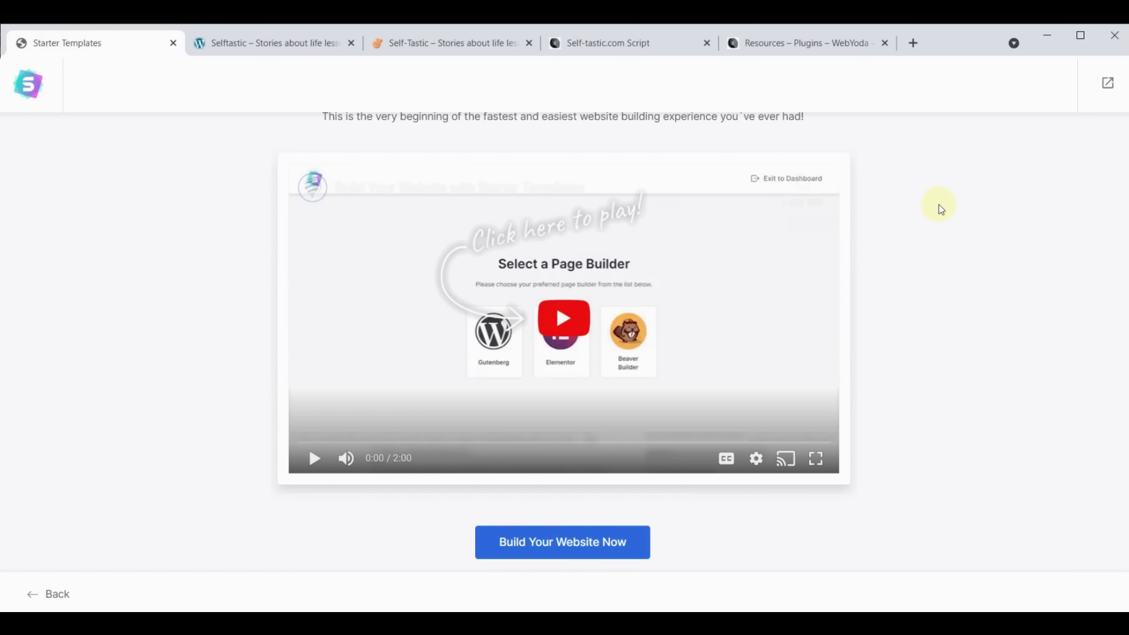
left_click(578, 541)
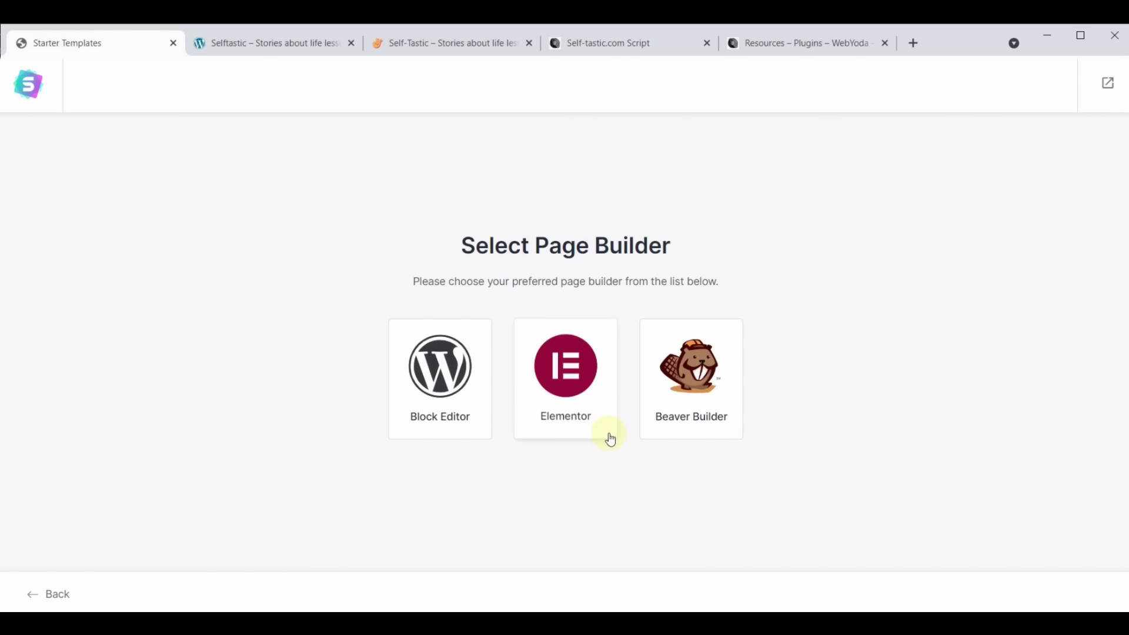
Choose Elementor as the page builder and browse the template gallery
left_click(559, 366)
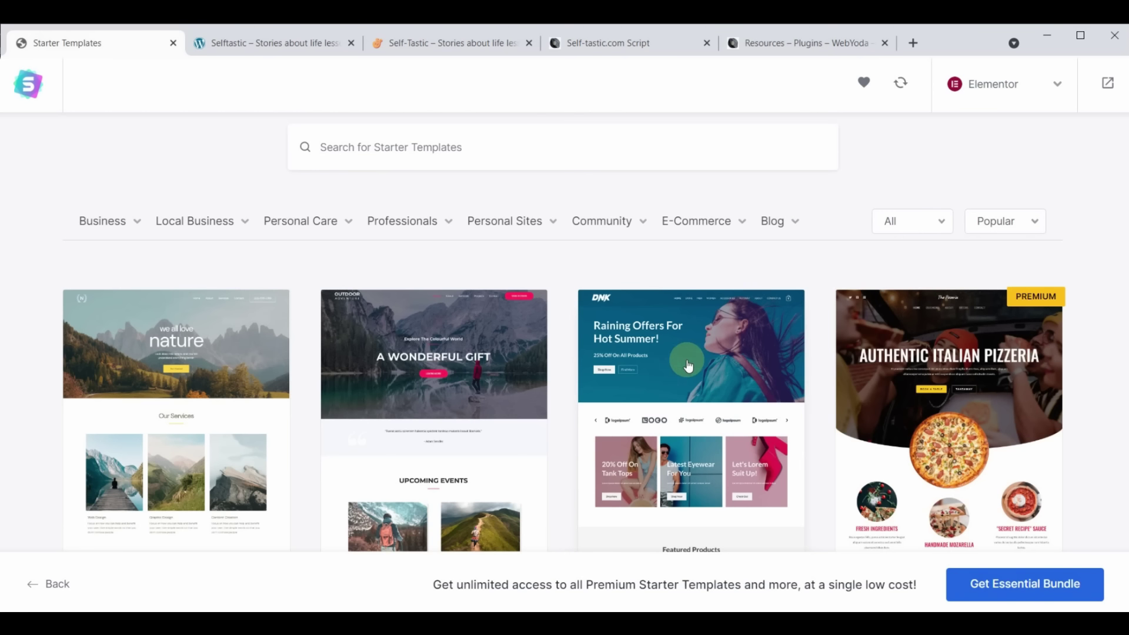
scroll(676, 373, "down", 8)
scroll(677, 374, "down", 15)
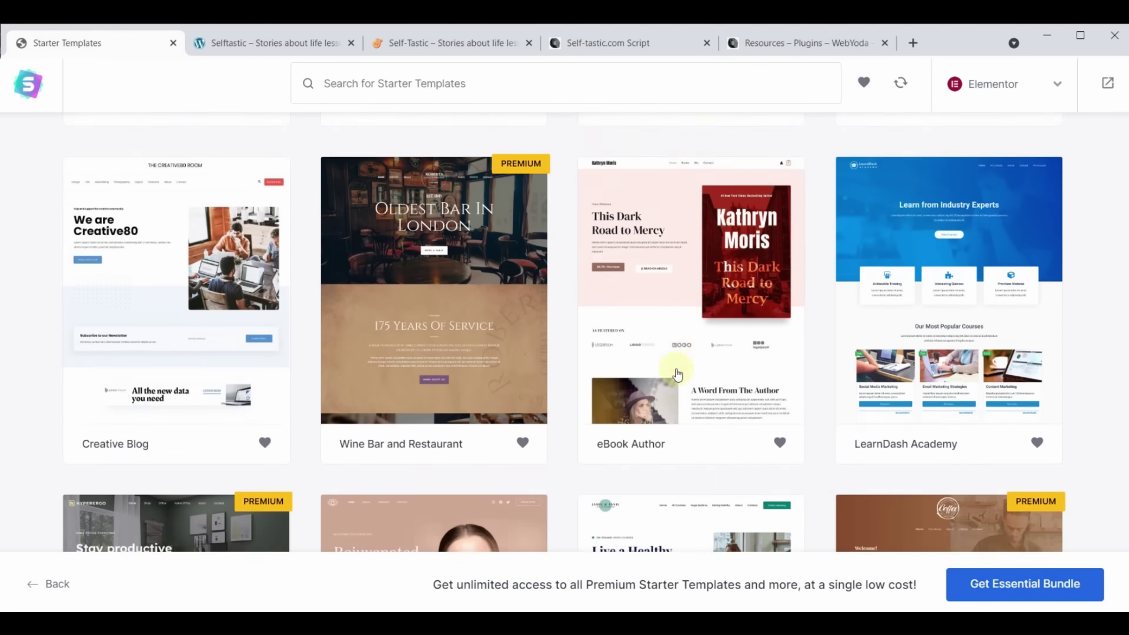
scroll(678, 376, "down", 15)
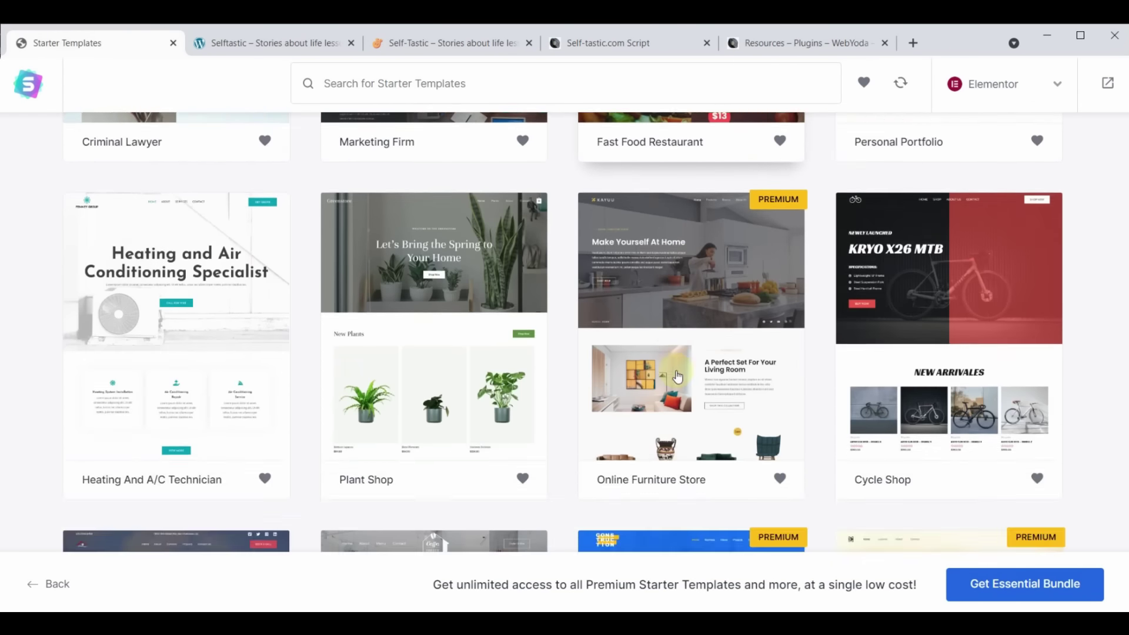
scroll(677, 377, "down", 12)
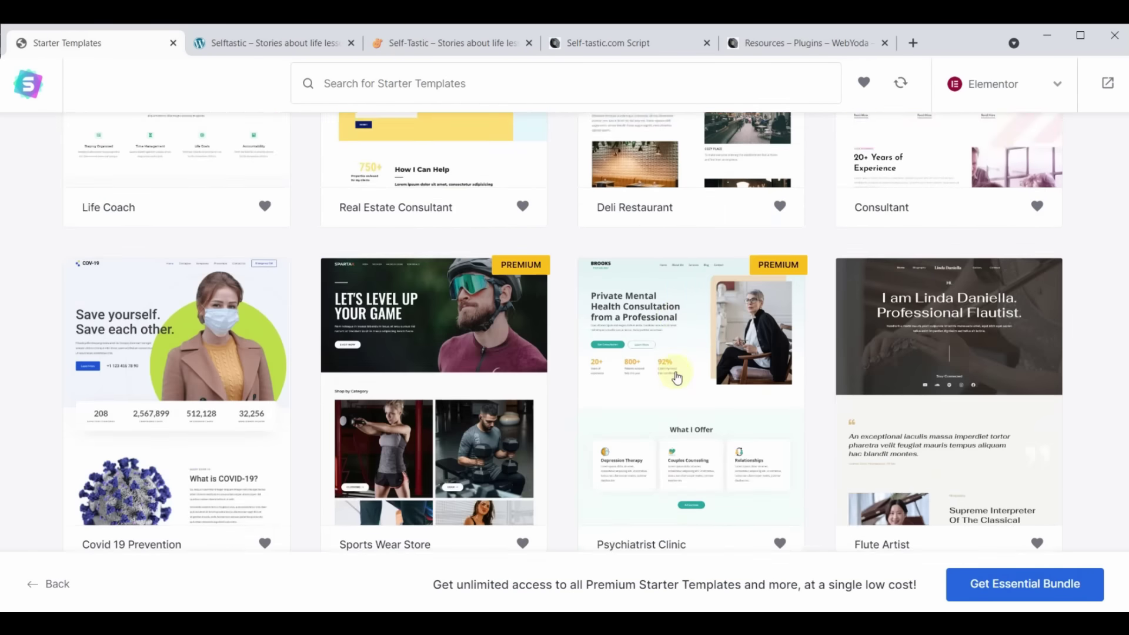
scroll(677, 377, "up", 20)
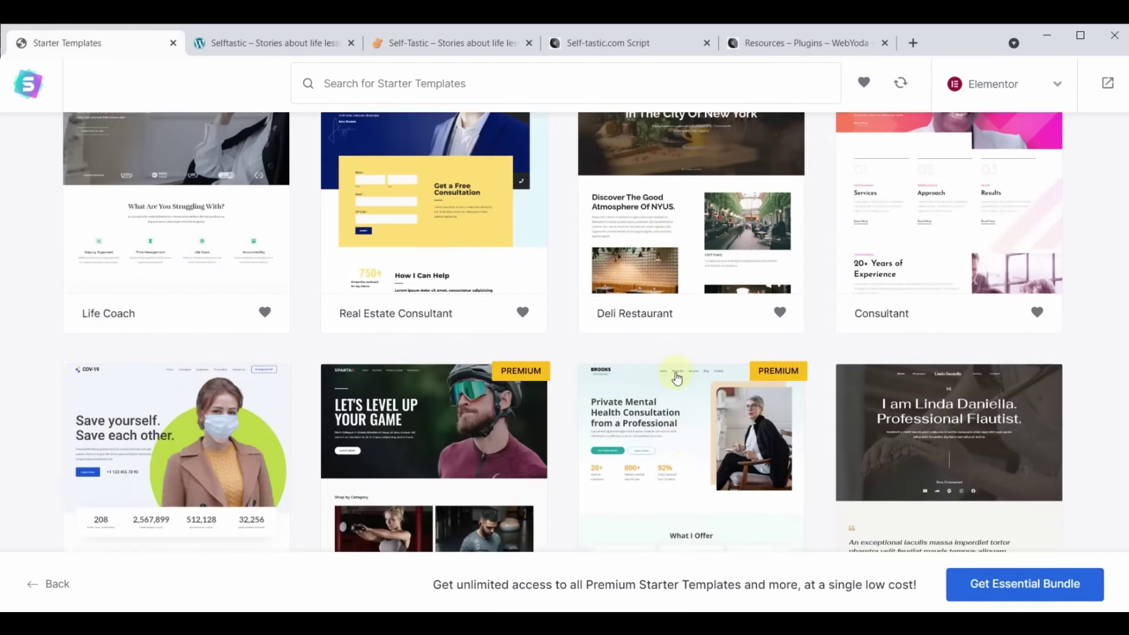
scroll(678, 378, "up", 20)
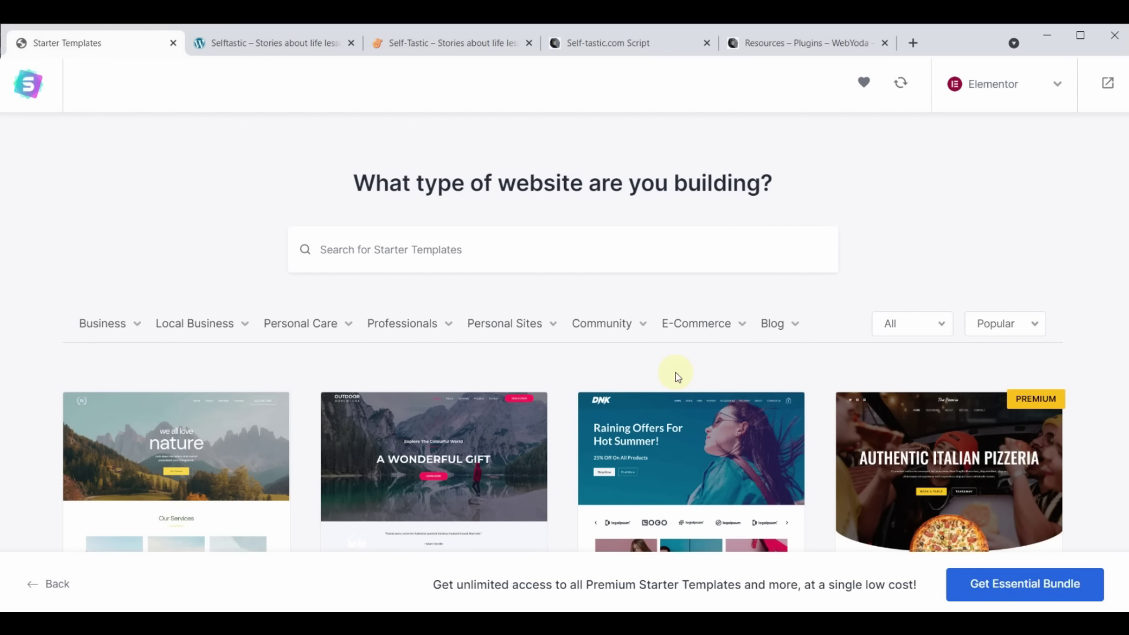
Filter the gallery to Premium templates and scroll through them
left_click(943, 326)
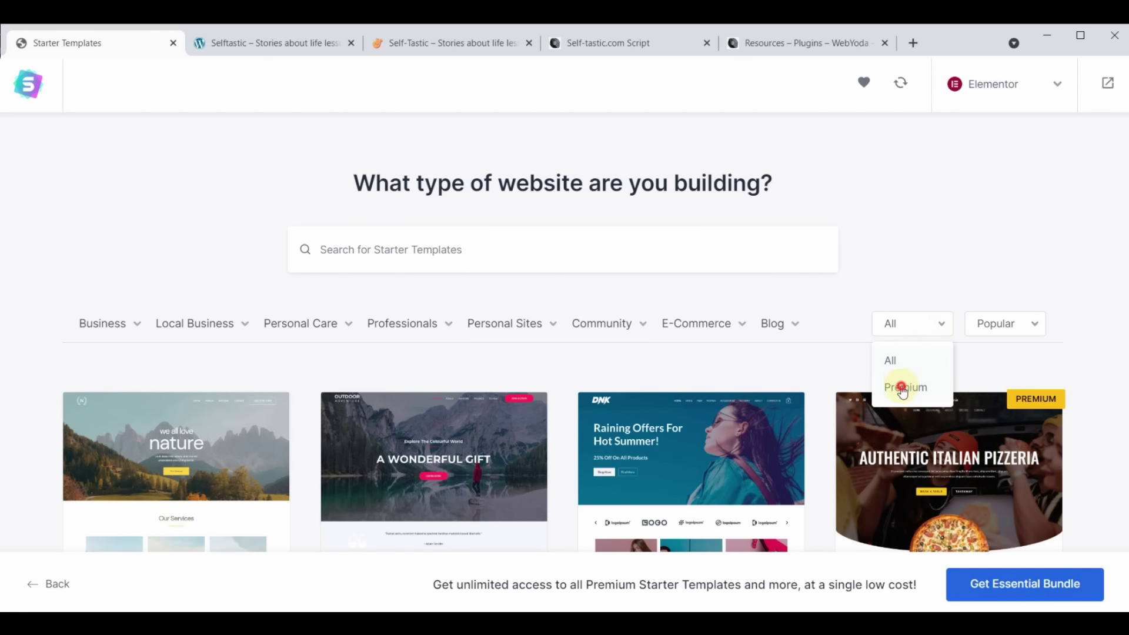
left_click(903, 386)
scroll(624, 363, "down", 20)
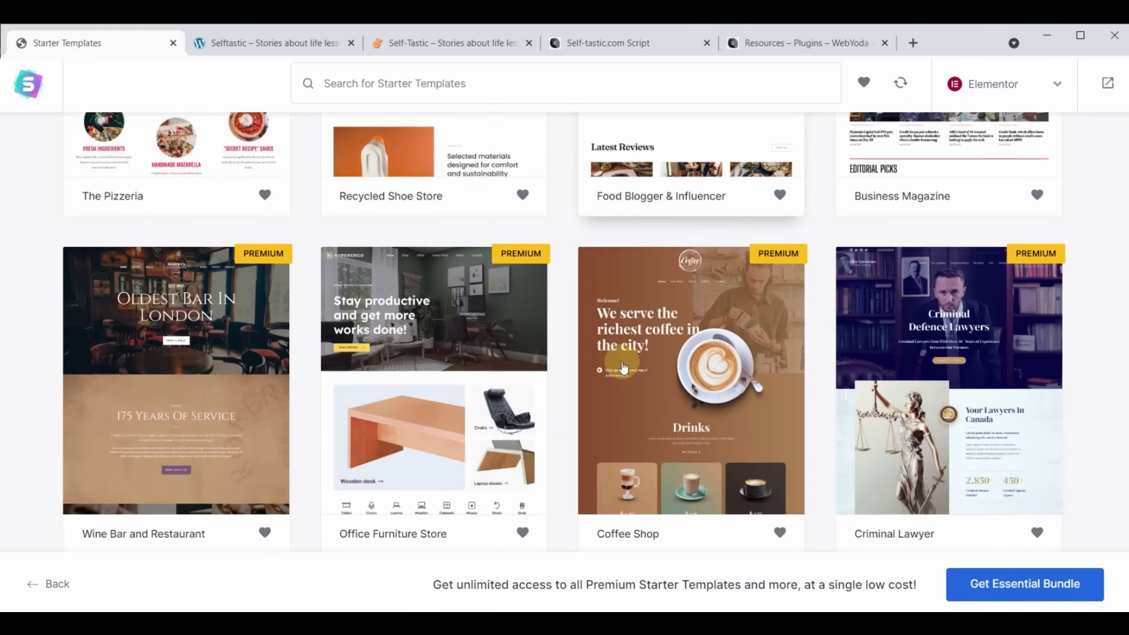
scroll(624, 367, "down", 13)
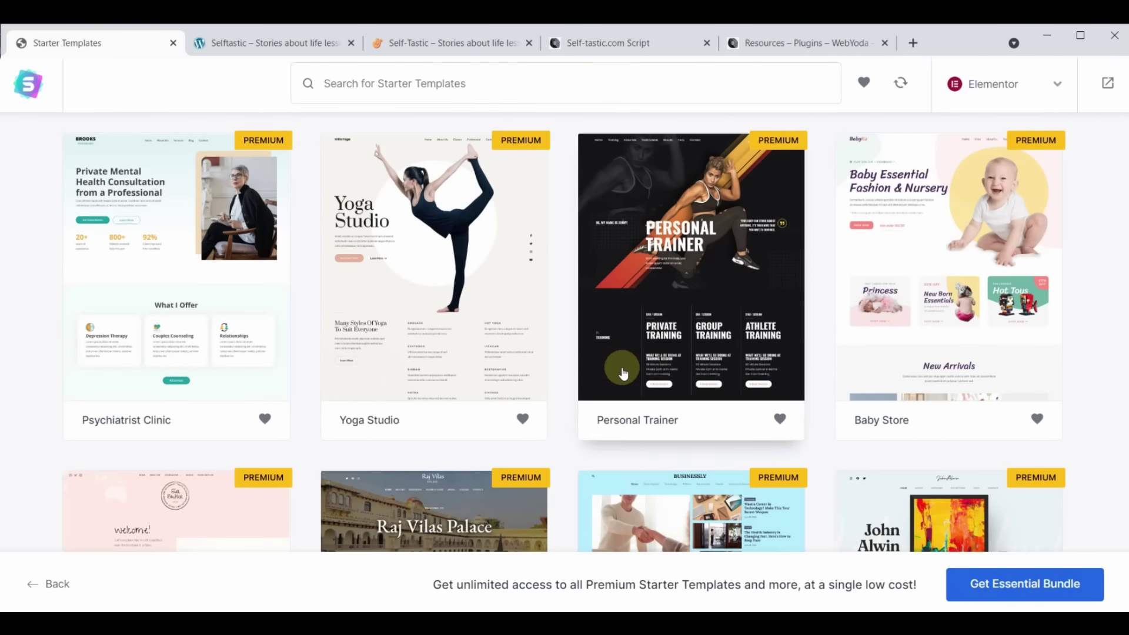
scroll(624, 375, "down", 5)
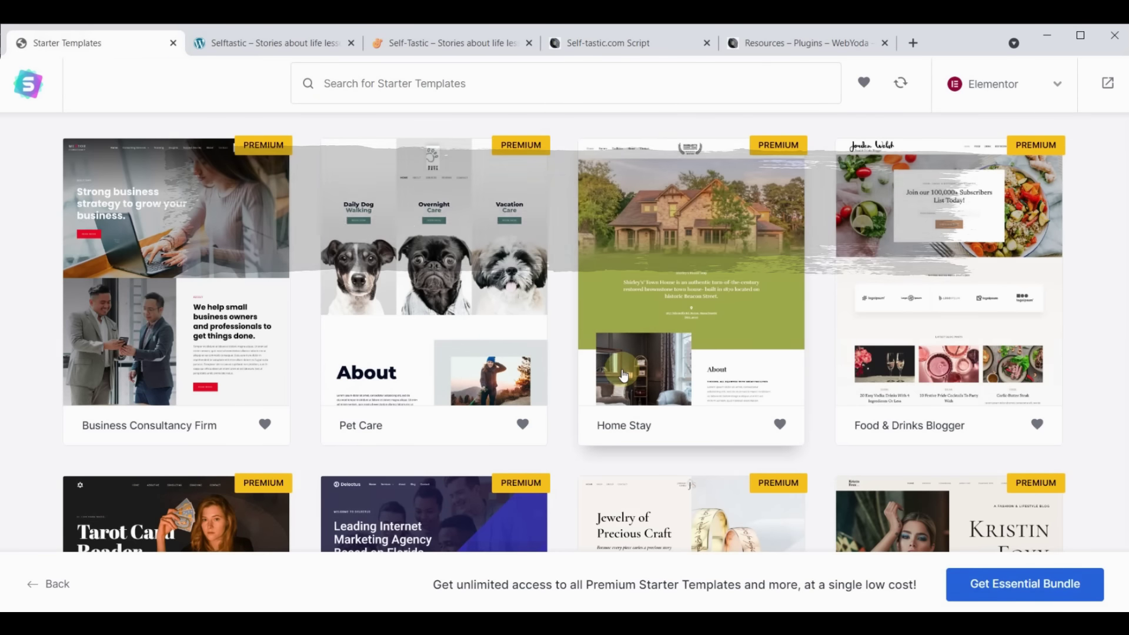
scroll(688, 458, "up", 4)
scroll(688, 460, "down", 10)
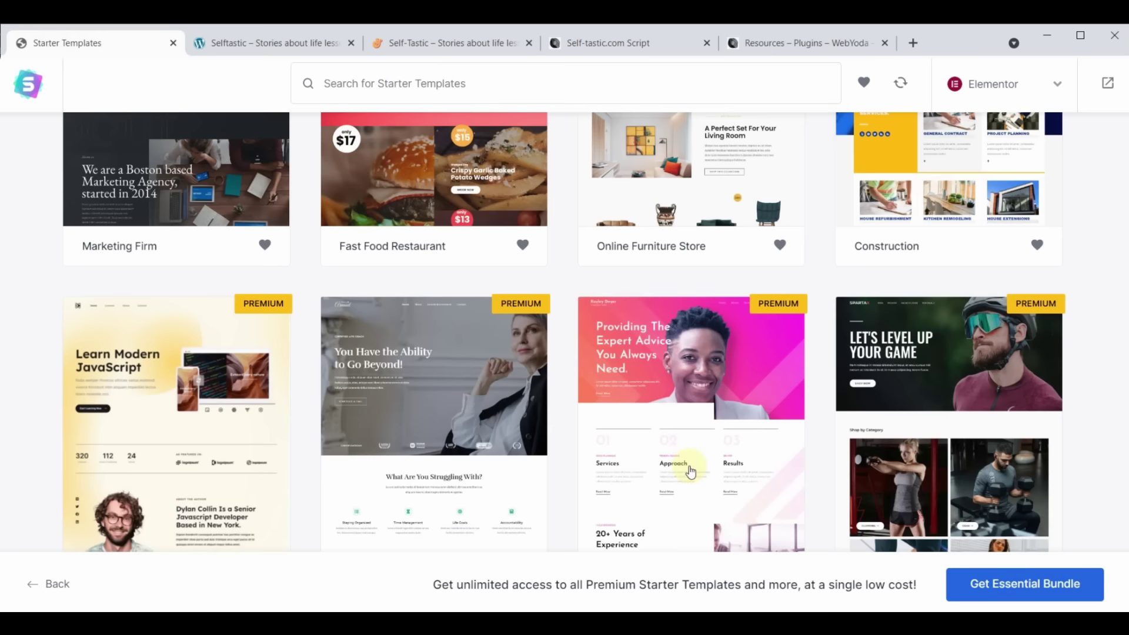
scroll(685, 453, "up", 15)
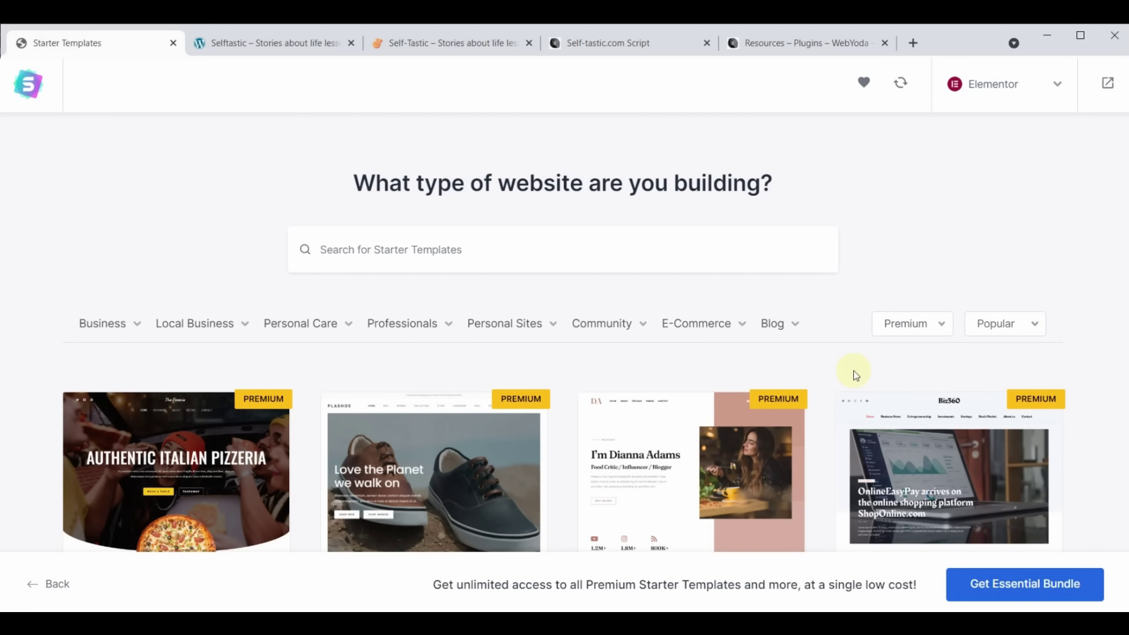
Switch the template type filter from Premium to All
left_click(925, 325)
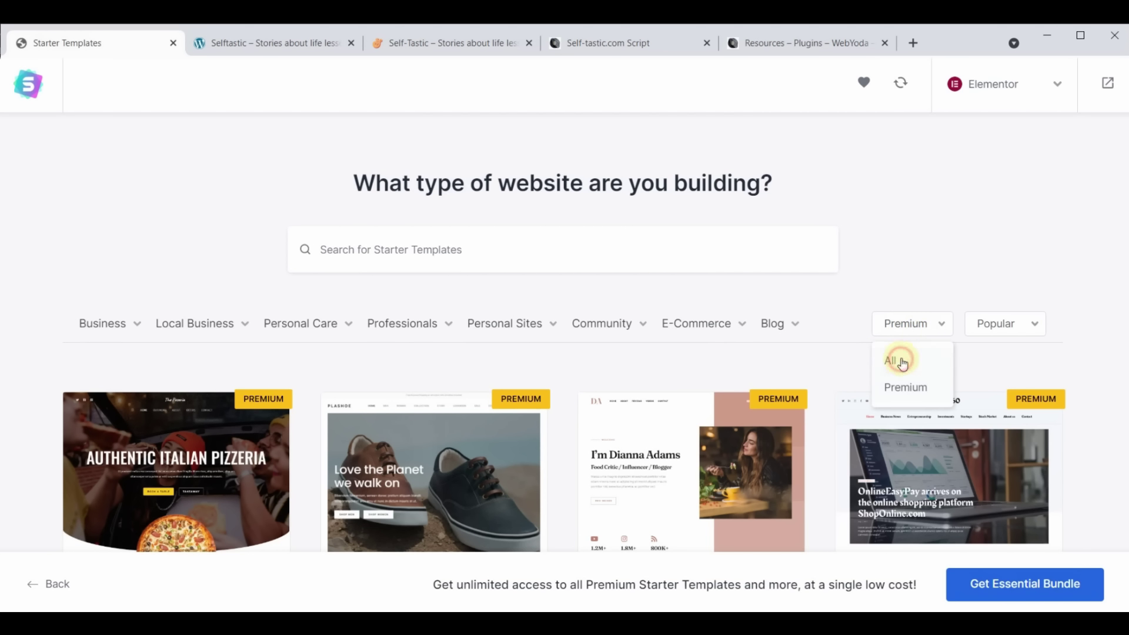
left_click(903, 361)
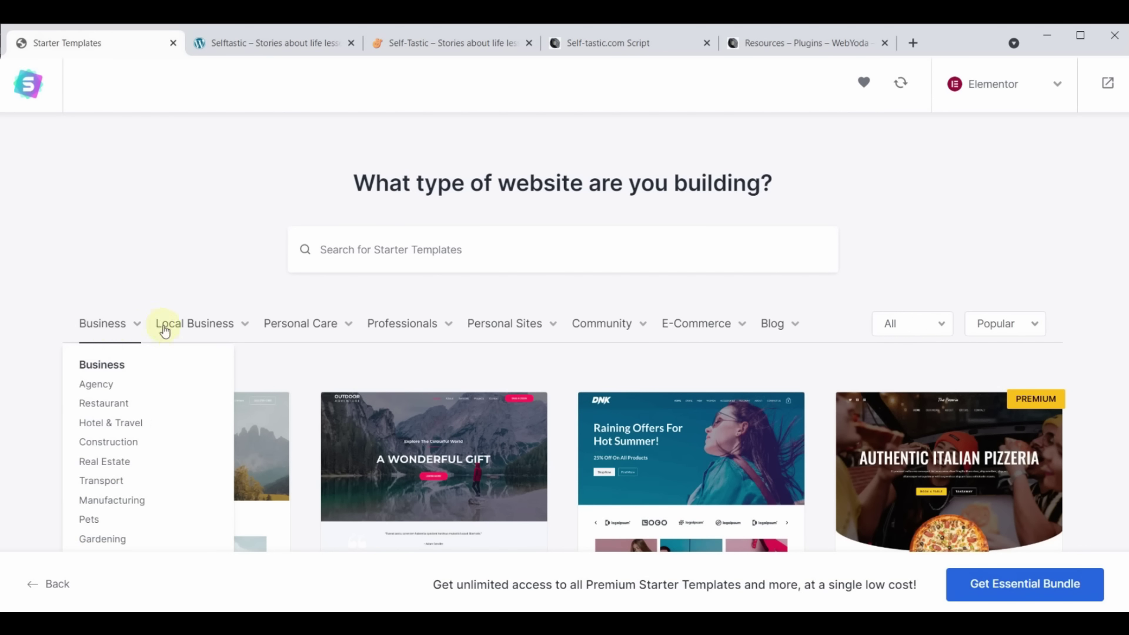
mouse_move(586, 327)
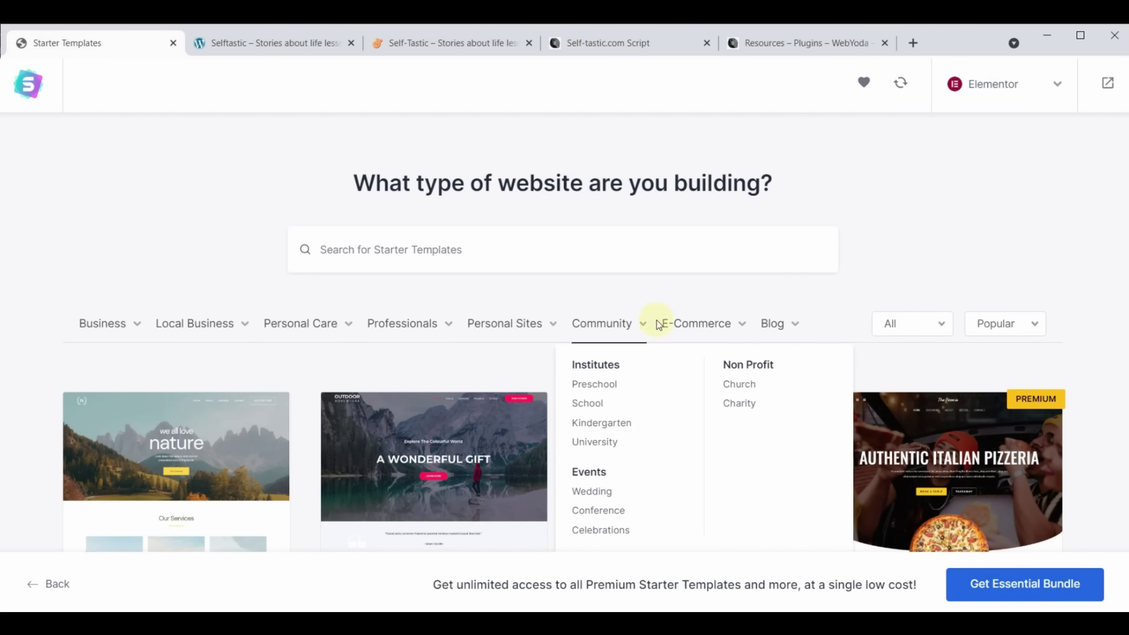
mouse_move(778, 329)
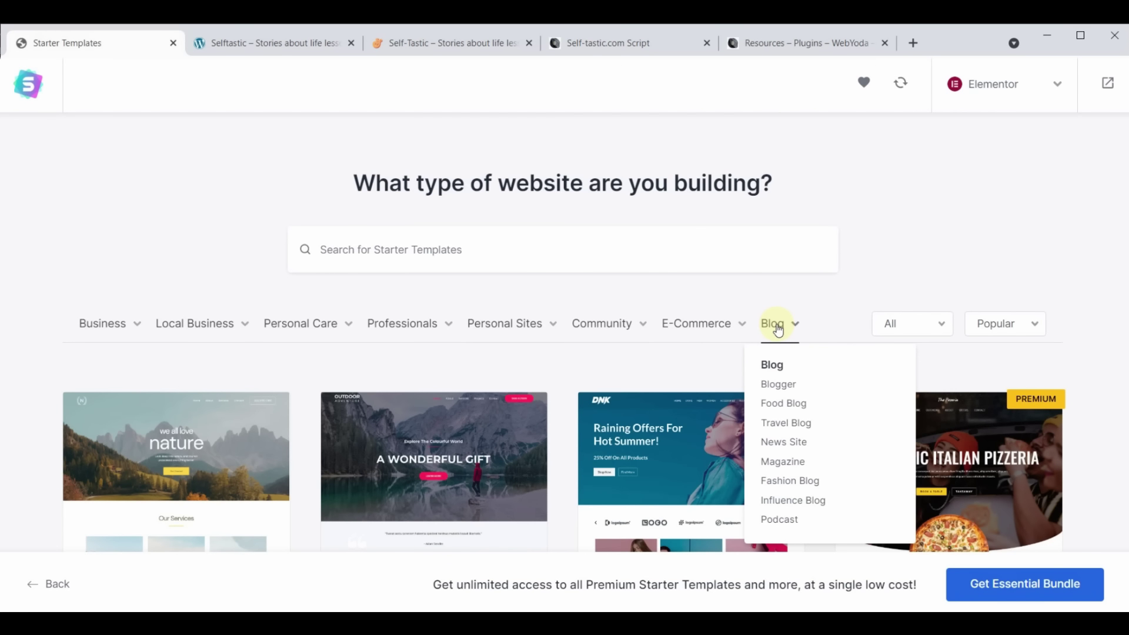
Search the starter templates for 'cosmetics' and open the Cosmetics Store template
left_click(505, 247)
type("cos")
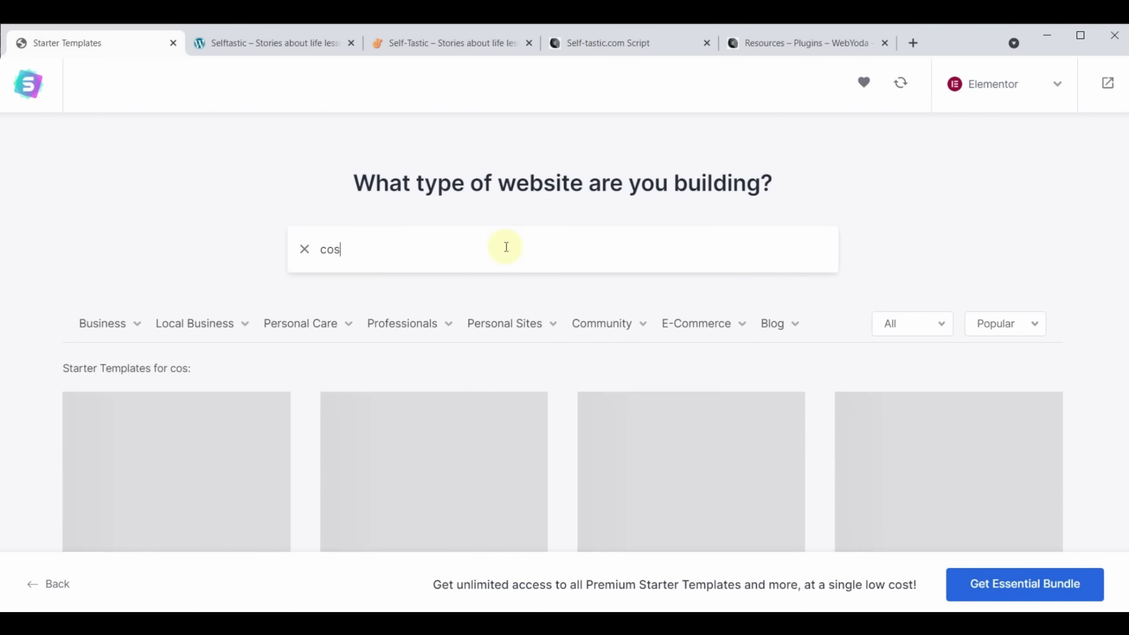
type("metics")
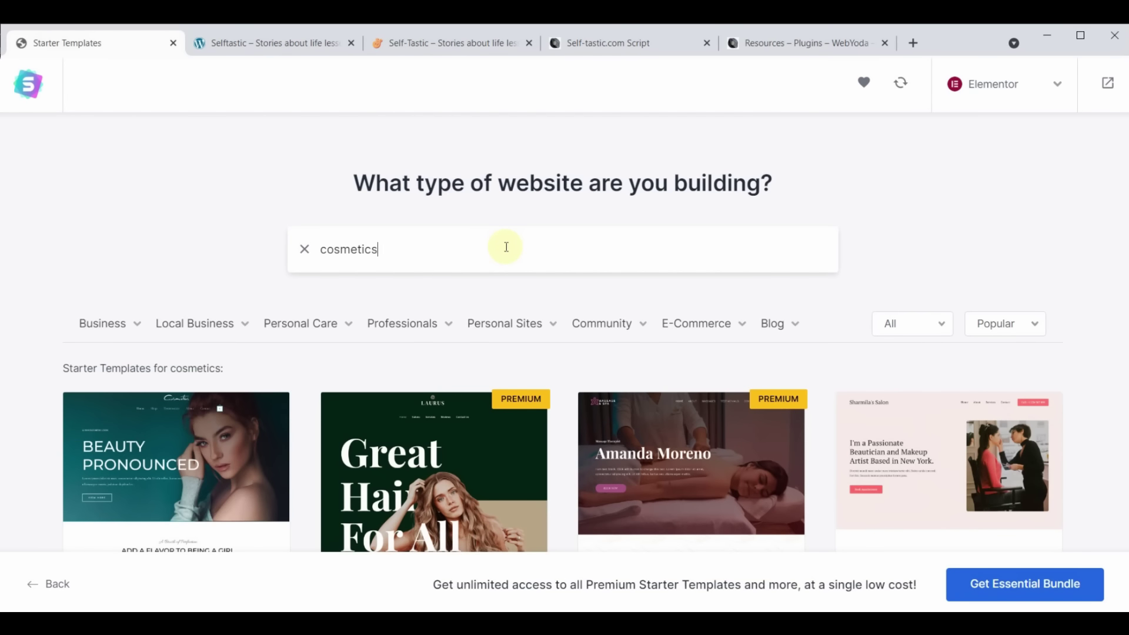
scroll(506, 246, "down", 5)
scroll(529, 459, "up", 5)
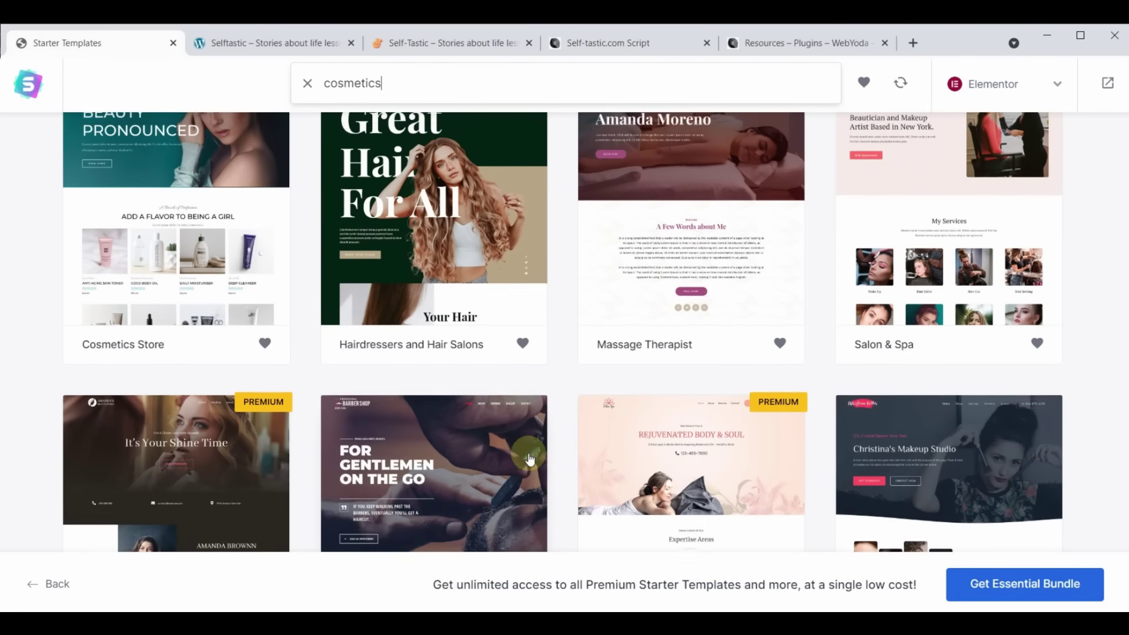
scroll(529, 459, "down", 5)
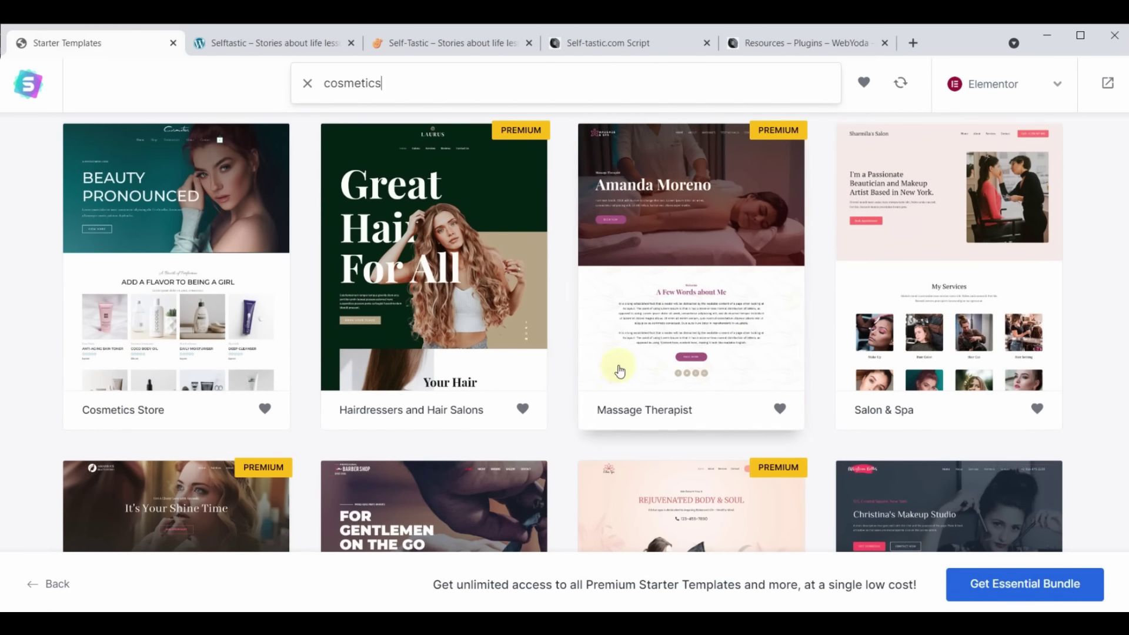
scroll(108, 370, "up", 3)
scroll(545, 297, "down", 12)
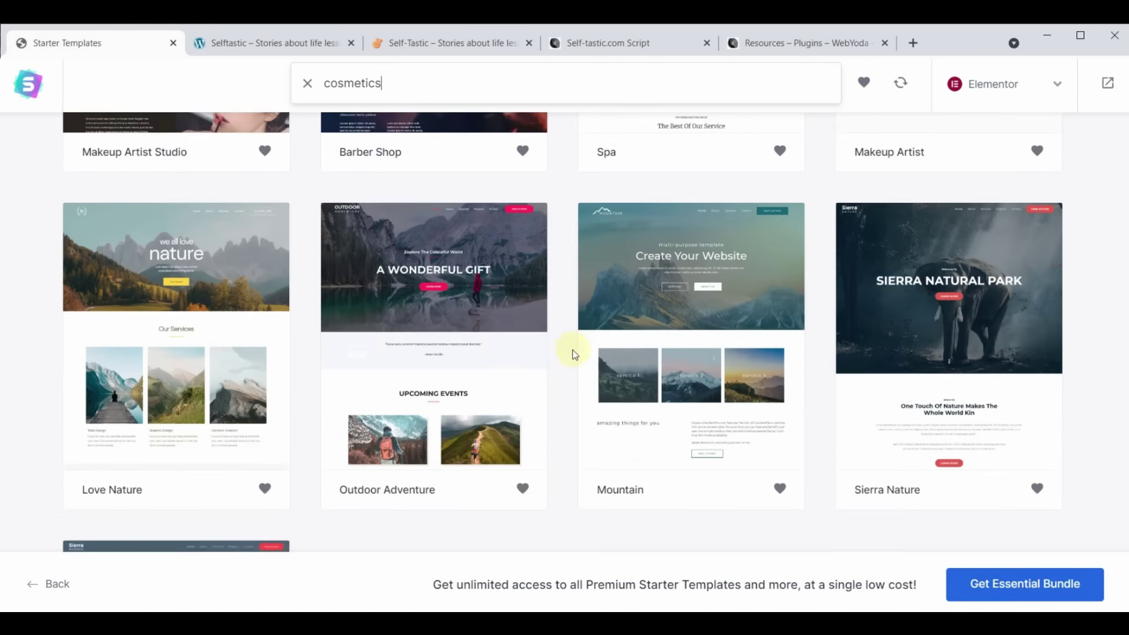
scroll(575, 352, "up", 7)
scroll(547, 380, "up", 4)
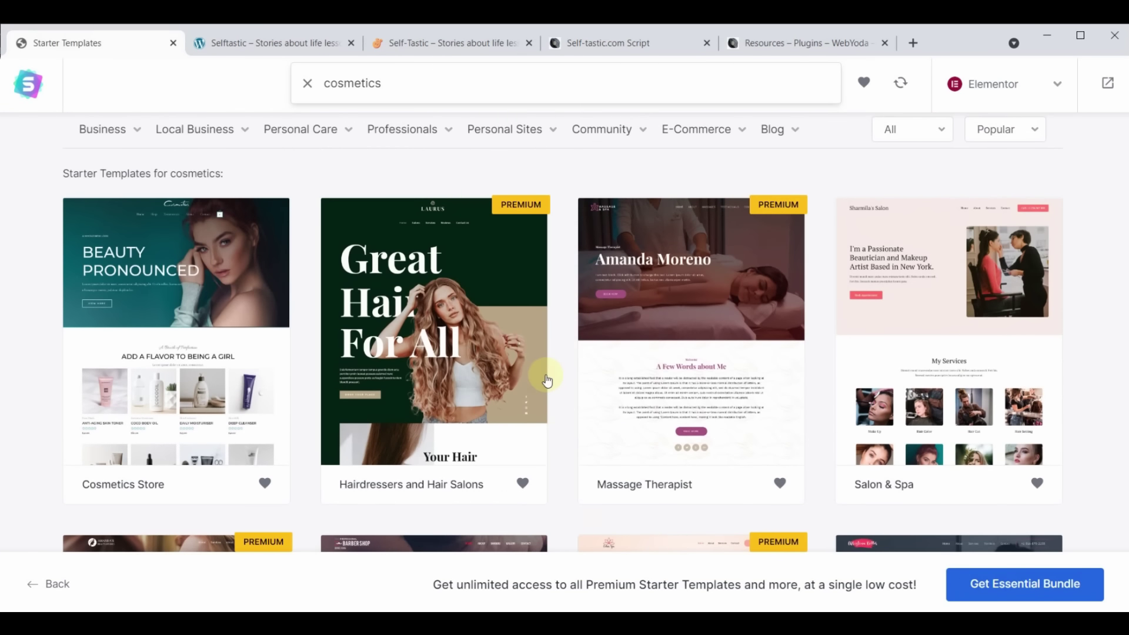
left_click(144, 272)
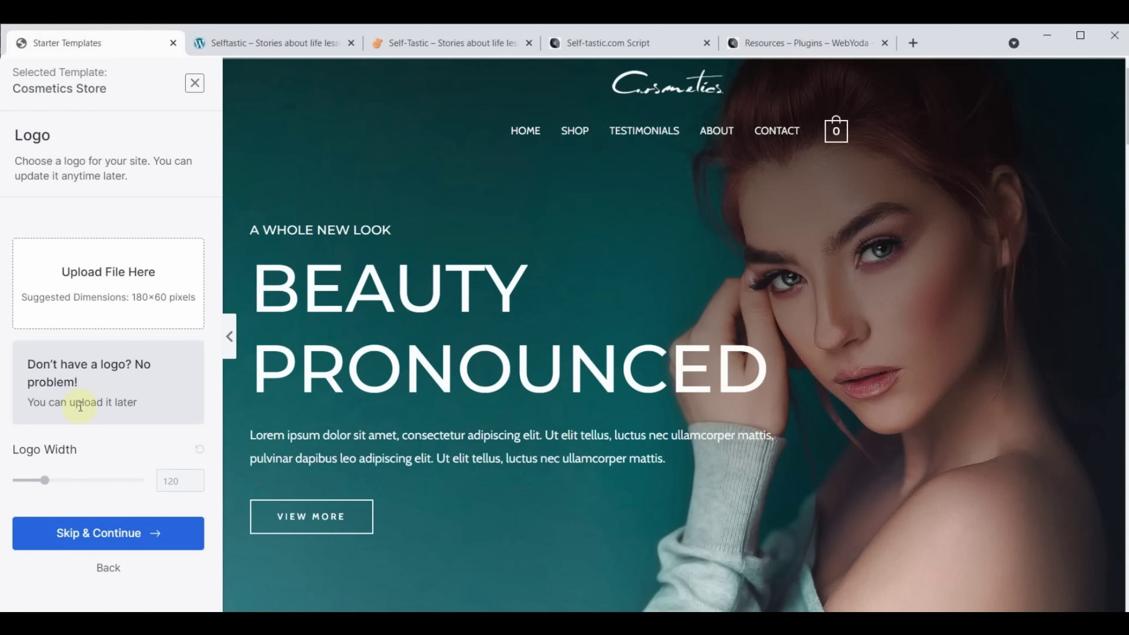
Skip the logo step and keep the template's default colours and fonts
left_click(101, 534)
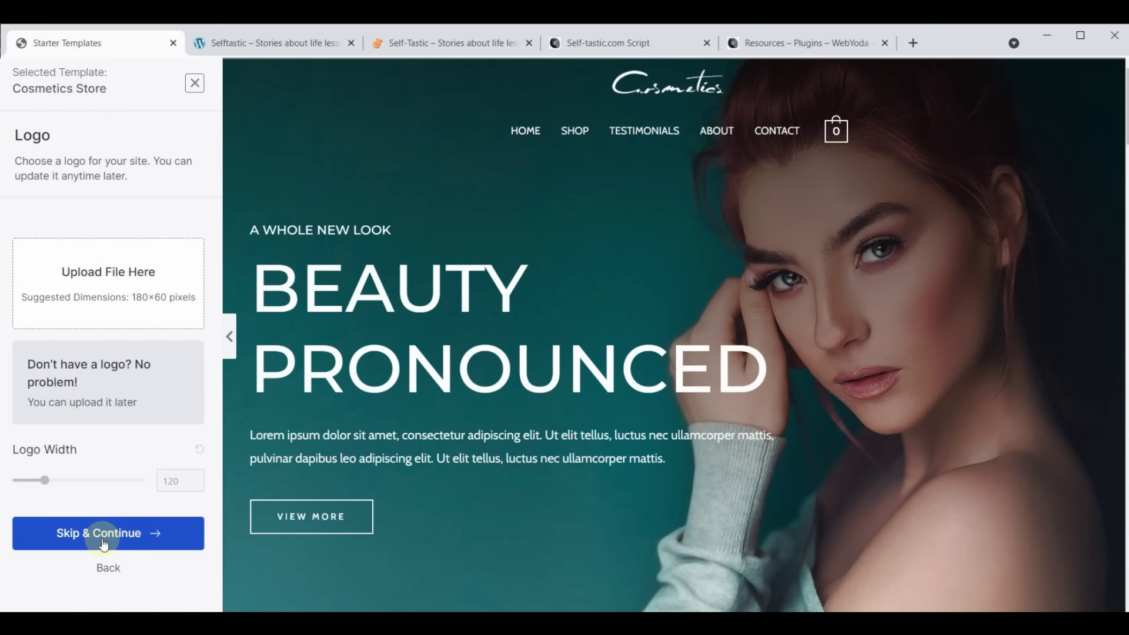
scroll(103, 542, "down", 4)
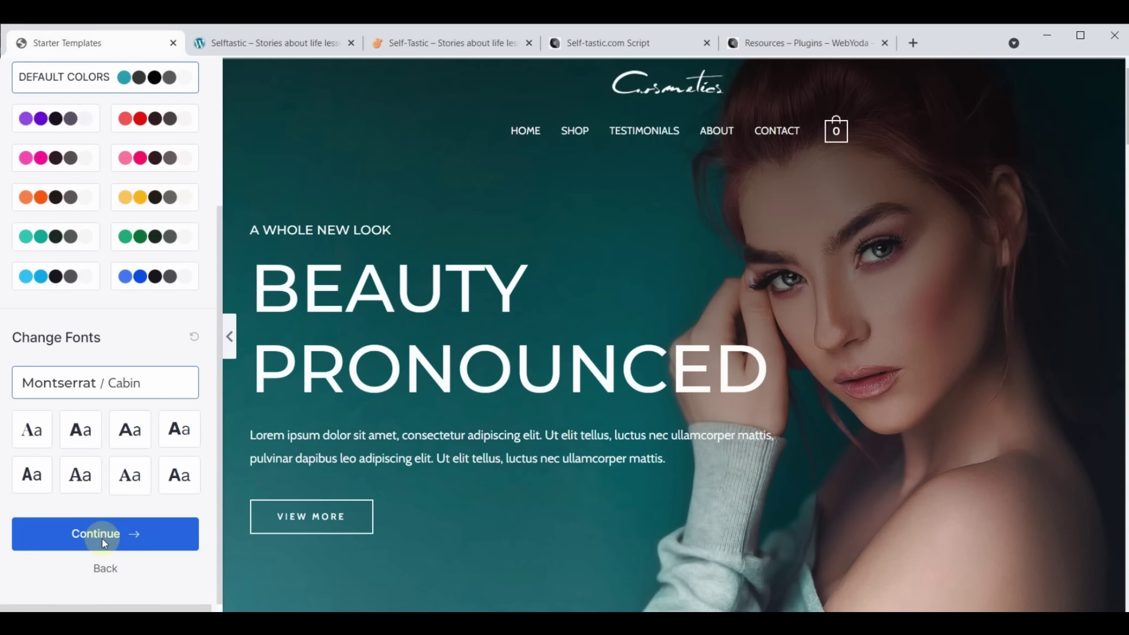
left_click(104, 542)
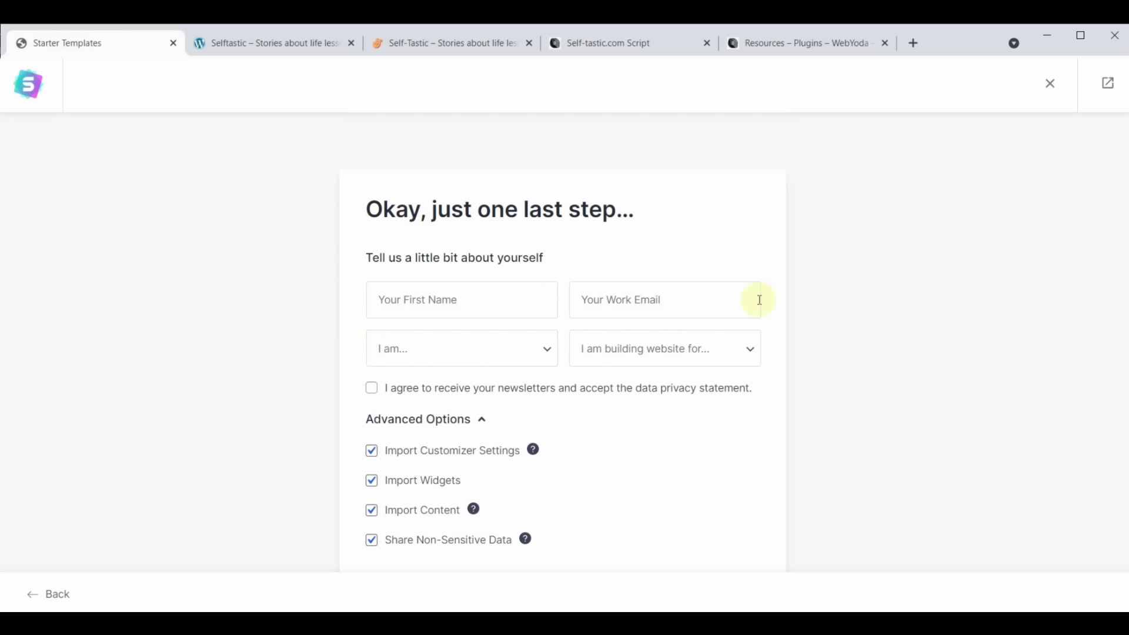
Enter the first name and fill the work e-mail from a saved suggestion
left_click(435, 294)
type("Yoda")
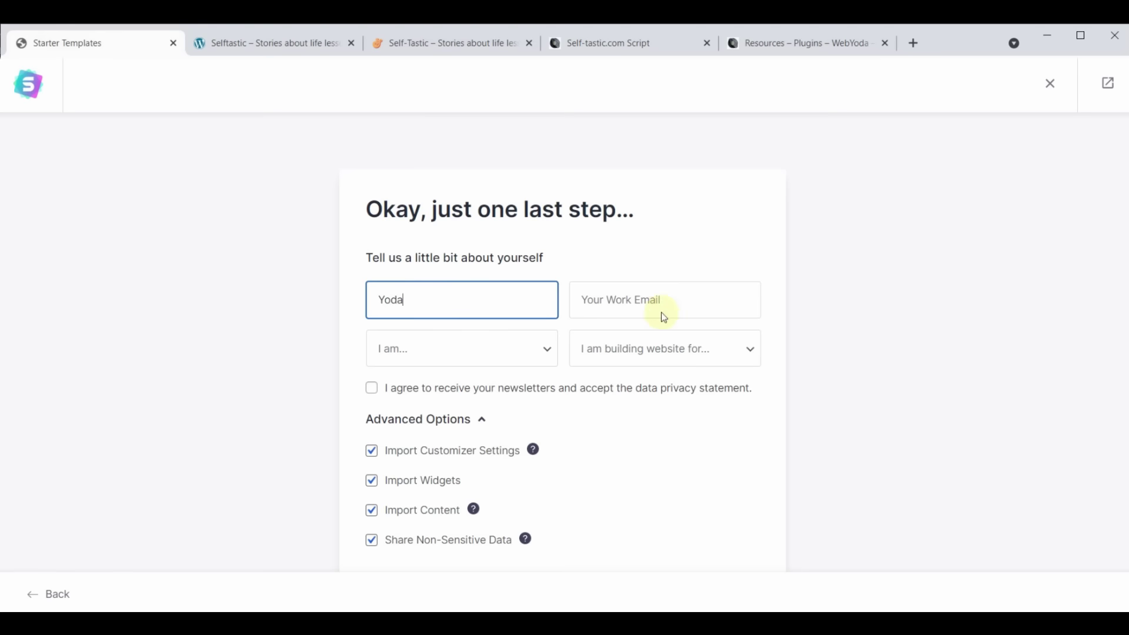
left_click(662, 297)
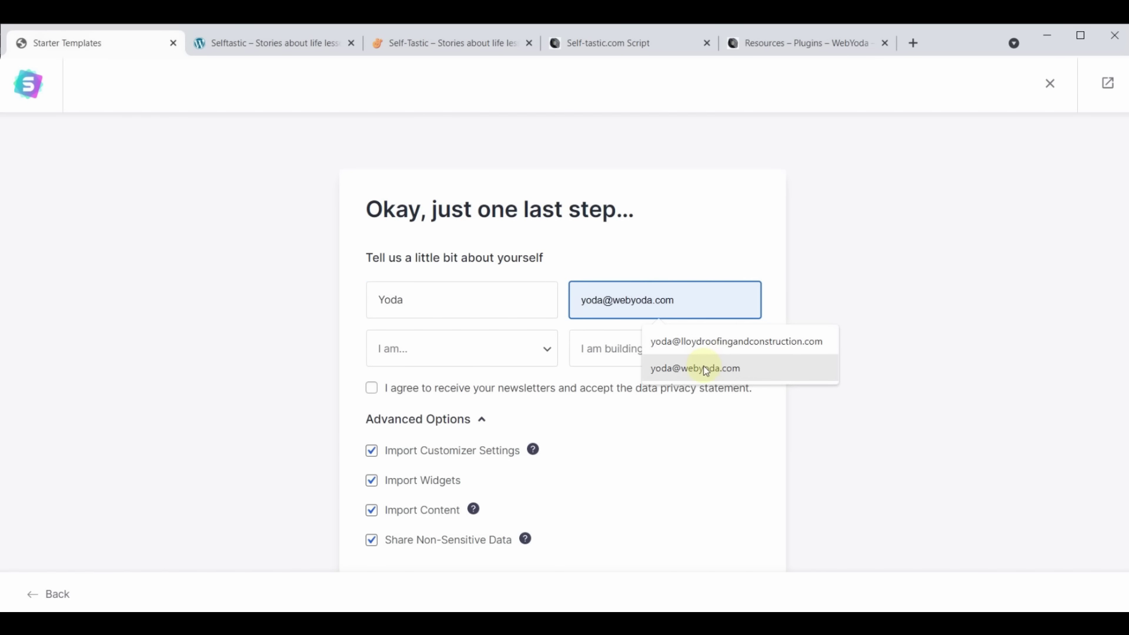
left_click(703, 366)
Set experience to Intermediate, site for Myself/My Company, and submit to build the website
left_click(545, 348)
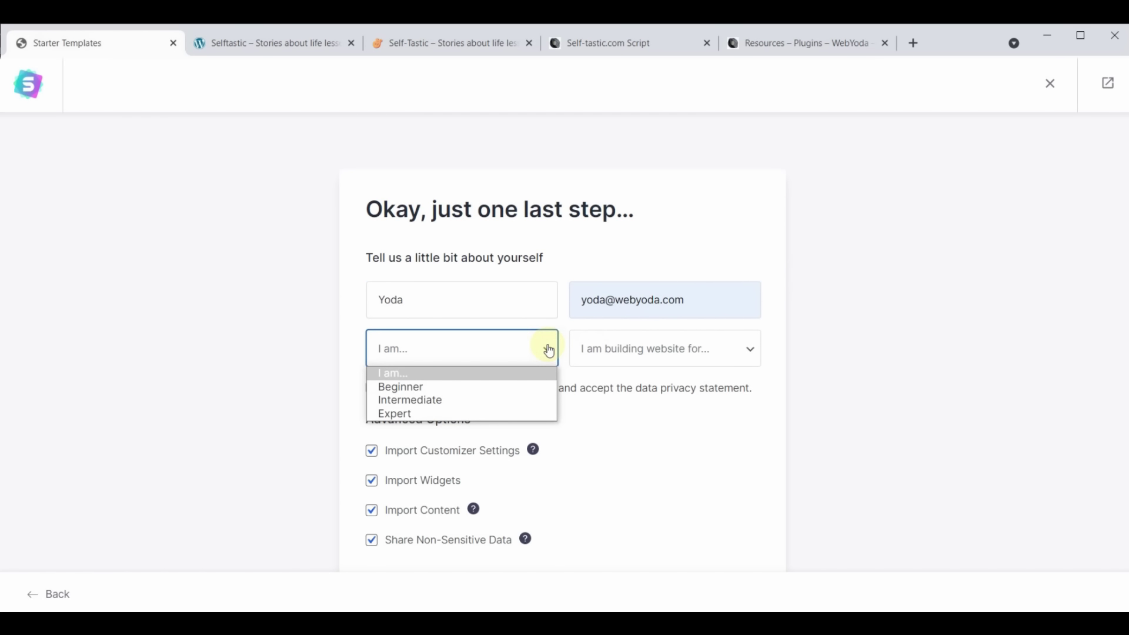
left_click(423, 402)
left_click(707, 361)
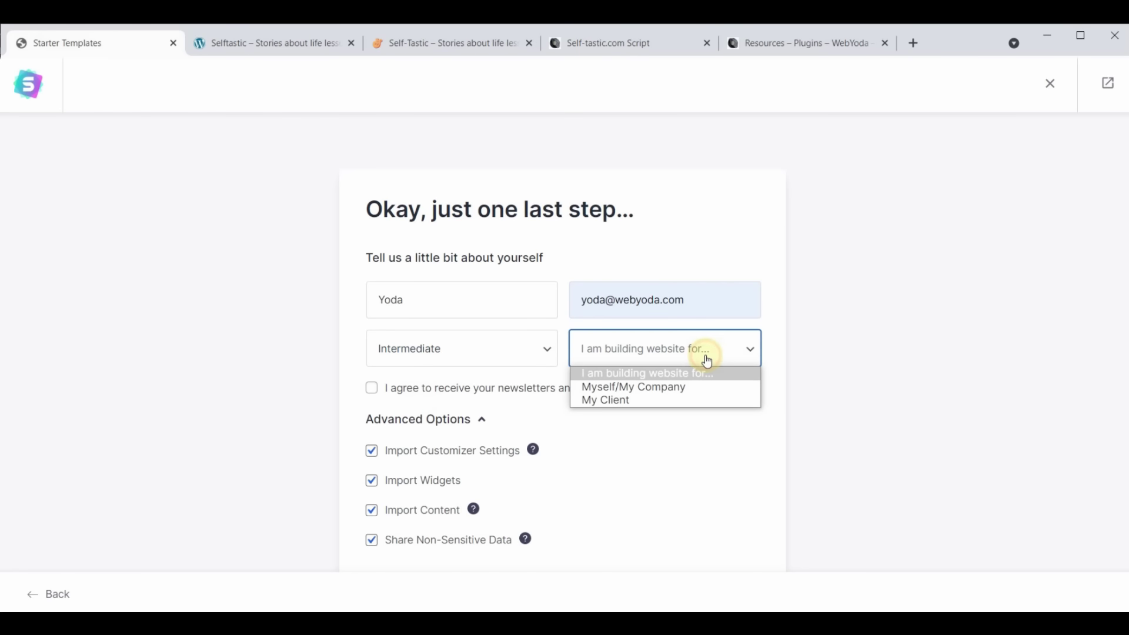
left_click(680, 386)
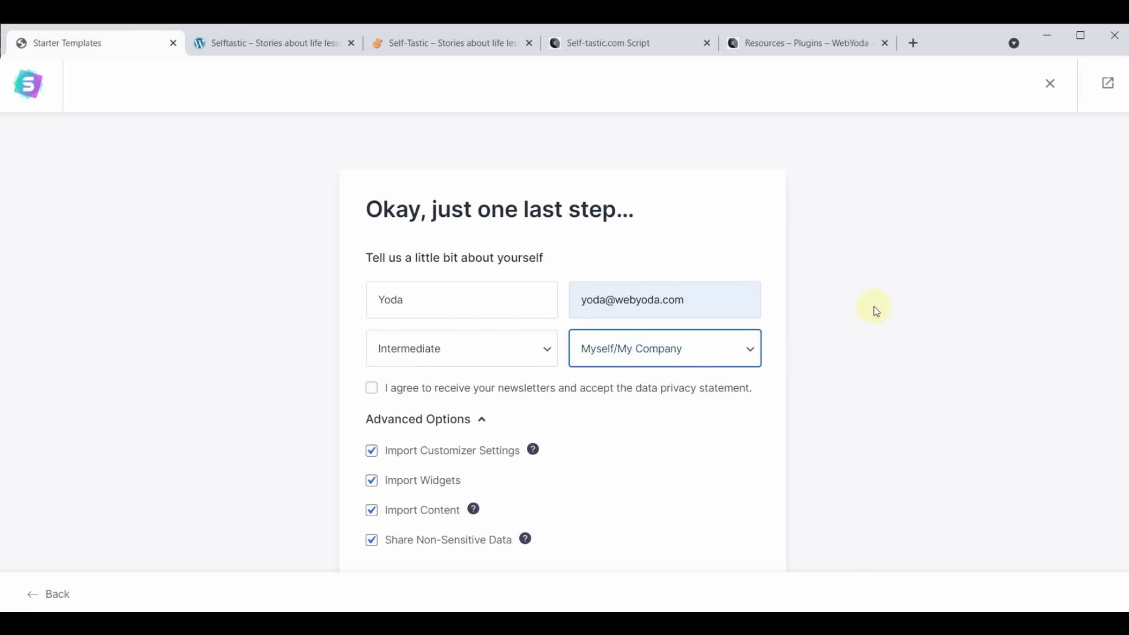
scroll(888, 302, "down", 2)
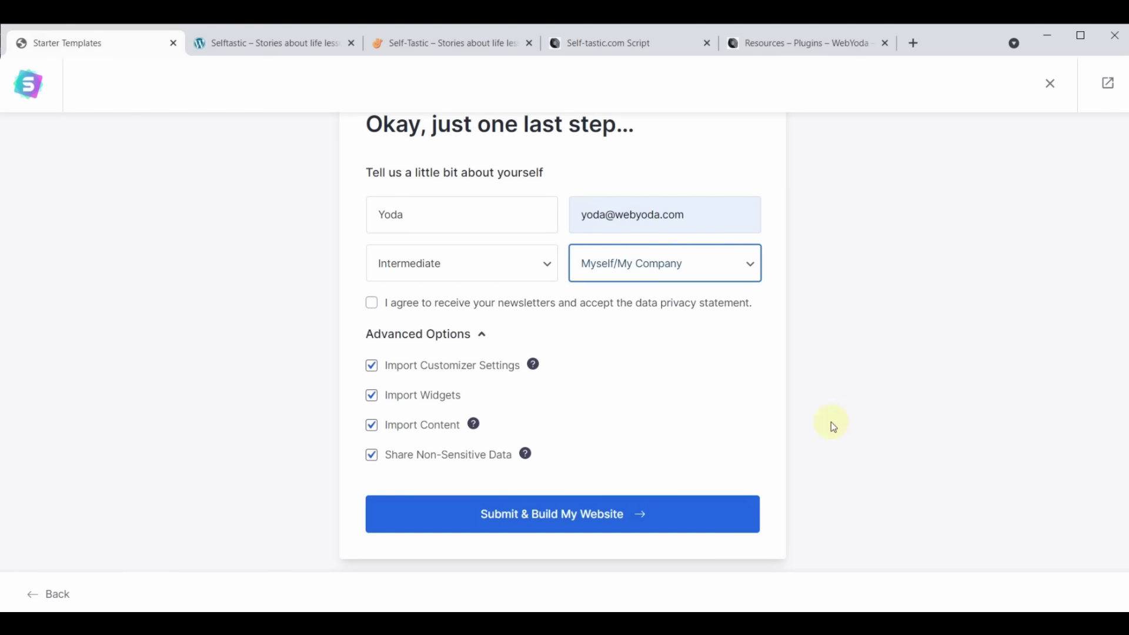
left_click(545, 523)
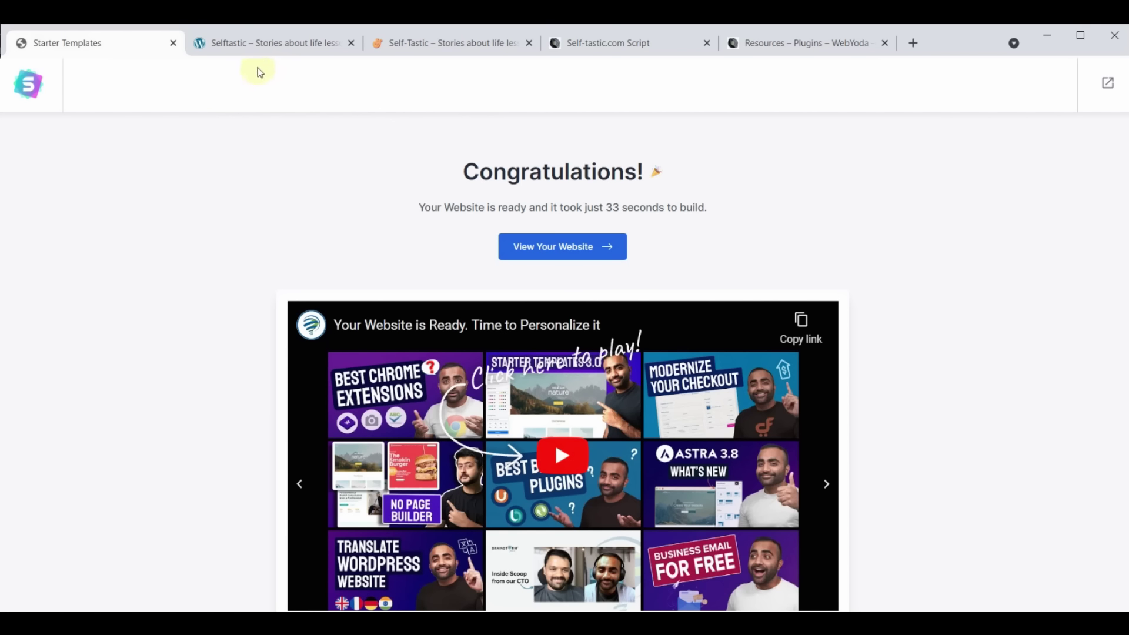
Once the website is ready, switch to the live Selftastic site tab
left_click(262, 43)
left_click(67, 68)
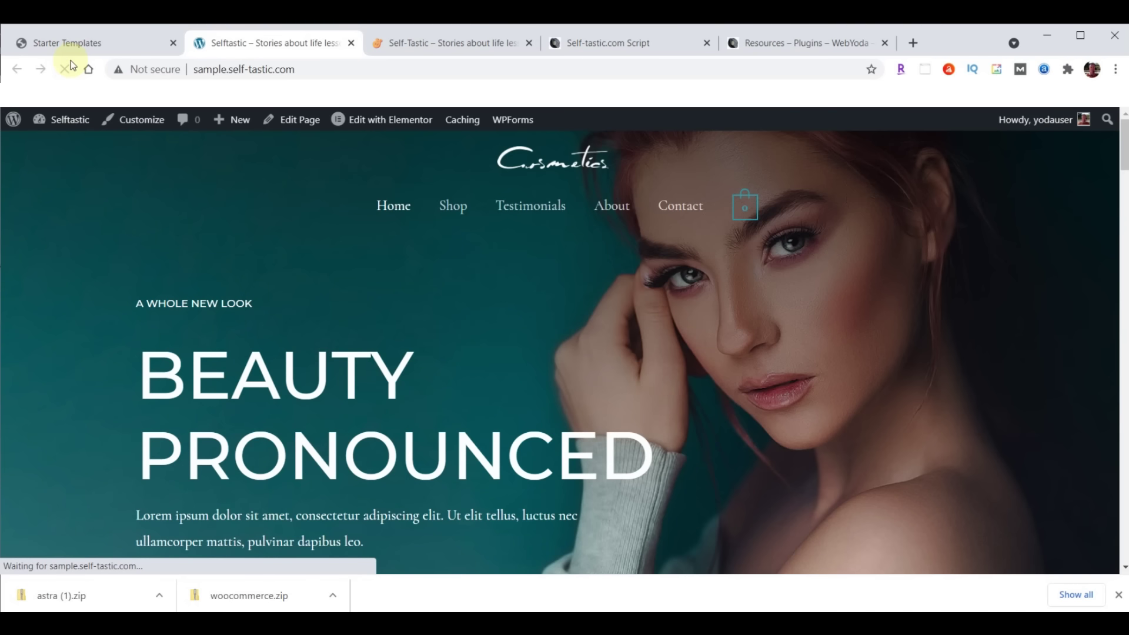
mouse_move(754, 218)
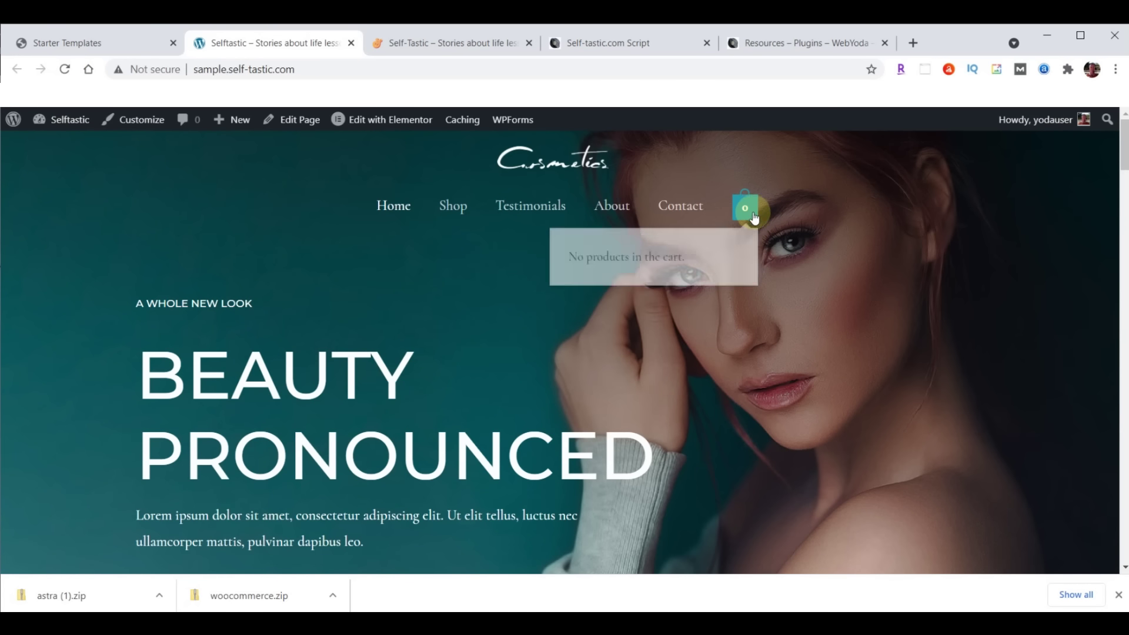
scroll(345, 289, "down", 10)
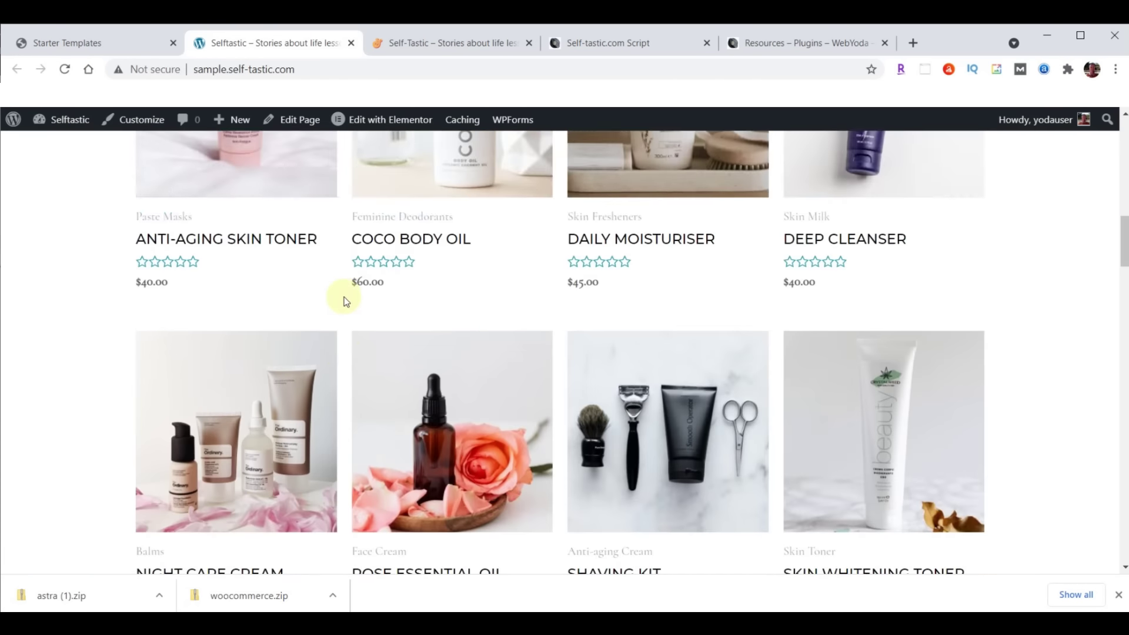
scroll(343, 298, "down", 12)
scroll(340, 396, "up", 15)
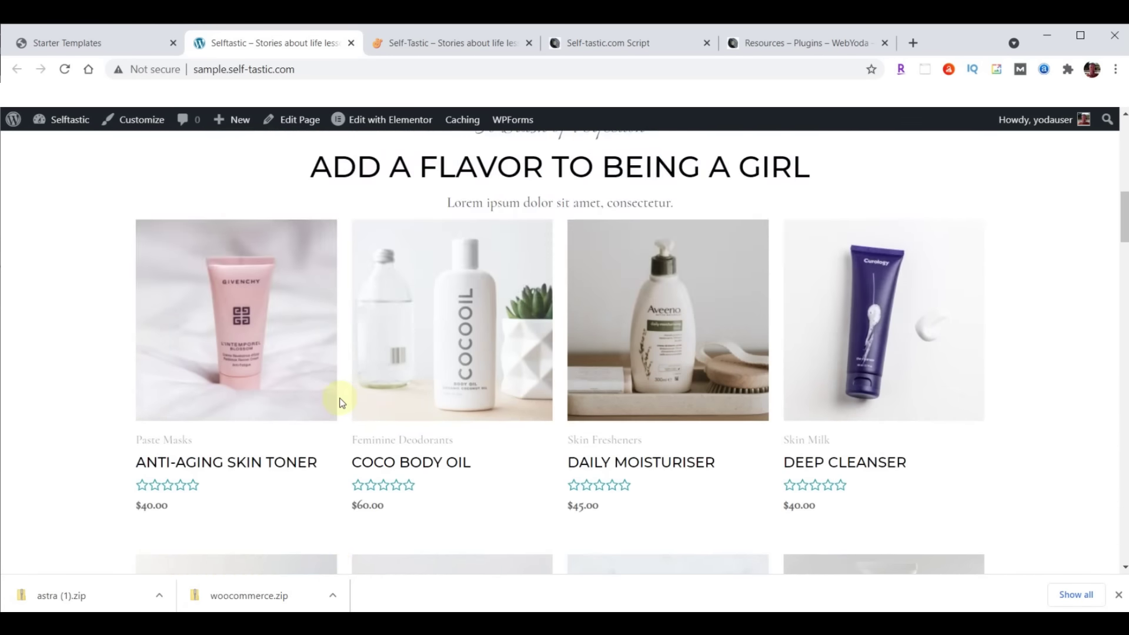
scroll(341, 402, "up", 8)
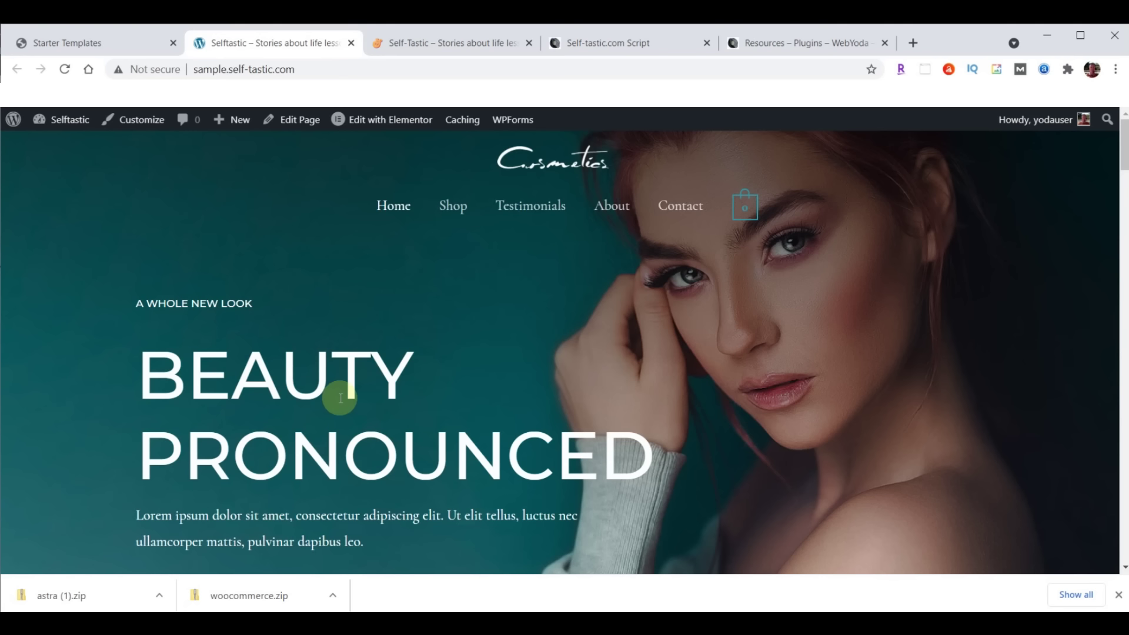
scroll(411, 345, "down", 7)
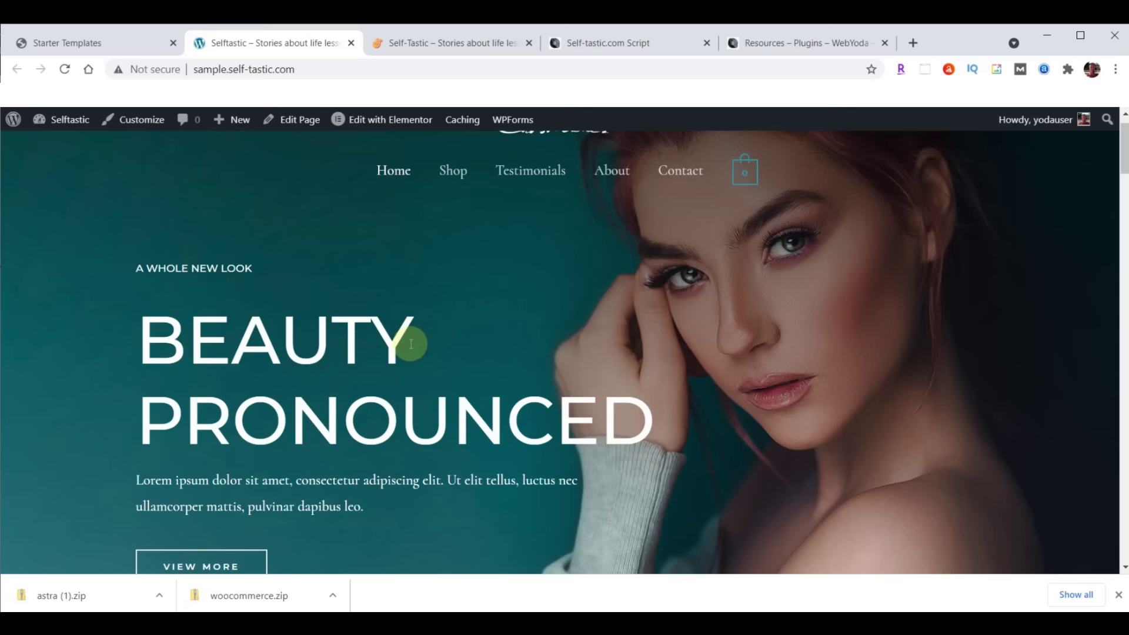
scroll(446, 379, "up", 7)
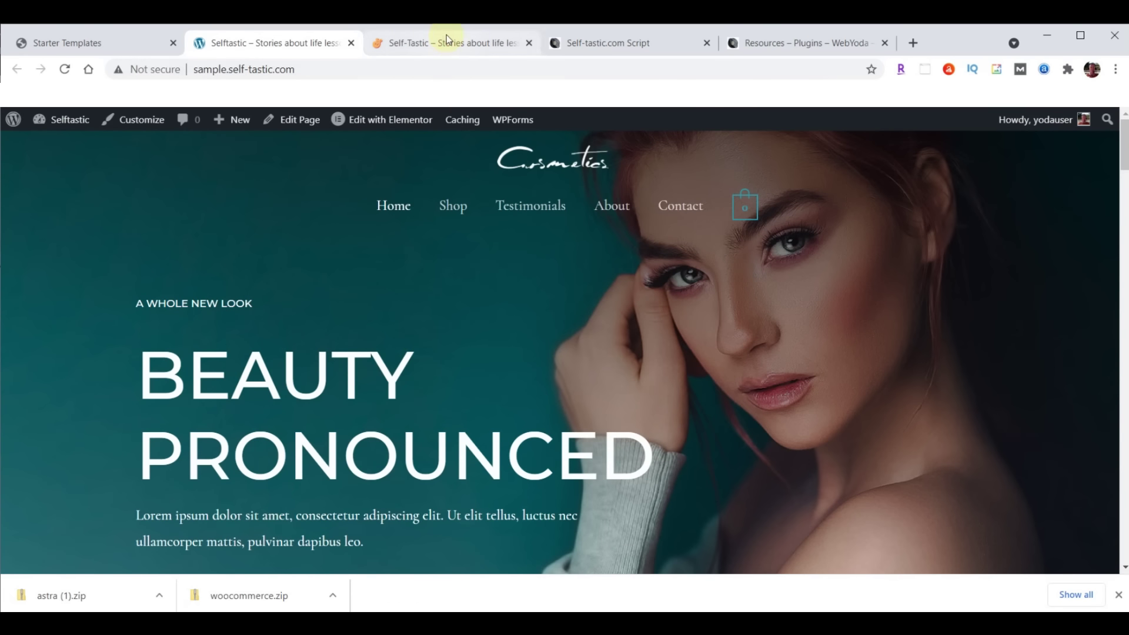
left_click(446, 37)
scroll(688, 341, "down", 5)
scroll(689, 340, "down", 5)
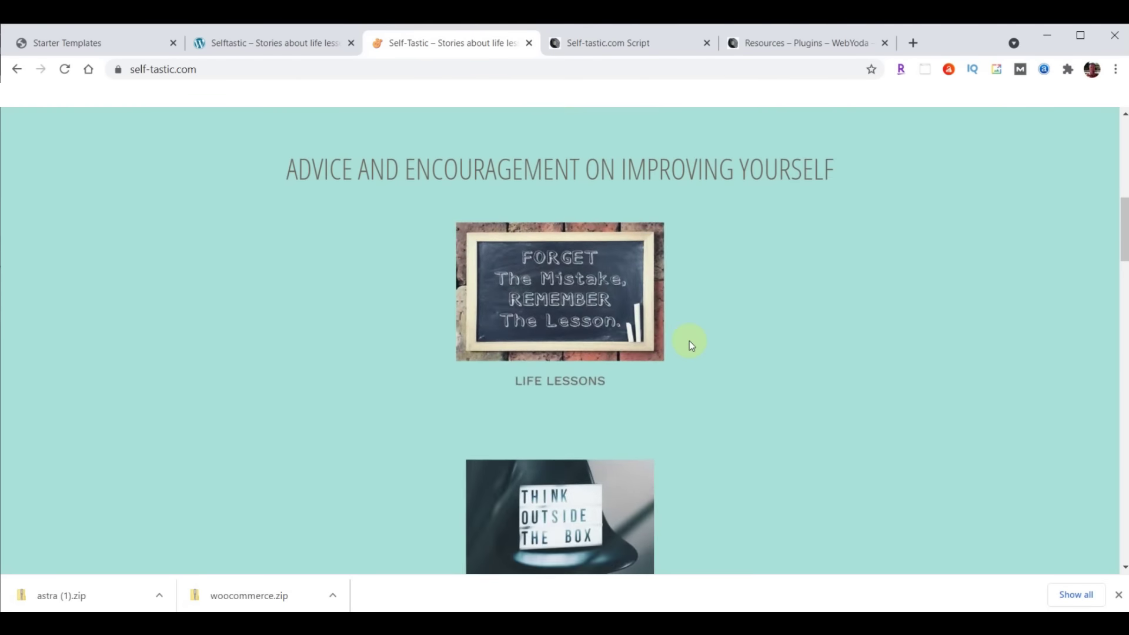
scroll(687, 341, "up", 10)
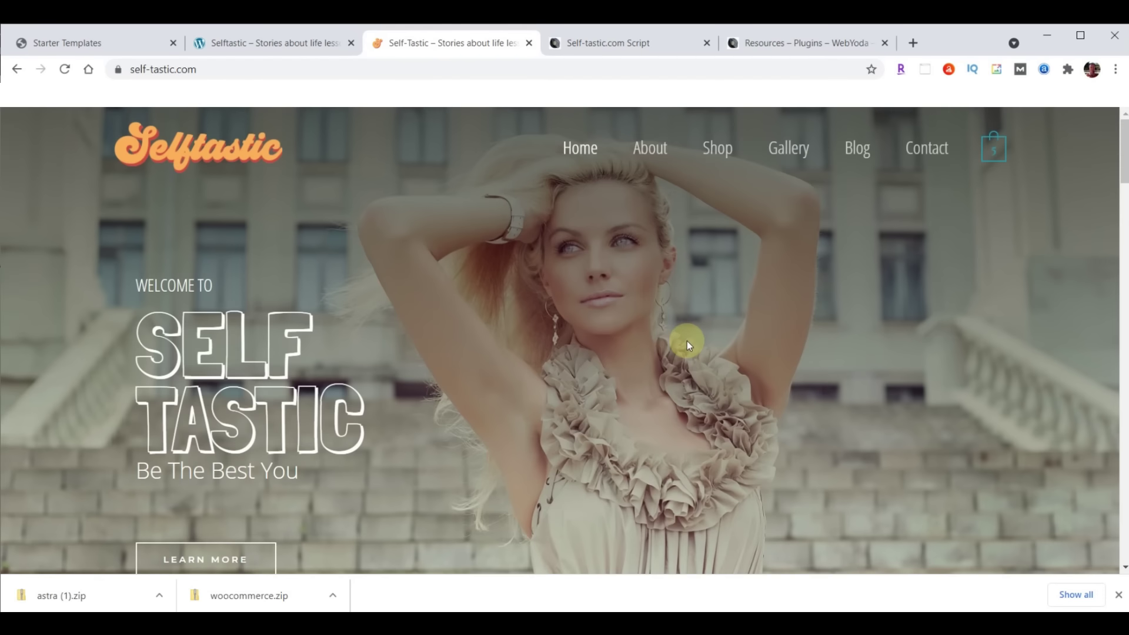
left_click(269, 42)
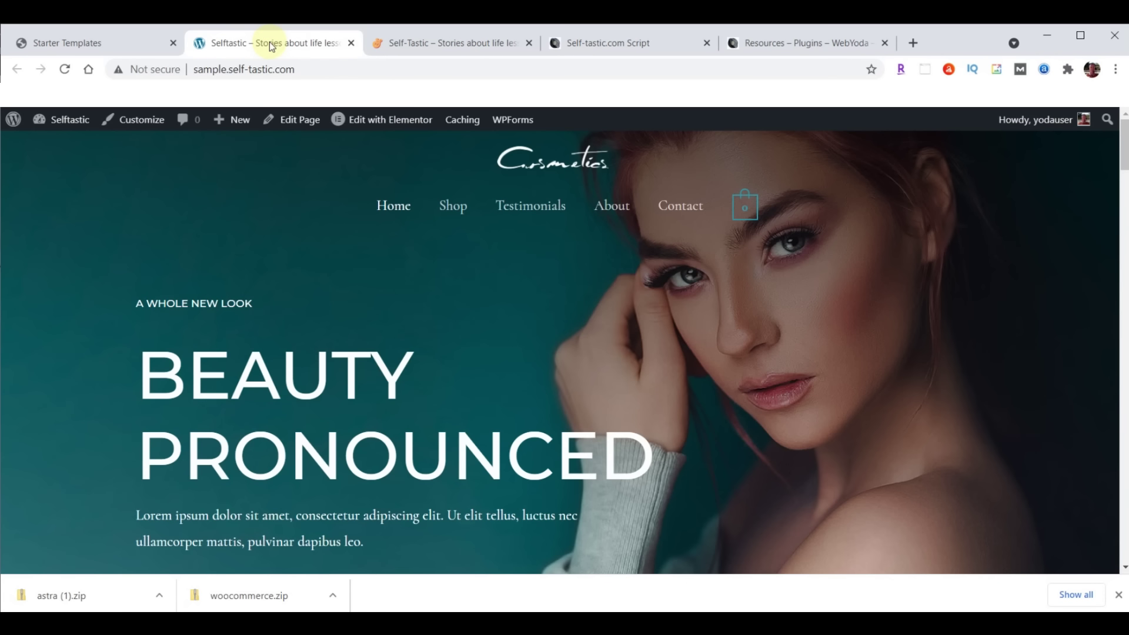
Dismiss the downloads bar and deactivate WooCommerce from Installed Plugins
left_click(80, 44)
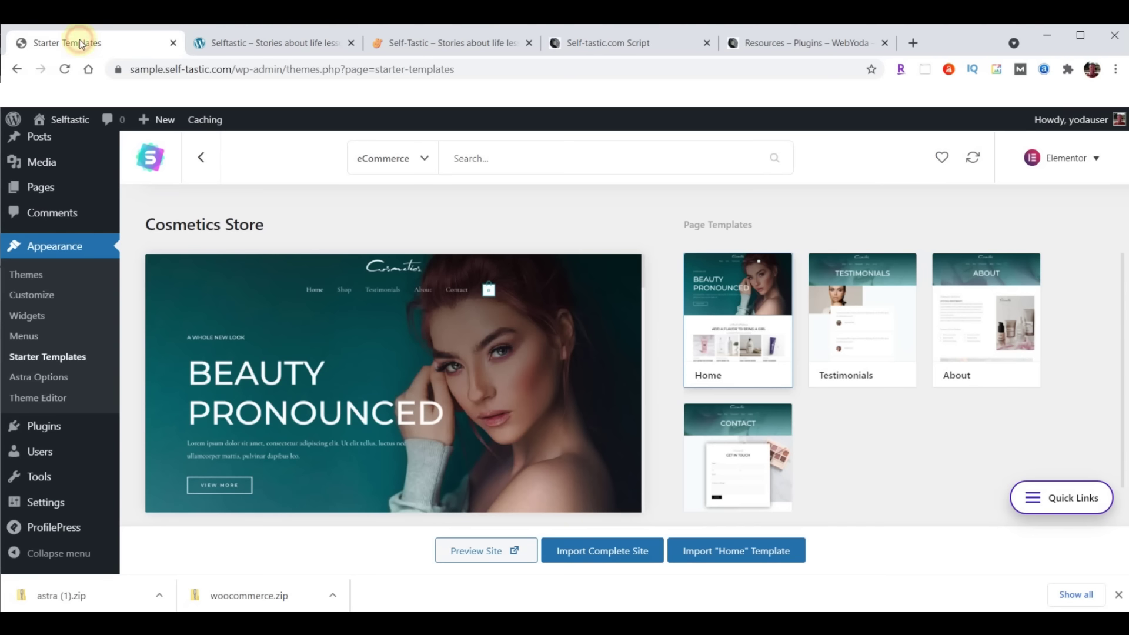
left_click(1118, 595)
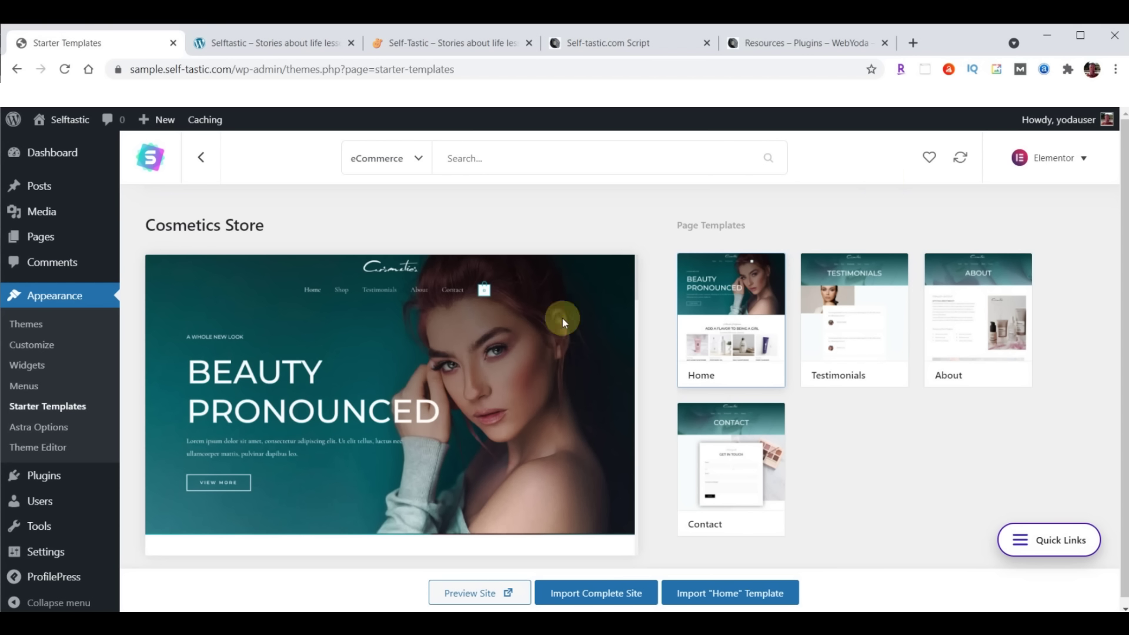
left_click(44, 477)
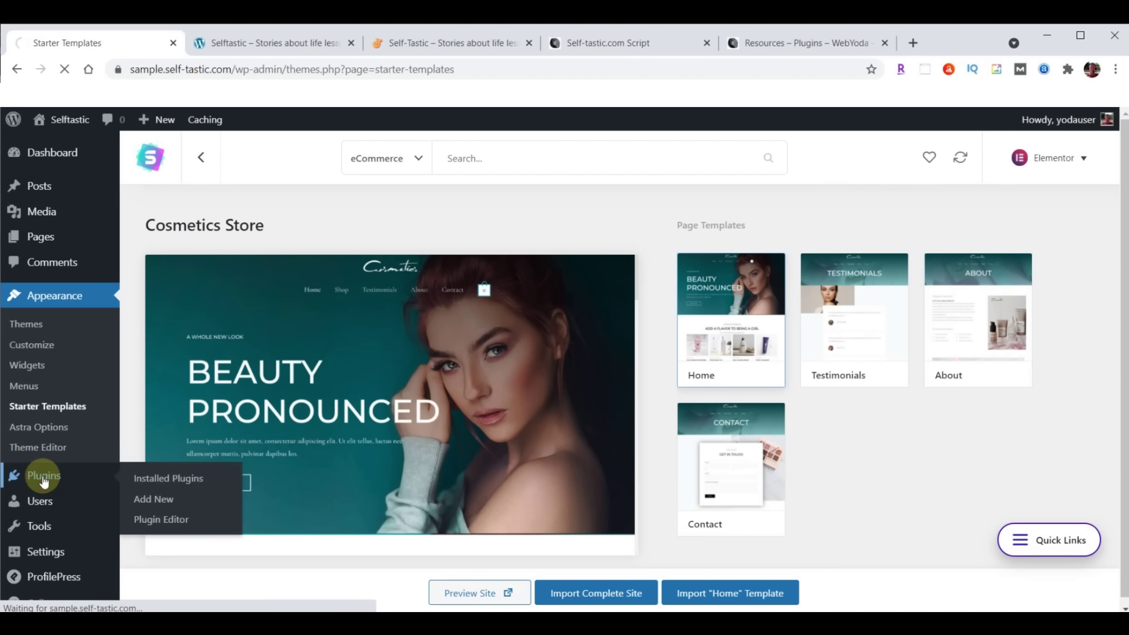
scroll(332, 353, "down", 7)
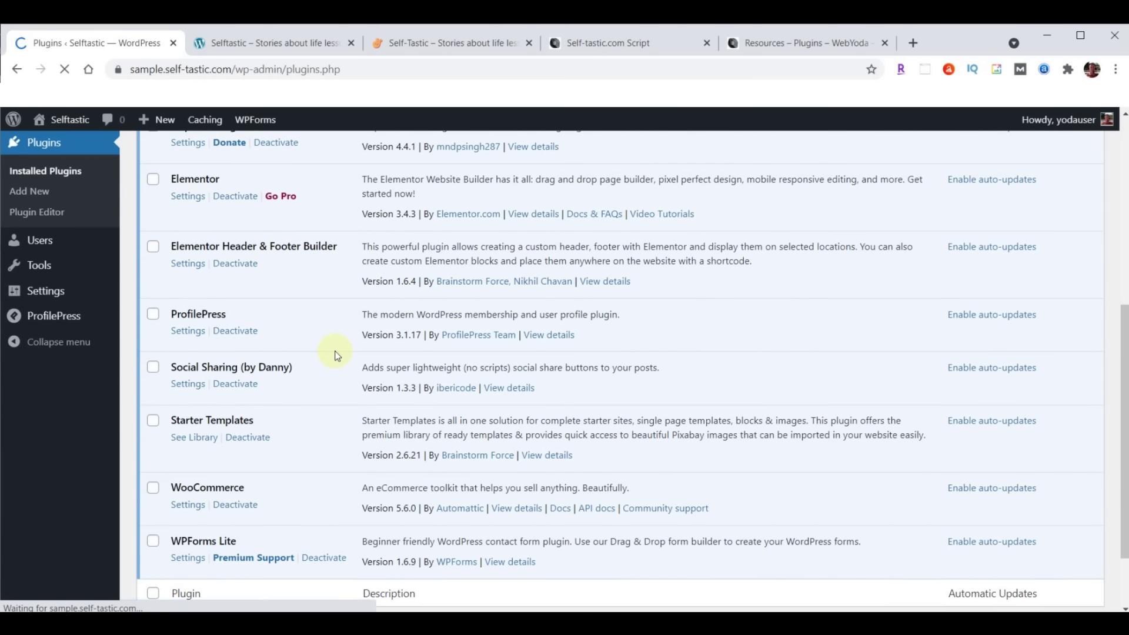
left_click(236, 506)
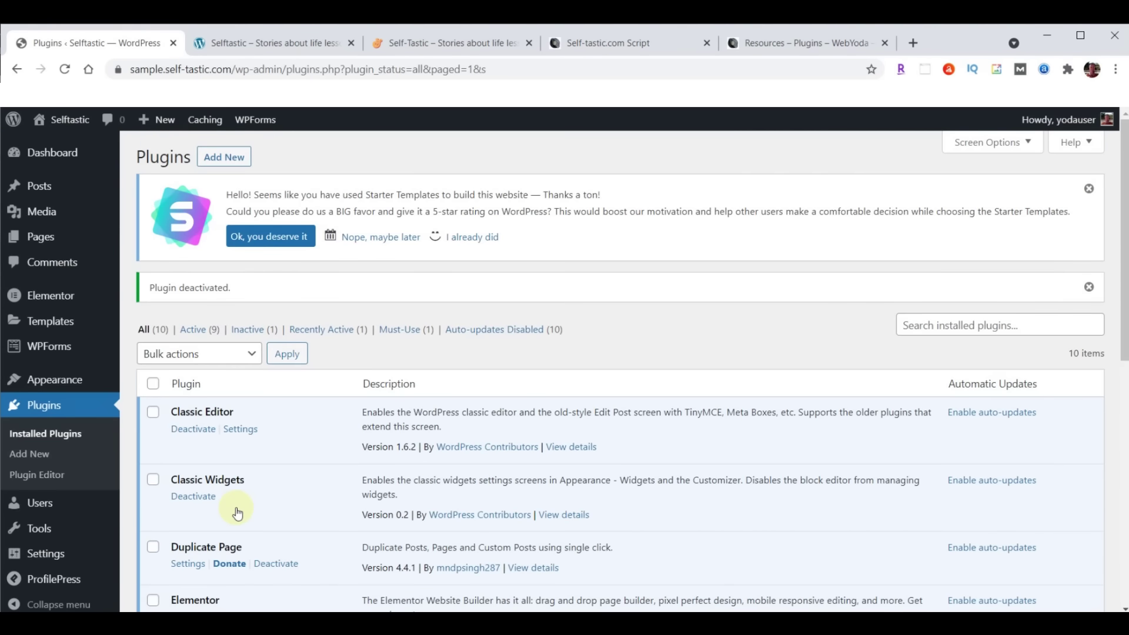
Check the live Self-Tastic and sample Cosmetics home pages, then return to the plugins list
left_click(413, 46)
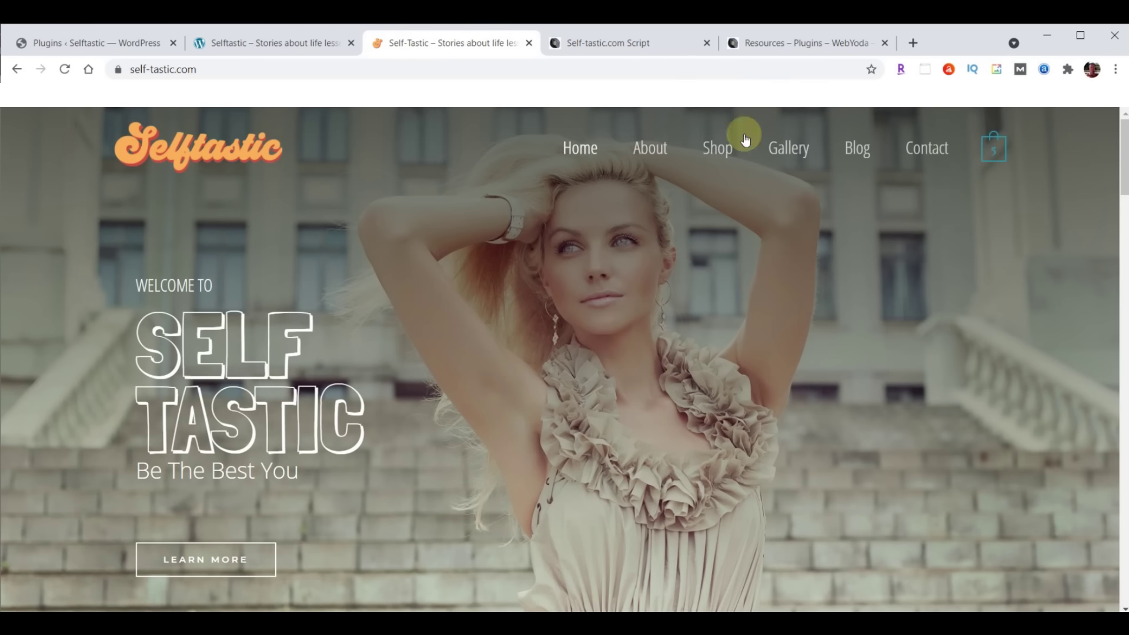
left_click(303, 41)
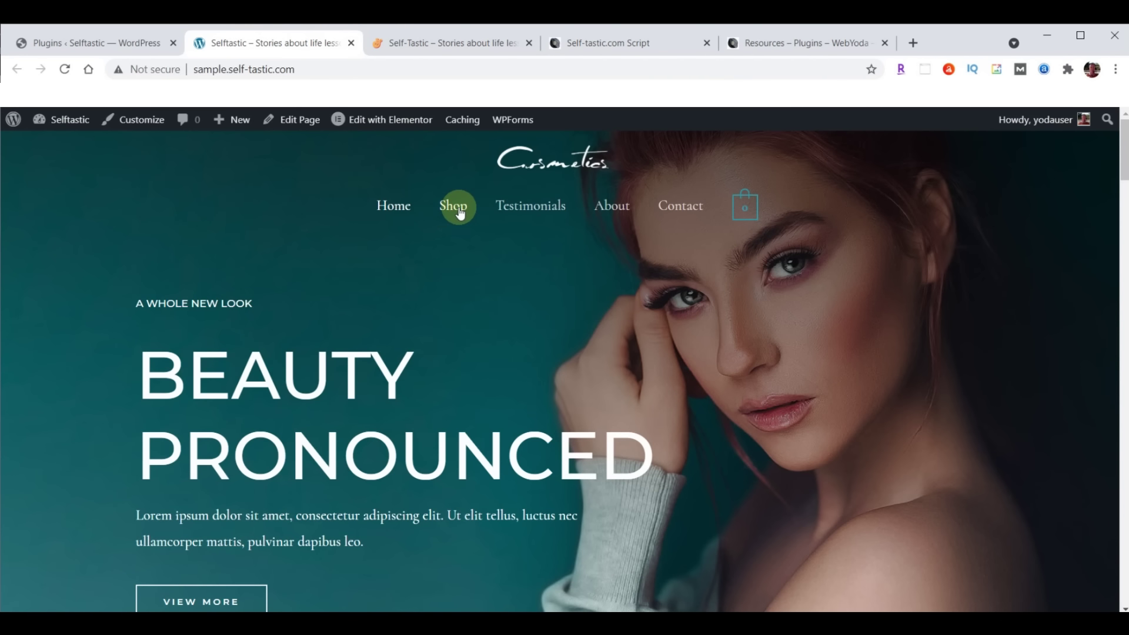
left_click(89, 45)
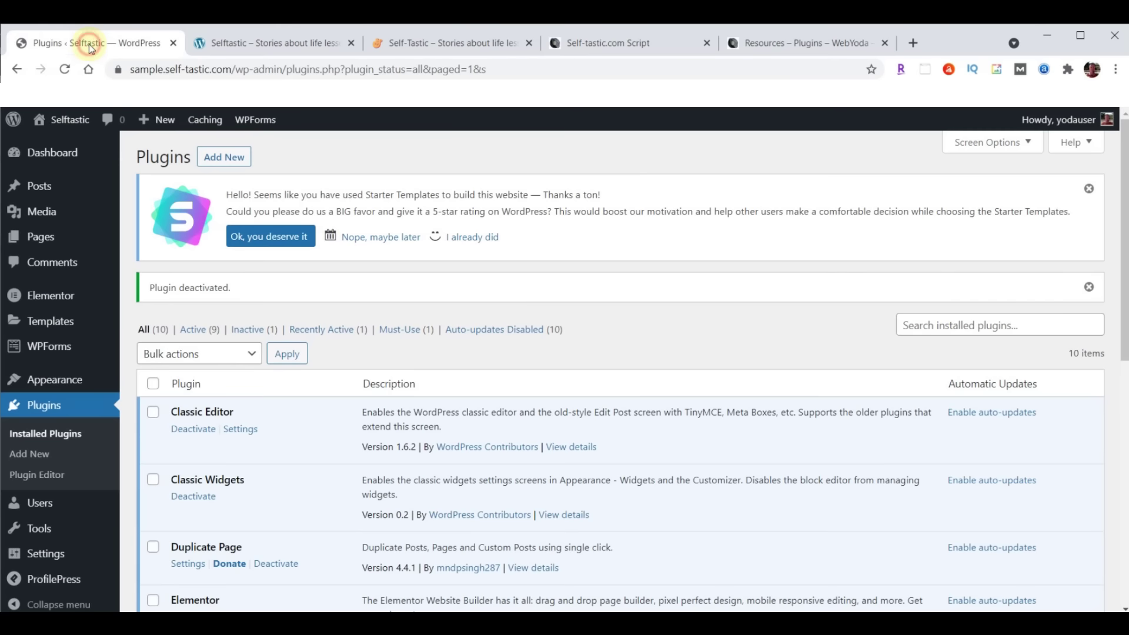
In Appearance > Menus, select and load Menu (Primary Menu) for editing
mouse_move(68, 386)
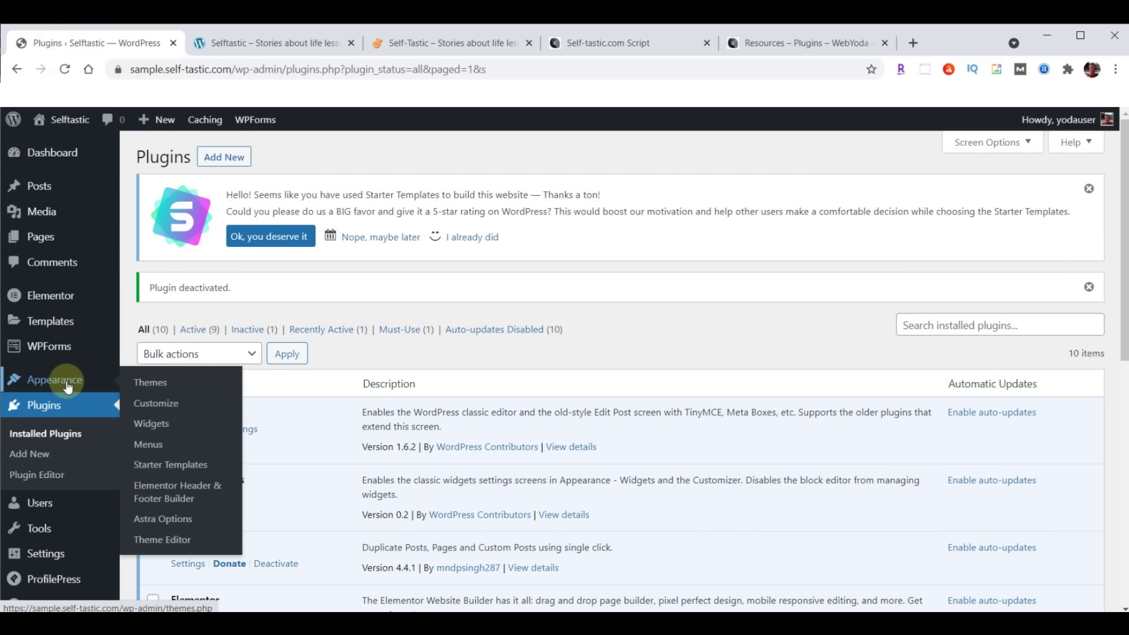
left_click(143, 448)
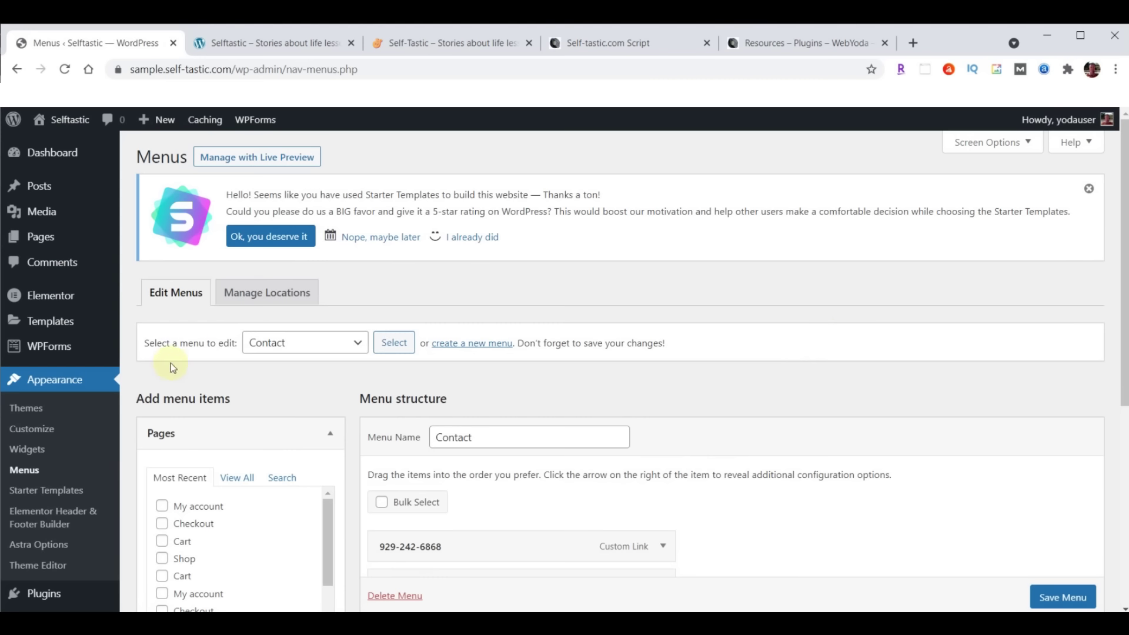
left_click(358, 346)
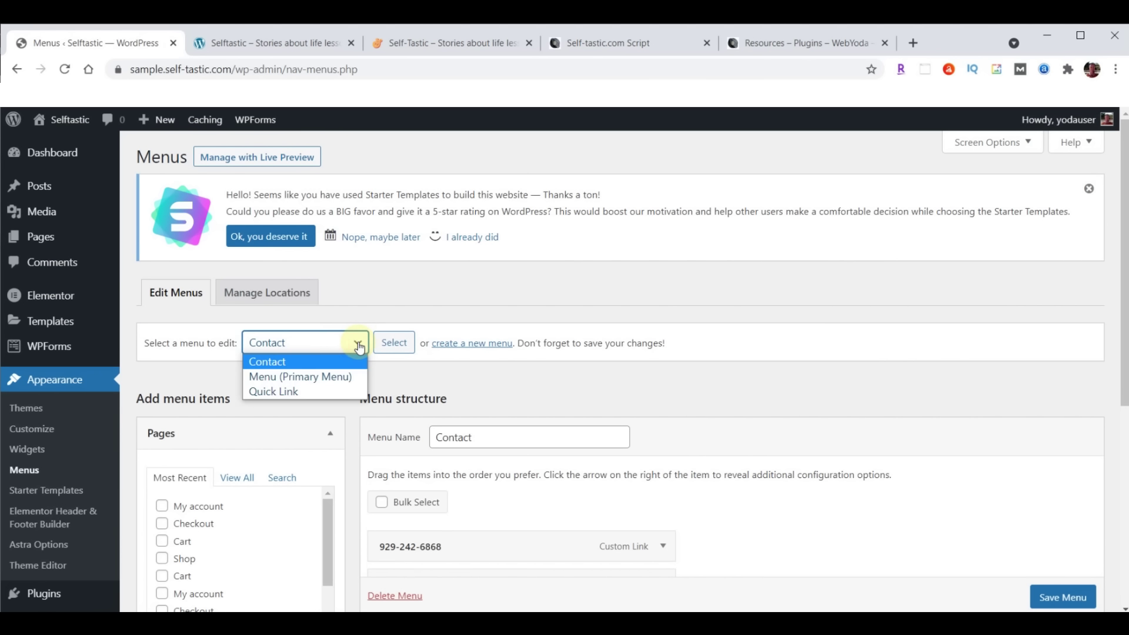
left_click(312, 379)
left_click(393, 339)
Remove the Shop item, save the menu, and reload the sample site
scroll(993, 290, "down", 5)
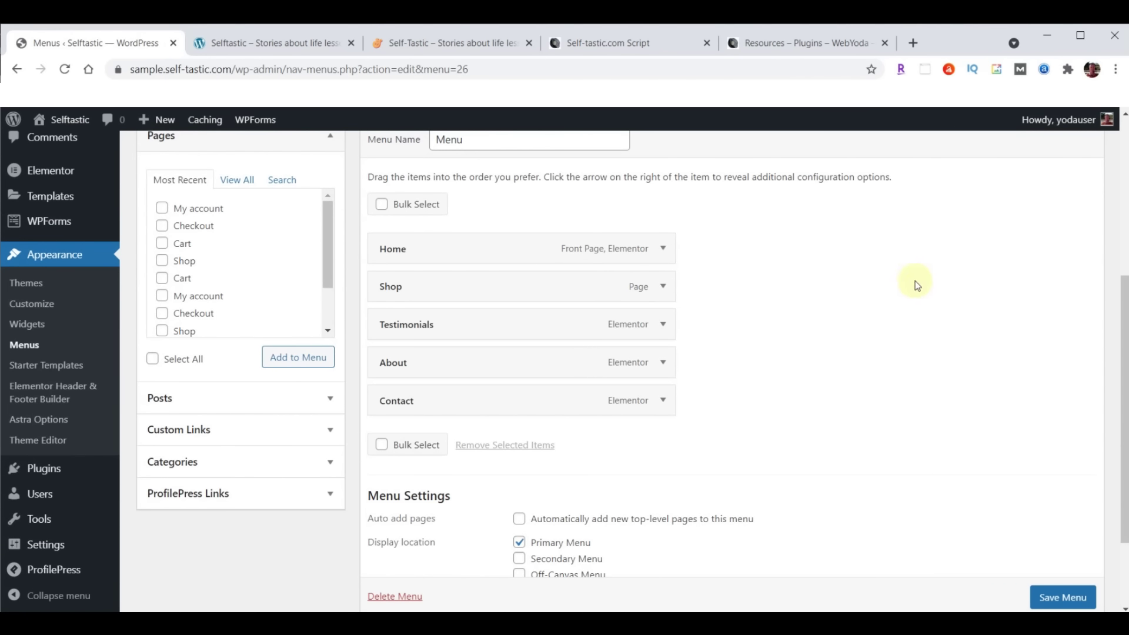
left_click(662, 287)
left_click(391, 423)
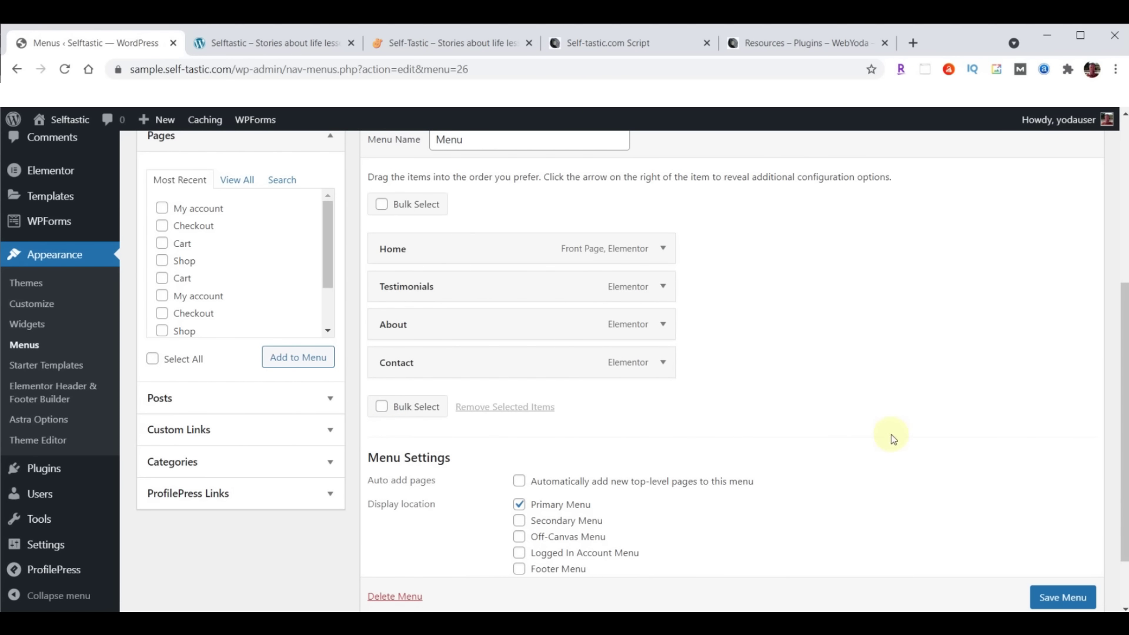
scroll(1029, 458, "down", 2)
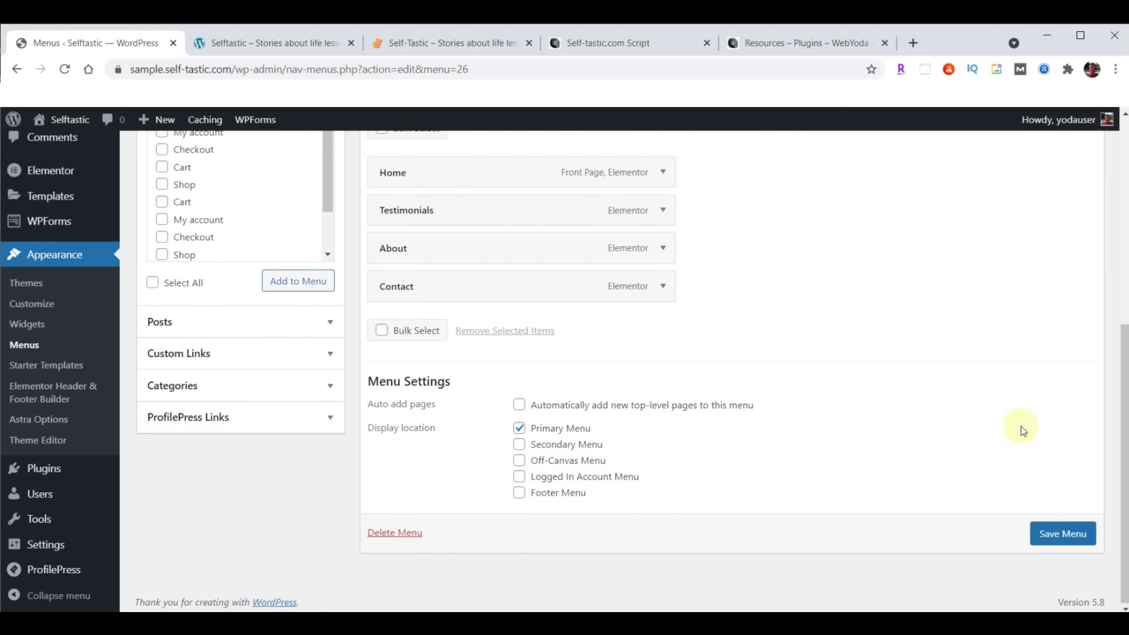
left_click(1063, 533)
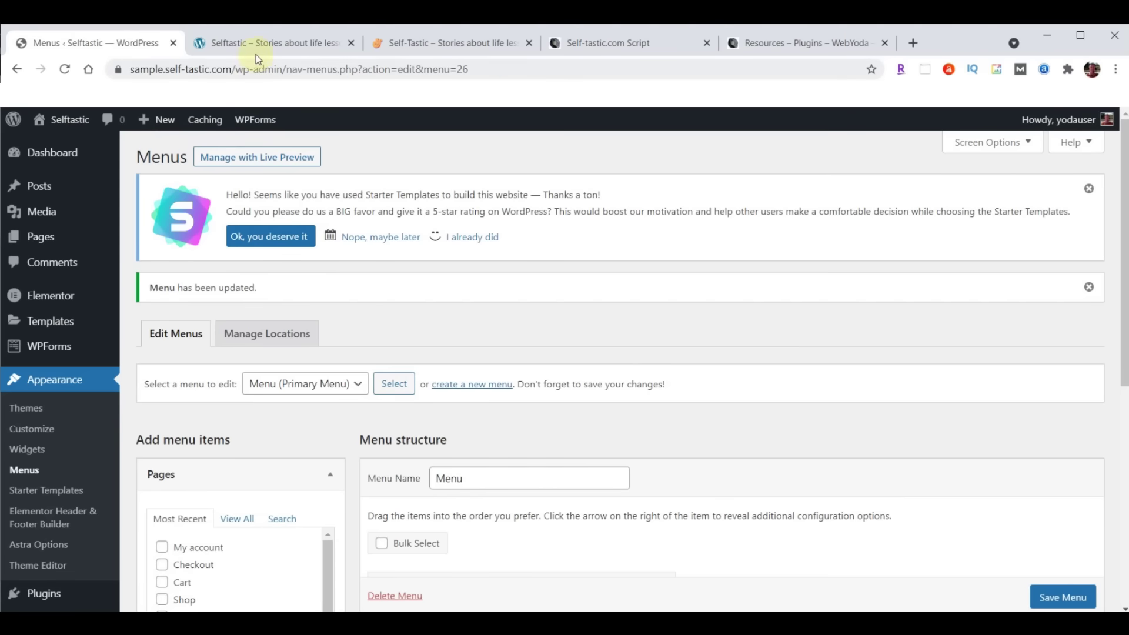
left_click(257, 44)
left_click(64, 69)
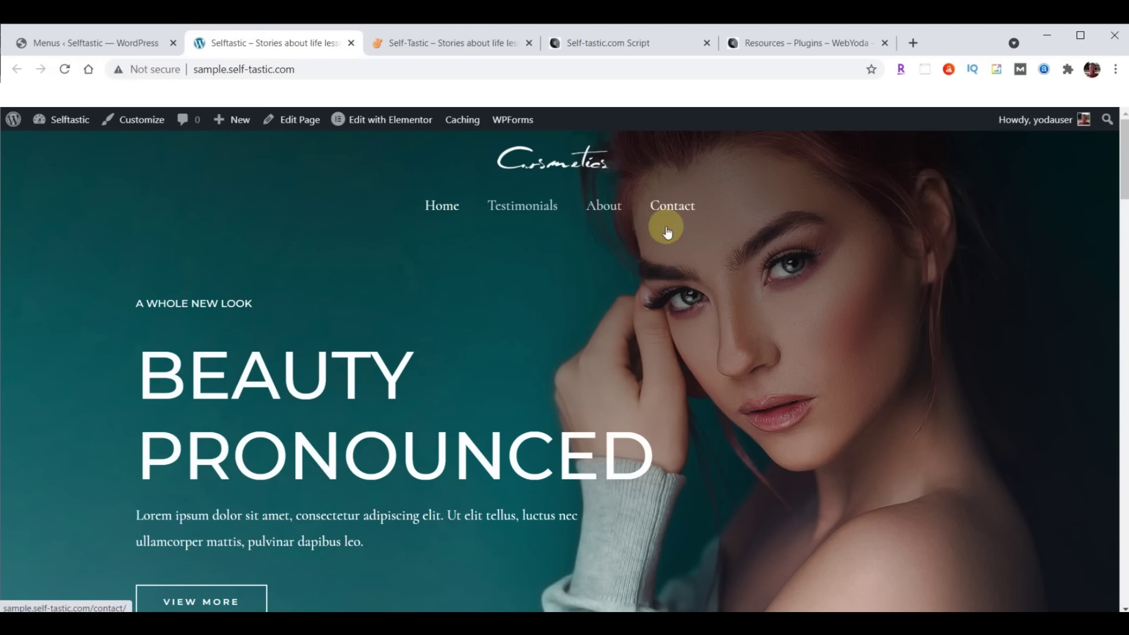
Return to the Menus ‹ Selftastic admin tab
left_click(71, 43)
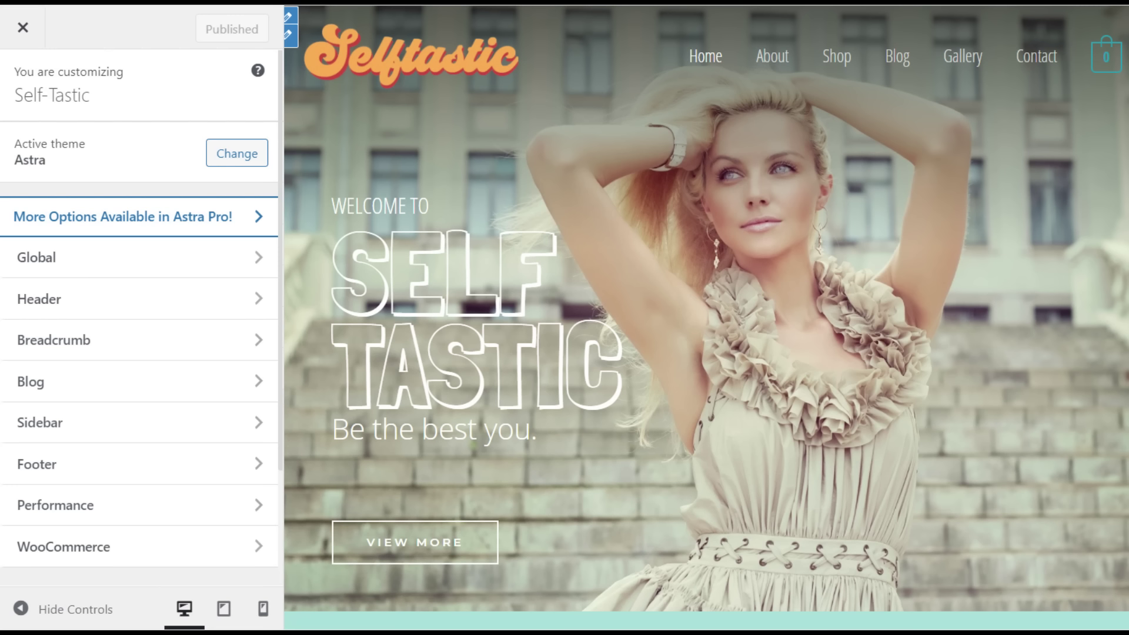
scroll(140, 352, "down", 5)
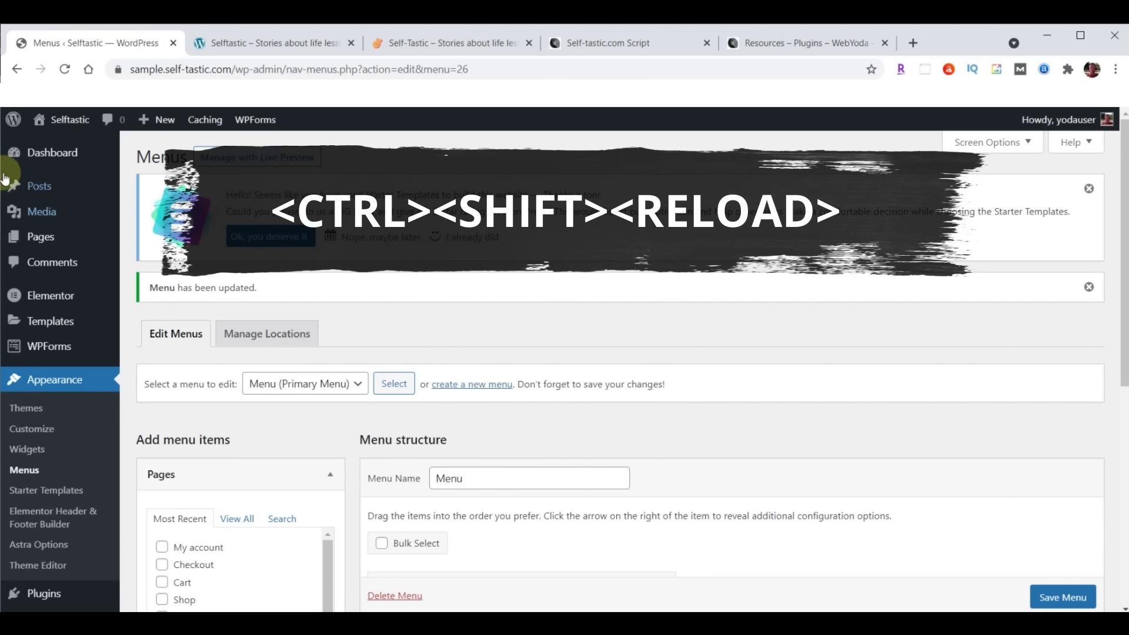
left_click(64, 71, "ctrl+shift")
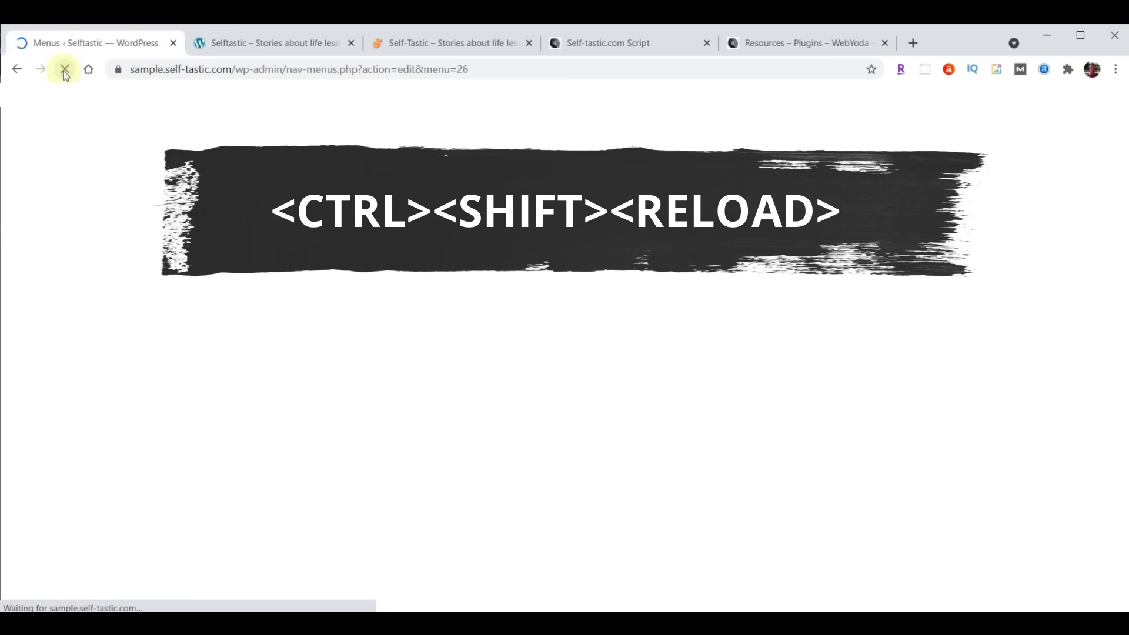
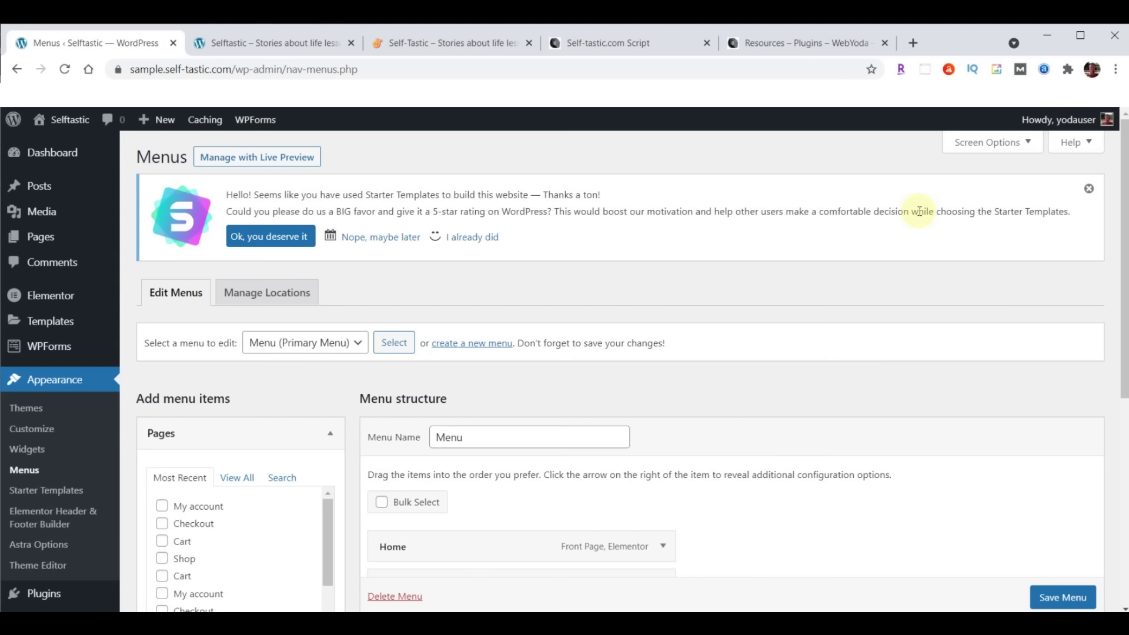
Start a complete site backup in BackupBuddy
scroll(98, 466, "down", 5)
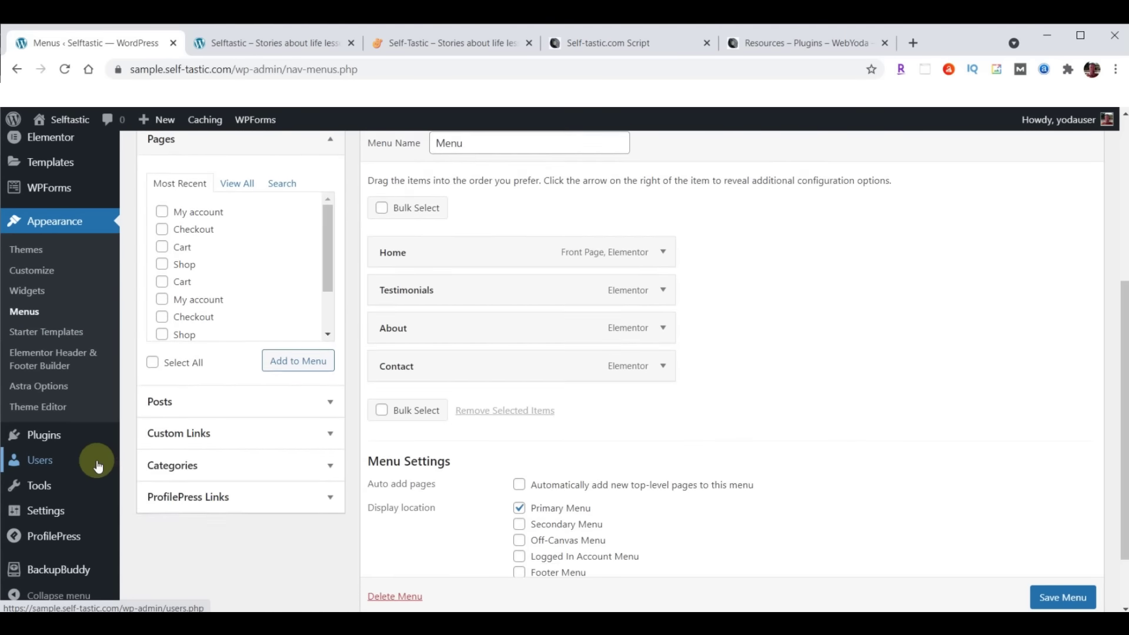
left_click(57, 570)
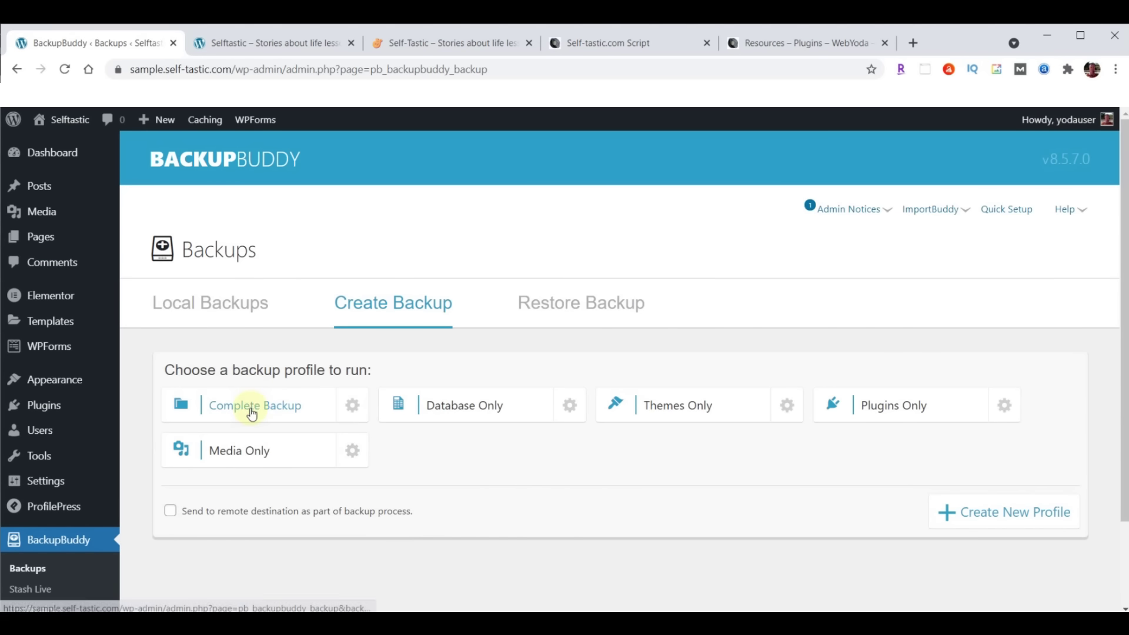
left_click(252, 412)
Download the finished 68.53 MB backup zip and switch to the live homepage
scroll(924, 419, "down", 4)
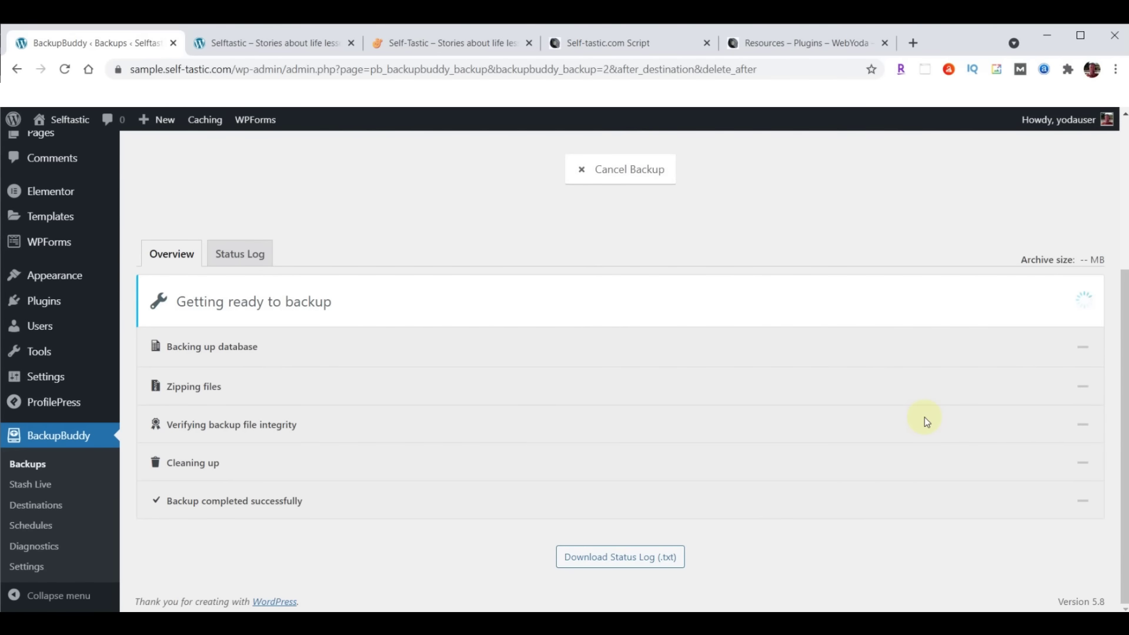
scroll(924, 418, "down", 2)
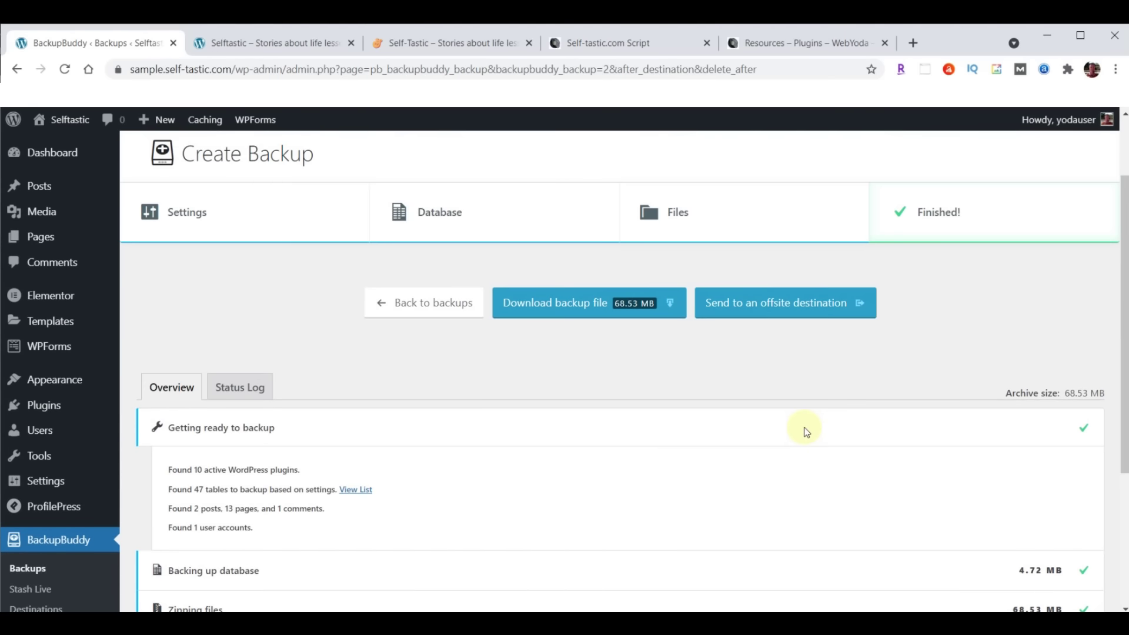
left_click(595, 310)
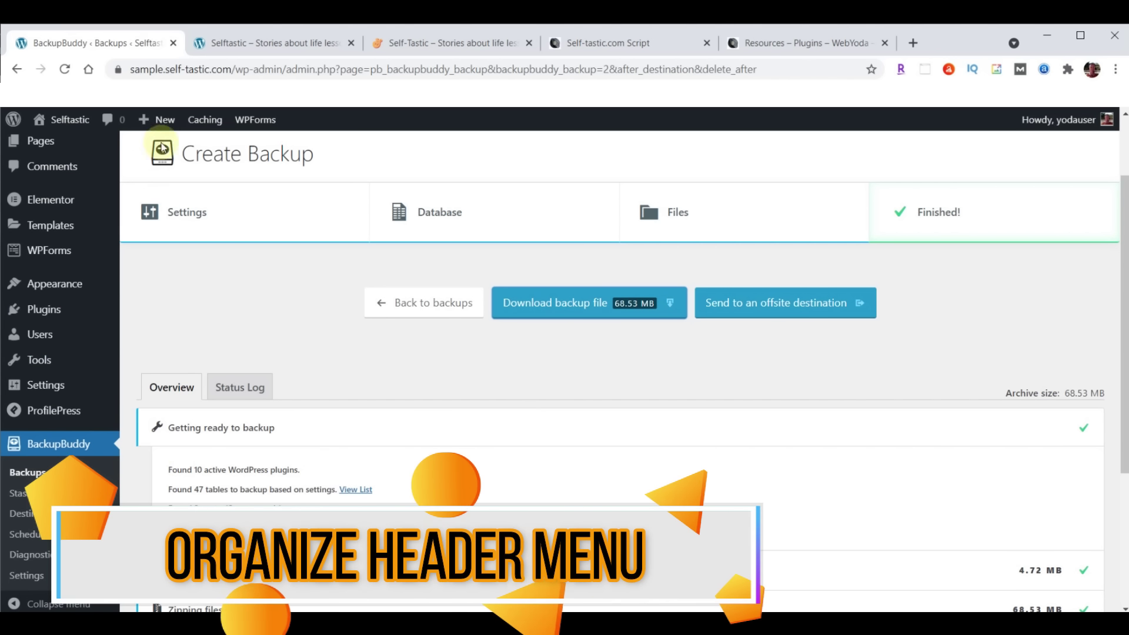
left_click(460, 42)
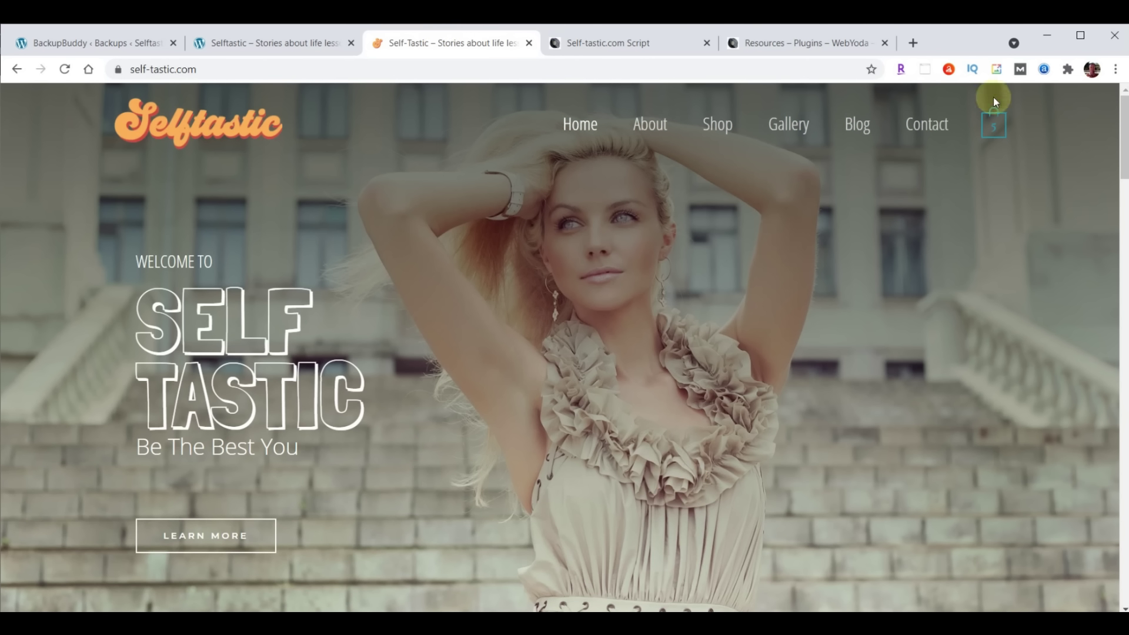
After checking the sample front page, go to the Customizer's Header Builder
left_click(255, 43)
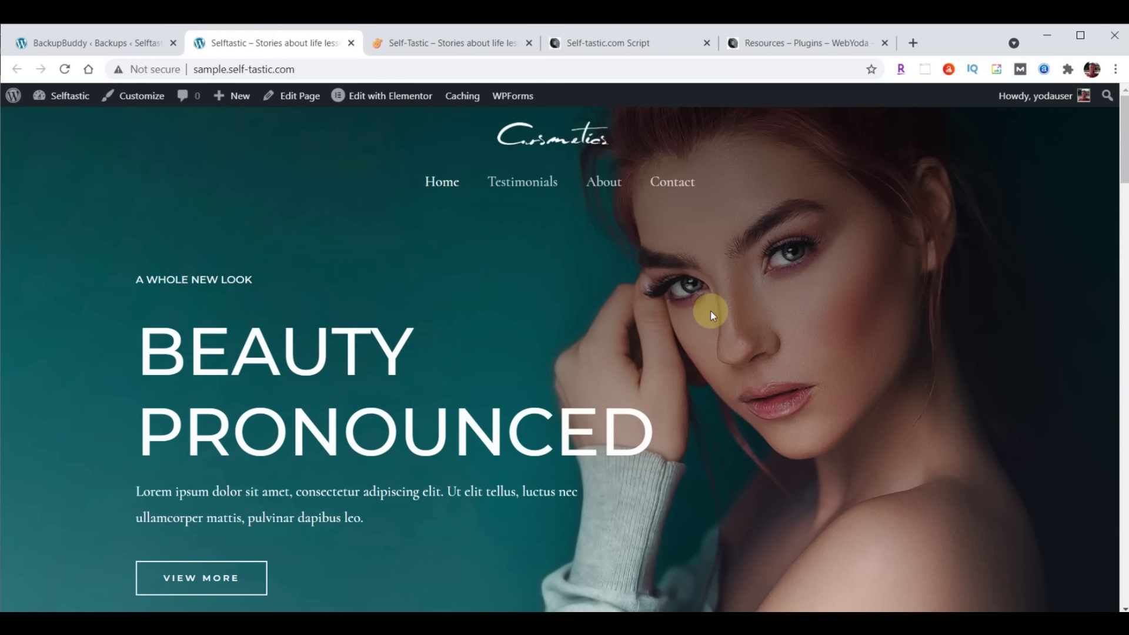
left_click(91, 43)
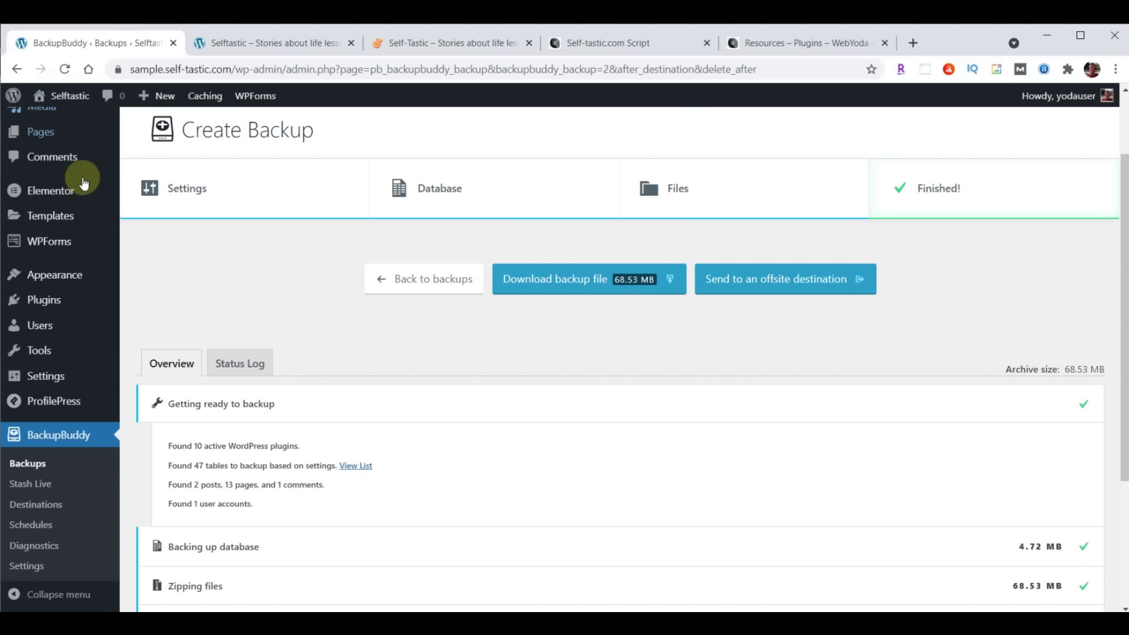
mouse_move(59, 275)
left_click(149, 305)
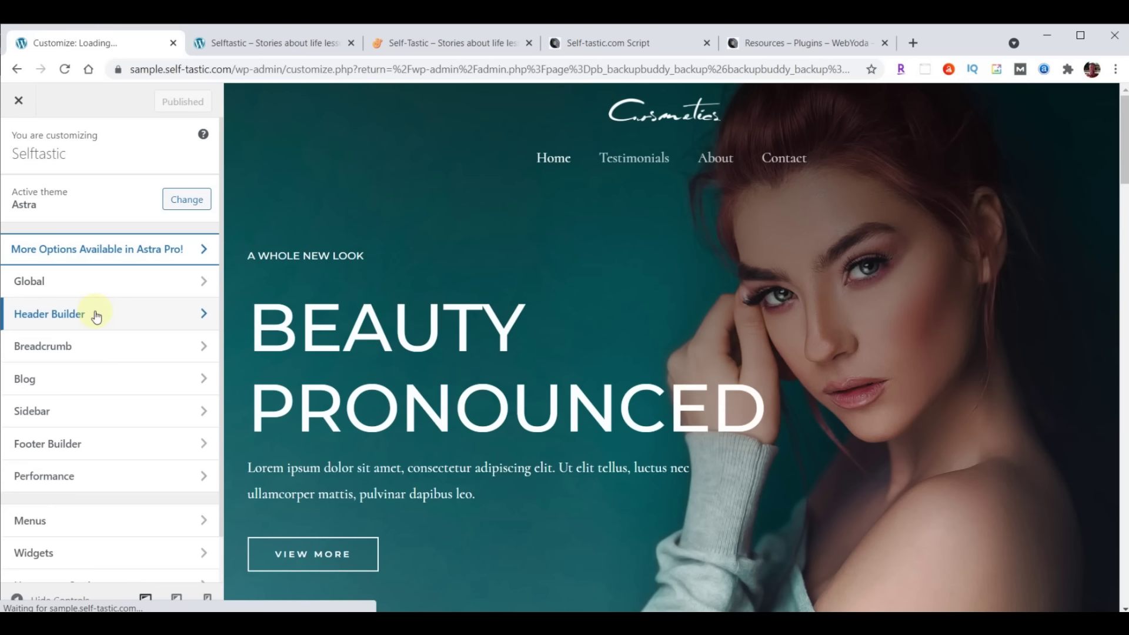
left_click(96, 316)
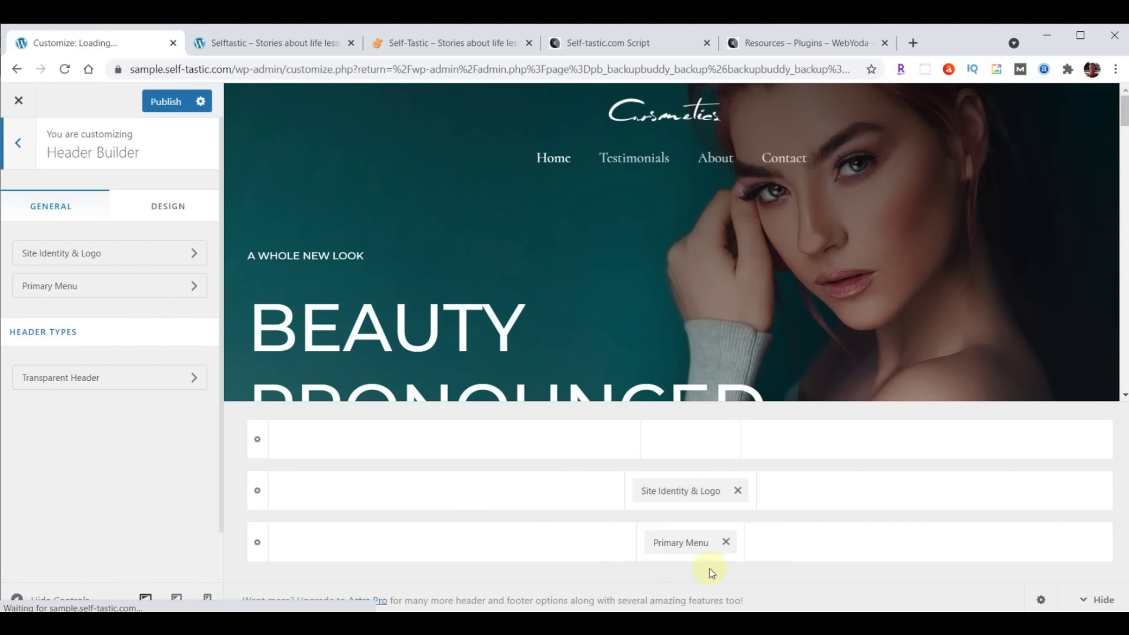
Move Site Identity & Logo to the middle row's left and Primary Menu to its right
left_click(643, 165)
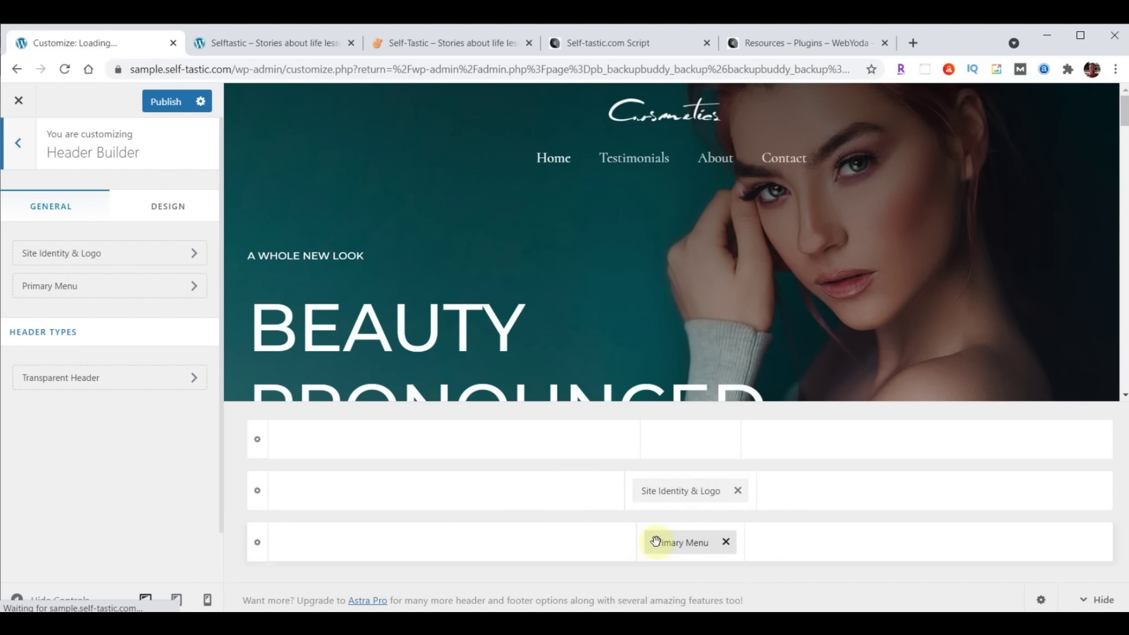
left_click_drag(674, 493, 349, 523)
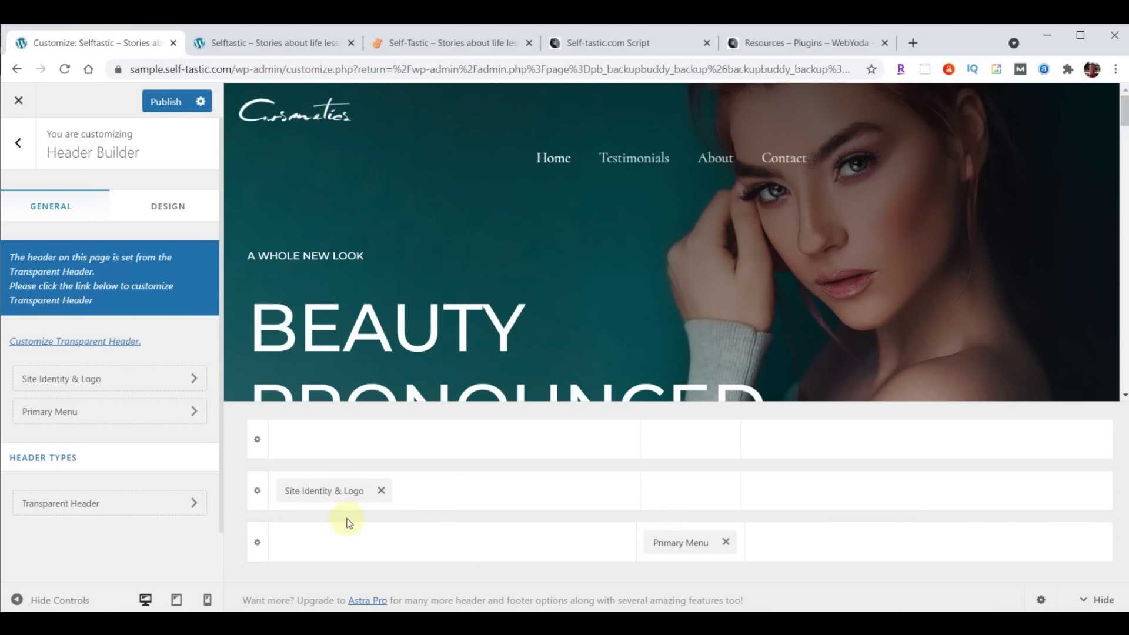
left_click_drag(685, 542, 1005, 517)
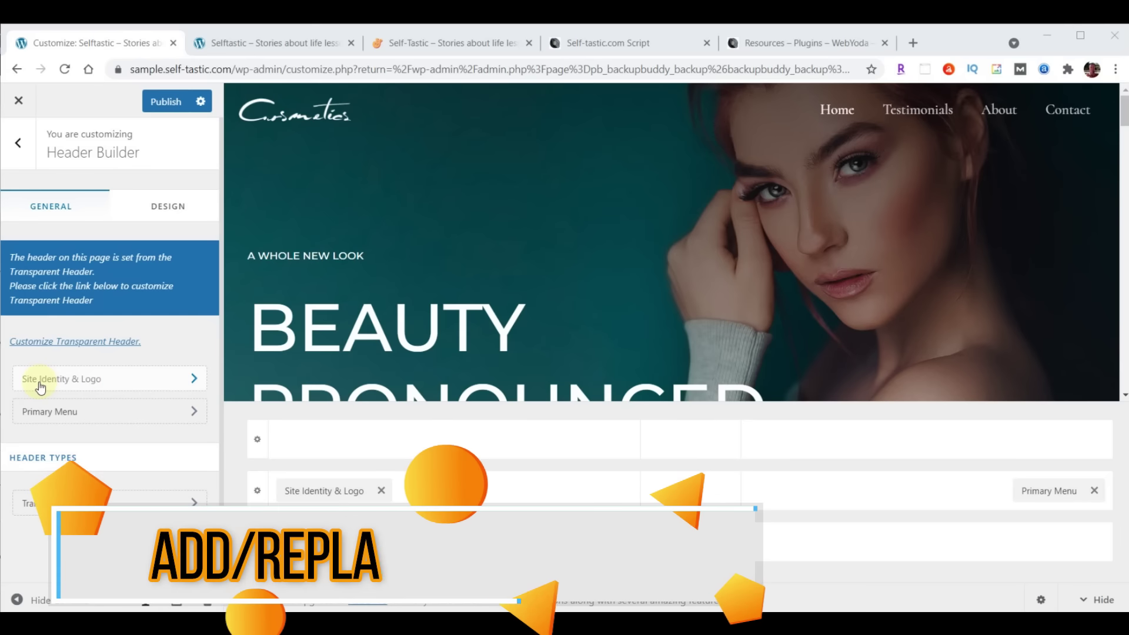
In Site Identity & Logo, begin changing the logo and browse the media library
left_click(119, 385)
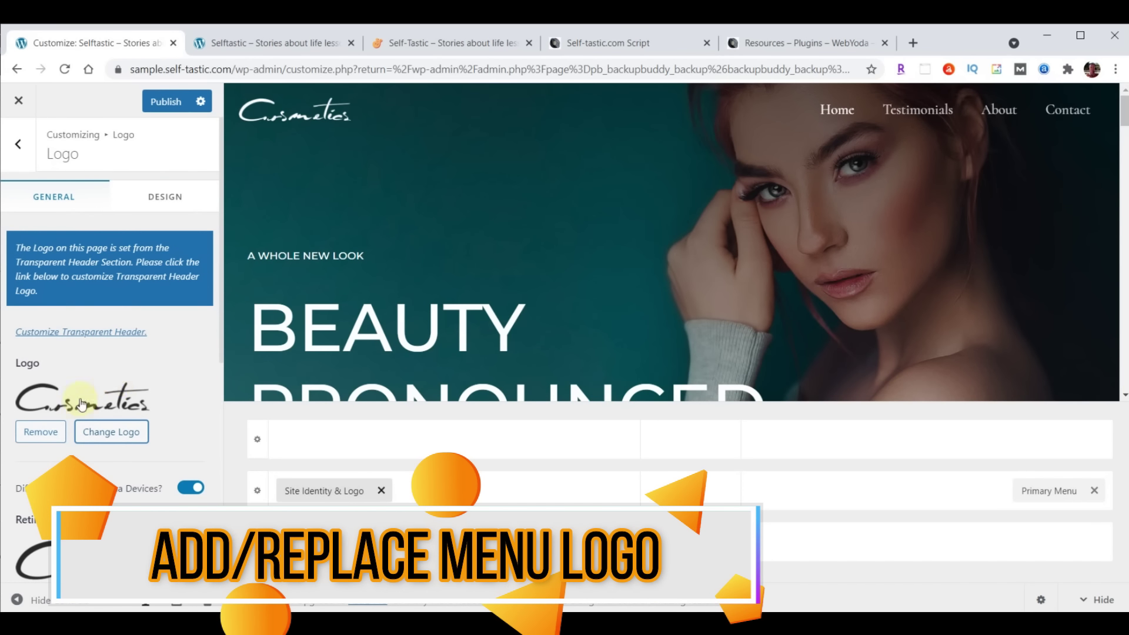
left_click(115, 432)
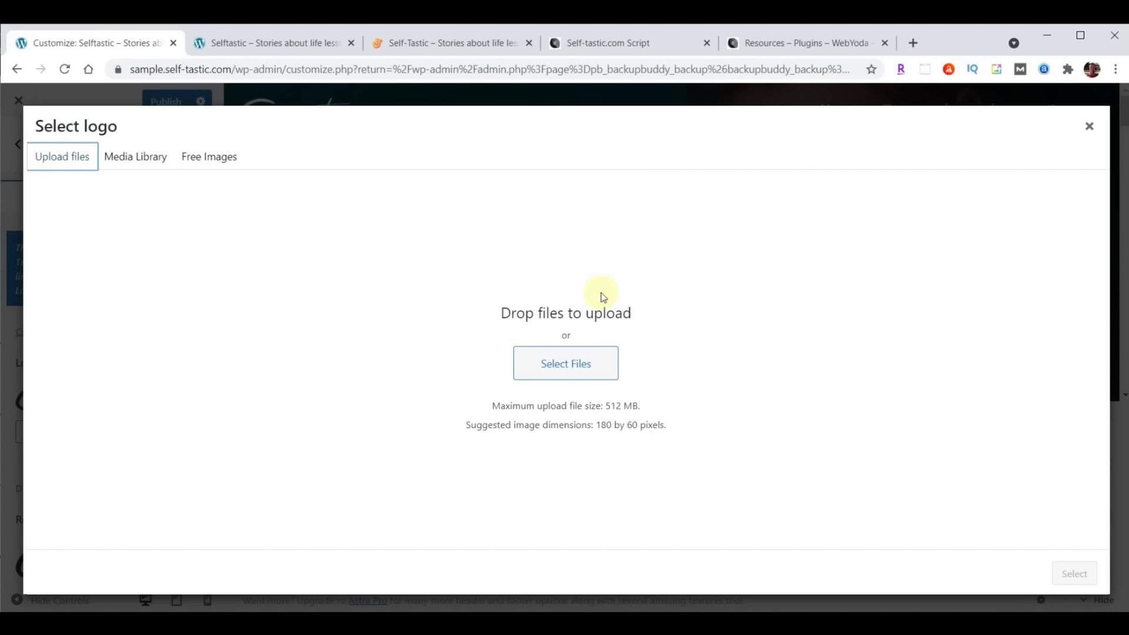
left_click(133, 159)
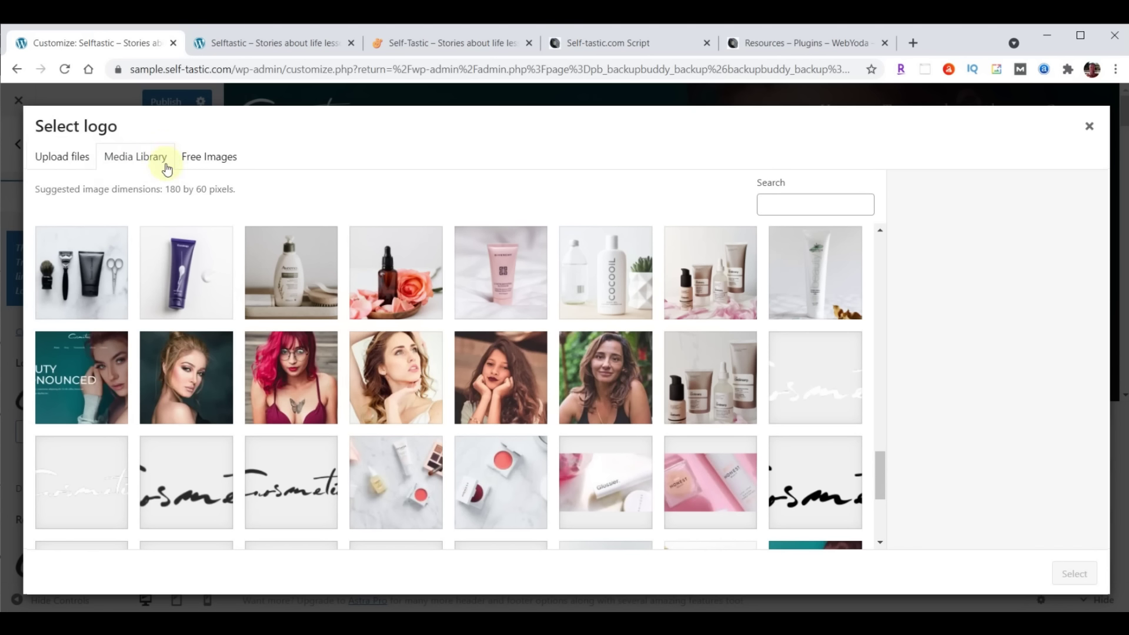
left_click(65, 164)
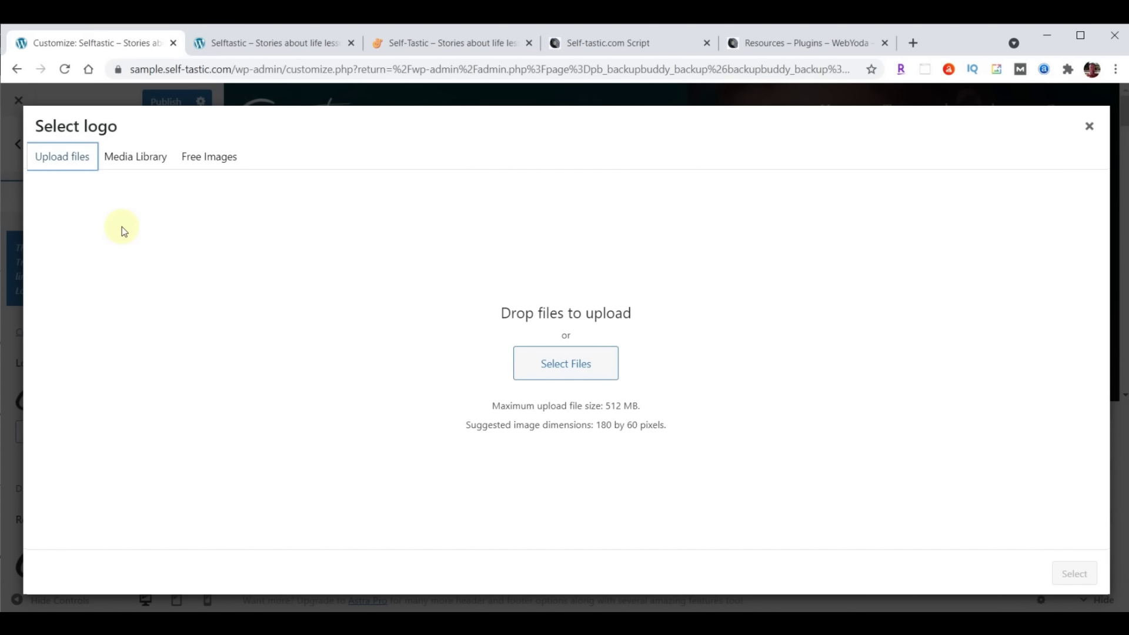
left_click(137, 160)
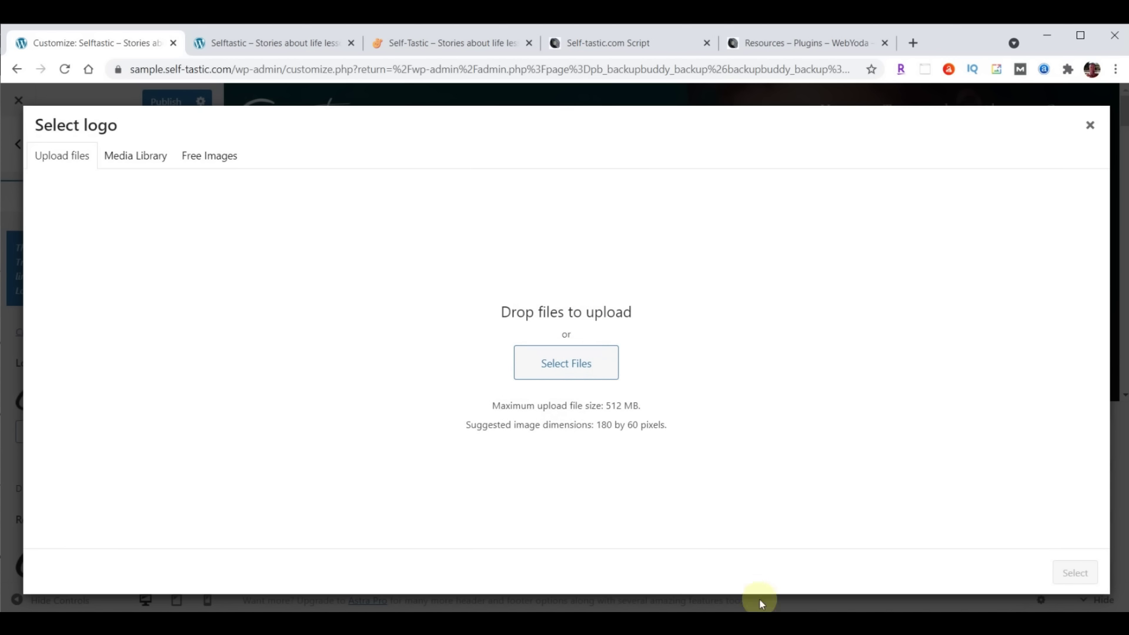
Upload logo-menu.png from Explorer, select it as the logo and skip cropping
left_click(479, 622)
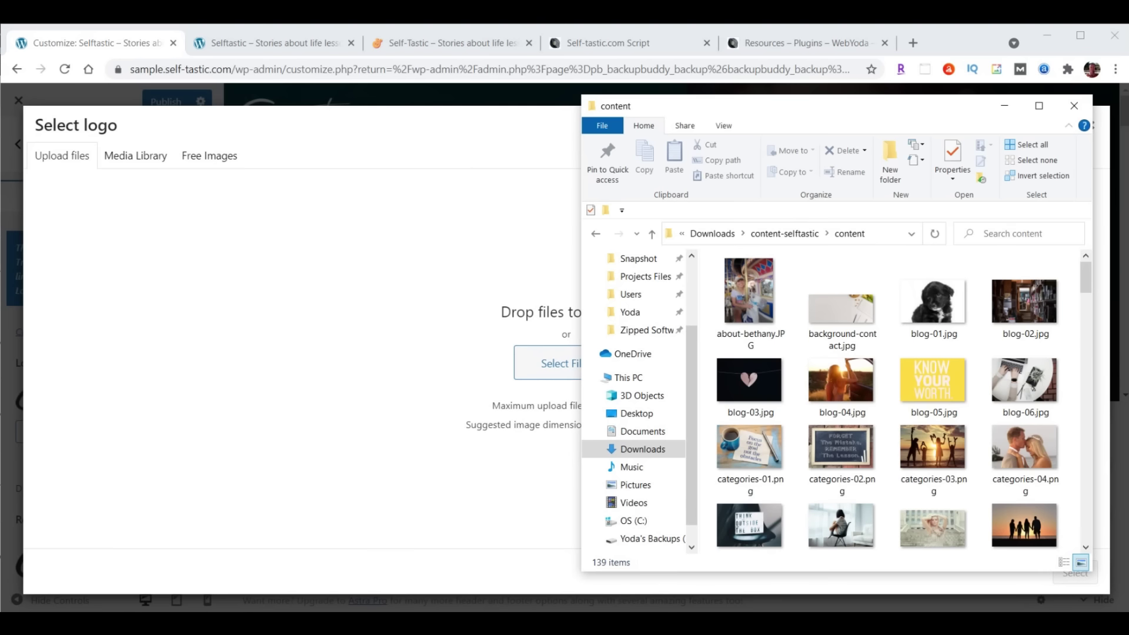
left_click_drag(880, 113, 911, 106)
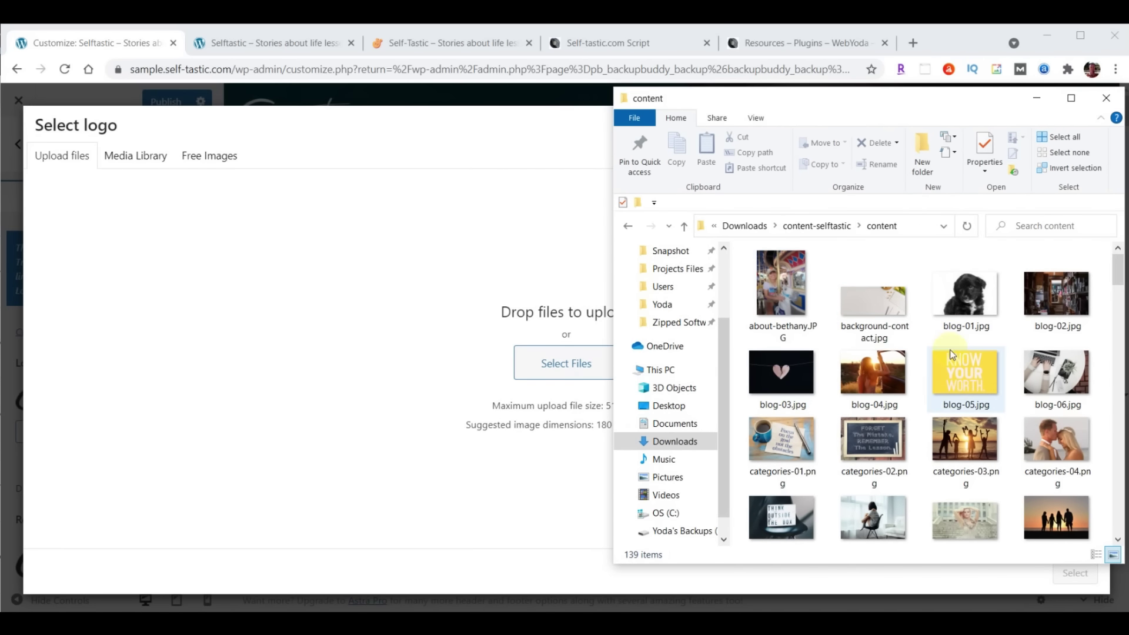
scroll(952, 354, "down", 15)
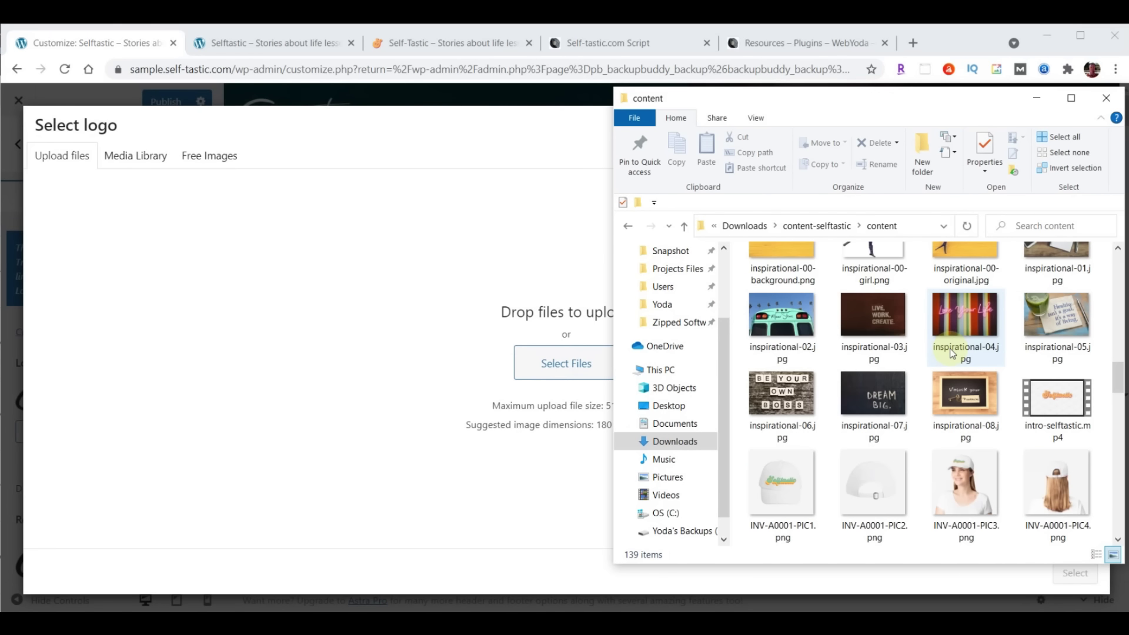
scroll(952, 353, "down", 10)
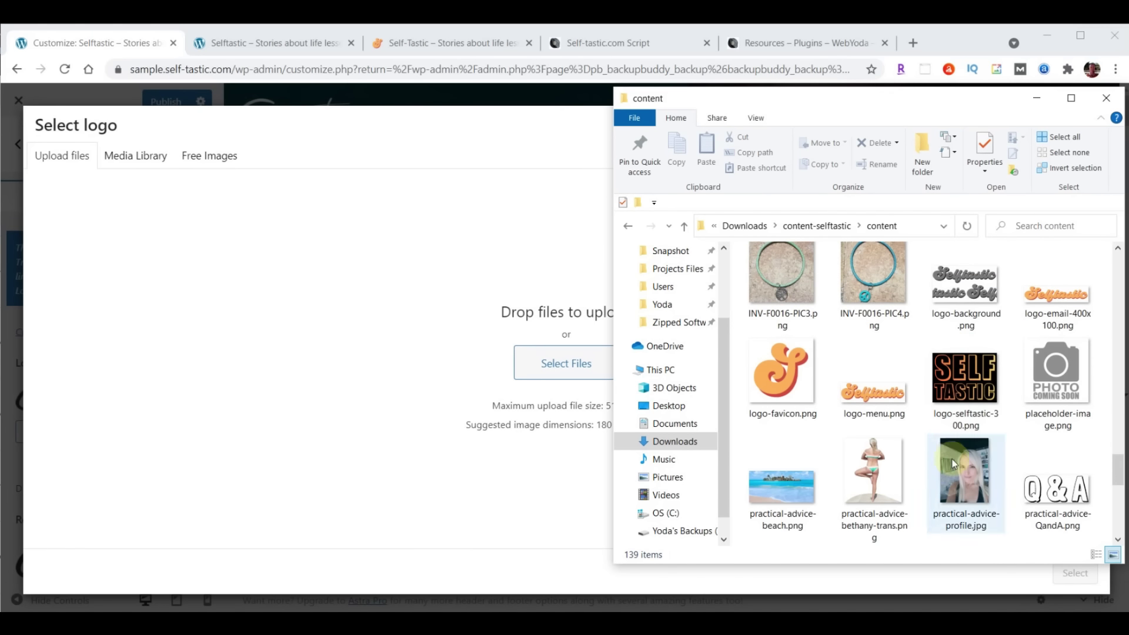
left_click_drag(872, 395, 542, 358)
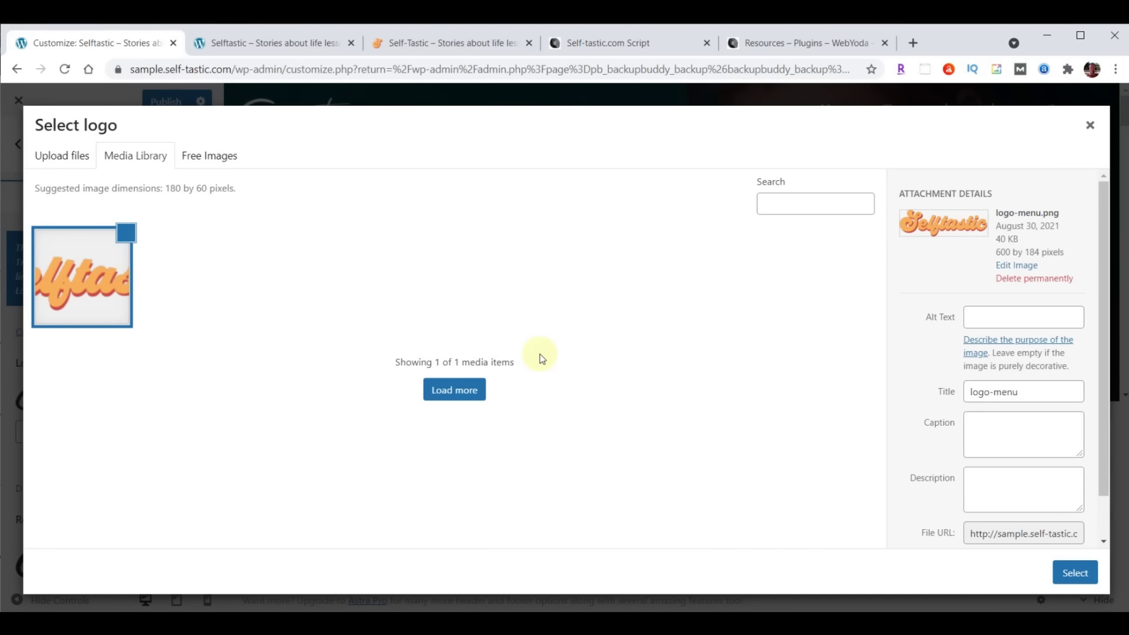
left_click(1074, 574)
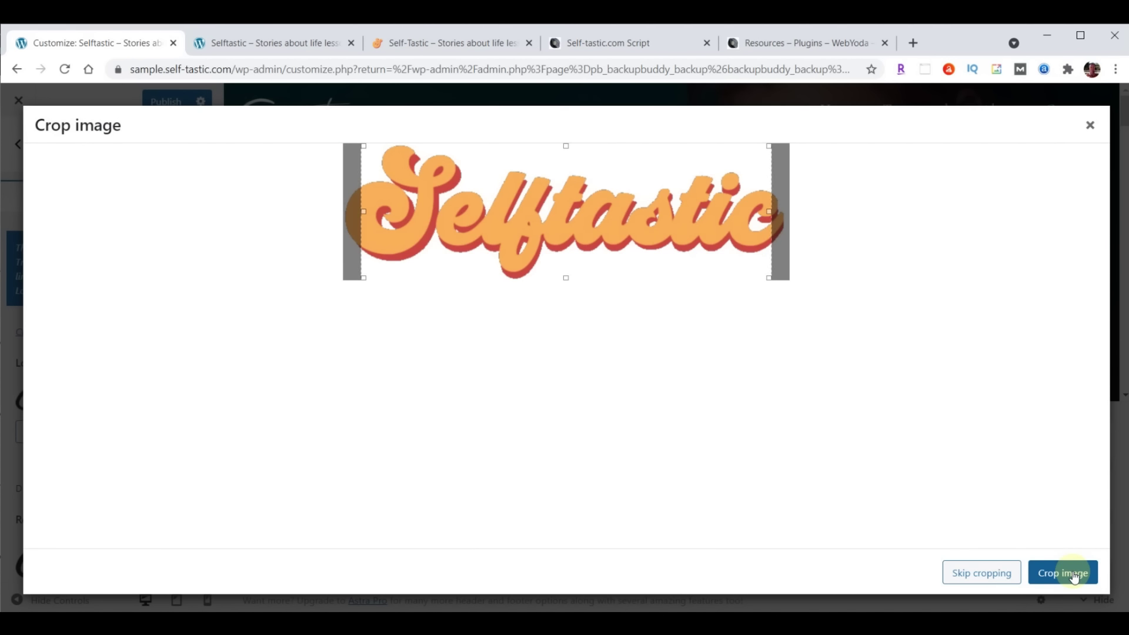
left_click(979, 574)
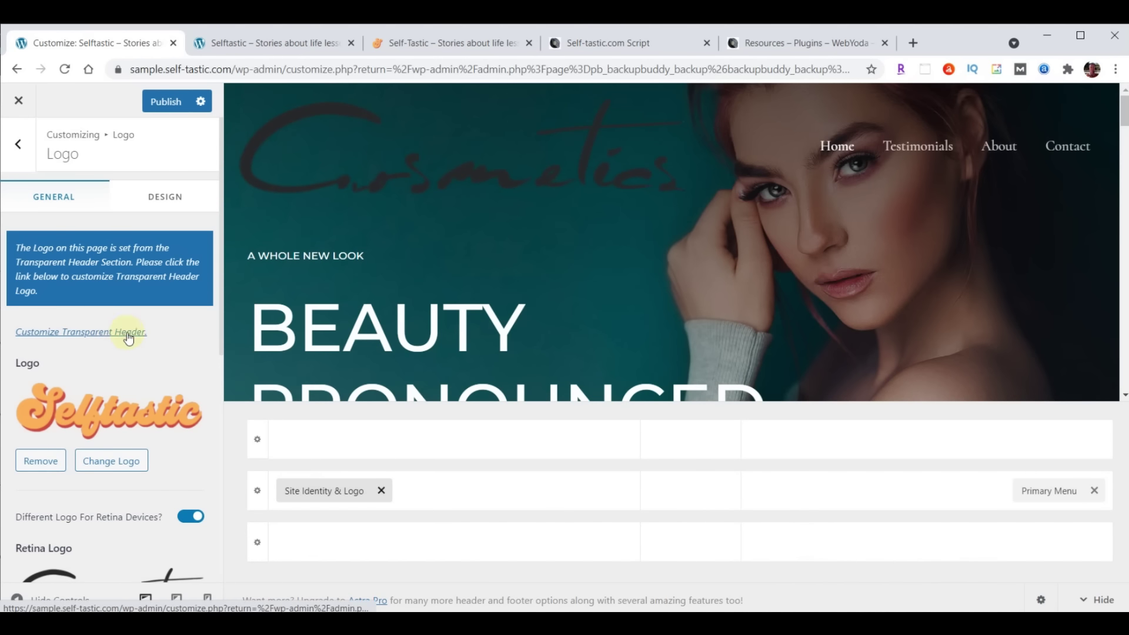
Choose logo-menu.png from the Media Library as the Retina Logo image
scroll(126, 332, "down", 3)
left_click(116, 478)
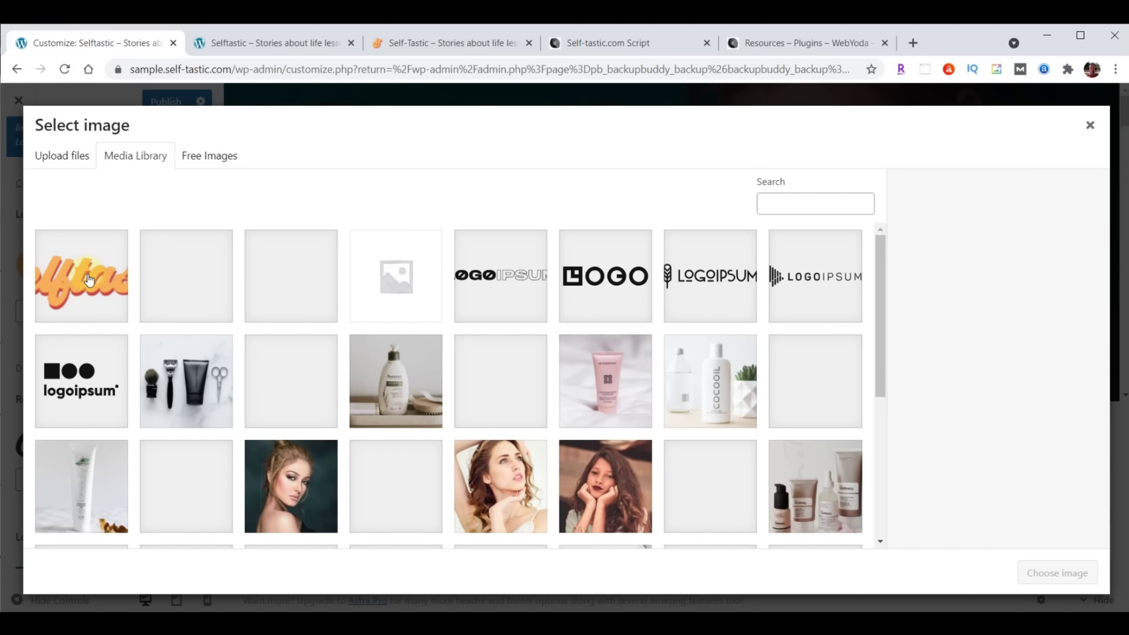
left_click(90, 282)
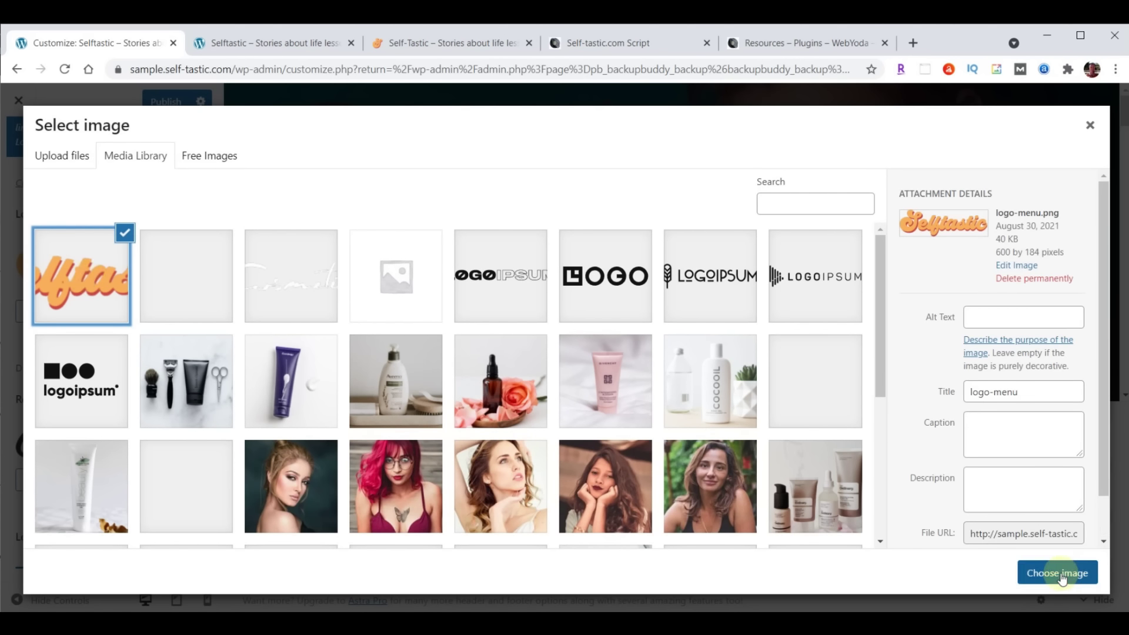
left_click(1066, 574)
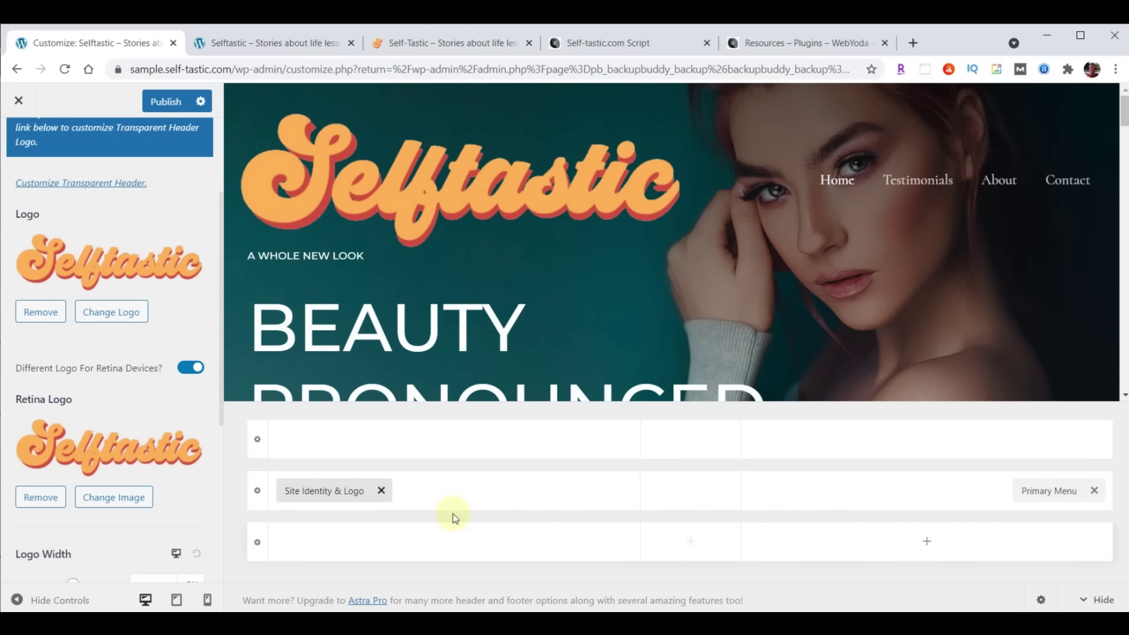
scroll(198, 390, "down", 1)
scroll(197, 389, "down", 2)
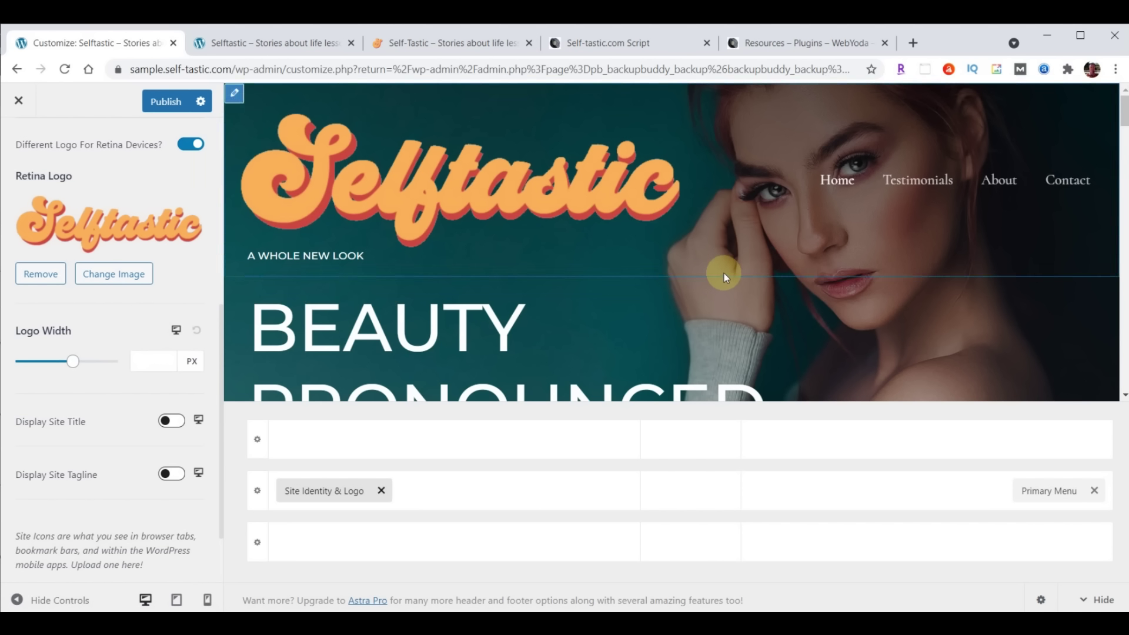
Set logo width 230 desktop and 200 tablet; place logo left and toggle button right
left_click(150, 361)
type("230")
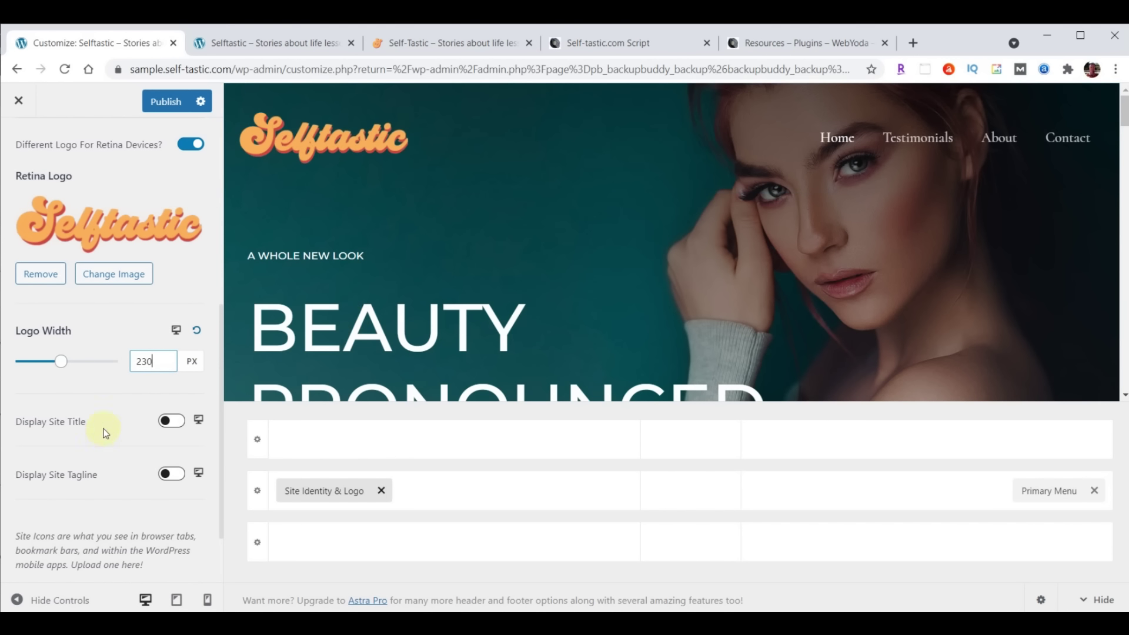
left_click(176, 328)
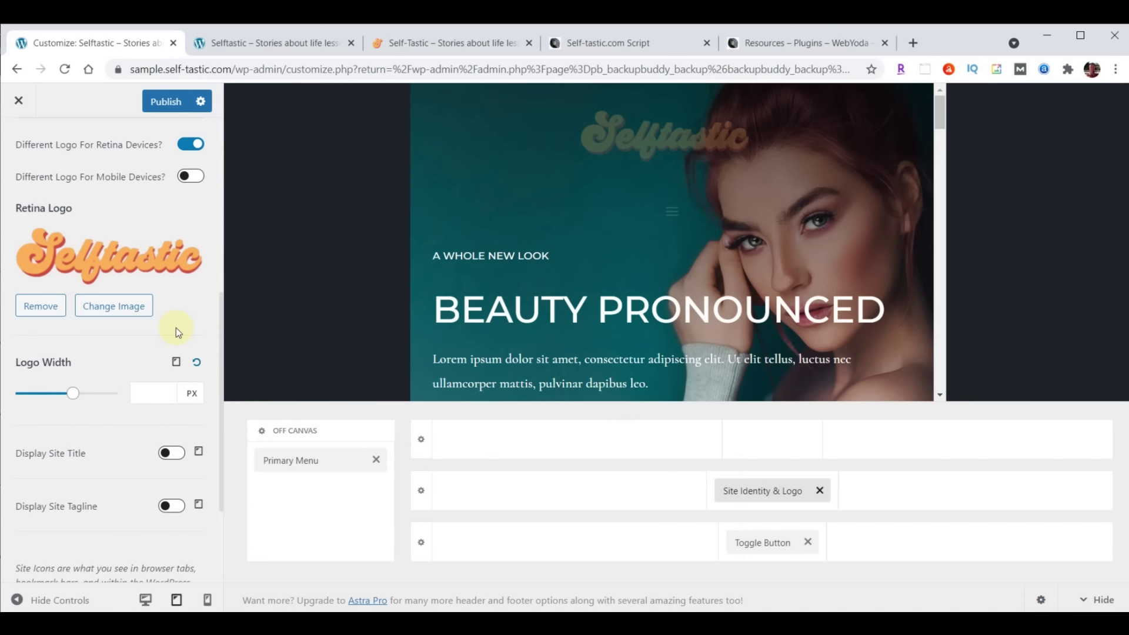
left_click(147, 389)
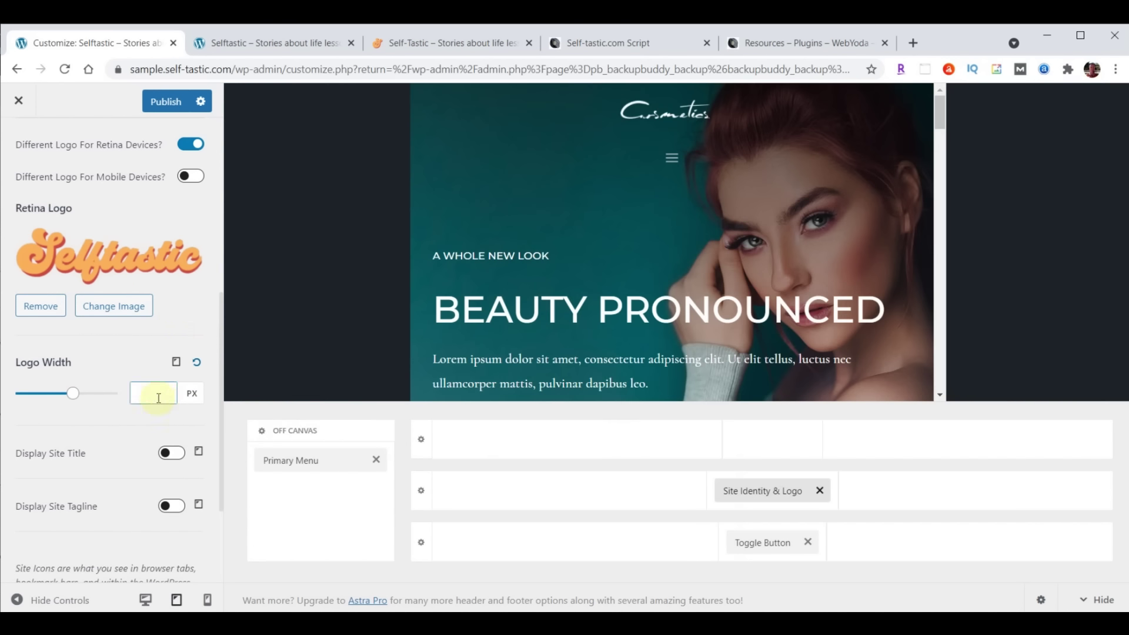
type("200")
left_click_drag(754, 489, 514, 496)
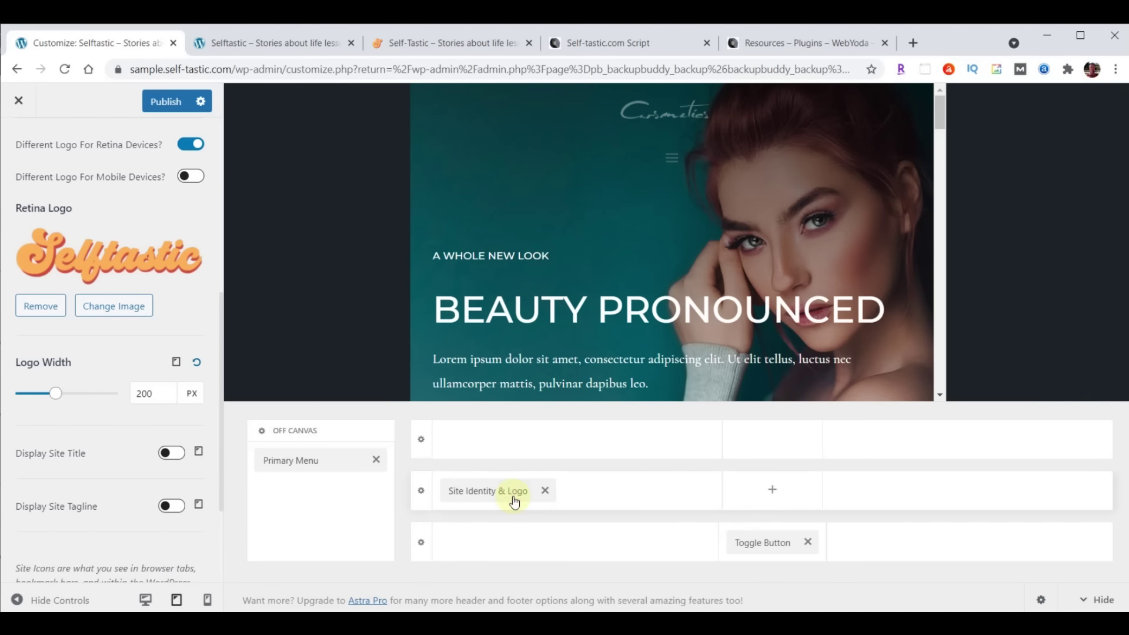
left_click_drag(781, 545, 957, 509)
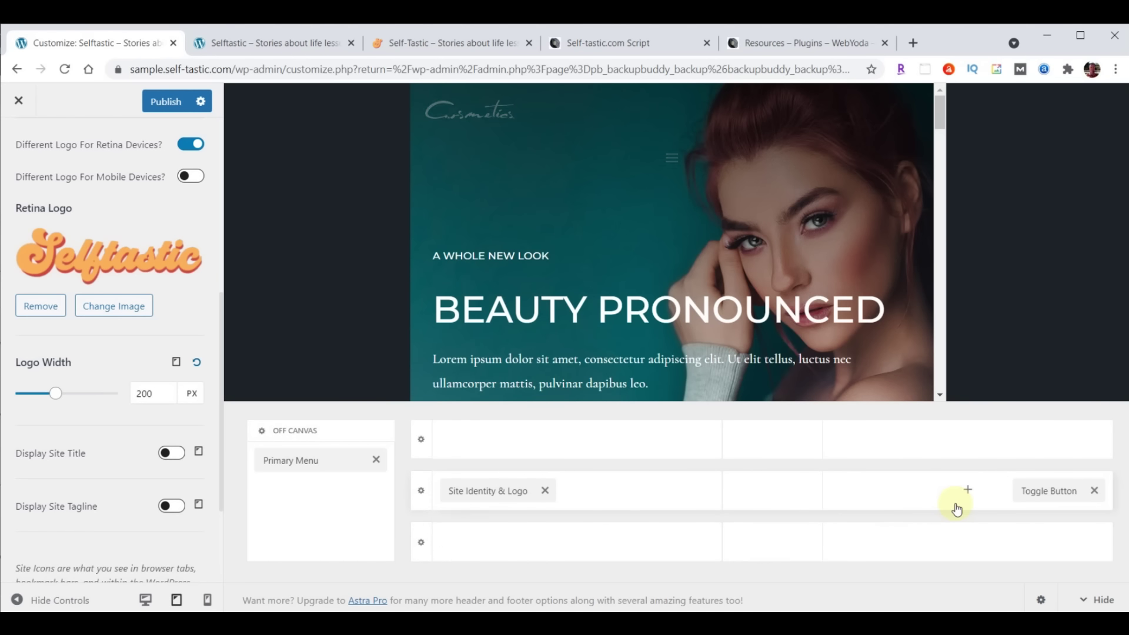
Set the mobile Logo Width to 180 px
left_click(176, 365)
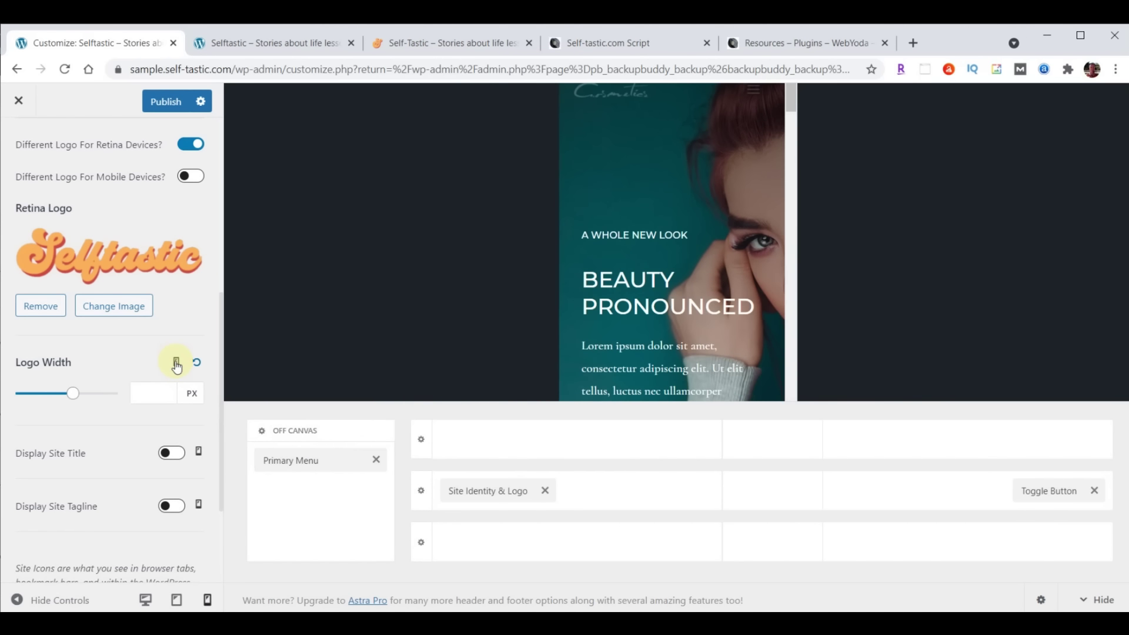
left_click(158, 390)
type("180")
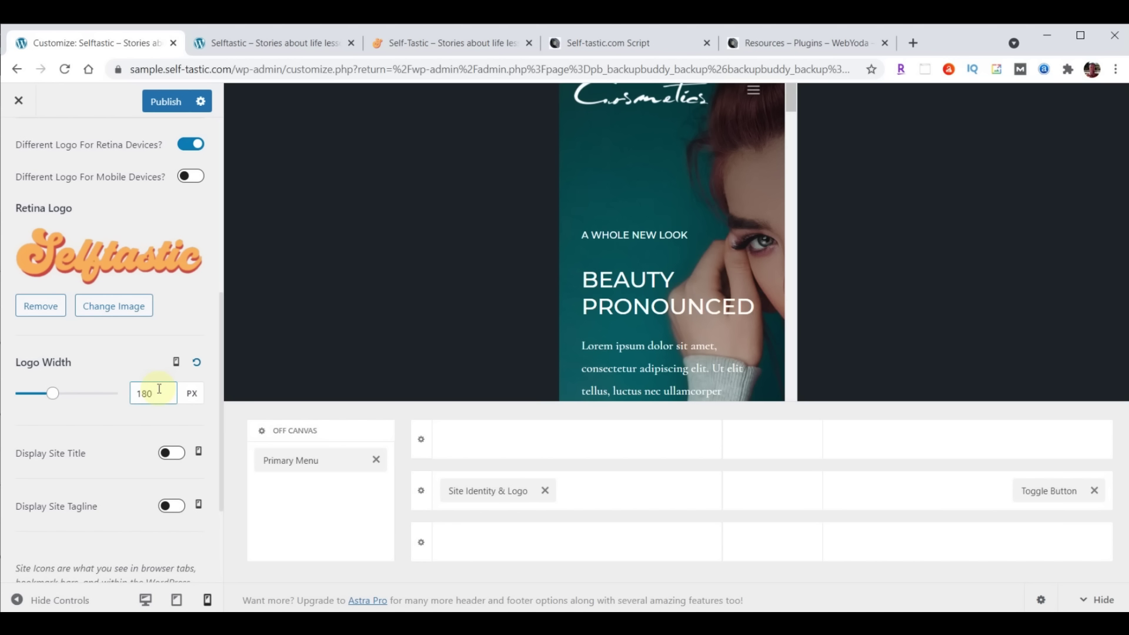
scroll(90, 425, "down", 1)
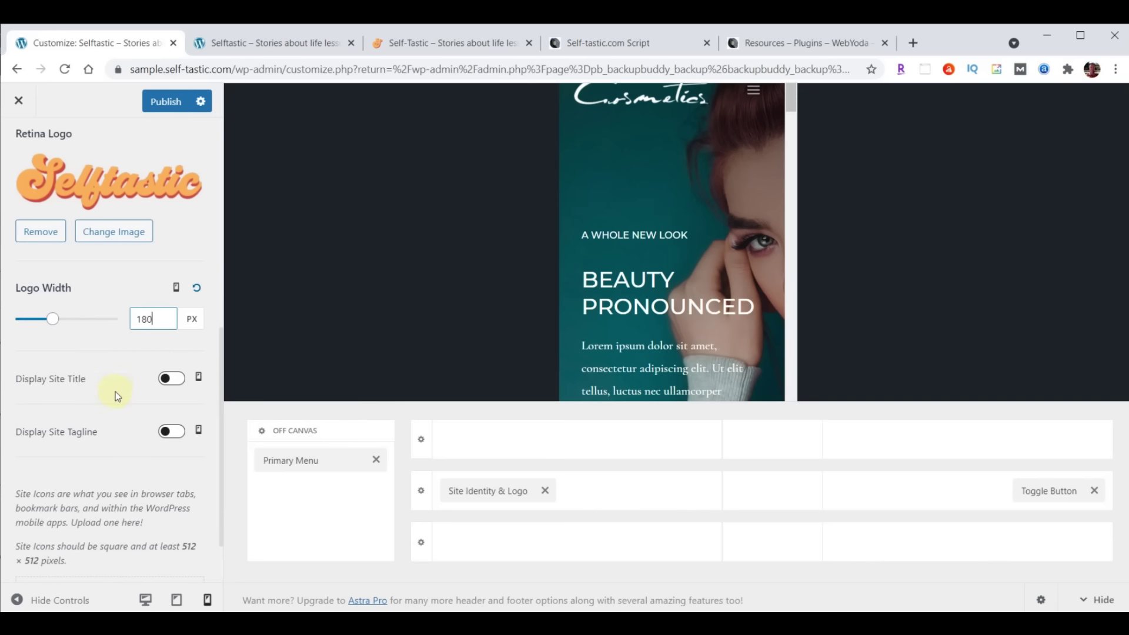
scroll(116, 393, "down", 1)
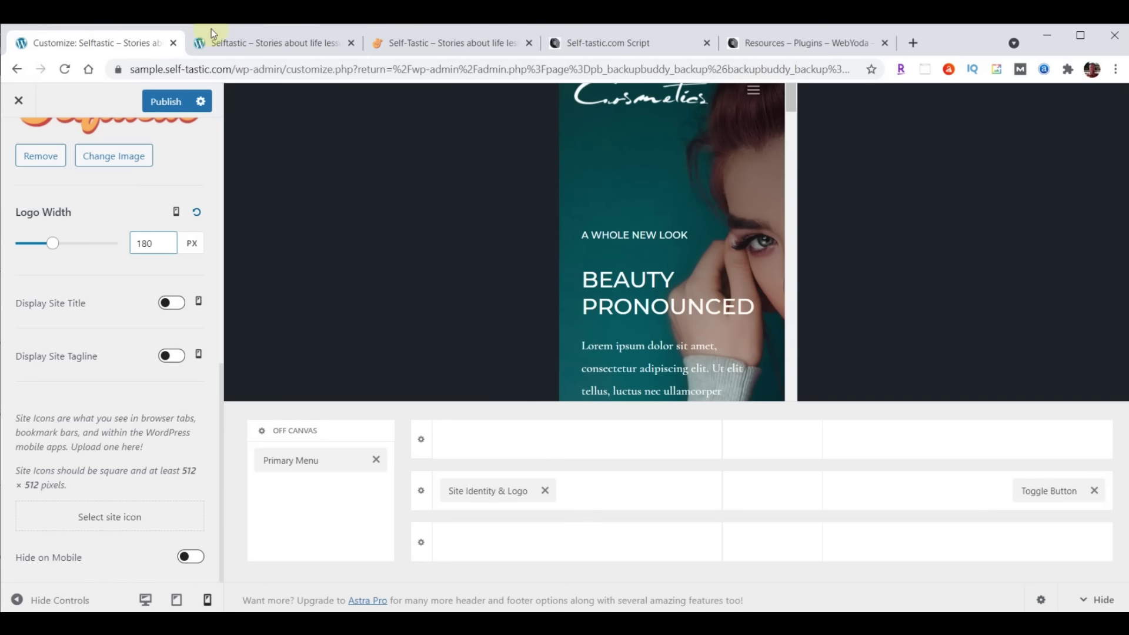
Upload logo-favicon.png, crop it as the site icon, and publish the Customizer changes
left_click(106, 520)
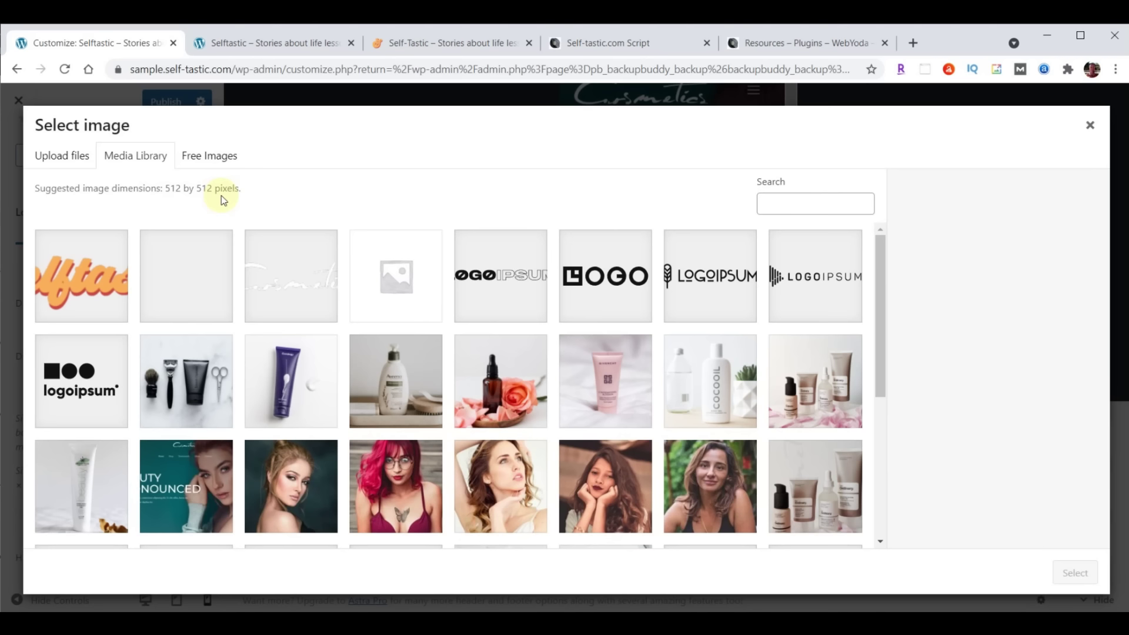
key("alt+Tab")
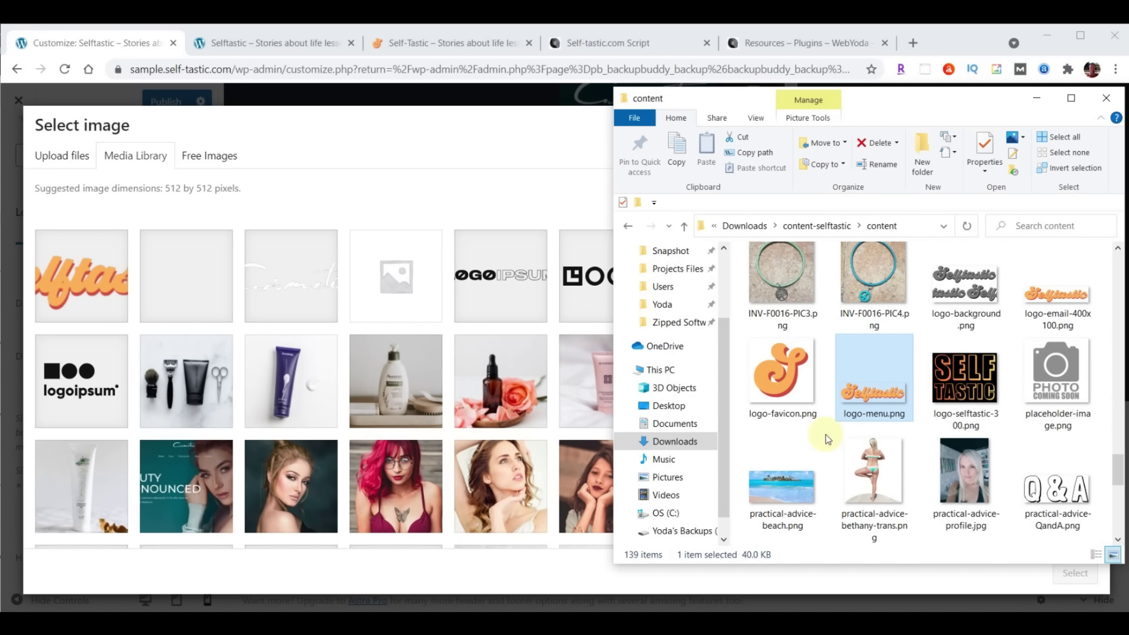
left_click(782, 376)
left_click_drag(570, 353, 365, 334)
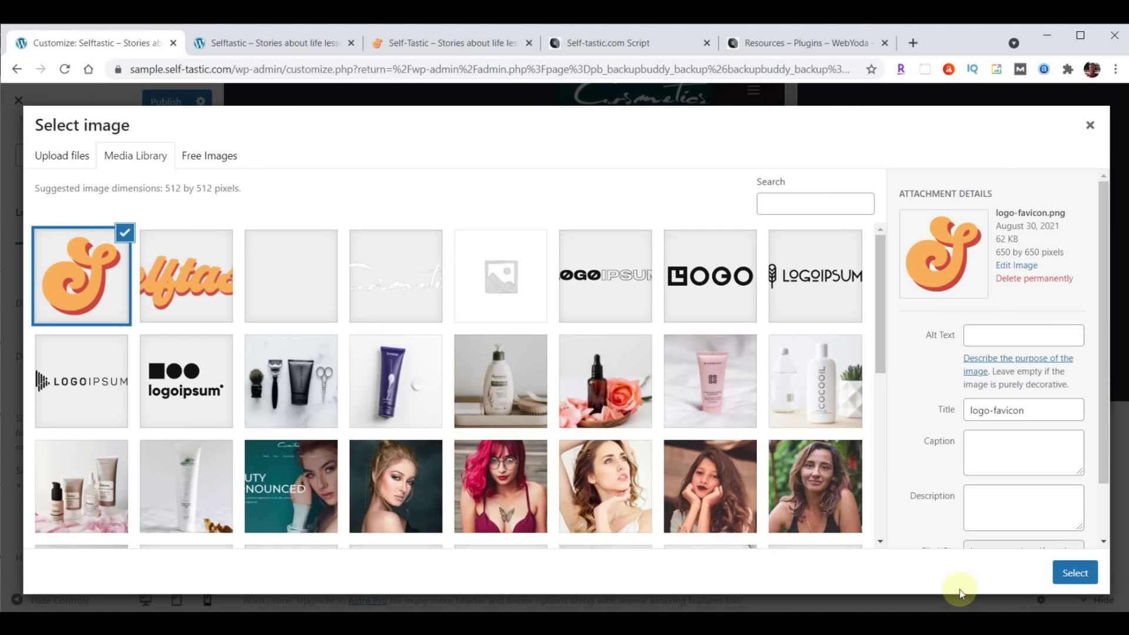
left_click(1070, 579)
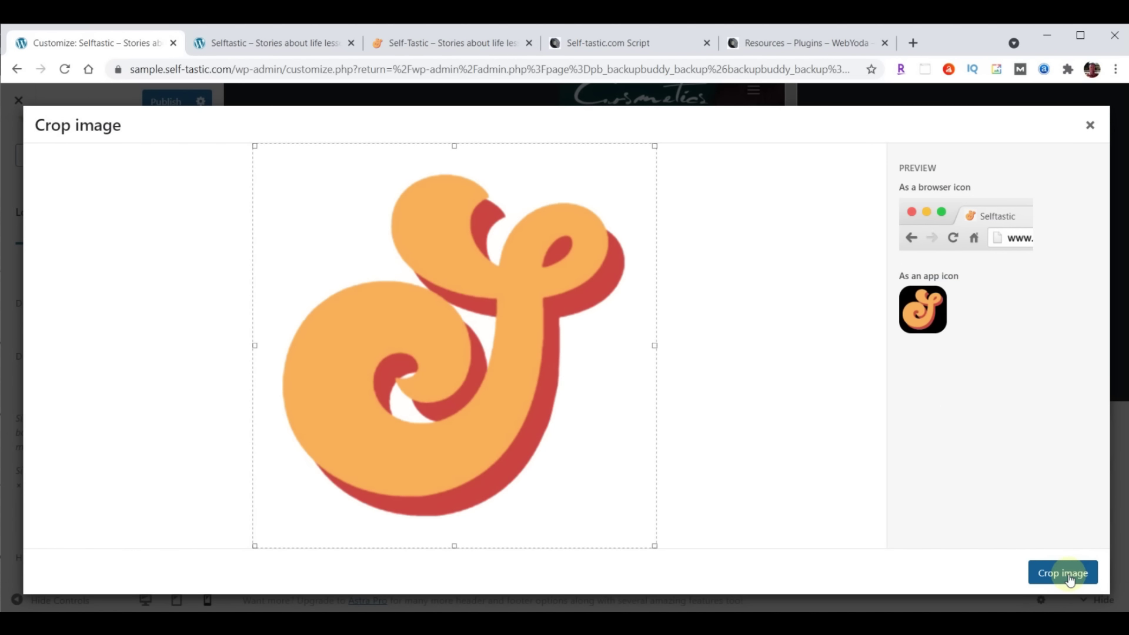
left_click(1069, 575)
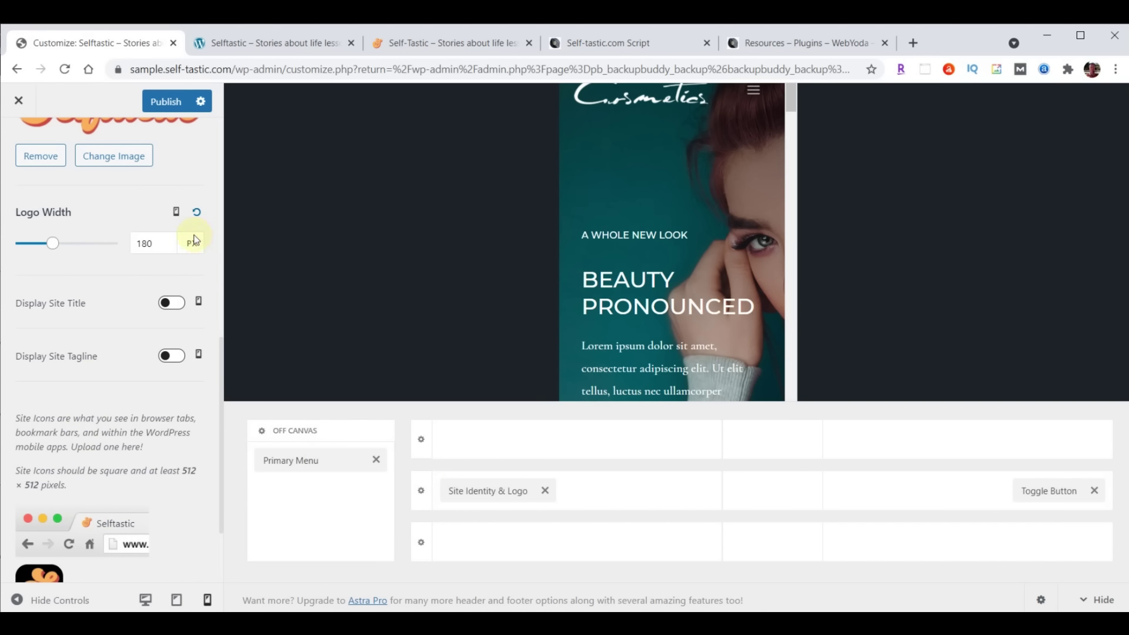
left_click(163, 103)
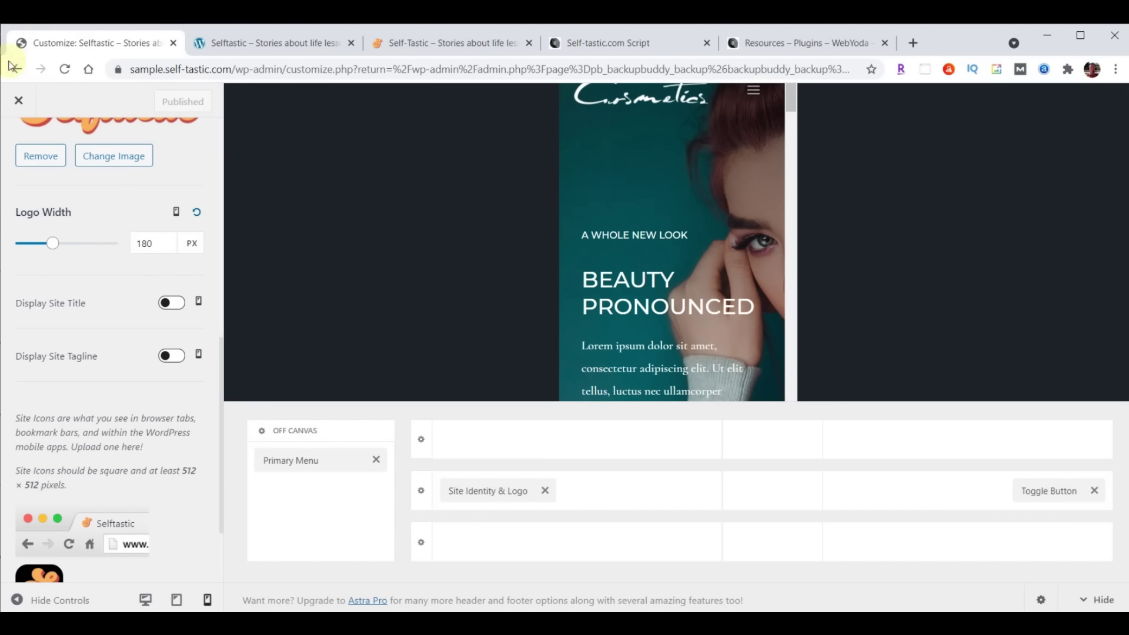
Reload the live Selftastic homepage tab to see the new header and site icon
left_click(260, 43)
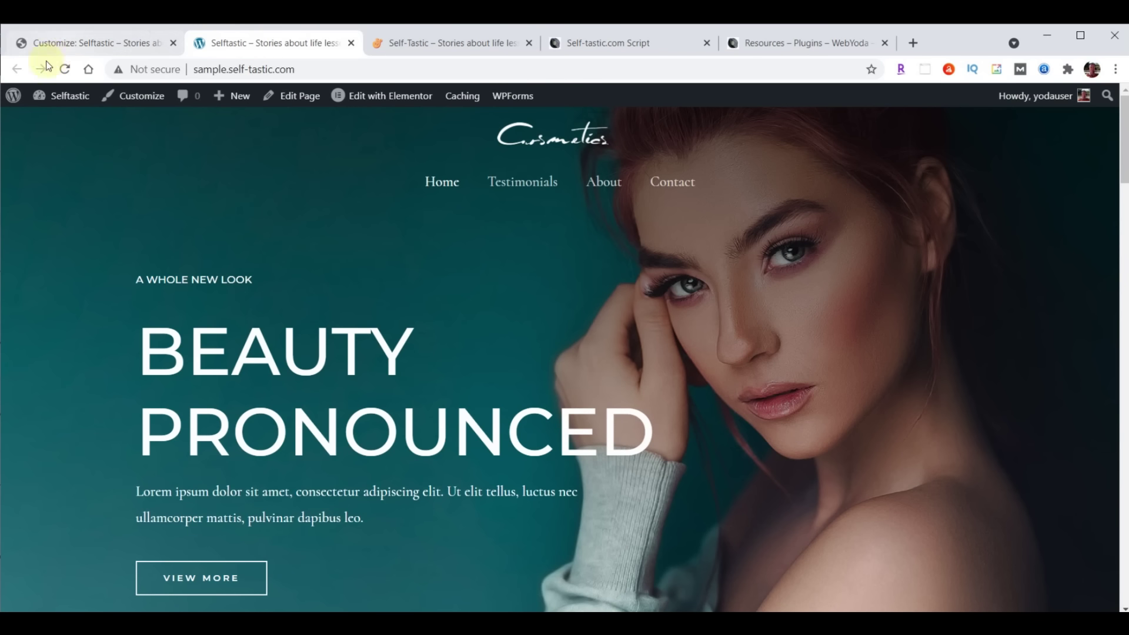
left_click(66, 70)
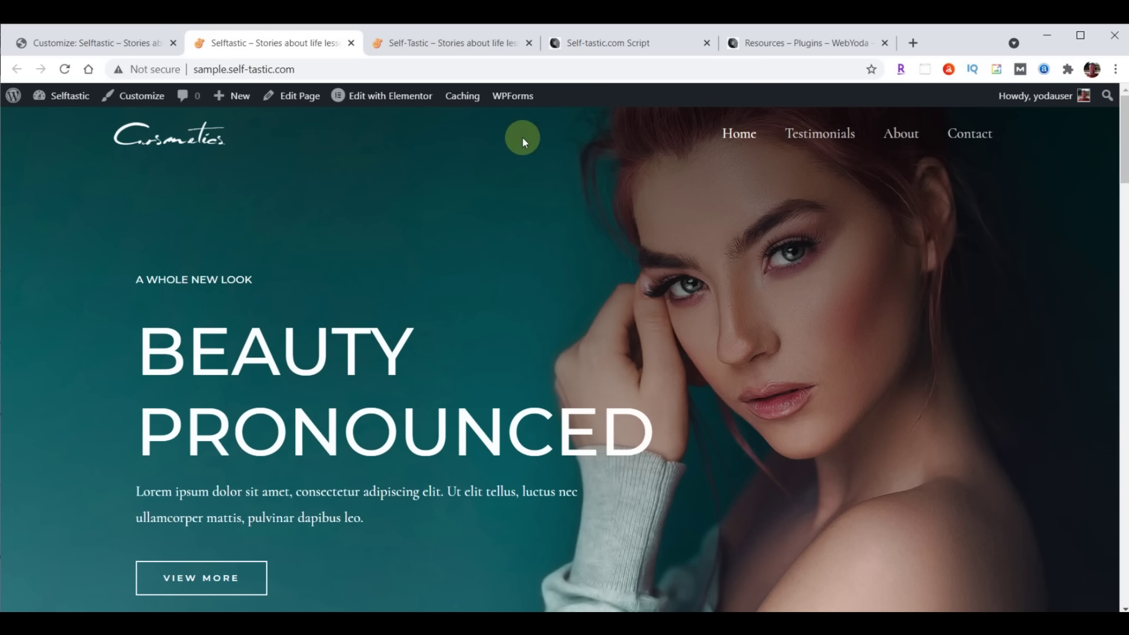
In Customize Transparent Header, set the Logo to logo-menu.png
left_click(90, 42)
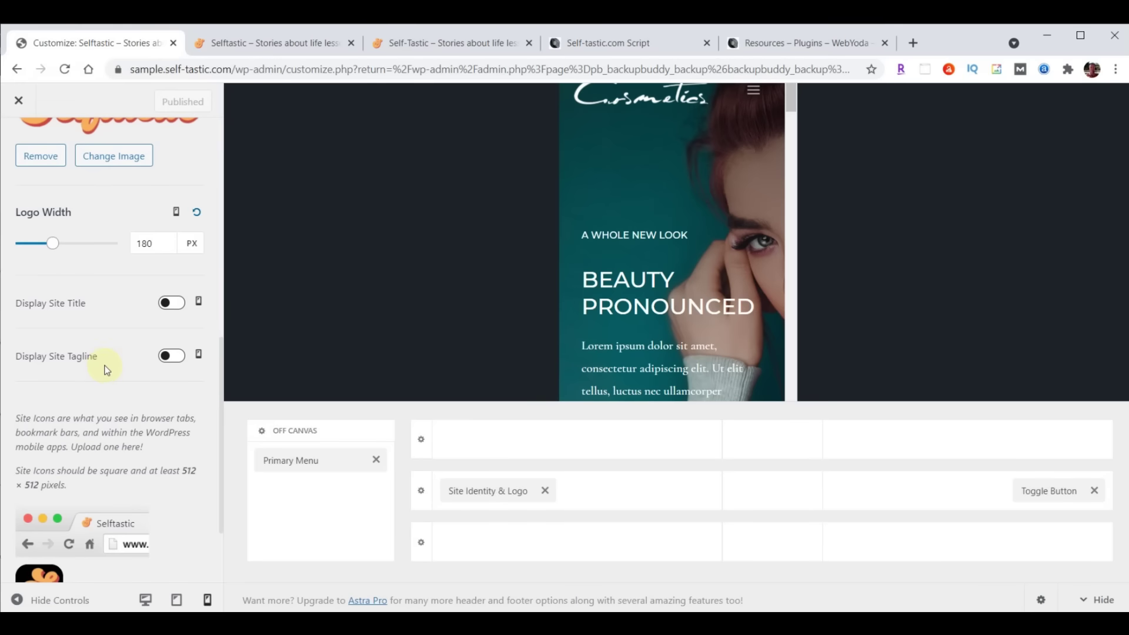
scroll(105, 369, "up", 8)
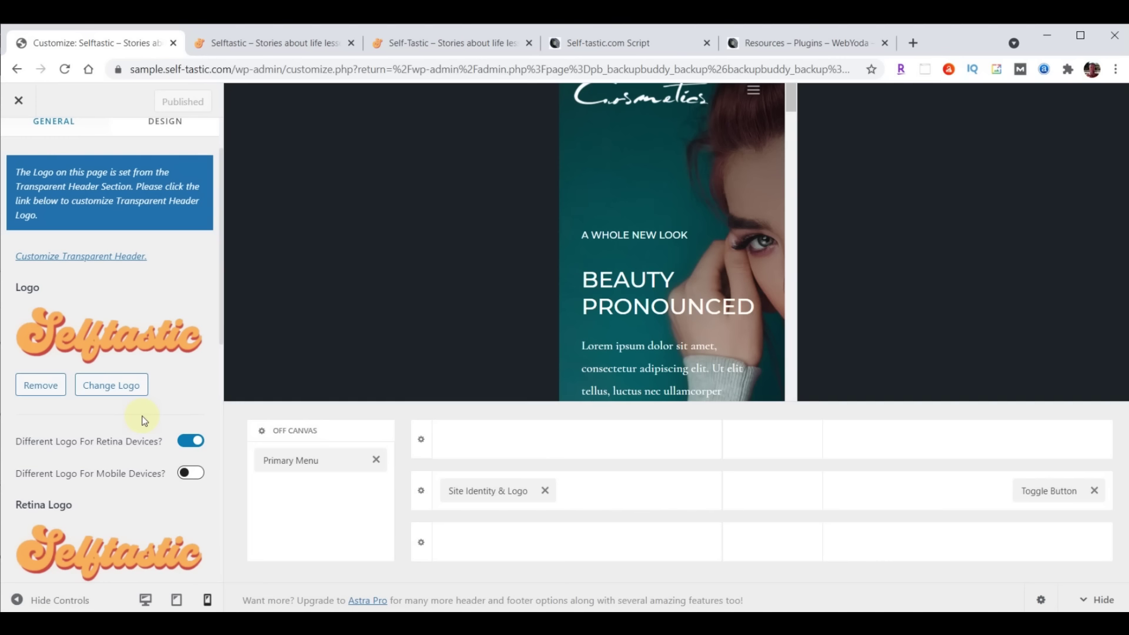
scroll(123, 454, "up", 2)
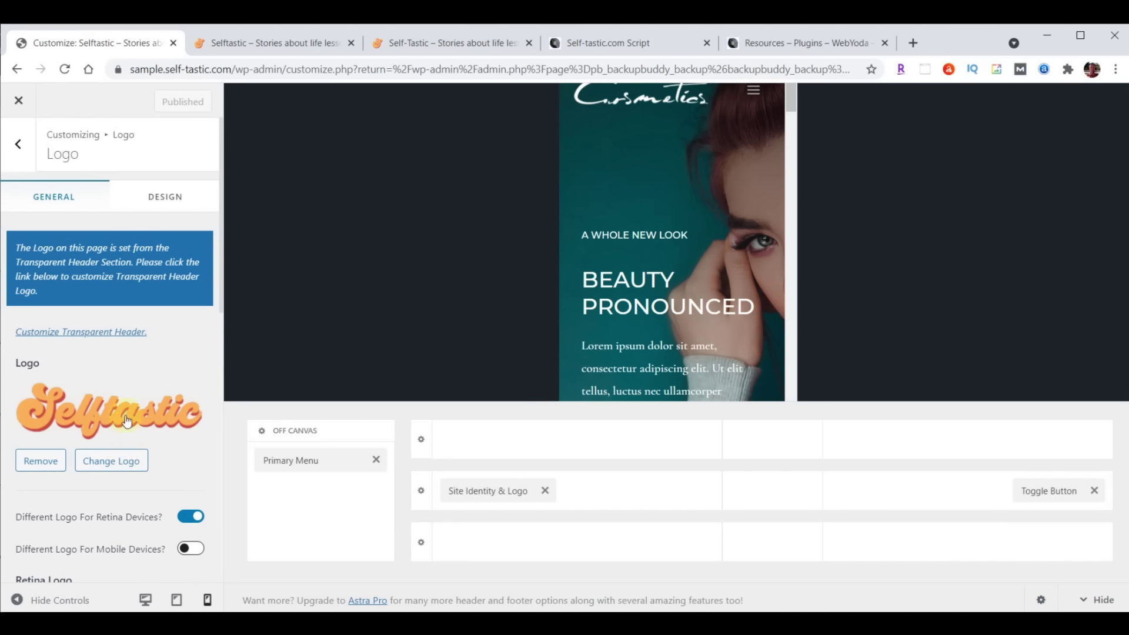
left_click(93, 333)
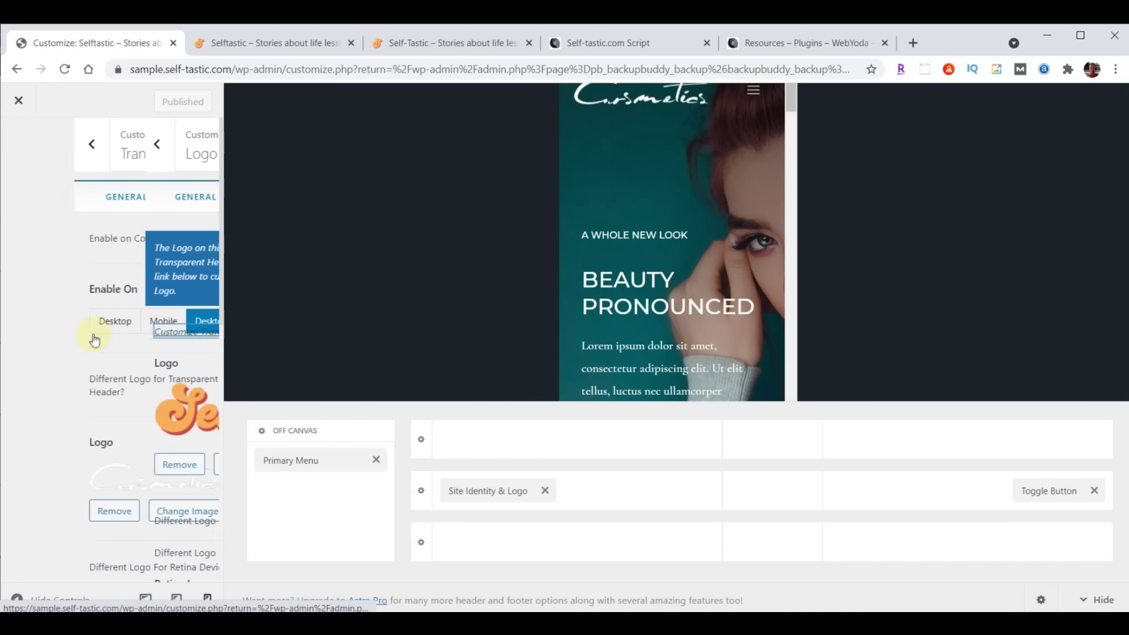
scroll(108, 323, "down", 4)
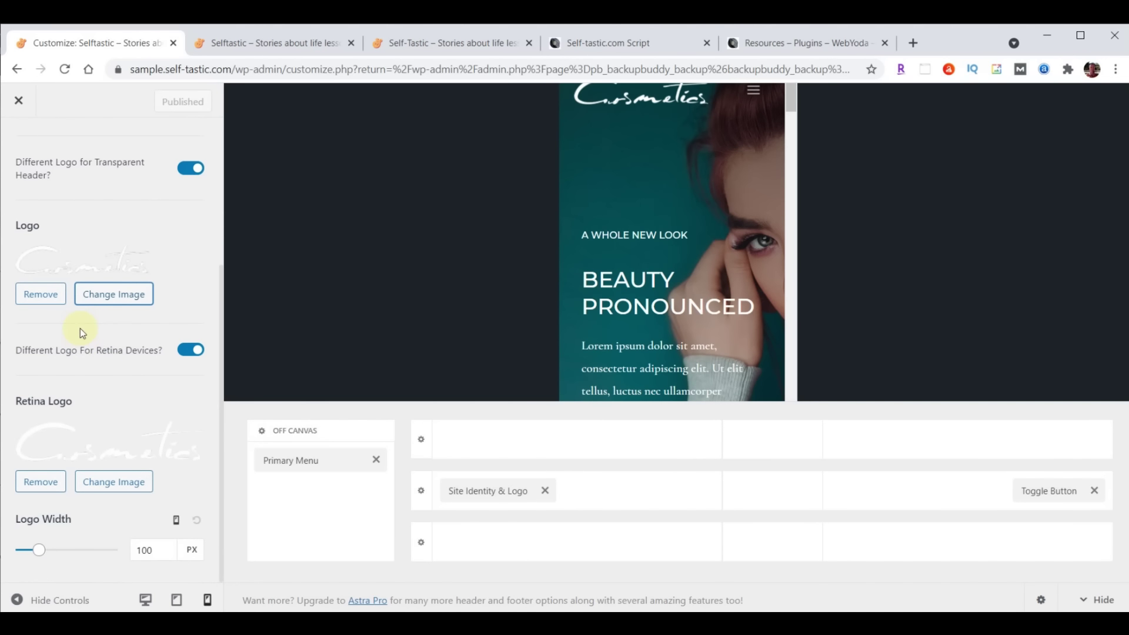
left_click(115, 294)
left_click(281, 289)
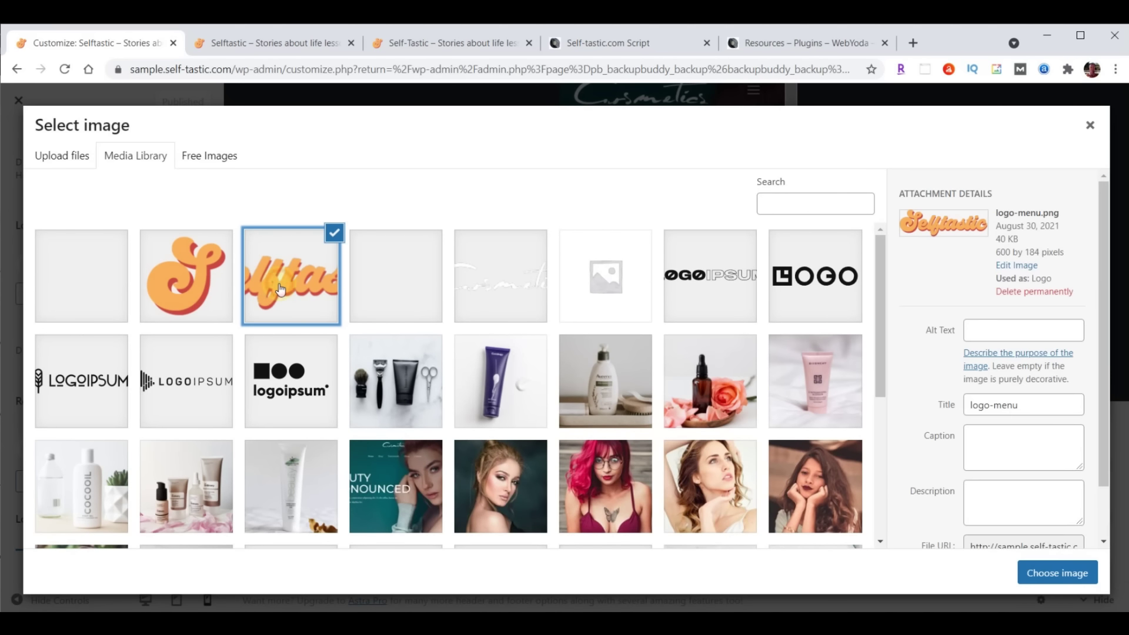
left_click(1056, 575)
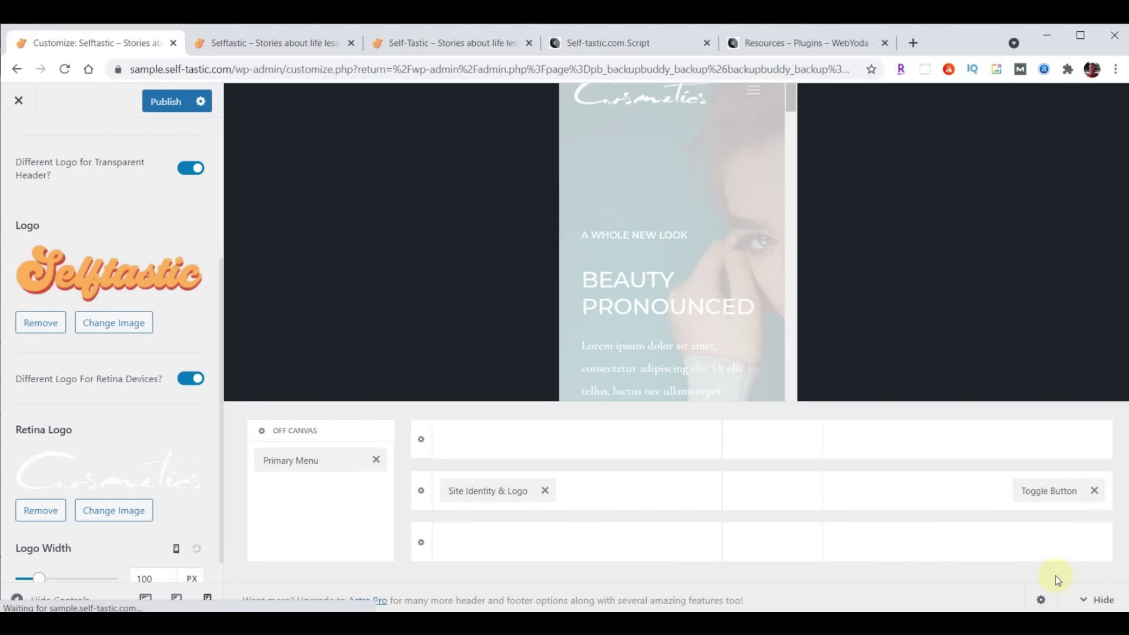
Set the transparent header's Retina Logo to logo-menu.png as well
left_click(112, 510)
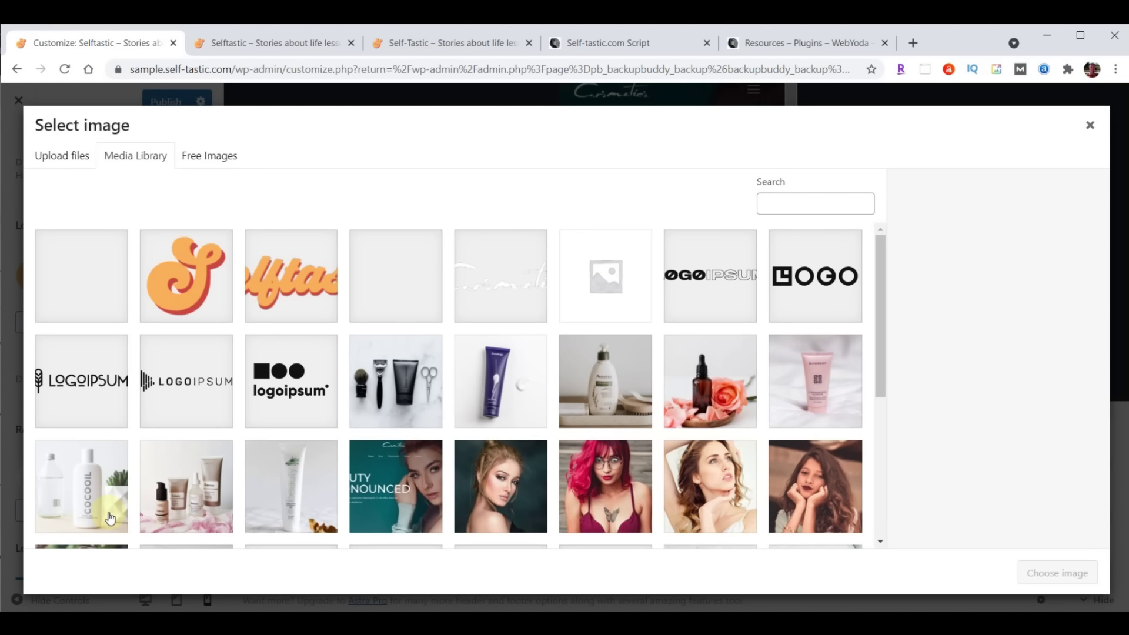
left_click(279, 291)
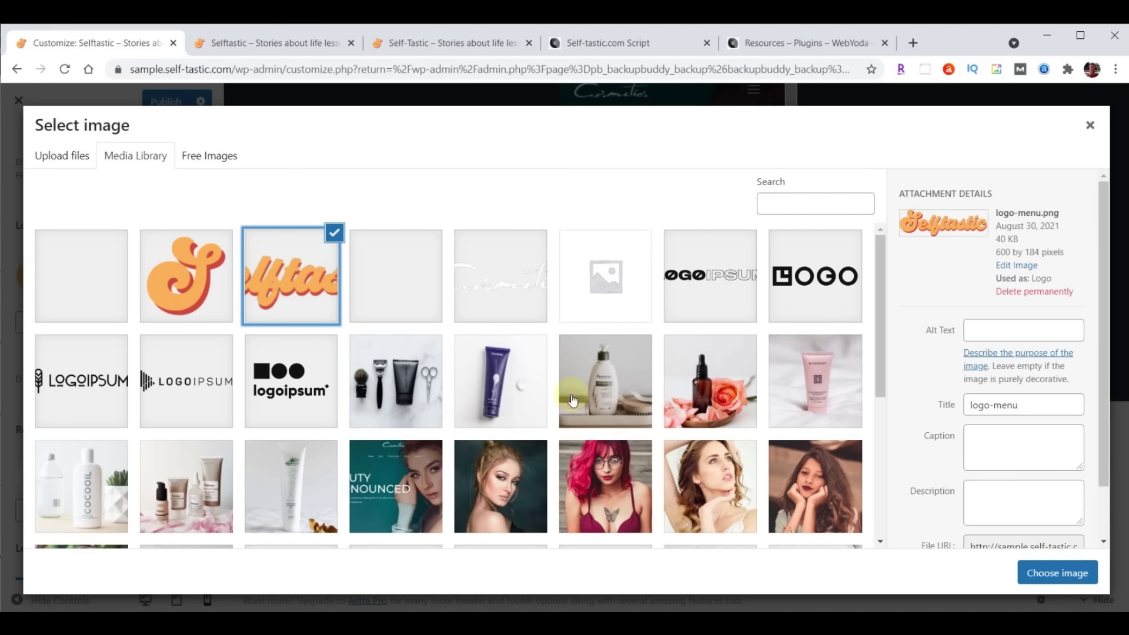
left_click(1051, 569)
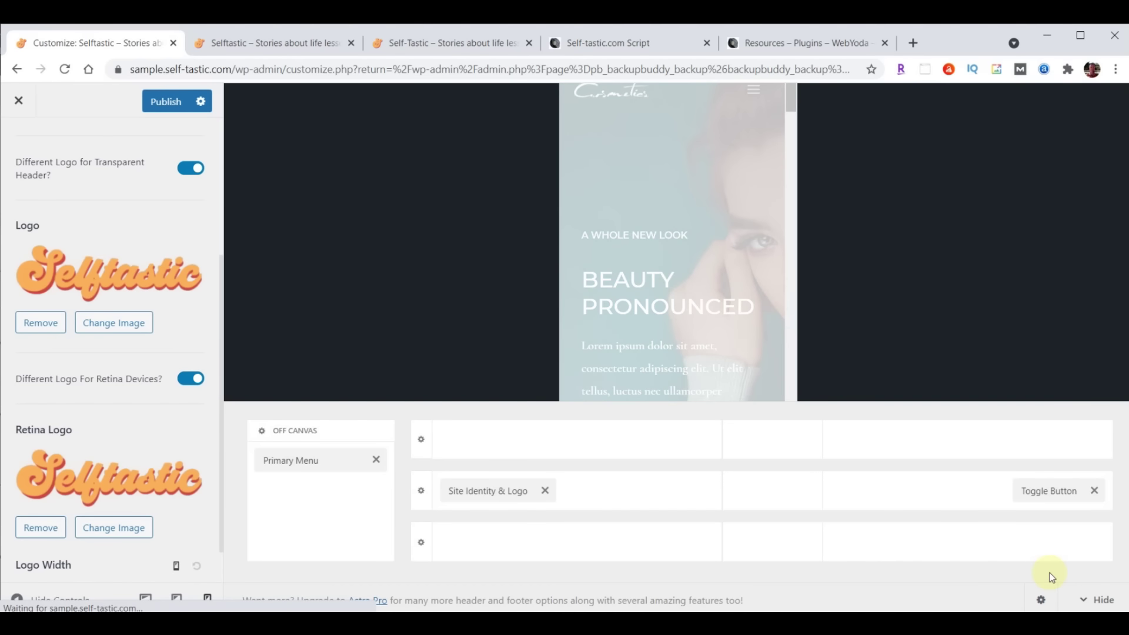
scroll(136, 370, "down", 1)
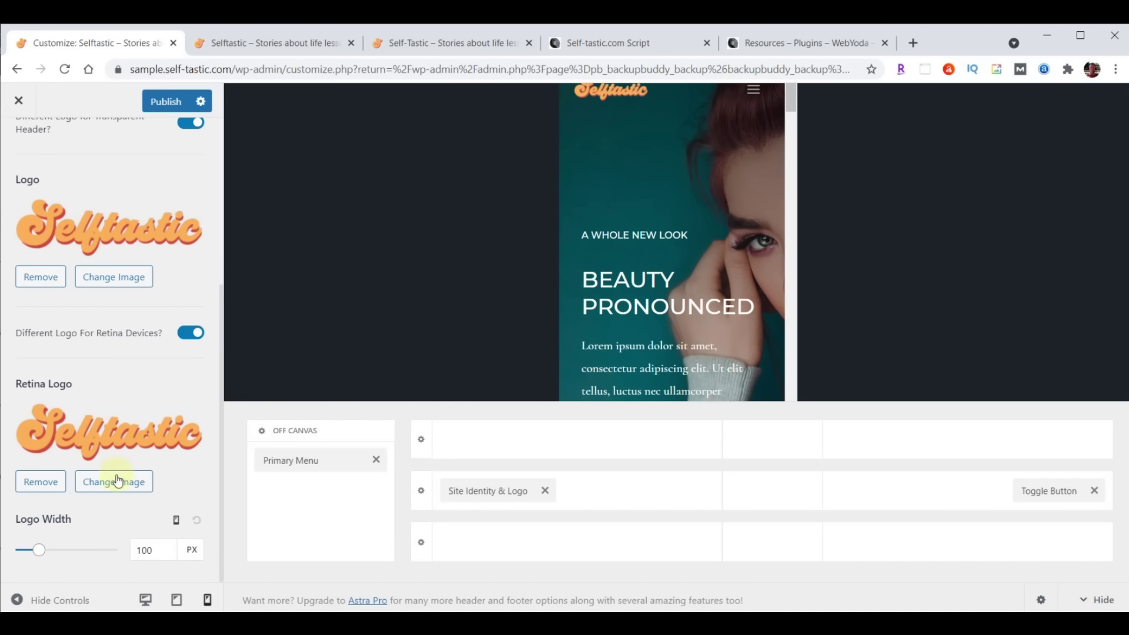
Set transparent-header logo widths to 230, 200 and 180 px, publish, and view the live site
left_click(177, 521)
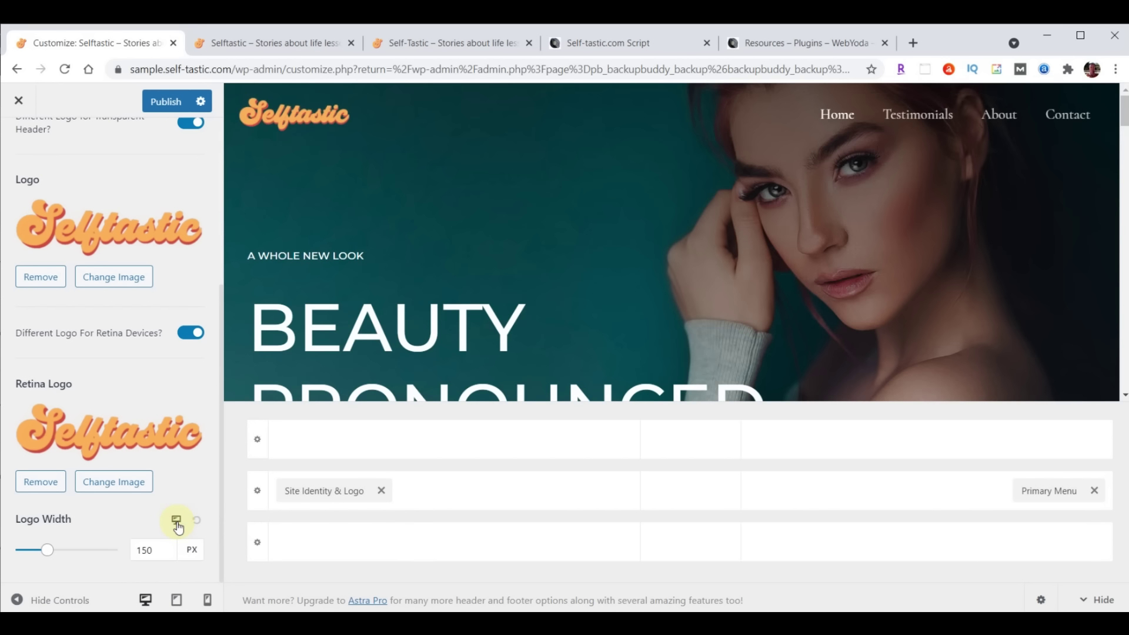
left_click_drag(162, 550, 114, 557)
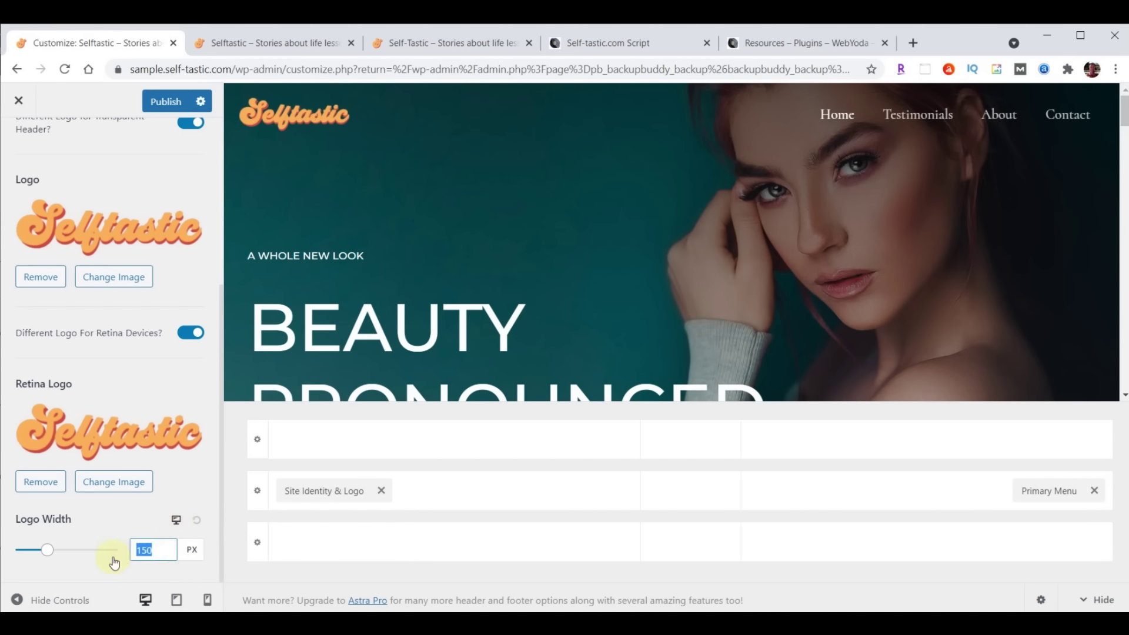
type("230")
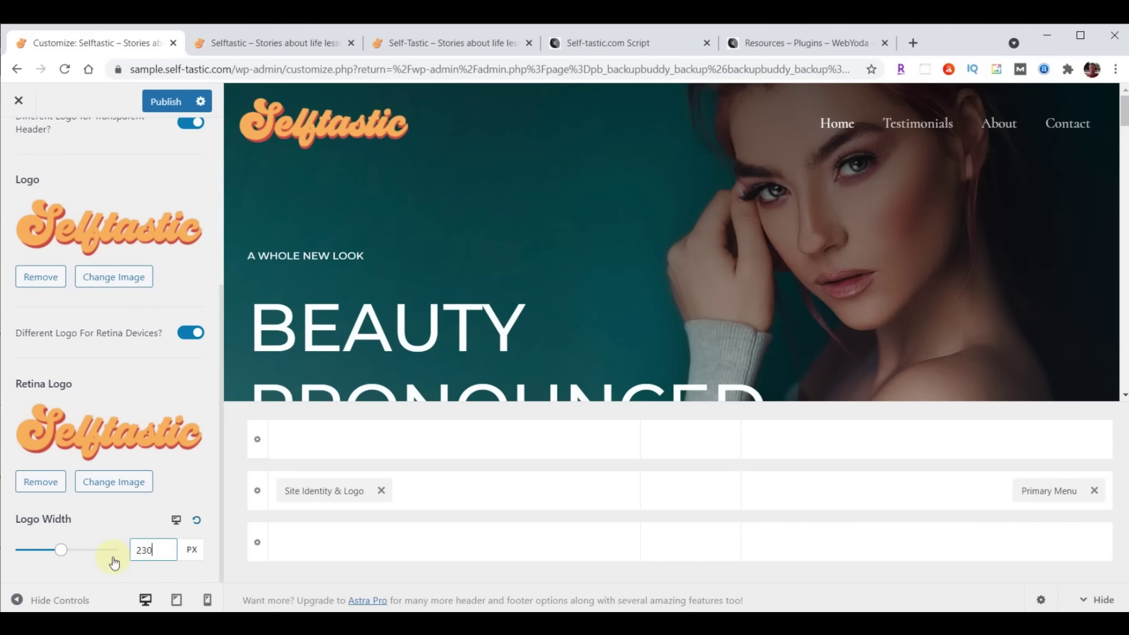
left_click(177, 522)
left_click_drag(159, 549, 131, 550)
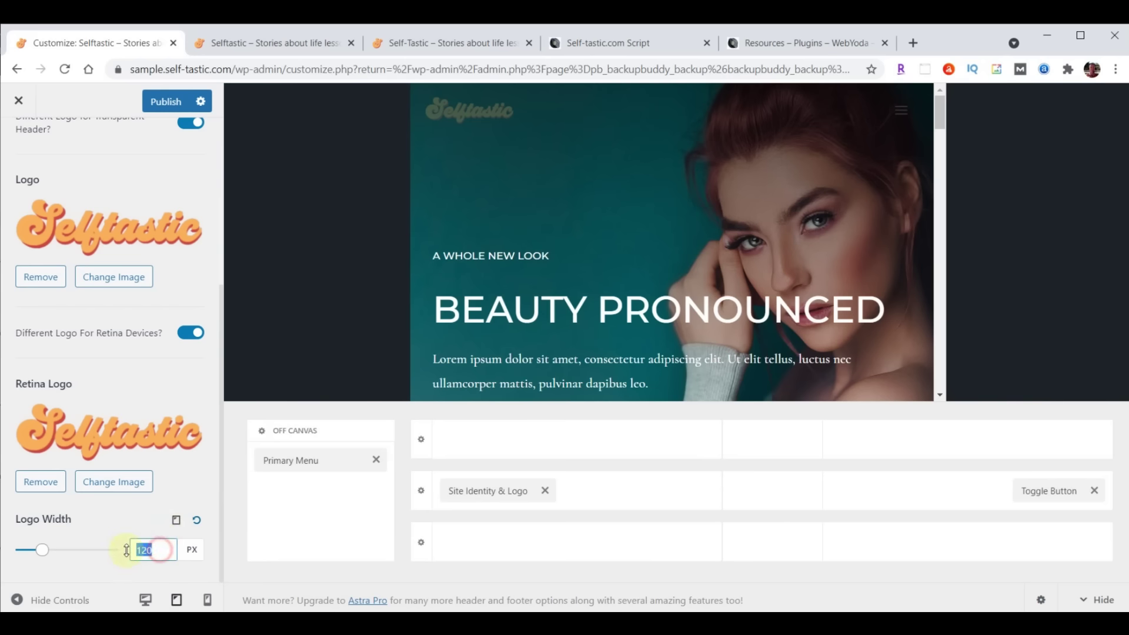
type("200")
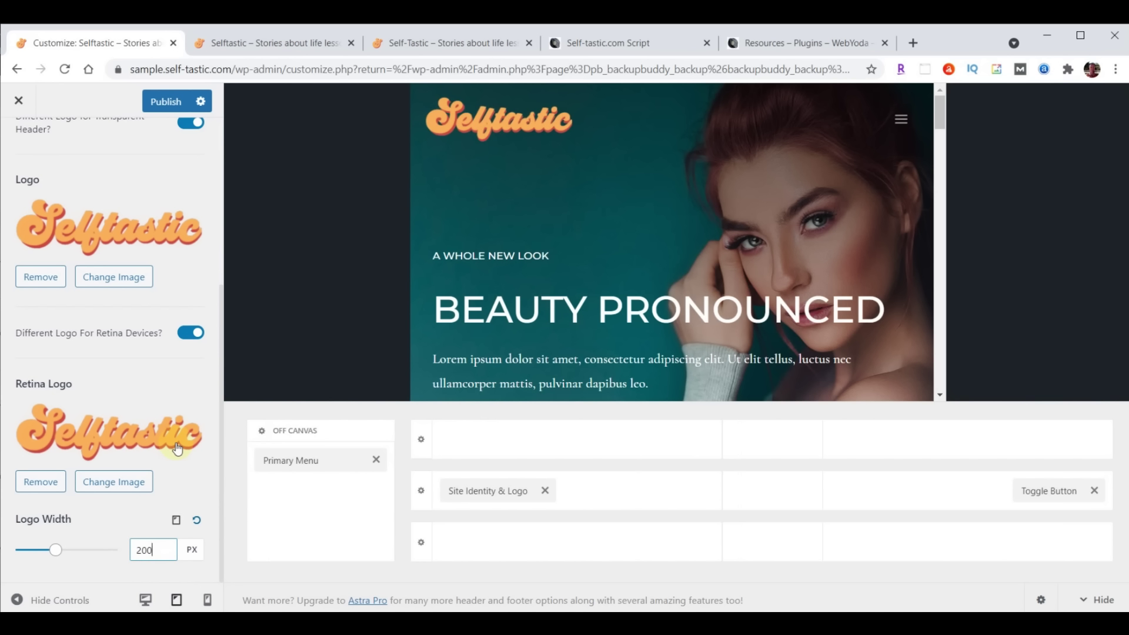
left_click(177, 521)
left_click_drag(158, 550, 121, 549)
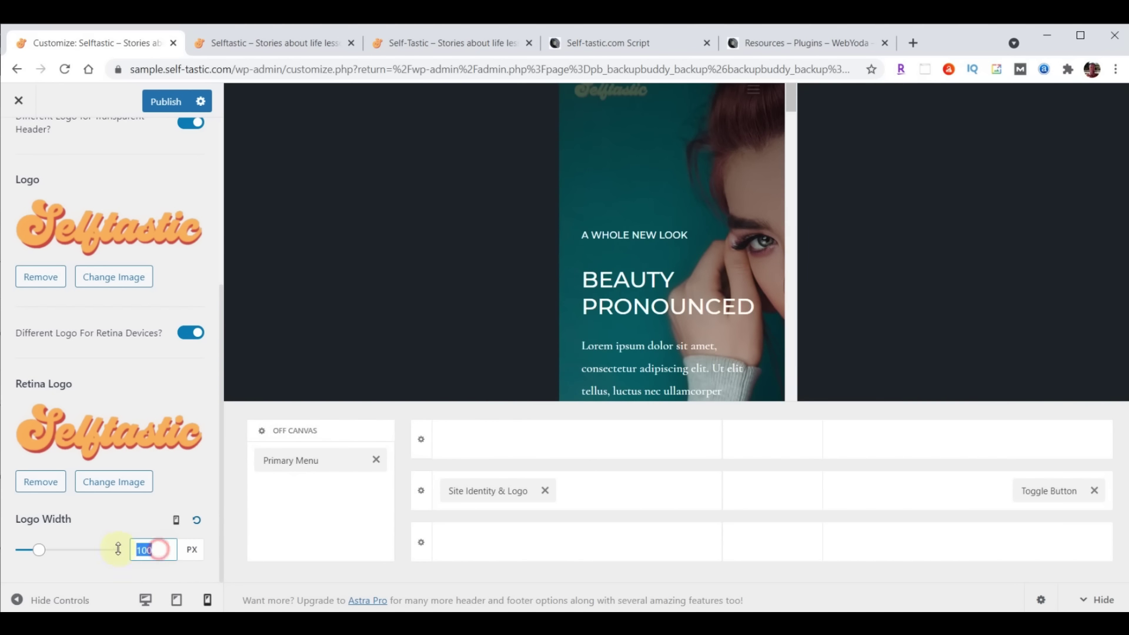
type("180")
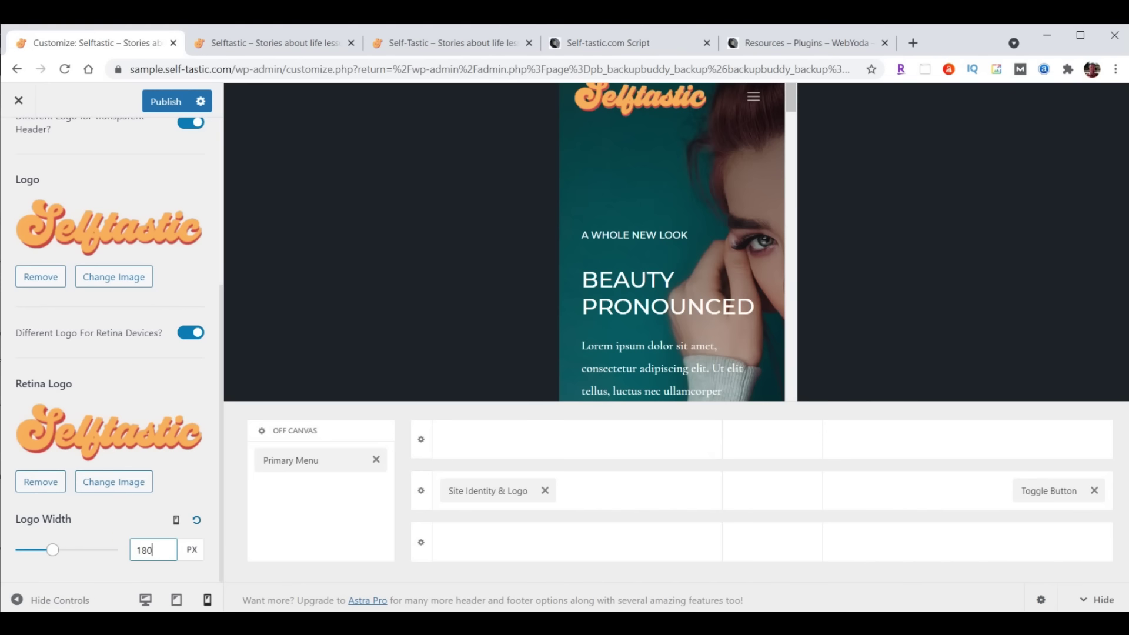
left_click(163, 105)
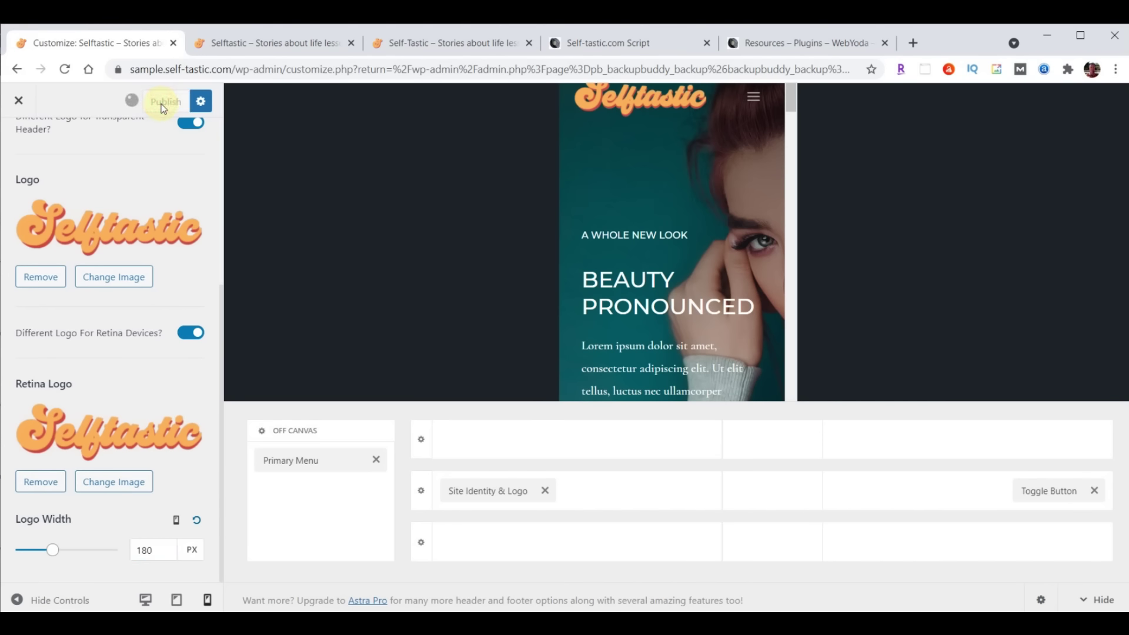
left_click(228, 47)
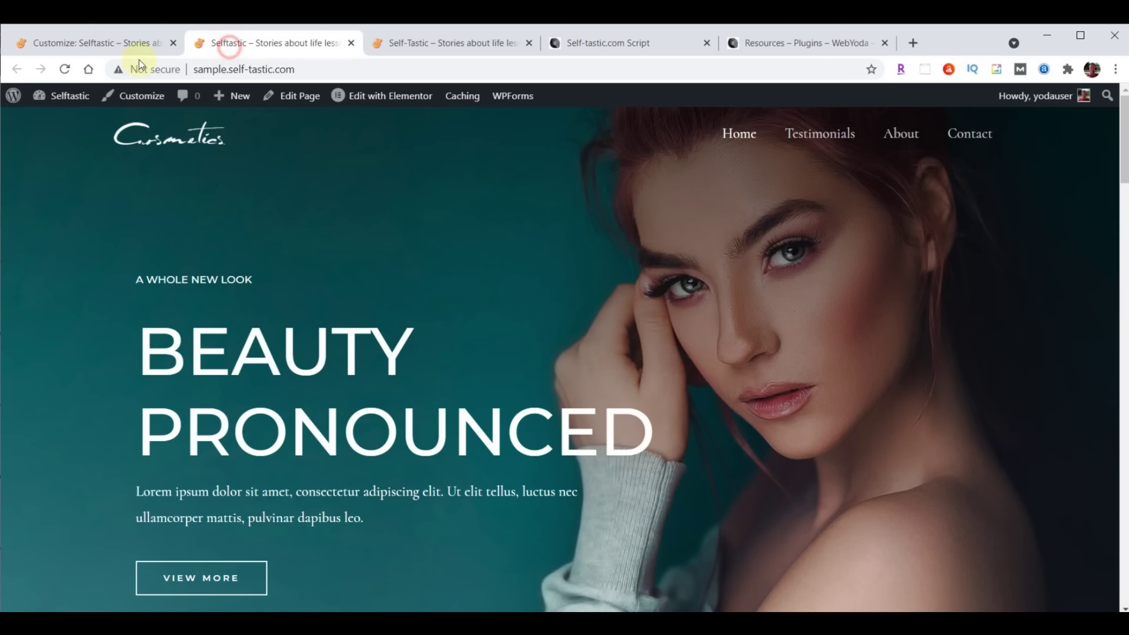
Reload the live Selftastic homepage to check the header logo
left_click(65, 72)
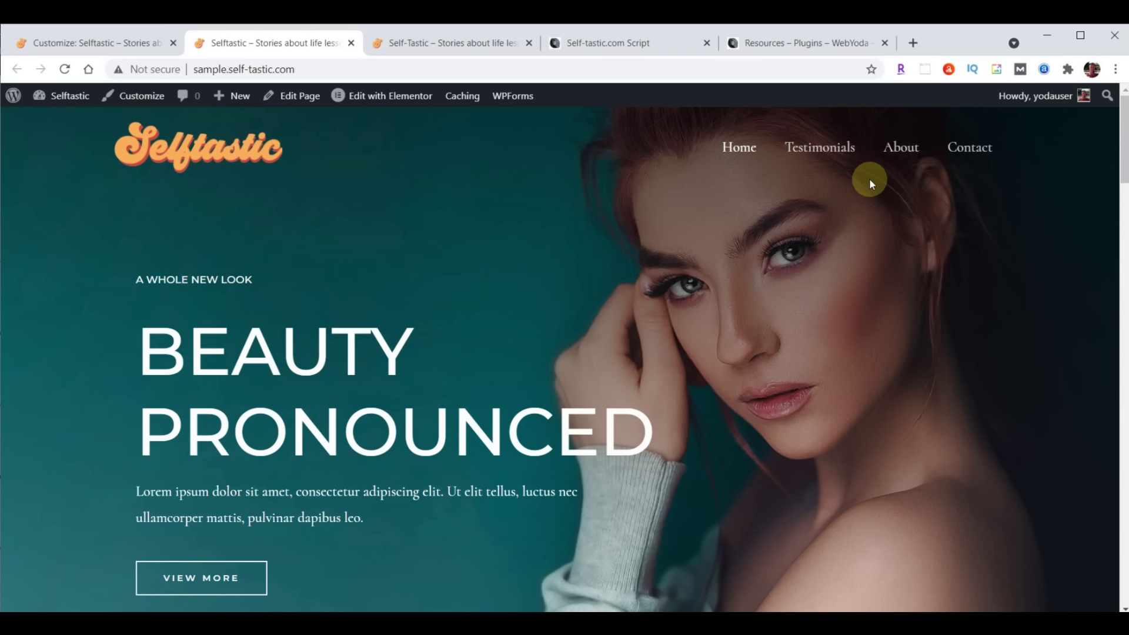
Close the Customizer, reopen it from Appearance > Customize, and go to Header Builder settings
left_click(92, 44)
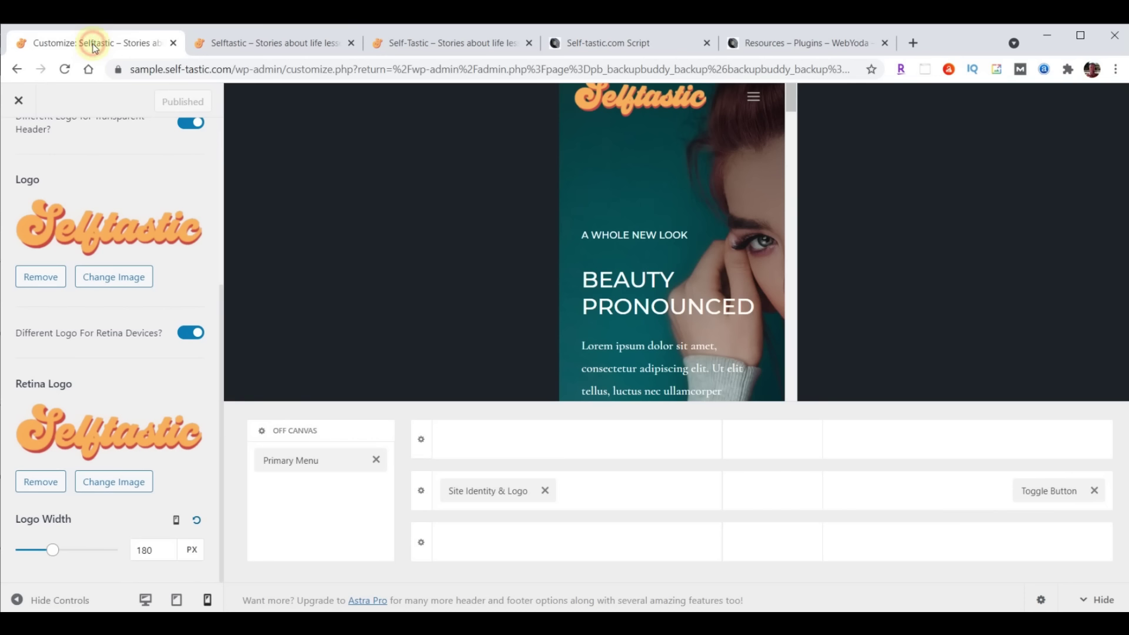
left_click(18, 101)
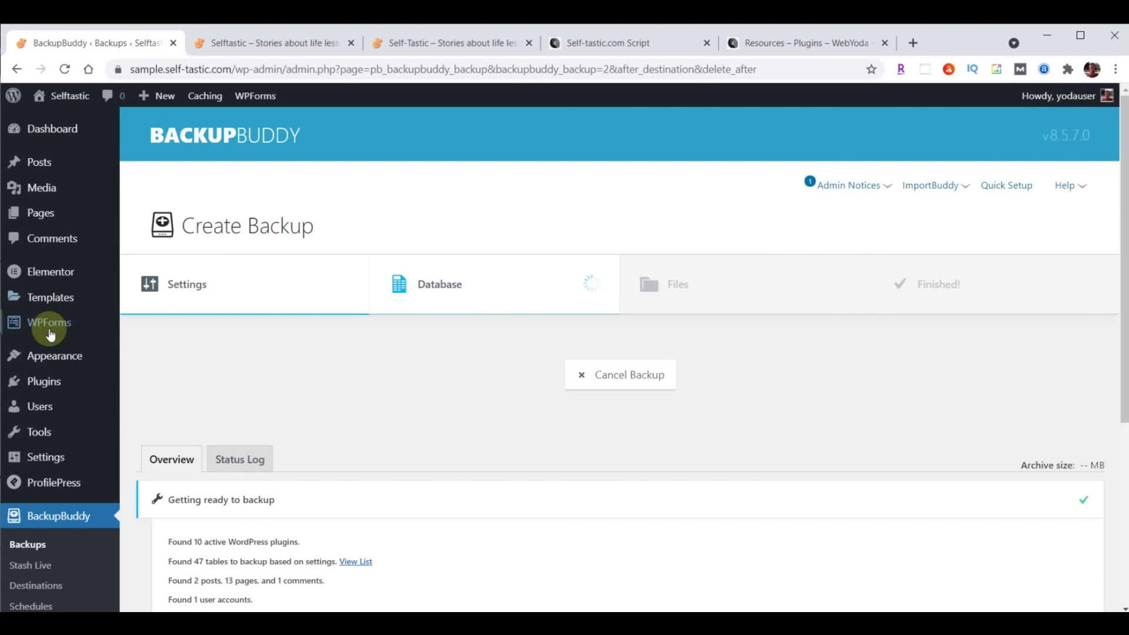
mouse_move(47, 357)
left_click(154, 379)
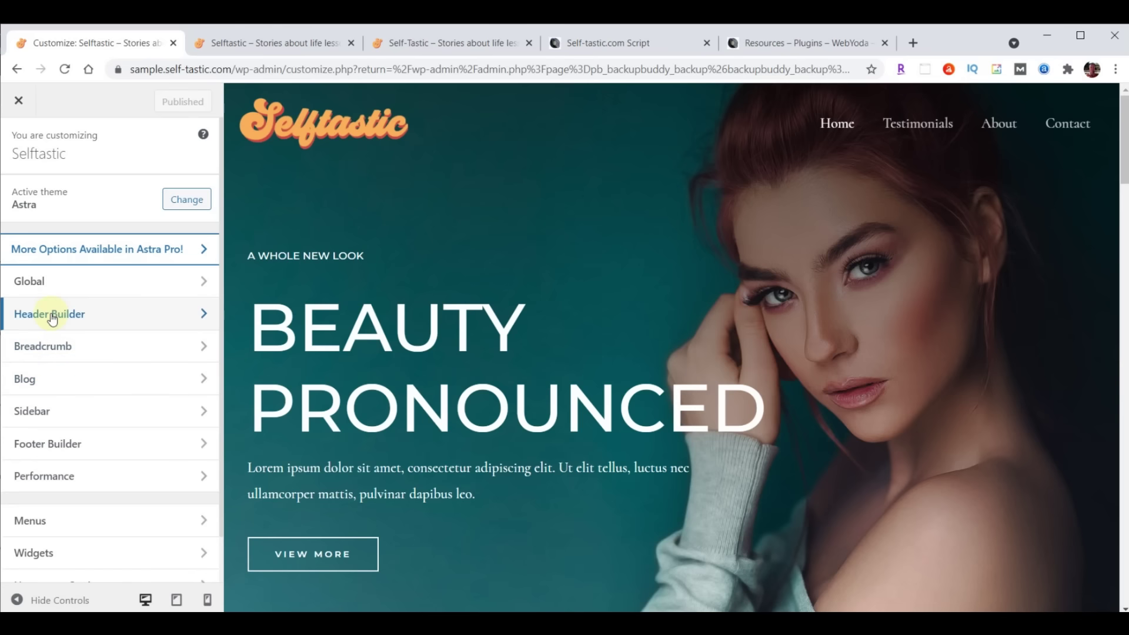
left_click(52, 316)
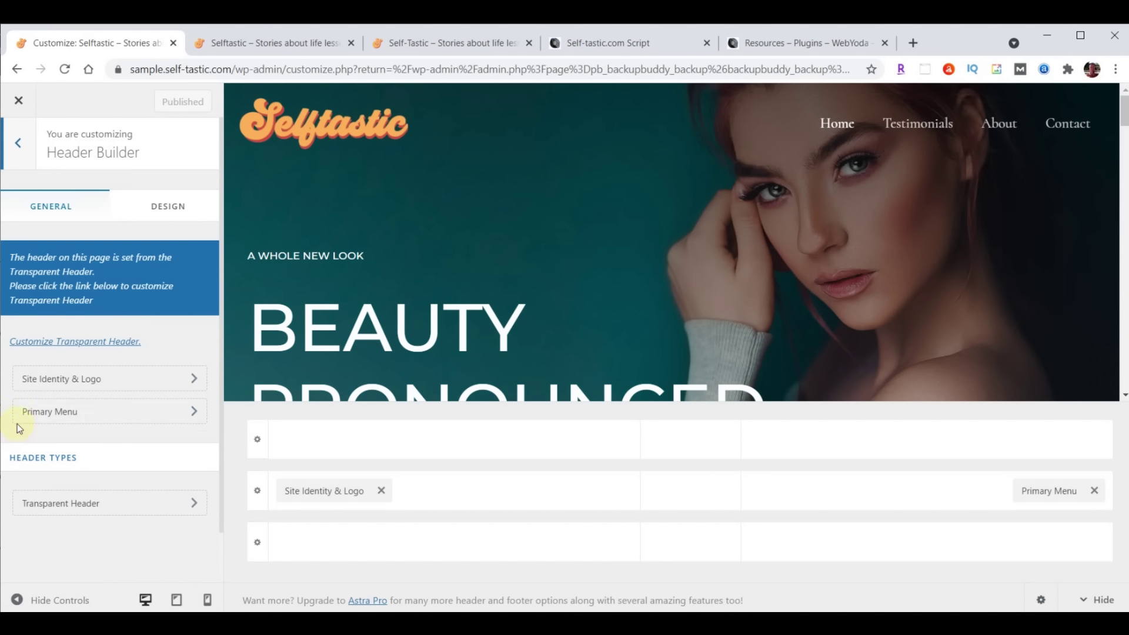
Set the Primary Menu font to Open Sans Condensed at 24 px and publish
left_click(62, 411)
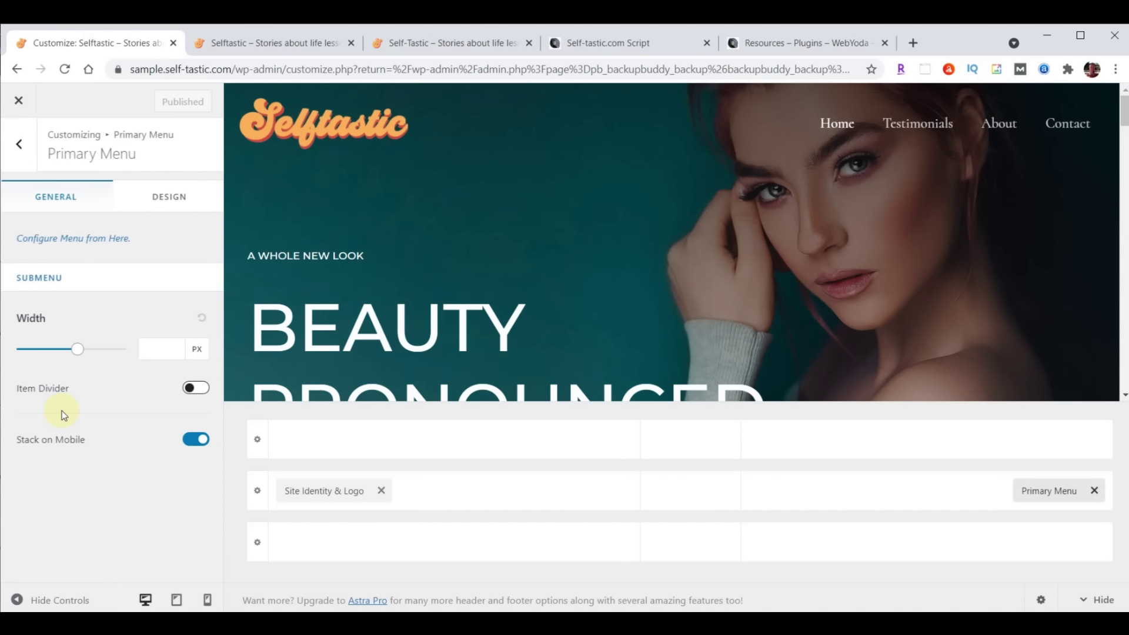
left_click(165, 200)
scroll(167, 267, "down", 4)
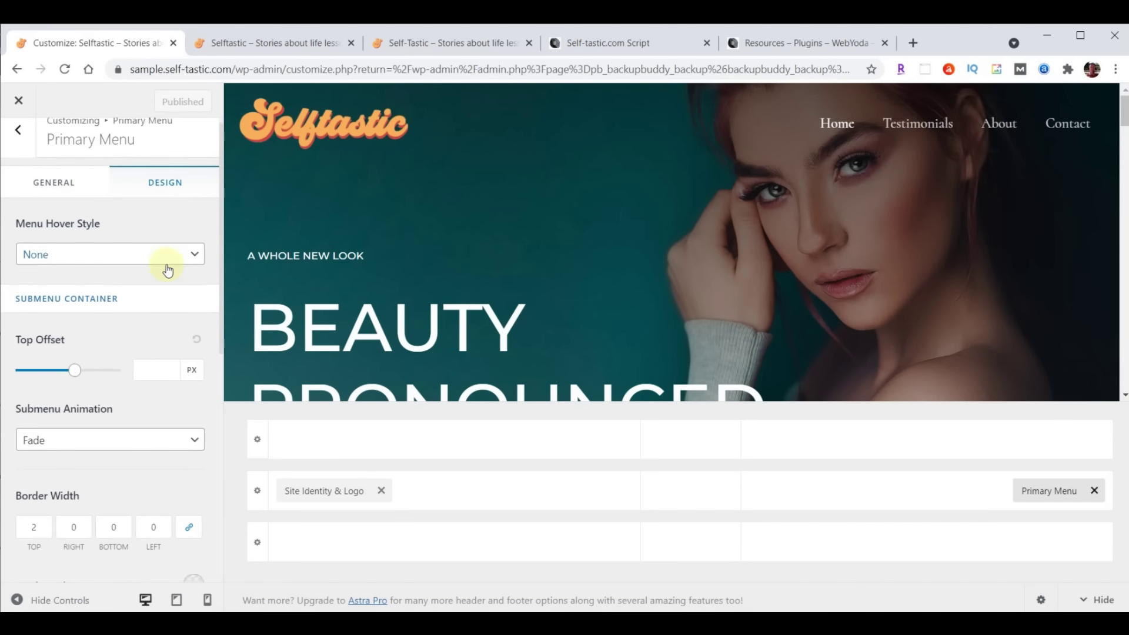
scroll(166, 270, "down", 3)
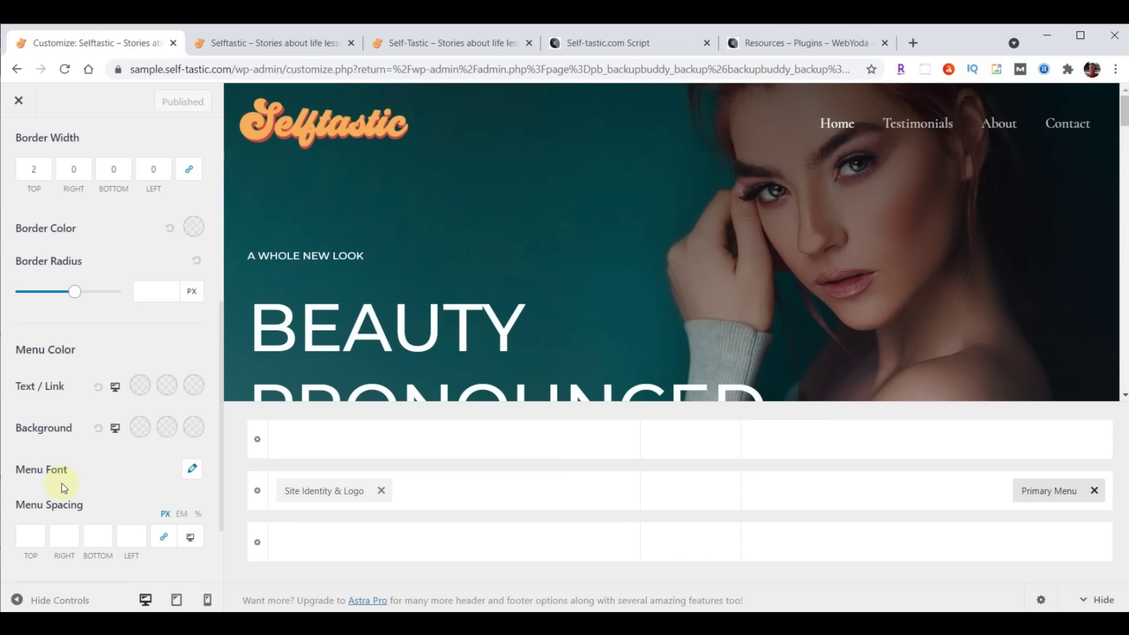
left_click(192, 473)
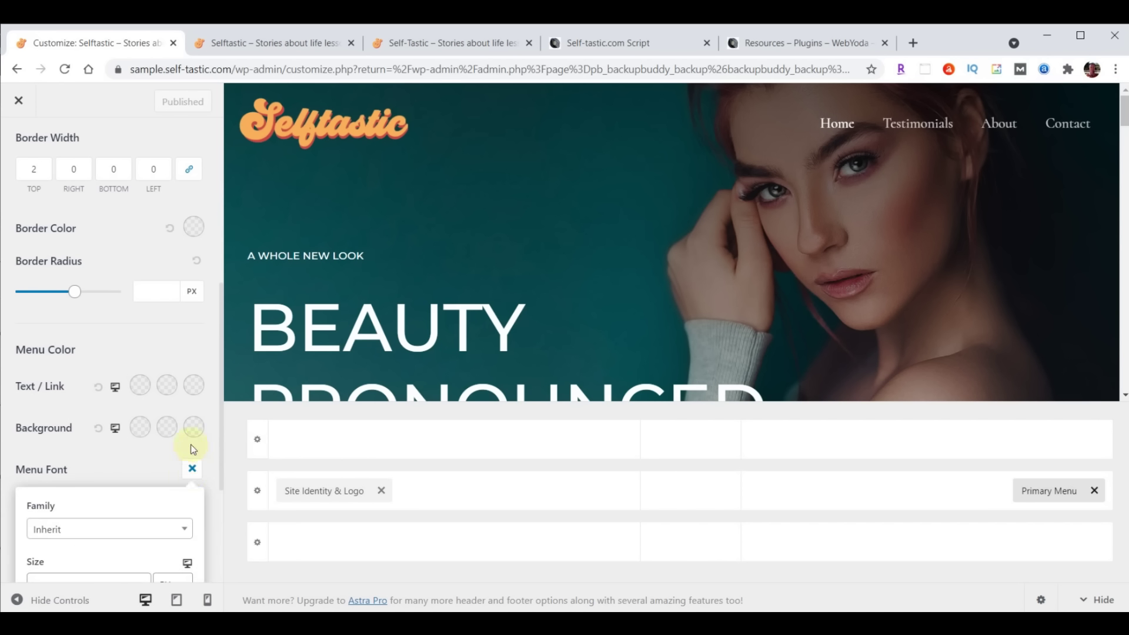
scroll(173, 438, "down", 3)
left_click(88, 381)
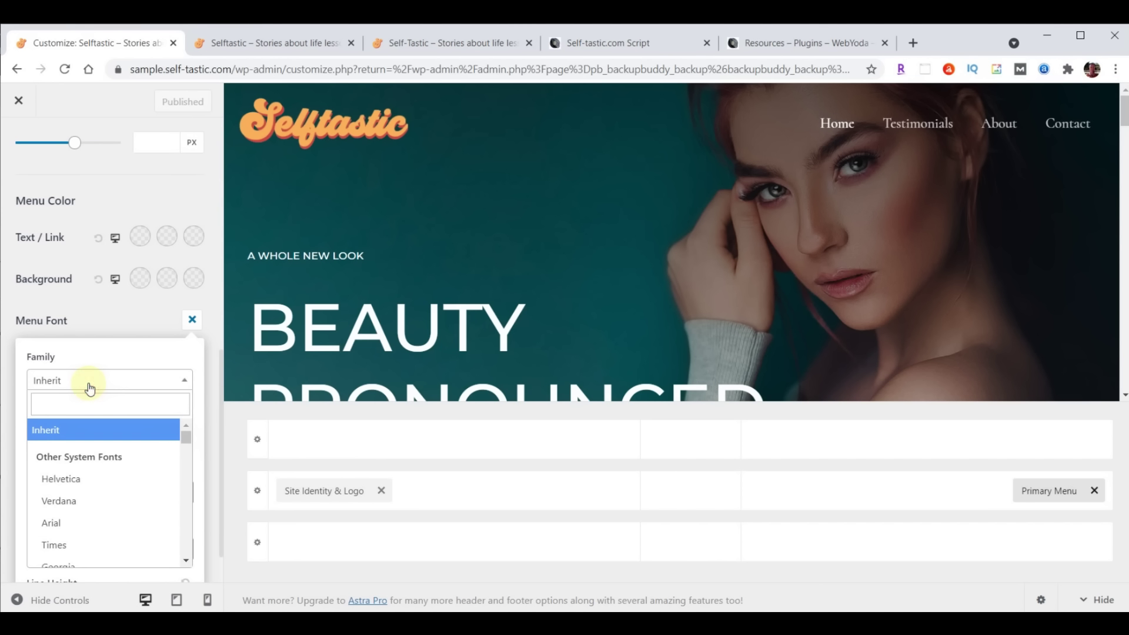
type("open")
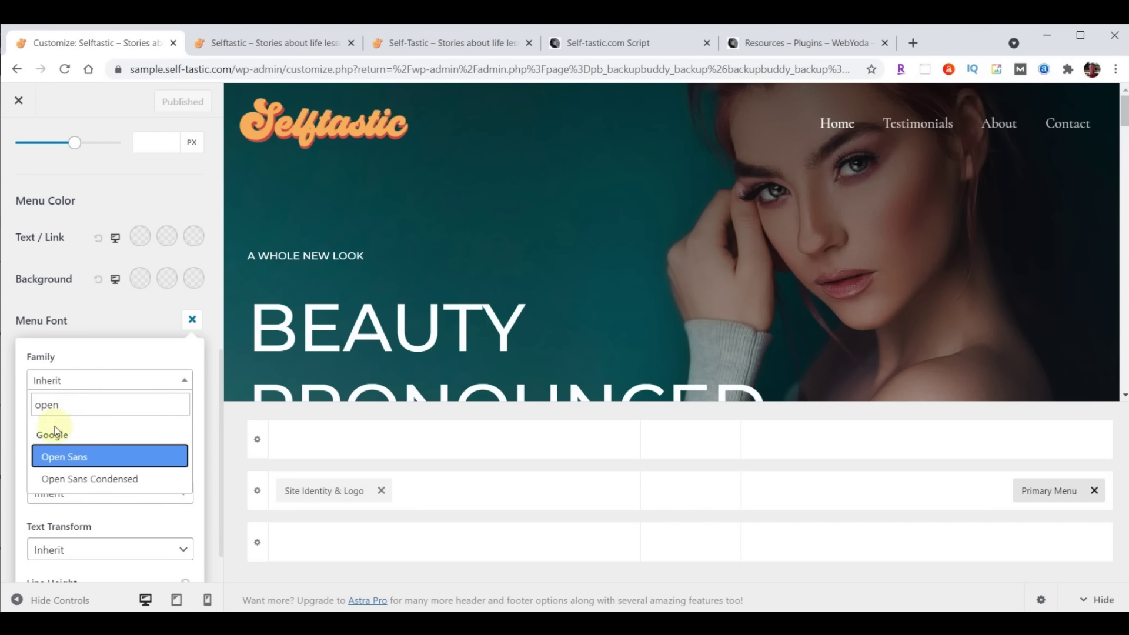
left_click(80, 480)
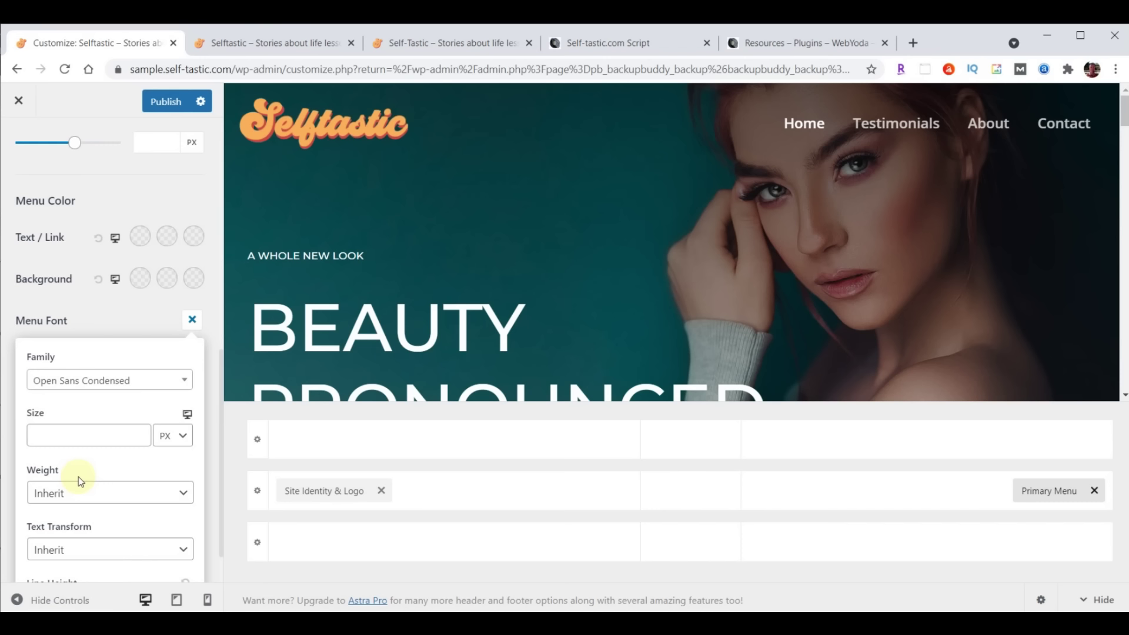
left_click(70, 438)
type("24")
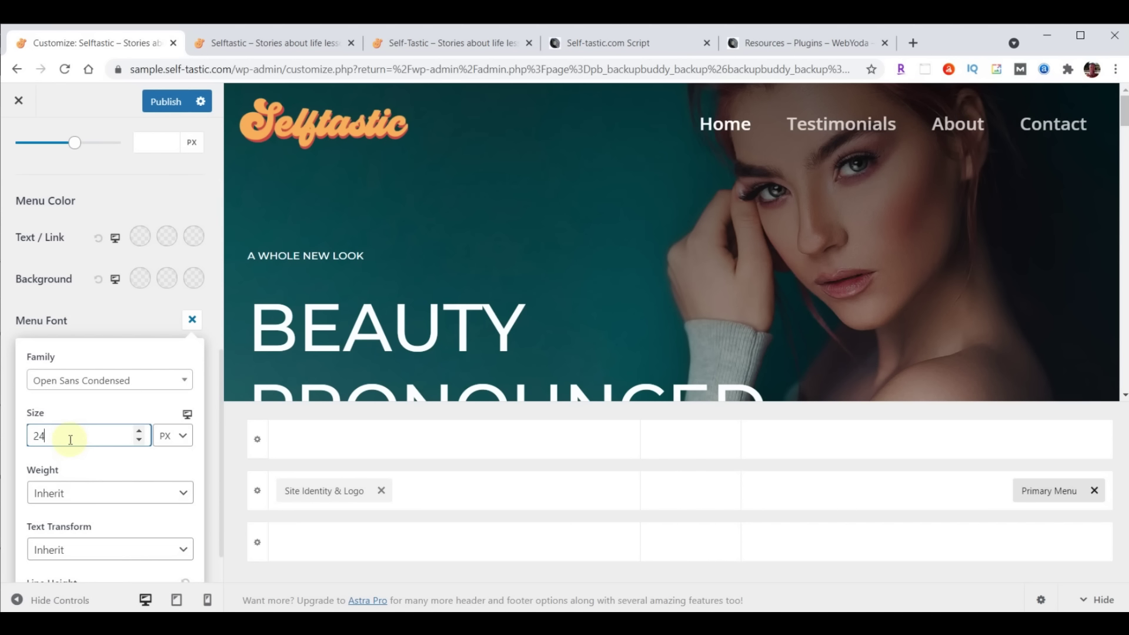
left_click(163, 106)
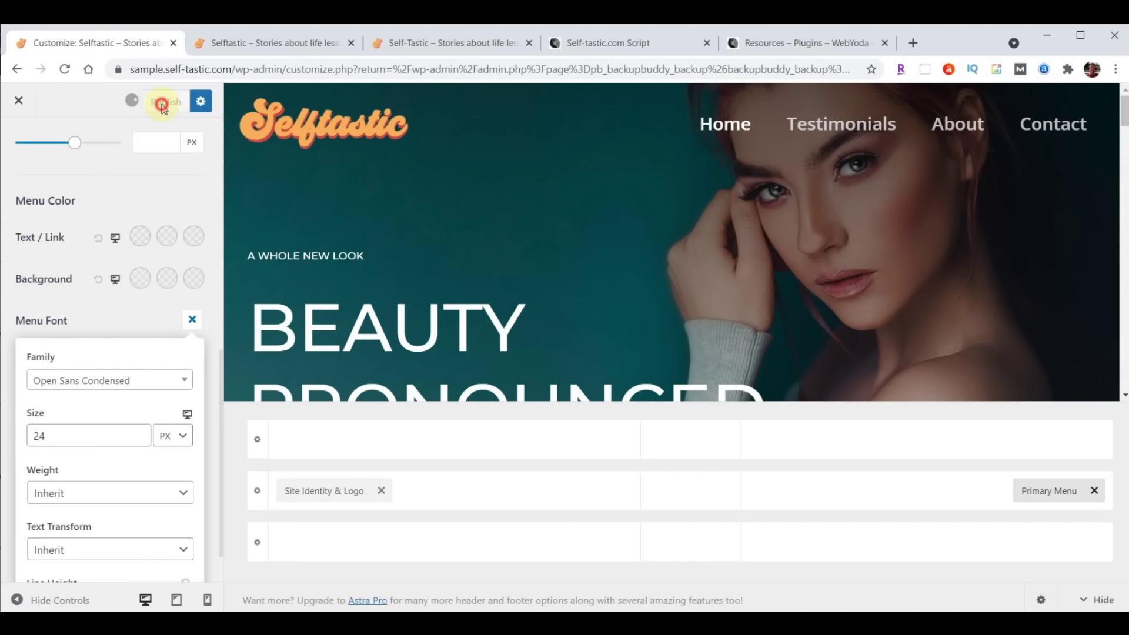
Reload the live site to check the larger menu font, then close the Customizer
left_click(265, 43)
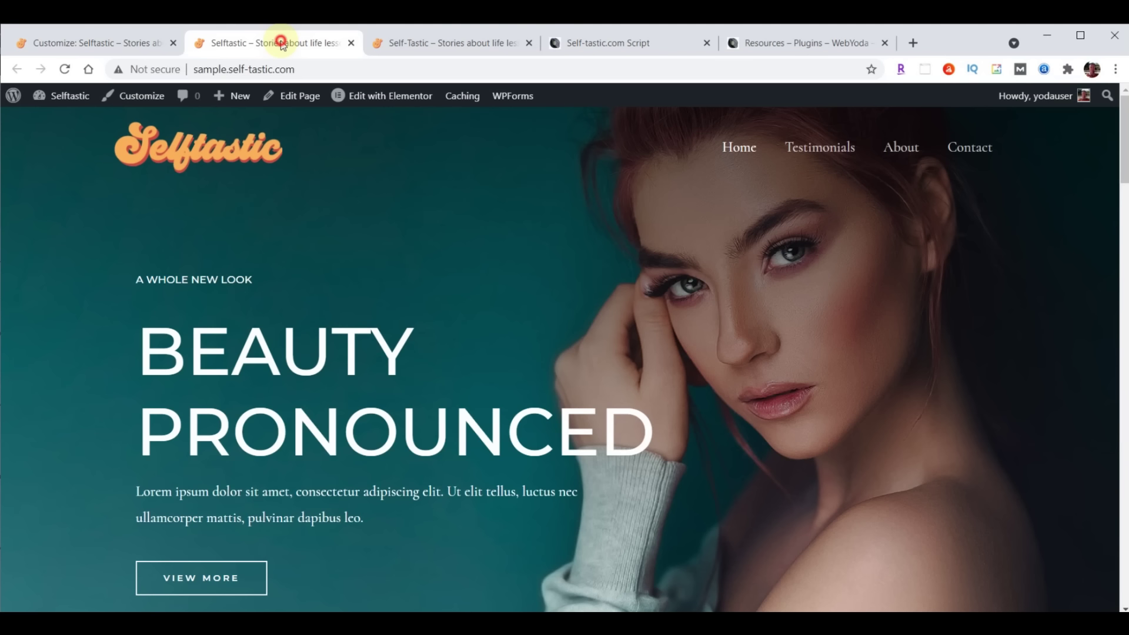
left_click(67, 69)
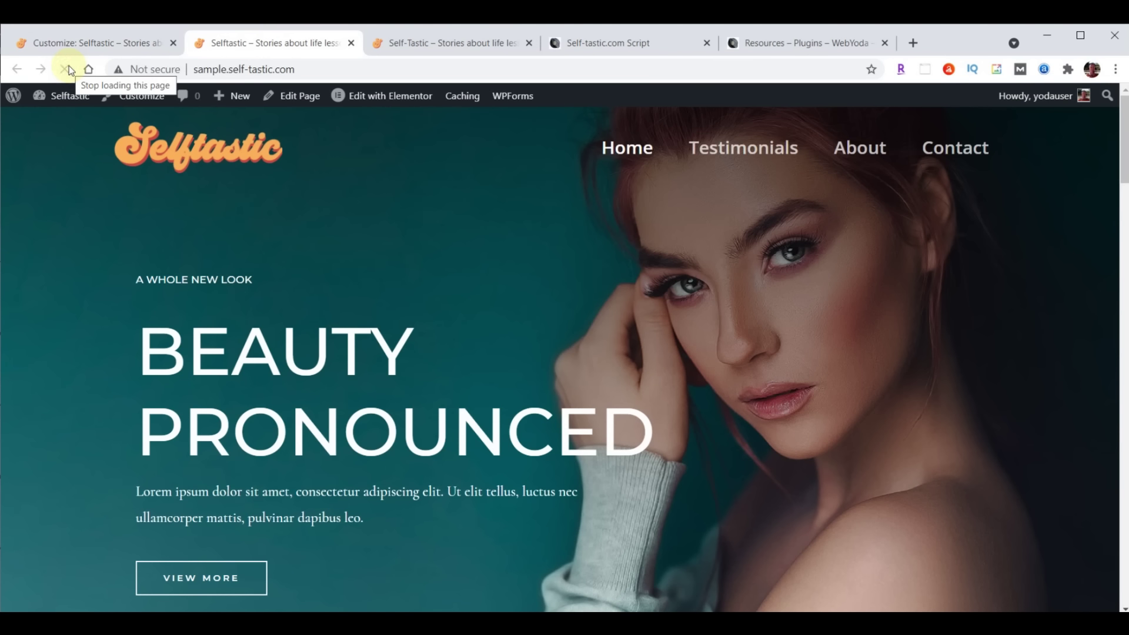
left_click(69, 44)
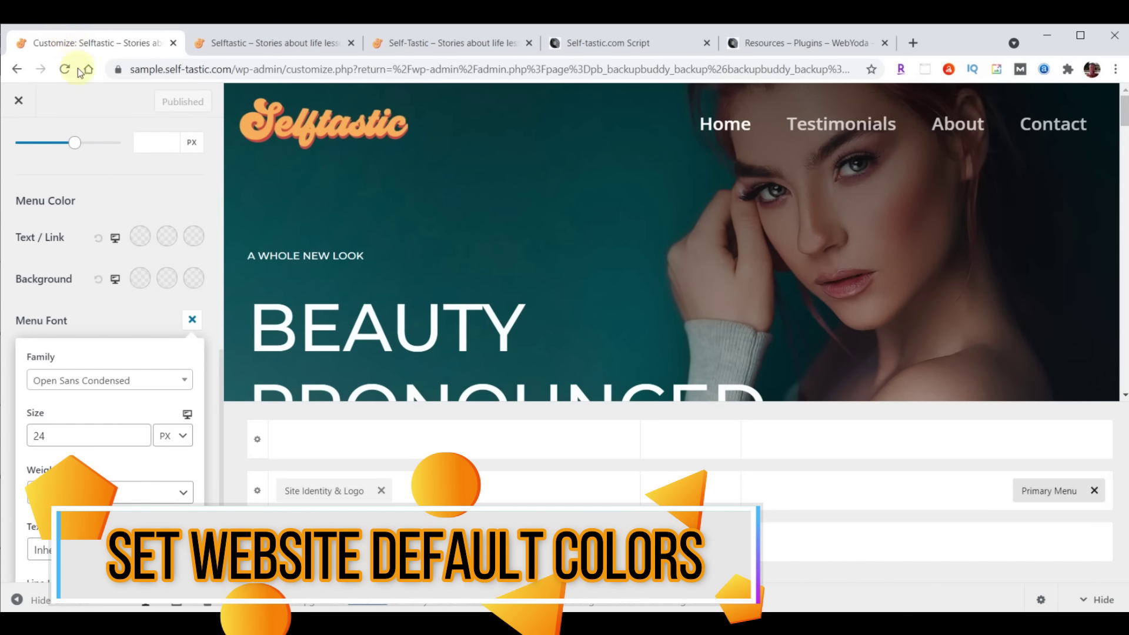
left_click(19, 102)
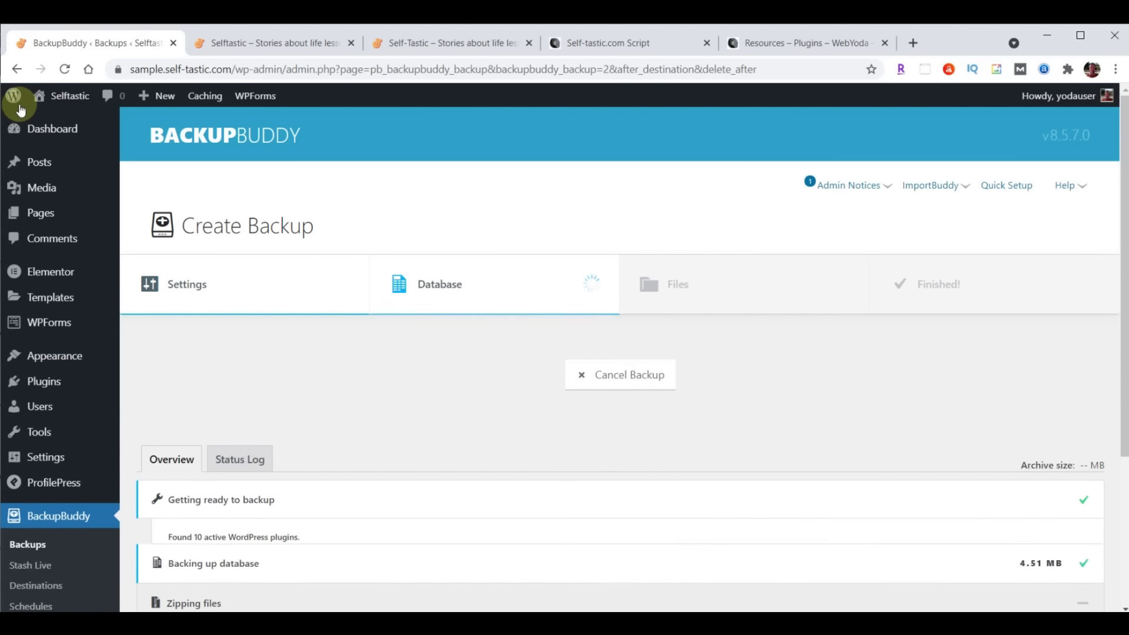
mouse_move(42, 354)
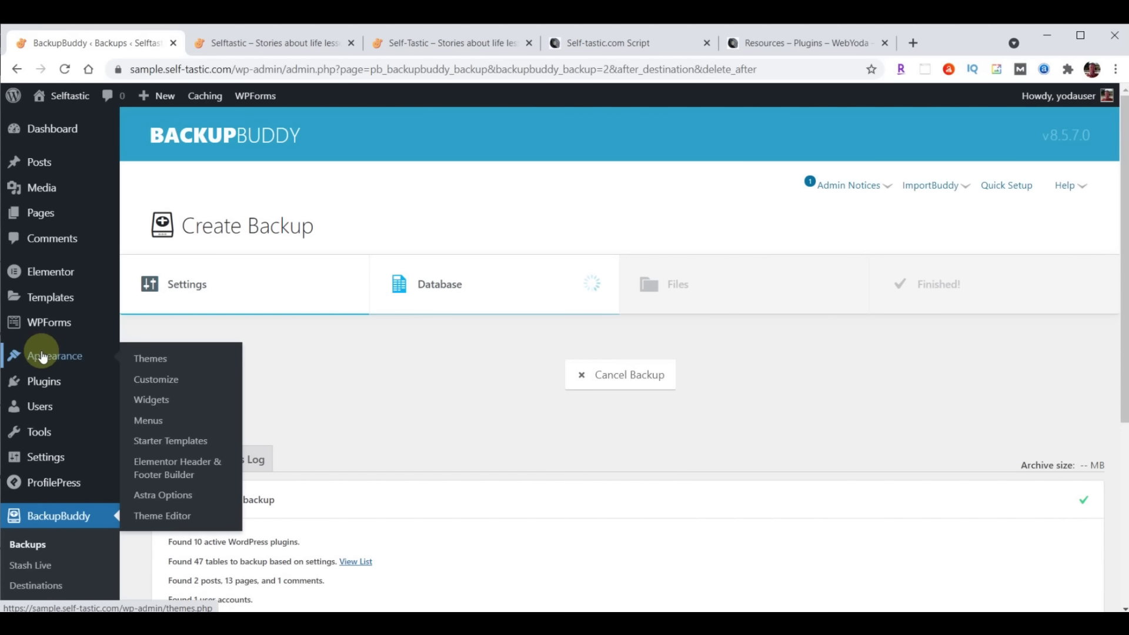
Open the Customizer's Global > Colors settings
left_click(152, 377)
left_click(53, 280)
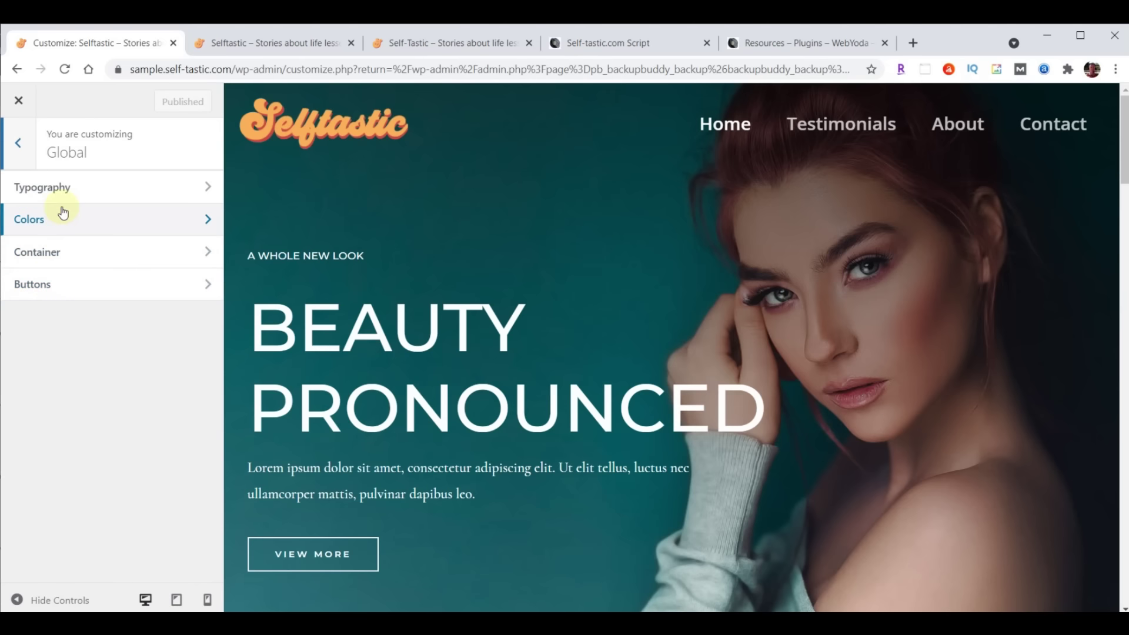
left_click(53, 218)
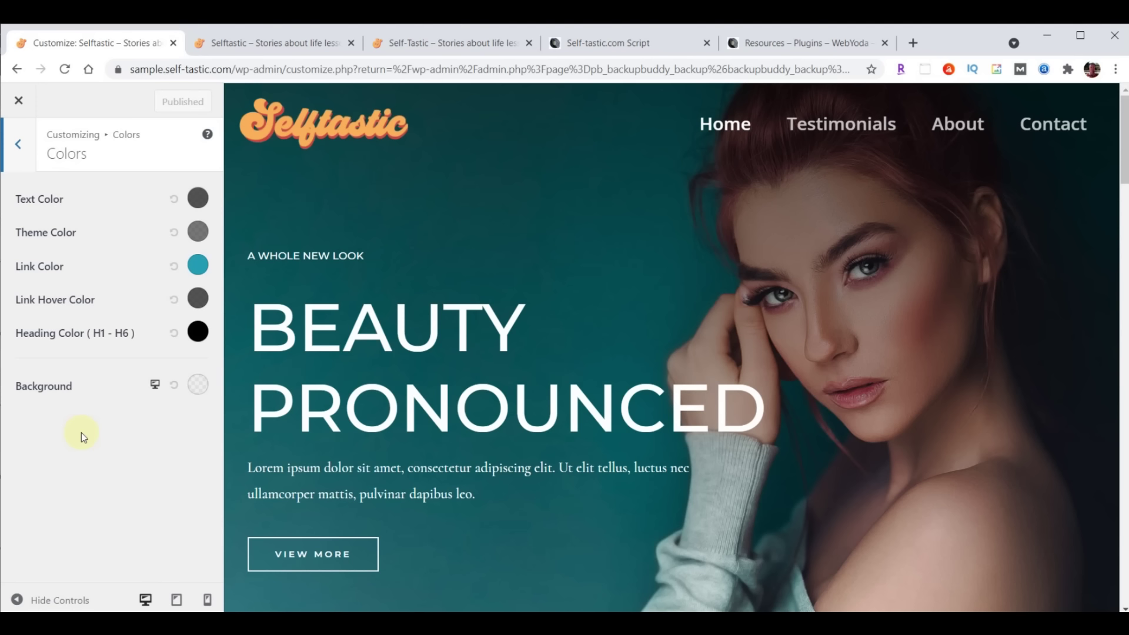
Replace the site Background colour hex value with mint #a8e0d9
left_click(198, 389)
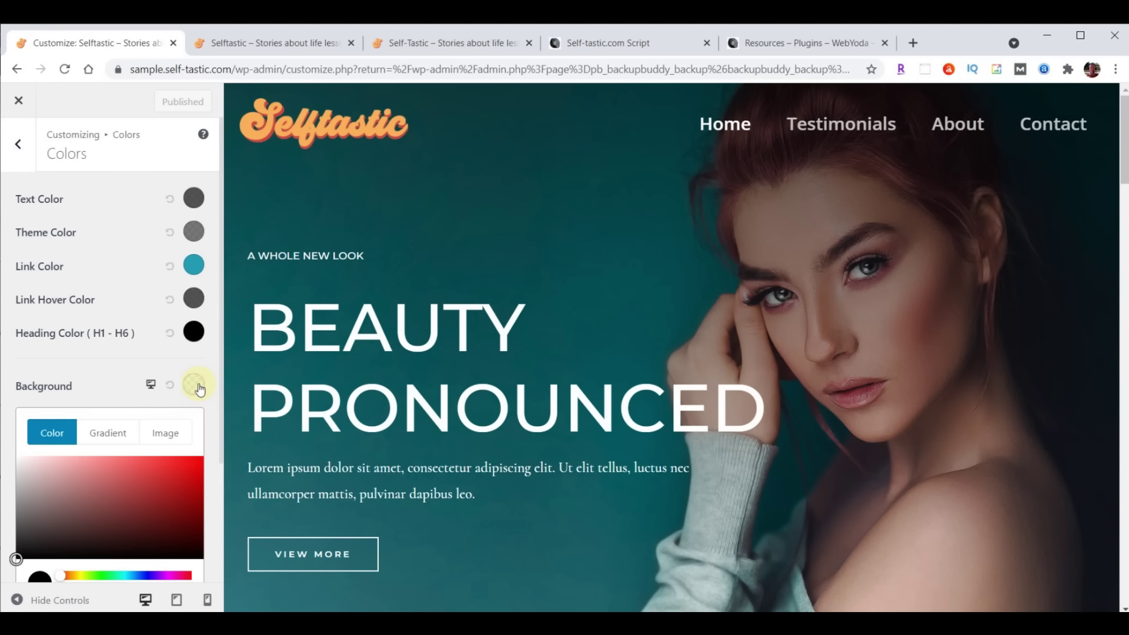
scroll(165, 400, "down", 3)
left_click_drag(56, 479, 30, 479)
type("#a8e0d9")
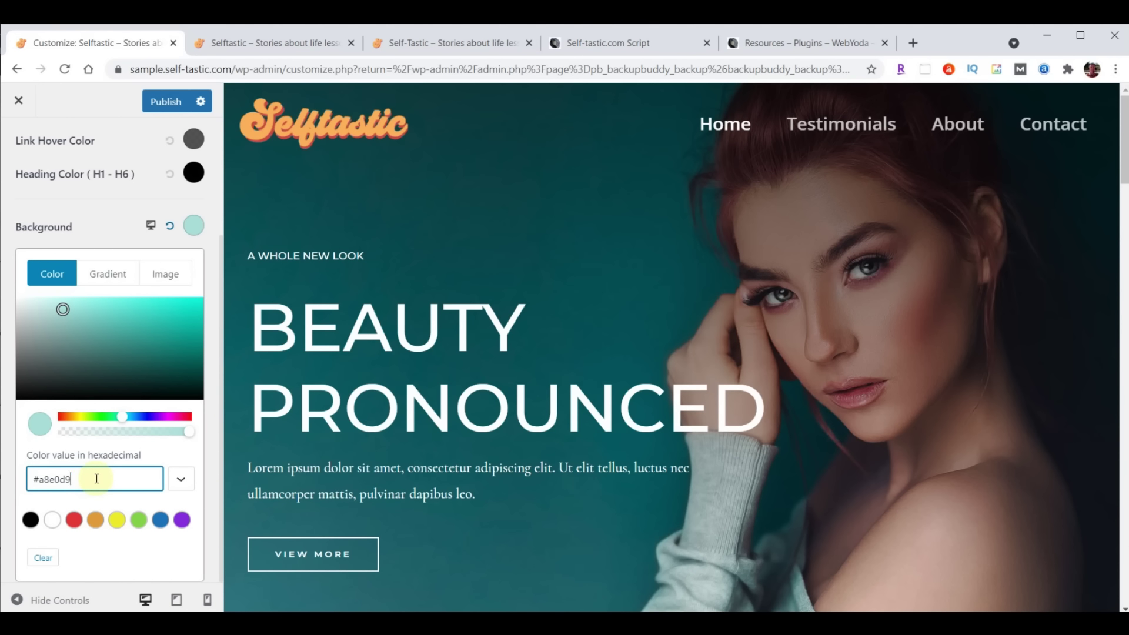
Select Light Blue #A8E0D9 in the Script document's SELFTASTIC COLORS list
left_click(602, 44)
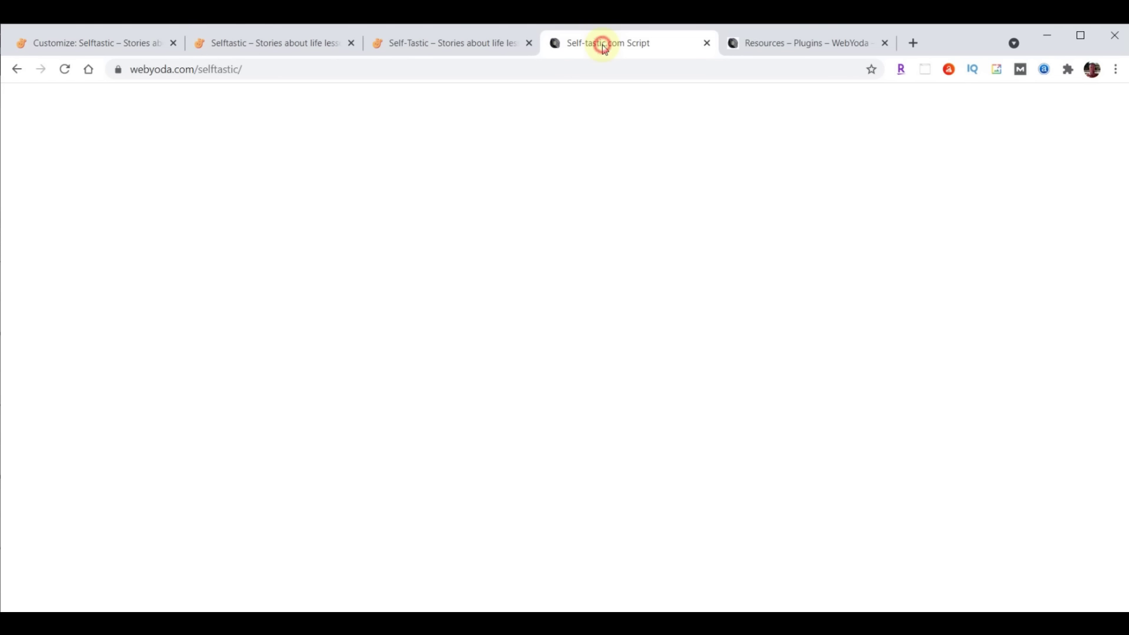
scroll(1058, 403, "up", 20)
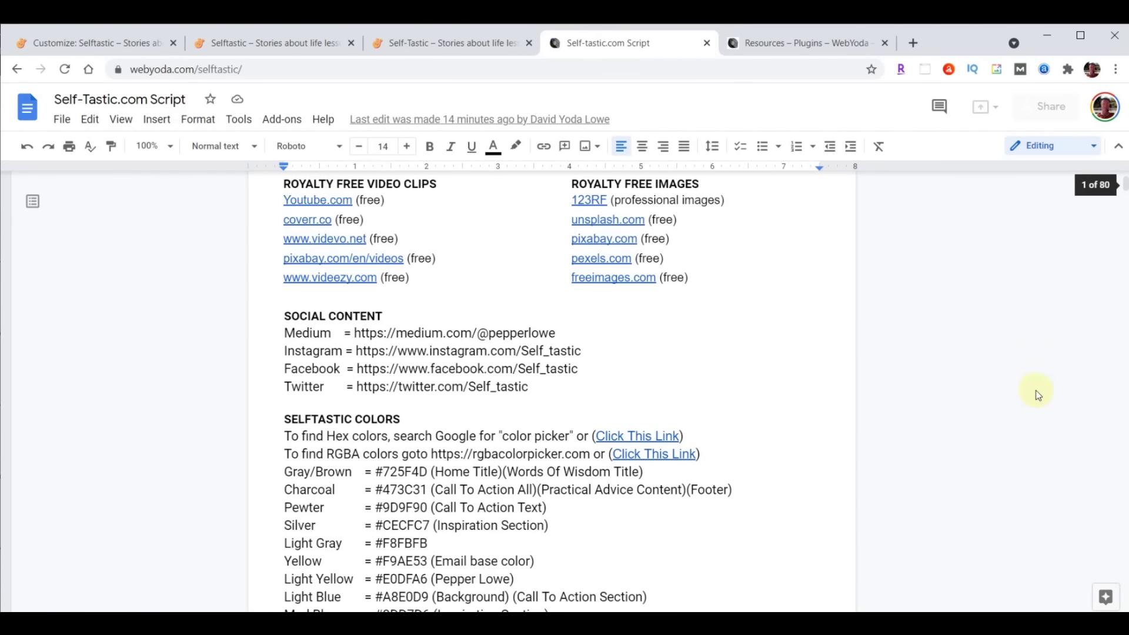
scroll(604, 428, "down", 5)
scroll(617, 378, "up", 3)
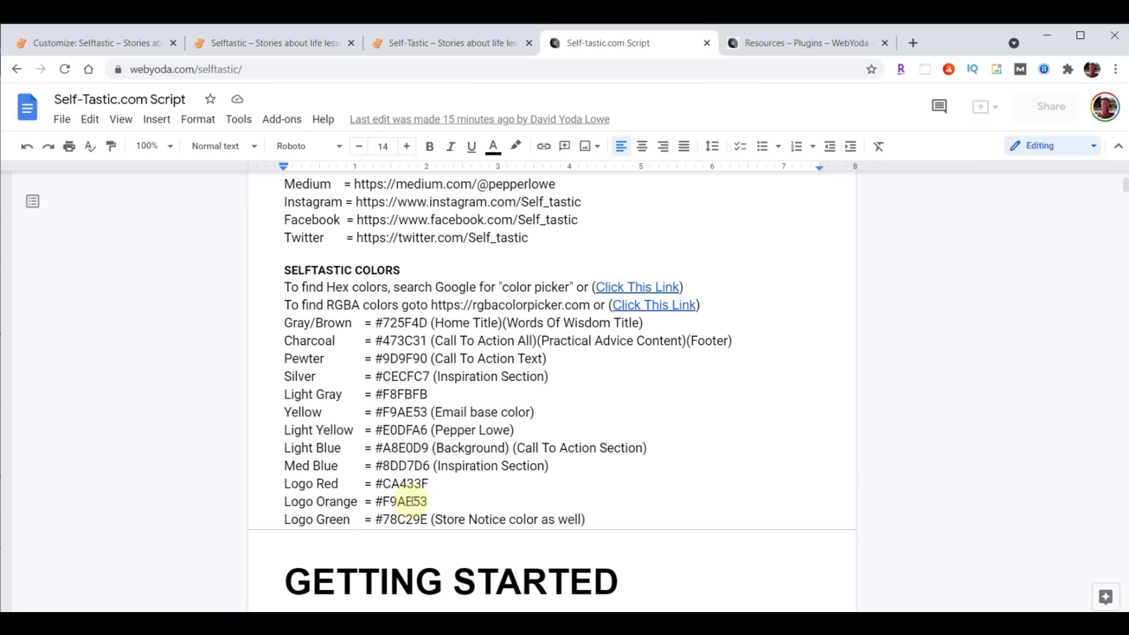
left_click_drag(284, 448, 729, 448)
left_click(377, 448)
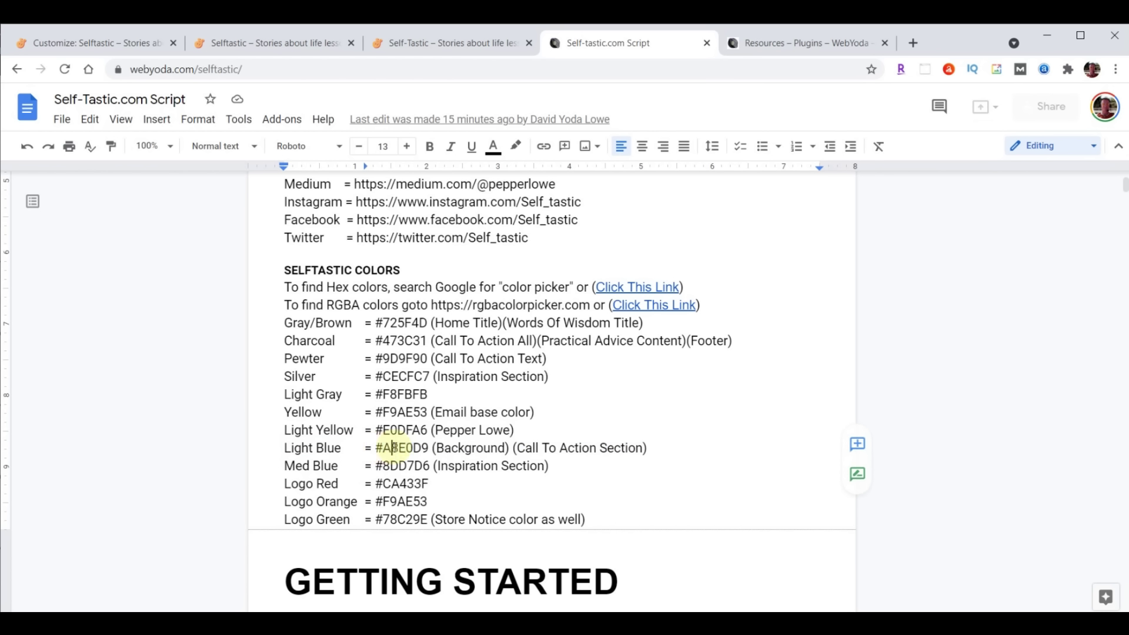
left_click_drag(377, 448, 429, 448)
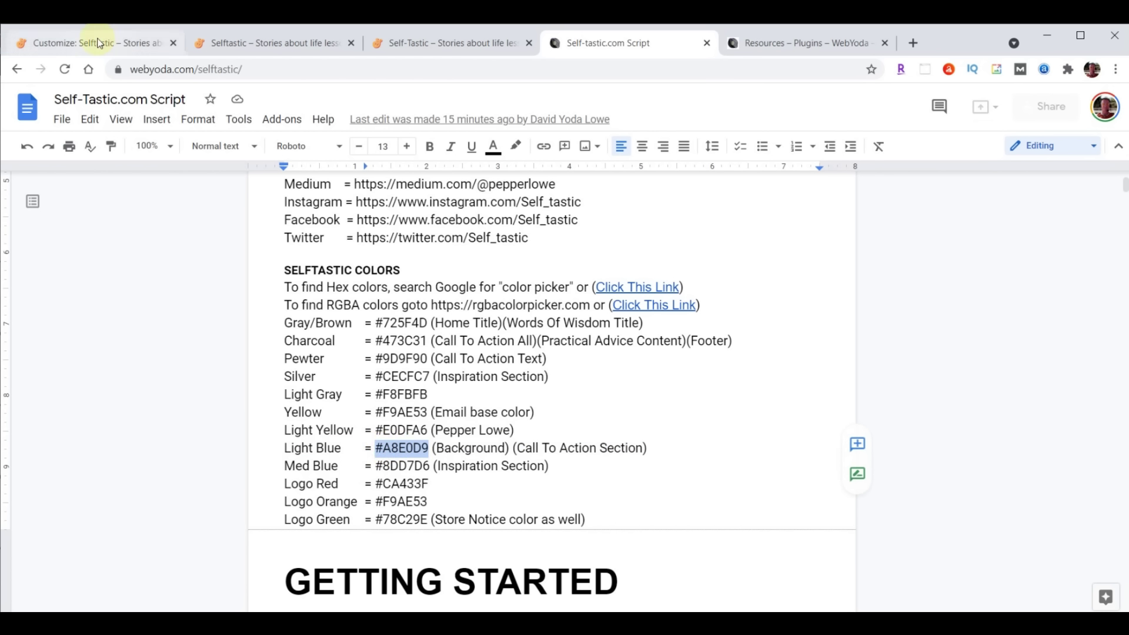
left_click(96, 42)
Publish the mint #a8e0d9 background and close the Customizer
left_click(165, 102)
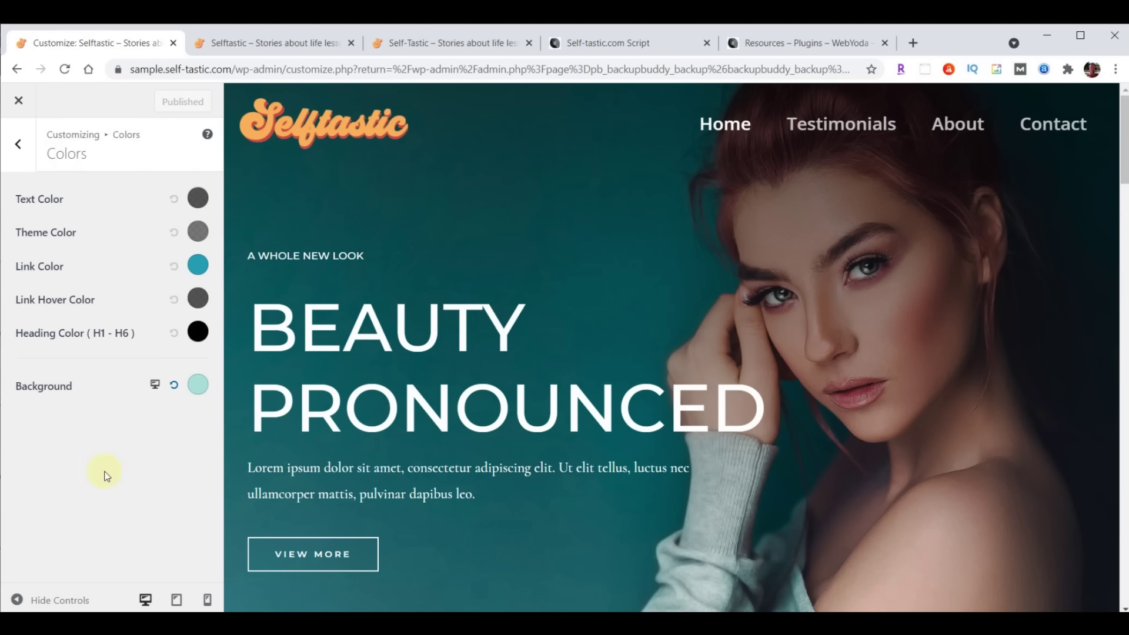
left_click(21, 106)
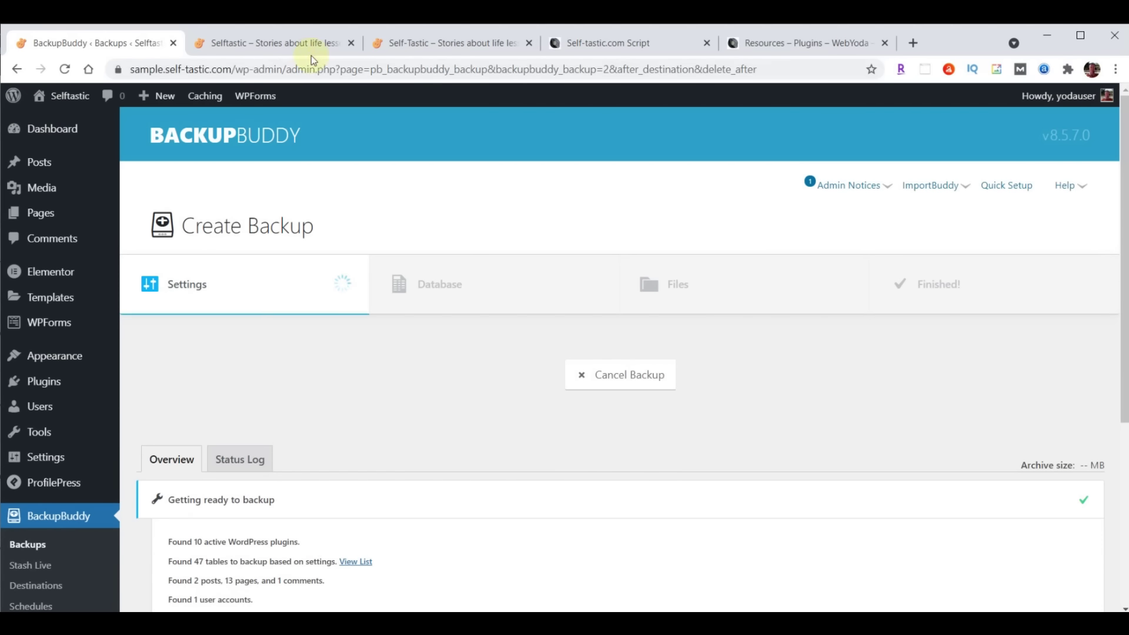
View the live site's Testimonials page, then return to the BackupBuddy tab
left_click(294, 44)
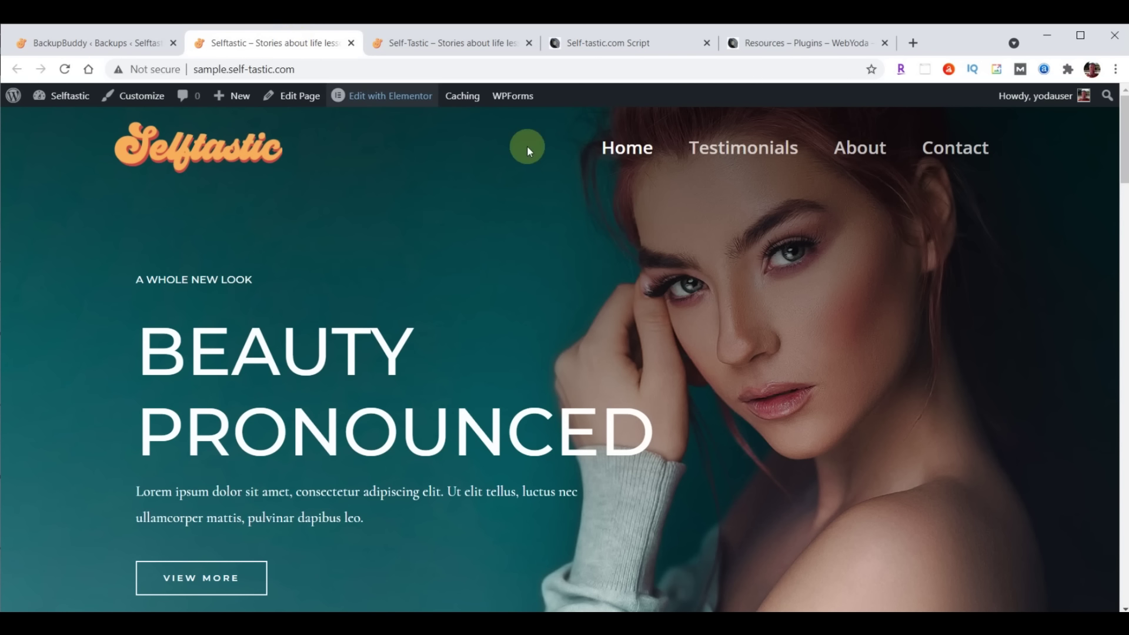
left_click(736, 154)
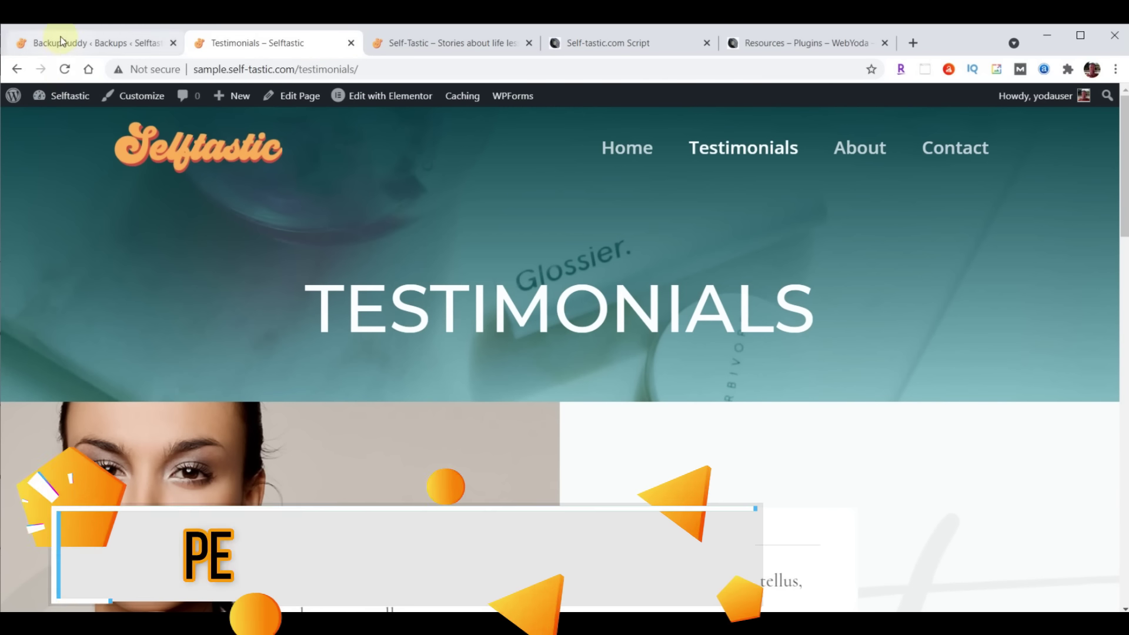
left_click(61, 42)
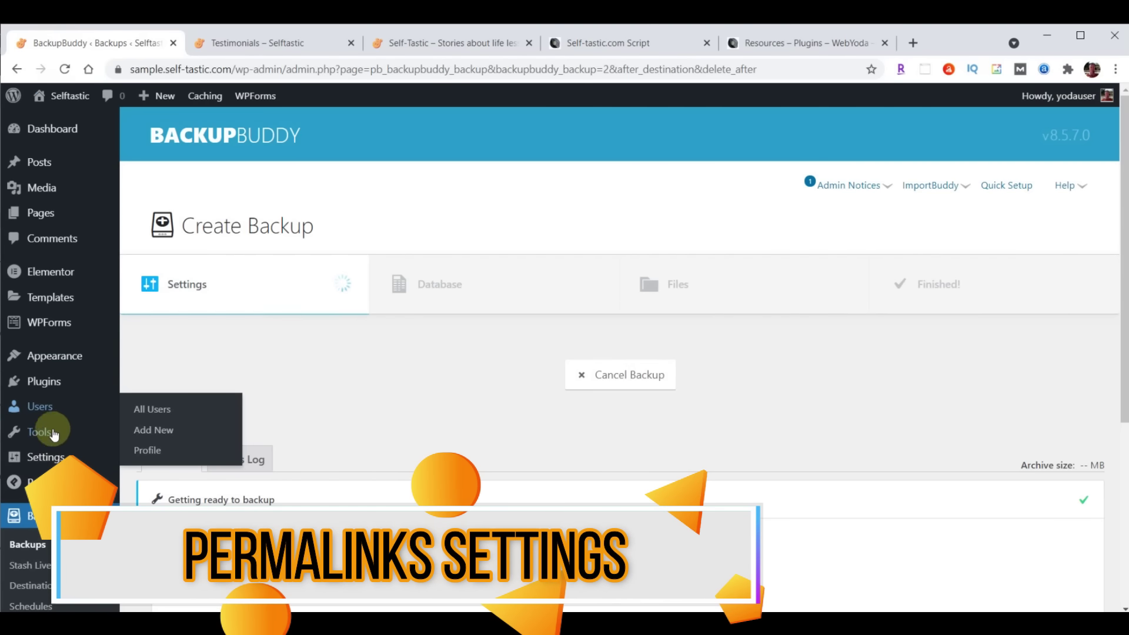
Re-save the Post name permalink structure, then return to the Testimonials page
left_click(42, 461)
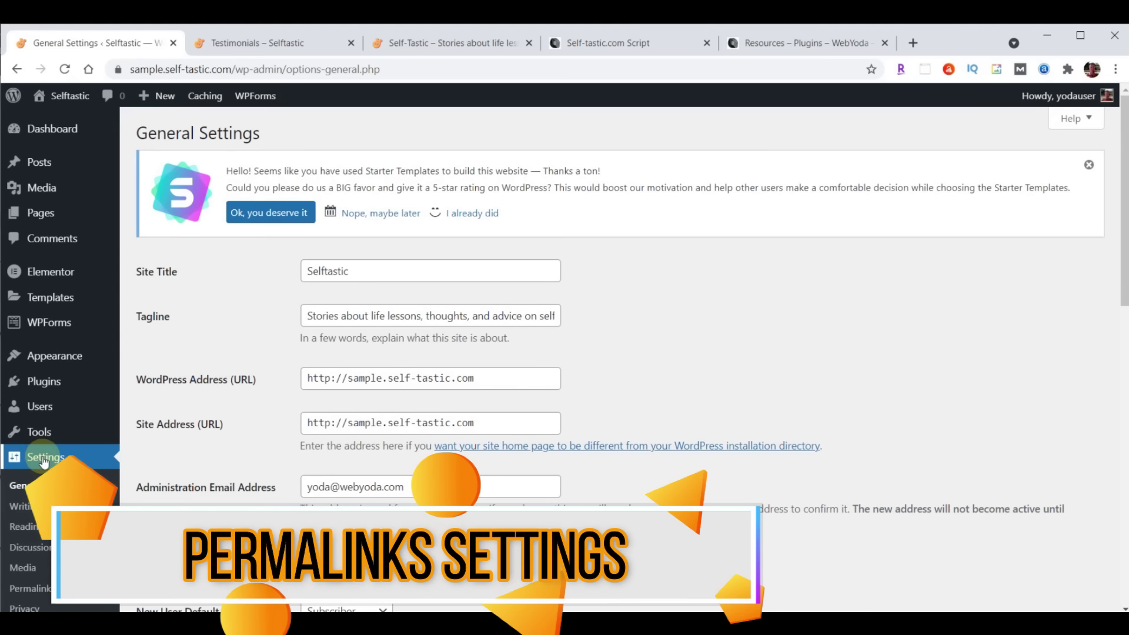
left_click(34, 589)
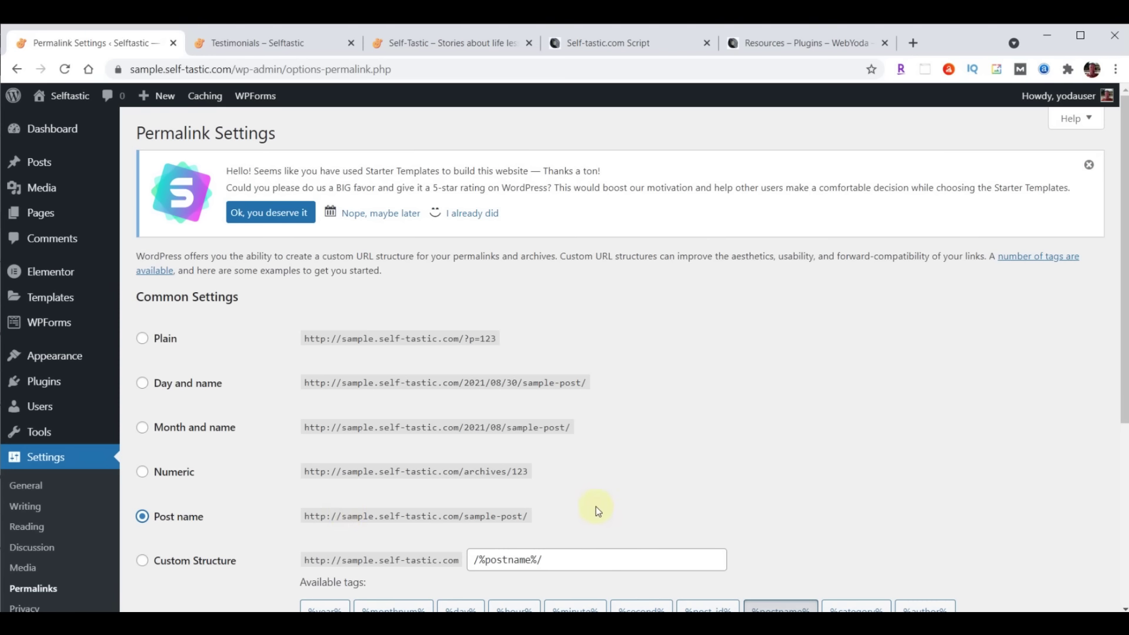
scroll(743, 336, "down", 5)
left_click(138, 543)
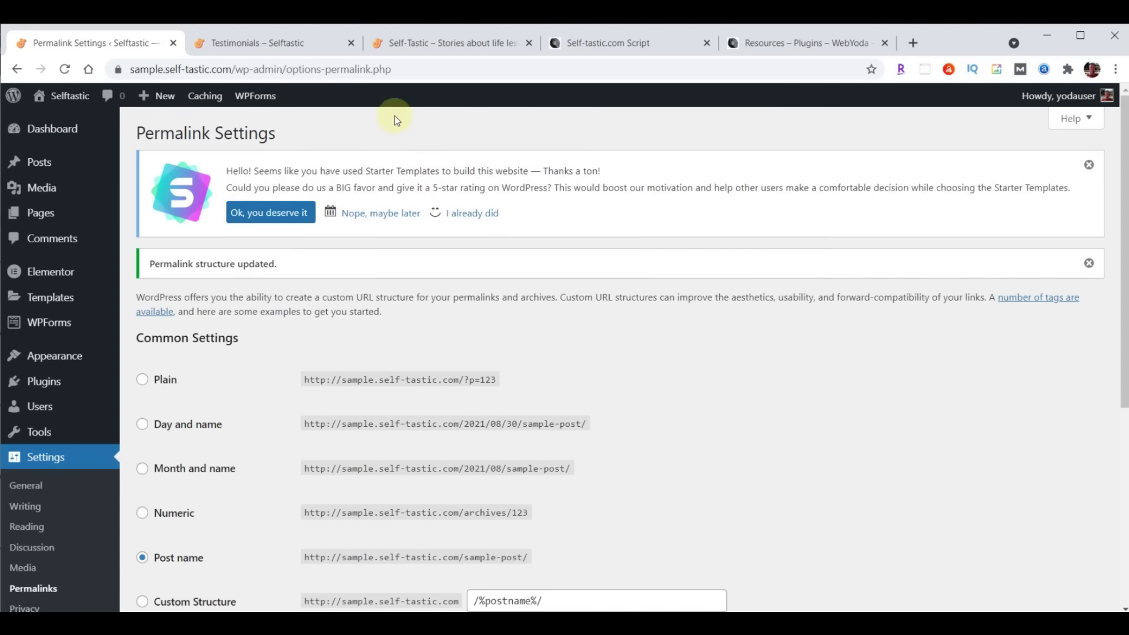
left_click(248, 43)
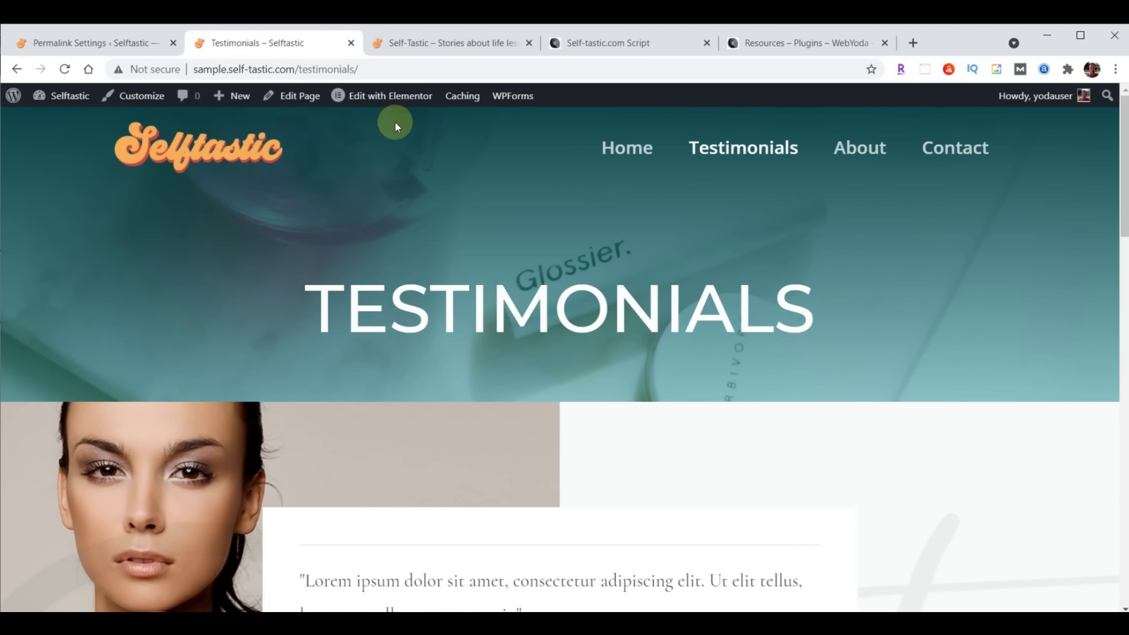
Compare the sample and live home pages, then open Pages > All Pages
left_click(612, 146)
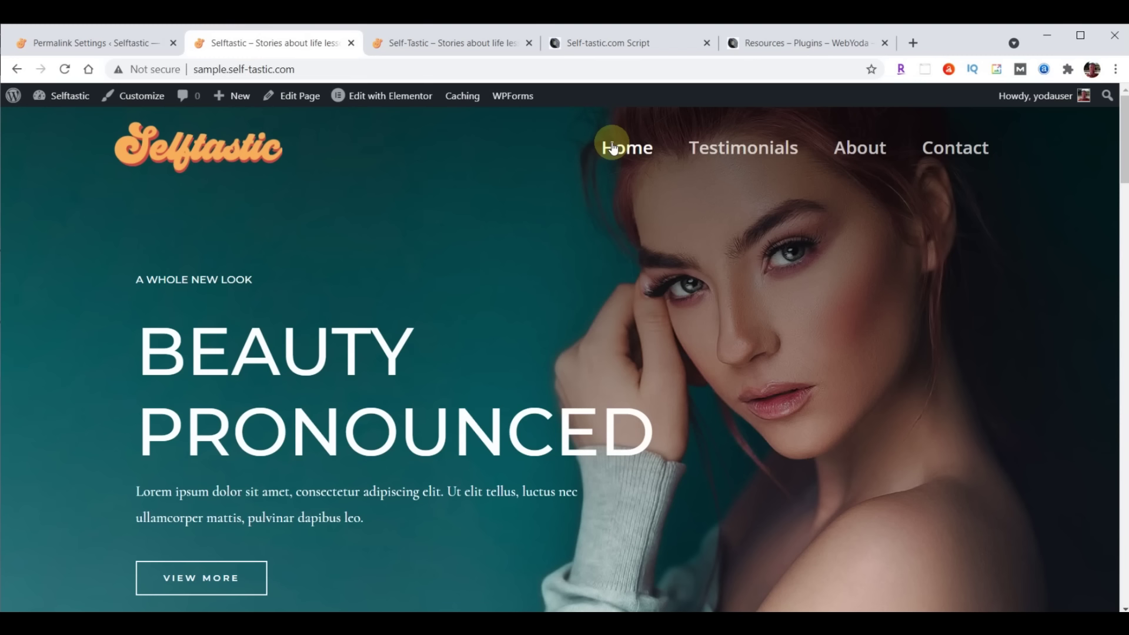
left_click(454, 43)
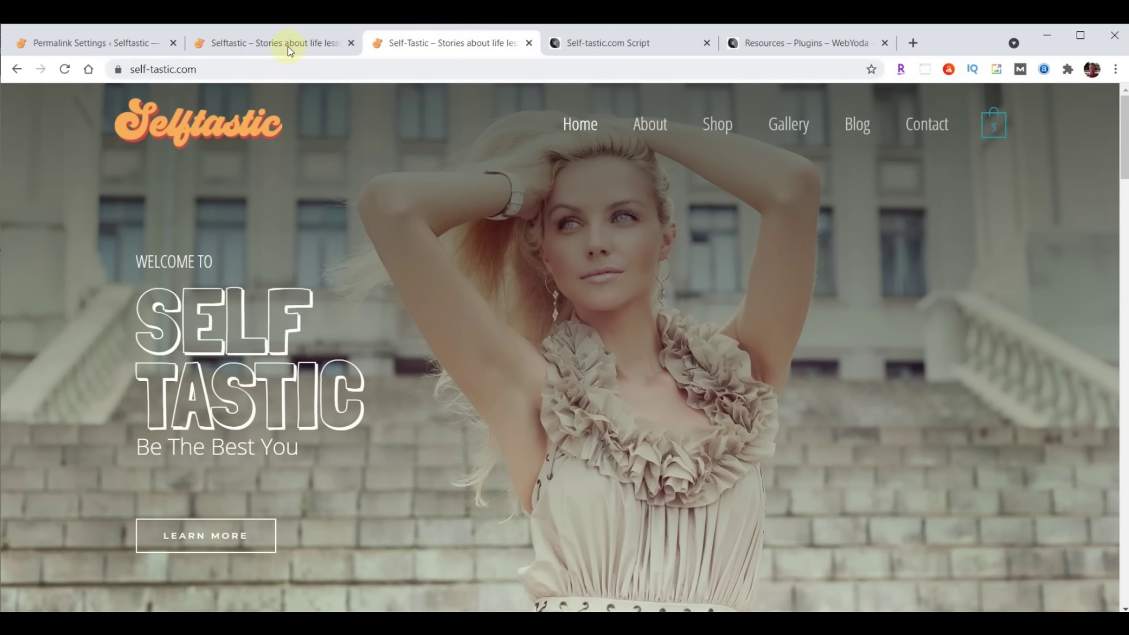
left_click(288, 43)
left_click(91, 41)
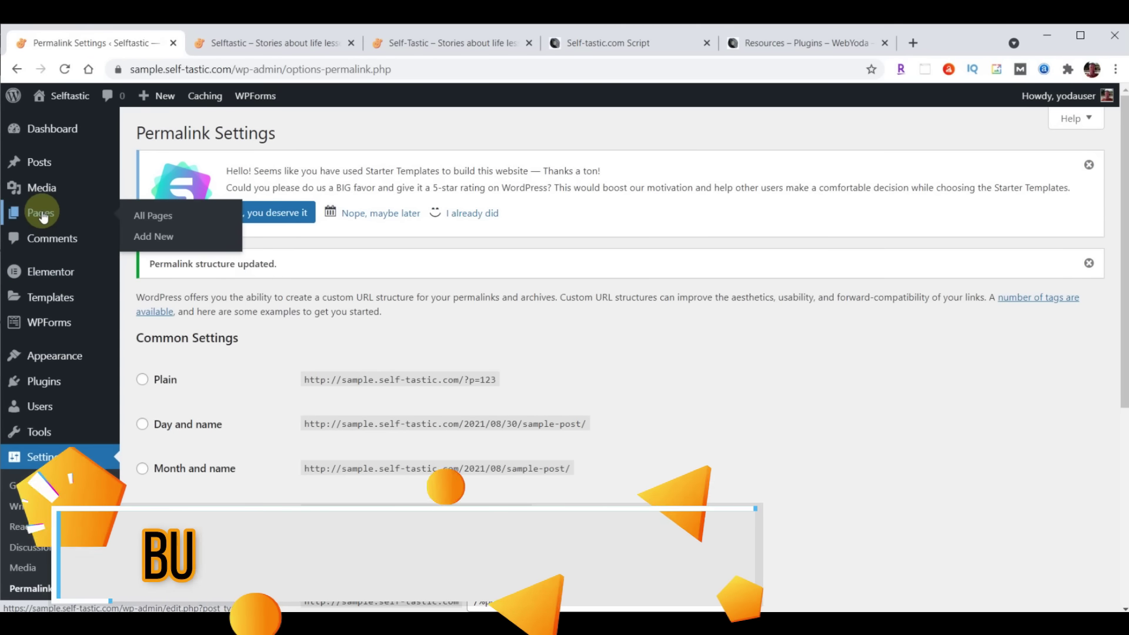
left_click(41, 214)
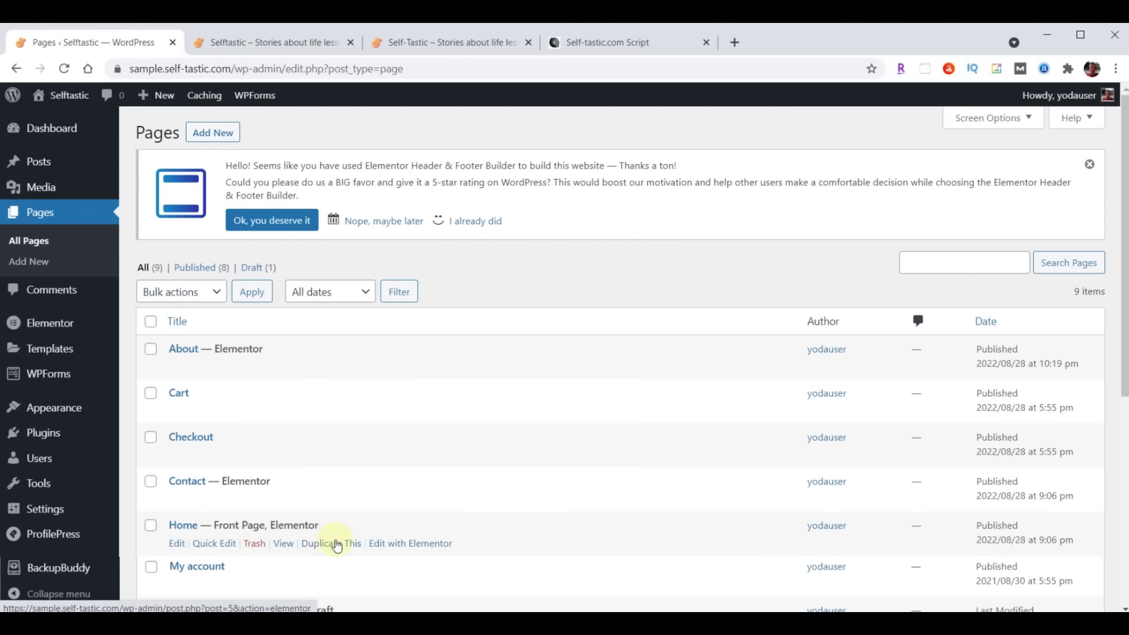
Open the Home page in Elementor and select the hero section
left_click(410, 544)
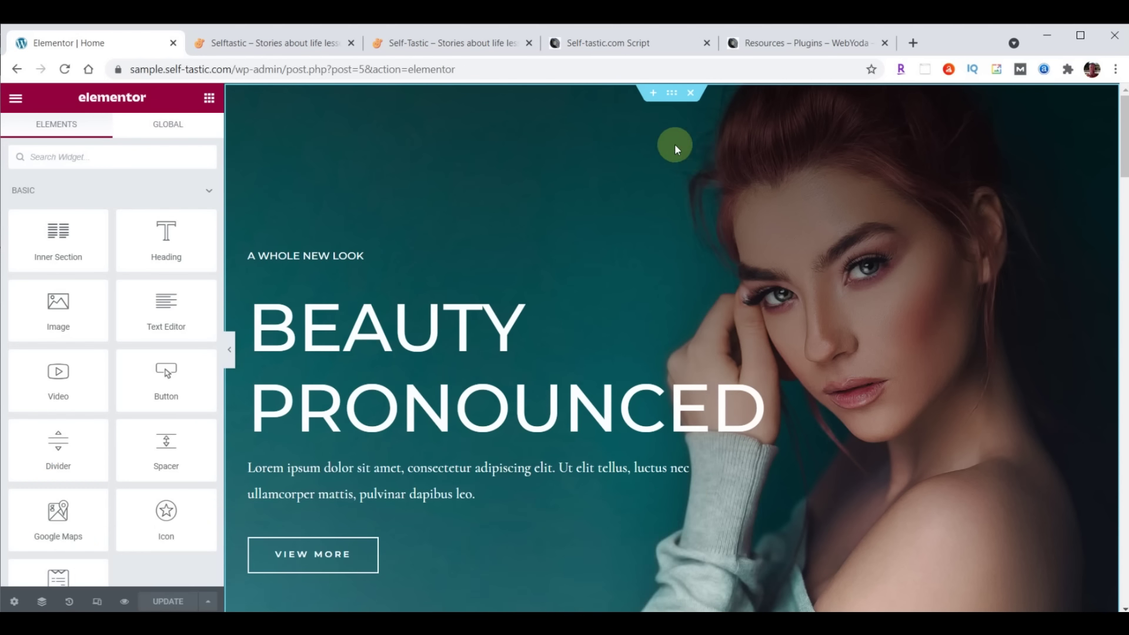
left_click(674, 100)
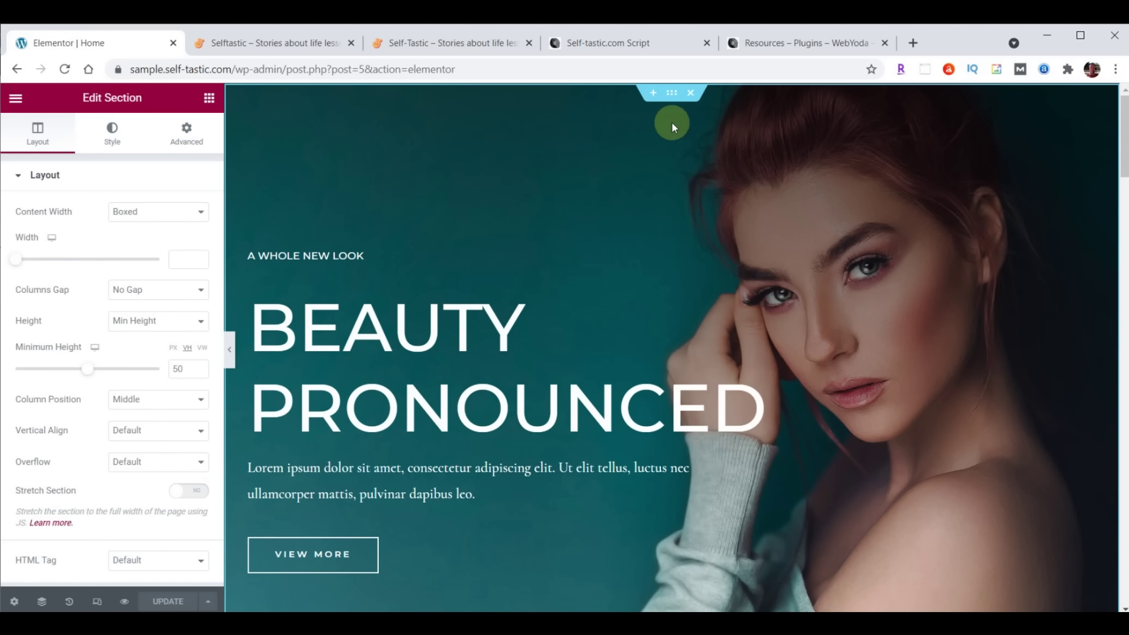
left_click(671, 94)
scroll(732, 266, "down", 4)
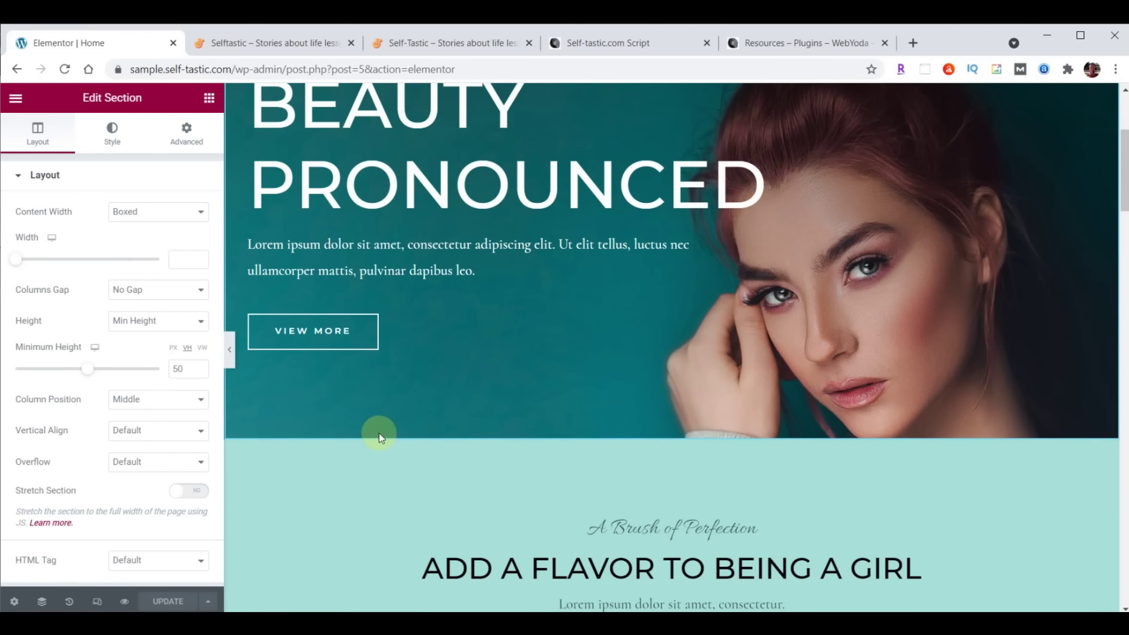
scroll(746, 470, "down", 3)
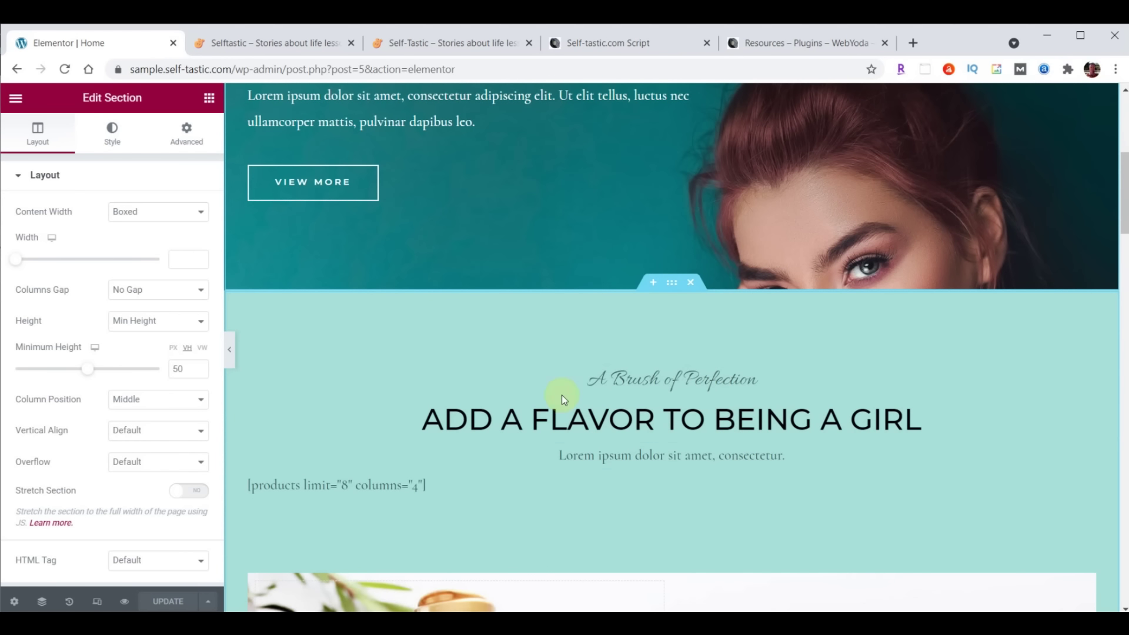
scroll(776, 353, "down", 5)
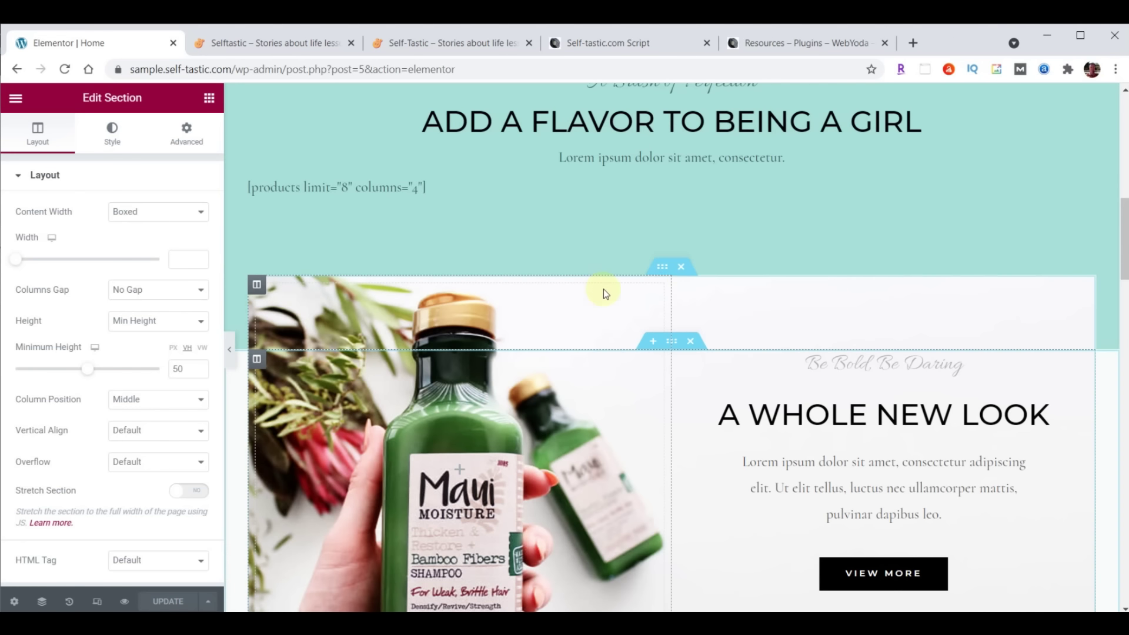
Select the shampoo-image inner section and the logo strip section
left_click(662, 268)
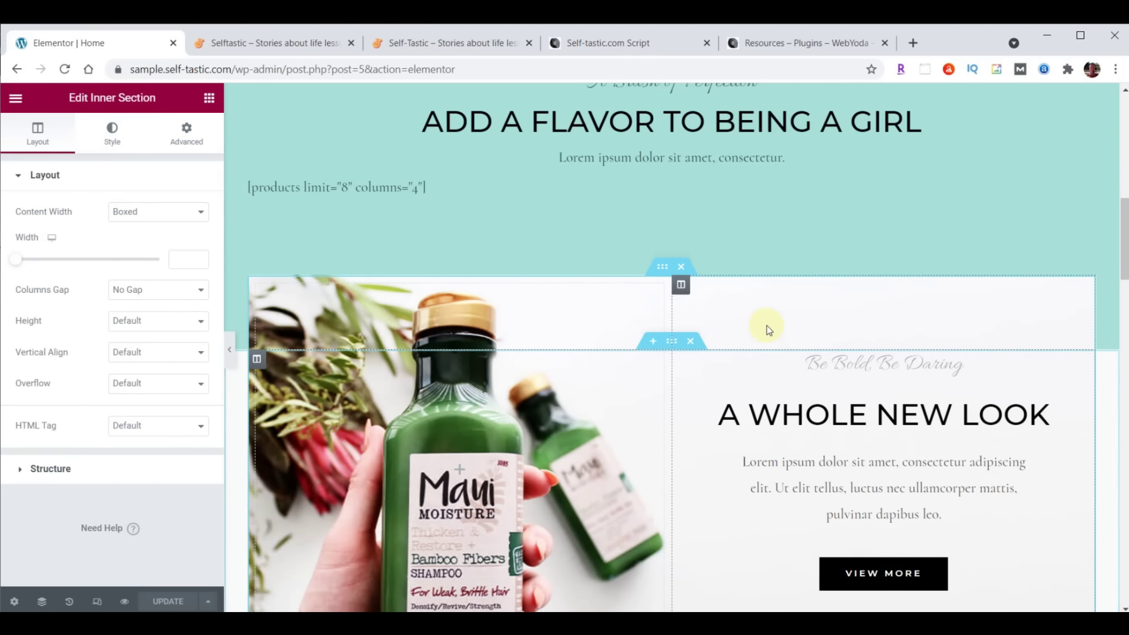
scroll(766, 327, "down", 9)
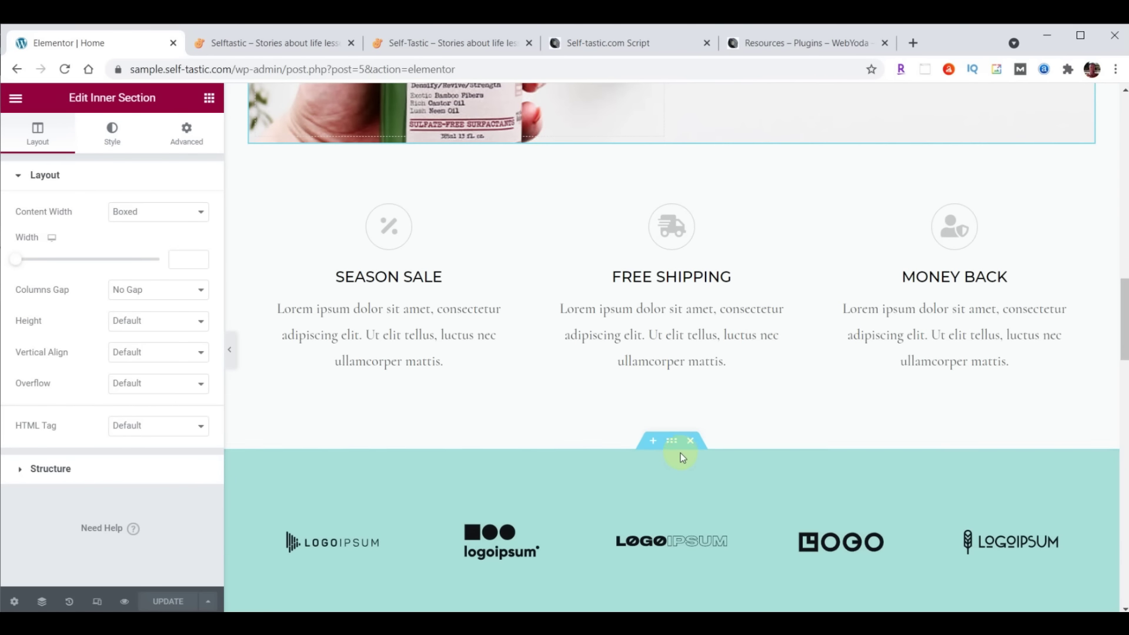
left_click(671, 440)
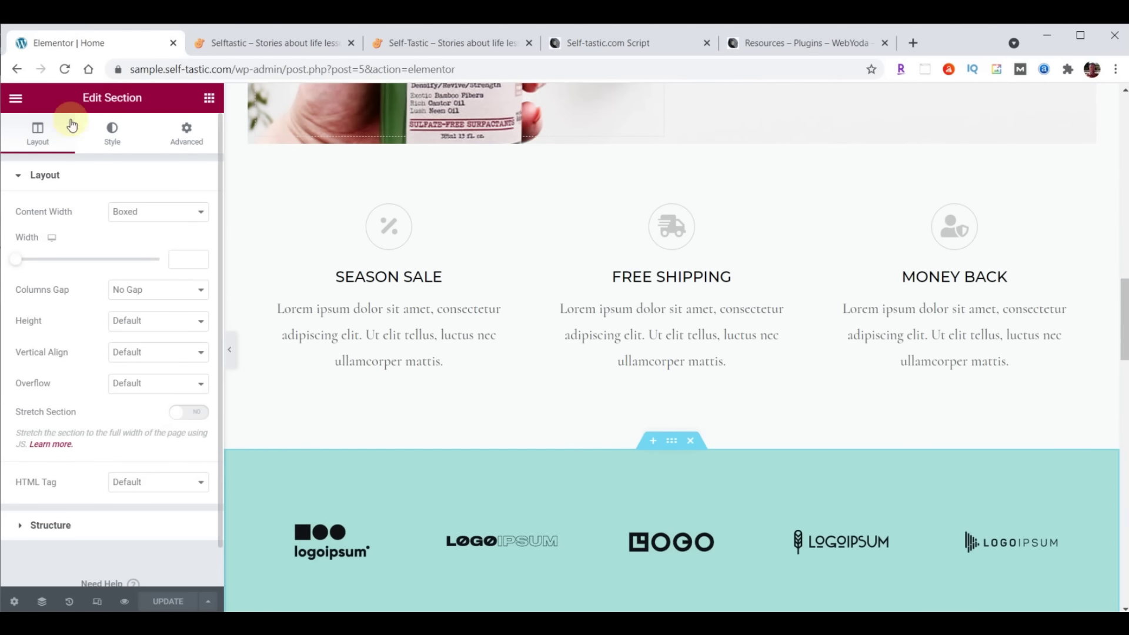
scroll(871, 283, "down", 4)
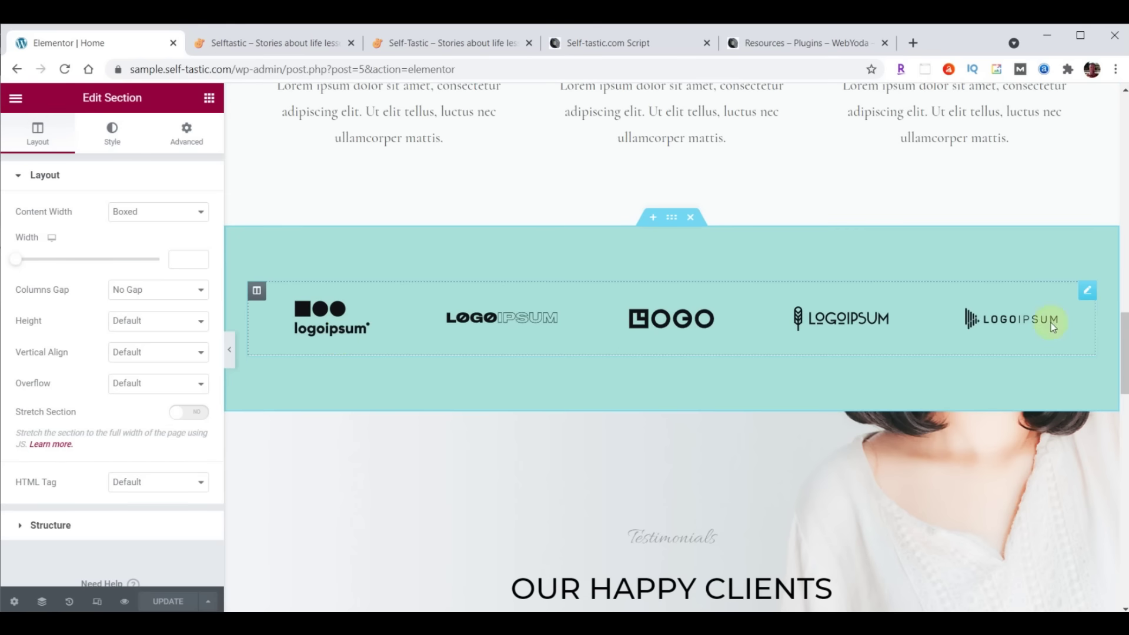
scroll(936, 332, "down", 4)
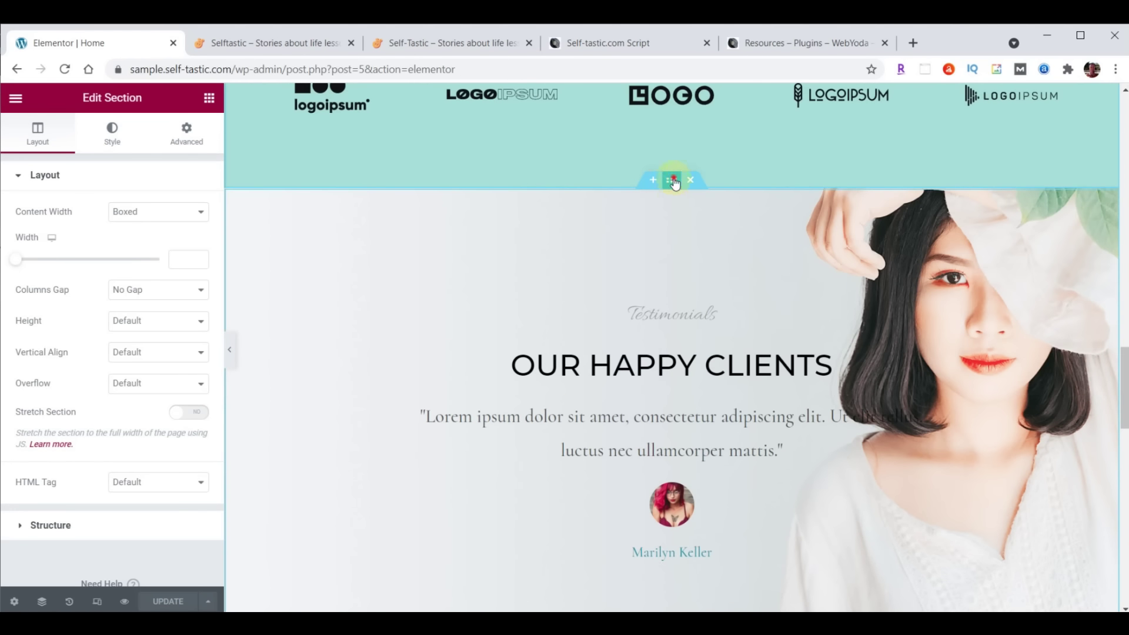
scroll(687, 320, "up", 15)
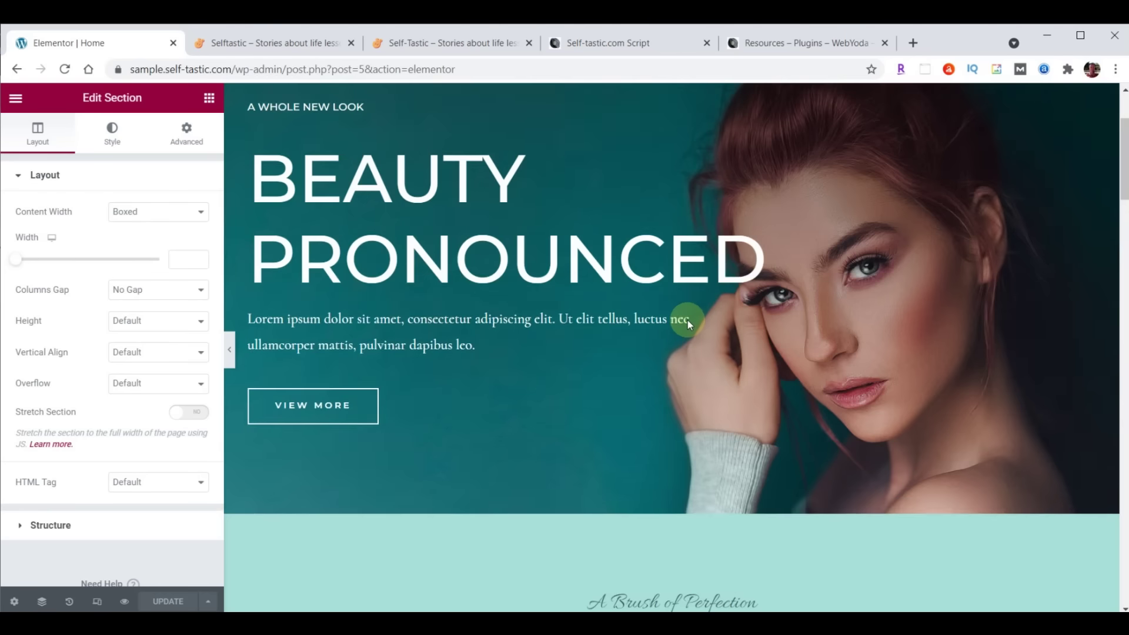
scroll(687, 320, "up", 3)
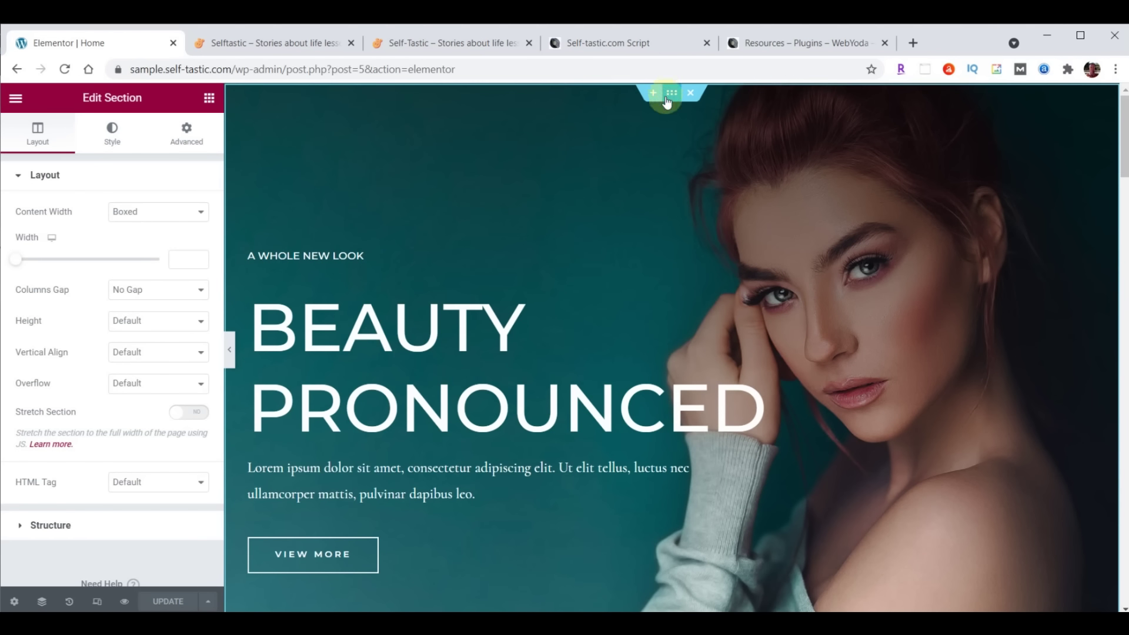
Select the Season Sale / Free Shipping / Money Back row and view the testimonials below
mouse_move(257, 254)
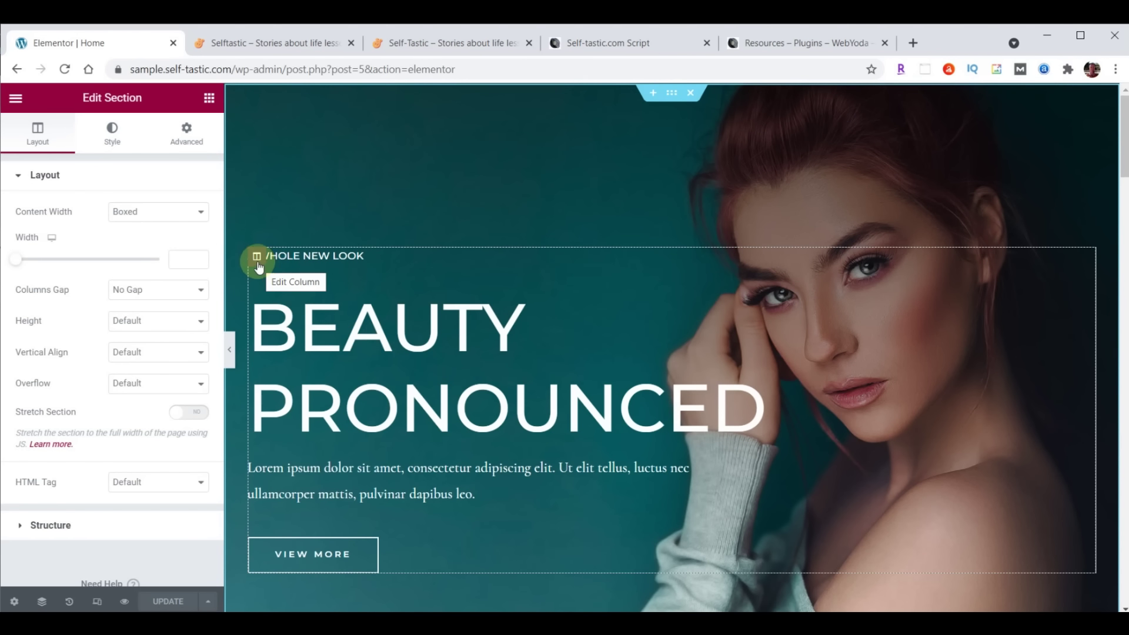
scroll(516, 301, "down", 15)
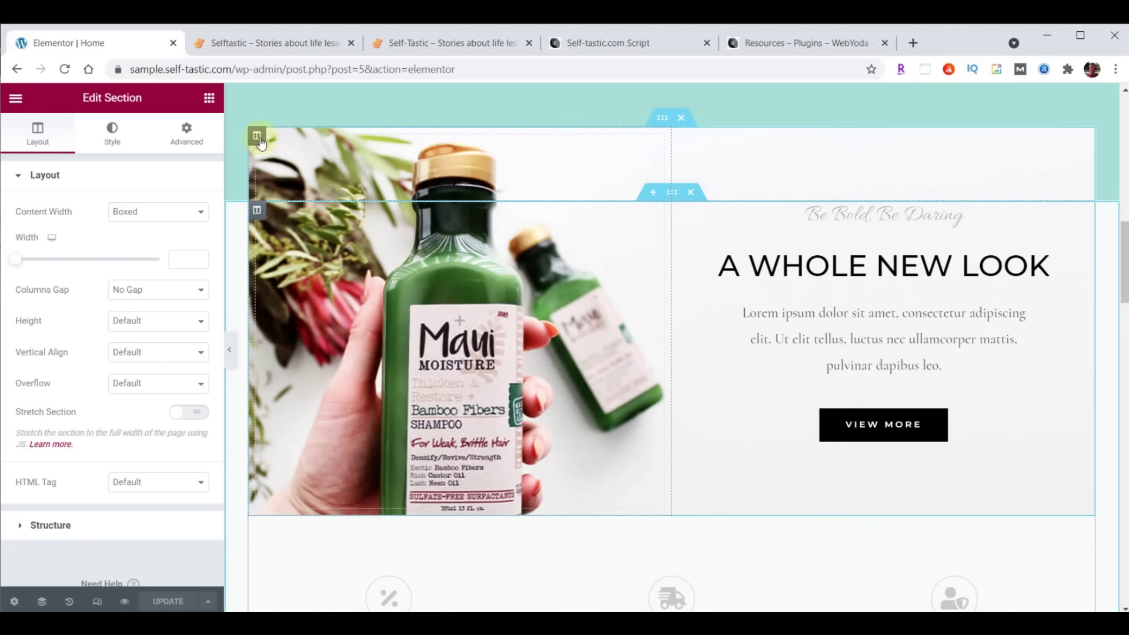
scroll(640, 260, "down", 6)
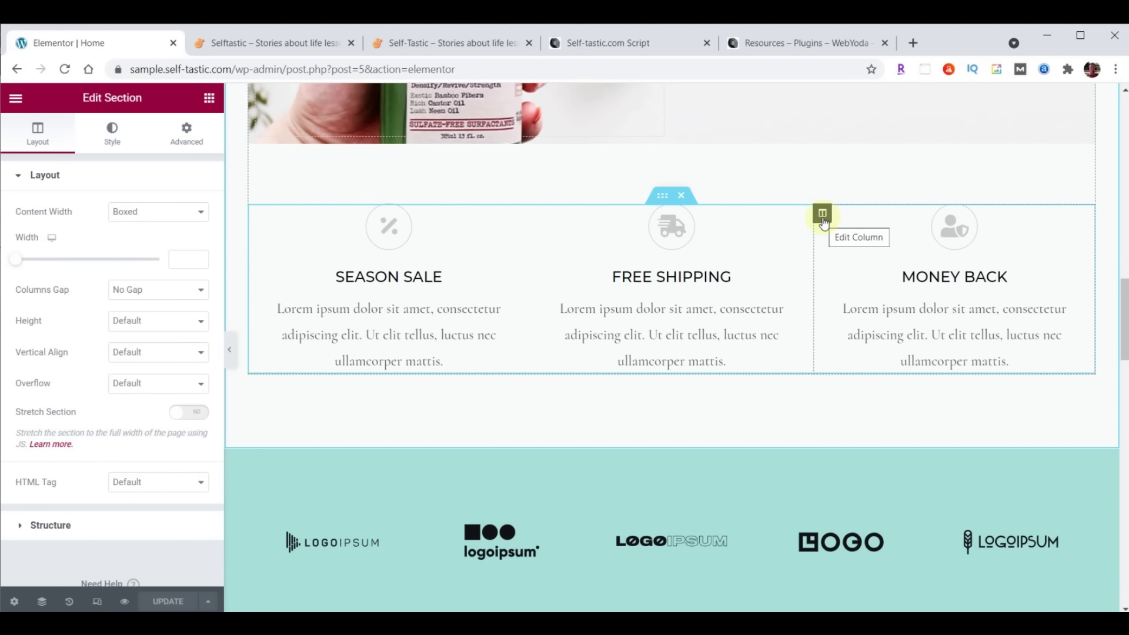
left_click(662, 195)
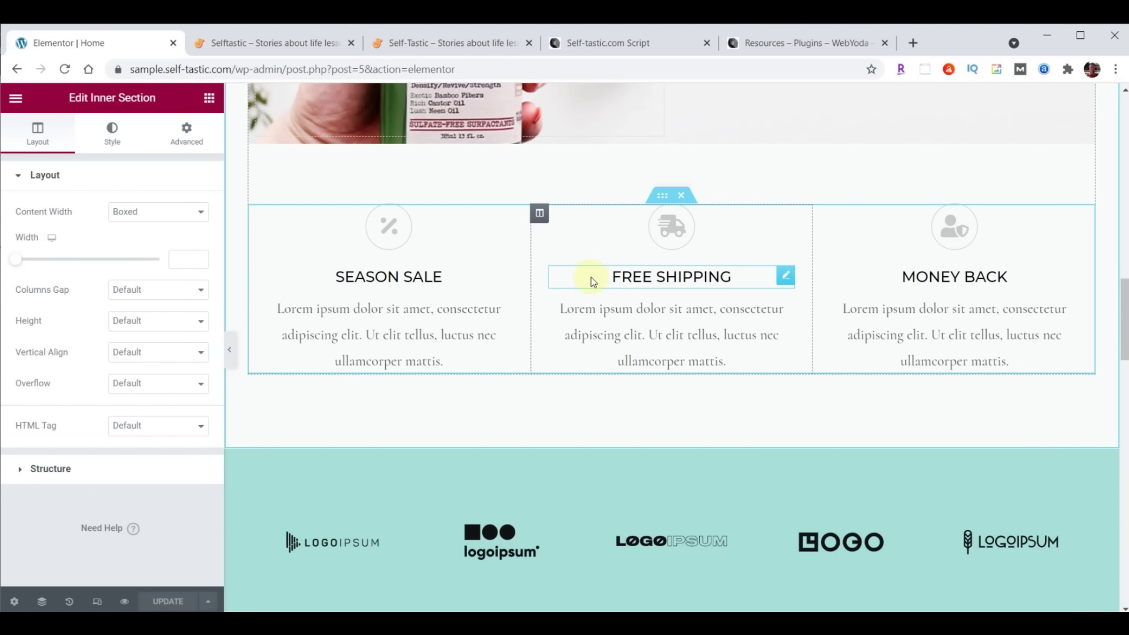
scroll(795, 175, "down", 6)
scroll(881, 203, "down", 3)
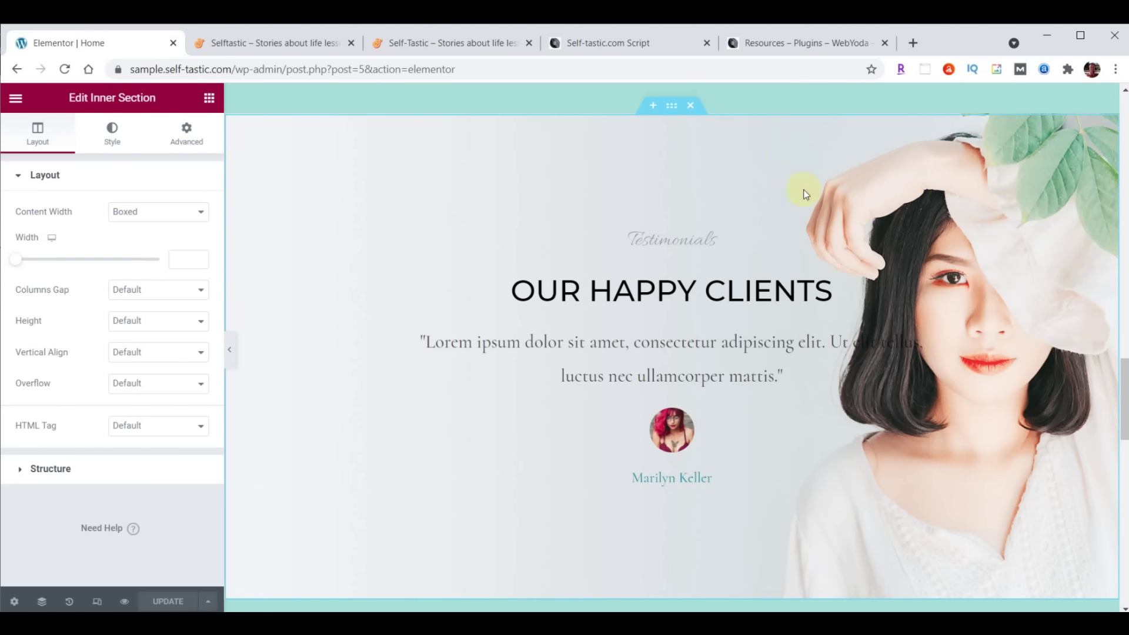
Select the OUR HAPPY CLIENTS testimonial section, its column and its heading to view their settings
left_click(671, 107)
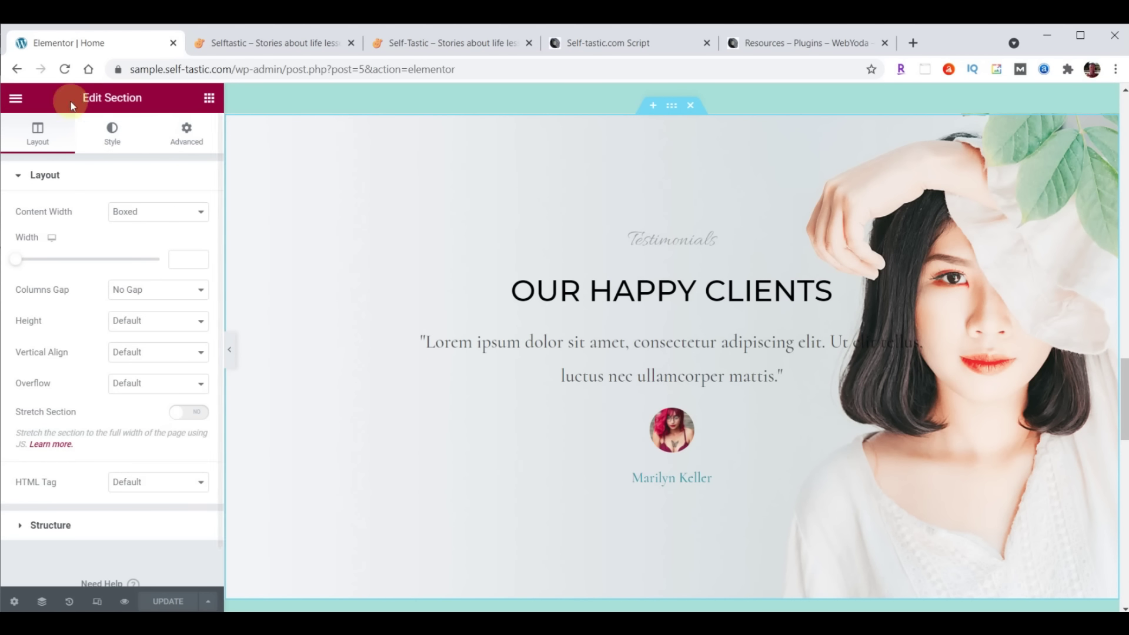
mouse_move(298, 262)
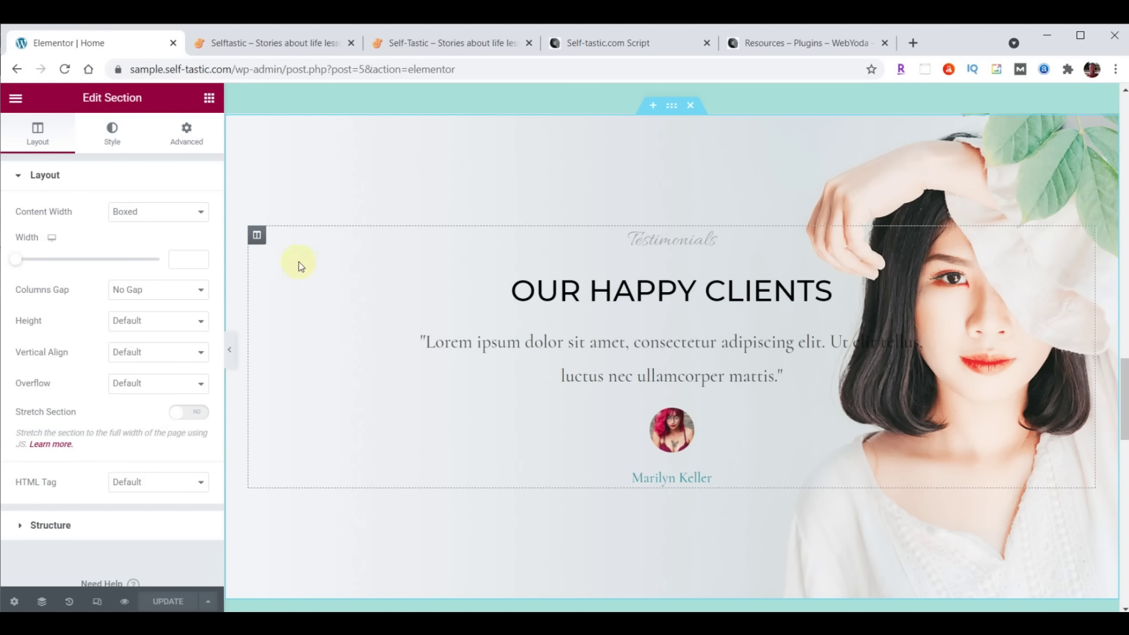
left_click(257, 235)
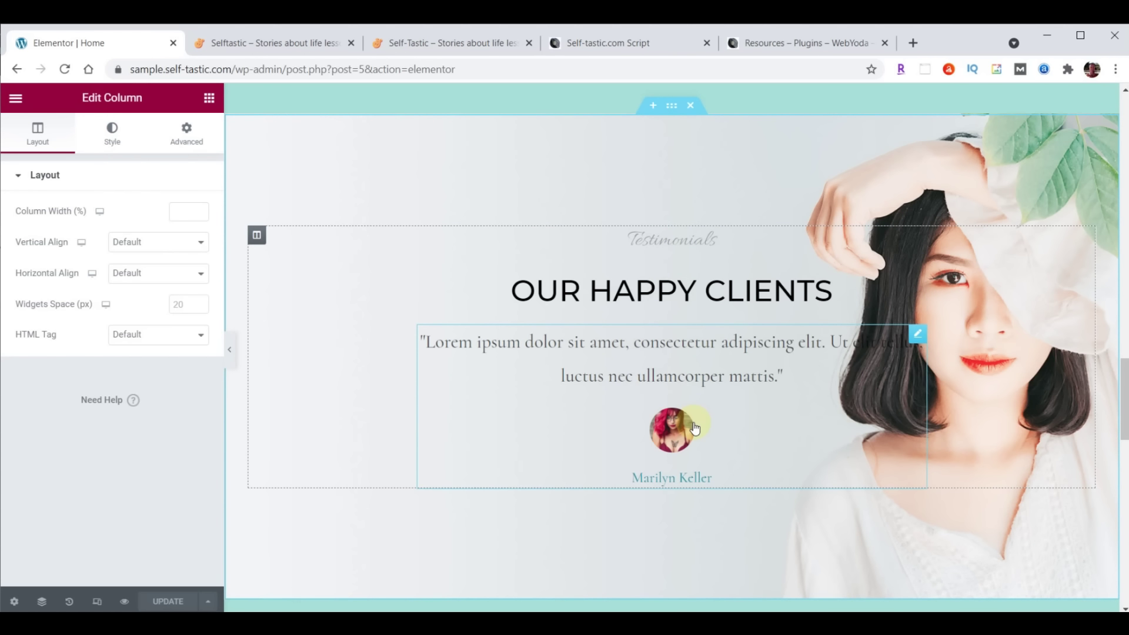
left_click(812, 297)
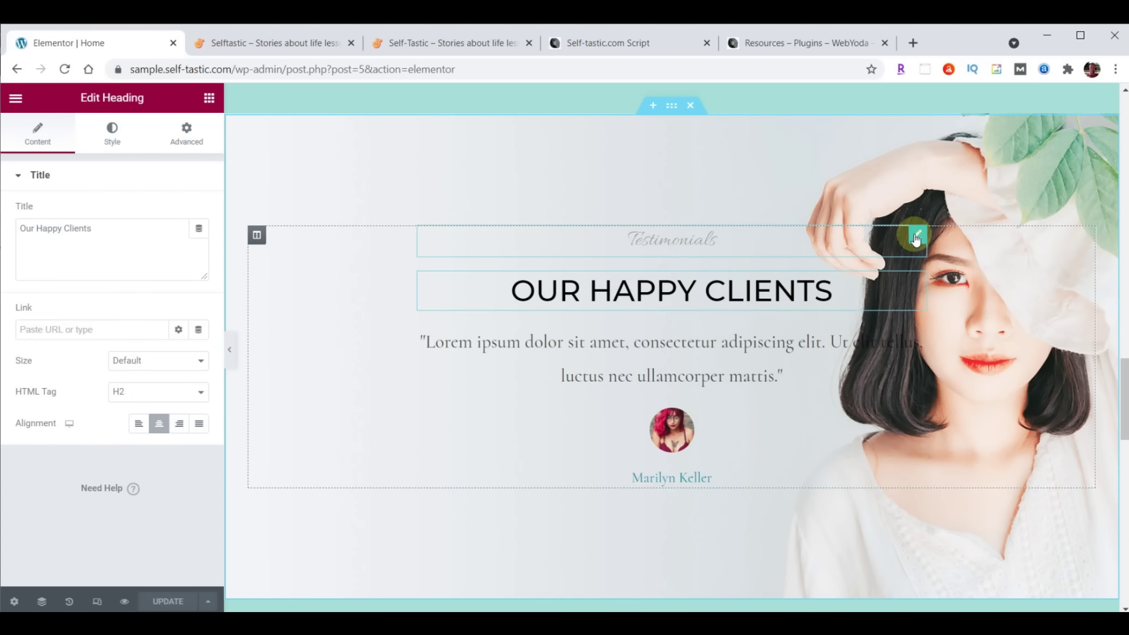
Inspect the settings of the Testimonials and Our Happy Clients headings, the quote and the section
left_click(917, 237)
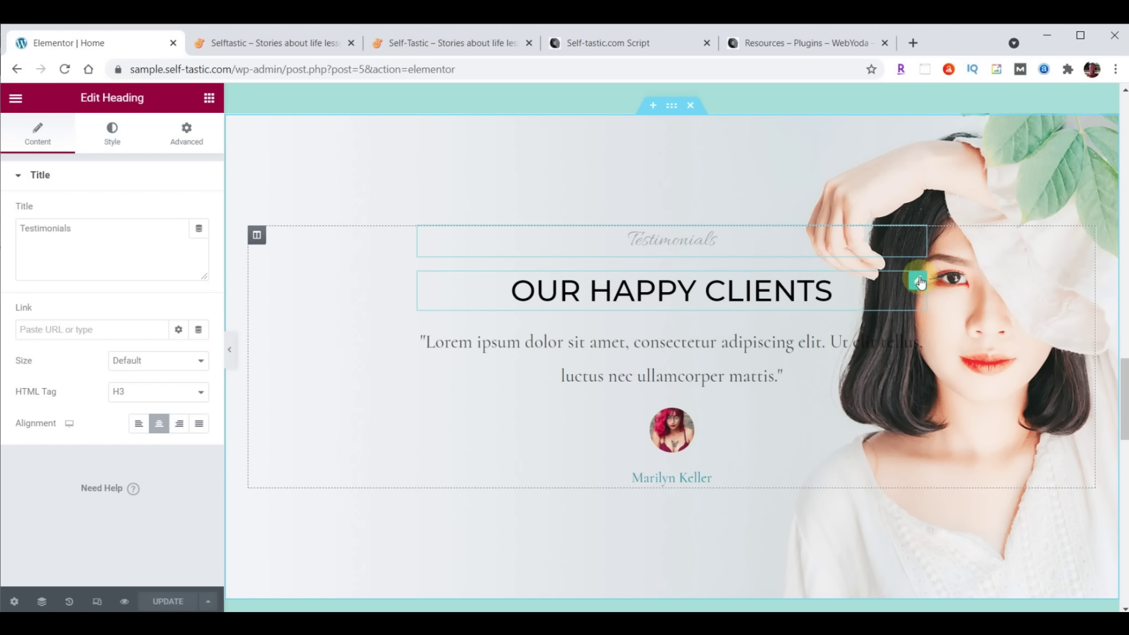
left_click(917, 281)
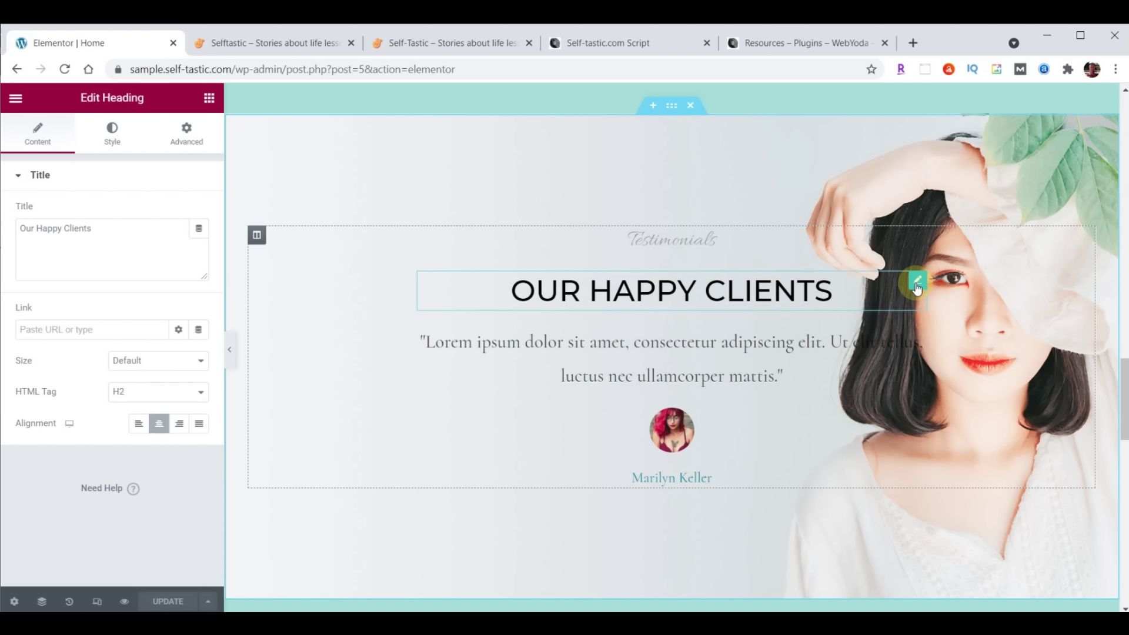
left_click(915, 335)
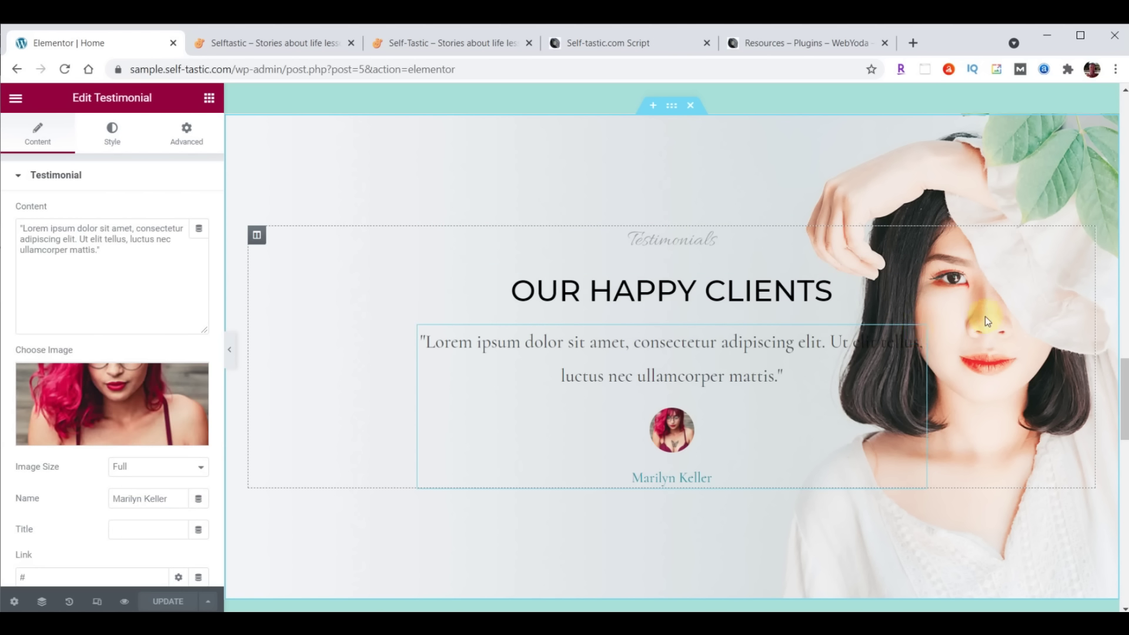
left_click(541, 138)
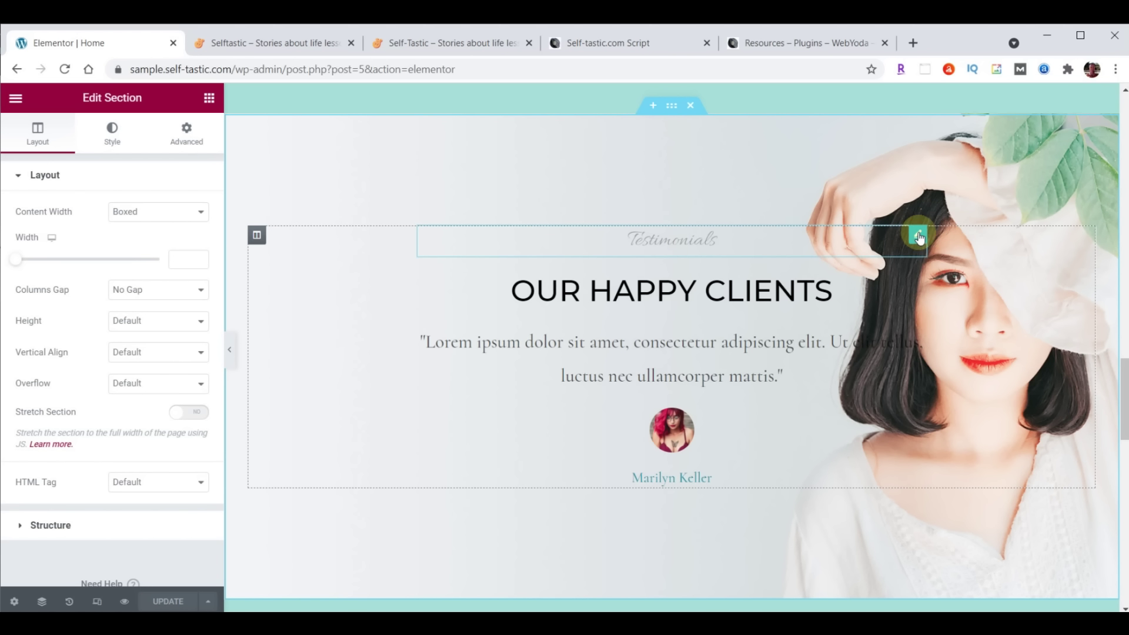
left_click(918, 235)
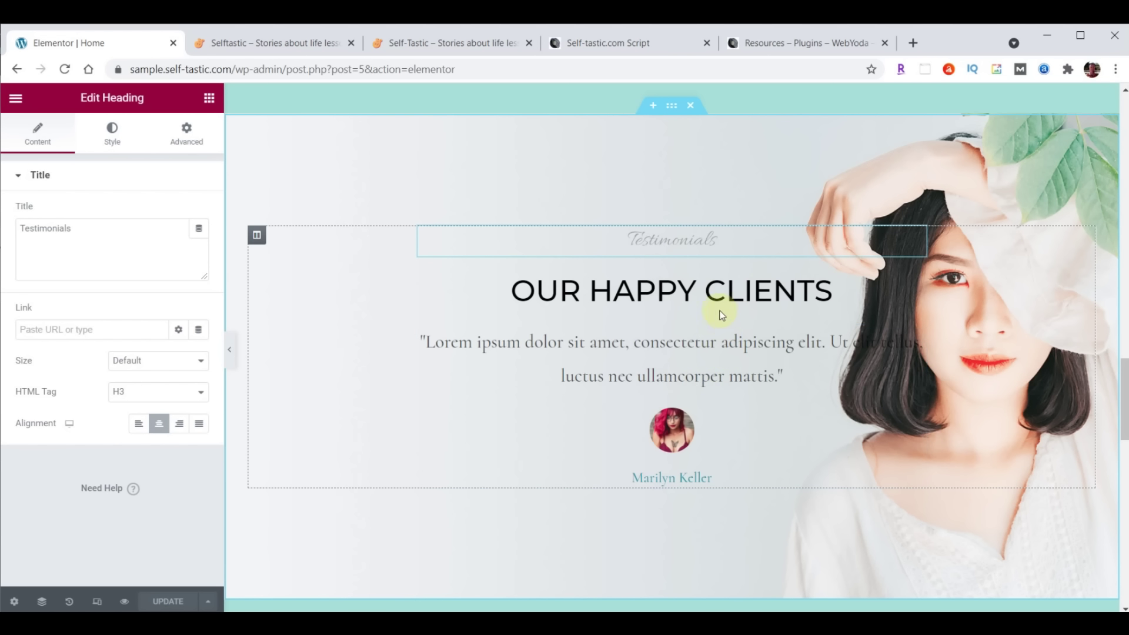
left_click(917, 282)
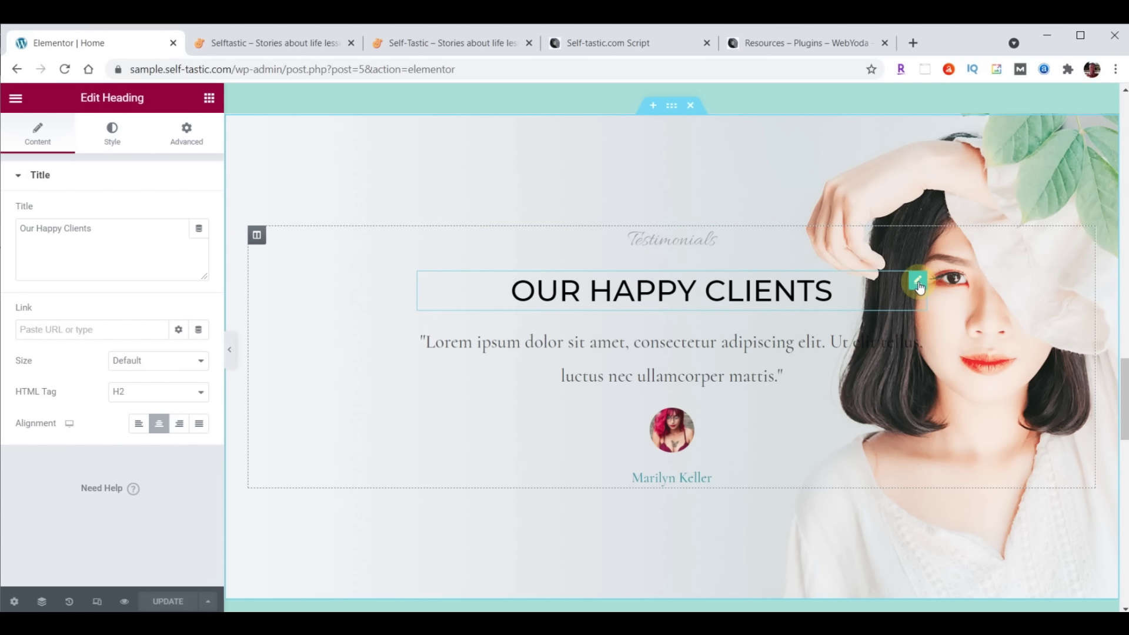
Review the Our Happy Clients heading's title text, styling and margin/padding, then return to the hero
left_click(45, 141)
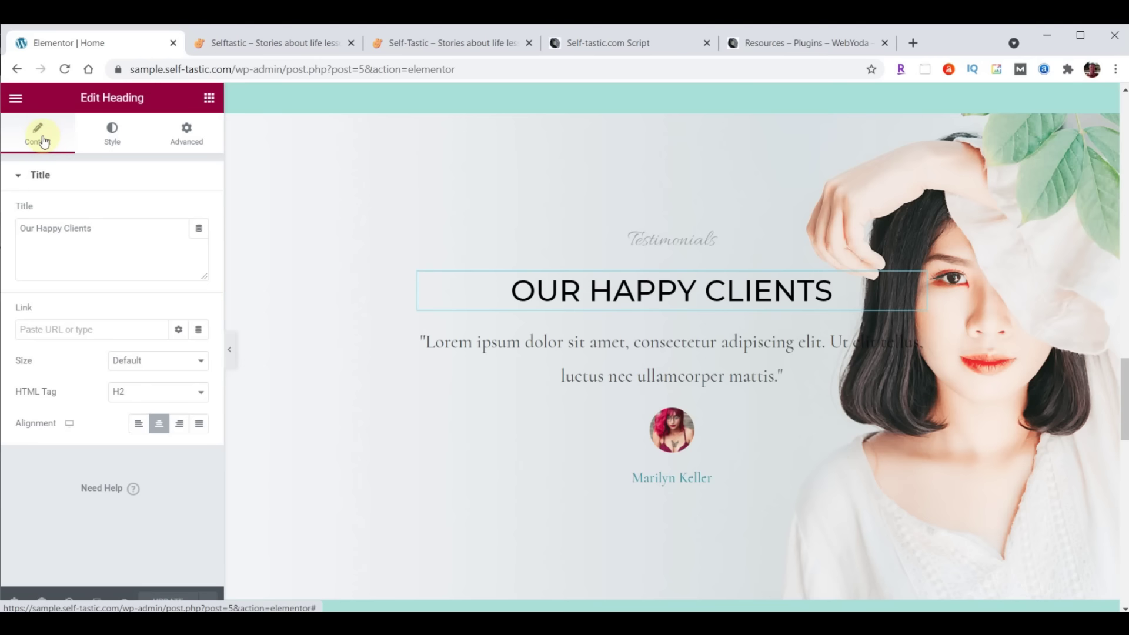
left_click(115, 226)
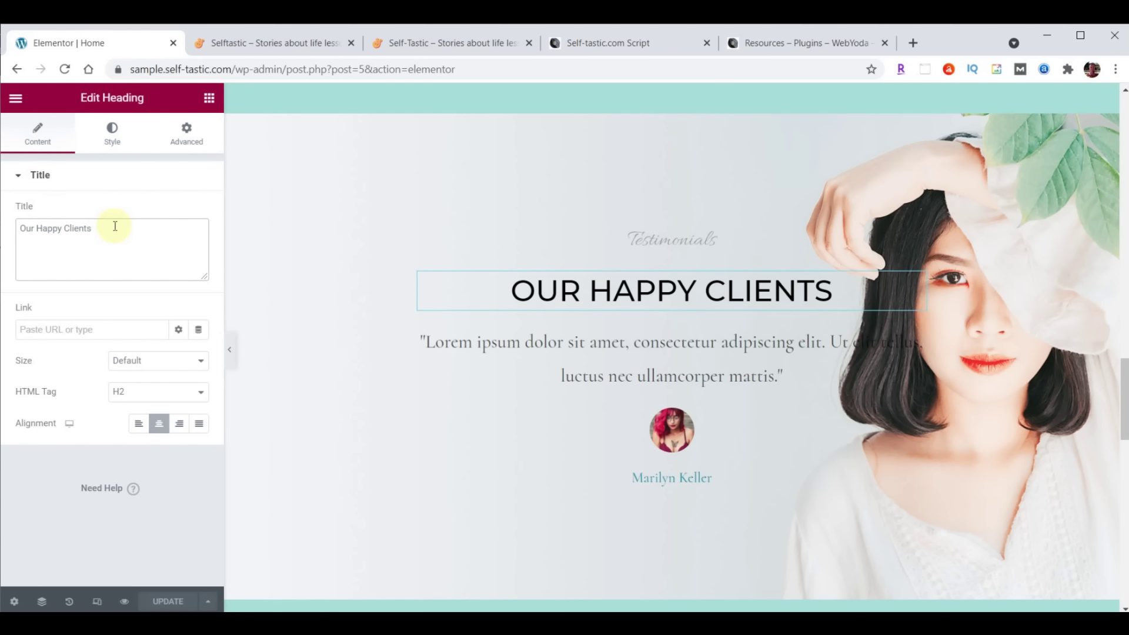
left_click(112, 132)
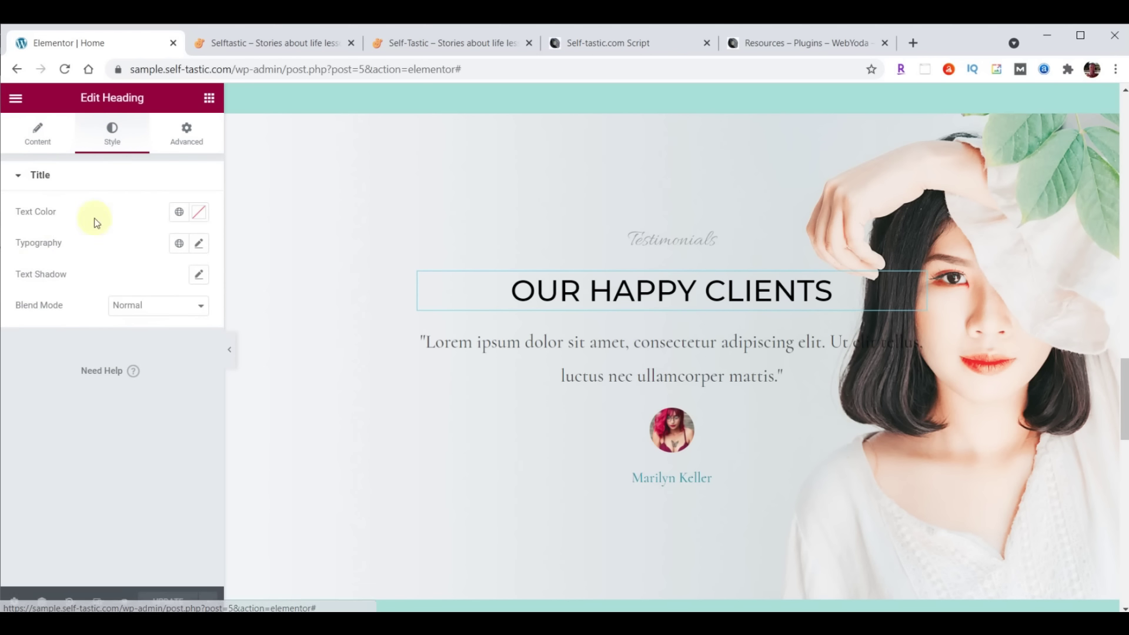
left_click(183, 147)
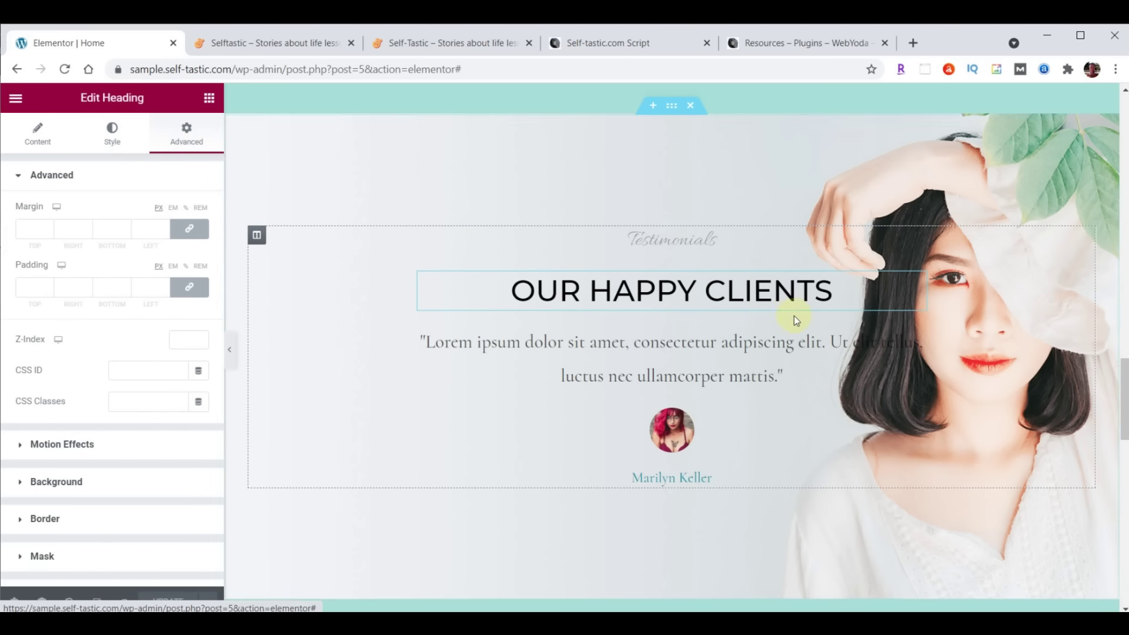
scroll(803, 323, "up", 15)
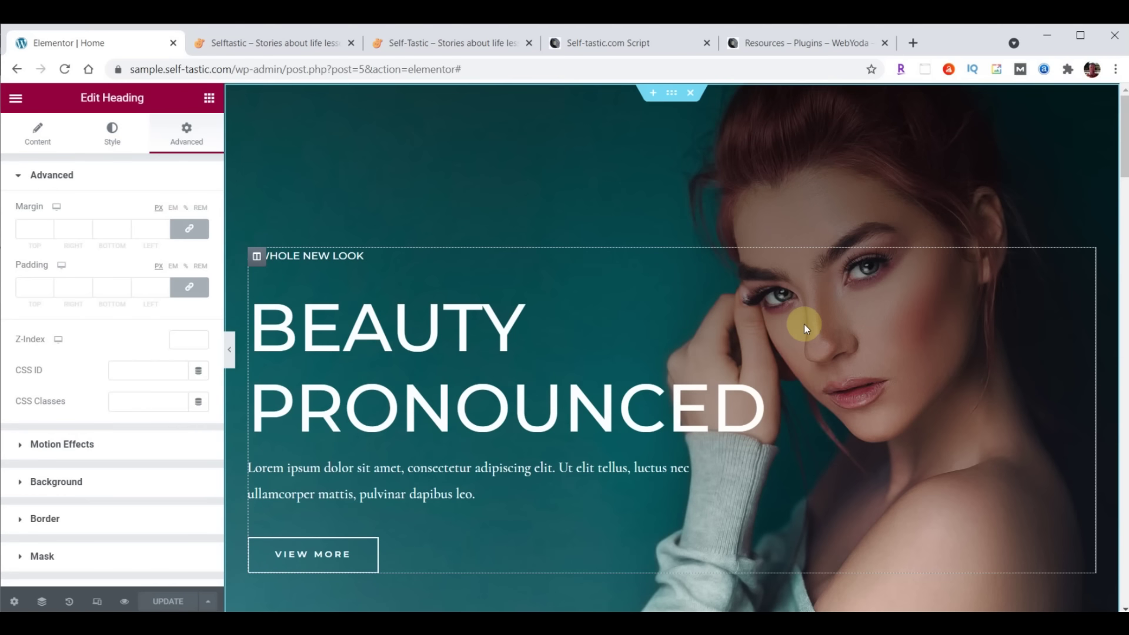
left_click(670, 104)
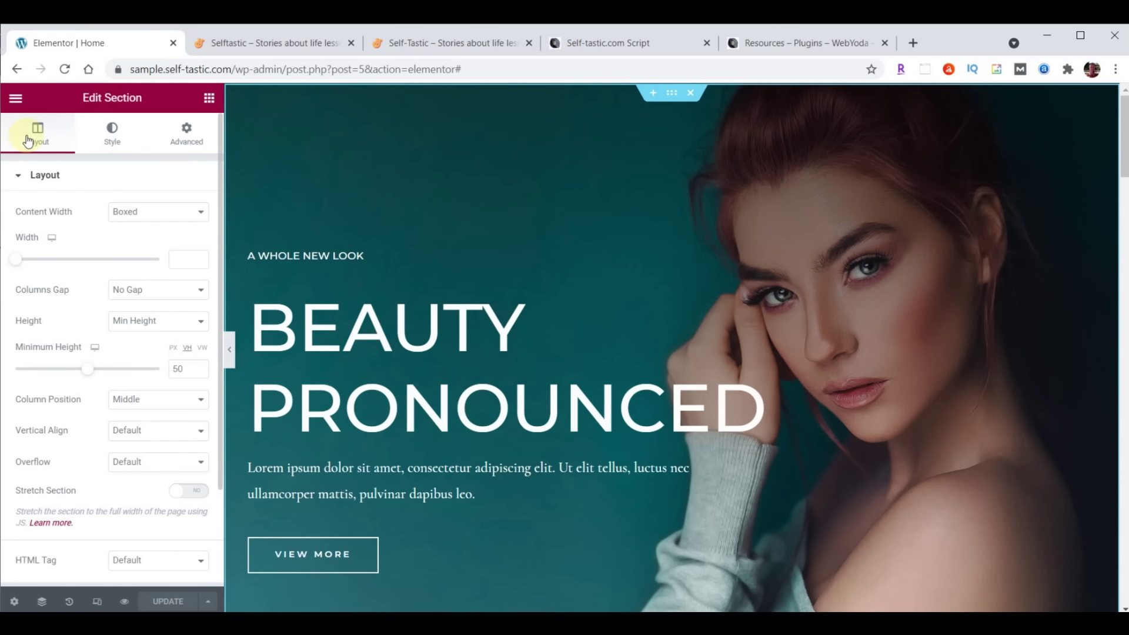
left_click(107, 130)
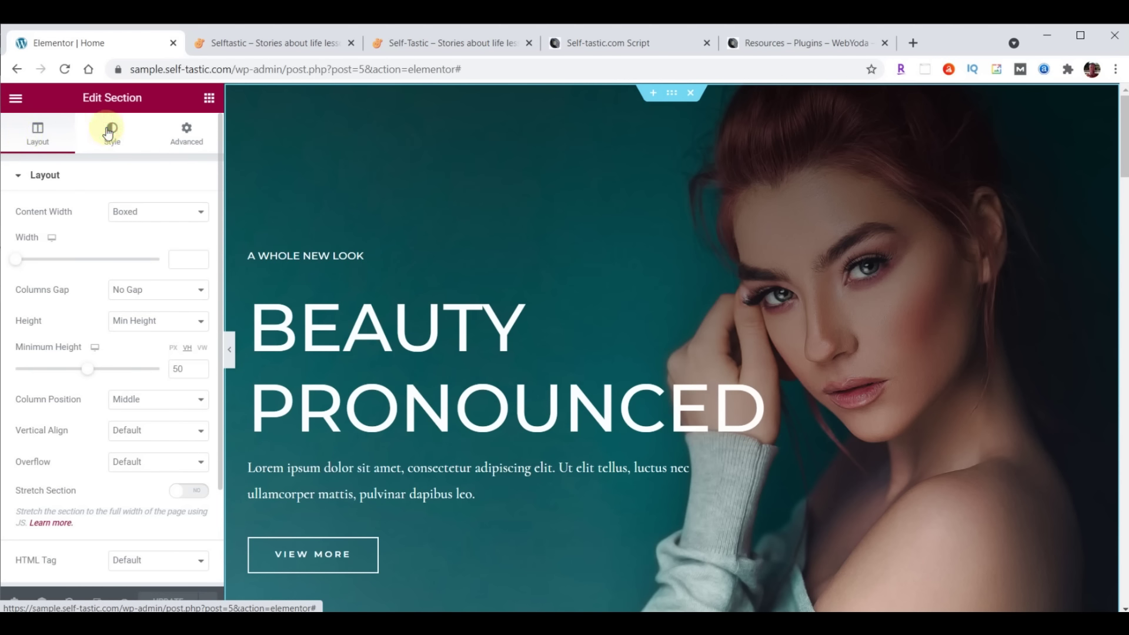
left_click(177, 142)
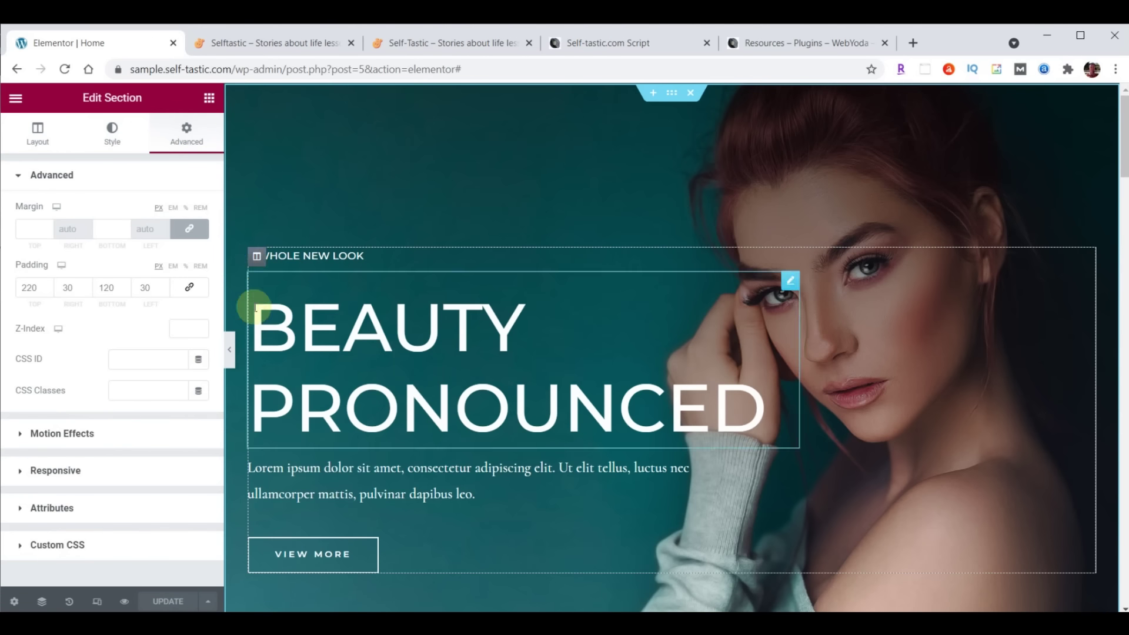
left_click(256, 257)
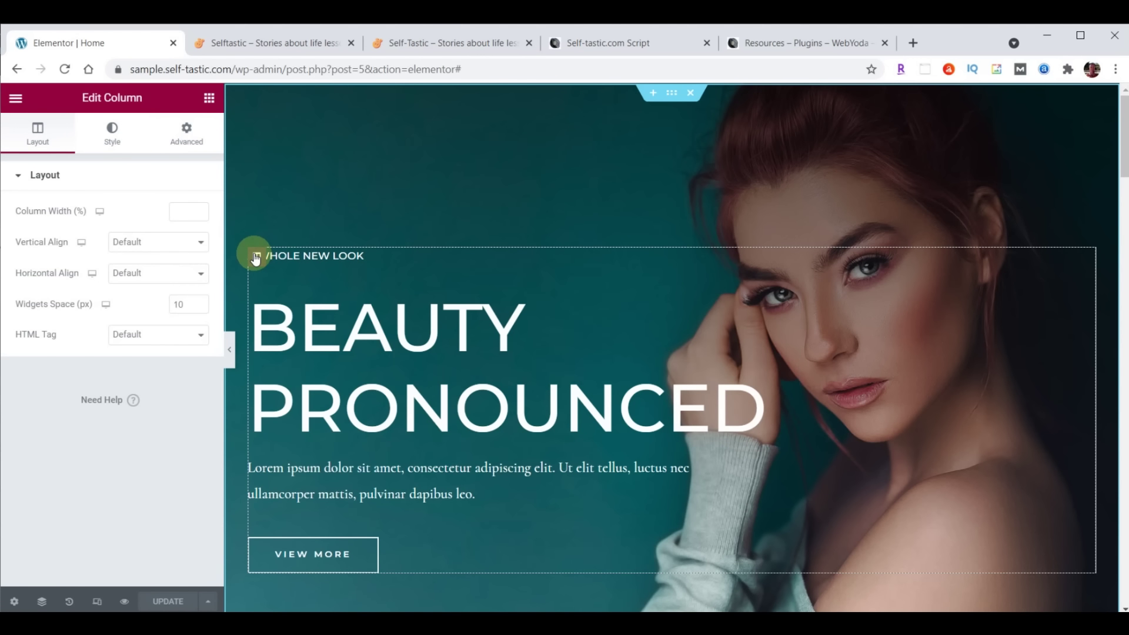
left_click(54, 133)
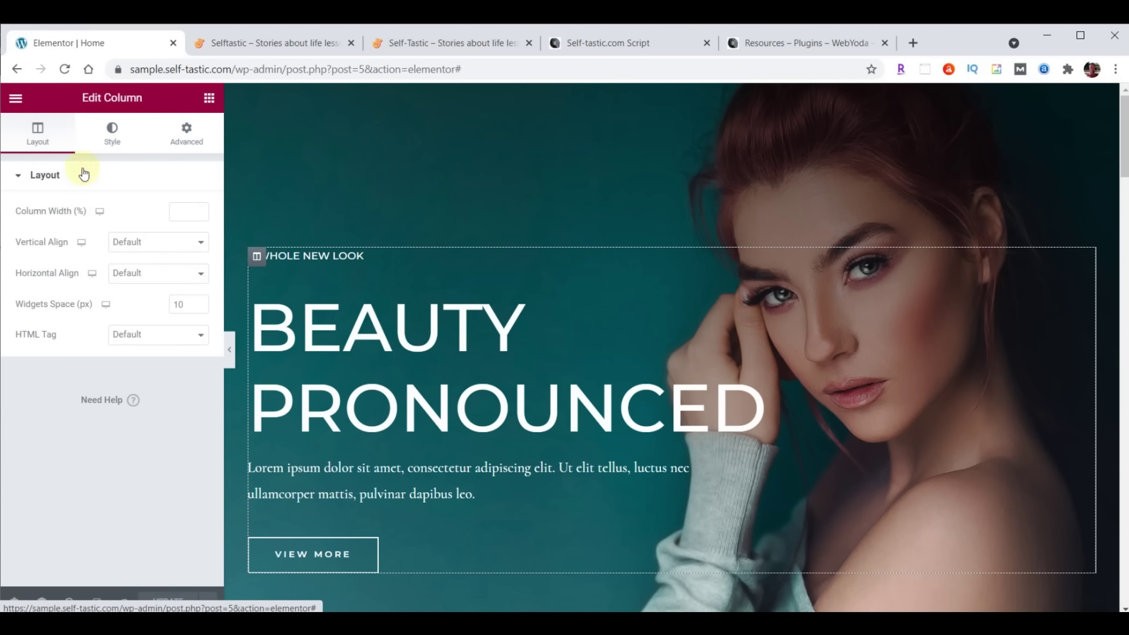
left_click(112, 133)
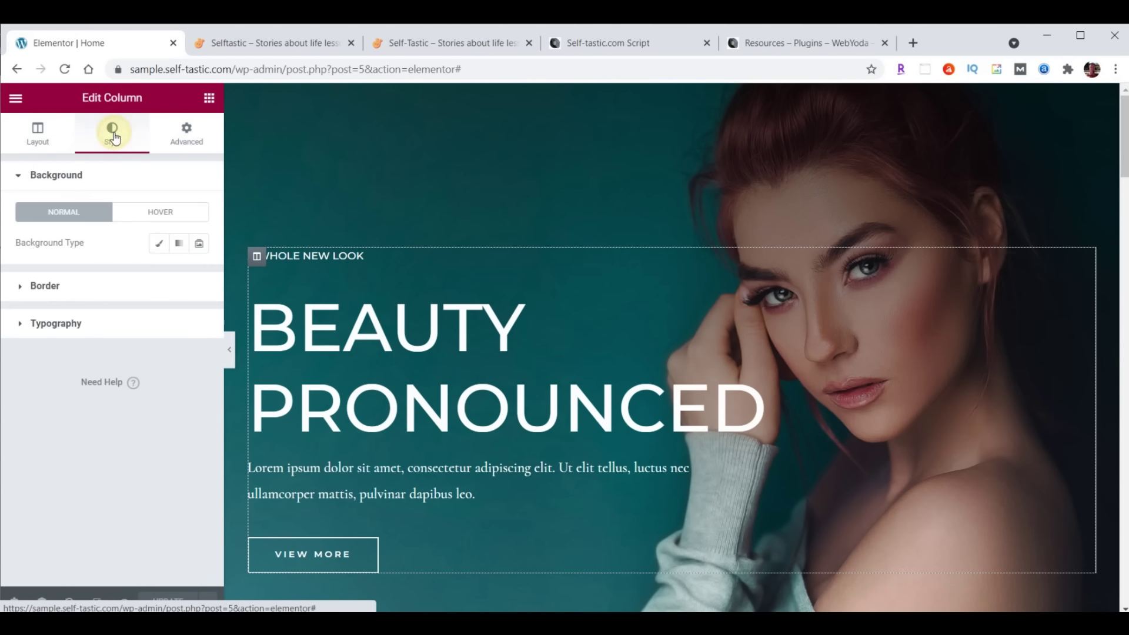
left_click(187, 132)
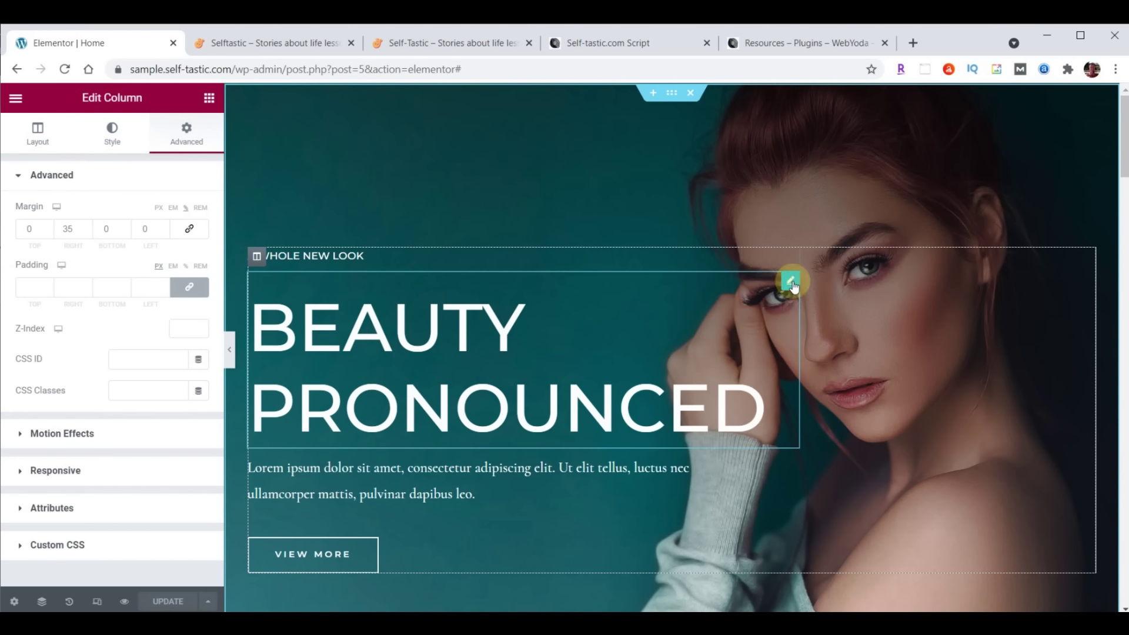
left_click(791, 282)
left_click(47, 130)
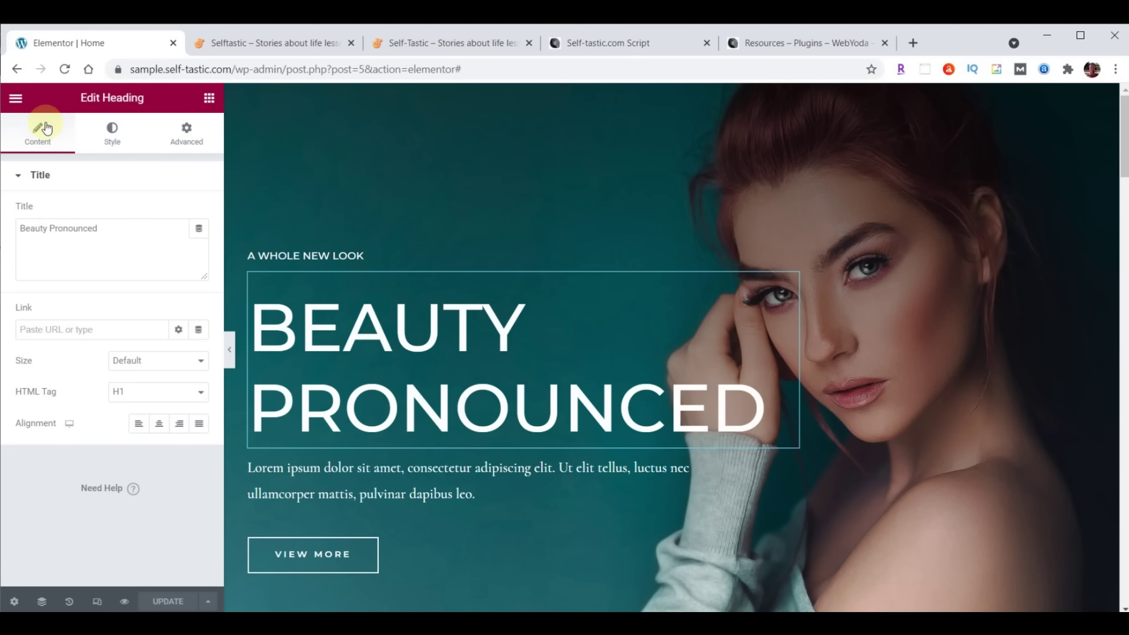
left_click(107, 137)
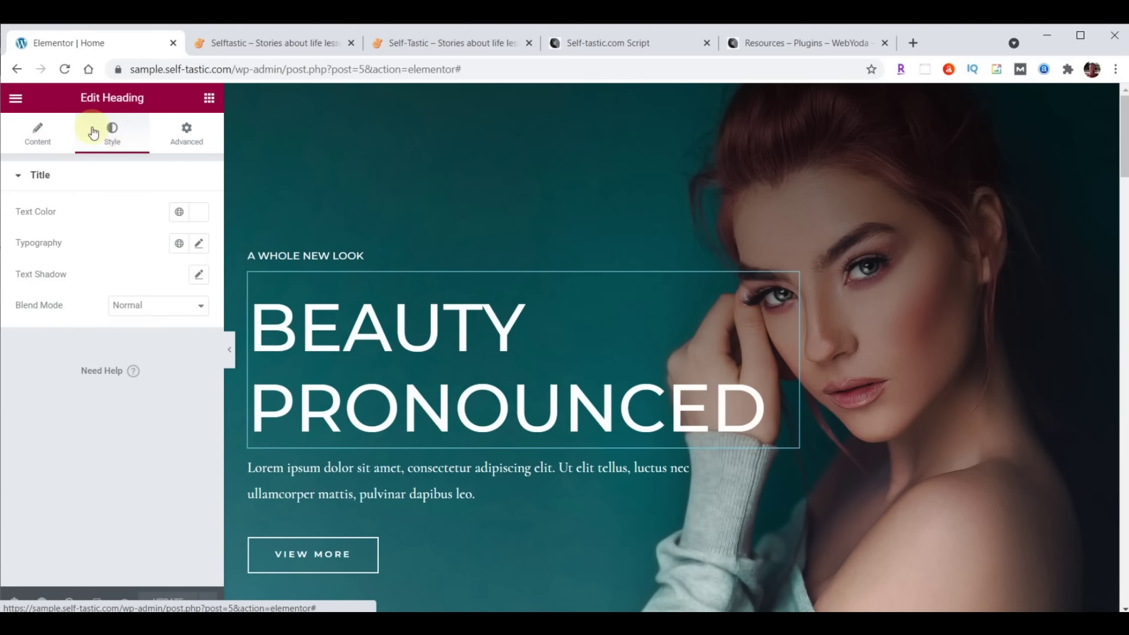
left_click(180, 137)
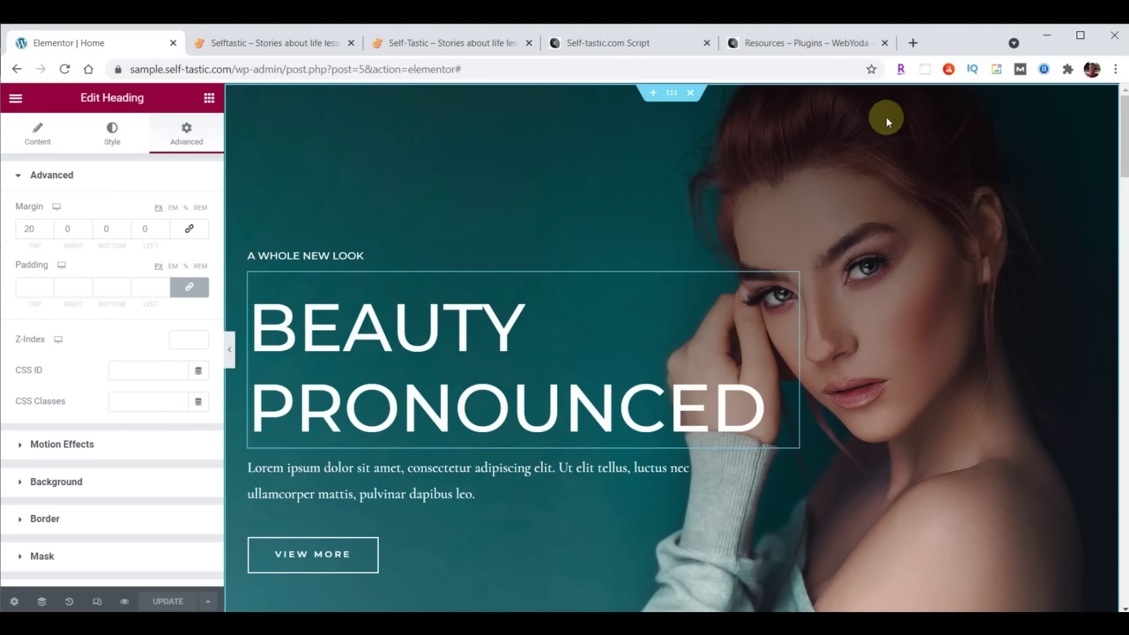
left_click(672, 95)
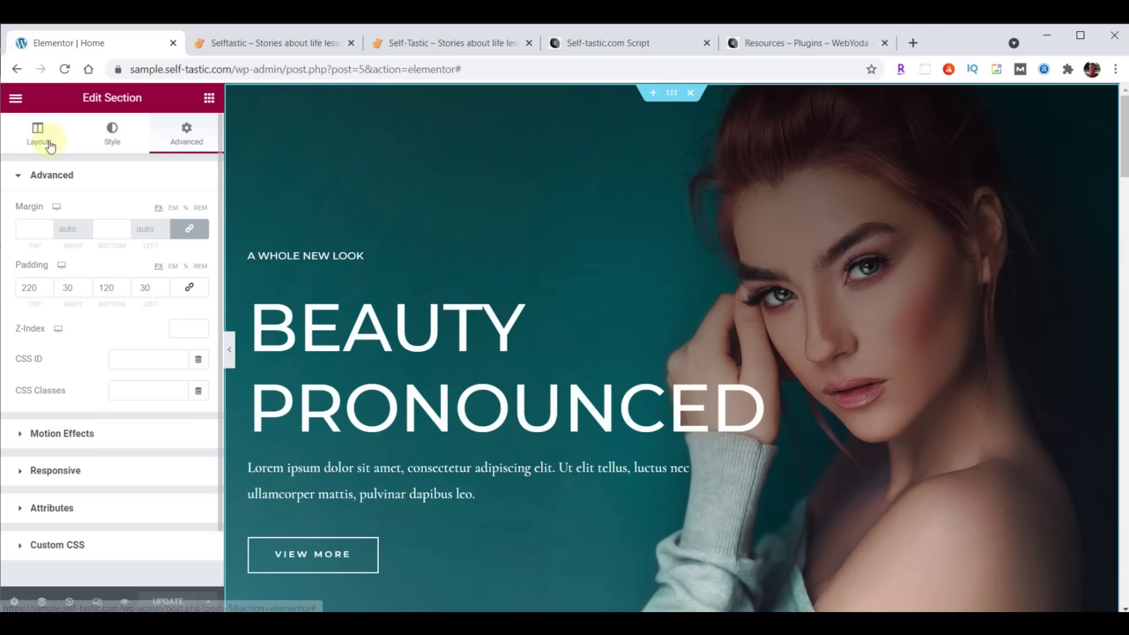
Upload cover-home.jpg and insert it as the hero section's background image
left_click(114, 137)
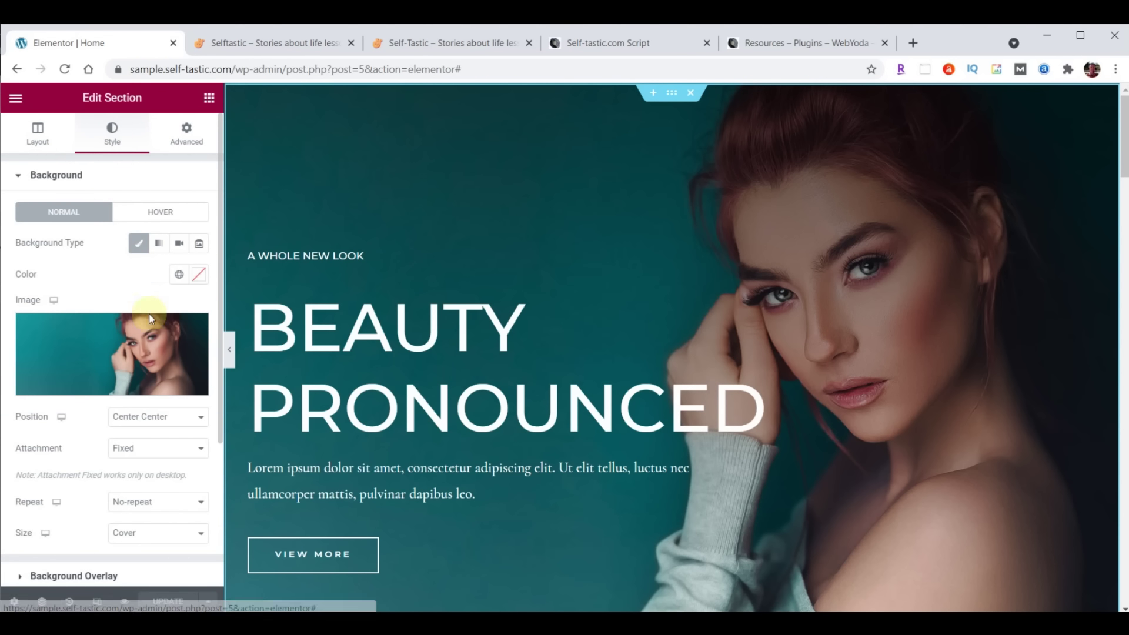
mouse_move(149, 365)
scroll(106, 252, "down", 2)
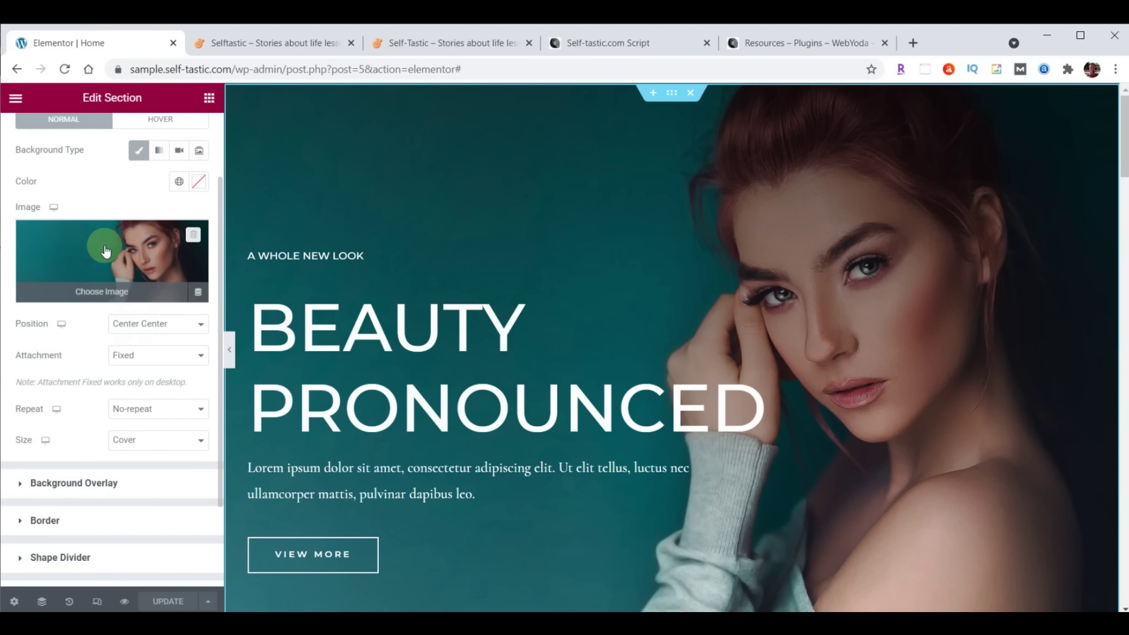
left_click(106, 252)
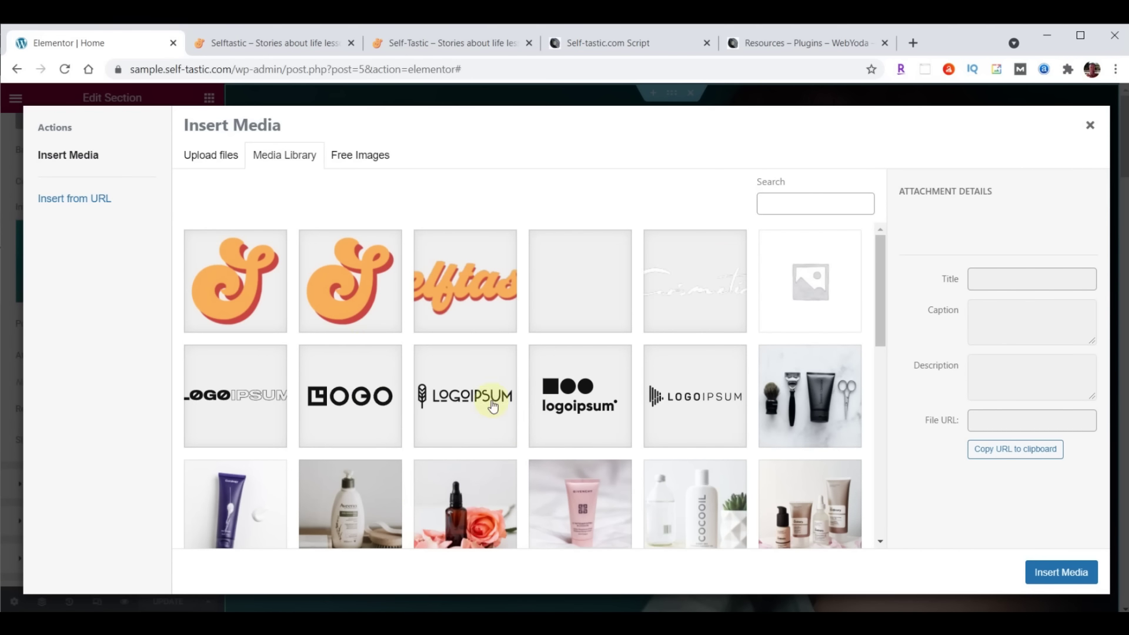
key("alt+Tab")
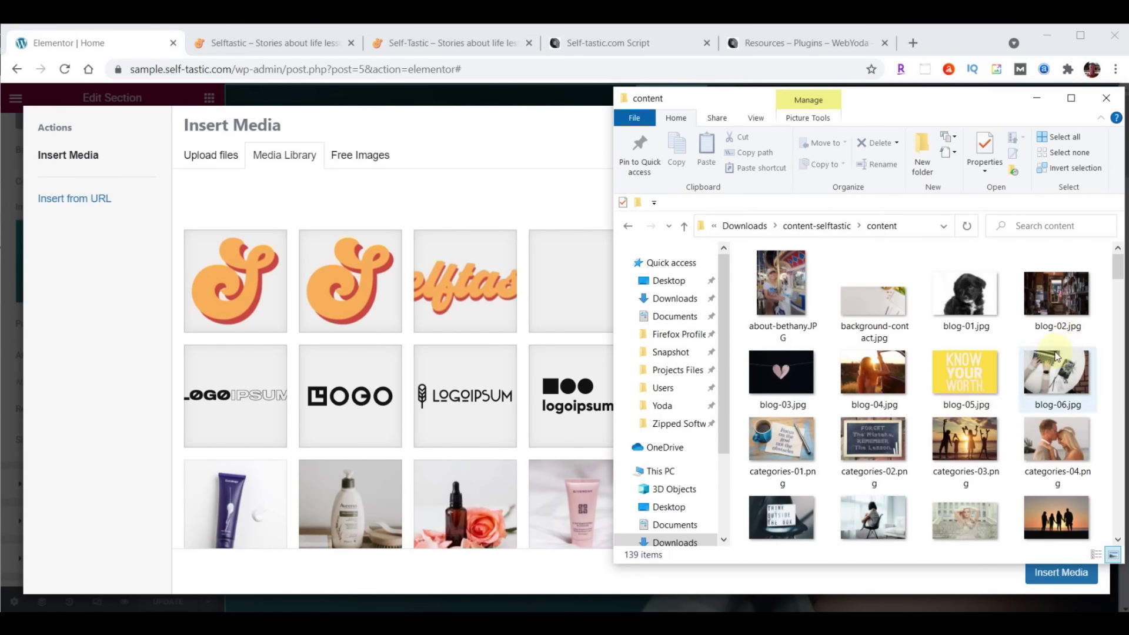
scroll(1051, 259, "down", 5)
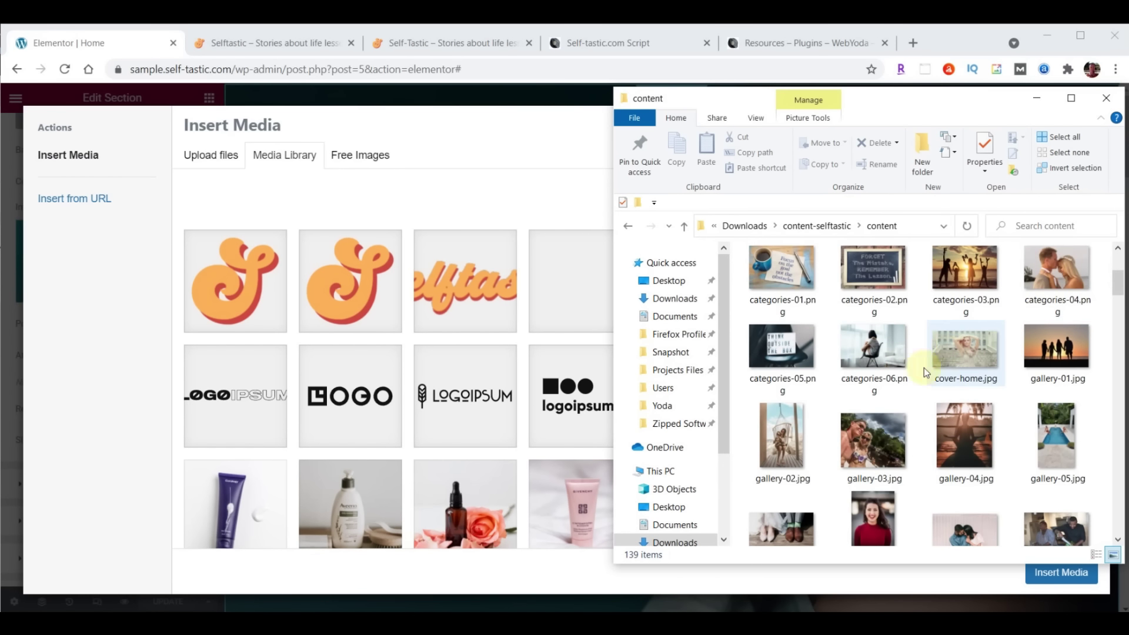
left_click(960, 350)
left_click_drag(960, 350, 582, 412)
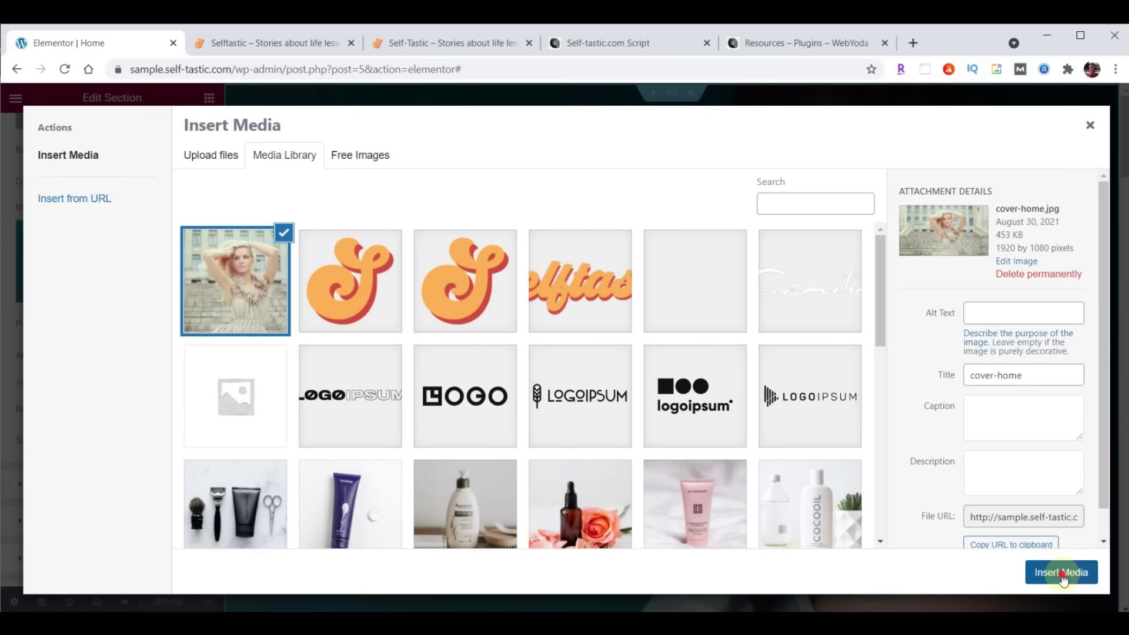
left_click(1061, 574)
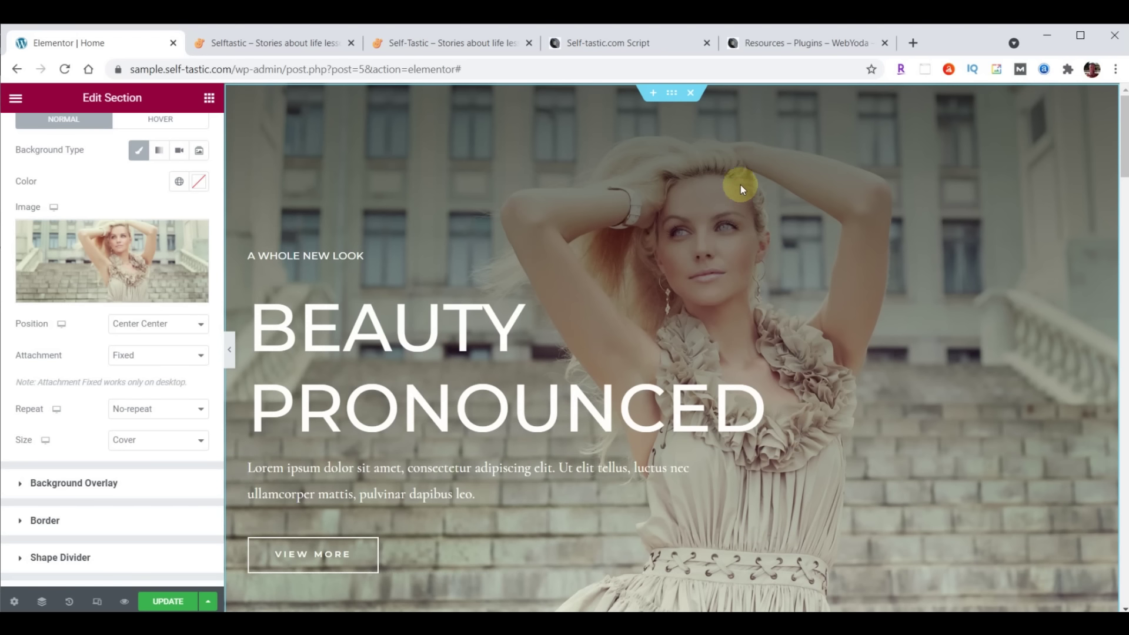
Update the page and reload the live Selftastic site to see the new hero
left_click(168, 603)
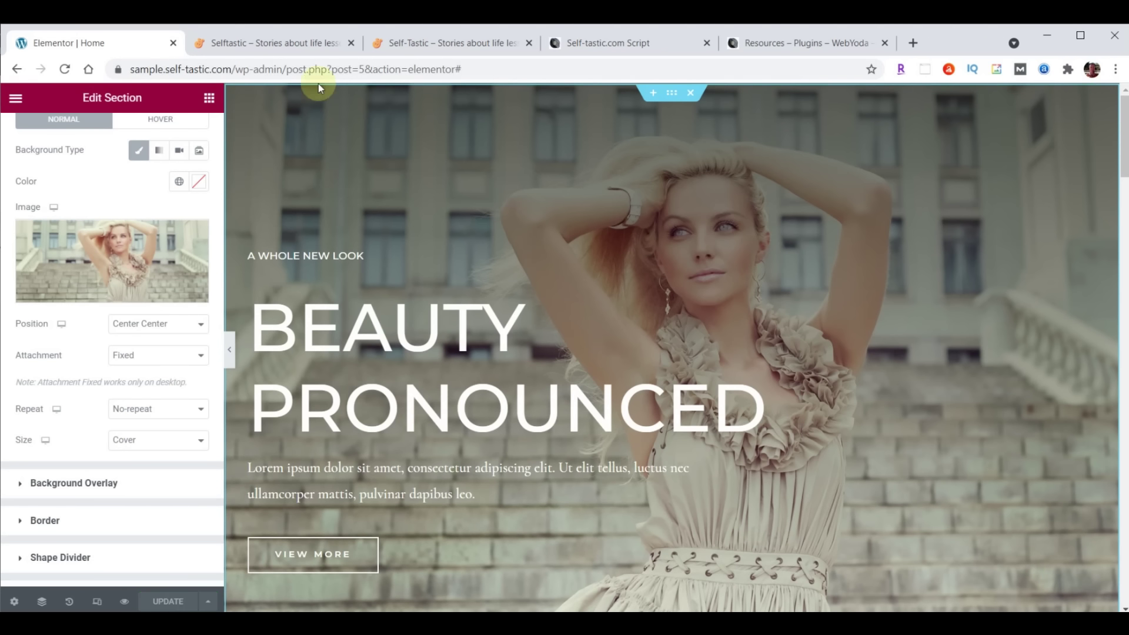
left_click(294, 44)
left_click(66, 70)
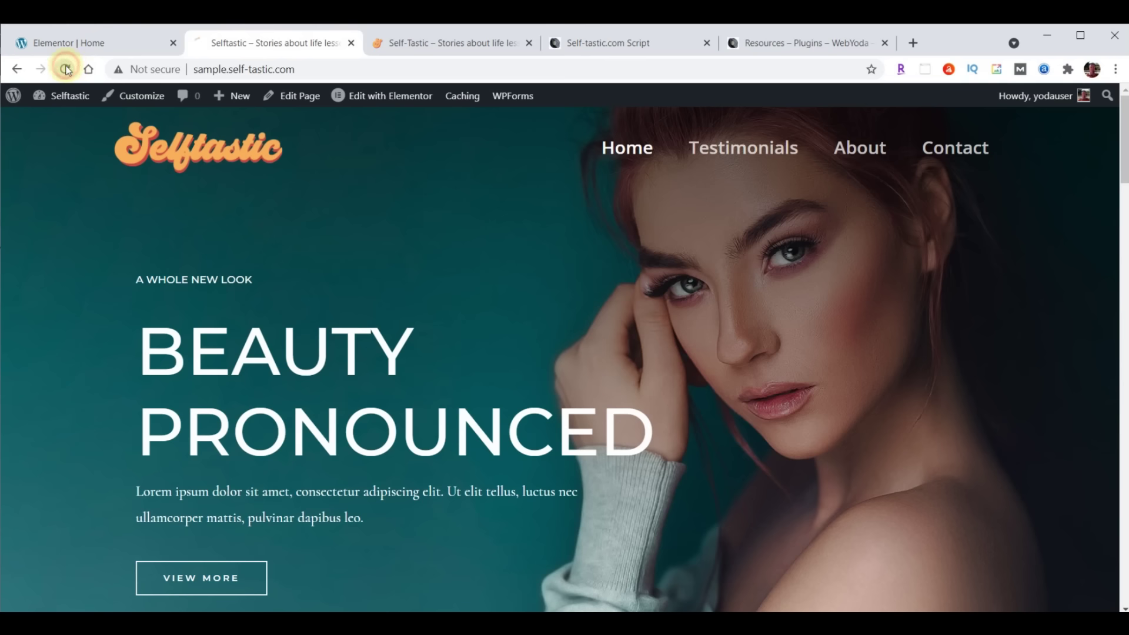
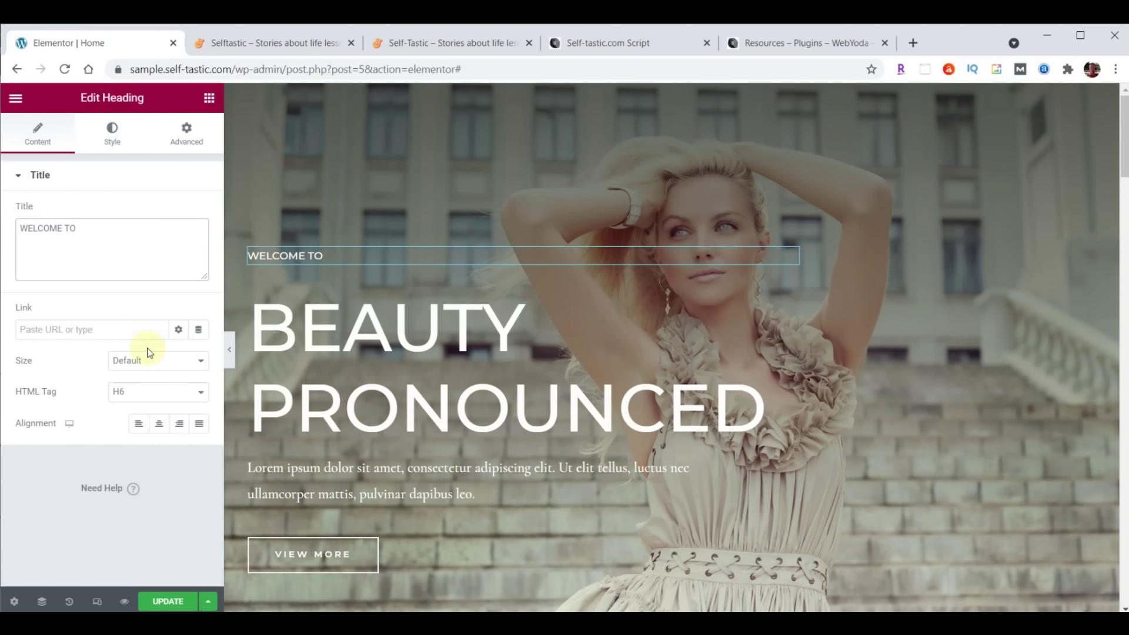
Show the Style options for the WELCOME TO heading
left_click(112, 135)
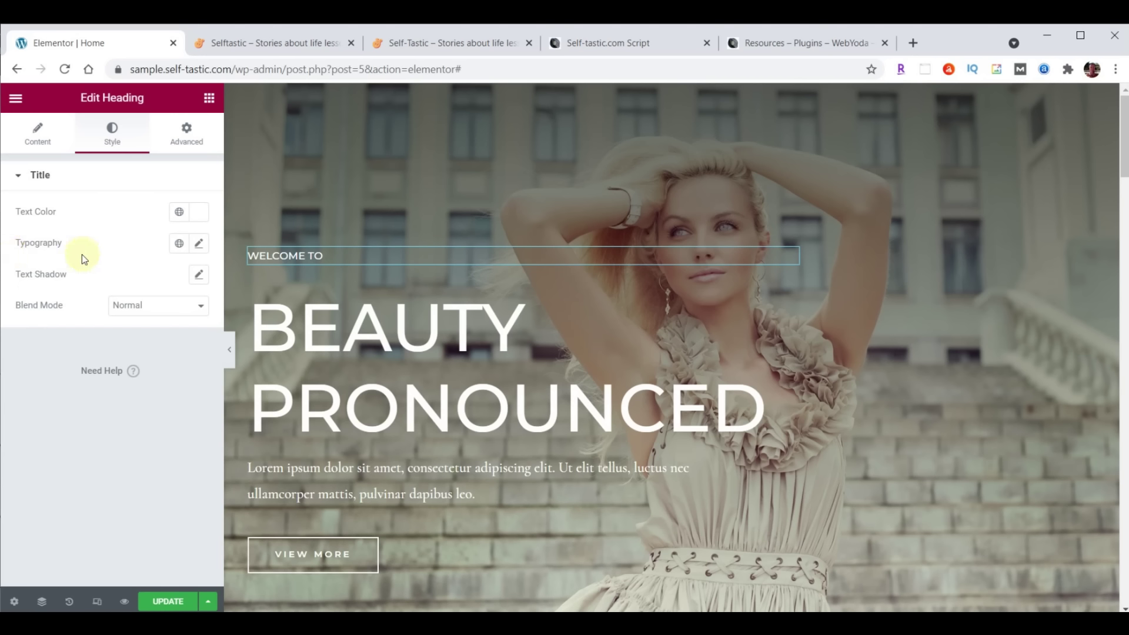
Set the WELCOME TO heading's font to Open Sans Condensed at size 23
left_click(199, 244)
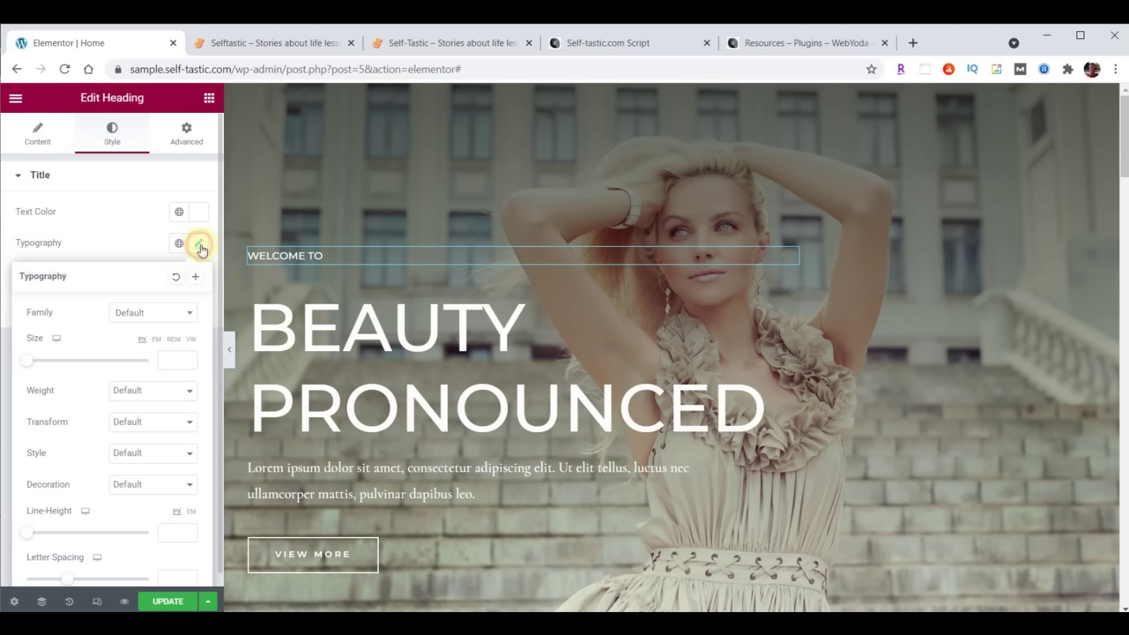
left_click(164, 314)
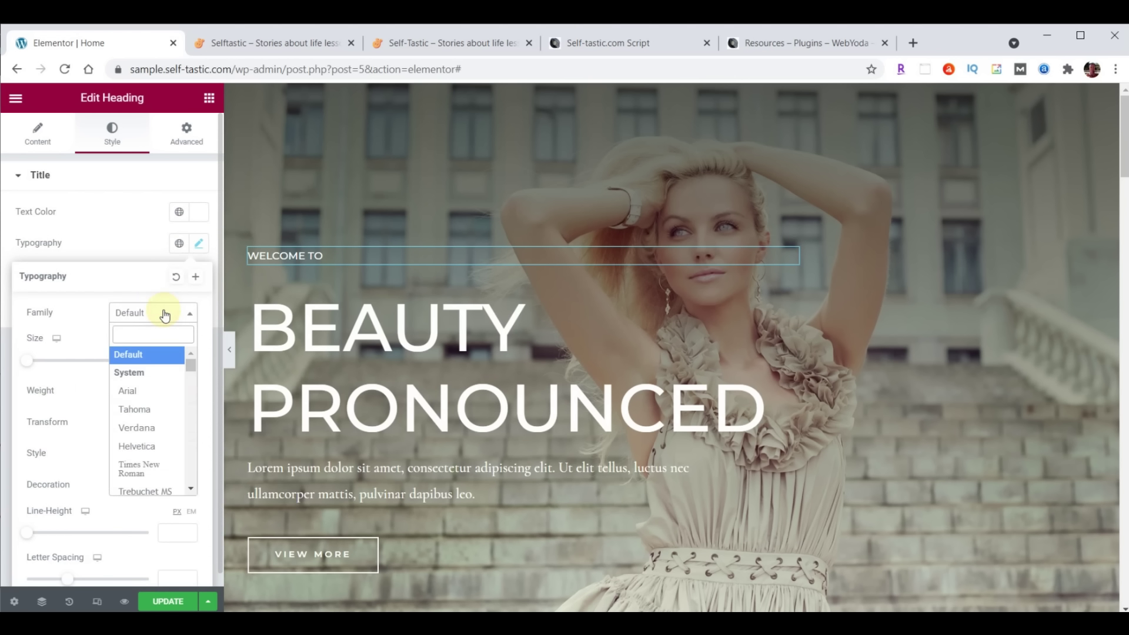
type("Open")
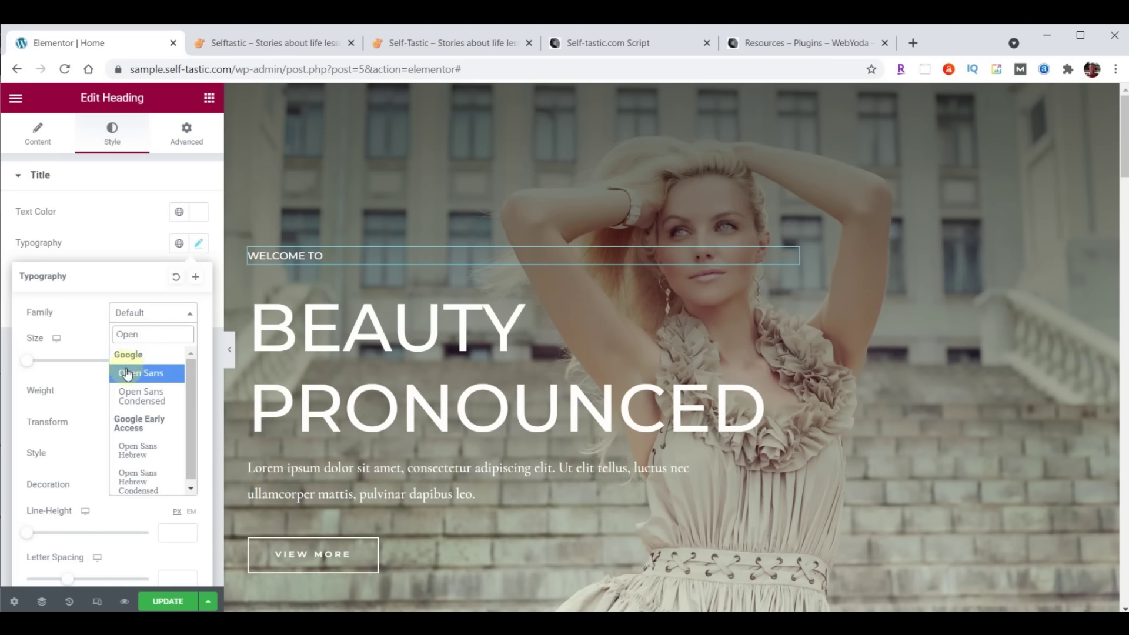
left_click(134, 396)
type("23")
Try heading weights 100, 900 and 600, settling on a thin 100
left_click(148, 404)
left_click(130, 410)
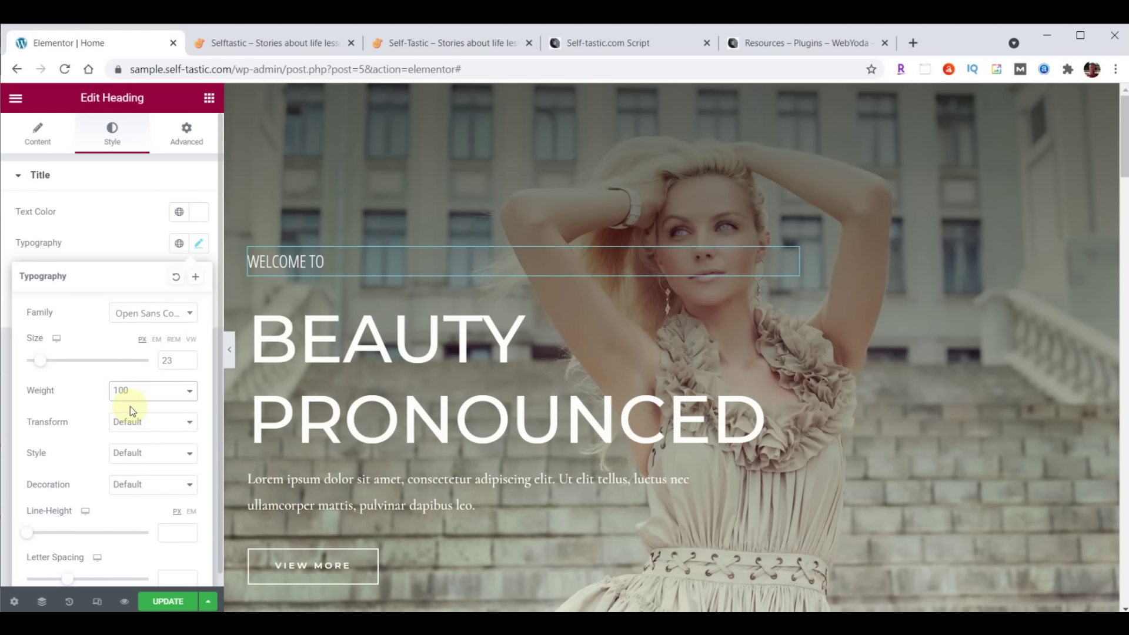
left_click(131, 398)
left_click(138, 493)
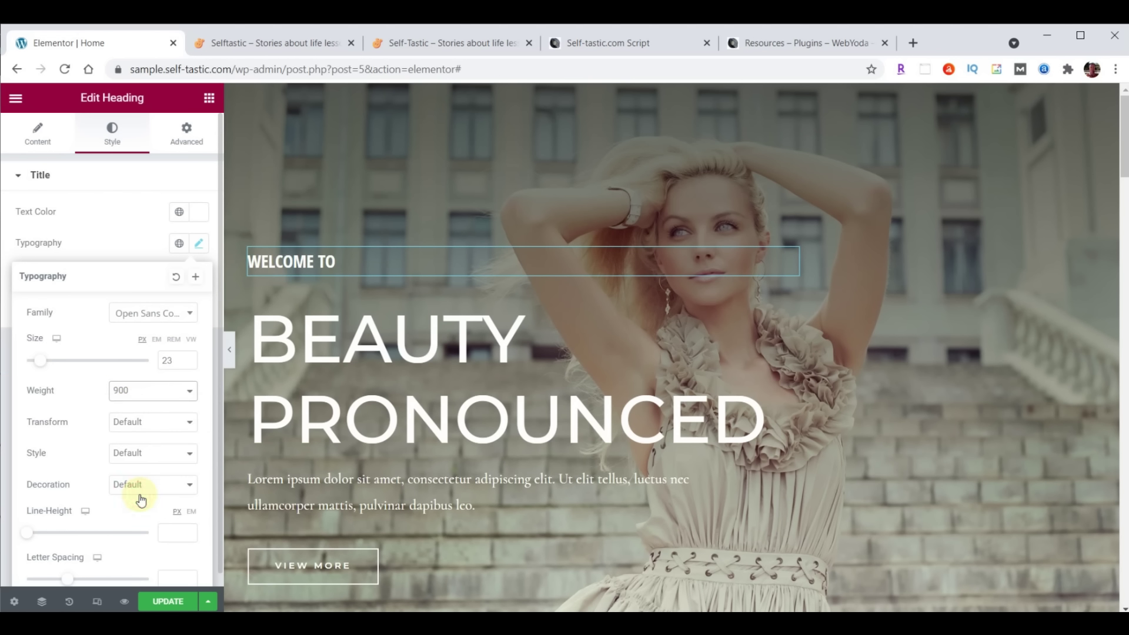
left_click(136, 404)
left_click(133, 468)
left_click(138, 391)
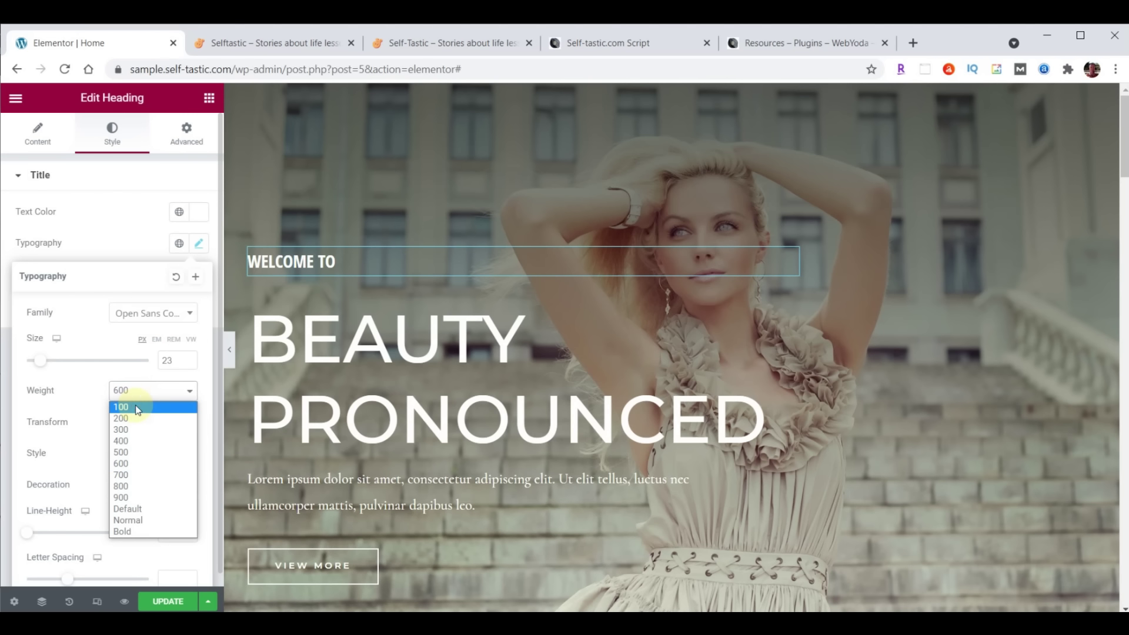
left_click(135, 406)
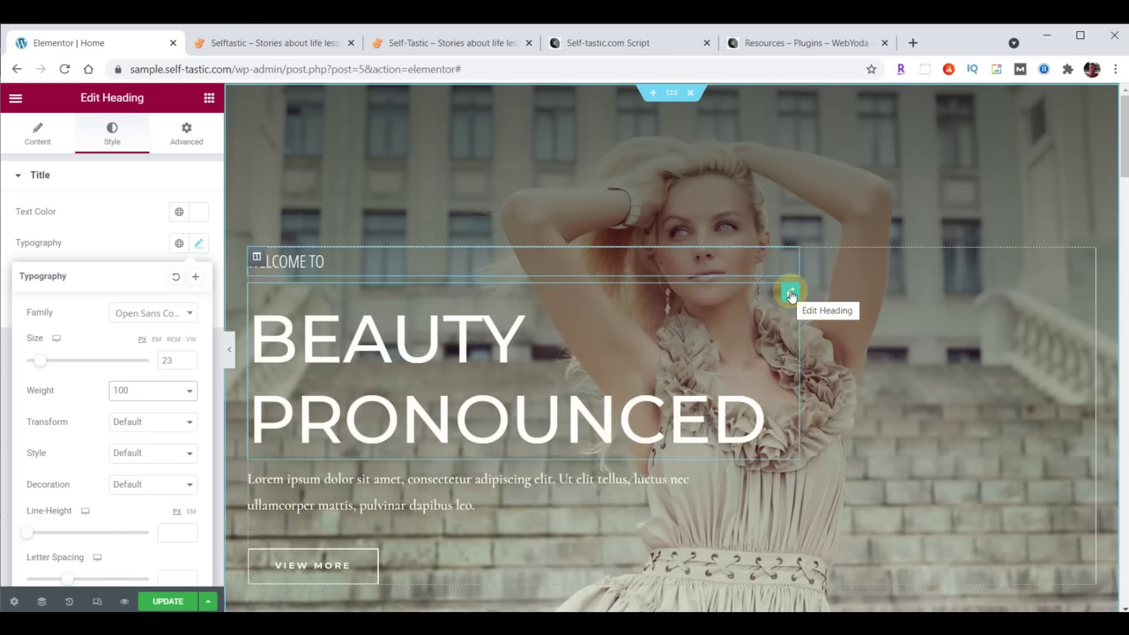
Replace the main heading title with SELF<BR>TASTIC so it splits over two lines
left_click(38, 142)
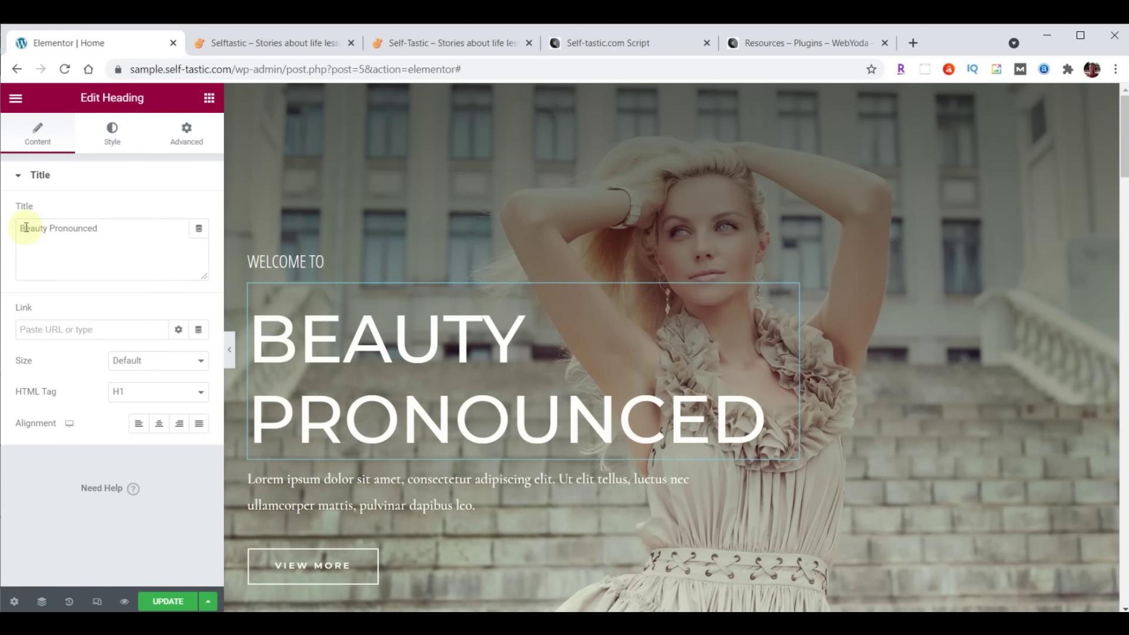
left_click_drag(26, 228, 140, 222)
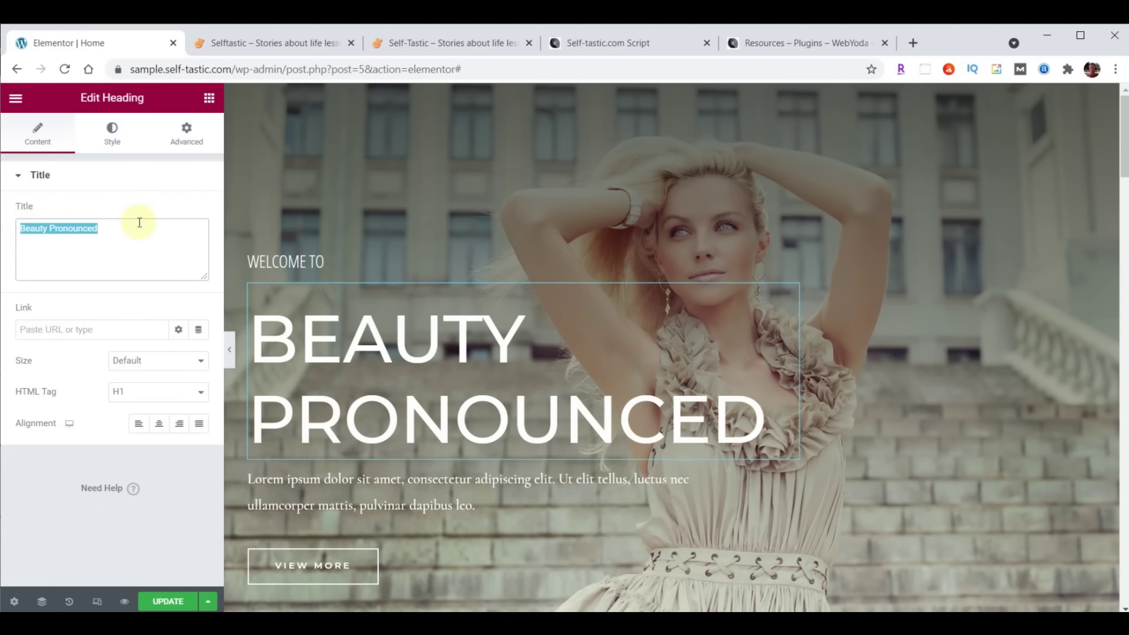
type("SELFTASTIC")
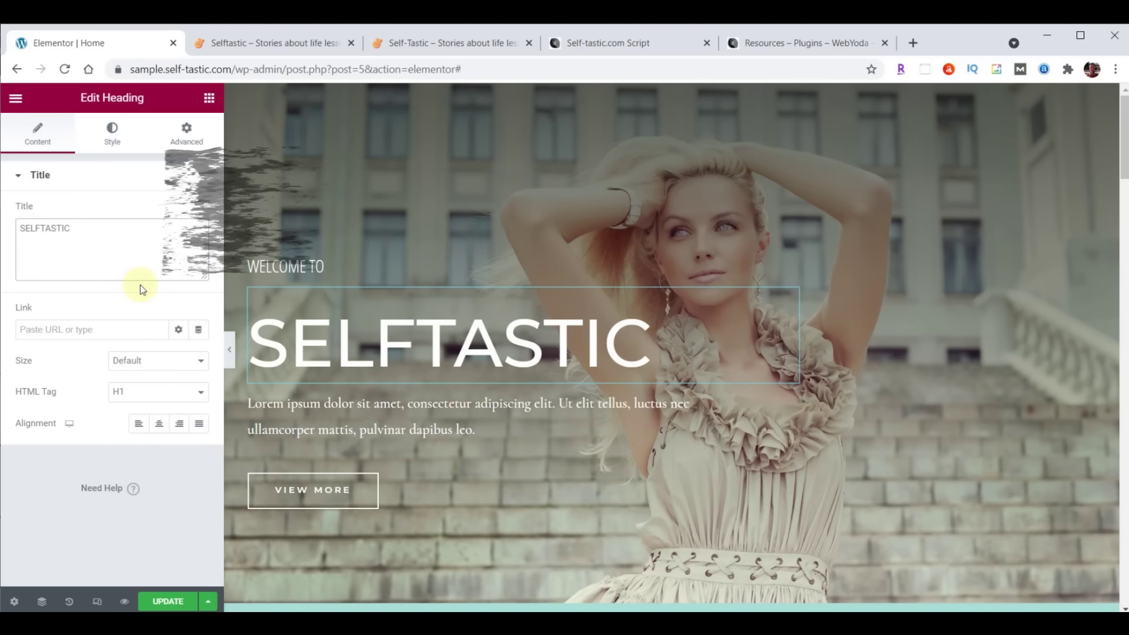
type("<BR")
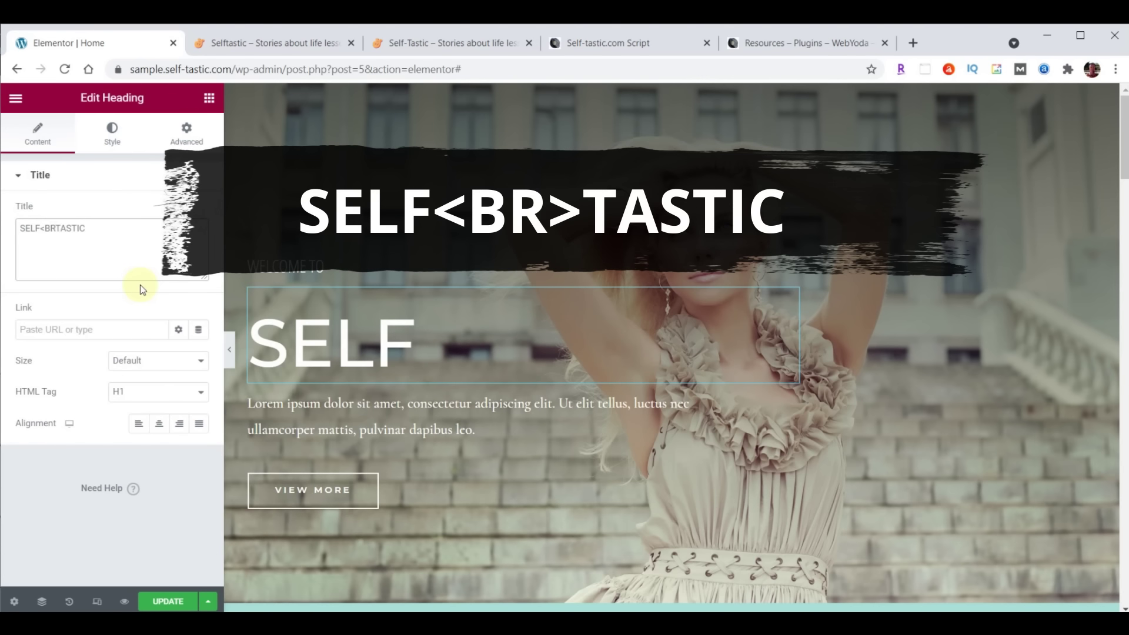
type(">")
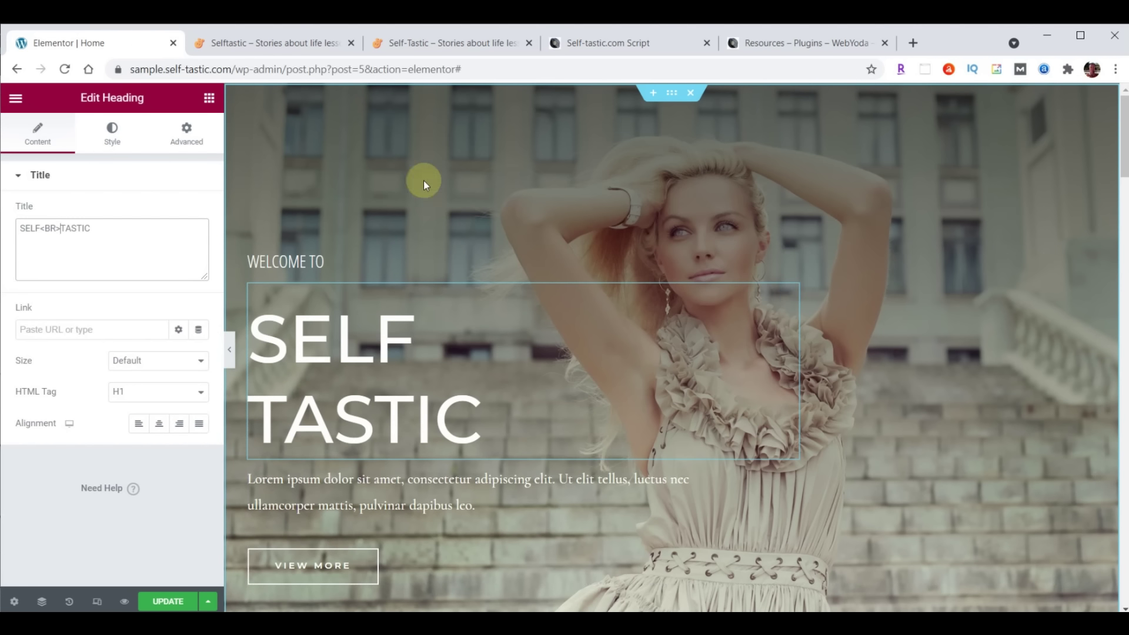
left_click(108, 134)
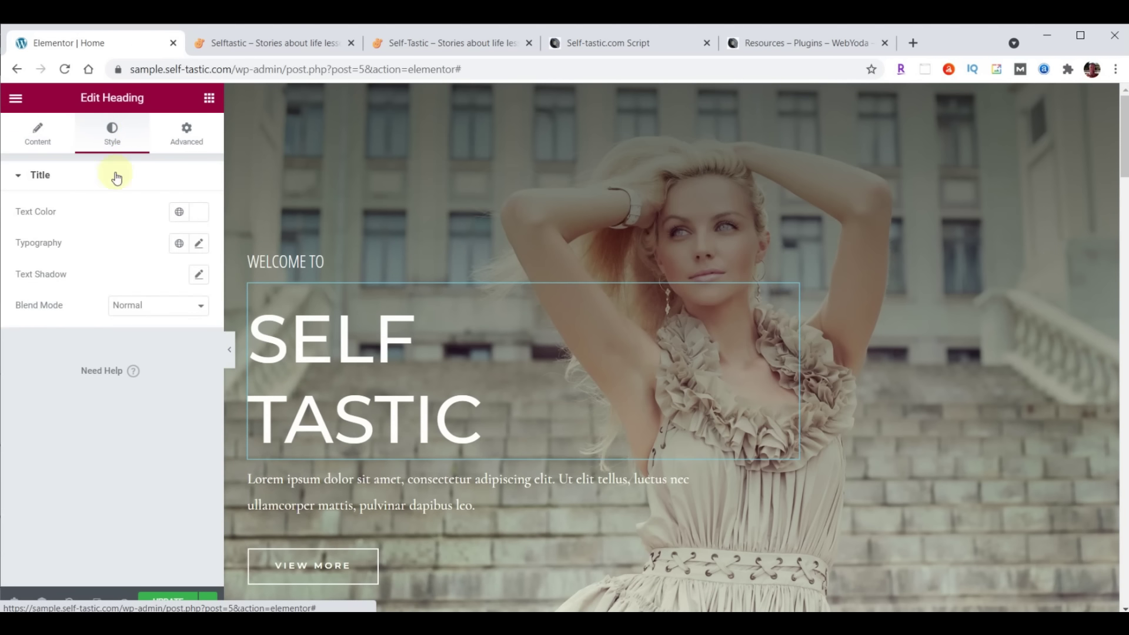
Set the headline typography to Londrina Shadow, size 122, line height 100
left_click(199, 242)
left_click(143, 318)
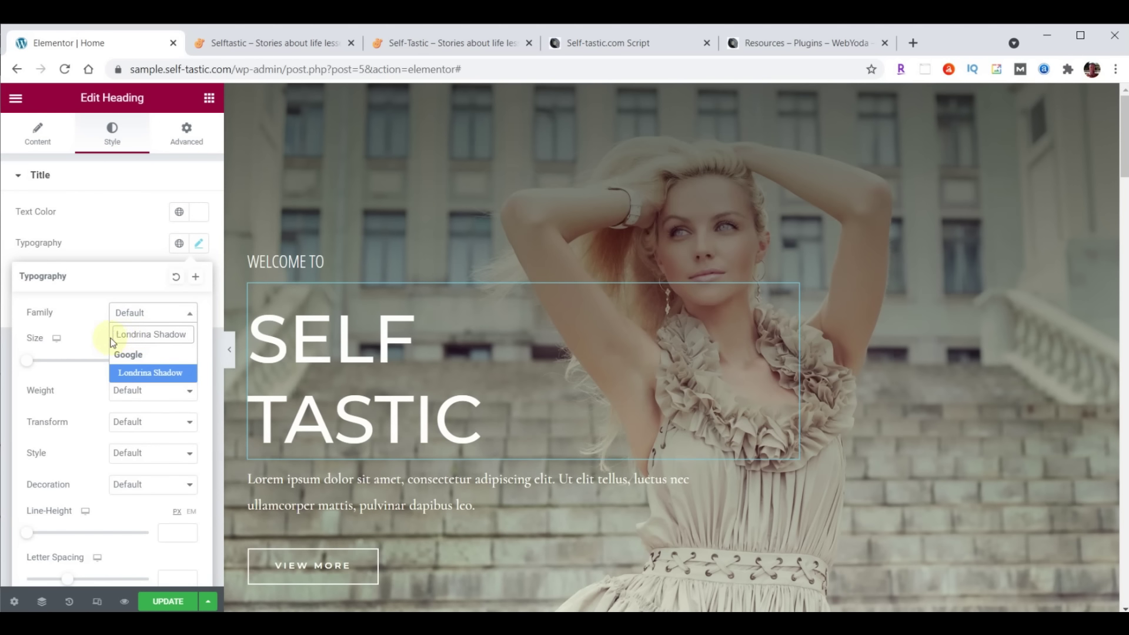
left_click(139, 372)
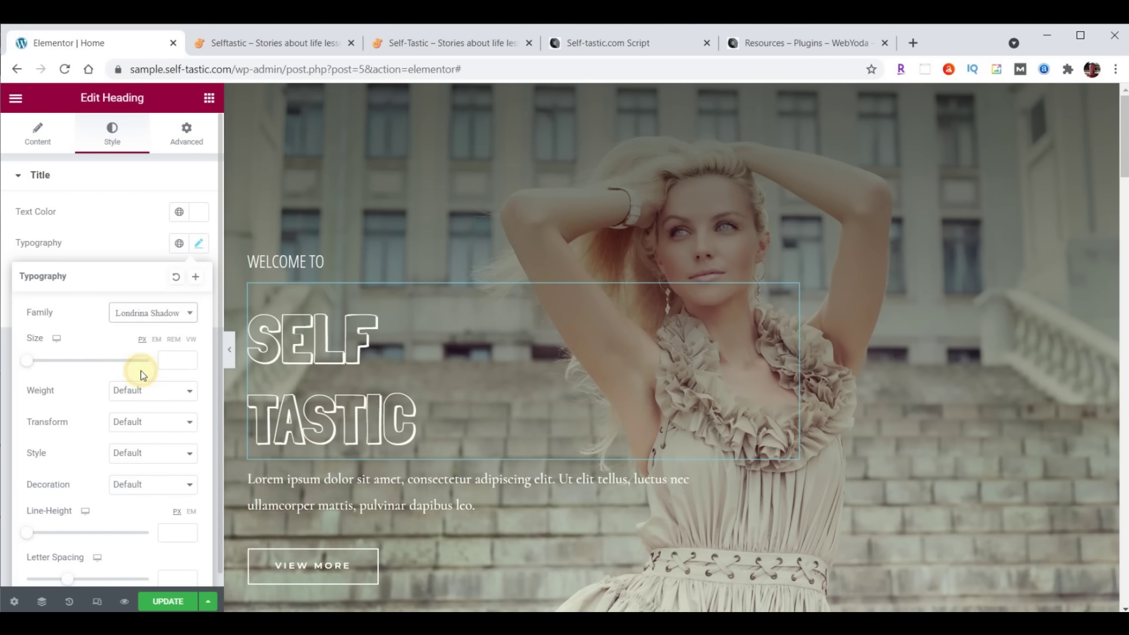
left_click(167, 359)
type("122")
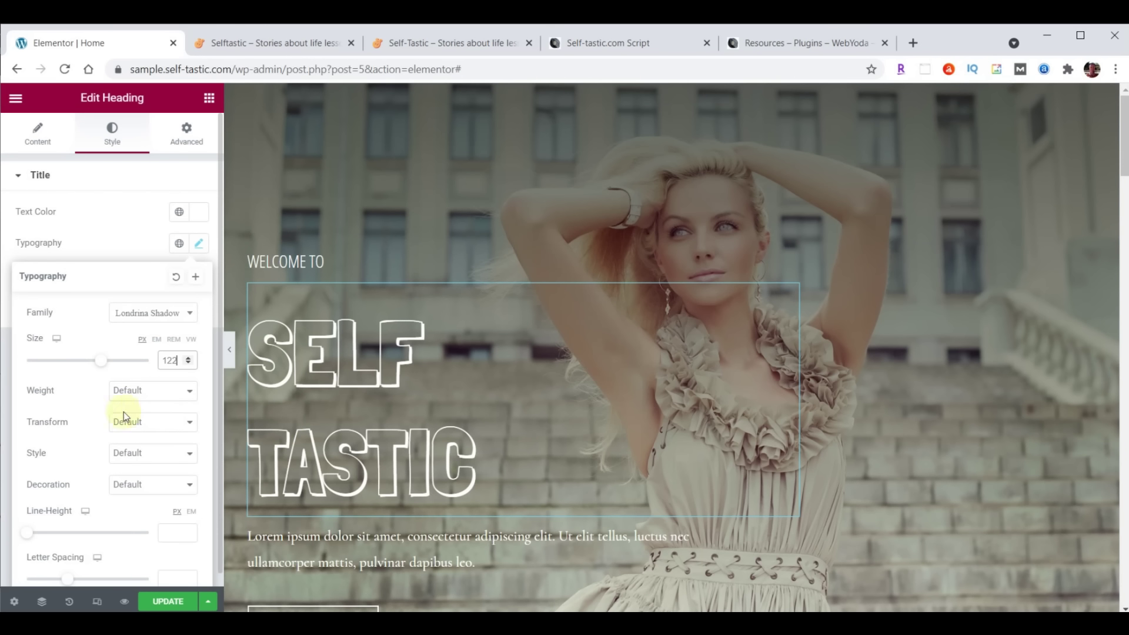
scroll(83, 435, "down", 1)
left_click(171, 518)
type("100")
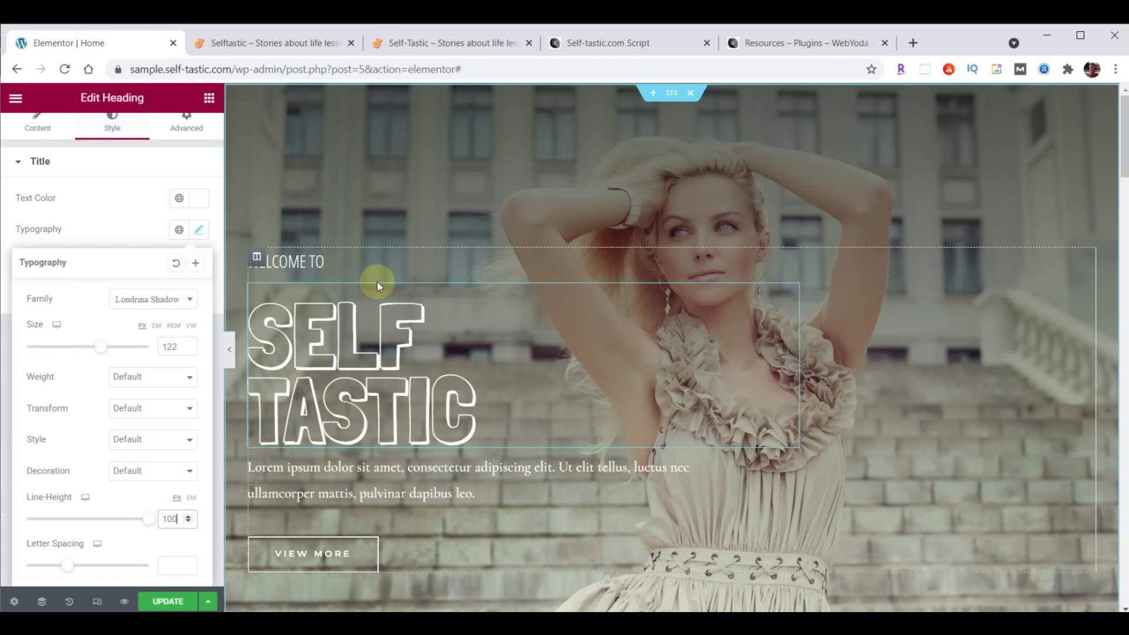
scroll(133, 217, "up", 1)
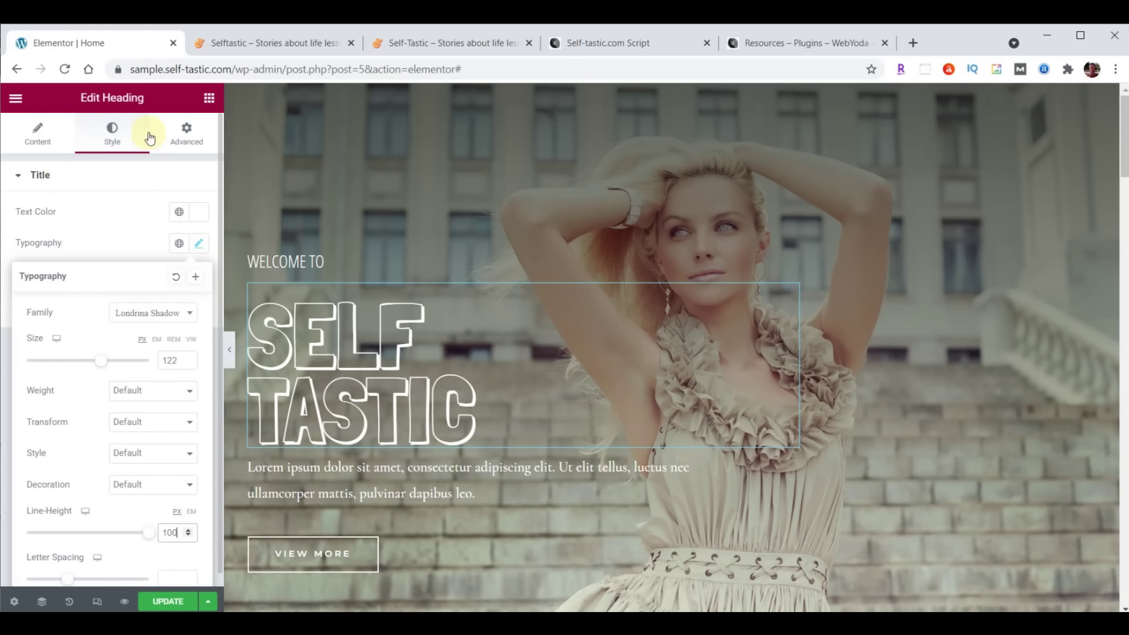
Change the headline's top margin from 20 to 0 in its Advanced settings
left_click(185, 139)
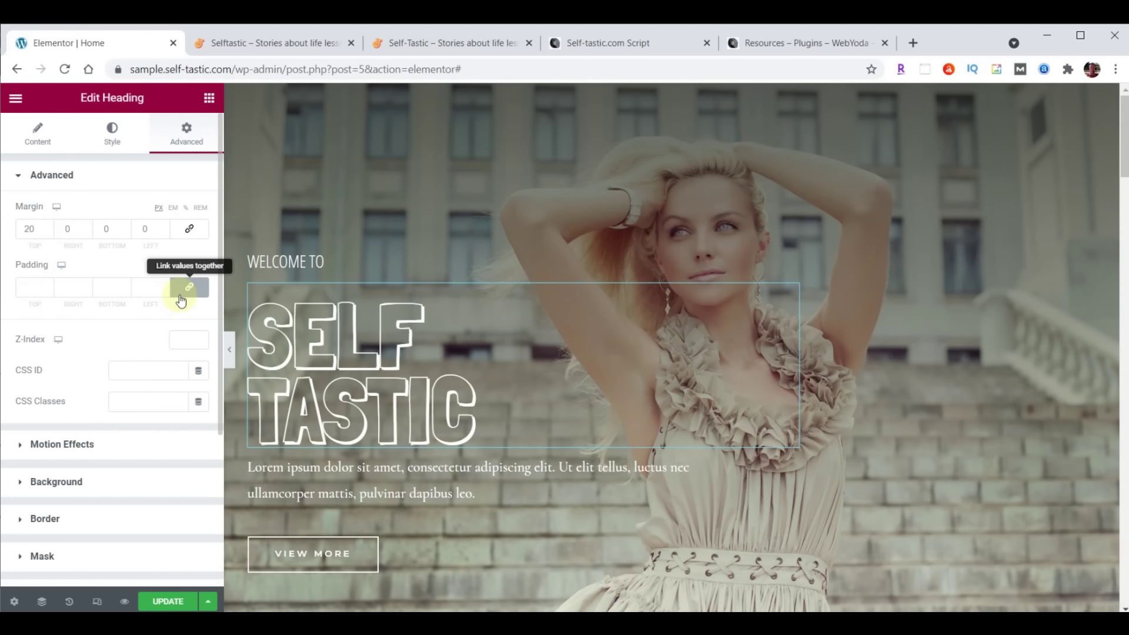
double_click(25, 227)
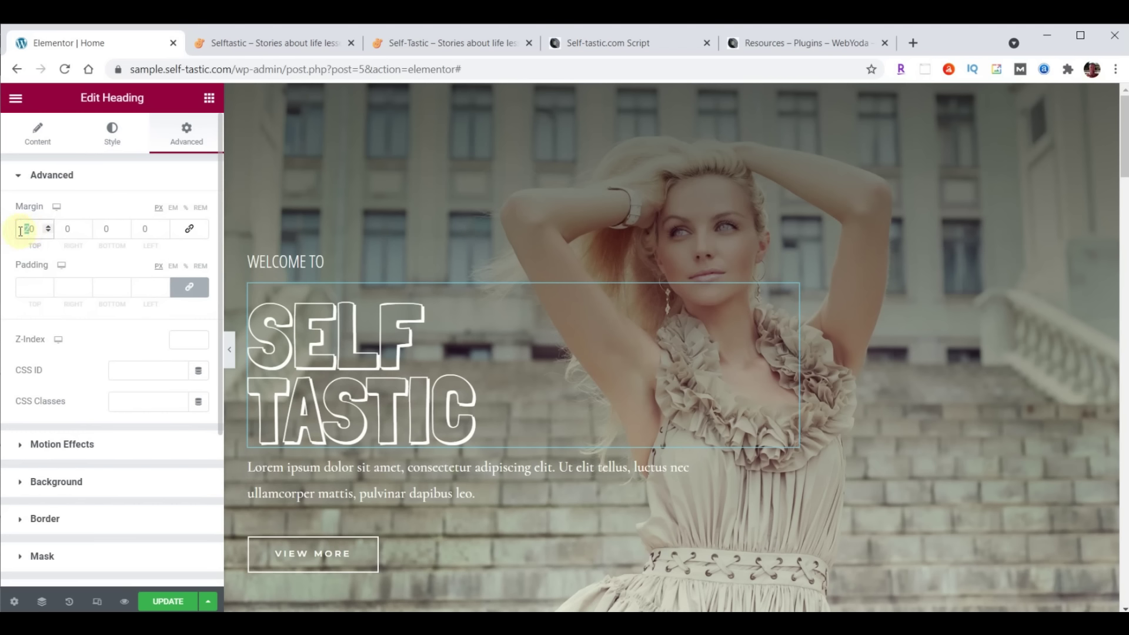
type("0")
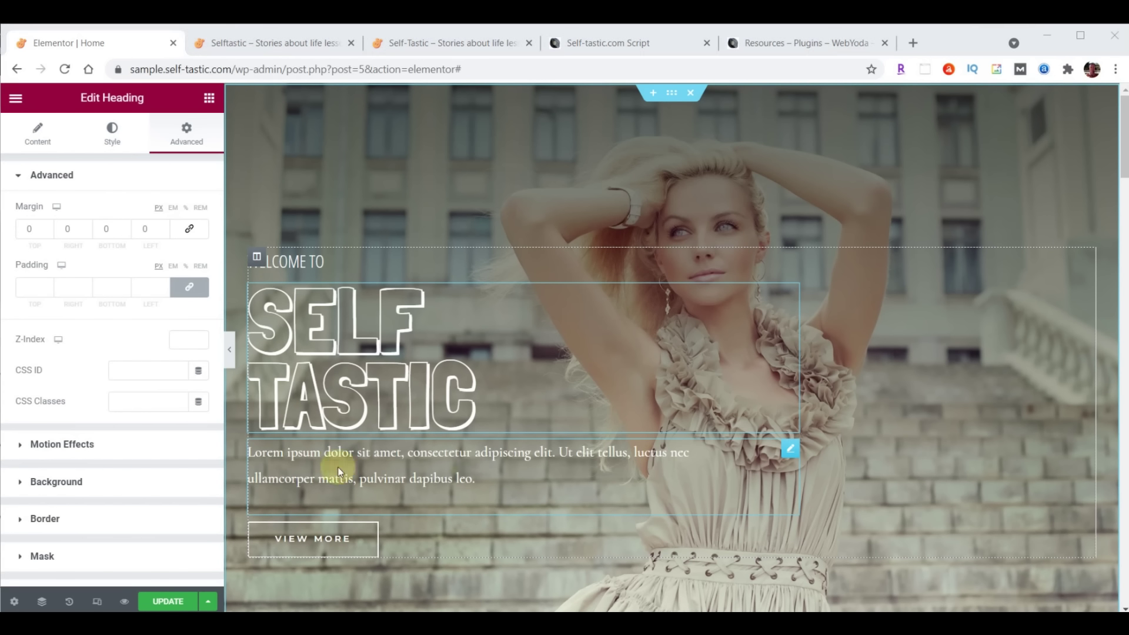
Replace the Lorem paragraph text with 'Be The Best You'
left_click(788, 452)
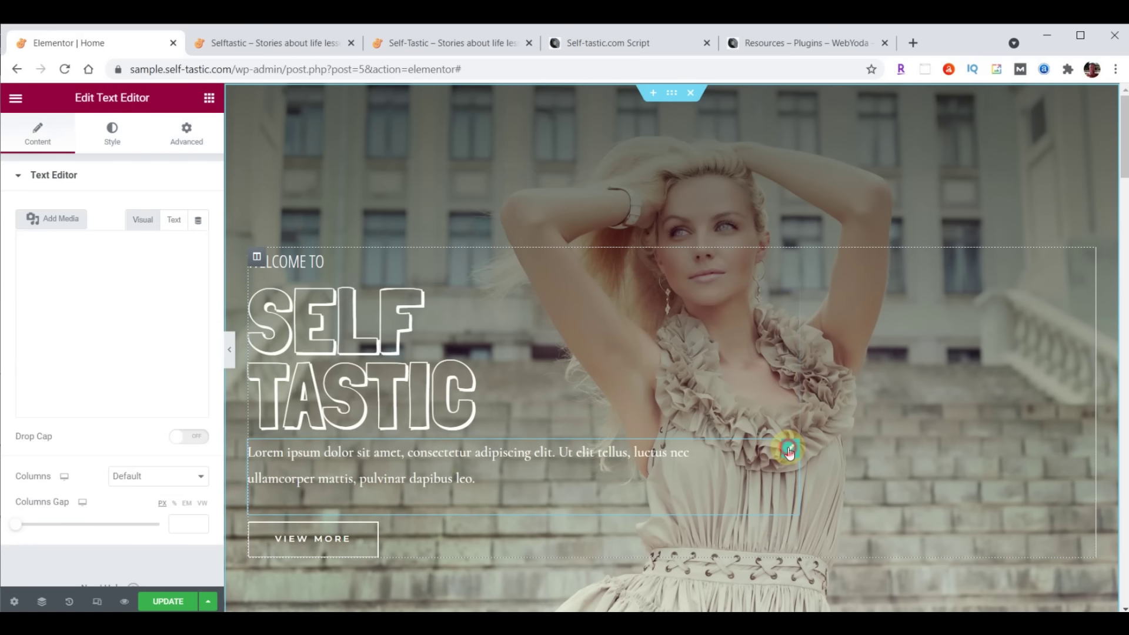
left_click(32, 306)
left_click_drag(32, 306, 149, 423)
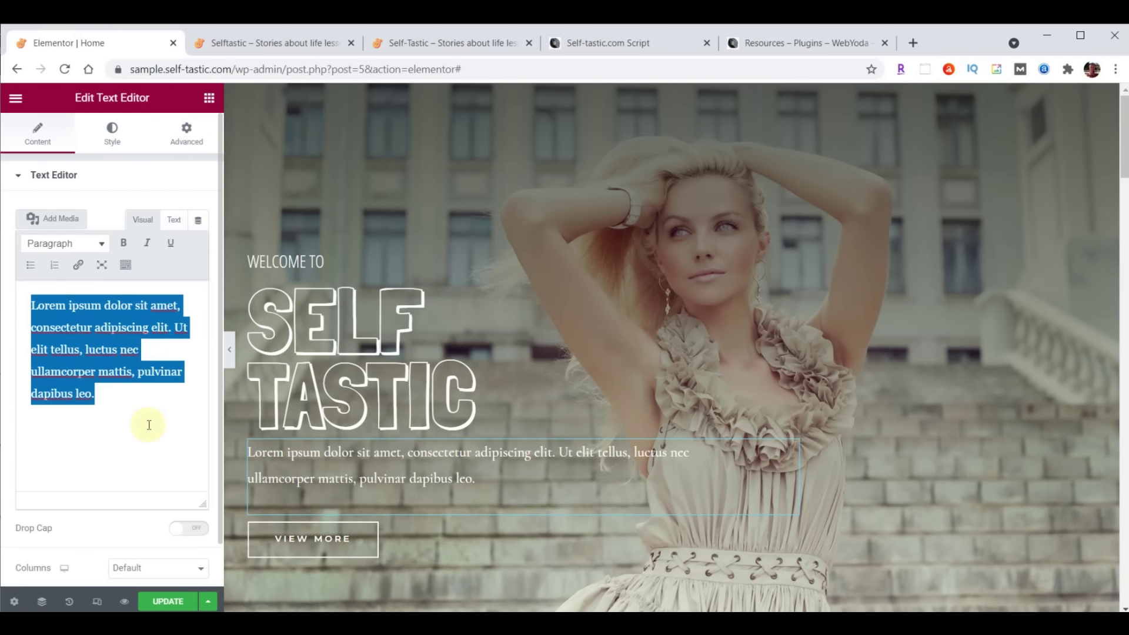
type("Be The Best You")
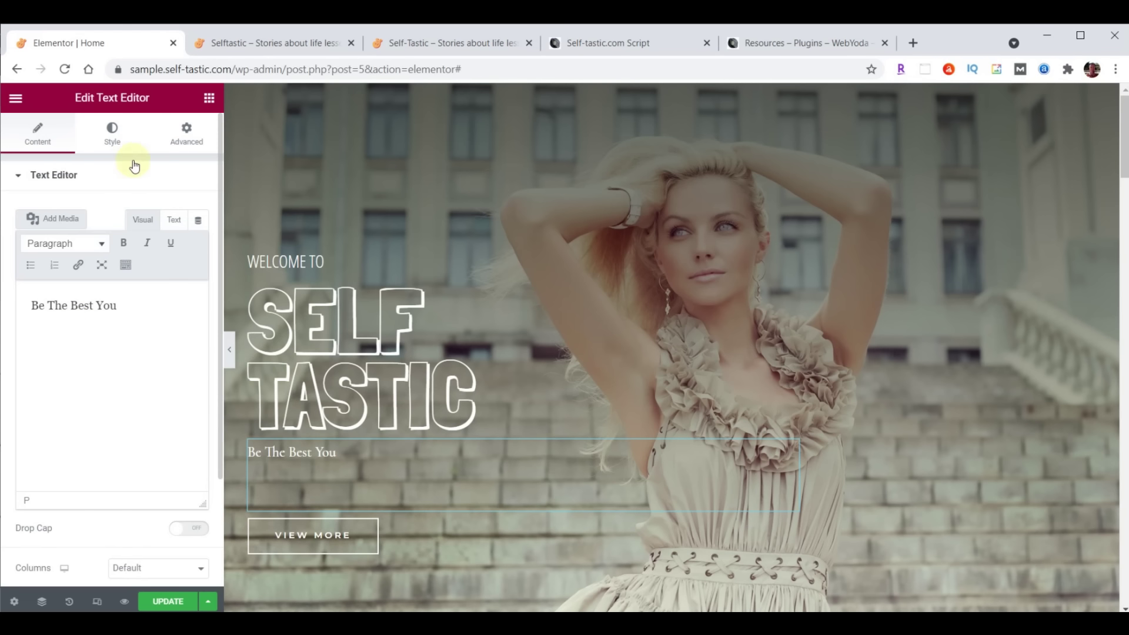
Style the tagline in Open Sans Condensed, size 30, weight 100, line height 19
left_click(112, 135)
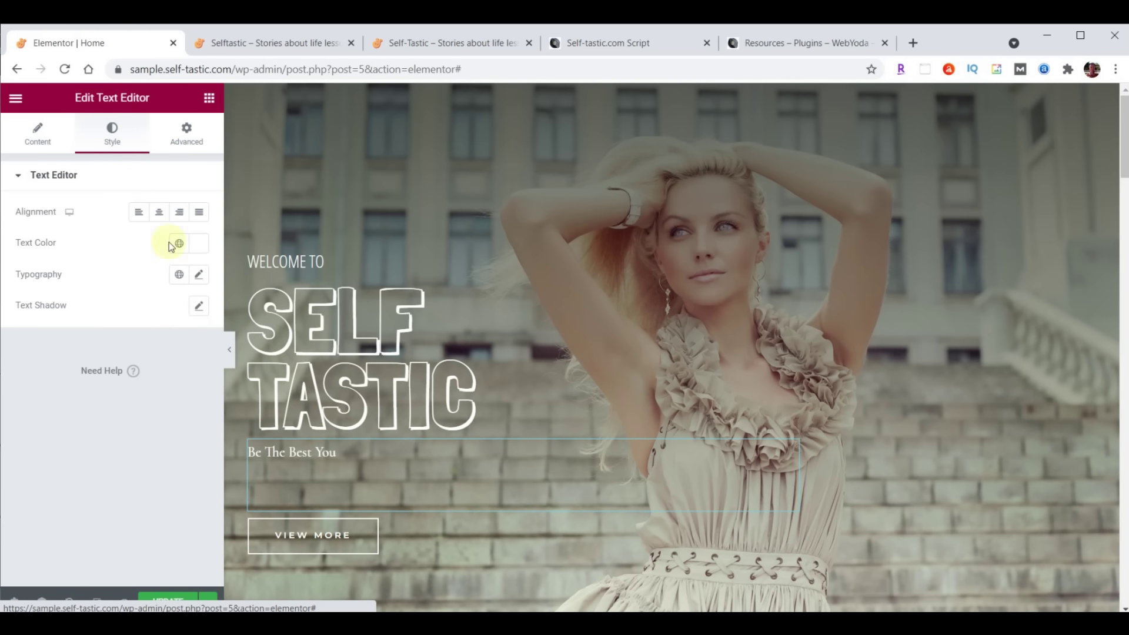
left_click(199, 275)
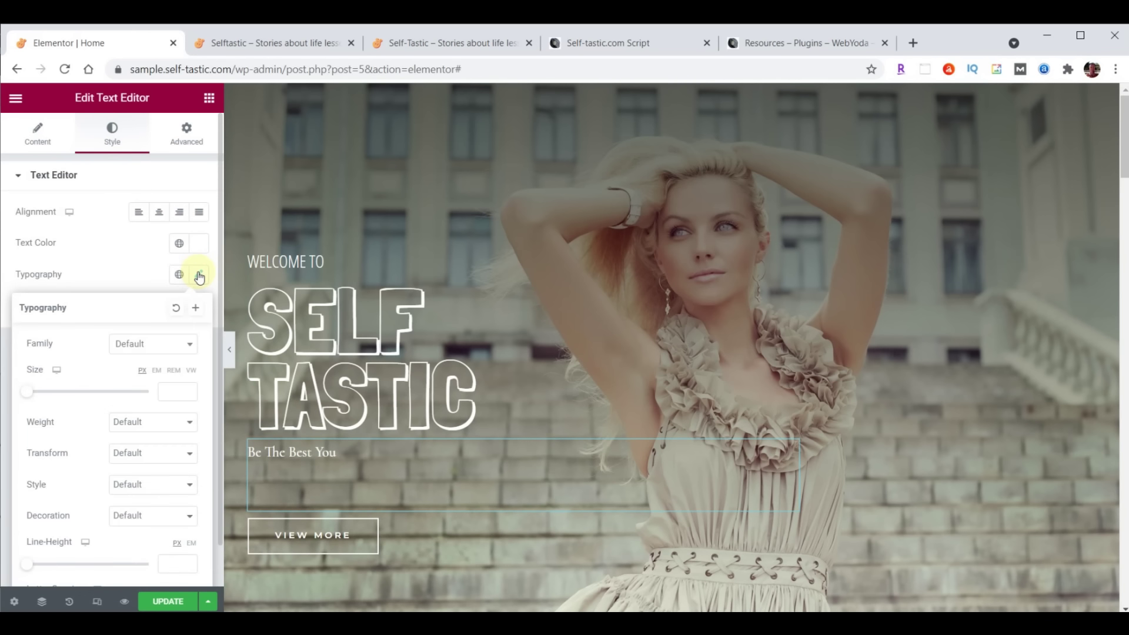
left_click(160, 343)
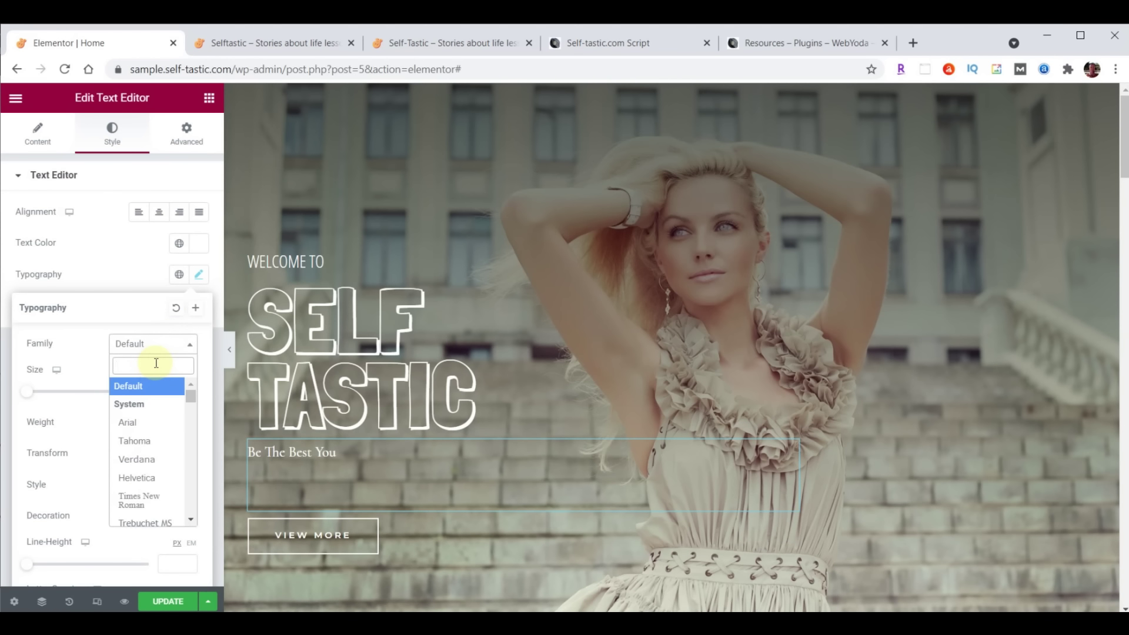
type("open")
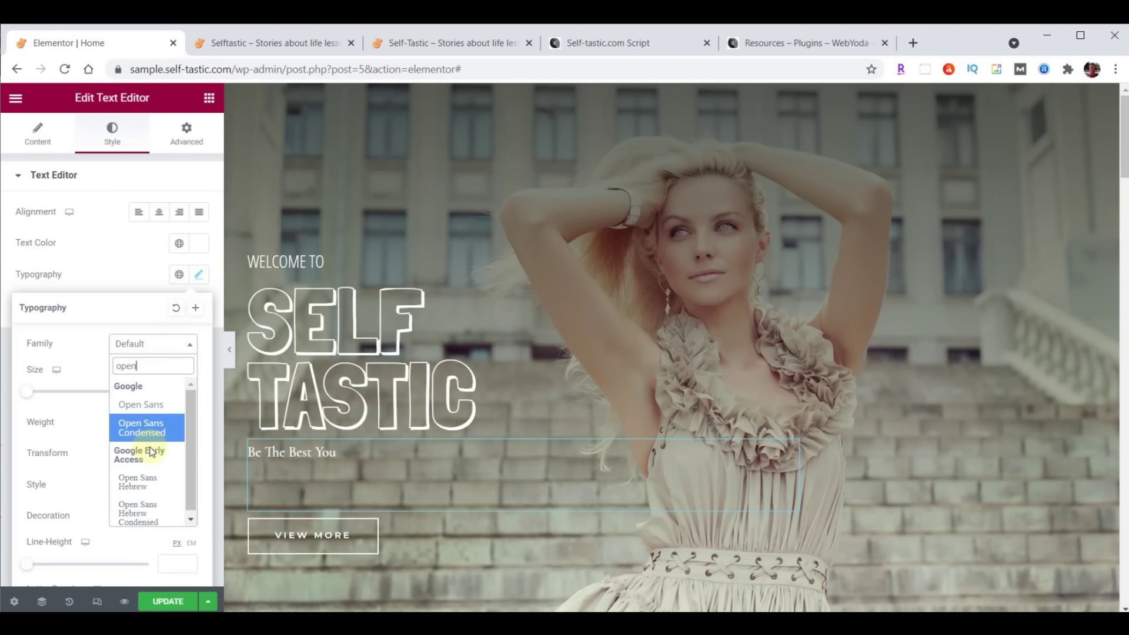
left_click(142, 427)
left_click(168, 391)
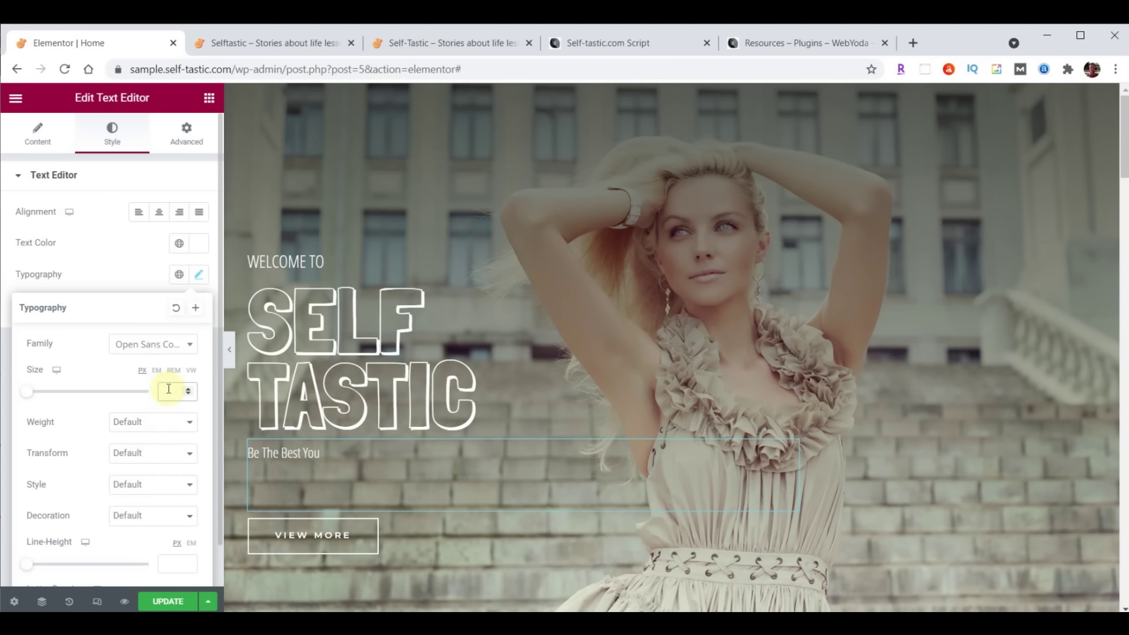
type("30")
left_click(131, 421)
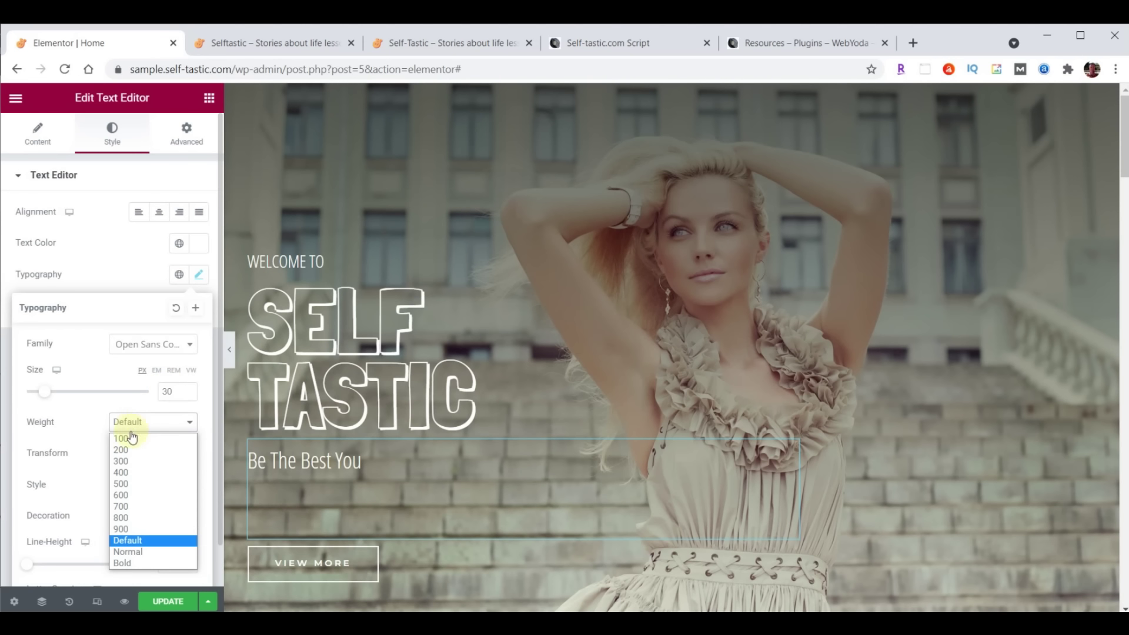
left_click(124, 441)
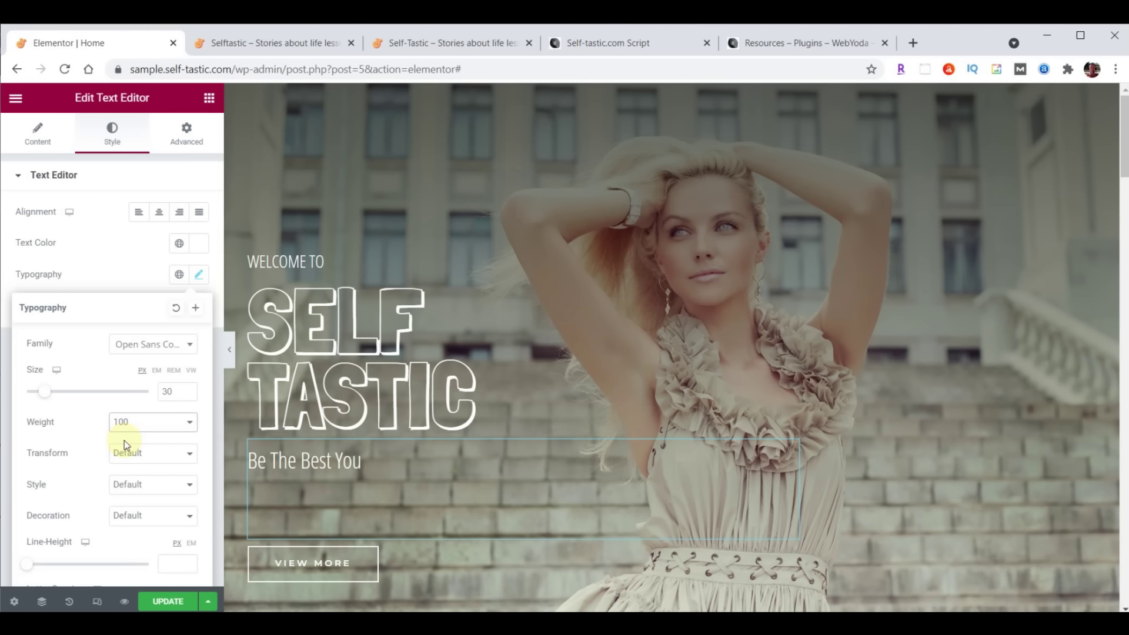
scroll(97, 500, "down", 1)
left_click(167, 521)
type("19")
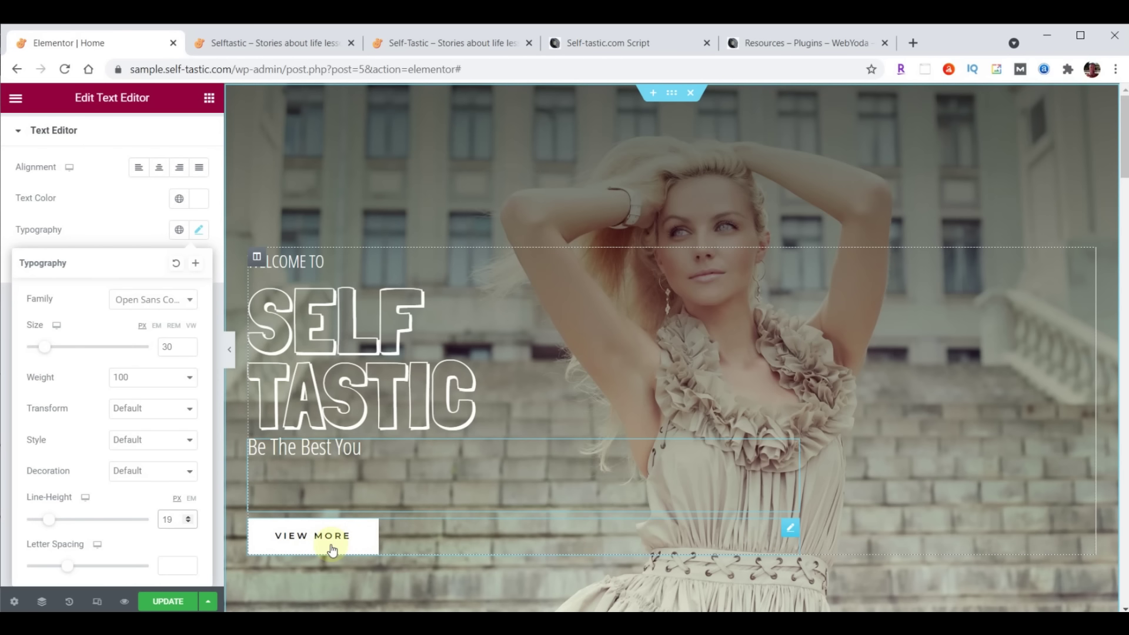
Change the button text to Learn More, link it to /about/, and update the page
left_click(790, 532)
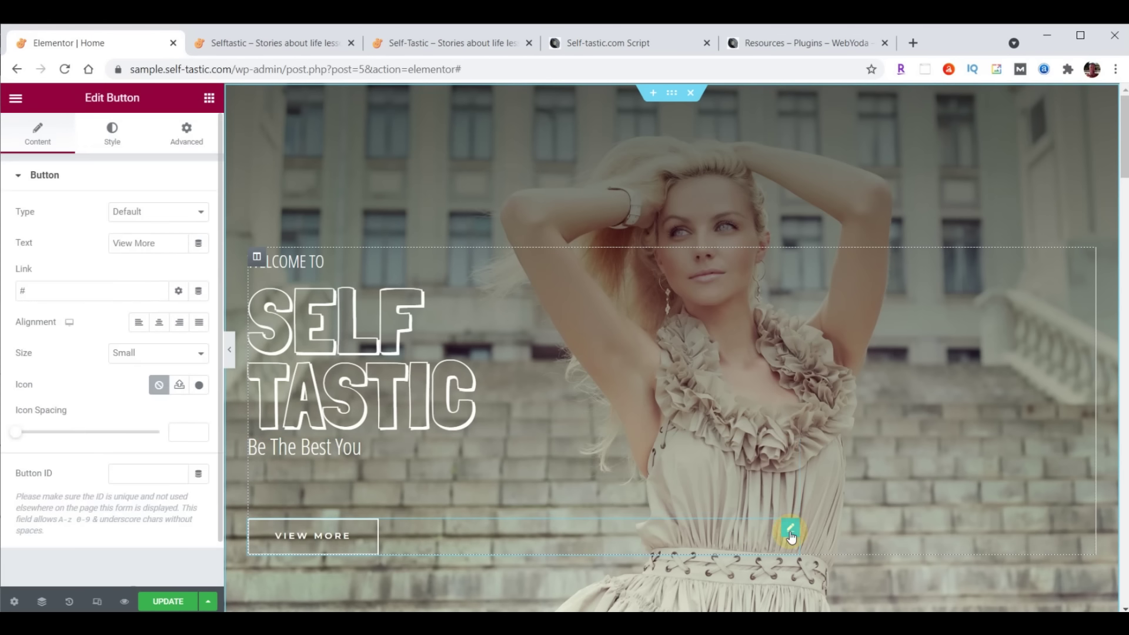
left_click(33, 136)
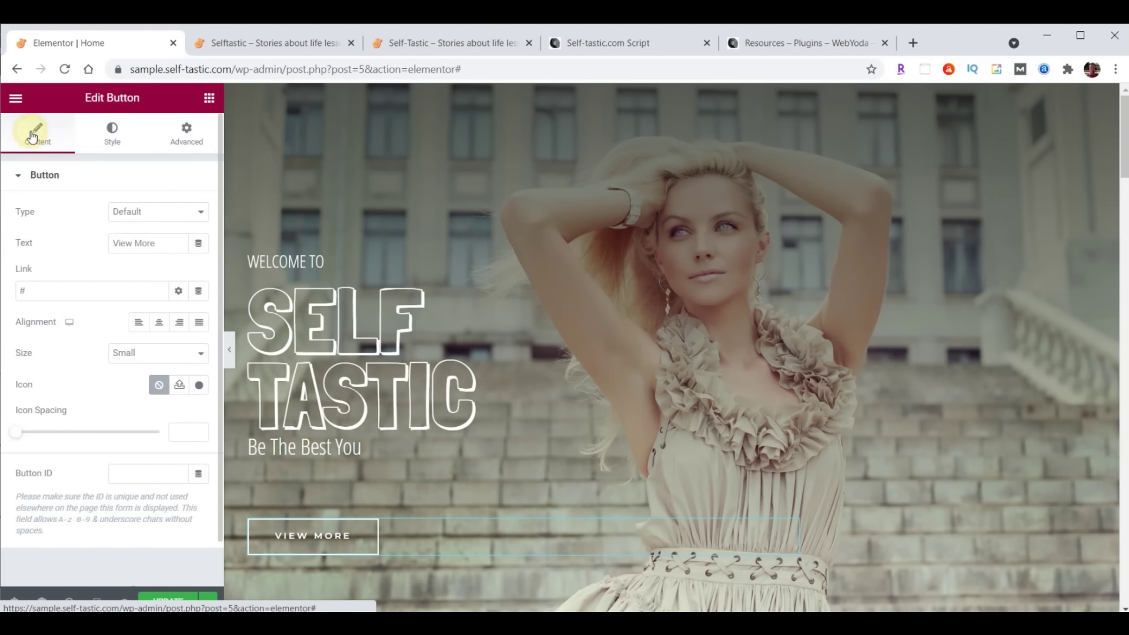
triple_click(157, 243)
type("Learn More")
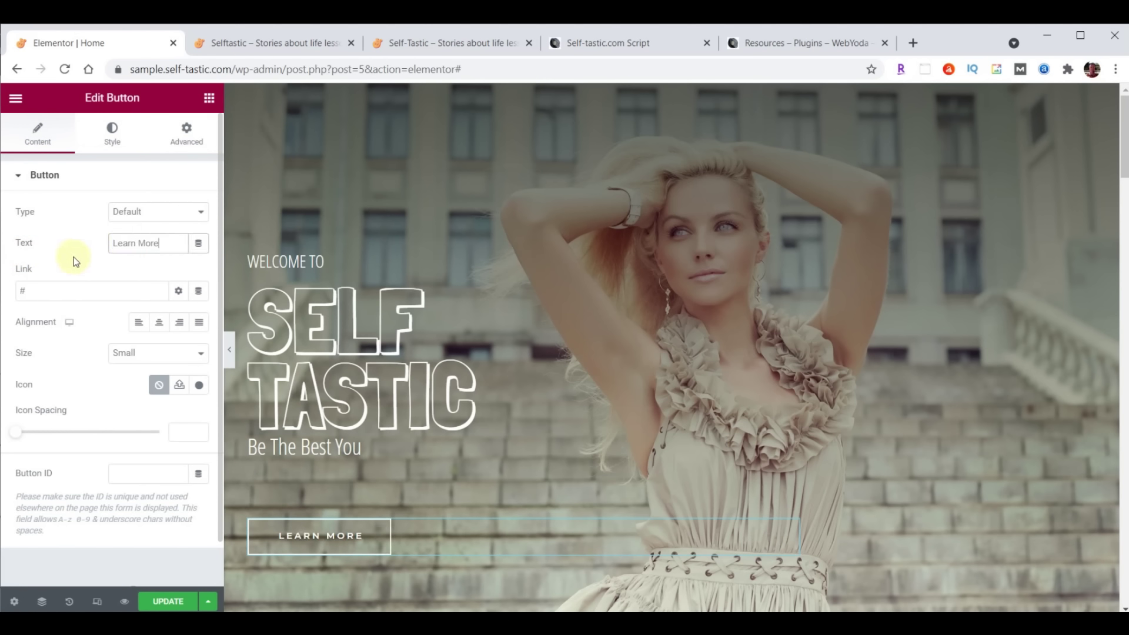
triple_click(45, 291)
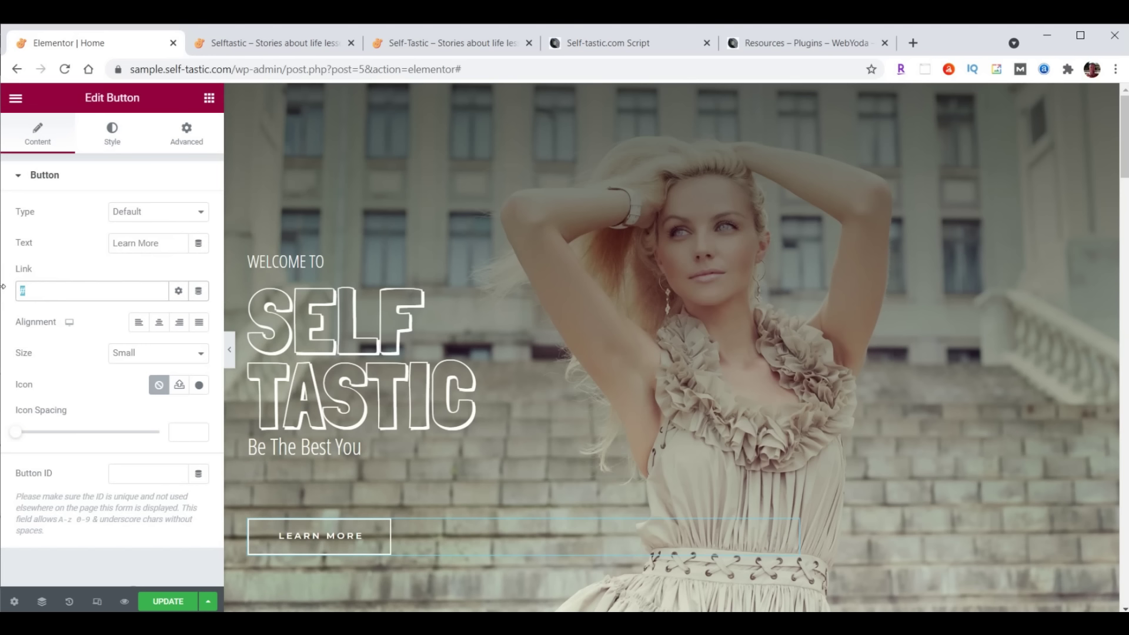
type("/about/")
left_click(154, 601)
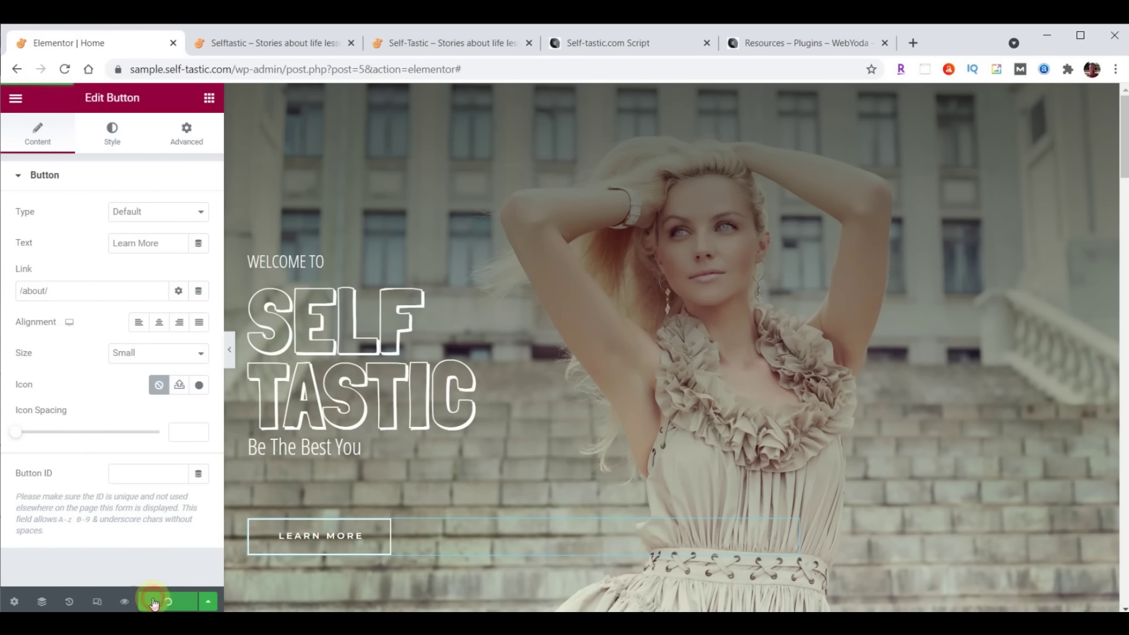
Reload the live site to check the hero, then open Elementor's main menu
left_click(271, 45)
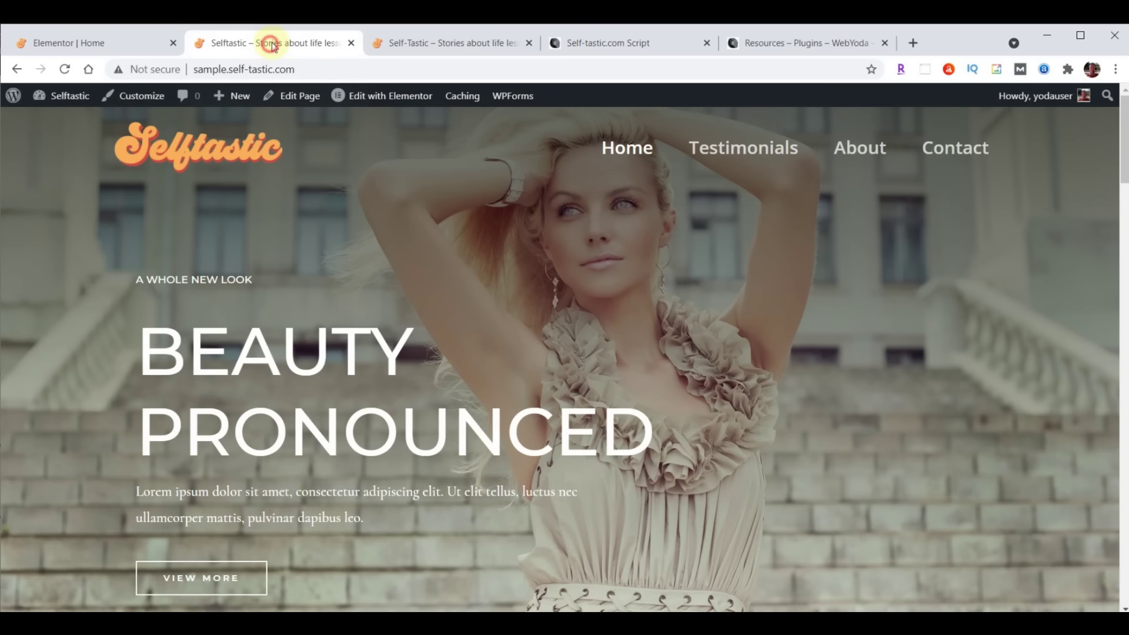
left_click(66, 69)
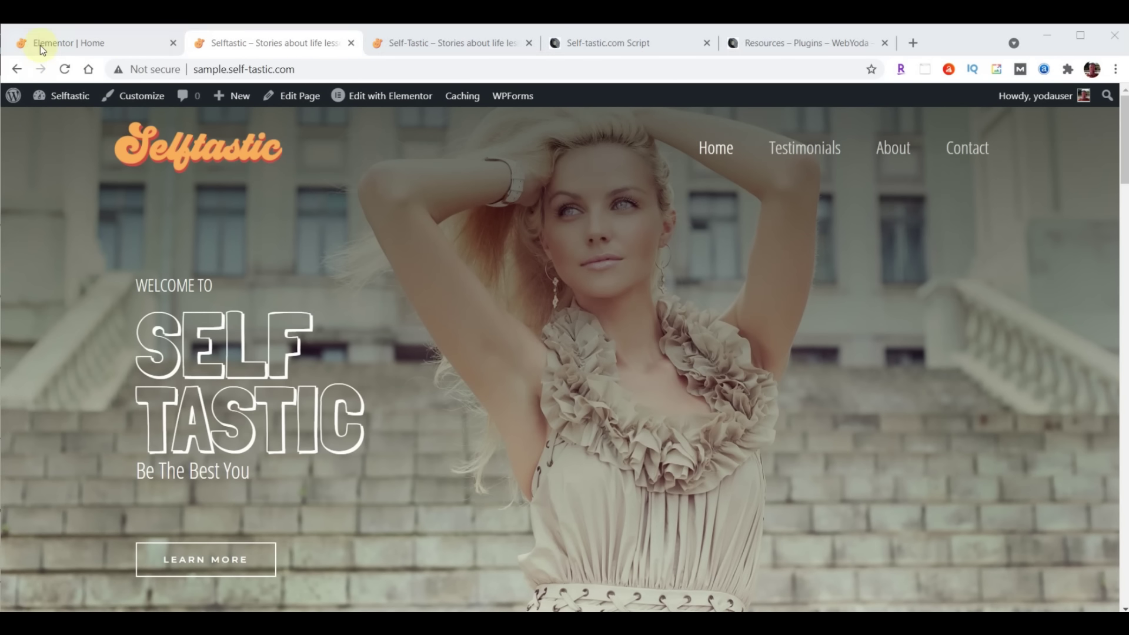
left_click(51, 44)
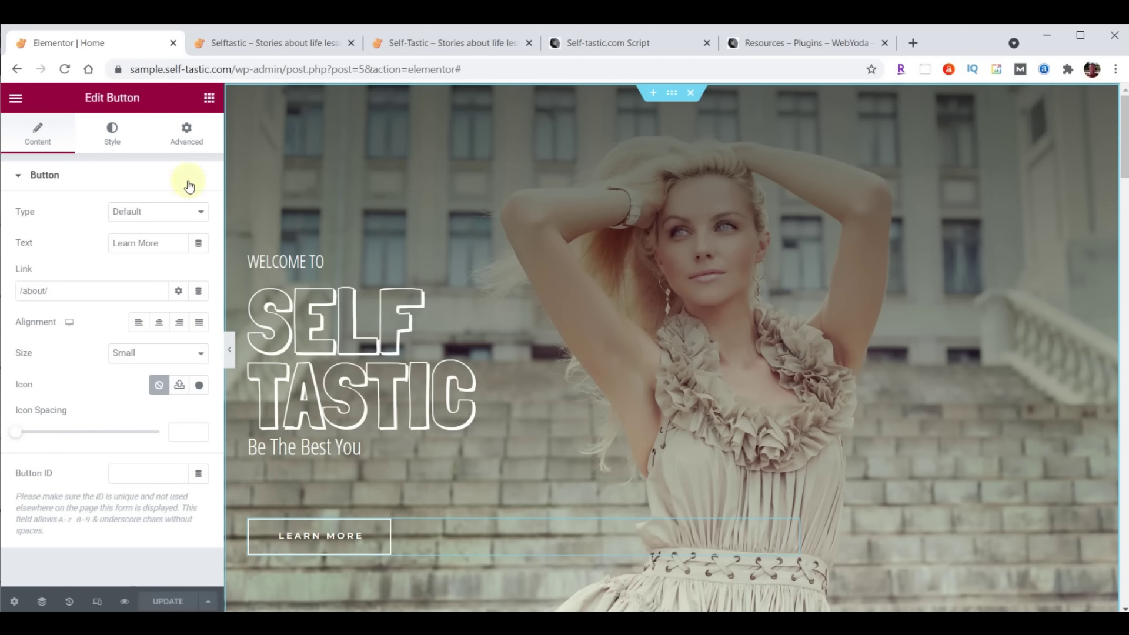
left_click(17, 100)
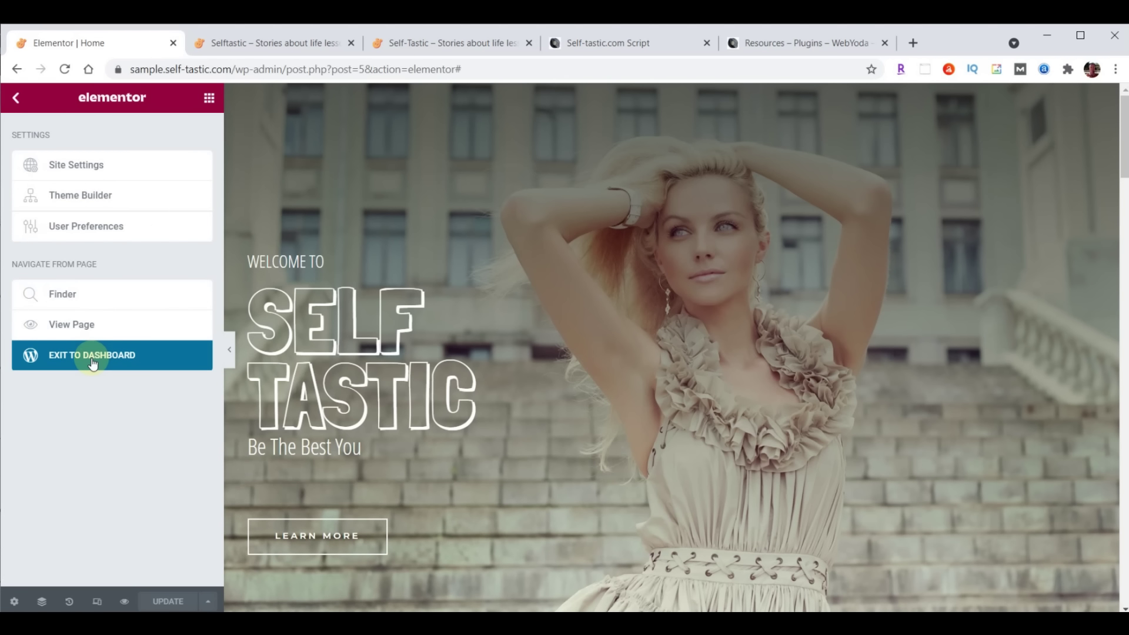
Upload intro-selftastic.mp4 to the Media Library from File Explorer
left_click(93, 360)
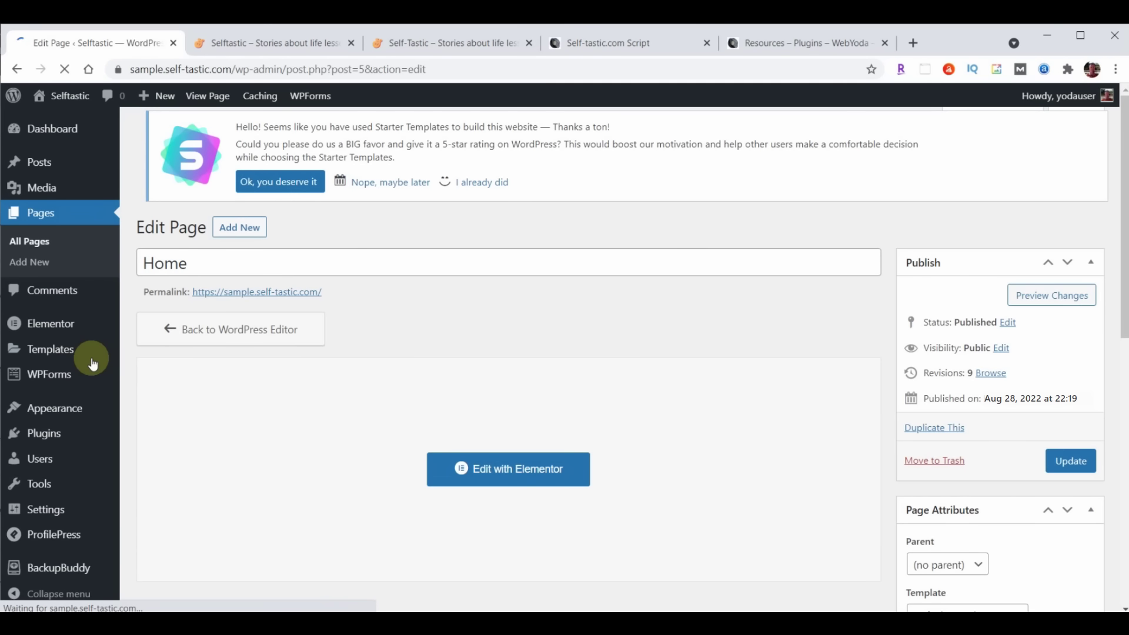
left_click(45, 189)
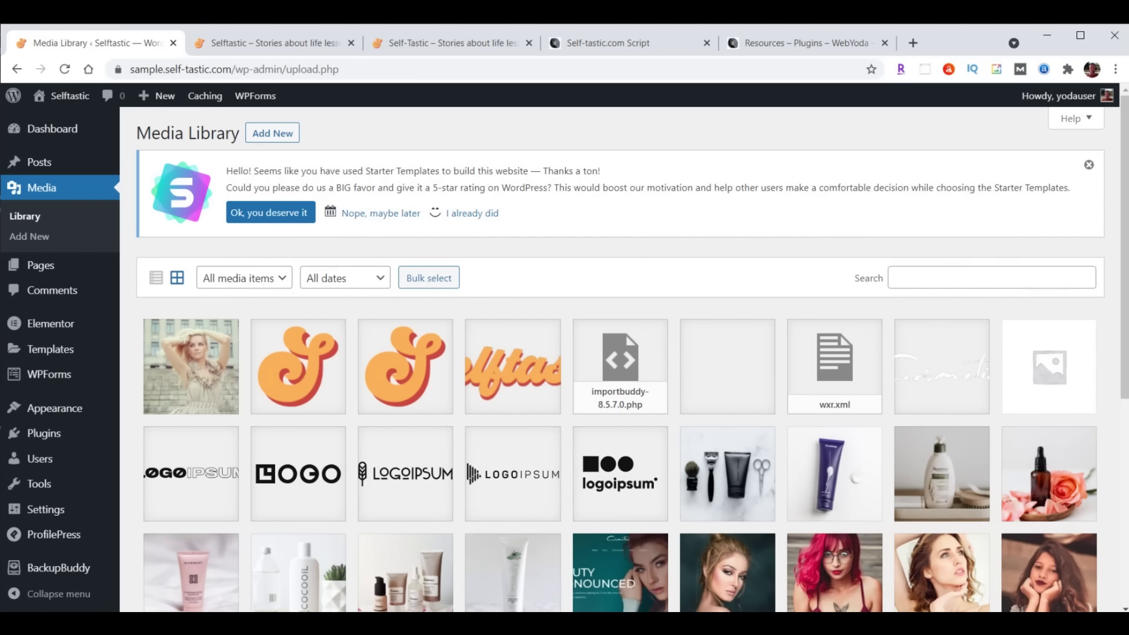
key("alt+Tab")
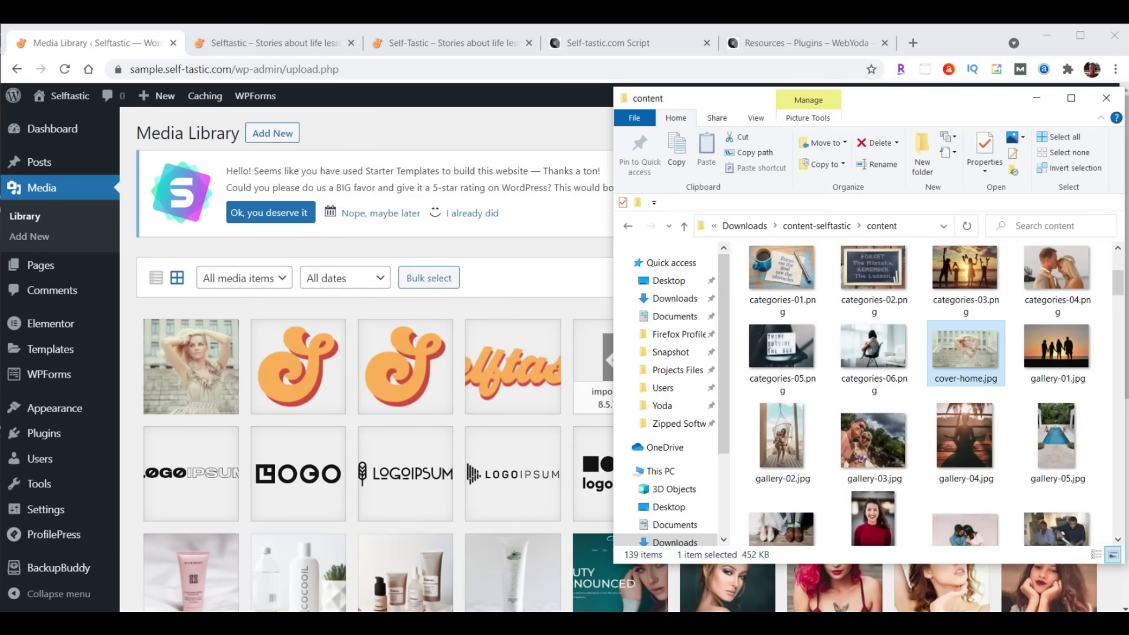
scroll(1000, 300, "down", 6)
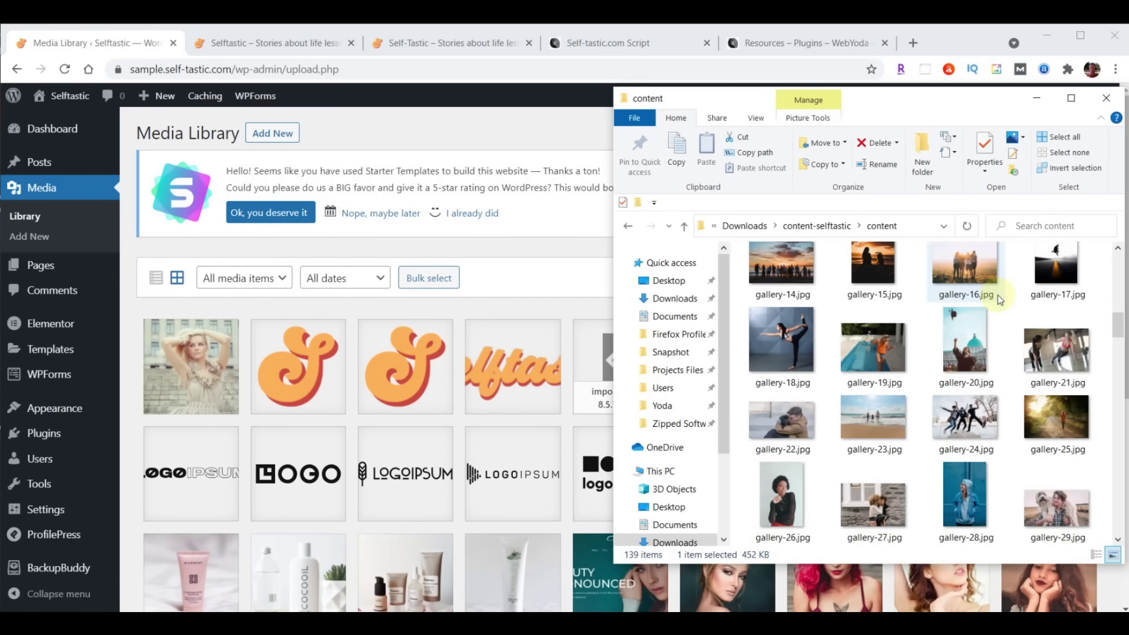
scroll(999, 300, "down", 6)
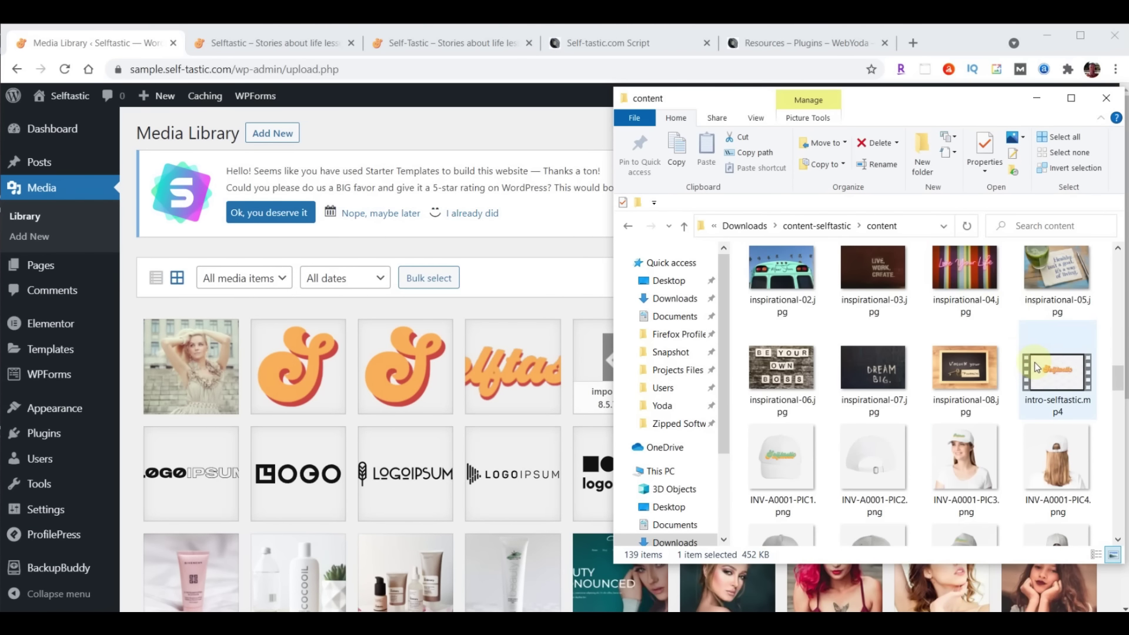
left_click_drag(1057, 384, 400, 397)
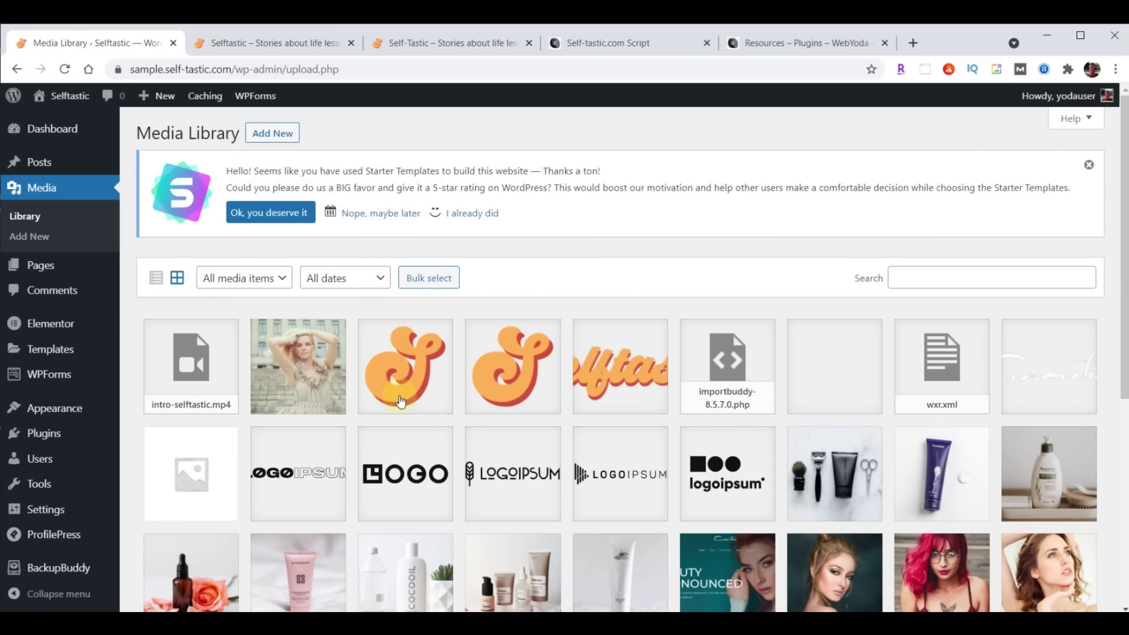
Copy the uploaded video's file URL, then go to the Pages list
left_click(209, 371)
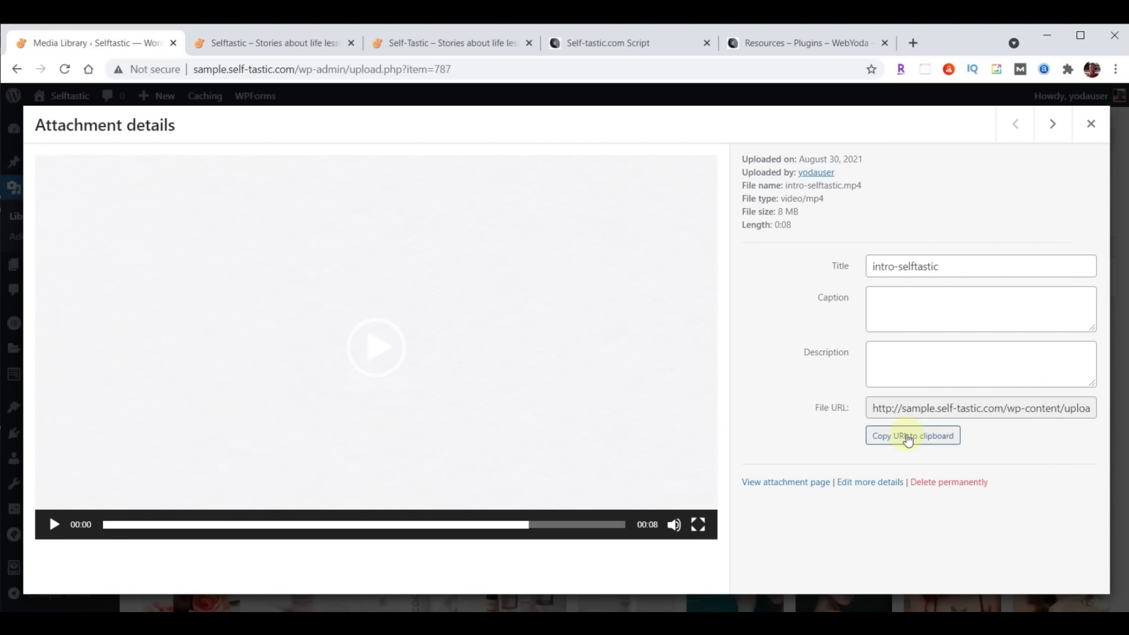
left_click(906, 436)
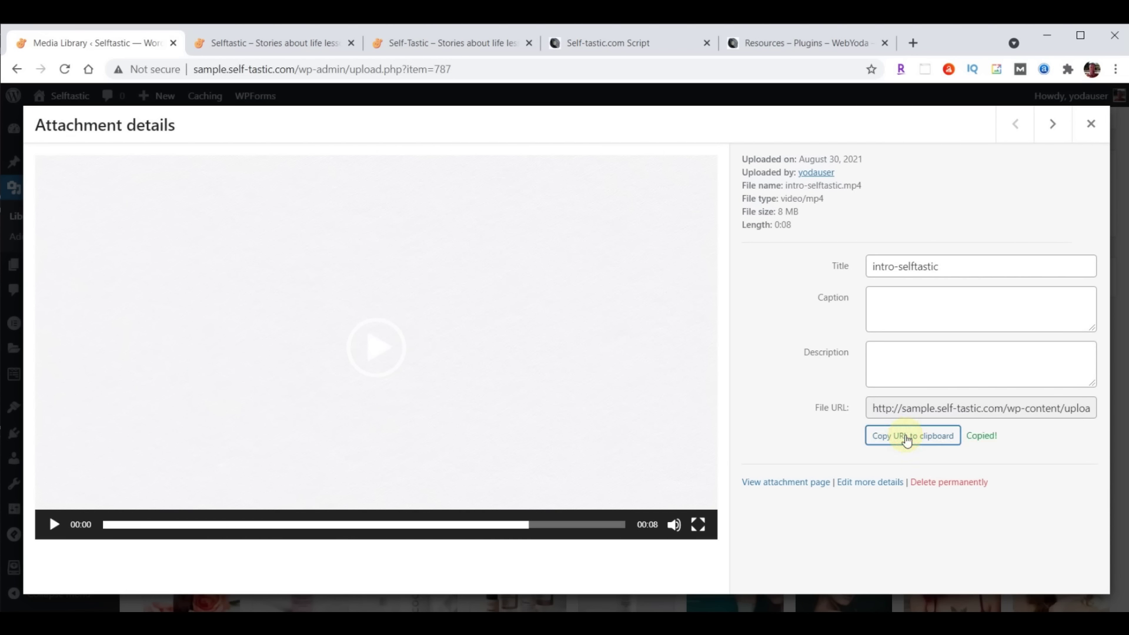
left_click(1092, 125)
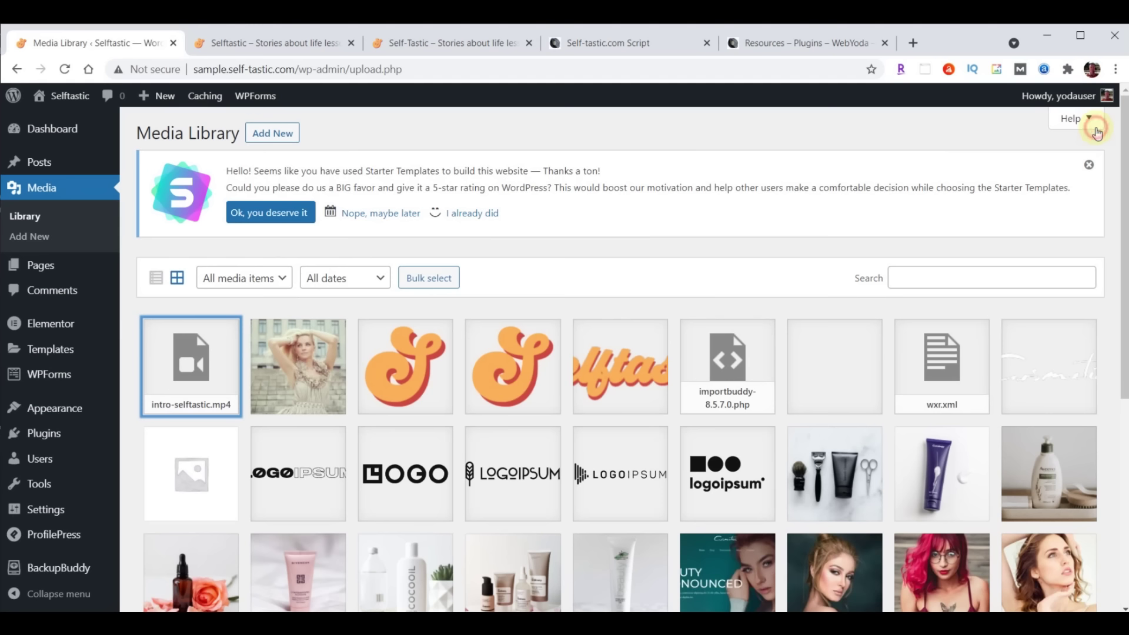
left_click(39, 270)
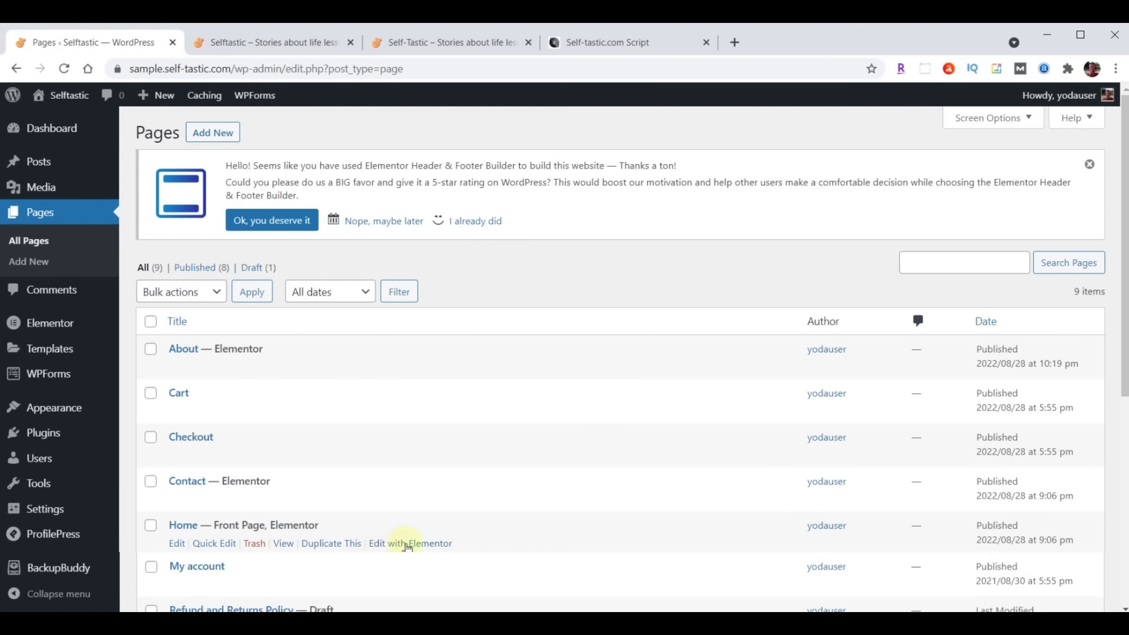
Set the hero section background to the intro-selftastic.mp4 video link, playing once
left_click(410, 544)
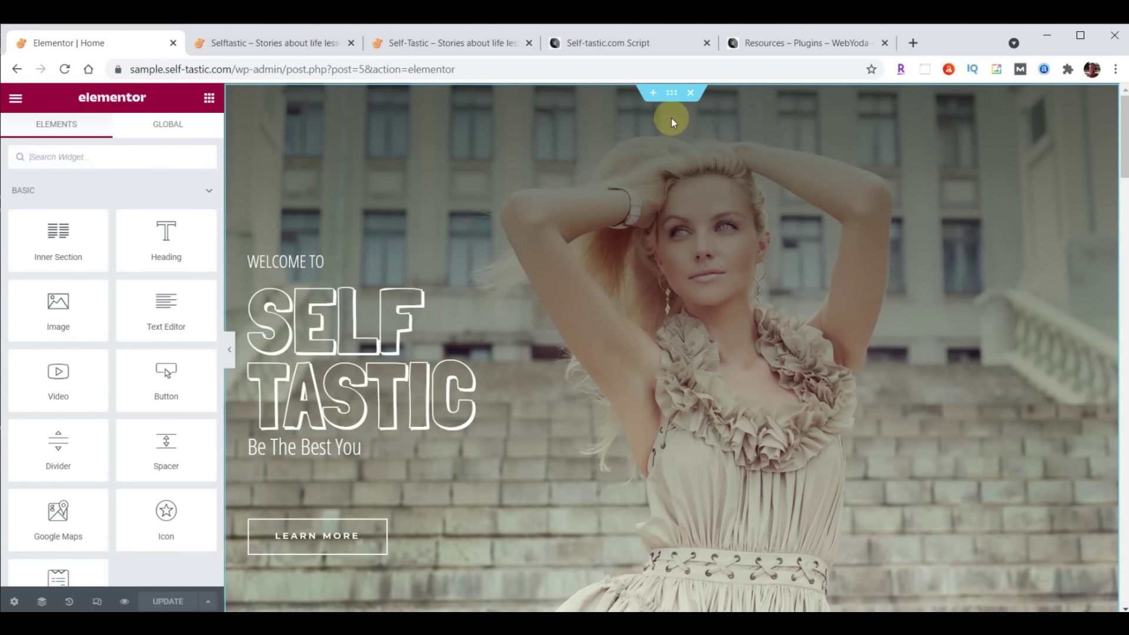
left_click(671, 92)
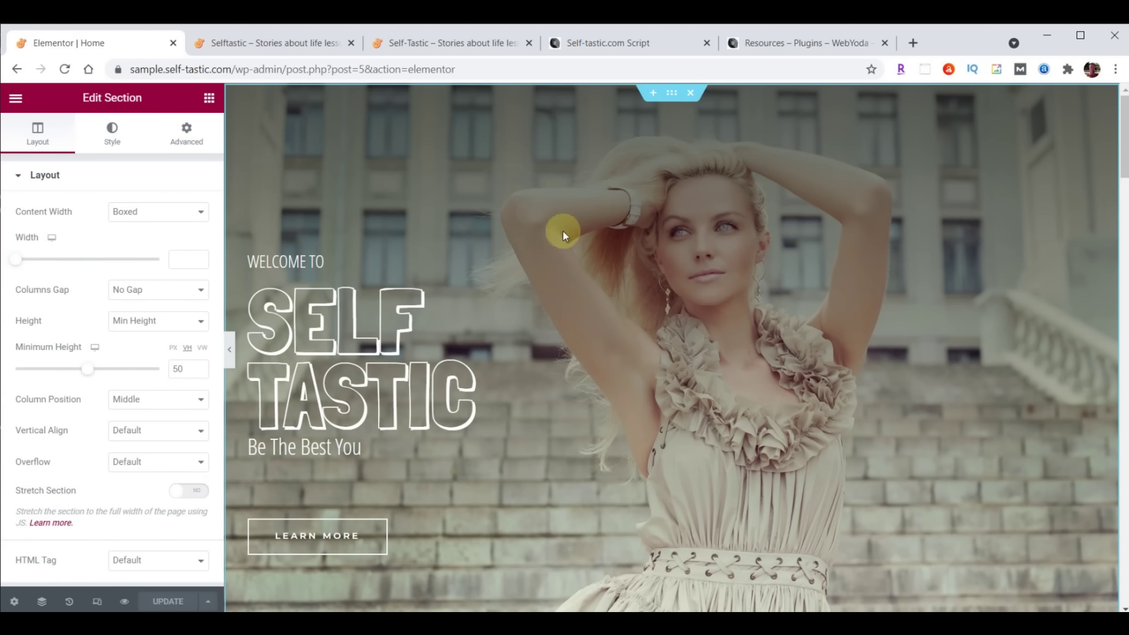
left_click(113, 137)
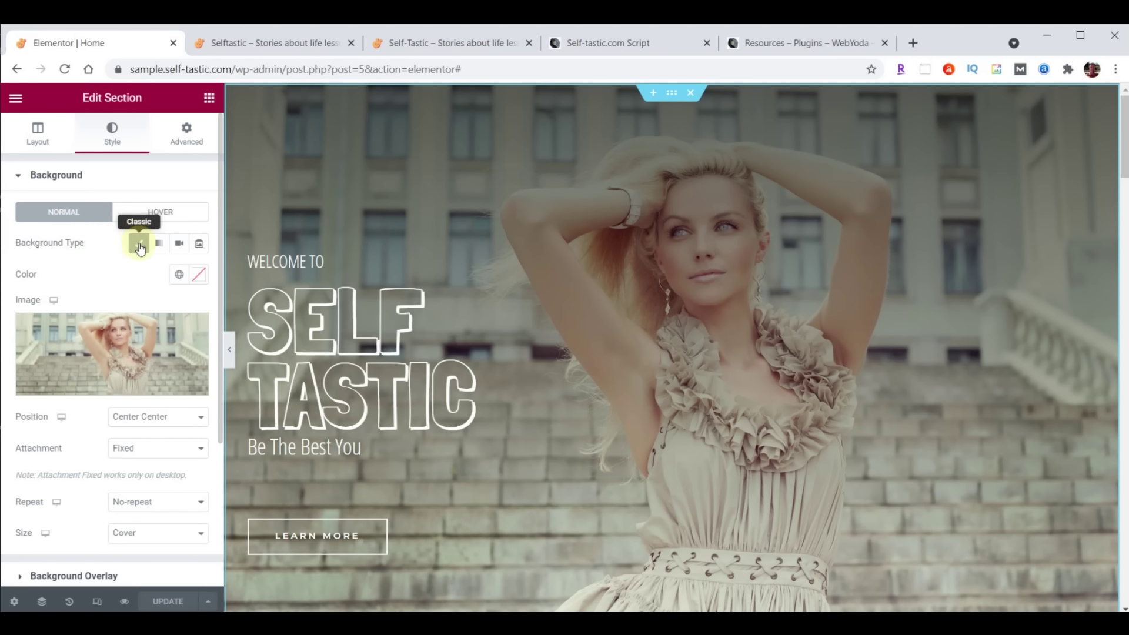
left_click(178, 244)
left_click(91, 287)
key("ctrl+v")
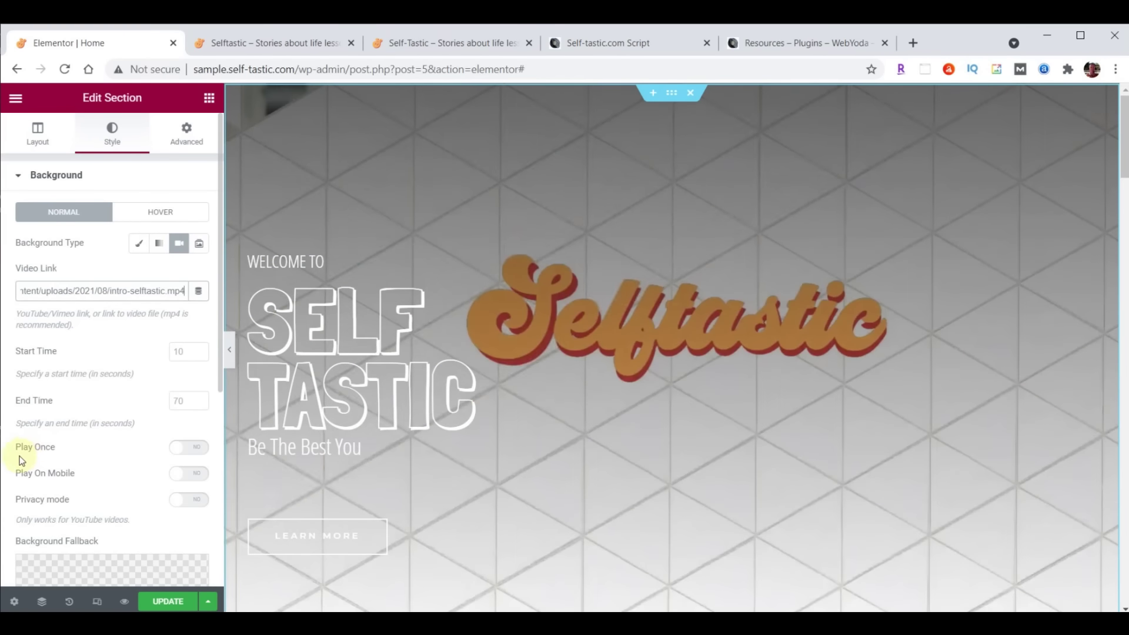
left_click(193, 453)
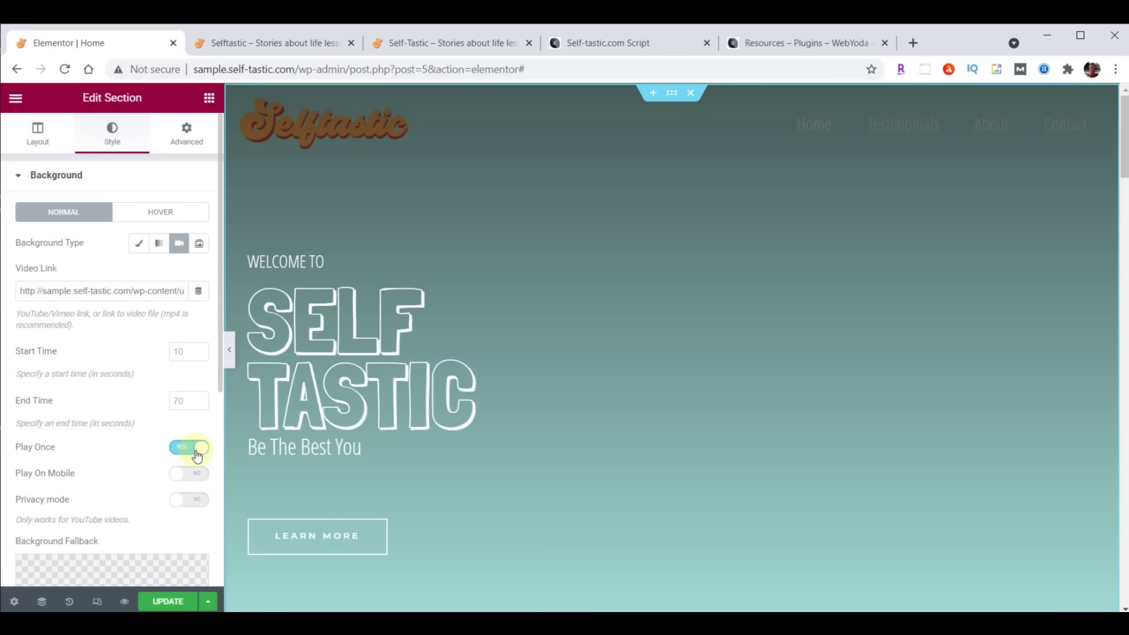
scroll(118, 330, "down", 6)
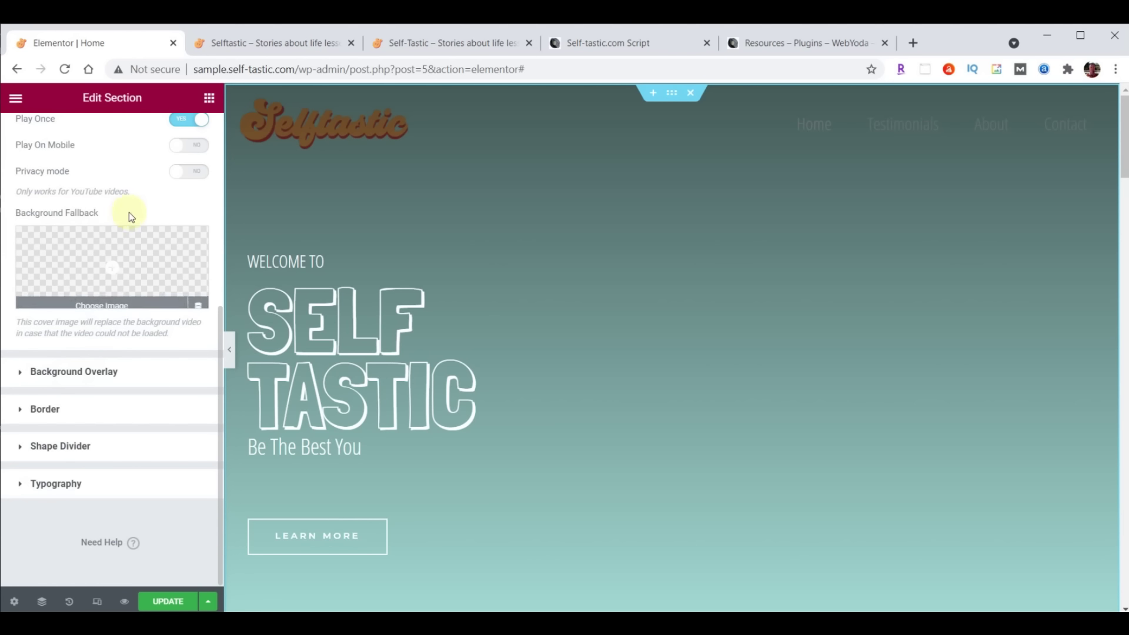
Insert cover-home as the video's Background Fallback image, then check the hero on the live site
mouse_move(135, 254)
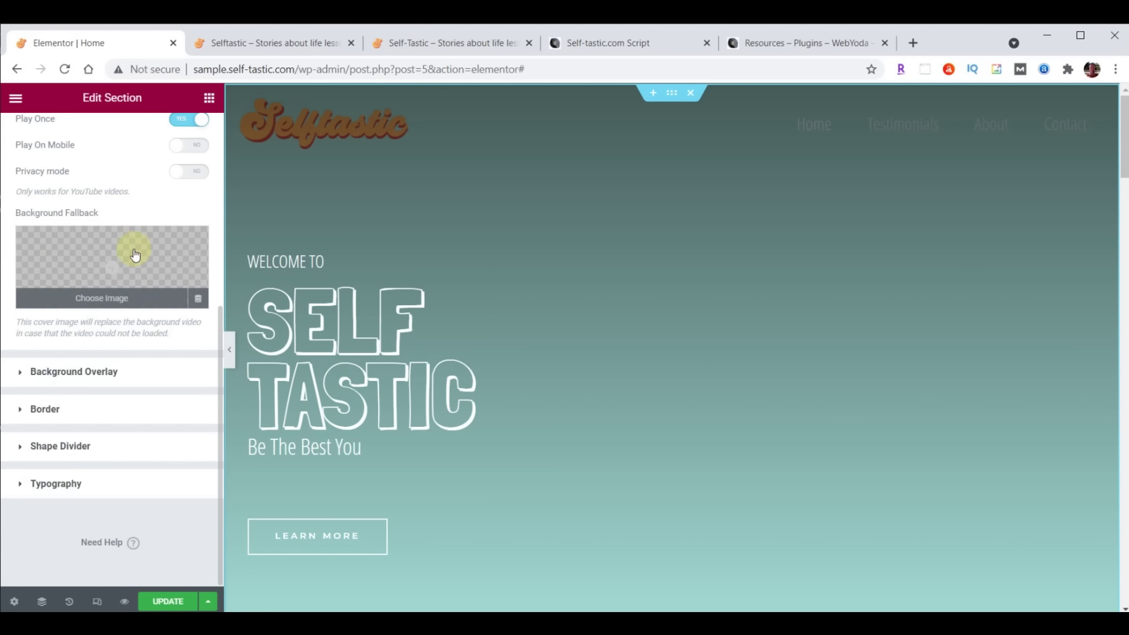
left_click(112, 269)
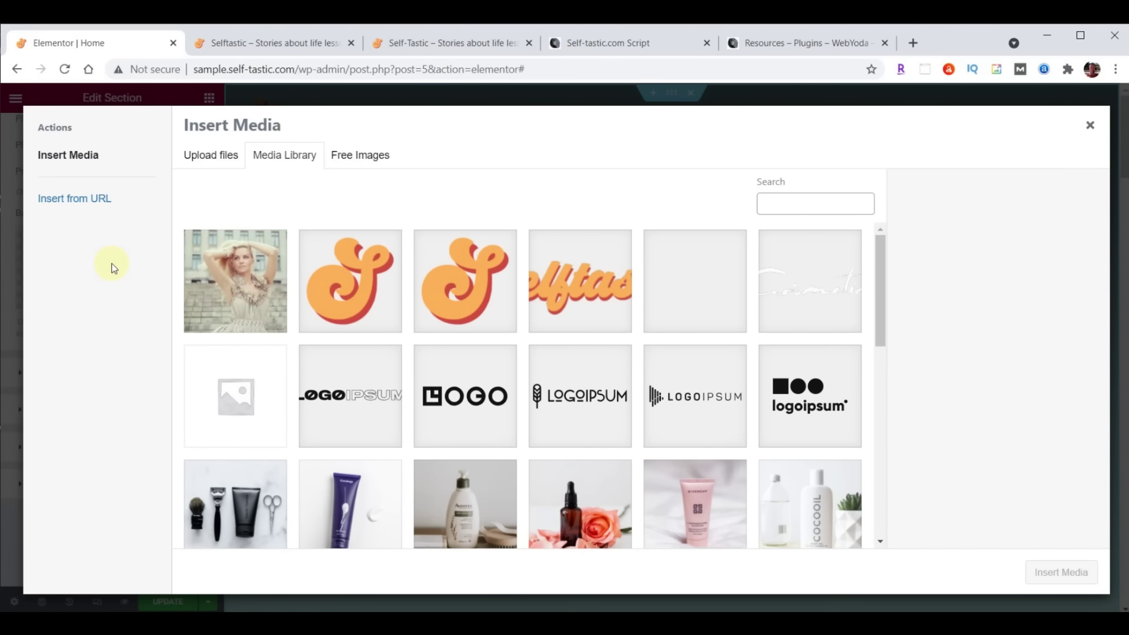
left_click(248, 287)
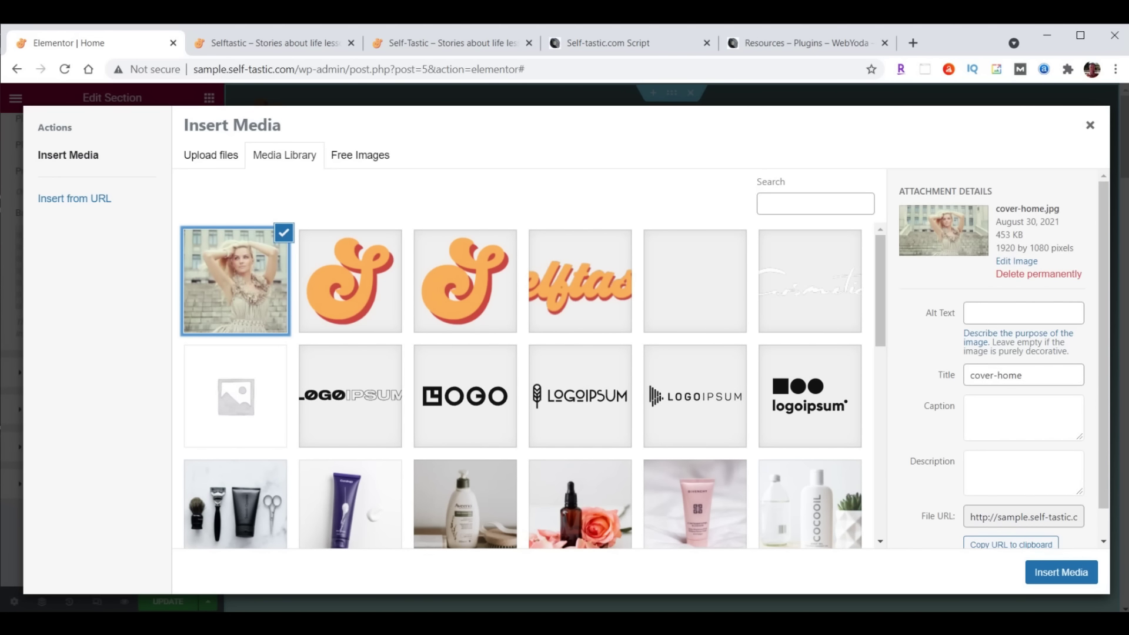
left_click(1065, 572)
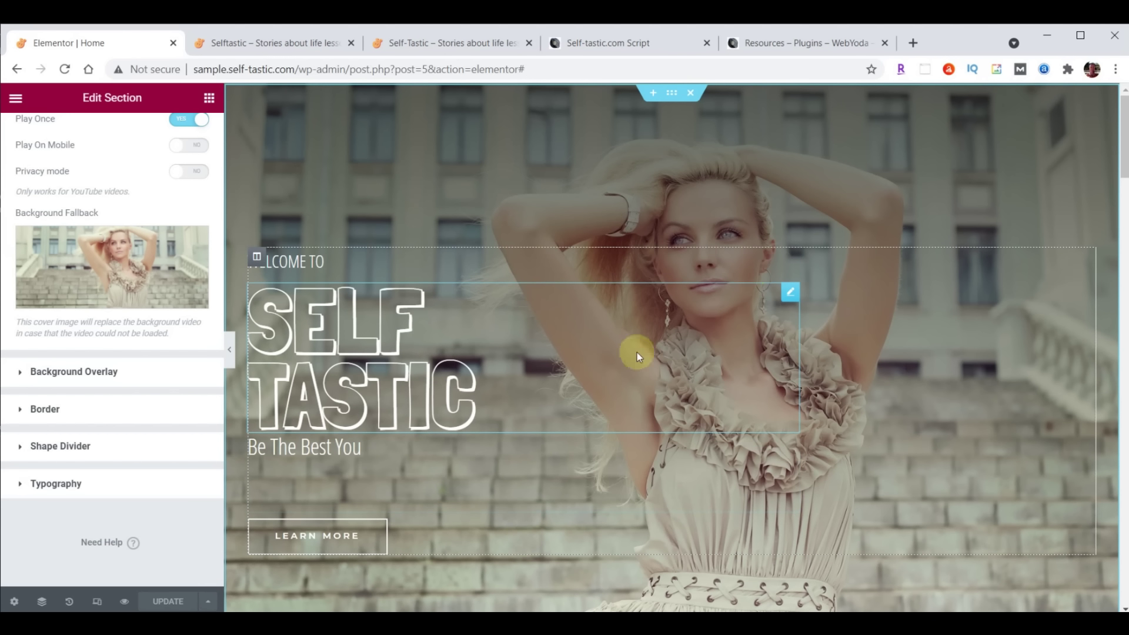
left_click(272, 41)
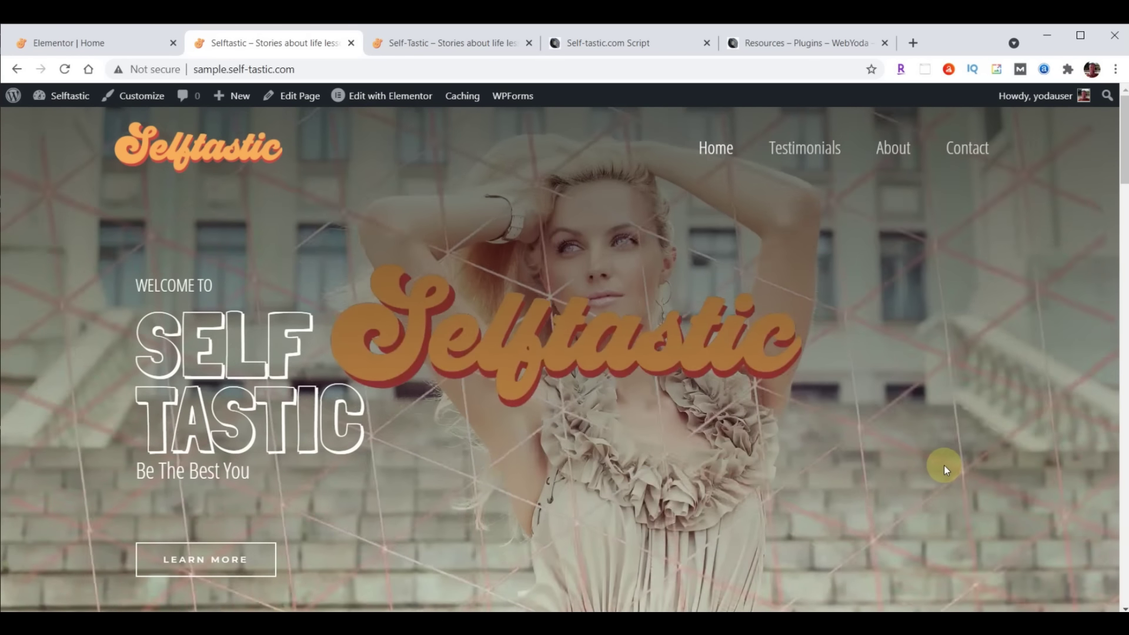
left_click(397, 36)
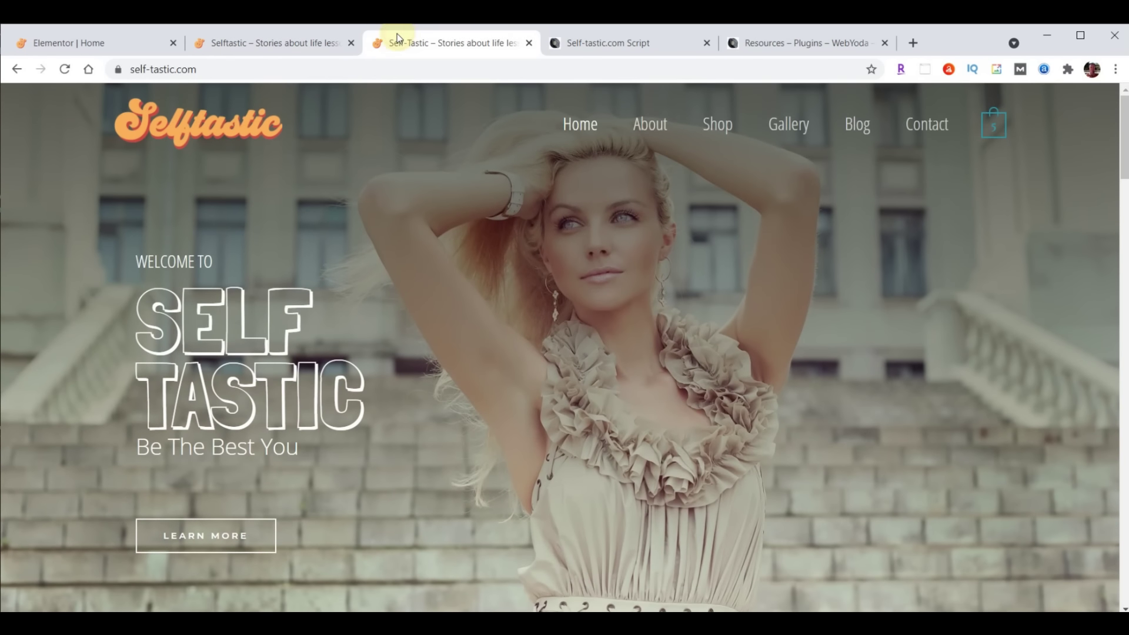
left_click(68, 67)
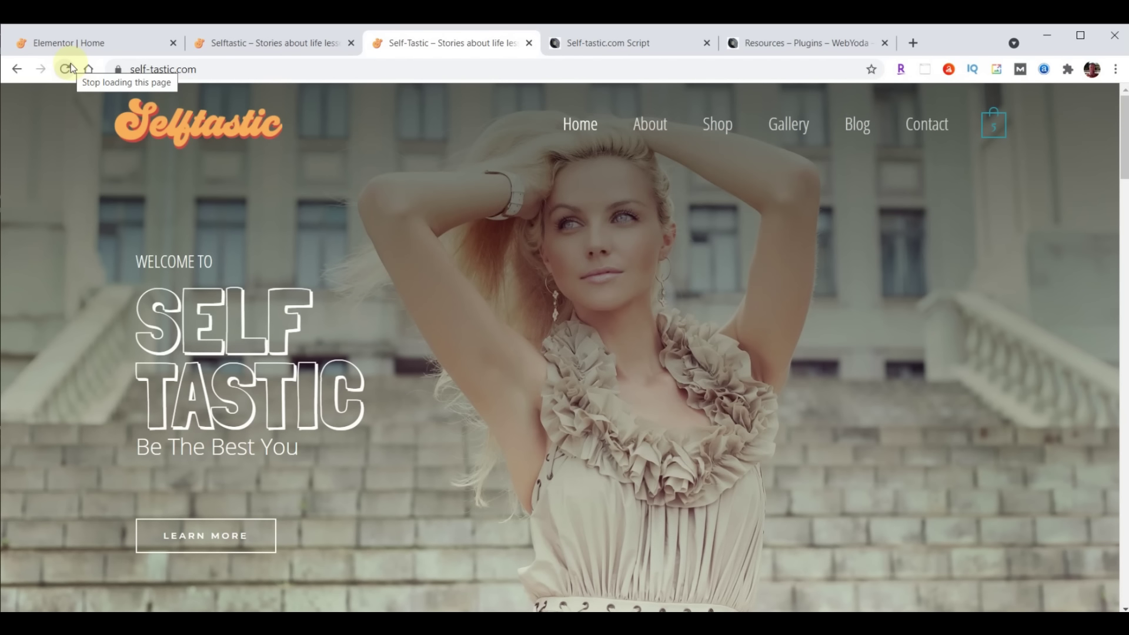
left_click(62, 46)
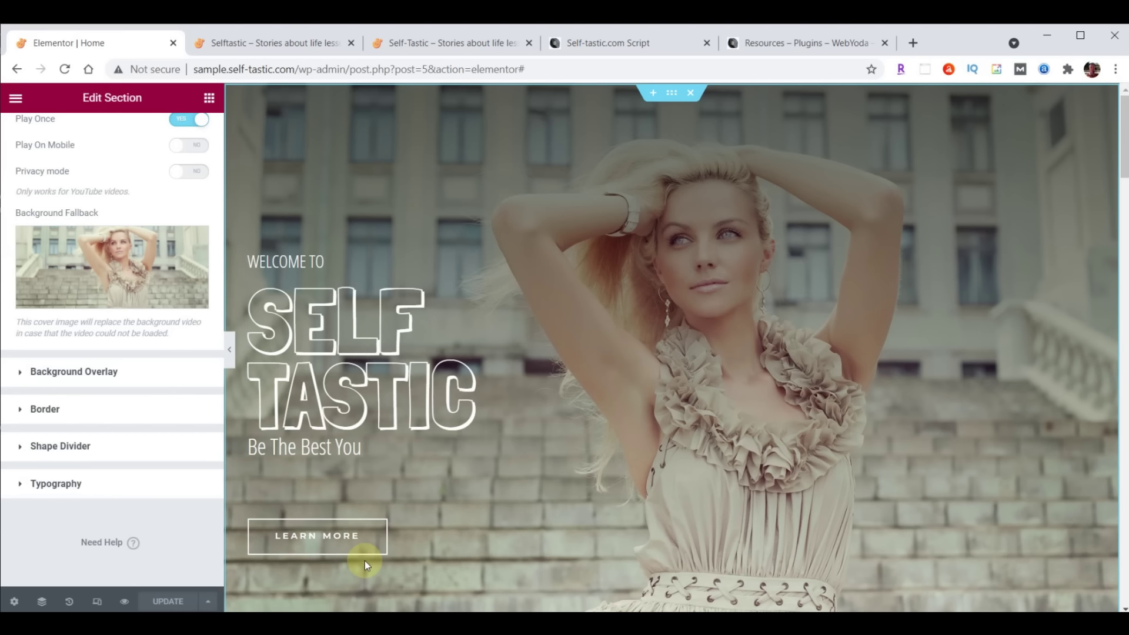
Give the hero column a Fade In Left entrance animation with 8000 ms delay and update
left_click(257, 259)
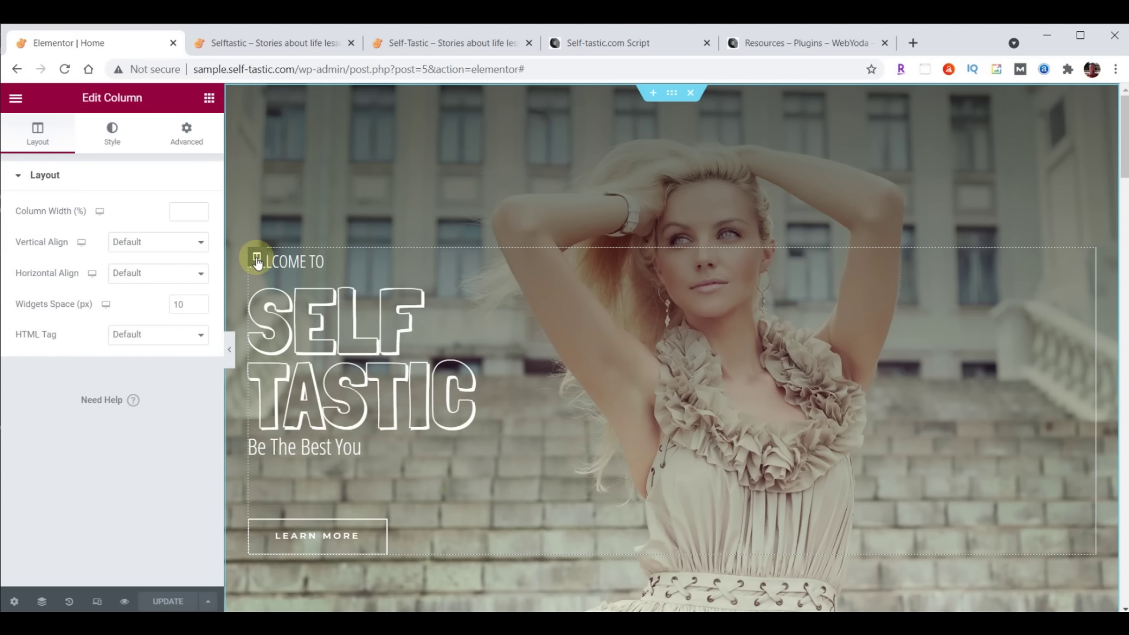
left_click(187, 136)
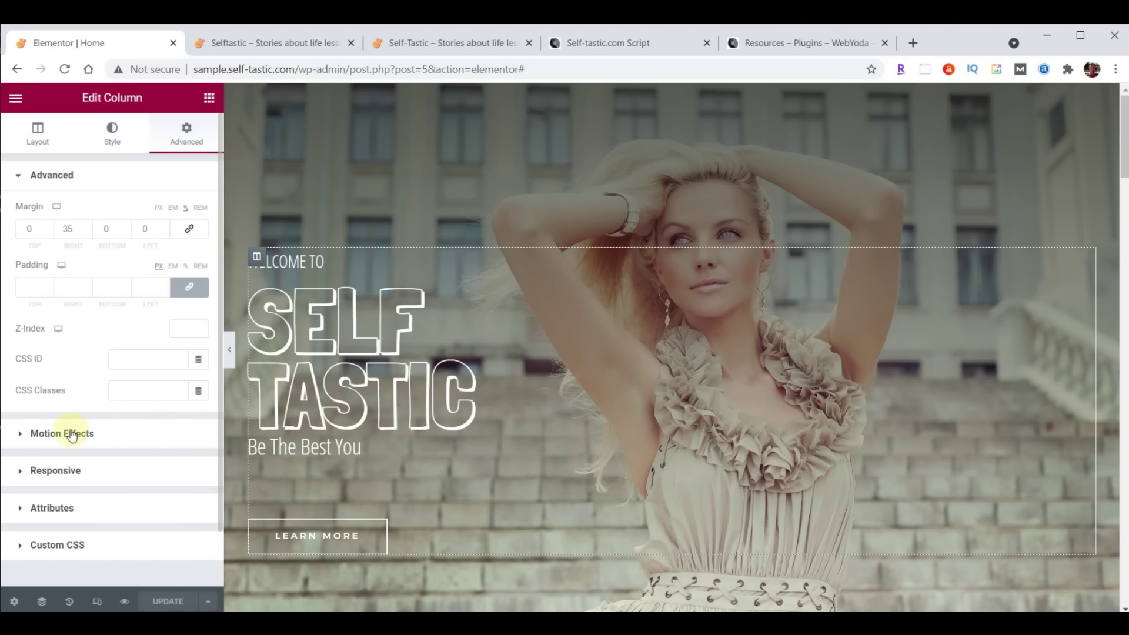
left_click(49, 435)
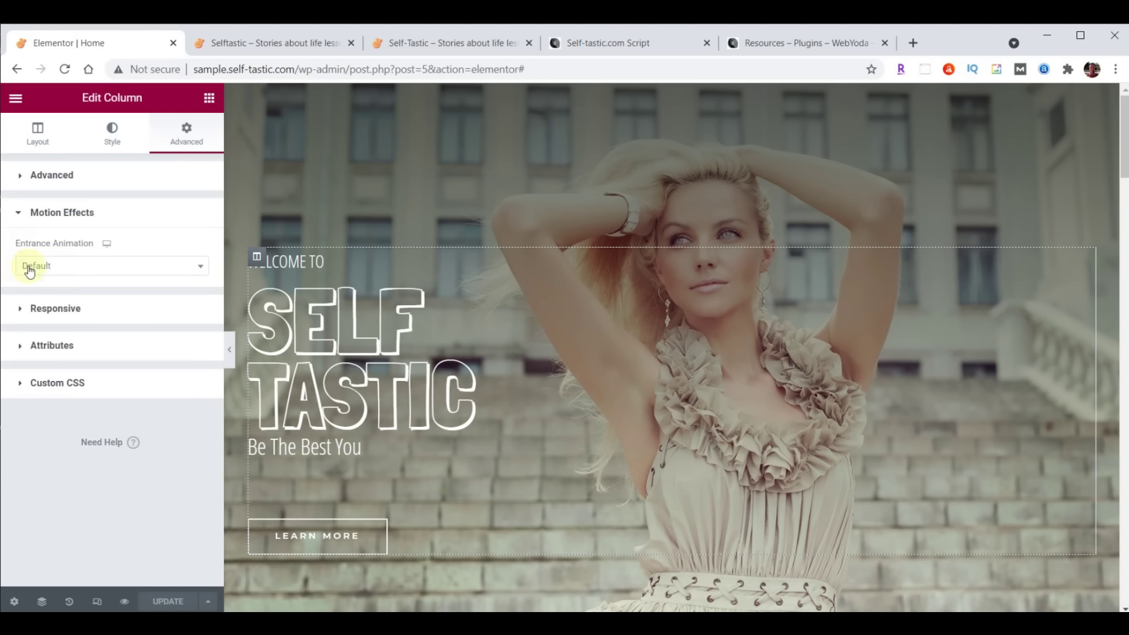
left_click(201, 268)
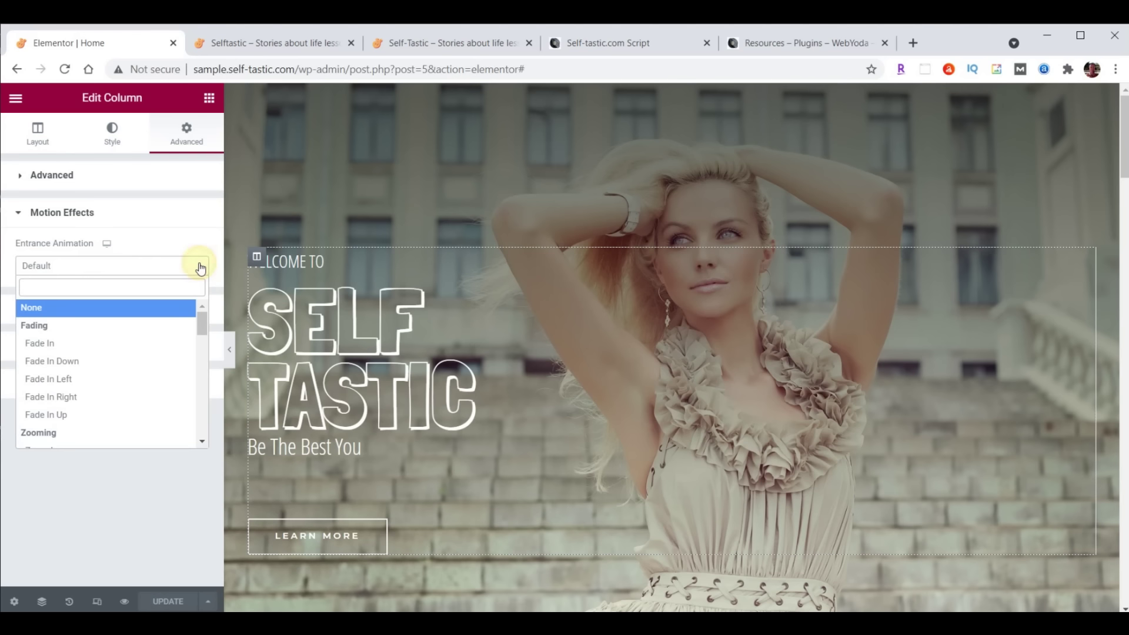
left_click(65, 379)
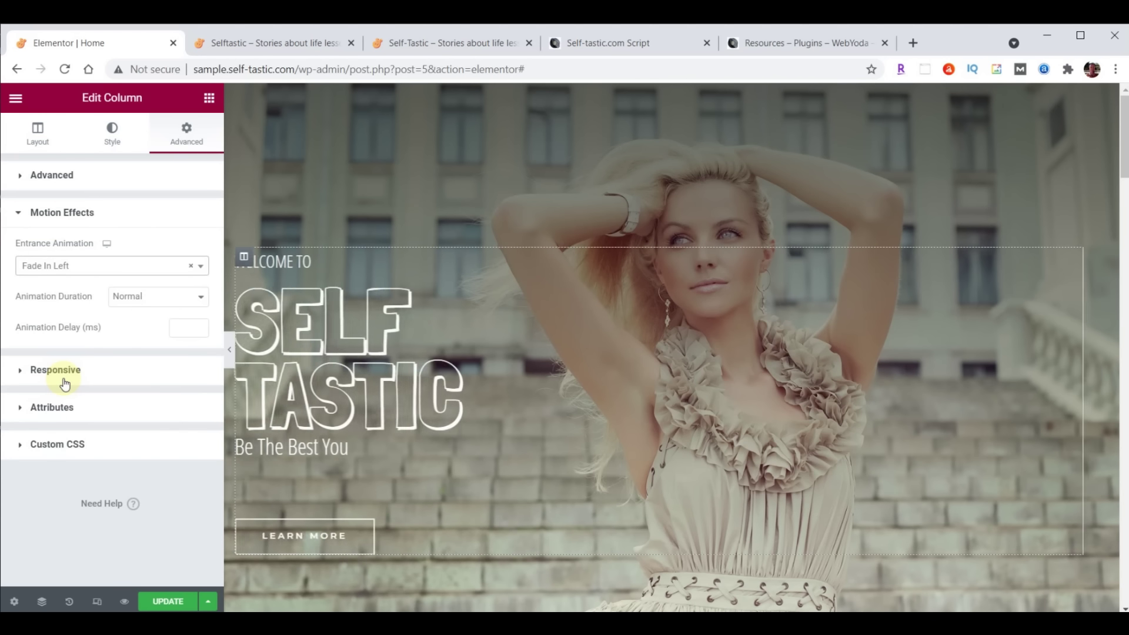
left_click(183, 330)
type("800")
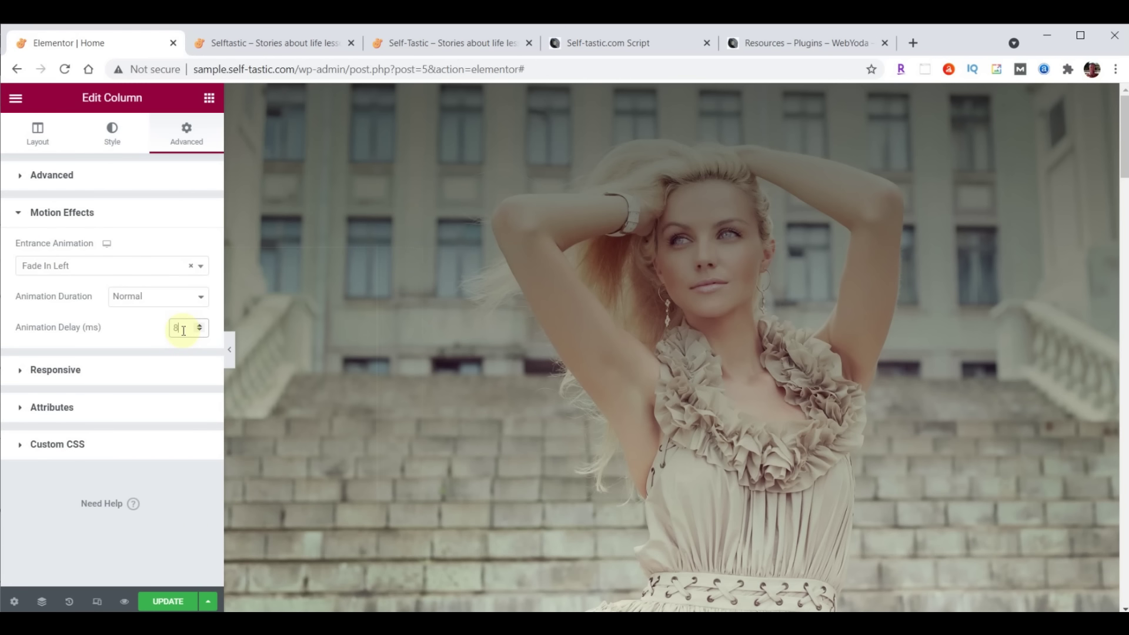
type("0")
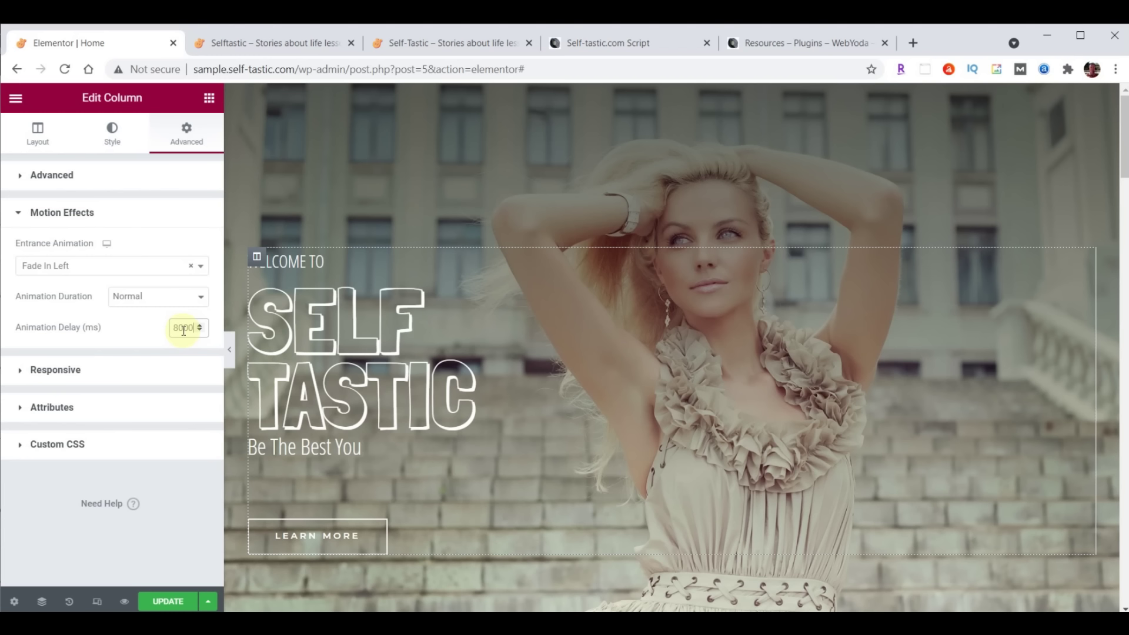
left_click(167, 600)
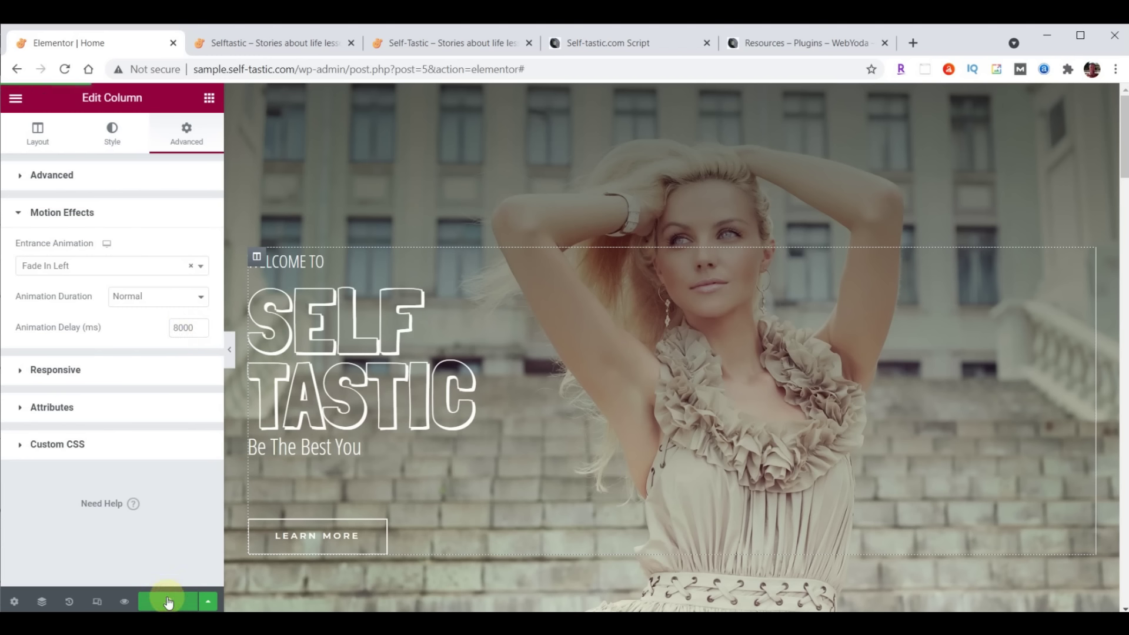
left_click(259, 41)
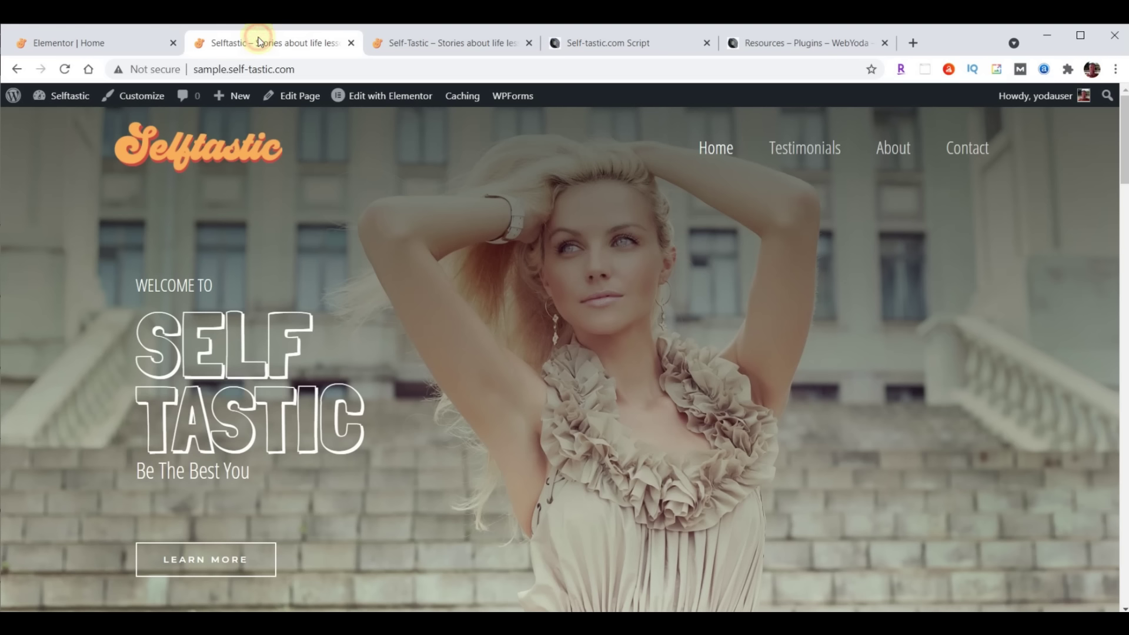
left_click(65, 69)
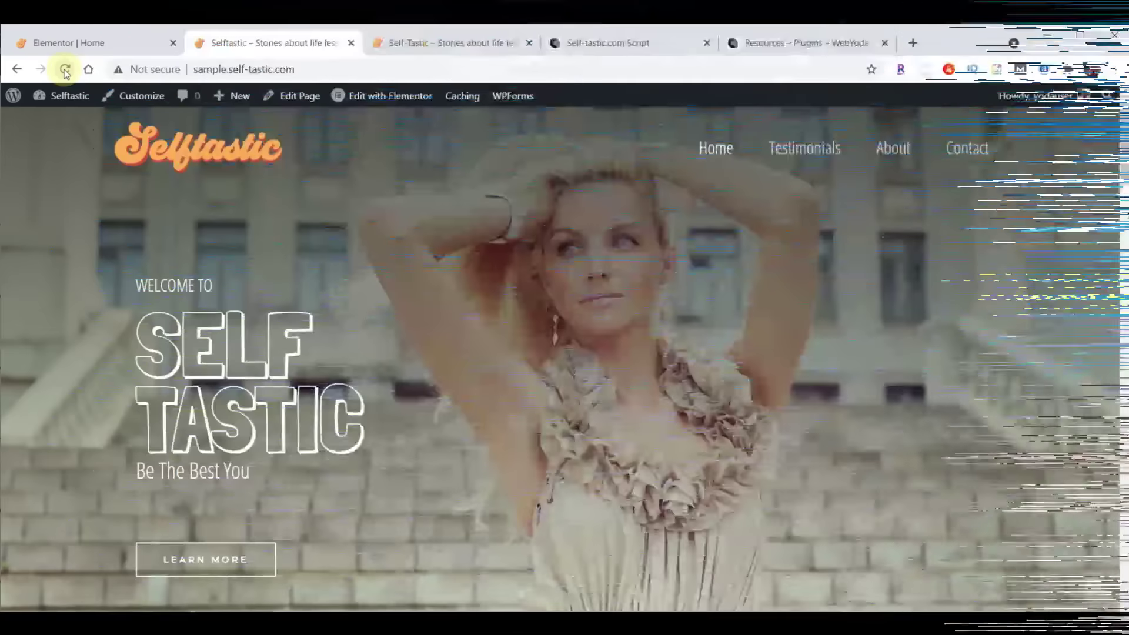
mouse_move(88, 100)
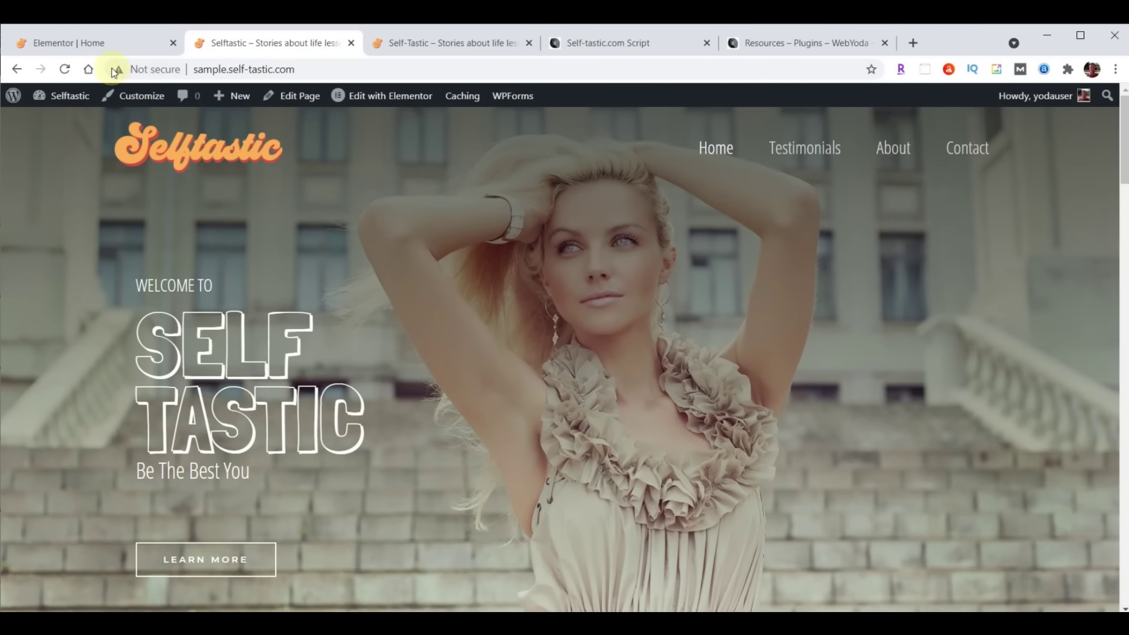
left_click(93, 41)
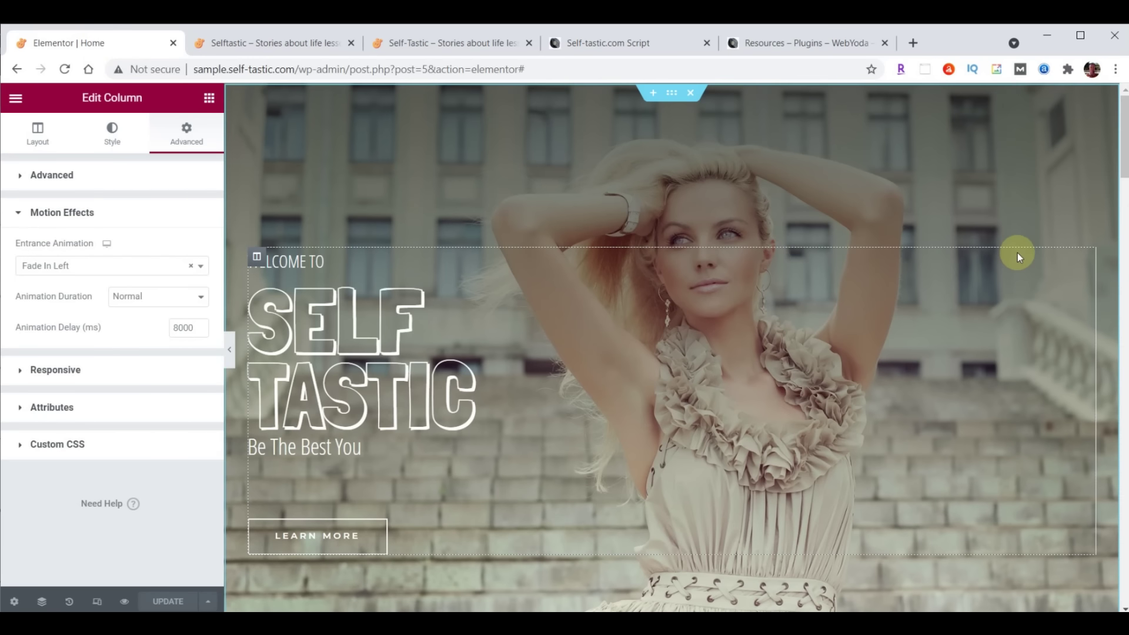
Delete the products shortcode widget and the 'A Brush of Perfection' heading from the teal section
scroll(1017, 254, "down", 10)
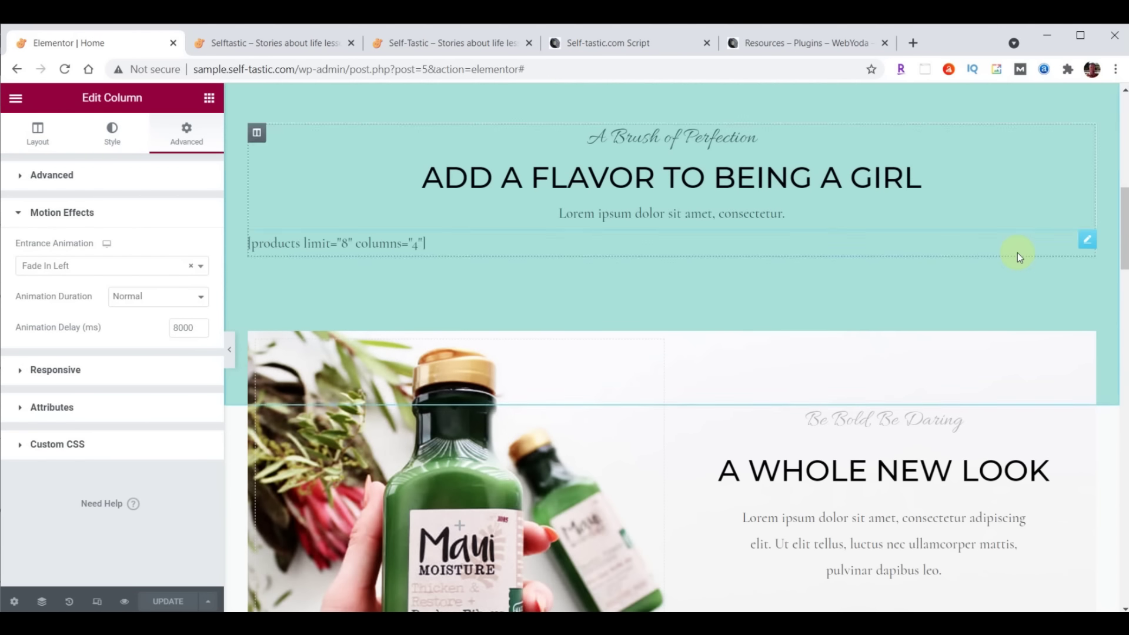
scroll(1017, 253, "up", 2)
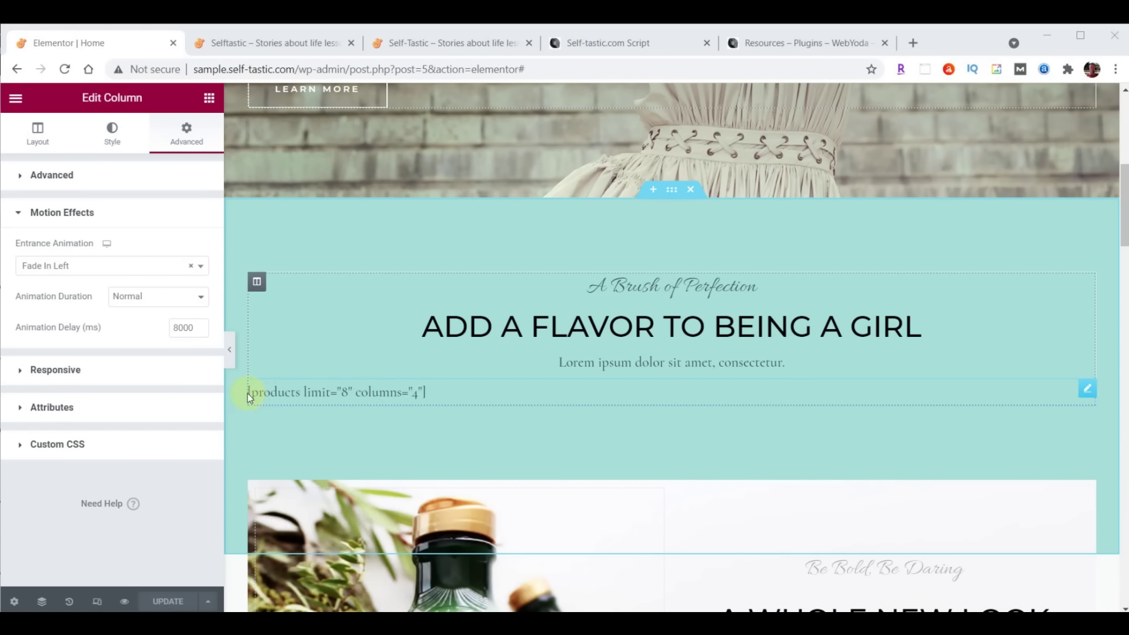
right_click(1089, 391)
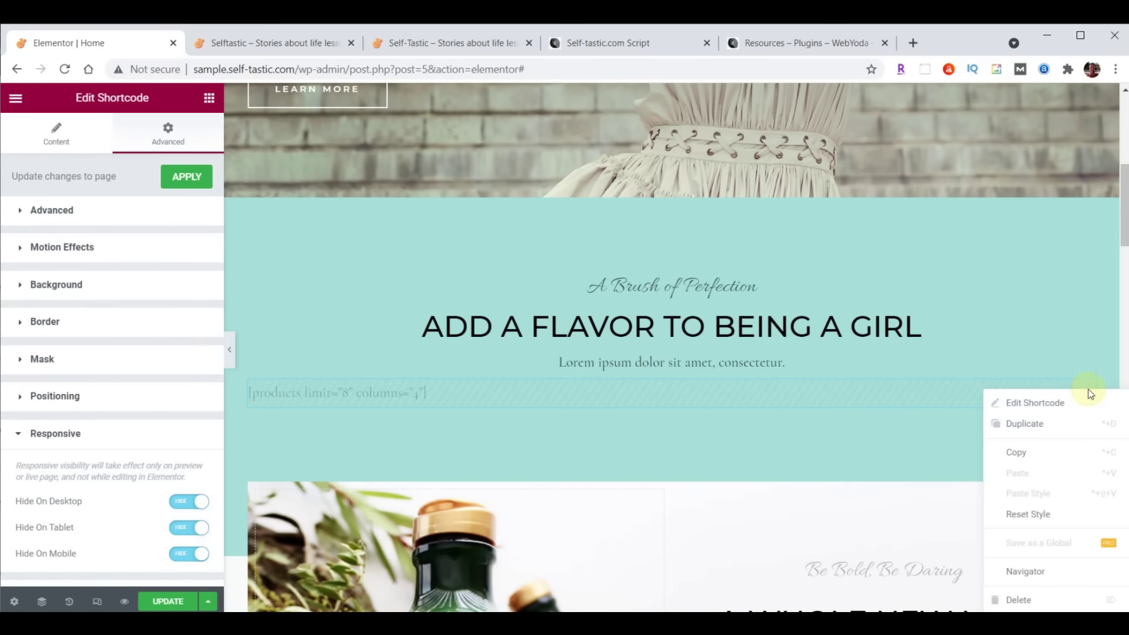
left_click(1020, 605)
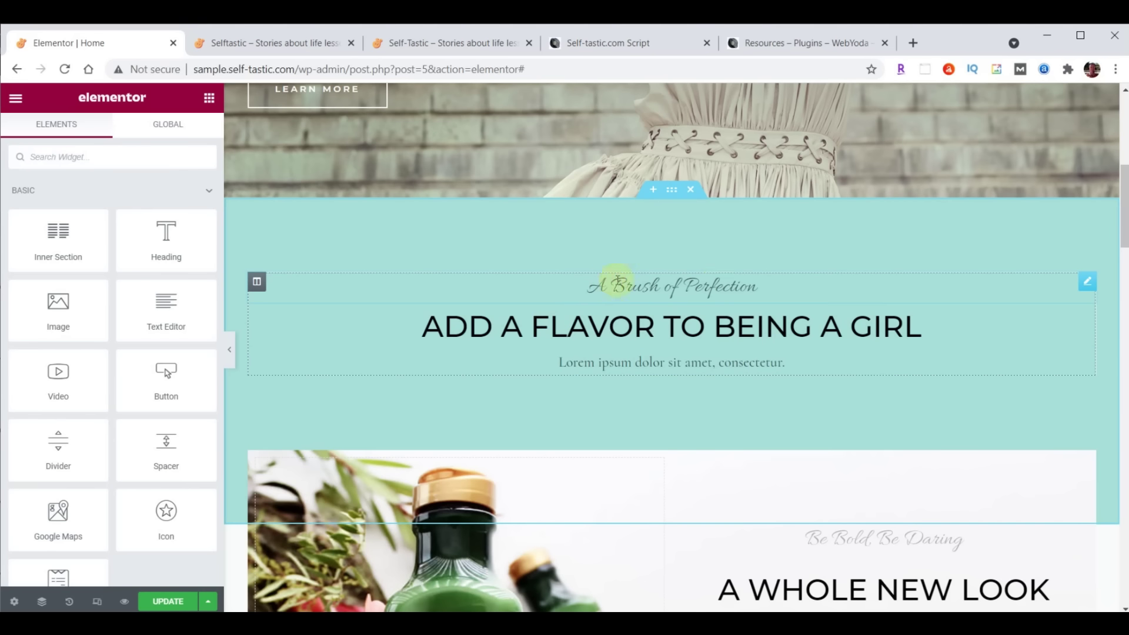
right_click(1086, 287)
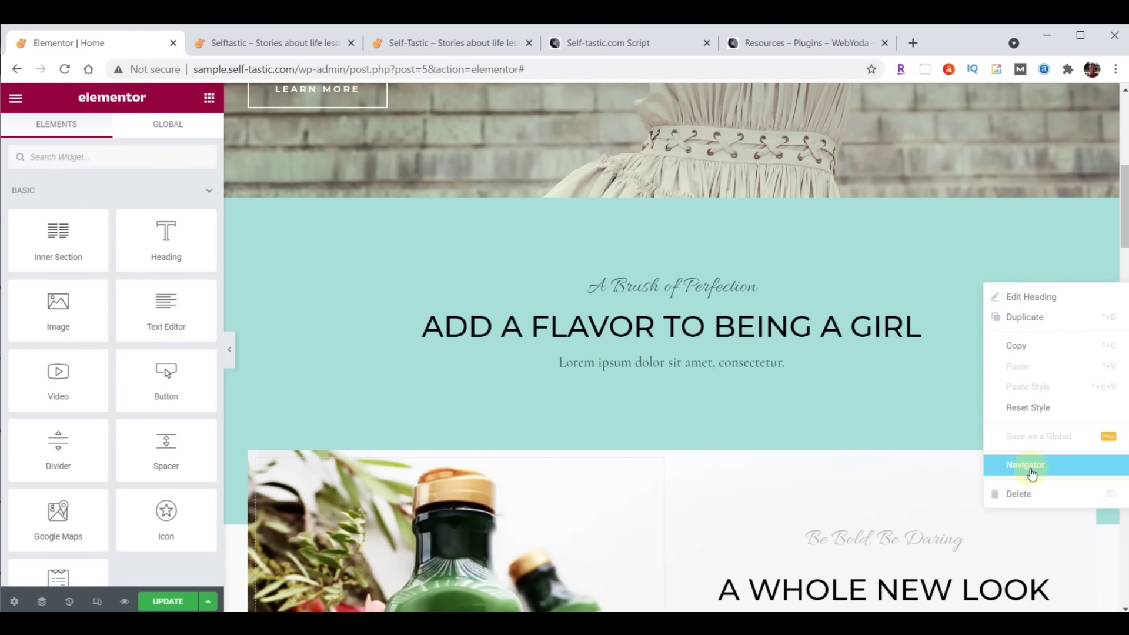
left_click(1027, 496)
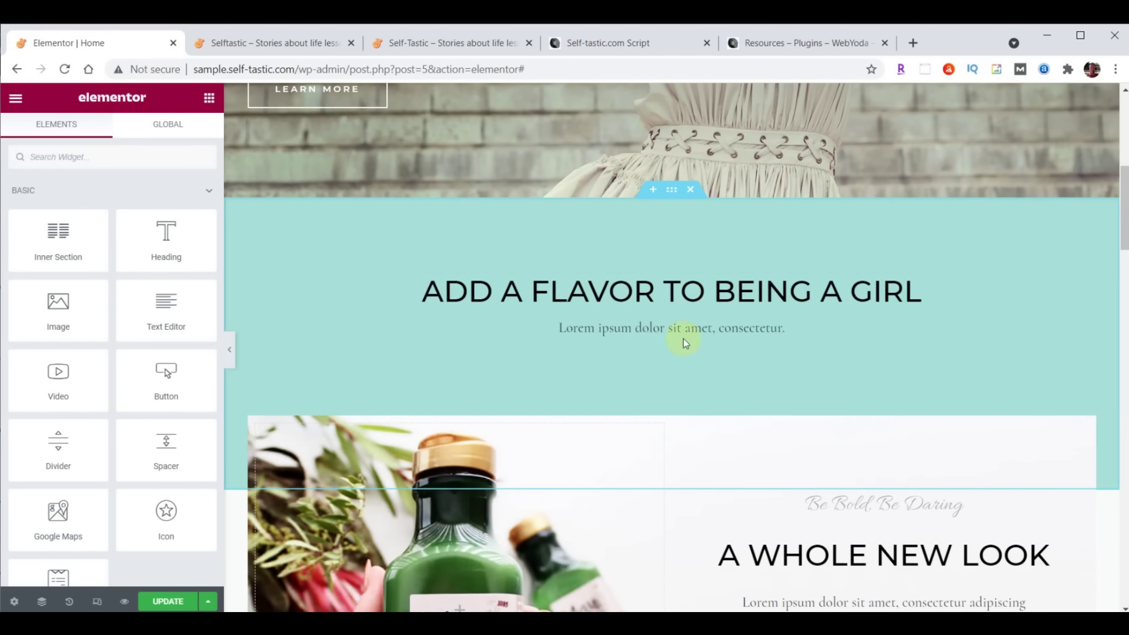
Replace the heading's title with 'Advice and encouragement on improving yourself'
left_click(629, 292)
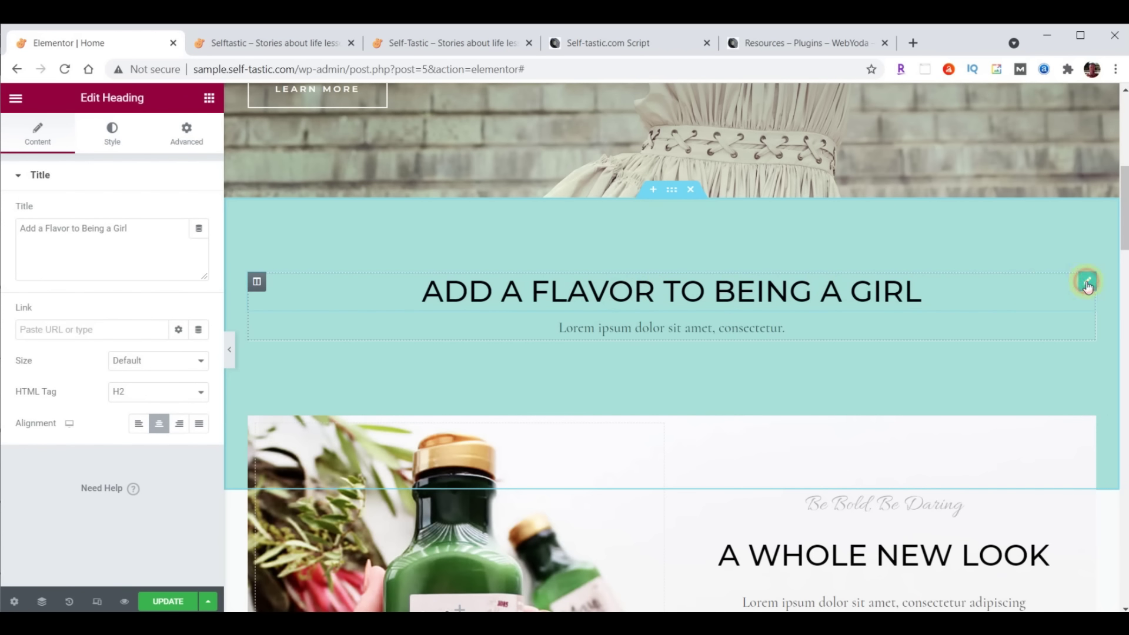
left_click_drag(20, 229, 172, 229)
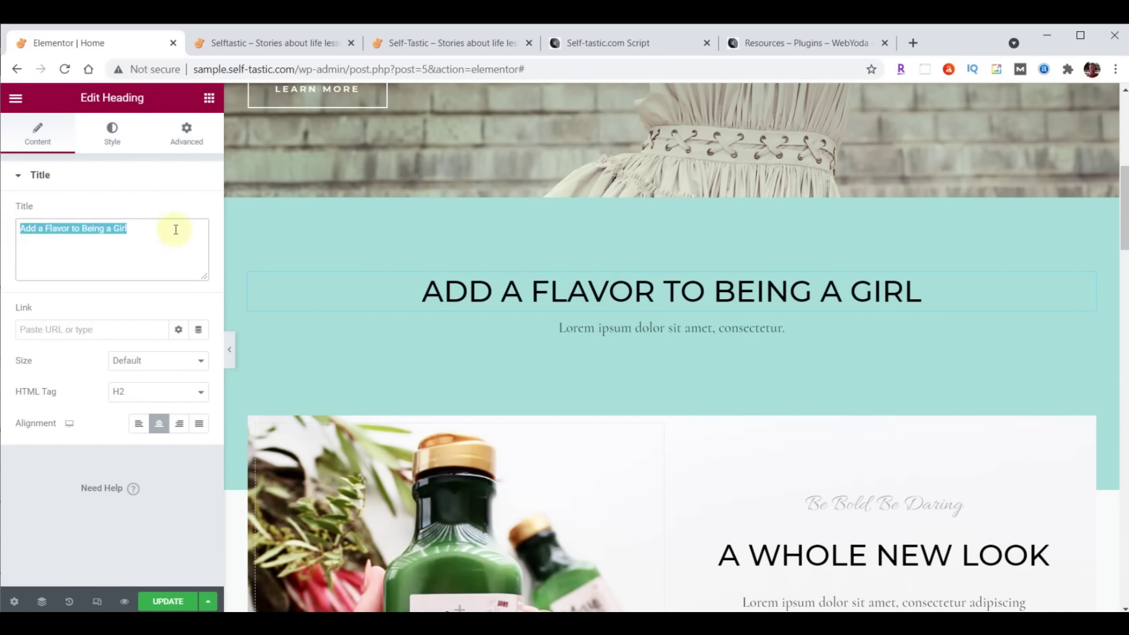
type("Advice and encouragement on improving yourself")
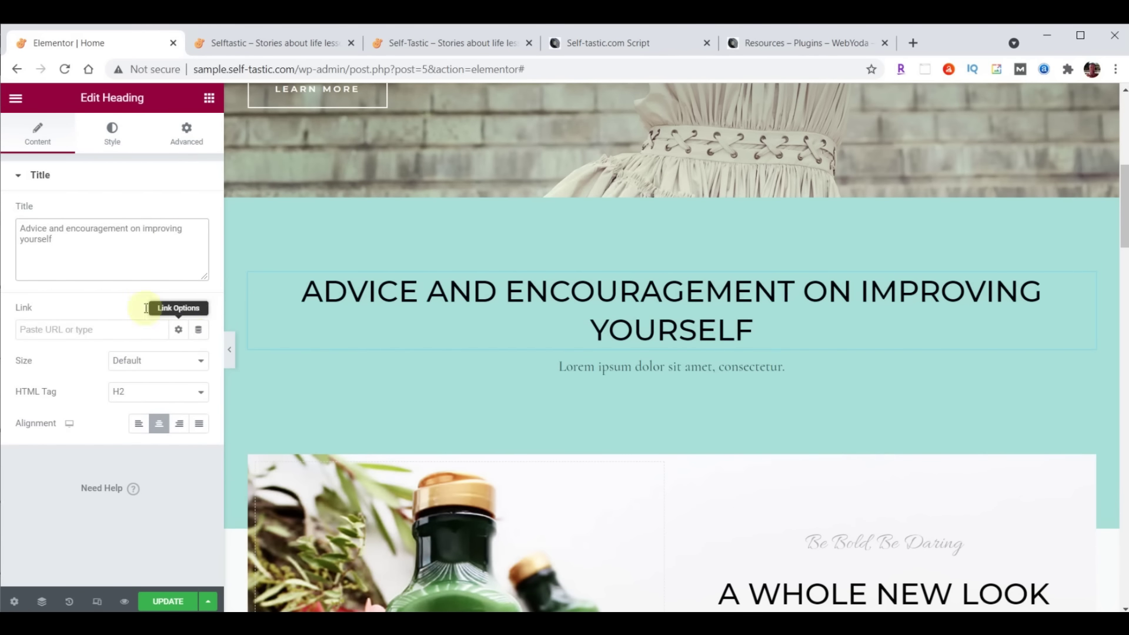
Set the heading's text colour to brown #725F4D
left_click(115, 137)
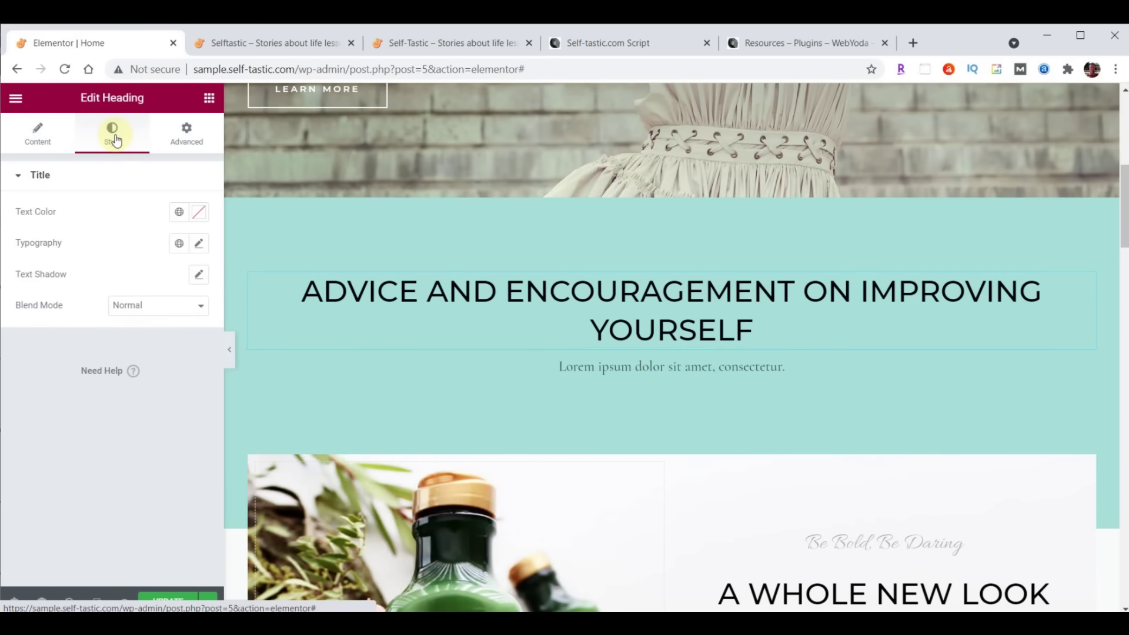
left_click(200, 213)
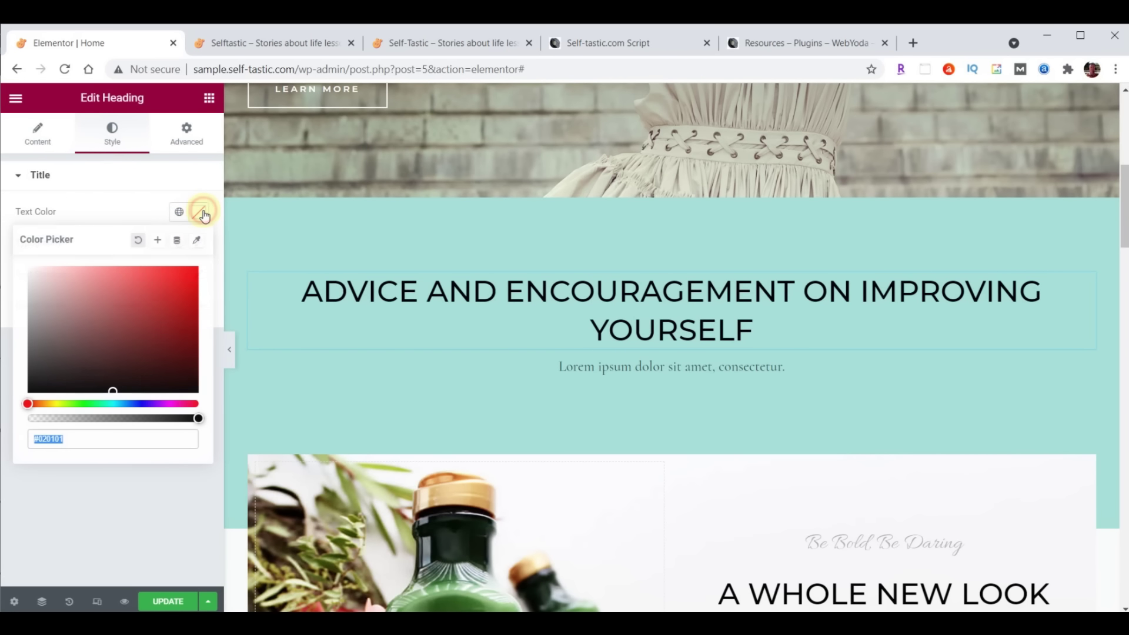
type("725F4D")
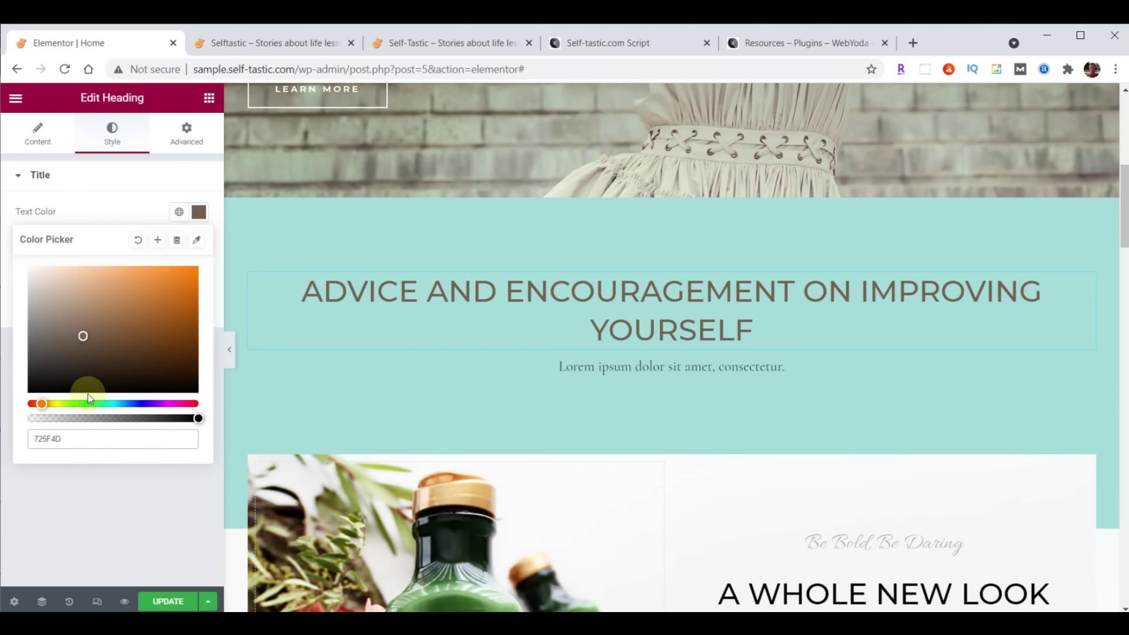
left_click(200, 214)
left_click(201, 215)
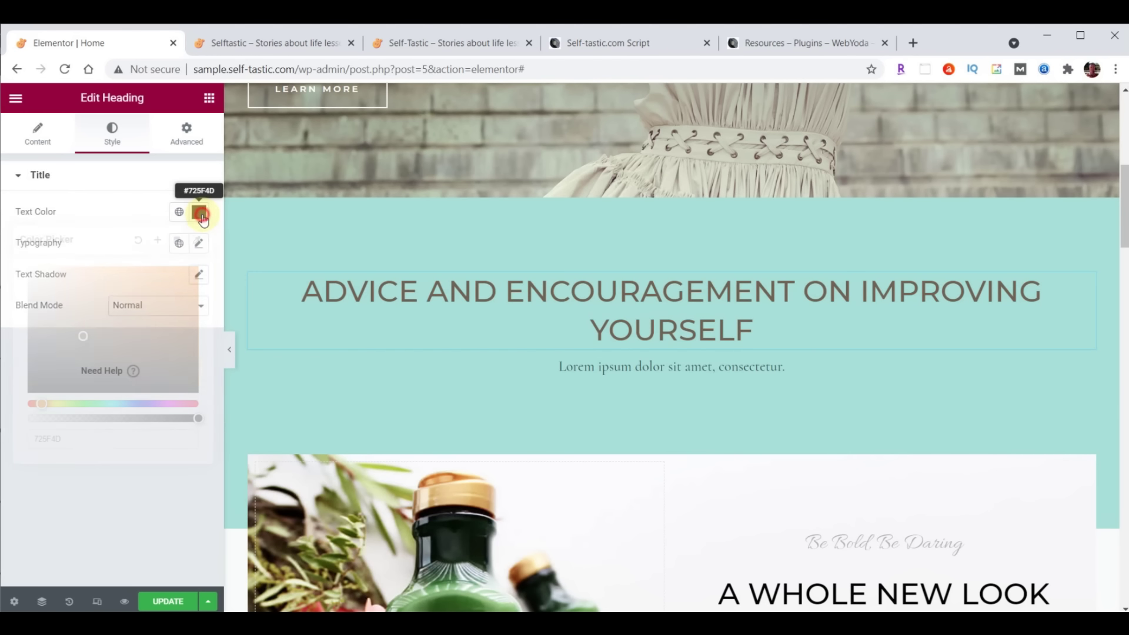
left_click(201, 216)
left_click(202, 216)
left_click(201, 215)
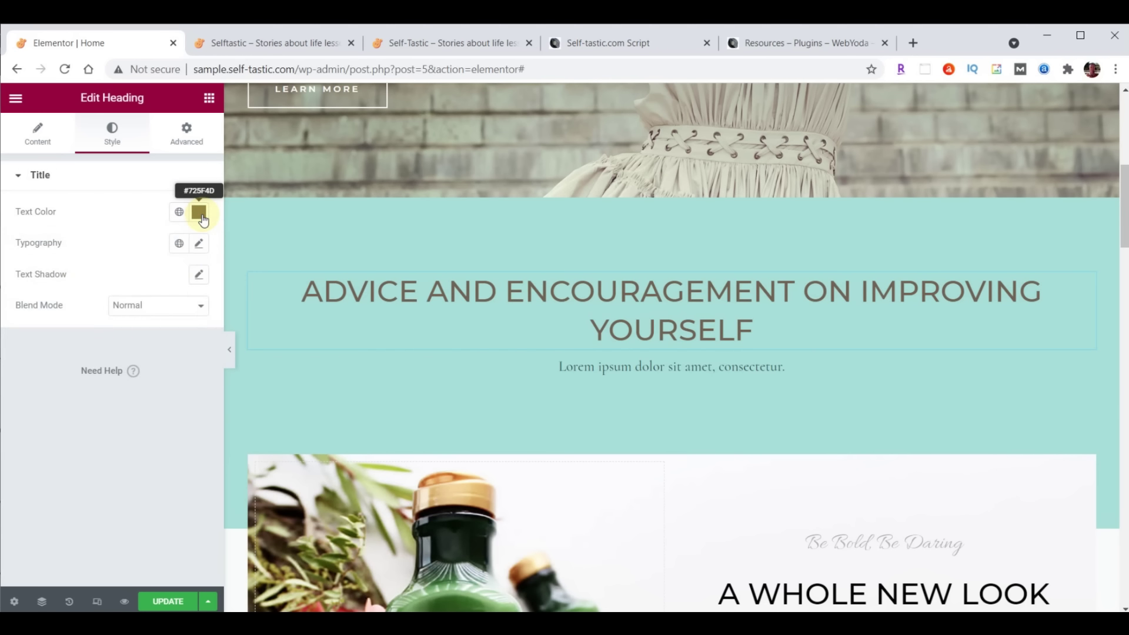
Change the heading's font family to Open Sans Condensed
left_click(200, 247)
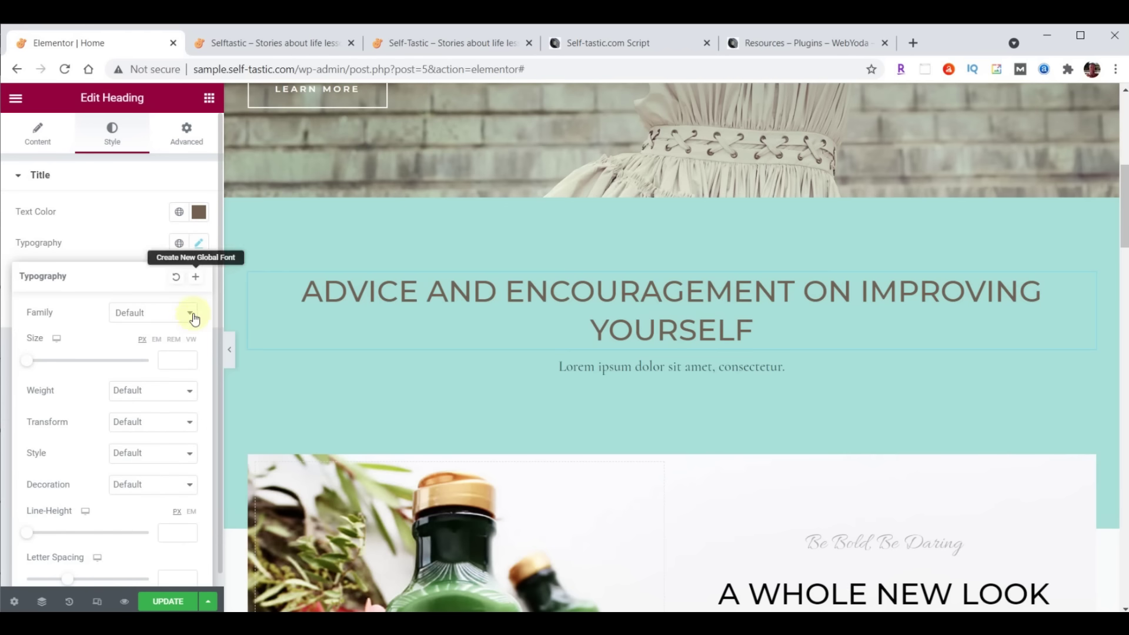
left_click(151, 316)
left_click(146, 333)
type("Open")
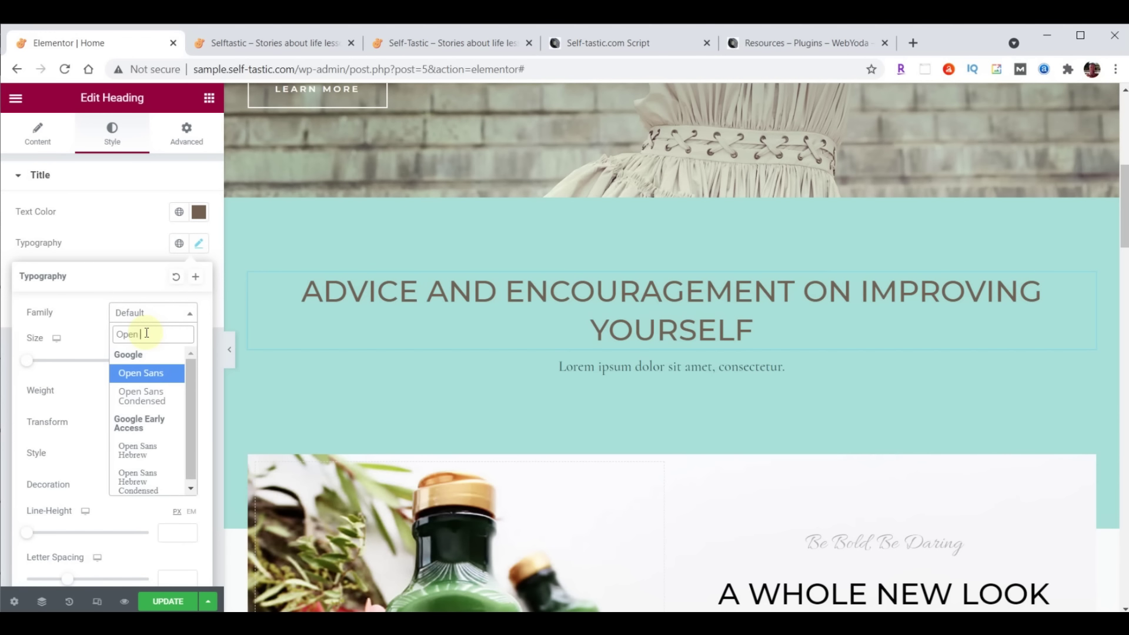
left_click(140, 397)
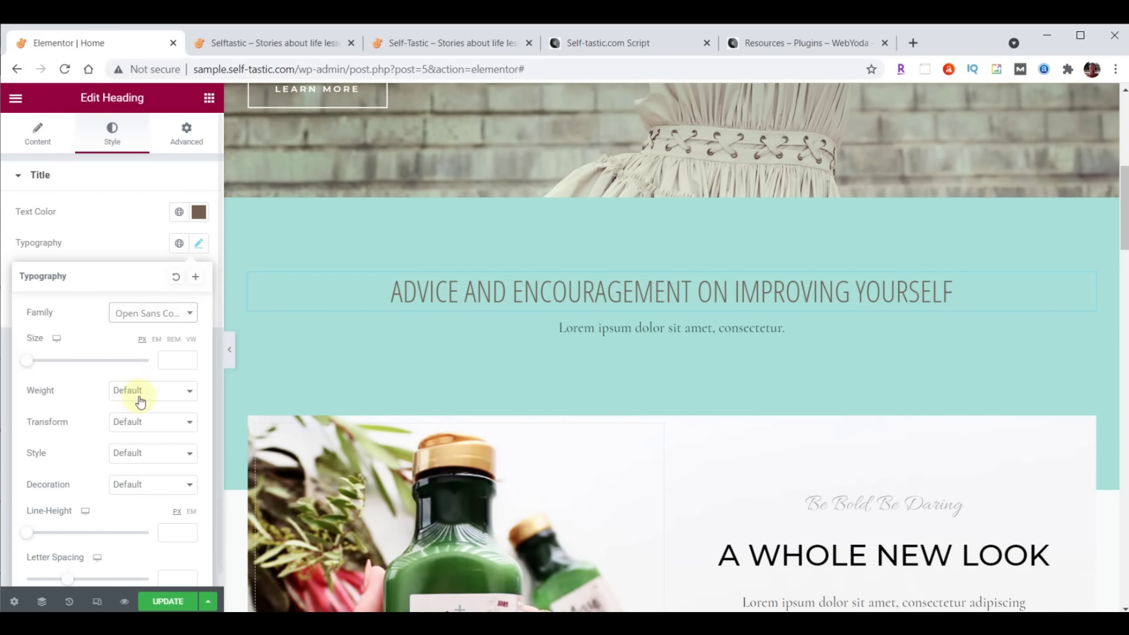
Set the heading's linked Advanced padding to 20 px on top, right, bottom and left
left_click(186, 140)
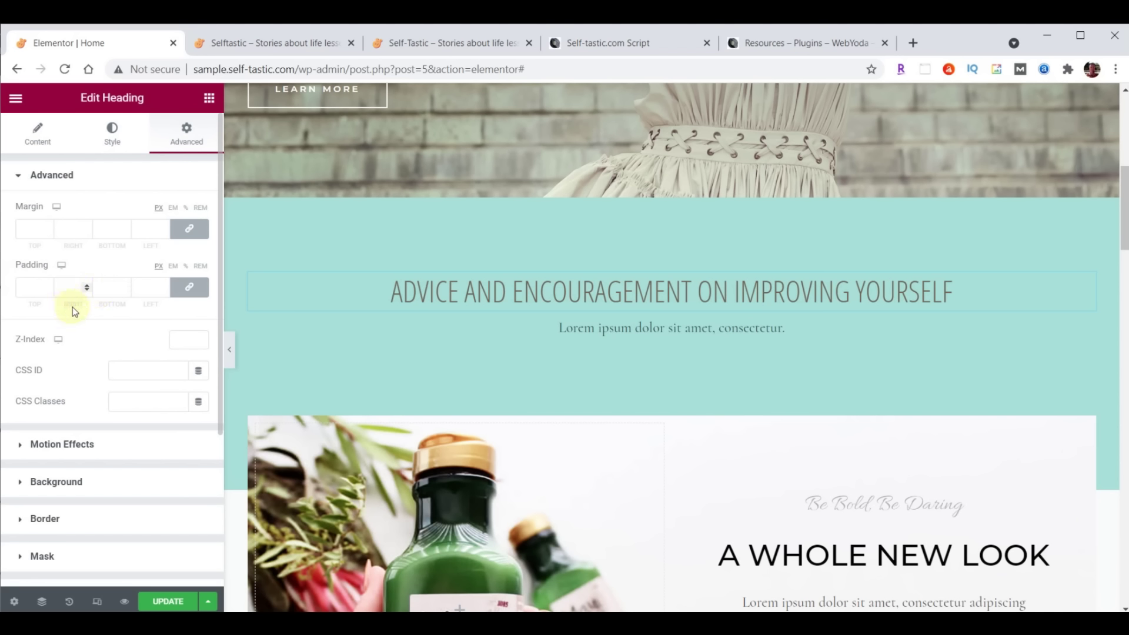
left_click(189, 288)
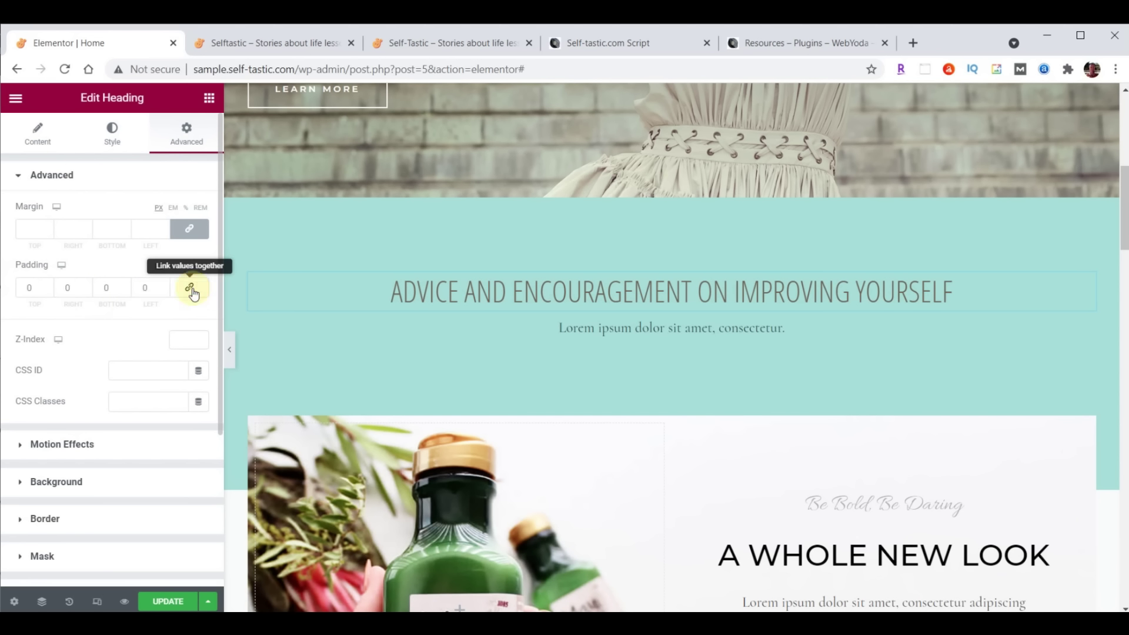
left_click(193, 297)
left_click(193, 297)
left_click(192, 297)
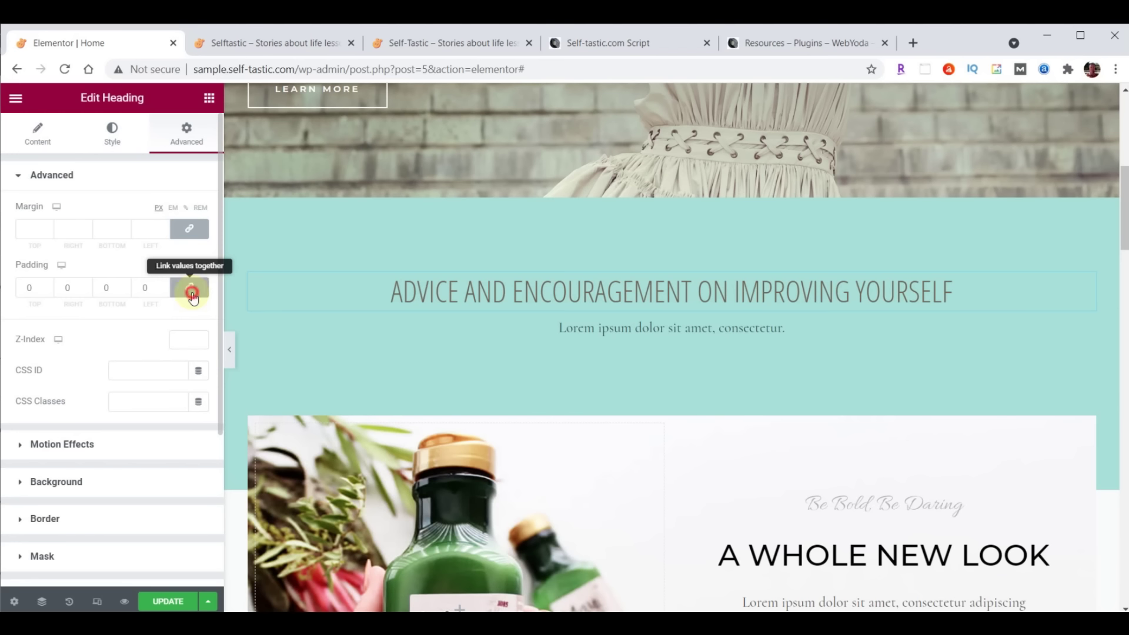
left_click(48, 286)
left_click(48, 285)
left_click(49, 286)
left_click(48, 286)
left_click(49, 286)
left_click(49, 286)
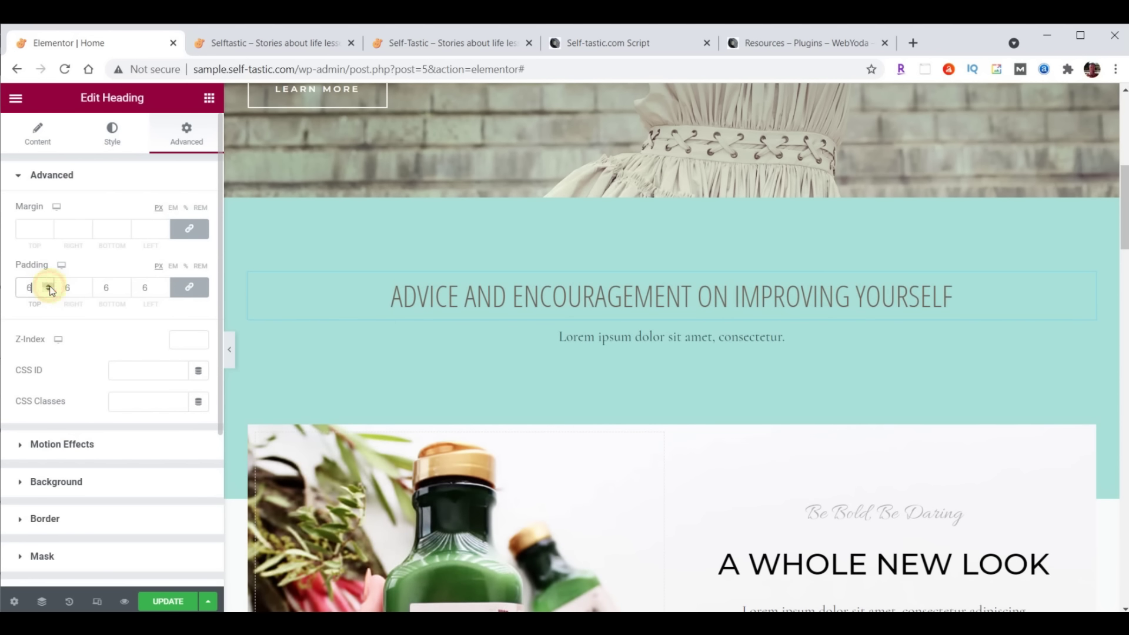
left_click(186, 293)
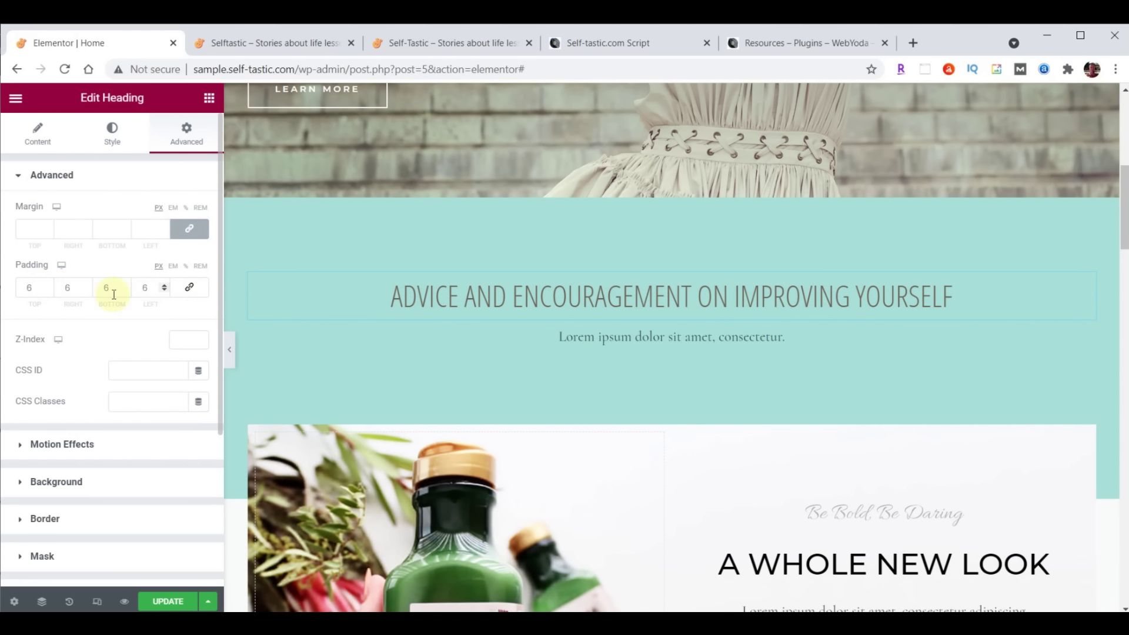
left_click(49, 290)
left_click(48, 291)
left_click(49, 291)
left_click(49, 291)
left_click(49, 290)
left_click(49, 290)
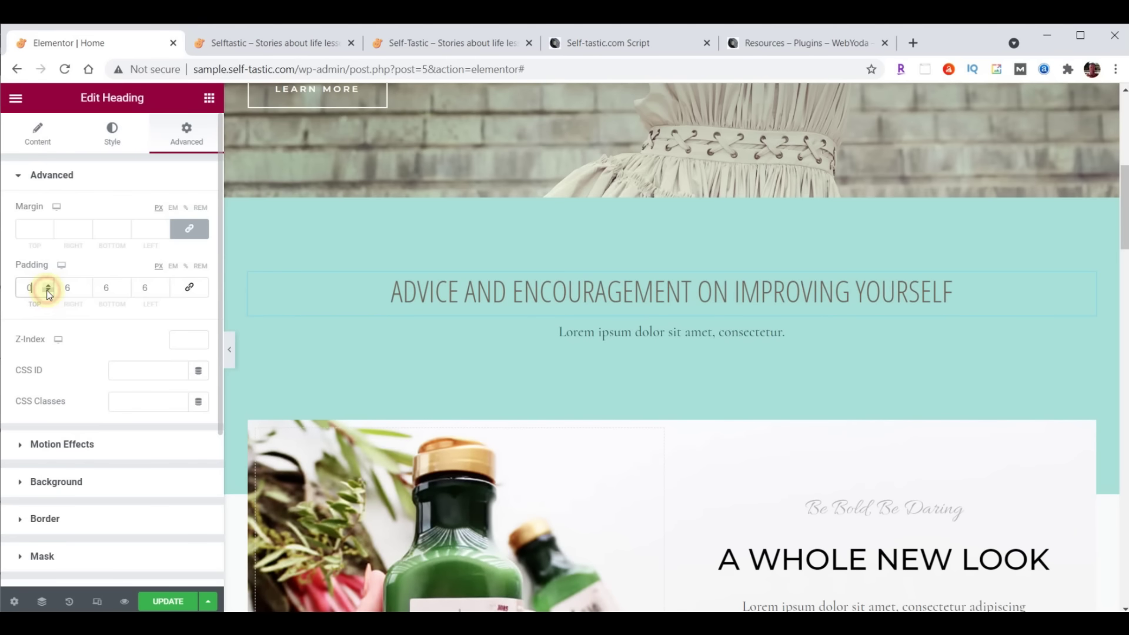
left_click(191, 292)
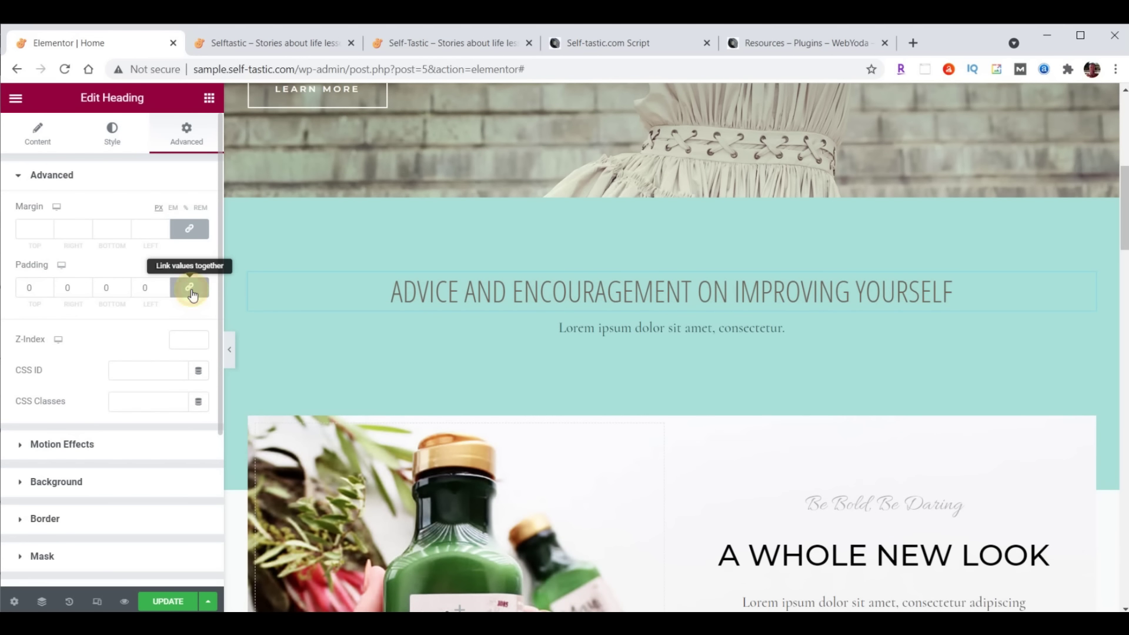
double_click(28, 287)
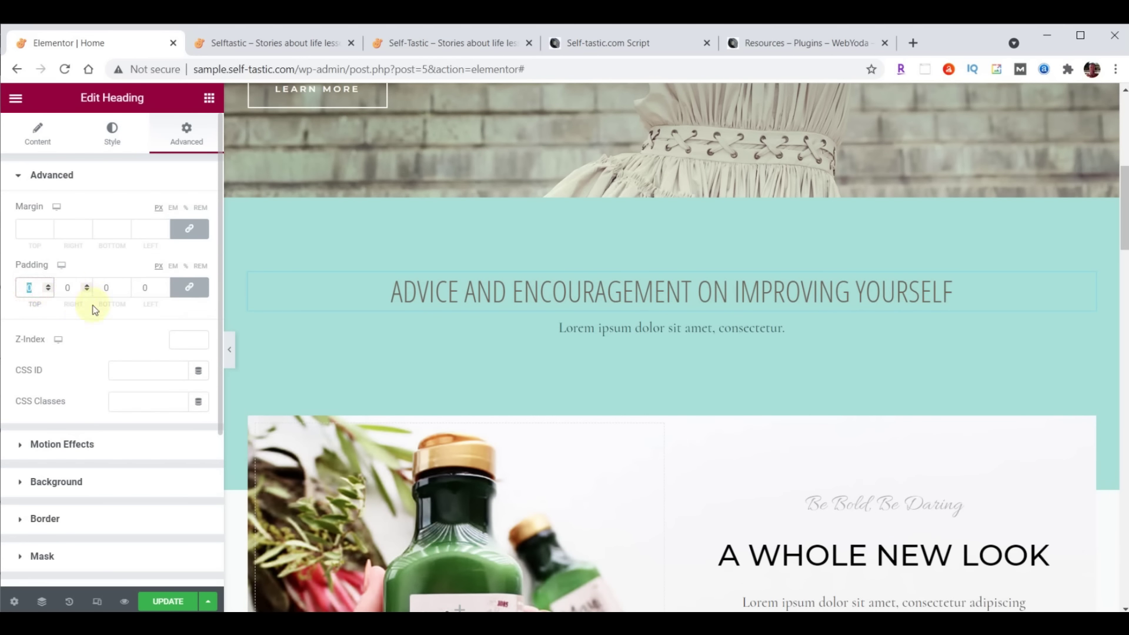
type("20")
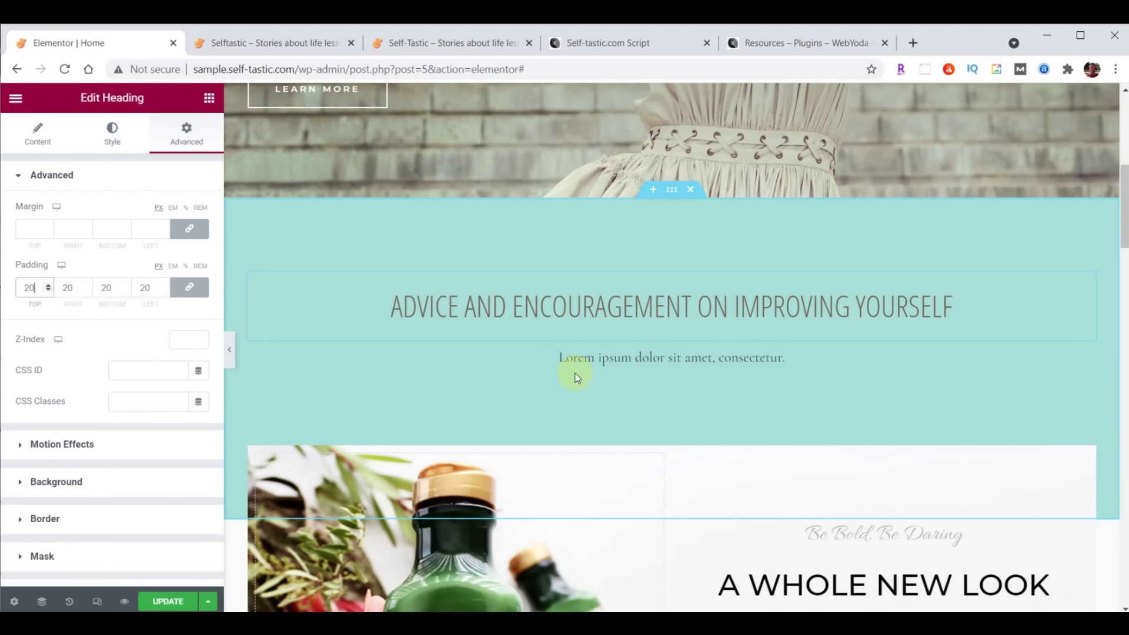
Delete the Lorem ipsum text widget below the heading and browse the Elementor widgets list
right_click(1086, 360)
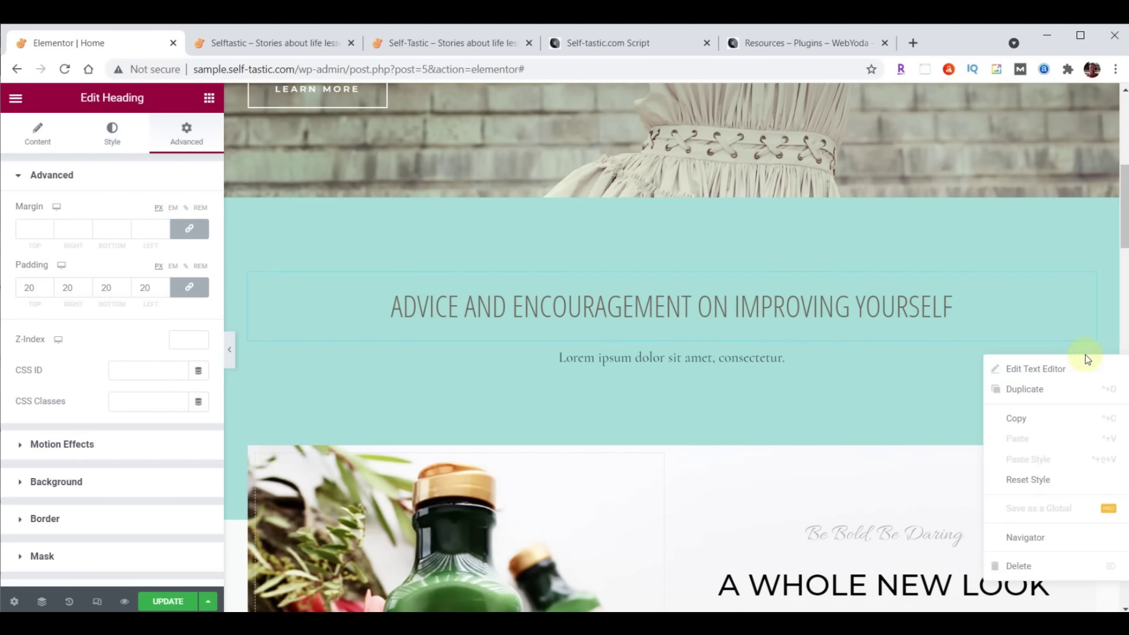
left_click(1027, 565)
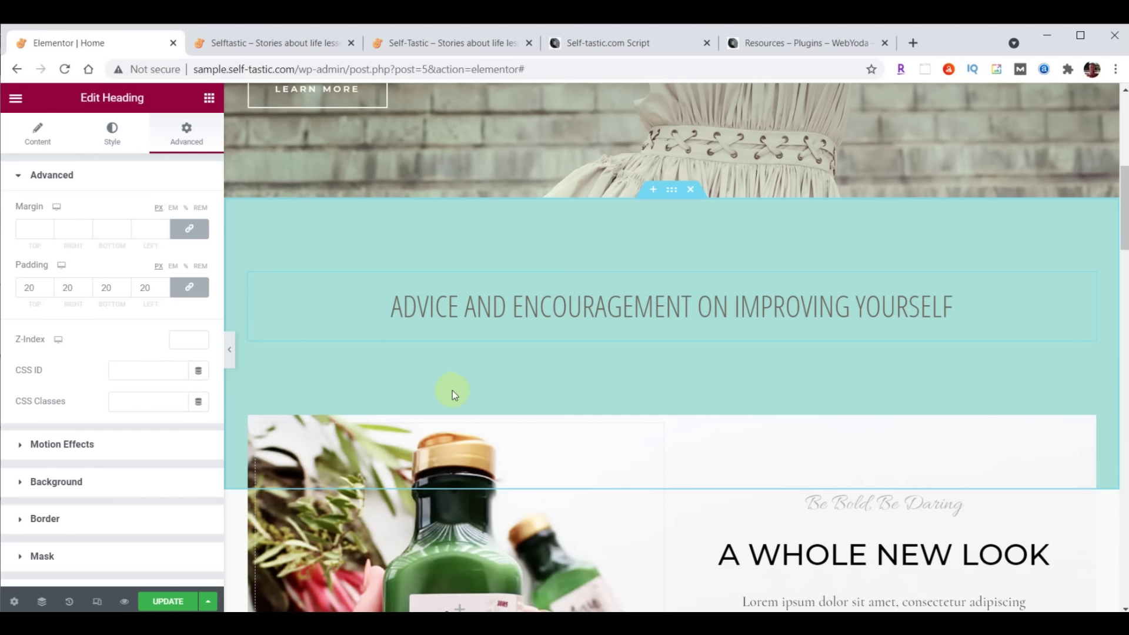
left_click(207, 99)
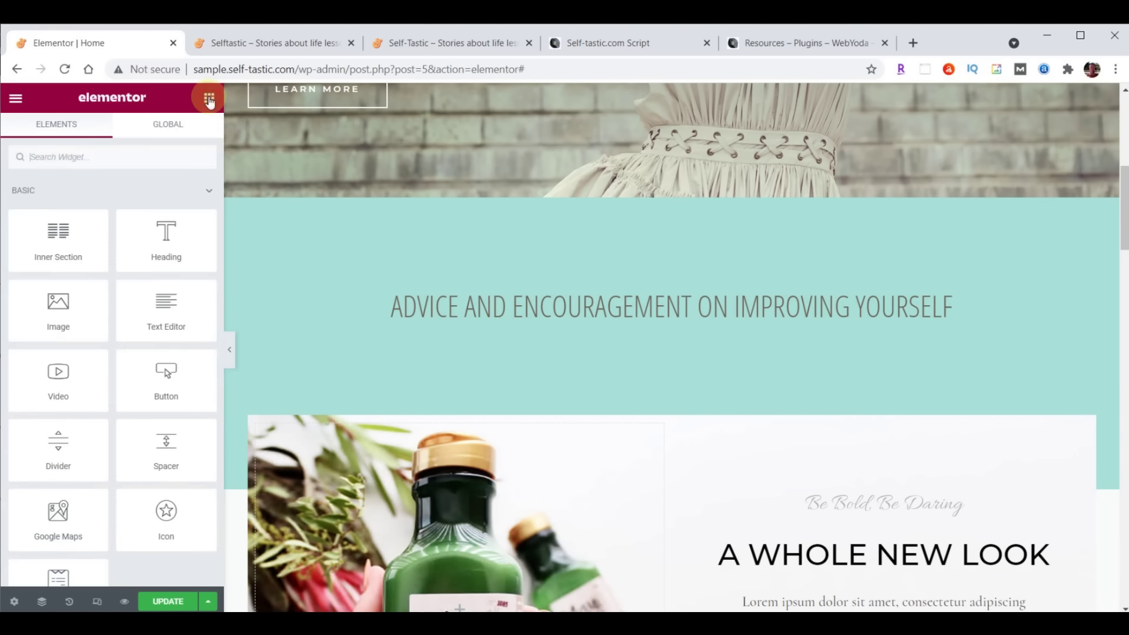
scroll(164, 346, "down", 5)
scroll(165, 346, "down", 15)
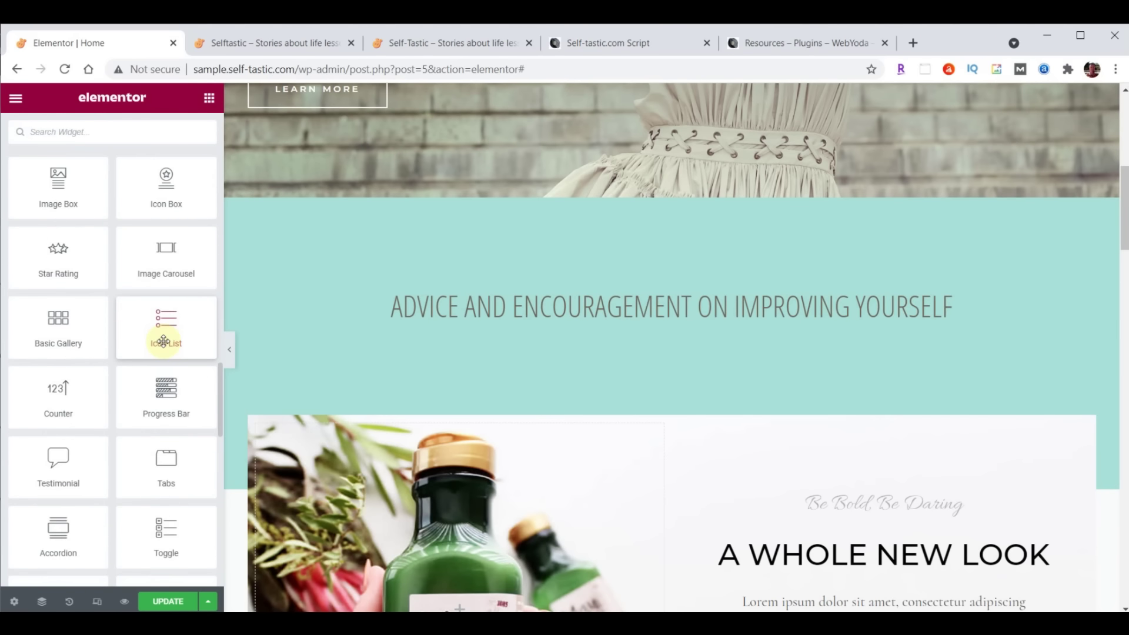
scroll(163, 341, "up", 15)
scroll(163, 341, "down", 10)
scroll(164, 338, "up", 4)
scroll(163, 335, "down", 6)
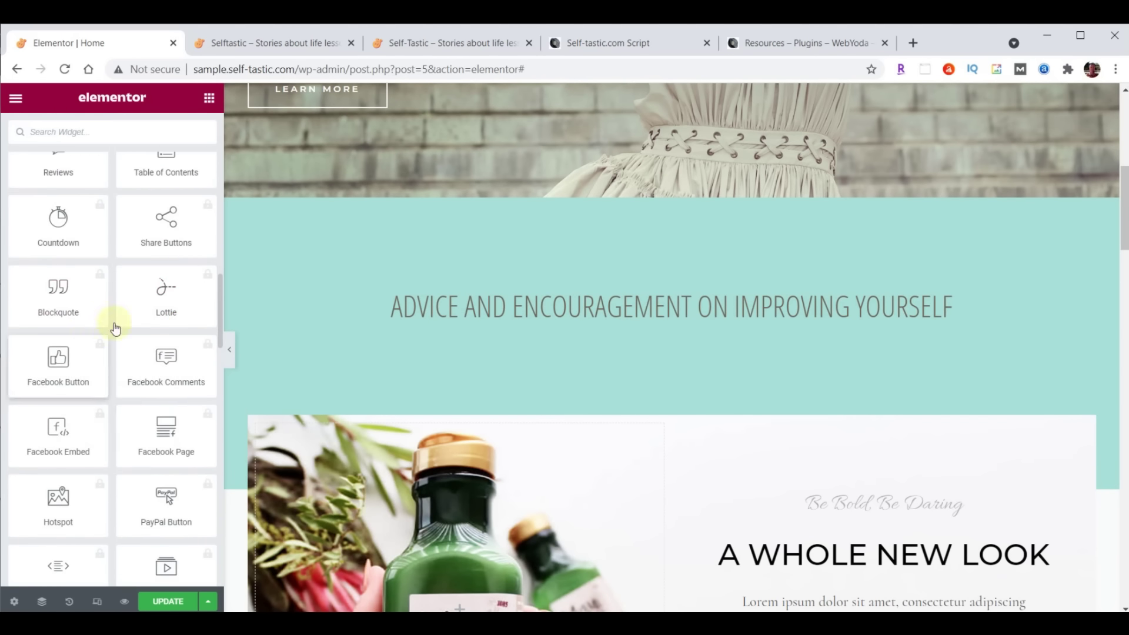
scroll(153, 444, "up", 5)
scroll(153, 444, "up", 10)
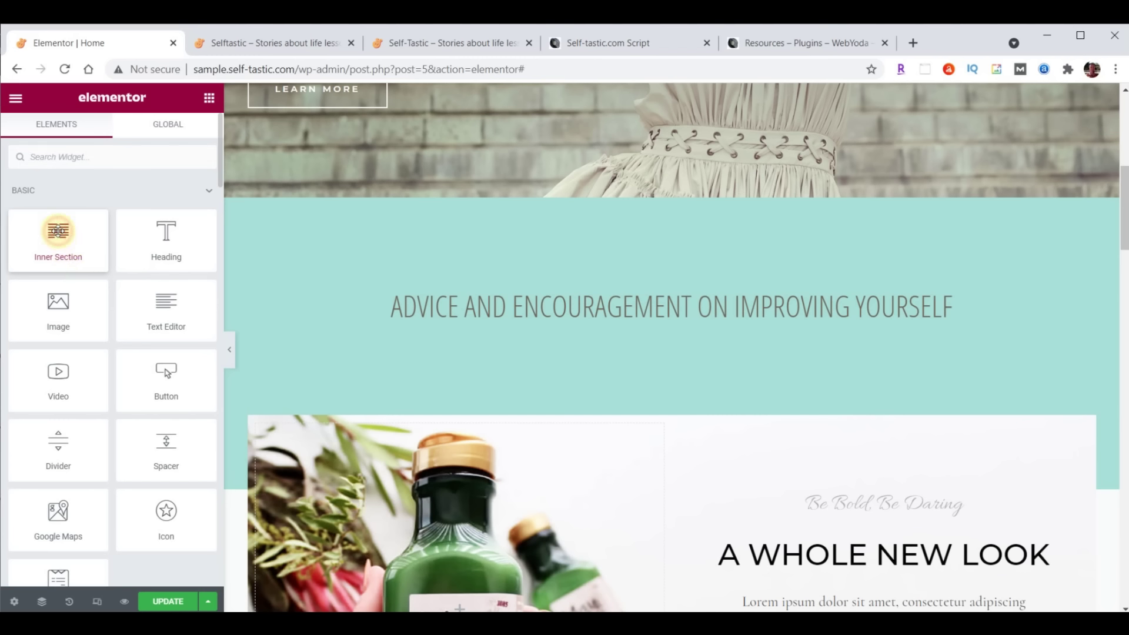
Drop an Inner Section under the heading and an Image widget into its left column
left_click_drag(57, 231, 693, 322)
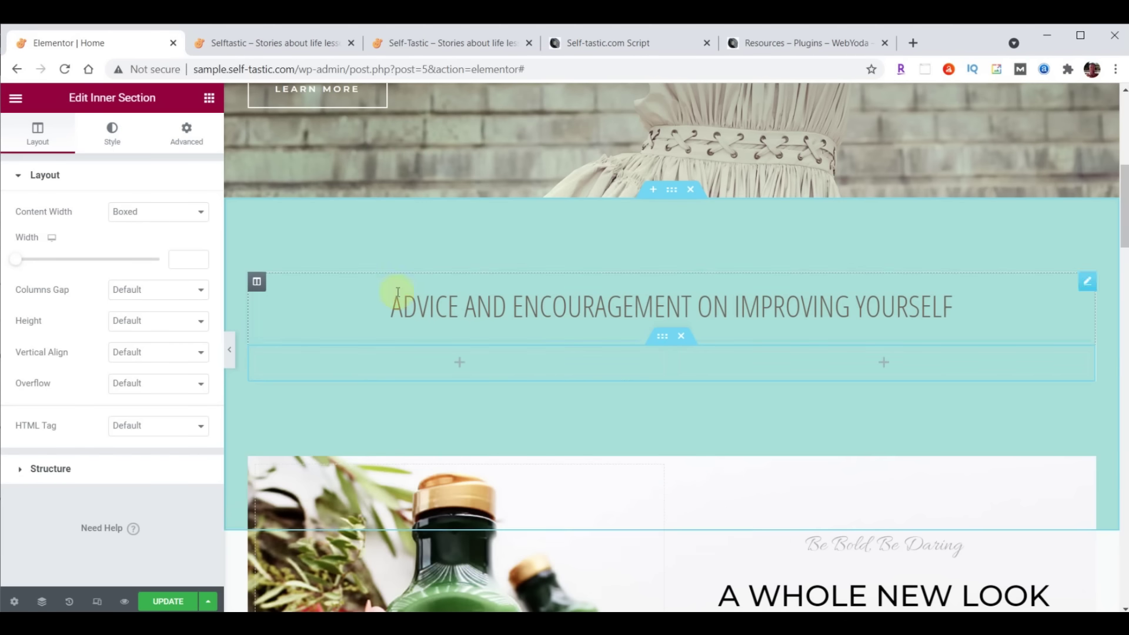
left_click(210, 99)
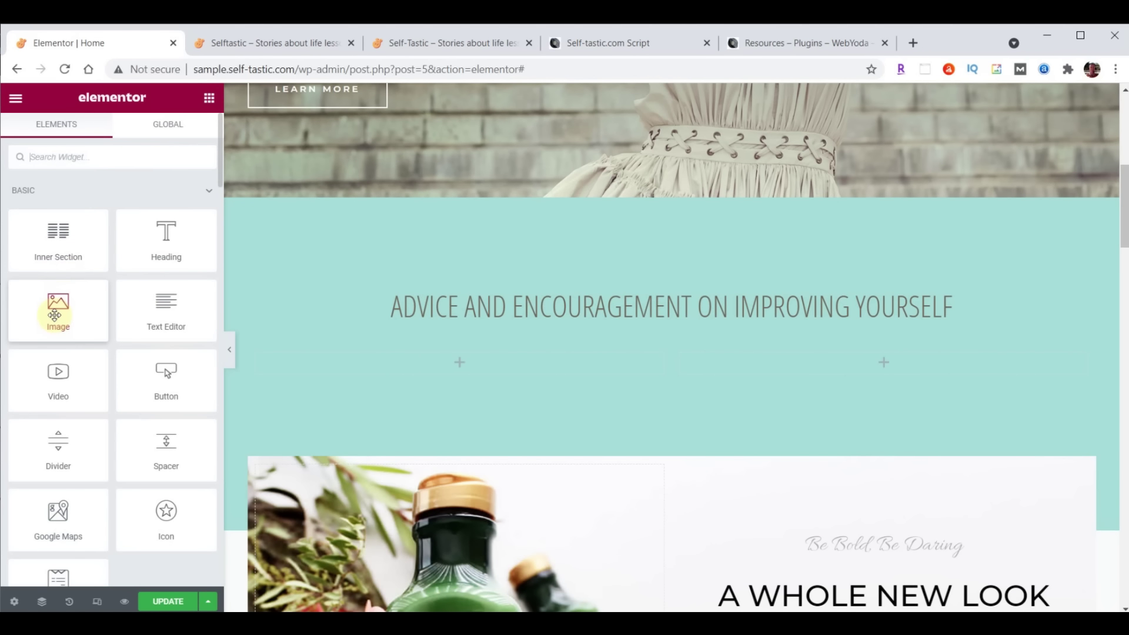
left_click_drag(53, 311, 451, 362)
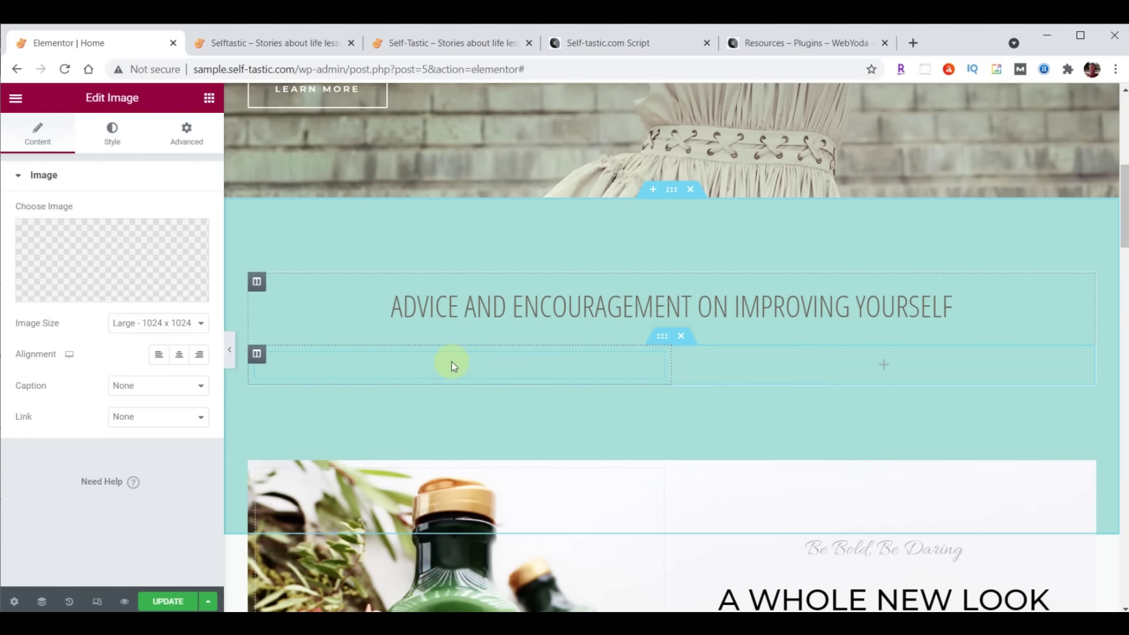
scroll(802, 477, "down", 1)
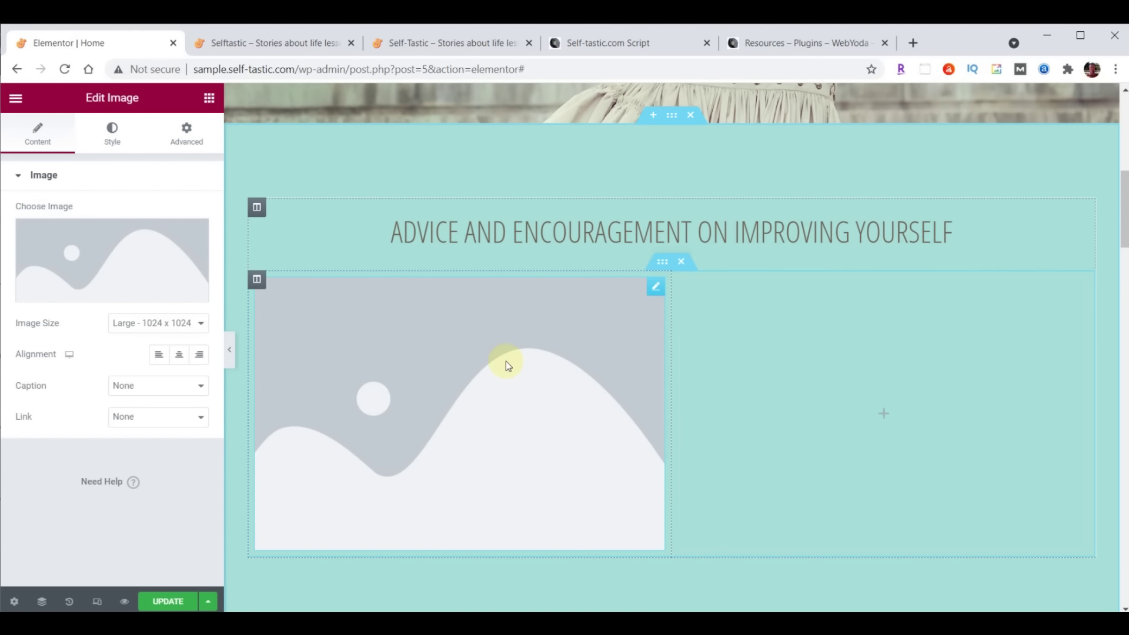
Upload categories-01 through categories-06 from File Explorer into the Media Library
left_click(107, 253)
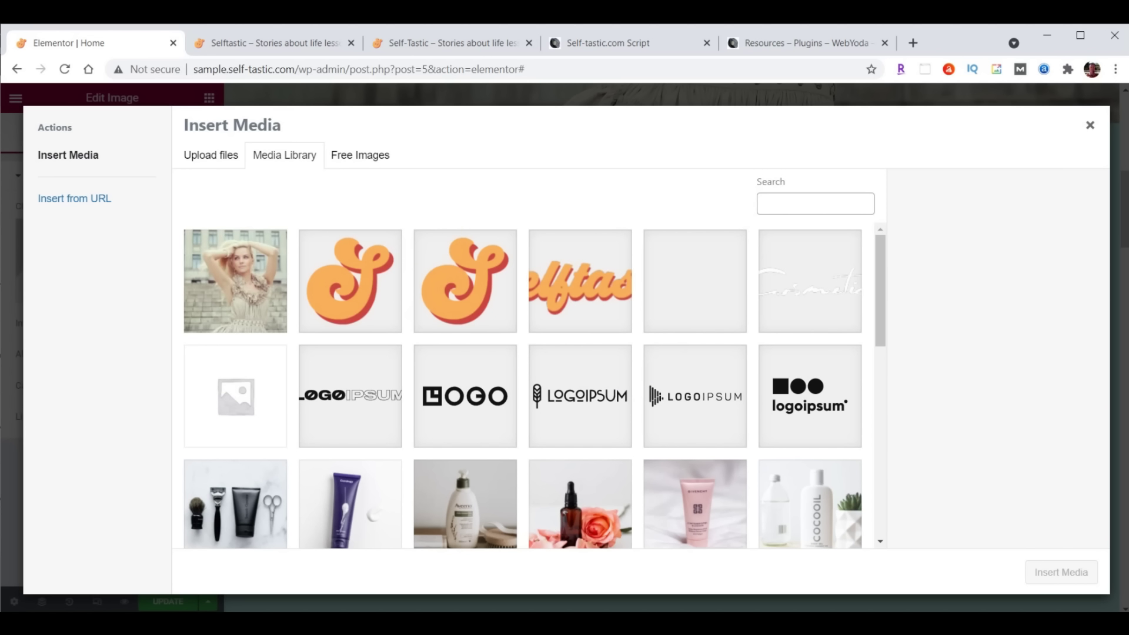
key("alt+Tab")
scroll(1016, 385, "up", 10)
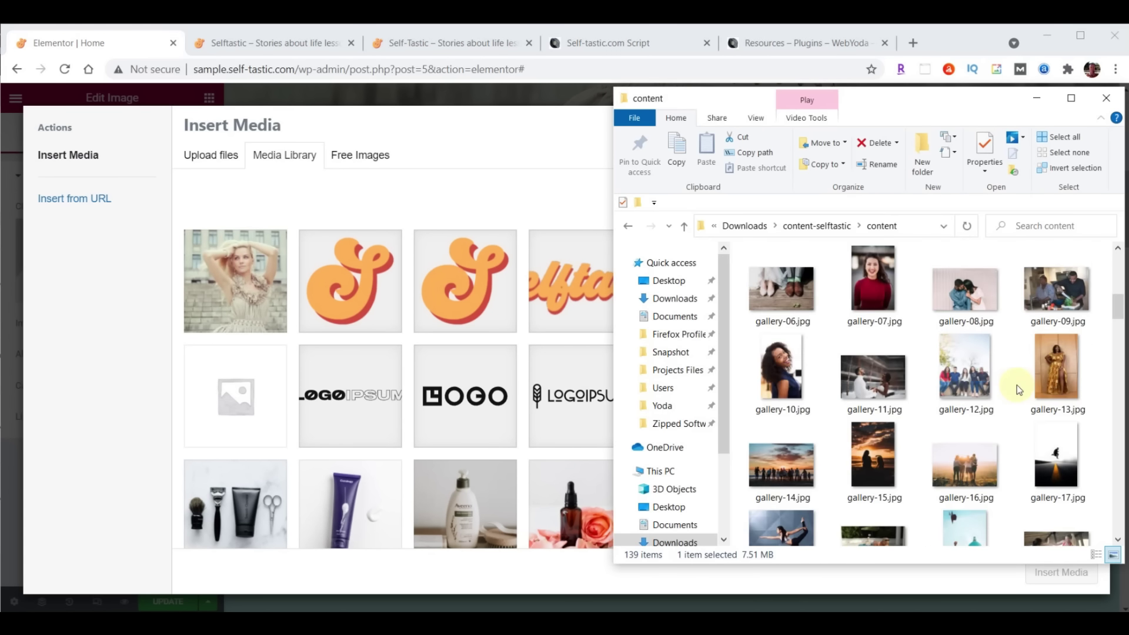
scroll(1017, 386, "up", 5)
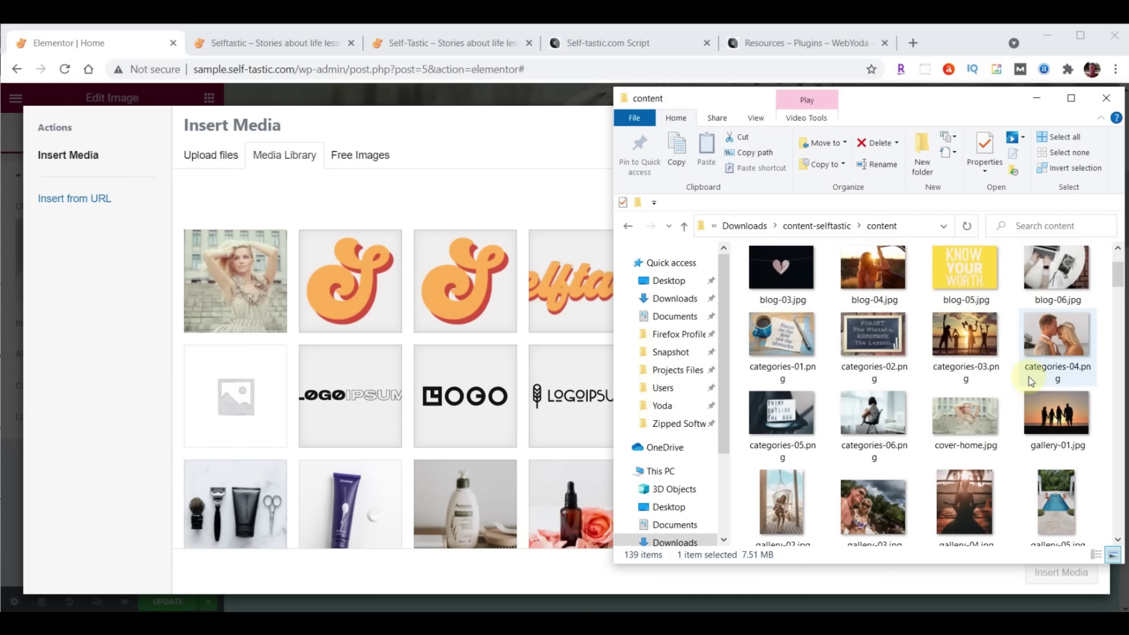
left_click(785, 345)
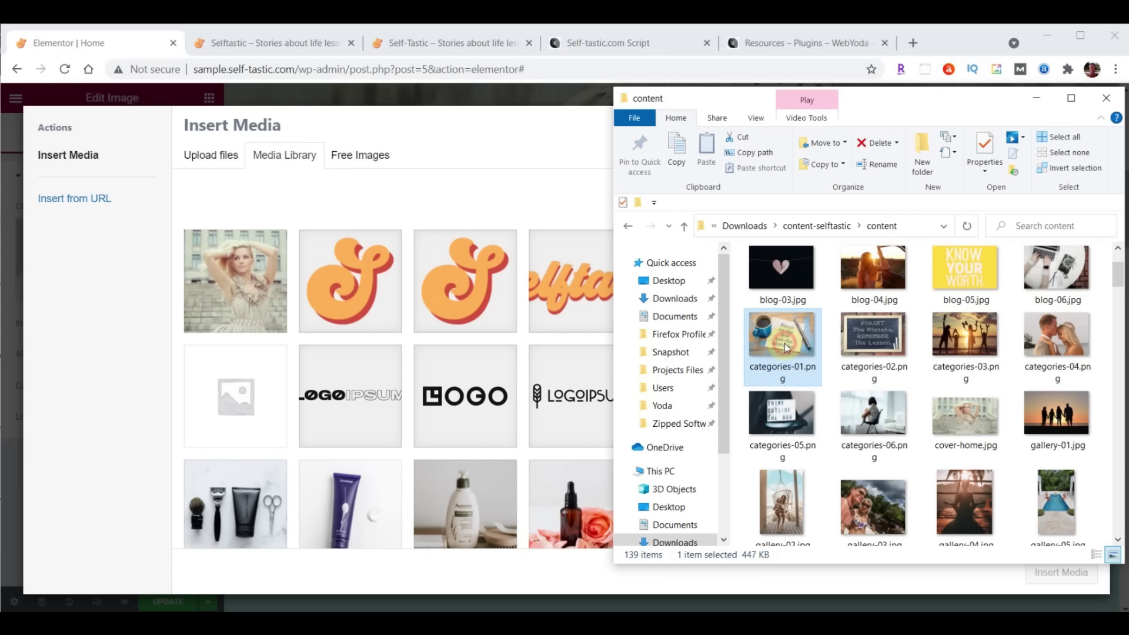
left_click(870, 423, "shift")
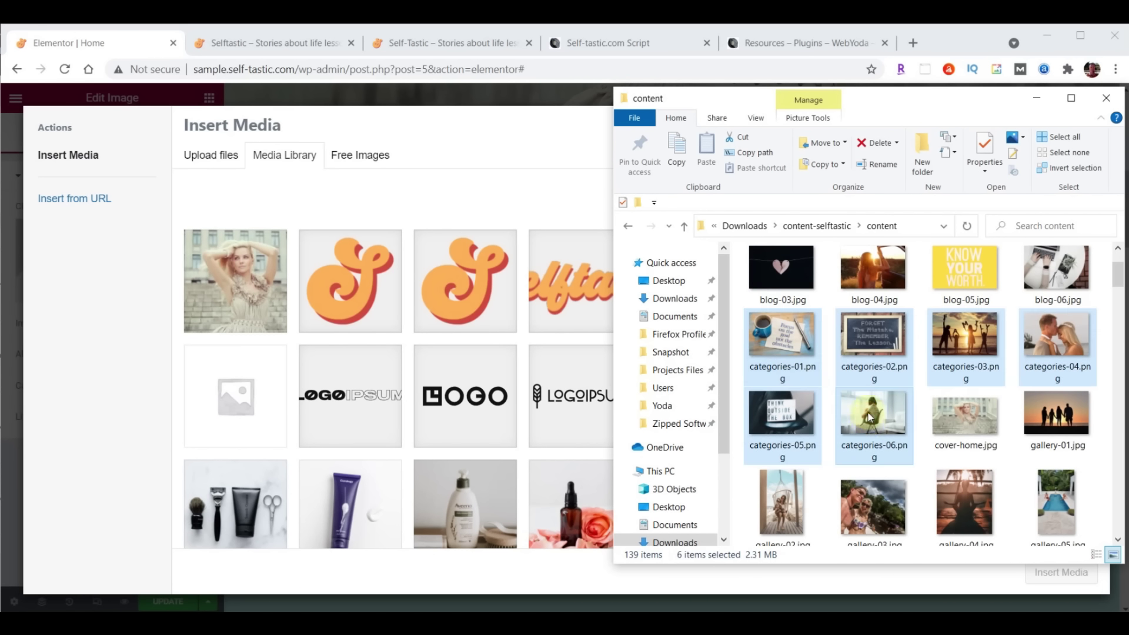
left_click_drag(869, 417, 440, 346)
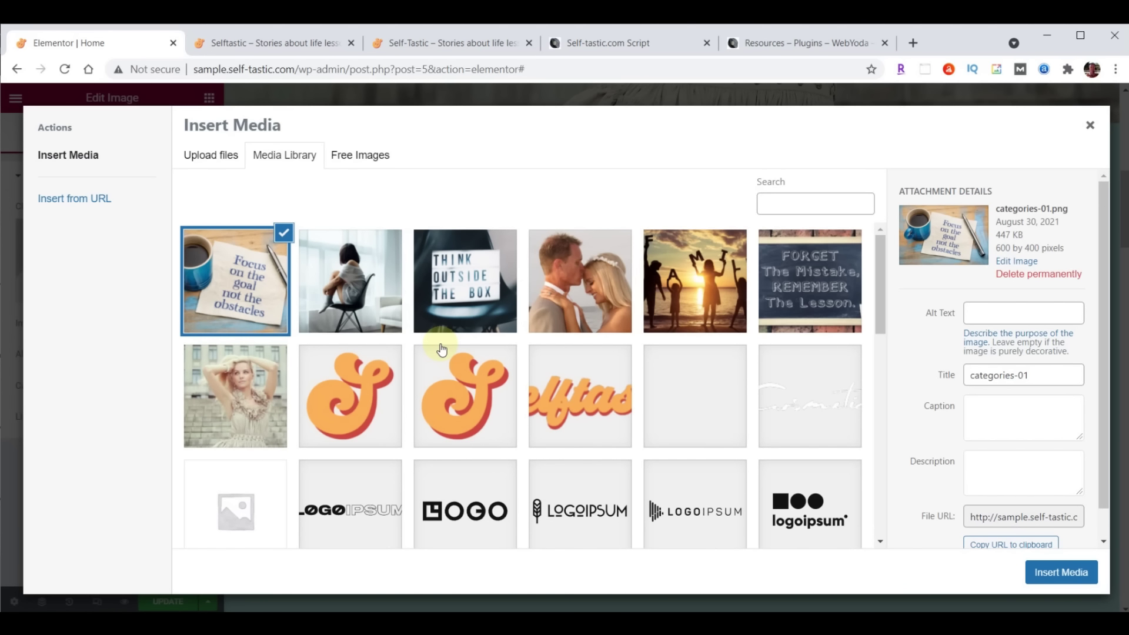
Insert categories-01, the 'Focus on the goal' coffee image, into the left column
left_click(365, 282)
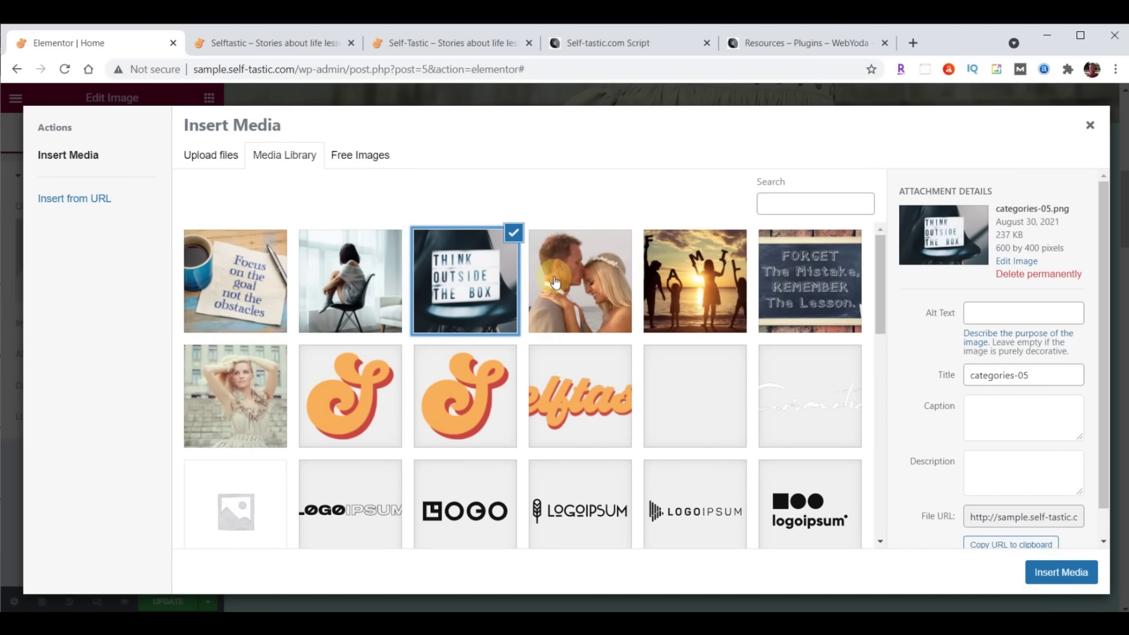
left_click(581, 277)
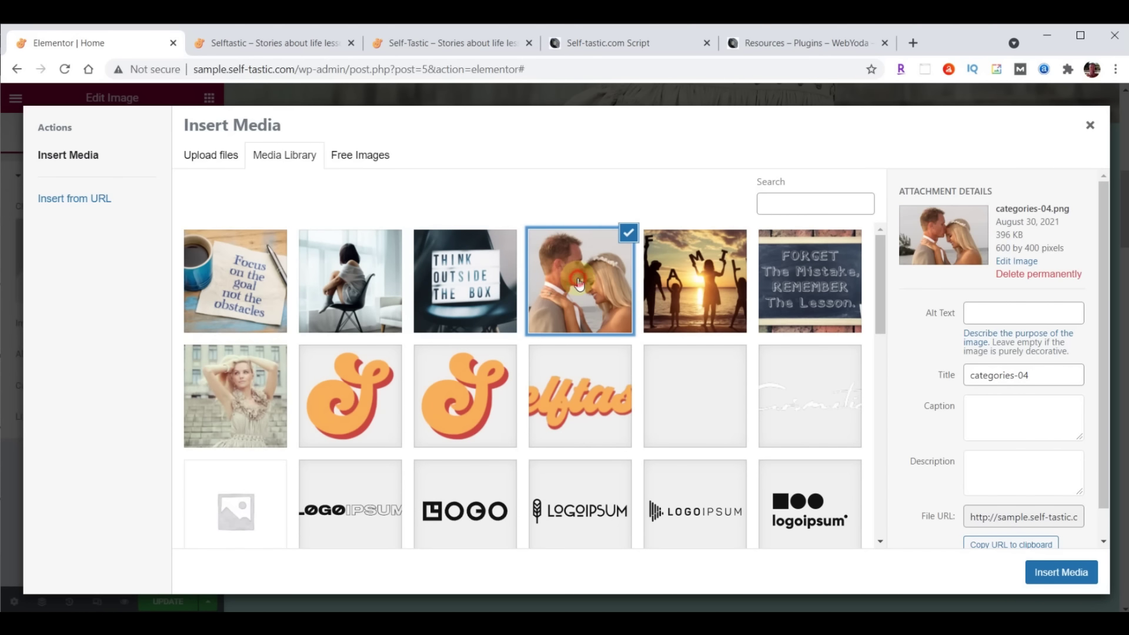
left_click(678, 289)
left_click(796, 274)
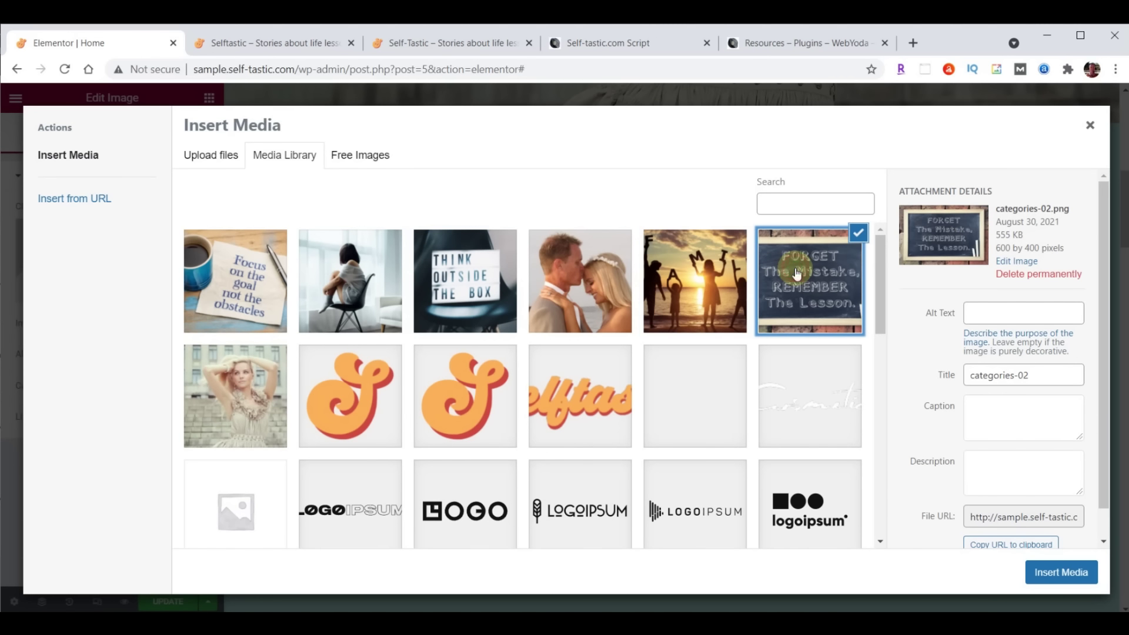
left_click(708, 274)
left_click(211, 274)
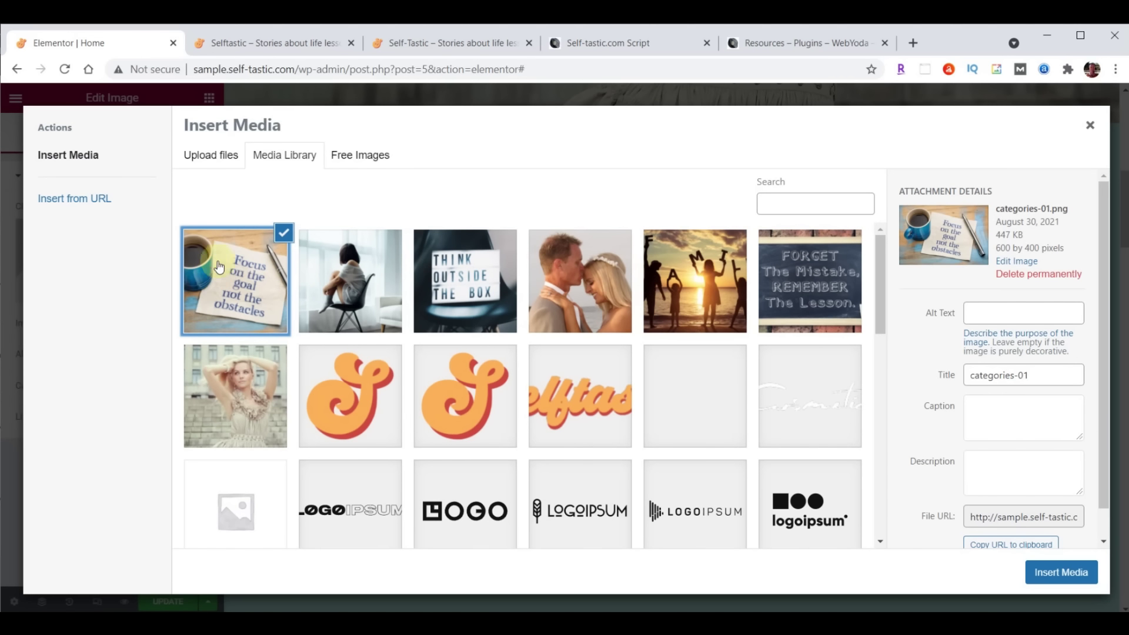
left_click(1064, 576)
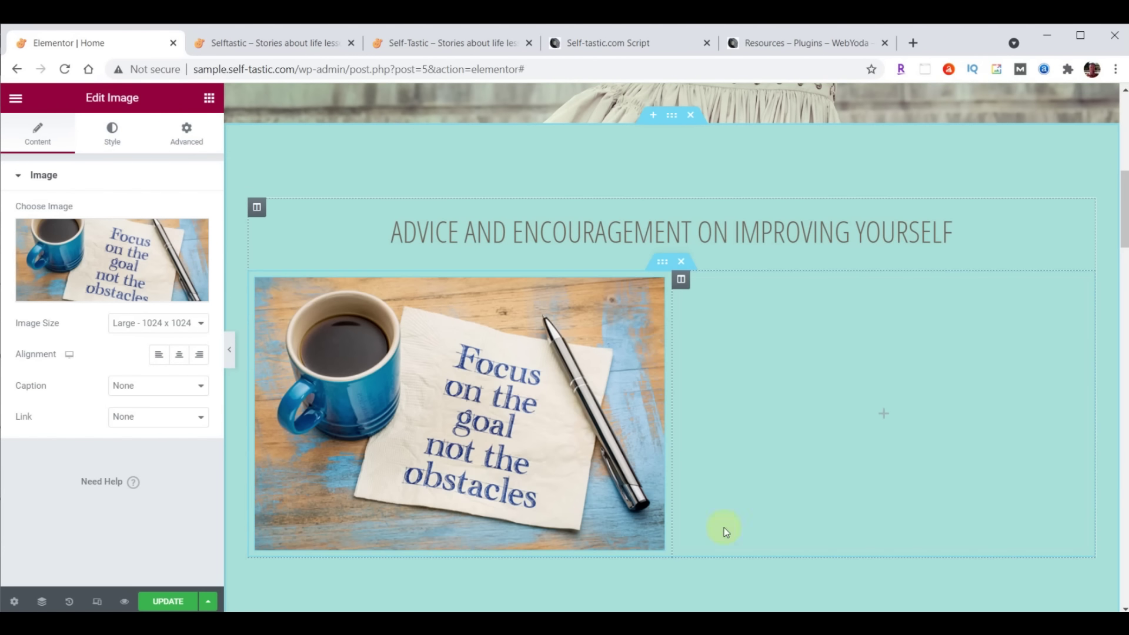
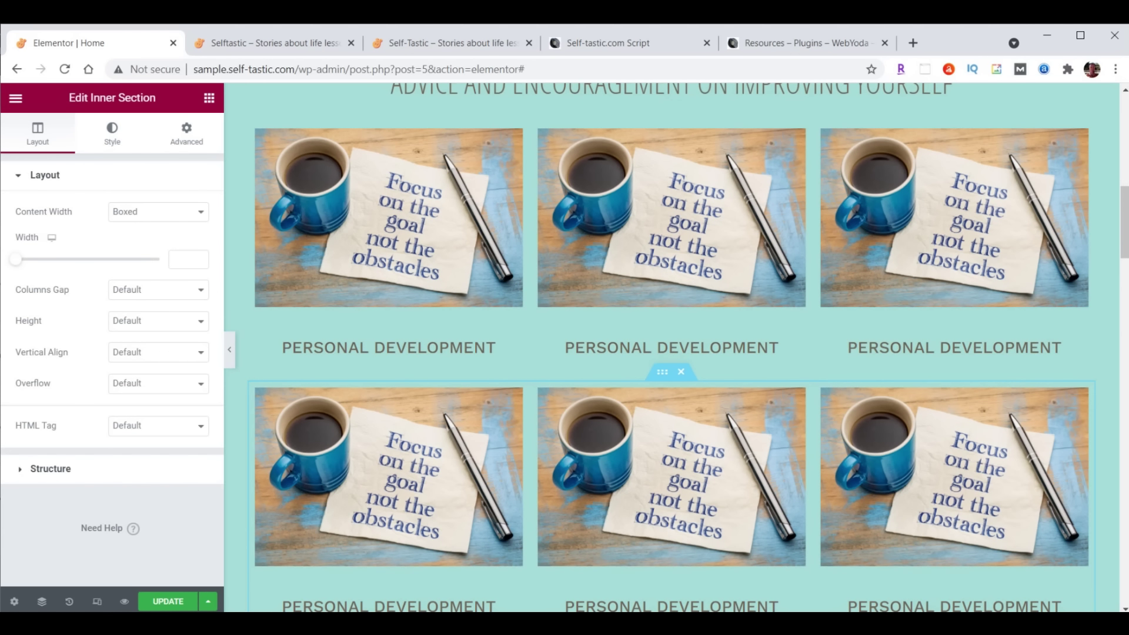
Set the first Personal Development heading's padding to 0 on all sides except 20 px bottom
scroll(823, 447, "down", 1)
scroll(823, 447, "up", 1)
scroll(823, 447, "down", 1)
scroll(926, 270, "down", 1)
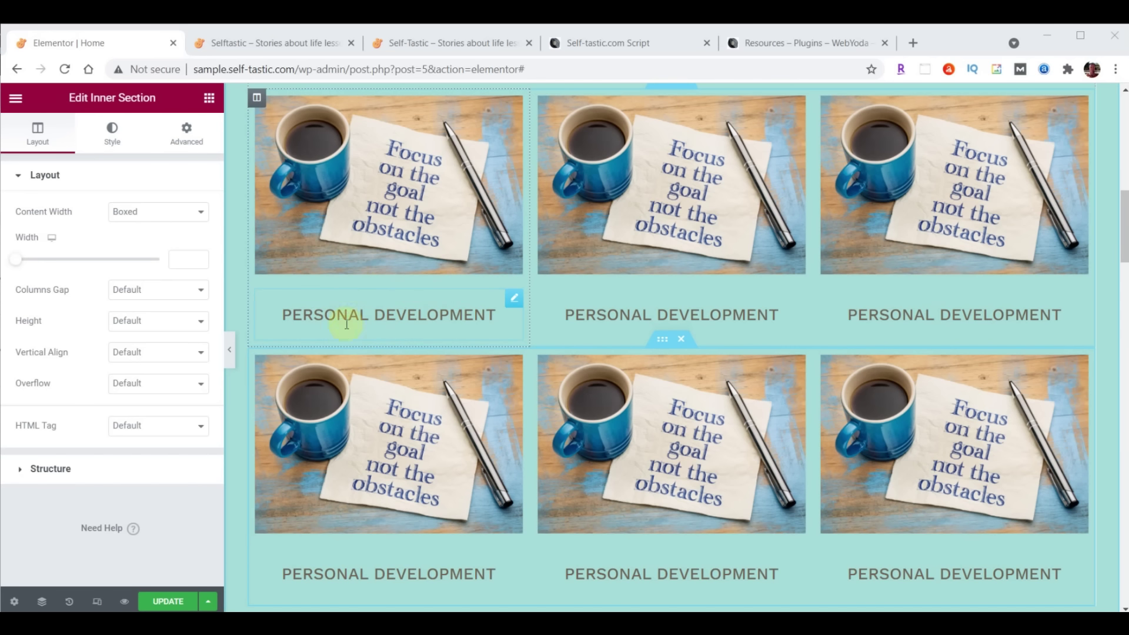
left_click(514, 301)
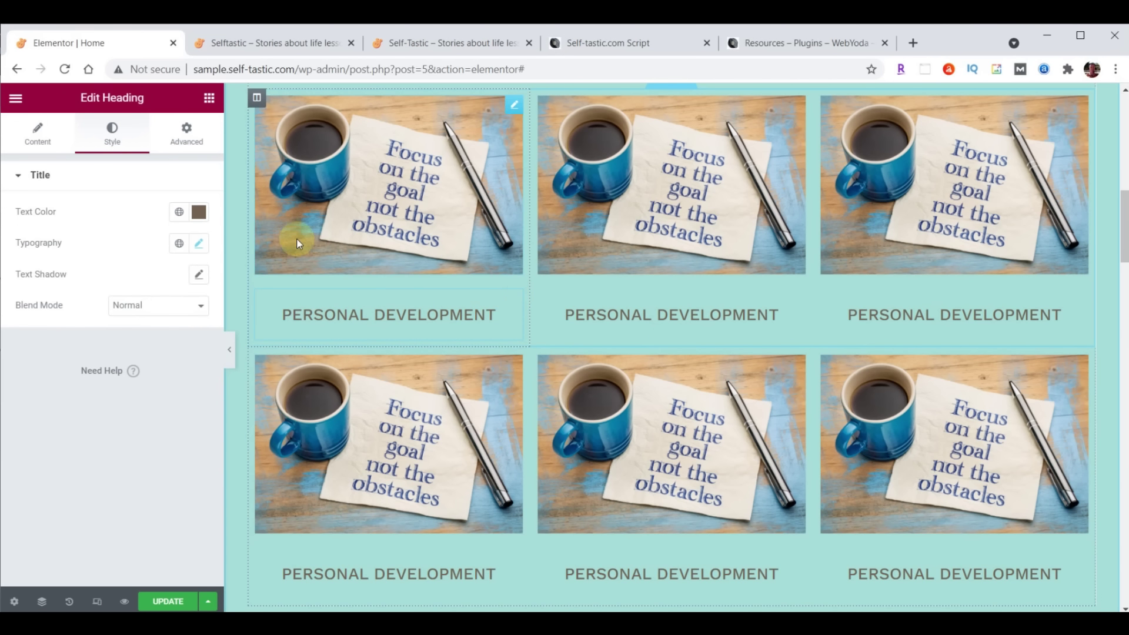
left_click(183, 144)
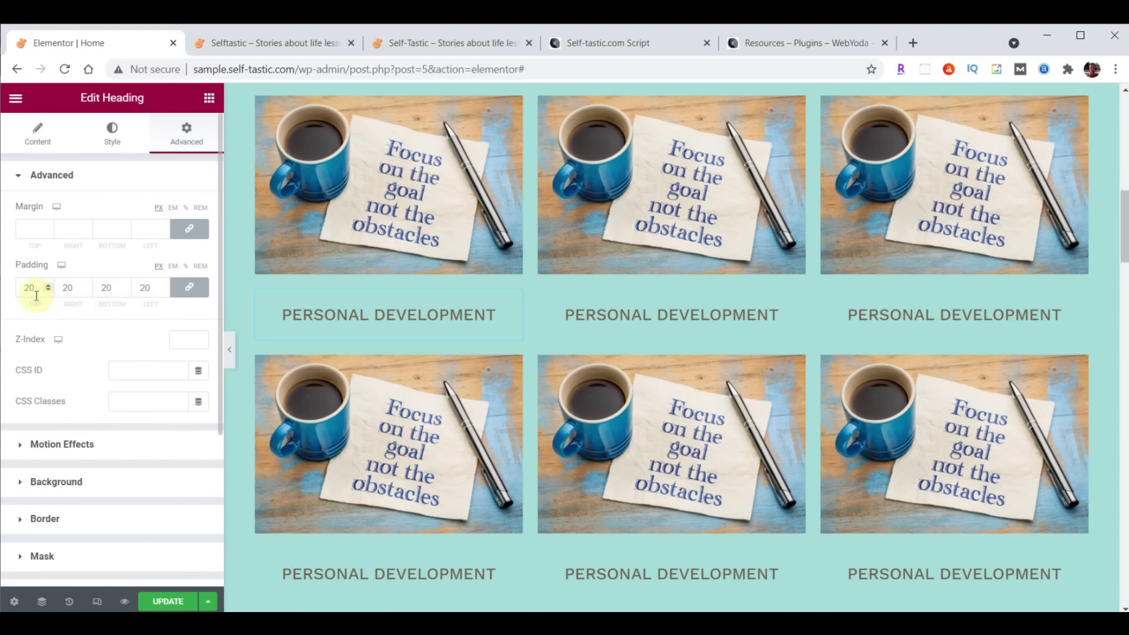
left_click_drag(36, 296, 24, 295)
scroll(588, 248, "up", 1)
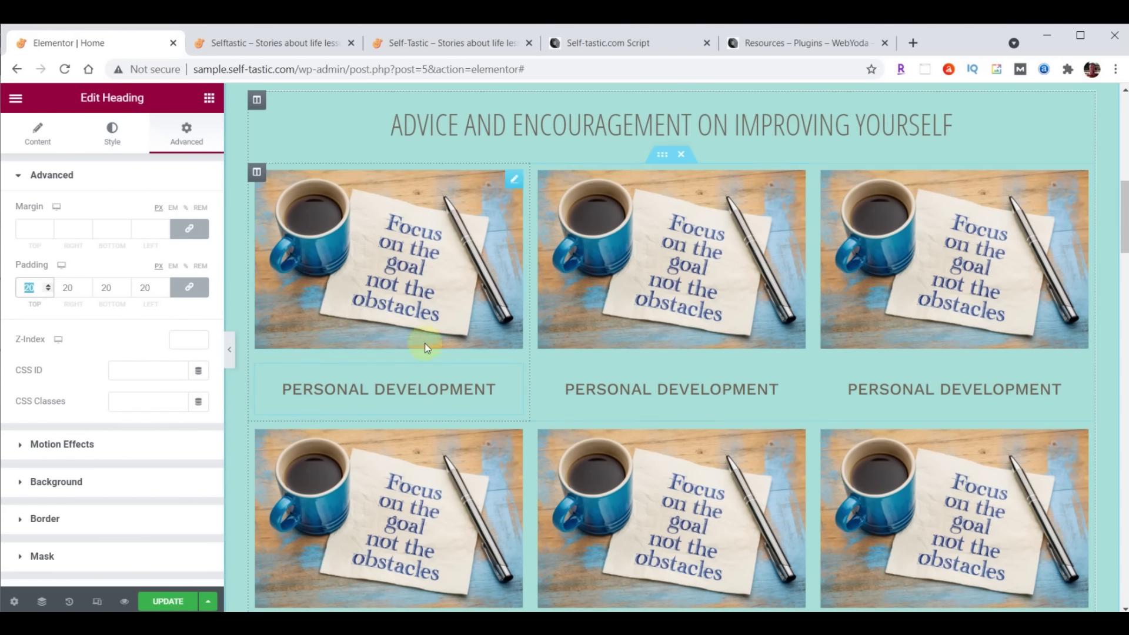
type("0")
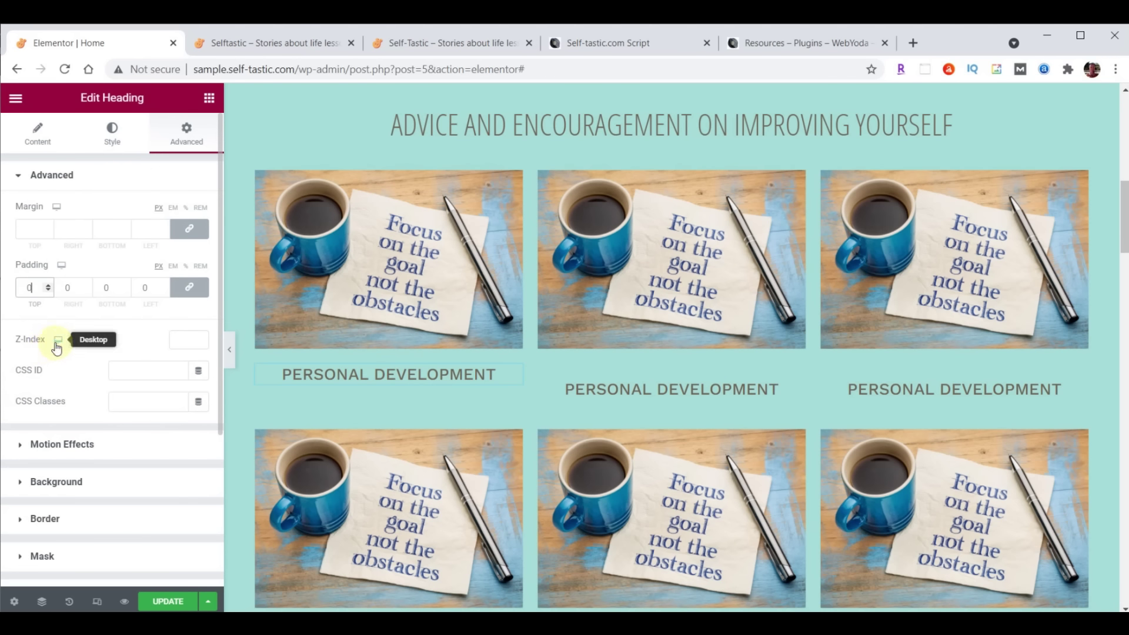
left_click(191, 290)
double_click(124, 284)
left_click(124, 283)
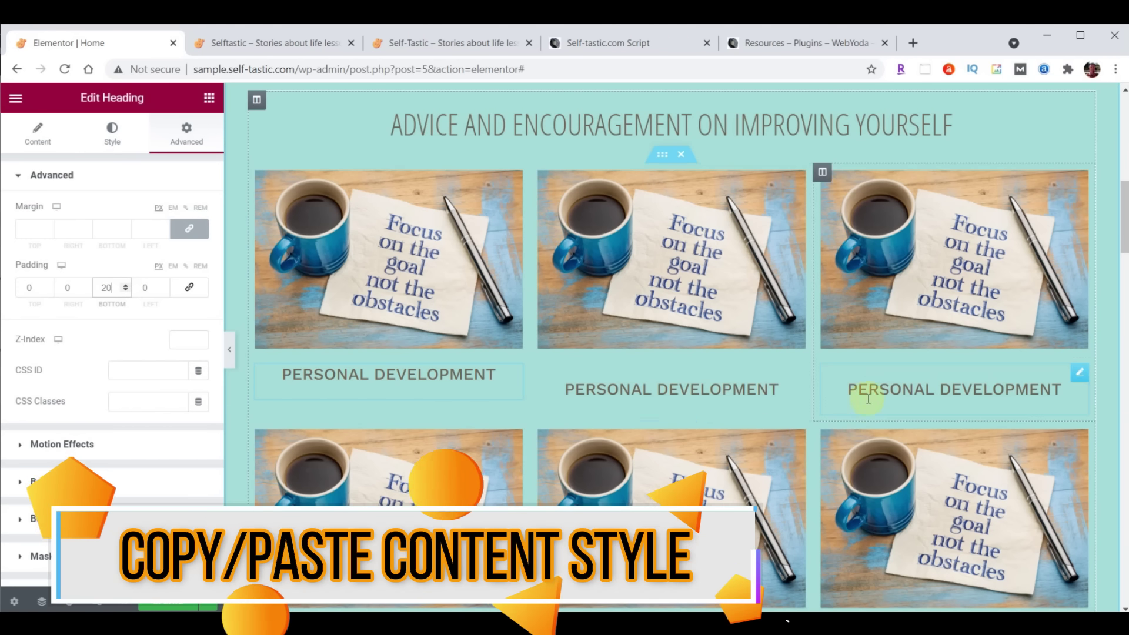
scroll(872, 395, "down", 1)
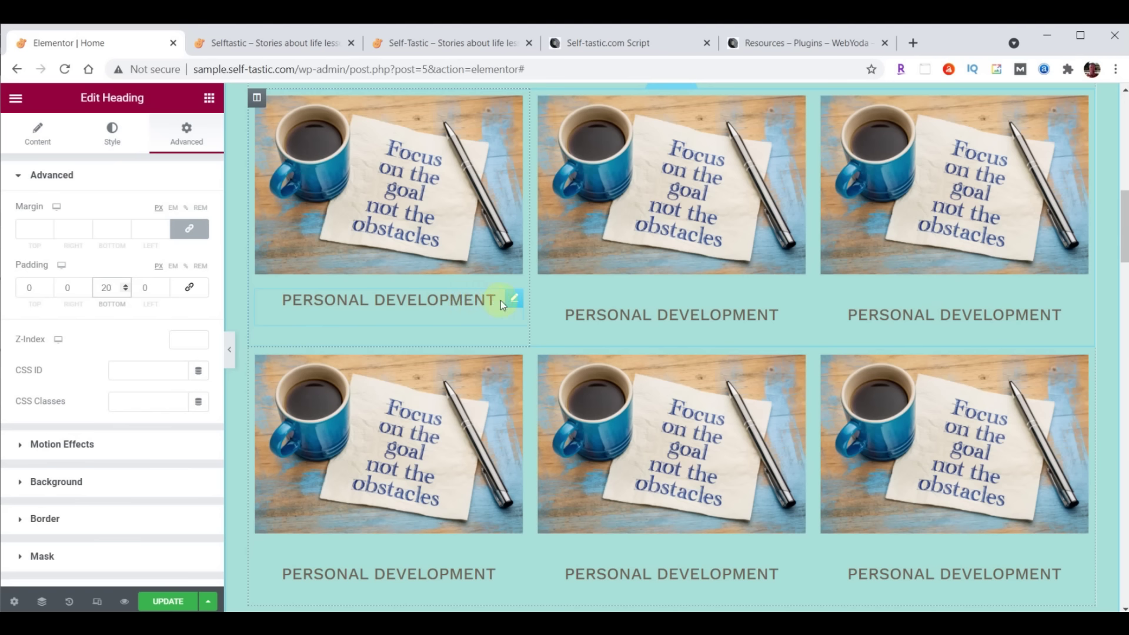
Copy the first heading and paste its style onto the top middle and top-right headings
right_click(515, 303)
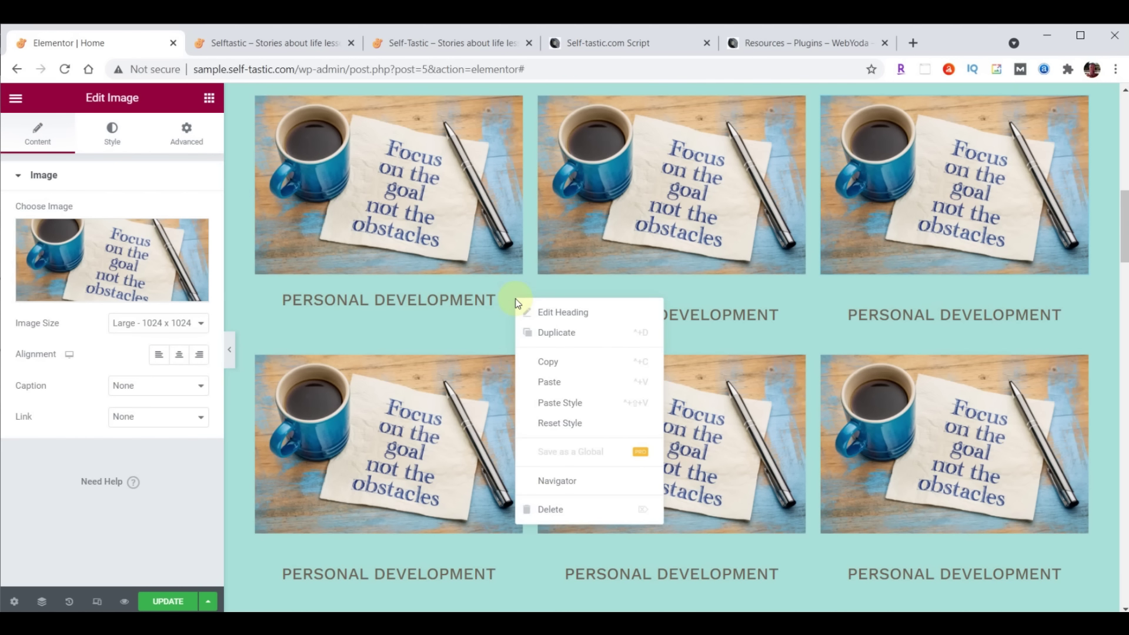
left_click(538, 361)
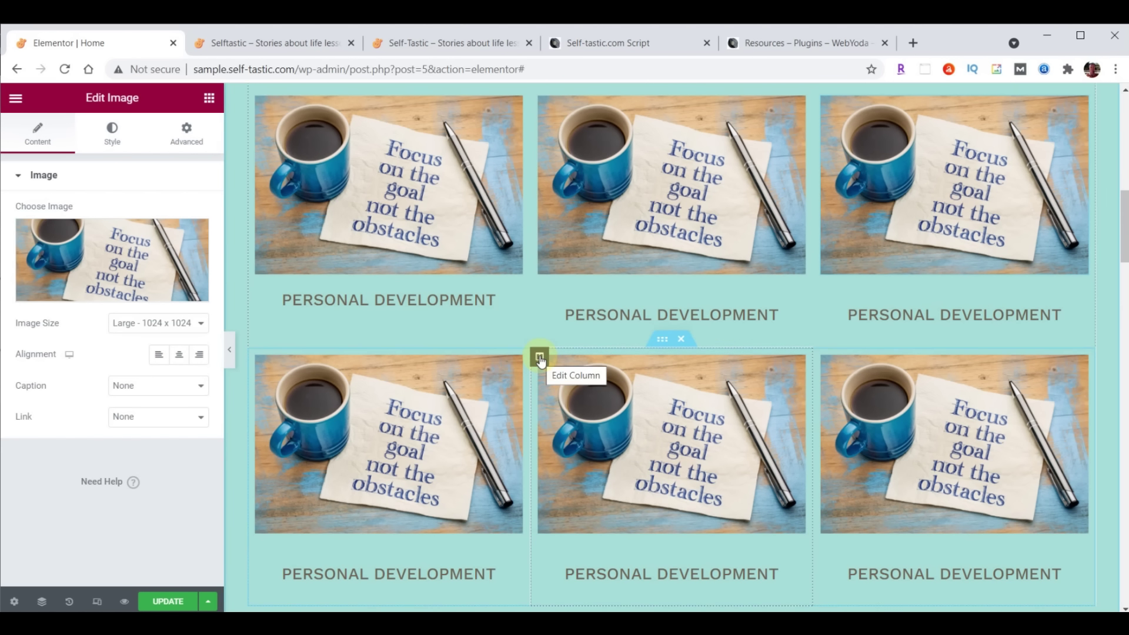
right_click(793, 299)
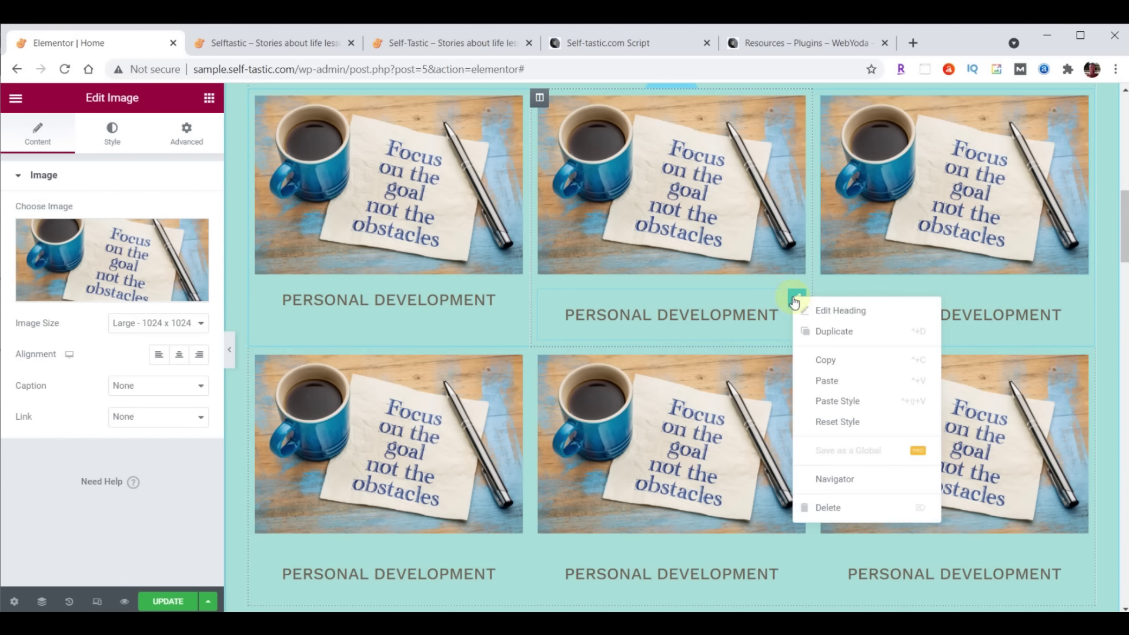
left_click(836, 403)
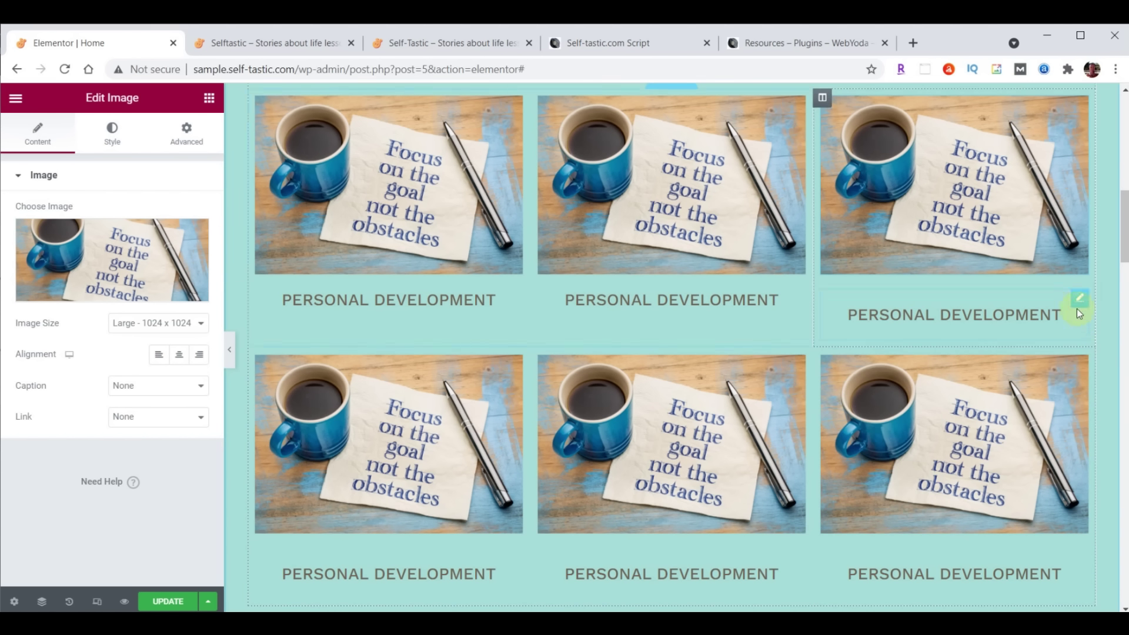
right_click(1079, 313)
left_click(1052, 403)
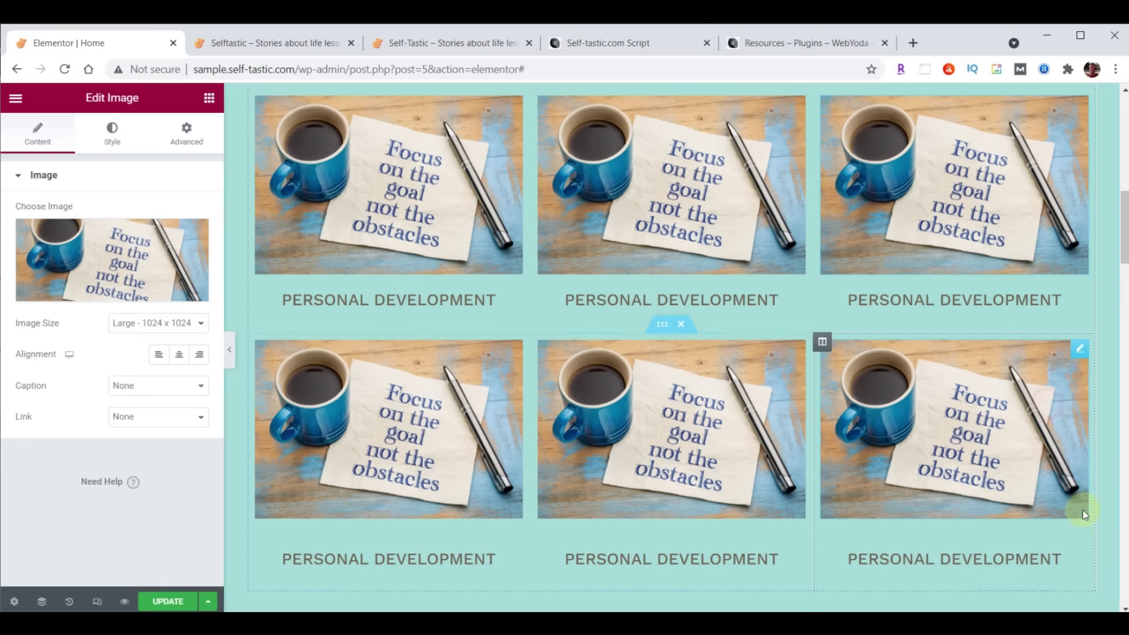
Paste the copied heading style onto the three lower-row Personal Development headings
right_click(1075, 544)
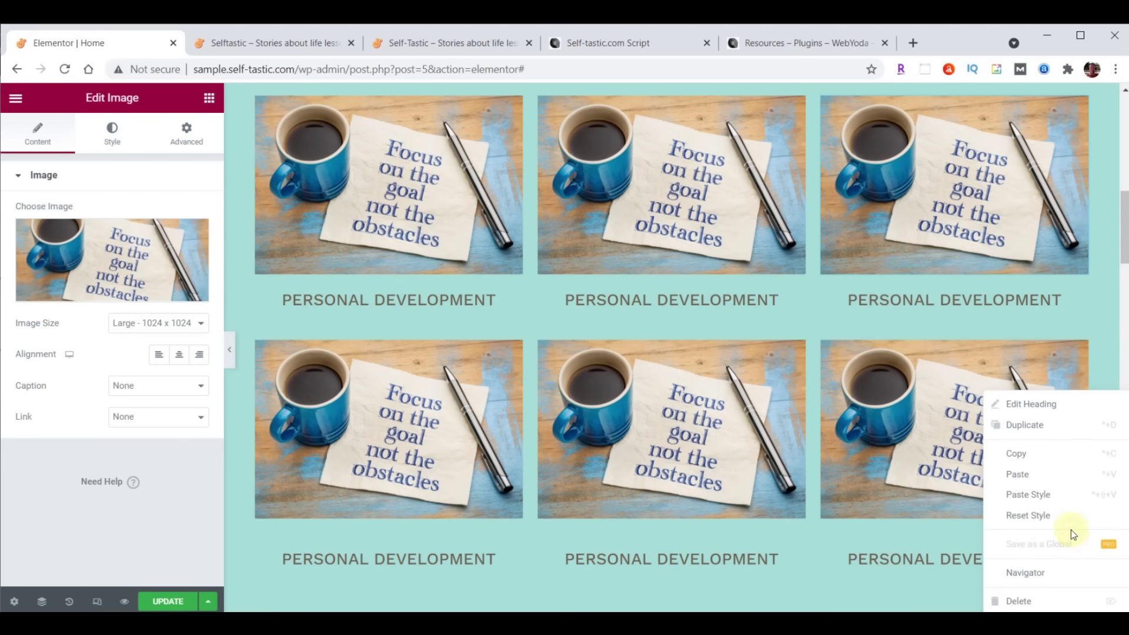
left_click(1052, 494)
right_click(798, 550)
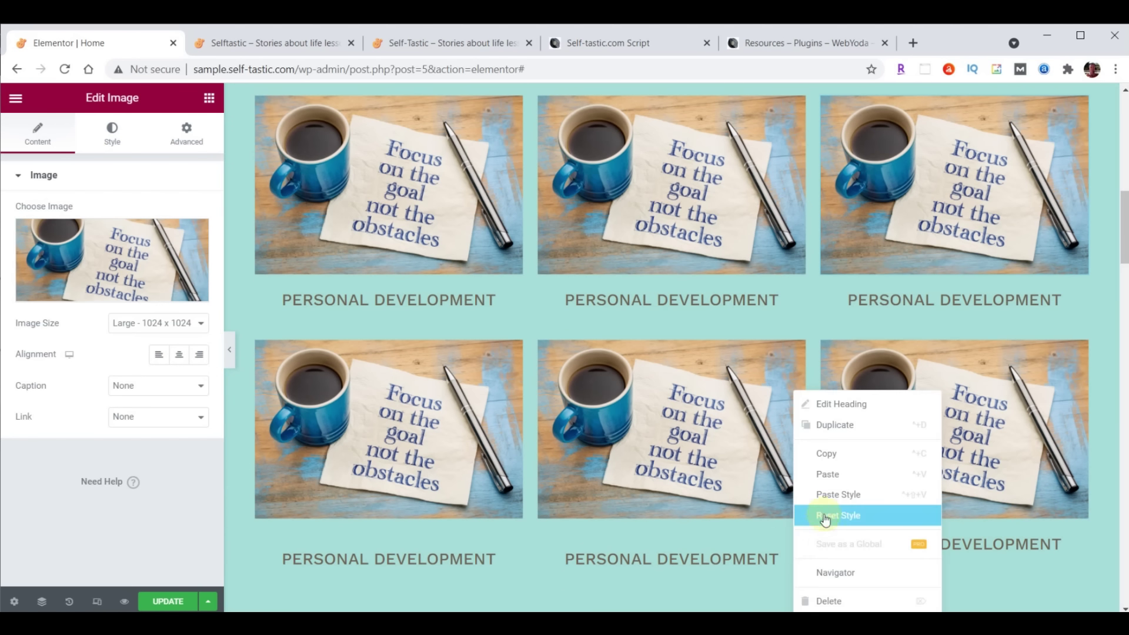
left_click(830, 495)
right_click(514, 542)
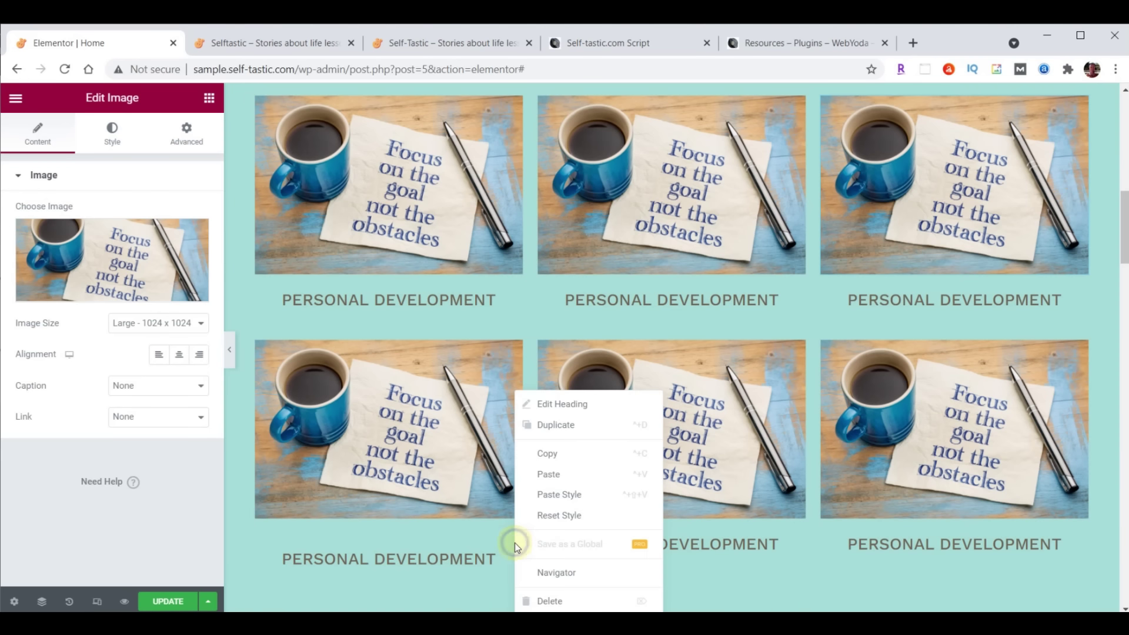
left_click(544, 499)
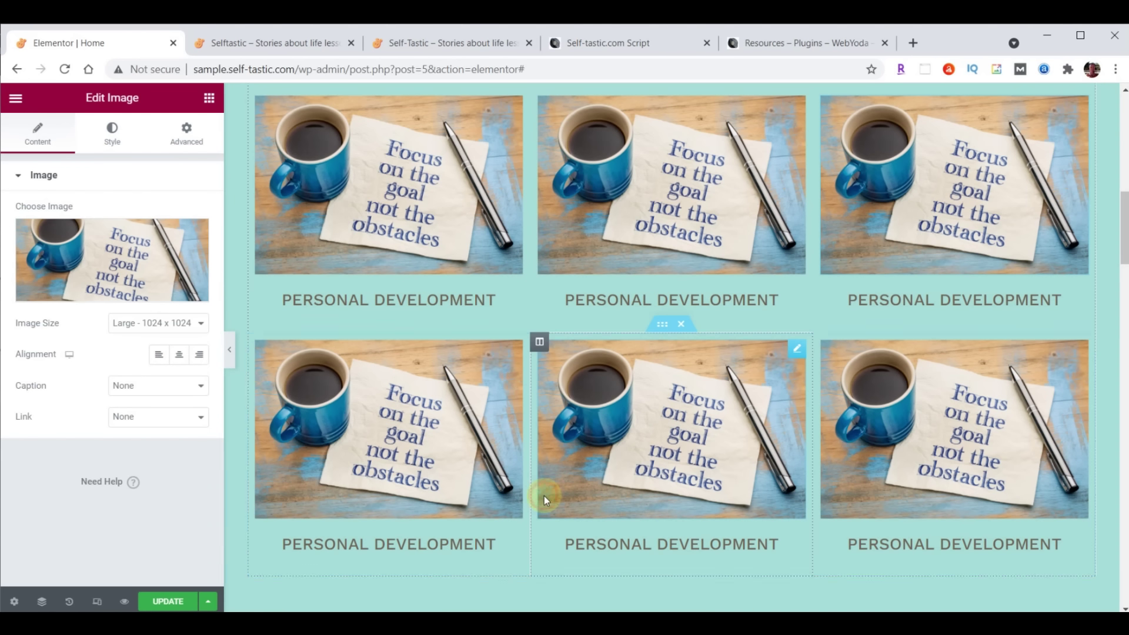
scroll(756, 504, "up", 1)
scroll(756, 504, "down", 1)
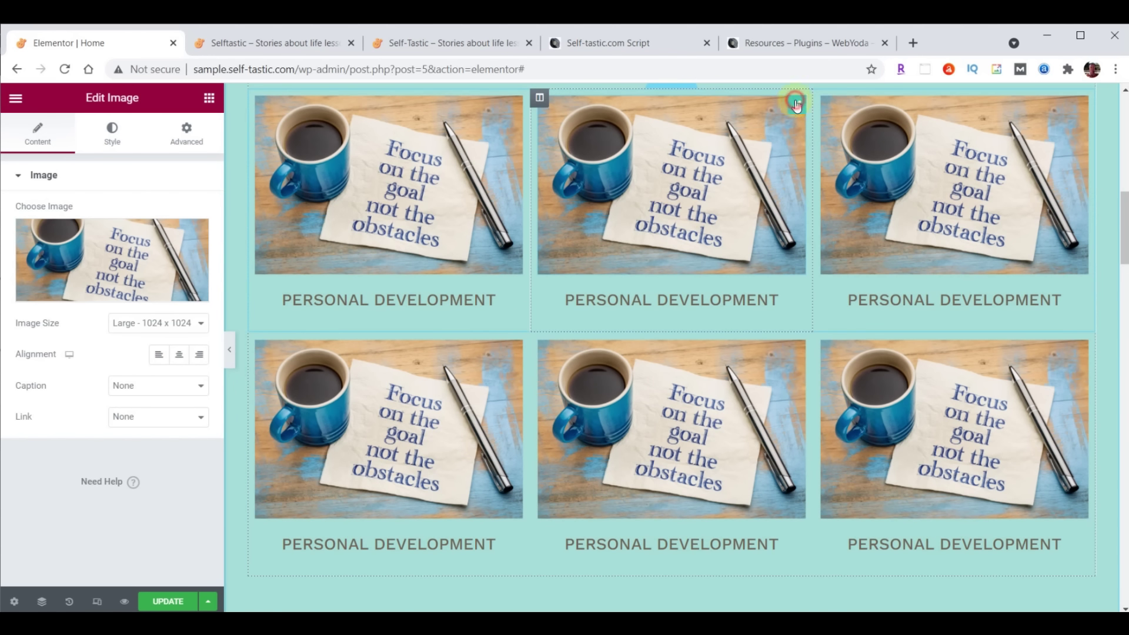
Replace the middle tile's image with the chalkboard image categories-02.png
left_click(77, 249)
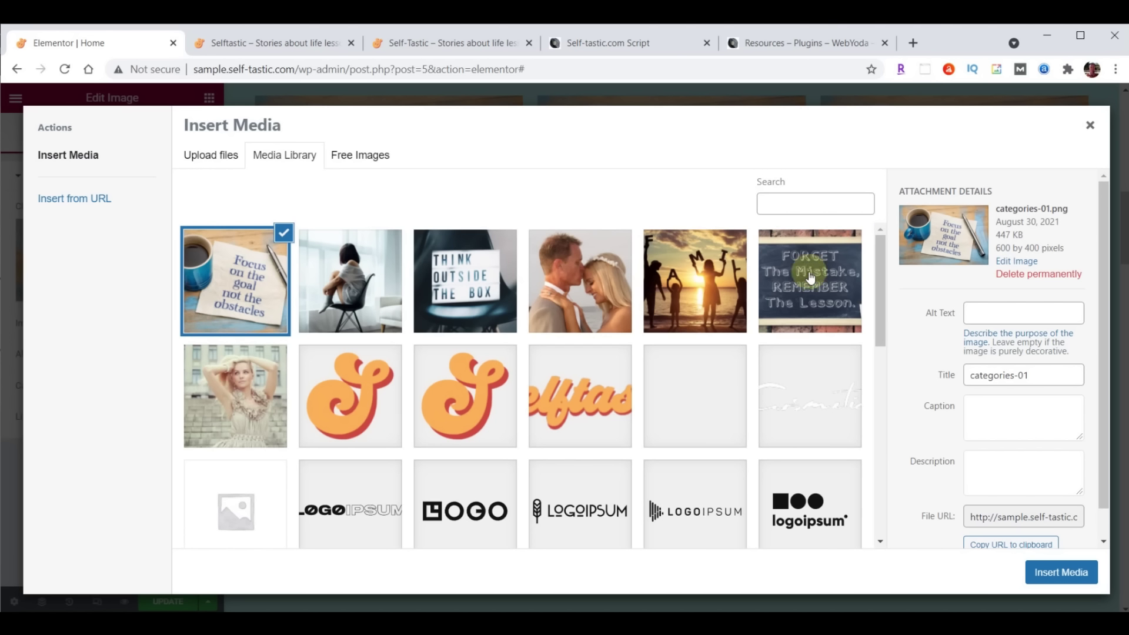
left_click(809, 278)
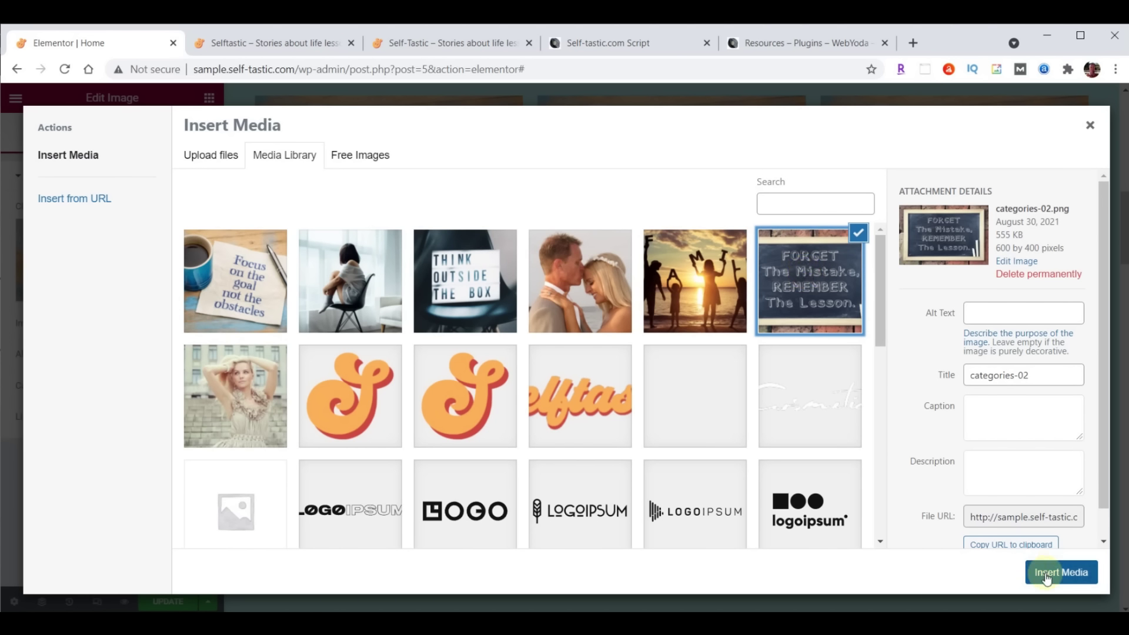
left_click(1058, 571)
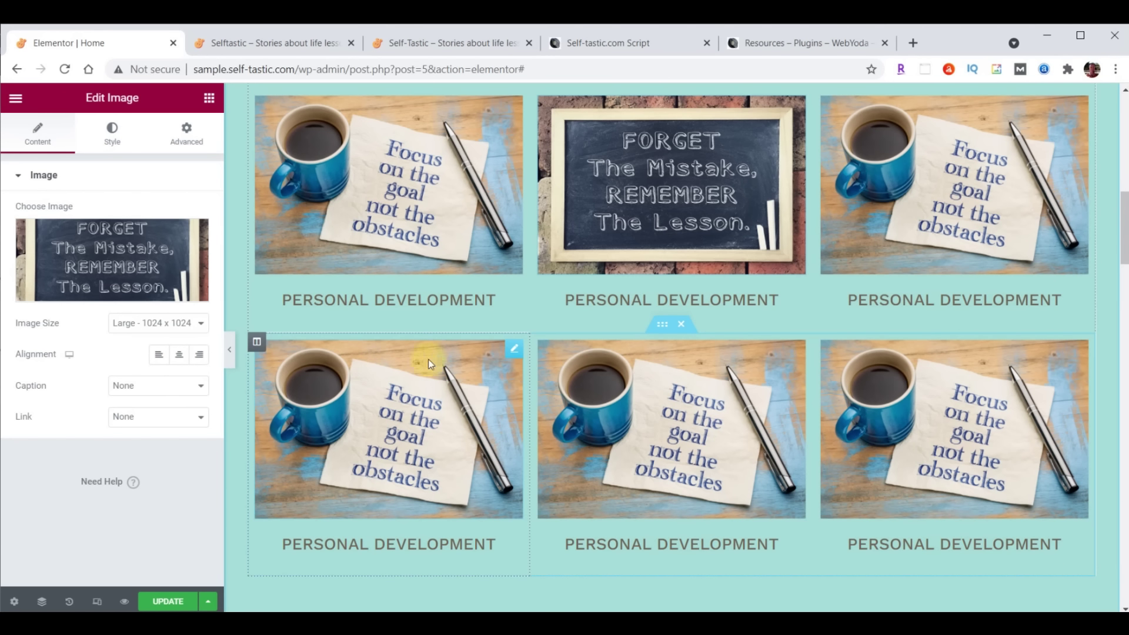
Retitle the middle heading 'Life Lessons' and save the page
left_click(797, 300)
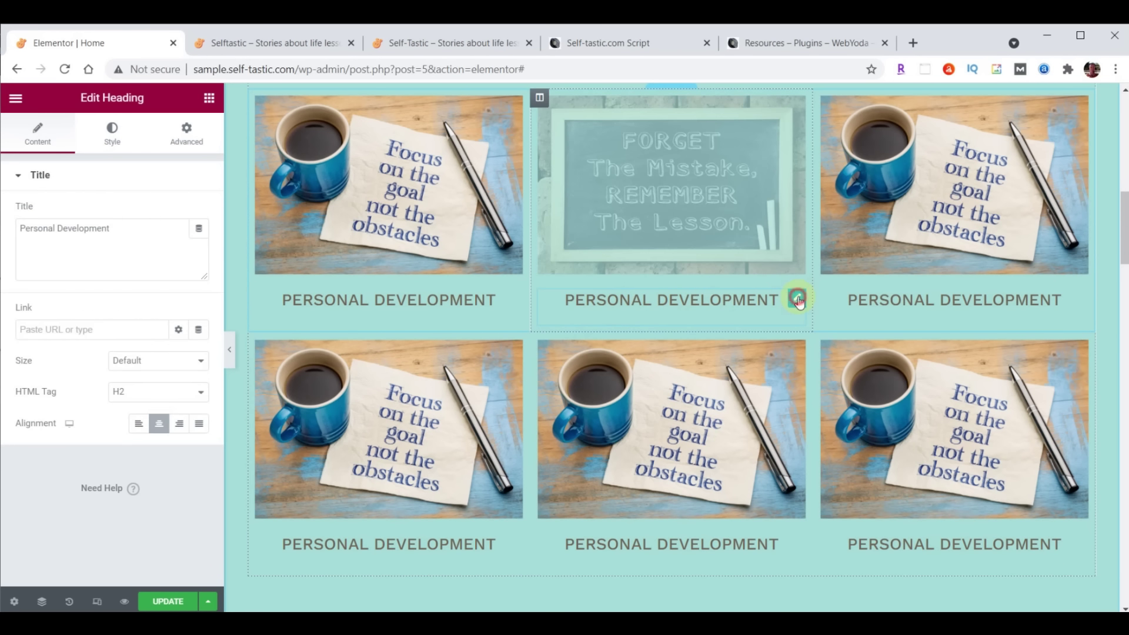
left_click_drag(20, 227, 139, 224)
type("Life Lessons")
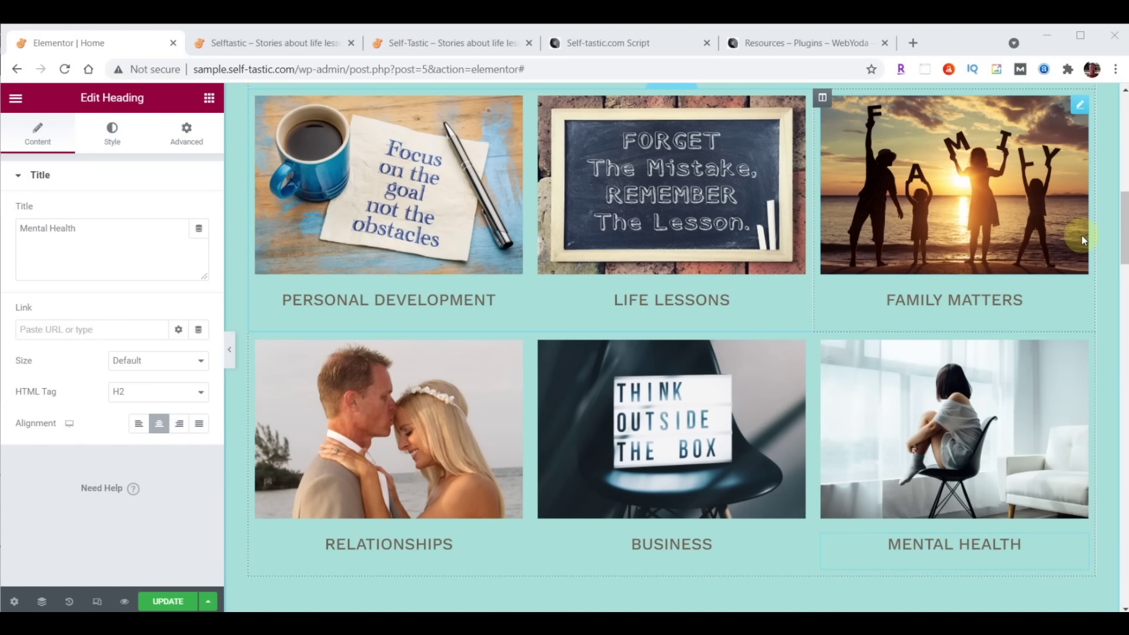
left_click(166, 600)
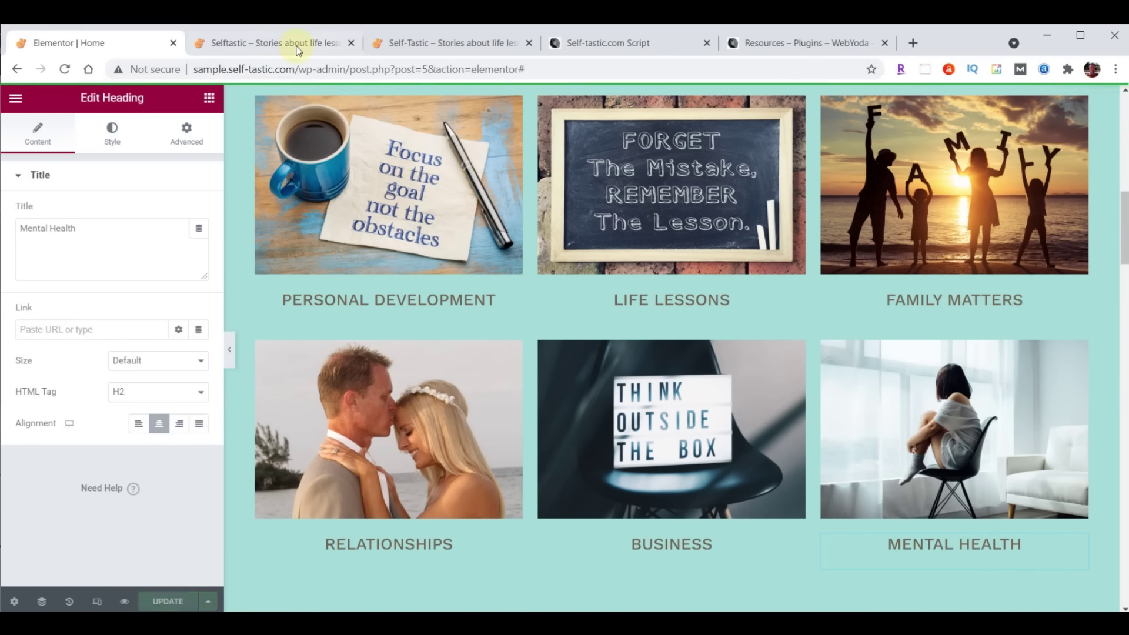
left_click(297, 47)
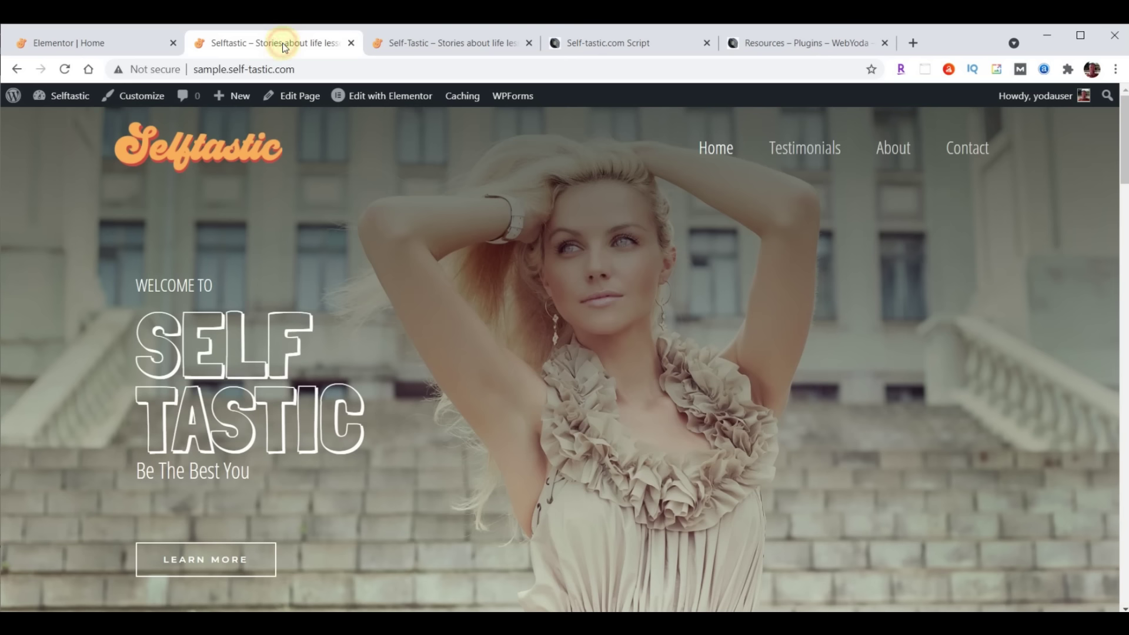
left_click(65, 69)
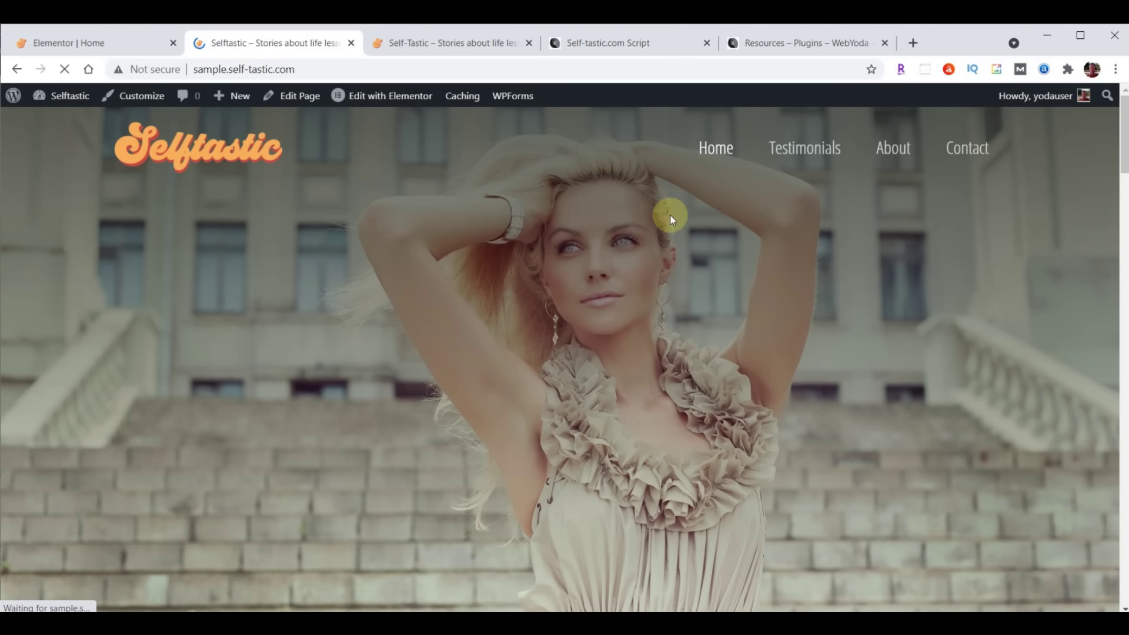
scroll(760, 245, "down", 5)
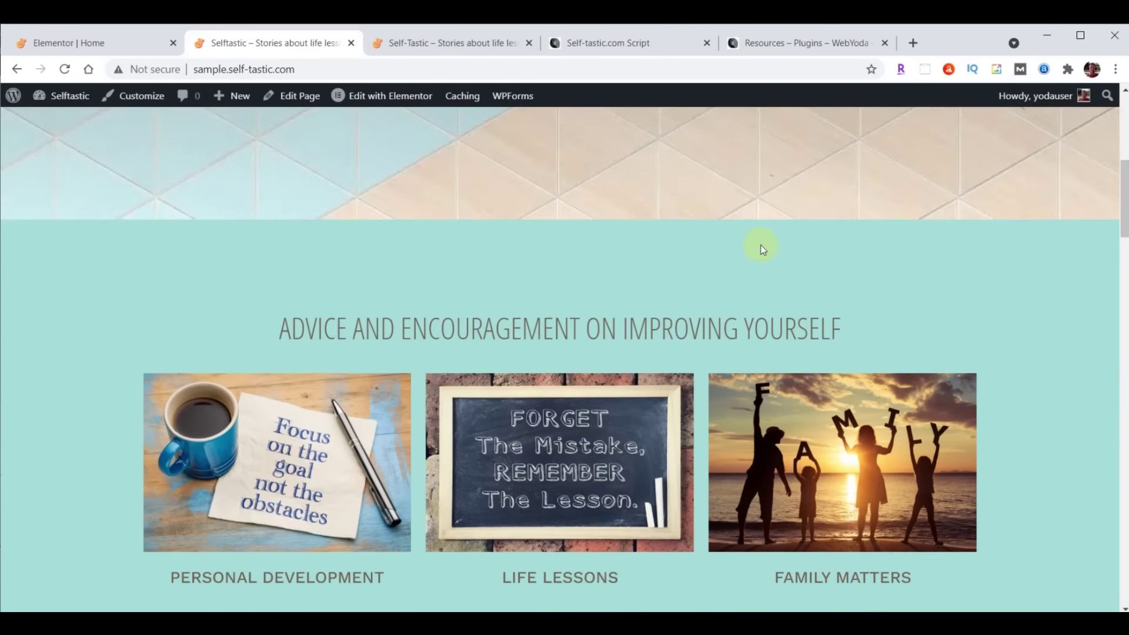
scroll(761, 245, "down", 4)
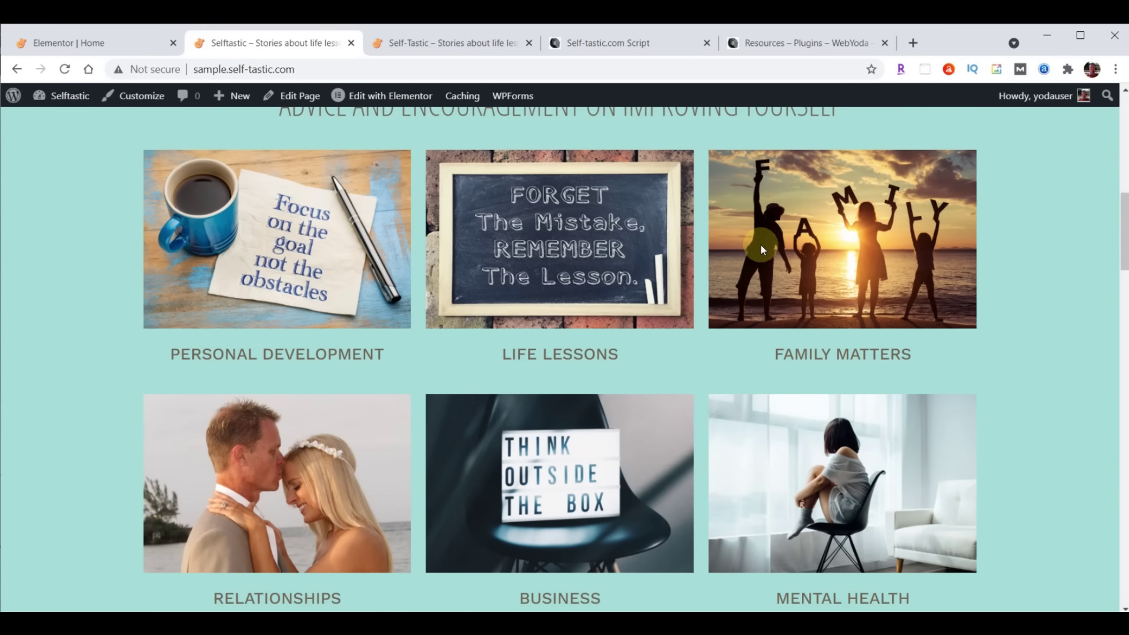
left_click(470, 43)
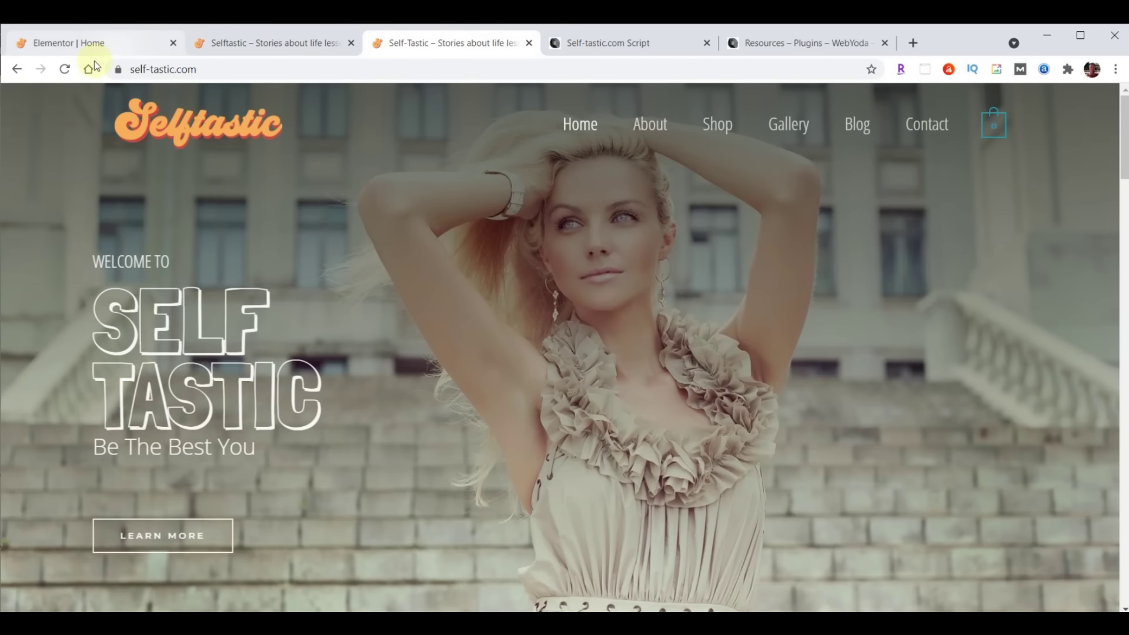
left_click(65, 68)
scroll(669, 288, "down", 8)
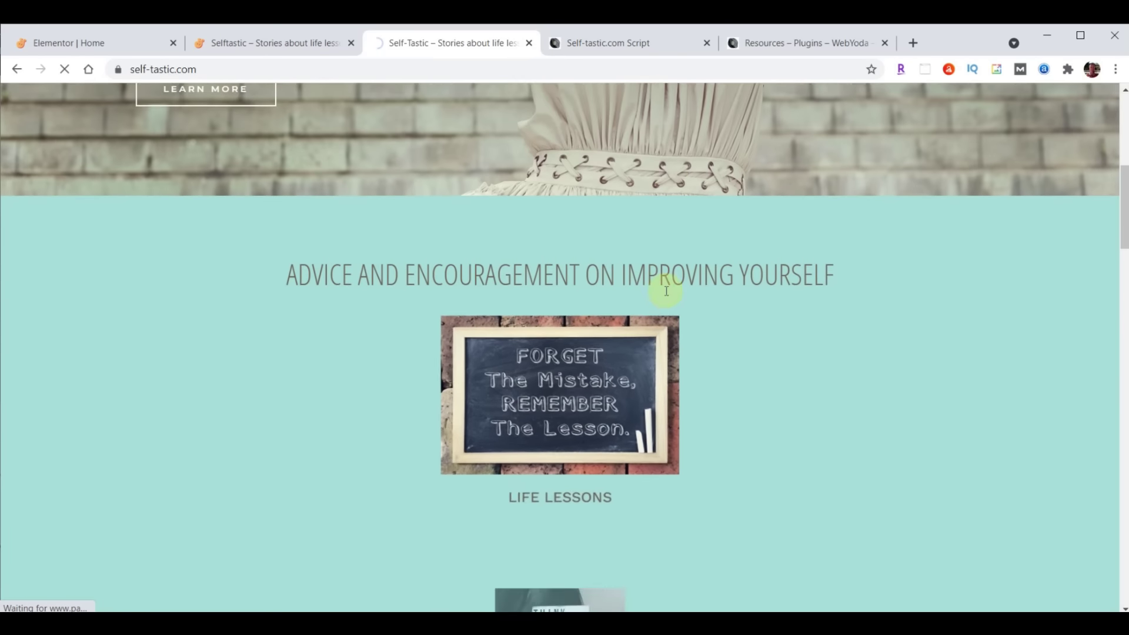
scroll(666, 291, "down", 2)
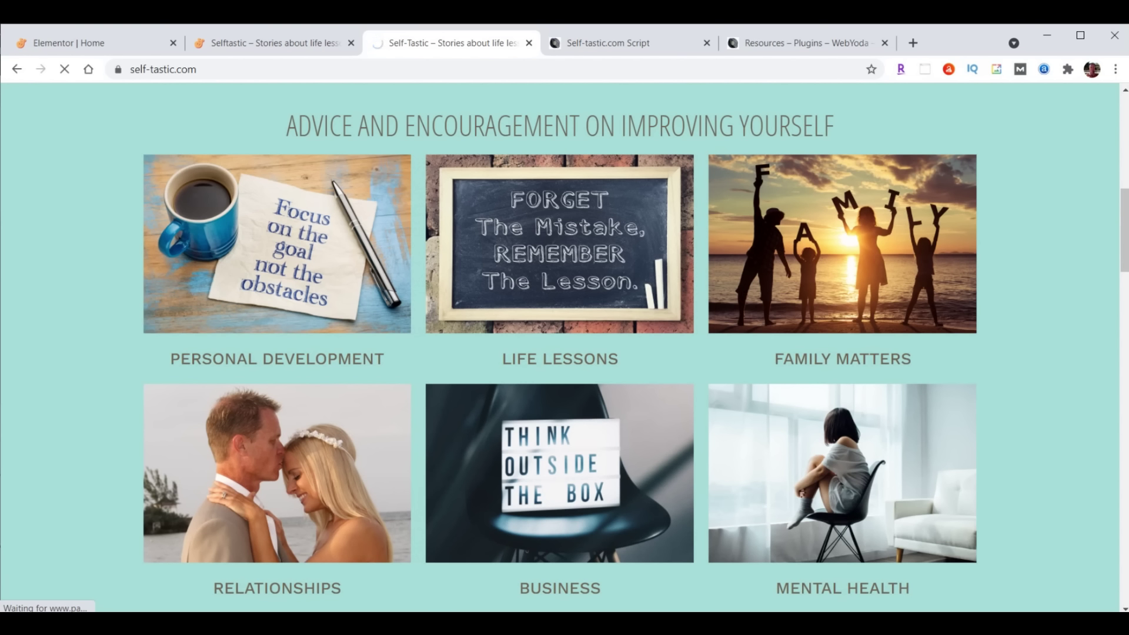
left_click(58, 41)
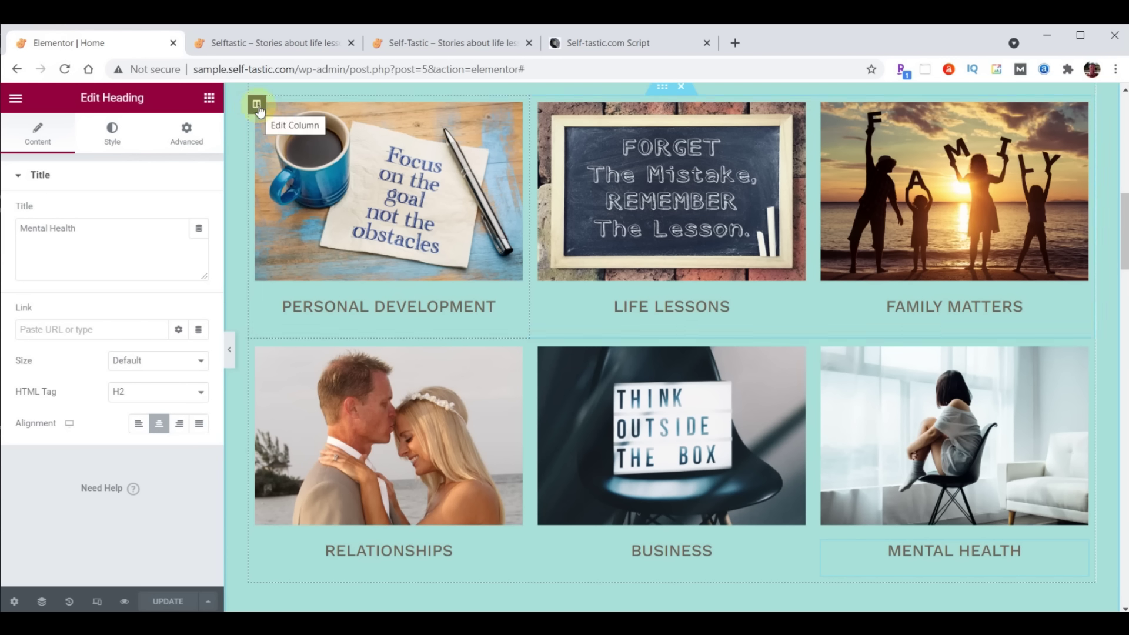
Give the Personal Development column a Slide In Right entrance animation with 1000 ms delay
left_click(257, 106)
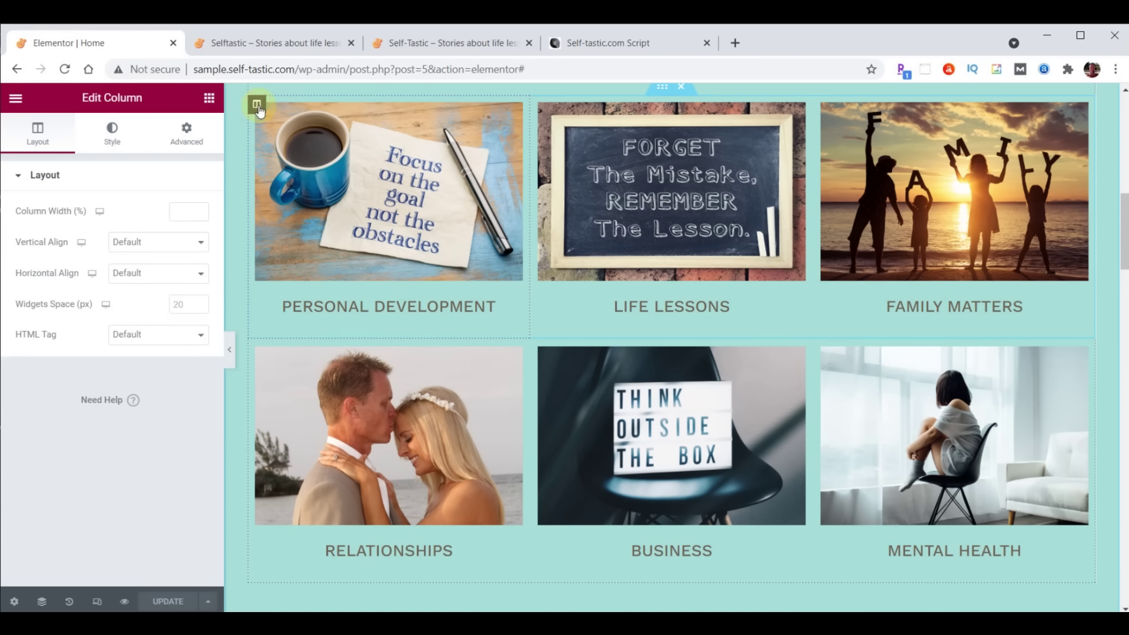
left_click(190, 138)
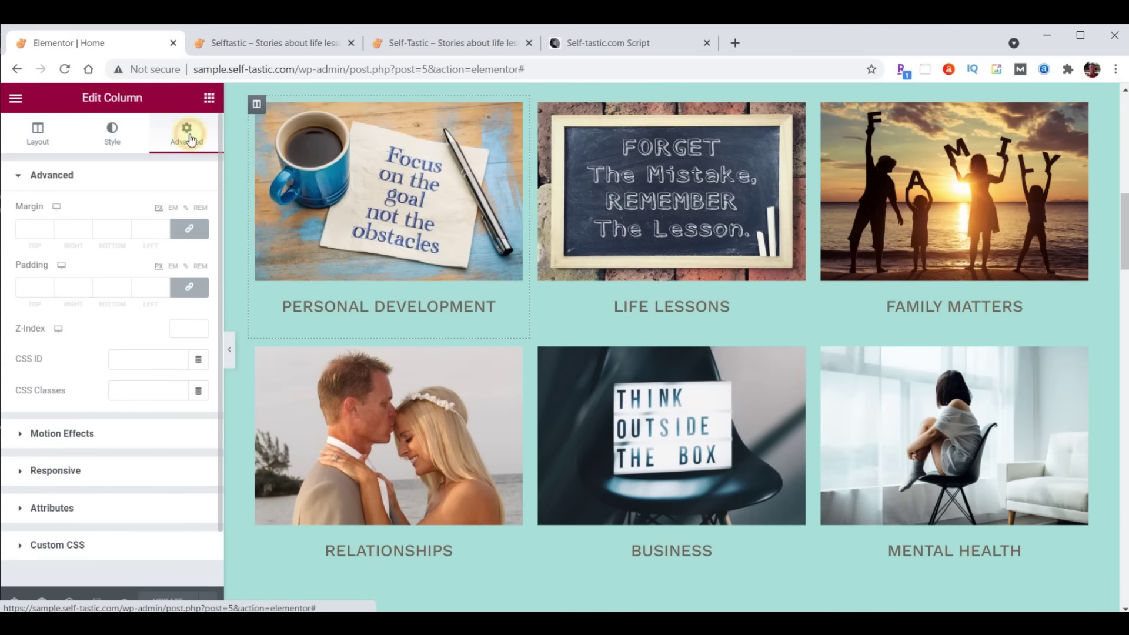
left_click(75, 434)
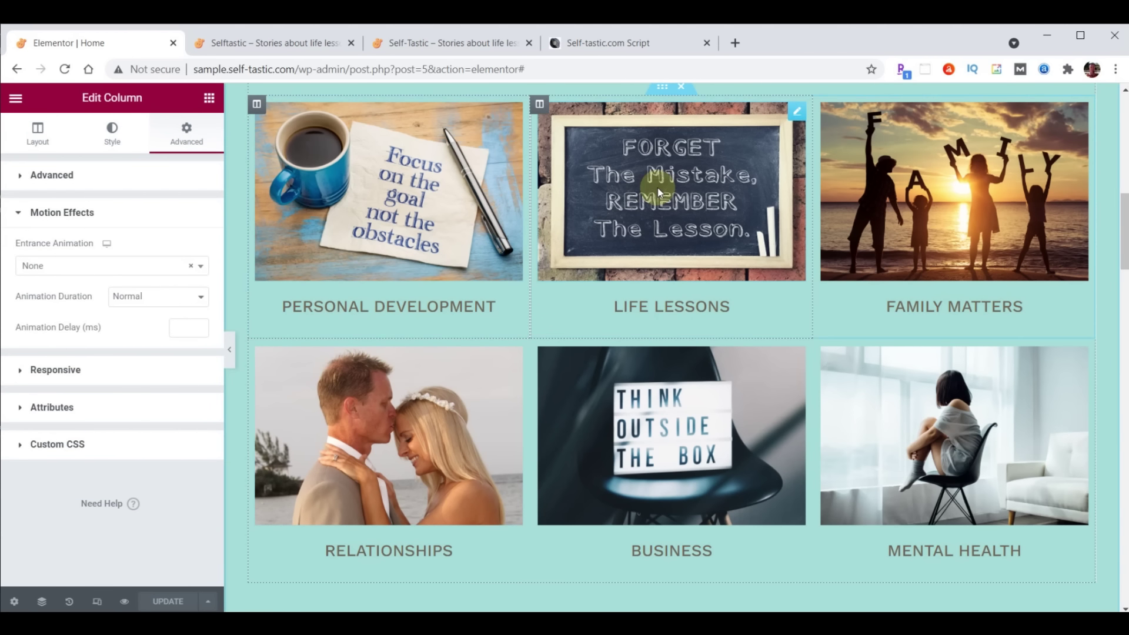
left_click(89, 268)
scroll(94, 350, "down", 4)
scroll(97, 364, "down", 1)
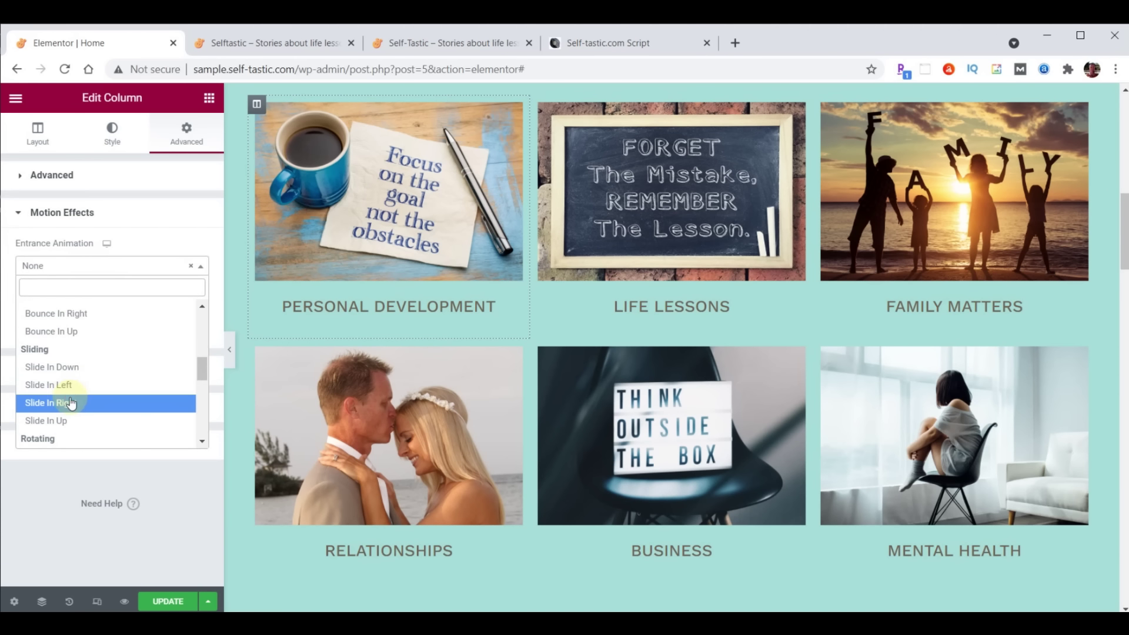
left_click(71, 403)
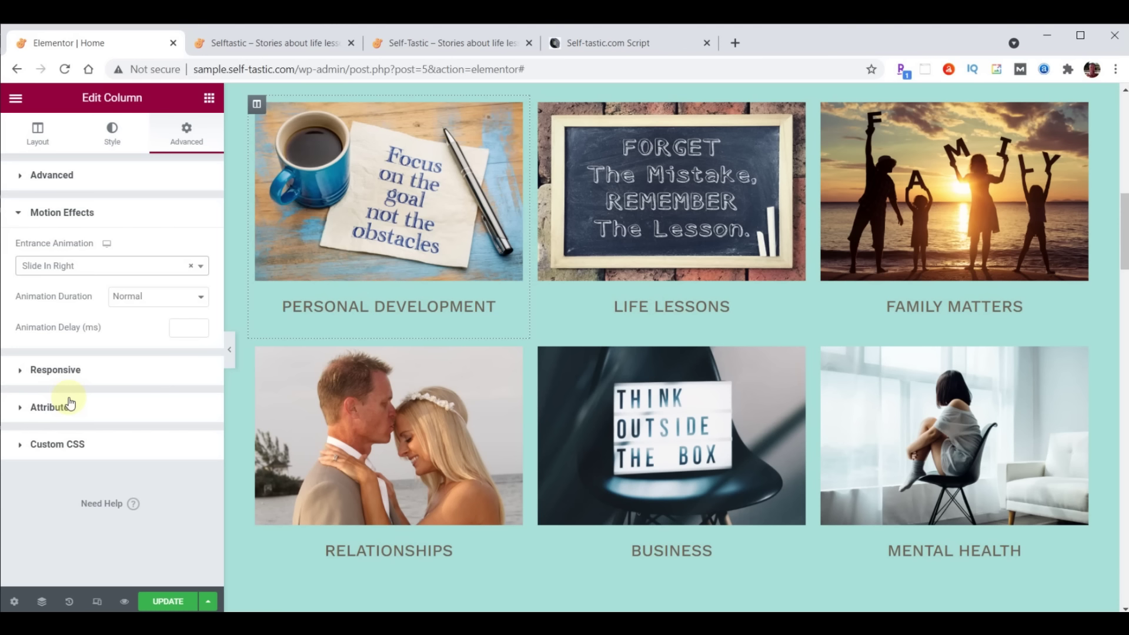
left_click(182, 329)
type("1000")
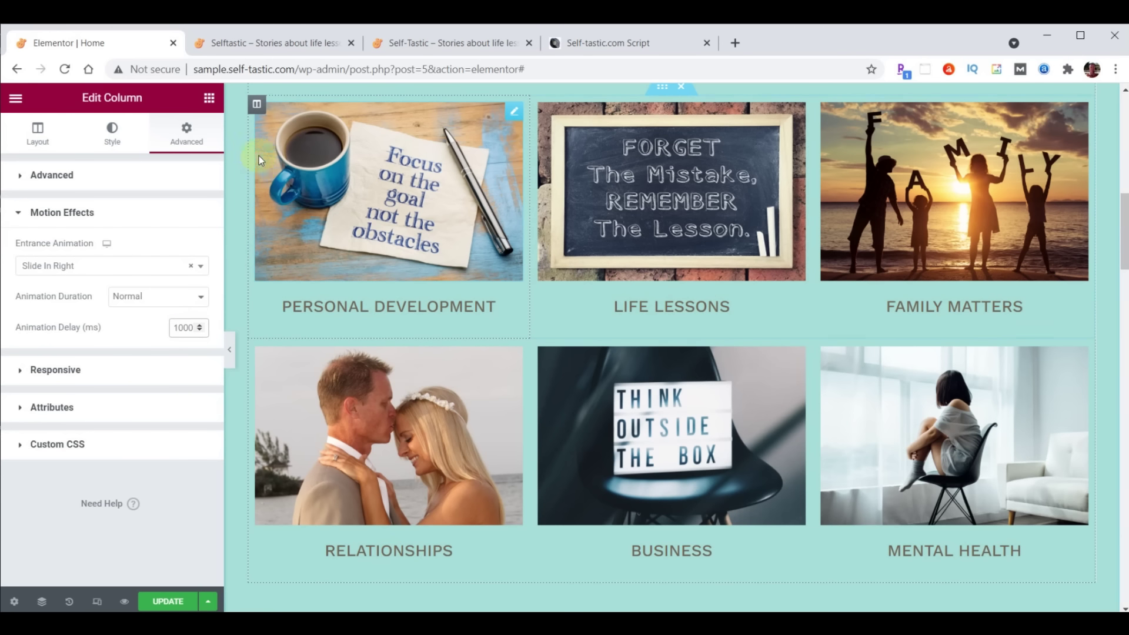
Copy the Personal Development column and paste its style onto the Relationships column
right_click(258, 110)
left_click(289, 194)
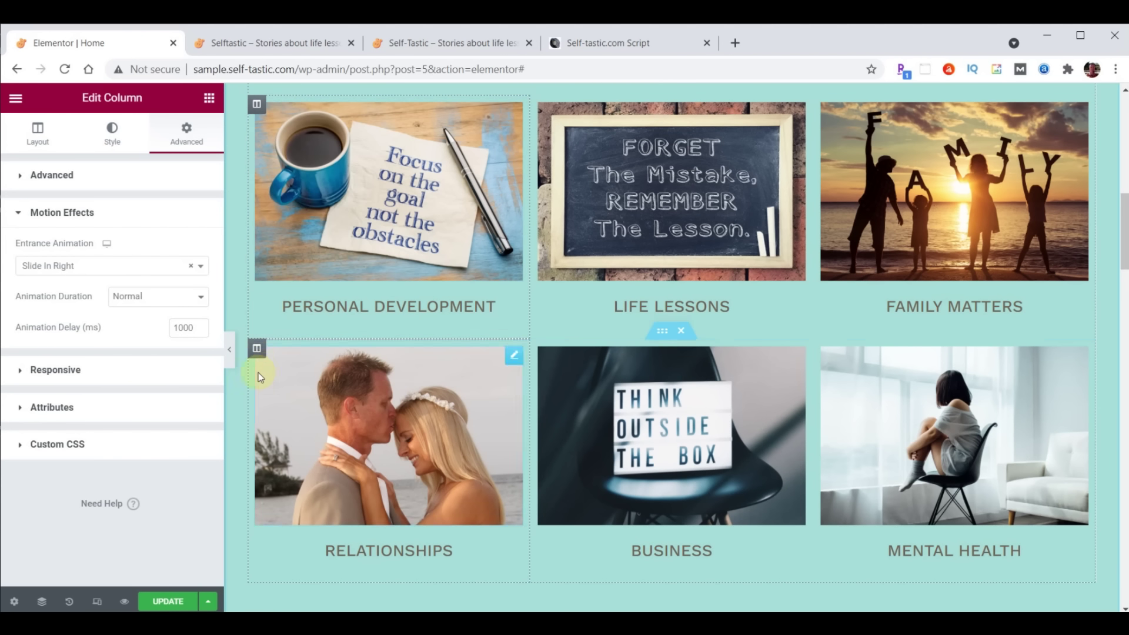
right_click(262, 347)
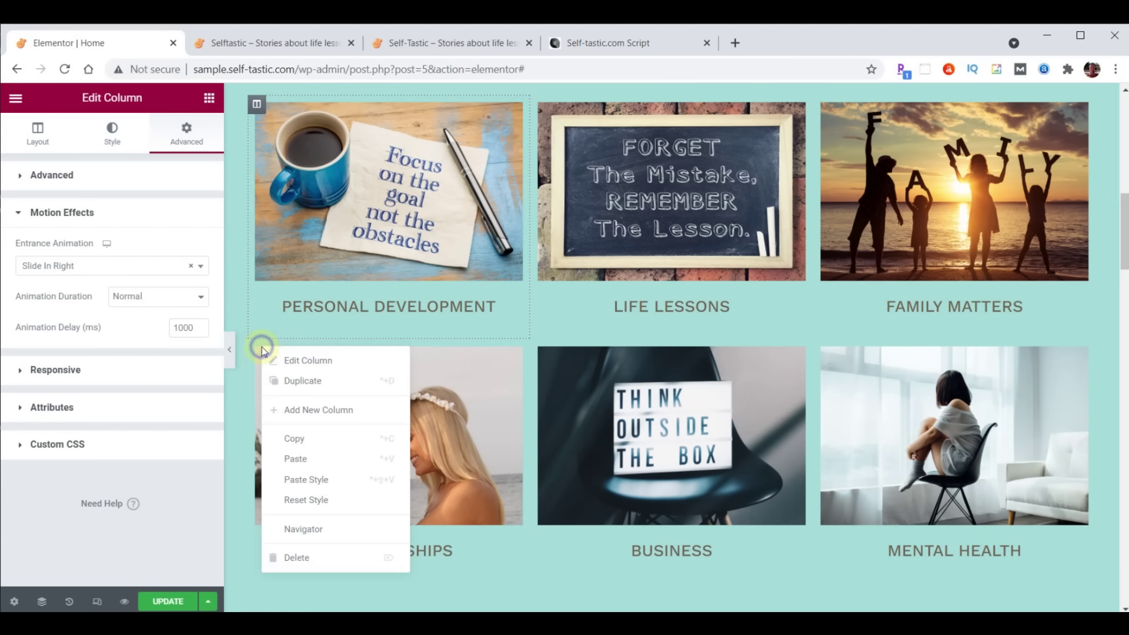
left_click(315, 477)
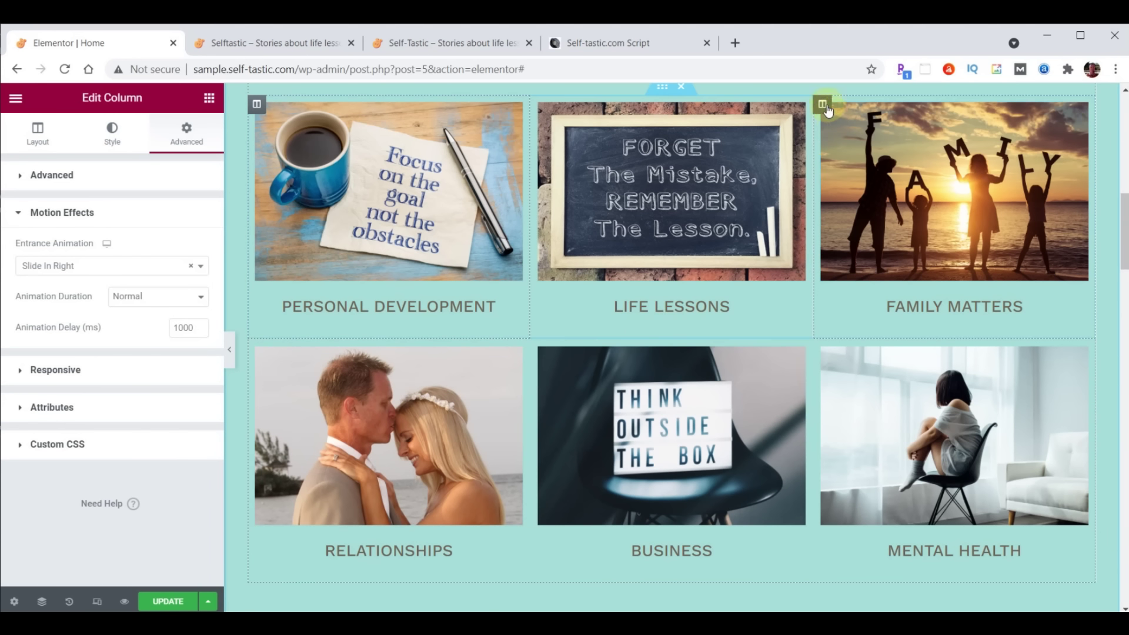
Give the Family Matters column a Slide In Left entrance animation with 1000 ms delay
left_click(823, 106)
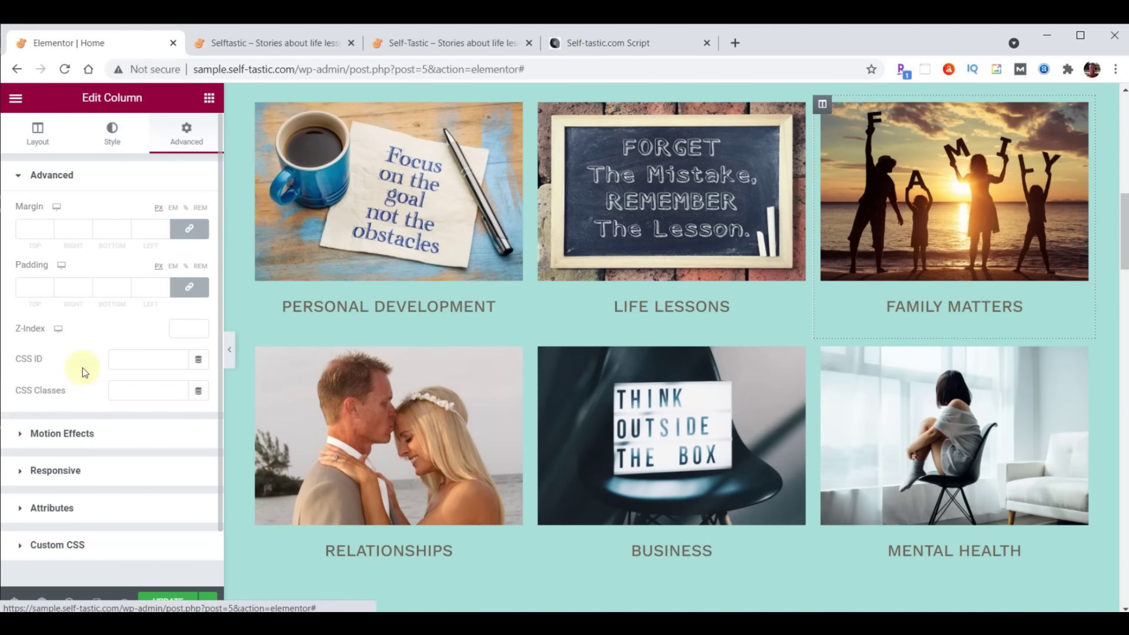
left_click(61, 433)
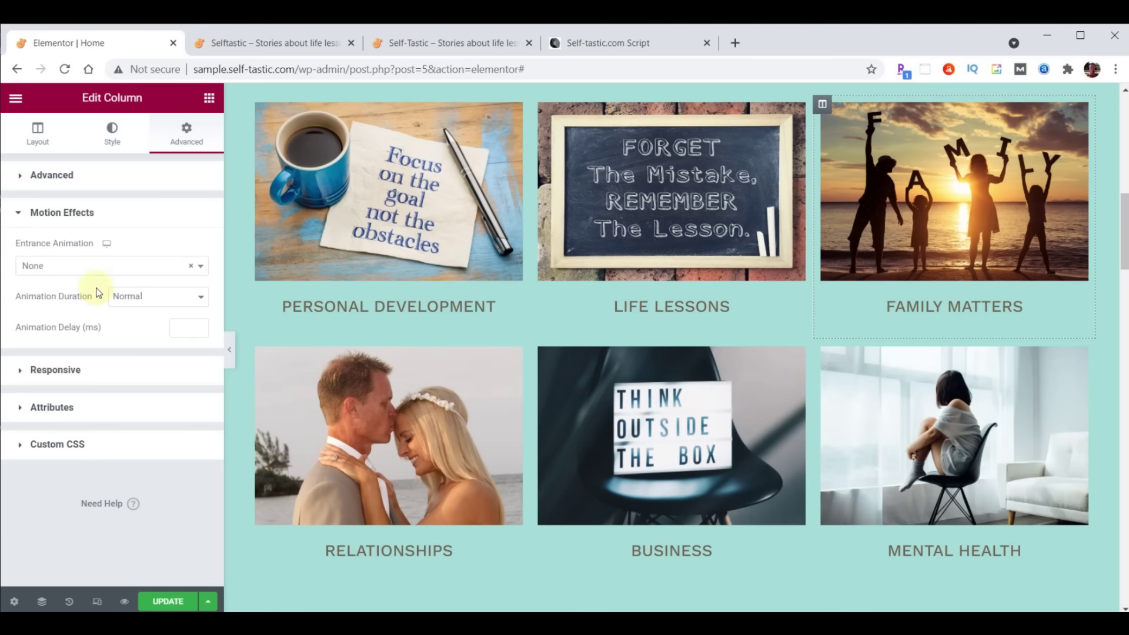
left_click(90, 269)
scroll(85, 341, "down", 6)
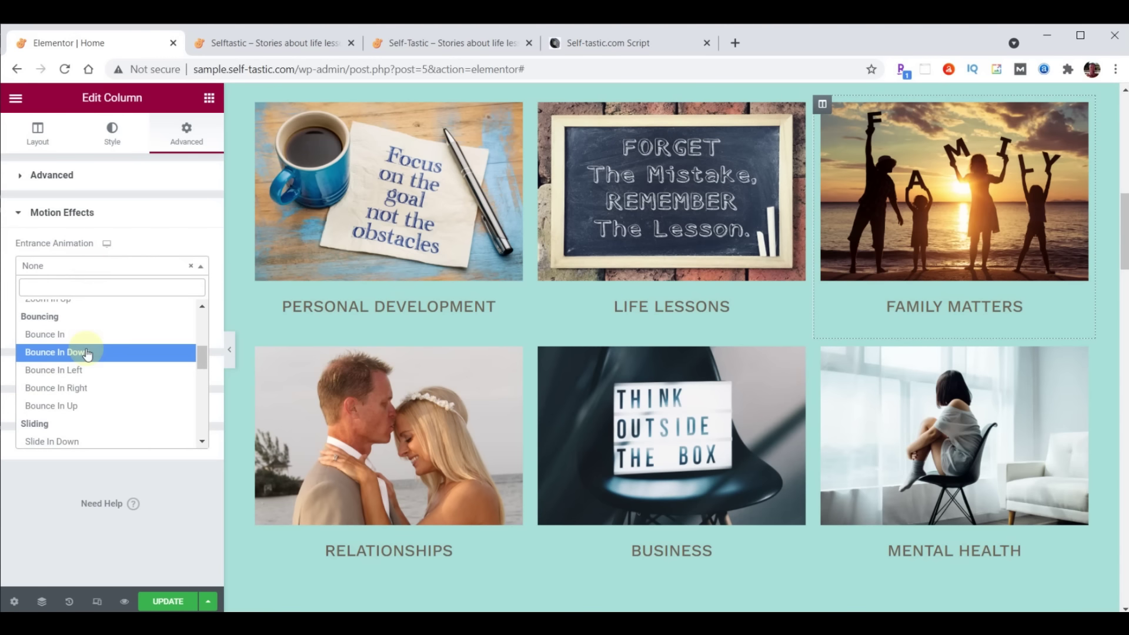
left_click(67, 384)
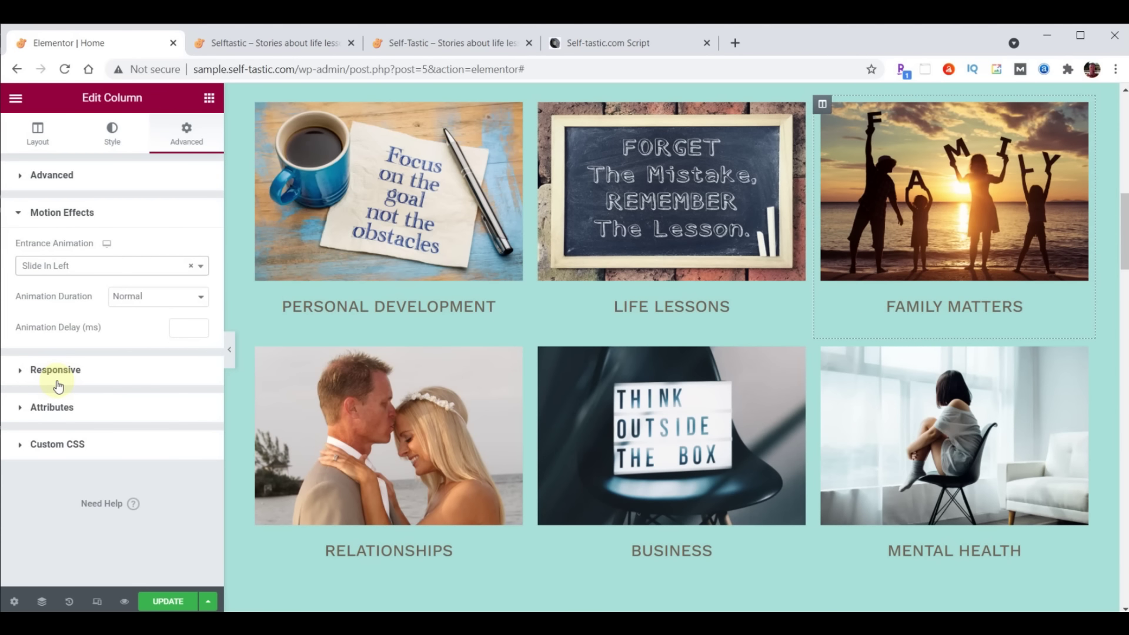
left_click(178, 327)
type("1000")
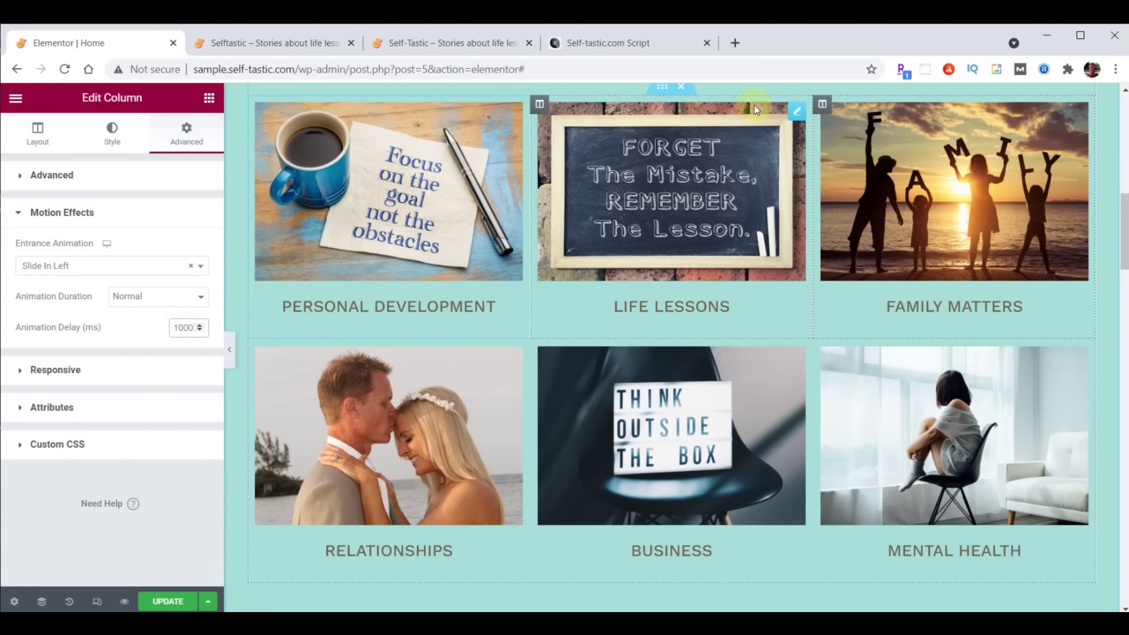
Copy the Family Matters column and paste its style onto the Mental Health column
right_click(821, 105)
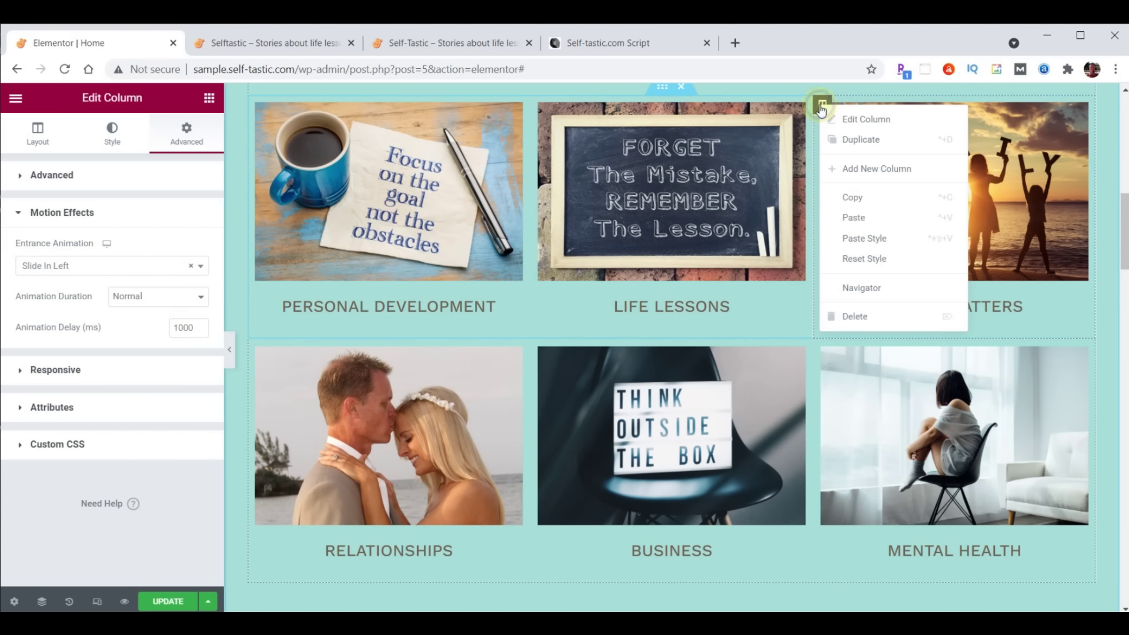
left_click(860, 200)
right_click(822, 350)
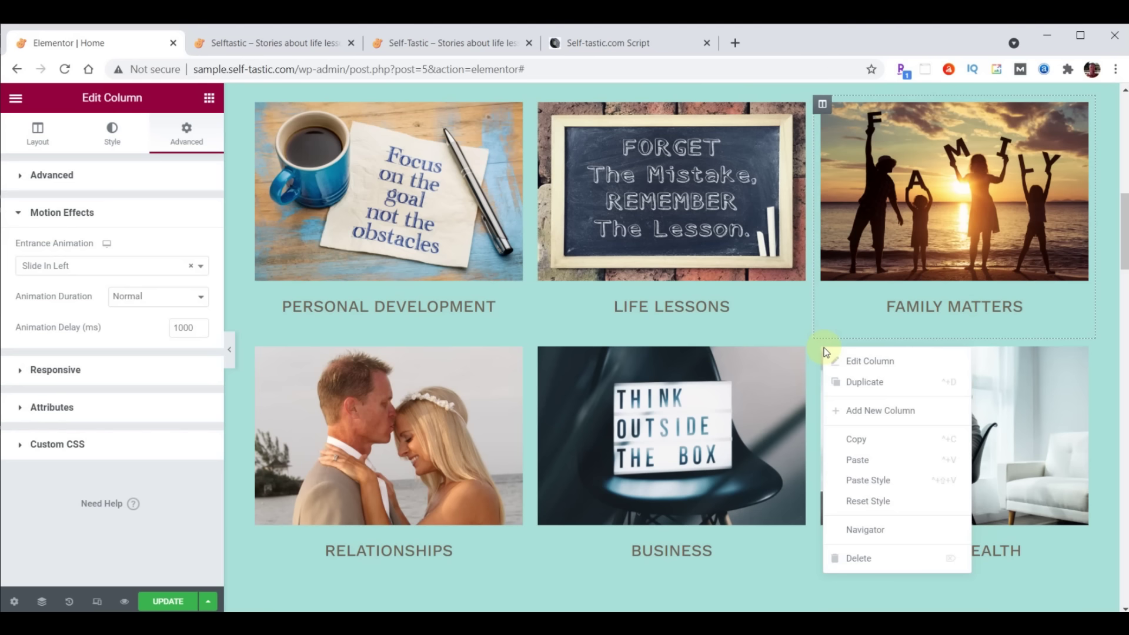
left_click(862, 480)
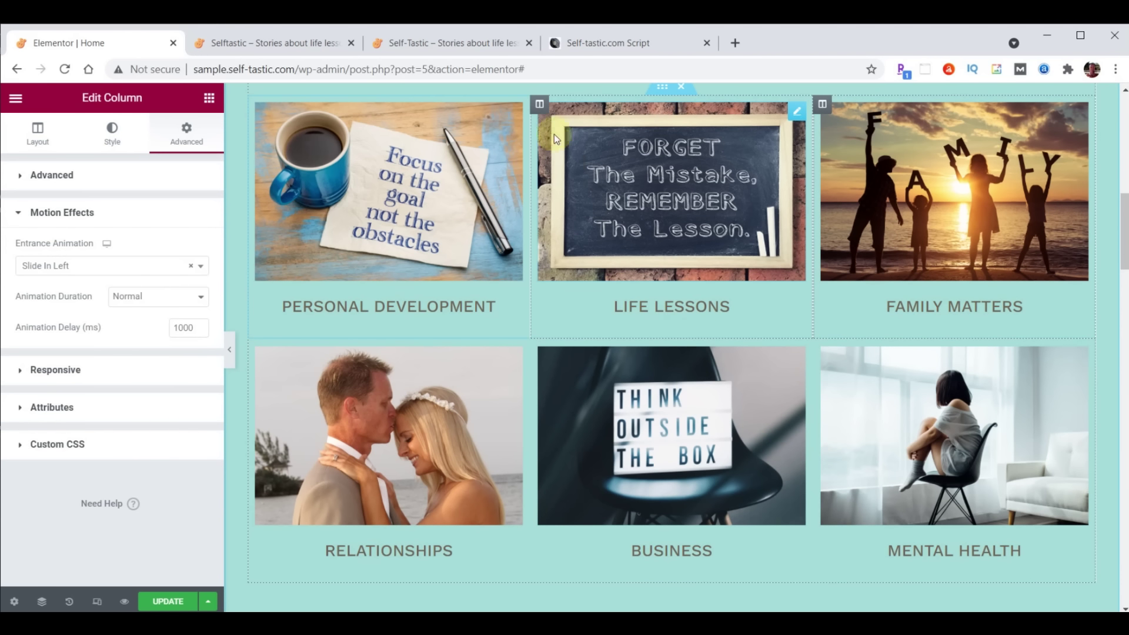
Give the Life Lessons column a Zoom In entrance animation with 1000 ms delay
left_click(540, 106)
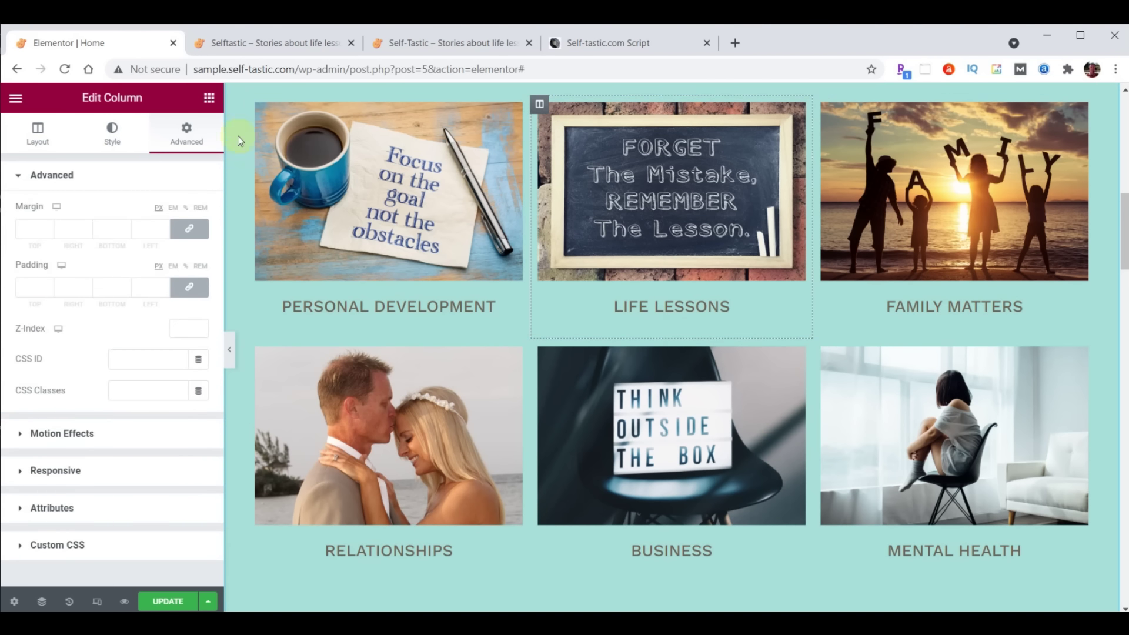
left_click(54, 432)
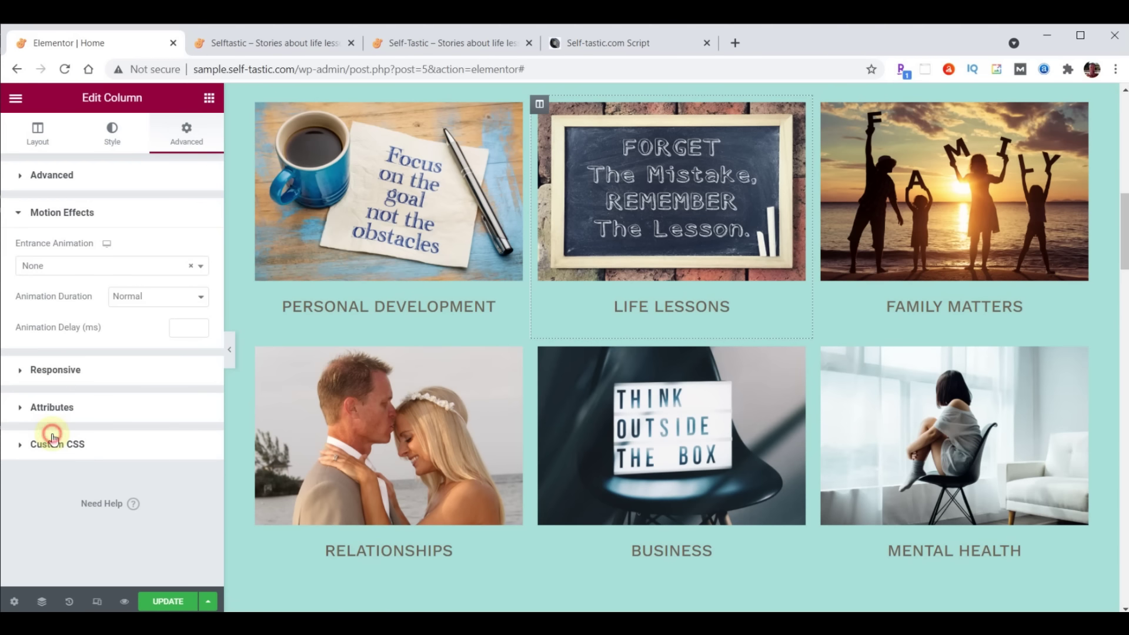
left_click(74, 269)
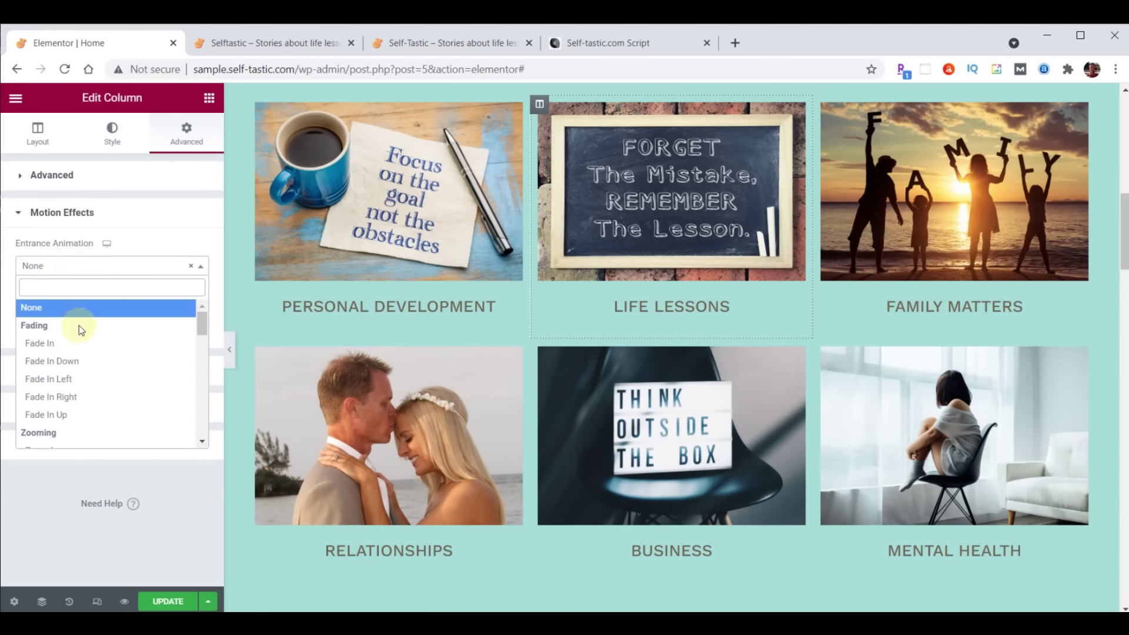
scroll(65, 365, "down", 2)
left_click(63, 377)
left_click(178, 332)
type("1000")
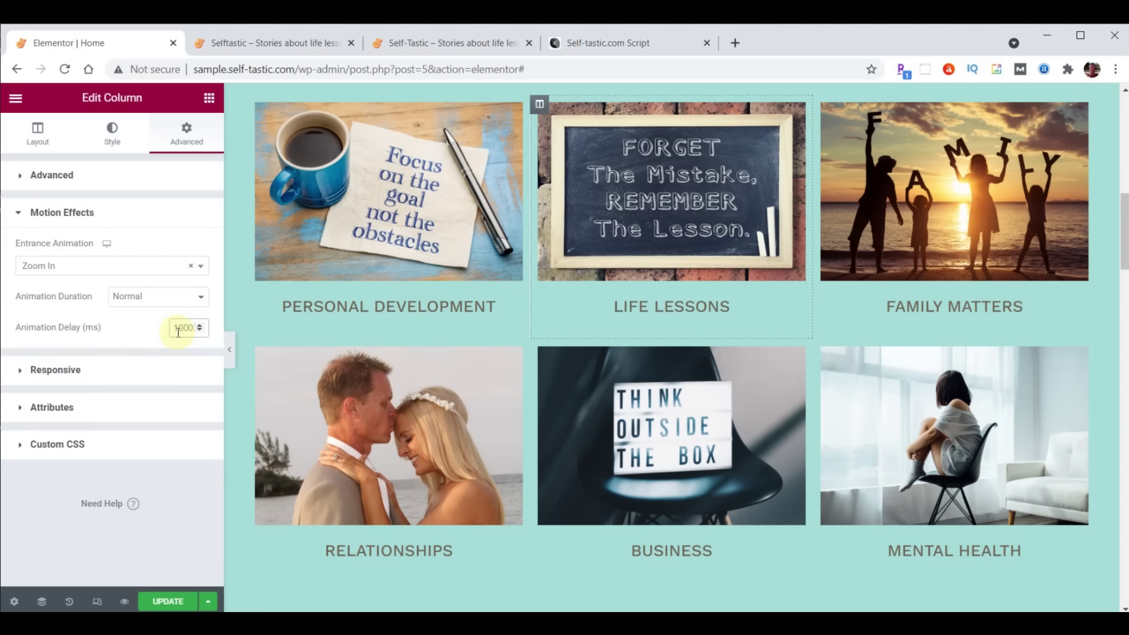
Copy the Life Lessons column and paste its style onto the Business column
right_click(540, 105)
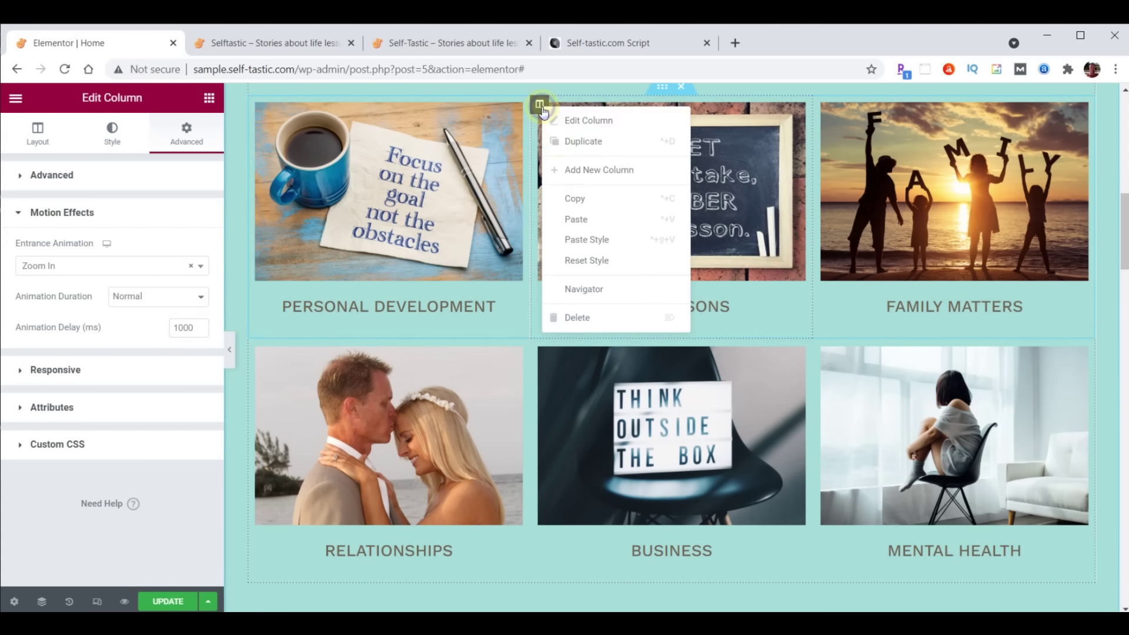
left_click(574, 198)
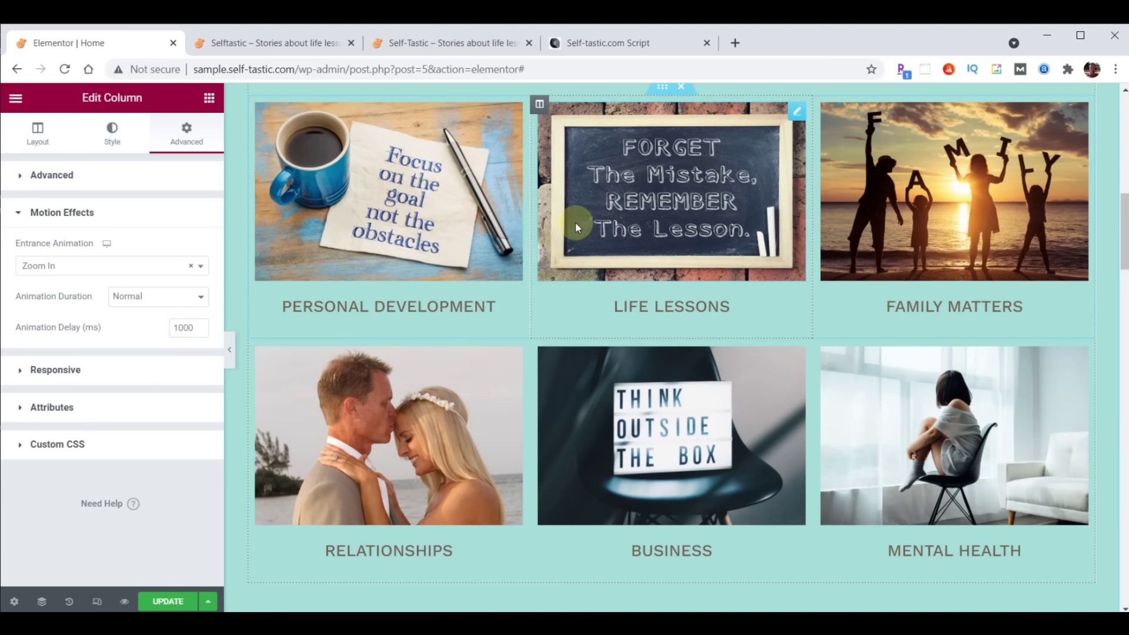
right_click(549, 357)
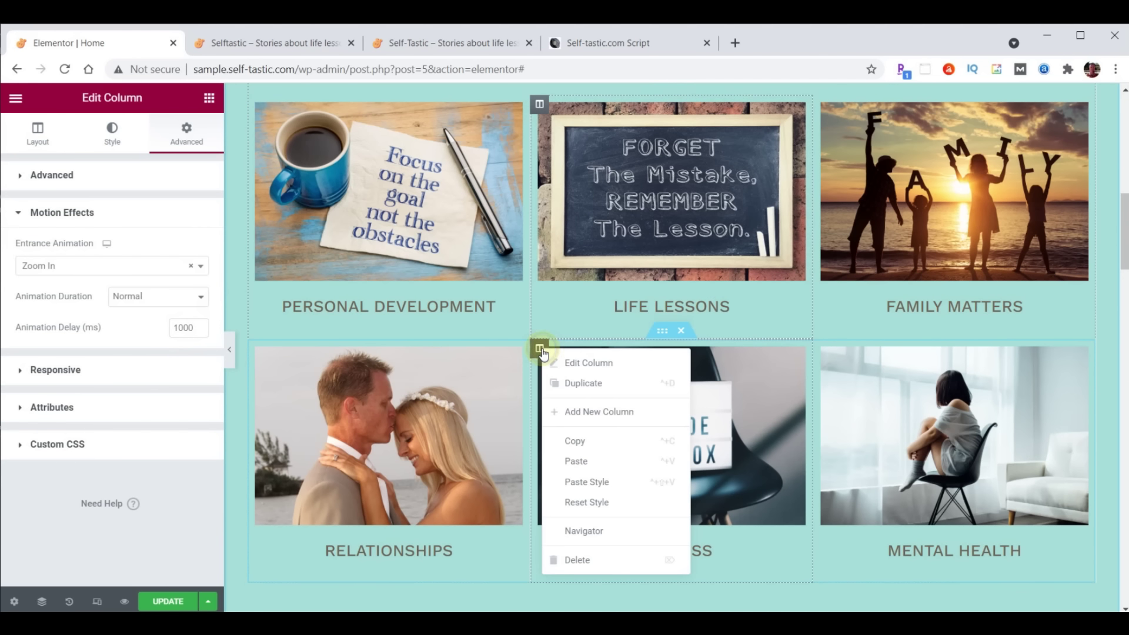
left_click(588, 487)
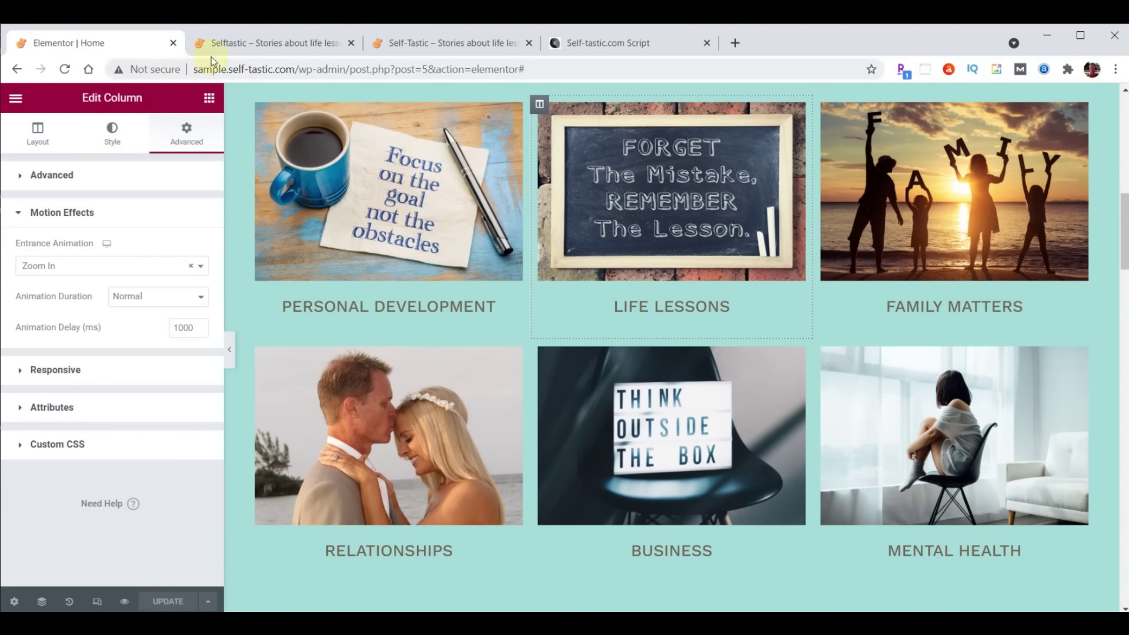
left_click(248, 44)
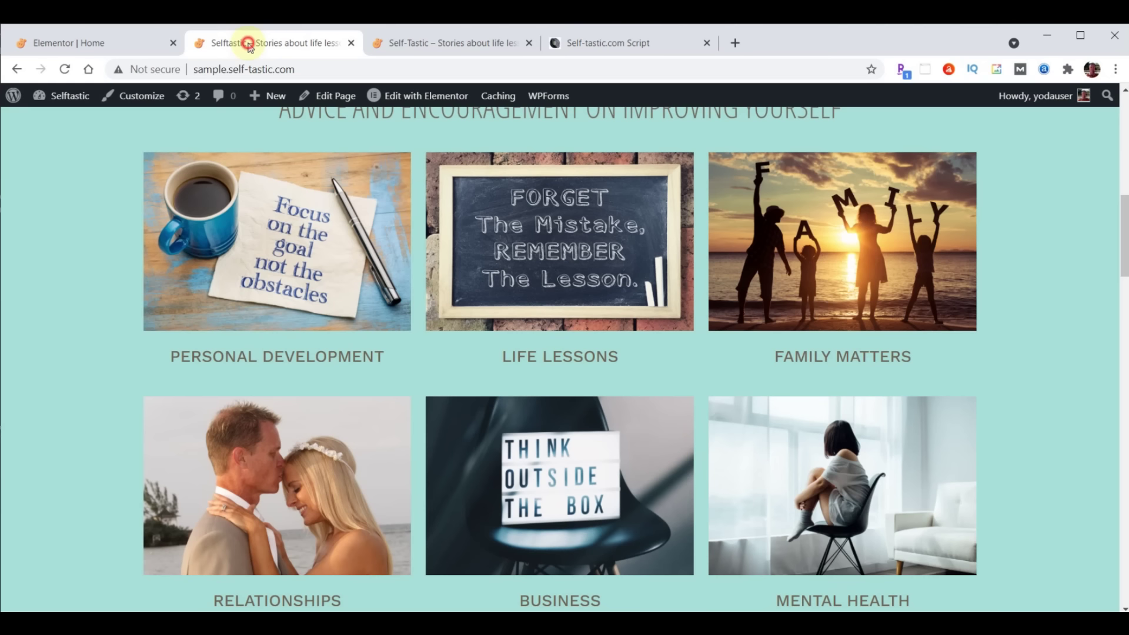
left_click(64, 71)
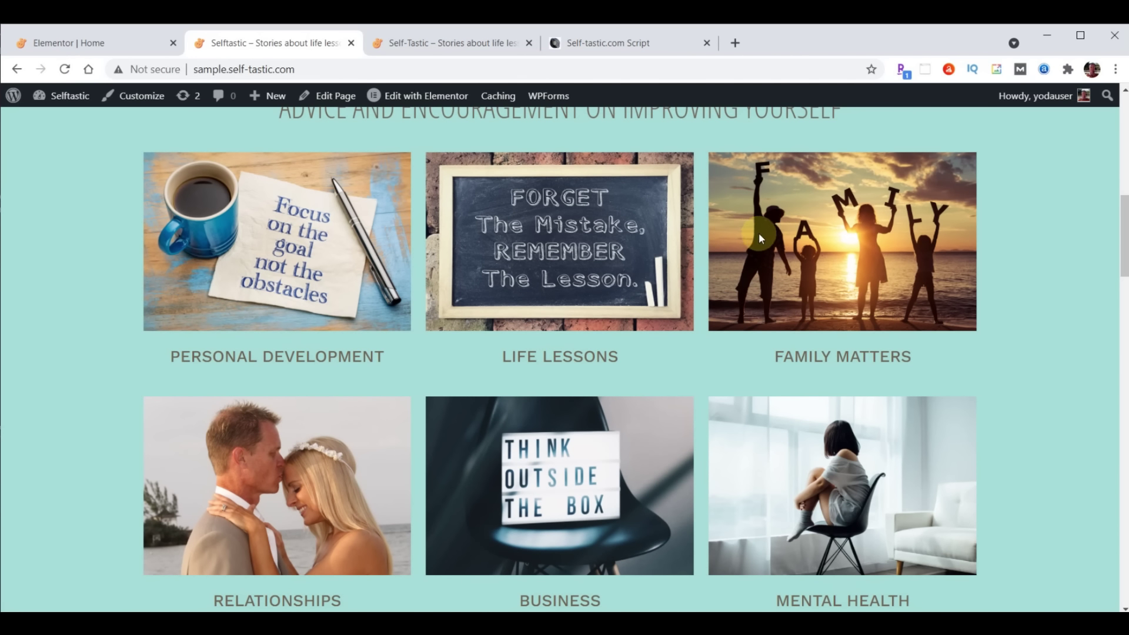
left_click(67, 70)
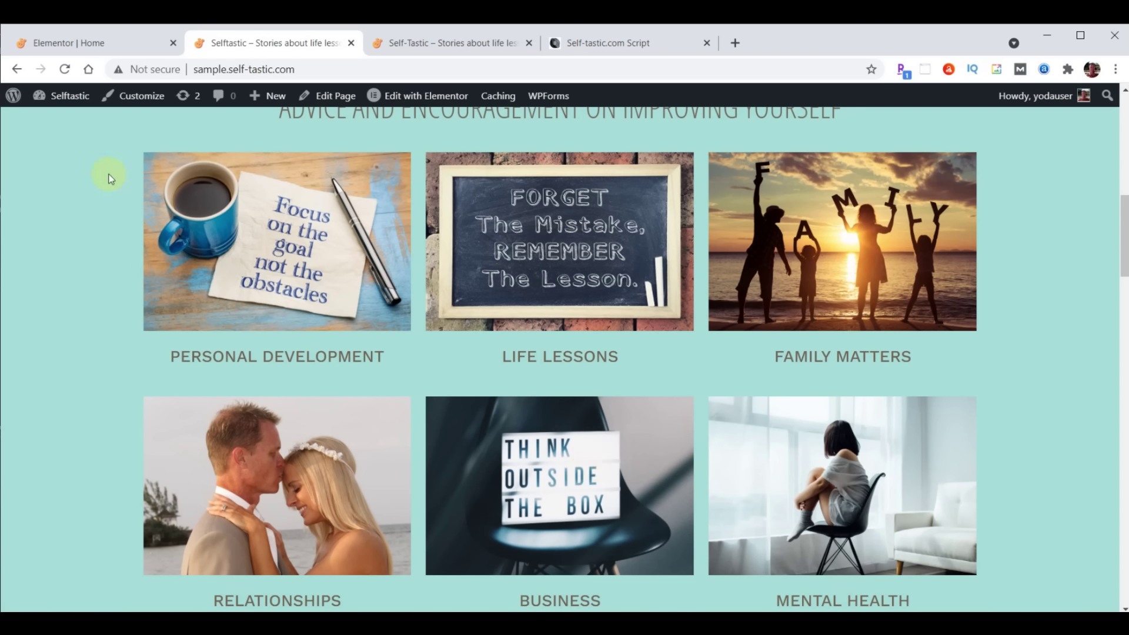
left_click(71, 52)
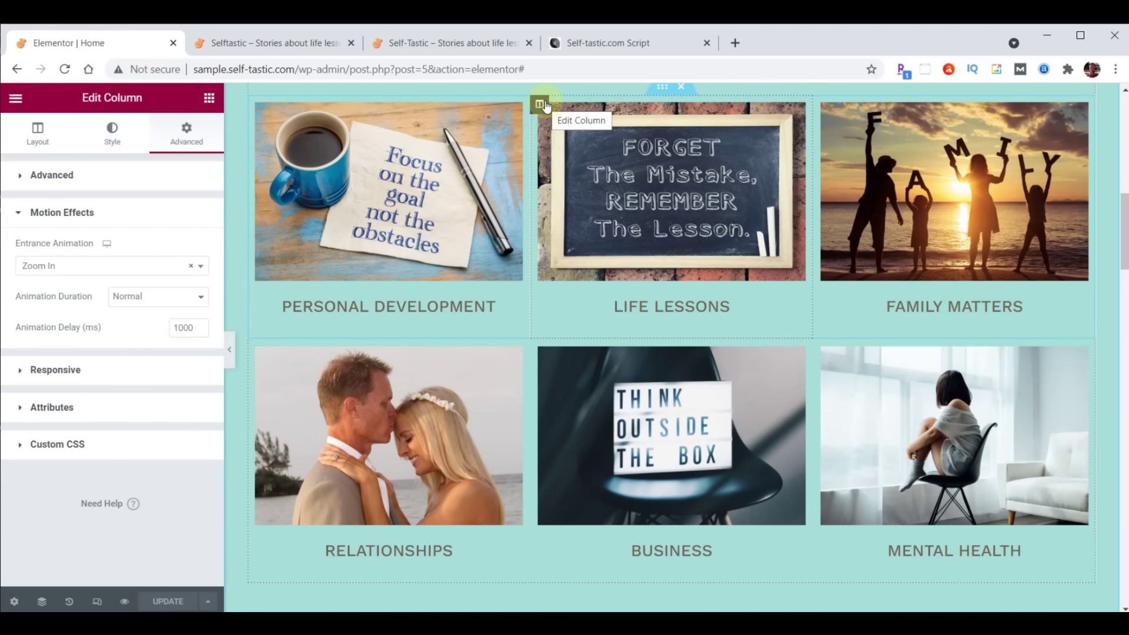
Set the Life Lessons column's Z-Index to 1
left_click(21, 176)
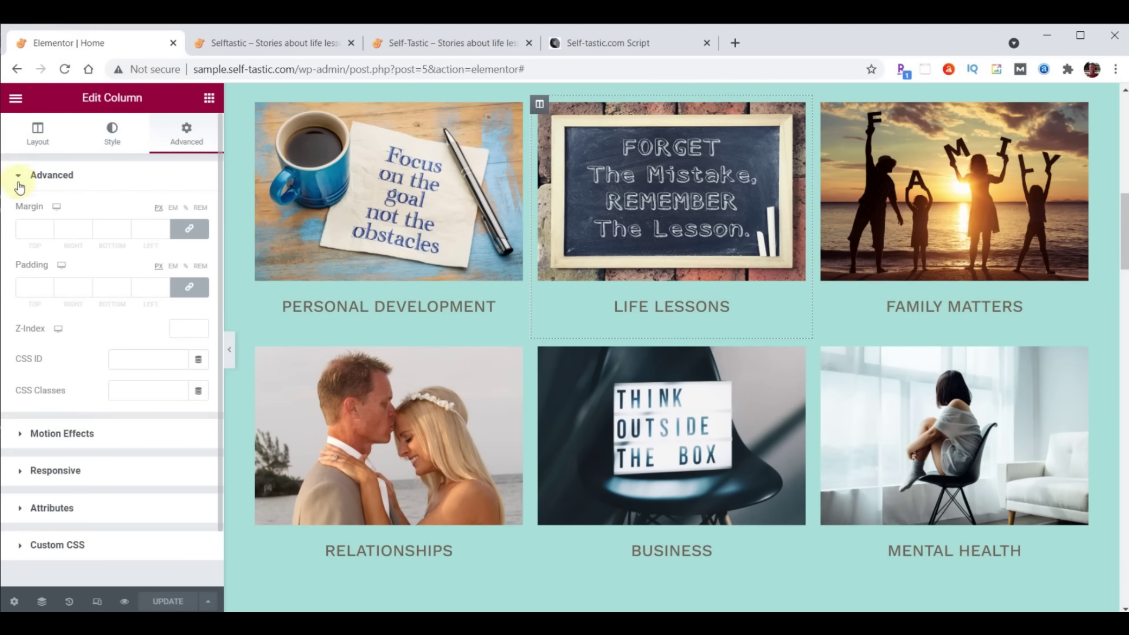
left_click(182, 326)
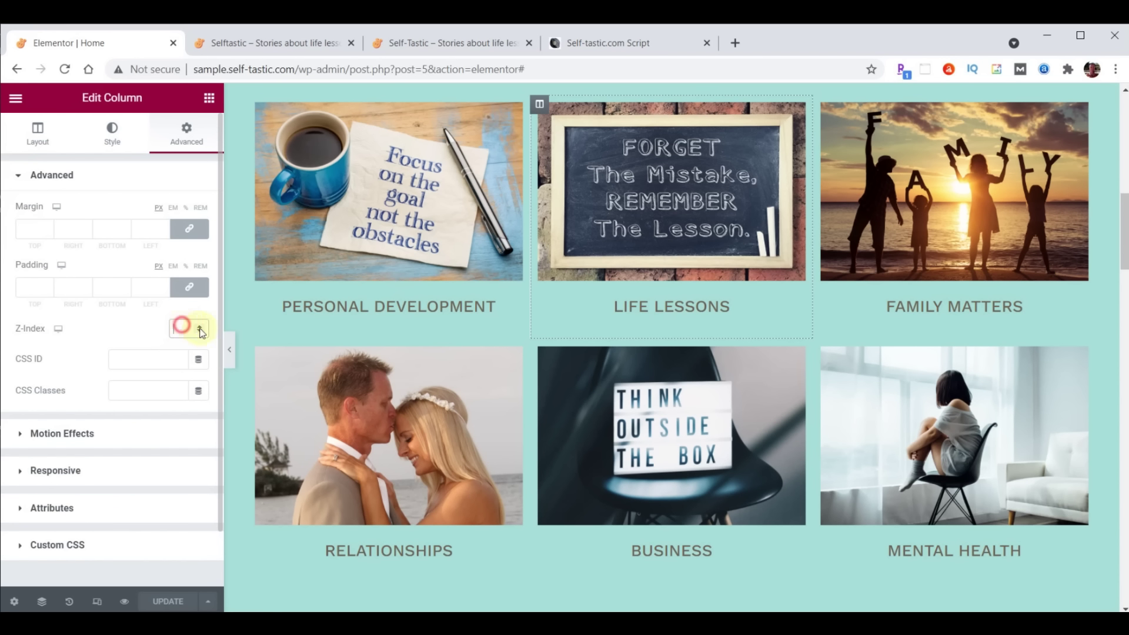
type("1")
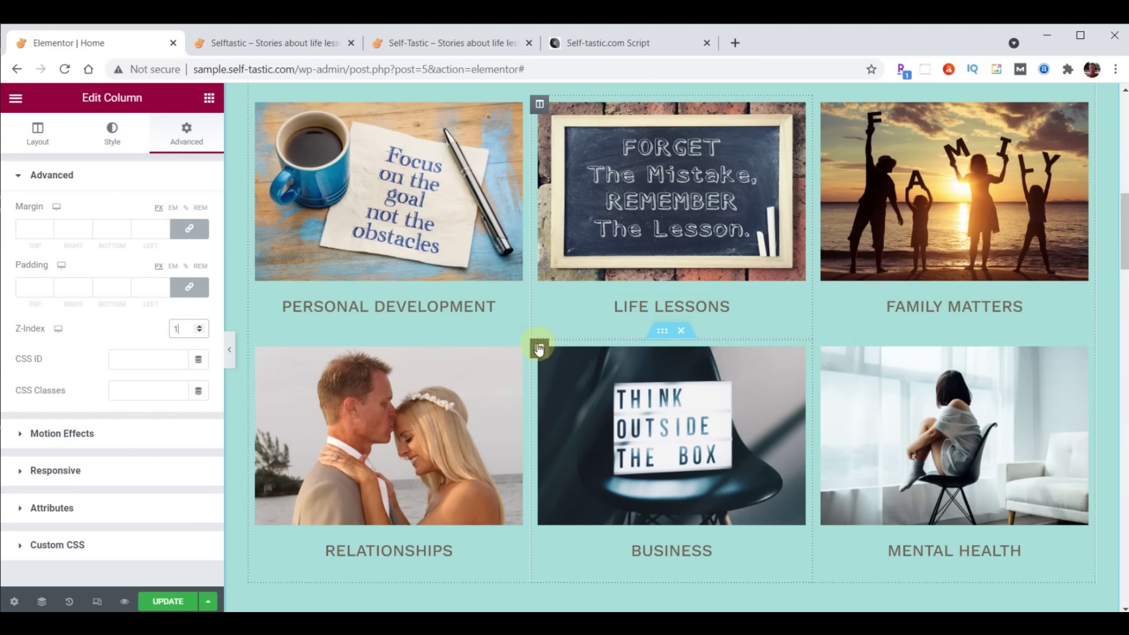
Set the Business column's Z-Index to 1 and save the page
left_click(539, 348)
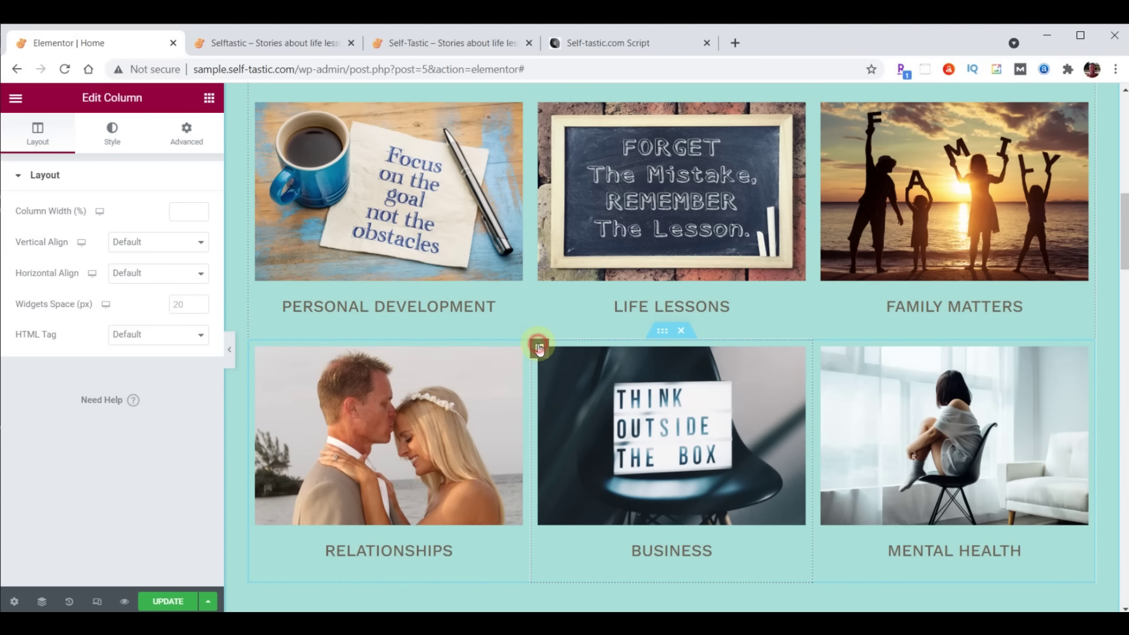
left_click(187, 134)
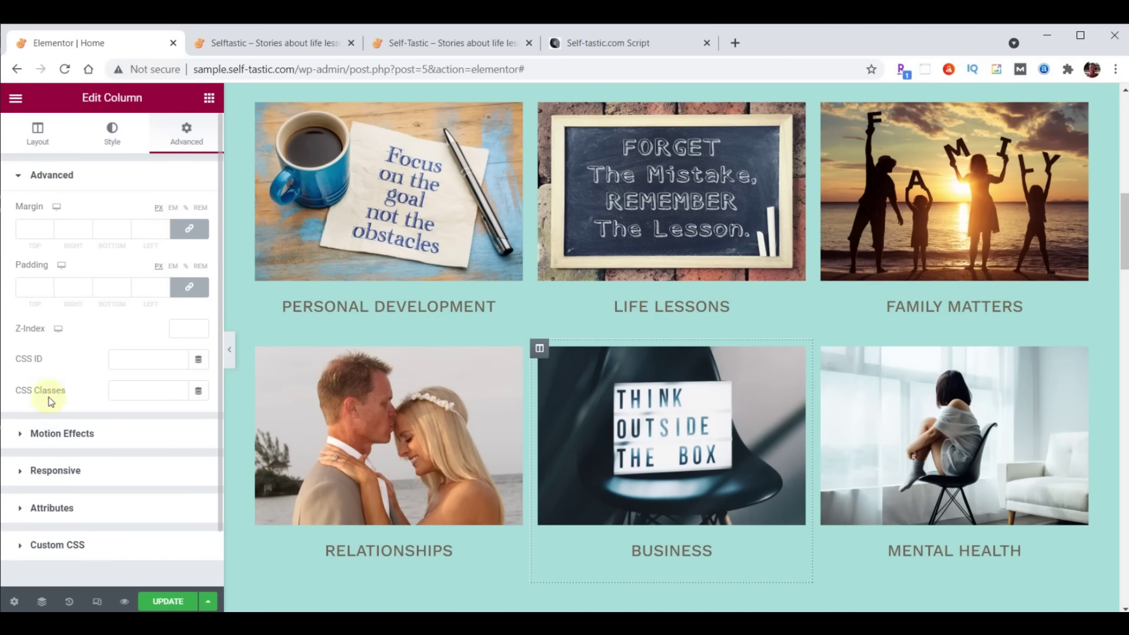
left_click(184, 327)
type("1")
left_click(165, 600)
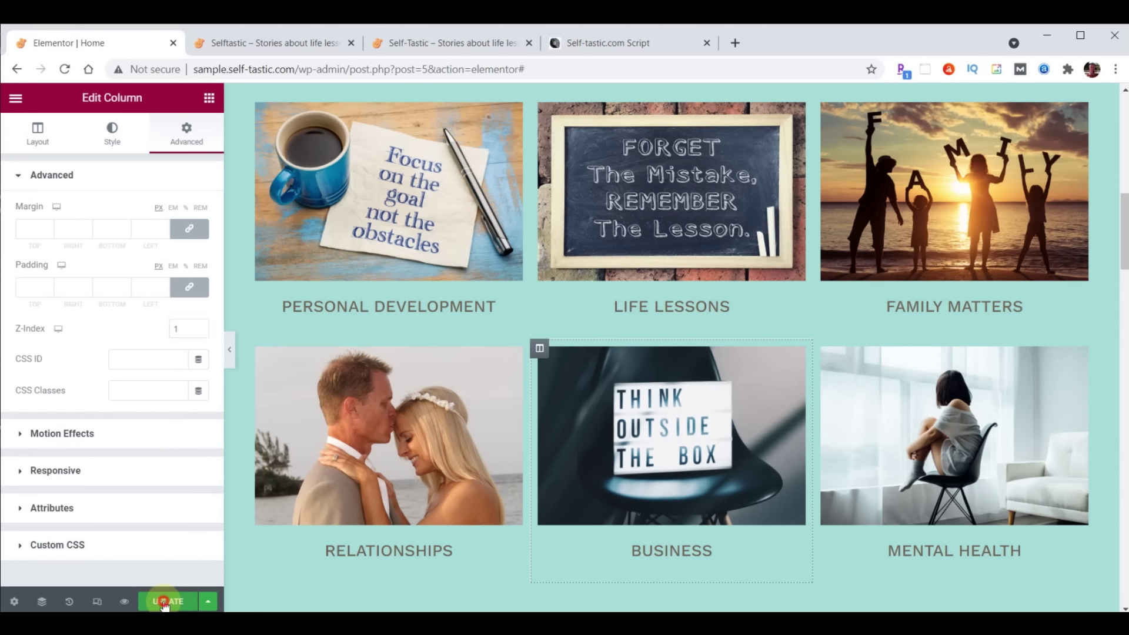
left_click(275, 46)
Reload the live Selftastic page, then scroll the finished self-tastic.com site to Be Inspired
left_click(65, 70)
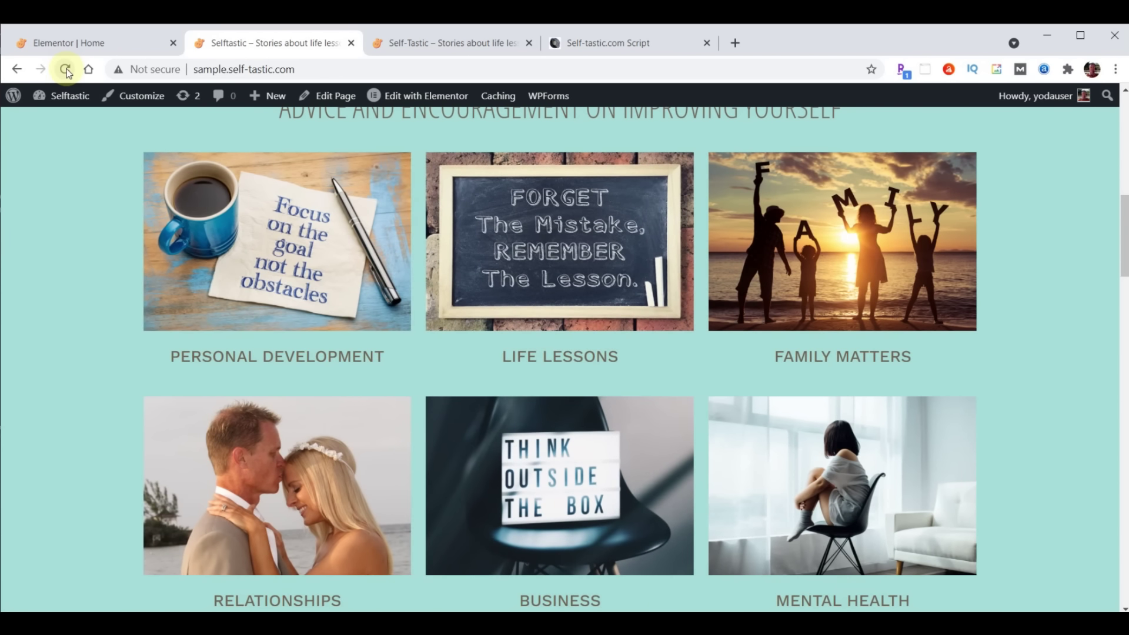
left_click(445, 43)
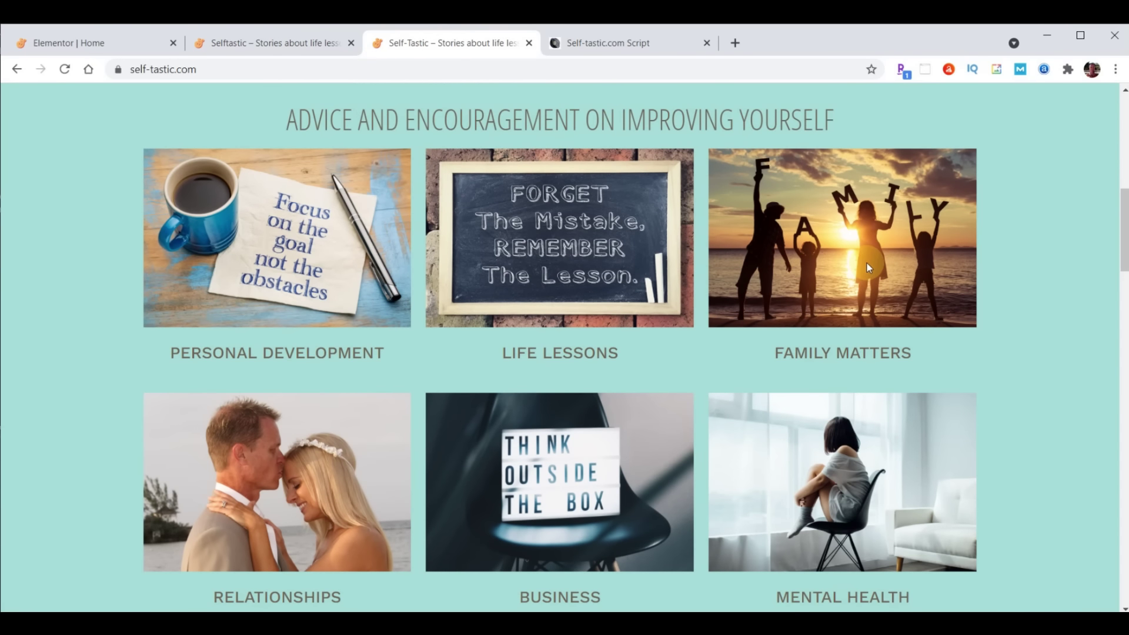
scroll(700, 203, "down", 7)
scroll(697, 213, "down", 2)
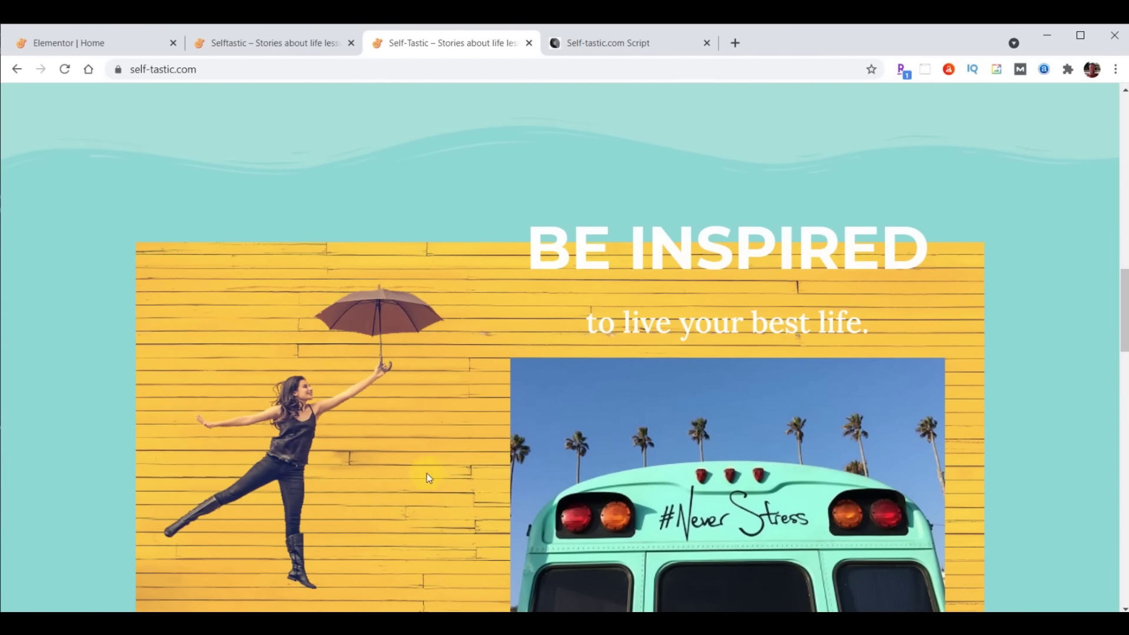
scroll(459, 395, "down", 1)
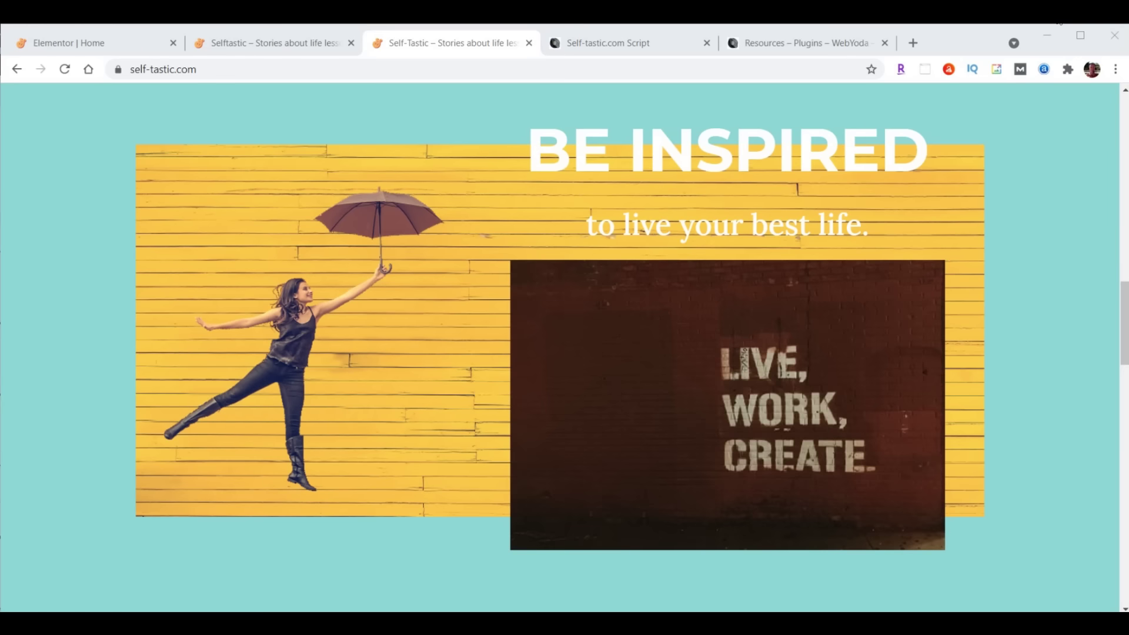
Follow the script's Unsplash link and search for 'girl umbrella yellow'
left_click(600, 46)
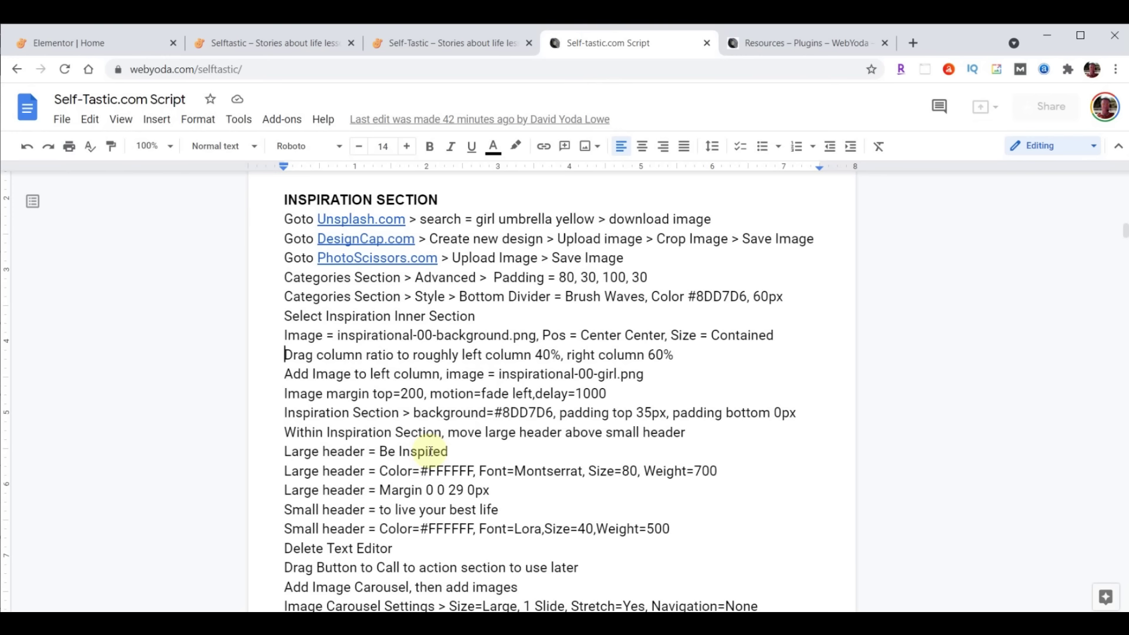
left_click(363, 220)
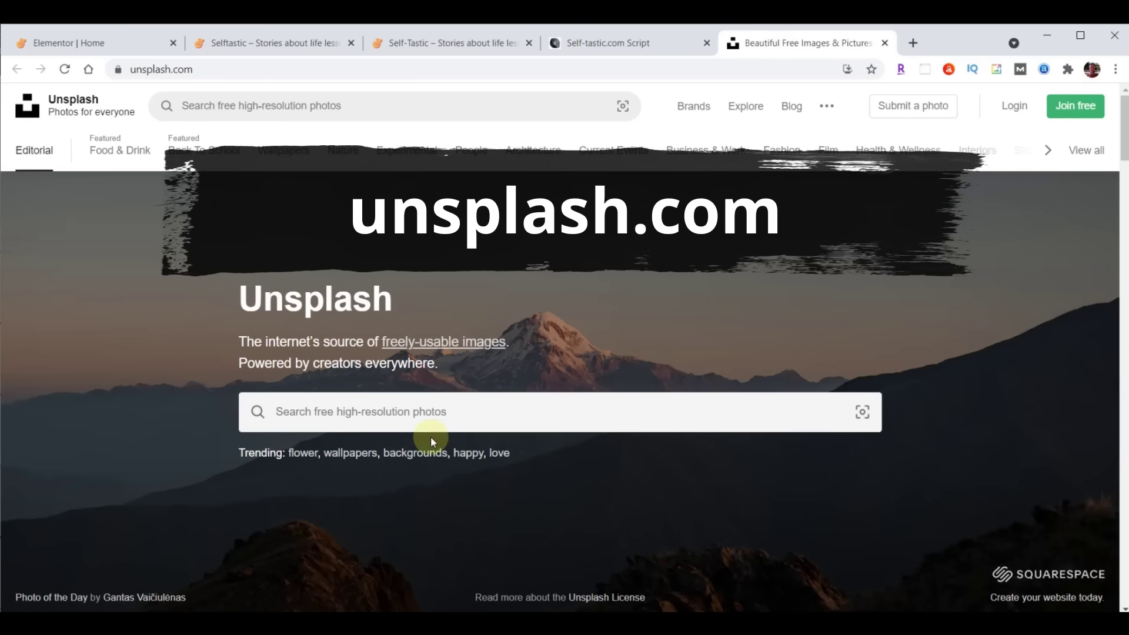
left_click(539, 398)
type("girl umbrella yellow")
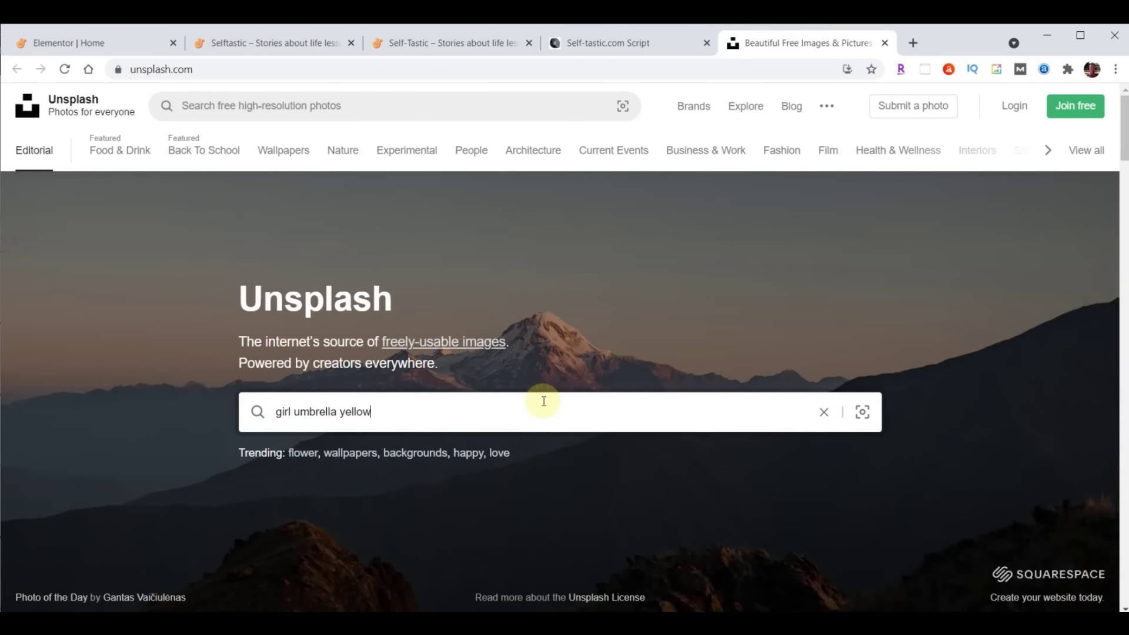
key("Return")
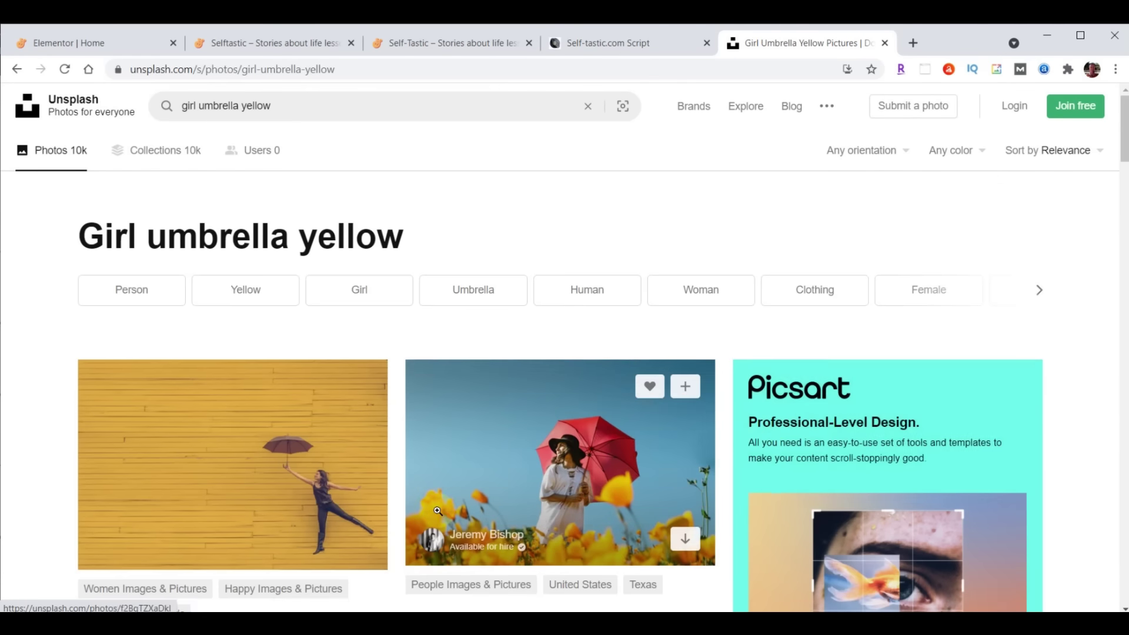
Download the photo of the woman with an umbrella against the yellow wooden wall
scroll(437, 510, "down", 3)
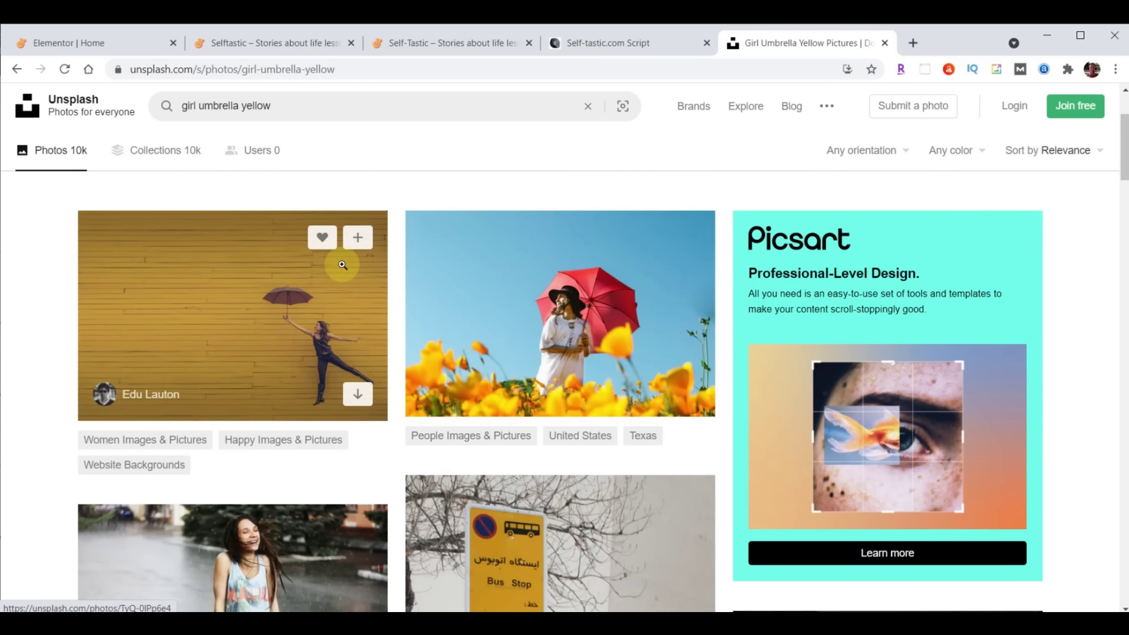
left_click(357, 395)
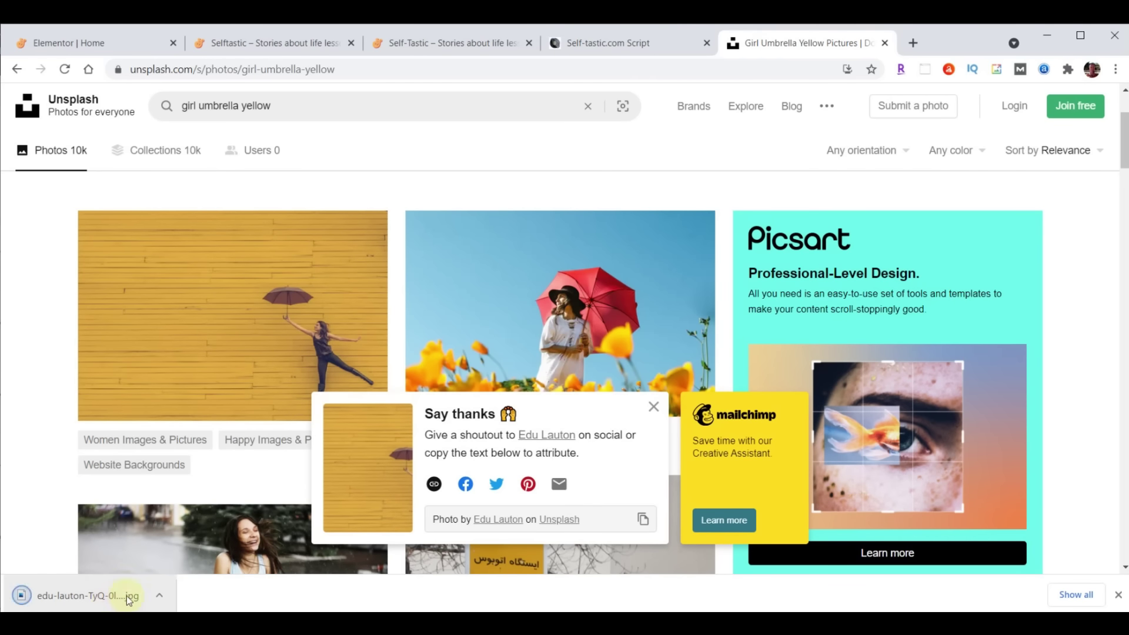
left_click(1117, 594)
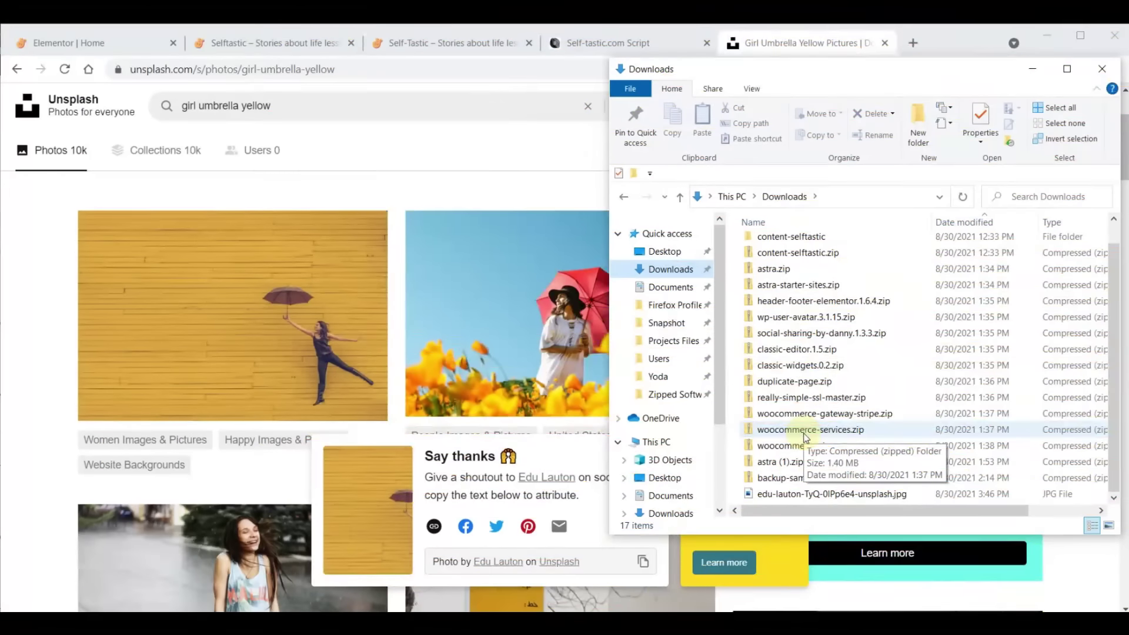
Upload the downloaded umbrella photo to PhotoScissors.com for background removal
left_click(805, 47)
left_click(884, 43)
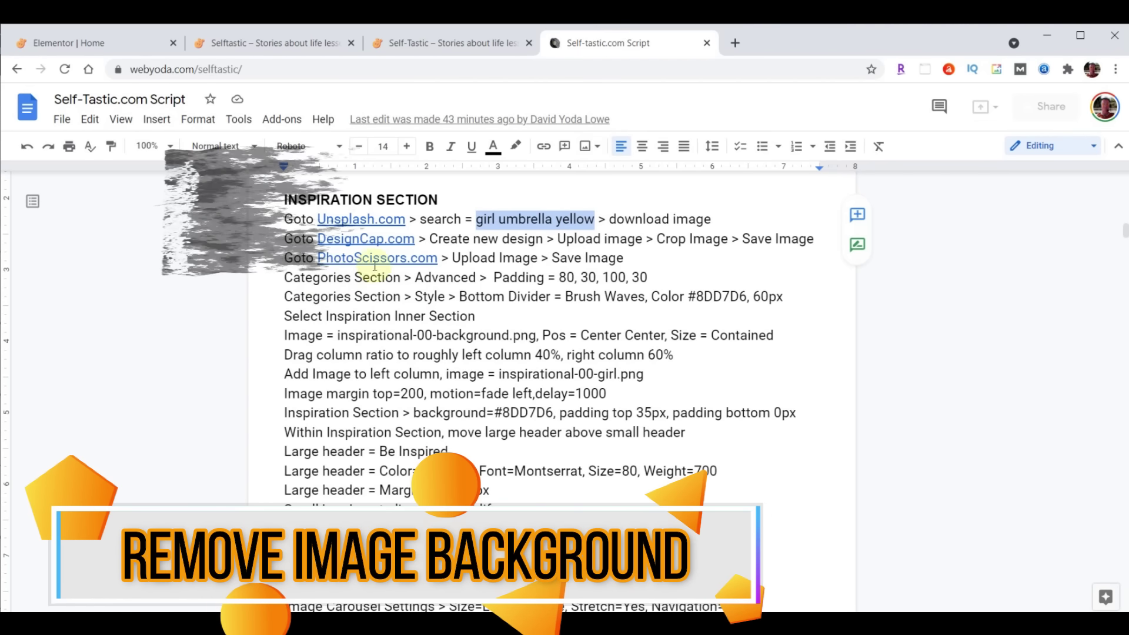
left_click(375, 264)
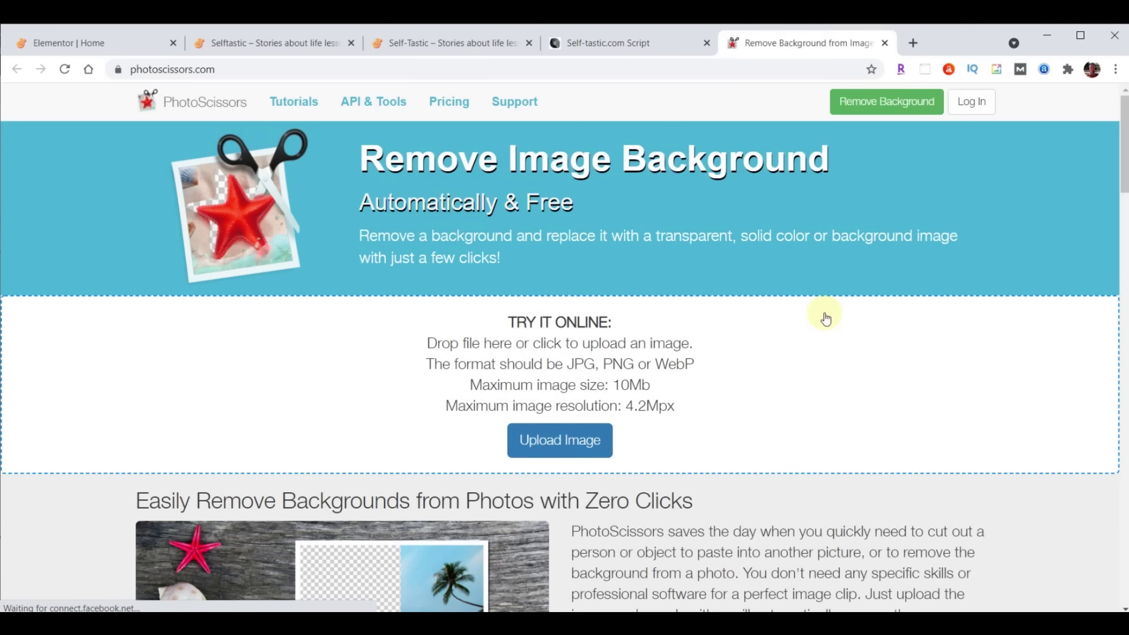
left_click(555, 446)
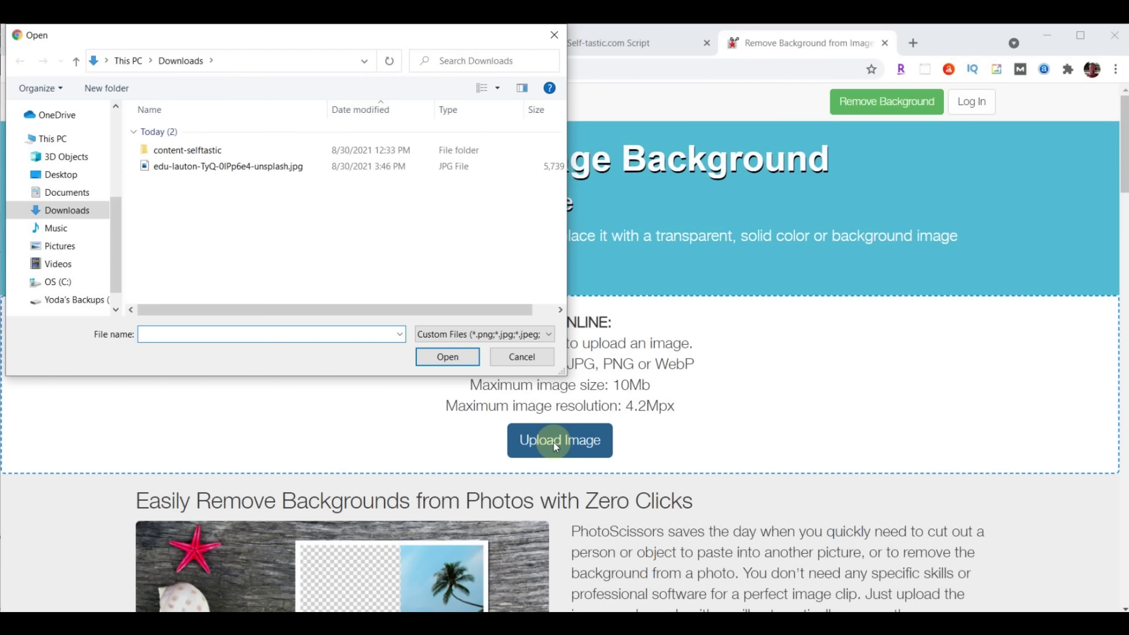
left_click(188, 166)
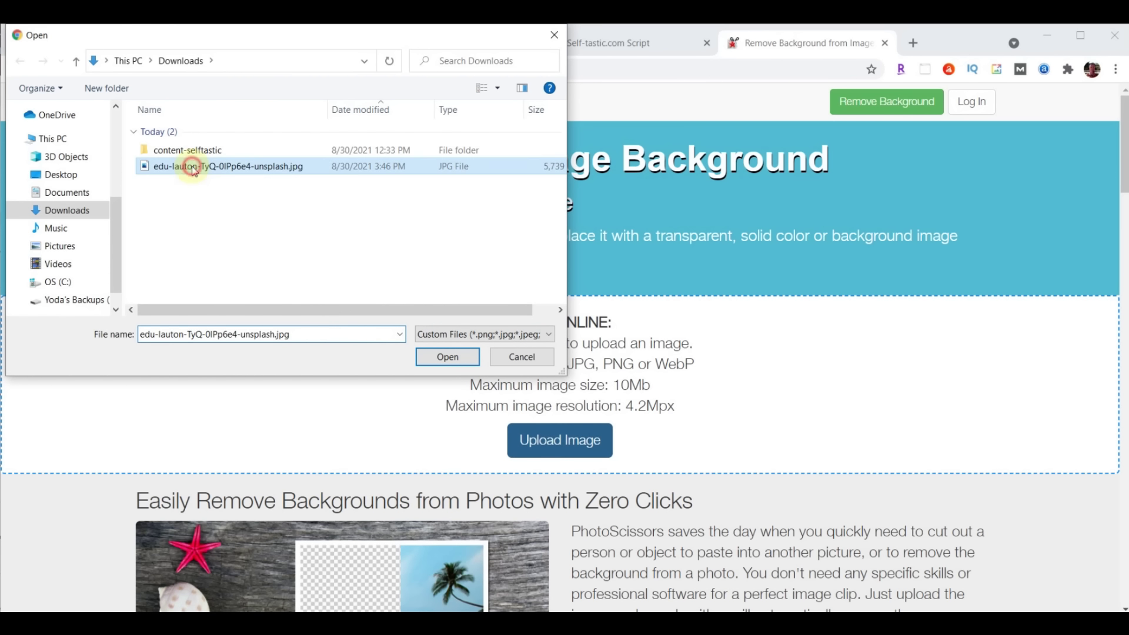
left_click(449, 357)
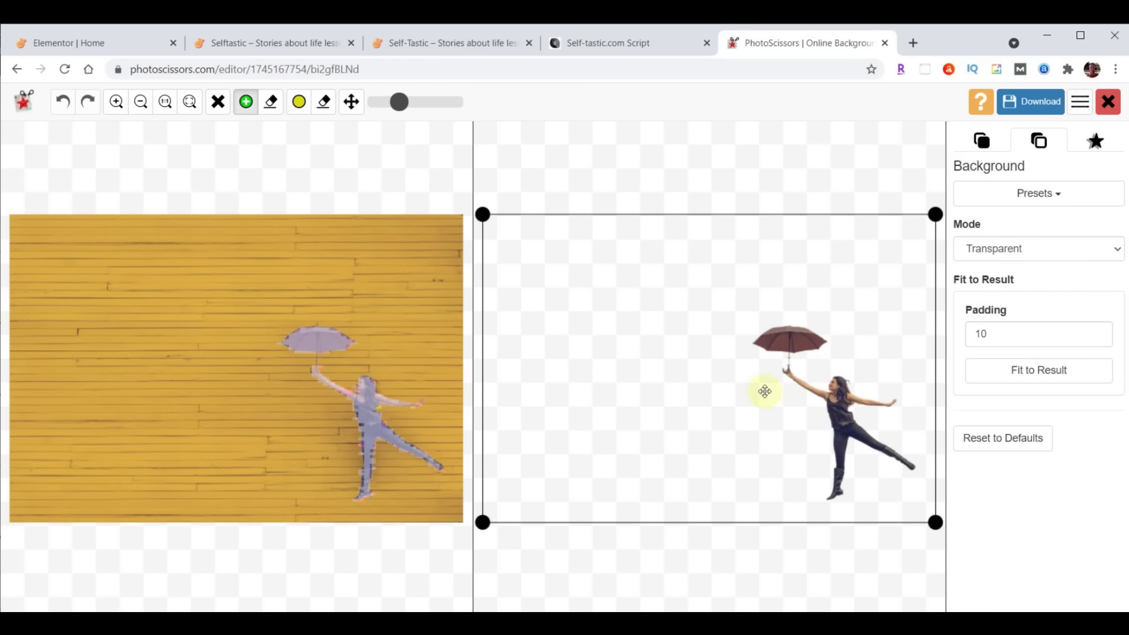
Crop tightly around the cut-out woman and download the low-resolution PNG
left_click_drag(478, 528, 732, 508)
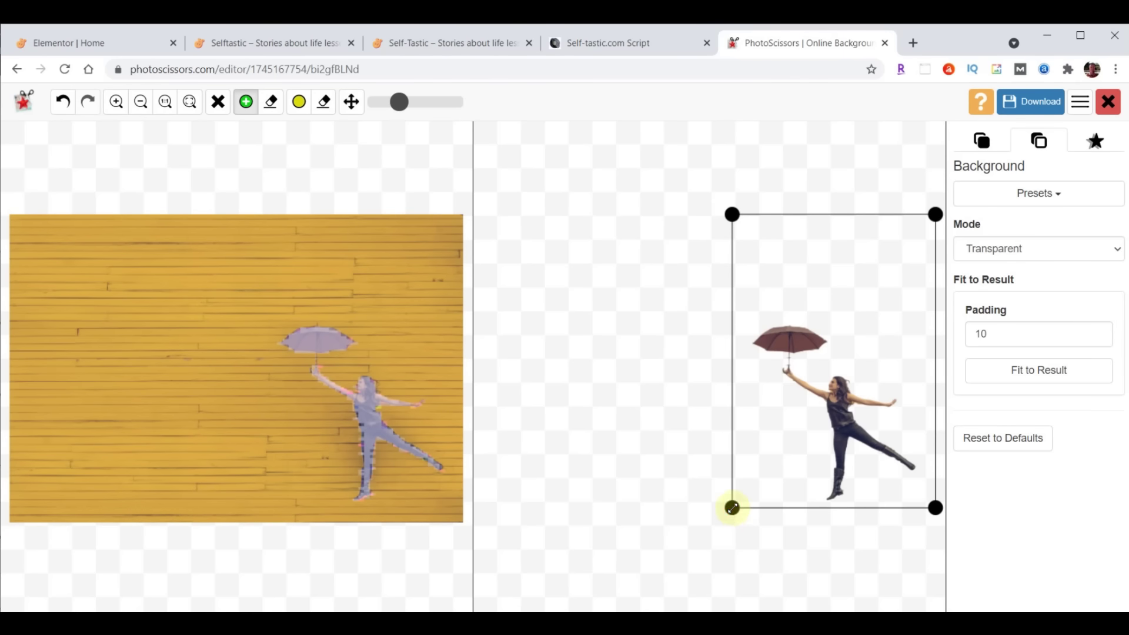
left_click_drag(731, 215, 740, 304)
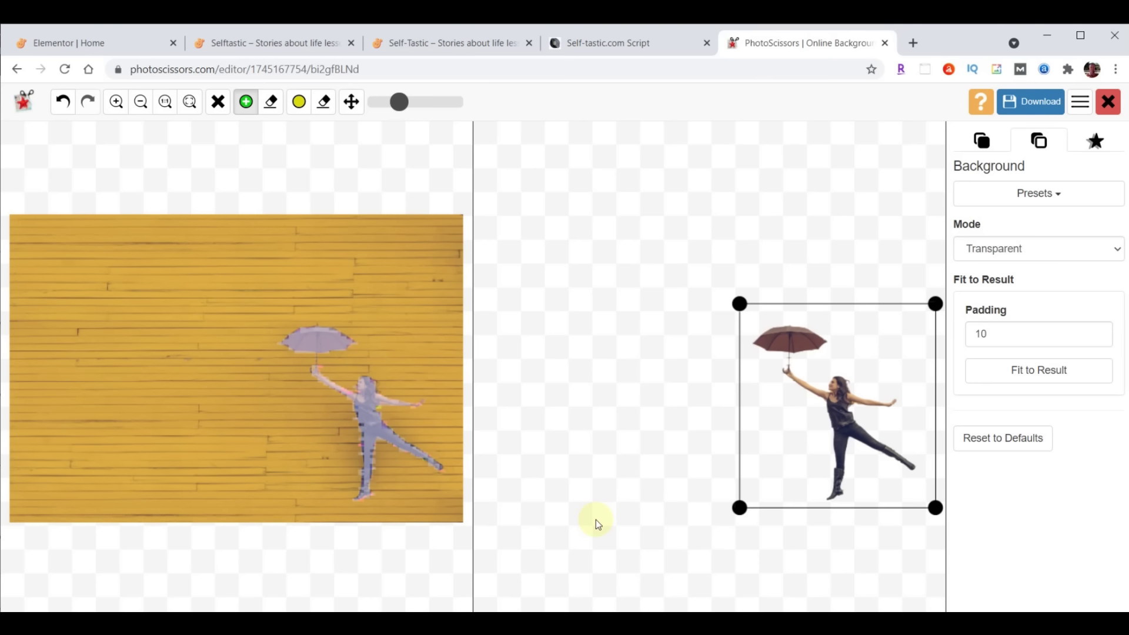
left_click(1021, 102)
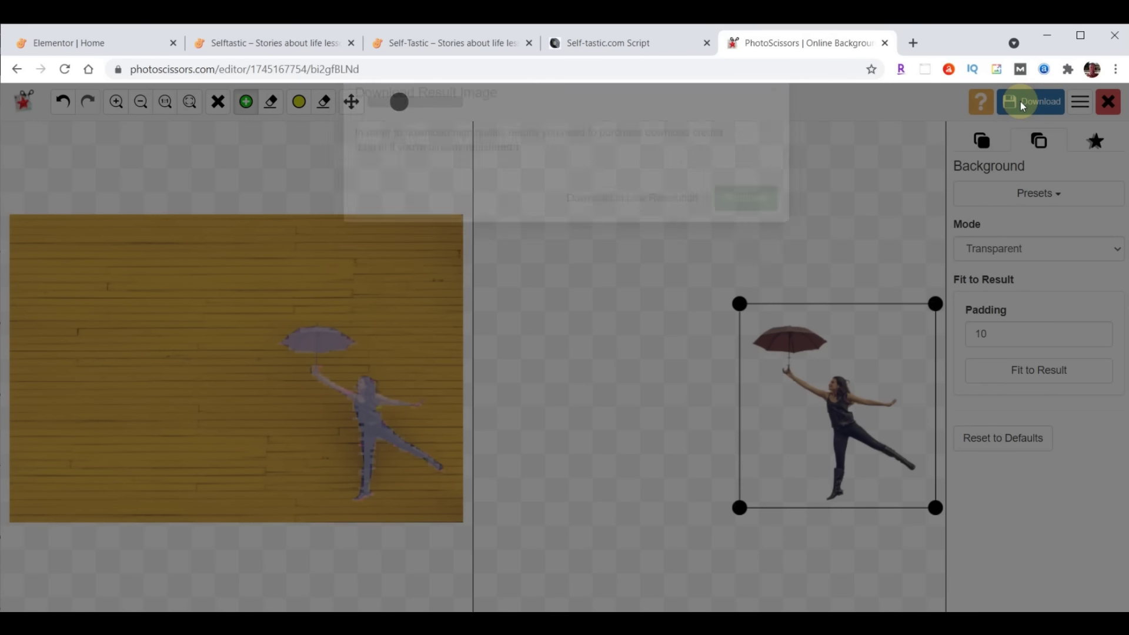
left_click(633, 235)
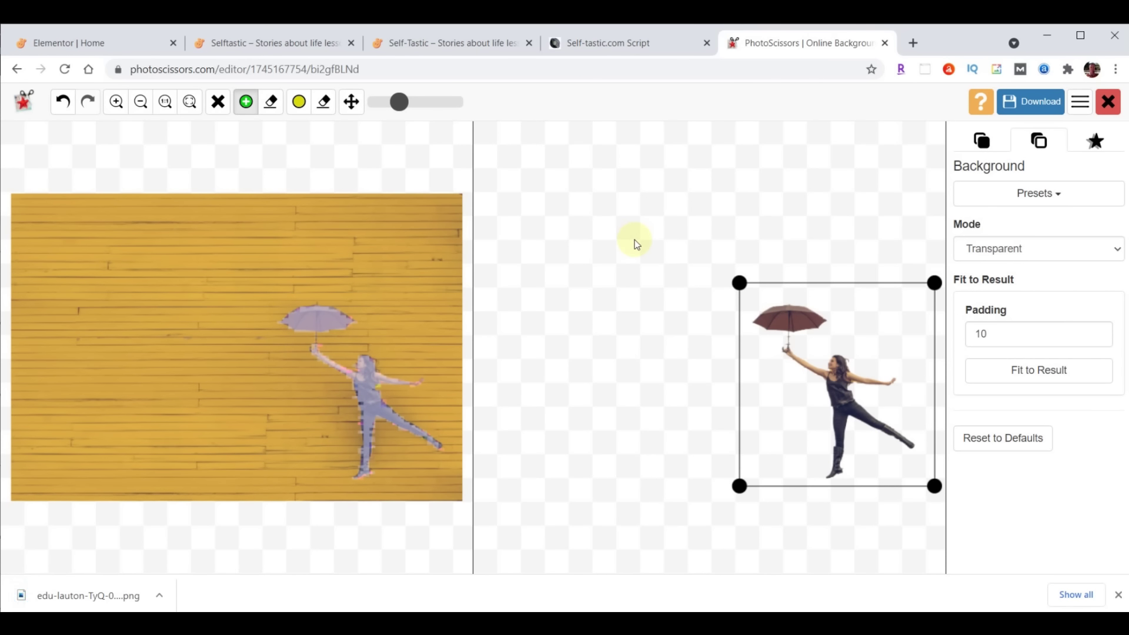
left_click(884, 42)
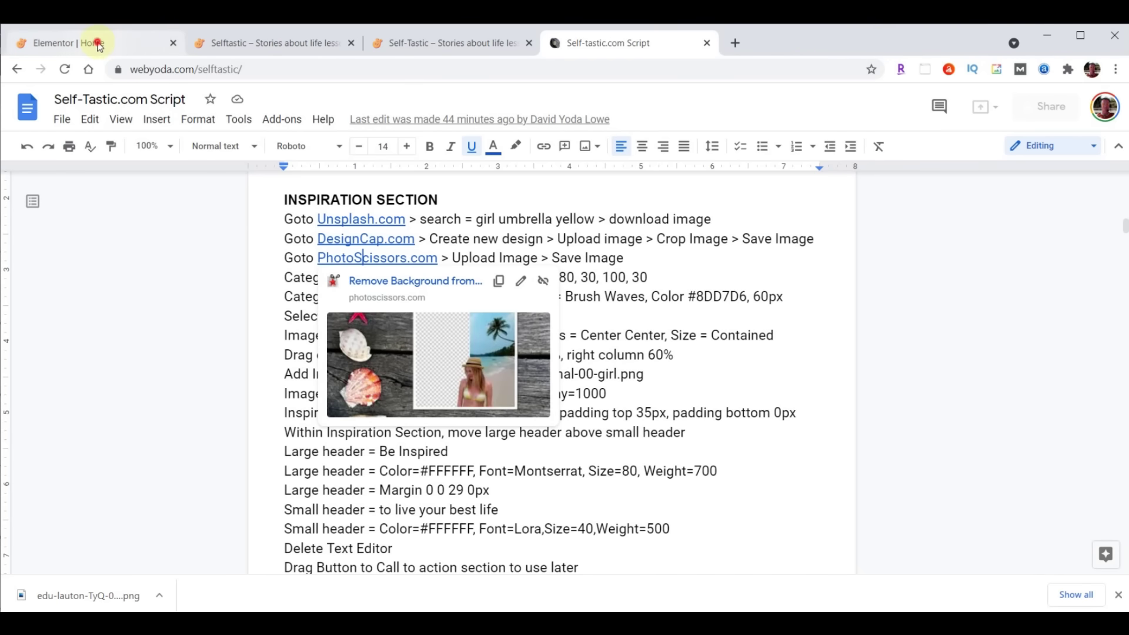
Back in the Elementor Home editor, select the inner section containing 'A Whole New Look'
left_click(100, 46)
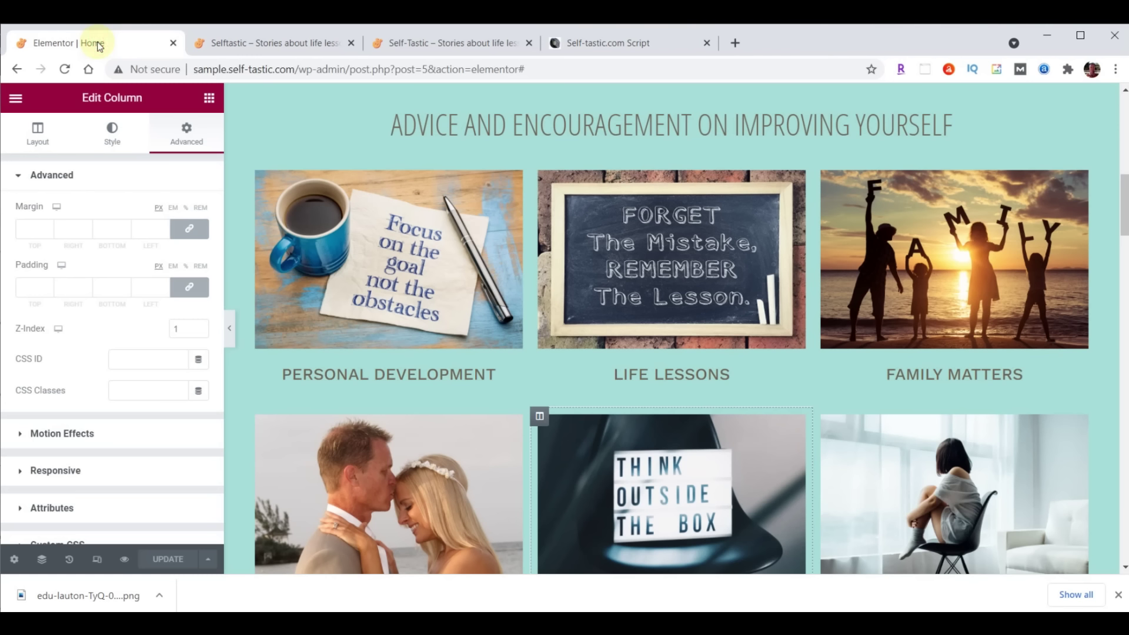
scroll(806, 314, "down", 9)
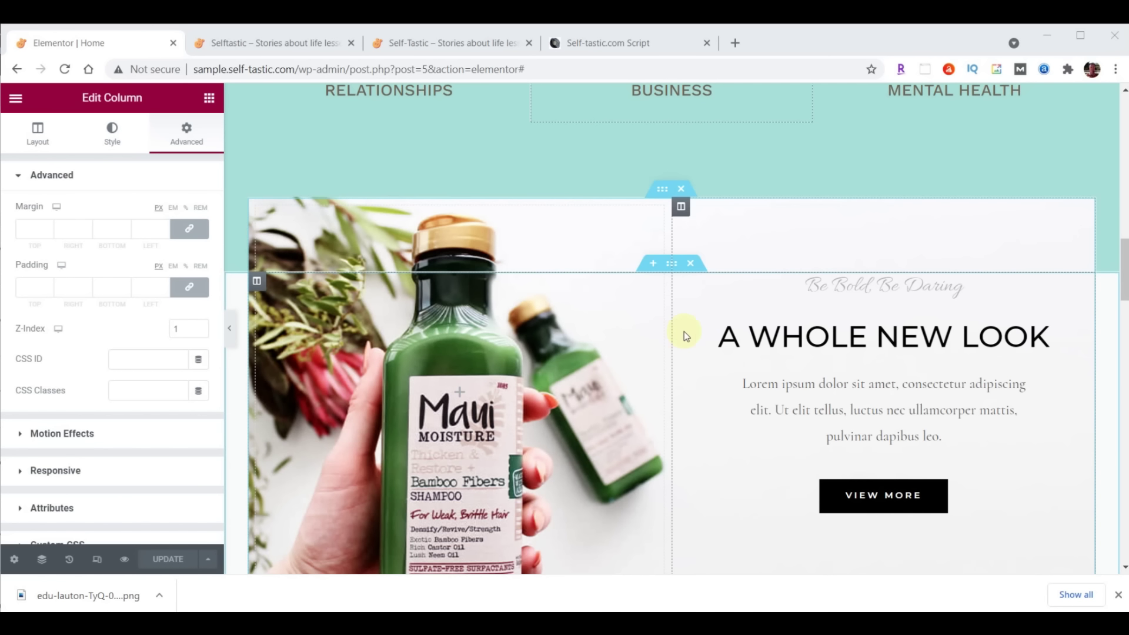
left_click(663, 192)
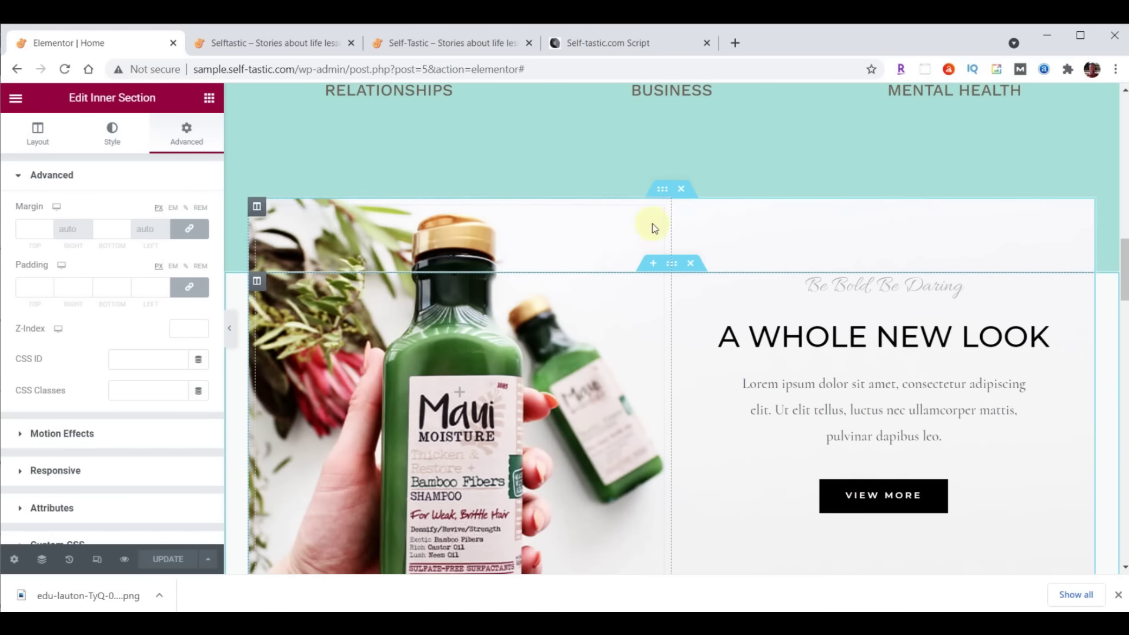
left_click(669, 266)
left_click(671, 191)
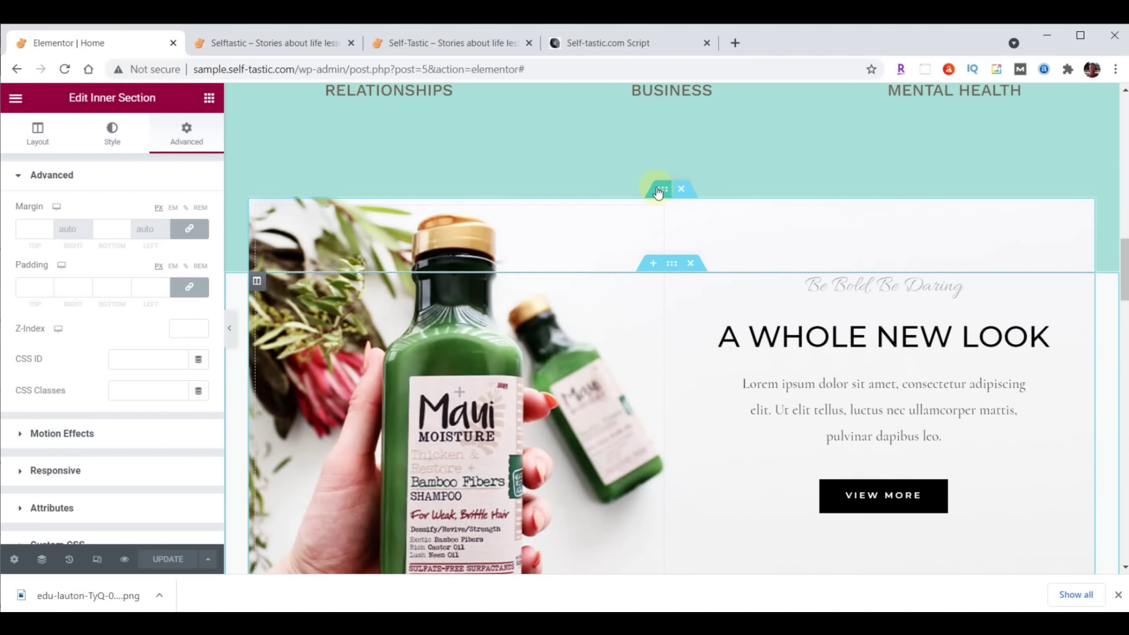
Replace the inner section's background image with the uploaded yellow wood picture
left_click(111, 132)
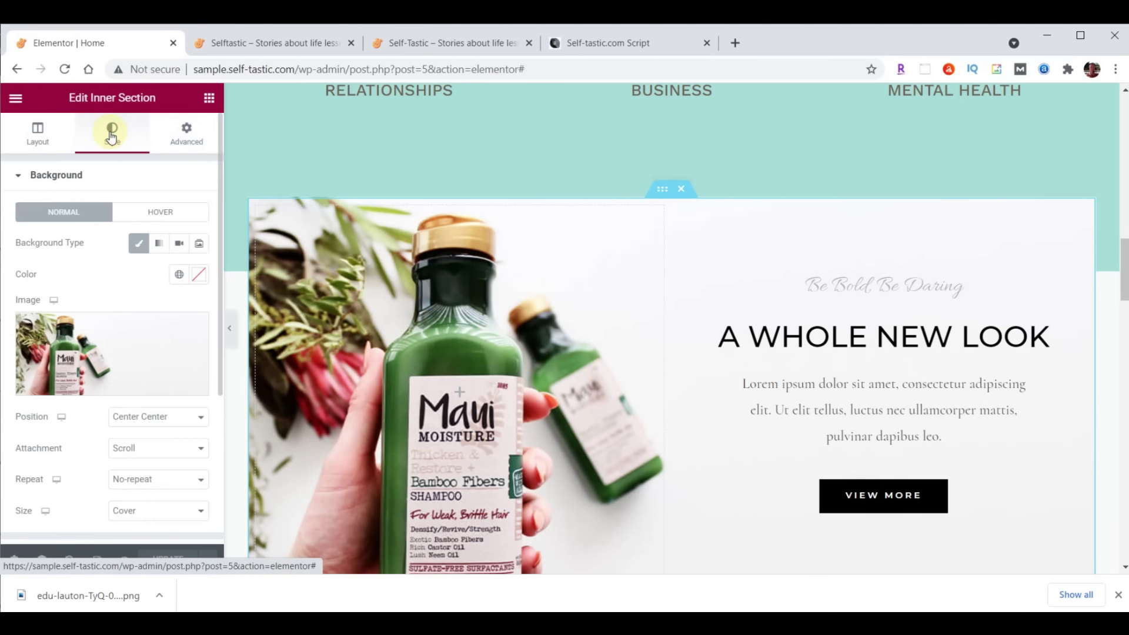
left_click(112, 338)
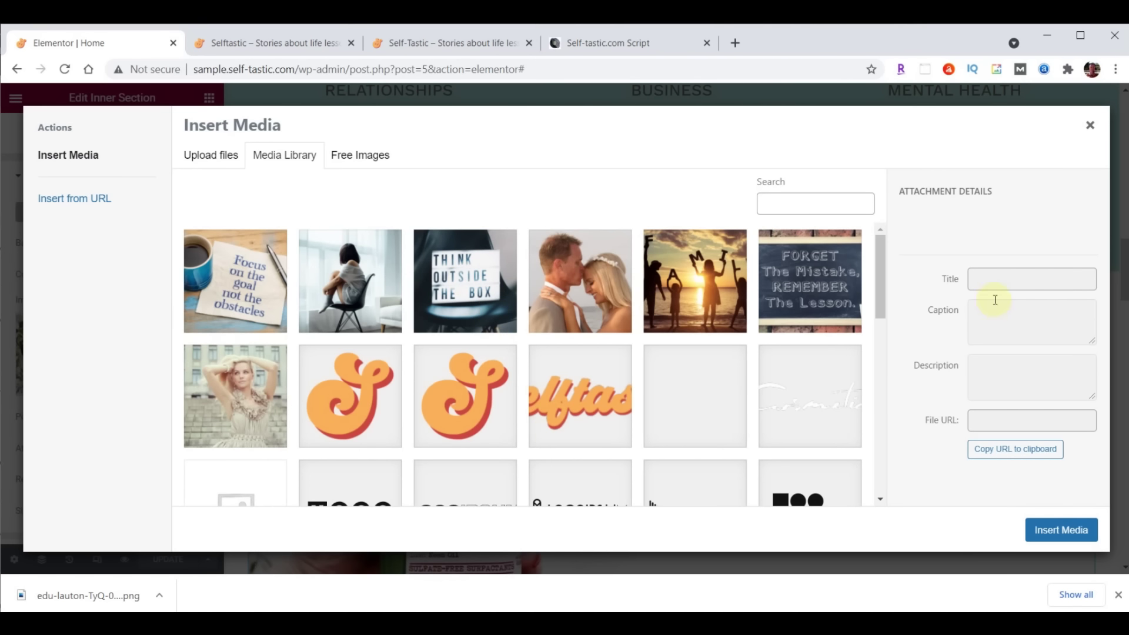
key("alt+Tab")
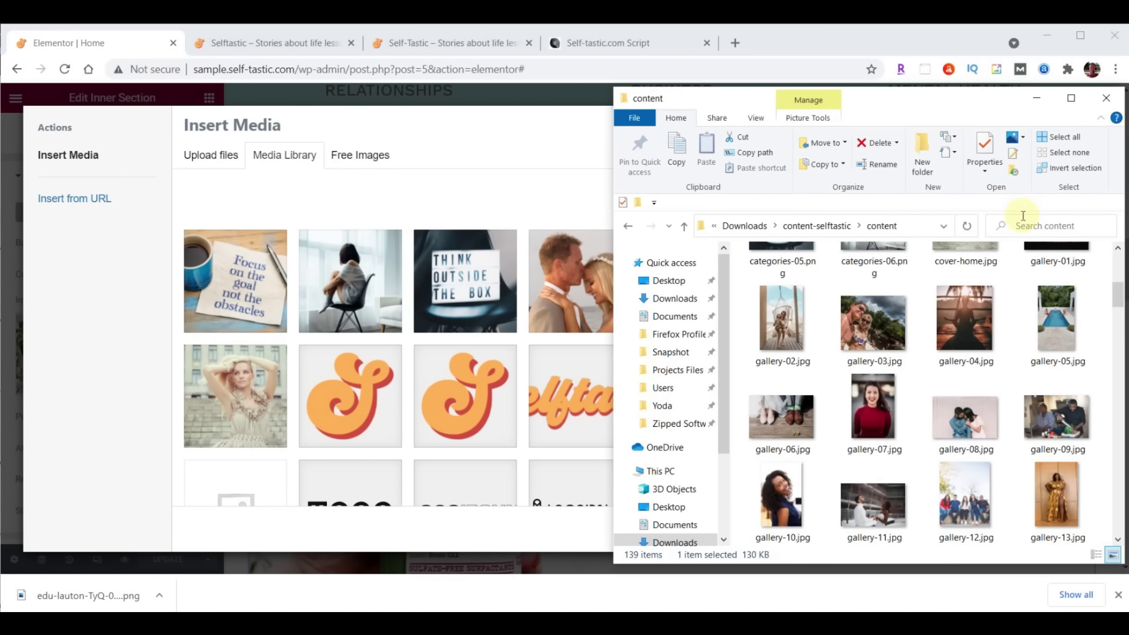
scroll(1026, 273, "down", 10)
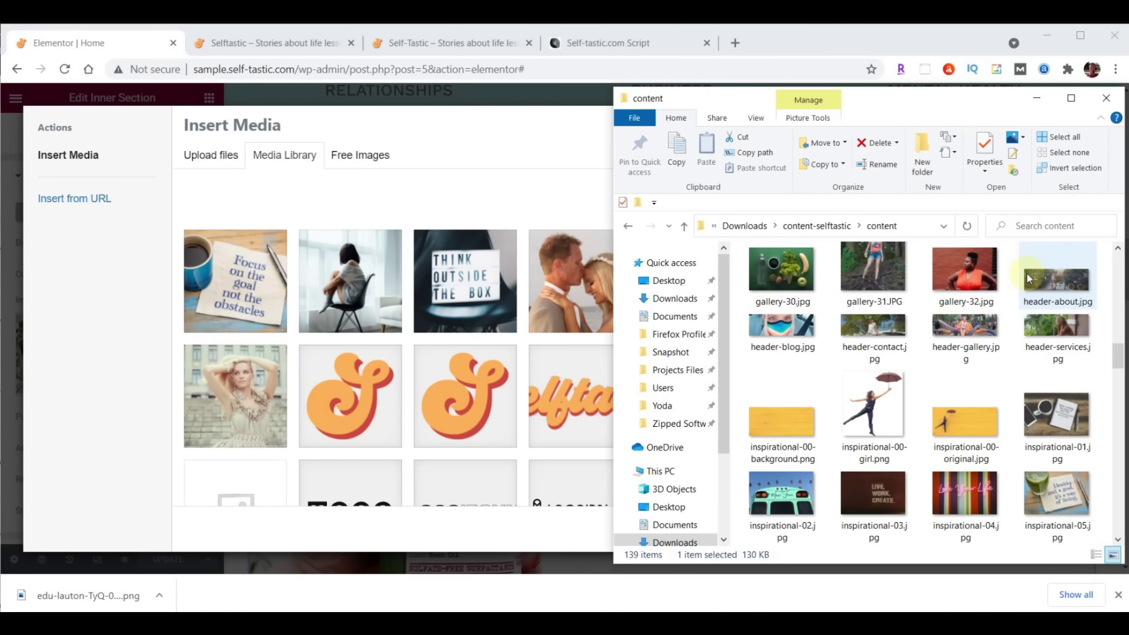
scroll(1027, 273, "down", 3)
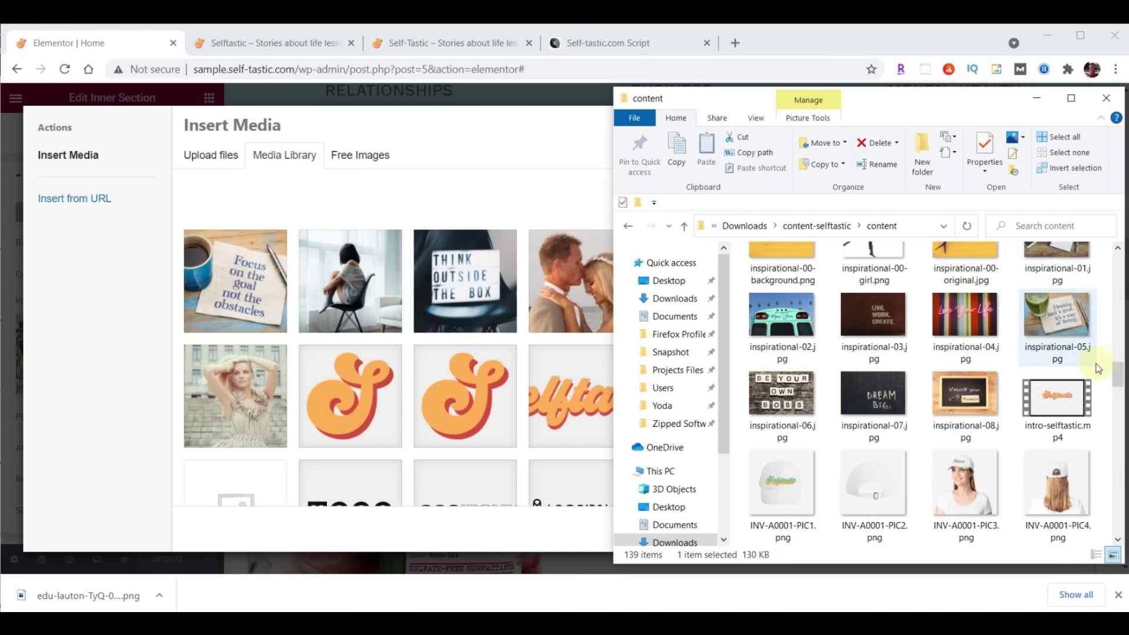
left_click_drag(1118, 376, 1120, 374)
left_click_drag(783, 286, 397, 304)
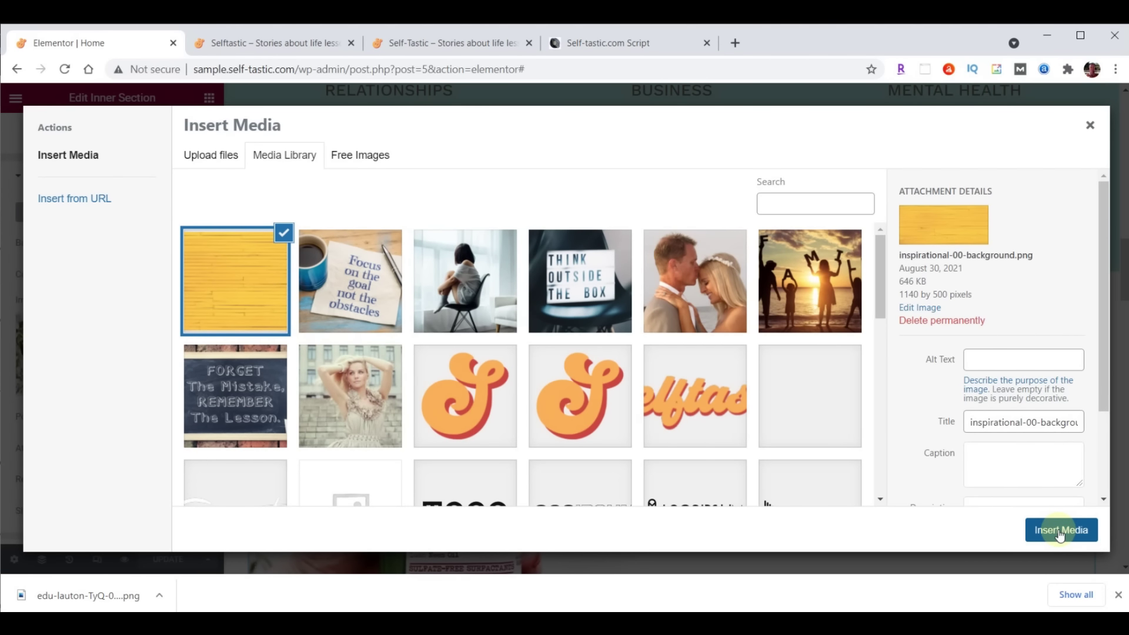
left_click(1059, 531)
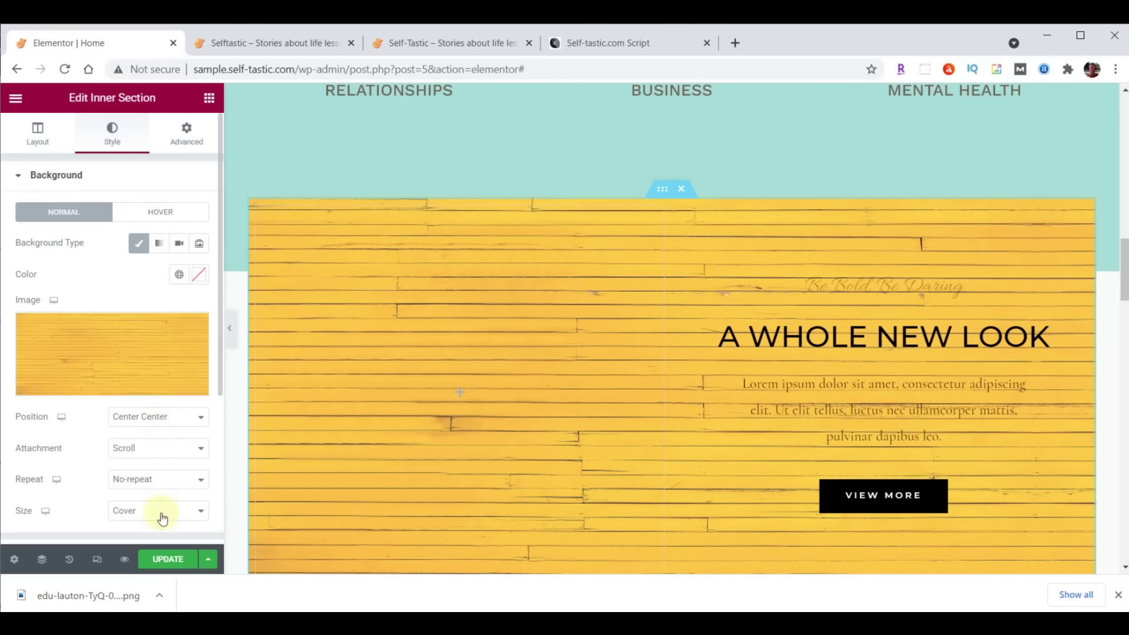
Set Background Size to Contain and narrow the left column to about 40.8%
left_click(136, 515)
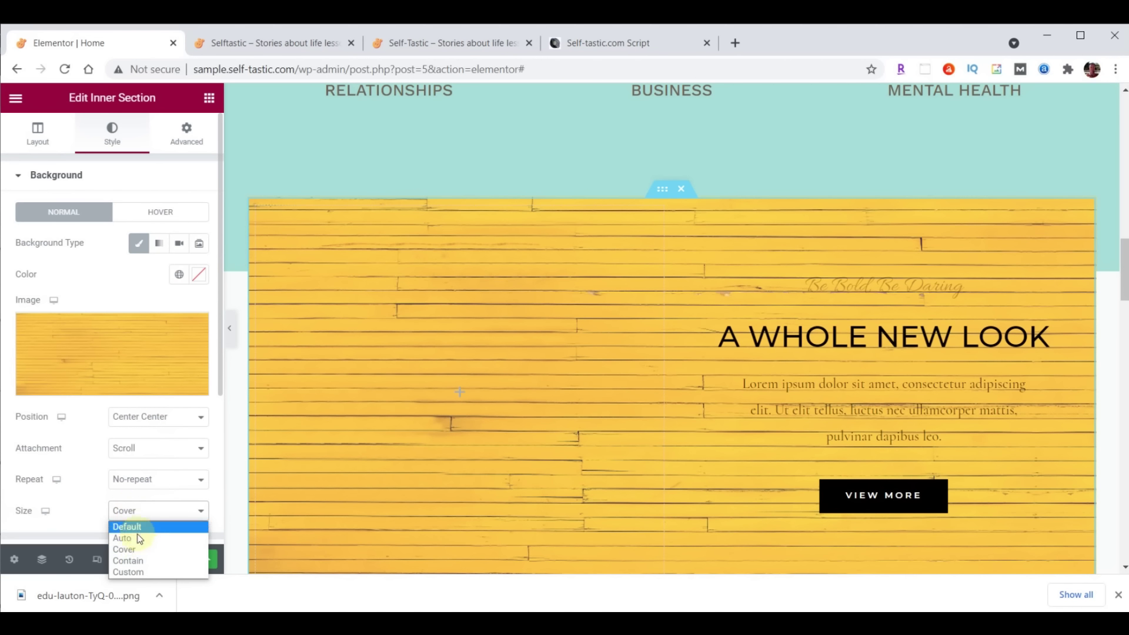
left_click(137, 562)
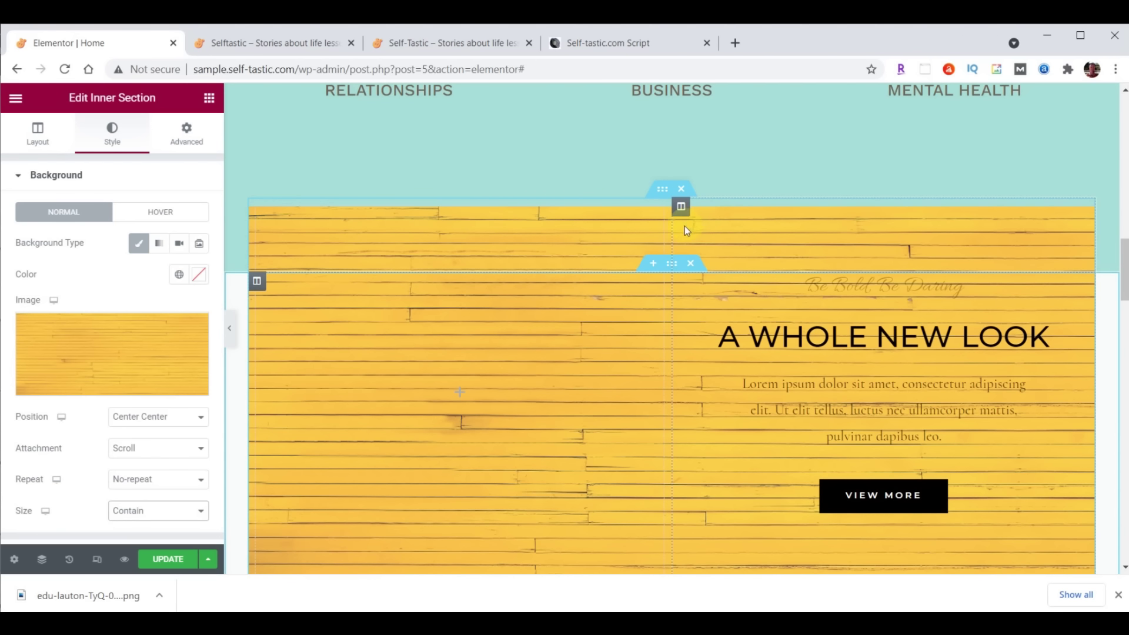
left_click_drag(672, 225, 594, 229)
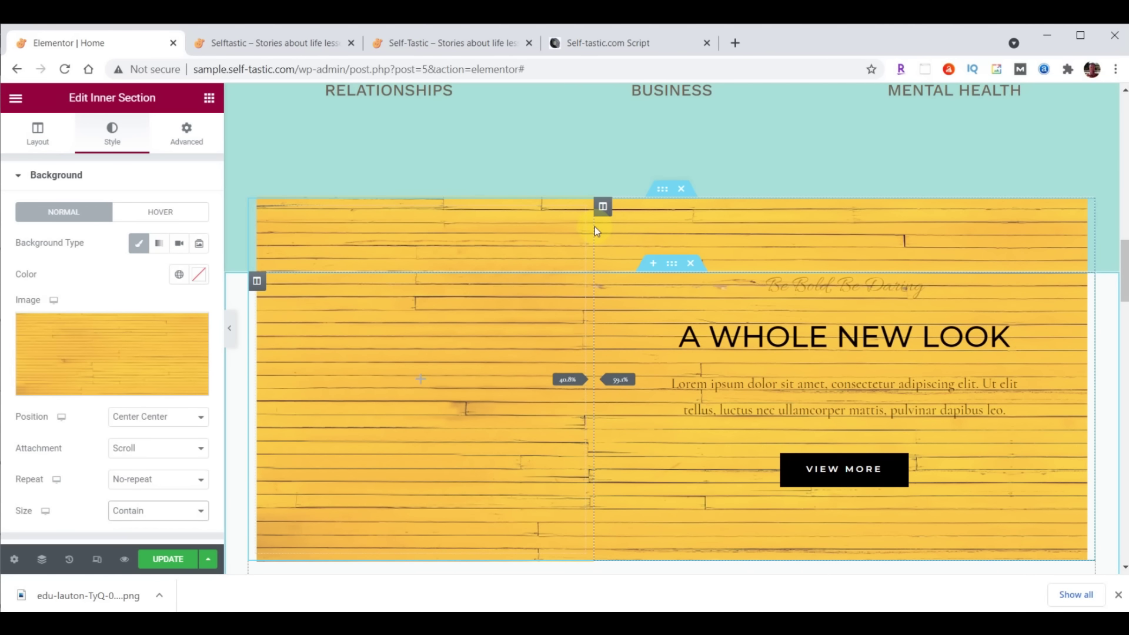
left_click_drag(594, 226, 594, 226)
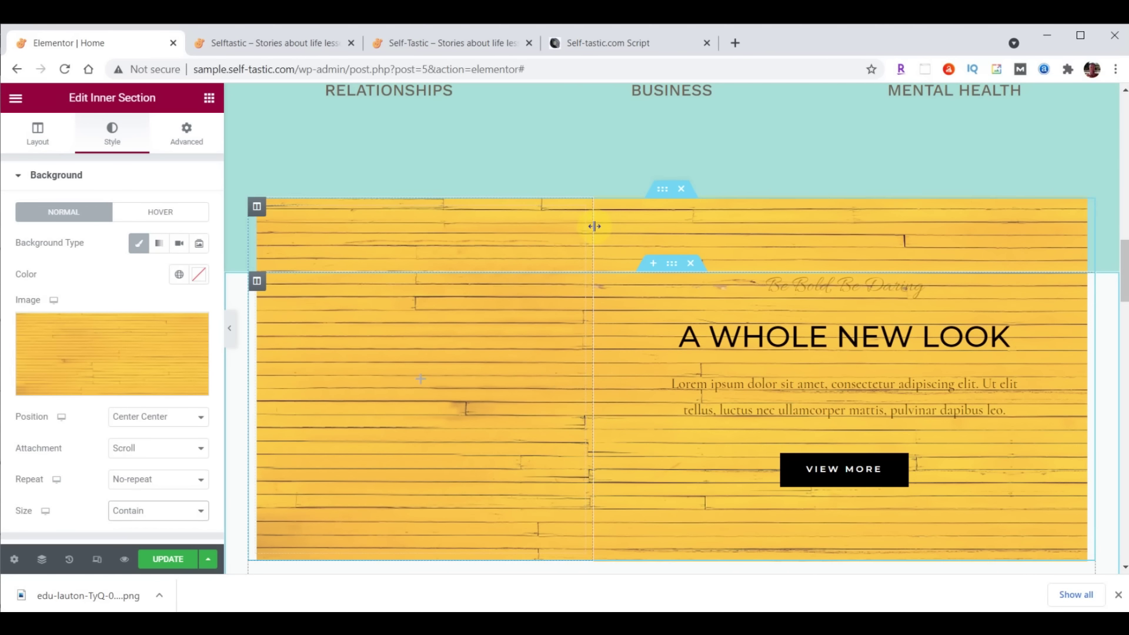
Set the yellow section's left column width to exactly 40%
left_click(256, 207)
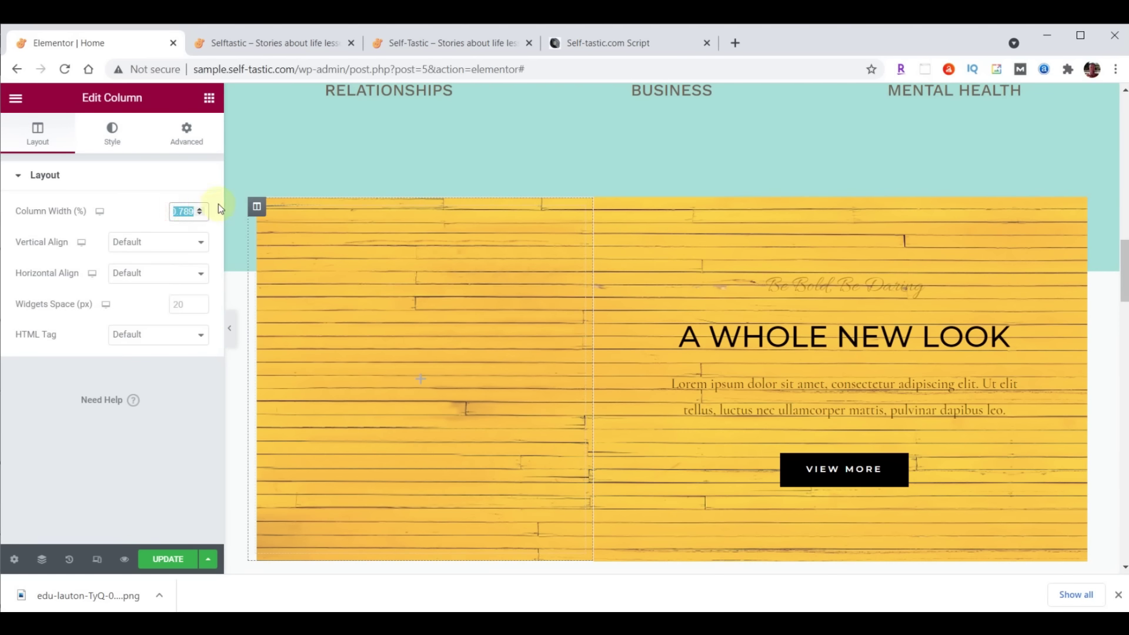
type("40")
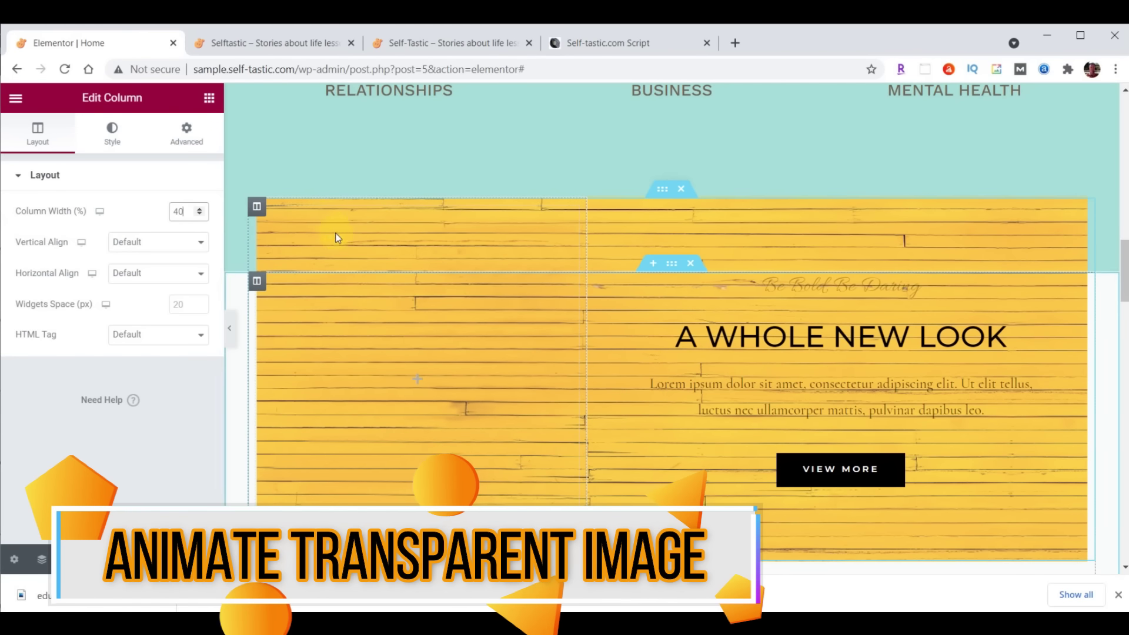
left_click(209, 101)
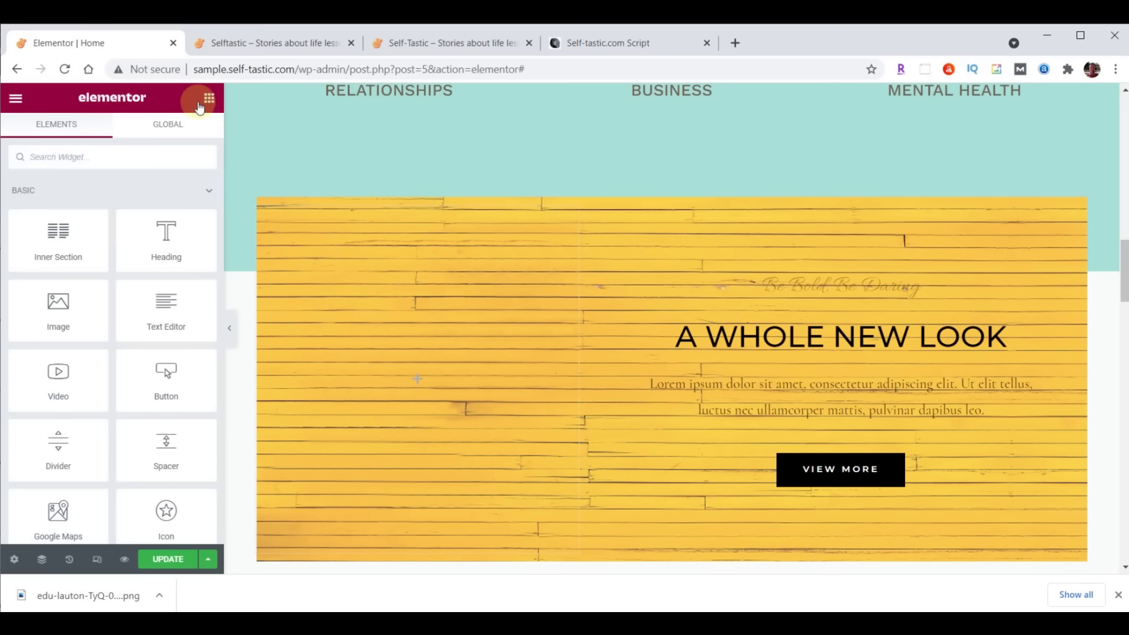
Add an Image widget to the left column showing the uploaded inspirational-00-girl.png
left_click_drag(58, 310, 408, 376)
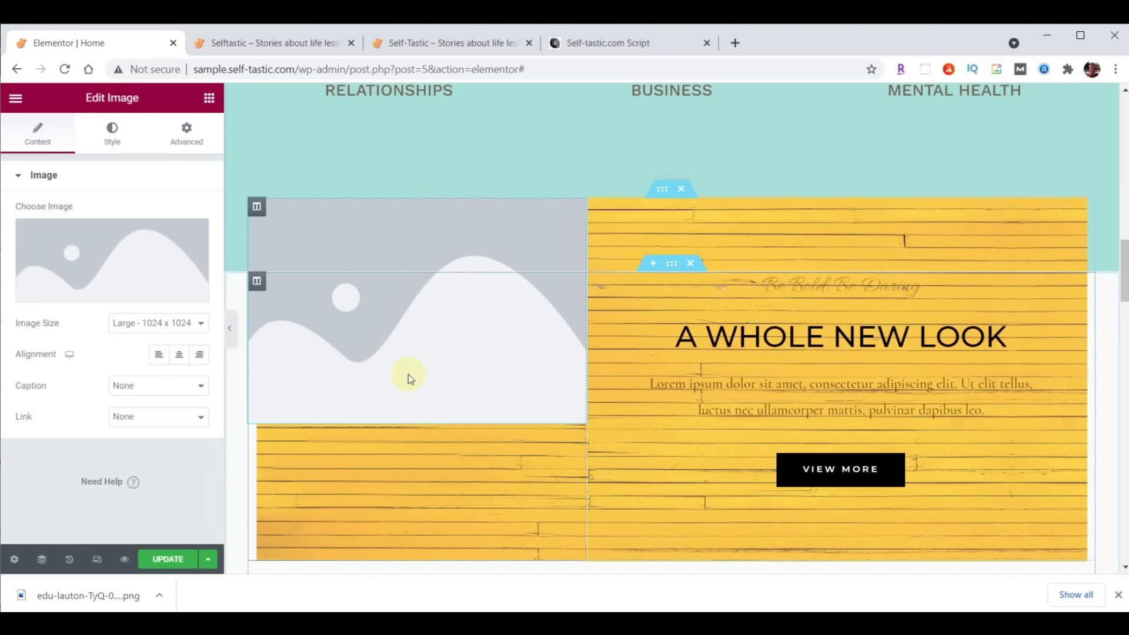
left_click(113, 249)
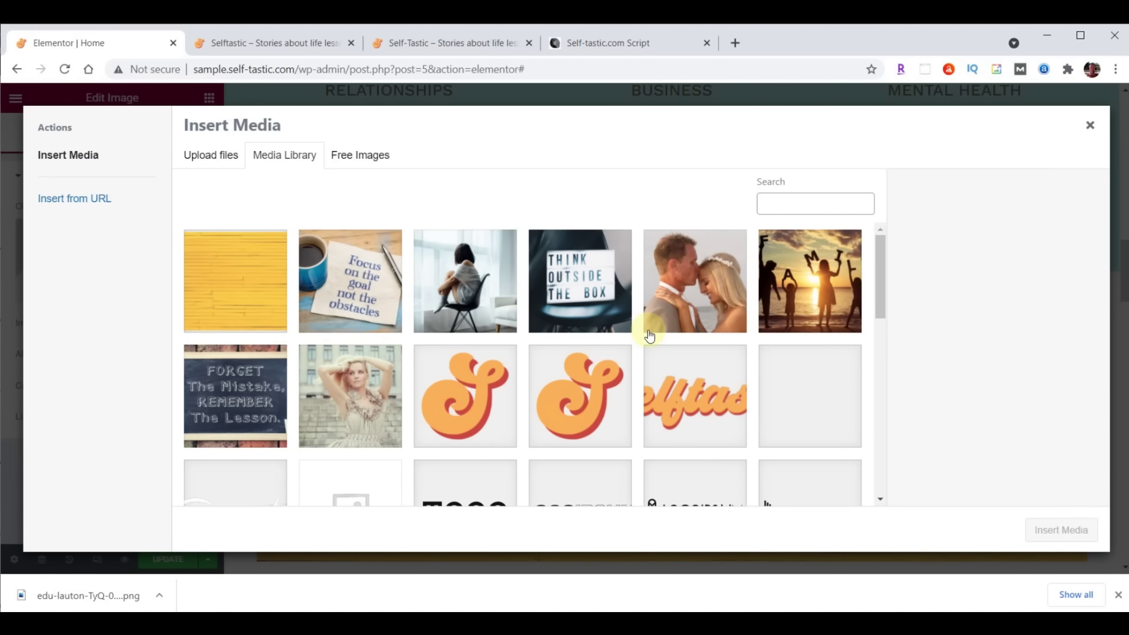
key("alt+Tab")
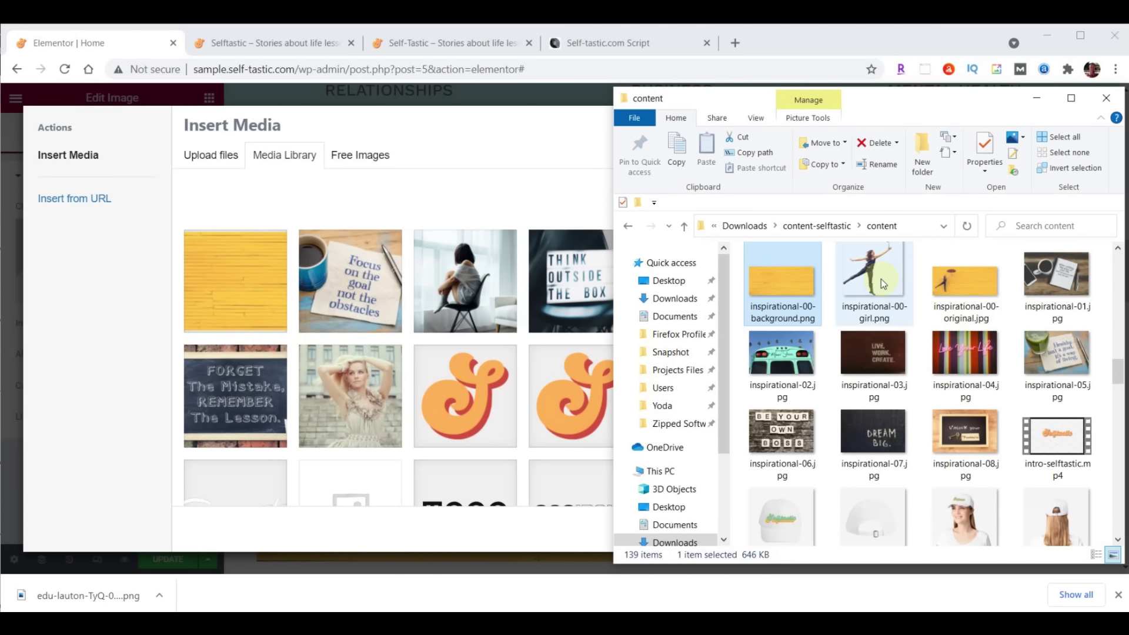
left_click_drag(881, 277, 385, 304)
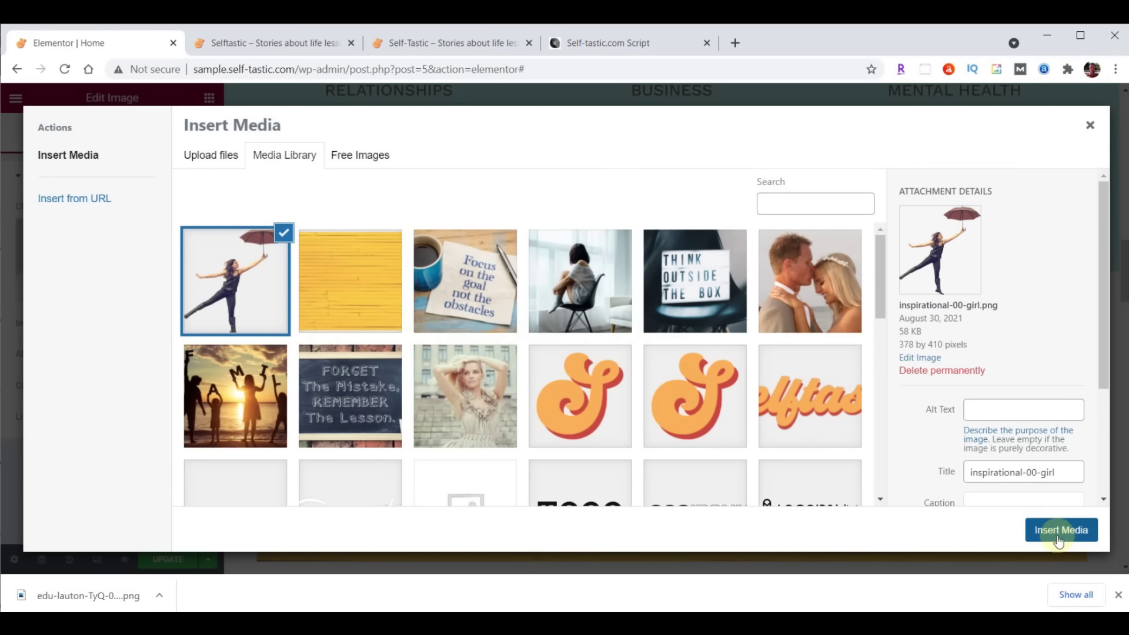
left_click(1059, 530)
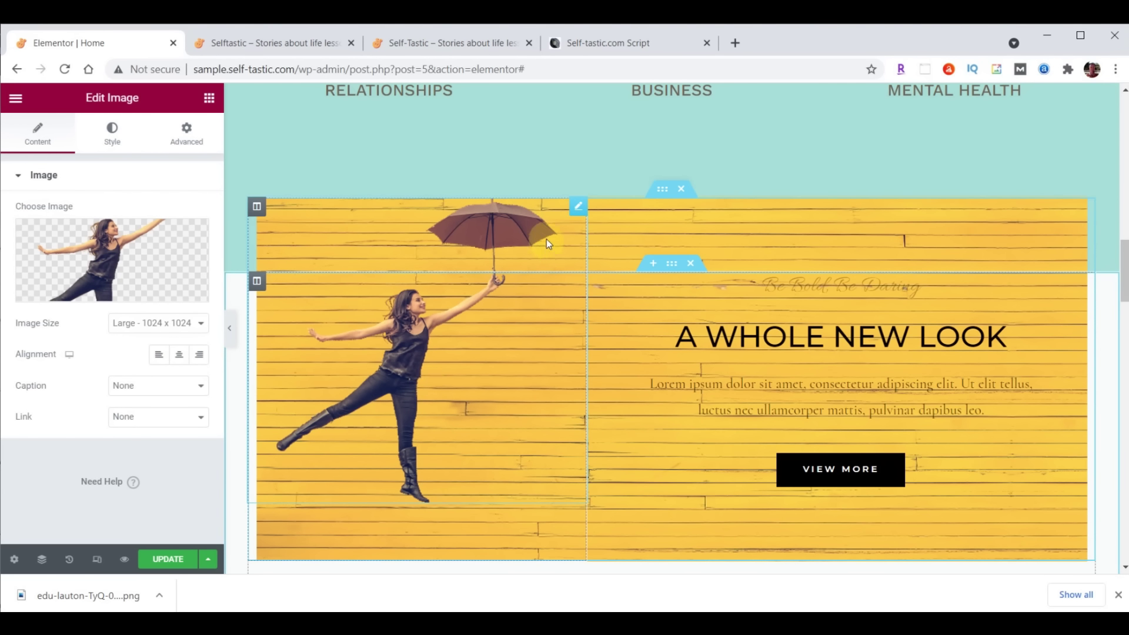
left_click(188, 130)
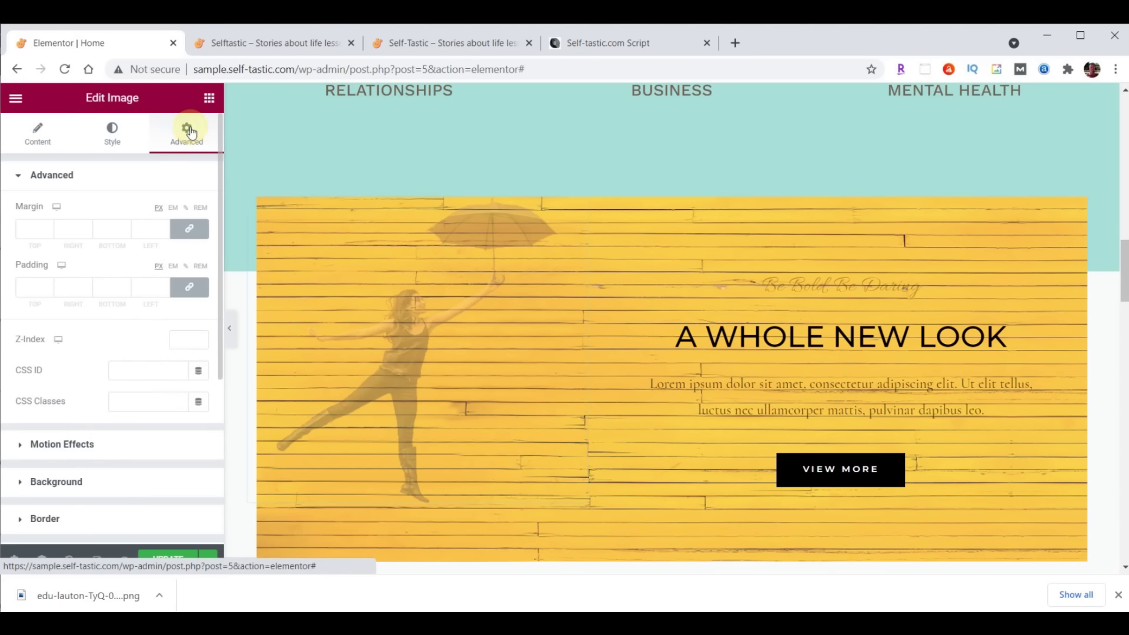
Unlink the umbrella image's padding and set its top padding to 200
left_click(189, 287)
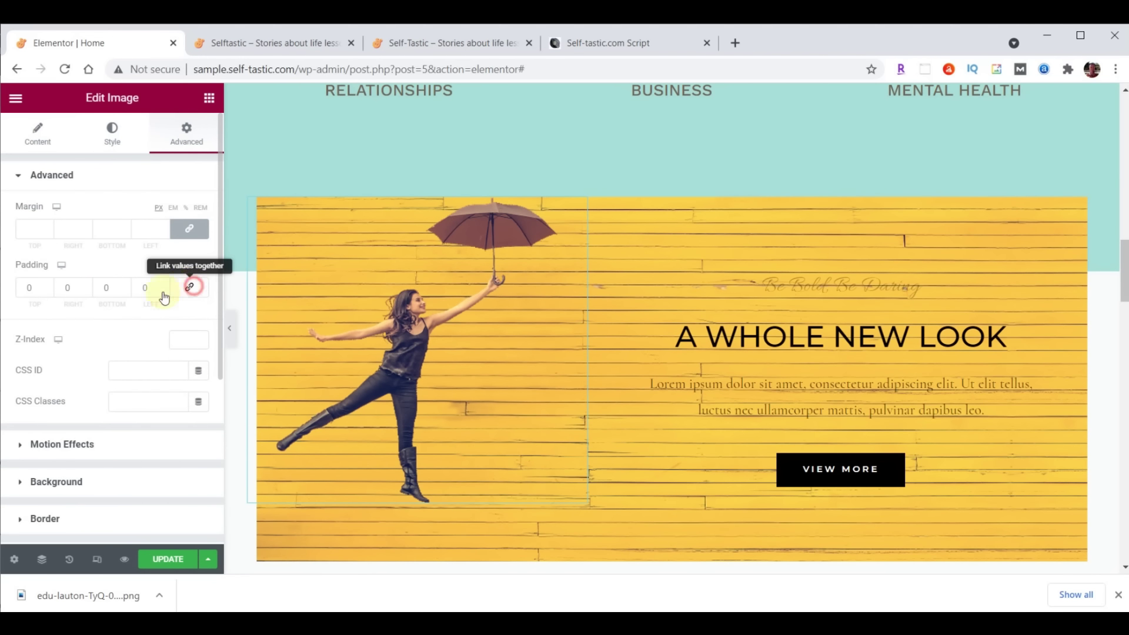
left_click(47, 291)
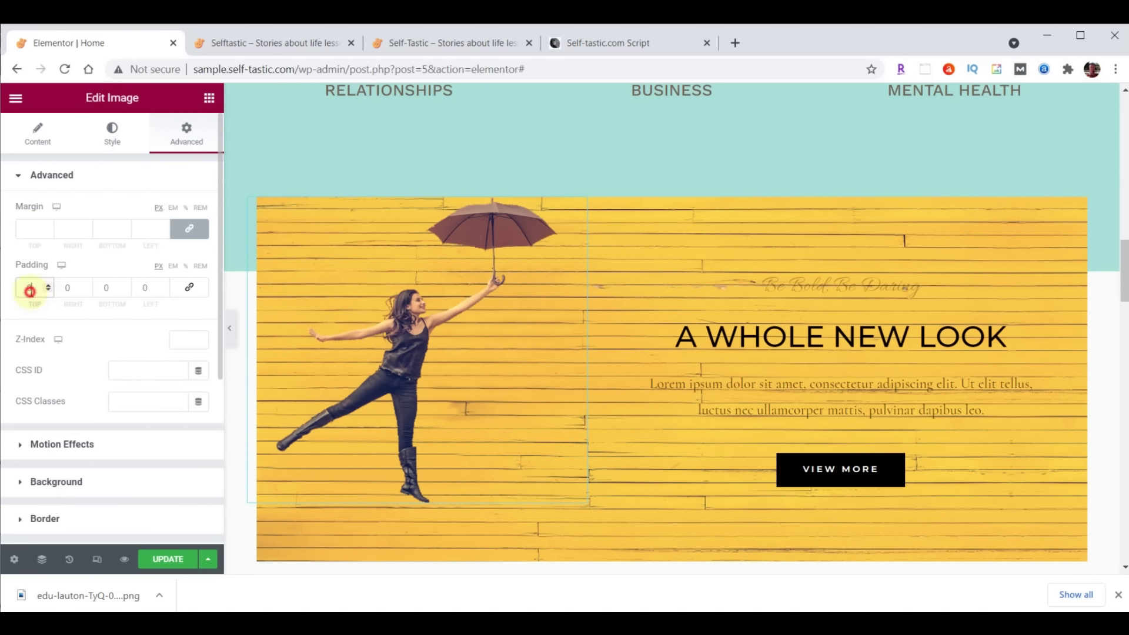
type("200")
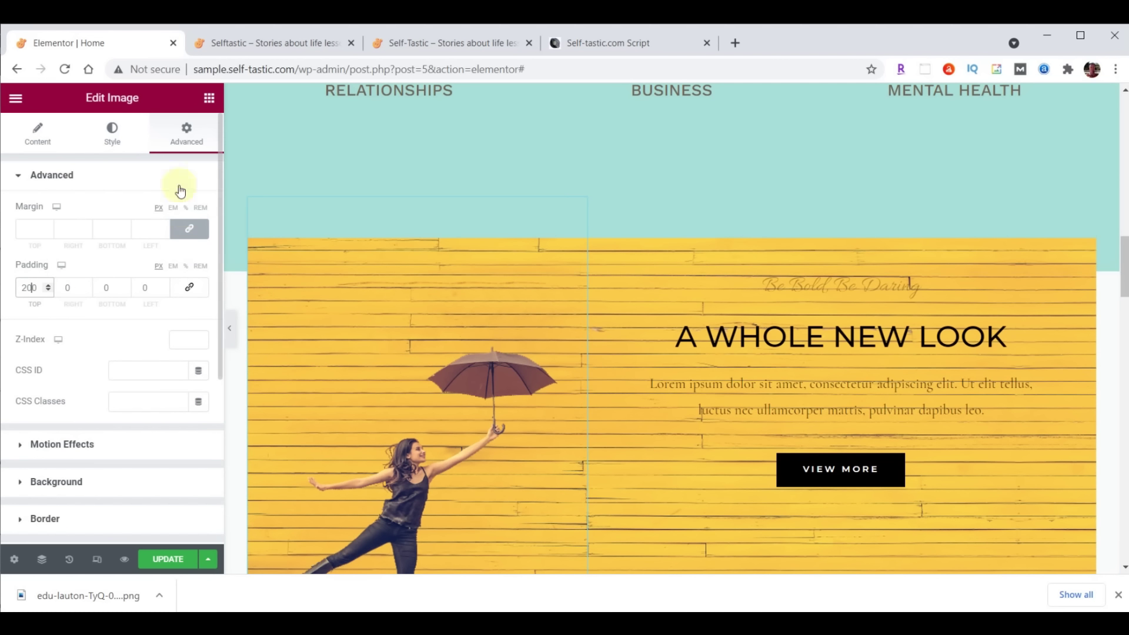
Give the image a slow Fade In Left entrance with 1000 ms delay, then update the page
left_click(37, 444)
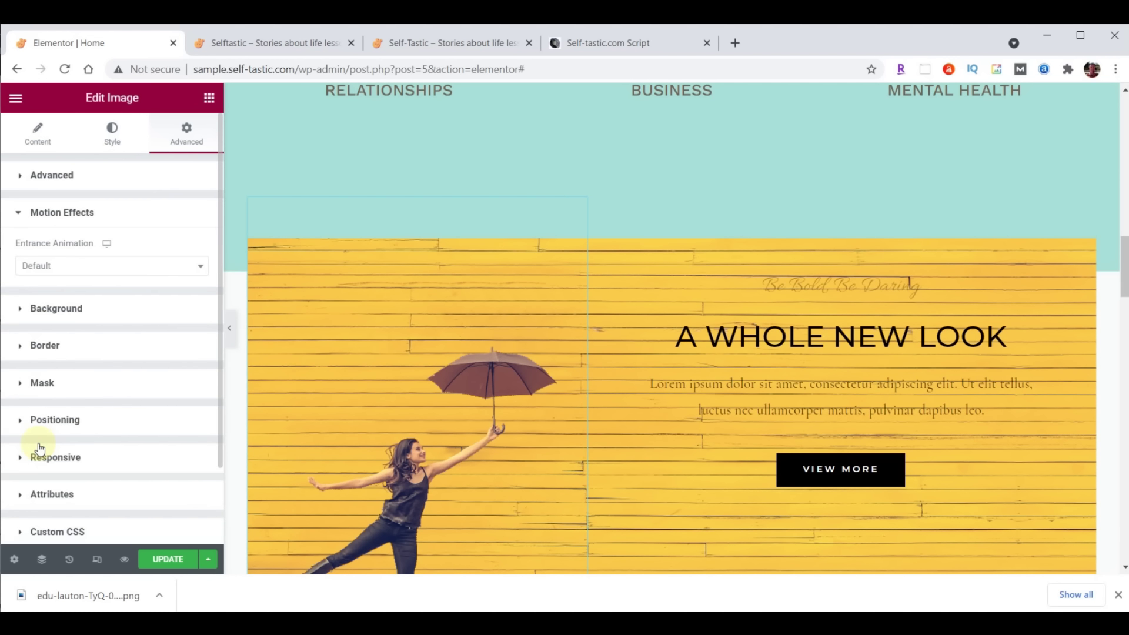
left_click(103, 270)
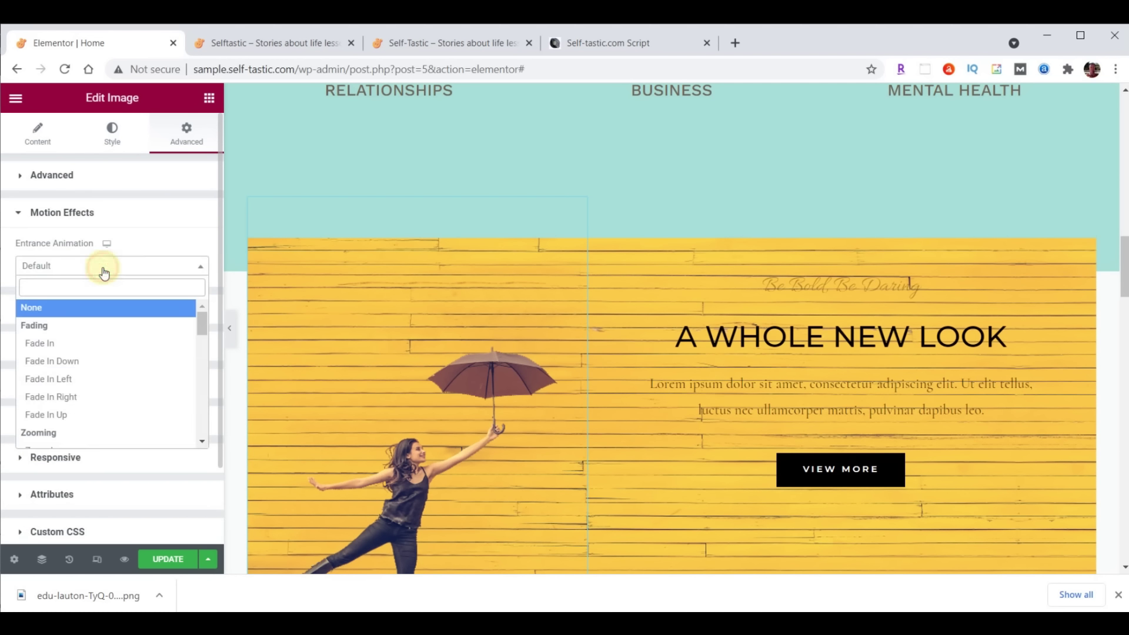
left_click(58, 381)
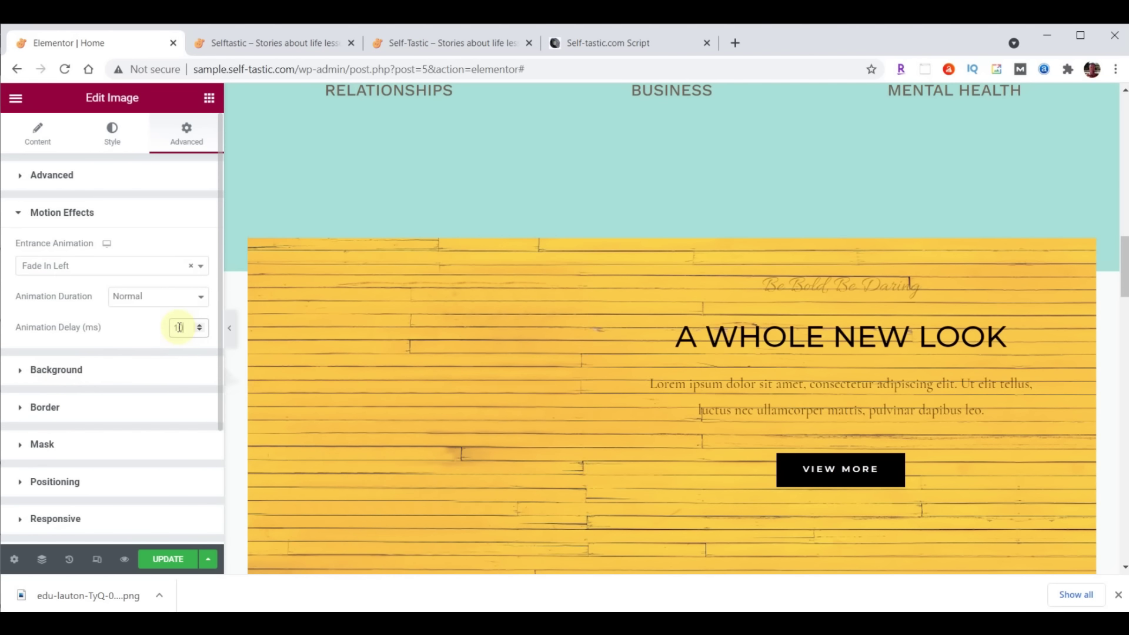
type("1000")
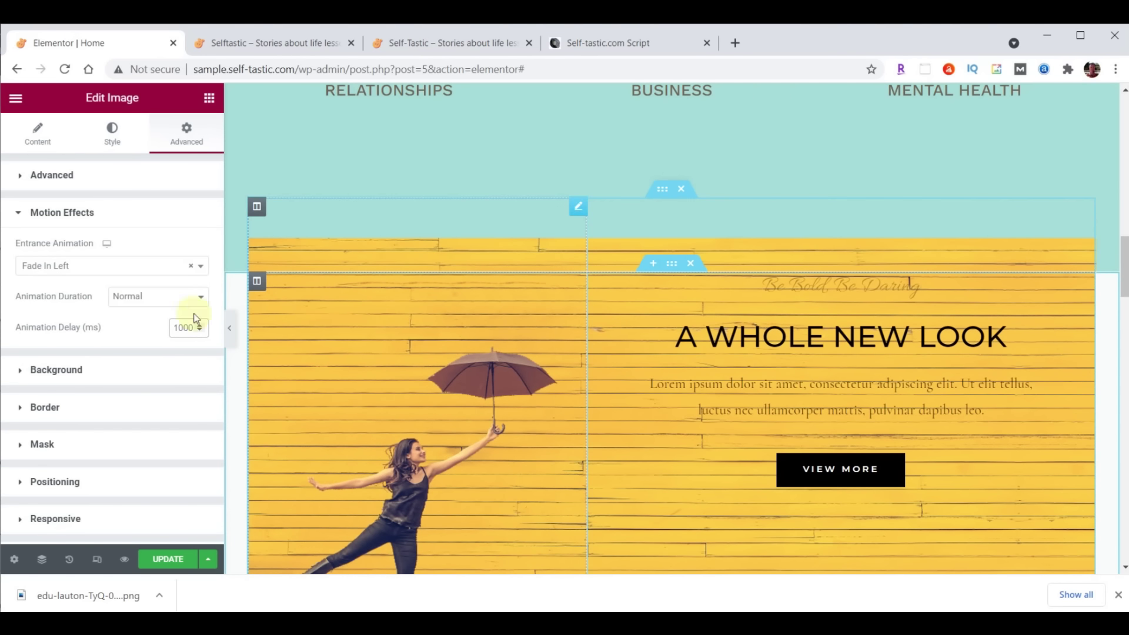
left_click(154, 298)
left_click(150, 312)
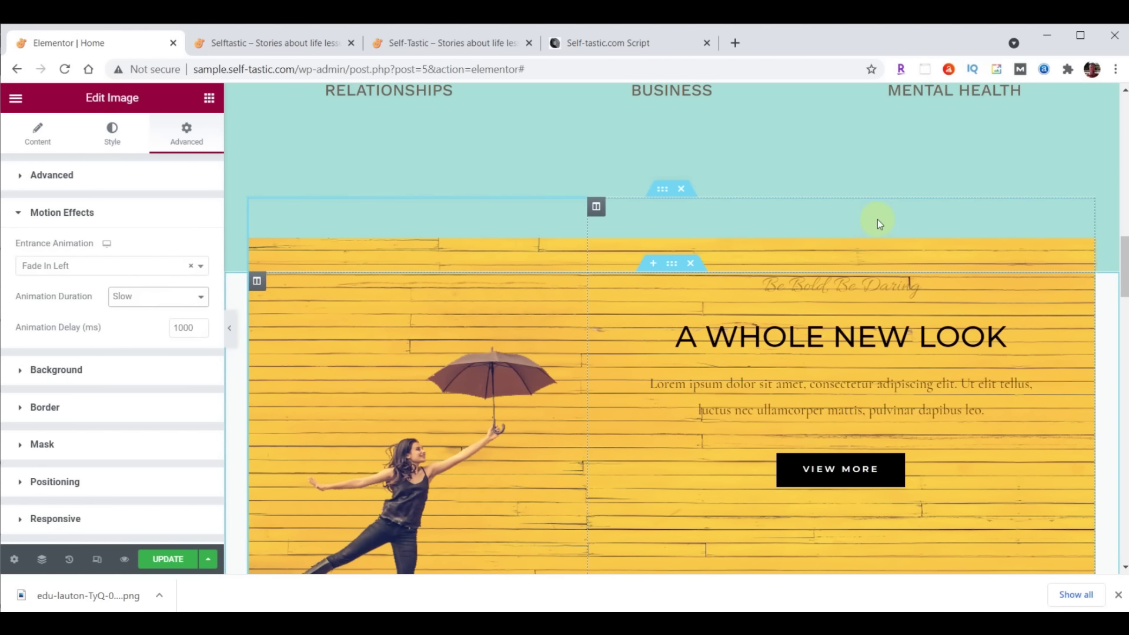
left_click(161, 562)
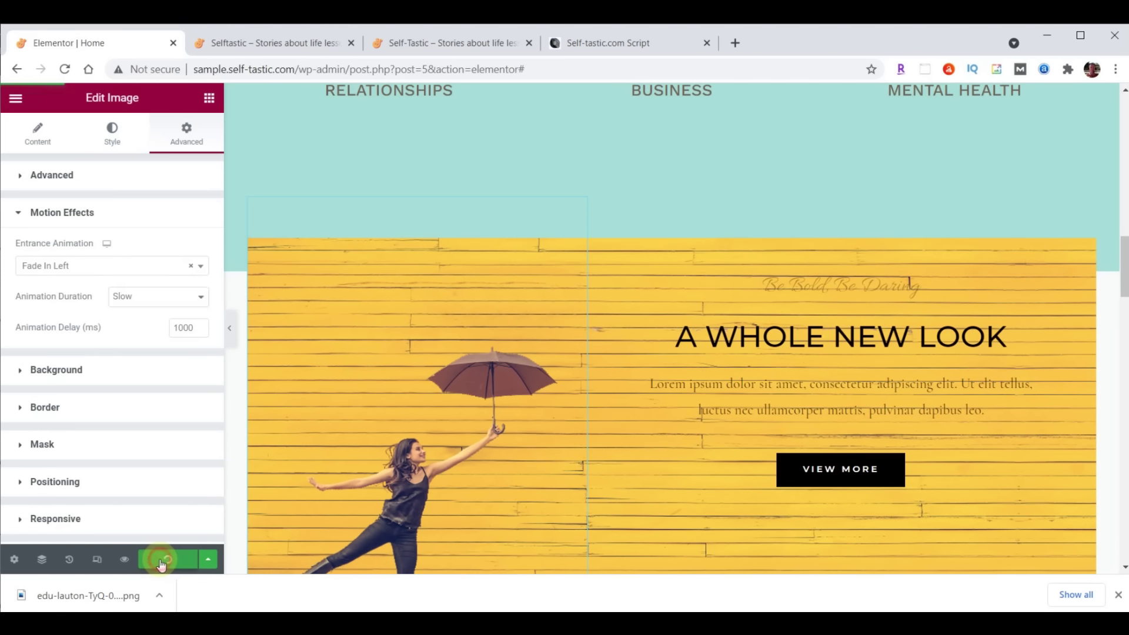
left_click(281, 44)
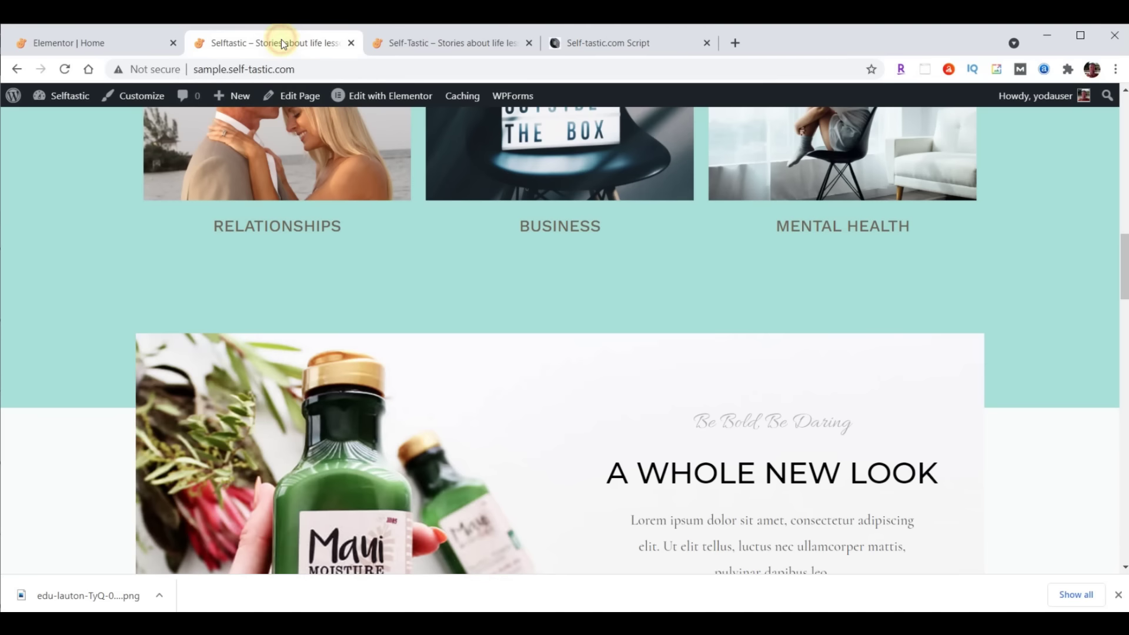
left_click(65, 69)
scroll(1062, 144, "down", 3)
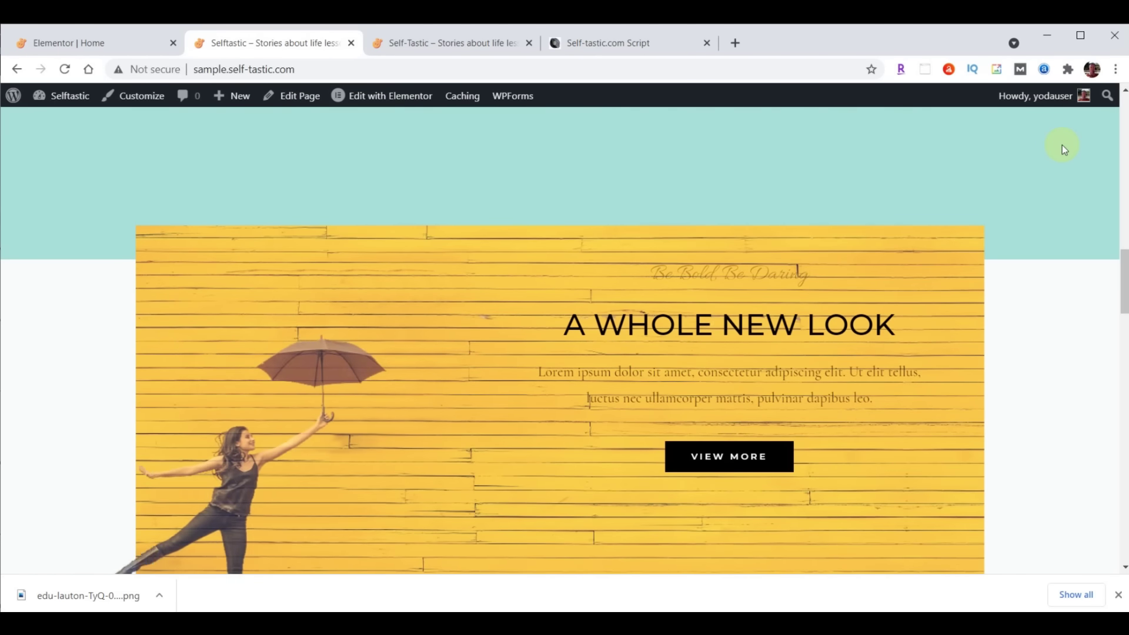
scroll(1062, 144, "down", 2)
scroll(1062, 145, "up", 3)
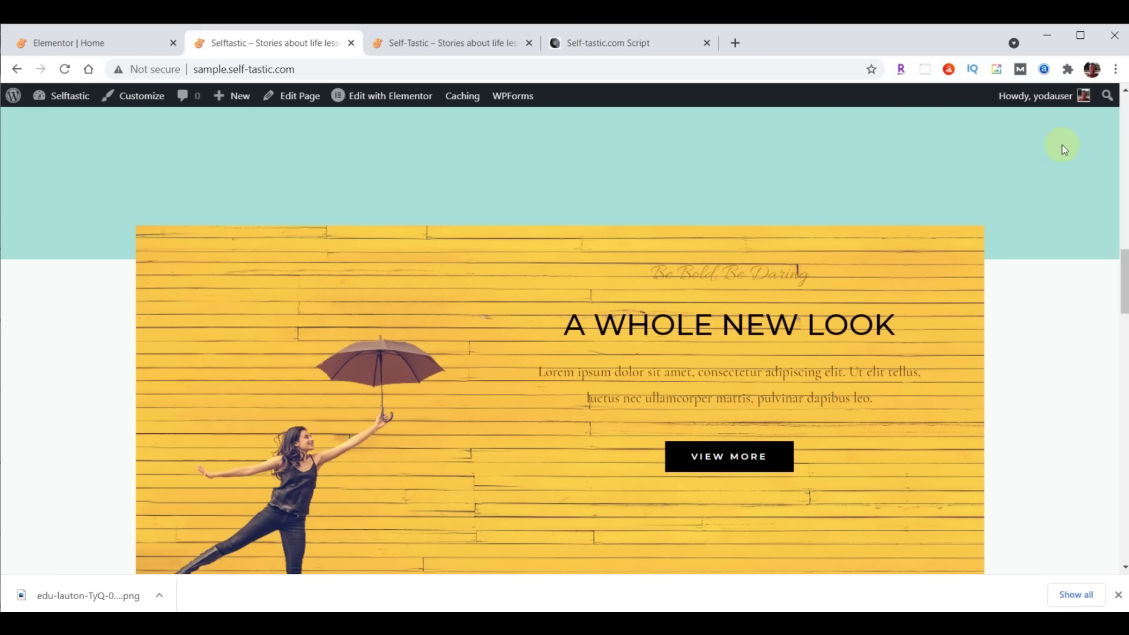
scroll(1062, 144, "up", 2)
scroll(1062, 145, "down", 2)
scroll(1117, 108, "up", 1)
left_click(106, 45)
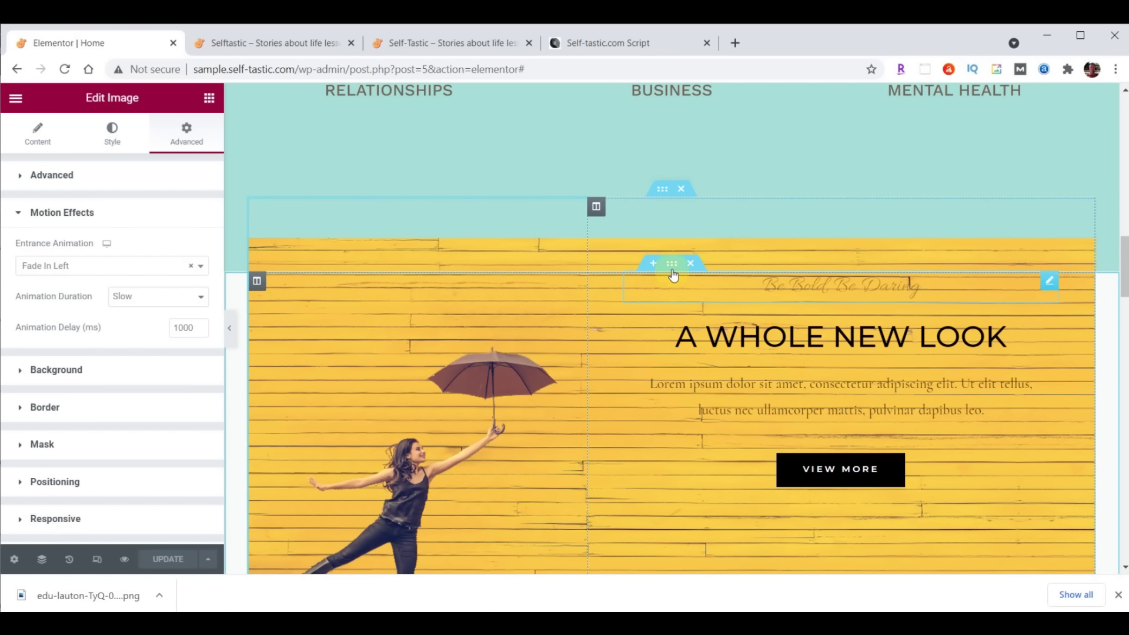
Set the yellow section's background colour to teal #8DD7D6
left_click(672, 266)
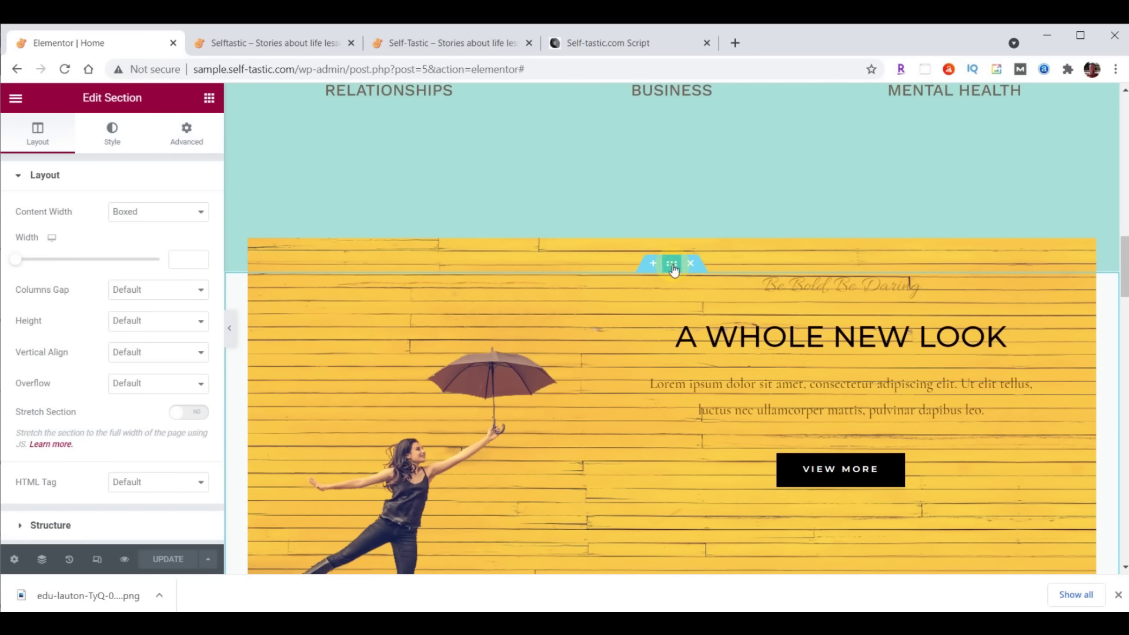
left_click(112, 137)
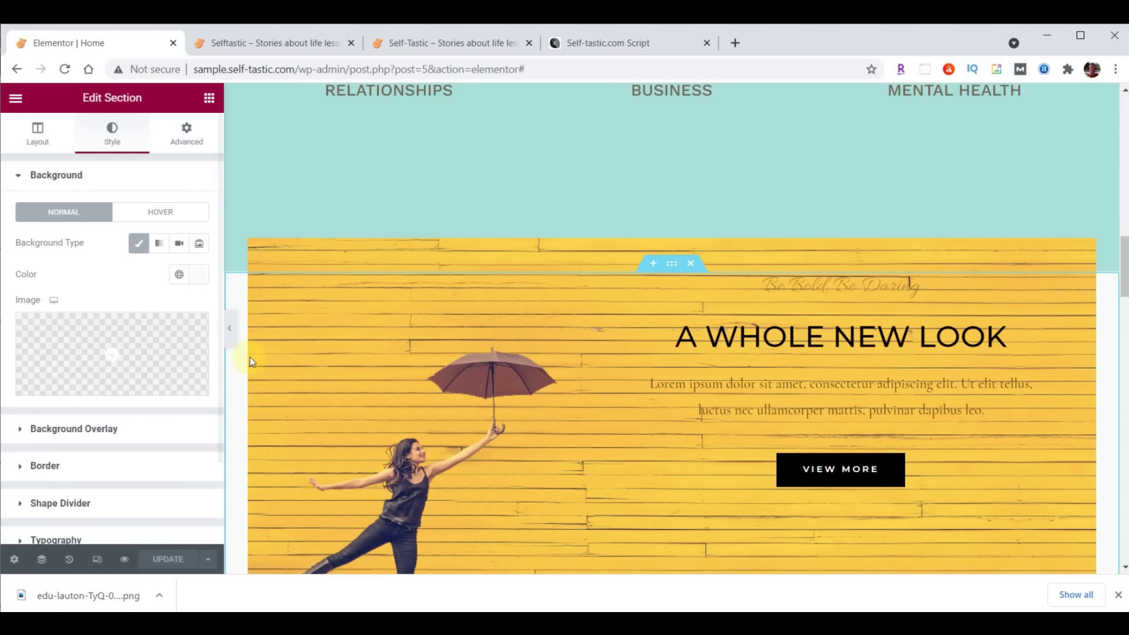
left_click(199, 275)
left_click(100, 498)
type("#8DD7D6")
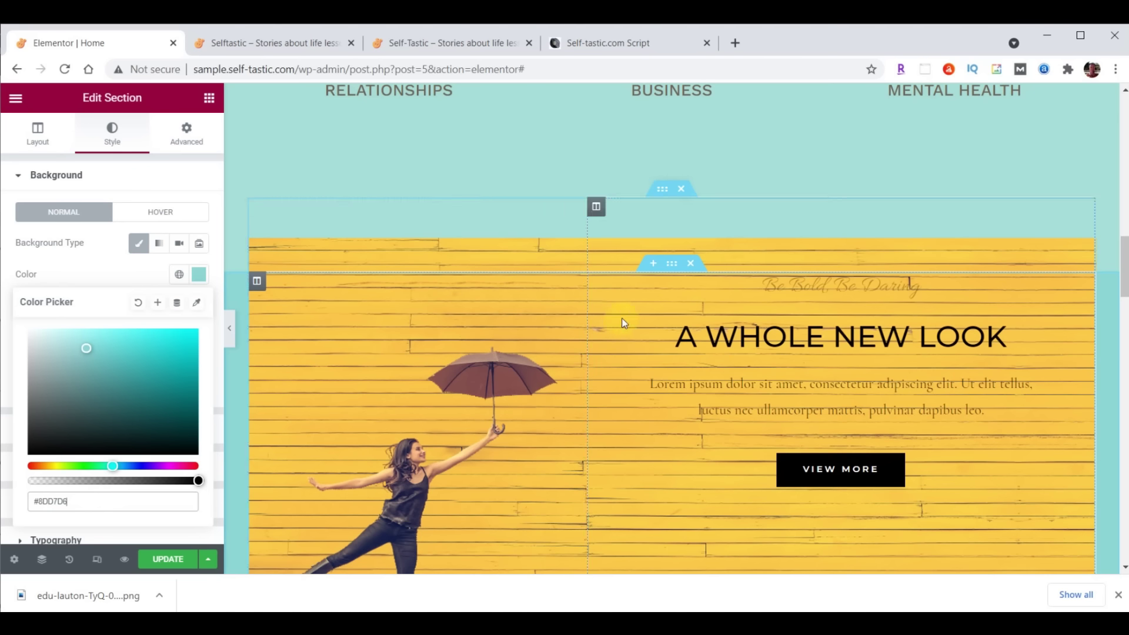
Set the section's top padding to 35 px and zero on the other sides
left_click(182, 133)
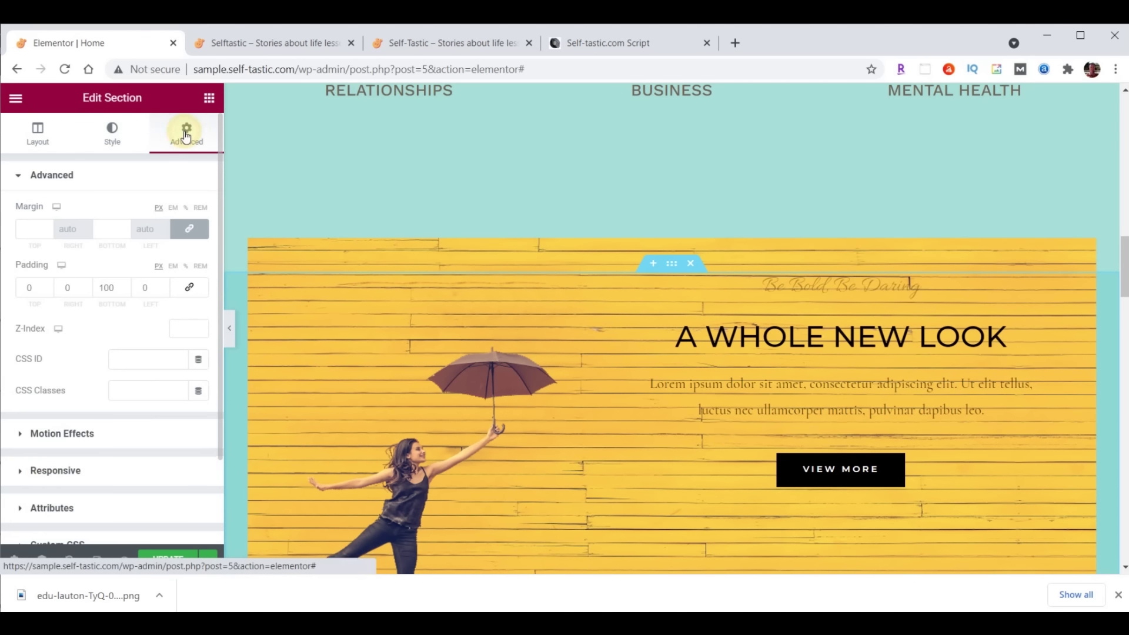
double_click(33, 287)
type("35")
left_click(103, 288)
double_click(103, 288)
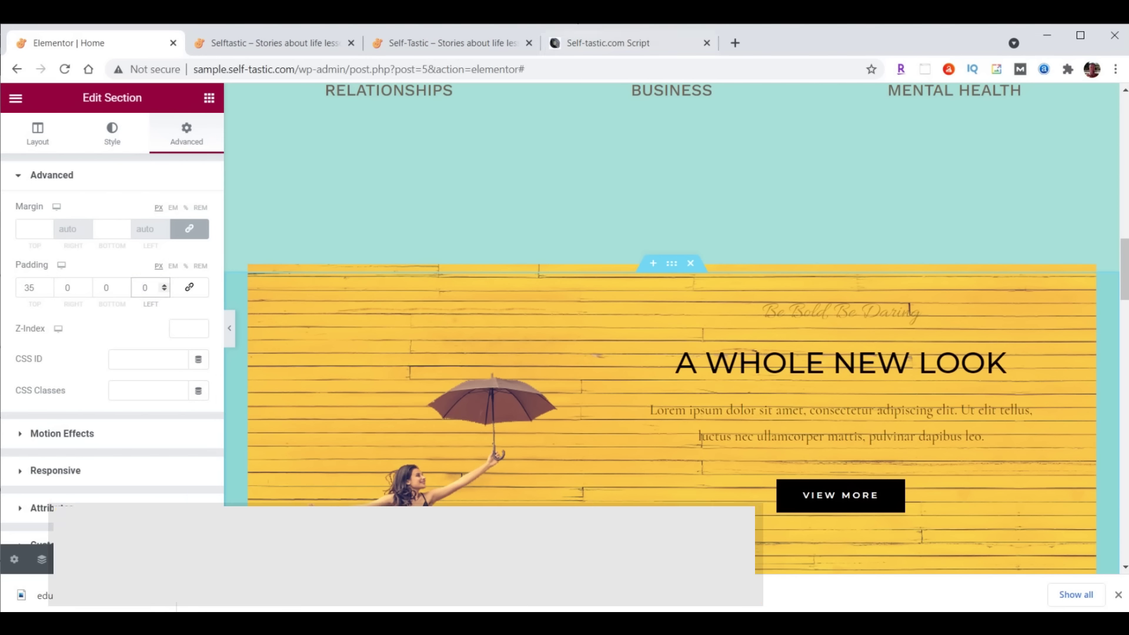
left_click(433, 40)
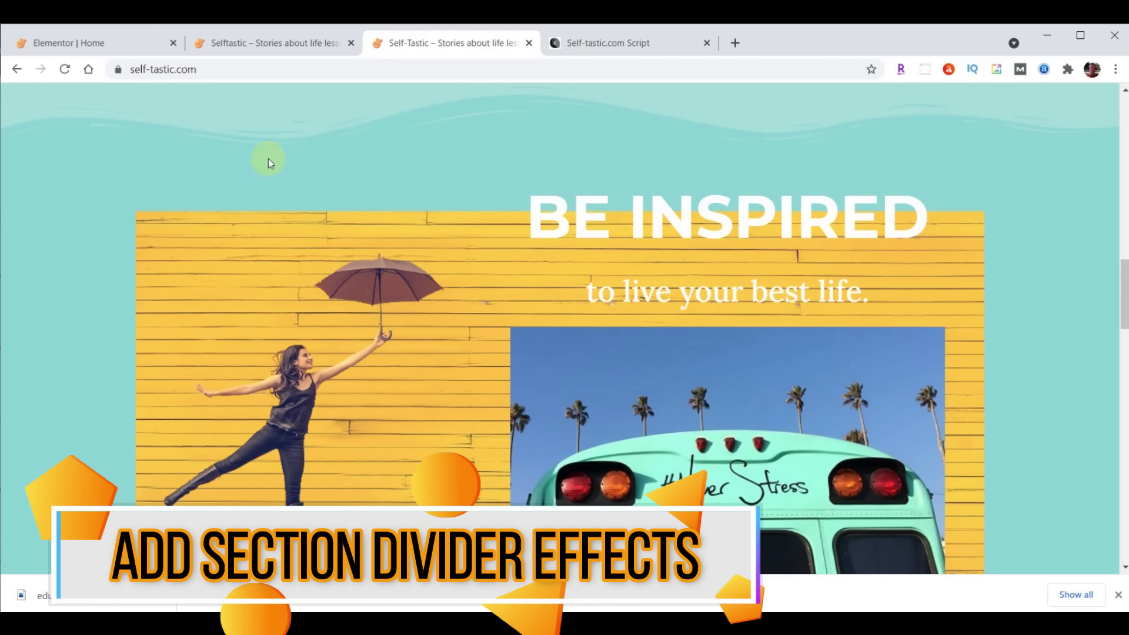
left_click(102, 36)
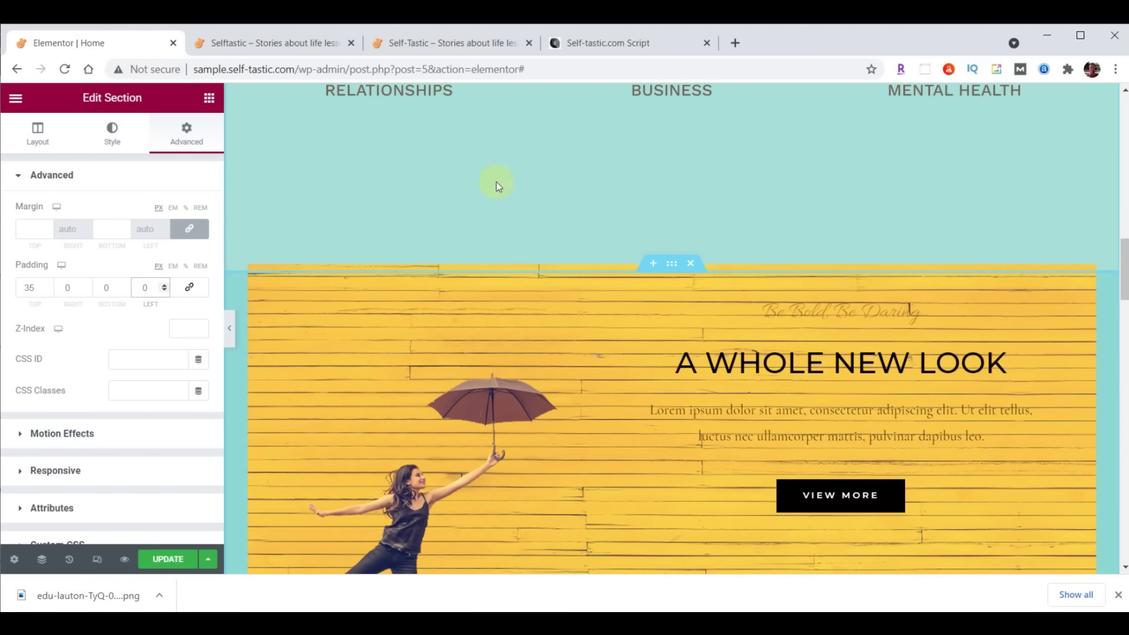
Give the Advice section a Waves Brush bottom shape divider
scroll(870, 379, "up", 10)
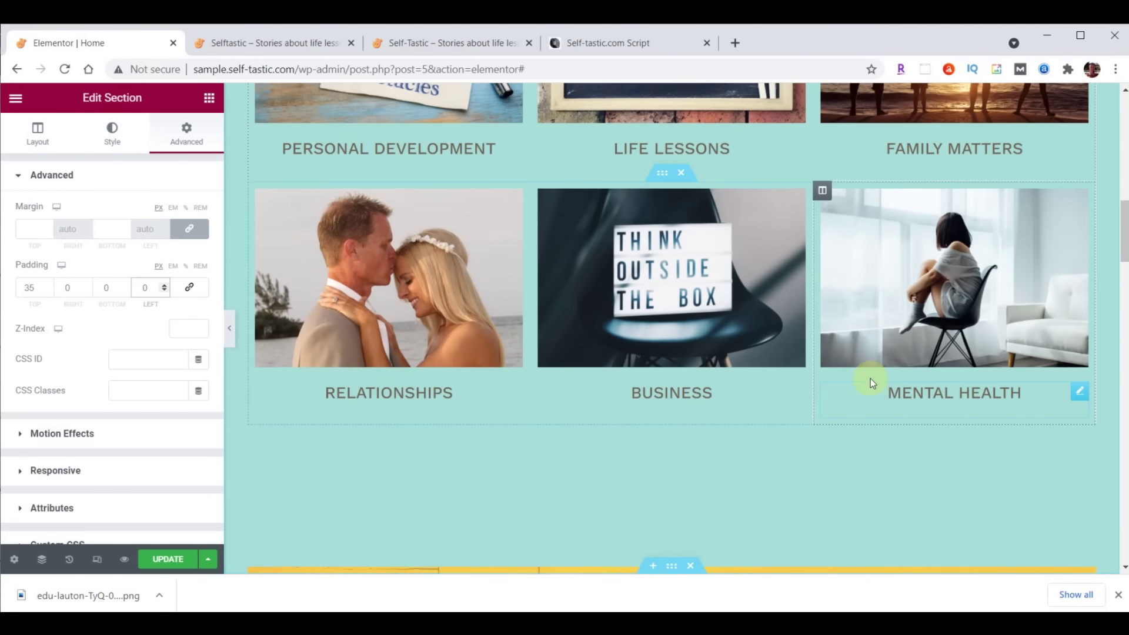
left_click(673, 165)
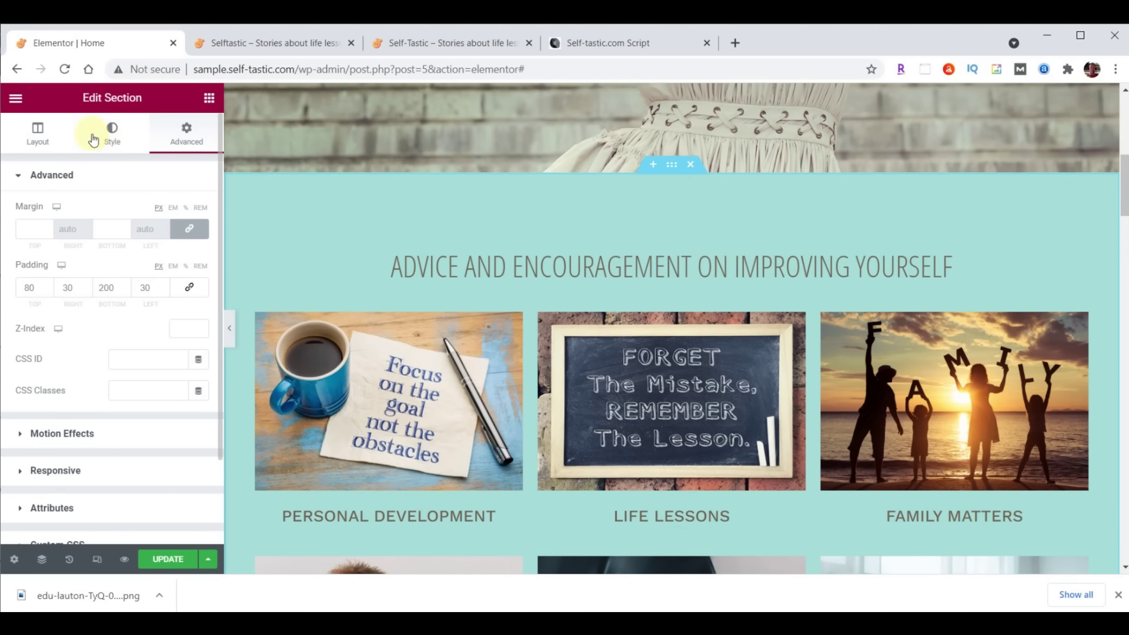
left_click(113, 141)
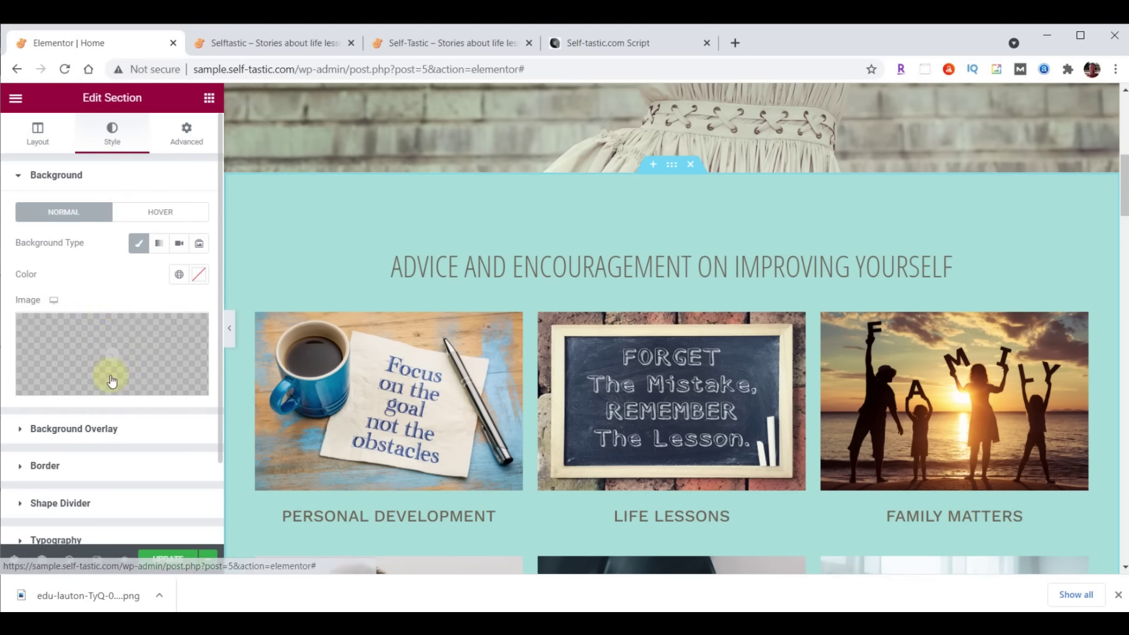
left_click(88, 505)
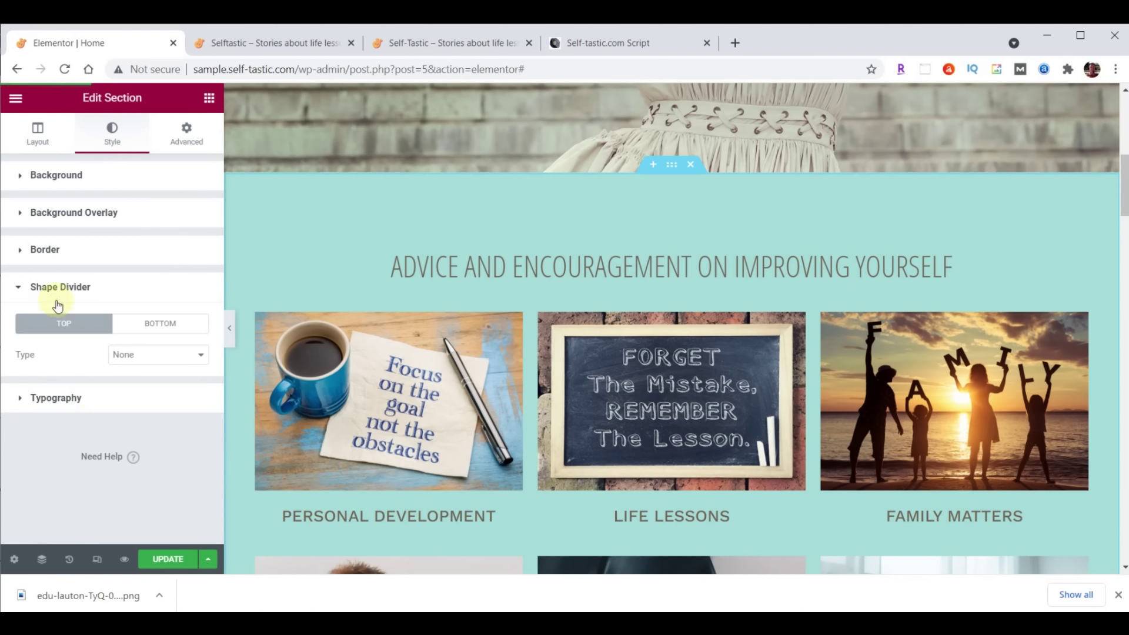
left_click(152, 323)
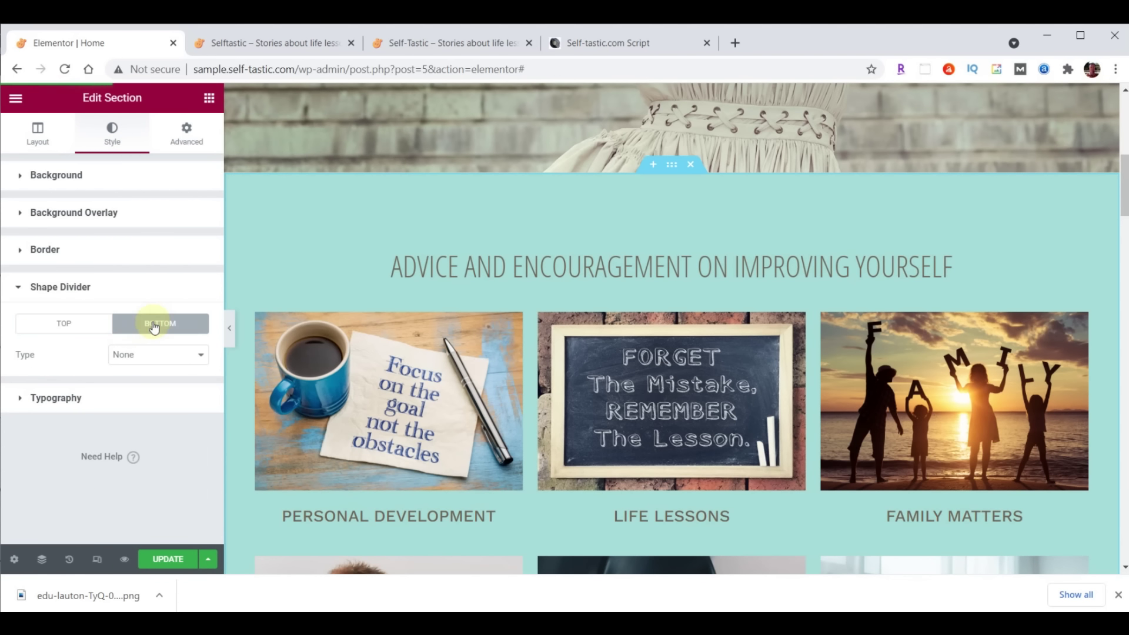
left_click(159, 355)
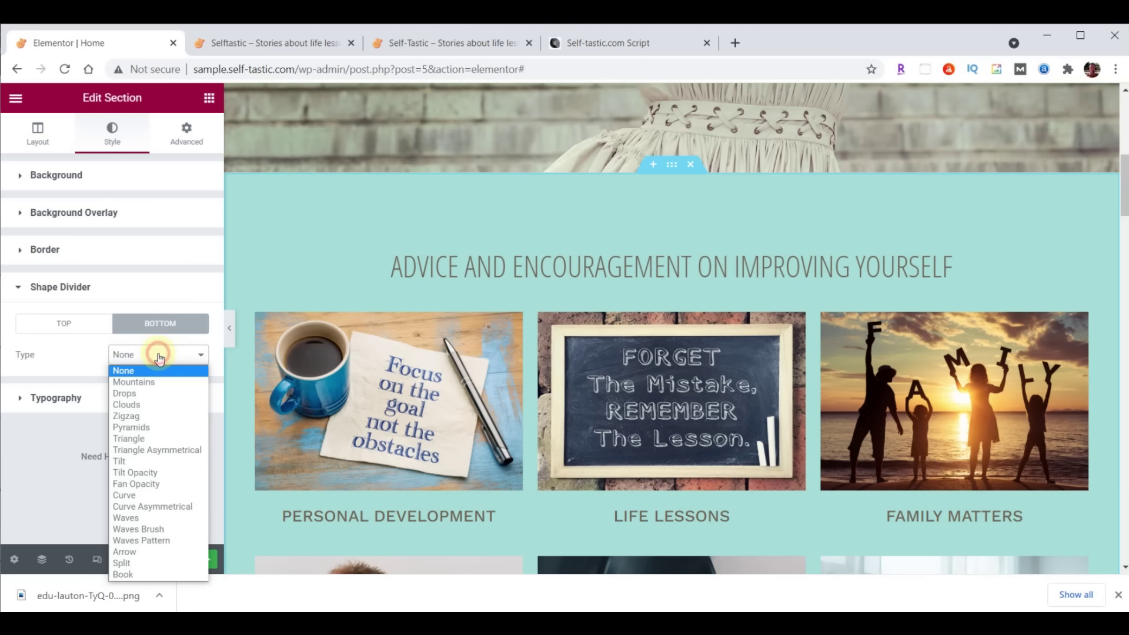
left_click(159, 529)
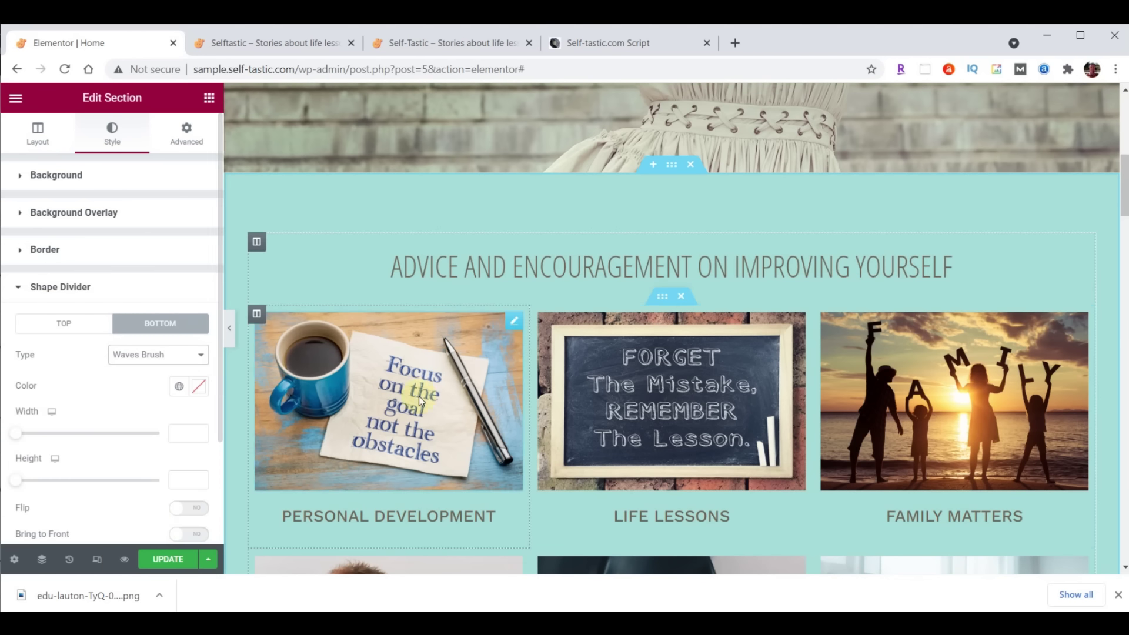
Preview Drops, Pyramids, Triangle Asymmetrical and Fan Opacity dividers, then settle on Waves Brush
scroll(464, 384, "down", 3)
scroll(464, 387, "down", 5)
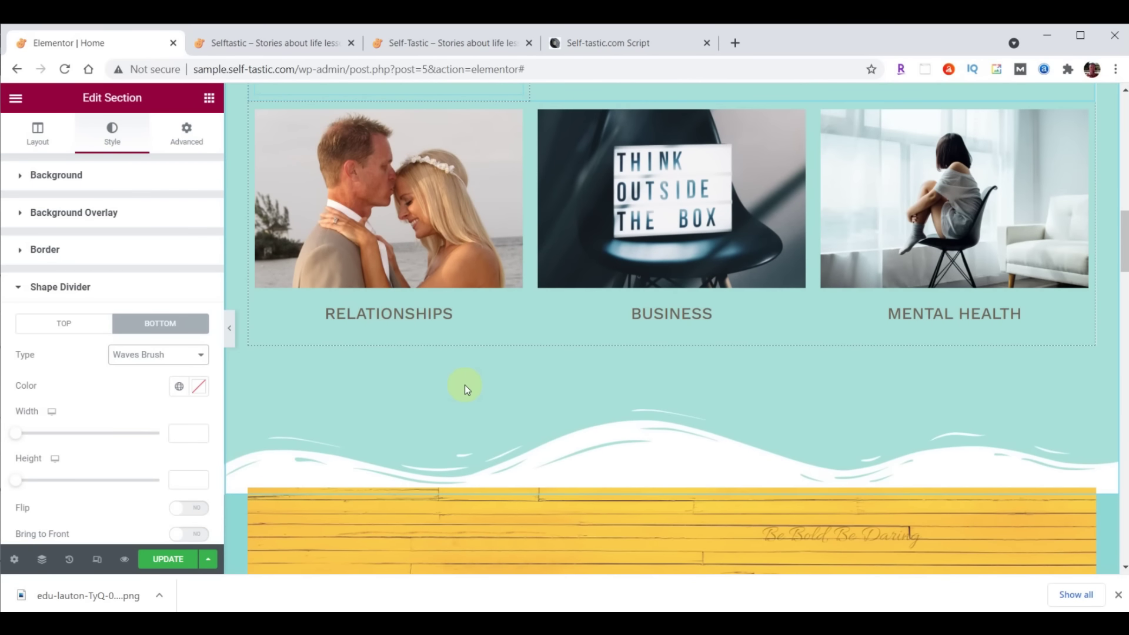
left_click(159, 355)
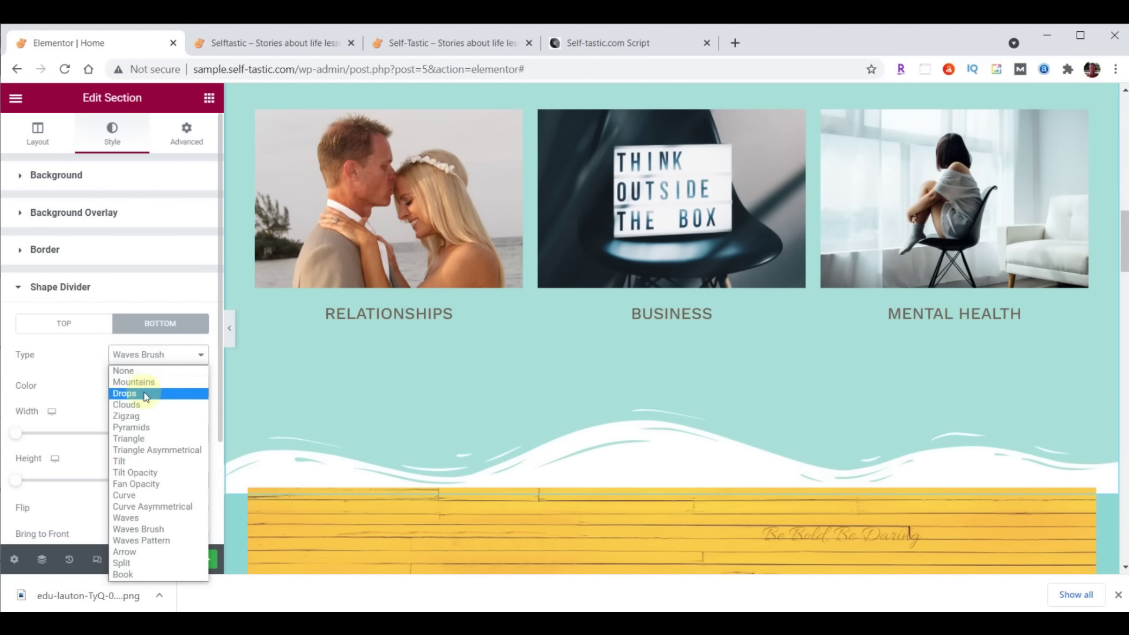
left_click(144, 391)
left_click(145, 355)
left_click(154, 428)
left_click(140, 354)
left_click(150, 450)
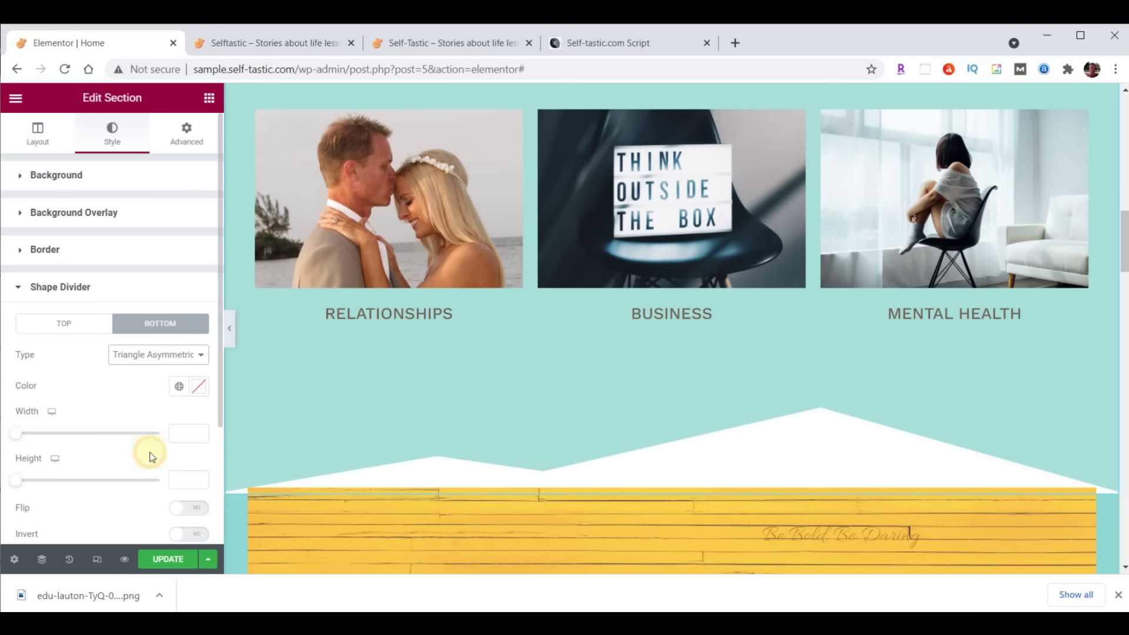
left_click(156, 357)
left_click(154, 484)
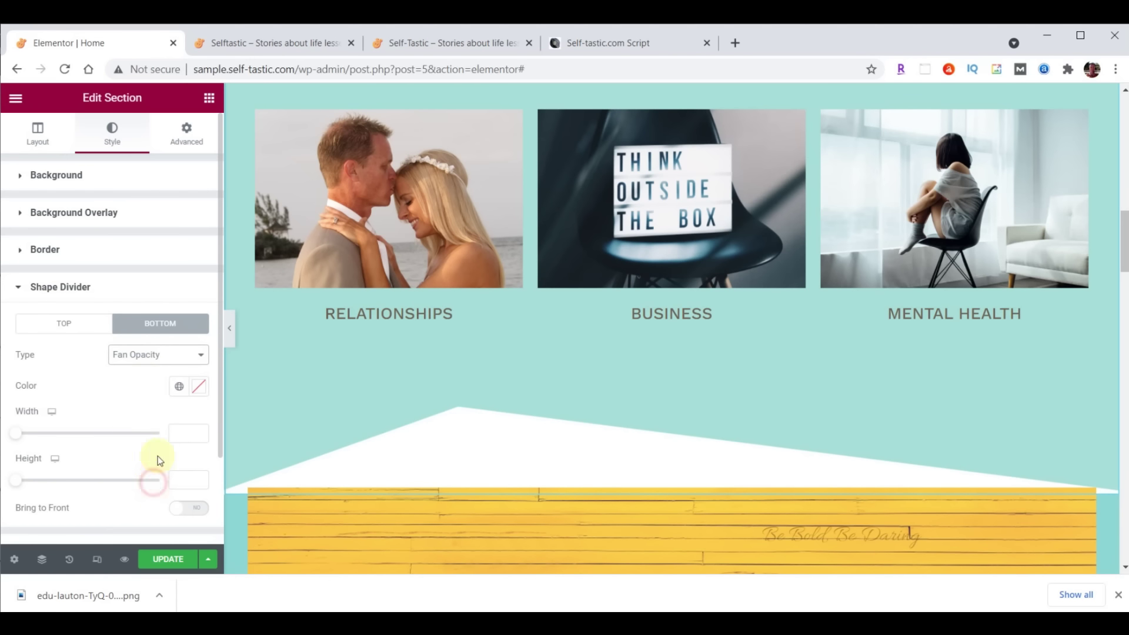
left_click(146, 363)
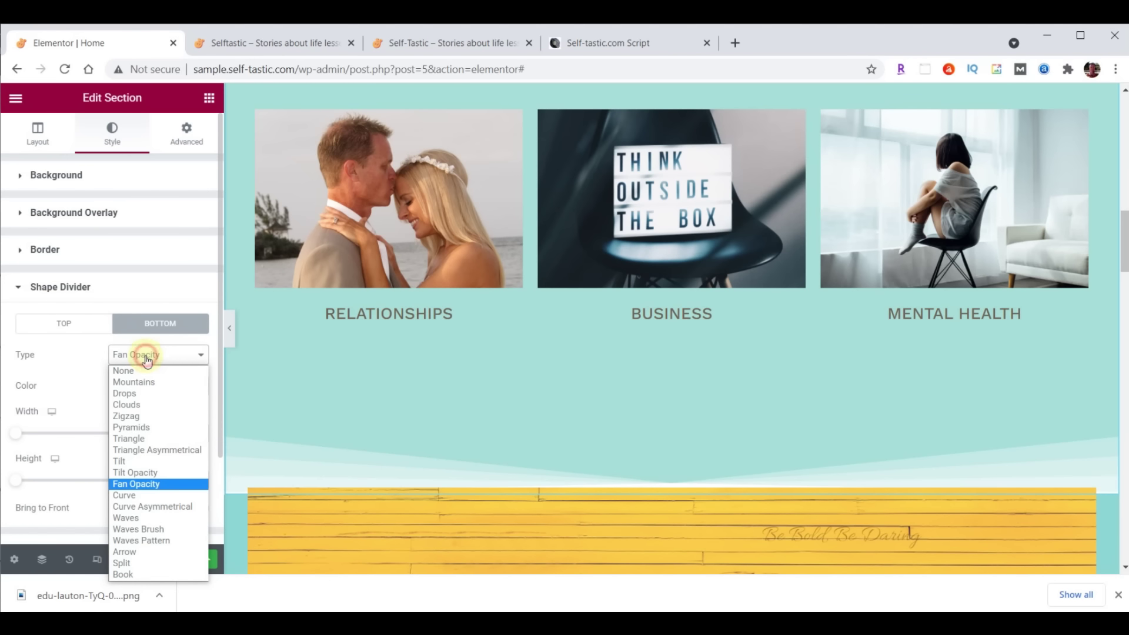
left_click(150, 532)
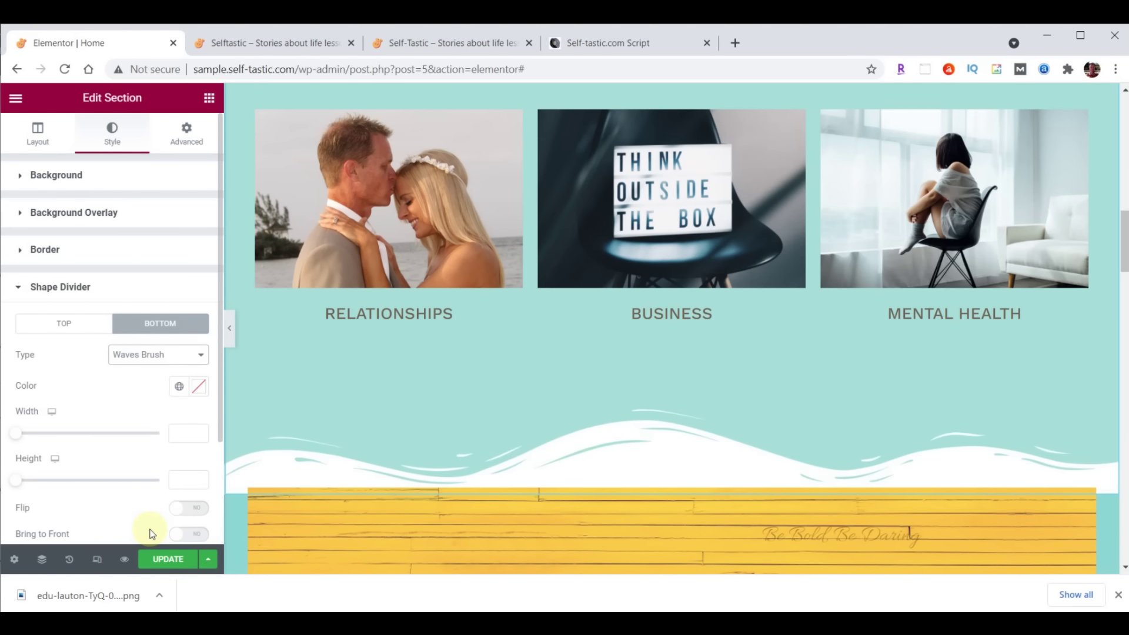
Colour the bottom divider #8DD7D6 and set its height to 60
left_click(201, 391)
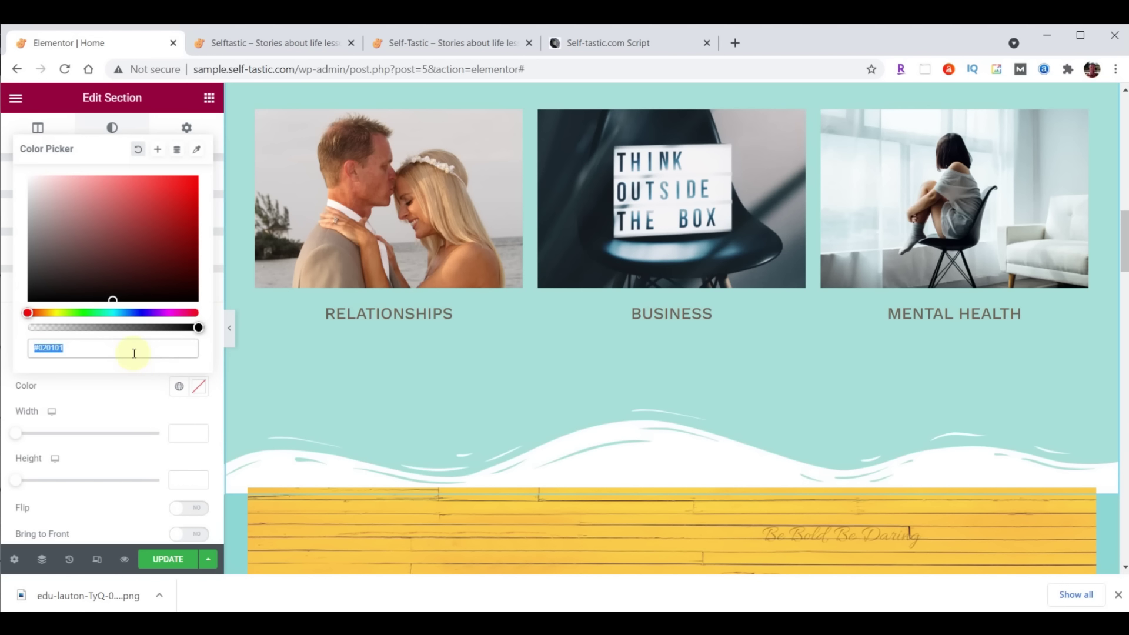
type("#8DD7D6")
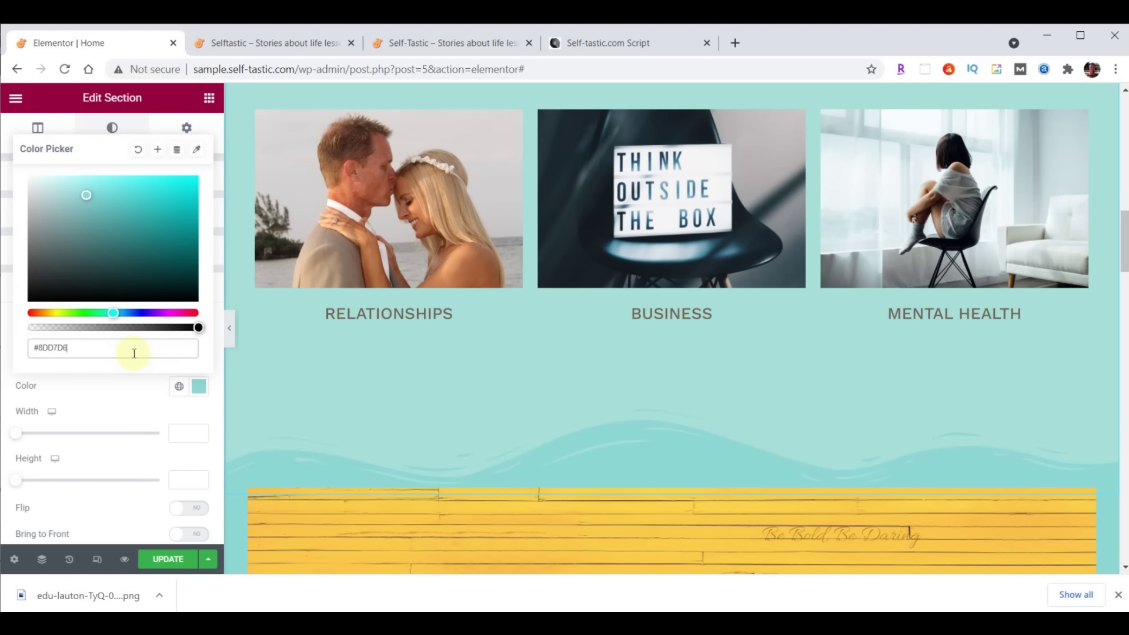
scroll(547, 500, "down", 4)
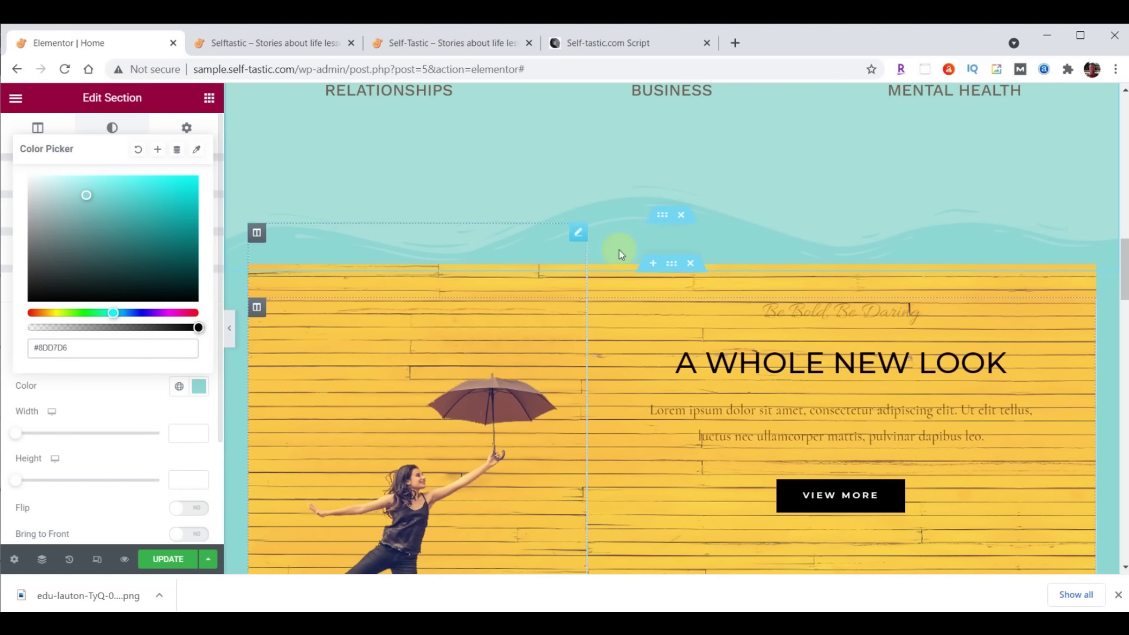
scroll(619, 250, "up", 1)
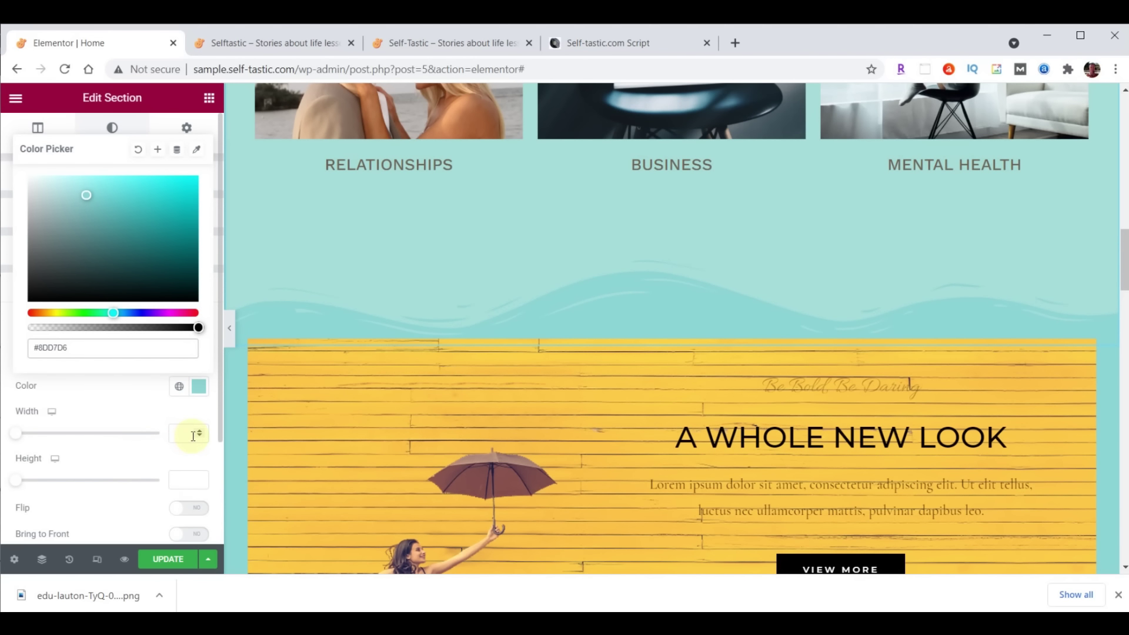
left_click(182, 479)
type("60")
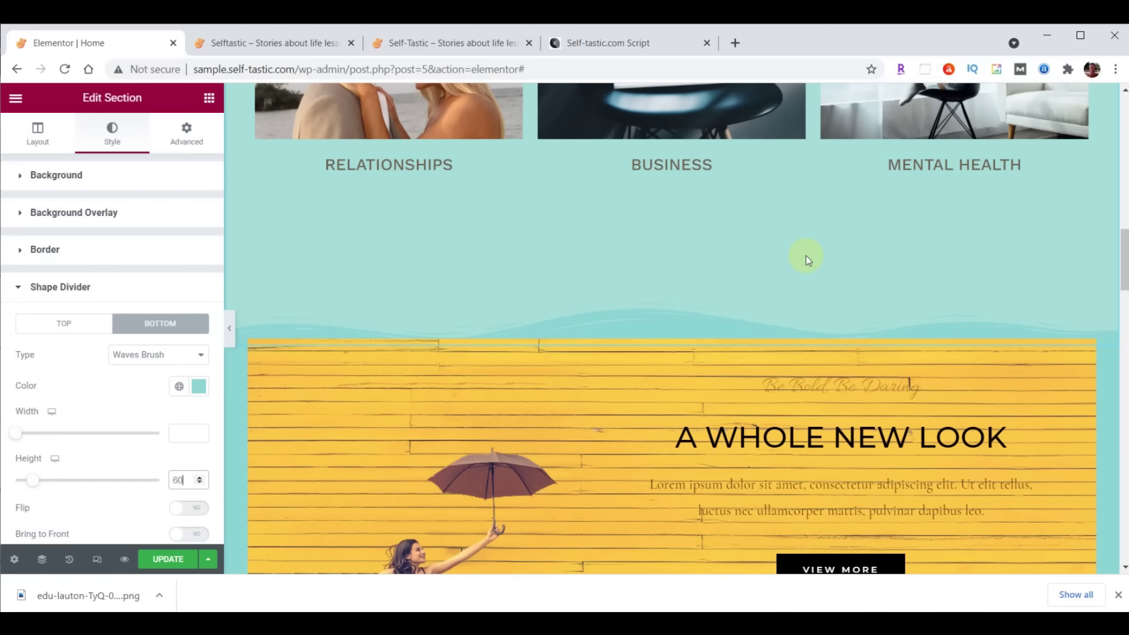
scroll(834, 404, "up", 8)
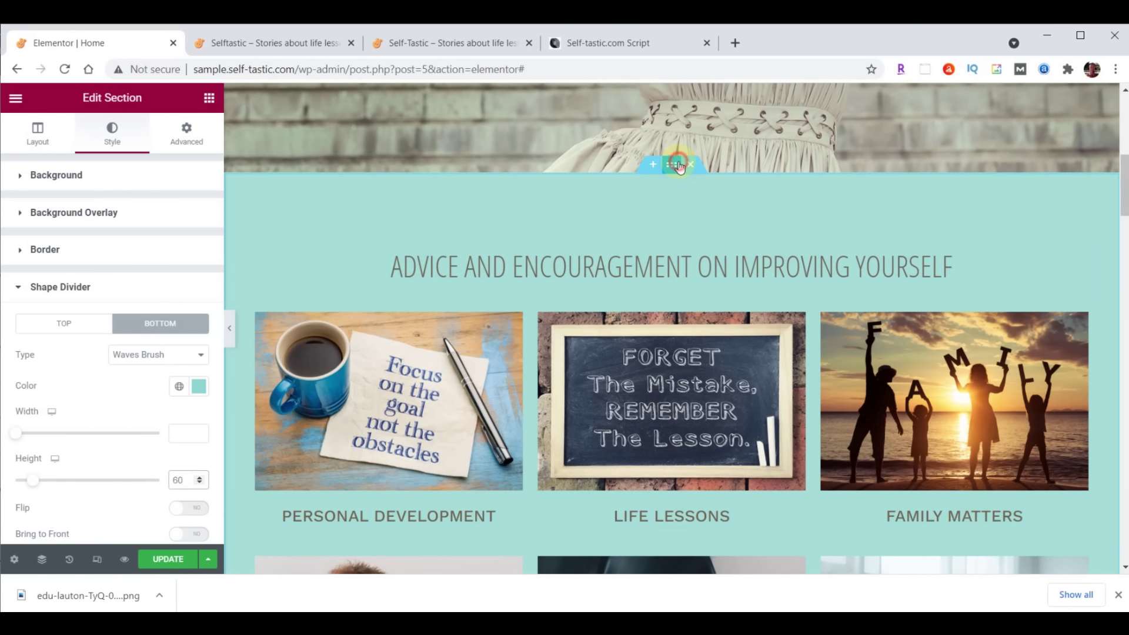
Set bottom padding to 100 and move 'Be Bold, Be Daring' below 'A Whole New Look'
left_click(188, 133)
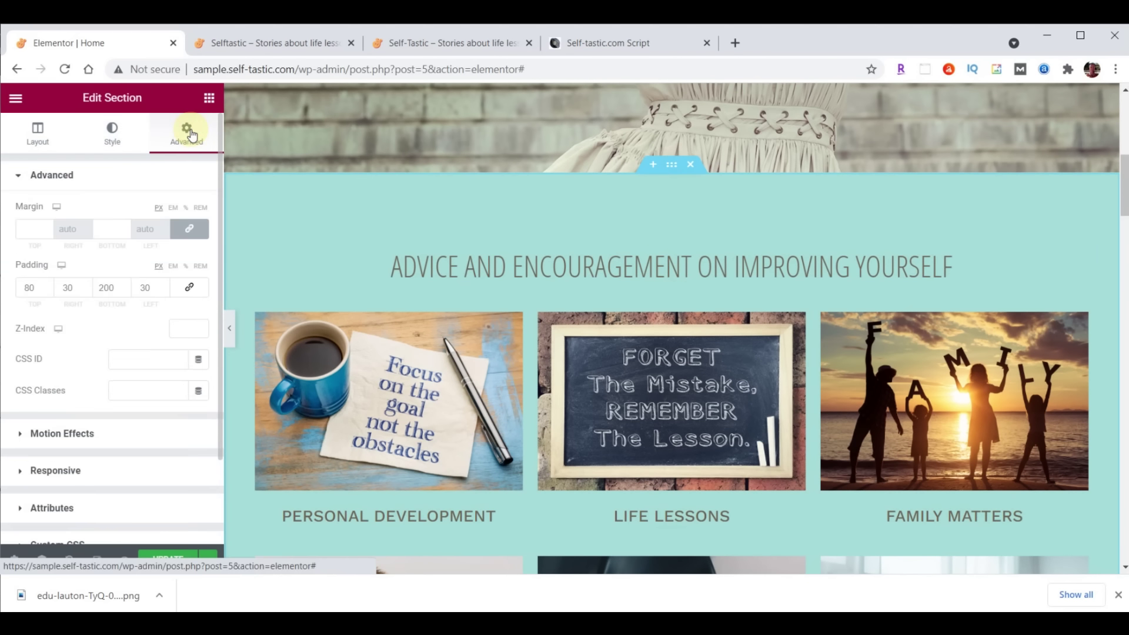
left_click(106, 293)
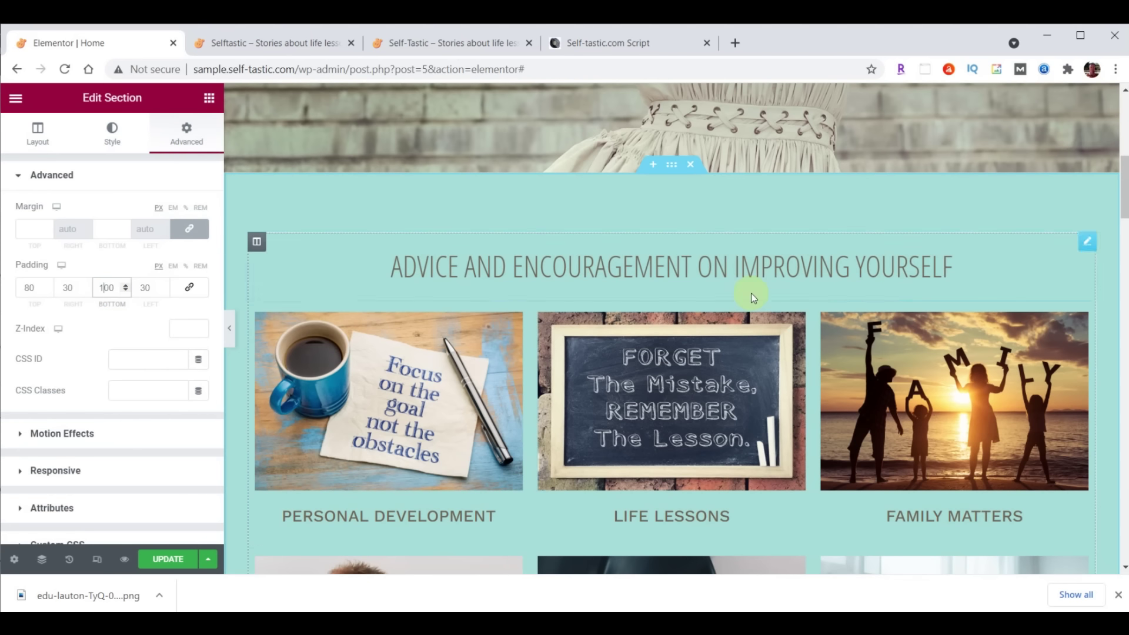
scroll(759, 297, "down", 8)
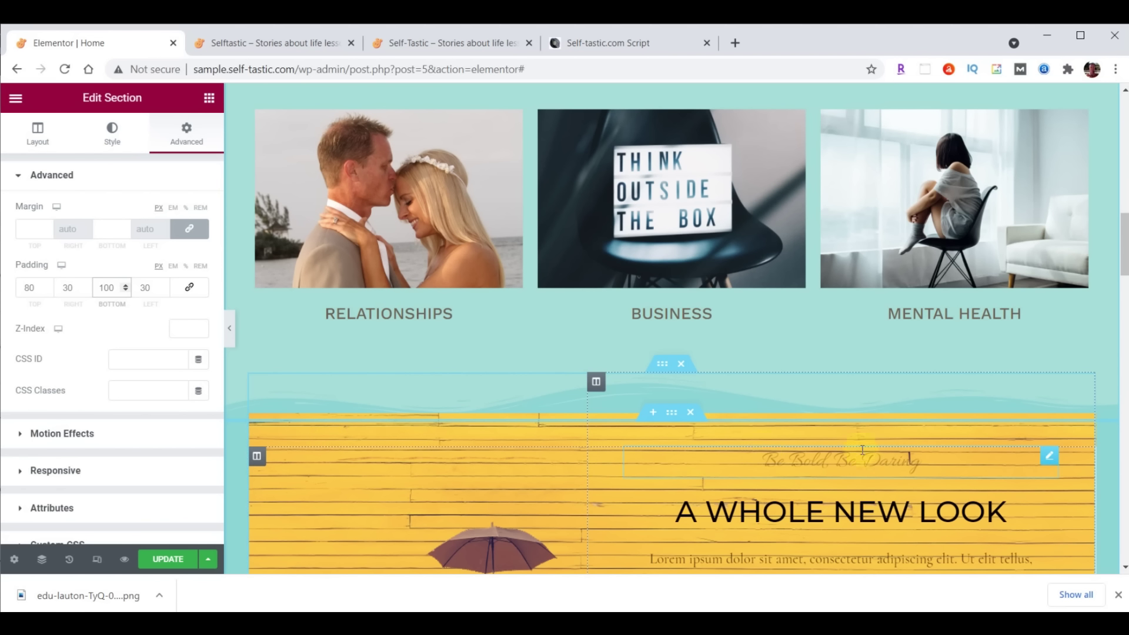
scroll(862, 450, "down", 3)
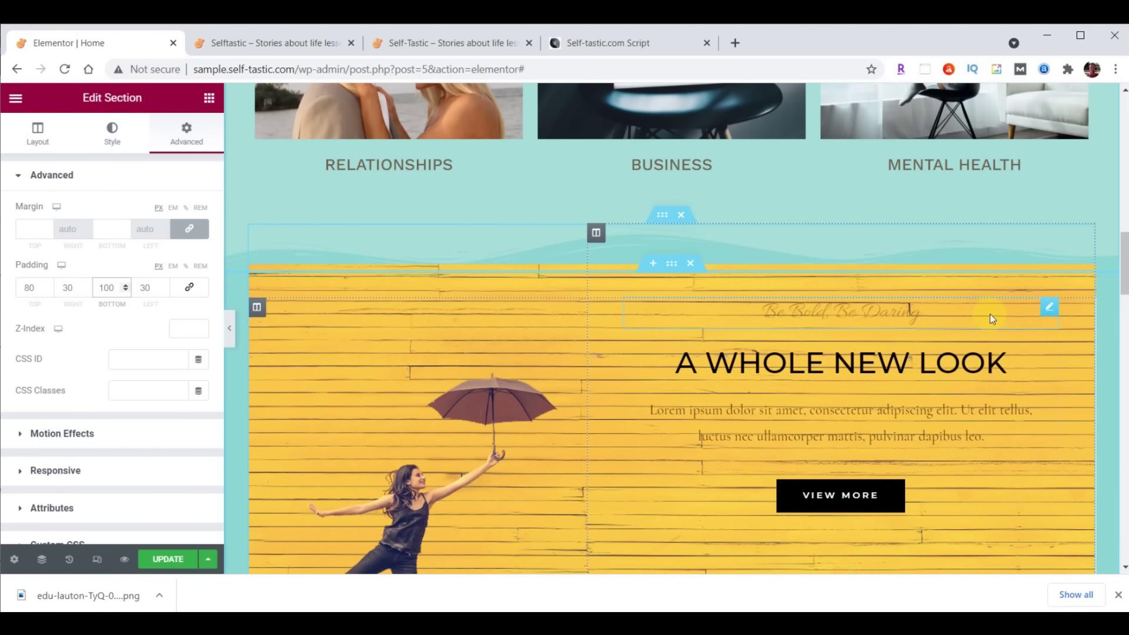
left_click_drag(1048, 309, 1022, 449)
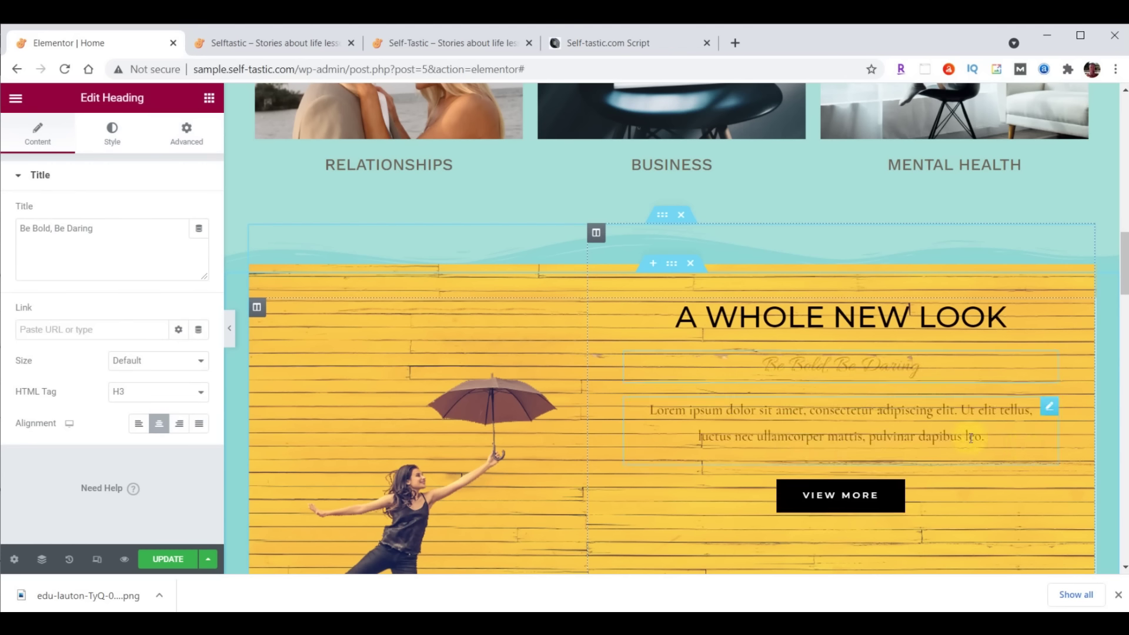
Delete the Lorem ipsum paragraph and move the VIEW MORE button under Season Sale
right_click(1048, 417)
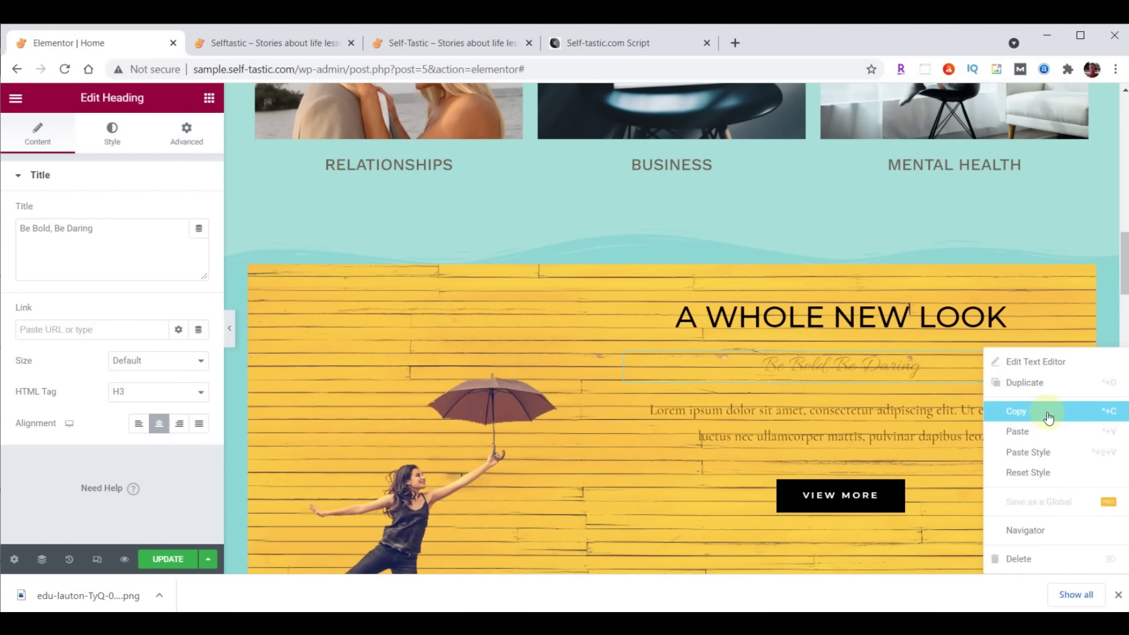
left_click(1033, 556)
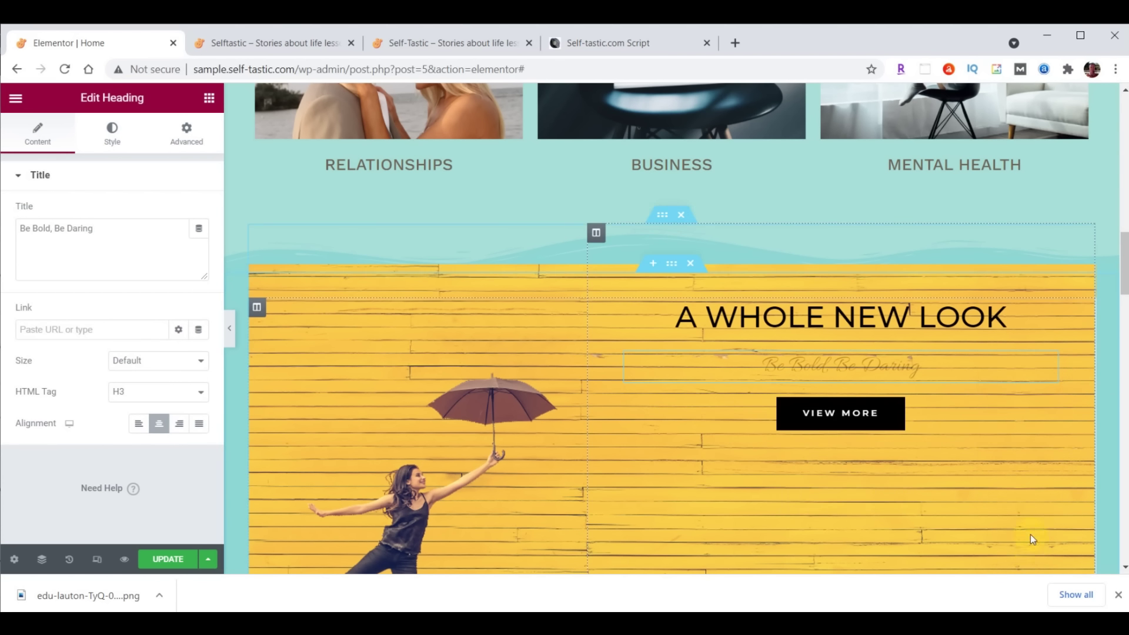
scroll(1026, 518, "down", 3)
scroll(1019, 479, "down", 2)
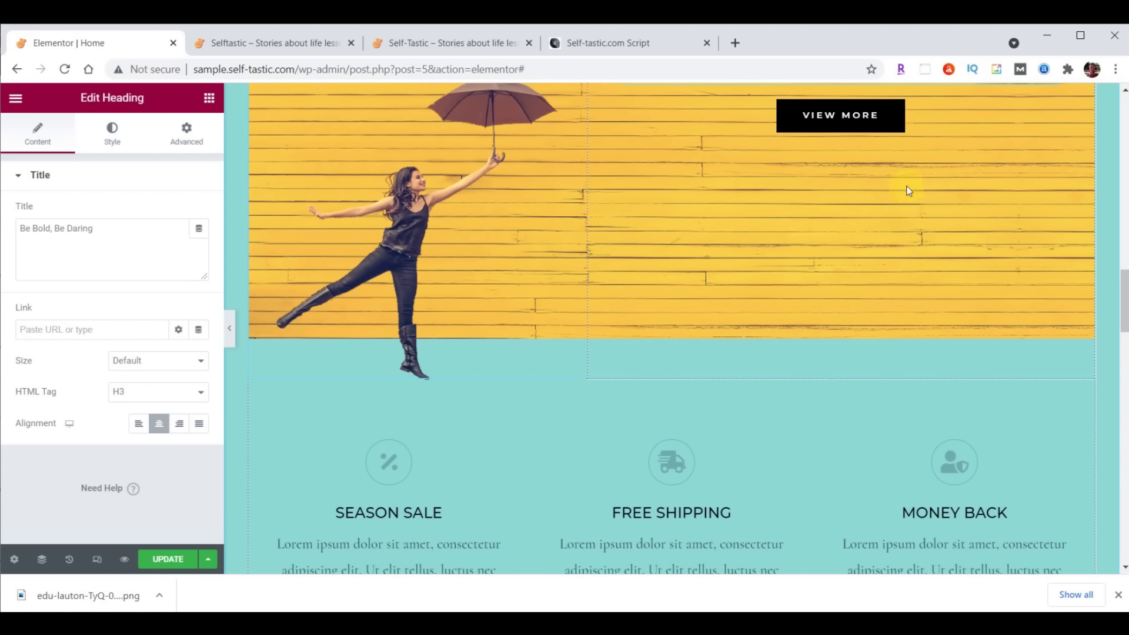
left_click_drag(886, 120, 399, 420)
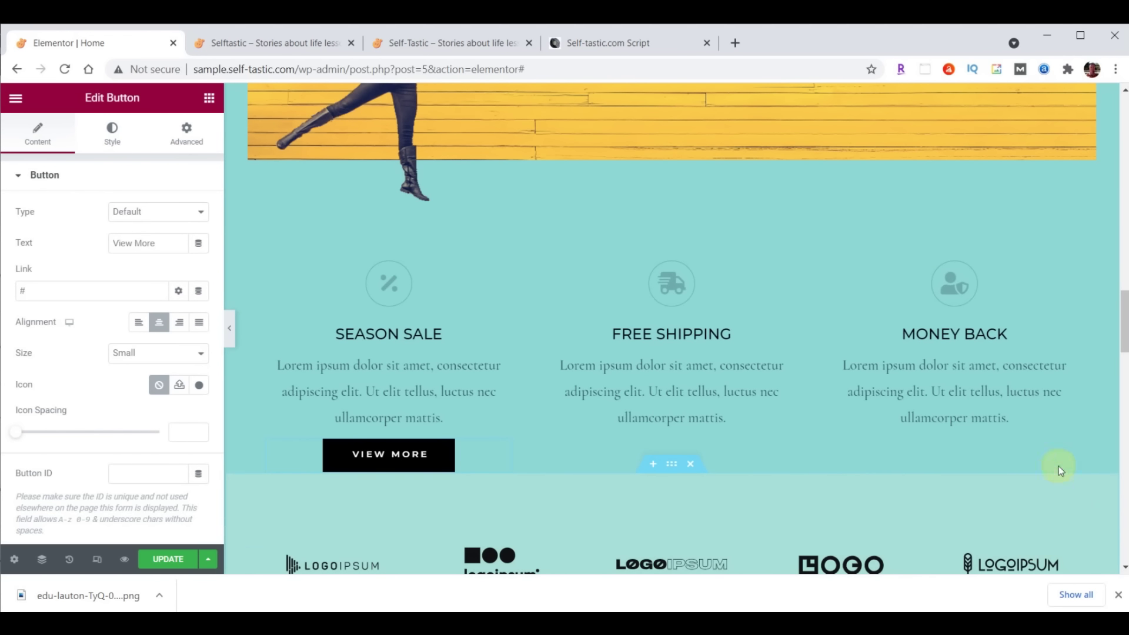
Select the A WHOLE NEW LOOK heading's title text for replacement
scroll(1058, 466, "up", 10)
left_click(878, 213)
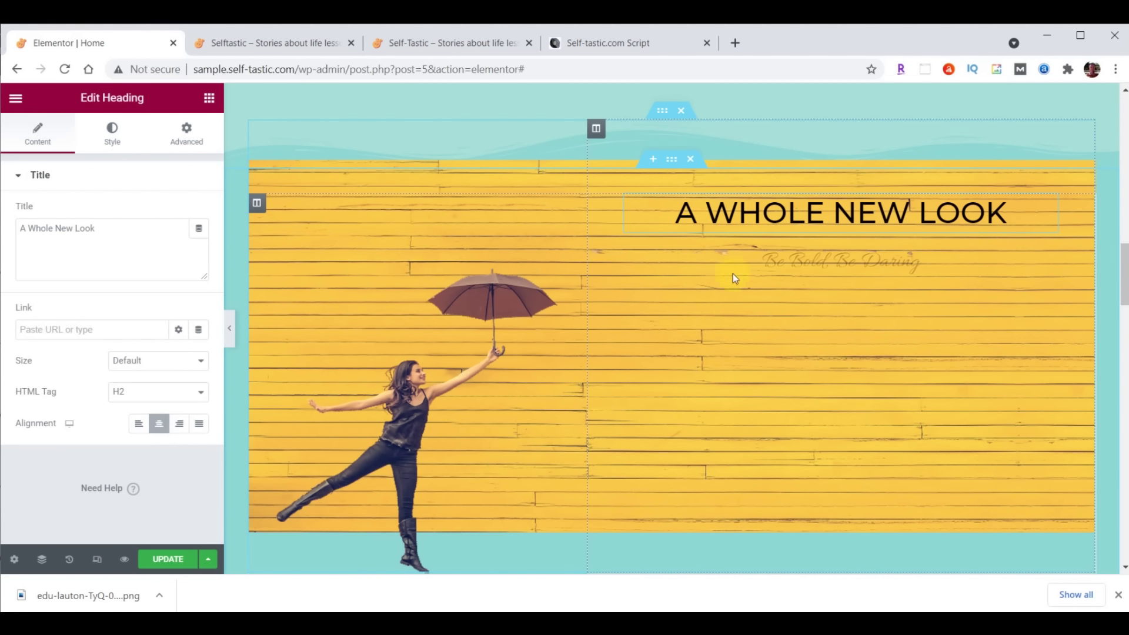
left_click_drag(21, 233, 114, 235)
Retitle the heading 'Be Inspired' and make its text colour white
type("Be Inspired")
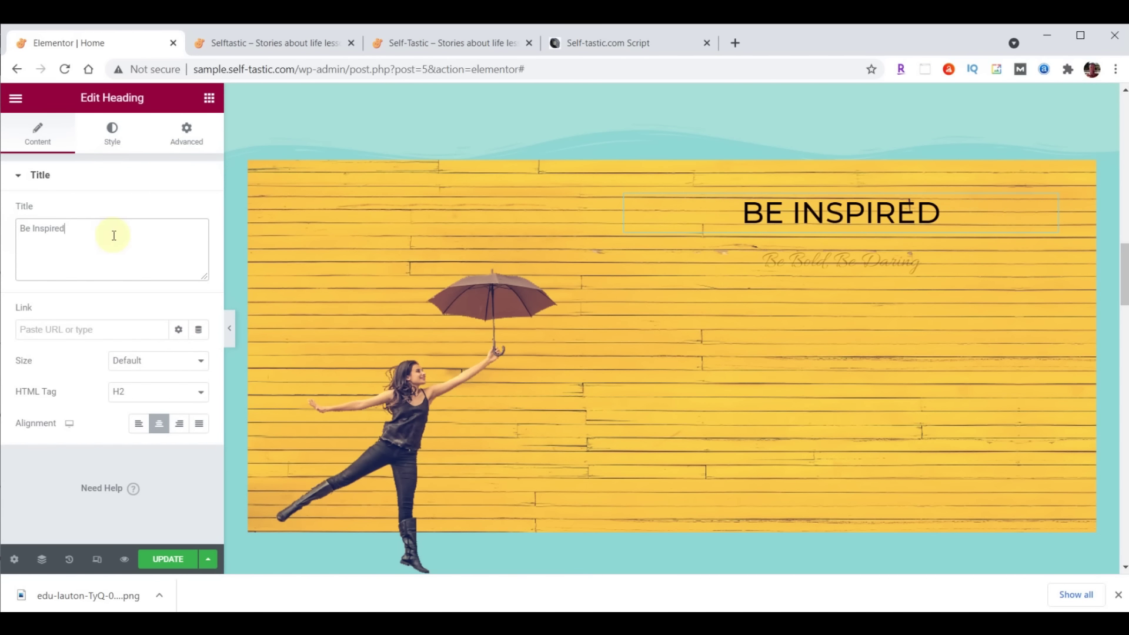
left_click(112, 133)
left_click(199, 215)
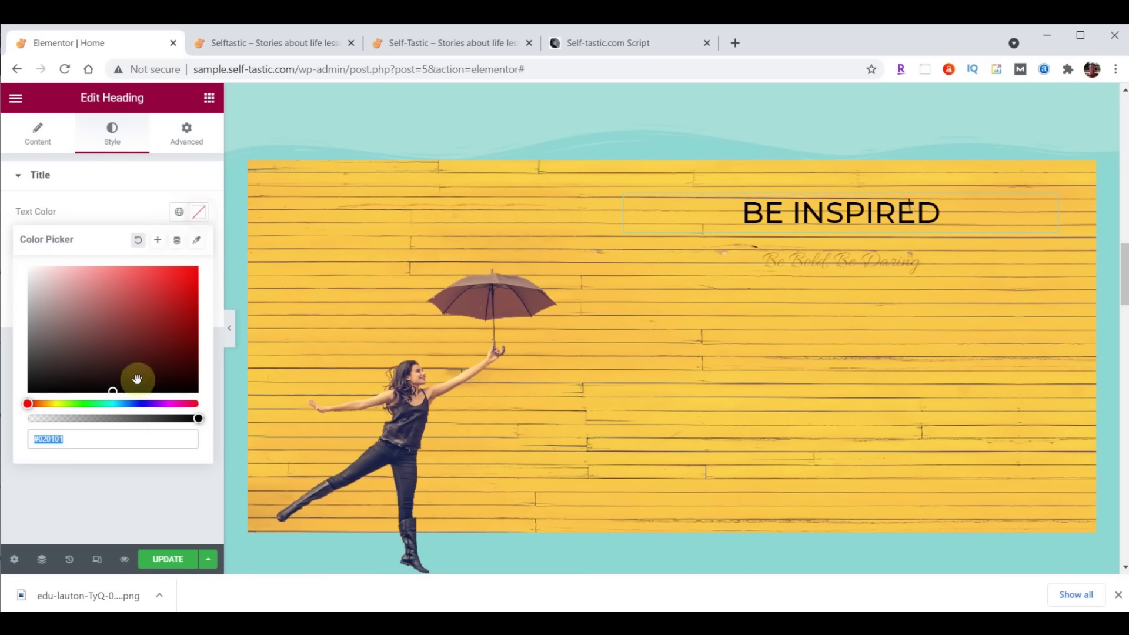
left_click(199, 213)
Set the heading typography to Montserrat, size 80, weight 700
left_click(198, 243)
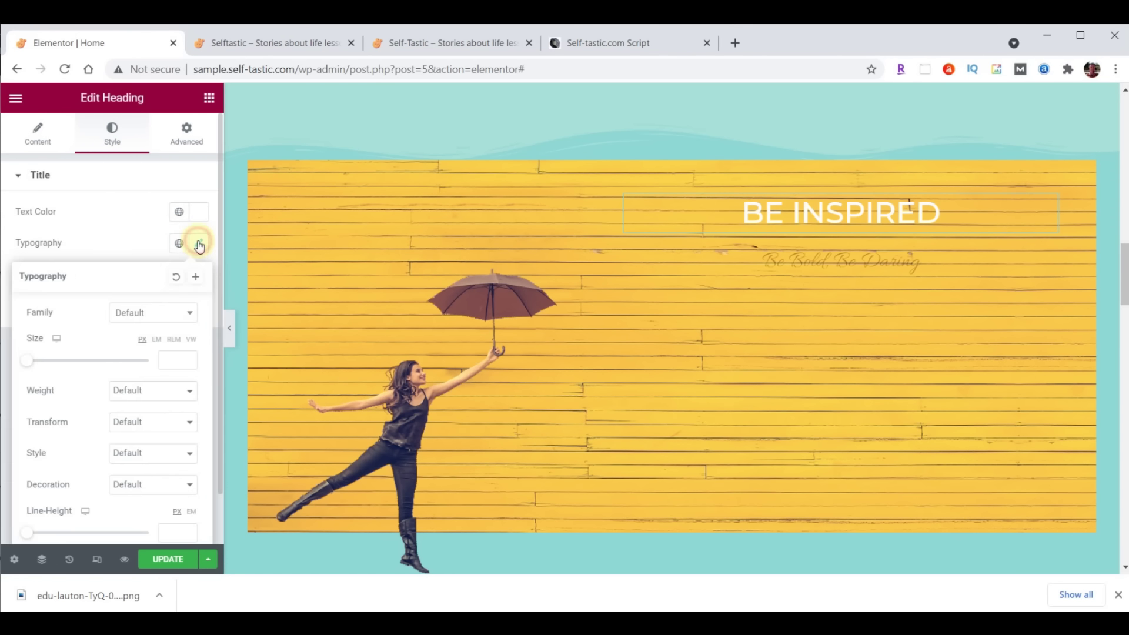
left_click(161, 316)
type("mont")
left_click(155, 412)
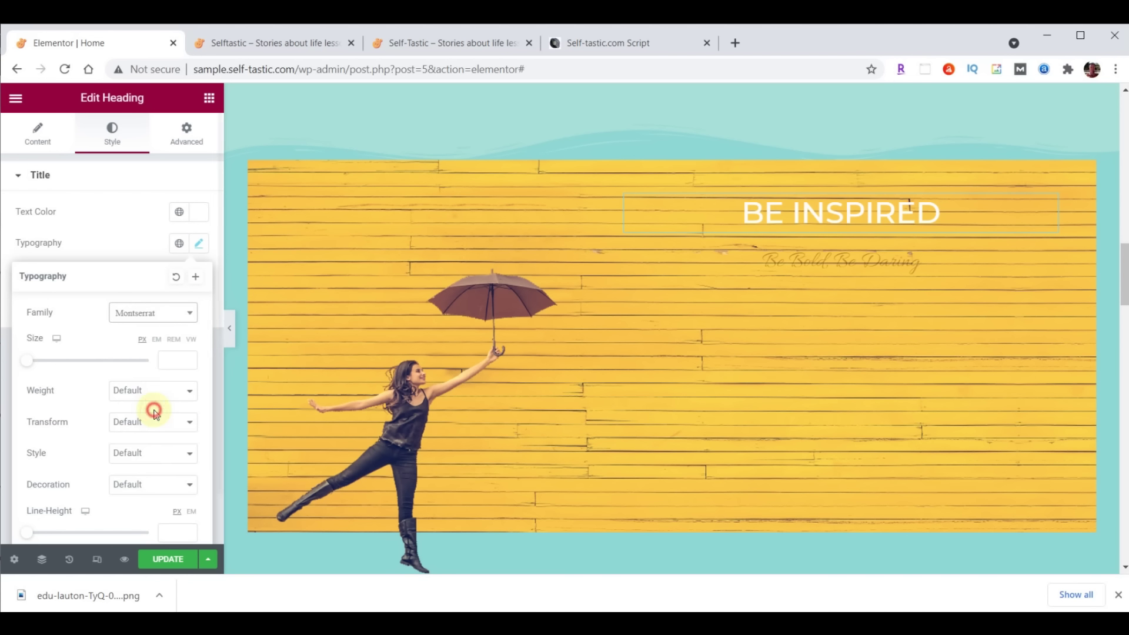
left_click(167, 361)
type("8")
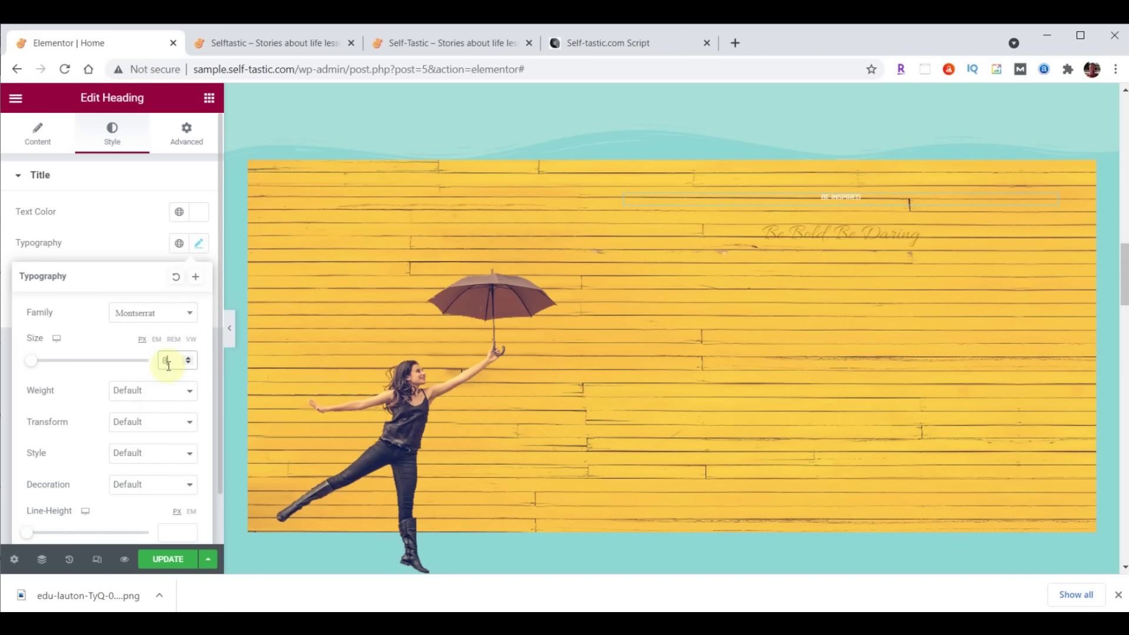
type("0")
left_click(160, 391)
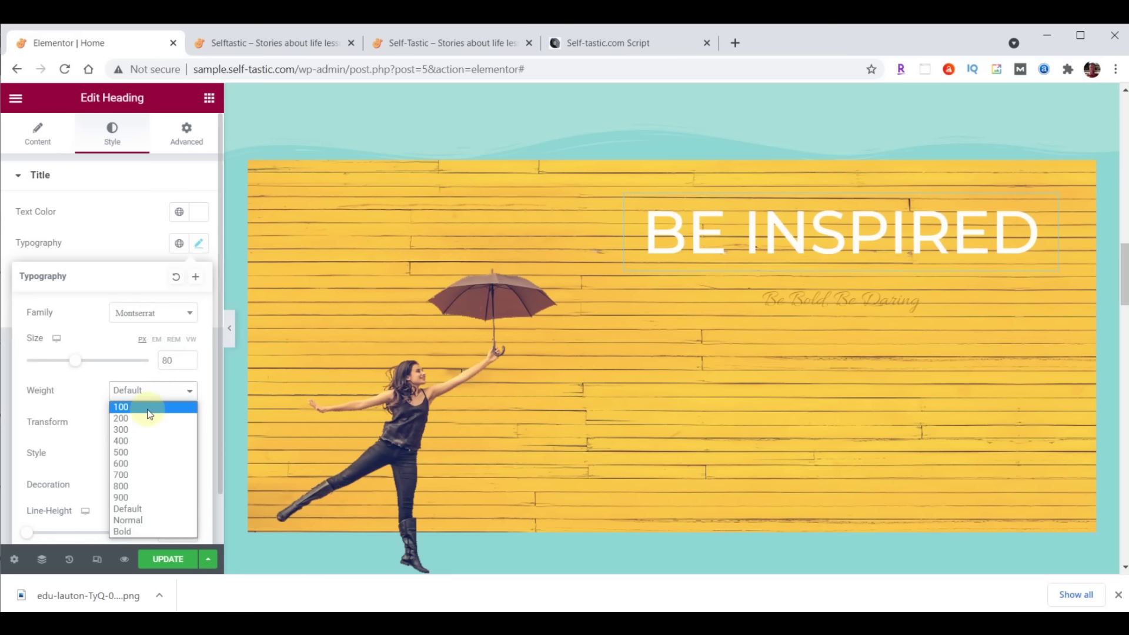
left_click(138, 474)
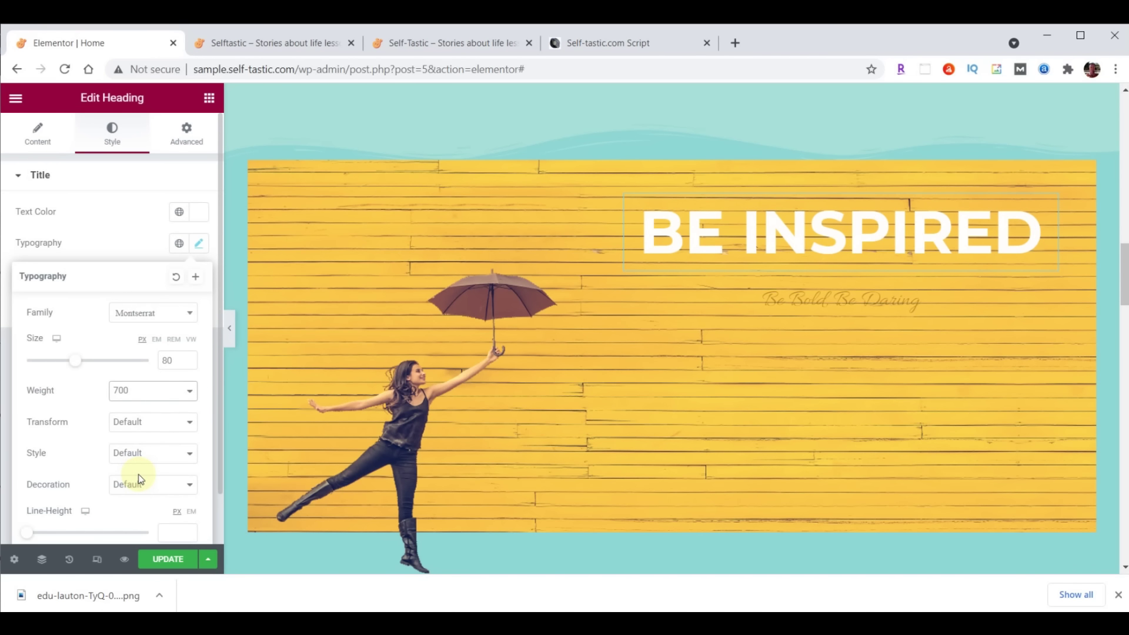
left_click(1049, 205)
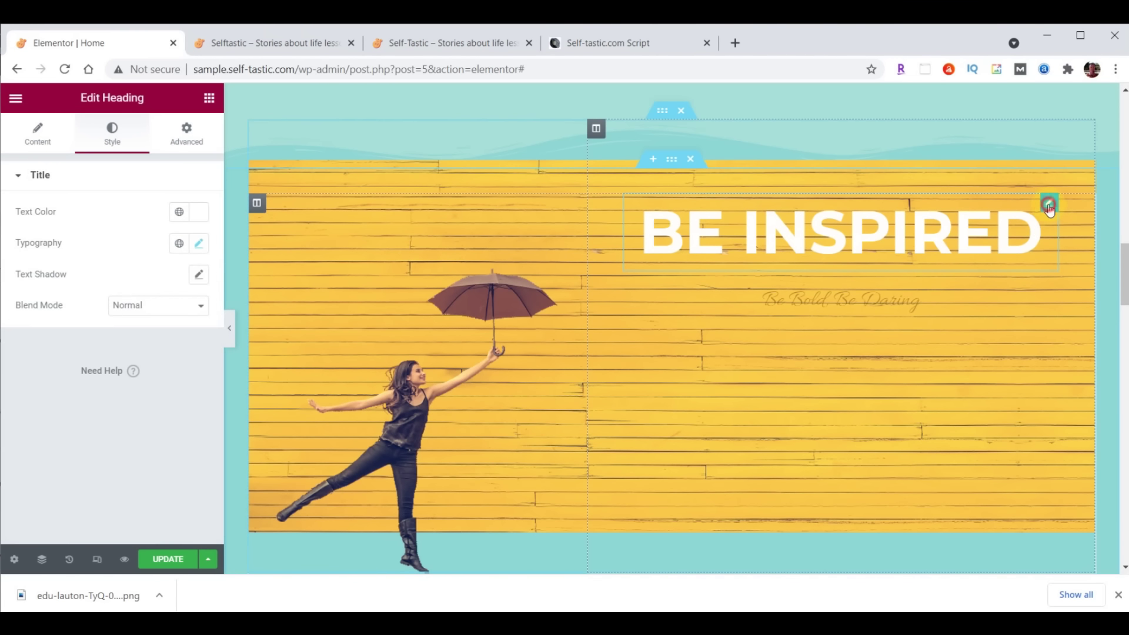
Unlink the heading's margins and set its bottom margin to 29 px
left_click(196, 140)
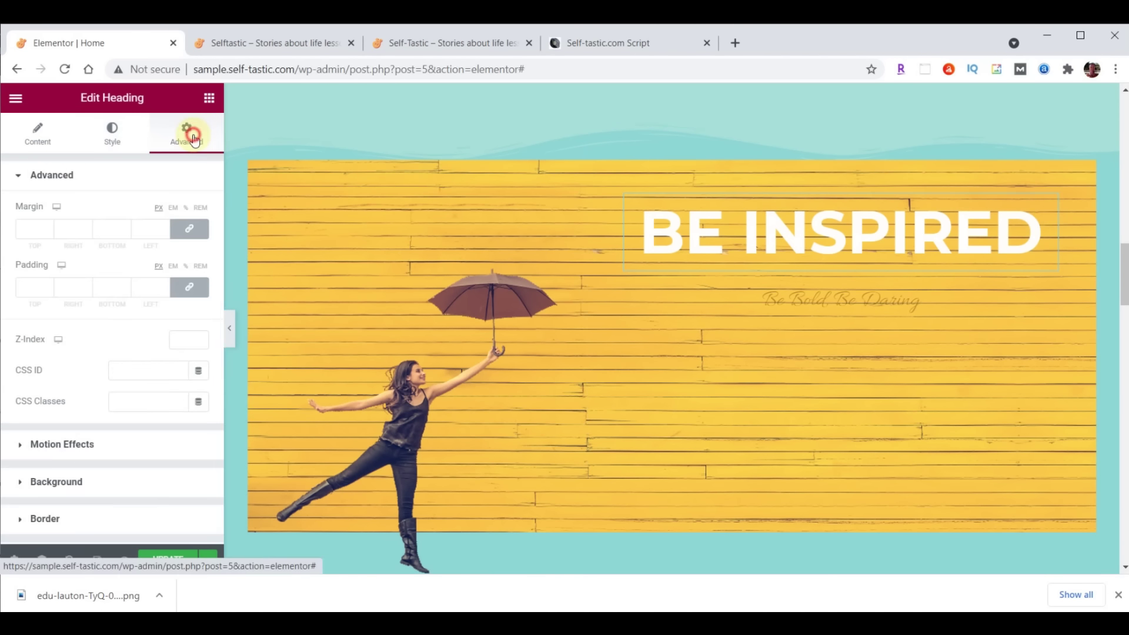
left_click(189, 229)
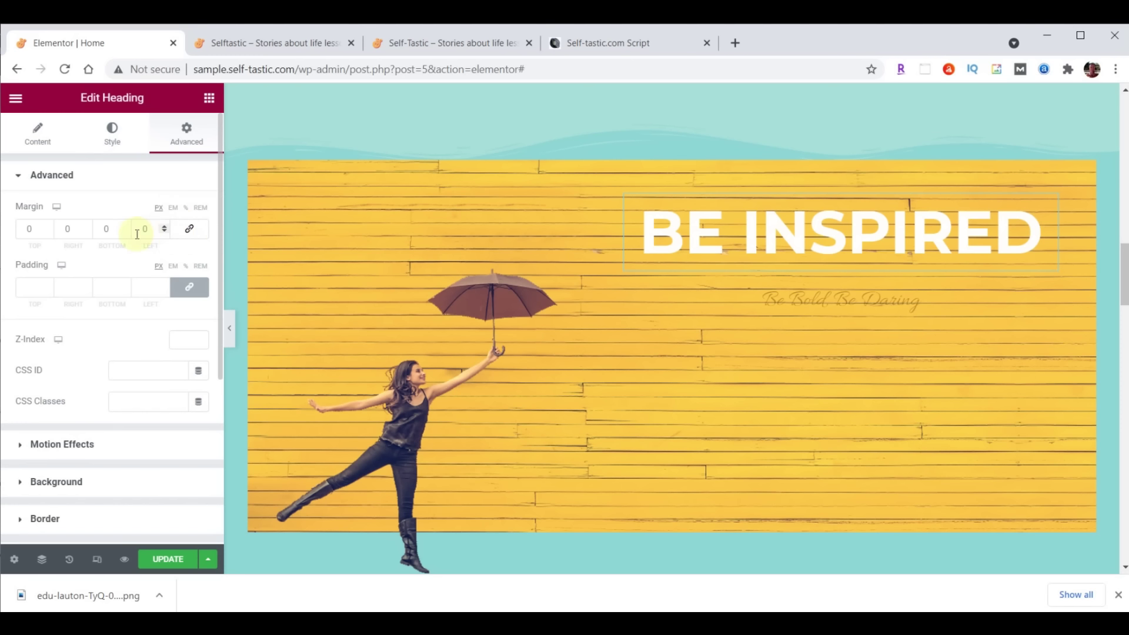
double_click(114, 229)
type("29")
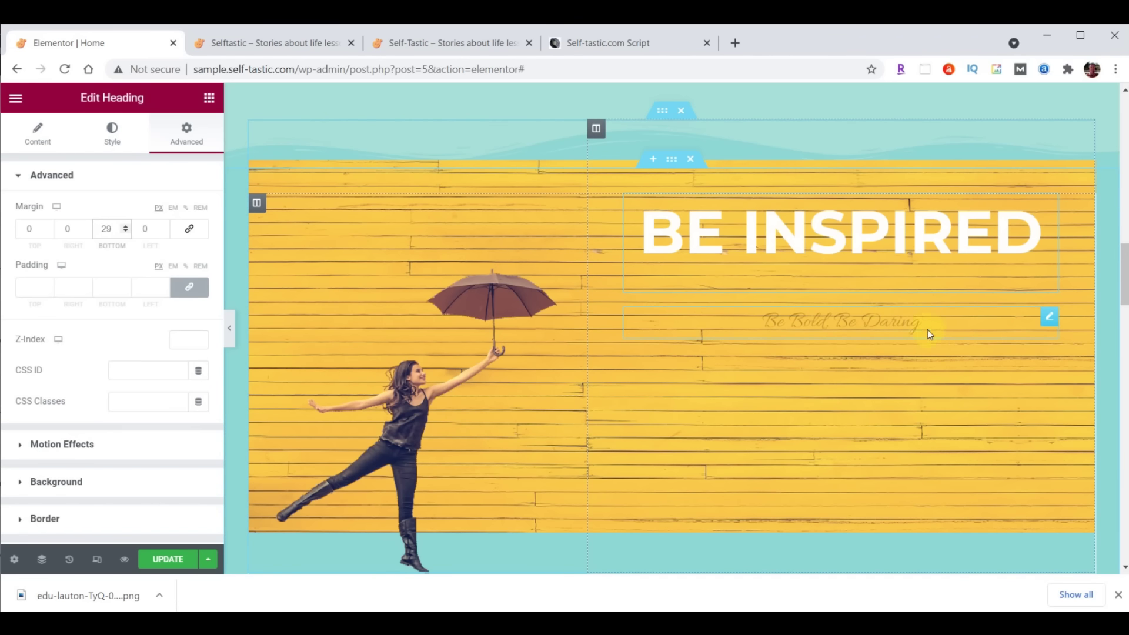
Change the subtitle text to 'to live your best life' and colour it white #FFFFFF
left_click(874, 321)
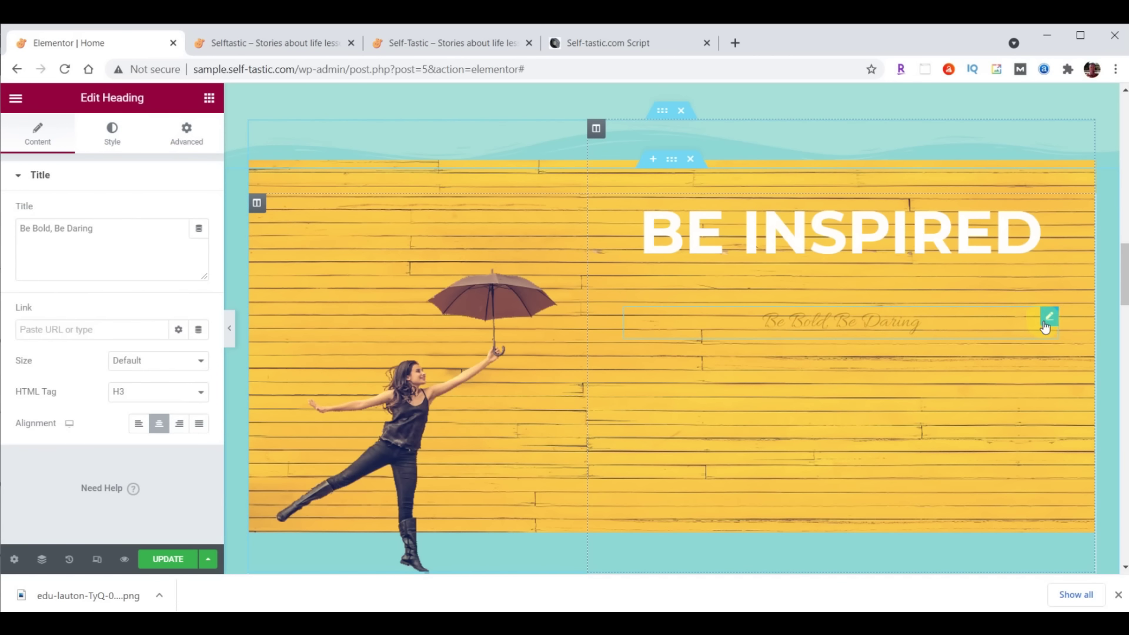
left_click_drag(22, 228, 128, 222)
type("to live your best life")
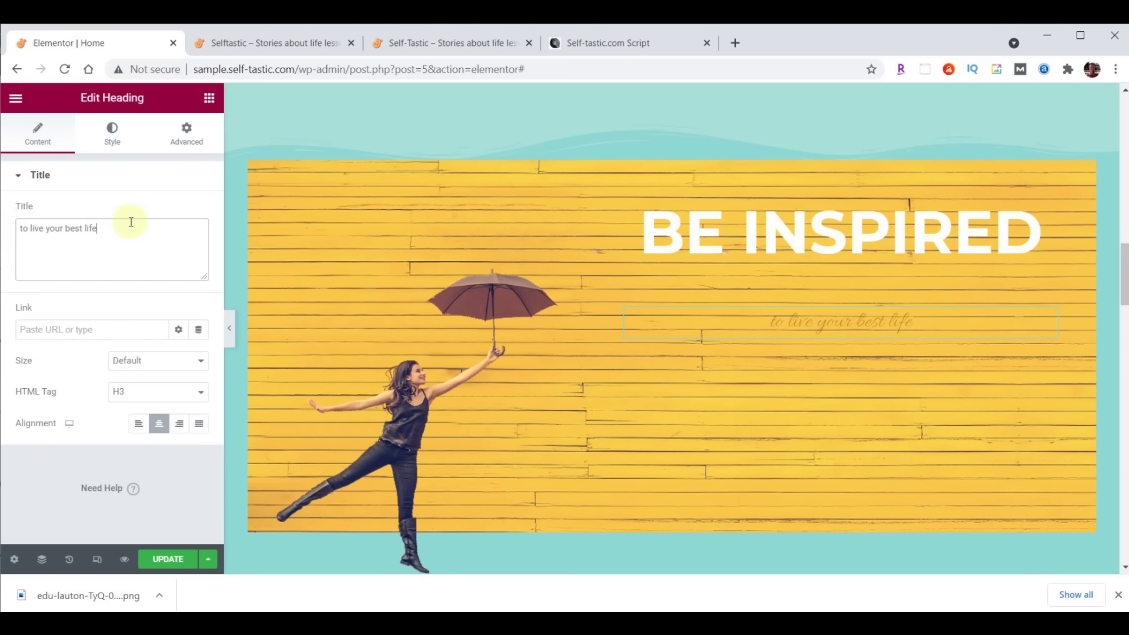
left_click(119, 143)
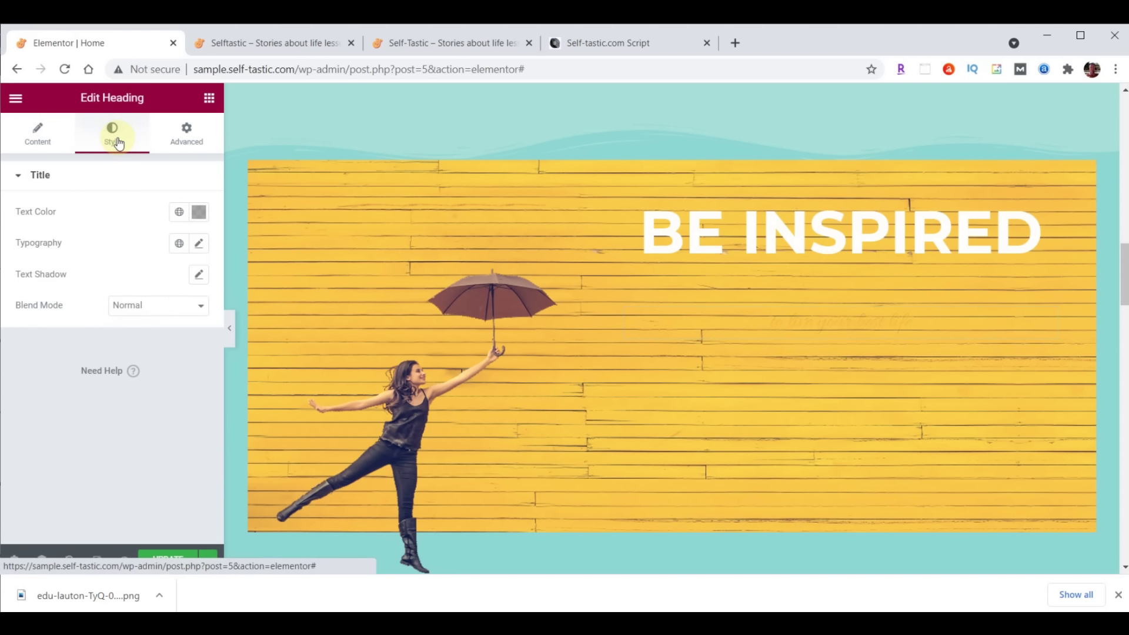
left_click(198, 211)
type("#FFFFFF")
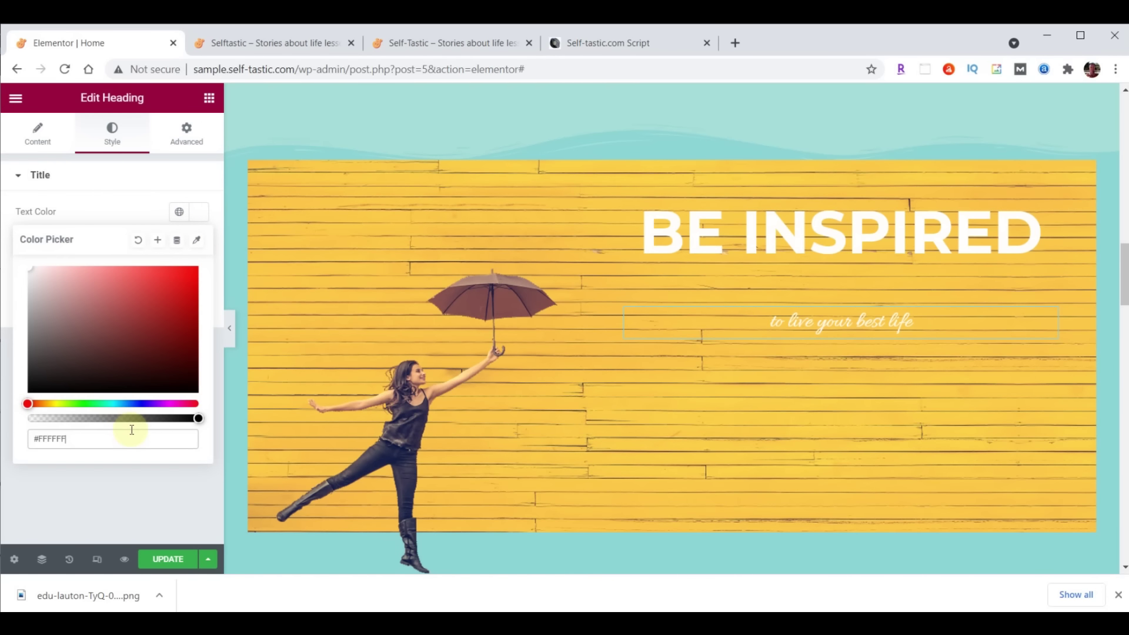
left_click(202, 215)
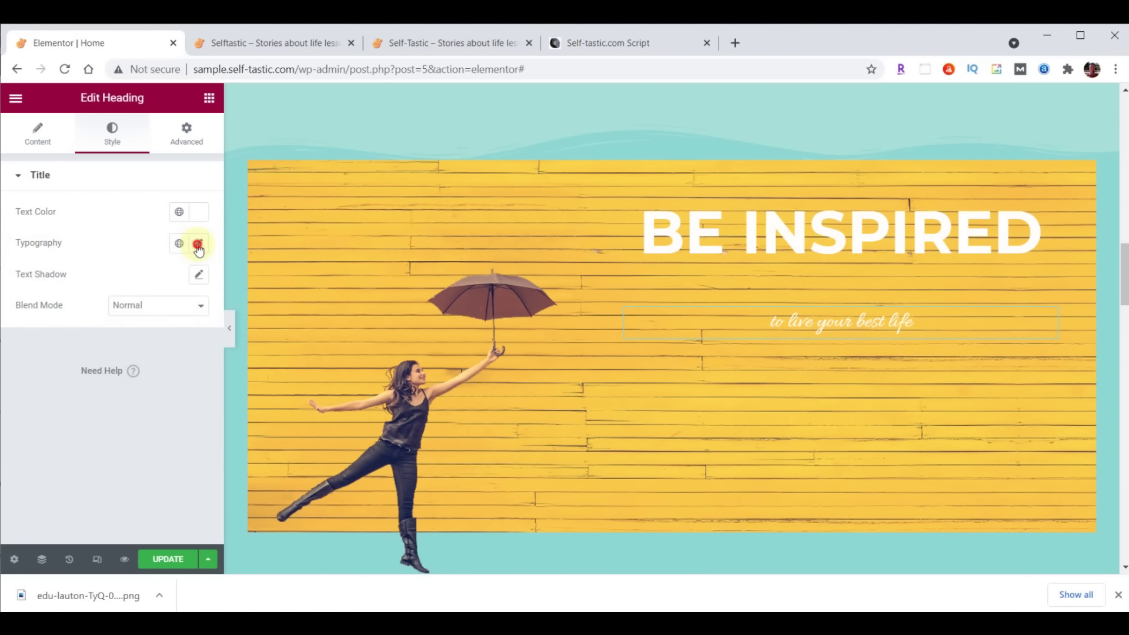
Set the subtitle typography to Lora, size 40, weight 500
left_click(198, 244)
left_click(184, 314)
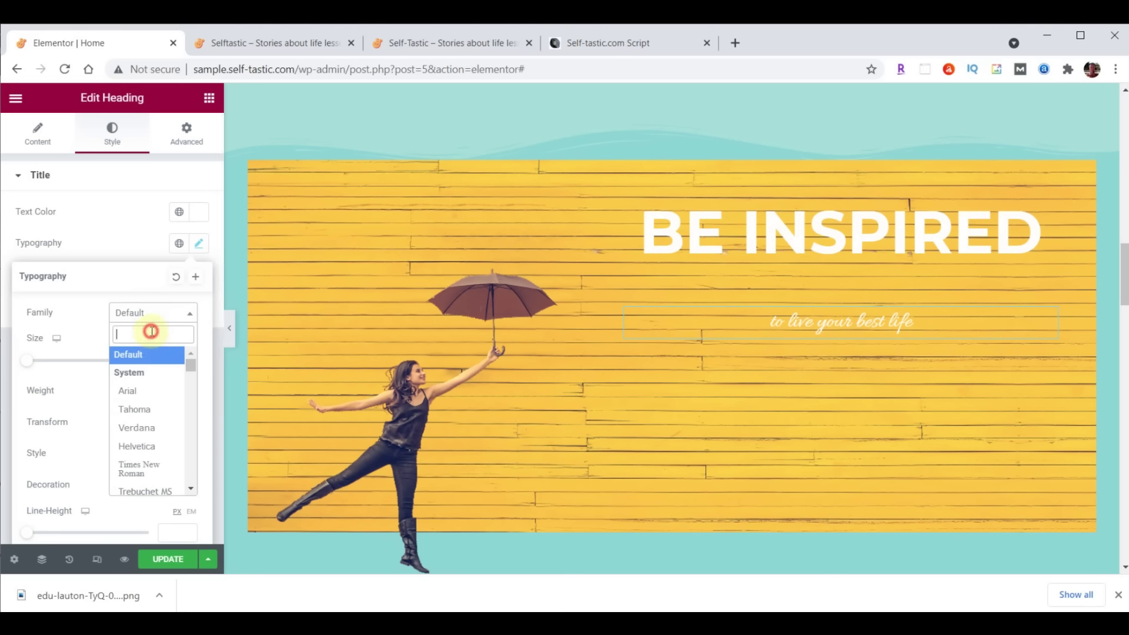
type("lora")
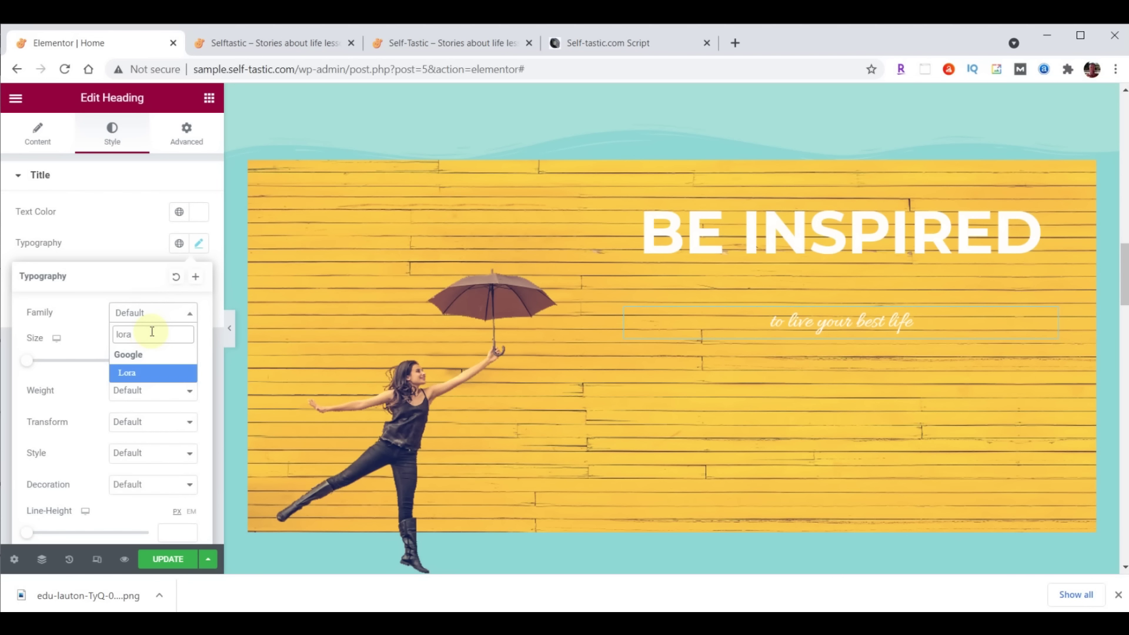
left_click(144, 373)
left_click(179, 354)
type("40")
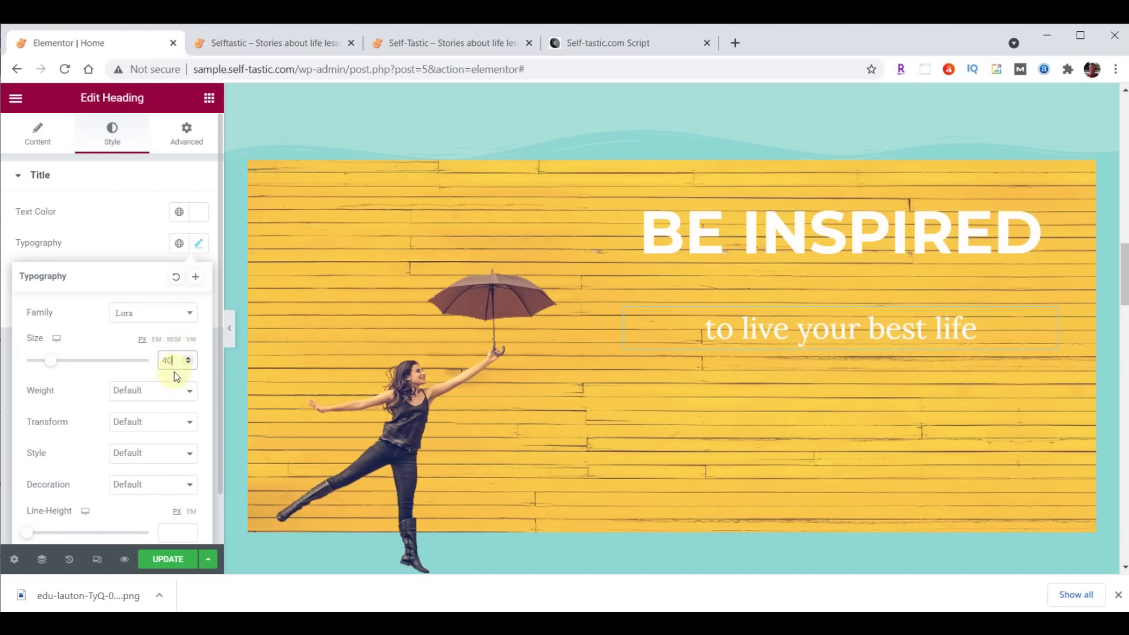
left_click(169, 397)
left_click(122, 454)
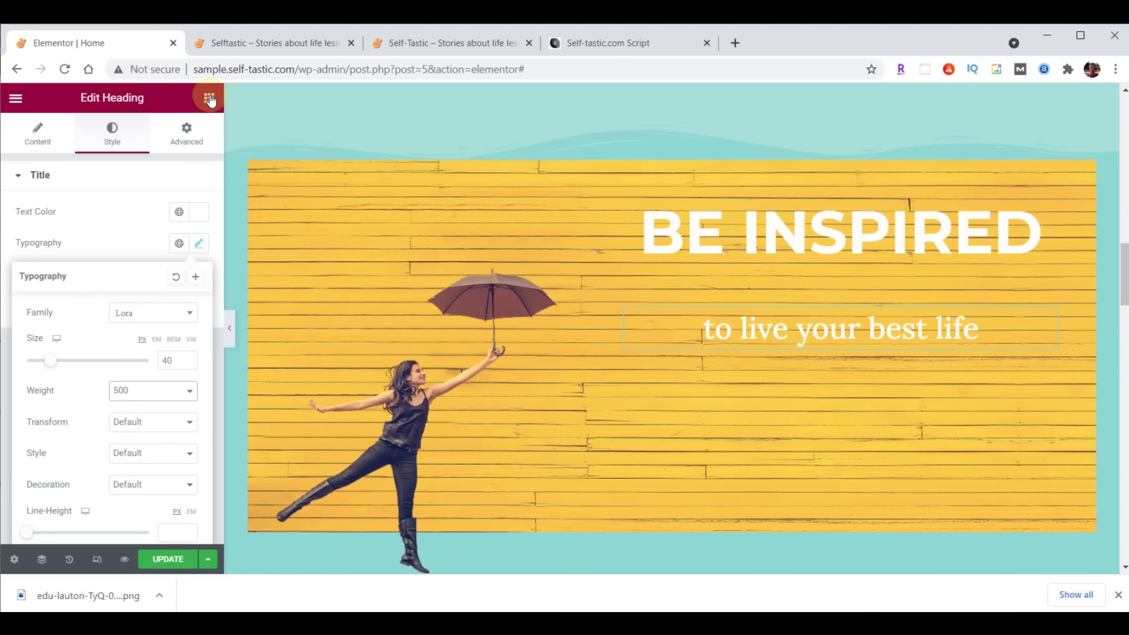
left_click(210, 99)
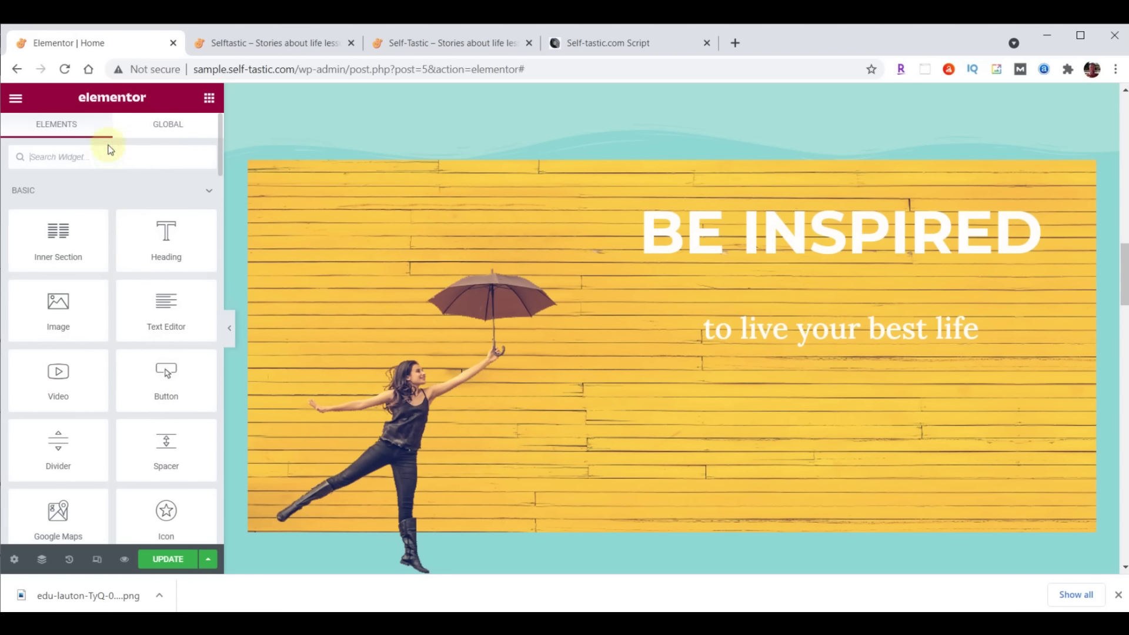
Place an Image Carousel under the subtitle and upload six inspirational images for its gallery
type("image")
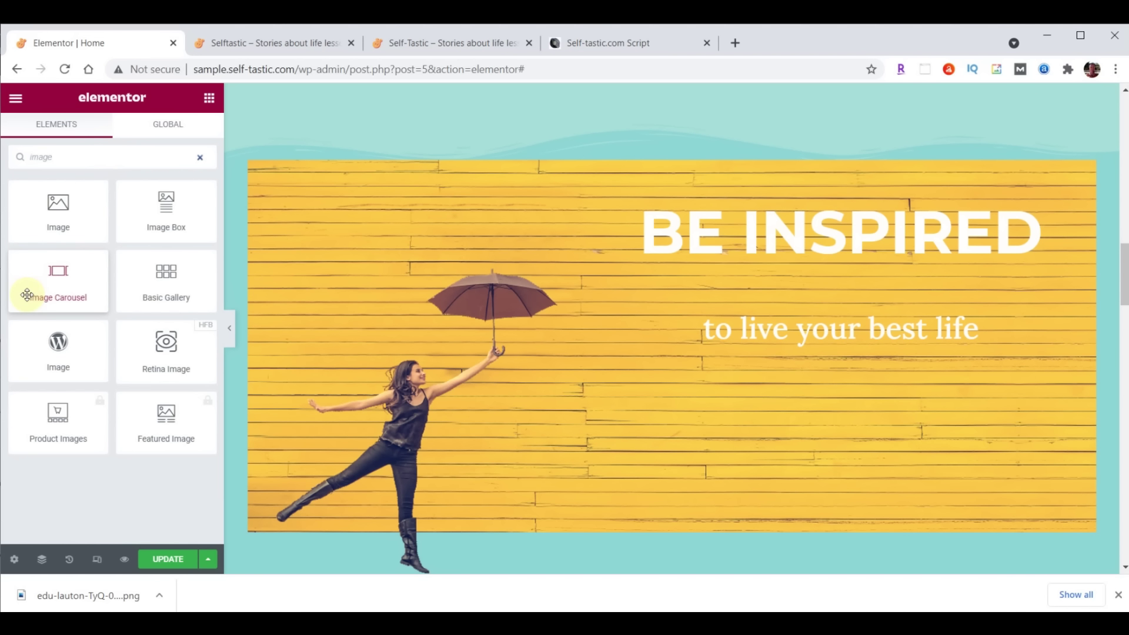
left_click_drag(52, 272, 859, 343)
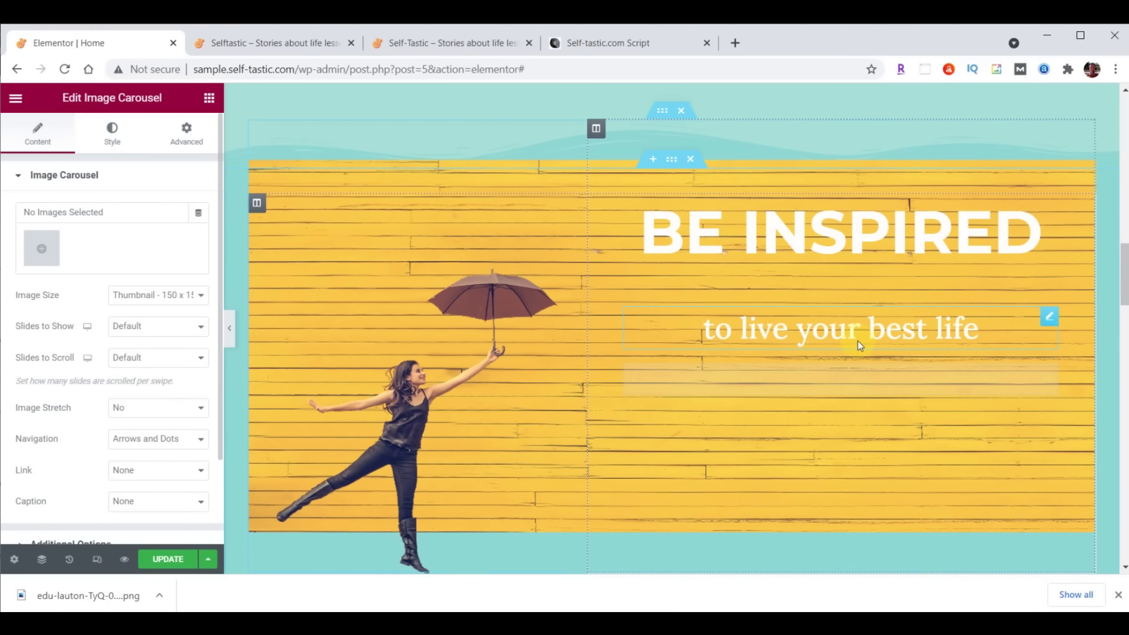
left_click(42, 249)
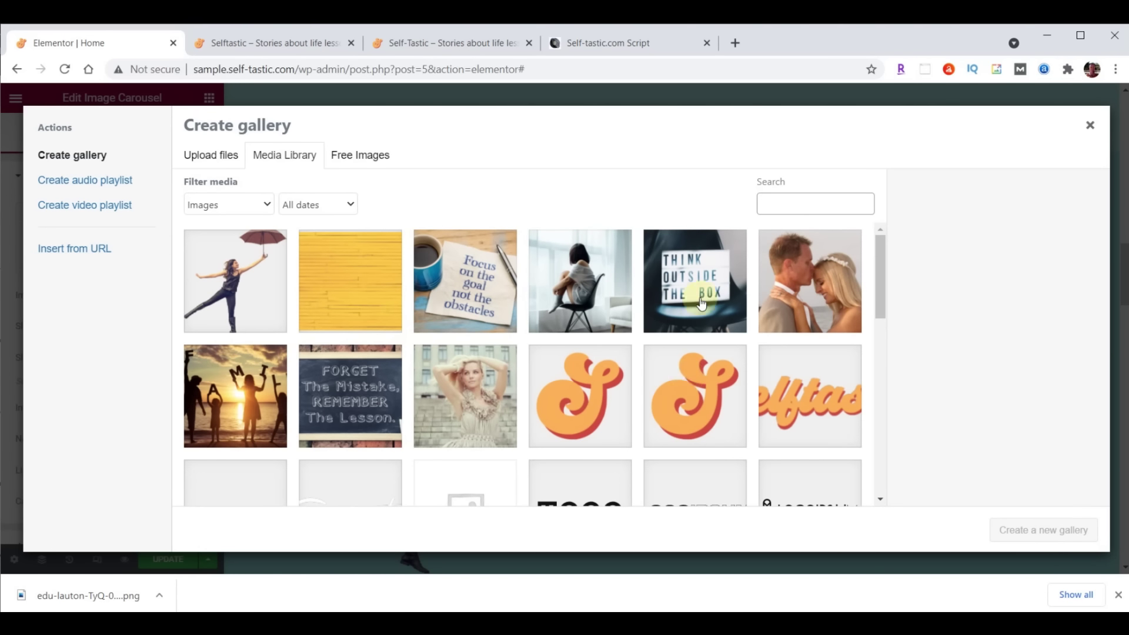
key("alt+Tab")
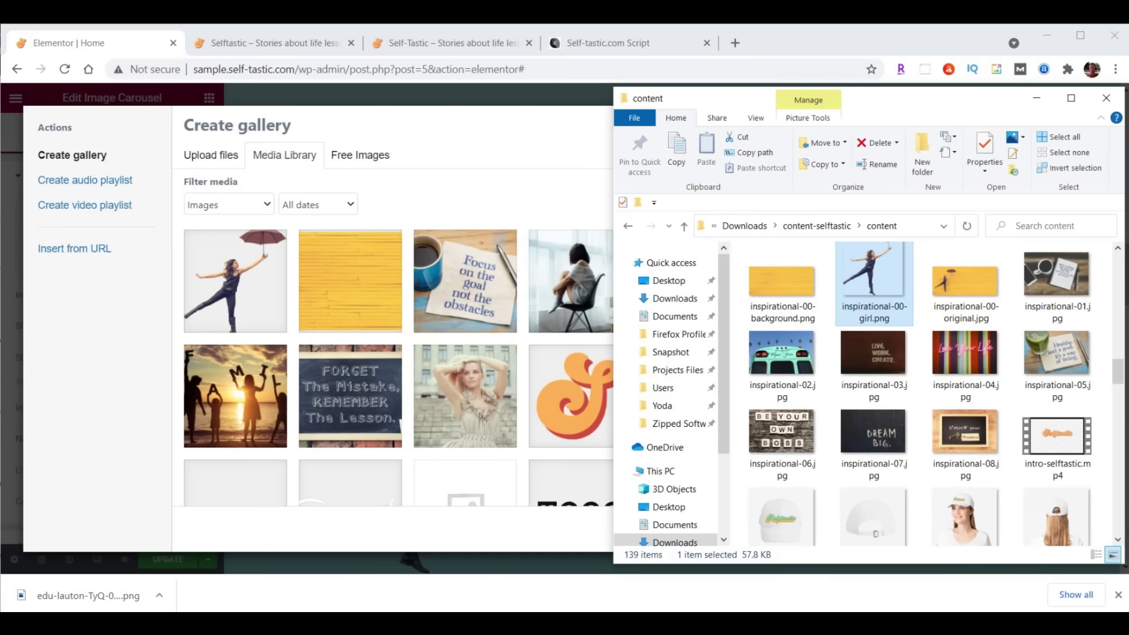
left_click(1056, 277)
left_click(784, 452, "shift")
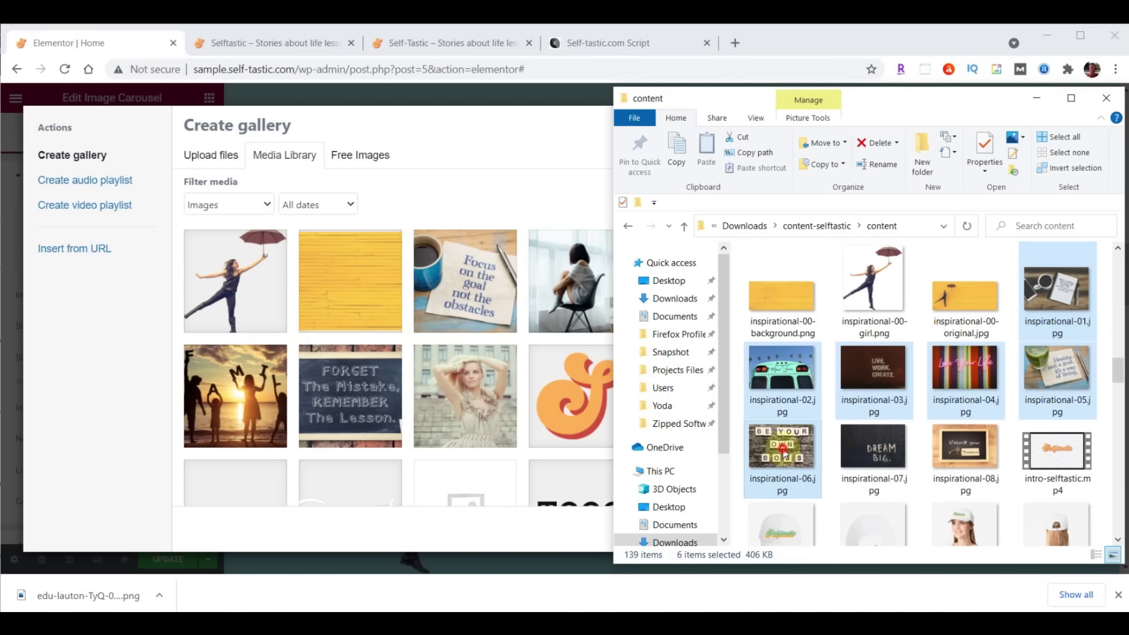
left_click_drag(785, 453, 361, 341)
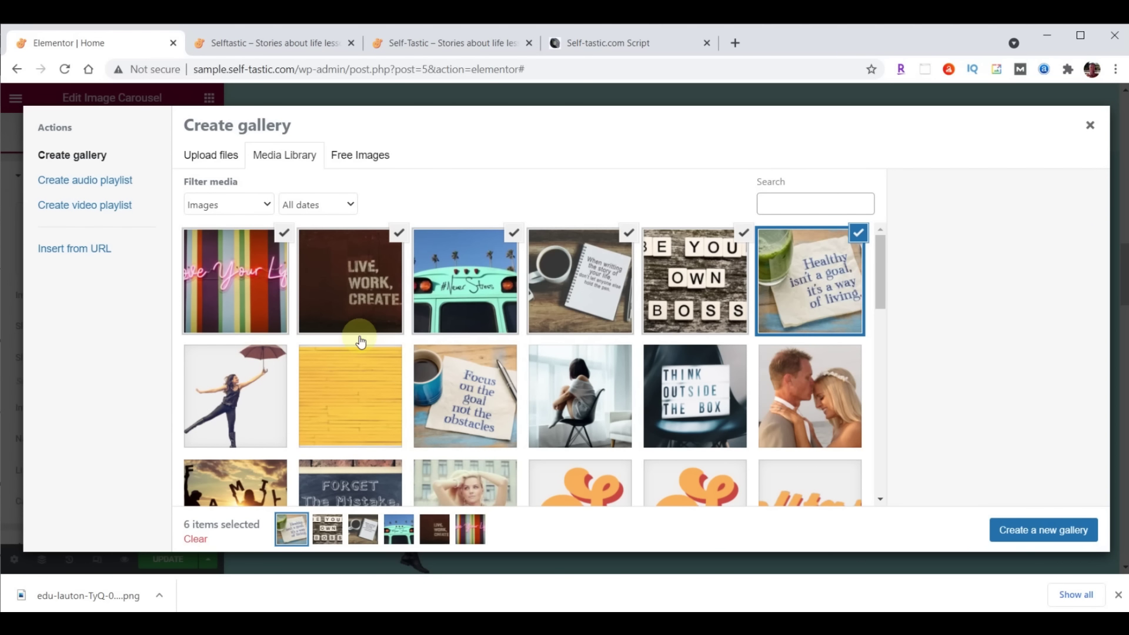
Insert the six-image gallery into the carousel using large 1024 x 1024 images, one slide shown
left_click(1049, 531)
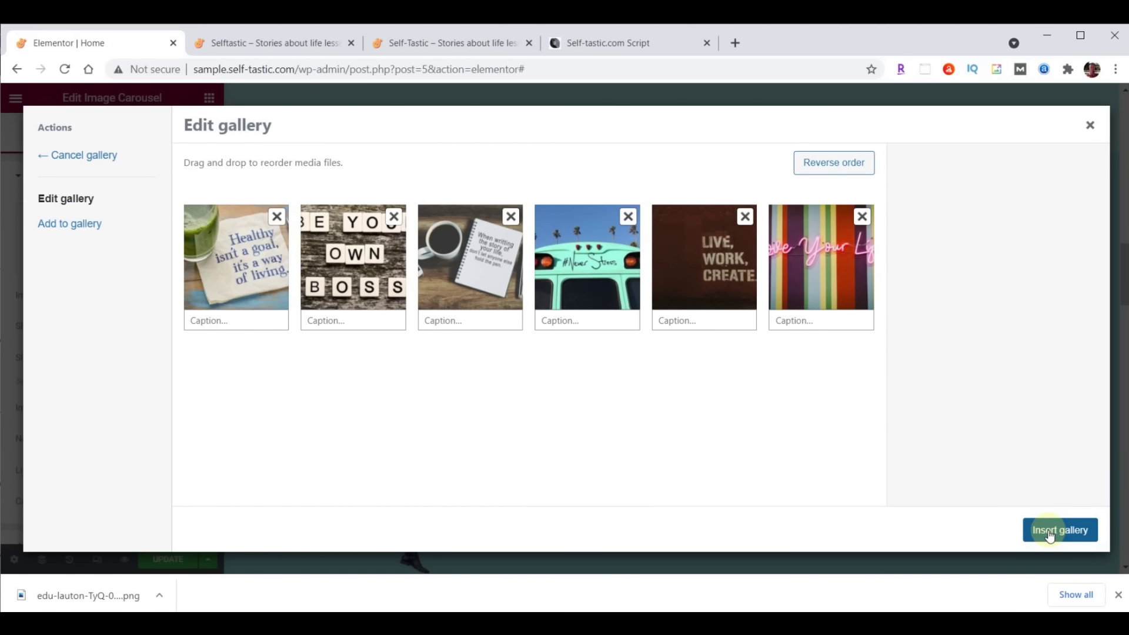
left_click(1069, 531)
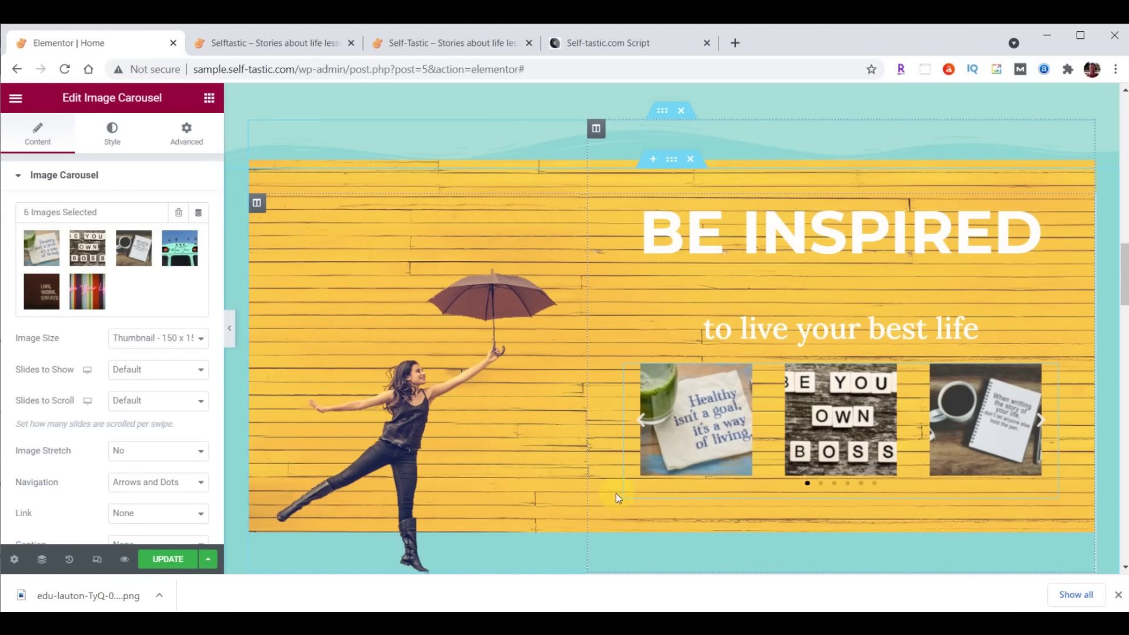
left_click(125, 340)
left_click(139, 387)
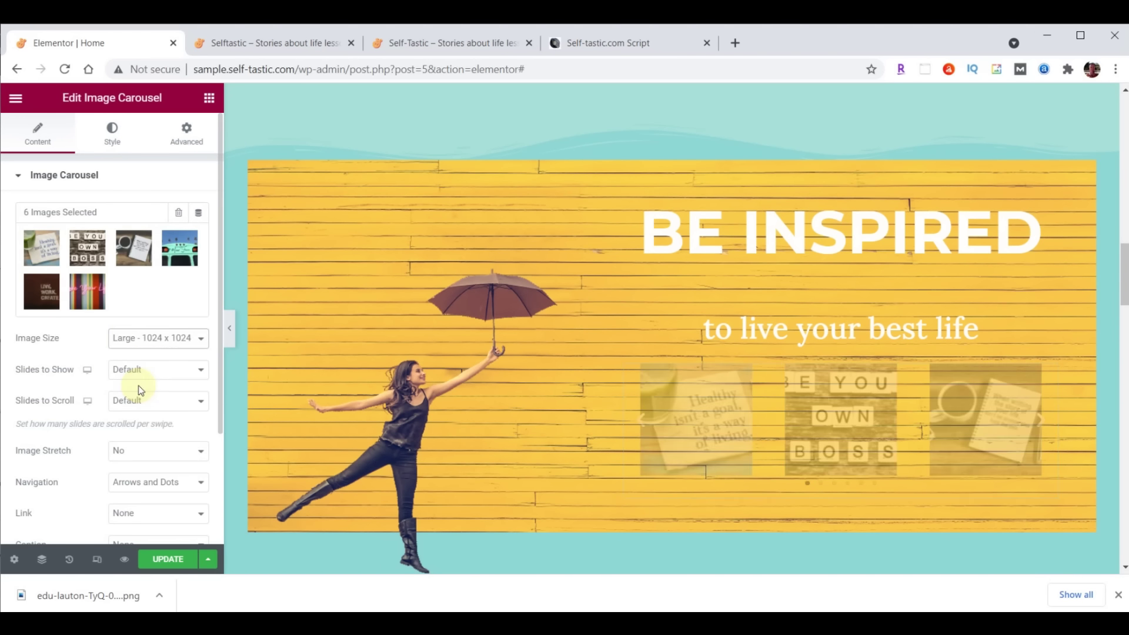
left_click(140, 375)
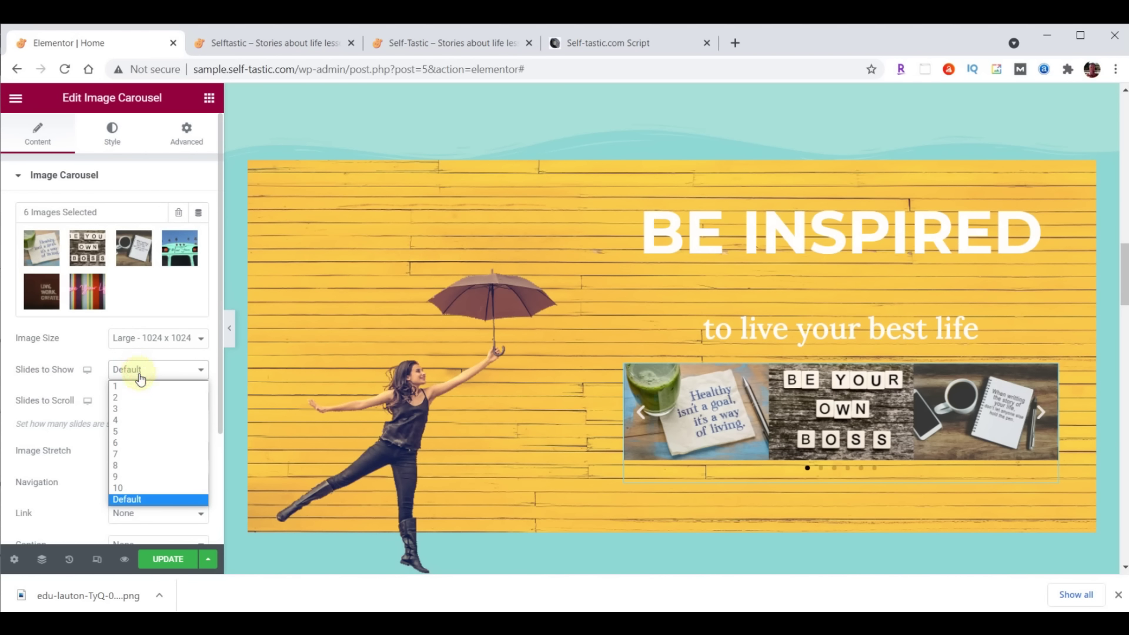
left_click(139, 383)
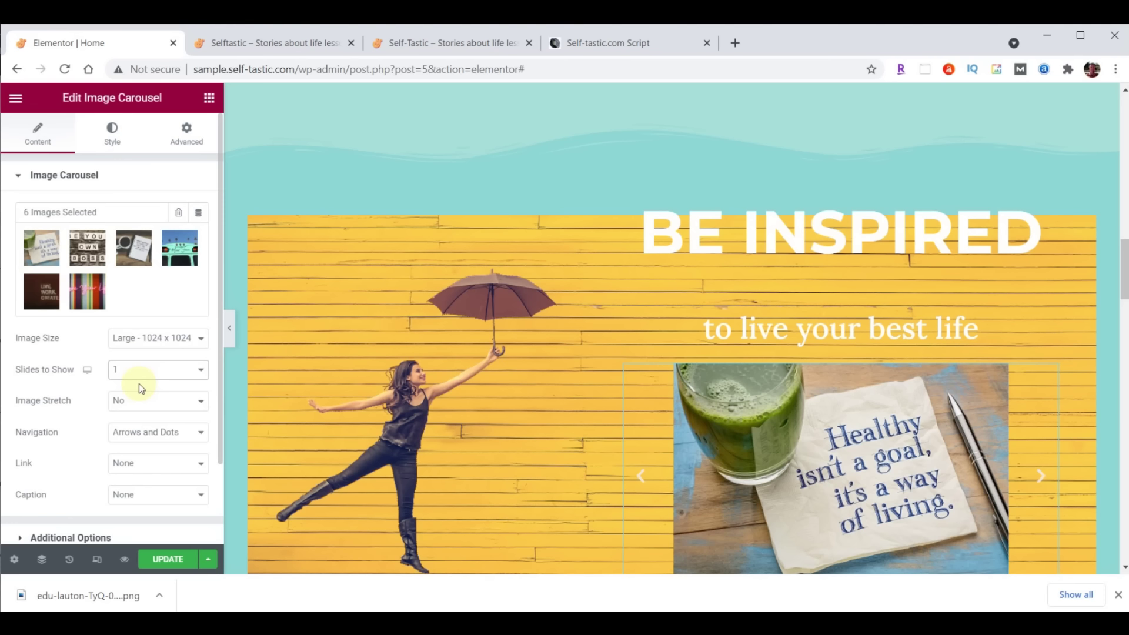
Stretch the carousel slides to fill it and set Navigation to None
left_click(138, 400)
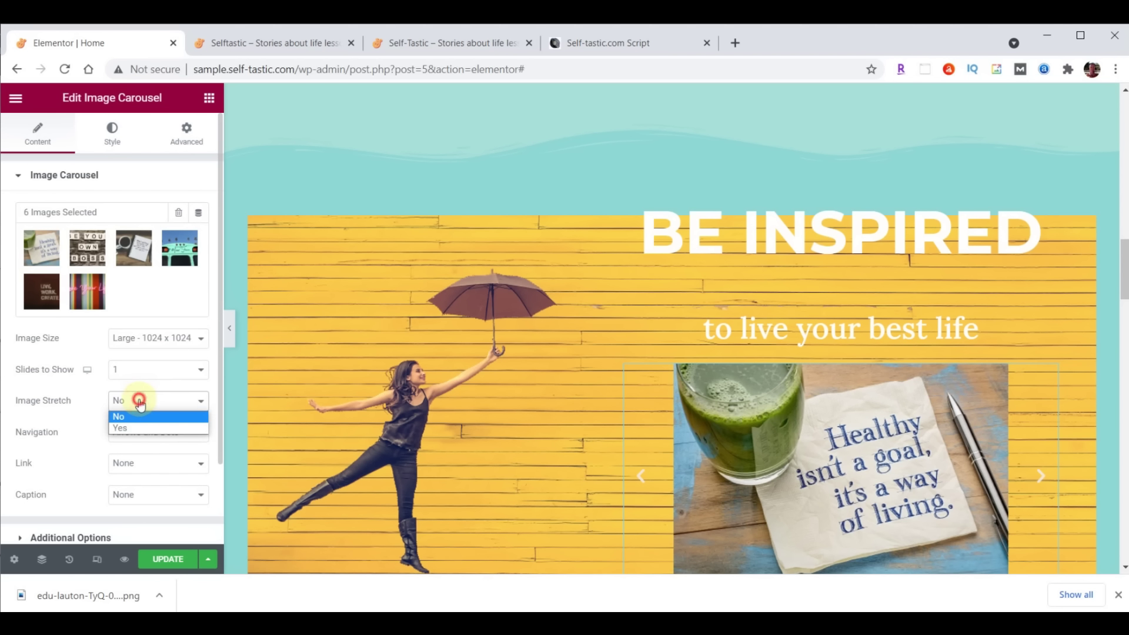
left_click(141, 429)
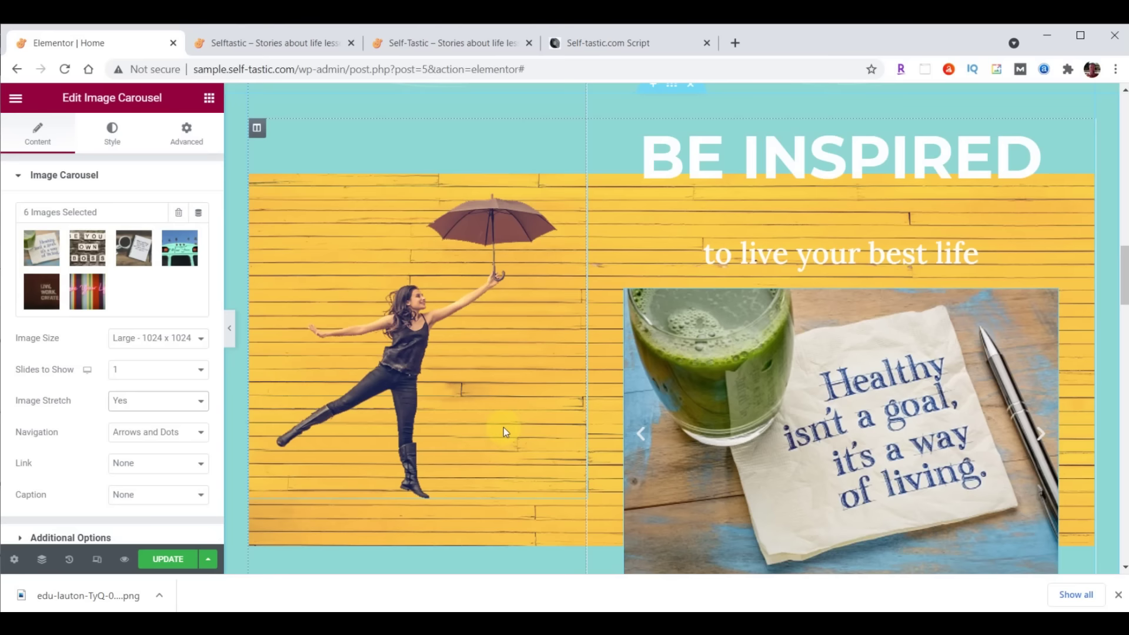
scroll(503, 426, "down", 3)
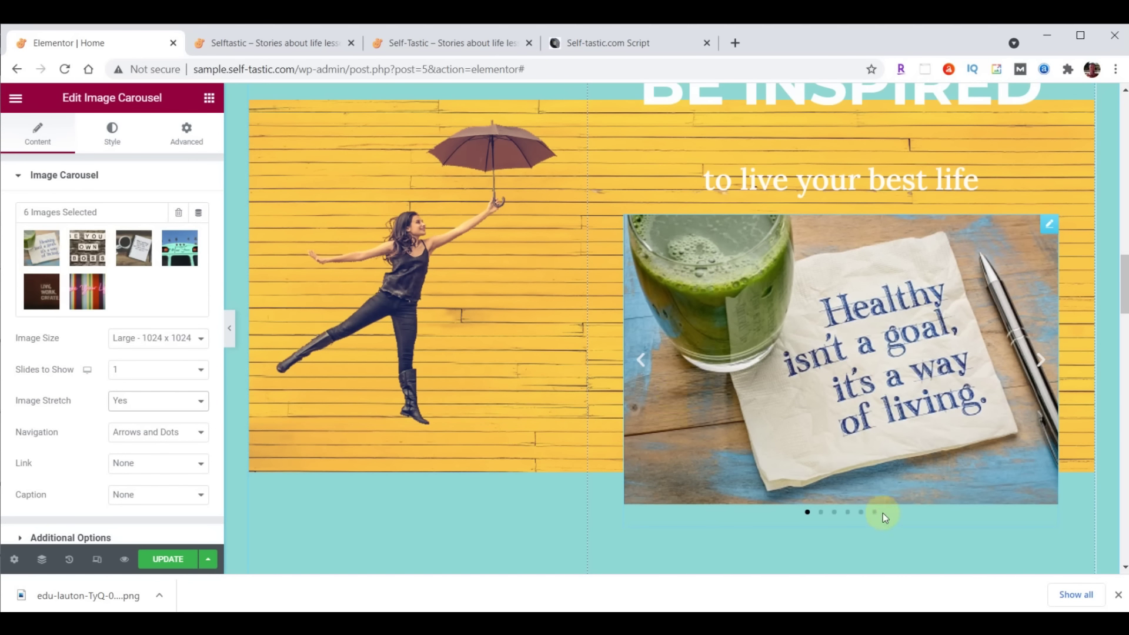
left_click(1040, 361)
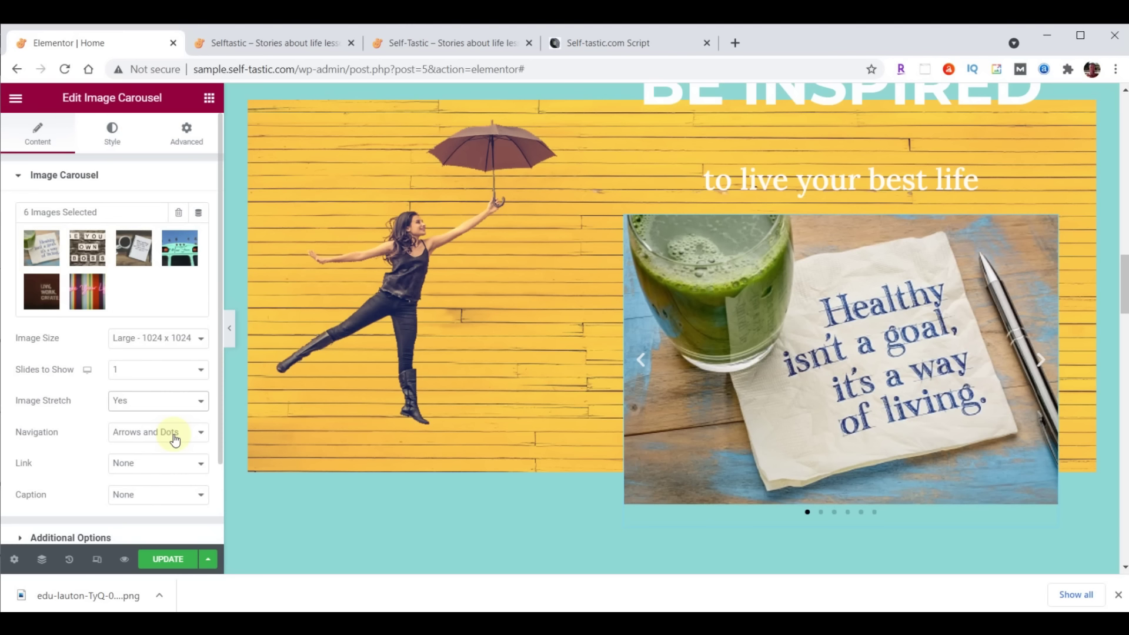
left_click(174, 438)
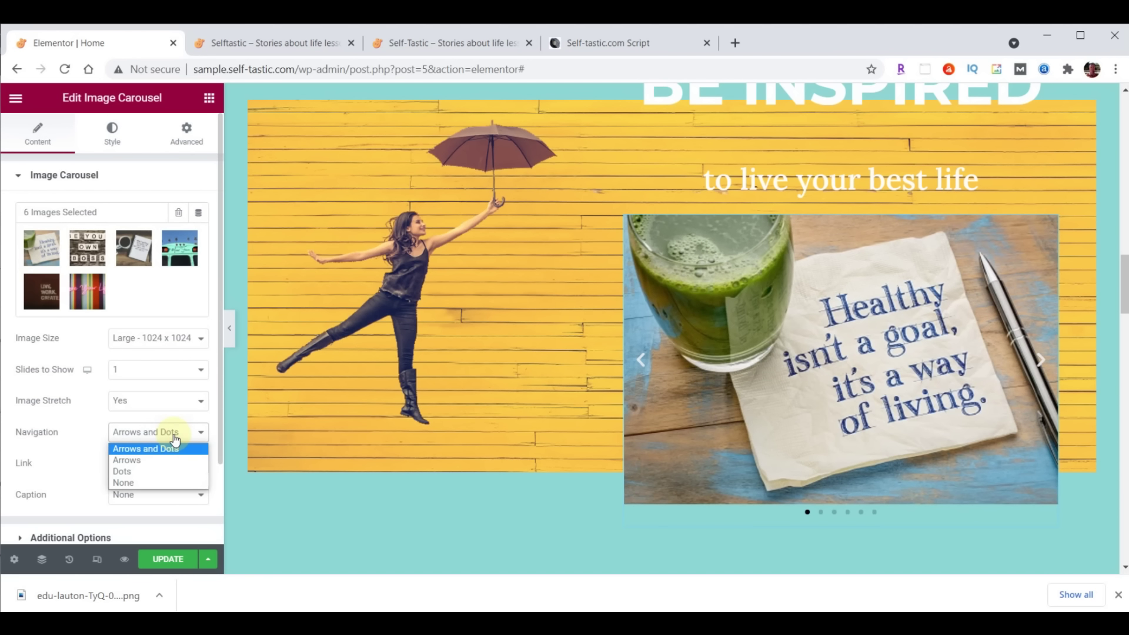
left_click(156, 482)
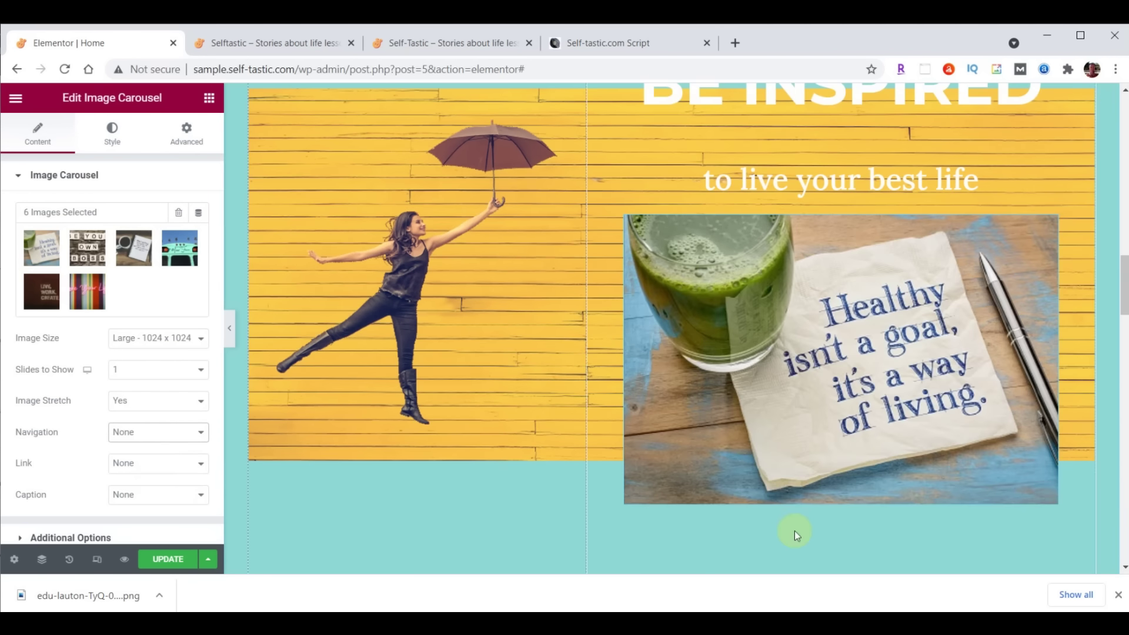
scroll(77, 452, "down", 2)
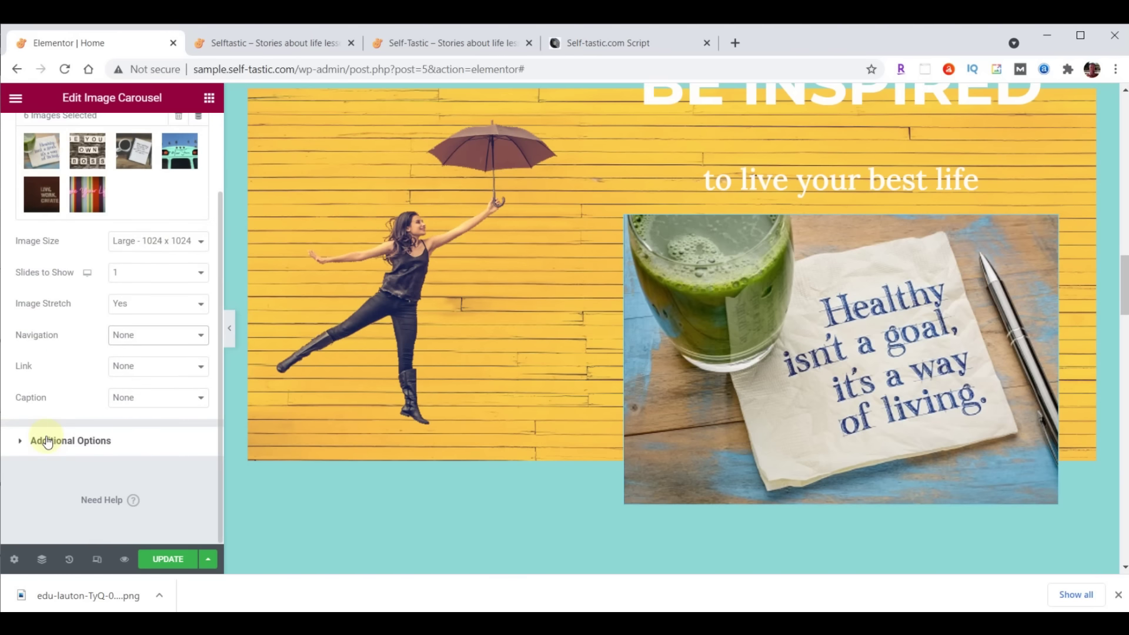
In Additional Options, set Pause on Hover to No, Autoplay Speed 4000 and Effect to Fade
left_click(47, 438)
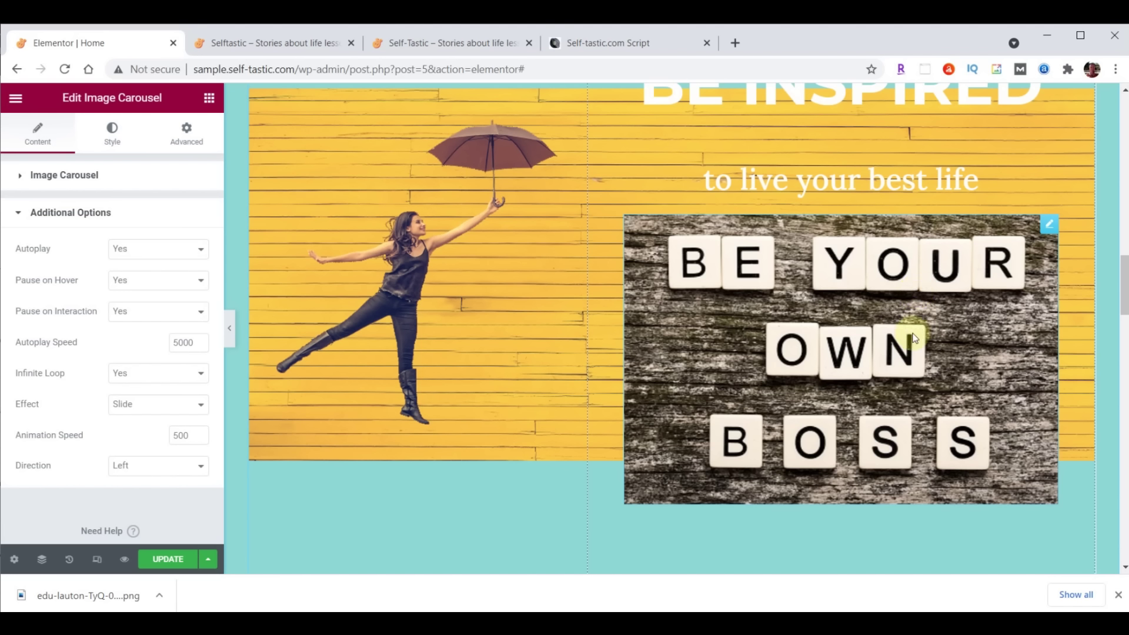
left_click(132, 280)
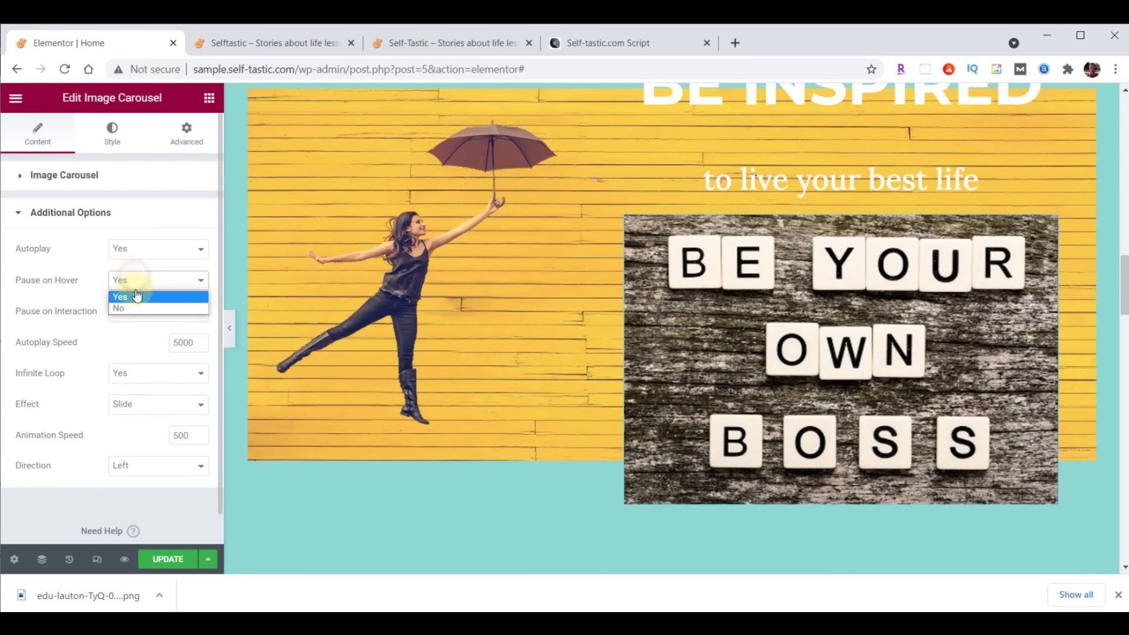
left_click(136, 307)
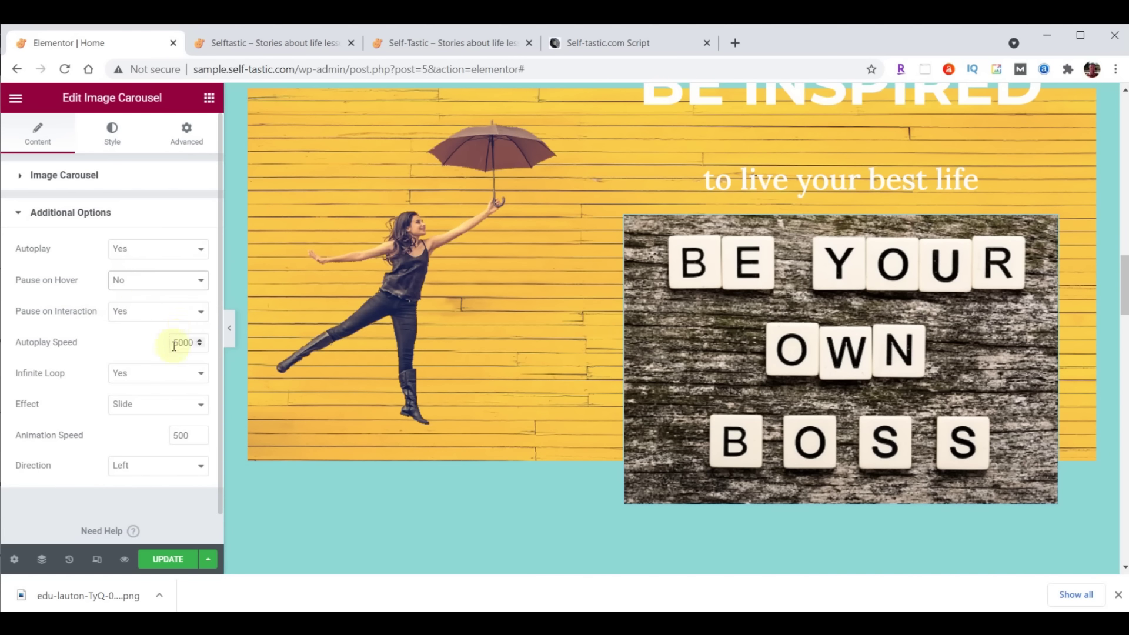
left_click_drag(173, 344, 178, 344)
type("4")
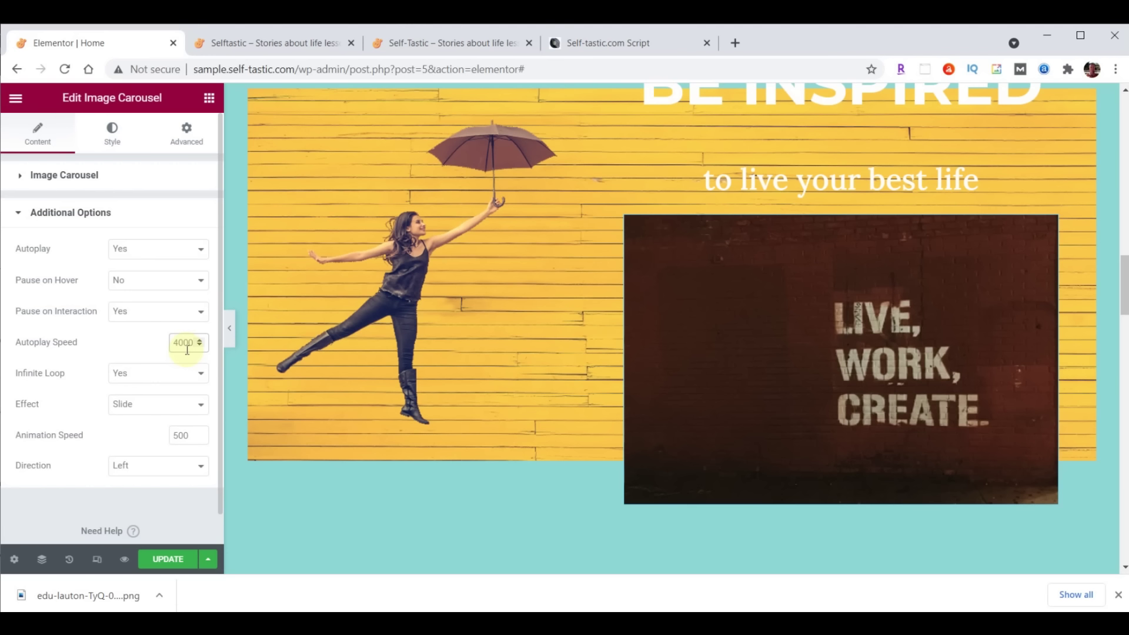
left_click(153, 412)
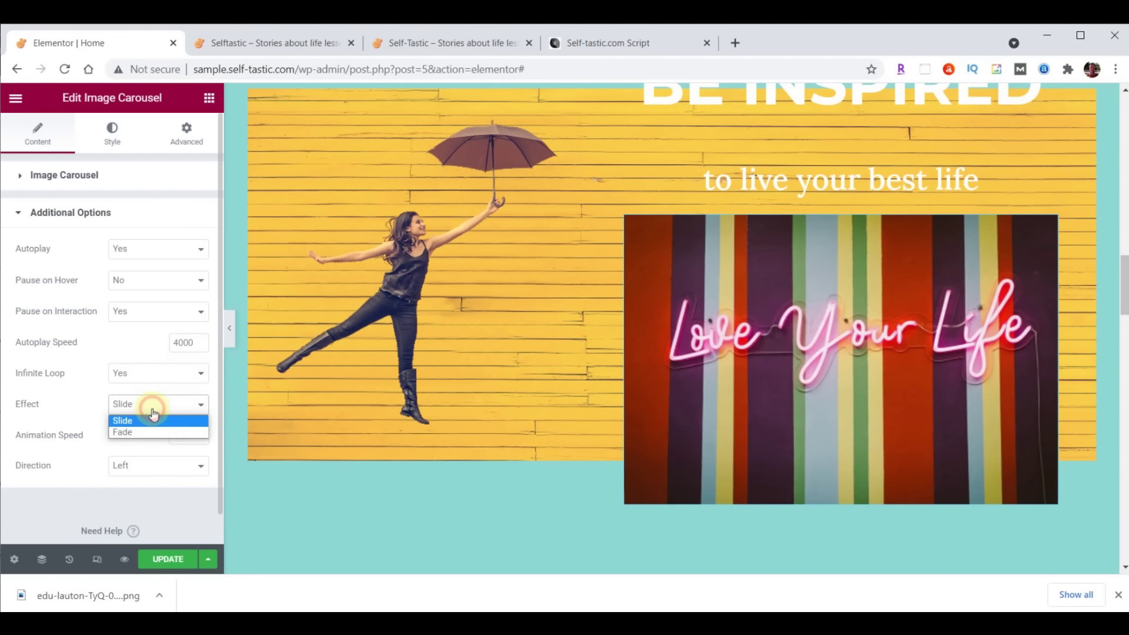
left_click(150, 433)
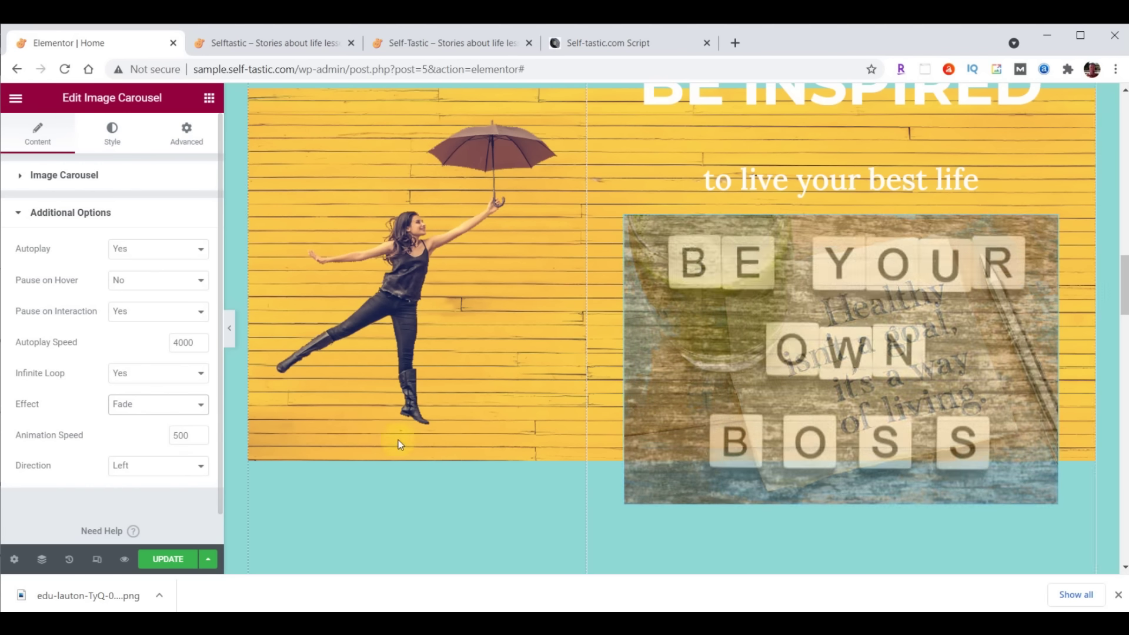
scroll(529, 438, "up", 6)
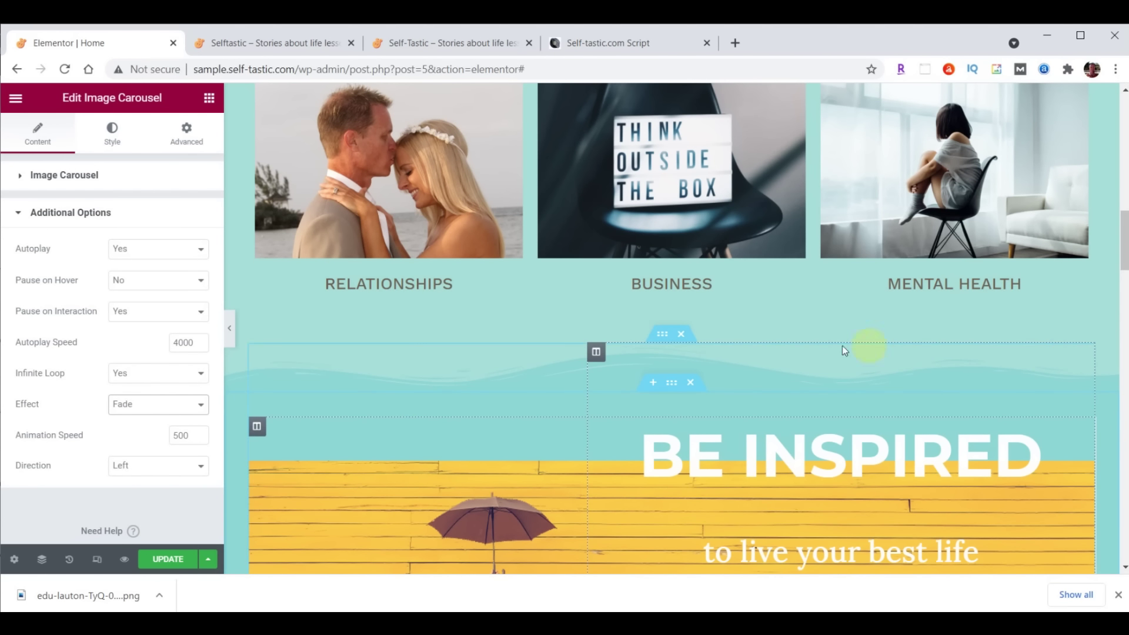
Update the page, reload the live site to check the carousel, then return to the editor
left_click(173, 561)
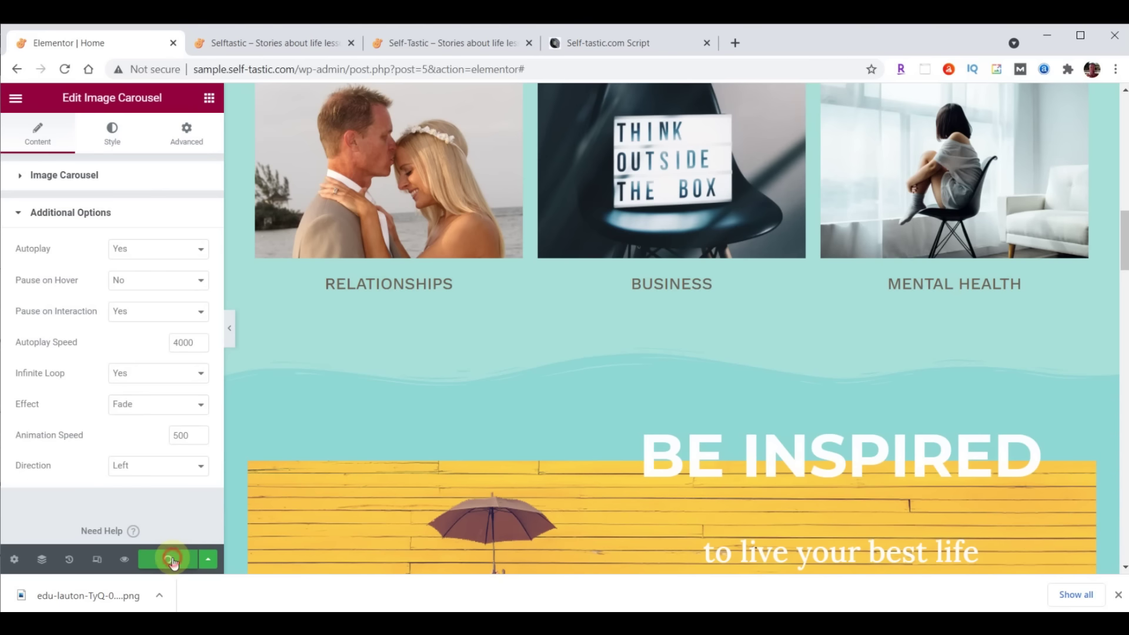
left_click(284, 44)
left_click(64, 69)
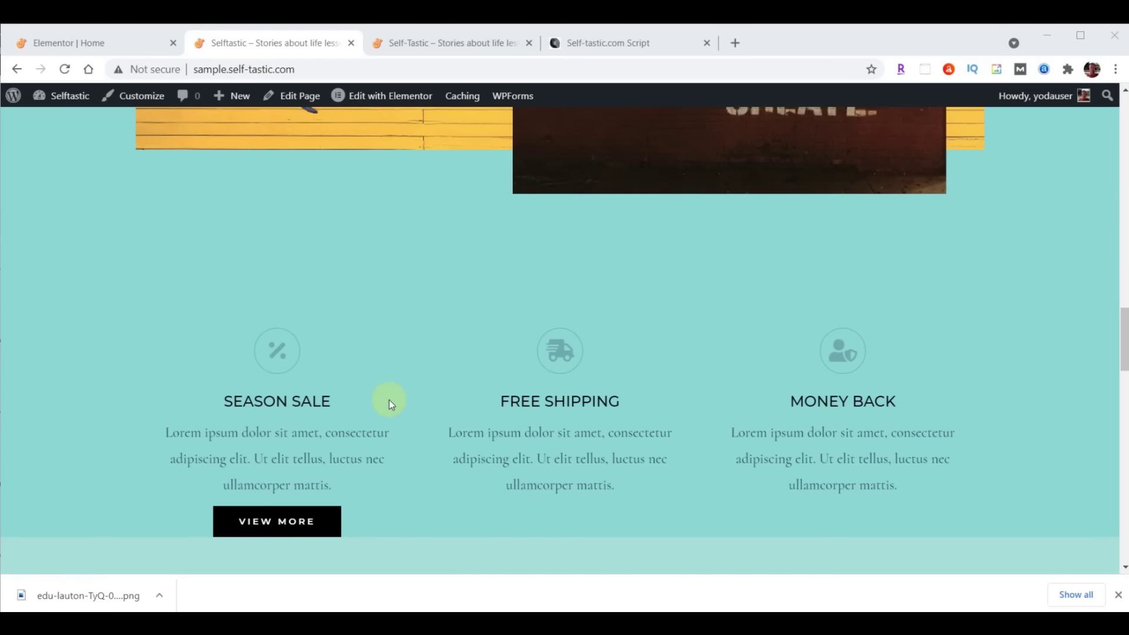
left_click(95, 44)
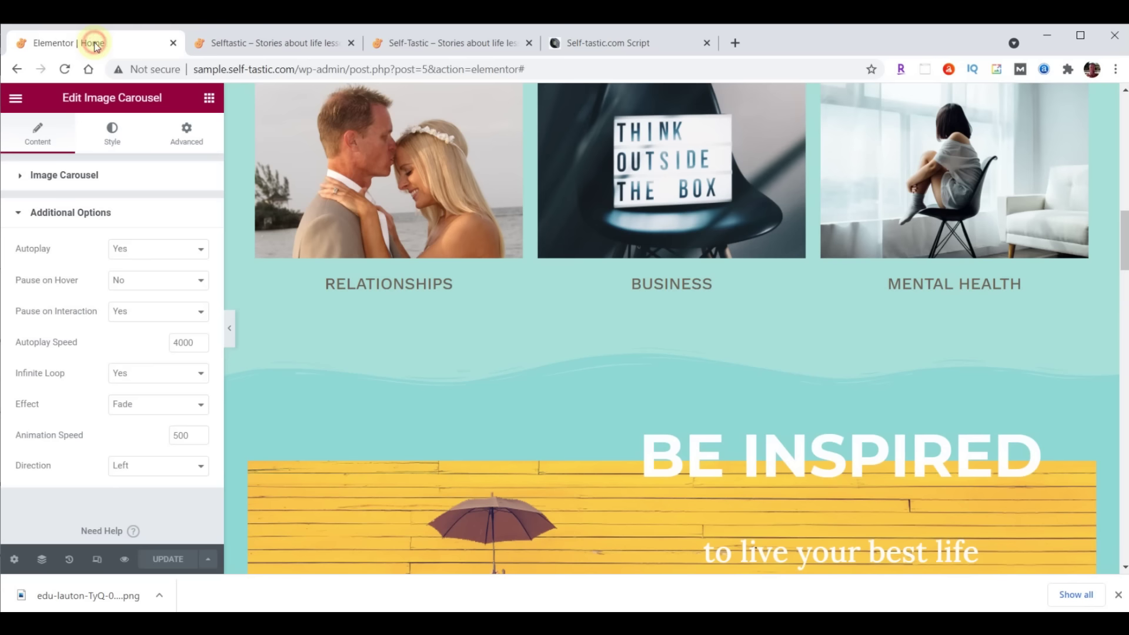
scroll(729, 376, "down", 10)
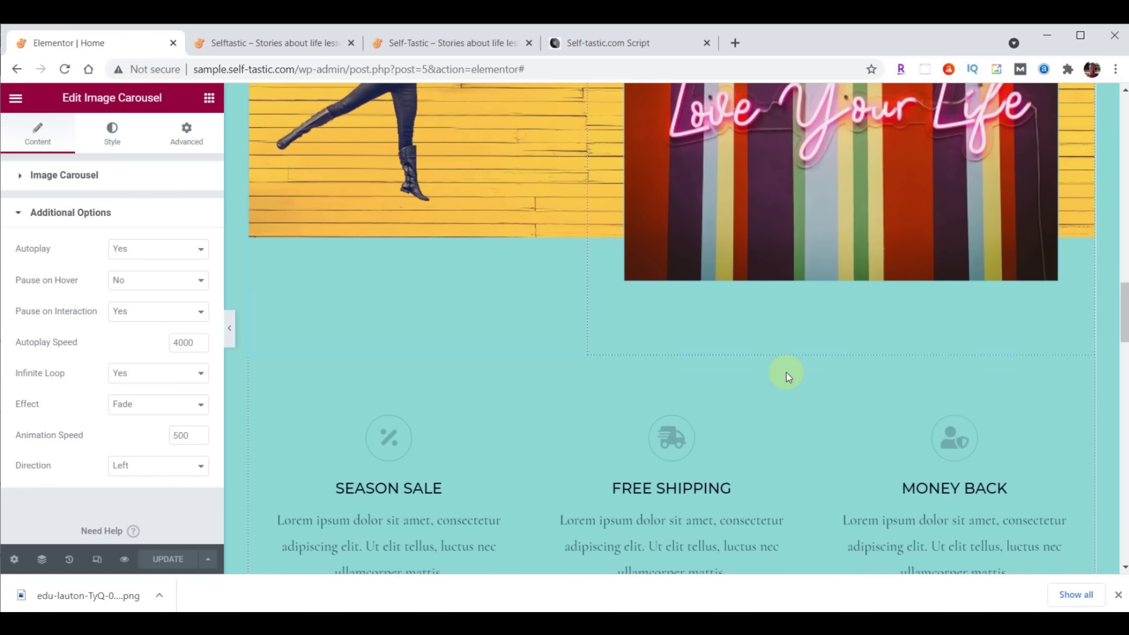
Drag the features Inner Section into the logo section and delete the logo row
scroll(786, 372, "down", 3)
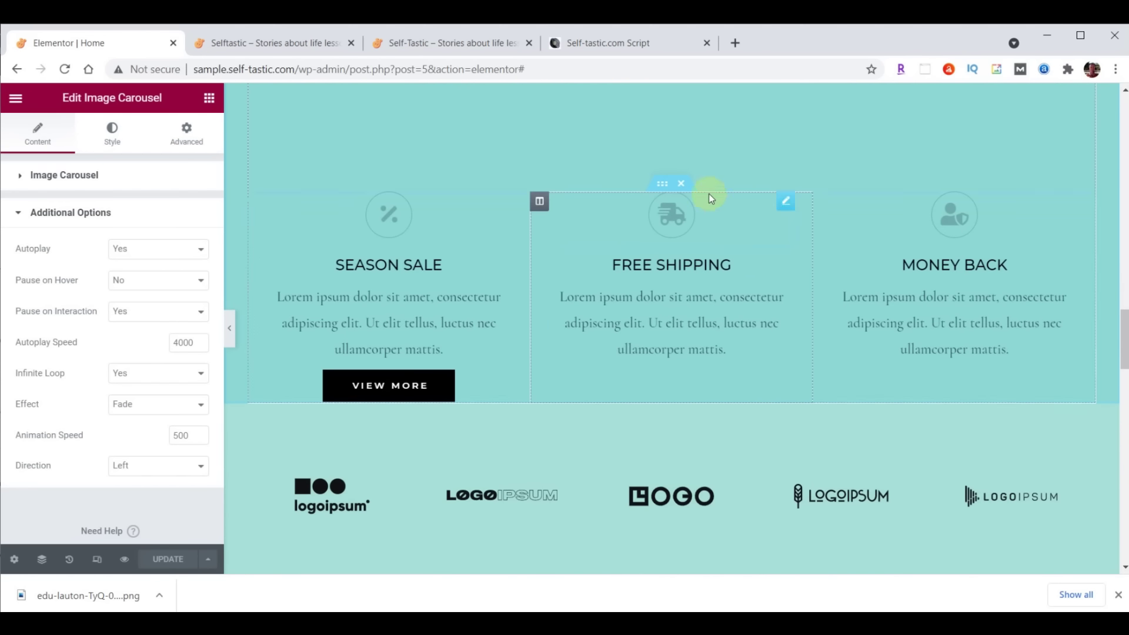
left_click_drag(665, 184, 668, 297)
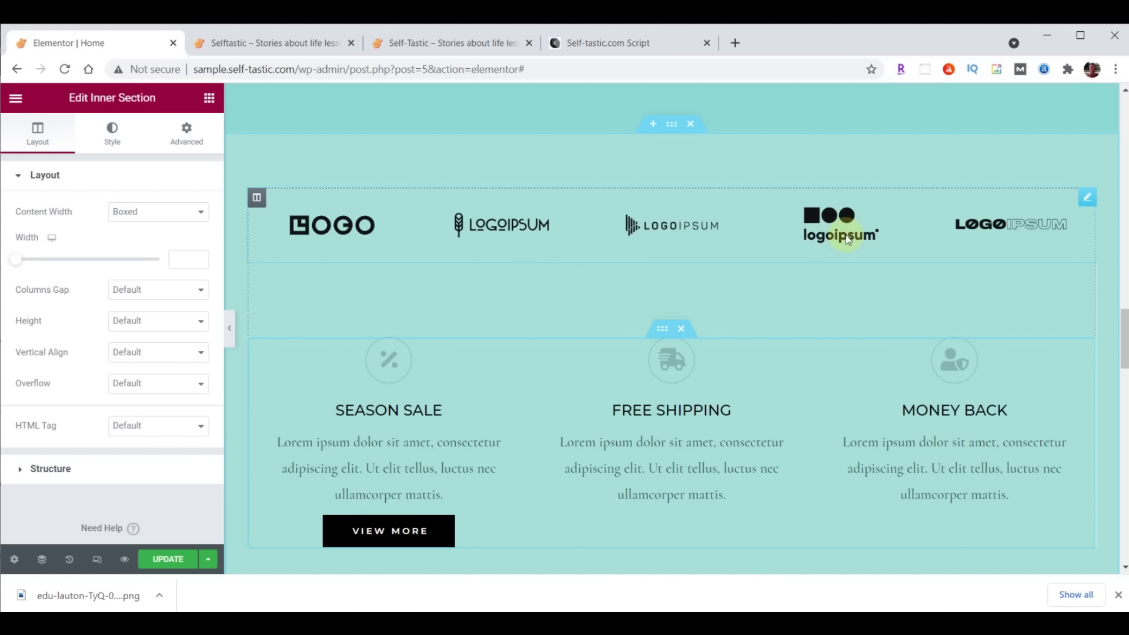
right_click(1087, 201)
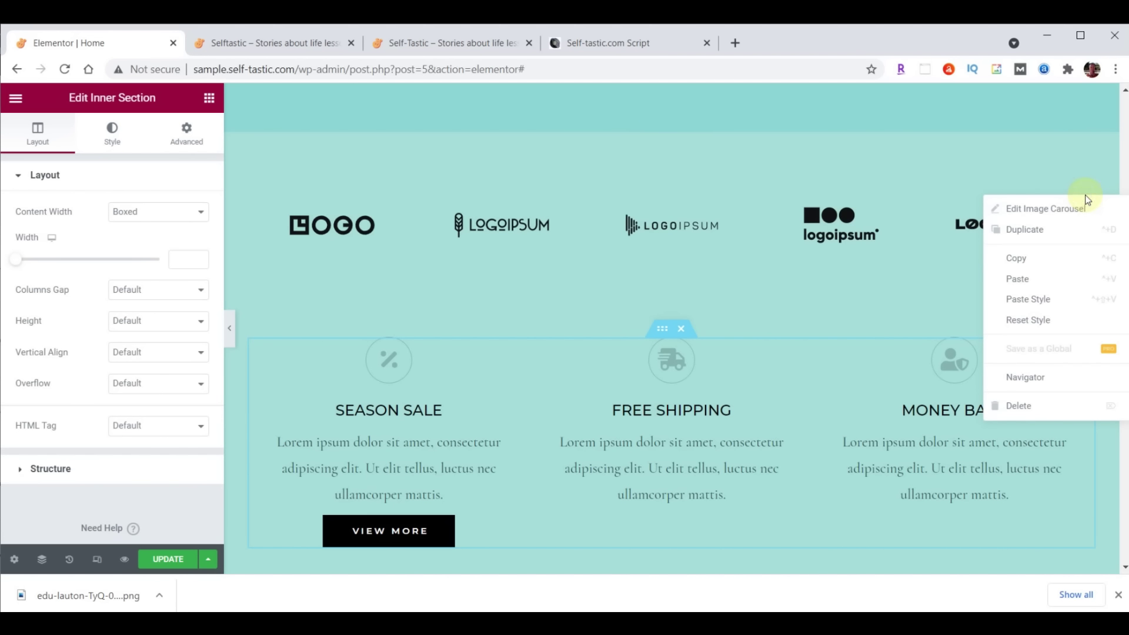
left_click(1012, 403)
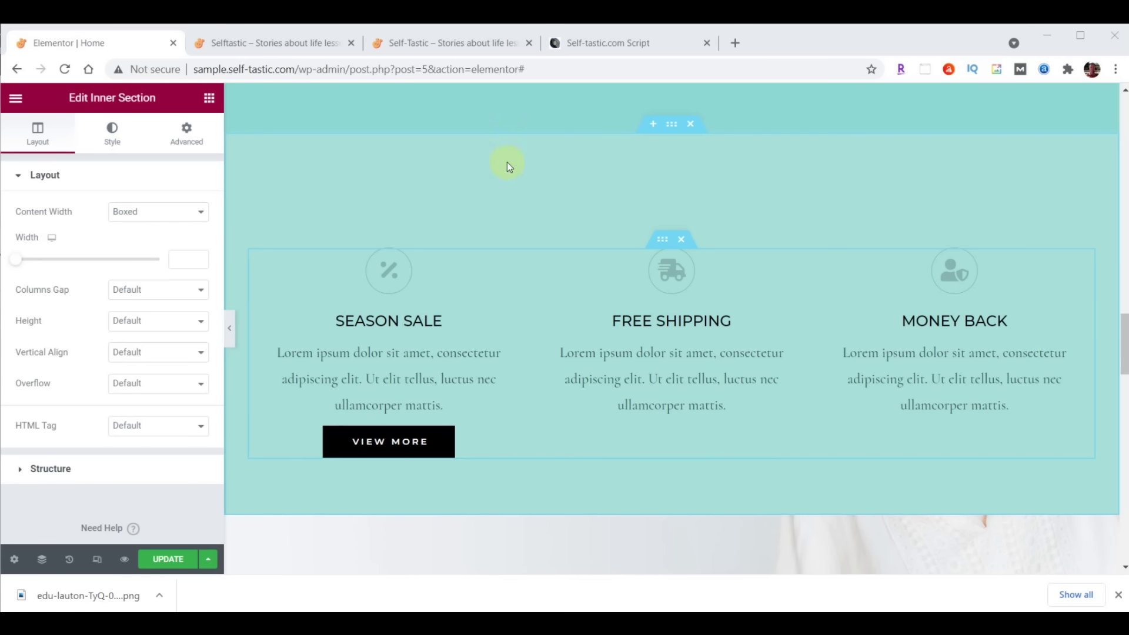
Add a top Waves Brush shape divider to the features section, colour #8DD7D6, height 60
left_click(672, 125)
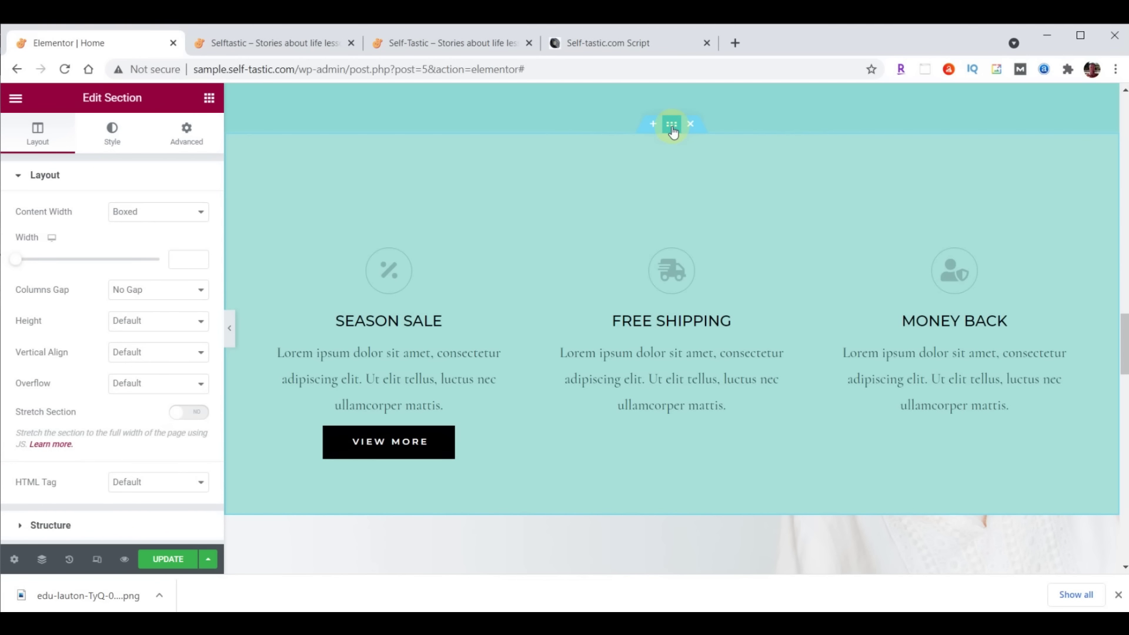
left_click(111, 136)
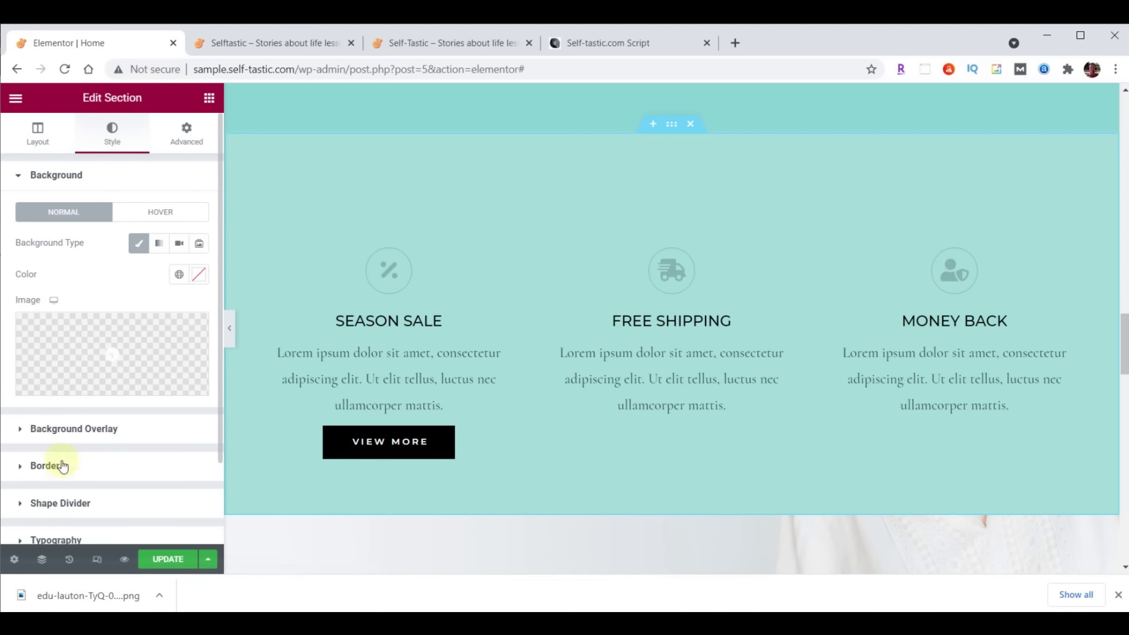
left_click(62, 503)
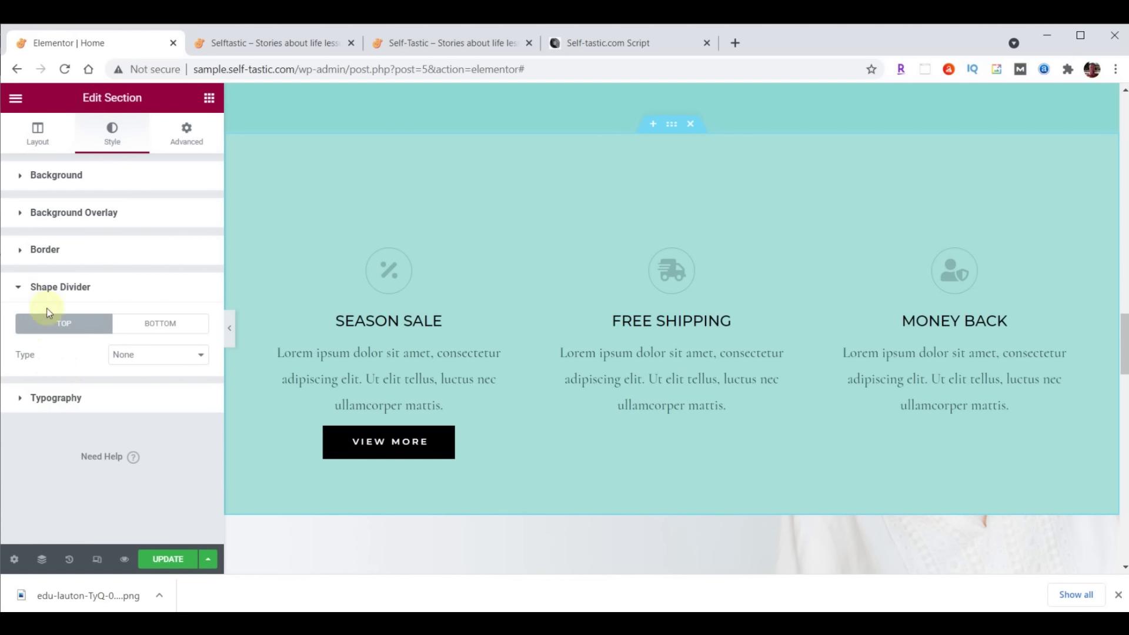
left_click(171, 358)
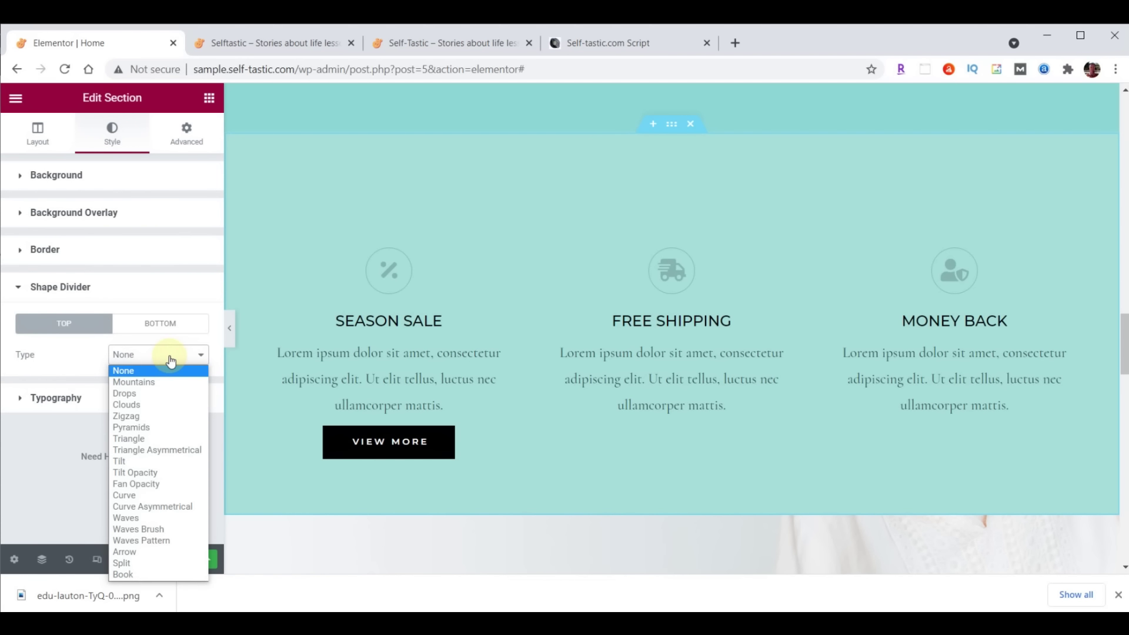
left_click(157, 529)
left_click(199, 388)
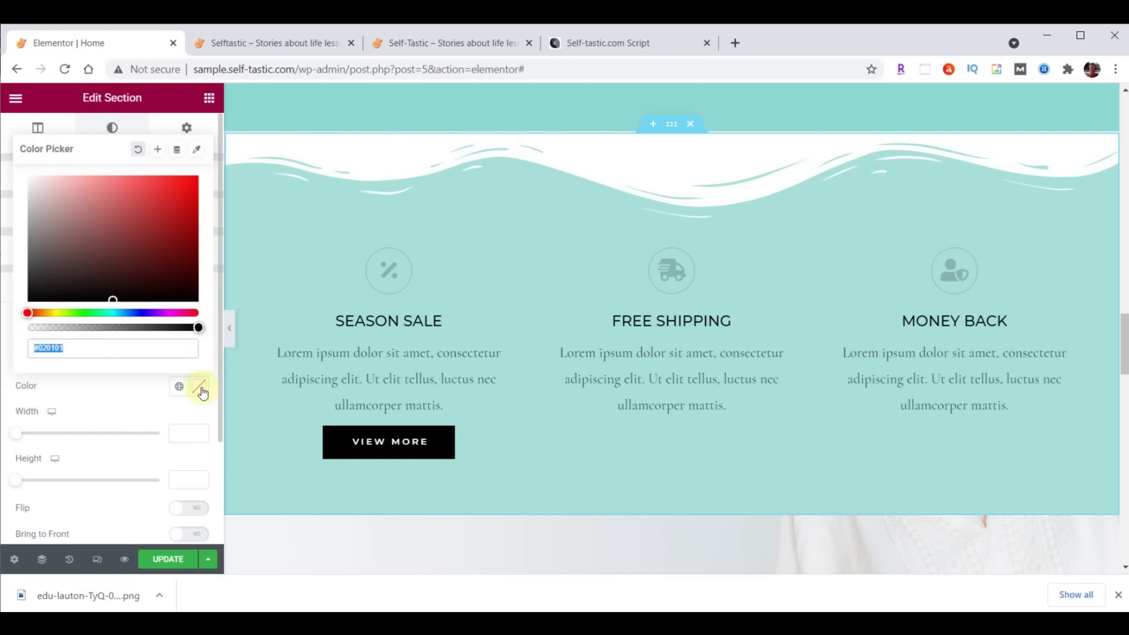
type("#8DD7D6")
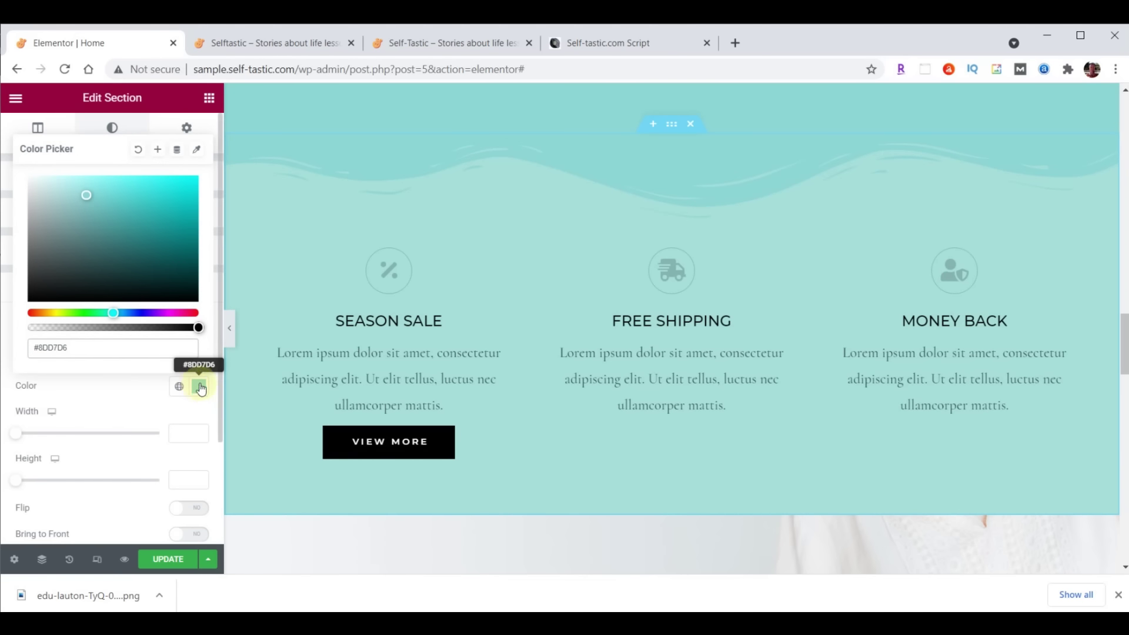
left_click(201, 388)
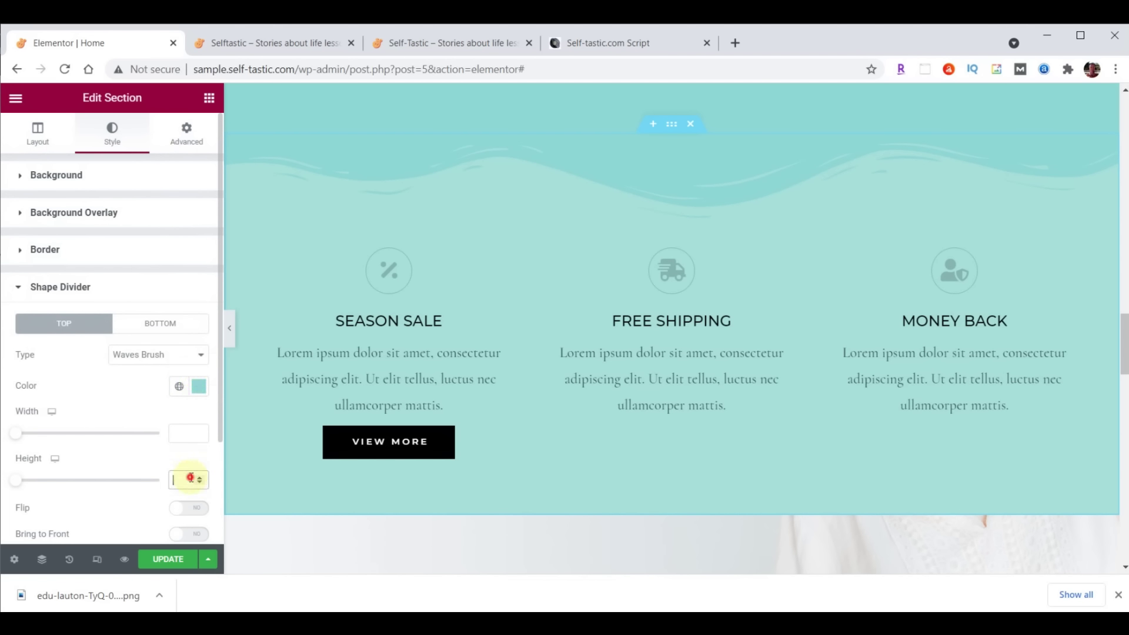
type("60")
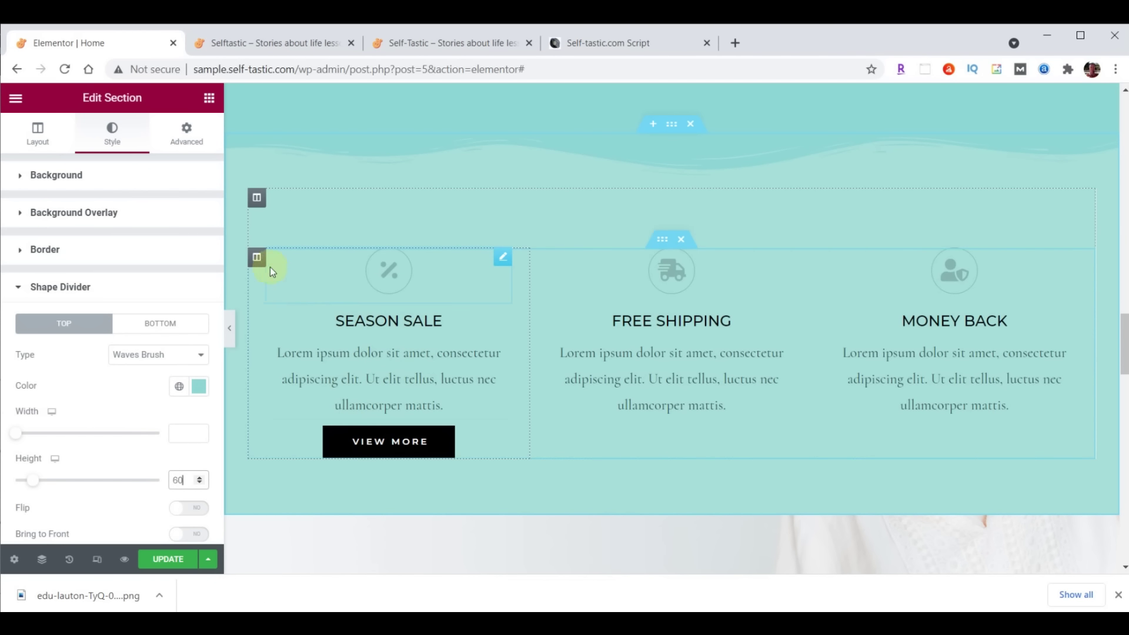
Give the Season Sale column 20 px side padding
left_click(256, 258)
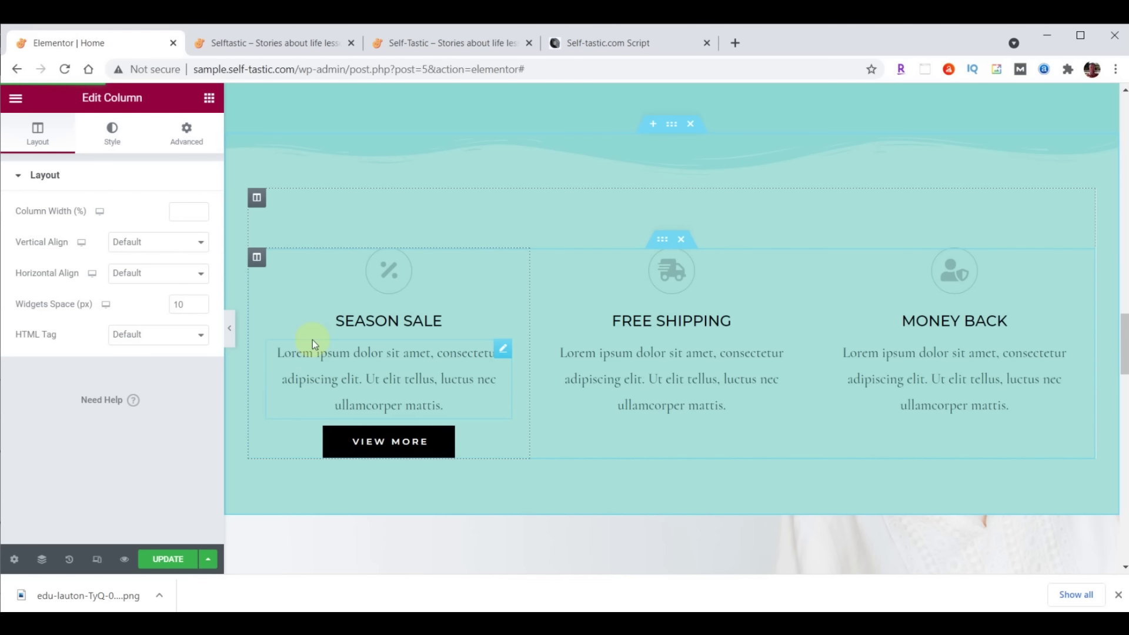
left_click(190, 141)
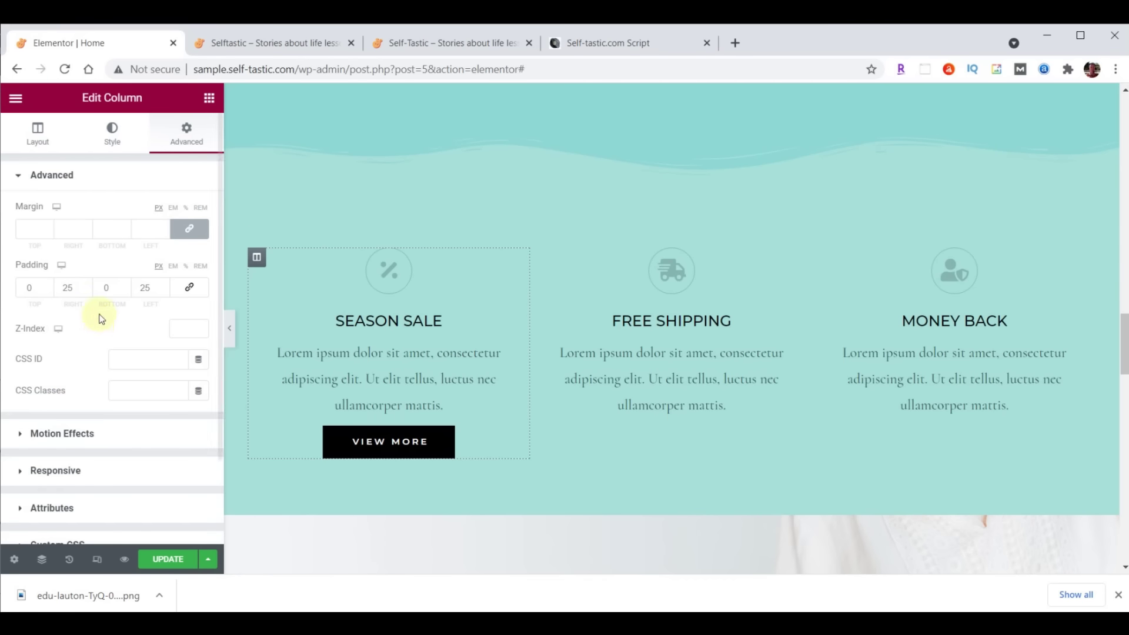
type("0")
left_click(144, 287)
type("20")
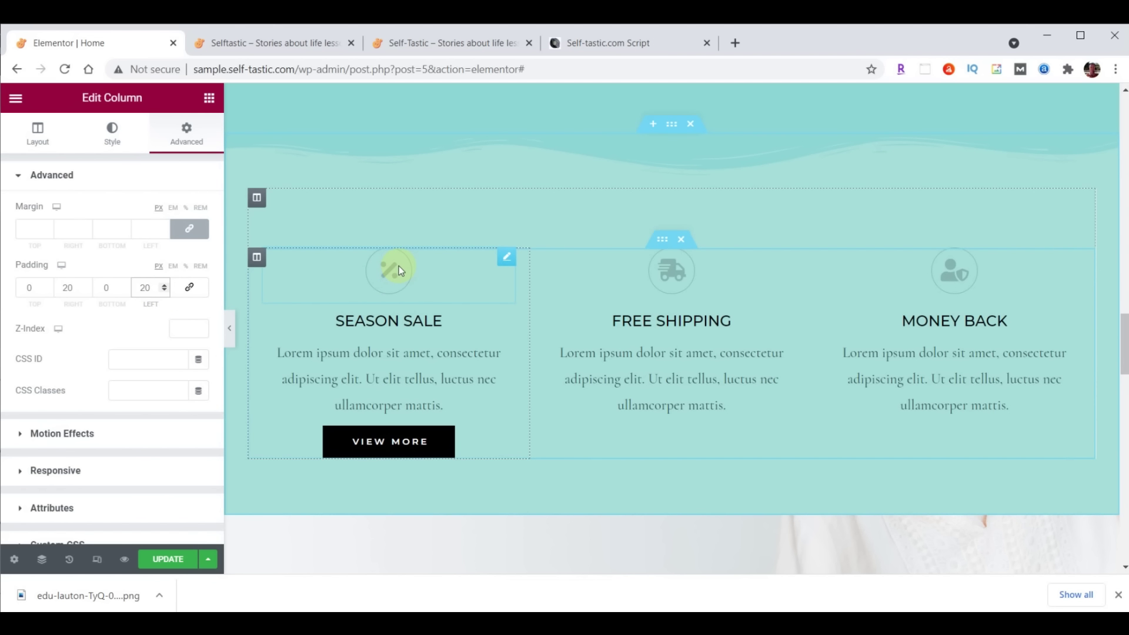
Colour the Season Sale icon dark brown #473C31
left_click(507, 257)
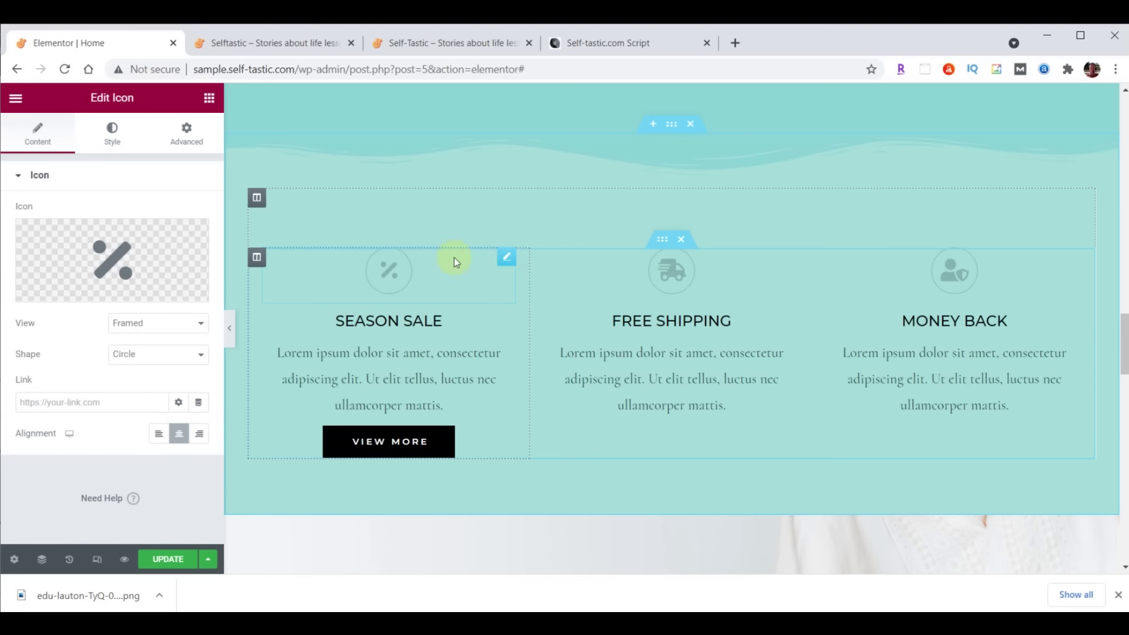
left_click(115, 141)
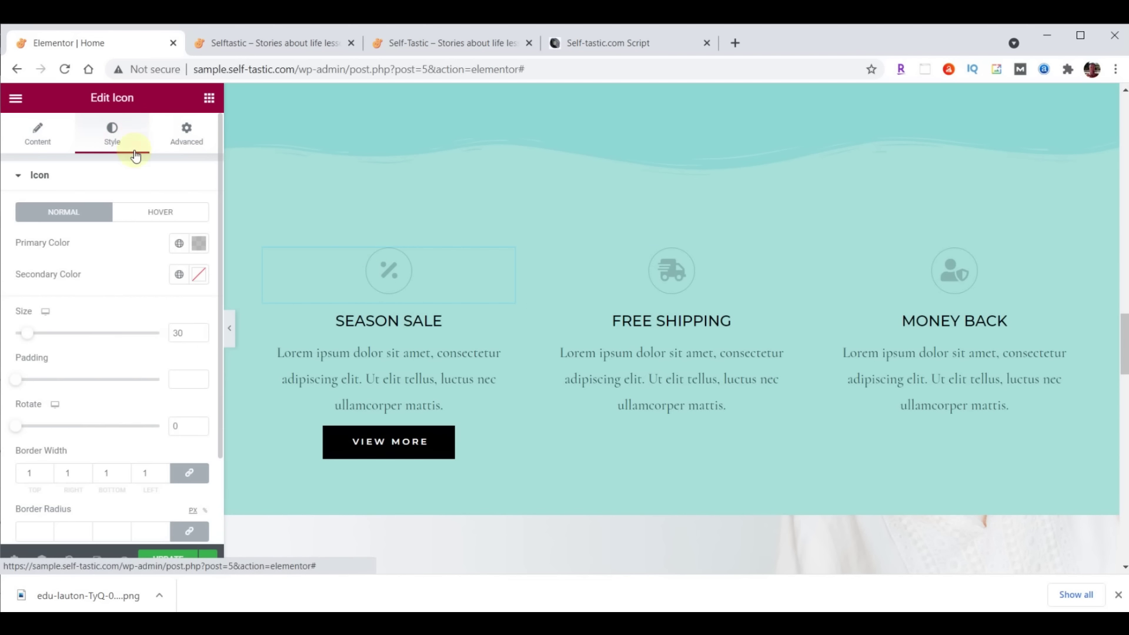
left_click(199, 242)
type("#473C31")
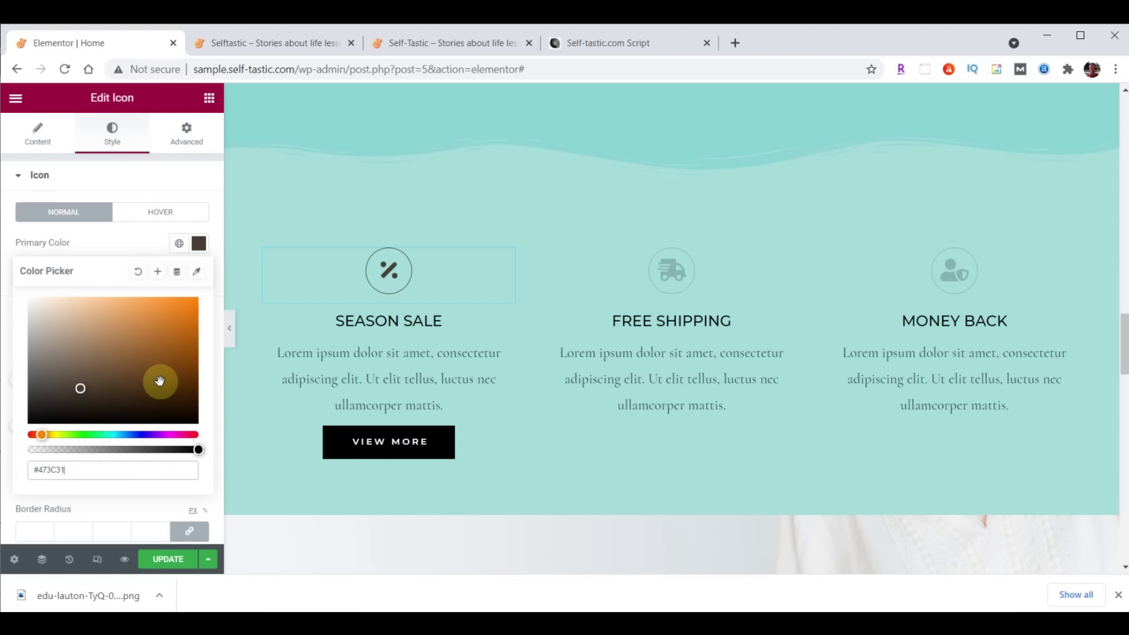
Colour the SEASON SALE heading dark brown #473C31
left_click(506, 321)
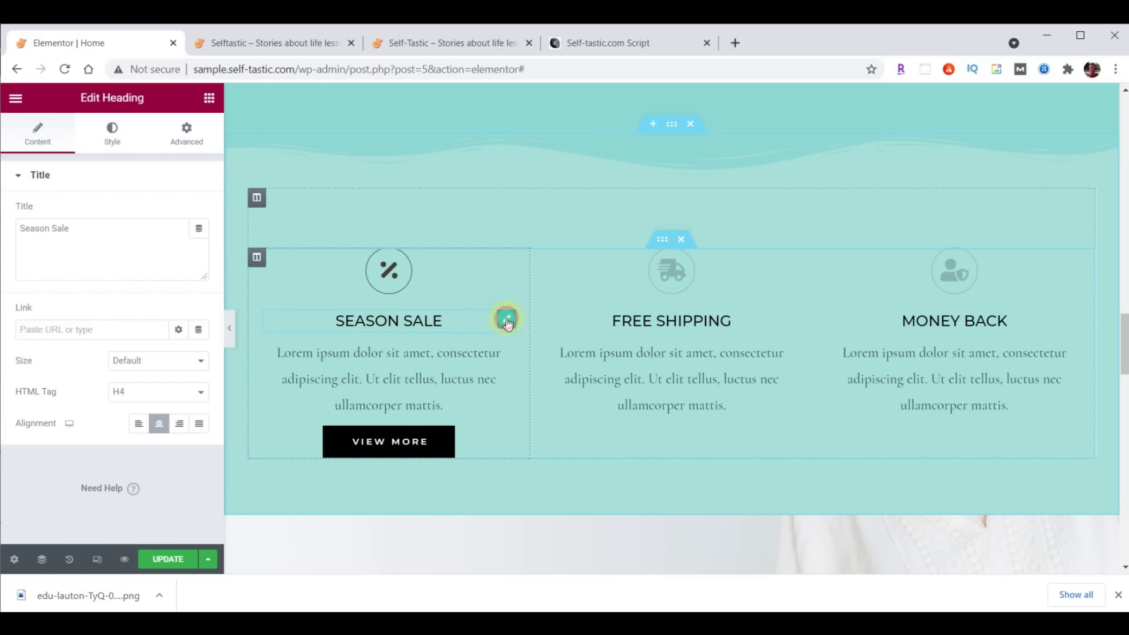
left_click(111, 136)
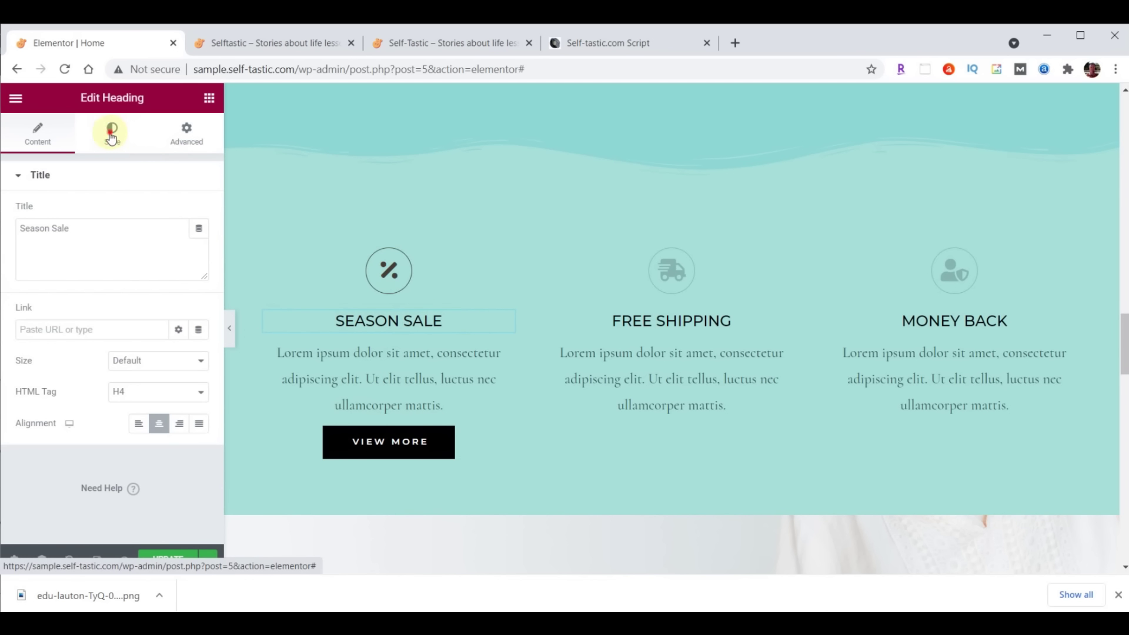
left_click(199, 213)
type("#473C31")
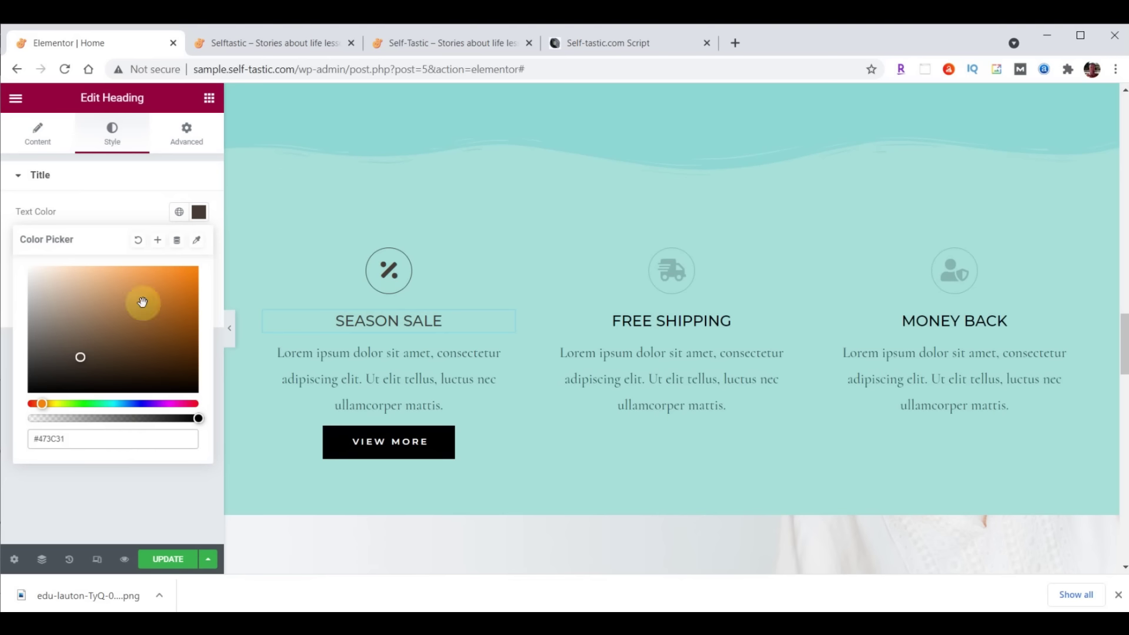
left_click(198, 211)
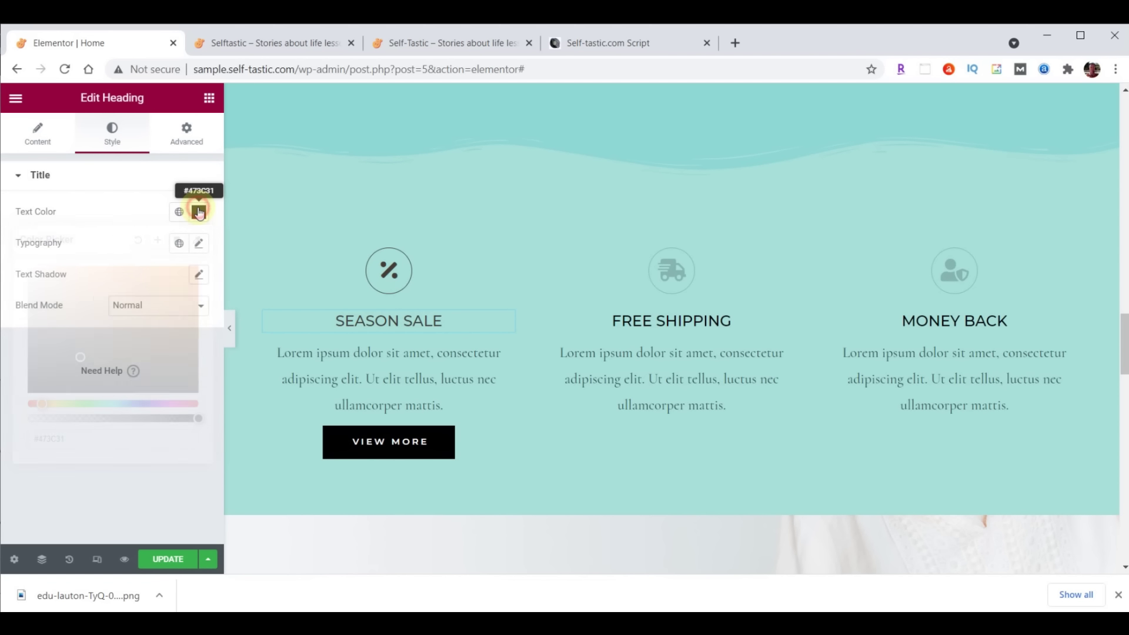
Set the heading typography to Montserrat, size 32, weight 300
left_click(197, 242)
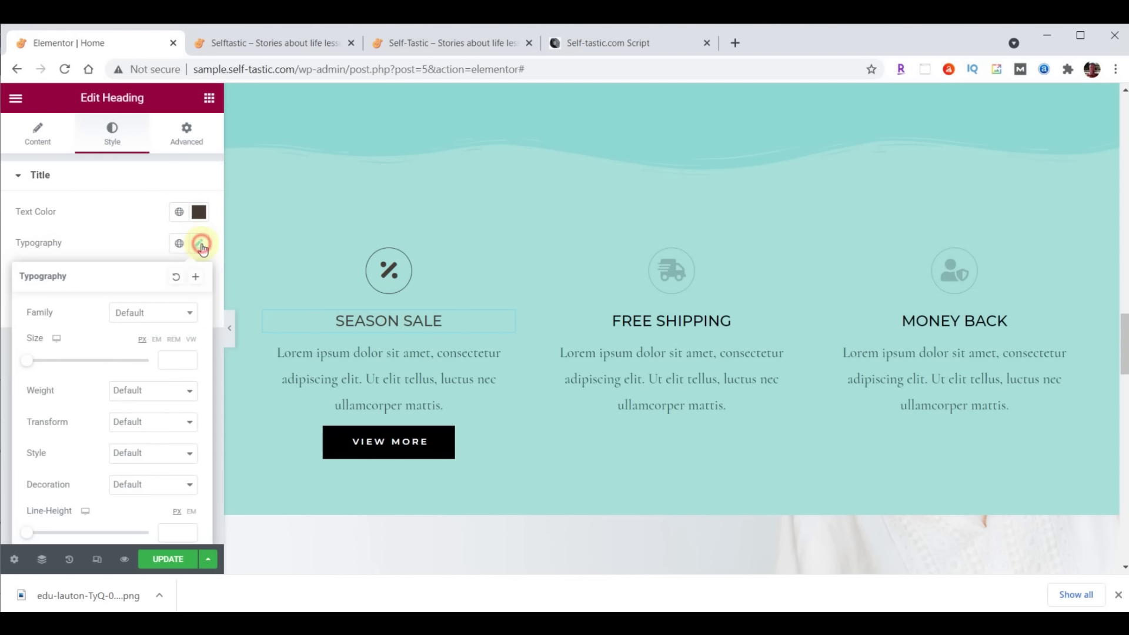
left_click(155, 320)
type("Mont")
left_click(145, 410)
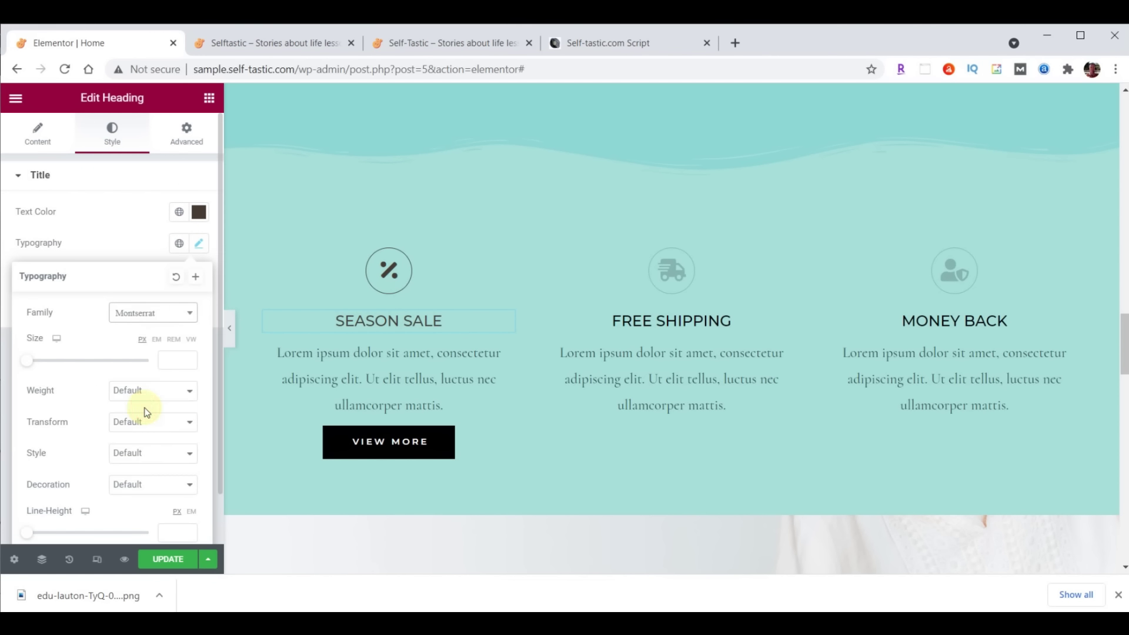
left_click(166, 360)
type("32")
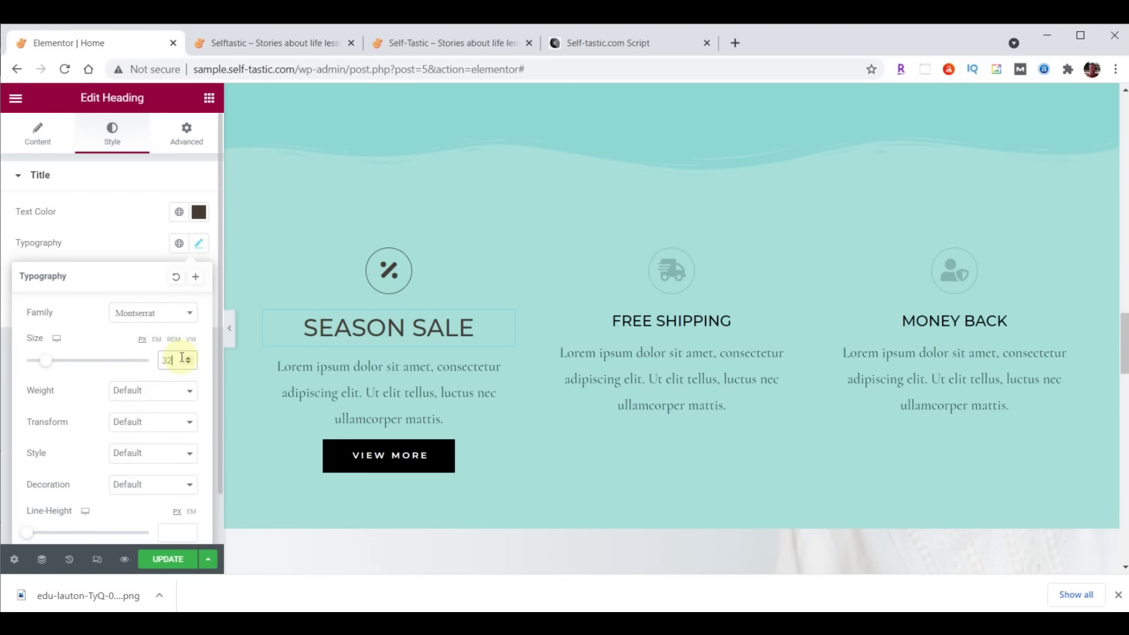
left_click(170, 397)
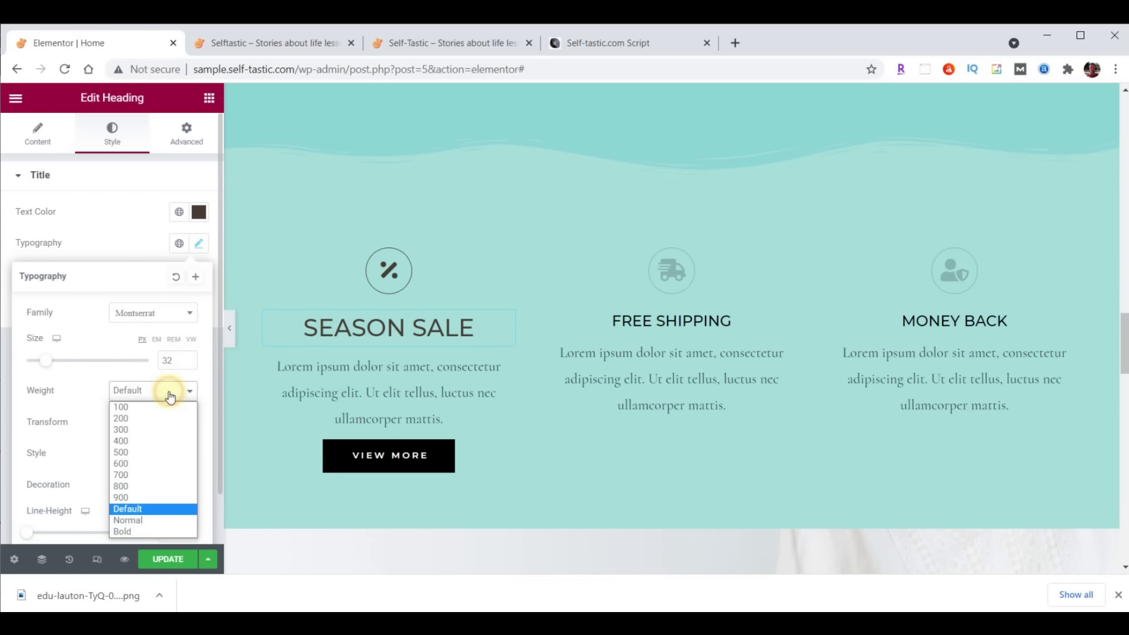
left_click(148, 431)
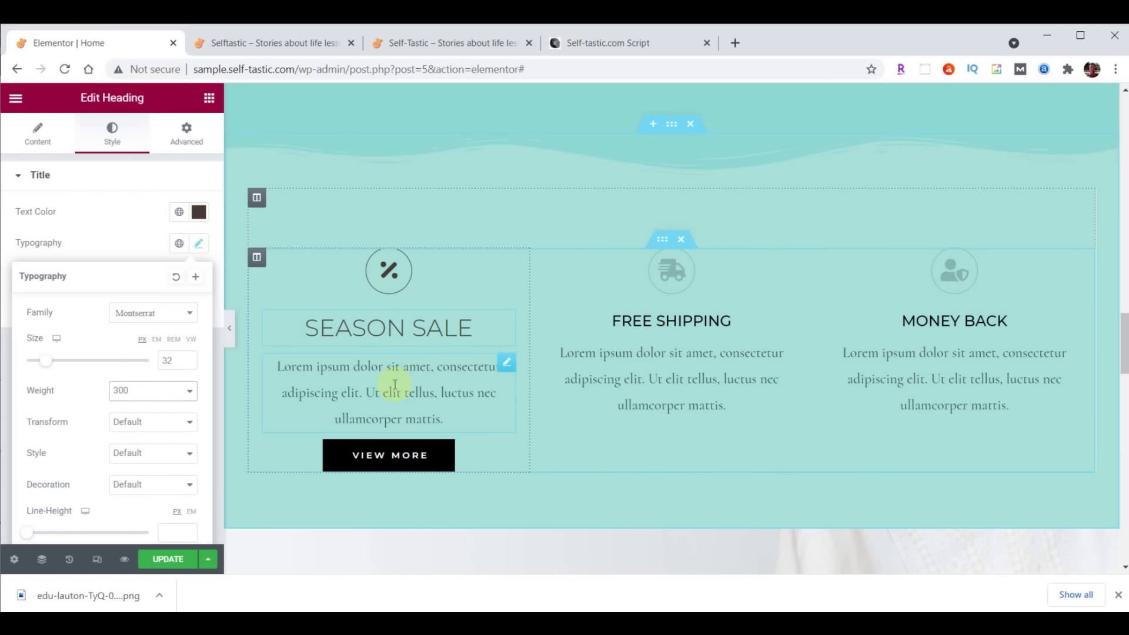
Justify the Season Sale paragraph and set it in Raleway, size 21, weight 200
left_click(508, 367)
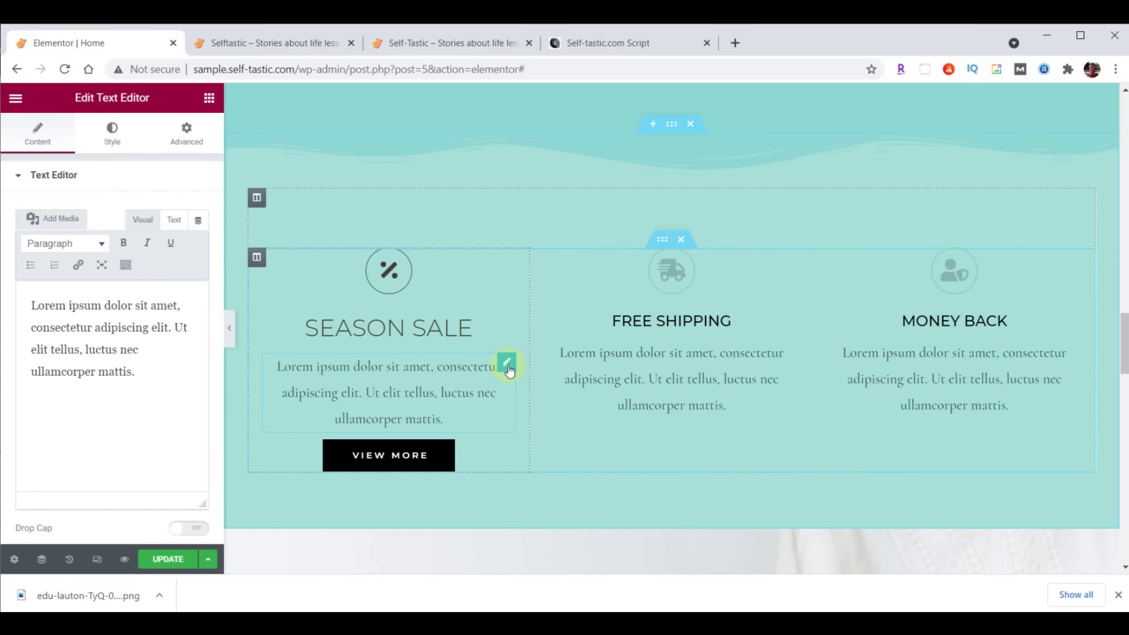
left_click(110, 138)
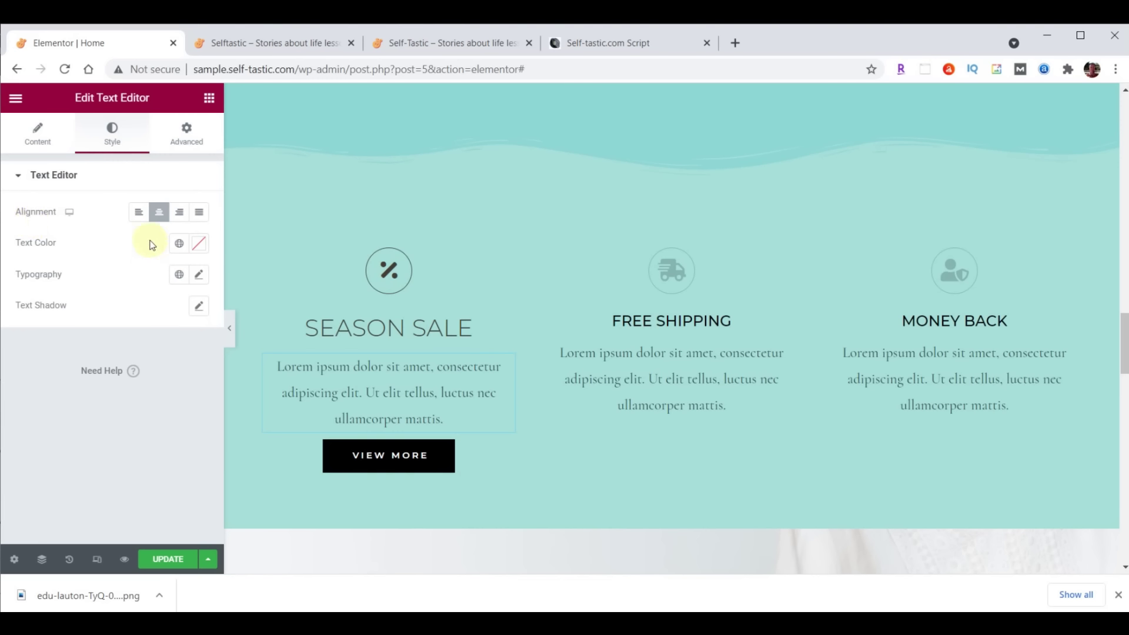
left_click(201, 215)
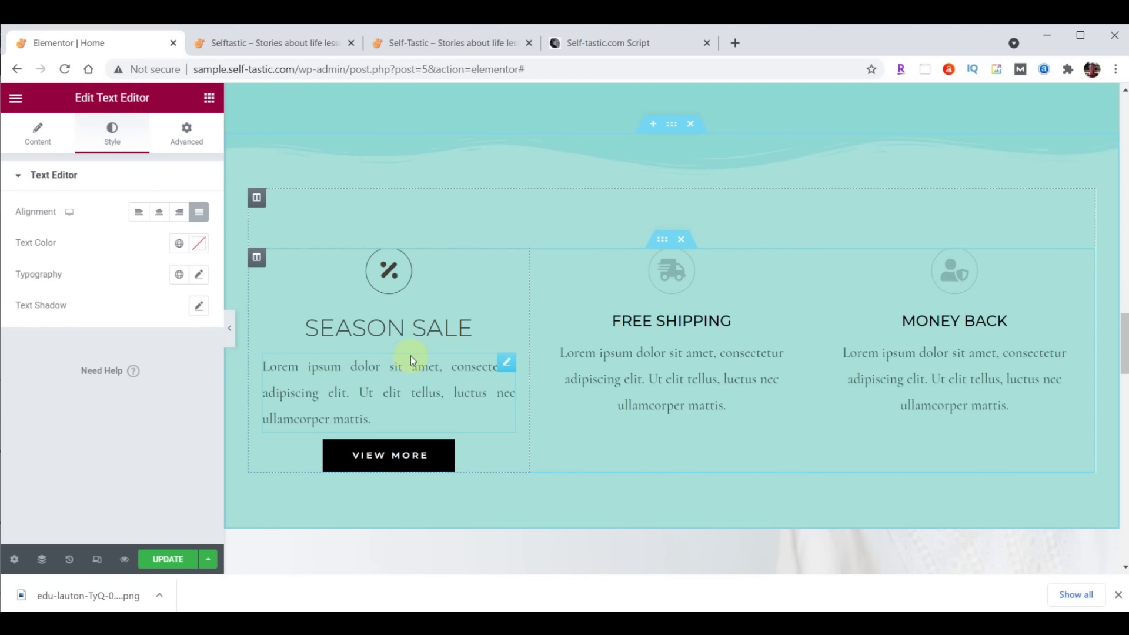
left_click(201, 273)
left_click(167, 345)
left_click(153, 366)
type("Rale")
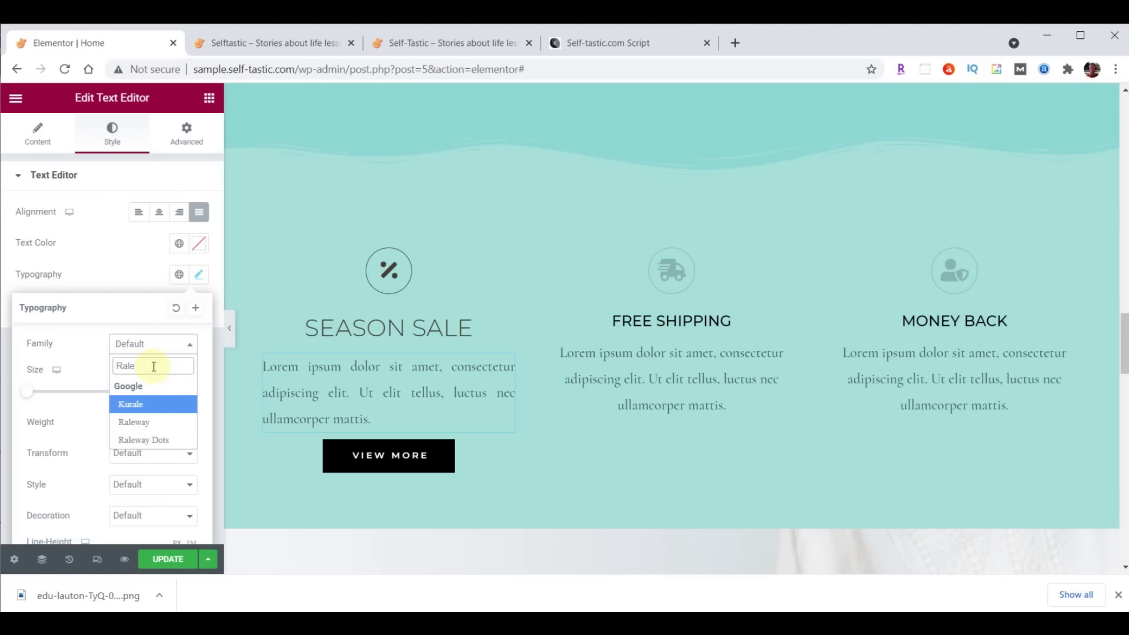
left_click(142, 427)
left_click(162, 390)
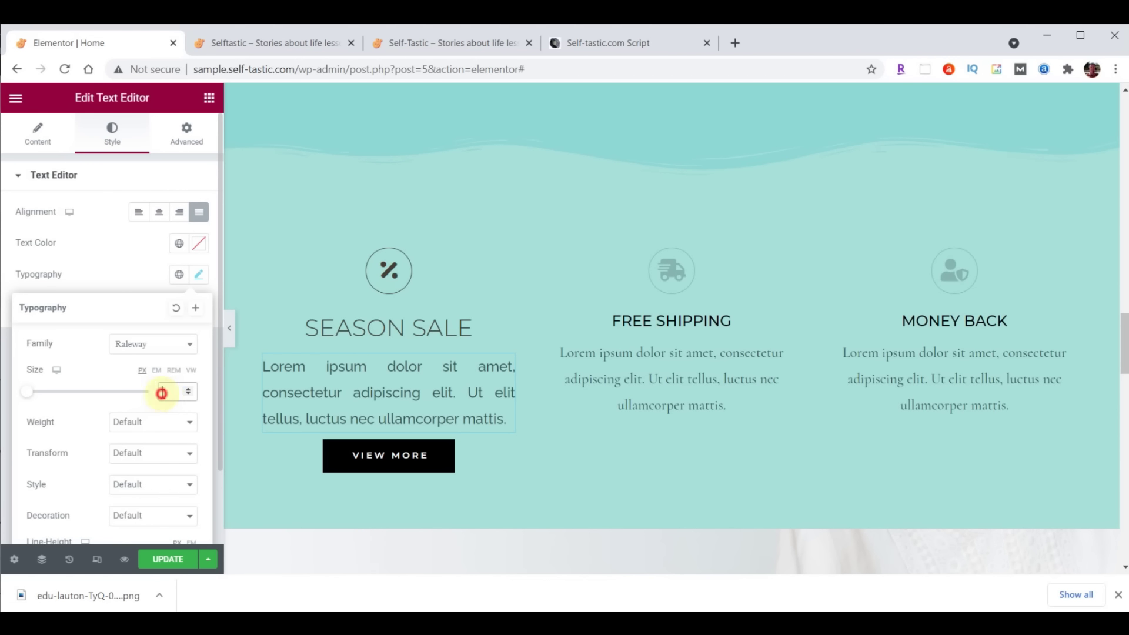
type("21")
left_click(163, 420)
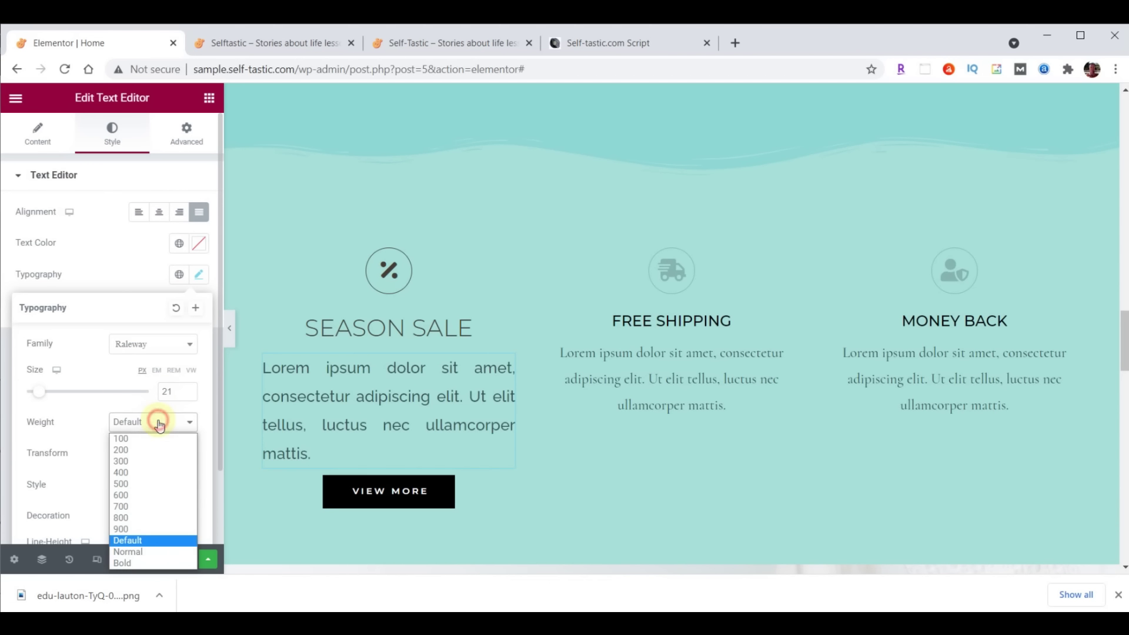
left_click(154, 453)
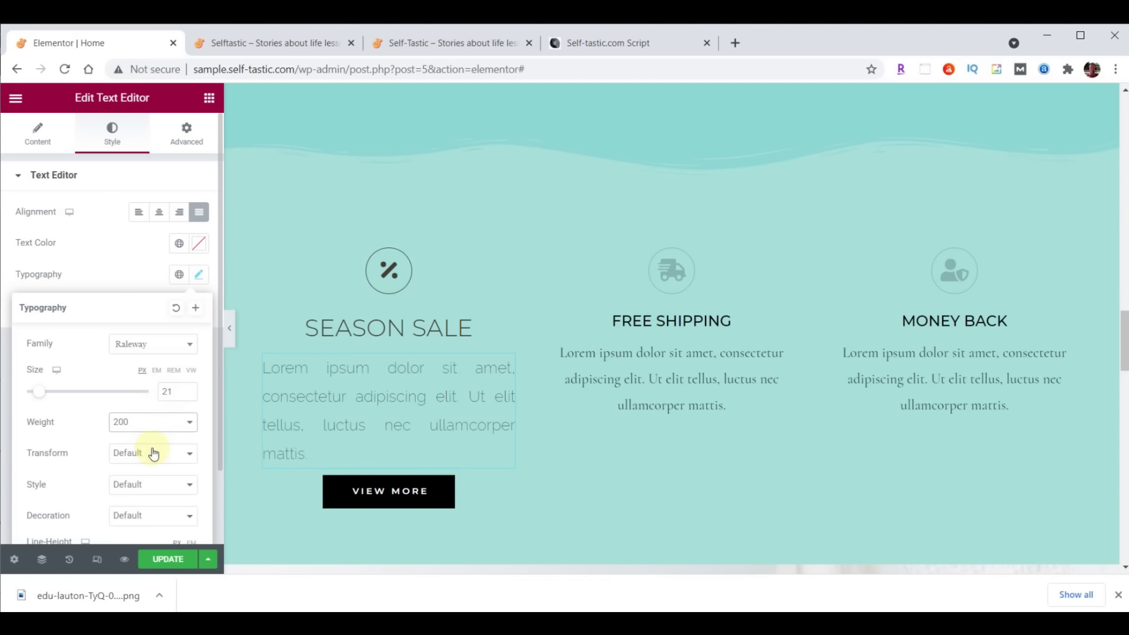
Colour the paragraph text dark brown #473C31
left_click(199, 243)
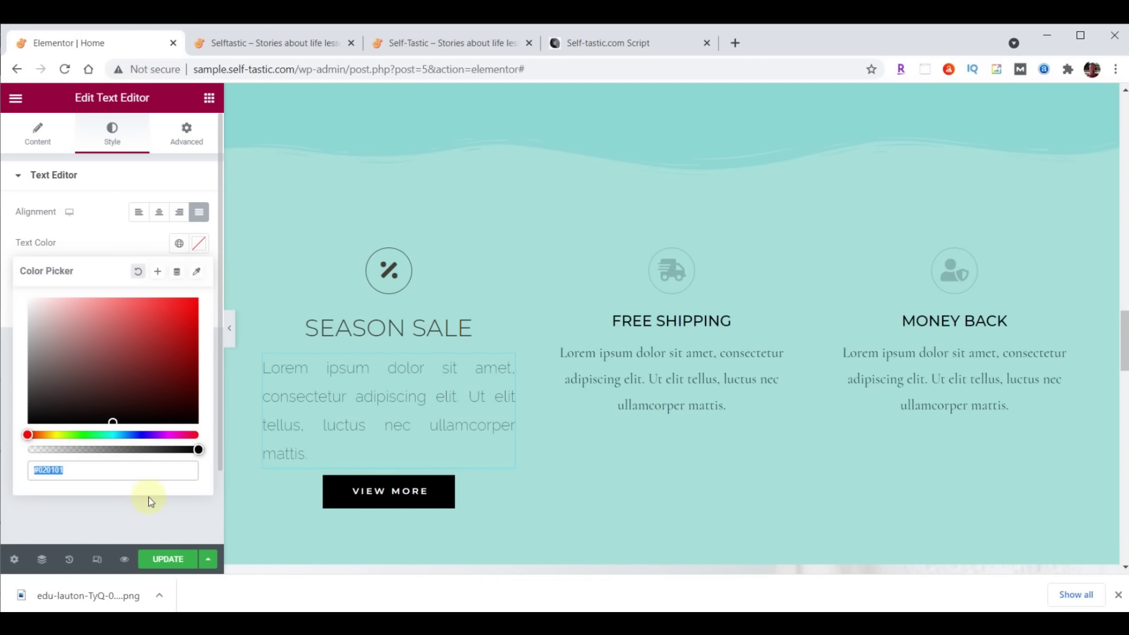
type("#473C31")
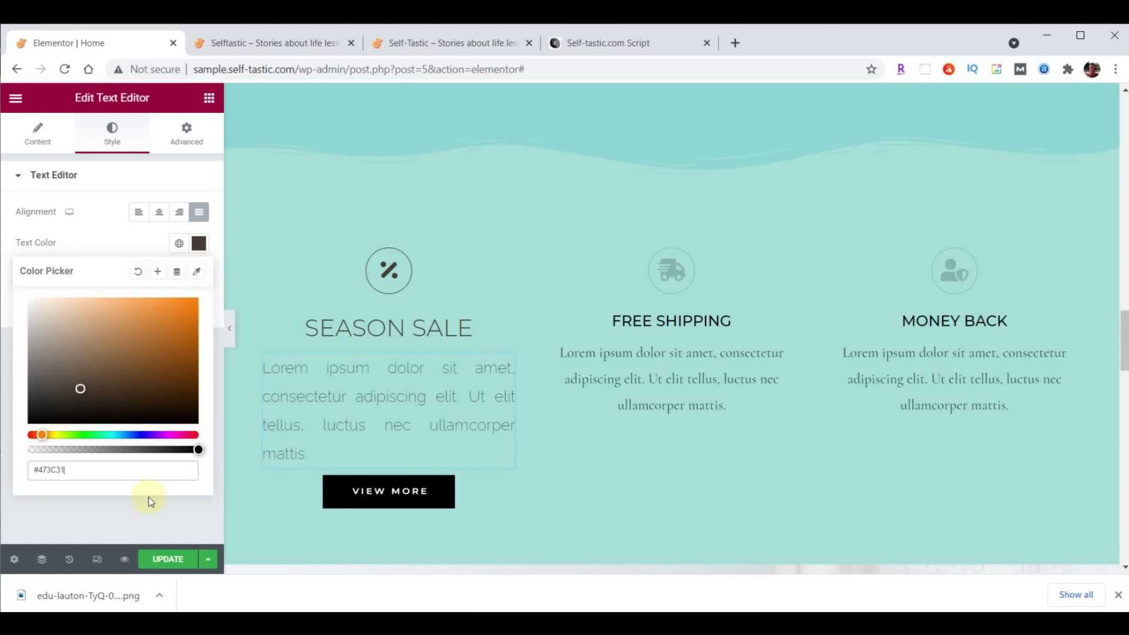
left_click(199, 244)
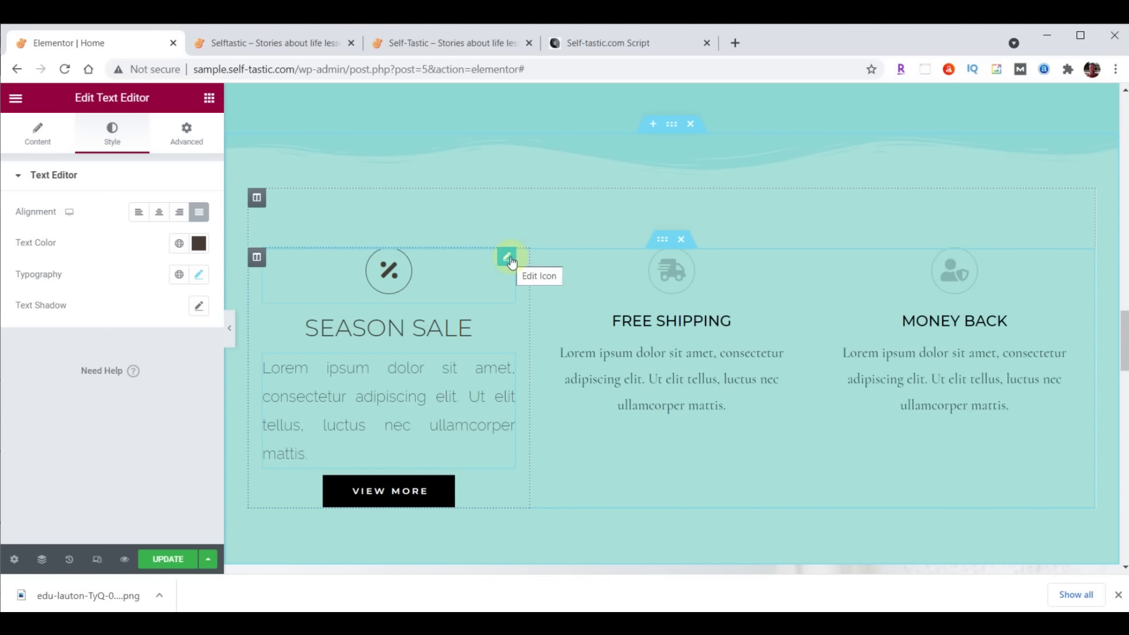
Copy the Season Sale icon's style and paste it onto the Free Shipping and Money Back icons
right_click(509, 260)
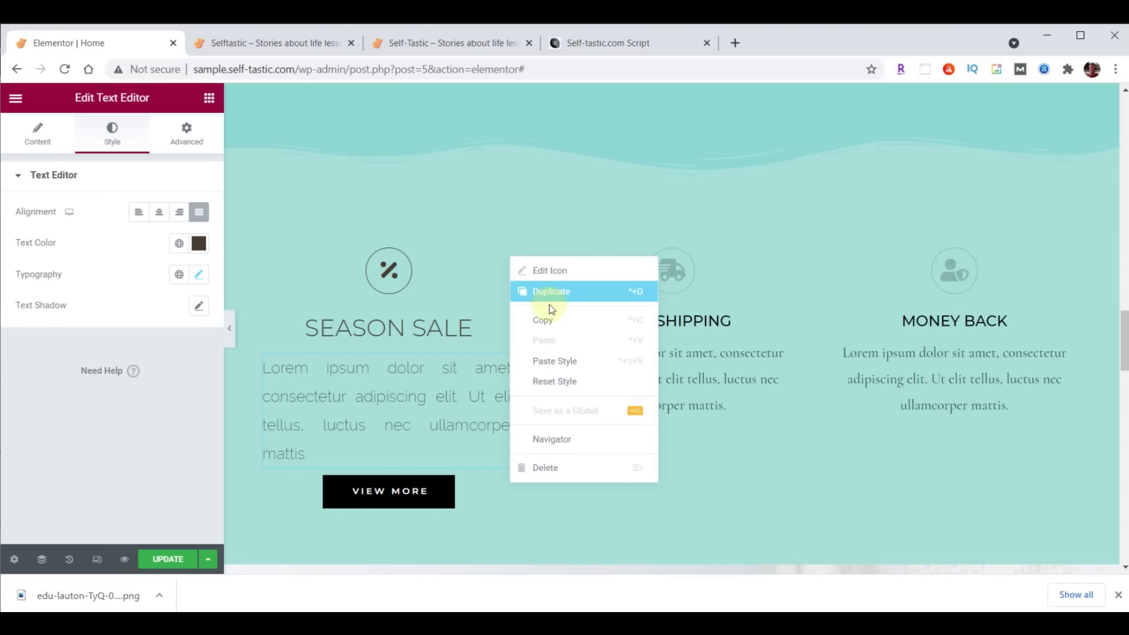
left_click(547, 321)
right_click(790, 264)
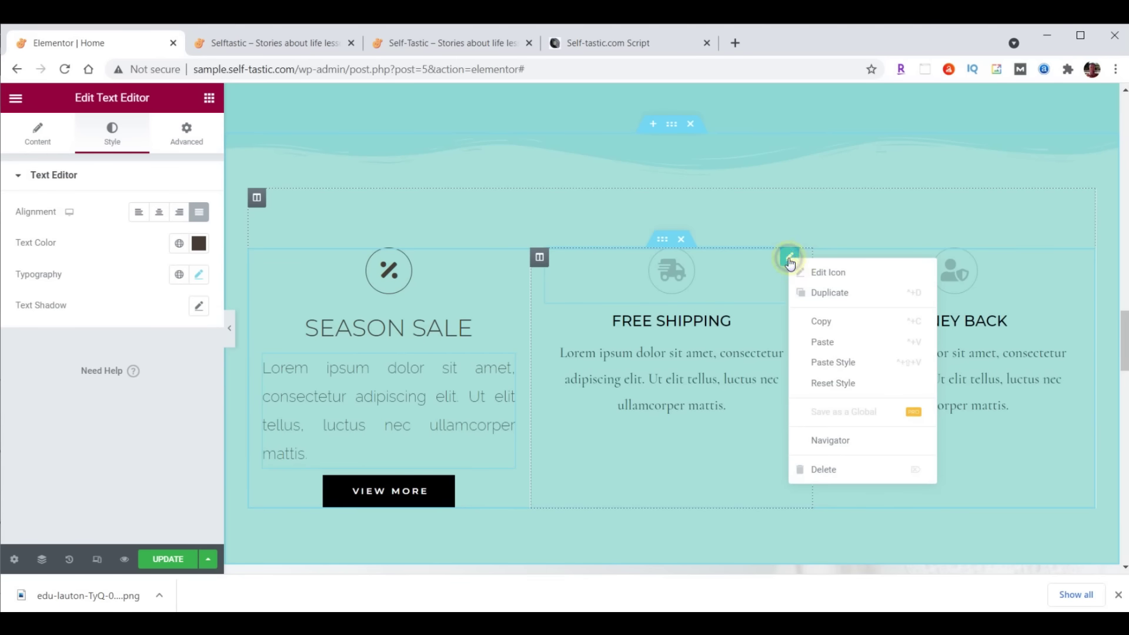
left_click(829, 361)
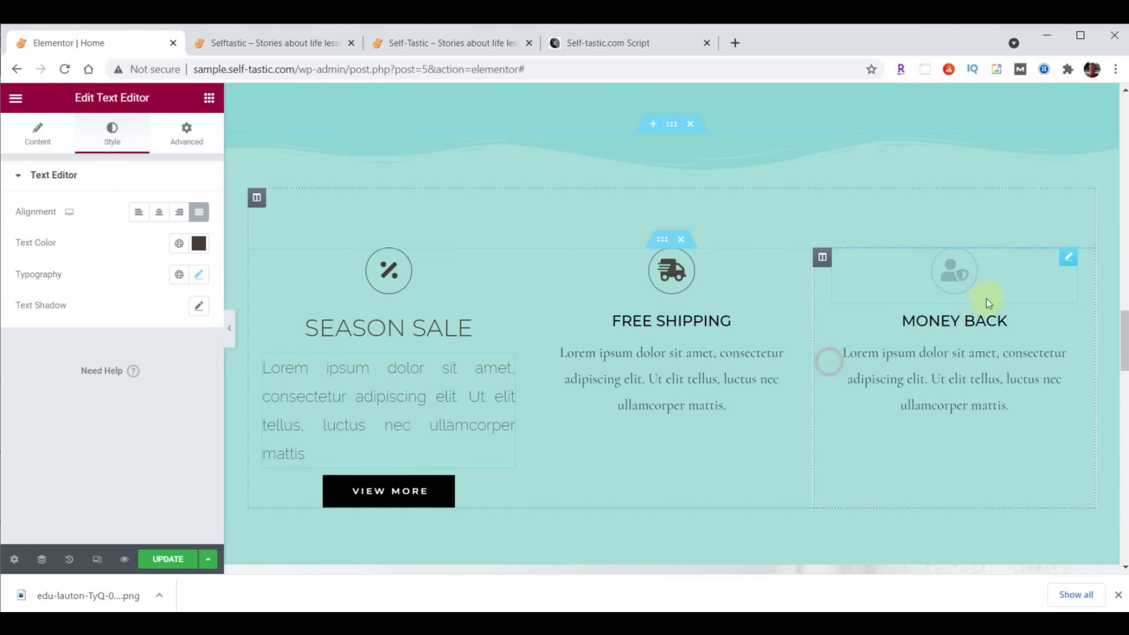
right_click(1068, 259)
left_click(1050, 367)
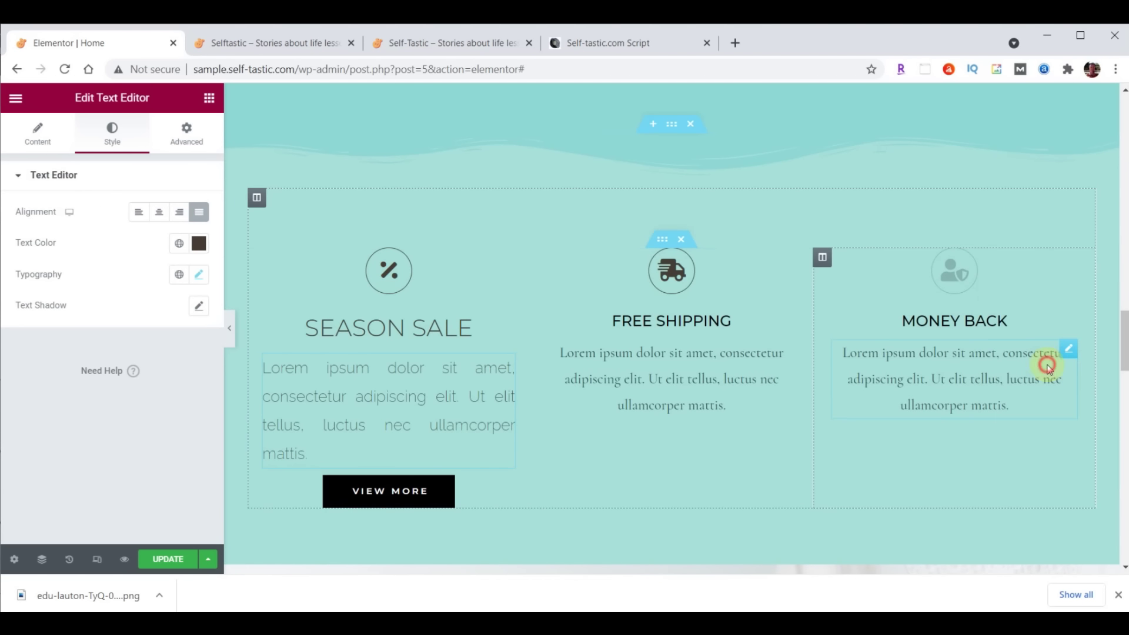
Paste the Season Sale heading style onto the Free Shipping and Money Back headings
left_click(438, 329)
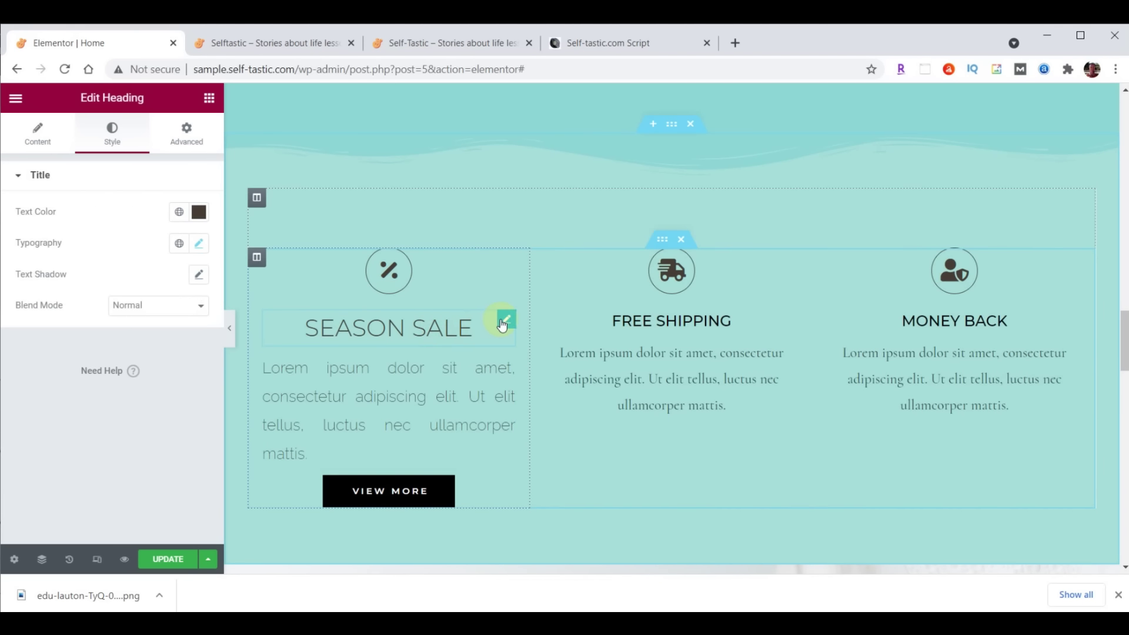
right_click(503, 320)
left_click(529, 381)
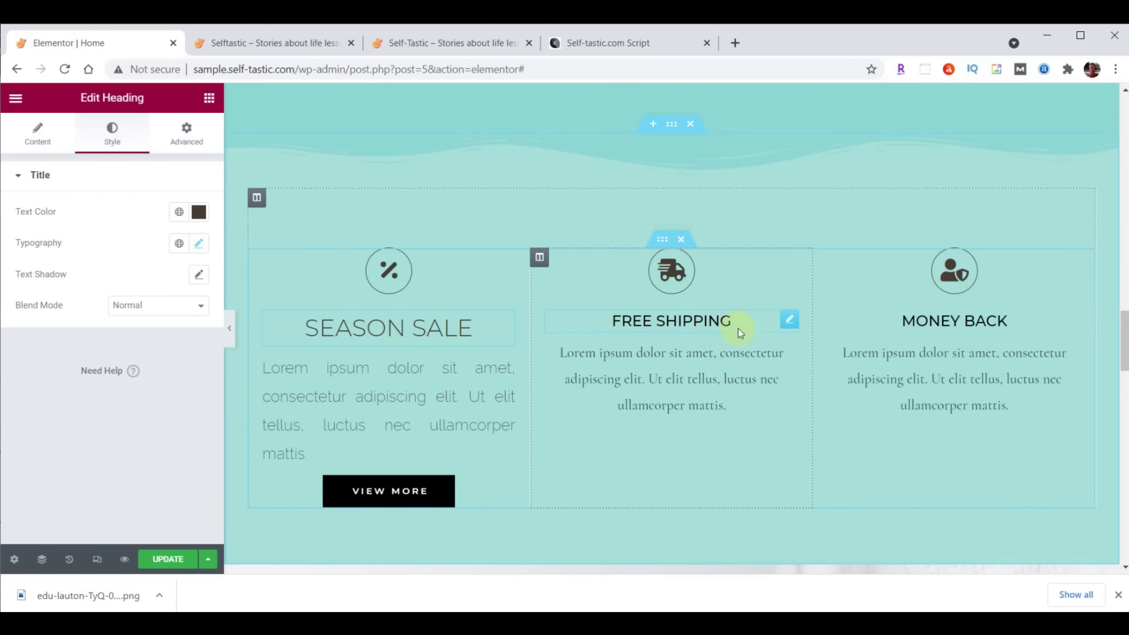
right_click(789, 320)
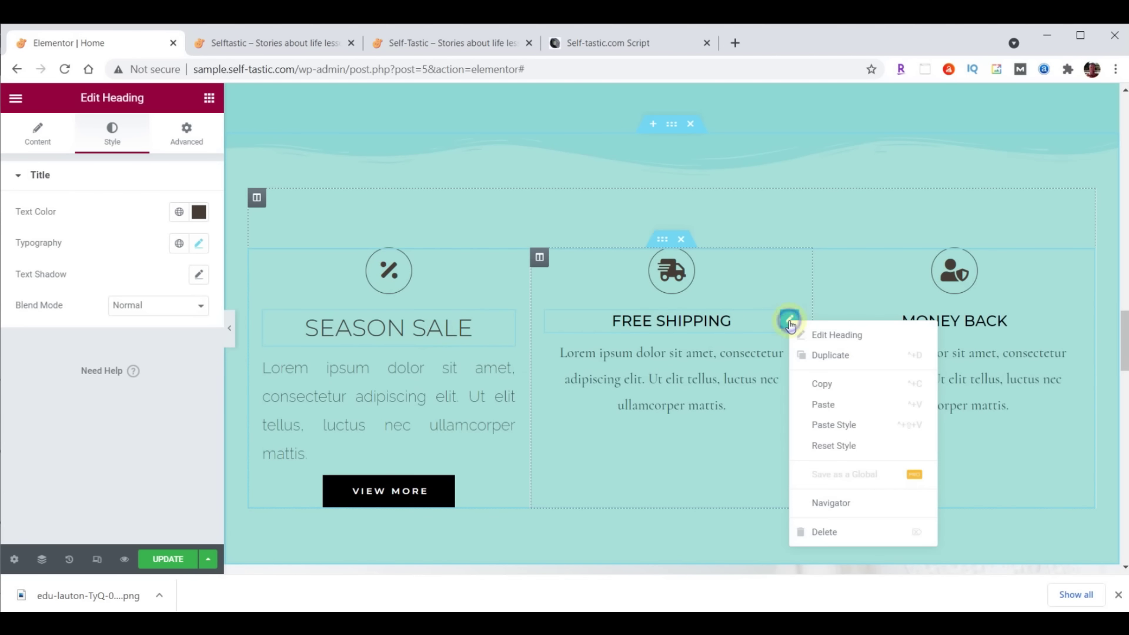
left_click(841, 424)
right_click(1066, 333)
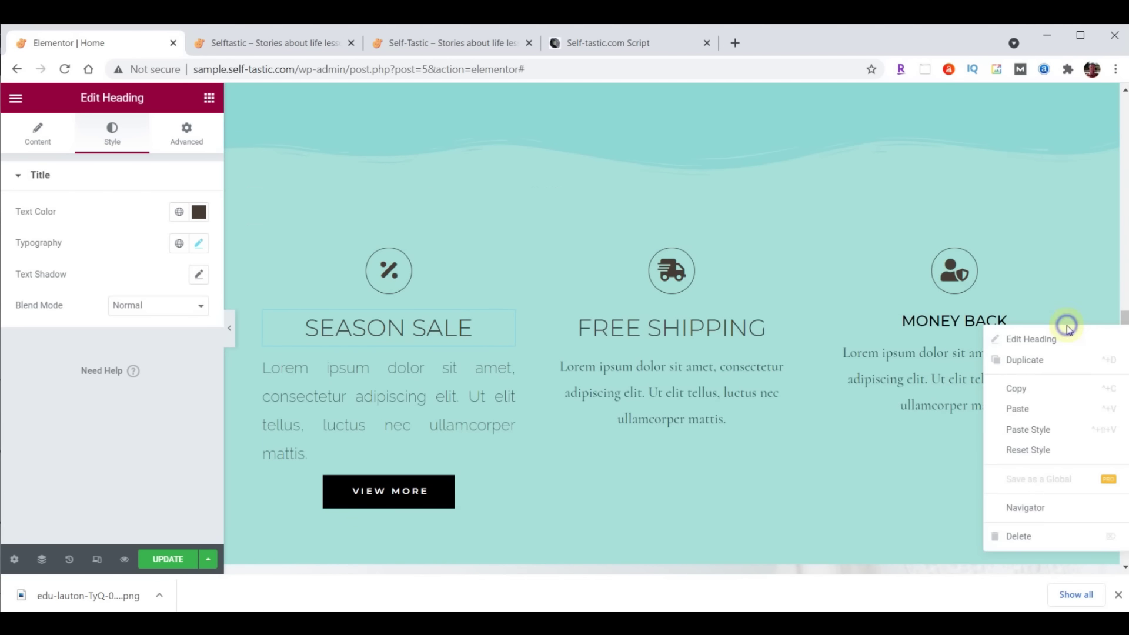
left_click(1053, 431)
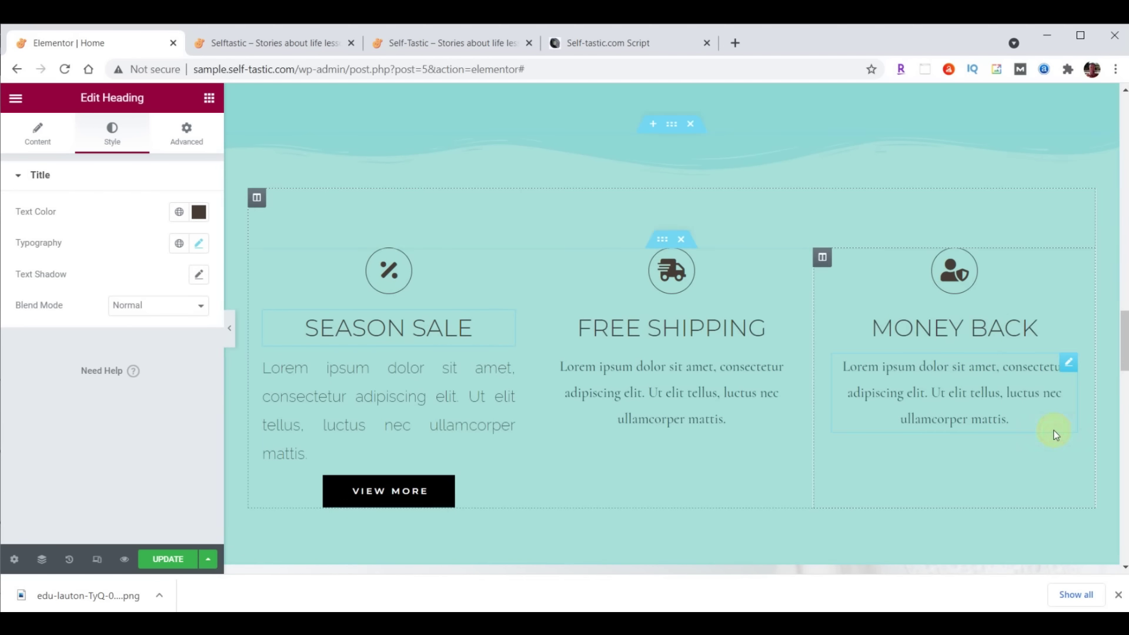
Paste the Season Sale paragraph style onto the Free Shipping and Money Back descriptions
left_click(509, 371)
right_click(509, 372)
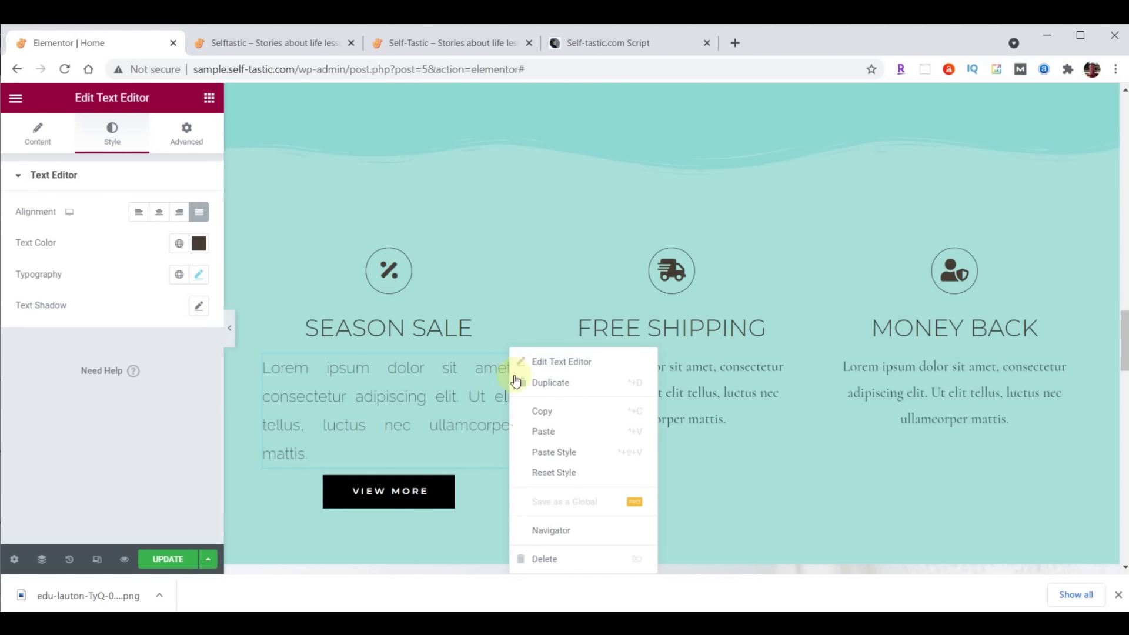
left_click(541, 411)
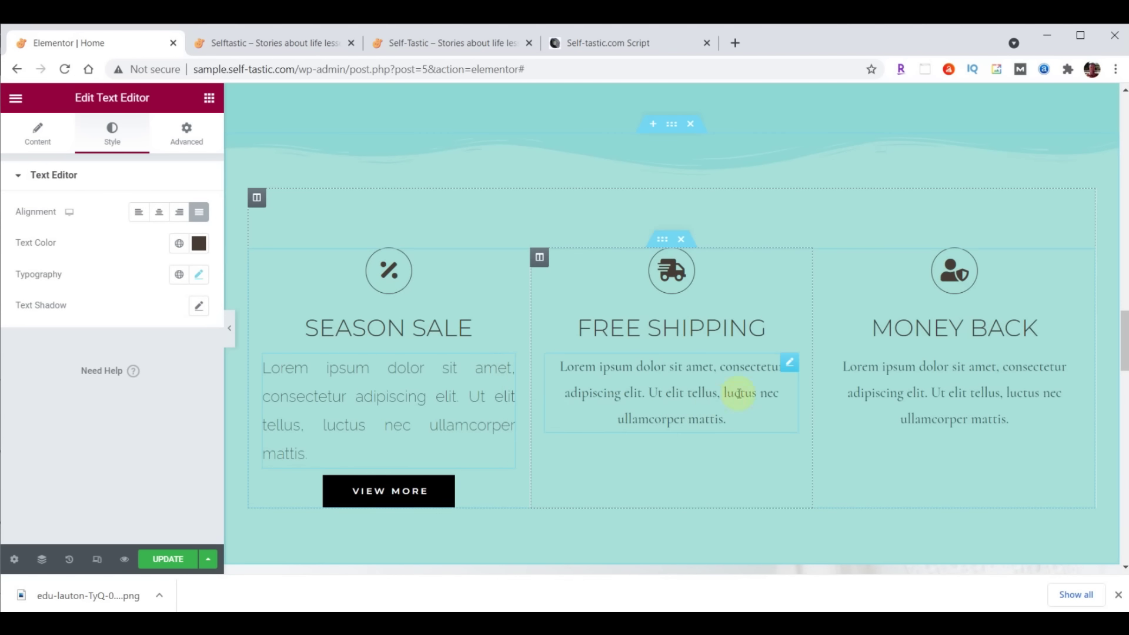
right_click(788, 367)
left_click(844, 450)
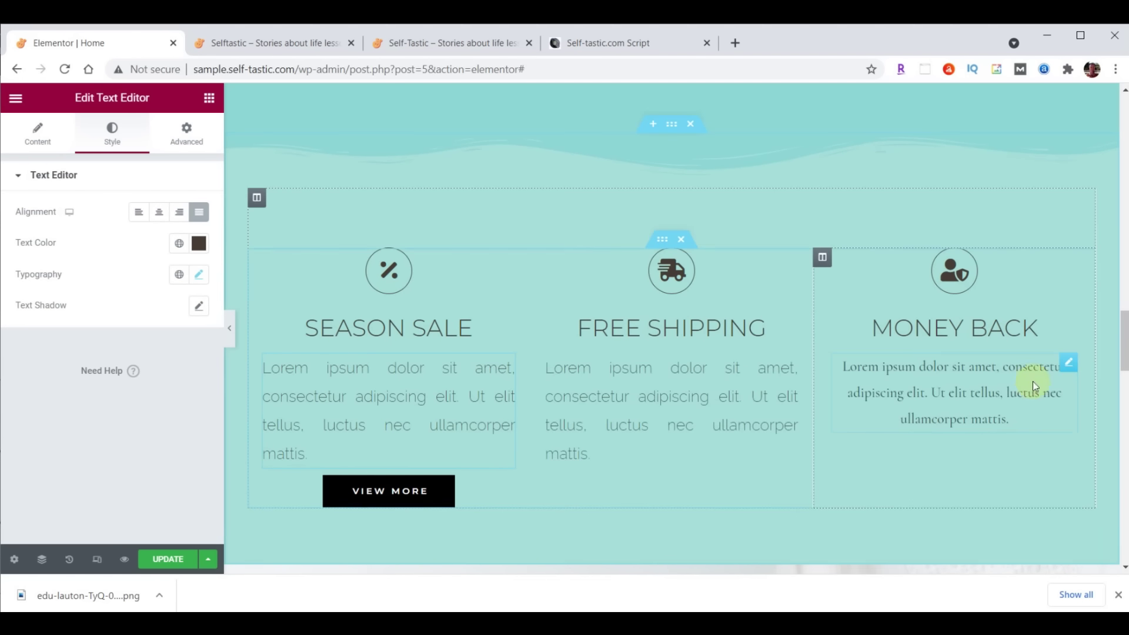
right_click(1066, 369)
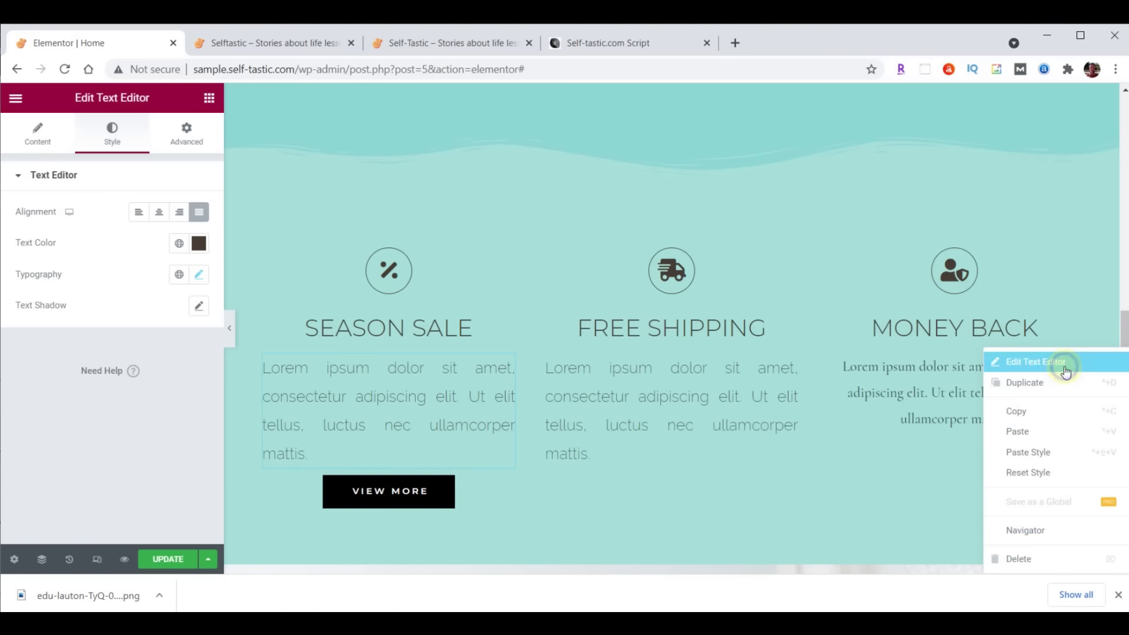
left_click(1068, 452)
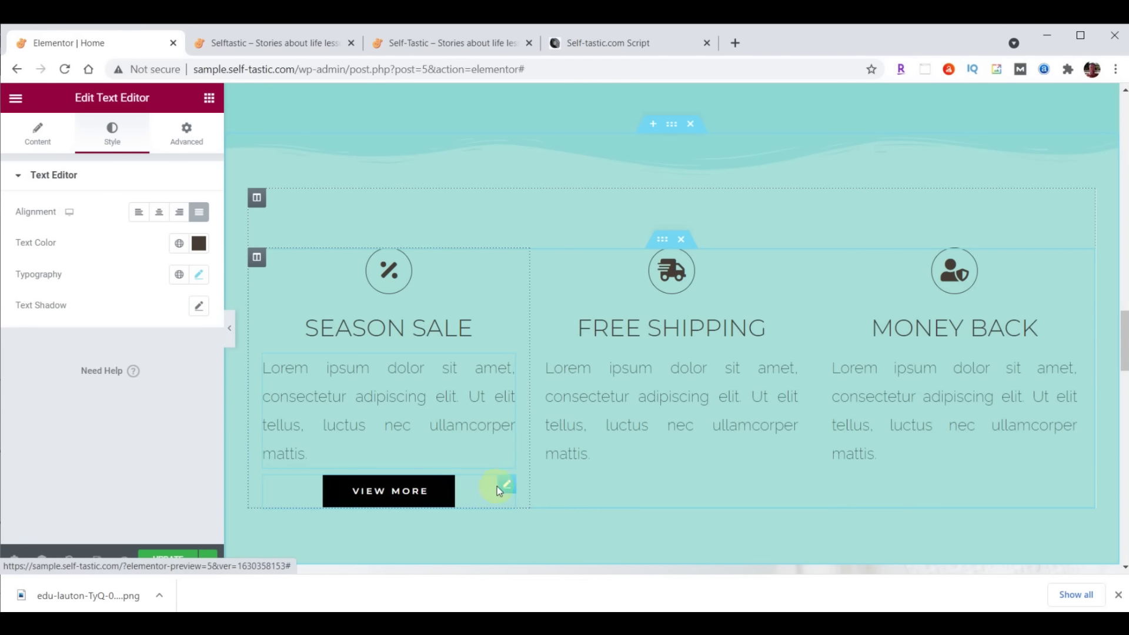
left_click(507, 487)
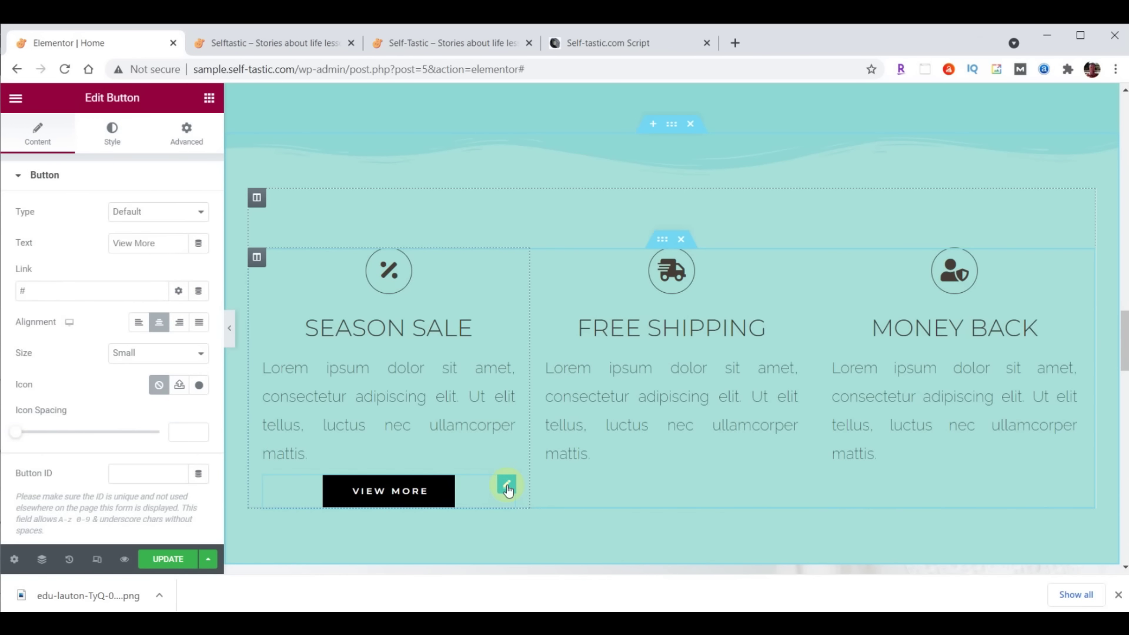
Set the VIEW MORE button's background colour to dark grey #333333
left_click(112, 131)
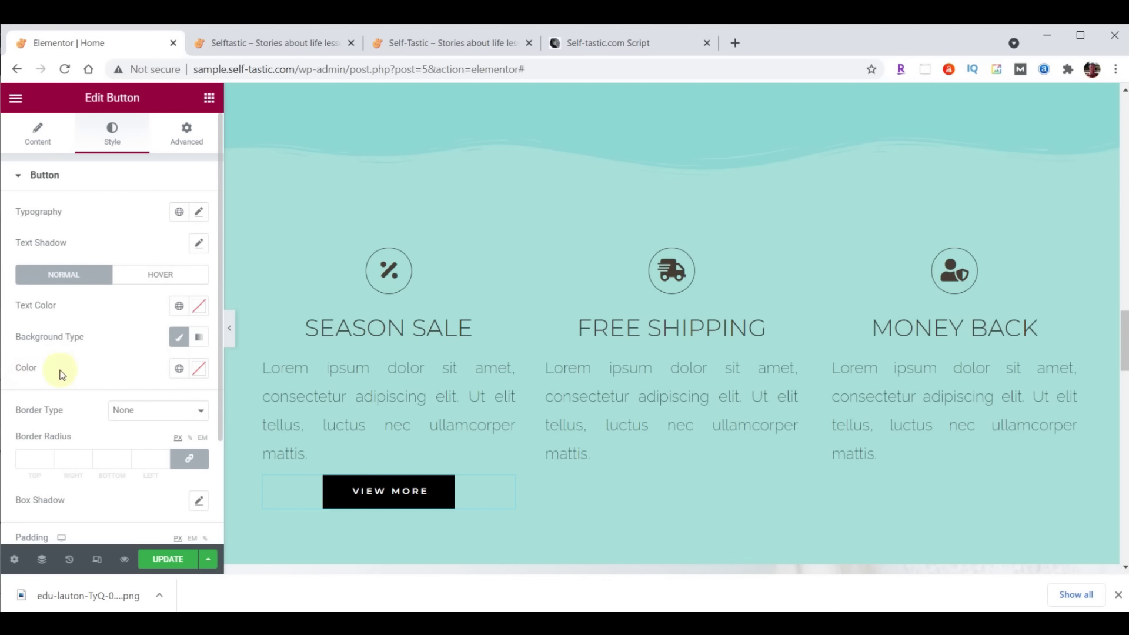
left_click(204, 371)
key("ctrl+v")
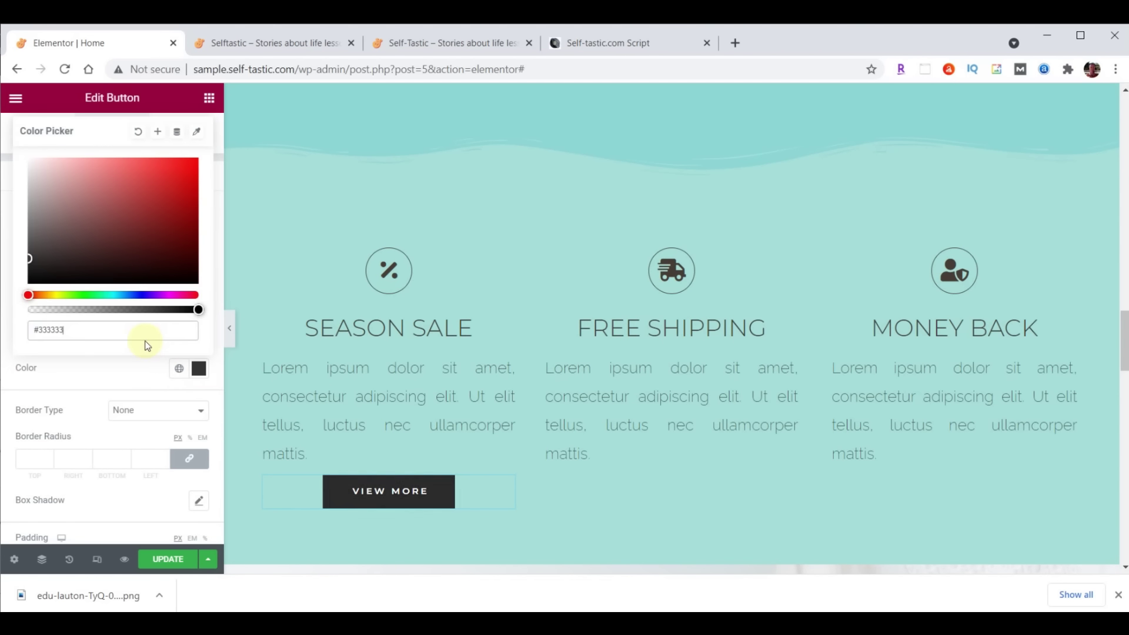
left_click(198, 368)
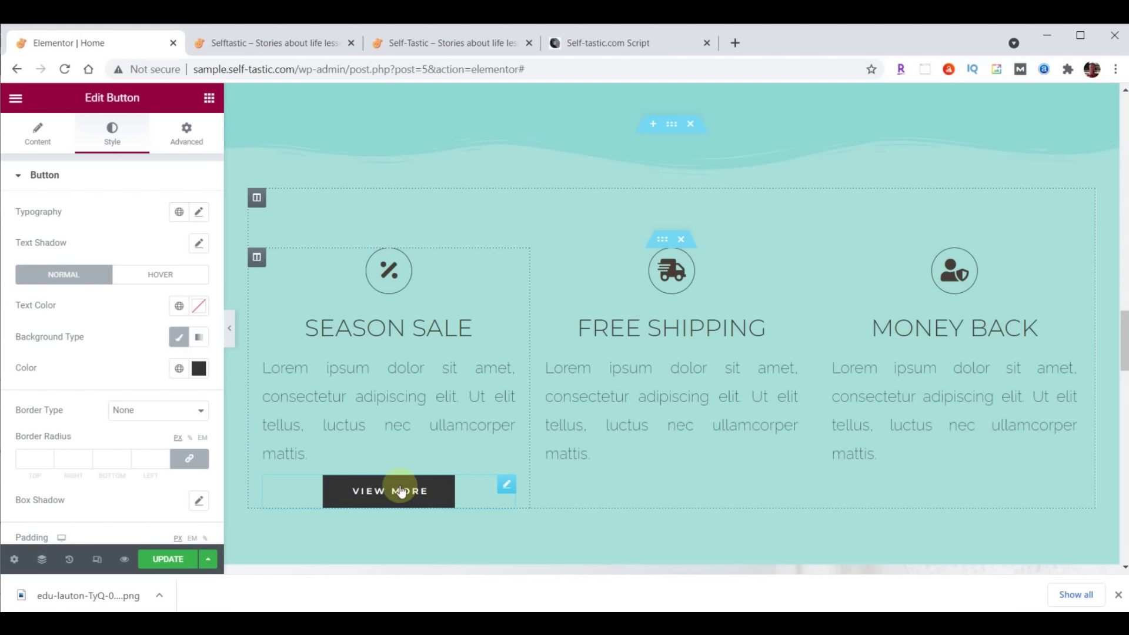
Give the VIEW MORE button a Grow hover animation
left_click(160, 279)
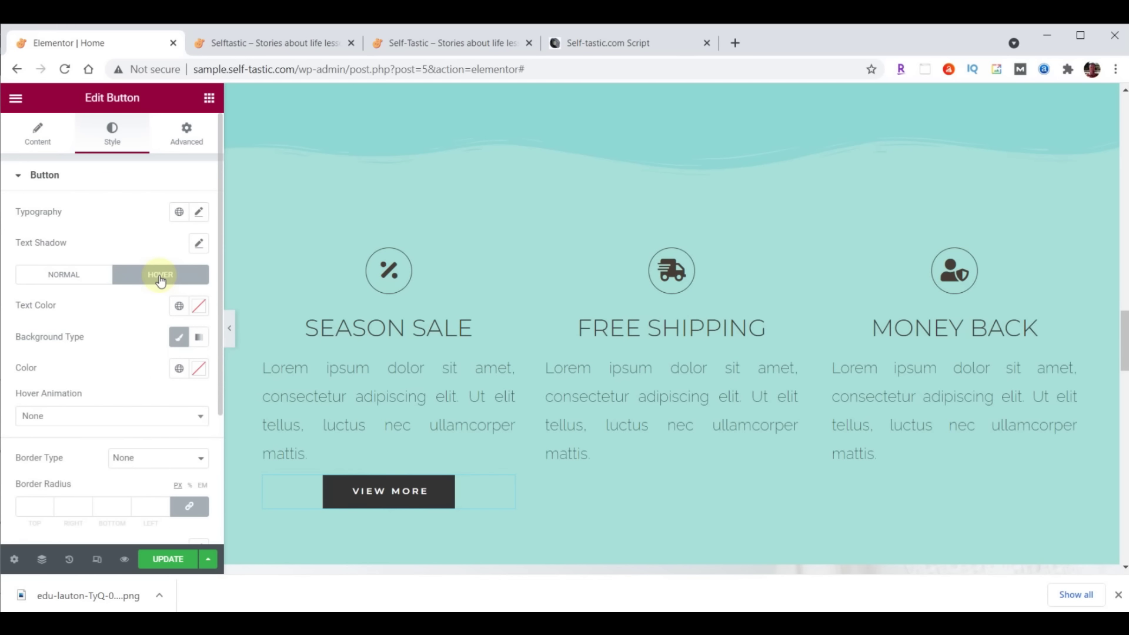
left_click(138, 422)
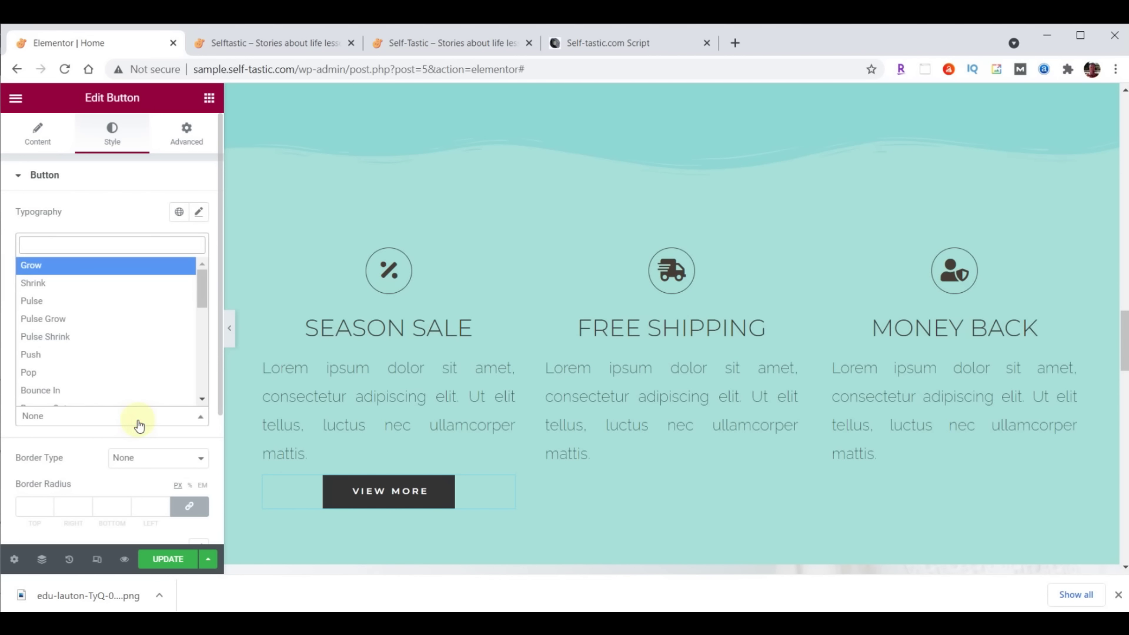
left_click(105, 265)
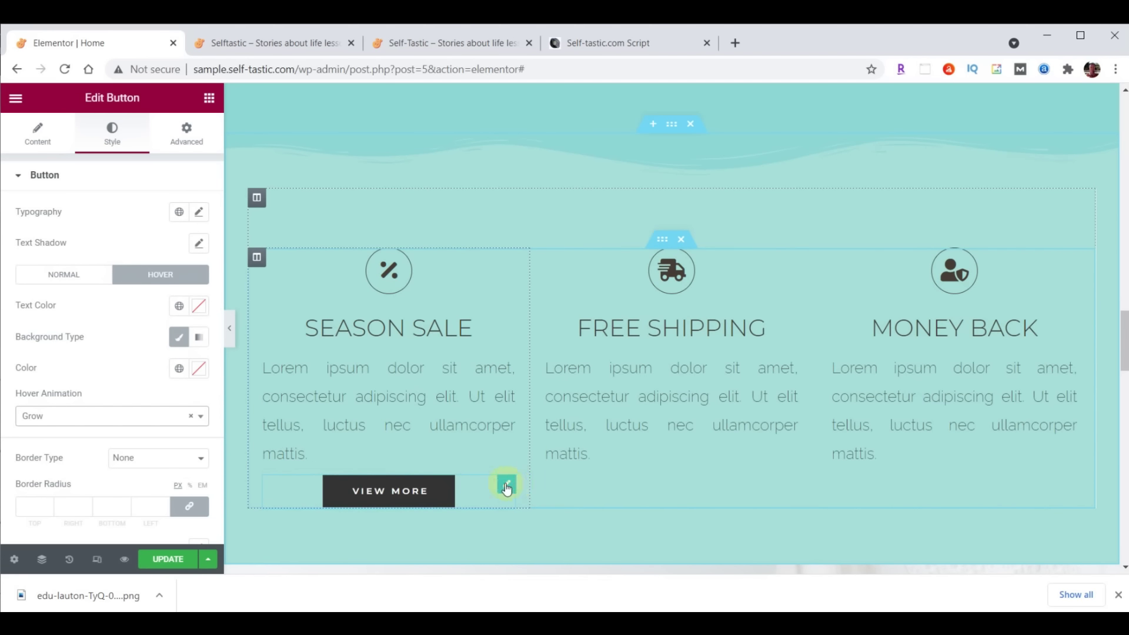
right_click(507, 488)
Copy the VIEW MORE button and paste two duplicates of it
left_click(541, 413)
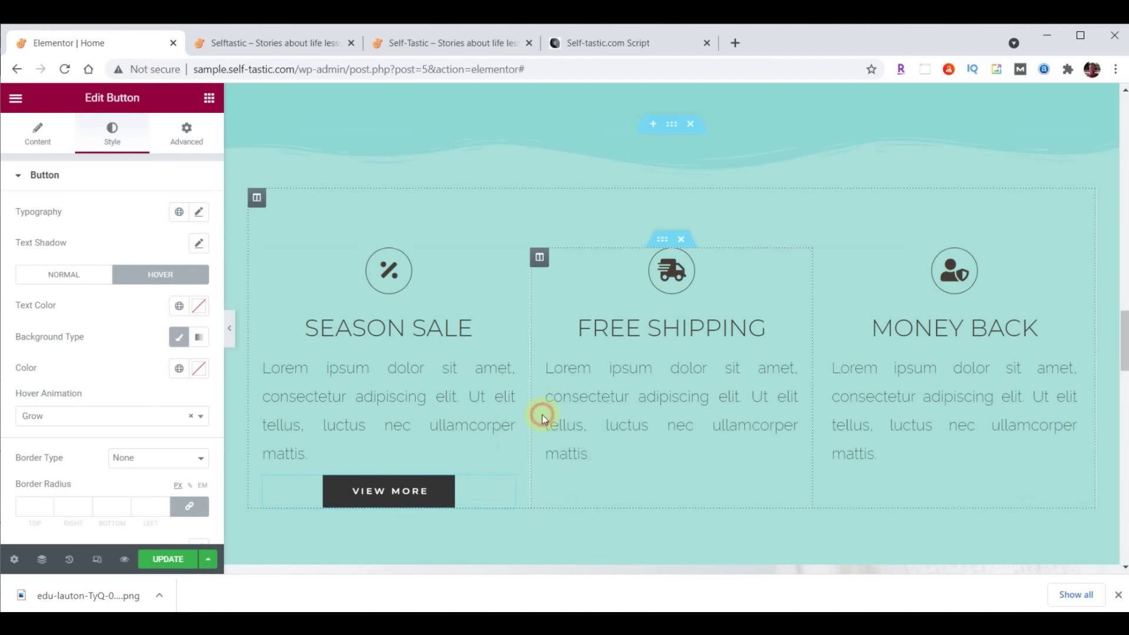
right_click(505, 481)
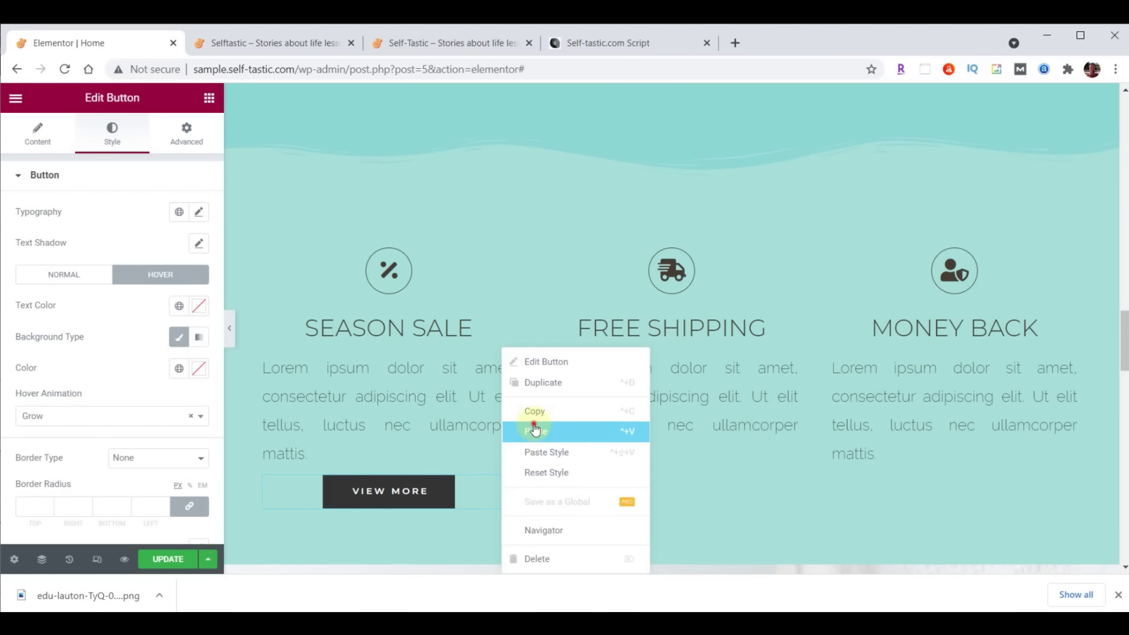
left_click(535, 431)
right_click(510, 488)
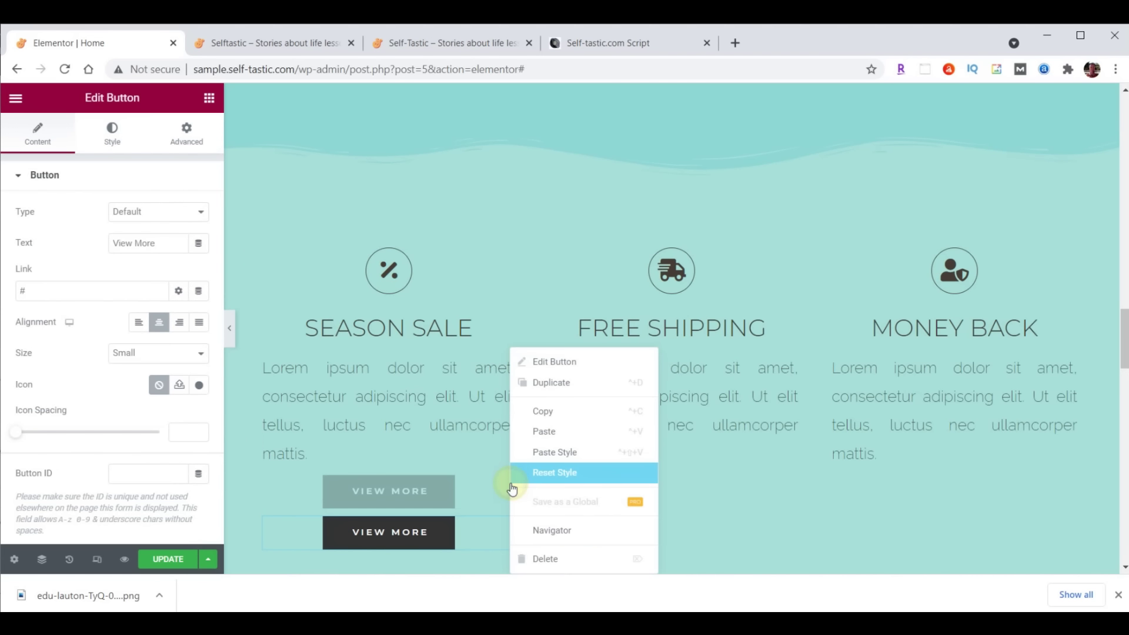
left_click(543, 430)
Move the two button copies into the Free Shipping and Money Back columns
mouse_move(503, 489)
left_click_drag(513, 483, 656, 464)
left_click_drag(548, 484, 918, 472)
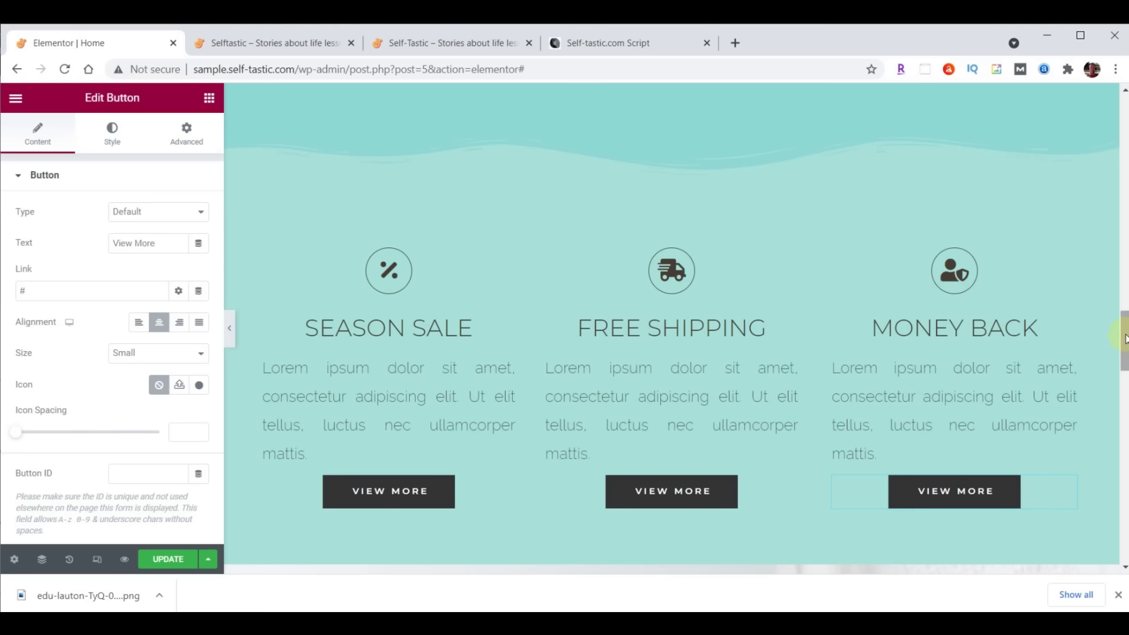
scroll(1123, 358, "down", 1)
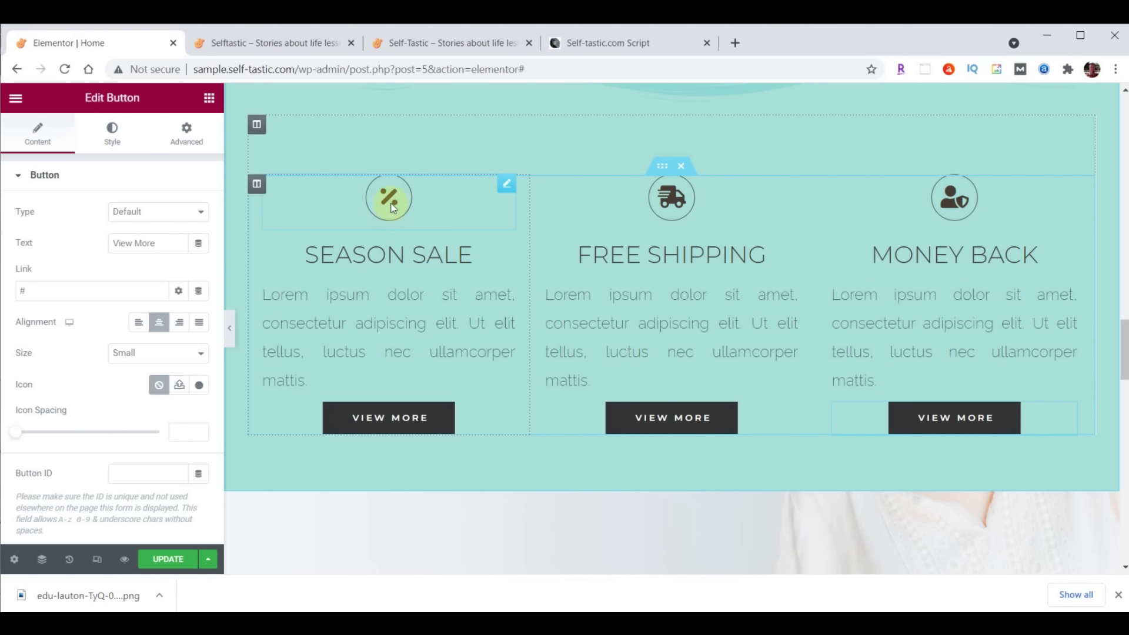
Replace the Season Sale icon with the solid heart icon from a 'Heart' search
left_click(506, 185)
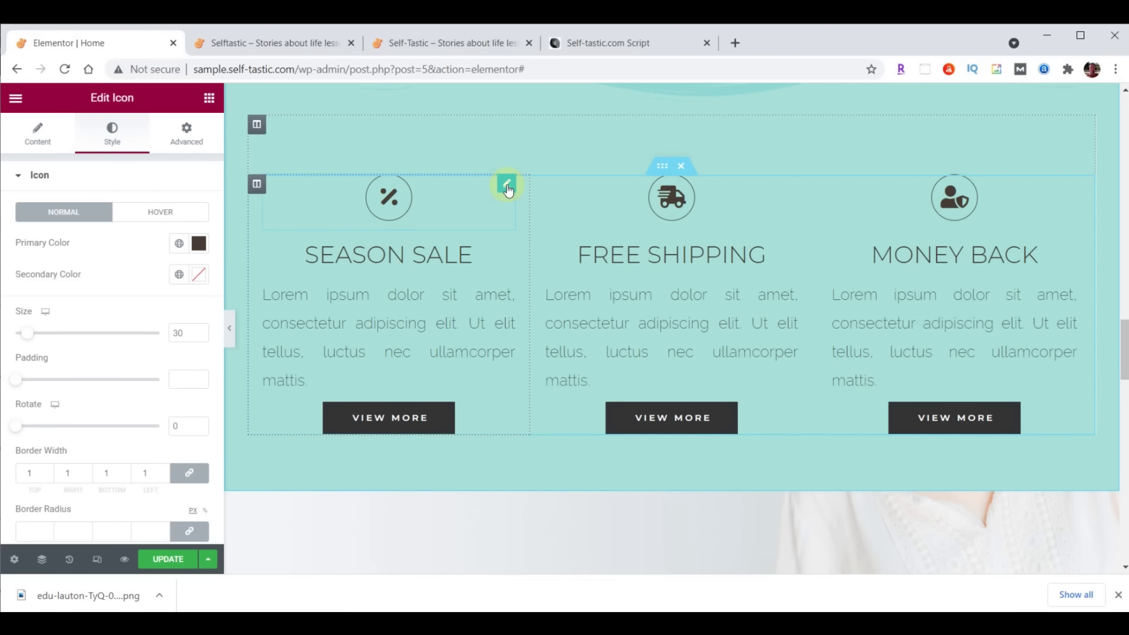
left_click(38, 134)
left_click(114, 252)
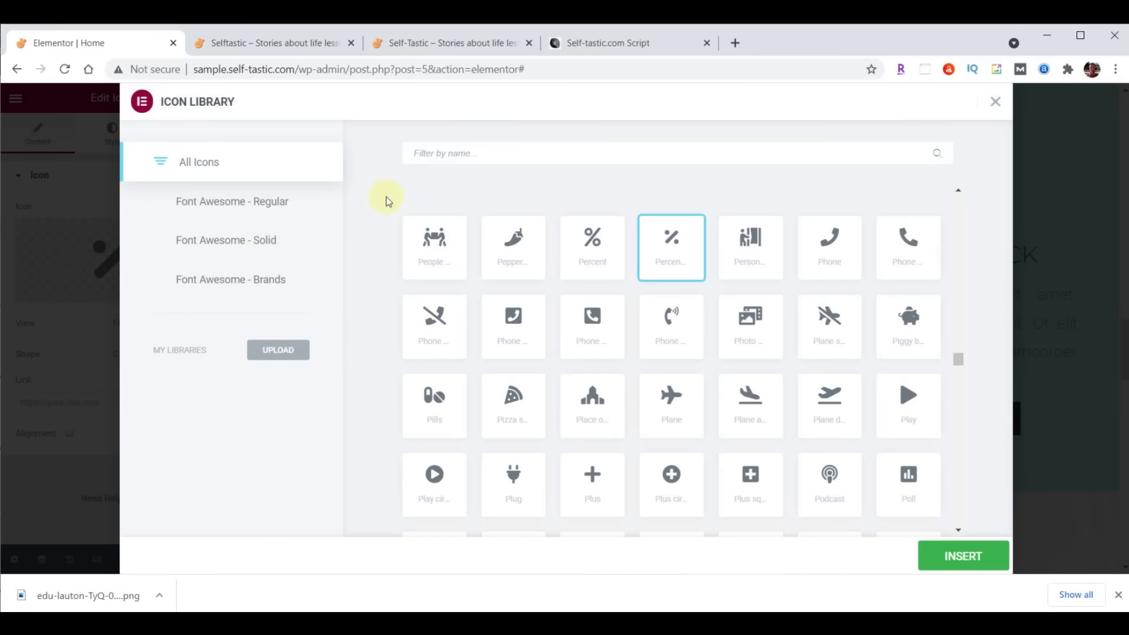
left_click(445, 153)
type("Heart")
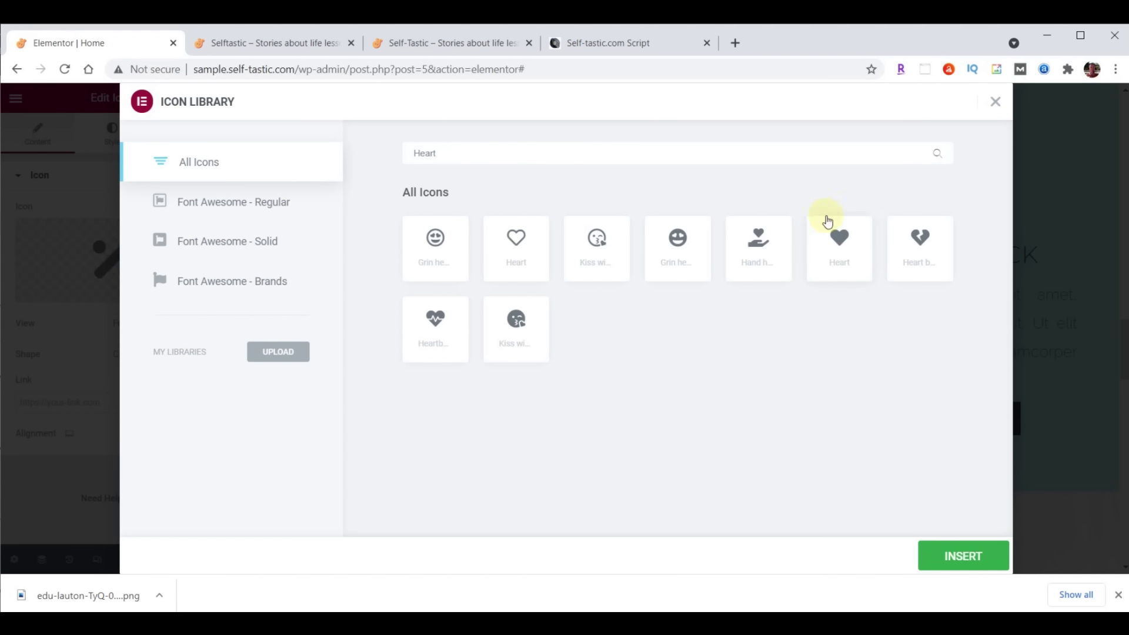
left_click(843, 244)
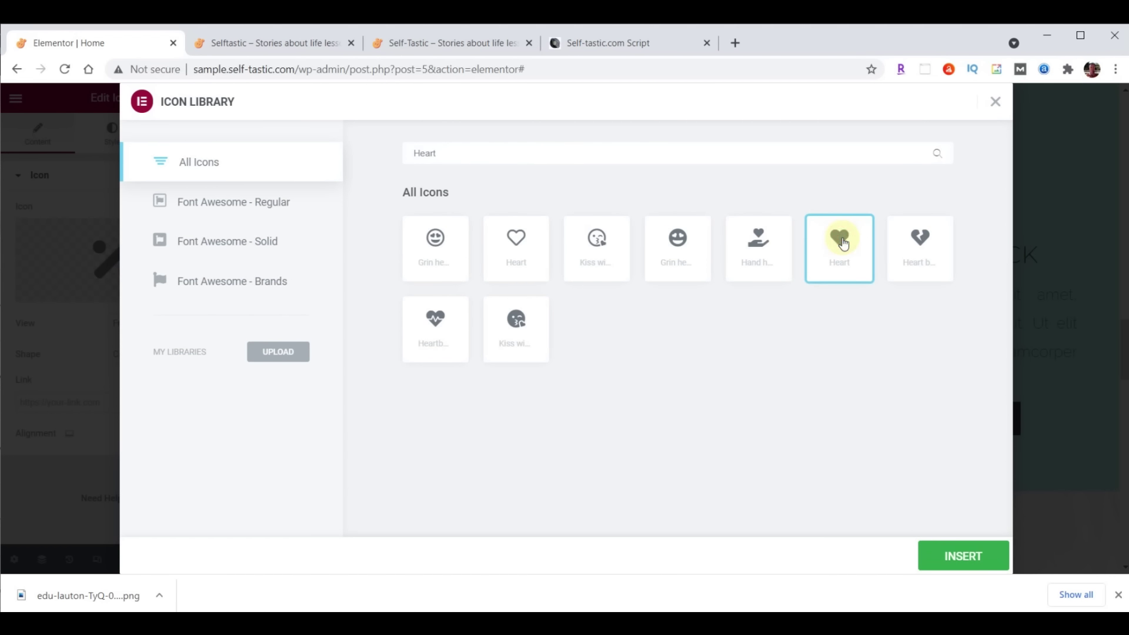
left_click(843, 243)
Replace the Free Shipping icon with the speech bubble found by searching 'comment'
left_click(674, 198)
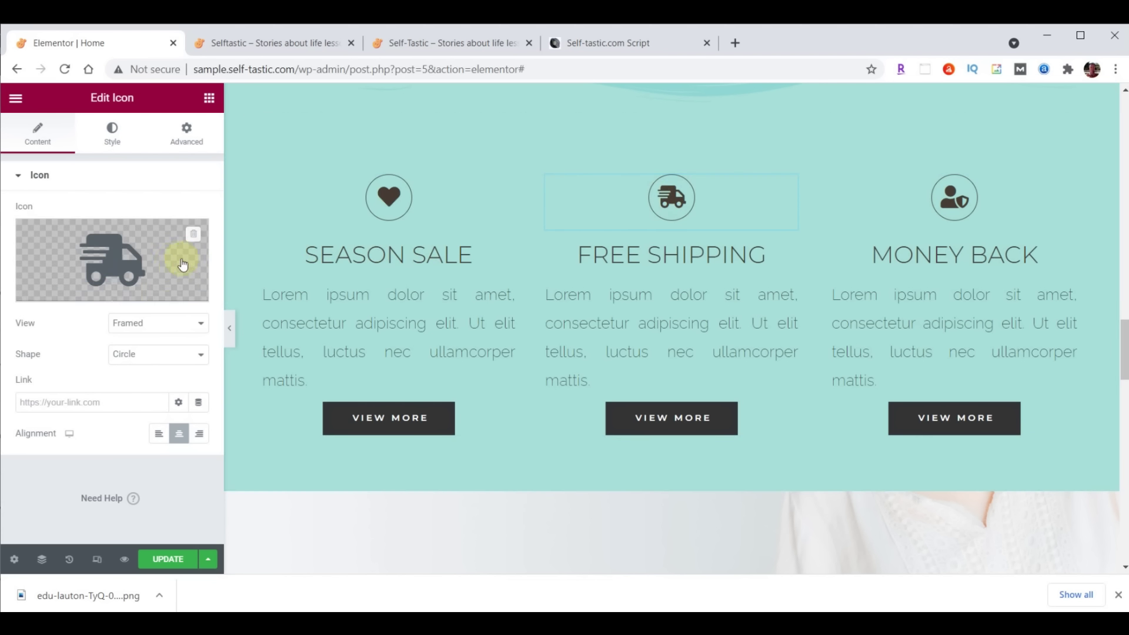
left_click(111, 257)
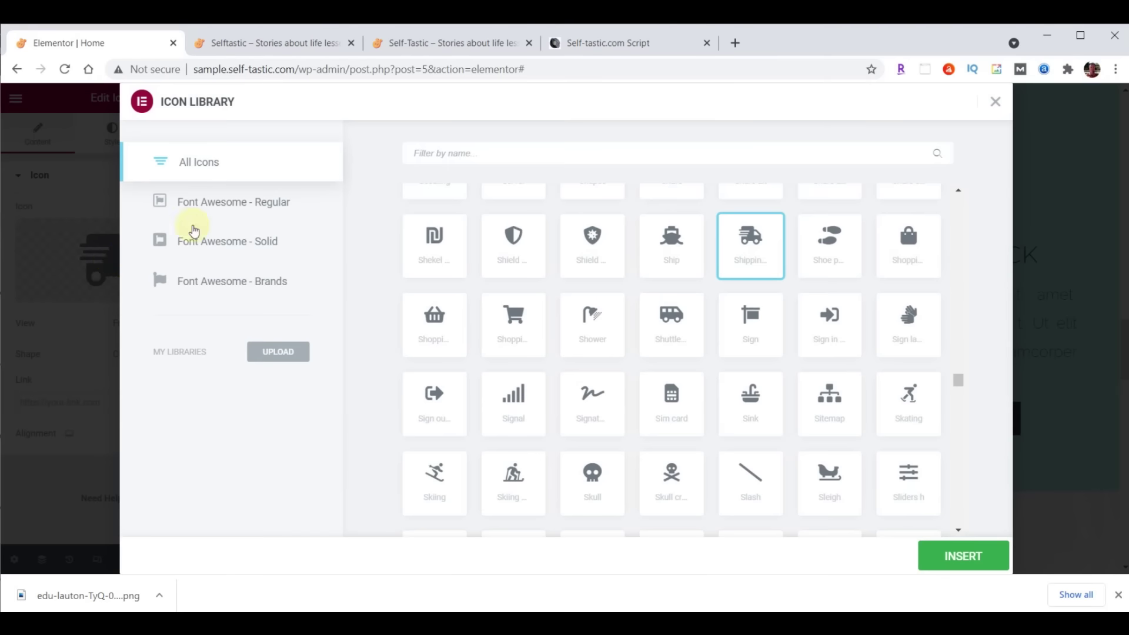
left_click(505, 152)
type("comment")
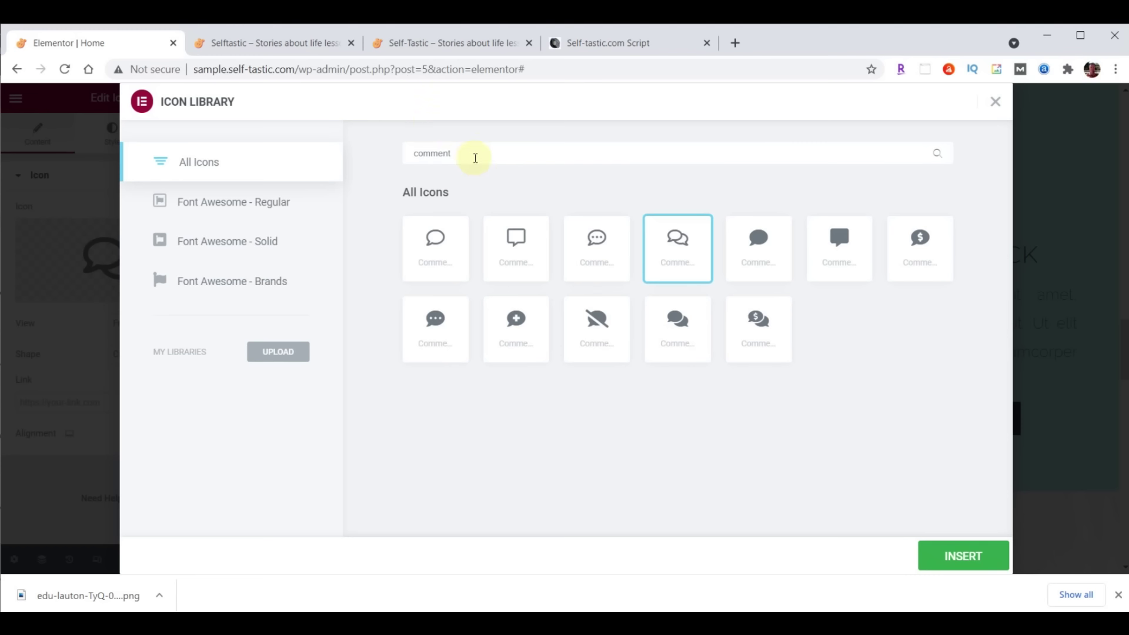
left_click(597, 237)
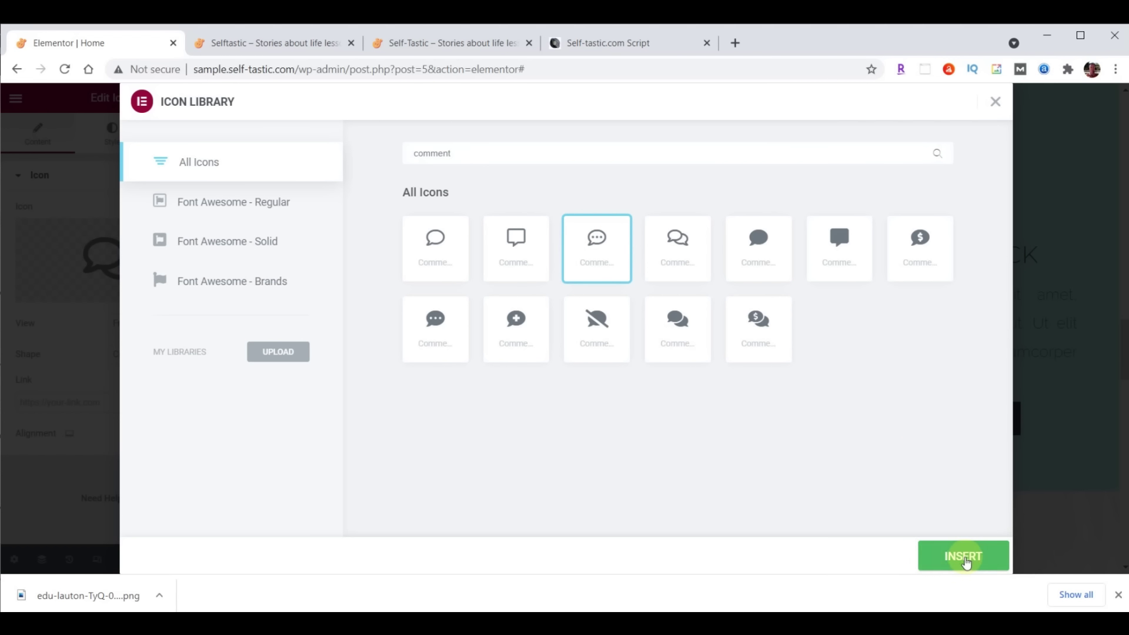
left_click(965, 561)
Replace the Money Back icon with the circled question mark found by searching 'Ques'
left_click(959, 202)
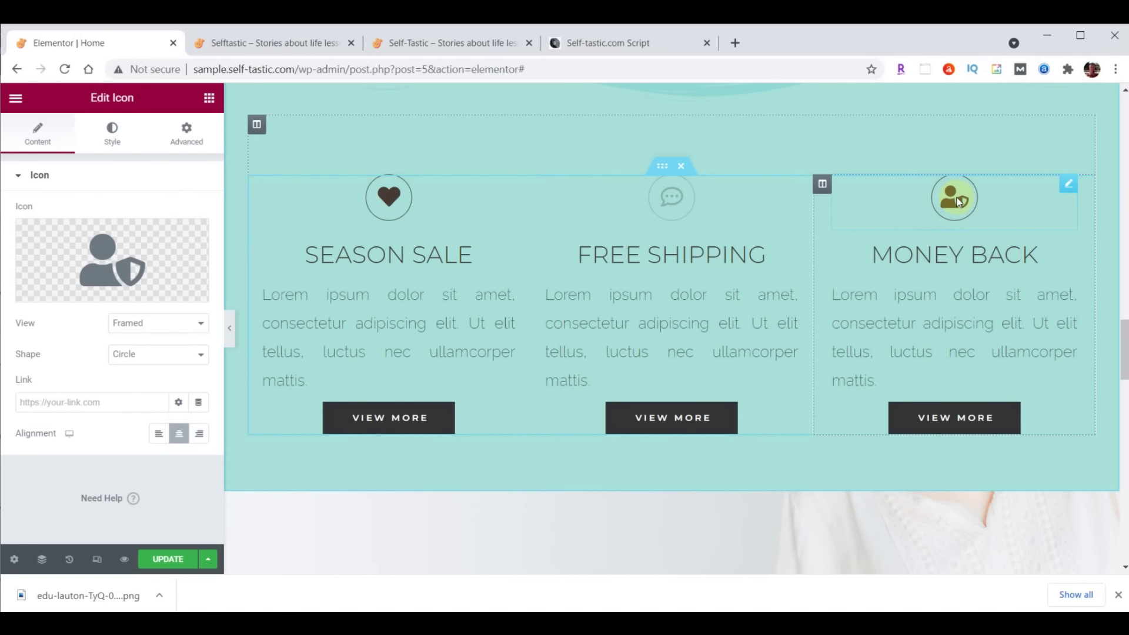
left_click(107, 259)
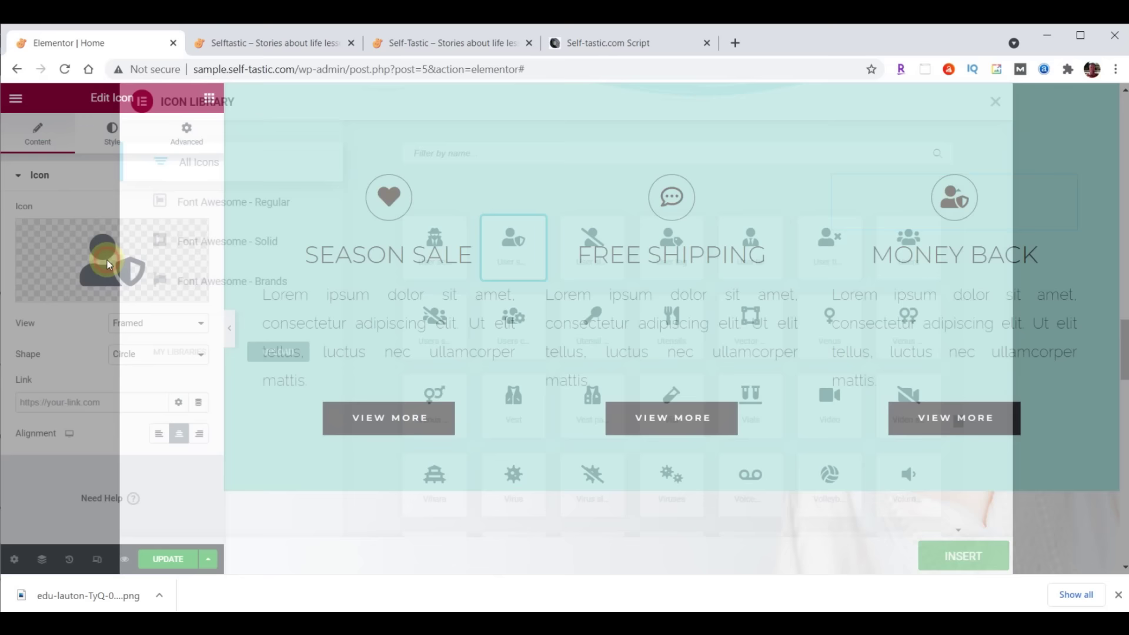
left_click(520, 153)
type("Question")
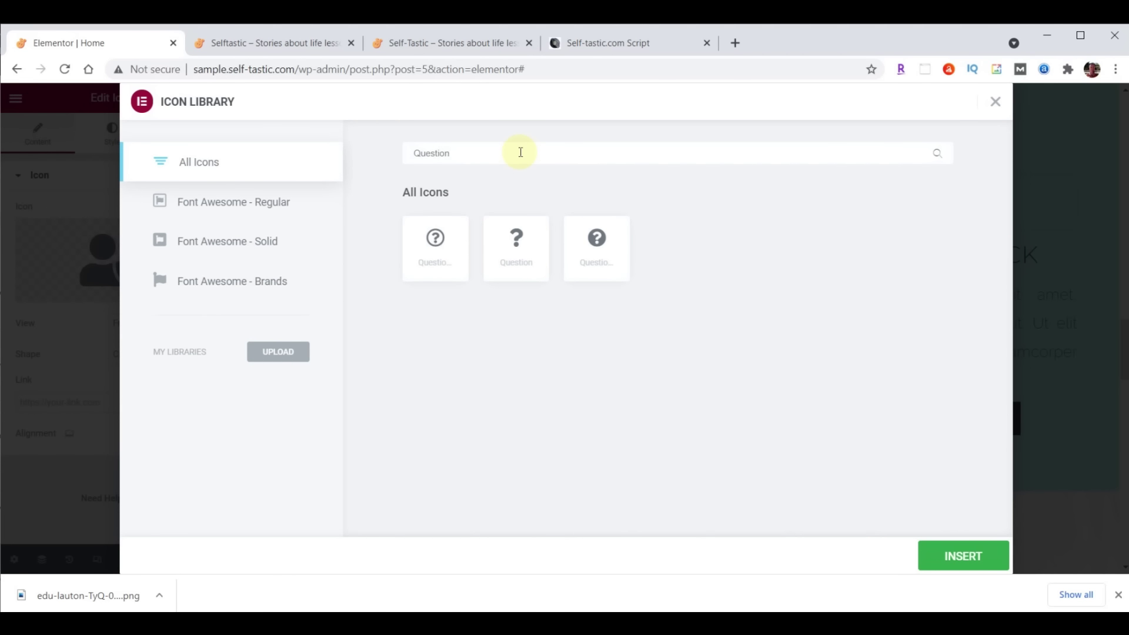
left_click(453, 249)
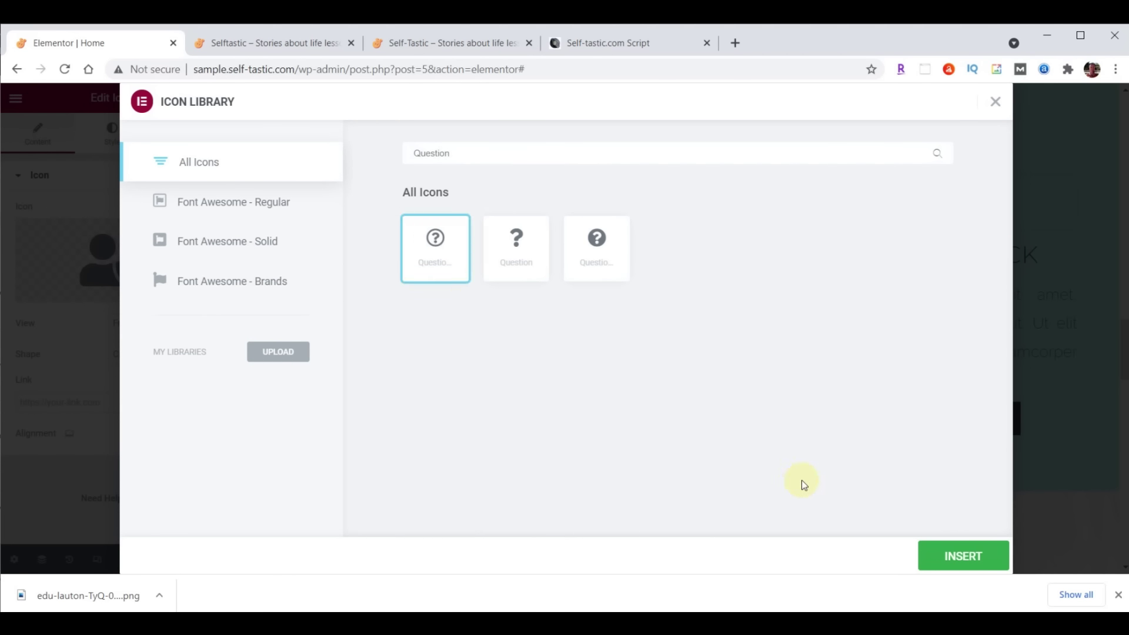
left_click(959, 558)
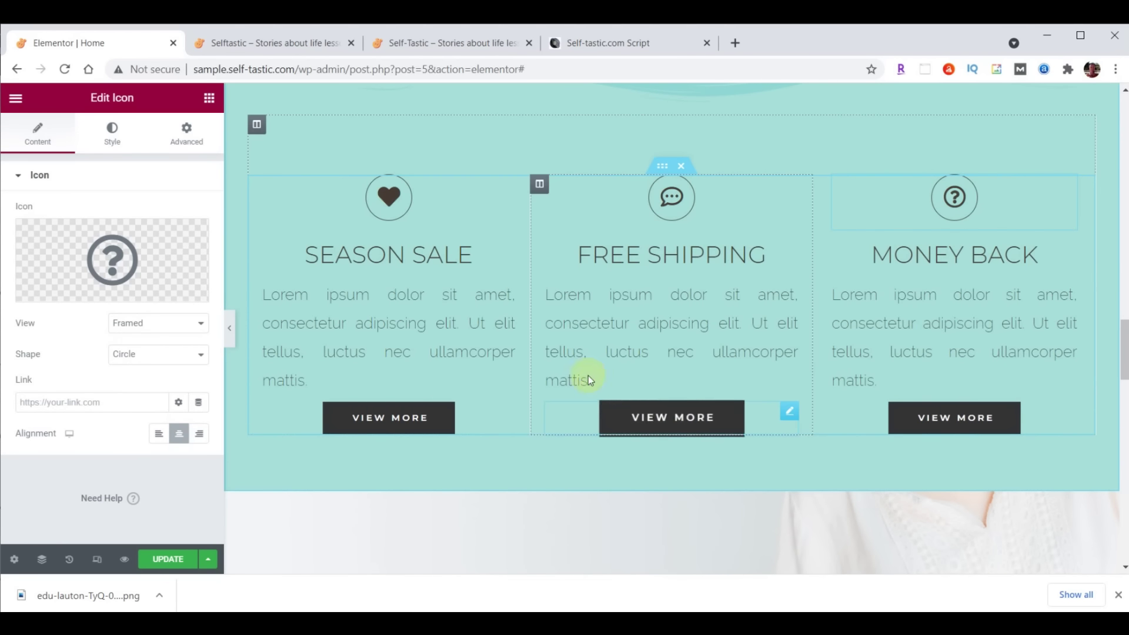
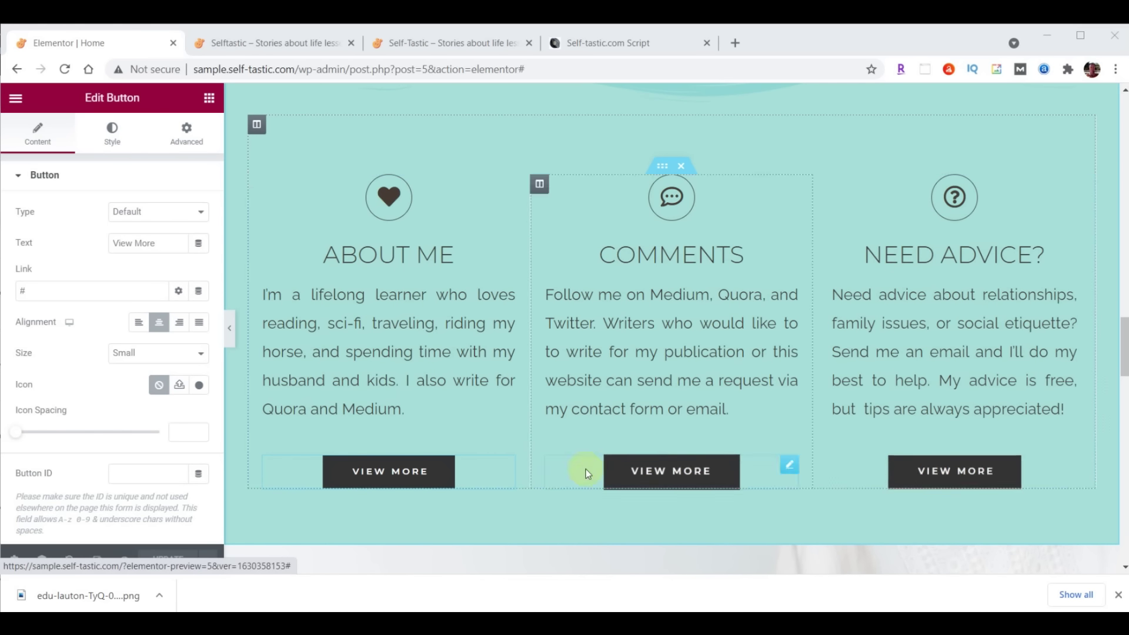
Relabel the first two buttons 'Learn More' linking to /about/ and 'Contact Me' linking to /contact/
triple_click(154, 244)
type("Learn More")
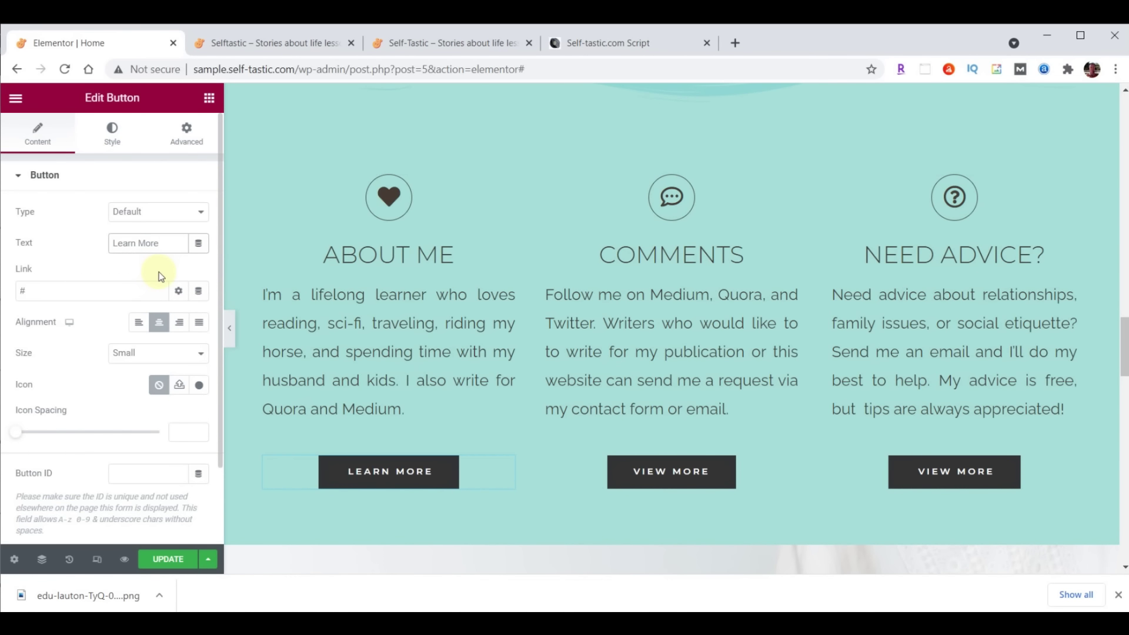
triple_click(82, 291)
type("/about/")
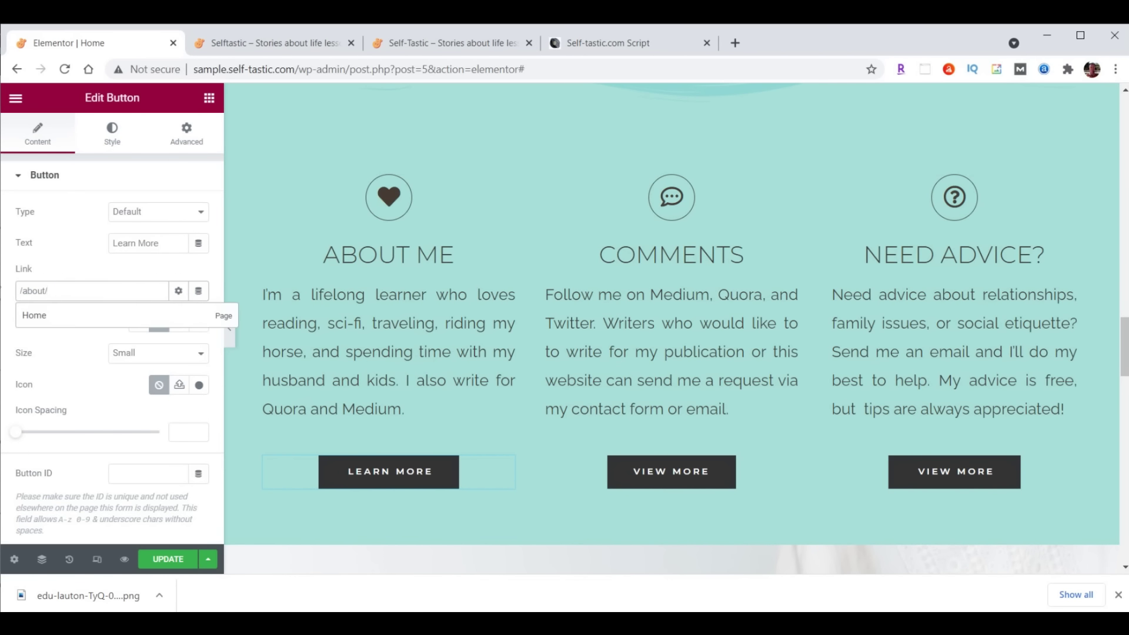
left_click(679, 472)
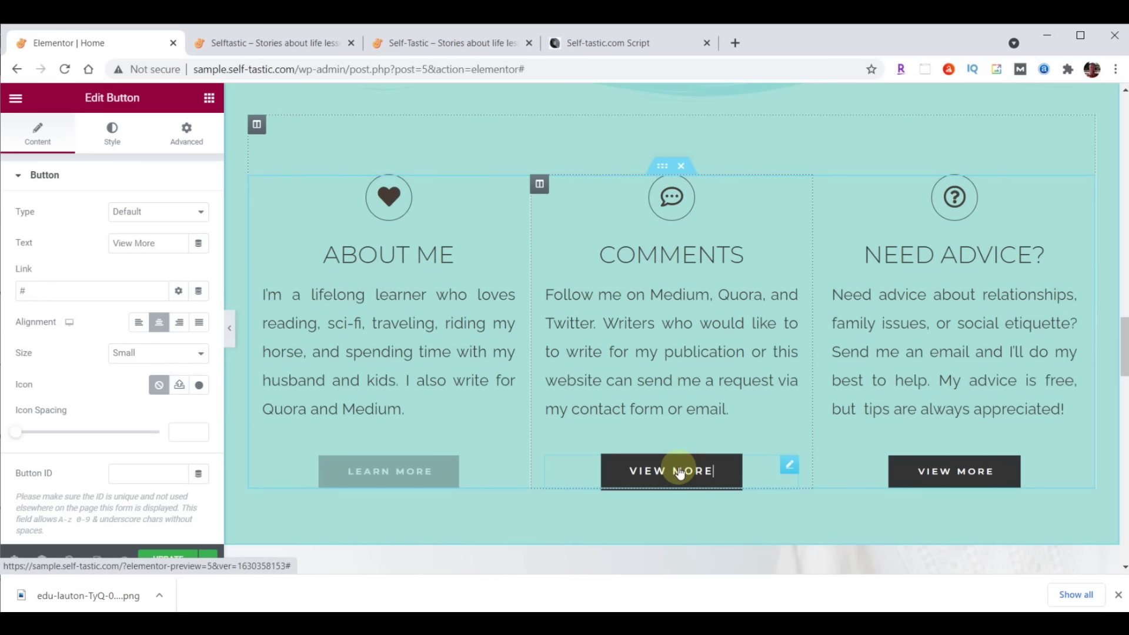
triple_click(156, 243)
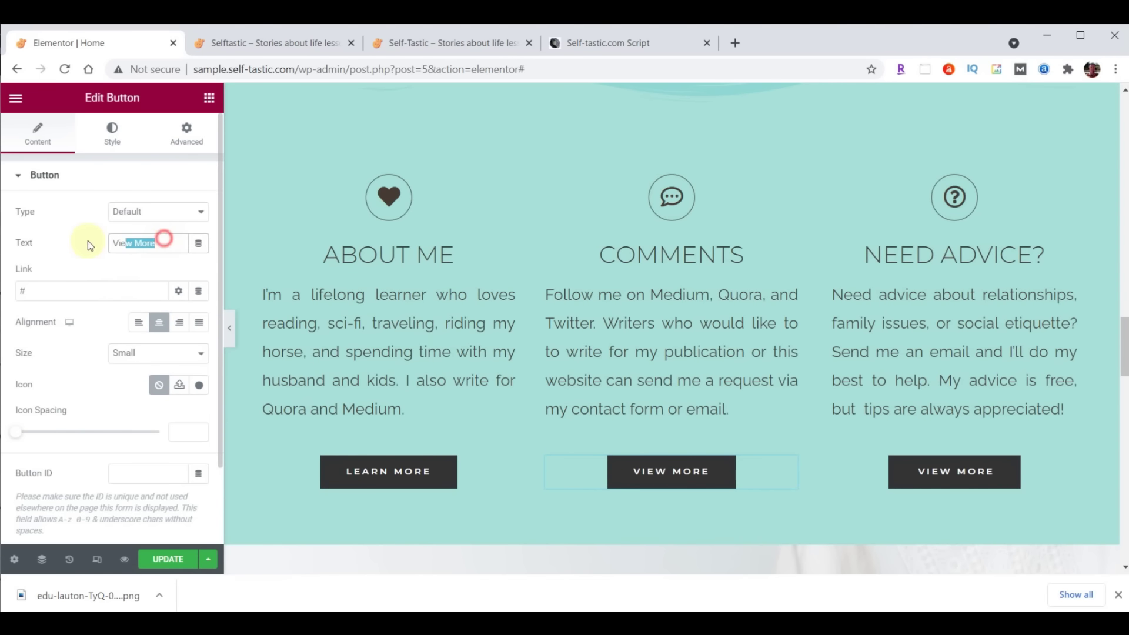
type("Contact Me")
left_click(109, 296)
key("BackSpace")
type("/contact/")
Relabel the third button 'Tips Here' with the PayPal tips link, save, and view the live site
left_click(936, 473)
left_click_drag(168, 239, 118, 242)
type("Tips Here")
left_click(51, 292)
key("ctrl+a")
type("https://paypal.me/TipsHere")
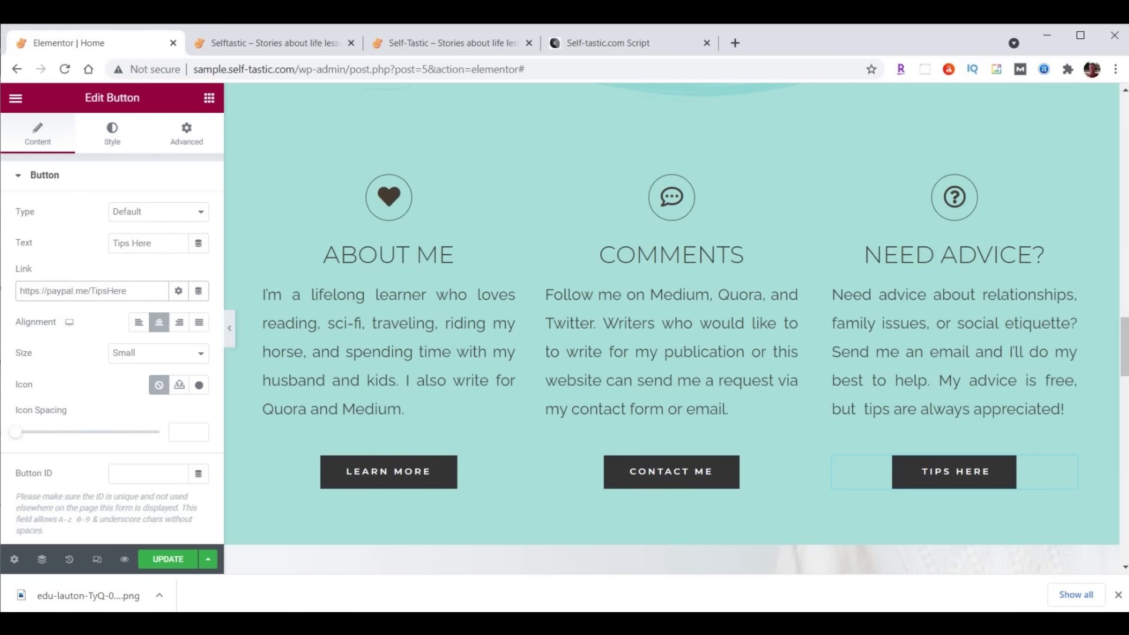
left_click(165, 560)
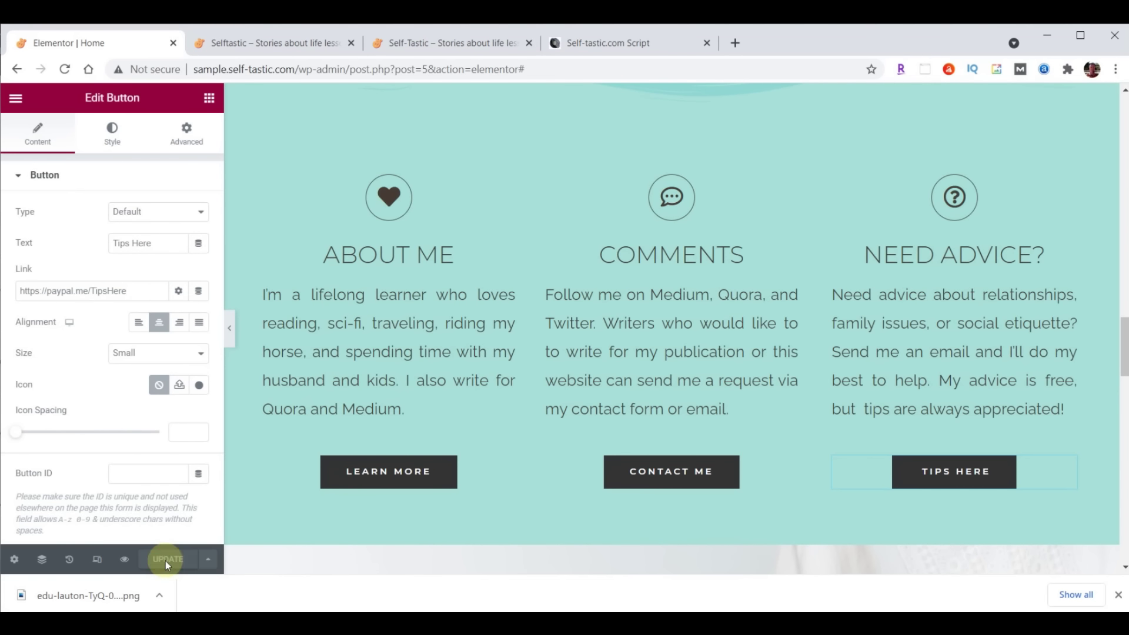
left_click(269, 43)
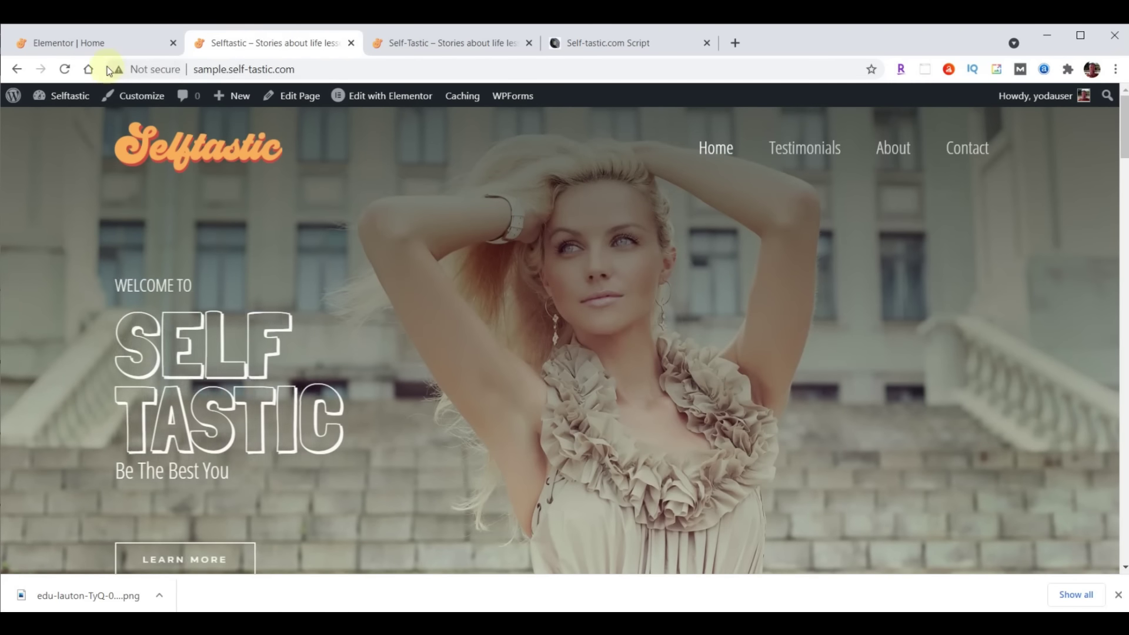
Reload the live homepage to confirm the Learn More, Contact Me and Tips Here buttons, then return to Elementor
left_click(64, 70)
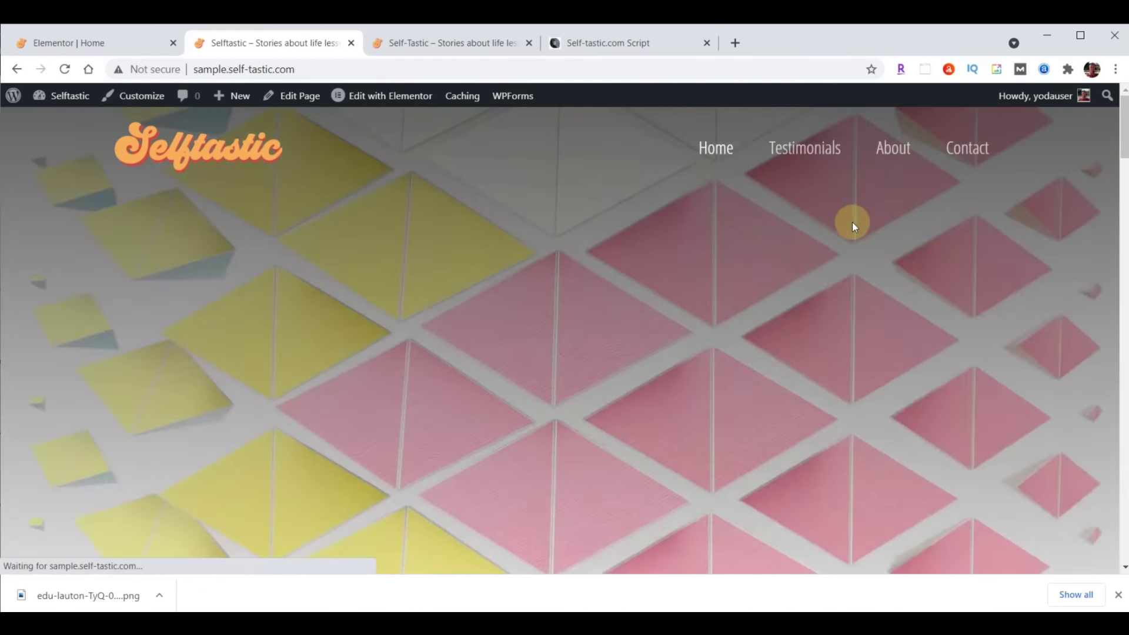
scroll(853, 223, "down", 15)
scroll(853, 226, "down", 6)
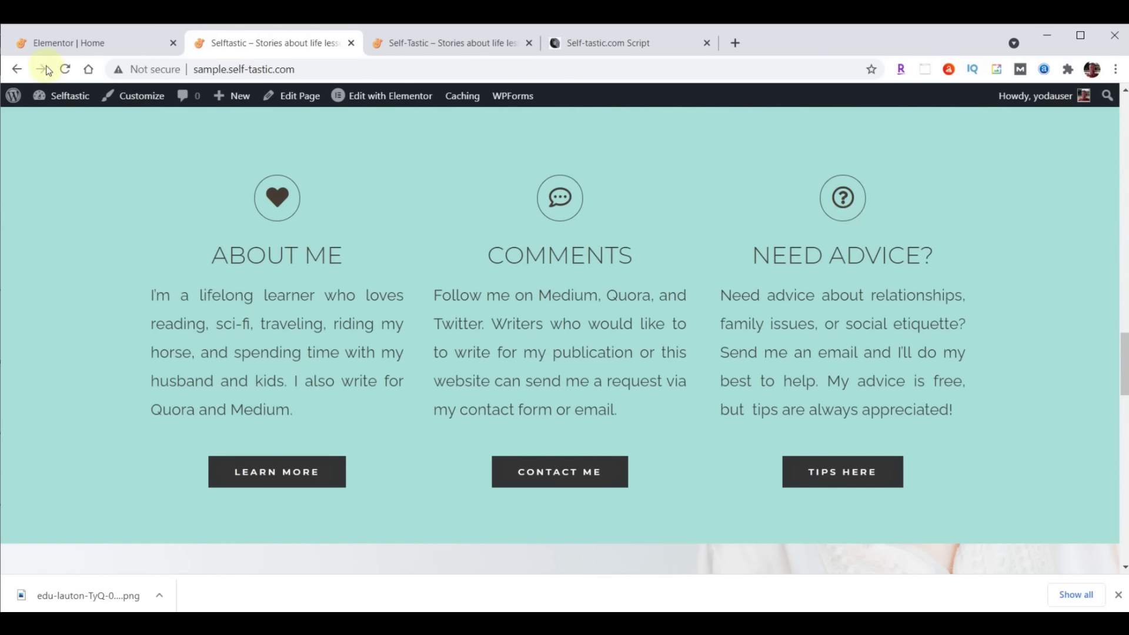
left_click(76, 45)
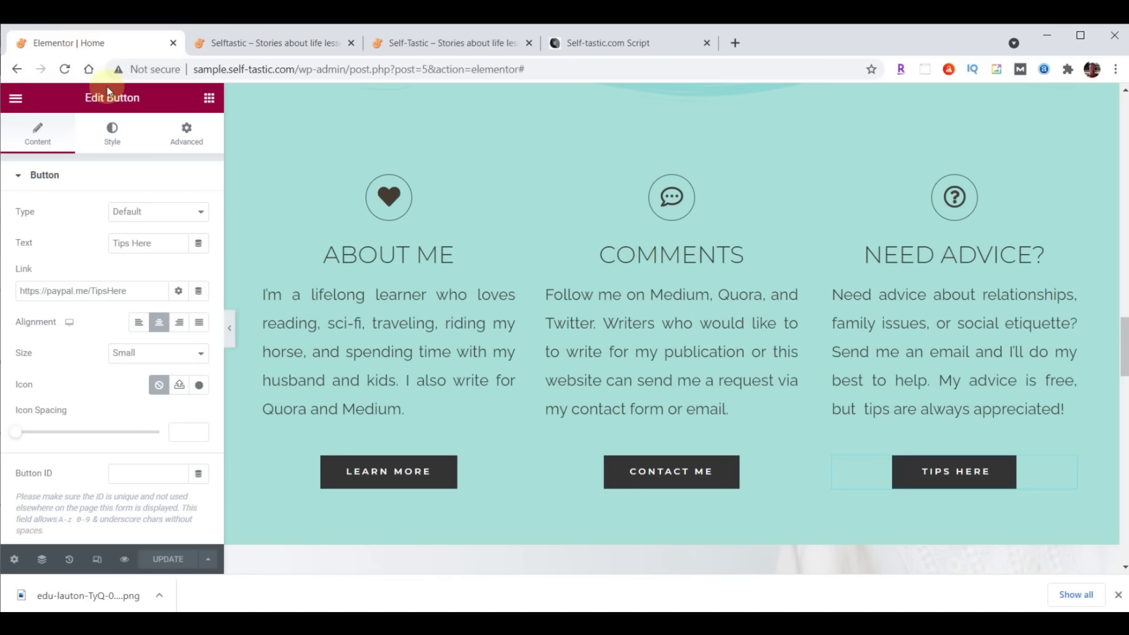
Give the About Me column a Fade In Left entrance animation
left_click(256, 187)
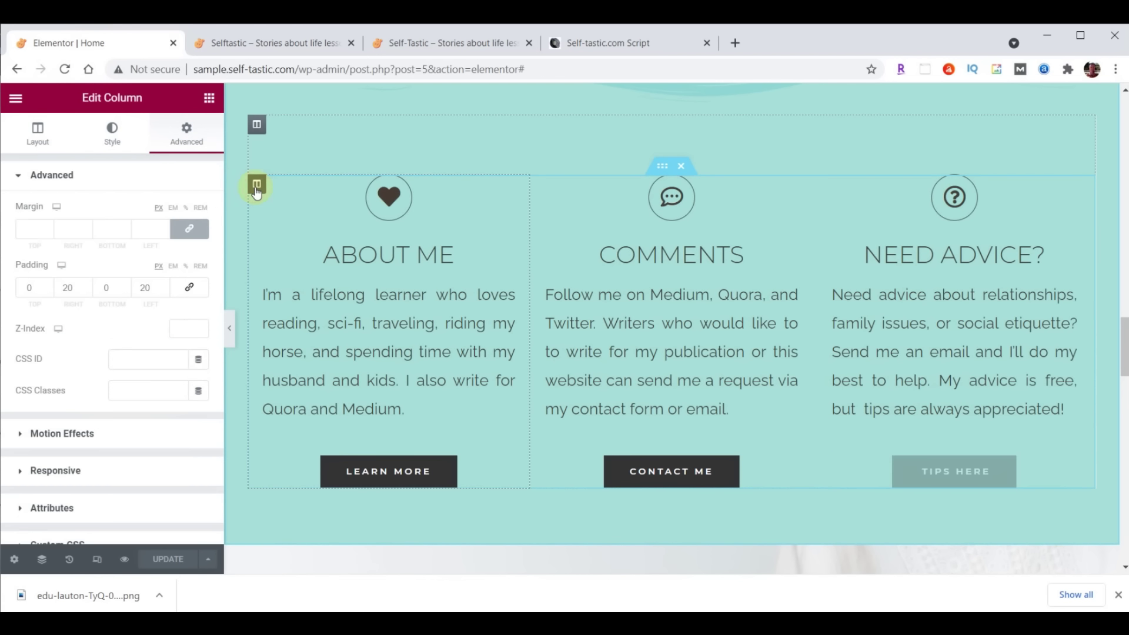
left_click(186, 135)
left_click(68, 434)
left_click(66, 266)
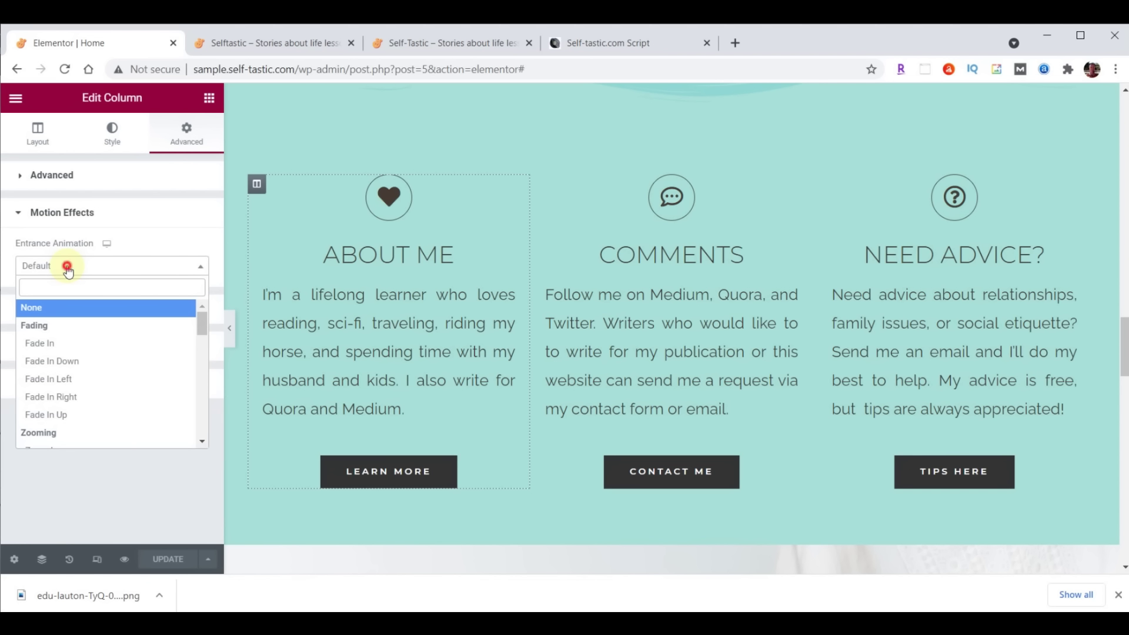
left_click(47, 382)
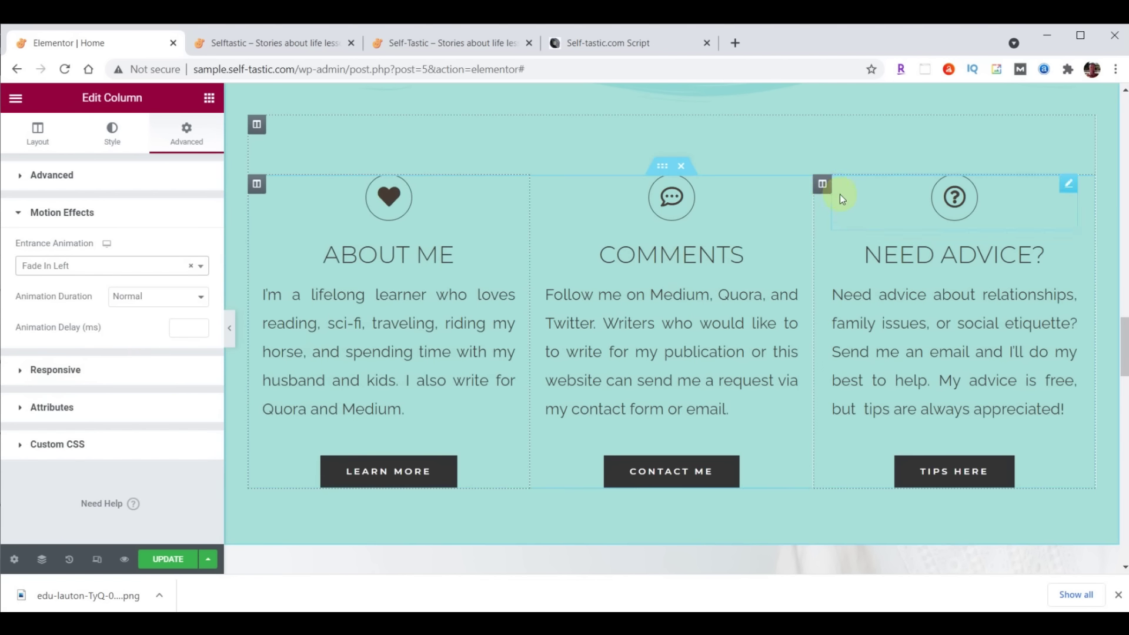
Give the Need Advice column a Fade In Right entrance animation
left_click(825, 187)
left_click(186, 139)
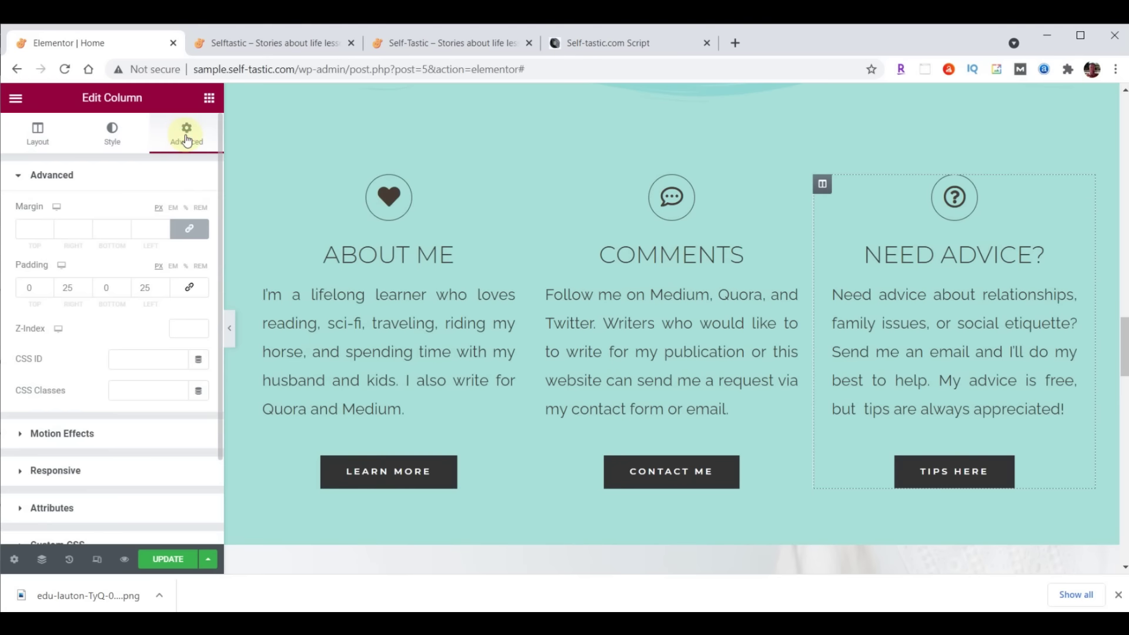
left_click(67, 435)
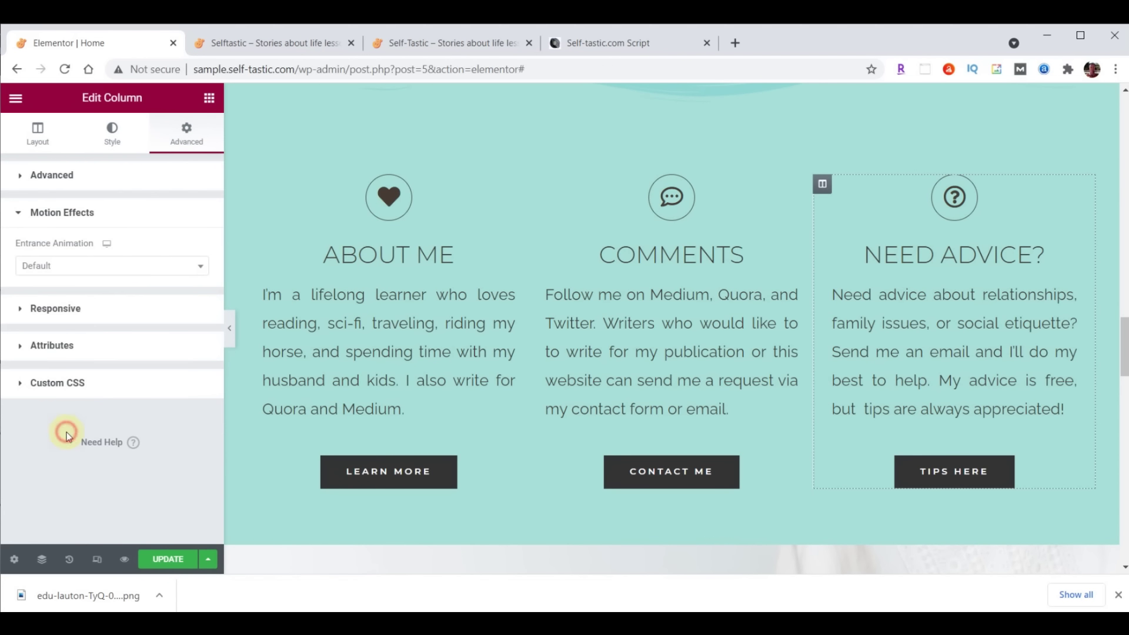
left_click(54, 275)
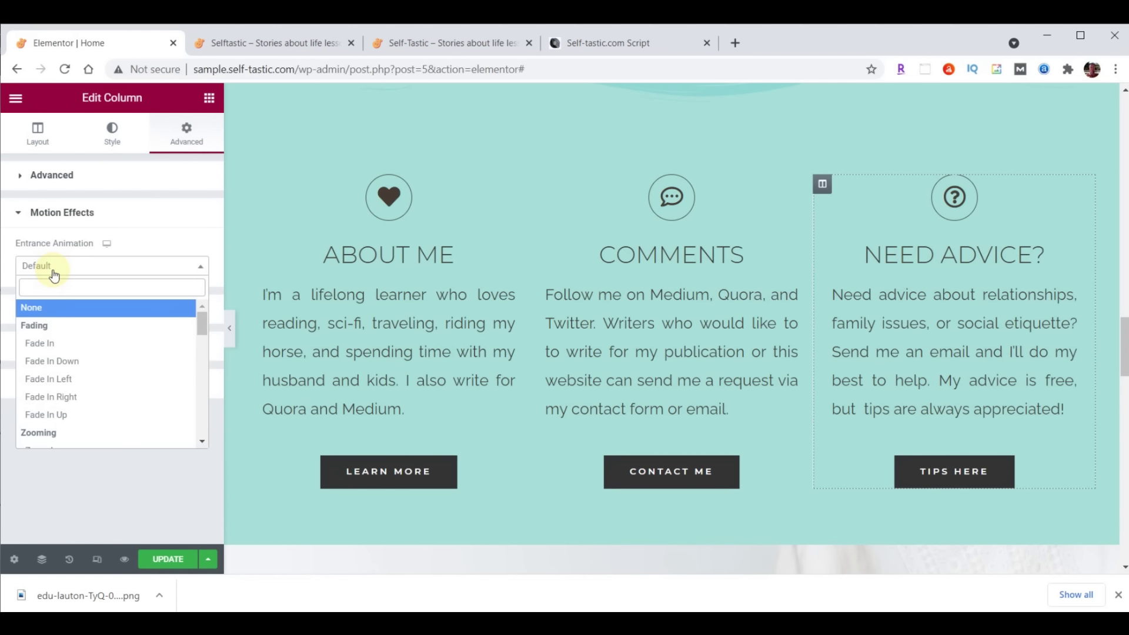
left_click(52, 396)
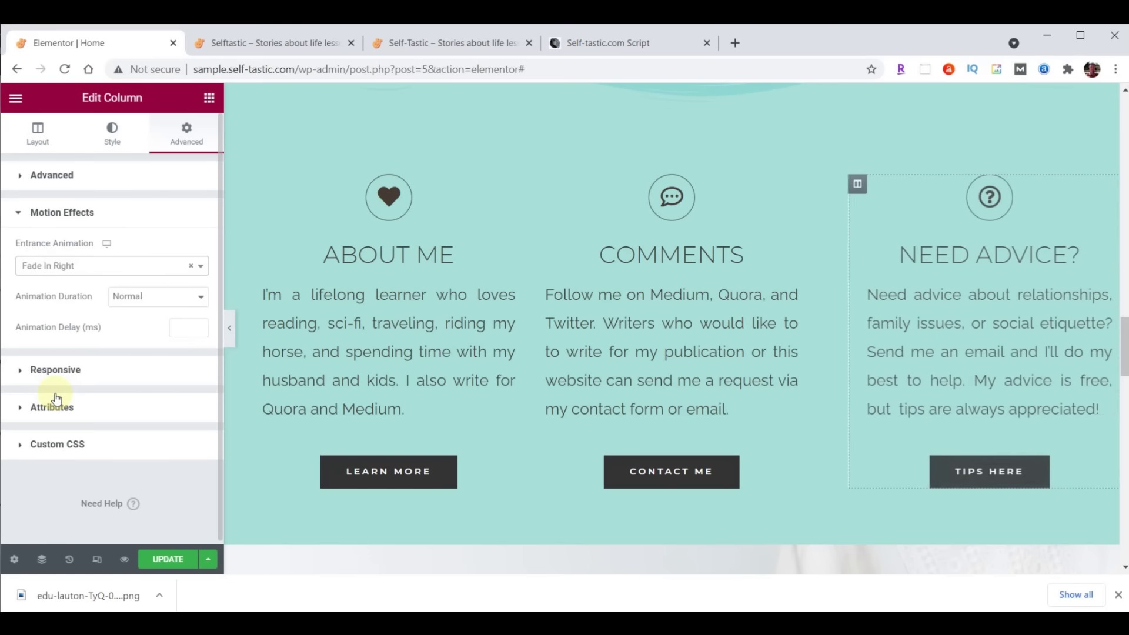
Give the Comments column a Zoom In entrance animation, save, and reload the live page
left_click(539, 184)
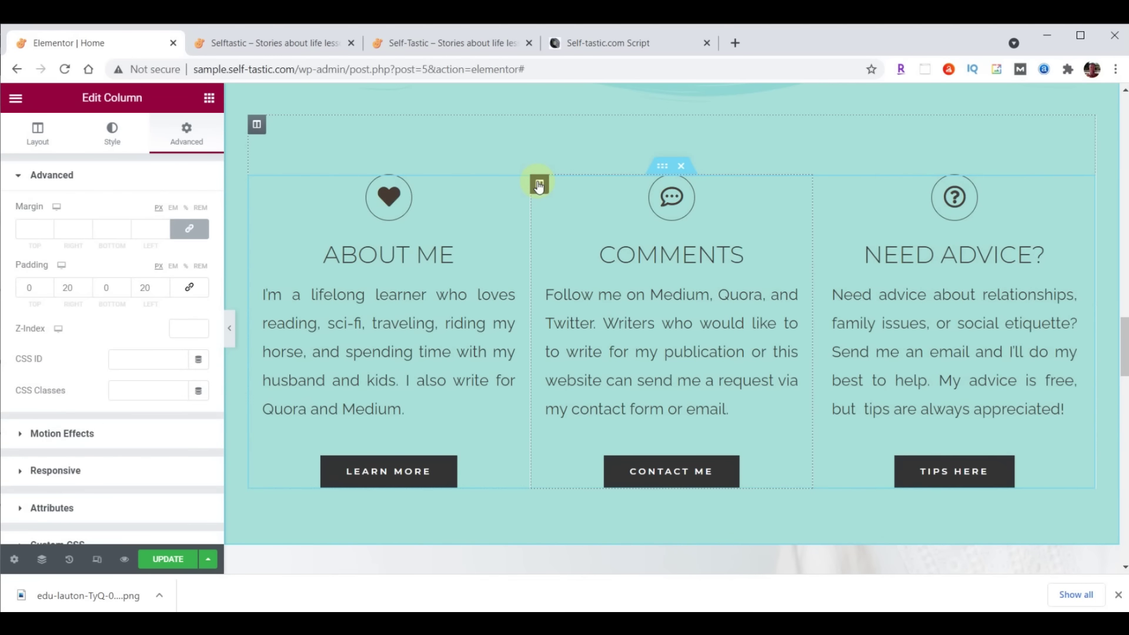
left_click(184, 140)
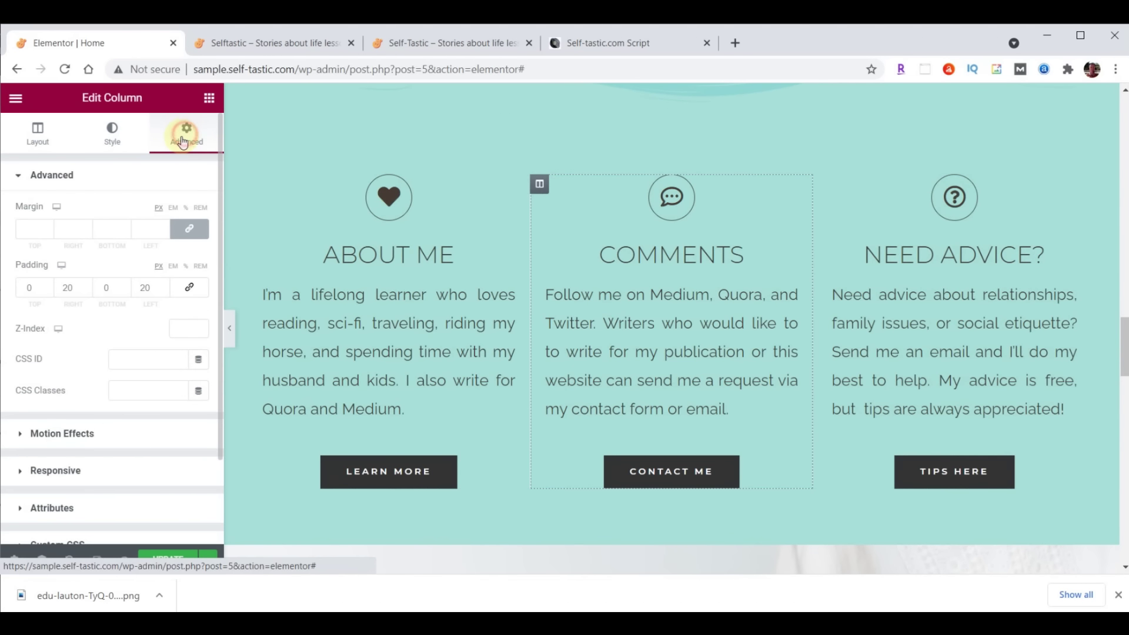
left_click(78, 433)
left_click(49, 273)
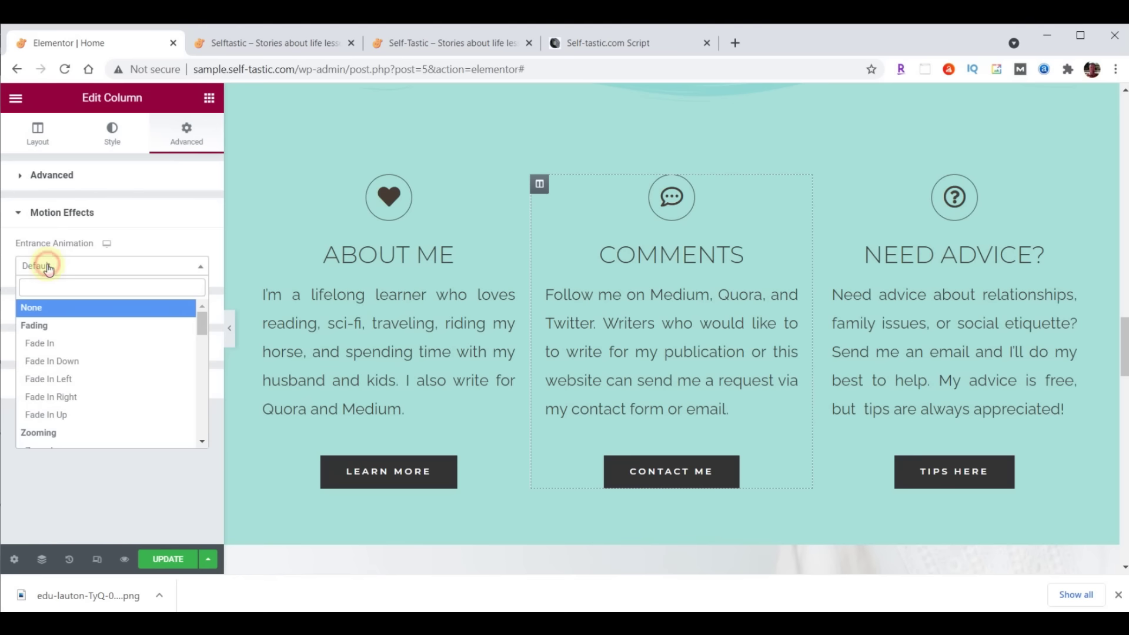
scroll(76, 316, "down", 2)
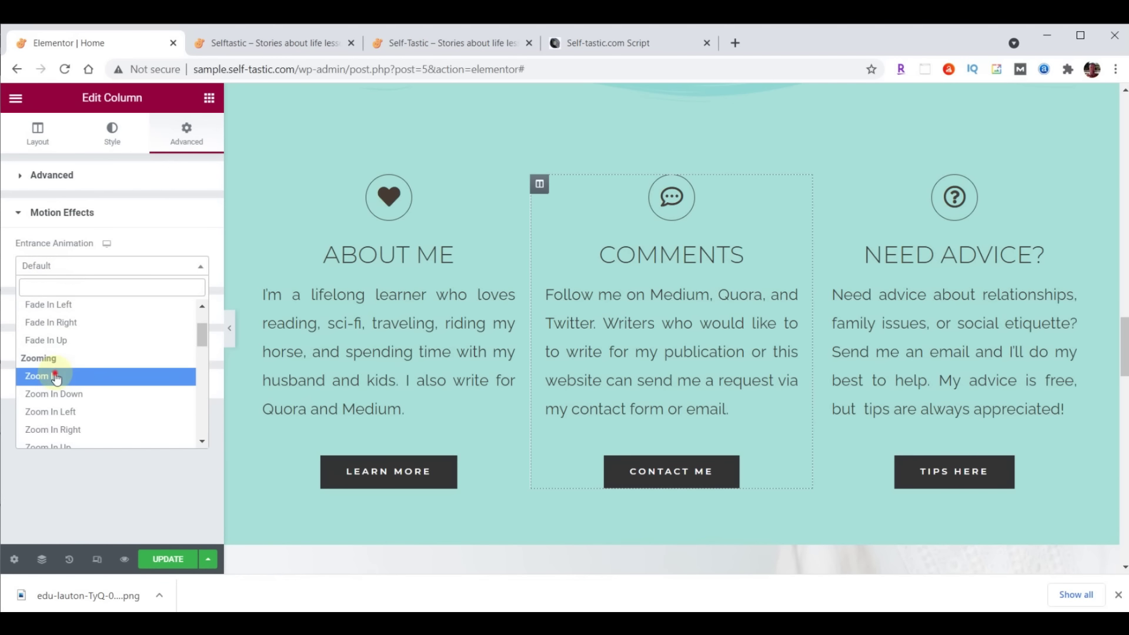
left_click(26, 375)
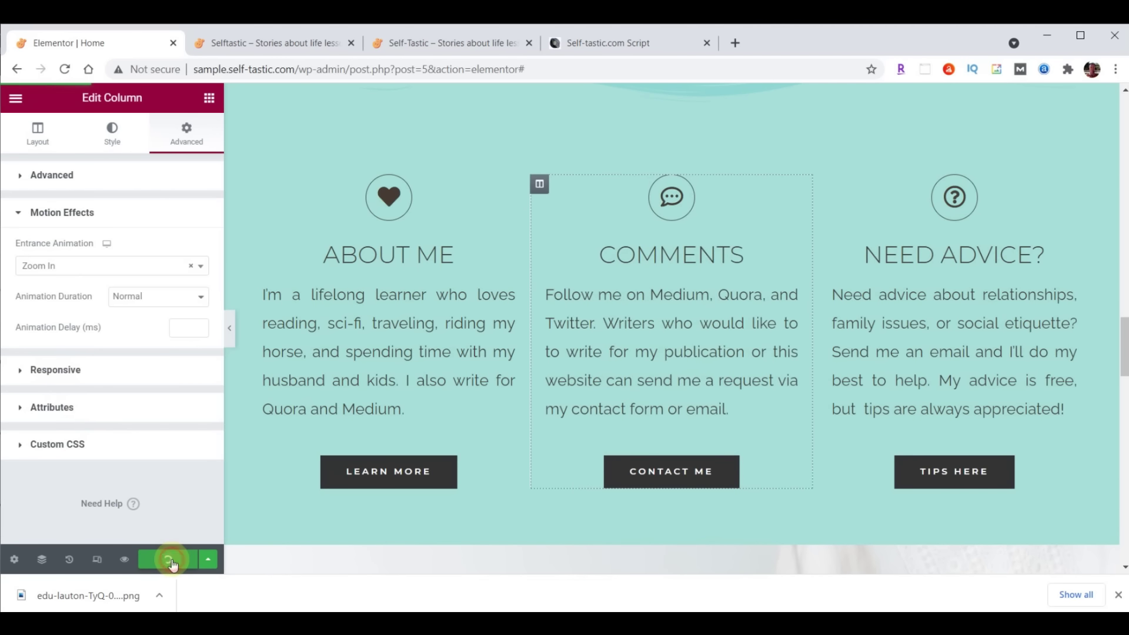
left_click(270, 42)
left_click(66, 70)
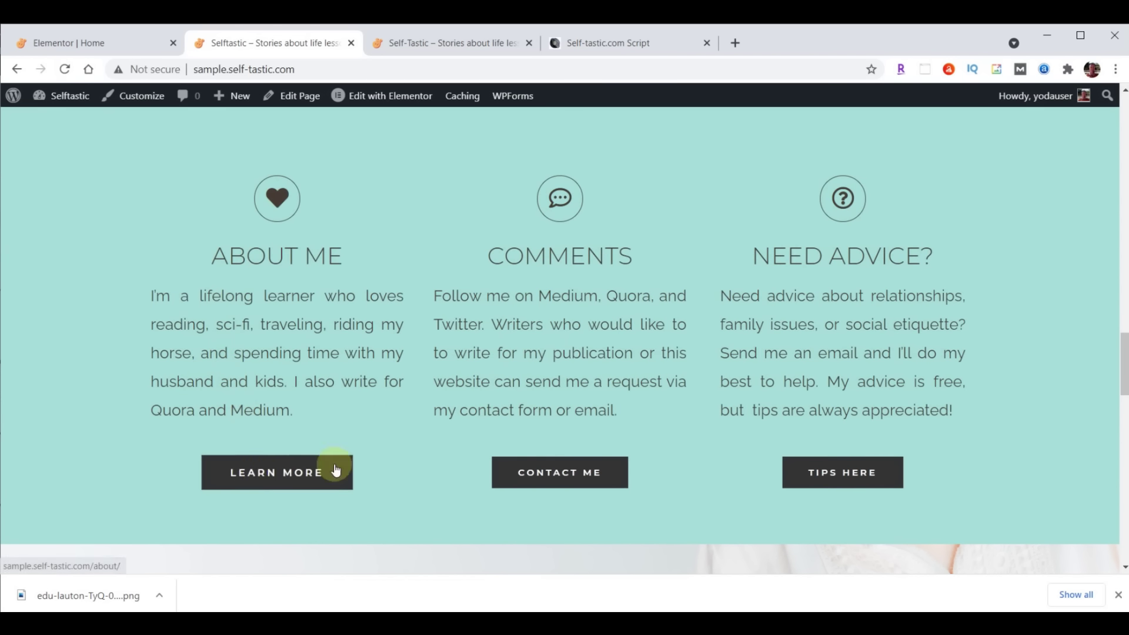
Compare the reference Self-Tastic Q&A section with the test site, then scroll Elementor to the testimonials
left_click(464, 43)
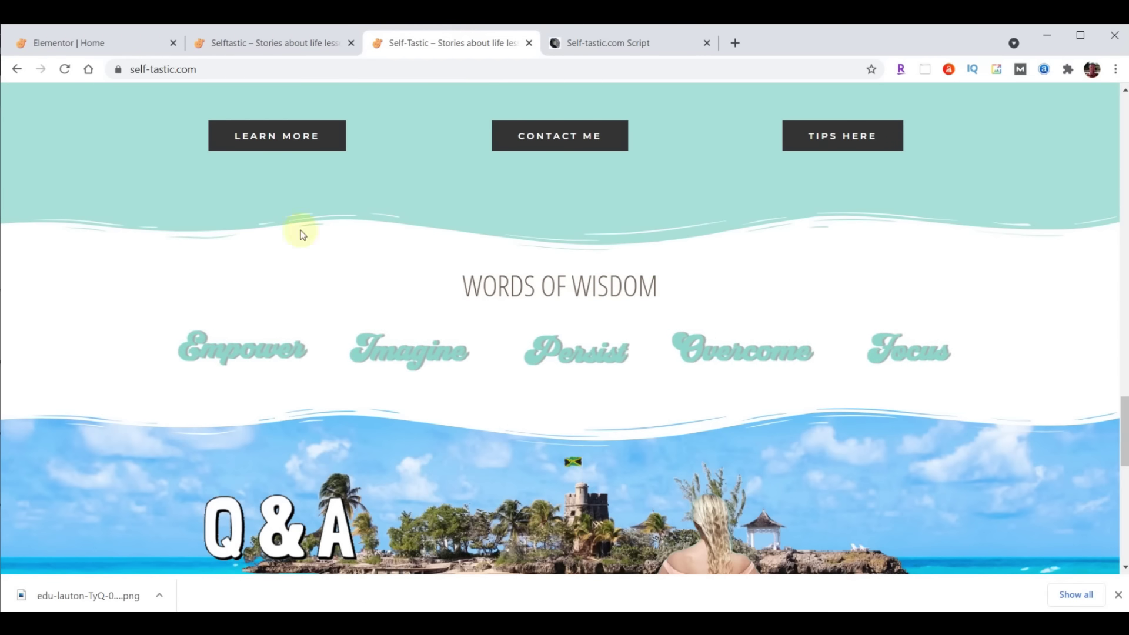
left_click(246, 45)
scroll(617, 296, "down", 6)
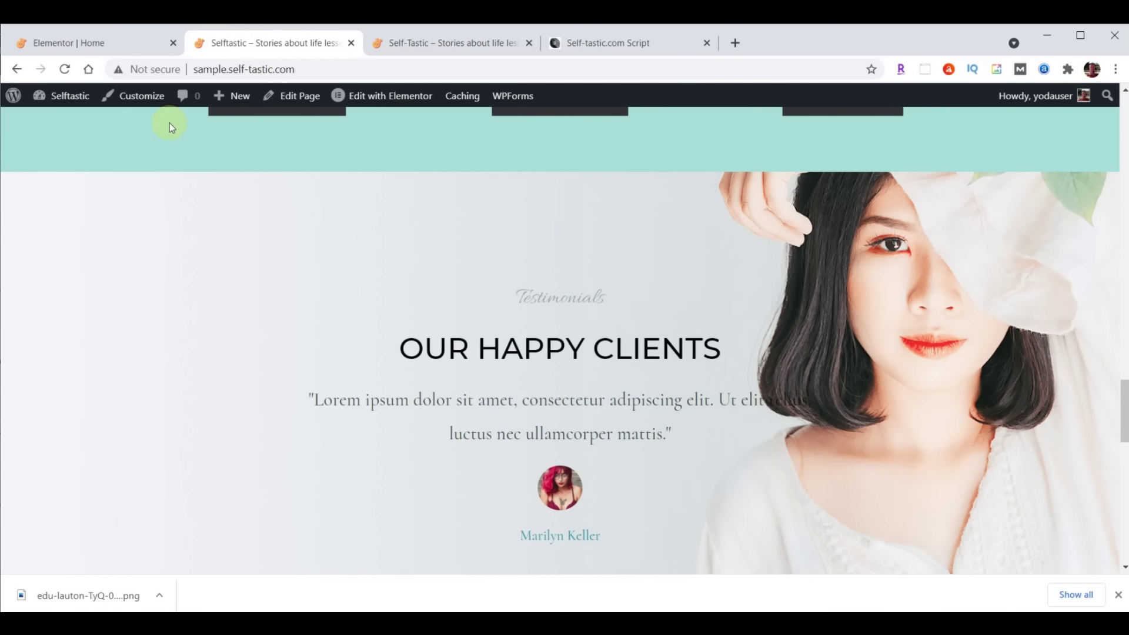
left_click(97, 43)
scroll(753, 229, "down", 6)
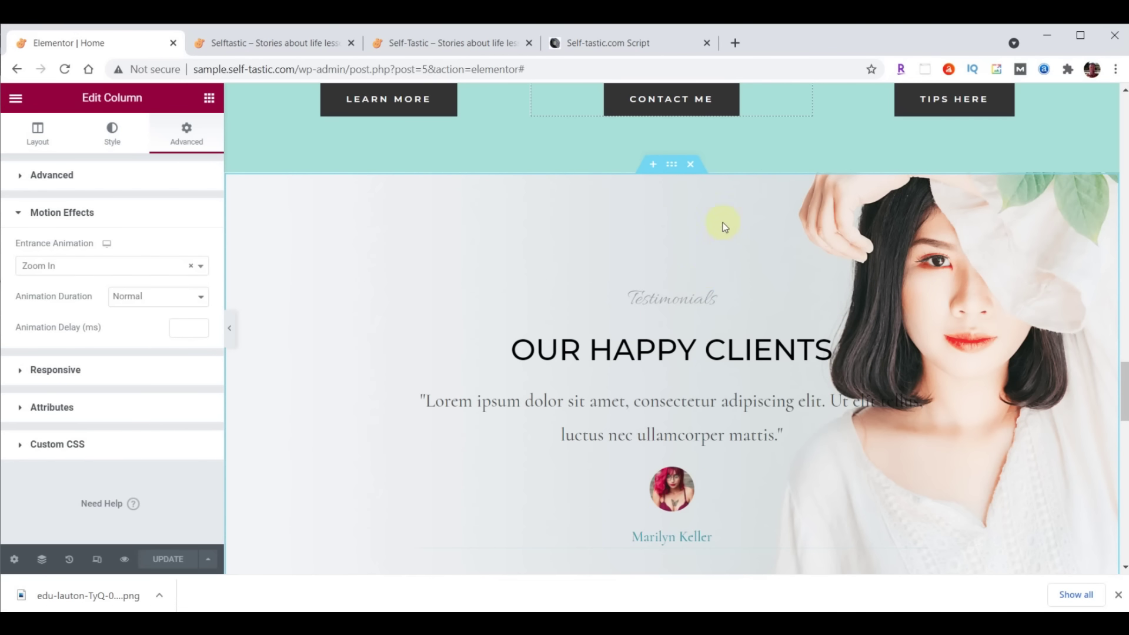
Insert a single-column section above the testimonials with a classic white #FFFFFF background
left_click(652, 164)
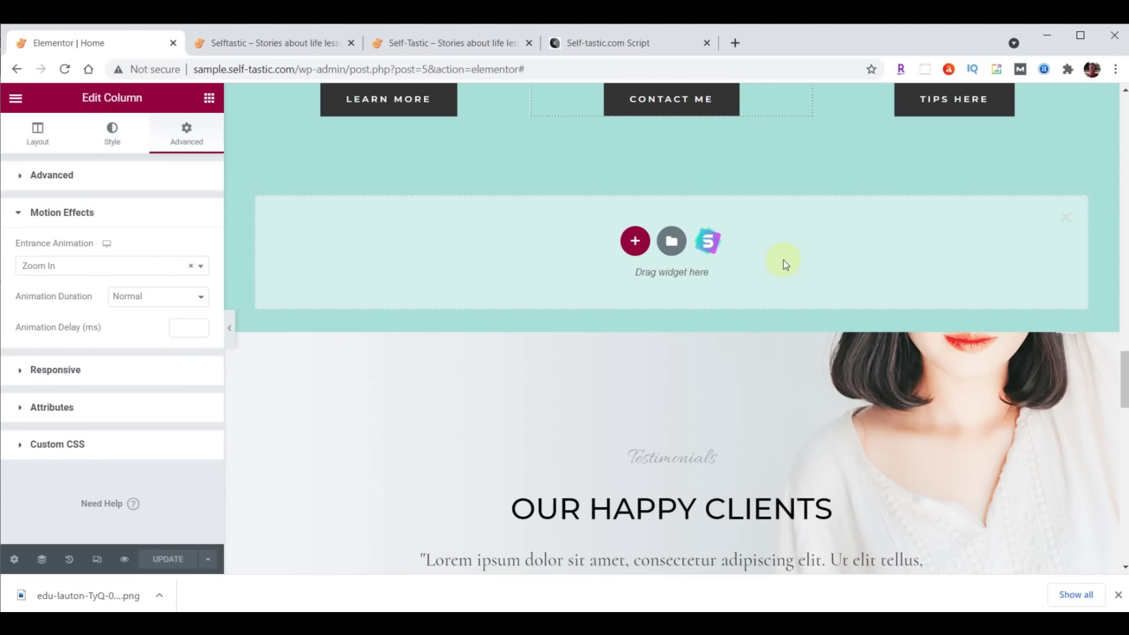
left_click(635, 243)
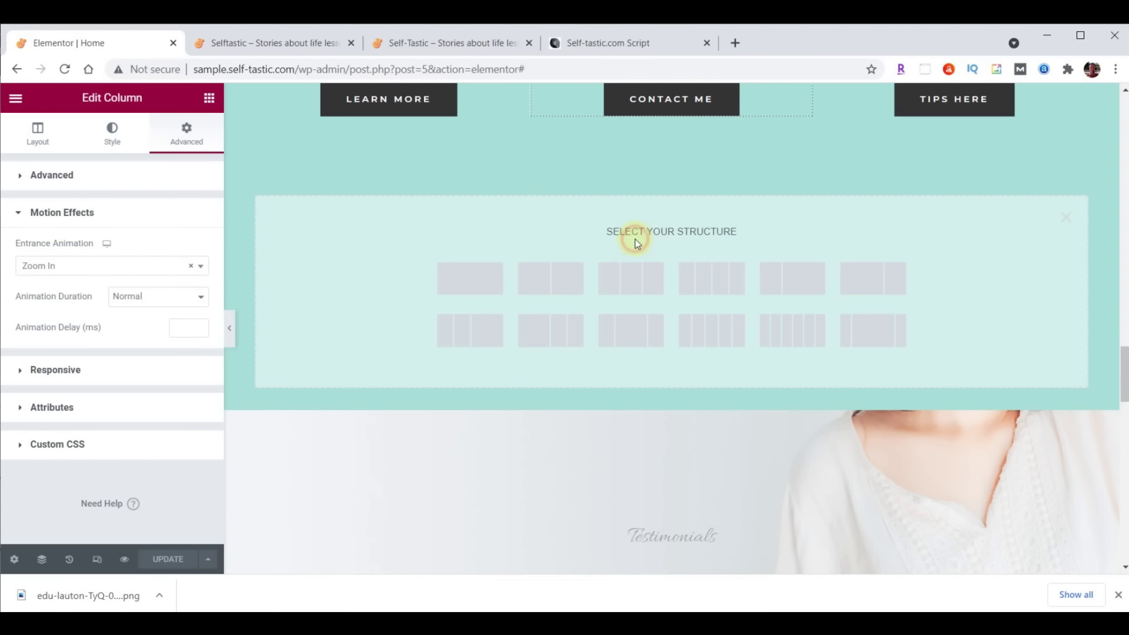
left_click(466, 273)
left_click(673, 166)
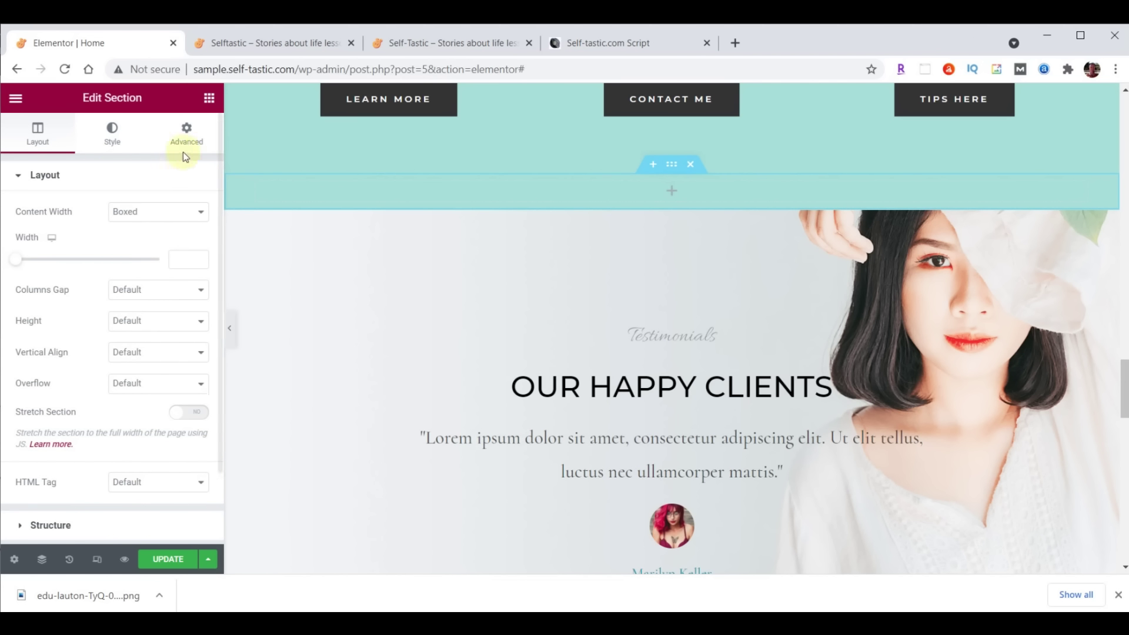
left_click(112, 134)
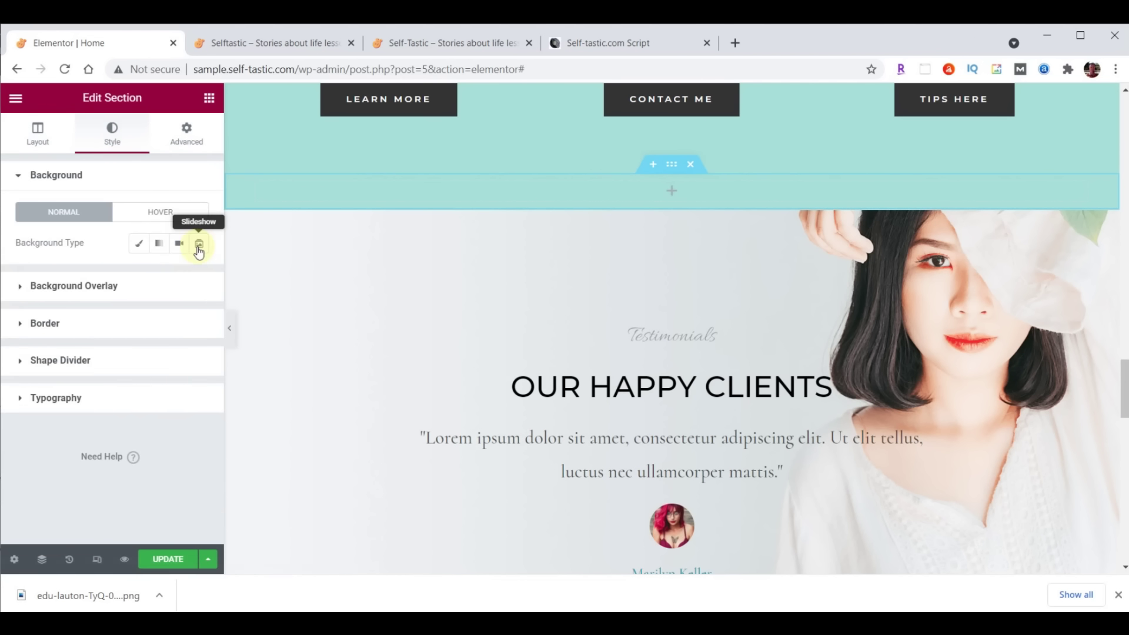
left_click(139, 242)
left_click(194, 276)
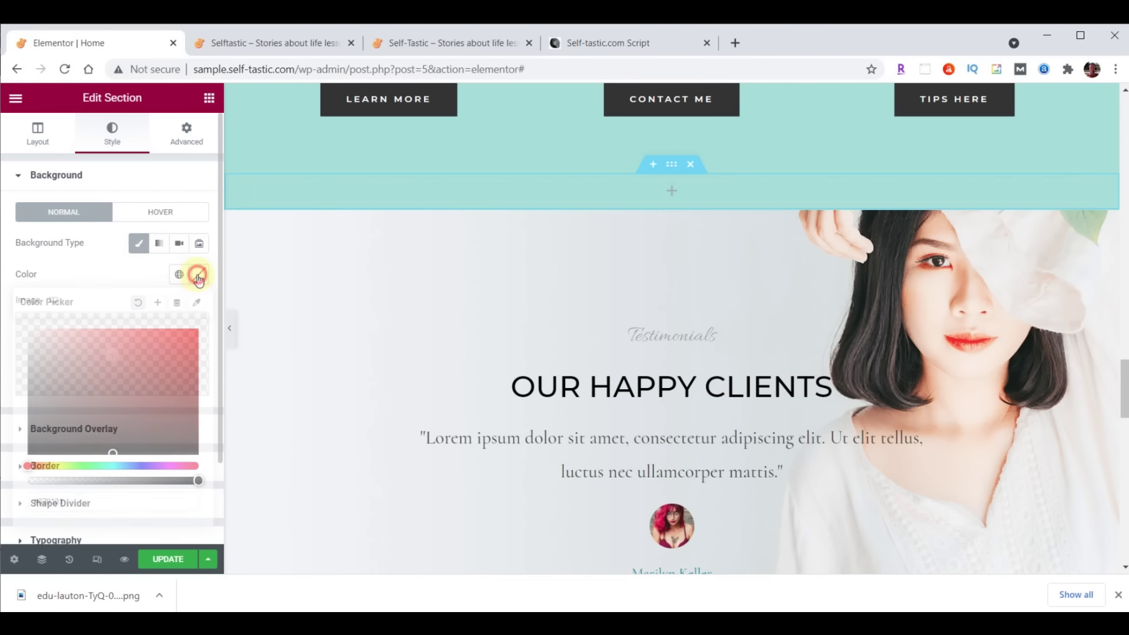
left_click(116, 503)
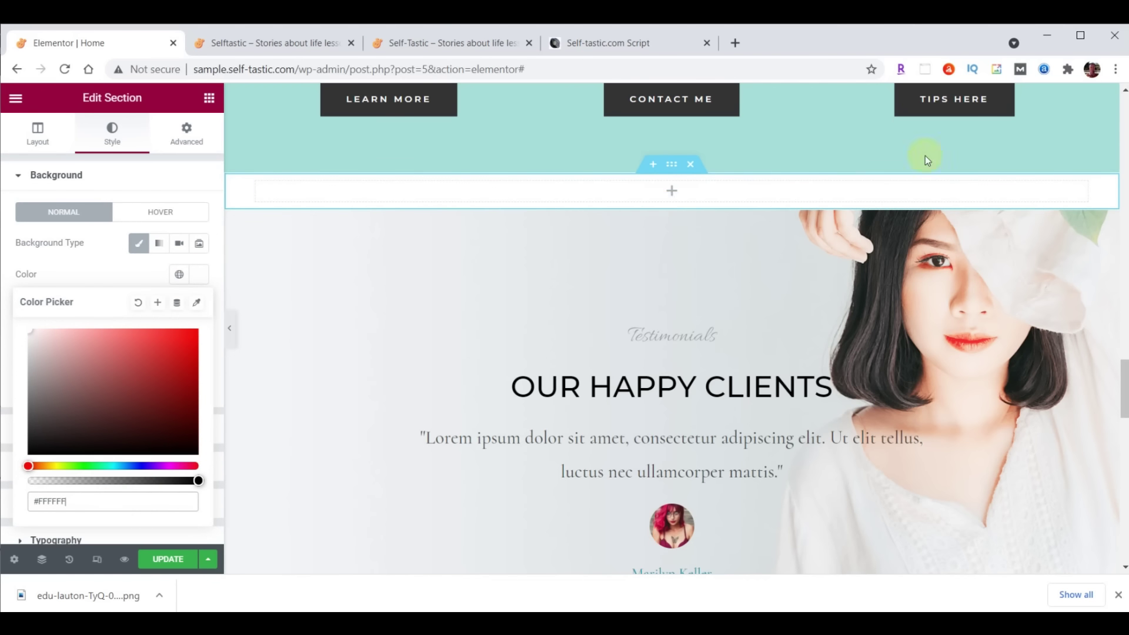
Copy the Advice and Encouragement heading and paste it into the new empty section
scroll(905, 309, "up", 10)
scroll(906, 314, "up", 10)
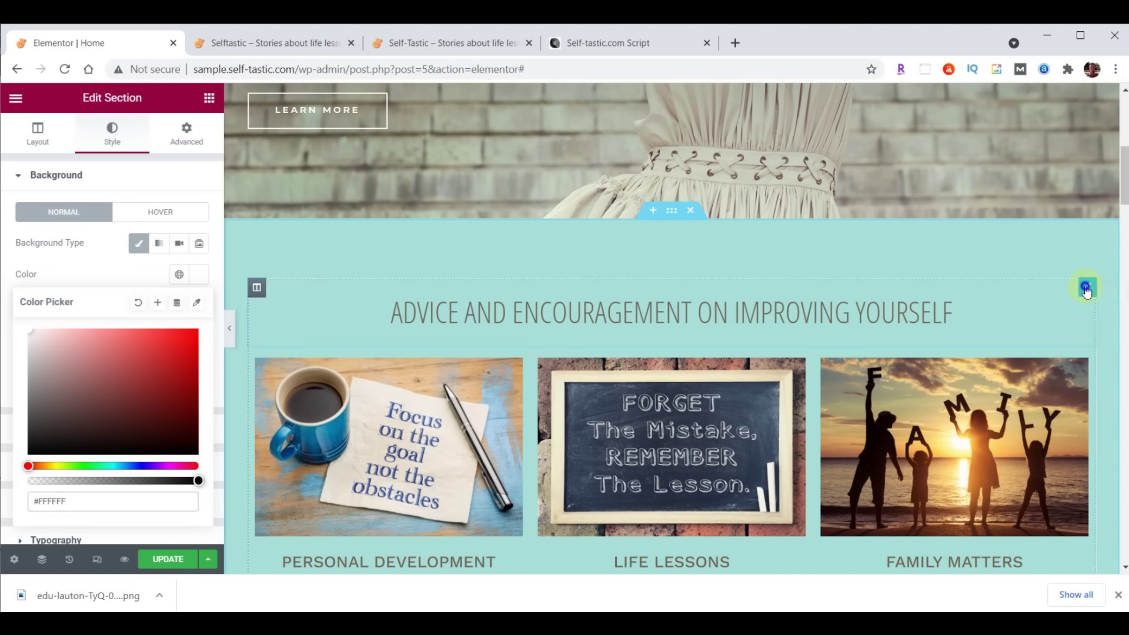
right_click(1086, 288)
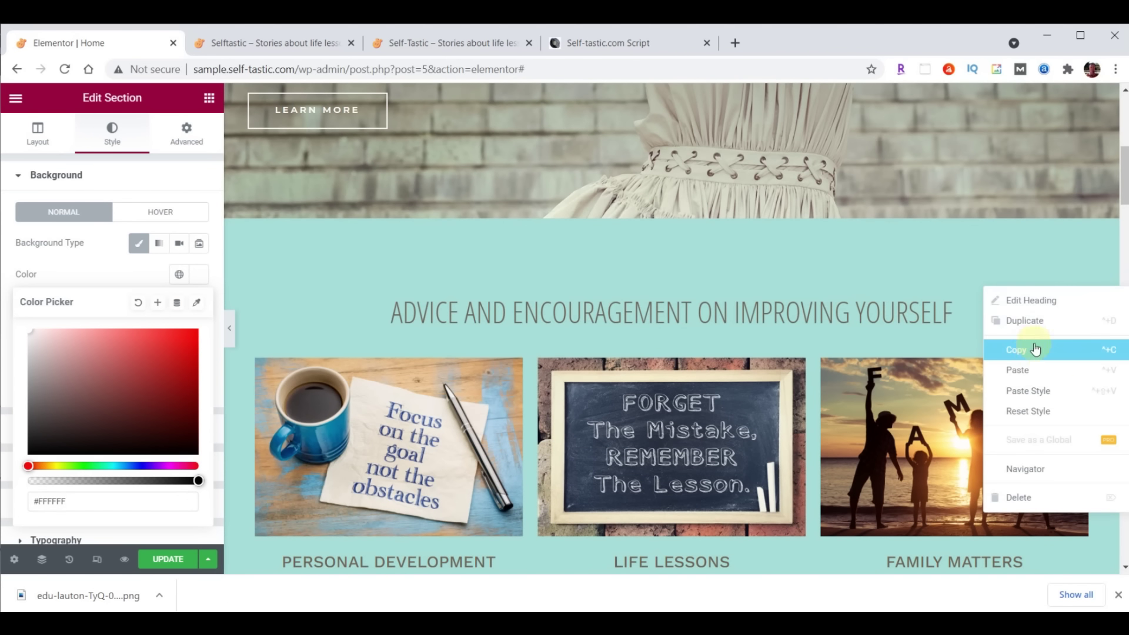
left_click(1033, 350)
scroll(871, 334, "down", 4)
scroll(870, 329, "down", 14)
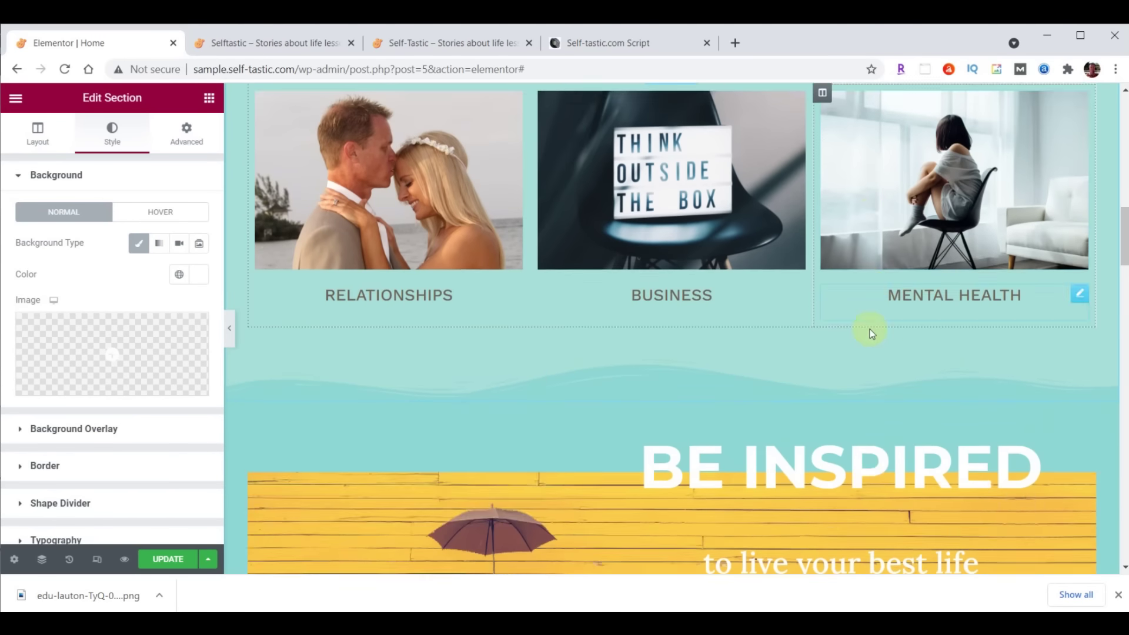
scroll(868, 329, "down", 9)
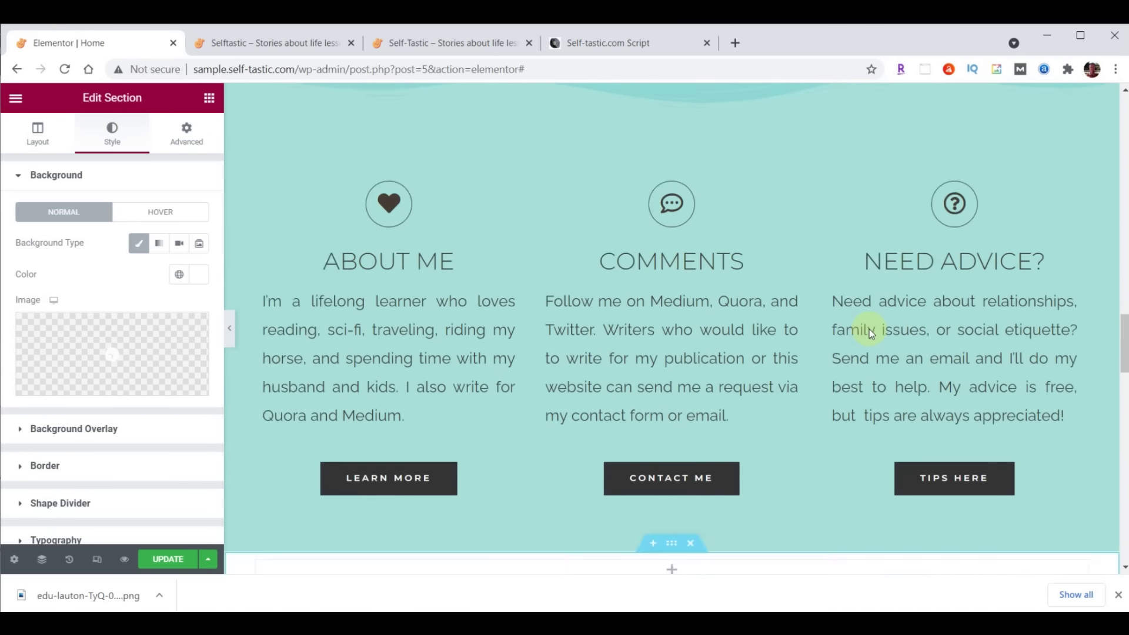
right_click(698, 270)
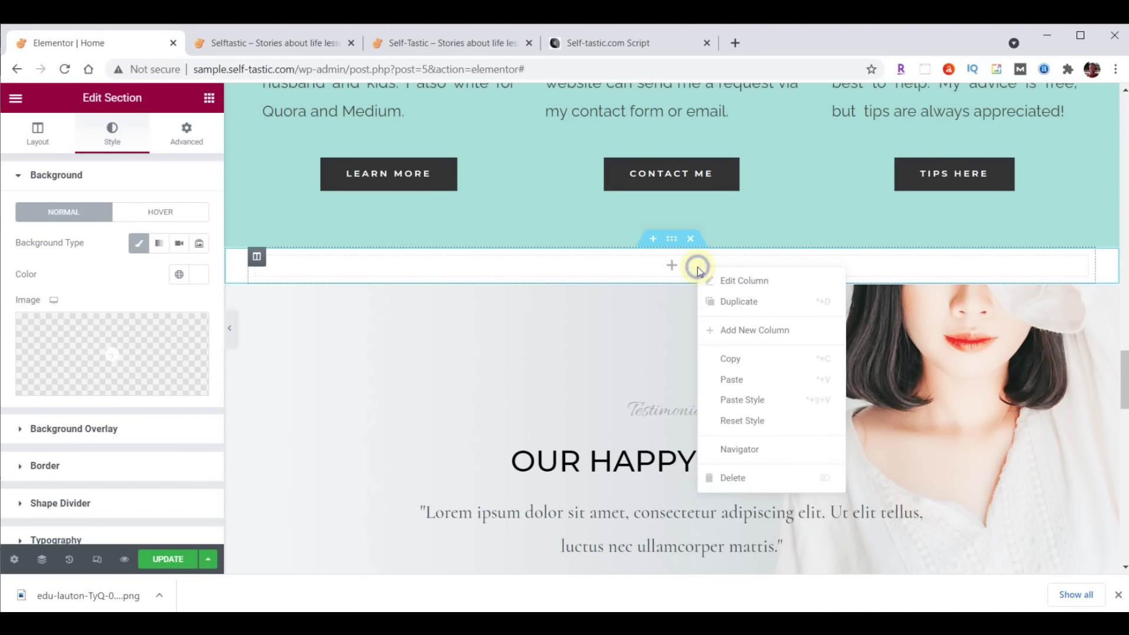
left_click(728, 372)
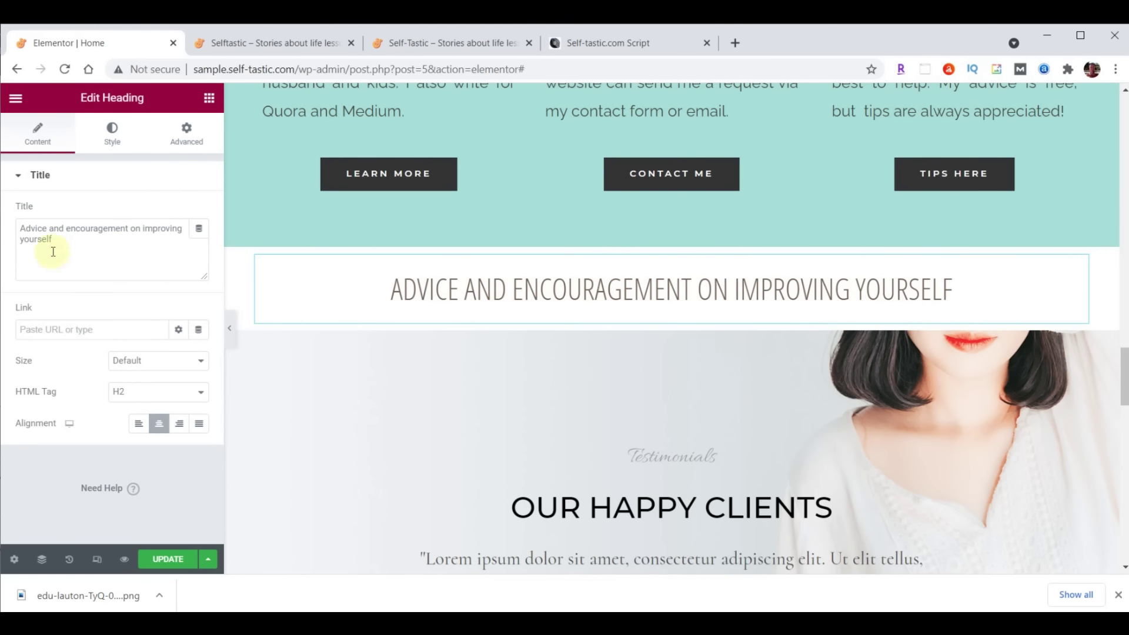
Retitle the pasted heading 'Words Of Wisdom' and place an Image Carousel widget below it
left_click_drag(24, 228, 90, 252)
left_click_drag(18, 226, 109, 248)
key("ctrl+v")
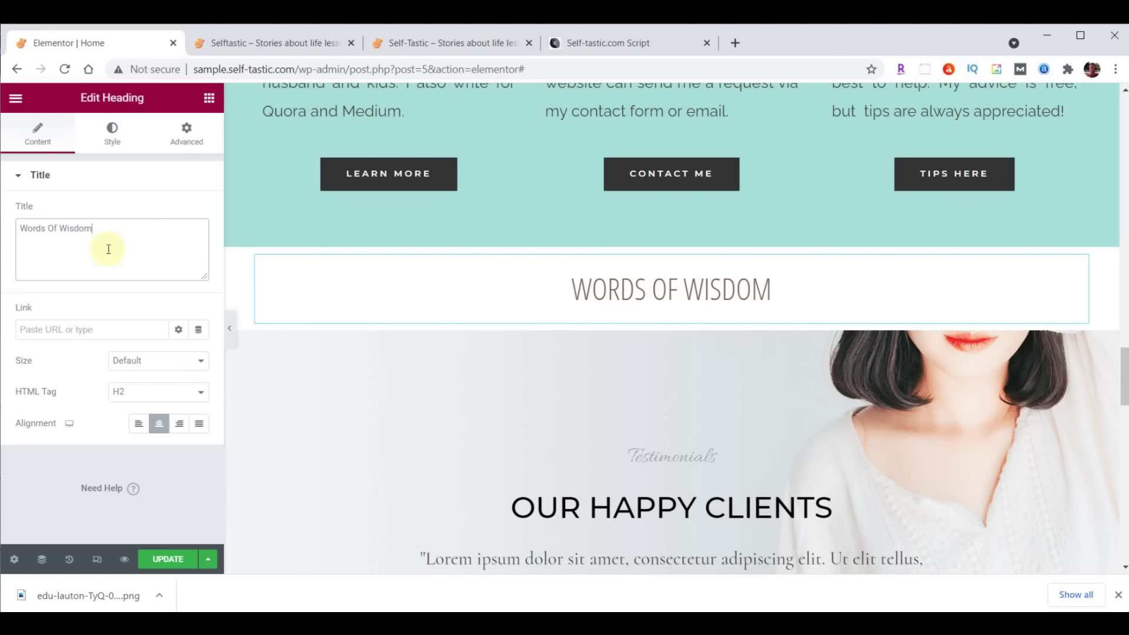
left_click(209, 99)
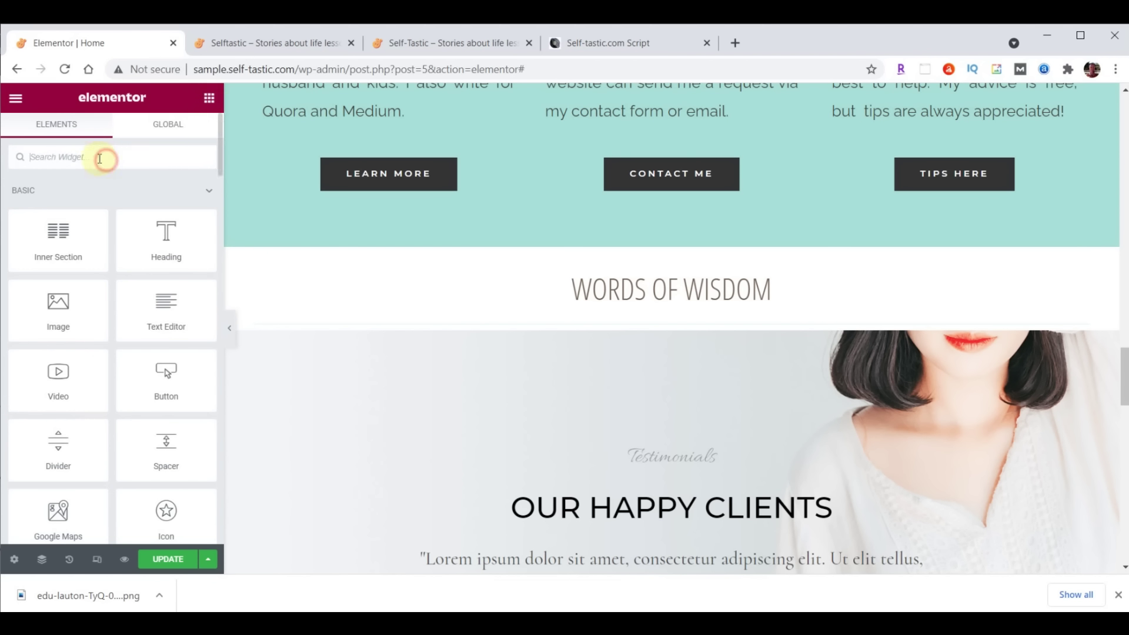
type("image")
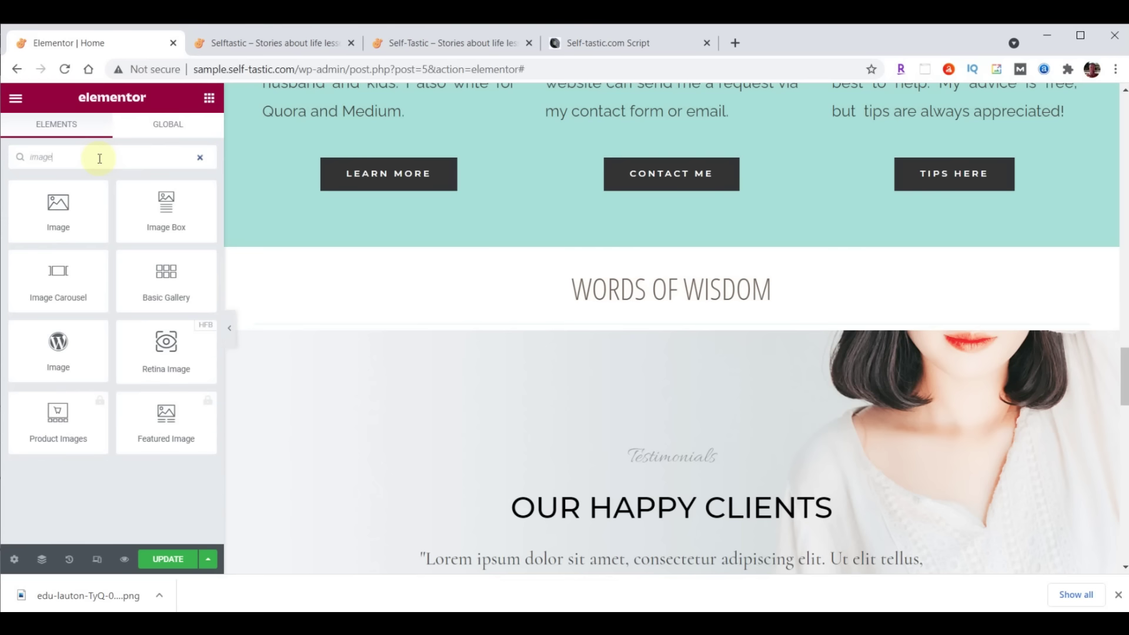
left_click_drag(57, 276, 660, 320)
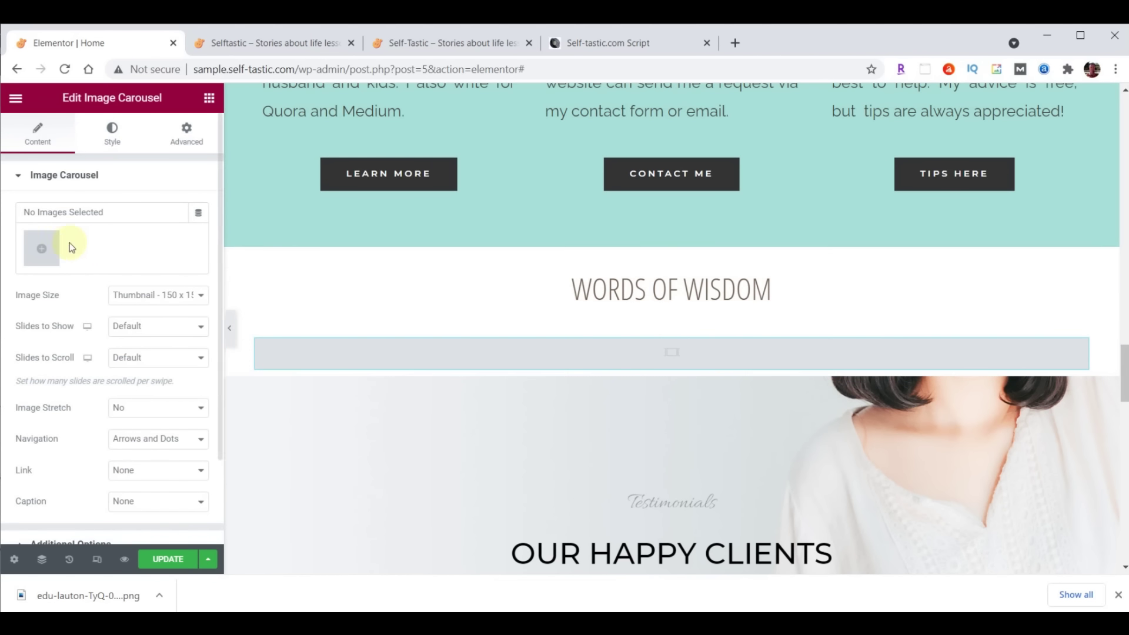
Upload the 14 words-of-wisdom GIFs and insert them as the carousel's gallery
left_click(35, 248)
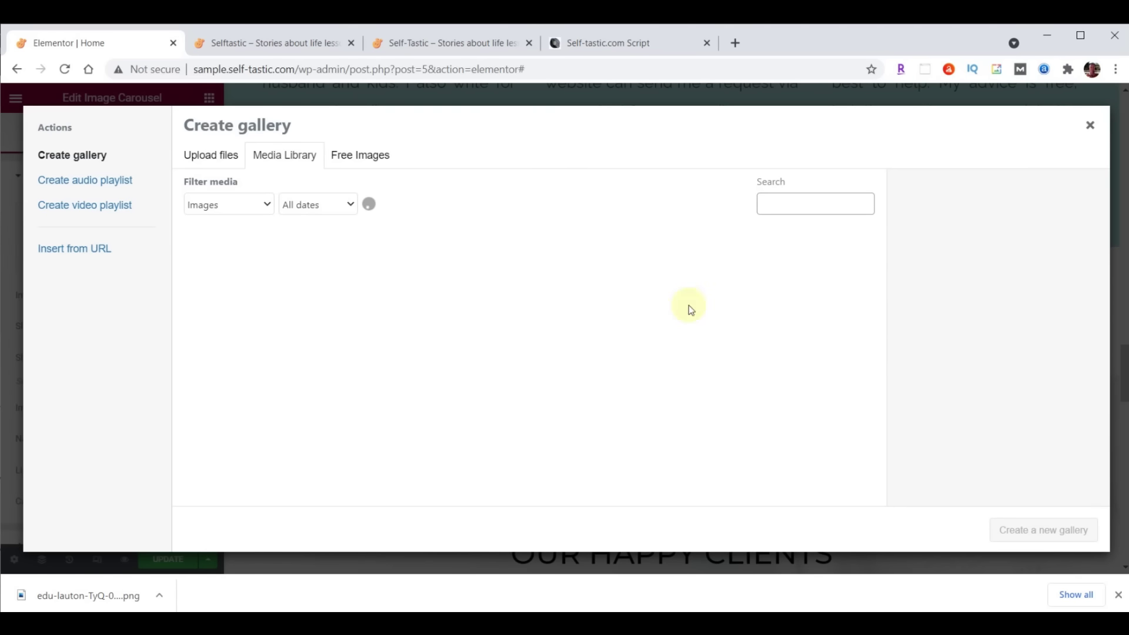
key("alt+Tab")
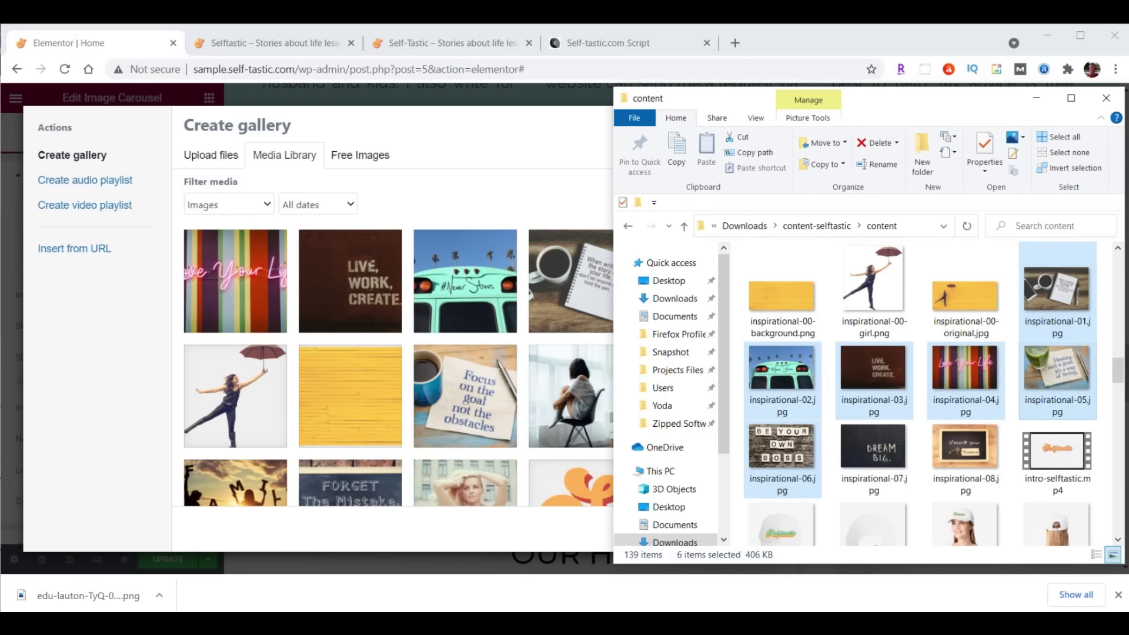
left_click_drag(1119, 369, 1119, 513)
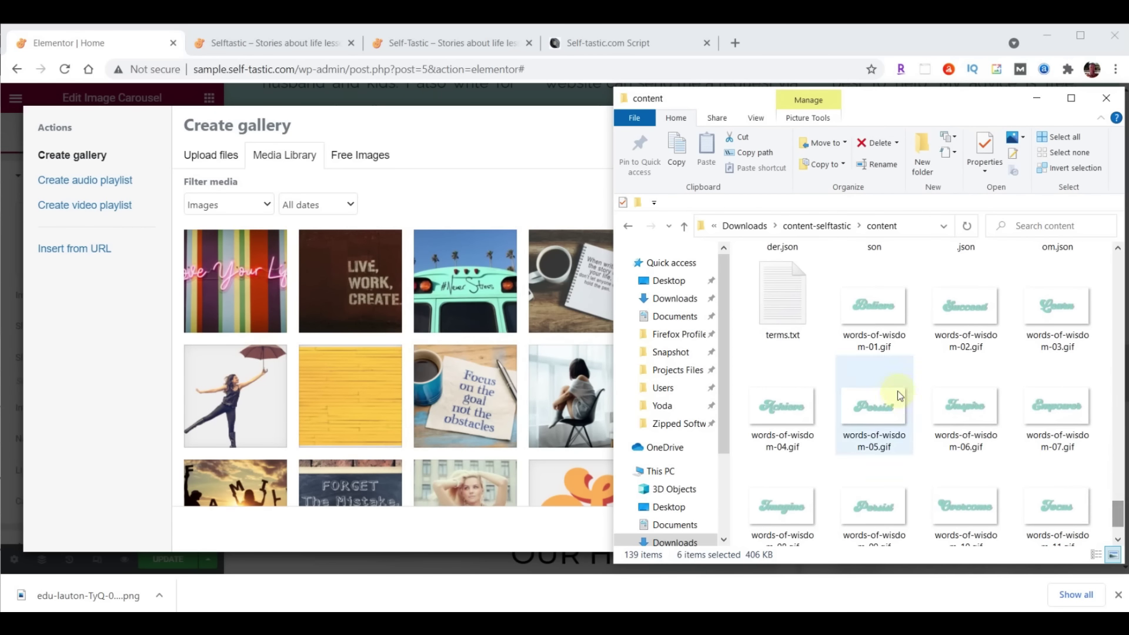
left_click(880, 309)
scroll(964, 321, "down", 1)
left_click(975, 490, "shift")
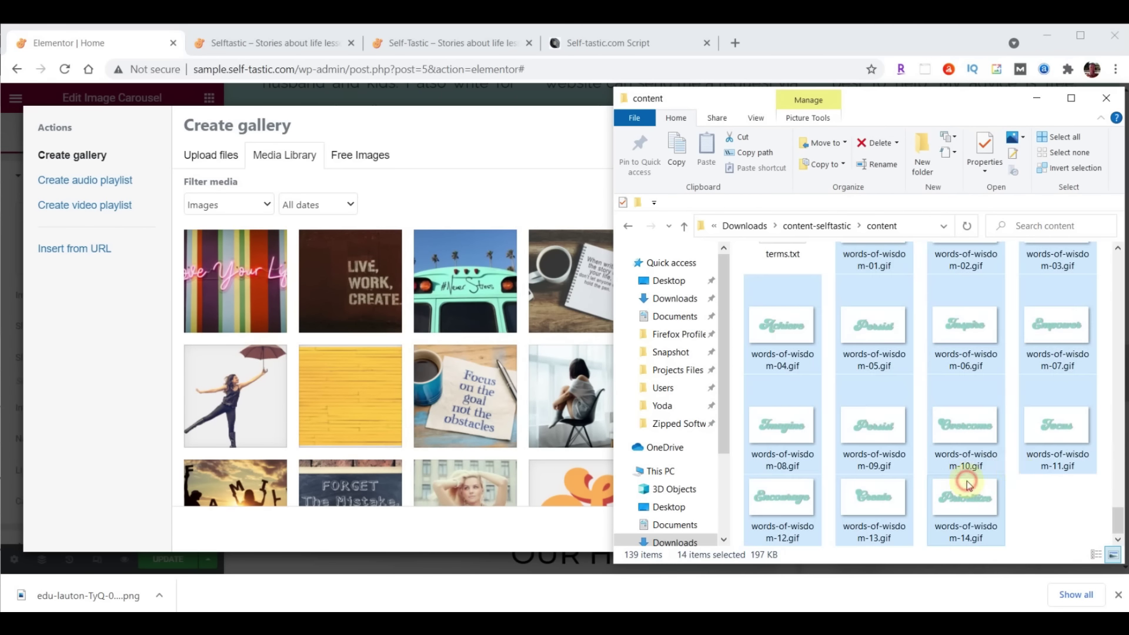
left_click_drag(1017, 476, 398, 352)
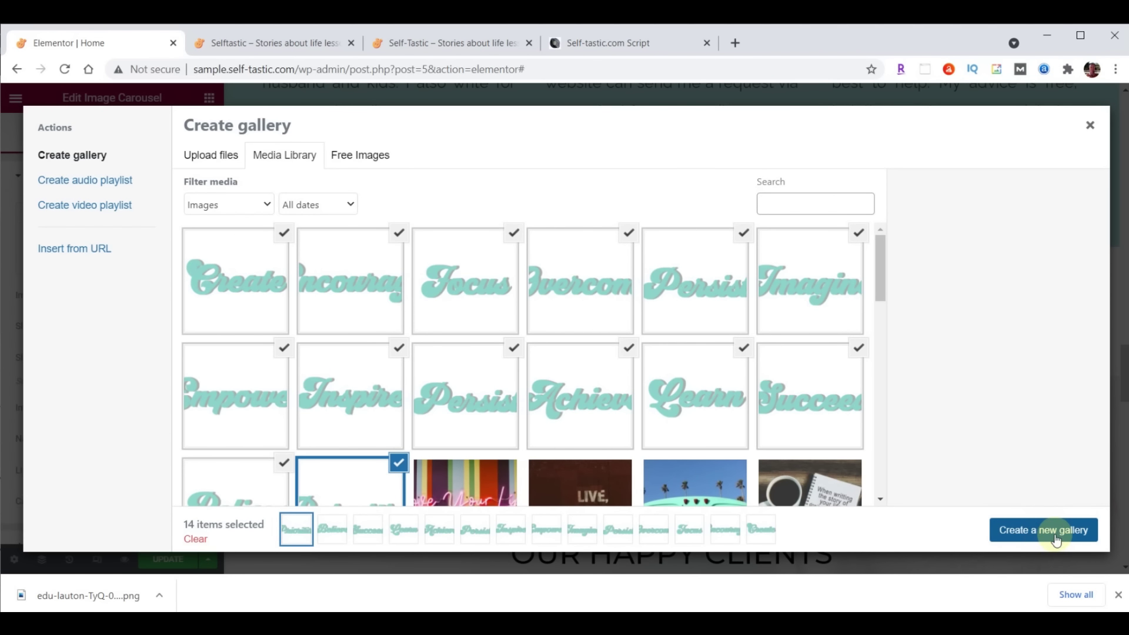
left_click(1057, 540)
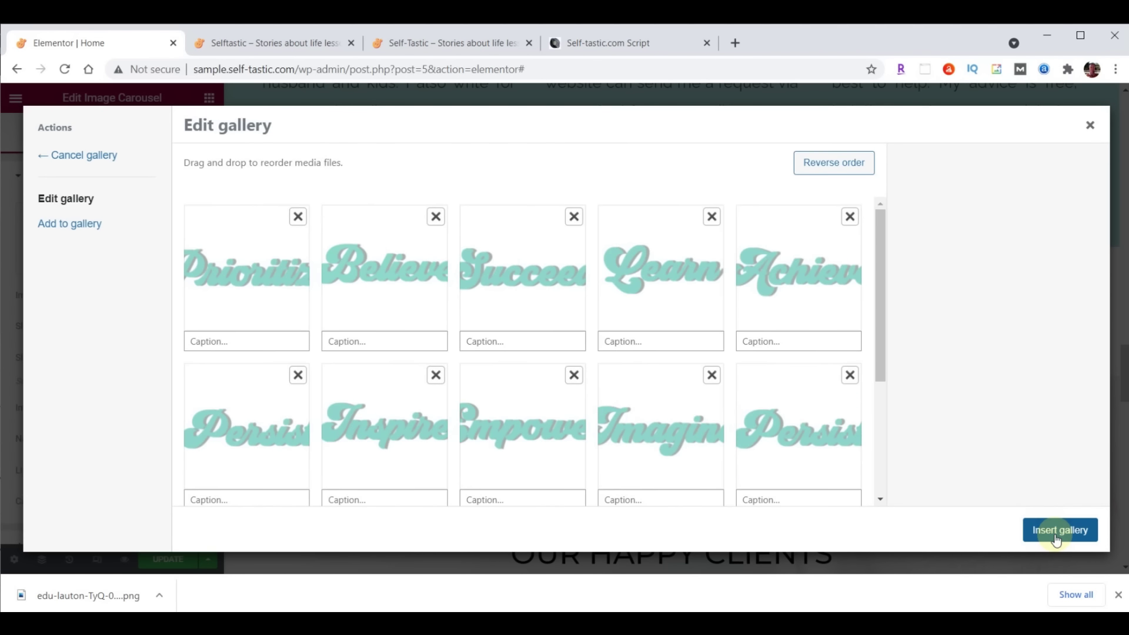
left_click(1047, 539)
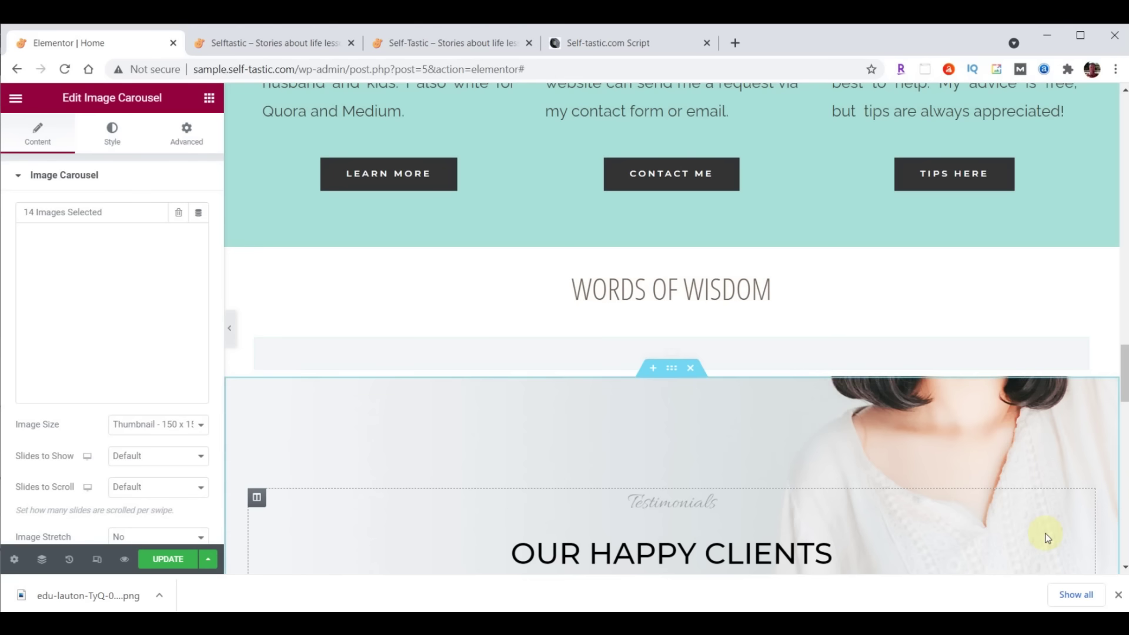
Set the carousel to Full image size, 5 slides shown, 1 slide scrolled, and no navigation
left_click(138, 424)
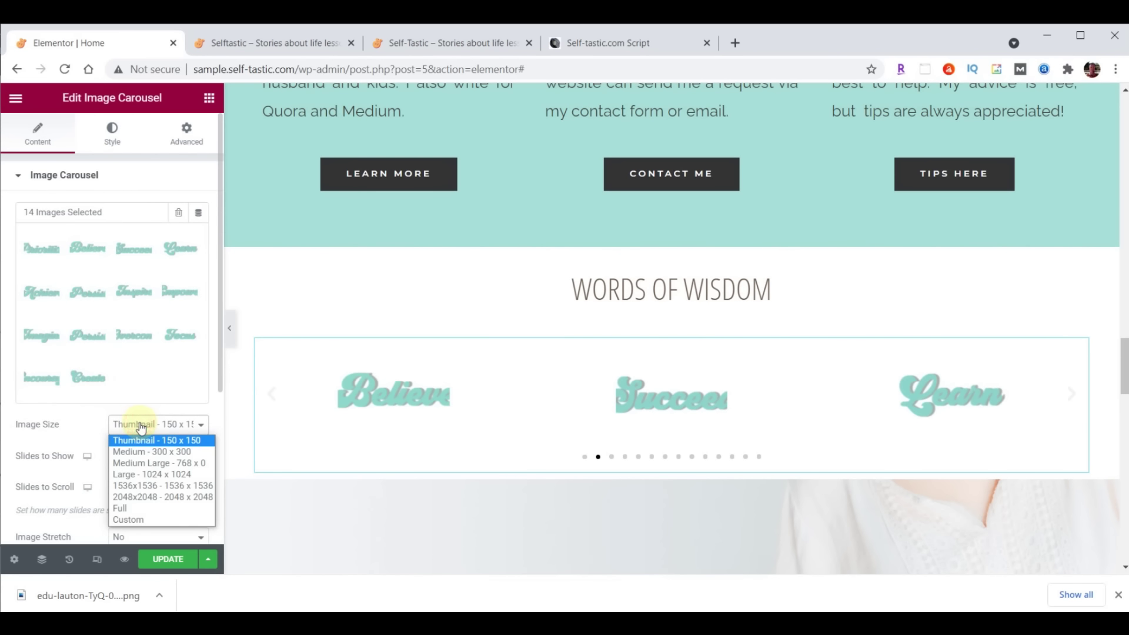
left_click(144, 507)
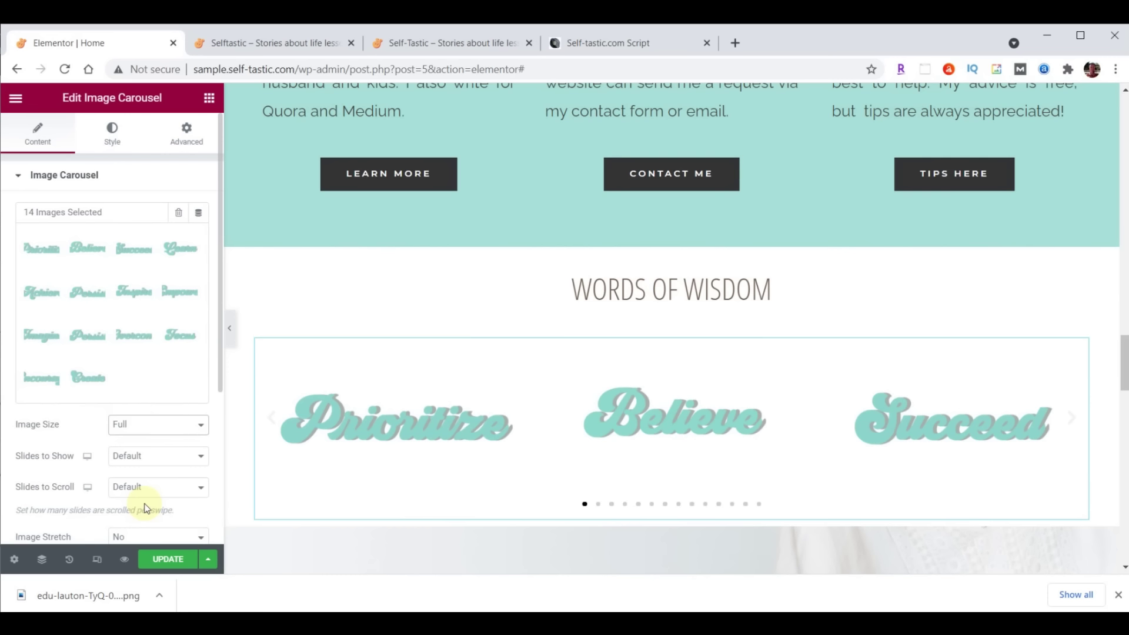
left_click(199, 456)
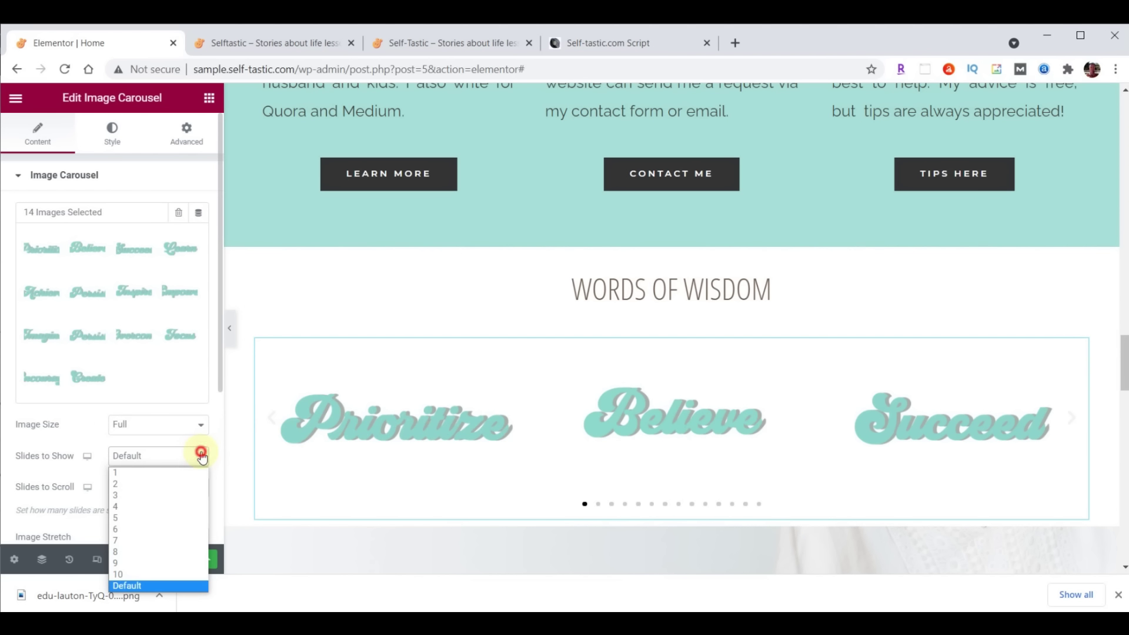
left_click(163, 518)
left_click(174, 487)
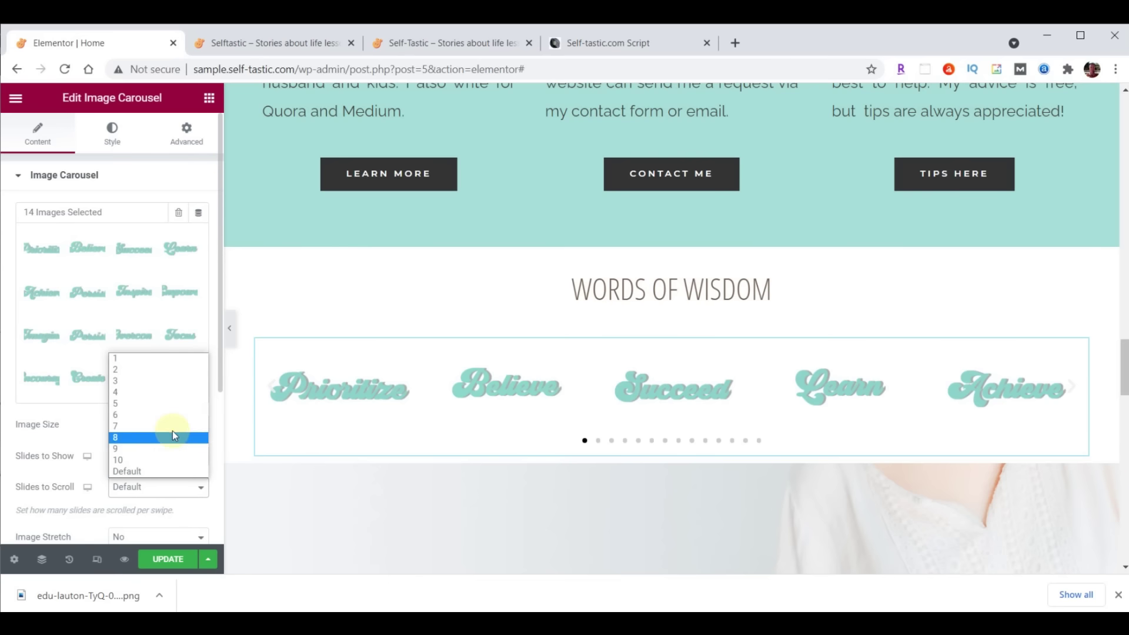
left_click(163, 360)
scroll(159, 353, "down", 4)
left_click(151, 335)
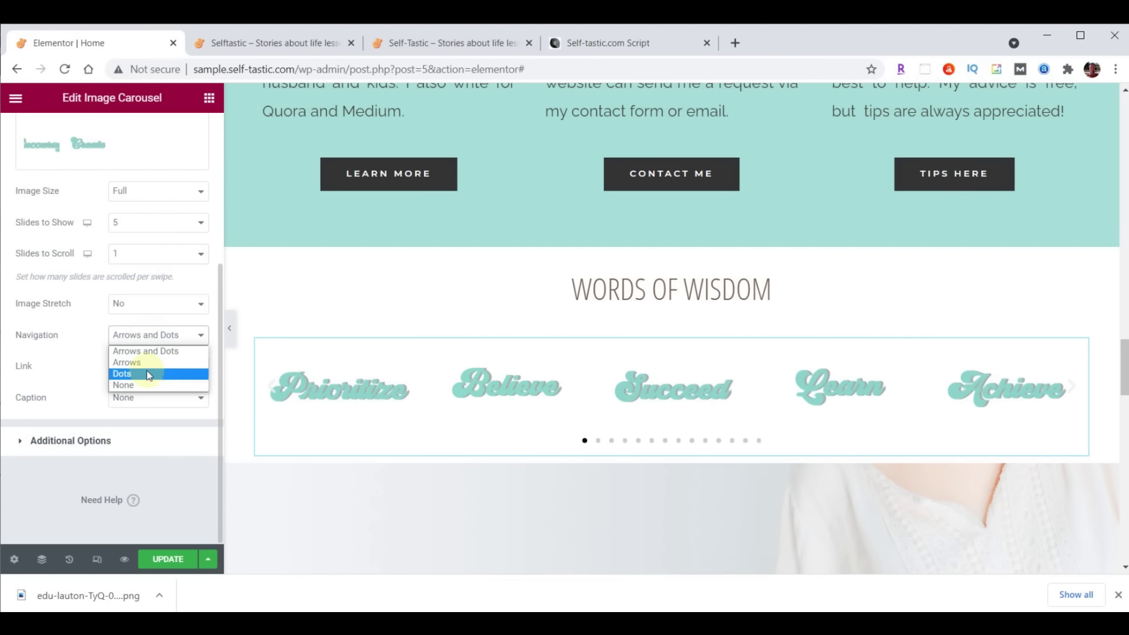
left_click(147, 385)
In Additional Options, set Pause on Hover to No and Animation Speed to 2000
left_click(69, 440)
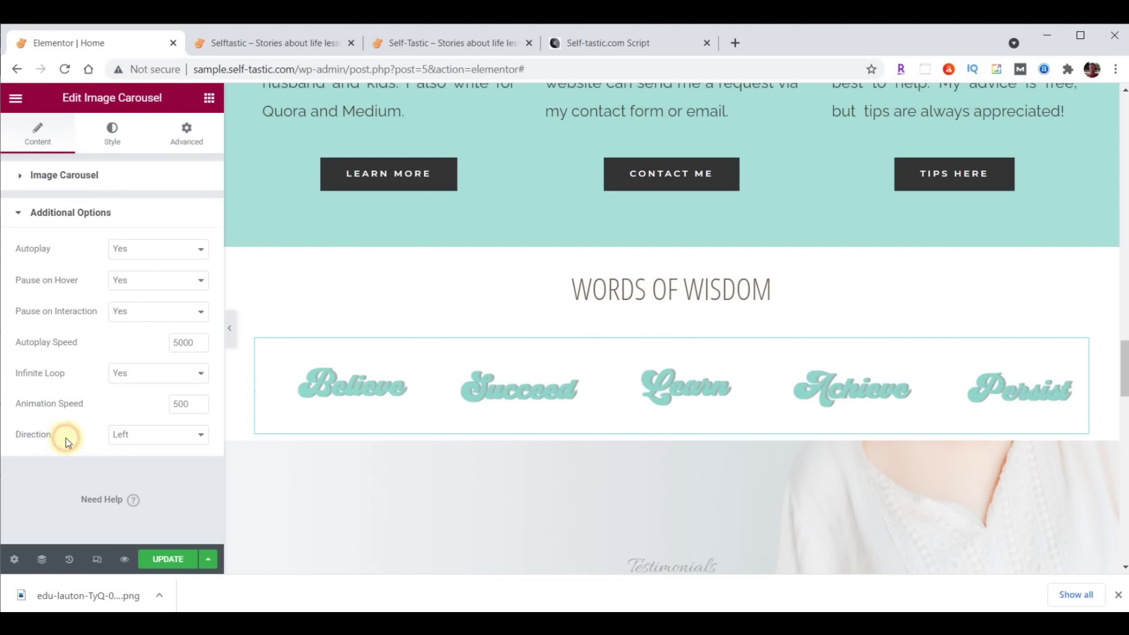
left_click(146, 282)
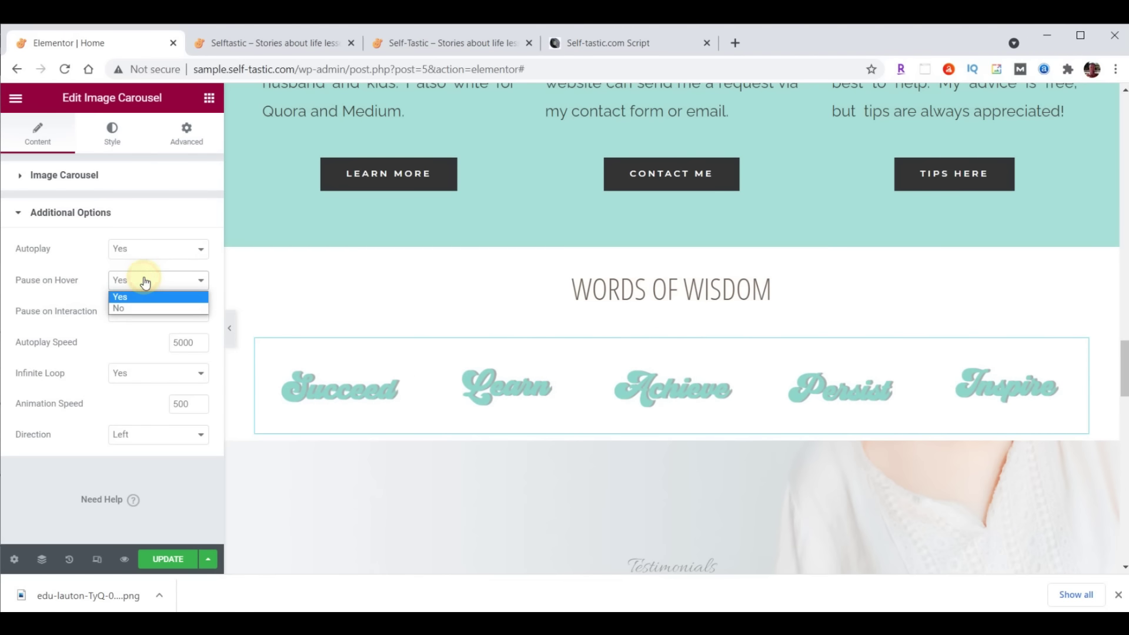
left_click(132, 308)
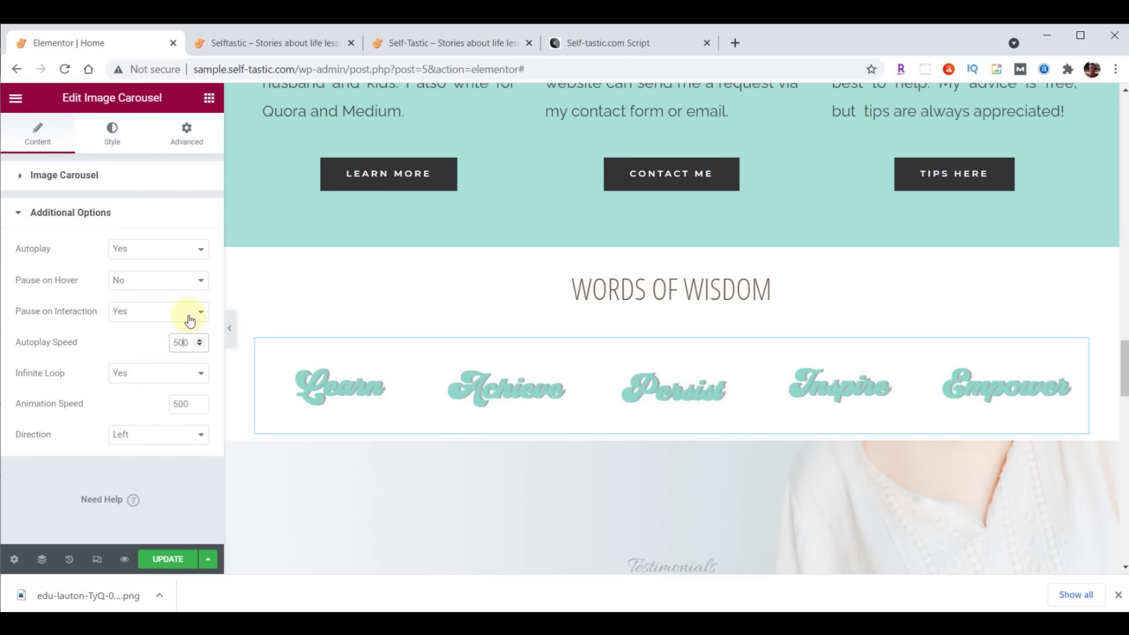
double_click(188, 403)
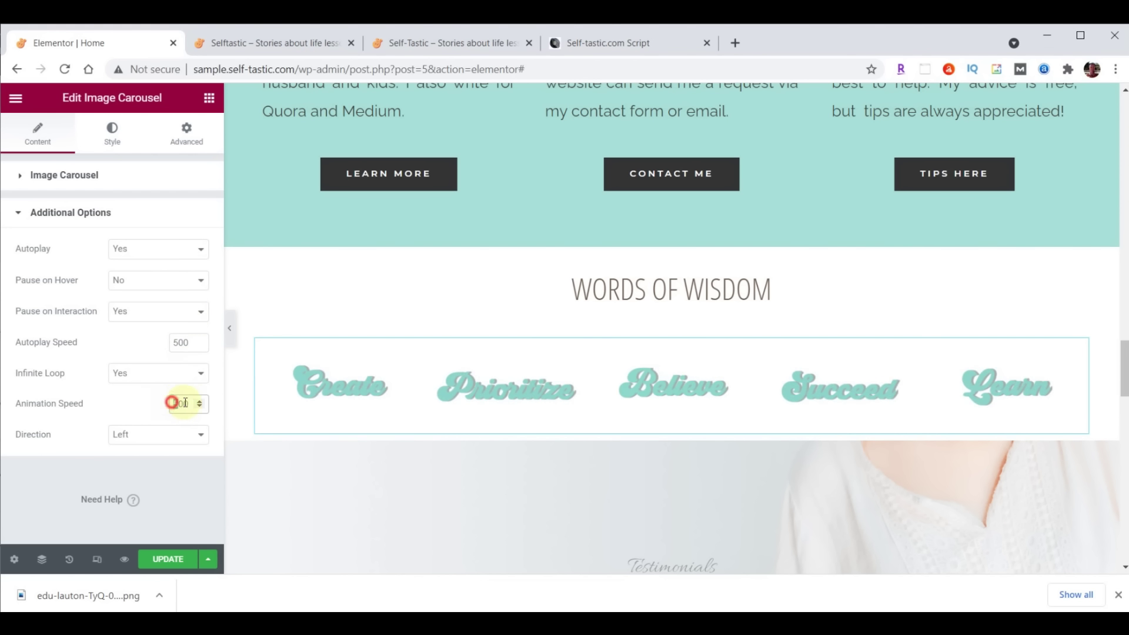
type("2000")
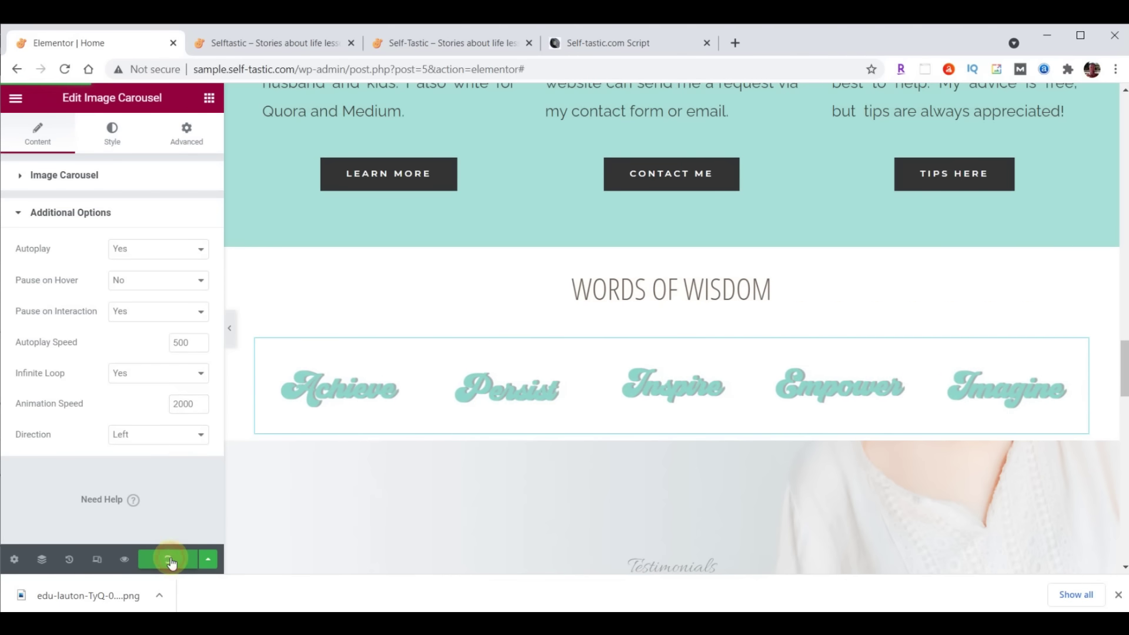
left_click(290, 41)
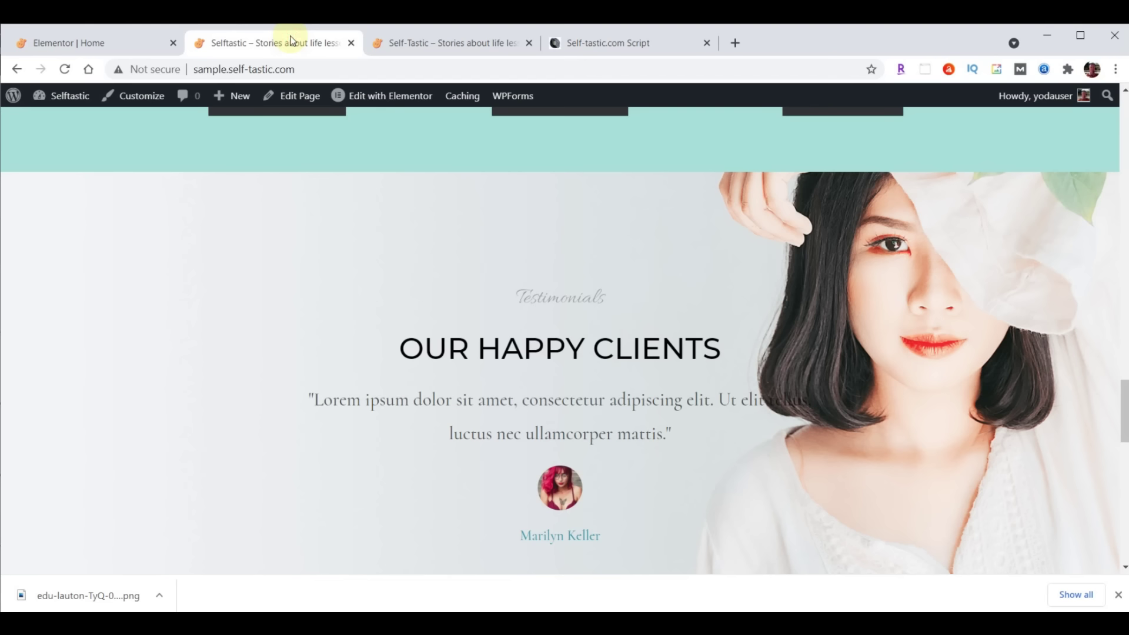
Reload the live homepage to see the Words of Wisdom carousel, then reopen that heading in Elementor
left_click(64, 70)
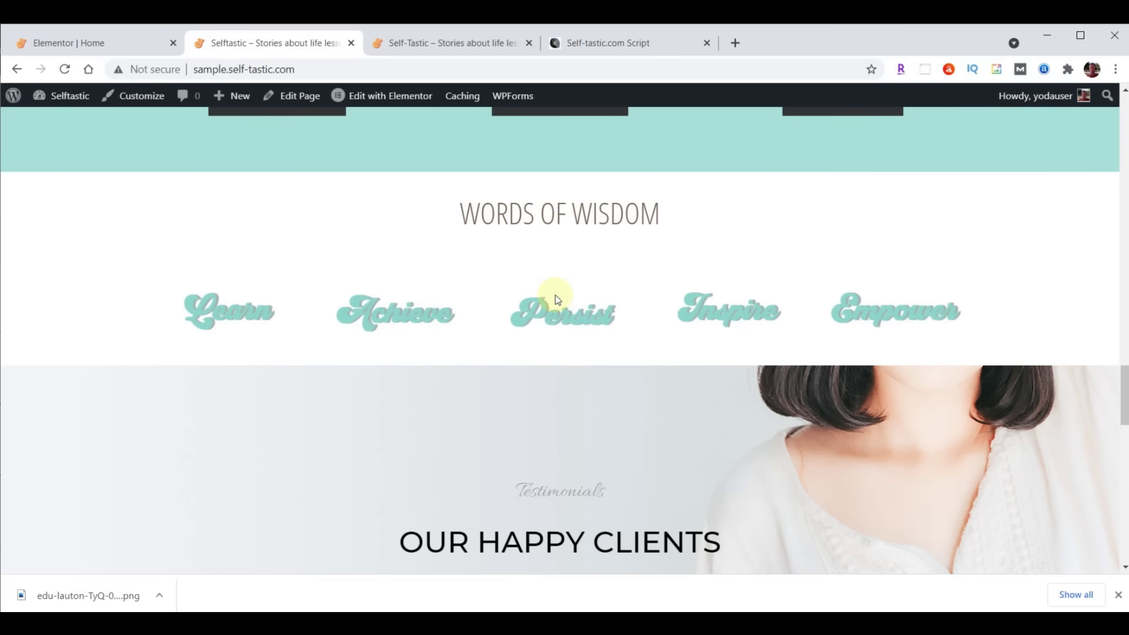
left_click(76, 44)
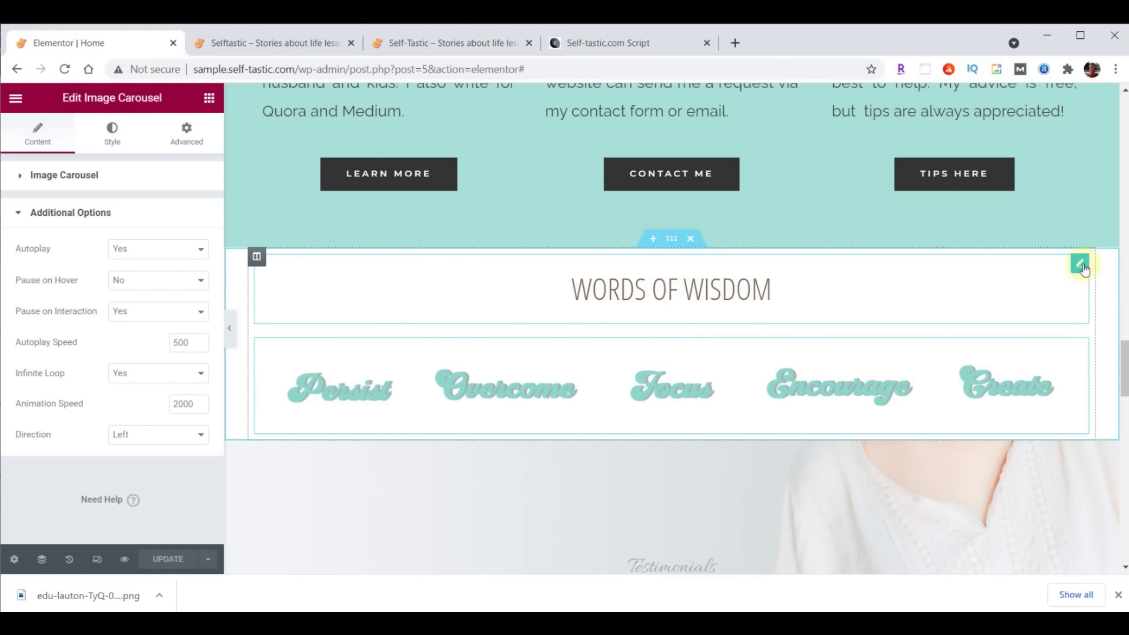
left_click(1078, 263)
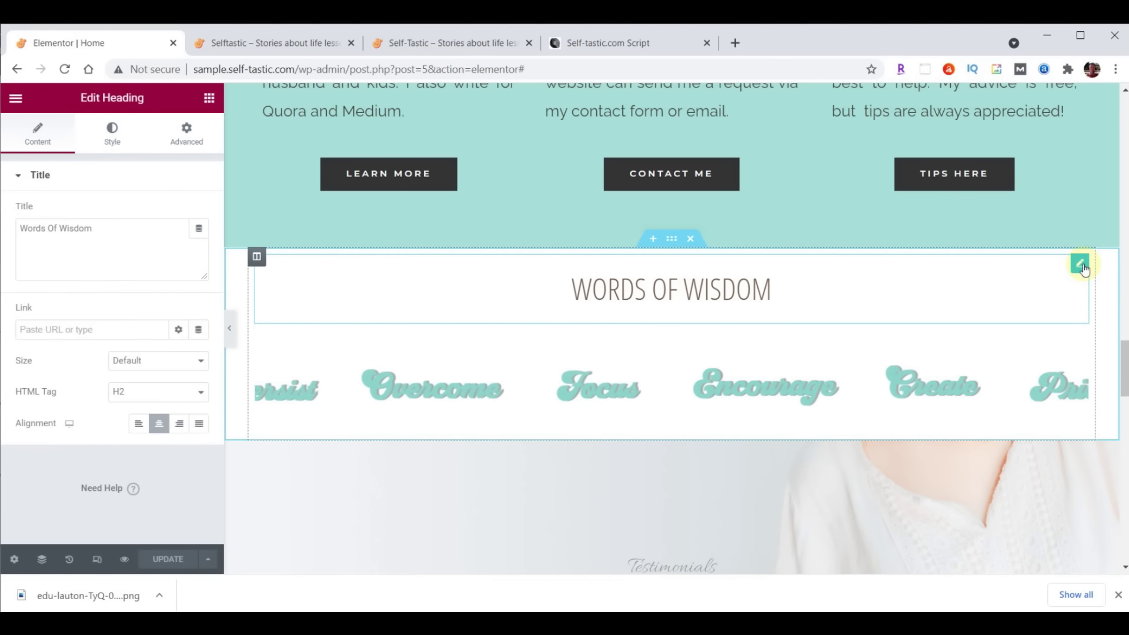
Set the heading's padding to 0 on all sides except a 70 px top
left_click(184, 132)
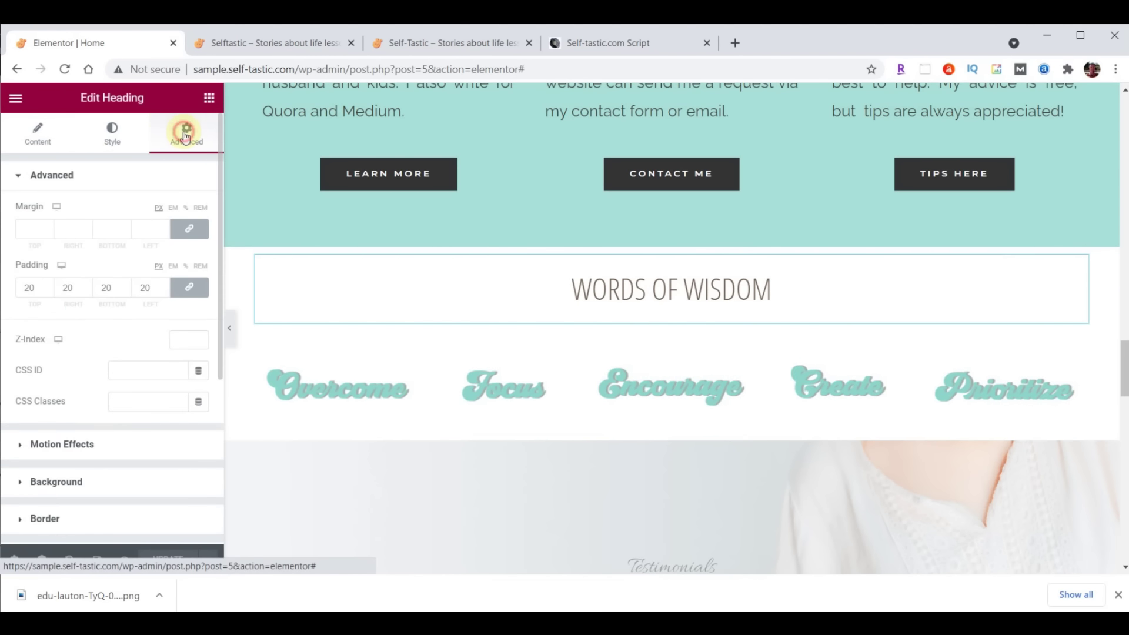
double_click(35, 288)
type("0")
left_click(185, 288)
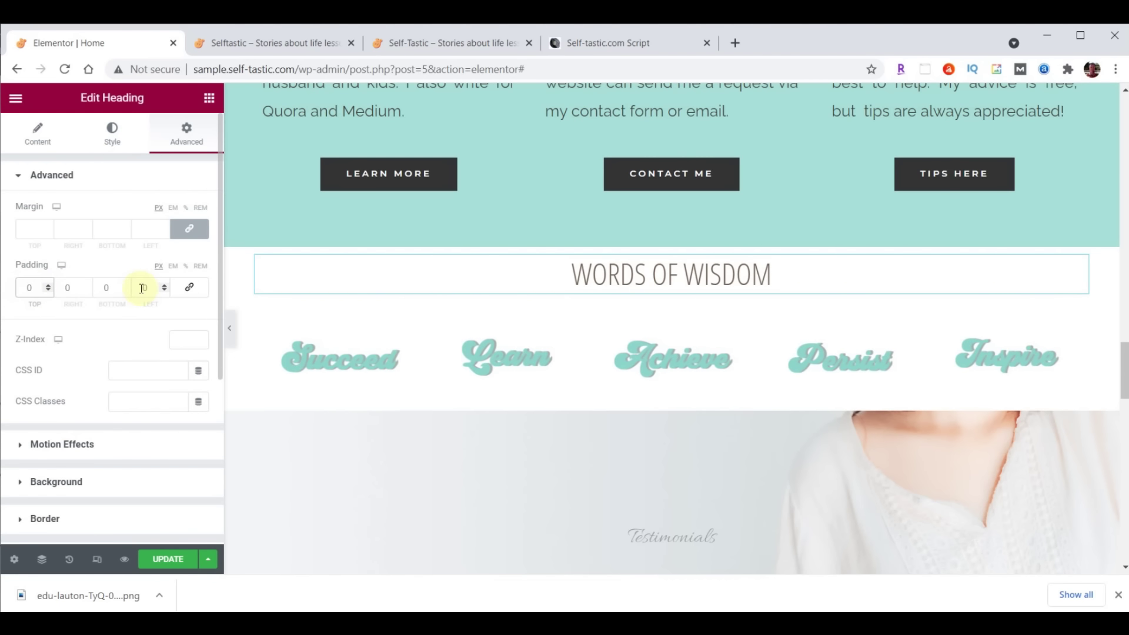
type("7")
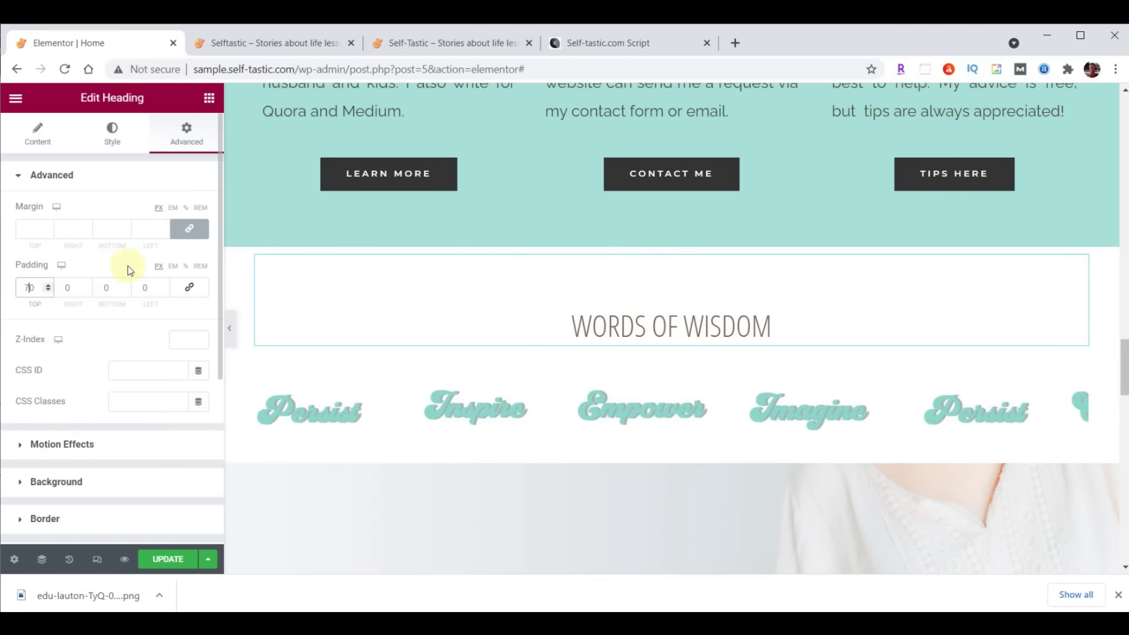
Lower the heading's bottom margin to -25 to pull the carousel closer
left_click(190, 230)
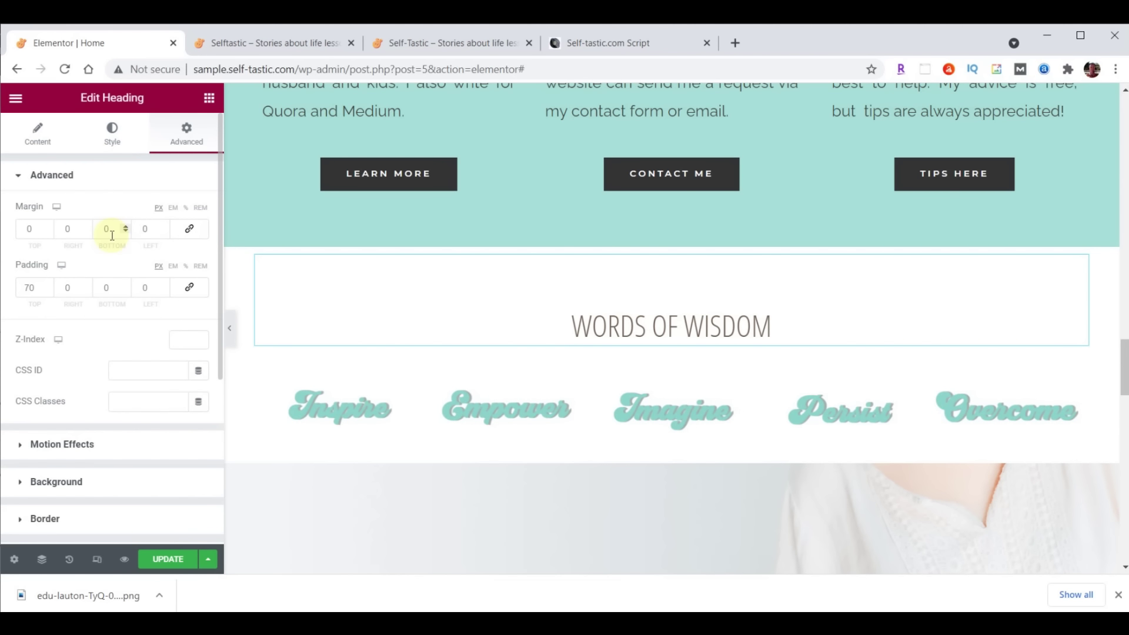
left_click(126, 232)
left_click(125, 232)
left_click(125, 232)
left_click(125, 233)
left_click(125, 232)
left_click(125, 232)
left_click(125, 233)
left_click(124, 233)
left_click(124, 232)
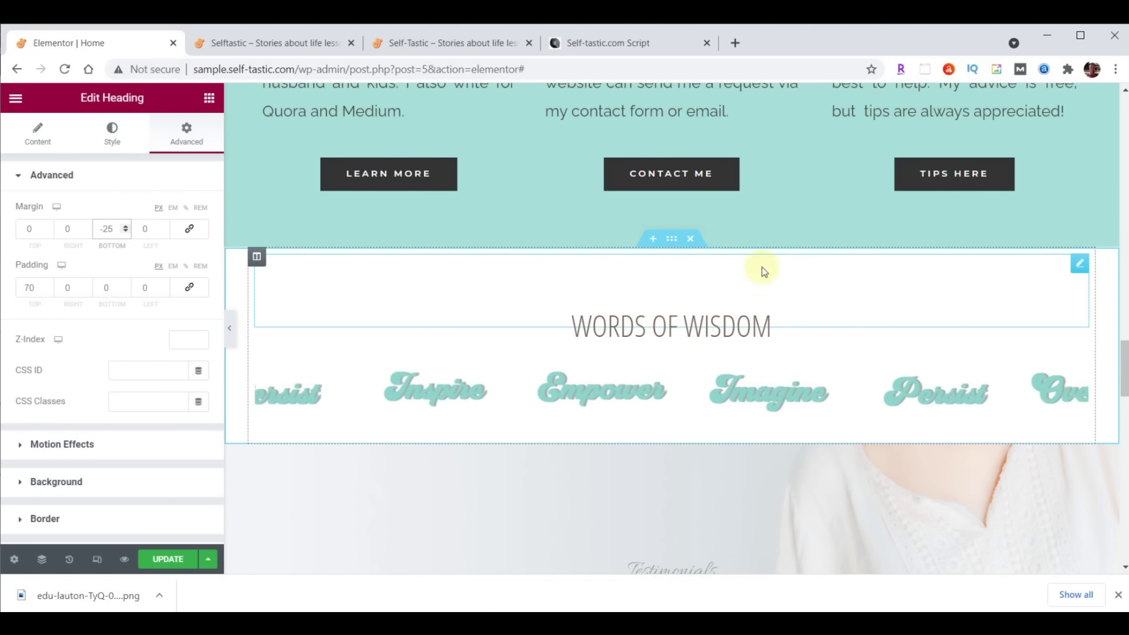
Add a Waves top shape divider to the Words of Wisdom section in teal #A8E0D9
left_click(672, 240)
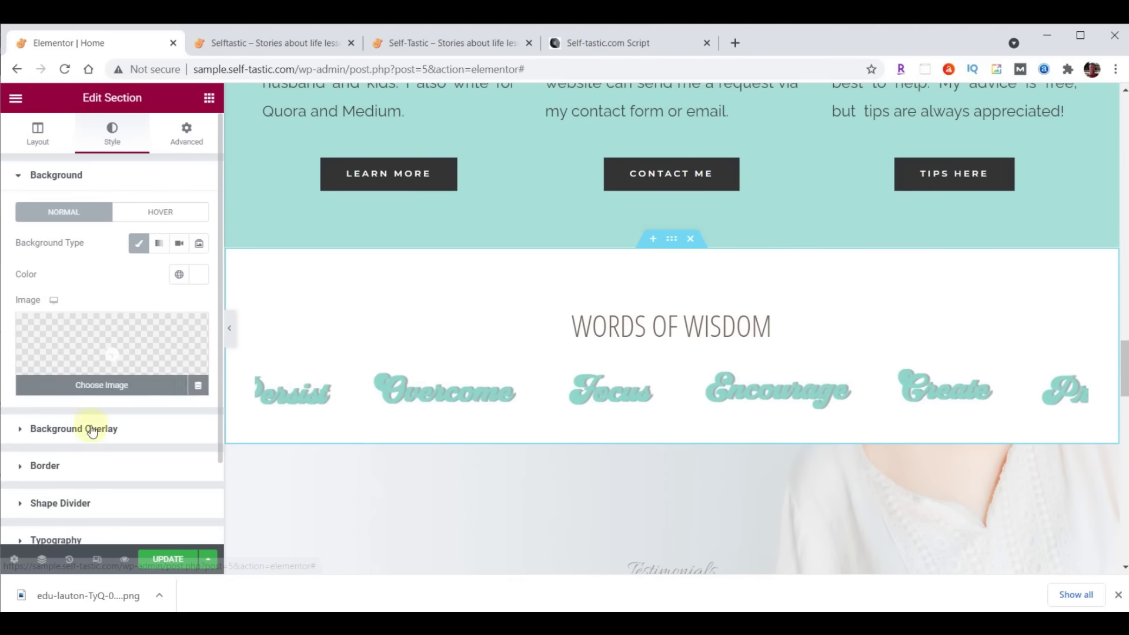
left_click(79, 503)
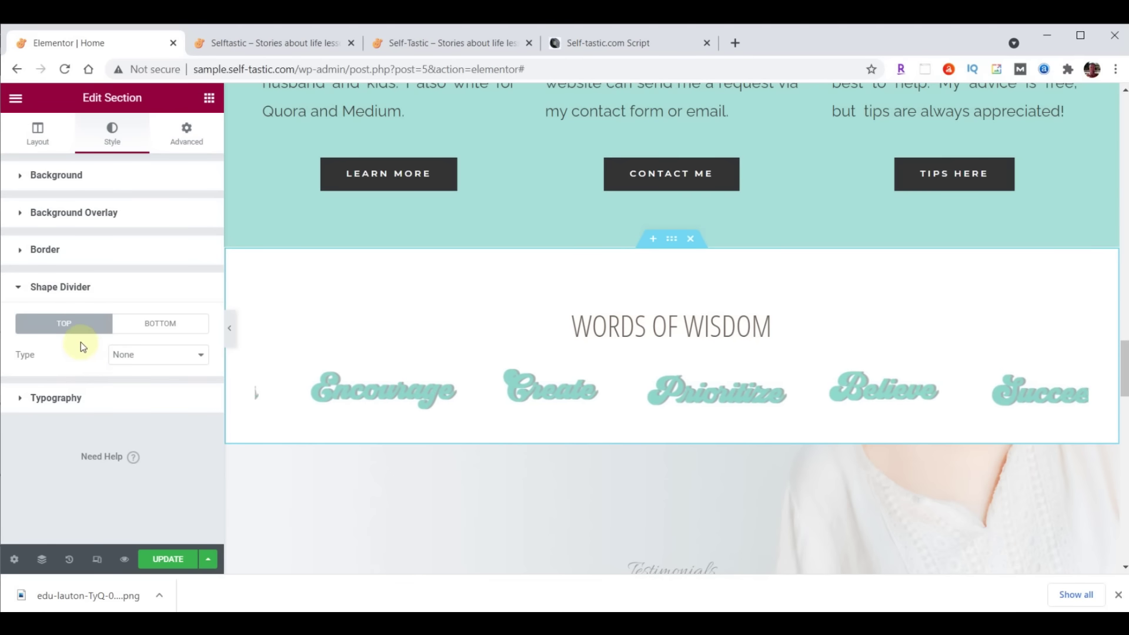
left_click(67, 322)
left_click(136, 358)
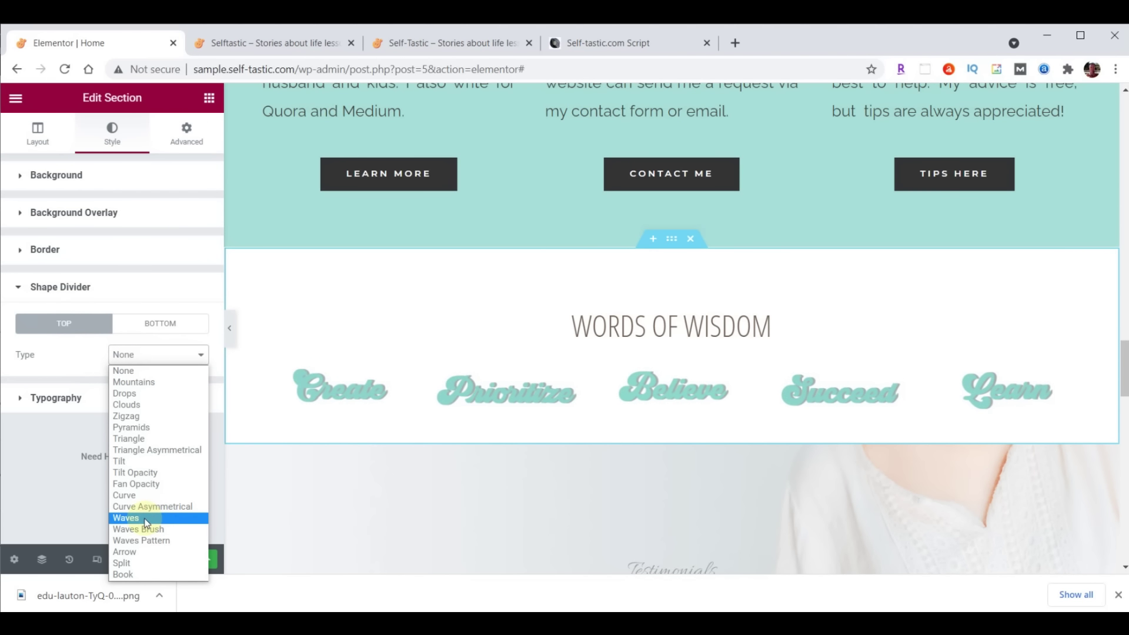
left_click(147, 523)
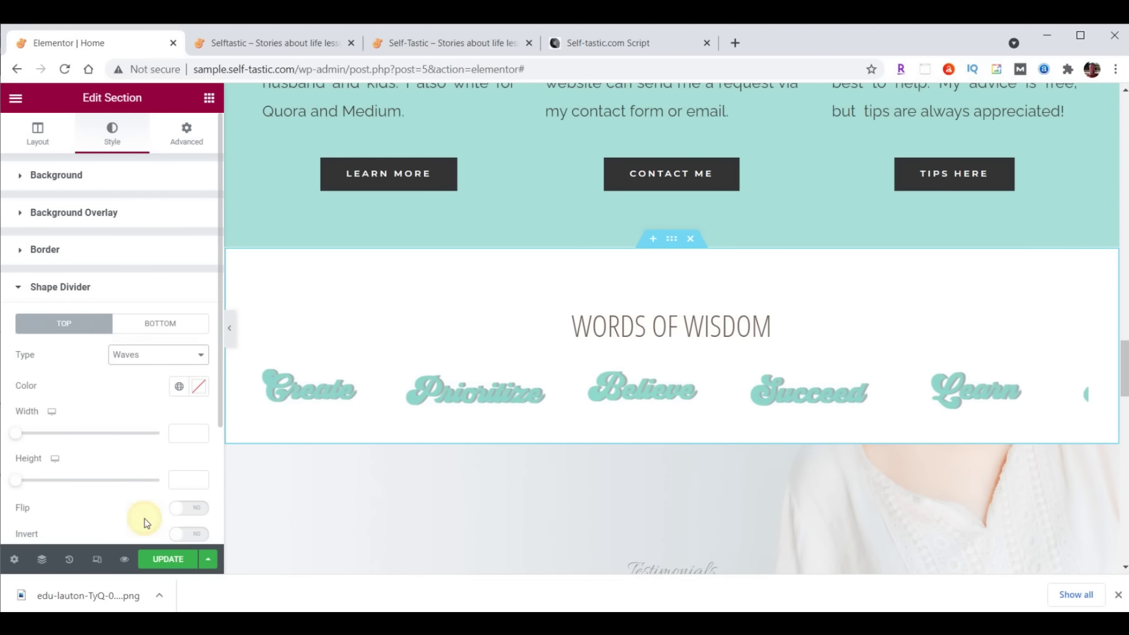
left_click(198, 388)
type("#A8E0D9")
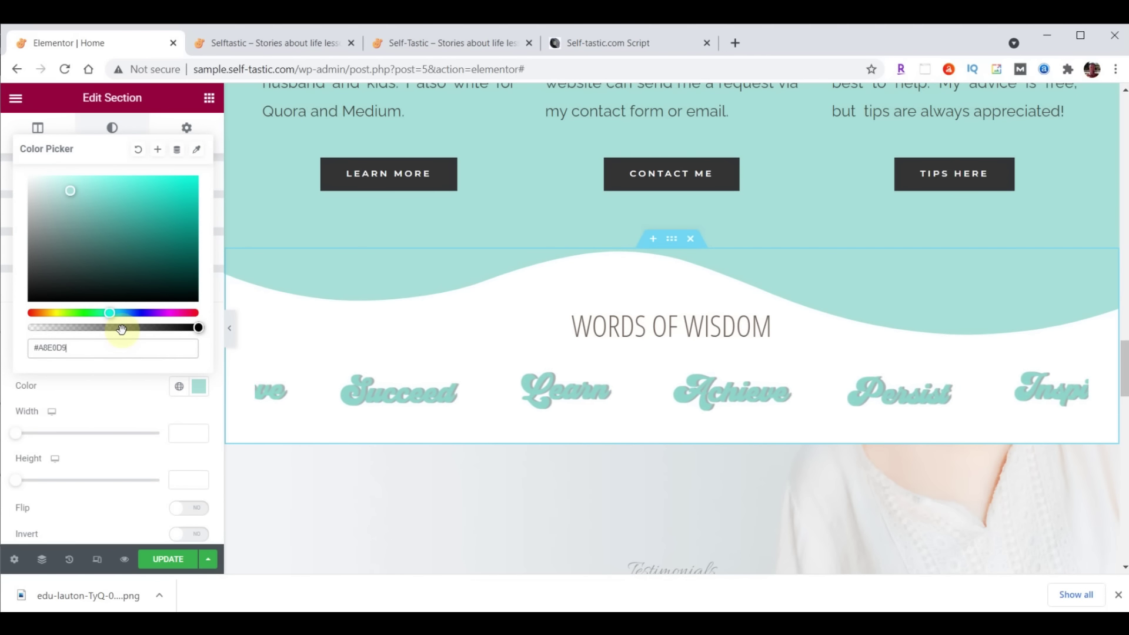
left_click(194, 385)
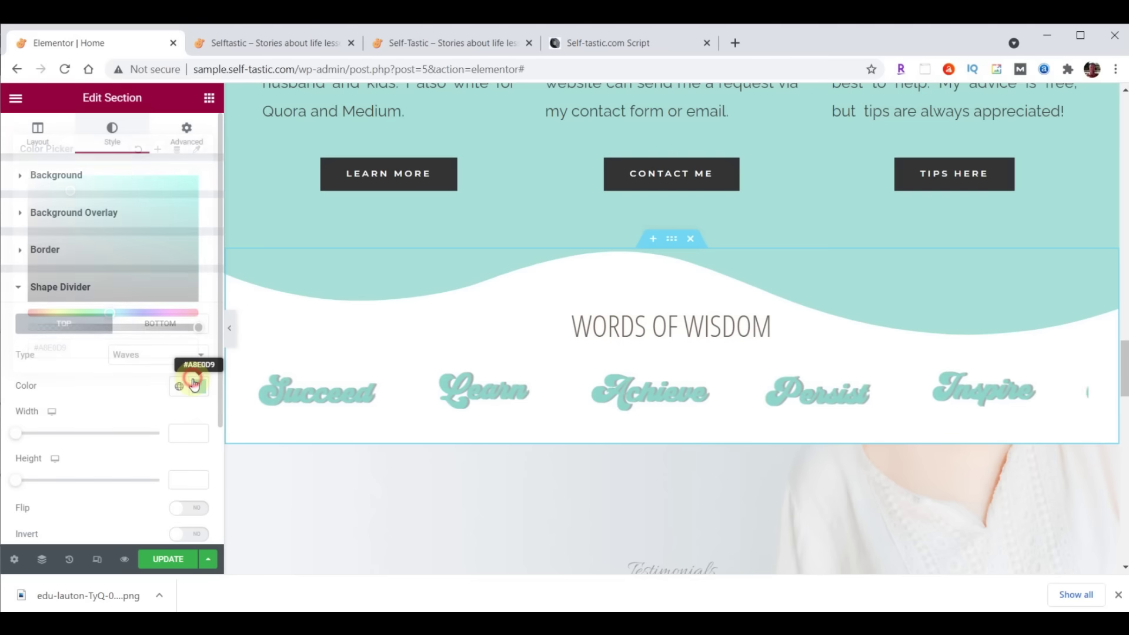
Change the divider to Waves Brush with height 60 and save the page
left_click(173, 363)
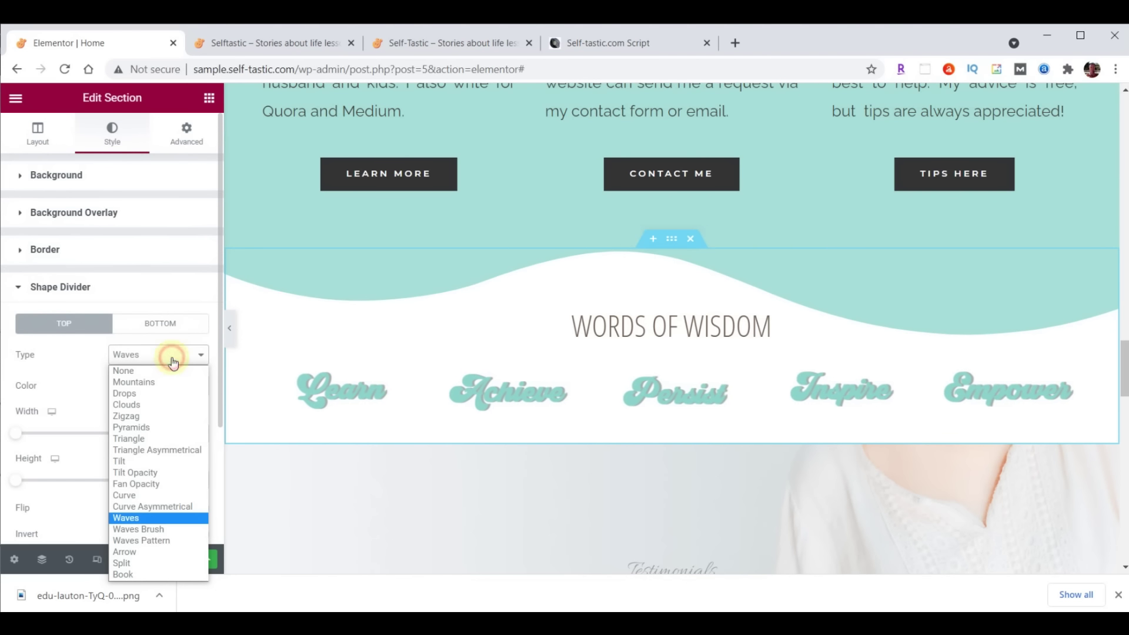
left_click(166, 522)
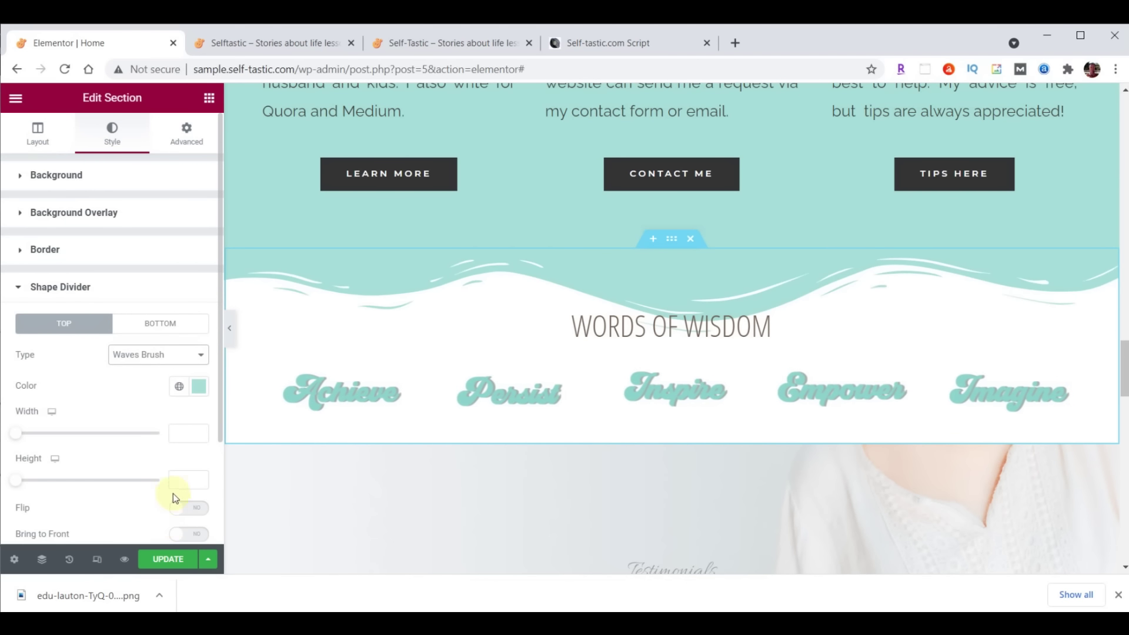
left_click(187, 482)
type("60")
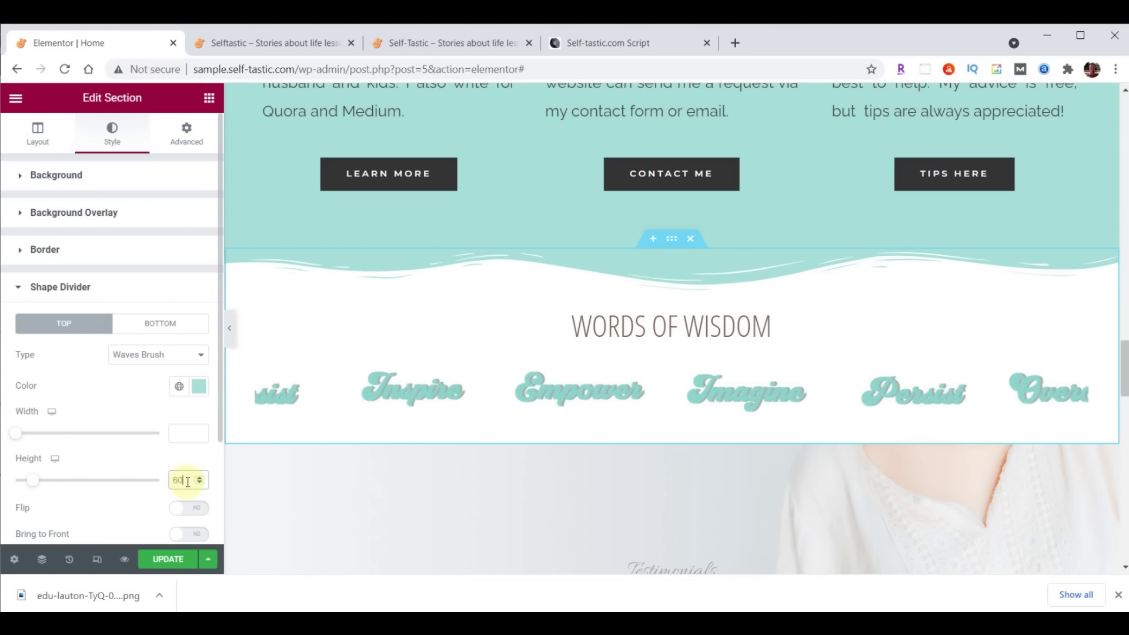
left_click(164, 559)
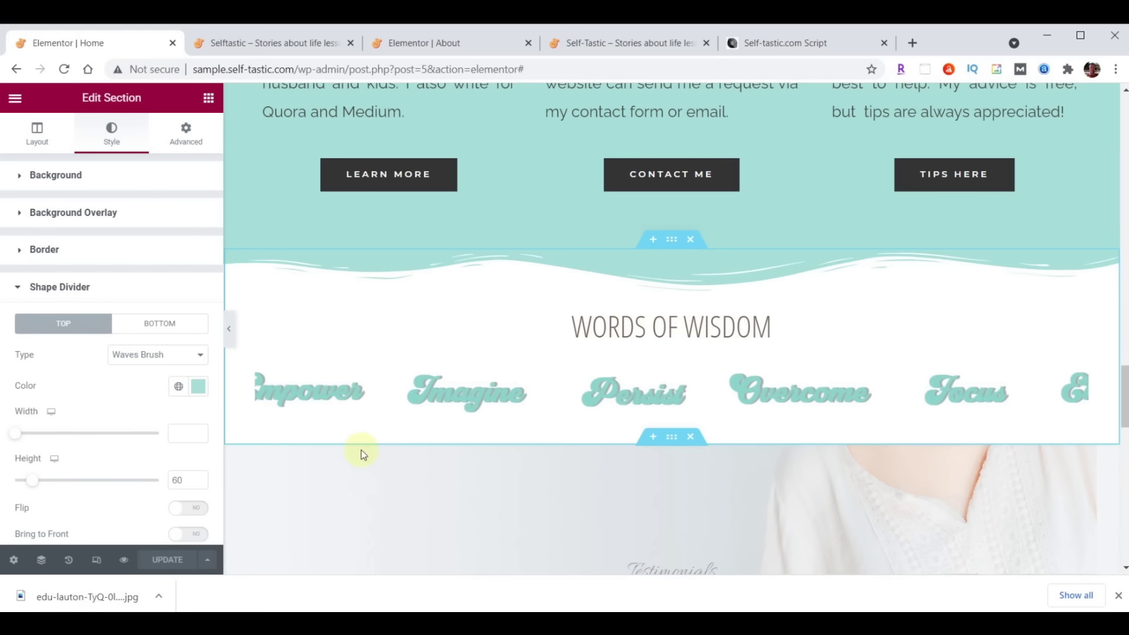
Save the Words of Wisdom section to the library as 'Selftastic - Words of Wisdom'
right_click(670, 239)
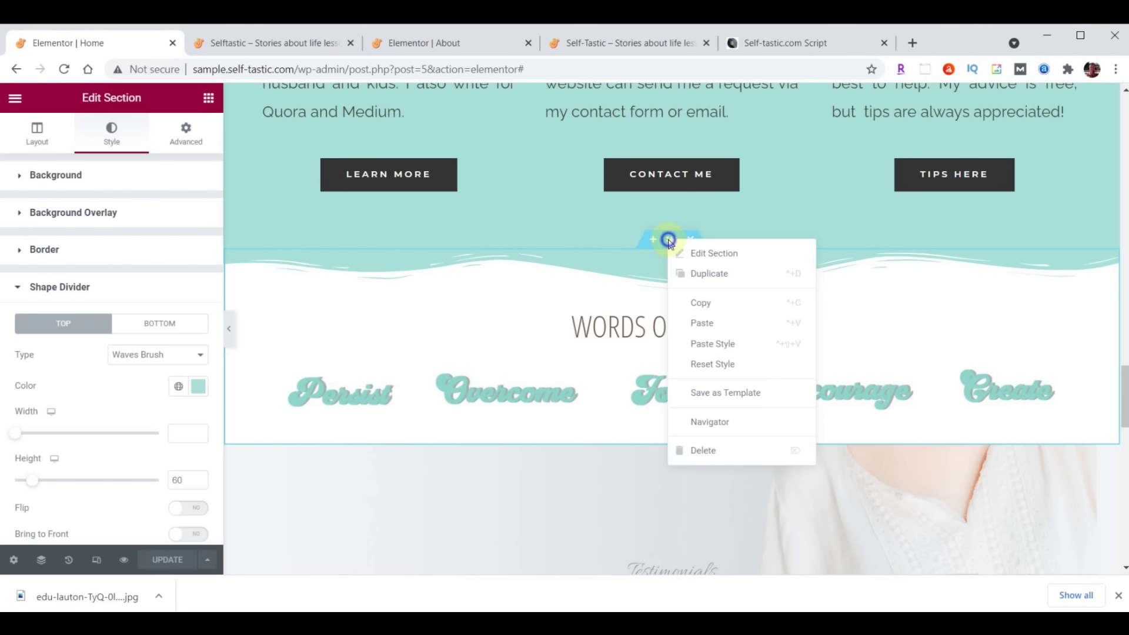
left_click(705, 392)
left_click(511, 386)
type("Selftastic - Words of Wisdom")
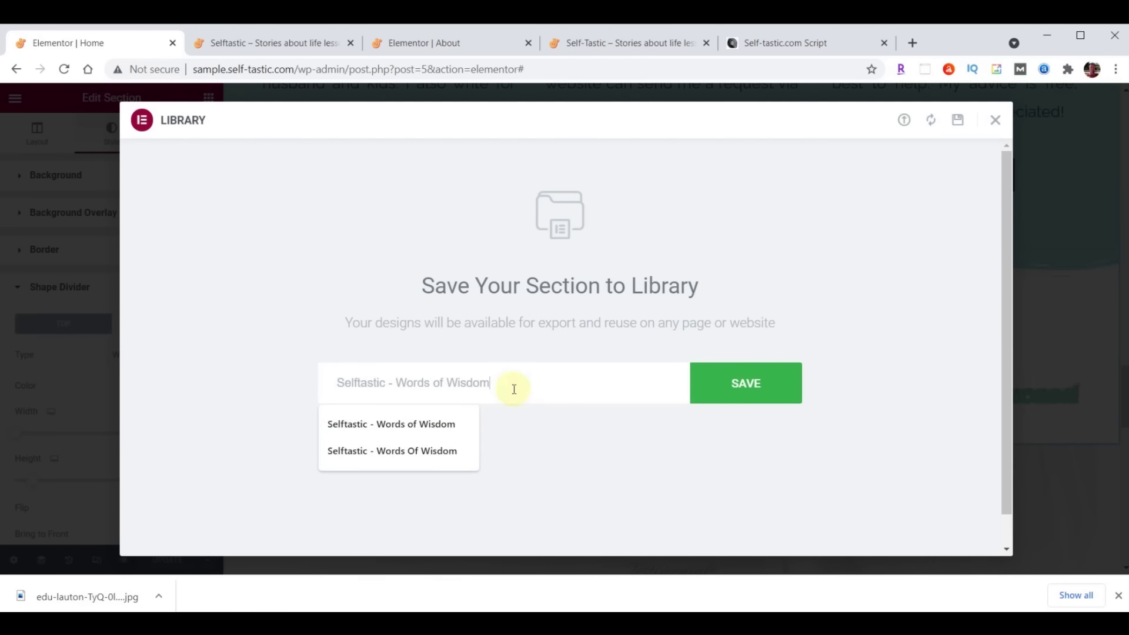
left_click(760, 391)
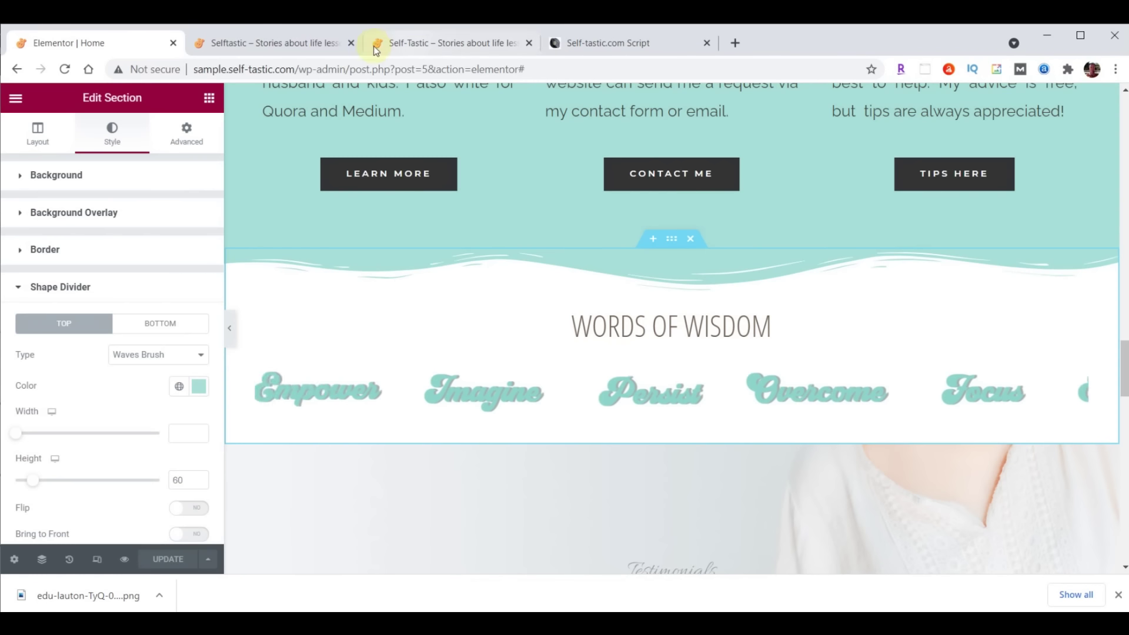
Reload the live page to check the wavy divider, compare it with the original Self-Tastic site, then return to the editor
left_click(288, 44)
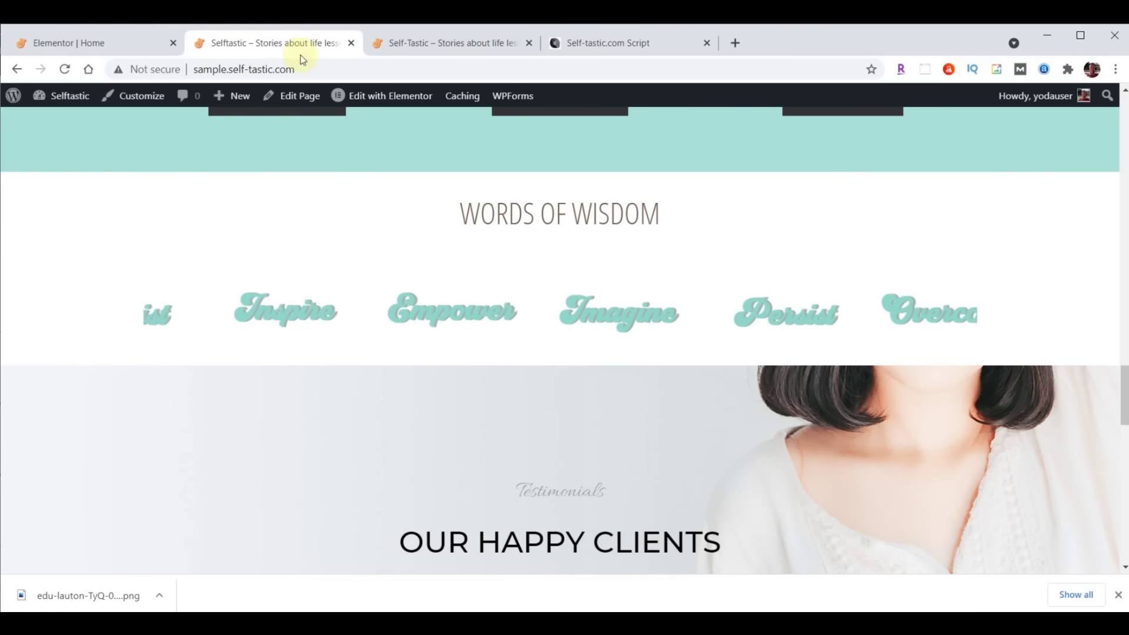
left_click(65, 70)
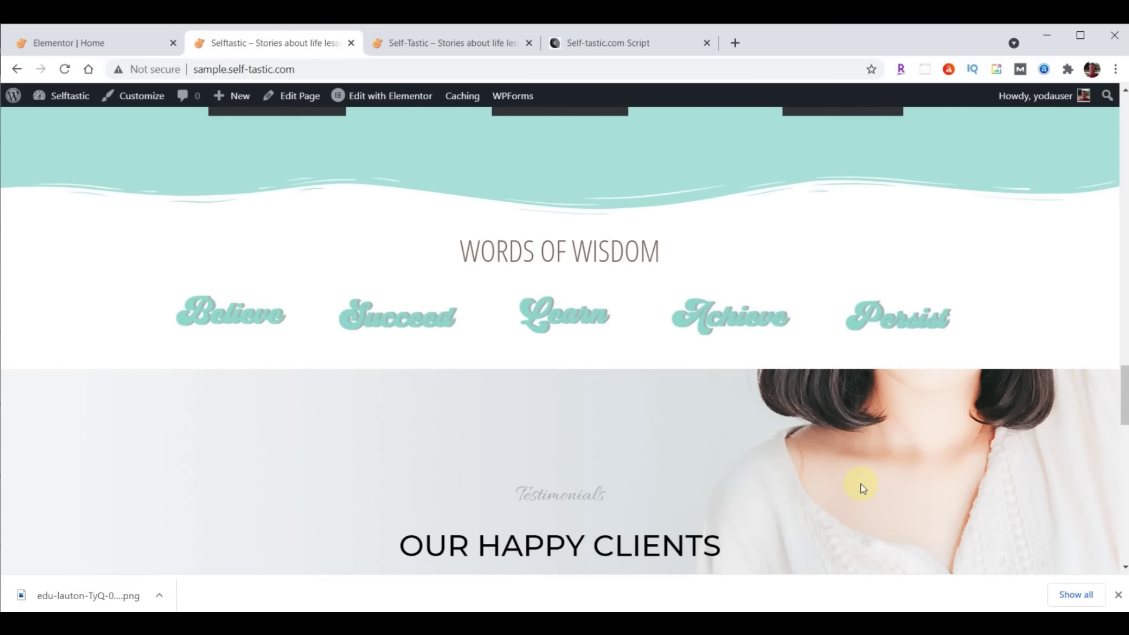
left_click(447, 43)
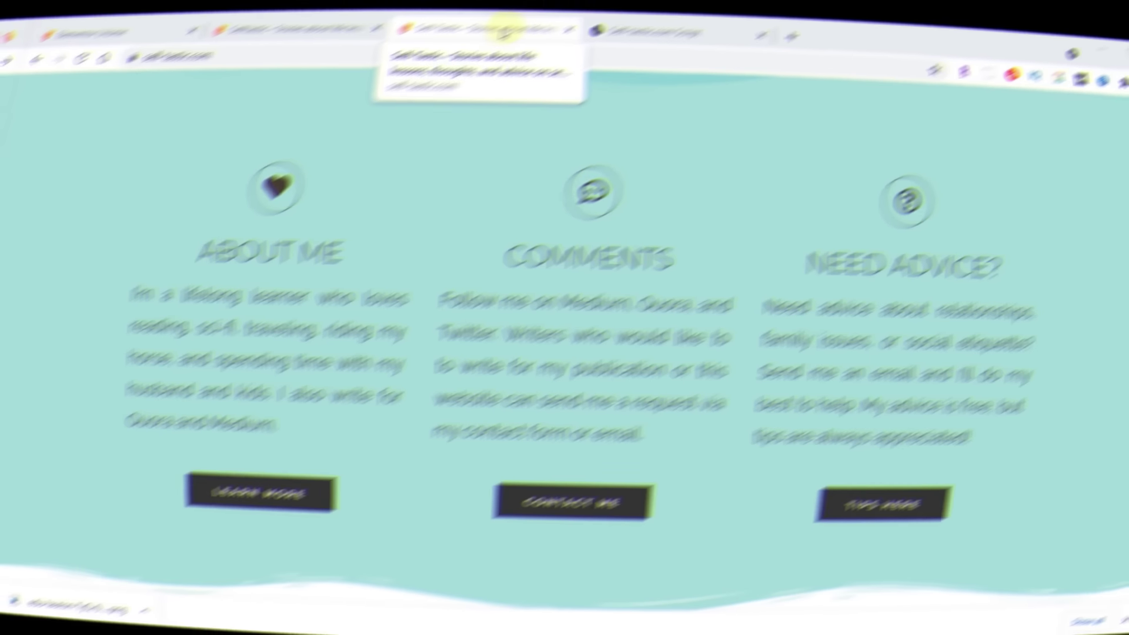
scroll(973, 182, "down", 8)
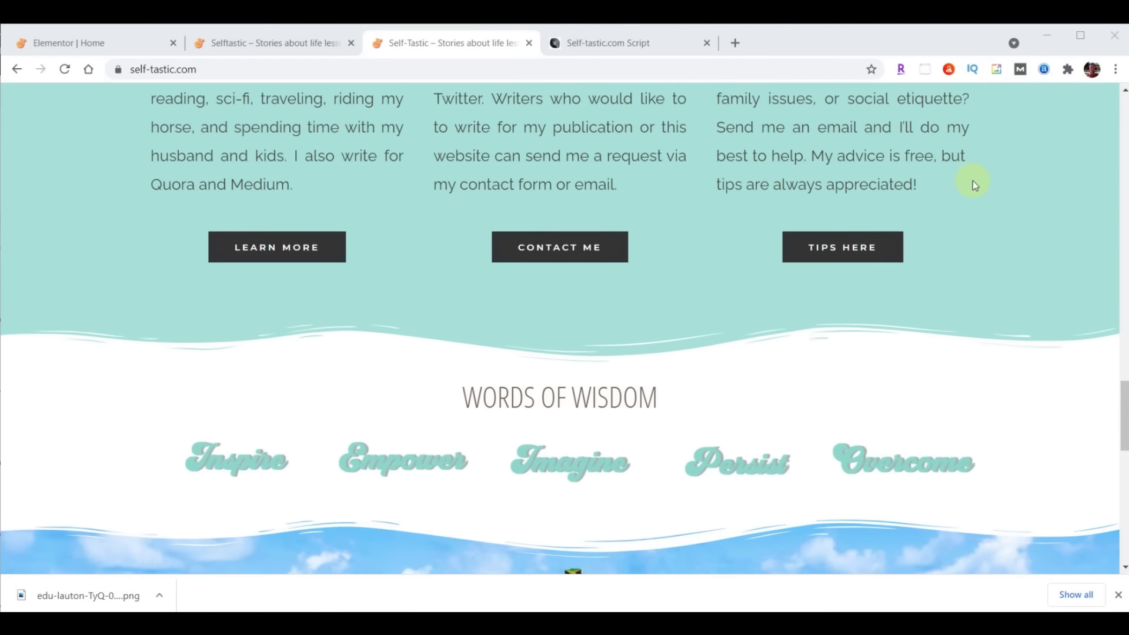
scroll(974, 184, "down", 3)
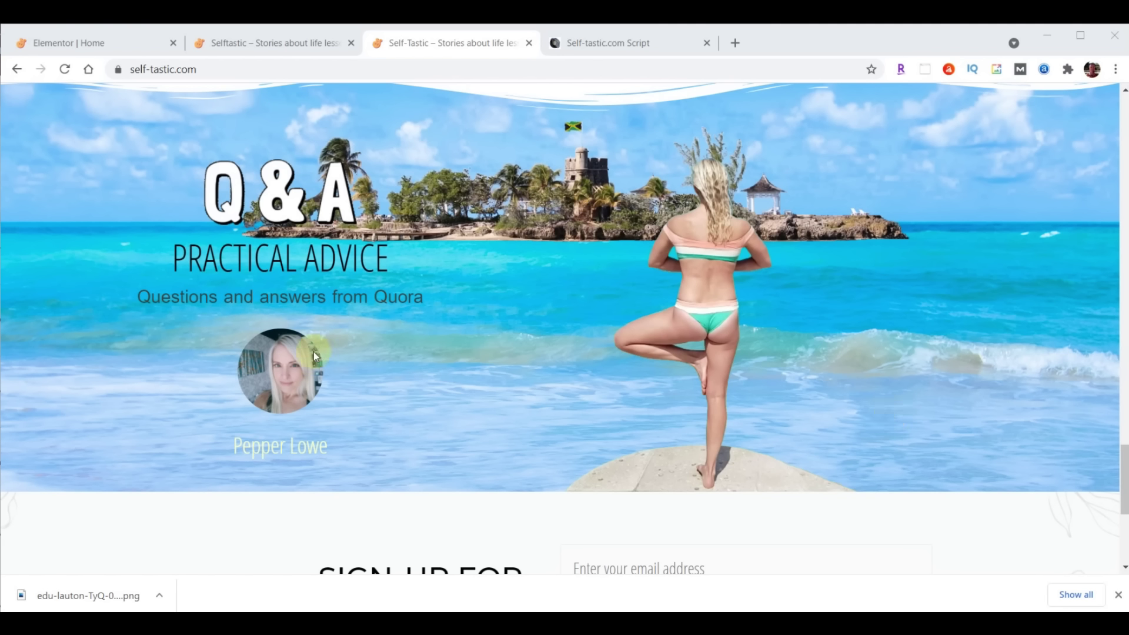
left_click(99, 47)
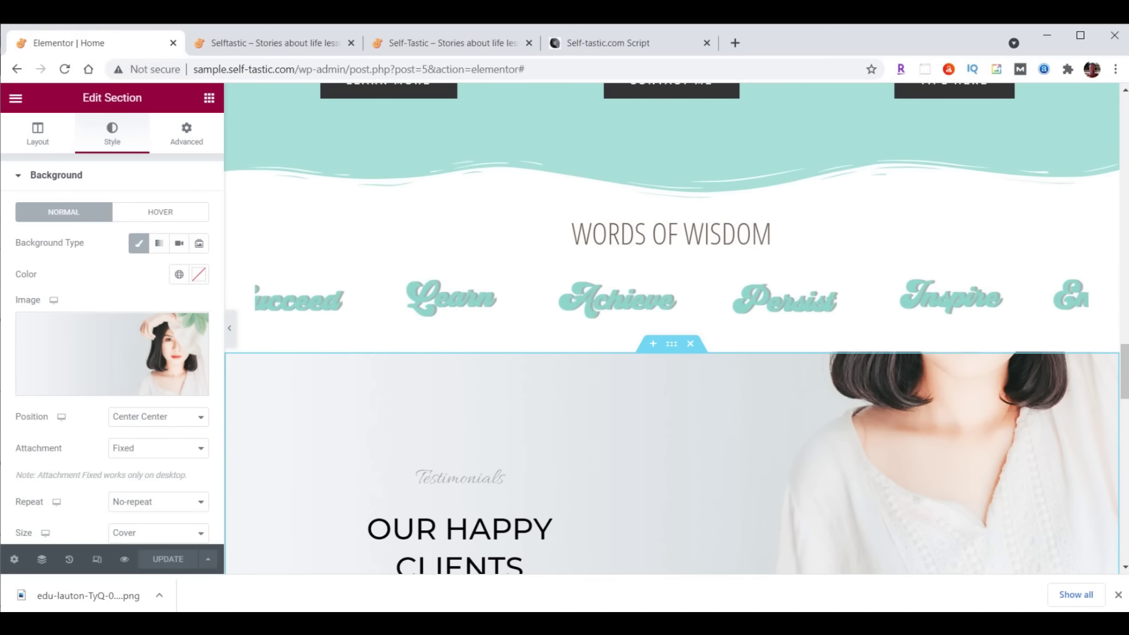
left_click_drag(1123, 373, 1124, 401)
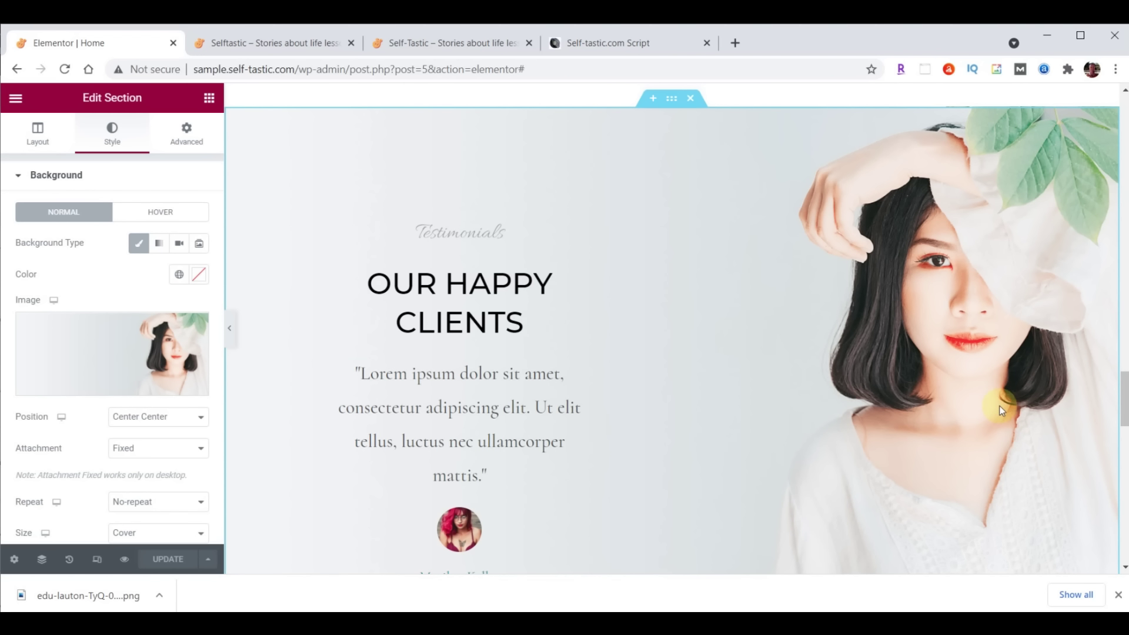
Copy the LEARN MORE button from the About Me section
scroll(644, 392, "down", 3)
scroll(629, 403, "up", 2)
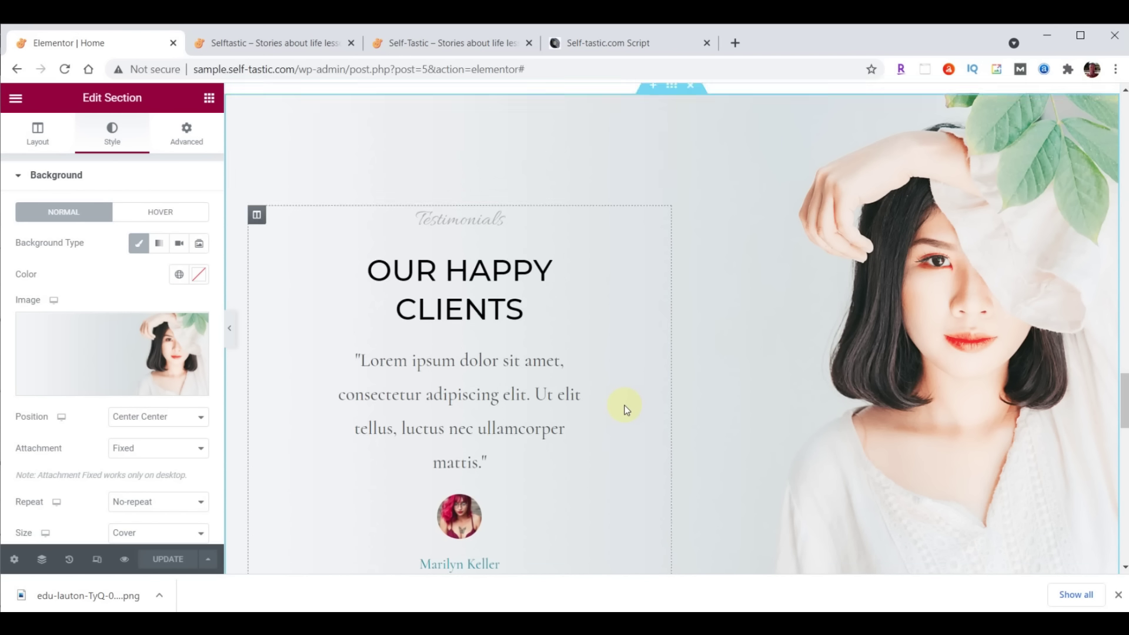
scroll(618, 382, "up", 8)
right_click(410, 355)
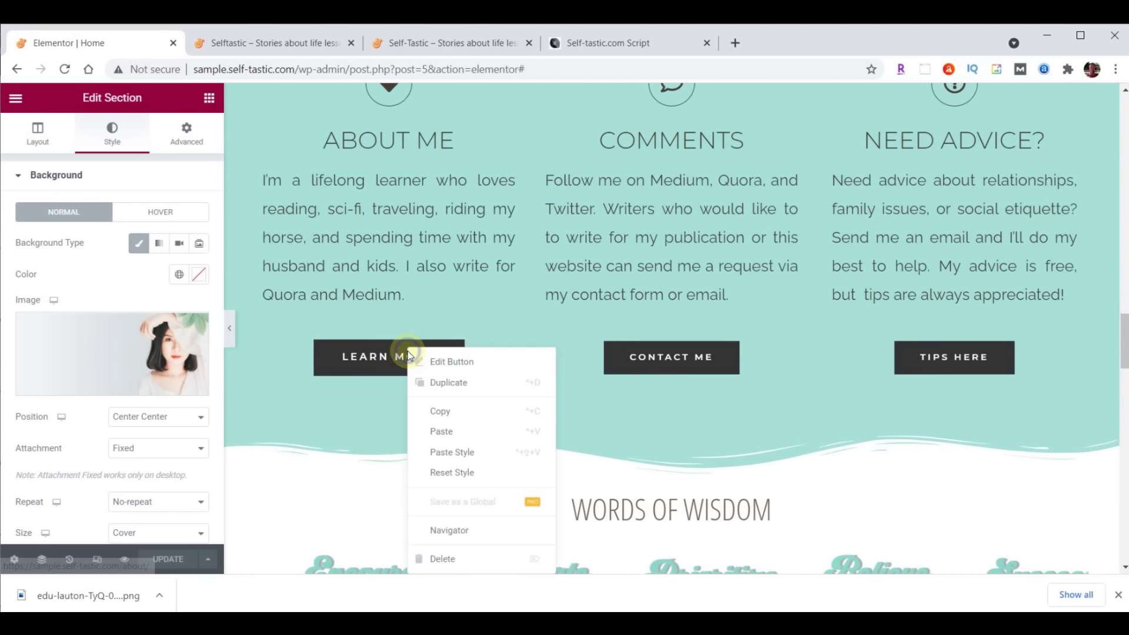
left_click(453, 411)
Paste the button under the testimonial and relabel it More Testimonials
scroll(565, 396, "down", 10)
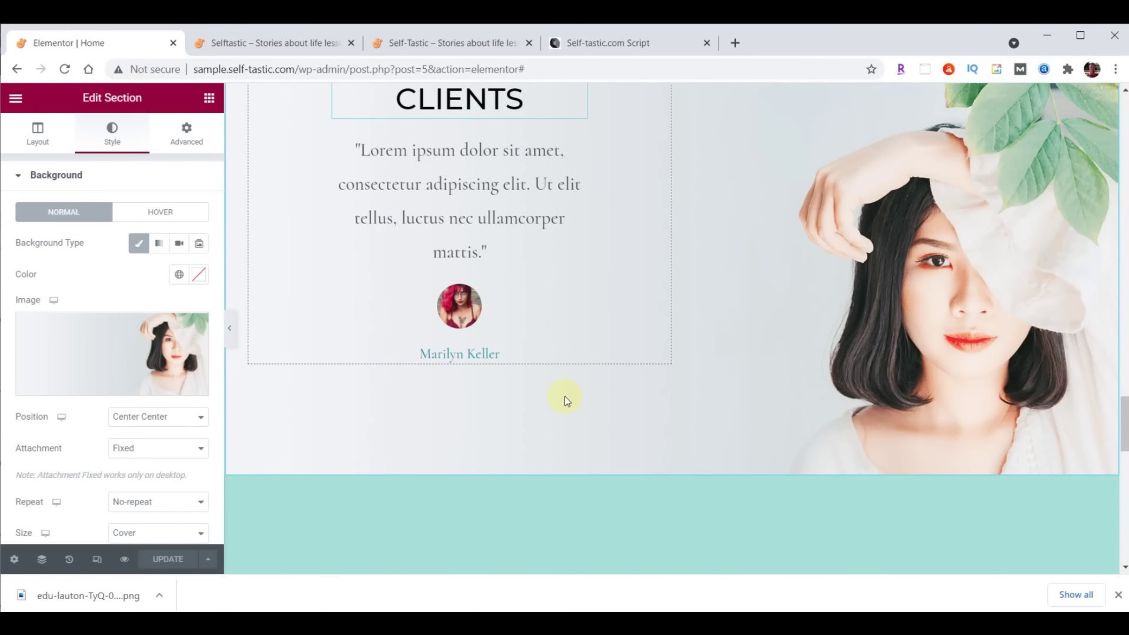
right_click(467, 314)
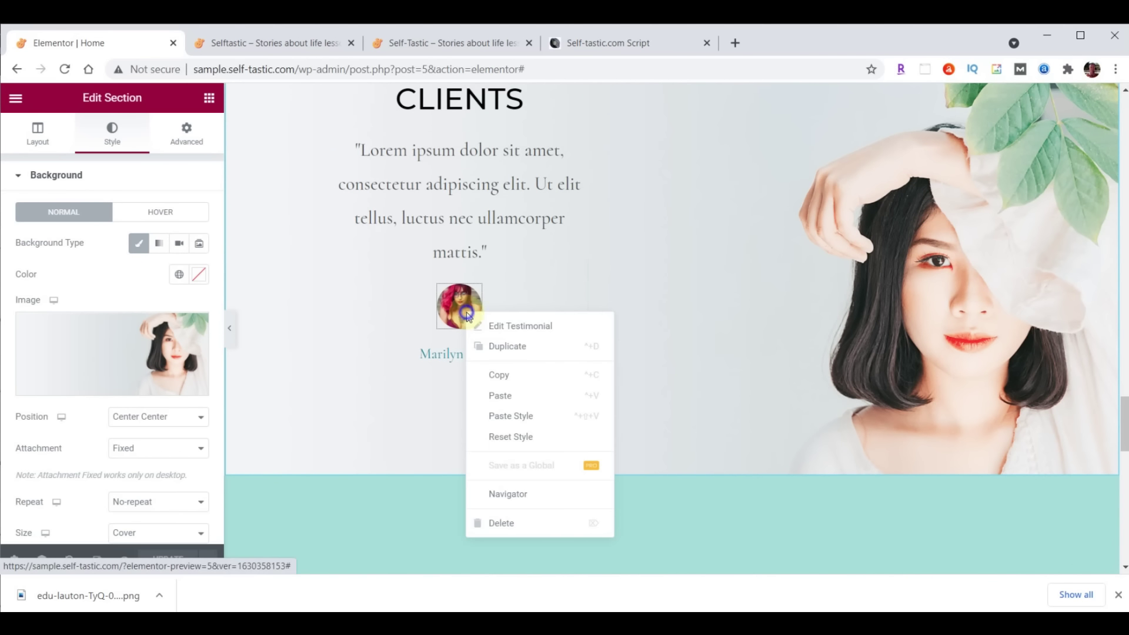
left_click(517, 406)
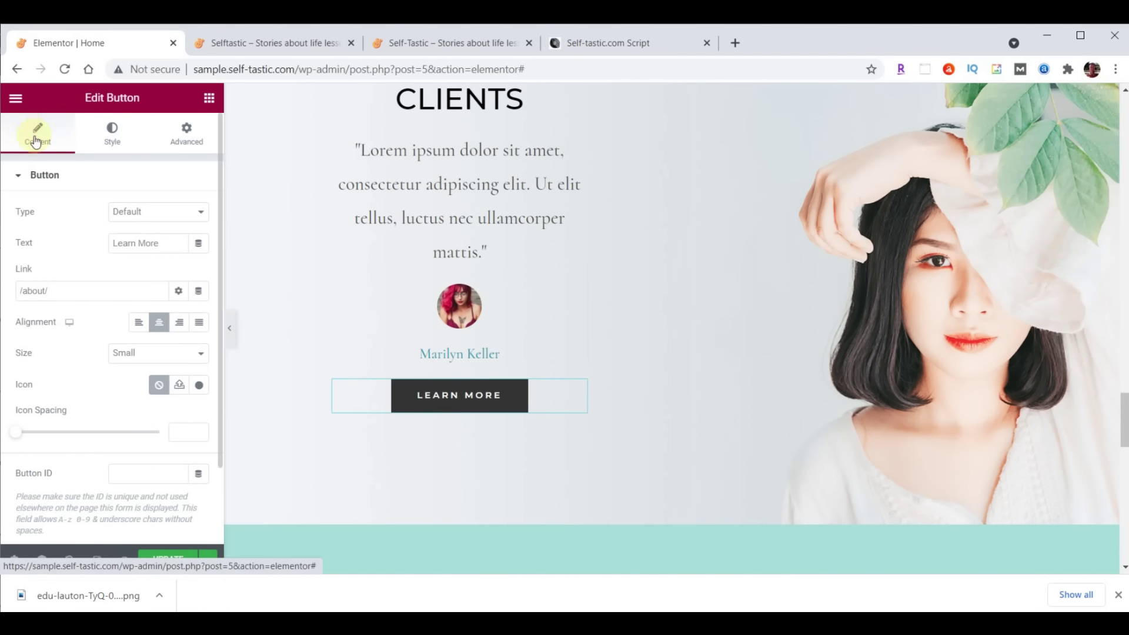
triple_click(163, 248)
key("ctrl+v")
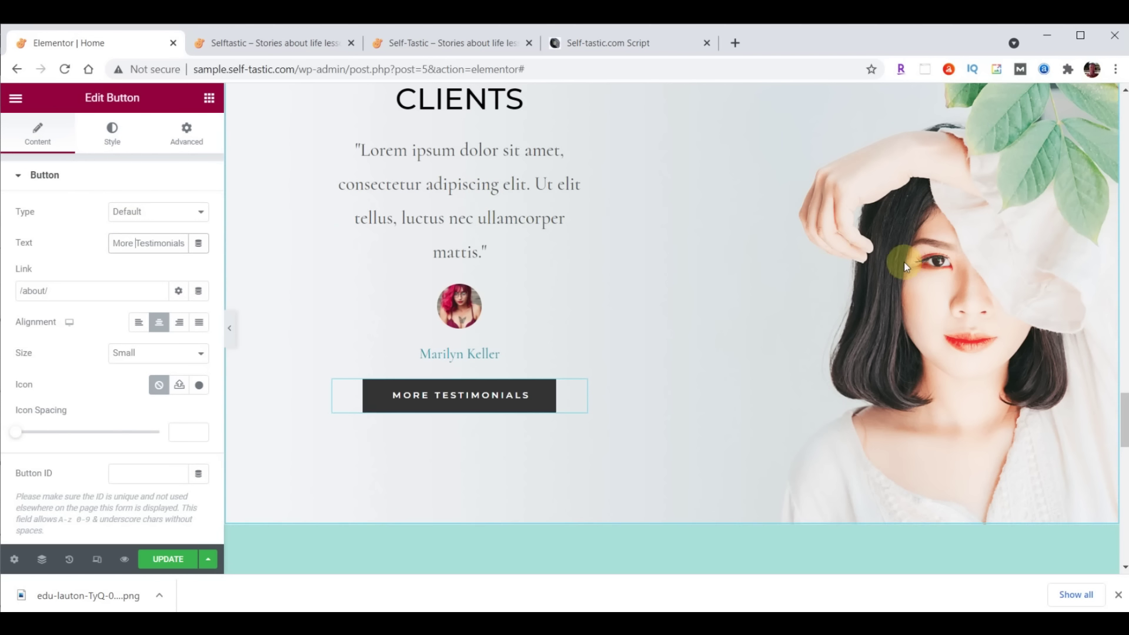
scroll(905, 265, "up", 3)
scroll(612, 403, "up", 1)
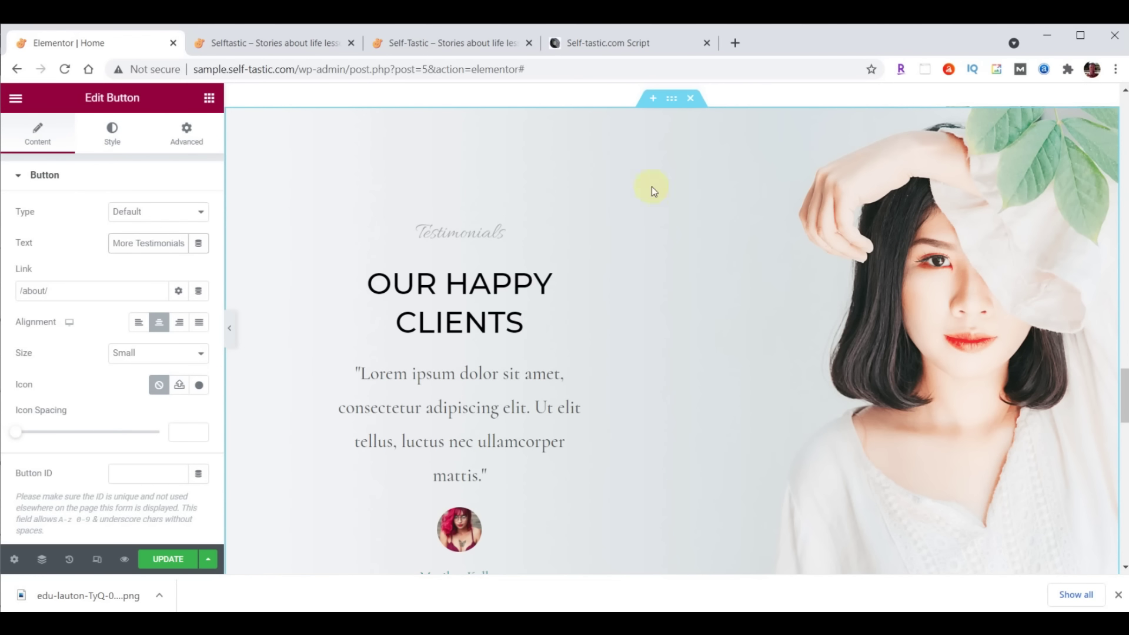
Delete the Testimonials and Latest Products sections and insert a two-column section above the sign-up
left_click(691, 99)
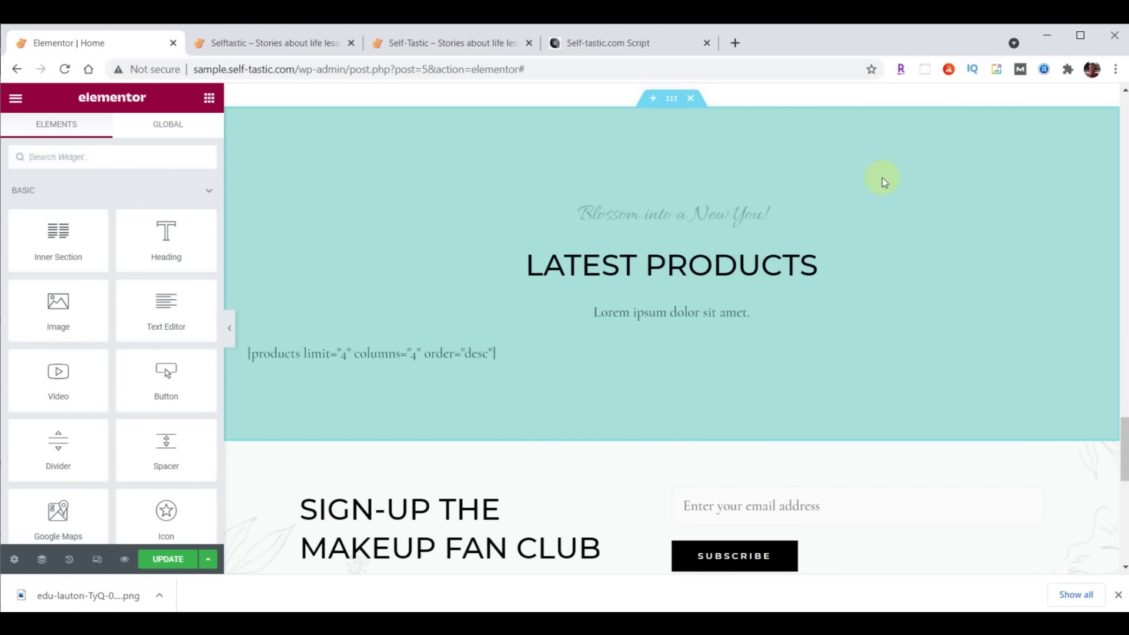
left_click(691, 98)
scroll(950, 217, "up", 2)
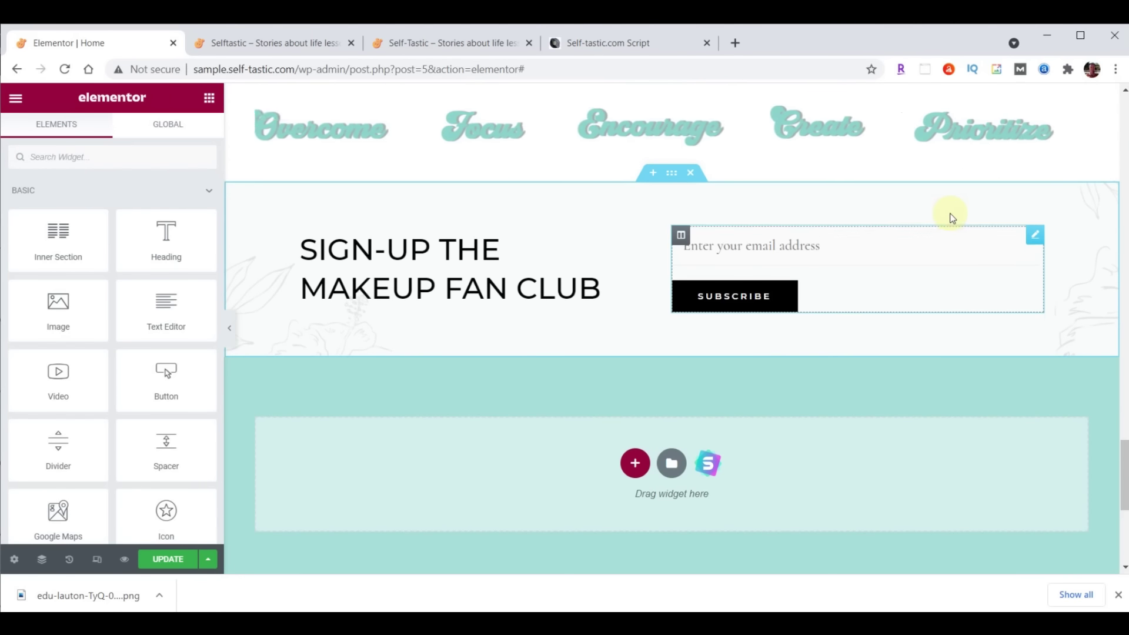
left_click(653, 173)
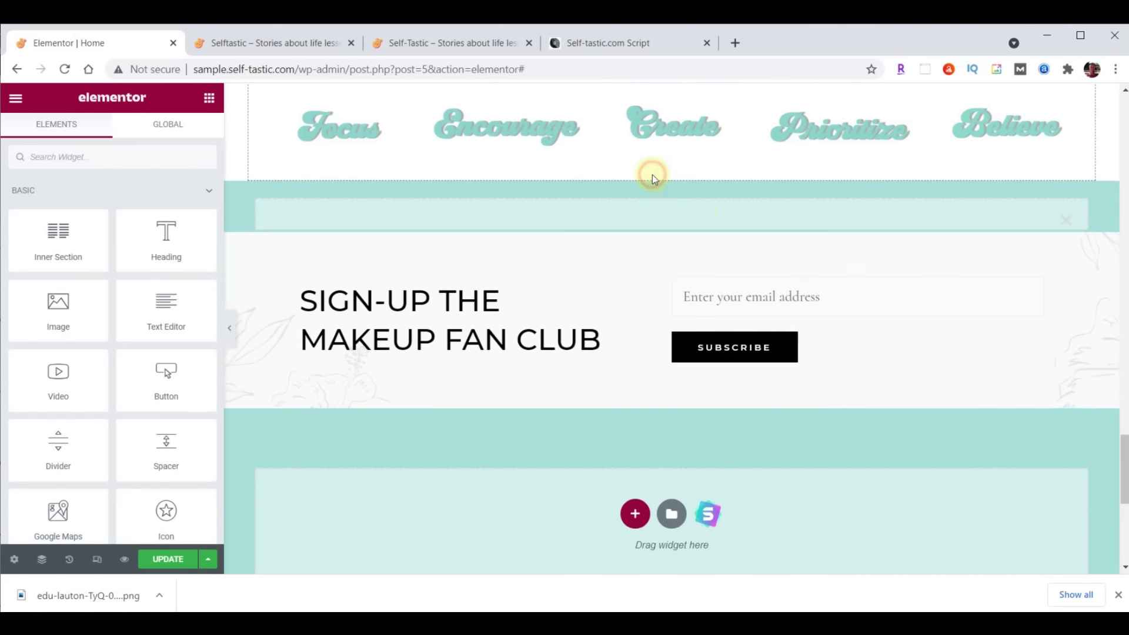
left_click_drag(1122, 433, 1122, 453)
left_click(635, 146)
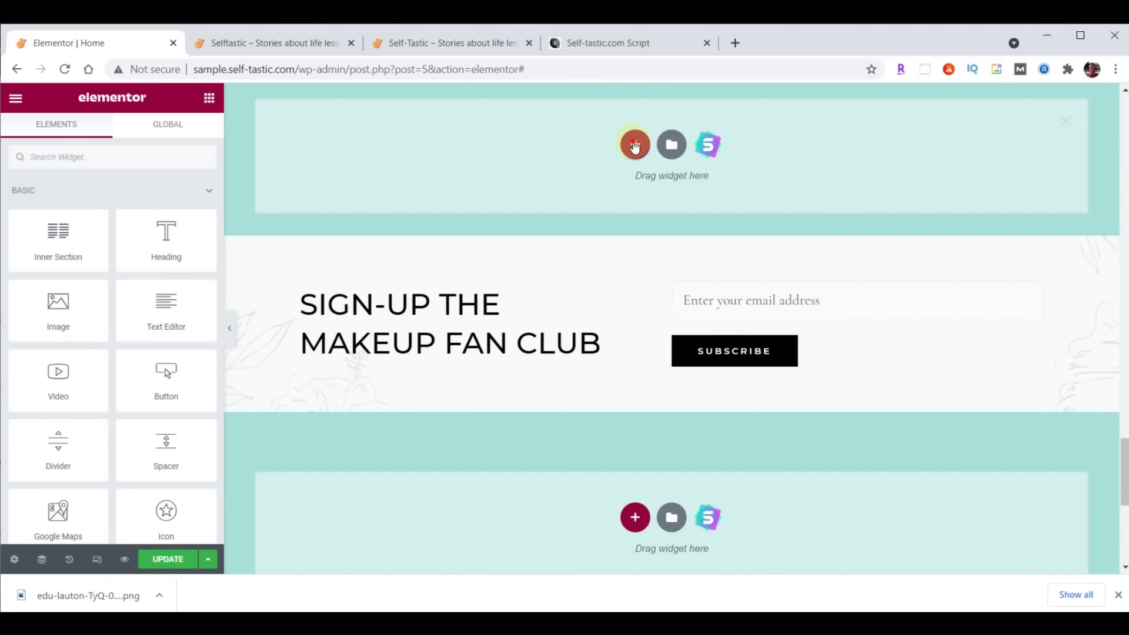
left_click(566, 188)
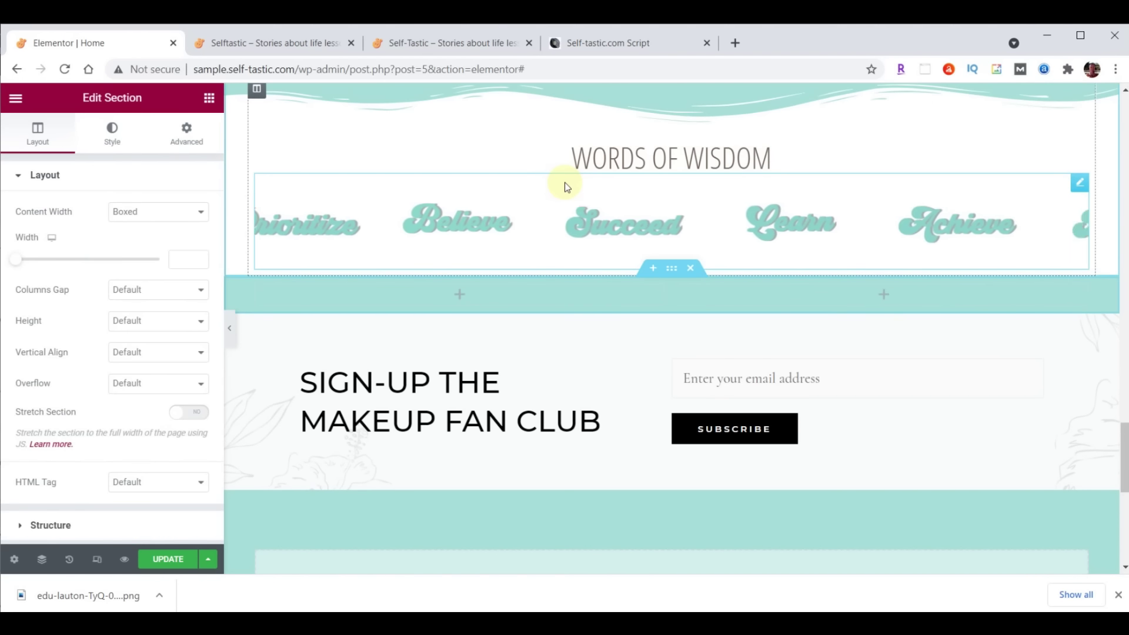
Make the new section Full Width and set its left column width to 55
scroll(969, 316, "down", 3)
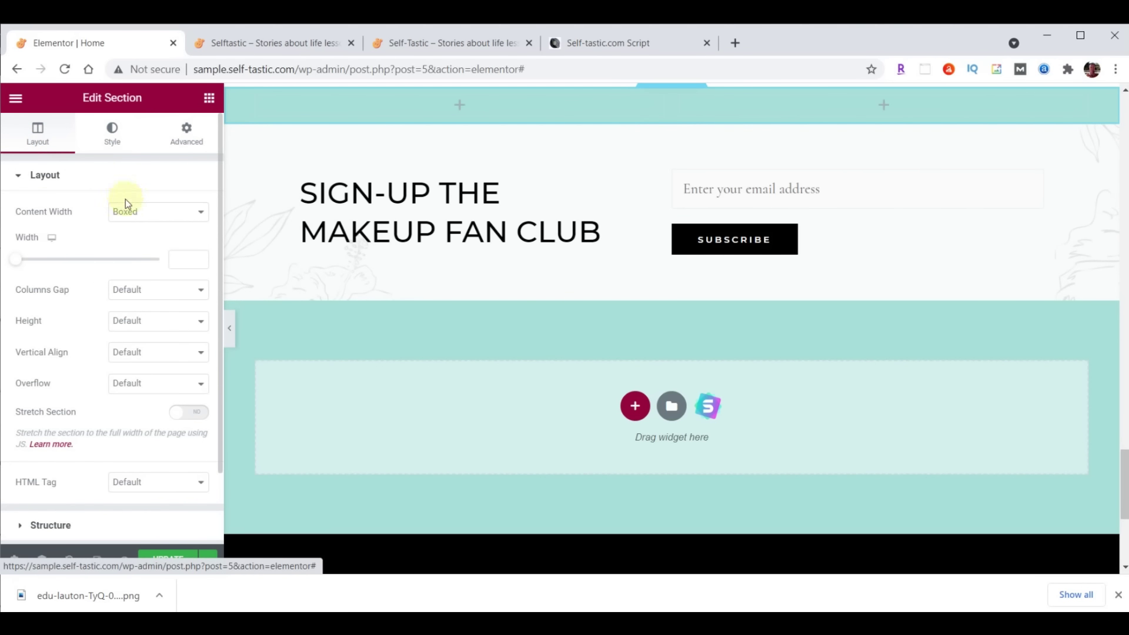
left_click(151, 211)
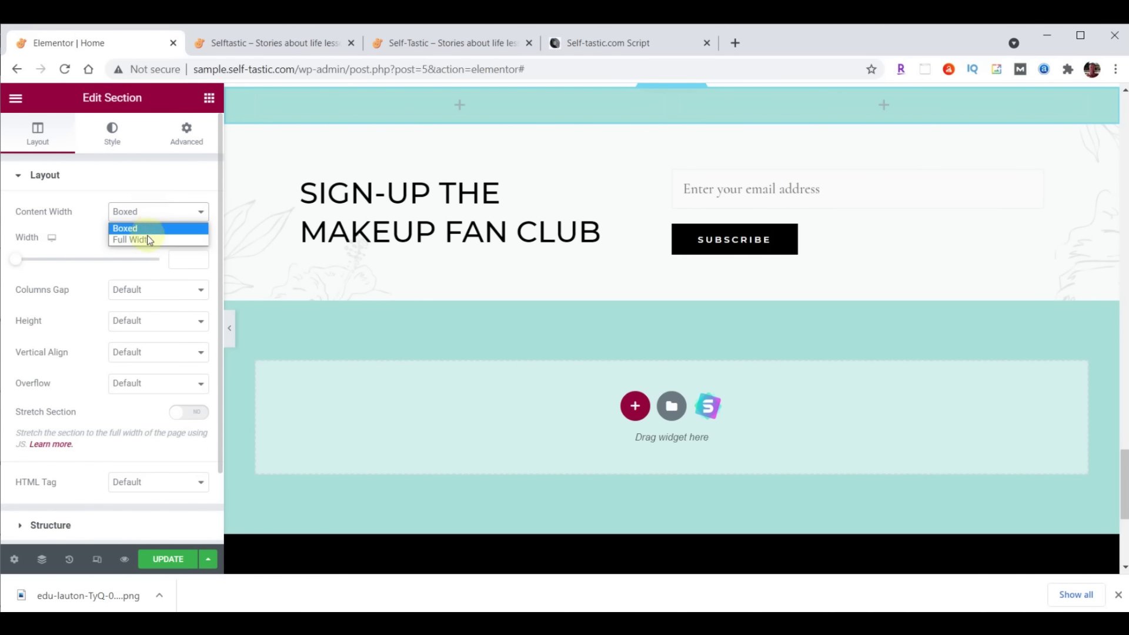
left_click(147, 238)
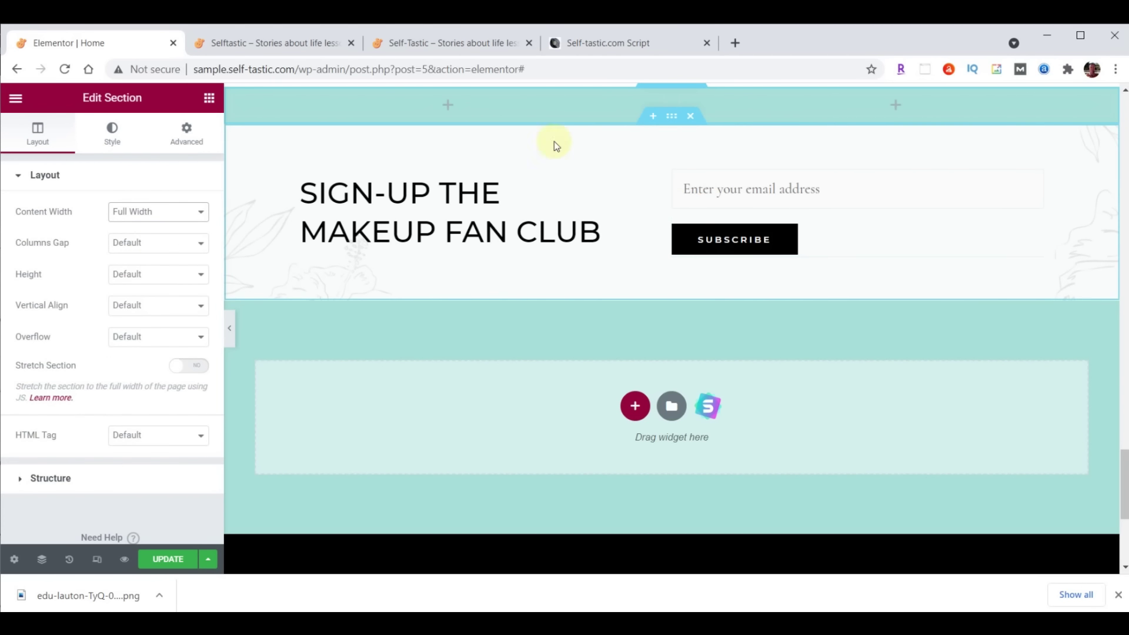
left_click(232, 96)
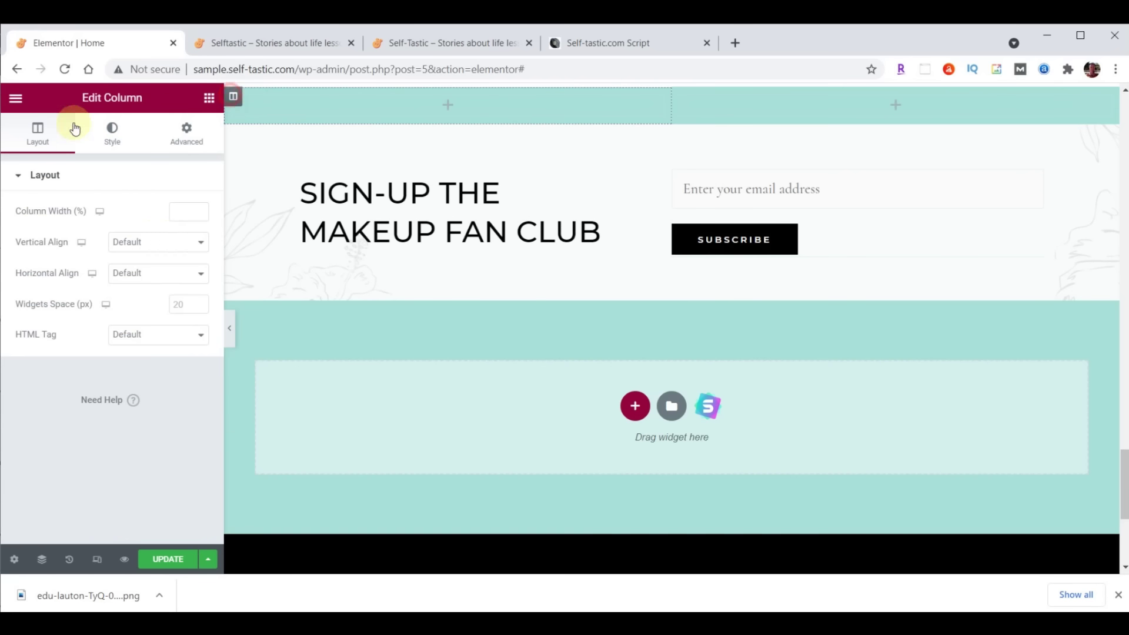
left_click(176, 210)
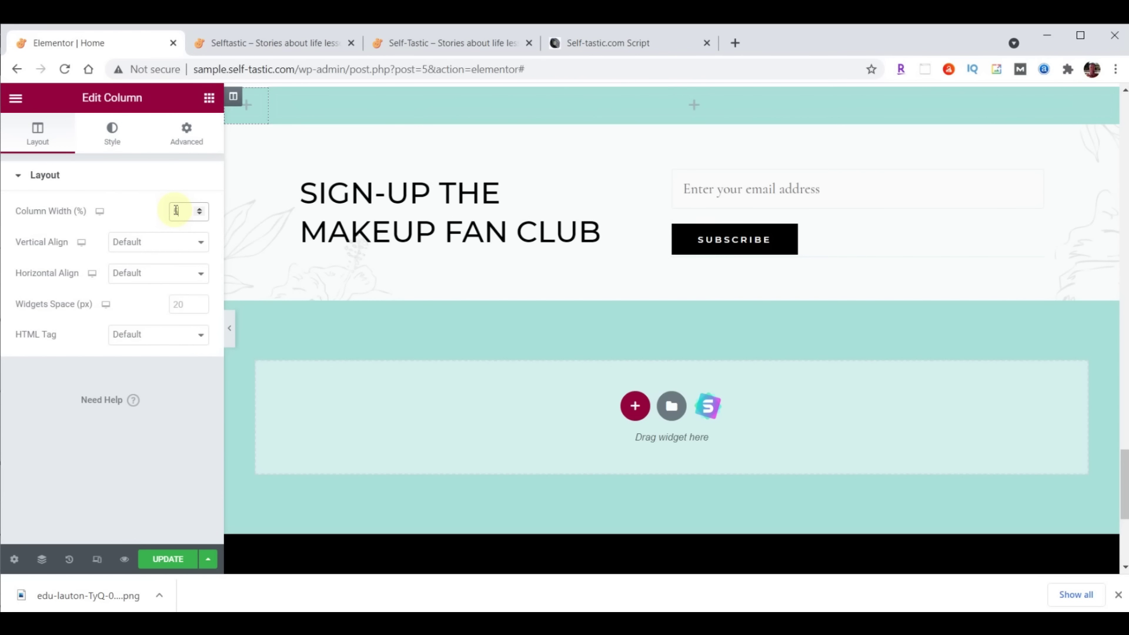
type("55")
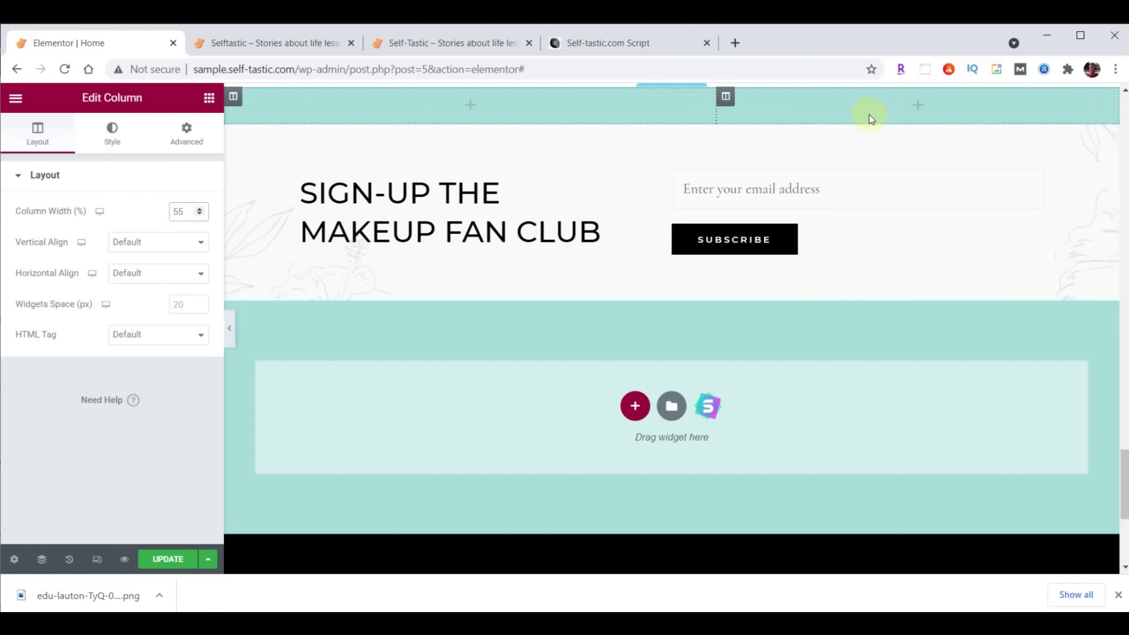
Give the section a Classic background in its Style settings
left_click(672, 94)
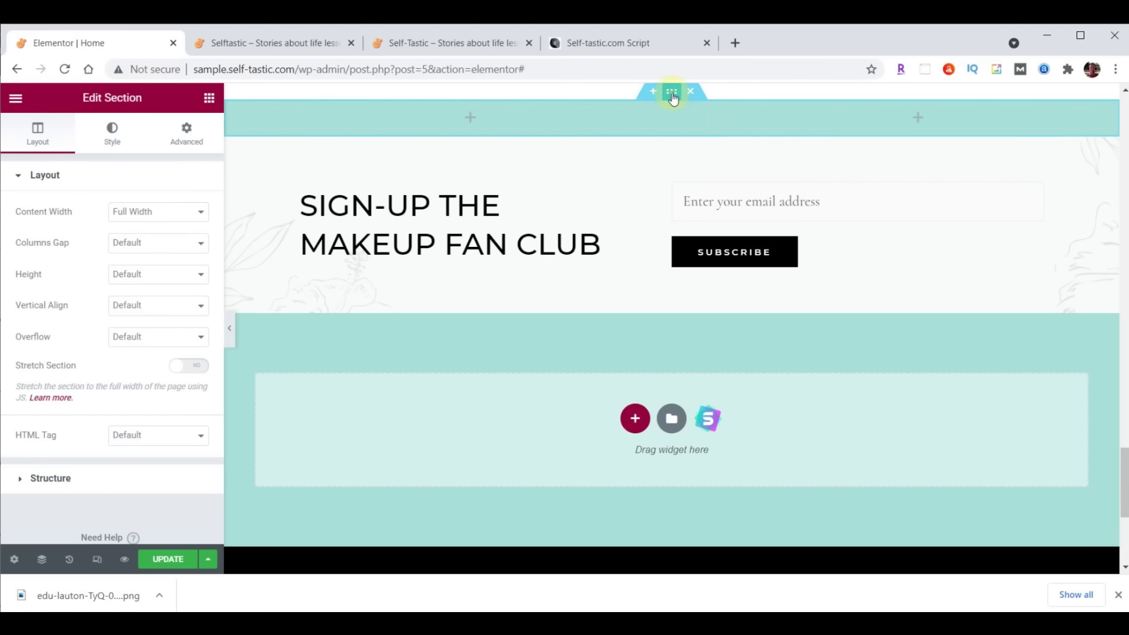
left_click(114, 132)
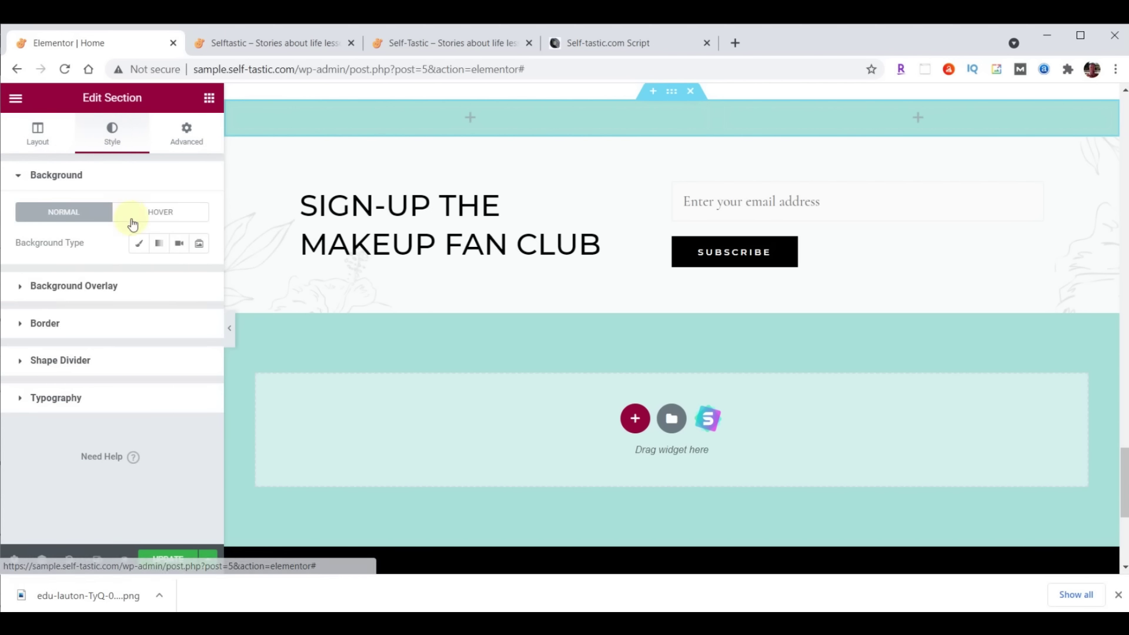
left_click(139, 247)
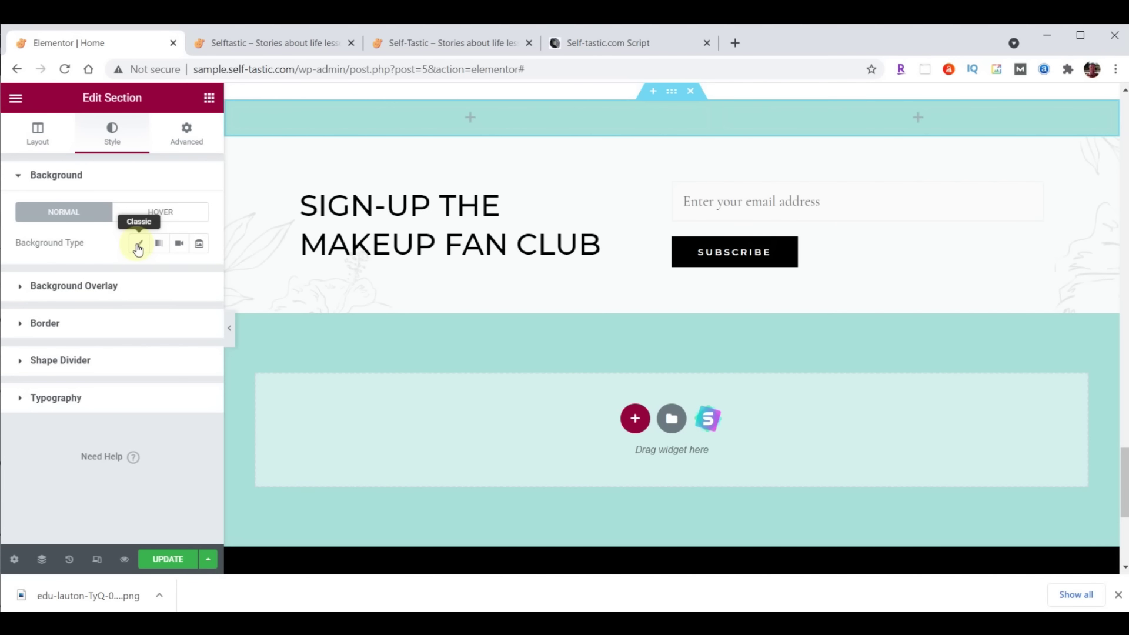
left_click(138, 246)
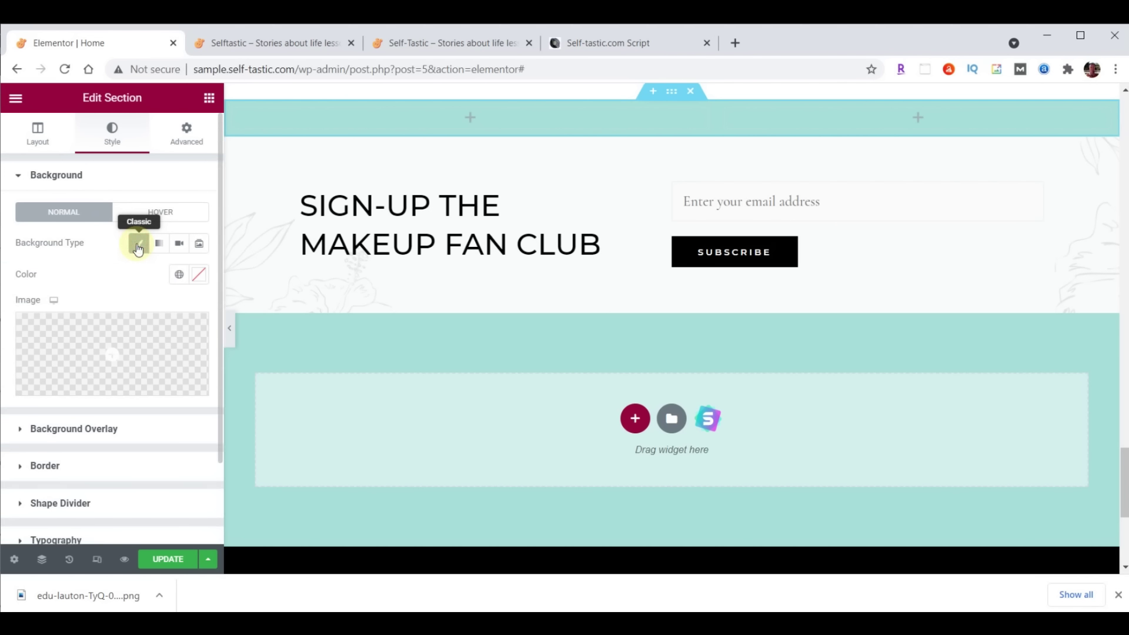
Upload practical-advice-beach.png and set it as the section's background image
left_click(124, 348)
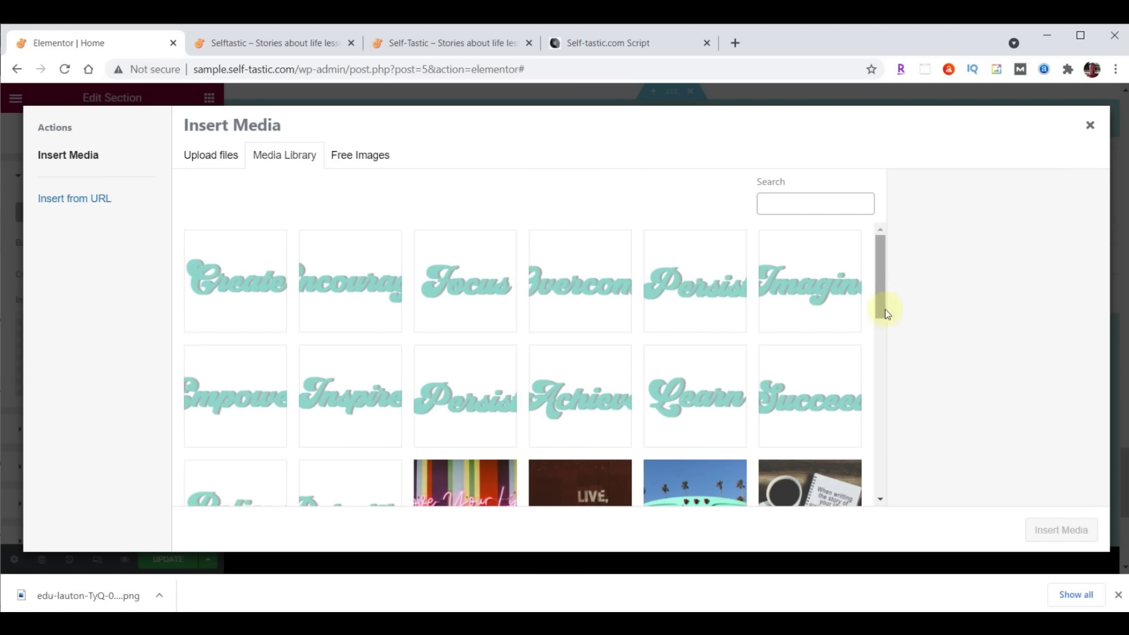
left_click(667, 605)
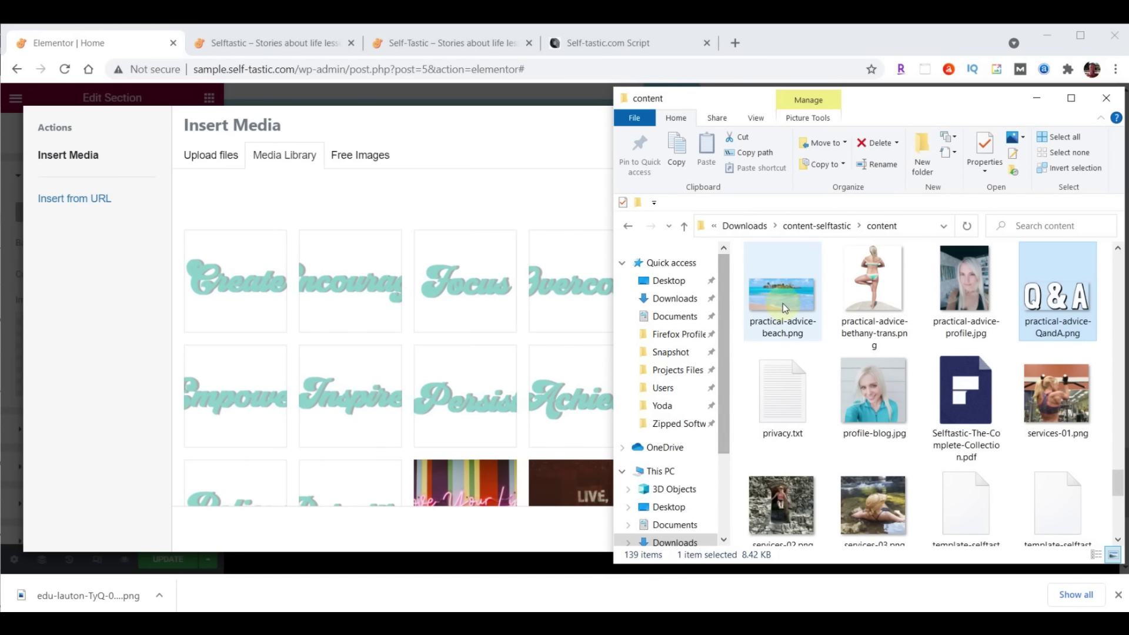
left_click_drag(792, 300, 398, 302)
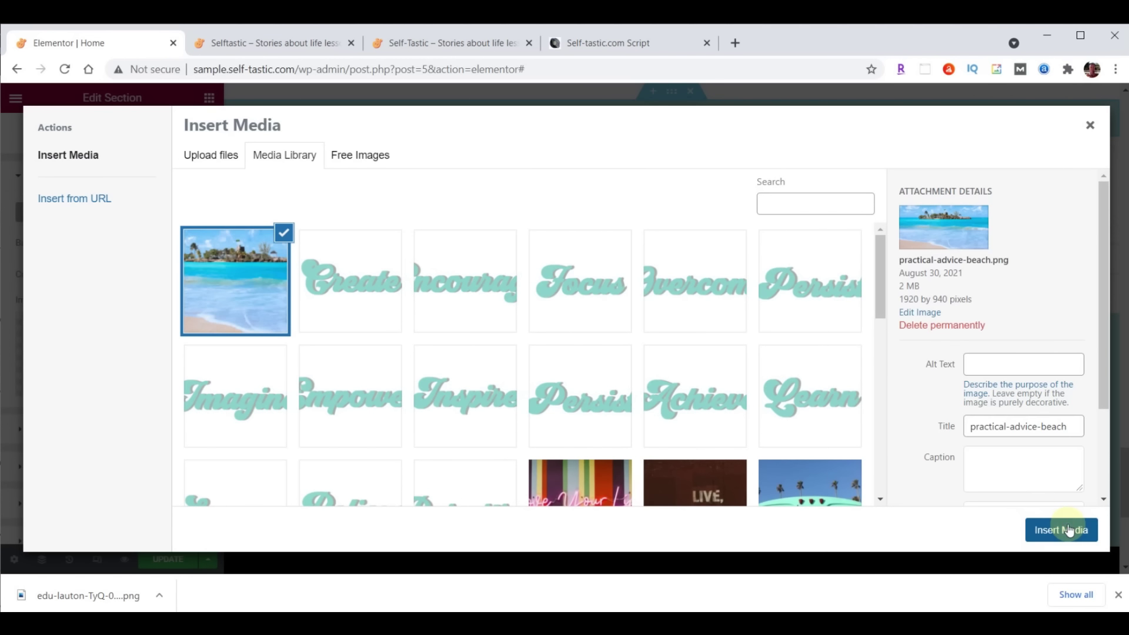
left_click(1068, 527)
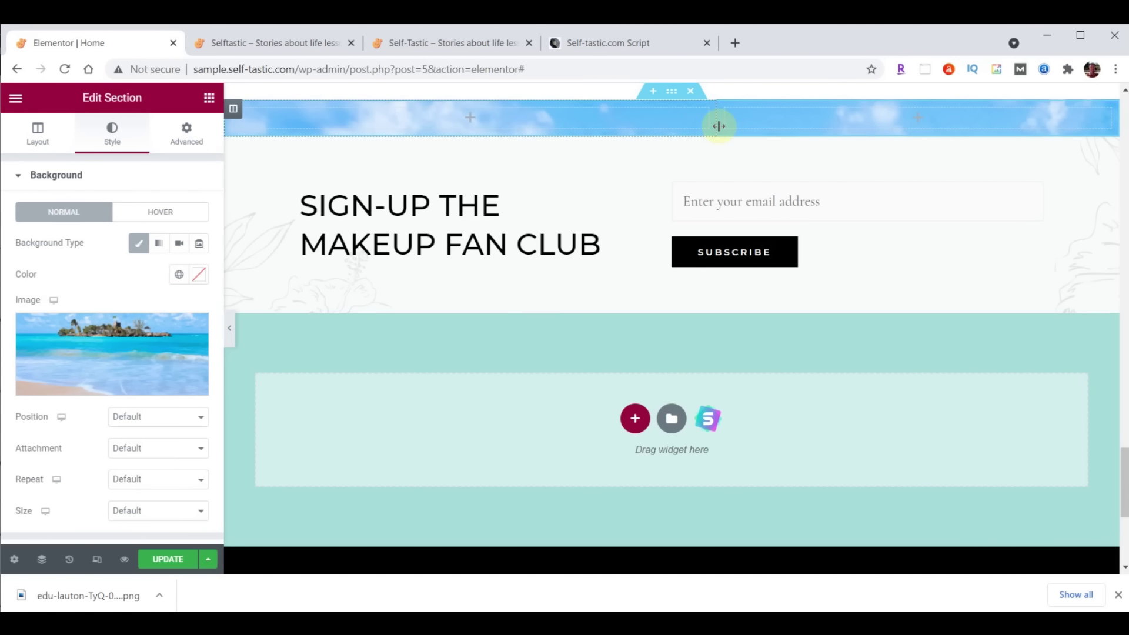
Position the beach background at top centre with Cover size, and drop an Image widget into the left column
left_click(128, 418)
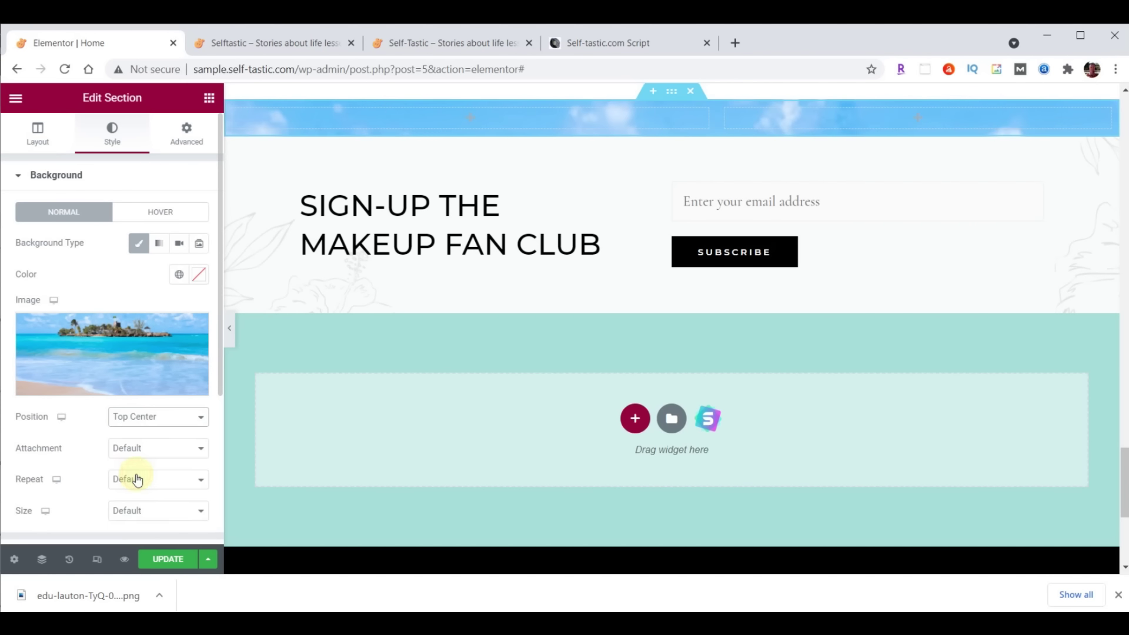
left_click(145, 515)
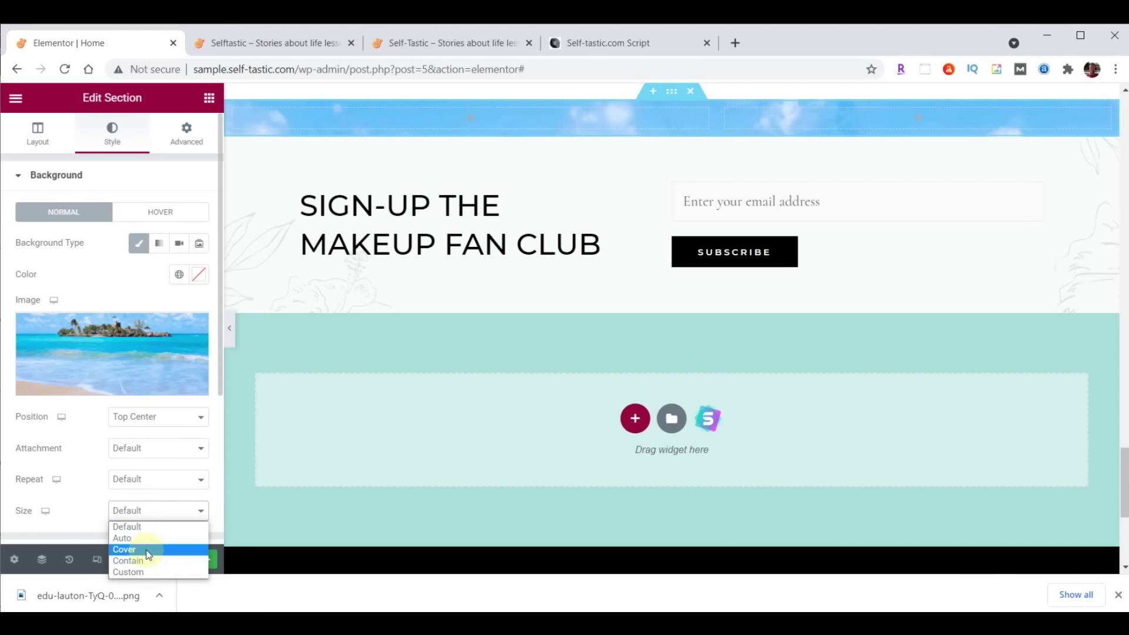
left_click(147, 554)
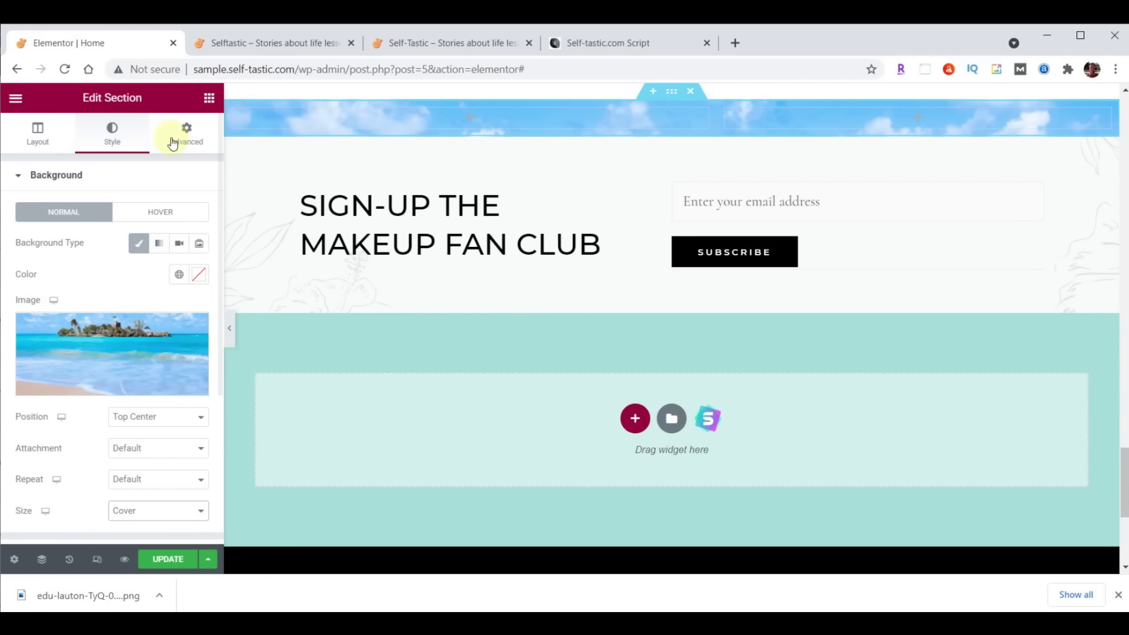
left_click(208, 97)
left_click_drag(99, 284, 464, 111)
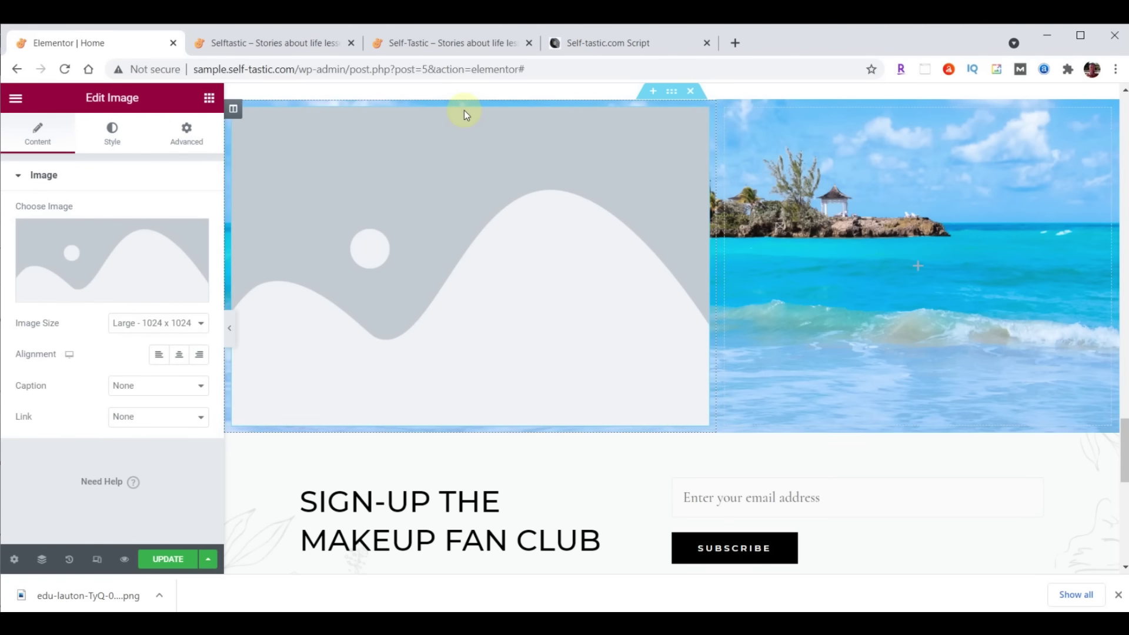
Upload practical-advice-QandA.png and insert it into the left-column image widget
left_click(96, 251)
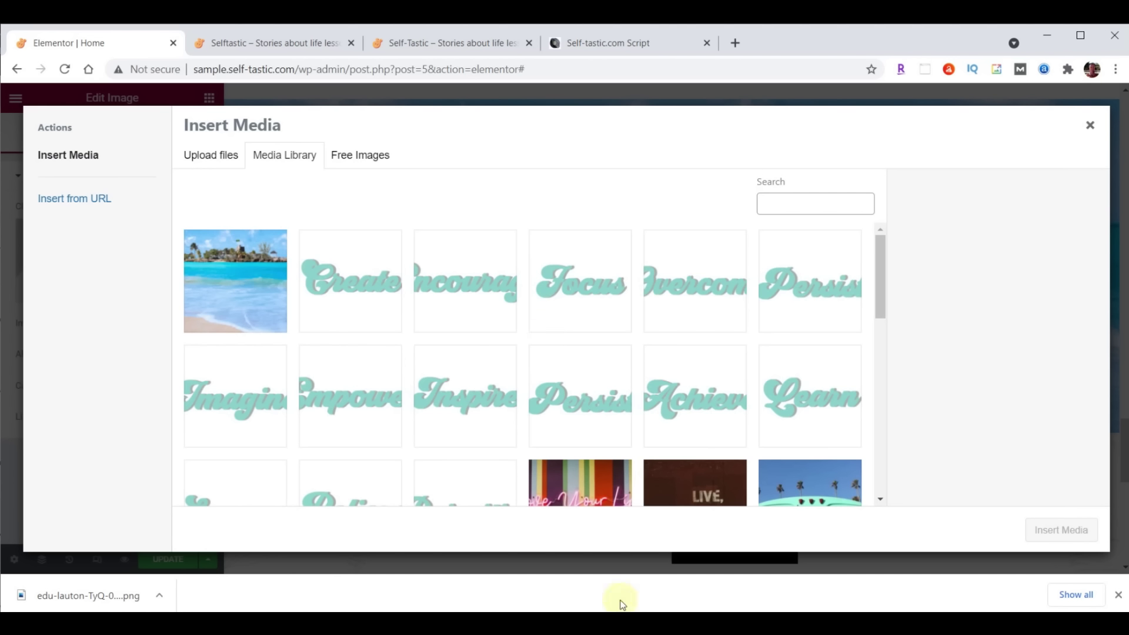
left_click(617, 623)
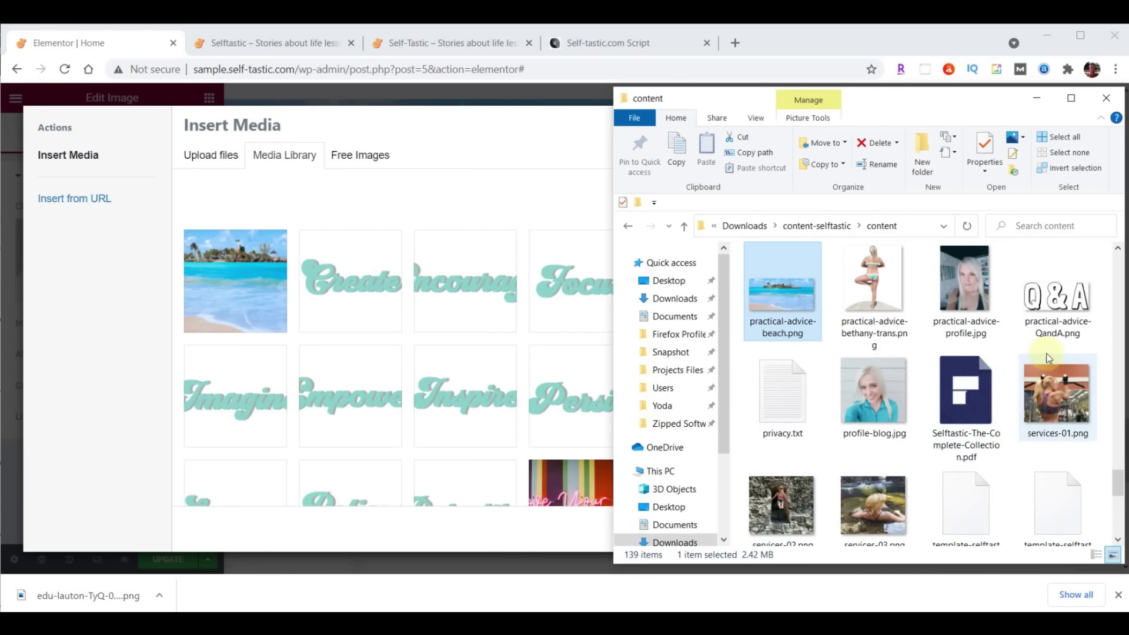
left_click_drag(1055, 300, 362, 287)
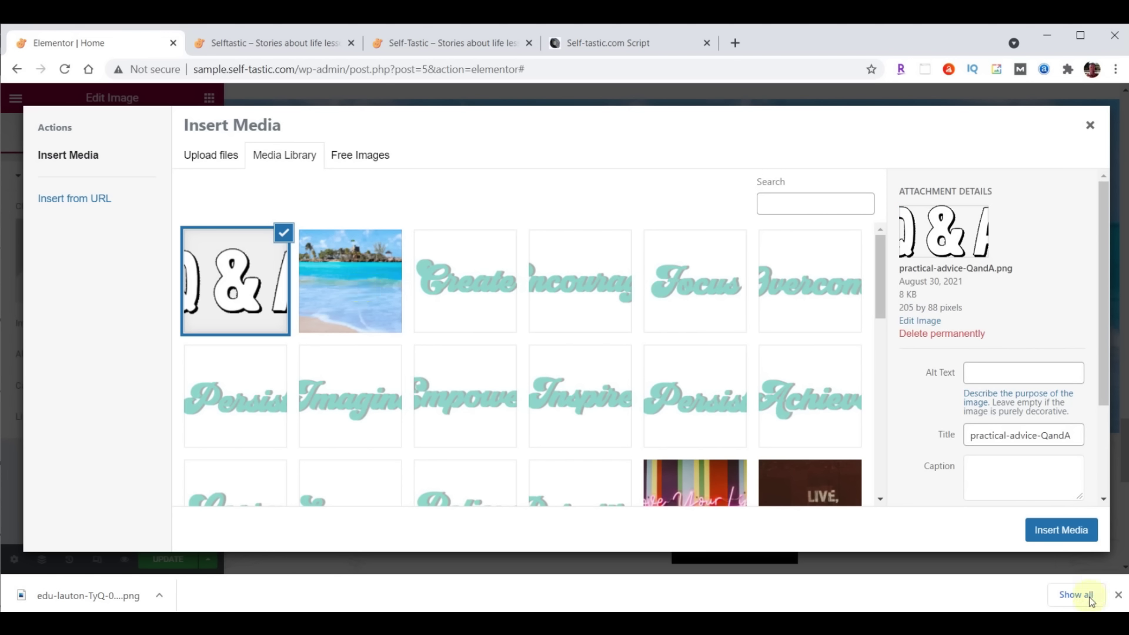
left_click(1071, 522)
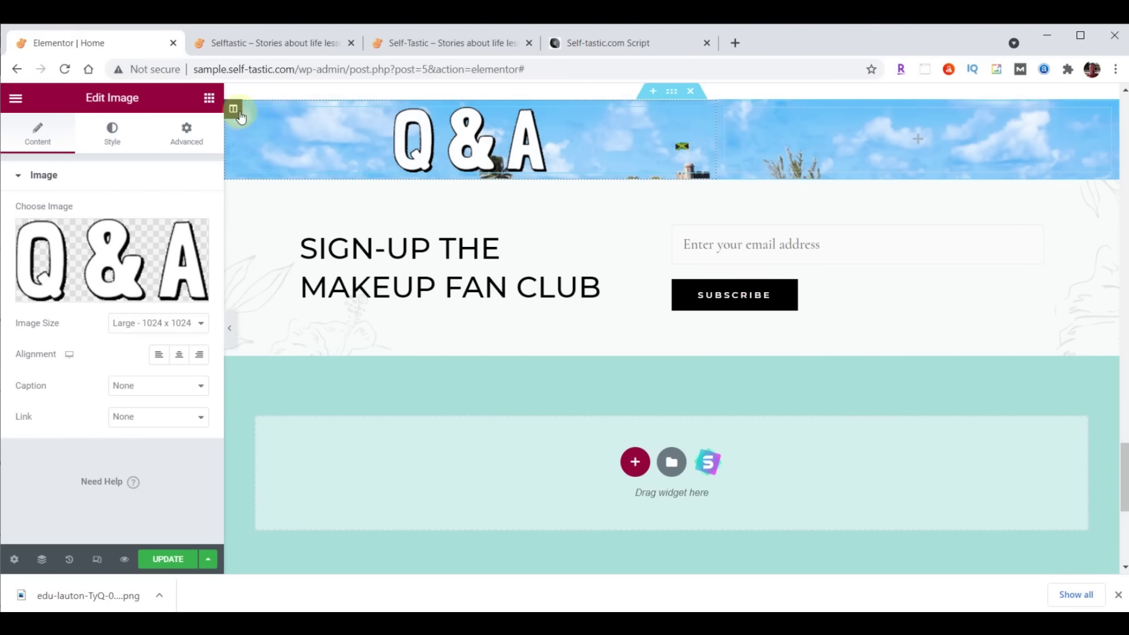
Unlink the column's padding and set top padding 90 and bottom padding 50
left_click(239, 115)
left_click(180, 131)
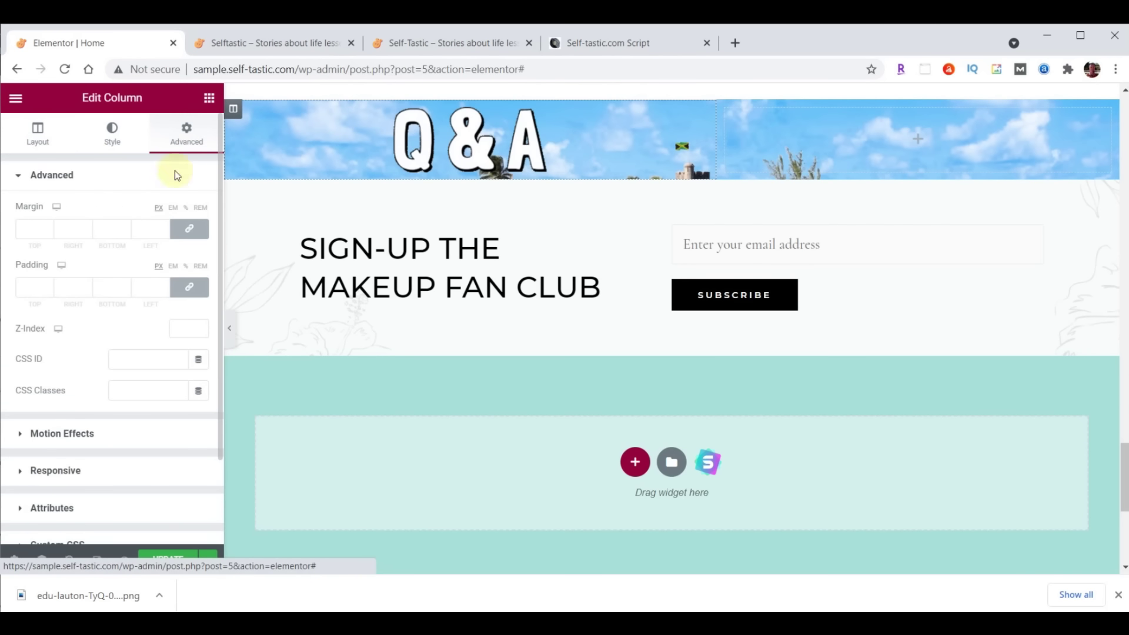
left_click(190, 287)
left_click(28, 294)
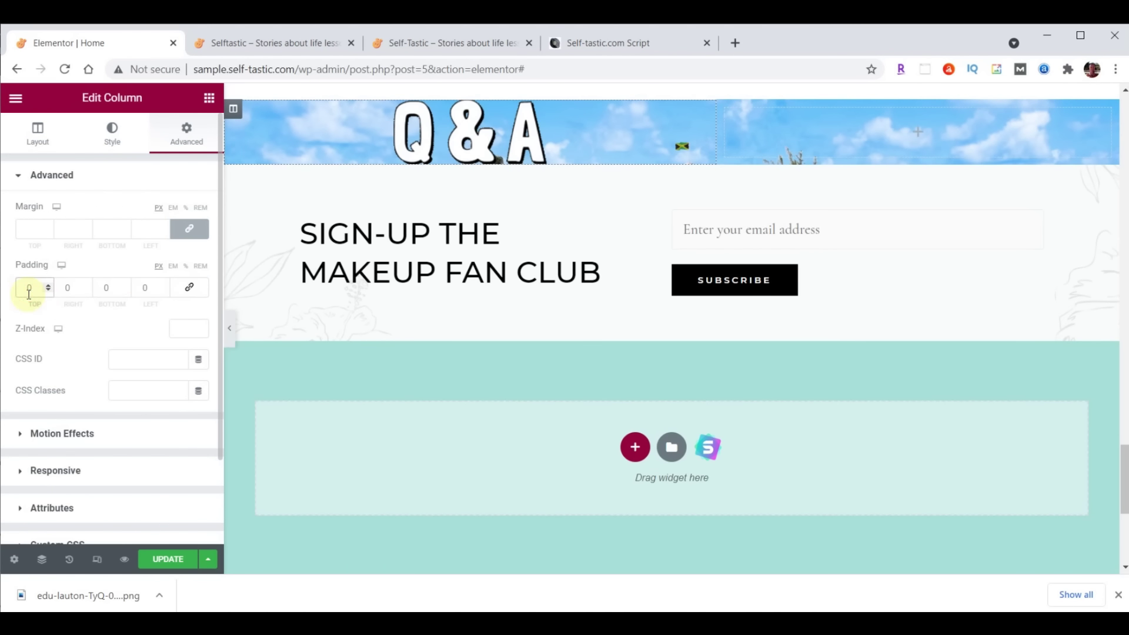
type("90")
left_click(101, 286)
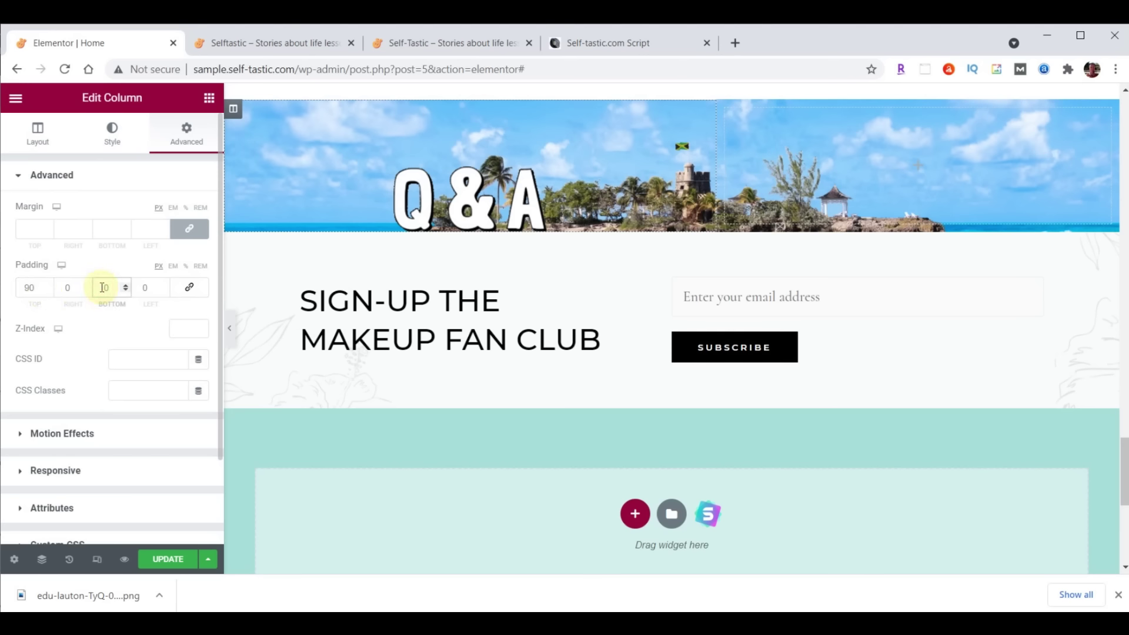
type("50")
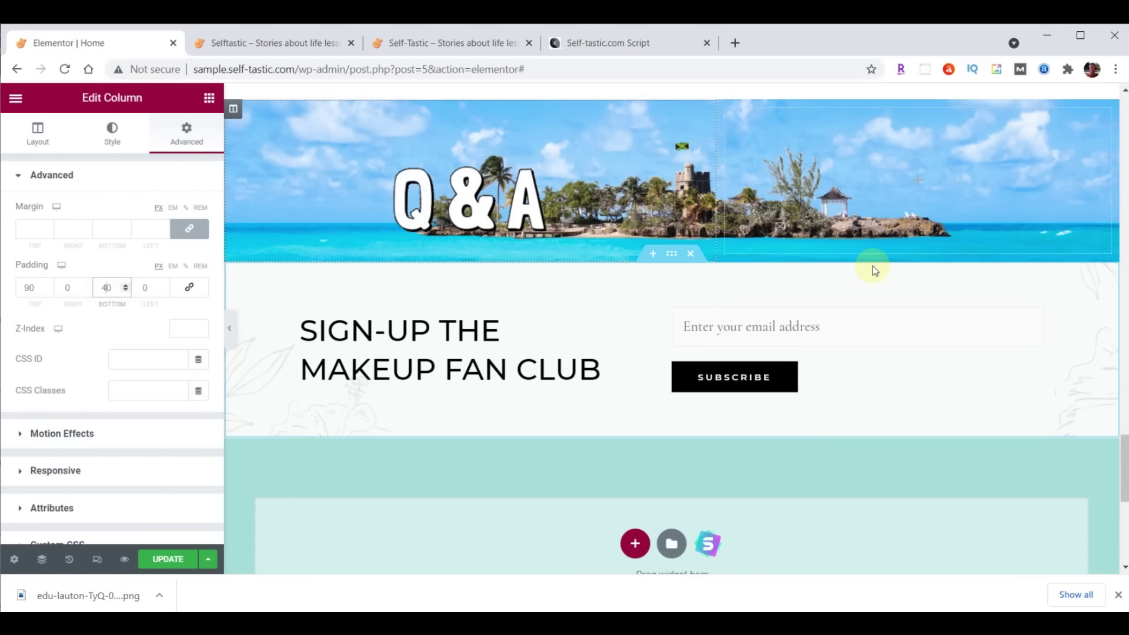
scroll(1015, 288, "up", 3)
Copy the WORDS OF WISDOM heading and paste it into the Q&A banner
scroll(1070, 117, "up", 1)
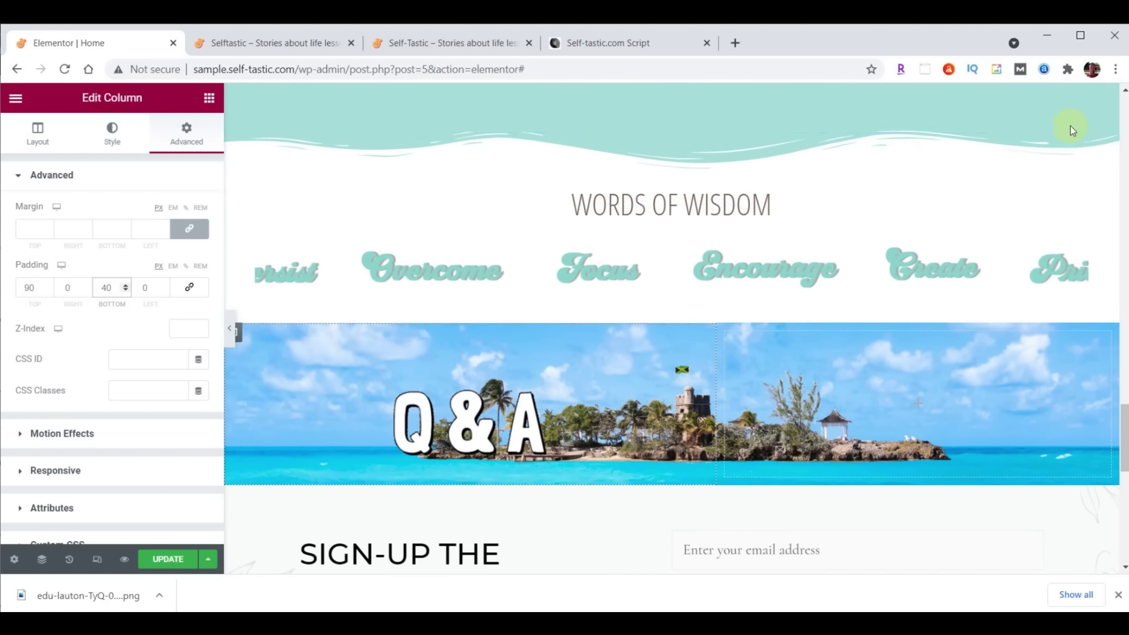
right_click(1078, 149)
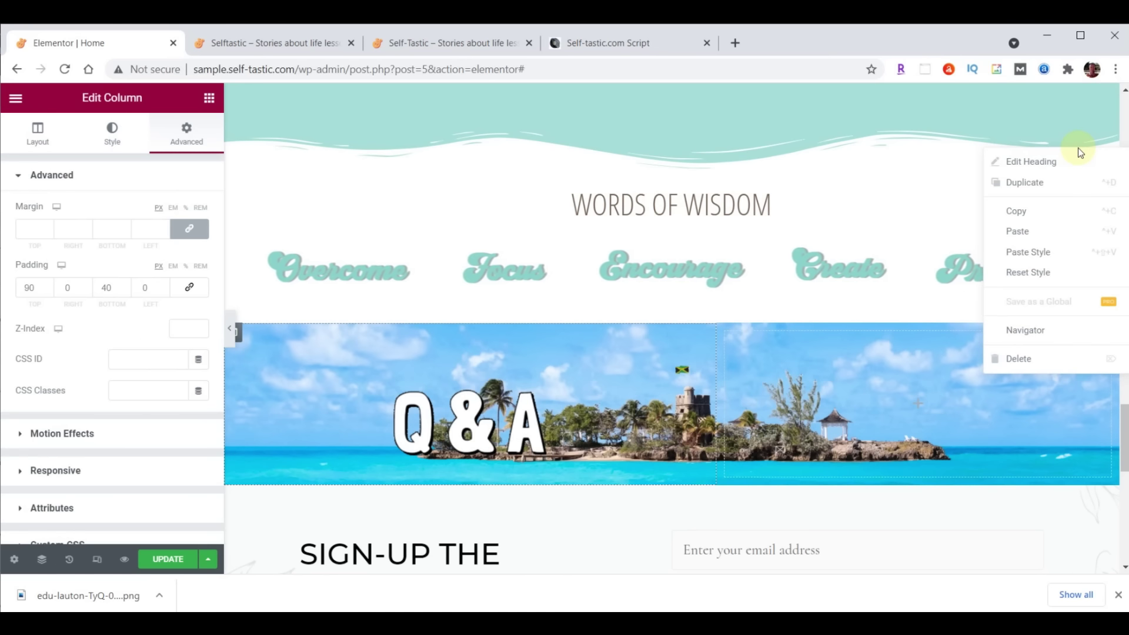
left_click(1023, 210)
scroll(996, 259, "down", 4)
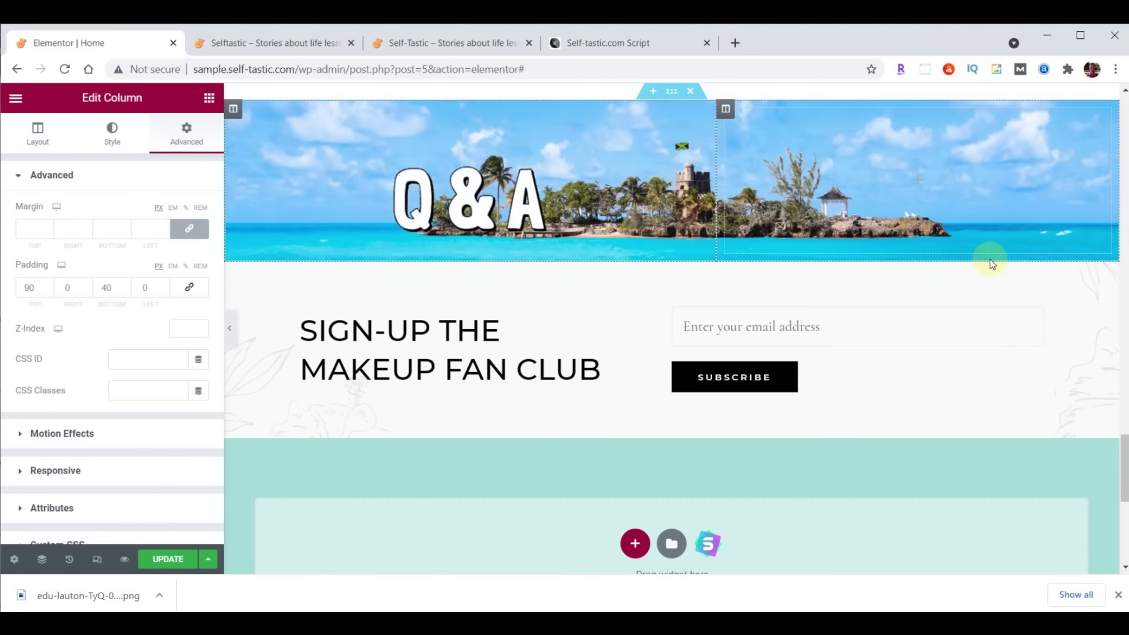
right_click(530, 213)
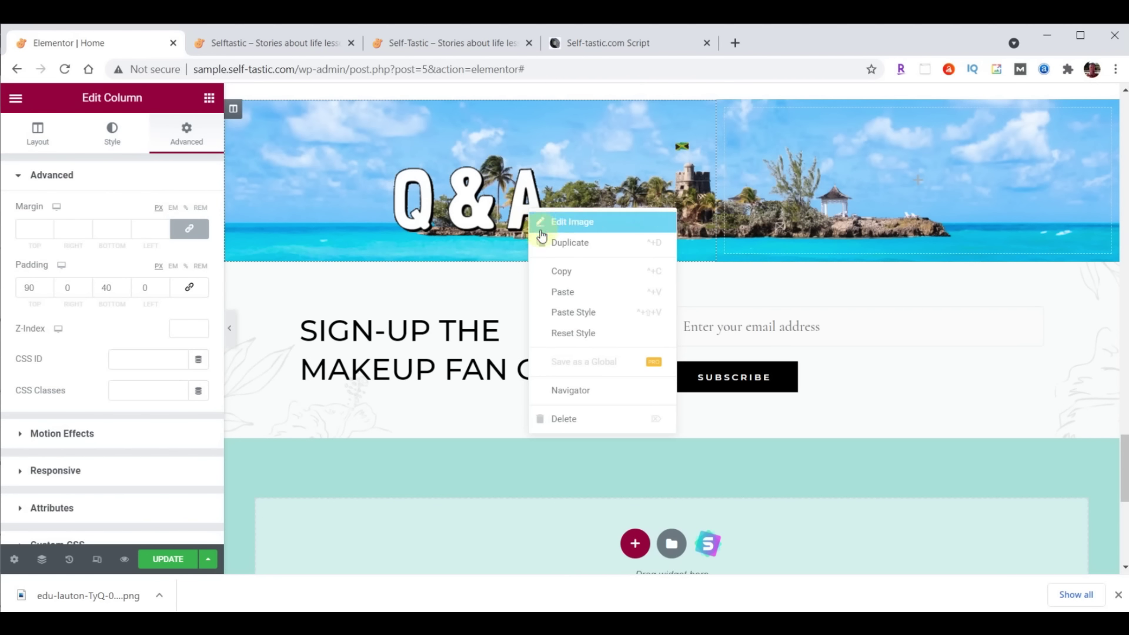
left_click(568, 292)
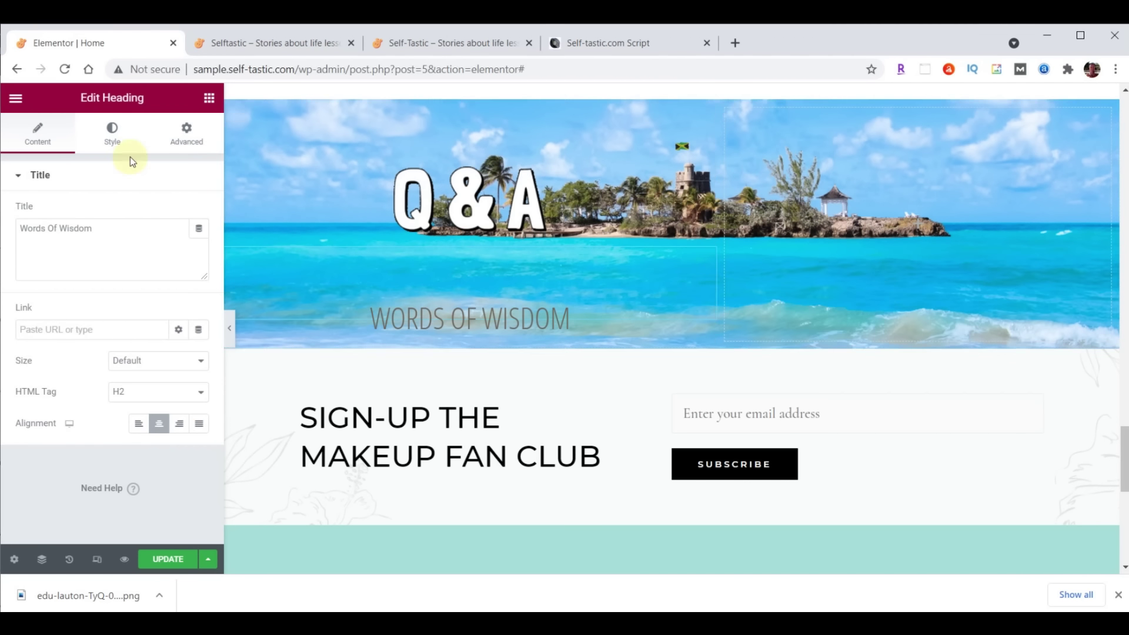
Style the pasted heading with text colour #000 and font size 50
left_click(113, 140)
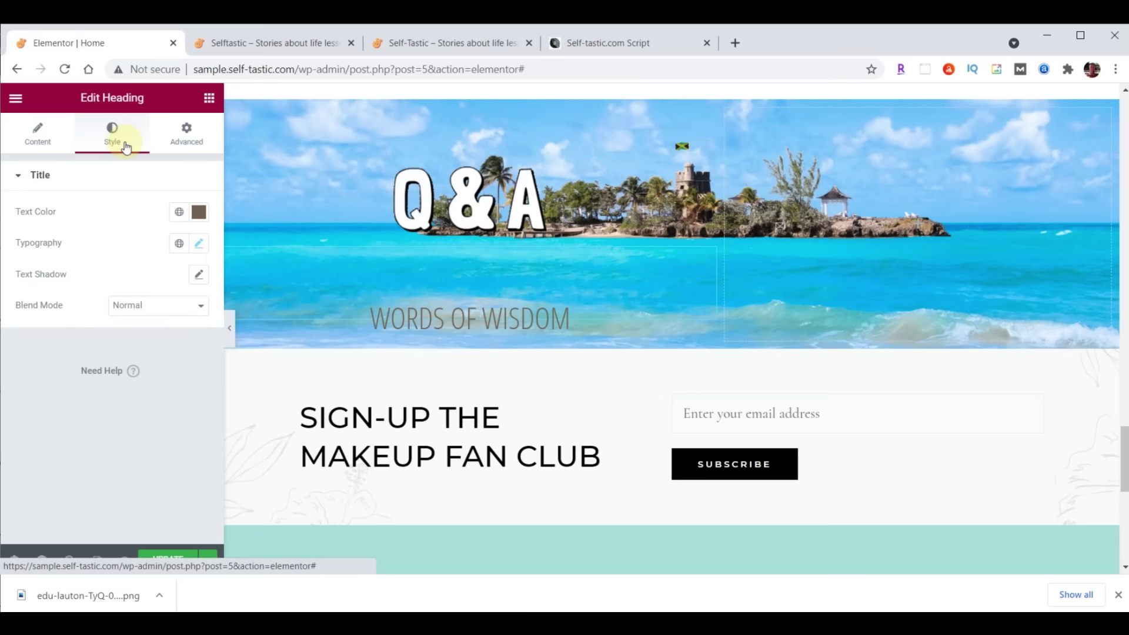
left_click(198, 212)
type("#000")
key("Return")
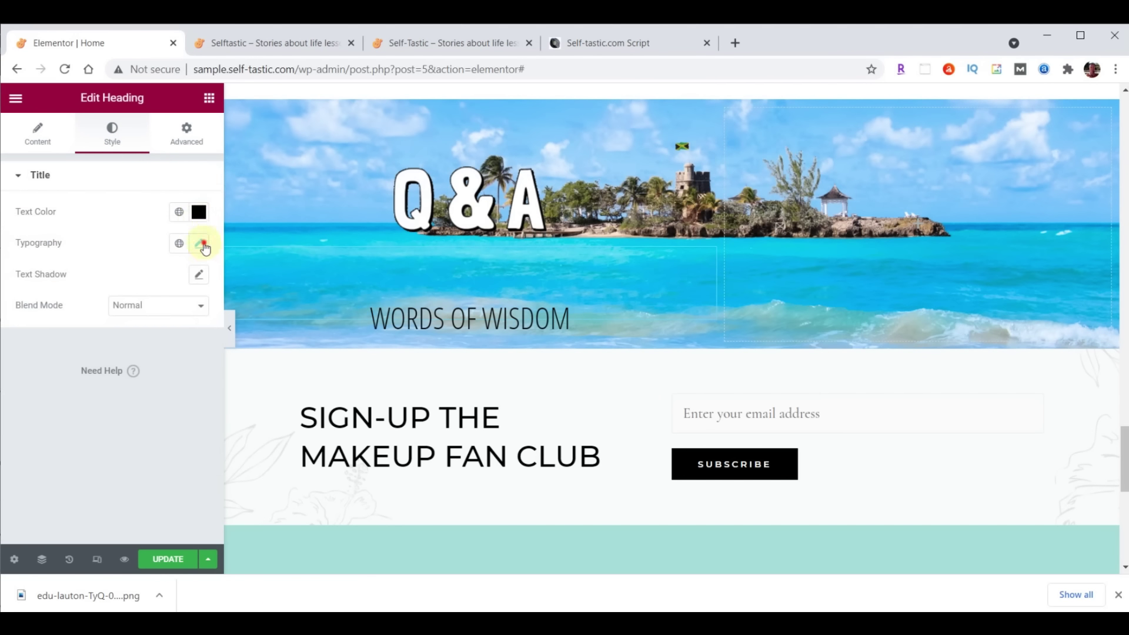
left_click(204, 246)
left_click(189, 358)
type("50")
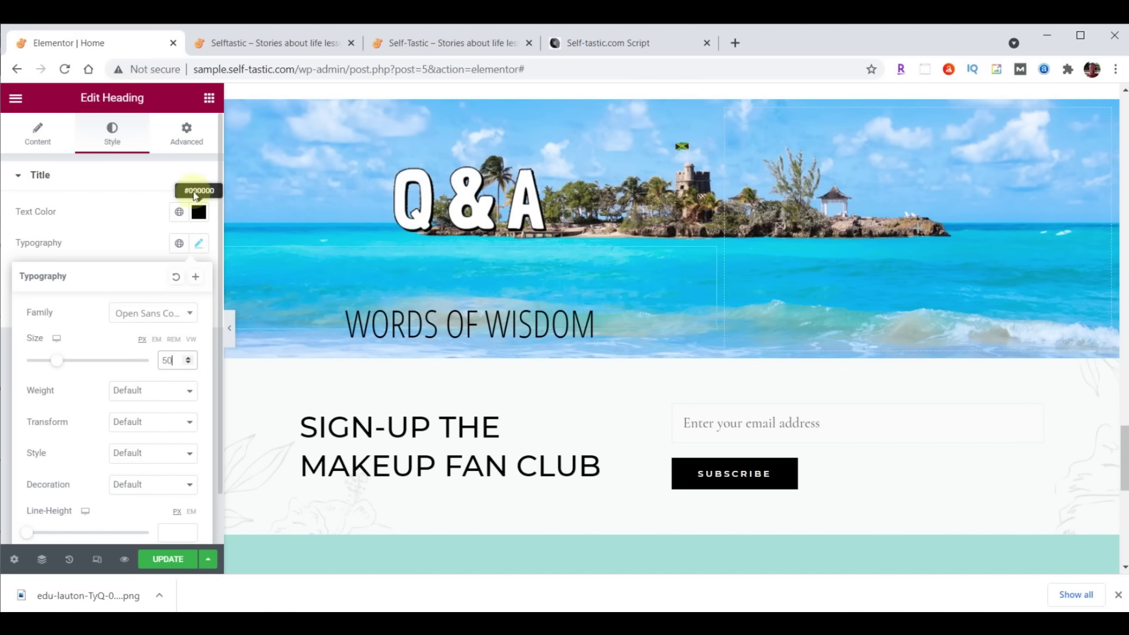
Find the Testimonial widget by searching 'test', place it under the heading, and begin choosing its image
left_click(209, 99)
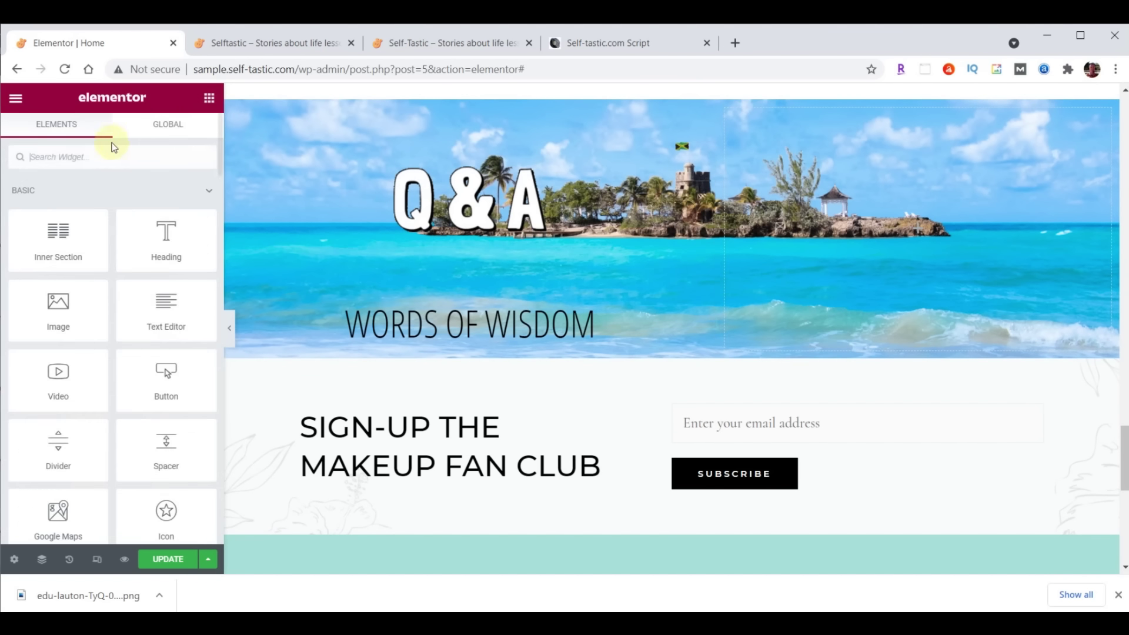
left_click(91, 153)
type("test")
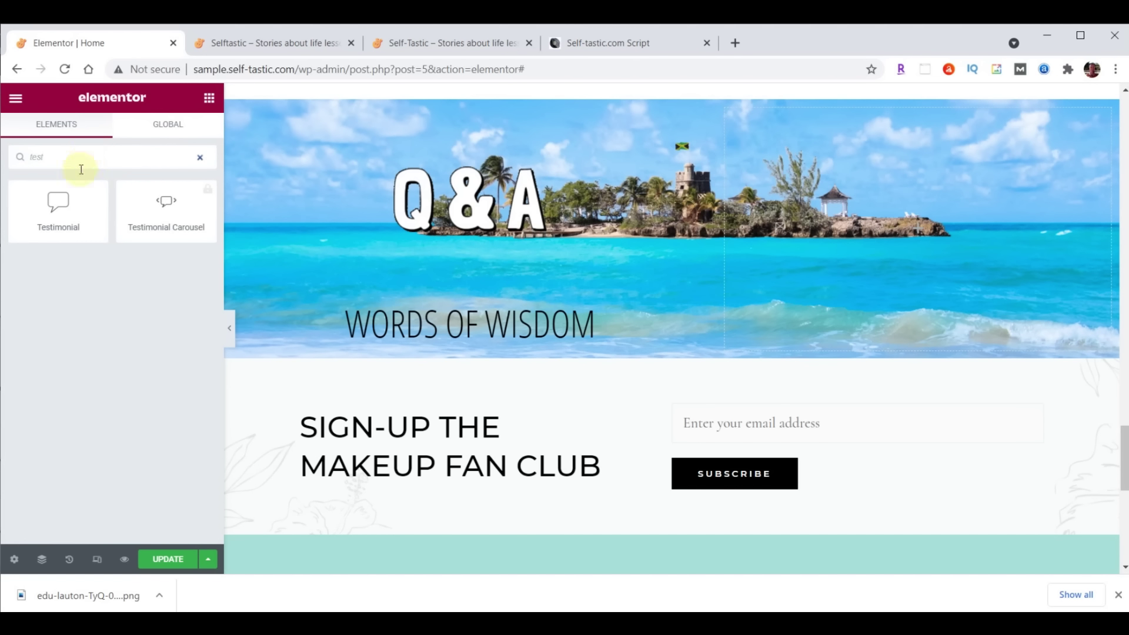
left_click_drag(59, 202, 582, 374)
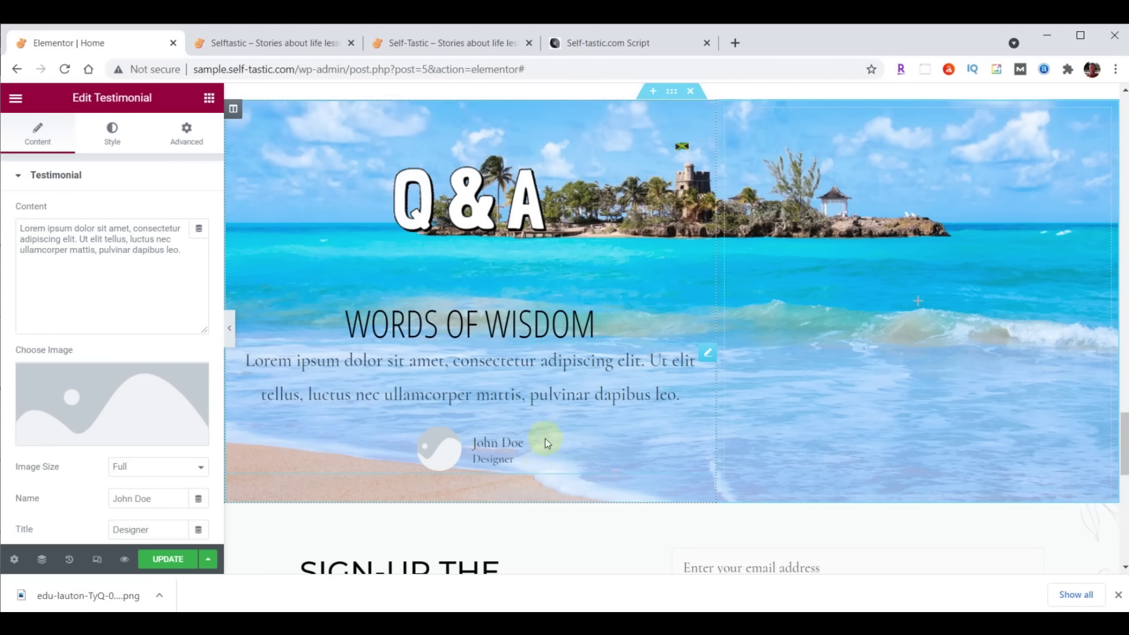
left_click(124, 411)
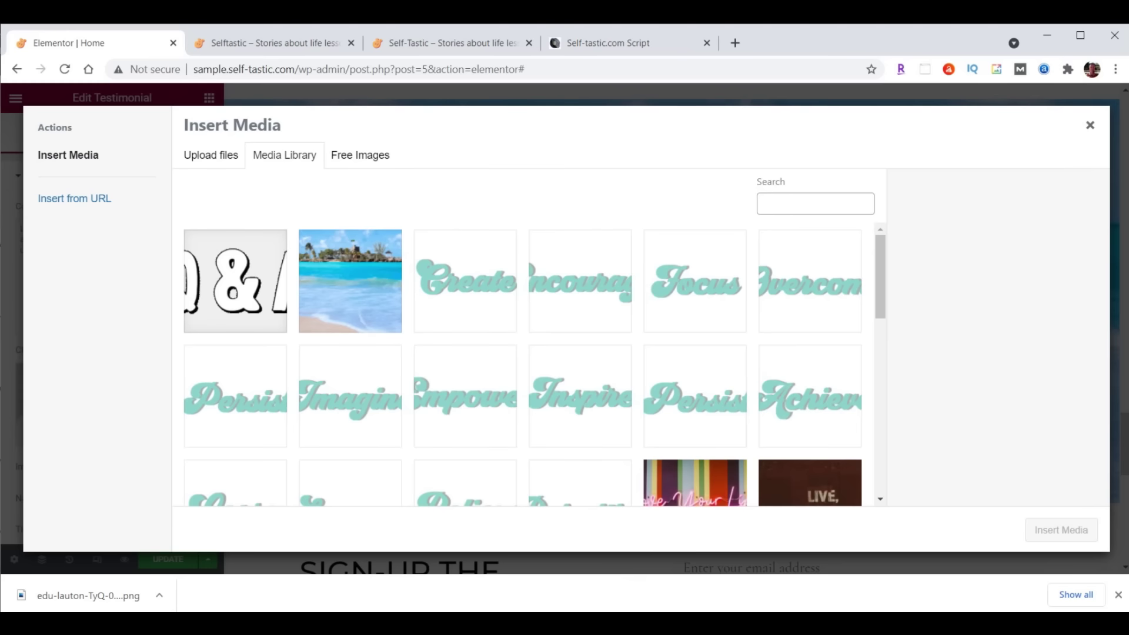
Upload practical-advice-profile.jpg and use it as the testimonial photo
left_click(582, 625)
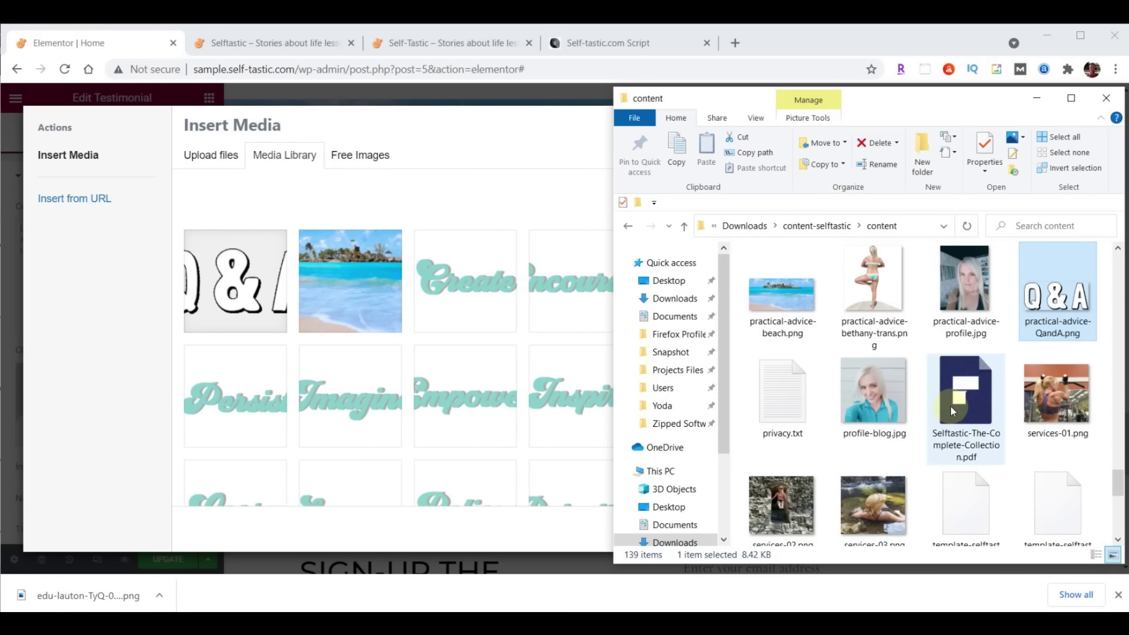
left_click_drag(966, 287, 326, 314)
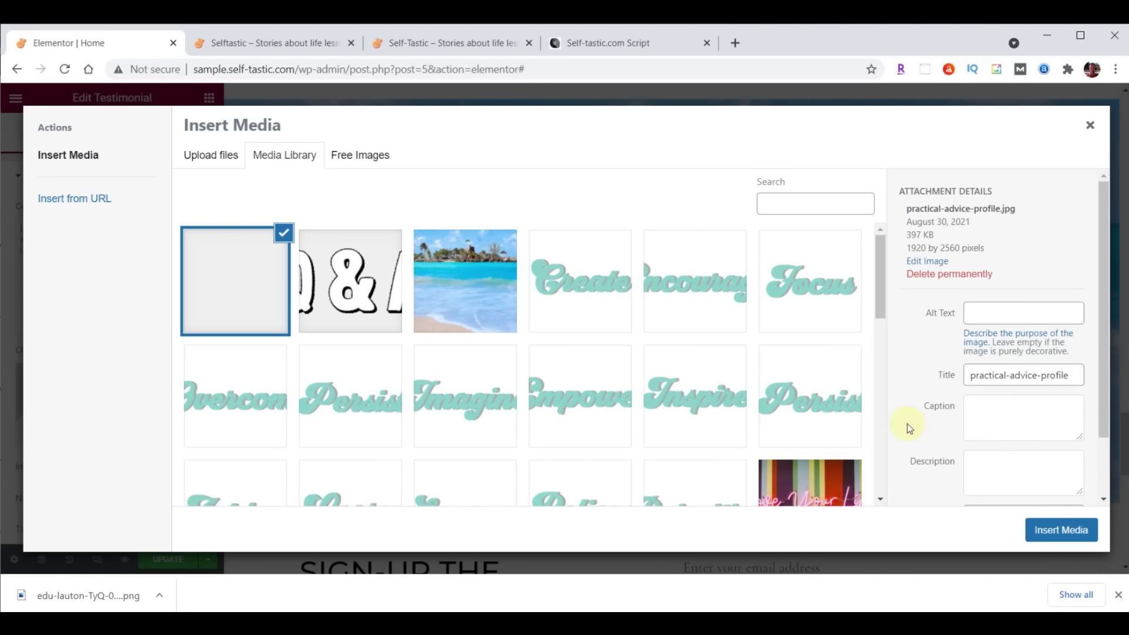
left_click(1060, 530)
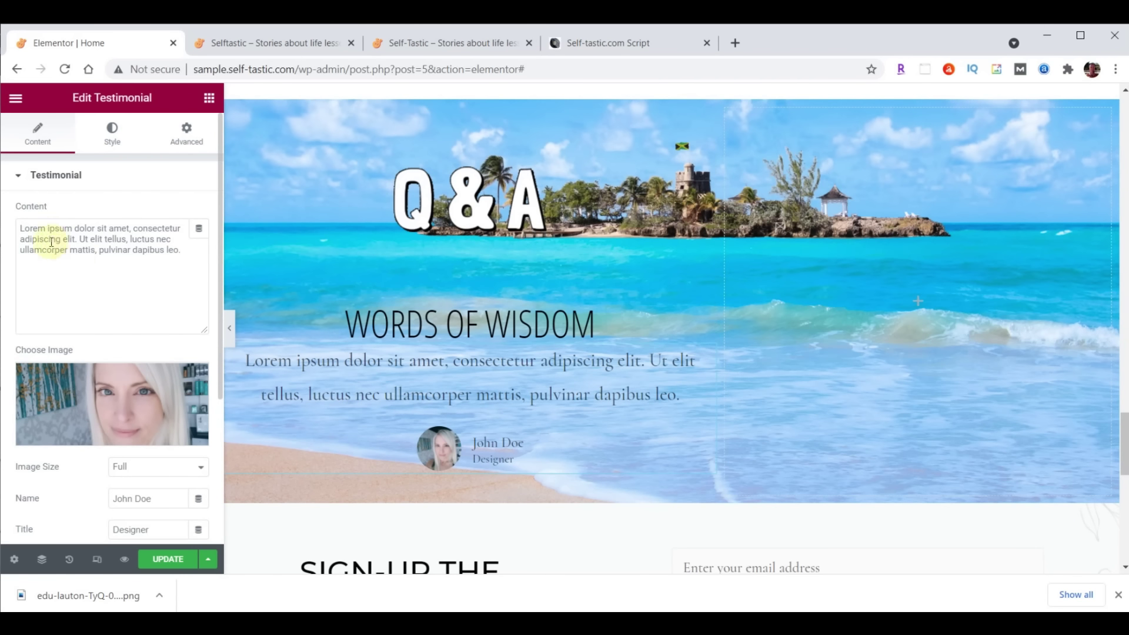
Replace the placeholder text with 'Questions and answers from Quora' and enter the author's name
left_click_drag(20, 229, 194, 248)
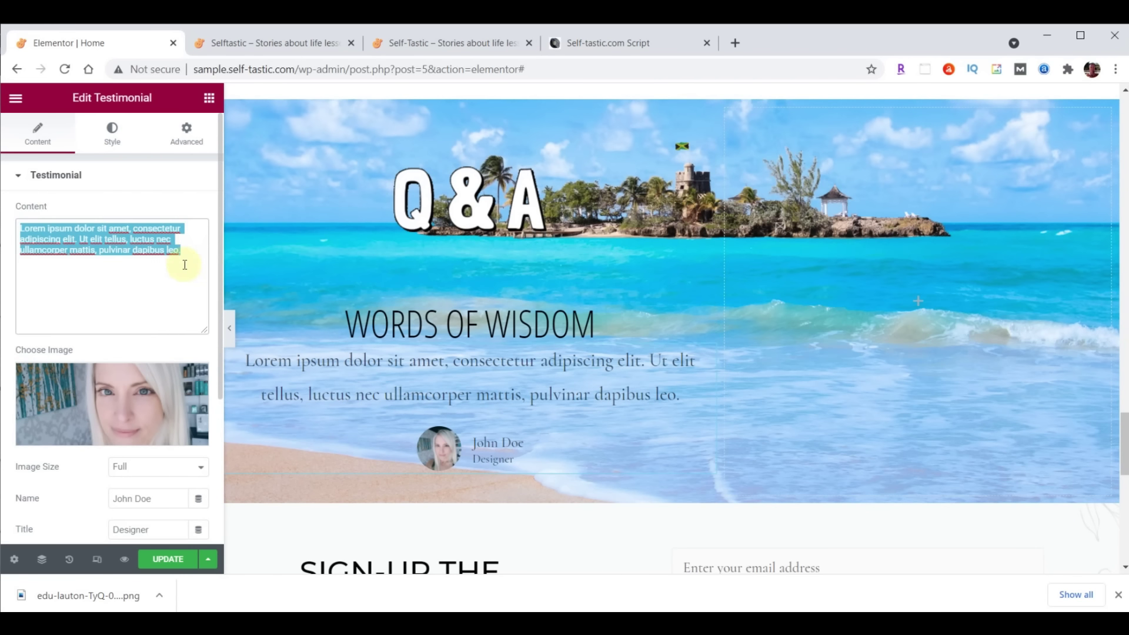
type("Questions and answers from Quora")
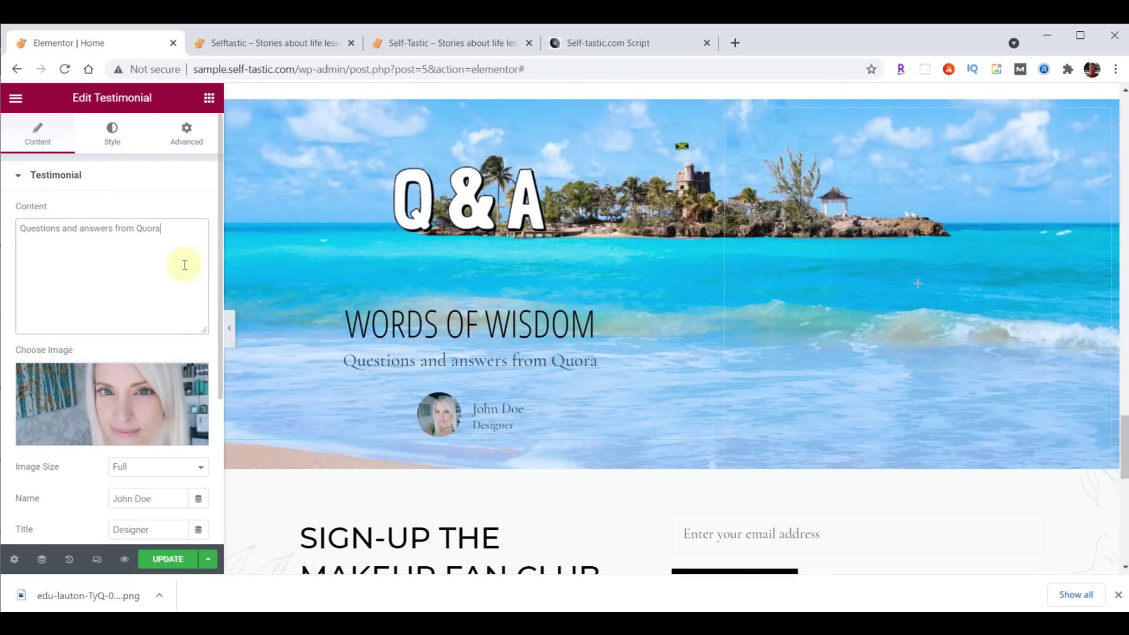
scroll(184, 265, "down", 3)
left_click_drag(161, 312, 106, 313)
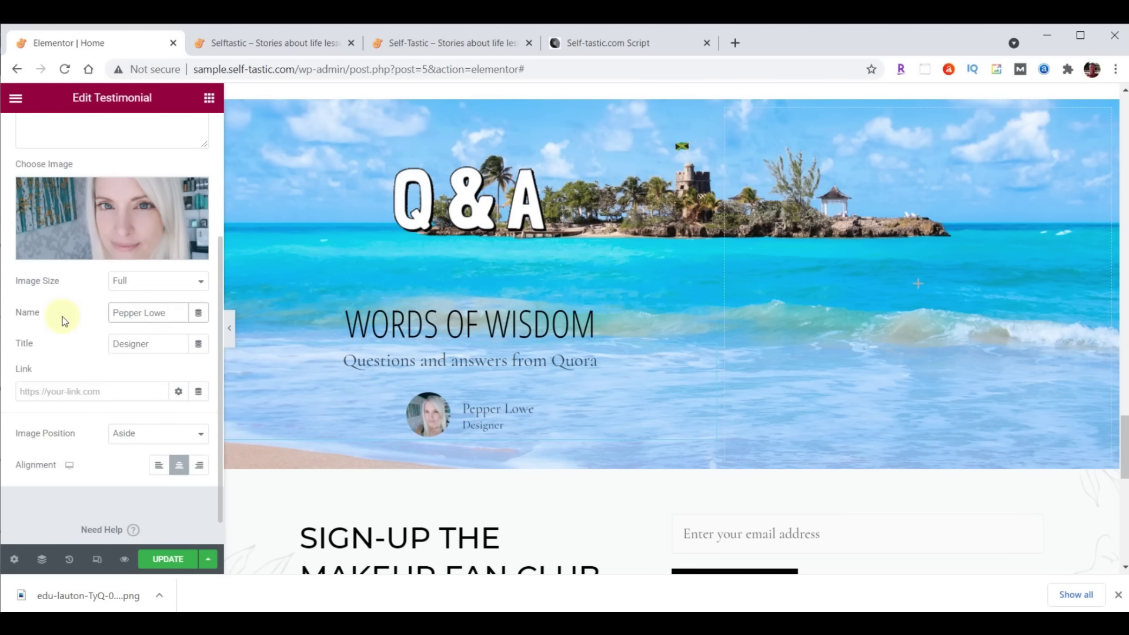
Set the testimonial's image position to Top
left_click(136, 436)
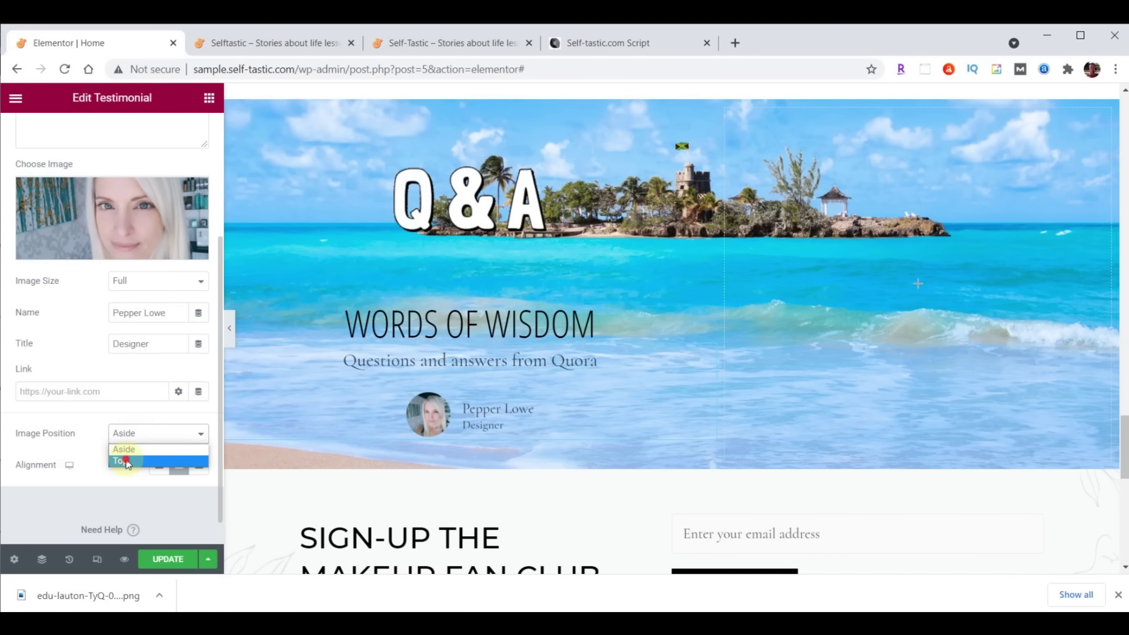
left_click(127, 460)
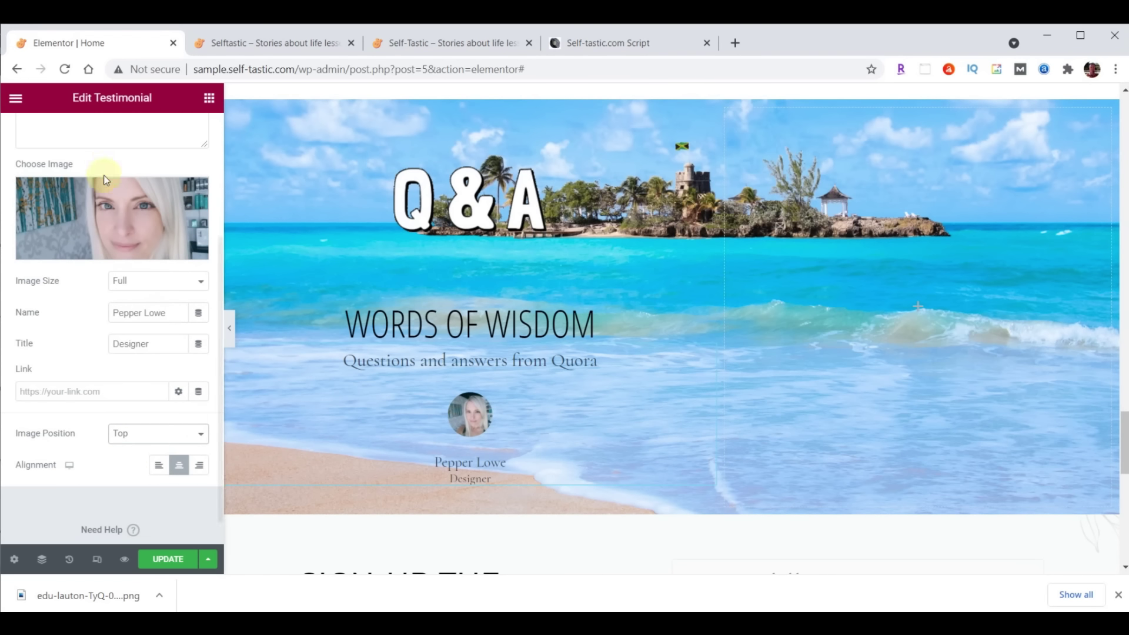
scroll(104, 174, "up", 3)
left_click(111, 139)
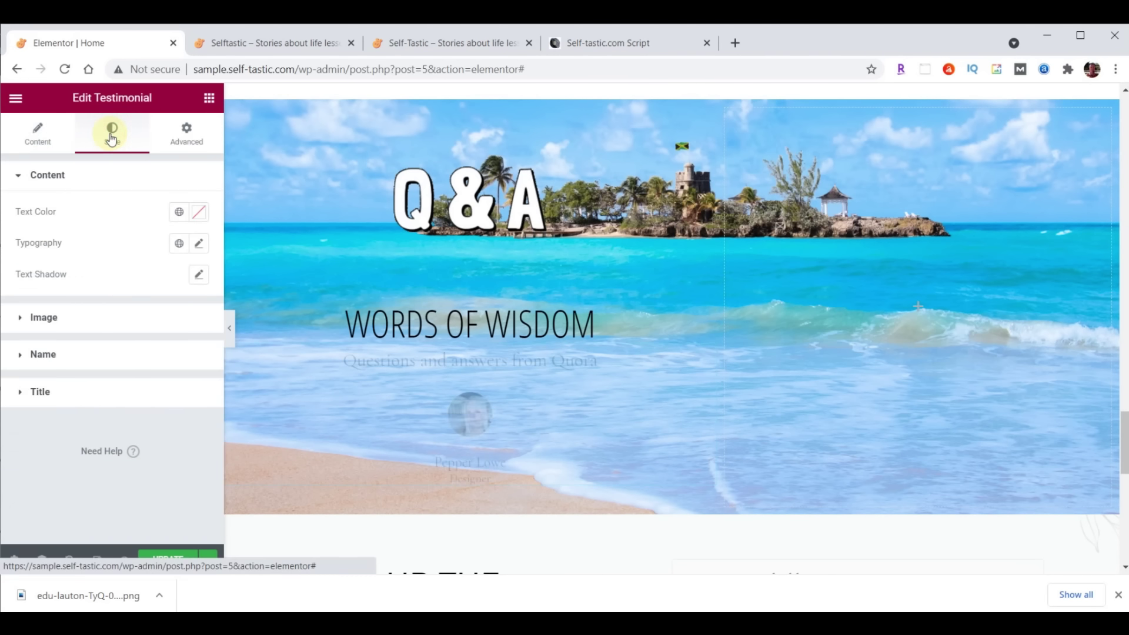
Set the testimonial photo size to 115
left_click(48, 318)
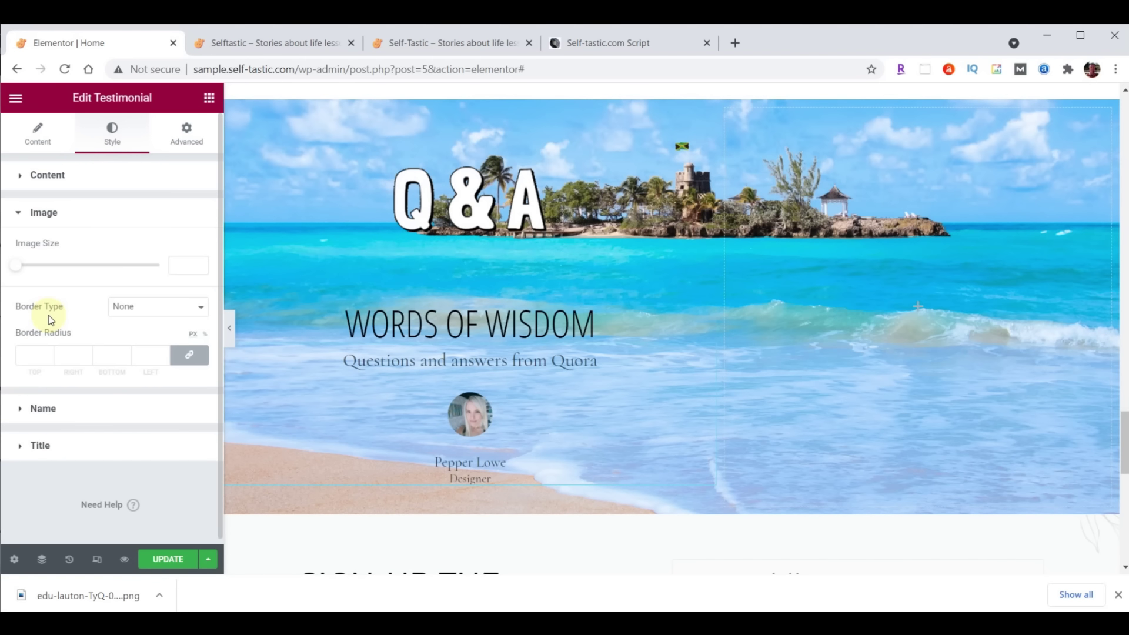
left_click(171, 265)
type("115")
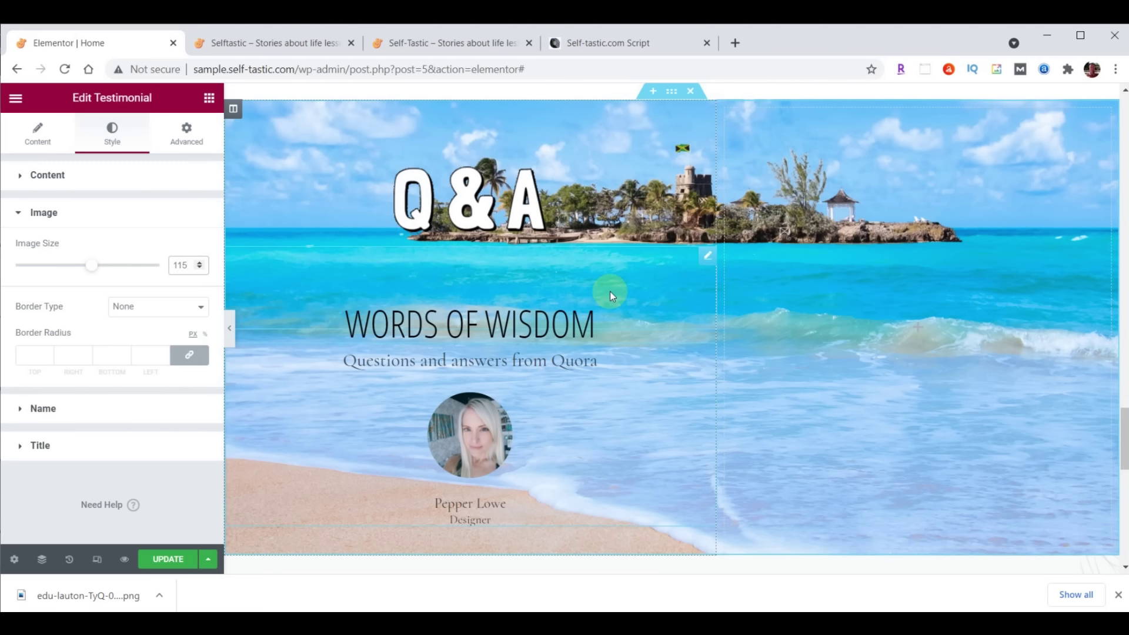
Style the quote text in Droid Arabic Kufi with colour #473C31
left_click(48, 176)
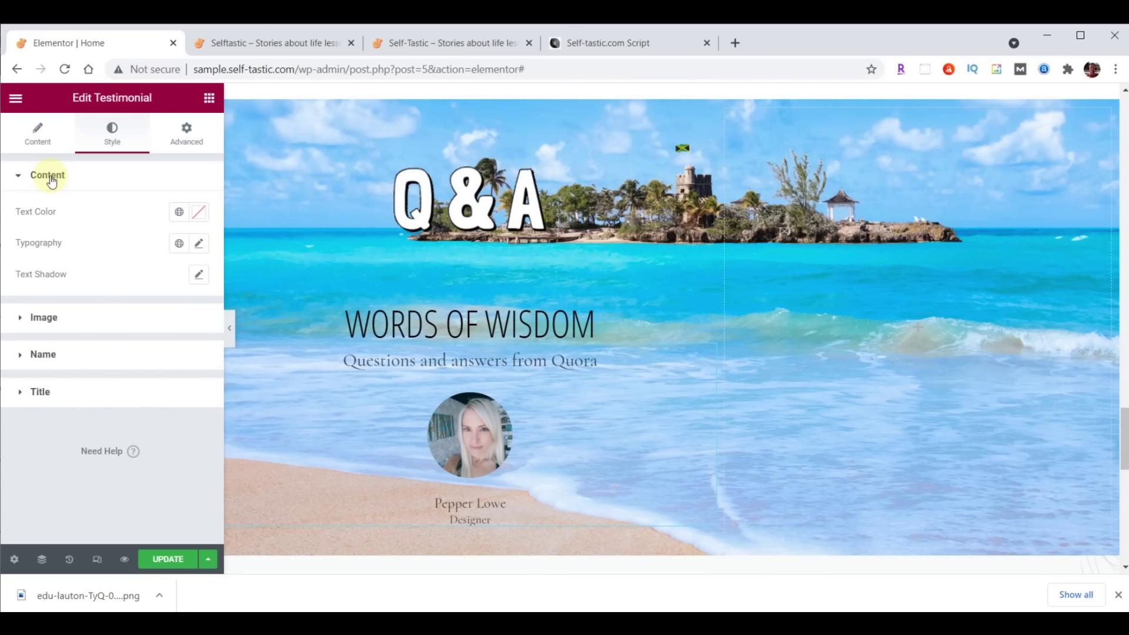
left_click(201, 244)
left_click(155, 312)
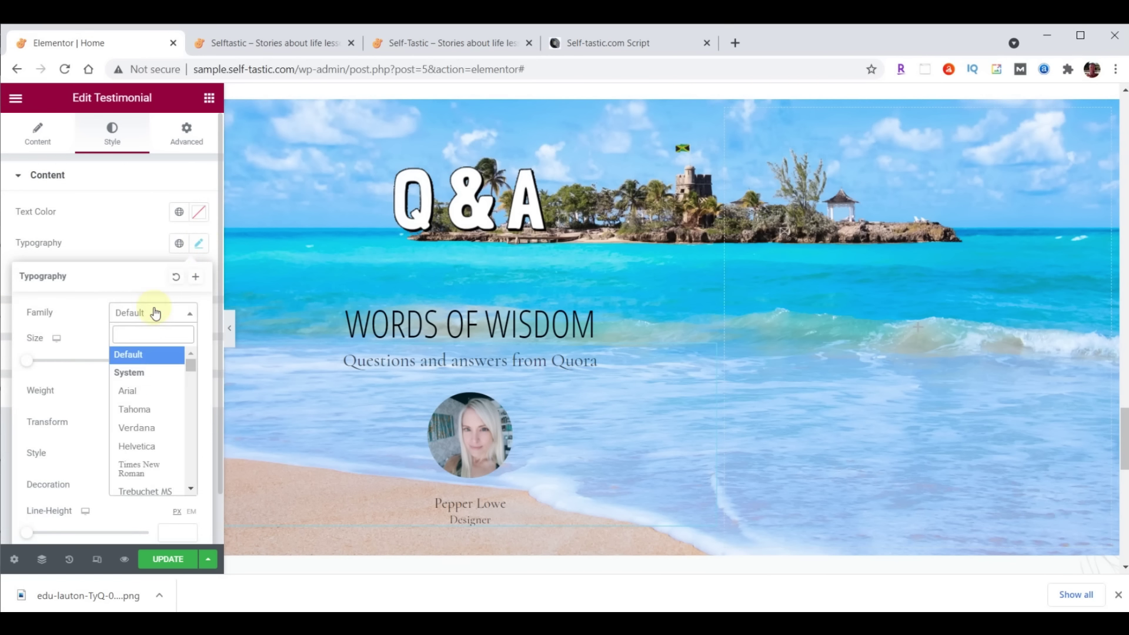
left_click(162, 332)
type("droid")
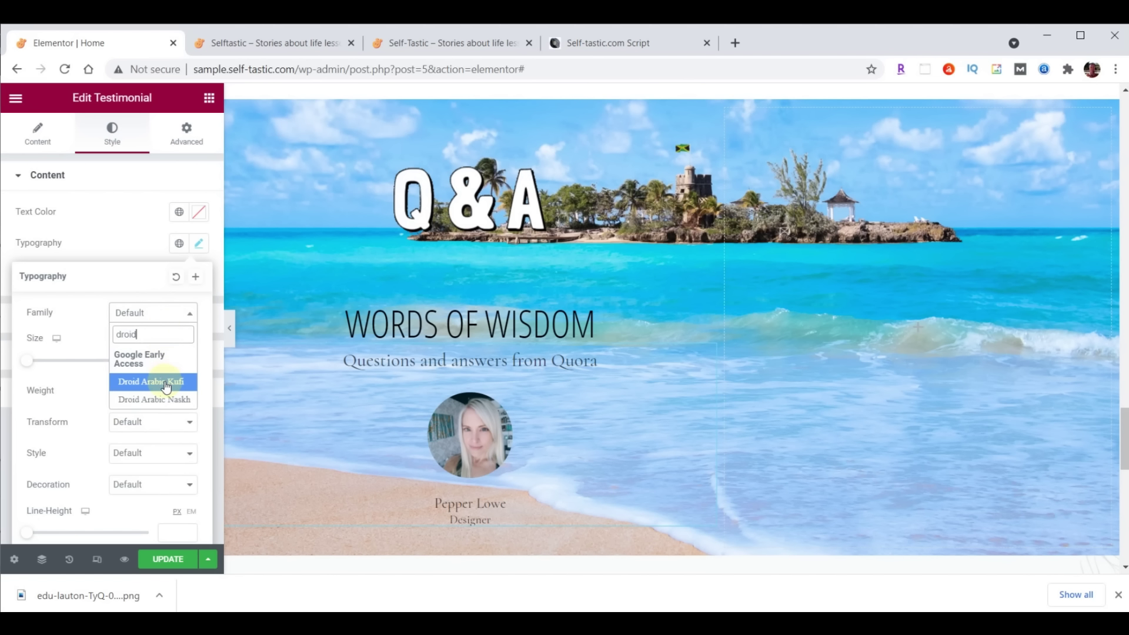
left_click(164, 382)
left_click(169, 361)
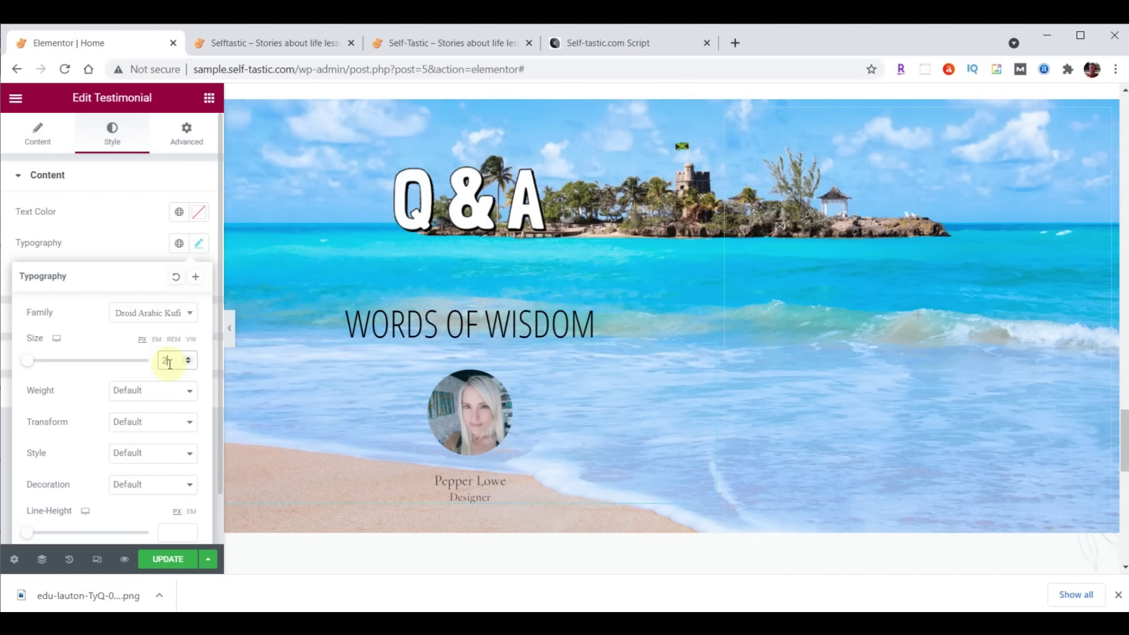
left_click(199, 215)
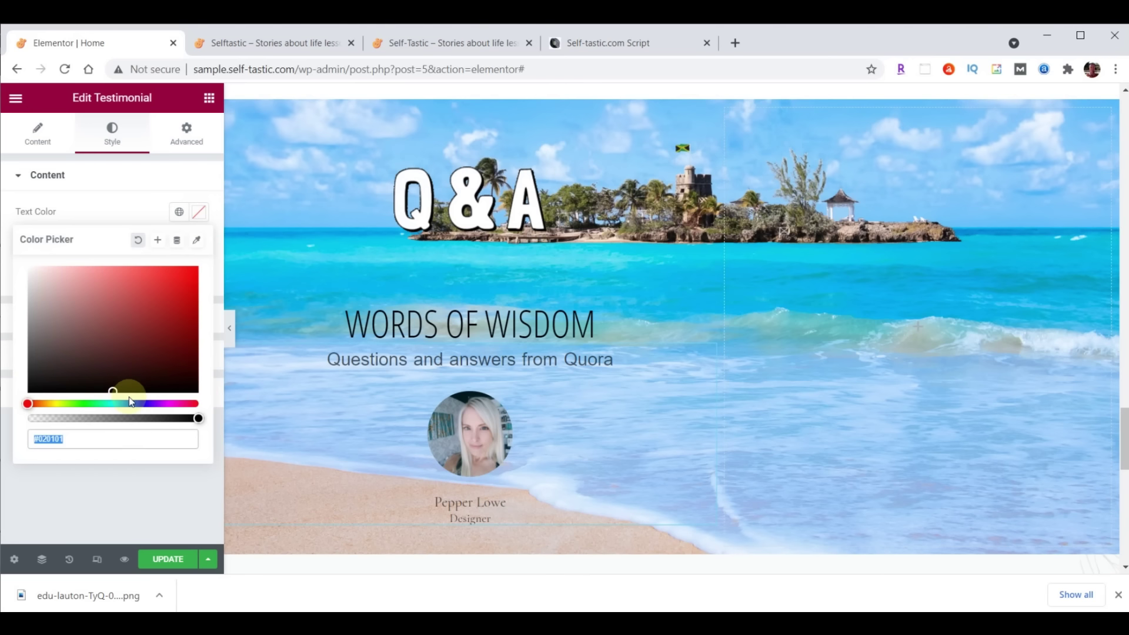
type("#473C31")
left_click(198, 212)
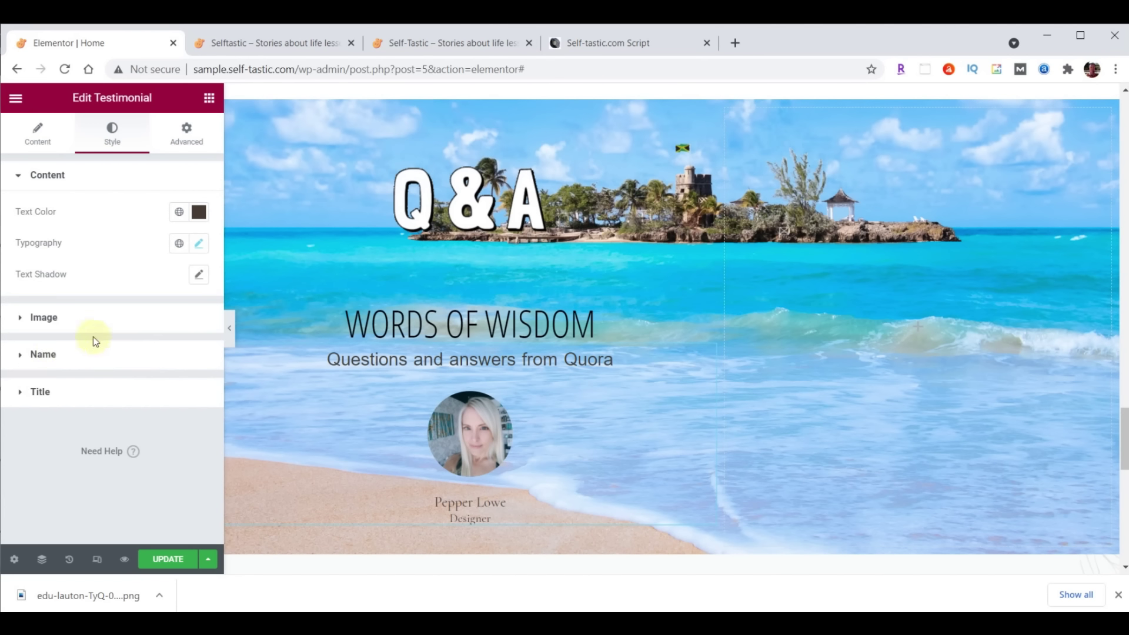
Style the name in Open Sans Condensed, size 30, colour #FFFFC0
left_click(40, 355)
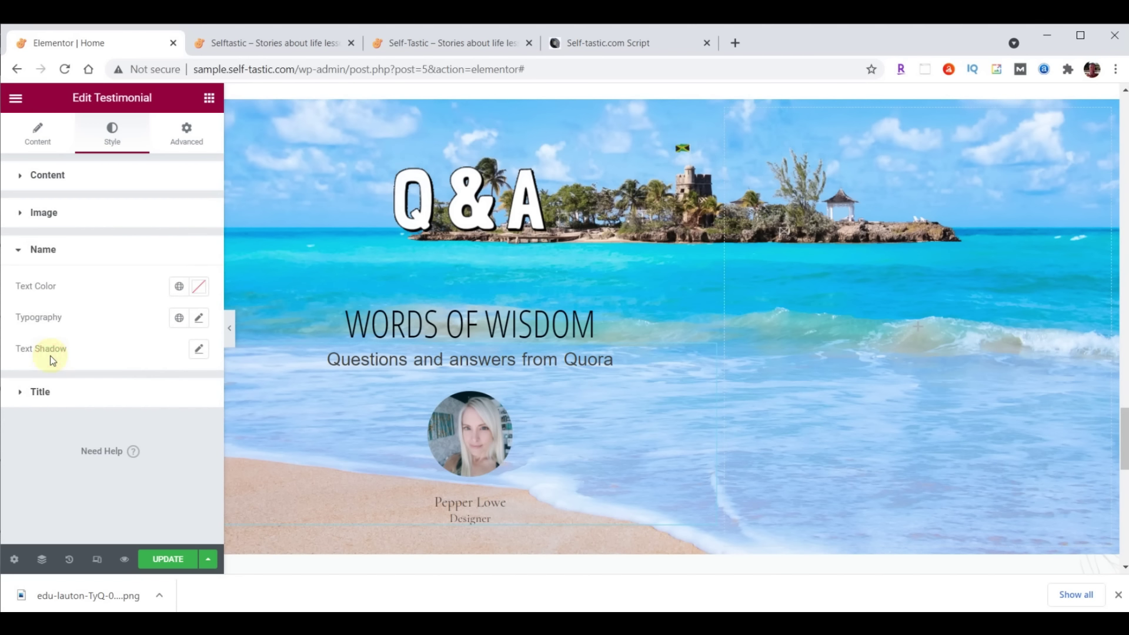
left_click(200, 319)
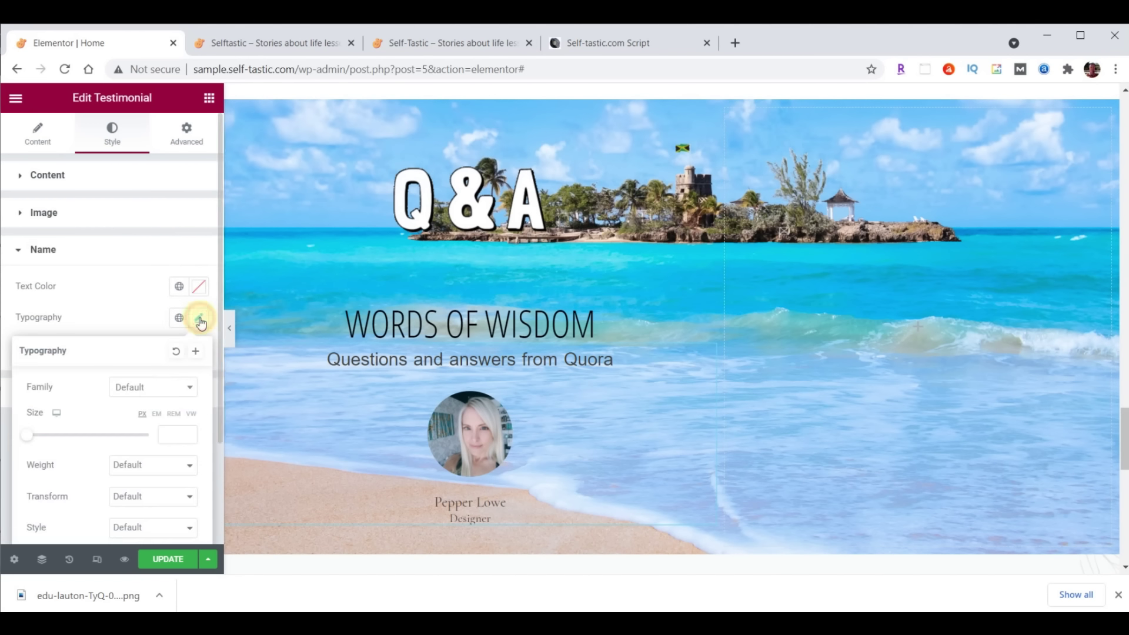
left_click(160, 387)
type("Open")
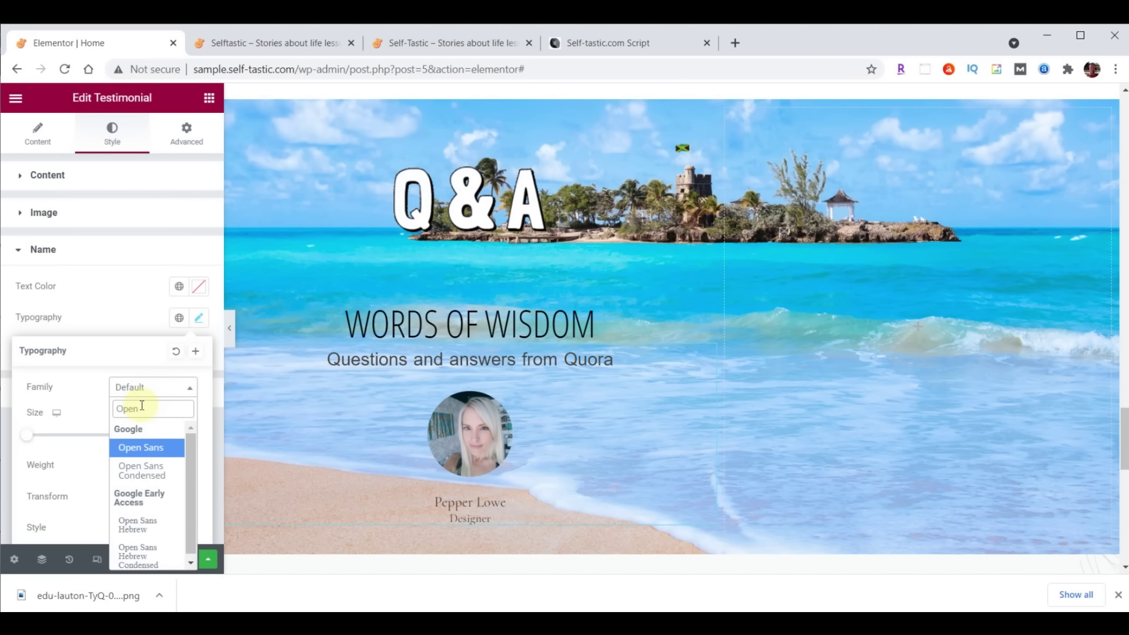
left_click(141, 470)
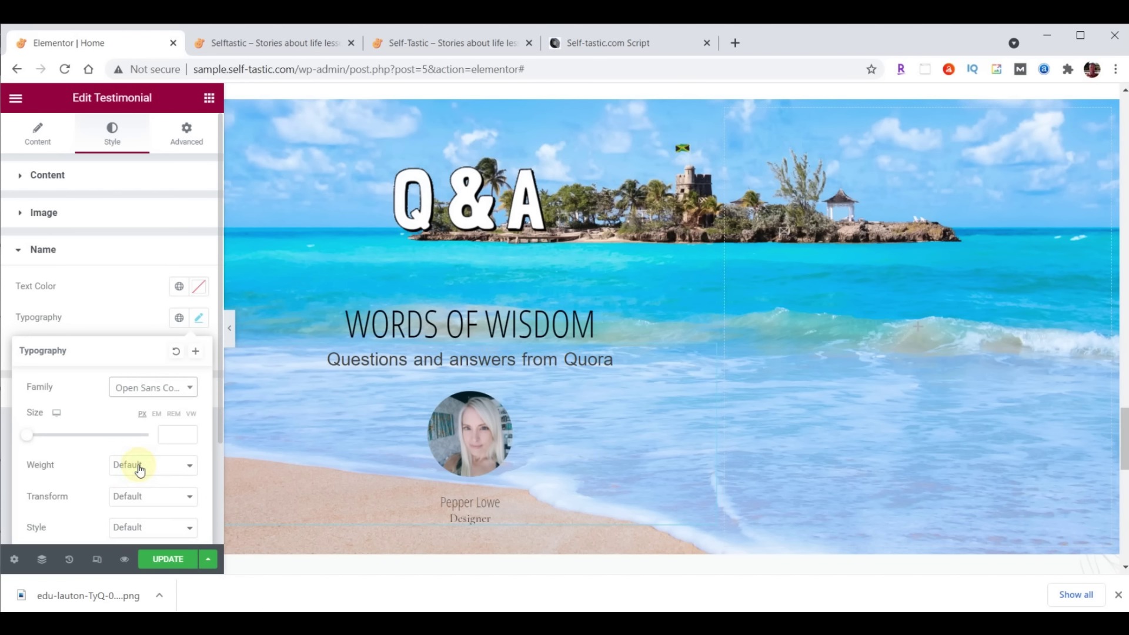
left_click(168, 435)
type("30")
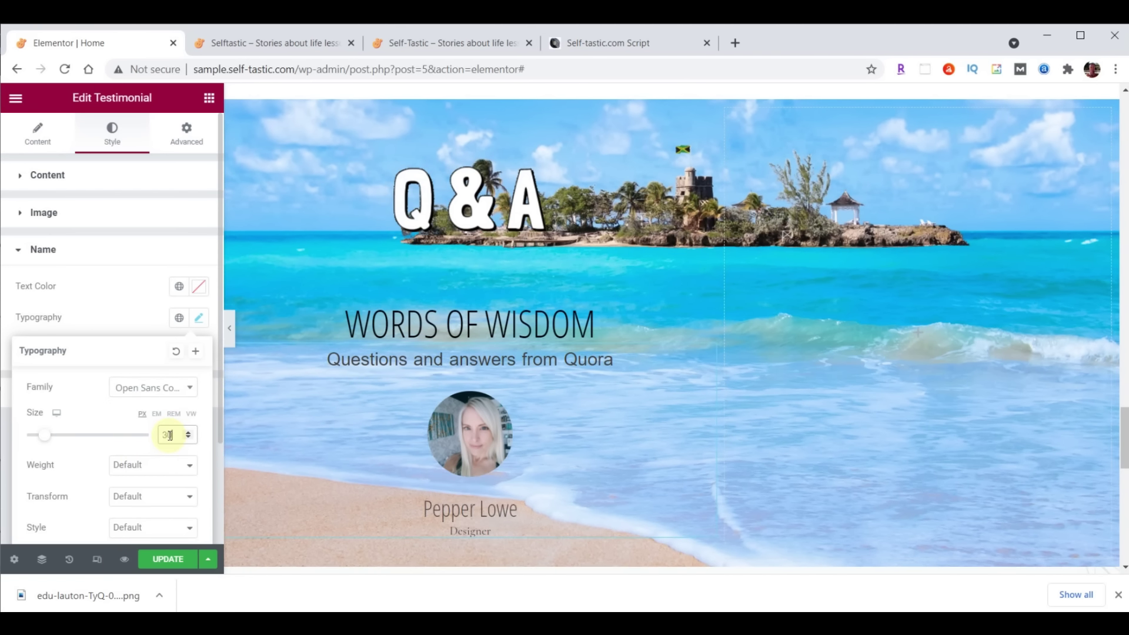
left_click(198, 287)
type("#FFFFC0")
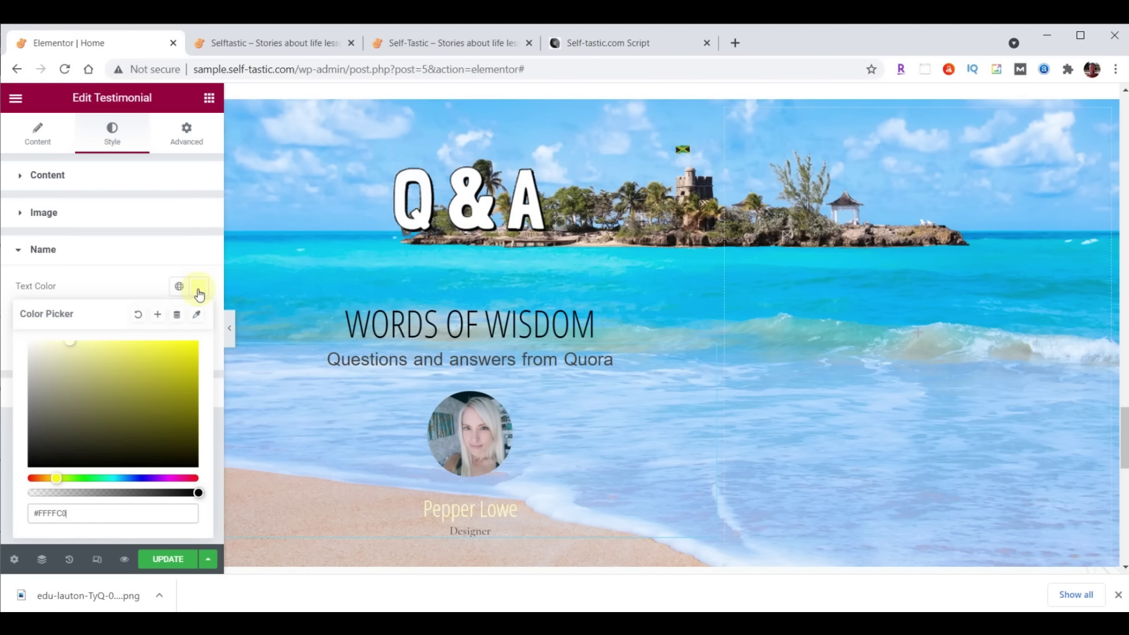
scroll(671, 341, "down", 1)
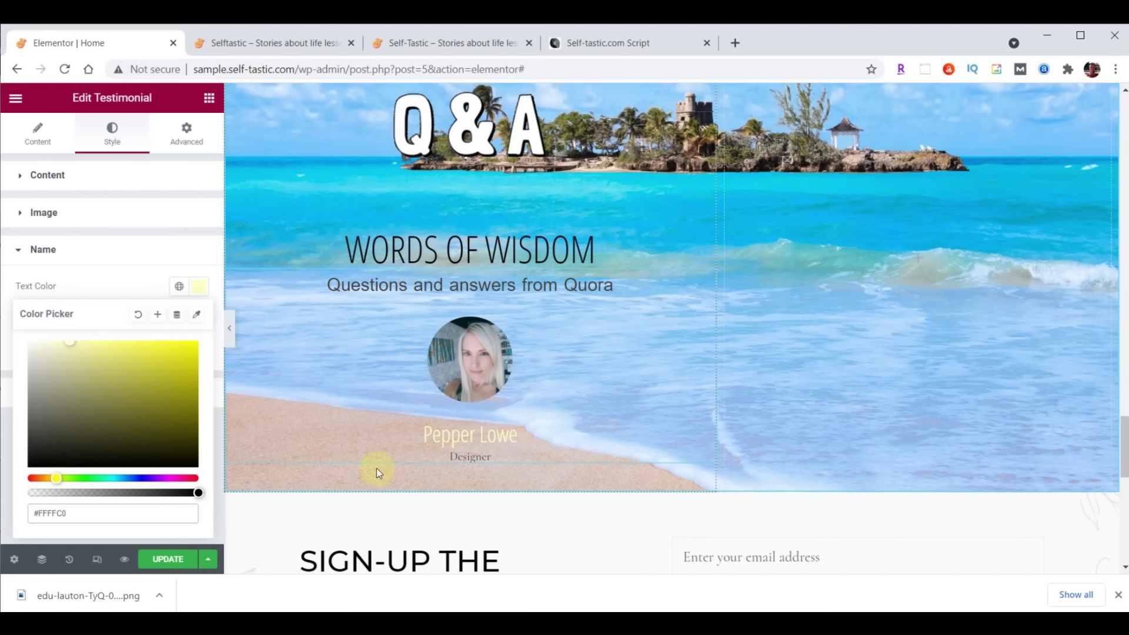
left_click(40, 141)
Delete the 'Designer' title text from the testimonial
scroll(116, 259, "down", 2)
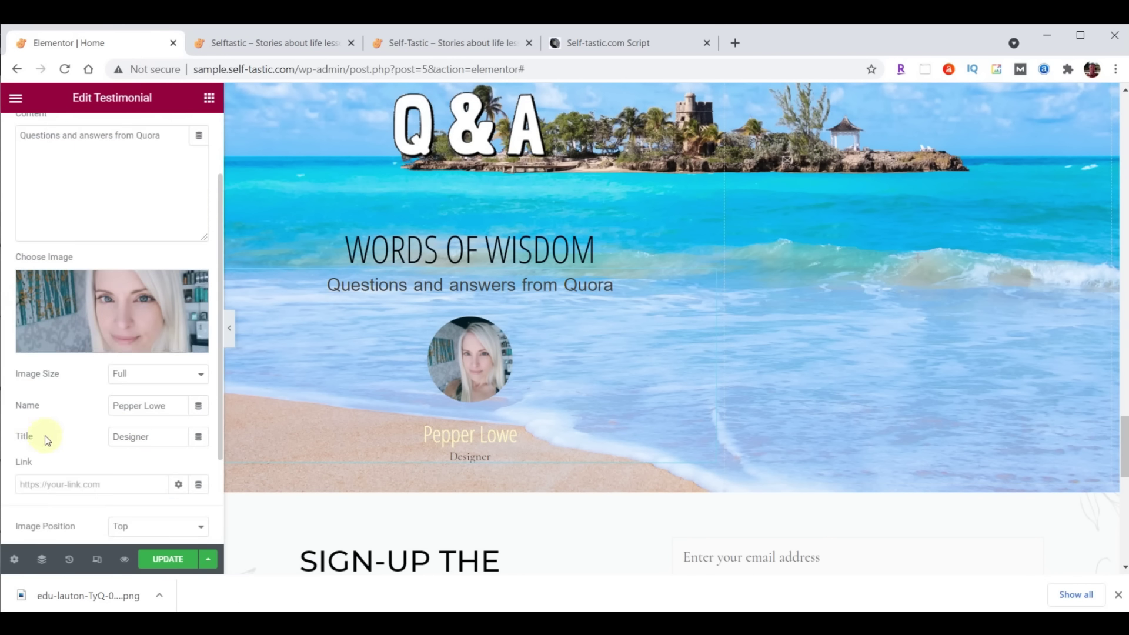
left_click_drag(150, 440, 94, 443)
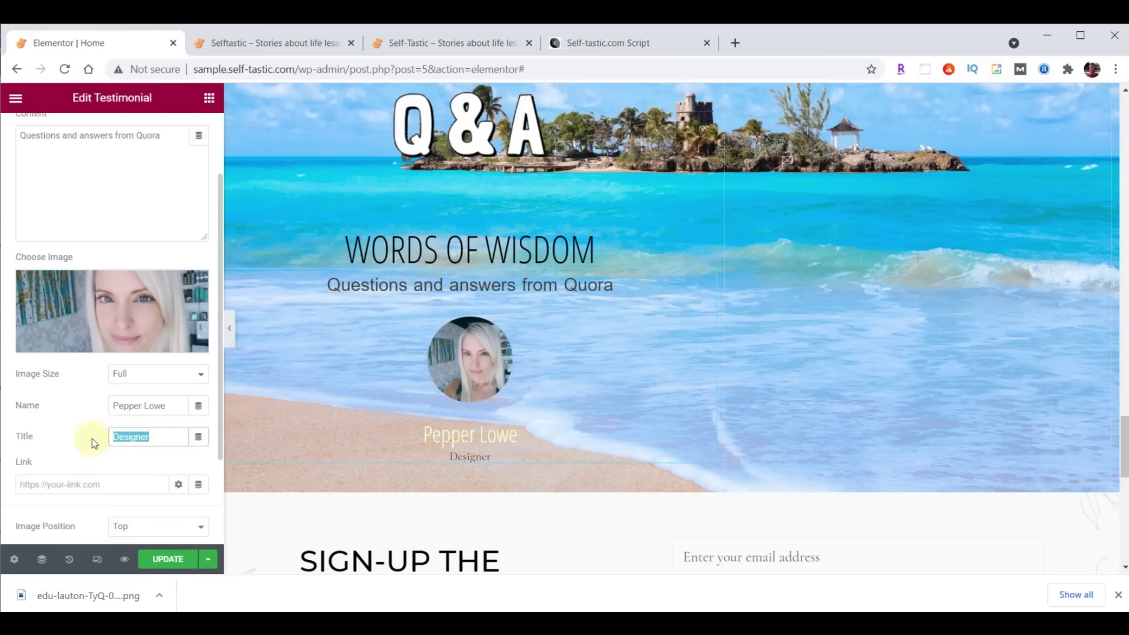
key("BackSpace")
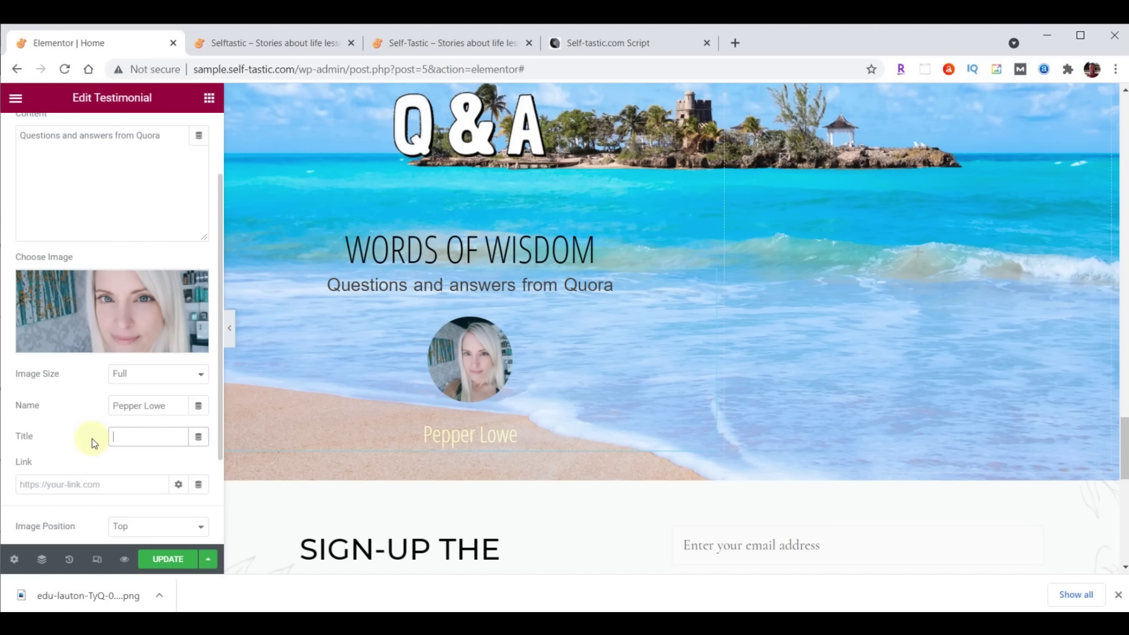
Bottom-align the right column, zero its margin and padding, and drop an Image widget into it
scroll(901, 355, "up", 2)
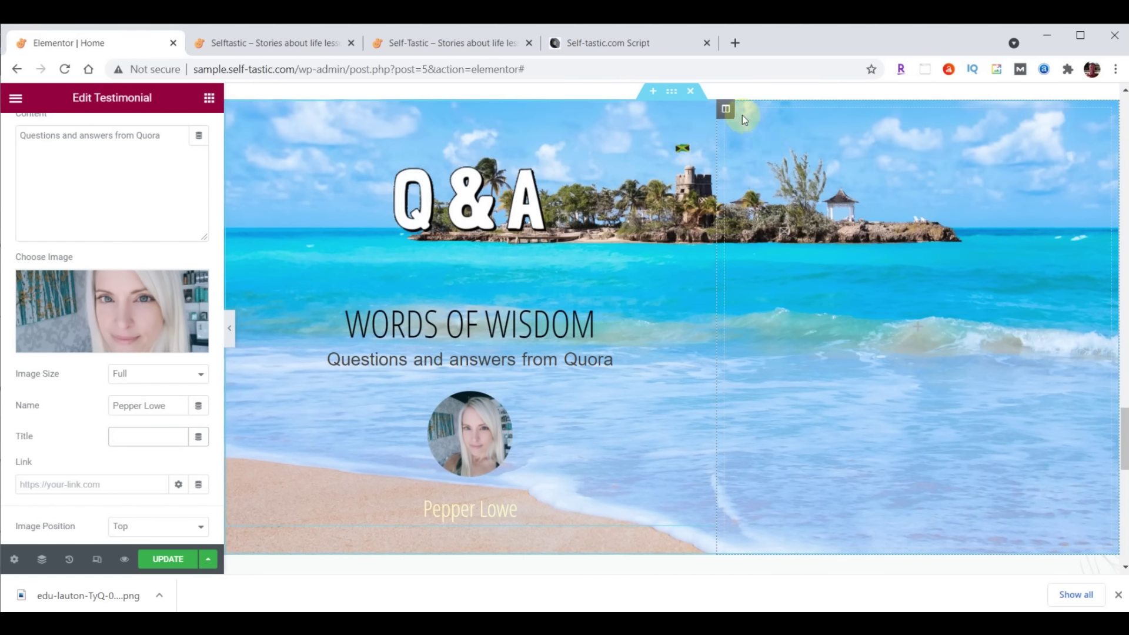
left_click(723, 113)
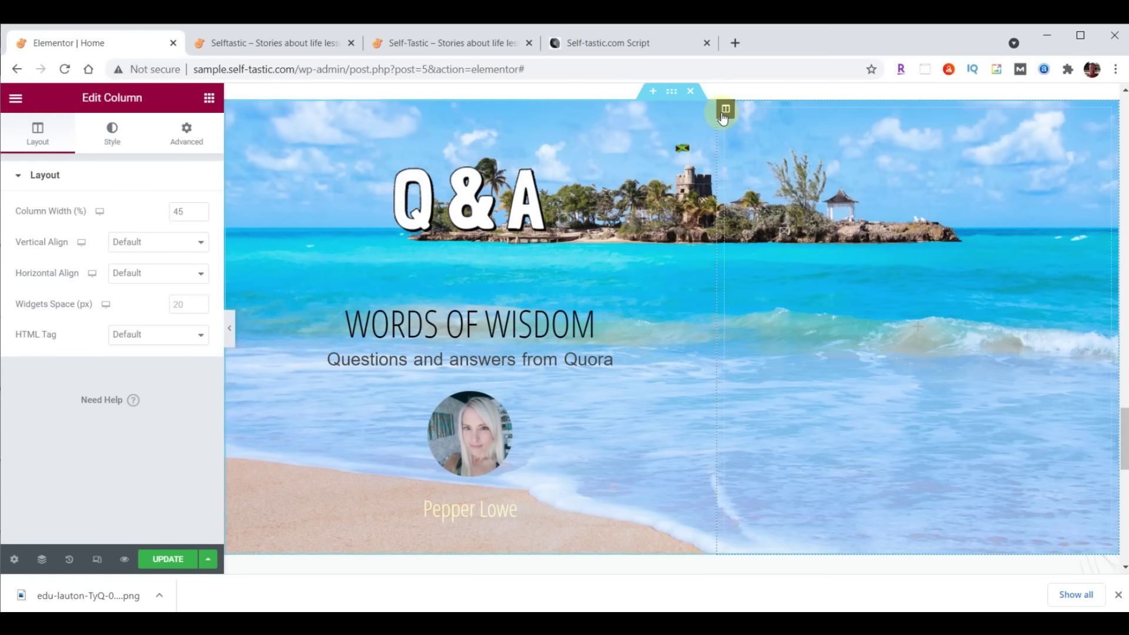
left_click(138, 247)
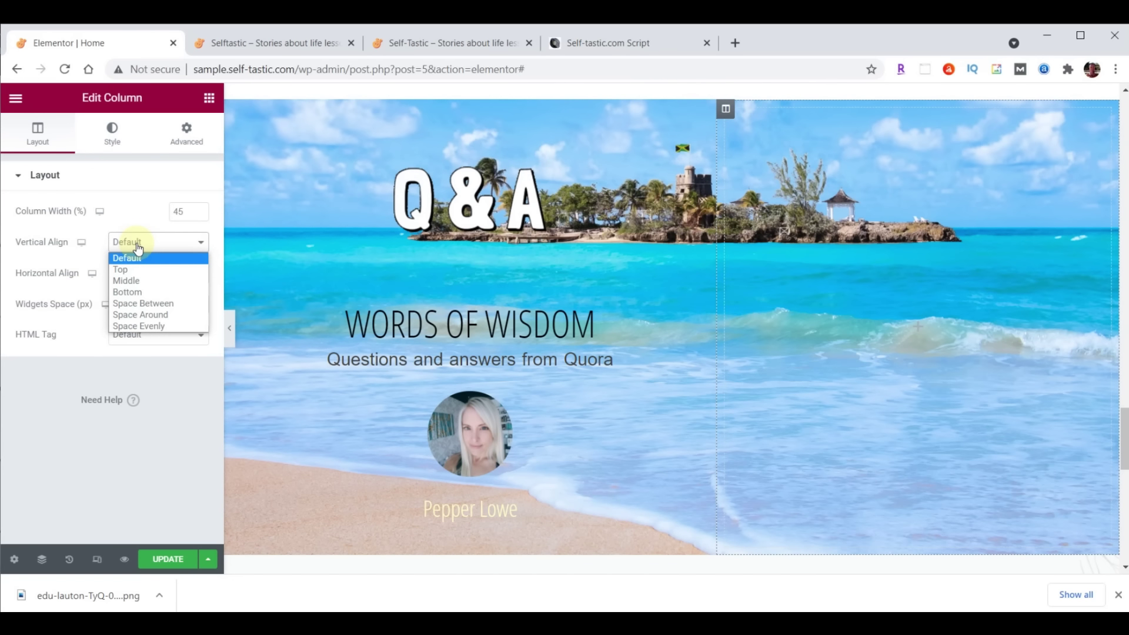
left_click(136, 293)
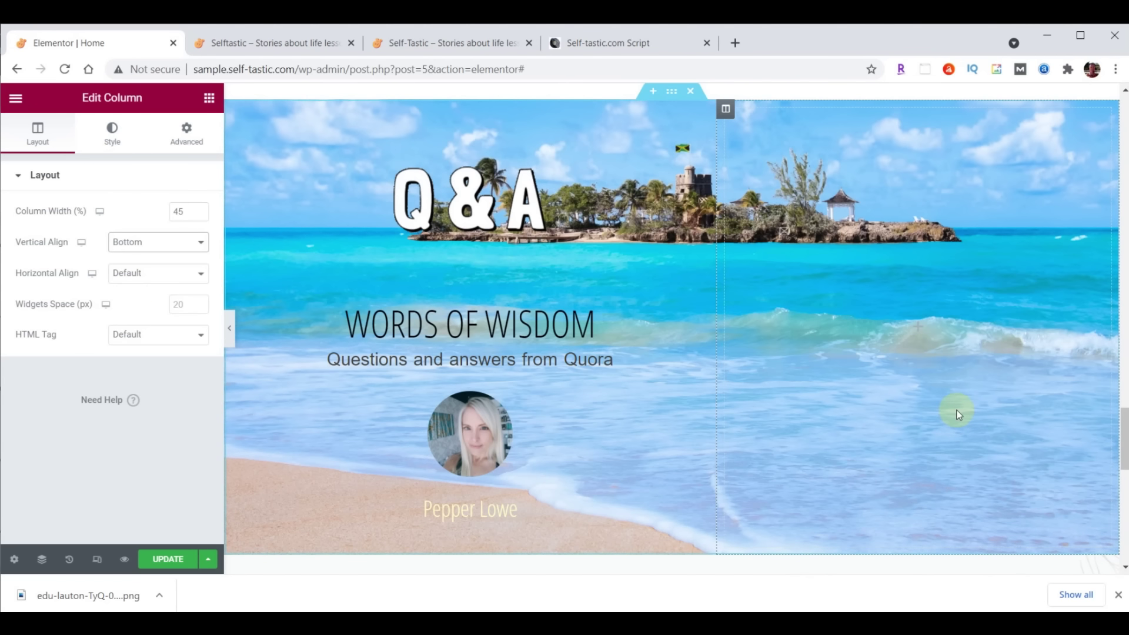
left_click(185, 140)
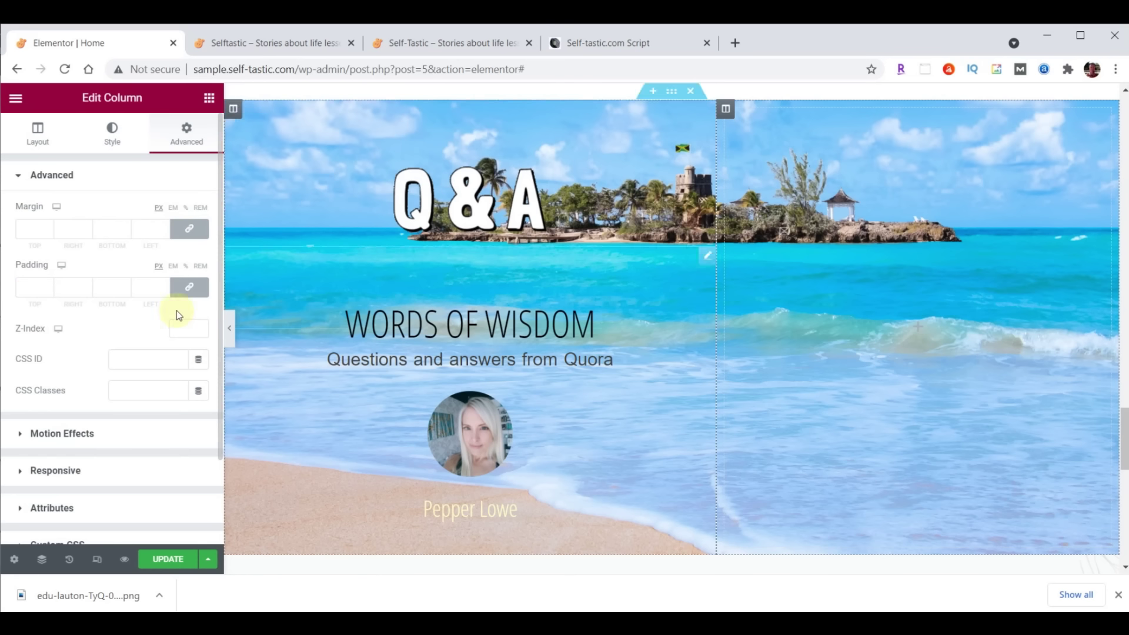
left_click(188, 236)
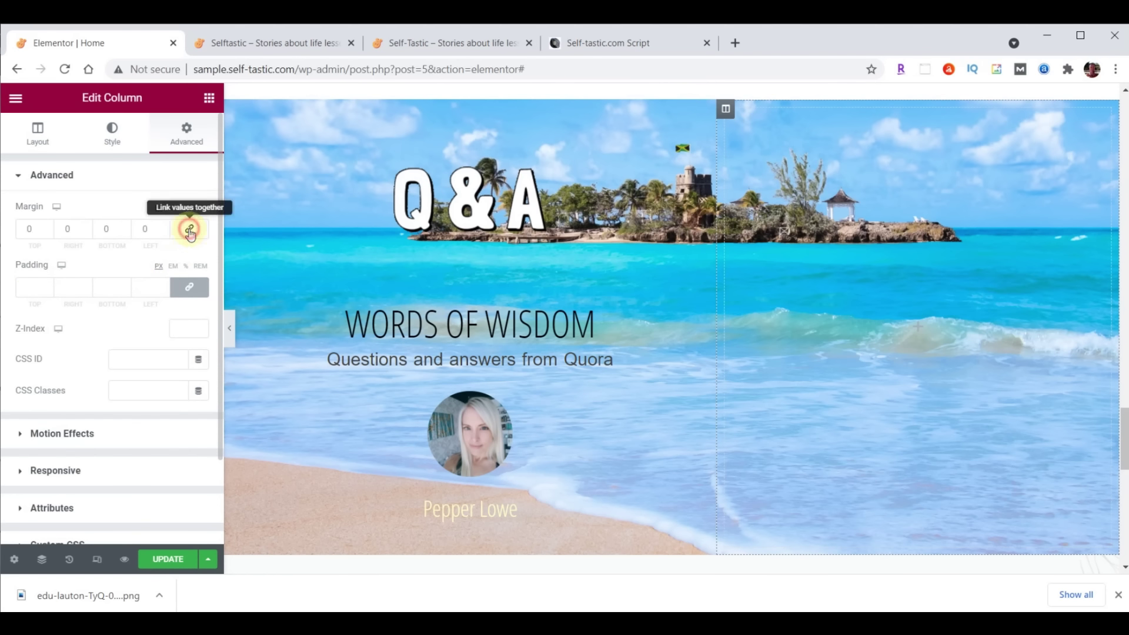
left_click(190, 292)
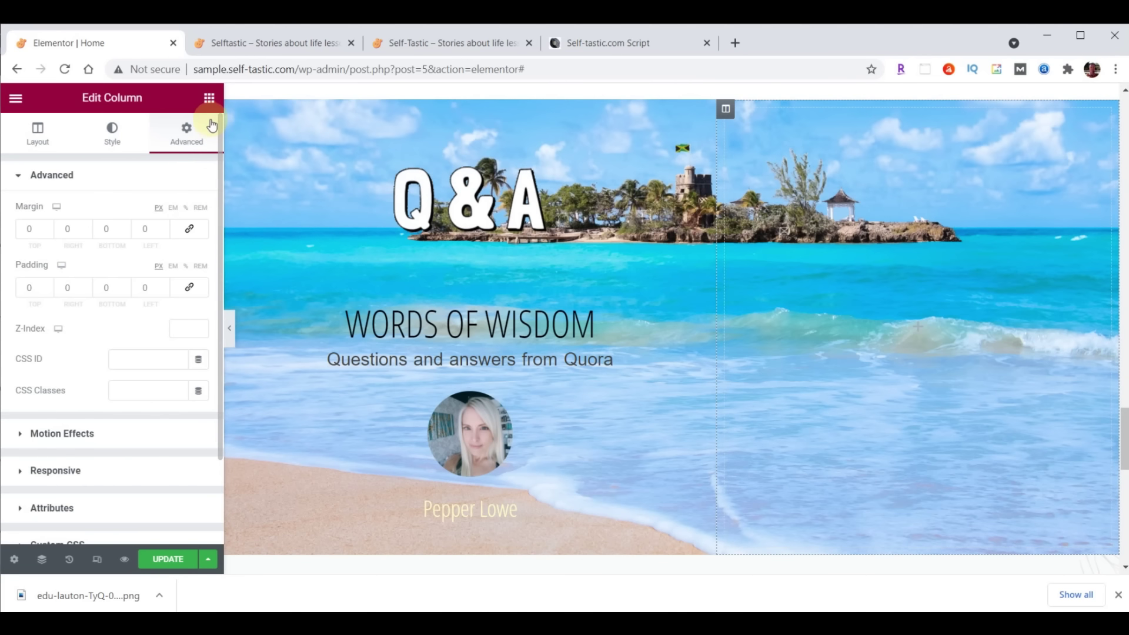
left_click(210, 99)
left_click_drag(56, 299, 844, 259)
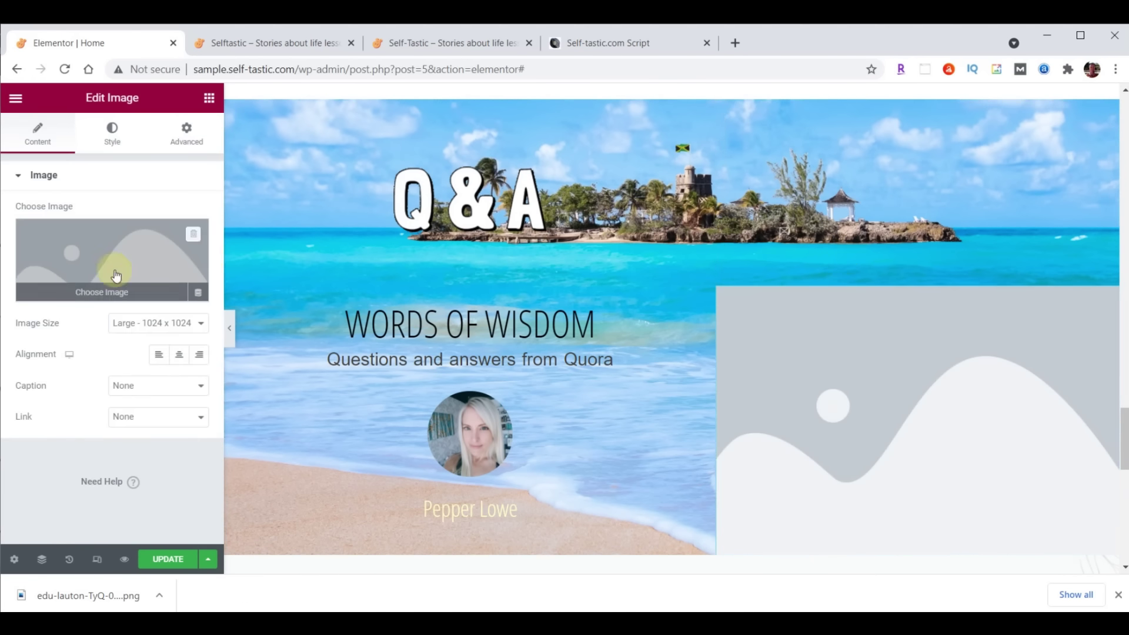
Upload practical-advice-bethany-trans.png from File Explorer and insert it into the Image widget
left_click(112, 268)
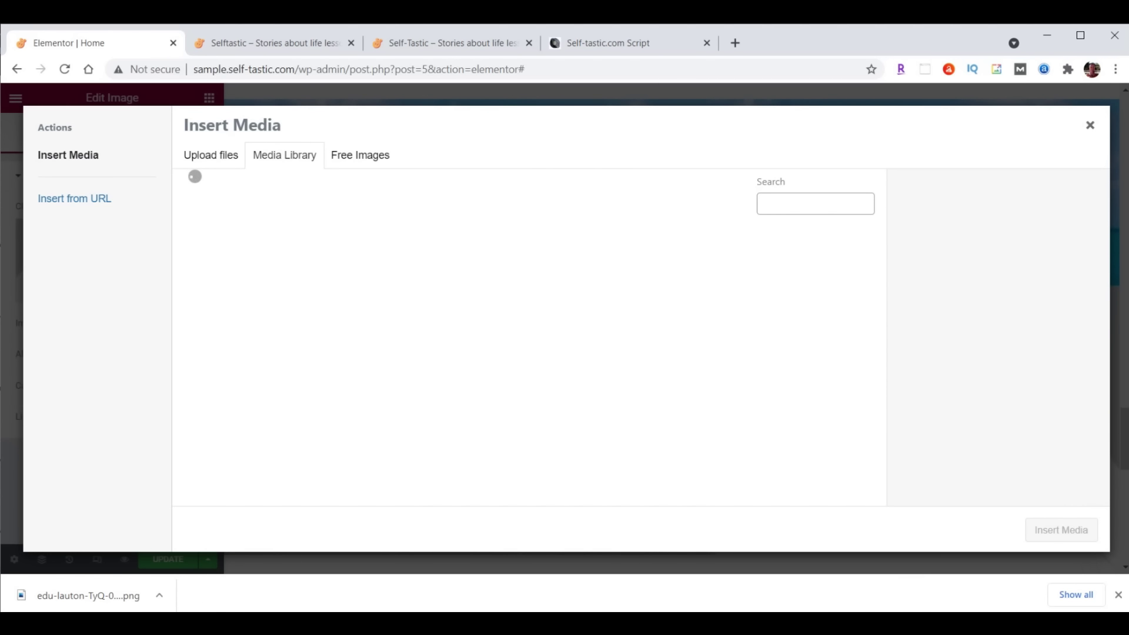
left_click(618, 588)
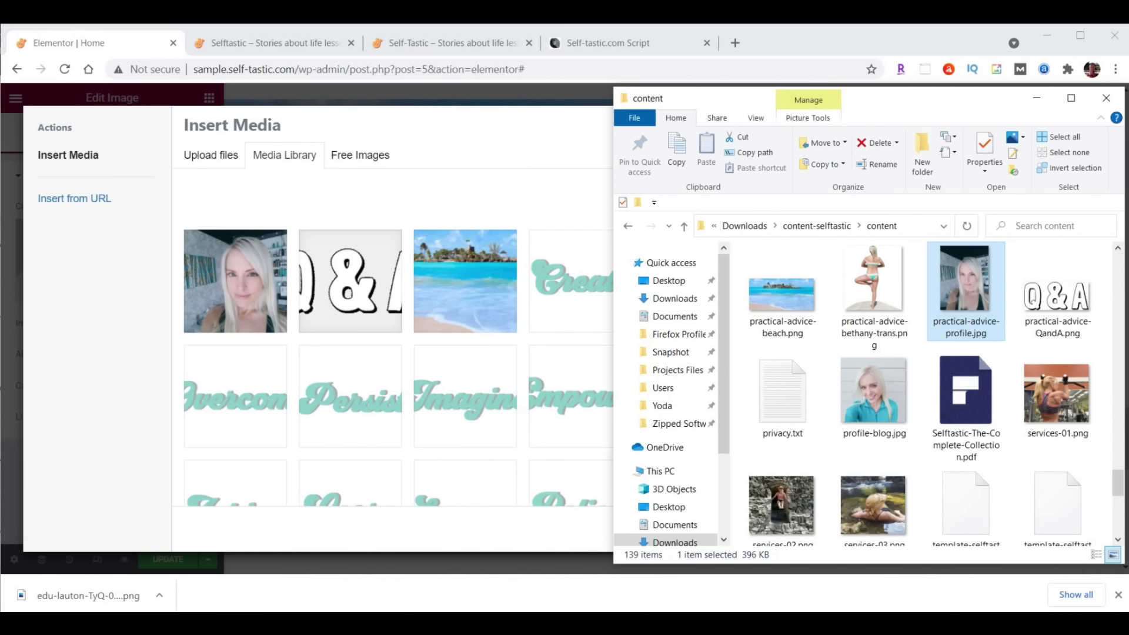
left_click_drag(877, 273, 383, 302)
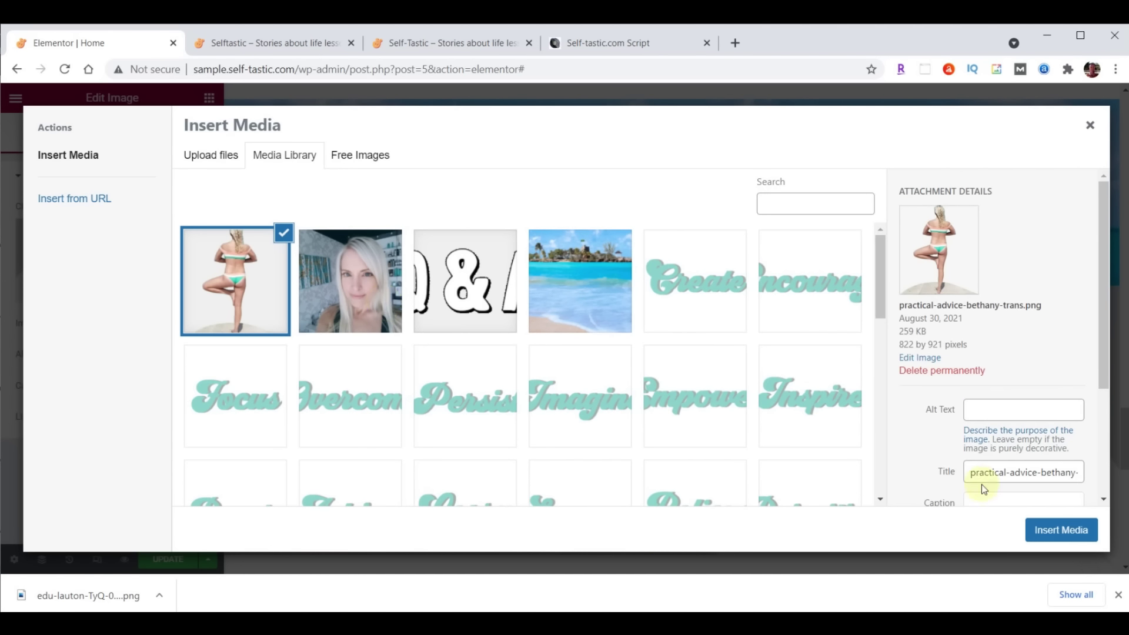
left_click(1074, 524)
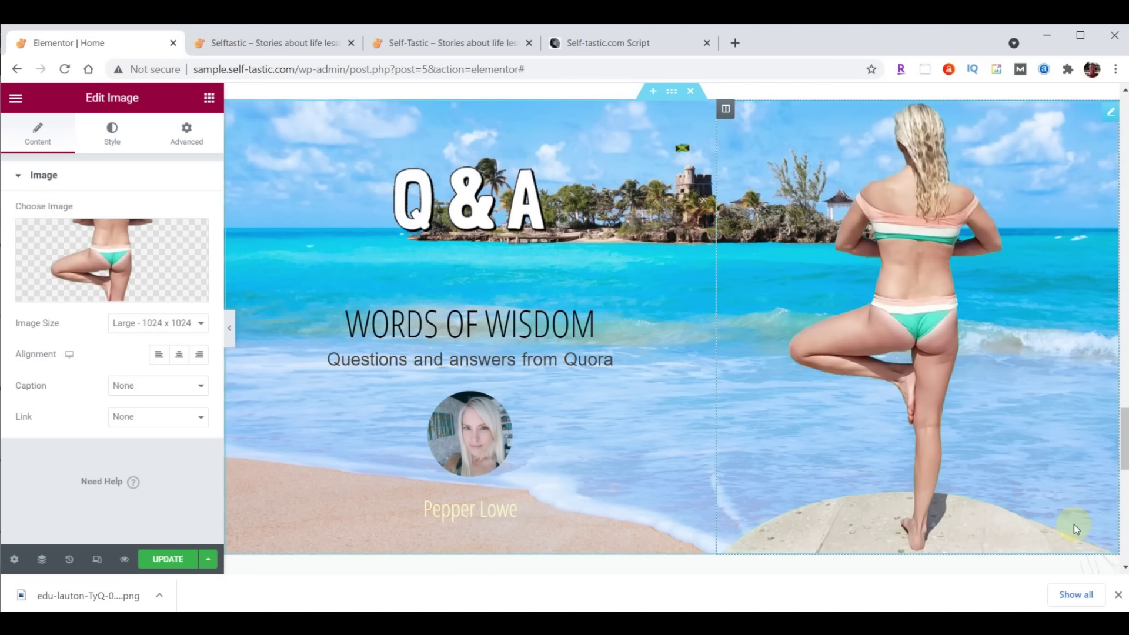
Set the image to Full size and align it left
left_click(170, 323)
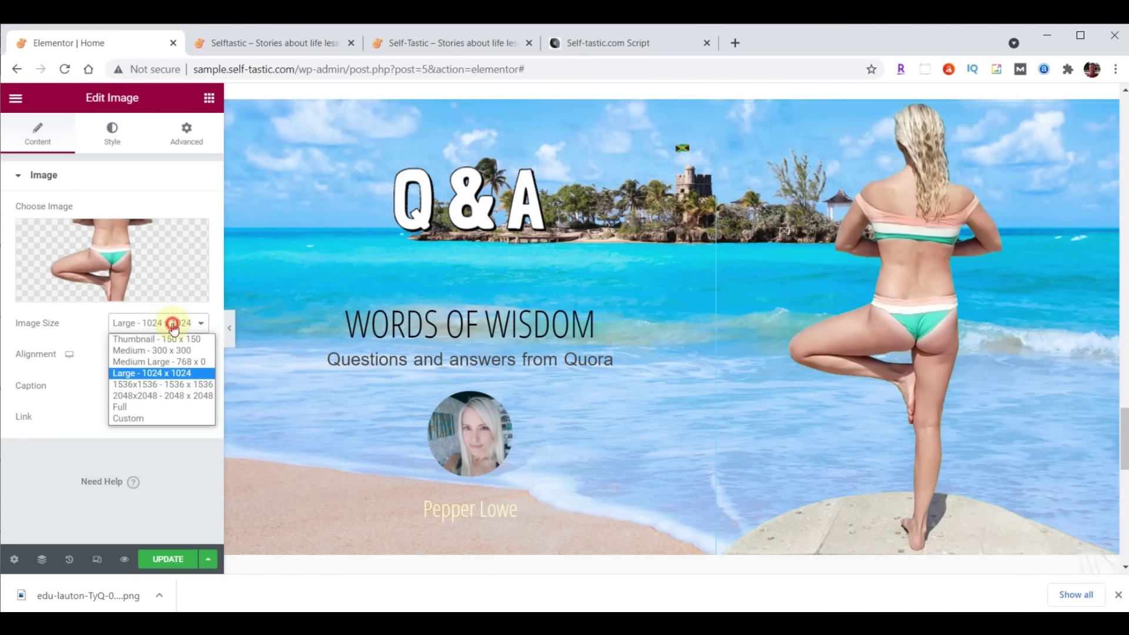
left_click(165, 405)
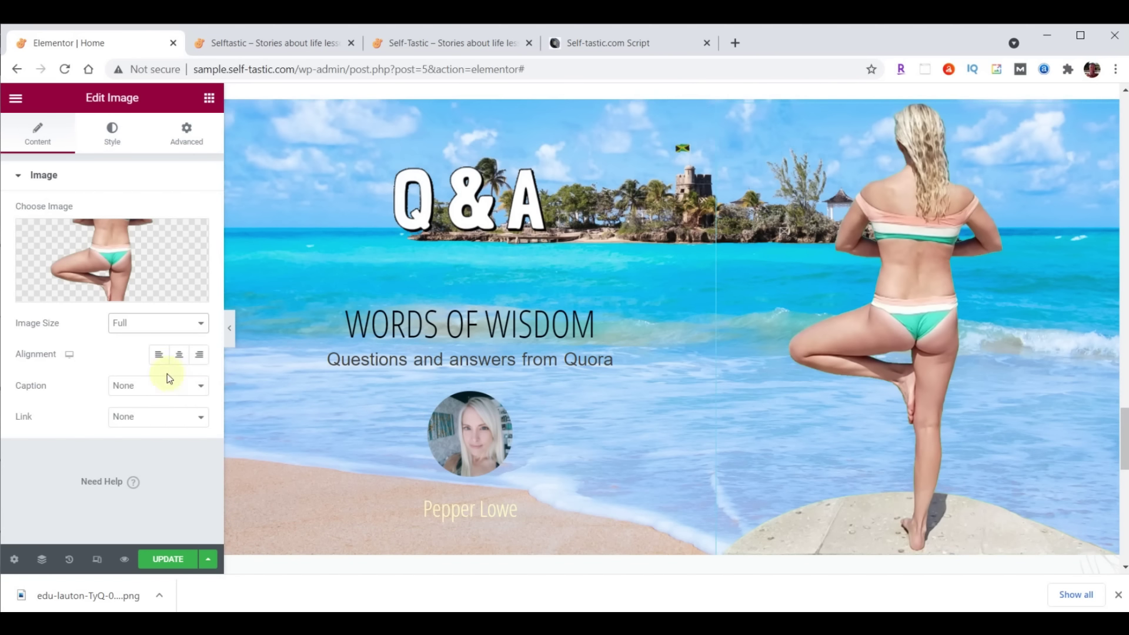
left_click(158, 354)
Give the image a fixed width of 400 px with no max width
left_click(107, 147)
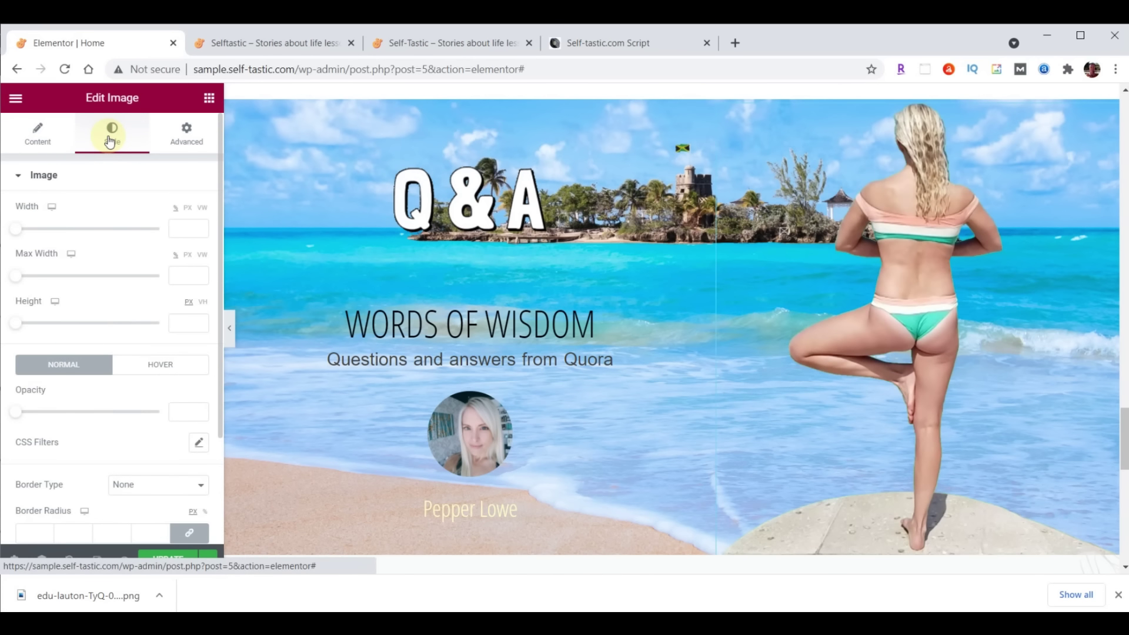
left_click(185, 228)
type("400")
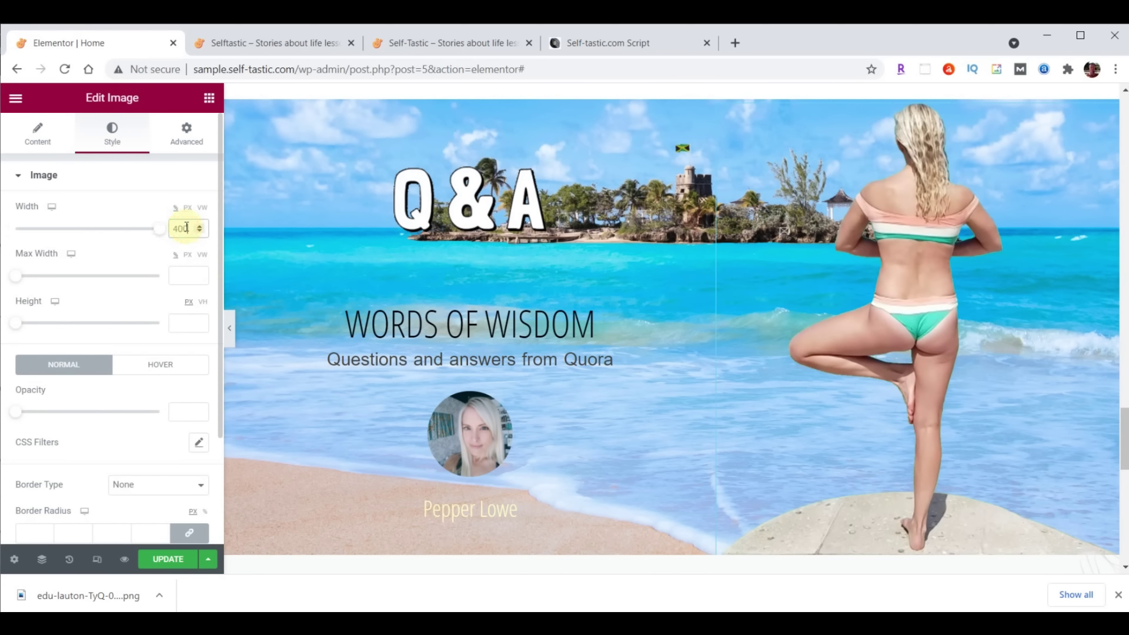
left_click(183, 274)
type("400")
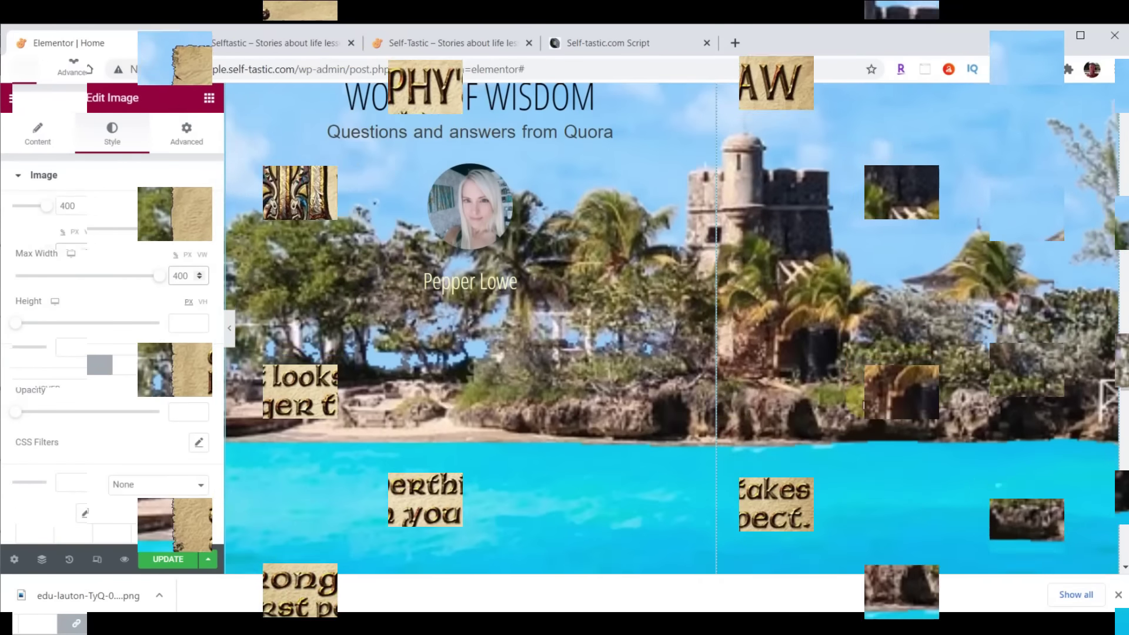
scroll(862, 400, "down", 3)
scroll(863, 400, "up", 4)
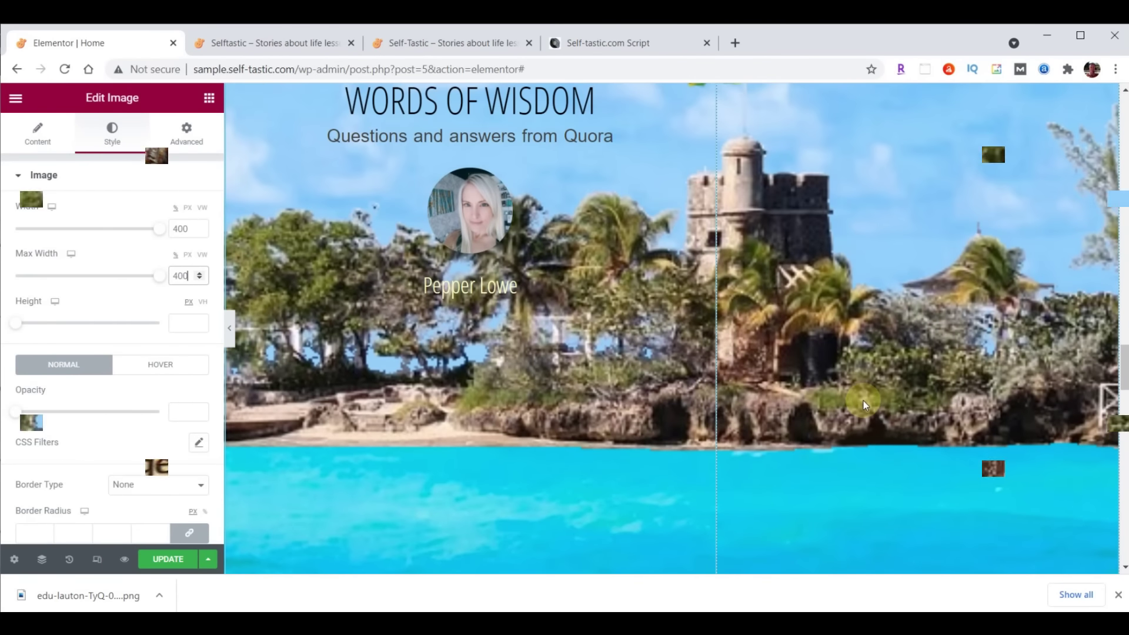
scroll(862, 400, "up", 5)
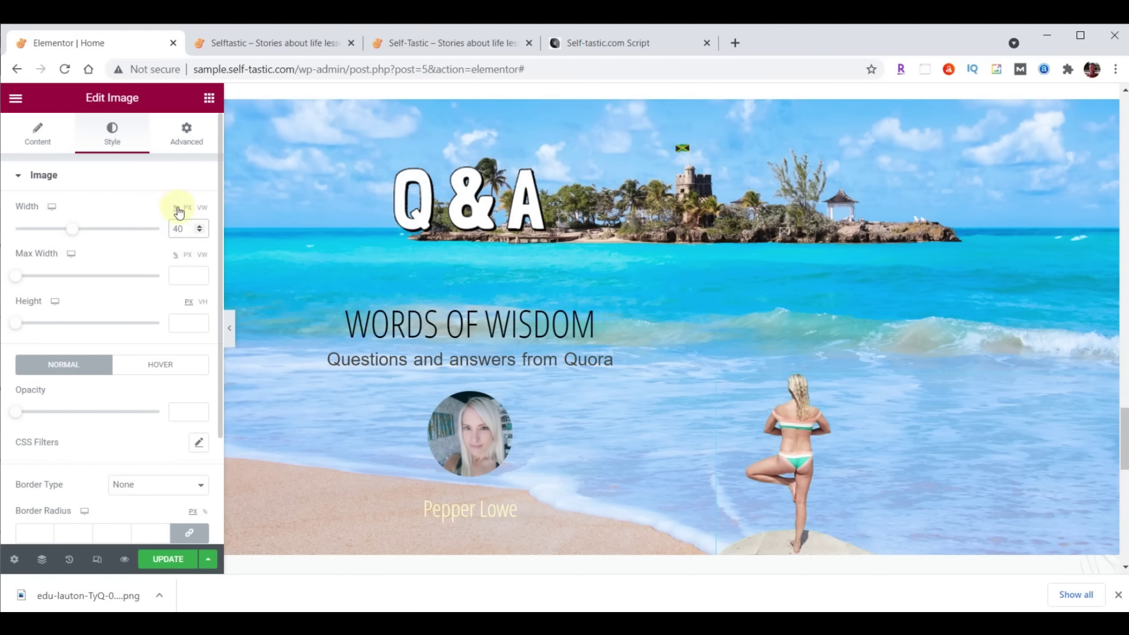
left_click(179, 229)
left_click(188, 207)
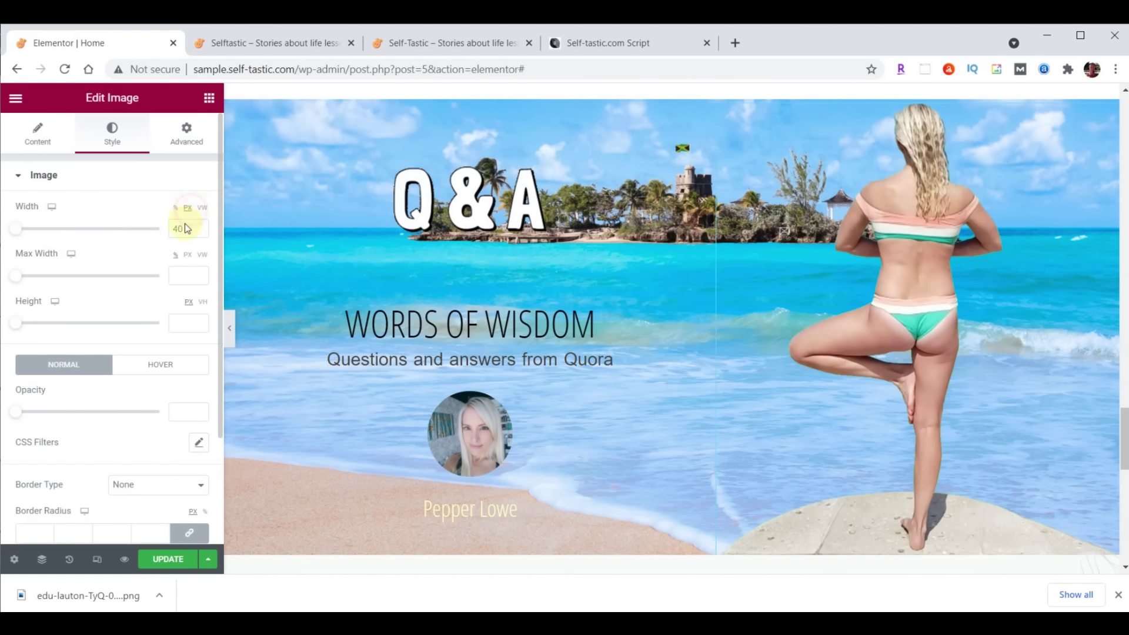
double_click(183, 229)
type("400")
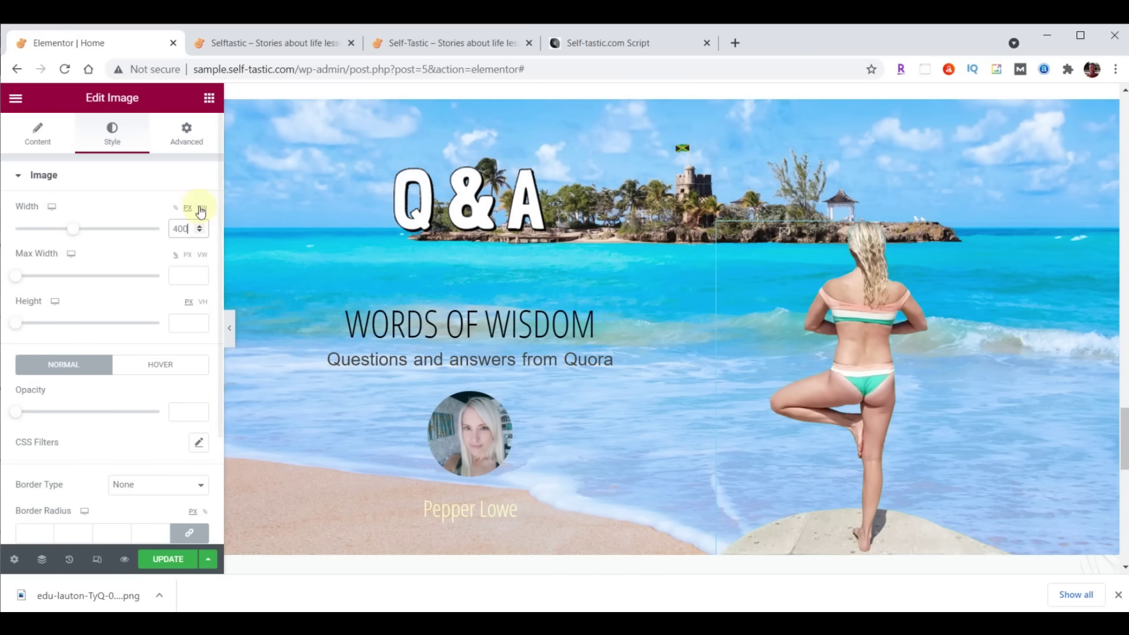
left_click(186, 141)
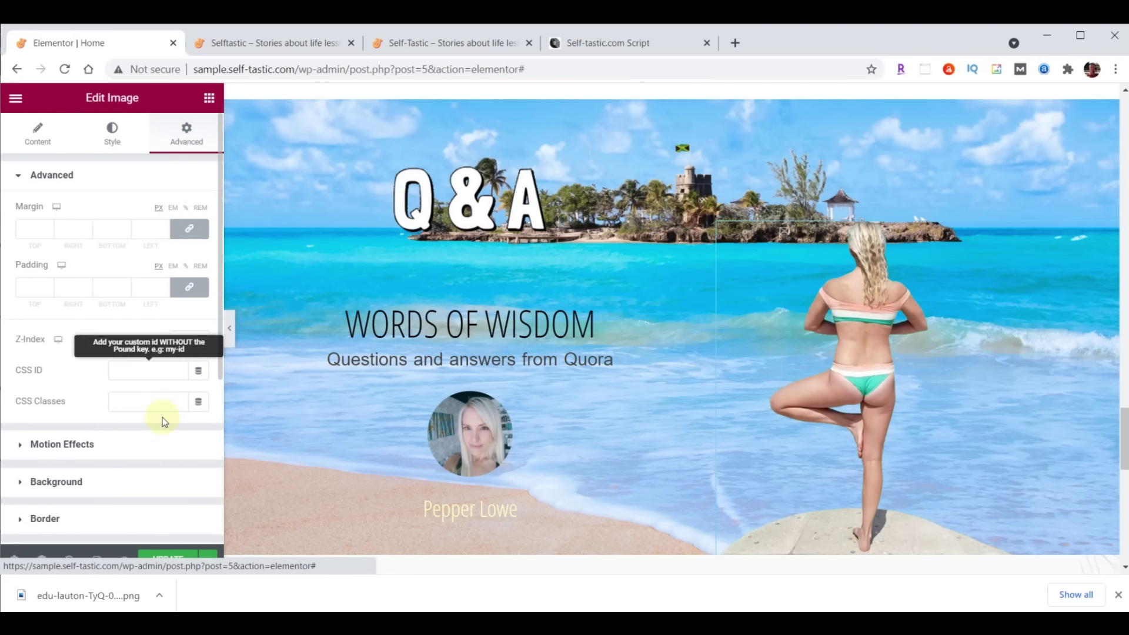
Set the image entrance animation to Fade In Right, Slow, 1000 ms delay, and save
left_click(73, 442)
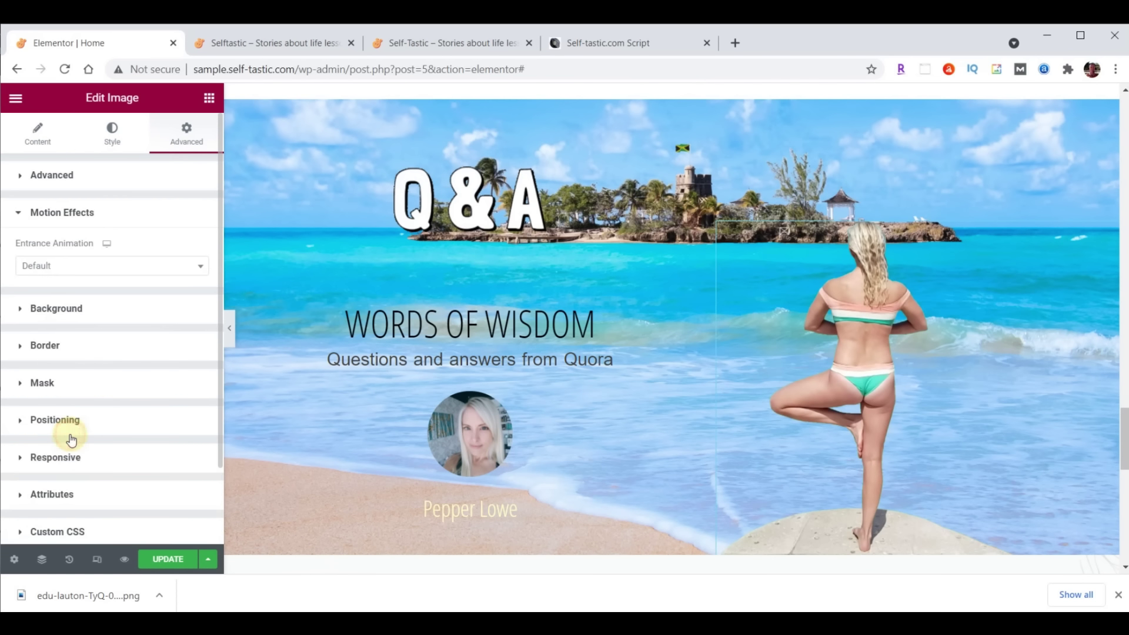
left_click(73, 263)
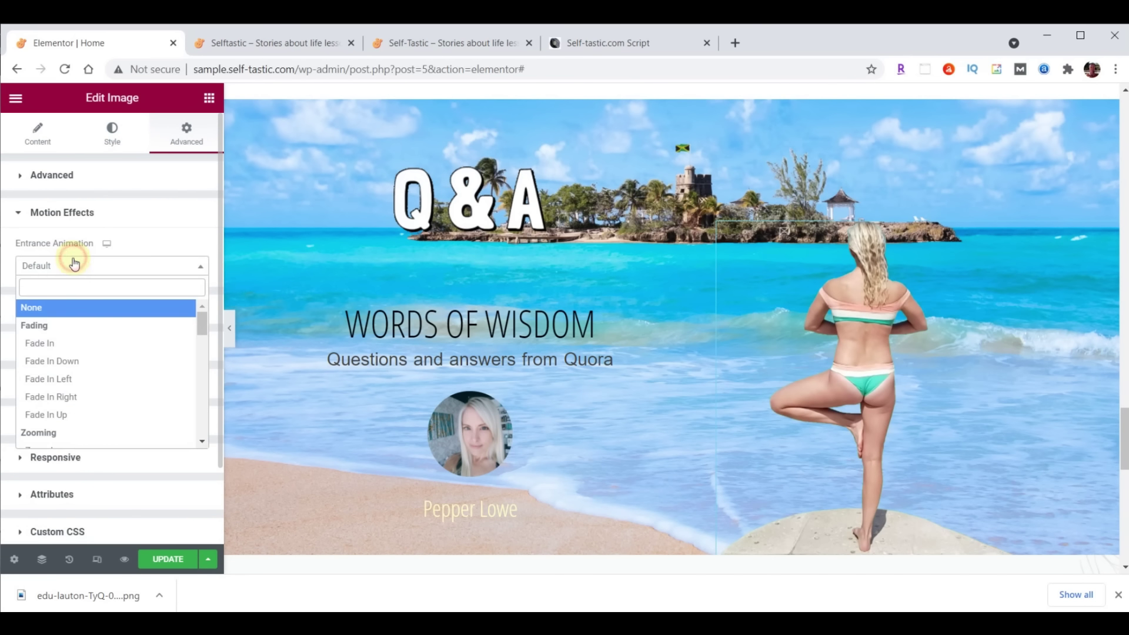
left_click(62, 397)
left_click(135, 297)
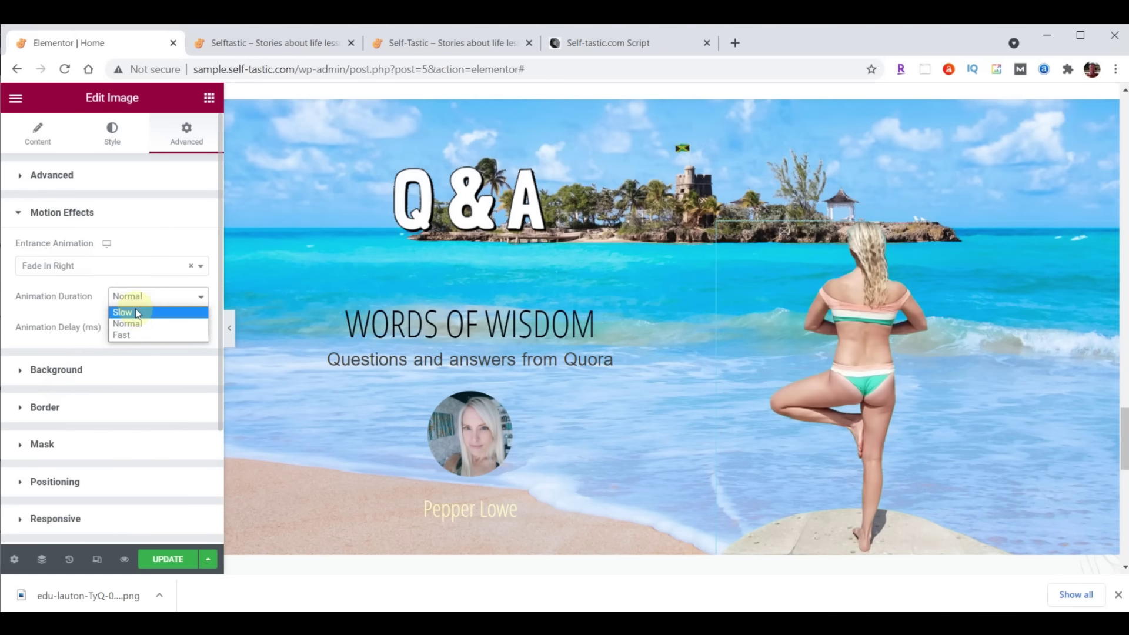
left_click(135, 315)
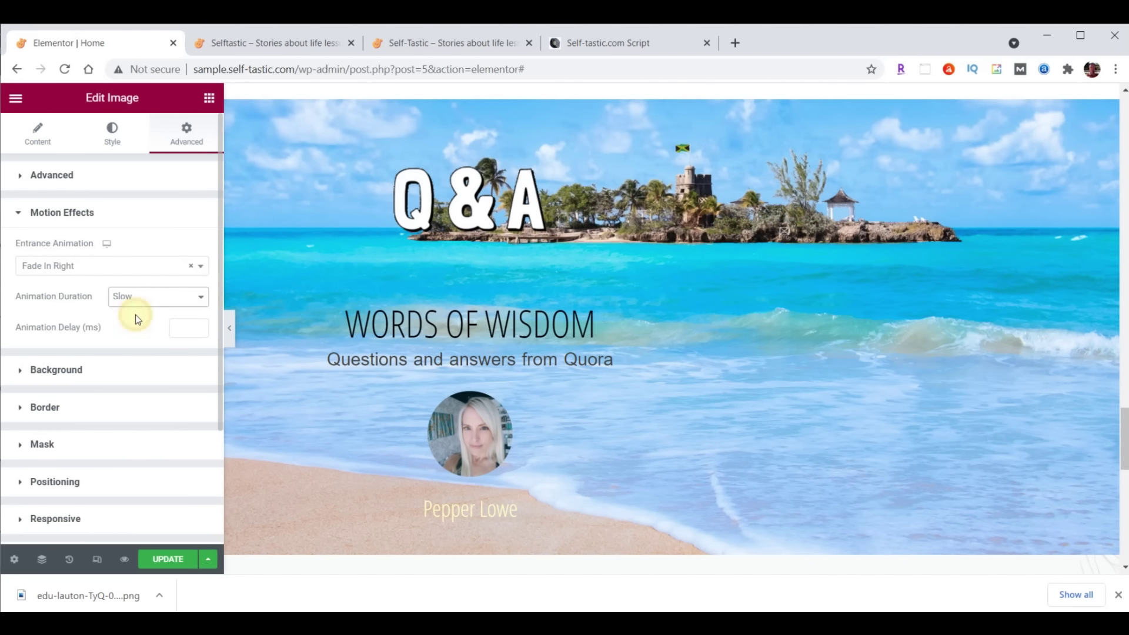
left_click(176, 322)
type("1000")
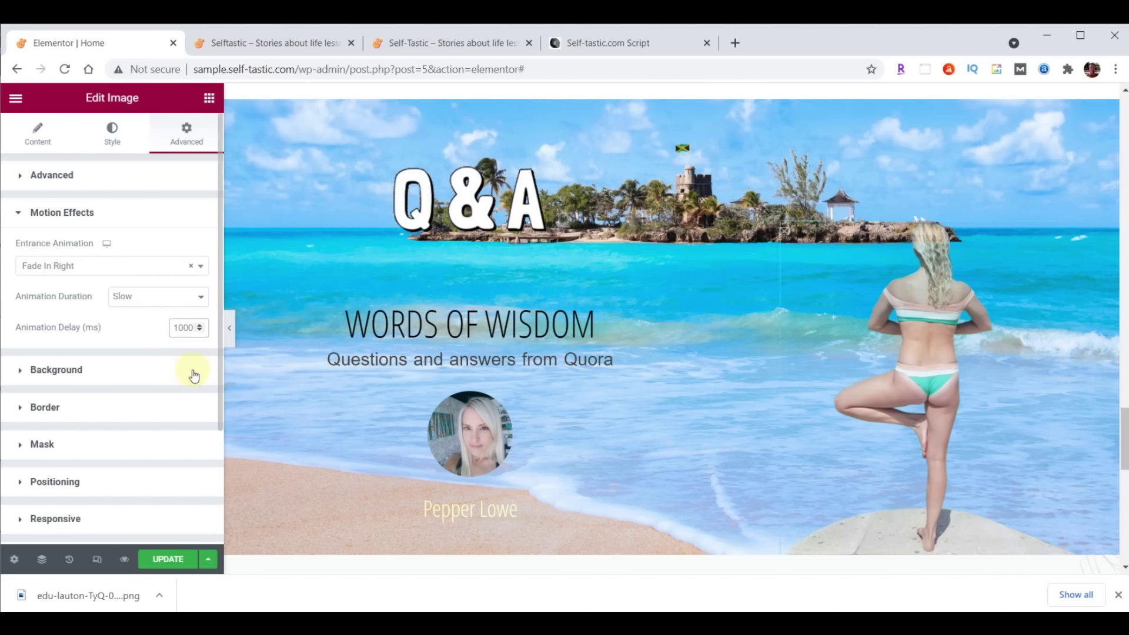
key("ctrl+s")
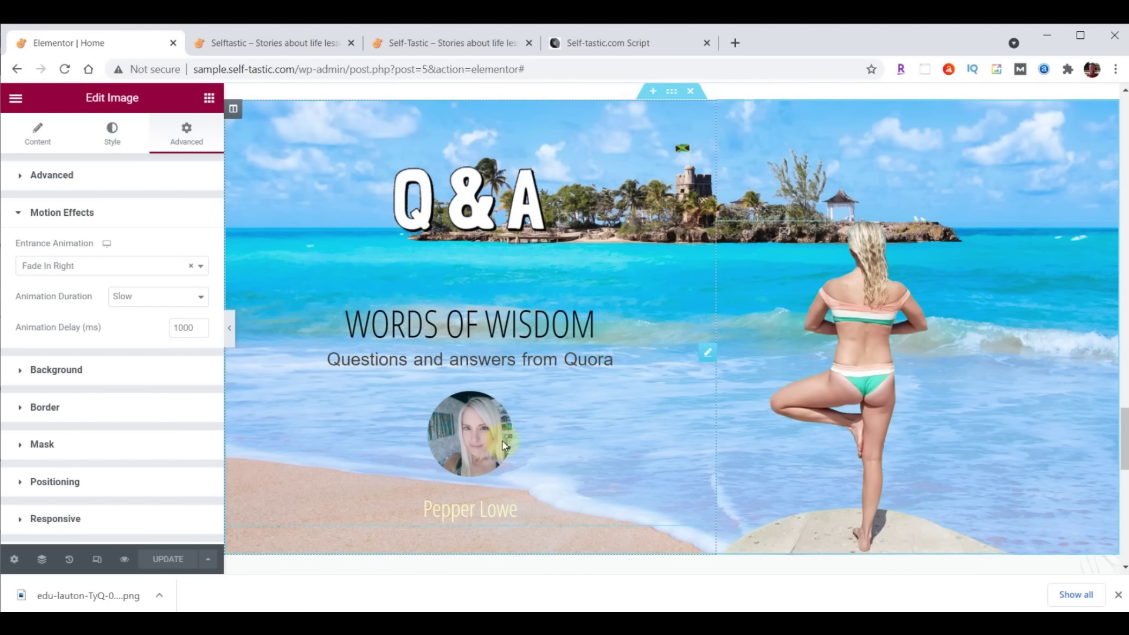
Reload the live homepage to review the Q&A banner, then edit the WORDS OF WISDOM heading
left_click(252, 52)
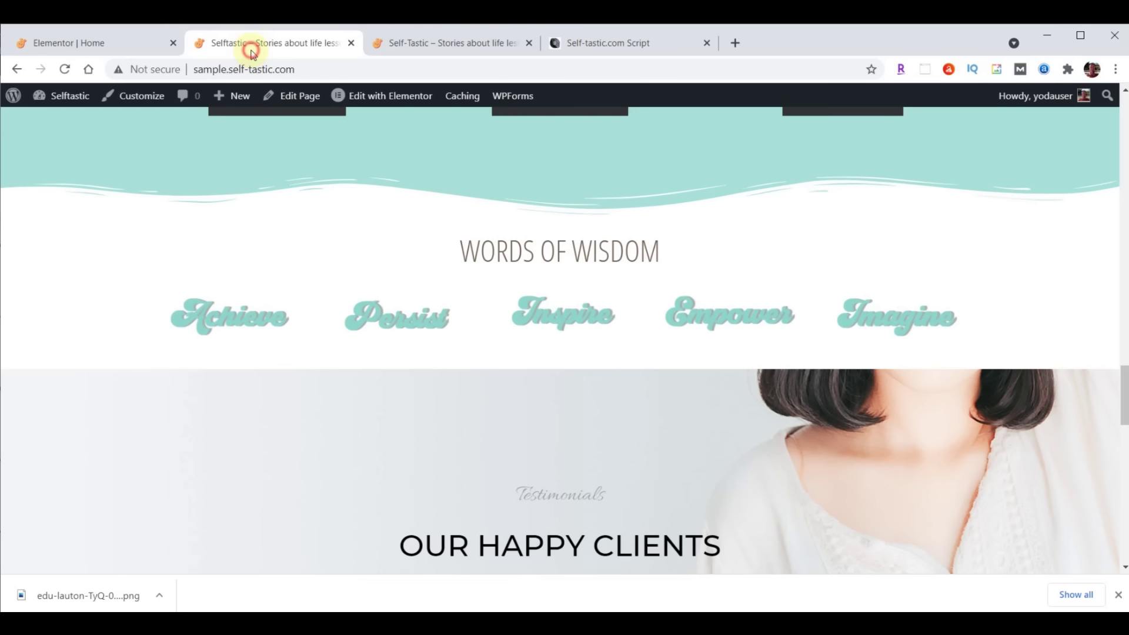
left_click(64, 68)
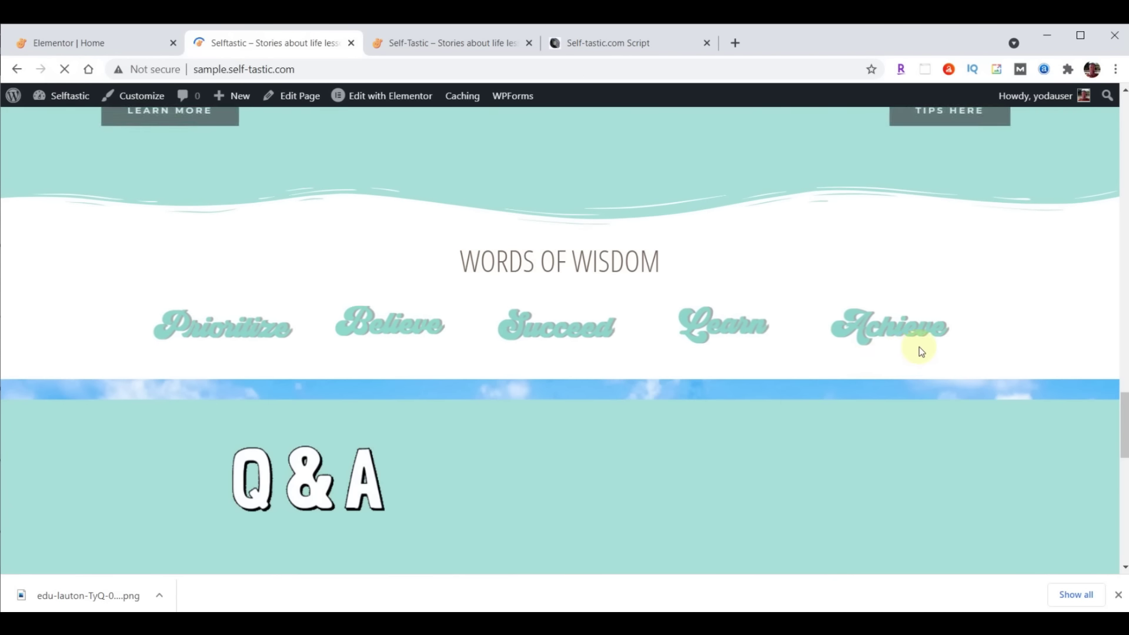
scroll(921, 351, "down", 2)
scroll(919, 346, "down", 3)
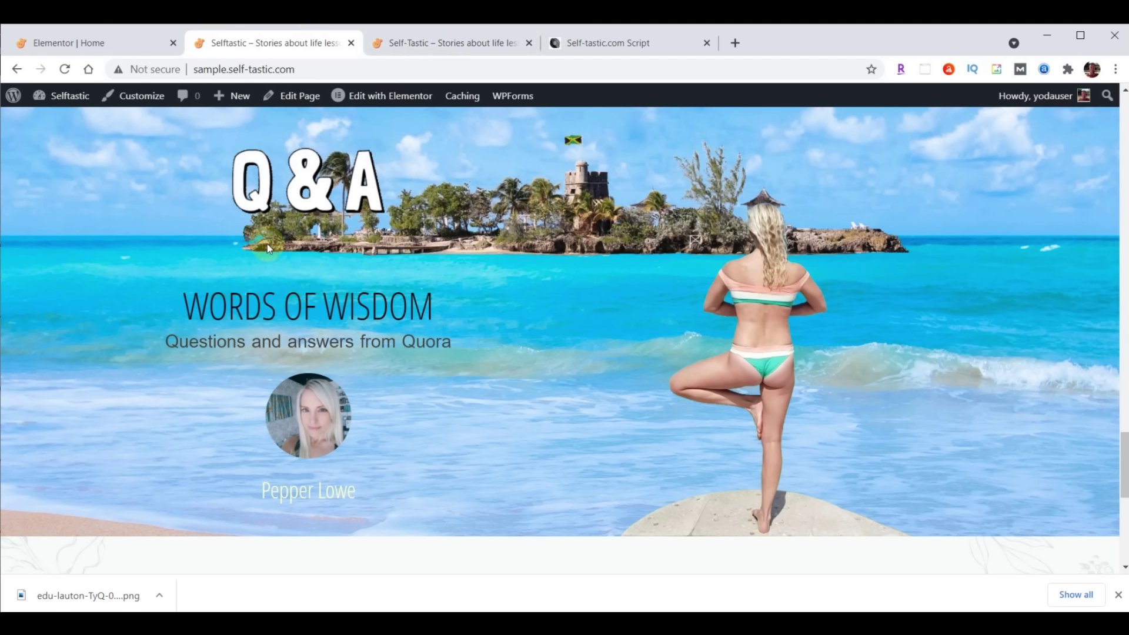
left_click(114, 44)
left_click(708, 258)
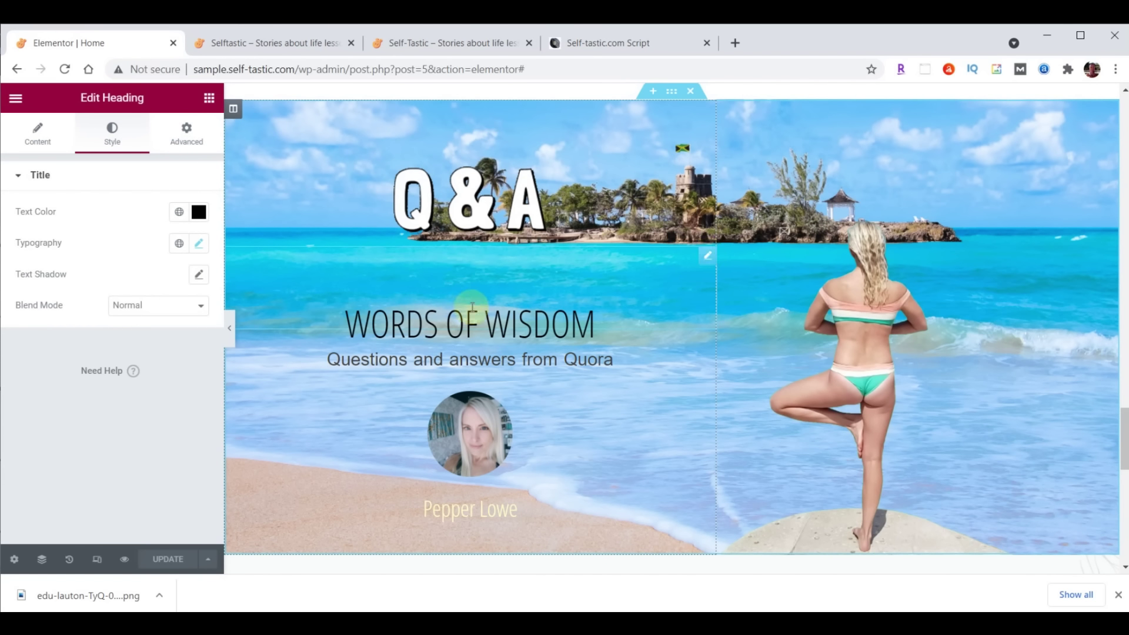
Change the heading's top padding from 70 to 0 and update the page
left_click(189, 143)
double_click(29, 287)
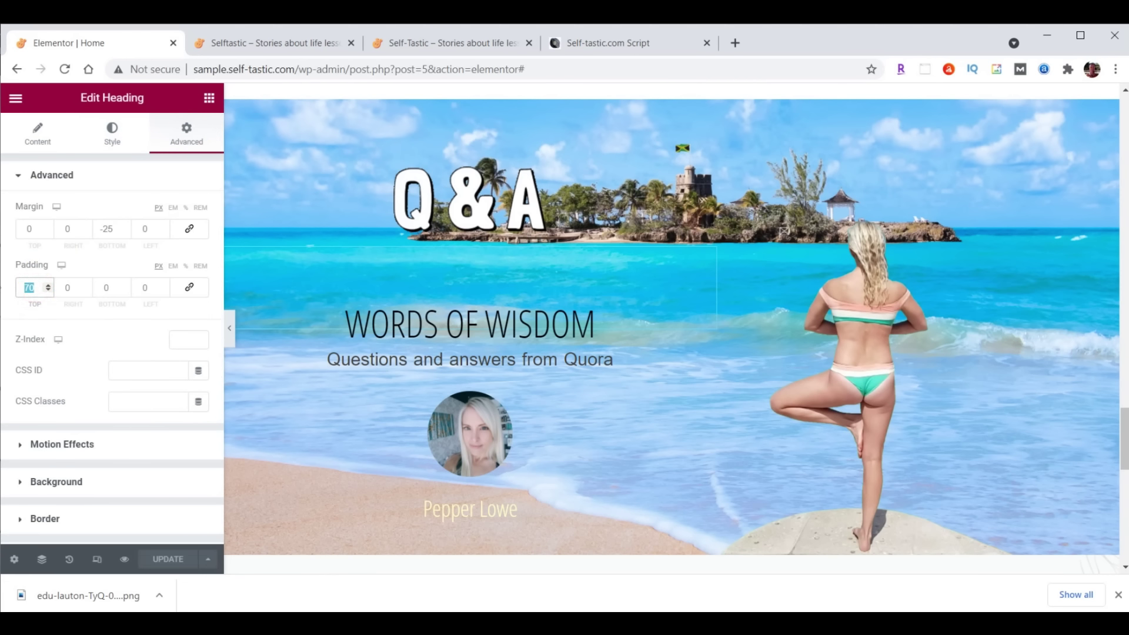
type("0")
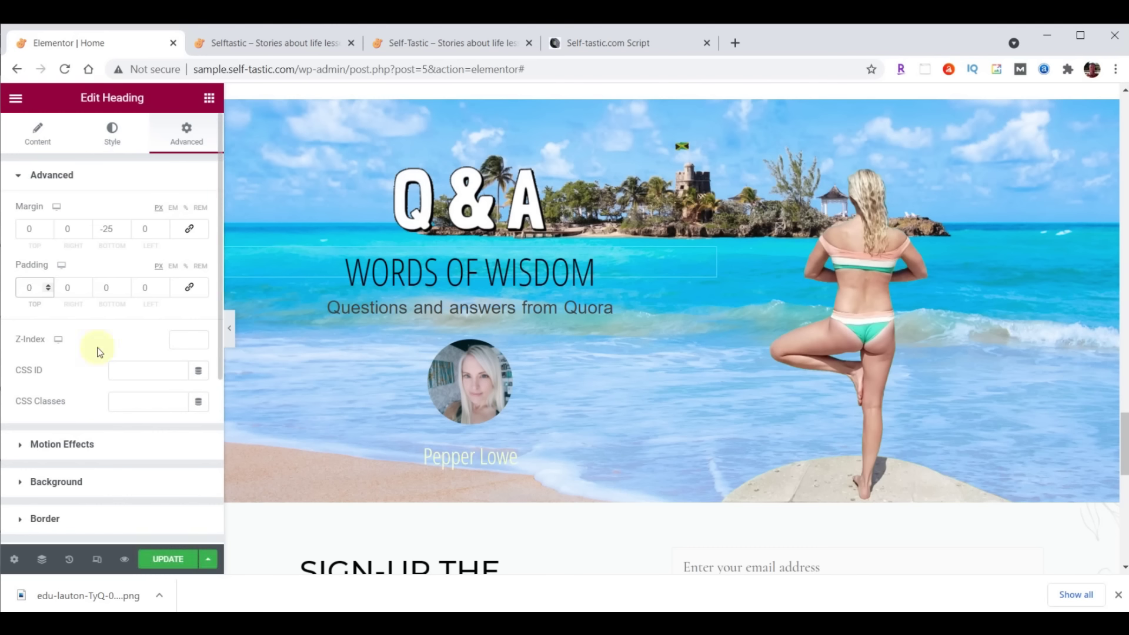
left_click(190, 557)
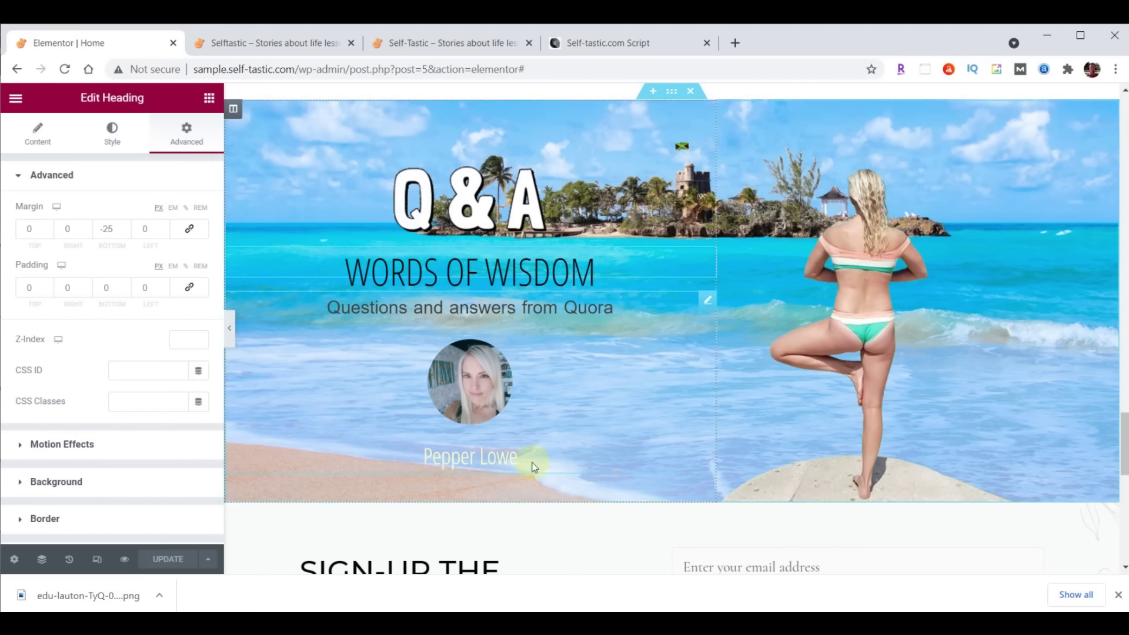
Link the testimonial to /contact/ and update the page
left_click(706, 300)
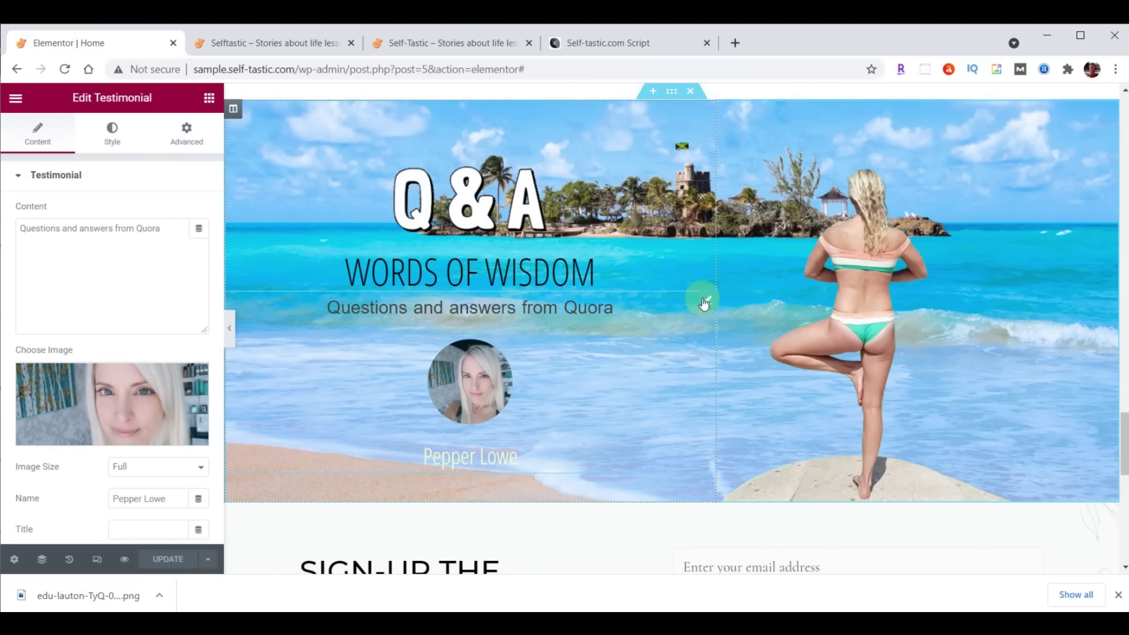
scroll(80, 492, "down", 3)
left_click(121, 386)
type("/contact/")
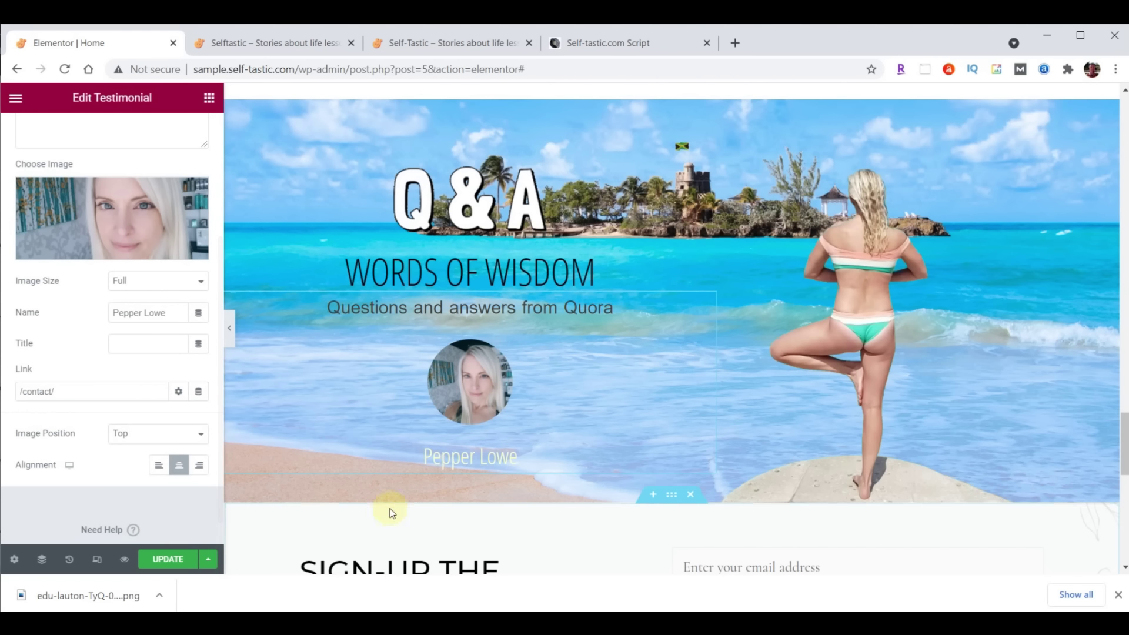
left_click(165, 559)
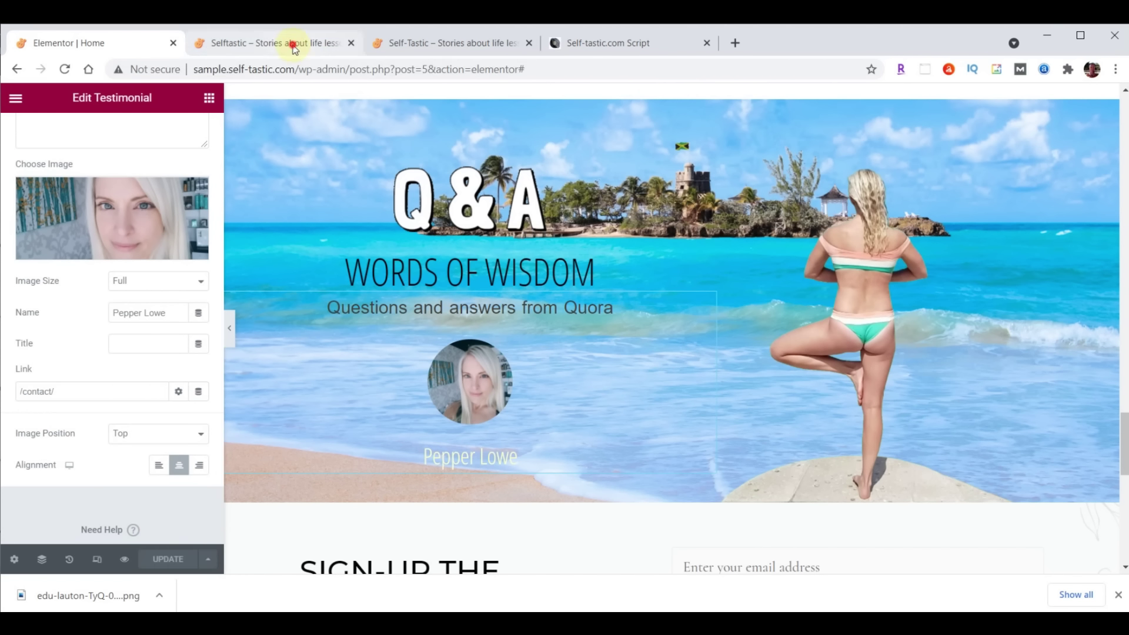
left_click(292, 43)
left_click(66, 69)
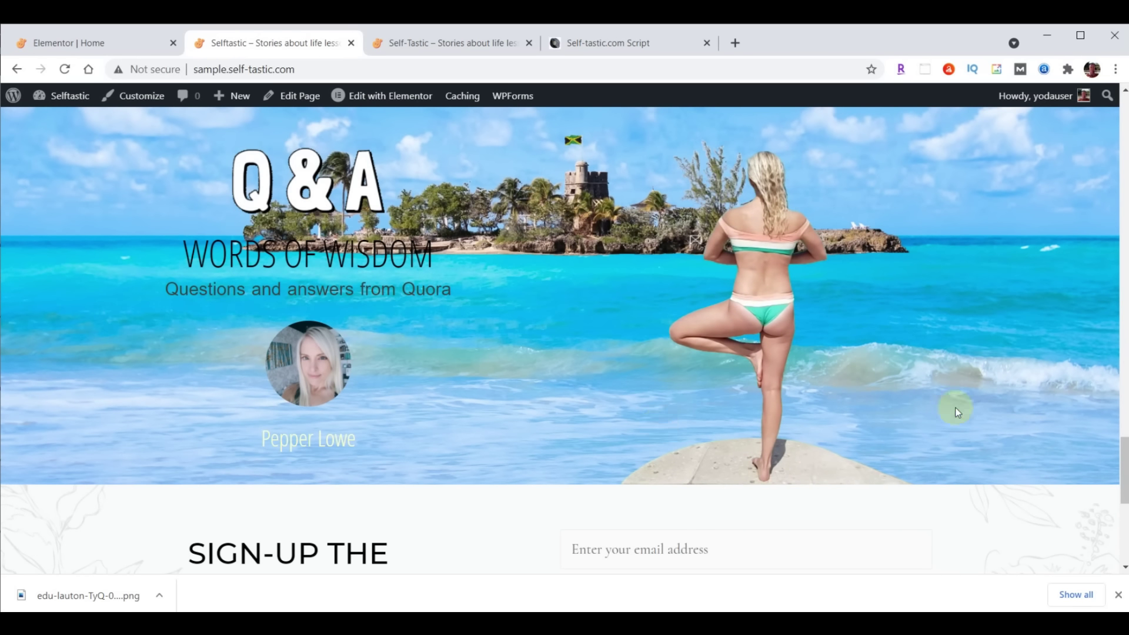
scroll(955, 408, "down", 3)
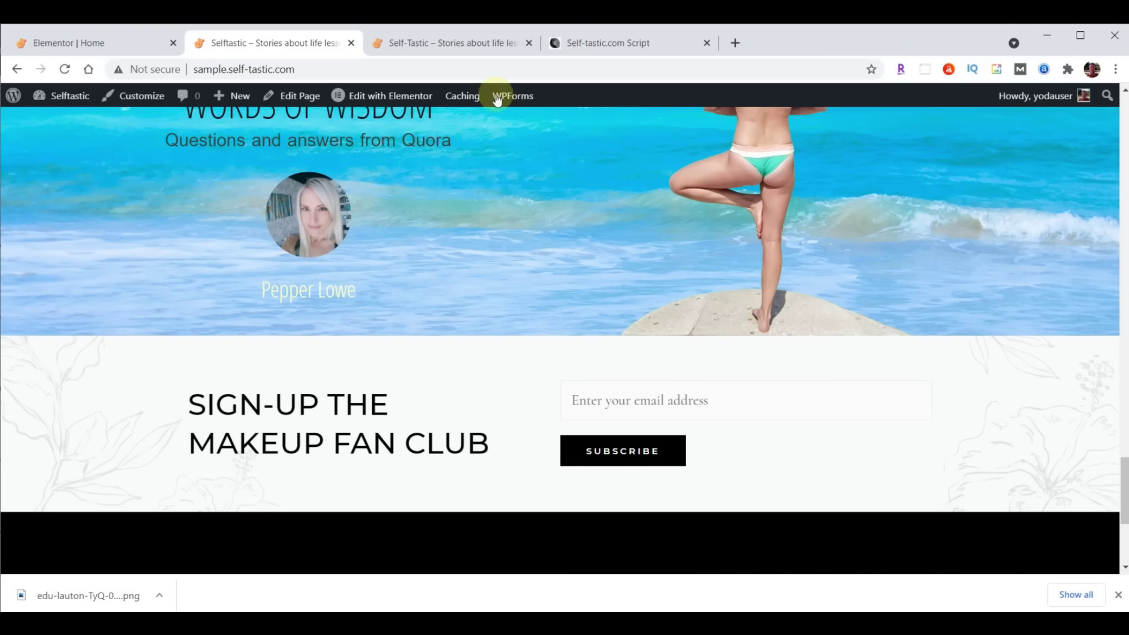
left_click(466, 43)
scroll(899, 302, "down", 3)
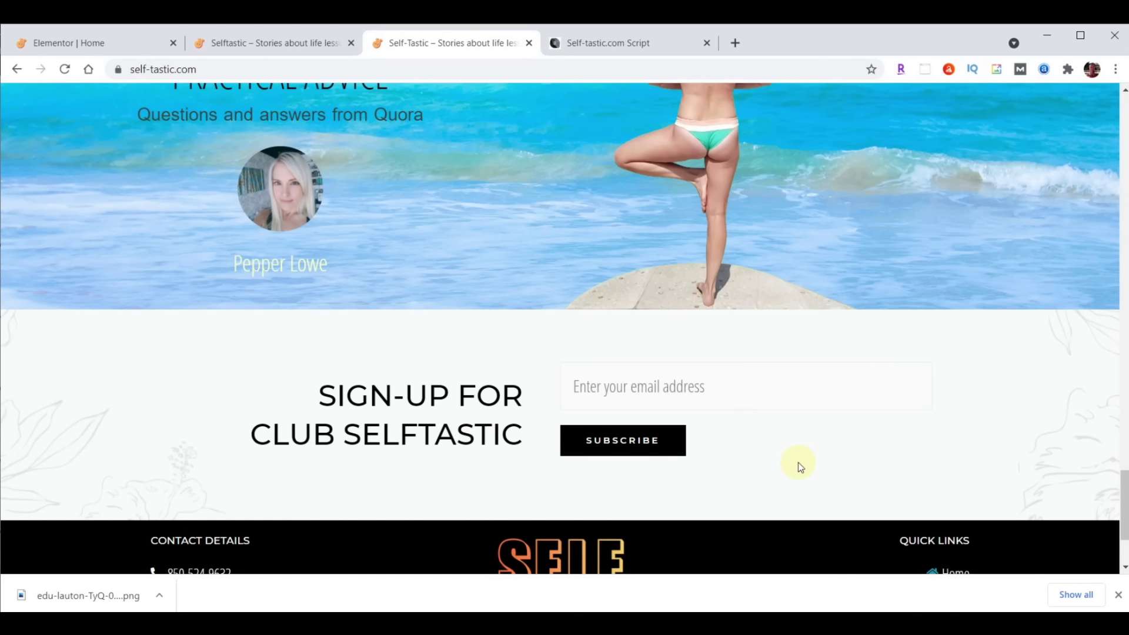
left_click(106, 41)
scroll(936, 425, "down", 4)
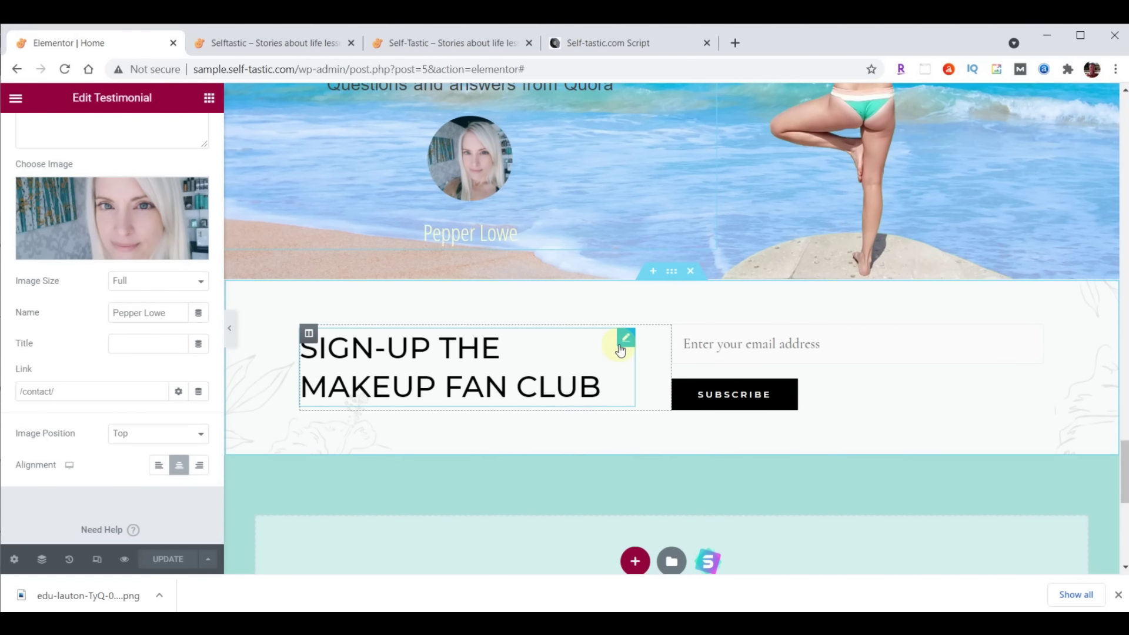
Replace the heading title with 'Sign-up For<br>Club Selftastic' and right-align it
left_click(620, 349)
left_click(148, 234)
key("ctrl+a")
type("Sign-up For<br>Club Selftastic")
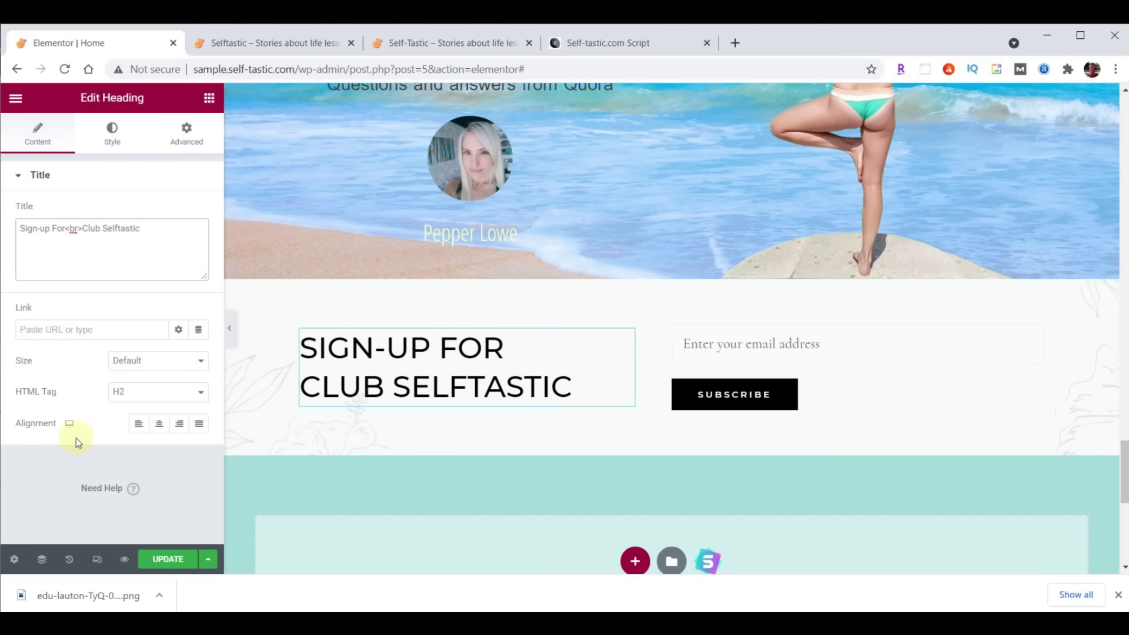
left_click(180, 424)
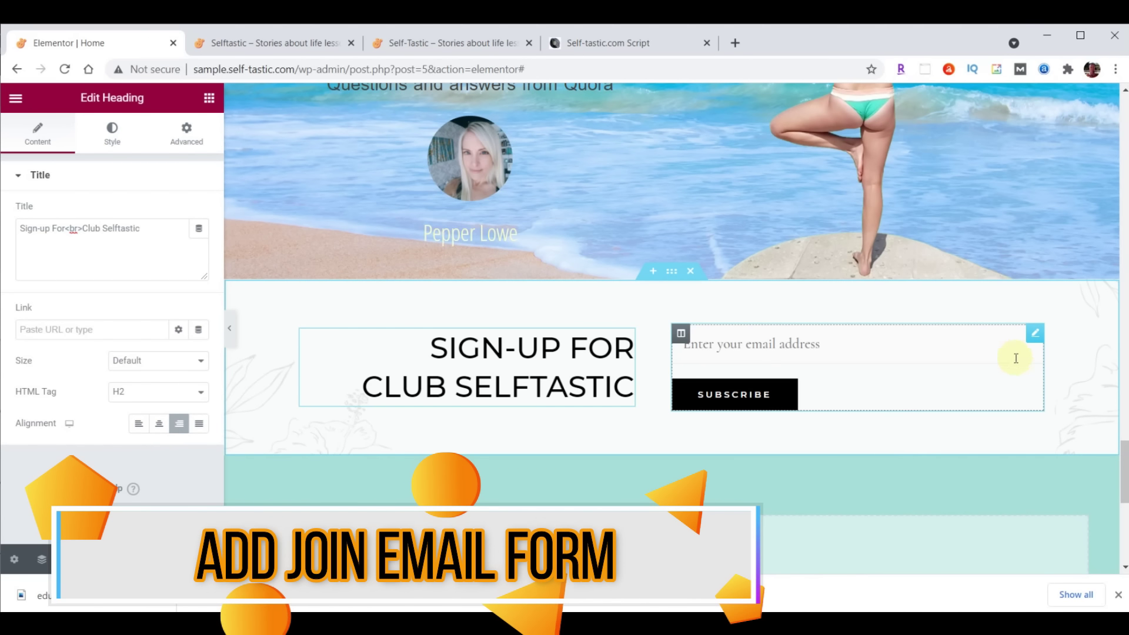
Delete the shortcode email form widget from the right column
left_click(1035, 338)
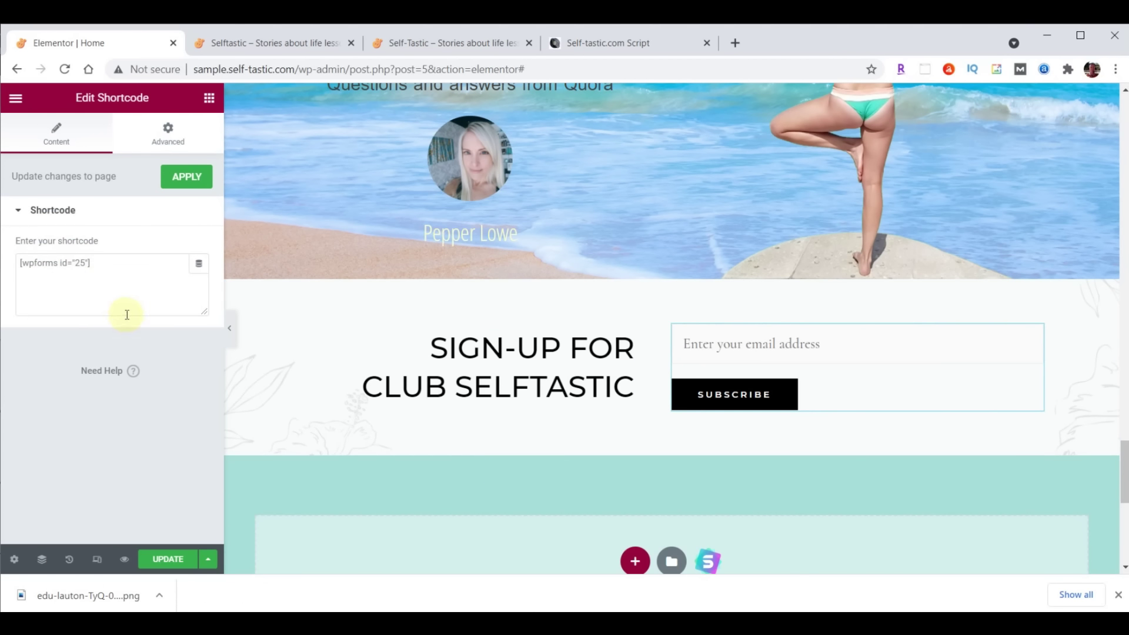
right_click(1033, 336)
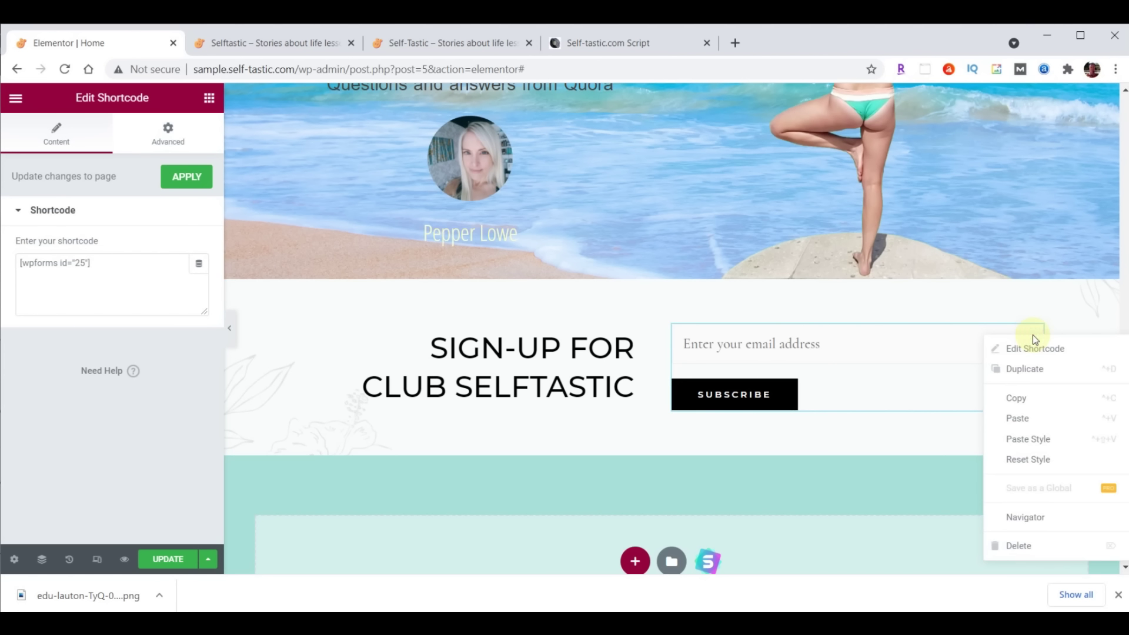
left_click(1030, 545)
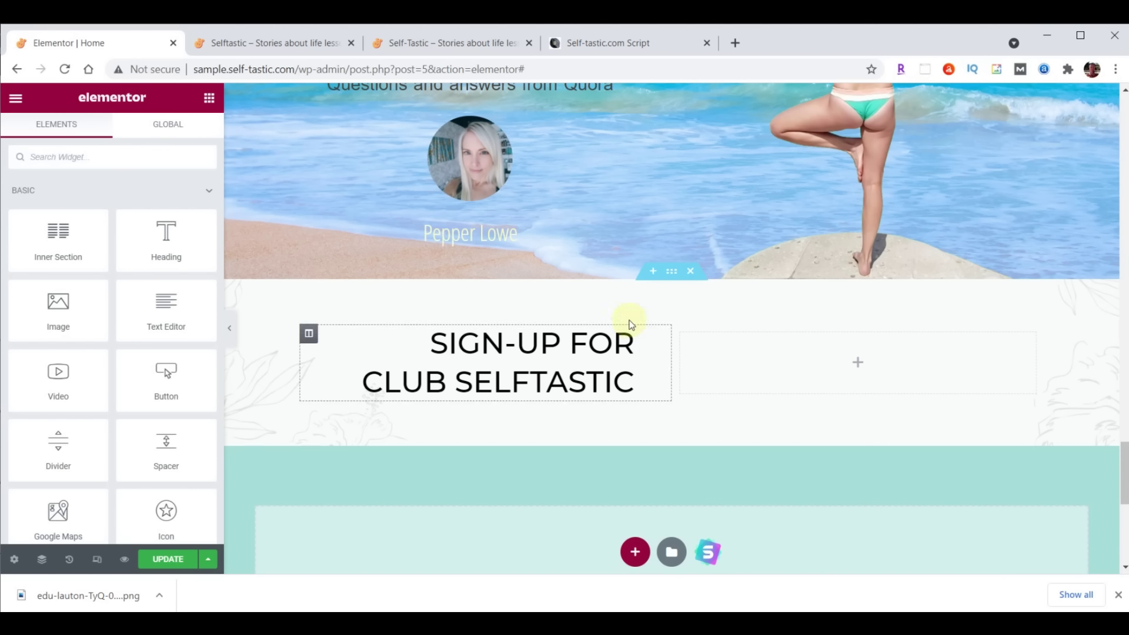
Add a WPForms widget showing the Signup Form to the right column and update the page
left_click(66, 151)
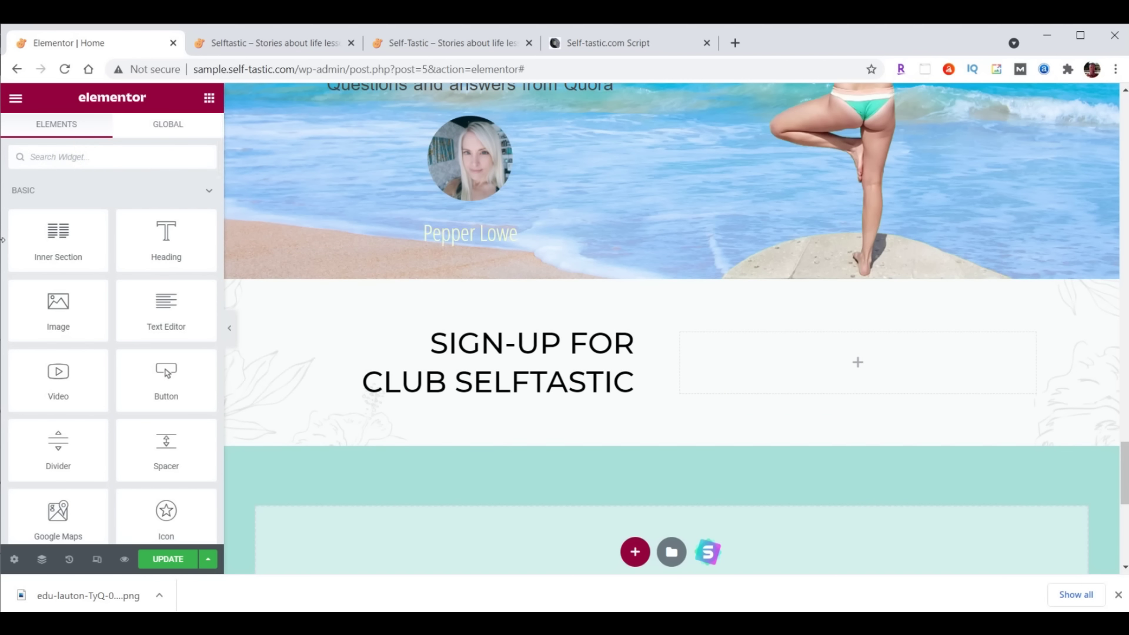
type("wpforms")
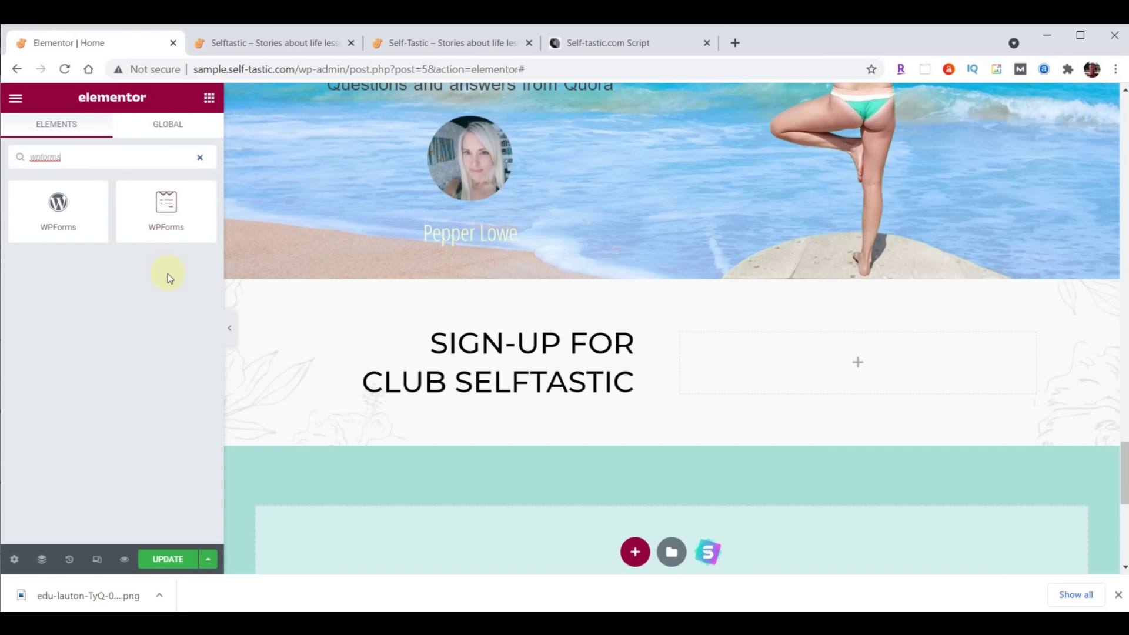
left_click_drag(161, 209, 863, 343)
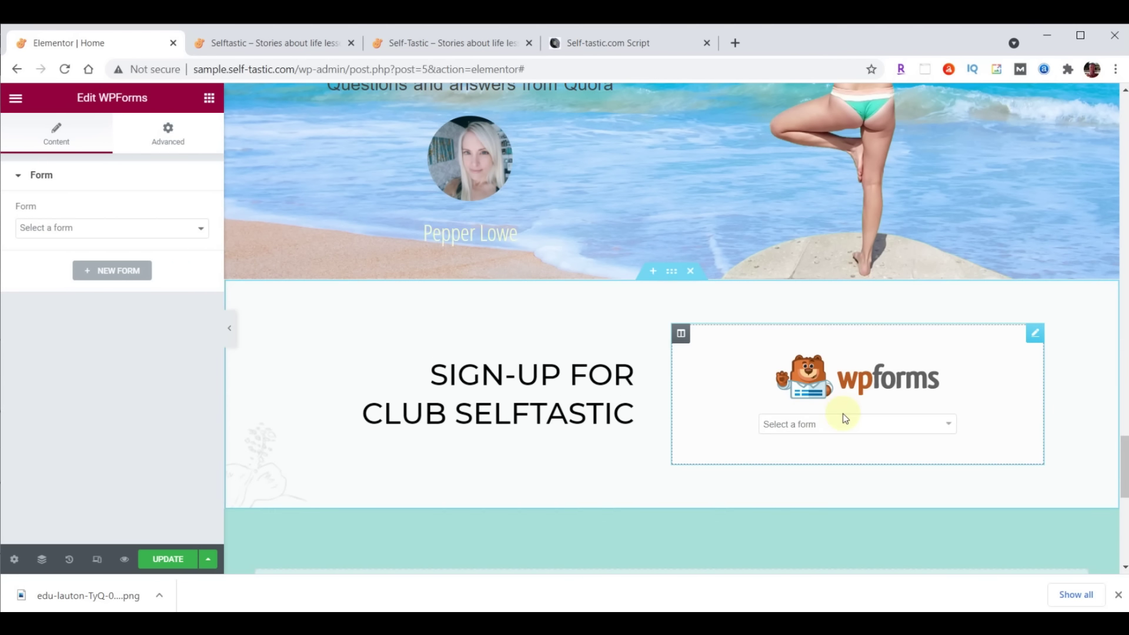
left_click(949, 427)
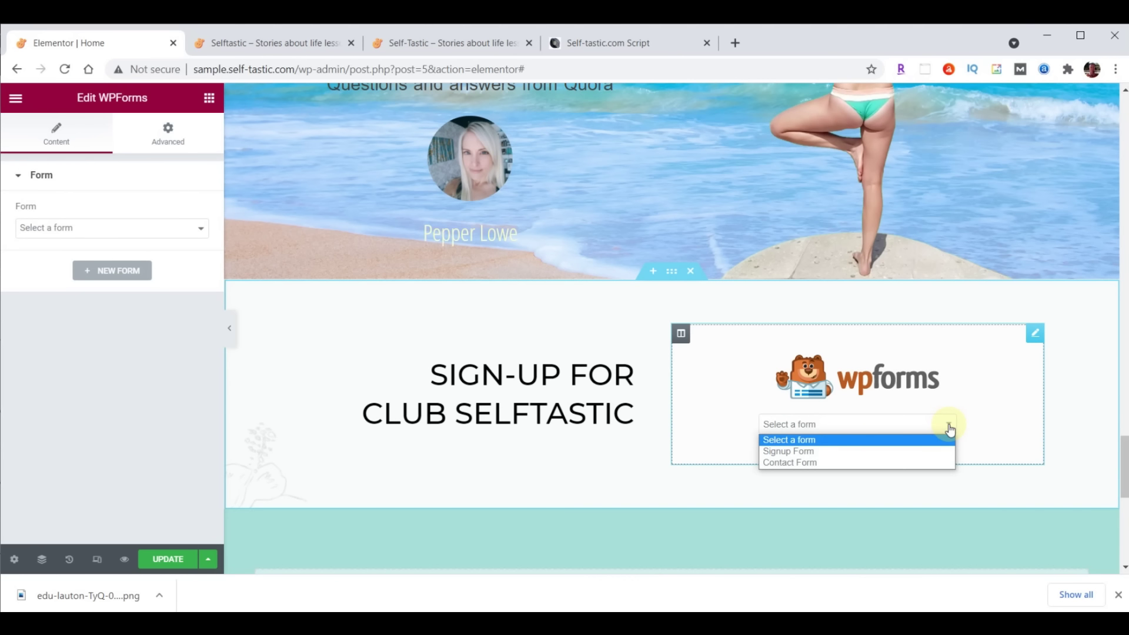
left_click(814, 451)
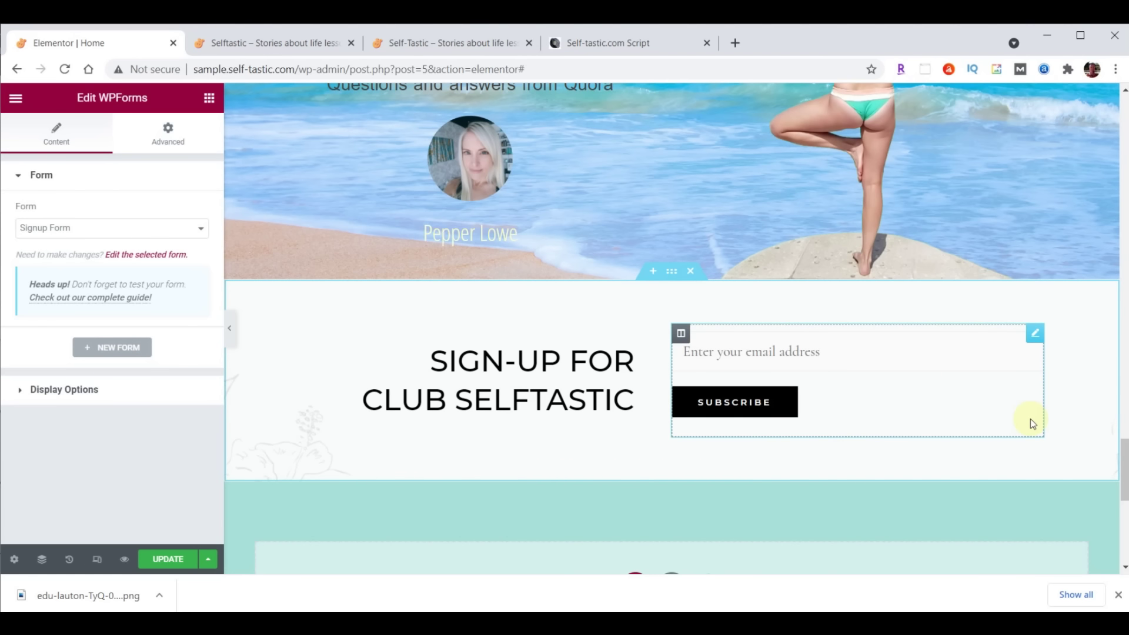
left_click(161, 561)
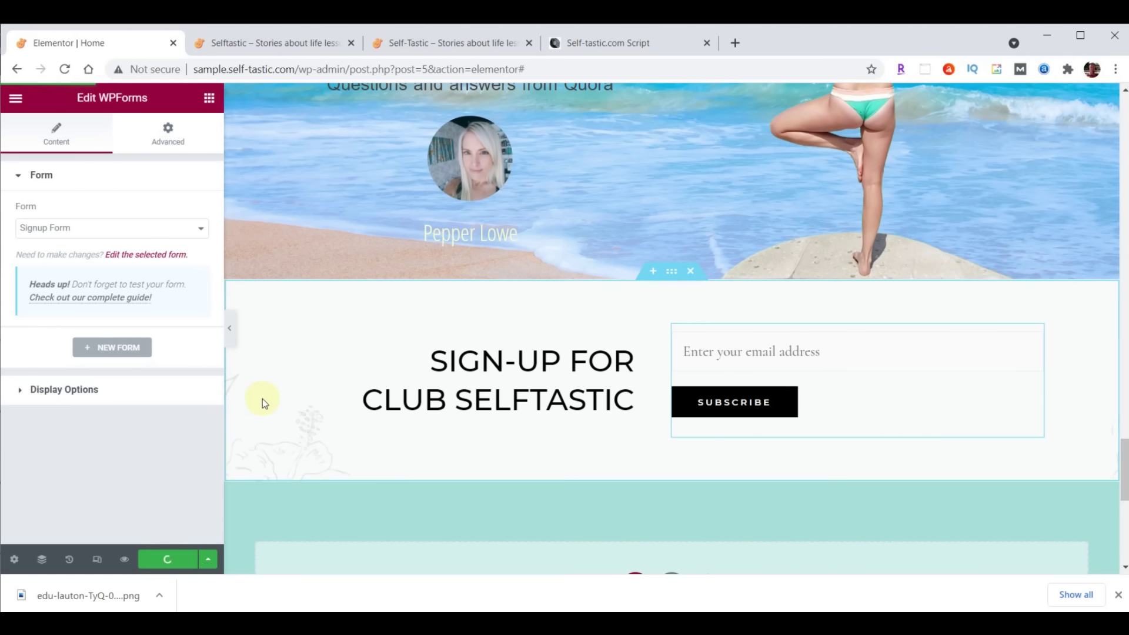
left_click(262, 43)
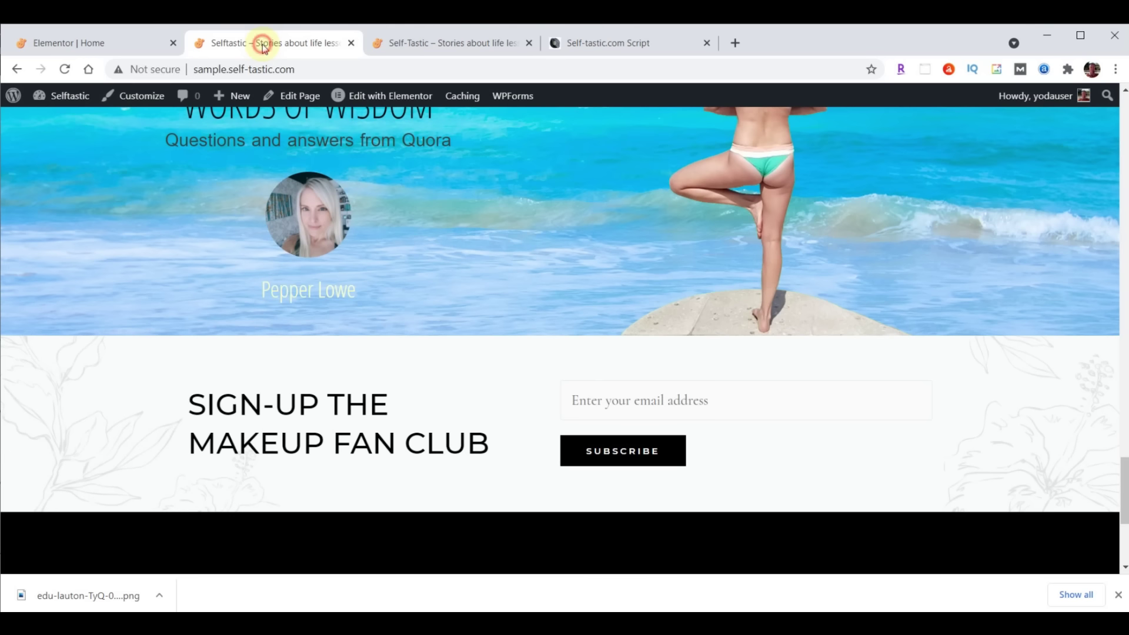
Replace the 'Words Of Wisdom' heading title with 'Practical Advice' and update the page
left_click(63, 69)
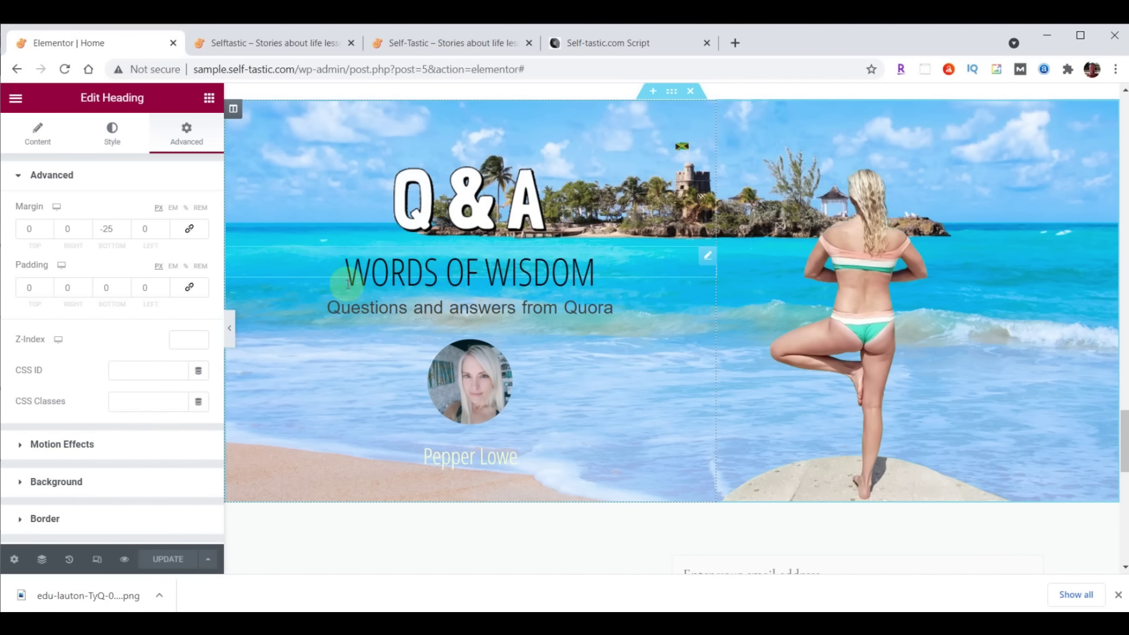
left_click(38, 133)
left_click_drag(128, 244, 12, 230)
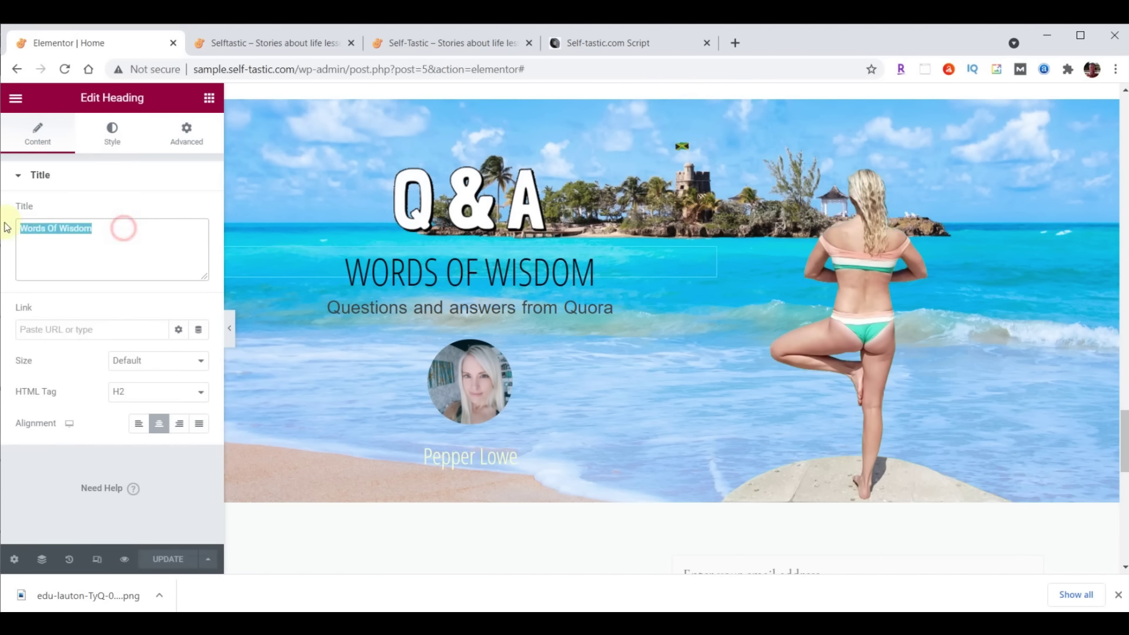
type("Practical Advice")
left_click(168, 559)
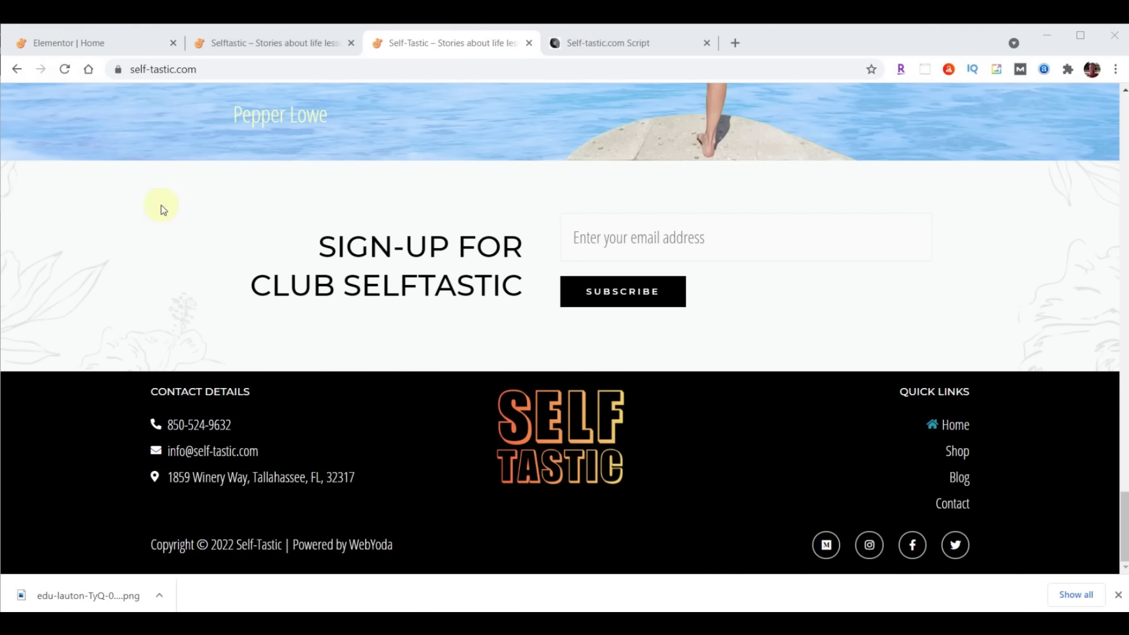
left_click(91, 44)
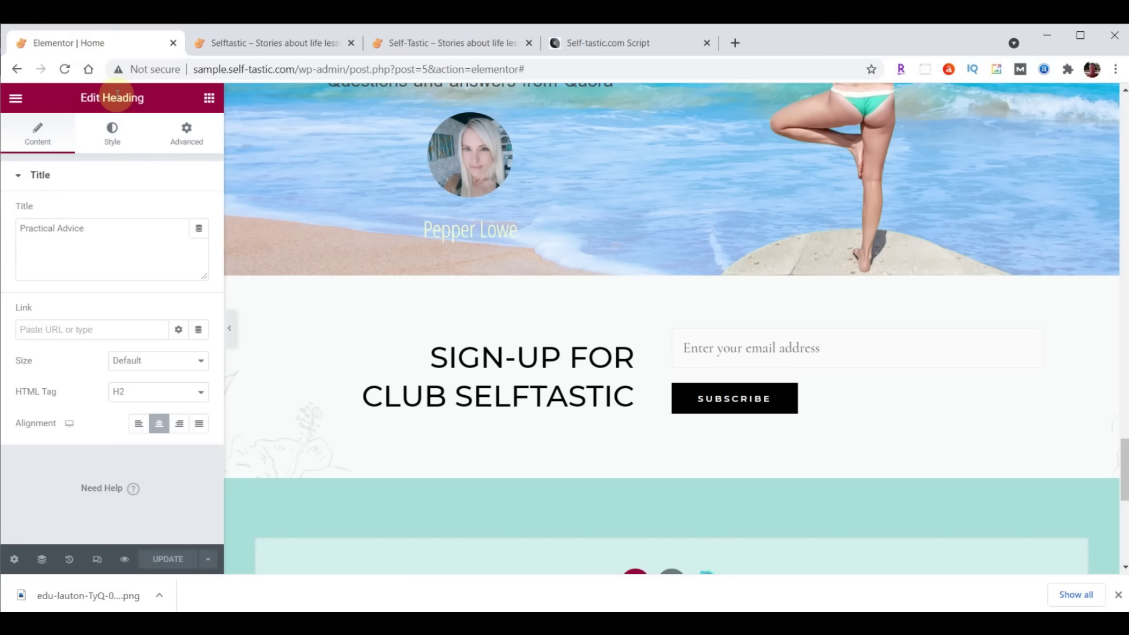
left_click(16, 98)
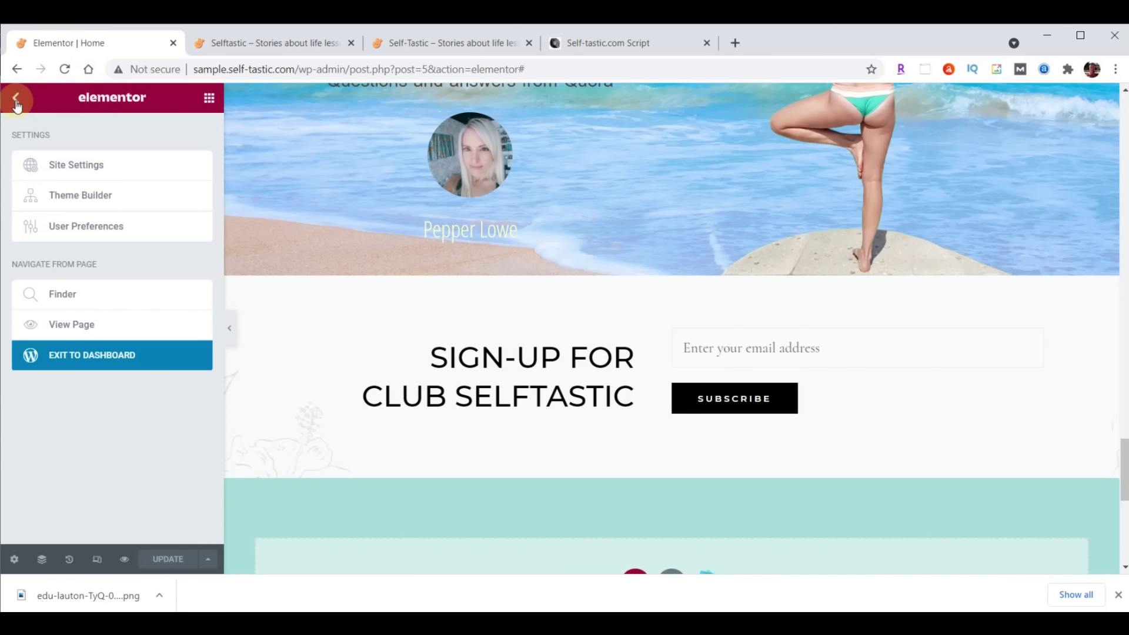
Go from the editor to the dashboard and open the Customizer's Footer Builder
left_click(89, 362)
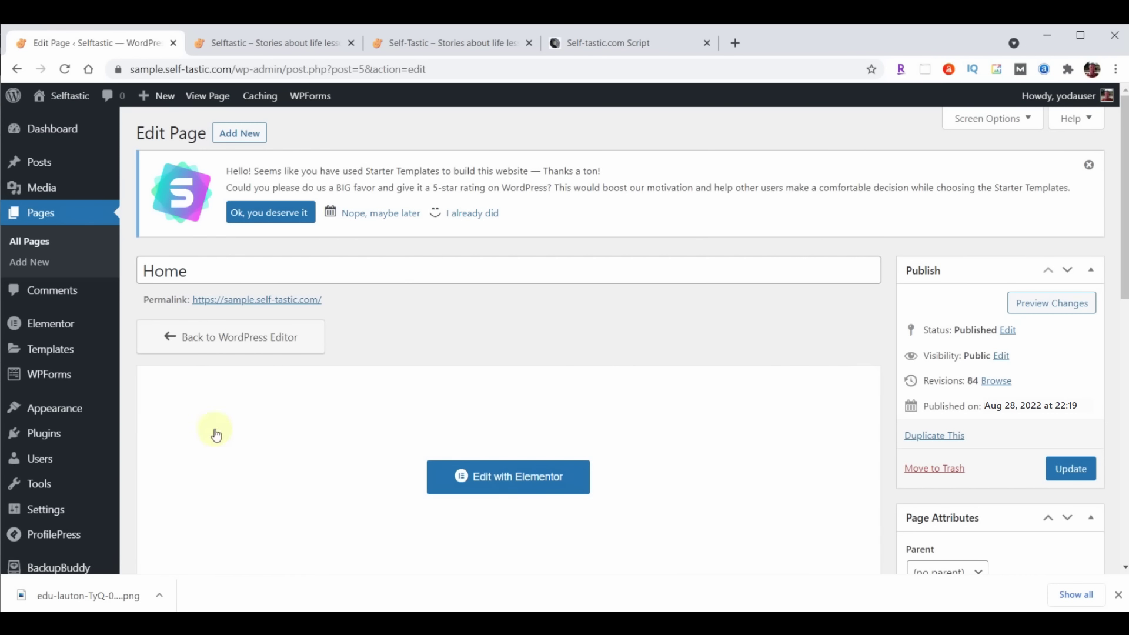
mouse_move(63, 413)
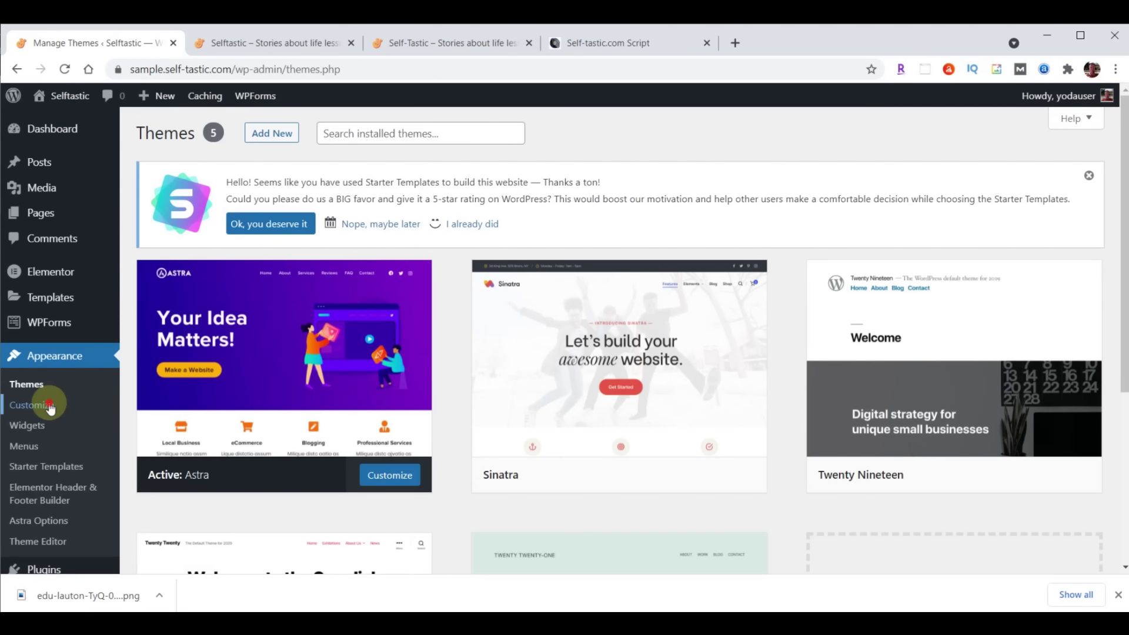
left_click(50, 406)
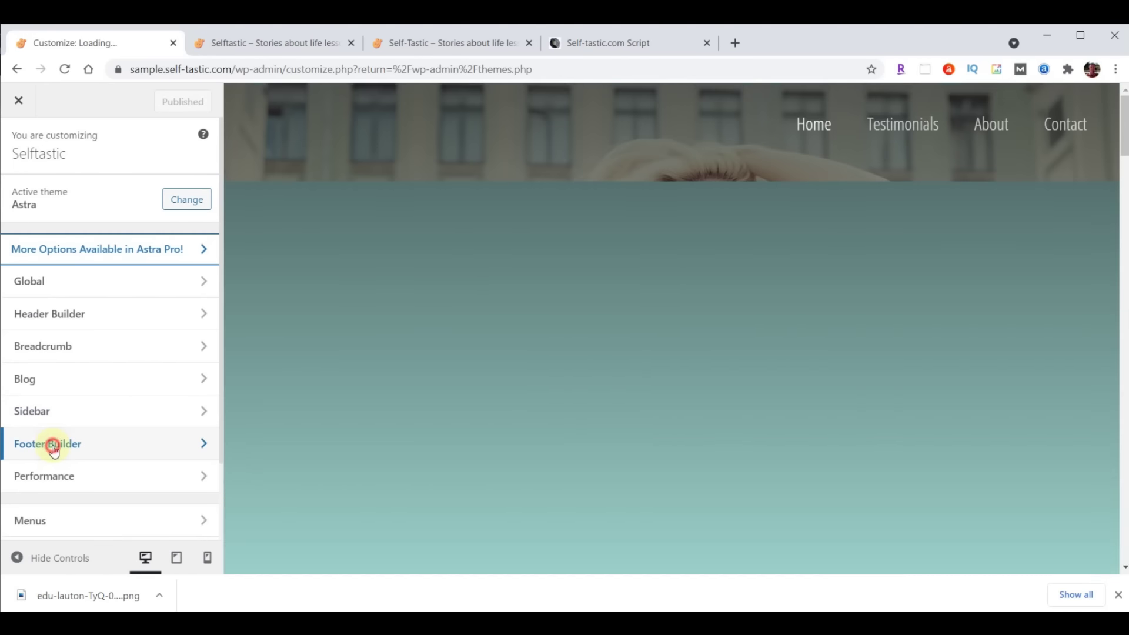
left_click(52, 445)
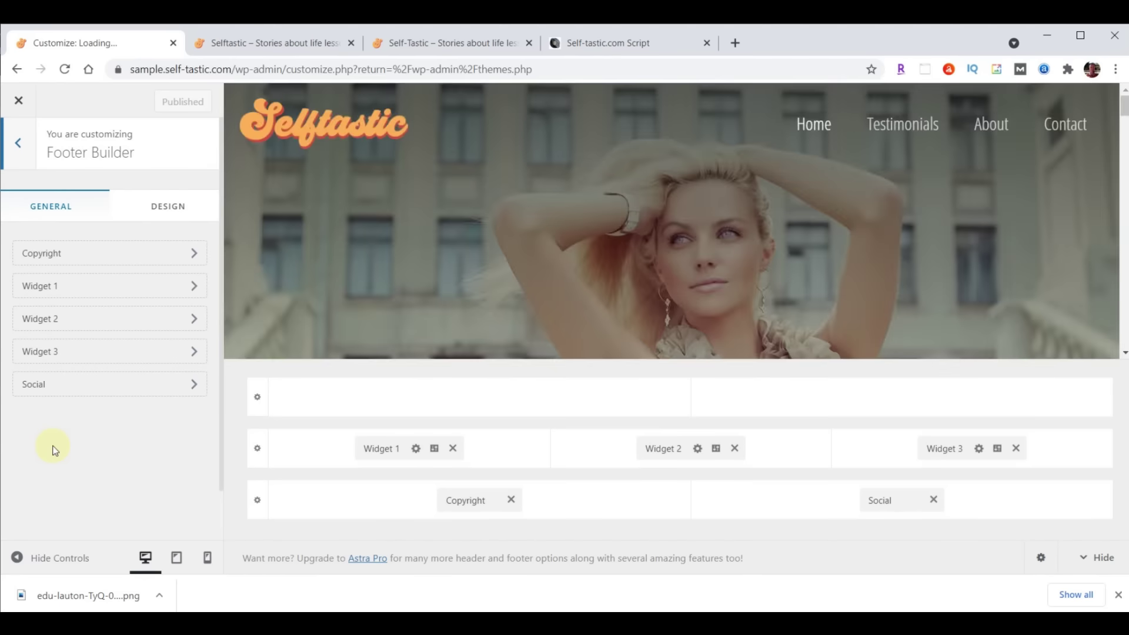
Remove the three widget blocks, social icons and copyright from the footer, then publish
left_click(452, 449)
left_click(734, 449)
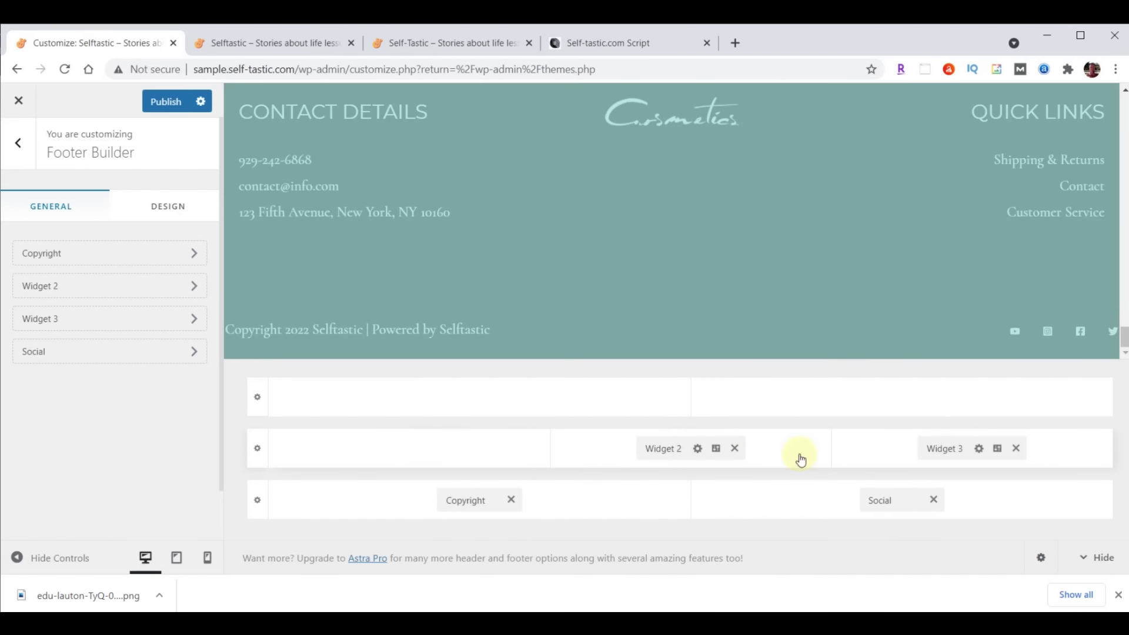
left_click(1015, 448)
left_click(933, 500)
left_click(511, 499)
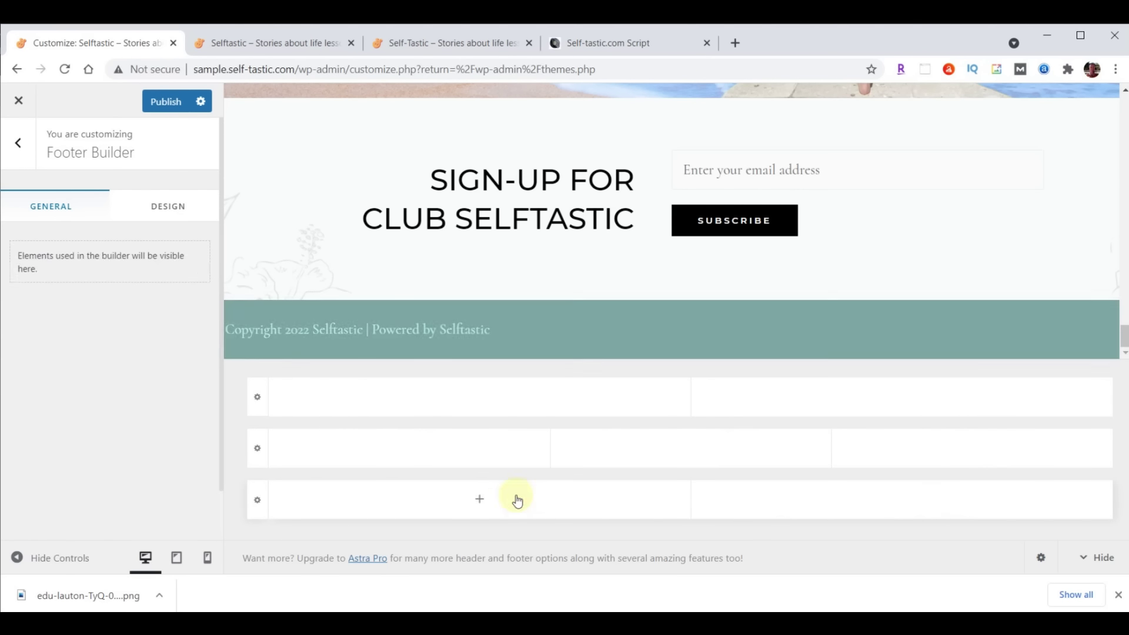
left_click(153, 109)
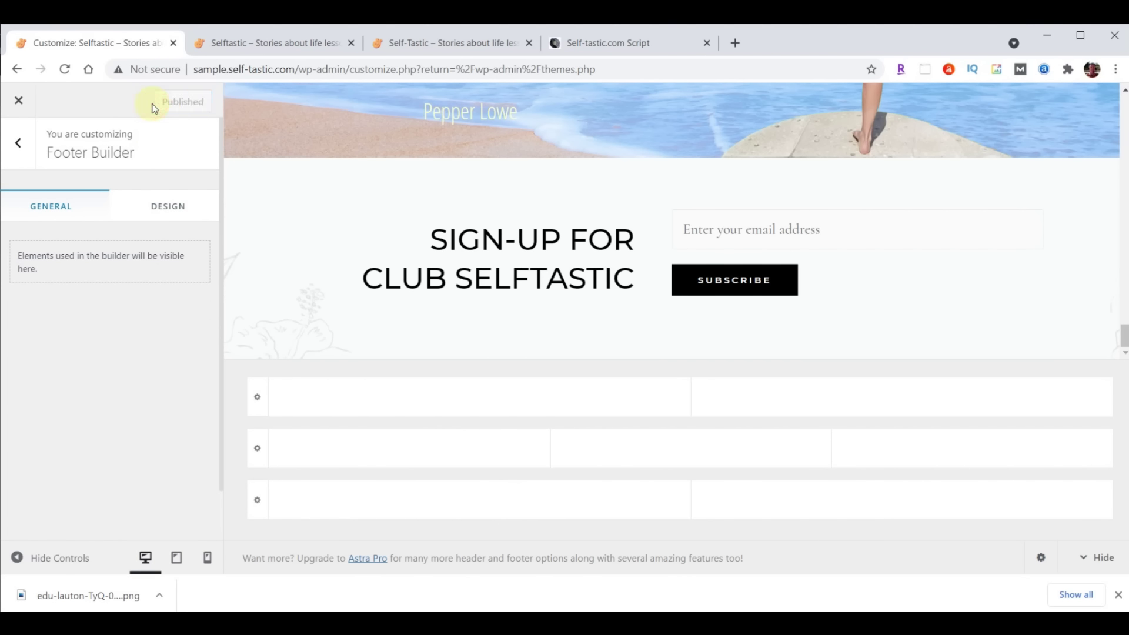
left_click(17, 104)
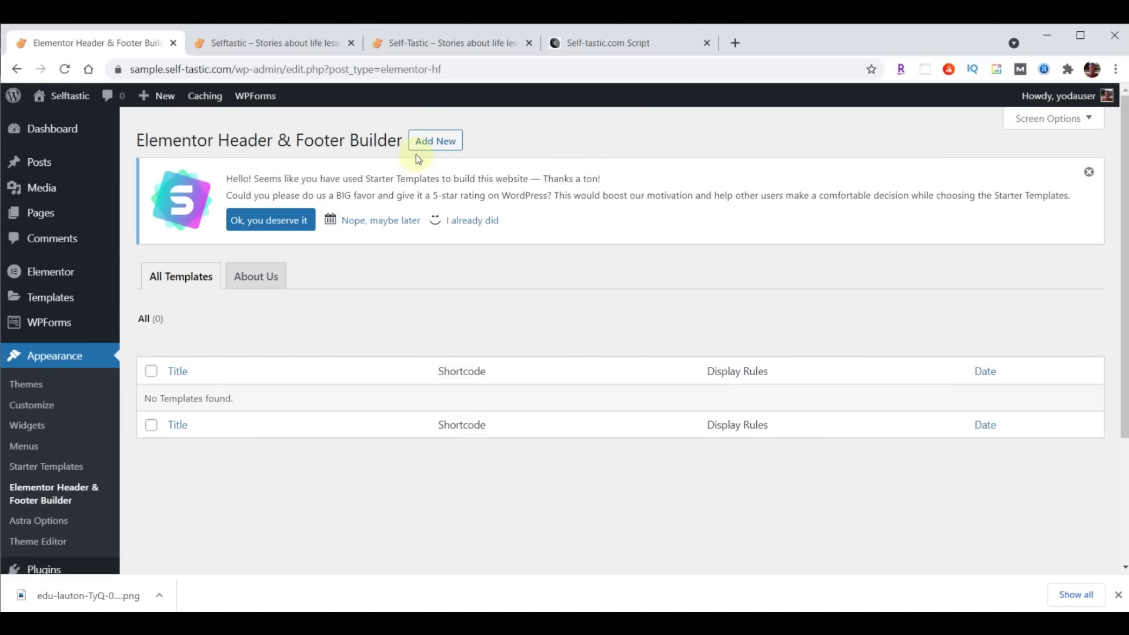
Answer onboarding with Intermediate experience and a Myself/My company site, then skip the remaining questions
left_click(425, 142)
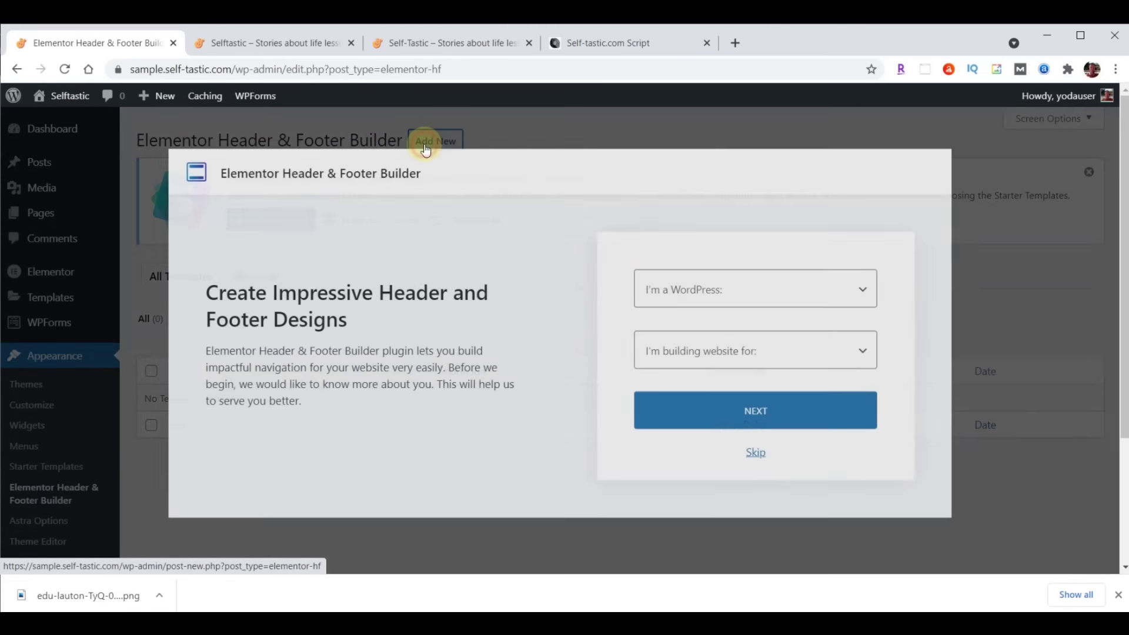
left_click(784, 290)
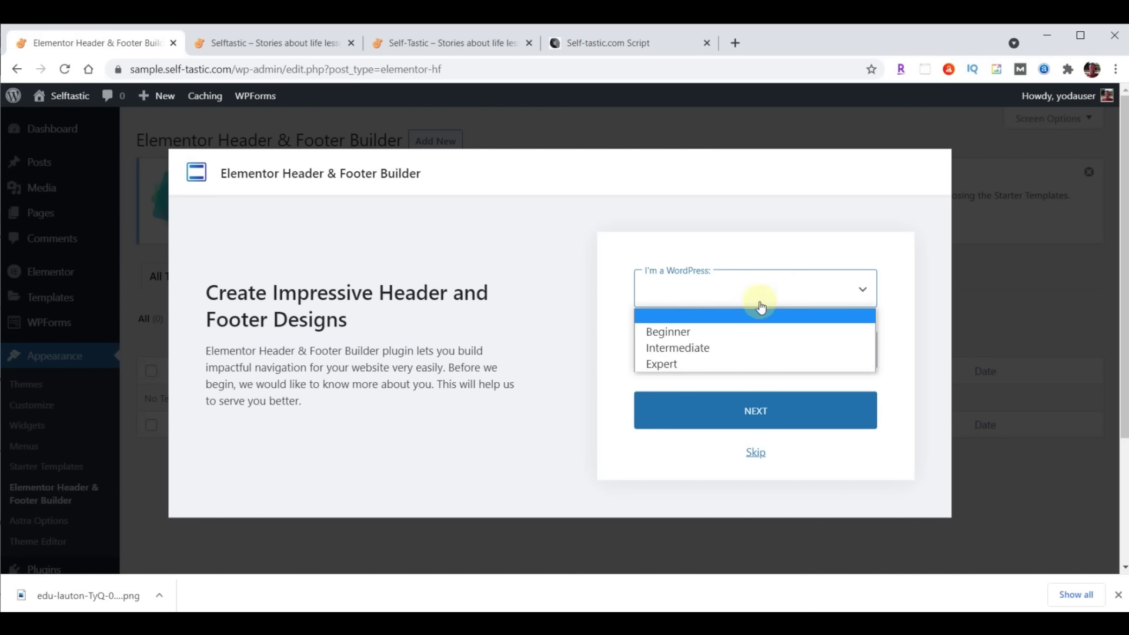
left_click(706, 347)
left_click(704, 353)
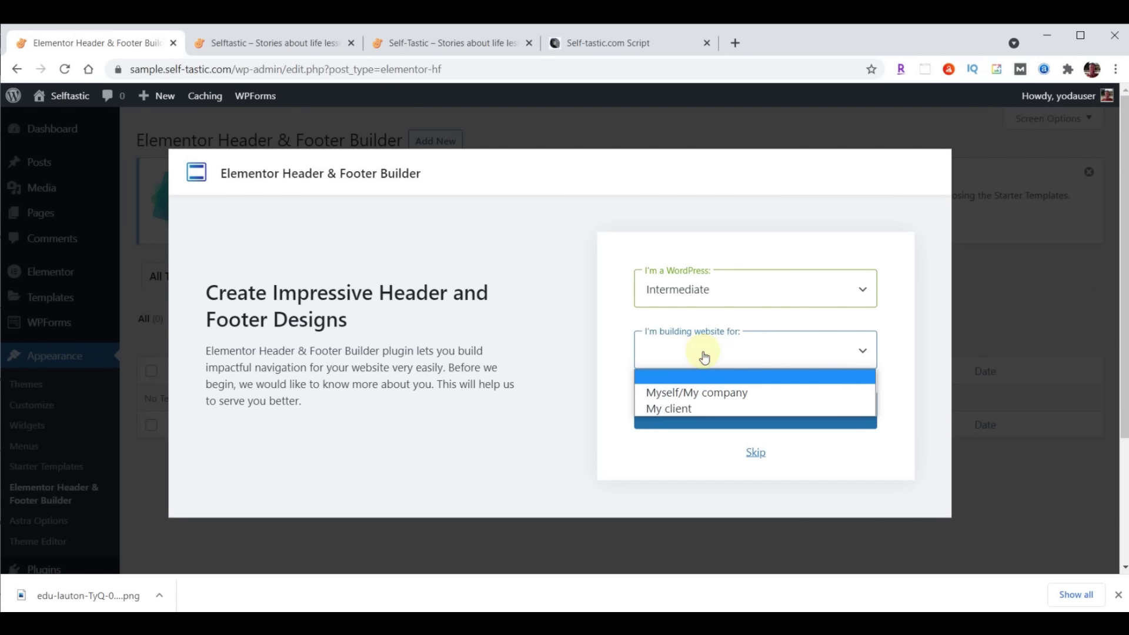
left_click(706, 391)
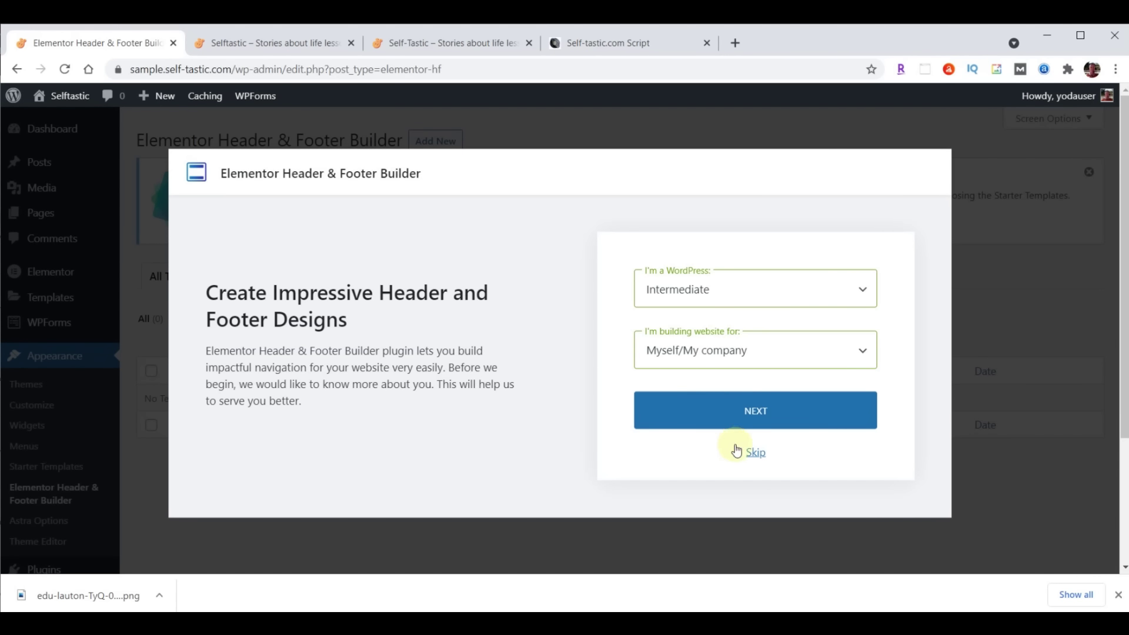
left_click(754, 452)
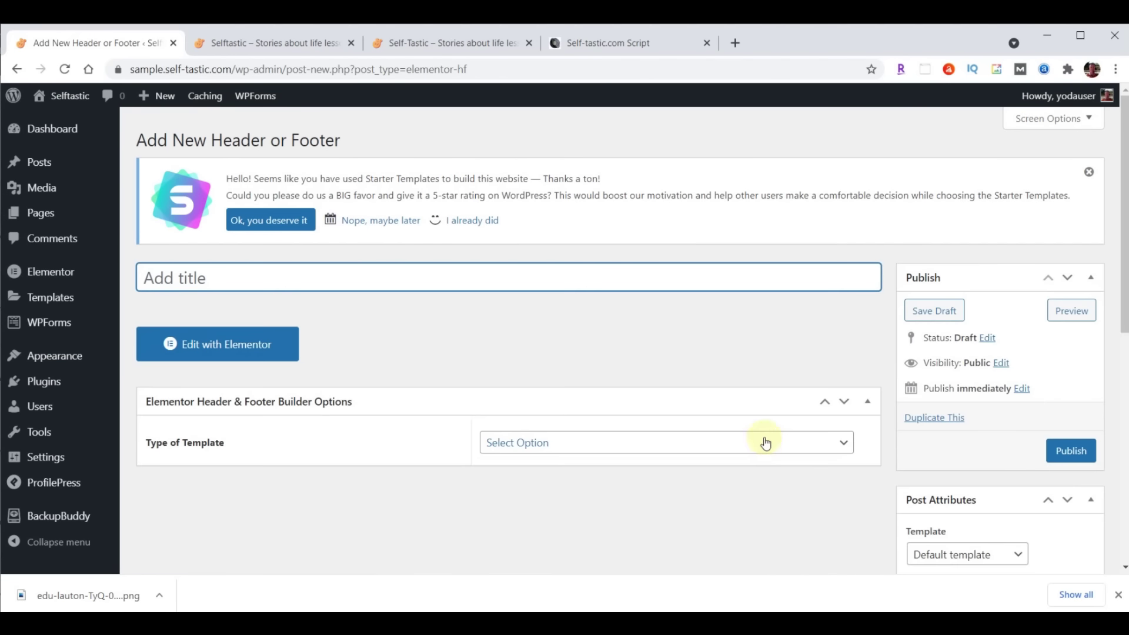
Name the new template 'Website Footer' and set its type to Footer
left_click(465, 265)
type("Website Footer")
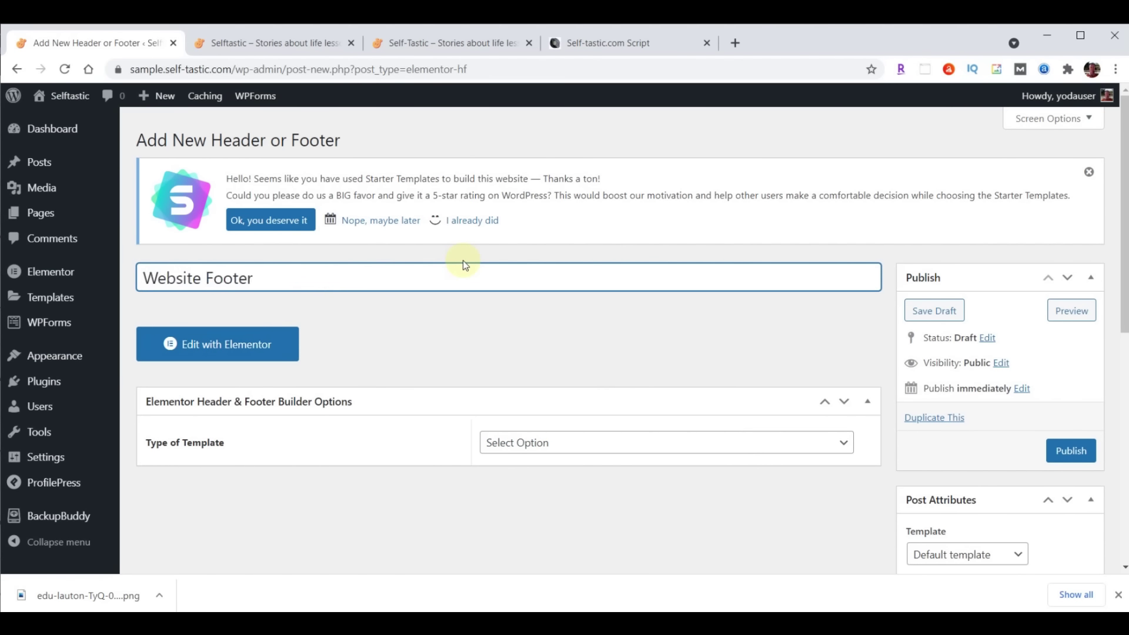
left_click(601, 442)
left_click(577, 506)
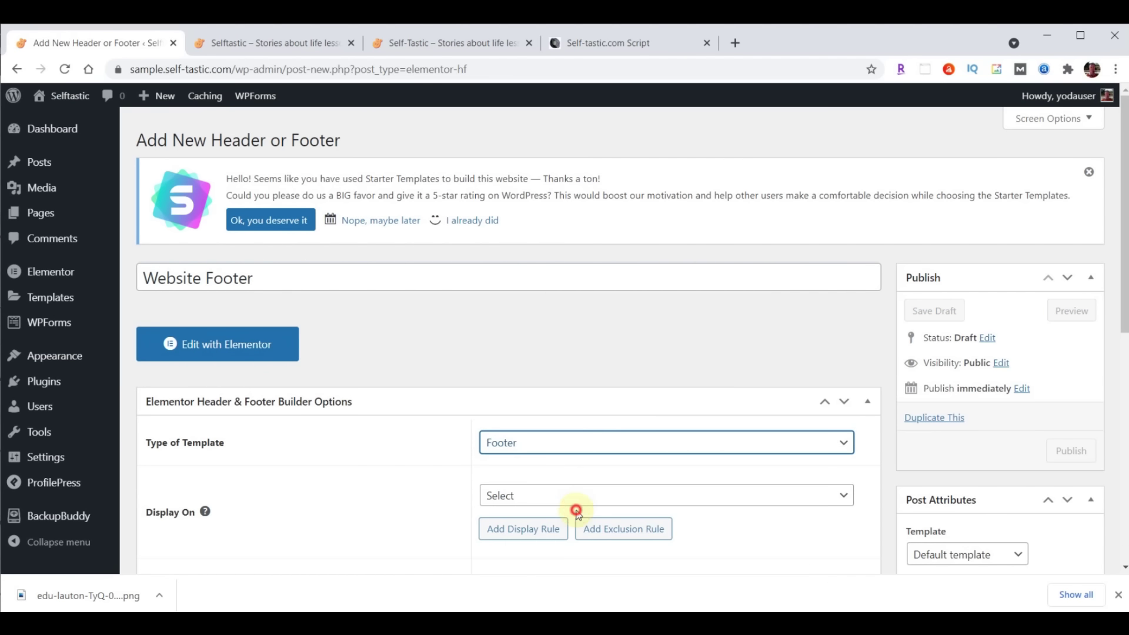
Display it on the Entire Website for All user roles, enable Elementor Canvas, and publish
left_click(683, 498)
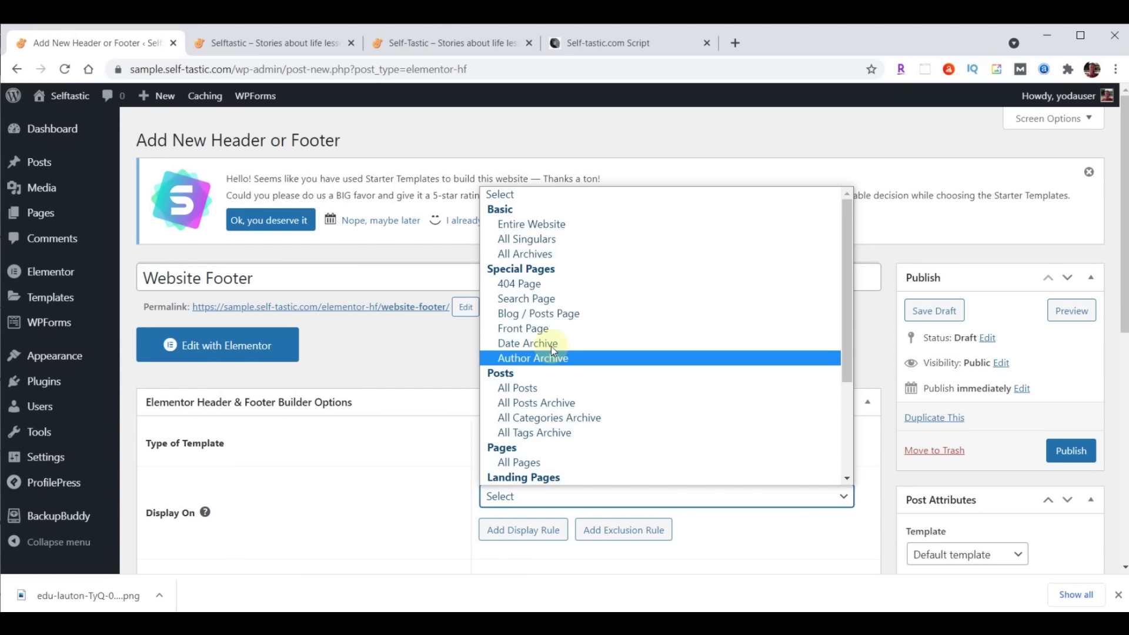
left_click(566, 223)
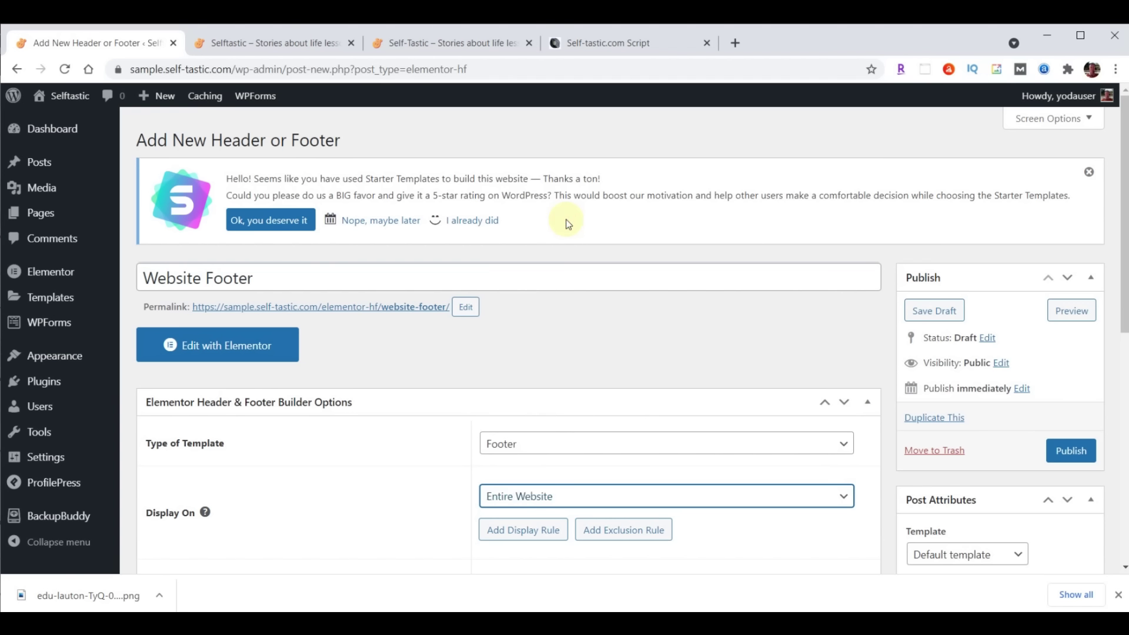
scroll(809, 335, "down", 4)
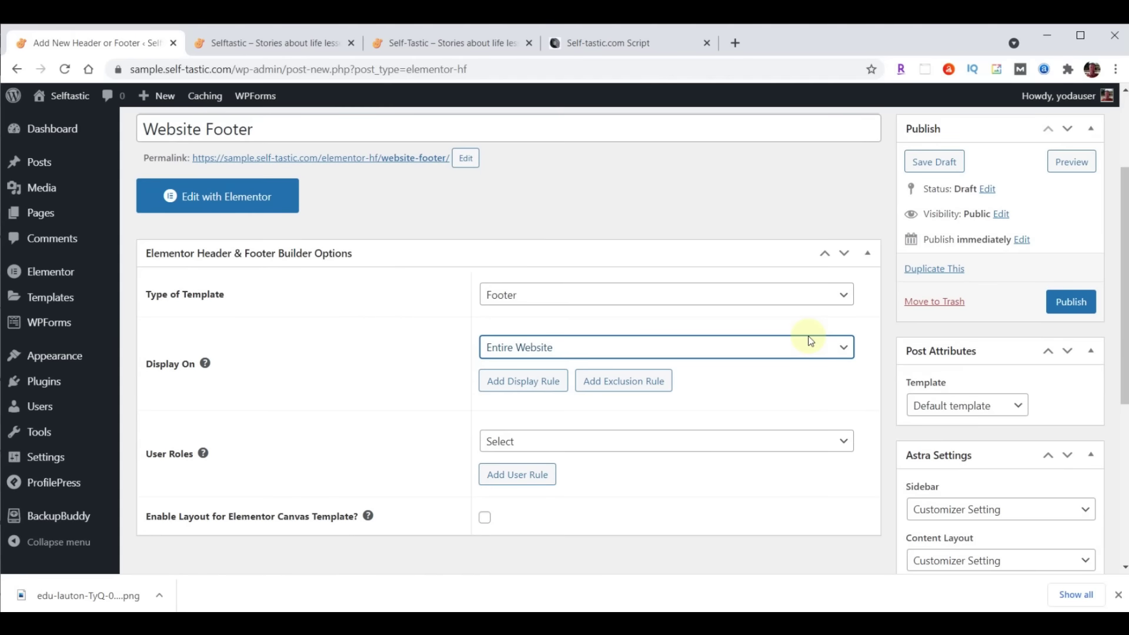
left_click(592, 368)
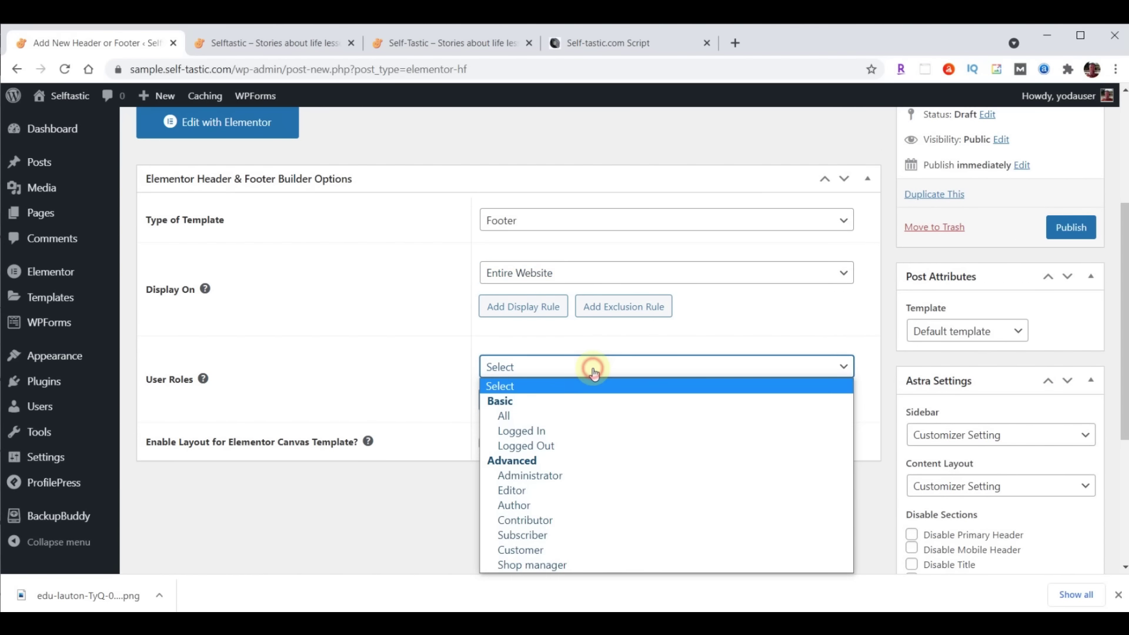
left_click(536, 419)
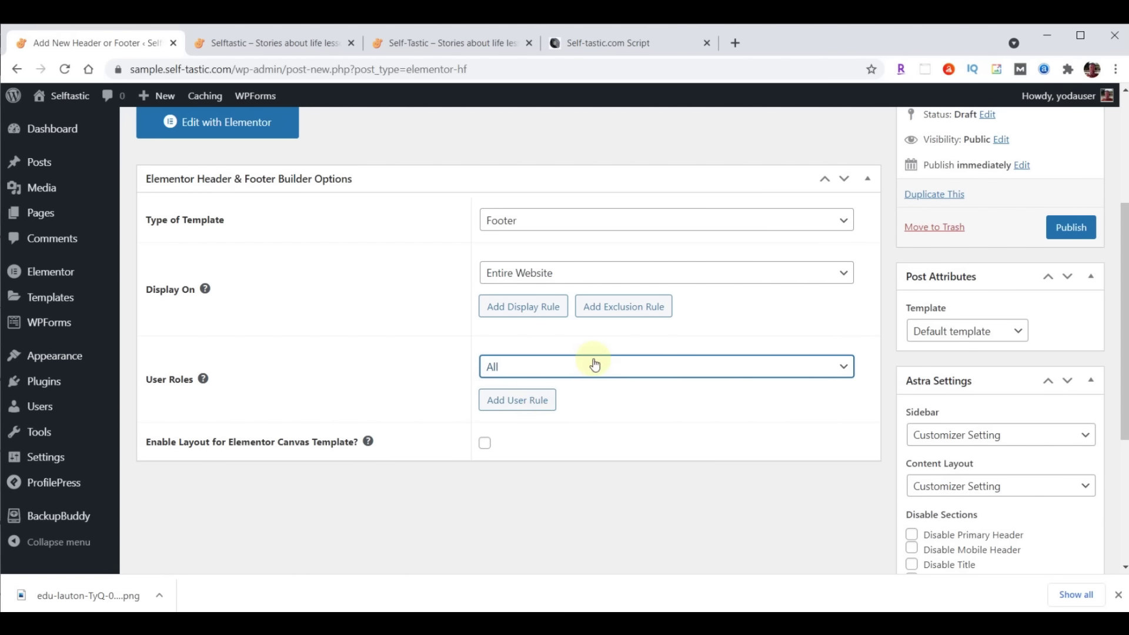
left_click(488, 443)
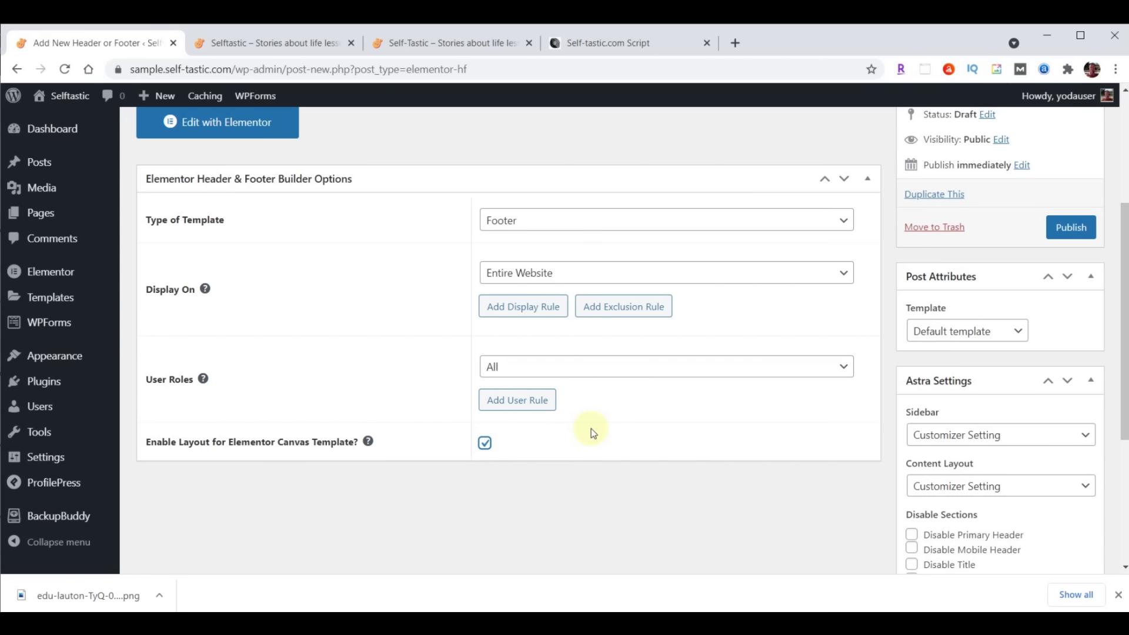
left_click(1071, 228)
Edit the Website Footer with Elementor and bring up the template library's import panel
left_click(219, 390)
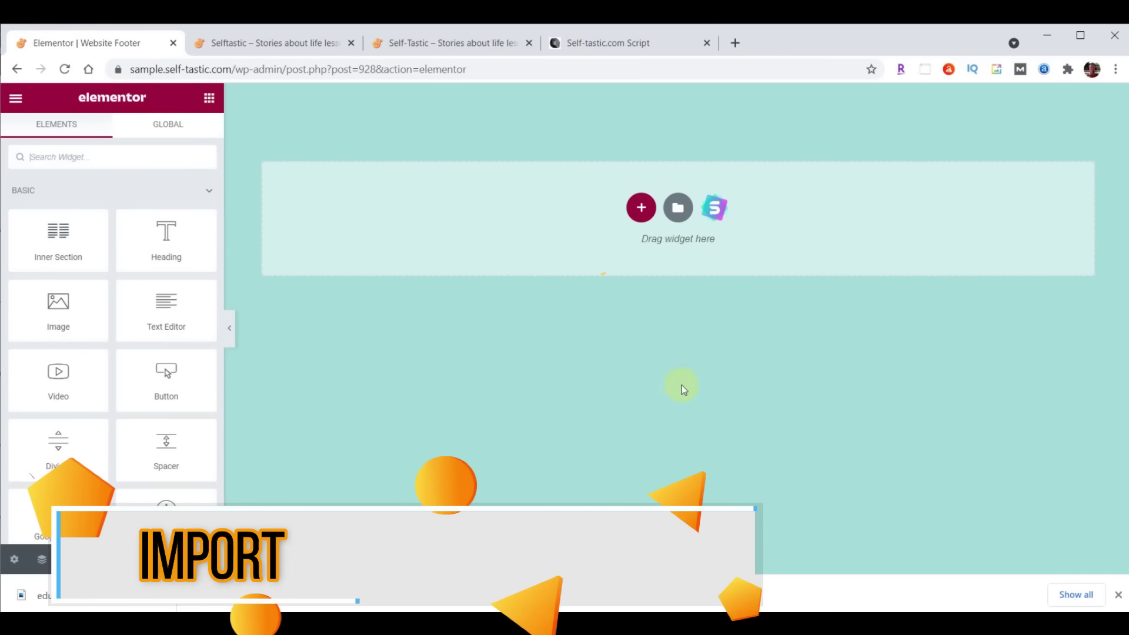
left_click(677, 211)
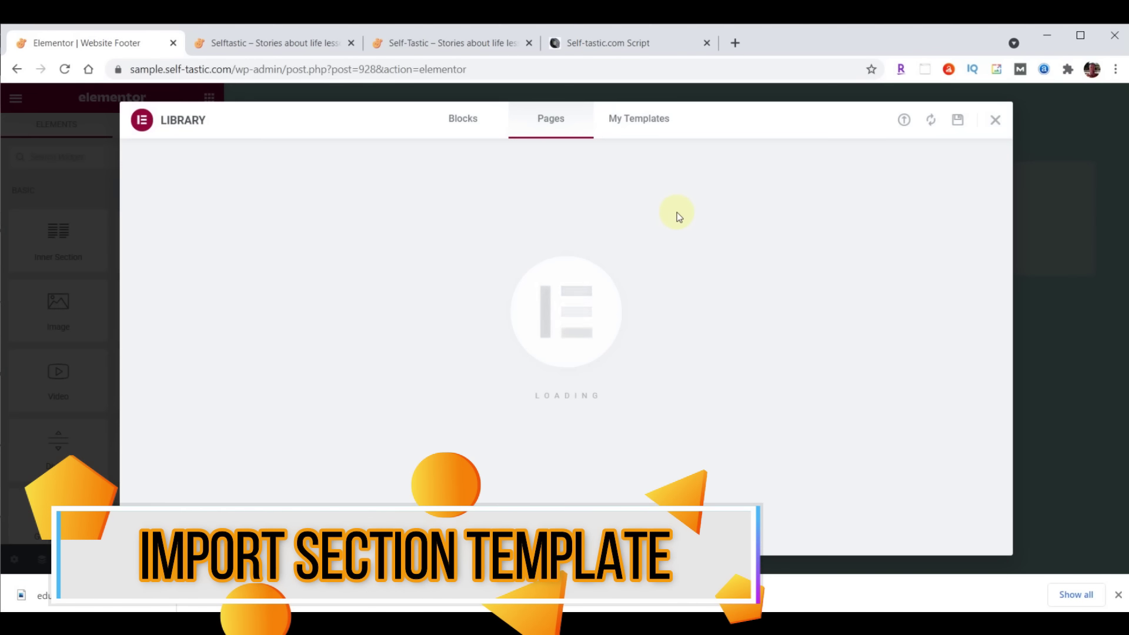
left_click(903, 122)
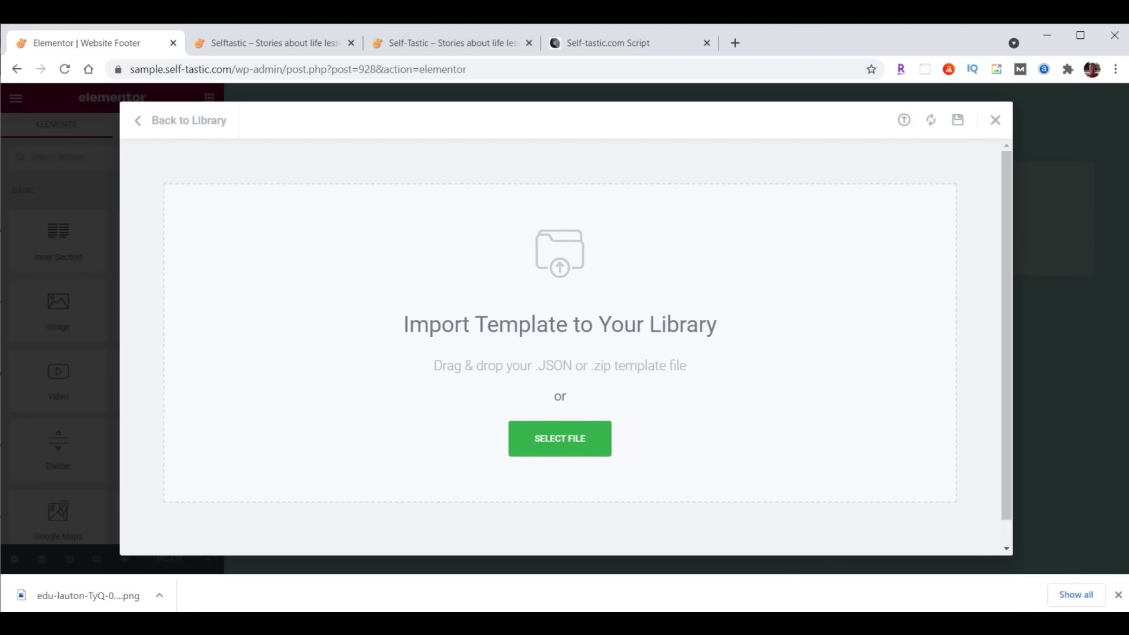
Import template-selftastic-website-footer.json and insert the Selftastic Website Footer into the page
key("alt+Tab")
scroll(979, 335, "down", 10)
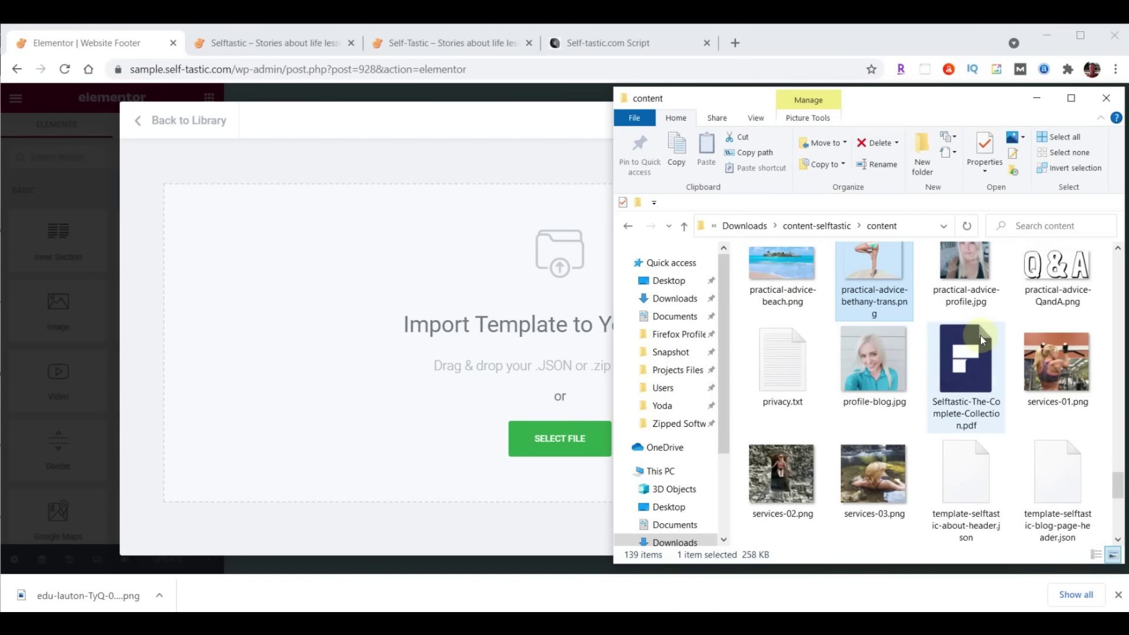
left_click(981, 340)
scroll(1064, 477, "up", 2)
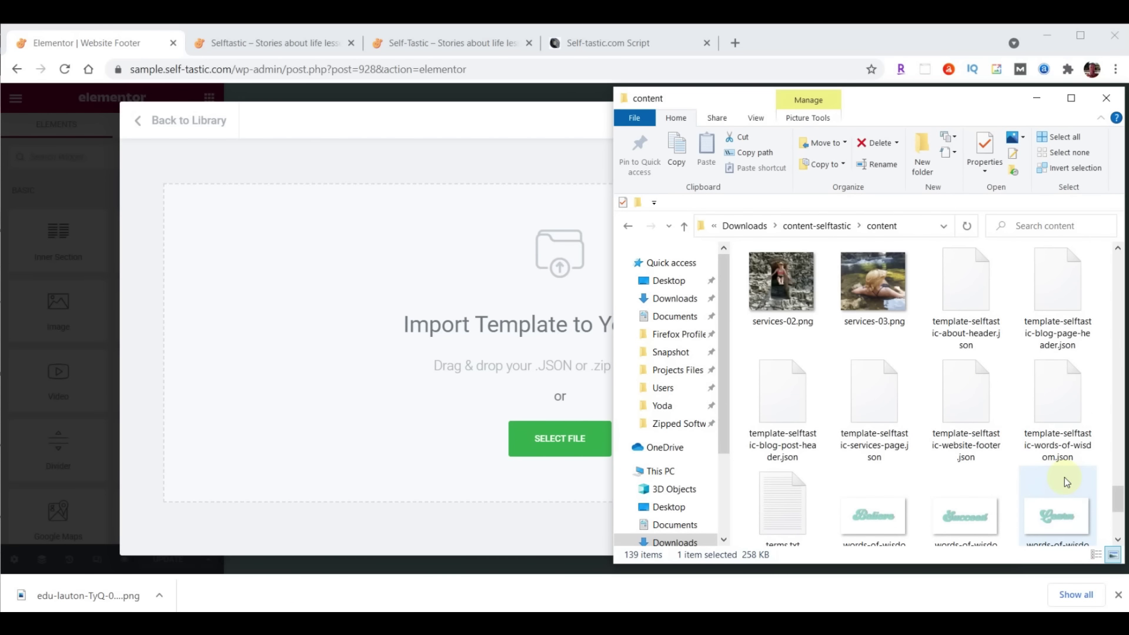
left_click_drag(968, 388, 549, 442)
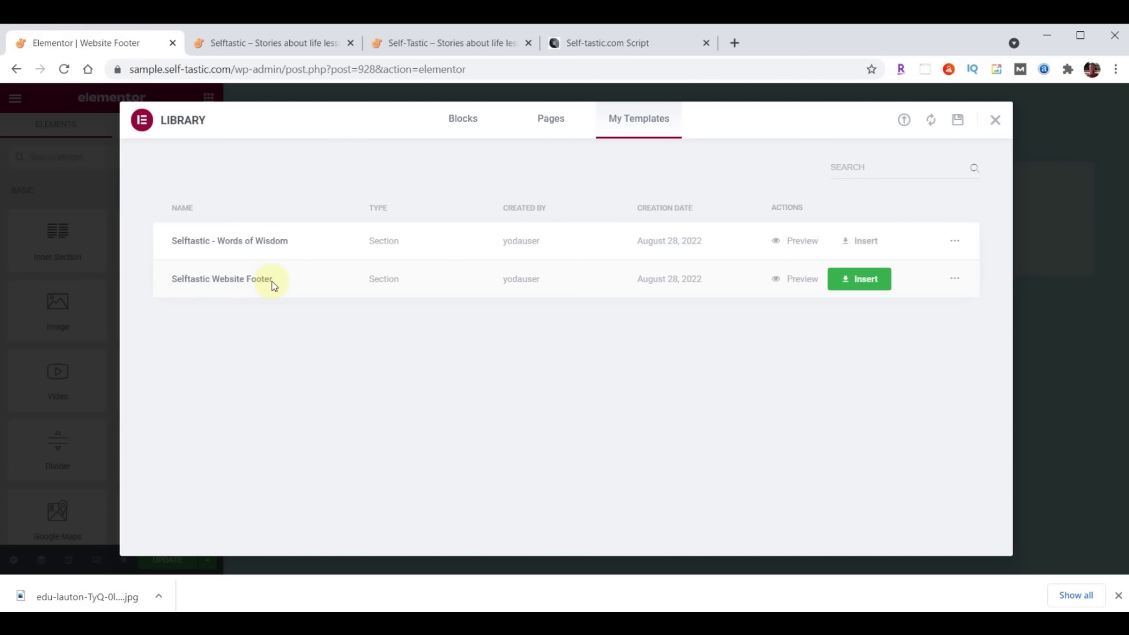
left_click(864, 277)
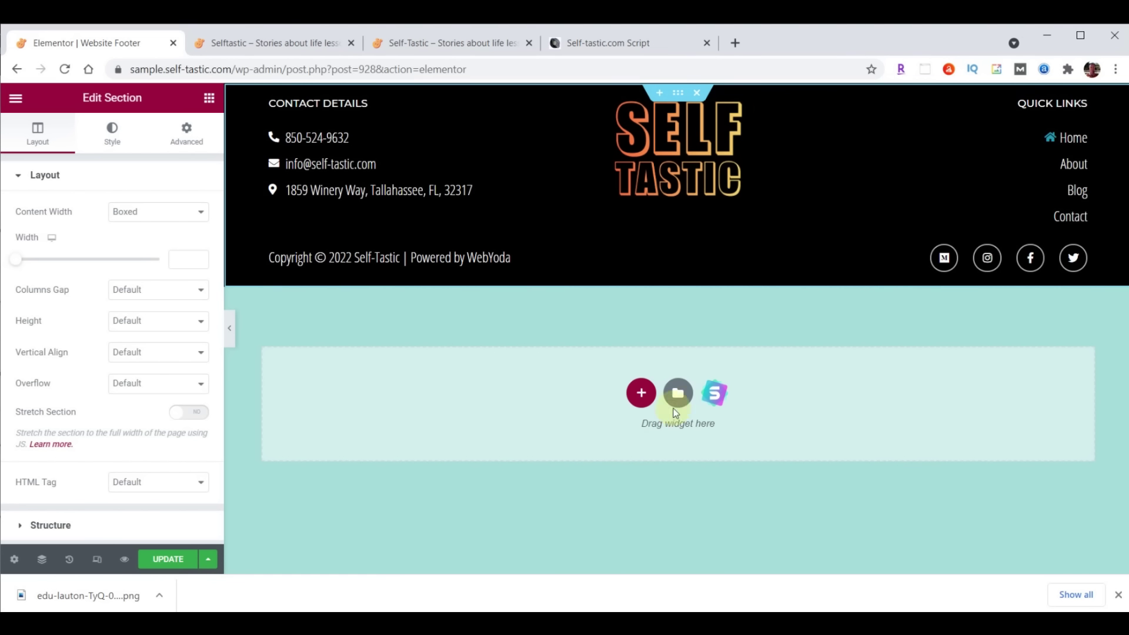
Change the About quick link to 'Shop' linking to /shop/, then update the footer
left_click(1075, 168)
left_click(57, 315)
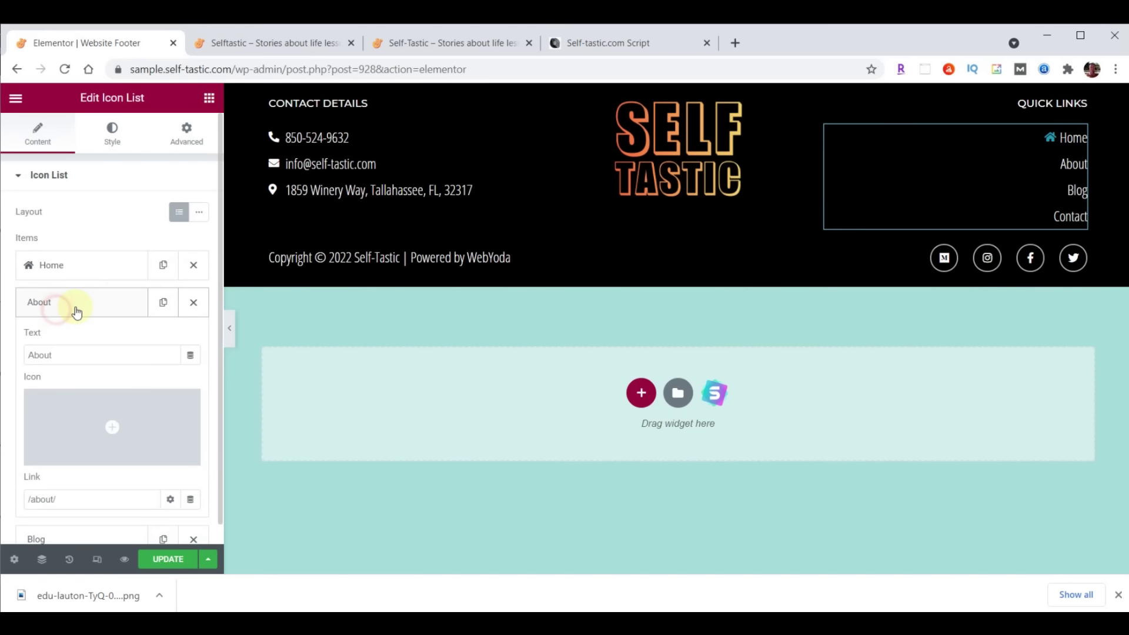
double_click(70, 357)
type("Sho")
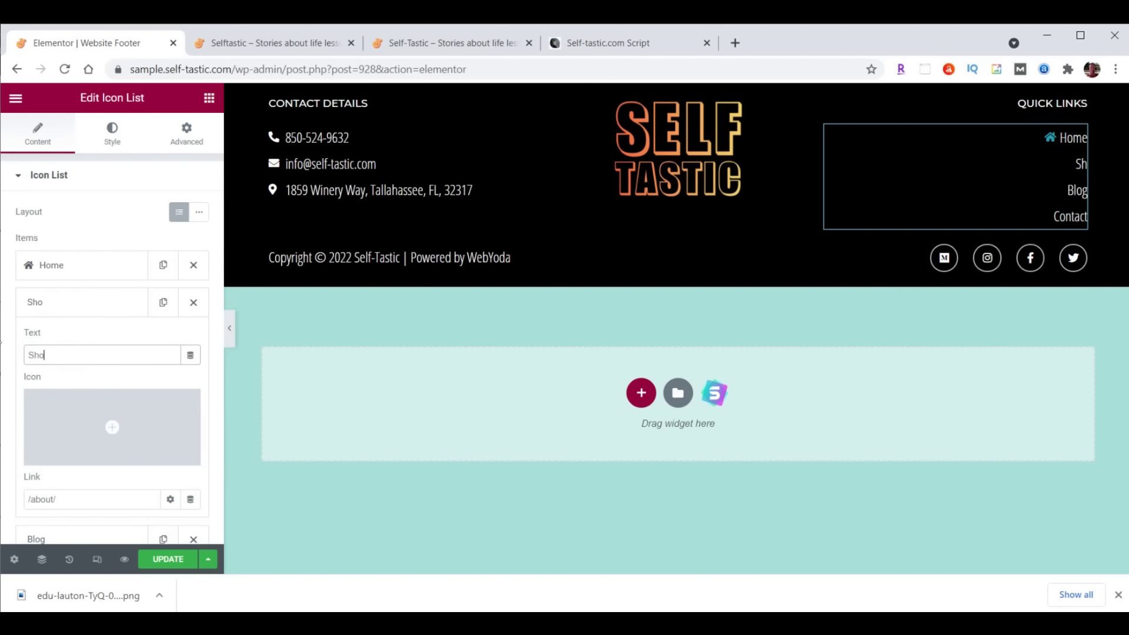
left_click(49, 499)
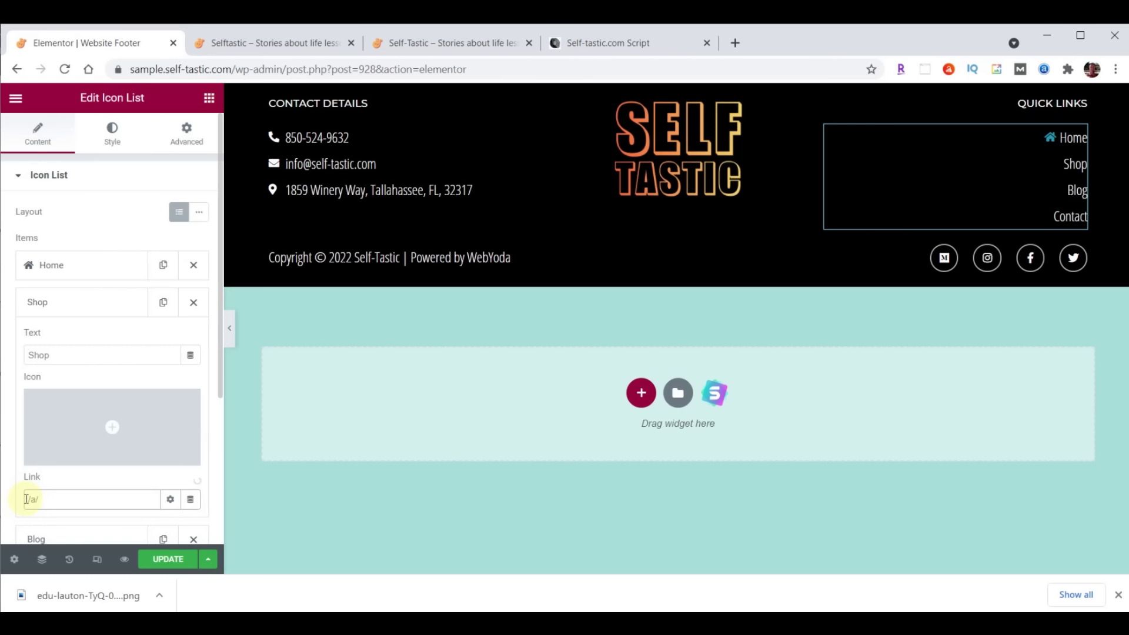
key("BackSpace")
key("BackSpace")
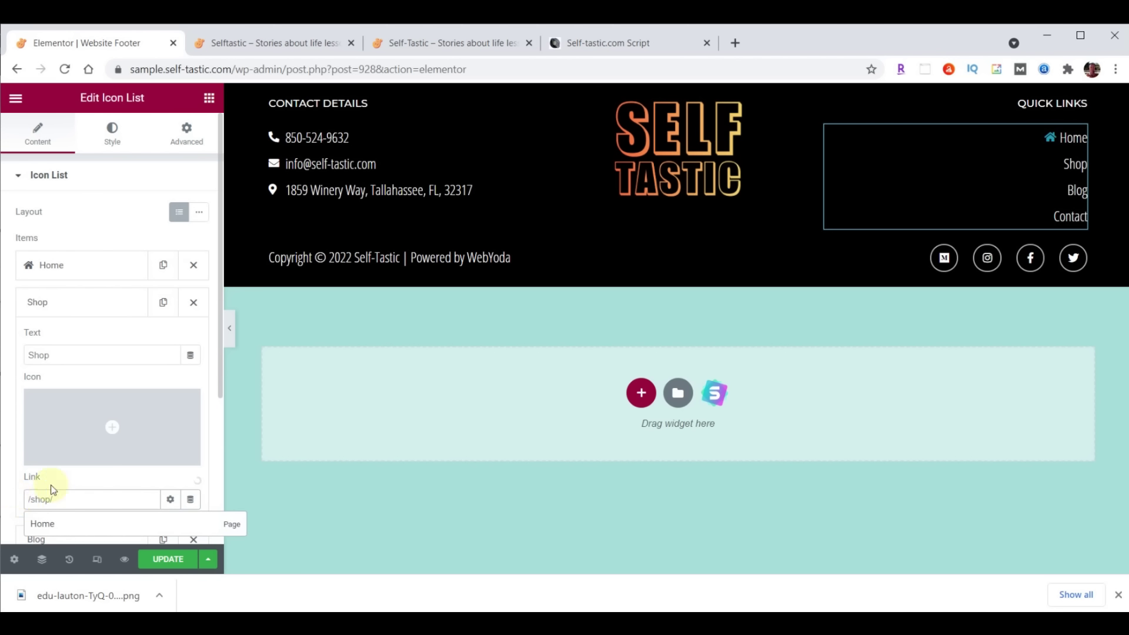
left_click(94, 303)
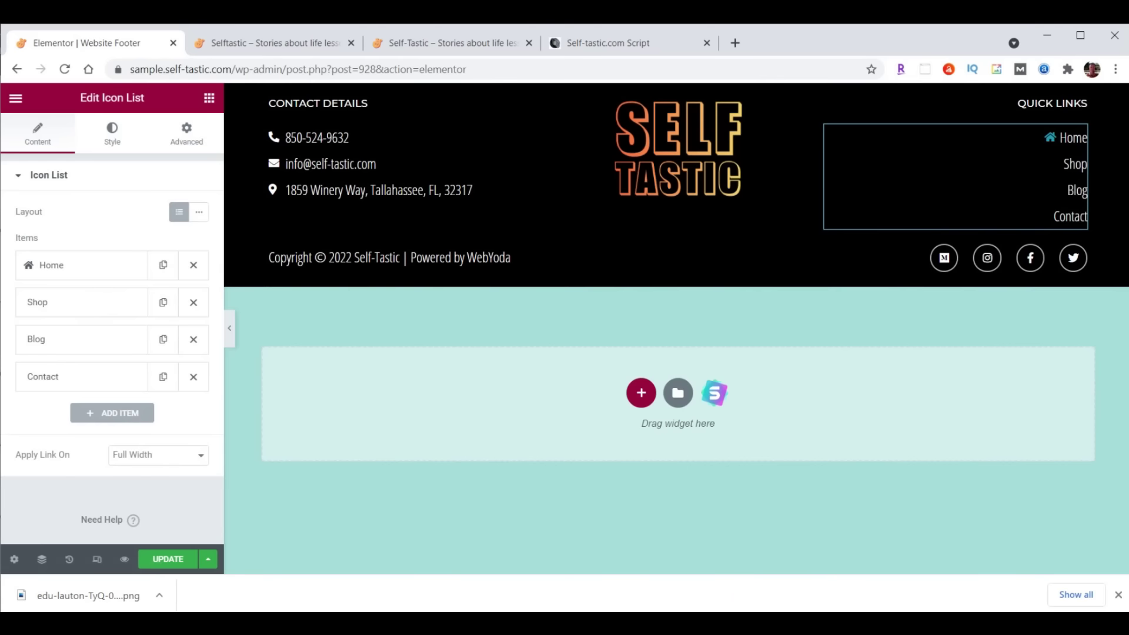
left_click(158, 560)
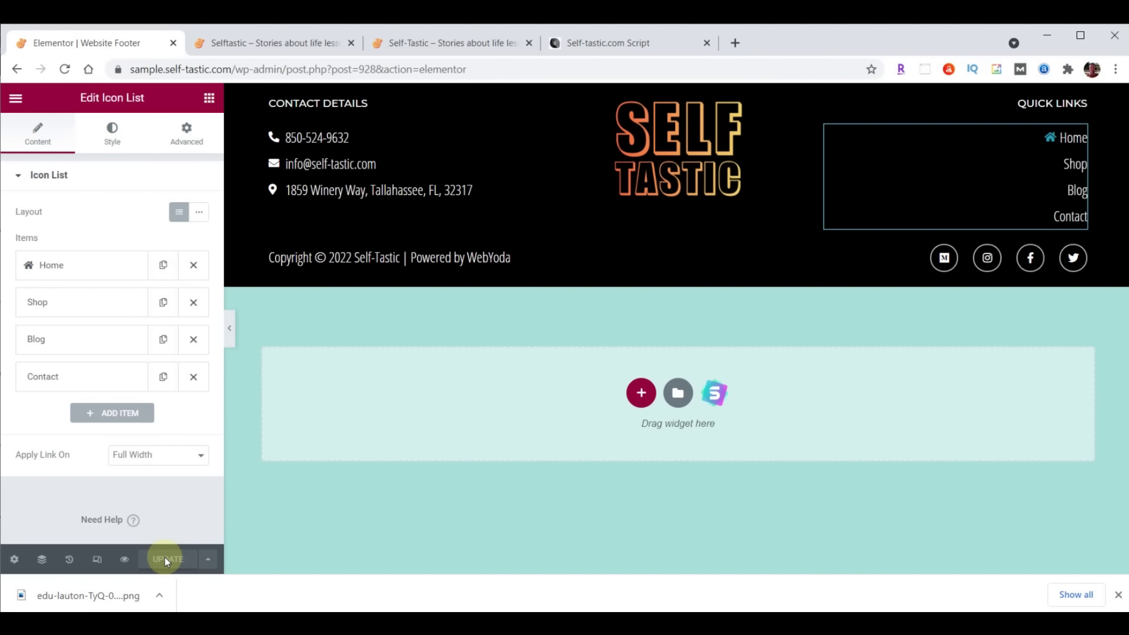
Reload the live home page and scroll to check the new black Self-Tastic footer
left_click(276, 43)
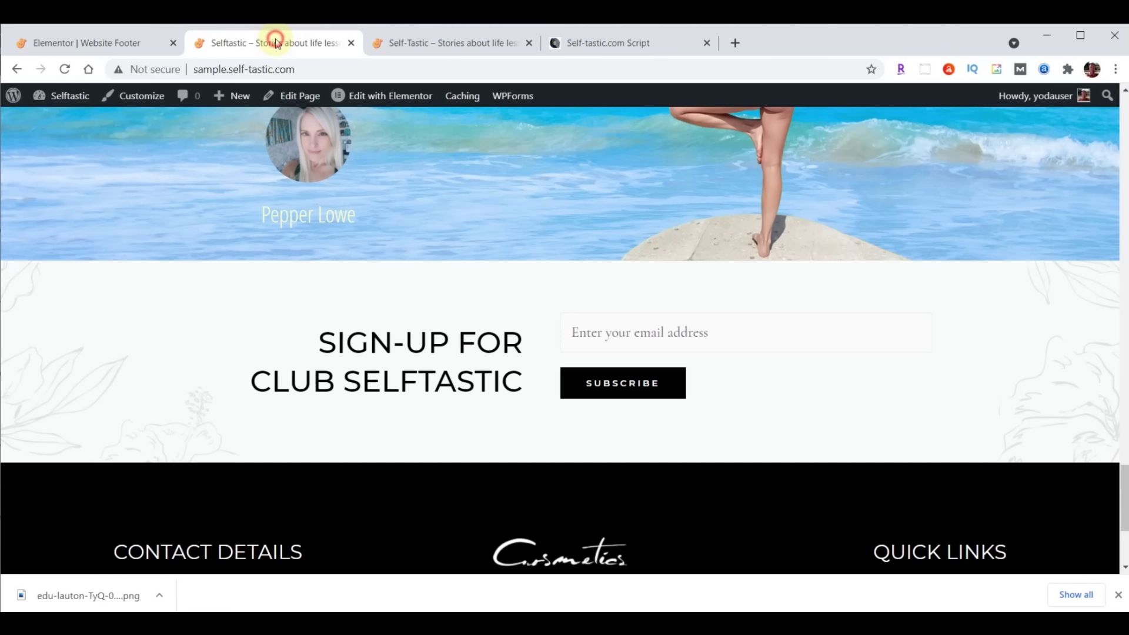
left_click(64, 69)
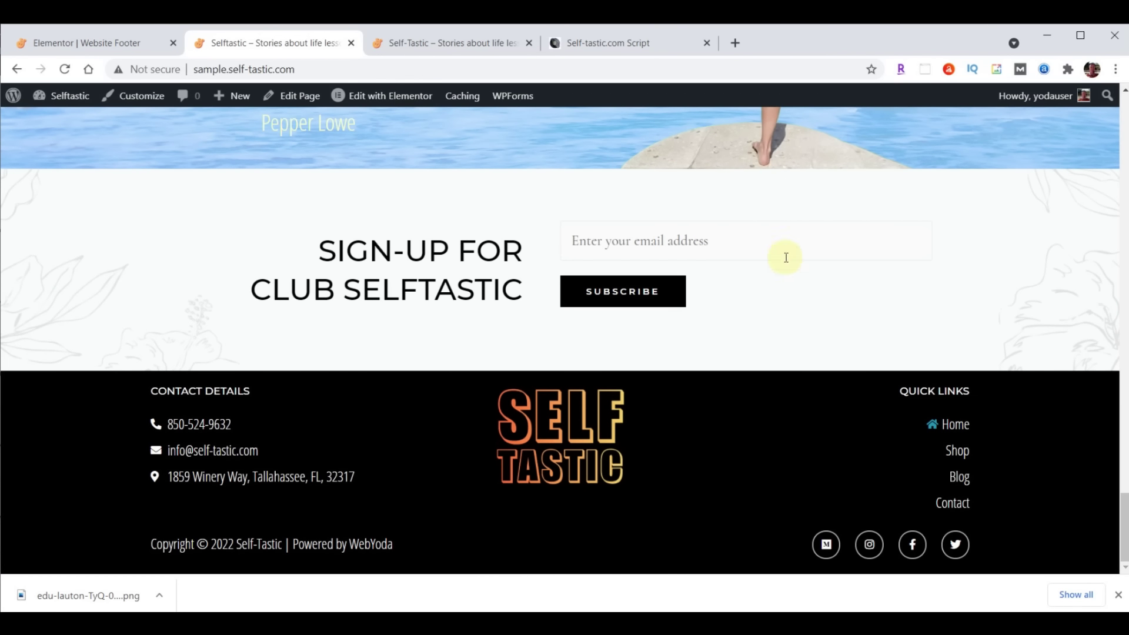
scroll(433, 262, "up", 10)
scroll(433, 266, "up", 20)
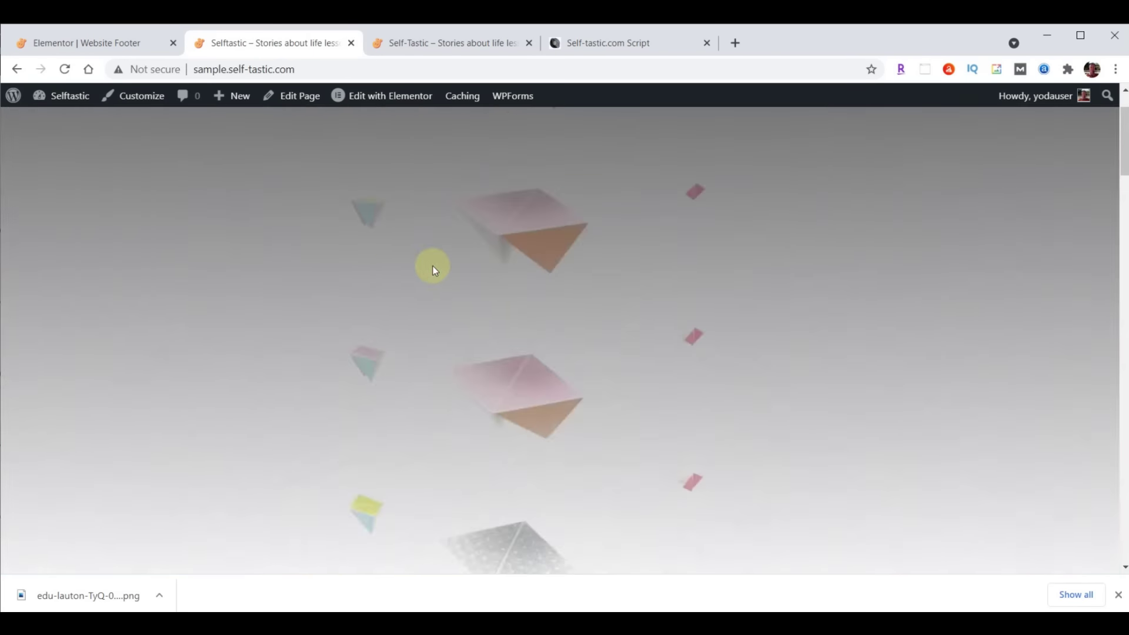
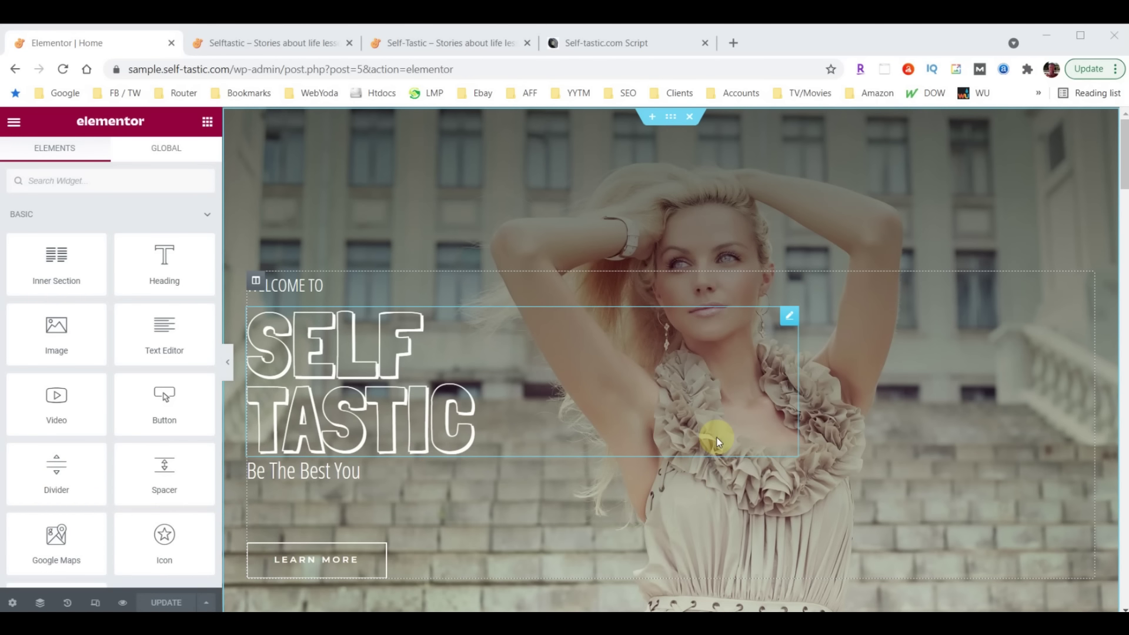
Switch the Elementor responsive preview through Tablet to Mobile width
left_click(96, 605)
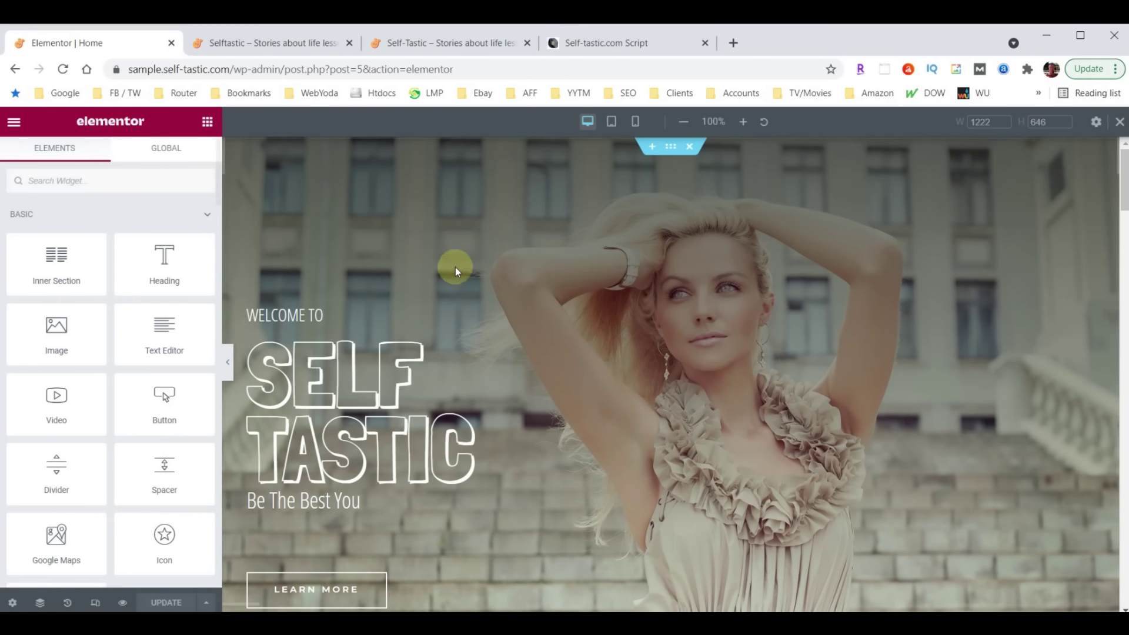
left_click(612, 122)
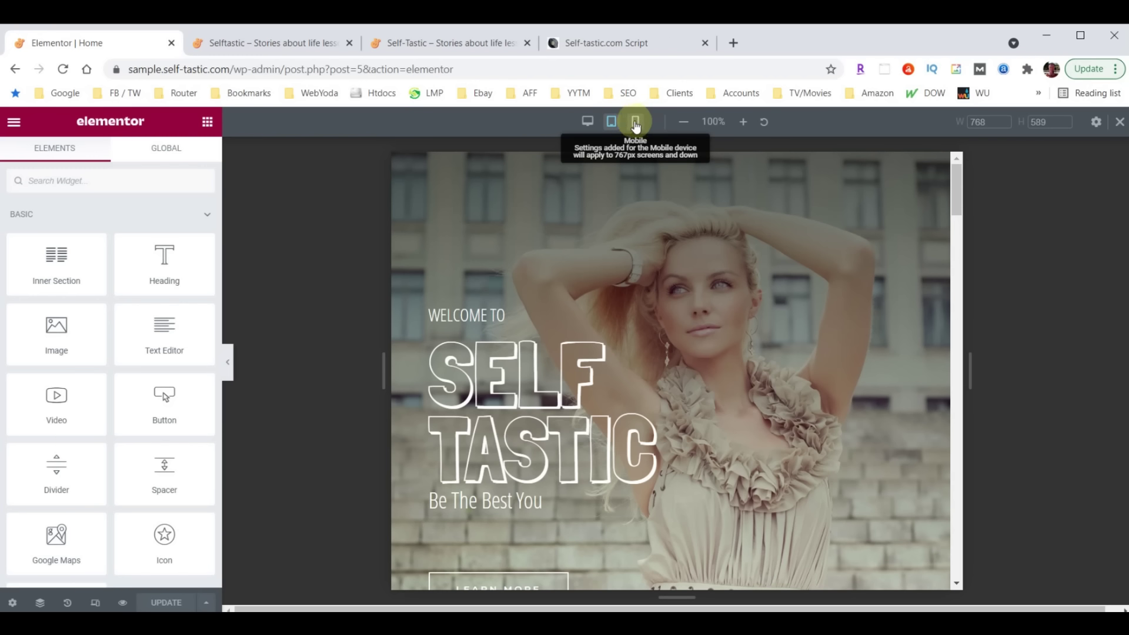
left_click(634, 124)
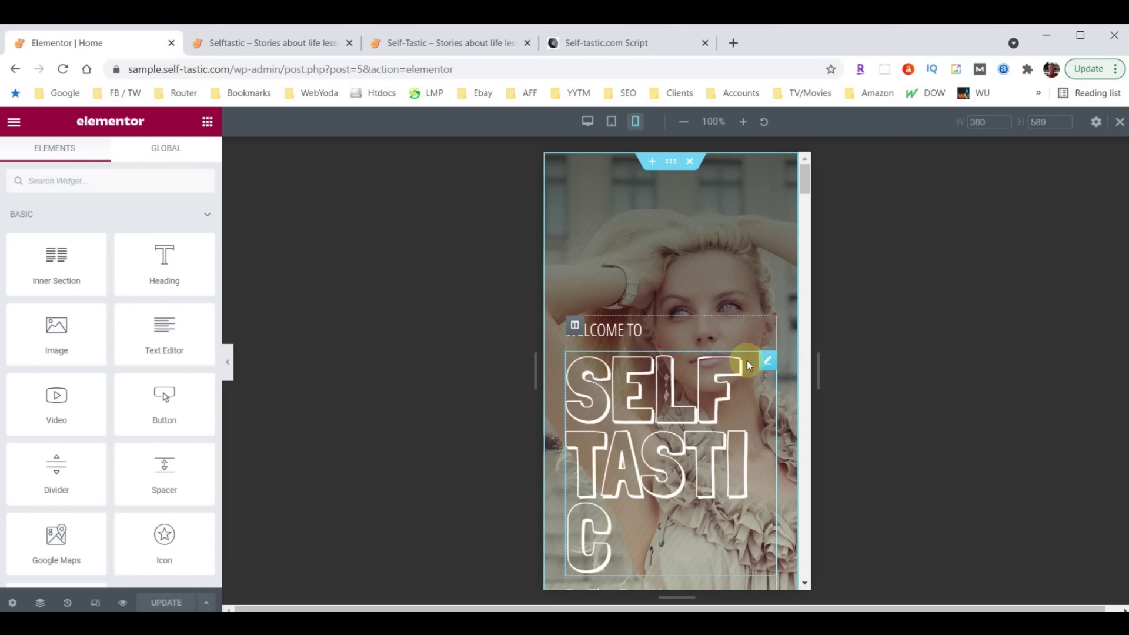
Set the SELF TASTIC heading's mobile typography size to 100
left_click(767, 360)
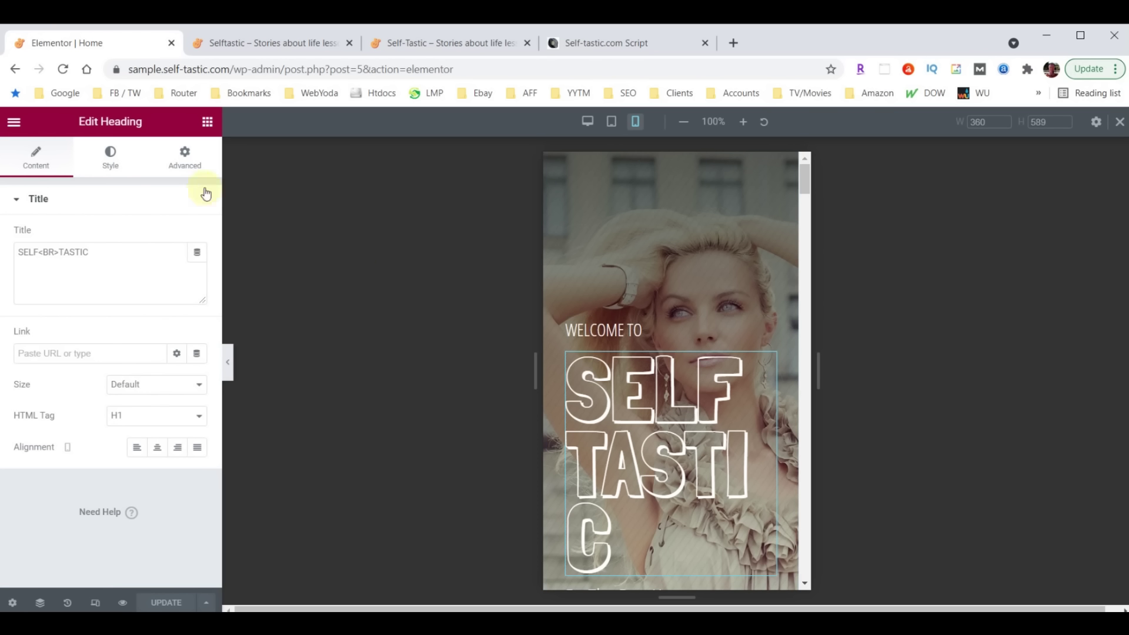
left_click(113, 155)
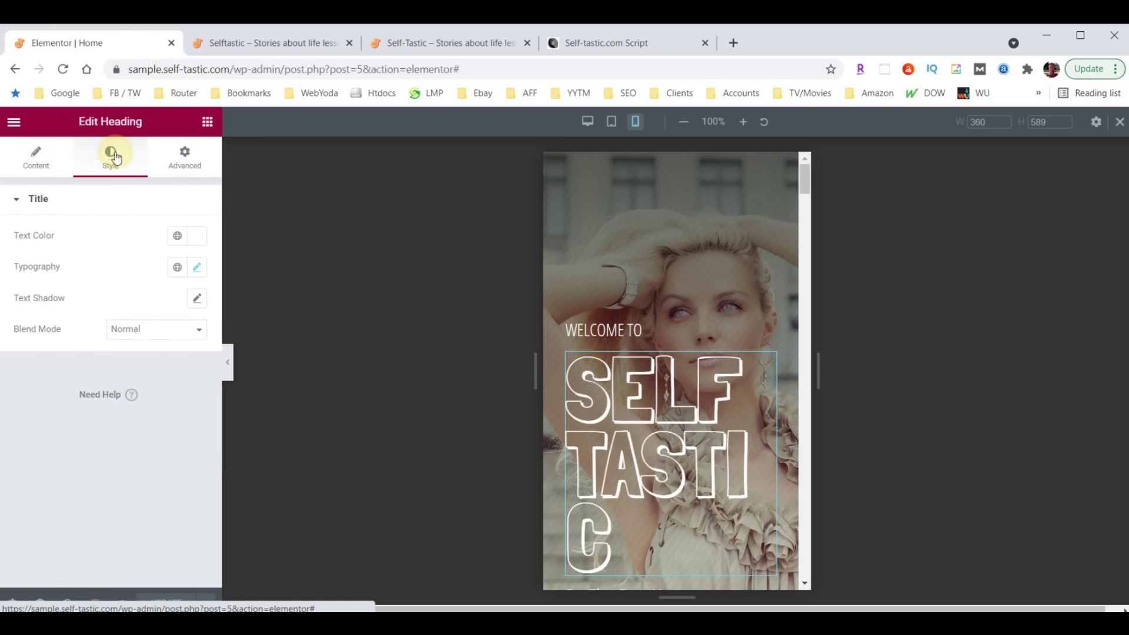
left_click(197, 269)
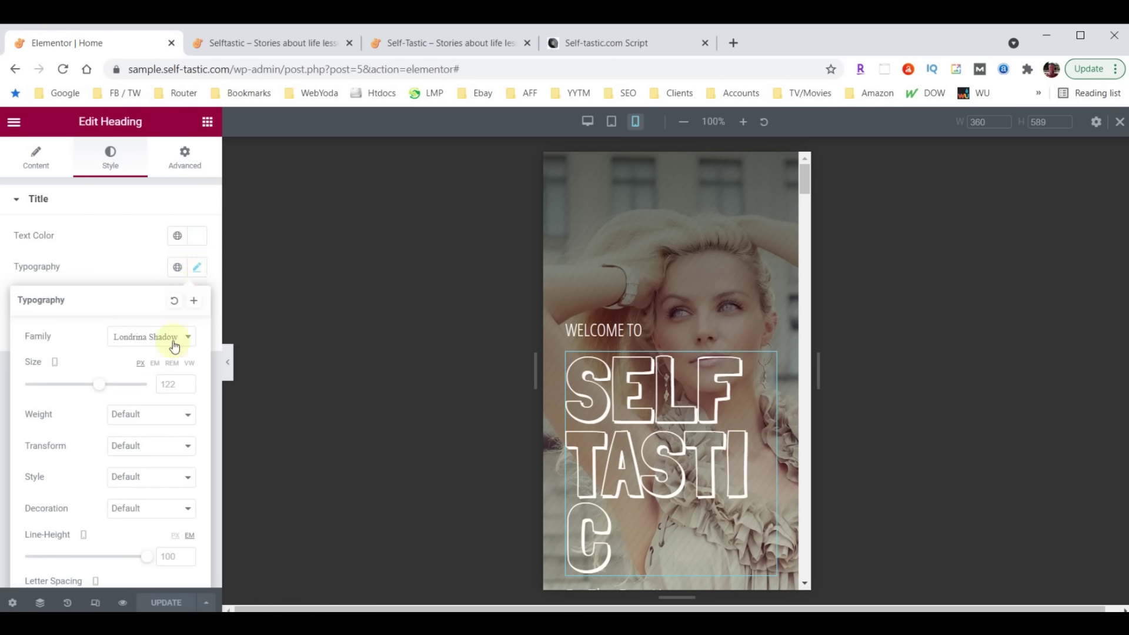
left_click(158, 383)
type("100")
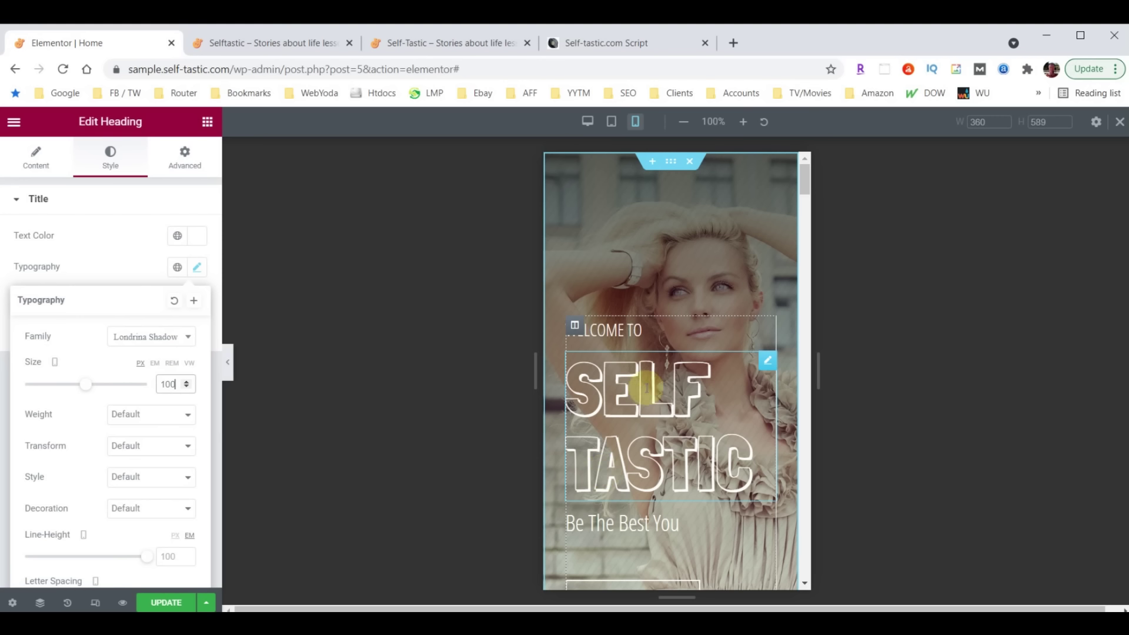
scroll(676, 327, "down", 3)
scroll(677, 333, "down", 5)
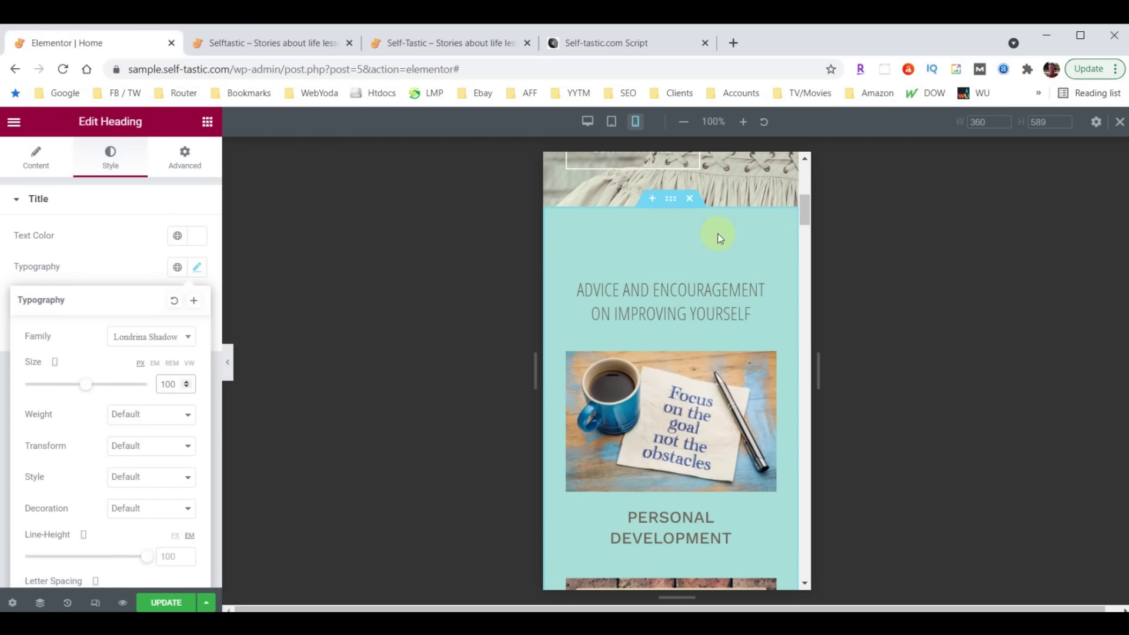
scroll(697, 324, "down", 15)
scroll(684, 318, "up", 12)
scroll(674, 318, "up", 4)
Set the Advice and Encouragement section's mobile top and bottom padding to 40
left_click(674, 308)
left_click(668, 280)
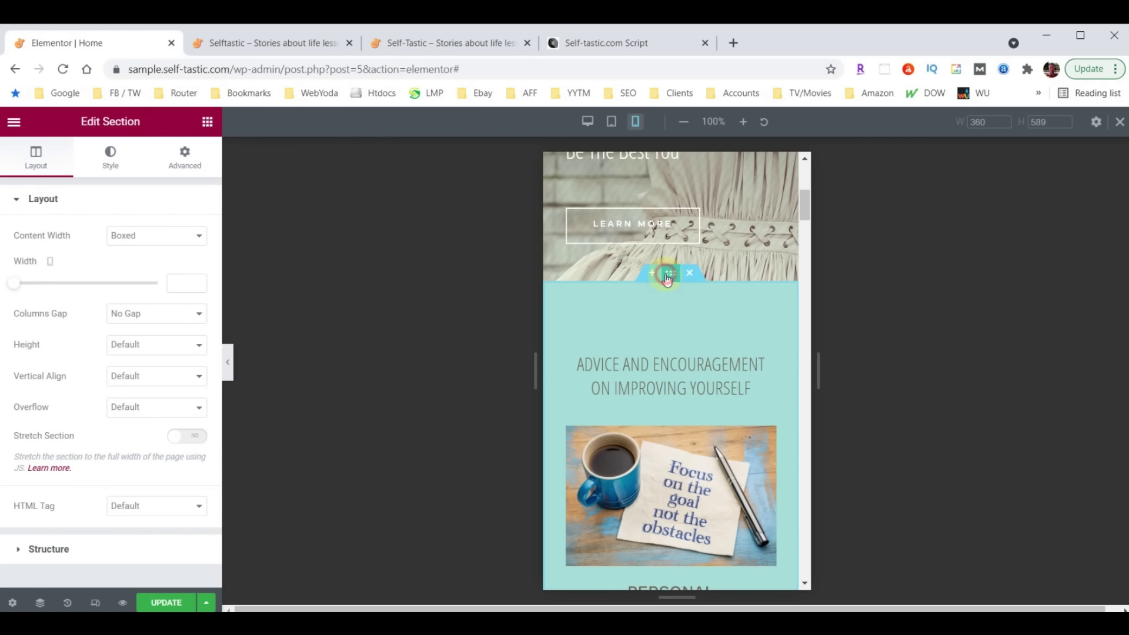
left_click(183, 156)
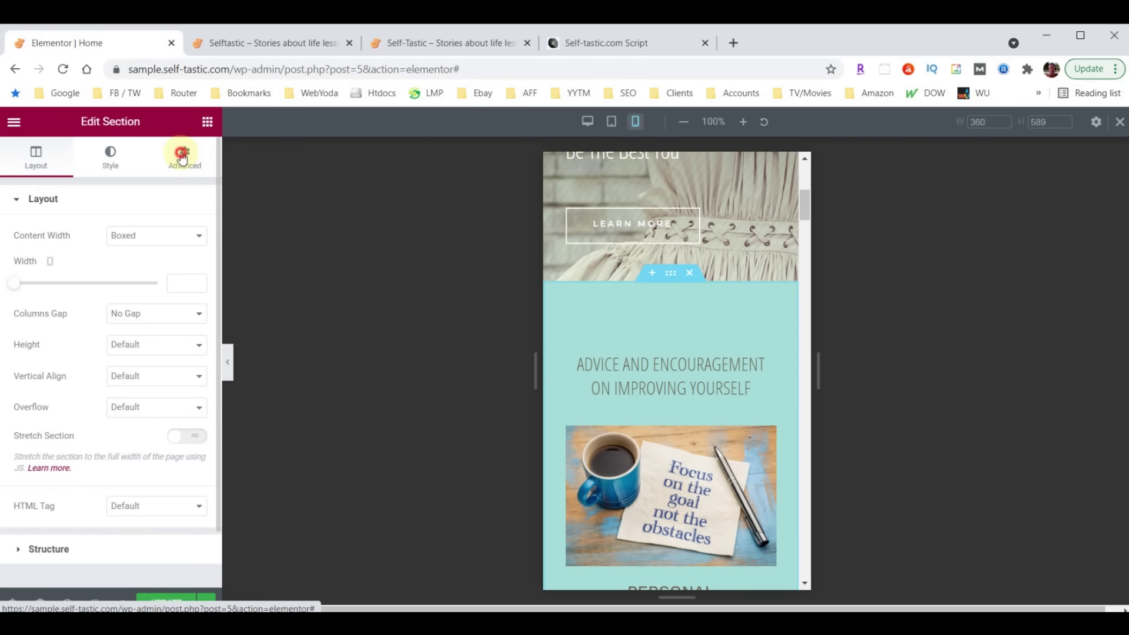
left_click(29, 313)
double_click(25, 310)
type("40")
left_click(97, 314)
type("40")
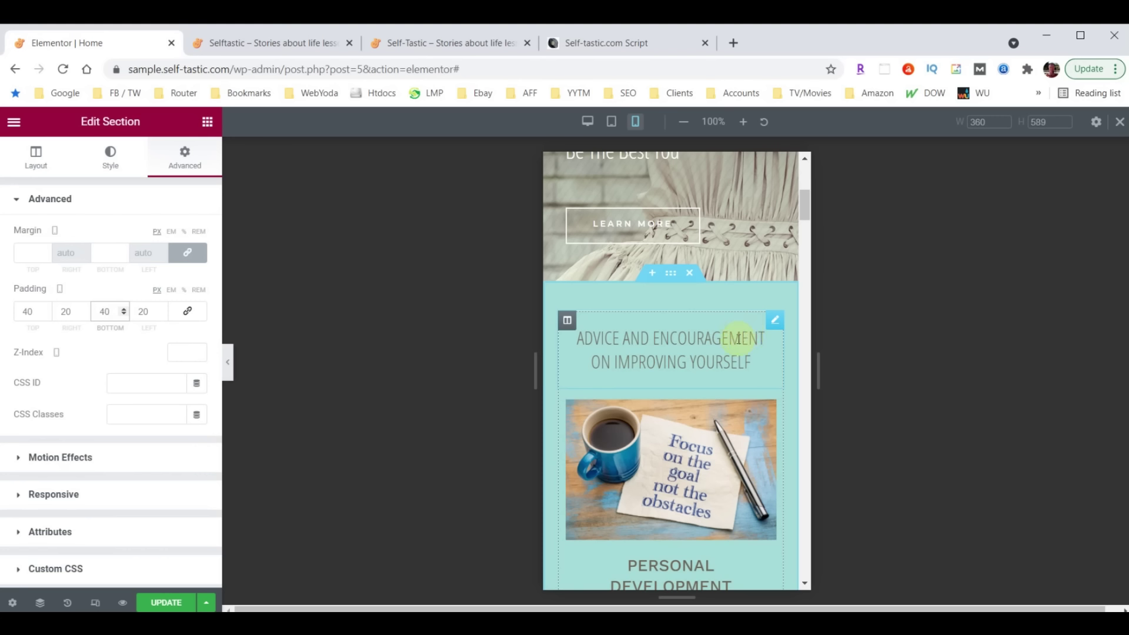
Set the Advice and Encouragement heading's mobile font size to 26
left_click(773, 328)
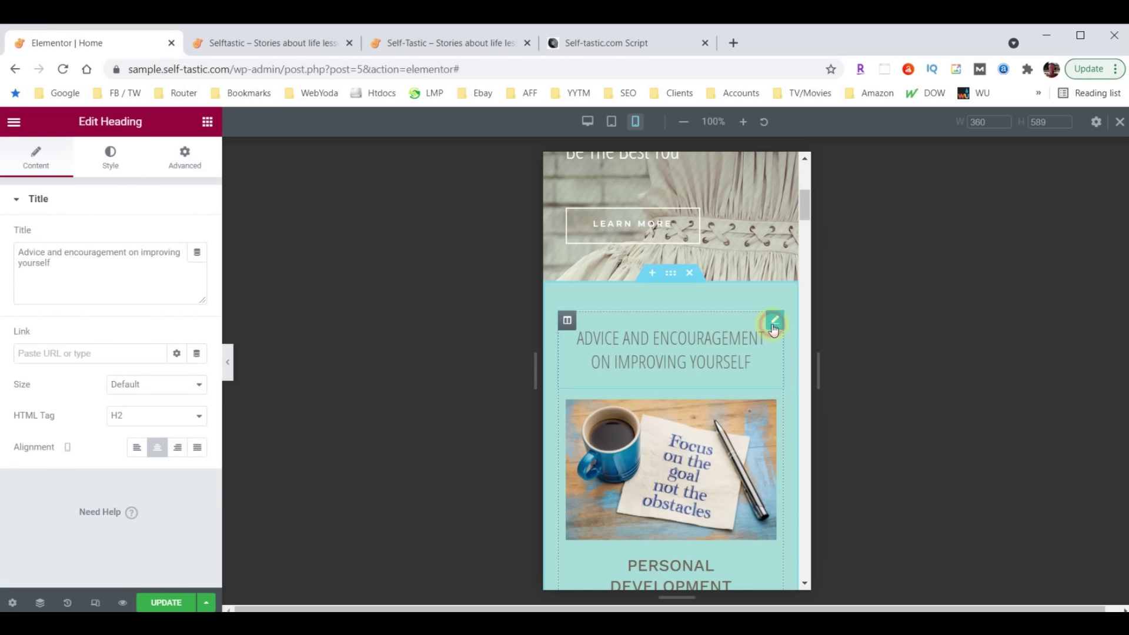
left_click(114, 162)
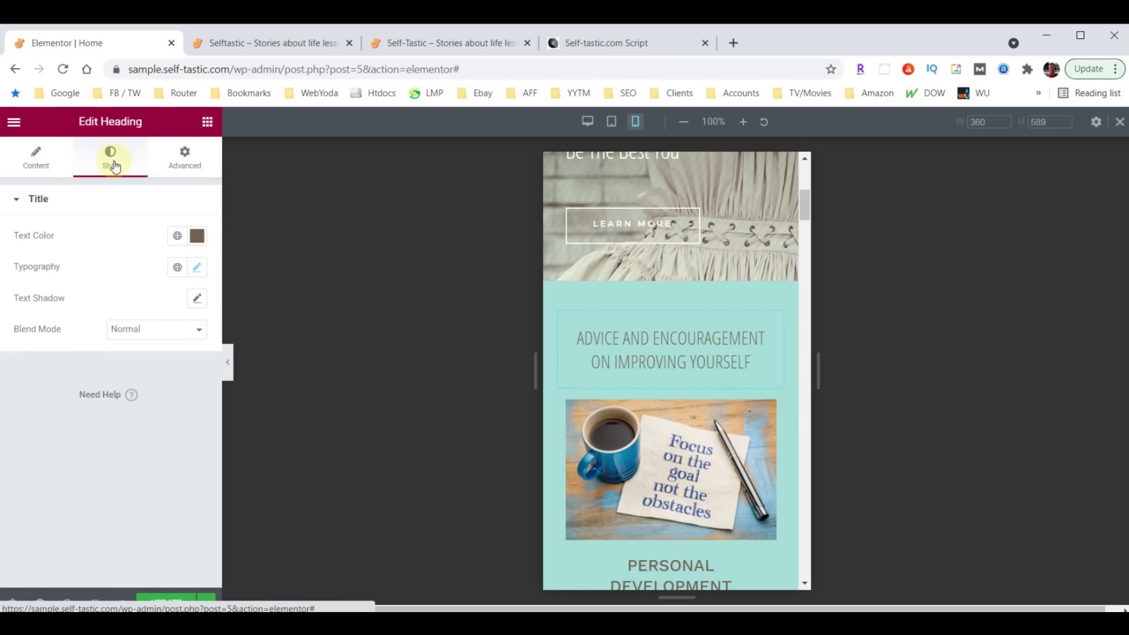
left_click(197, 268)
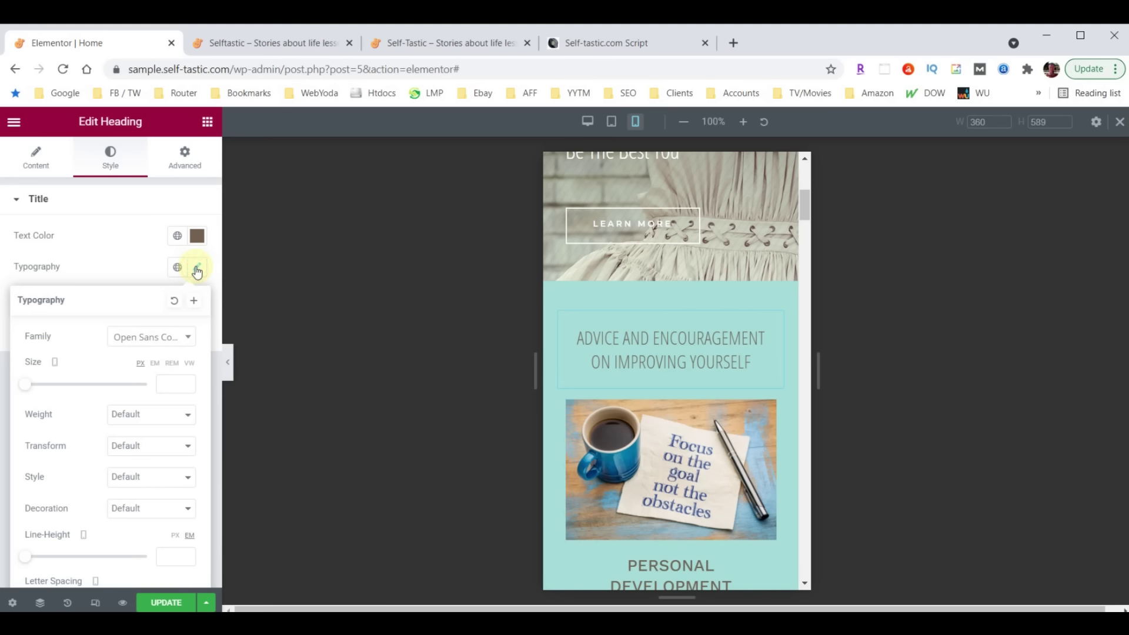
left_click(175, 379)
type("26")
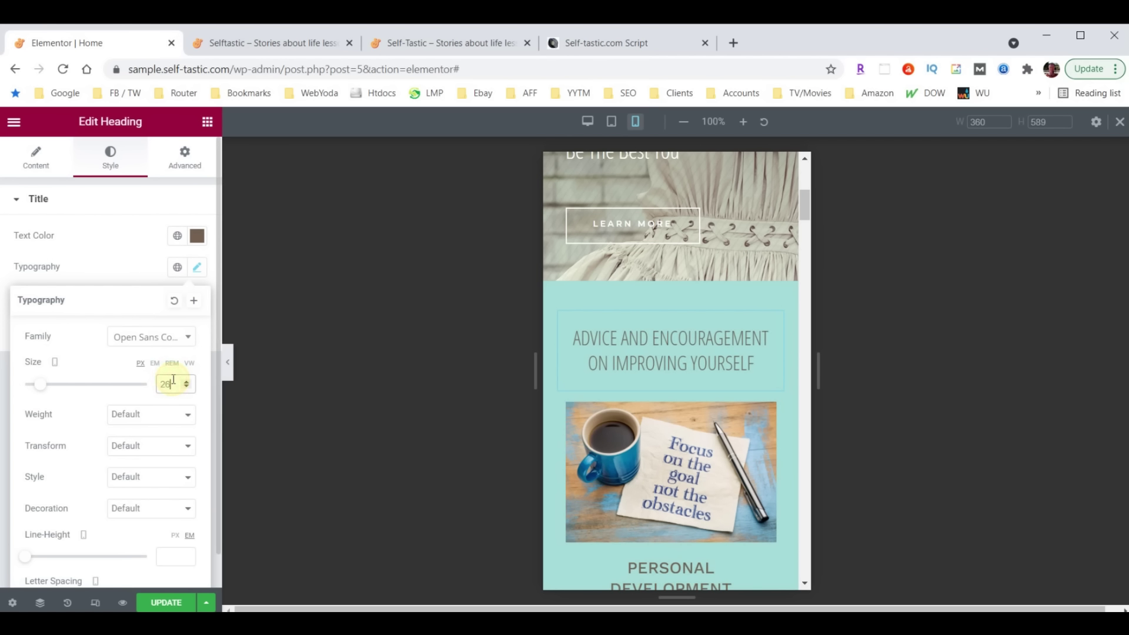
scroll(676, 385, "down", 4)
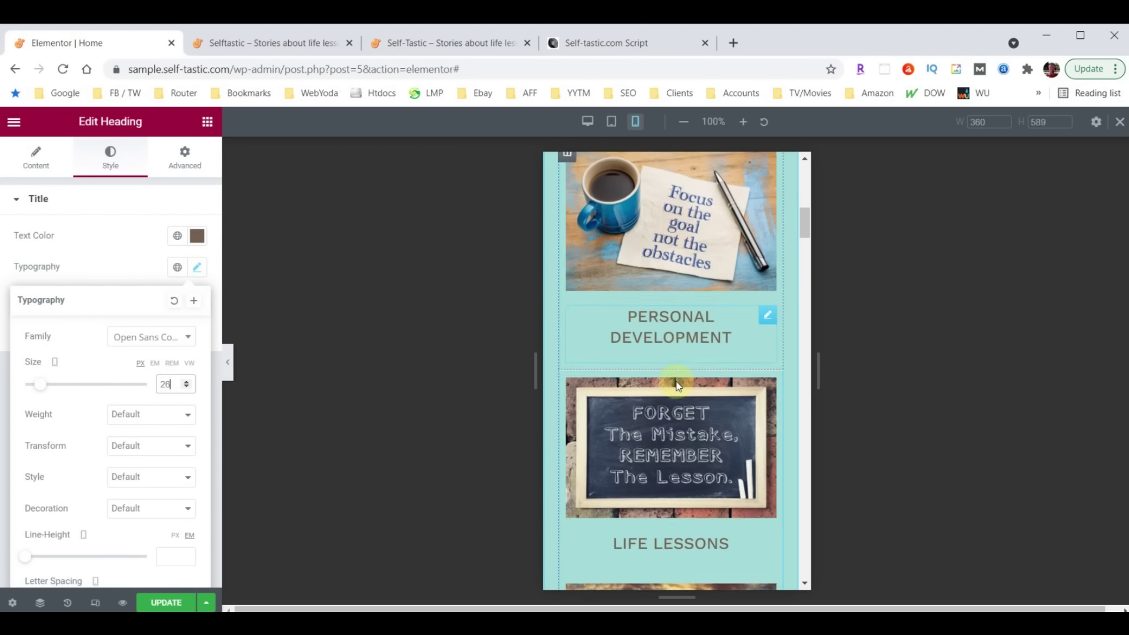
scroll(676, 385, "down", 15)
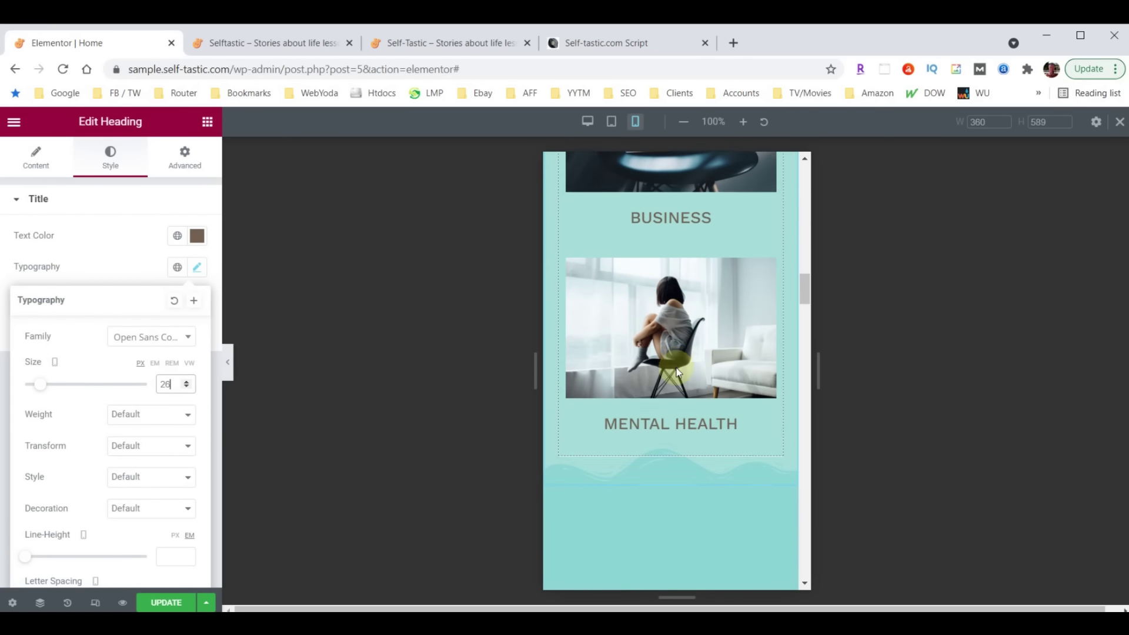
scroll(676, 371, "down", 3)
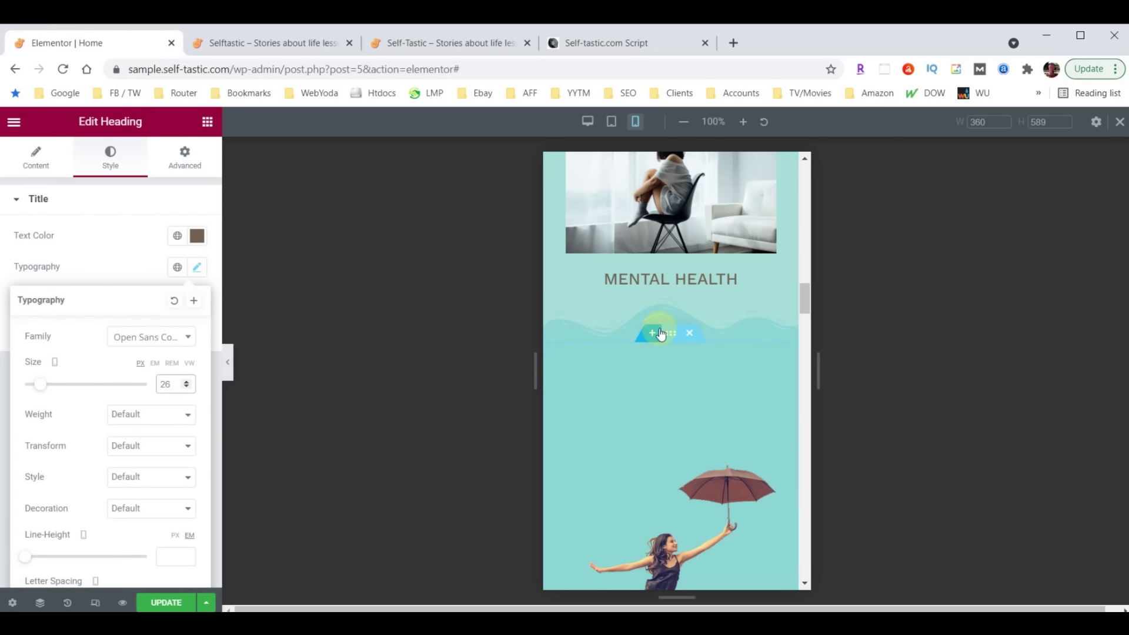
left_click(652, 333)
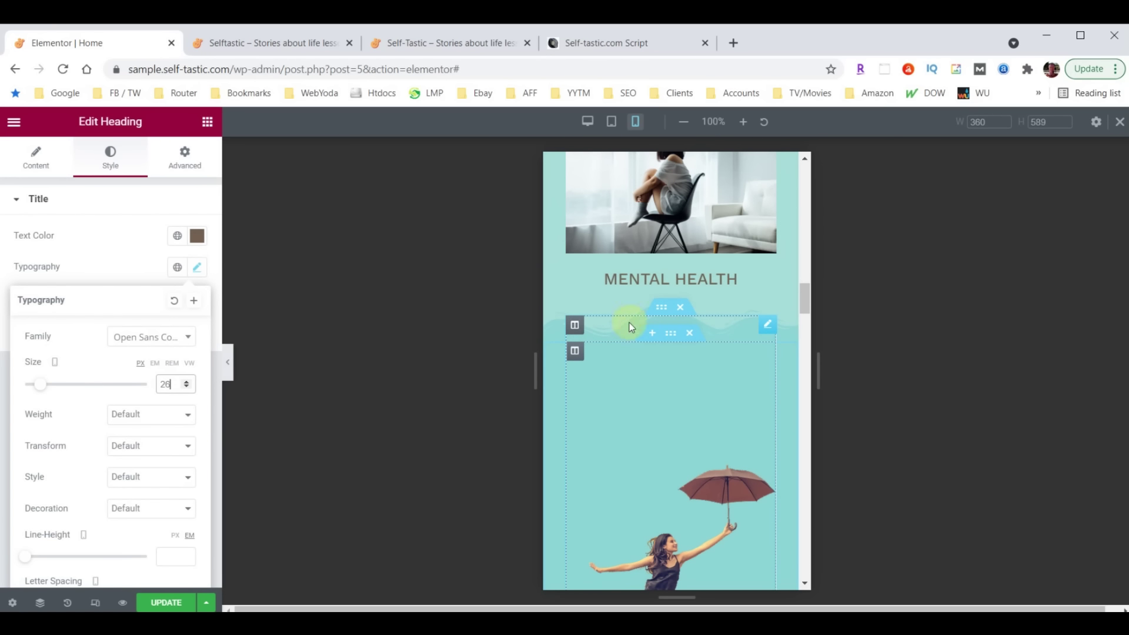
left_click(689, 333)
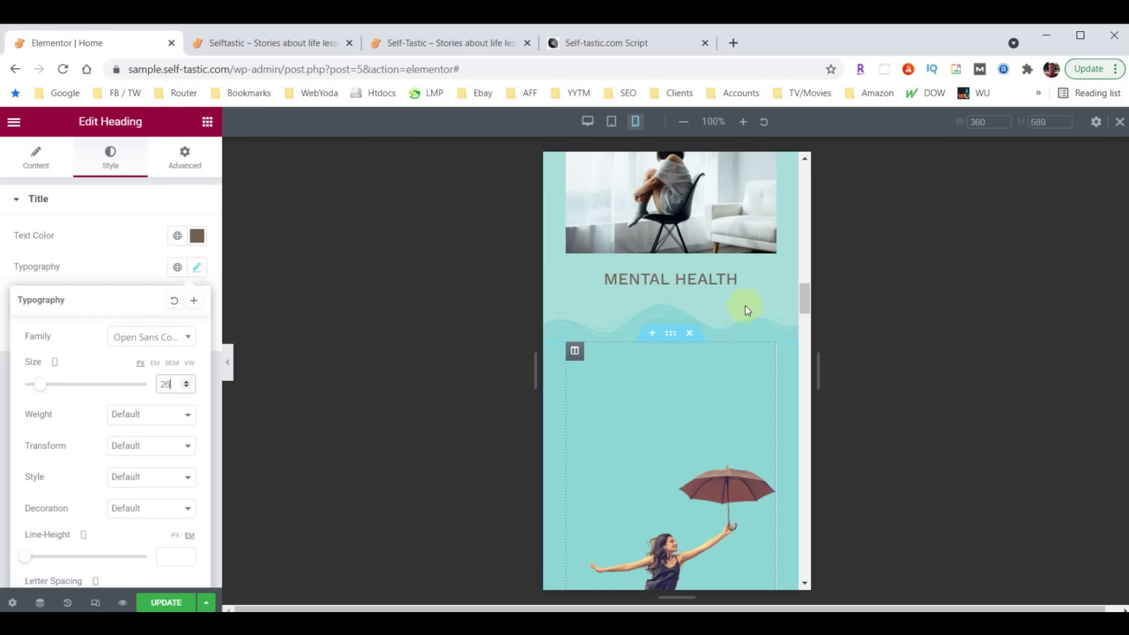
scroll(733, 308, "up", 10)
scroll(709, 344, "up", 8)
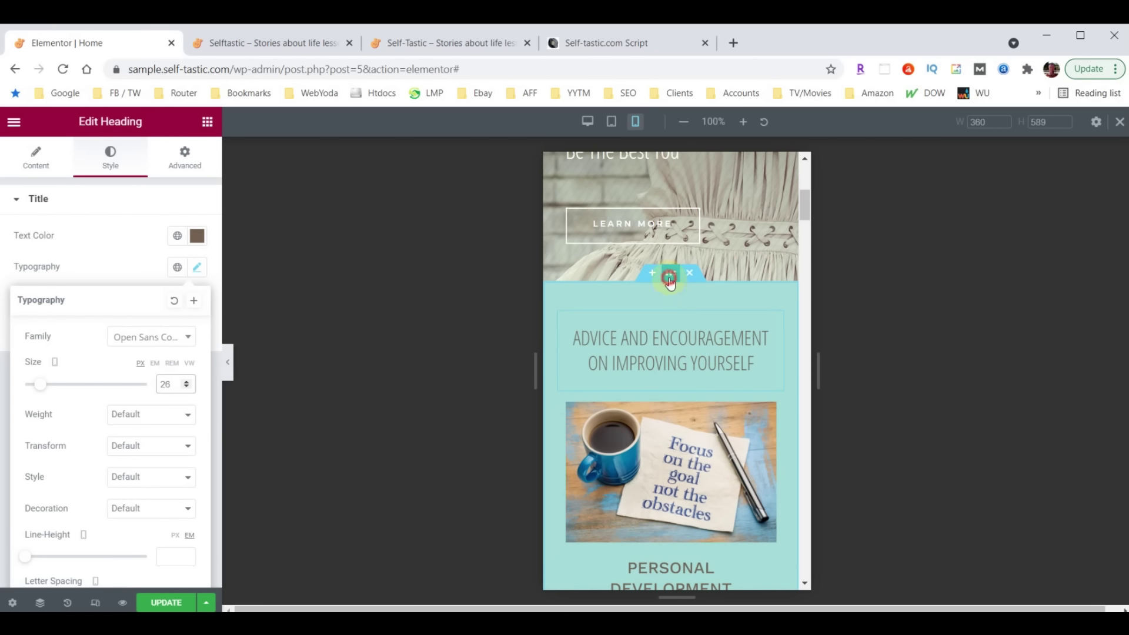
Set the Advice and Encouragement section's bottom shape divider height to 30
left_click(669, 280)
left_click(109, 166)
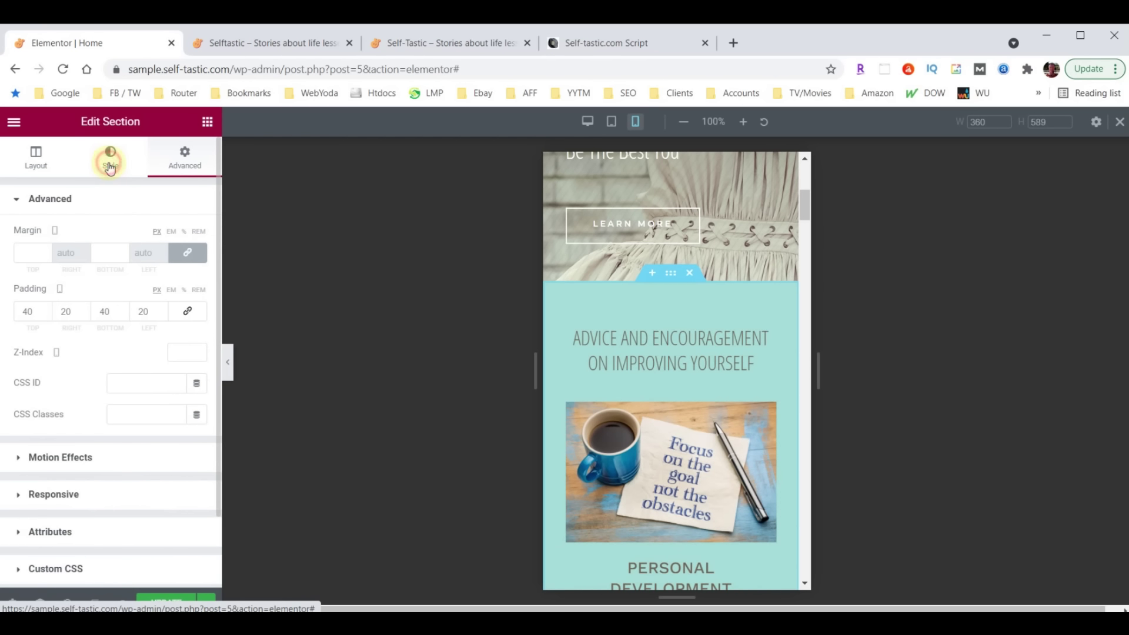
scroll(108, 348, "down", 3)
left_click(52, 448)
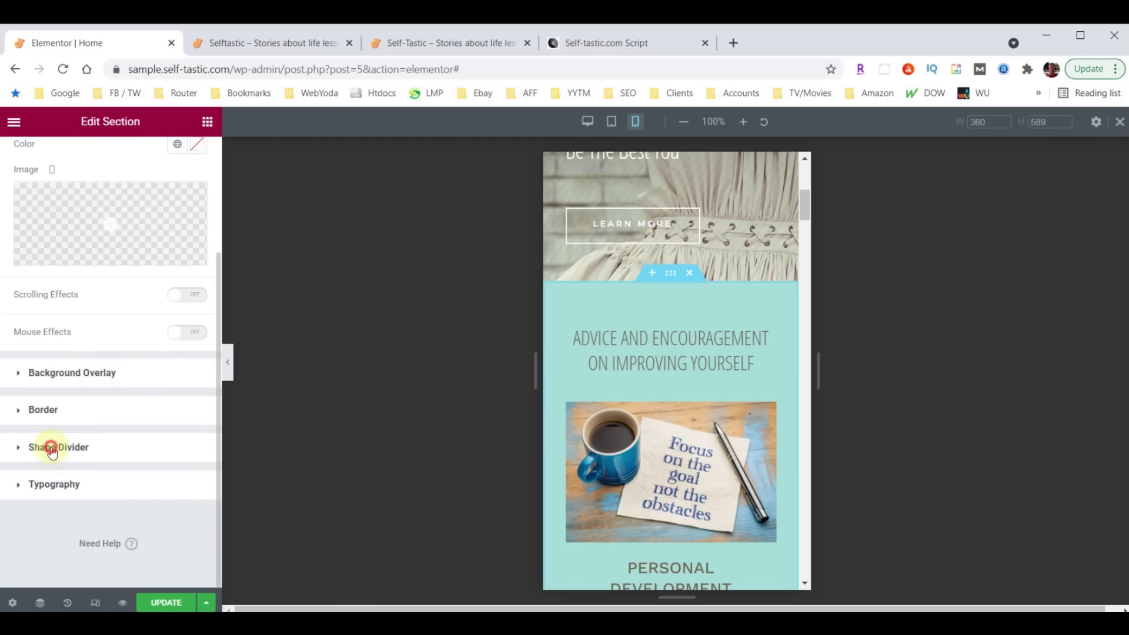
left_click(158, 350)
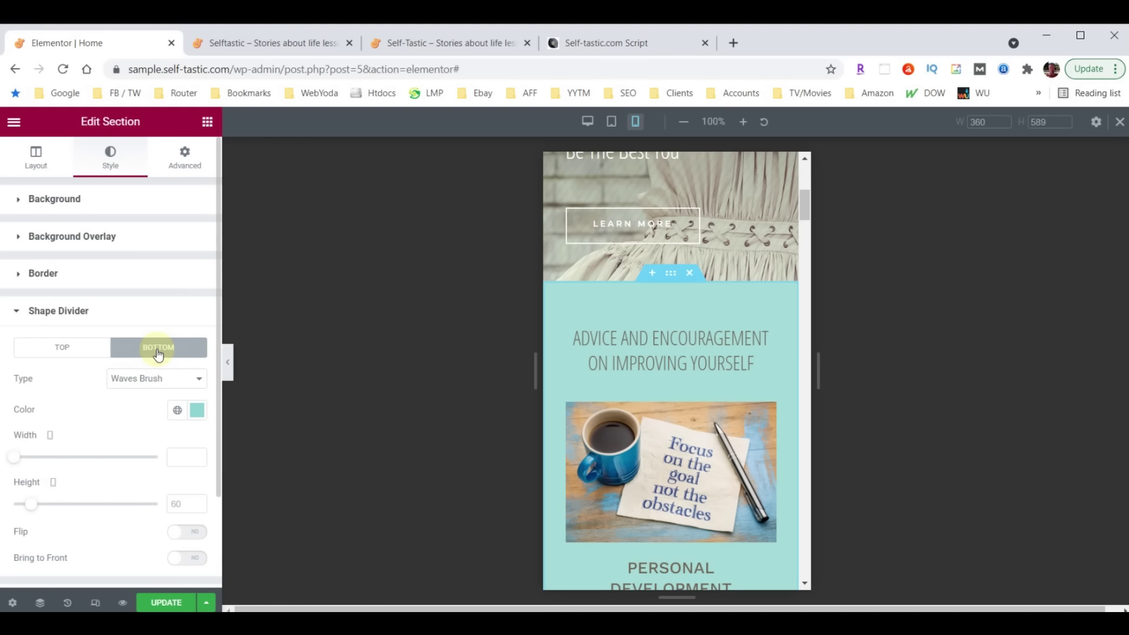
type("30")
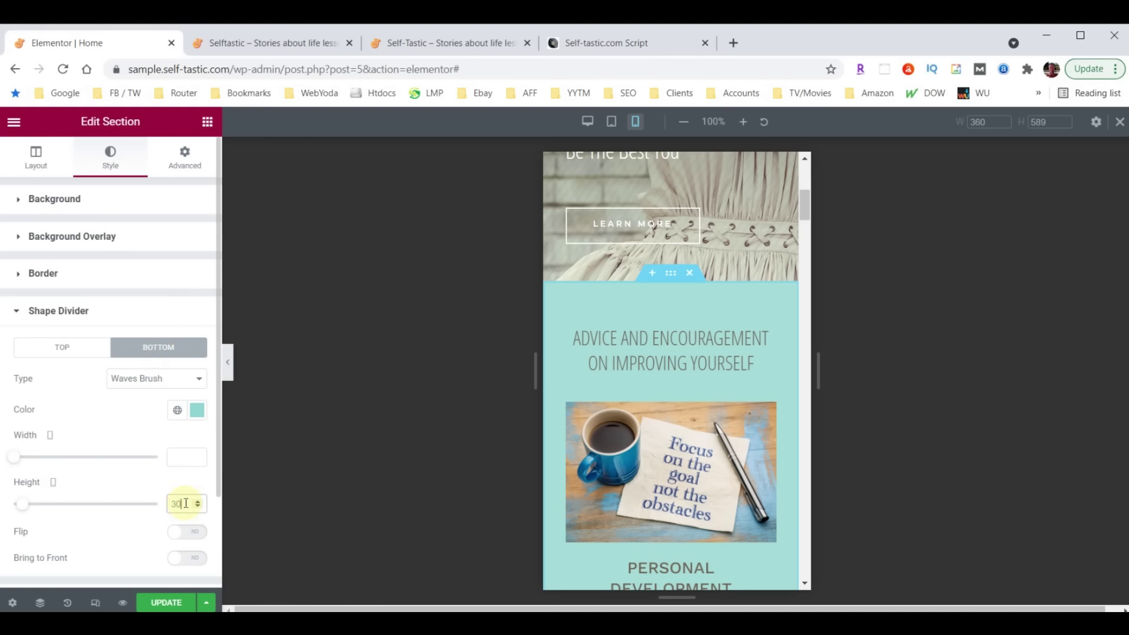
Set the Words of Wisdom section's shape divider height to 30
scroll(676, 403, "down", 10)
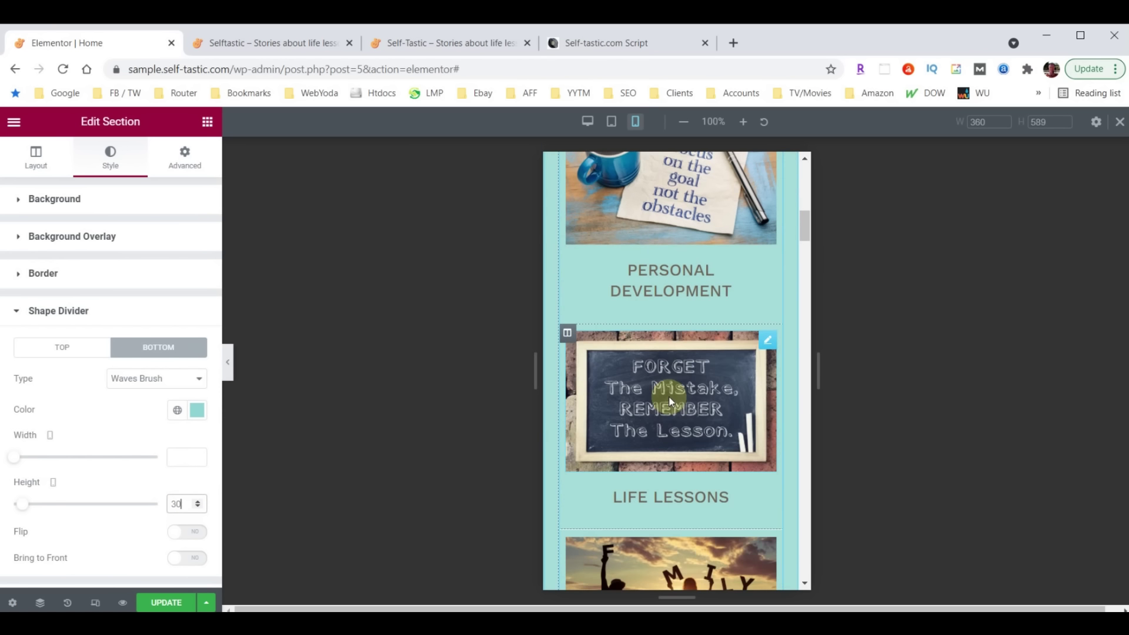
scroll(671, 395, "down", 10)
left_click(668, 390)
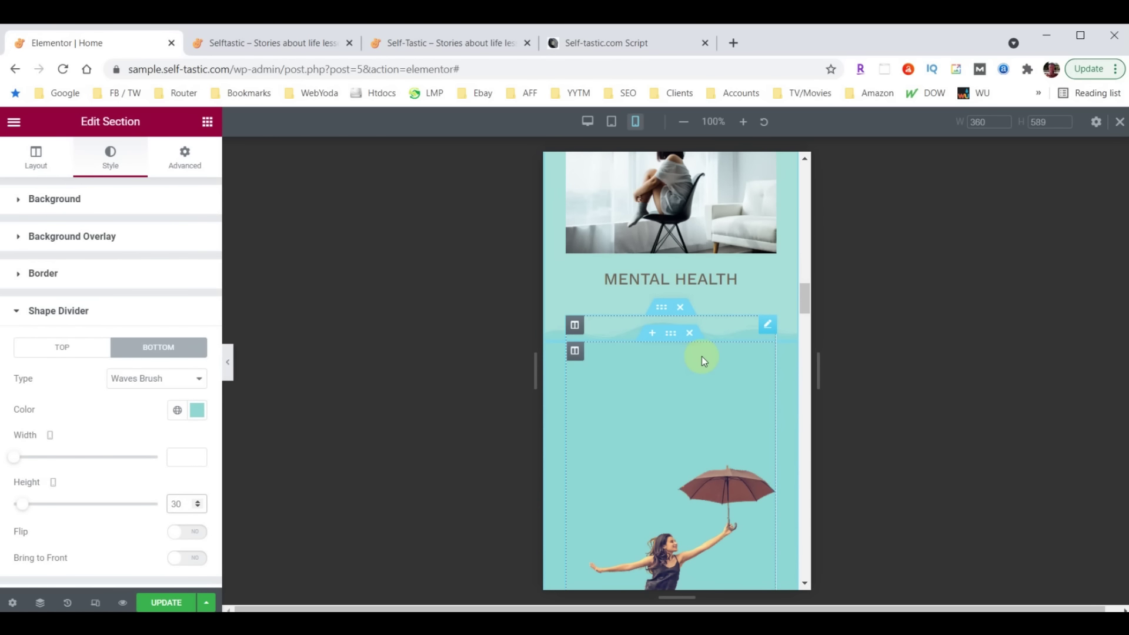
scroll(703, 360, "down", 10)
scroll(702, 356, "down", 10)
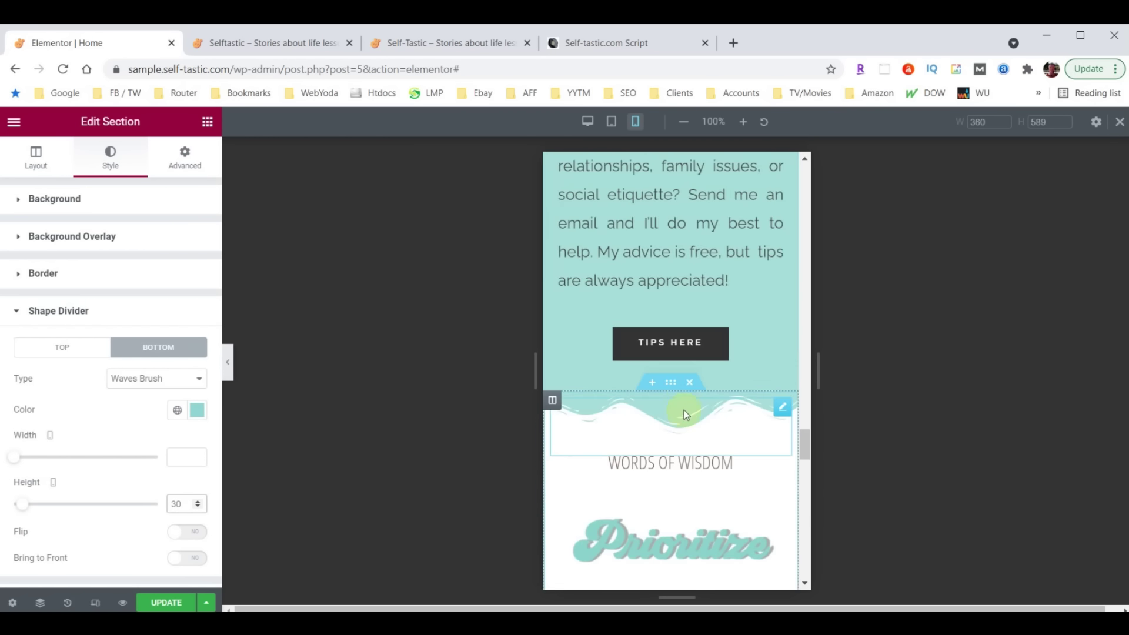
left_click(671, 383)
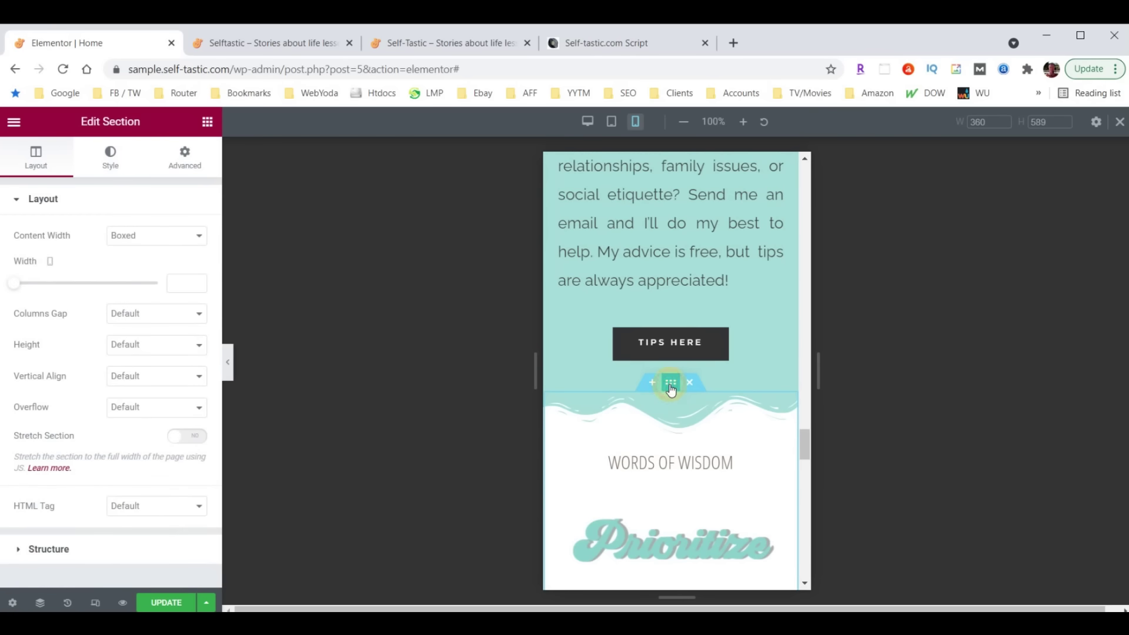
left_click(110, 160)
scroll(105, 408, "down", 1)
left_click(43, 445)
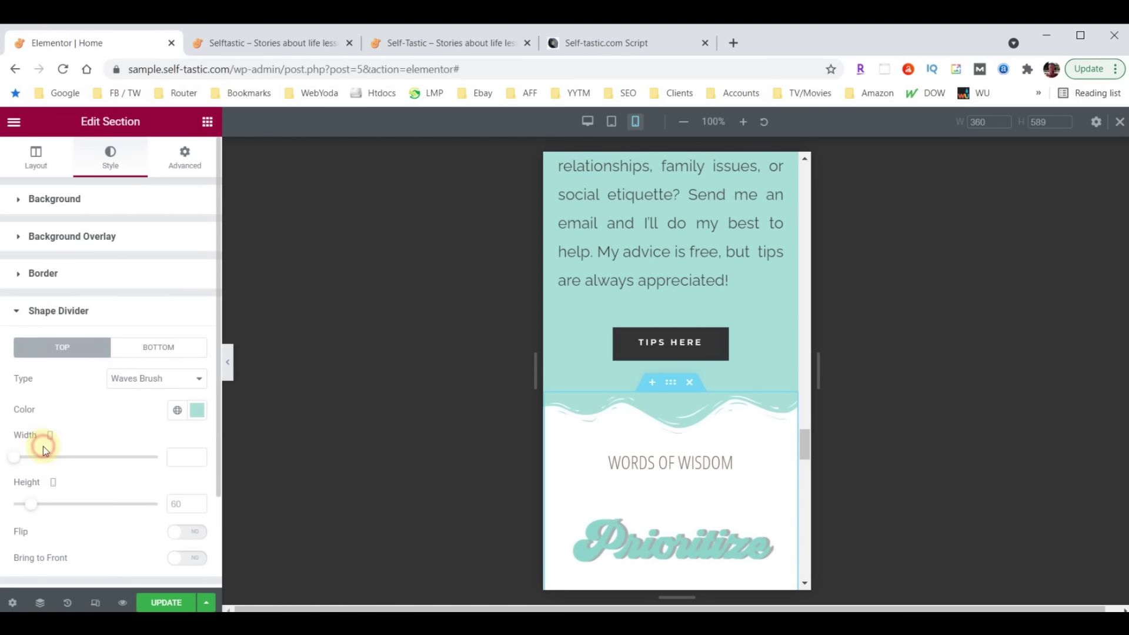
double_click(179, 500)
type("30")
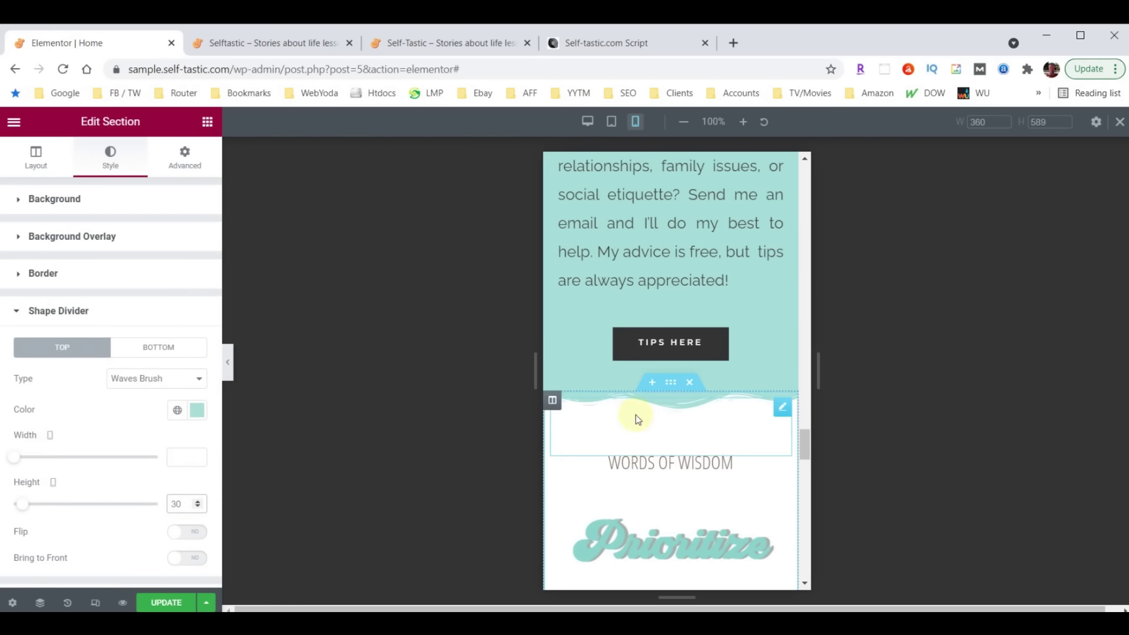
Set the About Me section's shape divider height to 30
scroll(676, 428, "up", 8)
scroll(676, 427, "up", 6)
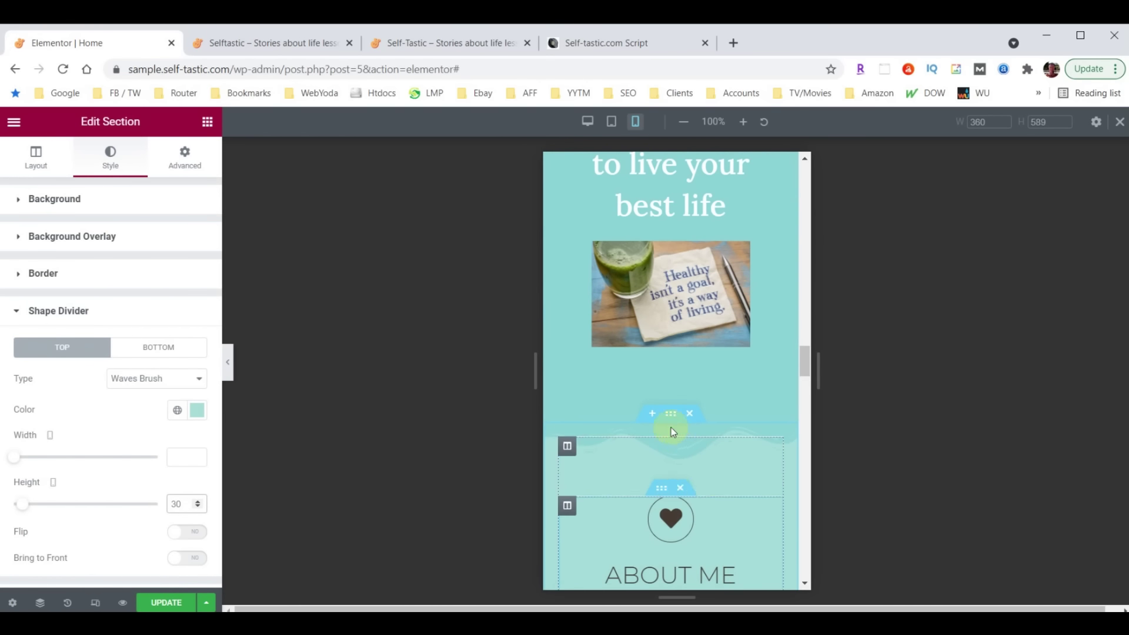
left_click(673, 415)
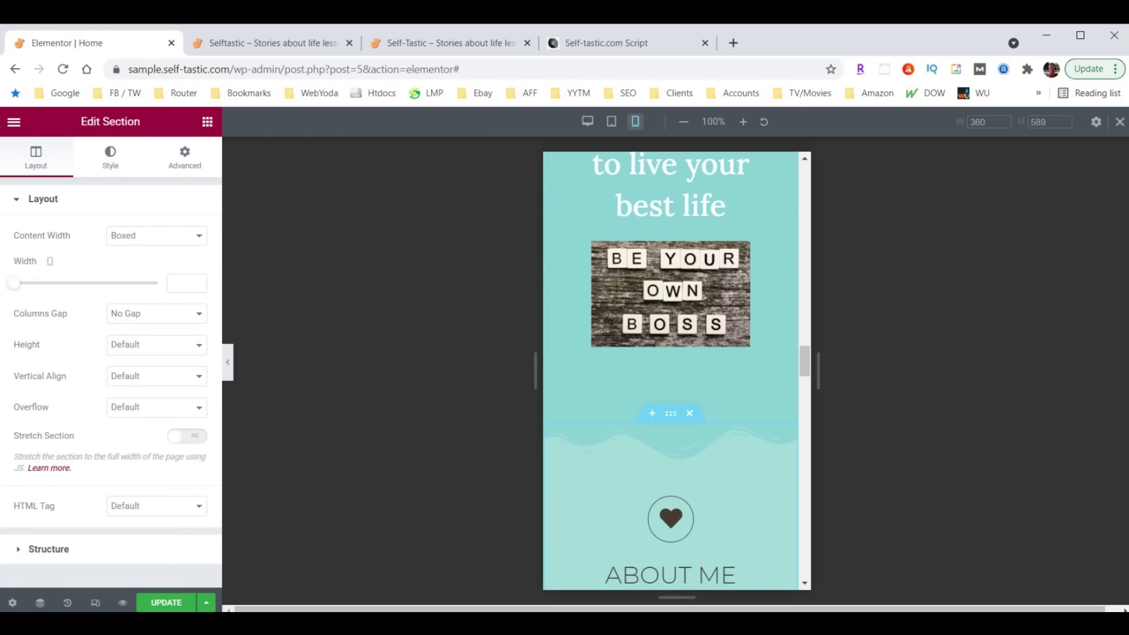
left_click(110, 159)
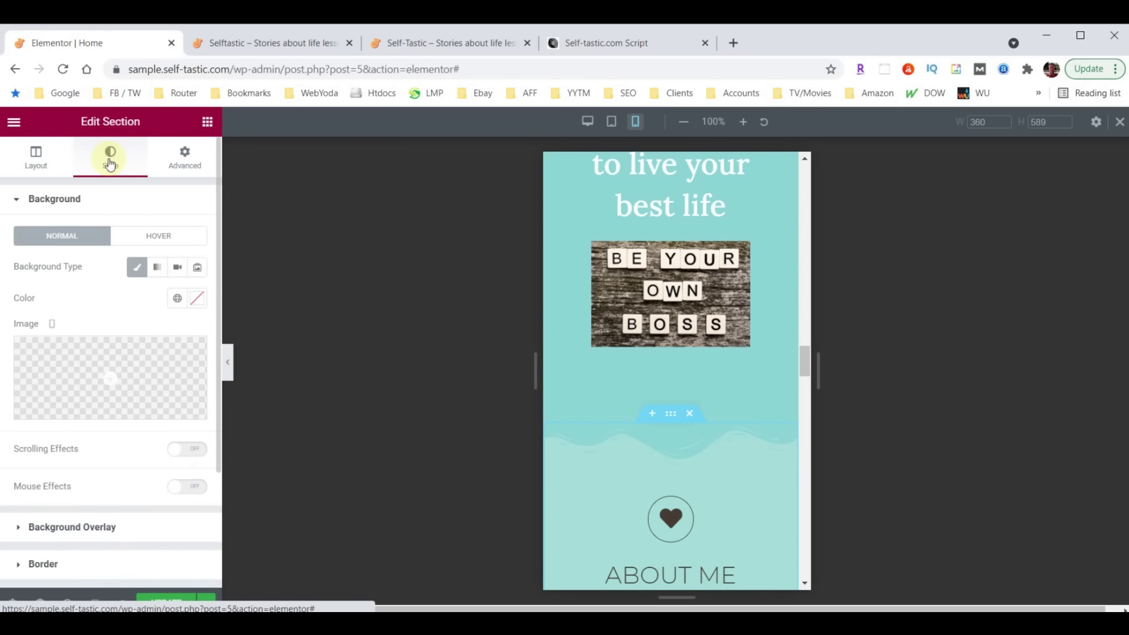
scroll(68, 412, "down", 3)
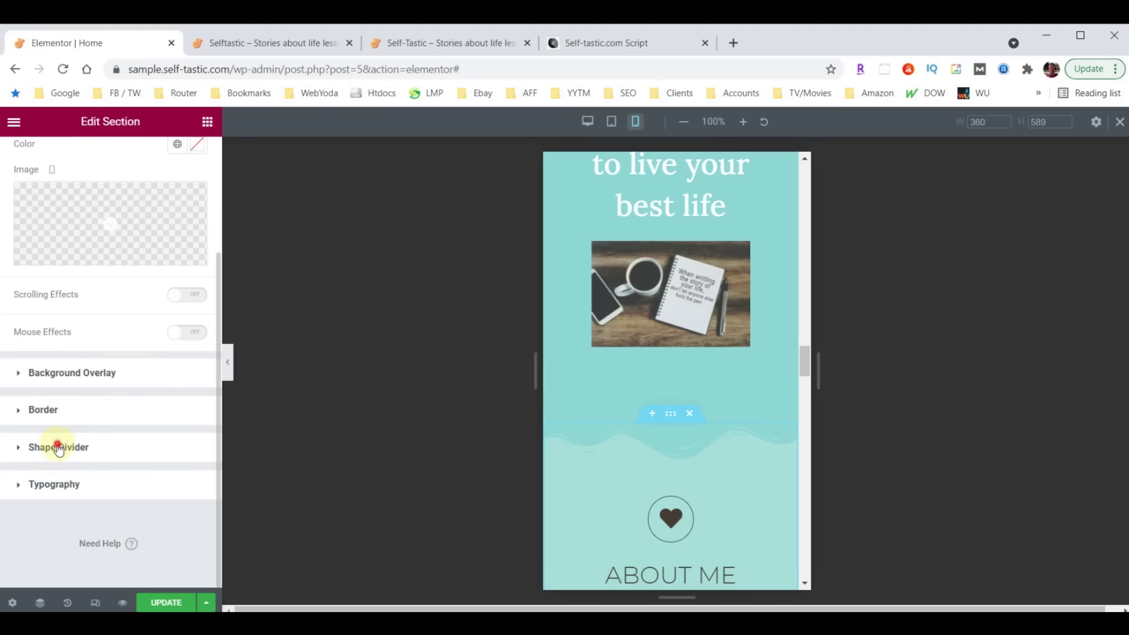
left_click(56, 445)
double_click(172, 504)
type("30")
Begin editing the umbrella image's padding, selecting its top value
scroll(724, 423, "up", 15)
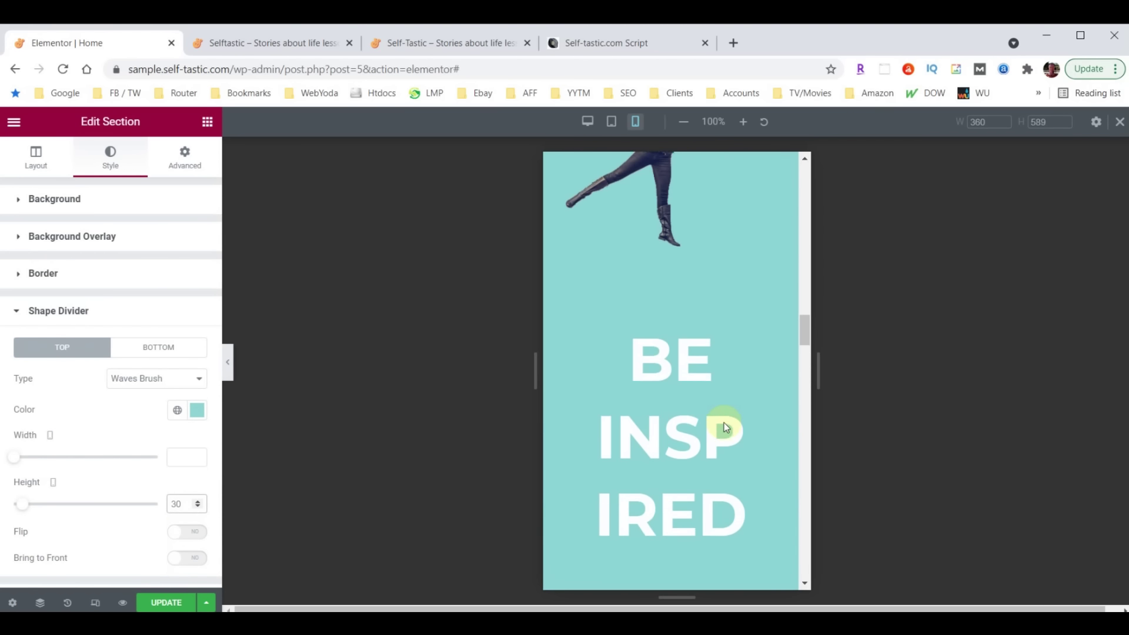
scroll(684, 242, "up", 3)
scroll(685, 309, "down", 12)
scroll(681, 319, "down", 9)
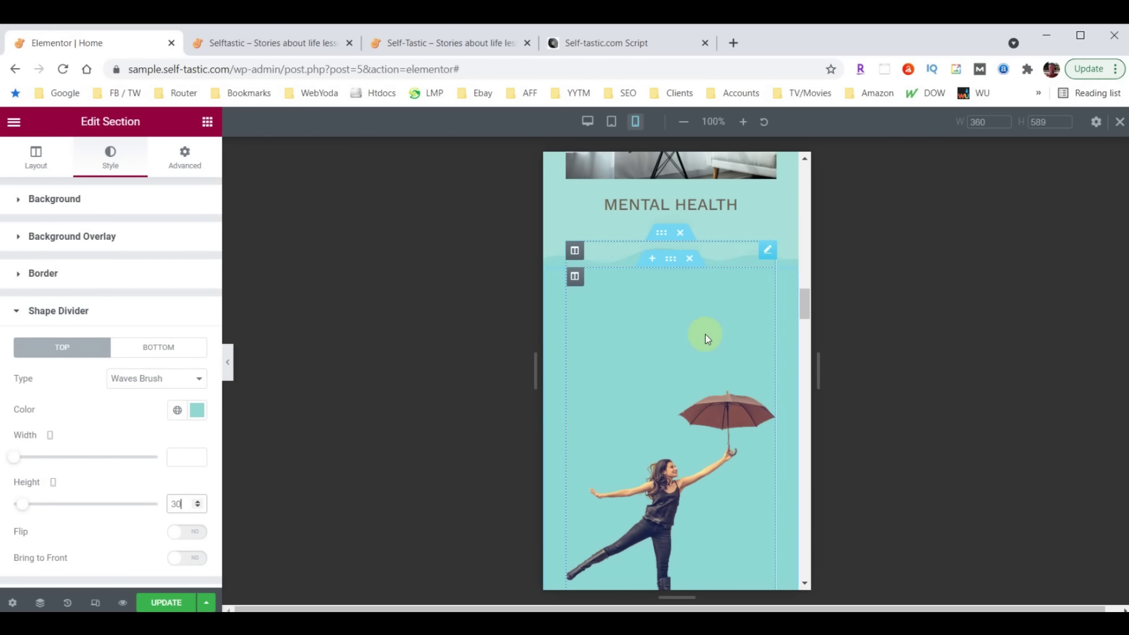
scroll(714, 346, "down", 3)
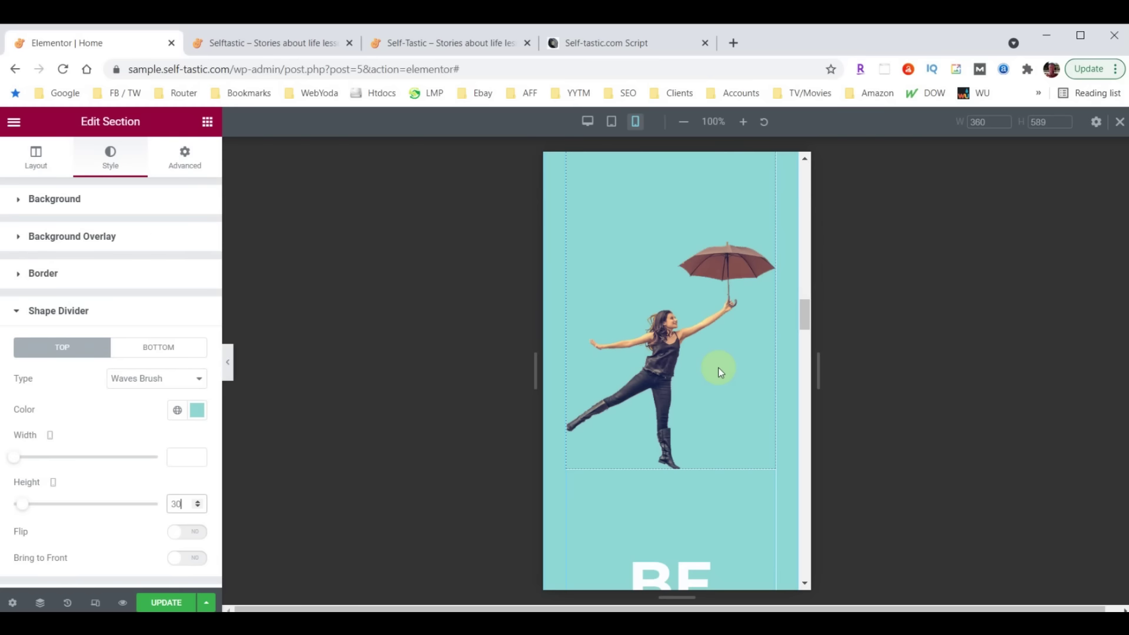
scroll(720, 372, "up", 5)
left_click(767, 325)
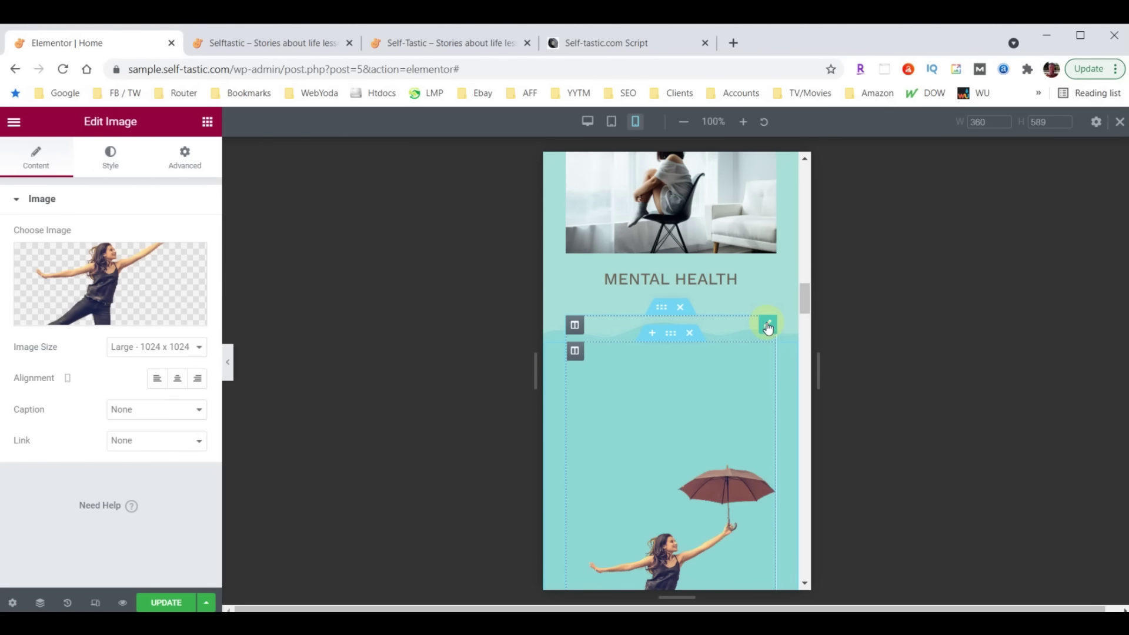
left_click(187, 162)
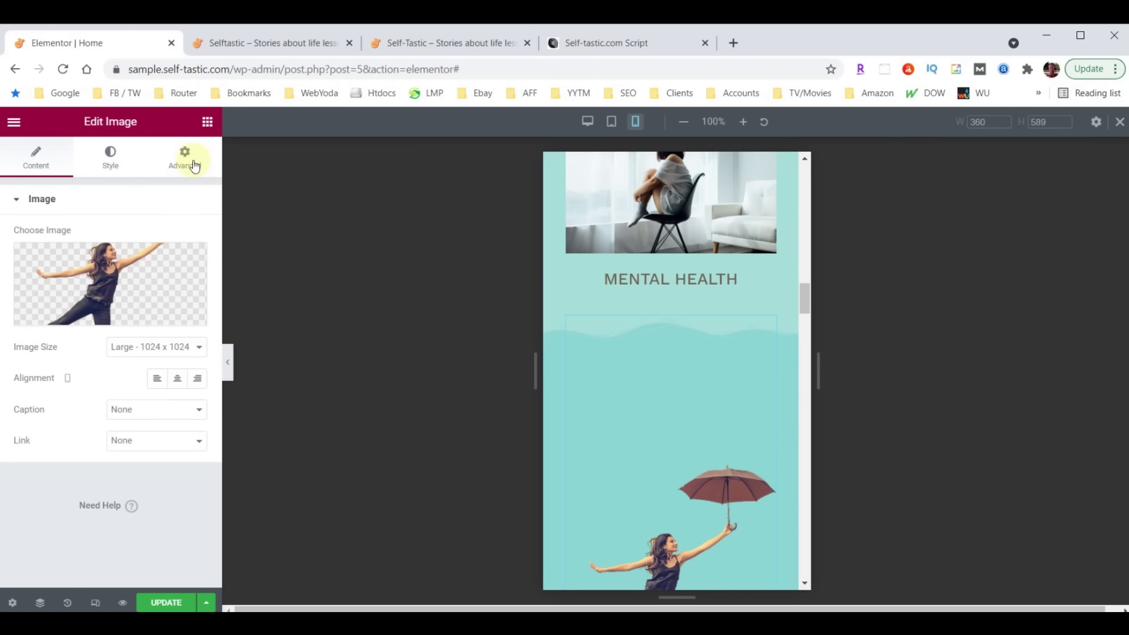
left_click(32, 311)
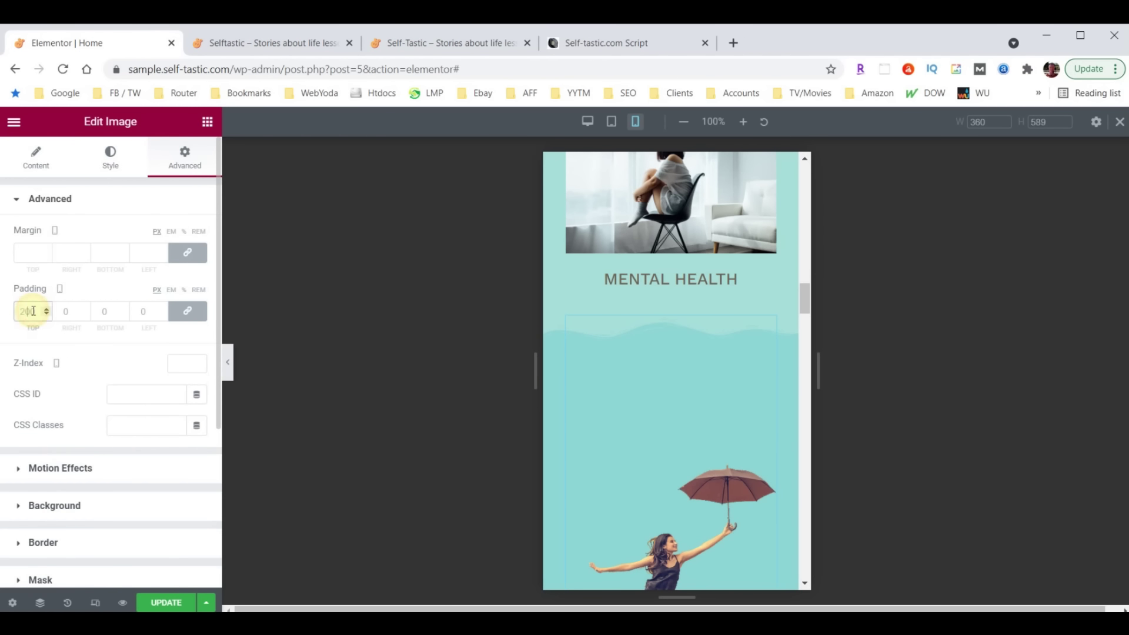
Give the umbrella image padding of 60 top, 30 right, 0 bottom and 30 left
type("60")
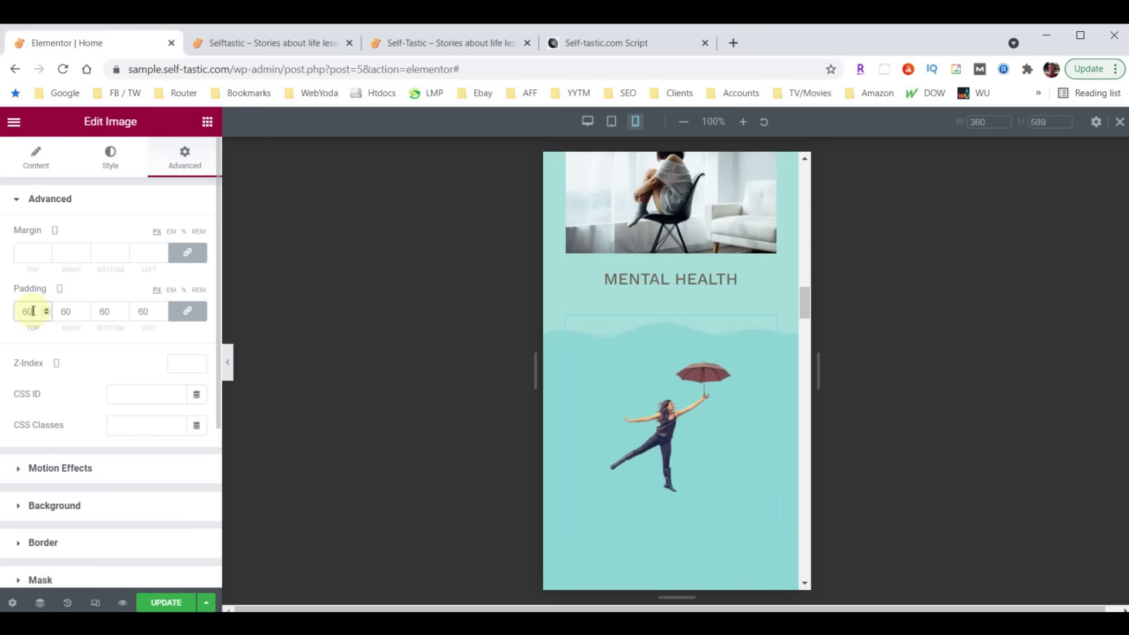
left_click(187, 311)
left_click_drag(65, 311, 61, 312)
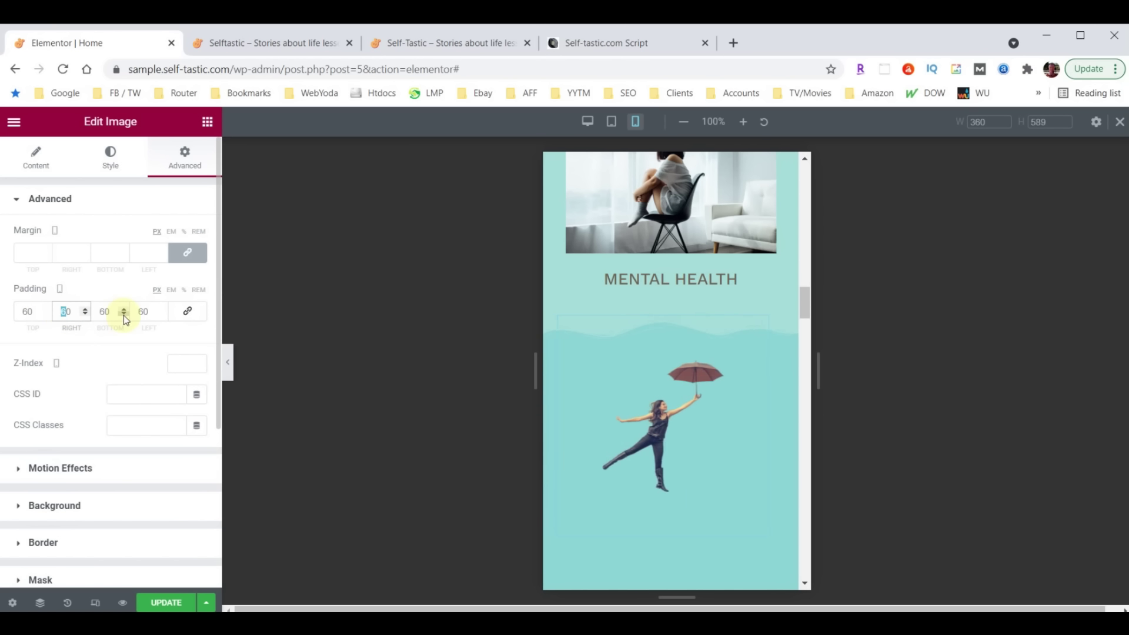
type("3")
left_click_drag(147, 311, 132, 311)
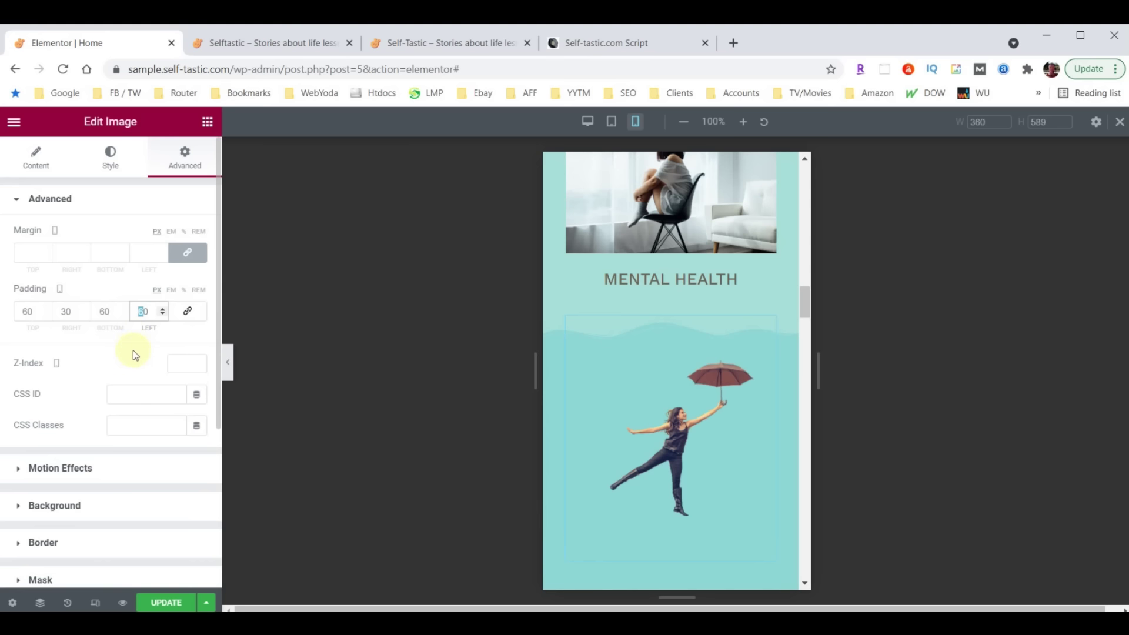
type("3")
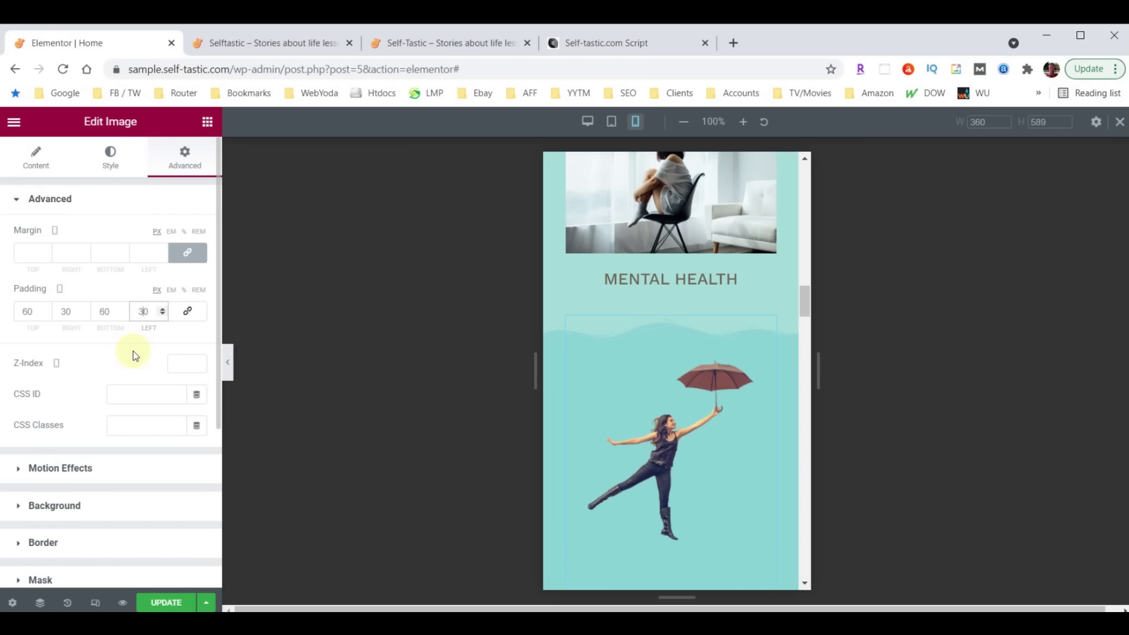
left_click_drag(103, 311, 96, 308)
key("BackSpace")
scroll(658, 382, "down", 2)
scroll(651, 465, "down", 1)
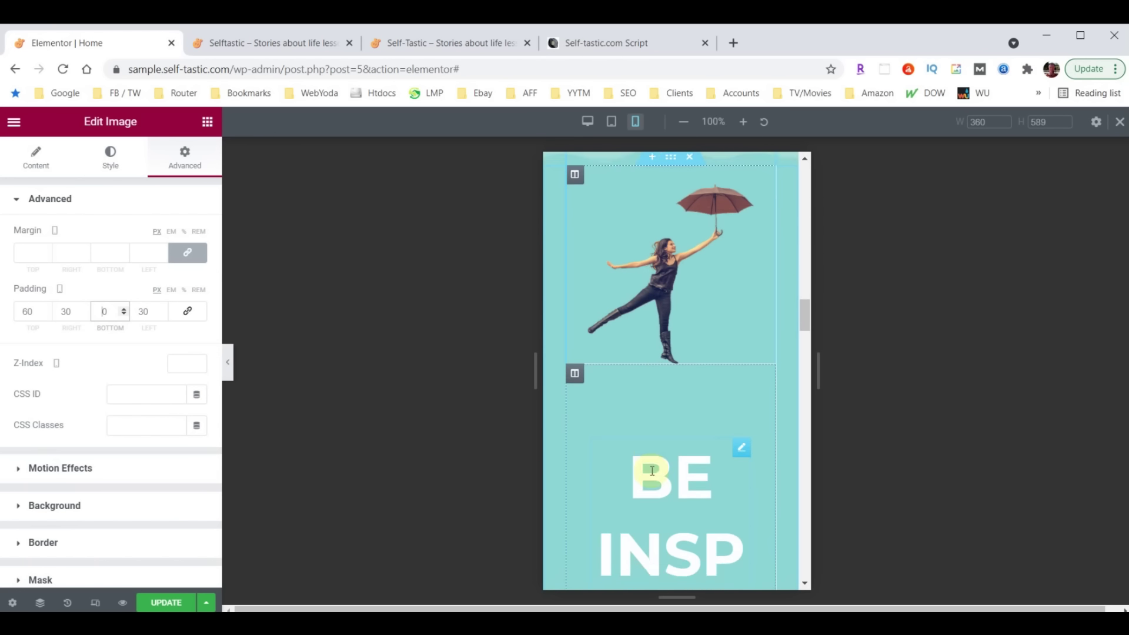
scroll(651, 470, "down", 2)
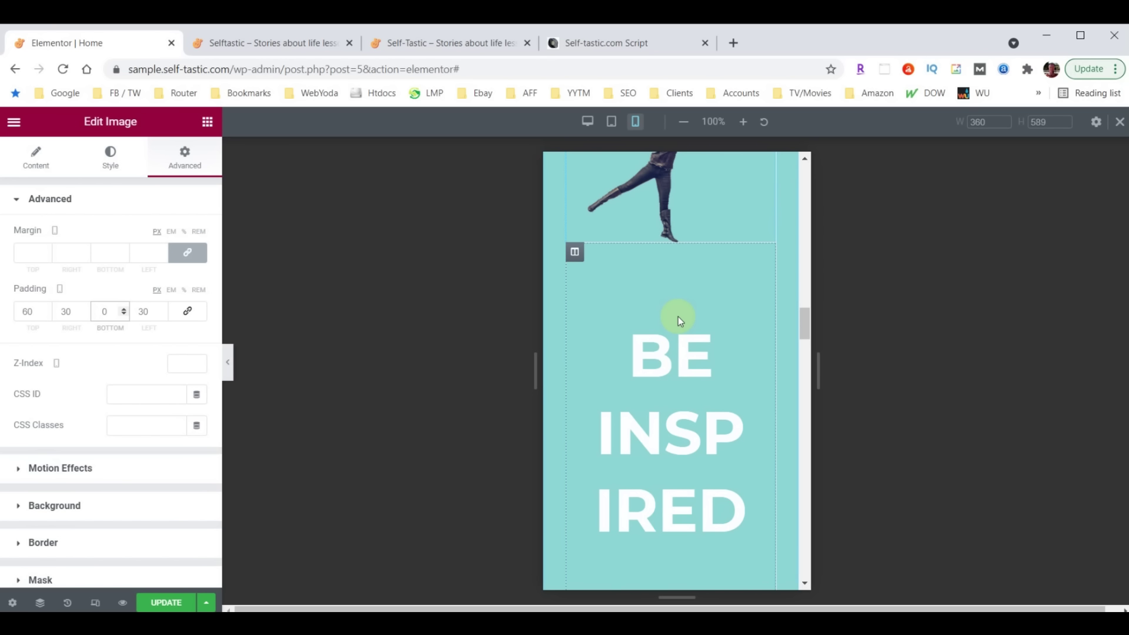
Set the Be Inspired column's padding to 10 on all sides
left_click(574, 253)
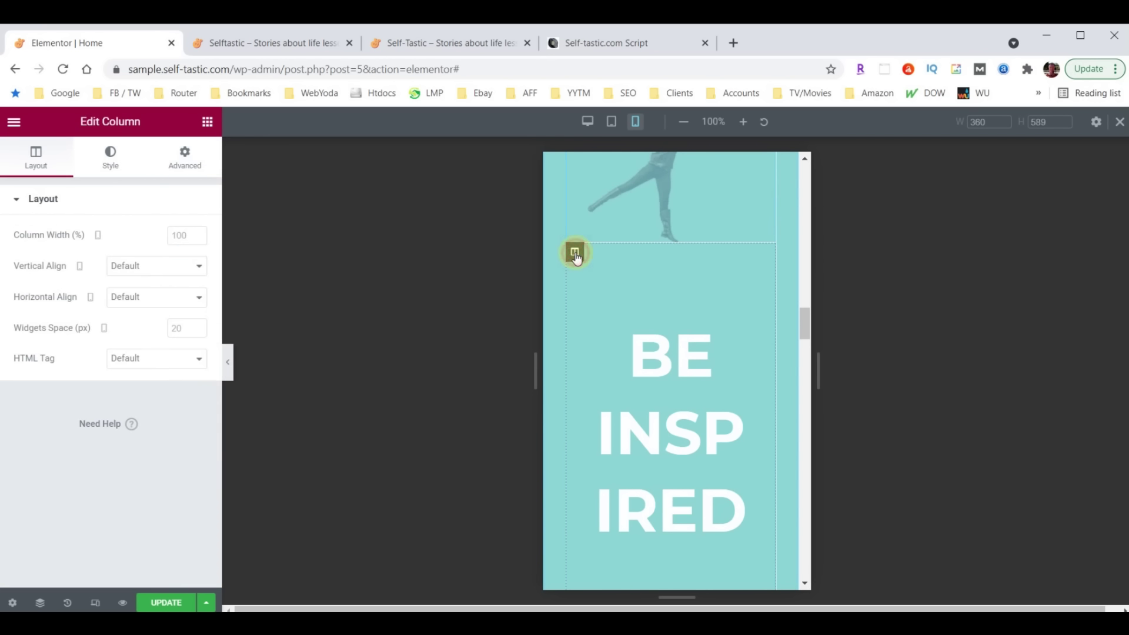
left_click(184, 158)
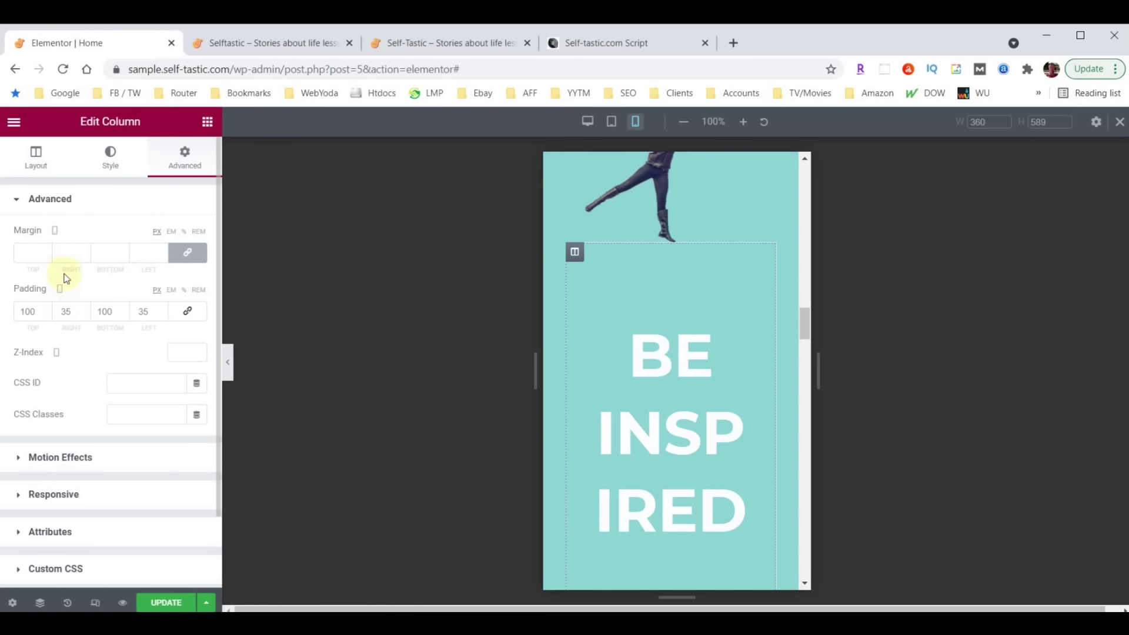
double_click(56, 313)
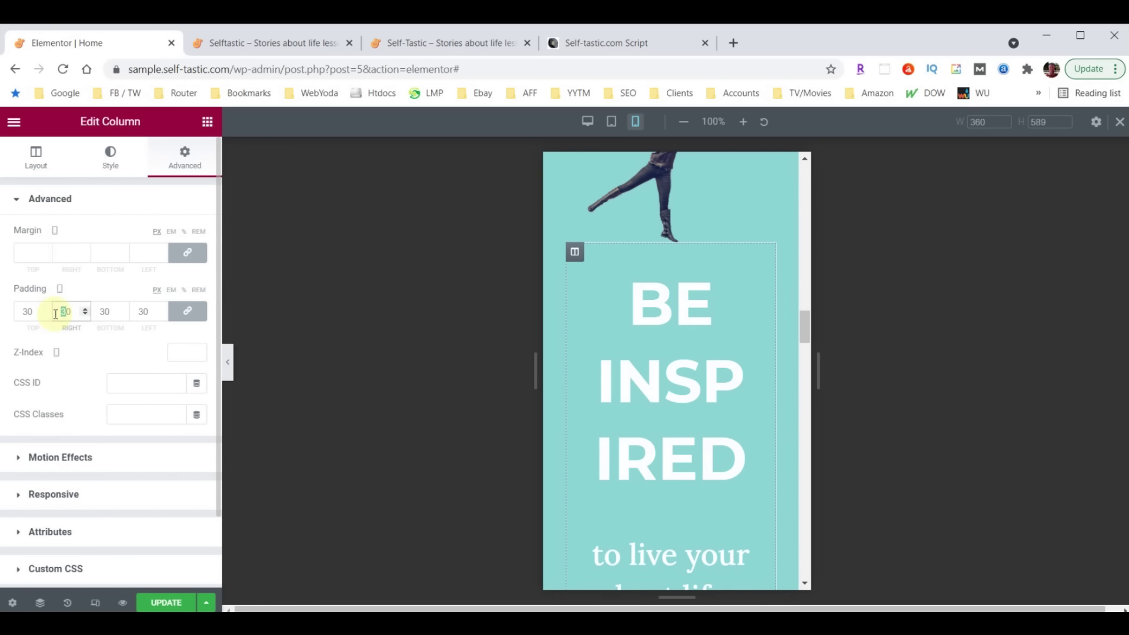
type("10")
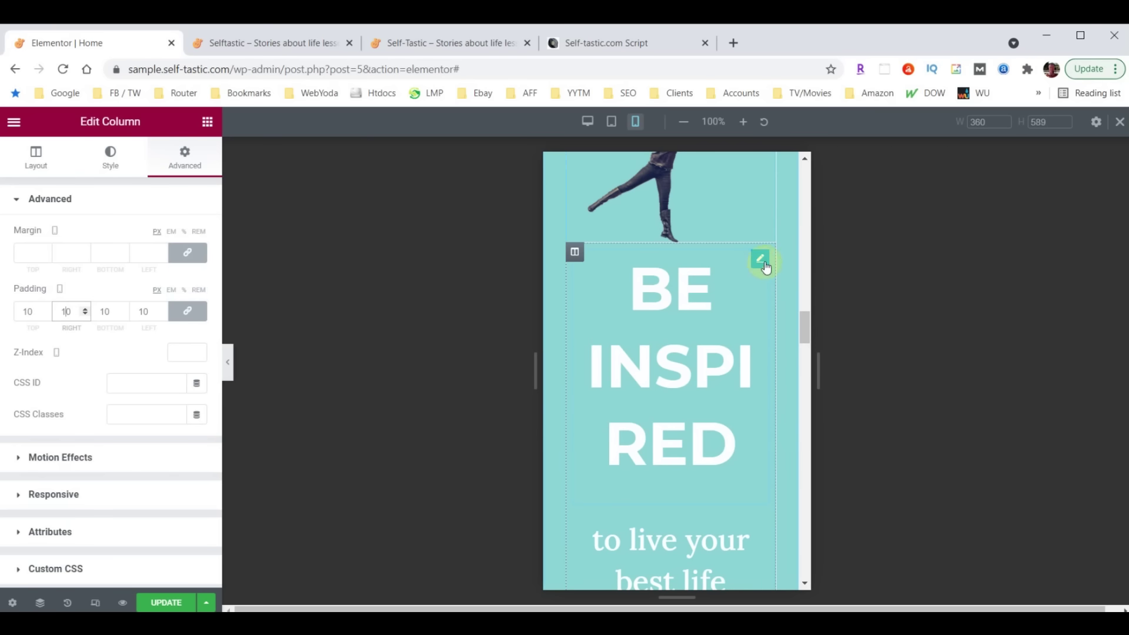
Shrink the BE INSPIRED heading's font size to 38
left_click(761, 260)
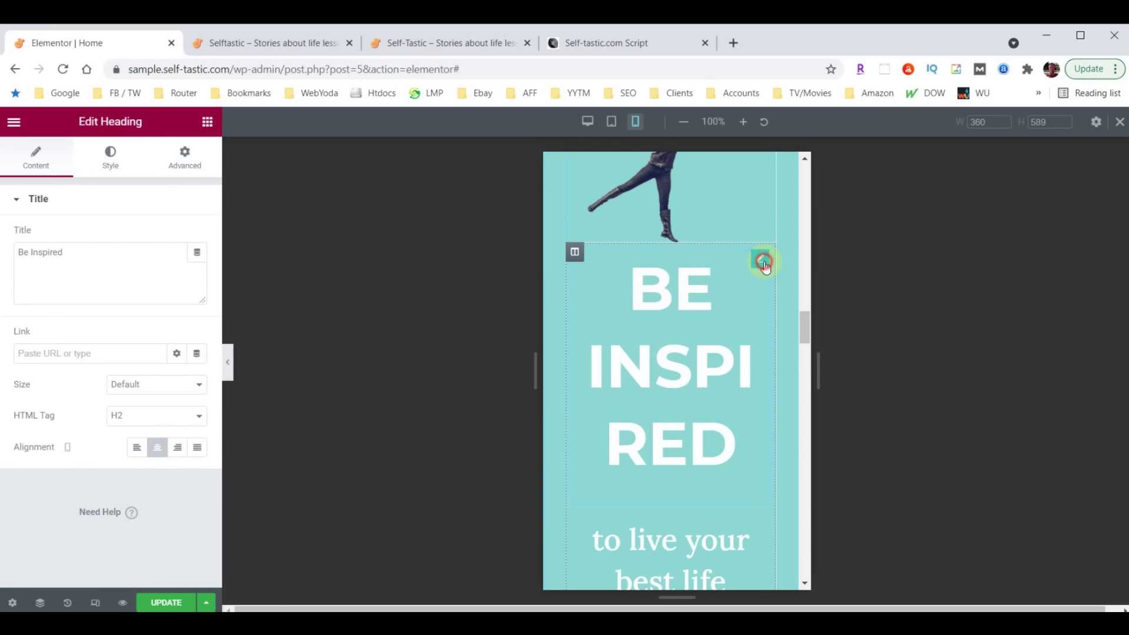
left_click(108, 157)
left_click(196, 269)
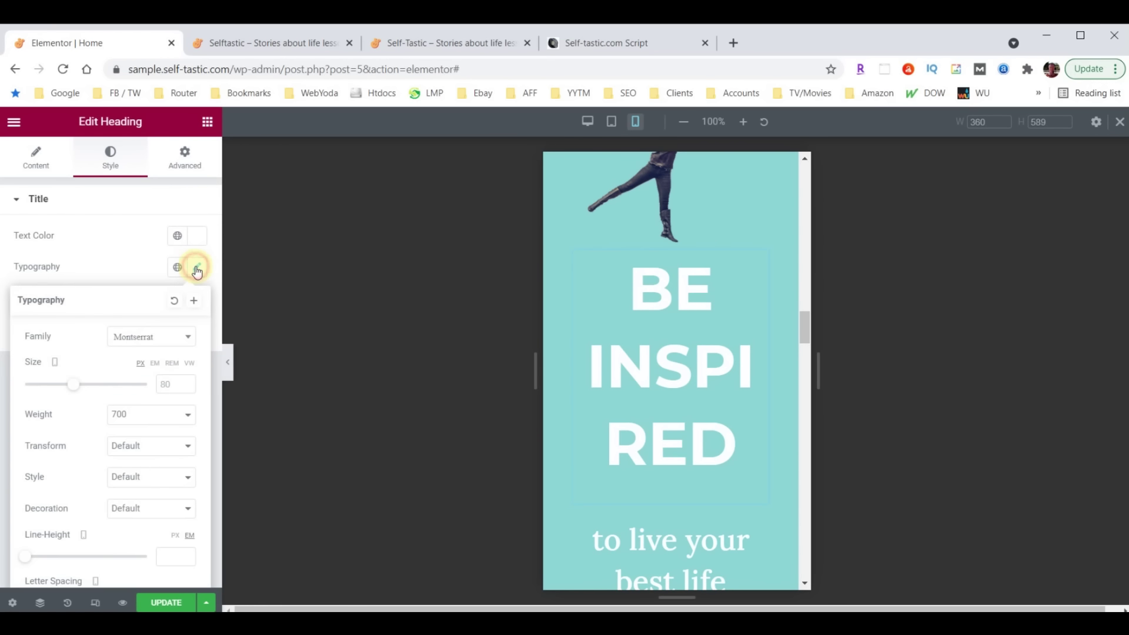
left_click(168, 382)
type("40")
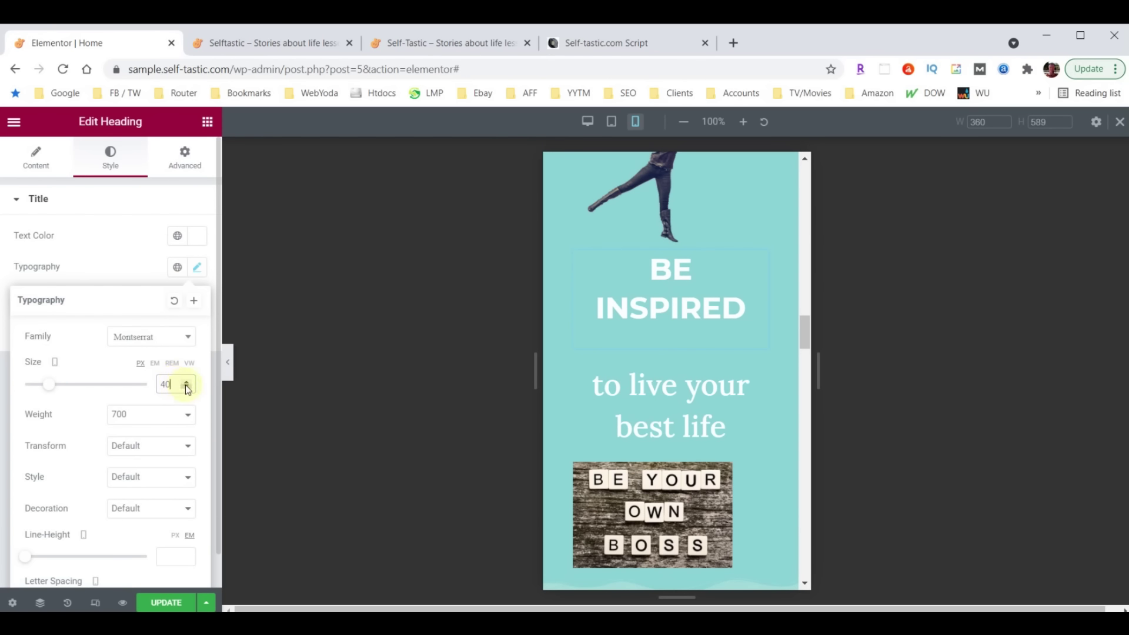
left_click(186, 388)
left_click(186, 388)
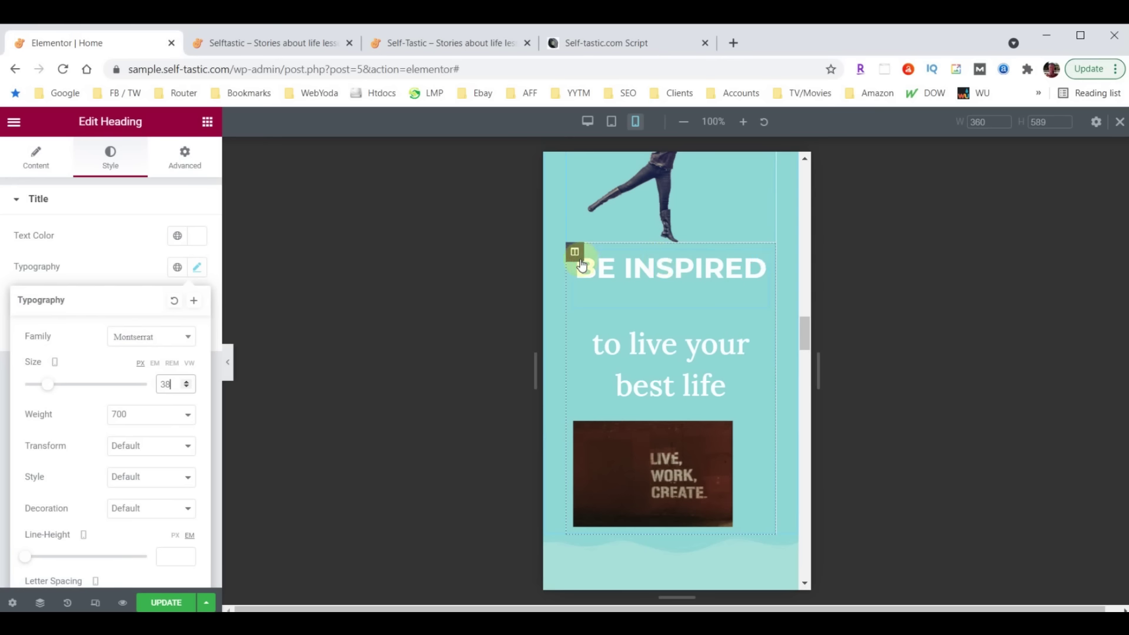
Unlink the Be Inspired column's padding and raise its top padding to 30
left_click(575, 254)
left_click(31, 314)
left_click(187, 311)
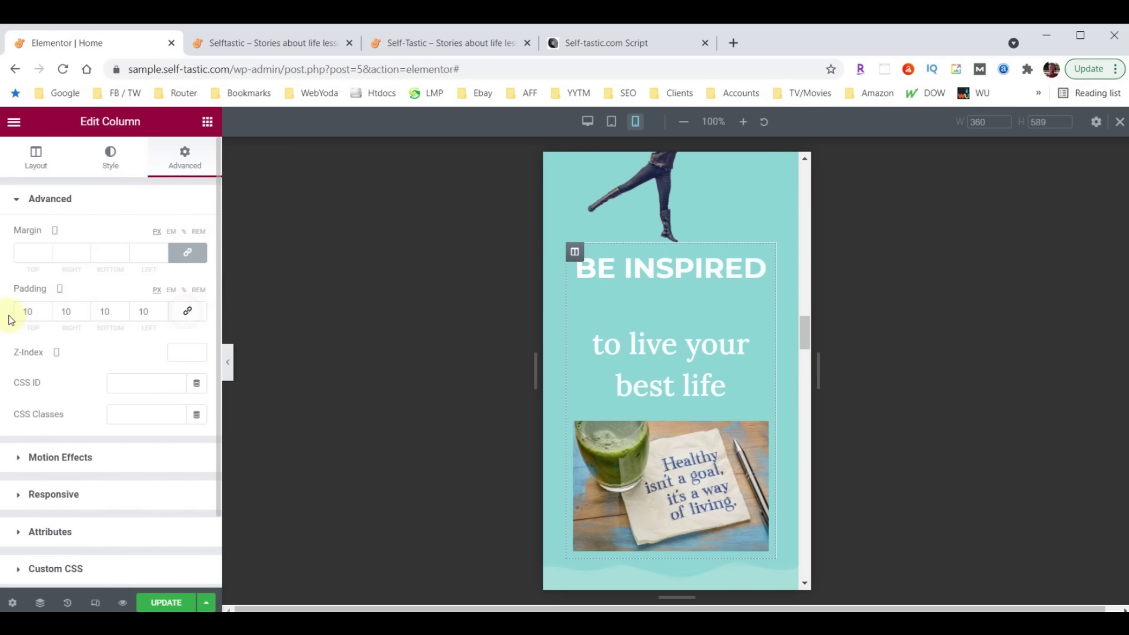
double_click(28, 312)
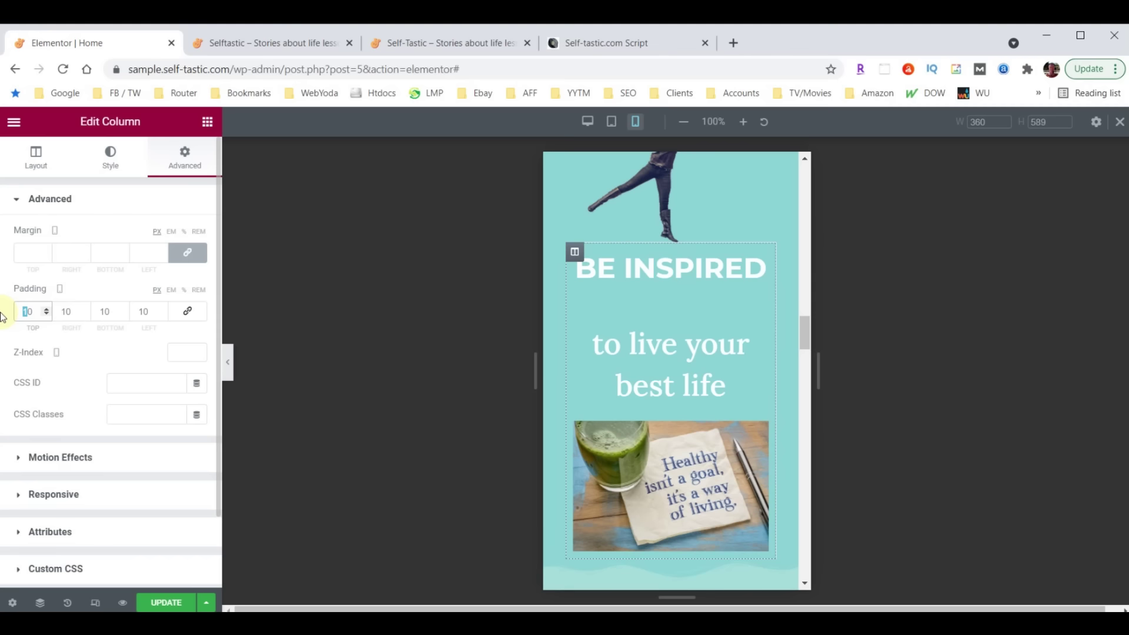
type("30")
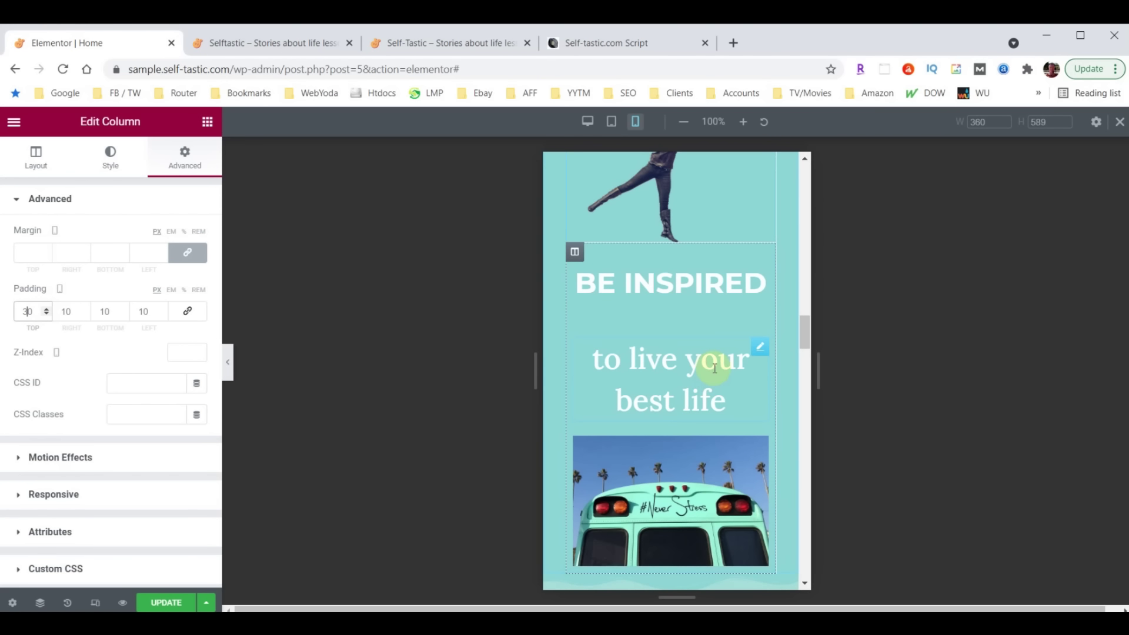
left_click(761, 348)
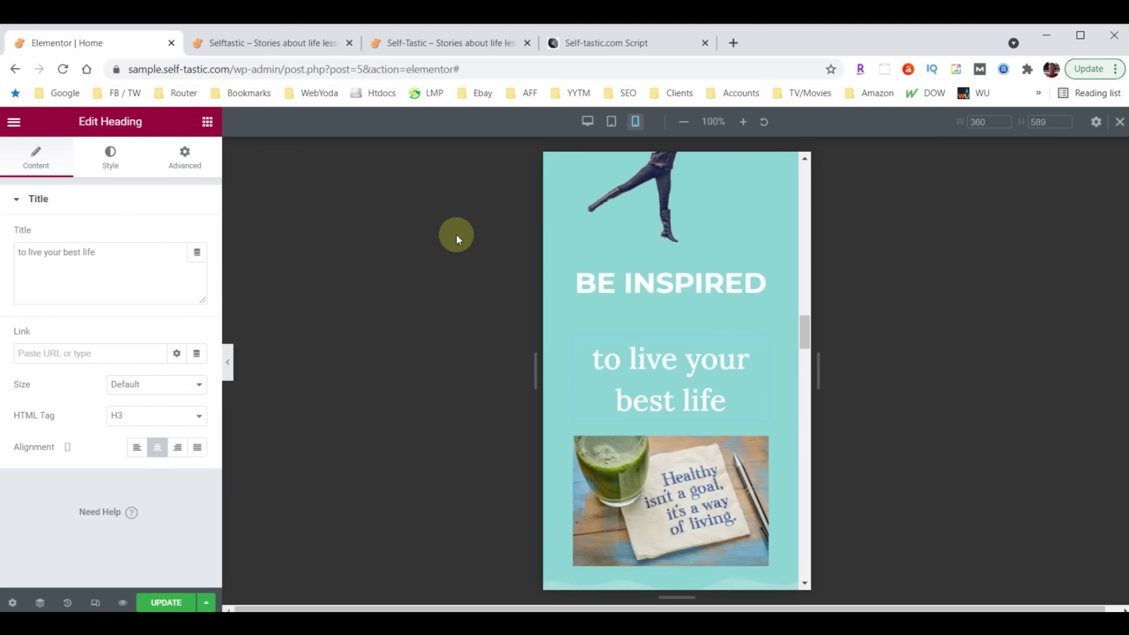
Set the 'to live your best life' heading to size 18 with 0 bottom margin
left_click(109, 157)
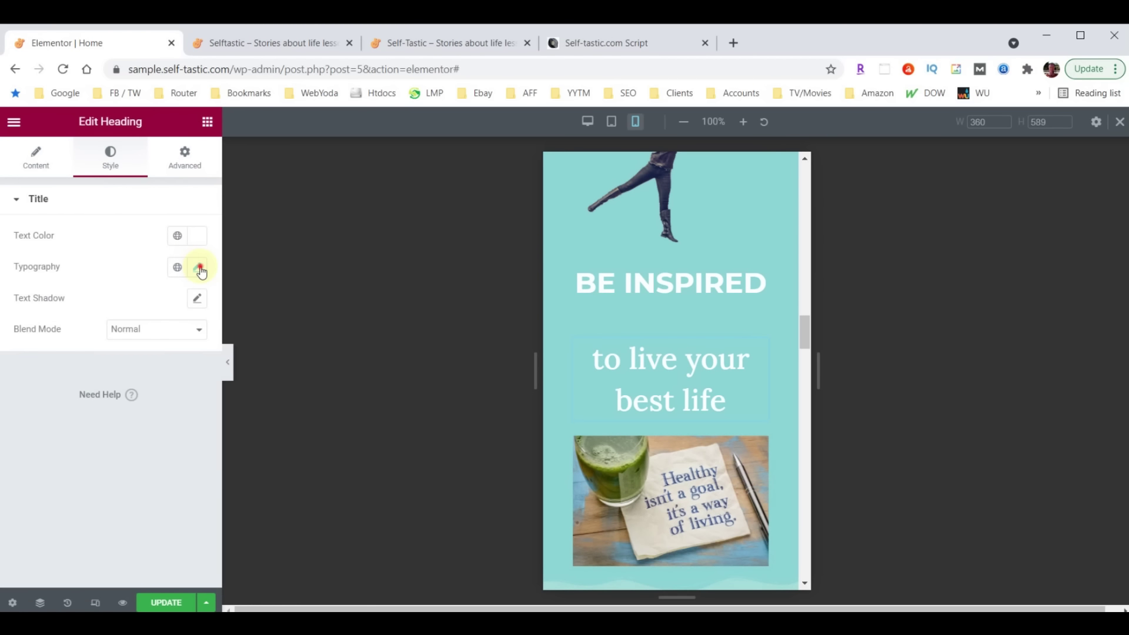
left_click(197, 268)
left_click(162, 384)
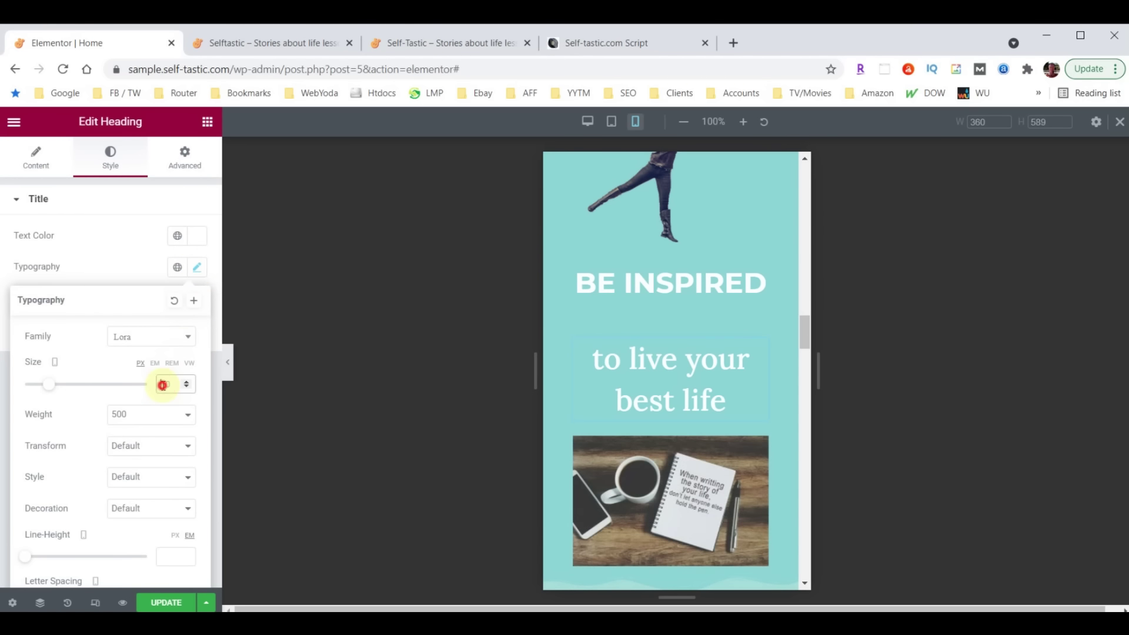
type("18")
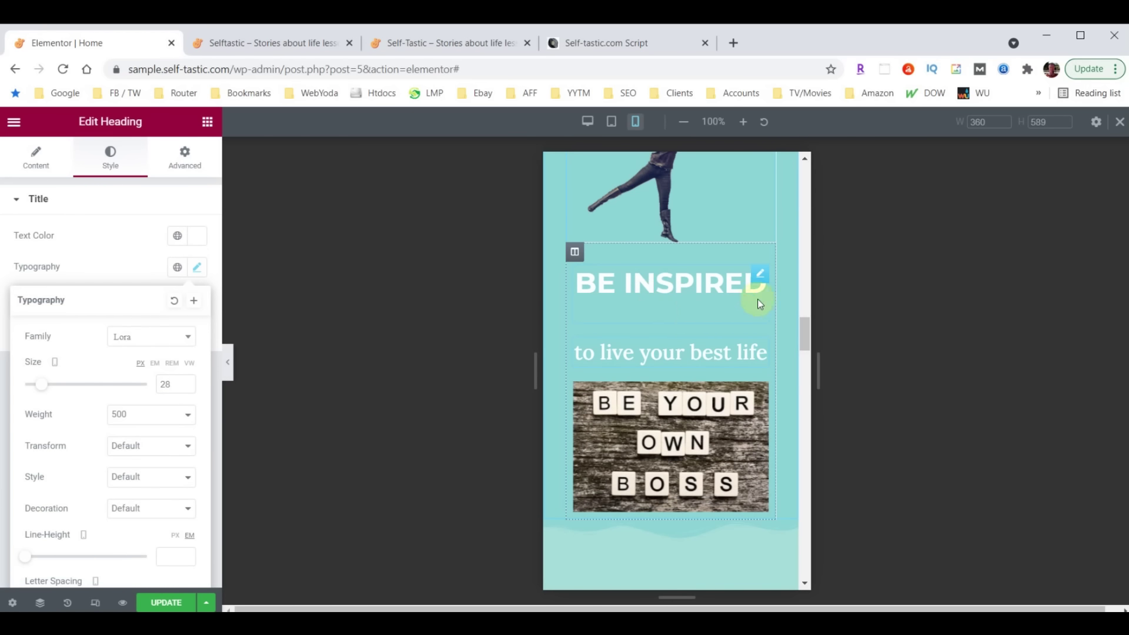
left_click(761, 276)
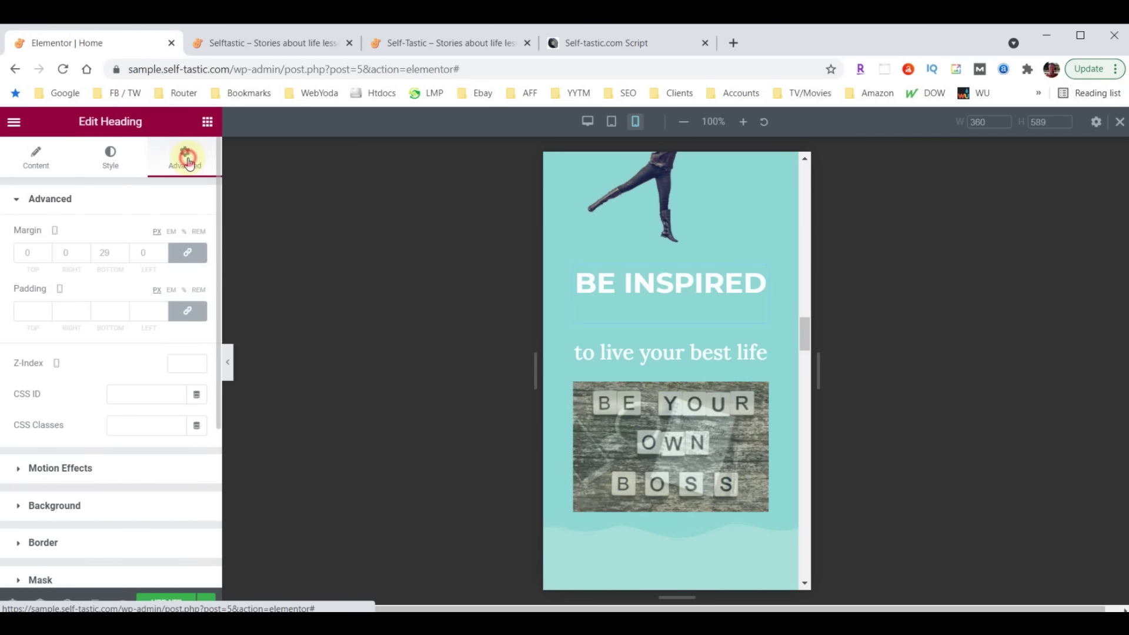
left_click(102, 254)
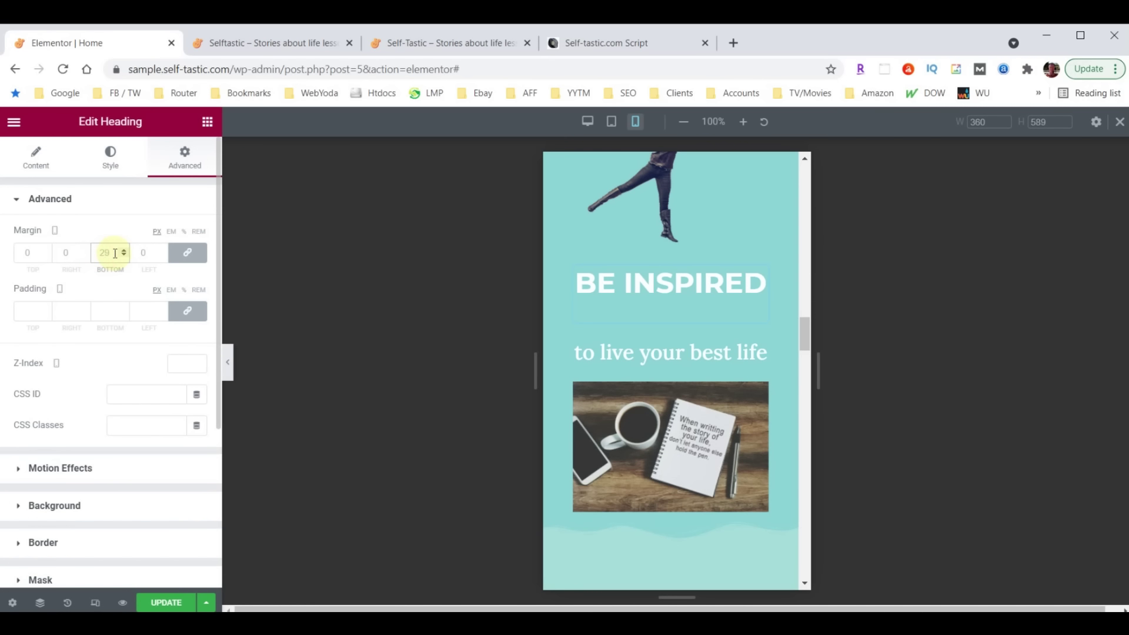
type("0")
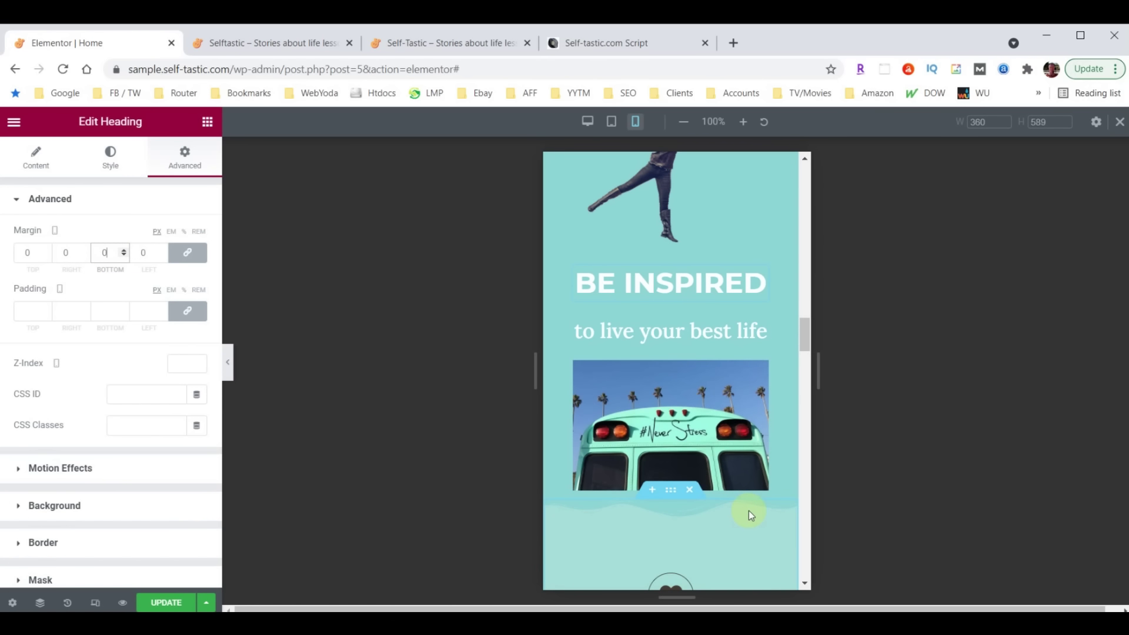
scroll(749, 510, "down", 3)
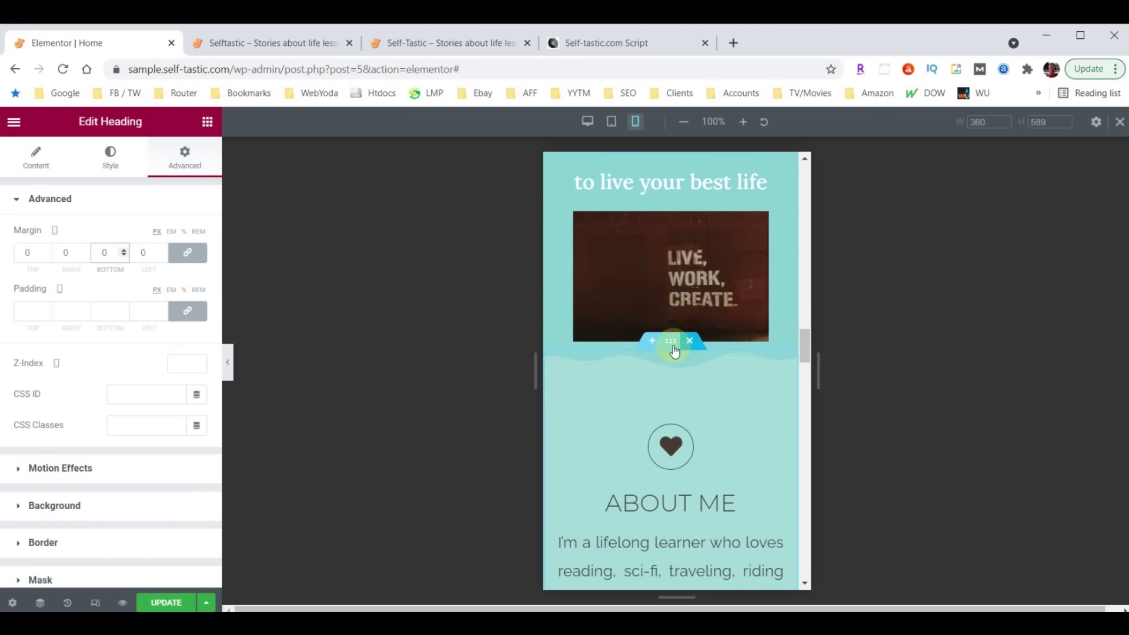
scroll(641, 306, "up", 1)
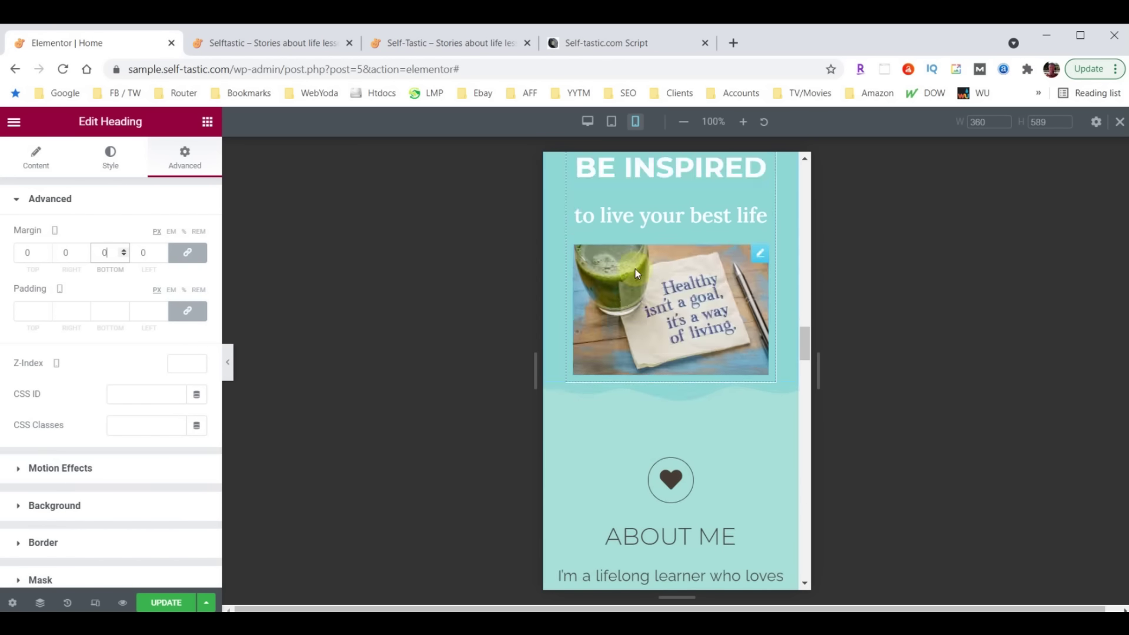
scroll(635, 269, "up", 3)
Give the Be Inspired column a bottom padding of 50
left_click(574, 254)
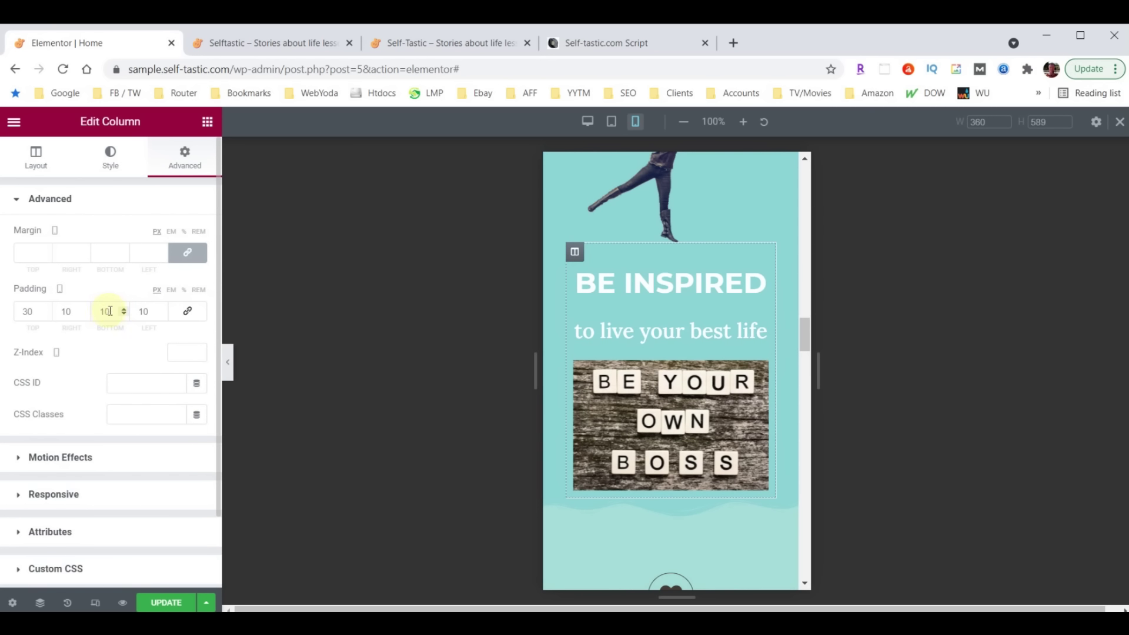
double_click(110, 311)
type("50")
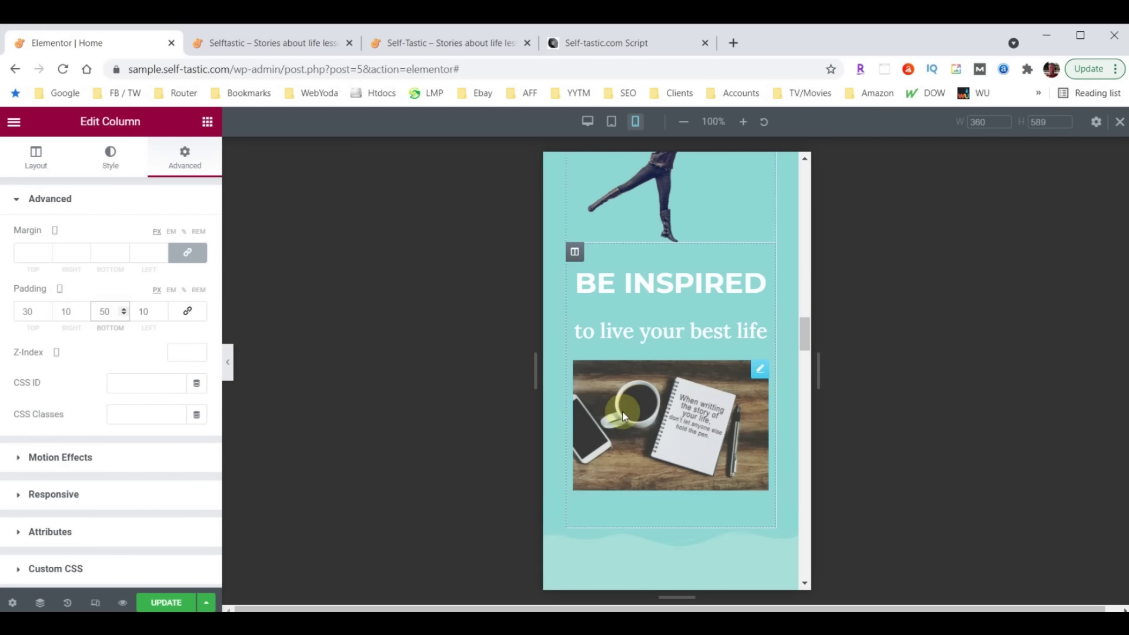
scroll(689, 457, "down", 2)
scroll(689, 458, "down", 2)
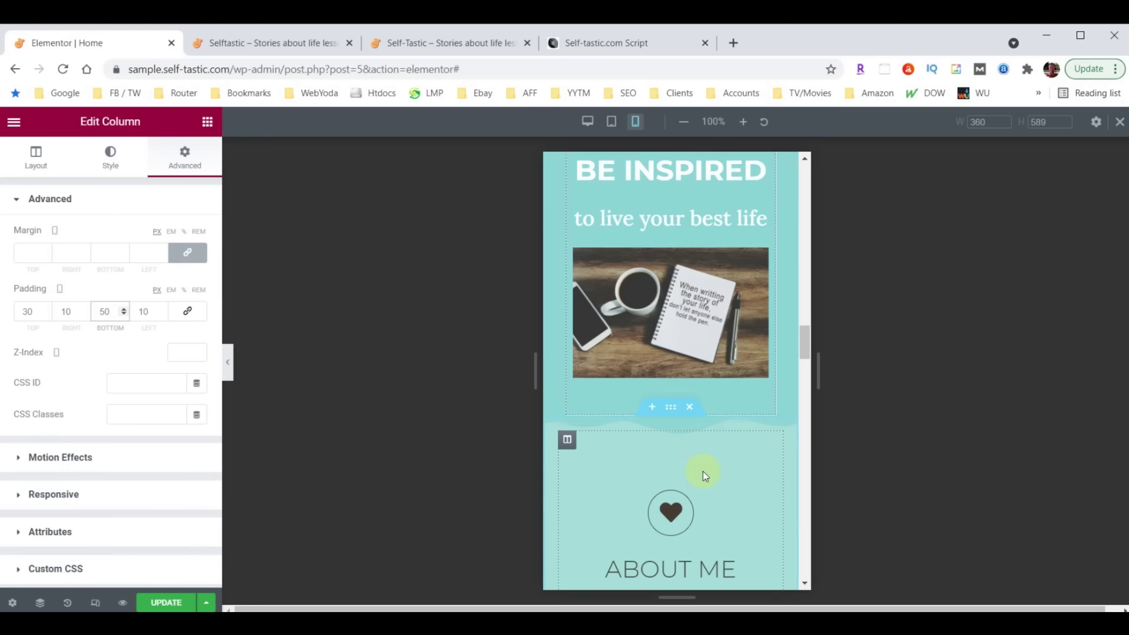
scroll(723, 449, "down", 4)
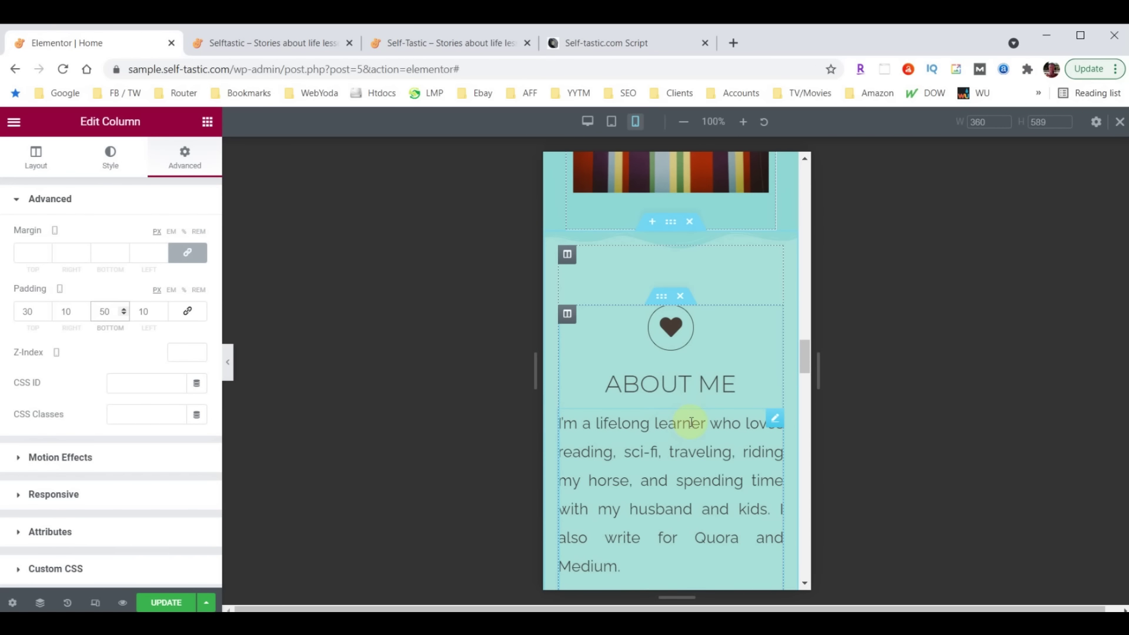
scroll(702, 352, "down", 5)
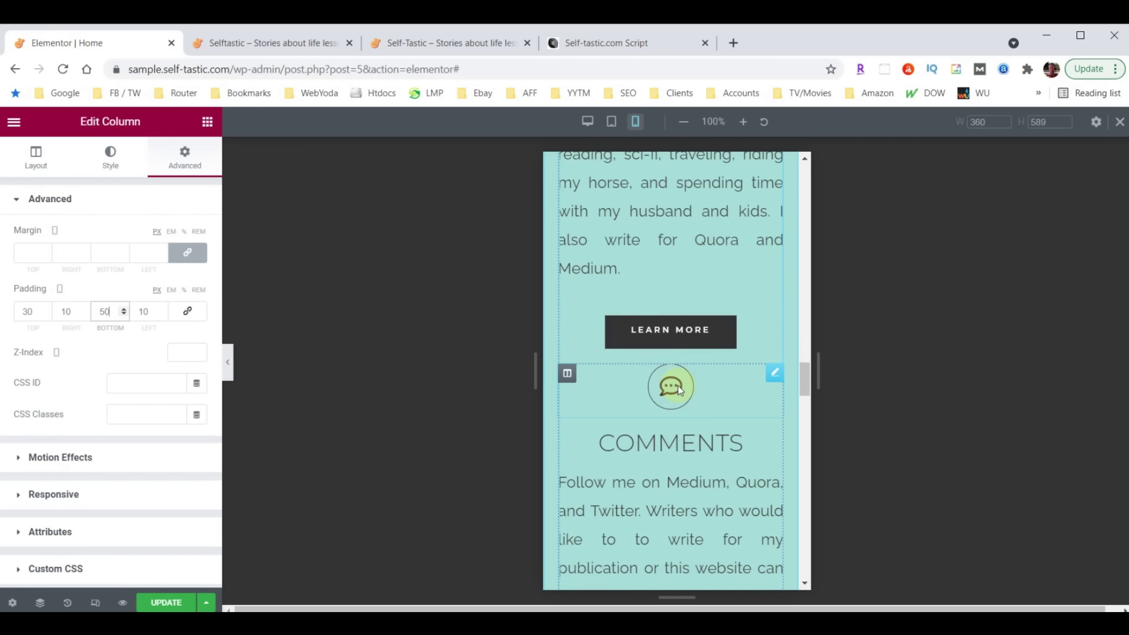
Give the COMMENTS icon a 50 px top margin
left_click(773, 372)
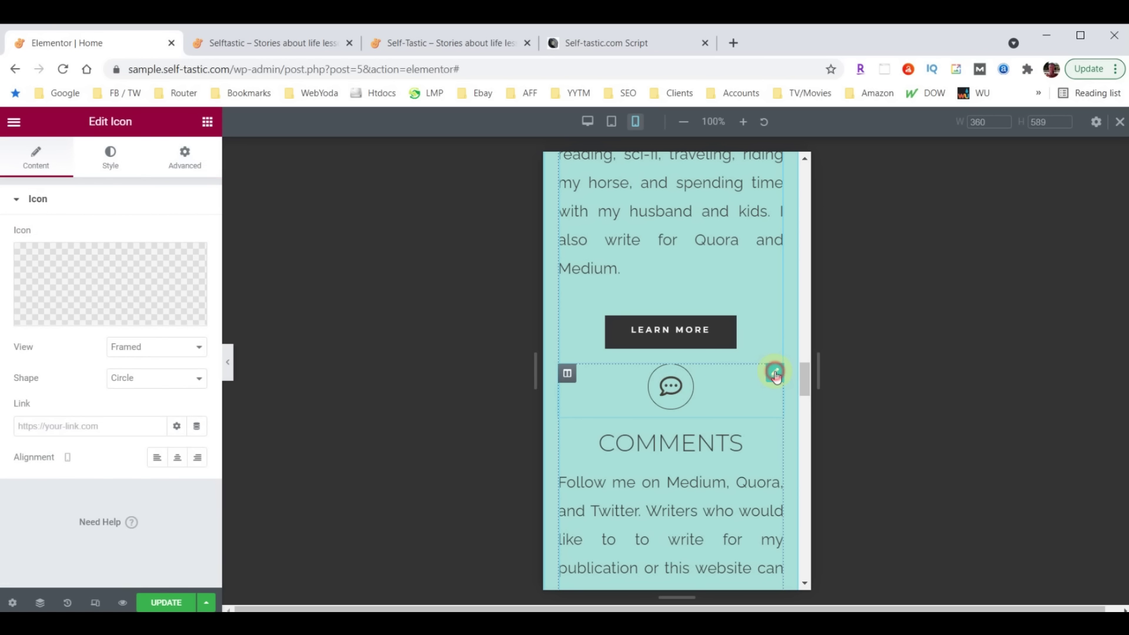
left_click(196, 162)
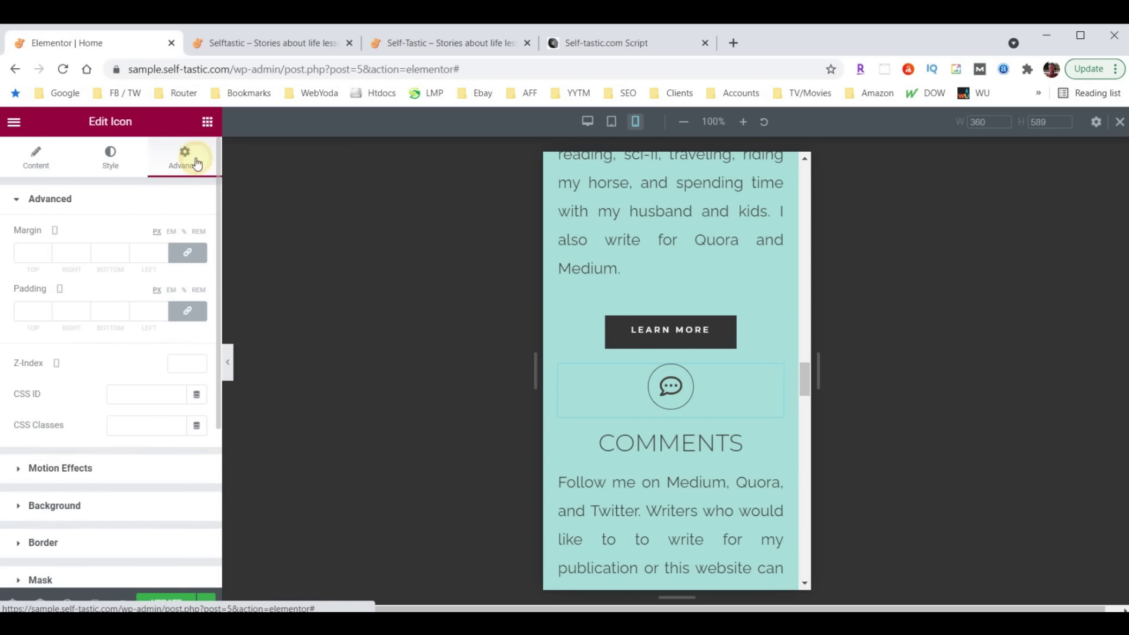
left_click(189, 253)
left_click(26, 253)
type("50")
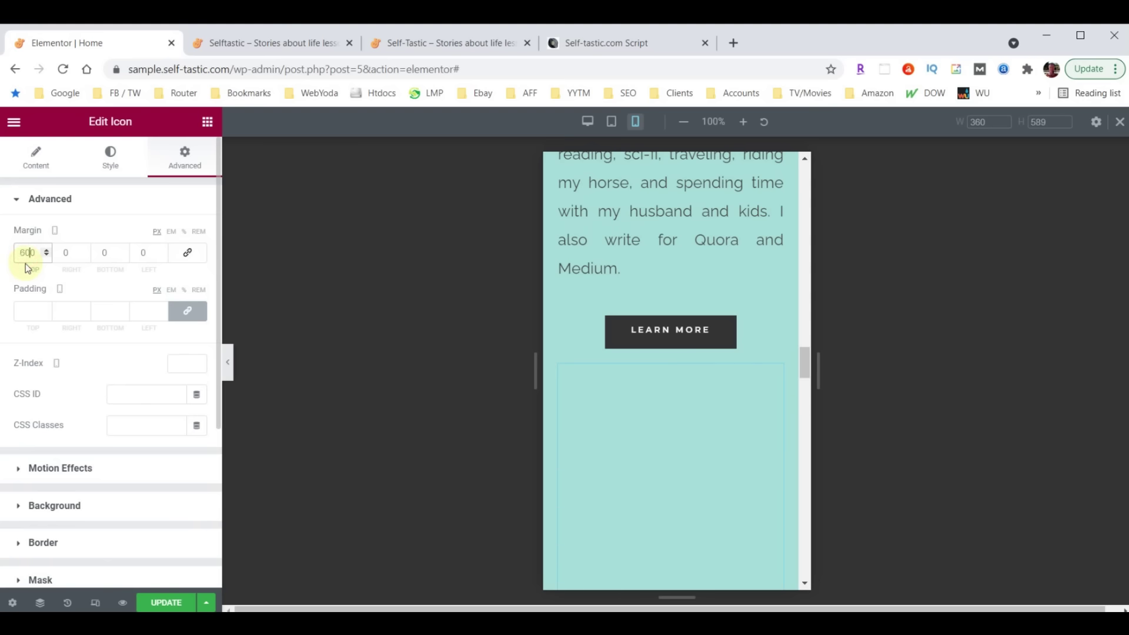
scroll(704, 350, "down", 1)
scroll(704, 350, "down", 4)
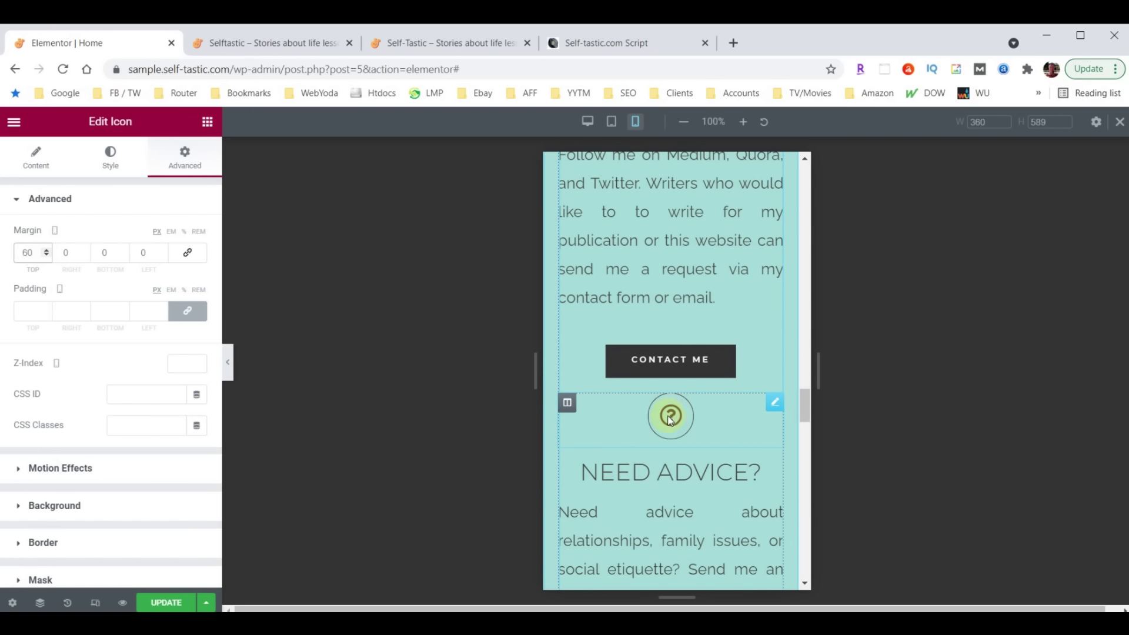
Give the NEED ADVICE? question-mark icon a 60 px top margin
left_click(774, 406)
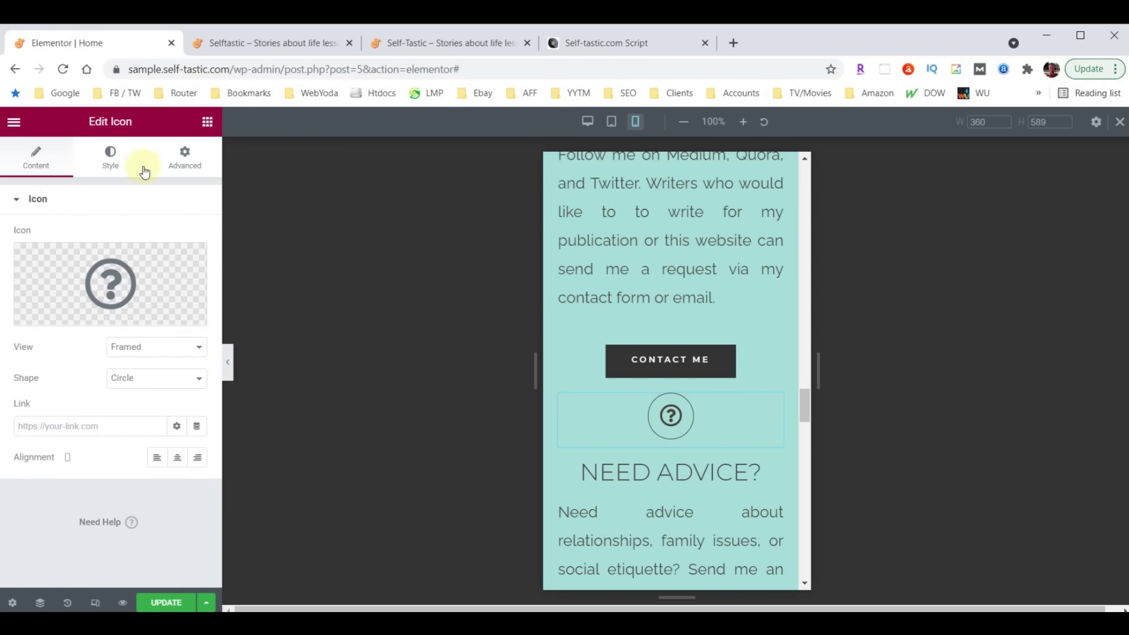
left_click(183, 157)
left_click(187, 252)
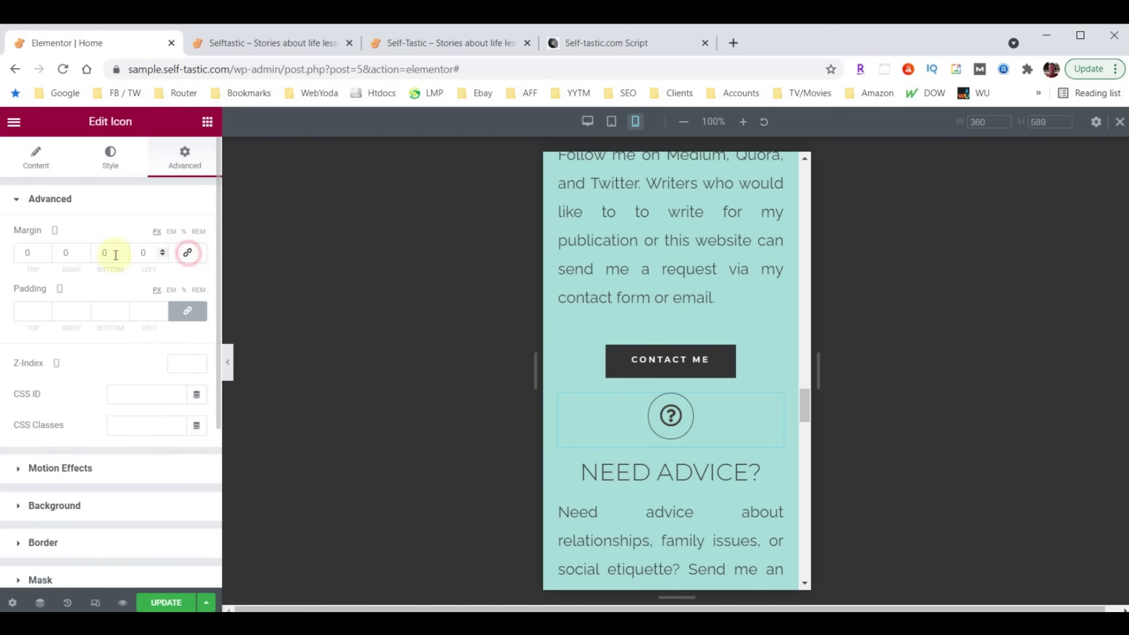
left_click(36, 253)
type("60")
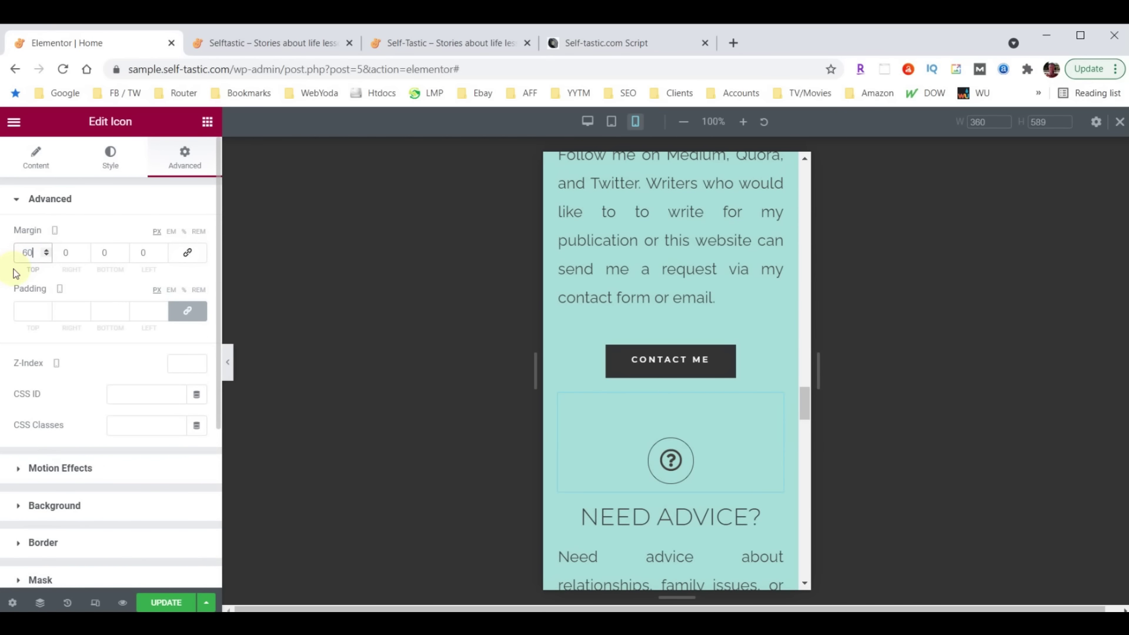
scroll(722, 414, "down", 8)
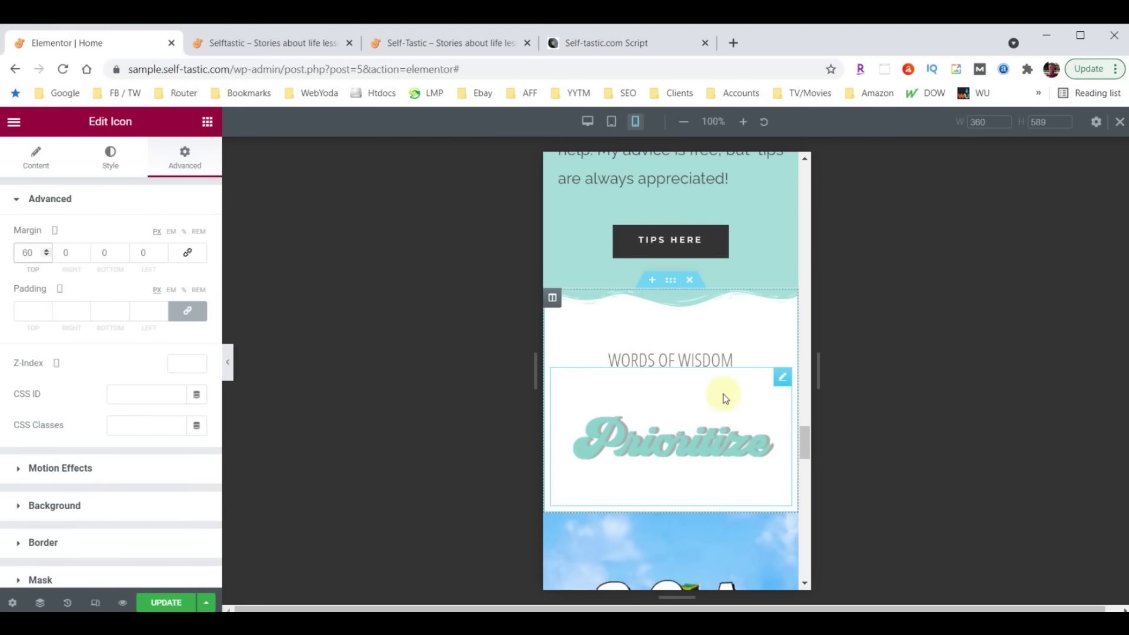
left_click(705, 363)
Set the WORDS OF WISDOM heading's mobile typography size to 40 px
left_click(110, 156)
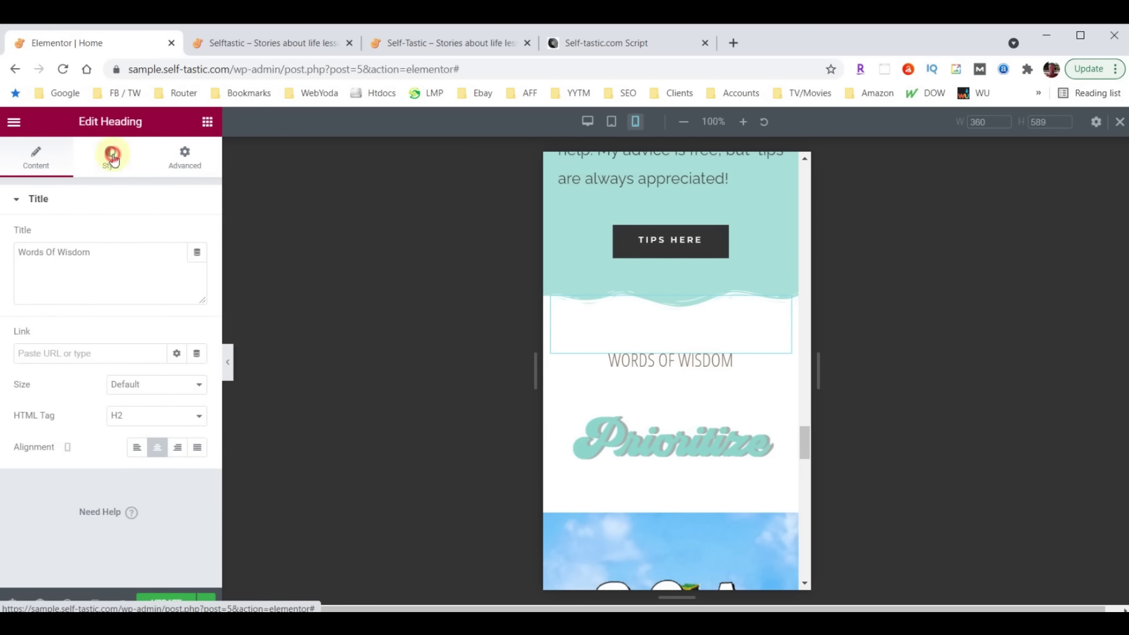
left_click(200, 270)
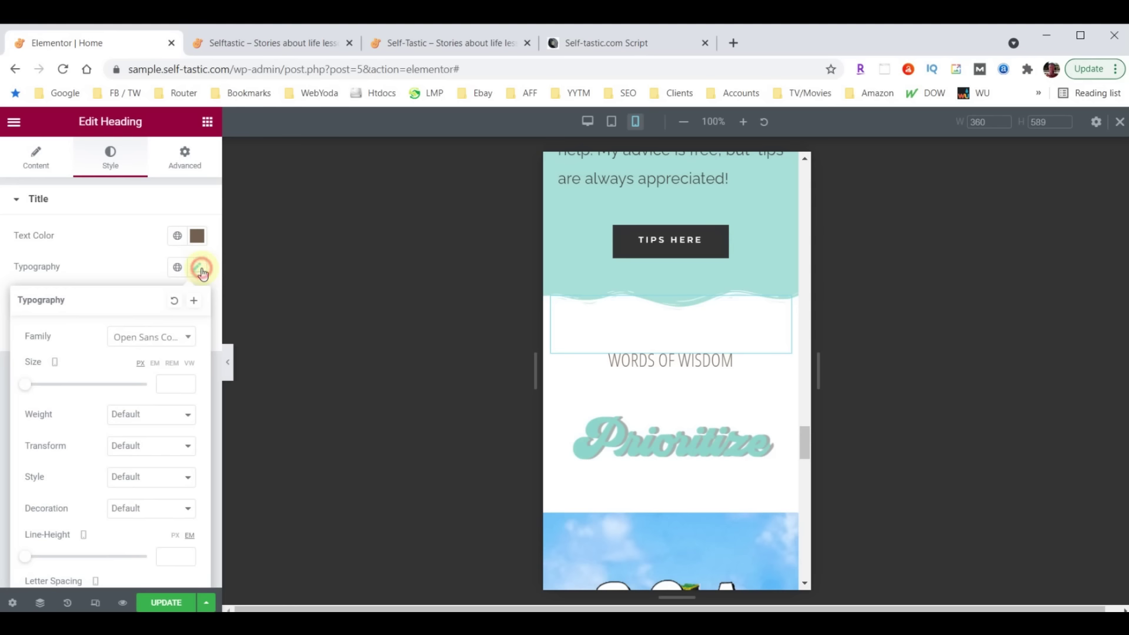
left_click(170, 385)
type("40")
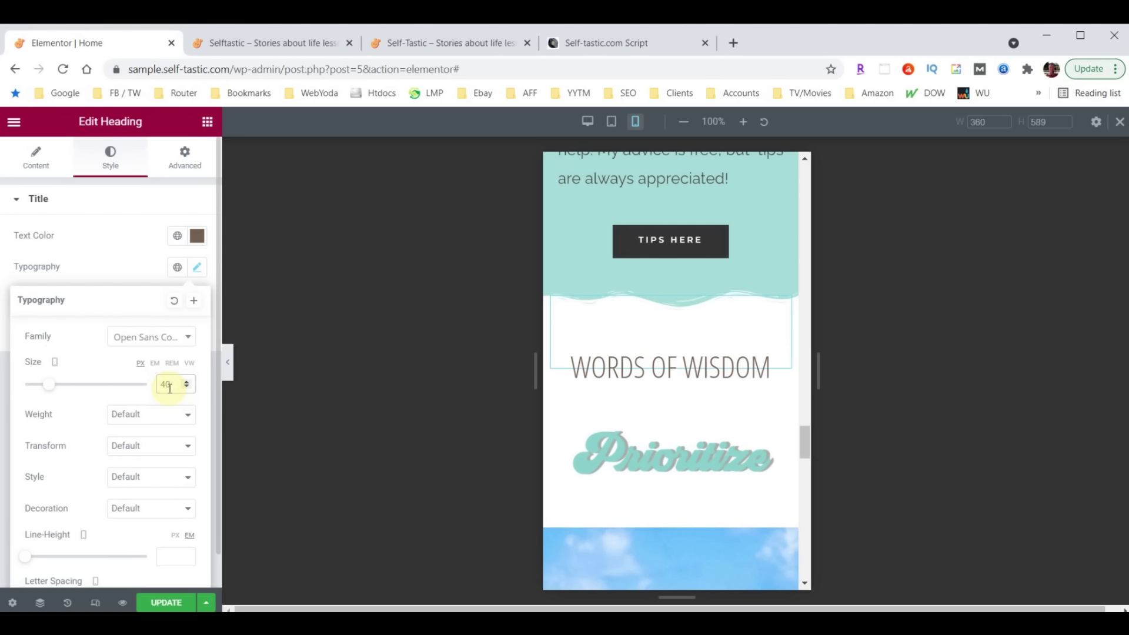
scroll(705, 402, "down", 4)
scroll(717, 402, "down", 5)
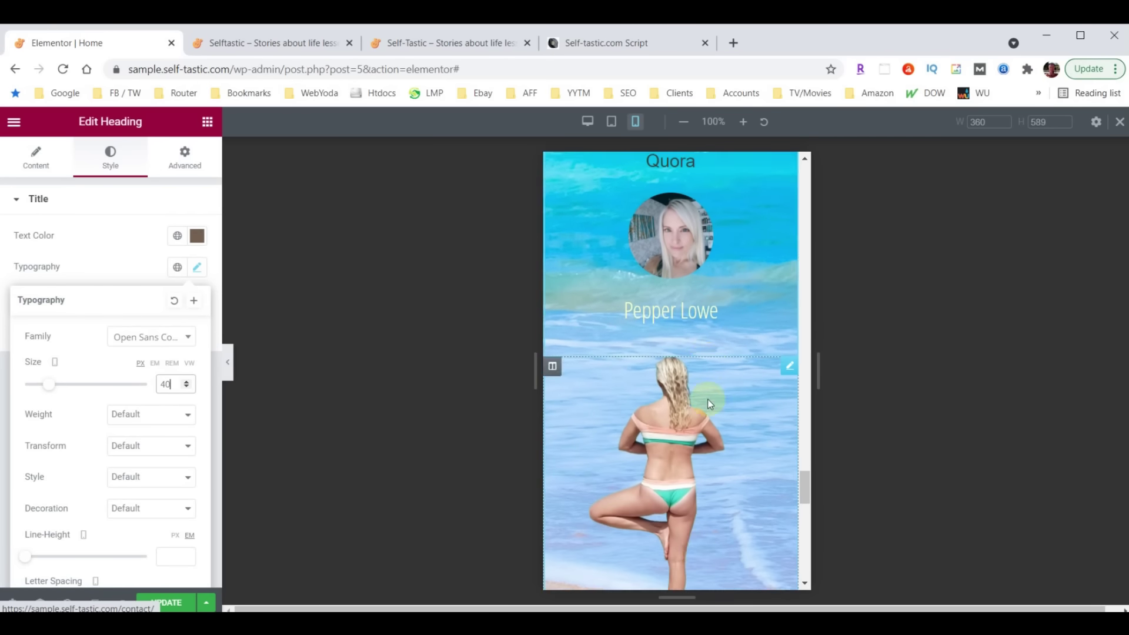
scroll(707, 399, "down", 3)
scroll(698, 391, "up", 7)
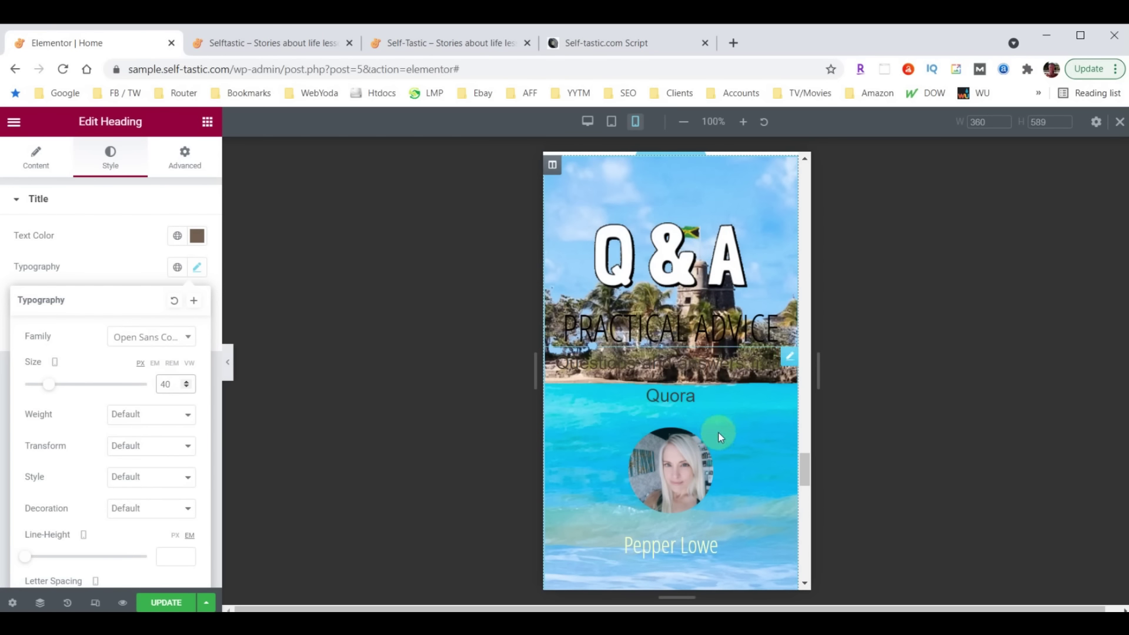
scroll(712, 374, "down", 1)
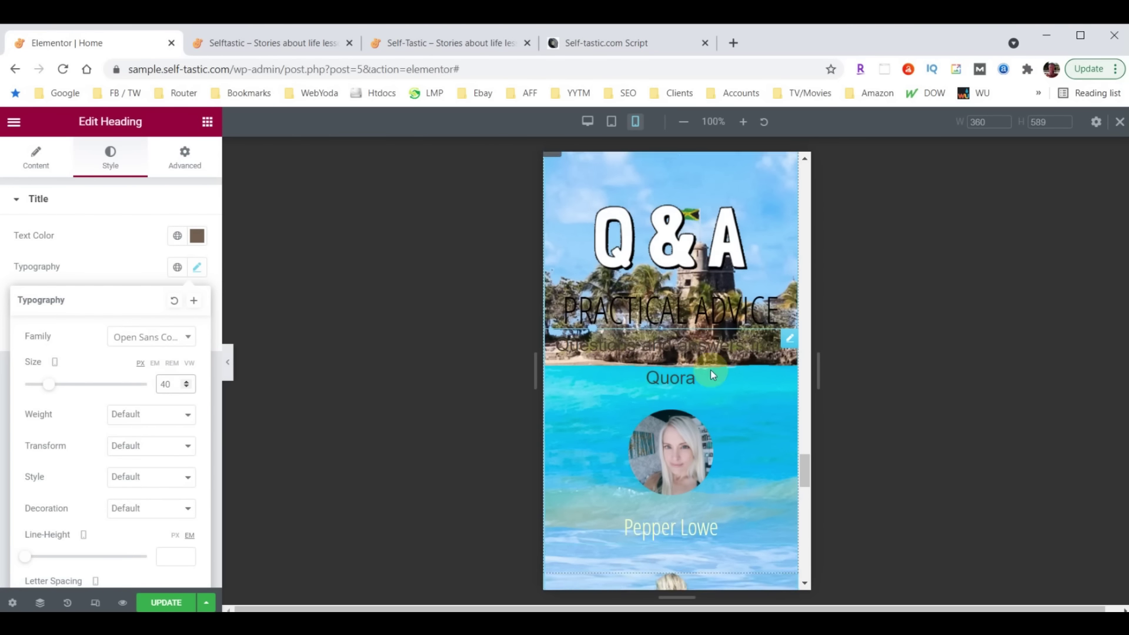
scroll(710, 372, "down", 8)
scroll(715, 428, "up", 3)
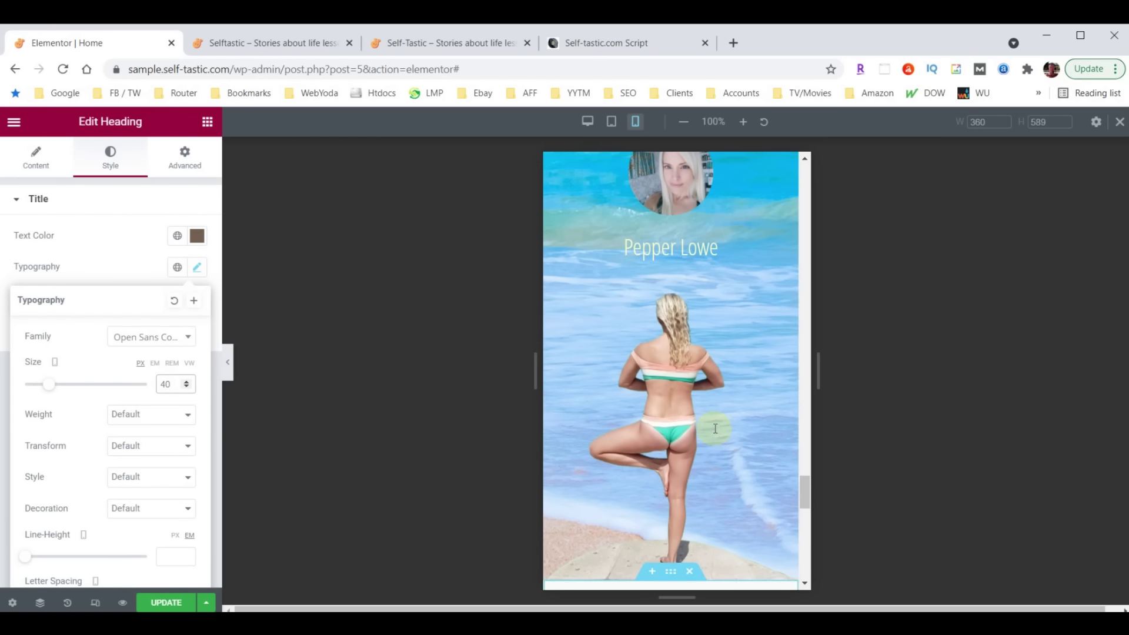
scroll(710, 428, "up", 5)
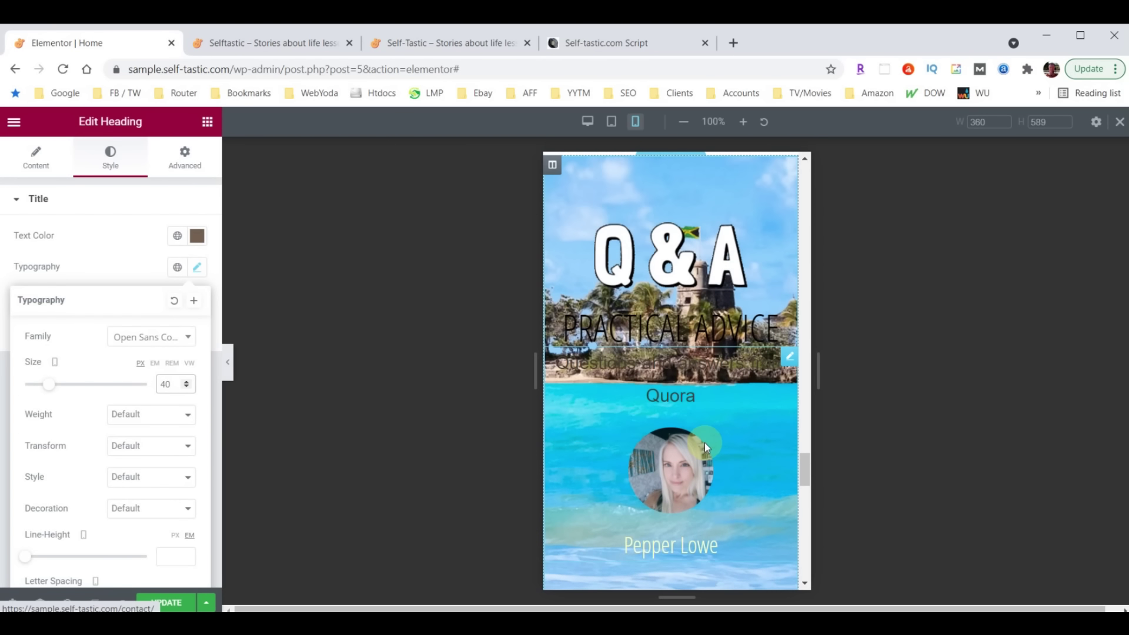
scroll(705, 443, "up", 1)
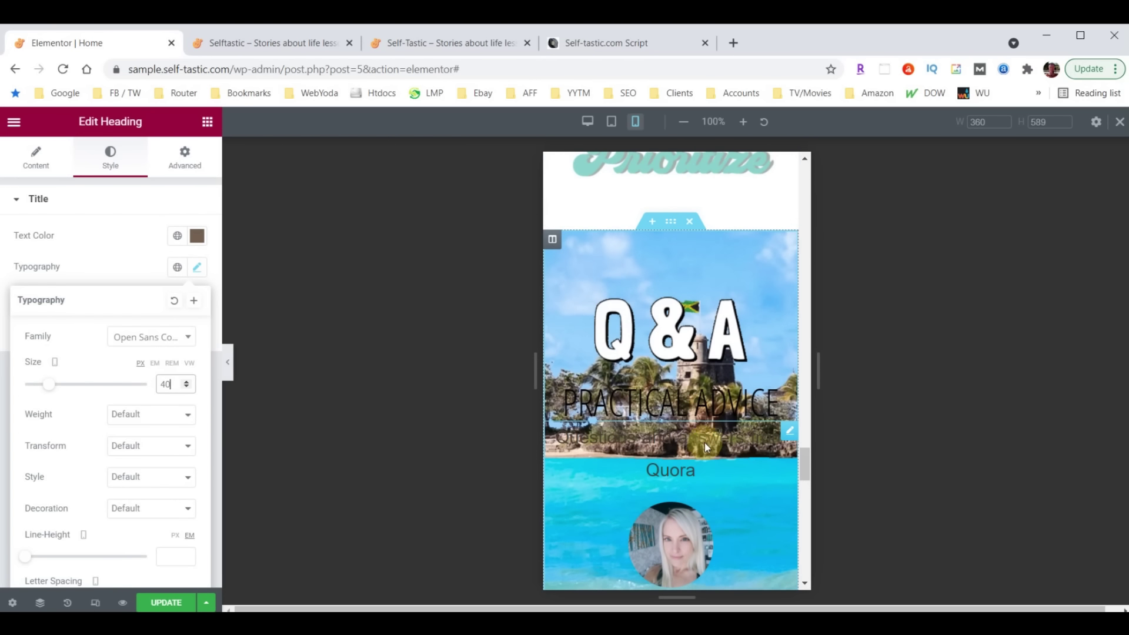
left_click(669, 222)
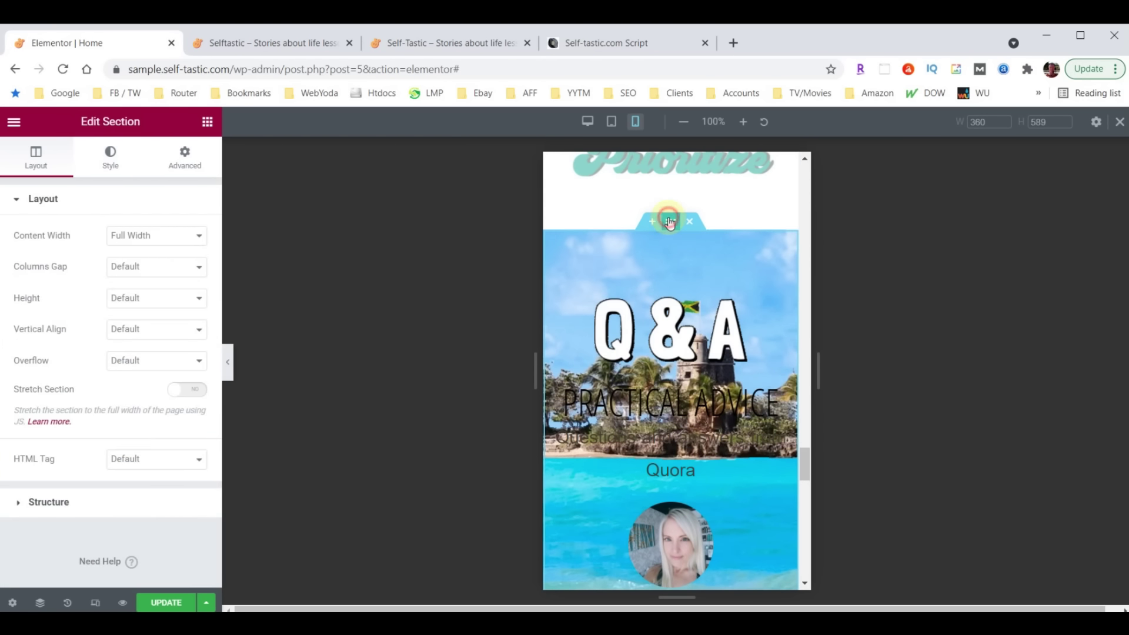
Set Hide On Mobile to HIDE for the Q&A section under Advanced > Responsive
left_click(183, 156)
scroll(170, 370, "down", 2)
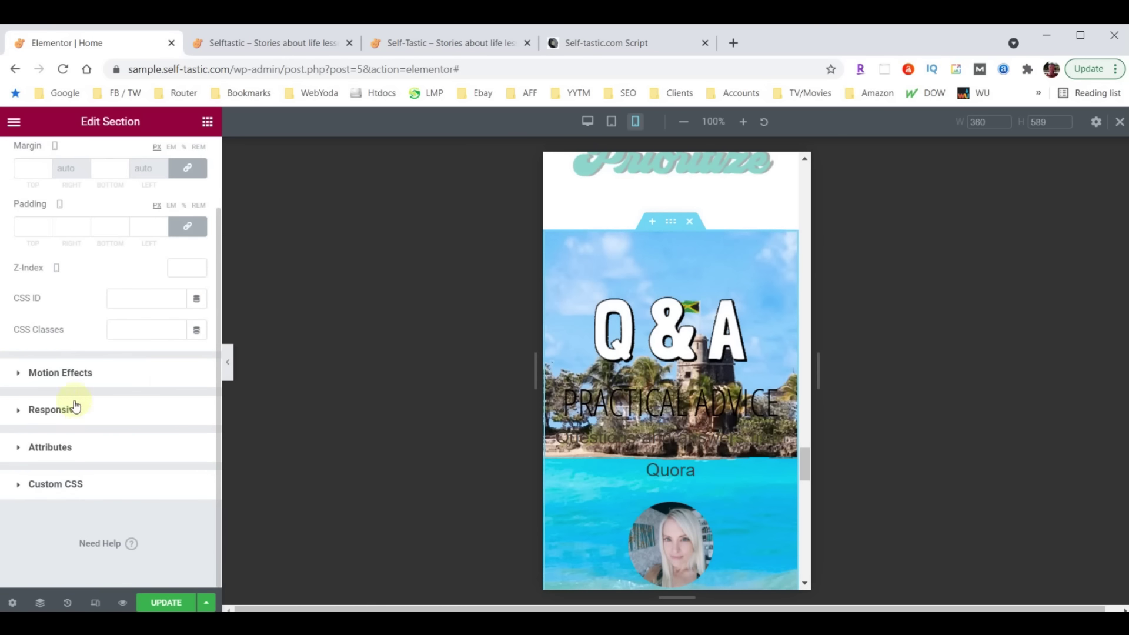
left_click(43, 411)
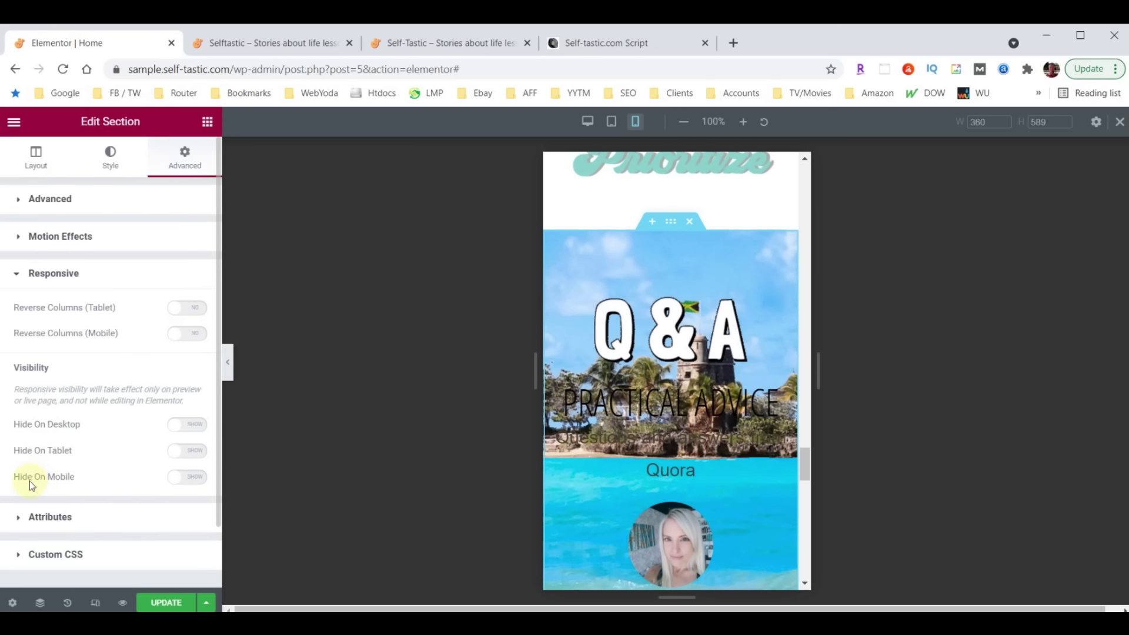
left_click(196, 478)
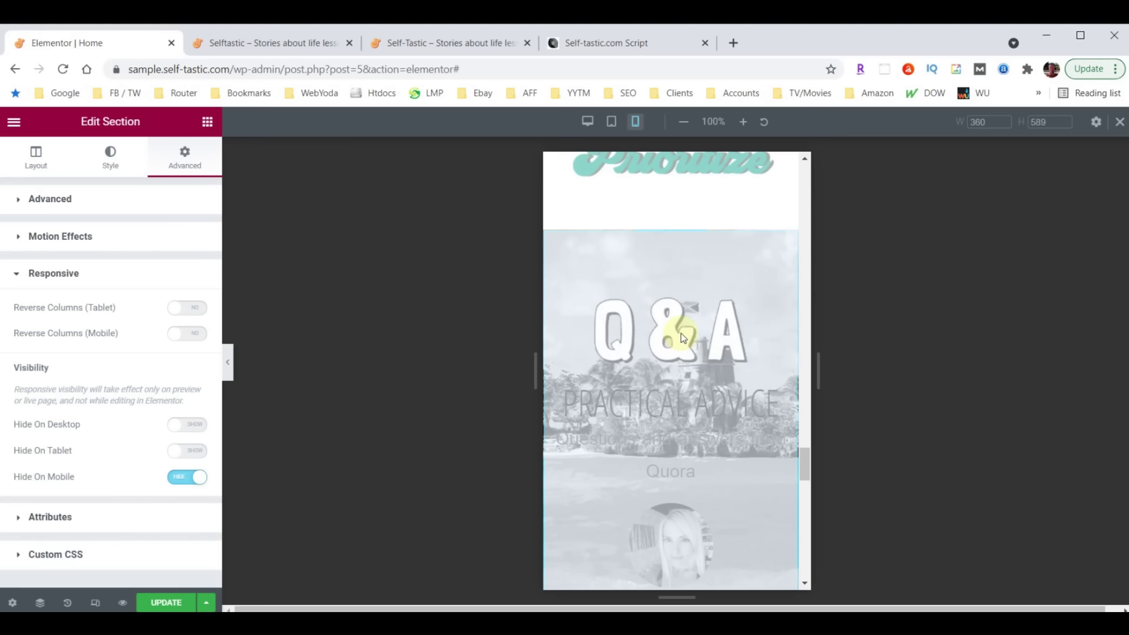
scroll(681, 336, "down", 10)
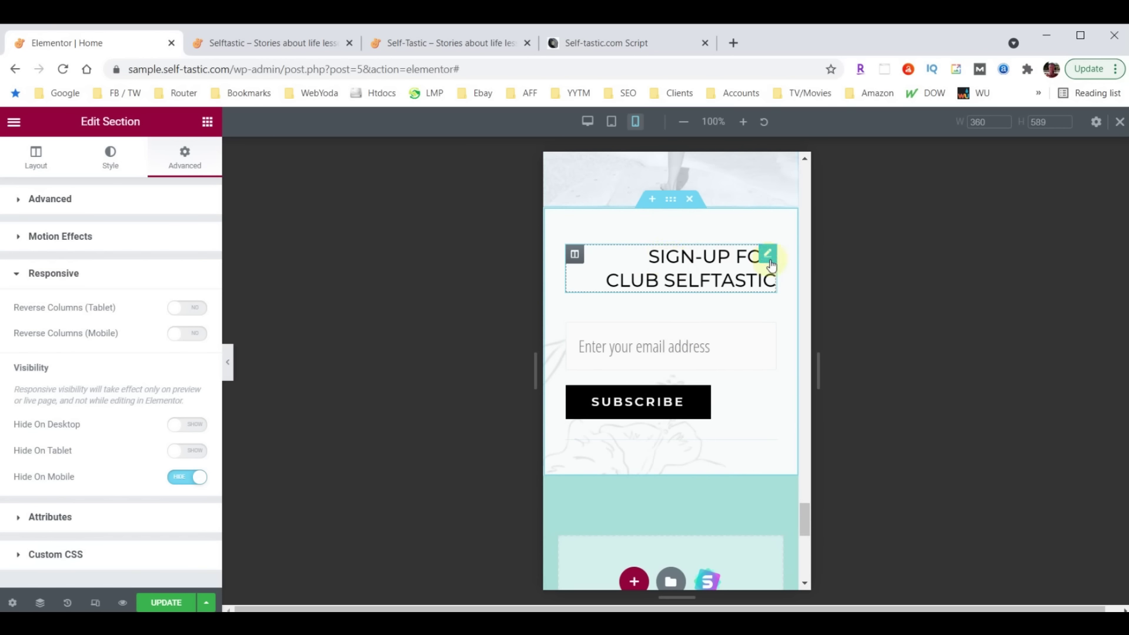
Centre the SIGN-UP FOR CLUB SELFTASTIC heading on mobile and collapse the Elementor panel to preview
left_click(768, 255)
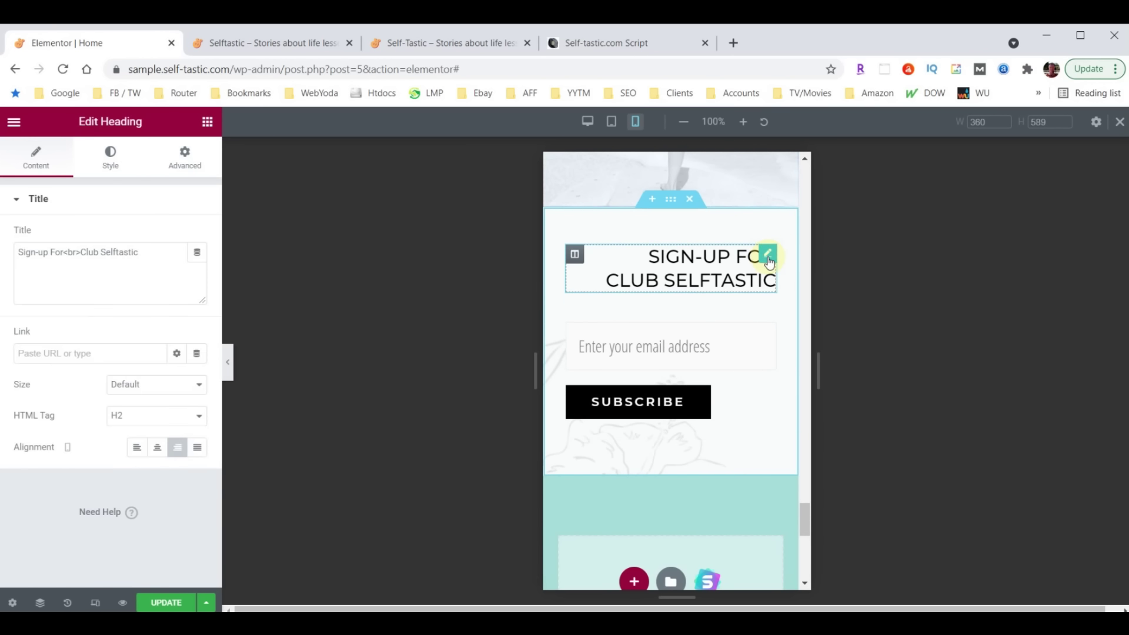
left_click(157, 447)
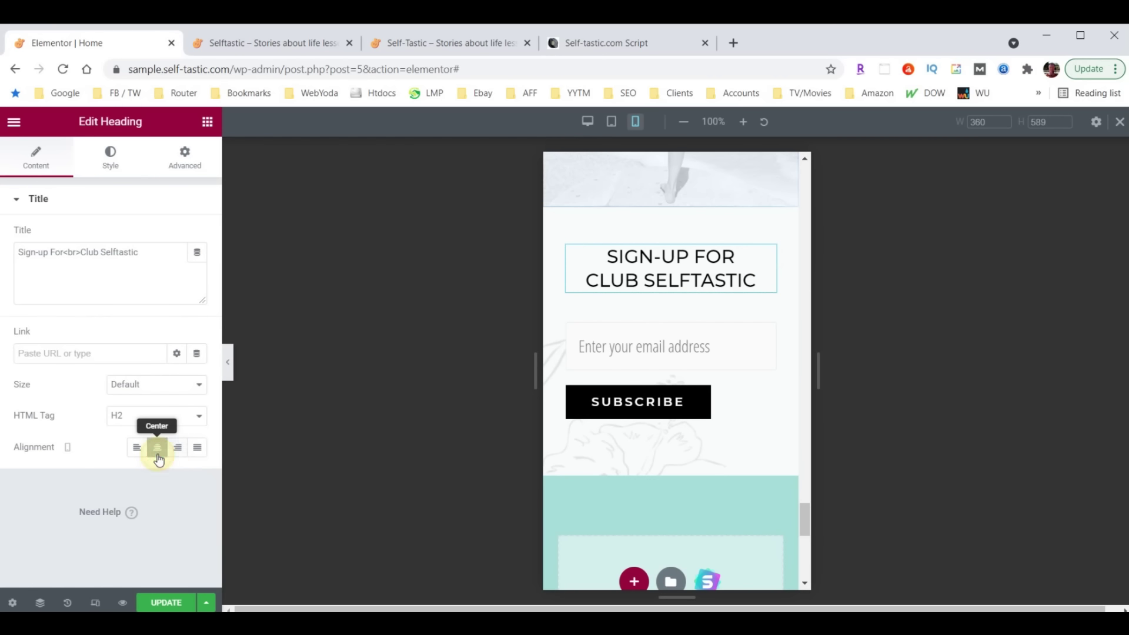
scroll(647, 435, "down", 3)
scroll(671, 427, "up", 1)
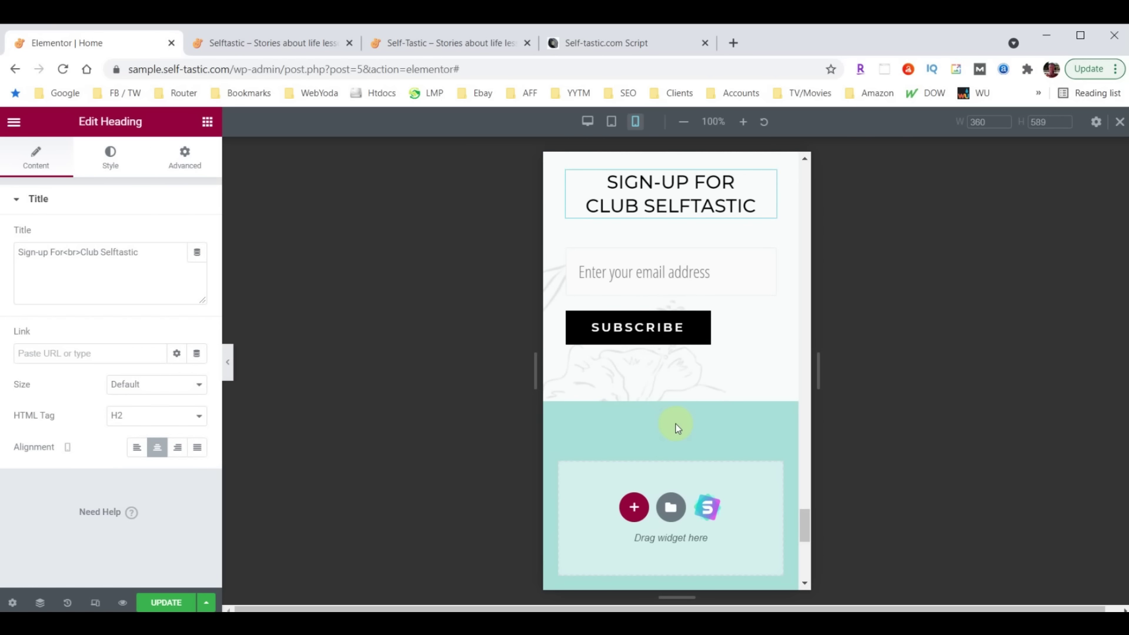
scroll(676, 428, "down", 4)
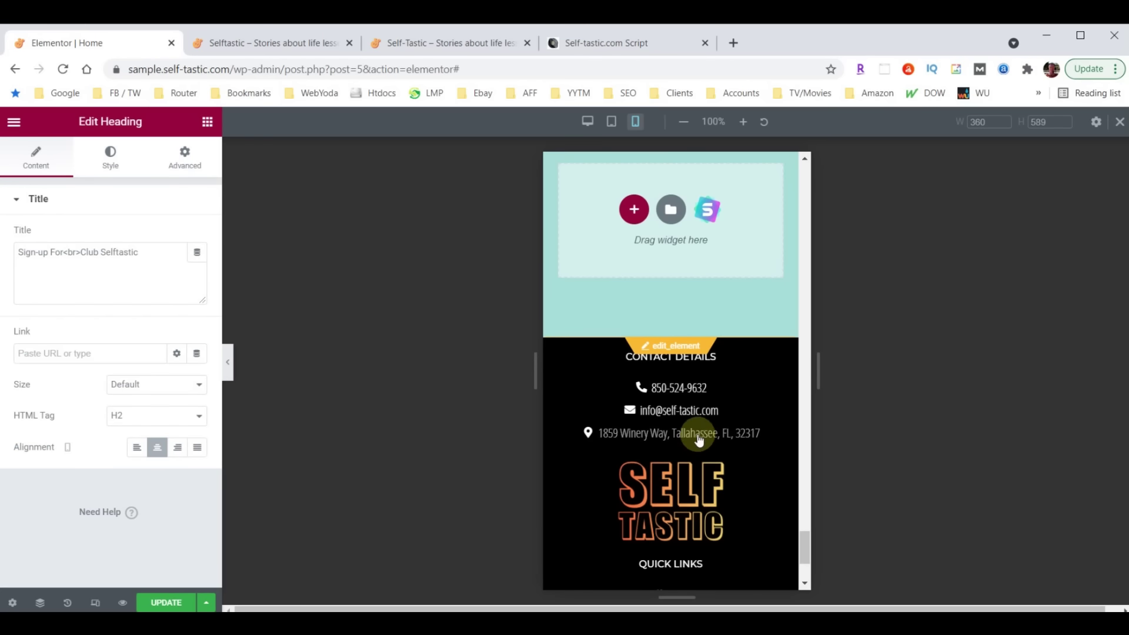
scroll(699, 440, "up", 3)
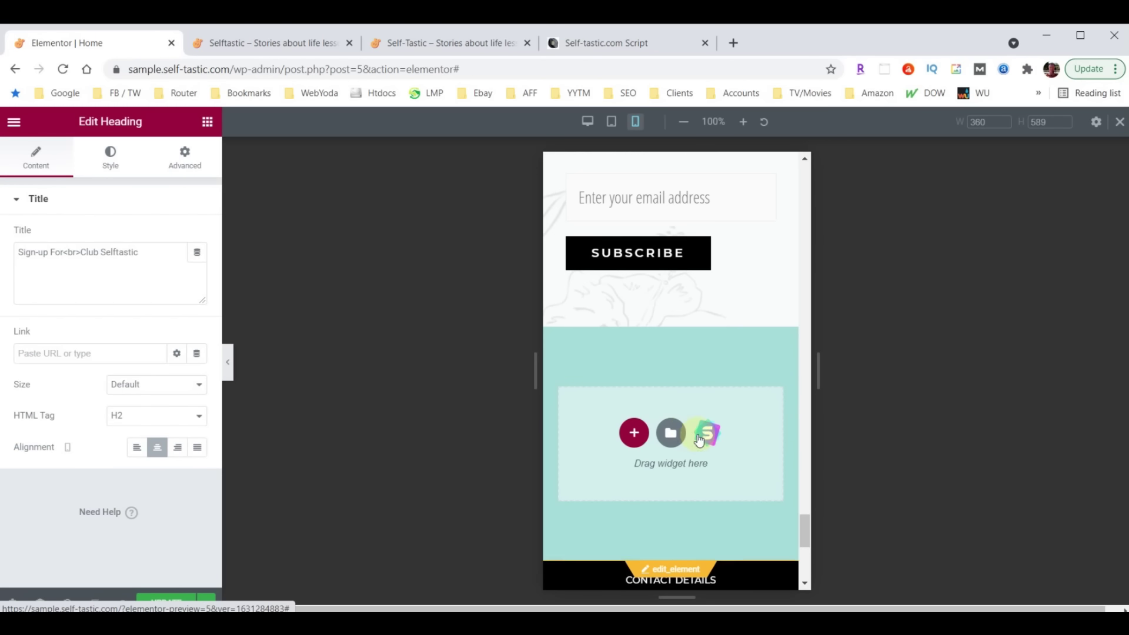
left_click(228, 364)
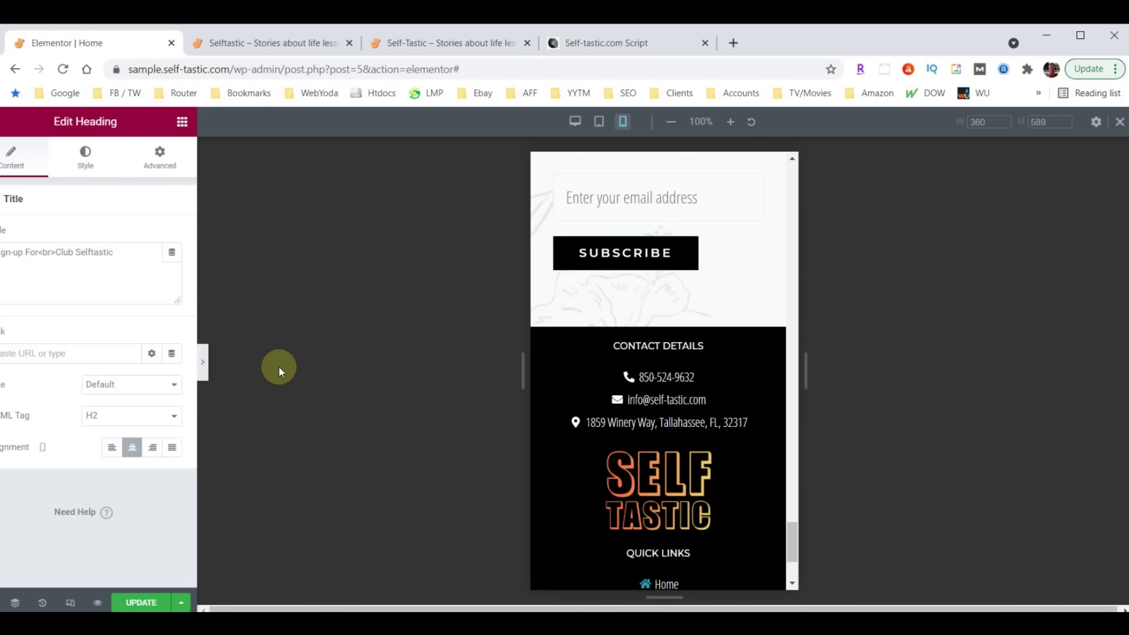
scroll(569, 407, "up", 10)
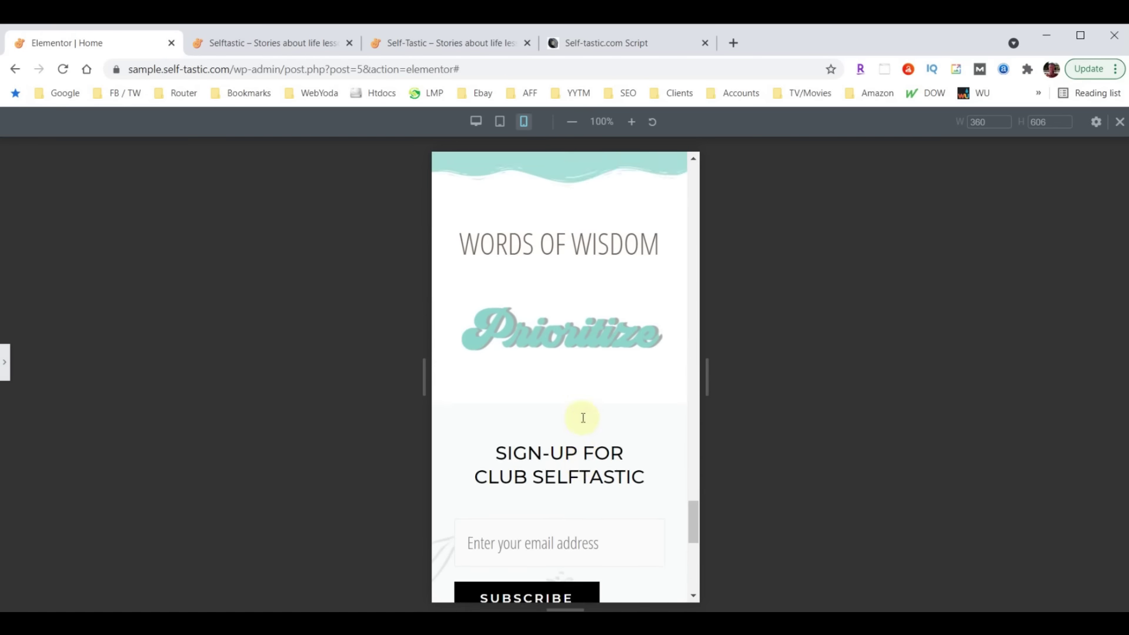
scroll(594, 452, "up", 10)
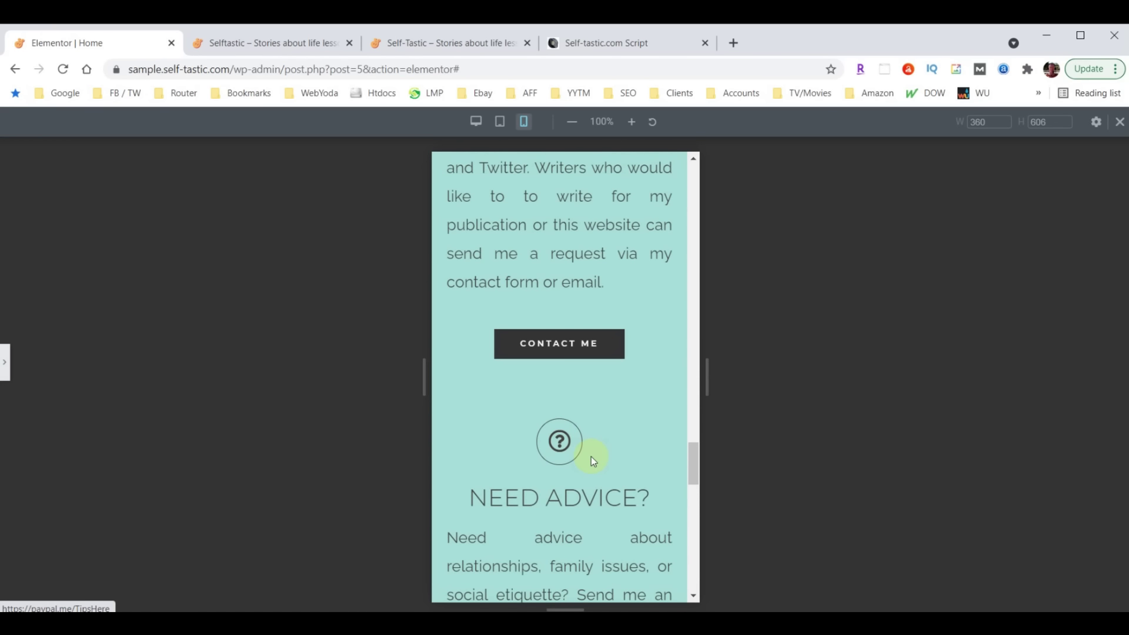
scroll(588, 454, "up", 15)
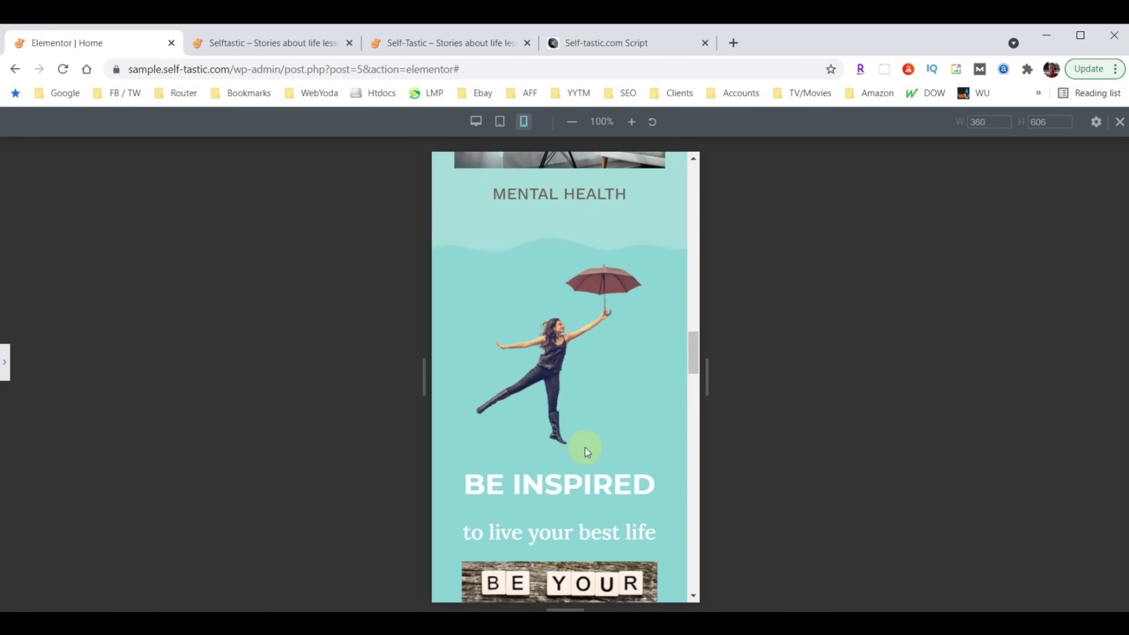
scroll(584, 447, "up", 15)
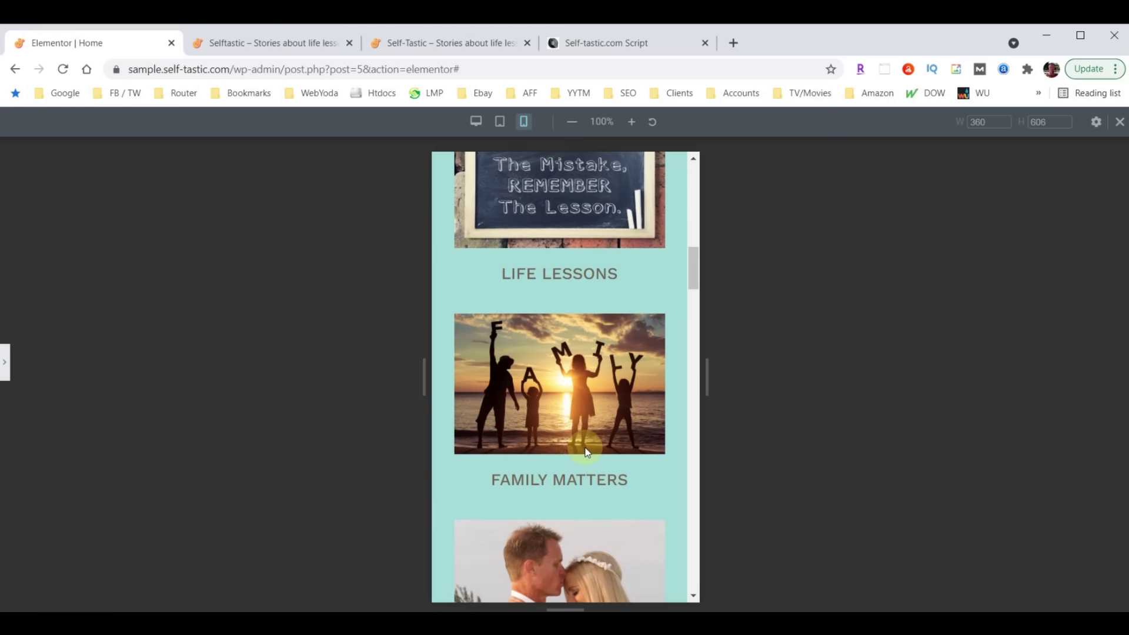
scroll(586, 447, "up", 3)
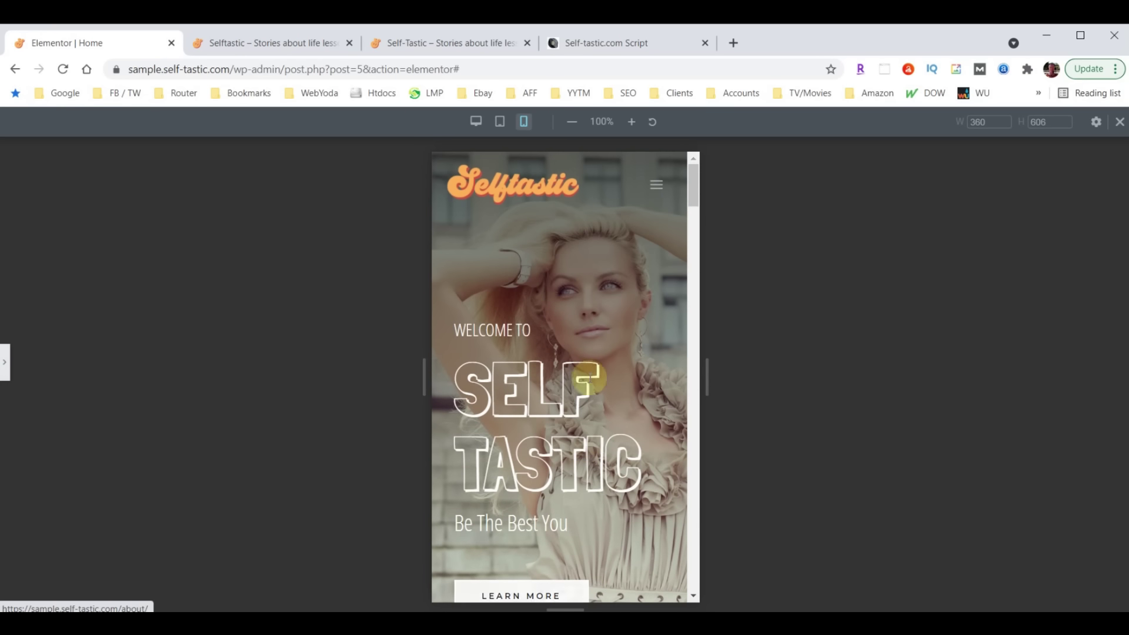
Reopen the Elementor panel and switch to the Website Footer editor
left_click(7, 374)
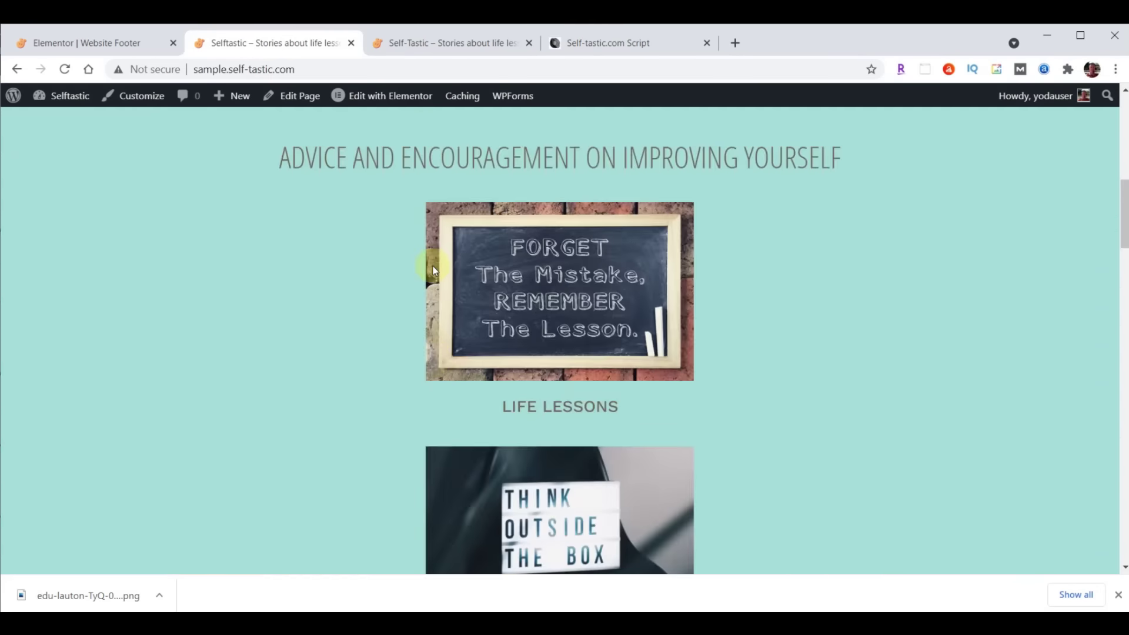
scroll(433, 269, "up", 10)
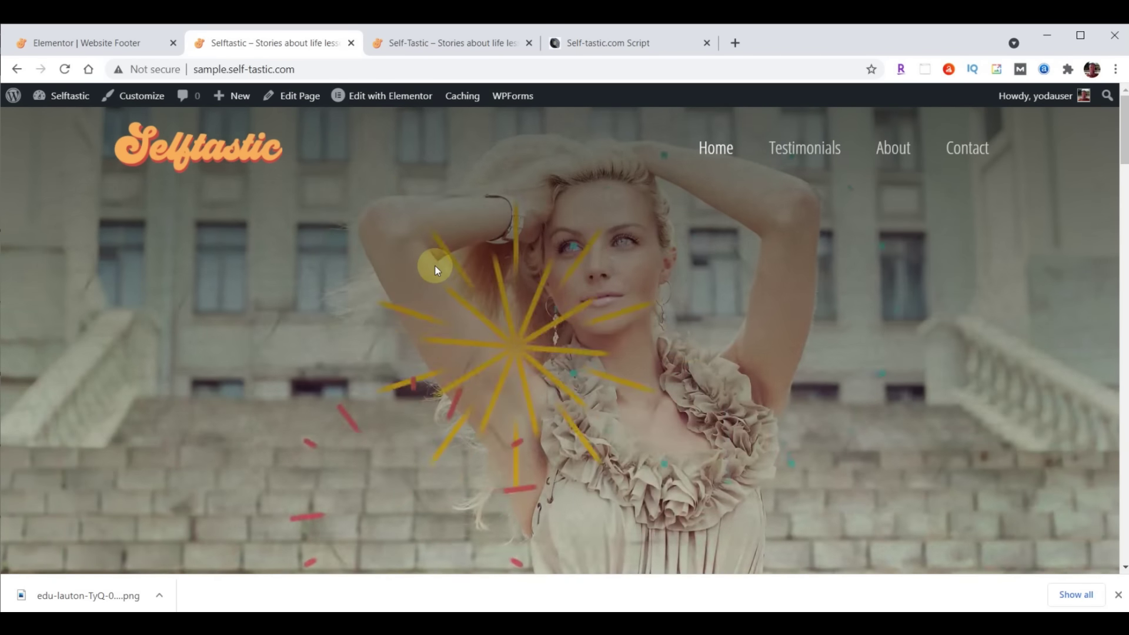
left_click(69, 46)
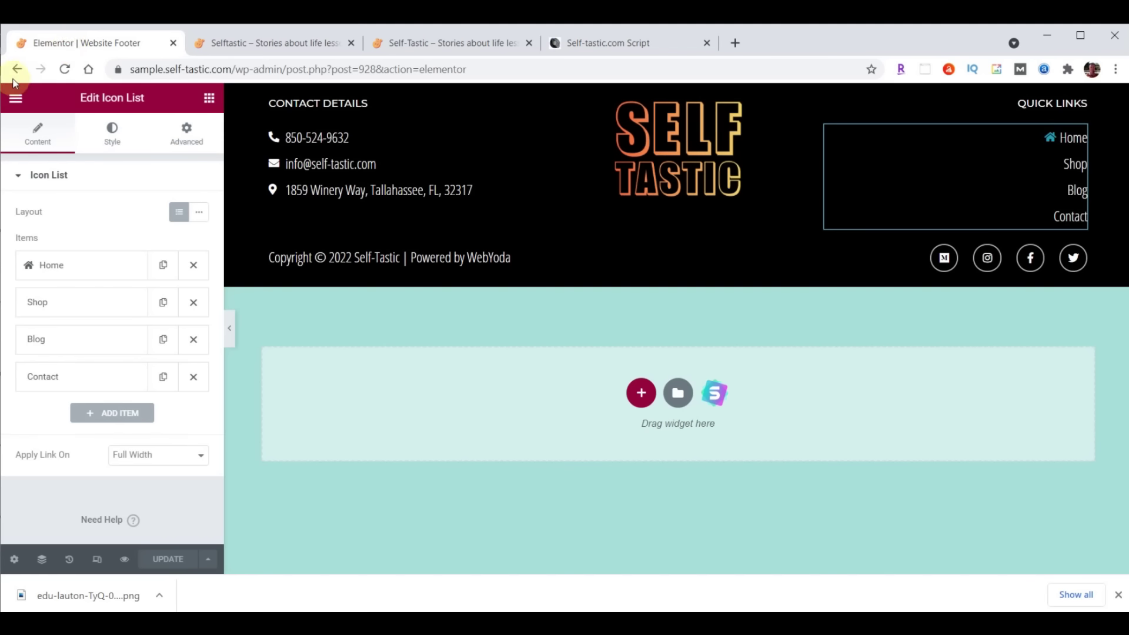
Exit the editor to the WordPress dashboard and go to BackupBuddy's backups page
left_click(16, 97)
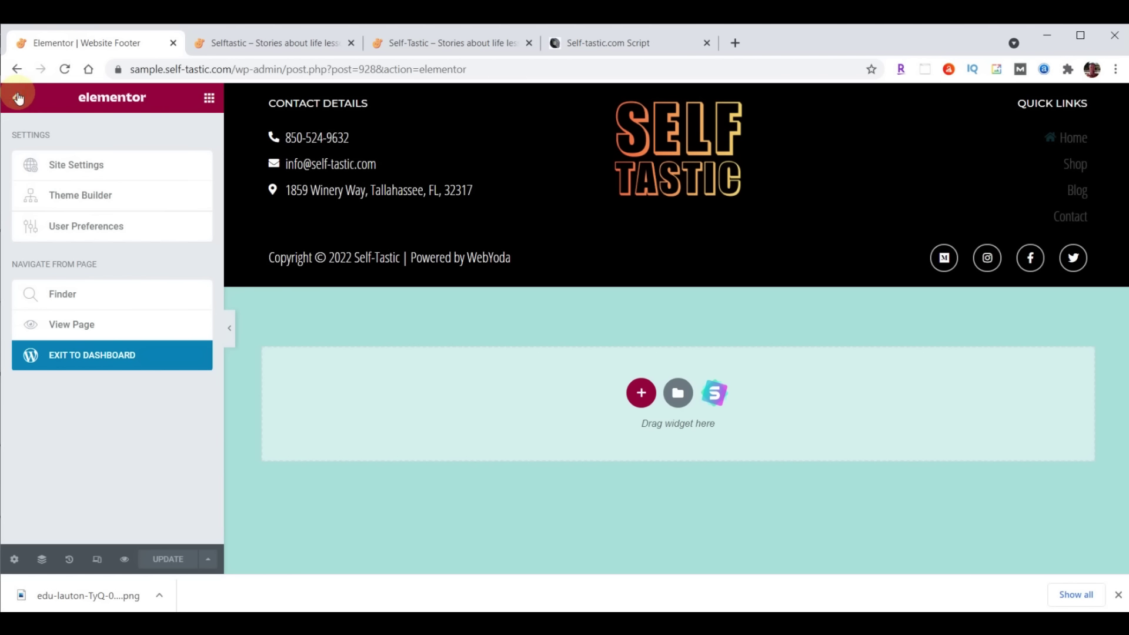
left_click(78, 361)
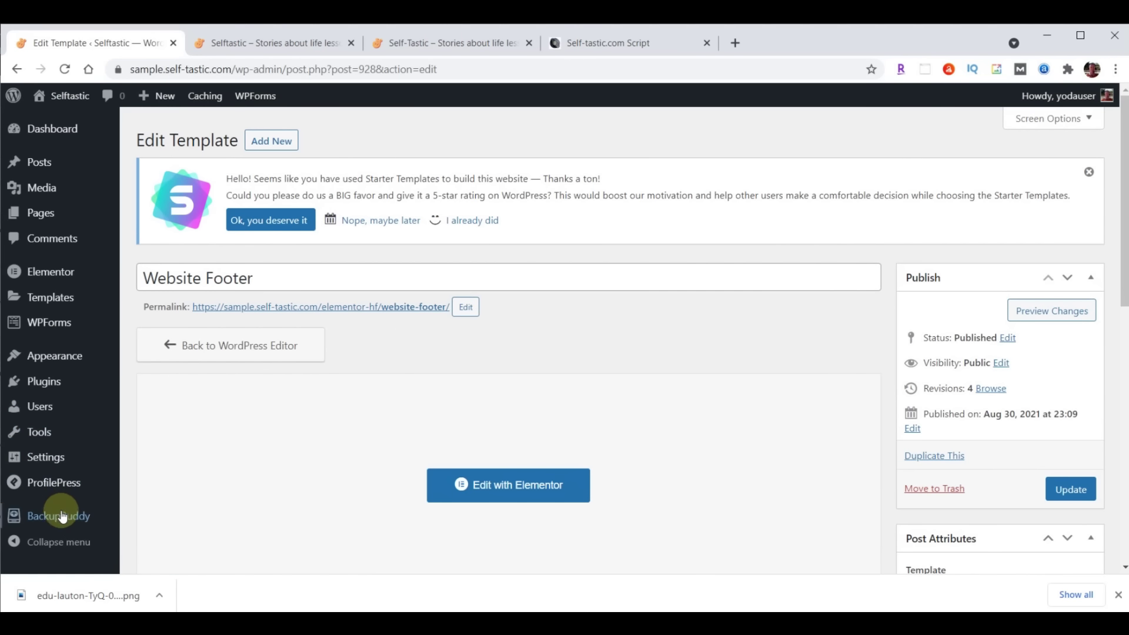
left_click(62, 516)
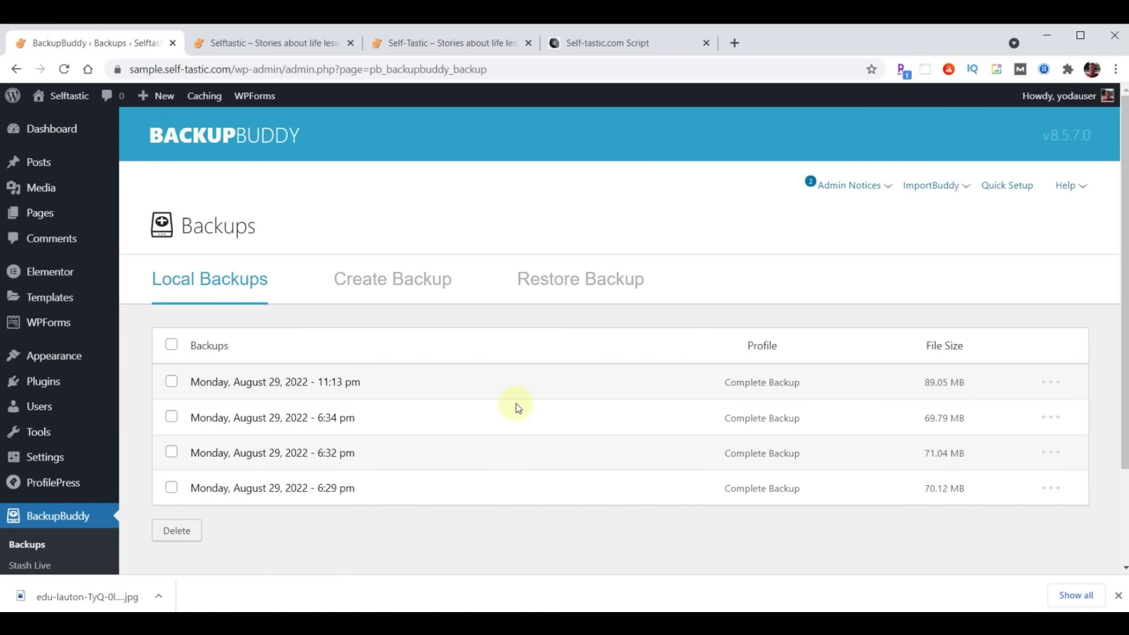
Run a Complete Backup of the site in BackupBuddy
left_click(411, 279)
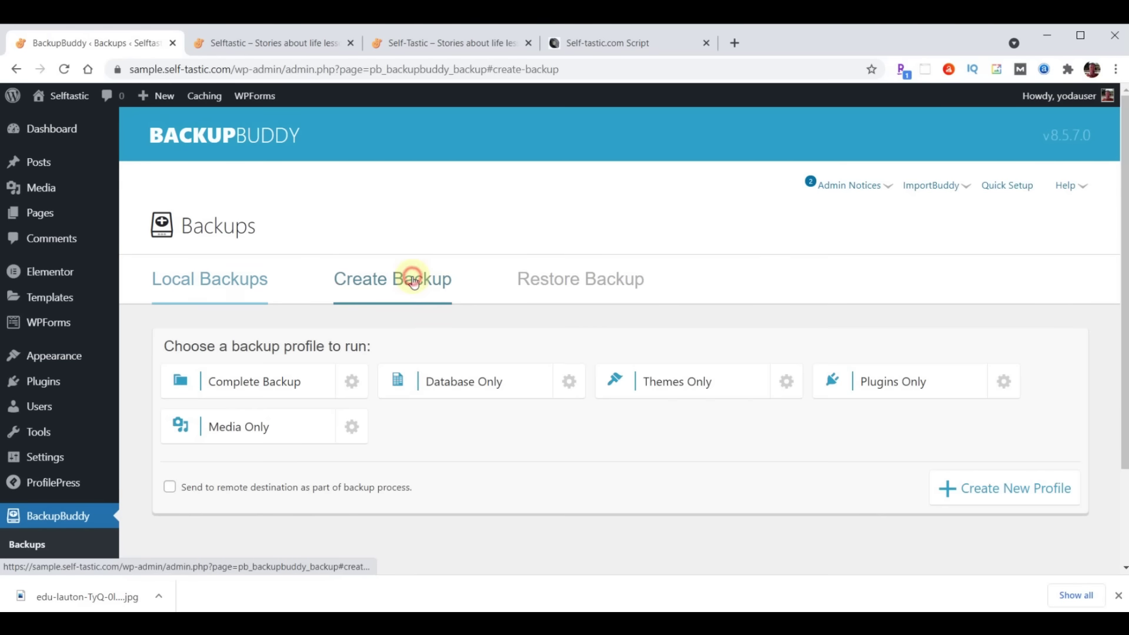
left_click(264, 385)
left_click(263, 386)
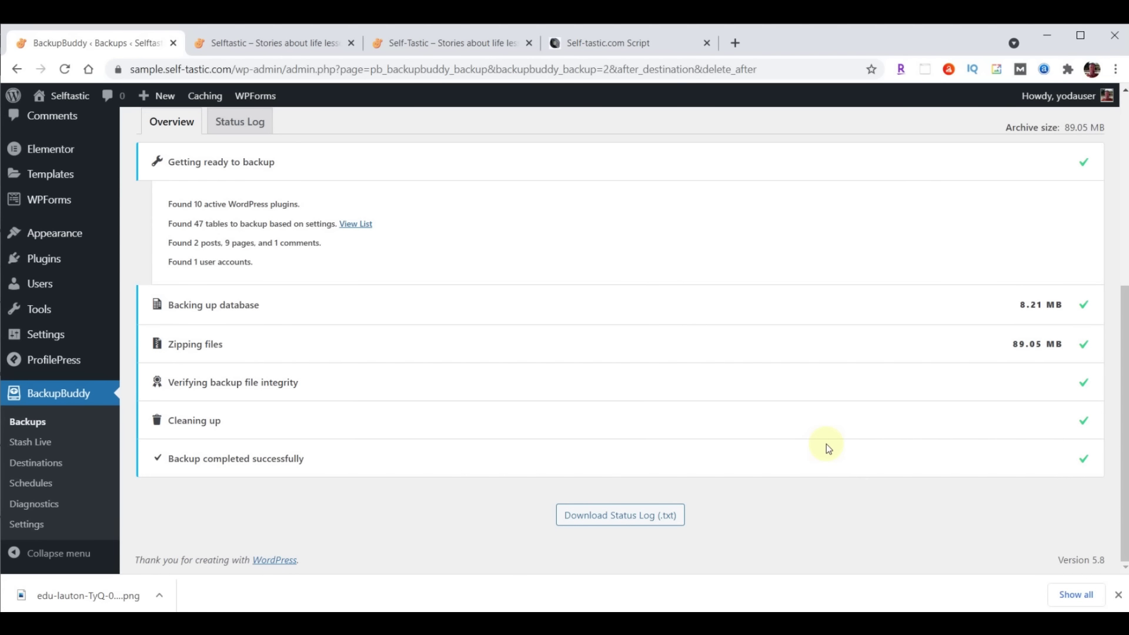
Download the finished 89.05 MB backup file
scroll(785, 428, "up", 6)
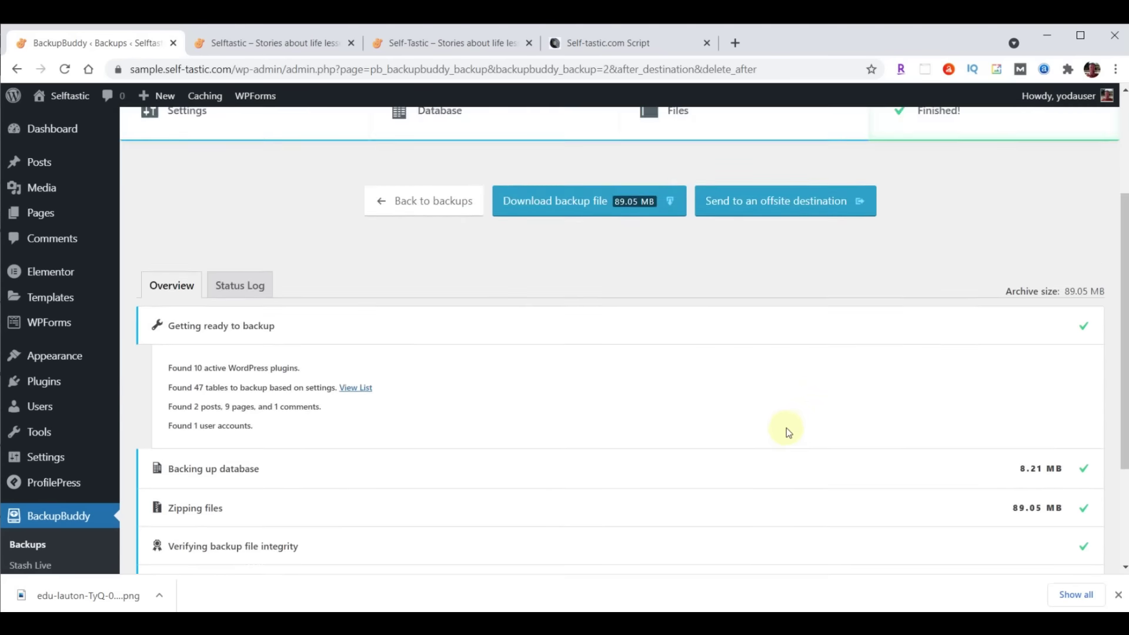
left_click(585, 385)
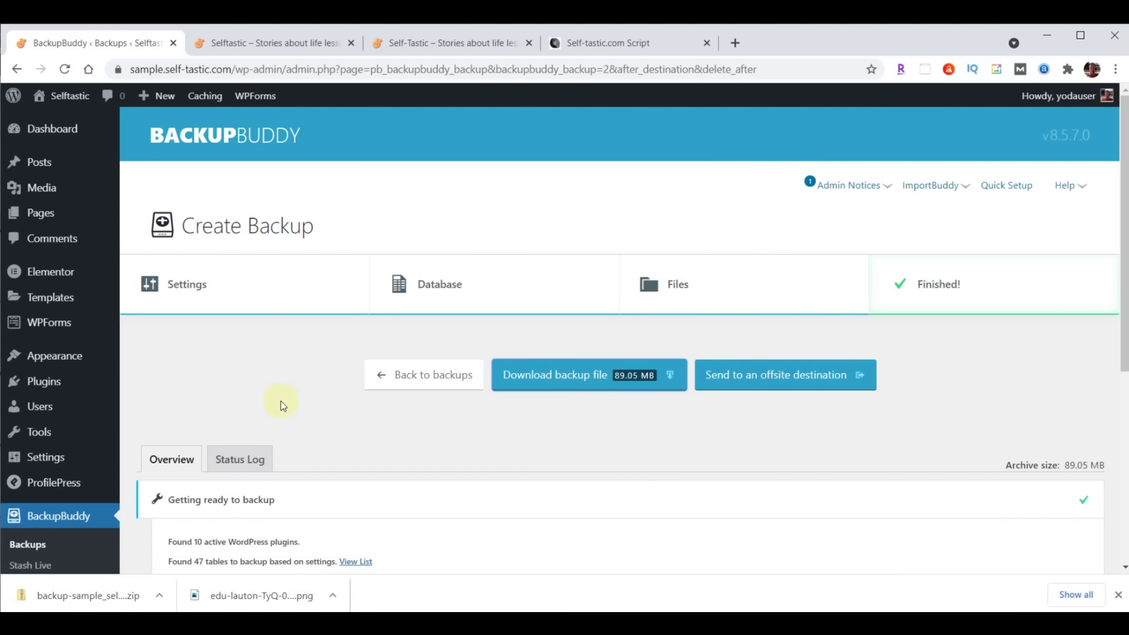
mouse_move(55, 132)
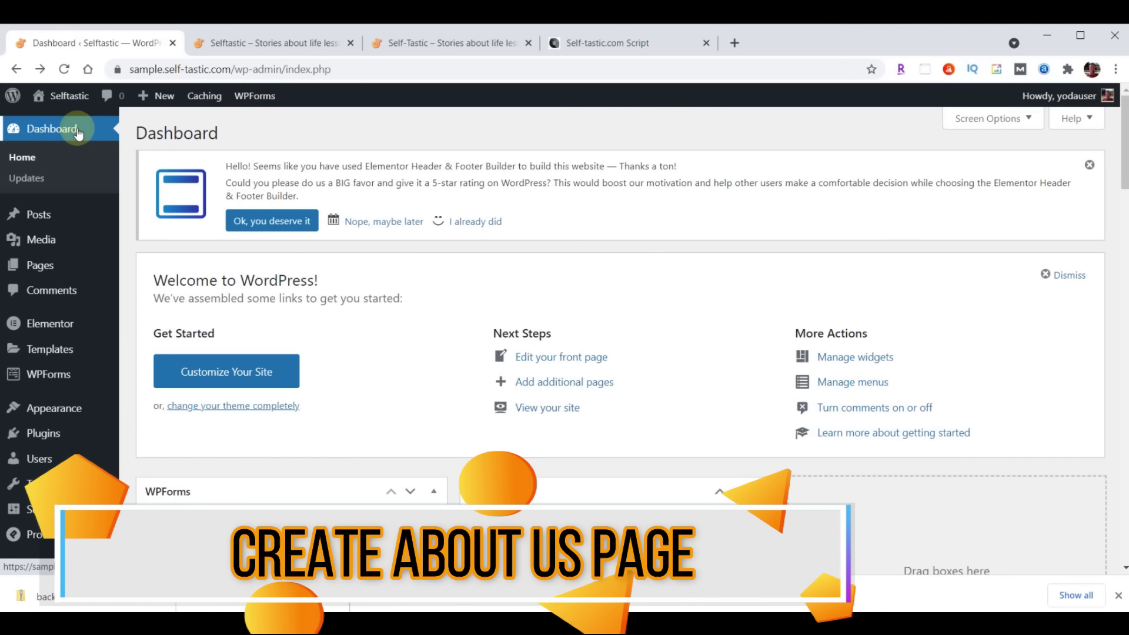
Open the About page in Elementor from the Pages list, then switch to the live Self-Tastic site
left_click(1117, 596)
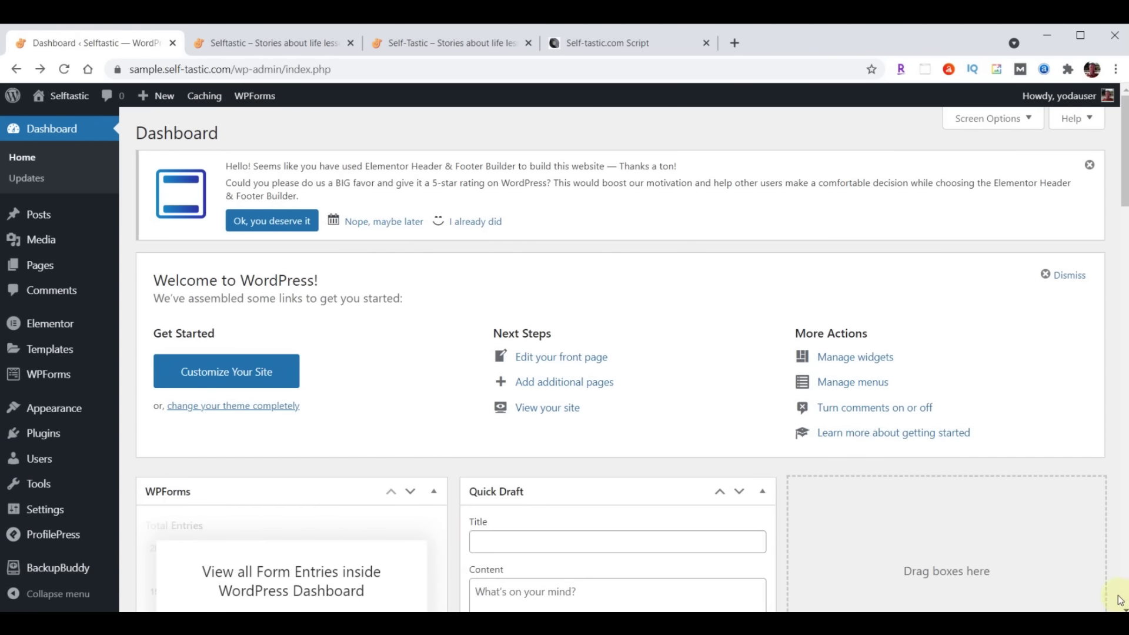
left_click(45, 268)
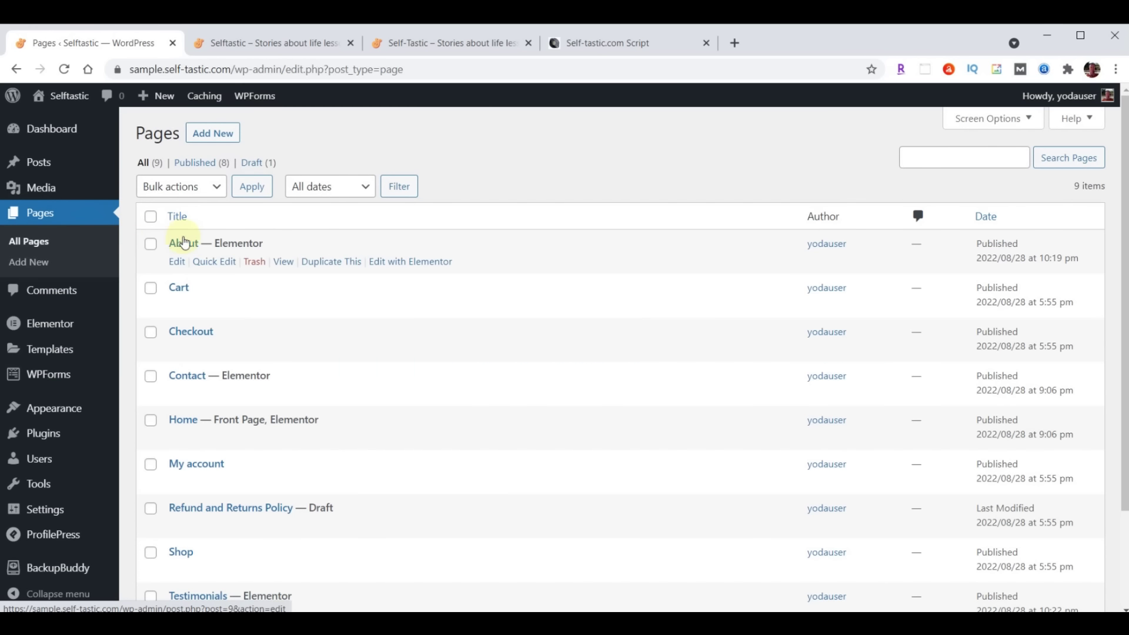
left_click(387, 267)
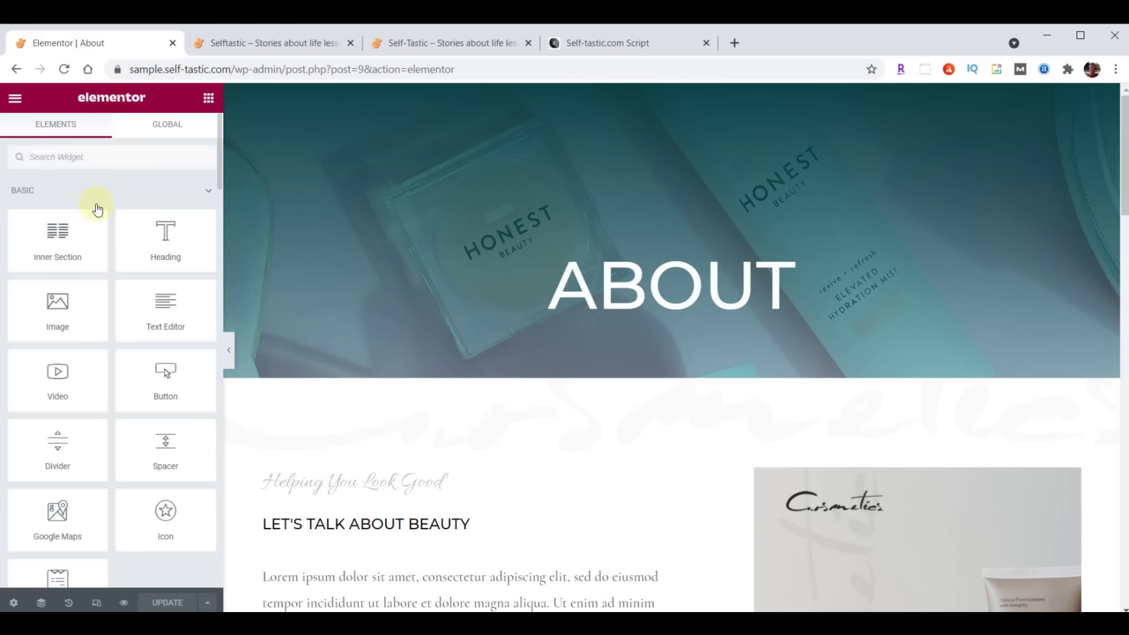
left_click(435, 45)
Scroll through the live About page with its About Me story, then return to the Elementor About editor
scroll(820, 449, "up", 20)
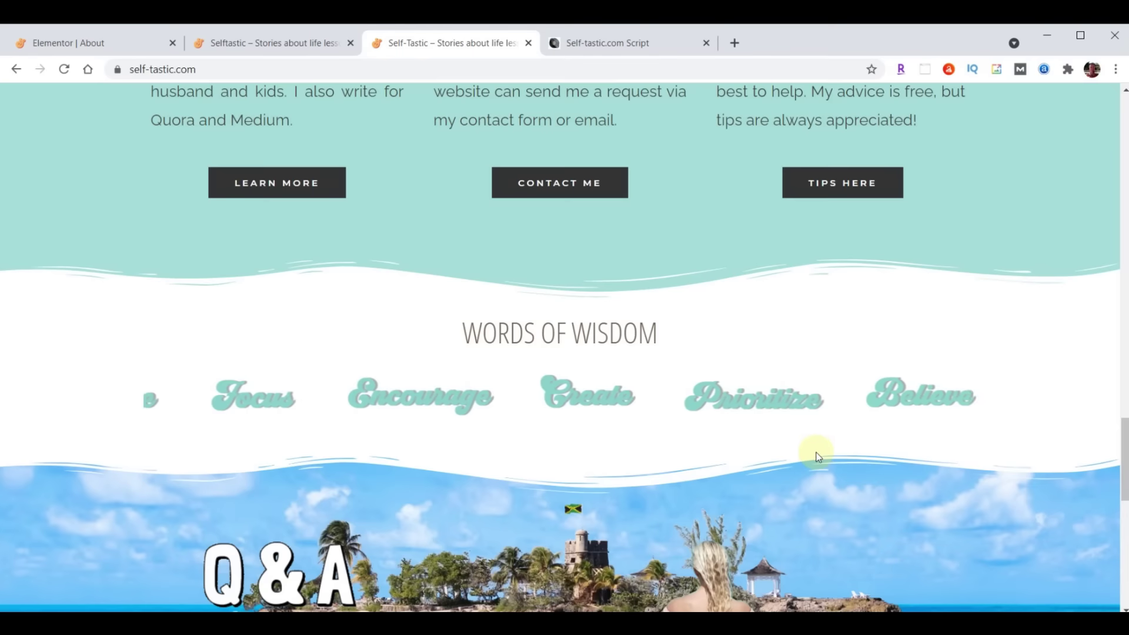
scroll(819, 450, "up", 1)
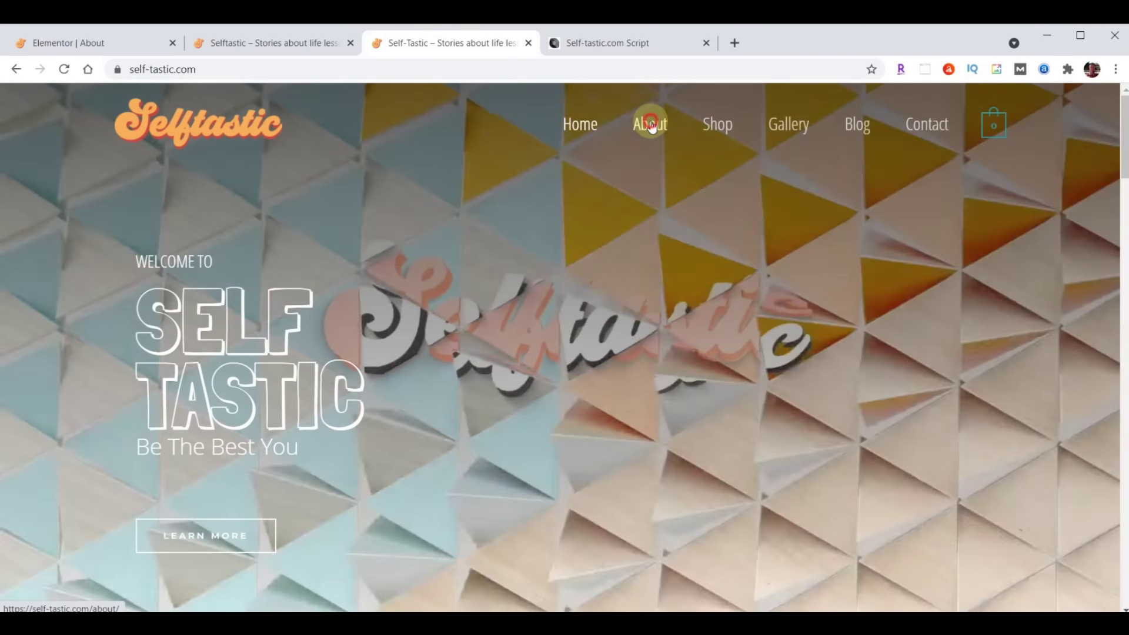
left_click(650, 124)
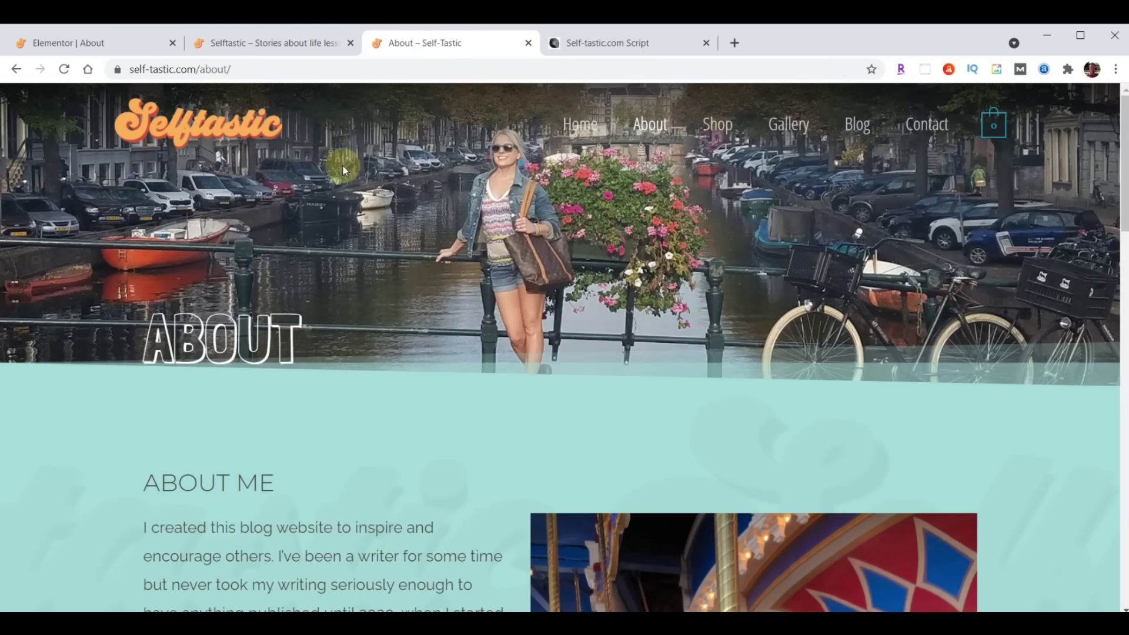
scroll(714, 234, "down", 6)
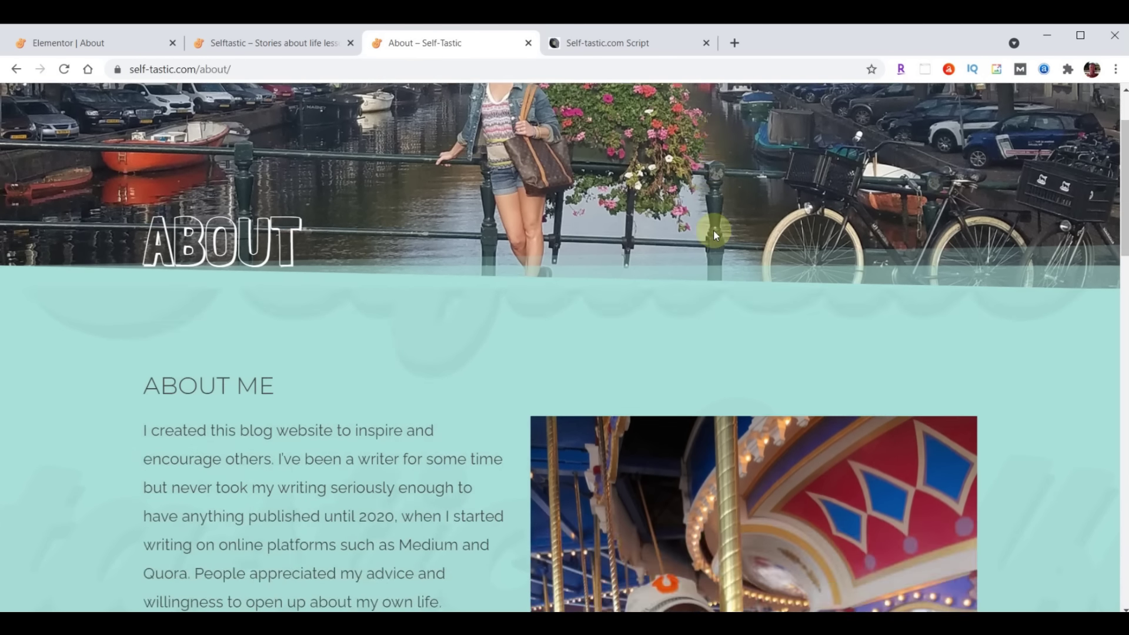
scroll(306, 446, "down", 2)
scroll(329, 448, "down", 2)
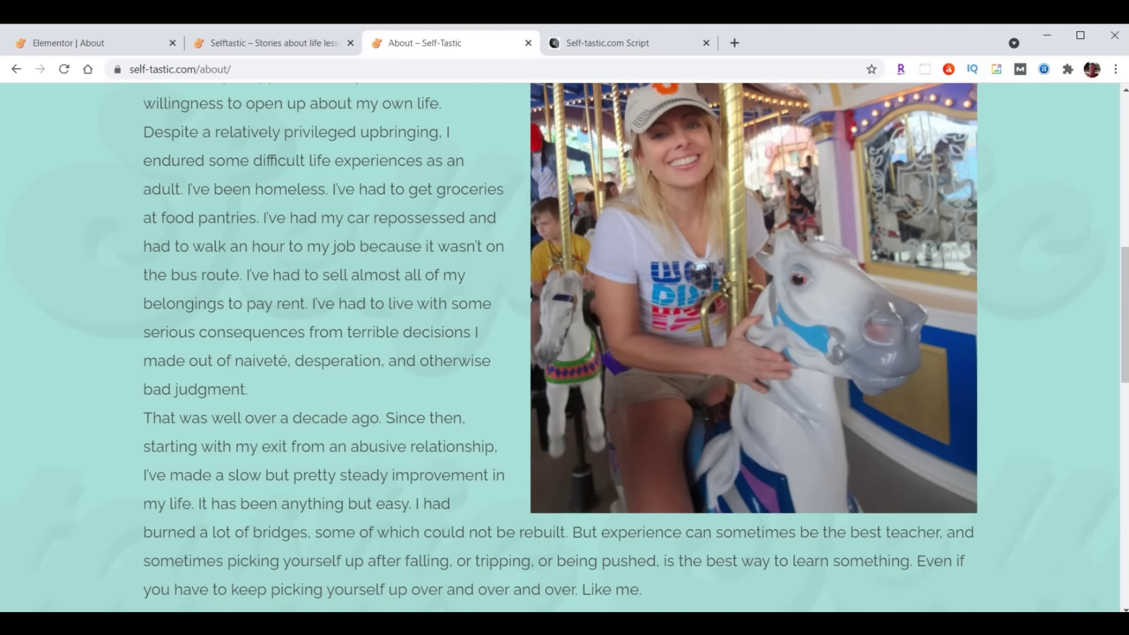
scroll(320, 446, "up", 8)
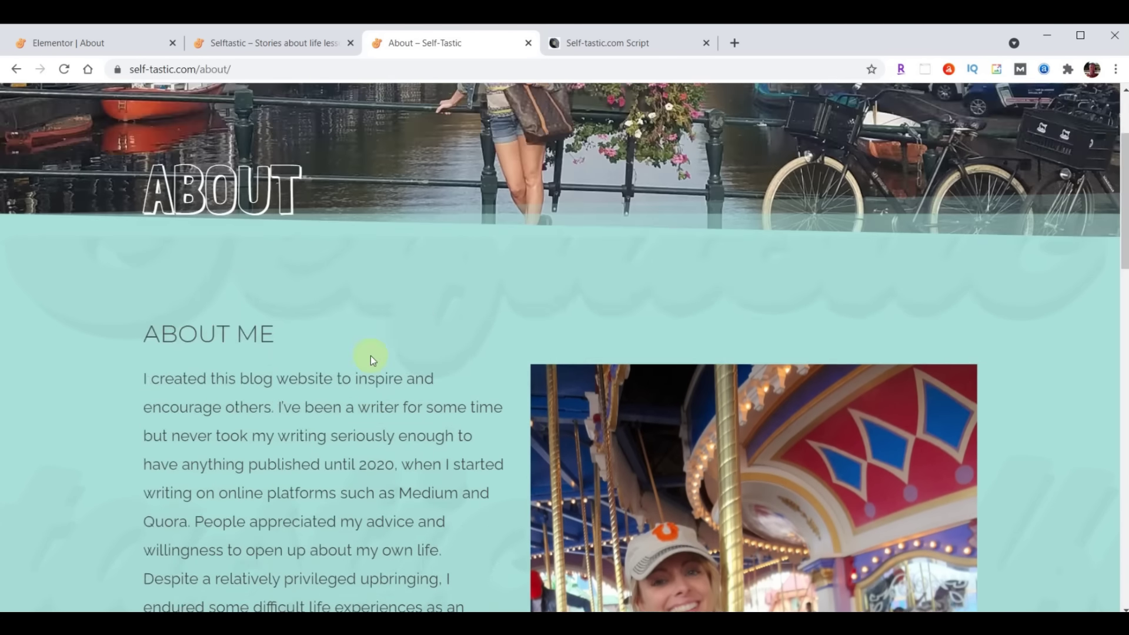
scroll(371, 355, "down", 4)
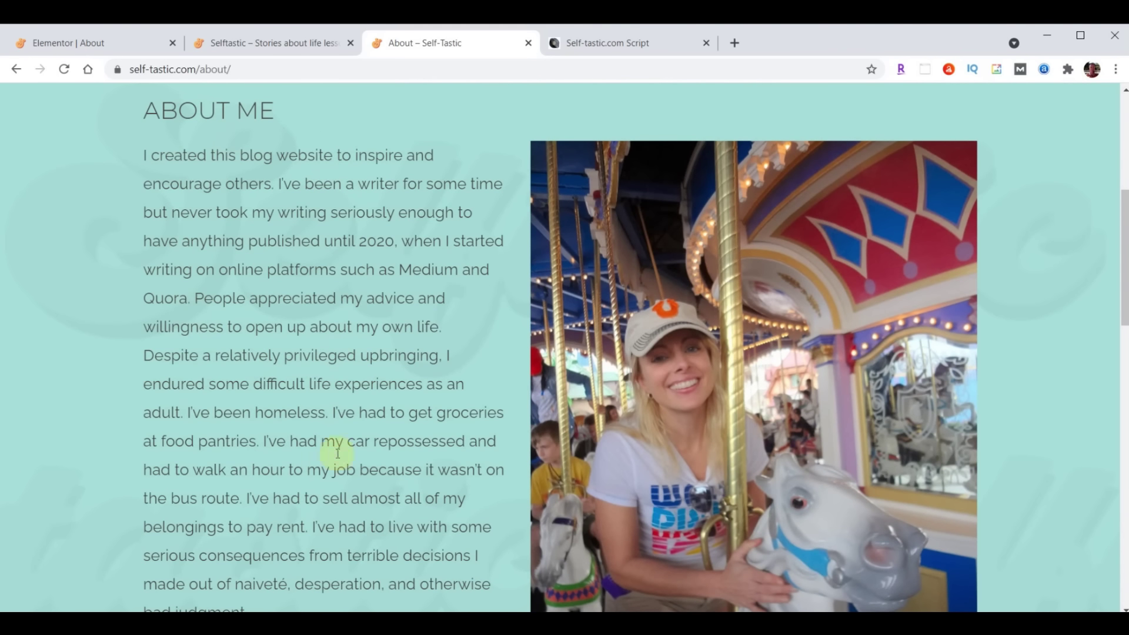
scroll(365, 437, "up", 6)
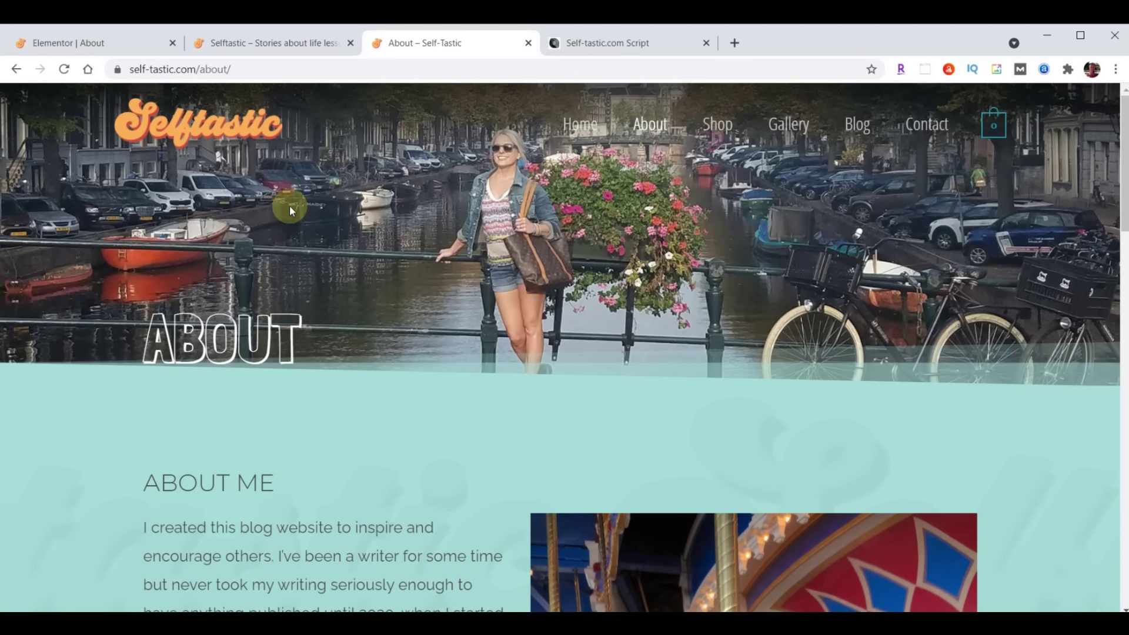
left_click(81, 44)
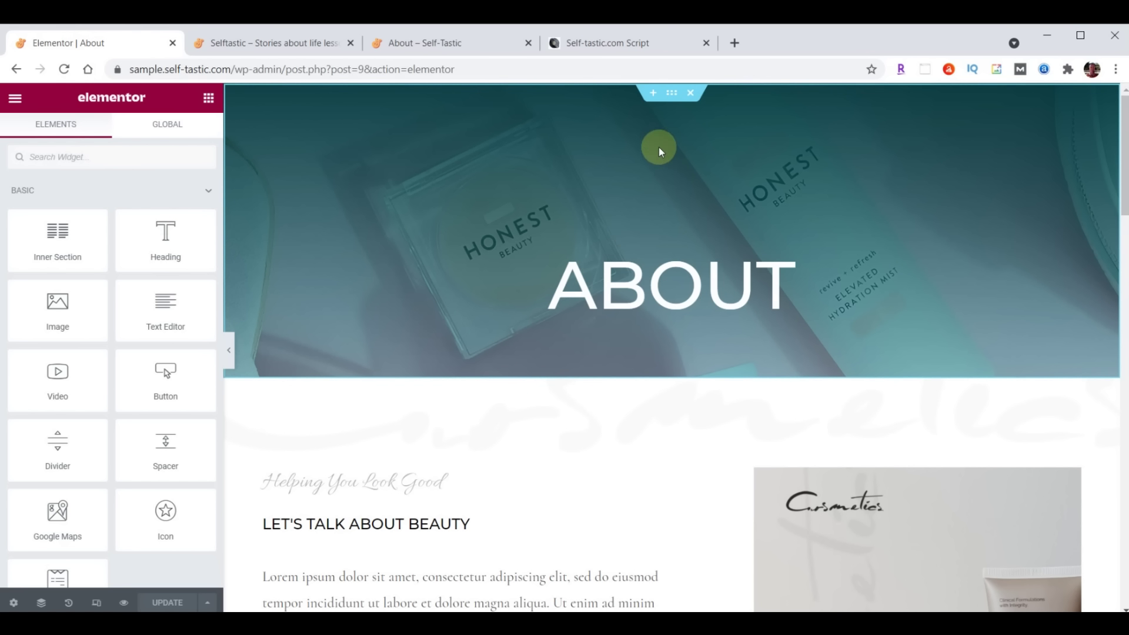
Upload header-about.jpg from Explorer and set it as the ABOUT hero's background image
left_click(670, 94)
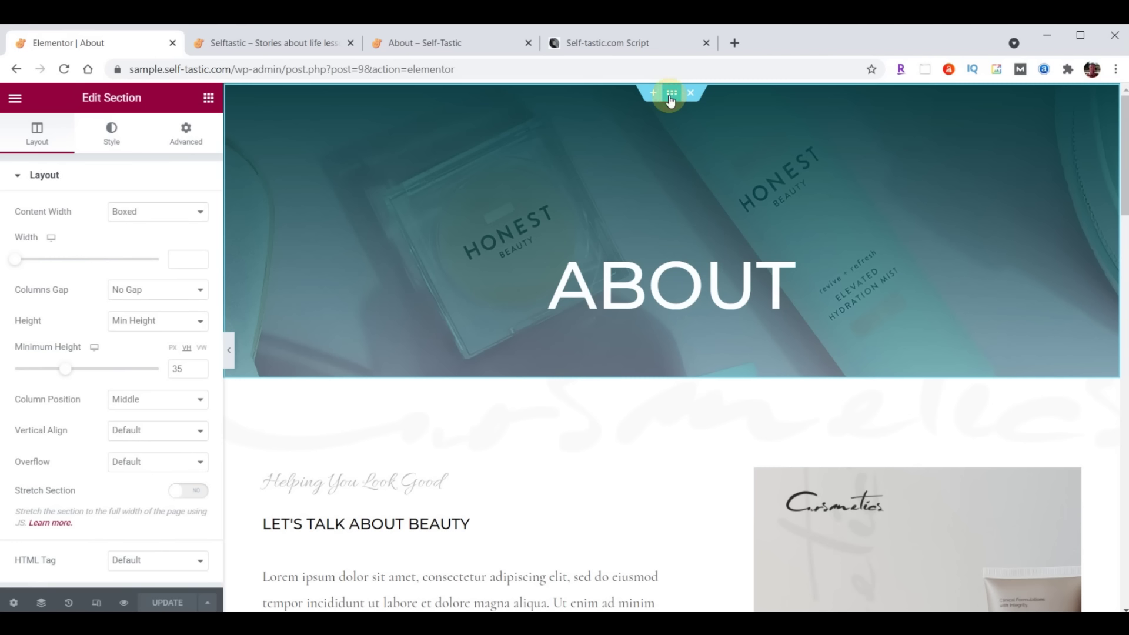
left_click(112, 138)
left_click(115, 351)
key("alt+Tab")
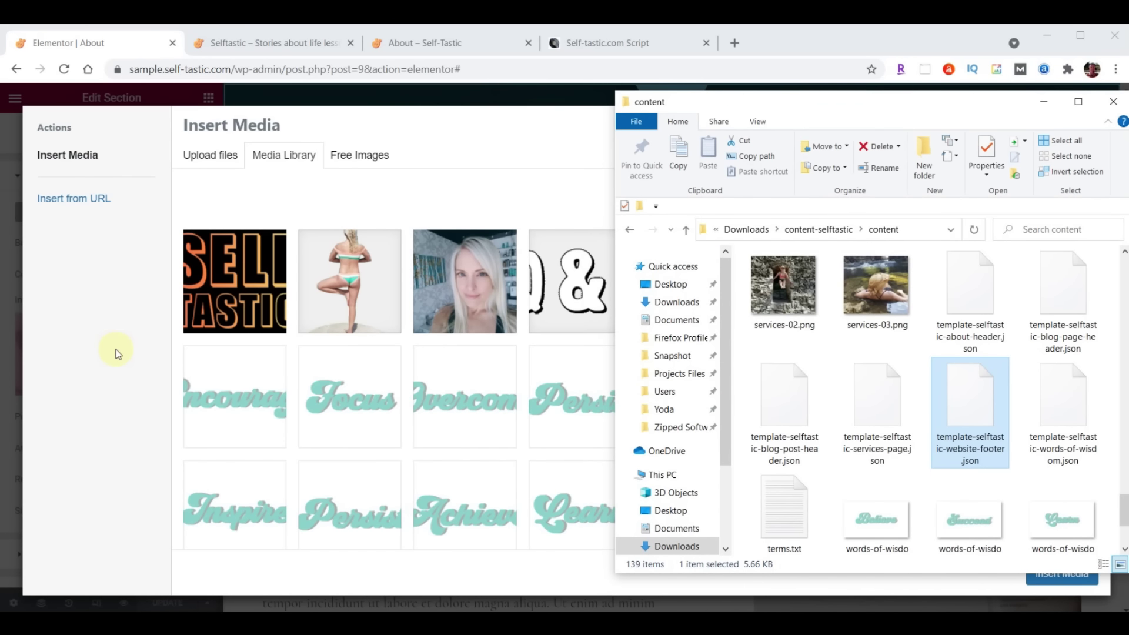
scroll(915, 387, "up", 15)
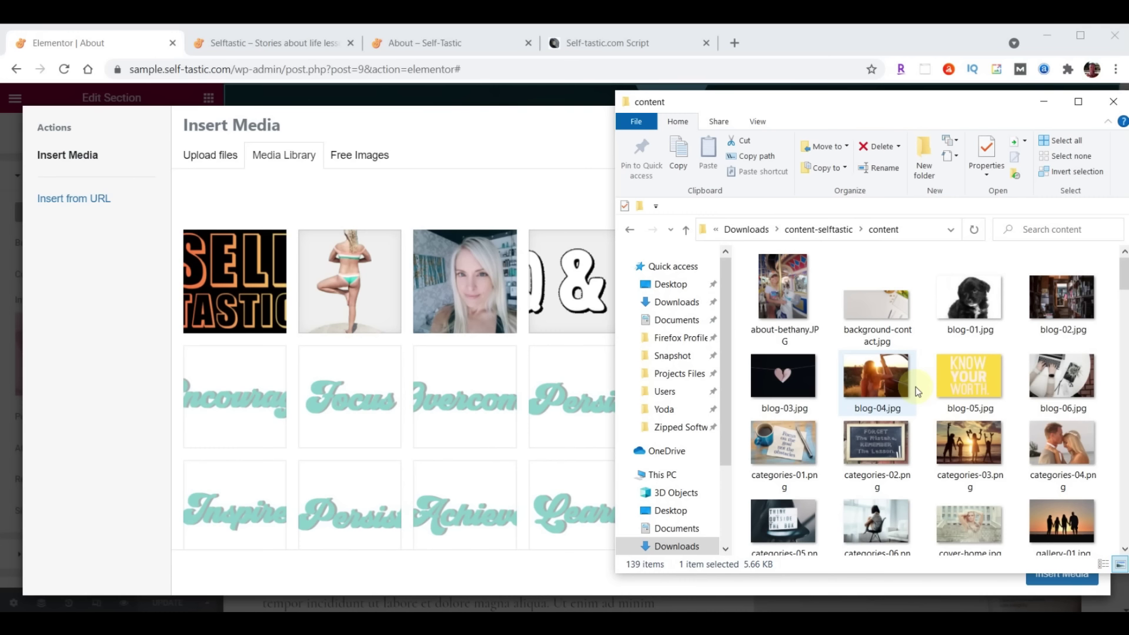
scroll(921, 376, "down", 5)
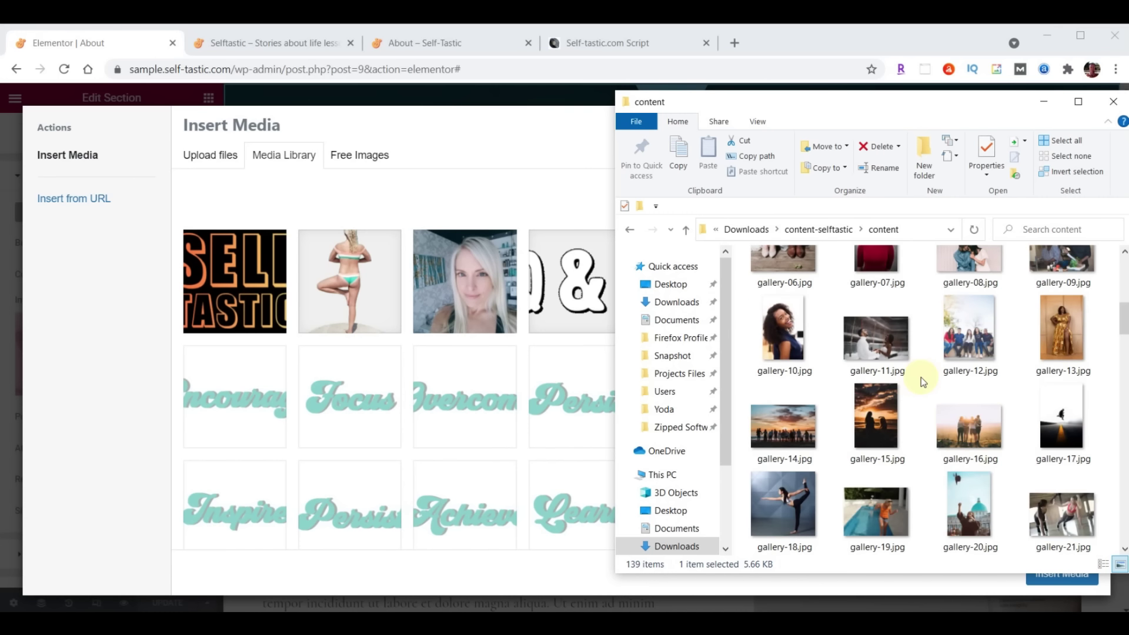
scroll(921, 376, "down", 5)
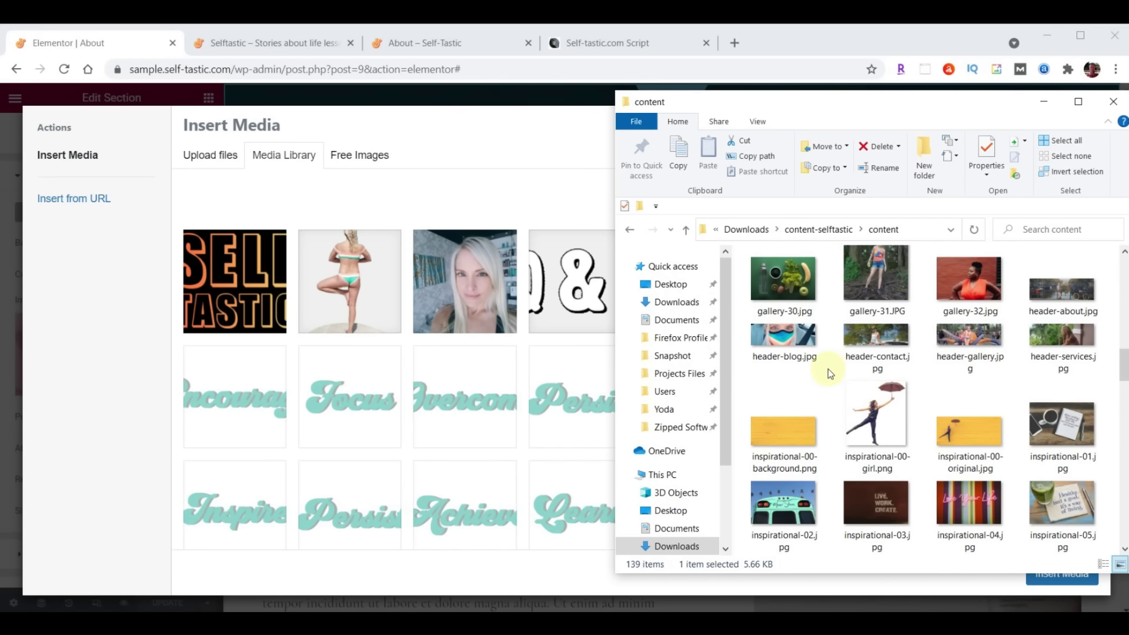
left_click(1065, 289)
left_click_drag(1066, 288, 403, 373)
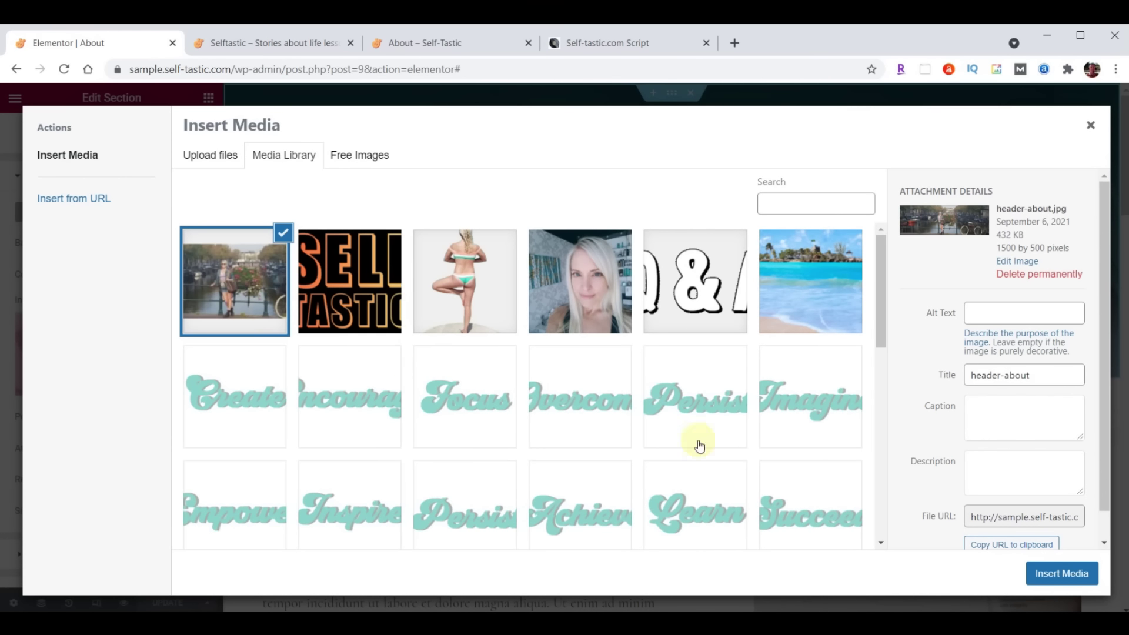
left_click(1064, 576)
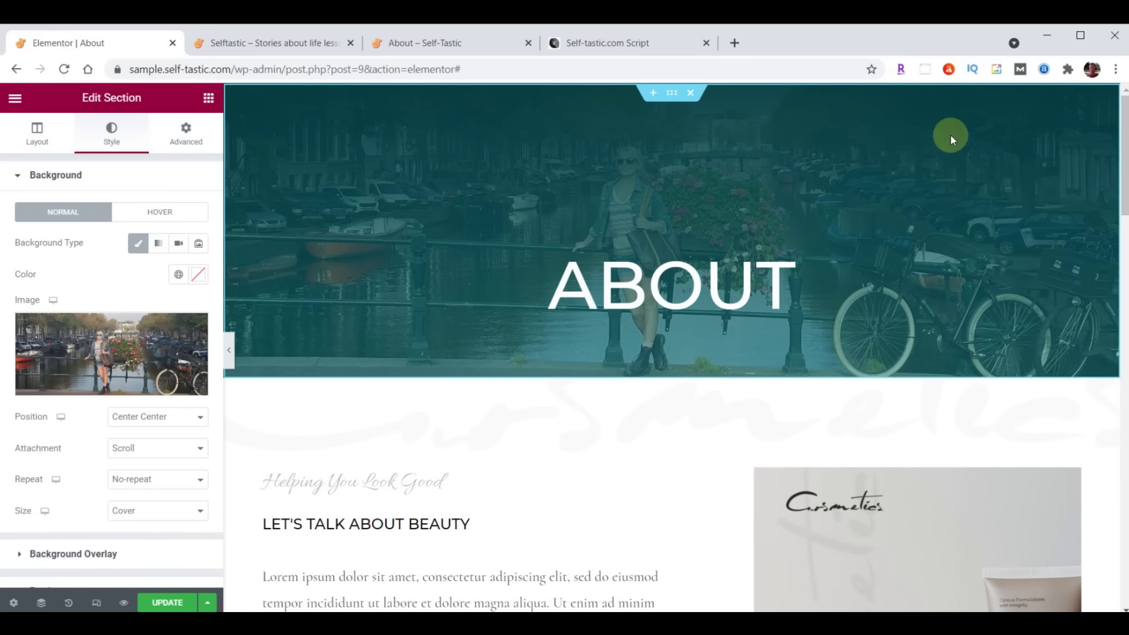
Set the hero overlay gradient colours to #000000B3 and #033B3F00
scroll(126, 341, "down", 2)
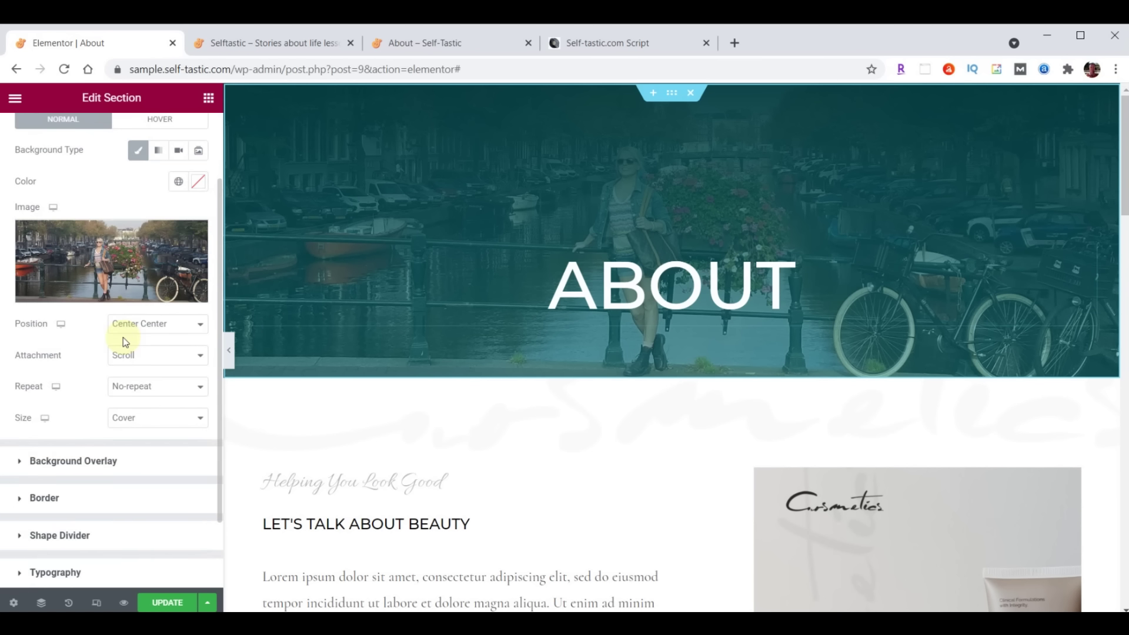
left_click(20, 461)
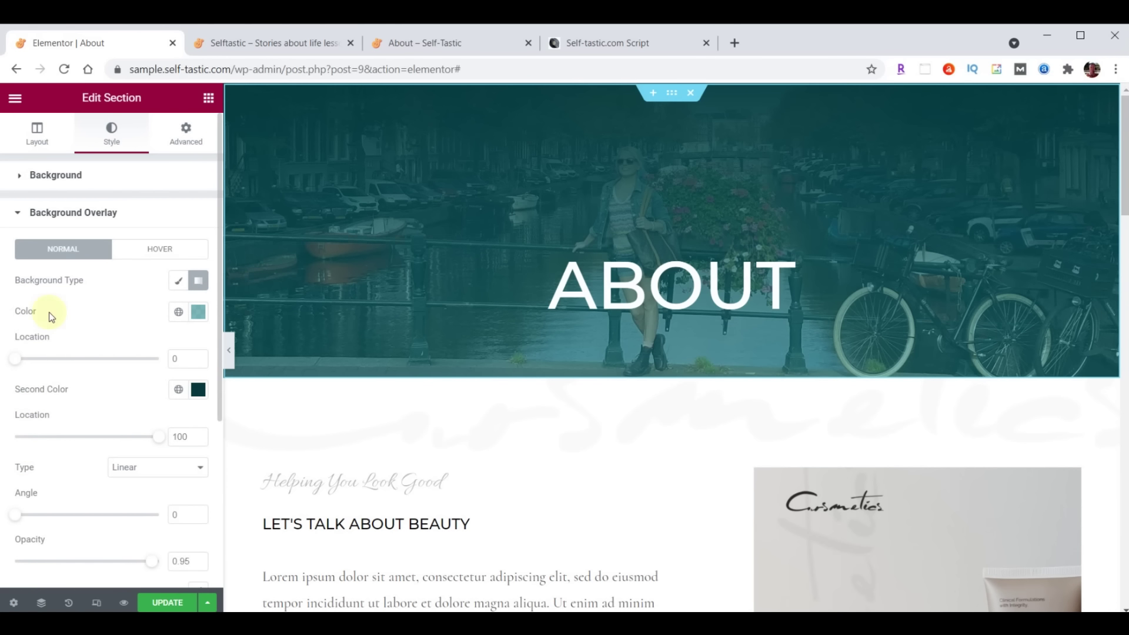
left_click(201, 318)
type("#000000B3")
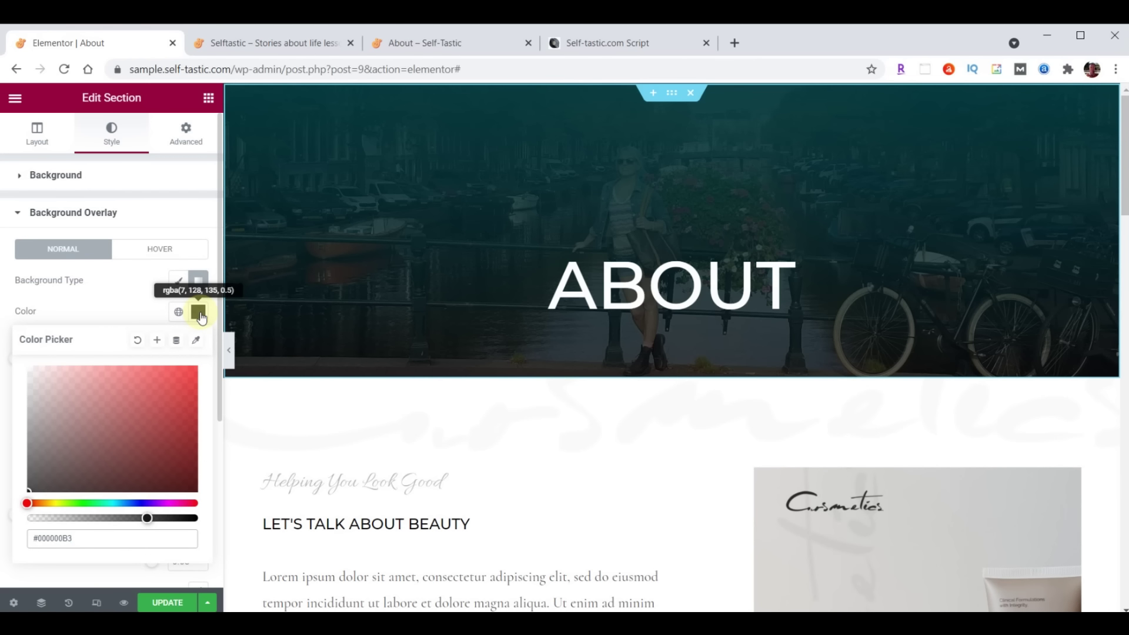
left_click(201, 318)
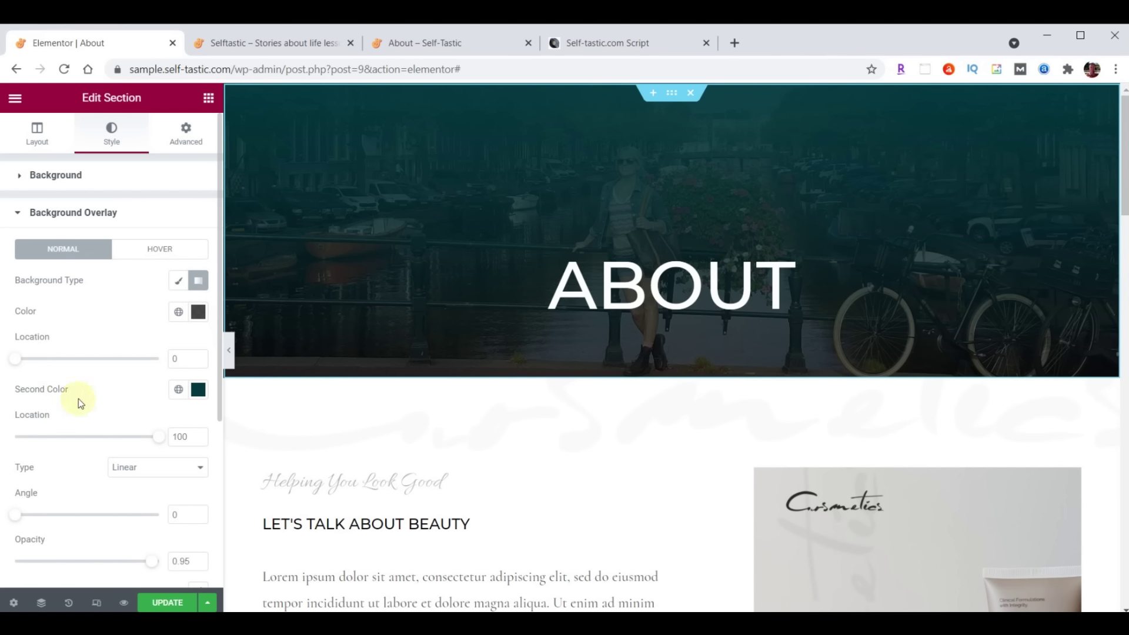
left_click(200, 393)
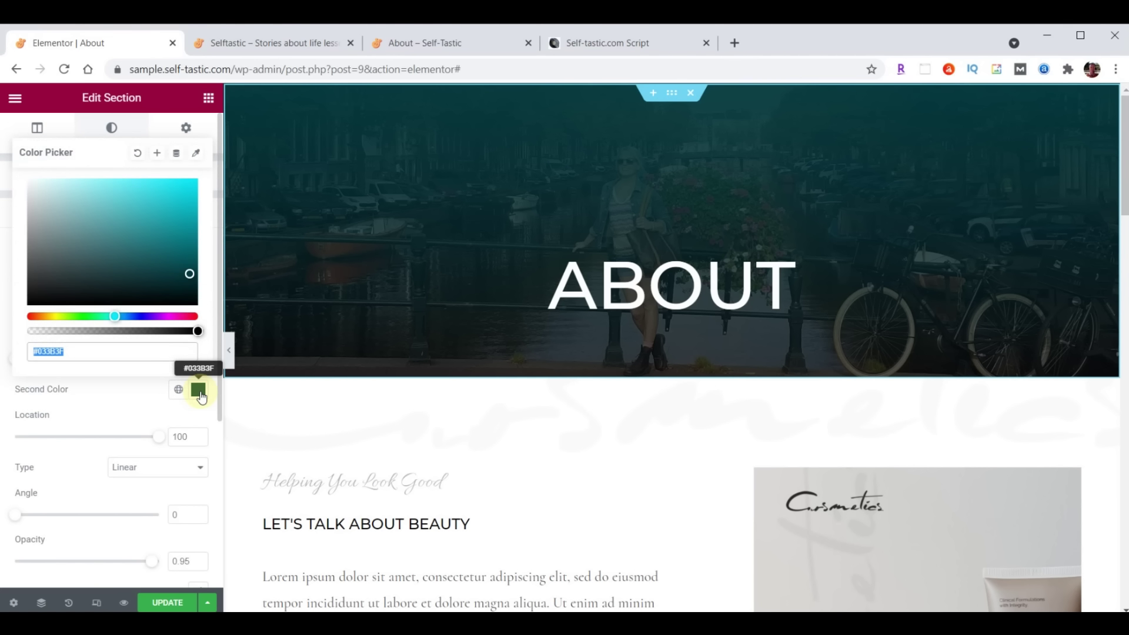
left_click(109, 347)
type("00")
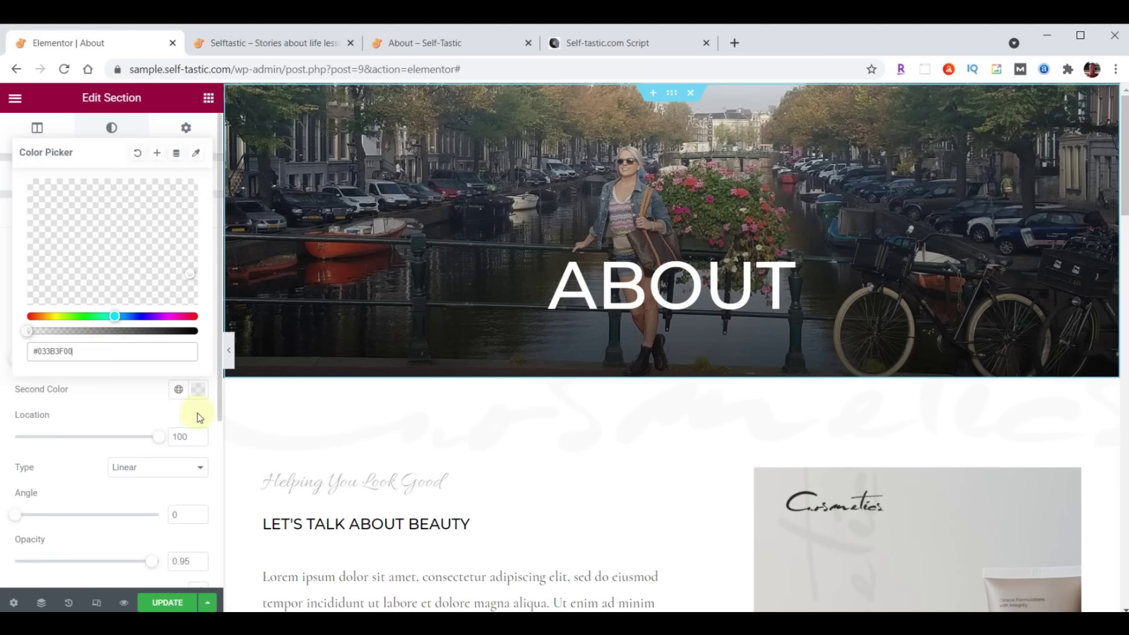
left_click(181, 386)
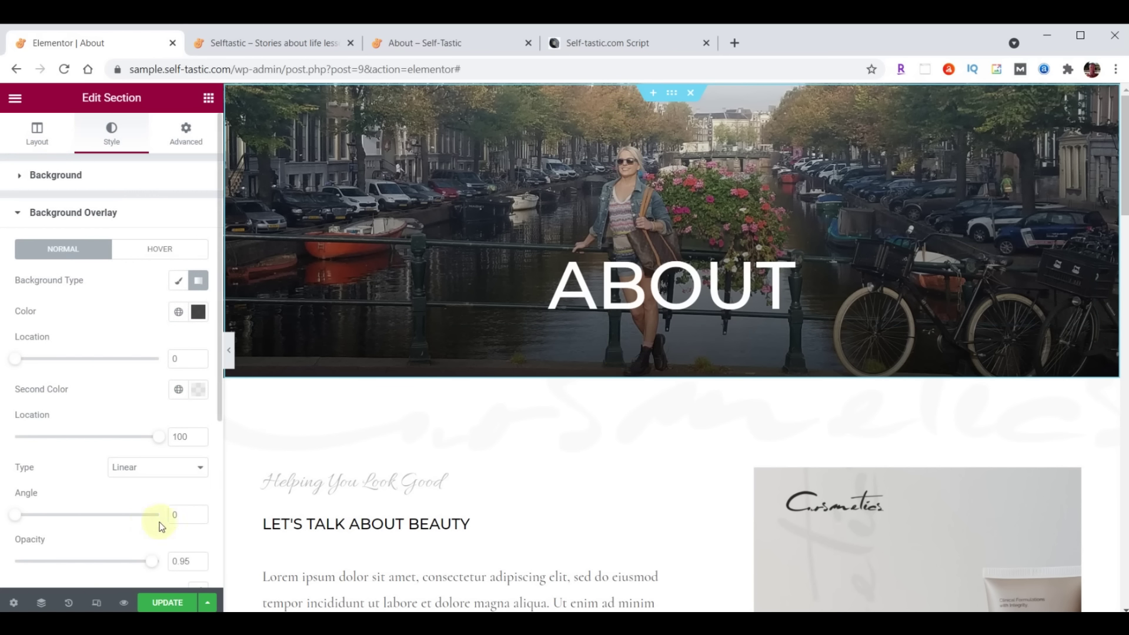
Set the gradient angle to 180 and second stop location to 24, update, and view the live site
left_click_drag(173, 515, 201, 520)
type("180")
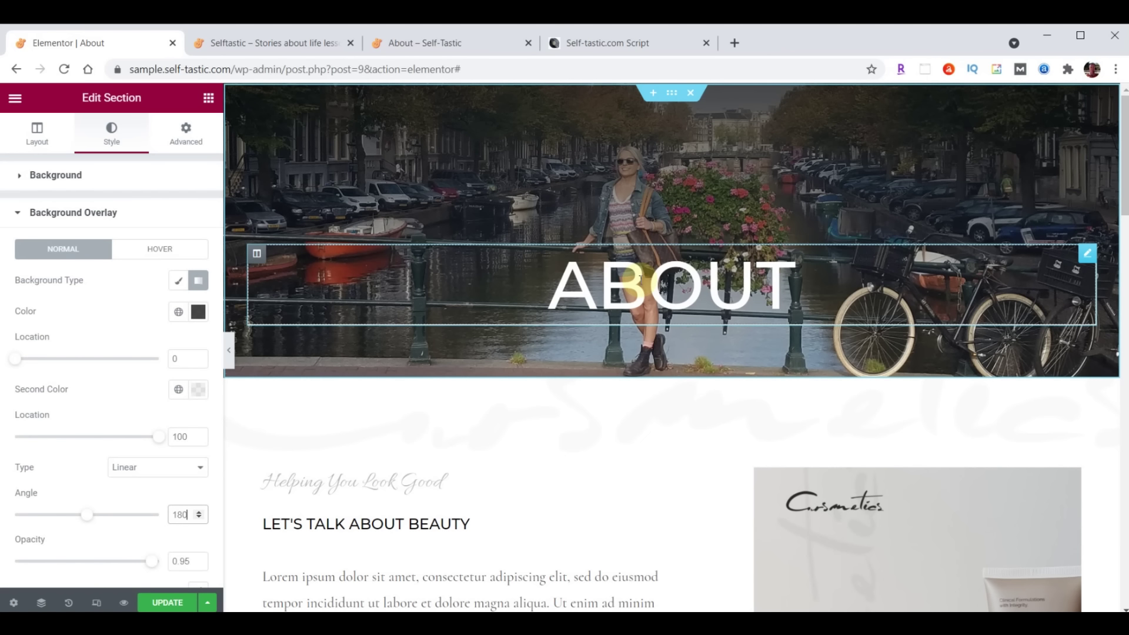
left_click(174, 438)
type("24")
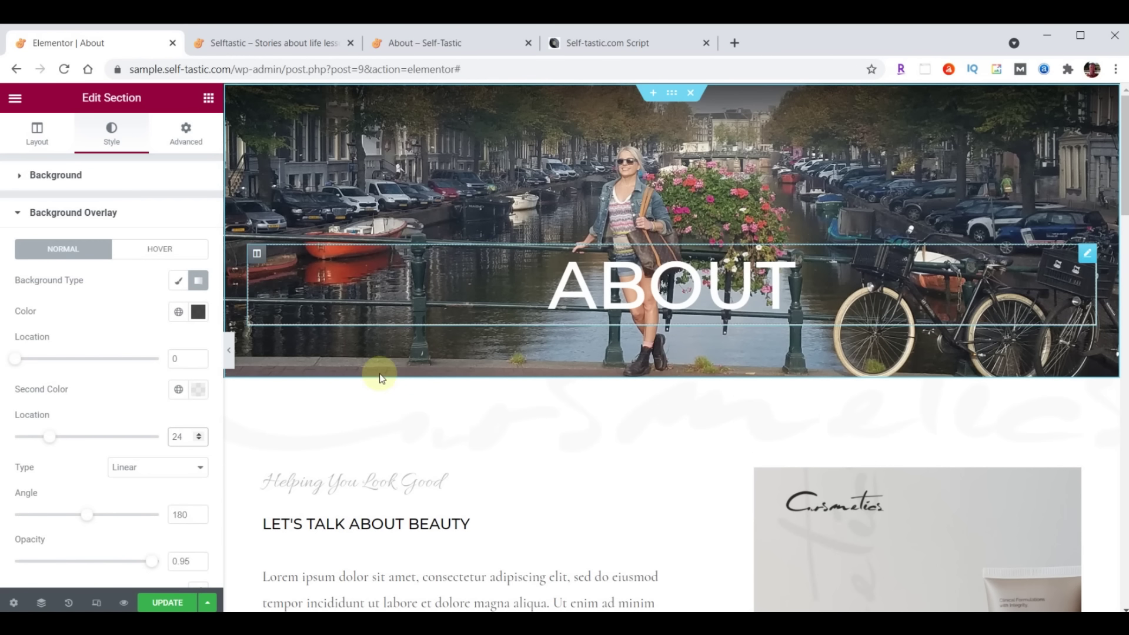
left_click(168, 603)
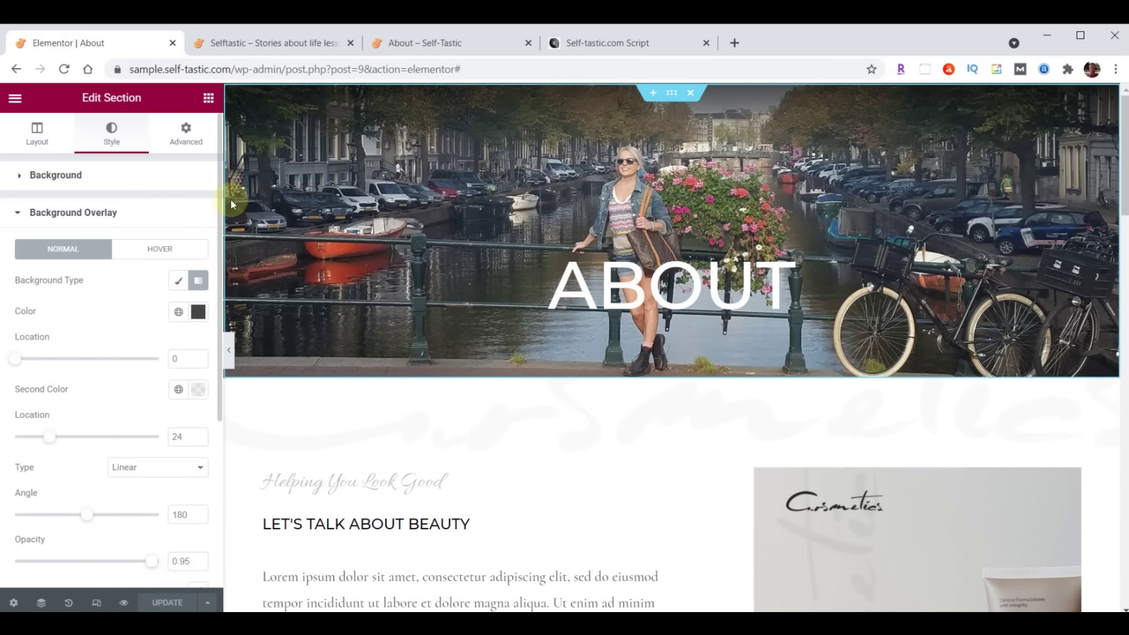
left_click(277, 45)
scroll(788, 381, "up", 20)
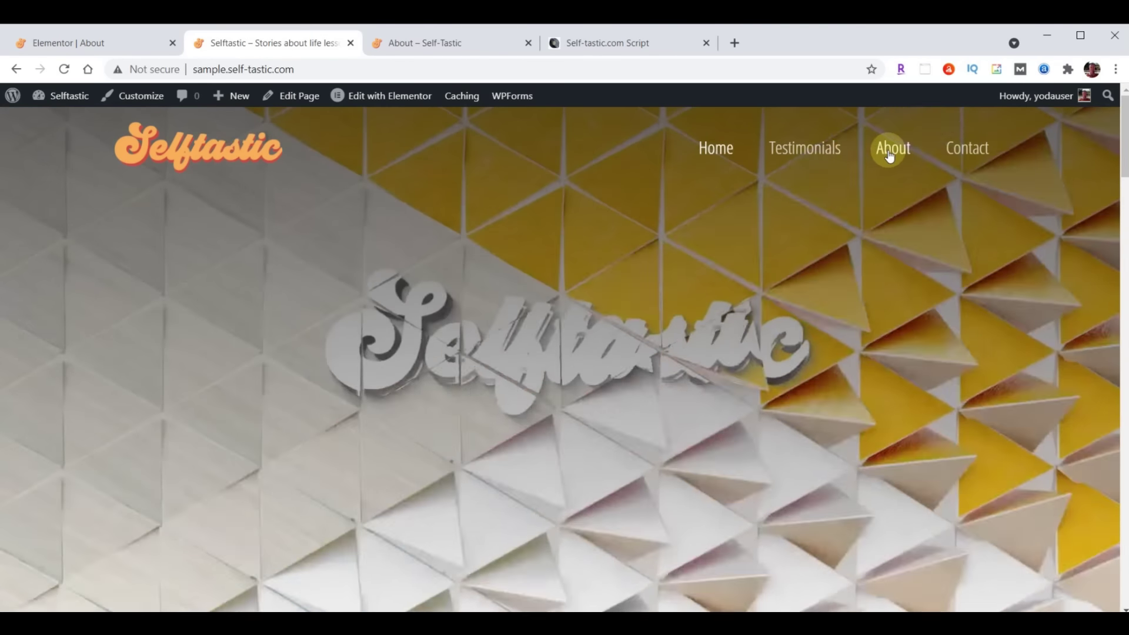
View the canal-photo hero on the live About page, then select the ABOUT heading in Elementor
left_click(890, 154)
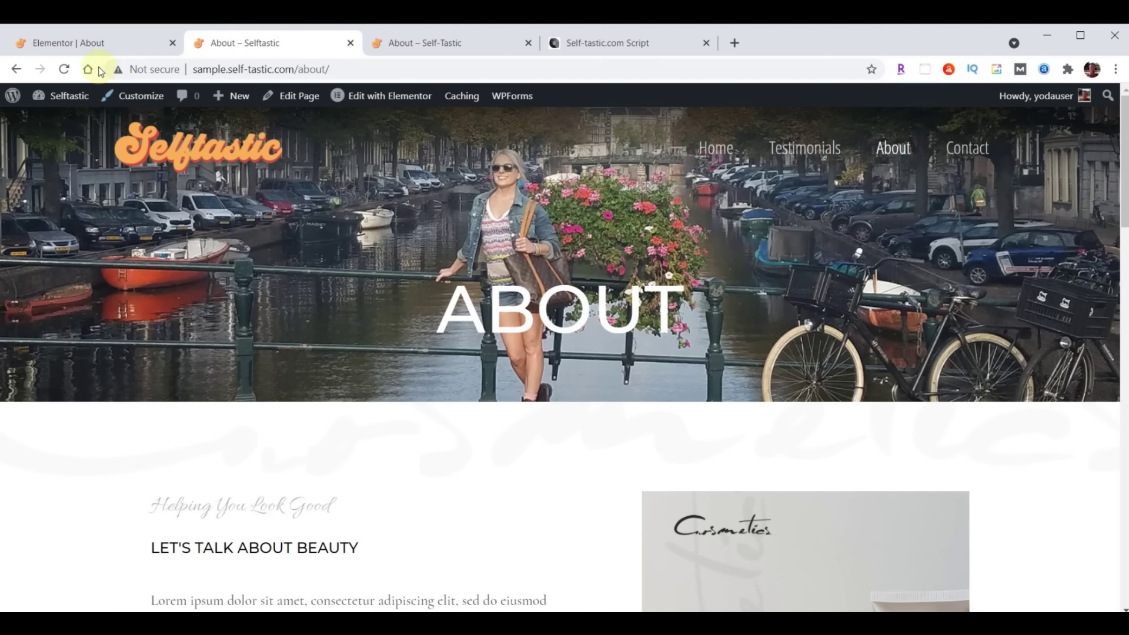
left_click(132, 43)
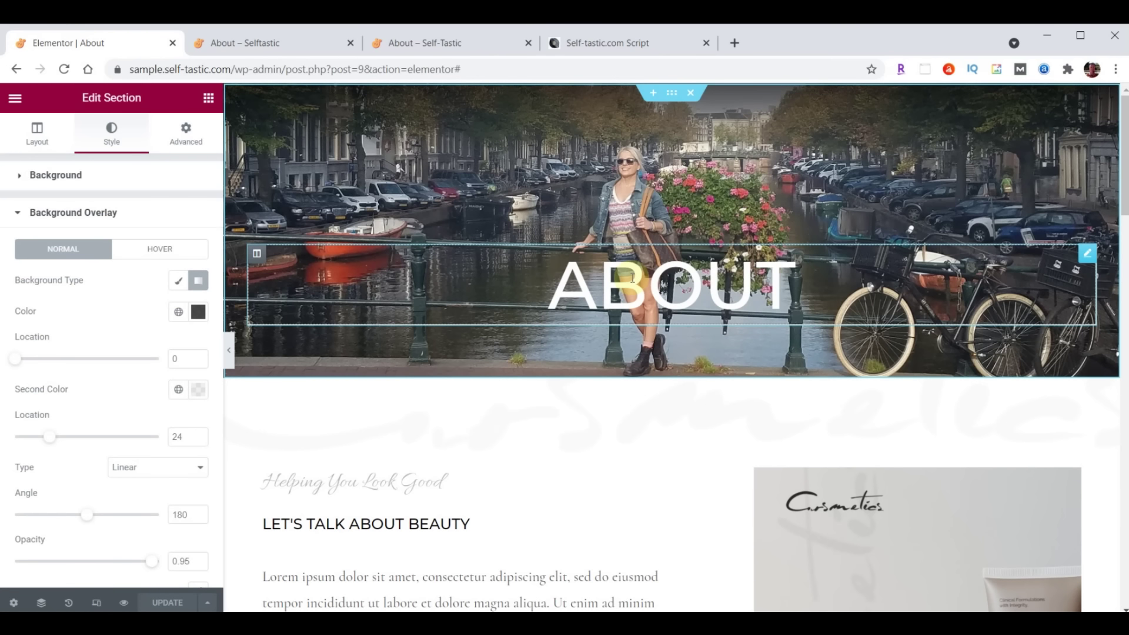
left_click(1088, 257)
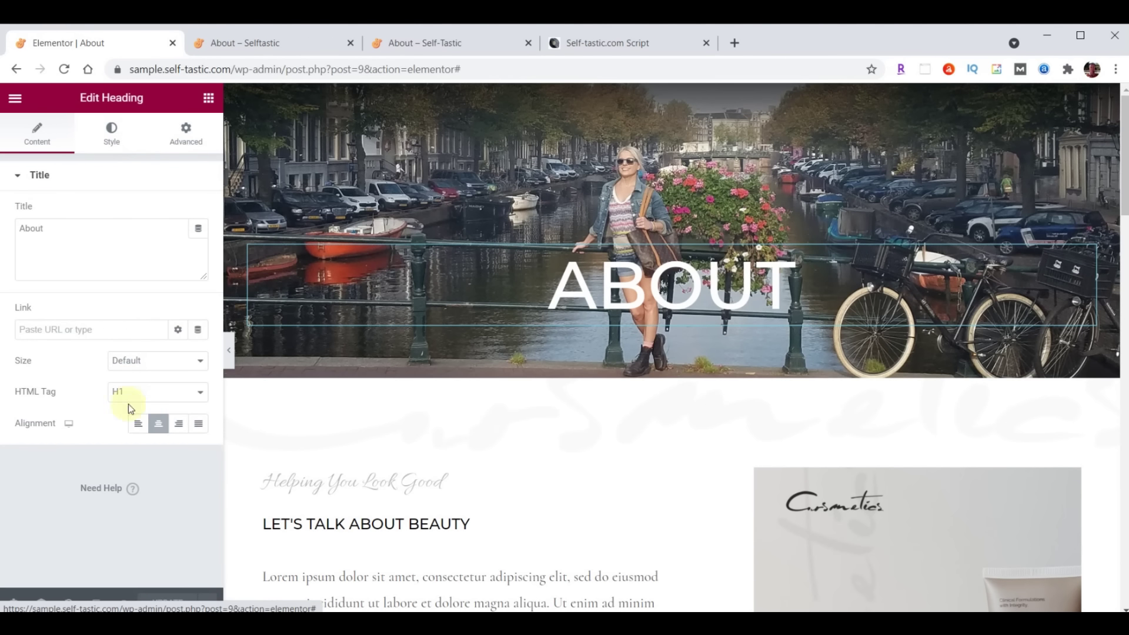
Review the ABOUT heading's Style settings, keeping its text colour white
left_click(138, 423)
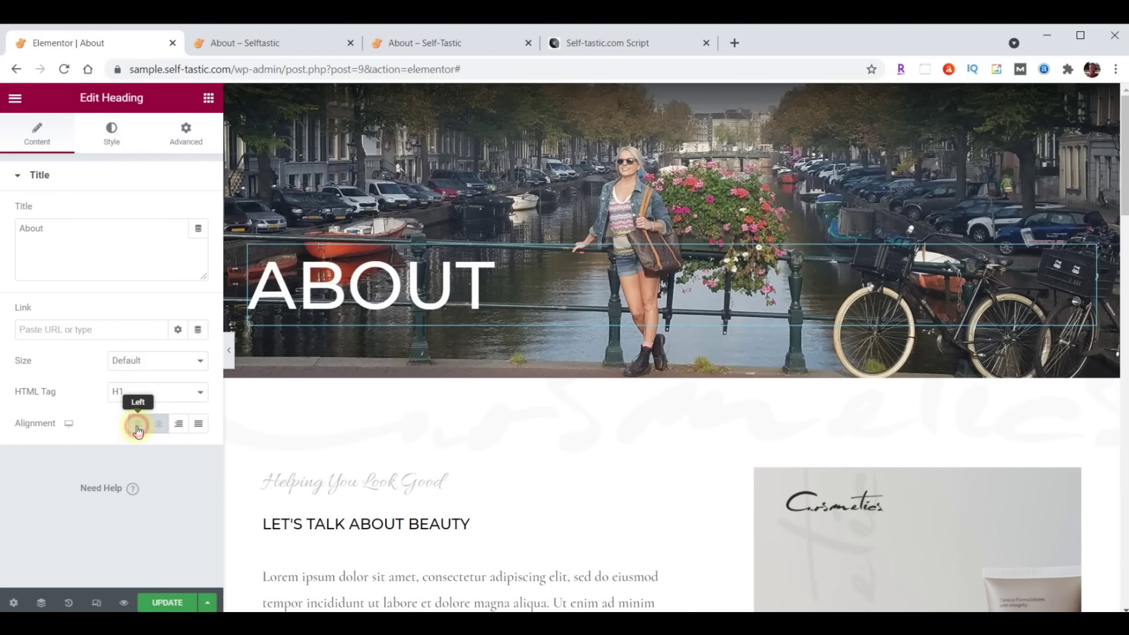
left_click(112, 134)
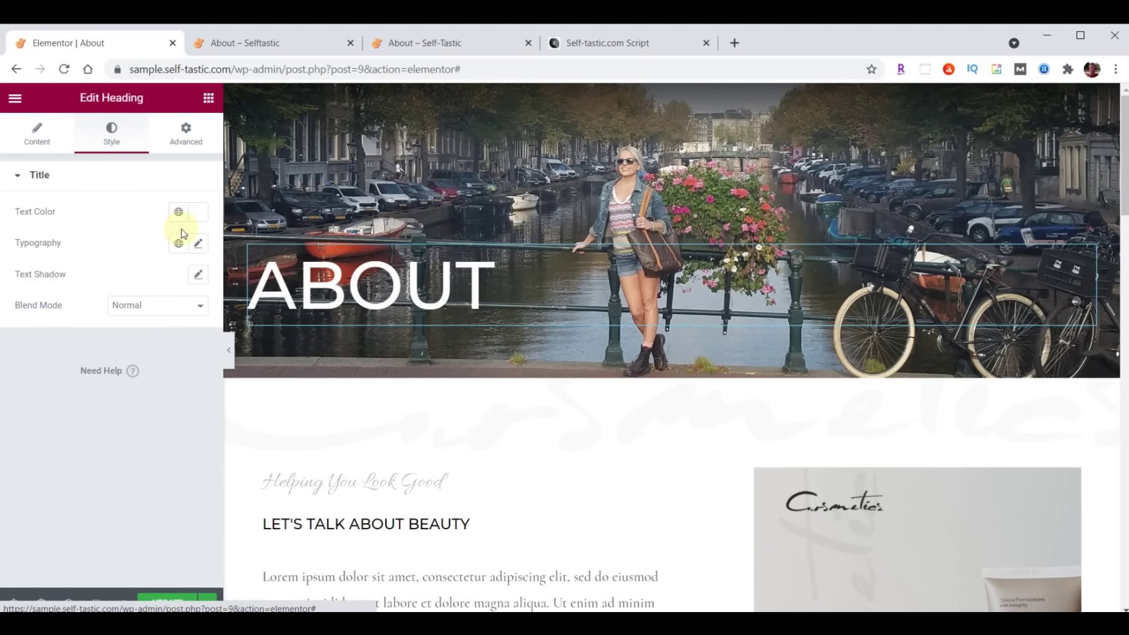
left_click(196, 212)
left_click(138, 451)
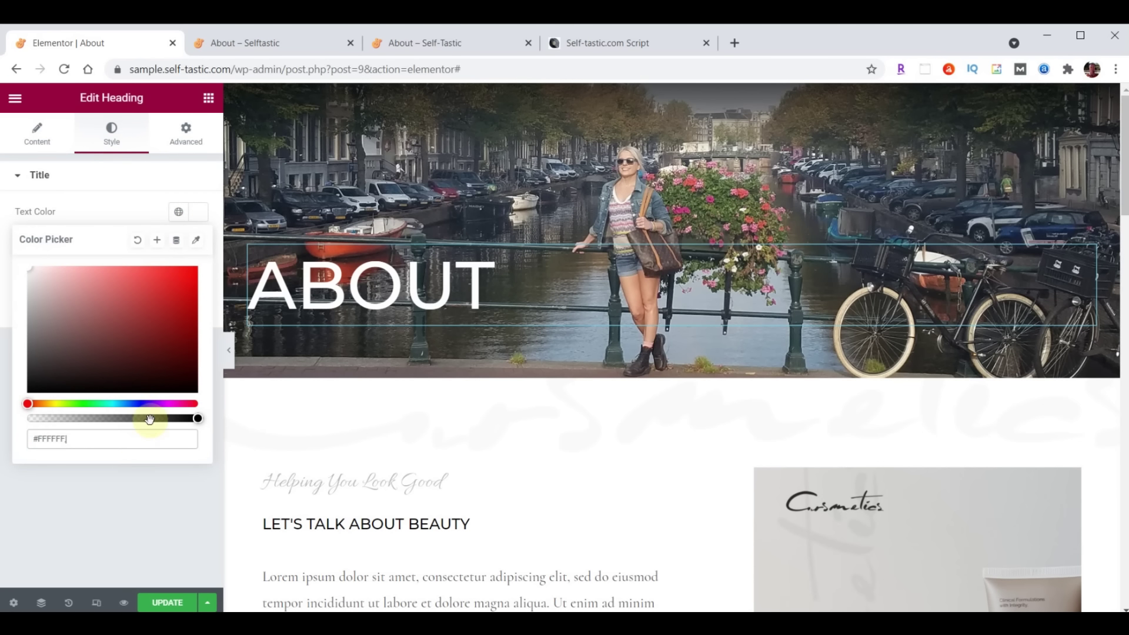
left_click(202, 213)
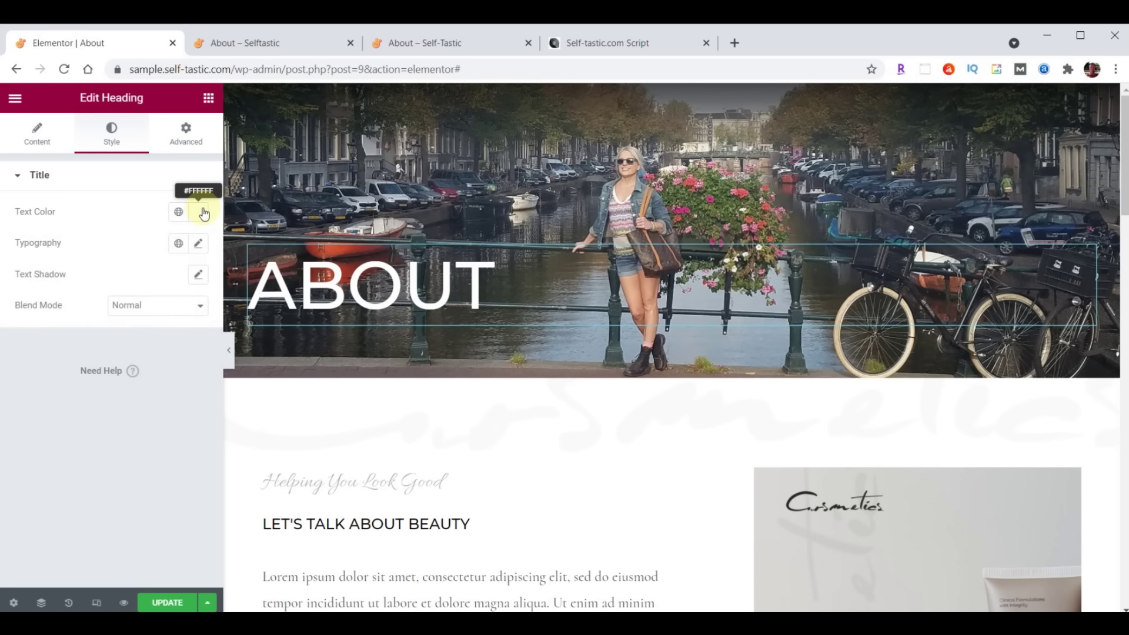
Change the heading's typography font family to Londrina Shadow
left_click(198, 244)
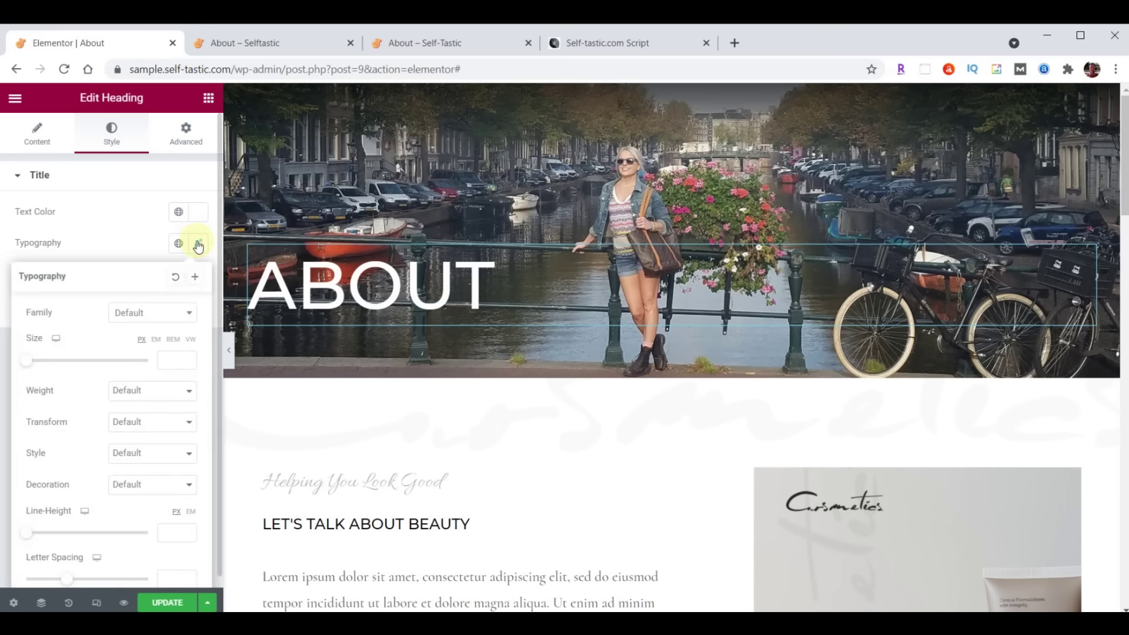
left_click(140, 315)
left_click(148, 335)
type("Londrina")
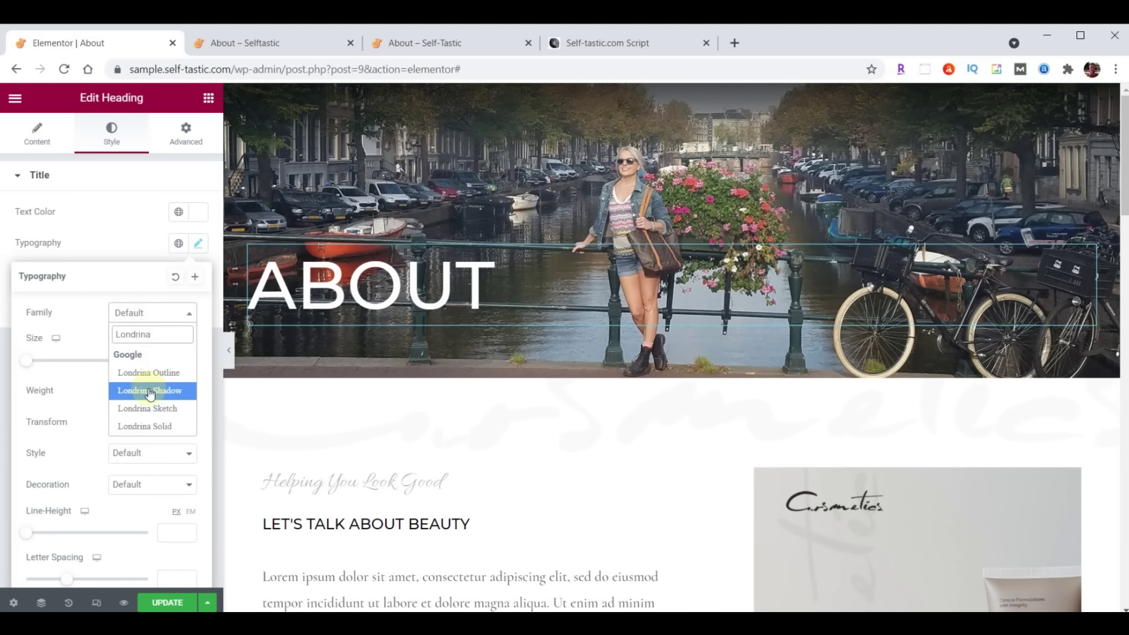
left_click(150, 390)
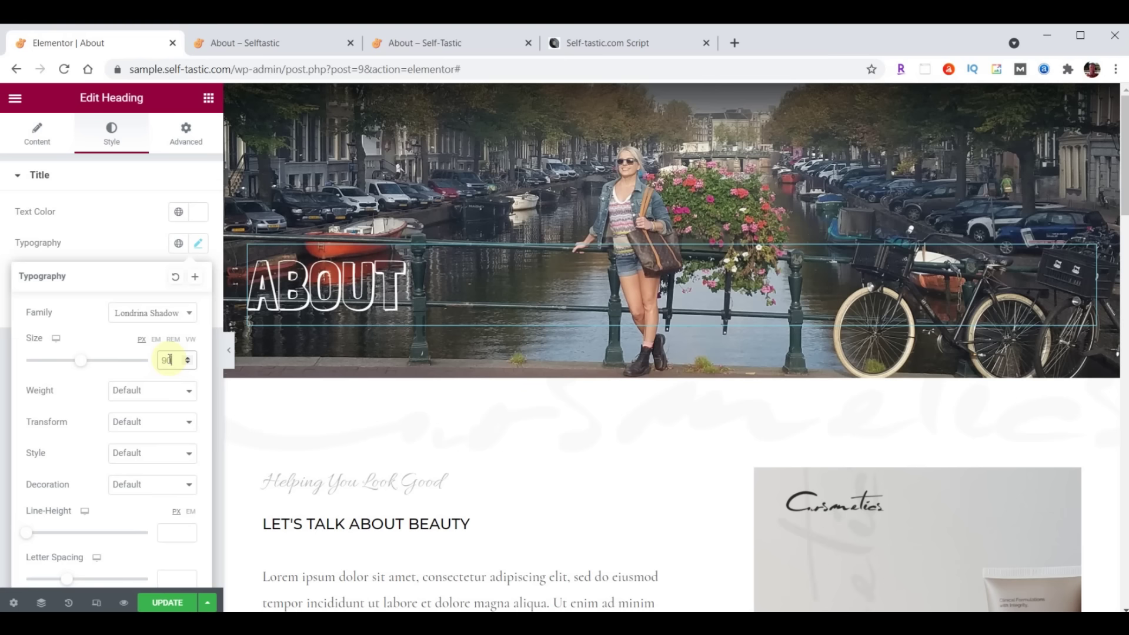
left_click(191, 141)
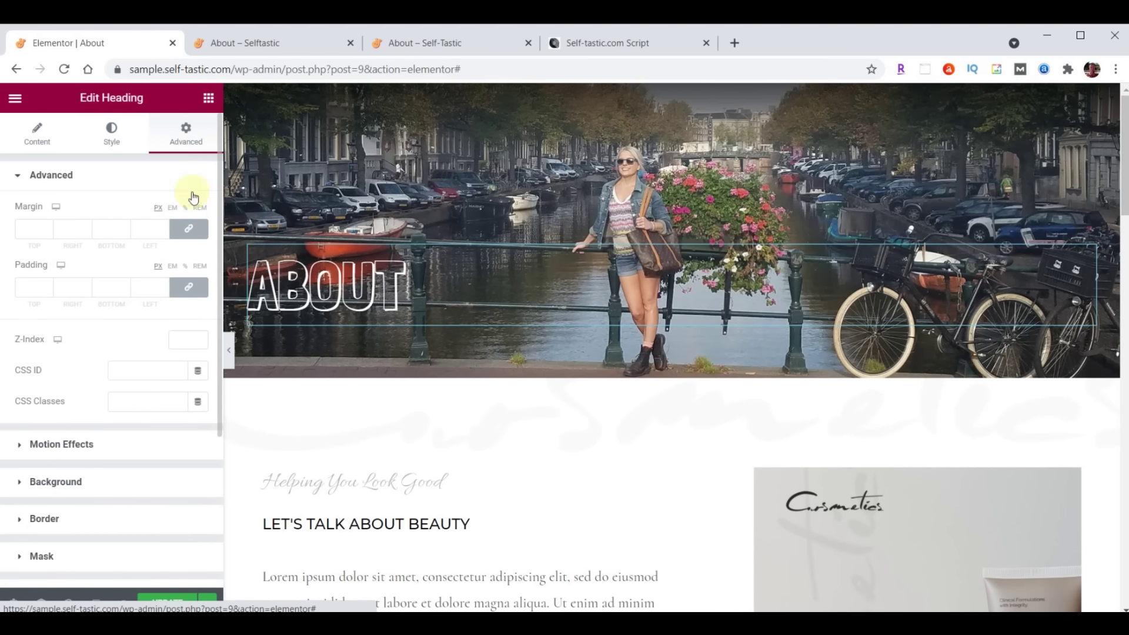
Give the ABOUT heading 150 px top padding, save, and check its position on the live page
left_click(193, 290)
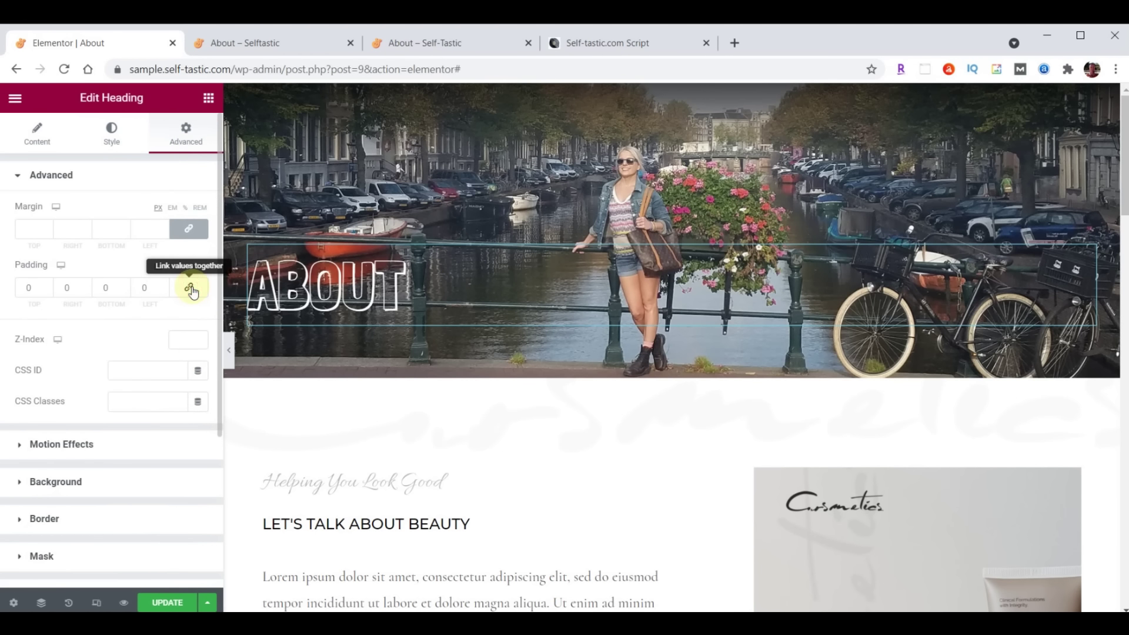
left_click(21, 286)
type("150")
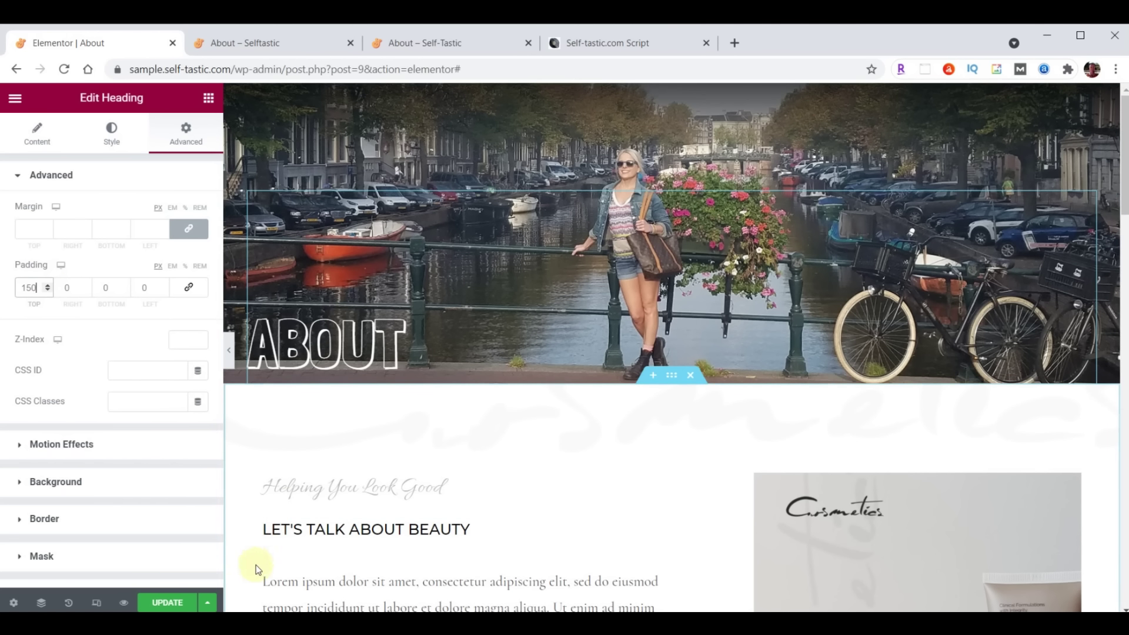
left_click(161, 600)
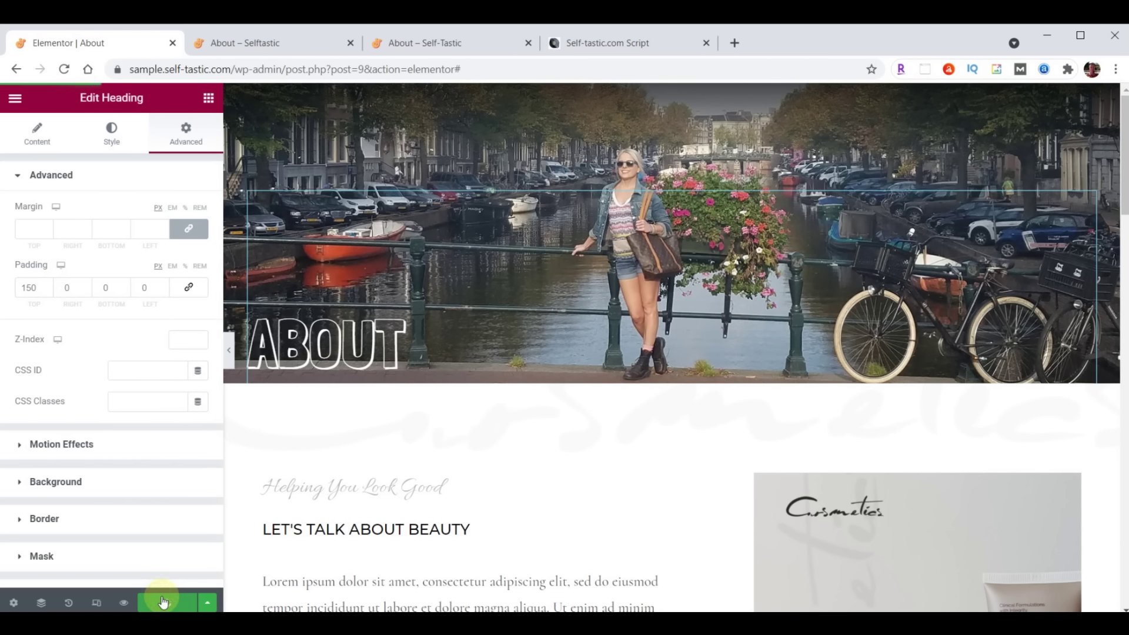
left_click(419, 43)
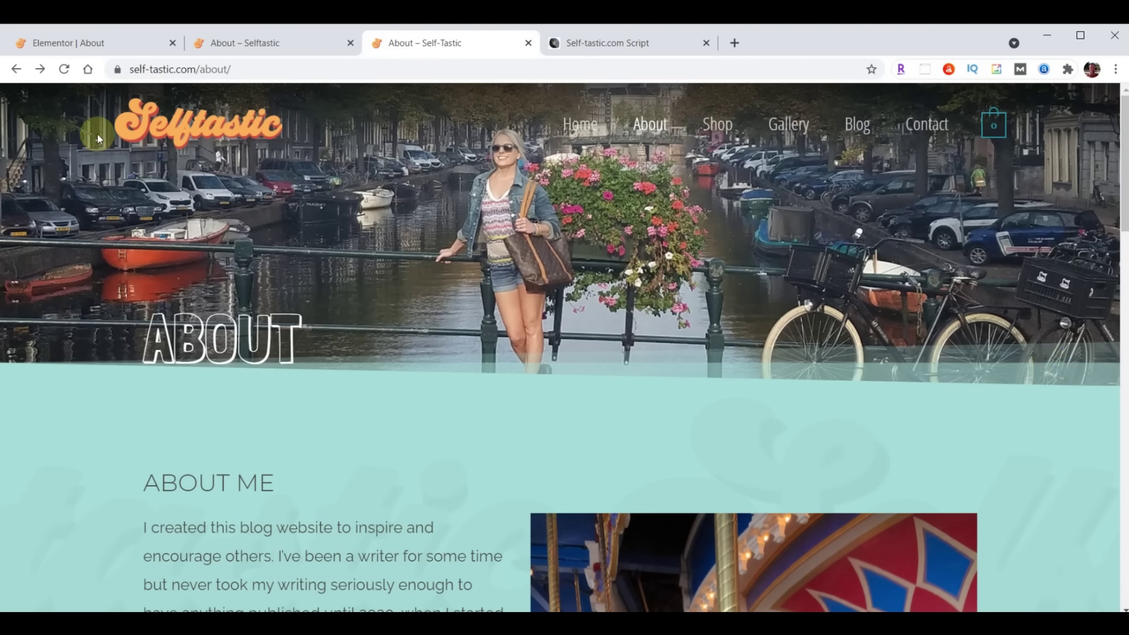
left_click(82, 46)
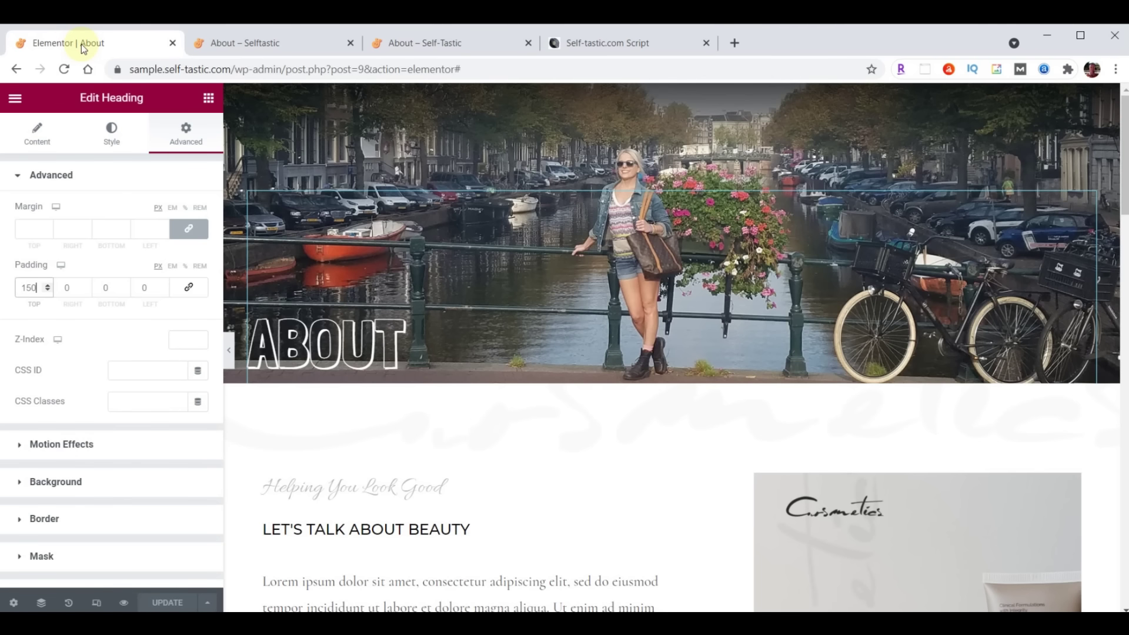
Add a teal Tilt Opacity bottom shape divider to the hero section, save, and view it live
left_click(673, 95)
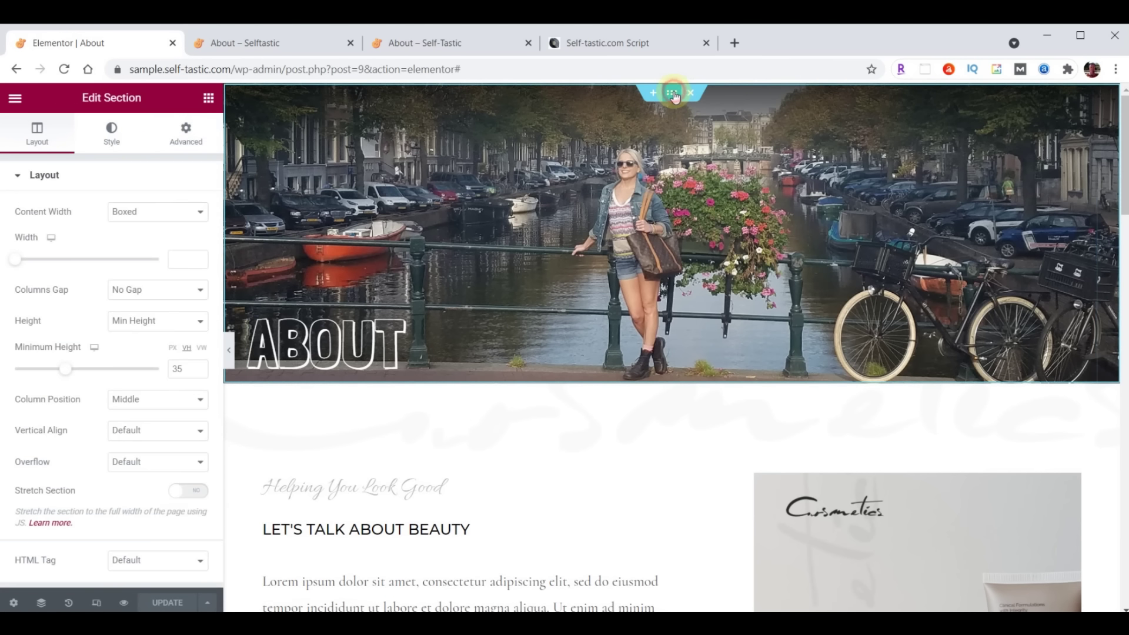
left_click(112, 132)
scroll(93, 351, "down", 3)
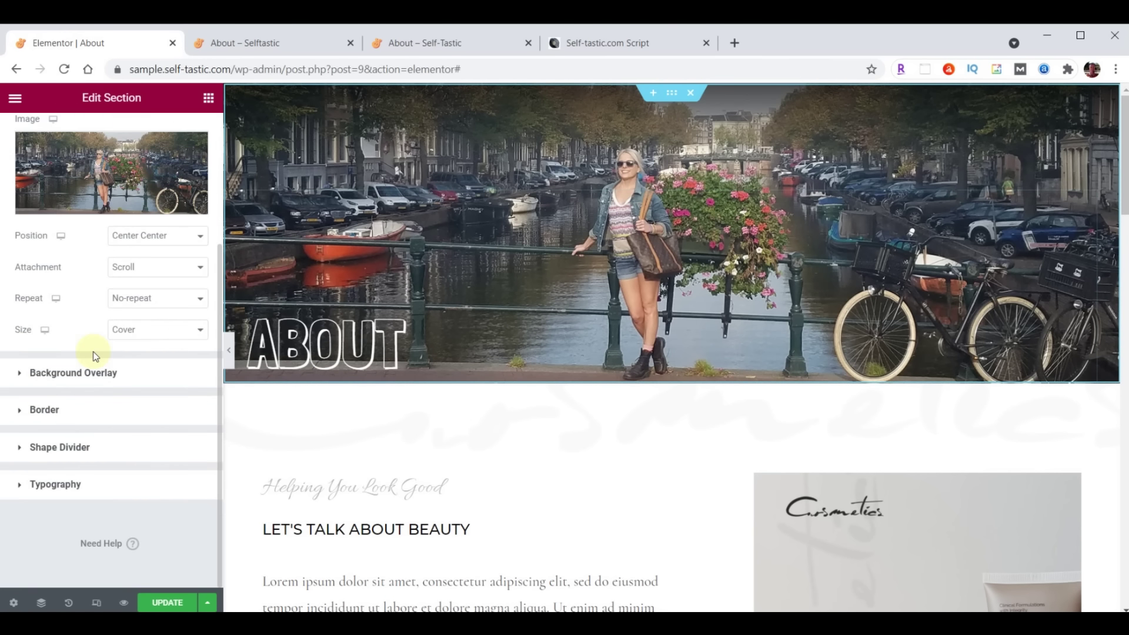
left_click(70, 446)
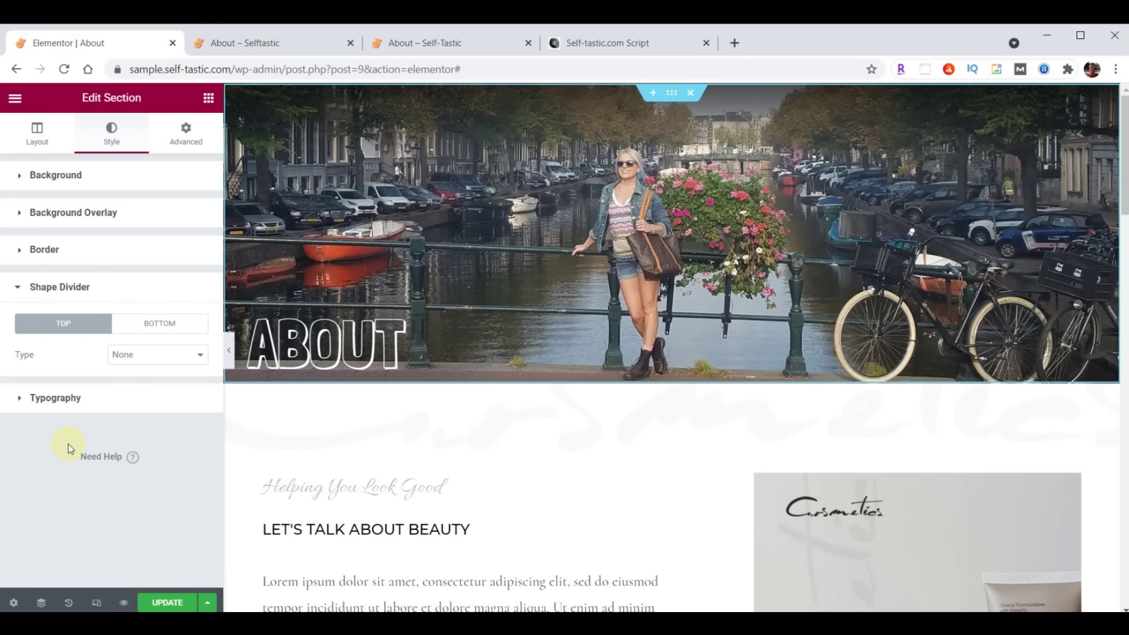
left_click(152, 324)
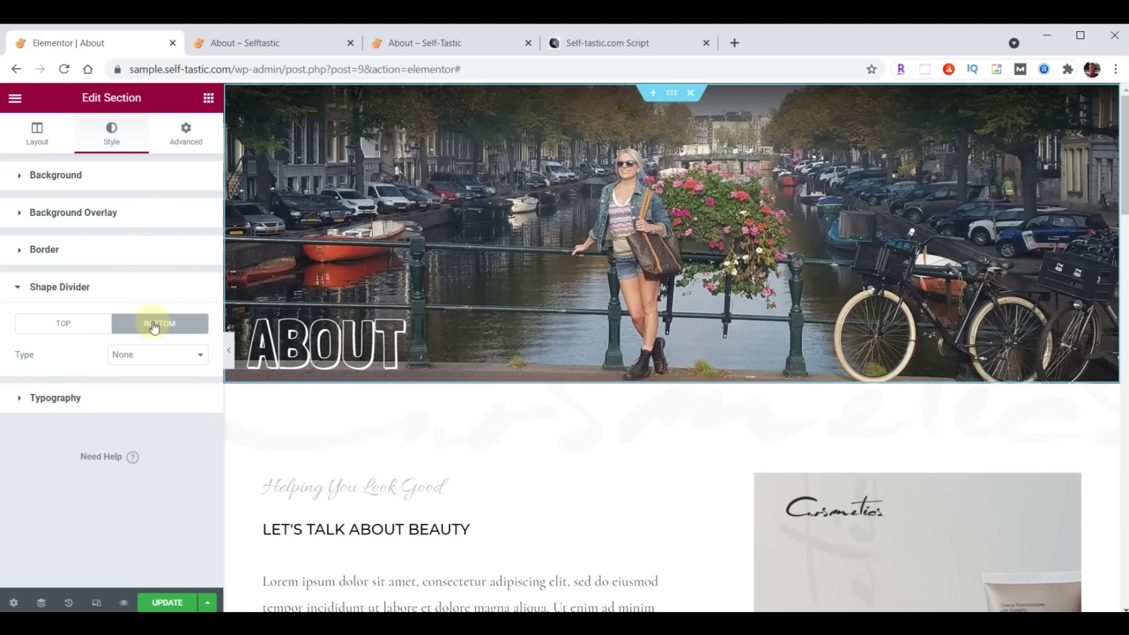
left_click(152, 355)
left_click(152, 479)
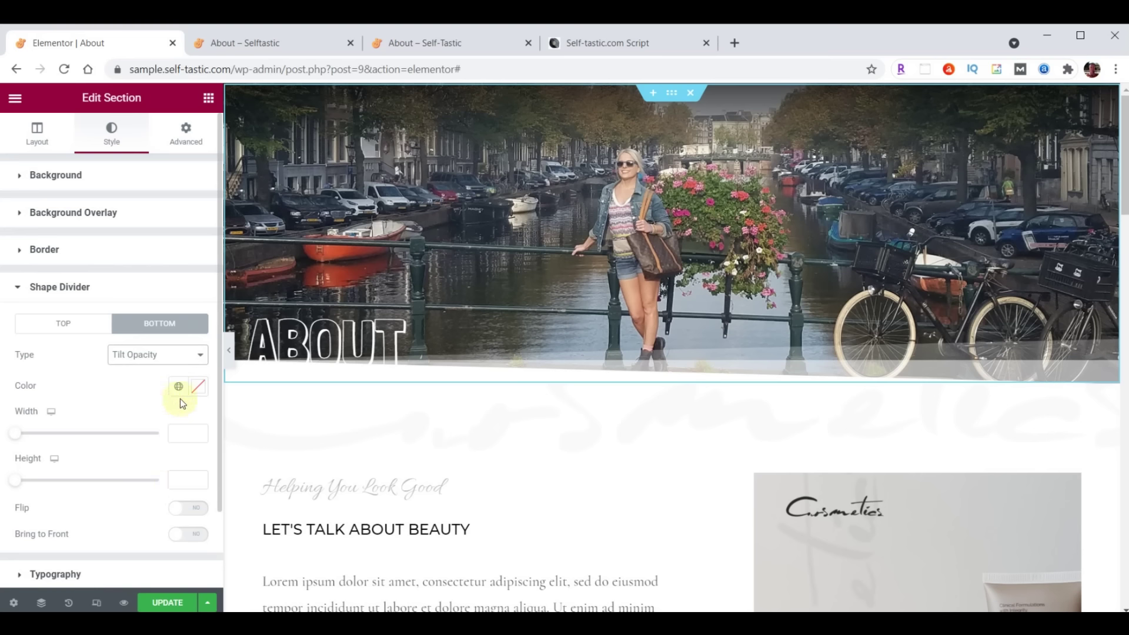
left_click(197, 387)
left_click(197, 388)
left_click(159, 601)
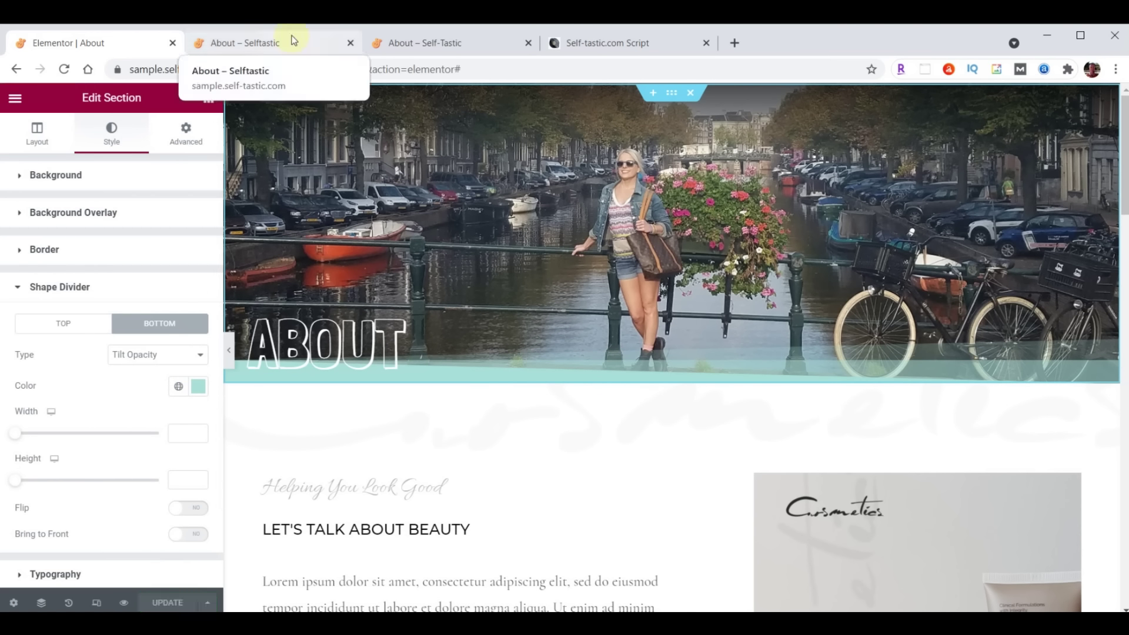
left_click(290, 41)
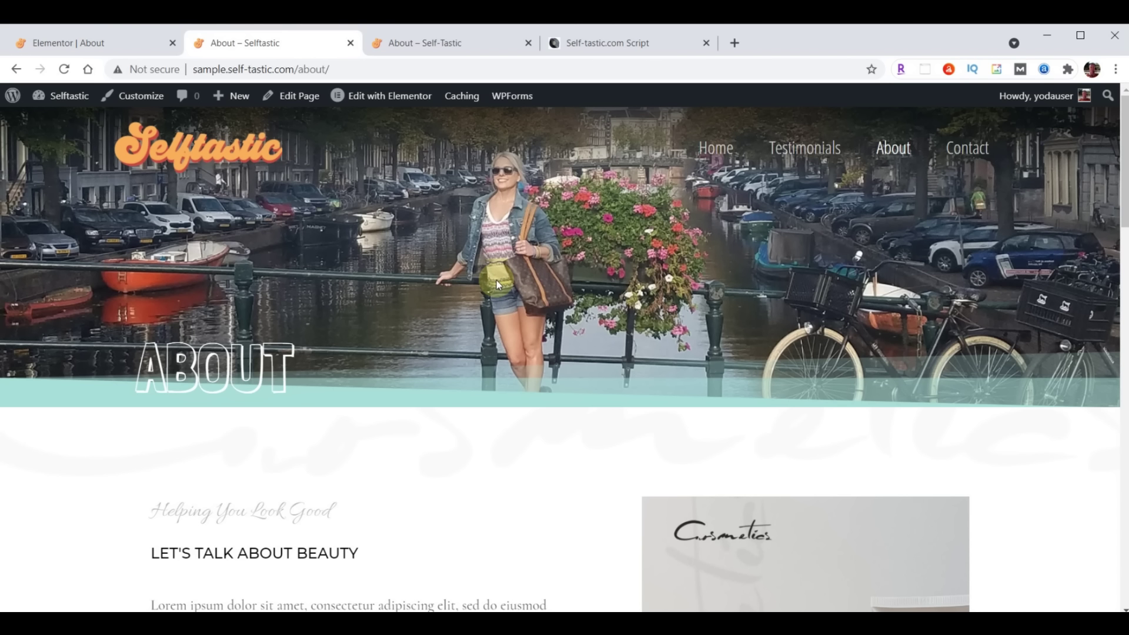
Save the hero section to the library as the template 'Selftastic About Header'
left_click(97, 47)
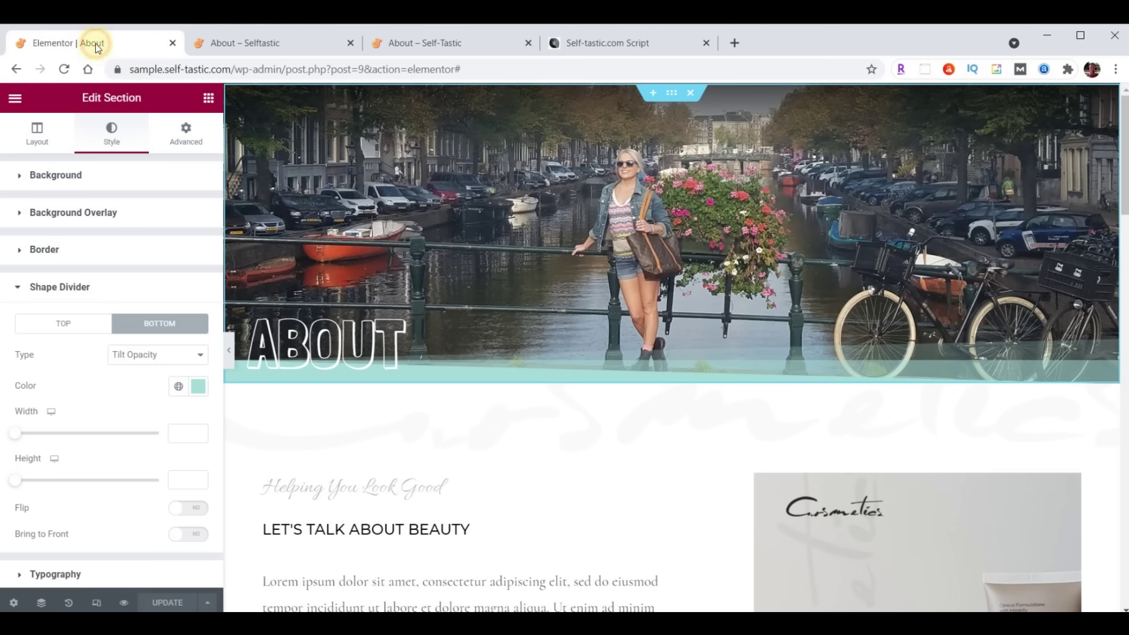
right_click(672, 98)
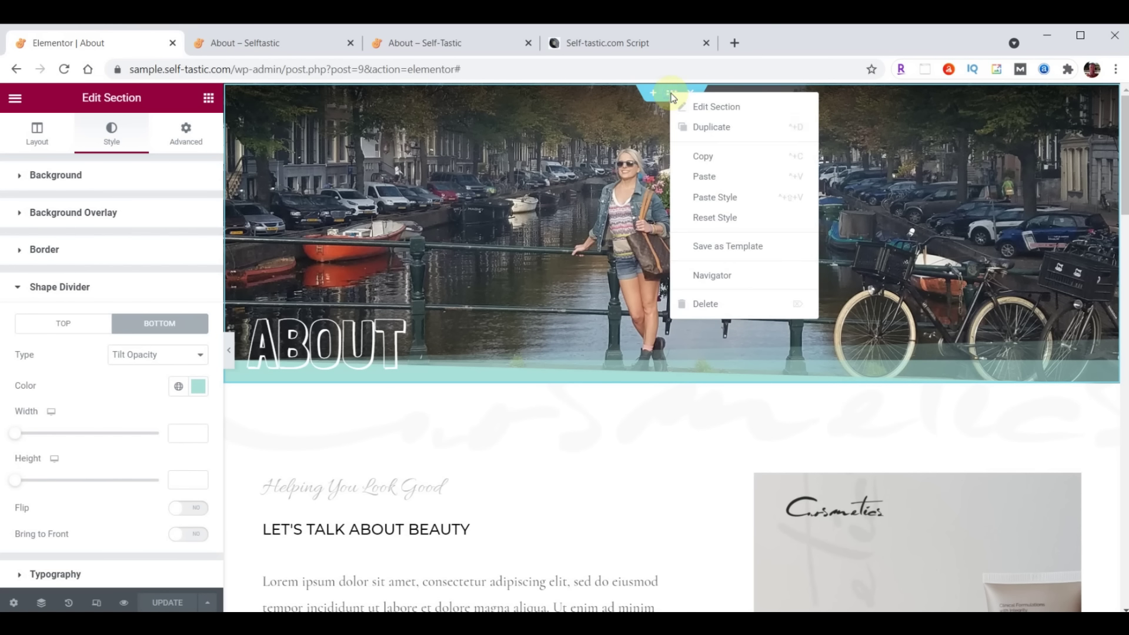
left_click(719, 251)
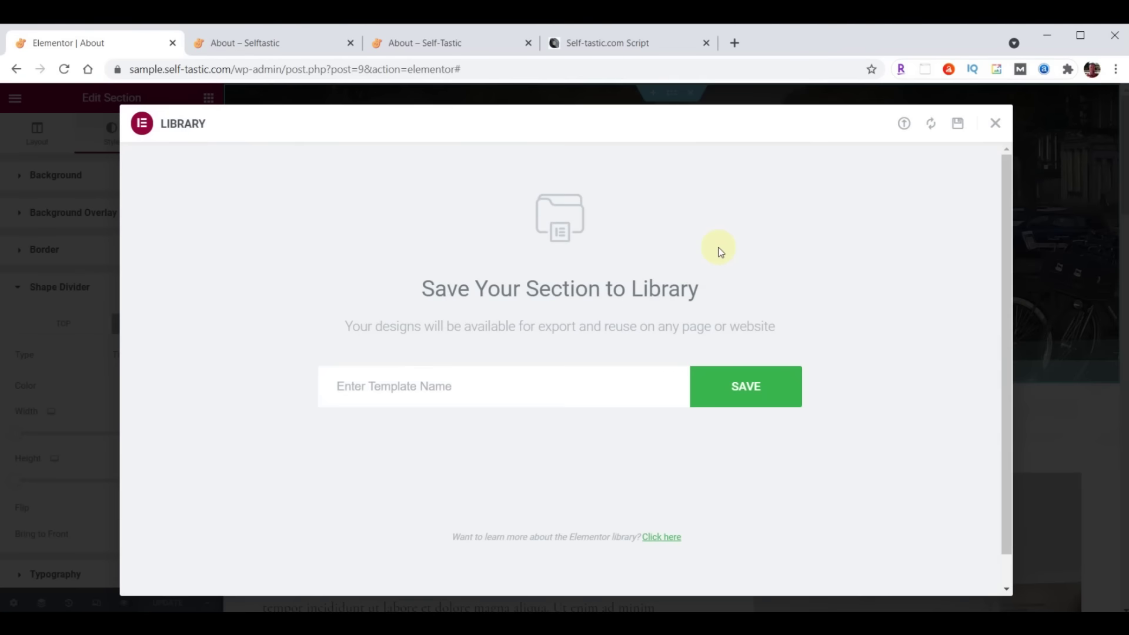
left_click(505, 386)
type("Selftastic About Header")
left_click(742, 386)
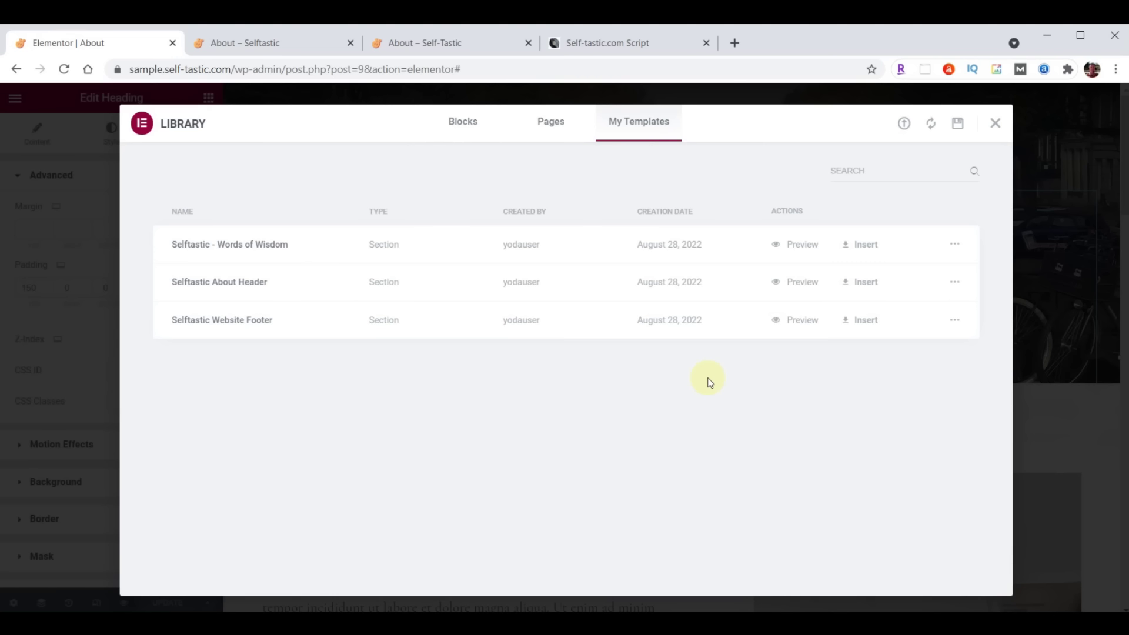
left_click(994, 124)
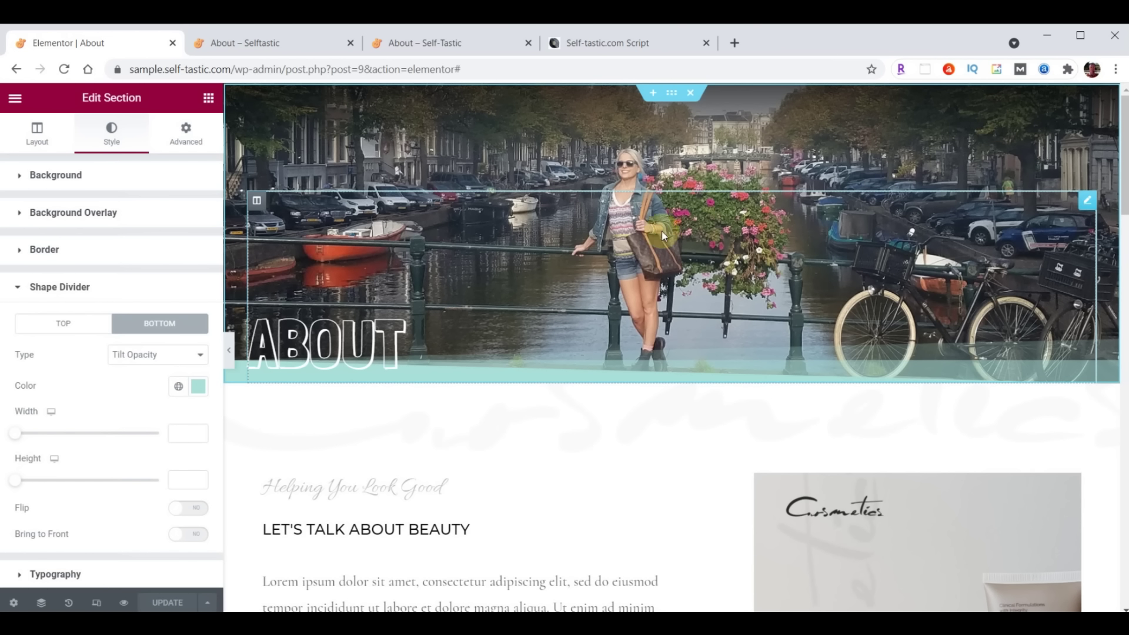
Change the background of the content section below the hero from white to teal
scroll(571, 291, "down", 3)
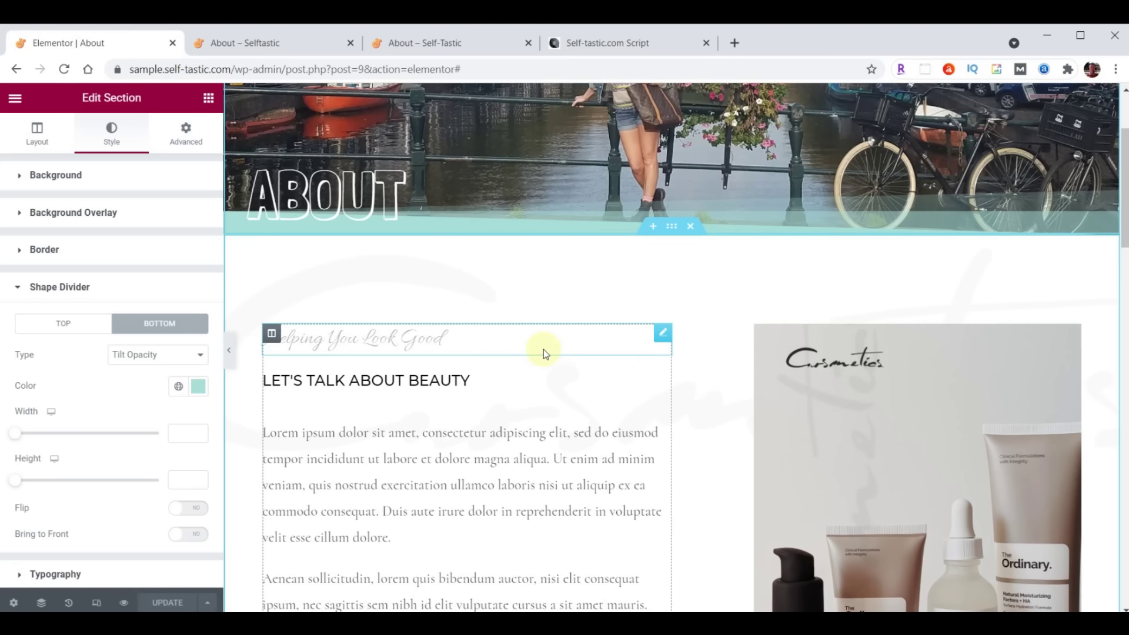
left_click(671, 231)
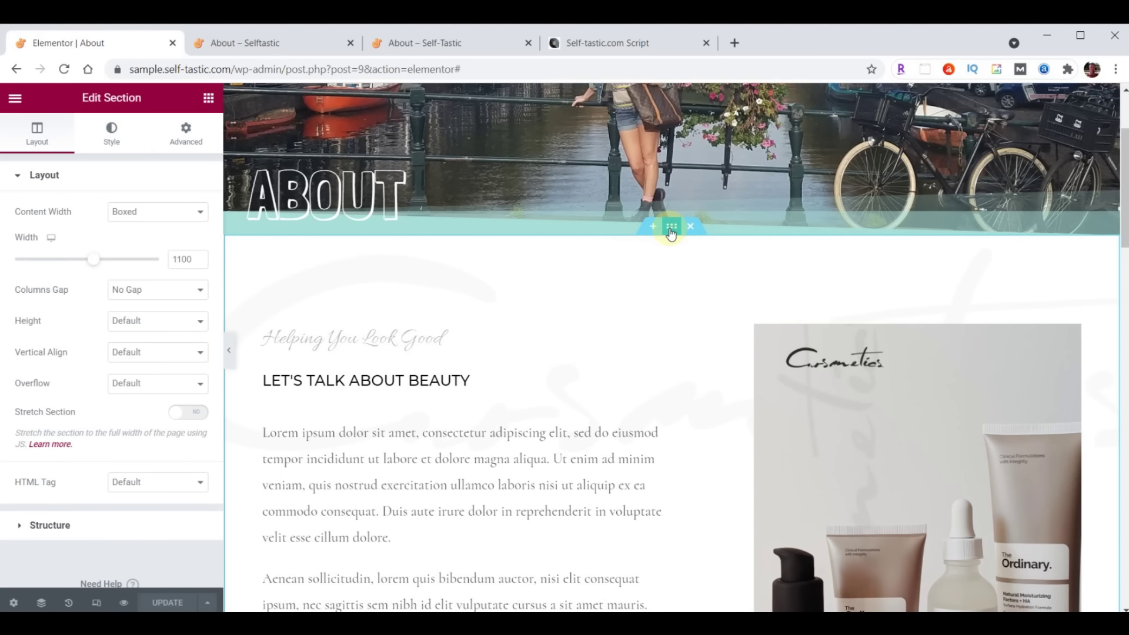
left_click(104, 135)
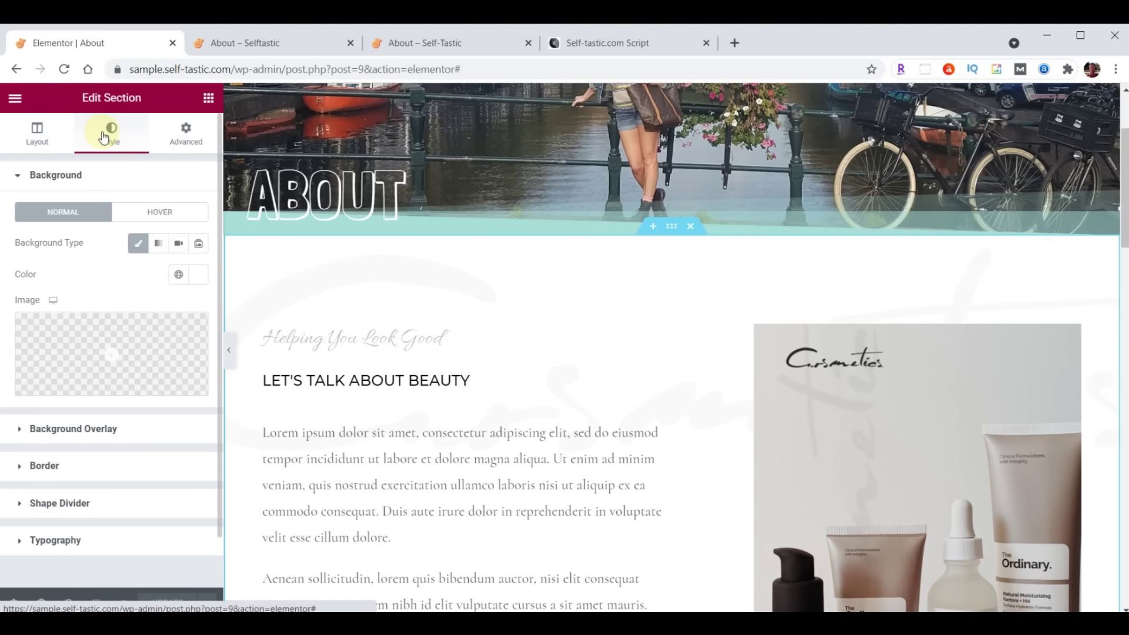
left_click(191, 275)
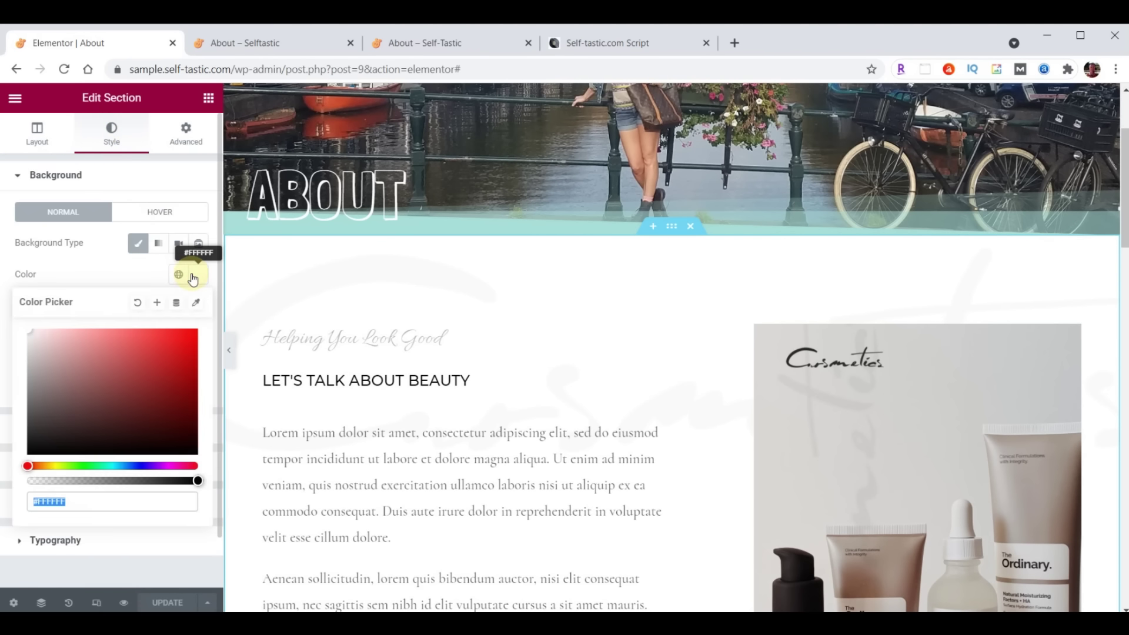
key("ctrl+v")
left_click(191, 275)
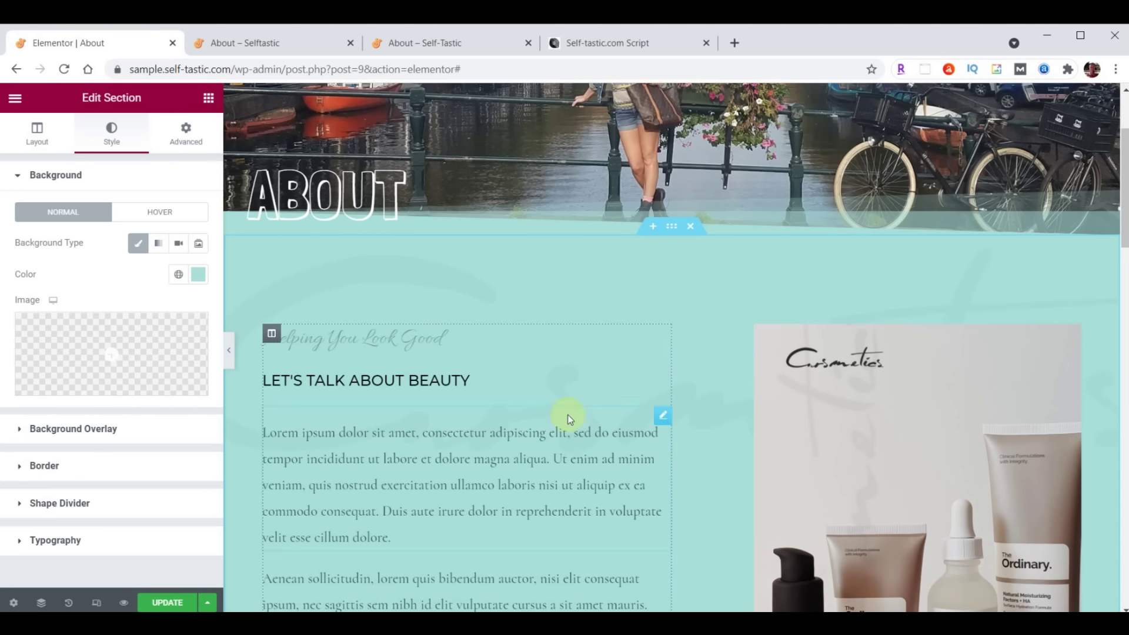
Upload logo-background.png and insert it as the section's background overlay image
left_click(64, 433)
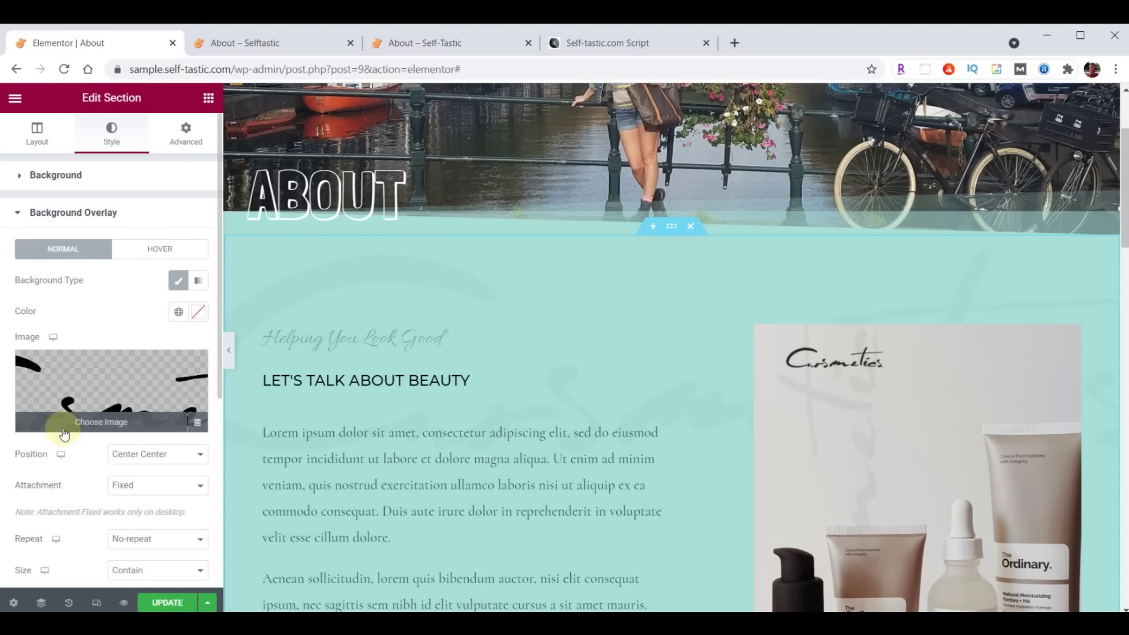
left_click(93, 396)
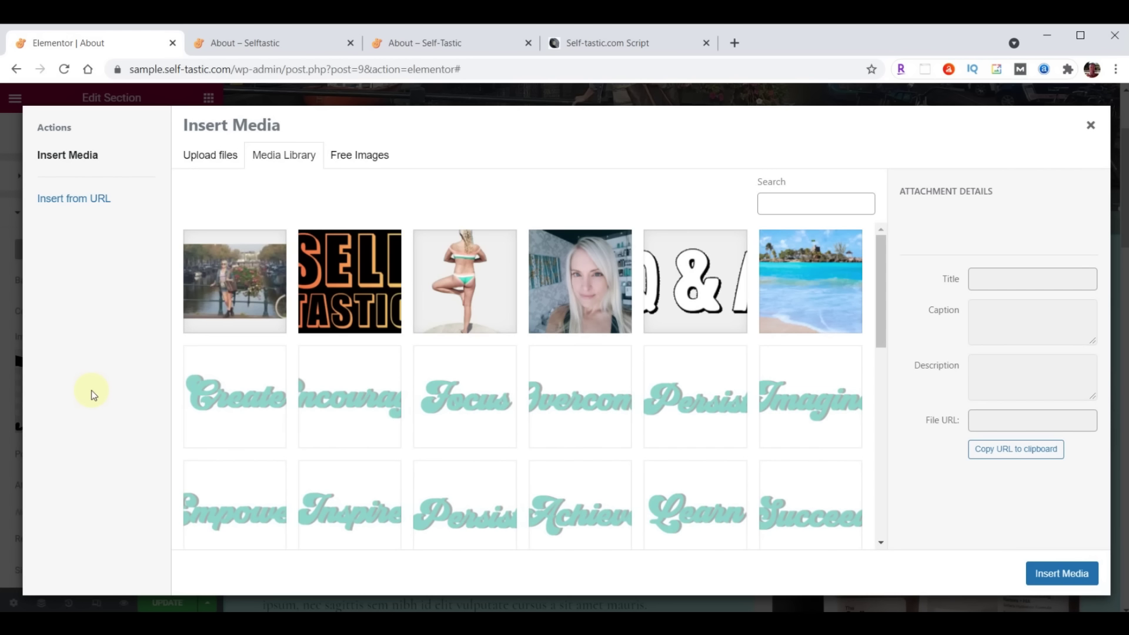
key("alt+Tab")
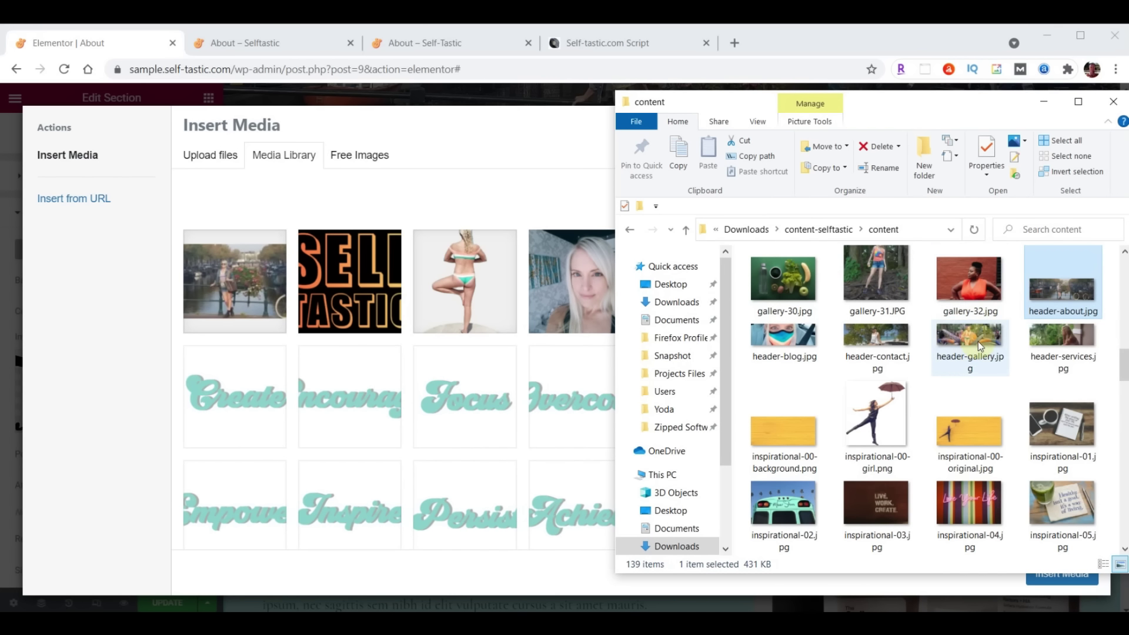
scroll(978, 341, "down", 10)
scroll(978, 341, "down", 15)
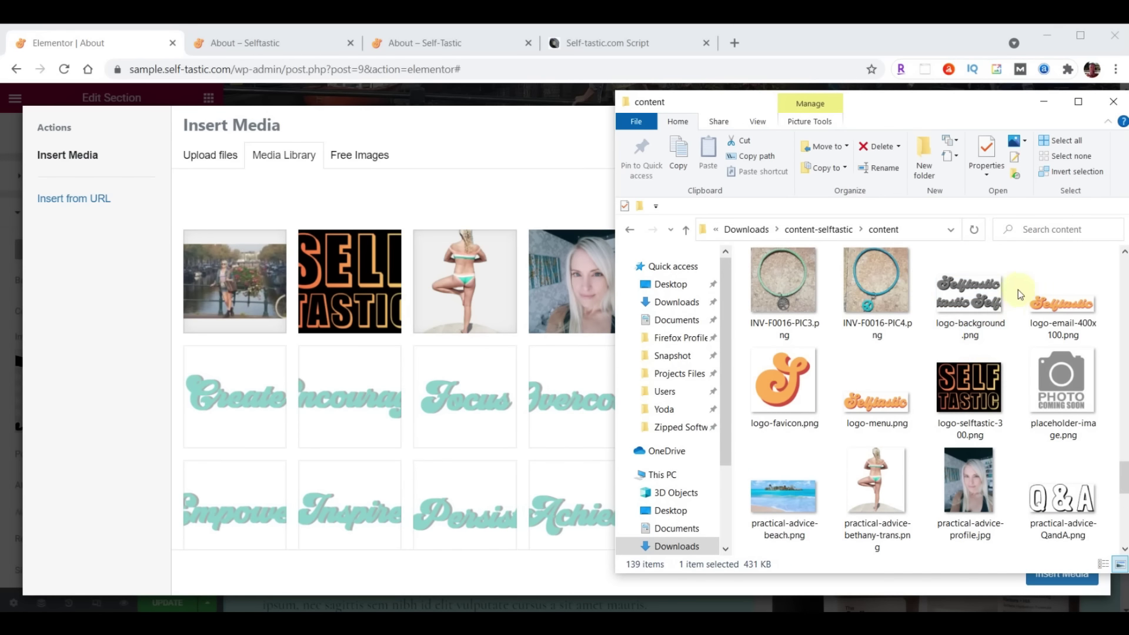
left_click_drag(979, 341, 523, 377)
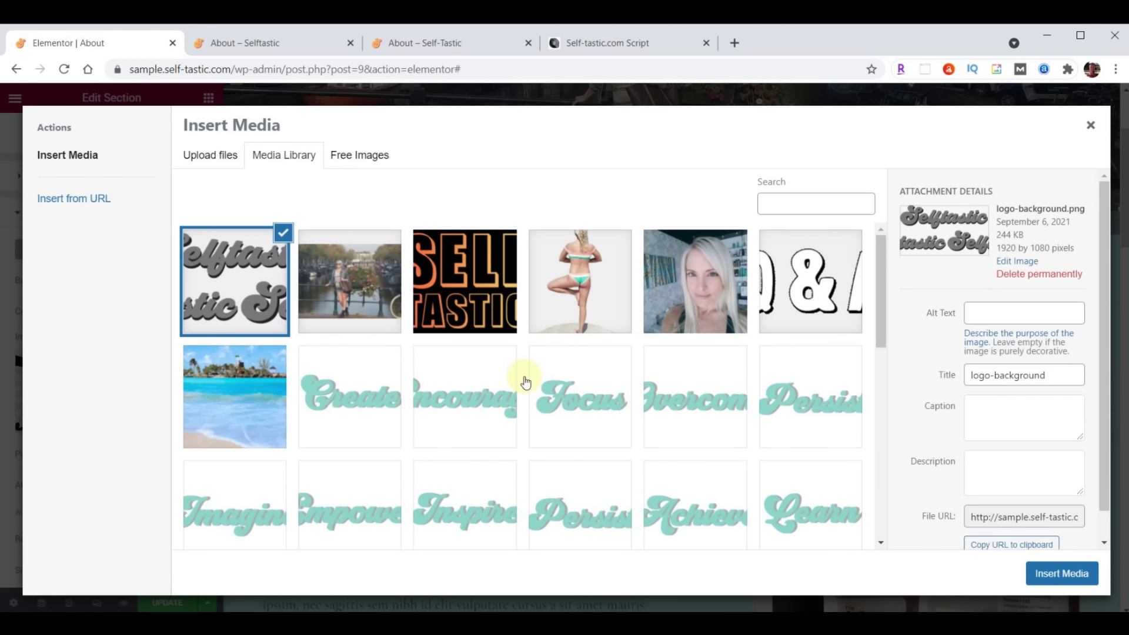
left_click(1060, 570)
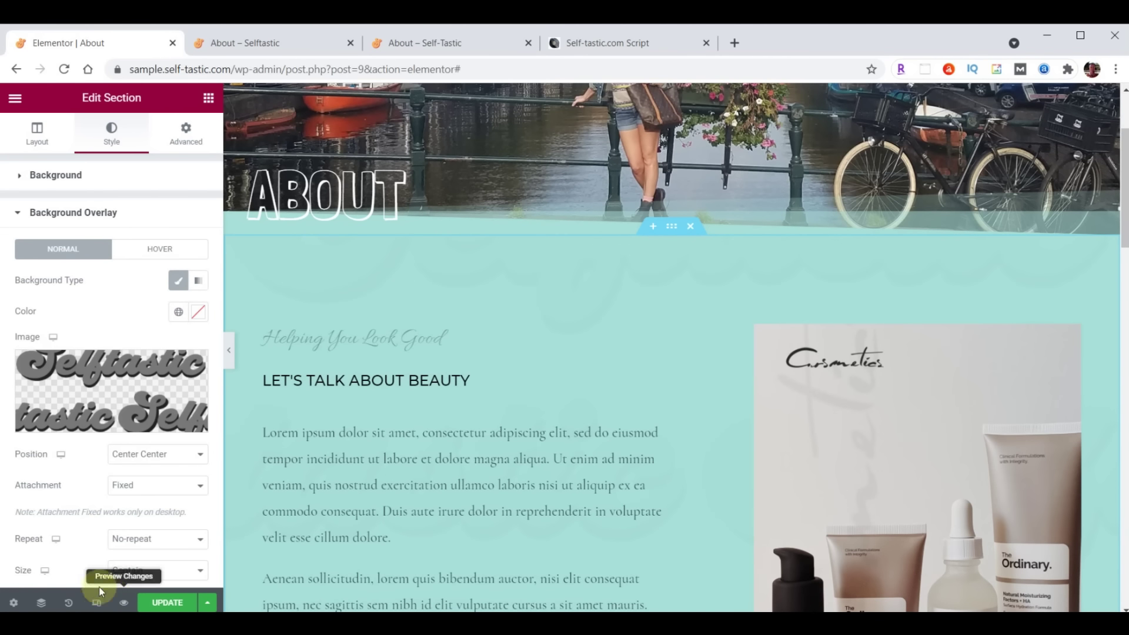
Set the logo overlay to Top Left position, Cover size, and 0.05 opacity
left_click(151, 459)
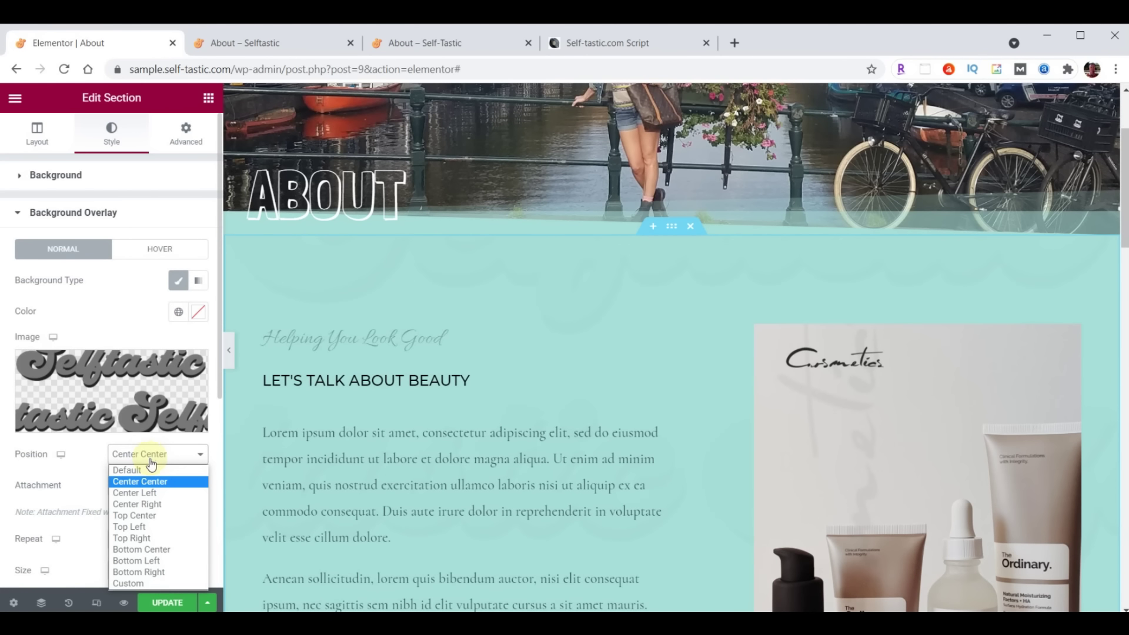
left_click(139, 527)
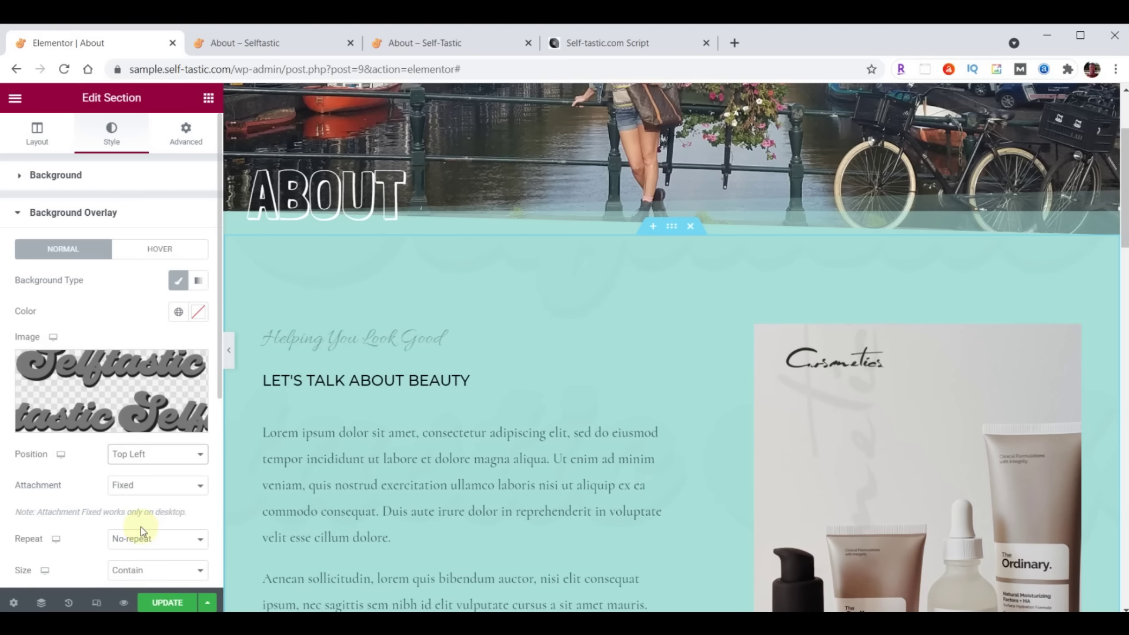
scroll(193, 450, "down", 3)
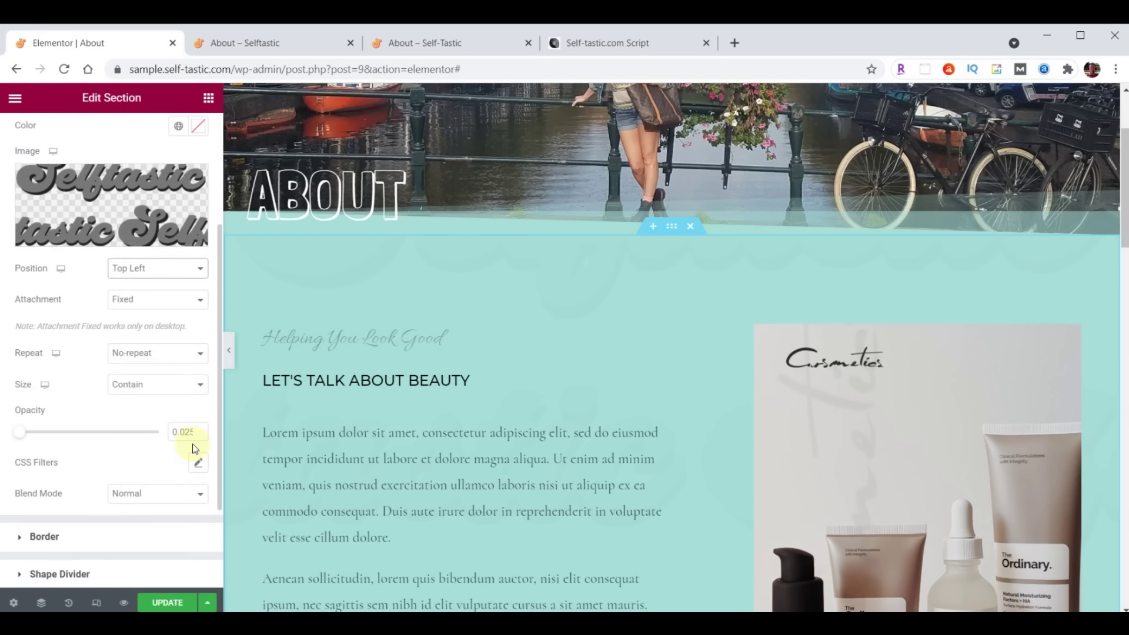
left_click(151, 391)
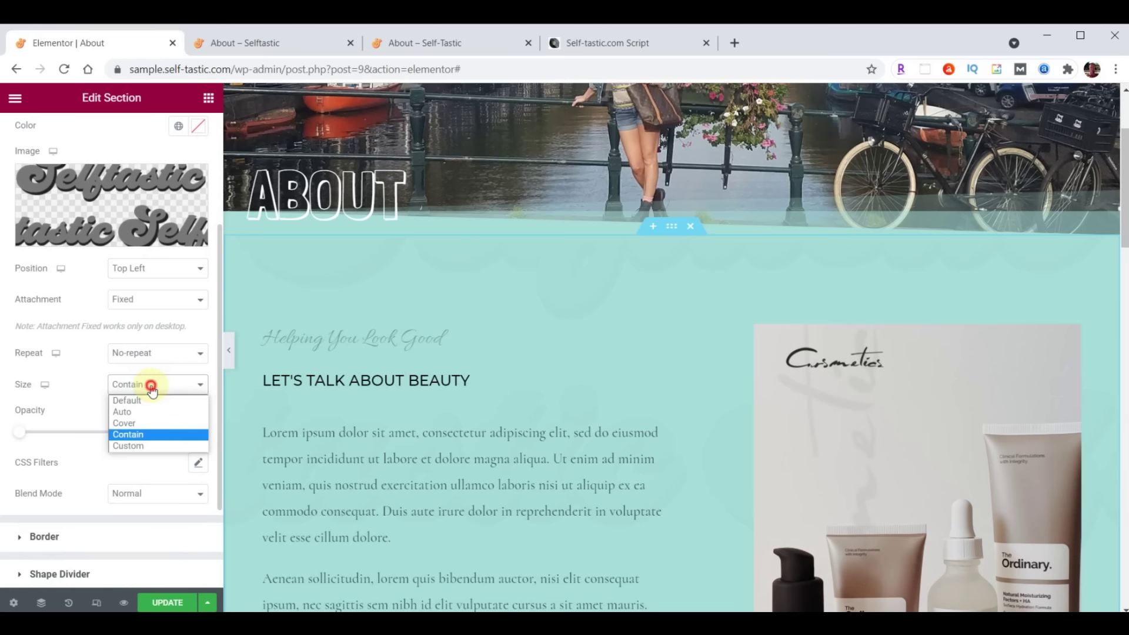
left_click(151, 424)
double_click(174, 432)
type(".05")
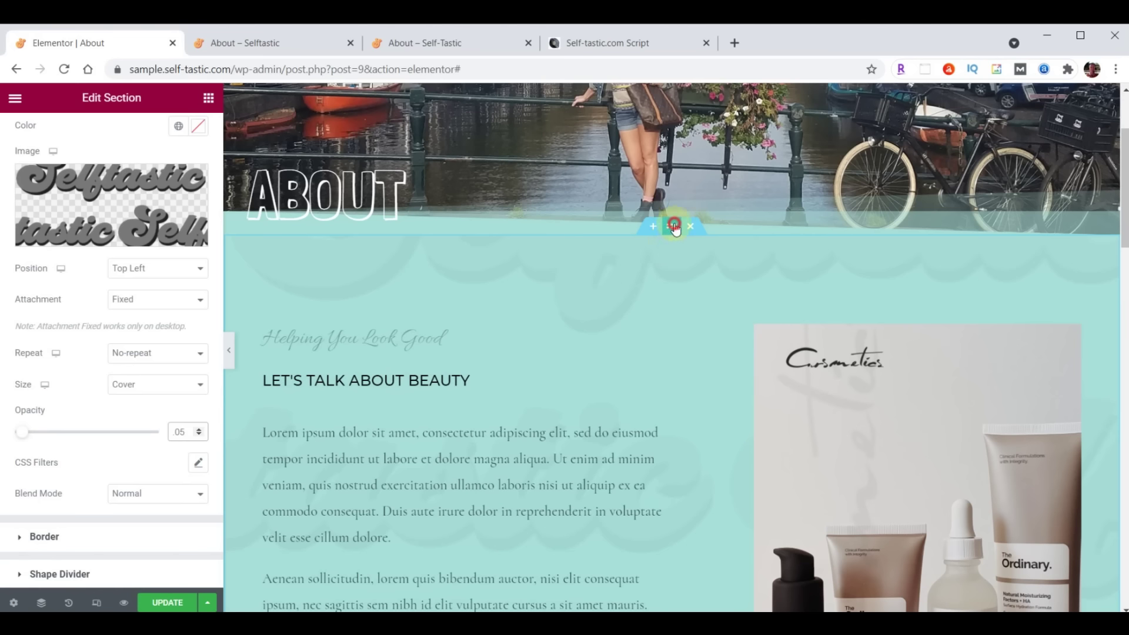
scroll(165, 264, "up", 3)
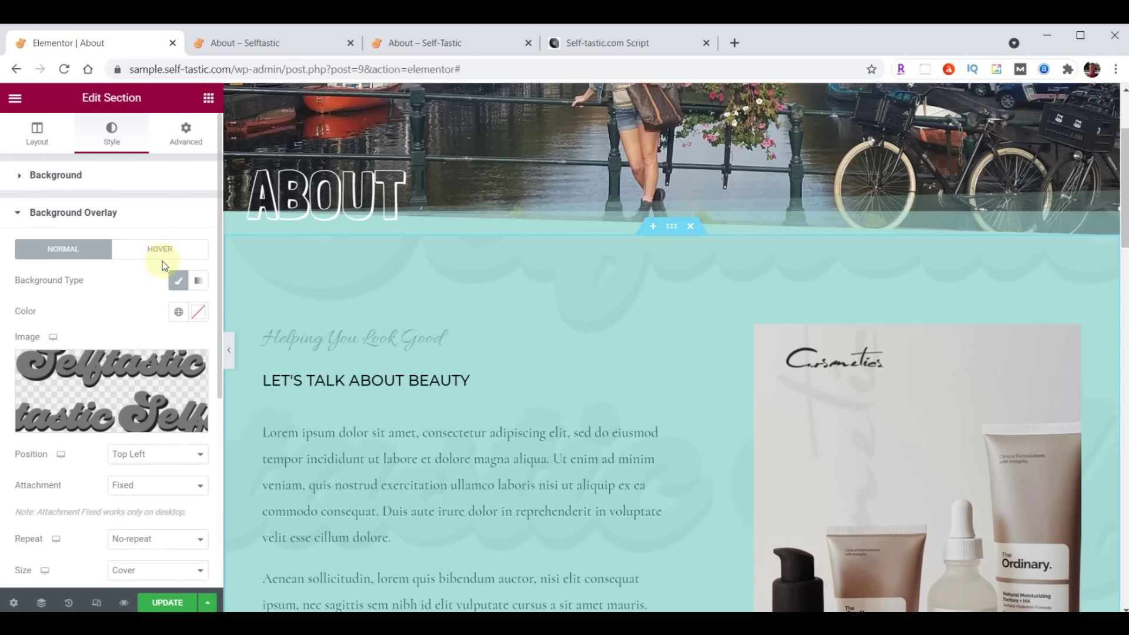
Set the content section's top and bottom padding to 100
left_click(188, 137)
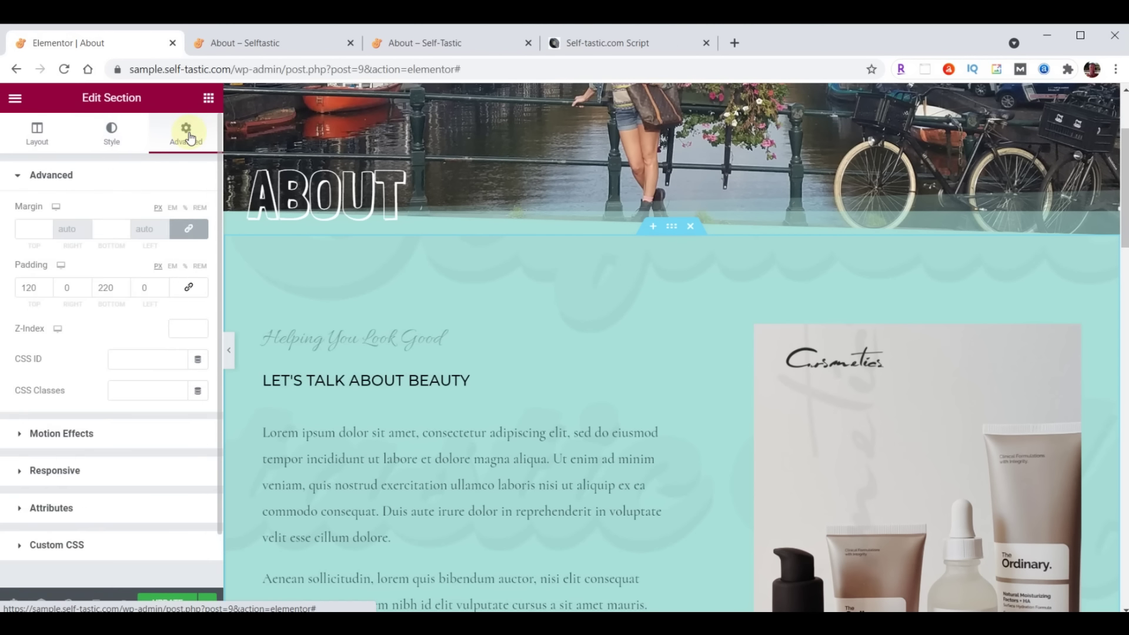
double_click(33, 287)
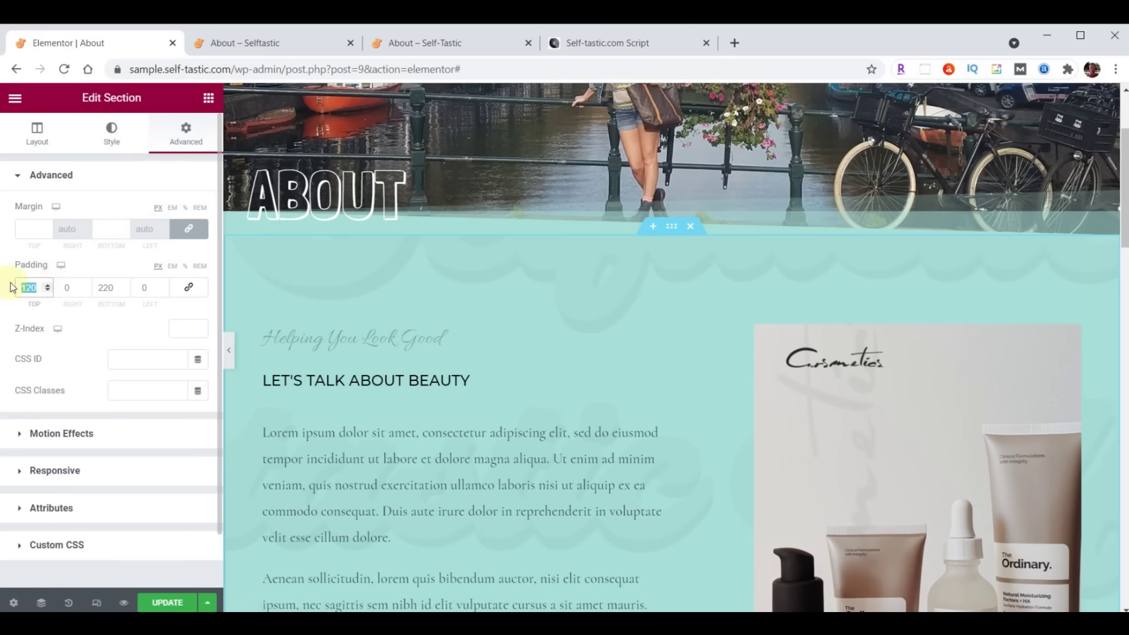
type("100")
double_click(106, 288)
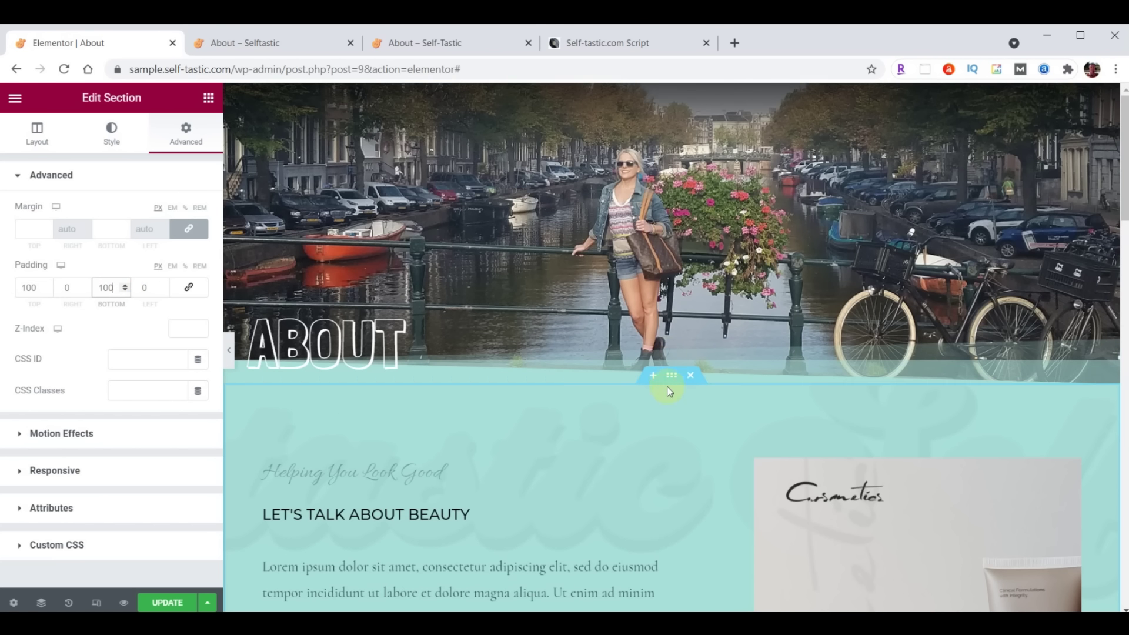
scroll(664, 442, "down", 3)
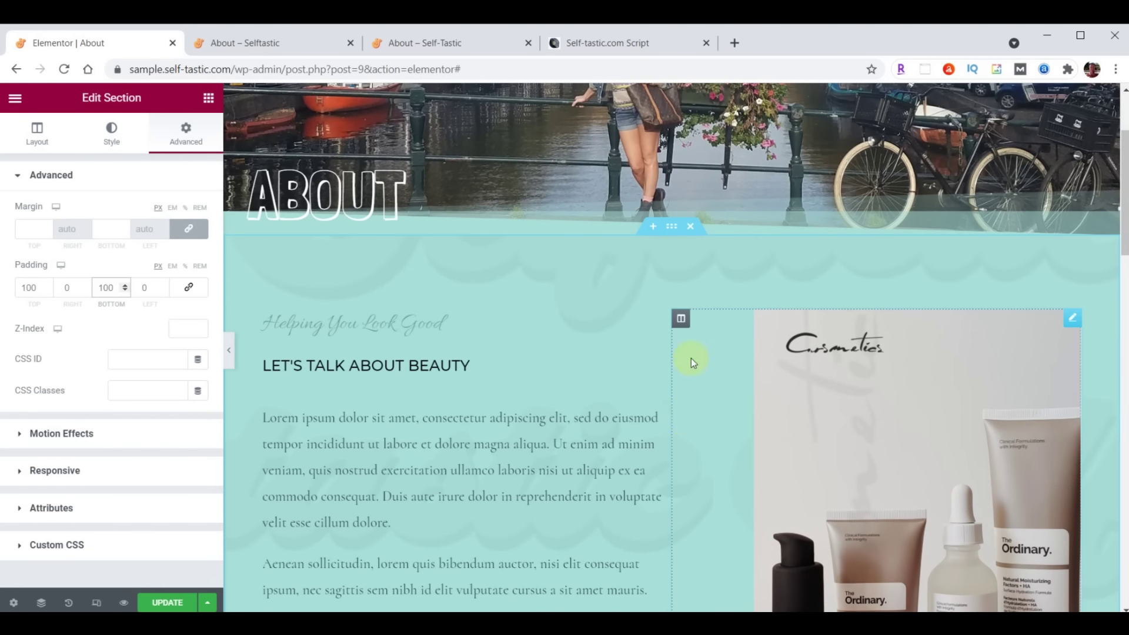
Delete the product image column, the makeup photo section, and the sample logo strip
right_click(679, 322)
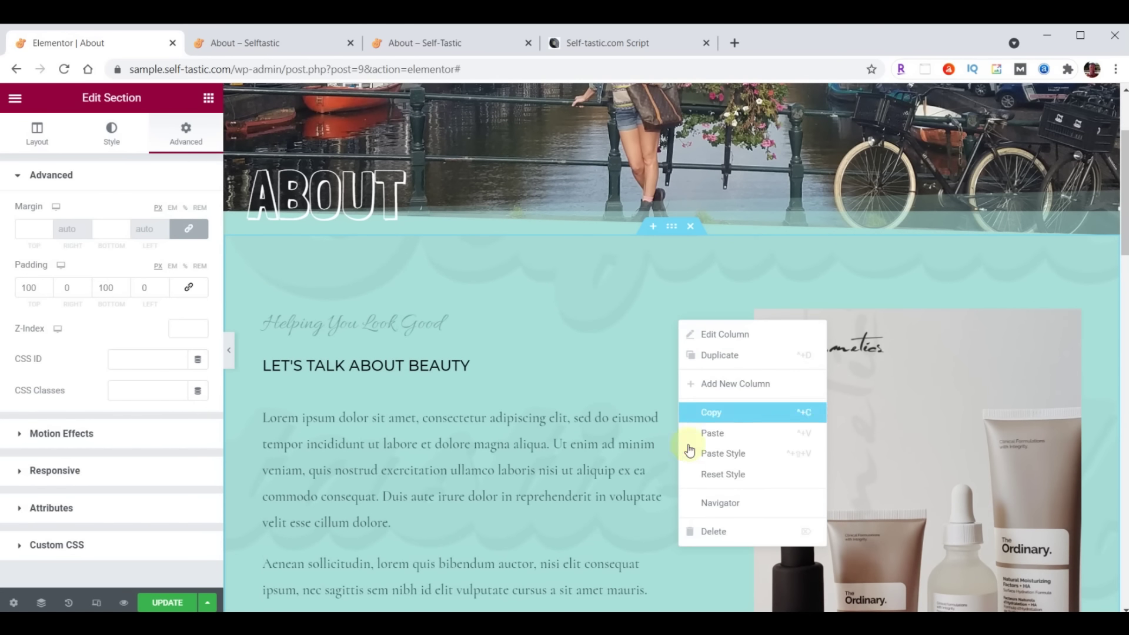
left_click(710, 532)
scroll(724, 441, "down", 8)
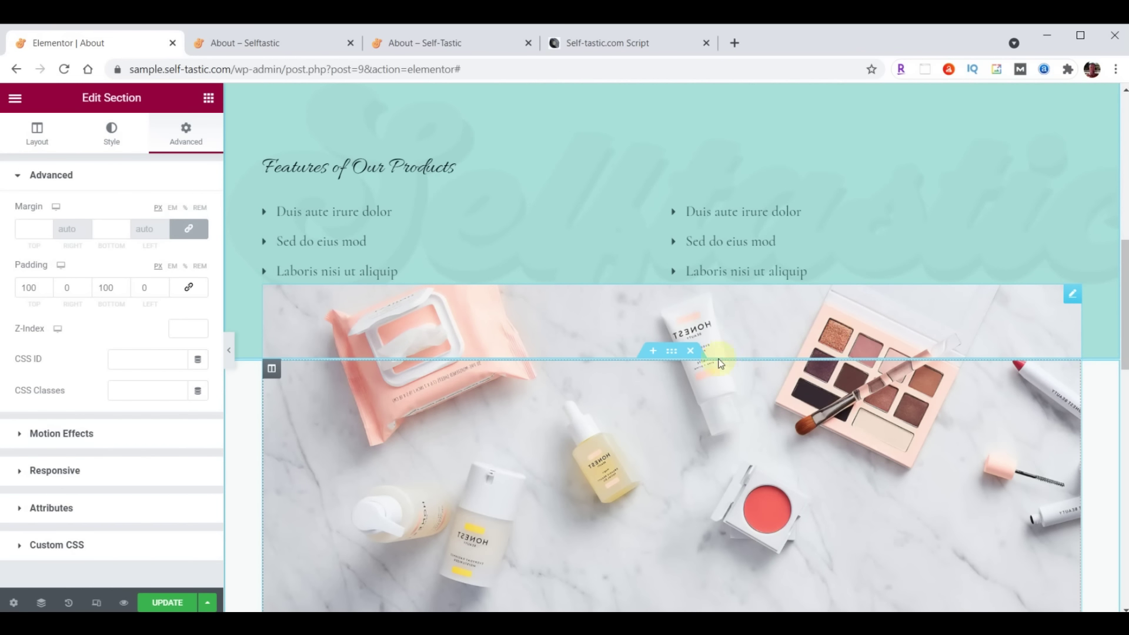
left_click(698, 351)
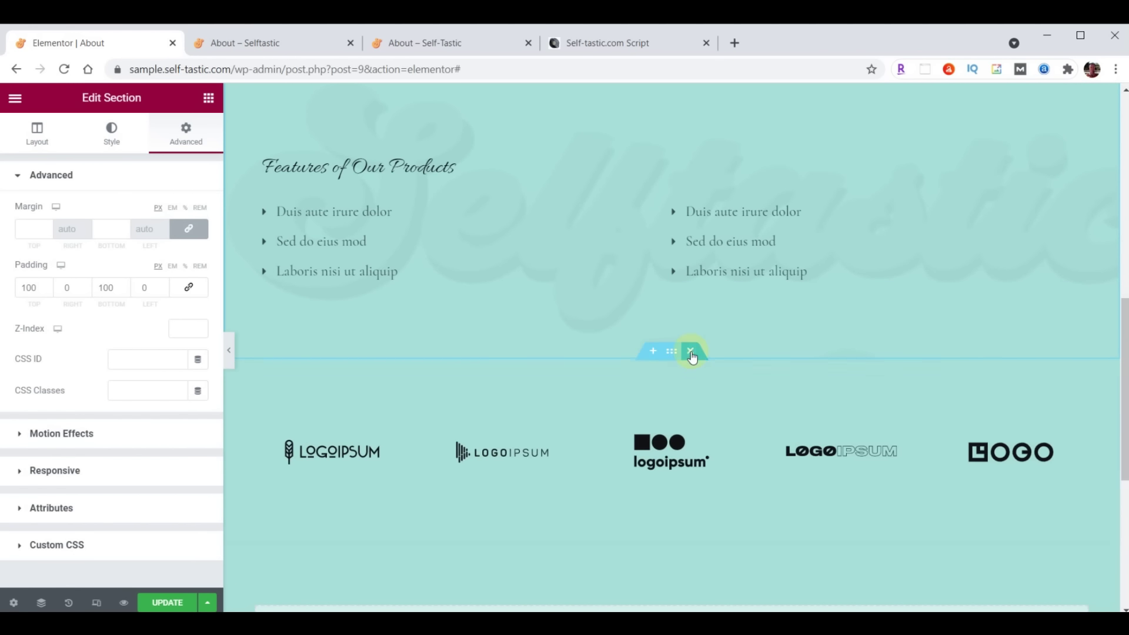
left_click(691, 352)
scroll(690, 350, "up", 5)
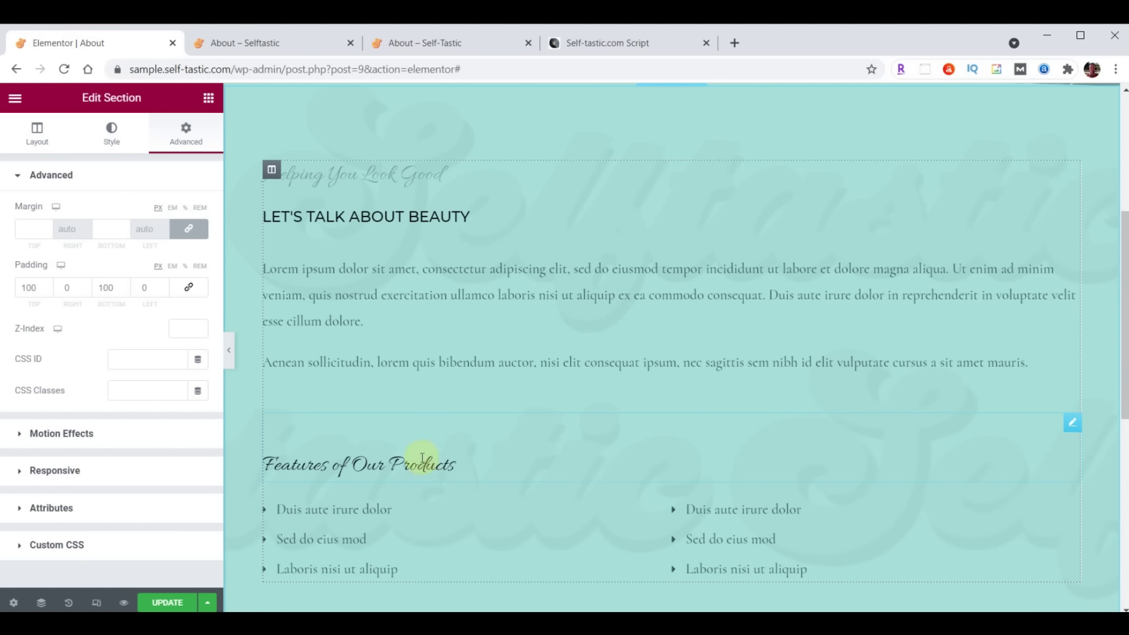
Delete the Features of Our Products and Helping You Look Good headings and both bullet lists
right_click(1069, 427)
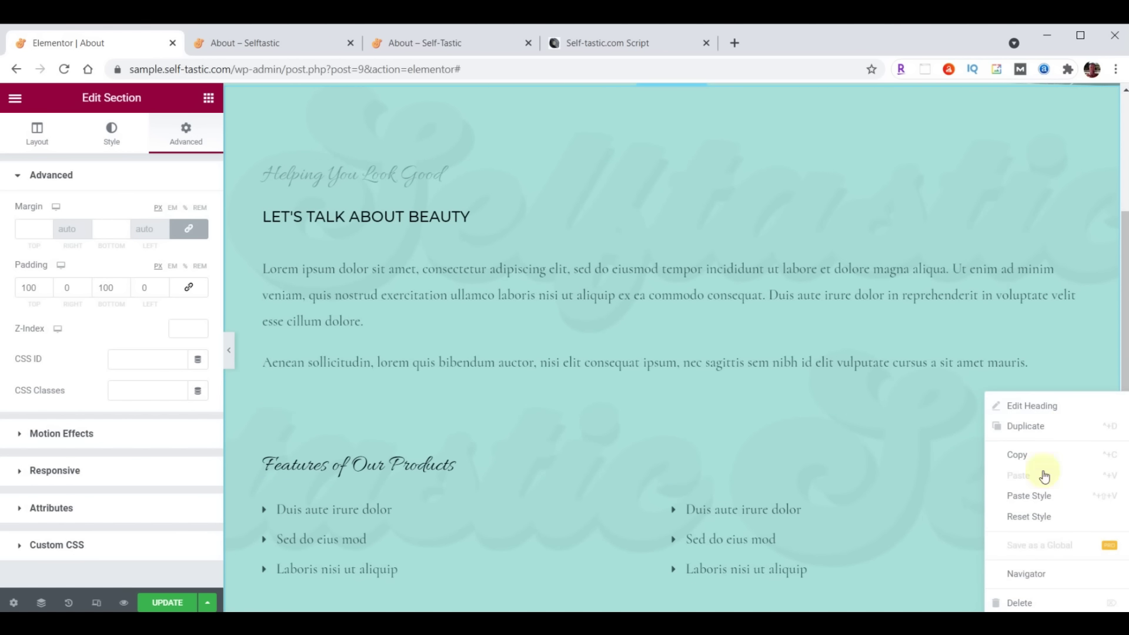
left_click(1002, 600)
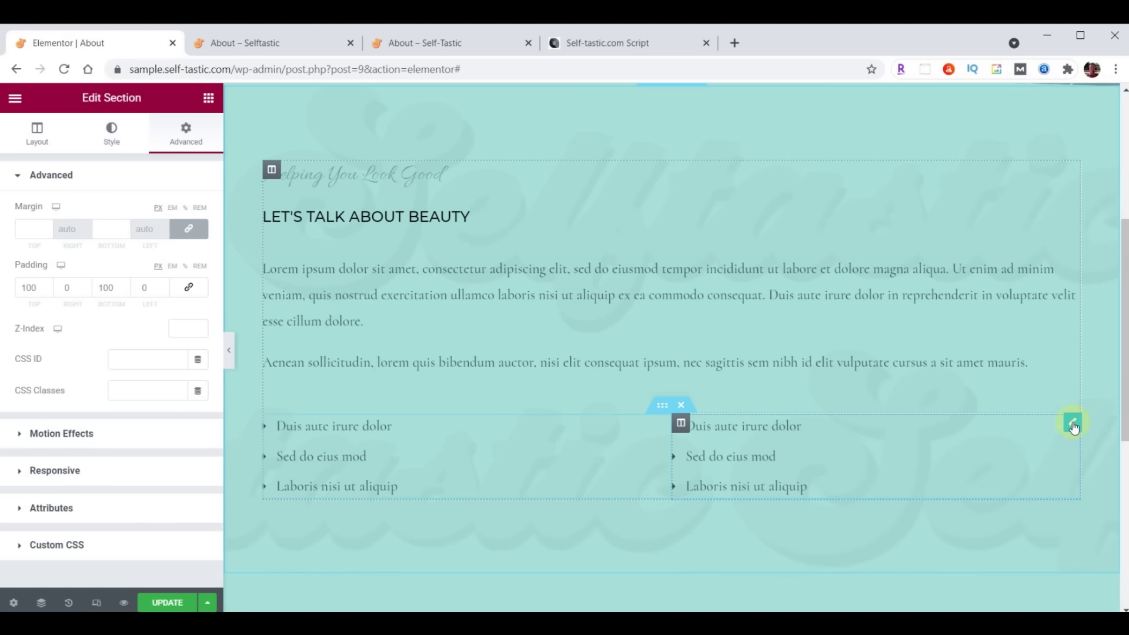
right_click(1070, 424)
left_click(1023, 600)
right_click(1067, 169)
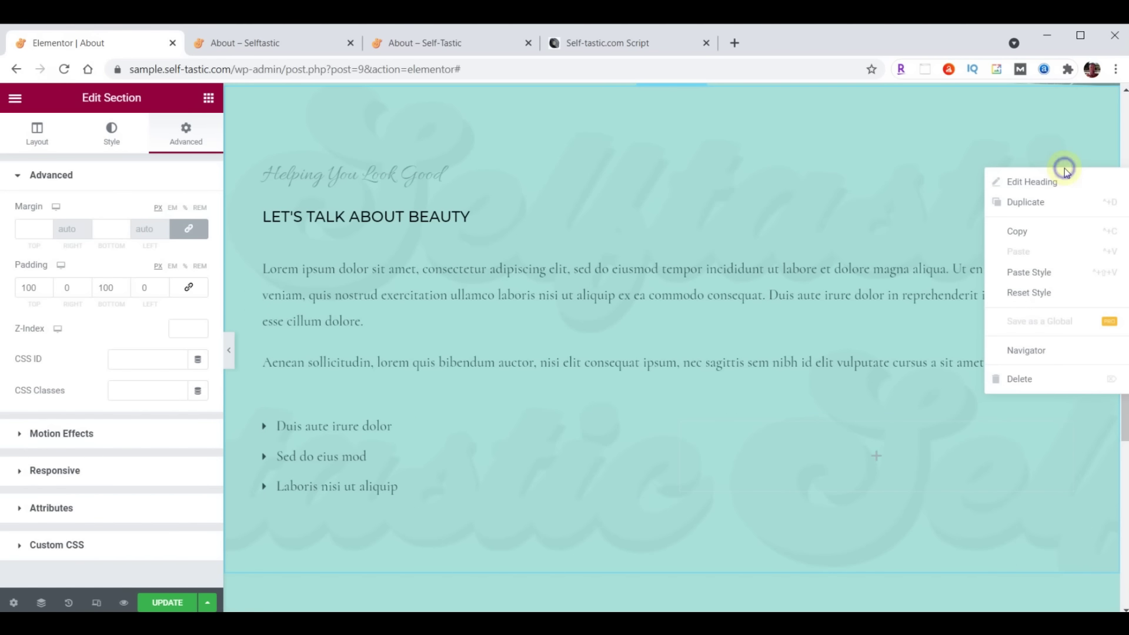
left_click(1025, 384)
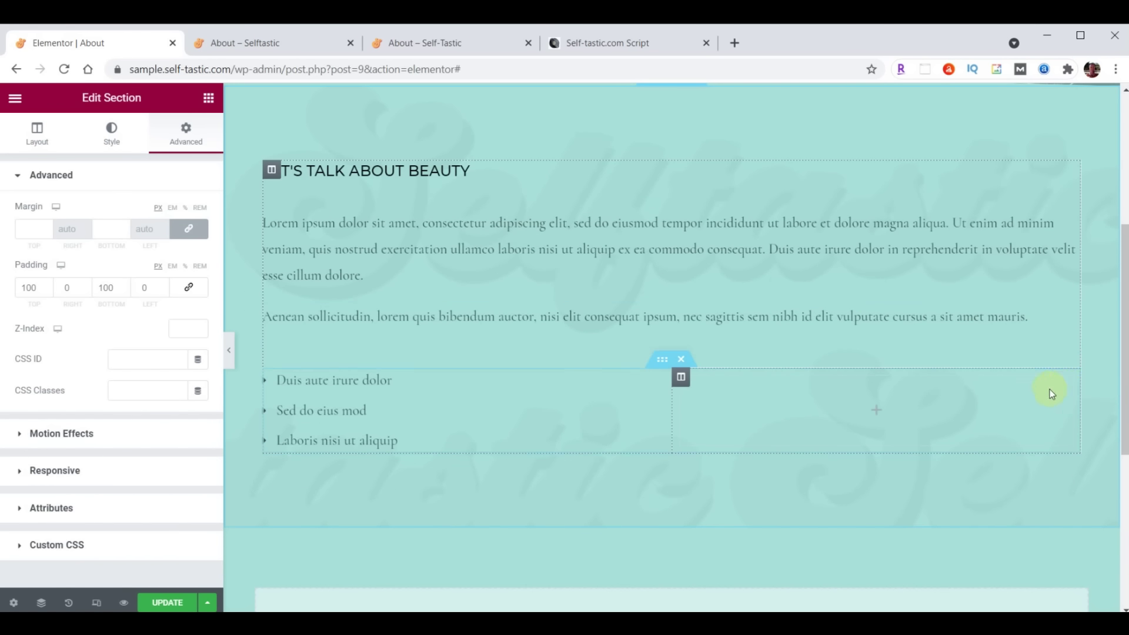
left_click(680, 359)
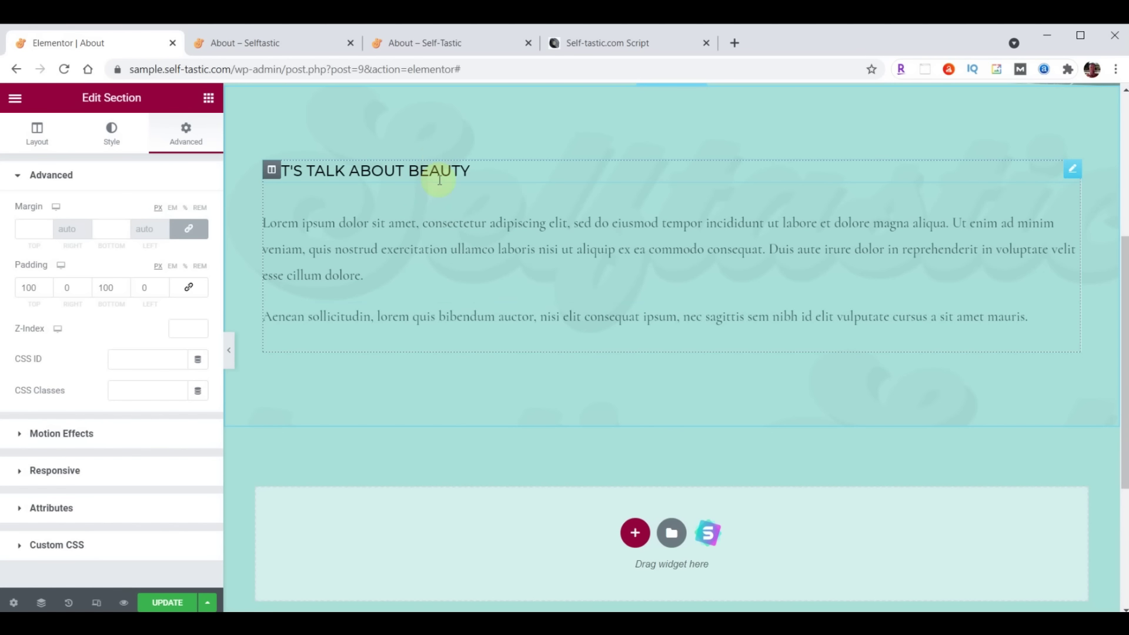
Change the beauty heading's title text to 'About Me'
left_click(1071, 176)
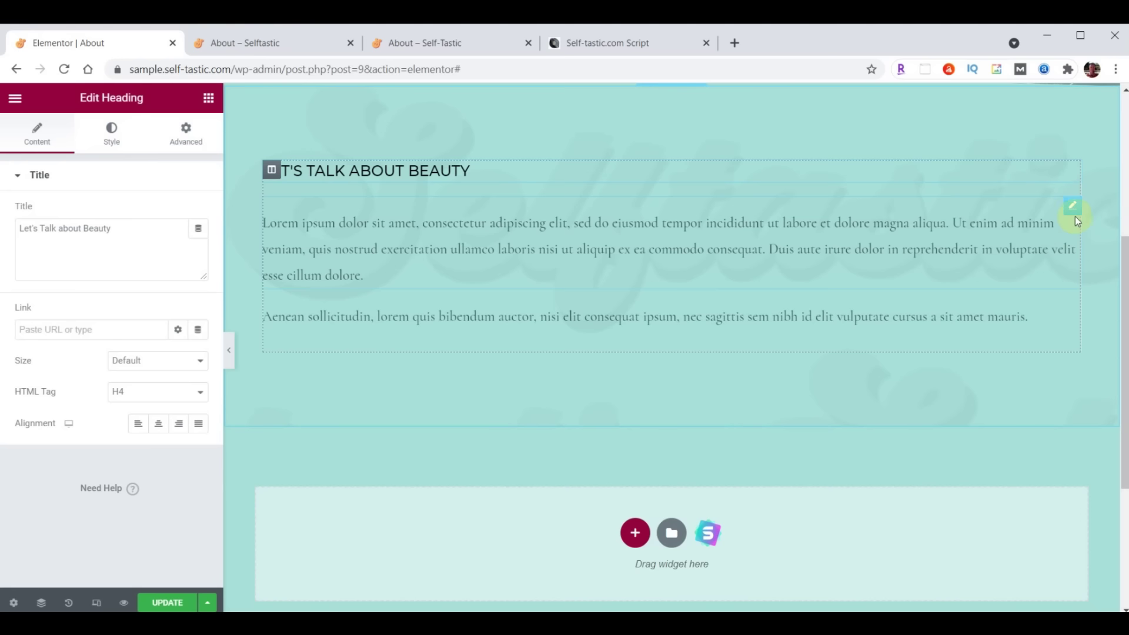
left_click(1072, 207)
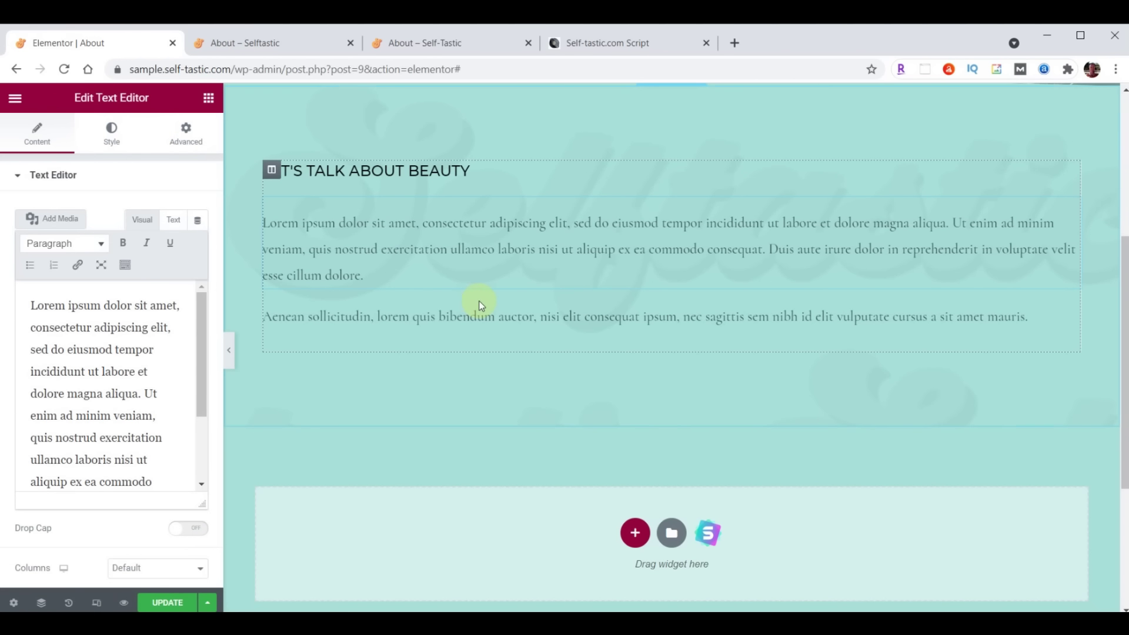
left_click(208, 98)
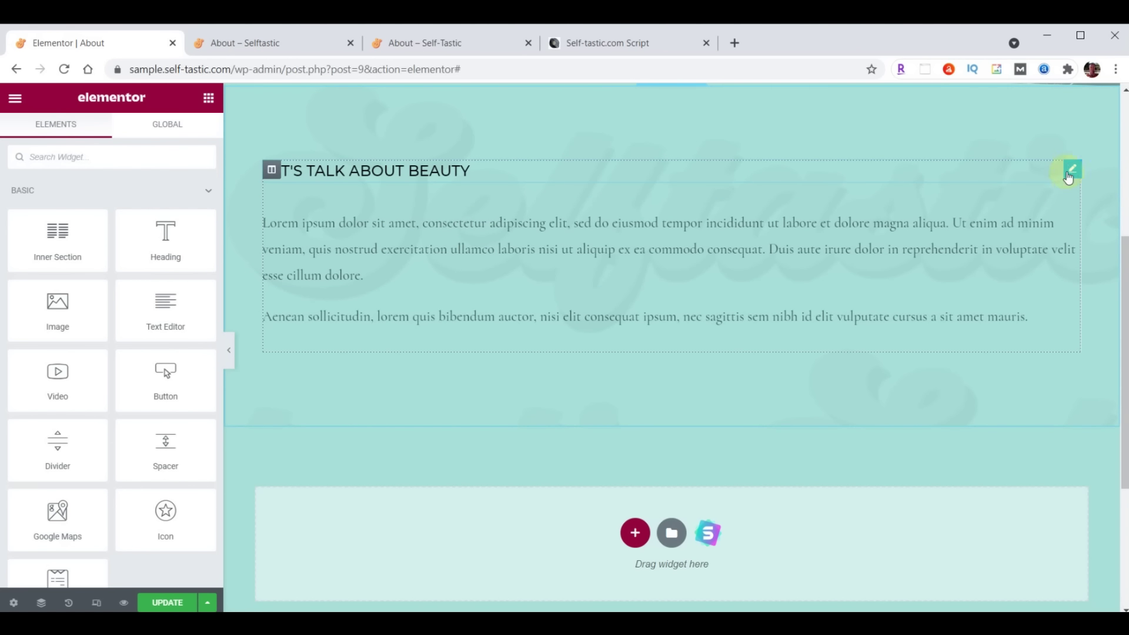
left_click(1070, 172)
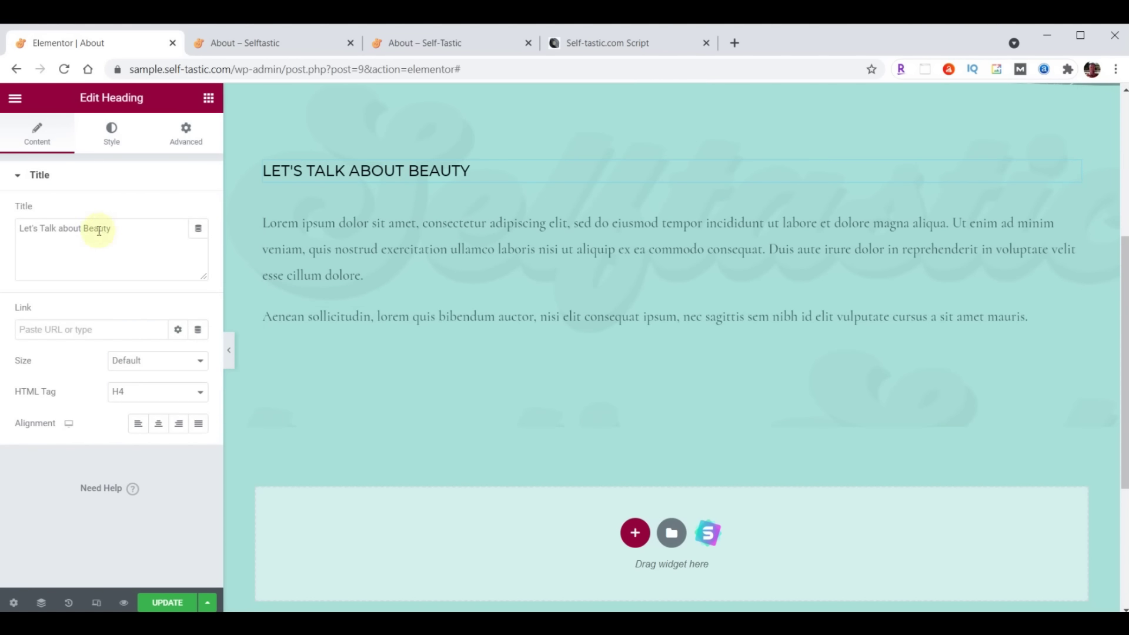
triple_click(116, 228)
type("About Me")
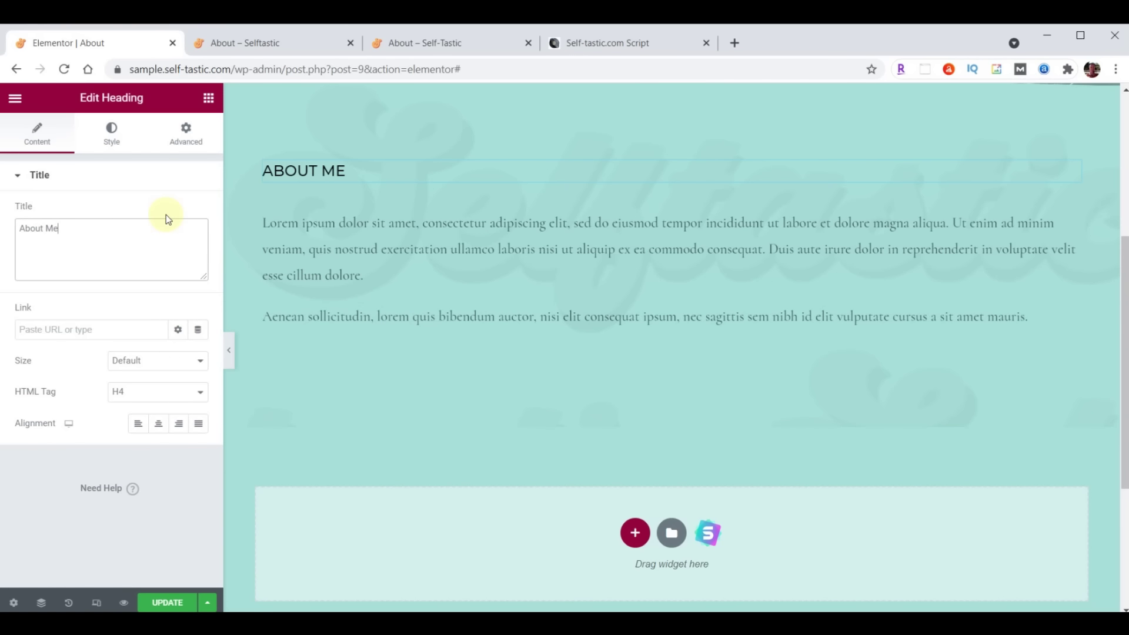
Set the heading typography to Montserrat, size 32, weight 300
left_click(112, 133)
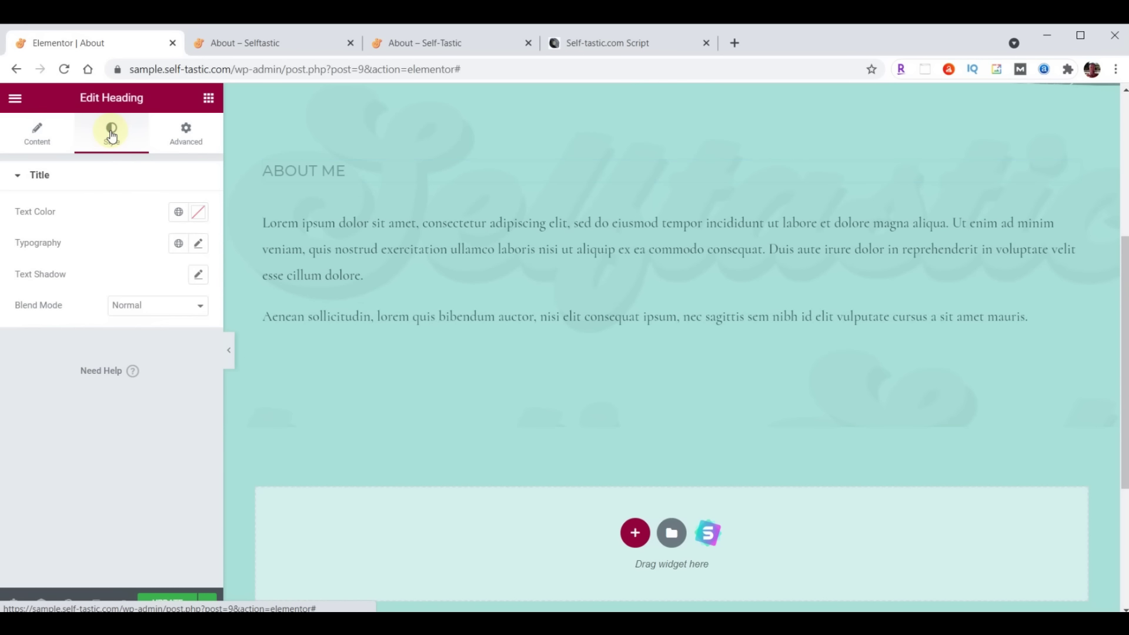
left_click(202, 249)
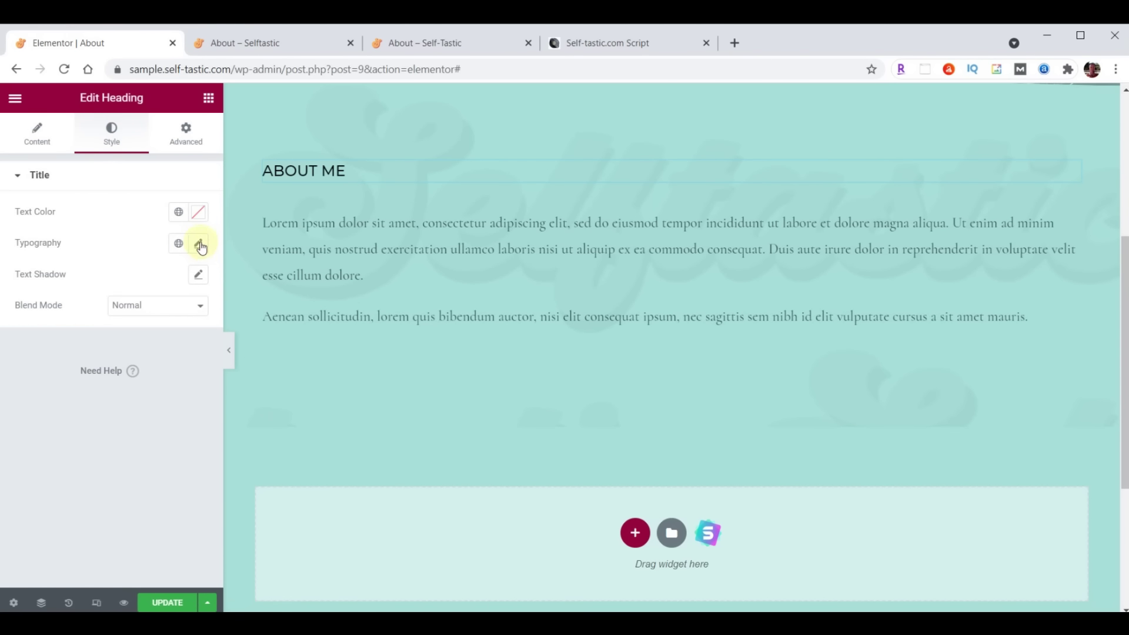
left_click(170, 316)
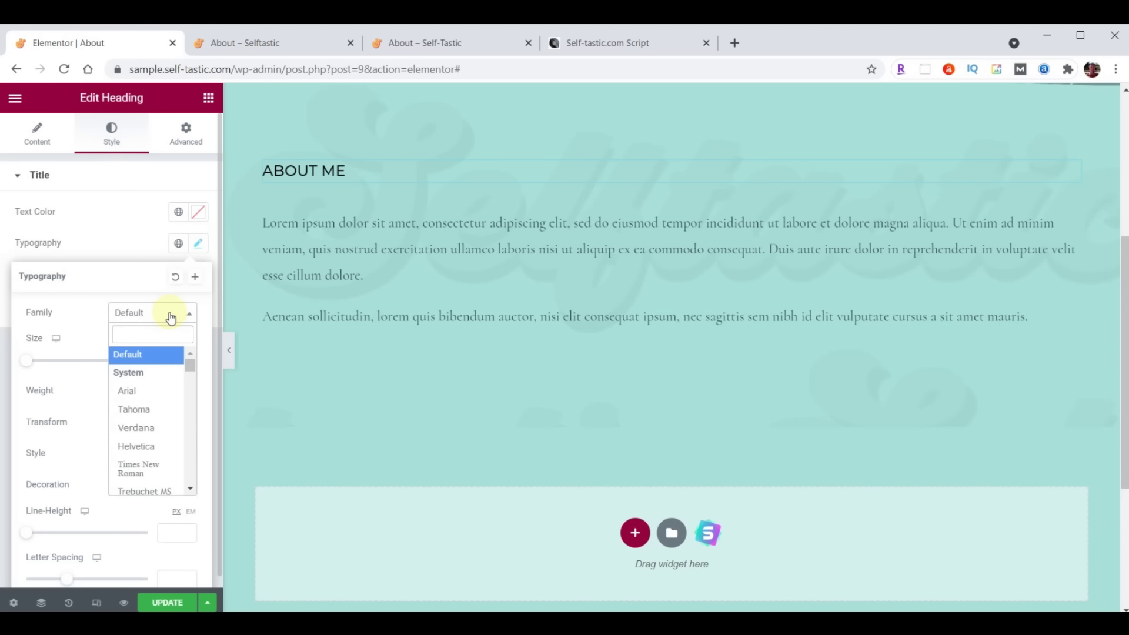
type("Montserrat")
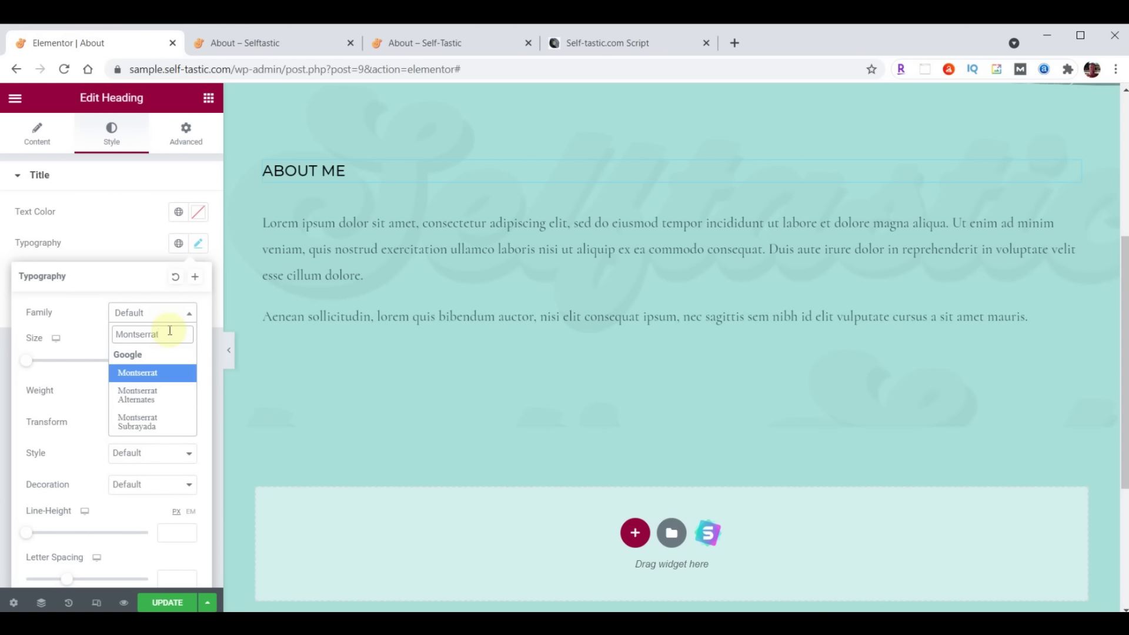
left_click(163, 372)
left_click(166, 360)
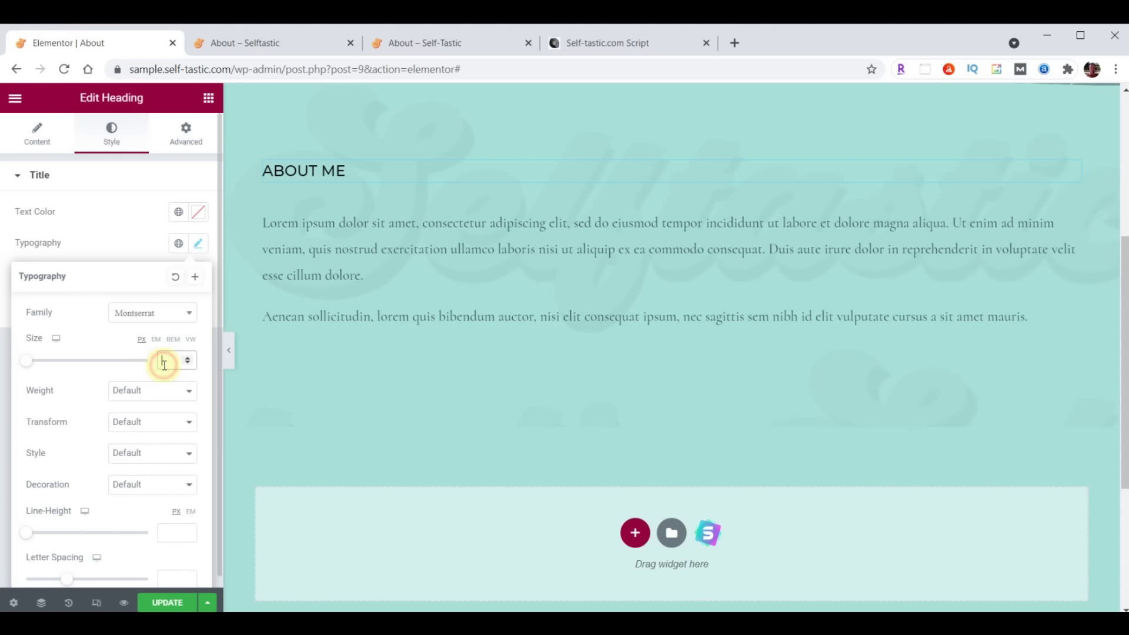
type("32")
left_click(155, 384)
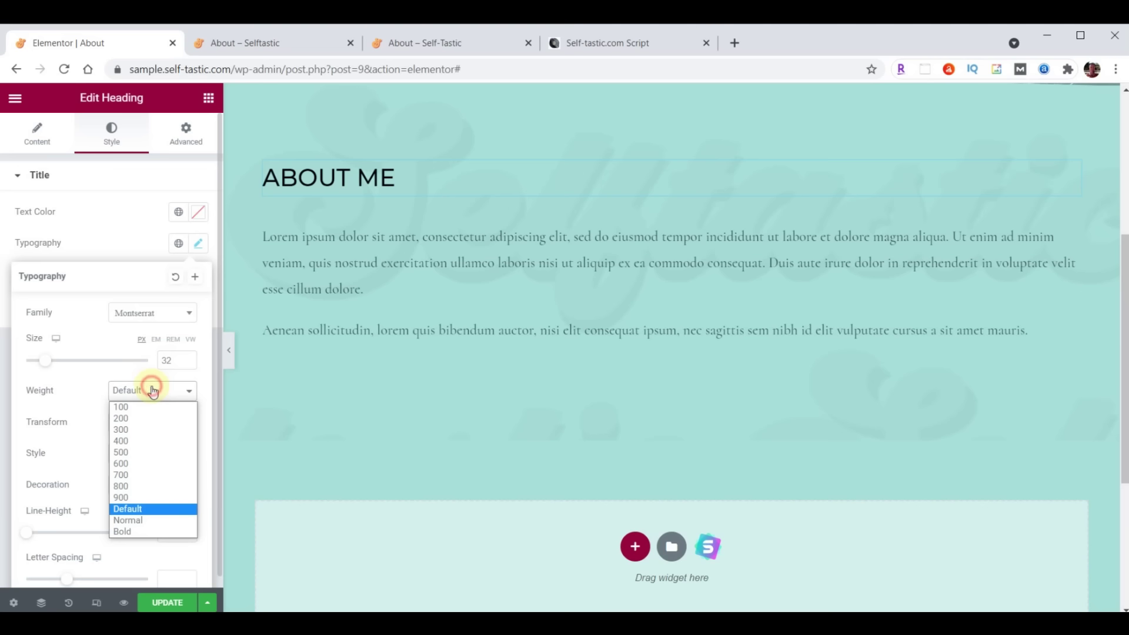
left_click(143, 431)
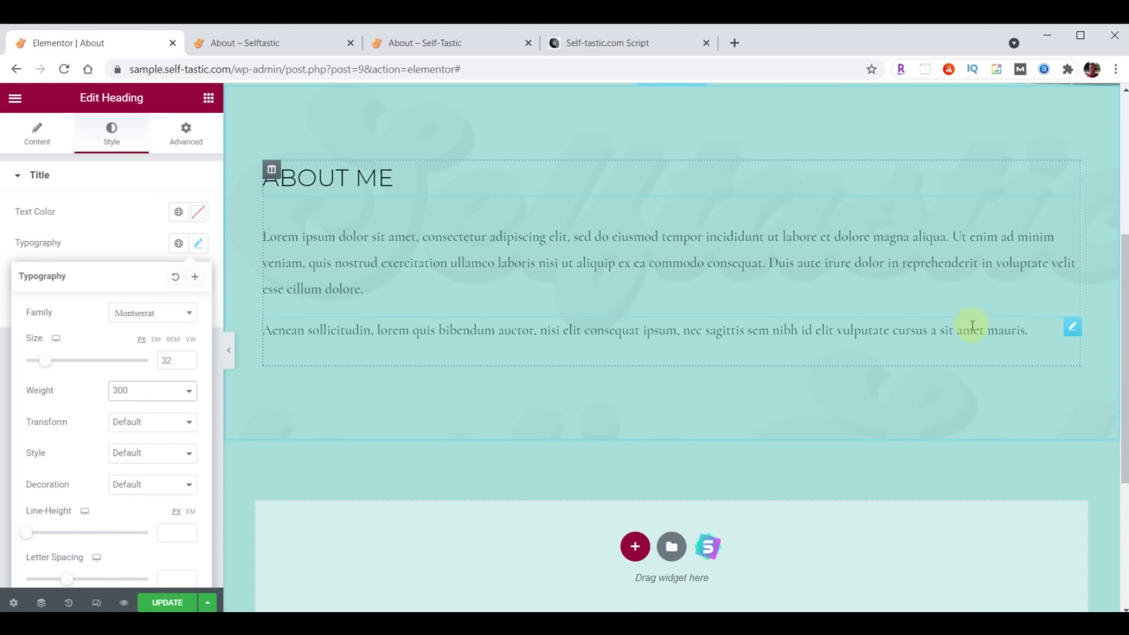
Delete the second lorem ipsum paragraph and select the remaining one for editing
right_click(1072, 326)
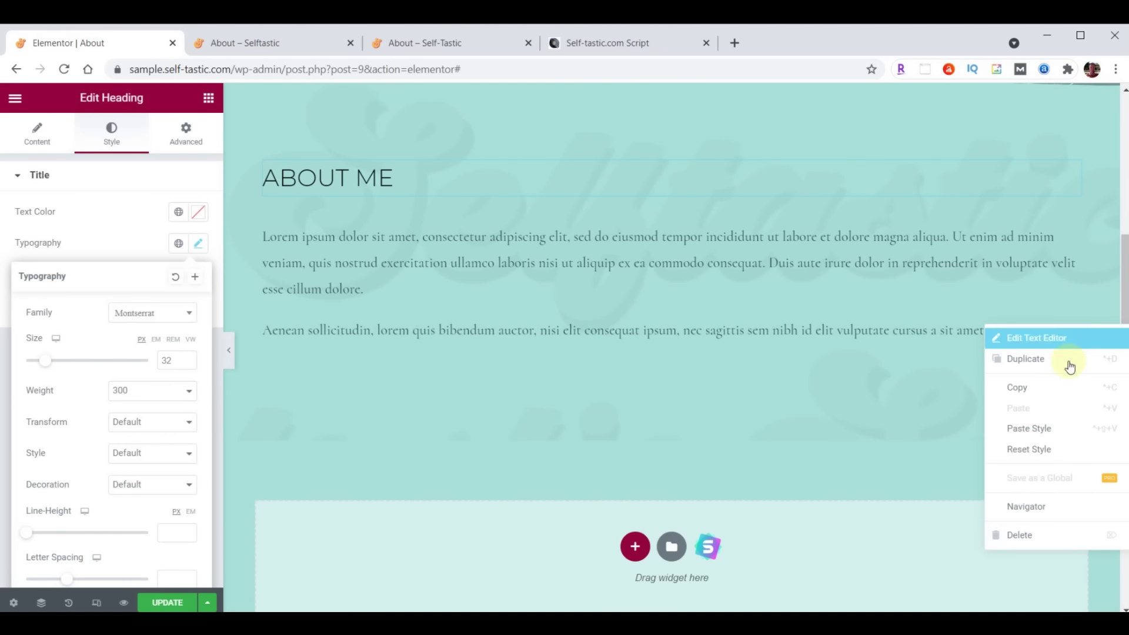
left_click(1039, 533)
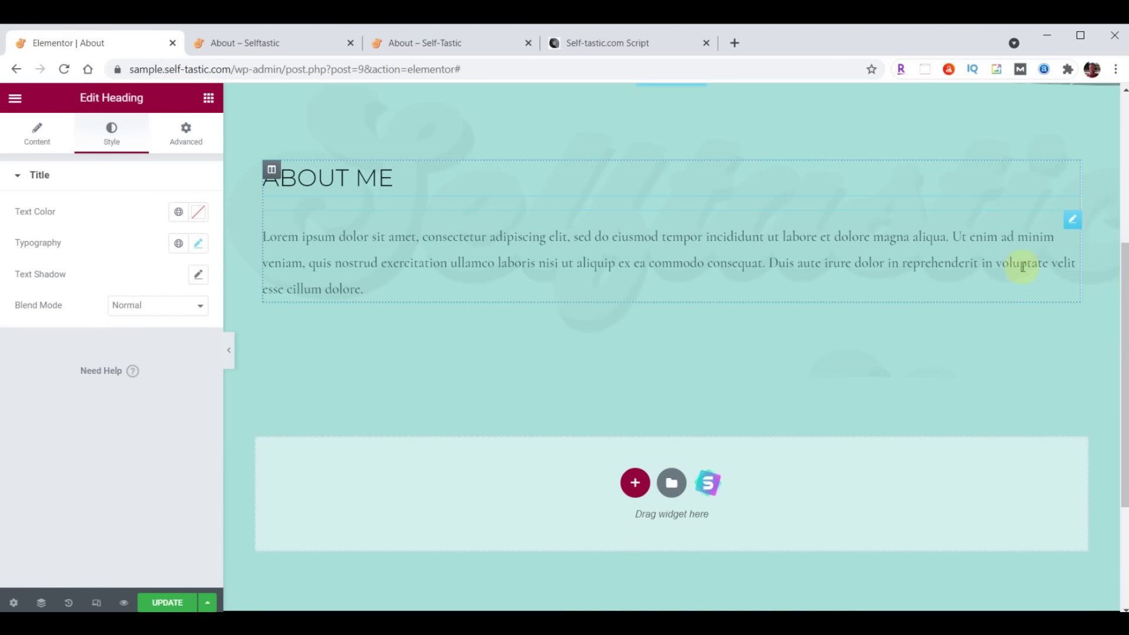
left_click(1072, 221)
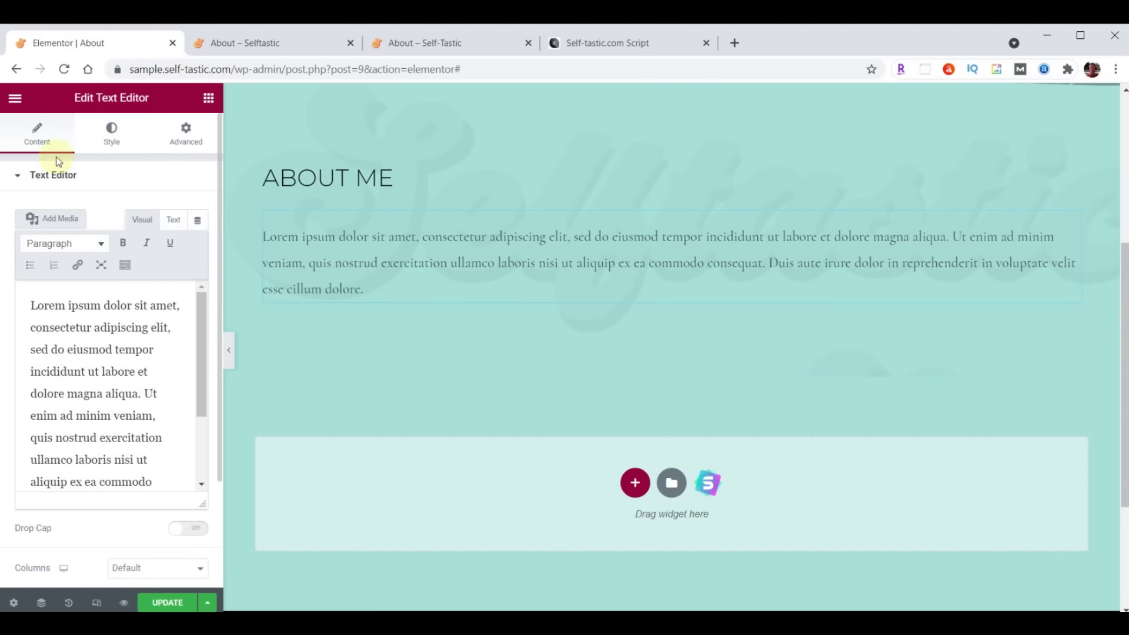
Make the remaining paragraph's text colour dark brown
left_click(112, 131)
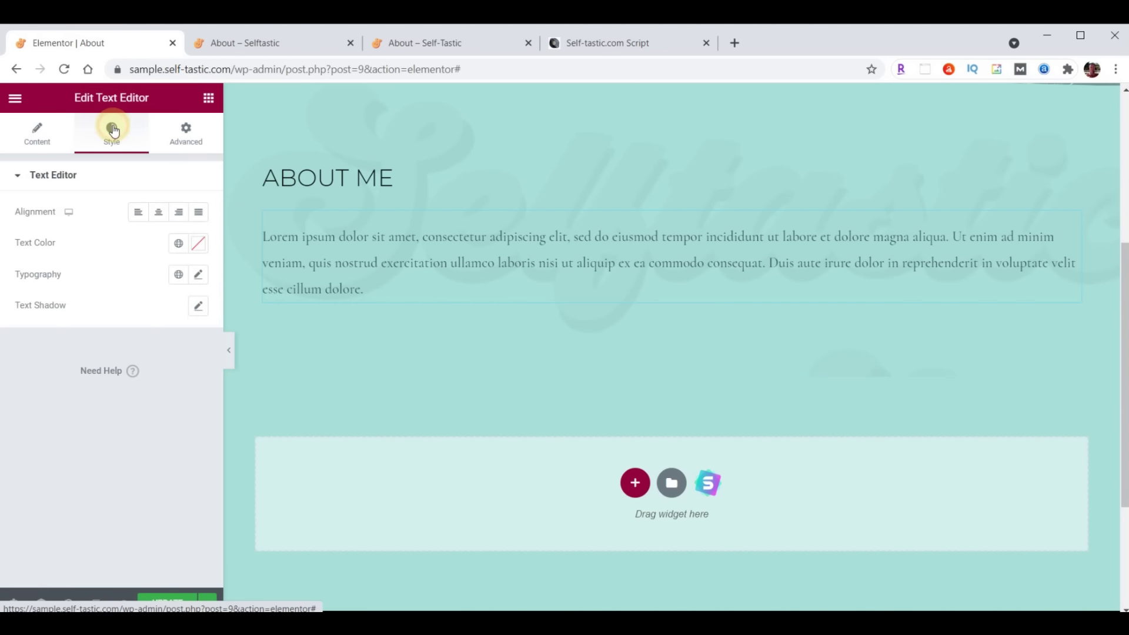
left_click(199, 245)
key("ctrl+v")
left_click(199, 245)
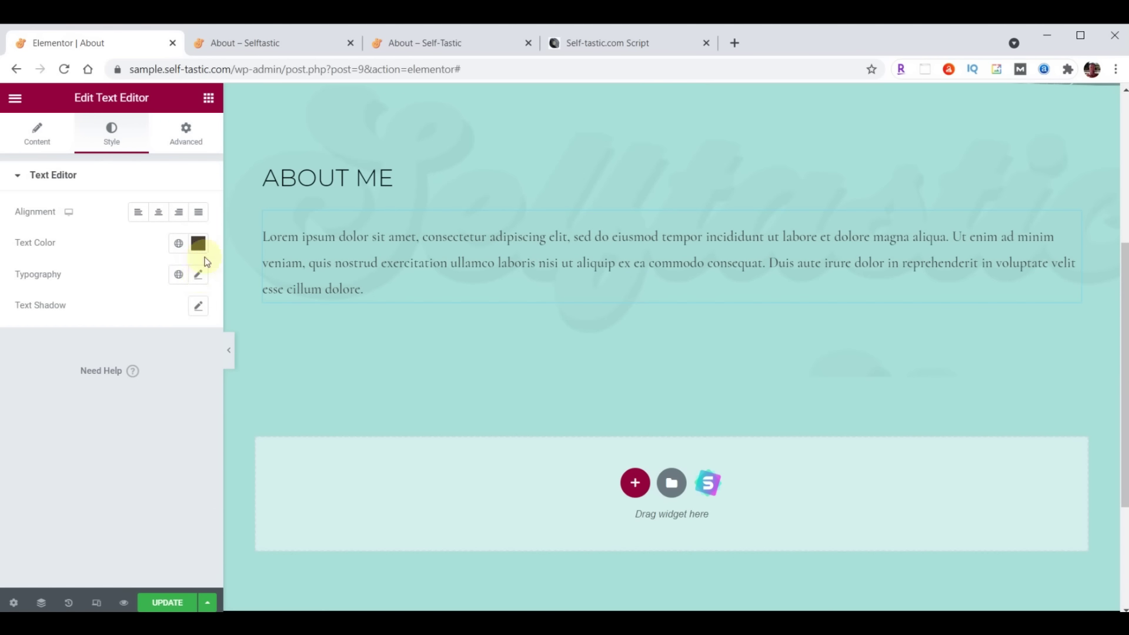
Set the paragraph typography to Raleway, size 21, weight 400
left_click(199, 276)
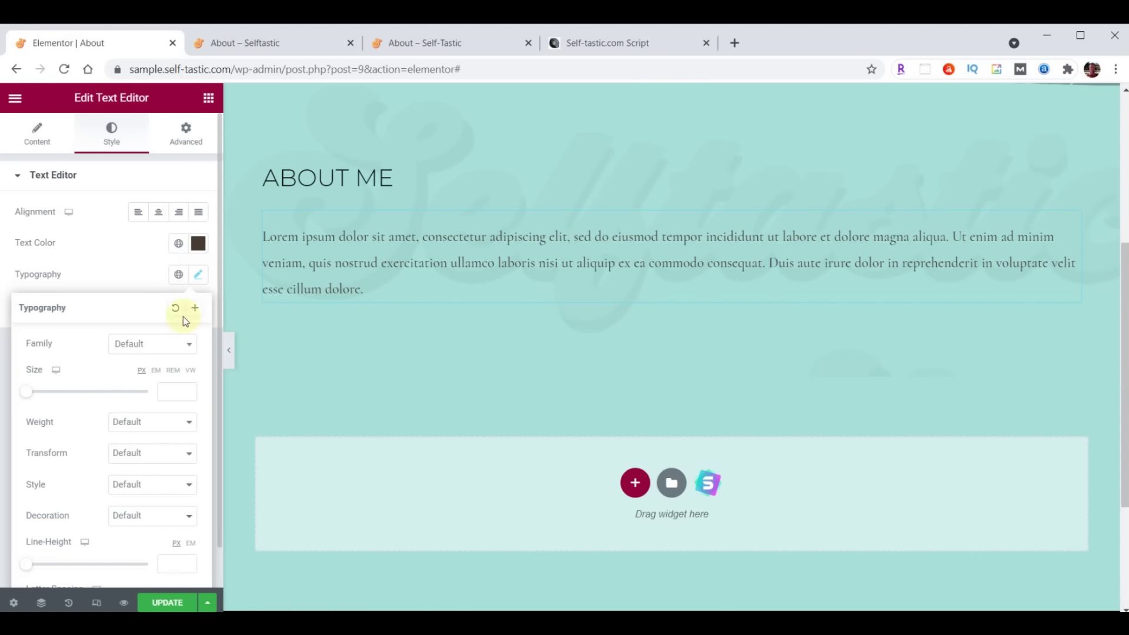
left_click(148, 343)
type("Raleway")
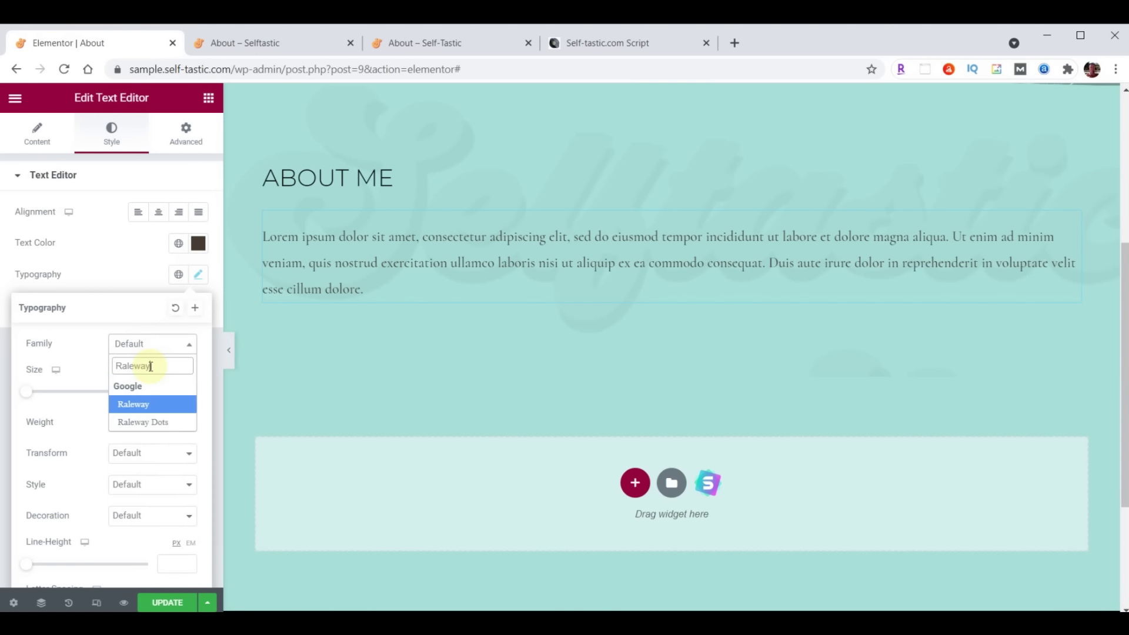
left_click(170, 391)
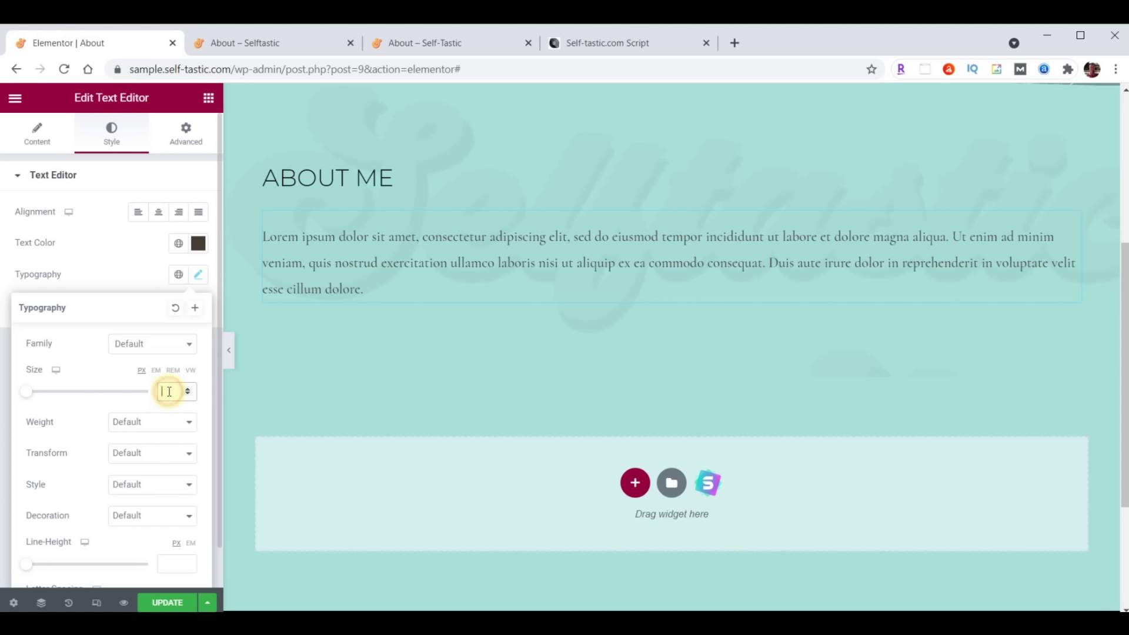
type("20")
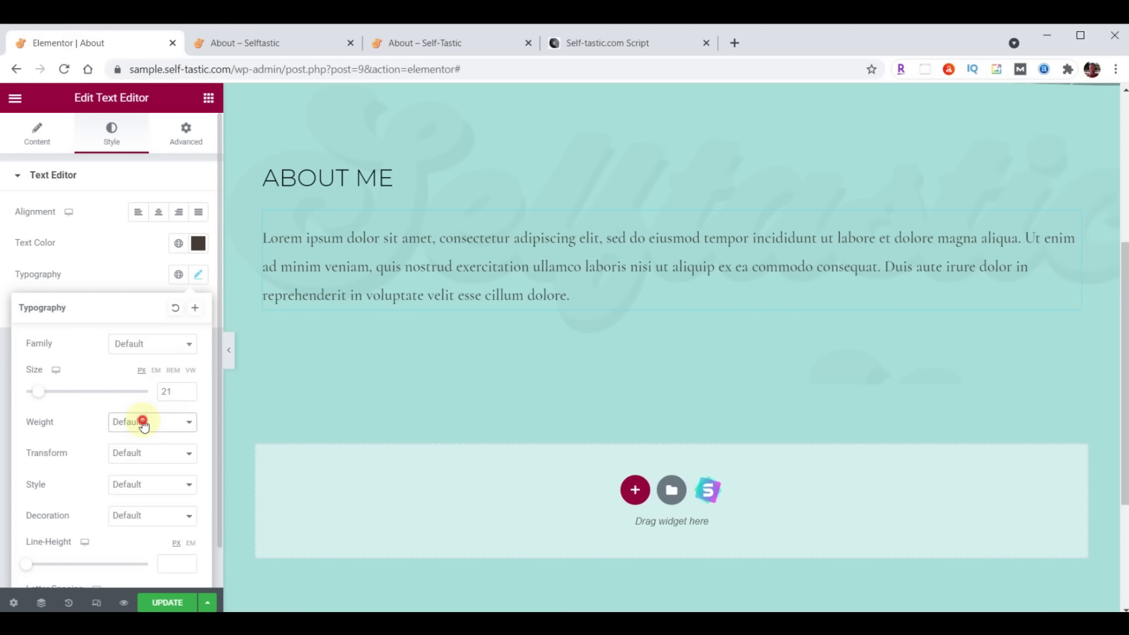
left_click(144, 421)
left_click(130, 472)
left_click(37, 132)
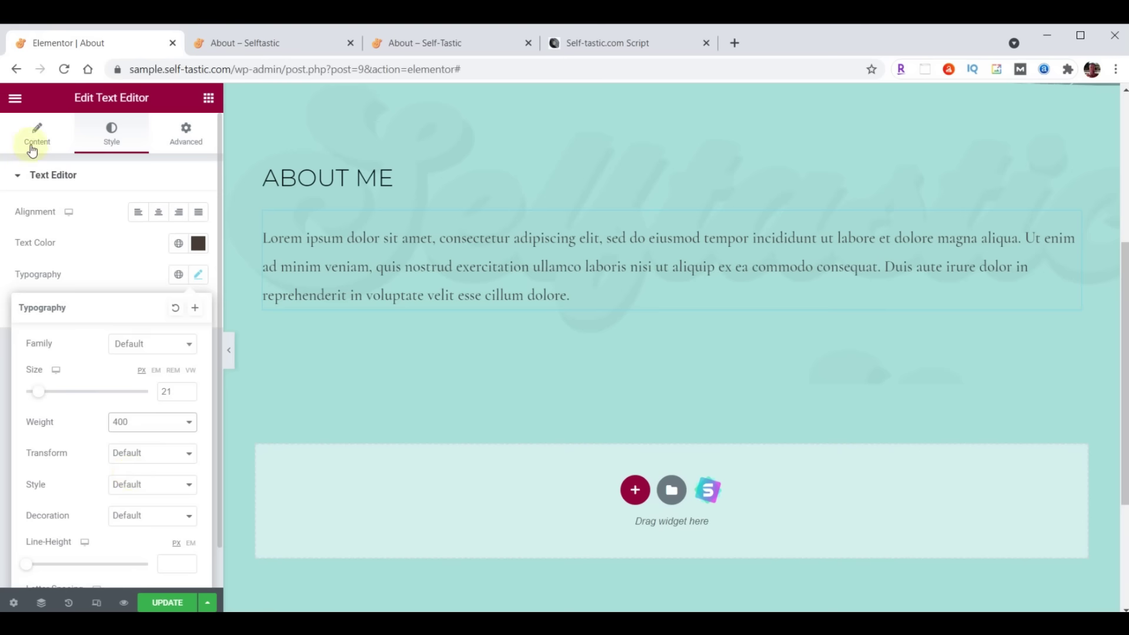
left_click(87, 344)
Replace the lorem ipsum with the About bio, then upload about-bethany.jpg and insert it after the bio
key("ctrl+a")
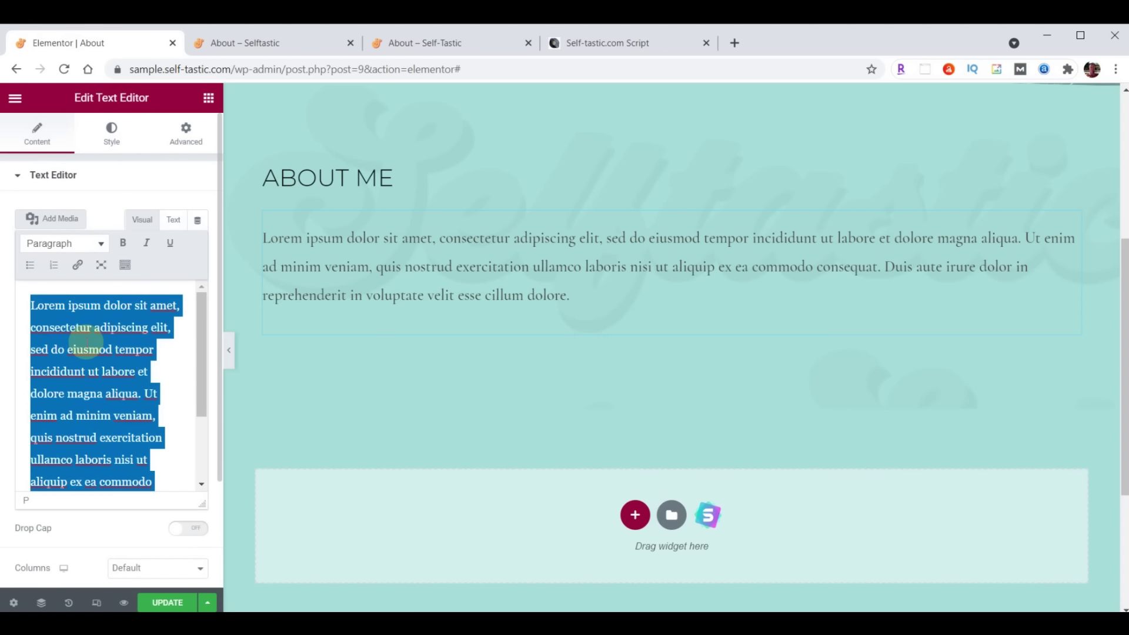
key("ctrl+v")
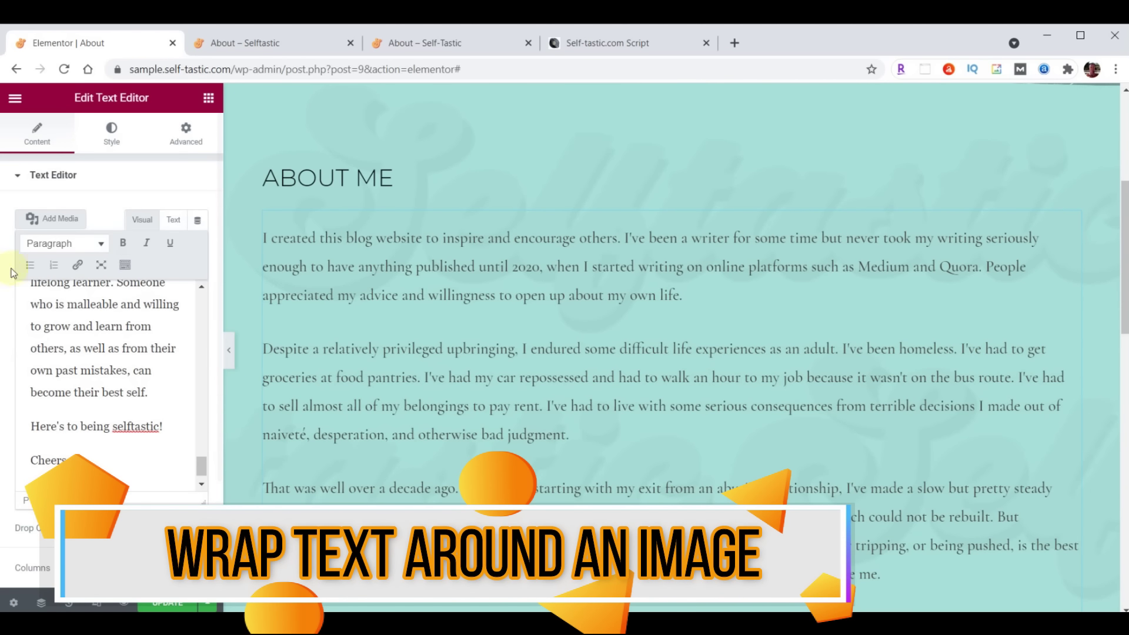
left_click(60, 219)
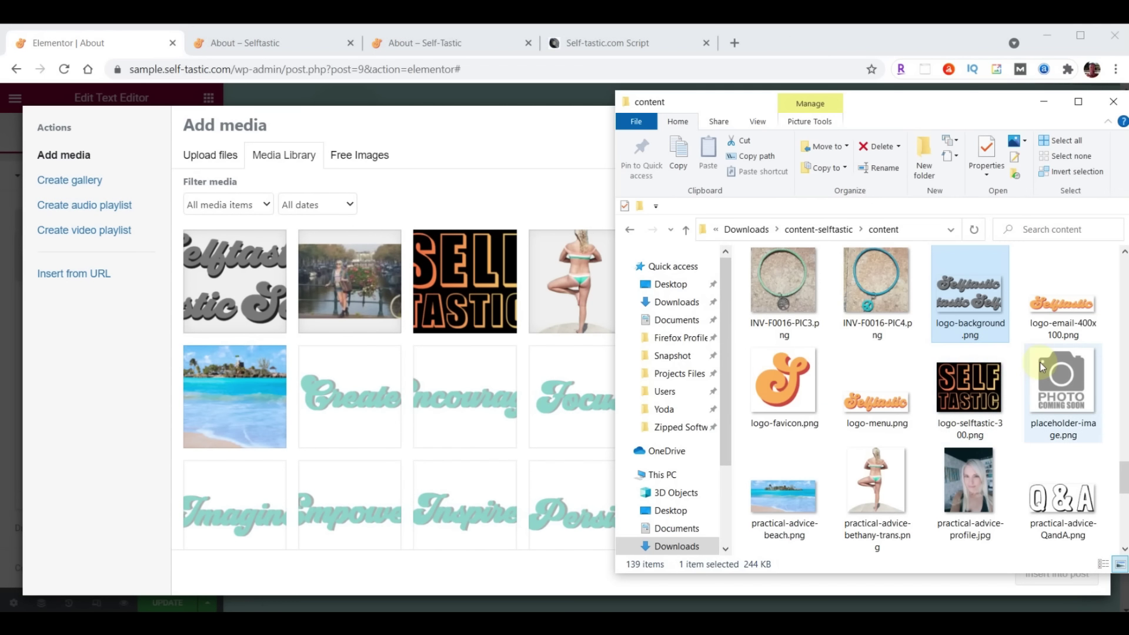
scroll(1039, 364, "up", 20)
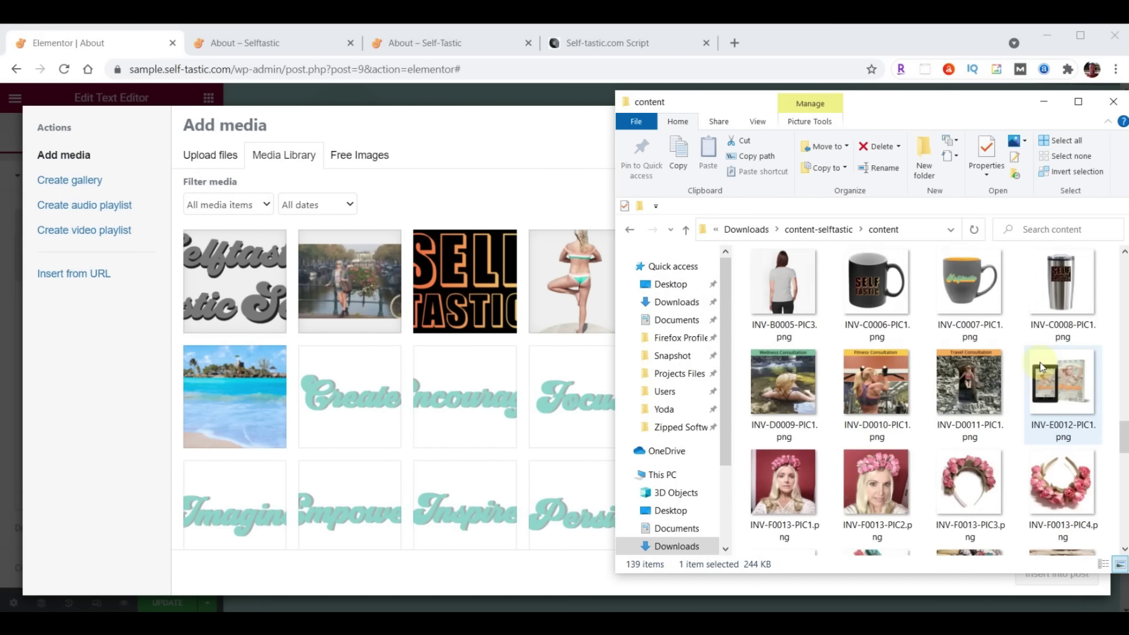
left_click_drag(780, 283, 421, 343)
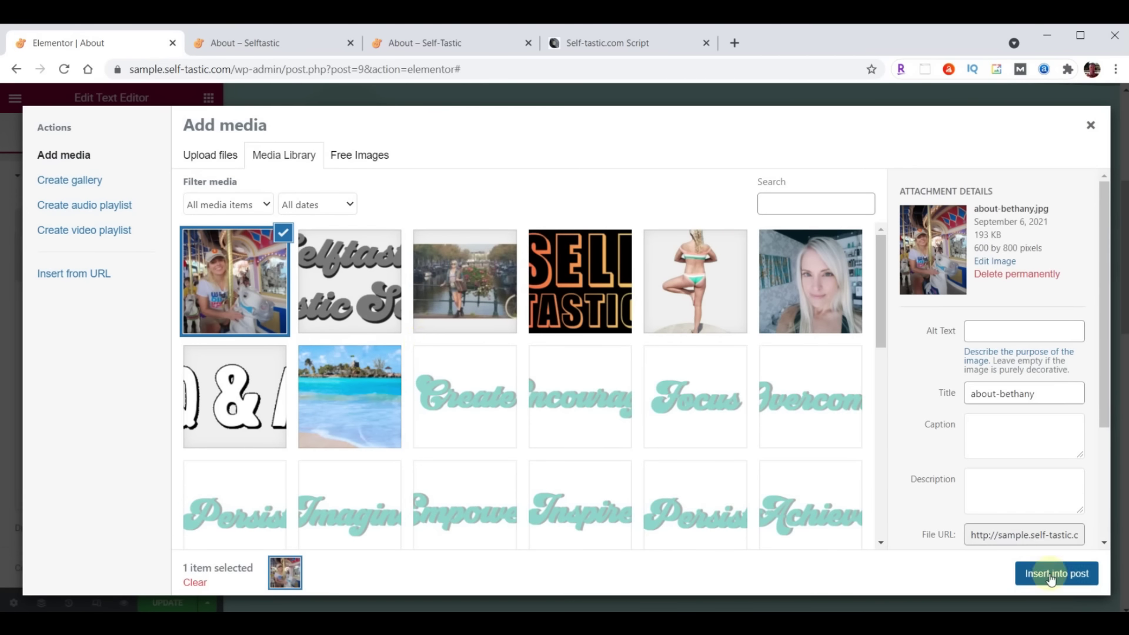
left_click(1053, 573)
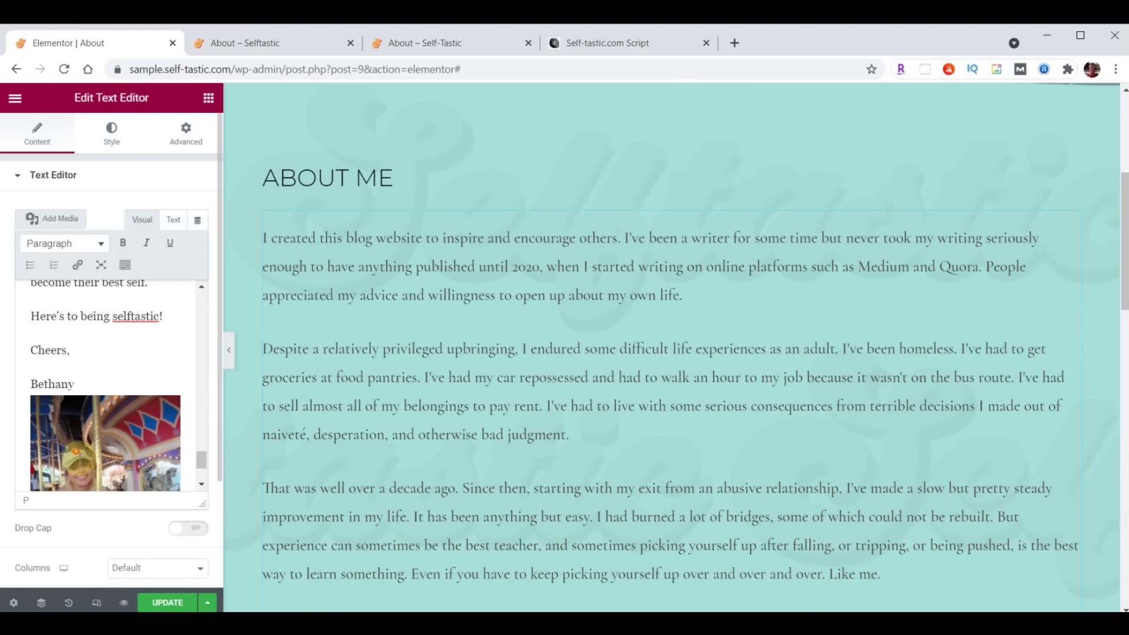
Move the carousel photo from the end of the bio to its start
left_click(86, 429)
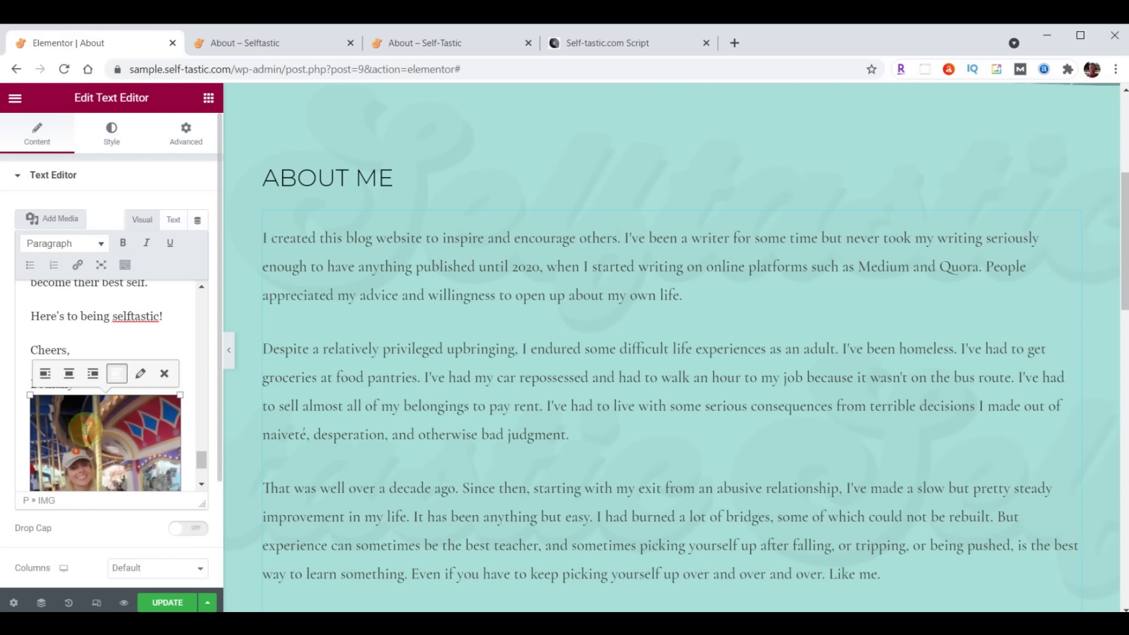
left_click(168, 379)
scroll(74, 421, "up", 5)
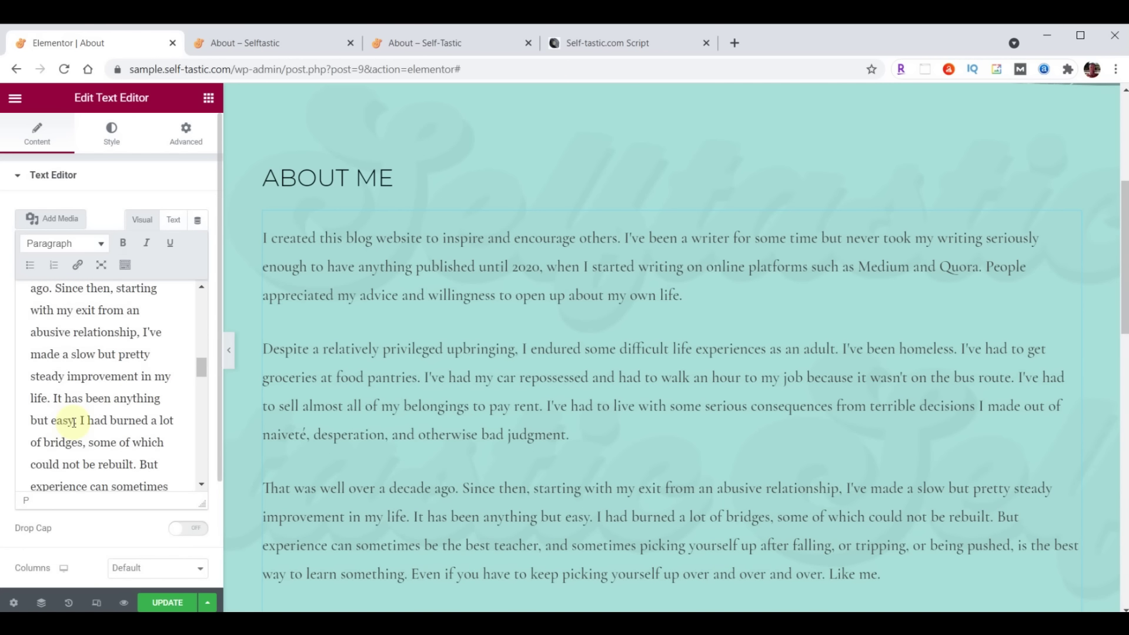
scroll(73, 421, "up", 10)
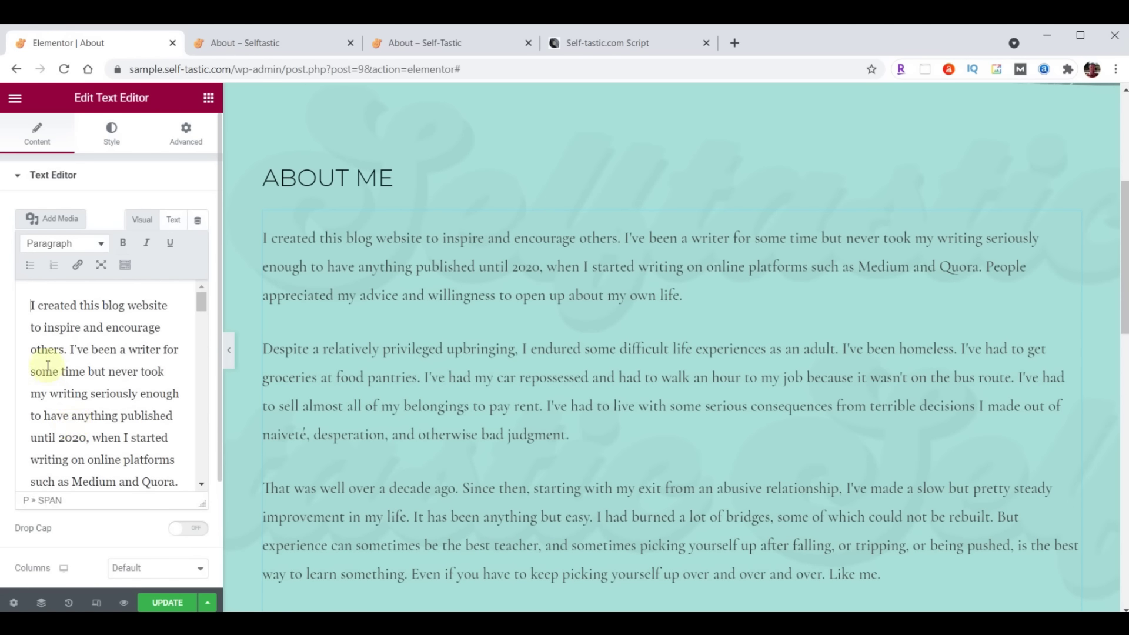
left_click(52, 221)
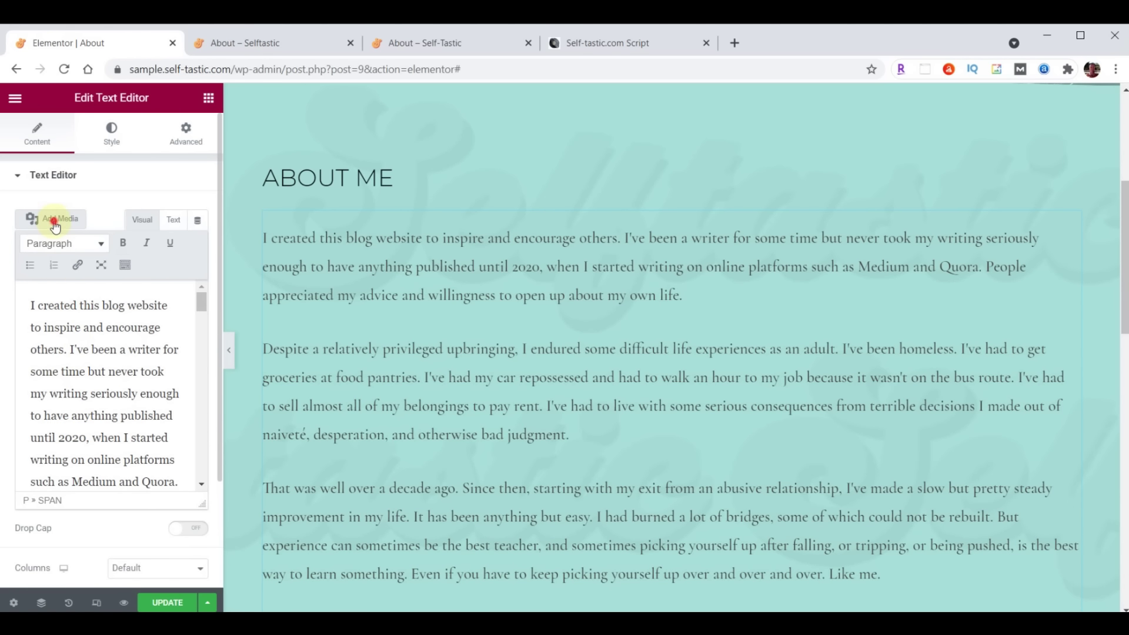
left_click(235, 263)
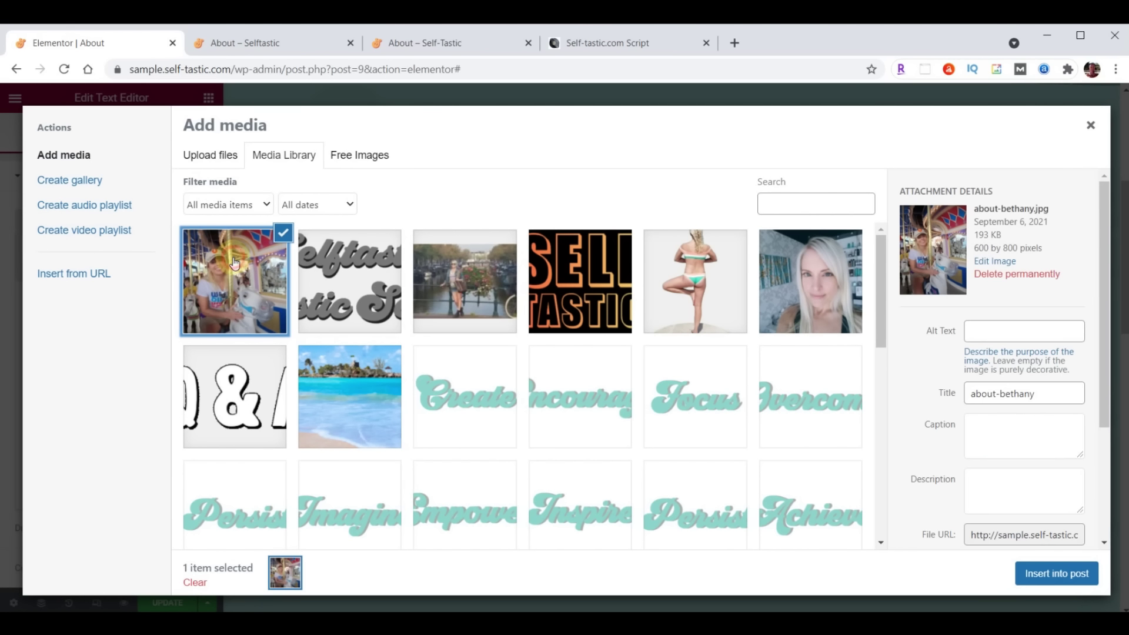
left_click(1073, 576)
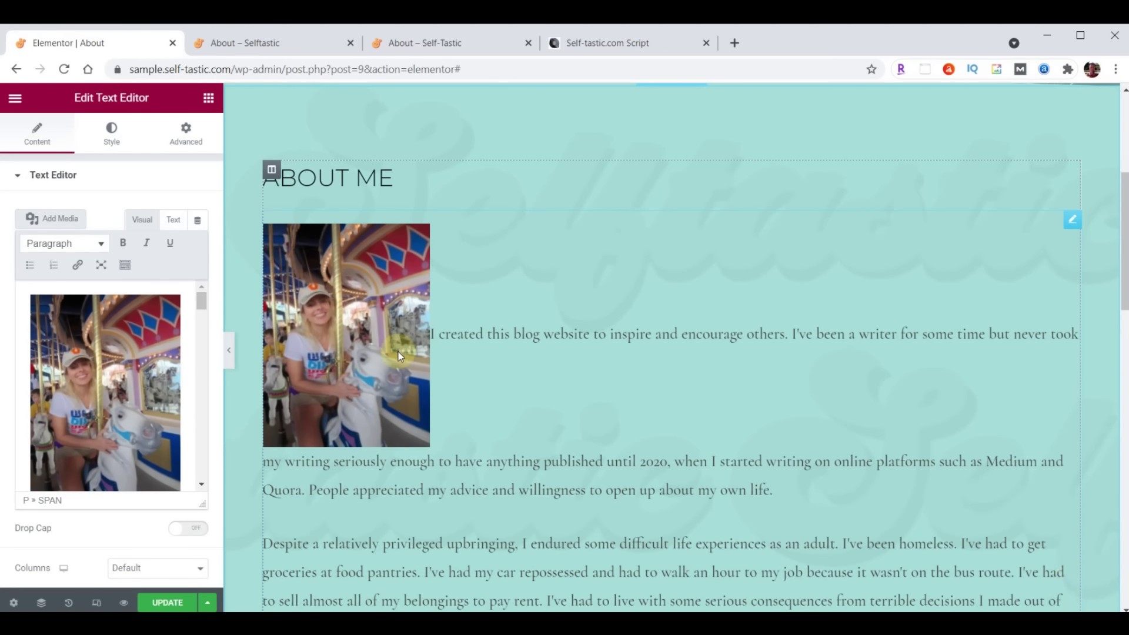
Right-align the photo at Full Size 600 × 800 with Link To set to None
left_click(98, 366)
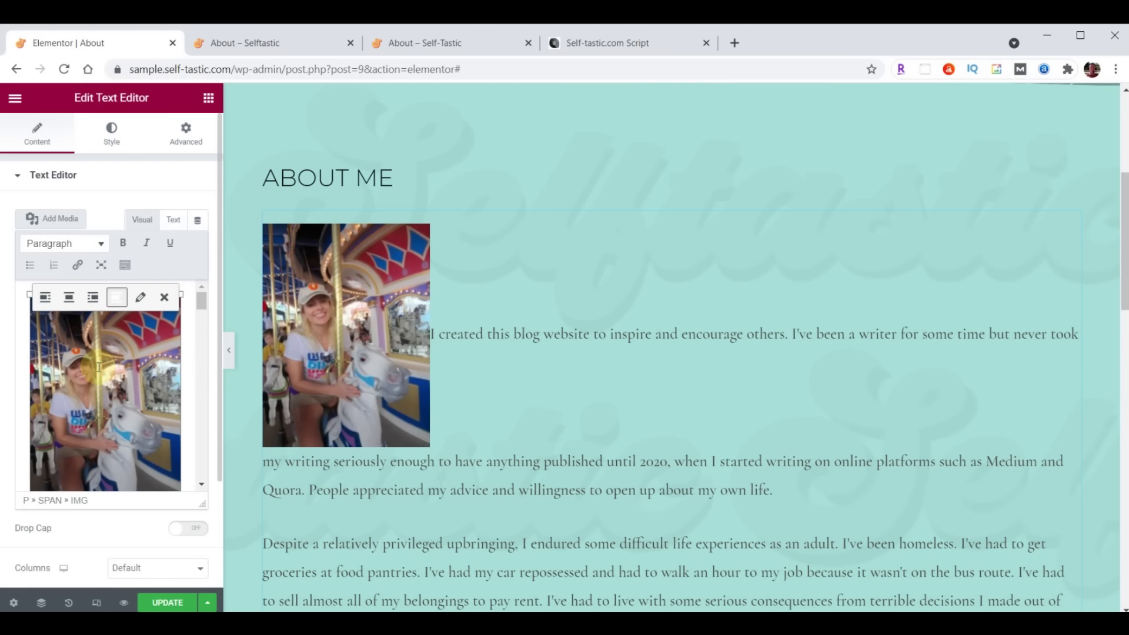
left_click(93, 298)
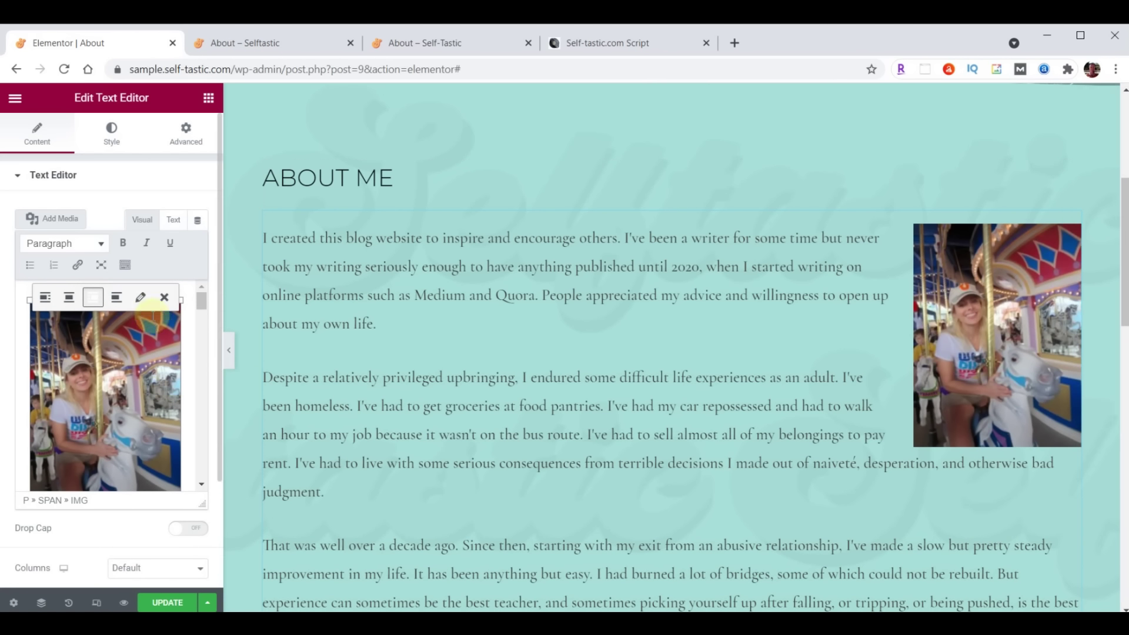
left_click(141, 298)
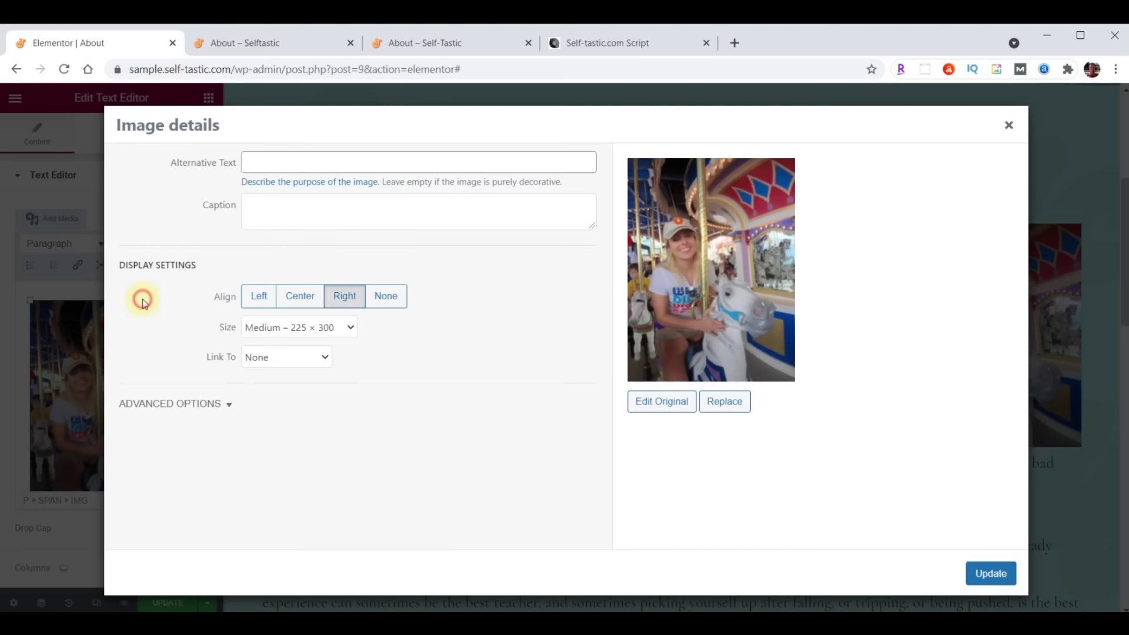
left_click(351, 331)
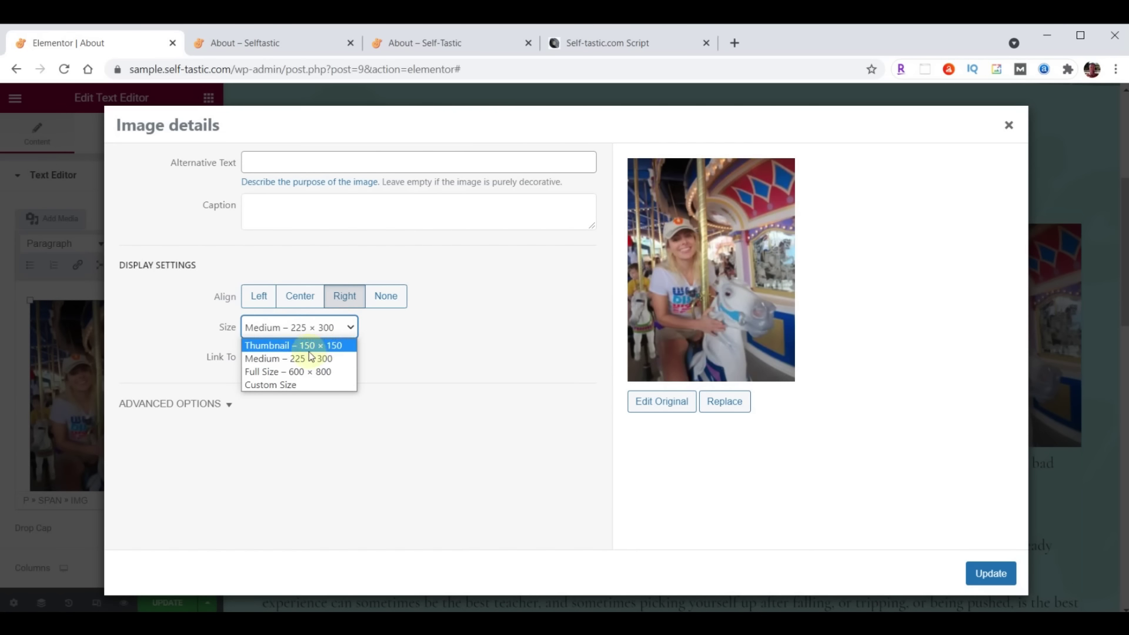
left_click(266, 371)
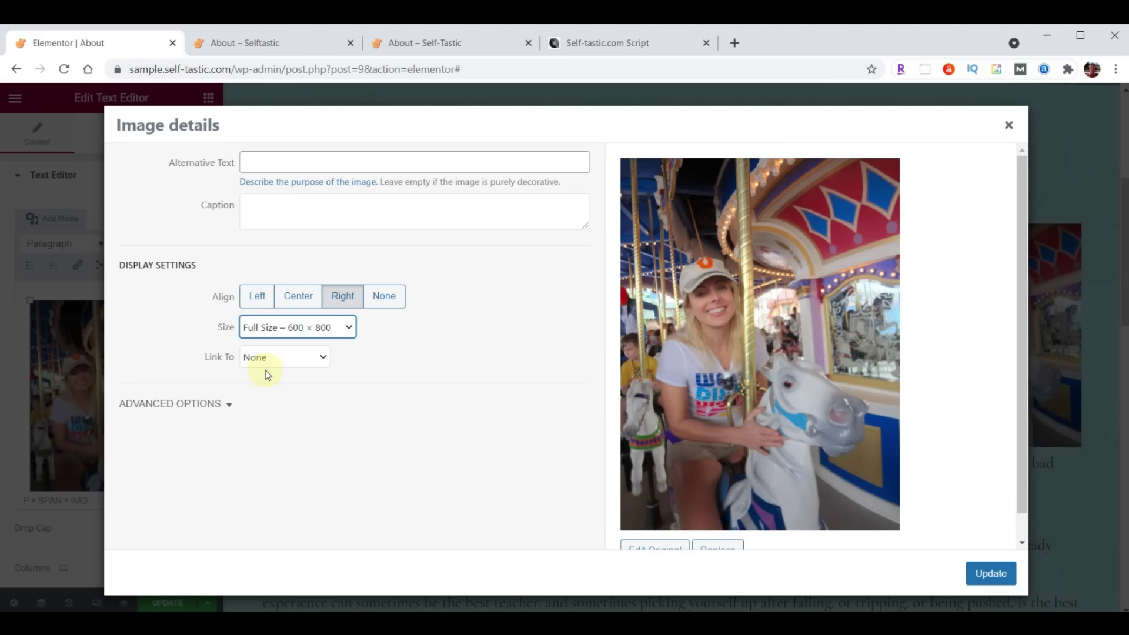
left_click(262, 357)
left_click(259, 360)
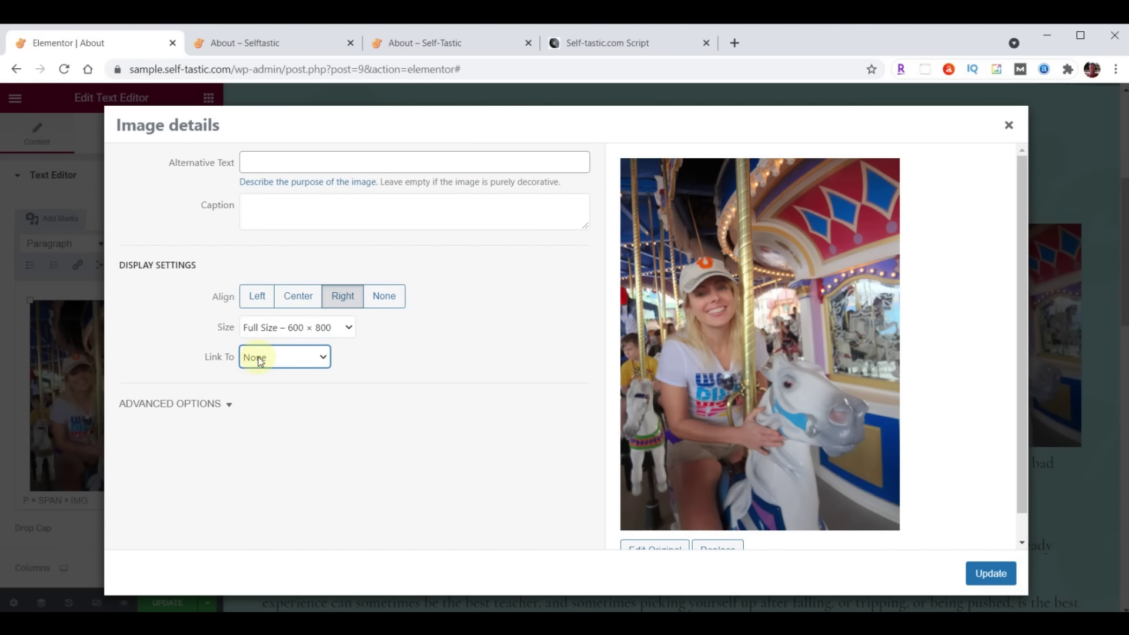
left_click(1000, 575)
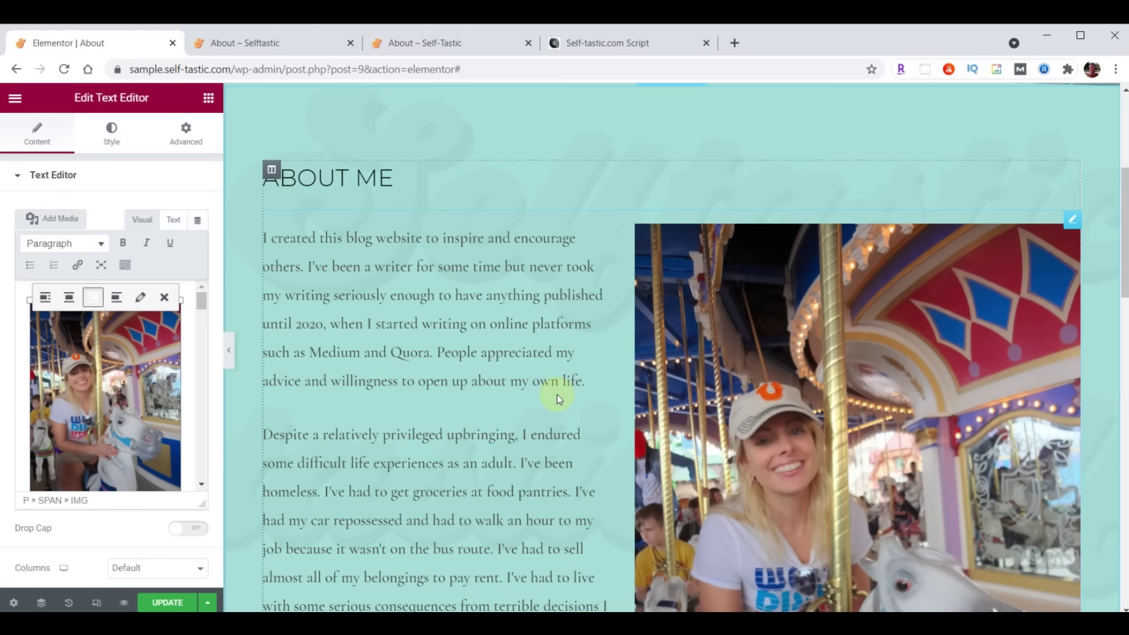
scroll(556, 394, "down", 10)
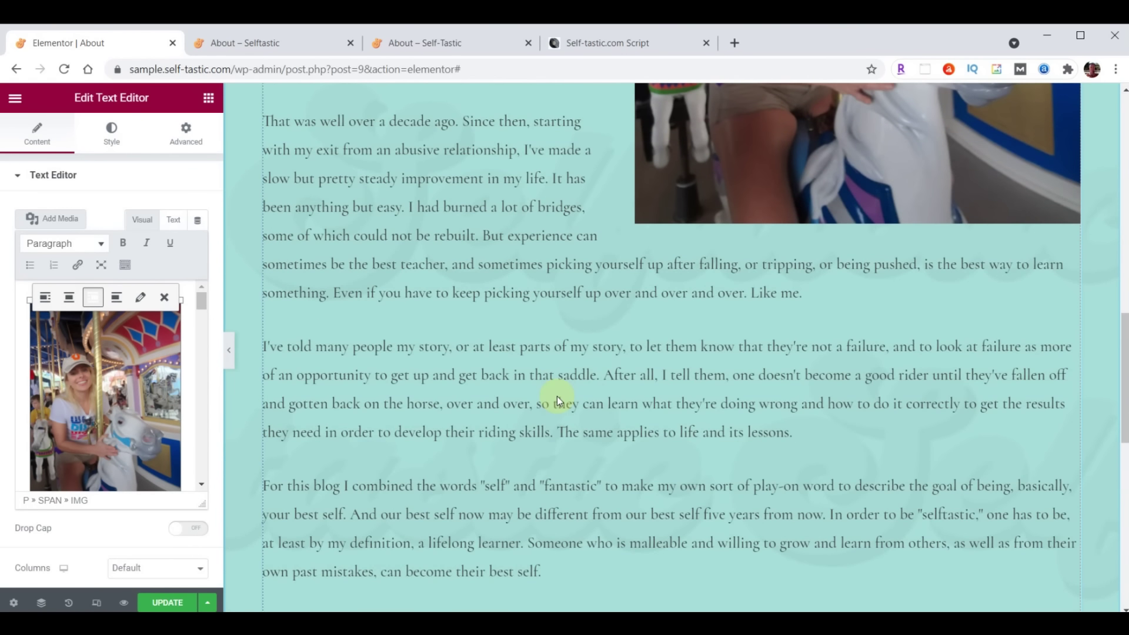
Save the About page and scroll through the live About page
left_click(162, 604)
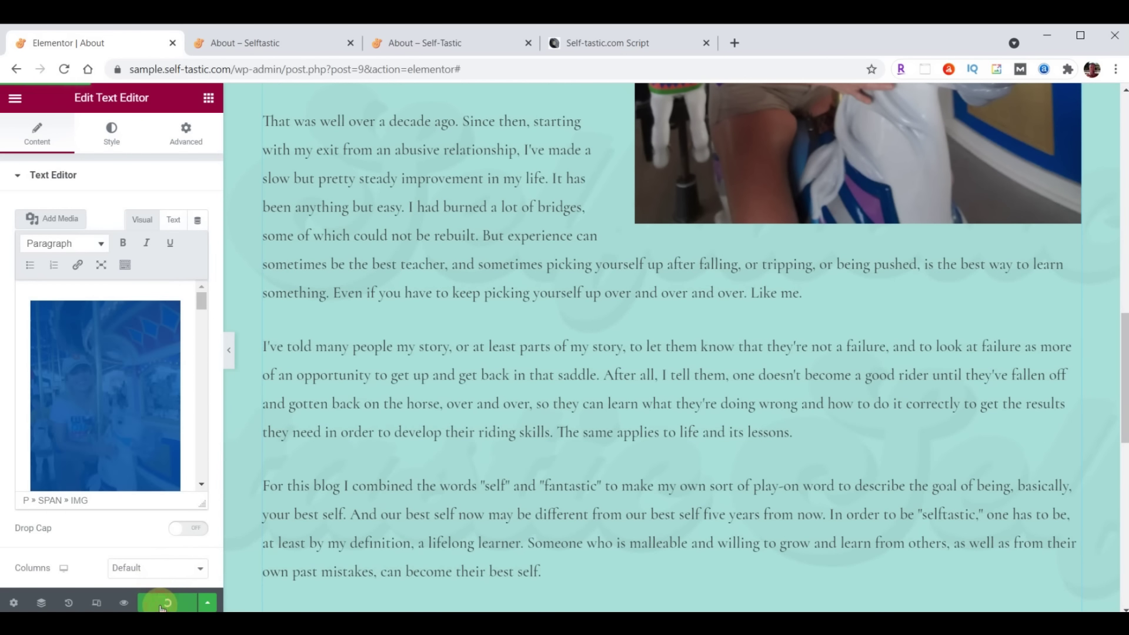
left_click(261, 44)
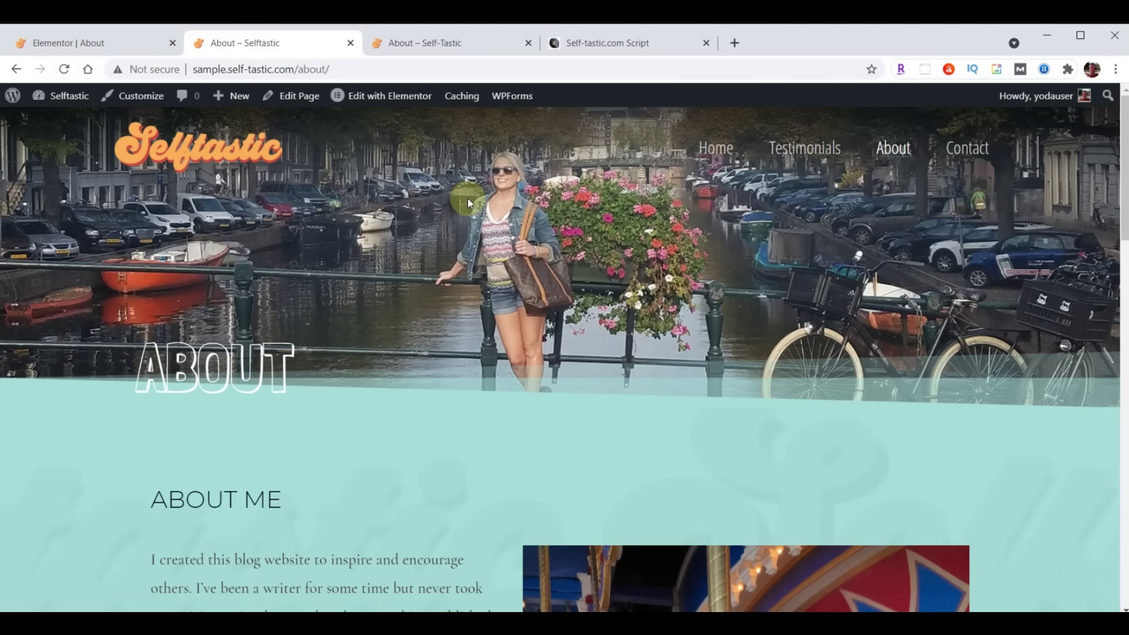
scroll(531, 356, "down", 20)
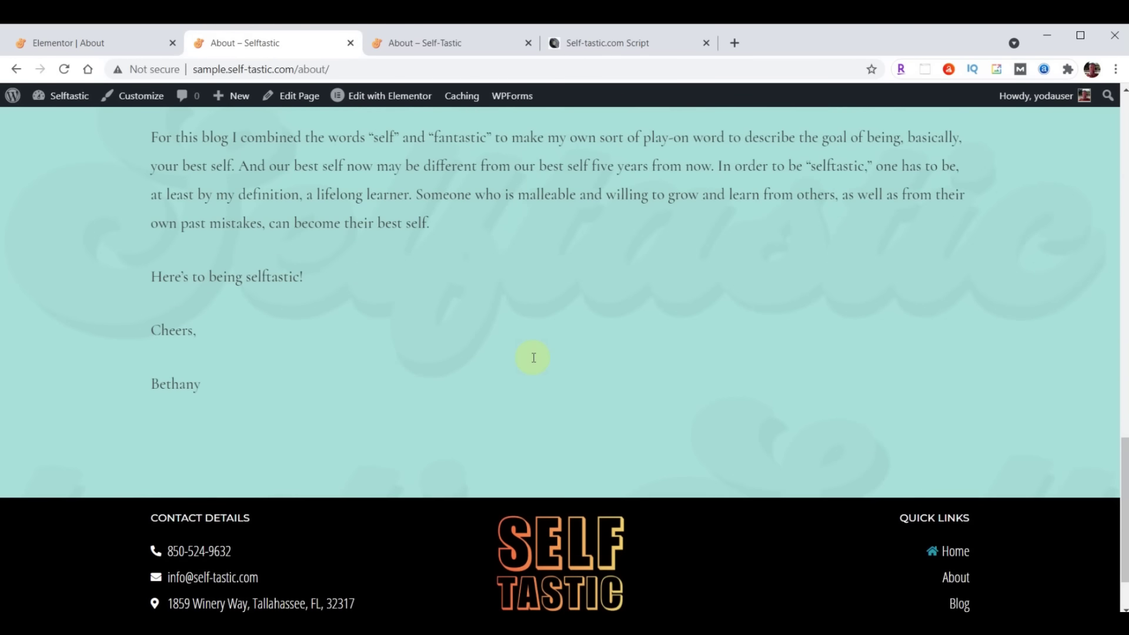
Compare against the original site's About page, then return to the Elementor editor
left_click(449, 43)
scroll(673, 386, "down", 10)
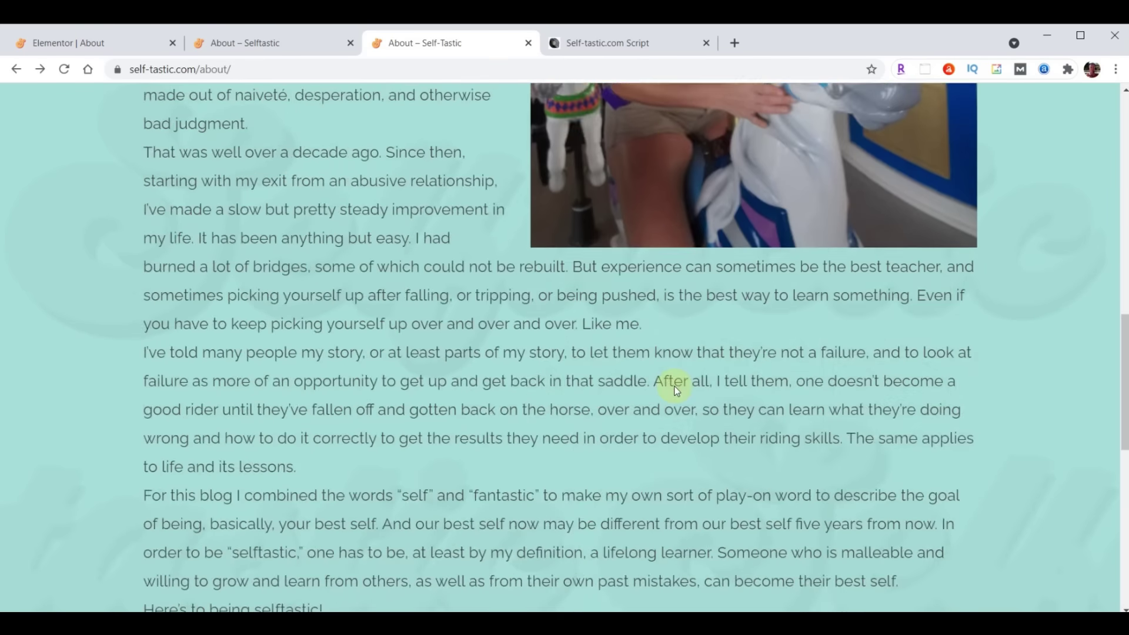
scroll(675, 390, "down", 8)
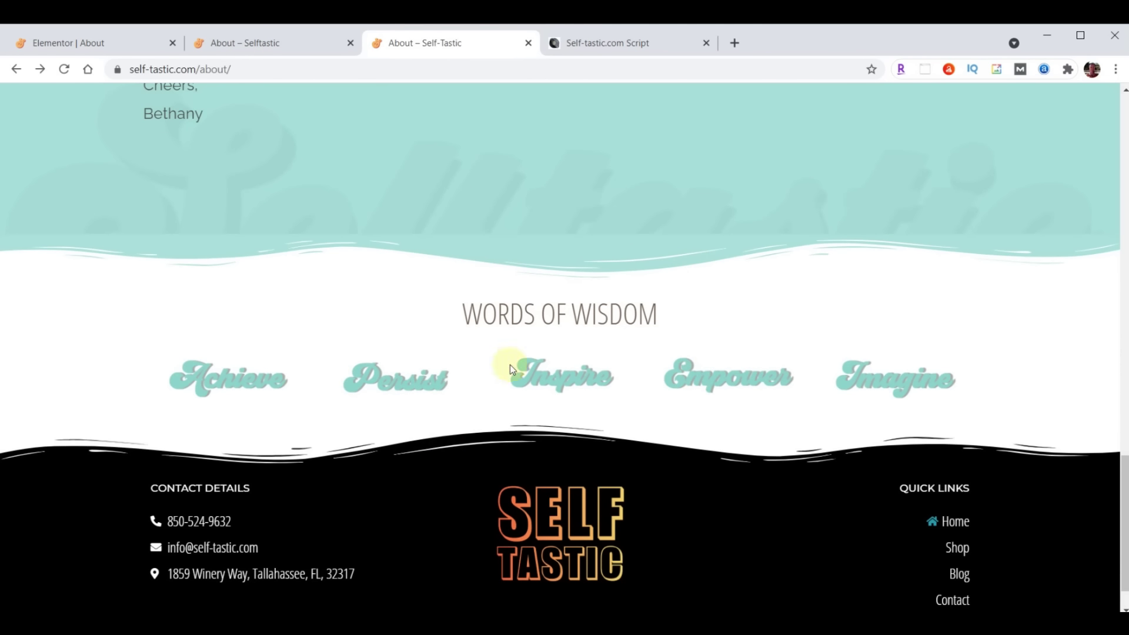
left_click(80, 47)
scroll(693, 317, "down", 8)
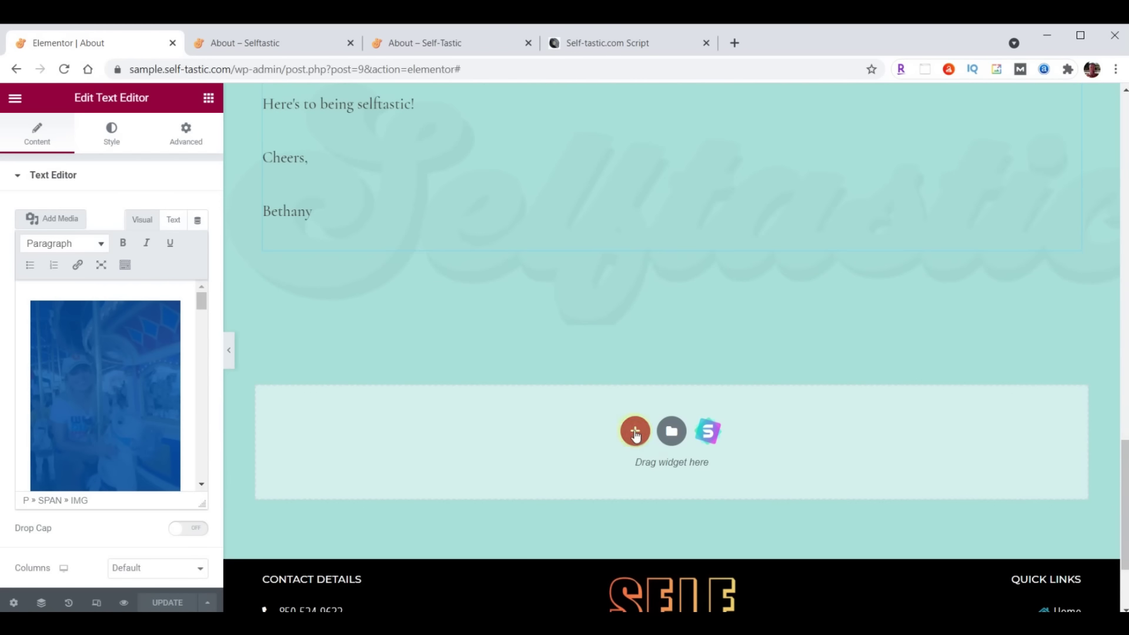
Insert the 'Selftastic - Words of Wisdom' template below the bio without page settings, and save
left_click(669, 432)
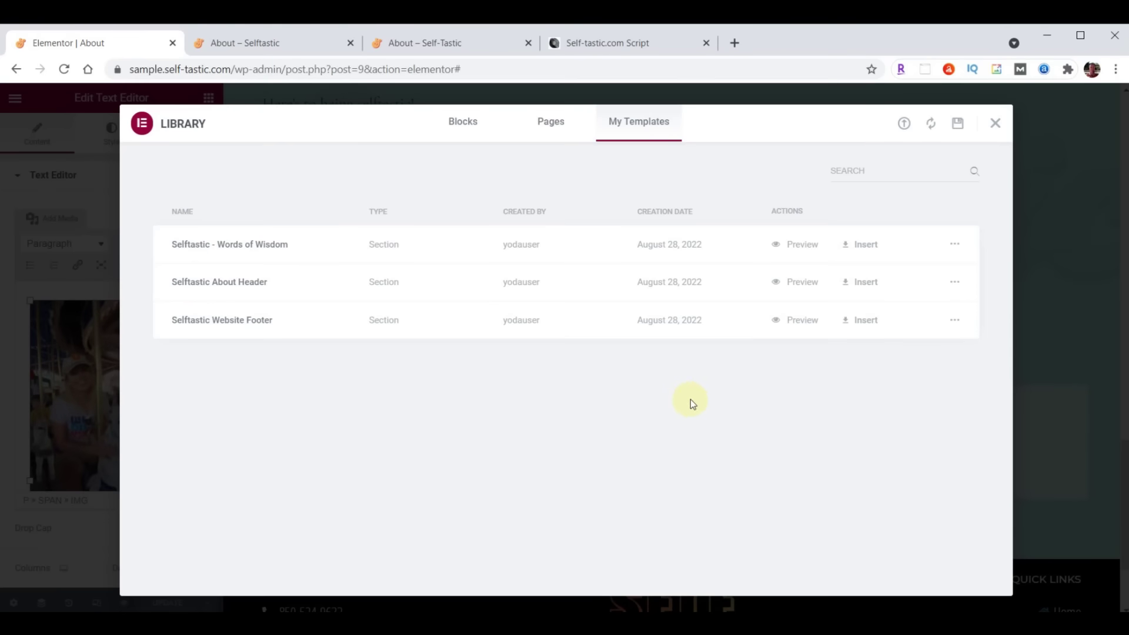
left_click(864, 246)
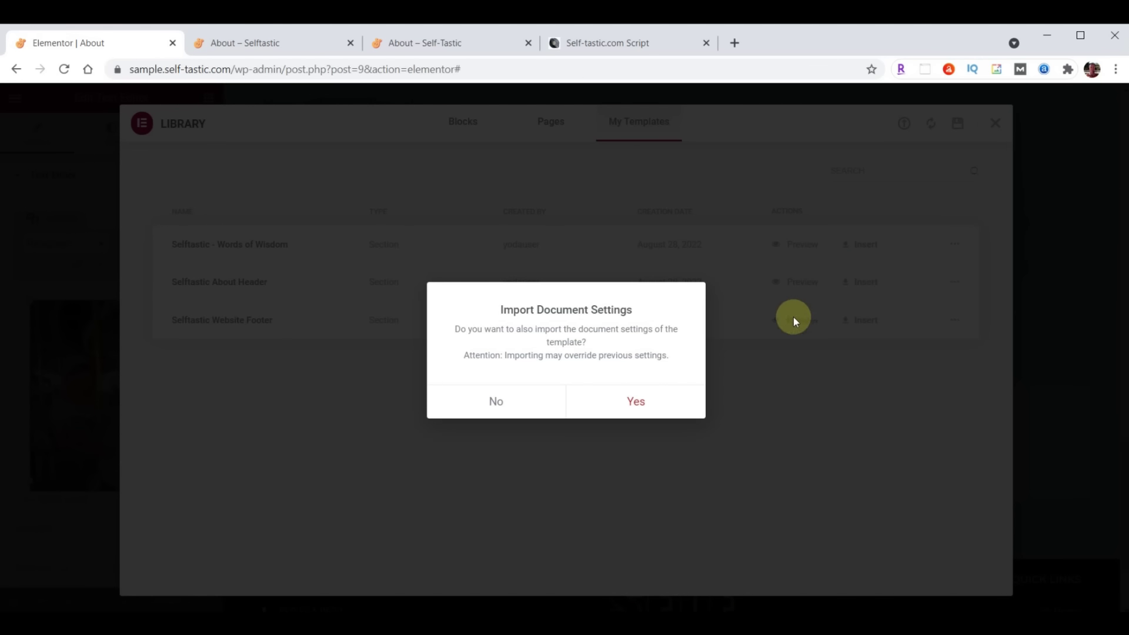
left_click(503, 402)
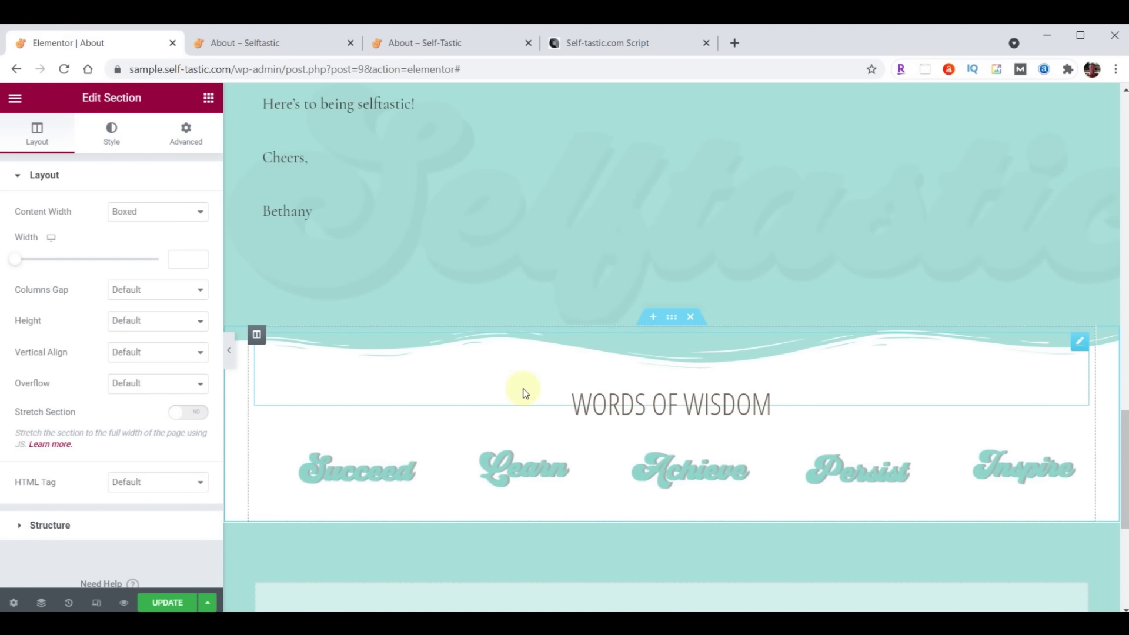
left_click(166, 603)
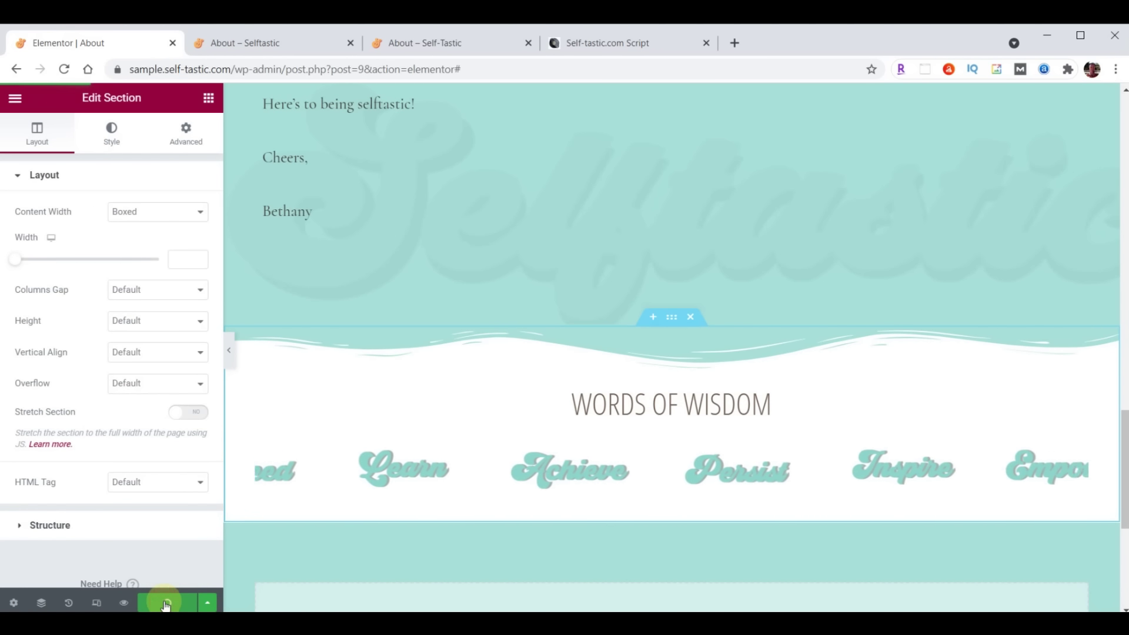
left_click(261, 46)
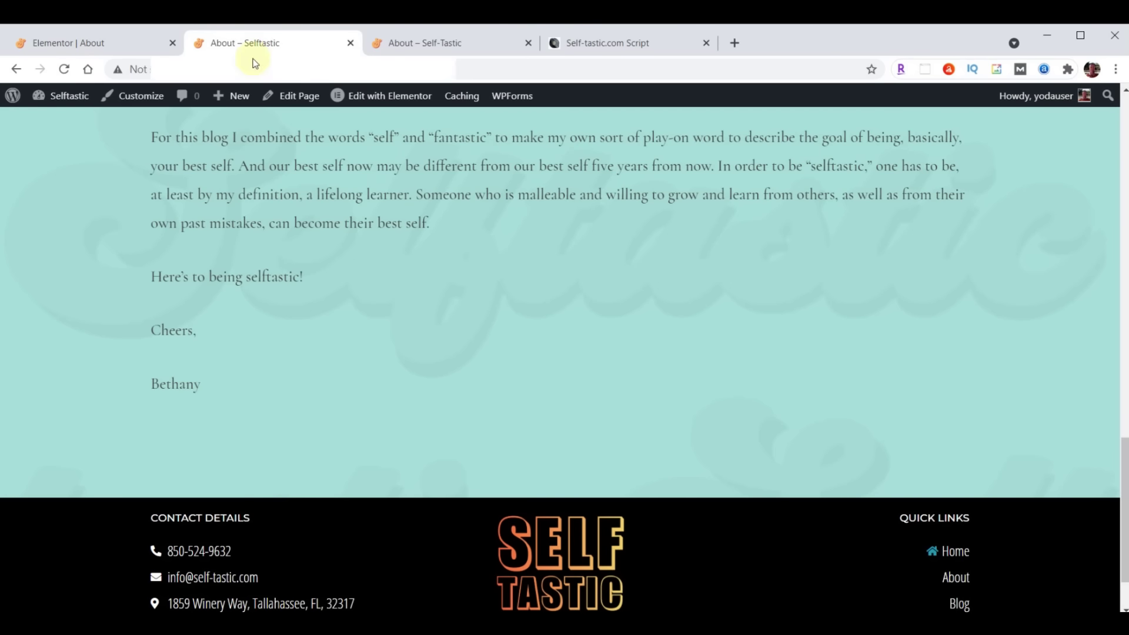
left_click(65, 70)
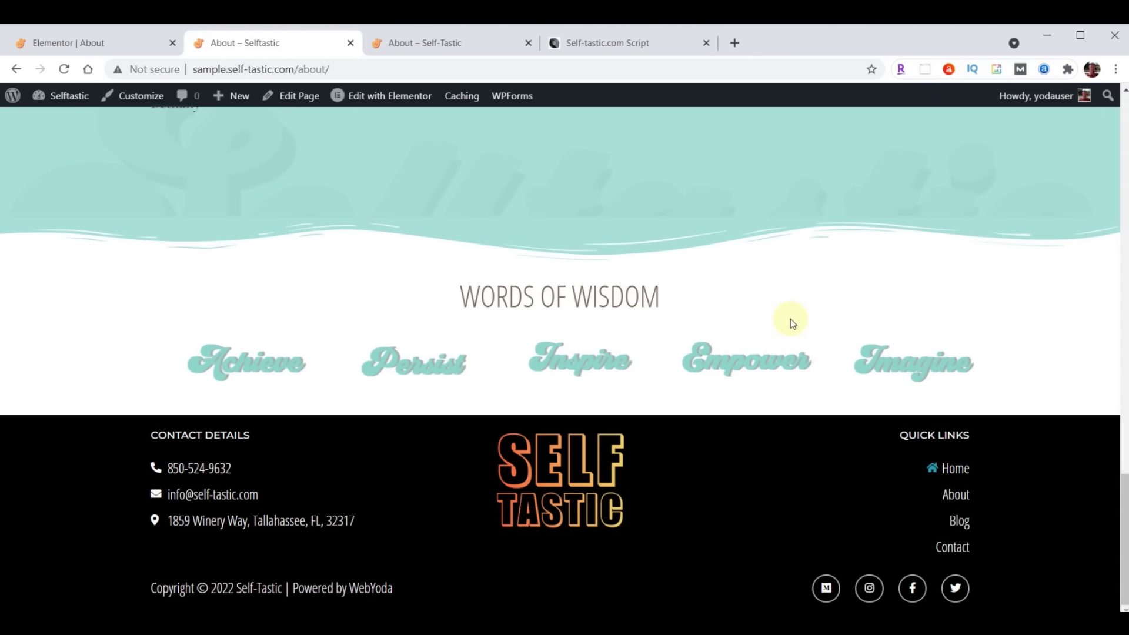
left_click(58, 42)
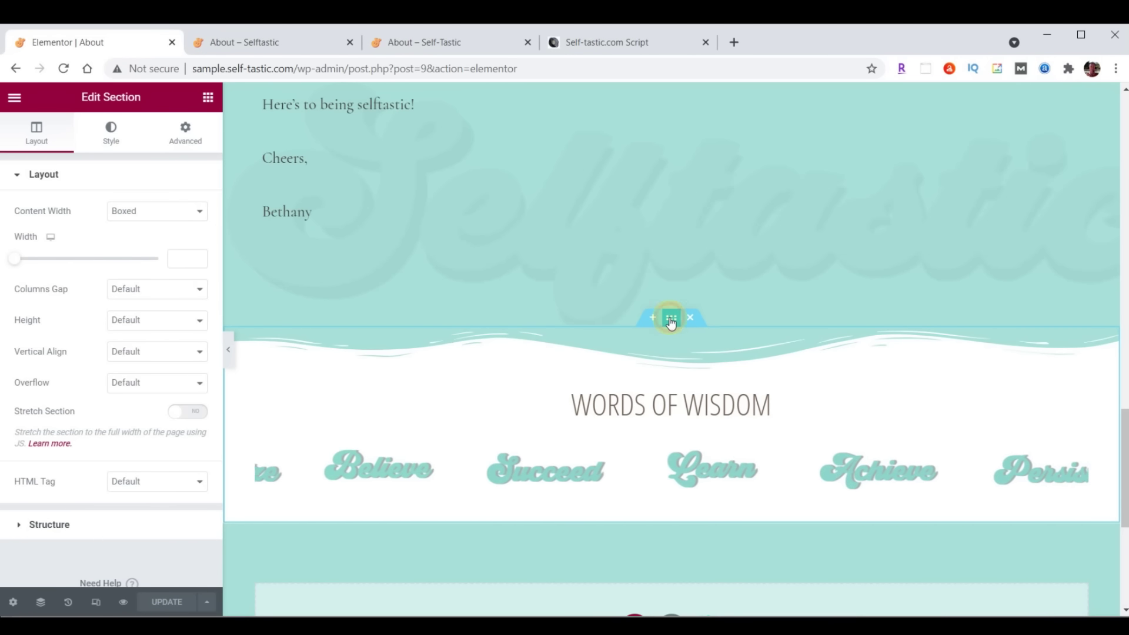
Give the section a bottom Waves Brush shape divider, colour #000000, height 60
left_click(114, 140)
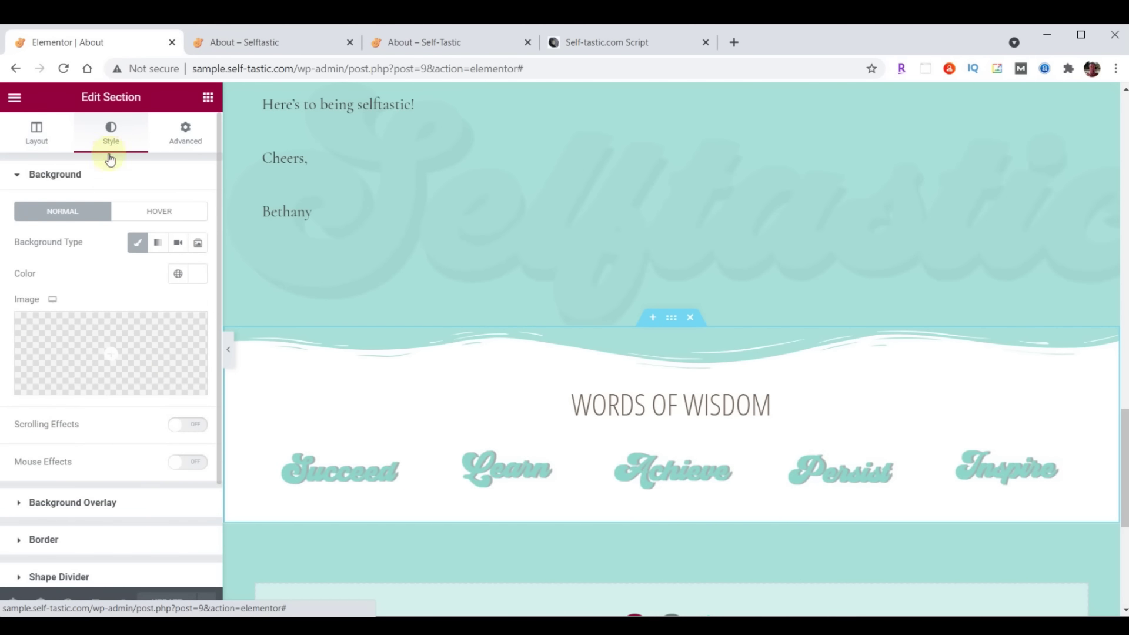
scroll(110, 223, "down", 2)
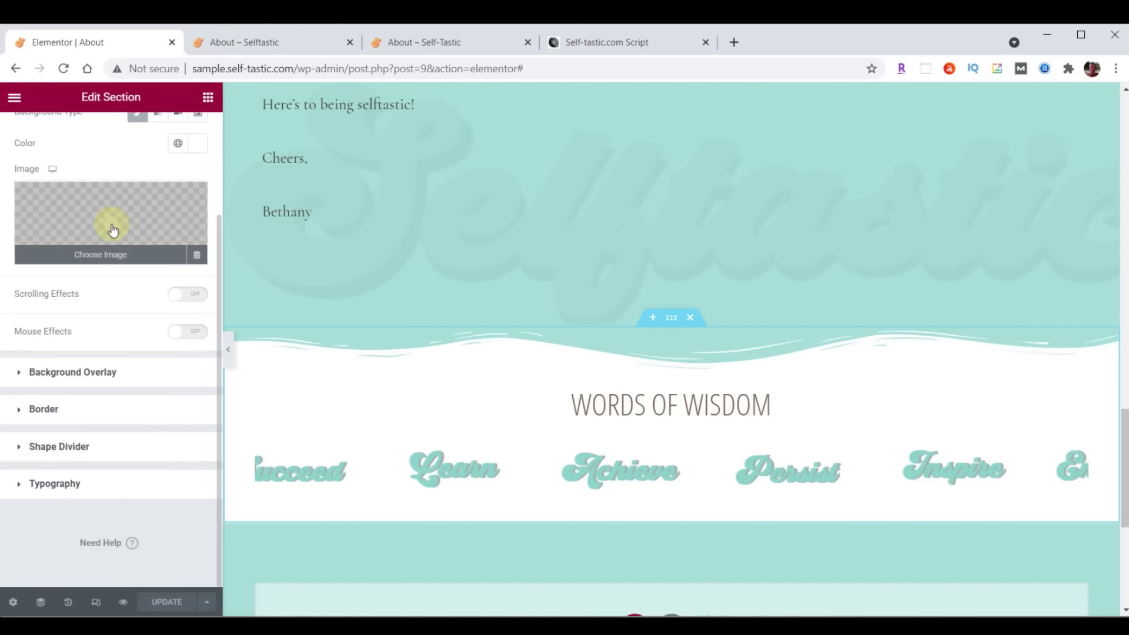
left_click(43, 447)
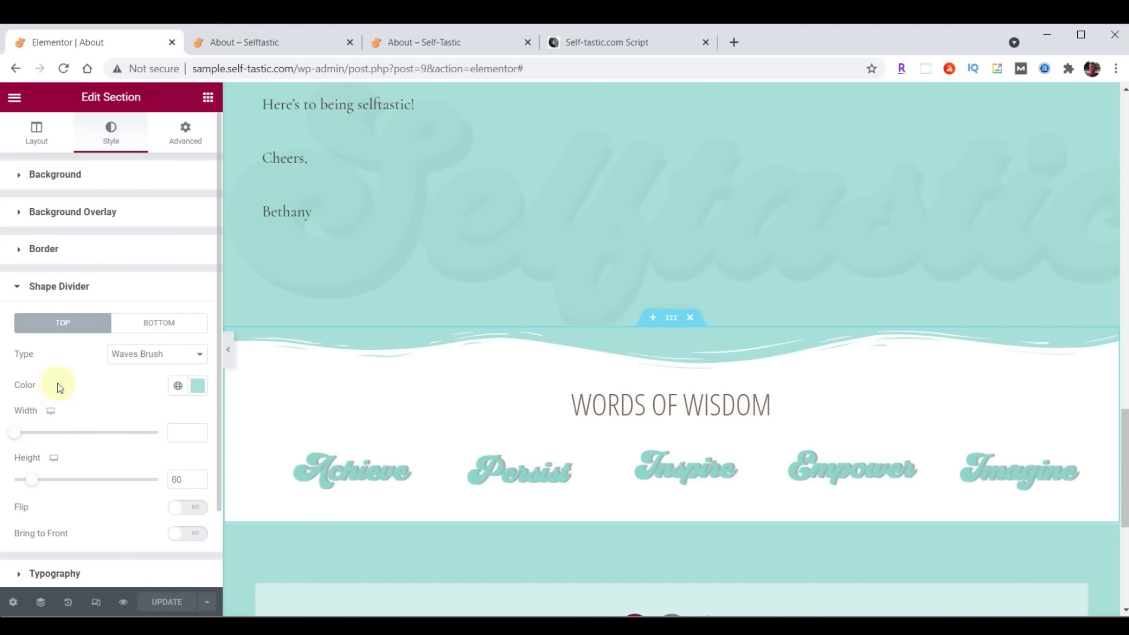
left_click(147, 335)
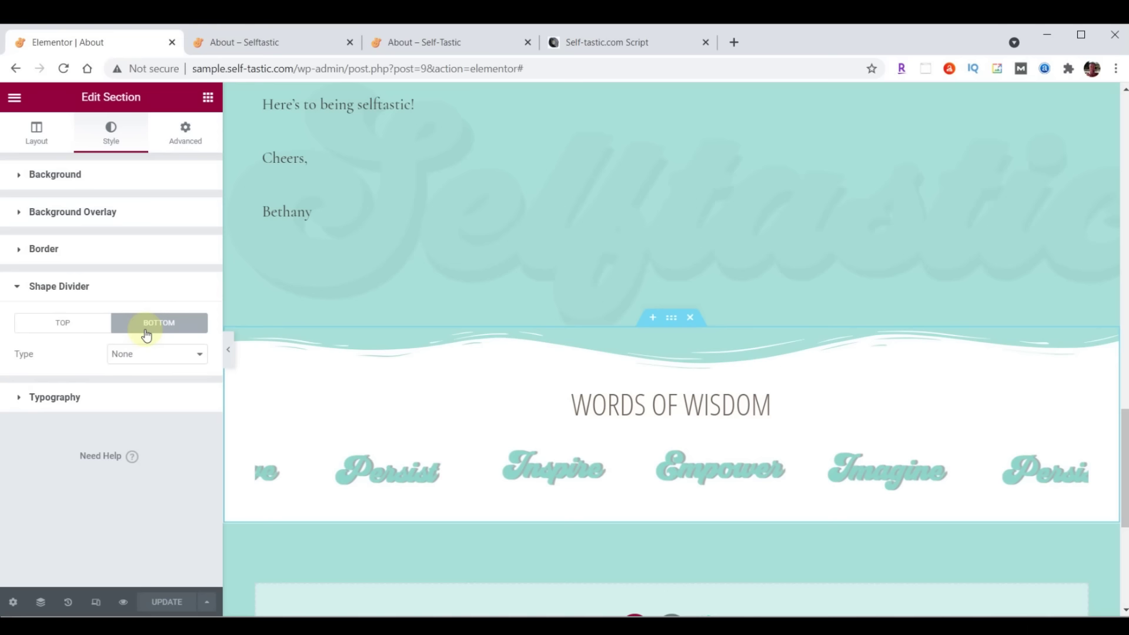
left_click(148, 360)
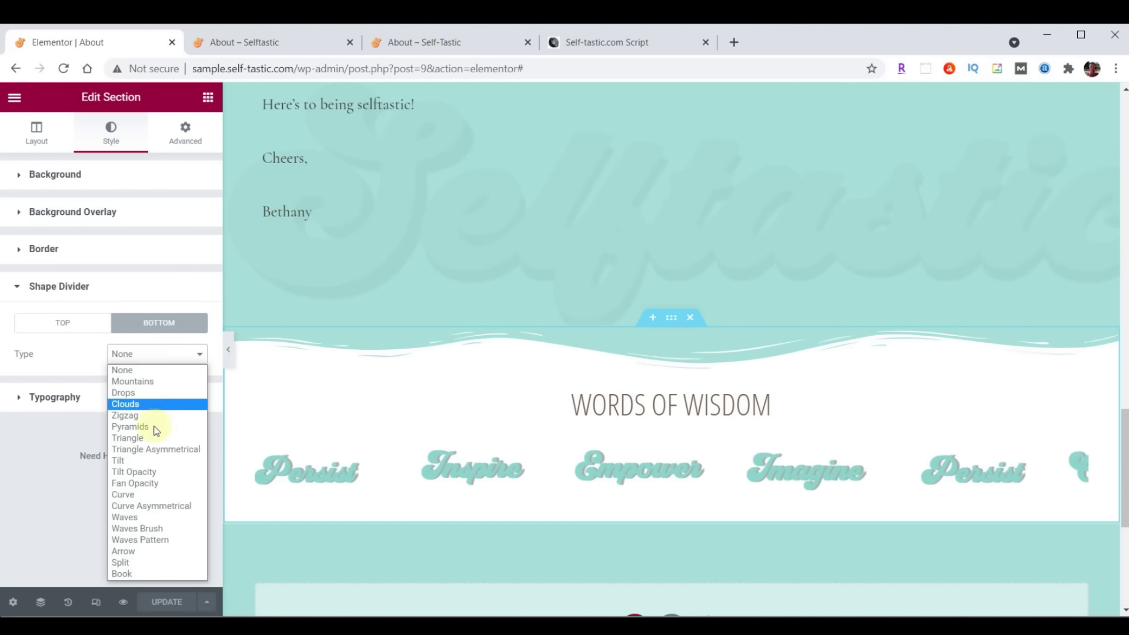
left_click(154, 529)
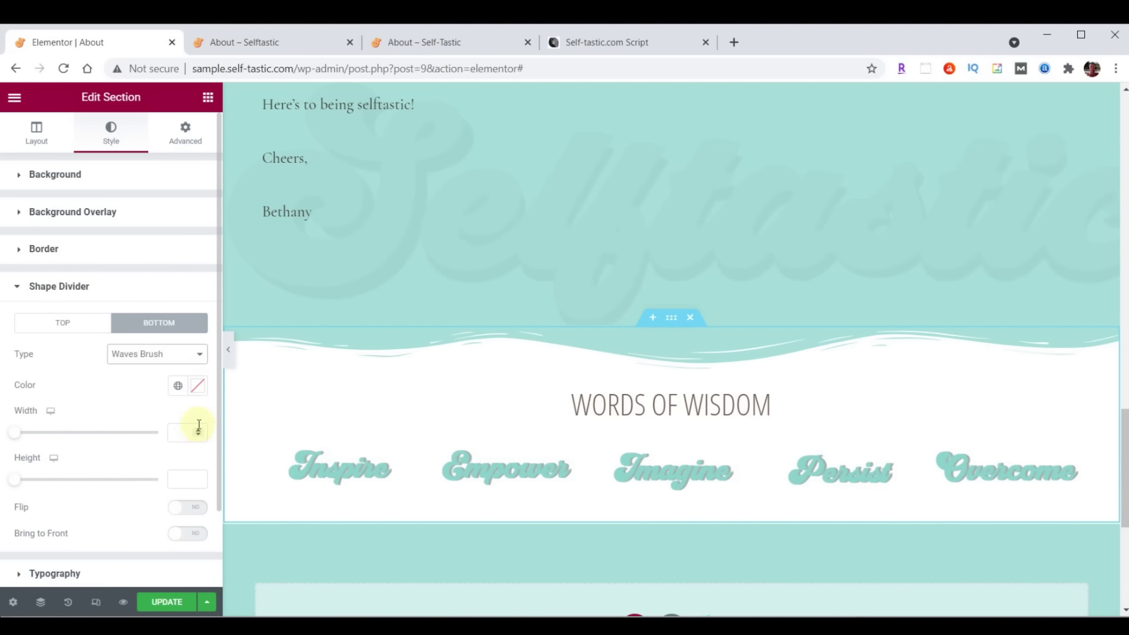
left_click(199, 387)
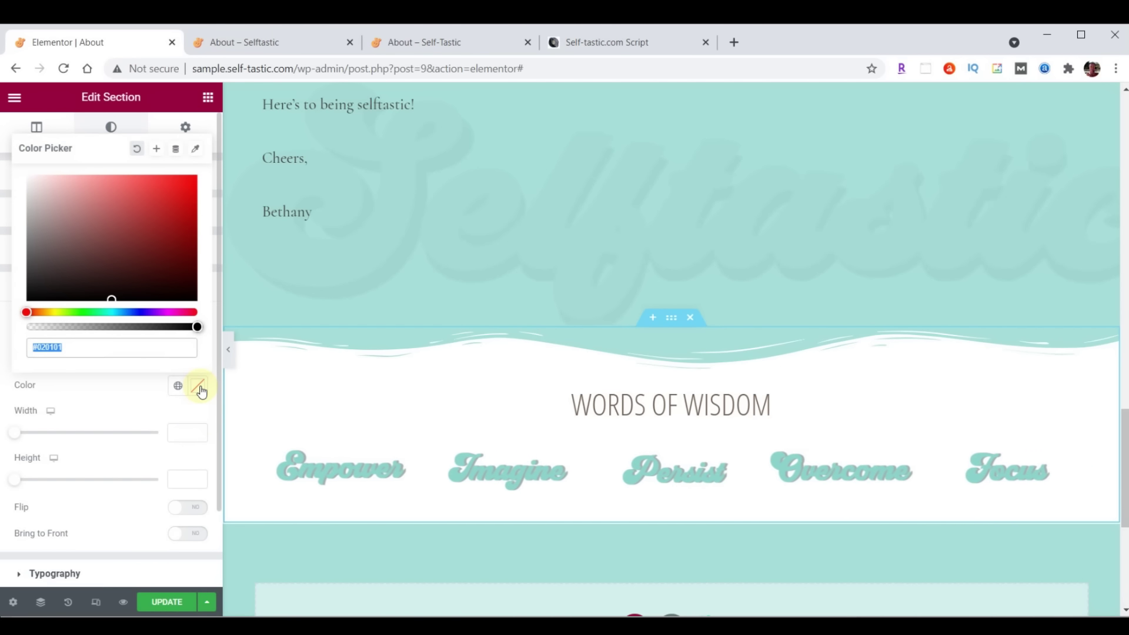
type("#000000")
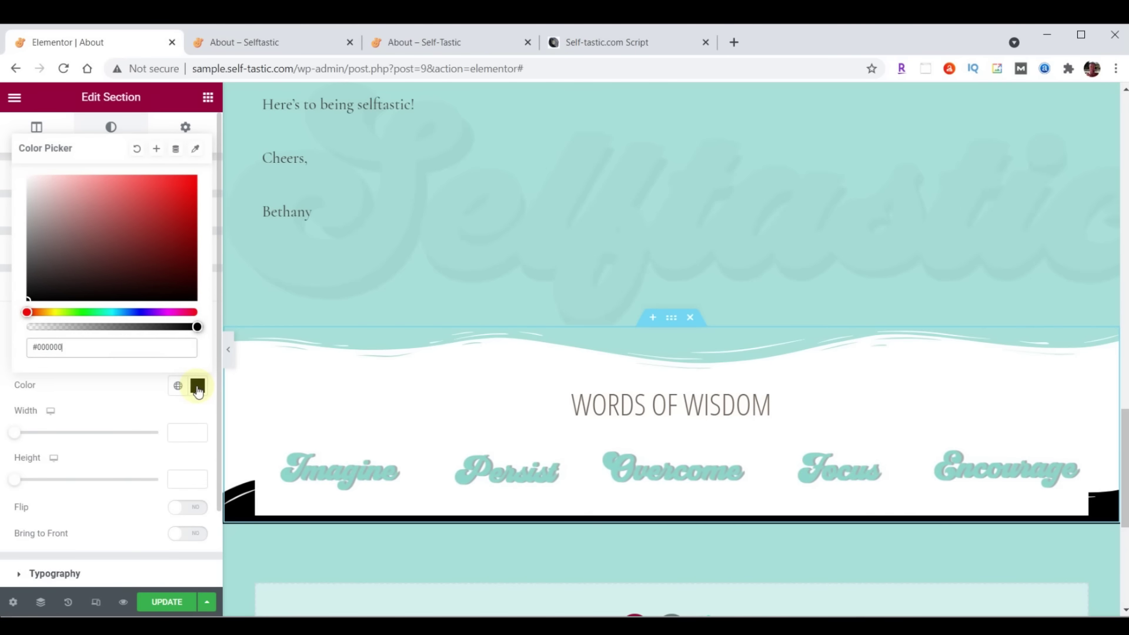
left_click(198, 388)
left_click(182, 479)
type("60")
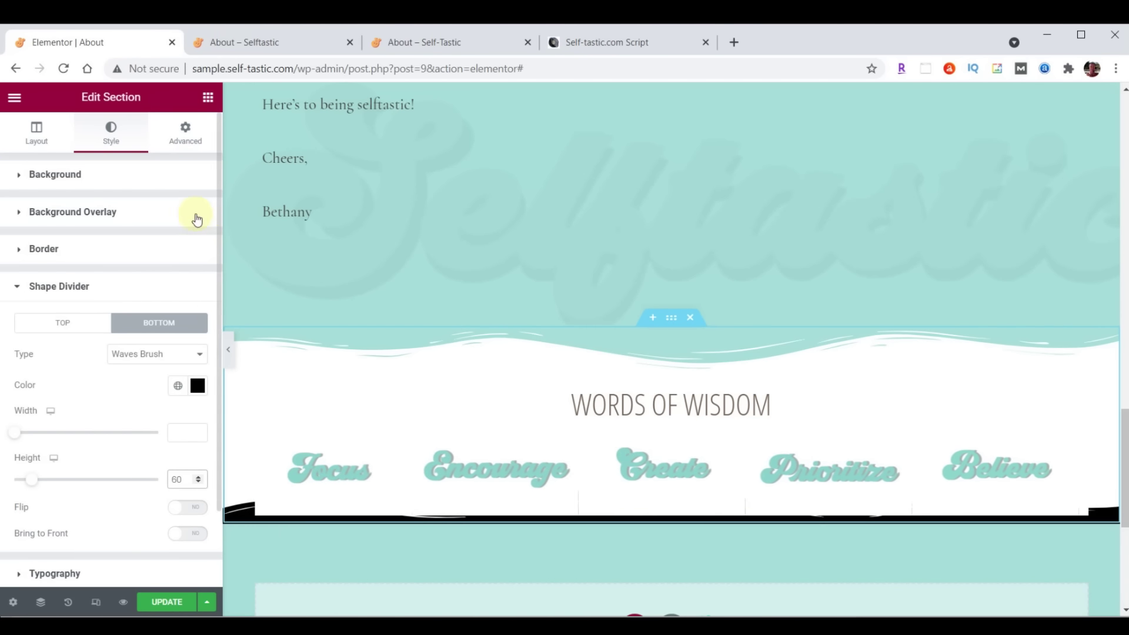
Set the section's bottom padding to 50, save, and reload the live About page
left_click(186, 136)
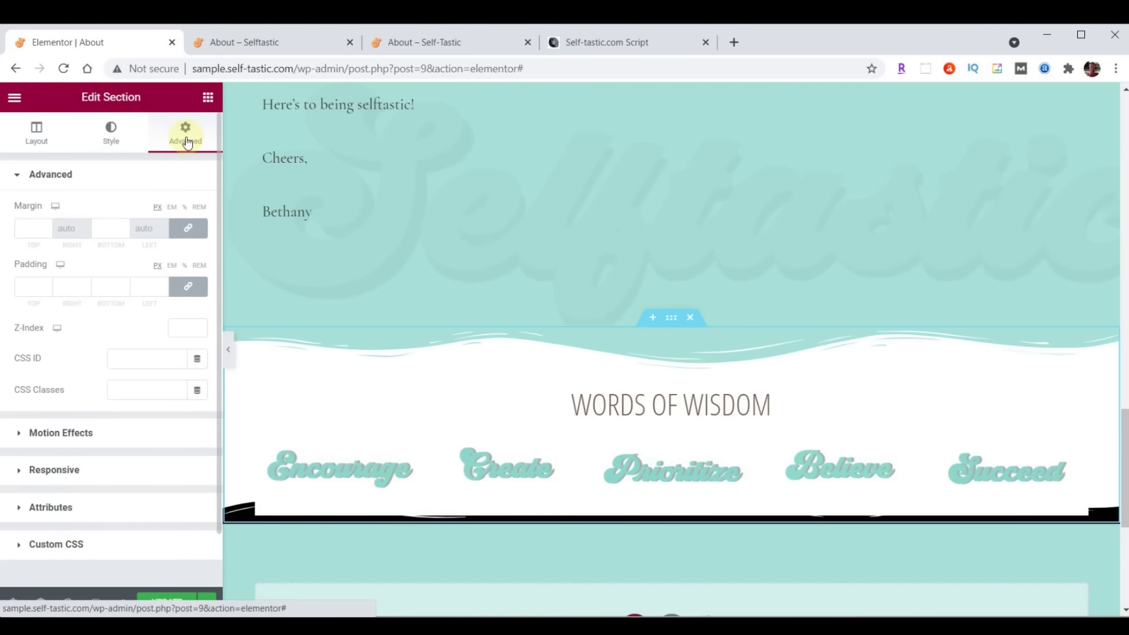
left_click(188, 286)
double_click(104, 288)
type("50")
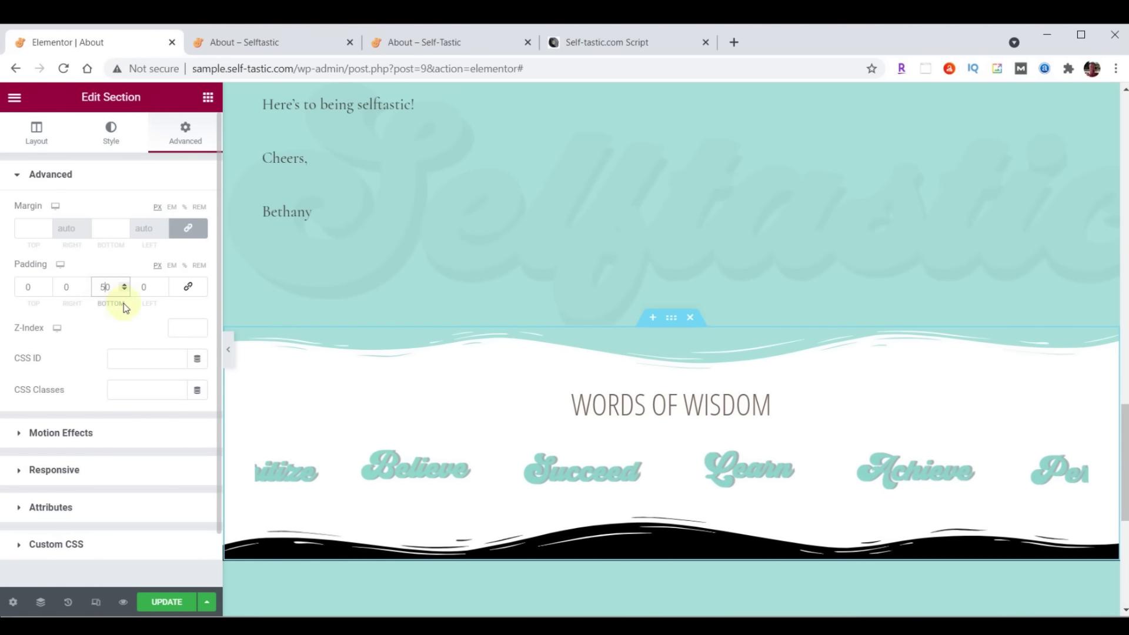
left_click(159, 601)
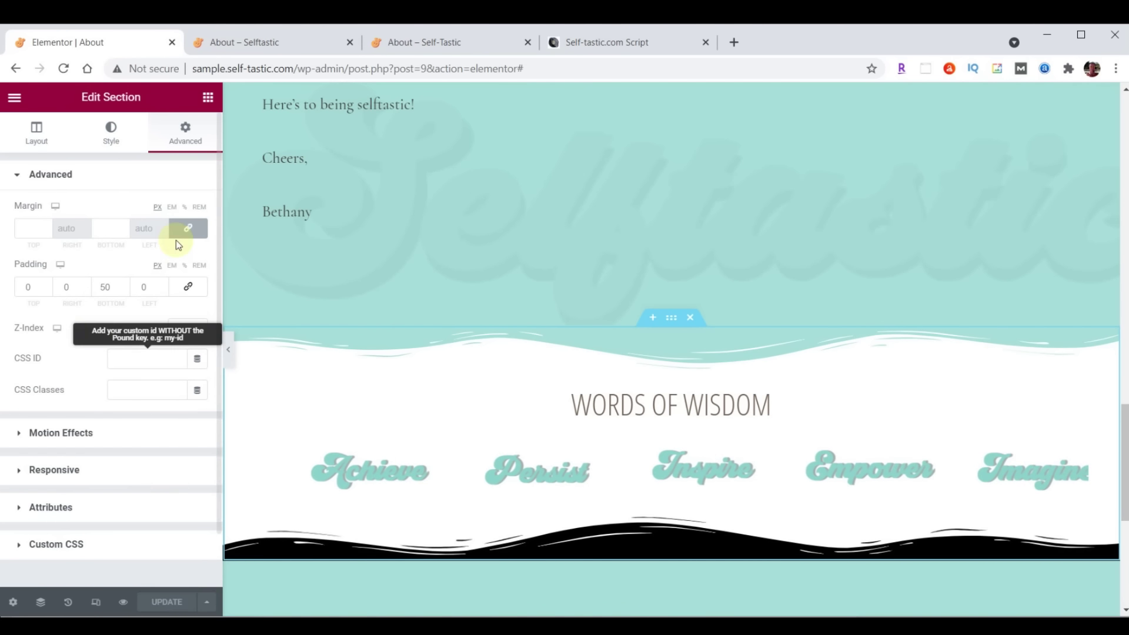
left_click(256, 37)
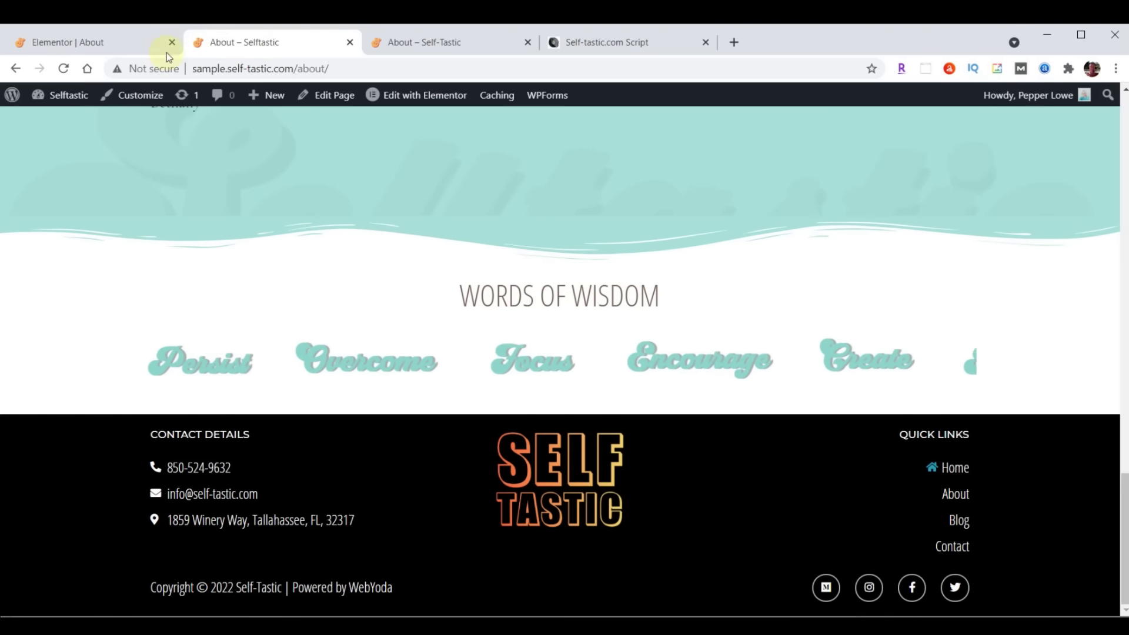
left_click(64, 68)
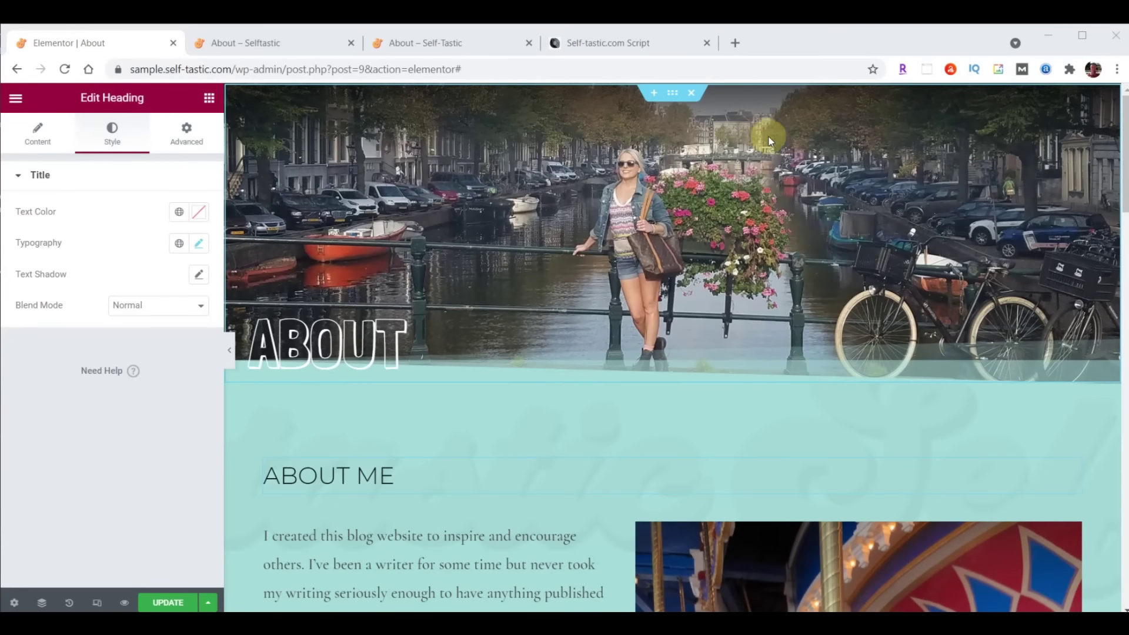
Change the bio Text Editor widget's font family to Raleway and save the page
scroll(718, 170, "down", 4)
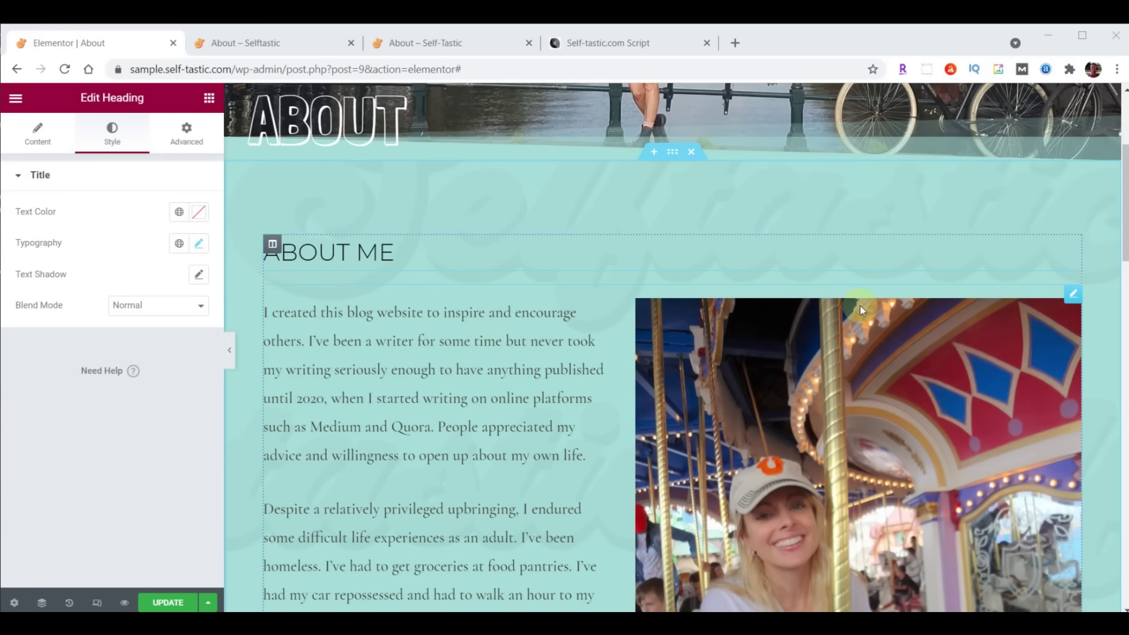
left_click(1072, 293)
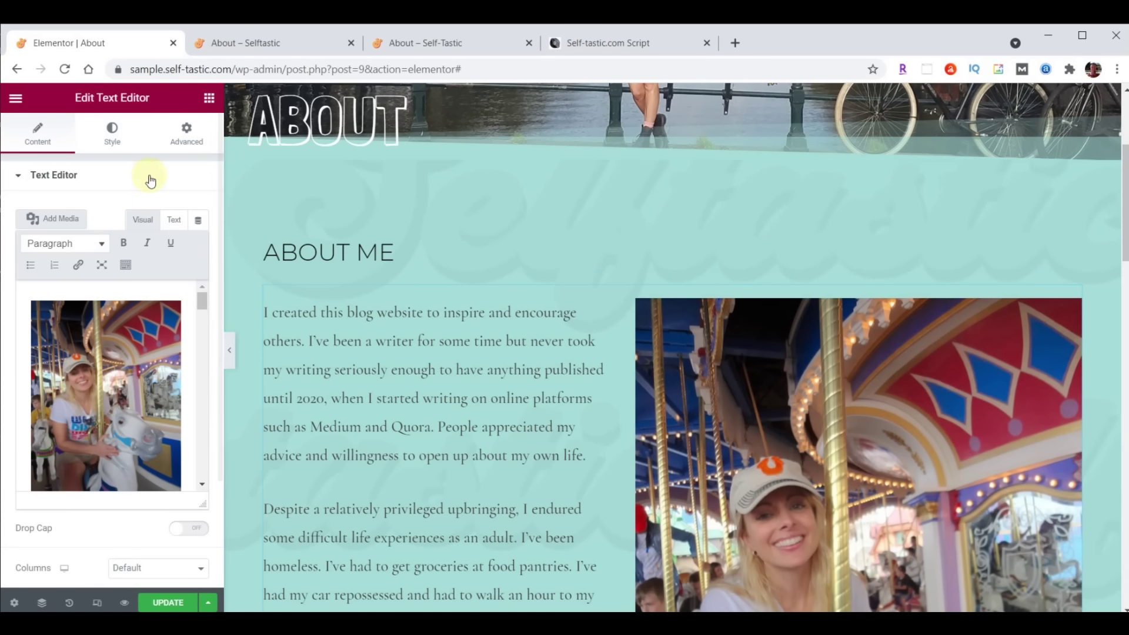
left_click(122, 139)
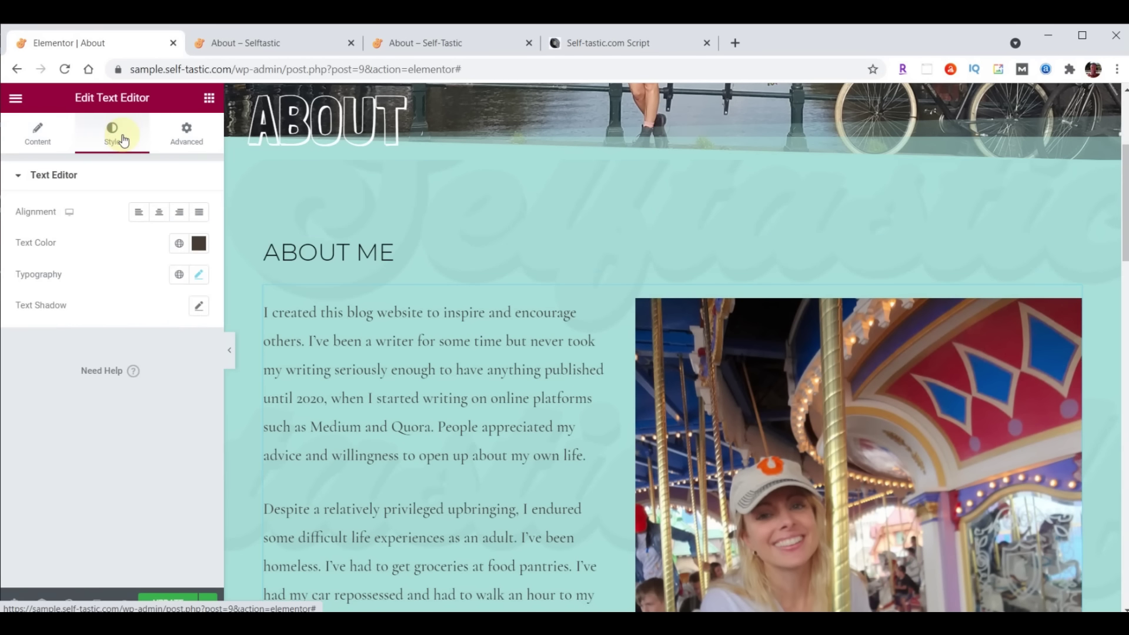
left_click(199, 277)
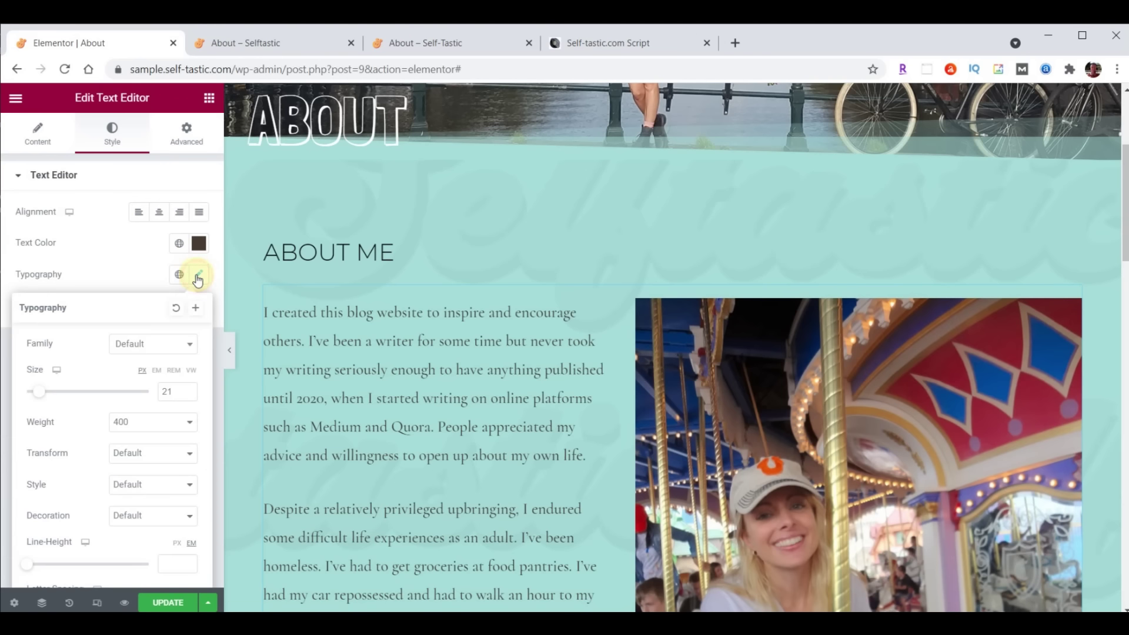
left_click(157, 345)
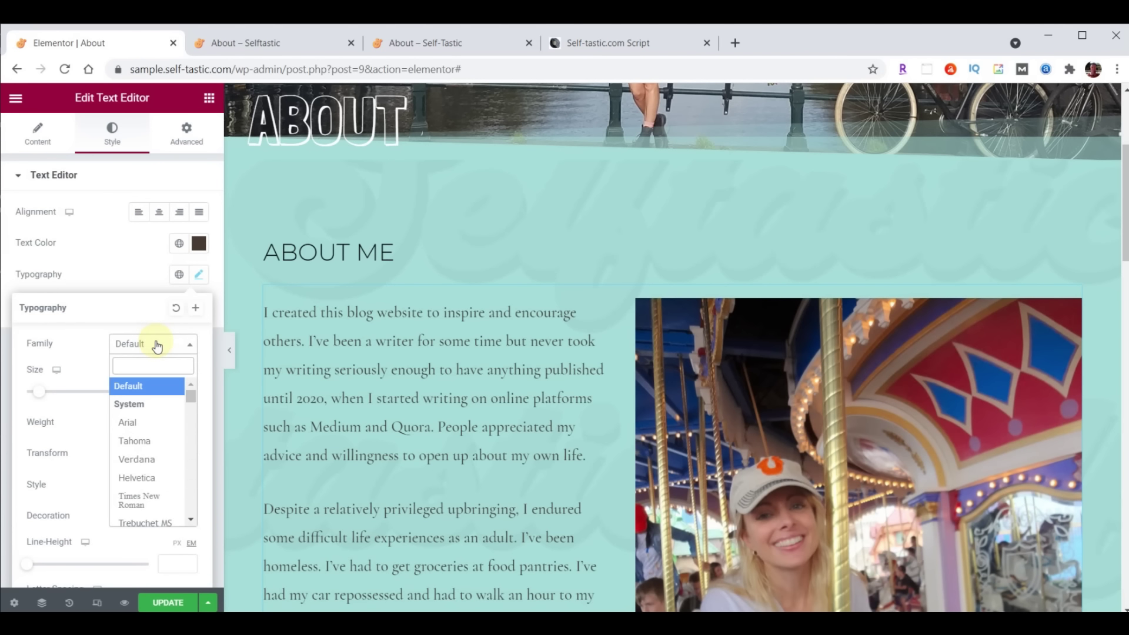
type("rale")
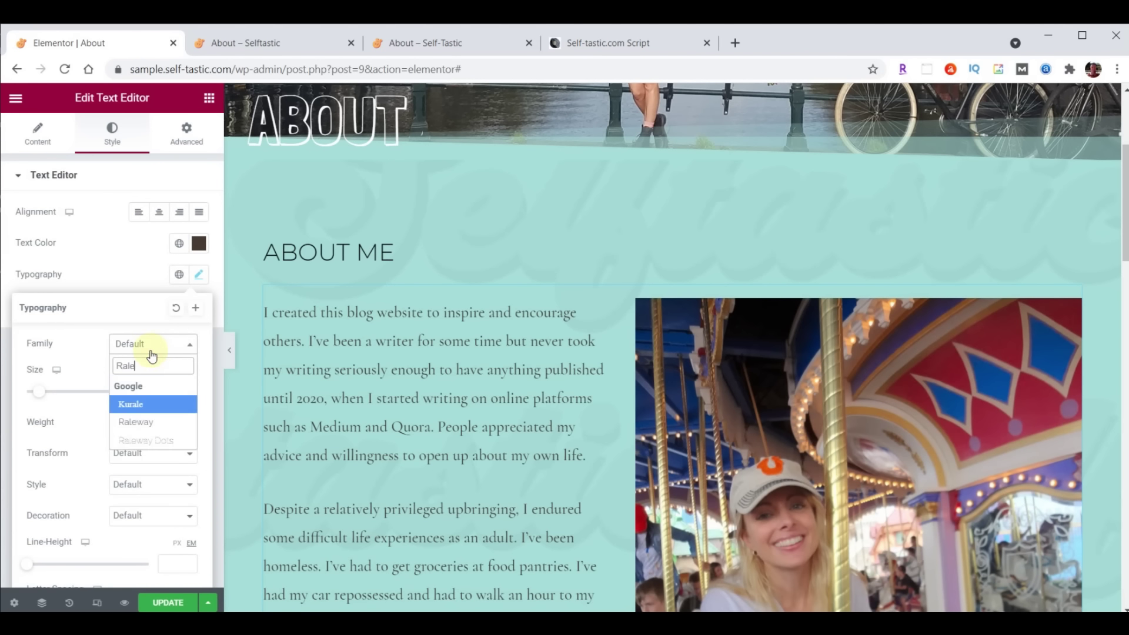
left_click(145, 422)
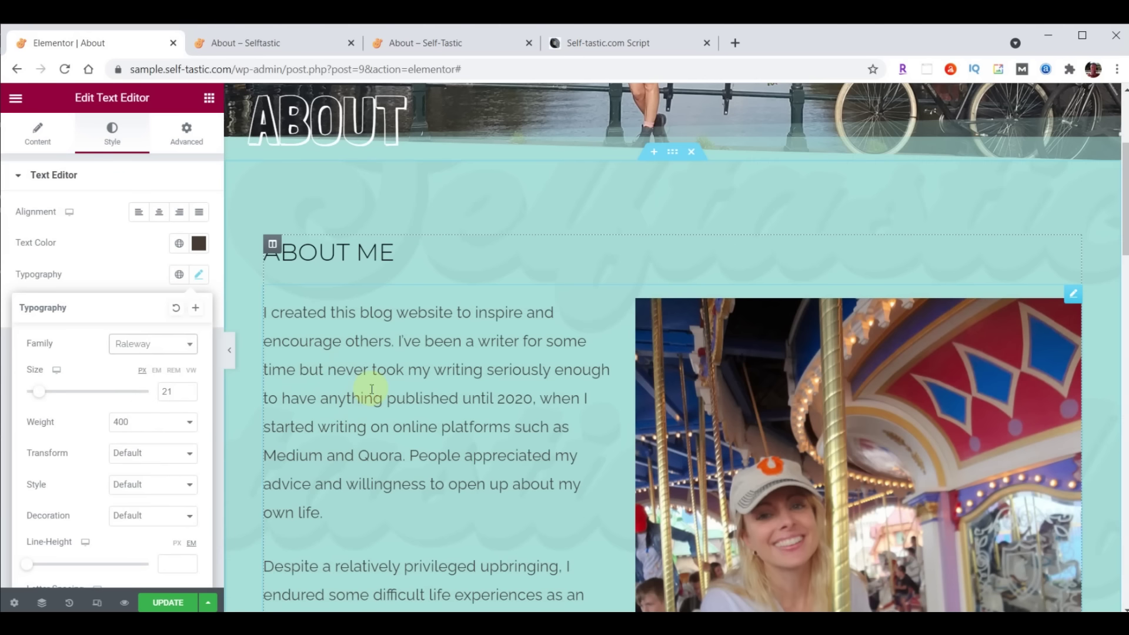
left_click(159, 603)
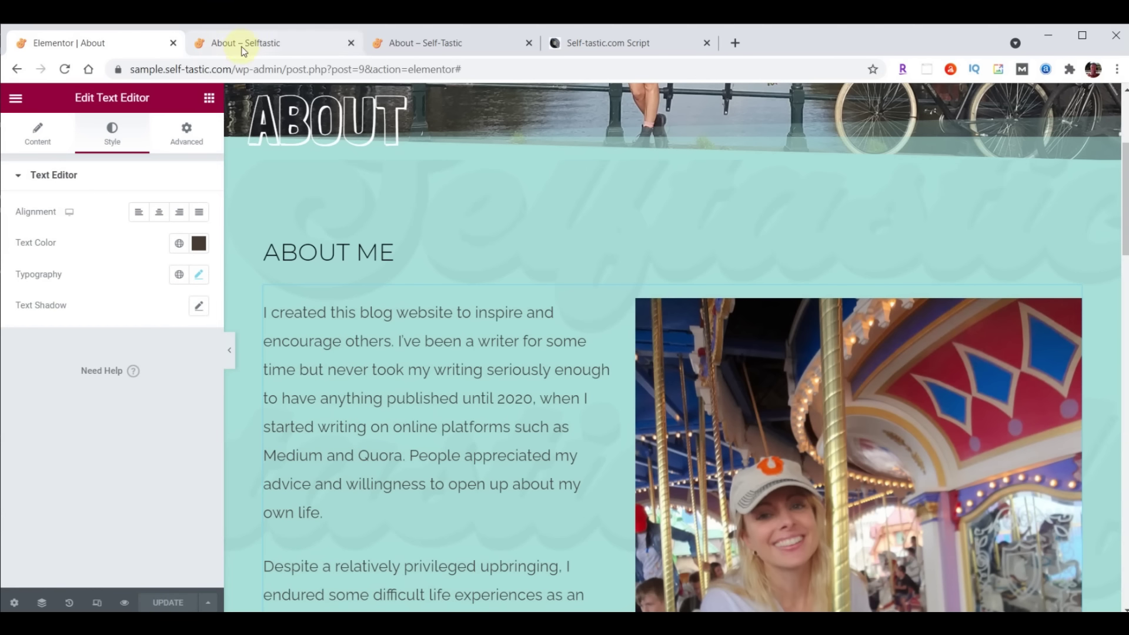
left_click(244, 50)
Reload the live About page to confirm Raleway, then exit Elementor to the dashboard
scroll(560, 385, "down", 10)
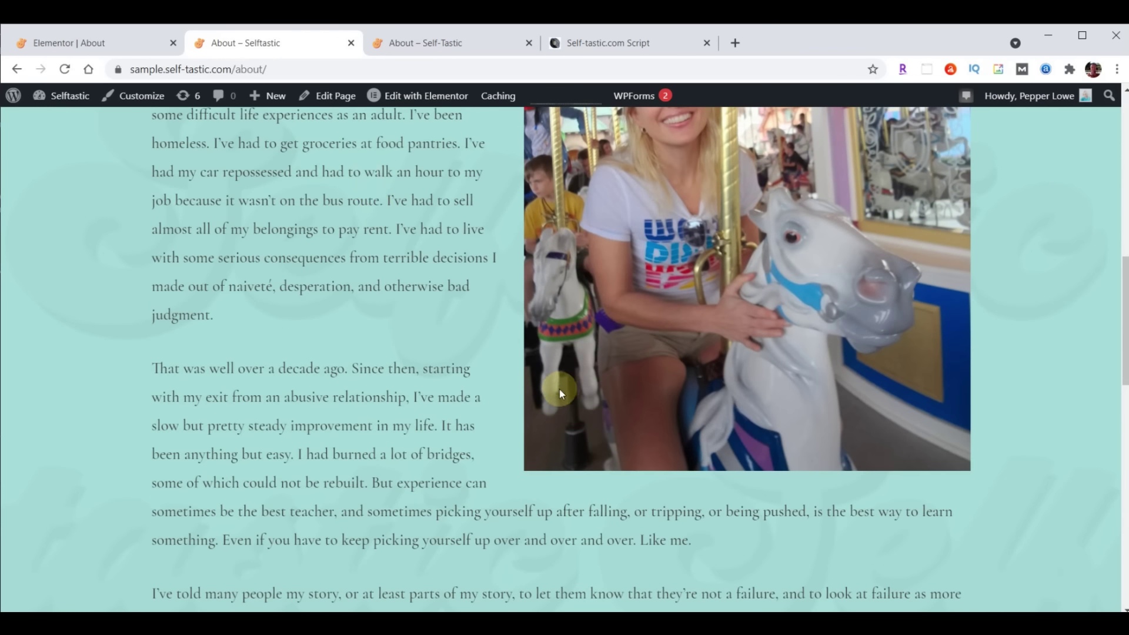
left_click(65, 70)
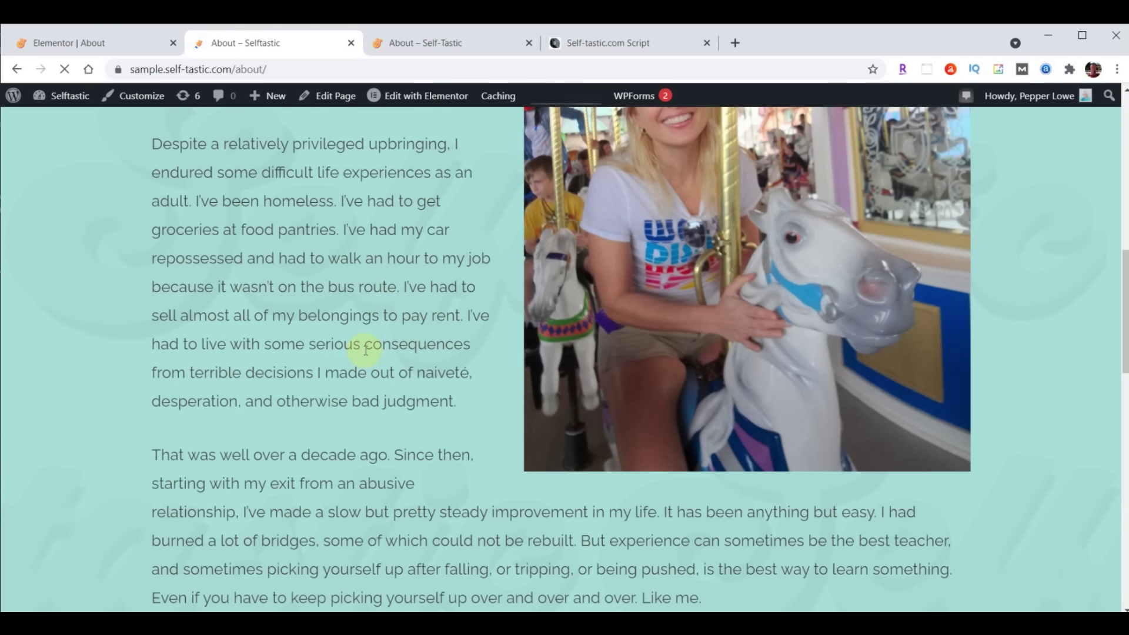
left_click(80, 46)
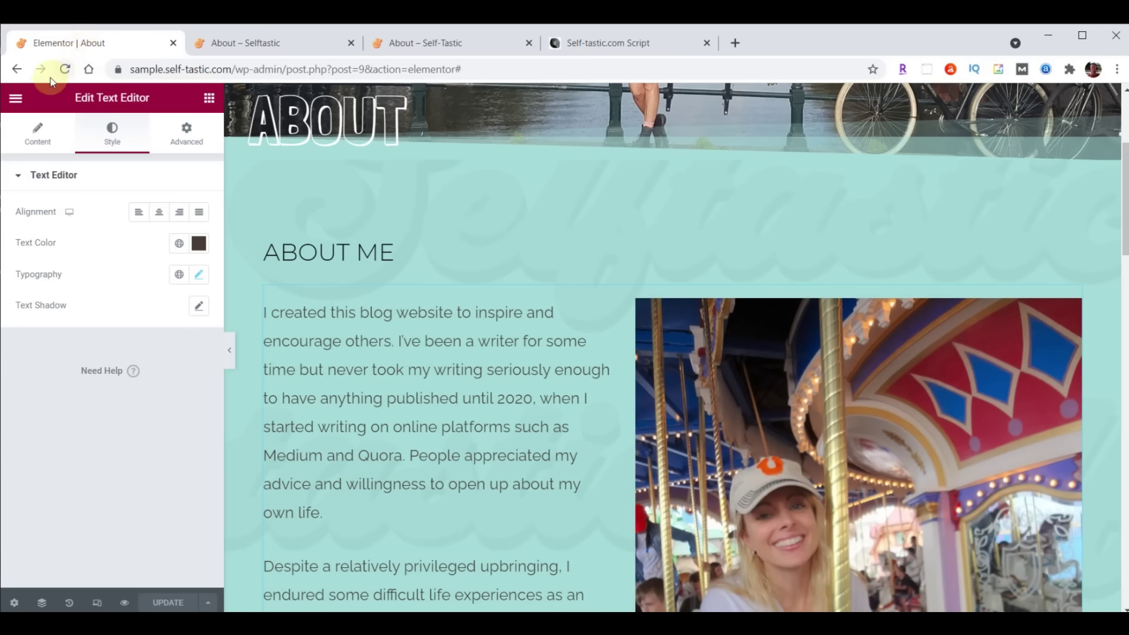
left_click(14, 99)
left_click(75, 354)
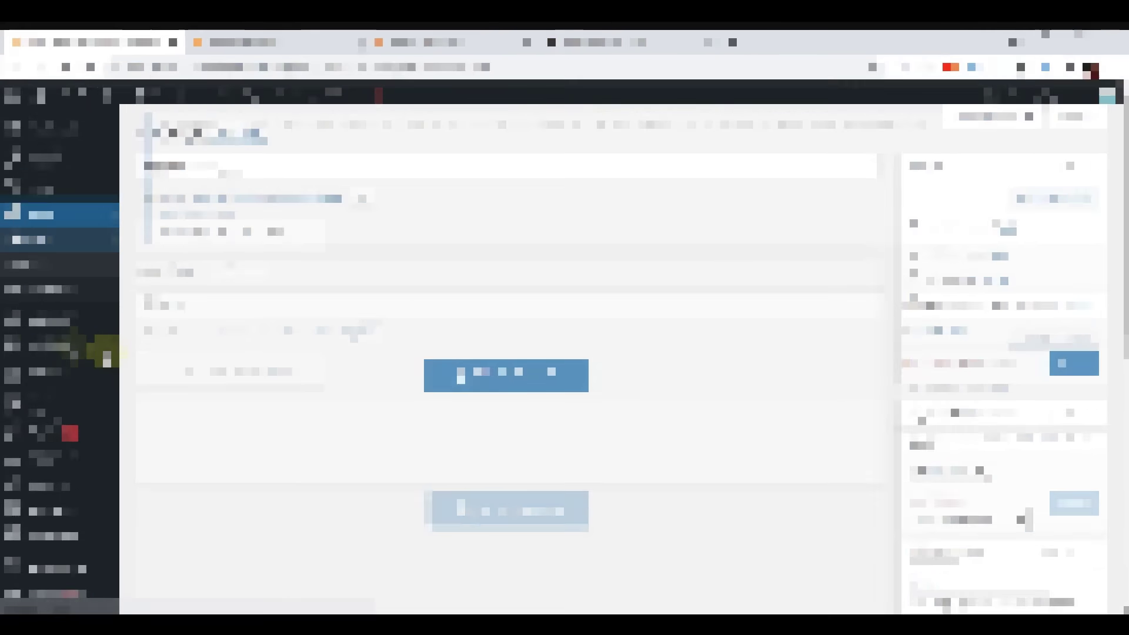
Duplicate the About page from the All Pages list
left_click(42, 233)
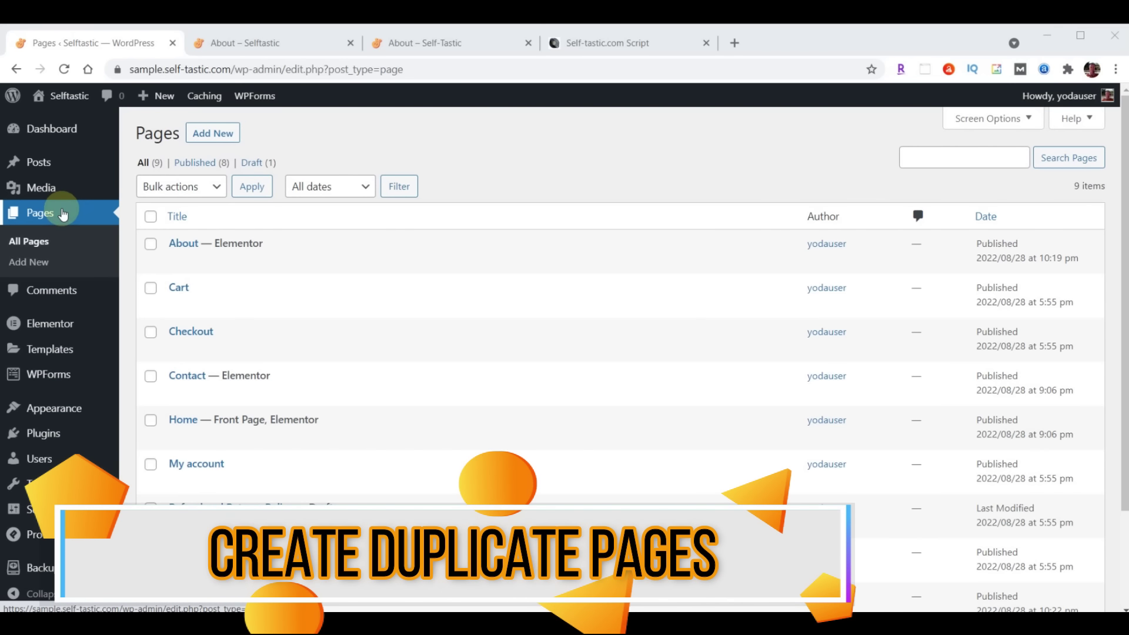
mouse_move(176, 246)
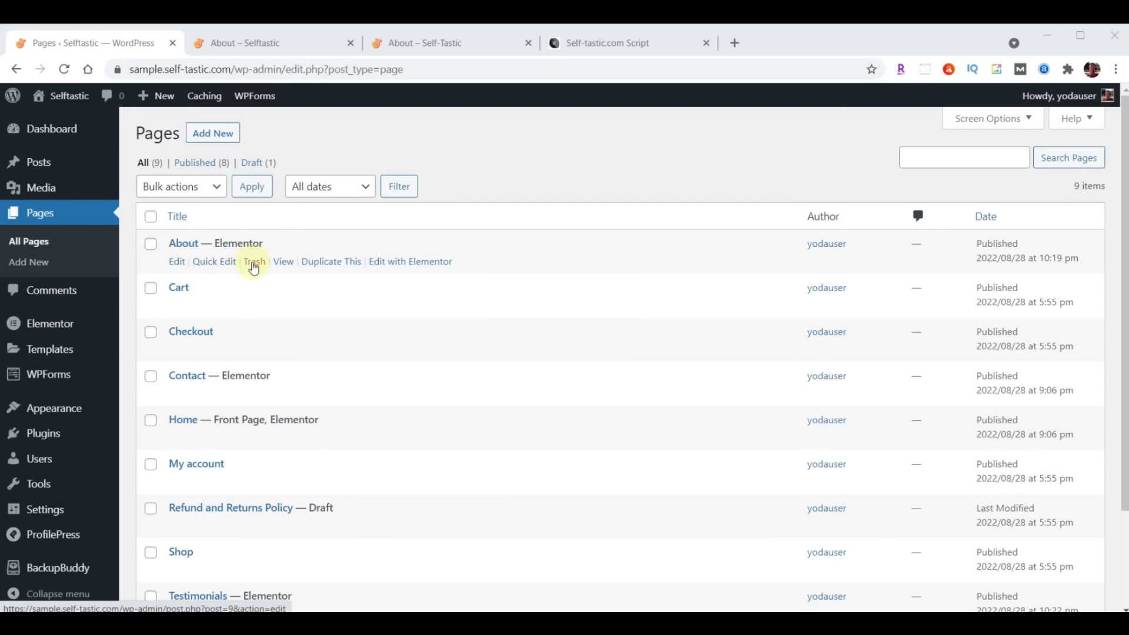
left_click(326, 262)
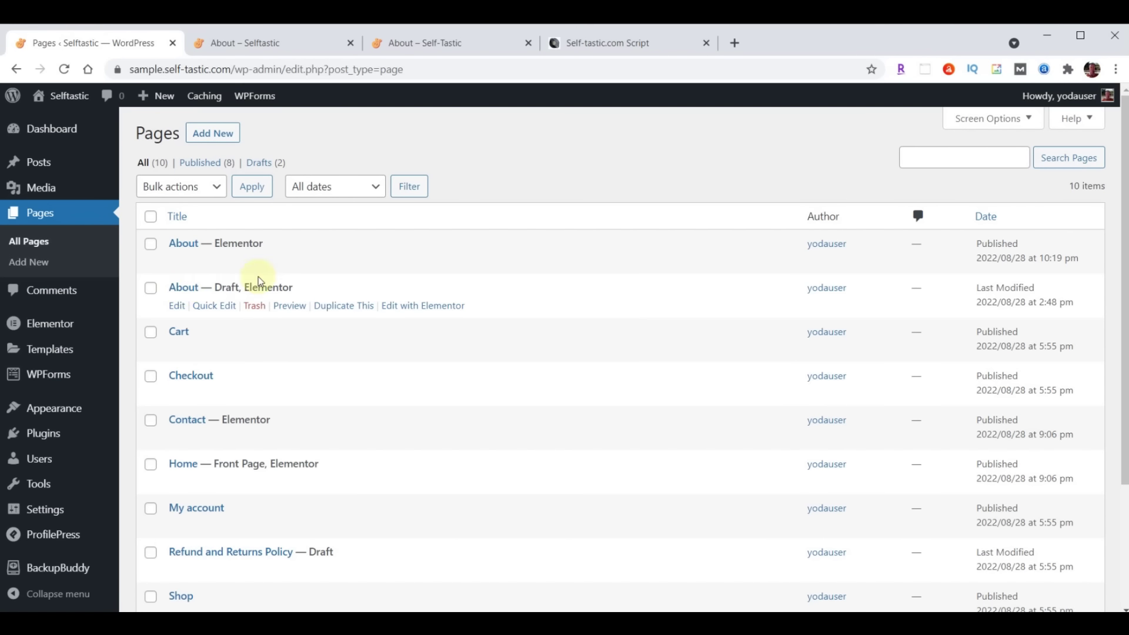
Quick-edit the copy to title 'Gallery', slug 'gallery', status Published, and update
left_click(215, 306)
left_click(206, 310)
left_click_drag(206, 310, 315, 312)
type("Gallery")
left_click(288, 336)
type("Gallery")
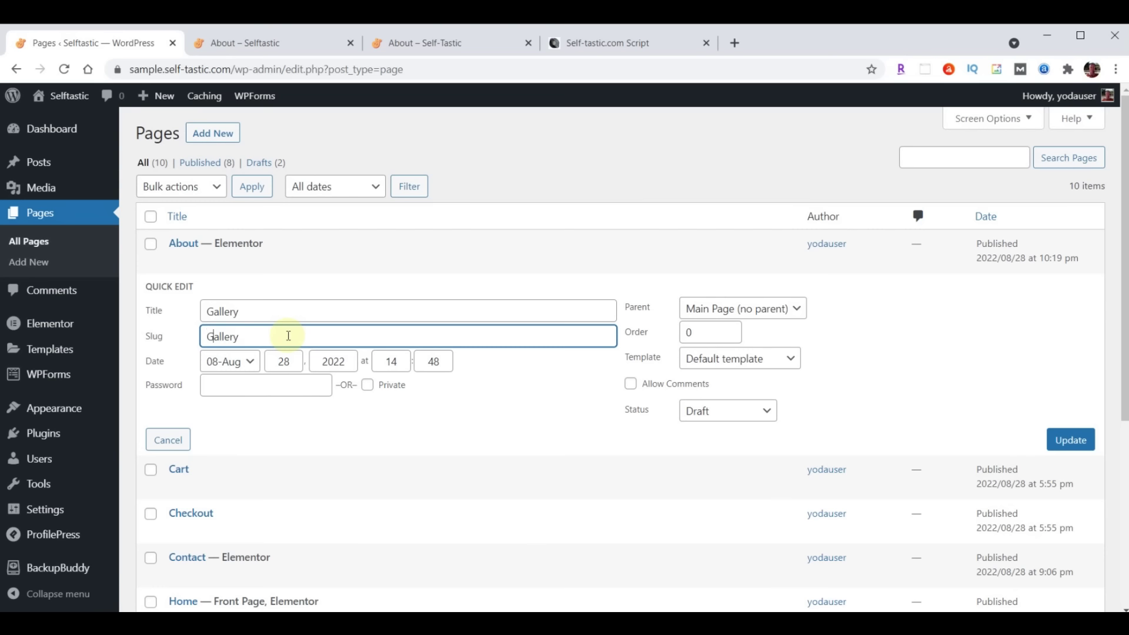
key("Home")
key("Delete")
type("g")
left_click(727, 415)
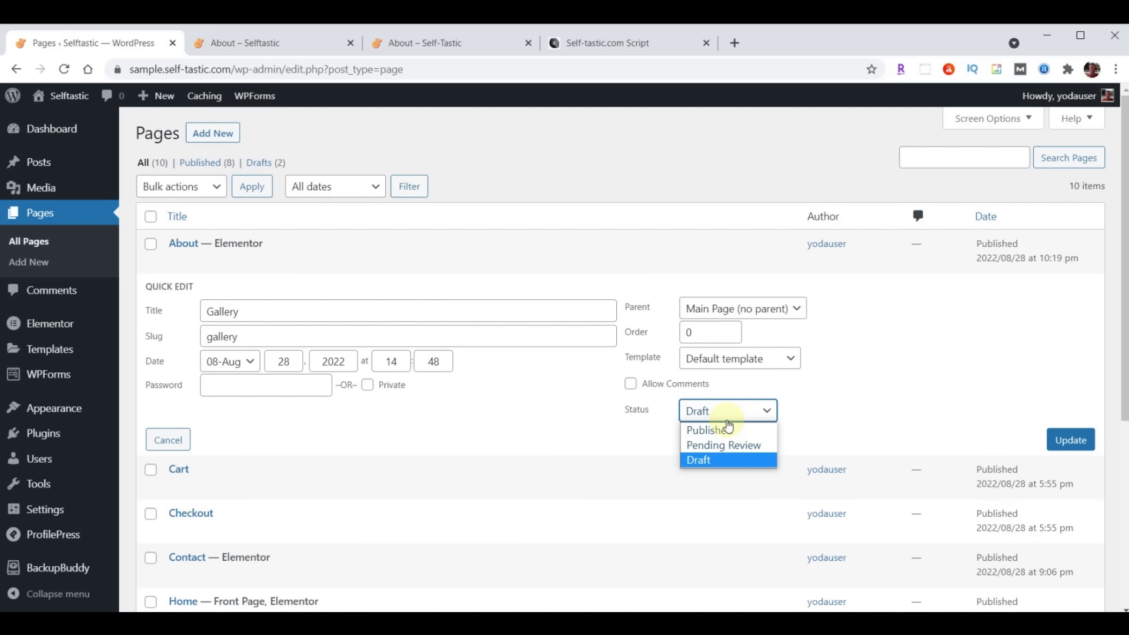
left_click(726, 430)
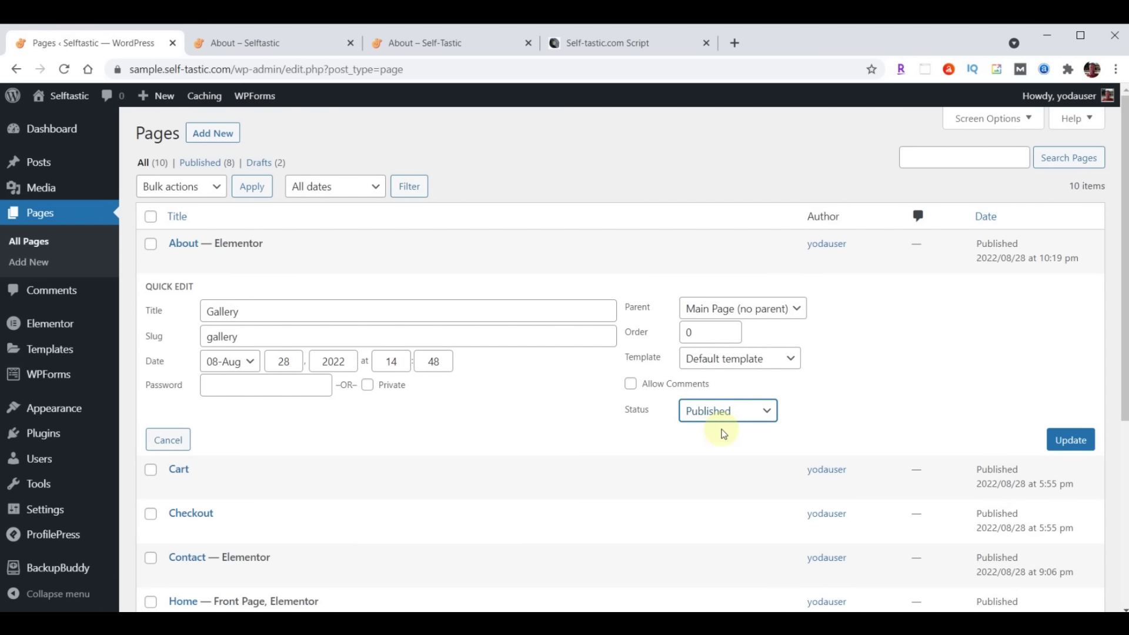
left_click(1071, 441)
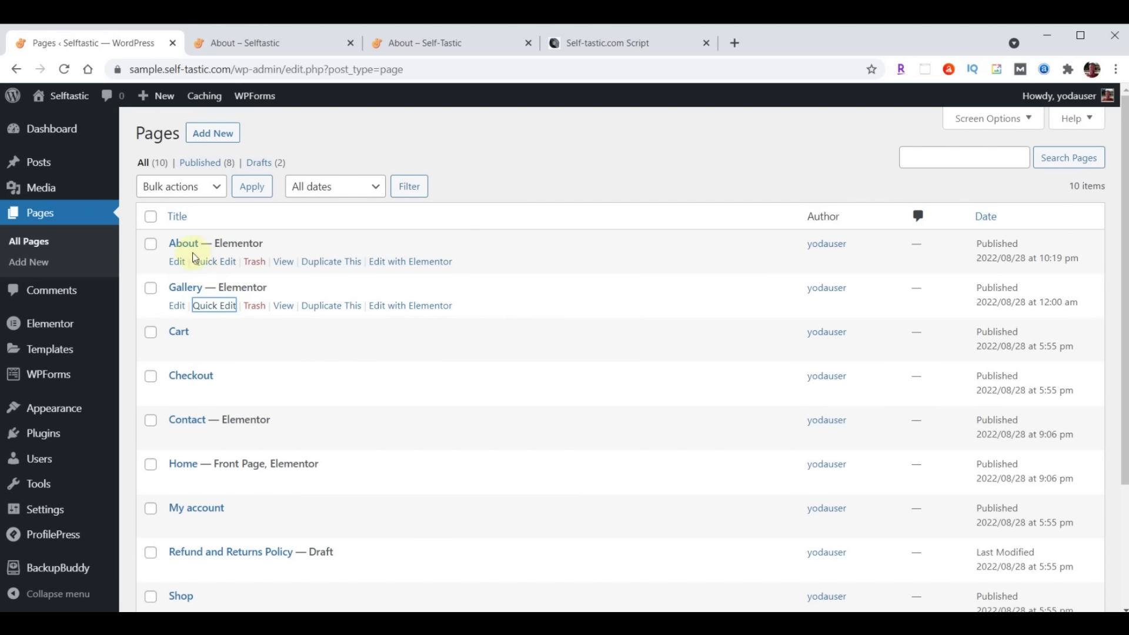
Duplicate About again and quick-edit the copy to title 'Blog', slug blog, status Published
left_click(325, 262)
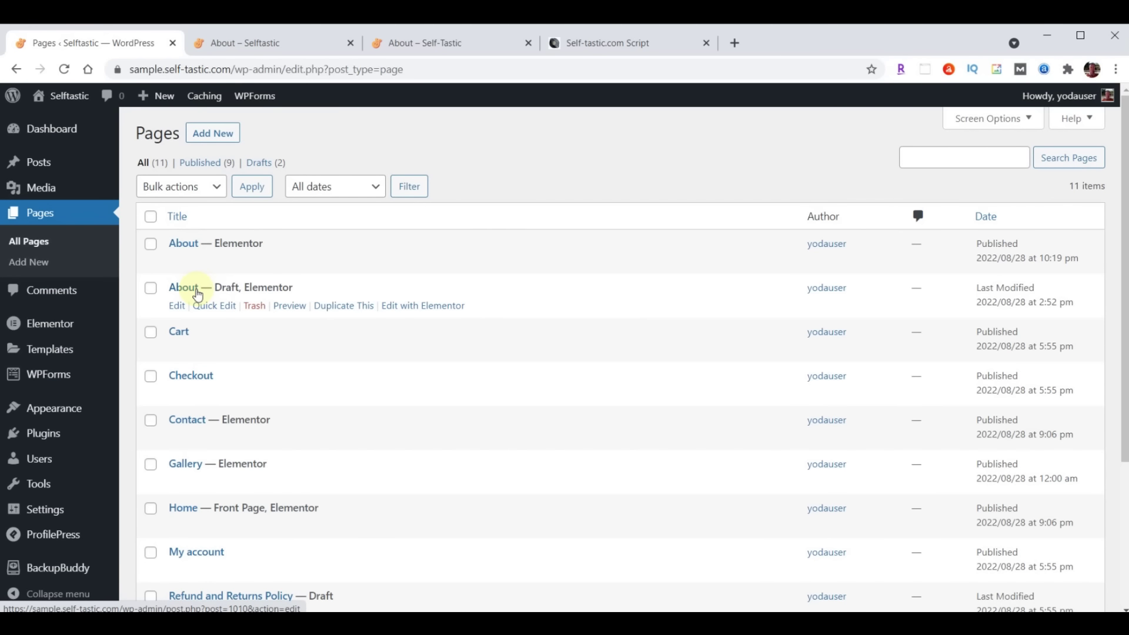
left_click(206, 306)
left_click(246, 312)
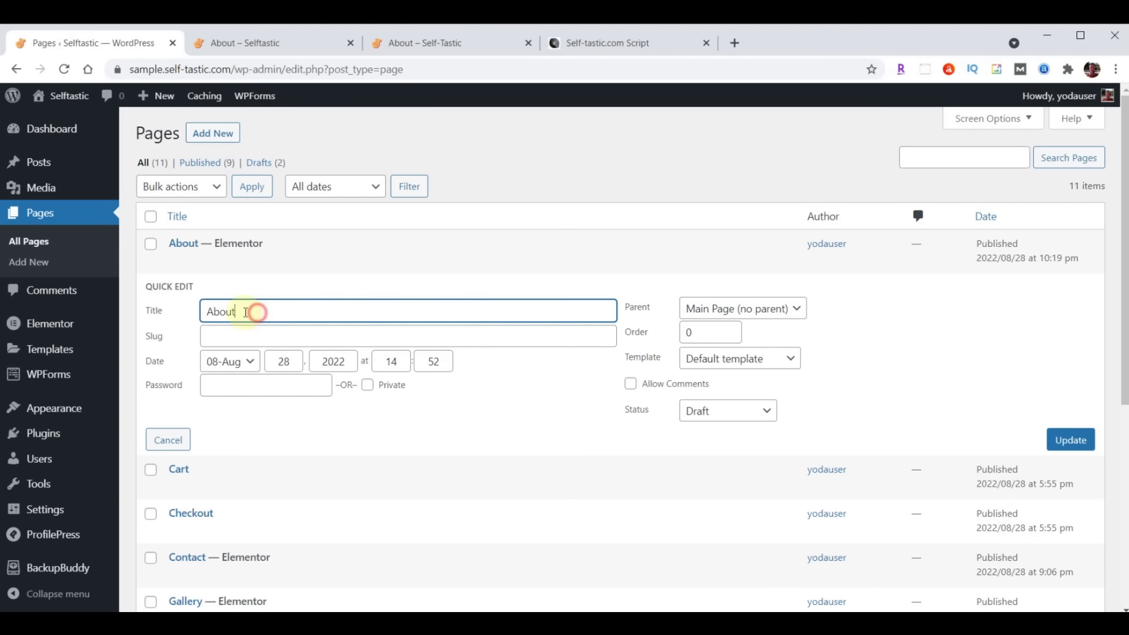
left_click_drag(246, 312, 196, 318)
type("Blog")
left_click(235, 338)
type("Blog")
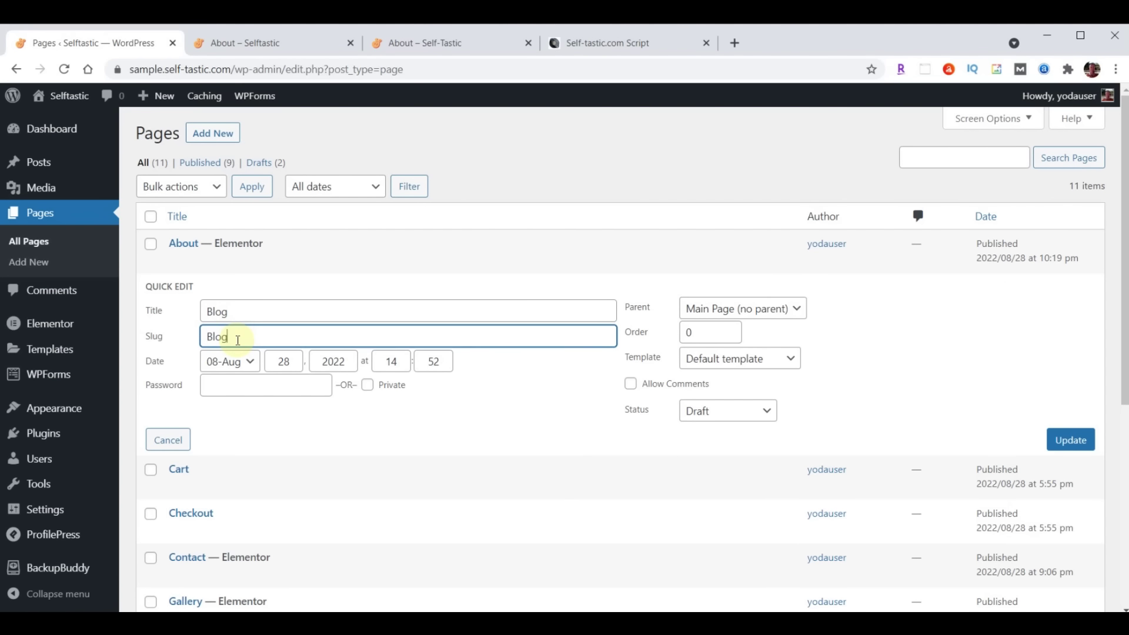
left_click(715, 411)
left_click(715, 429)
left_click(1067, 443)
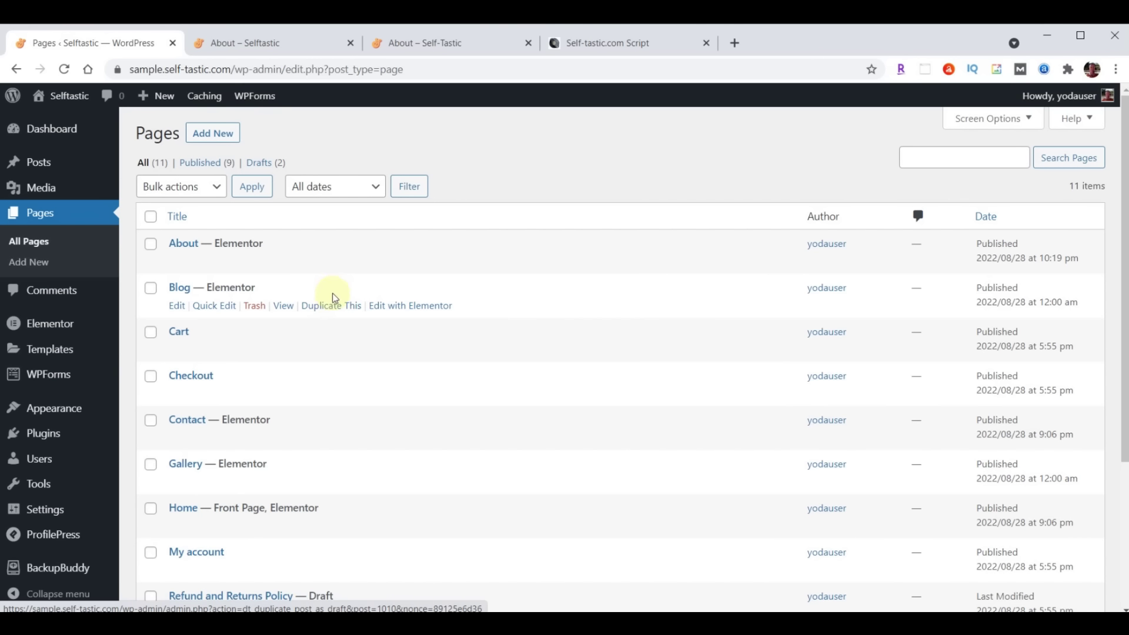
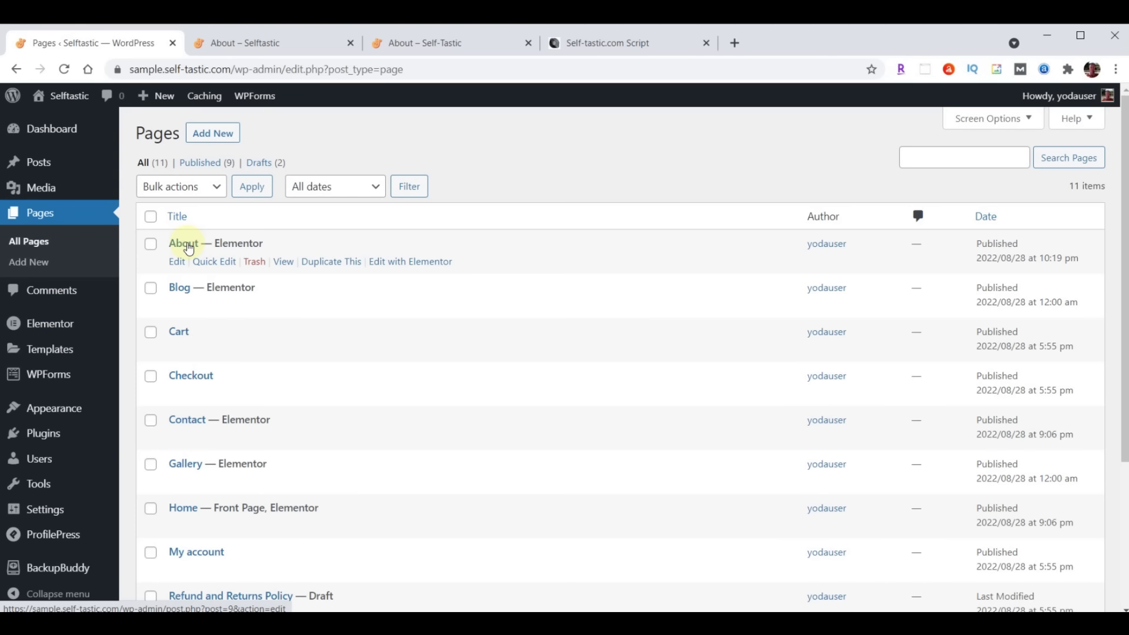
Duplicate About and quick-edit the copy to title 'Services', slug services, status Published
left_click(328, 265)
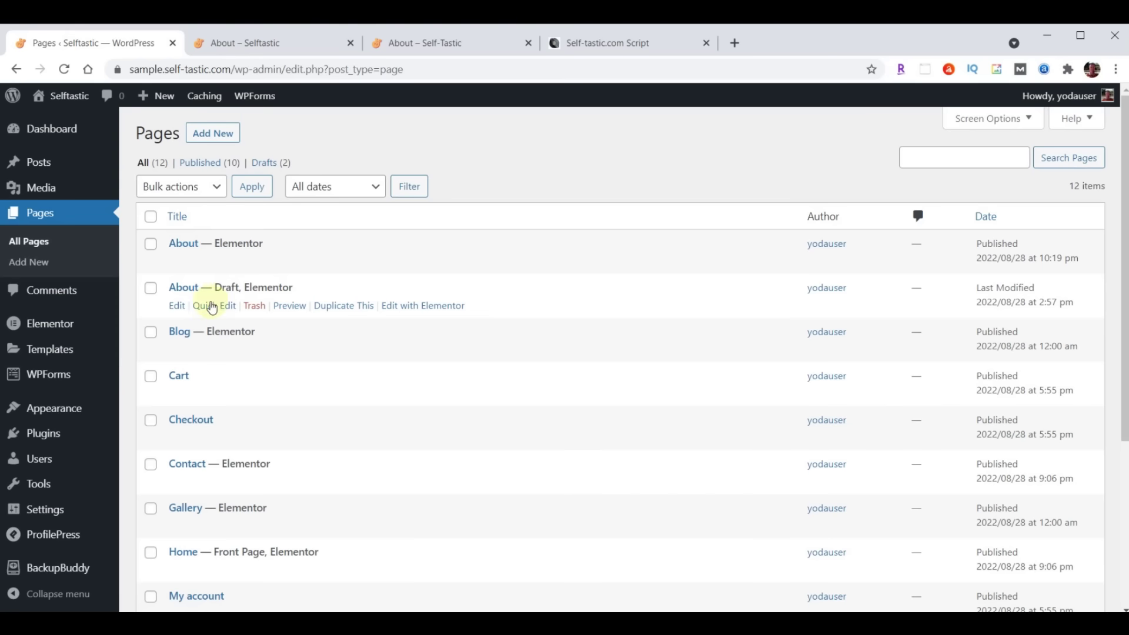
left_click(211, 306)
double_click(257, 311)
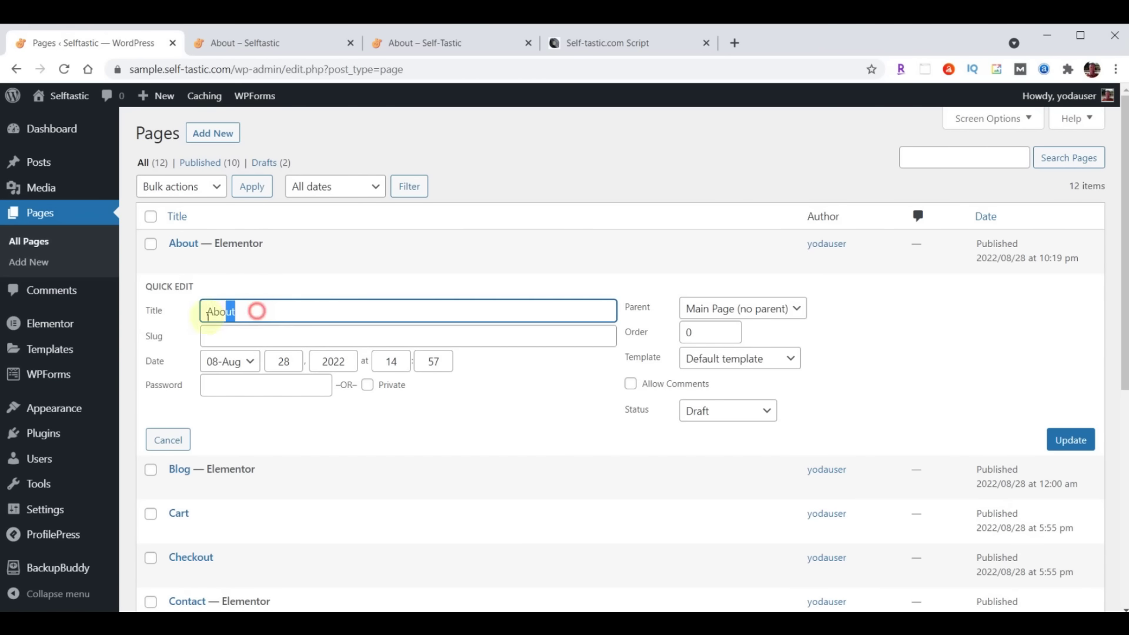
type("Services")
left_click(235, 337)
type("Services")
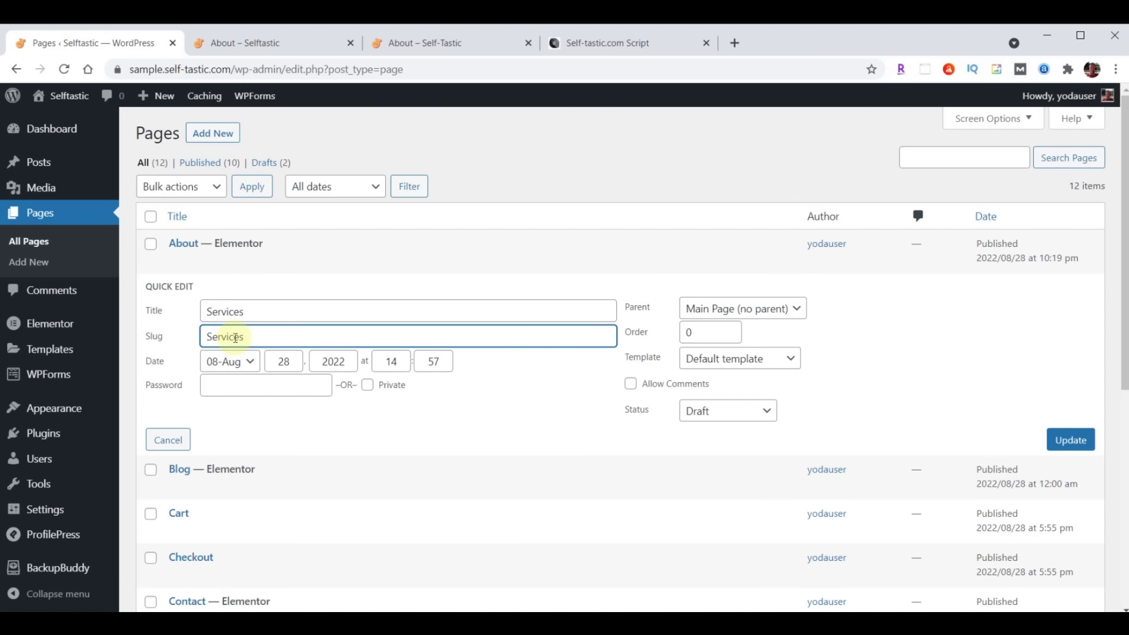
key("BackSpace")
type("s")
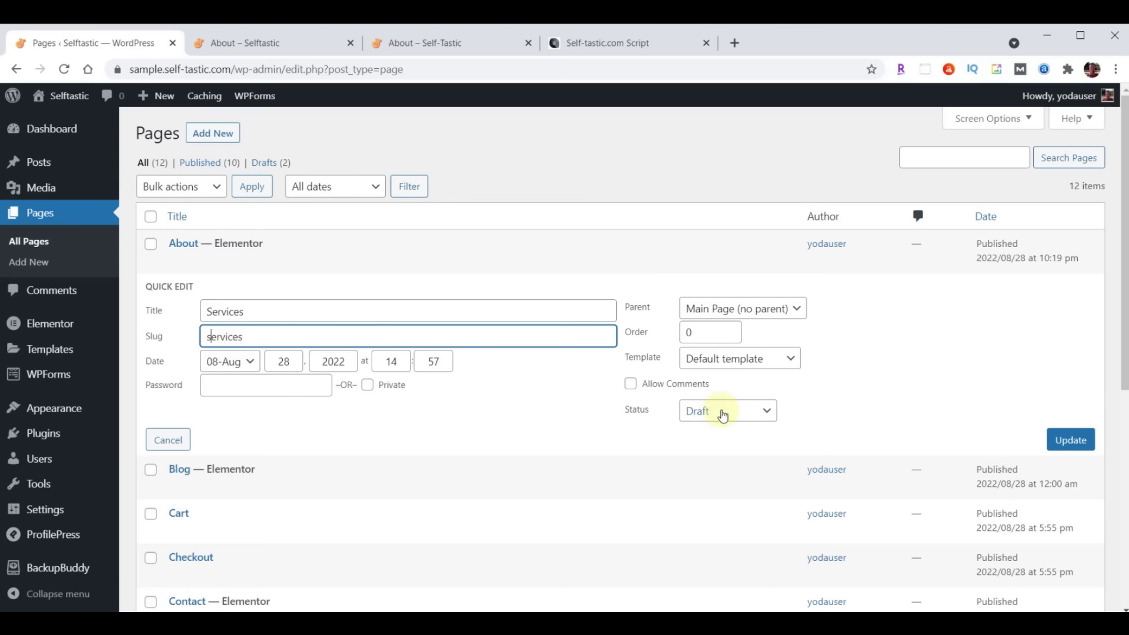
left_click(724, 411)
left_click(714, 429)
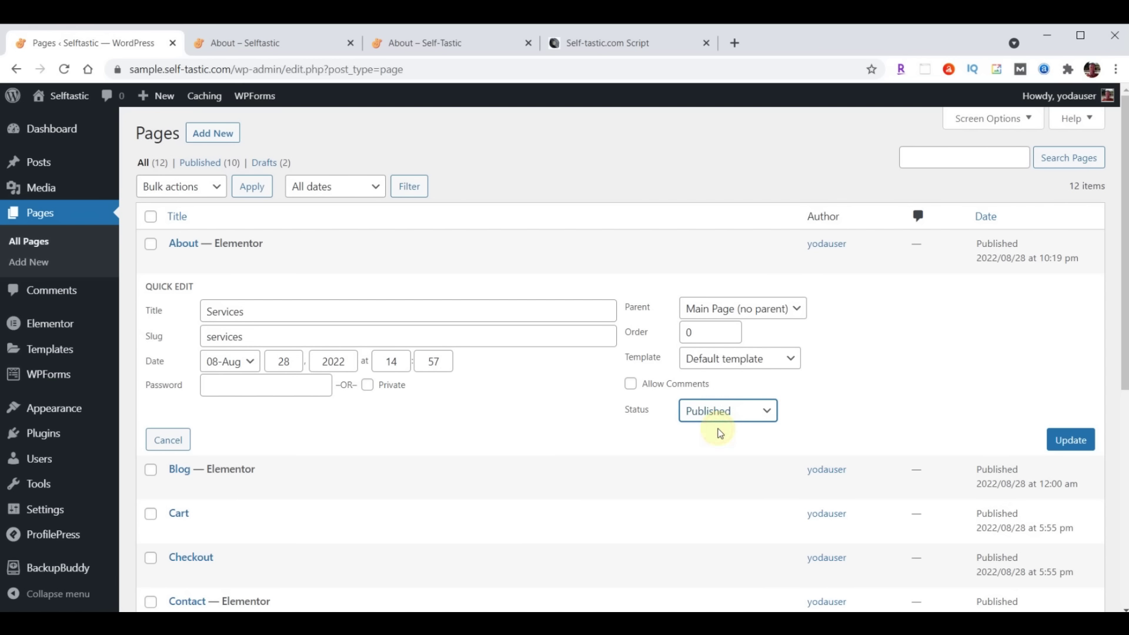
left_click(1071, 441)
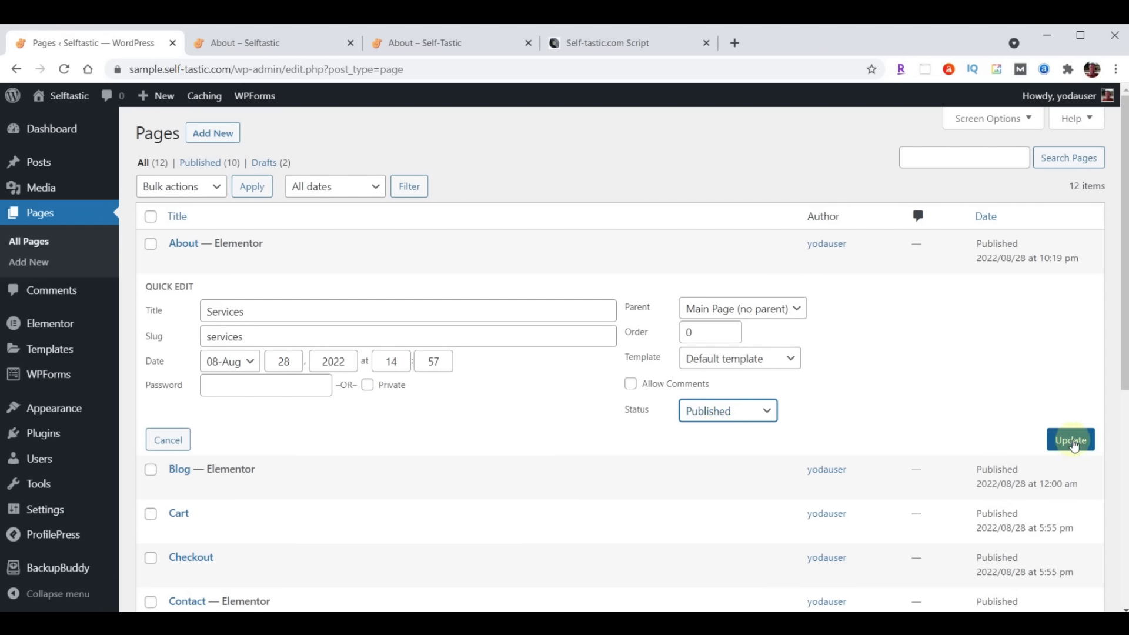
left_click(1073, 442)
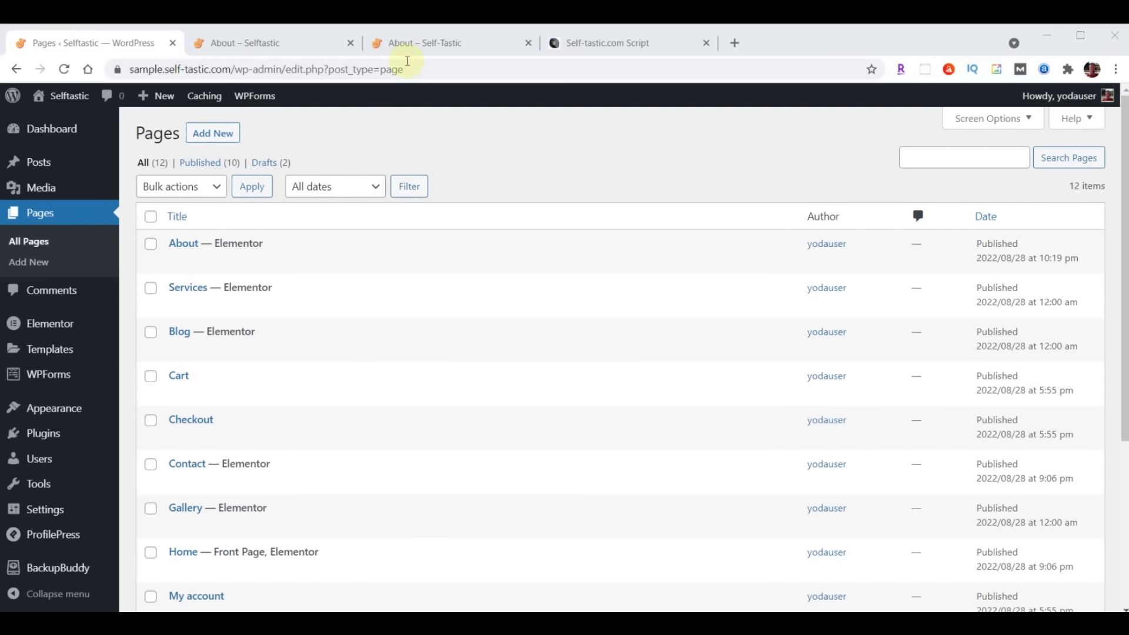
left_click(414, 43)
scroll(689, 353, "up", 6)
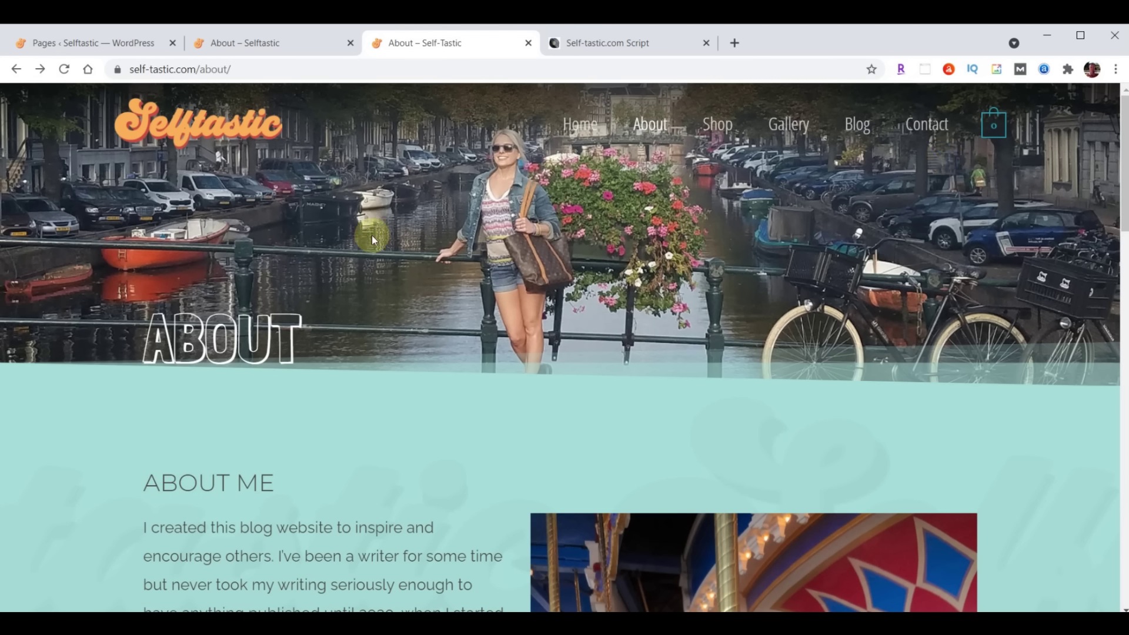
left_click(94, 50)
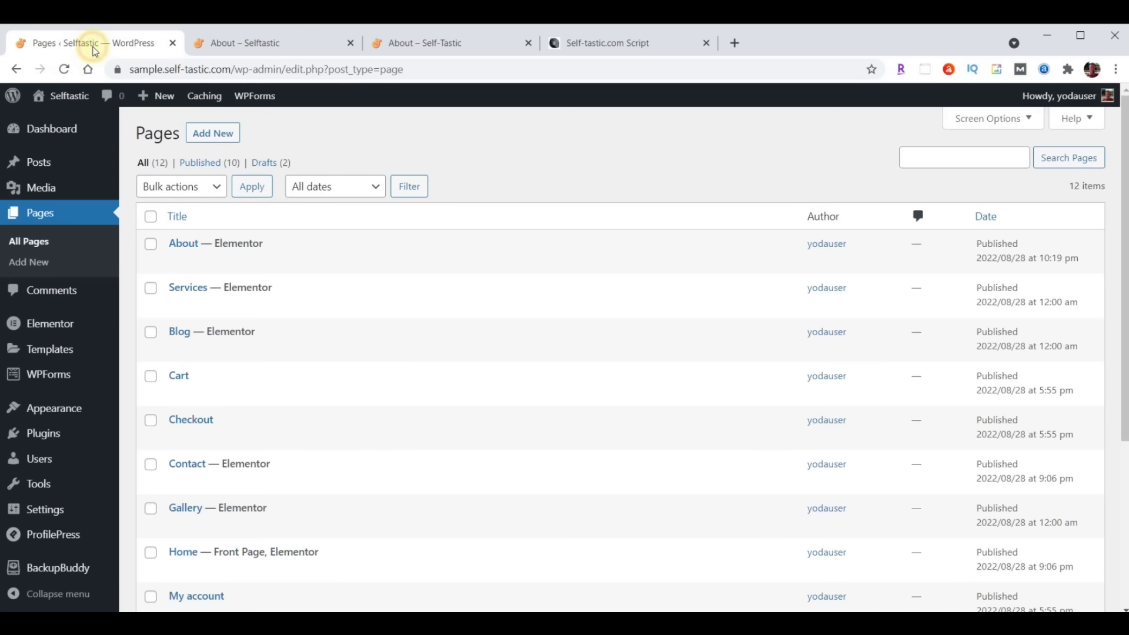
mouse_move(68, 415)
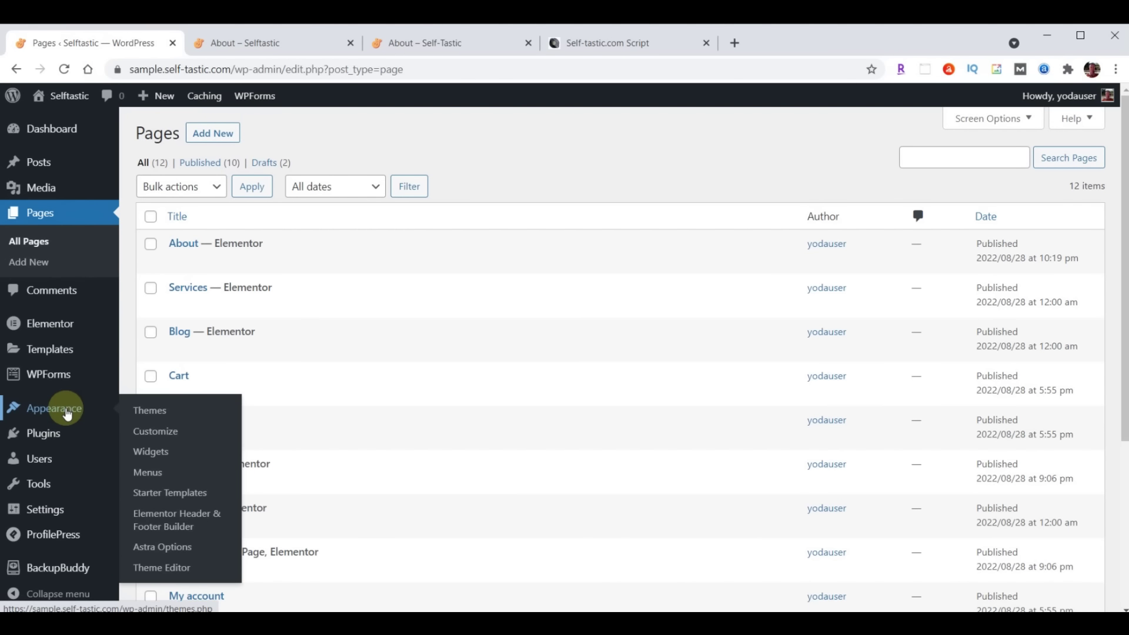
Remove Testimonials from the primary menu, checking the live site's navigation afterwards
left_click(149, 472)
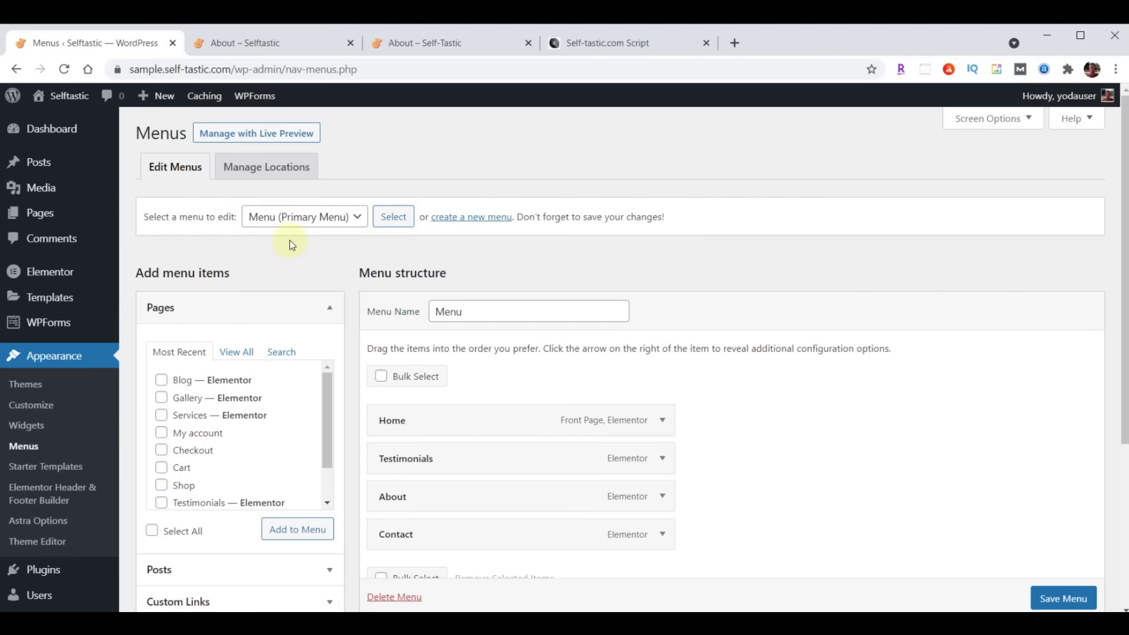
scroll(831, 402, "down", 2)
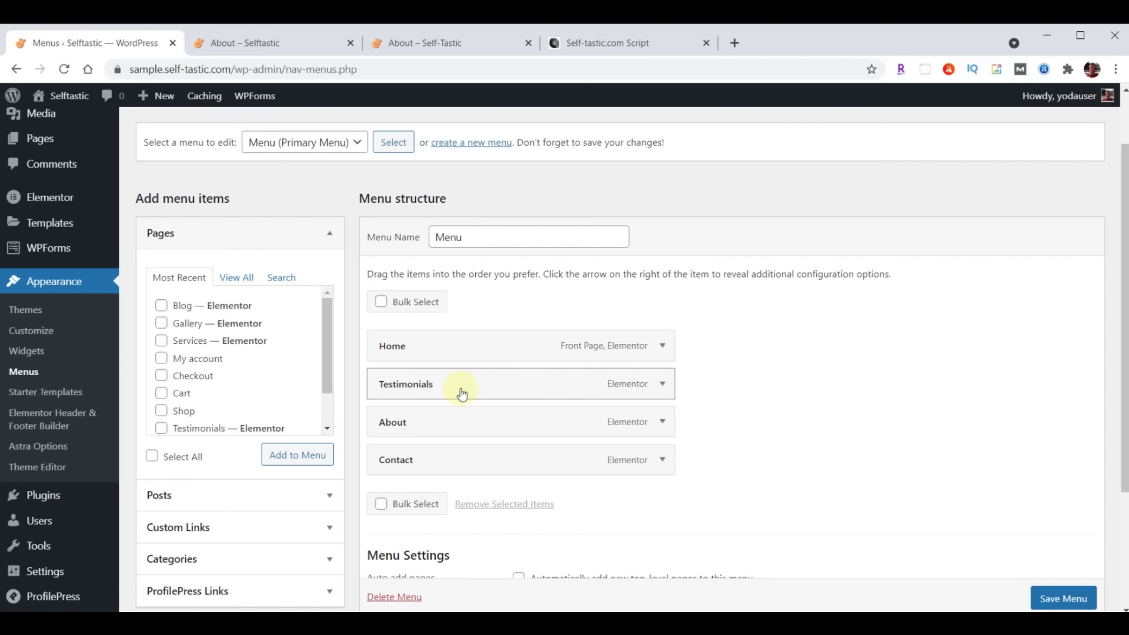
left_click(662, 383)
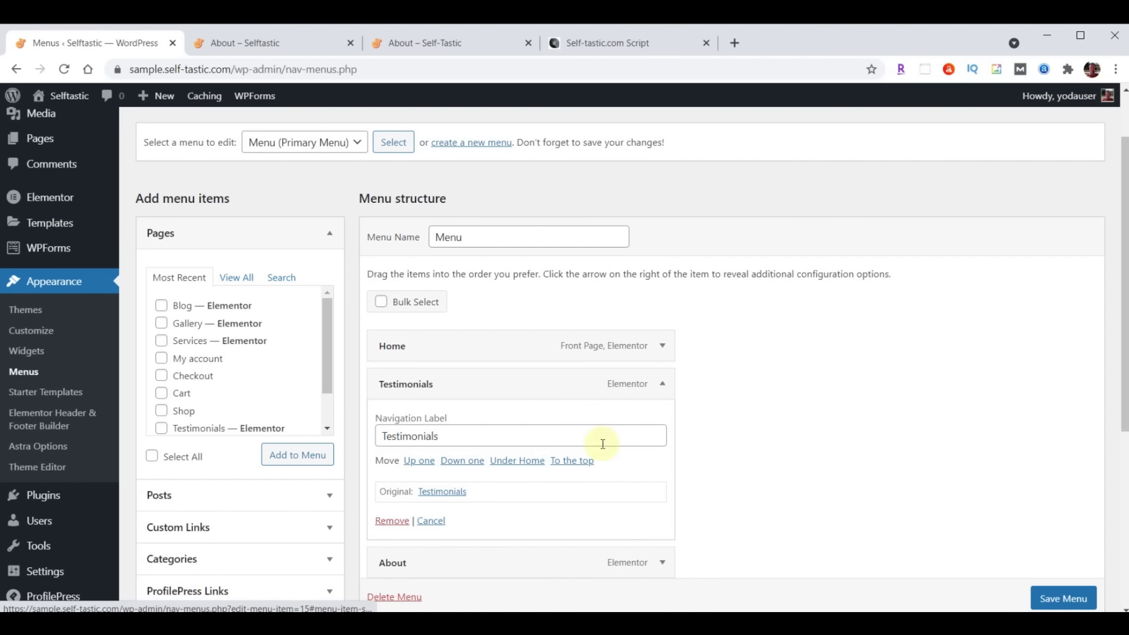
left_click(392, 521)
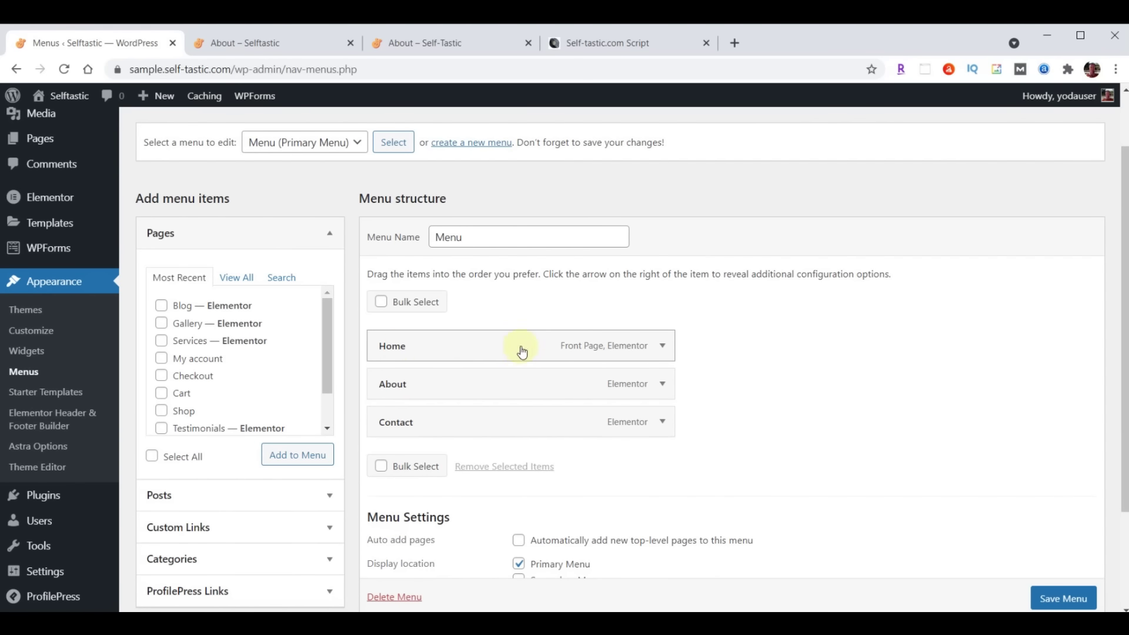
left_click(399, 42)
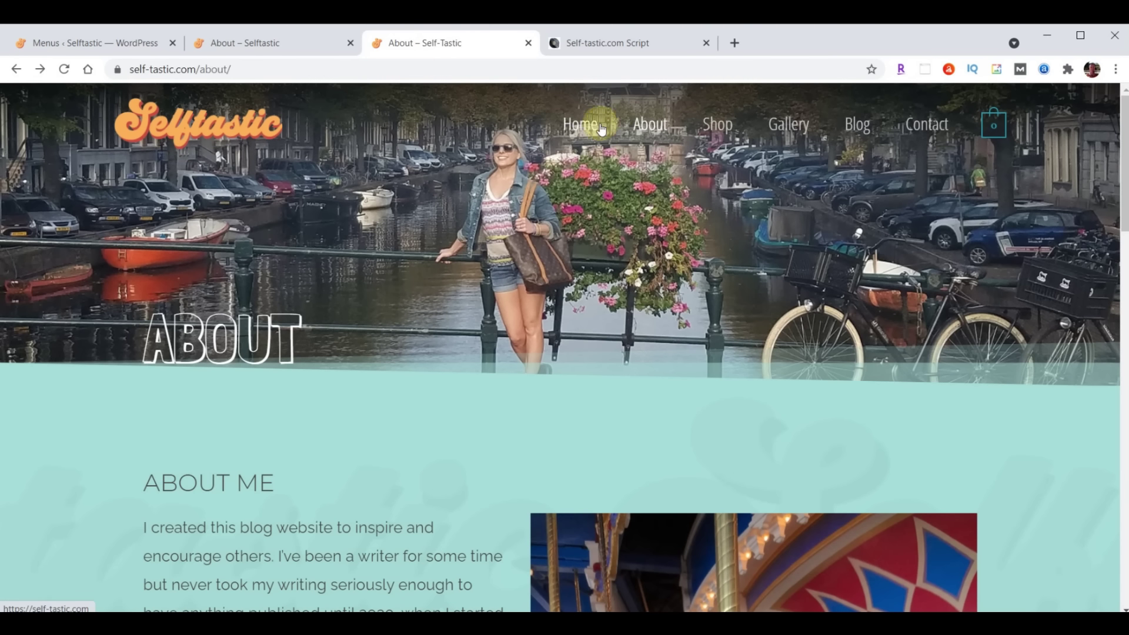
left_click(88, 42)
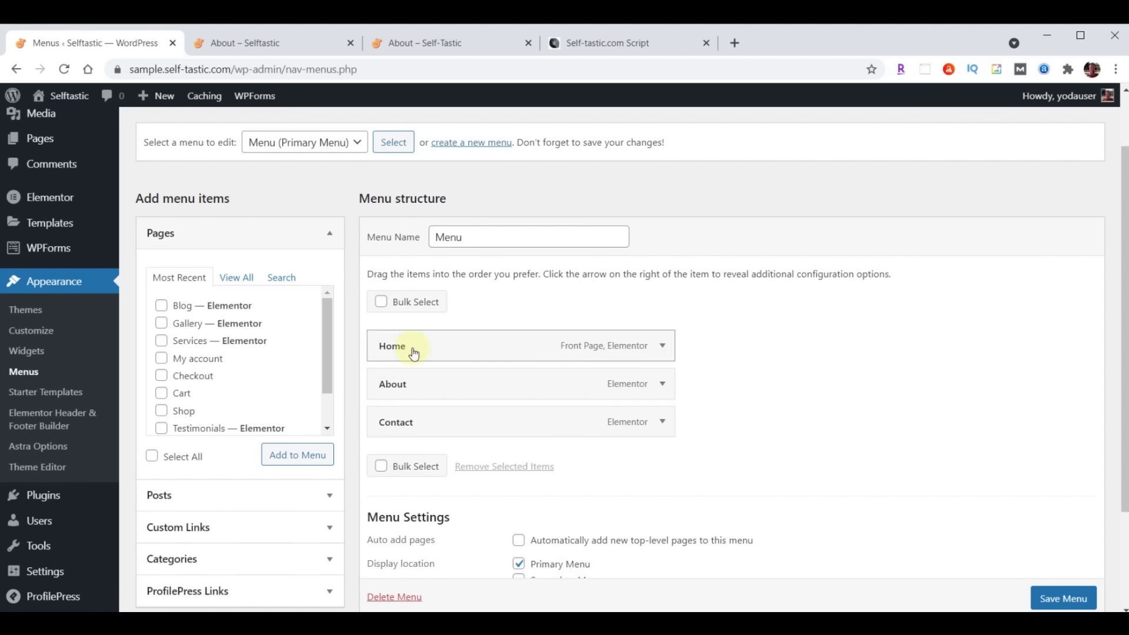
Add the Blog and Gallery pages after About, above Contact, and save the menu
left_click(161, 306)
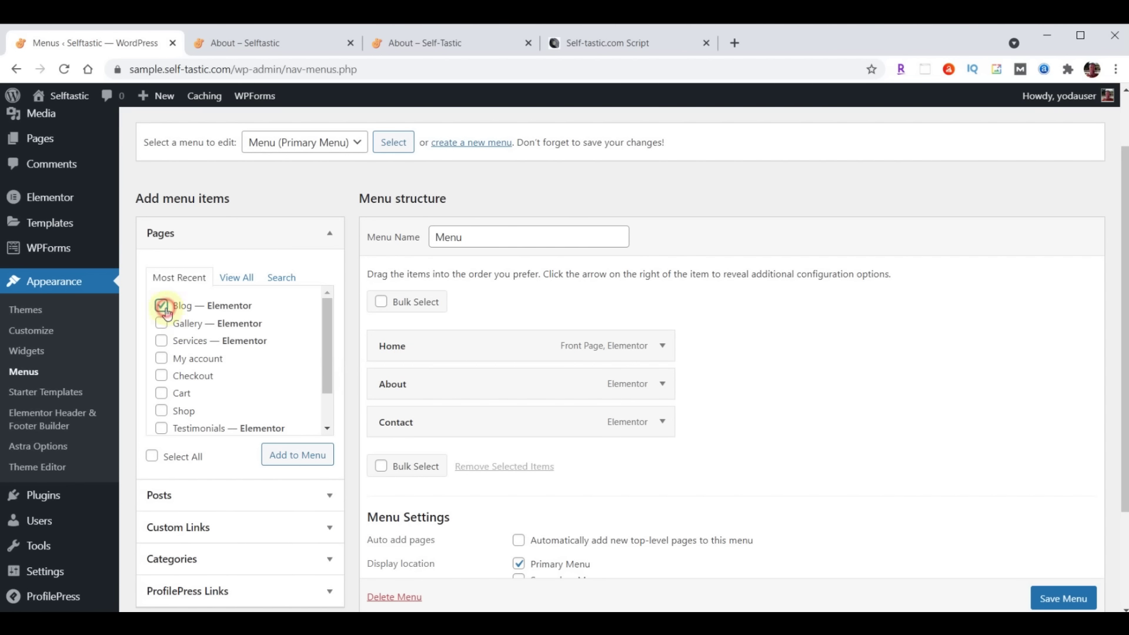
left_click(162, 324)
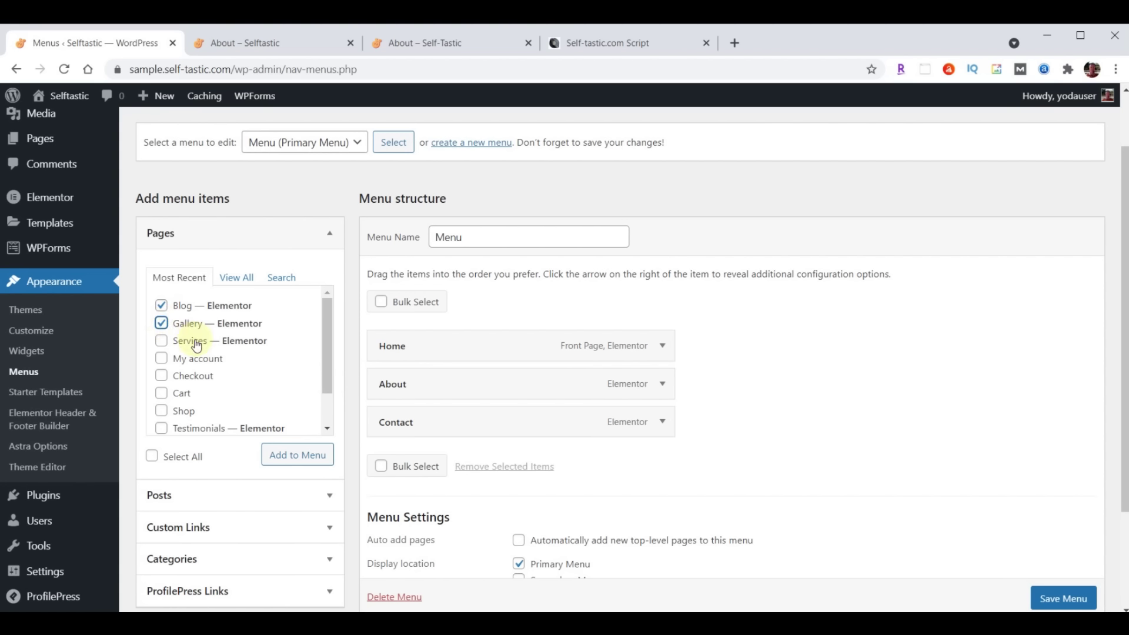
left_click(286, 462)
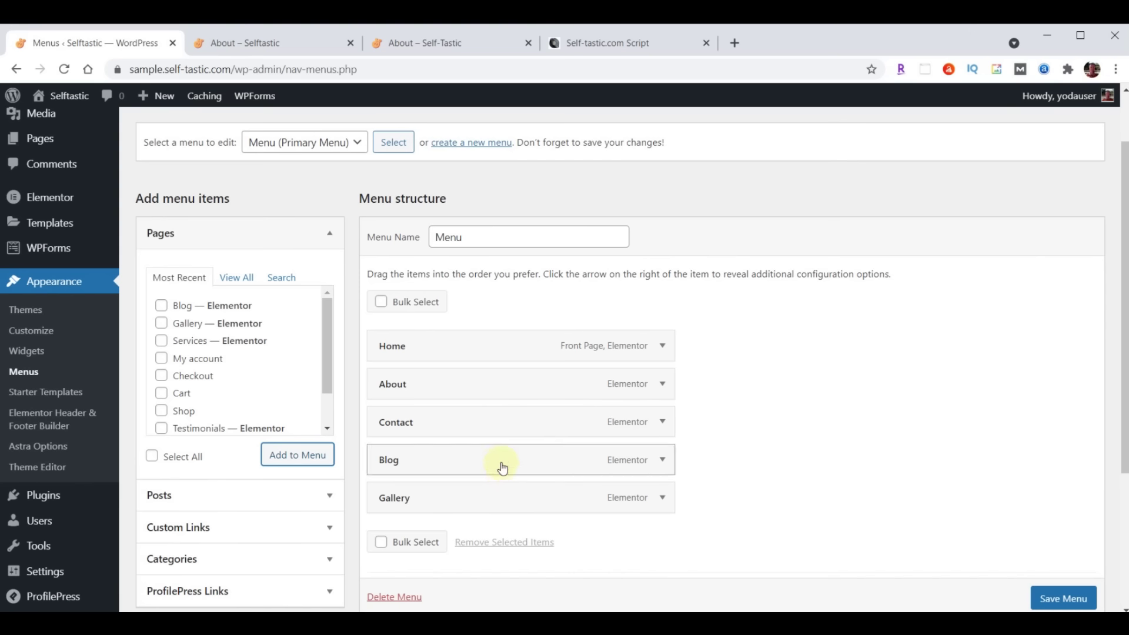
left_click_drag(502, 506, 504, 430)
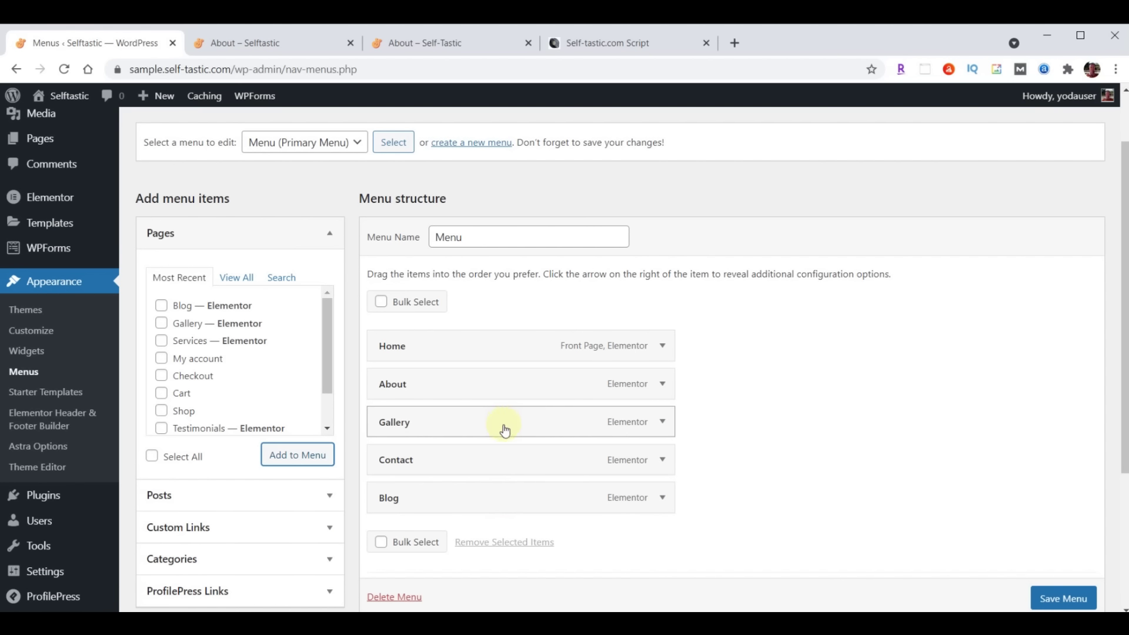
left_click_drag(479, 503, 450, 464)
scroll(818, 403, "down", 4)
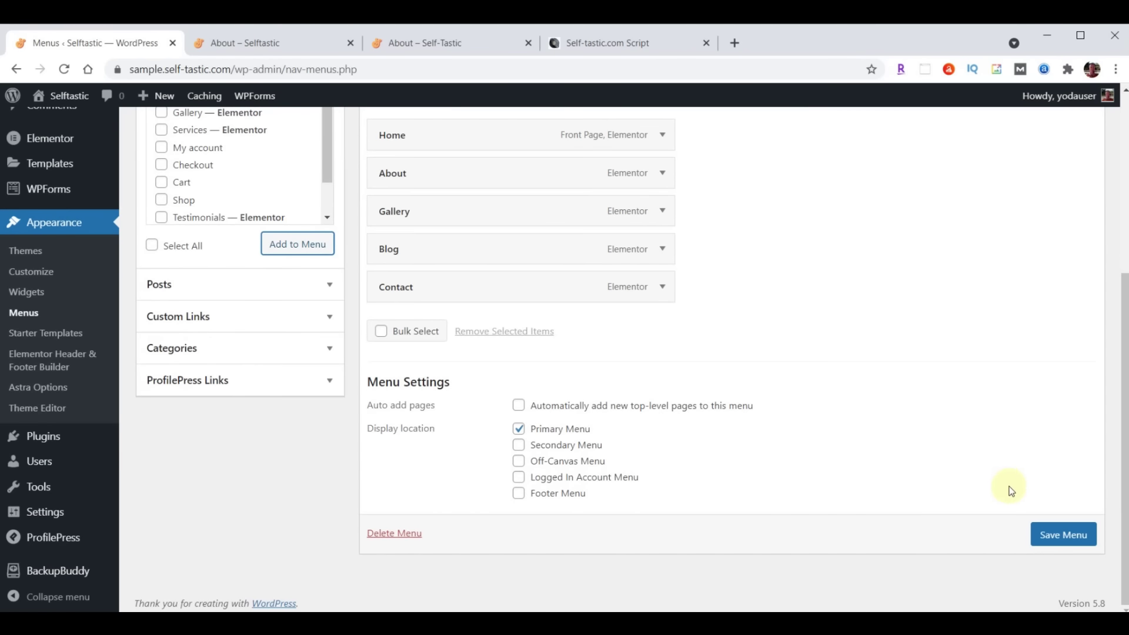
left_click(1053, 538)
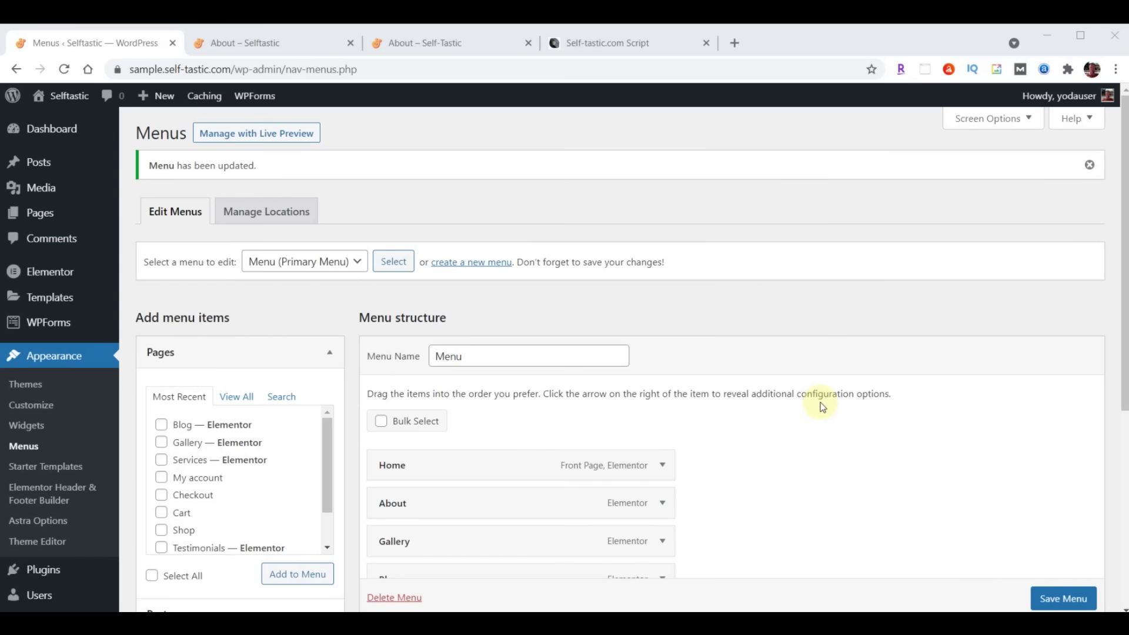
Open Services in Elementor and delete the hero, About Me and Words of Wisdom sections
left_click(40, 215)
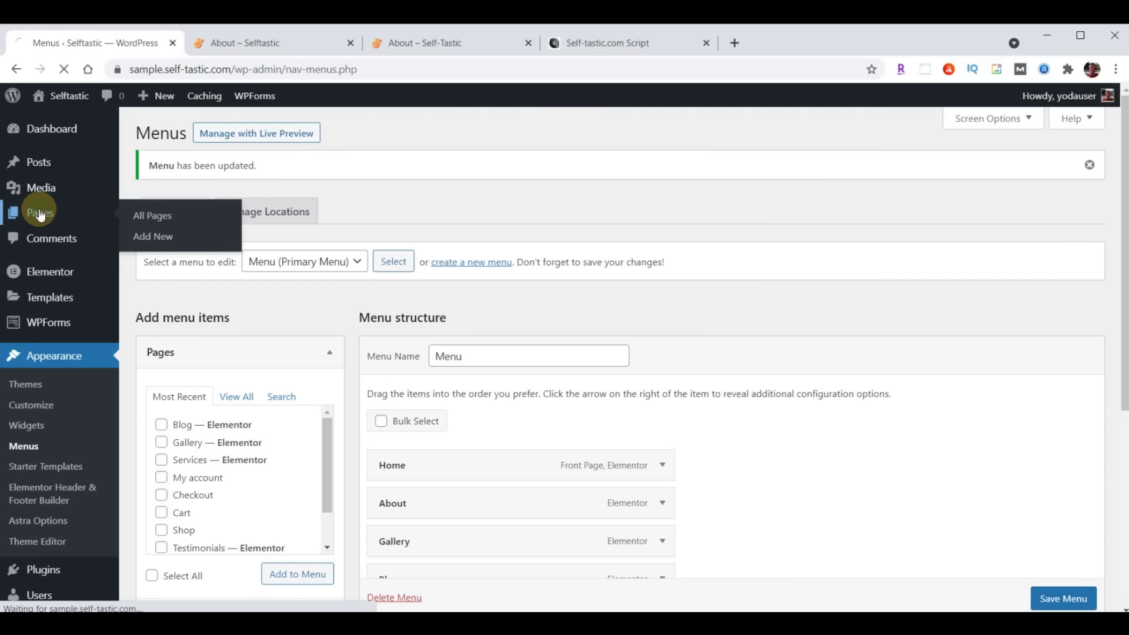
scroll(412, 374, "down", 4)
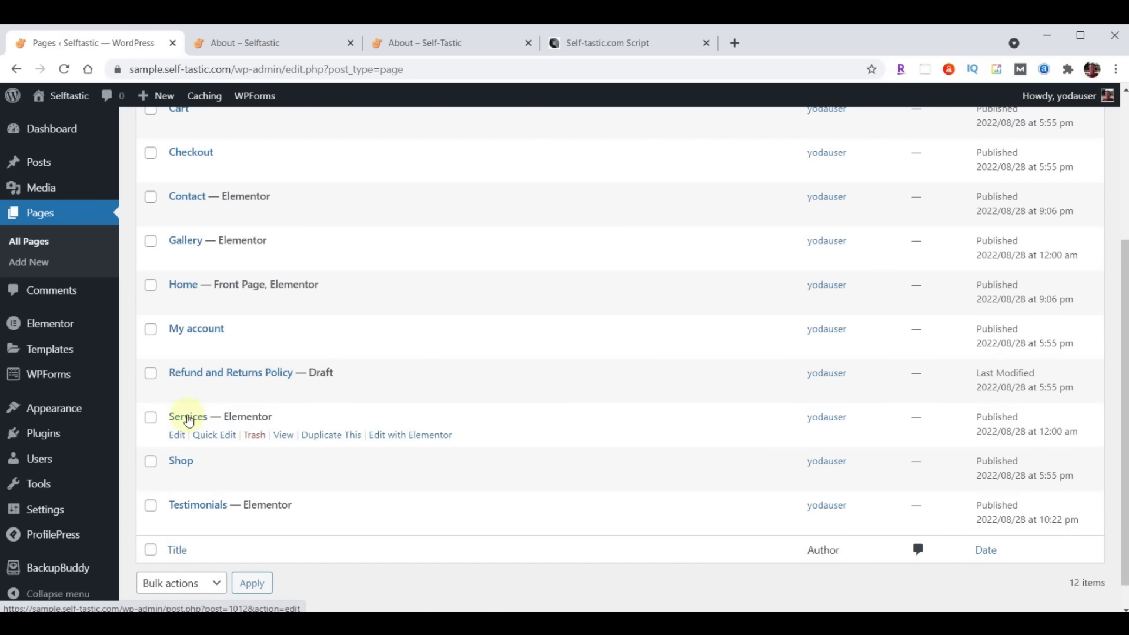
left_click(416, 438)
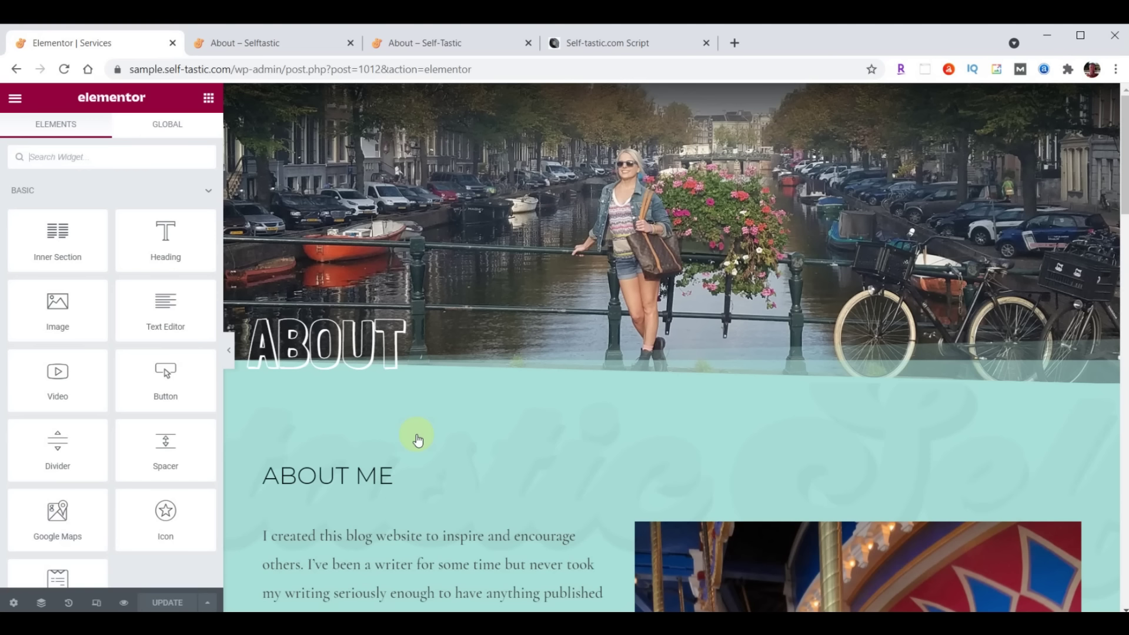
mouse_move(650, 246)
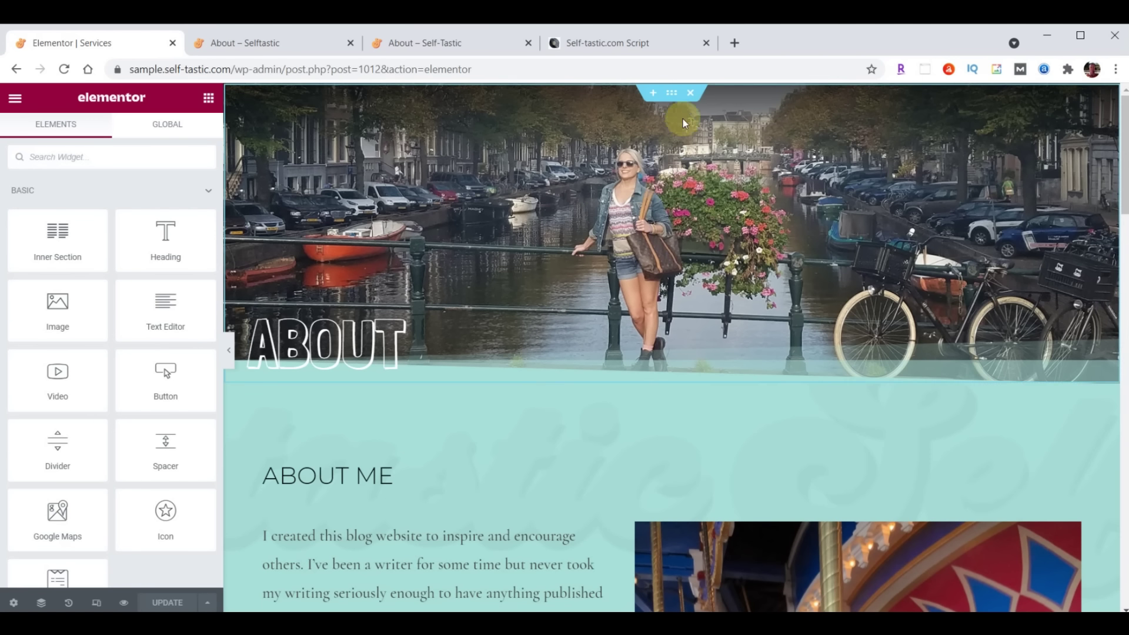
left_click(690, 96)
left_click(690, 95)
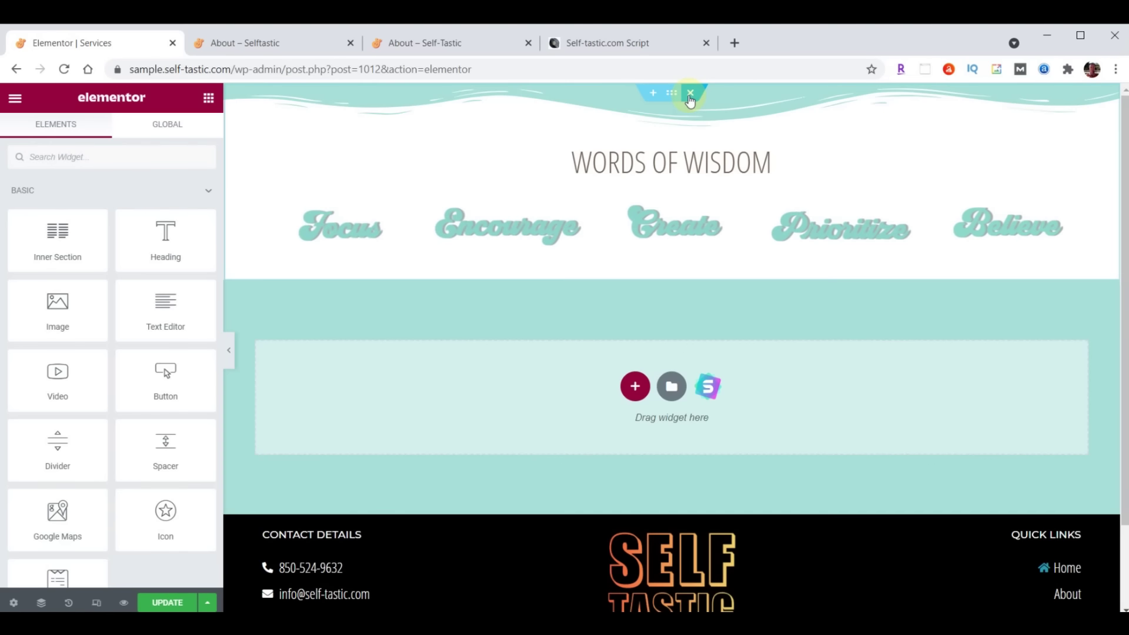
left_click(690, 95)
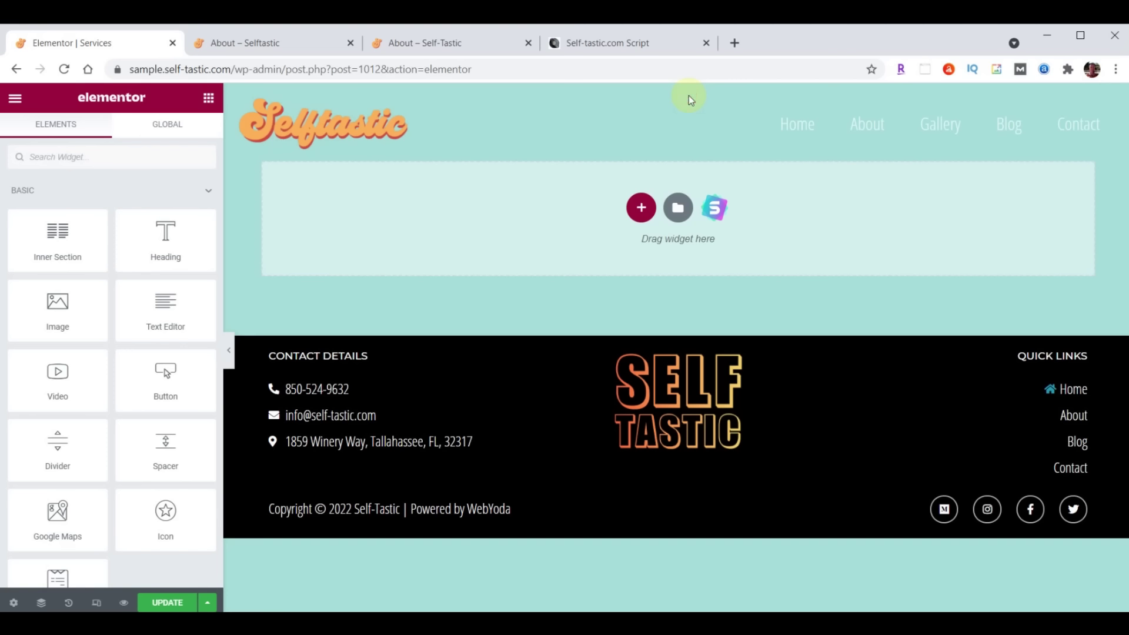
Import template-selftastic-services-page.json and insert it into Services without its document settings
left_click(678, 208)
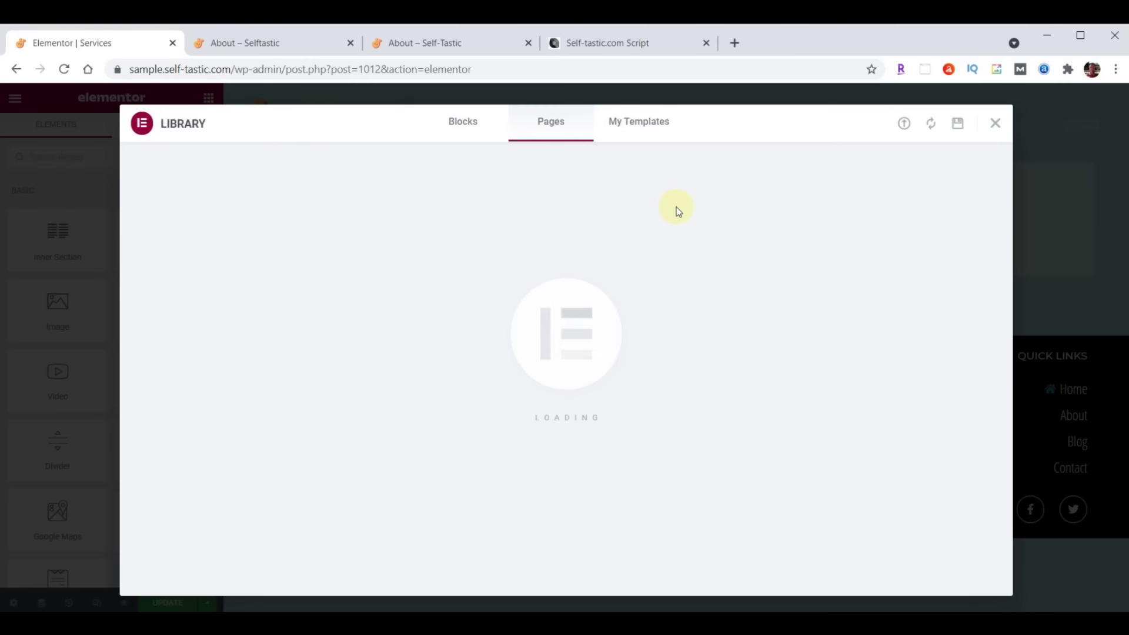
left_click(904, 123)
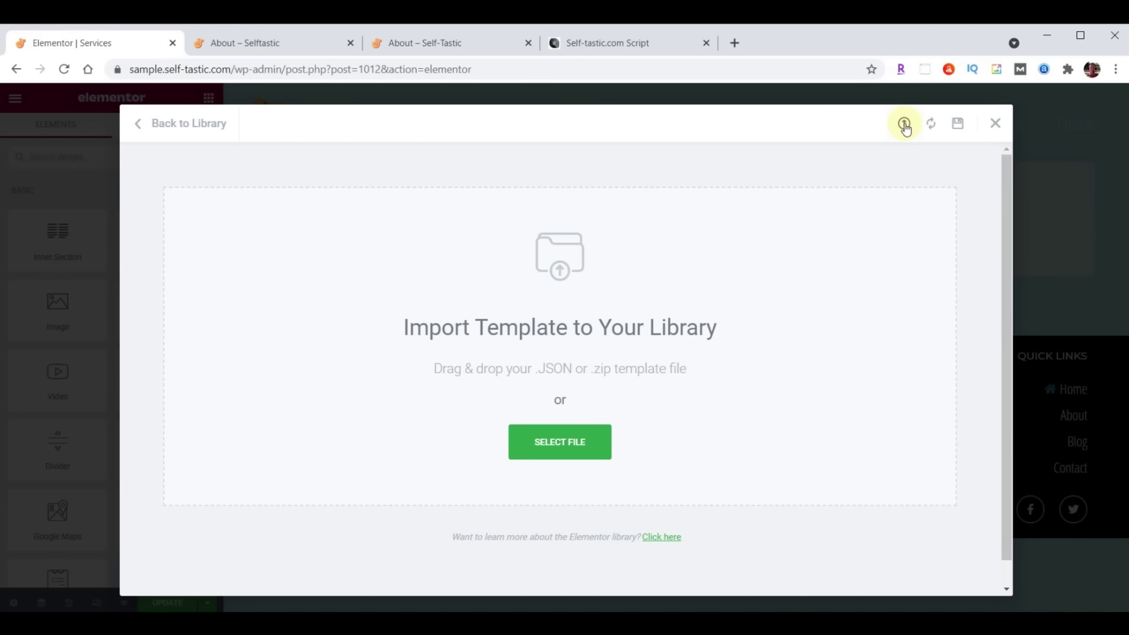
key("alt+Tab")
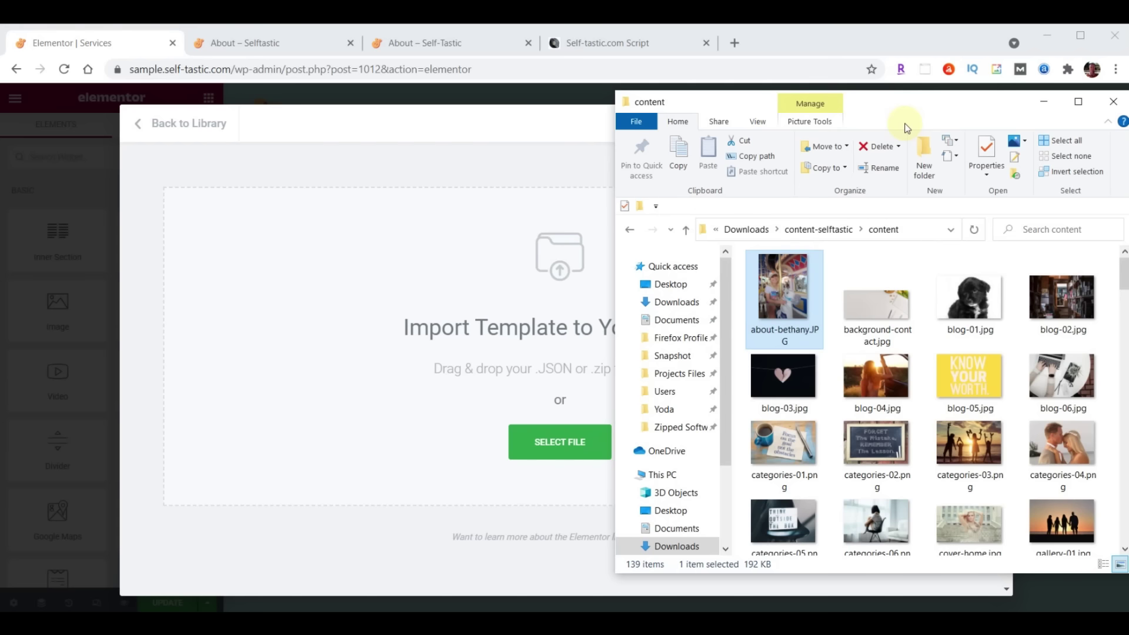
scroll(1002, 365, "down", 10)
scroll(1004, 368, "down", 5)
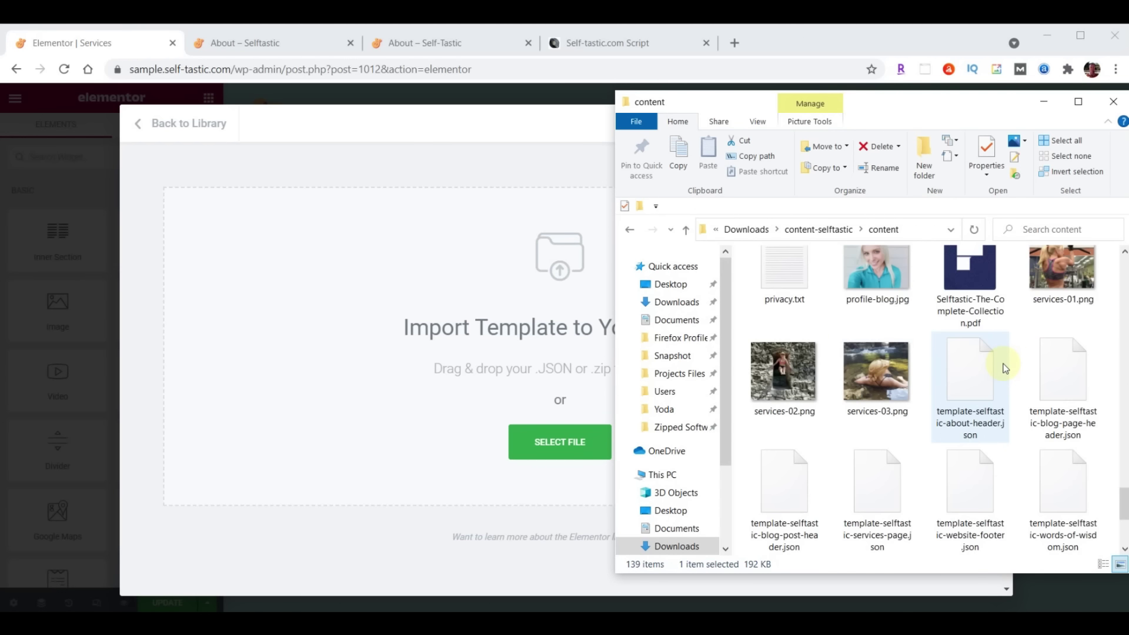
left_click(890, 457)
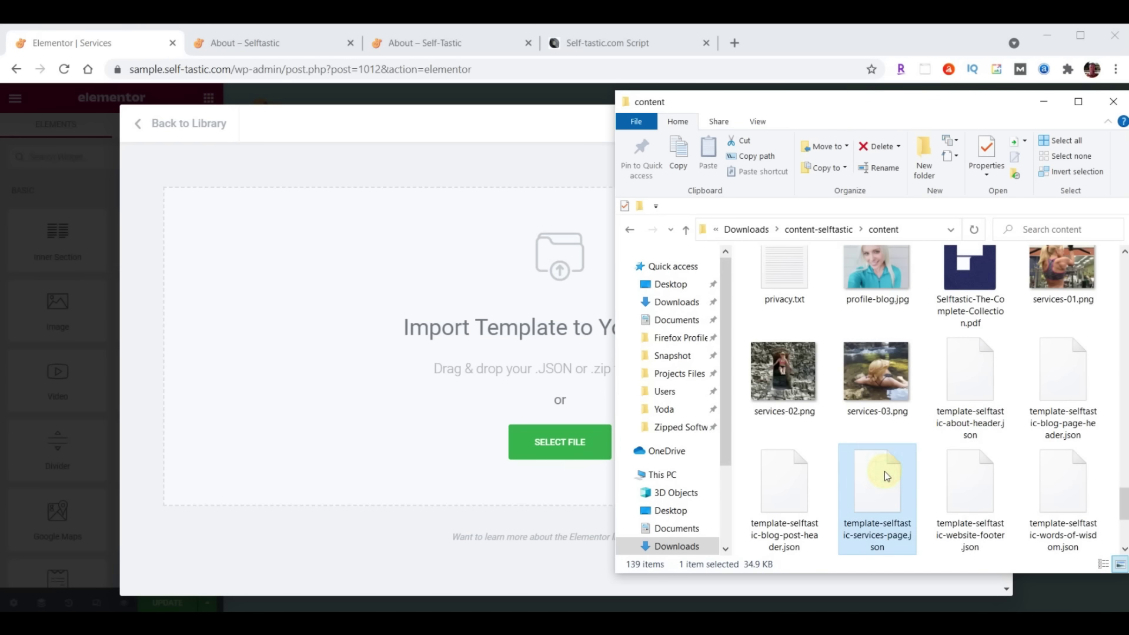
left_click_drag(583, 441, 491, 382)
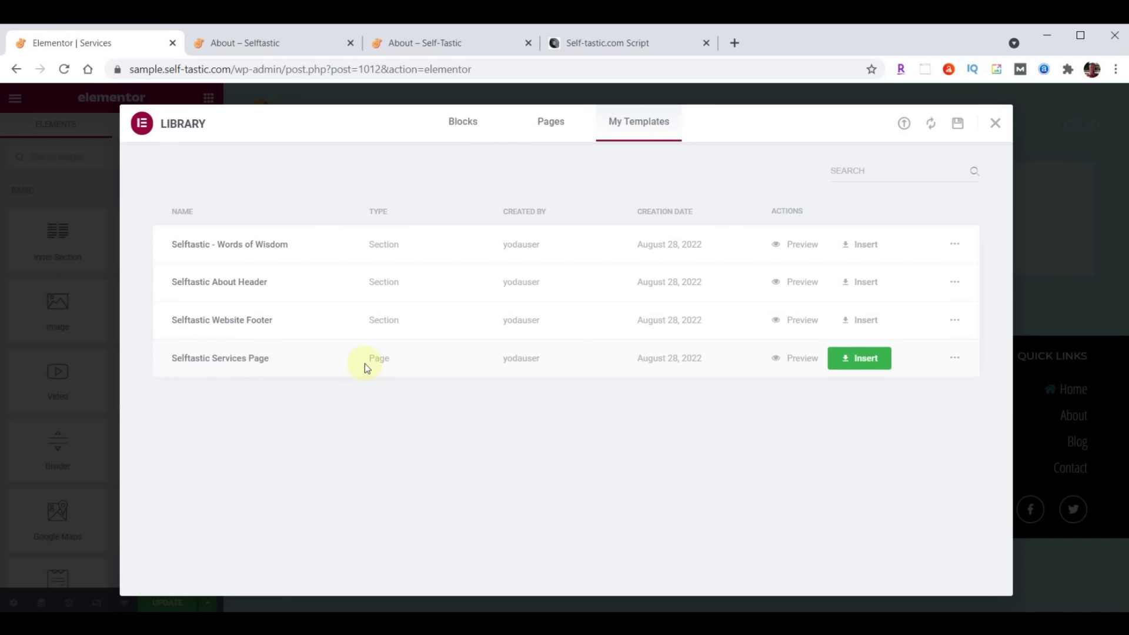
left_click(858, 358)
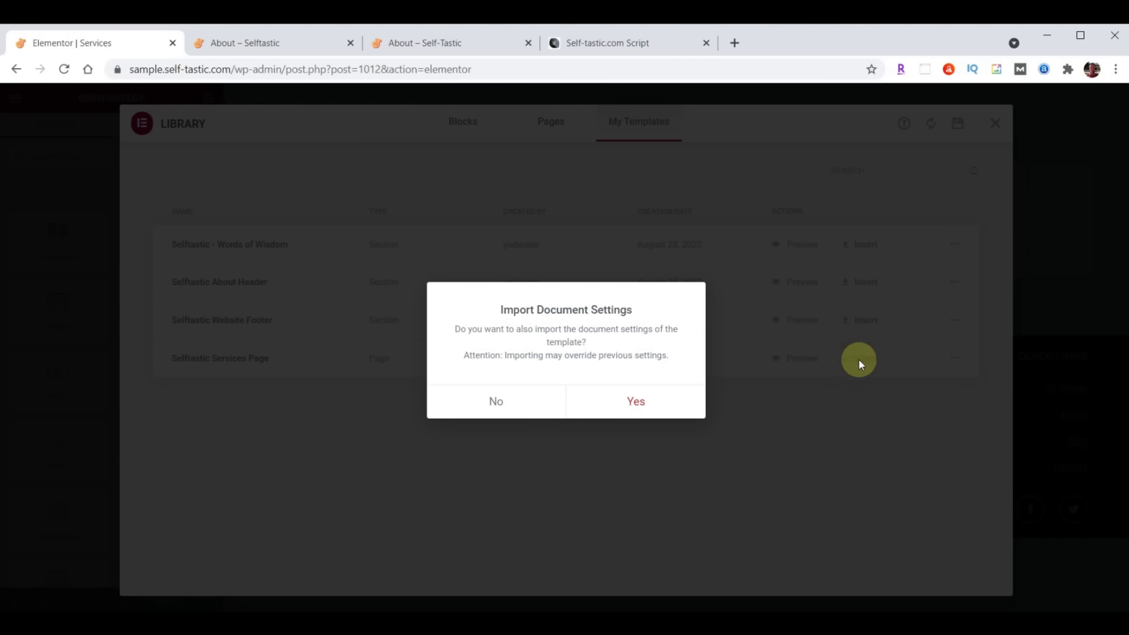
left_click(496, 400)
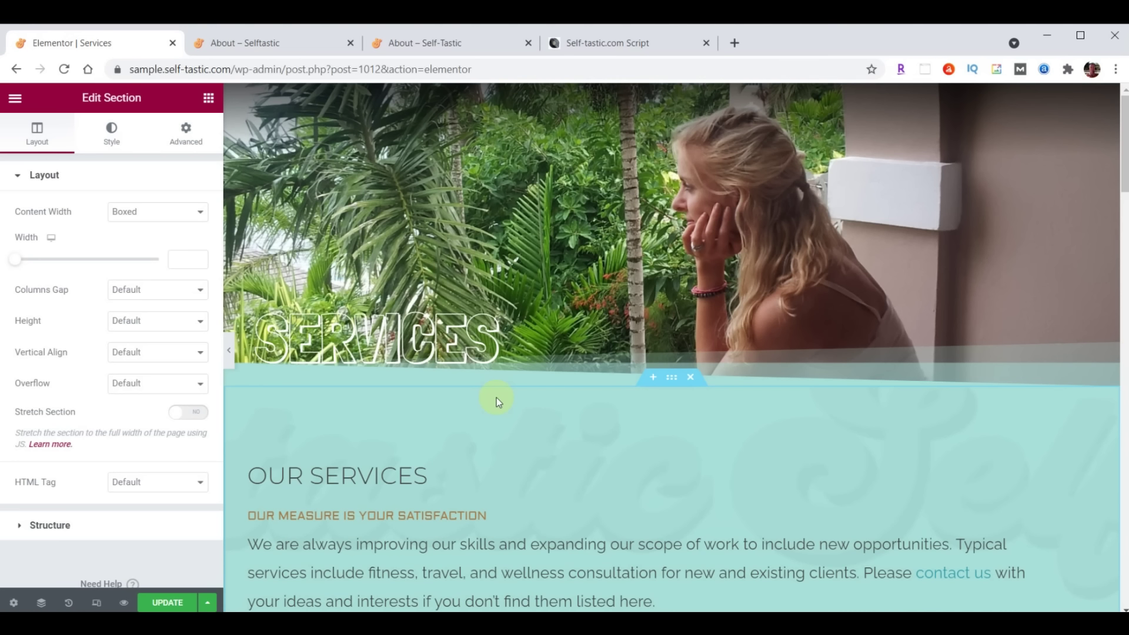
Scroll through the Services page to check the pricing, guarantee and Words of Wisdom sections
scroll(496, 397, "down", 20)
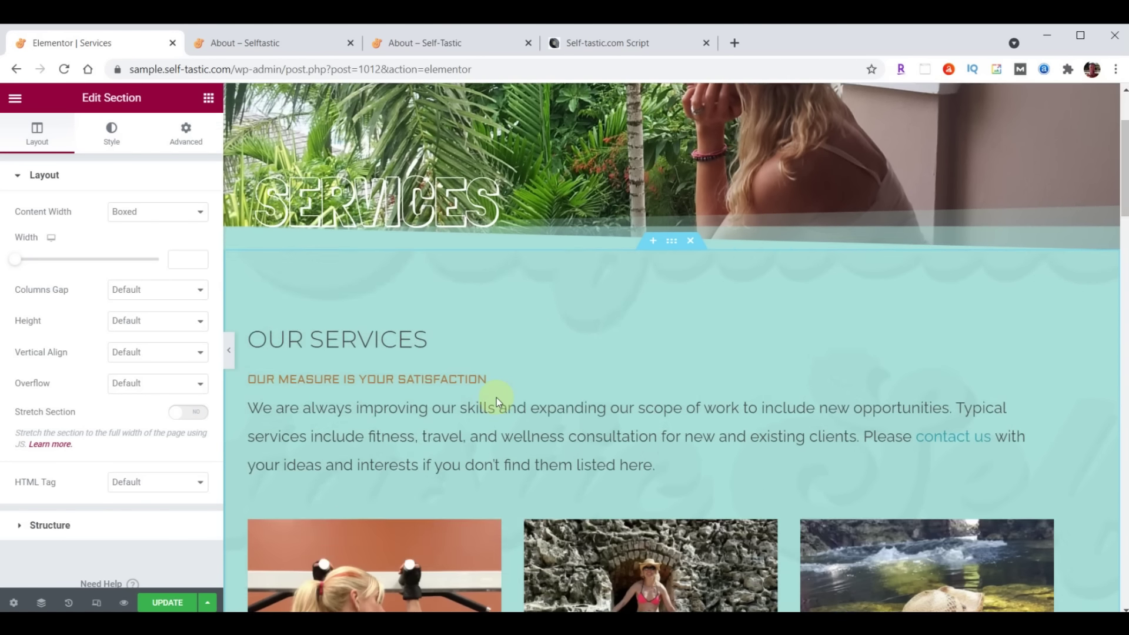
scroll(496, 397, "down", 16)
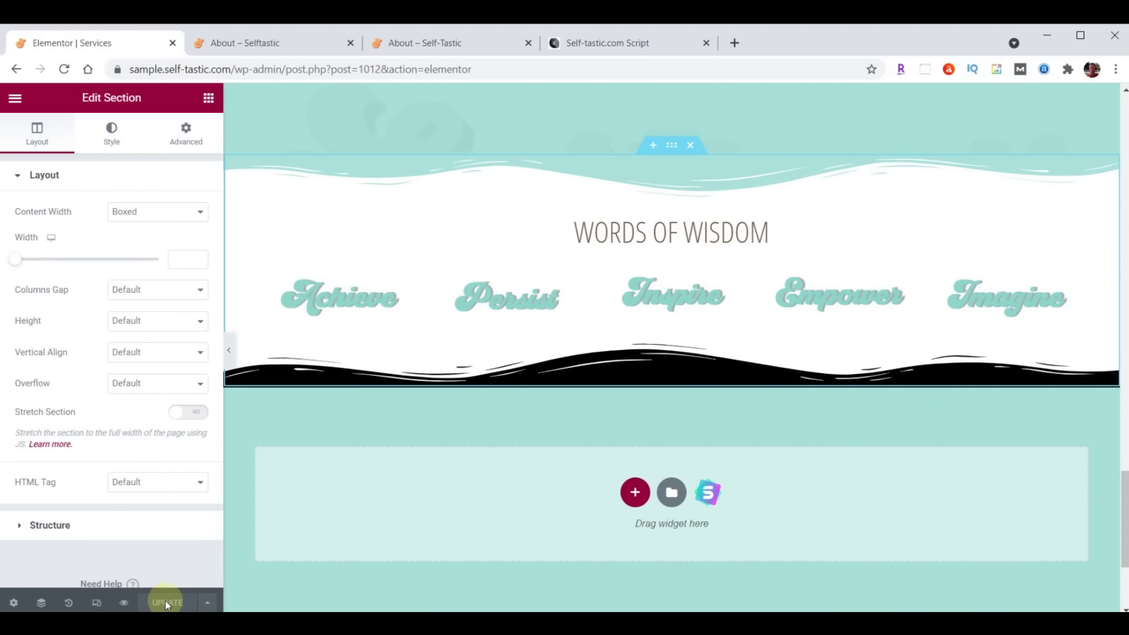
Exit to the dashboard and open the Gallery page in Elementor
left_click(15, 98)
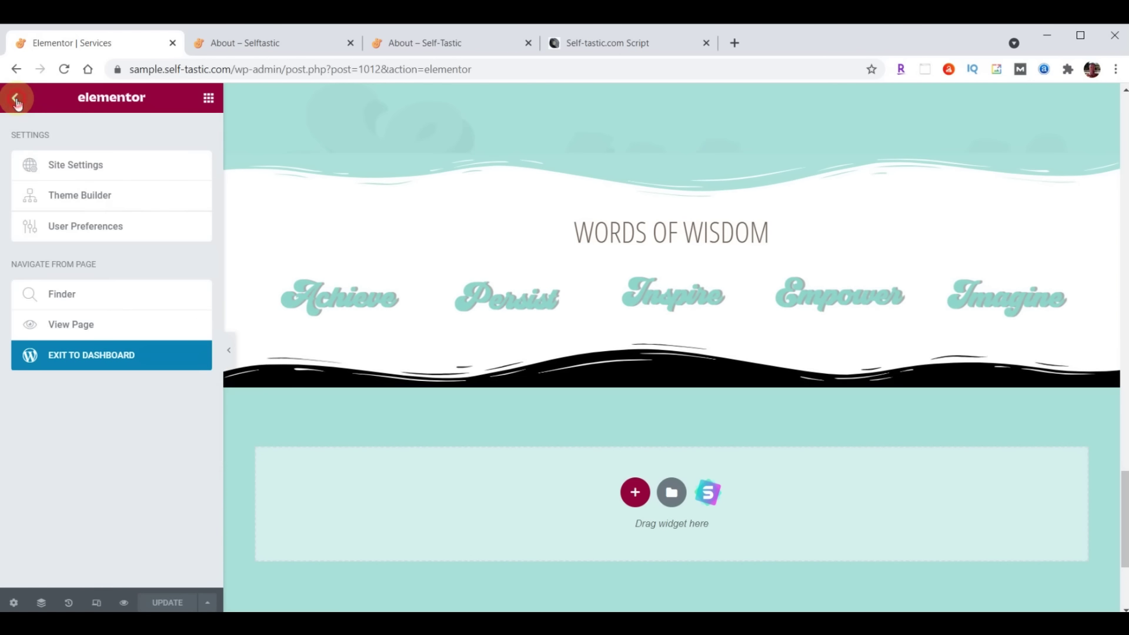
left_click(106, 356)
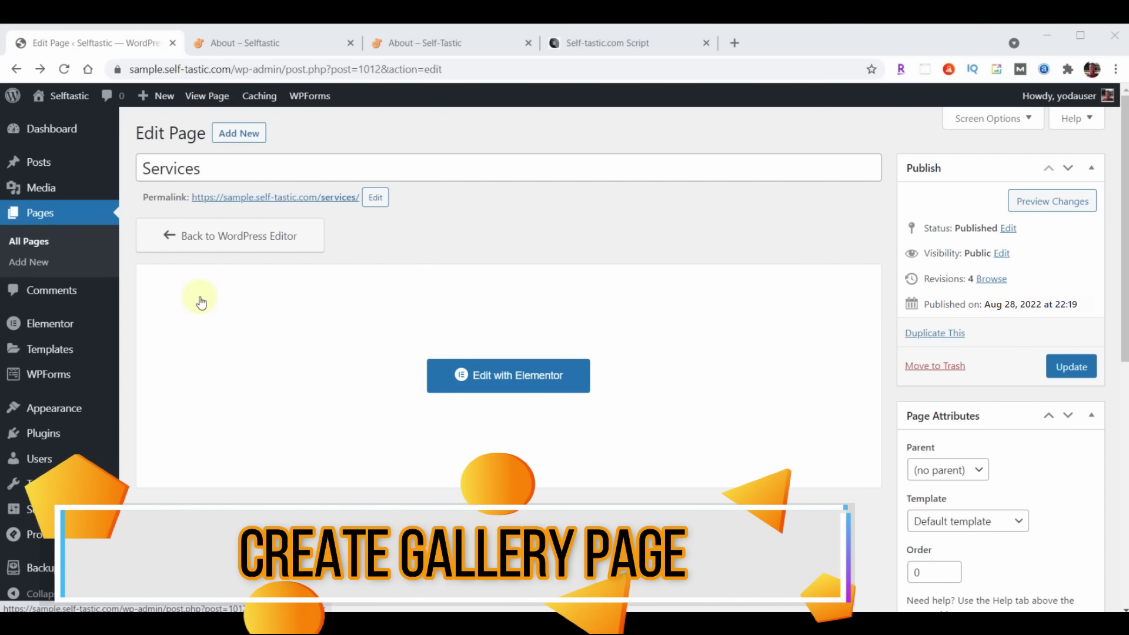
left_click(51, 214)
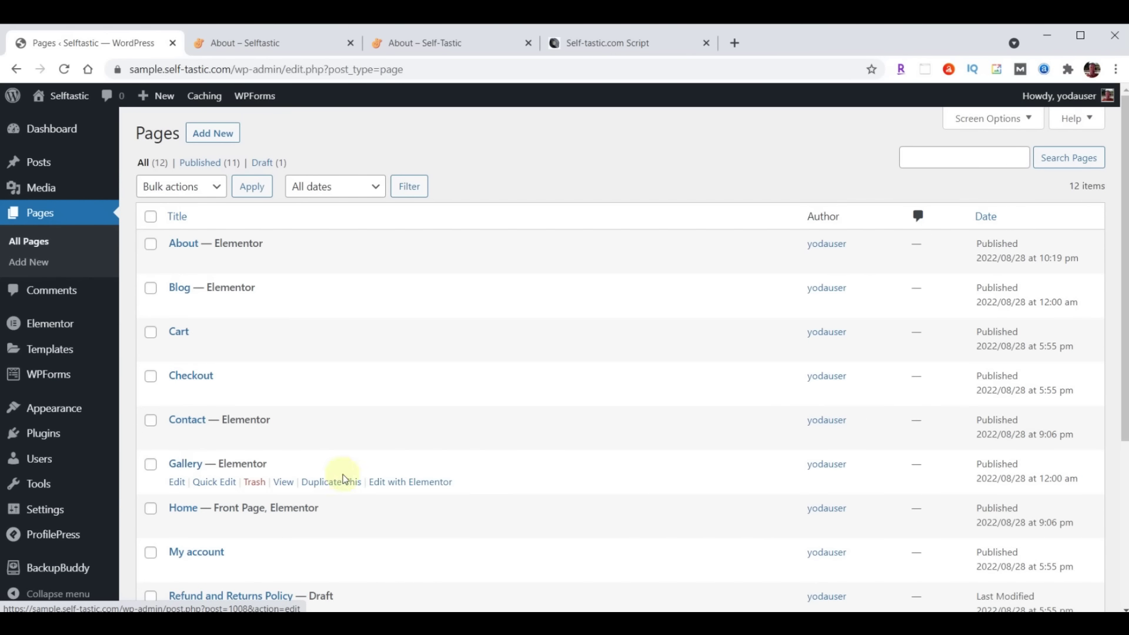
left_click(411, 483)
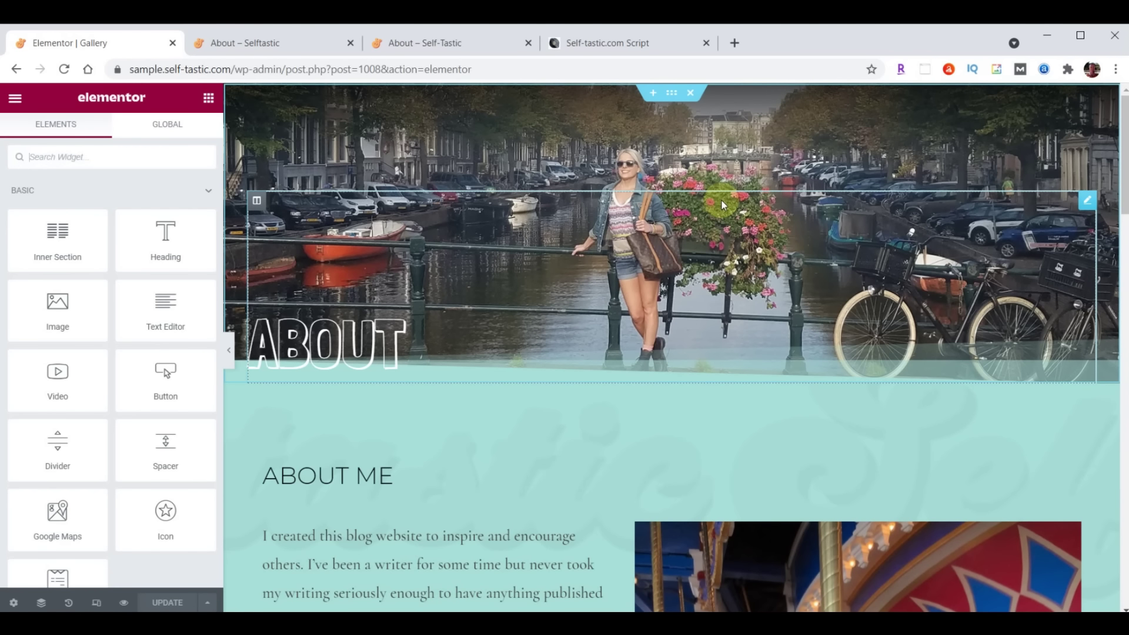
Change the hero heading from About to Gallery and select the header section
left_click(346, 337)
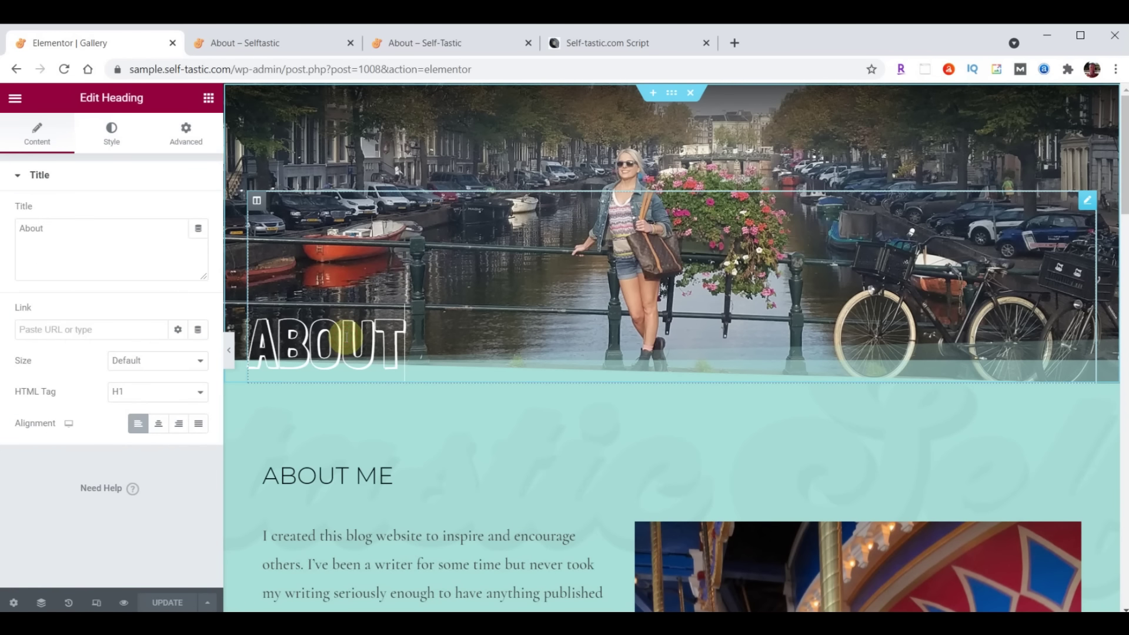
double_click(60, 228)
type("Gallery")
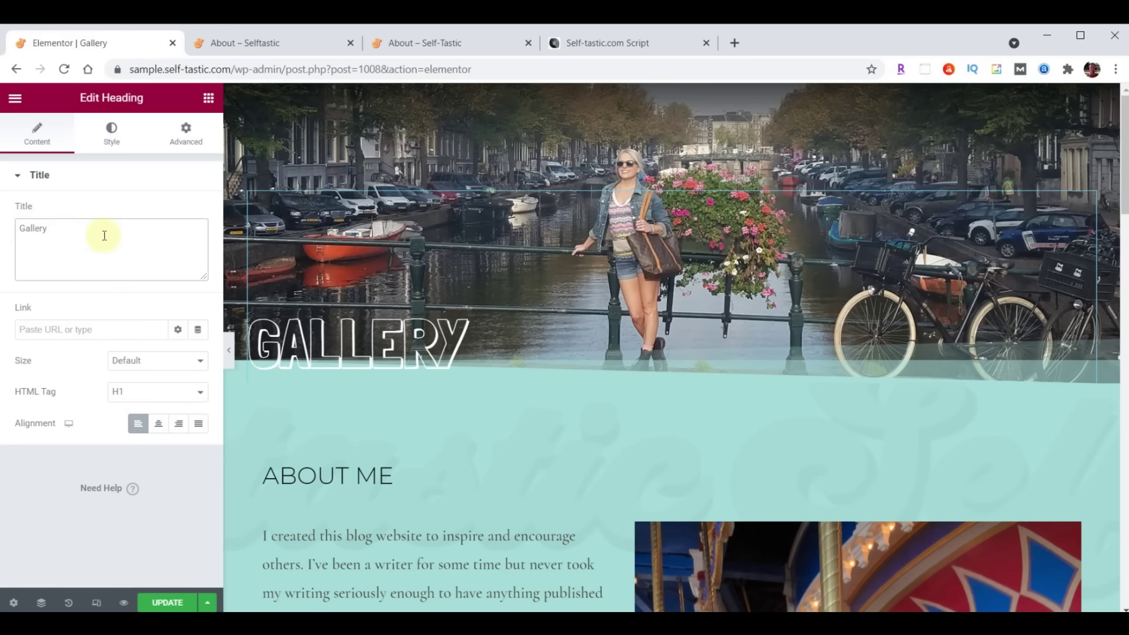
mouse_move(651, 171)
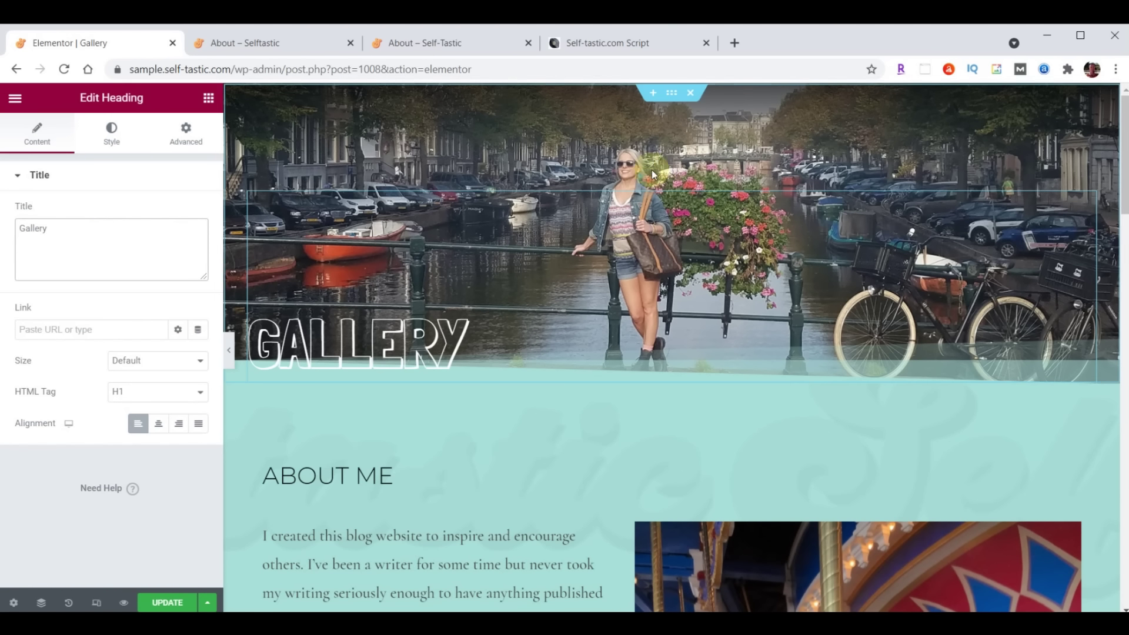
left_click(672, 94)
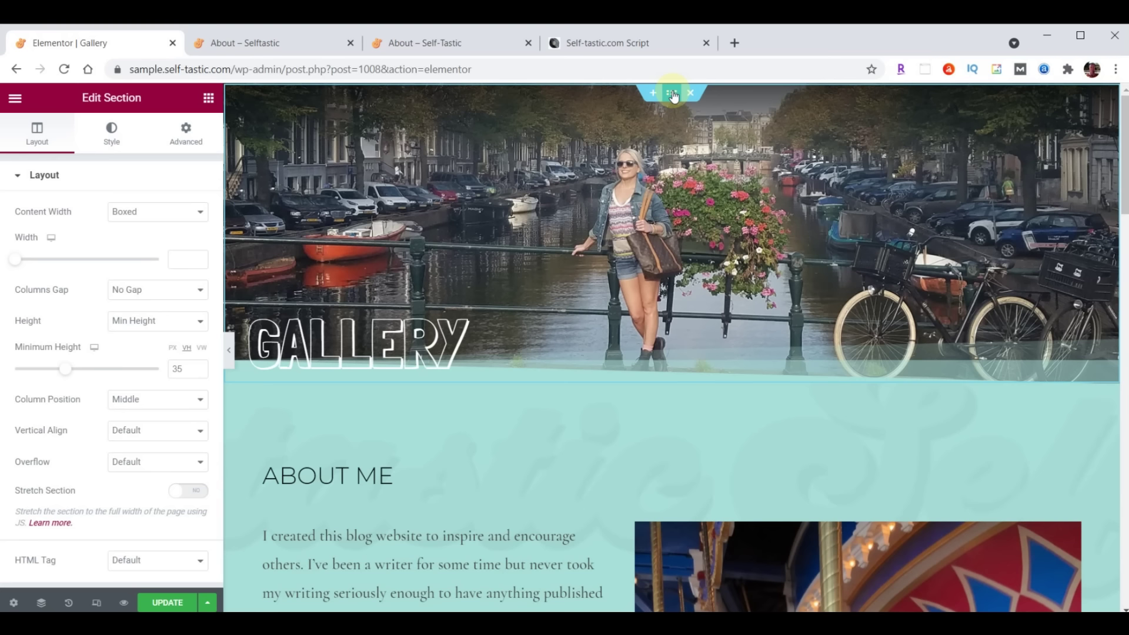
Upload header-gallery.jpg and set it as the Gallery hero section's background image
left_click(112, 130)
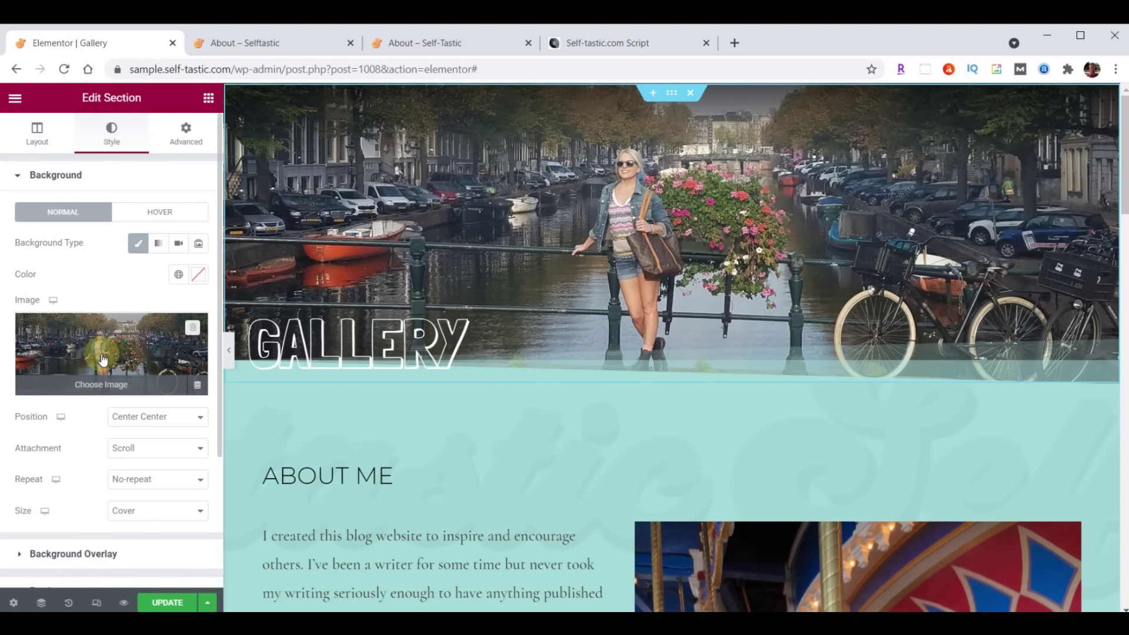
left_click(103, 357)
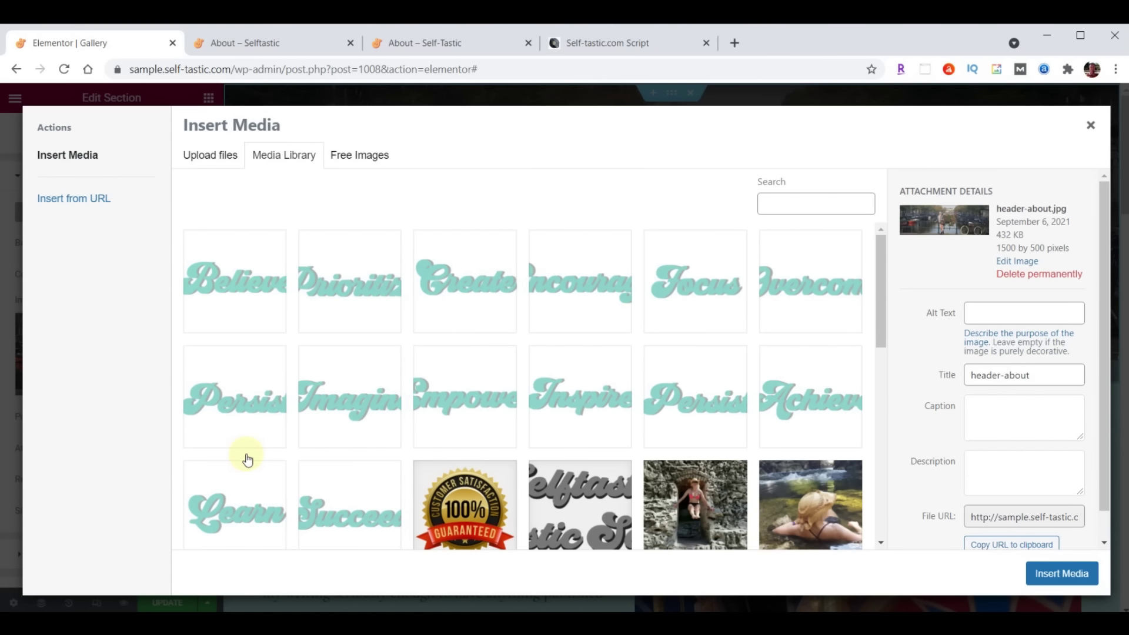
key("alt+Tab")
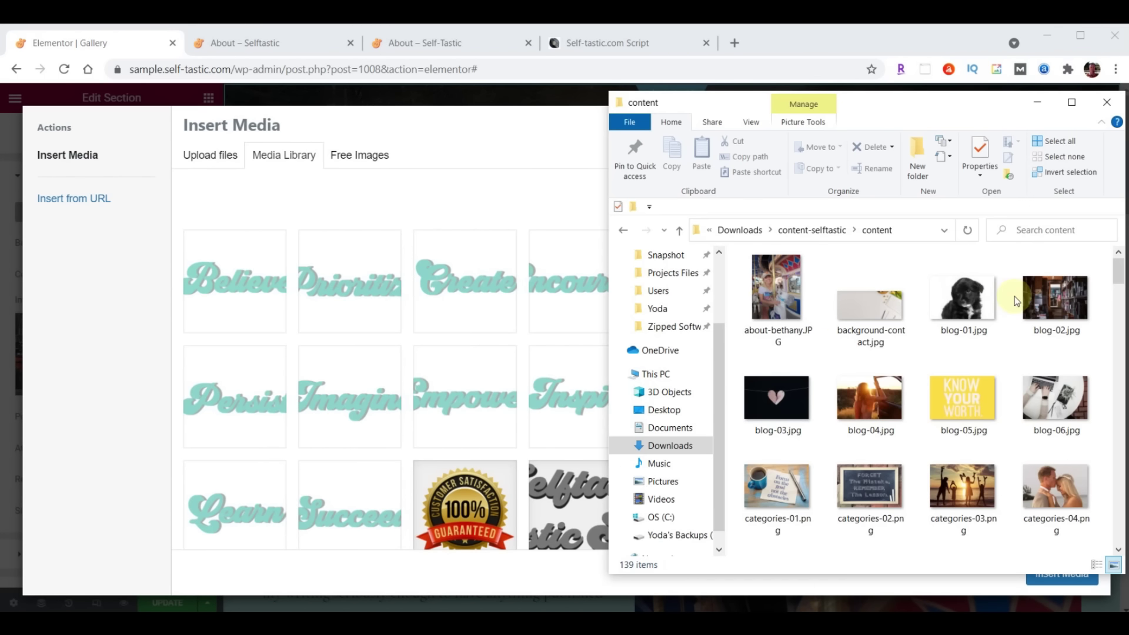
scroll(1019, 306, "down", 10)
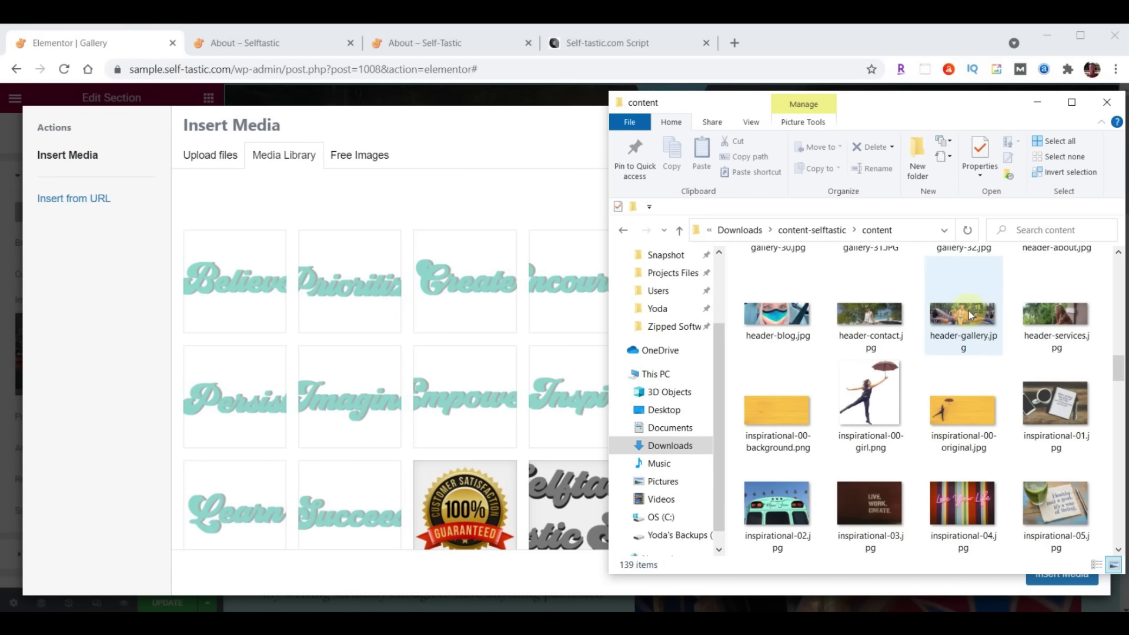
left_click_drag(969, 316, 375, 321)
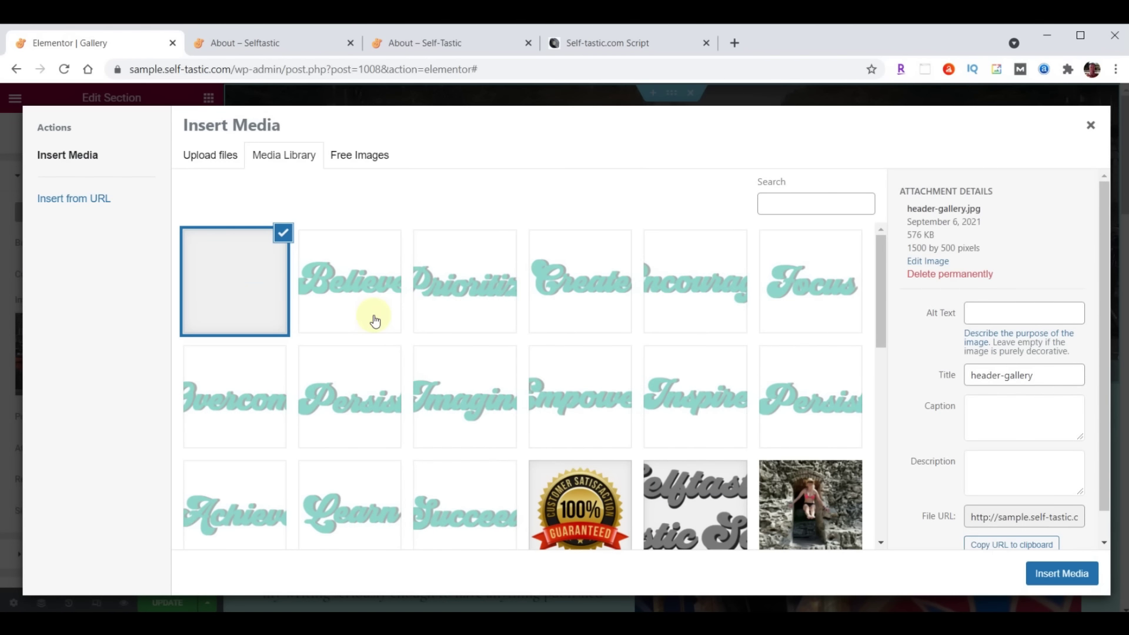
left_click(1069, 573)
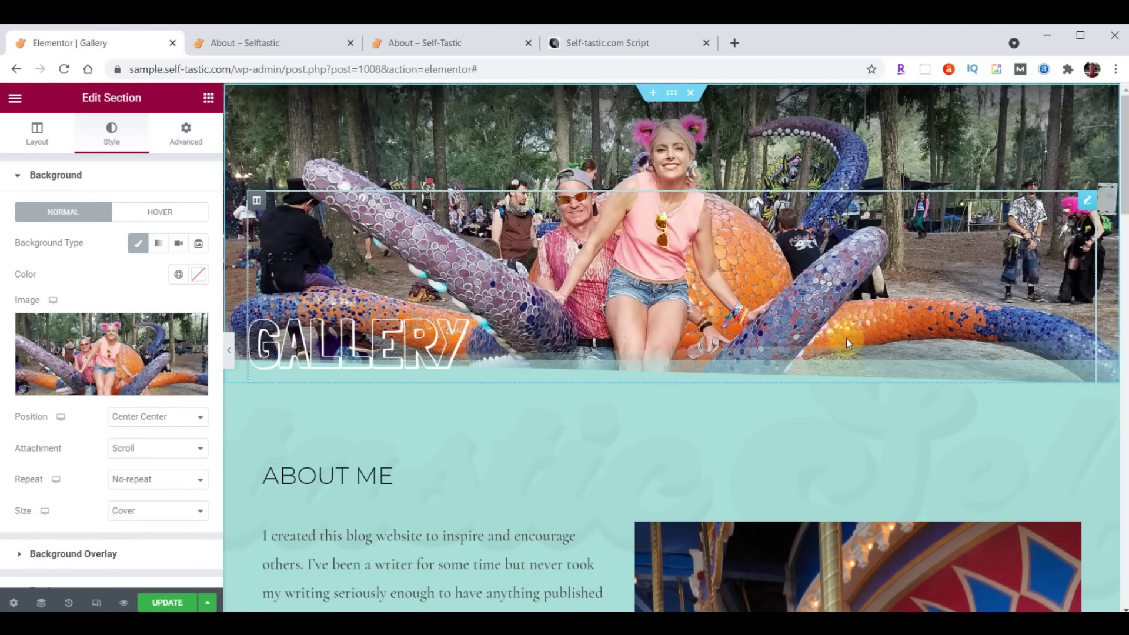
scroll(845, 337, "down", 3)
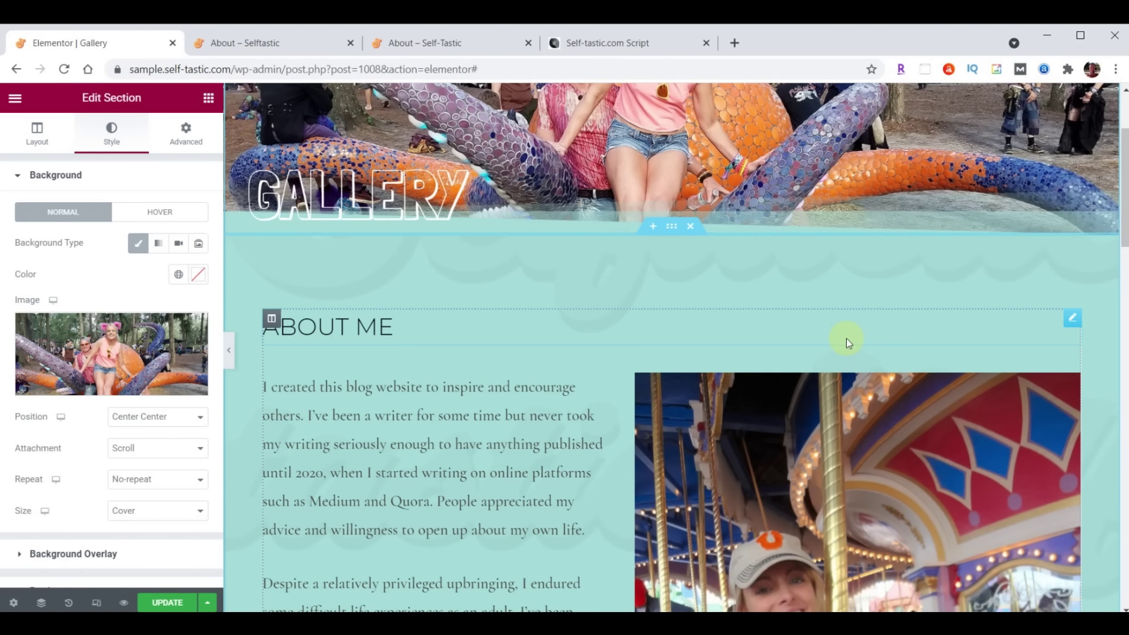
Delete the ABOUT ME heading and the About Me text and photo column
right_click(1067, 317)
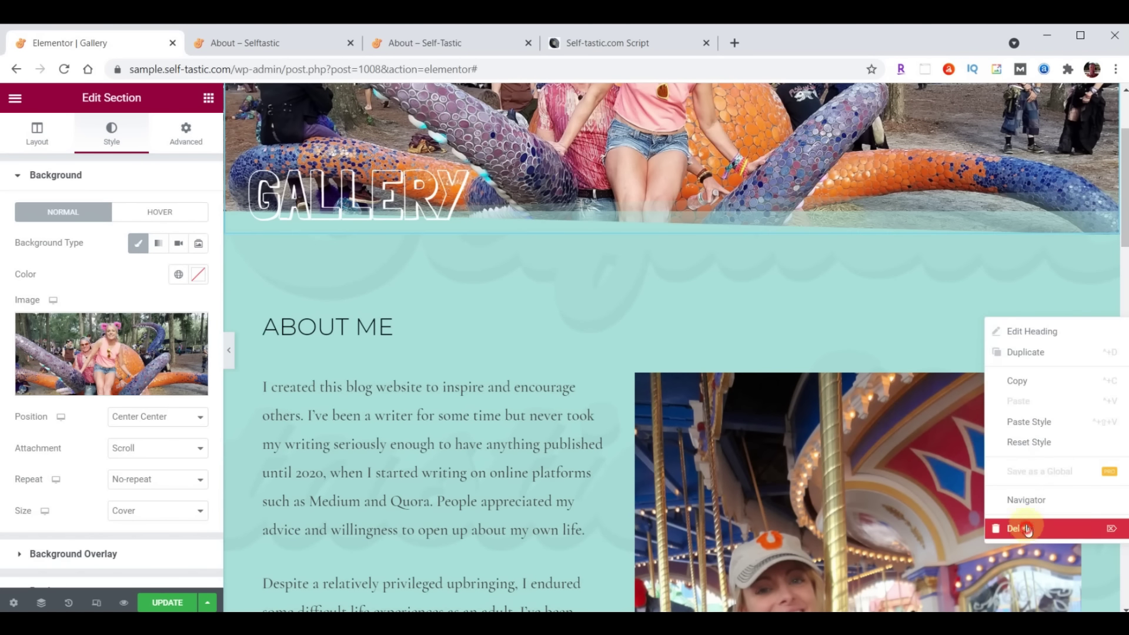
left_click(1026, 528)
right_click(1071, 324)
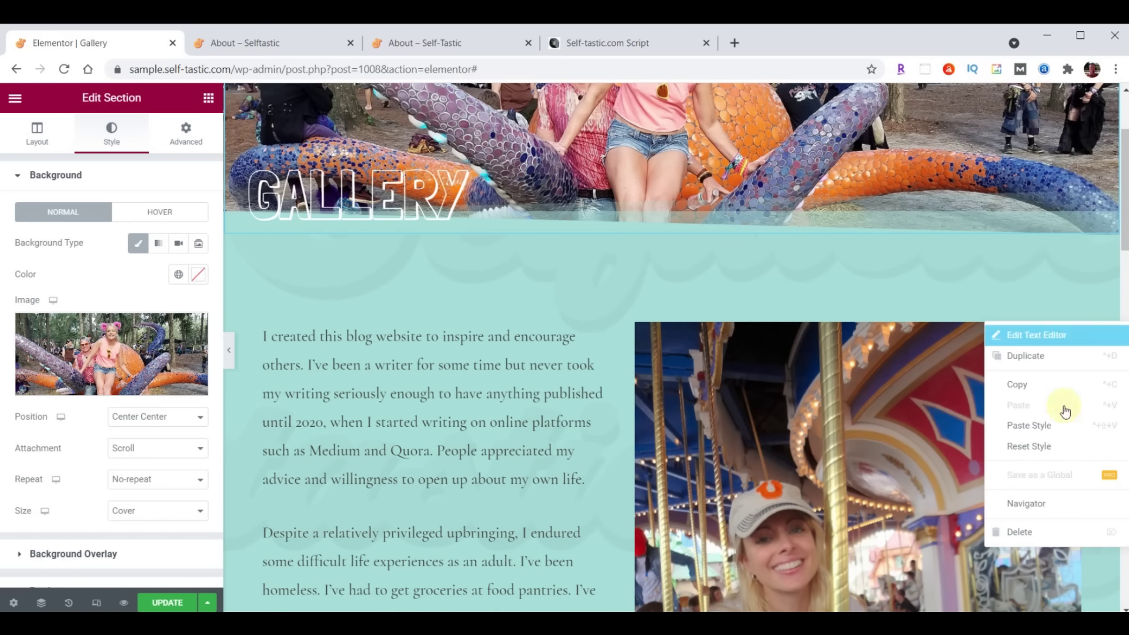
left_click(1046, 534)
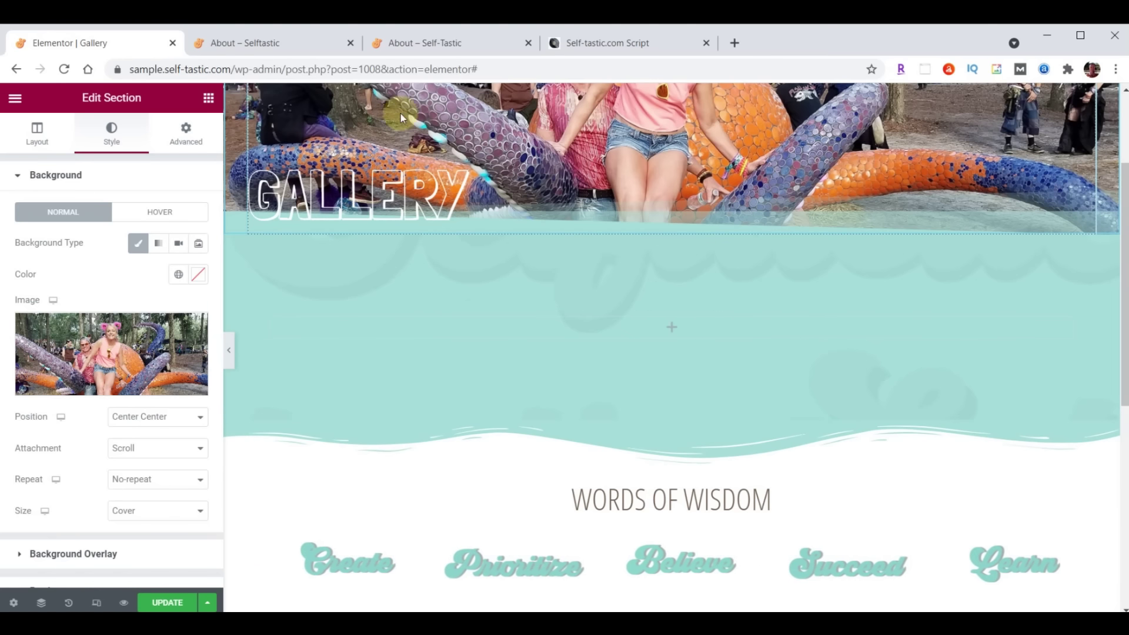
Search widgets for 'gallery' and drop a Basic Gallery into the empty section
left_click(209, 98)
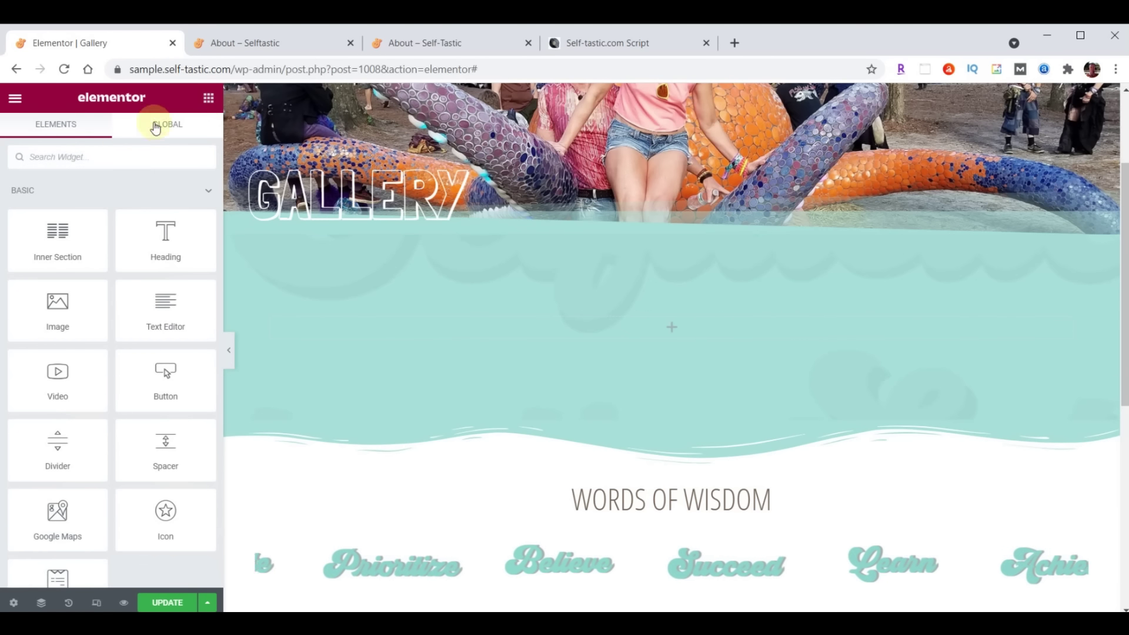
type("gallery")
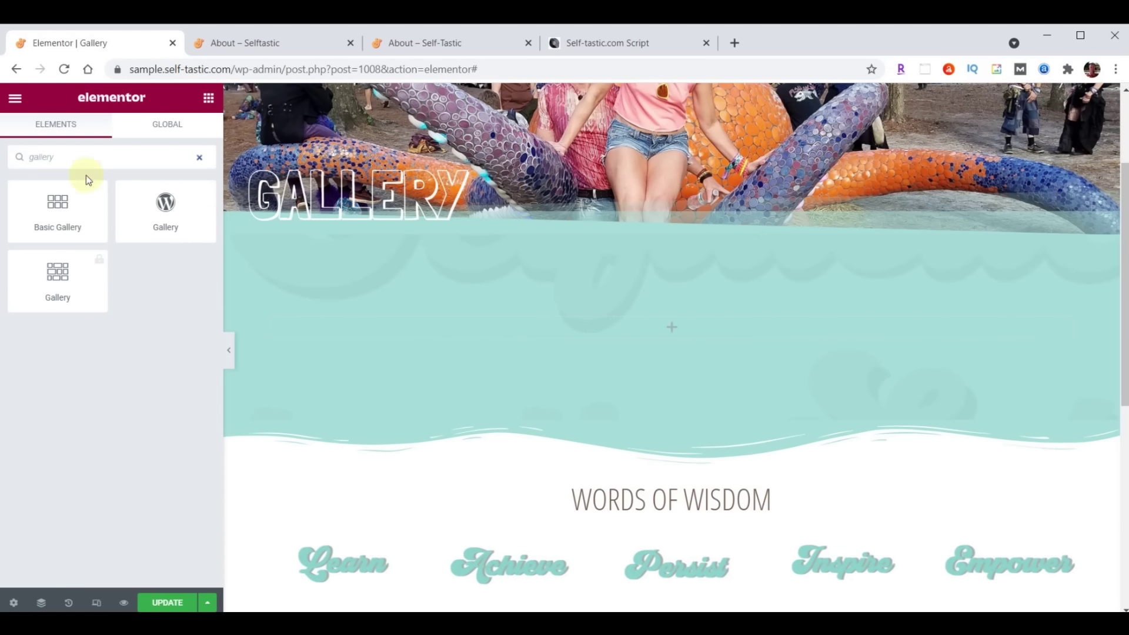
left_click_drag(57, 202, 679, 320)
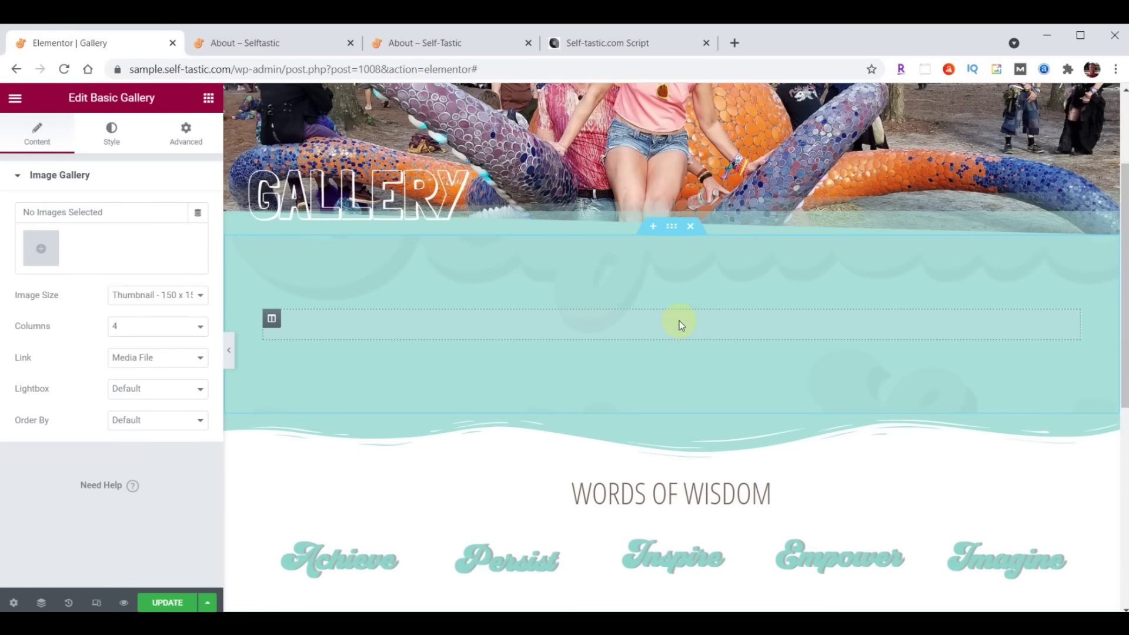
Upload the 32 photos gallery-01 through gallery-32 to the media library
left_click(49, 250)
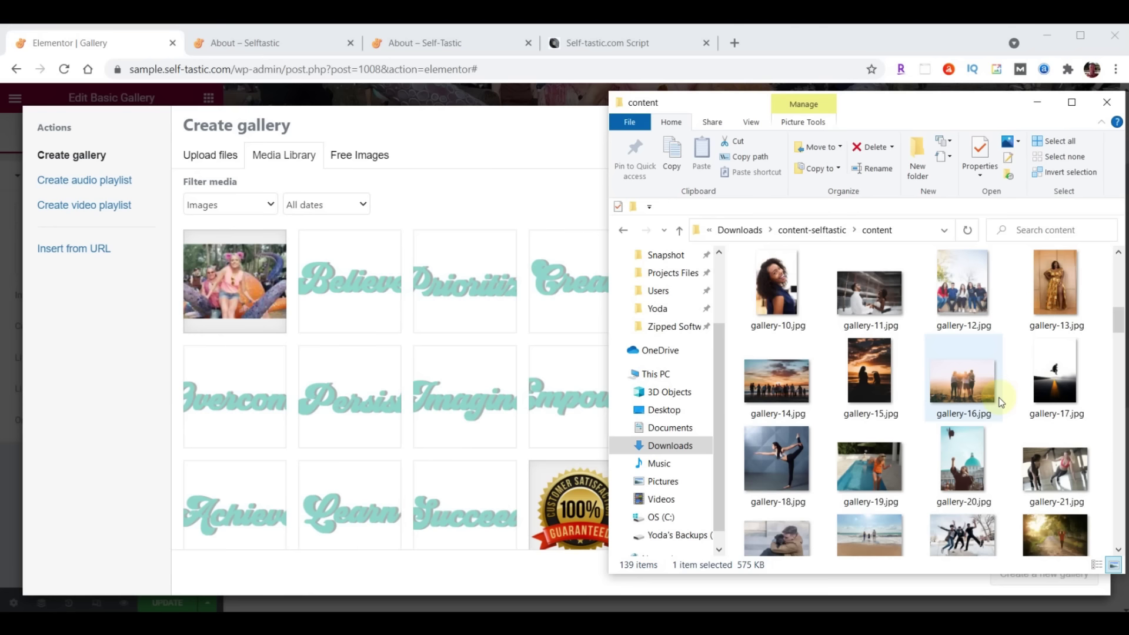
scroll(1001, 401, "up", 3)
scroll(1001, 401, "up", 3)
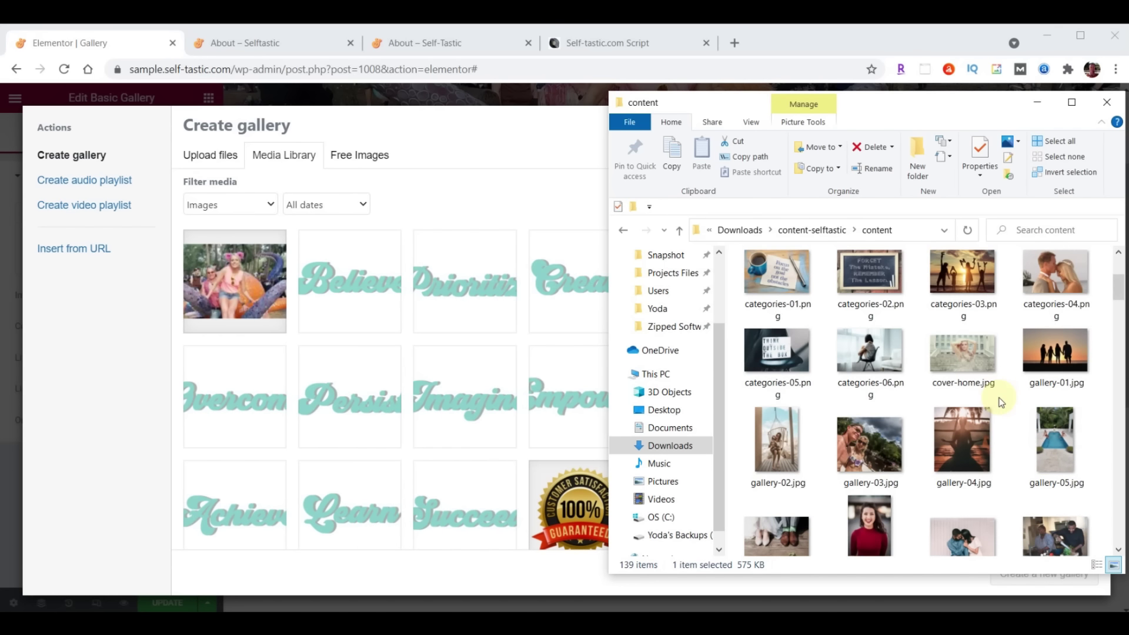
left_click(1044, 361)
scroll(1044, 361, "down", 5)
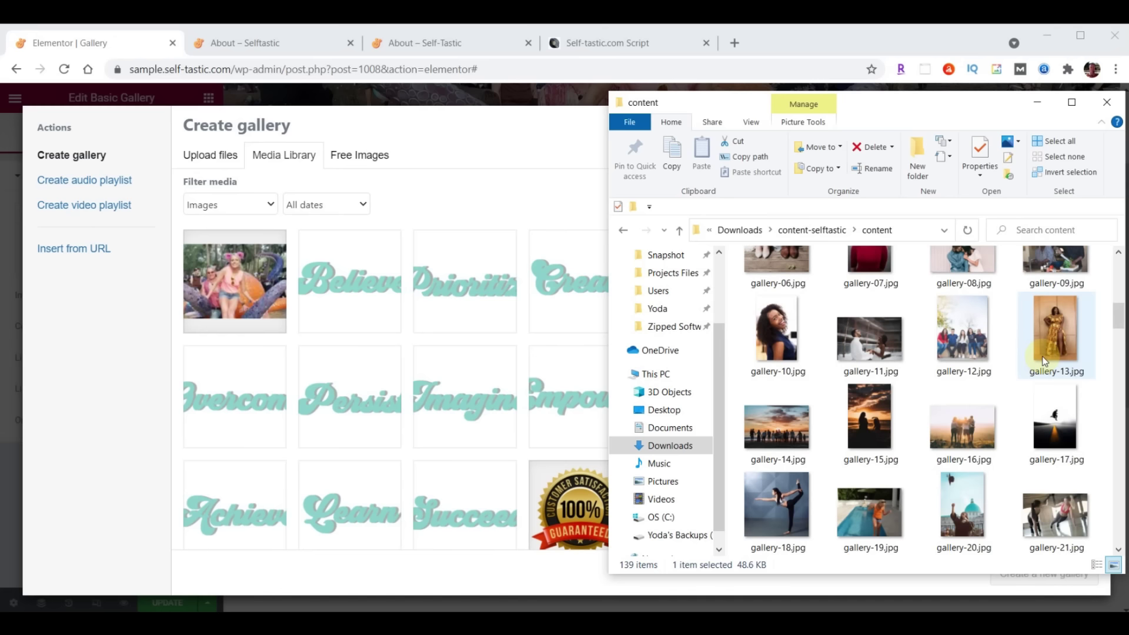
scroll(1043, 357, "down", 2)
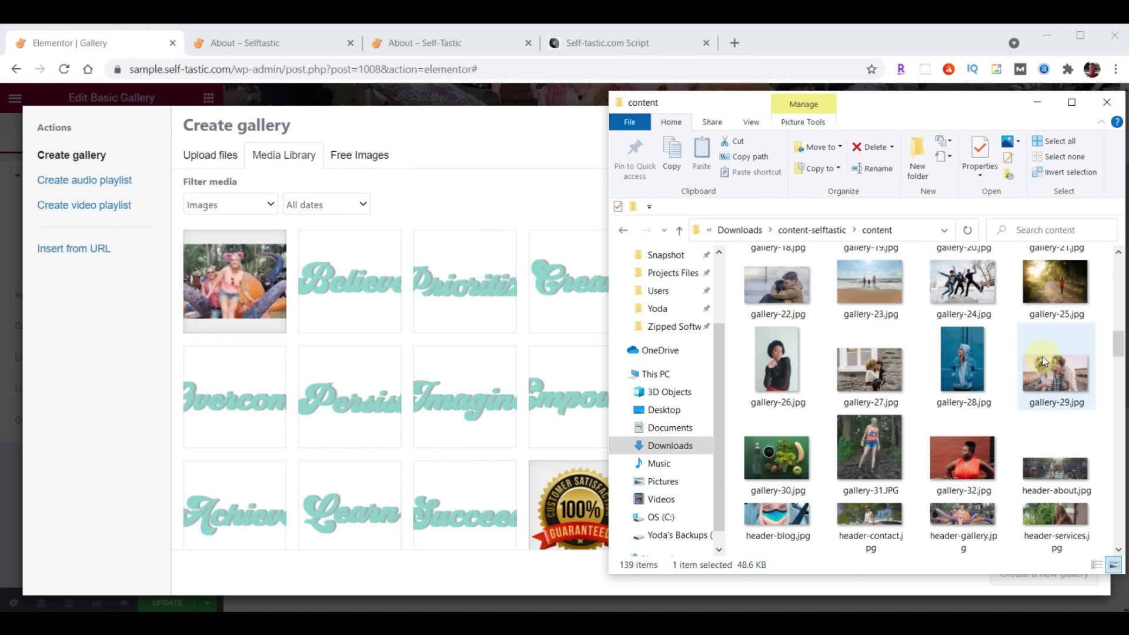
scroll(1044, 360, "down", 2)
left_click(969, 287, "shift")
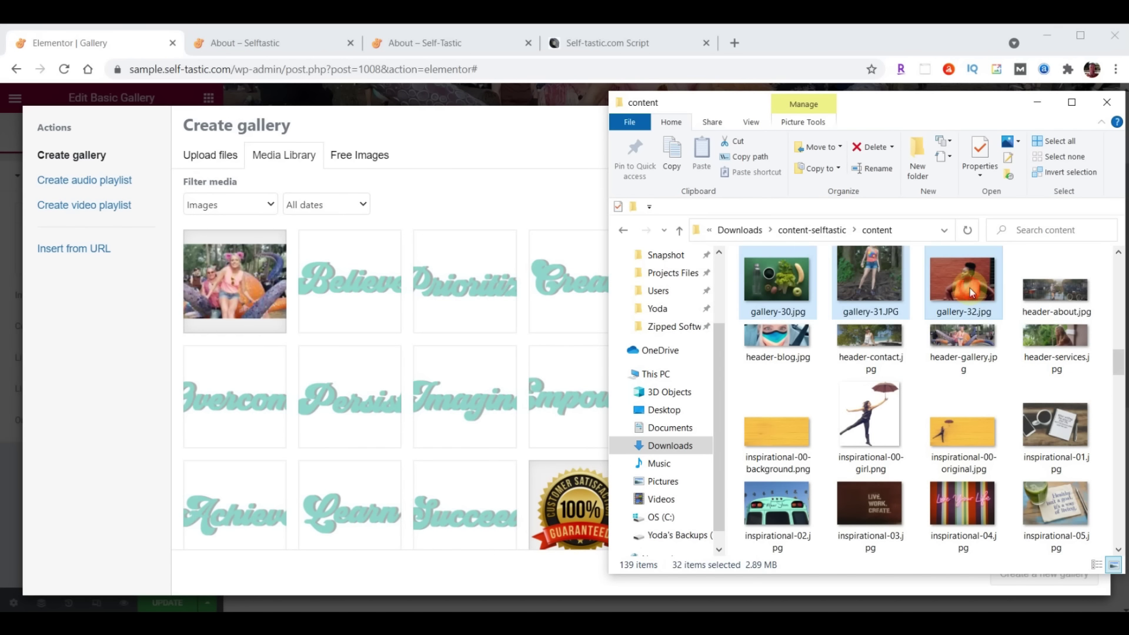
left_click_drag(874, 303, 246, 411)
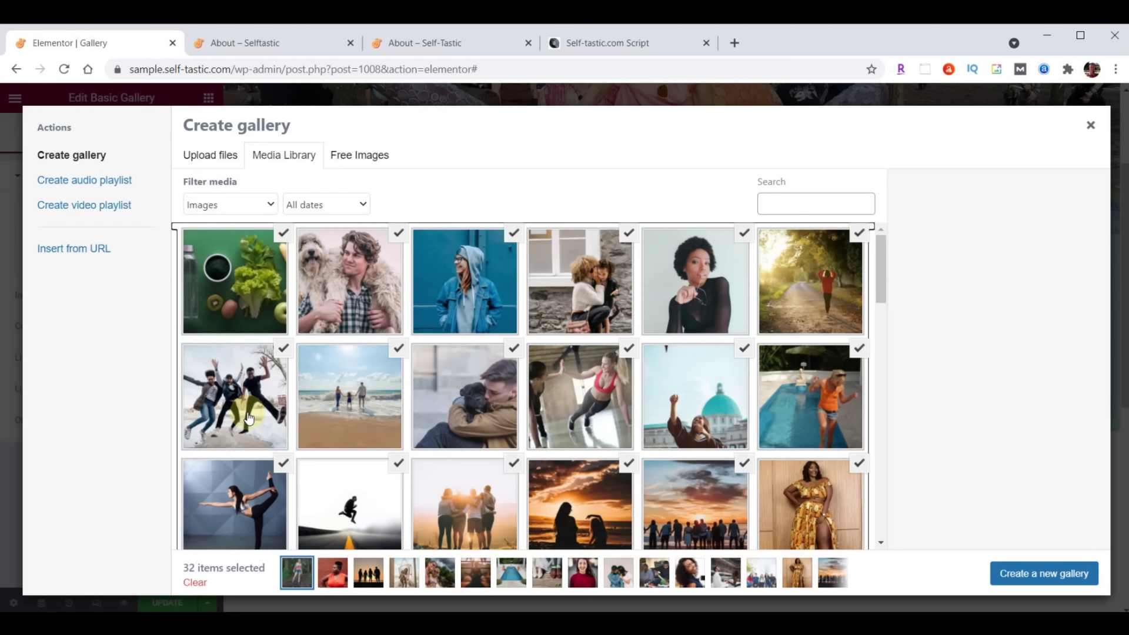
Create a new gallery from the 32 uploads and insert it into the page
left_click(1033, 581)
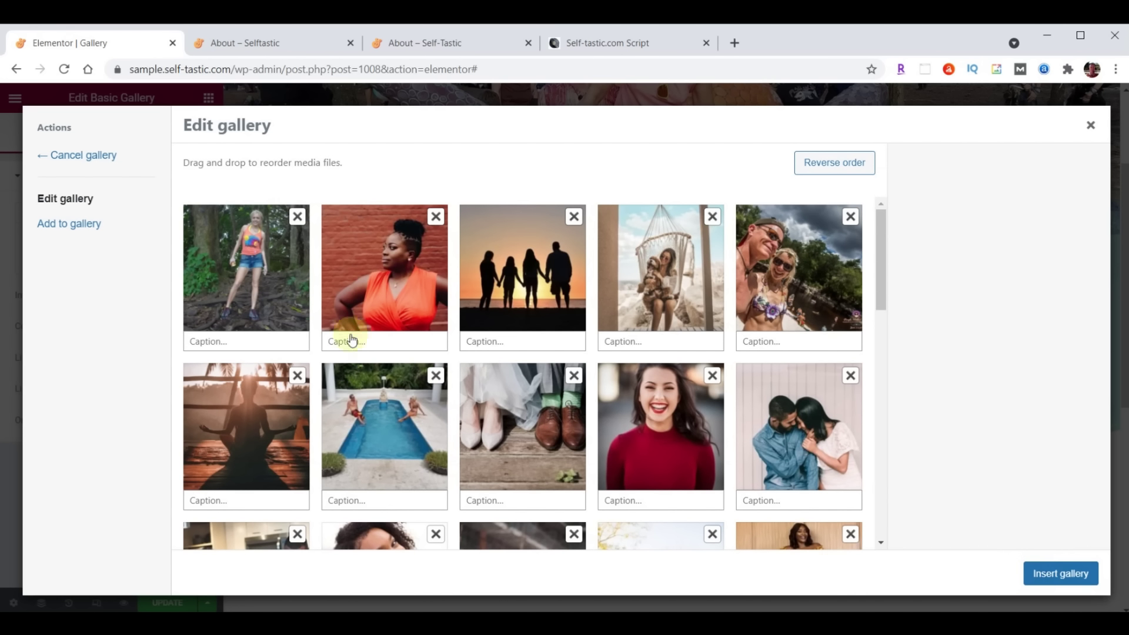
left_click_drag(500, 280, 395, 279)
left_click_drag(507, 290, 405, 289)
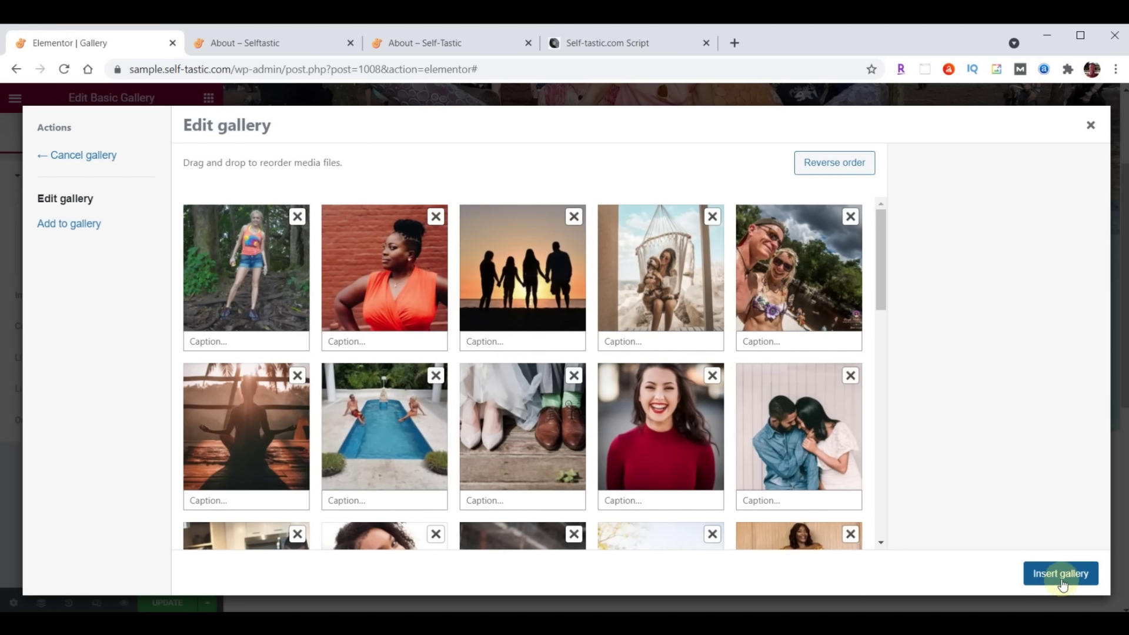
left_click(1062, 579)
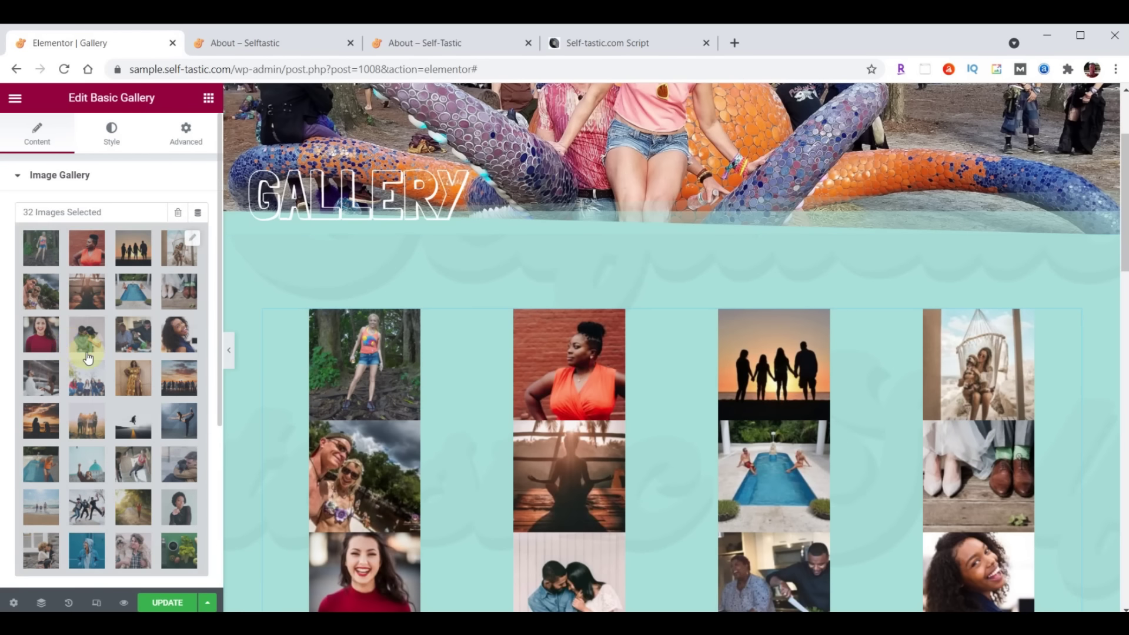
Set the gallery's image size to Medium – 300 x 300
scroll(87, 358, "down", 3)
left_click(143, 410)
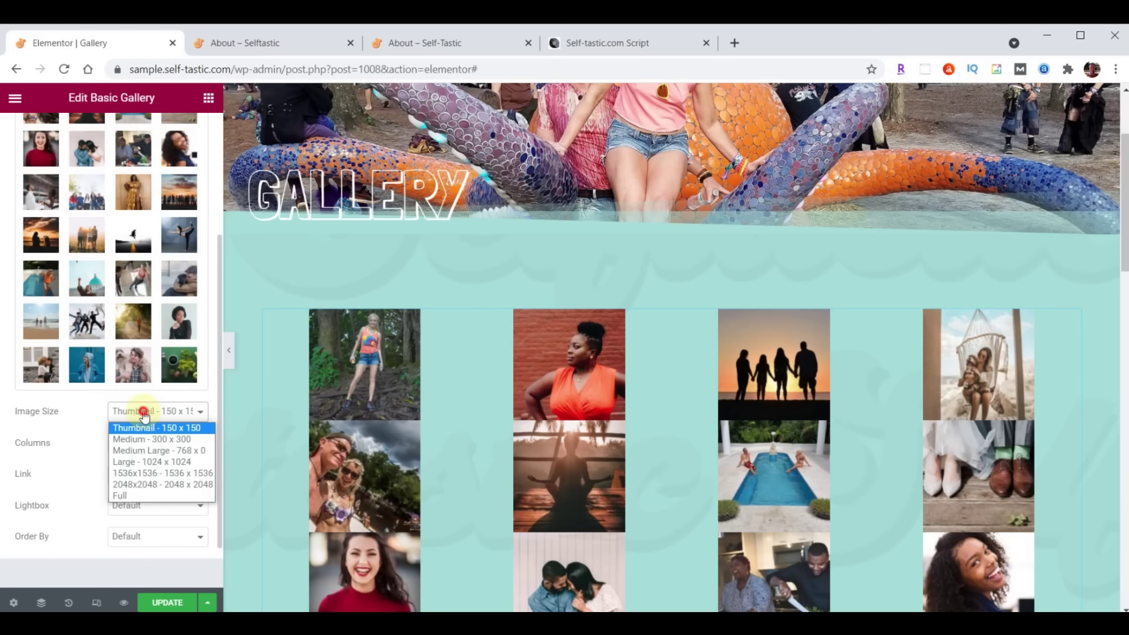
left_click(144, 439)
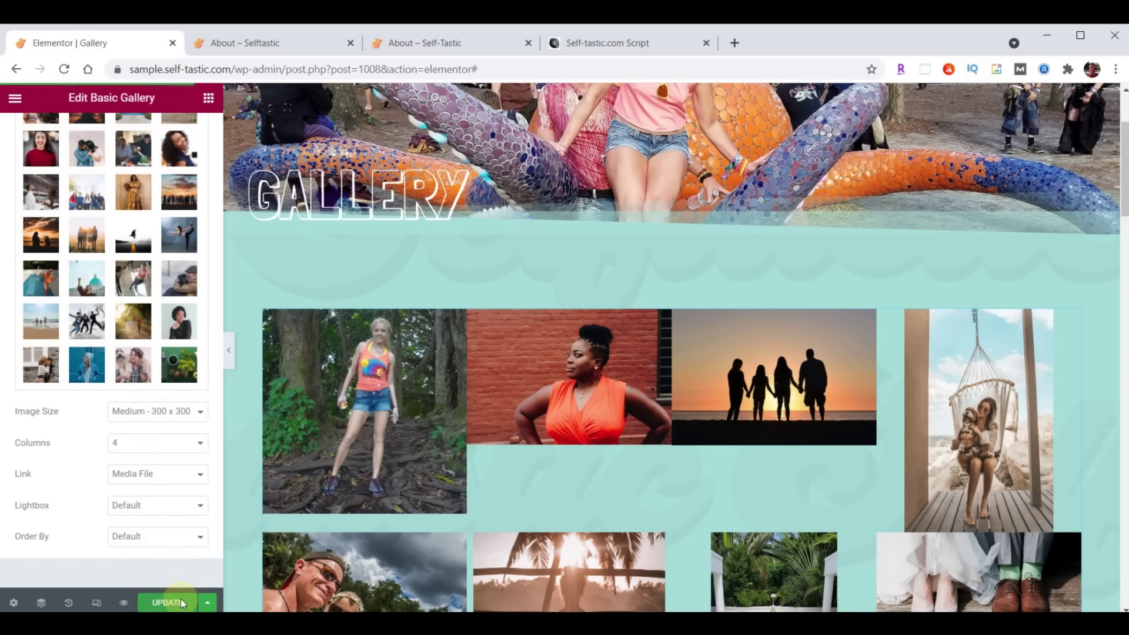
left_click(270, 43)
Reload the live site's Gallery page and browse several of the new photos in the lightbox
scroll(781, 351, "up", 15)
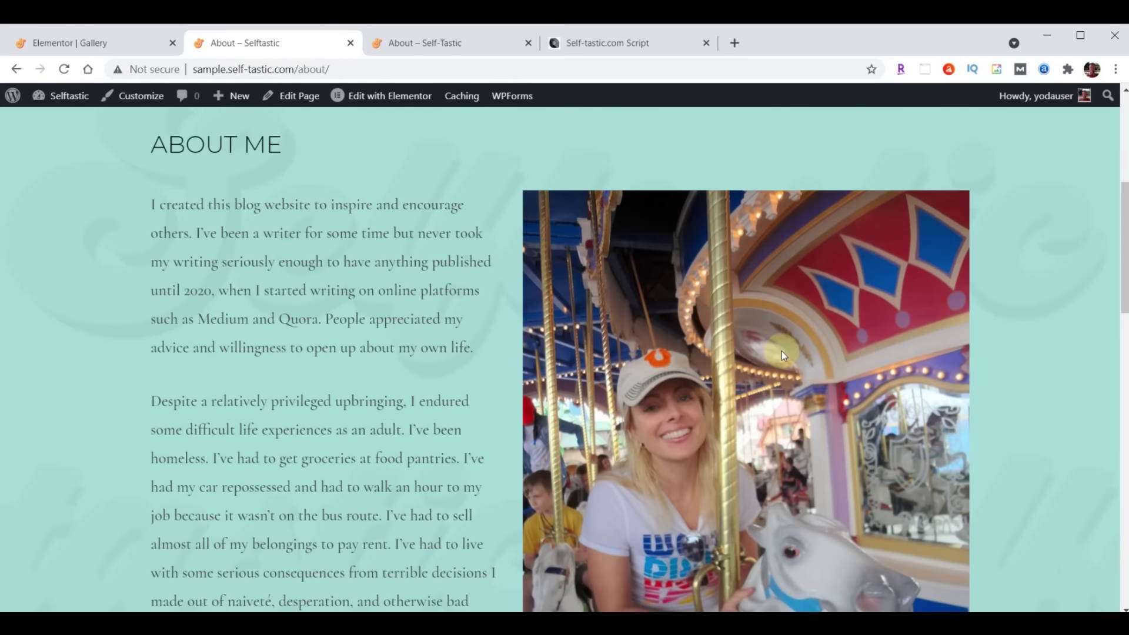
scroll(781, 351, "up", 6)
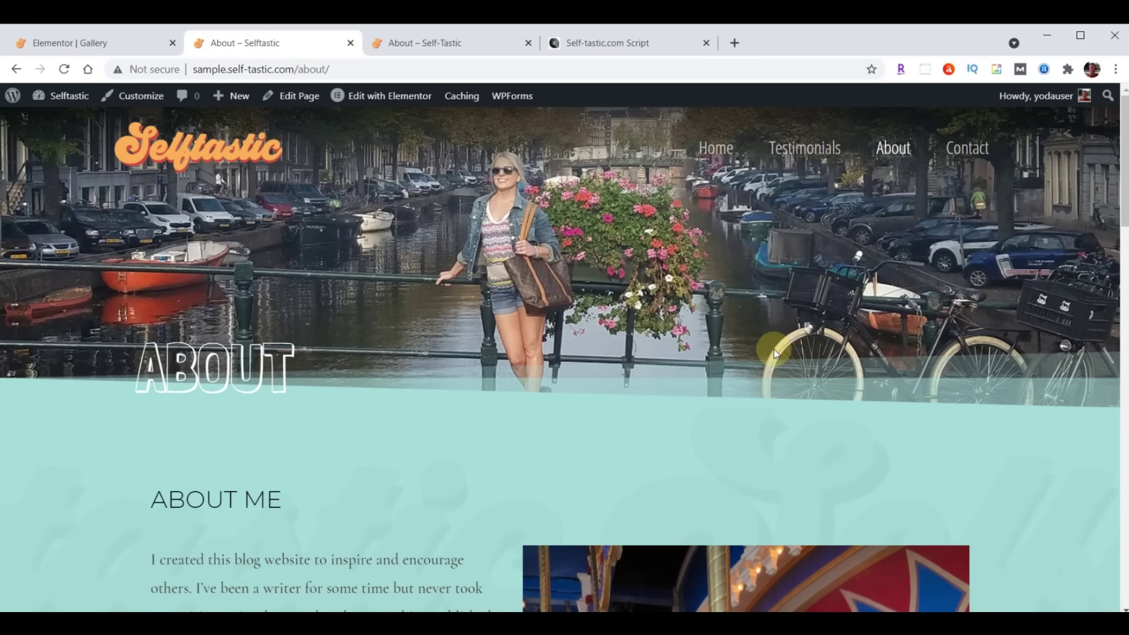
left_click(65, 70)
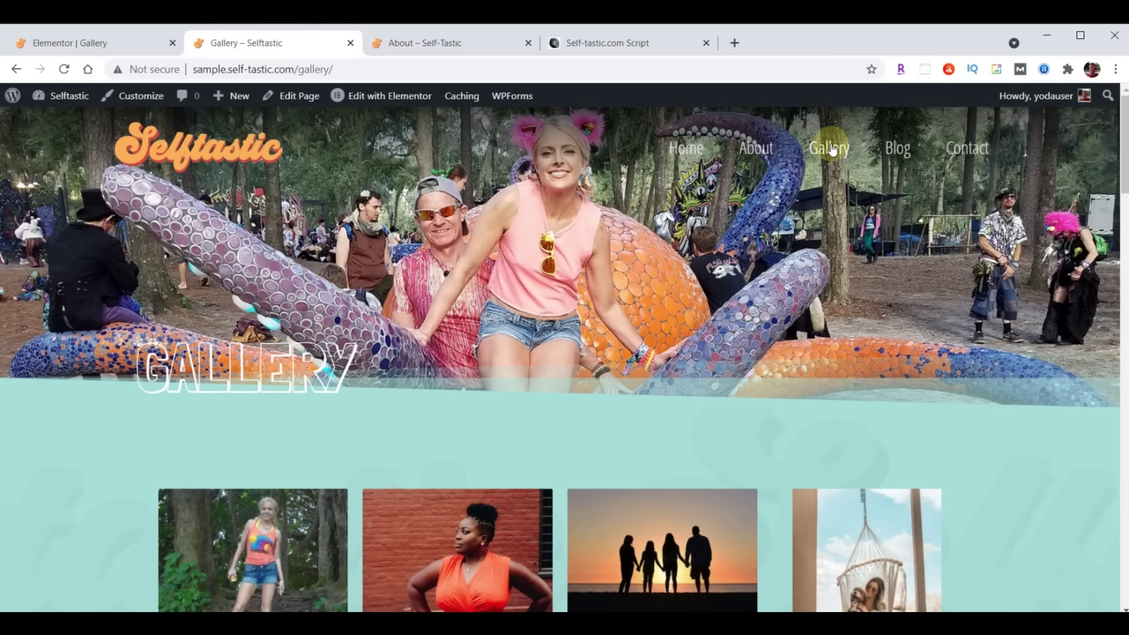
scroll(835, 154, "down", 10)
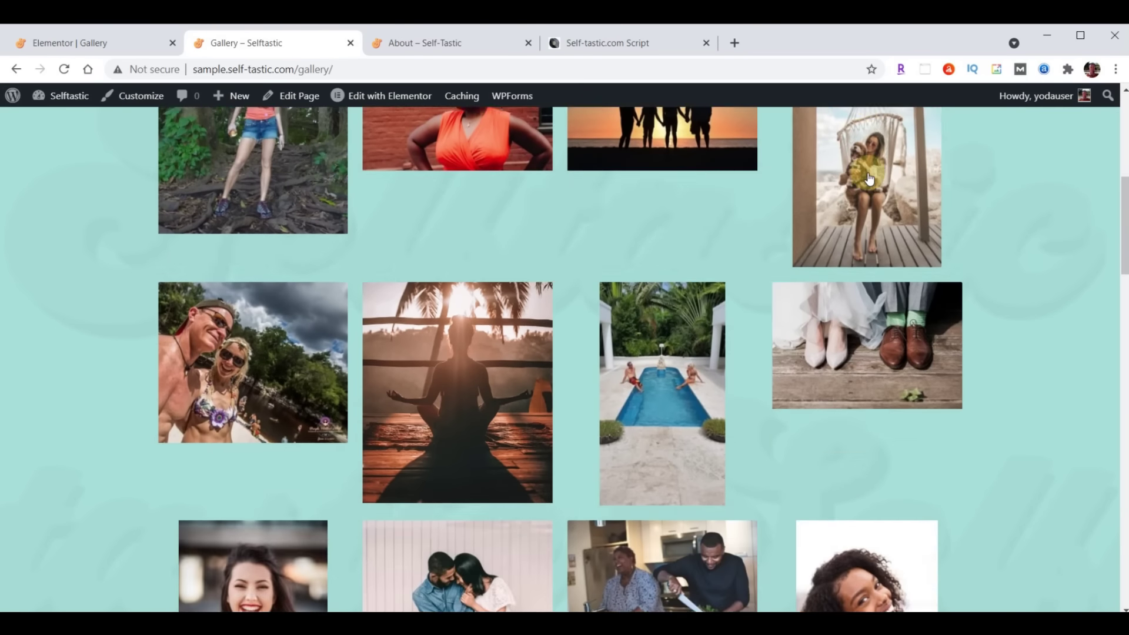
scroll(869, 177, "down", 15)
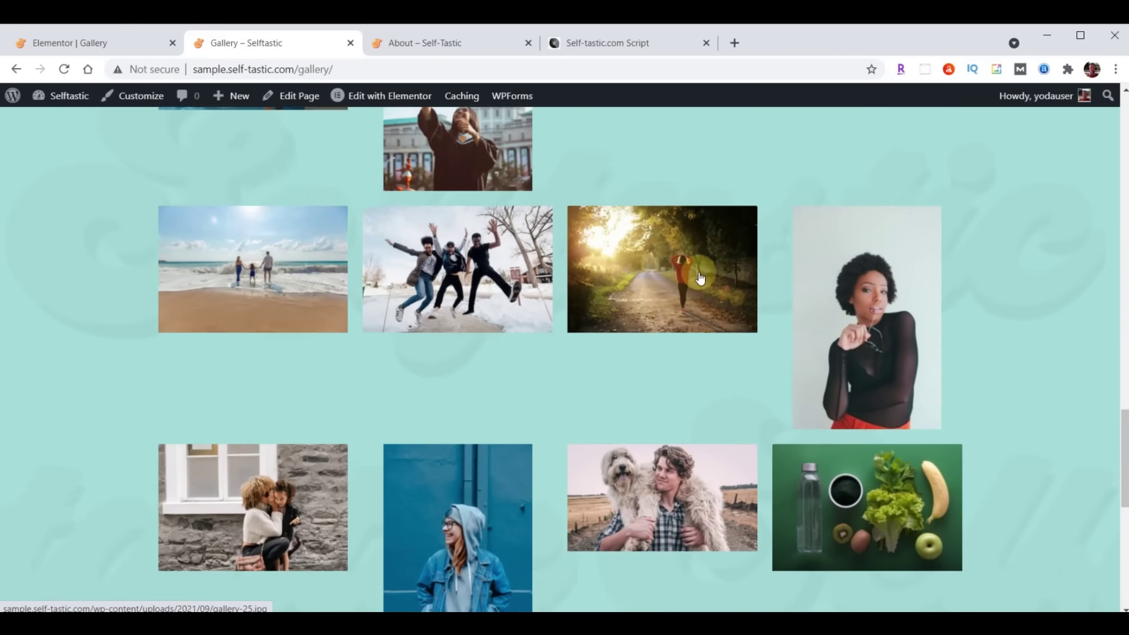
scroll(694, 346, "up", 20)
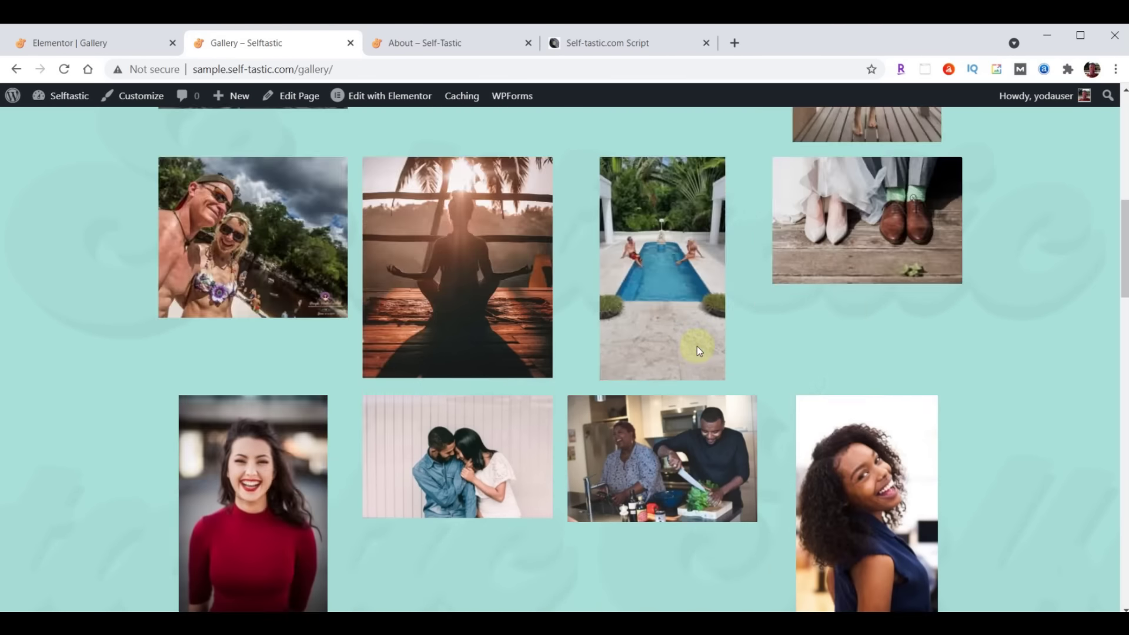
scroll(562, 269, "down", 12)
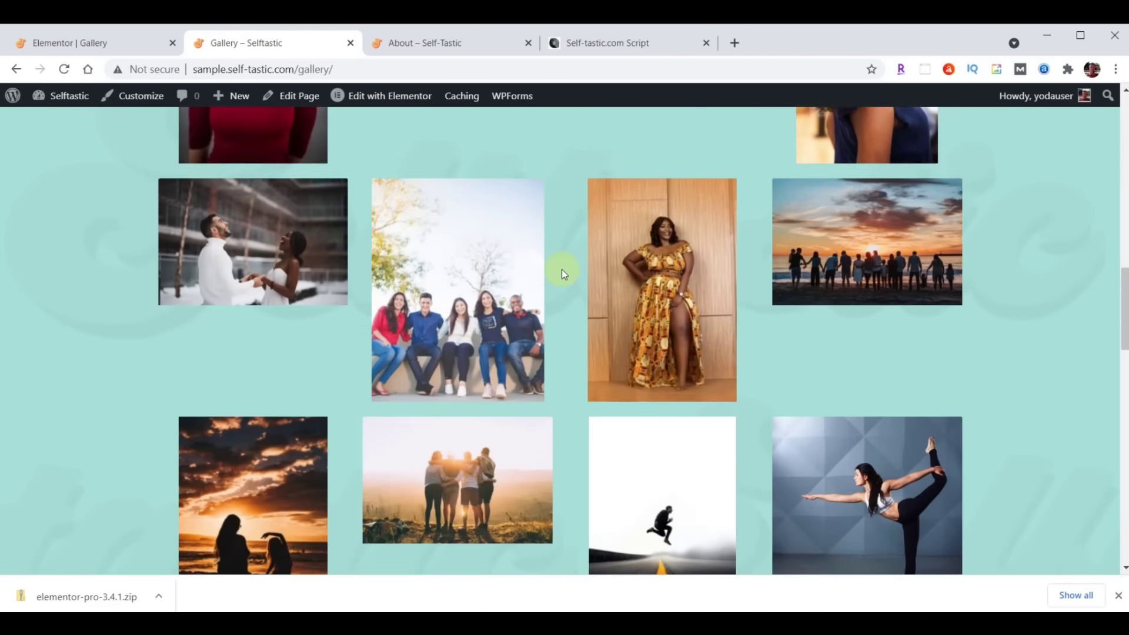
left_click(493, 297)
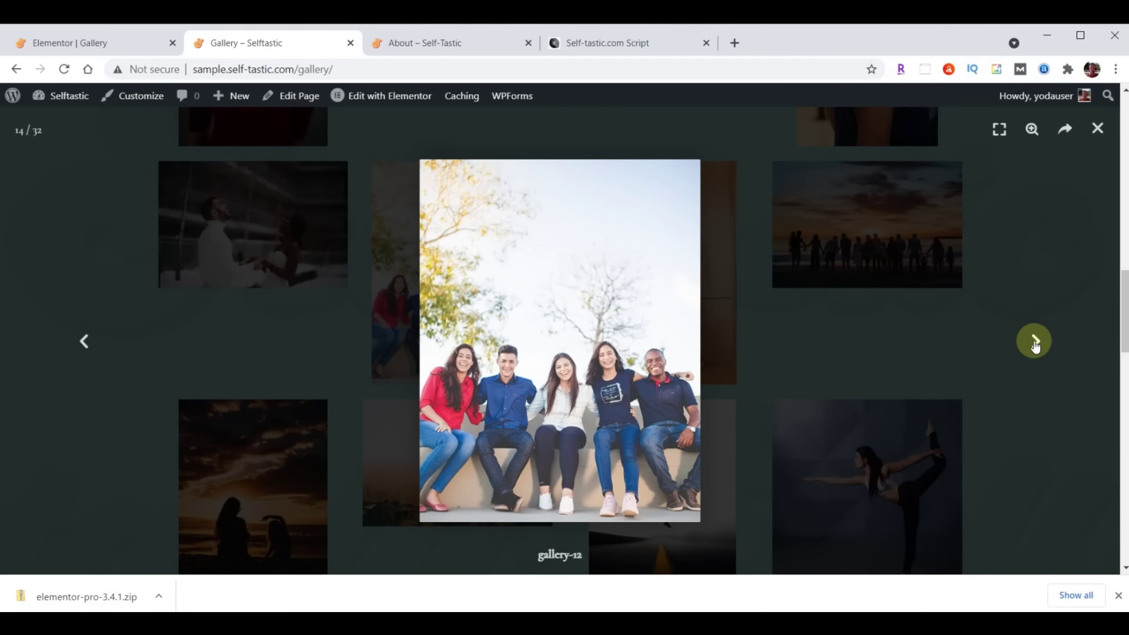
left_click(1035, 344)
left_click(1035, 343)
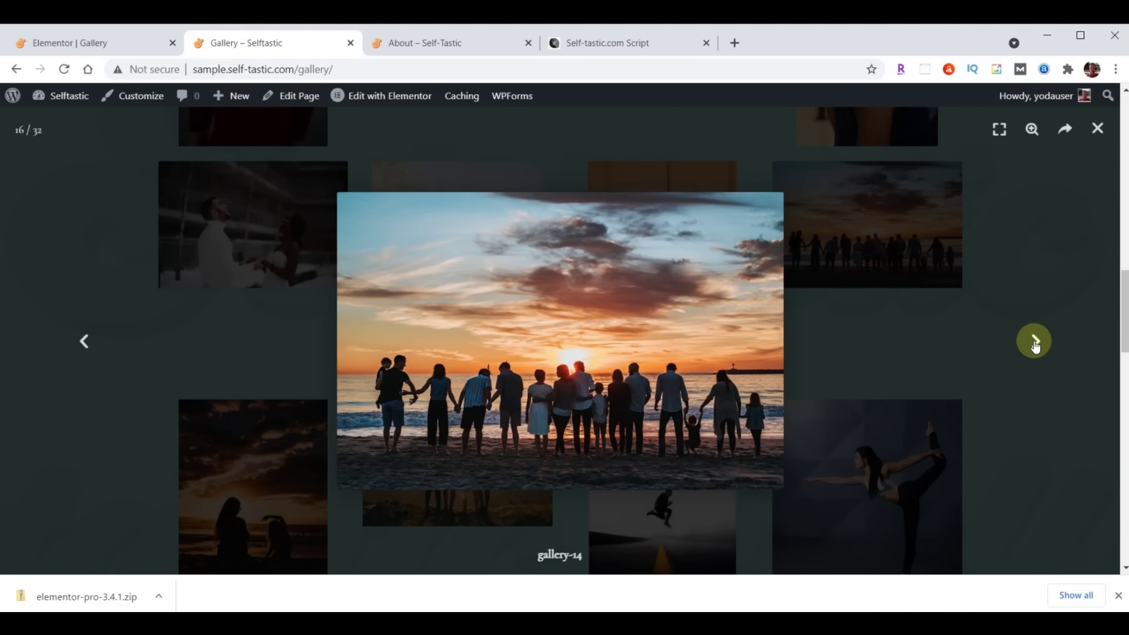
left_click(1035, 344)
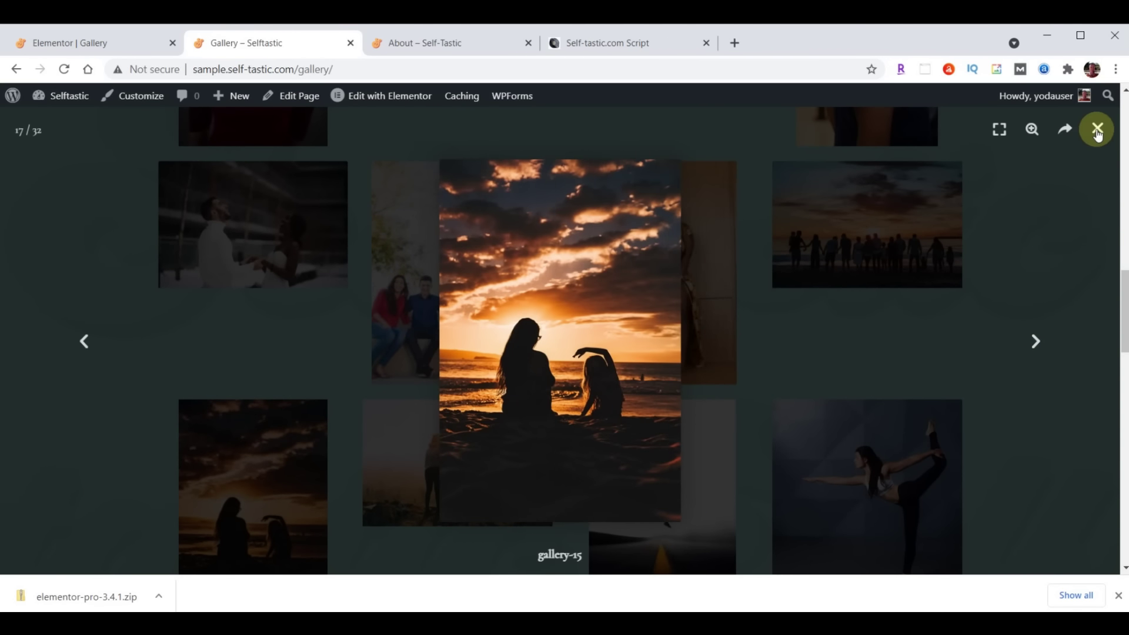
scroll(549, 424, "up", 15)
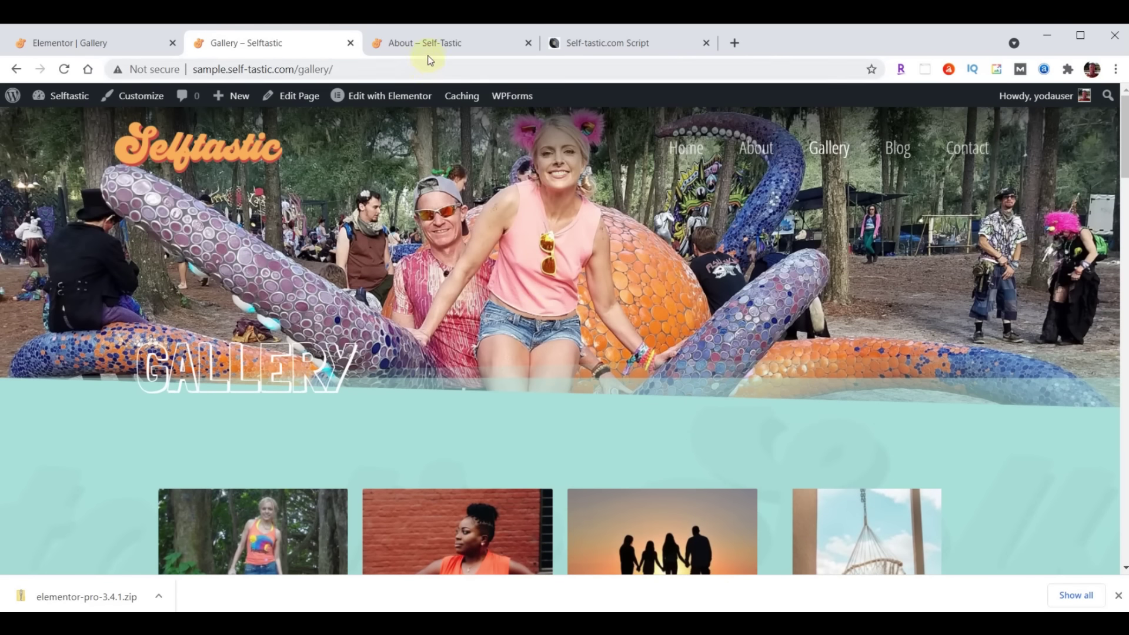
Scroll through the other site's Gallery page for comparison
left_click(430, 47)
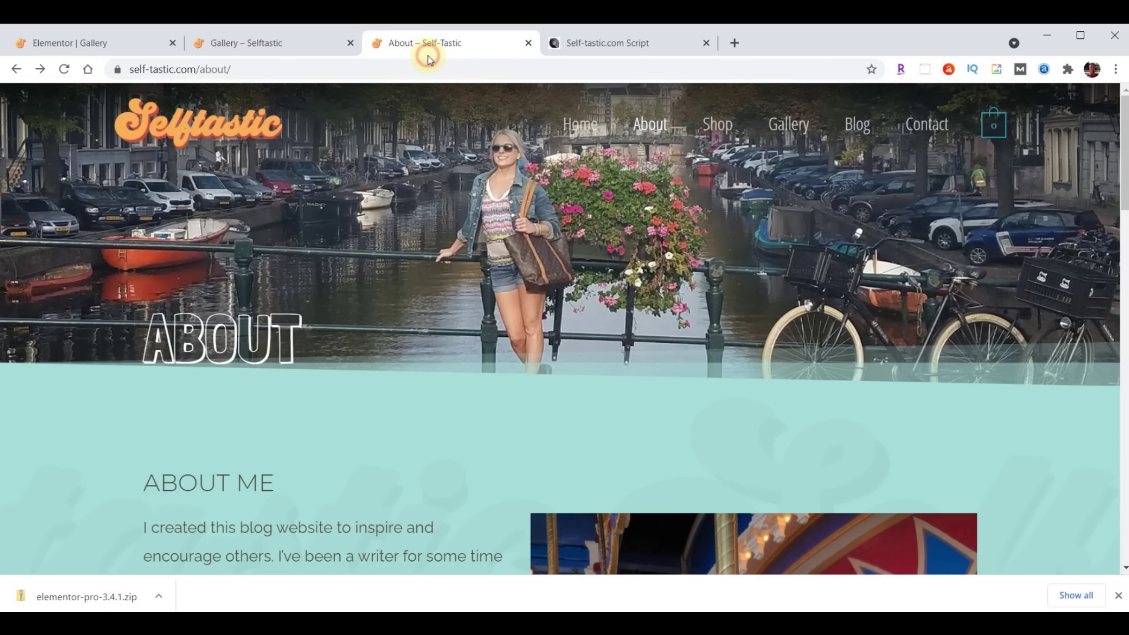
left_click(783, 123)
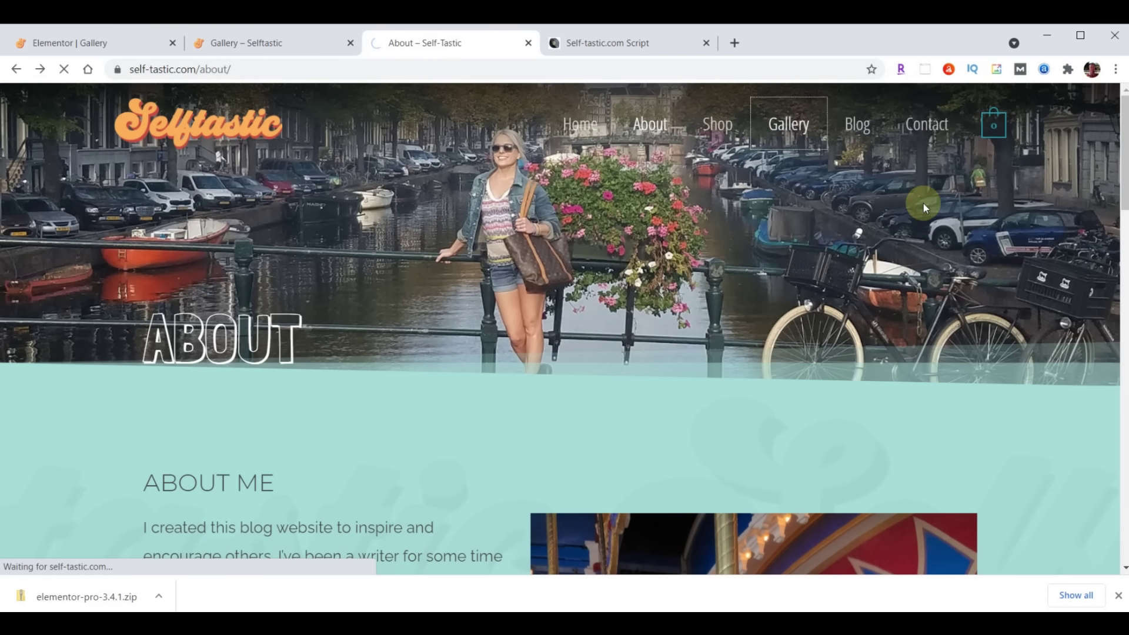
scroll(796, 290, "down", 5)
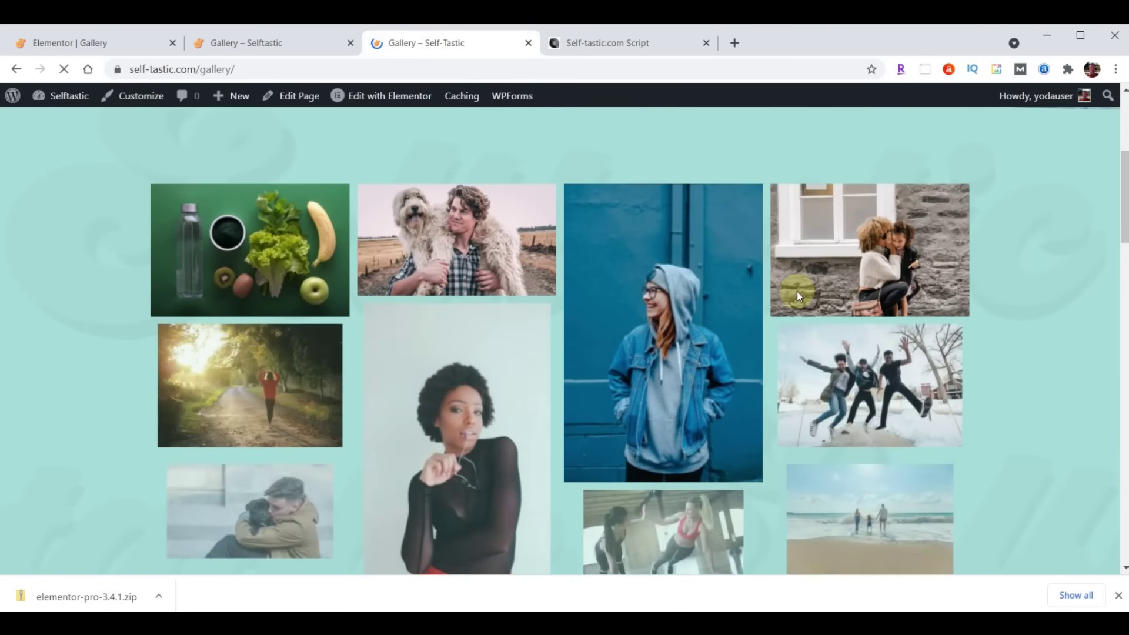
scroll(798, 295, "down", 15)
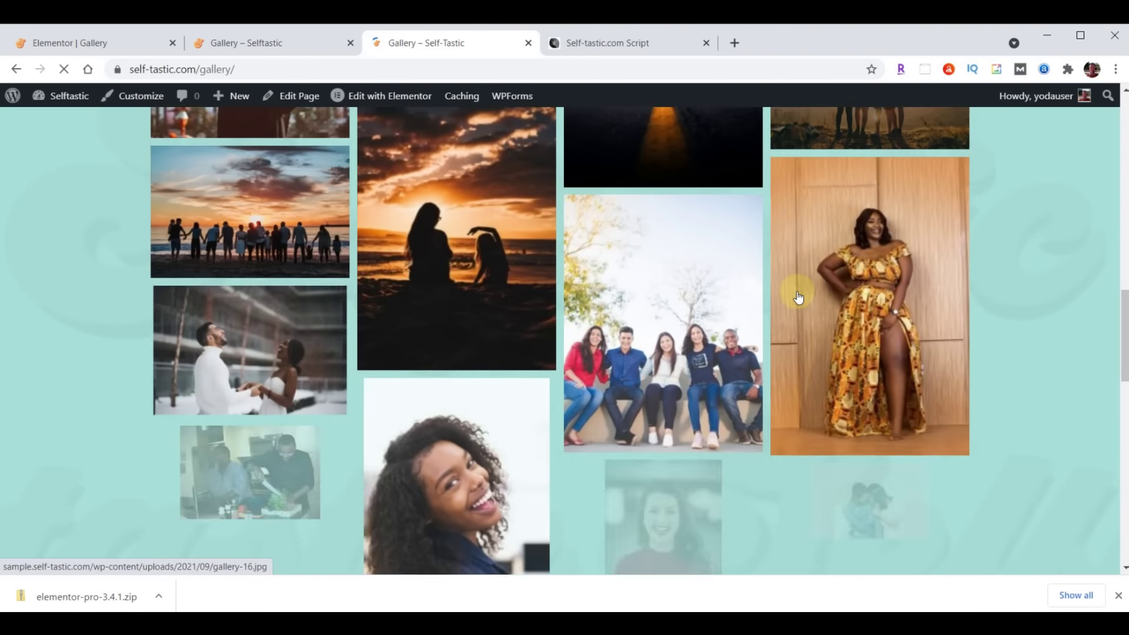
scroll(797, 296, "down", 10)
Recheck the first site's Gallery page, then go back to the Elementor gallery editor
left_click(229, 53)
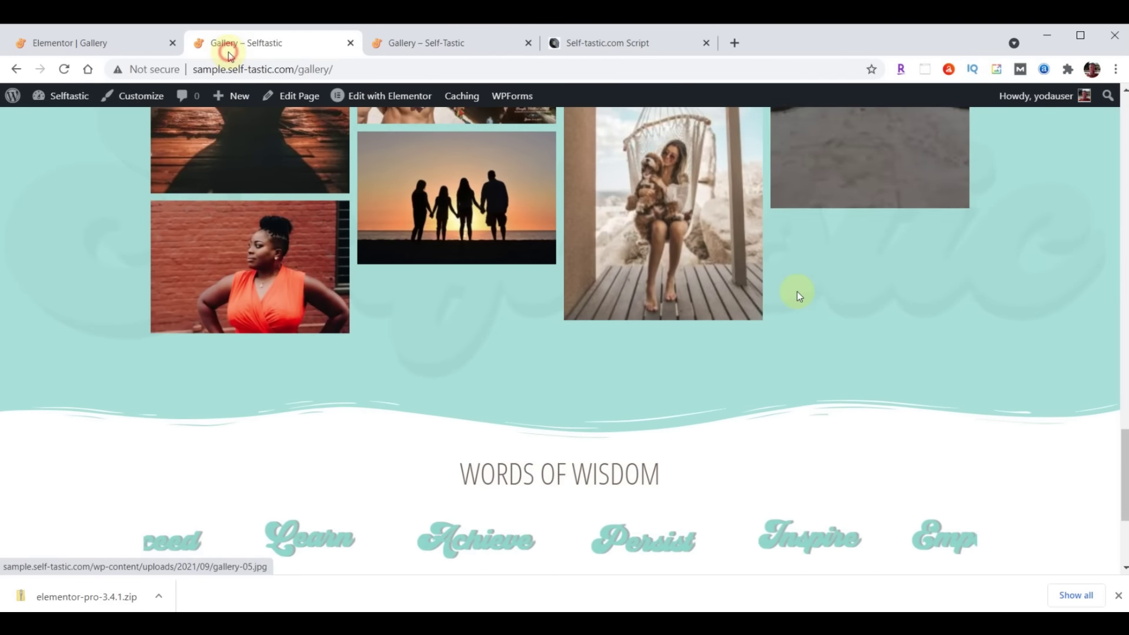
scroll(785, 333, "up", 10)
scroll(786, 334, "up", 10)
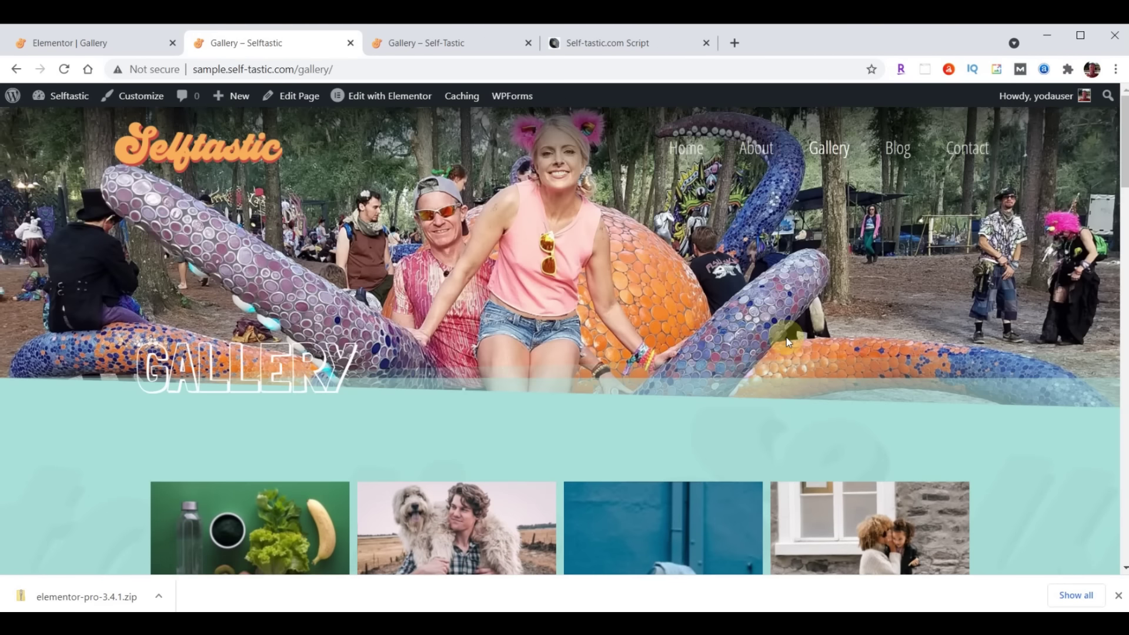
scroll(786, 337, "down", 10)
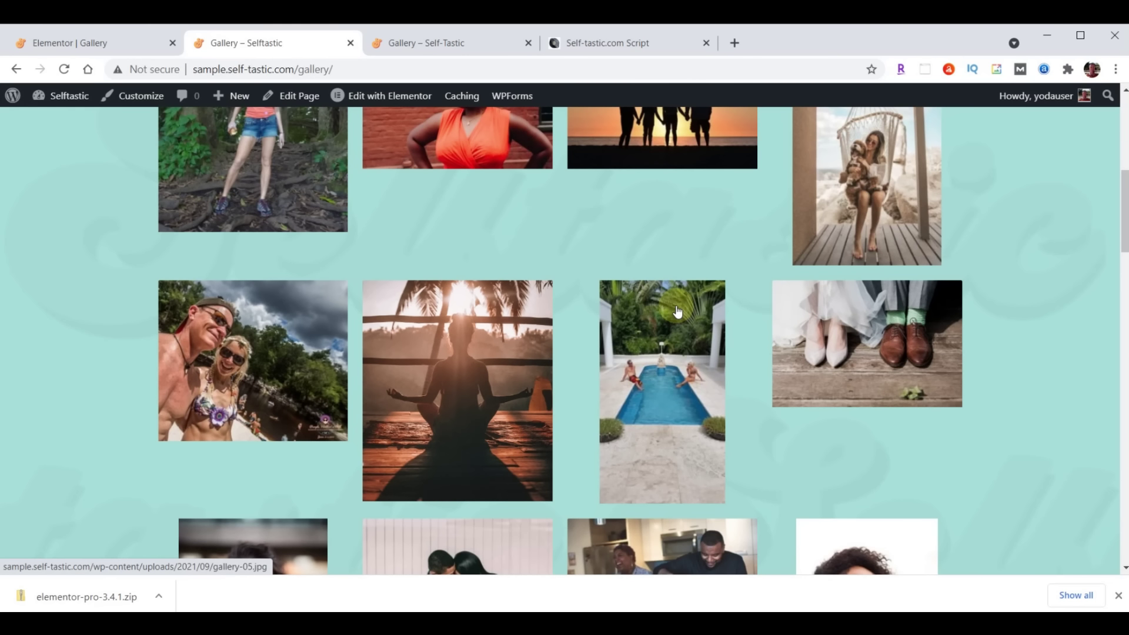
left_click(67, 51)
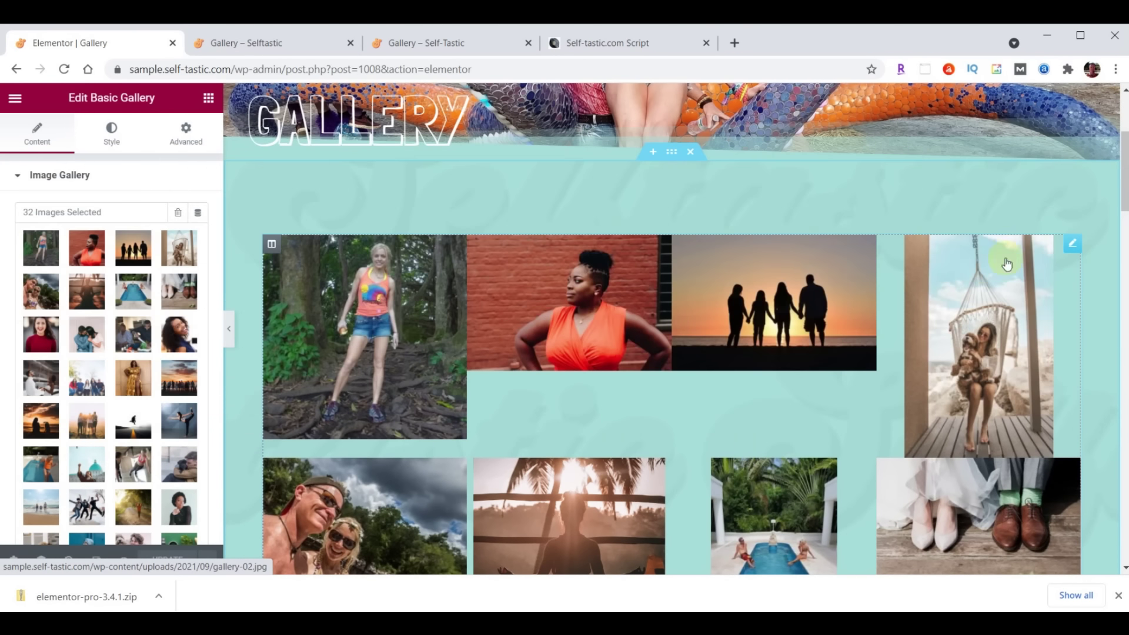
Replace the Basic Gallery with a new Gallery widget in the empty teal section
right_click(1072, 247)
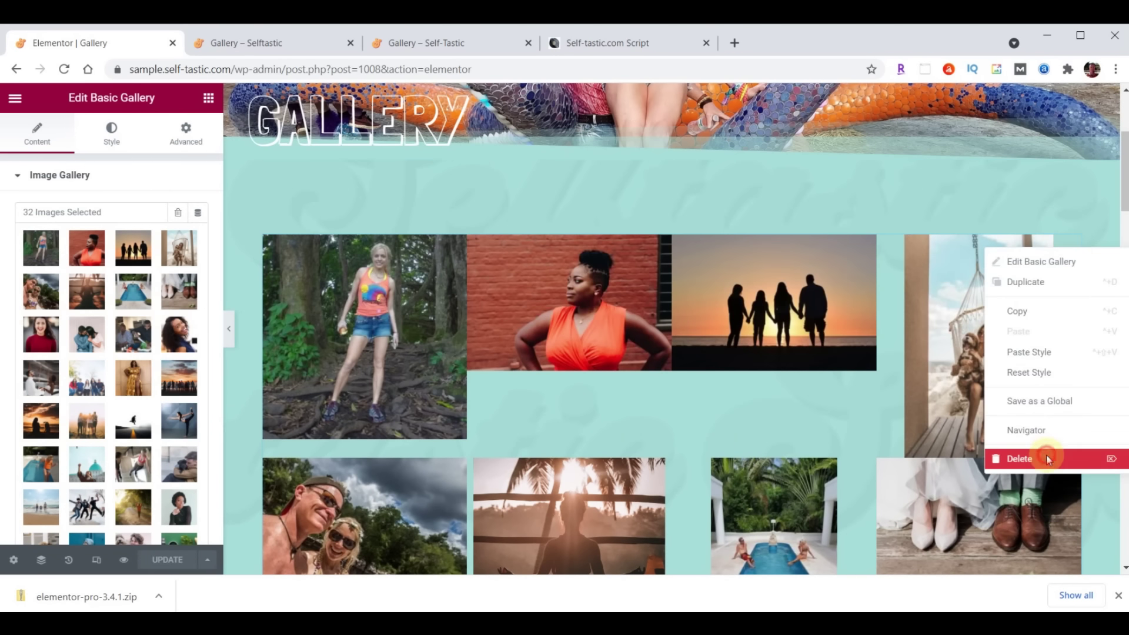
left_click(1048, 460)
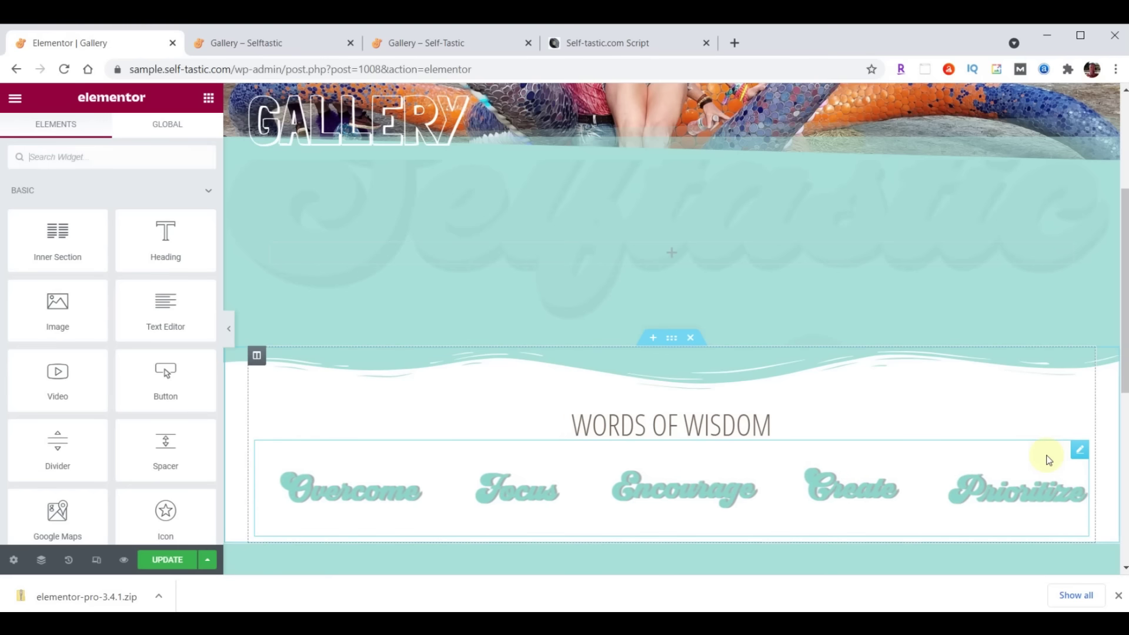
left_click(91, 164)
type("gallery")
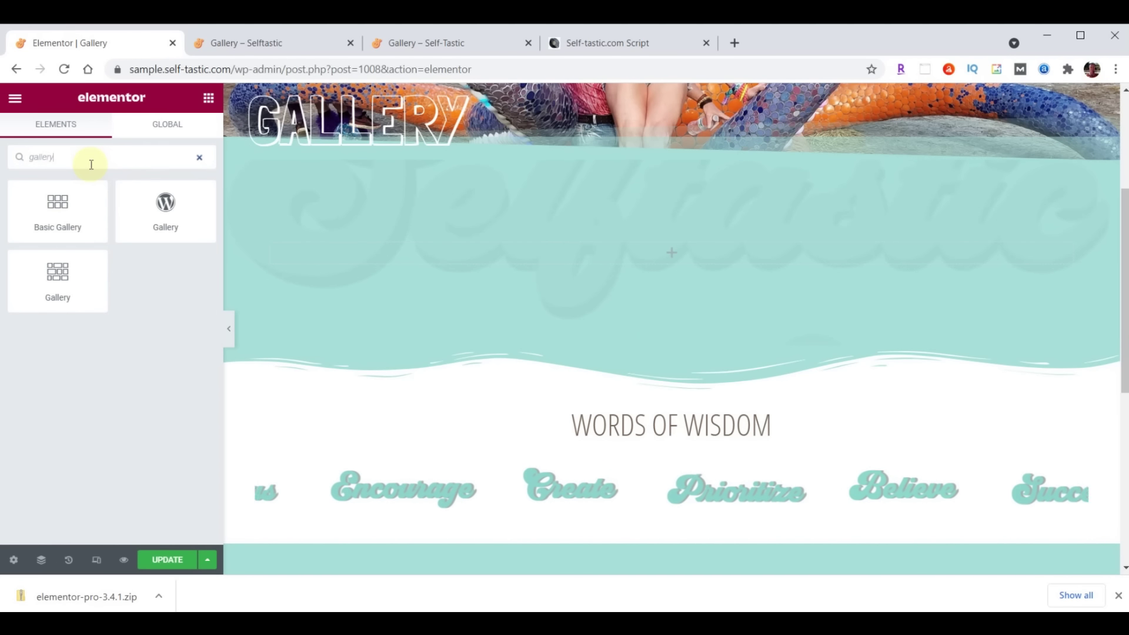
left_click_drag(38, 277, 751, 245)
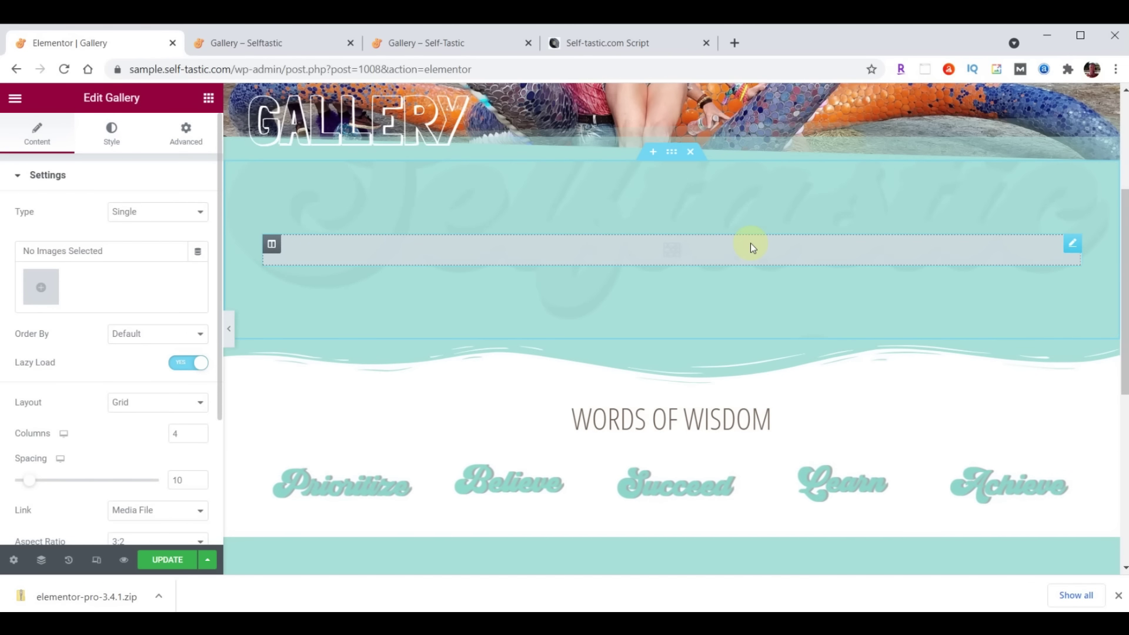
Insert all 31 media library images into the gallery, placing the dog-and-man photo second
left_click(47, 290)
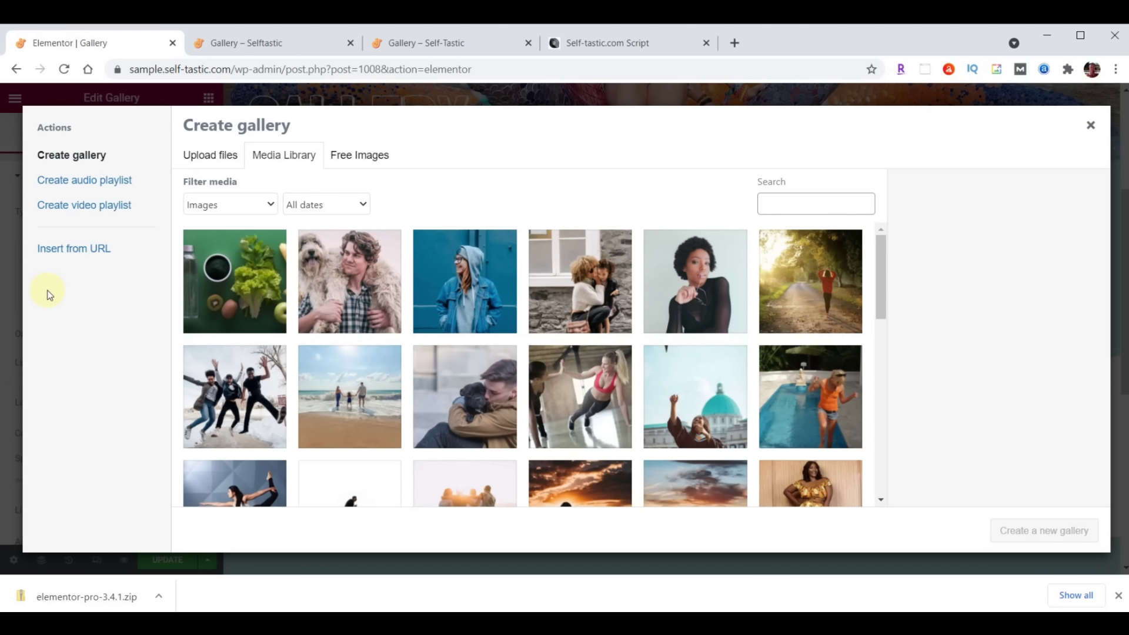
left_click(212, 323)
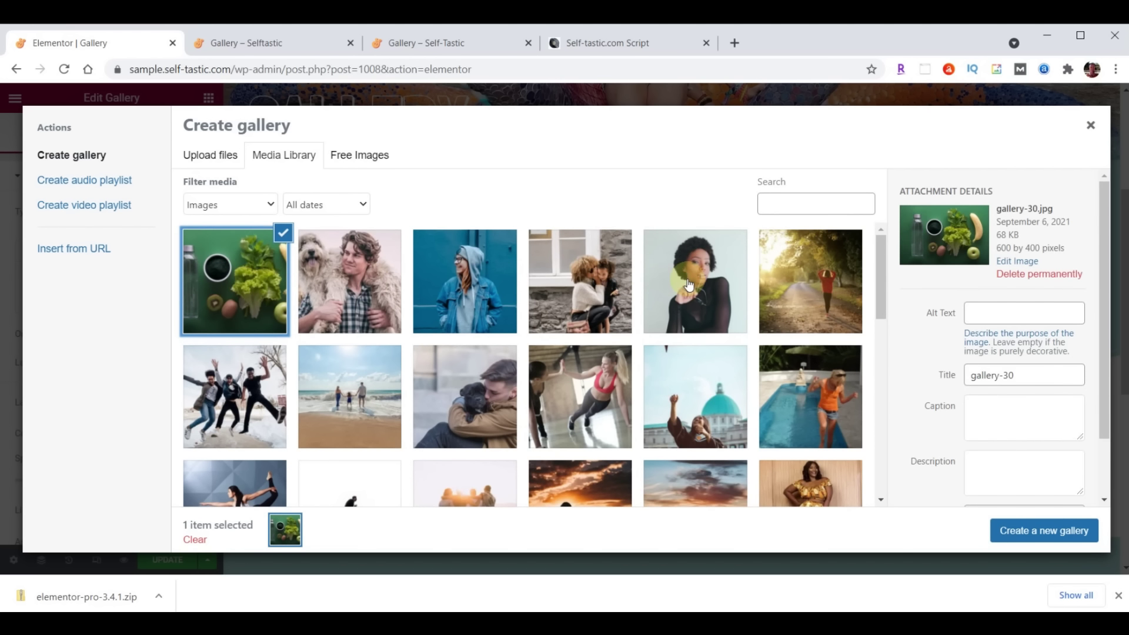
scroll(689, 285, "down", 2)
scroll(690, 285, "down", 10)
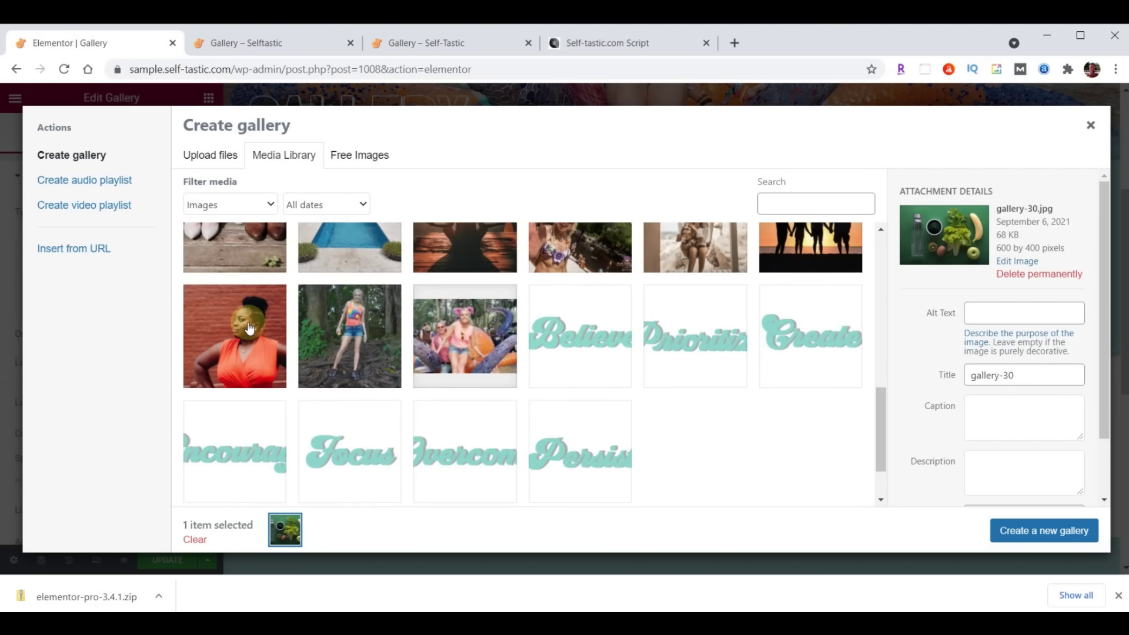
left_click(244, 328, "shift")
left_click(1020, 530)
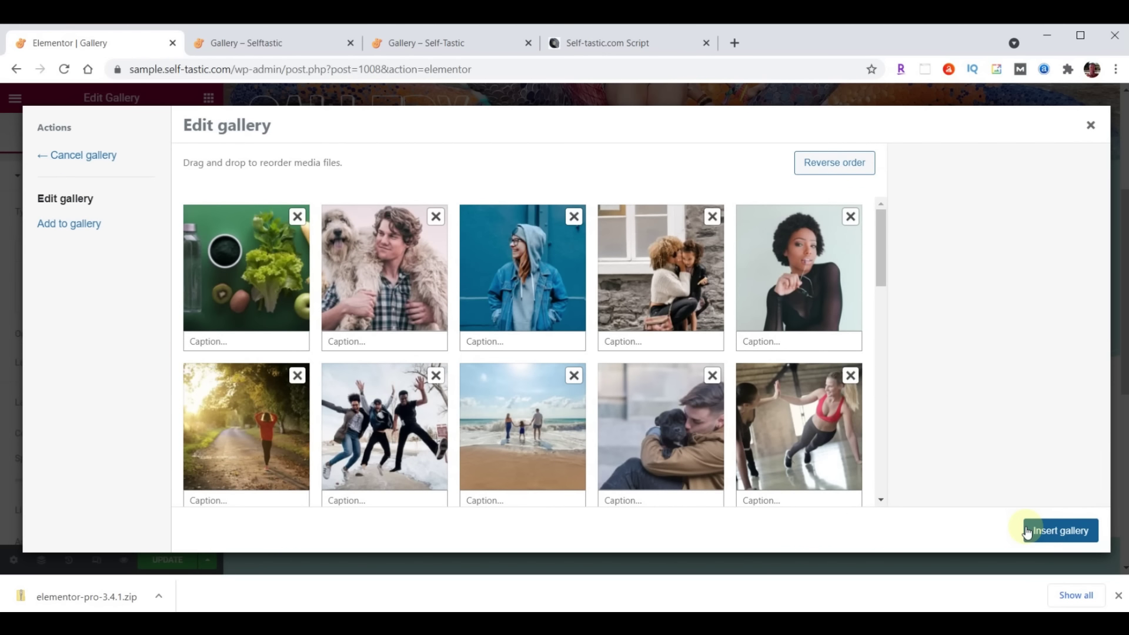
left_click_drag(332, 330, 382, 275)
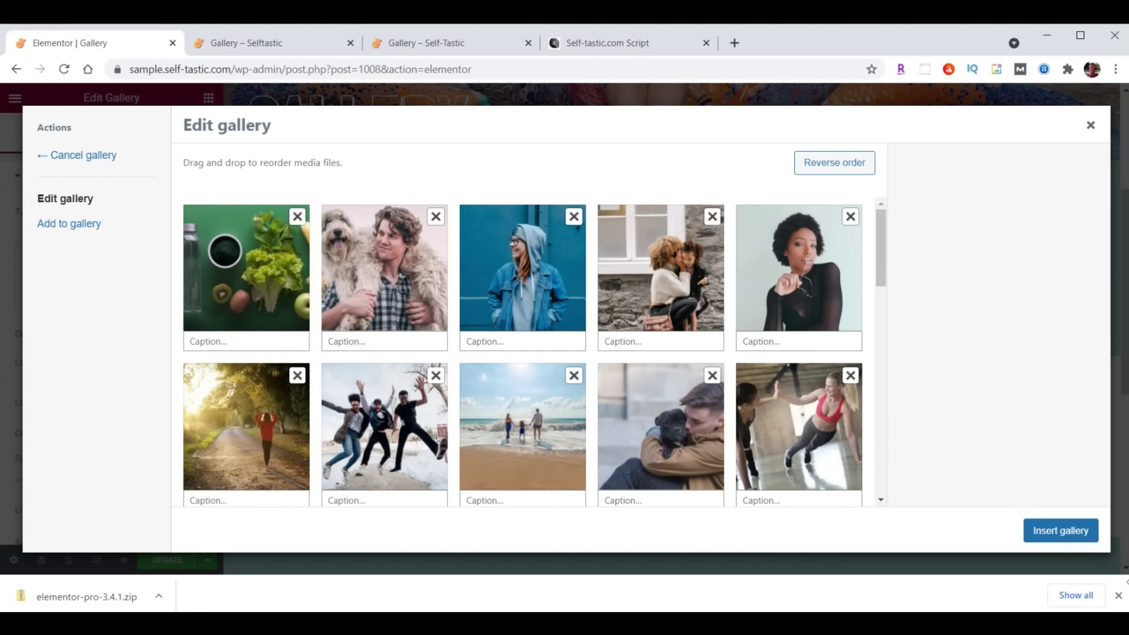
left_click(1060, 531)
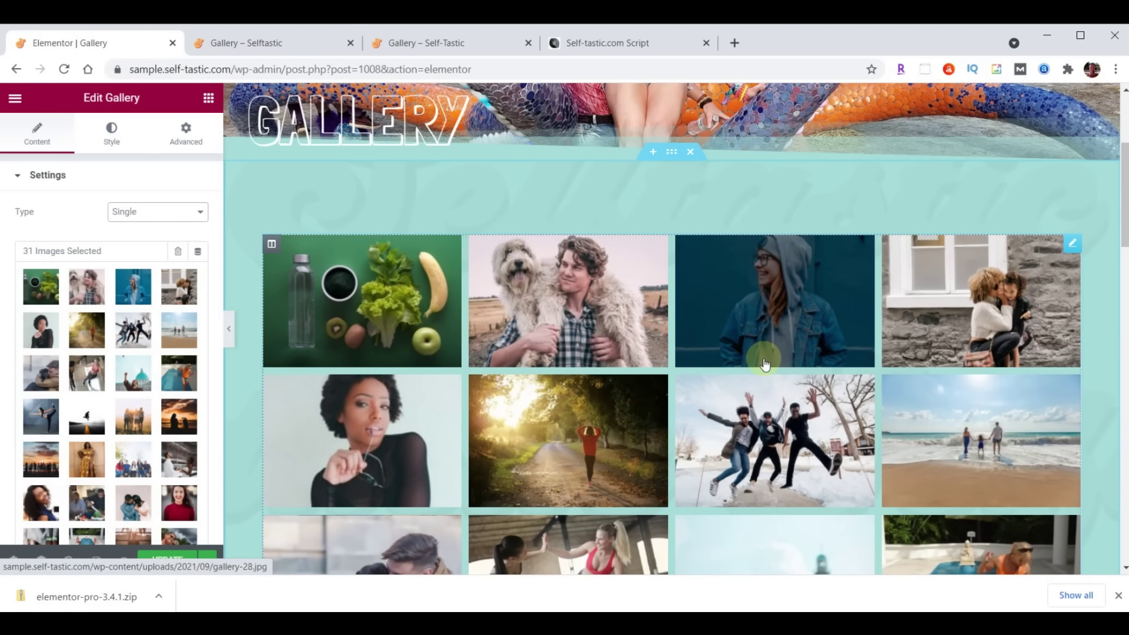
Set the gallery Layout to Masonry and save the Gallery page with UPDATE
scroll(142, 367, "down", 3)
scroll(141, 364, "down", 2)
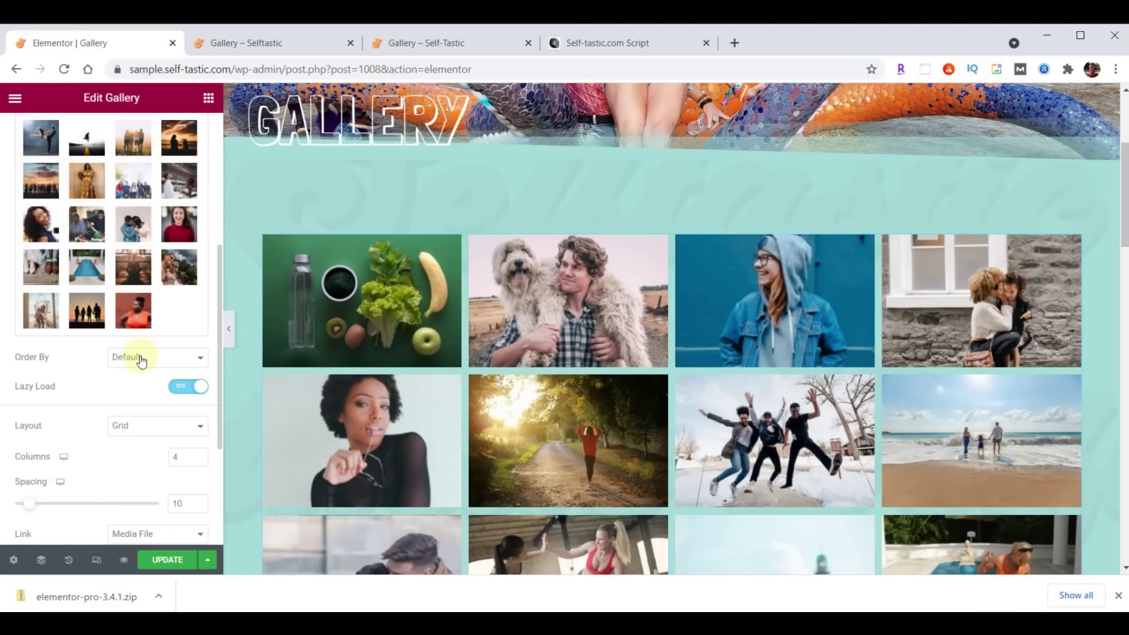
left_click(143, 426)
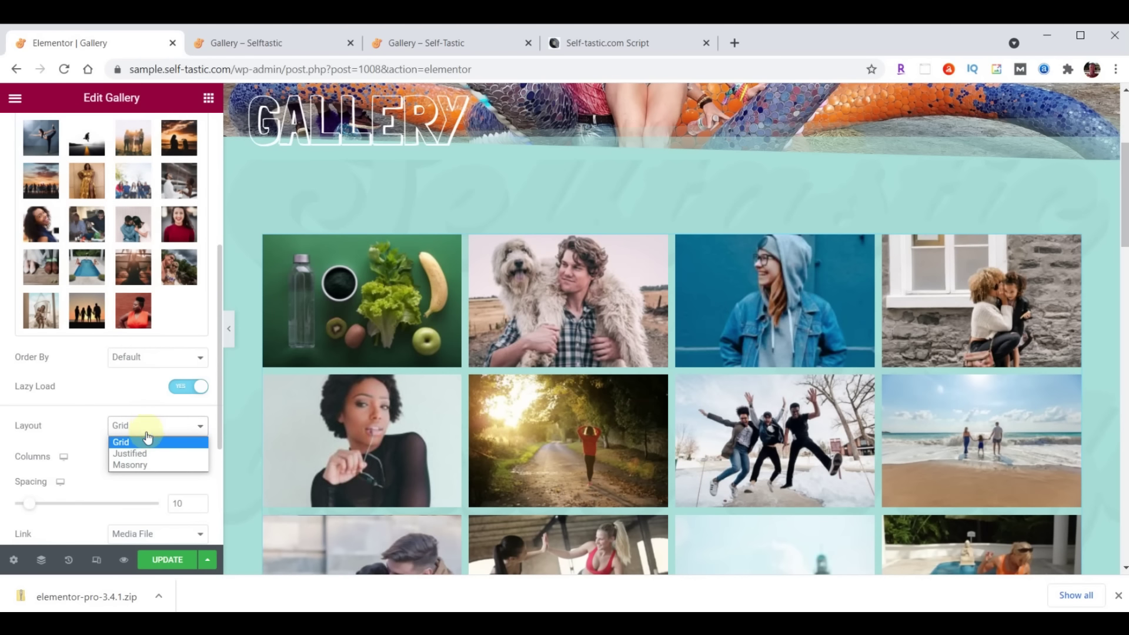
left_click(147, 465)
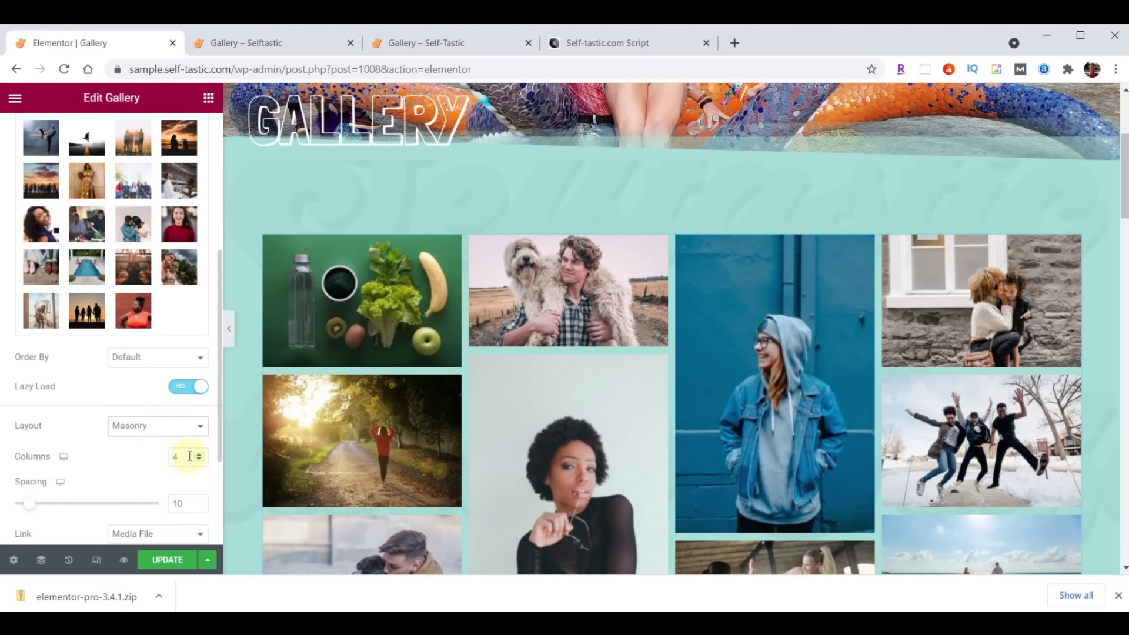
left_click(167, 560)
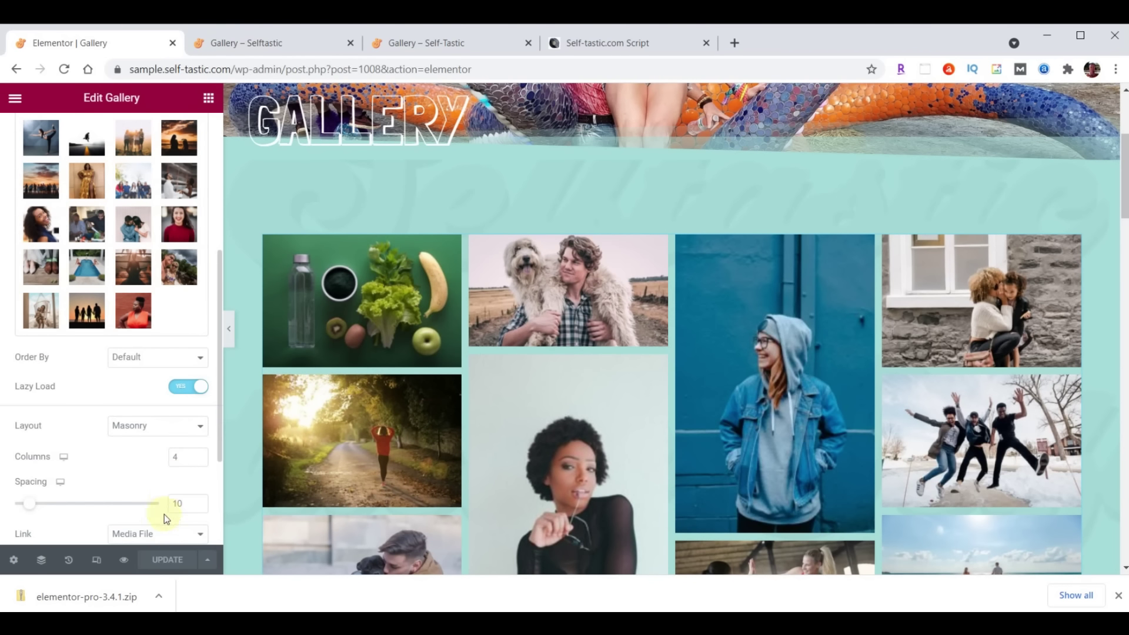
Reload the live Gallery page and scroll through the four-column masonry grid and back up
left_click(279, 45)
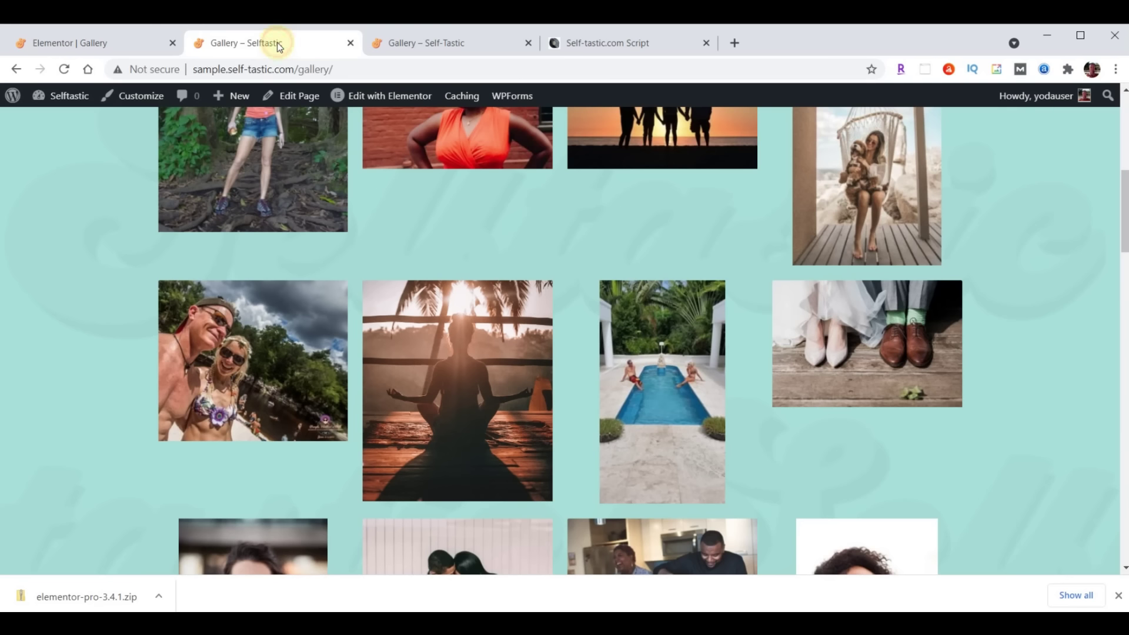
left_click(64, 69)
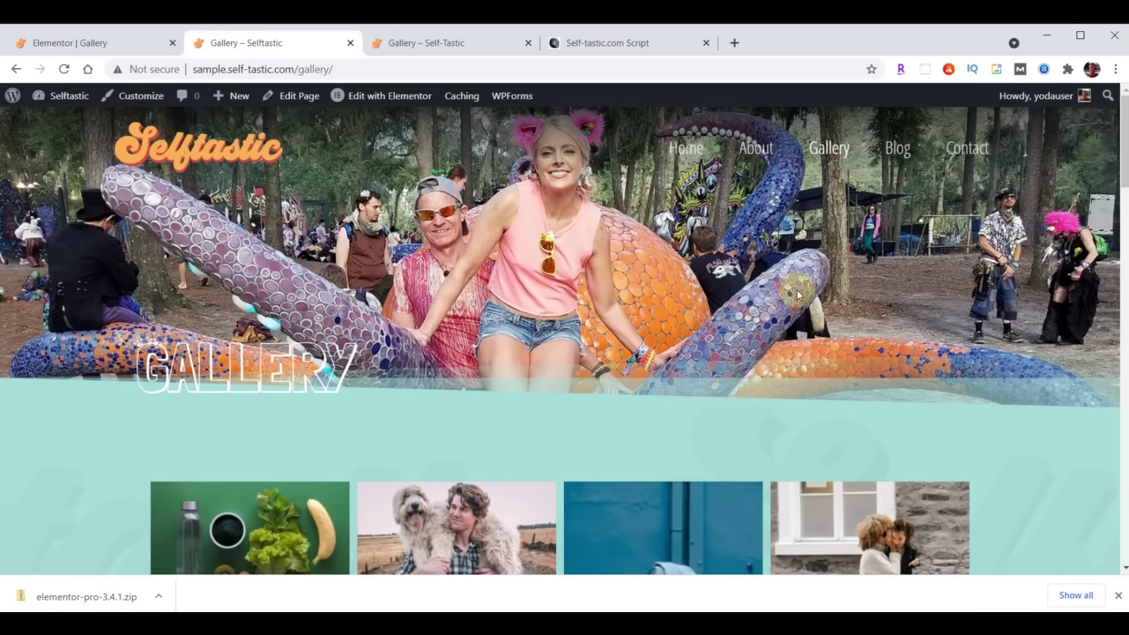
scroll(797, 291, "down", 4)
scroll(798, 296, "down", 12)
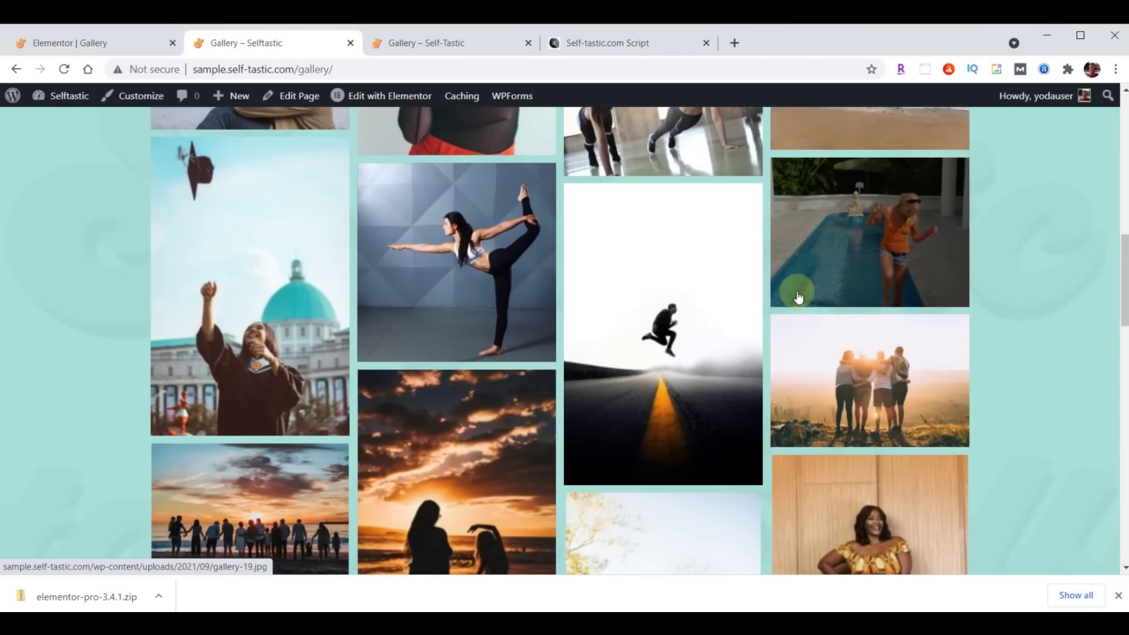
scroll(798, 295, "down", 12)
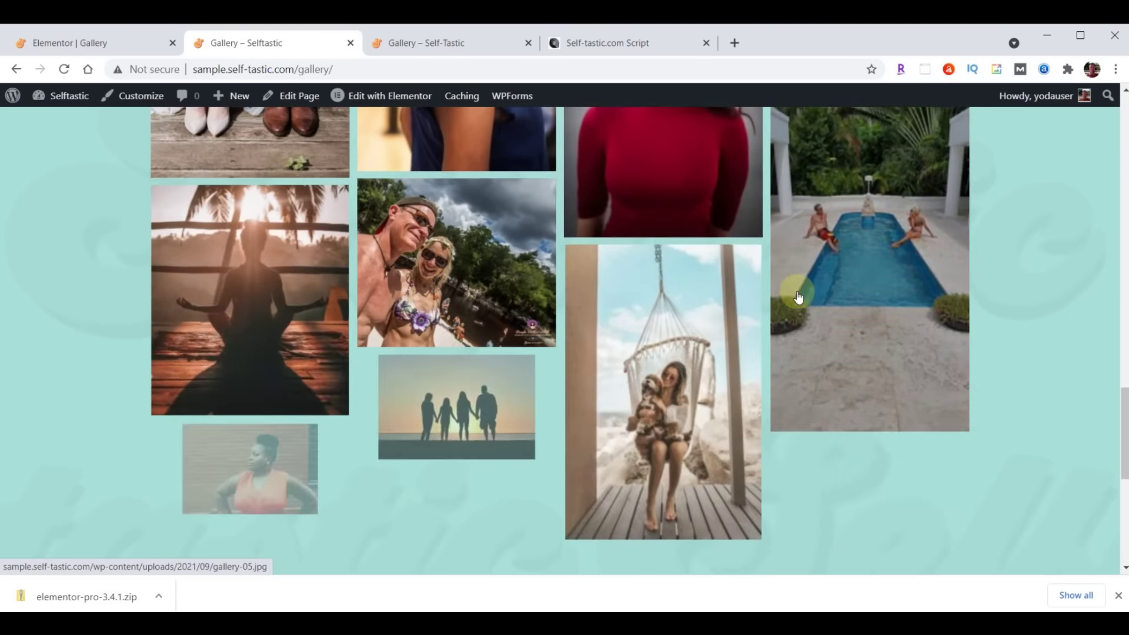
scroll(785, 333, "up", 10)
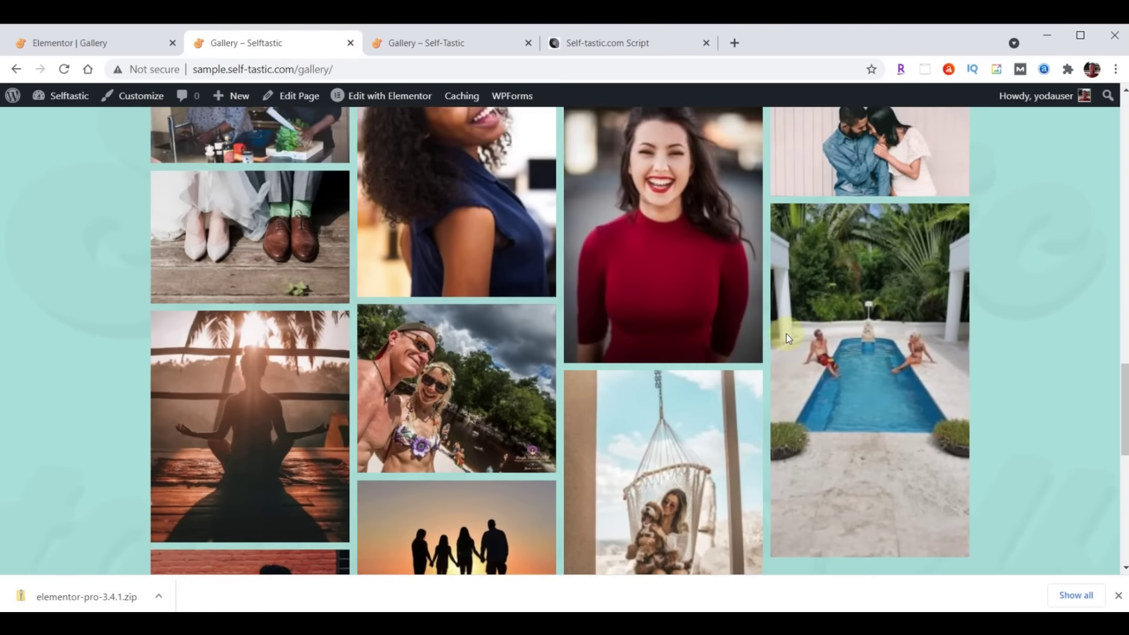
scroll(786, 333, "up", 12)
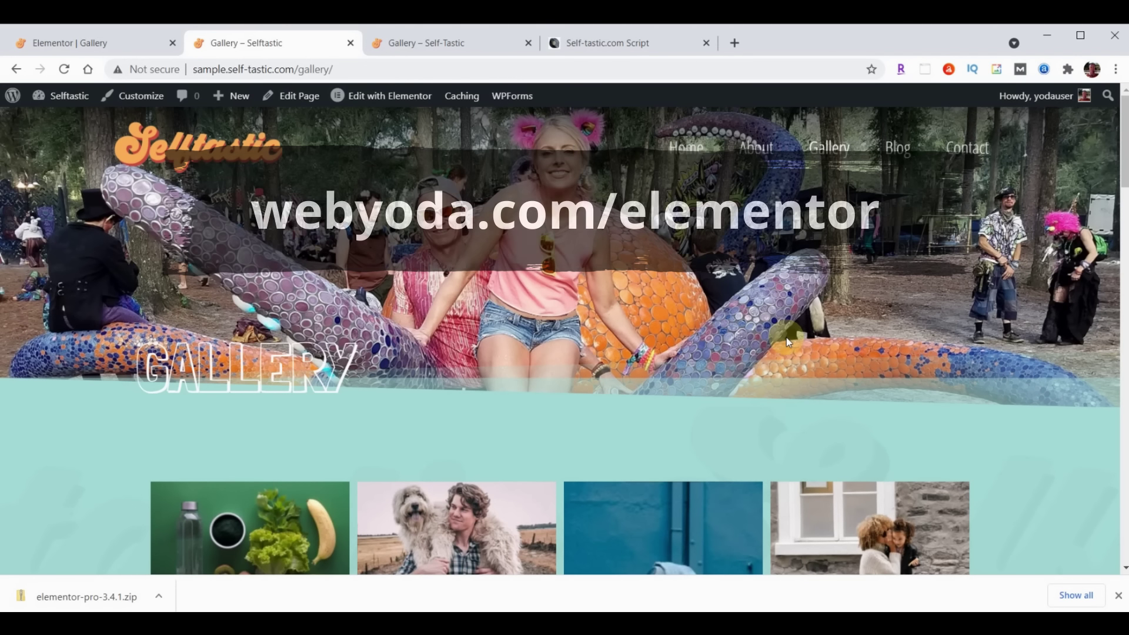
From the Elementor | Gallery tab, use the main menu's Exit to Dashboard
left_click(91, 36)
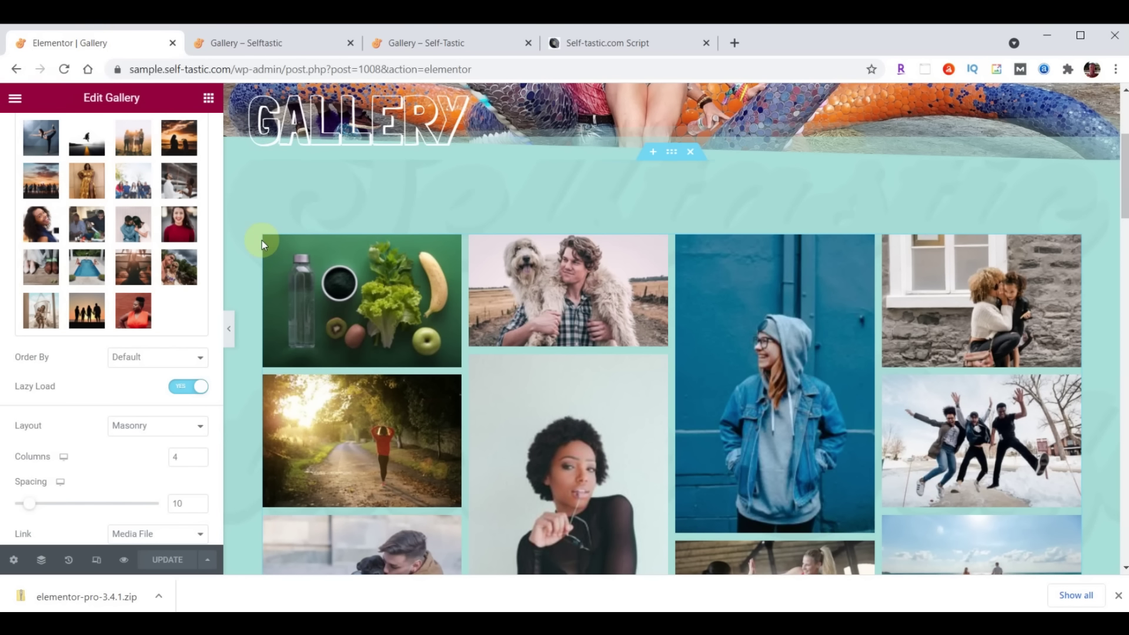
left_click(15, 99)
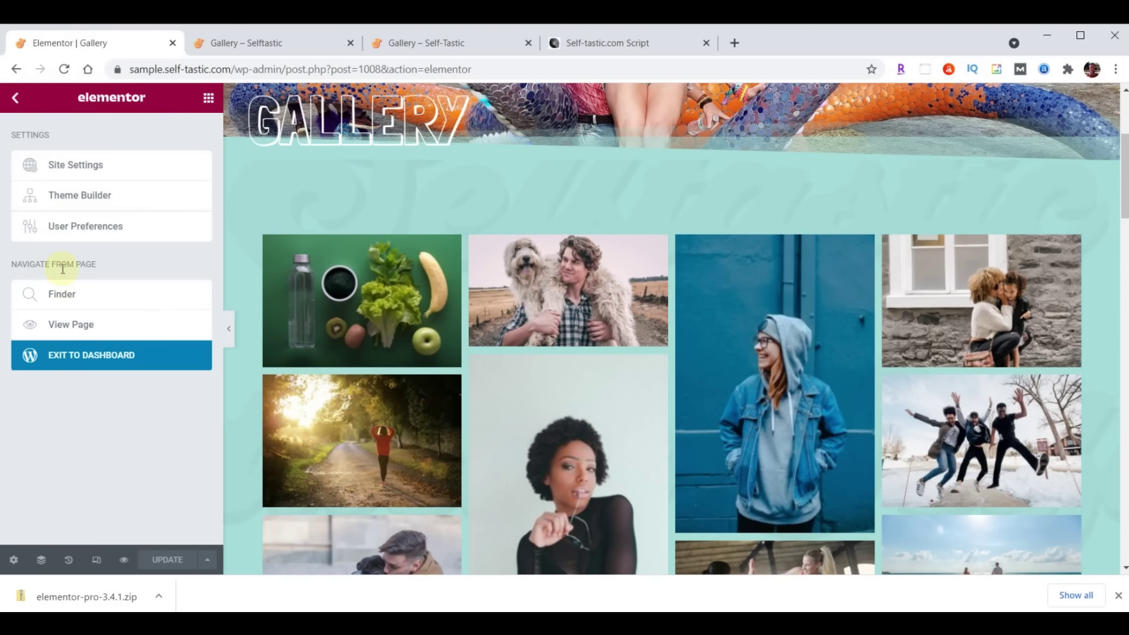
left_click(96, 355)
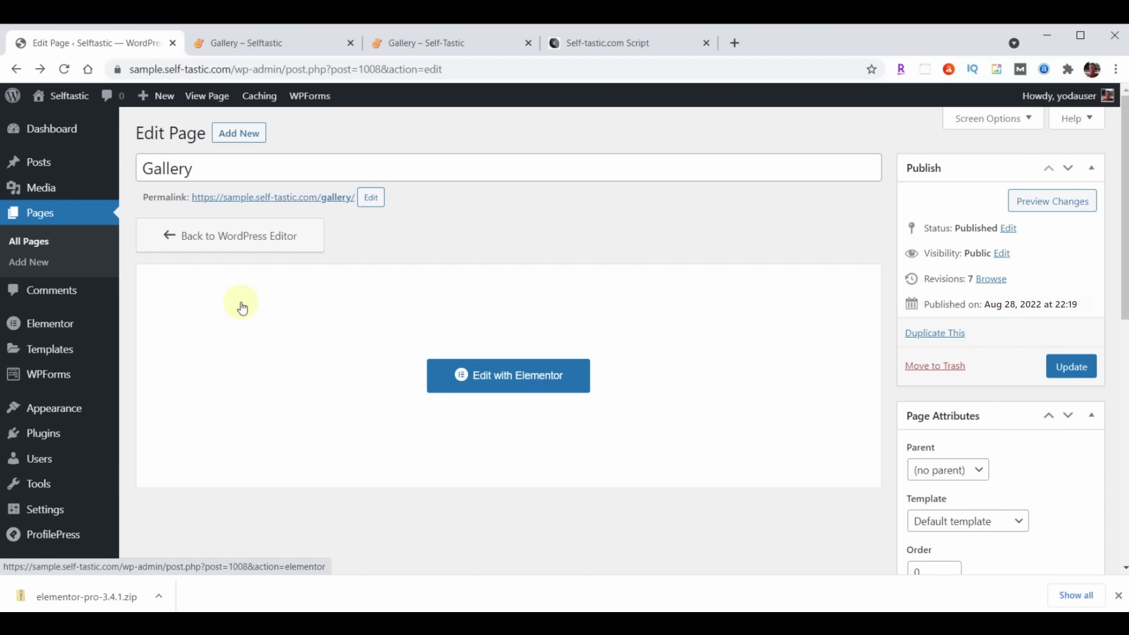
Start a new Header & Footer Builder template titled 'Blog Page Header'
mouse_move(55, 413)
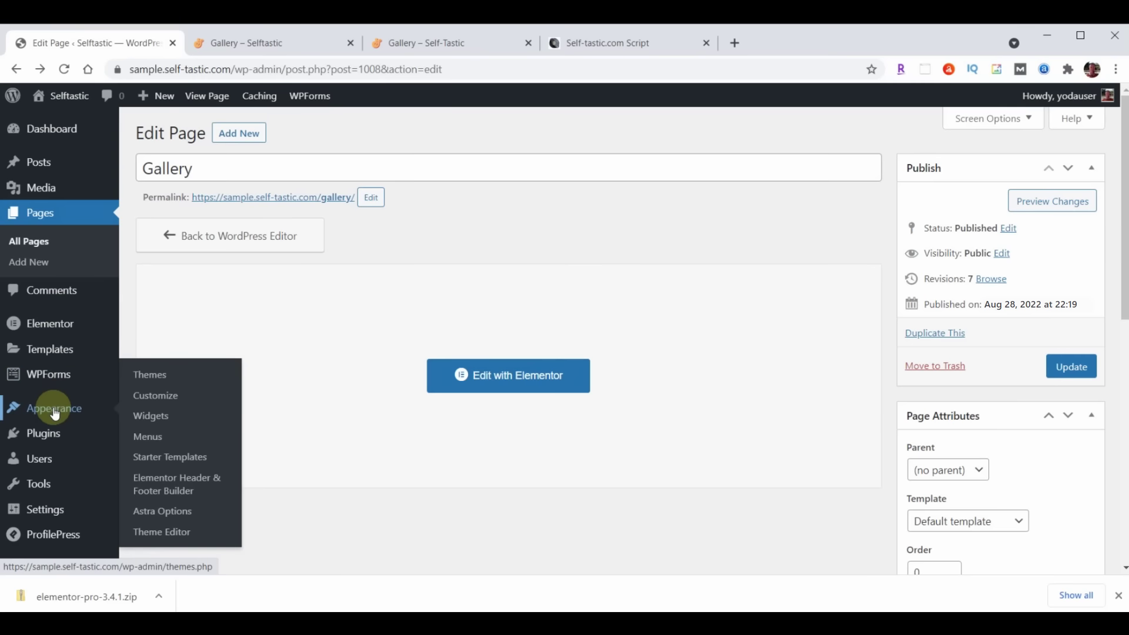
left_click(167, 480)
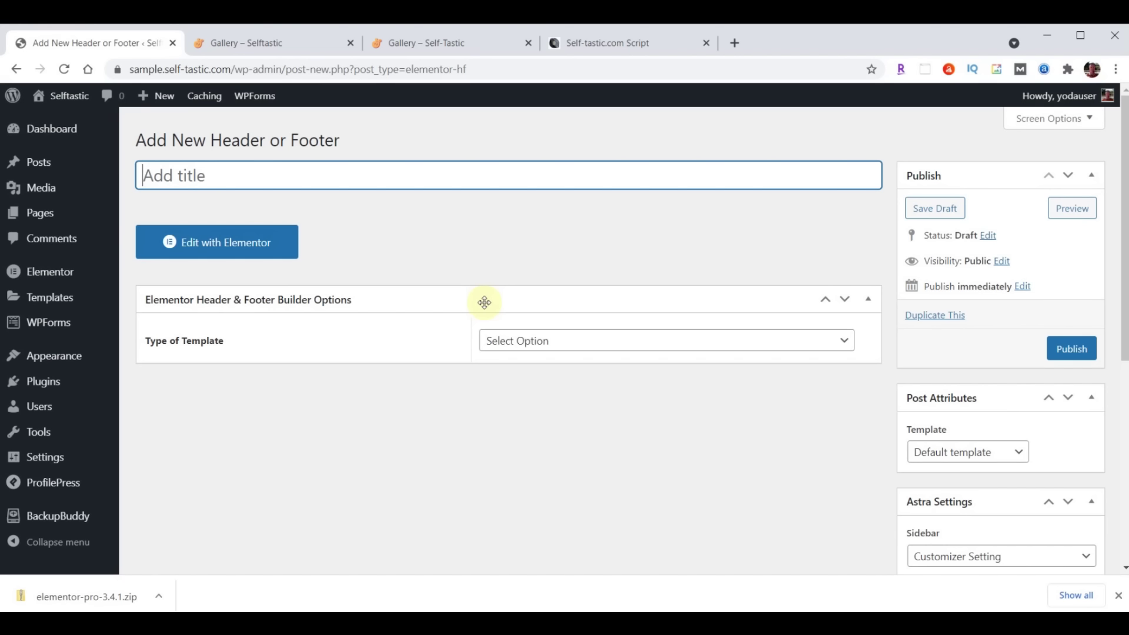
left_click(284, 176)
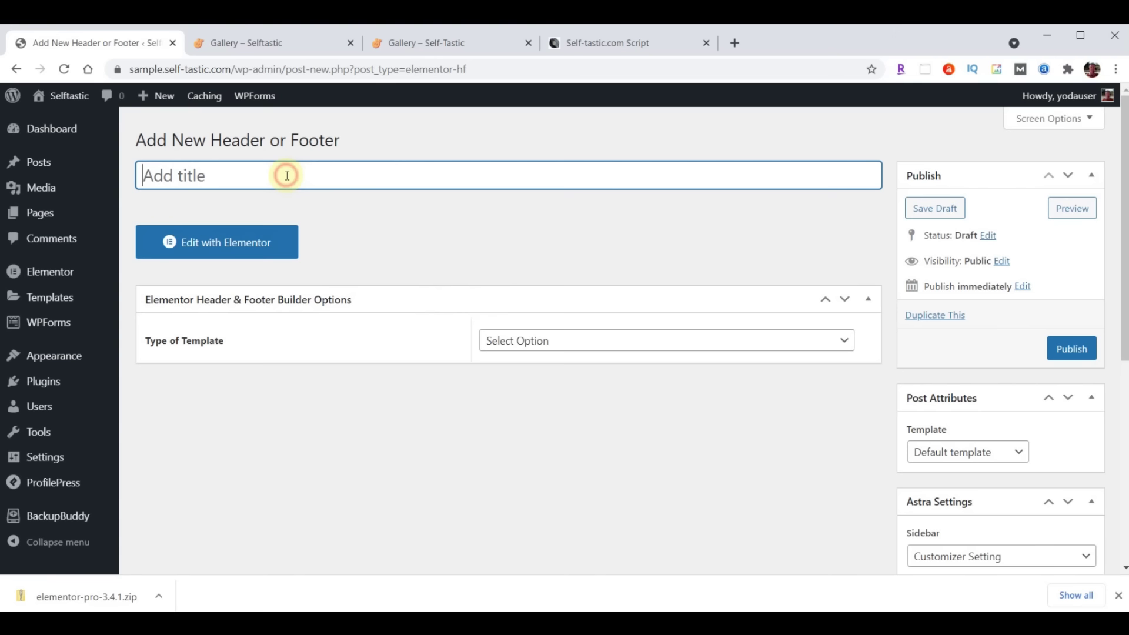
type("Blog Page Header")
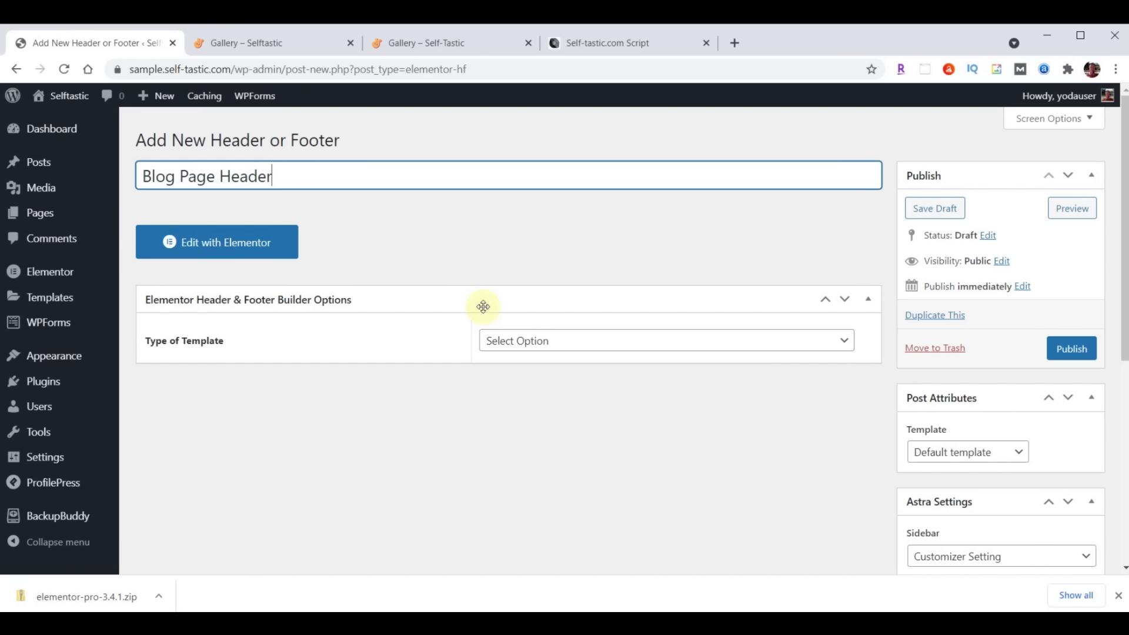
Make it a Header on the Blog / Posts Page for All user roles, Canvas enabled, and publish
left_click(599, 340)
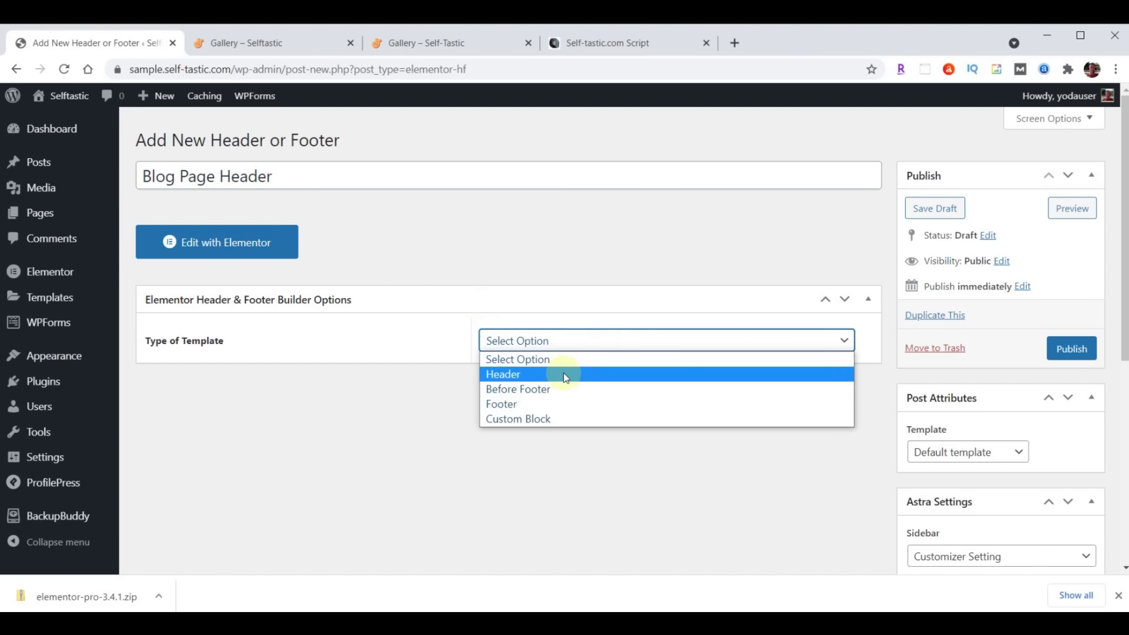
left_click(565, 374)
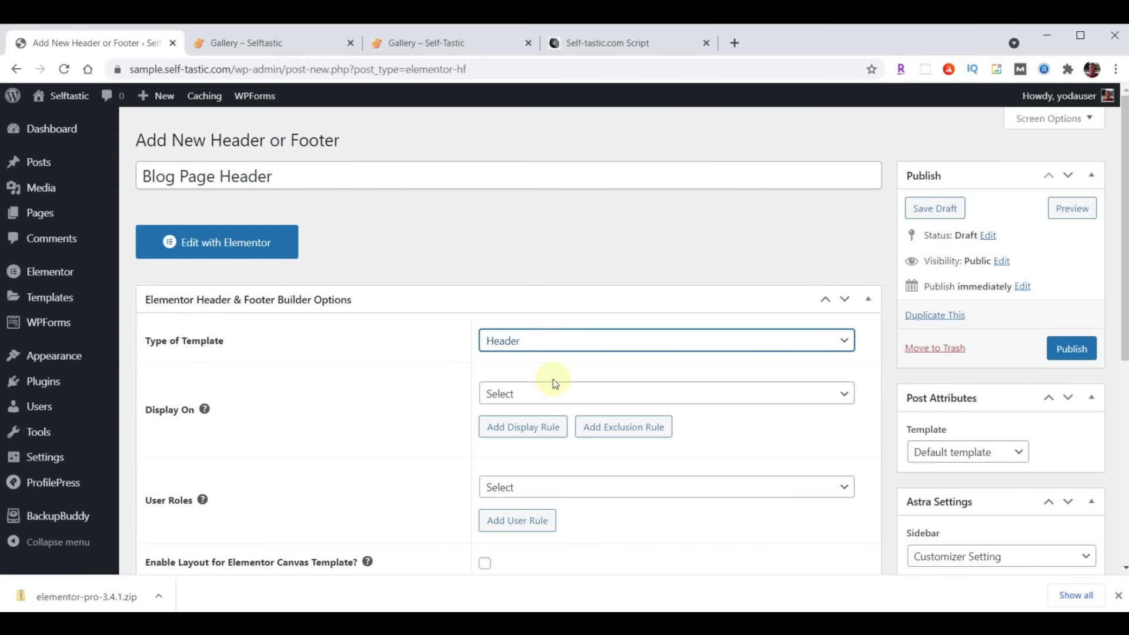
left_click(556, 395)
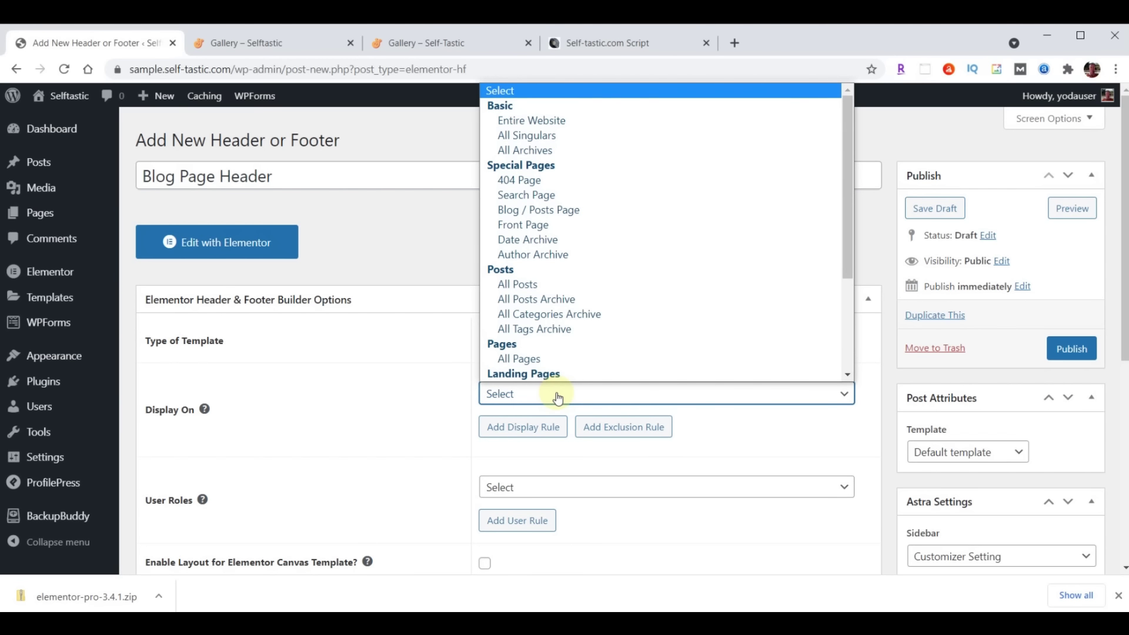
left_click(559, 217)
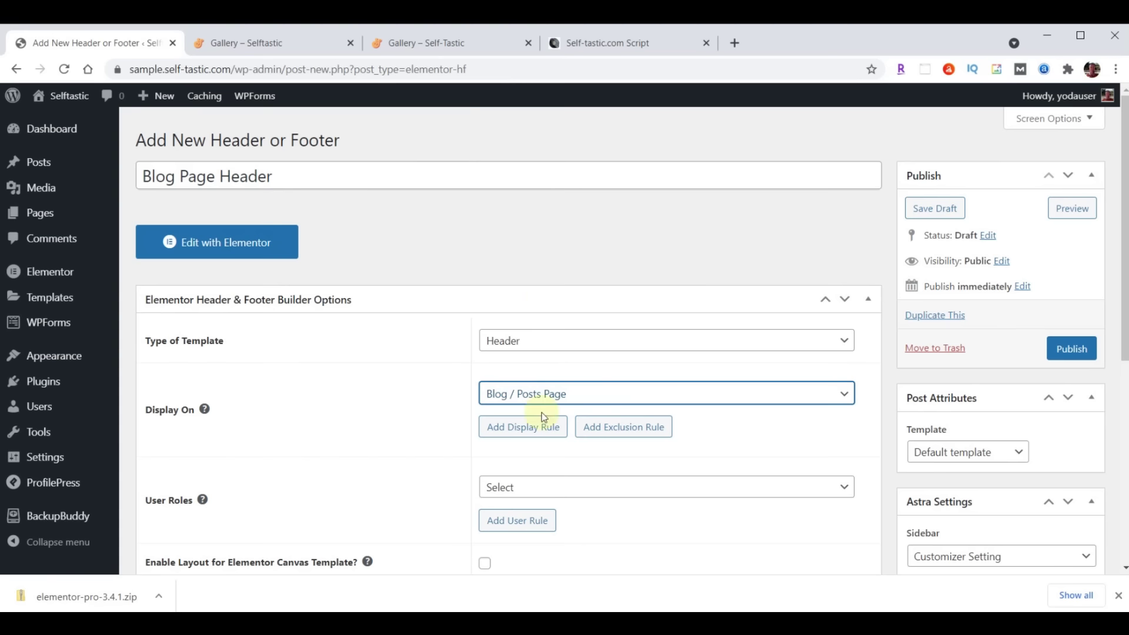
left_click(534, 489)
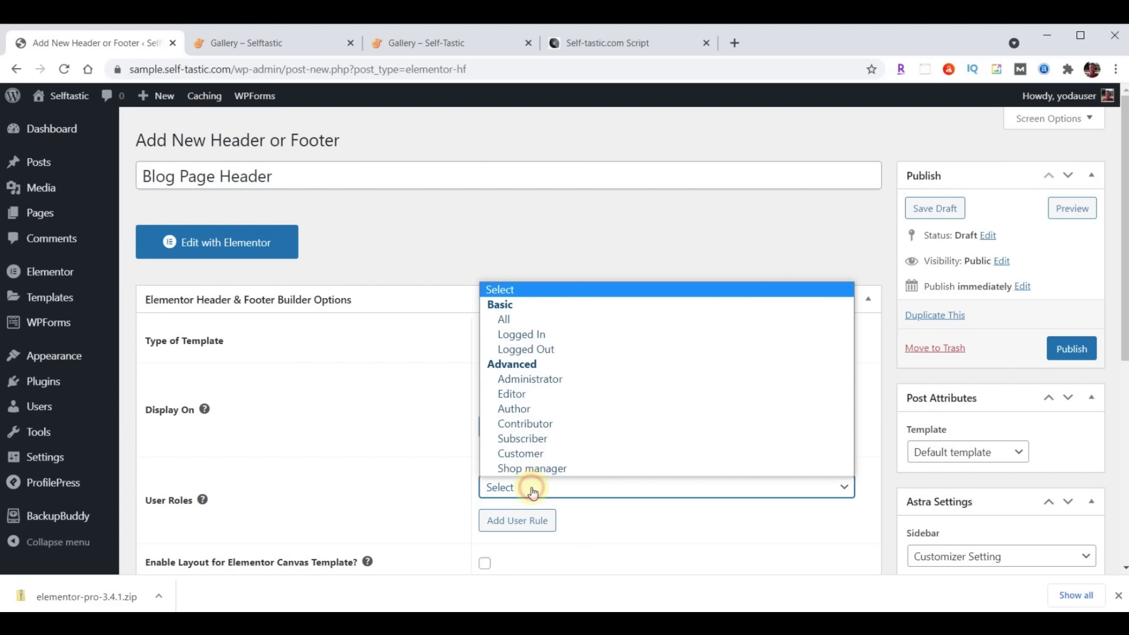
left_click(534, 320)
scroll(403, 381, "down", 3)
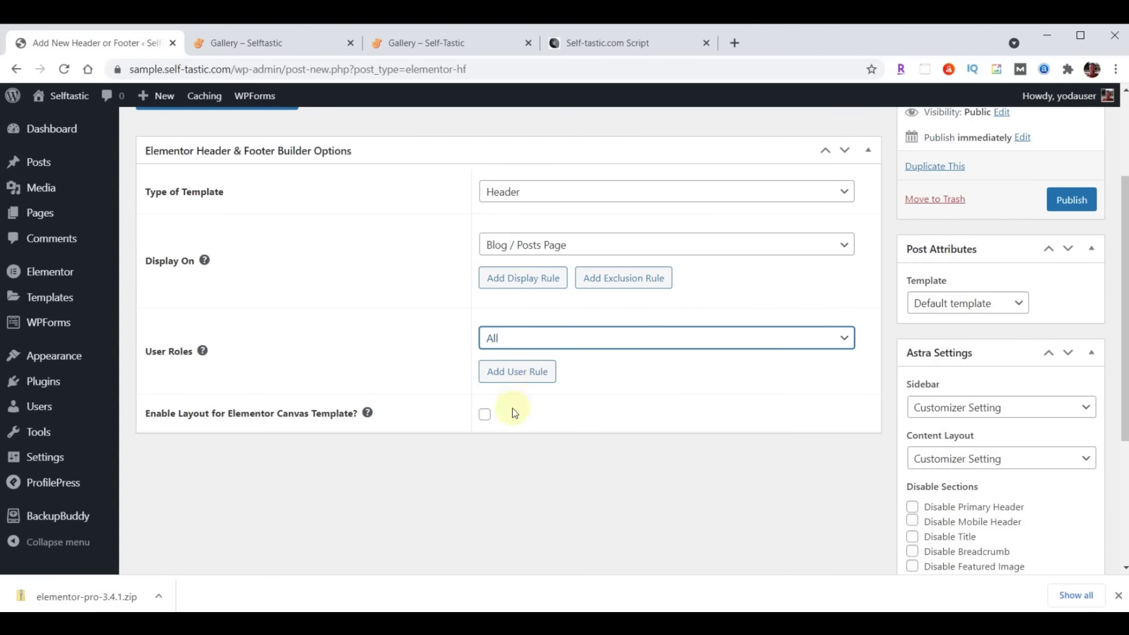
left_click(485, 417)
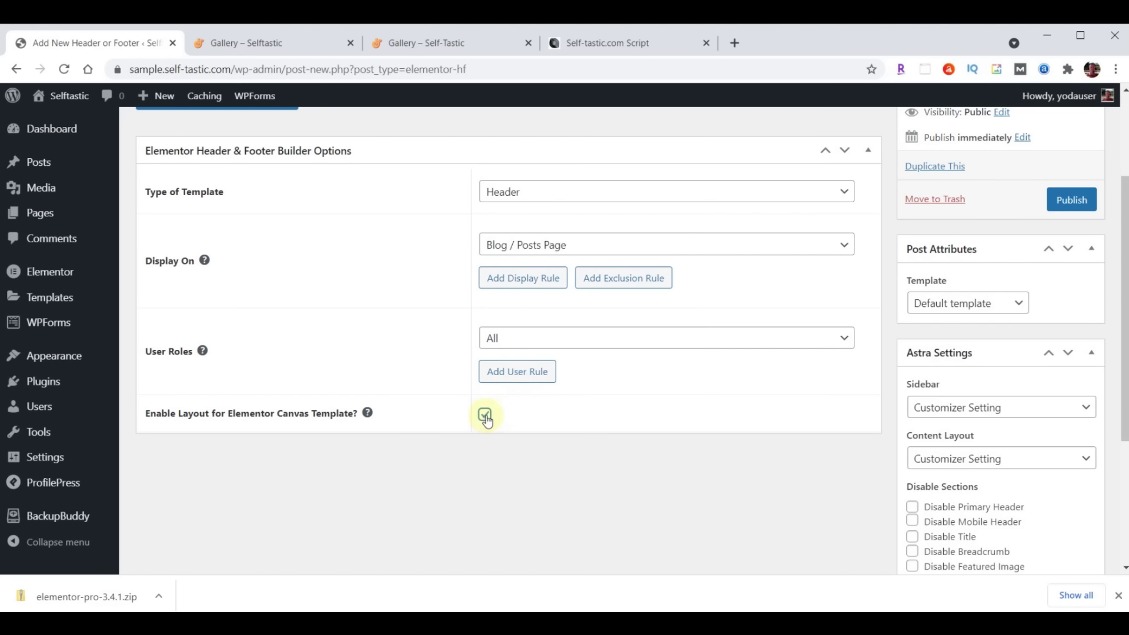
left_click(1074, 201)
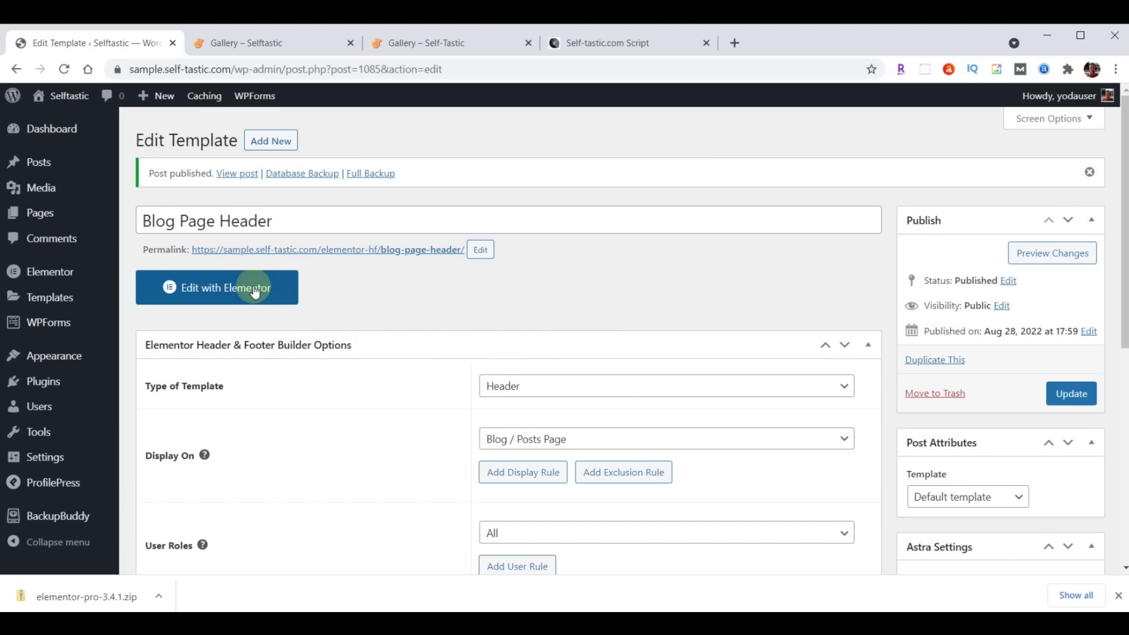
left_click(248, 288)
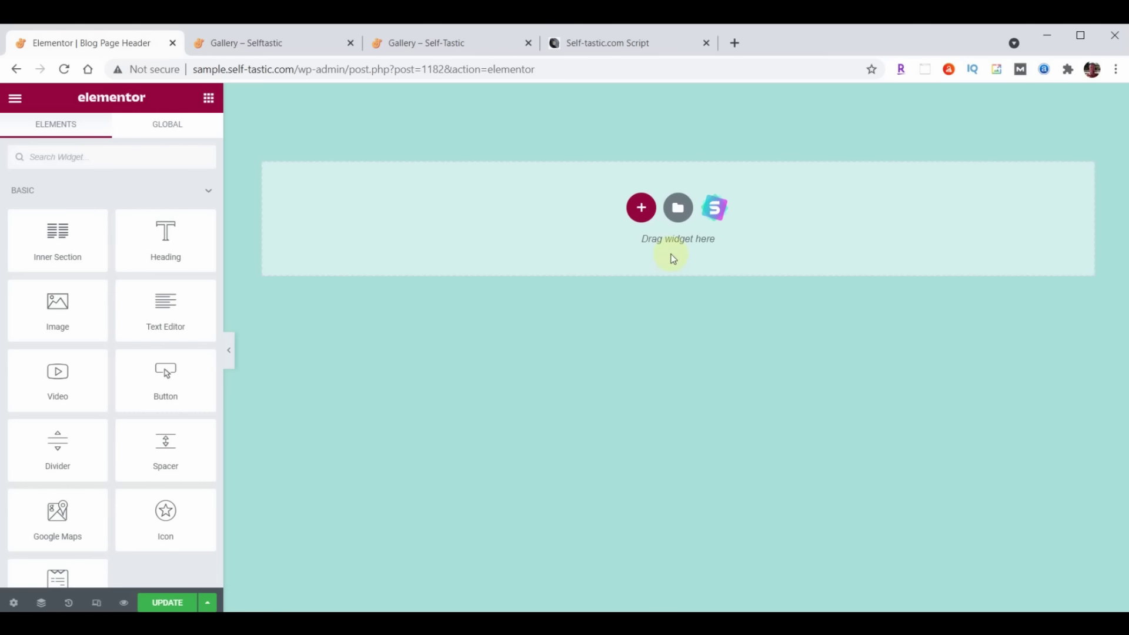
Import the blog-page-header JSON into the library and insert it without its document settings
left_click(677, 208)
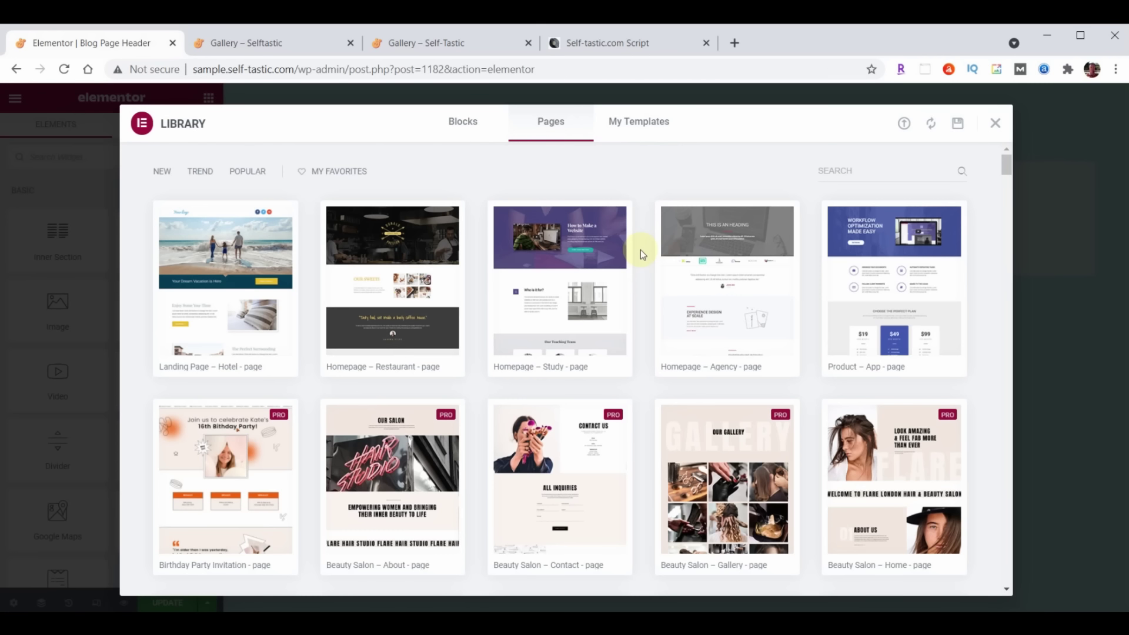
left_click(904, 123)
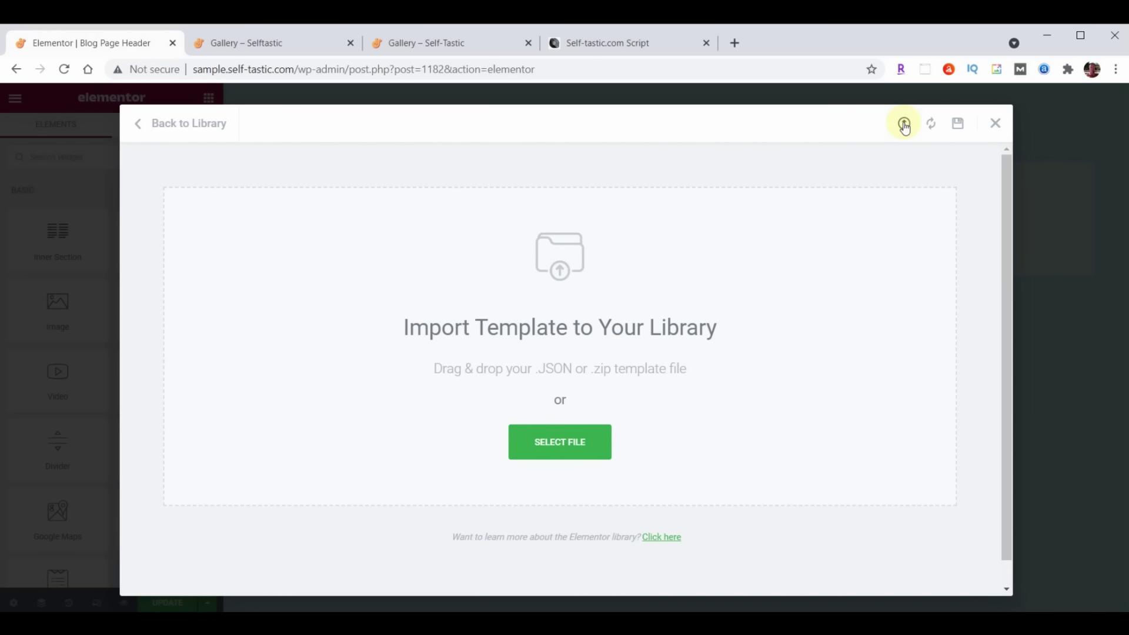
key("alt+Tab")
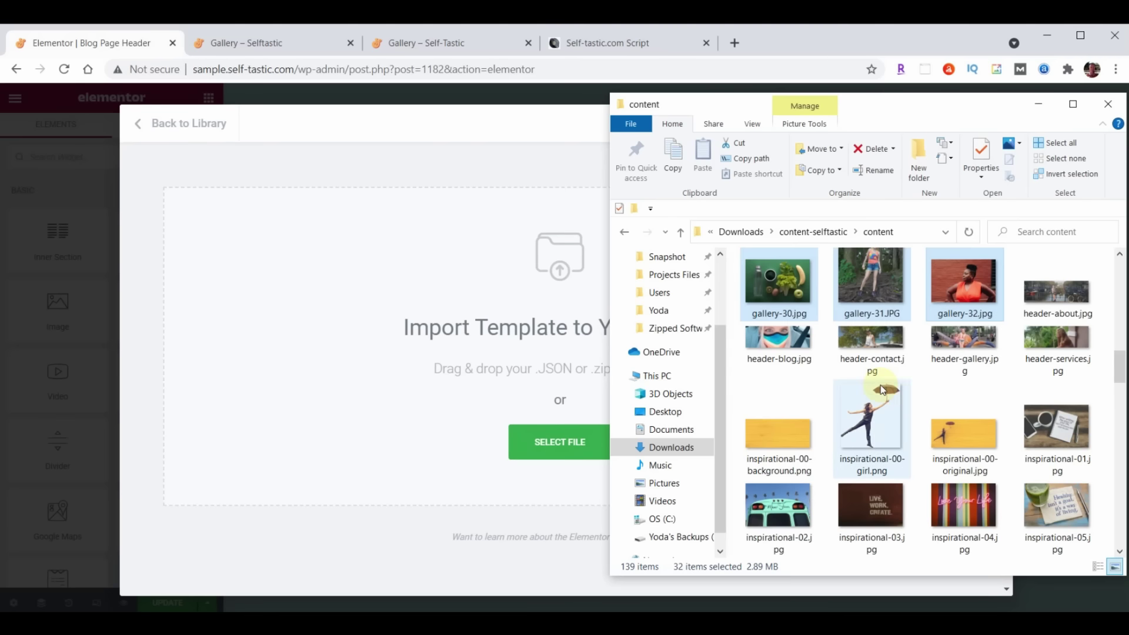
scroll(1015, 315, "down", 6)
scroll(1015, 315, "down", 10)
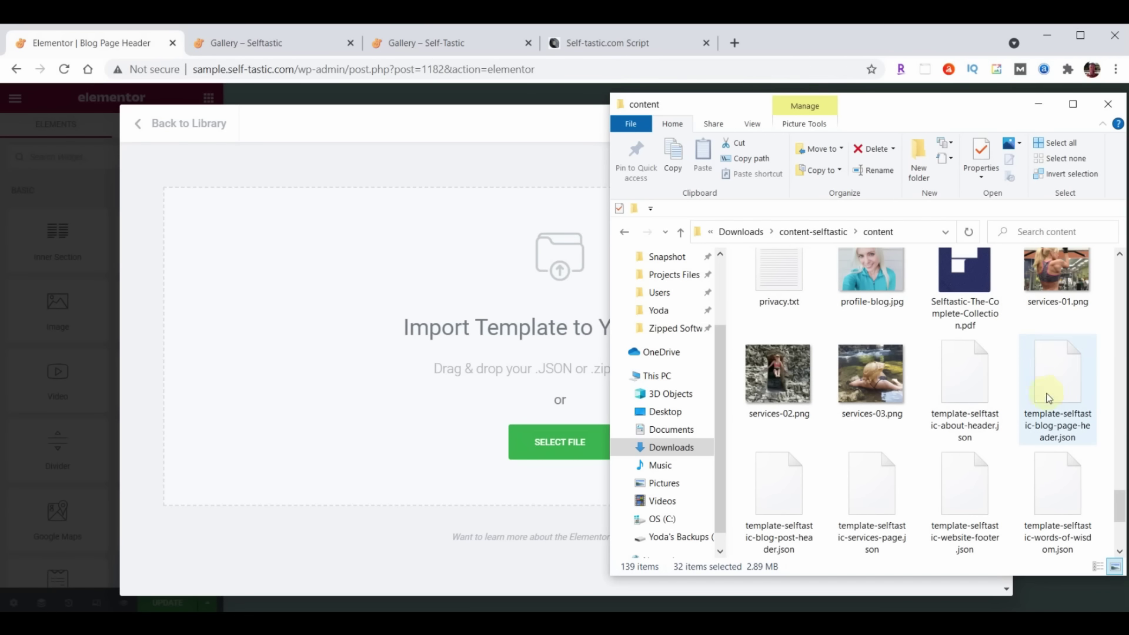
left_click_drag(1060, 393, 449, 363)
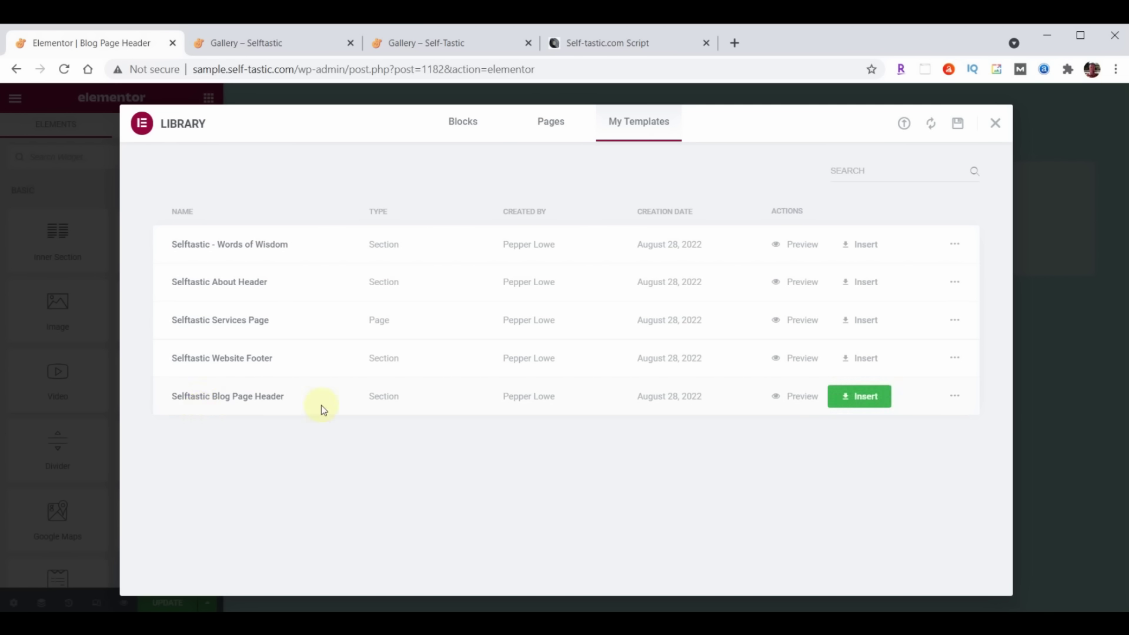
left_click(884, 398)
left_click(497, 399)
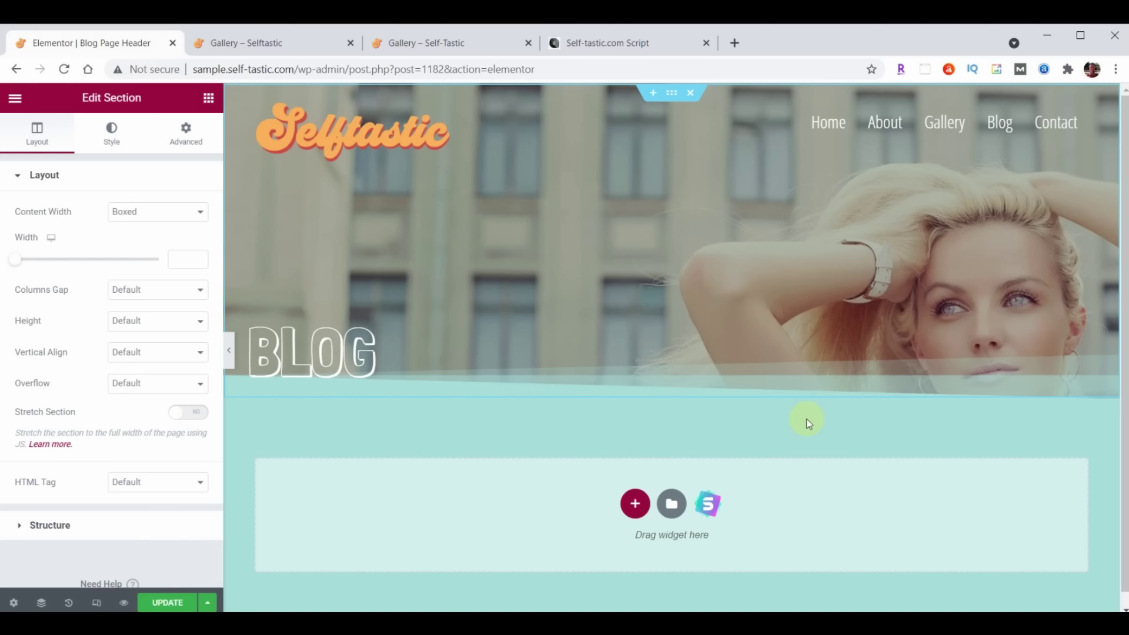
Save the Blog Page Header template and exit to the dashboard
left_click(164, 601)
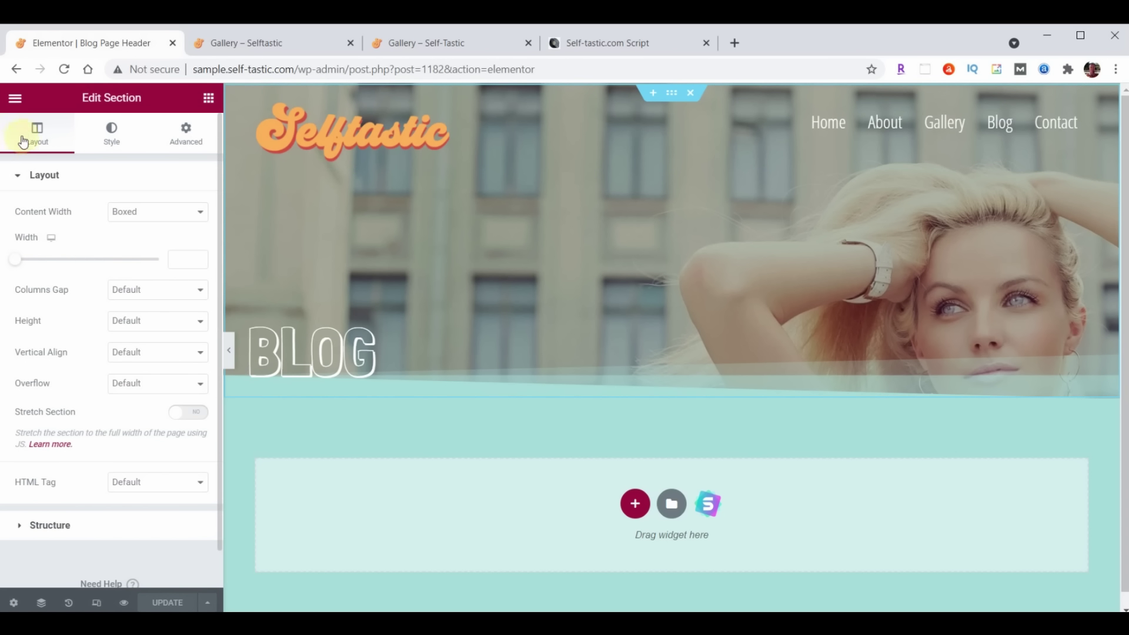
left_click(15, 97)
left_click(115, 354)
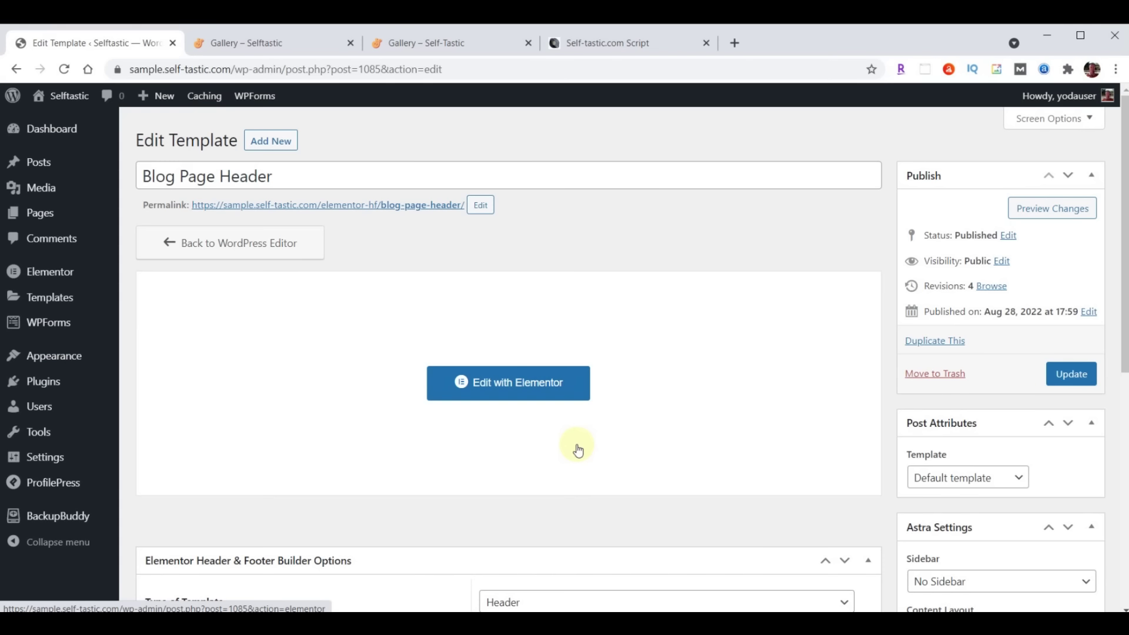
Add a 'Blog Post Header' Header template on All Posts for All users, Canvas enabled, and publish it
left_click(283, 143)
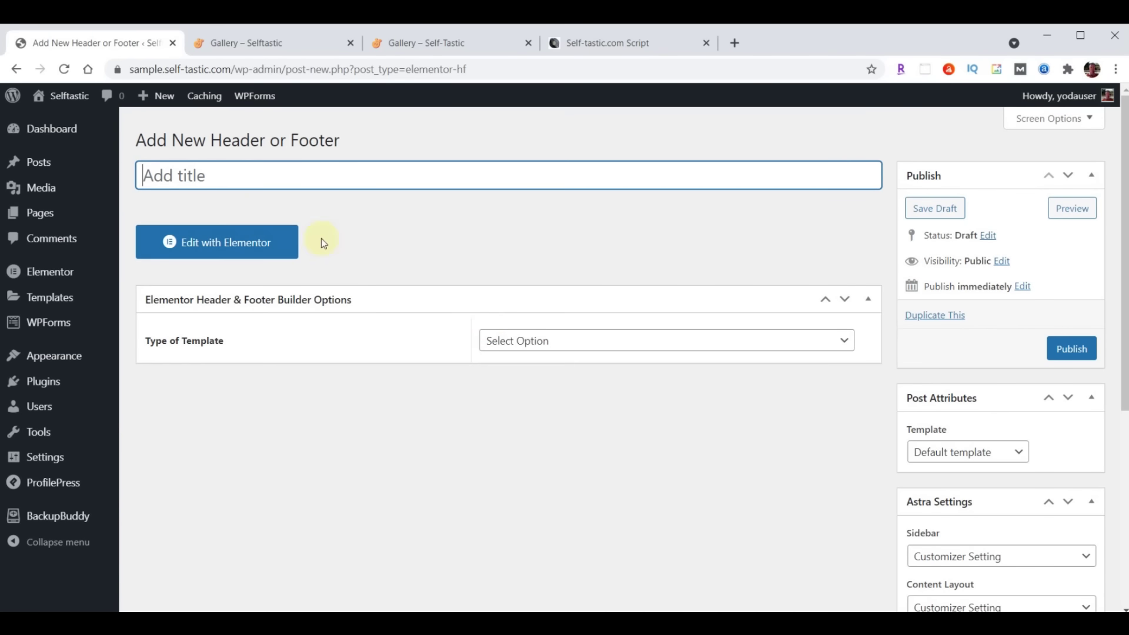
type("Blog Post Header")
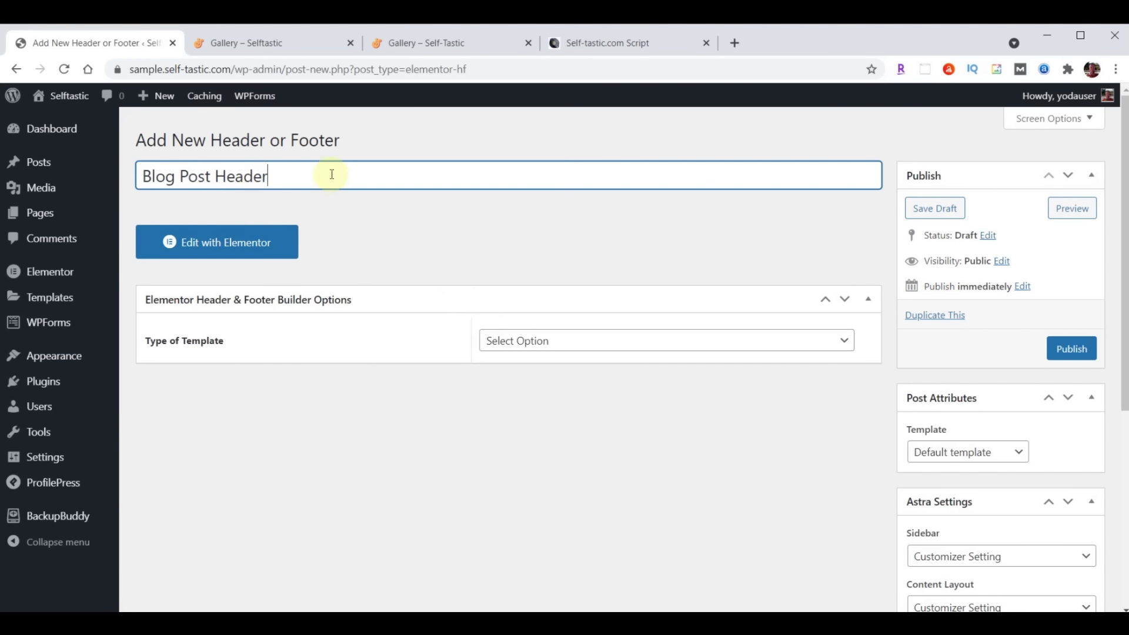
left_click(614, 341)
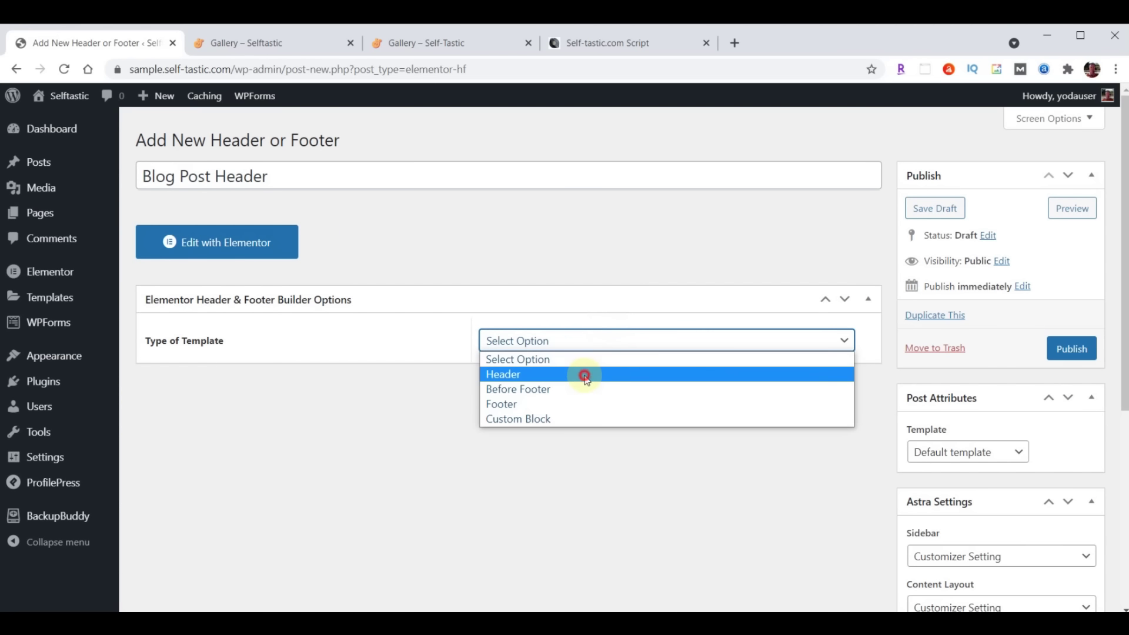
left_click(584, 374)
left_click(586, 394)
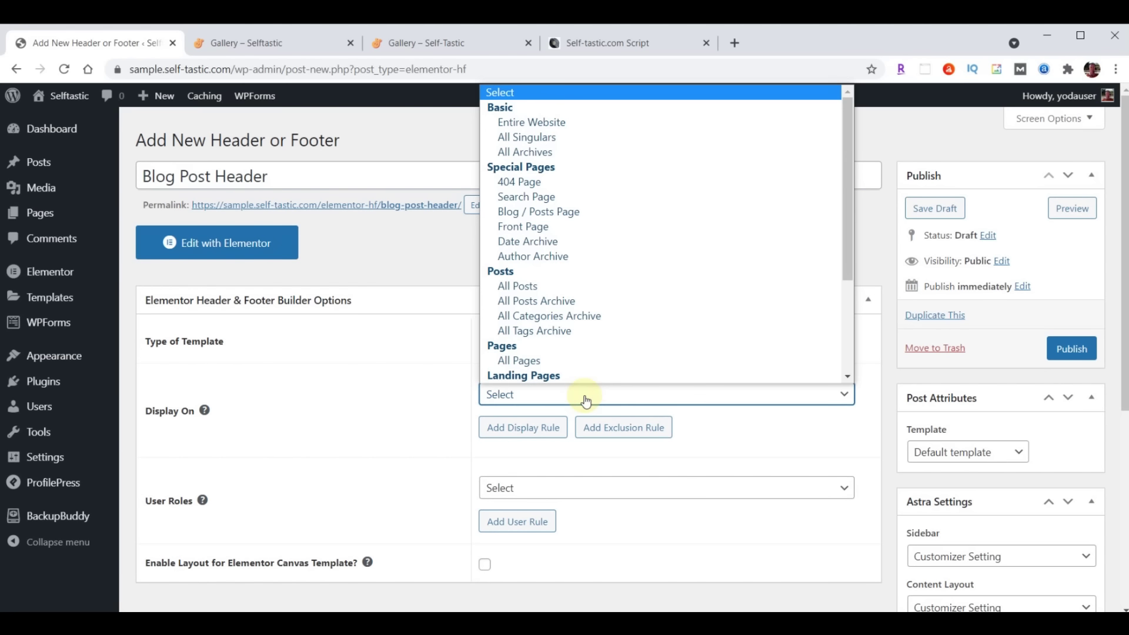
left_click(527, 286)
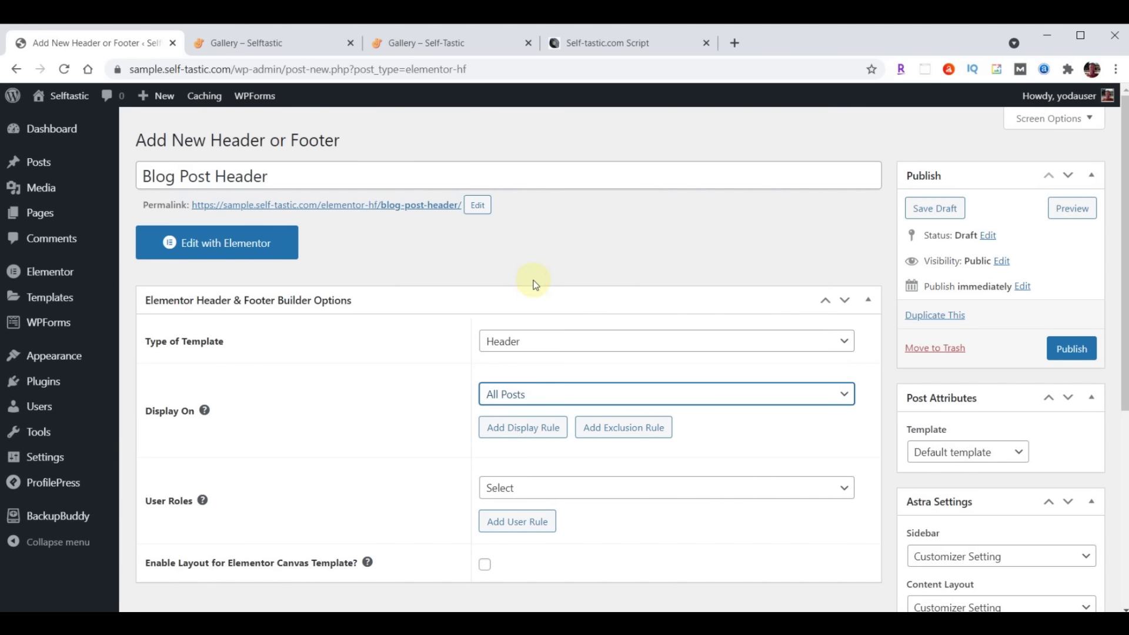
scroll(596, 280, "down", 2)
left_click(551, 339)
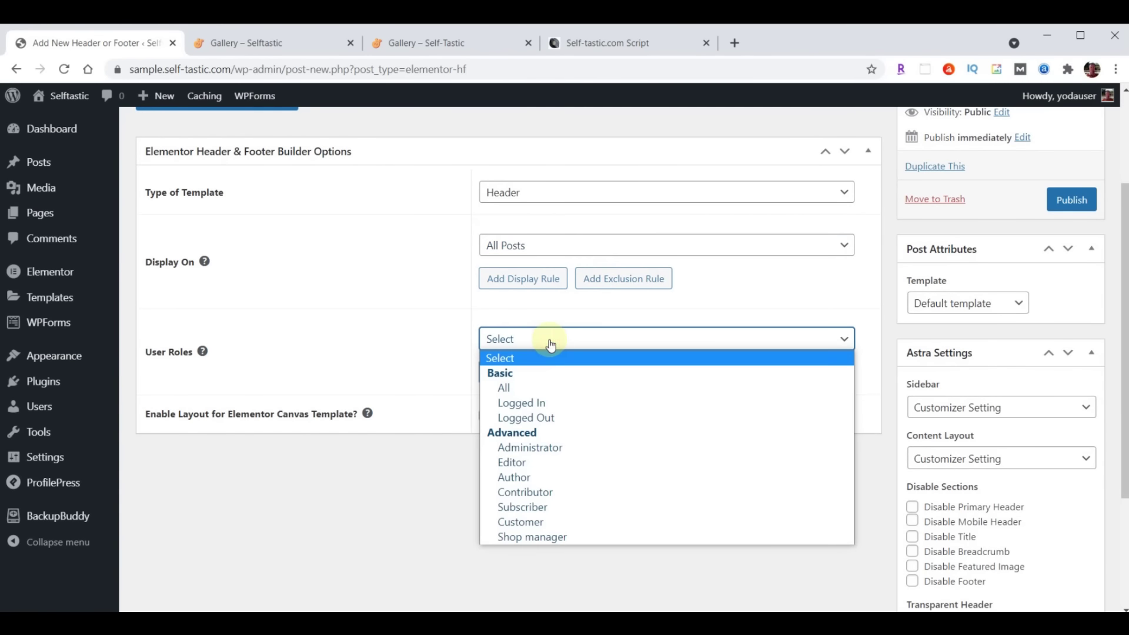
left_click(544, 388)
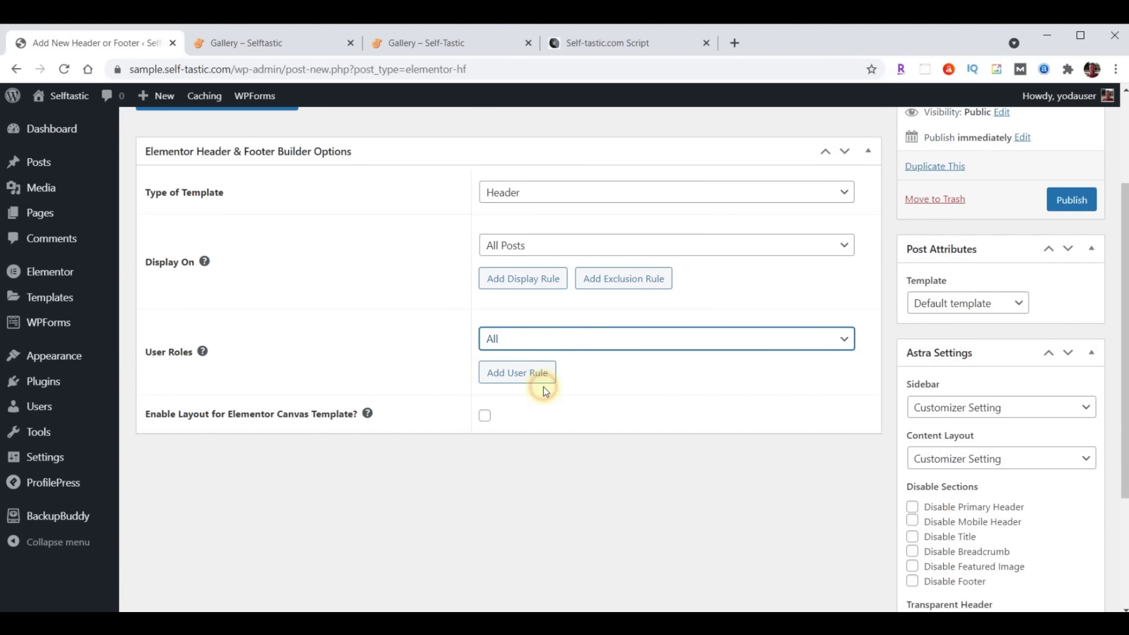
left_click(485, 417)
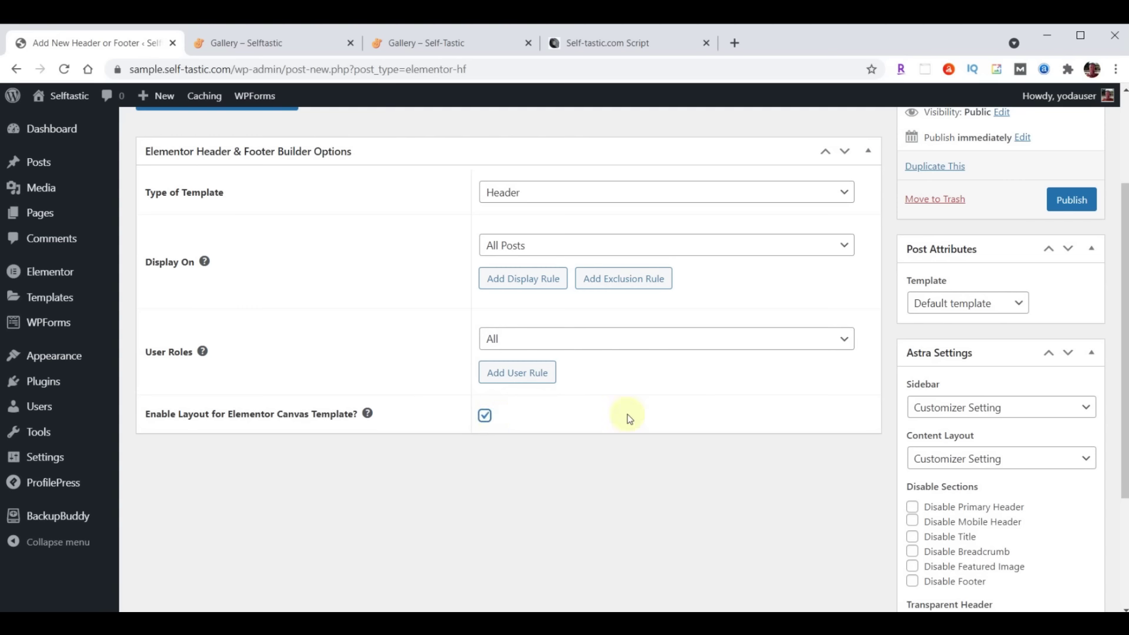
left_click(1077, 203)
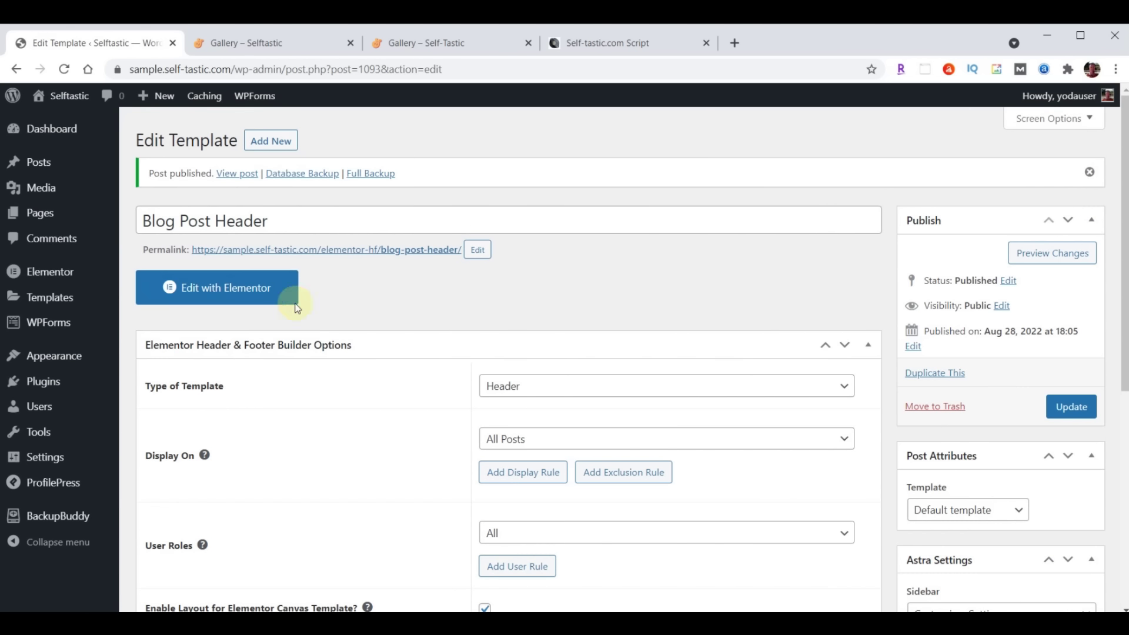
In Elementor, import the blog-post-header JSON and insert it without its document settings
left_click(237, 291)
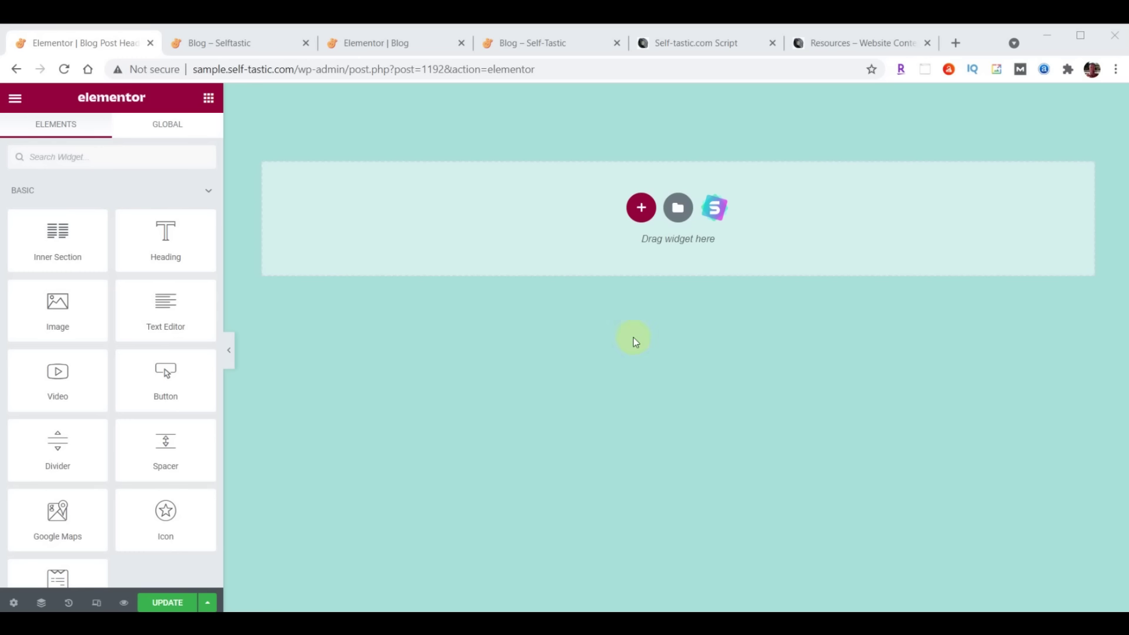
left_click(678, 209)
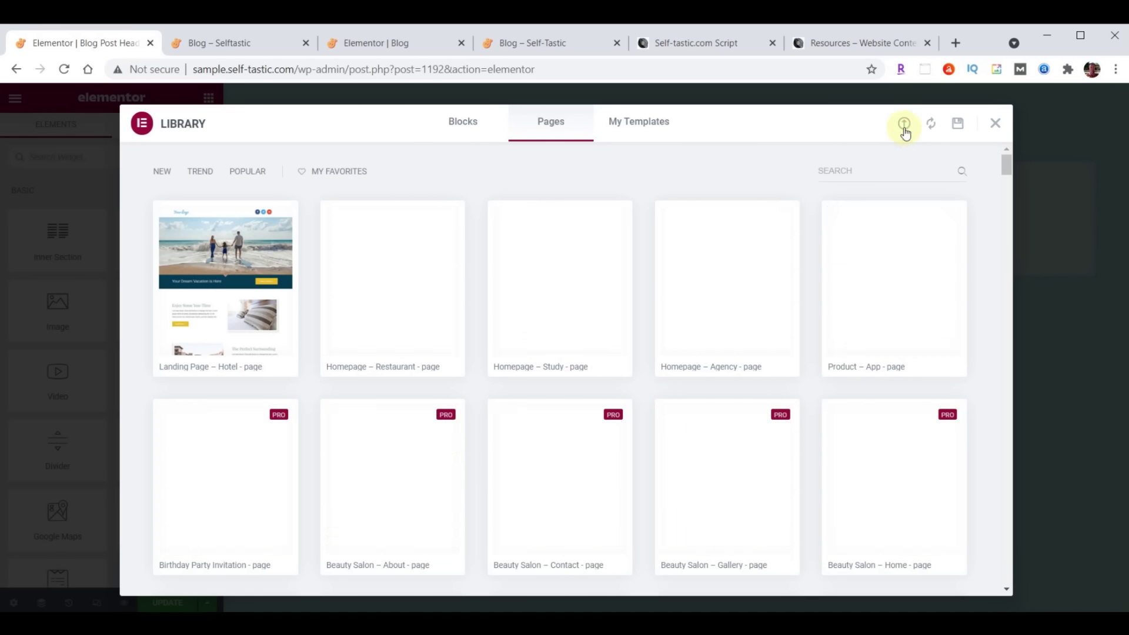
left_click(904, 125)
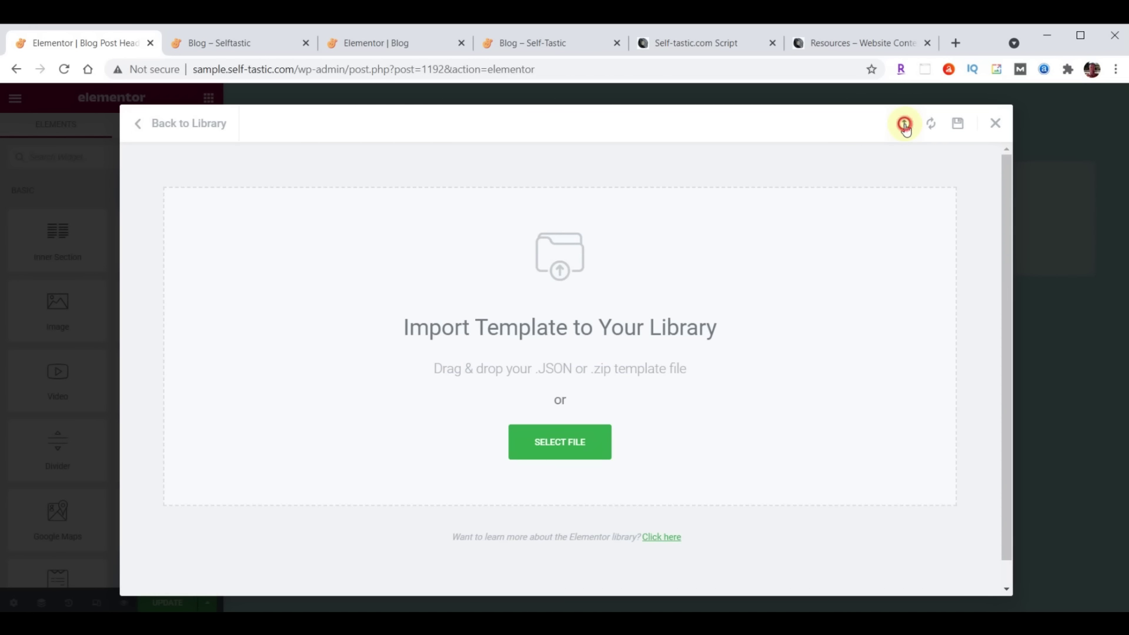
key("alt+Tab")
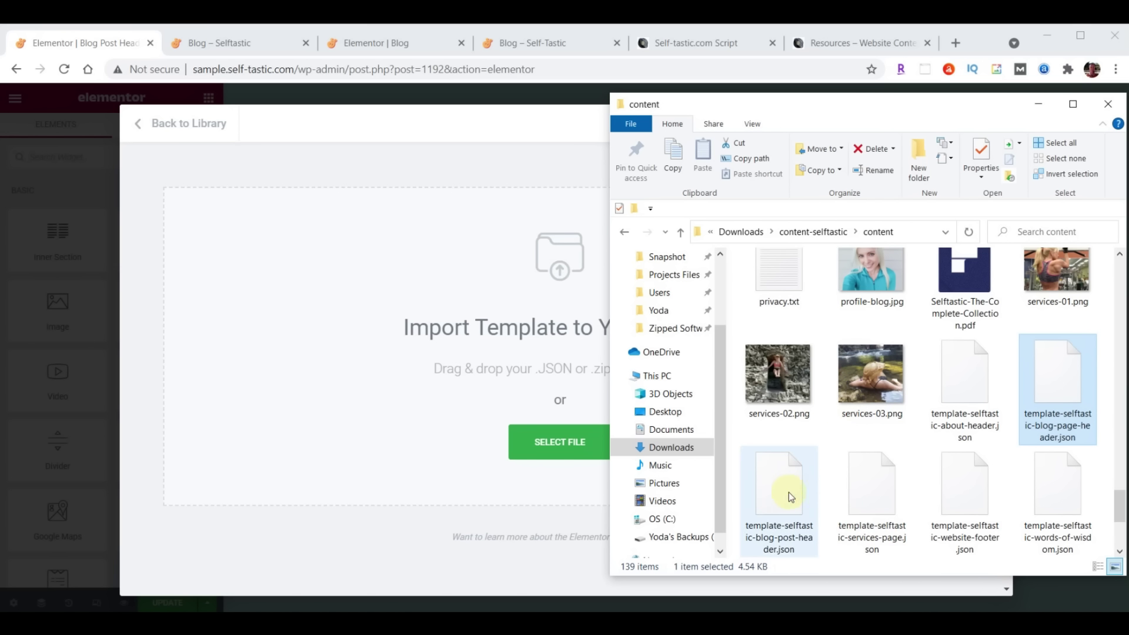
left_click_drag(787, 497, 492, 298)
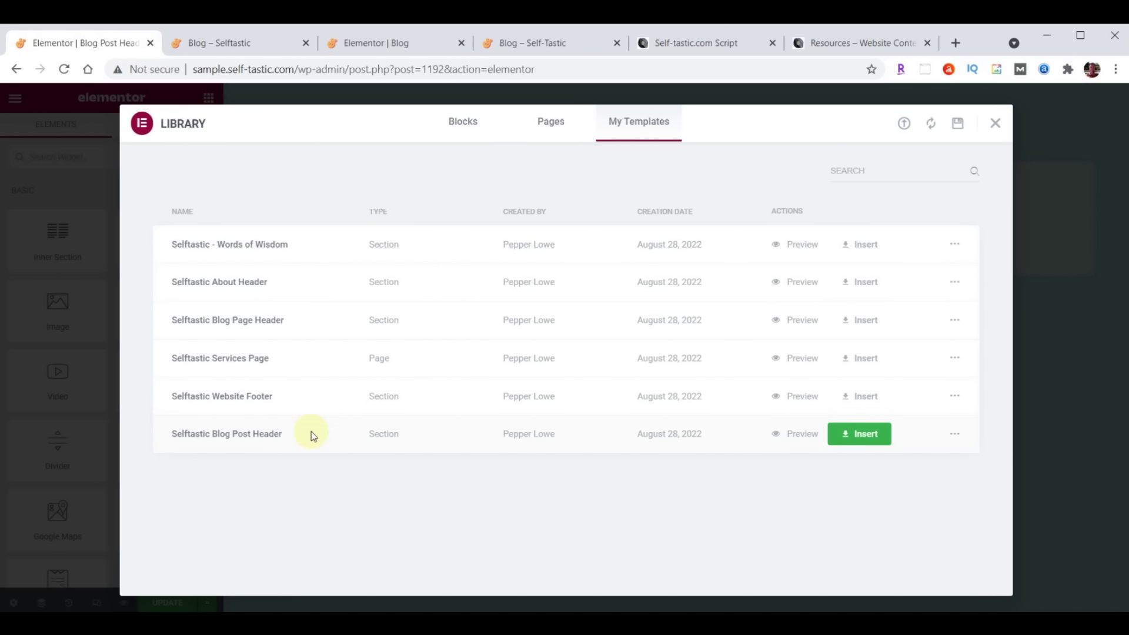
left_click(871, 441)
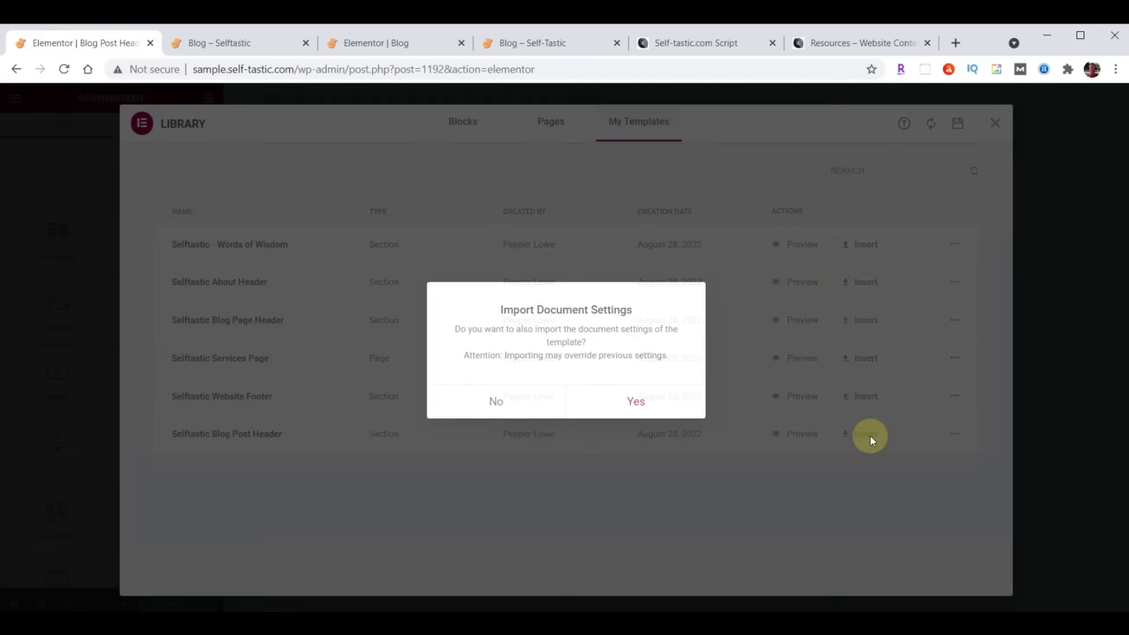
left_click(496, 403)
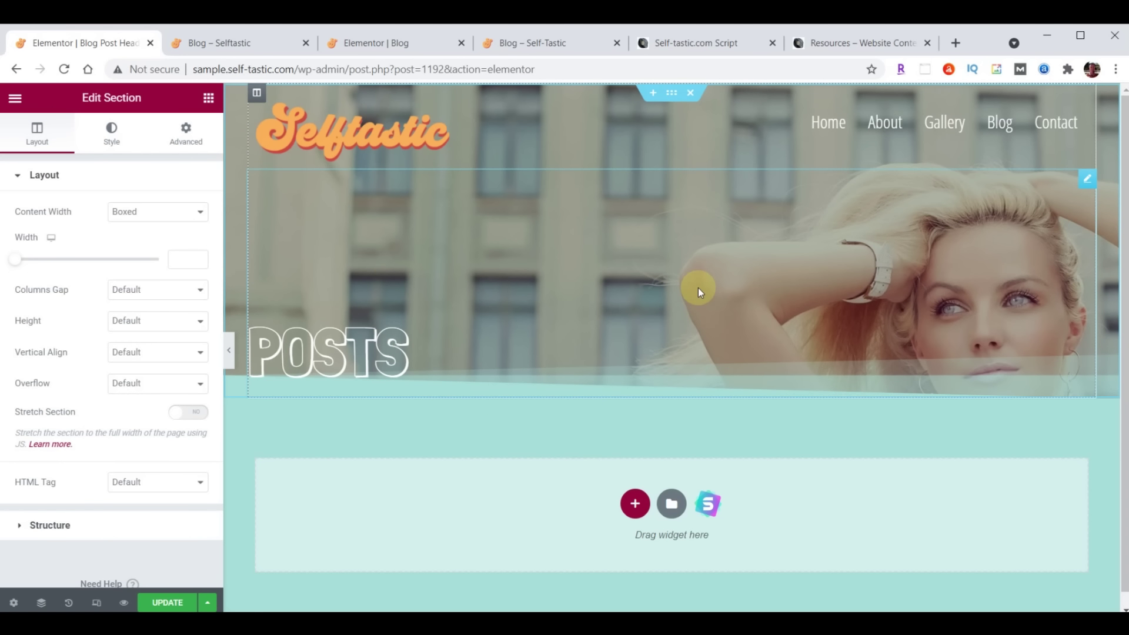
Save the Blog Post Header template and exit to the dashboard
left_click(165, 602)
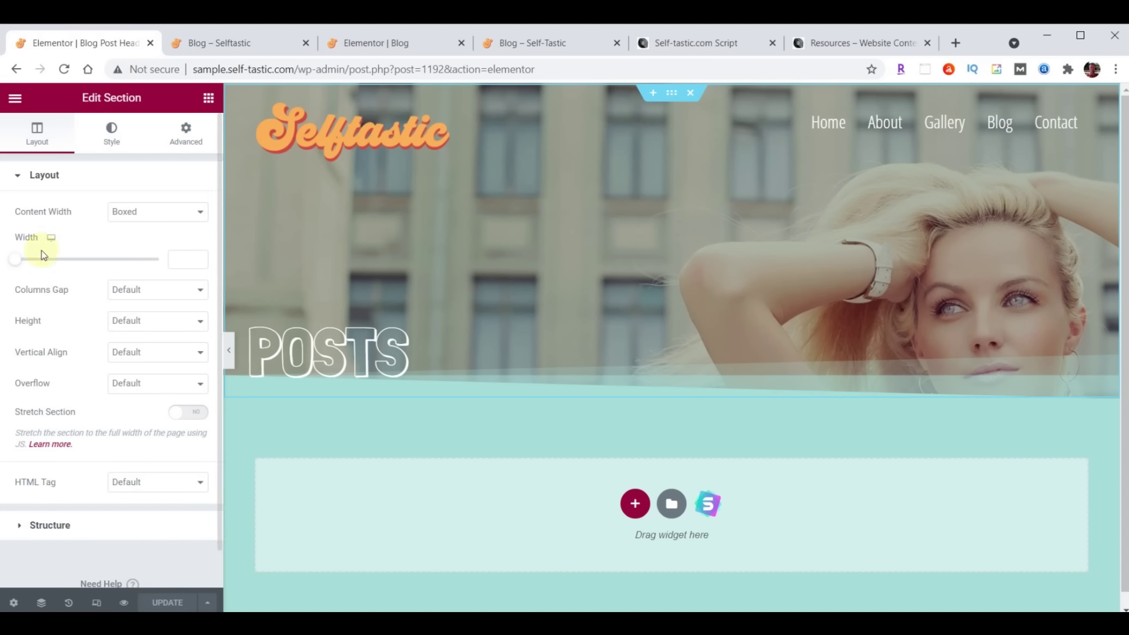
left_click(15, 98)
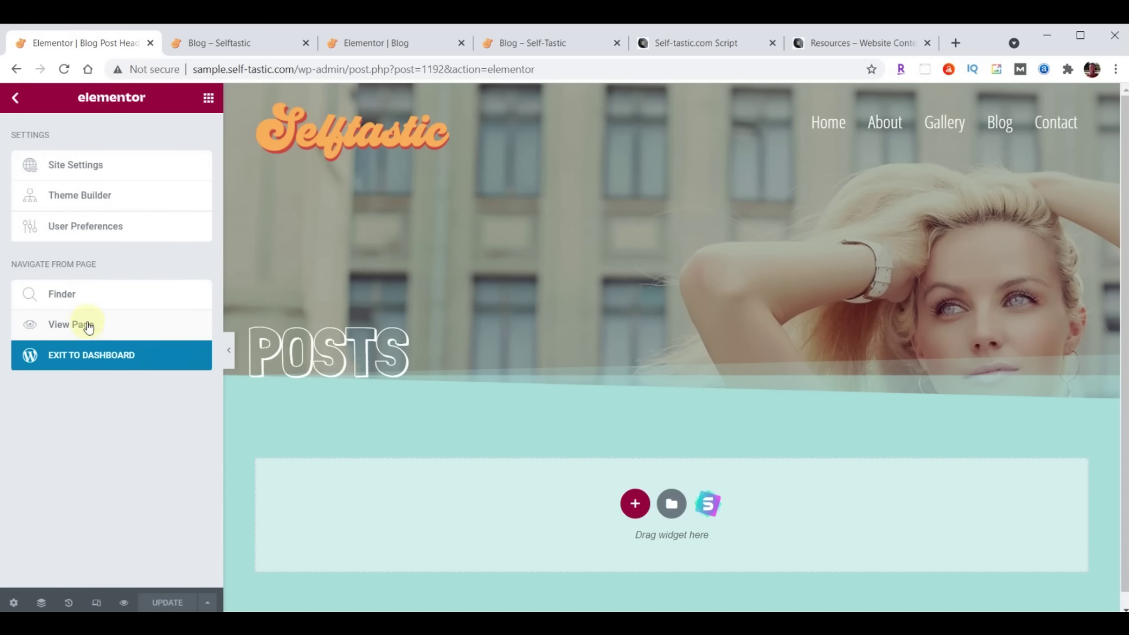
left_click(98, 361)
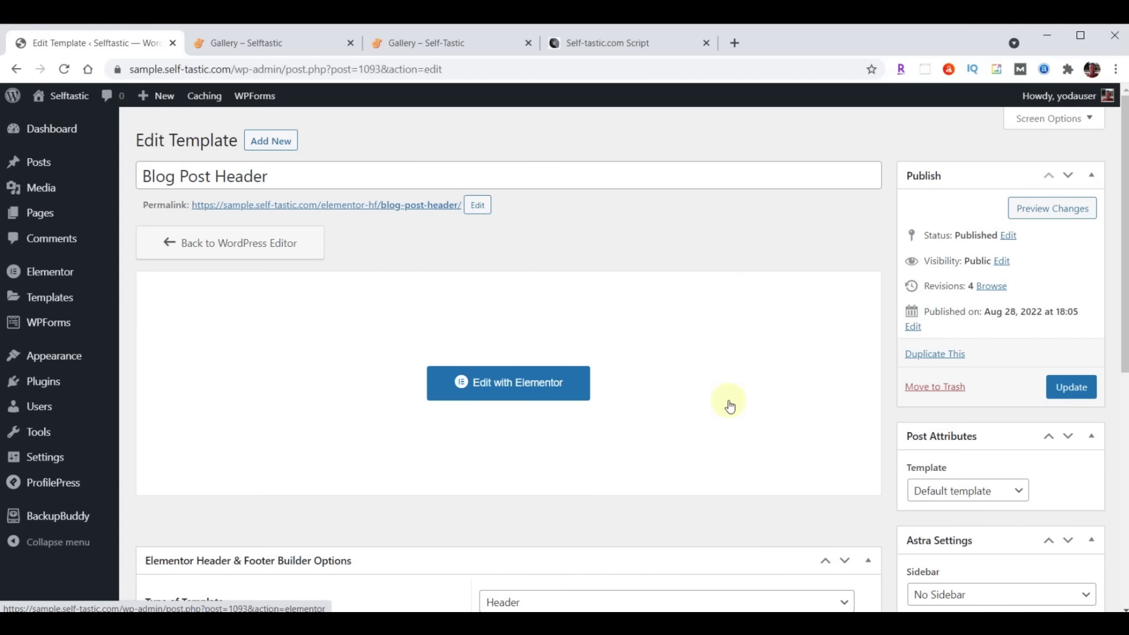
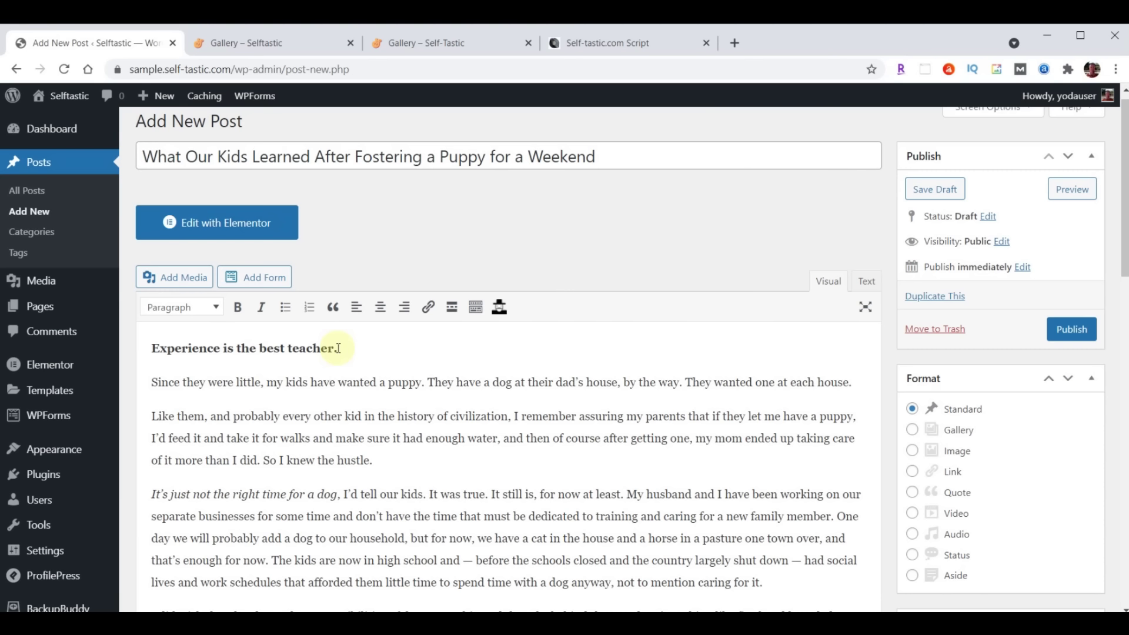
Create a new Life Lessons category for the puppy post
scroll(371, 382, "up", 1)
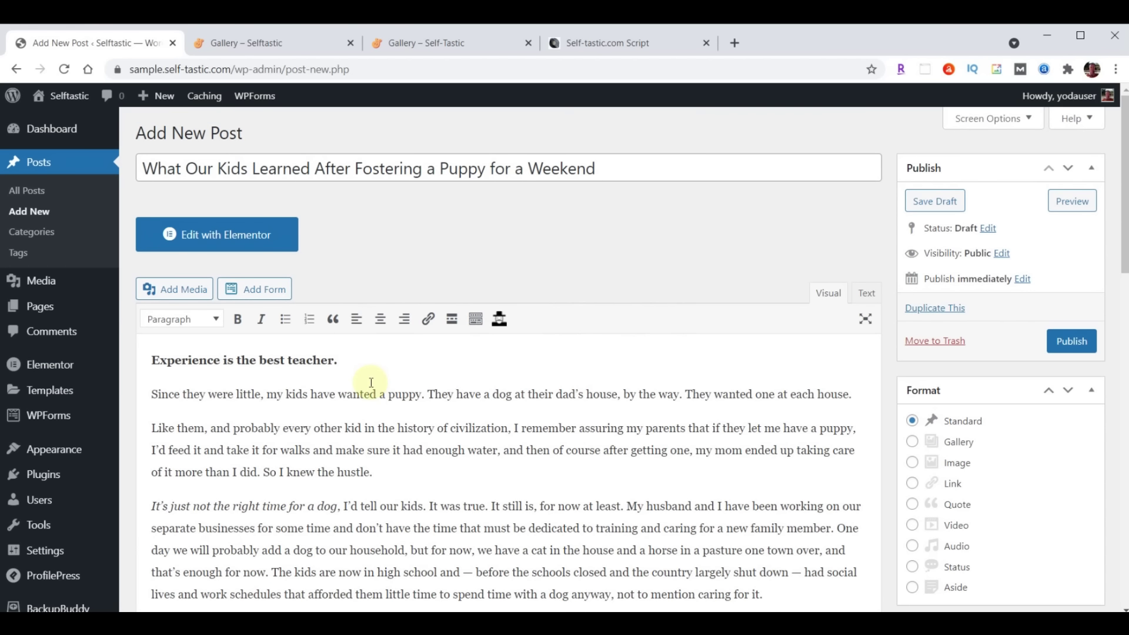
scroll(685, 307, "down", 5)
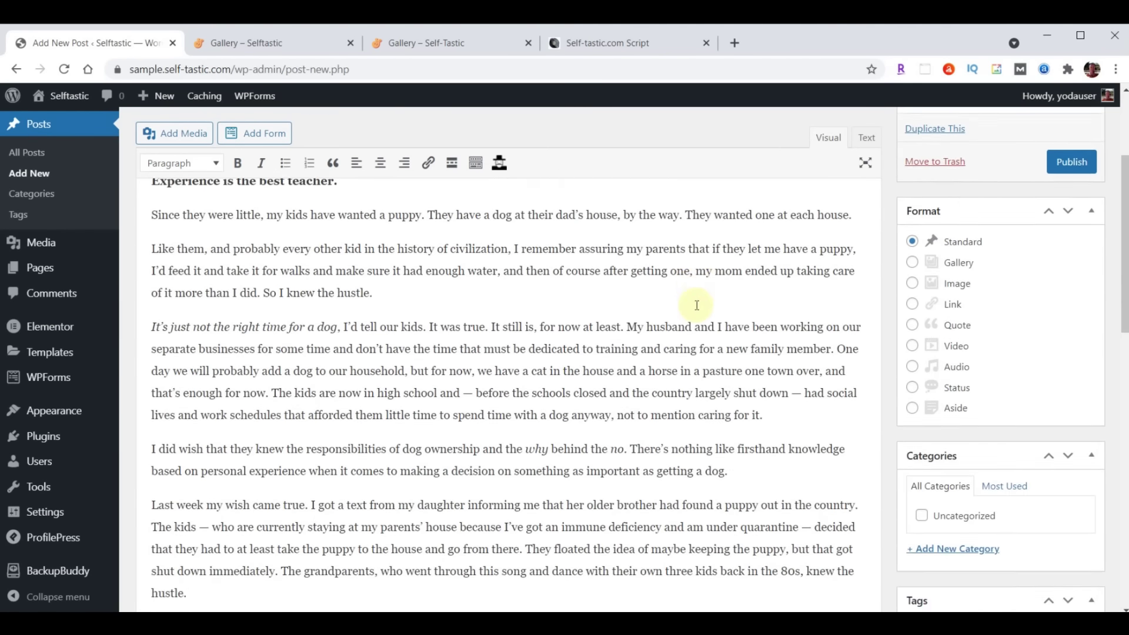
scroll(697, 305, "down", 1)
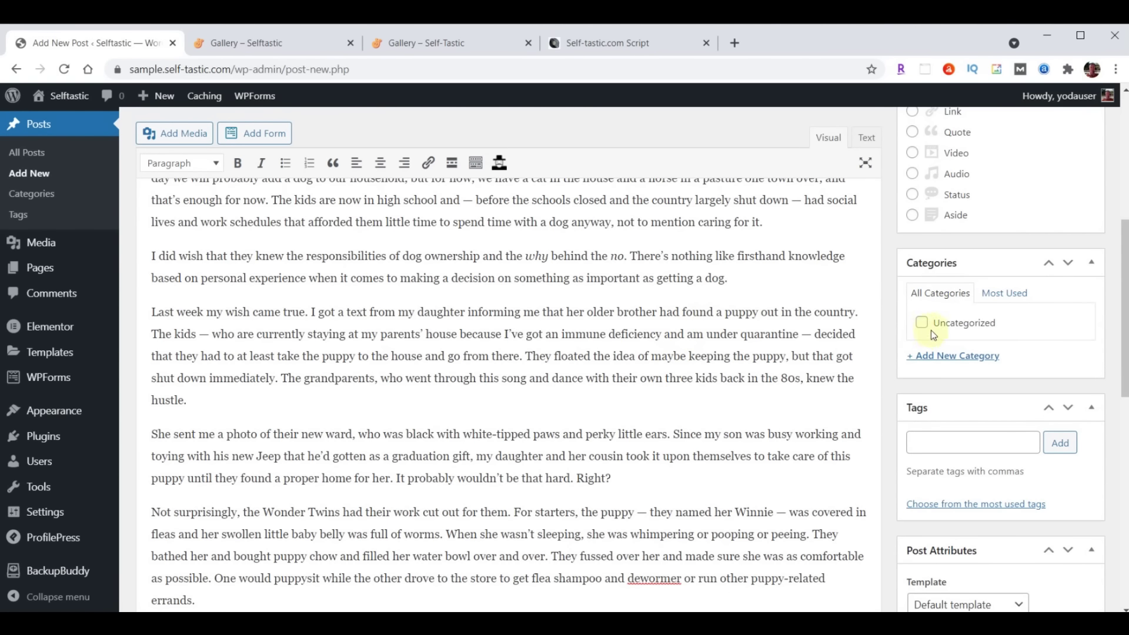
left_click(950, 358)
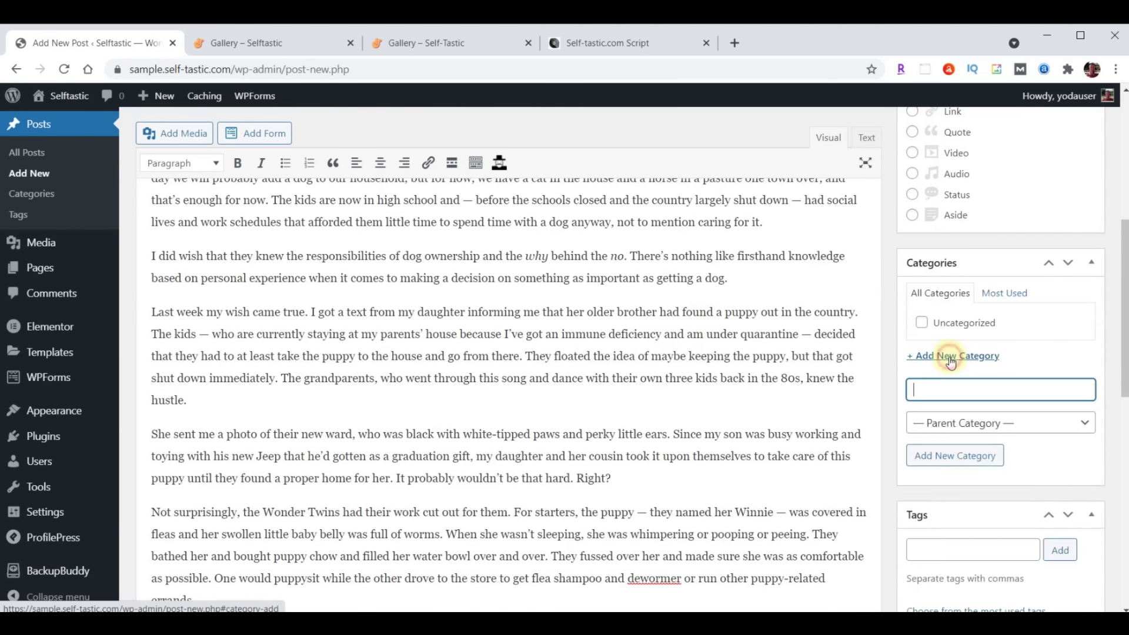
type("Life Lessons")
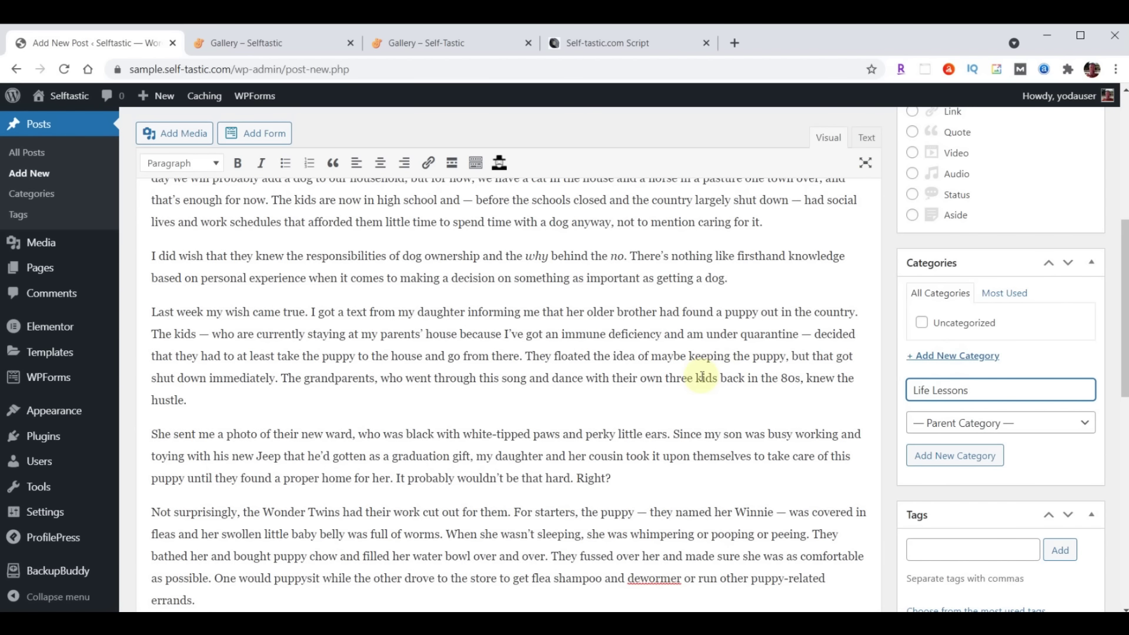
key("Return")
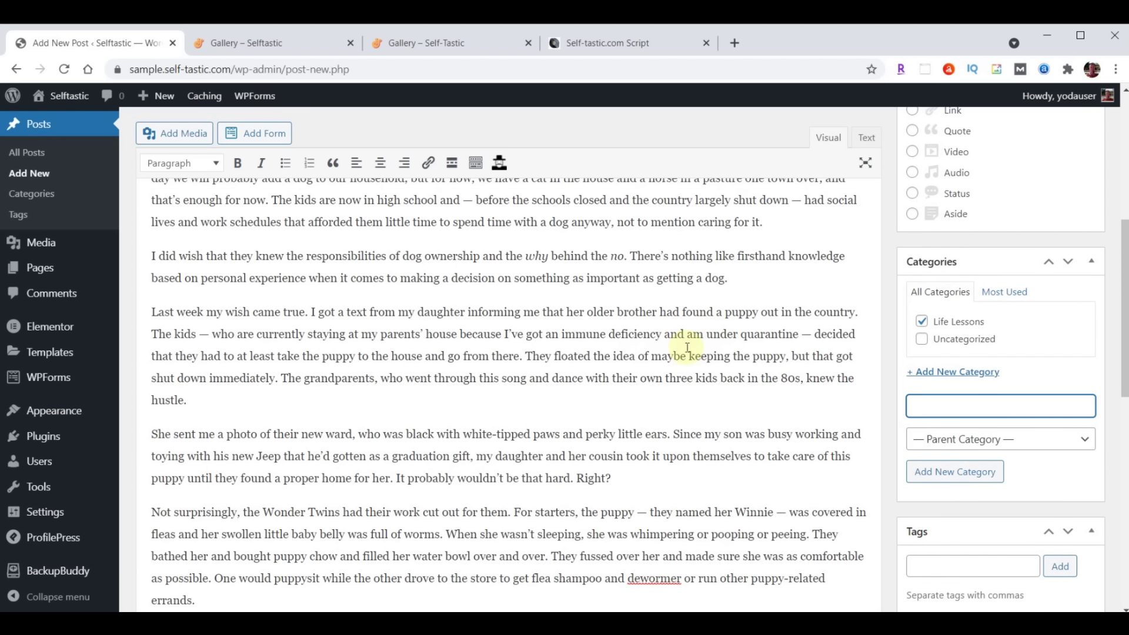
Add the tags Pets, Dogs, Life Lessons, Life and Personal Development
scroll(701, 350, "down", 4)
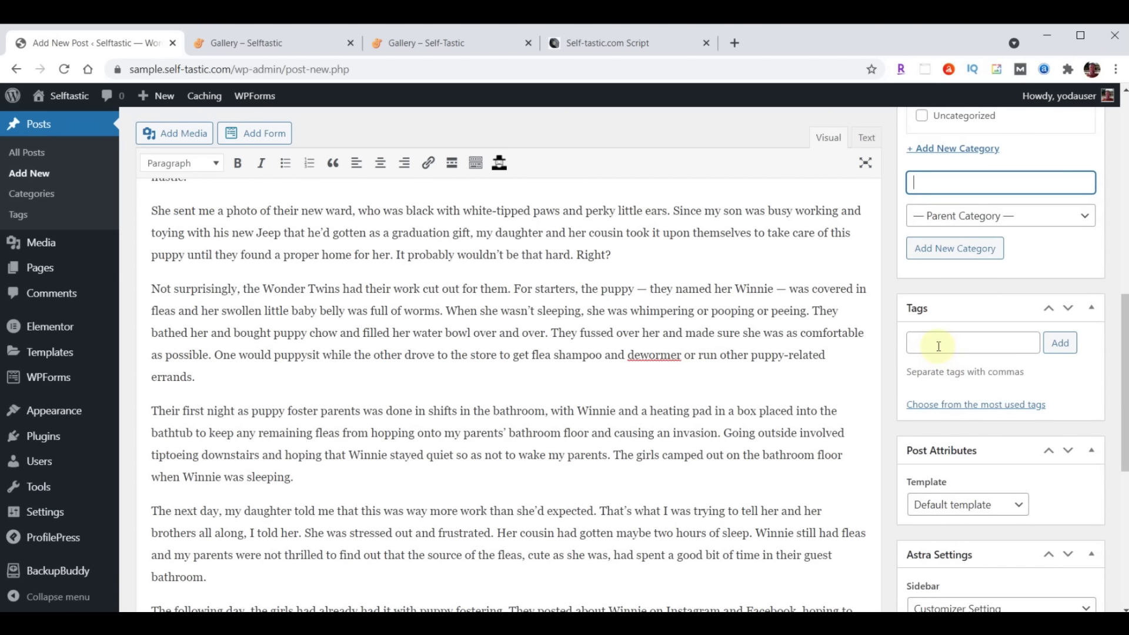
left_click(938, 346)
type("Pets, Dogs, Life Lessons, Life, Personal Development")
left_click(1060, 344)
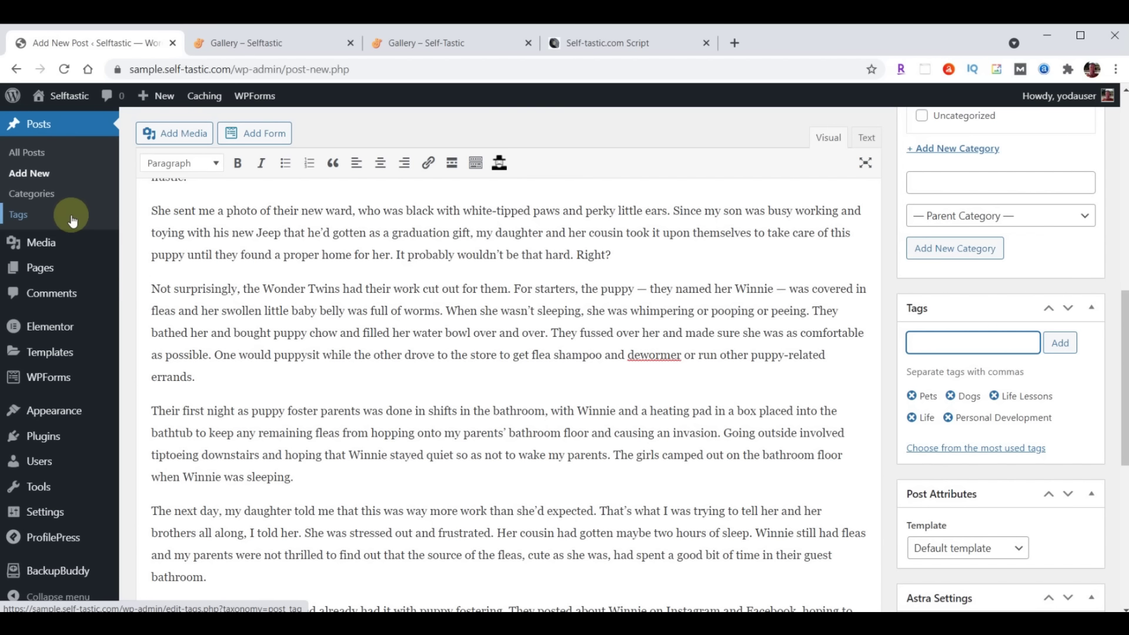
scroll(731, 362, "down", 6)
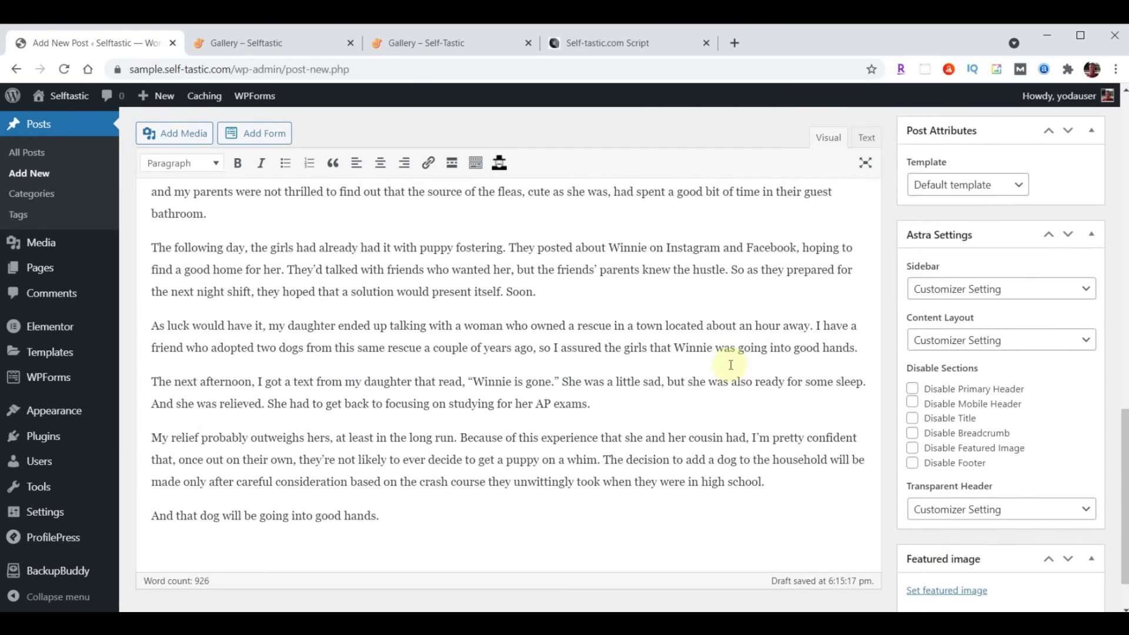
scroll(731, 364, "down", 1)
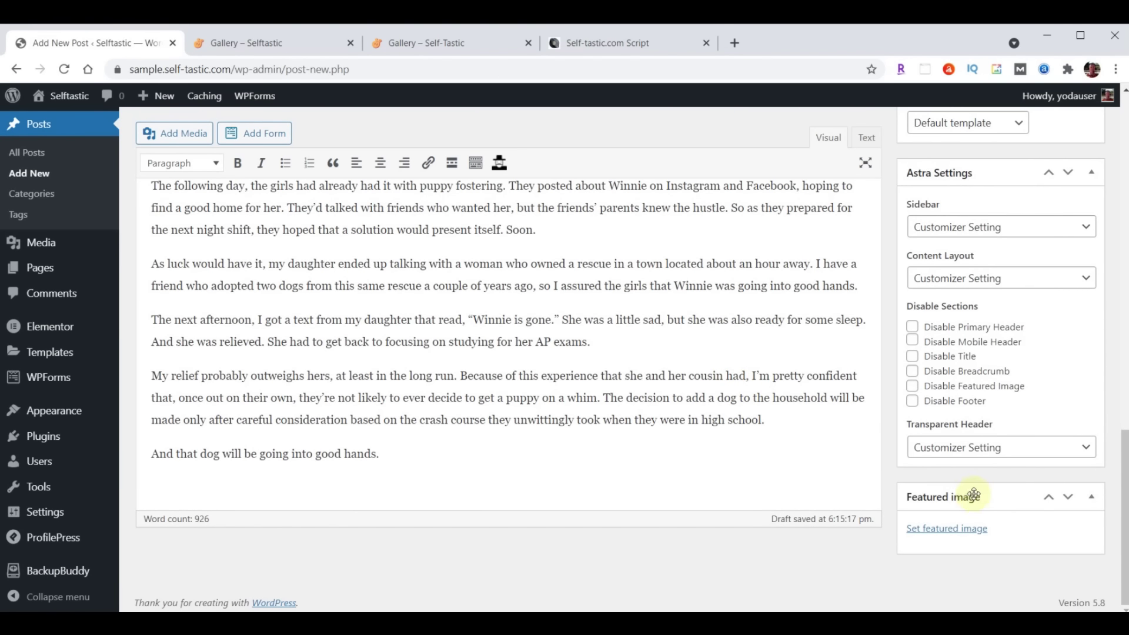
Upload blog-01 through blog-06 and make the black puppy photo the featured image
left_click(944, 529)
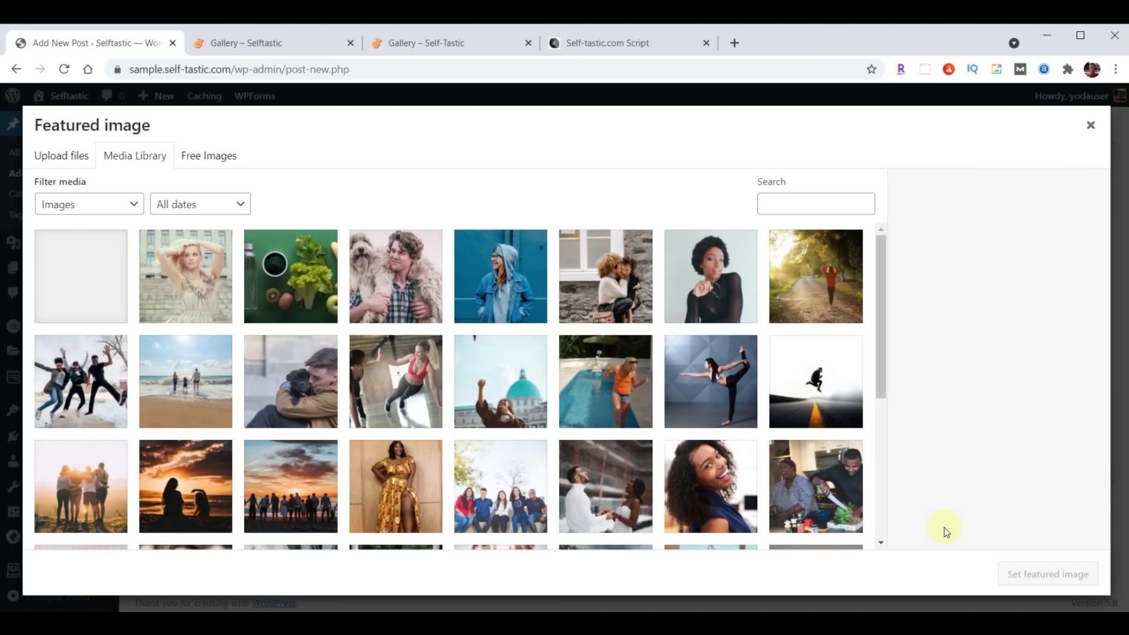
key("alt+Tab")
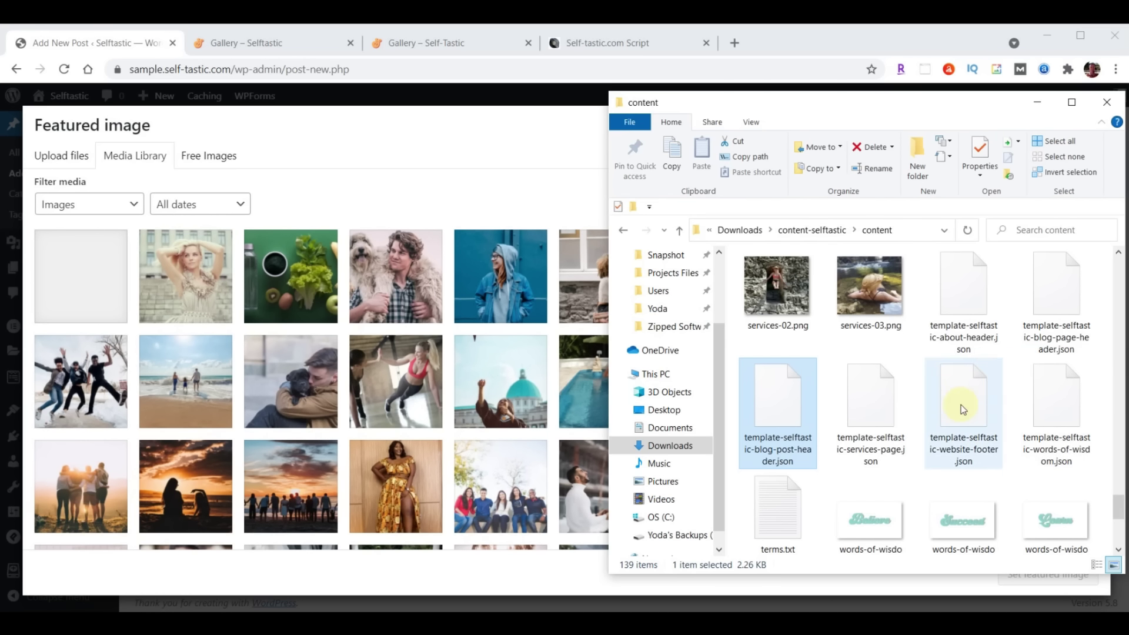
scroll(961, 405, "up", 15)
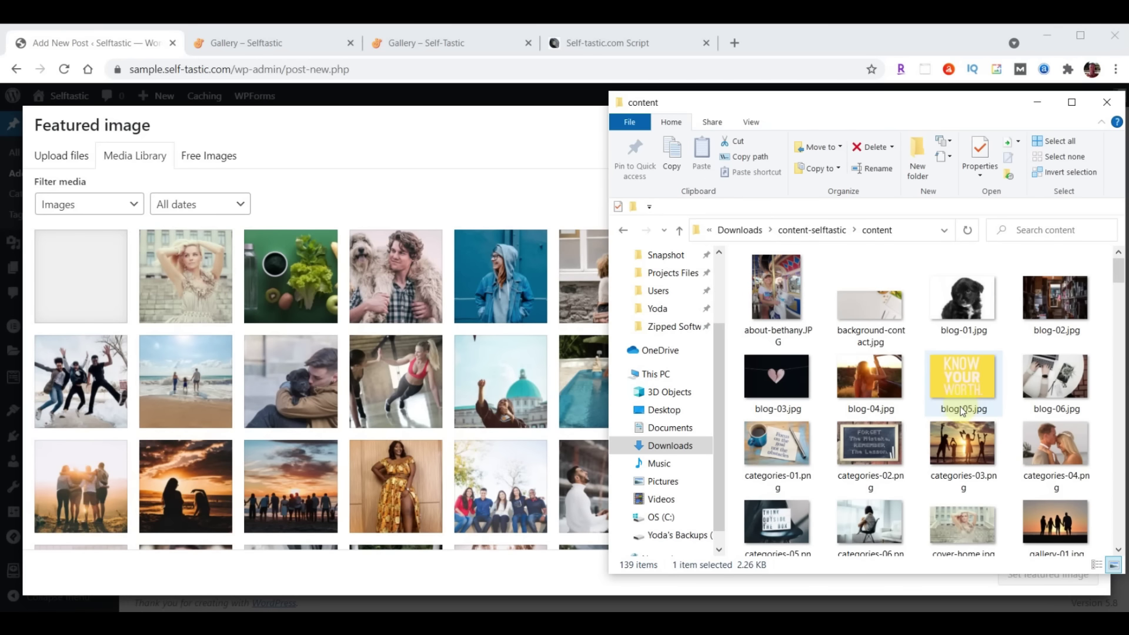
left_click(962, 306)
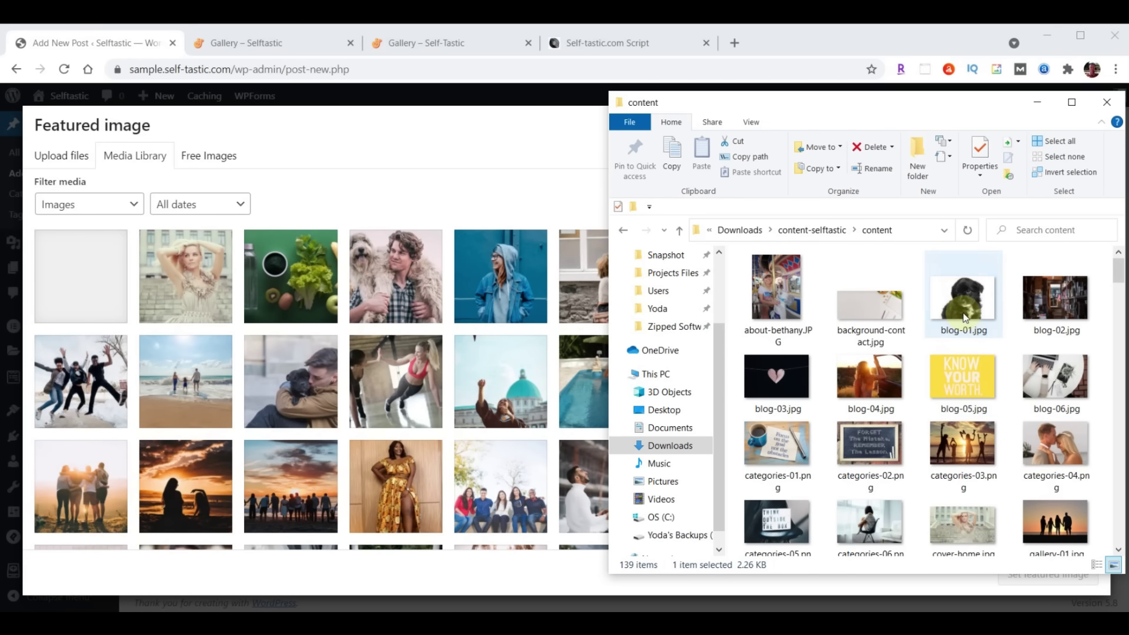
left_click(1066, 367, "shift")
left_click_drag(1066, 366, 351, 374)
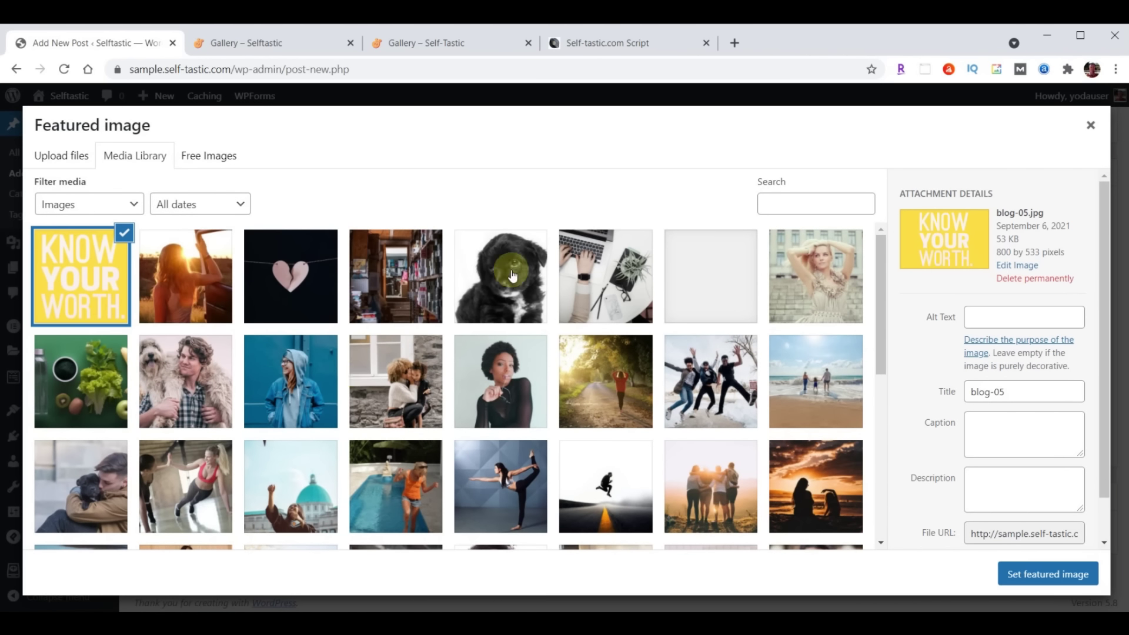
left_click(511, 274)
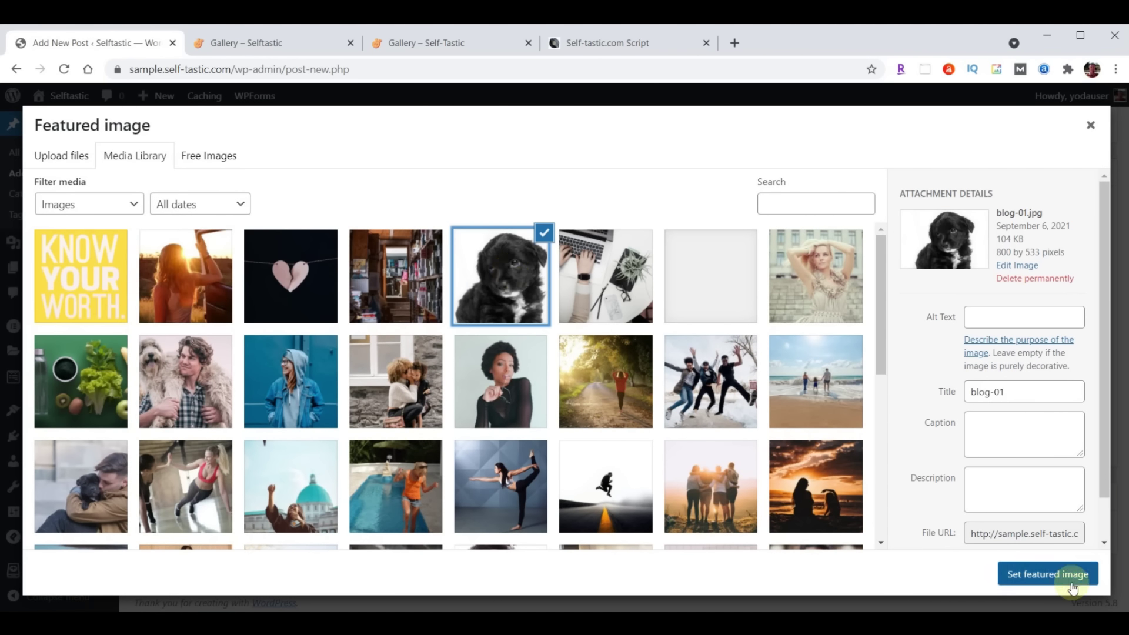
left_click(1048, 575)
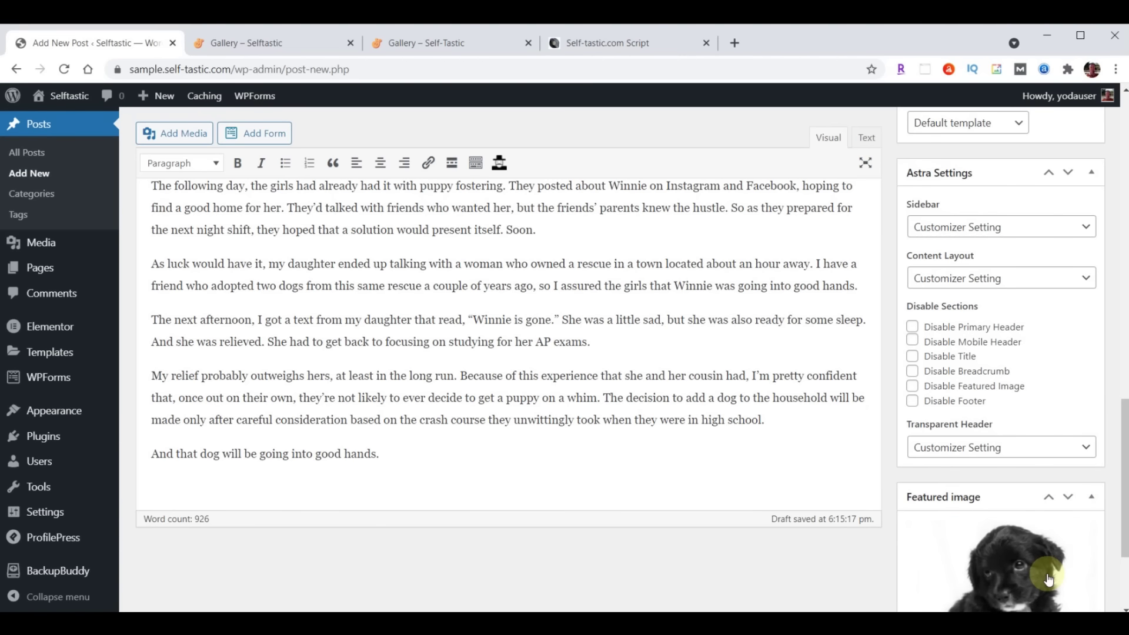
scroll(820, 555, "up", 15)
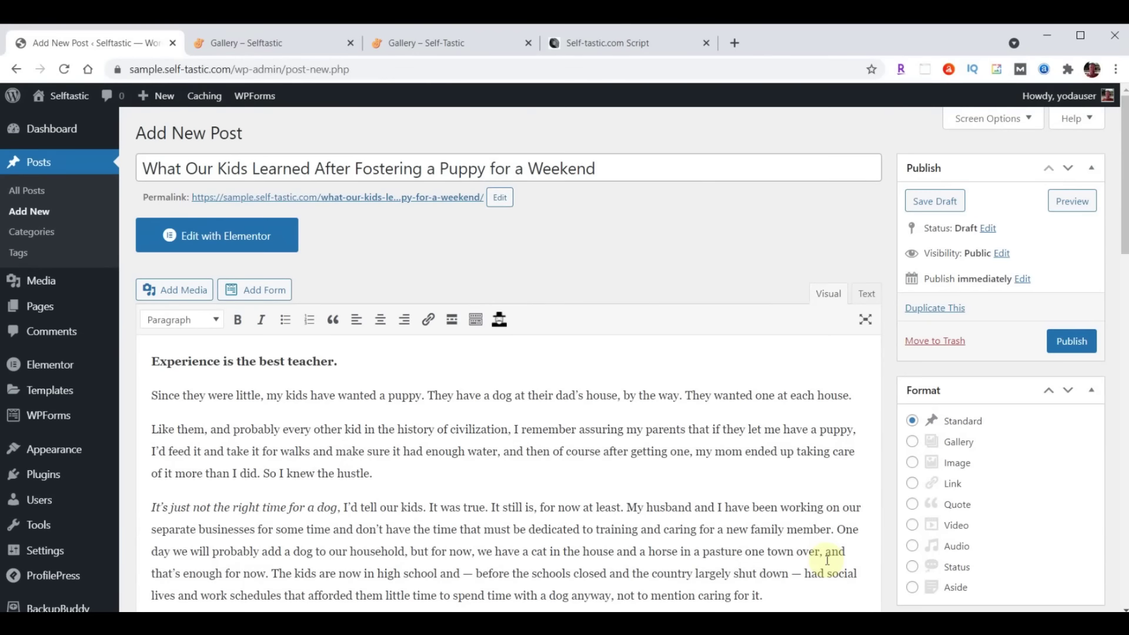
Publish the puppy post and open its permalink in a new tab
left_click(1071, 342)
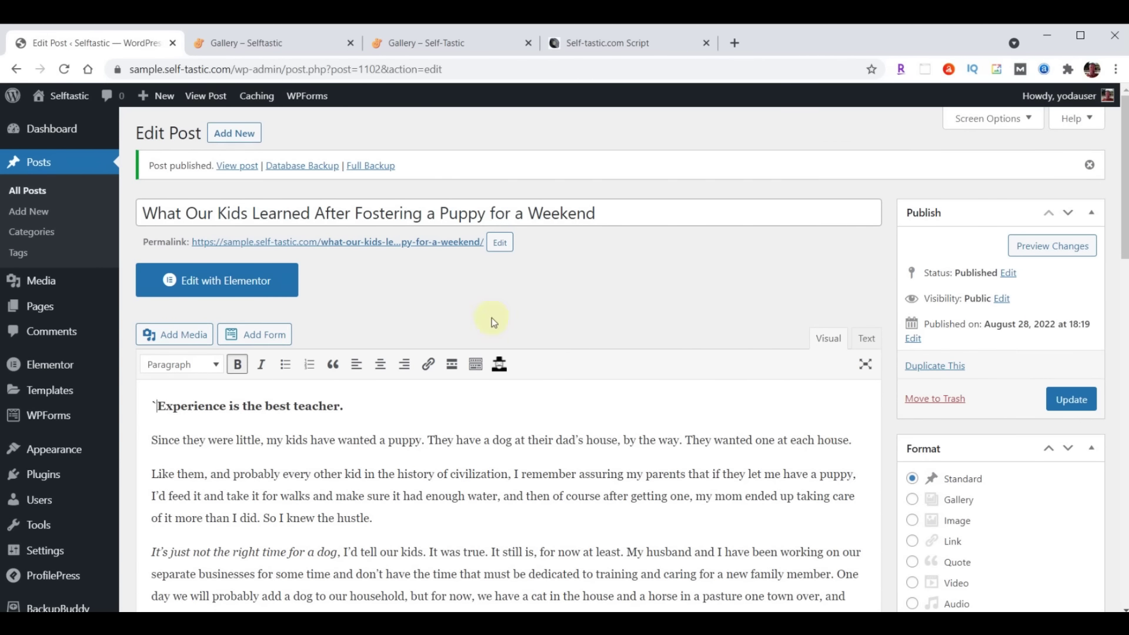
right_click(374, 250)
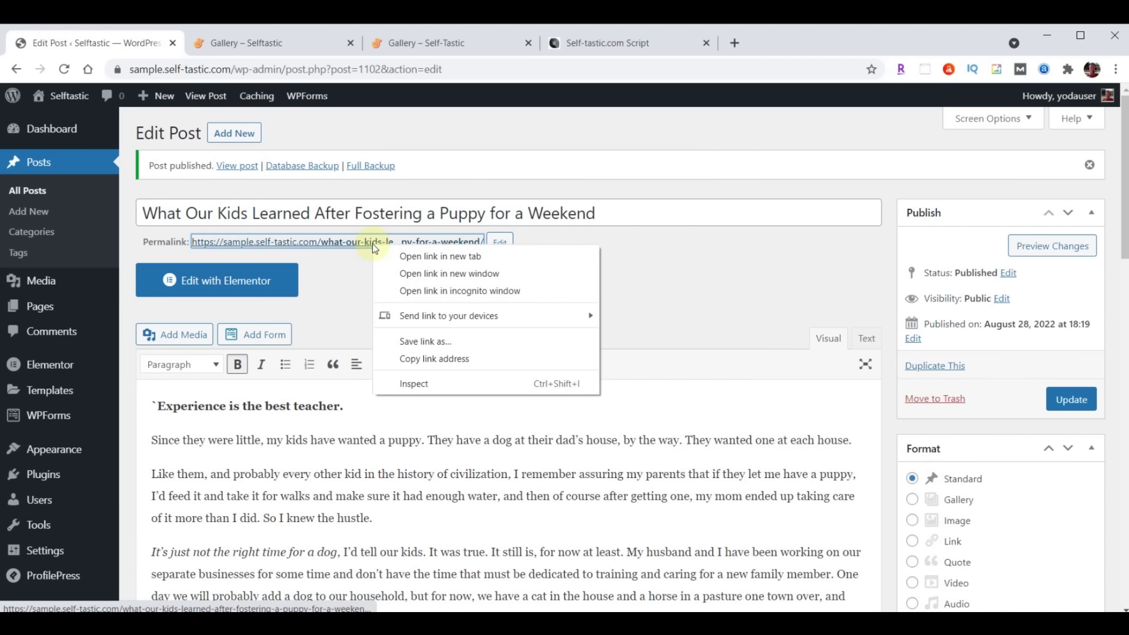
left_click(427, 255)
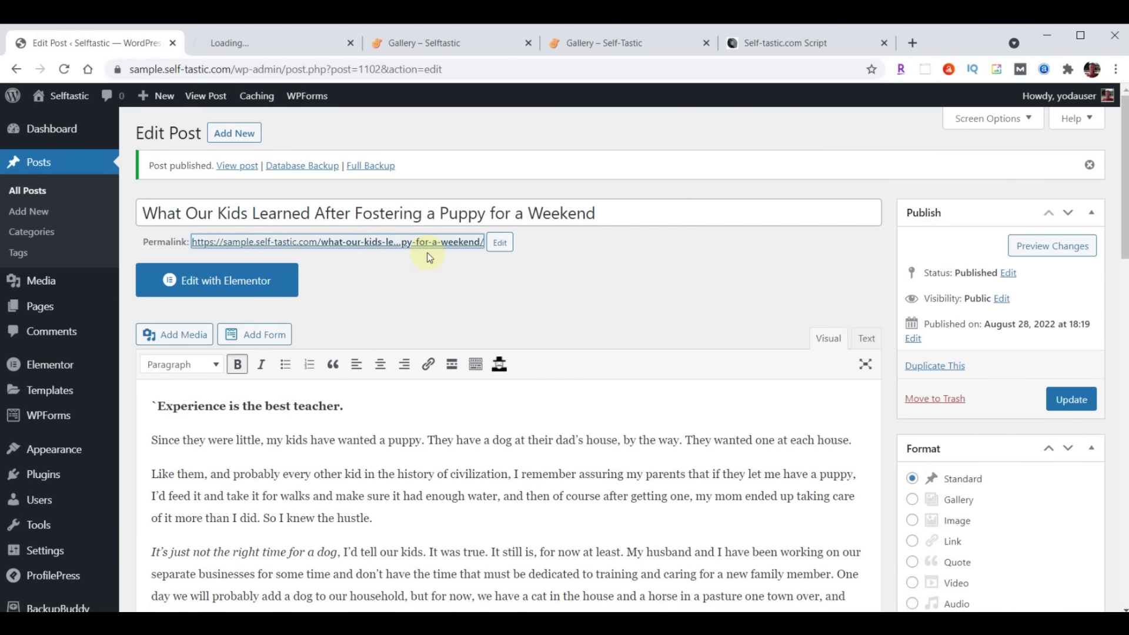
Review the live puppy post, then close its tab
left_click(260, 44)
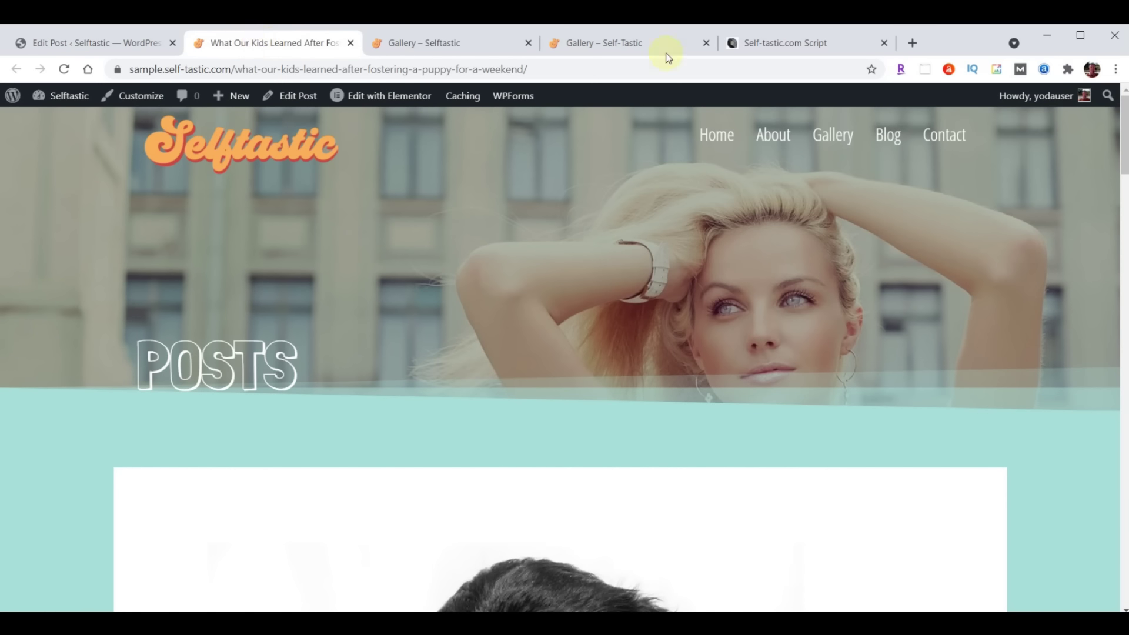
scroll(872, 252, "down", 15)
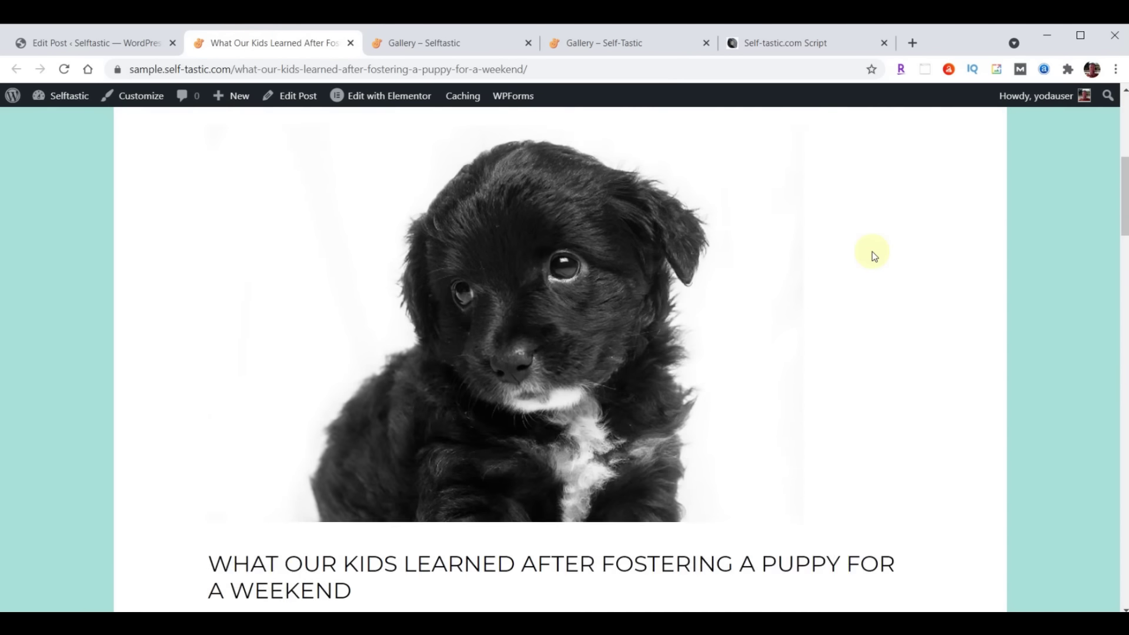
scroll(872, 252, "down", 20)
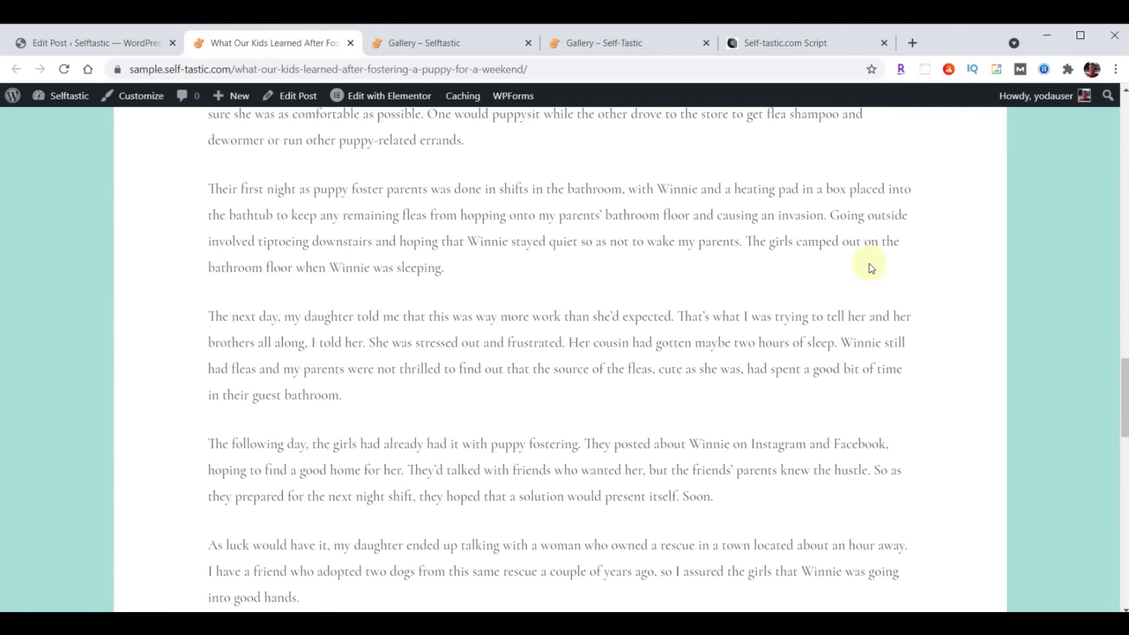
scroll(866, 300, "up", 20)
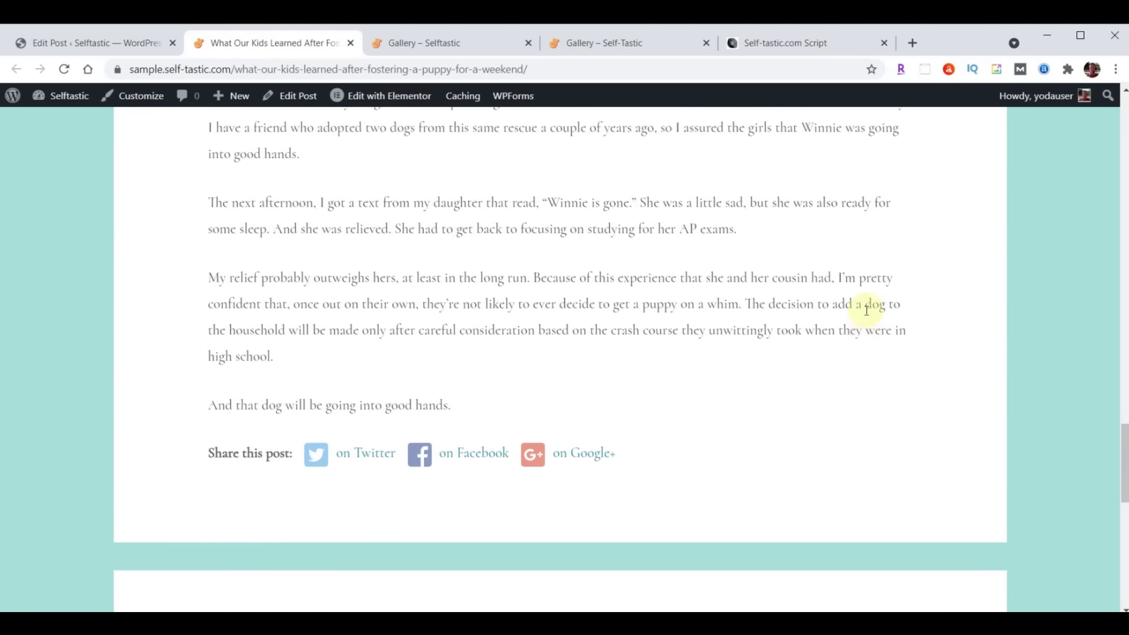
scroll(866, 310, "up", 8)
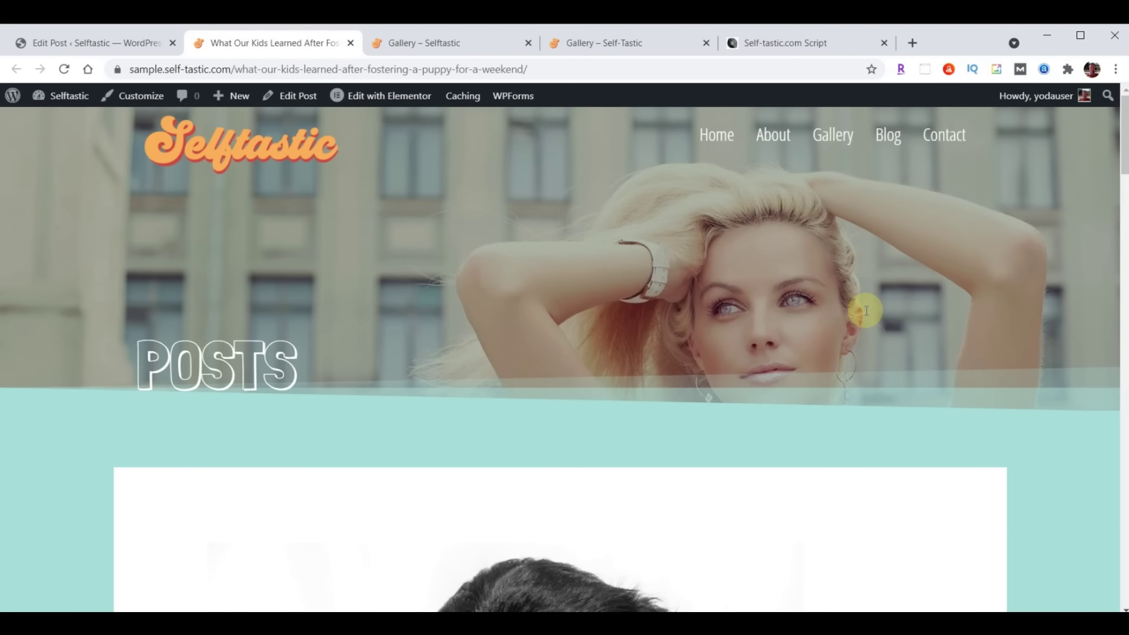
left_click(350, 43)
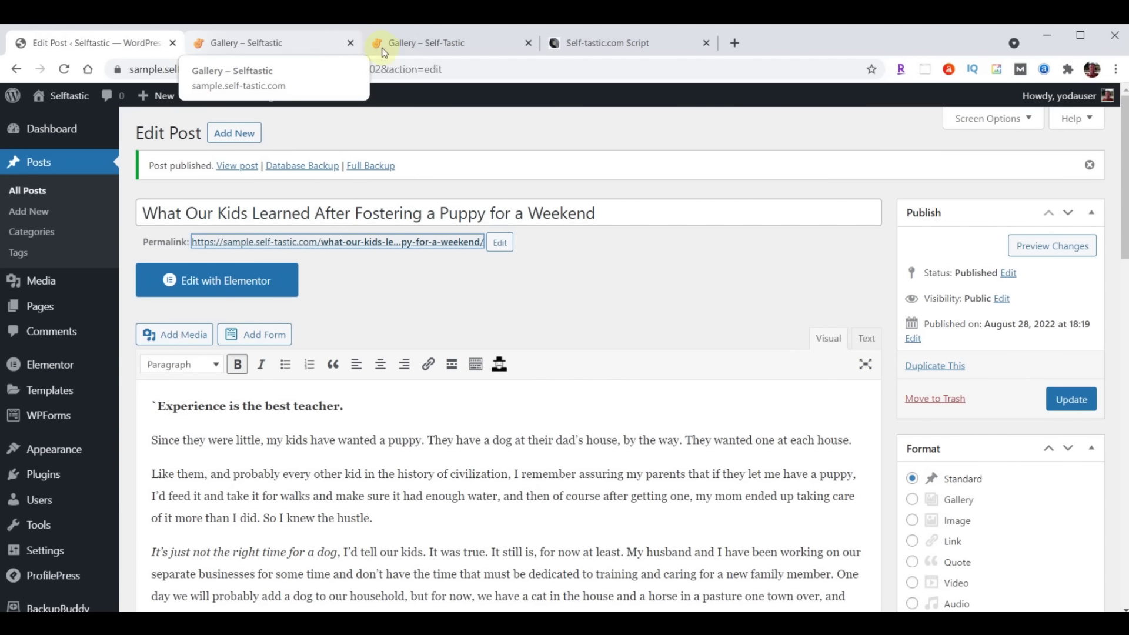
Start a new post titled 'Am I Really a Secret Hoarder?' with the pasted article text
left_click(230, 137)
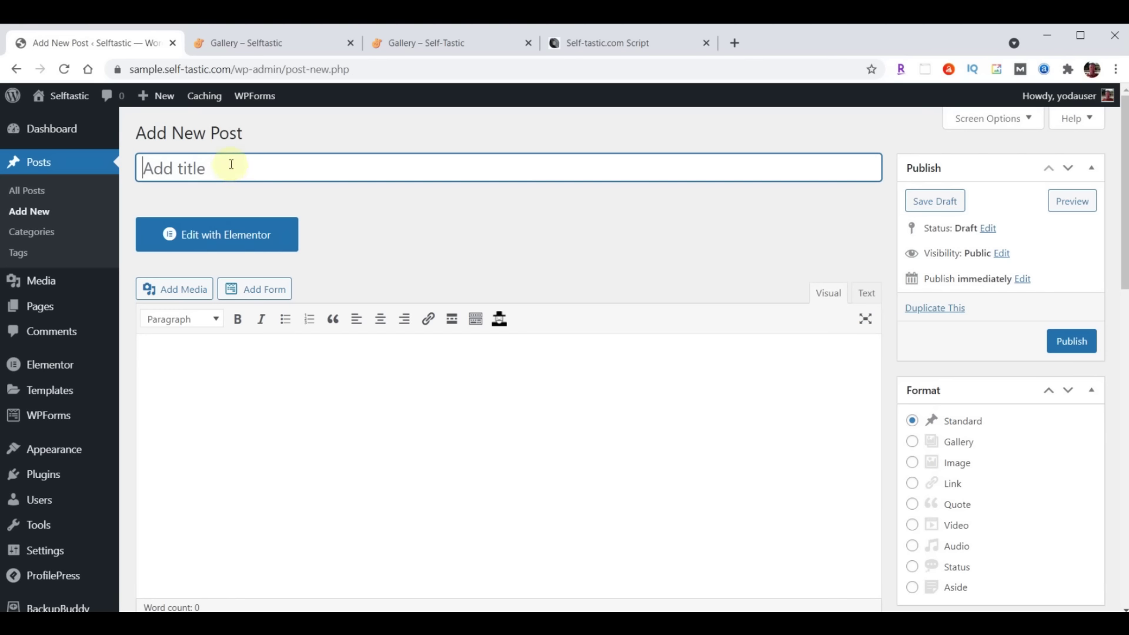
key("ctrl+v")
scroll(410, 388, "down", 3)
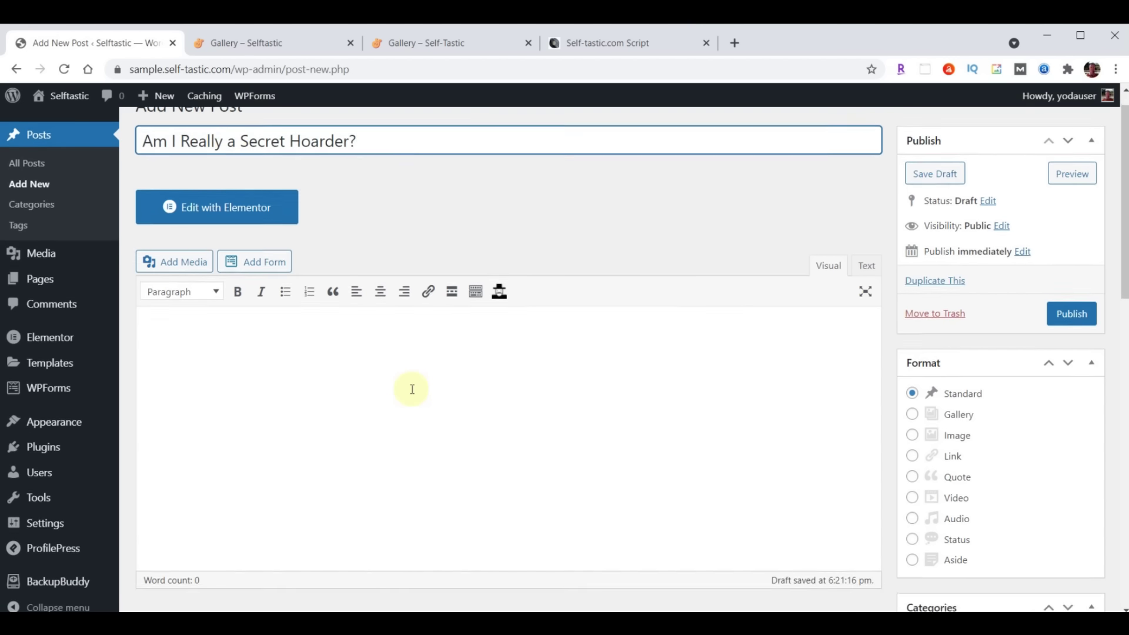
left_click(322, 245)
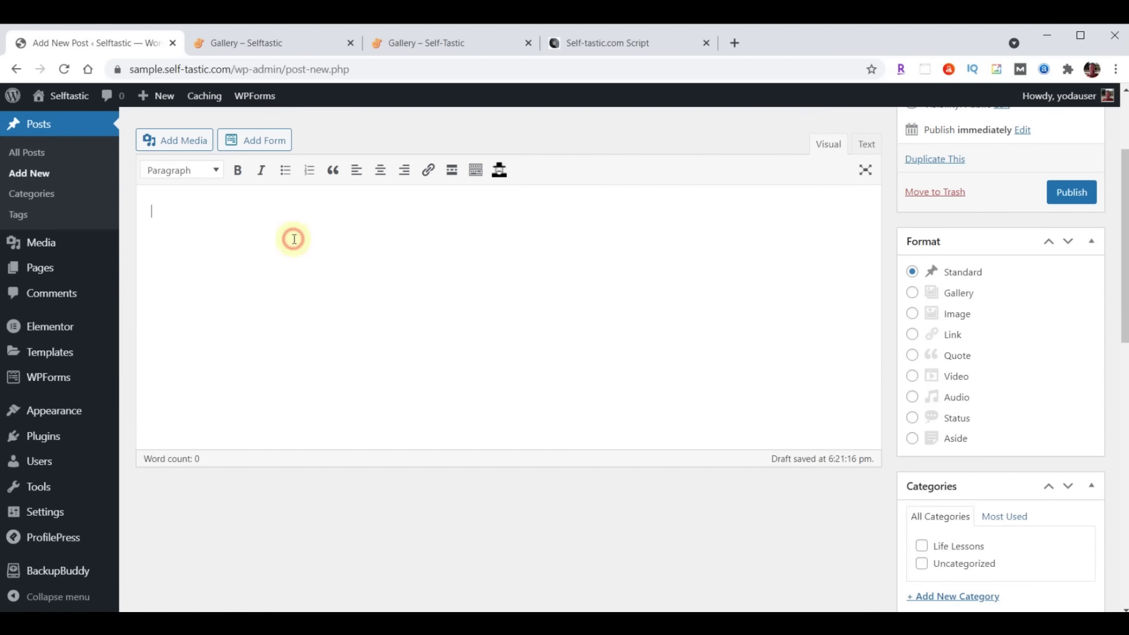
key("ctrl+v")
scroll(591, 288, "up", 5)
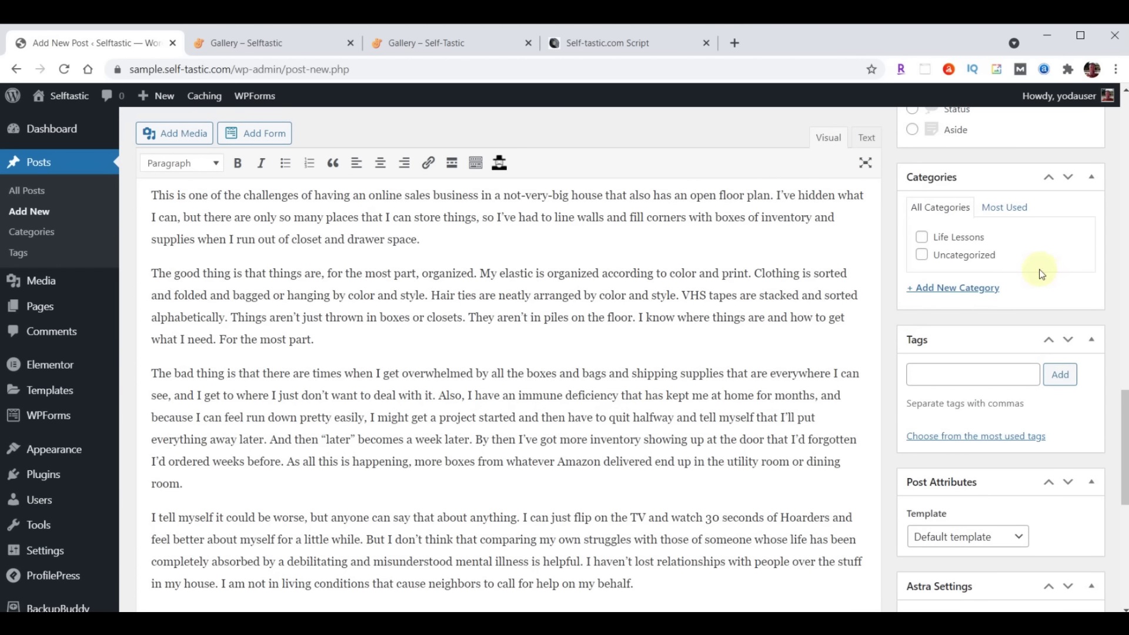
Add the new categories Business, Mental Health and Personal Development
left_click(922, 238)
left_click(957, 288)
type("Business")
key("Return")
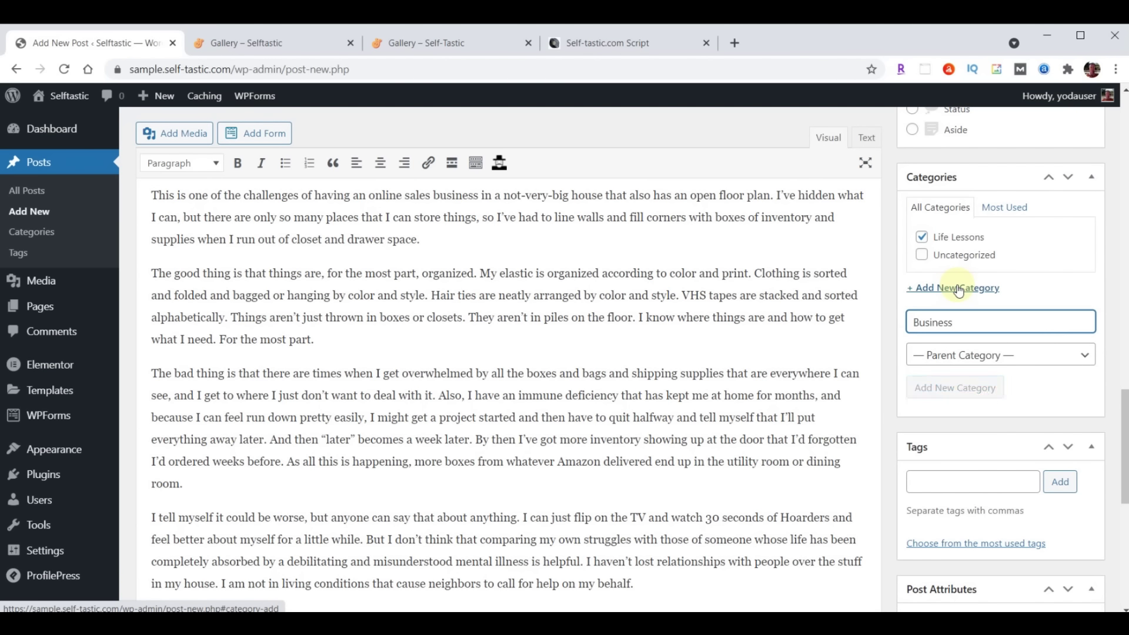
type("Mental Health")
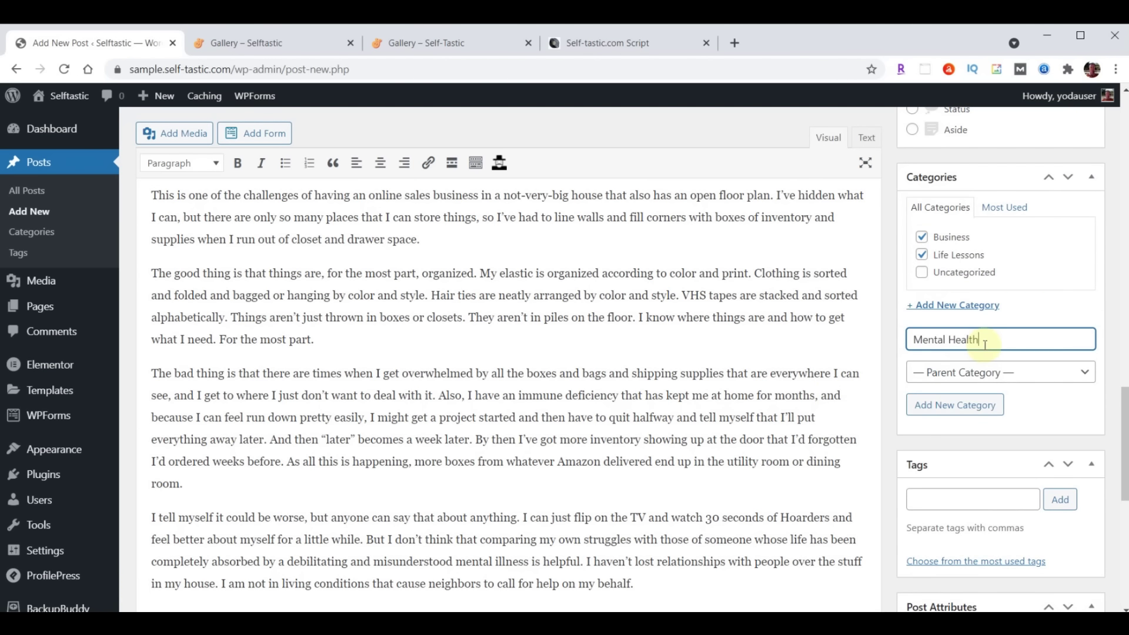
key("Return")
type("Personal Development")
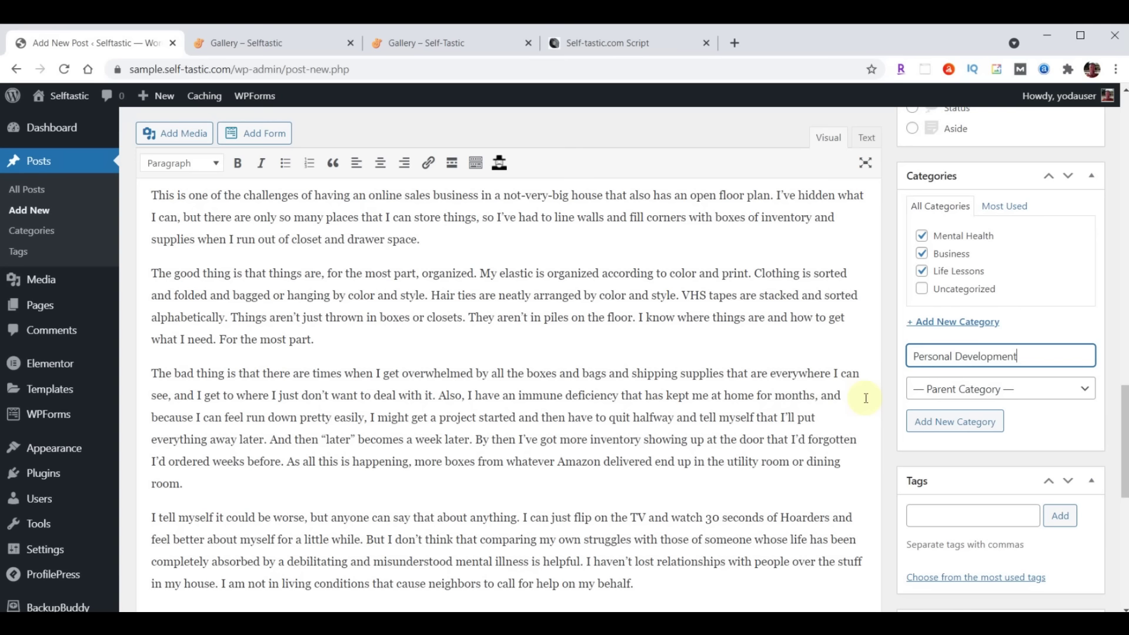
key("Return")
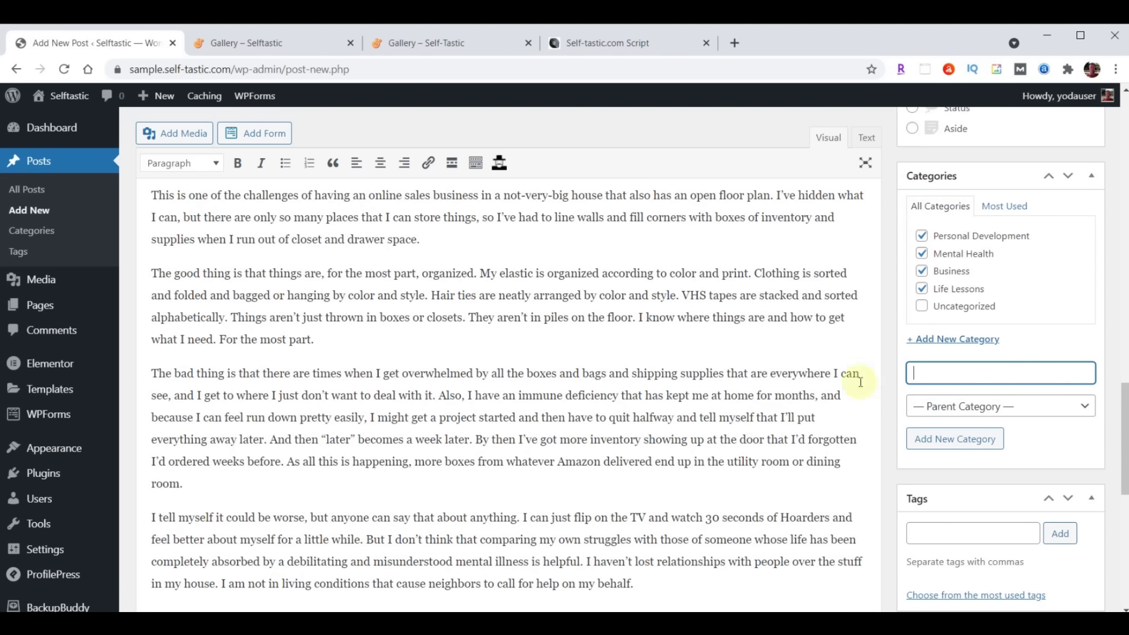
Tag the post Self Improvement and Money
scroll(1004, 314, "down", 3)
left_click(964, 385)
type("Self Improvement, Money")
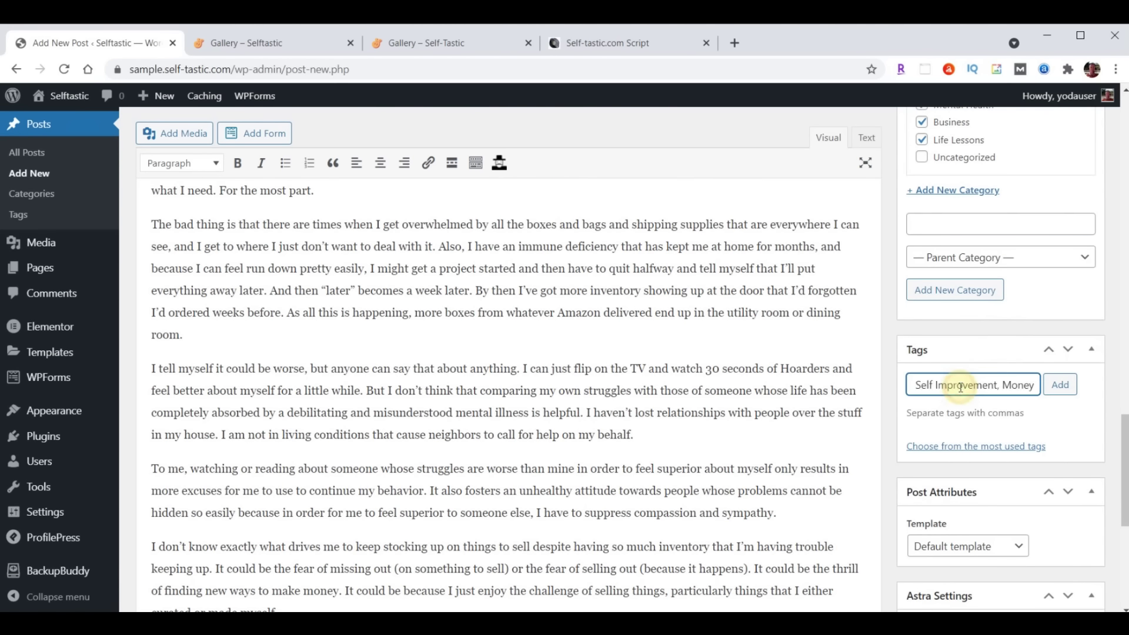
left_click(1061, 386)
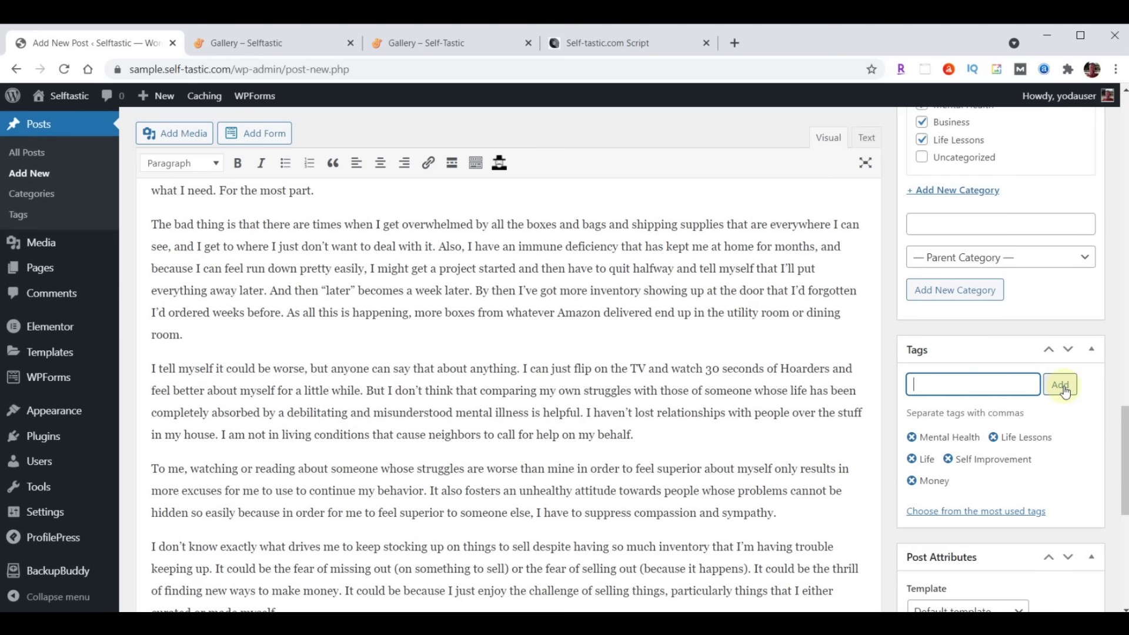
scroll(1065, 391, "down", 8)
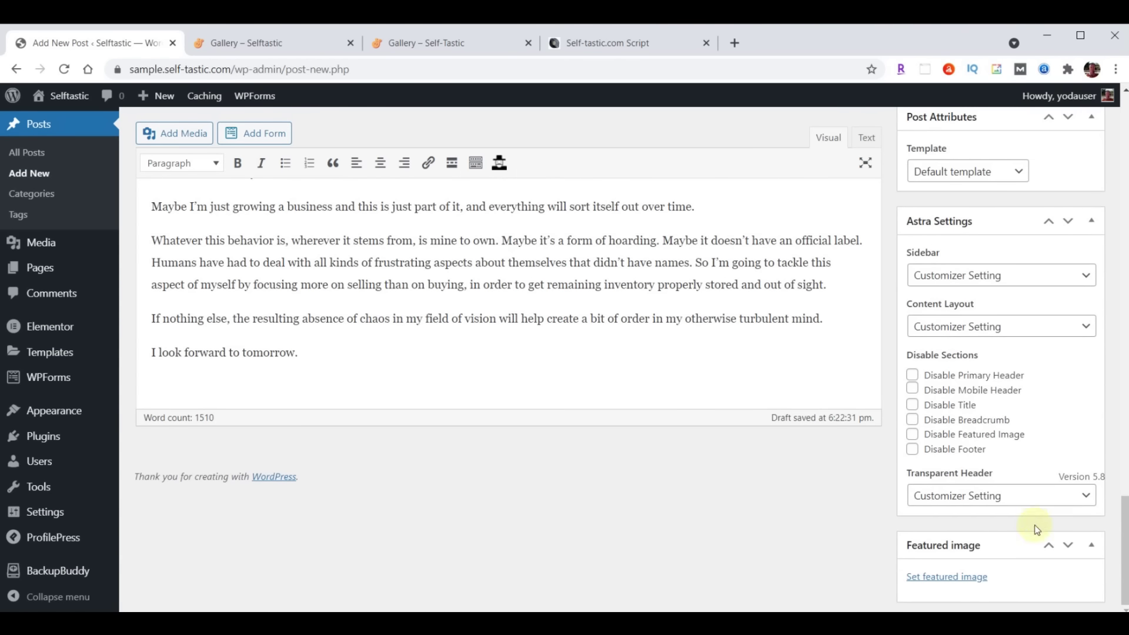
Set bookshelf photo blog-02 as featured image and publish the Hoarder post
left_click(947, 578)
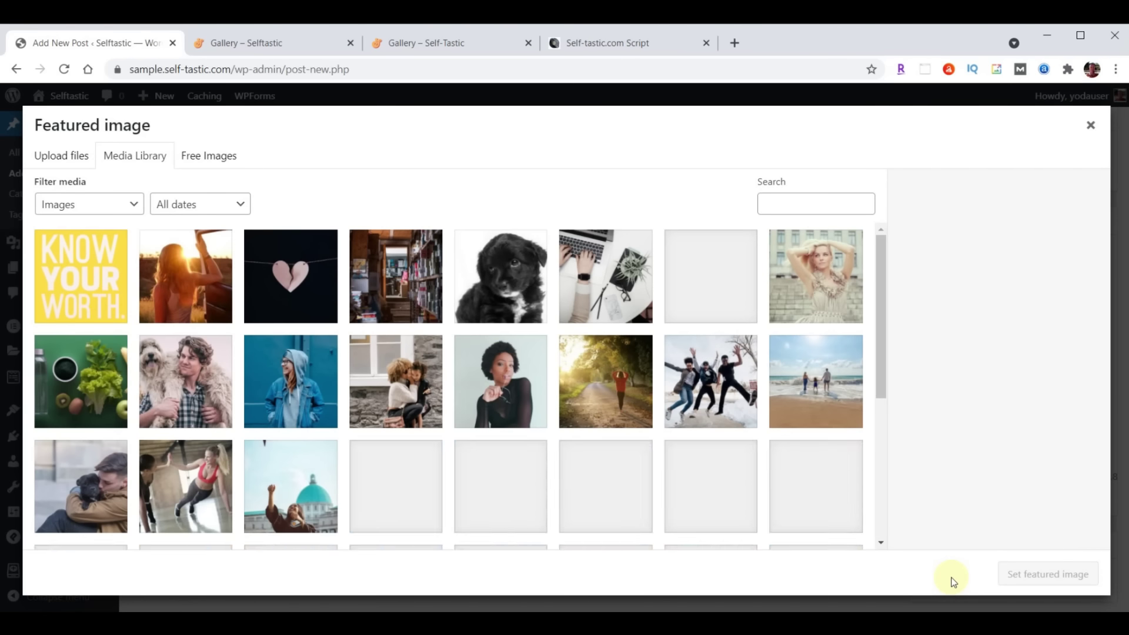
left_click(388, 278)
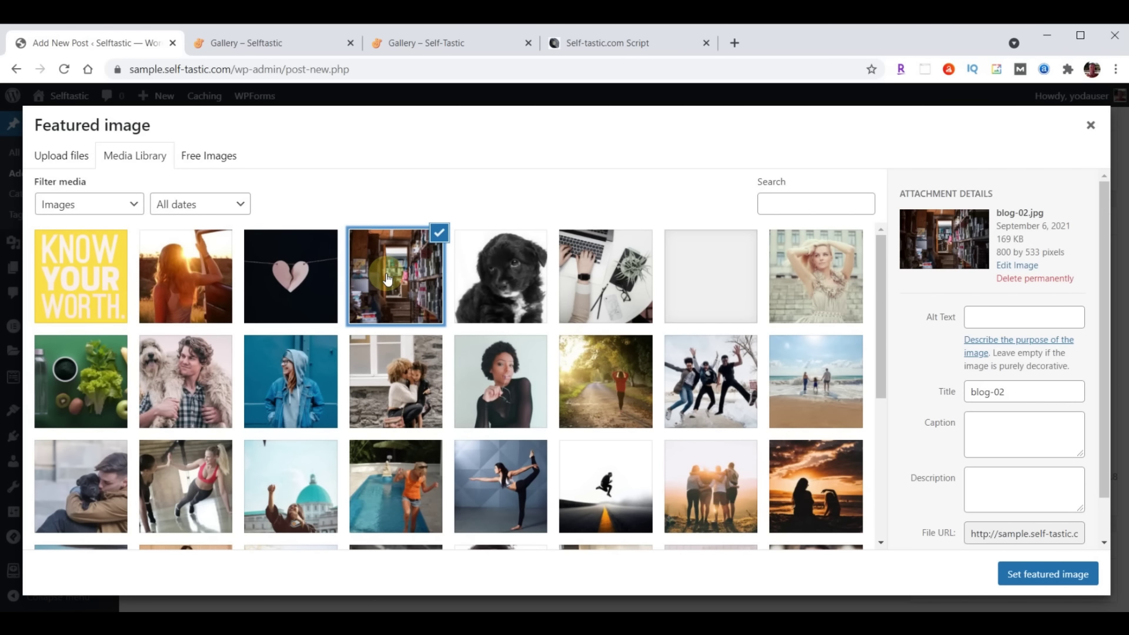
left_click(1039, 566)
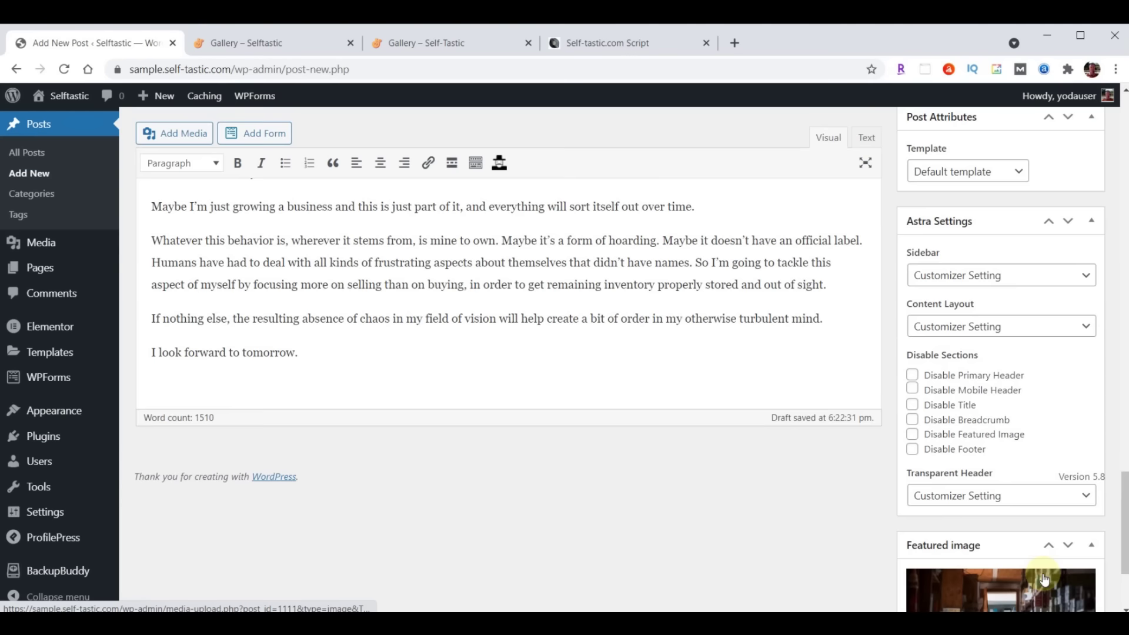
scroll(1043, 575, "down", 3)
scroll(1044, 577, "up", 15)
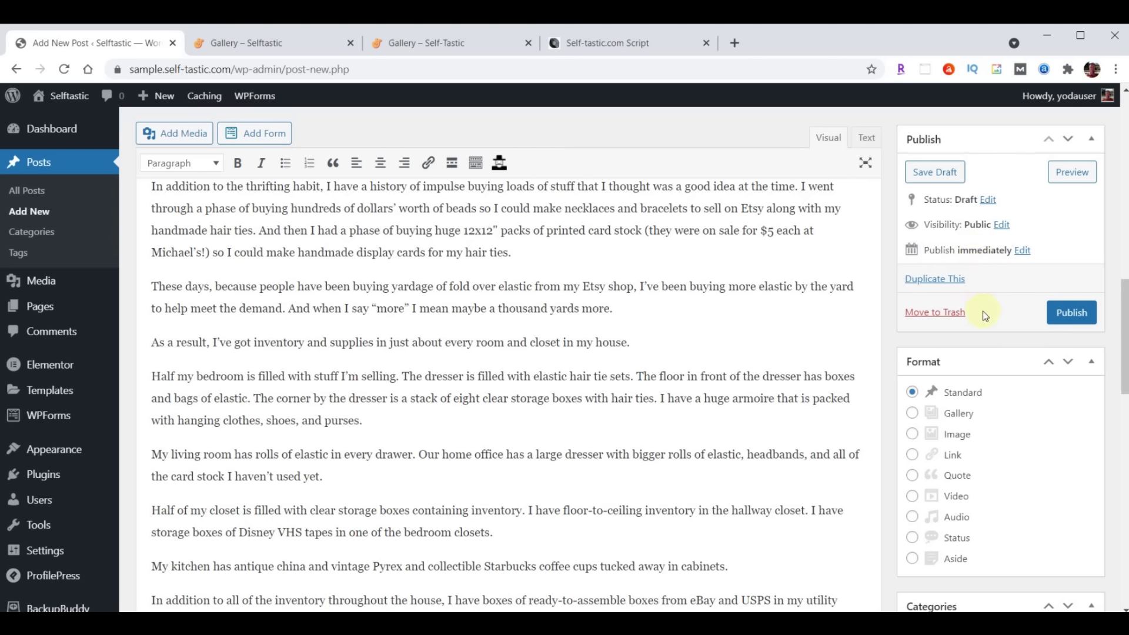
left_click(1062, 313)
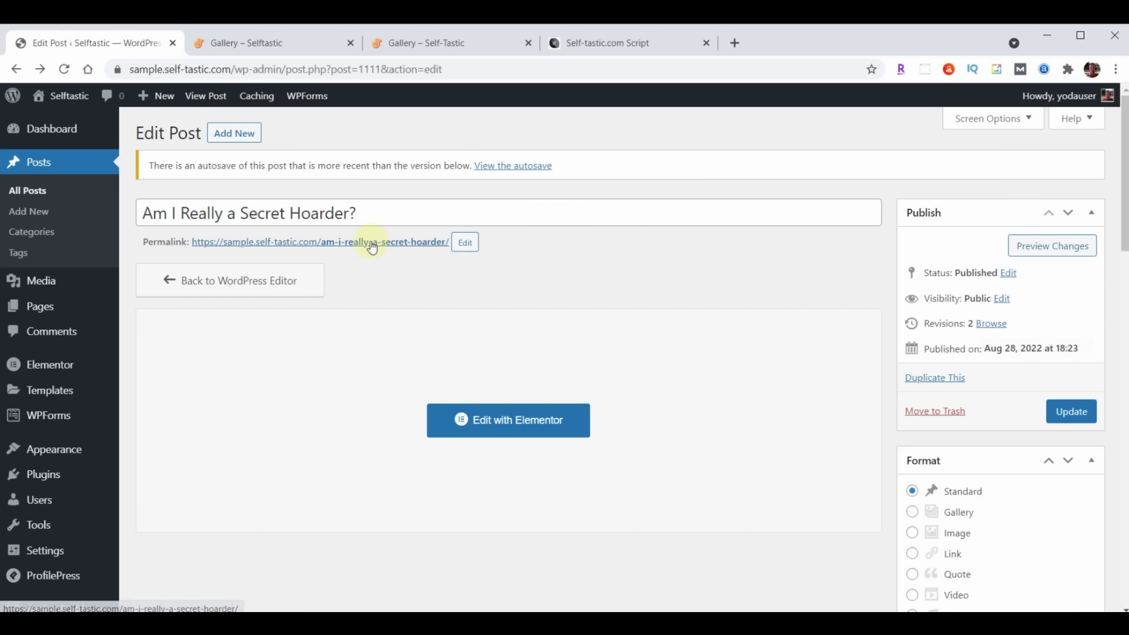
Open the live Hoarder post in a new tab, review it, and close the tab
right_click(371, 244)
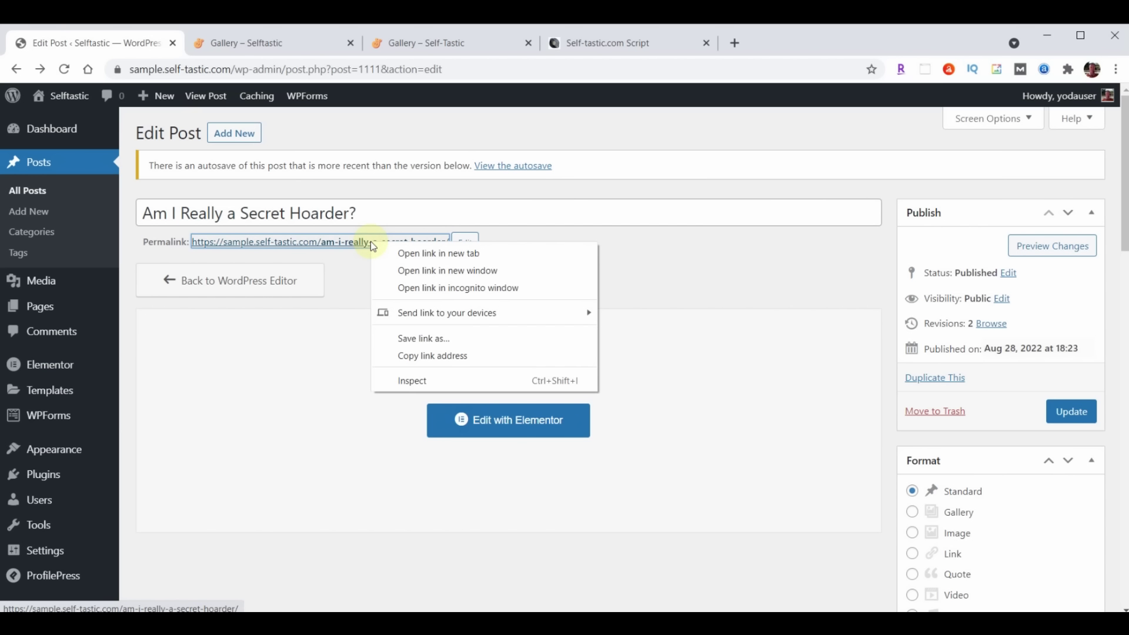
left_click(416, 256)
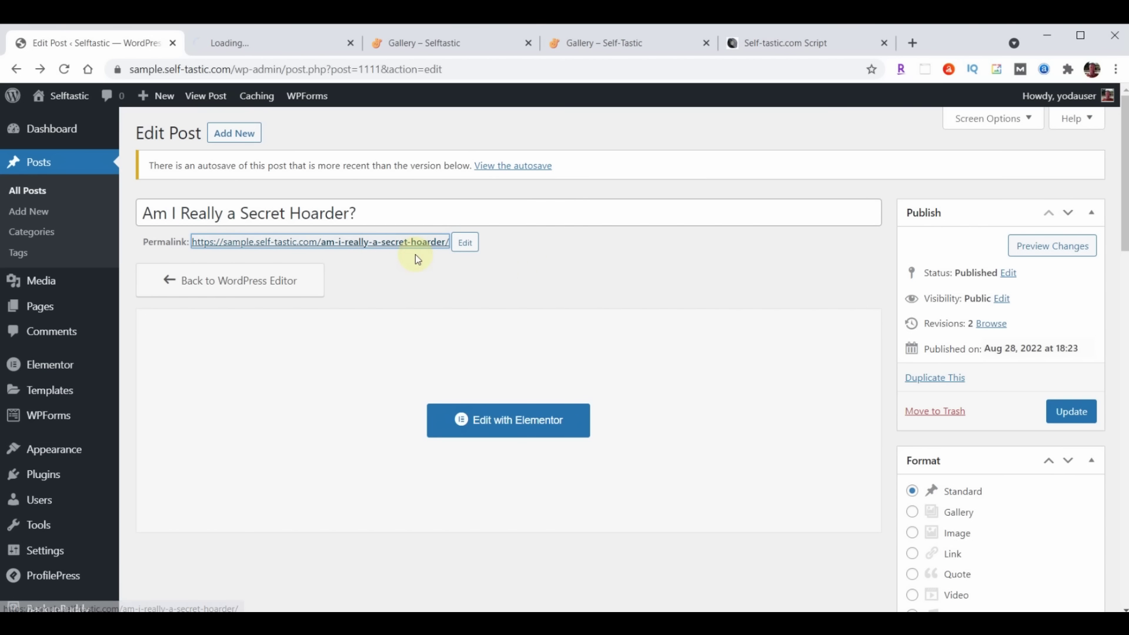
left_click(268, 44)
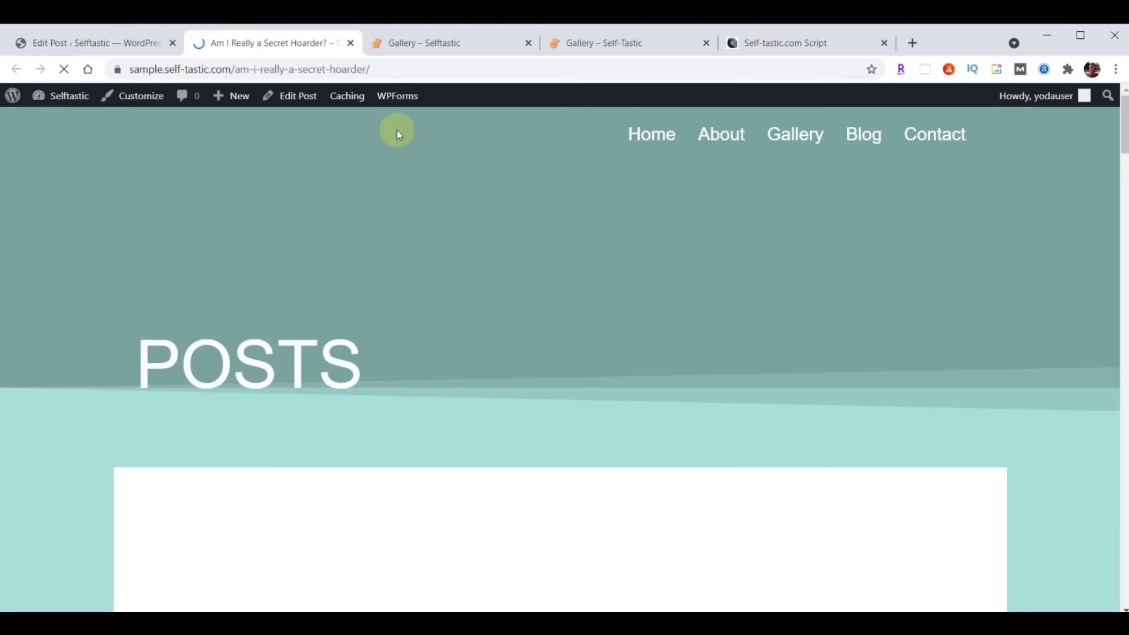
scroll(983, 353, "down", 15)
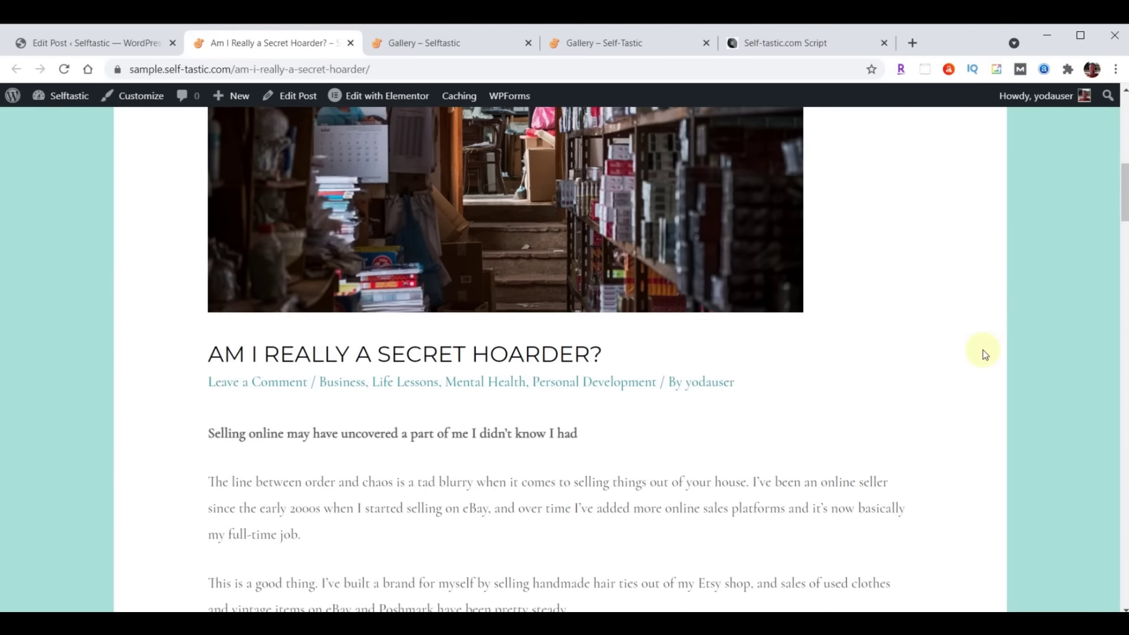
scroll(985, 352, "down", 15)
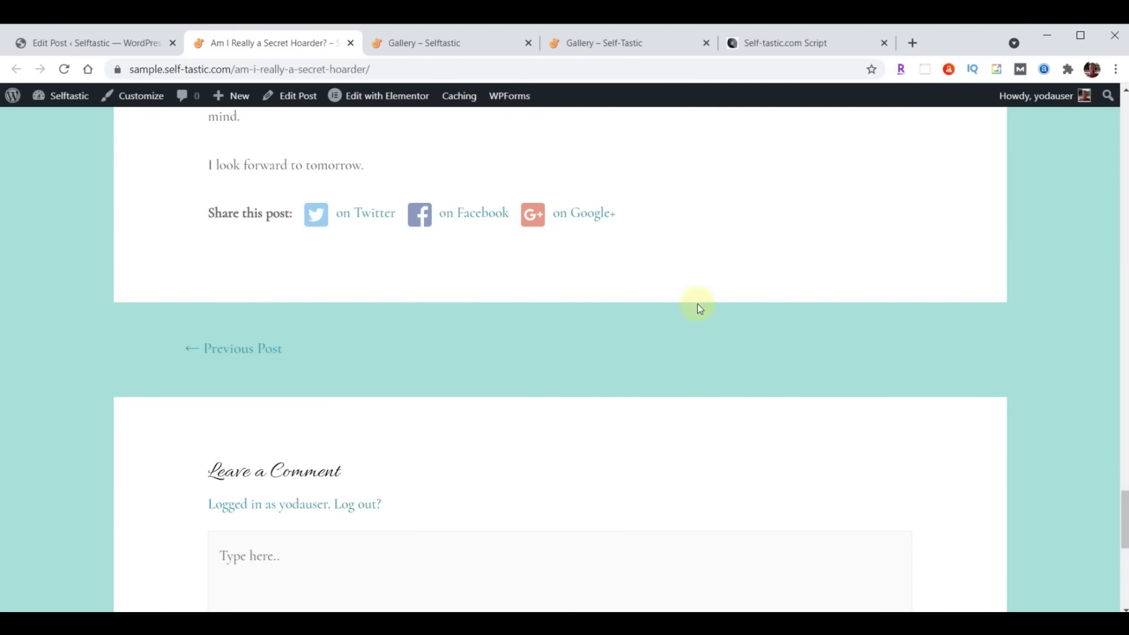
scroll(697, 304, "up", 20)
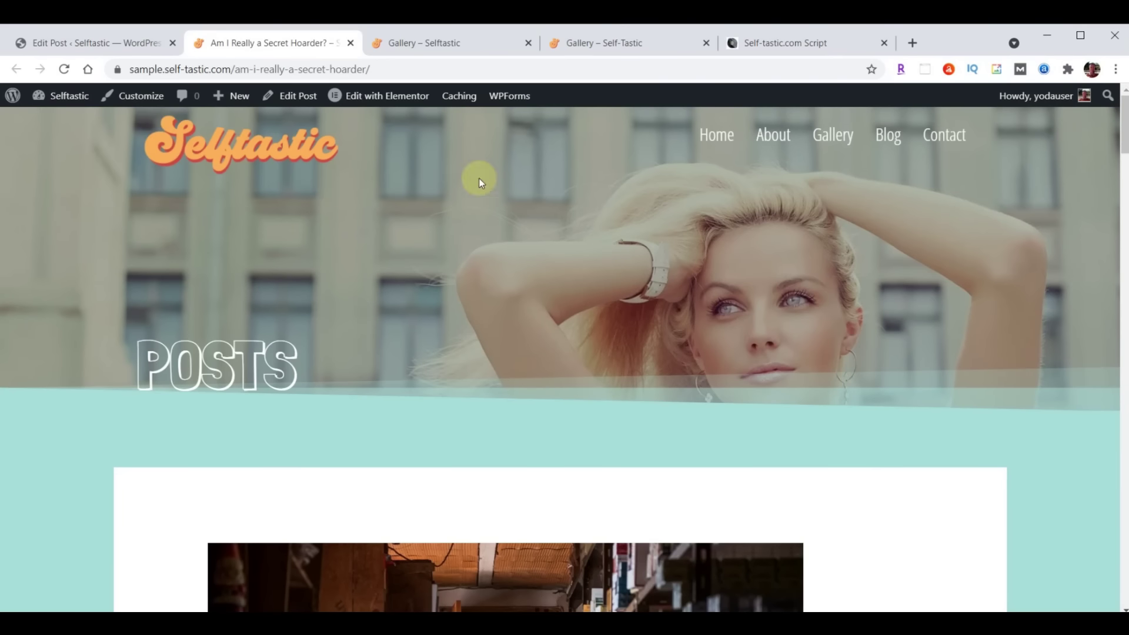
left_click(350, 43)
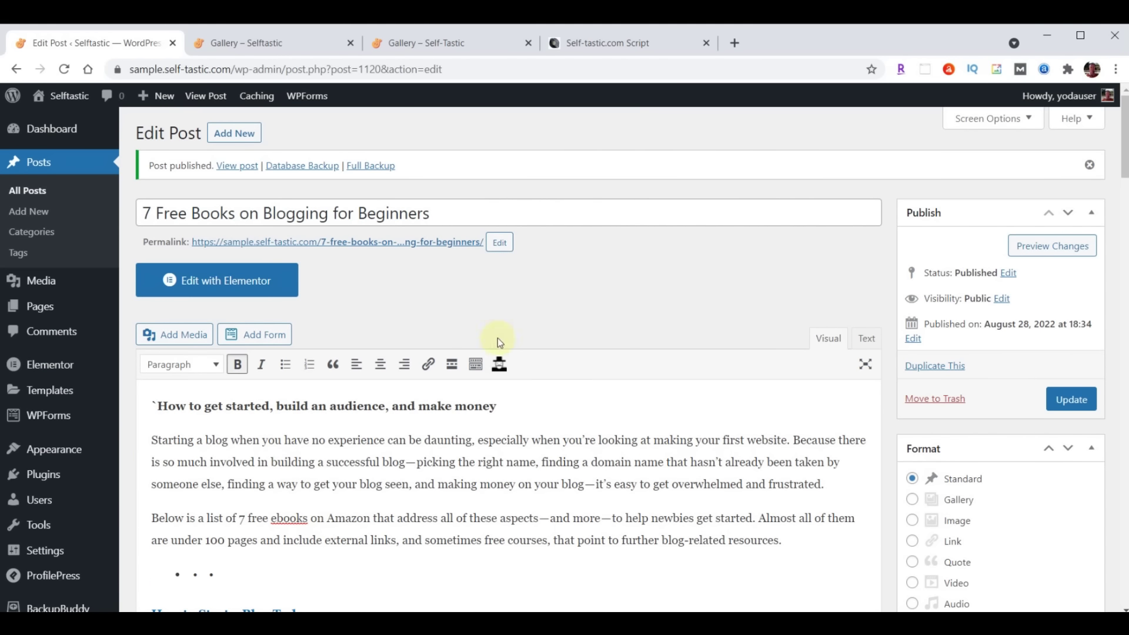
View the live 7 Free Books post and its author archive, then return to the editor
right_click(363, 244)
left_click(429, 254)
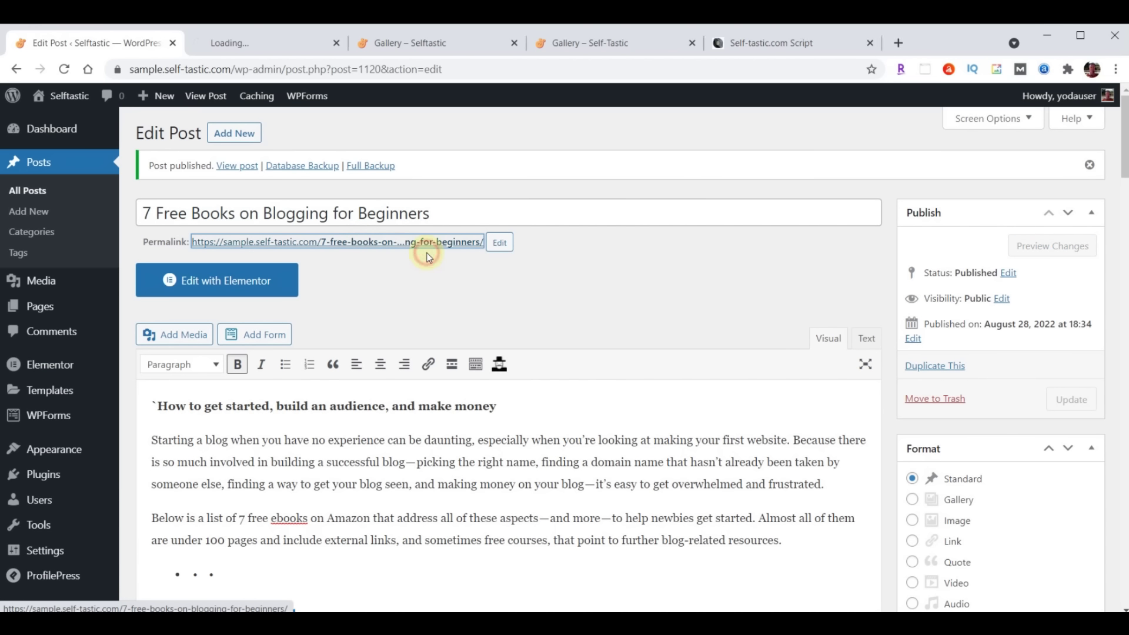
left_click(235, 41)
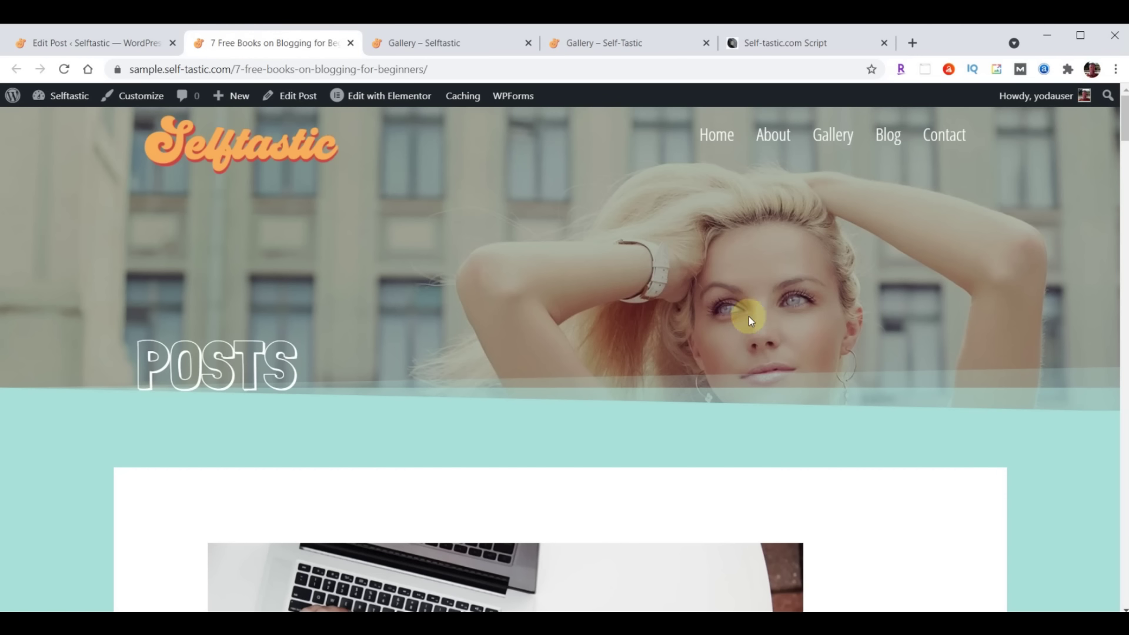
scroll(792, 361, "down", 2)
scroll(791, 361, "down", 5)
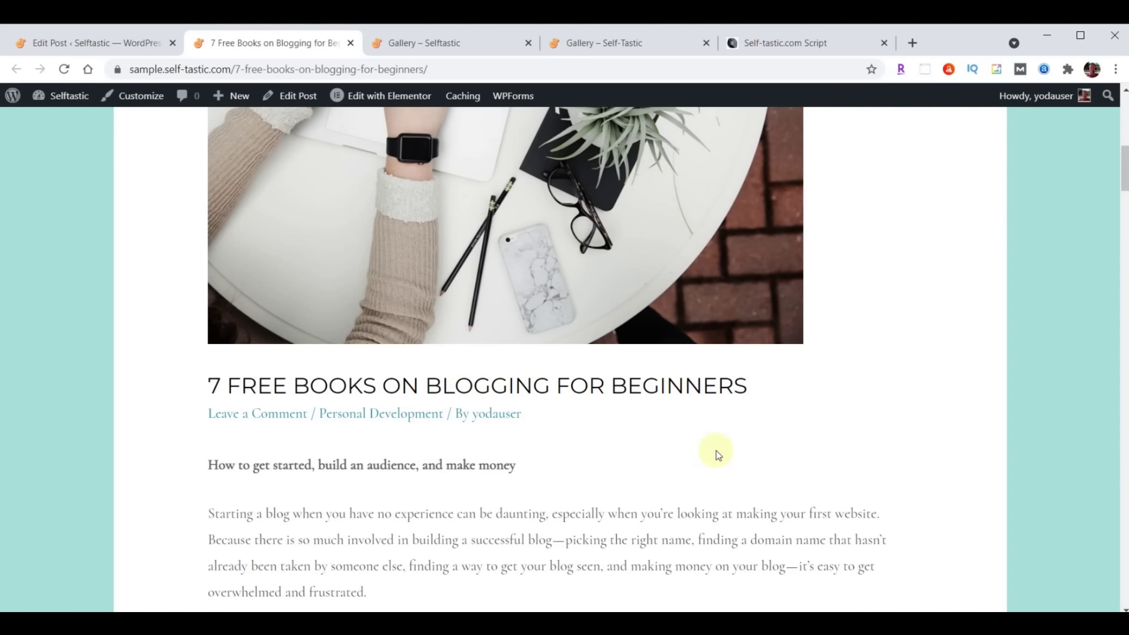
left_click(485, 413)
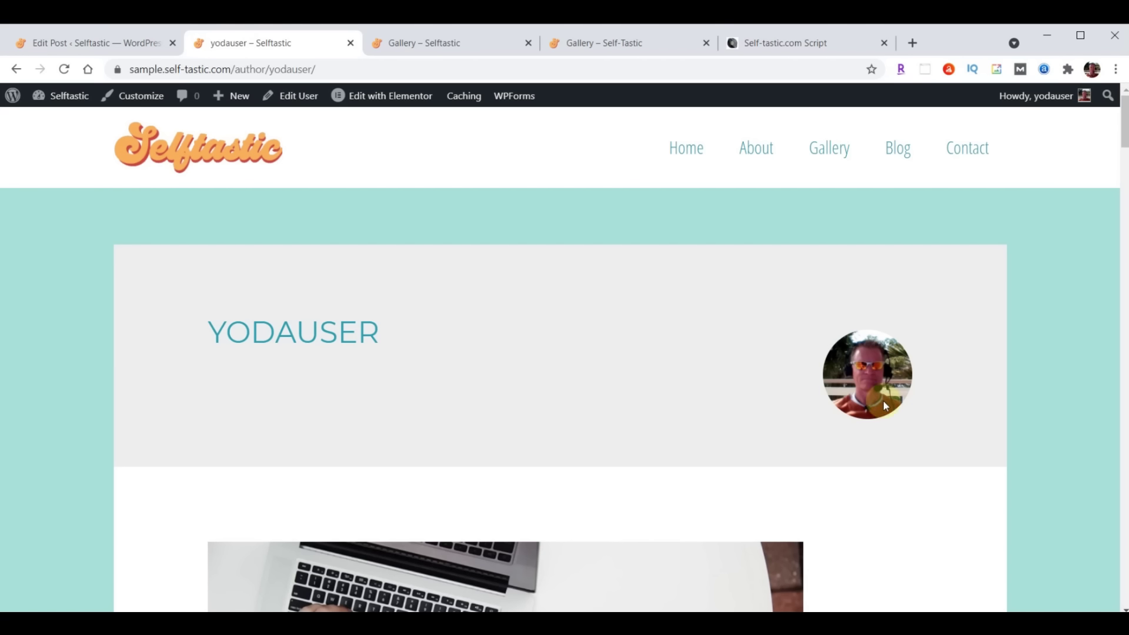
left_click(15, 70)
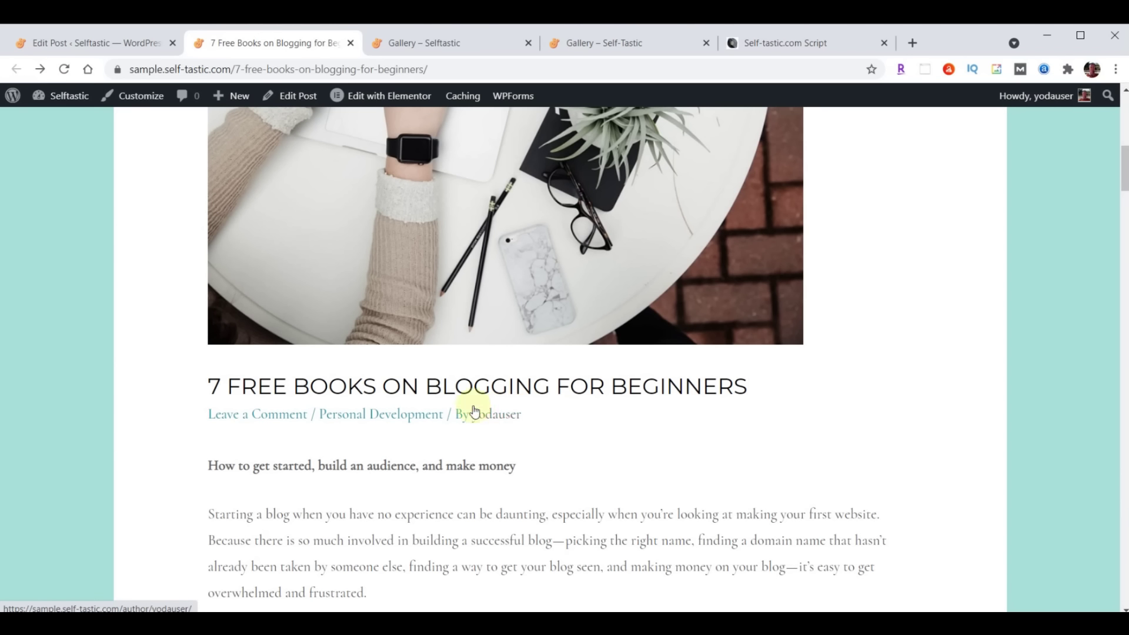
left_click(62, 44)
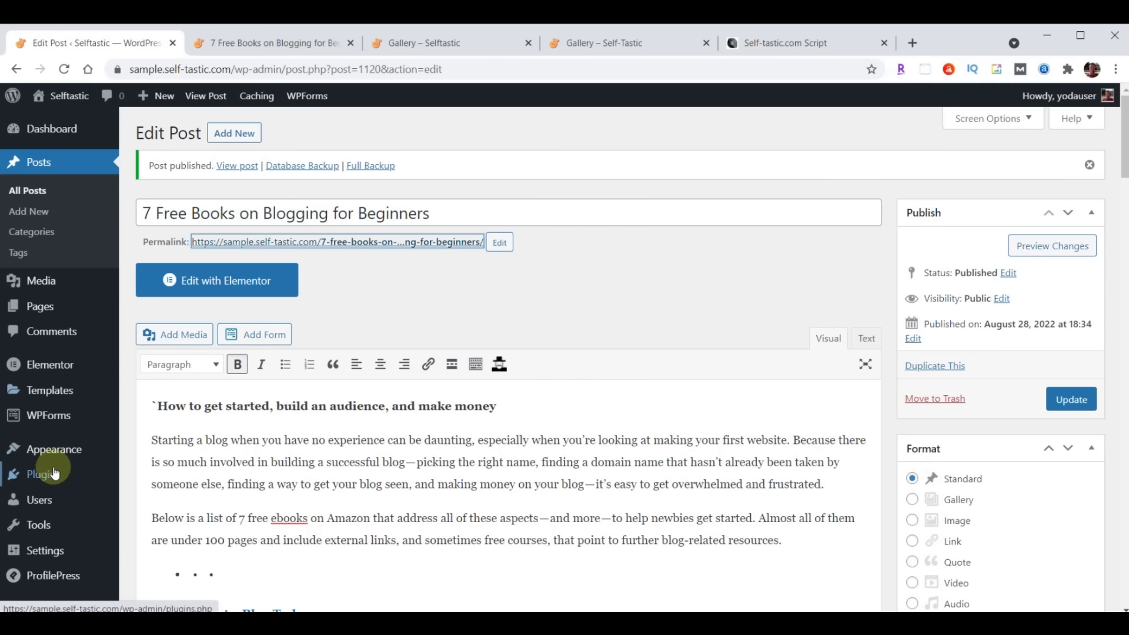
Turn off Gravatar in ProfilePress's profile picture settings
left_click(40, 477)
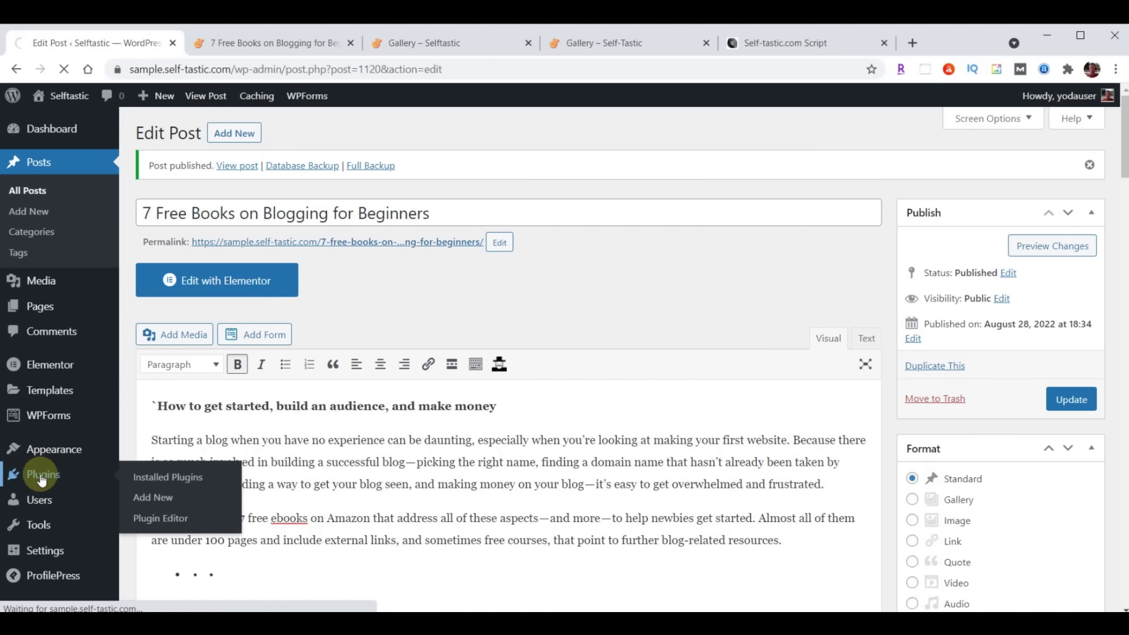
scroll(351, 418, "down", 5)
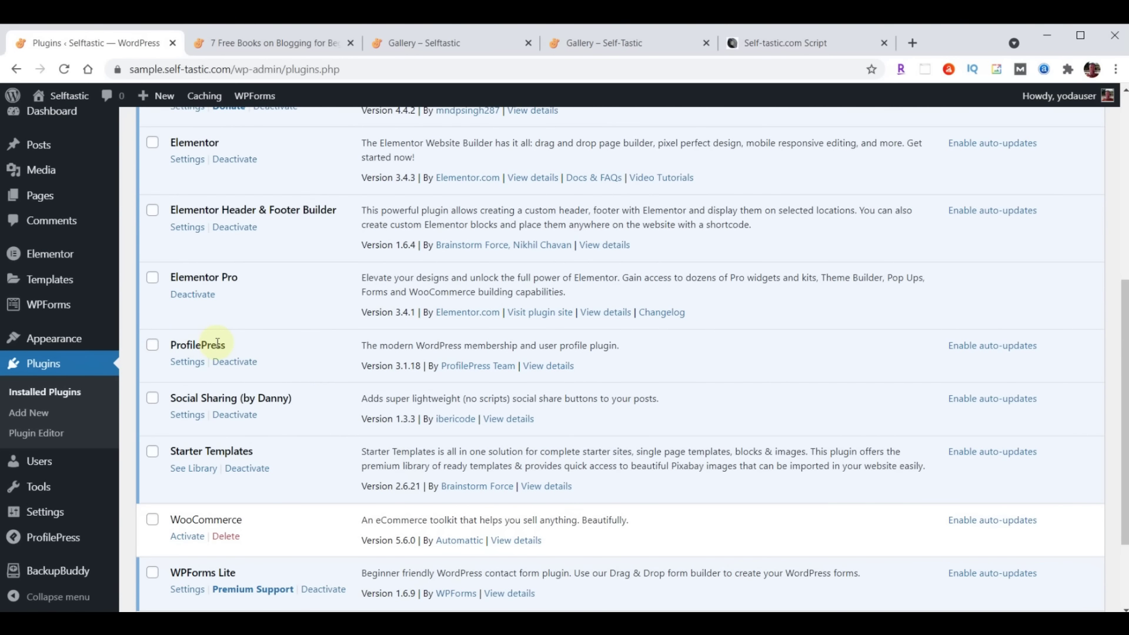
left_click(187, 362)
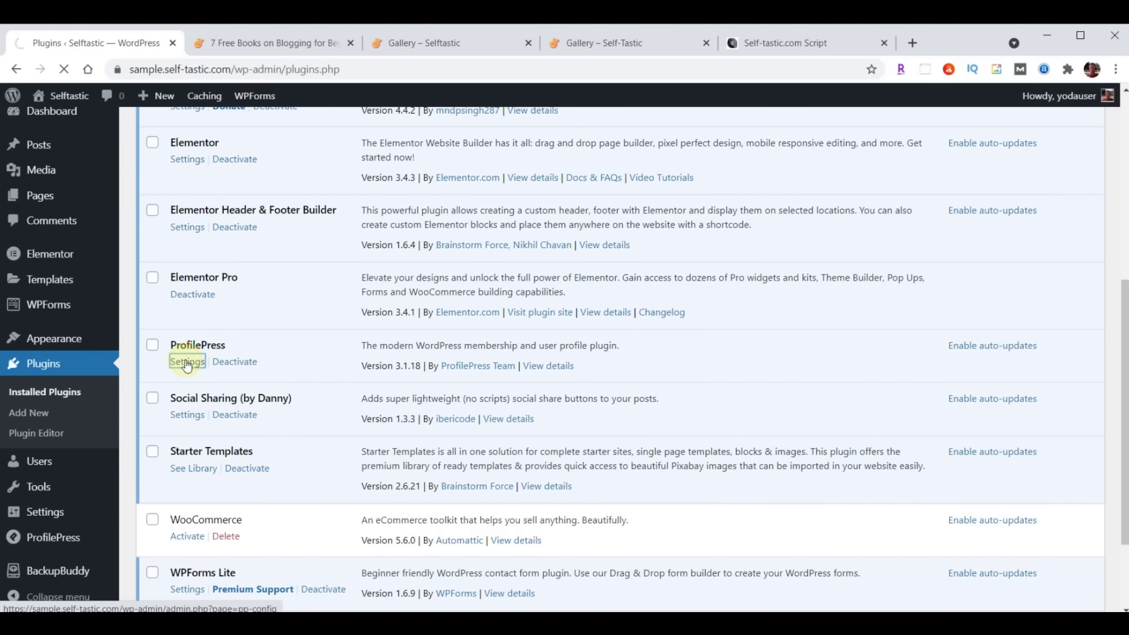
left_click(278, 171)
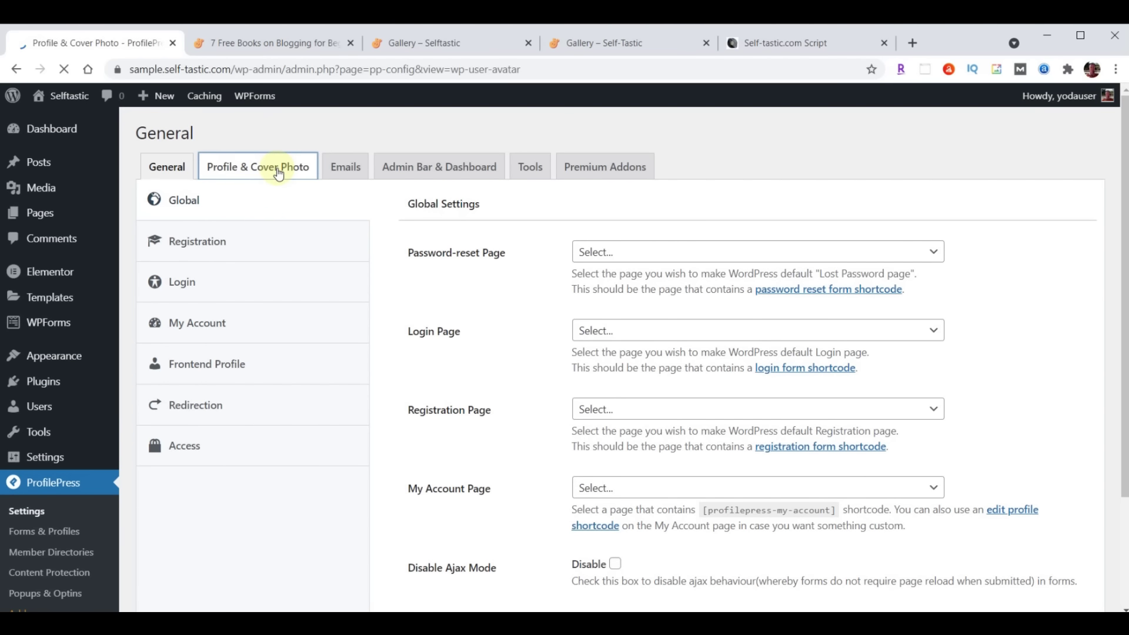
scroll(782, 244, "down", 3)
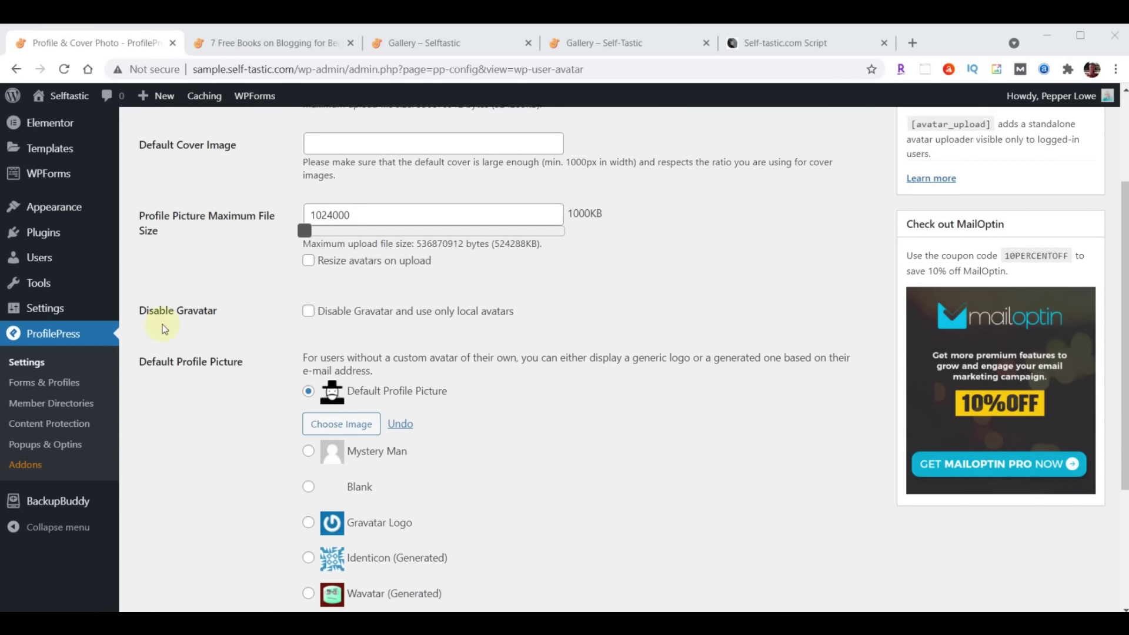
left_click(308, 316)
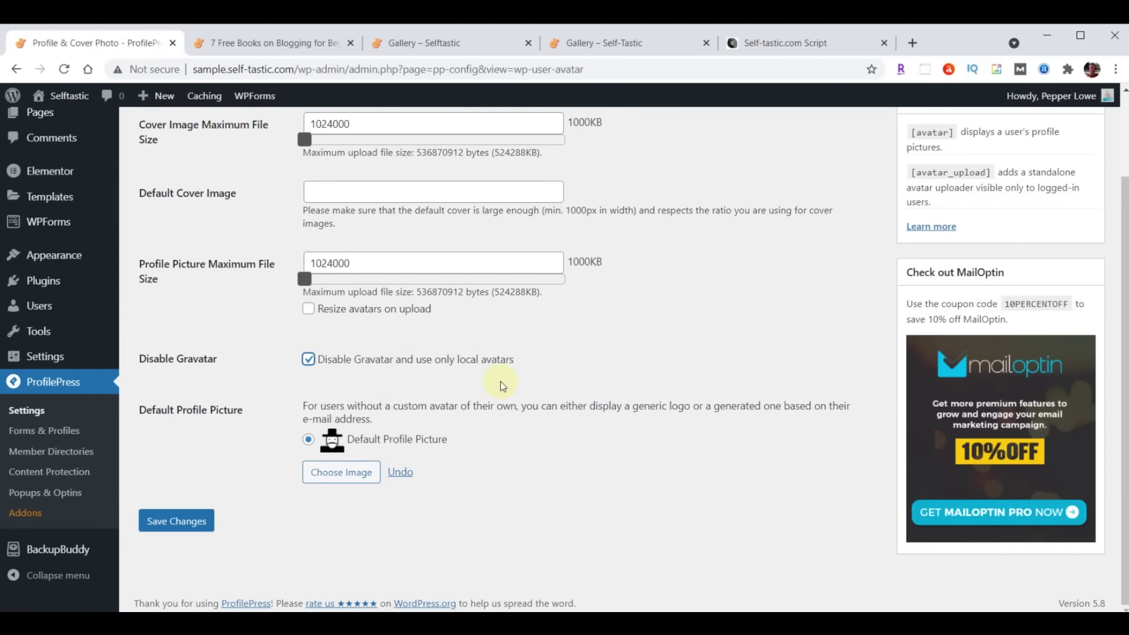
Upload profile-blog.jpg as the default profile picture and save the settings
left_click(335, 474)
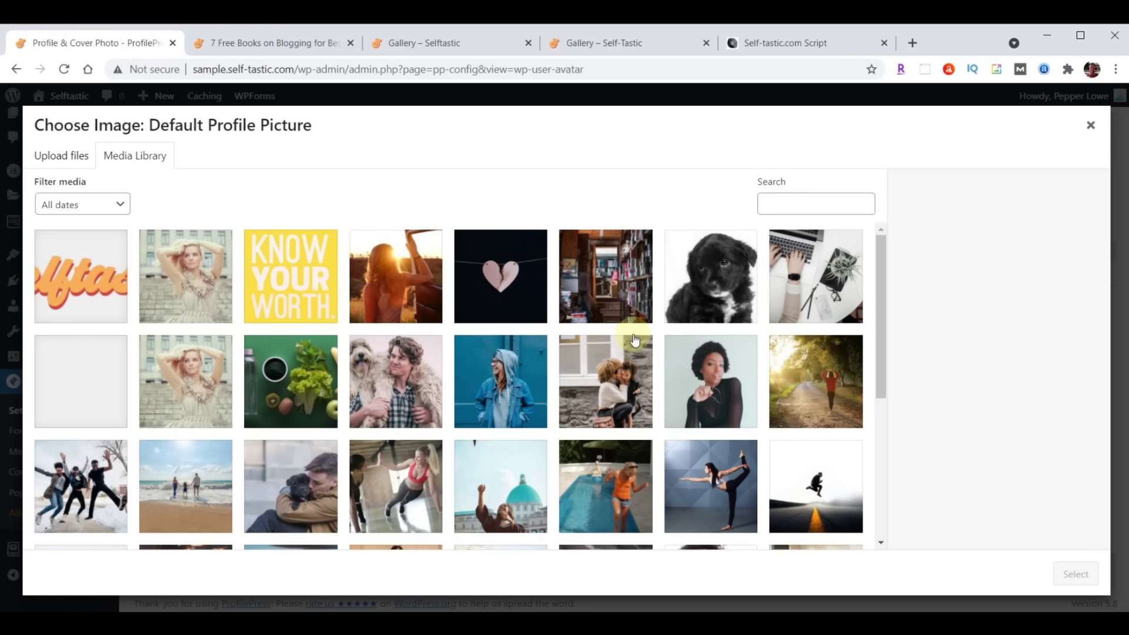
key("alt+Tab")
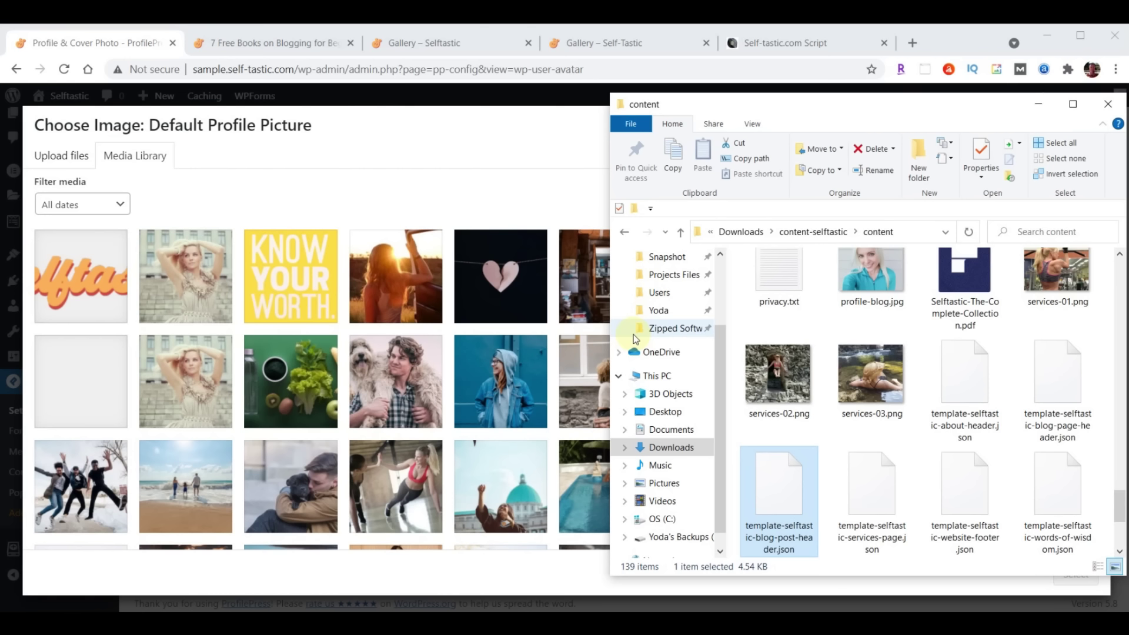
scroll(1052, 411, "up", 1)
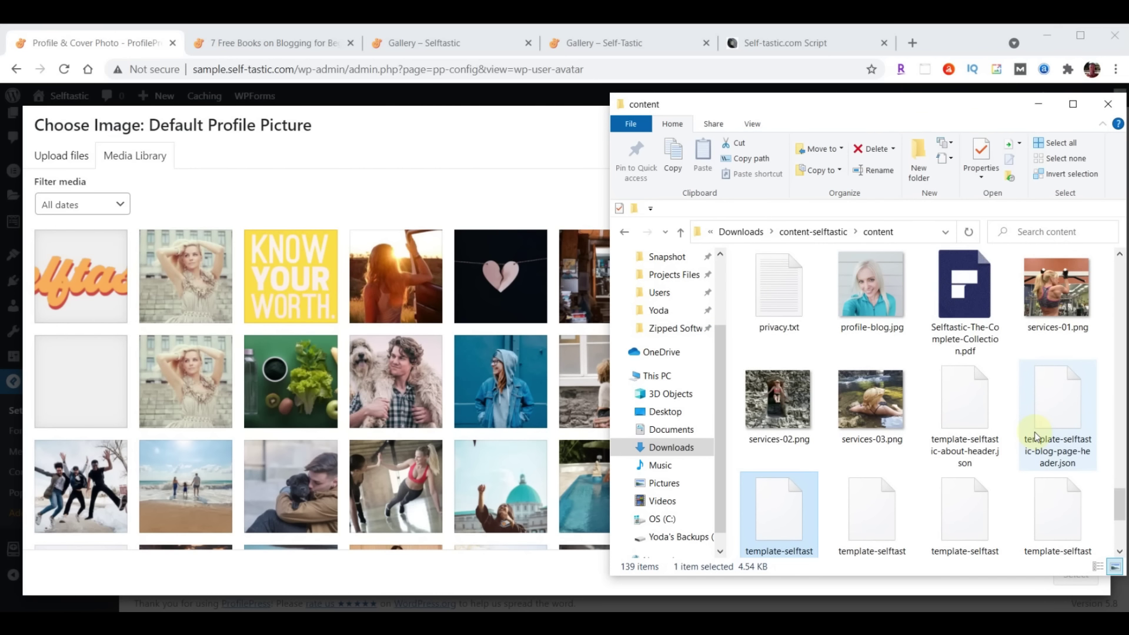
left_click_drag(849, 290, 291, 322)
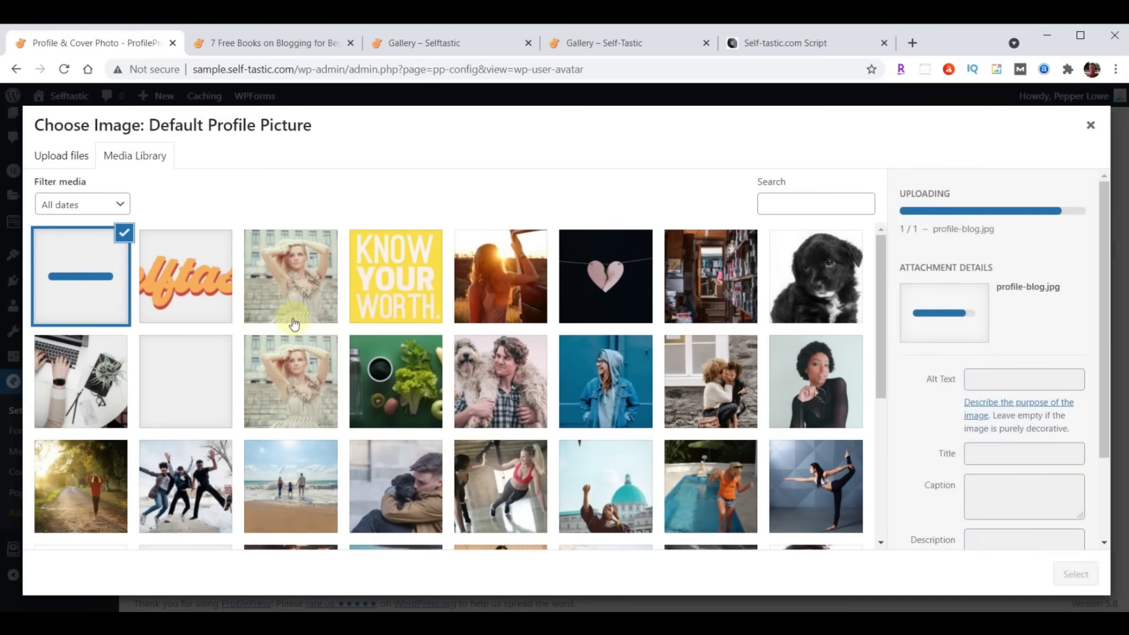
left_click(1059, 570)
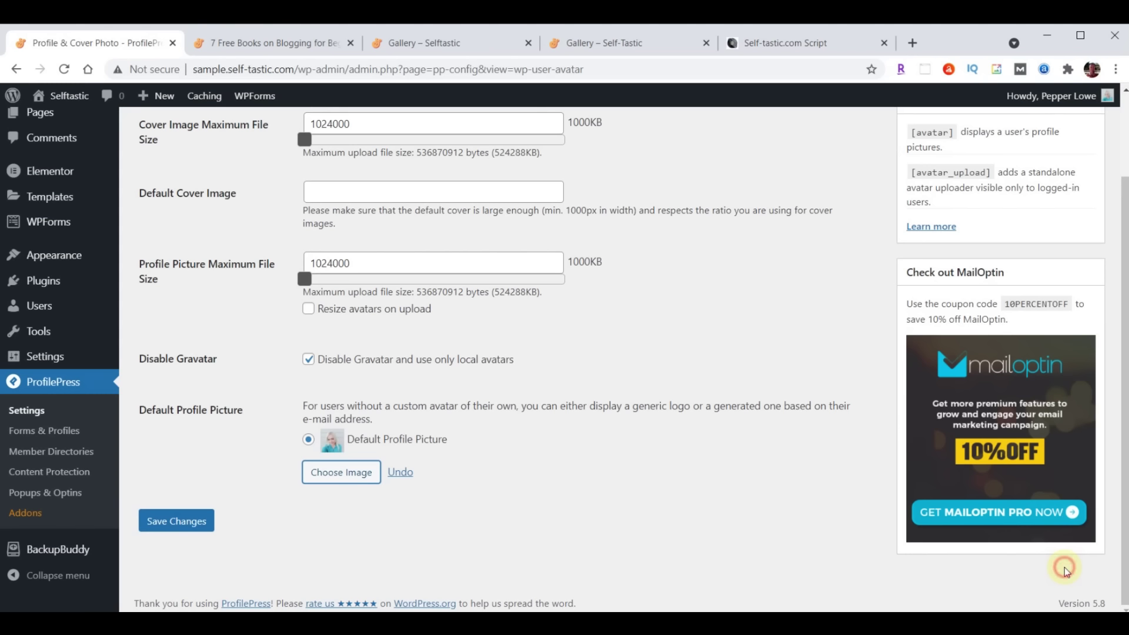
left_click(184, 522)
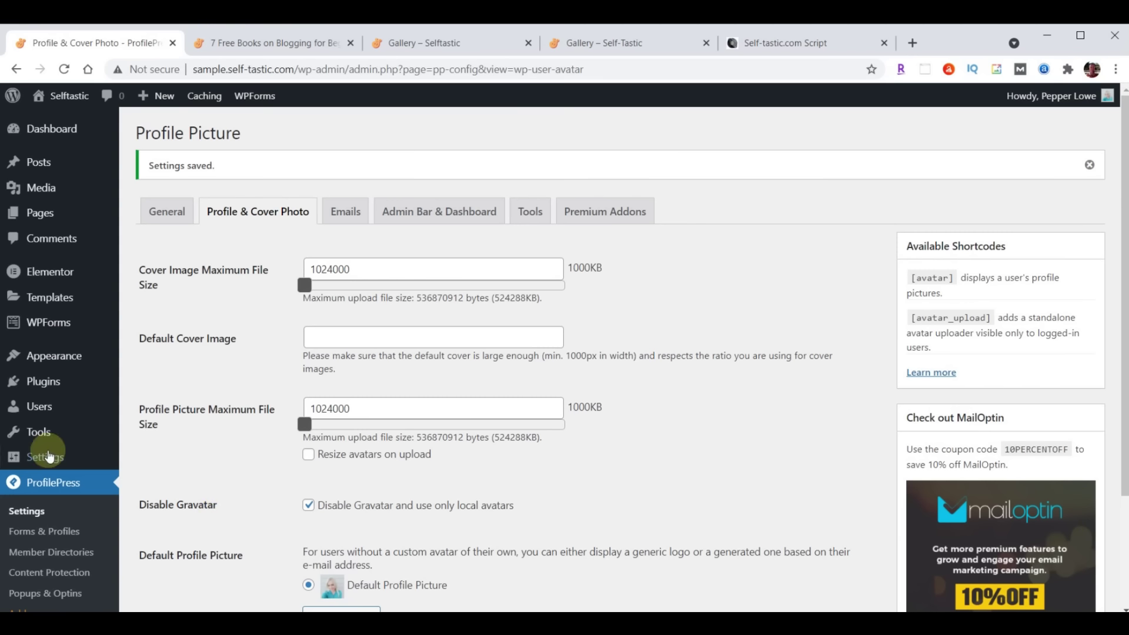
Set the admin user's nickname and public display name to the author's full name
left_click(38, 406)
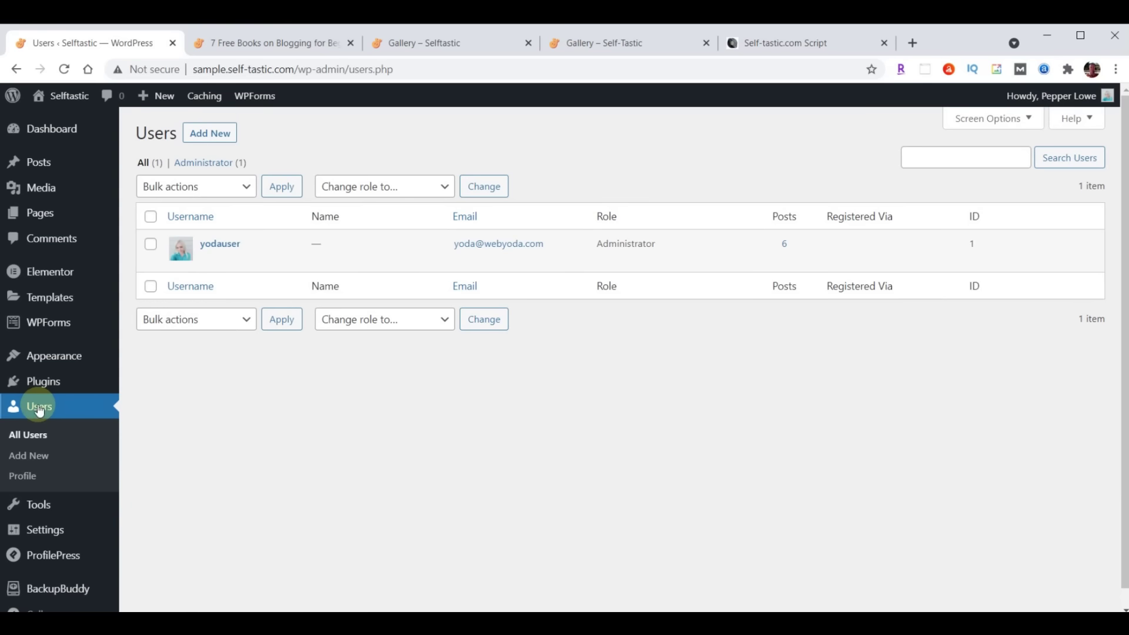
left_click(222, 247)
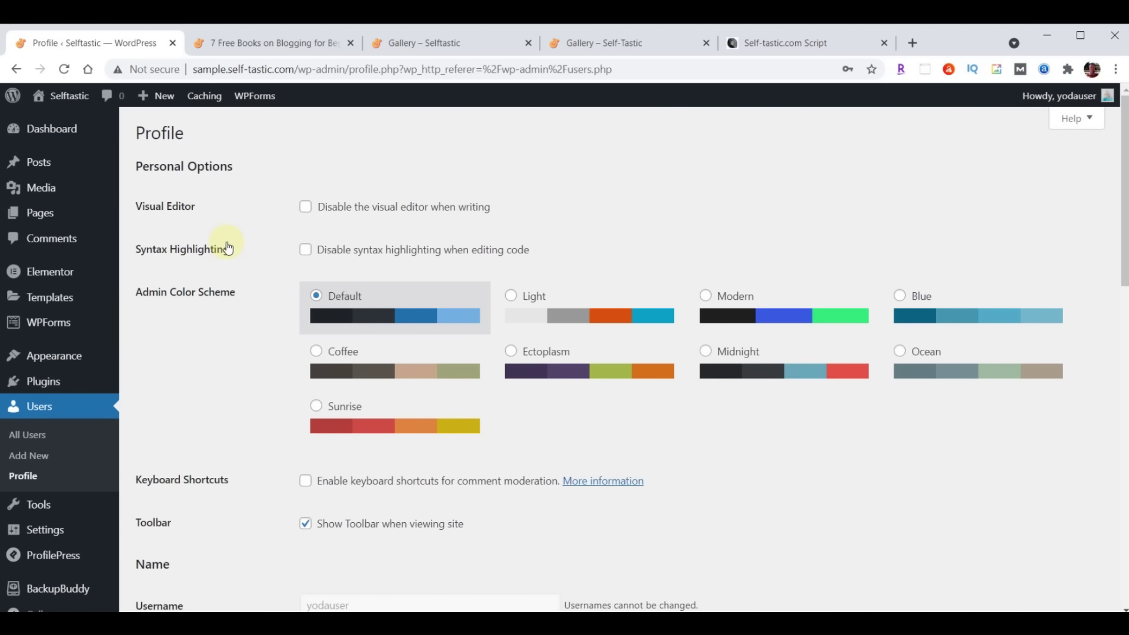
scroll(554, 288, "down", 5)
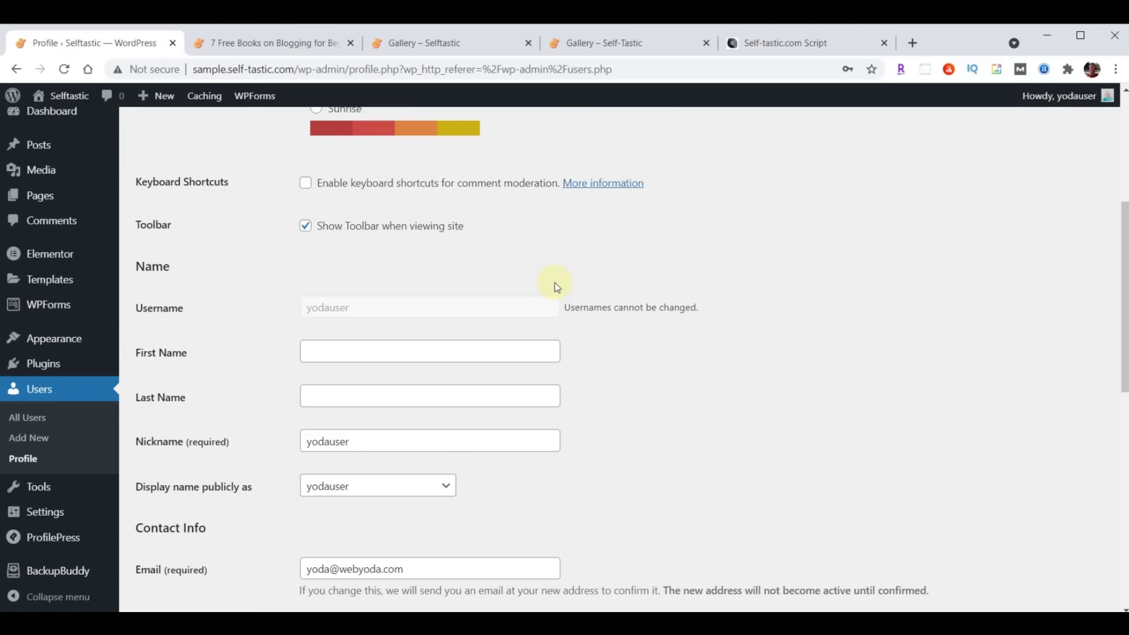
scroll(555, 282, "down", 1)
left_click(410, 370)
left_click_drag(384, 370, 222, 368)
type("P")
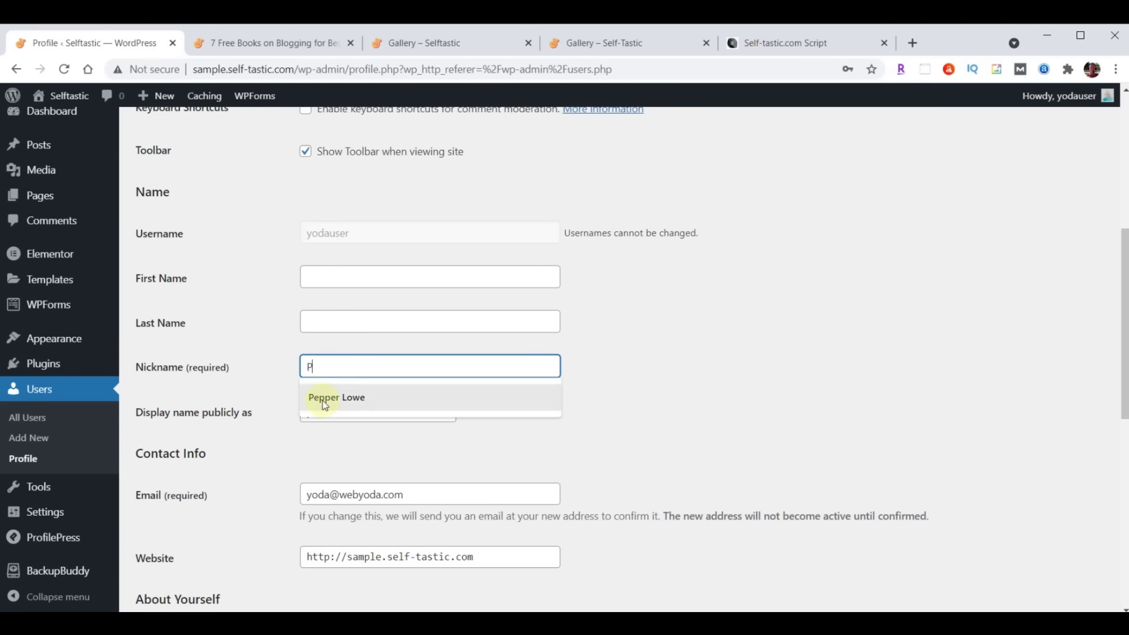
left_click(344, 398)
left_click(347, 412)
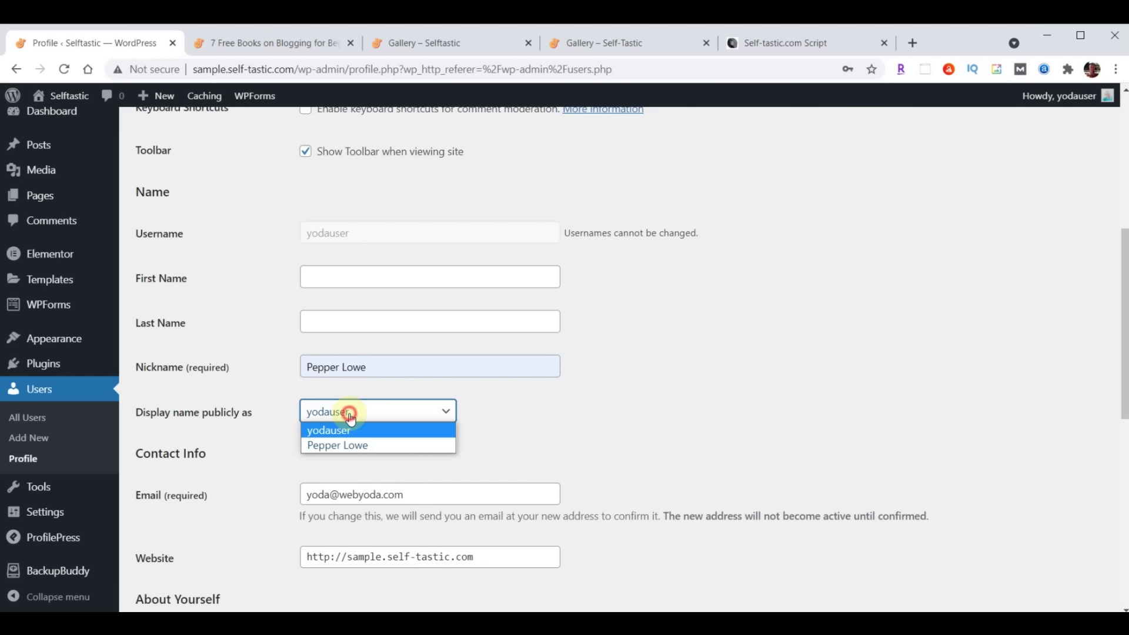
left_click(351, 445)
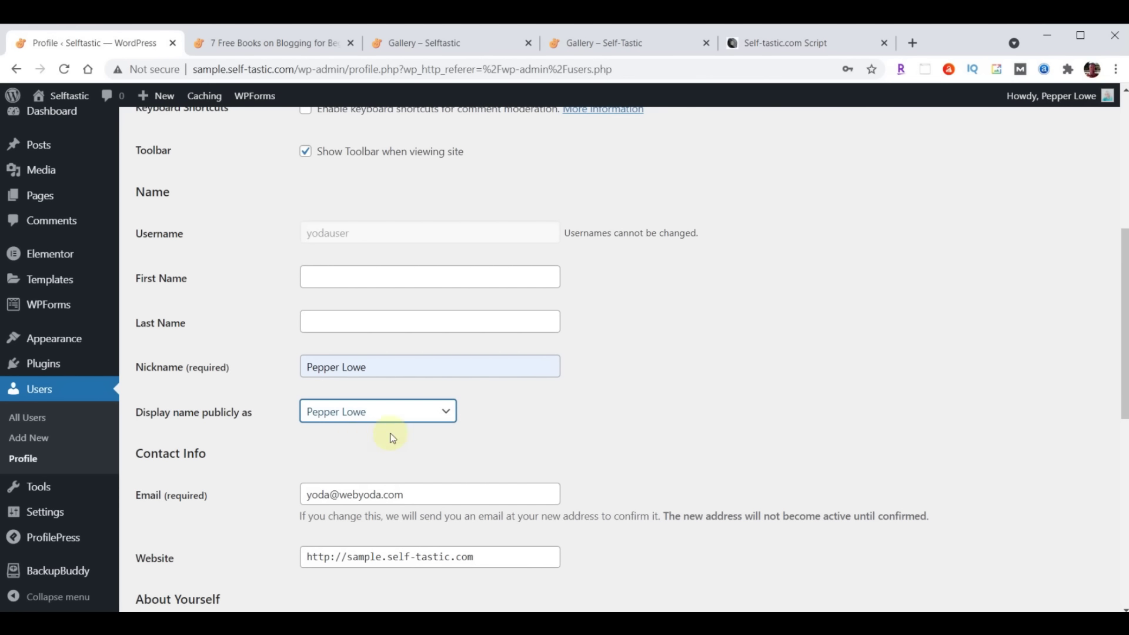
Paste the biography paragraph into the profile and update it
scroll(636, 358, "down", 1)
scroll(637, 358, "down", 4)
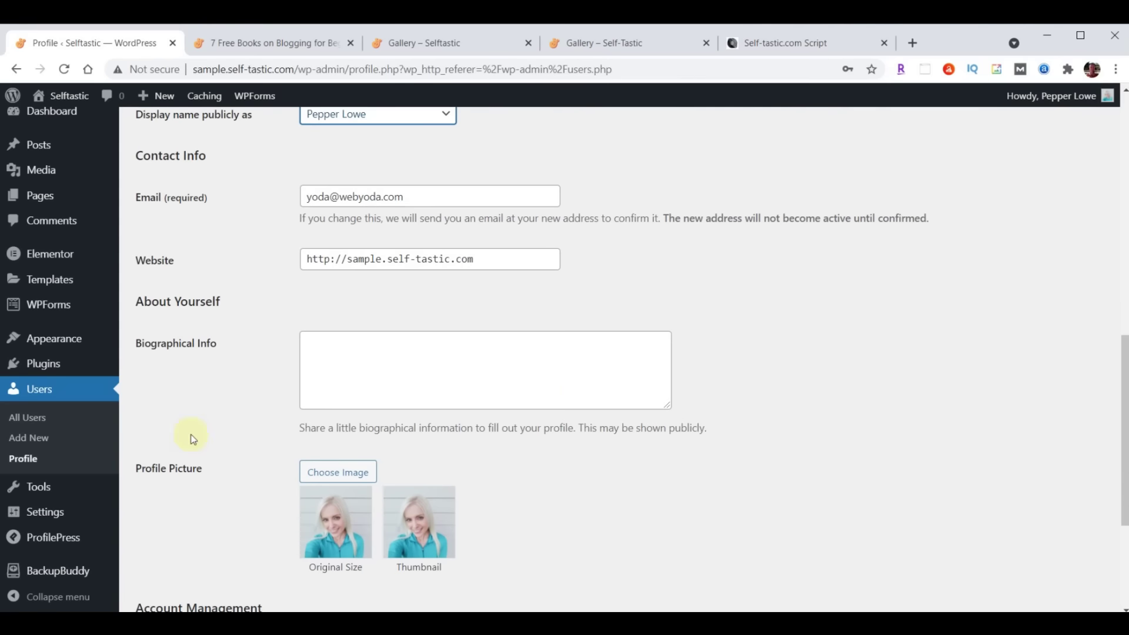
left_click(458, 353)
type("I created this blog website to inspire and encourage others. I’ve been a writer for some time but never took my writing seriously enough to have anything published until 2020, when I started writing on online platforms such as Medium and Quora. People appreciated my advice and willingness to open up about my own life.")
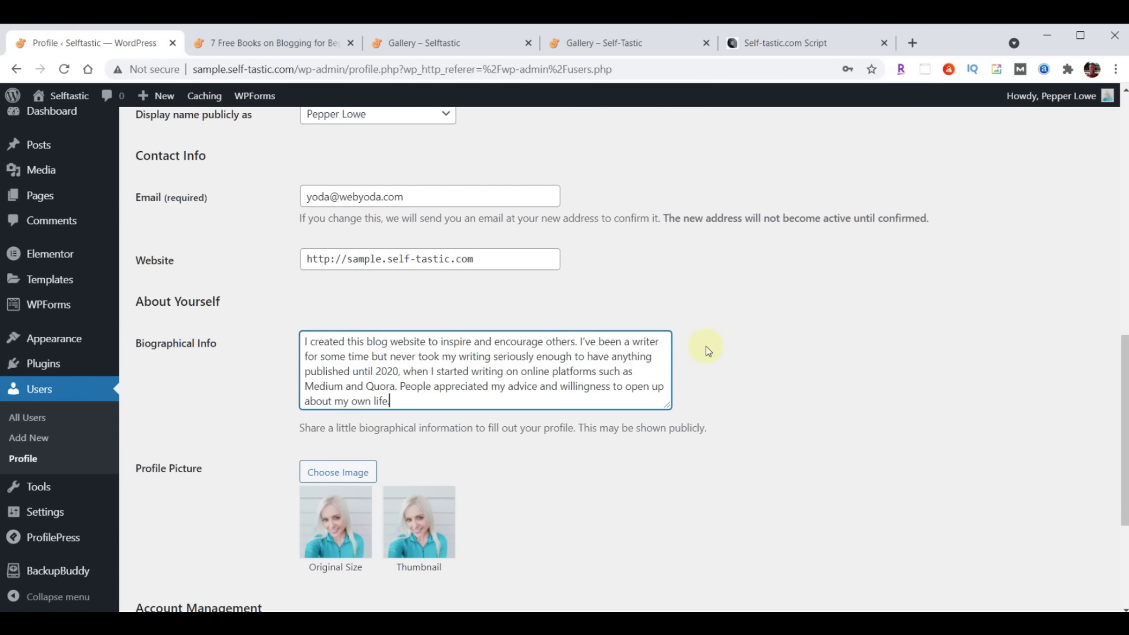
scroll(706, 348, "down", 4)
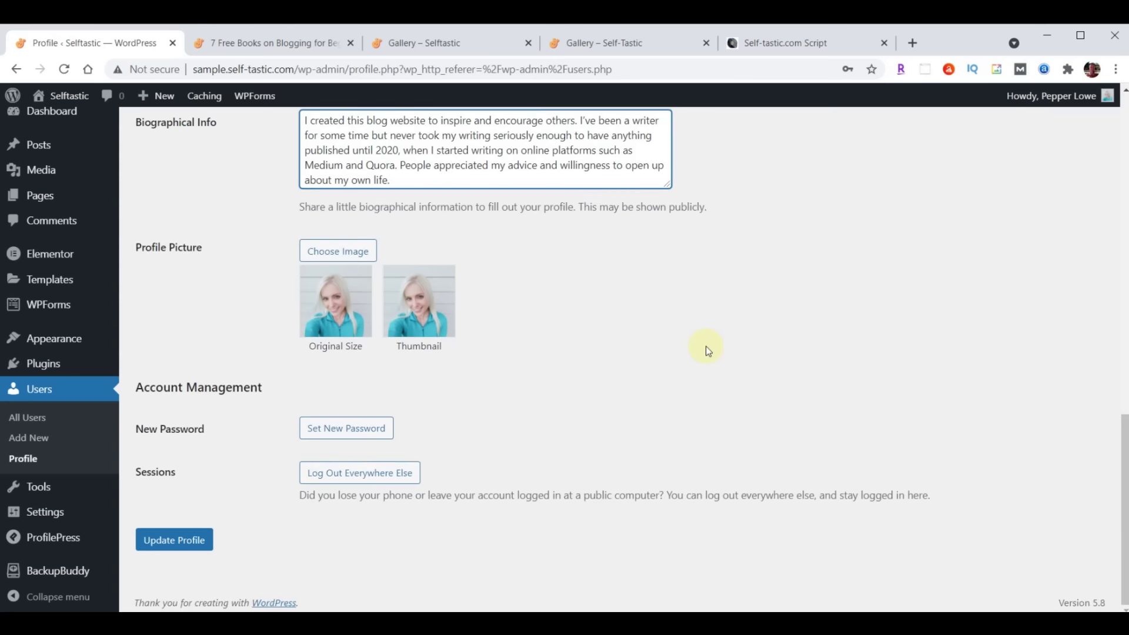
left_click(174, 540)
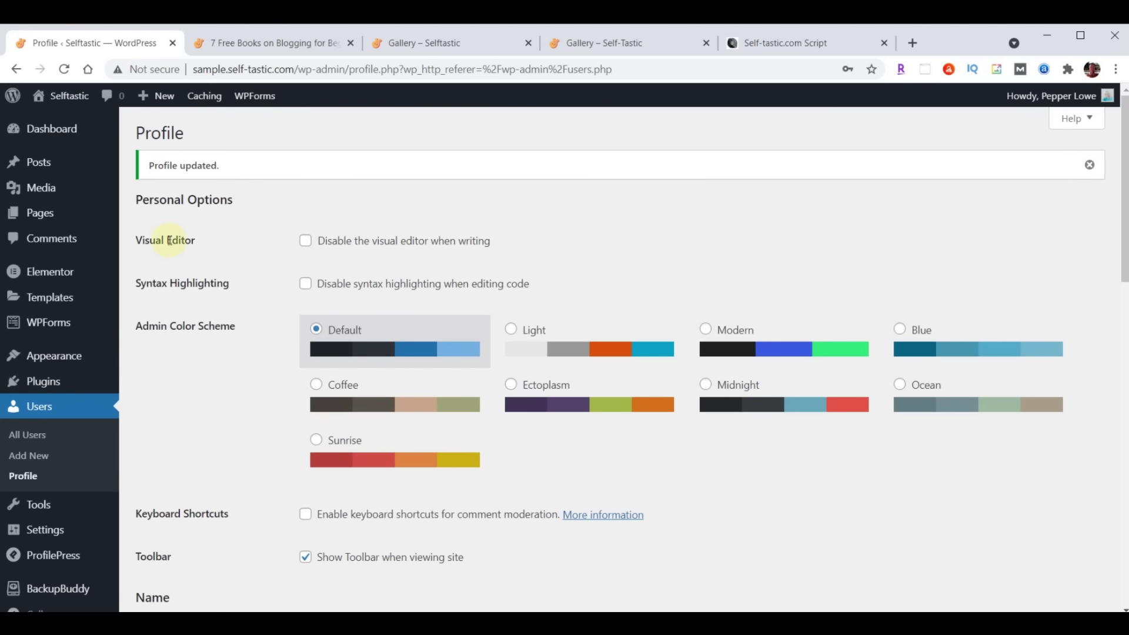
Reload the live 7 Free Books post, check the author archive, and review the updated byline
left_click(294, 41)
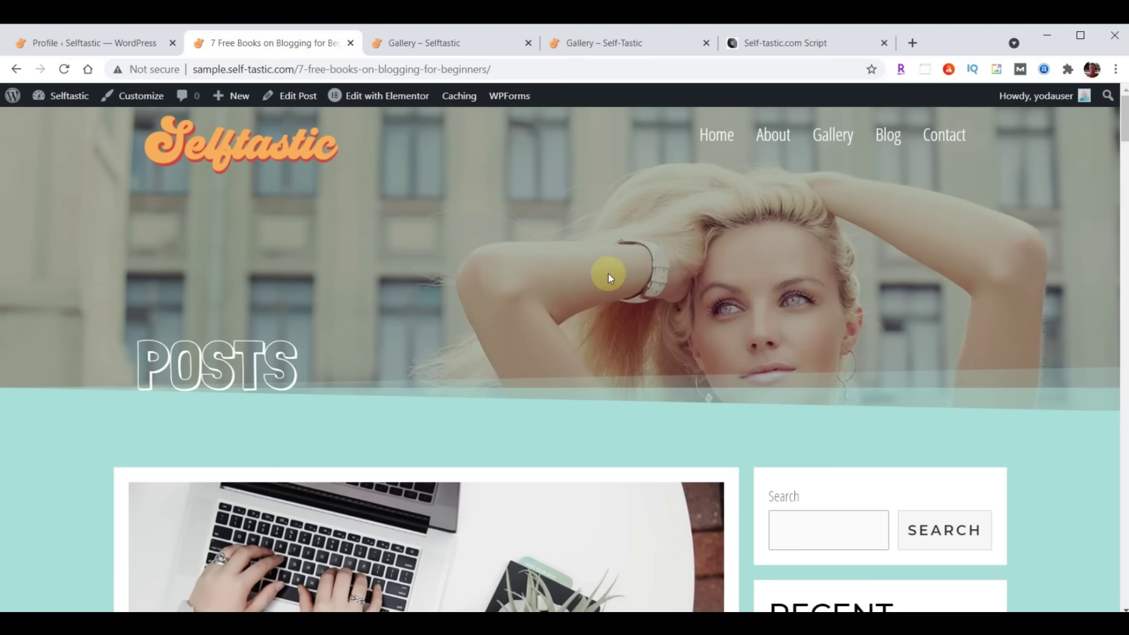
scroll(607, 276, "down", 10)
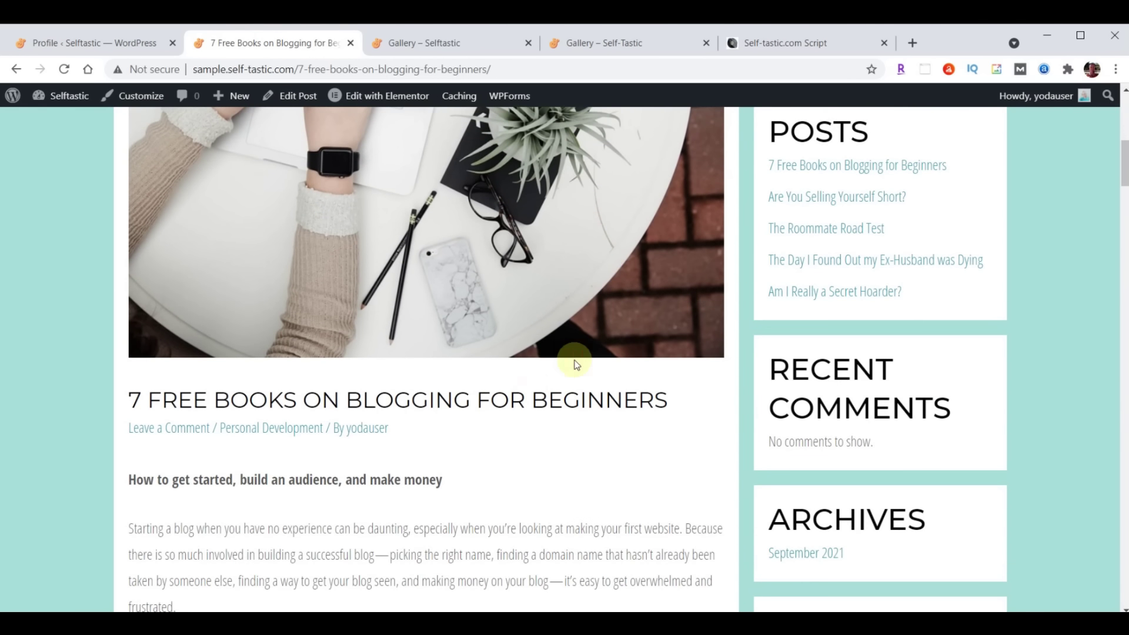
left_click(61, 69)
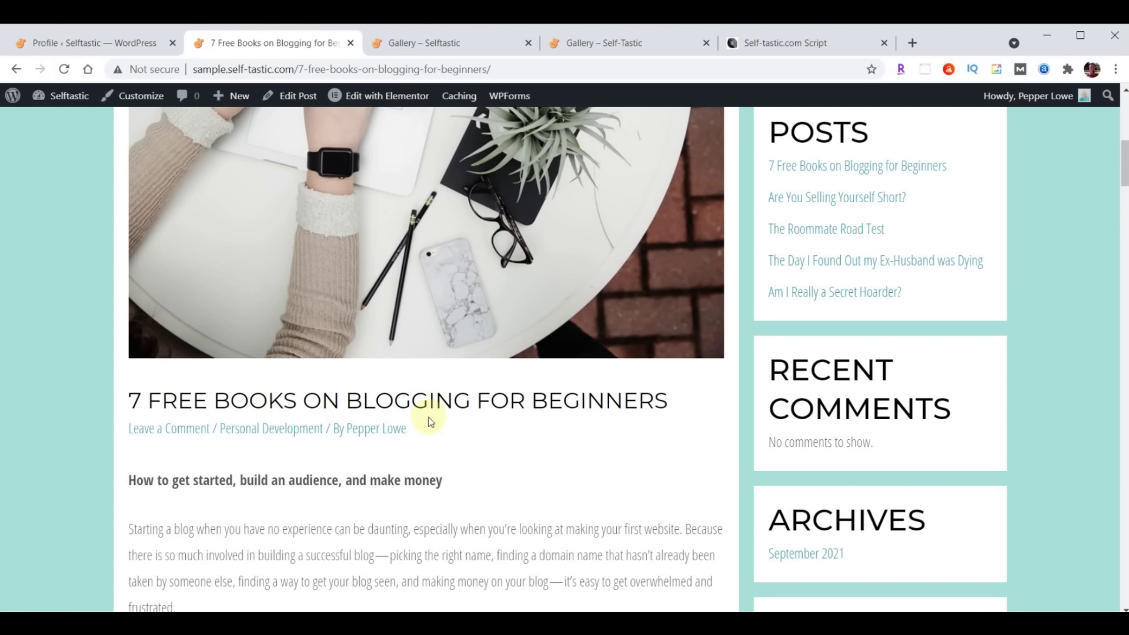
left_click(381, 434)
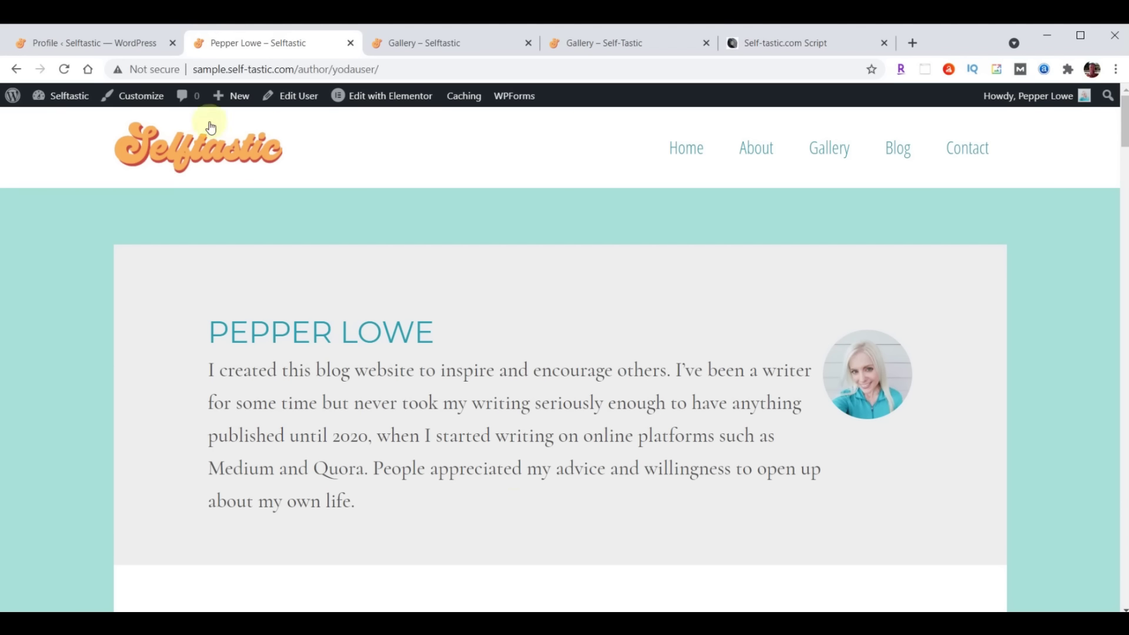
left_click(16, 69)
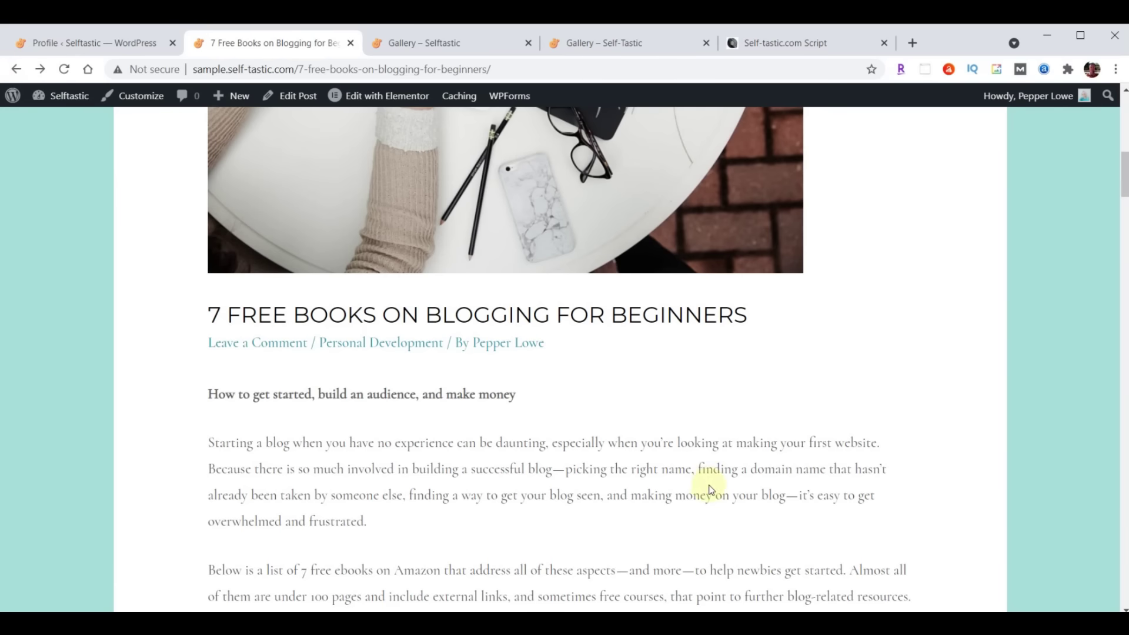
scroll(721, 484, "up", 5)
scroll(721, 482, "up", 4)
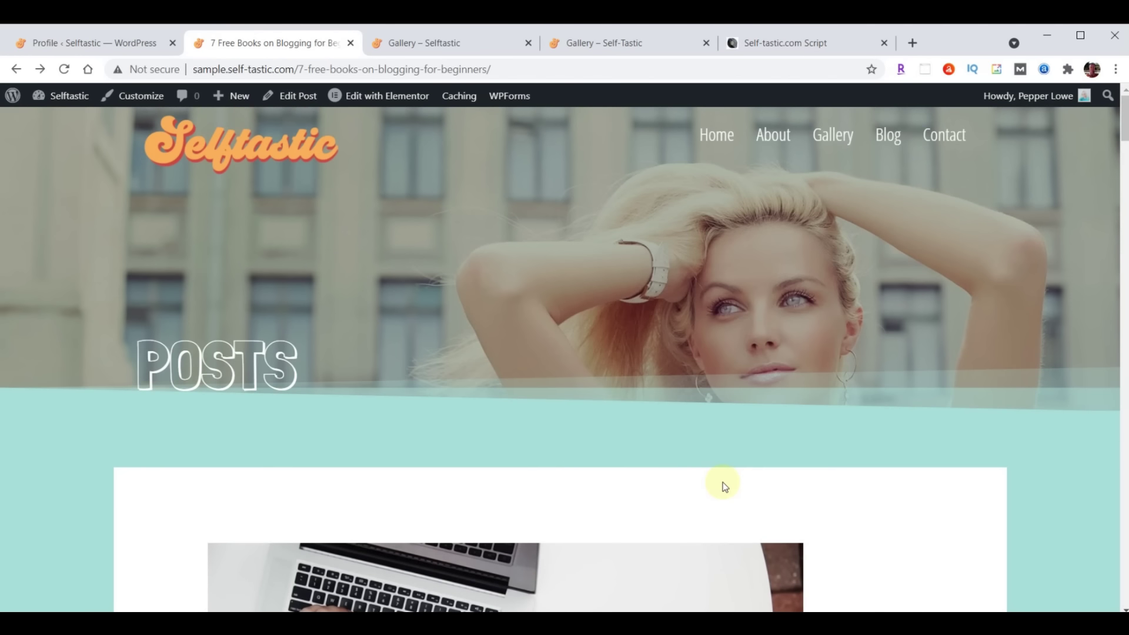
scroll(731, 418, "down", 20)
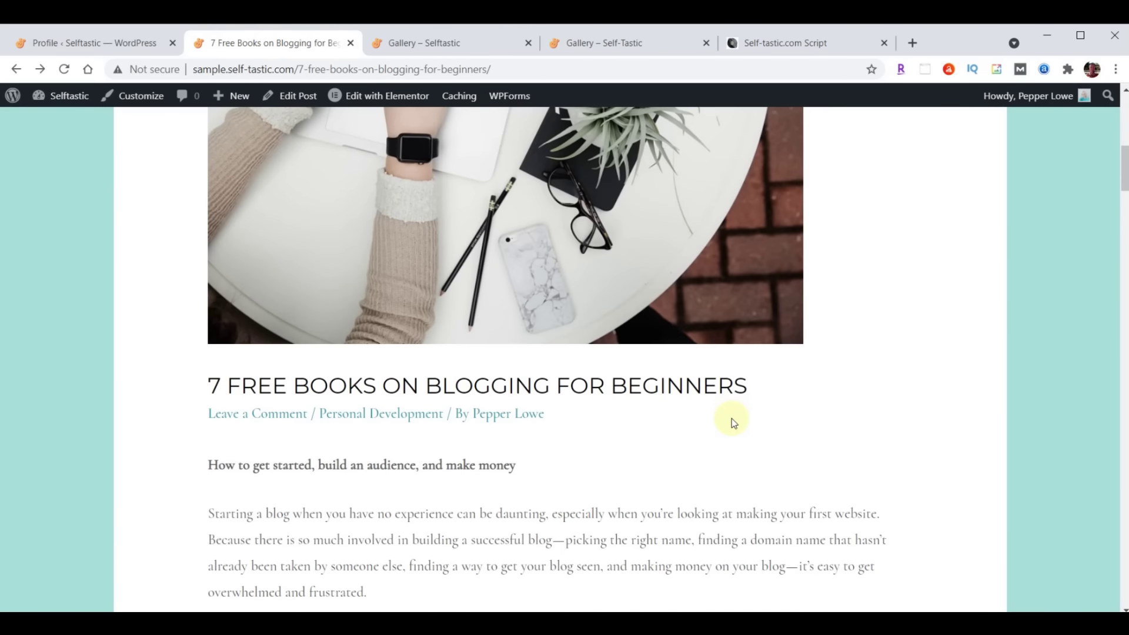
scroll(731, 418, "down", 20)
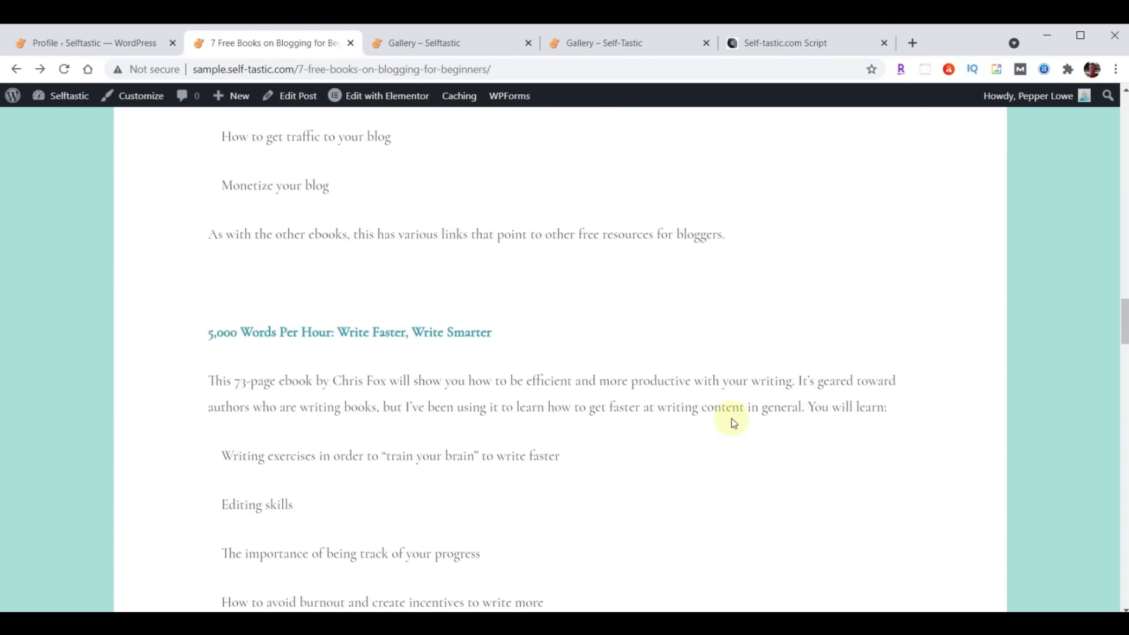
scroll(731, 418, "up", 20)
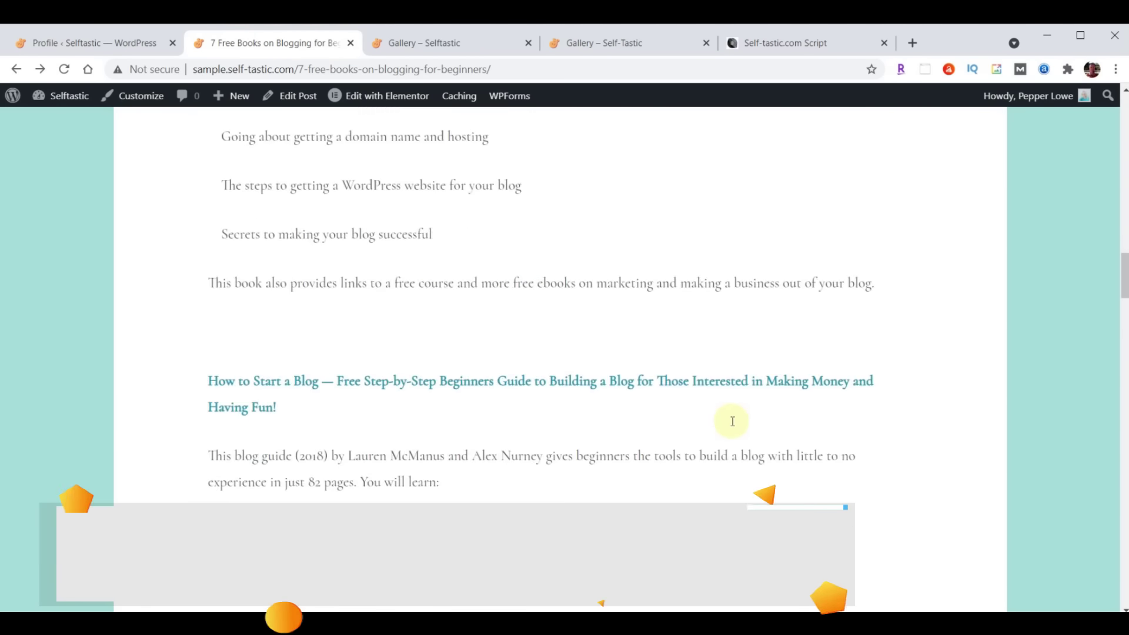
scroll(732, 421, "up", 4)
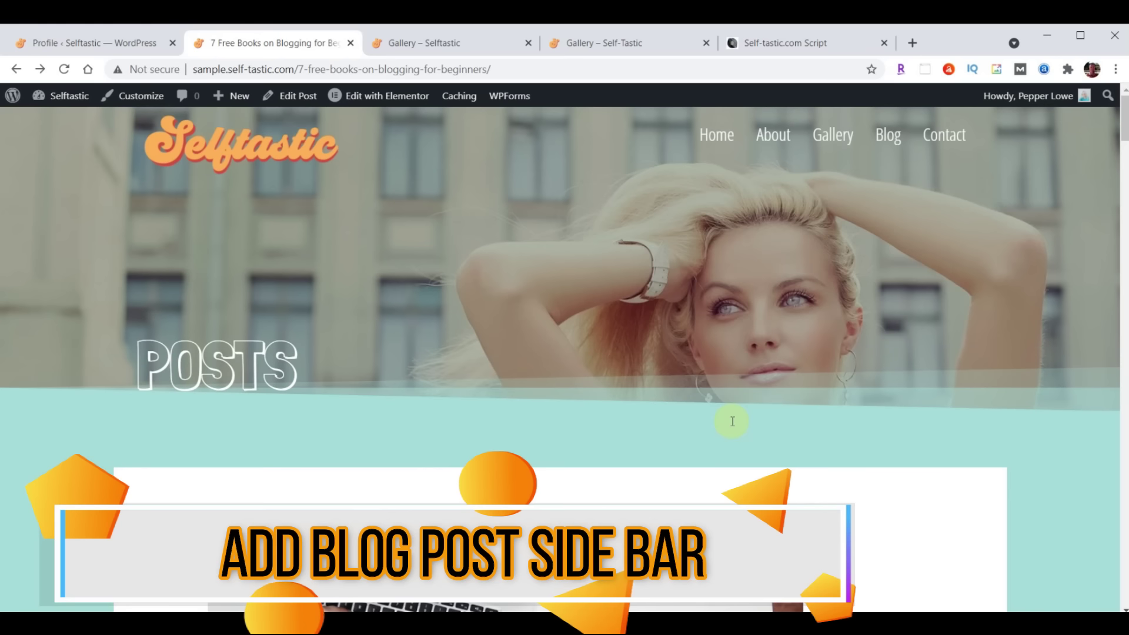
scroll(510, 361, "down", 10)
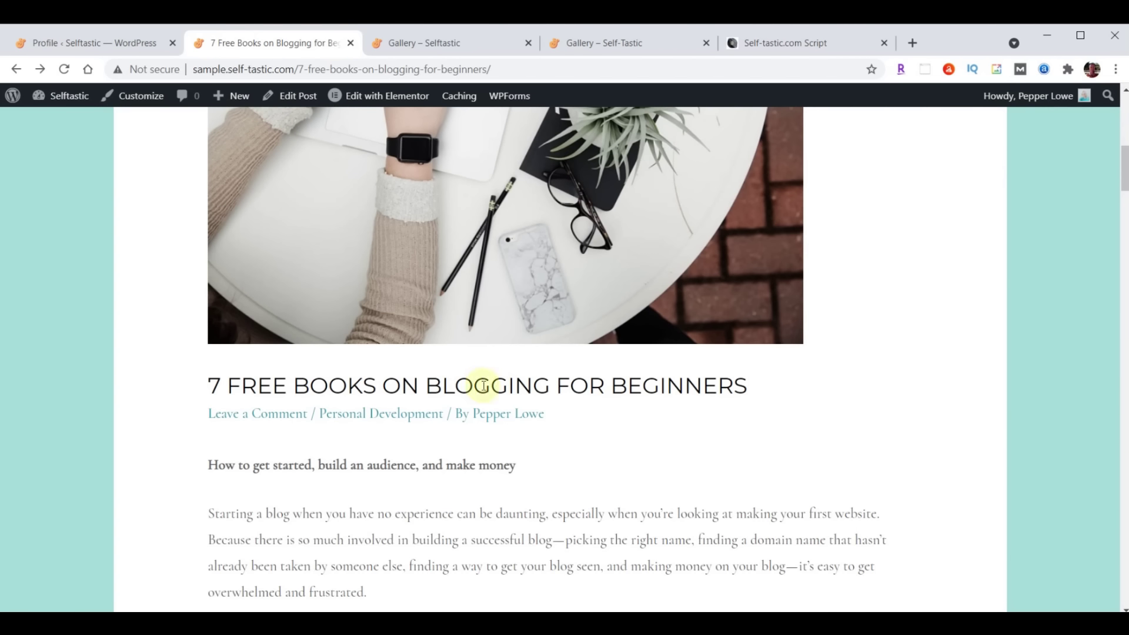
scroll(504, 449, "up", 9)
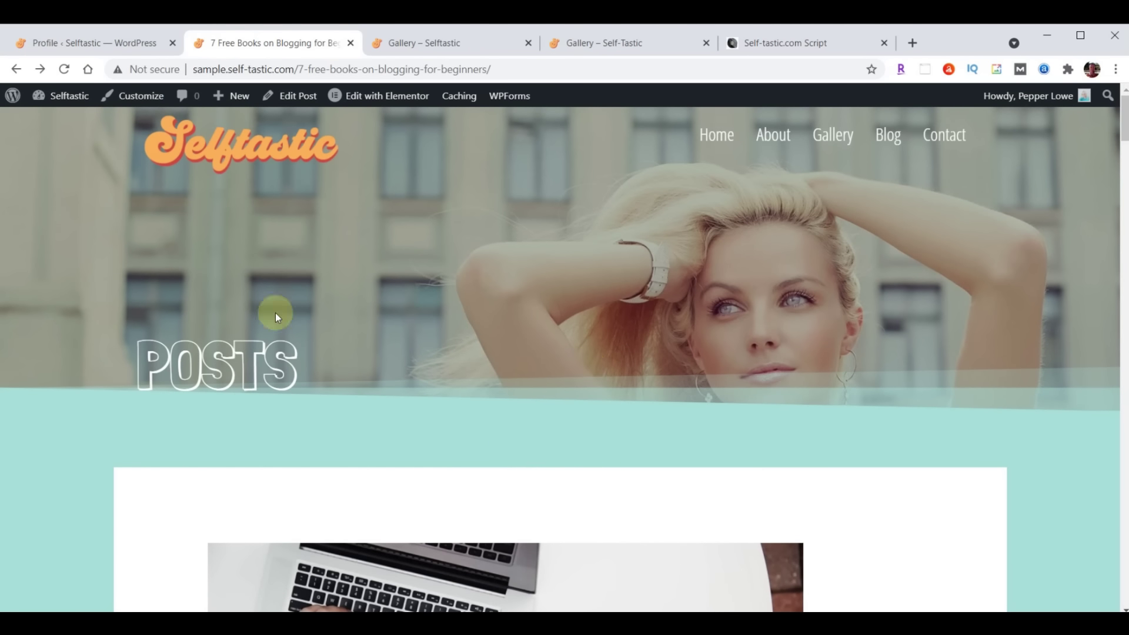
Give blog posts a Right Sidebar layout in the Customizer and publish the change
left_click(81, 46)
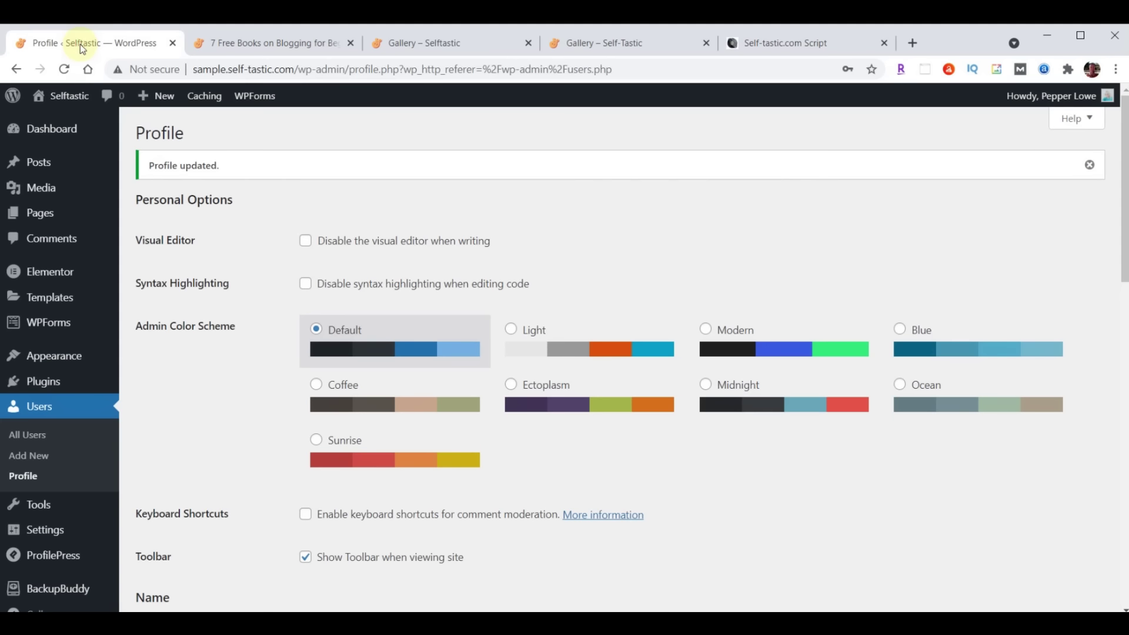
mouse_move(50, 360)
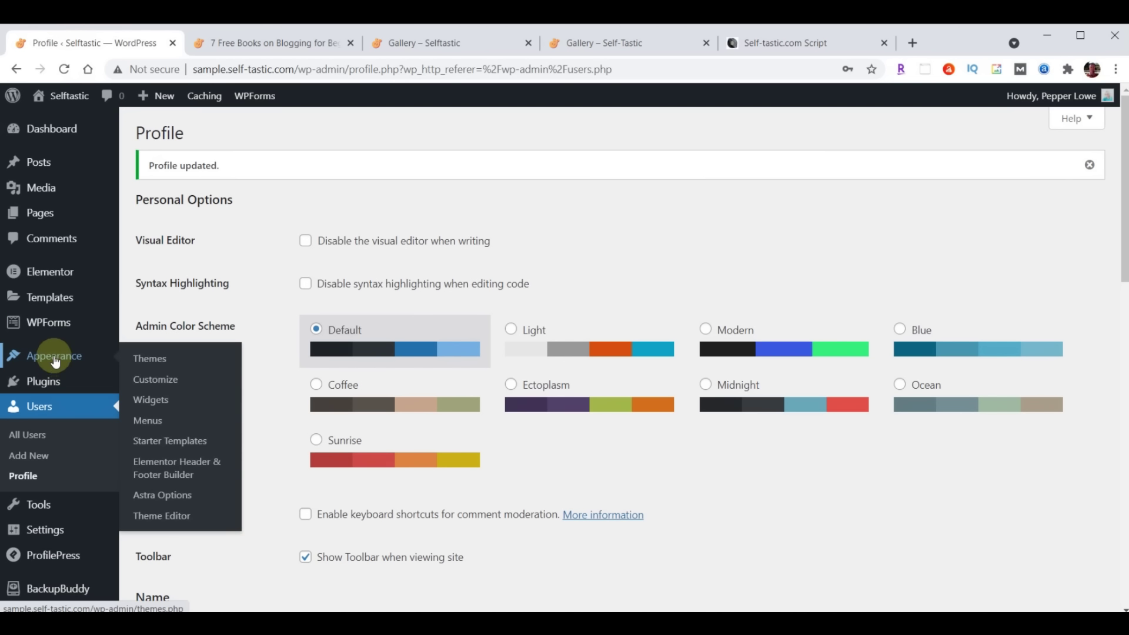
left_click(157, 382)
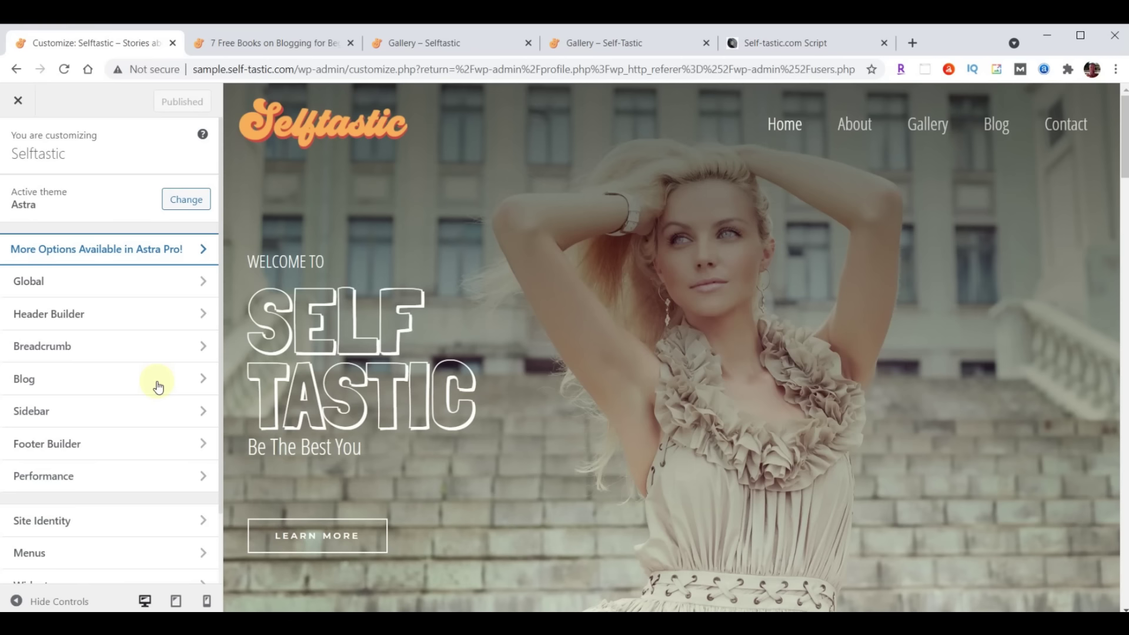
left_click(47, 411)
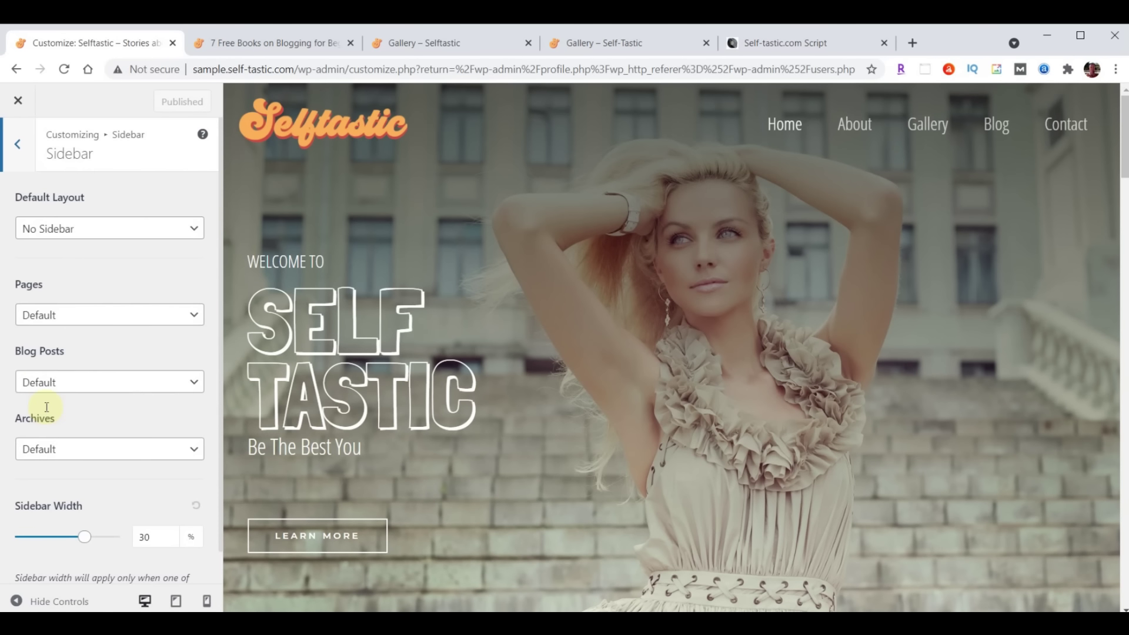
left_click(87, 390)
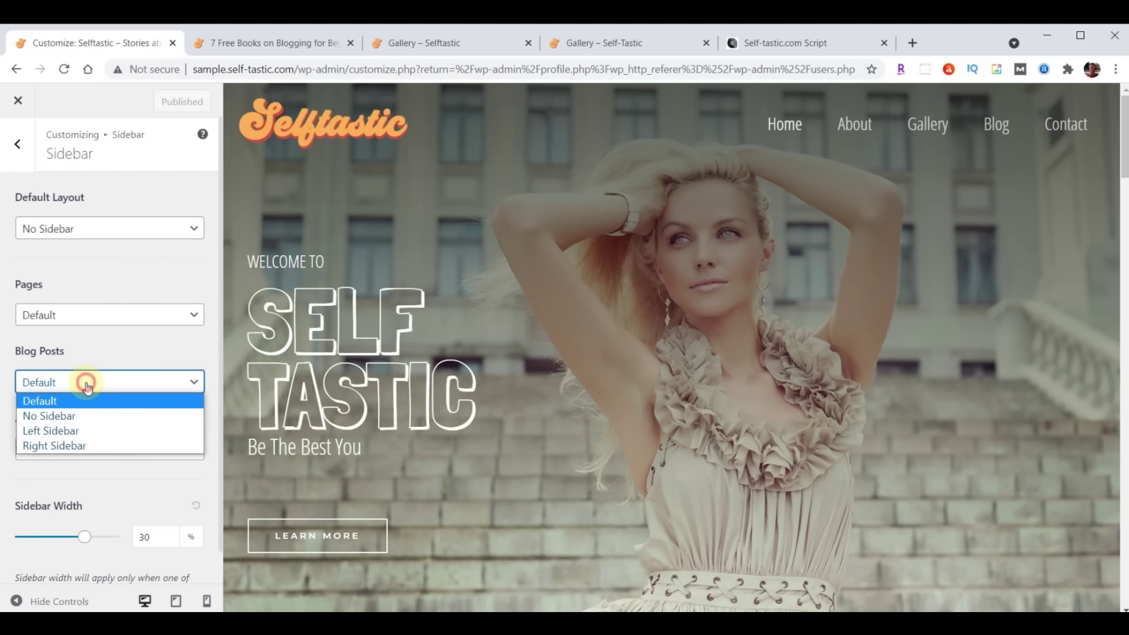
left_click(75, 446)
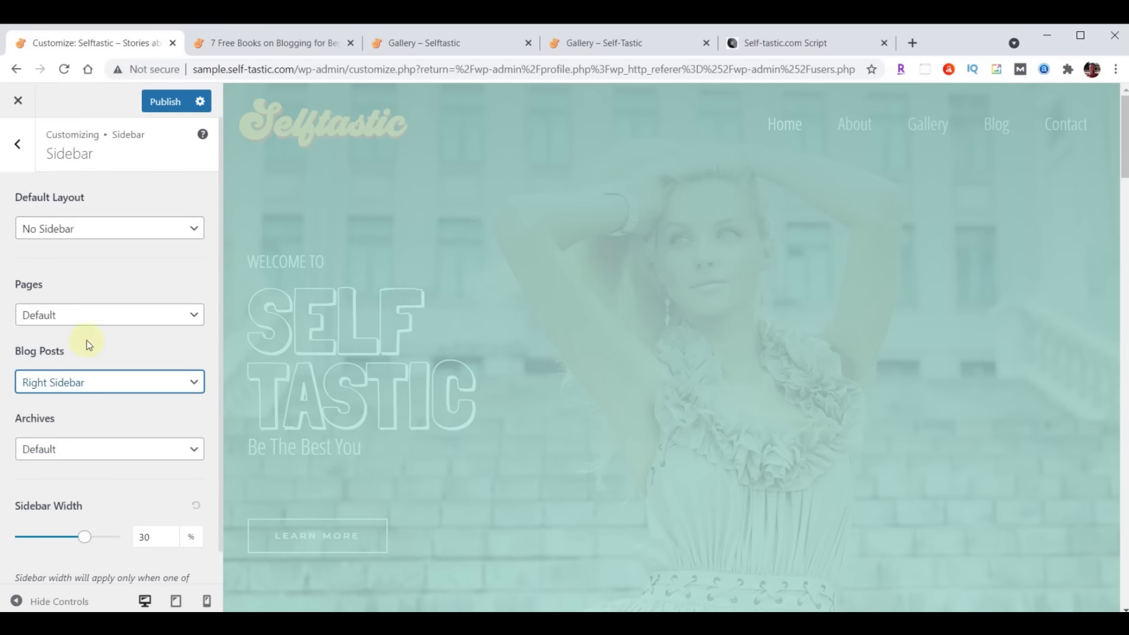
left_click(166, 104)
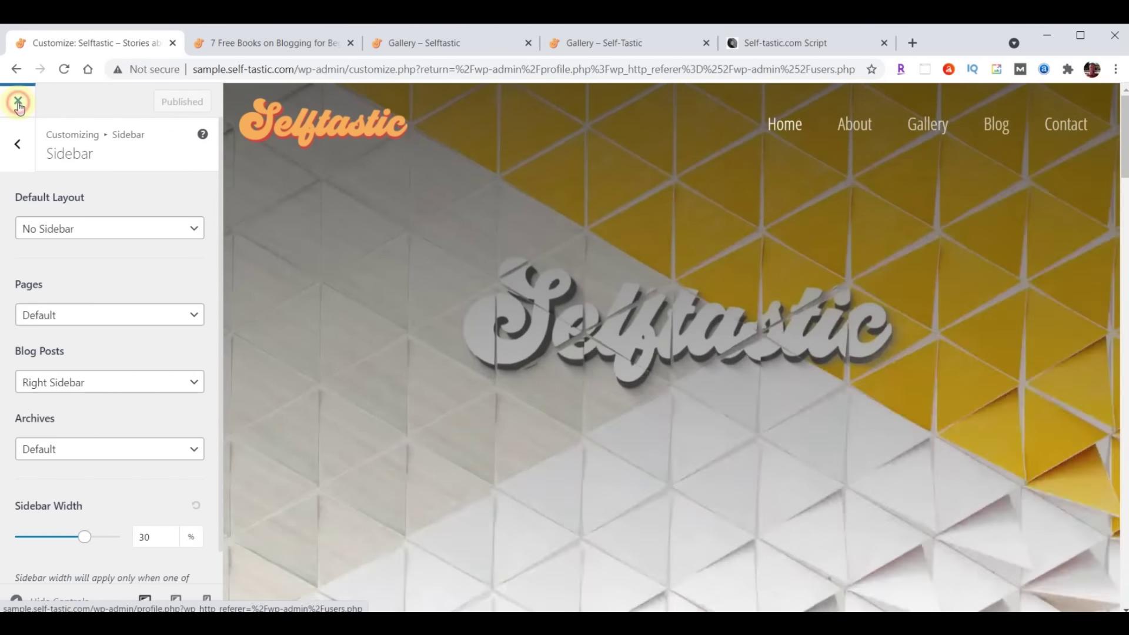
Close the Customizer and go to Appearance > Widgets
left_click(19, 103)
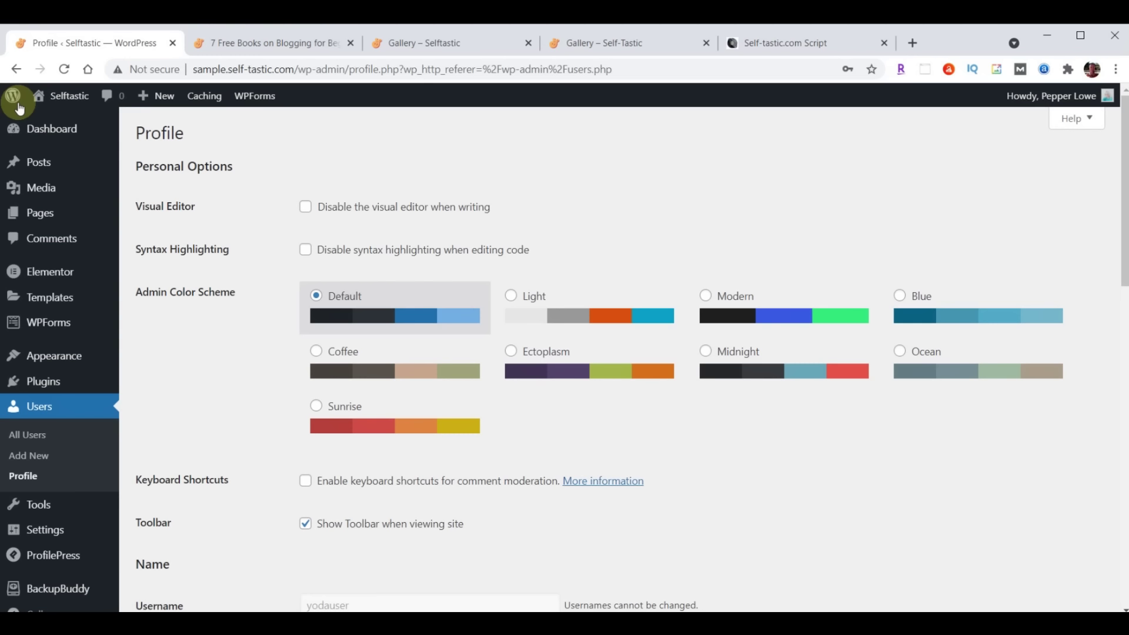
mouse_move(37, 355)
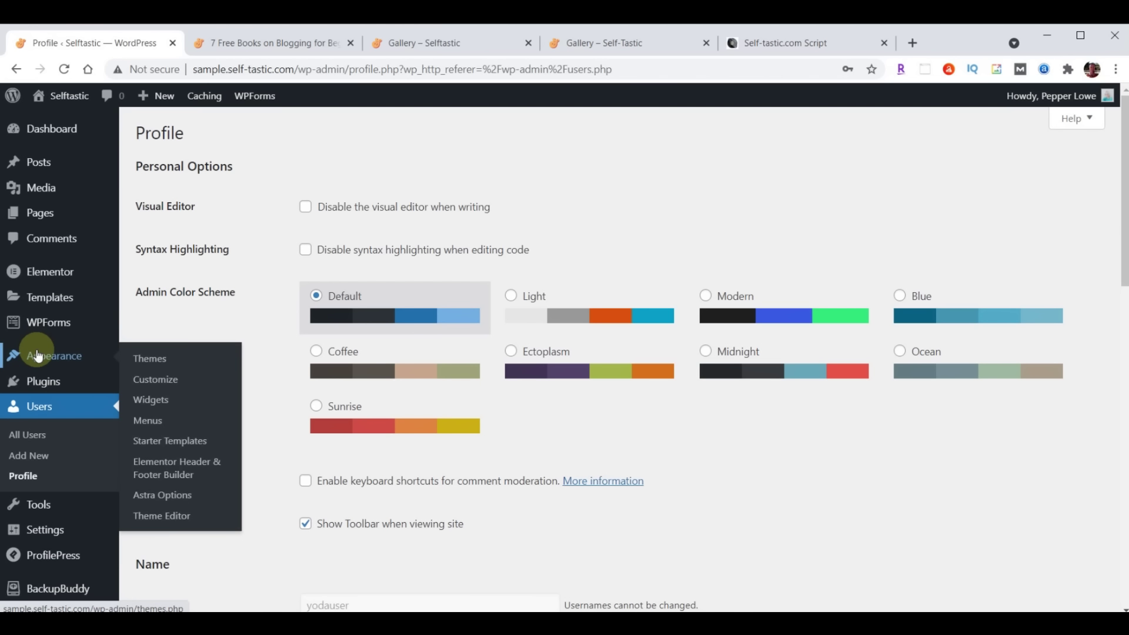
left_click(162, 405)
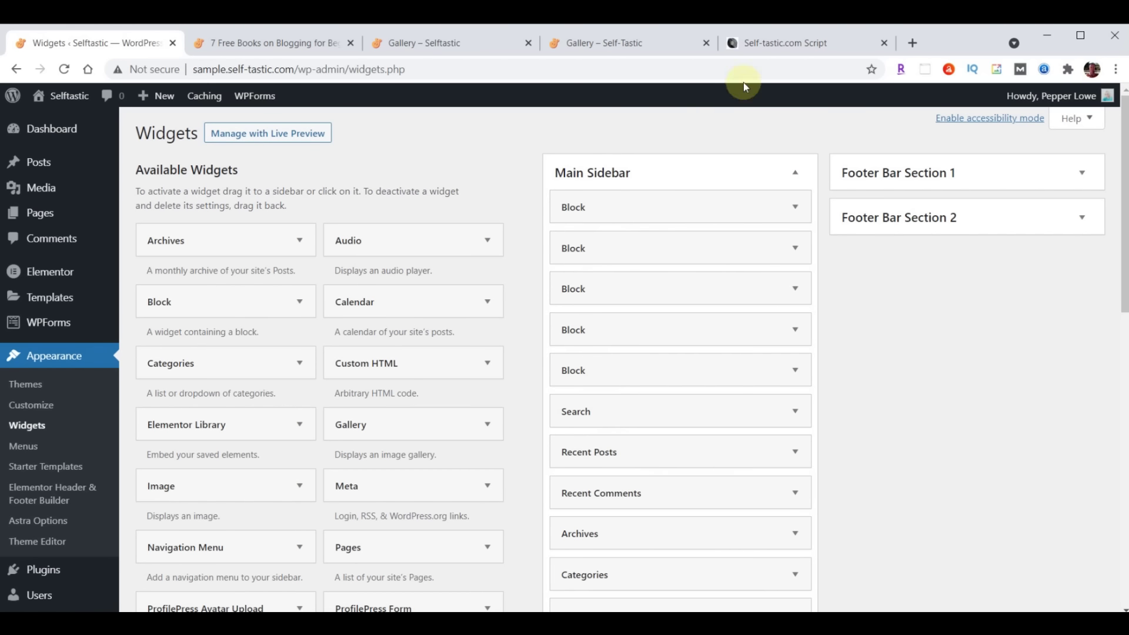
Delete each Block widget from the Main Sidebar one by one, checking the script along the way
left_click(797, 45)
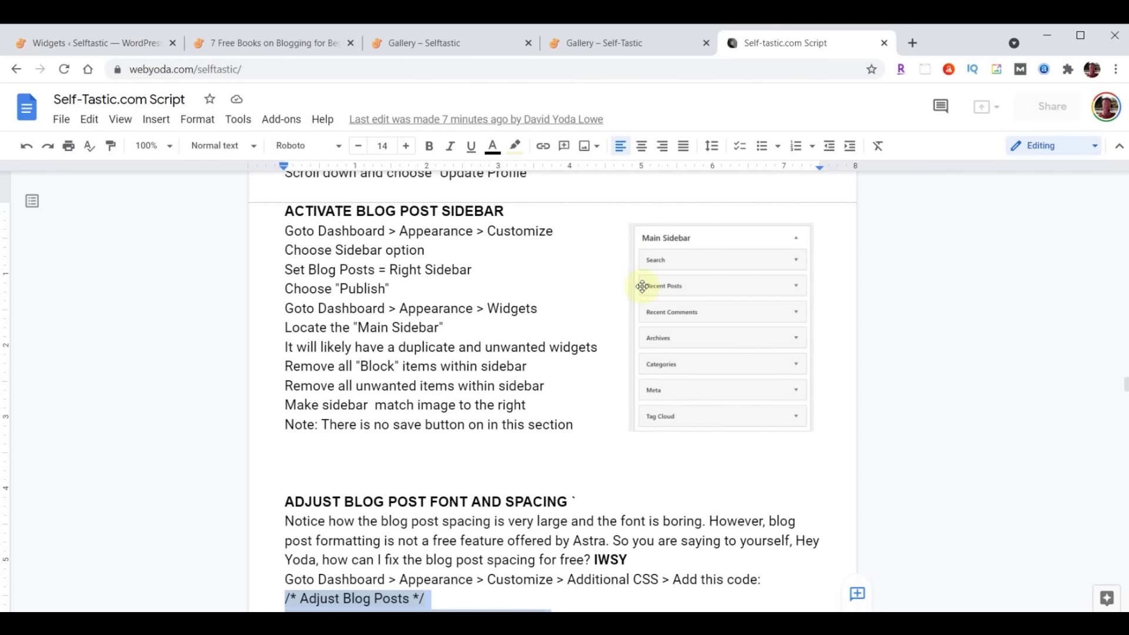
left_click(104, 43)
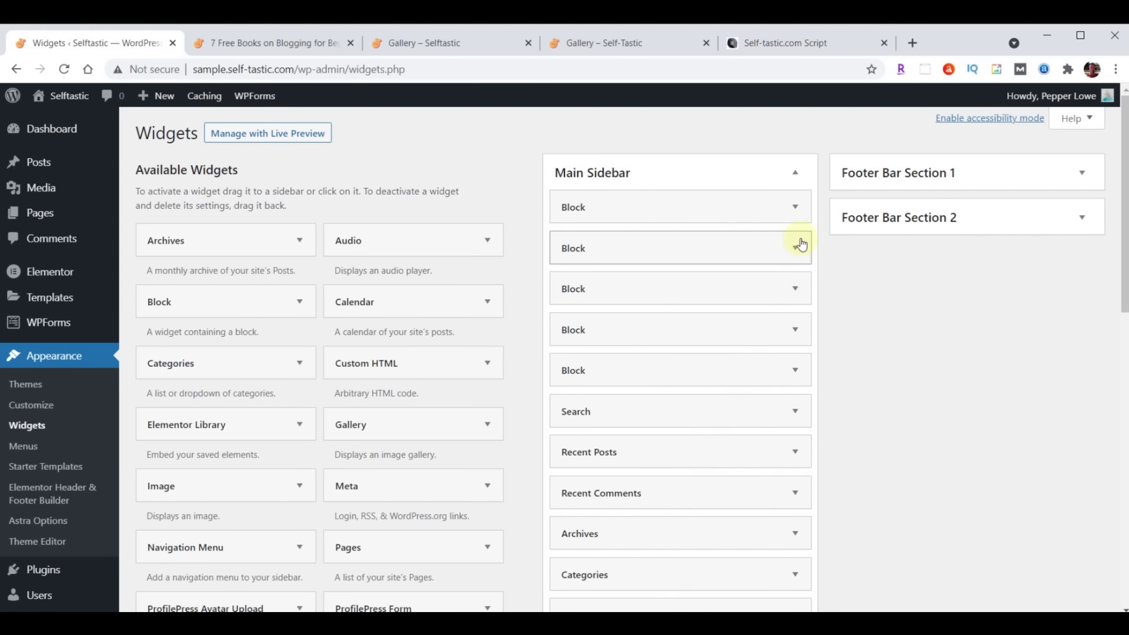
left_click(797, 209)
left_click(517, 364)
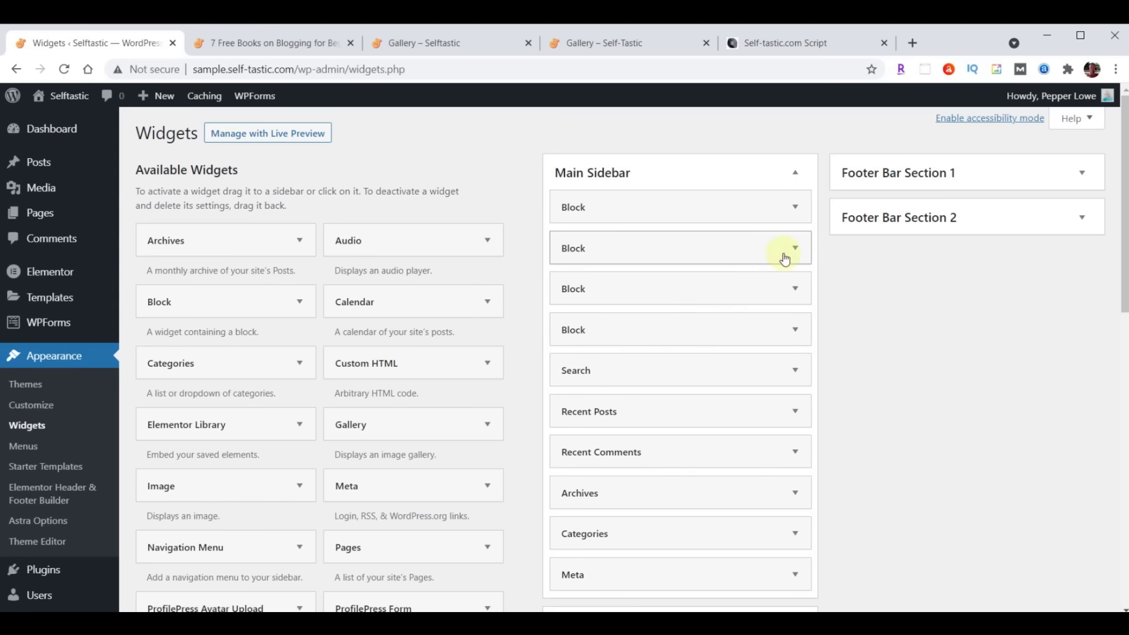
left_click(796, 206)
left_click(517, 364)
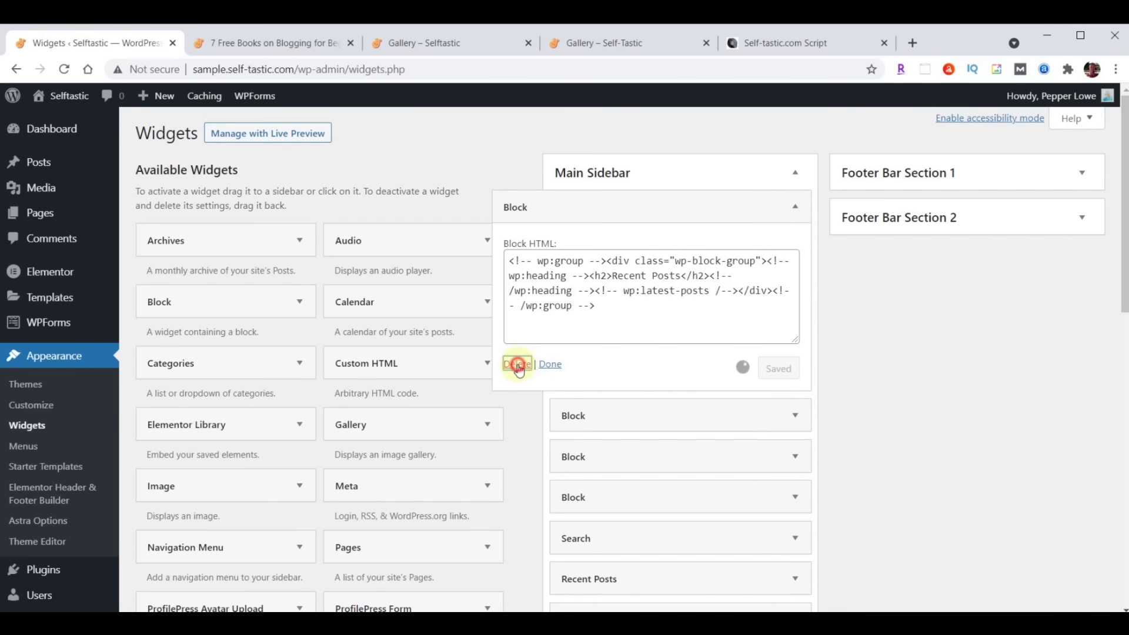
left_click(795, 207)
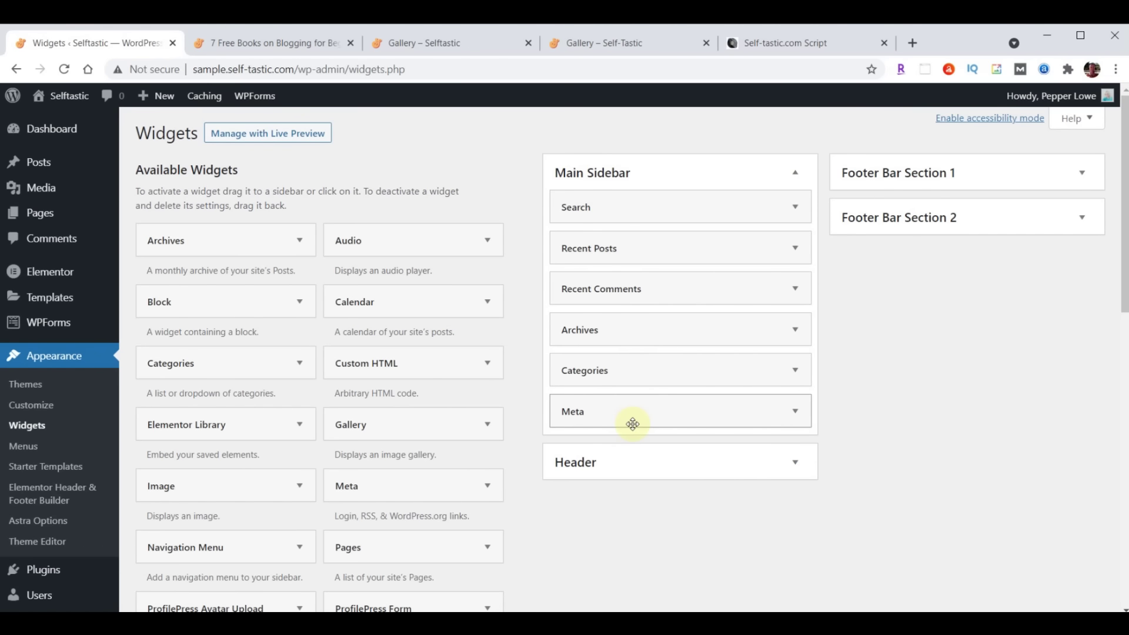
left_click(758, 47)
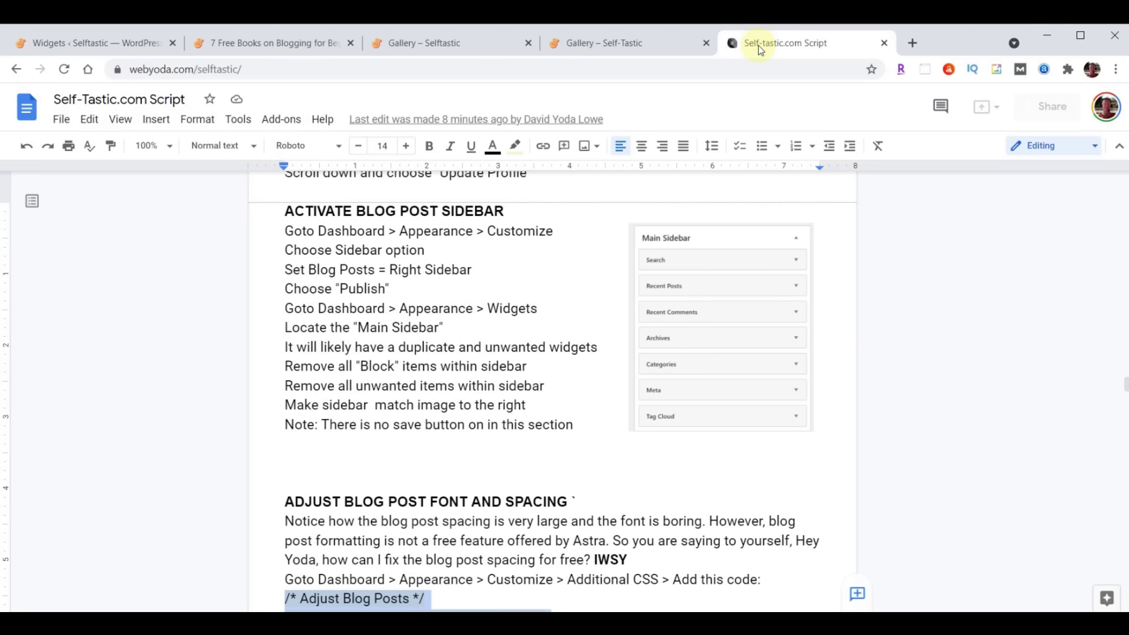
left_click(113, 43)
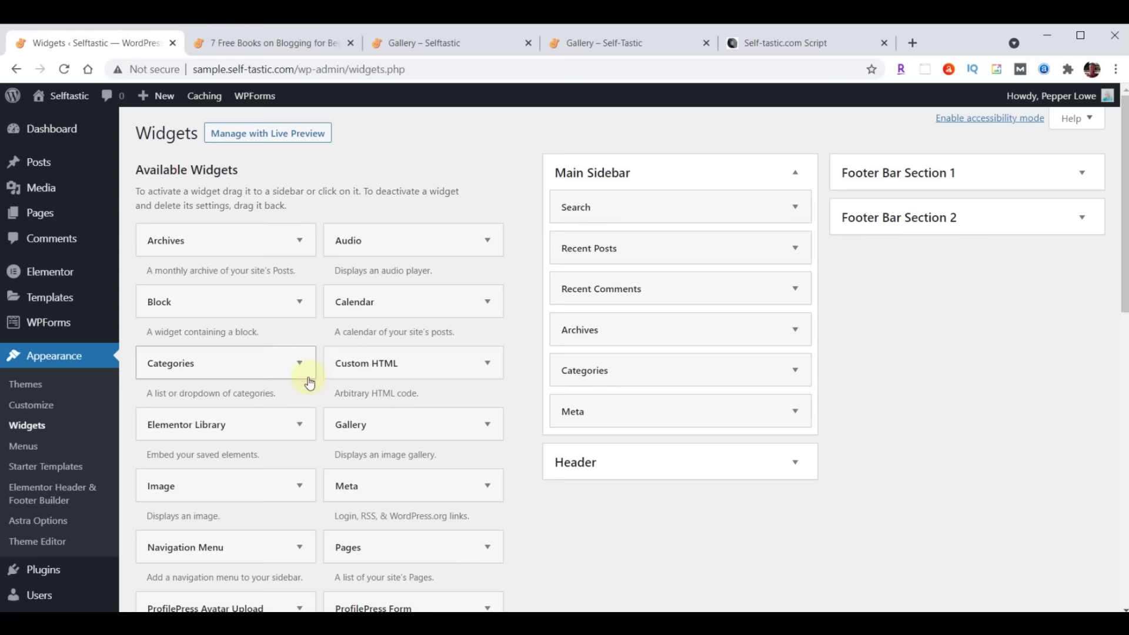
scroll(308, 379, "down", 5)
scroll(308, 378, "down", 3)
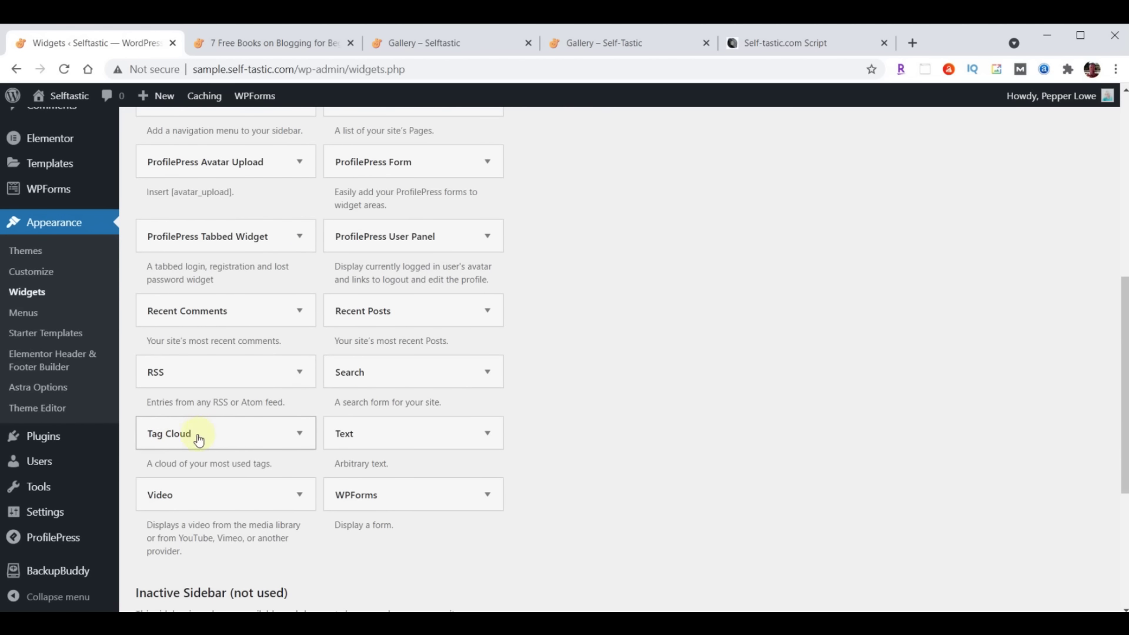
Add a Tag Cloud widget to the Main Sidebar below Meta and collapse it
left_click(294, 439)
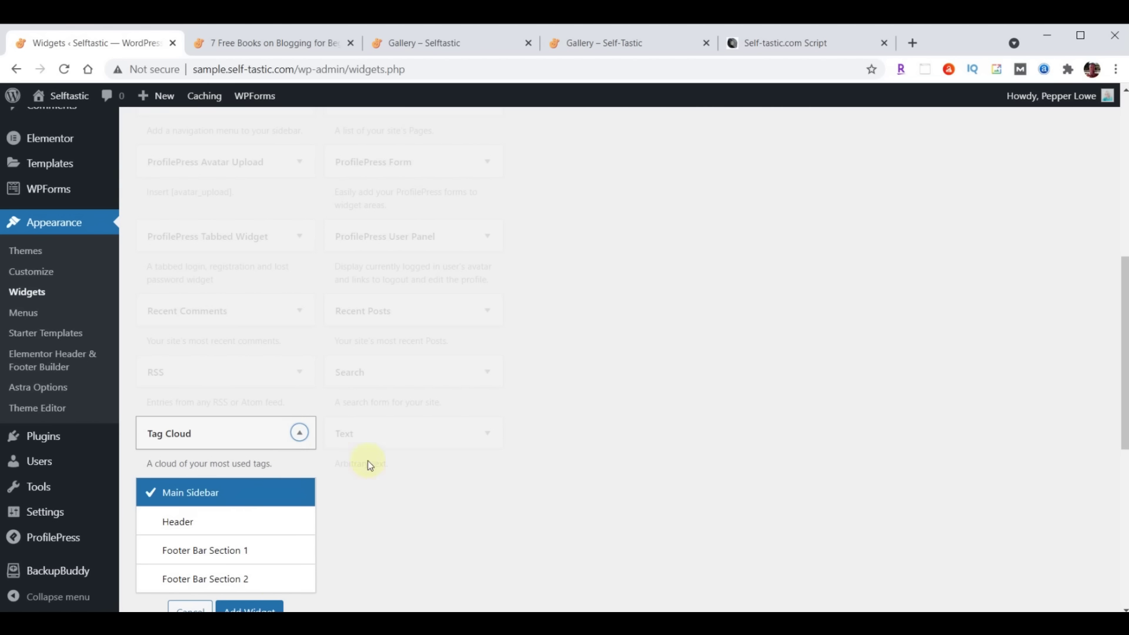
scroll(522, 461, "down", 1)
left_click(246, 536)
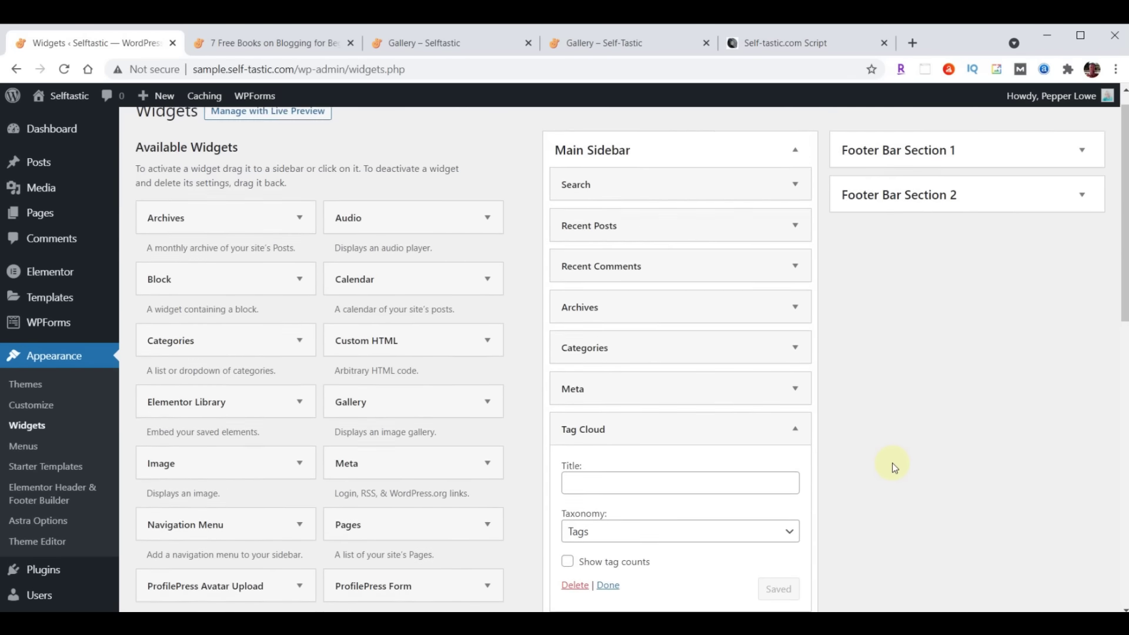
scroll(891, 463, "down", 1)
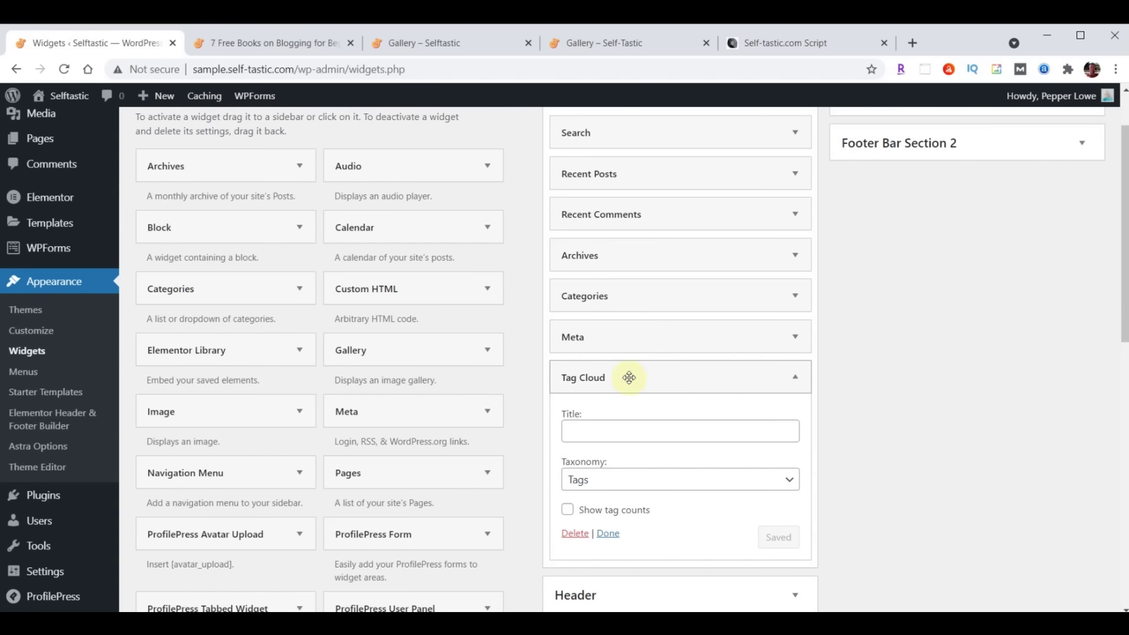
scroll(880, 397, "down", 1)
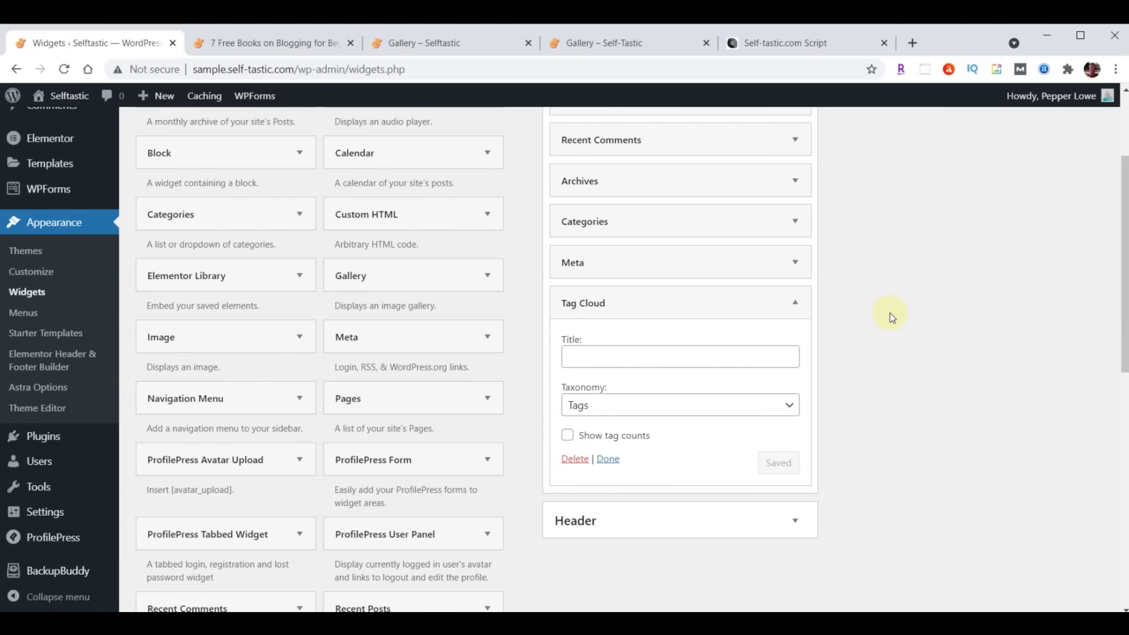
left_click(794, 302)
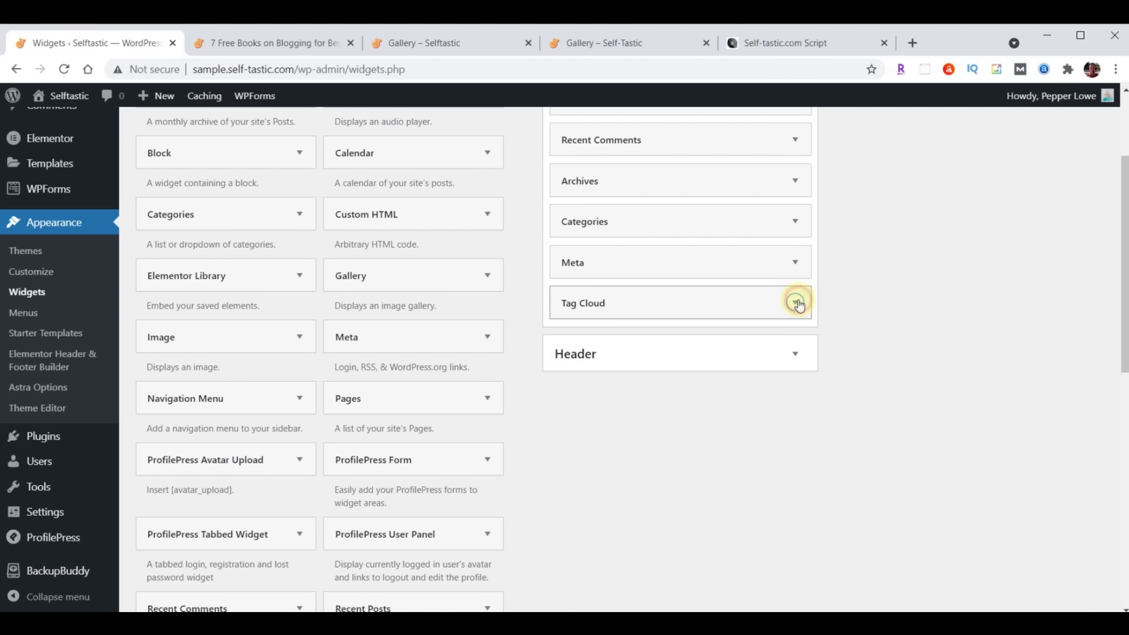
mouse_move(699, 306)
left_mouse_down()
mouse_move(698, 257)
mouse_move(695, 305)
left_mouse_up()
Compare the sidebar with the script's reference image, then switch to the blog post
scroll(820, 498, "up", 3)
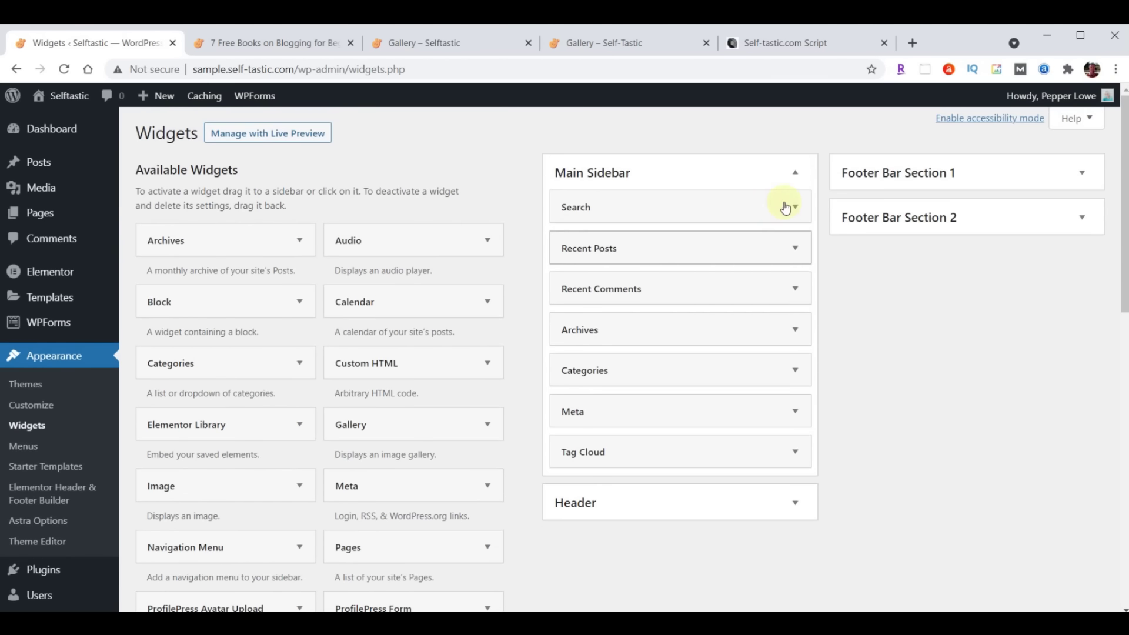
left_click(780, 51)
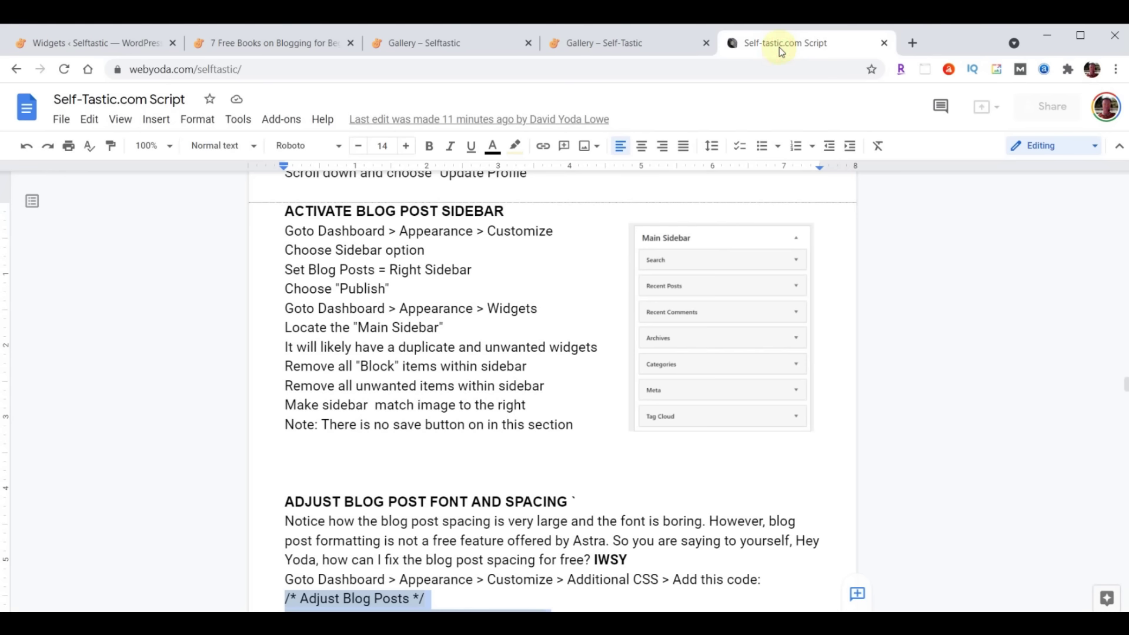
left_click(88, 44)
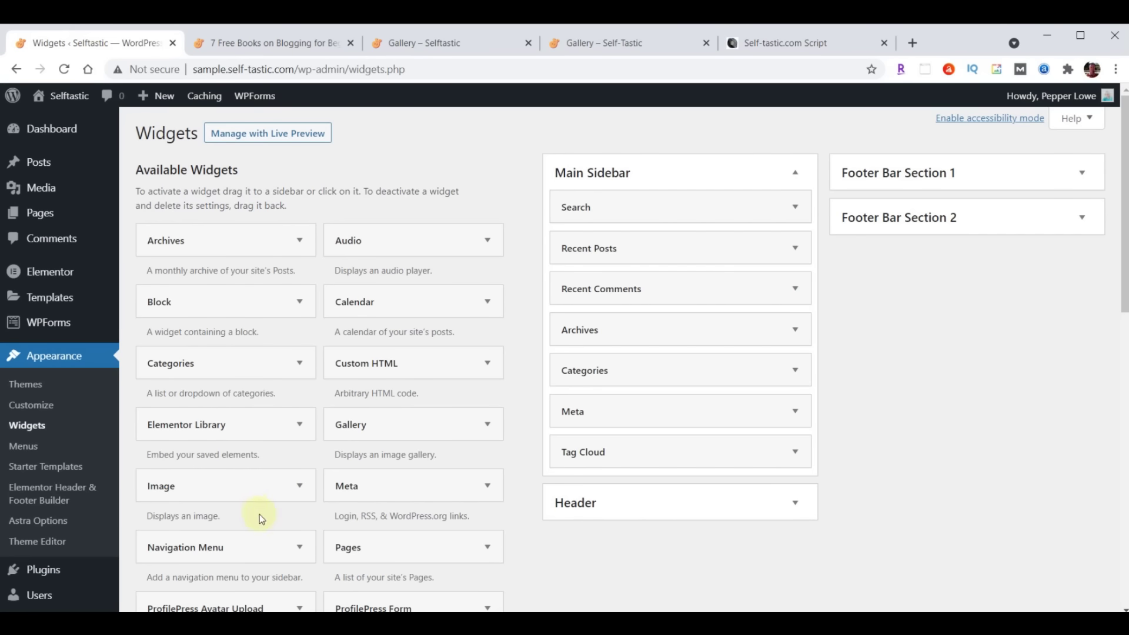
scroll(261, 519, "down", 5)
scroll(306, 470, "up", 5)
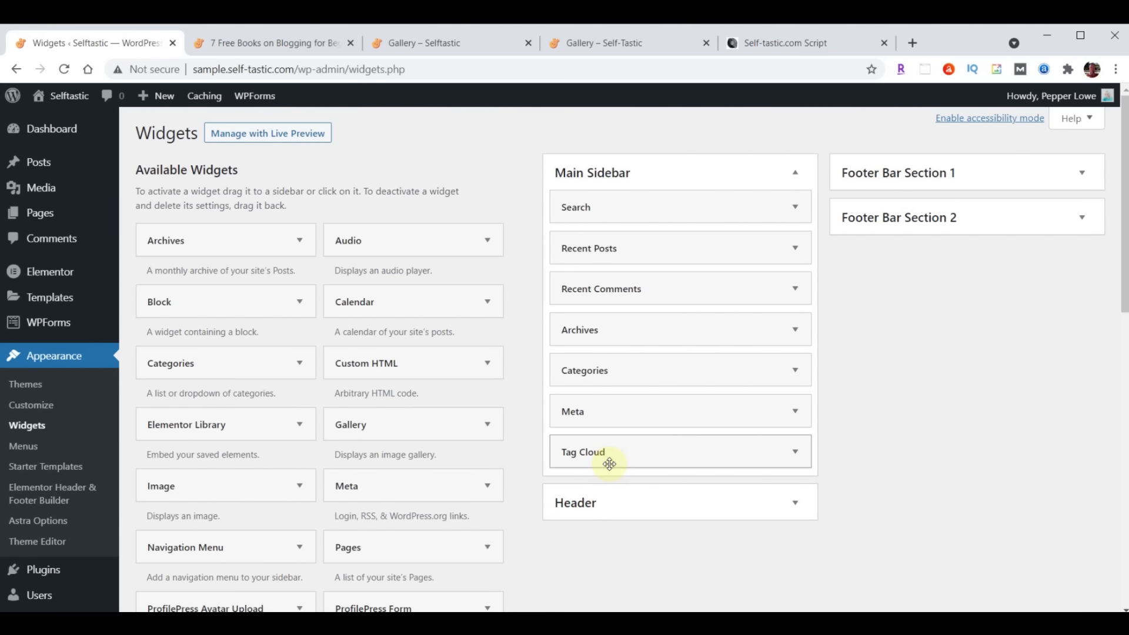
scroll(433, 496, "down", 10)
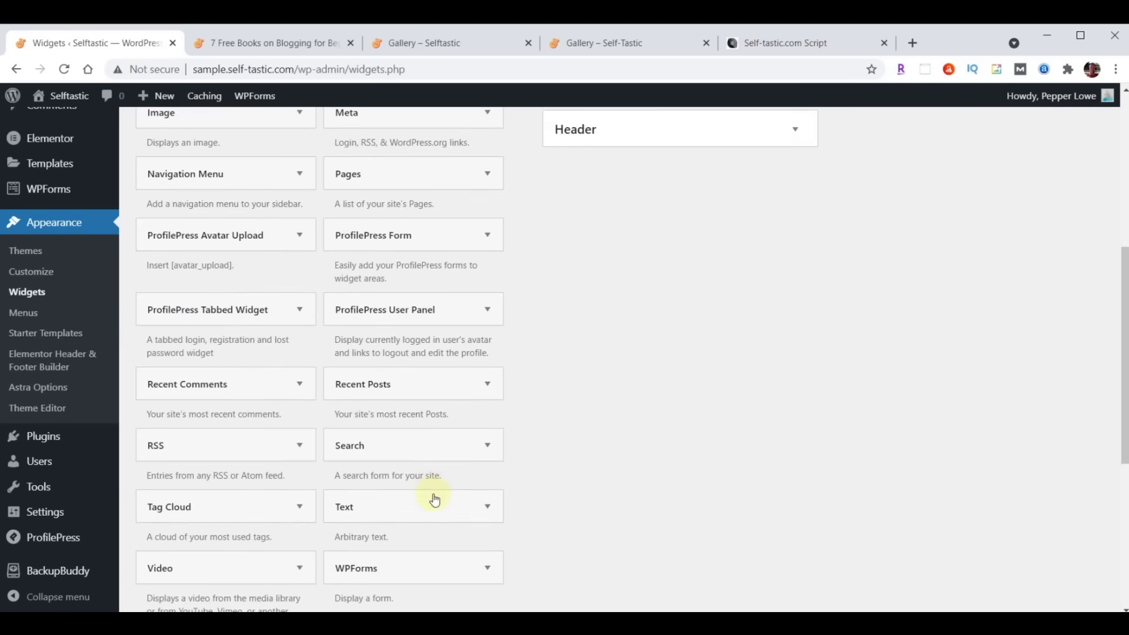
scroll(460, 538, "up", 10)
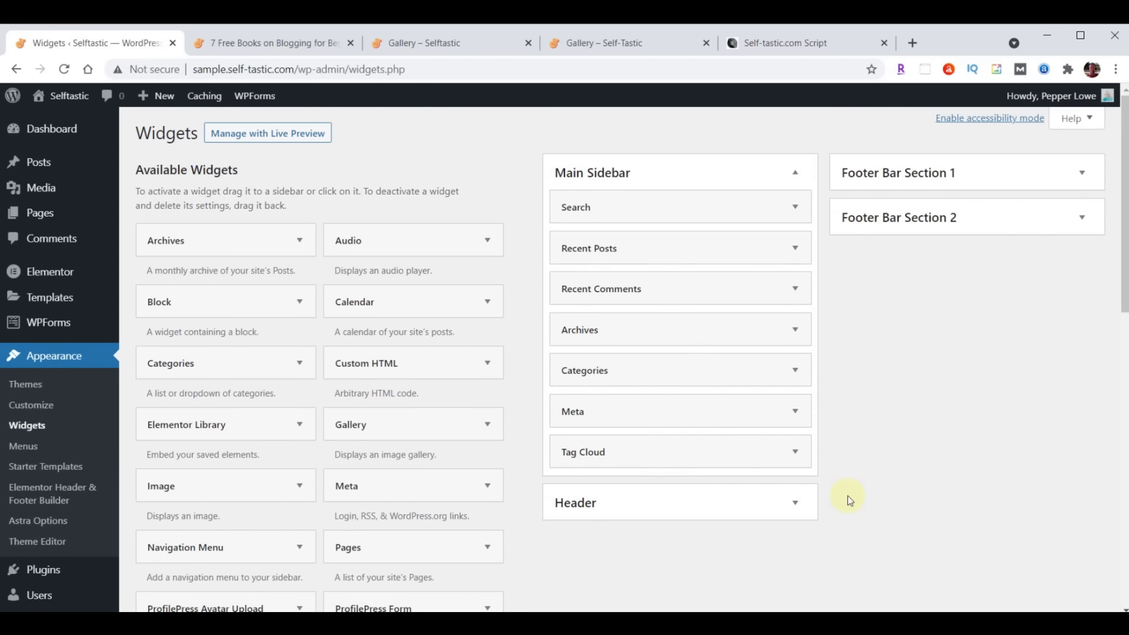
left_click(248, 47)
Reload the '7 Free Books on Blogging for Beginners' post and scroll through its Search and Recent Posts sidebar
left_click(64, 69)
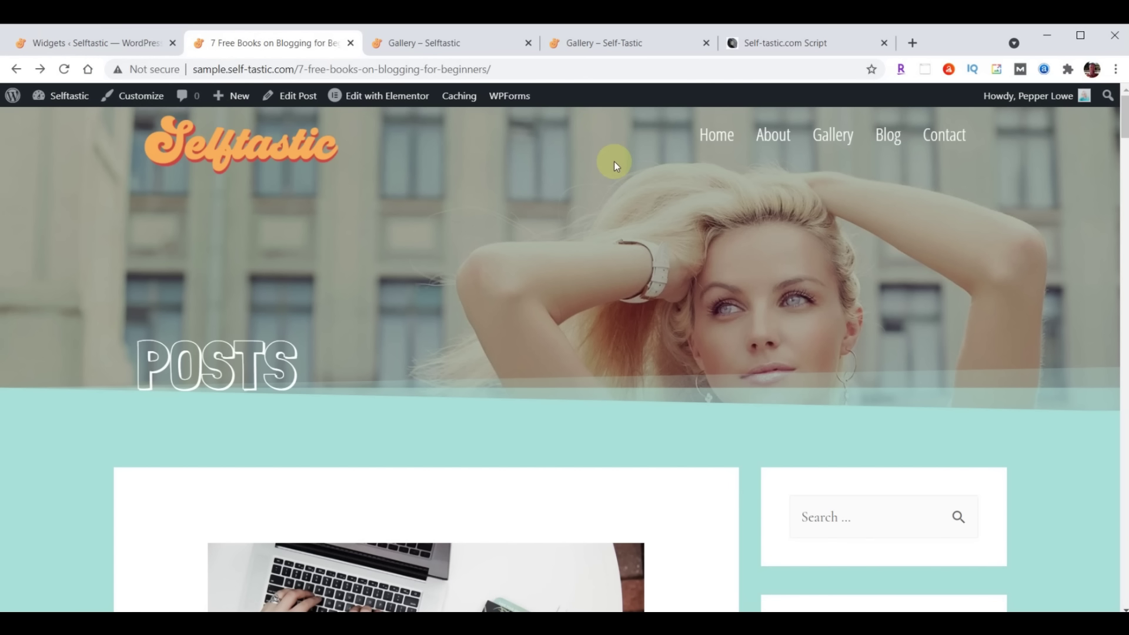
scroll(684, 221, "down", 4)
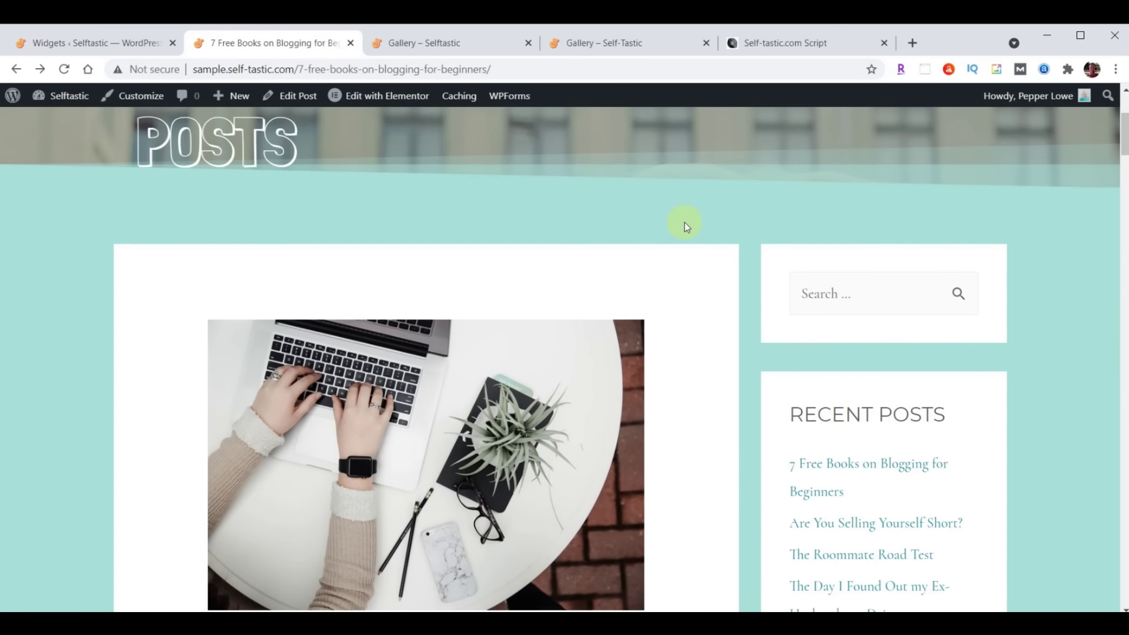
scroll(1038, 275, "down", 4)
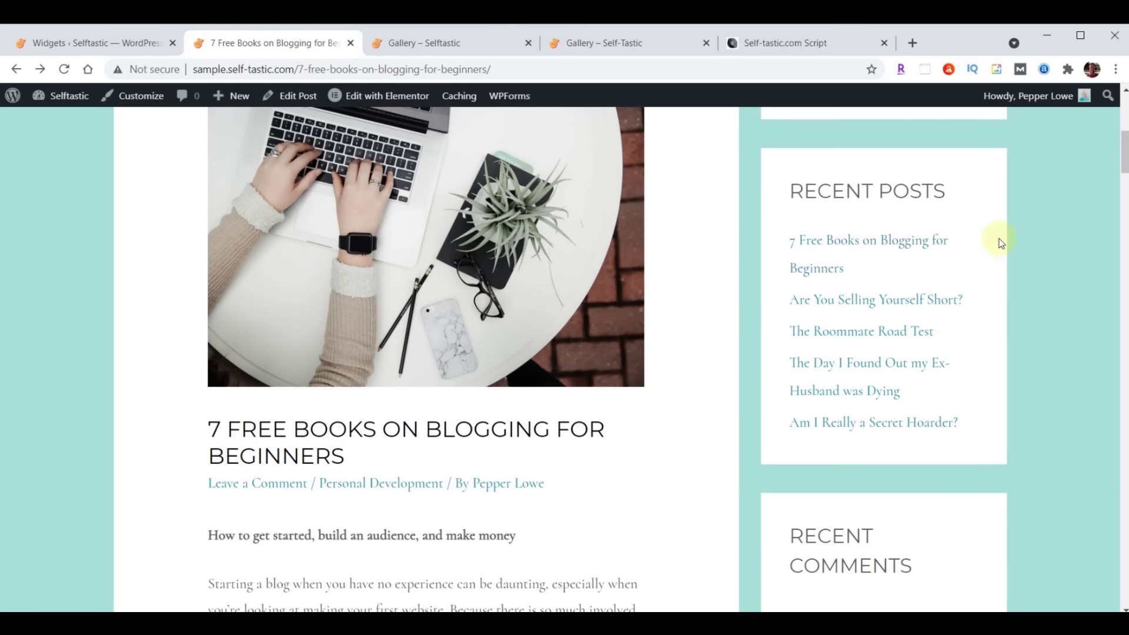
scroll(1005, 243, "down", 4)
scroll(889, 255, "down", 3)
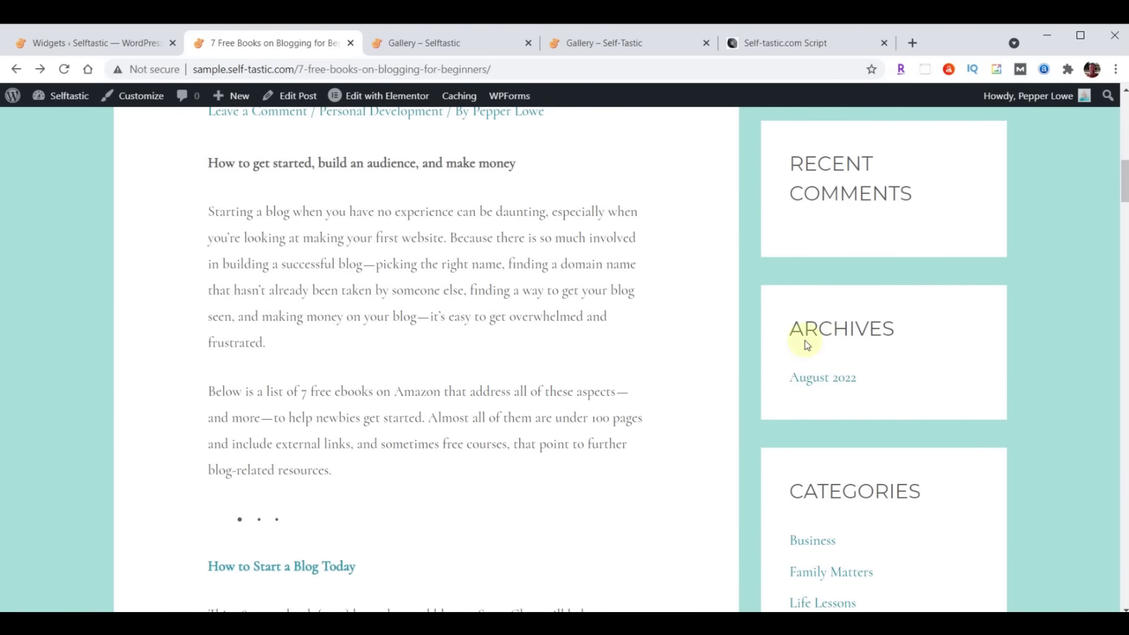
scroll(1032, 245, "down", 5)
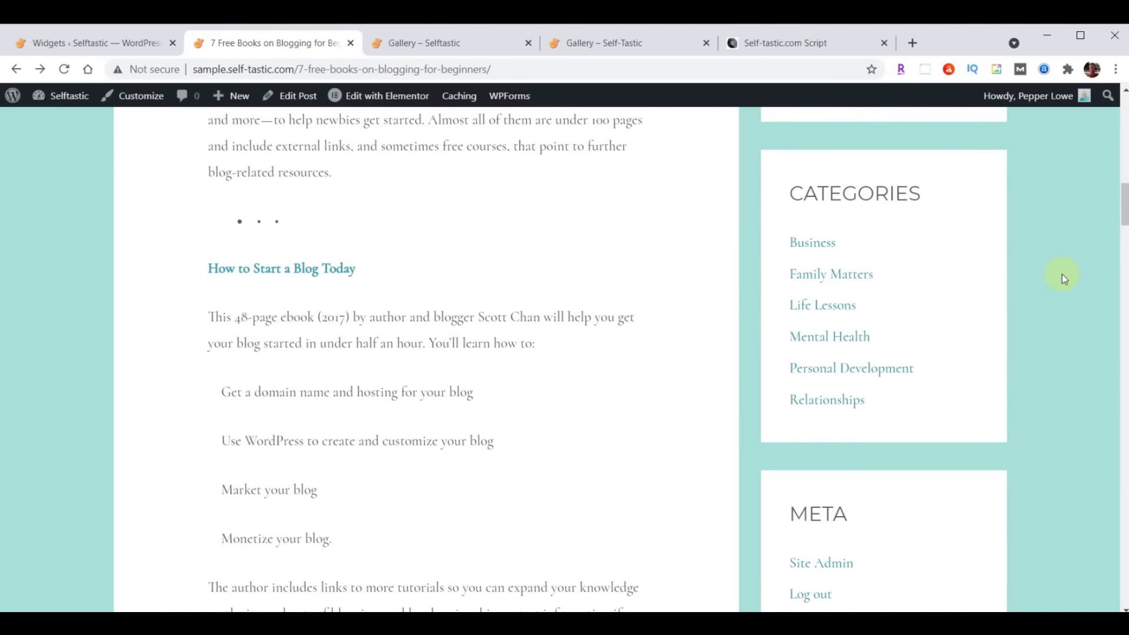
scroll(1061, 288, "down", 4)
scroll(1083, 257, "down", 6)
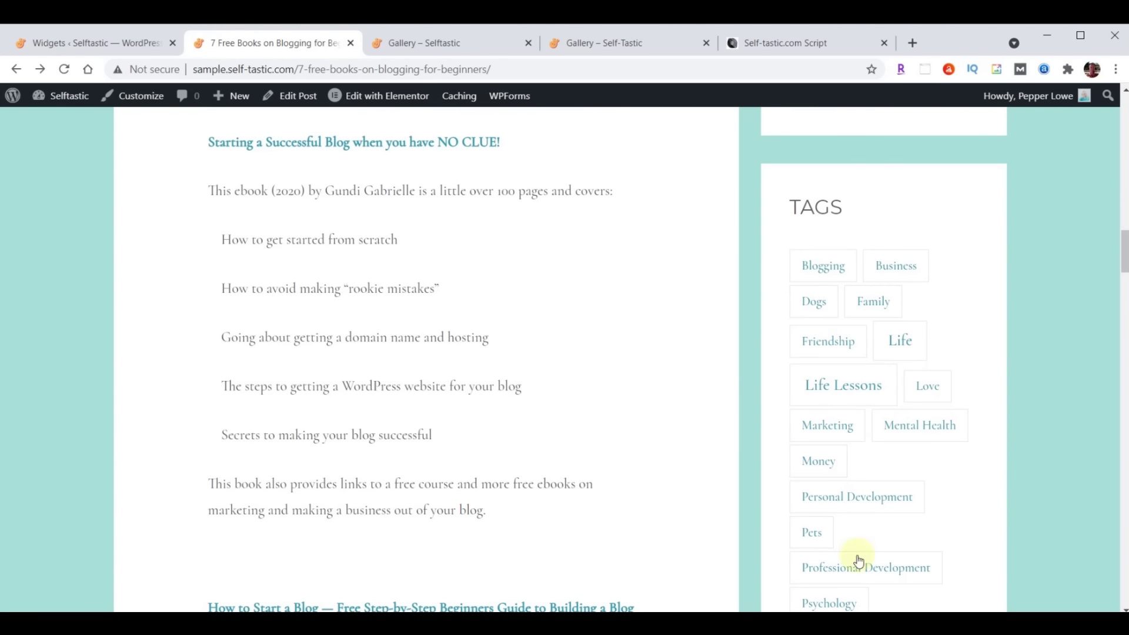
scroll(360, 429, "up", 20)
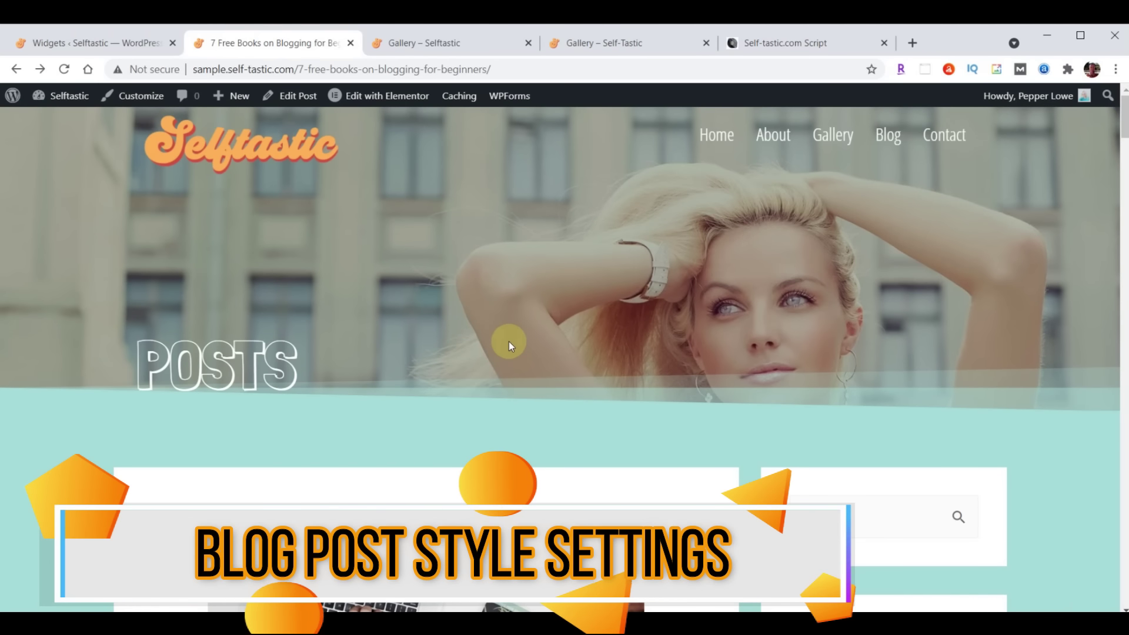
scroll(608, 245, "down", 7)
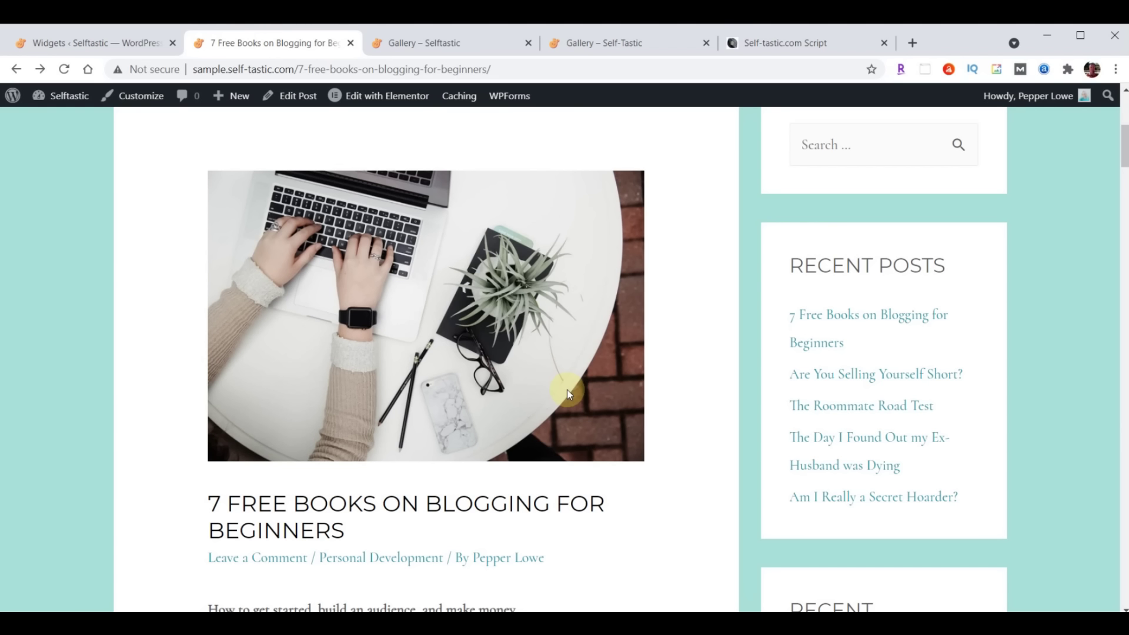
scroll(569, 392, "up", 1)
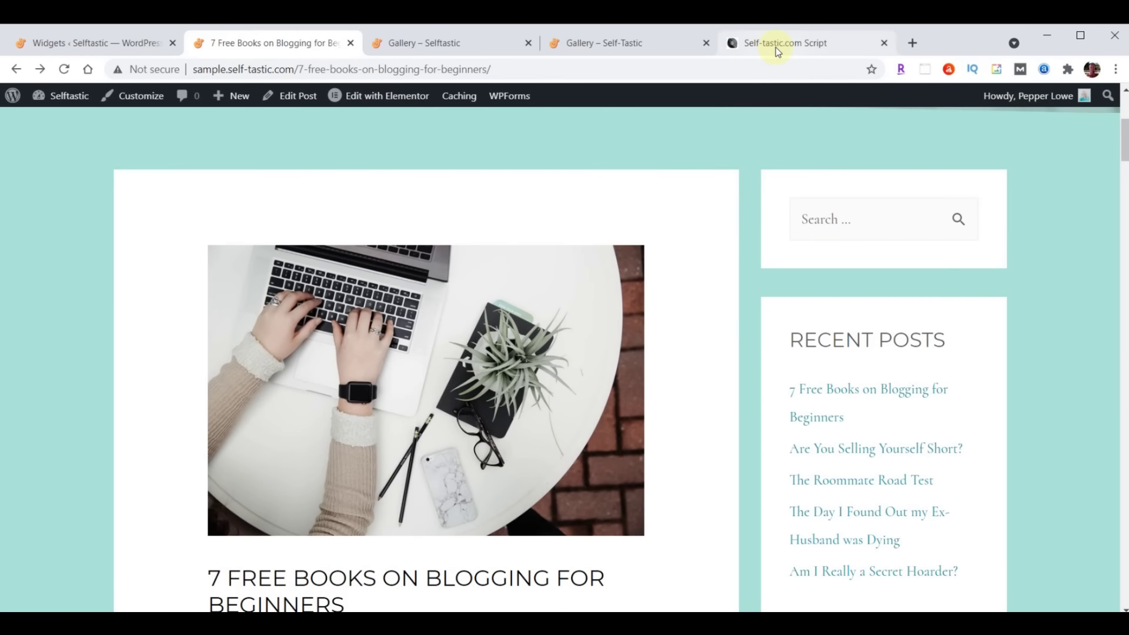
Copy the /* Adjust Blog Posts */ CSS block from the Self-tastic.com script, then return to WordPress
left_click(775, 47)
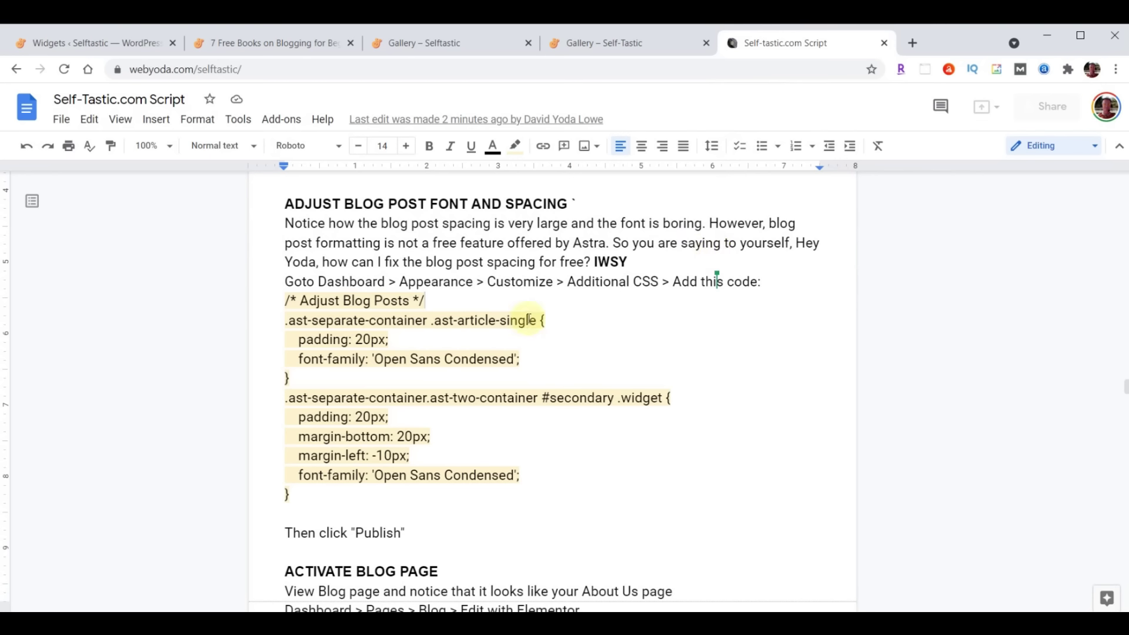
left_click_drag(287, 300, 562, 501)
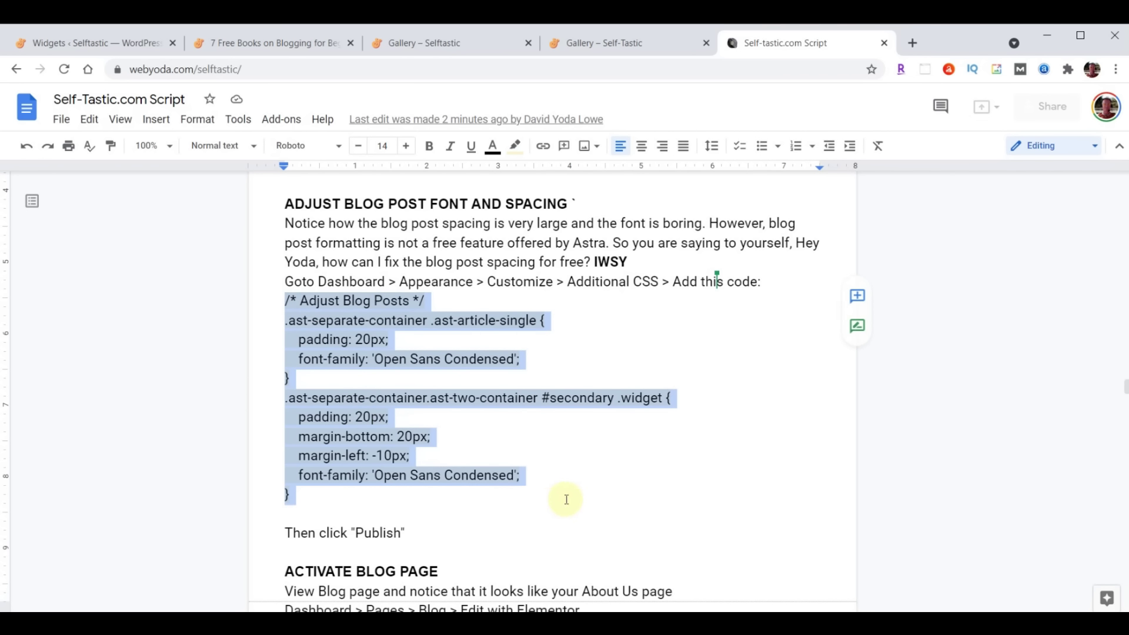
left_click(283, 297)
left_click_drag(283, 299, 567, 486)
key("ctrl+c")
left_click(78, 44)
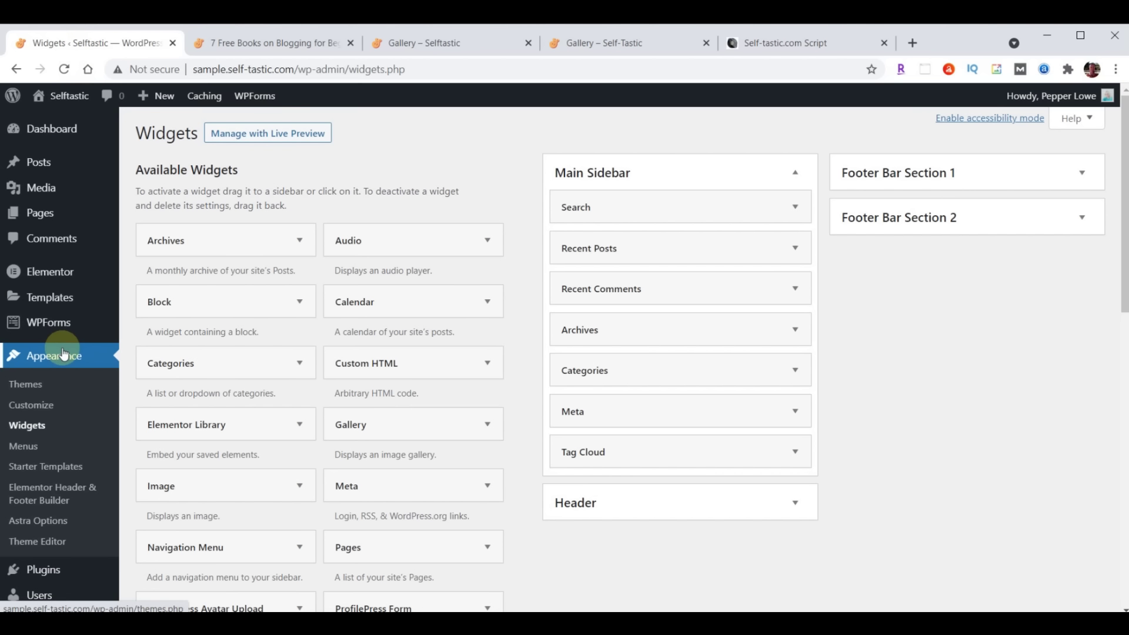
Paste the Adjust Blog Posts CSS into the Customizer's Additional CSS and publish it
left_click(32, 405)
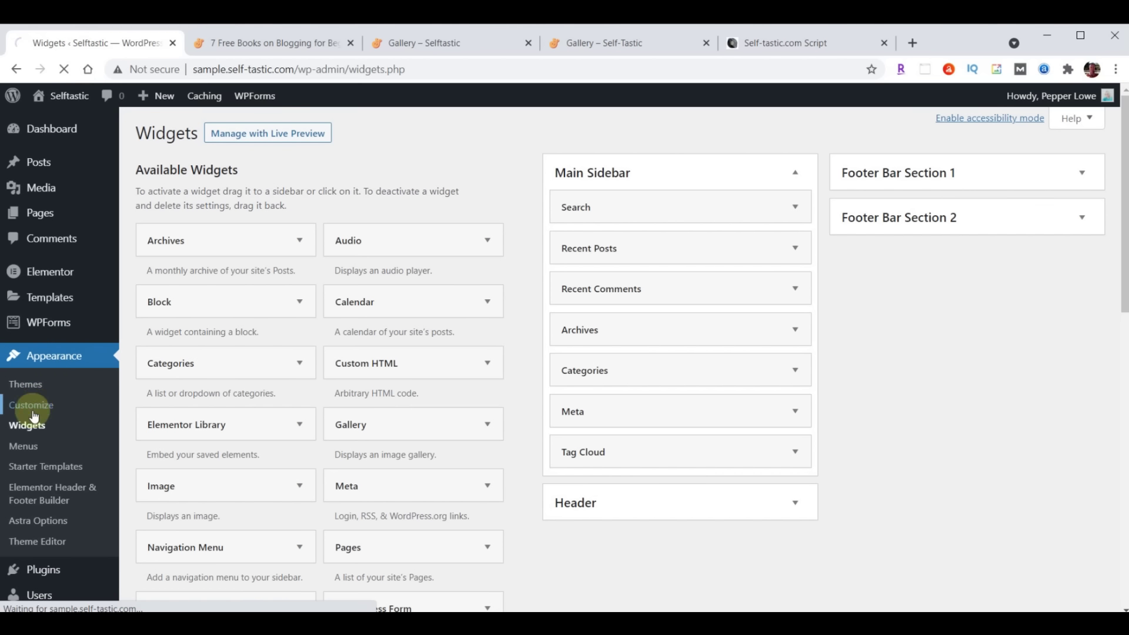
scroll(139, 317, "down", 2)
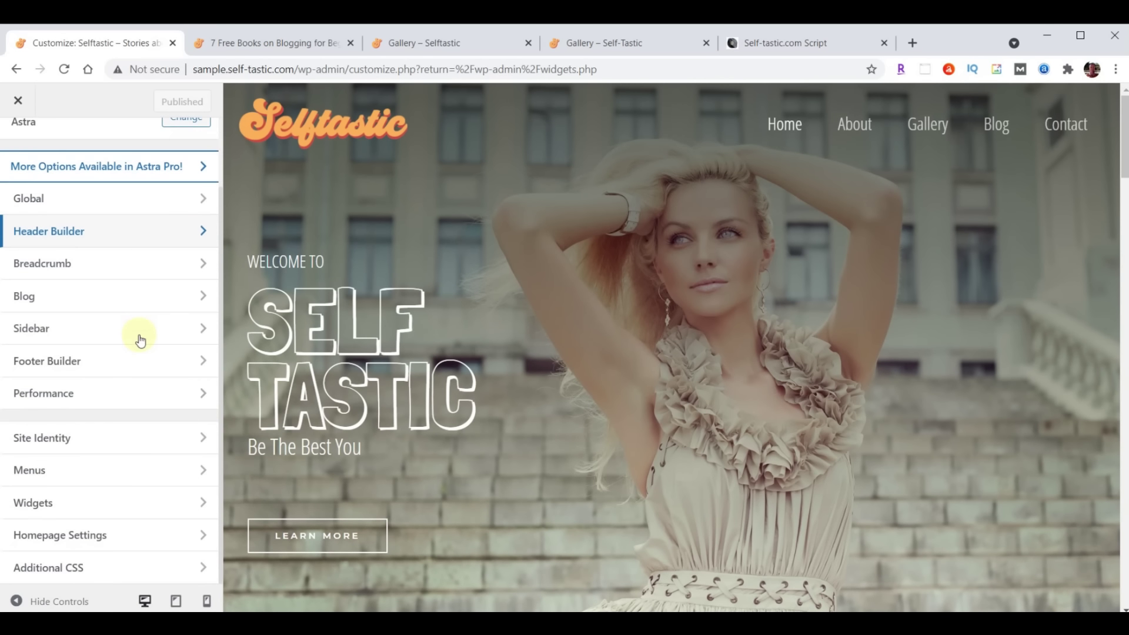
left_click(97, 572)
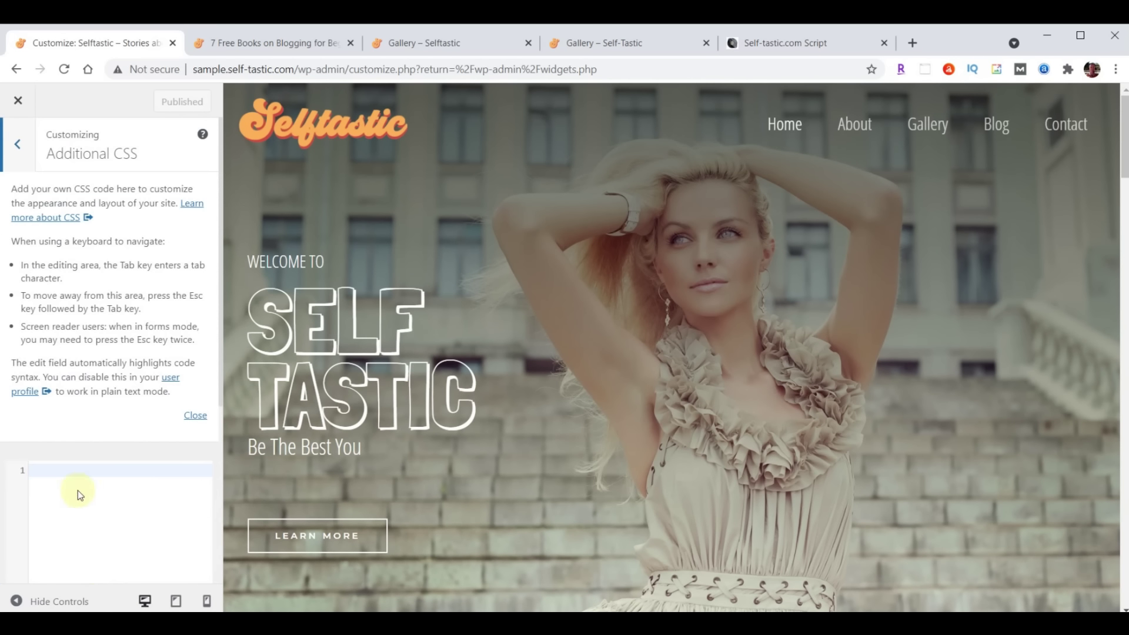
left_click(196, 415)
left_click(94, 203)
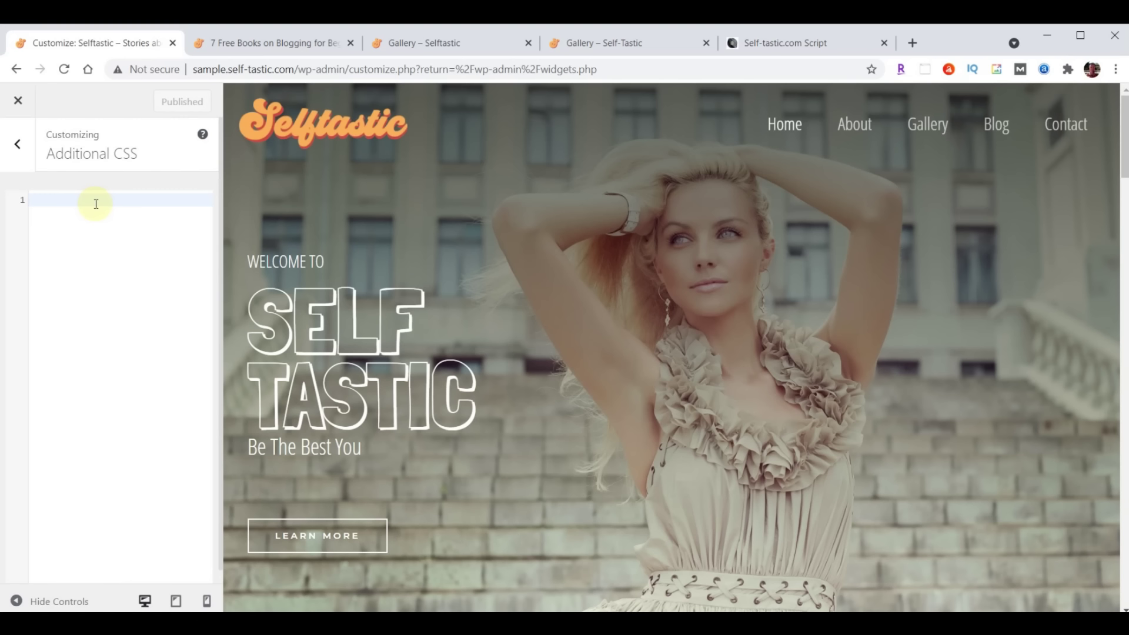
key("ctrl+v")
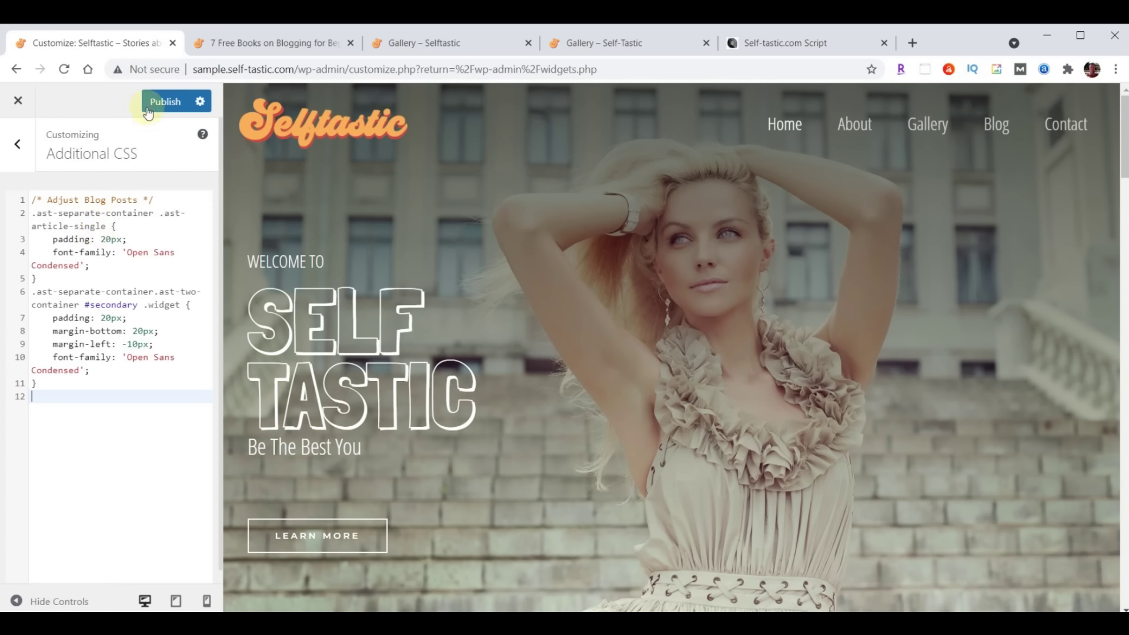
left_click(159, 101)
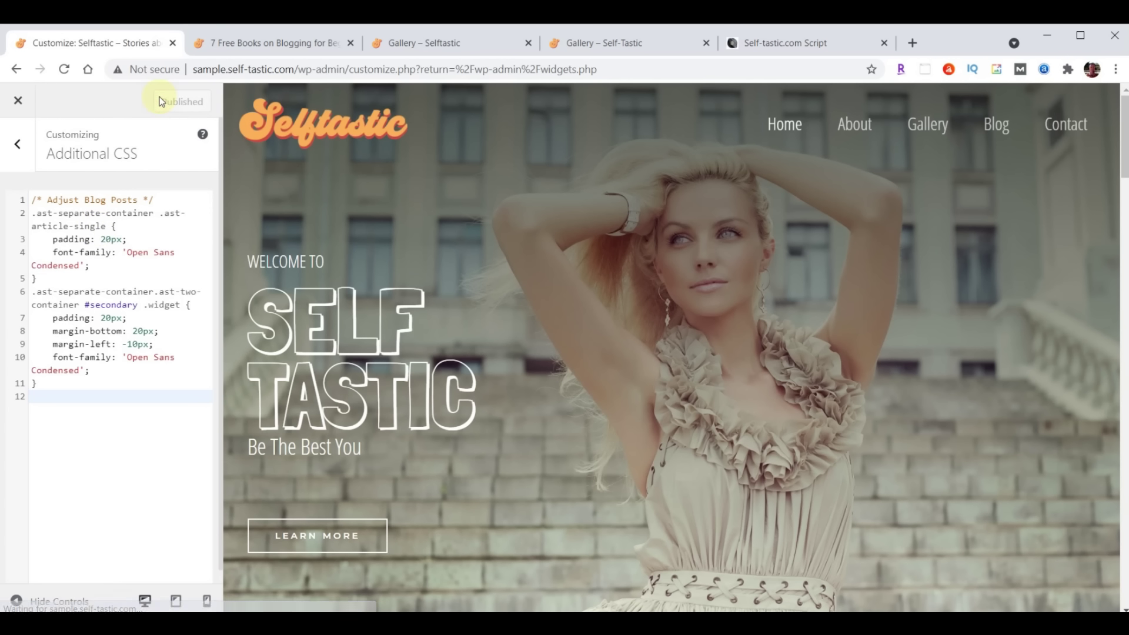
left_click(274, 42)
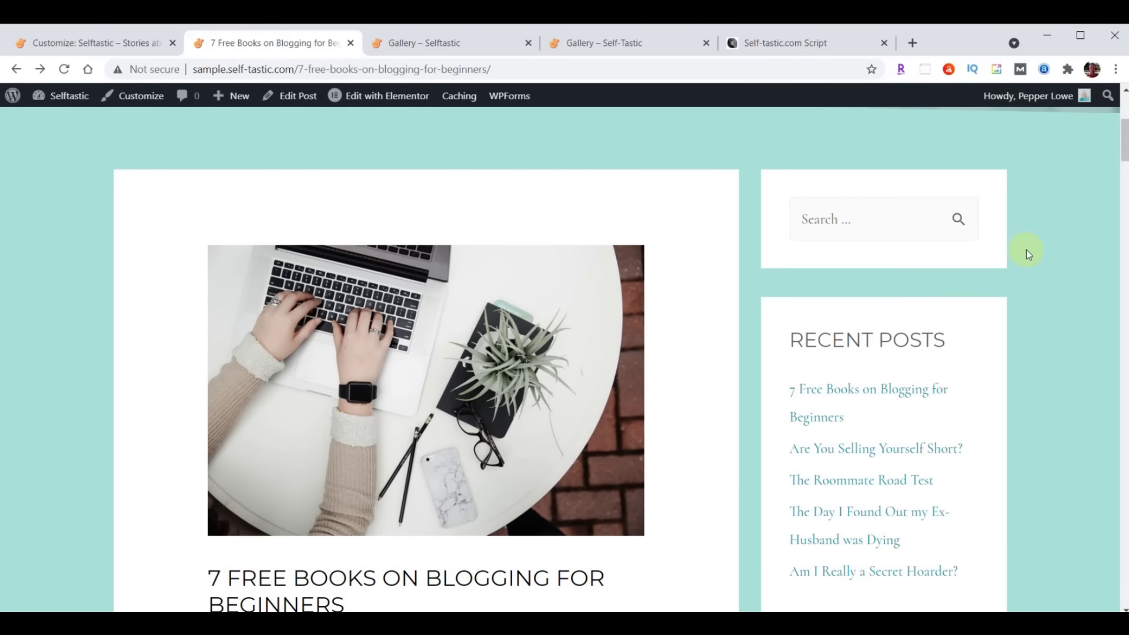
Reload the post and scroll through it to check the padded boxes and Open Sans Condensed text
scroll(936, 305, "down", 10)
scroll(735, 465, "up", 7)
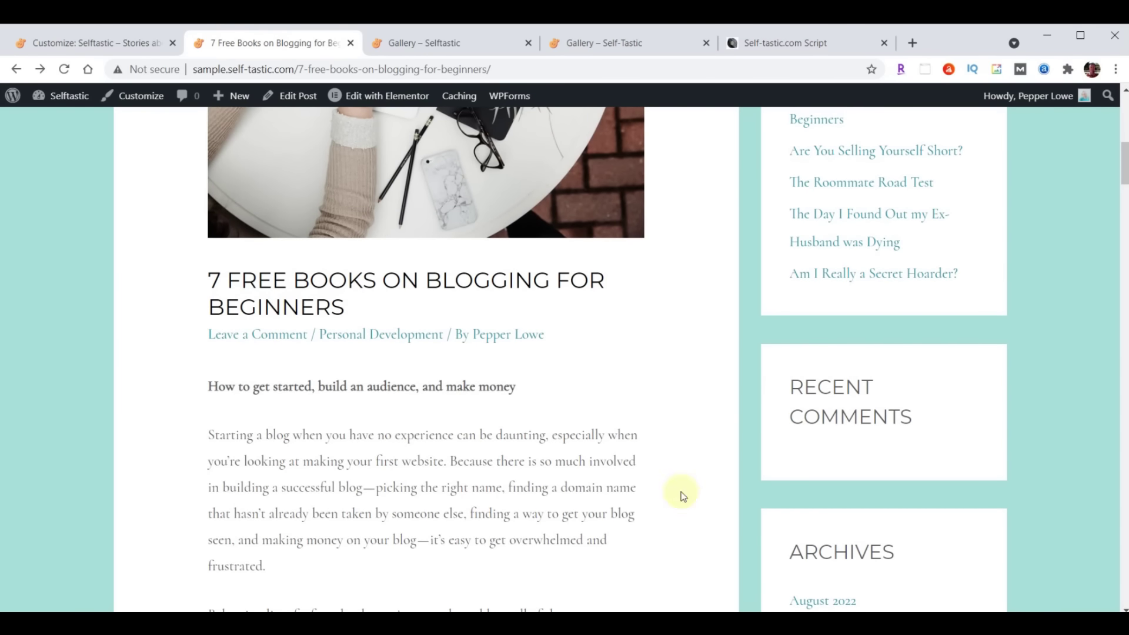
scroll(599, 364, "up", 4)
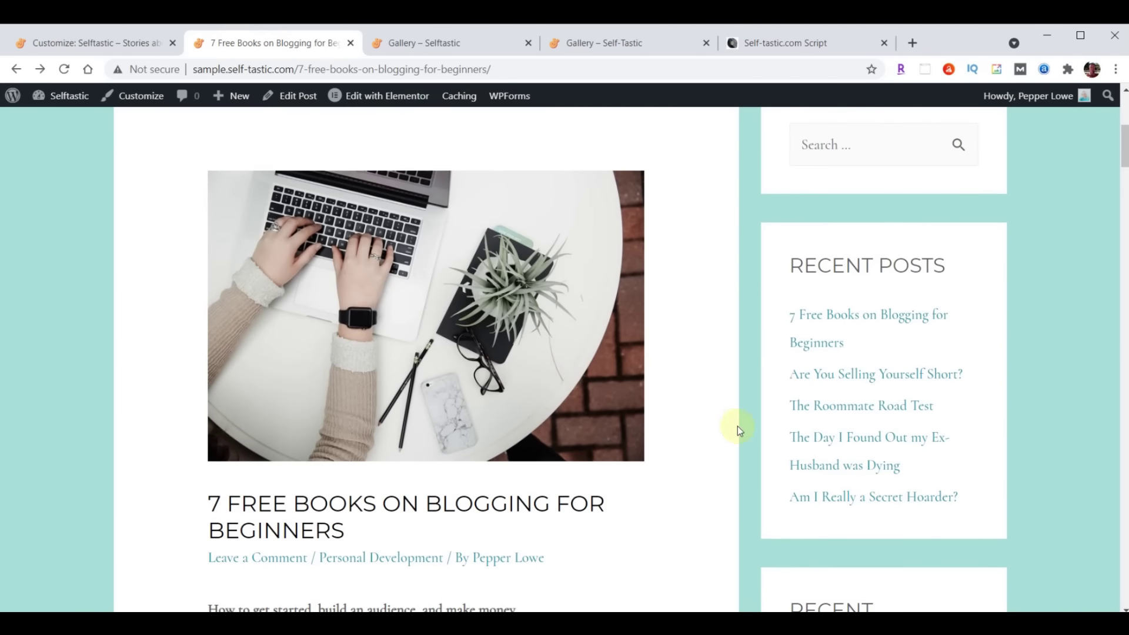
left_click(62, 66)
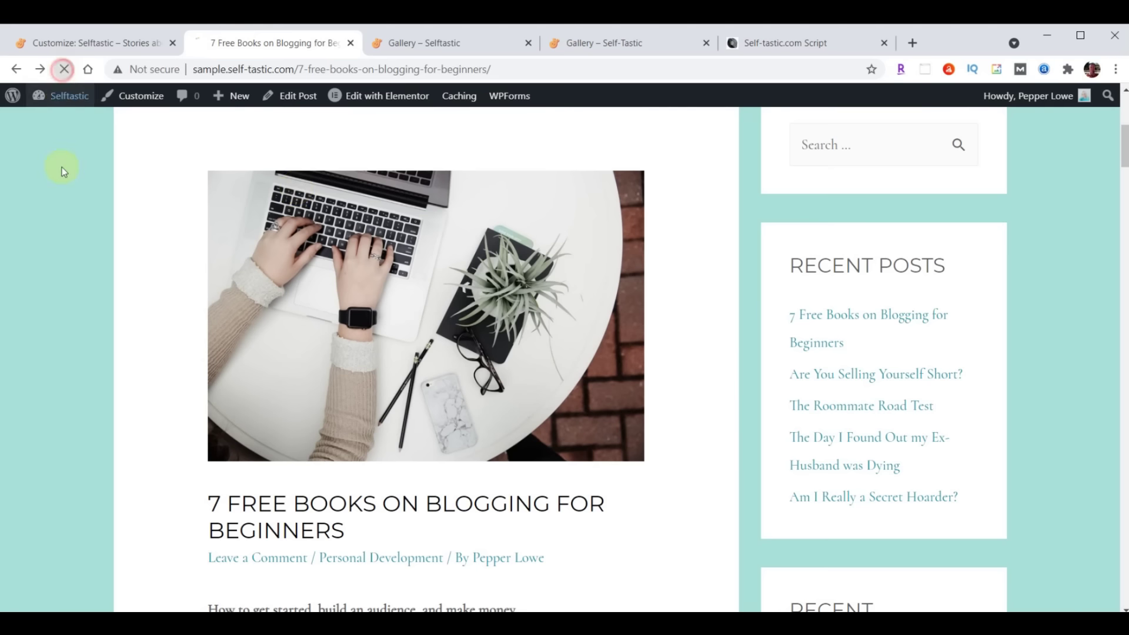
scroll(276, 399, "down", 5)
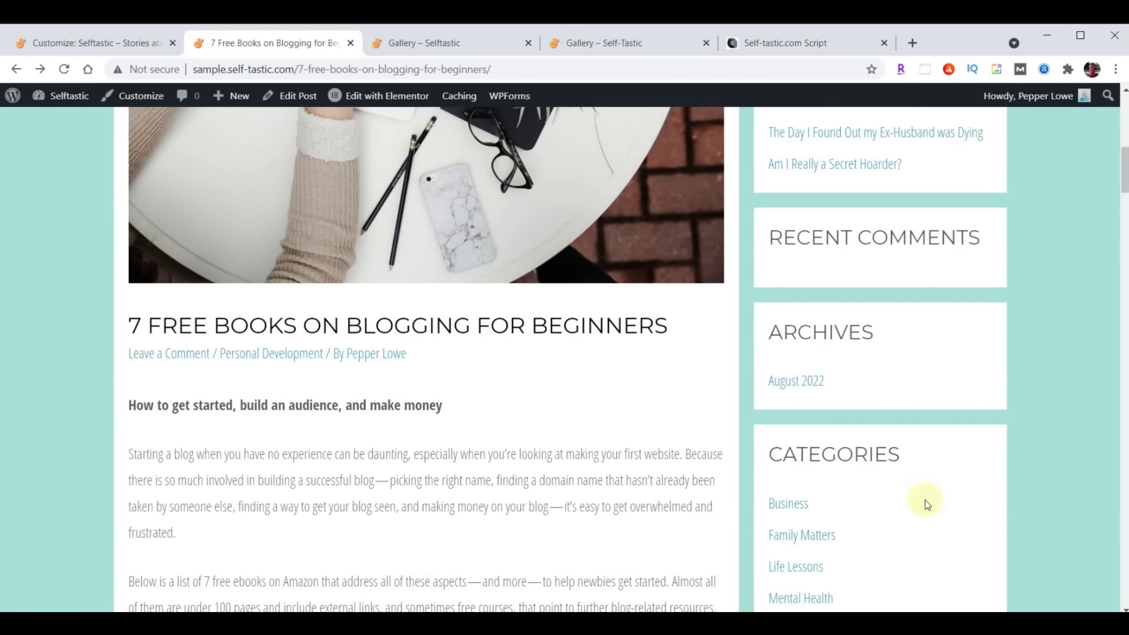
scroll(611, 451, "down", 11)
scroll(594, 488, "down", 6)
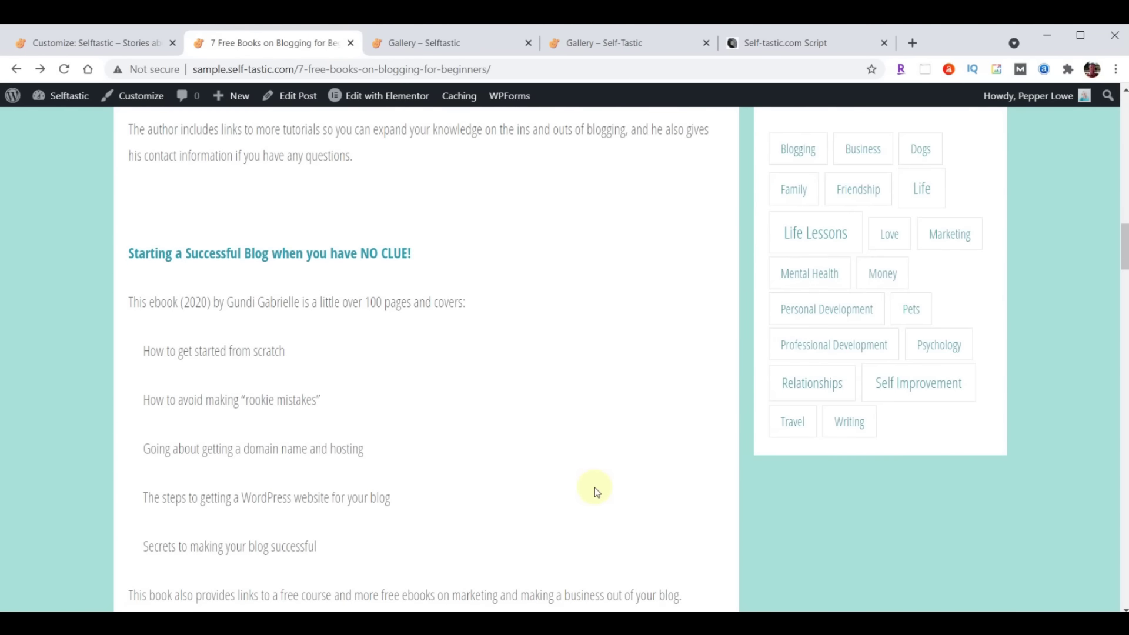
scroll(597, 524, "up", 14)
scroll(598, 524, "up", 6)
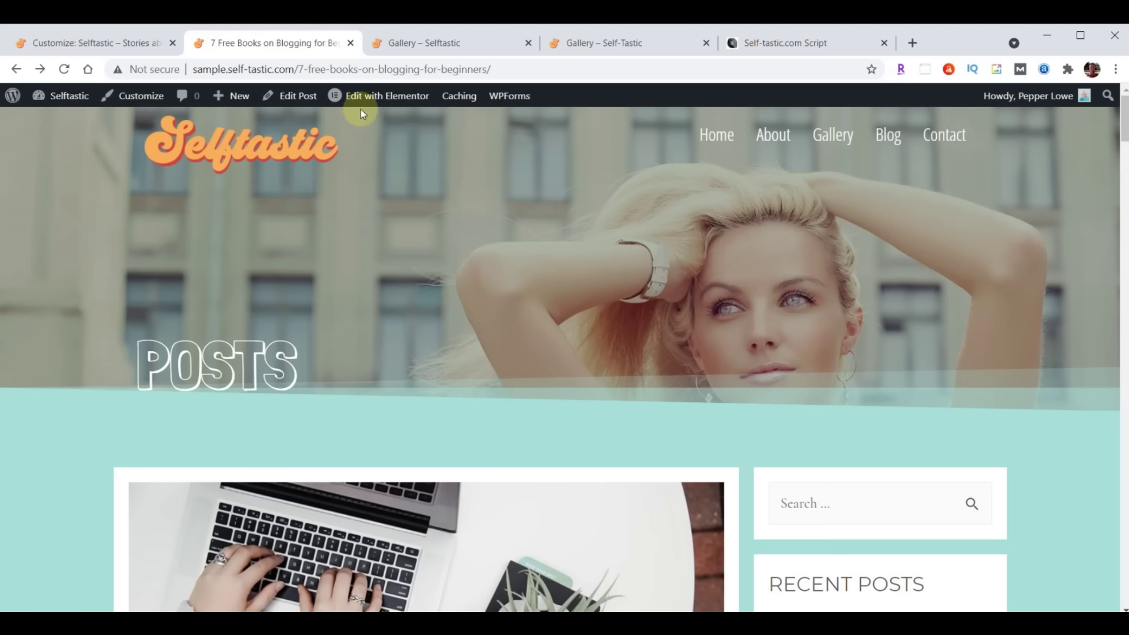
Close the duplicate Gallery tab and open the site's Blog page from the menu
left_click(528, 43)
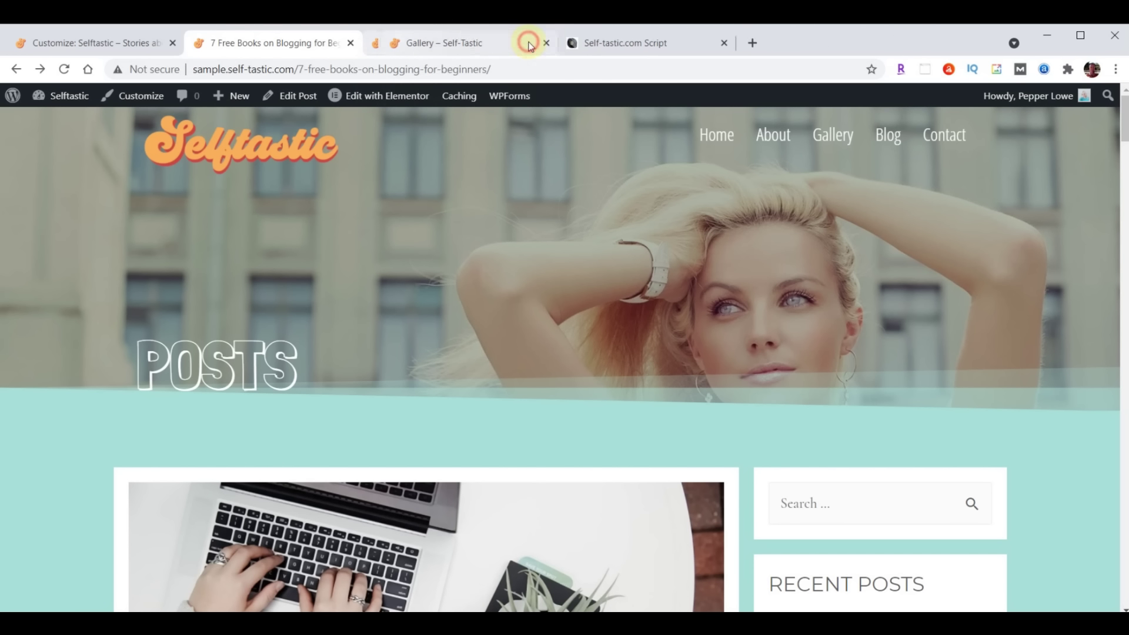
left_click(885, 135)
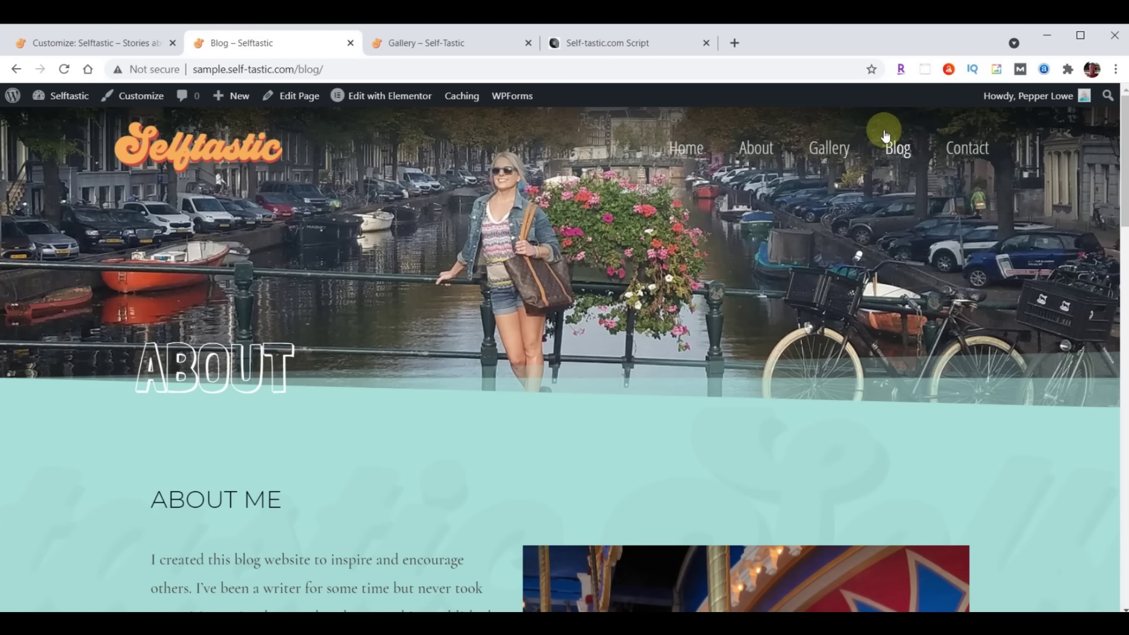
Close the Customizer and open the Blog page in Elementor
left_click(76, 45)
left_click(19, 102)
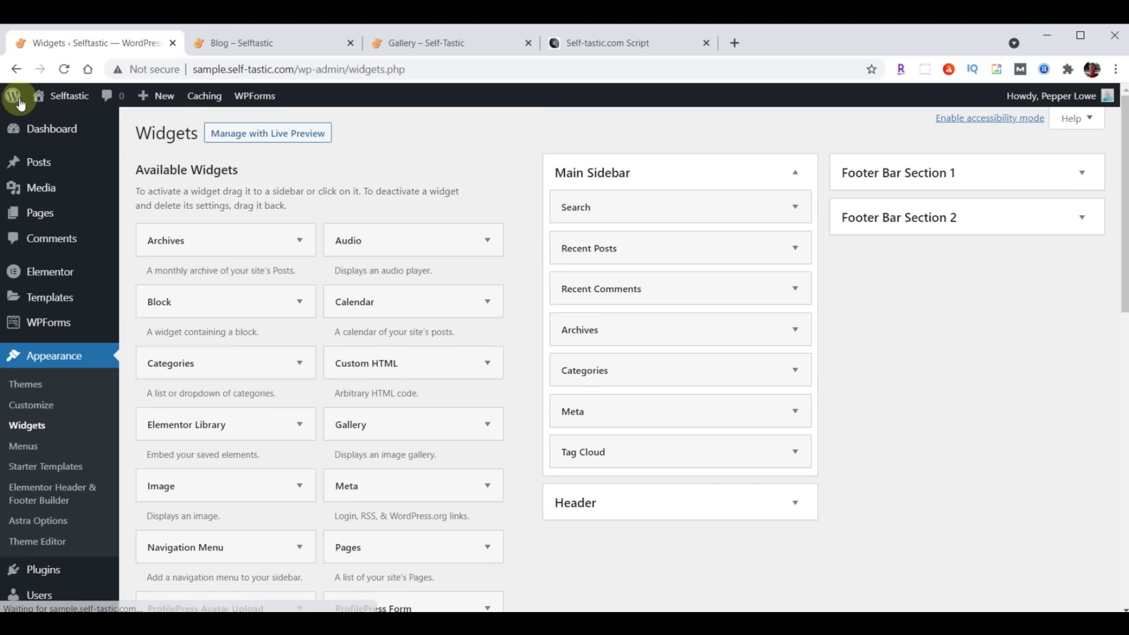
mouse_move(44, 219)
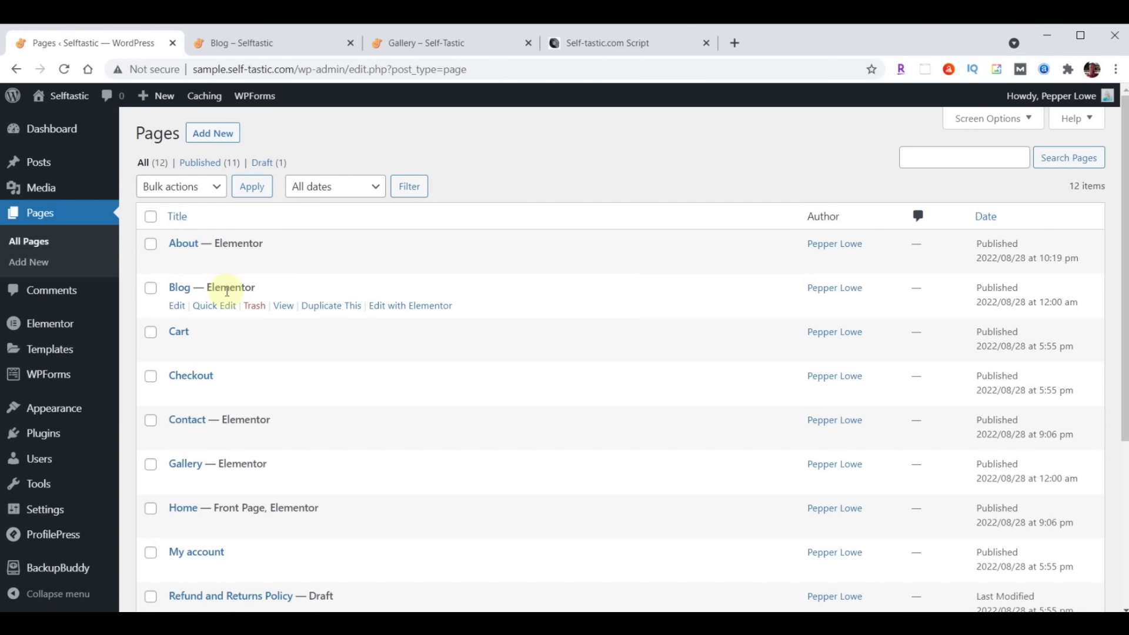
left_click(421, 304)
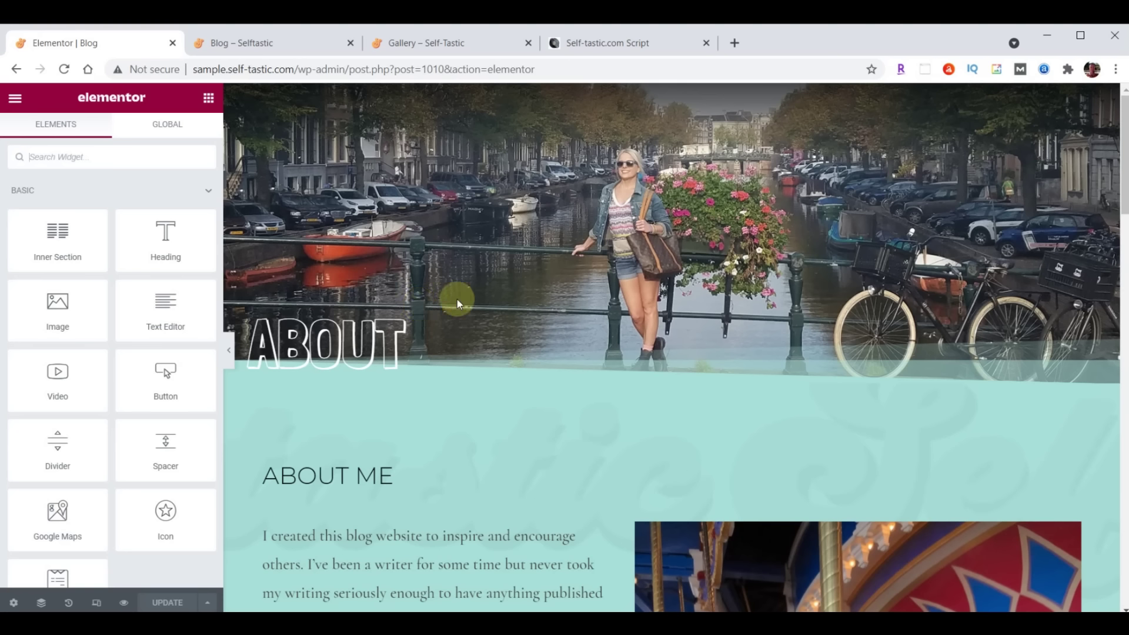
Delete the copied ABOUT hero section, update the Blog page, and exit to the dashboard
left_click(691, 94)
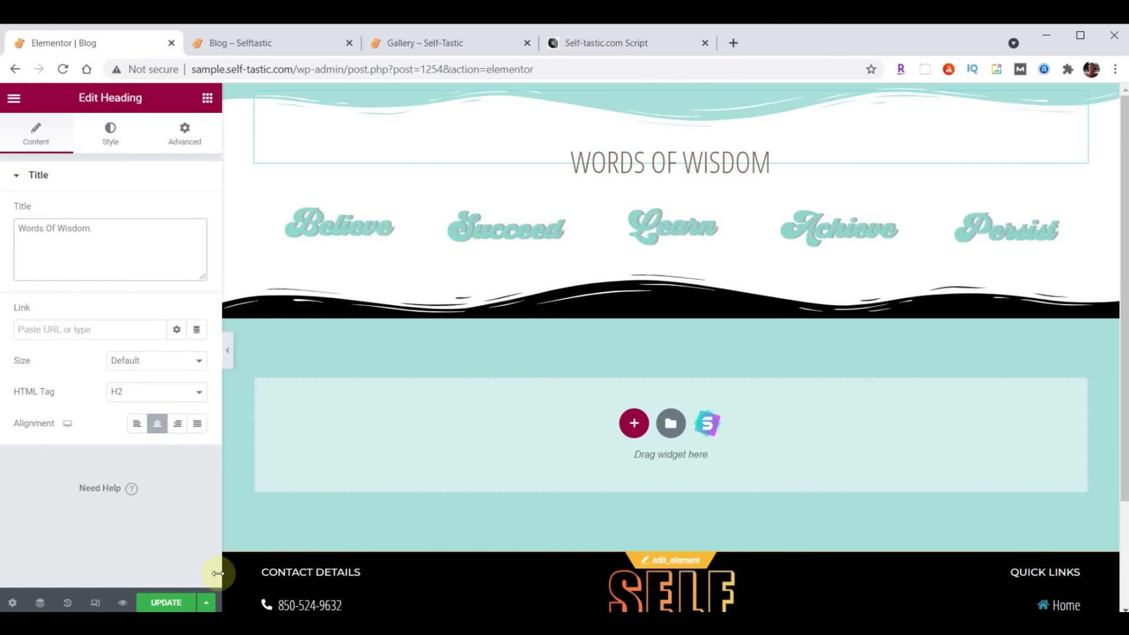
left_click(167, 603)
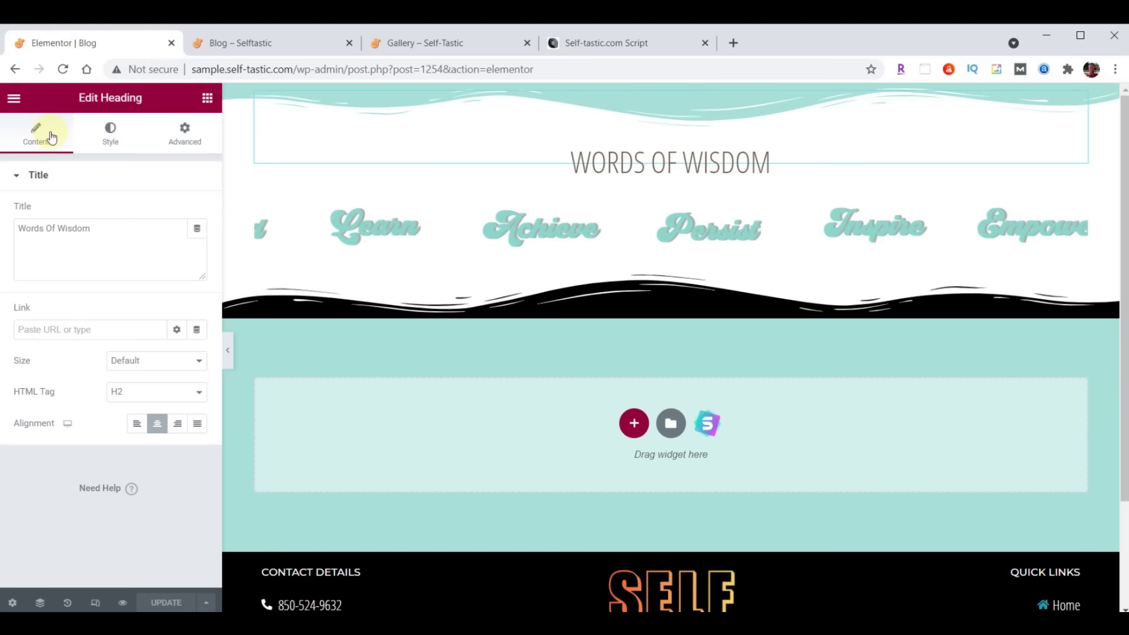
left_click(14, 98)
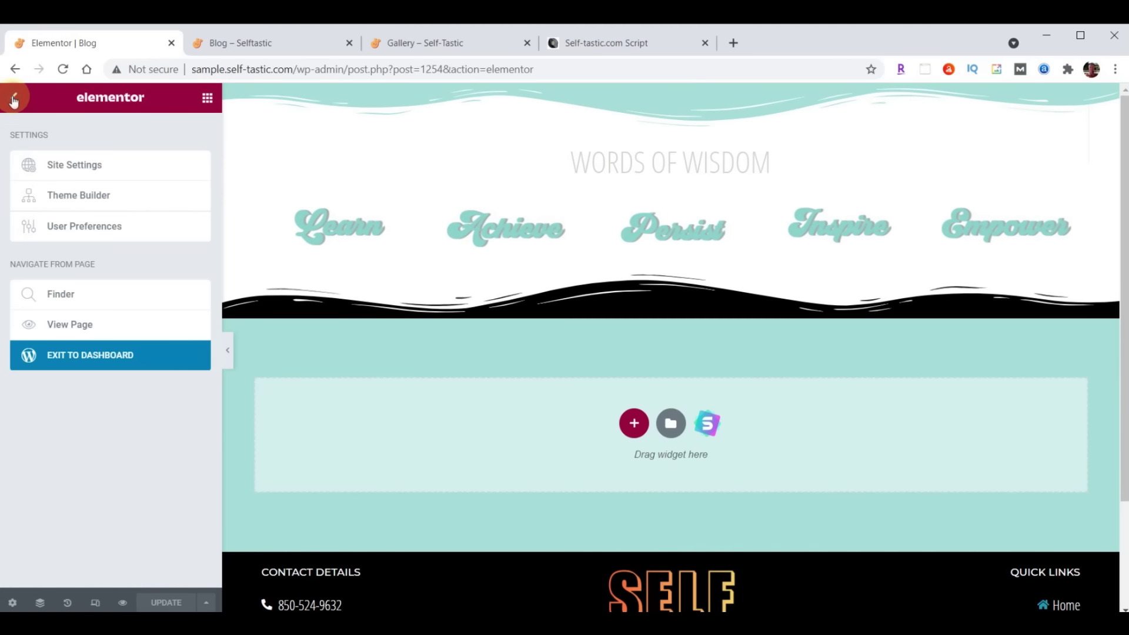
left_click(137, 360)
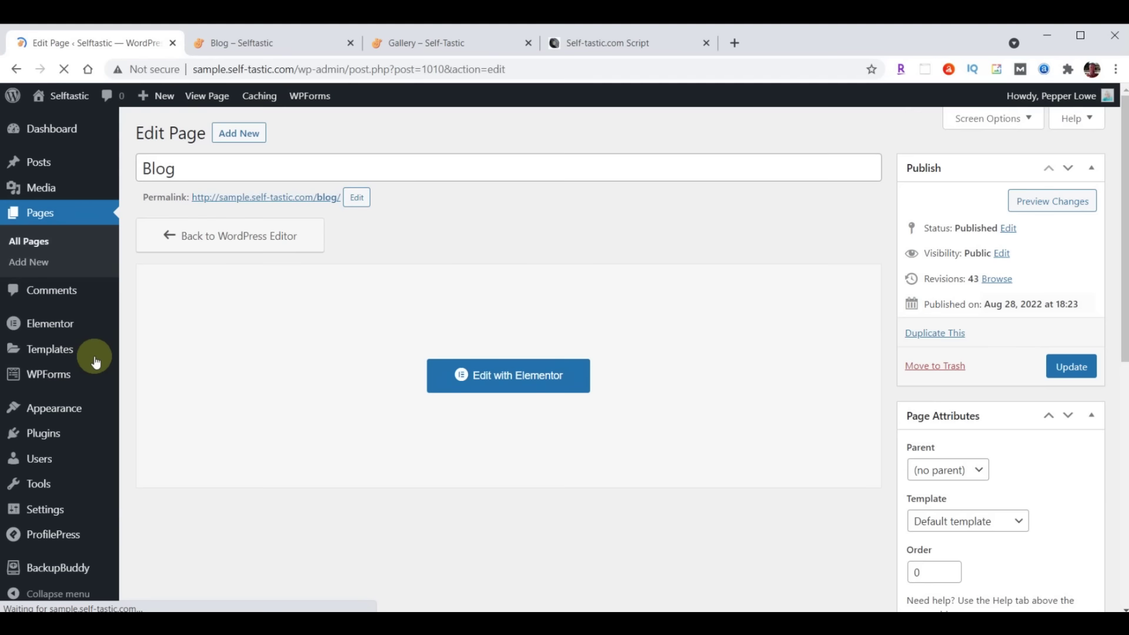
mouse_move(53, 407)
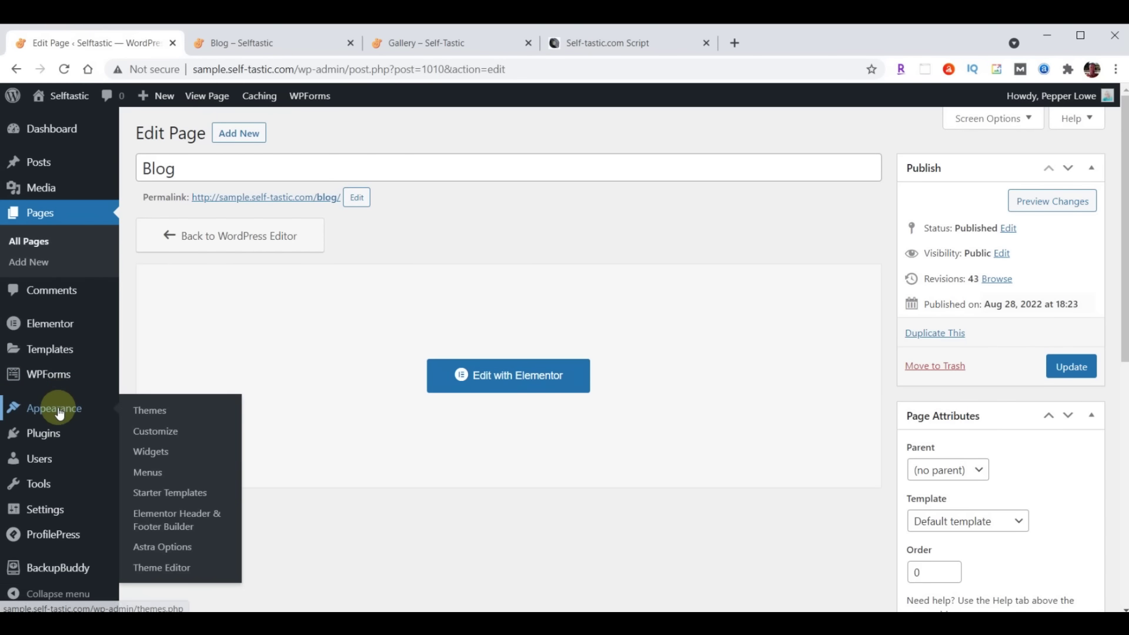
left_click(149, 438)
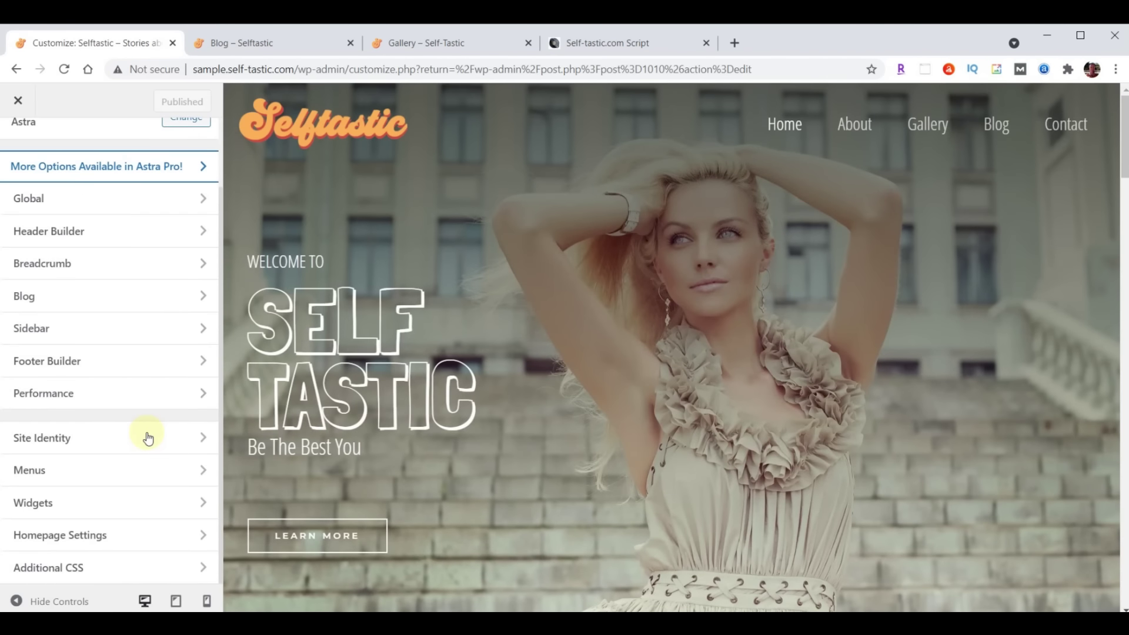
left_click(61, 537)
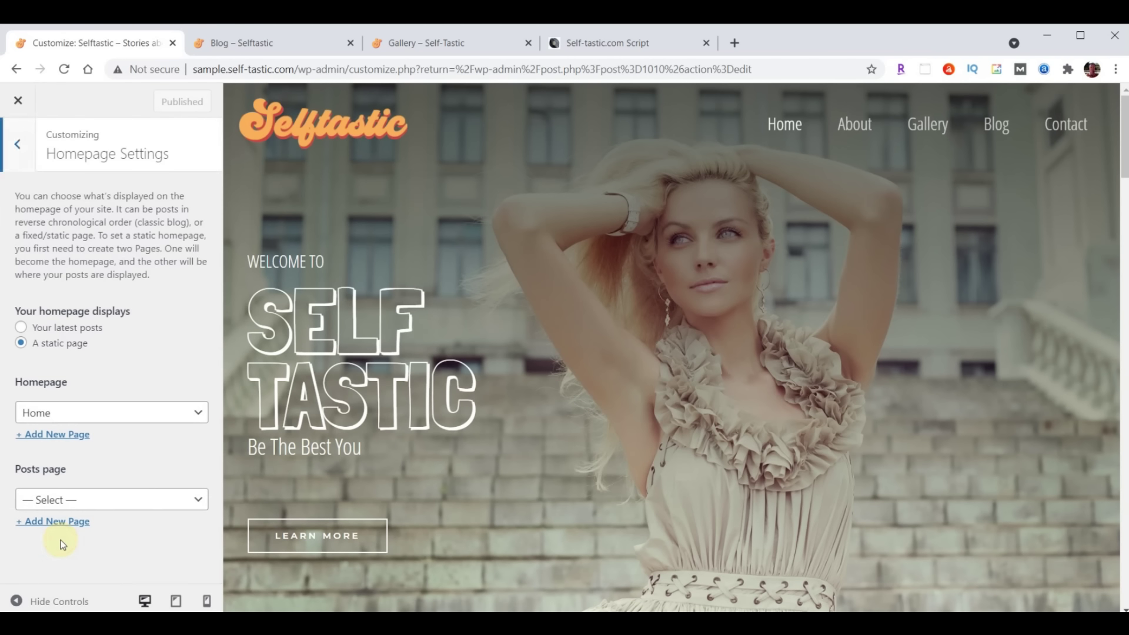
left_click(65, 501)
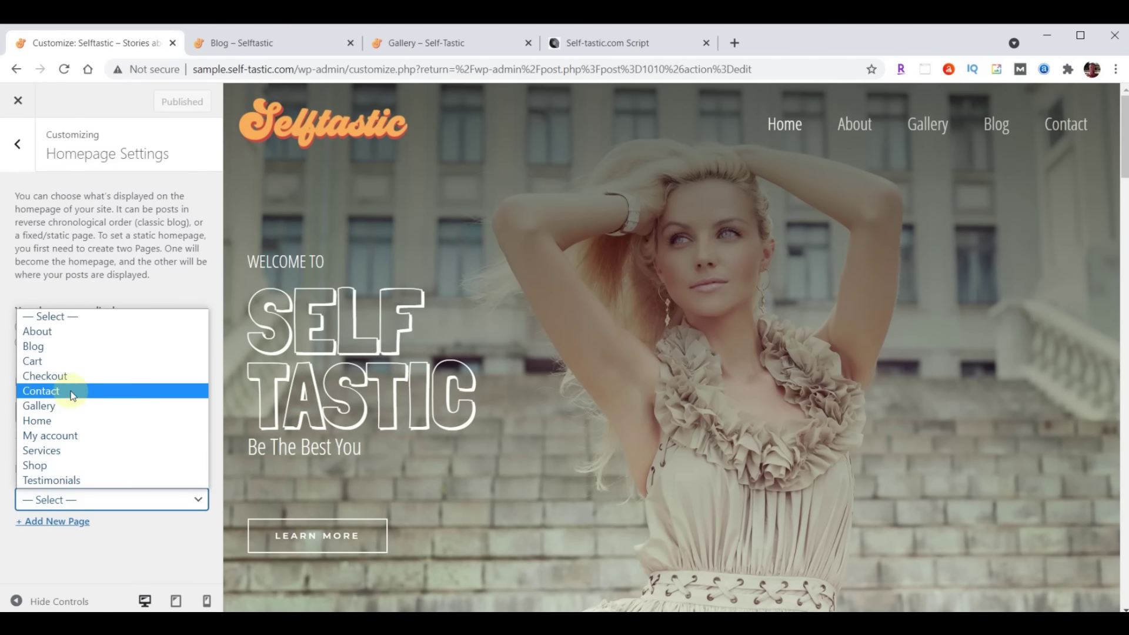
left_click(63, 348)
left_click(158, 106)
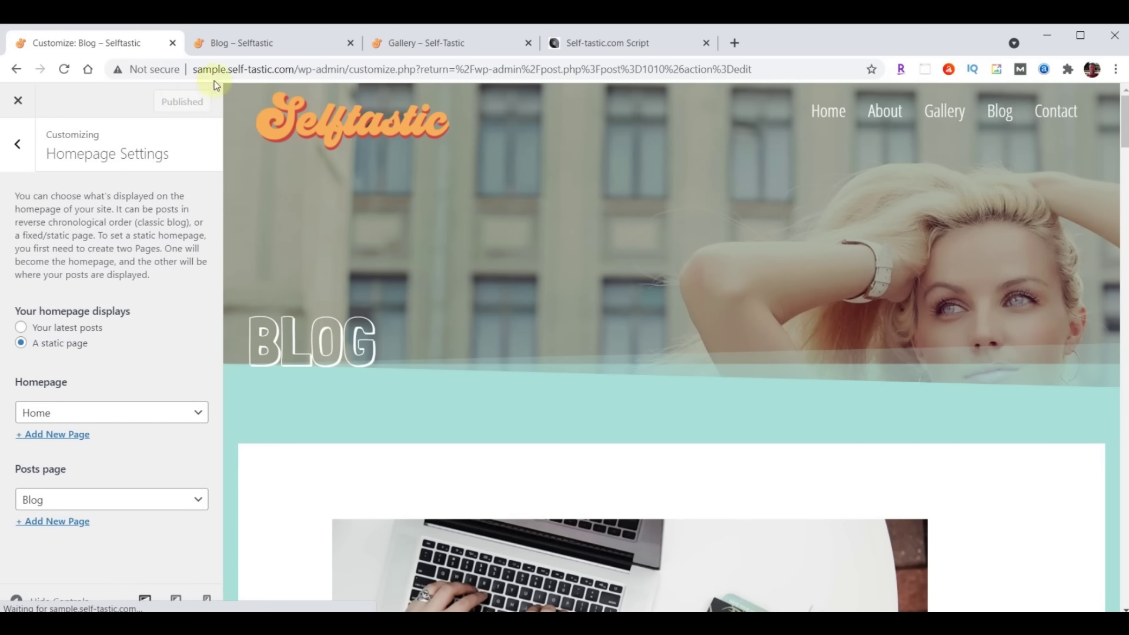
left_click(265, 51)
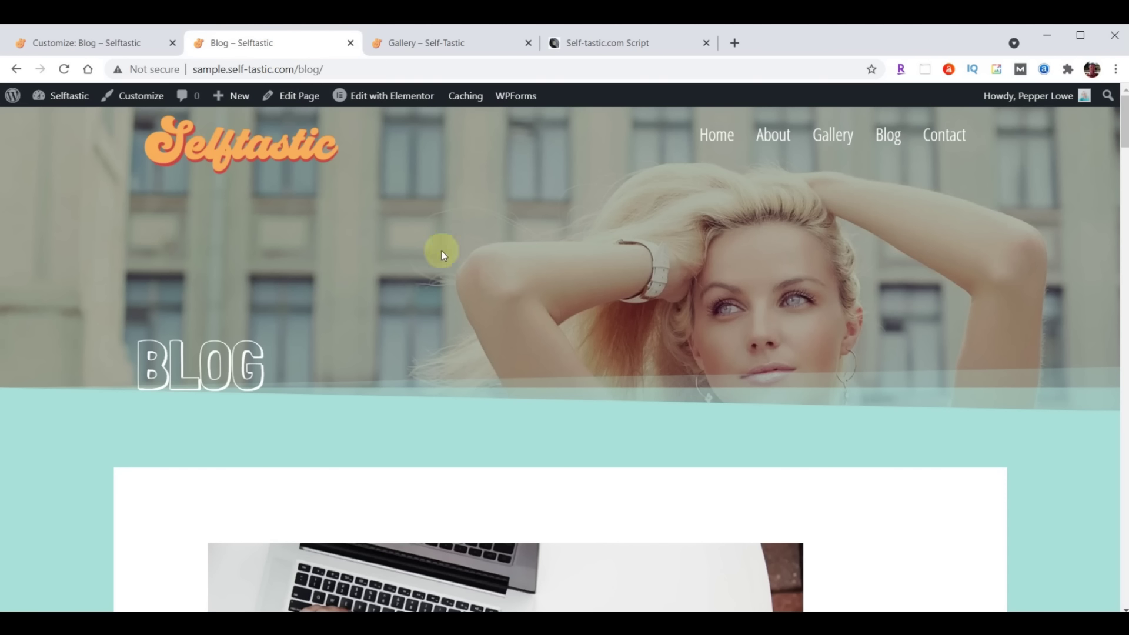
scroll(894, 251, "down", 15)
scroll(894, 263, "down", 20)
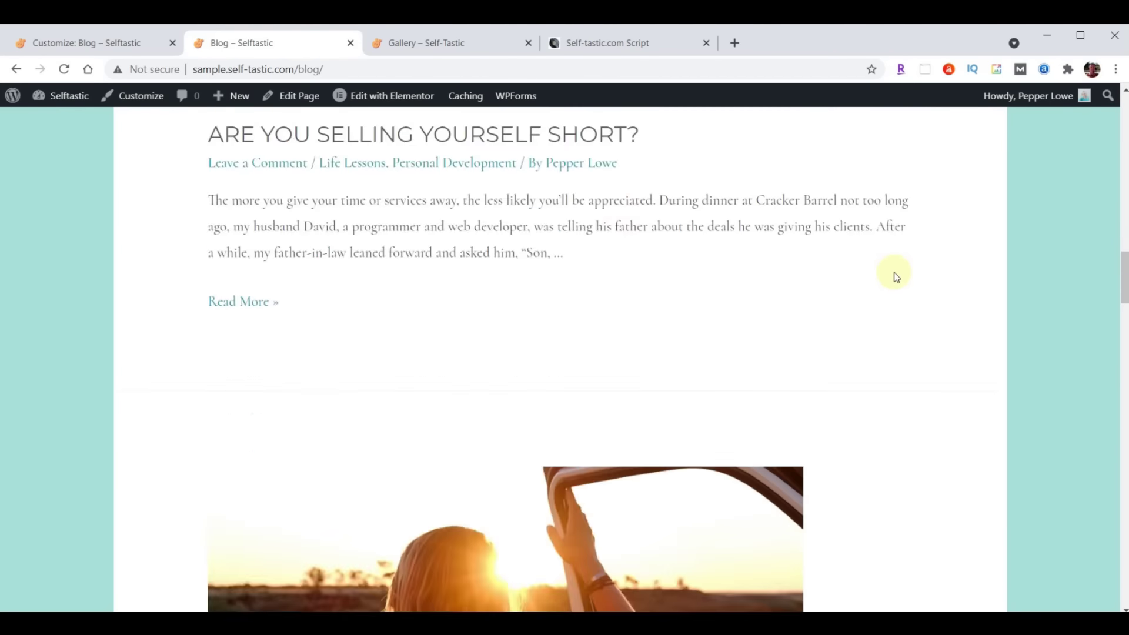
scroll(871, 312, "down", 20)
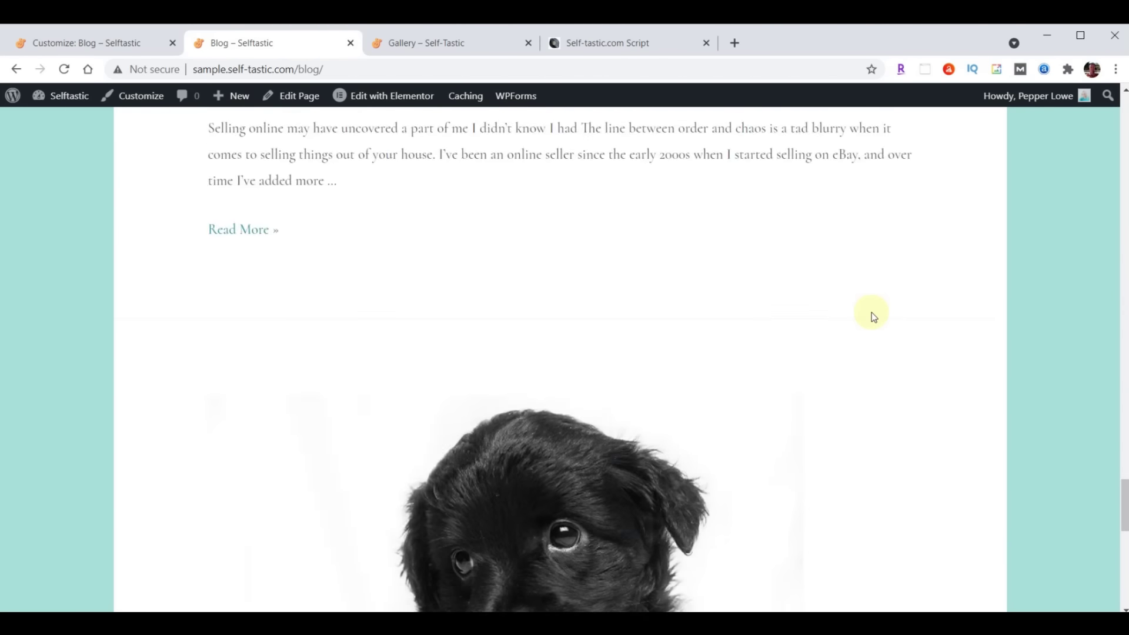
scroll(835, 347, "up", 18)
scroll(835, 351, "up", 20)
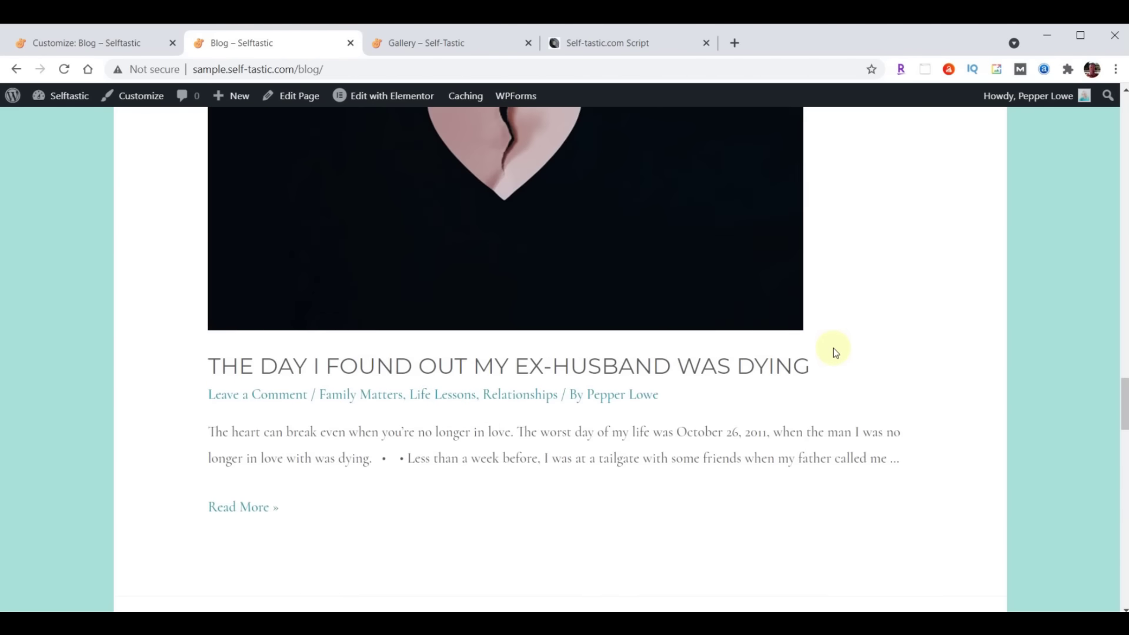
scroll(834, 351, "up", 15)
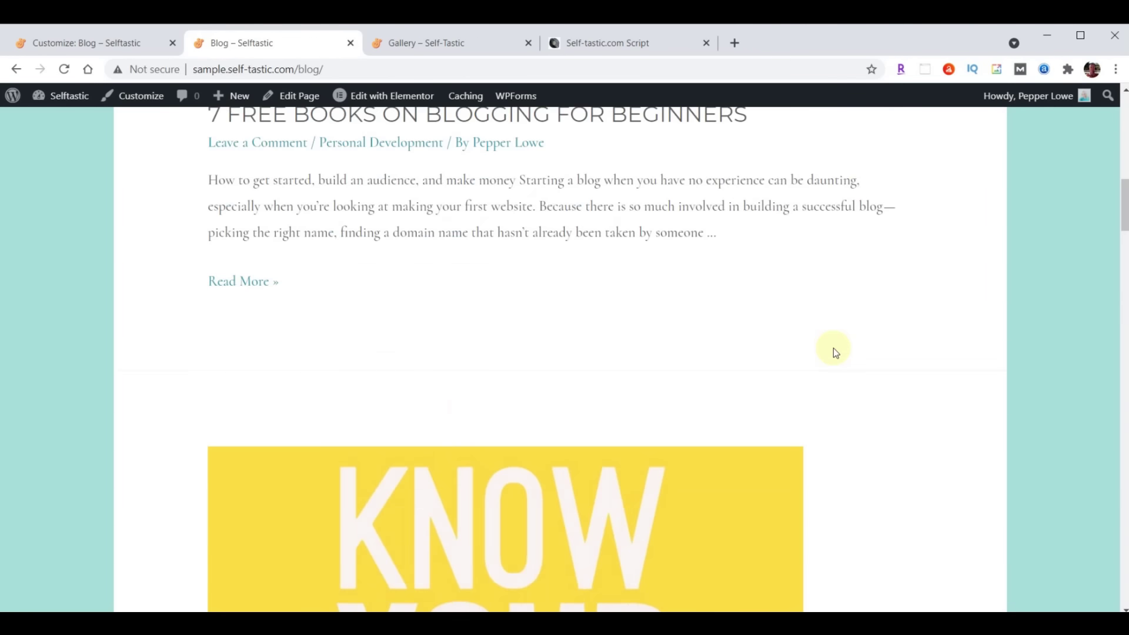
scroll(833, 351, "down", 12)
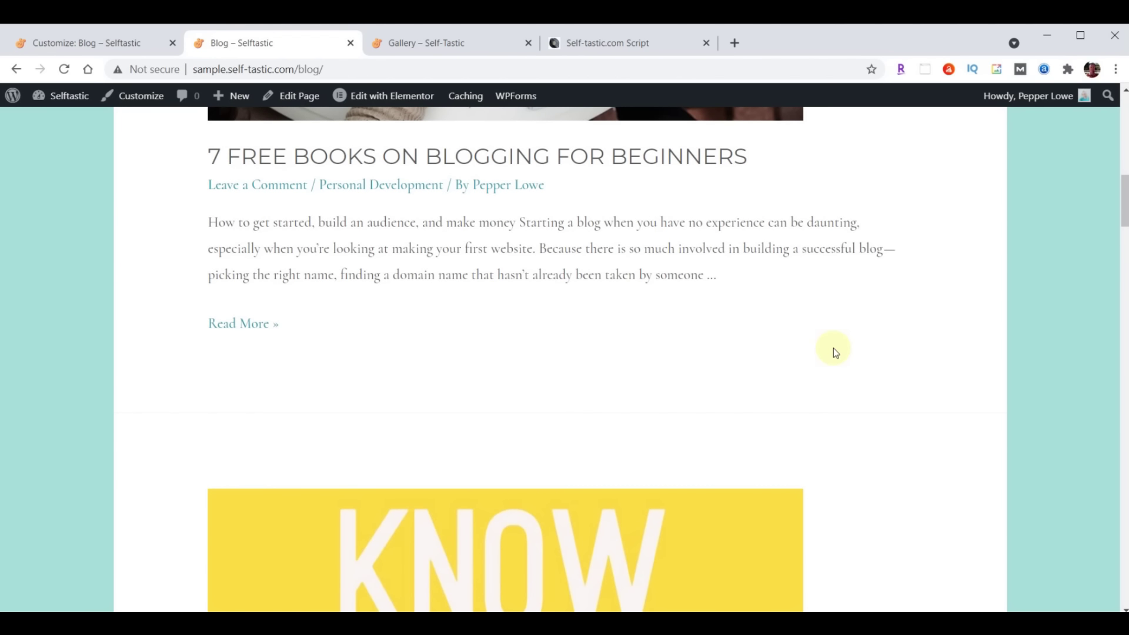
scroll(833, 351, "up", 12)
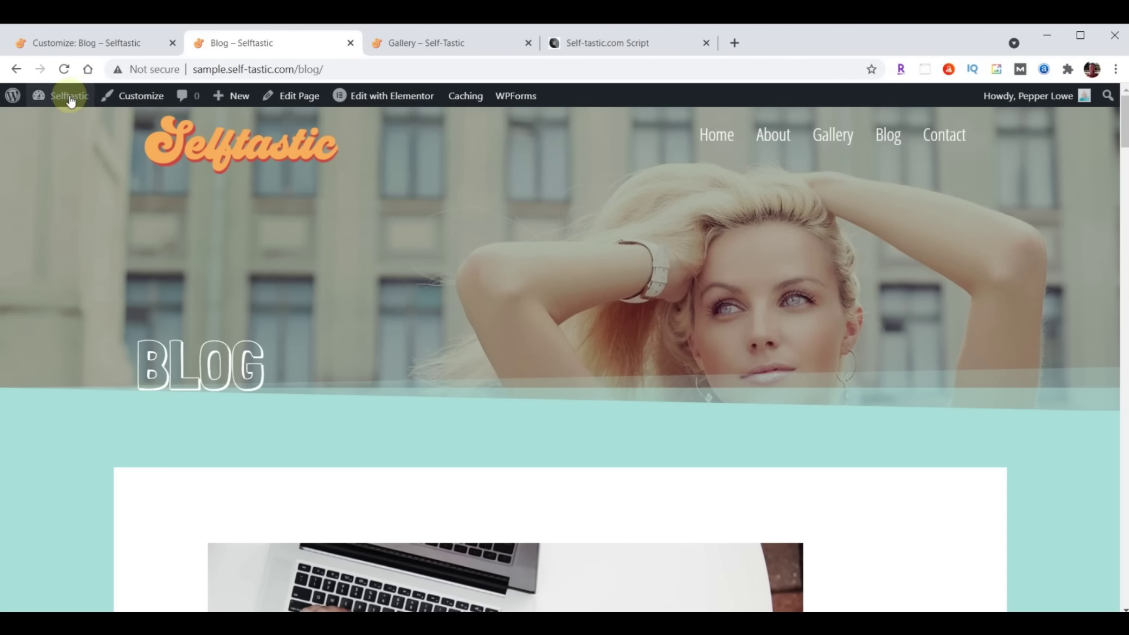
Set the Homepage Settings posts page to '— Select —' and close the Customizer
left_click(64, 46)
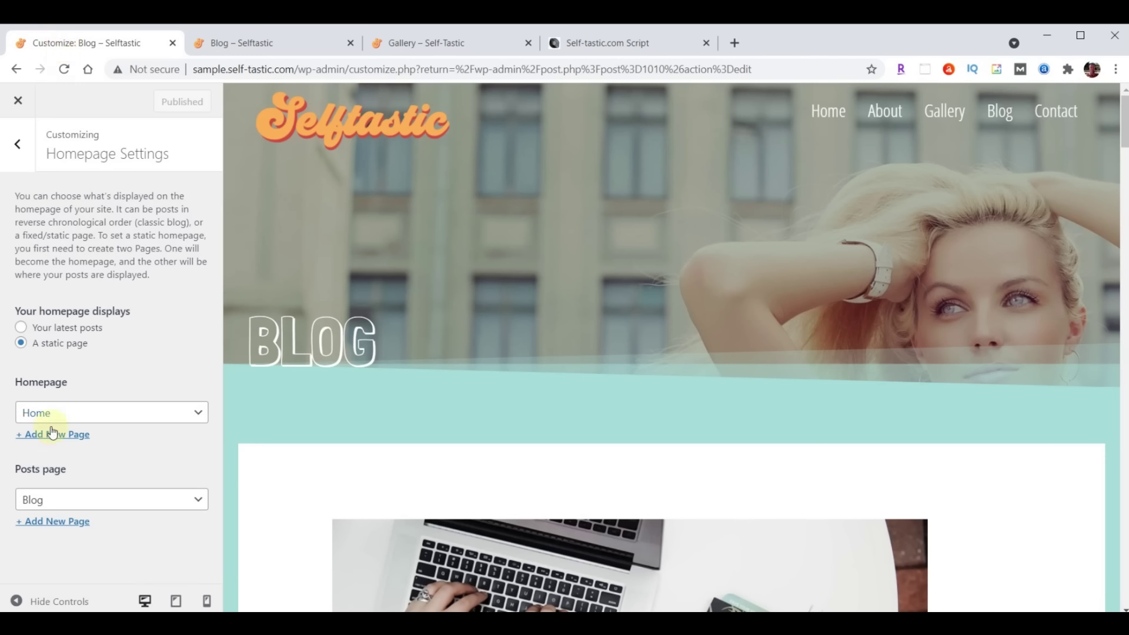
left_click(107, 504)
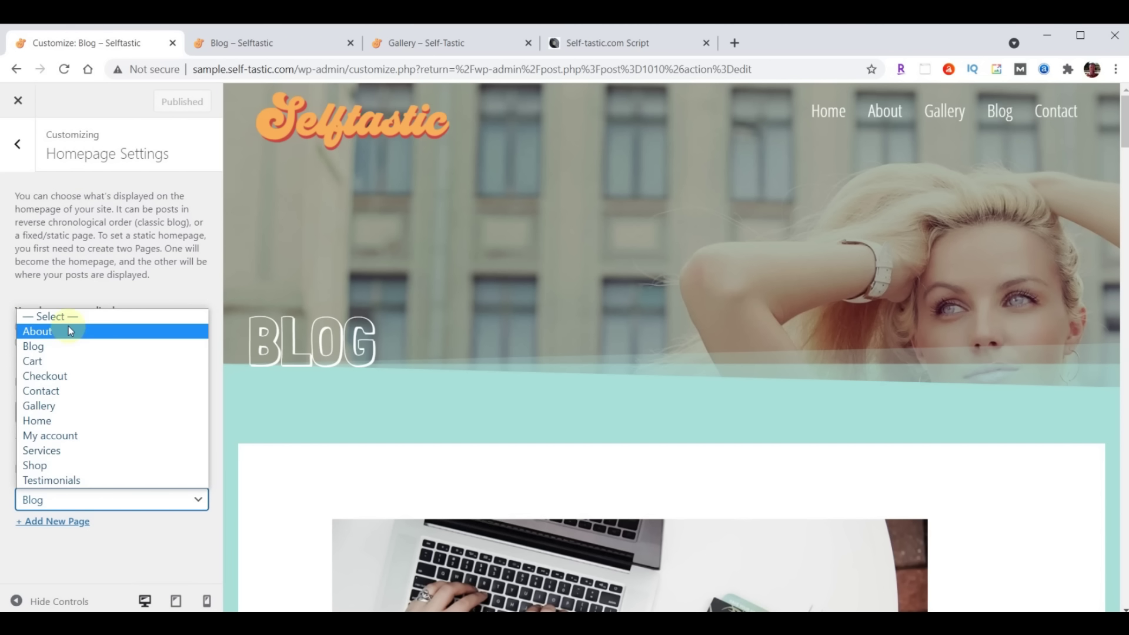
left_click(68, 317)
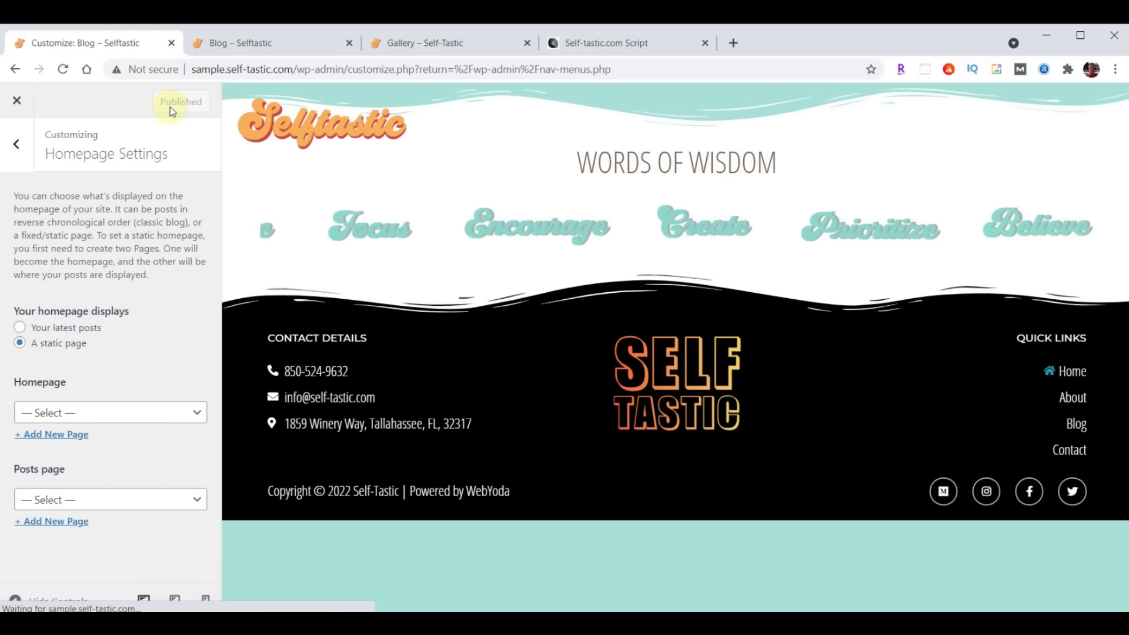
left_click(19, 104)
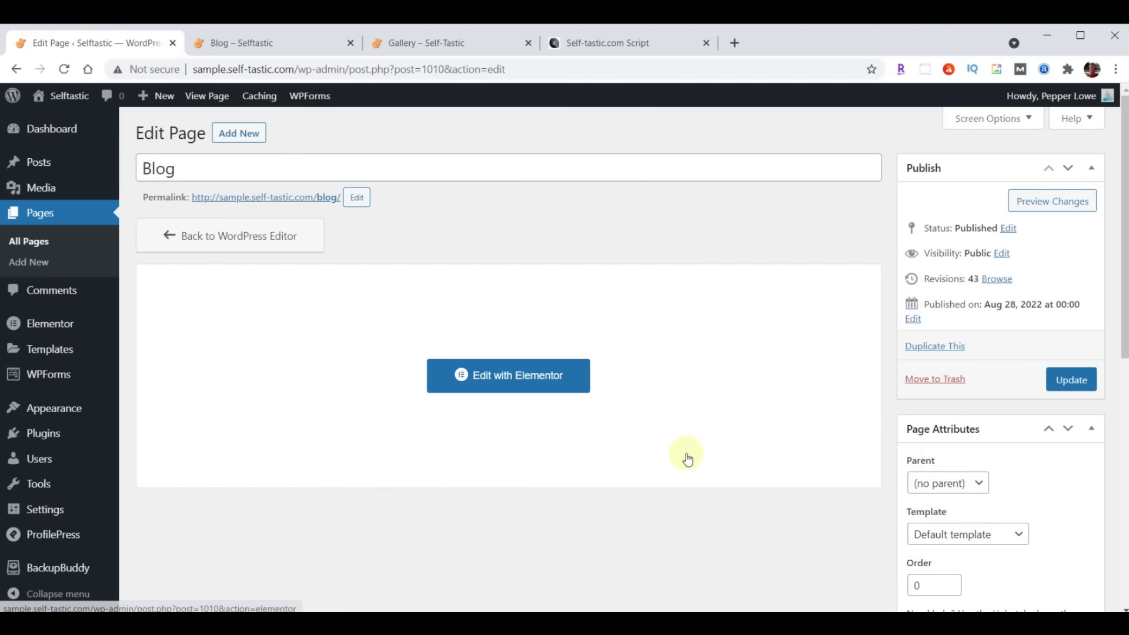
Open the Blog page in Elementor and insert the saved 'Selftastic Blog Page Header' template at the top, without its document settings
left_click(479, 374)
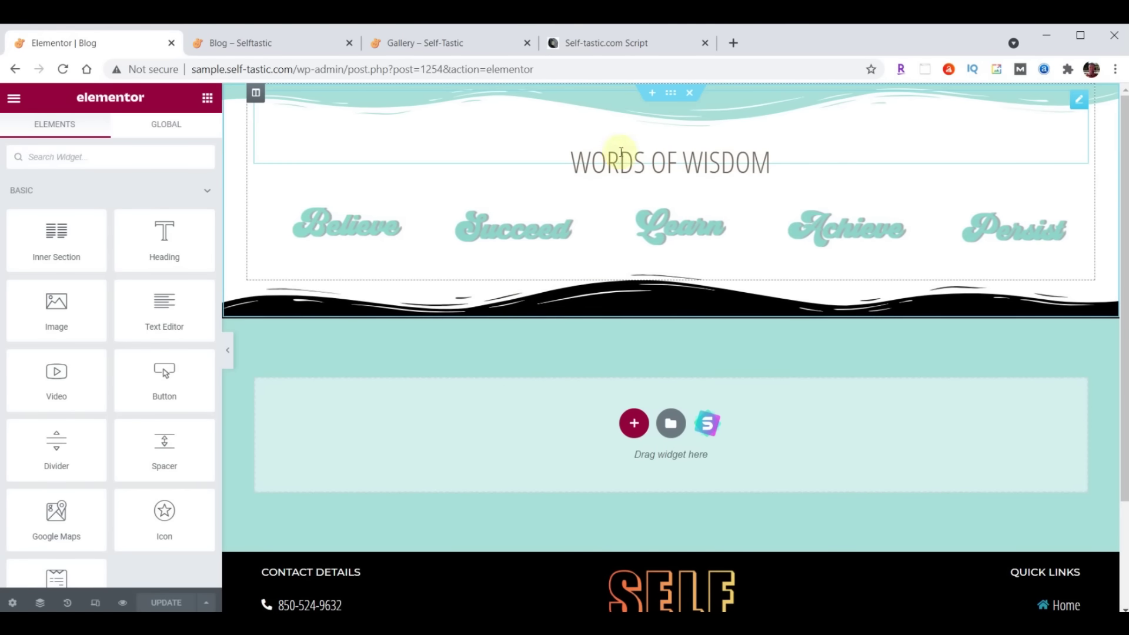
left_click(655, 93)
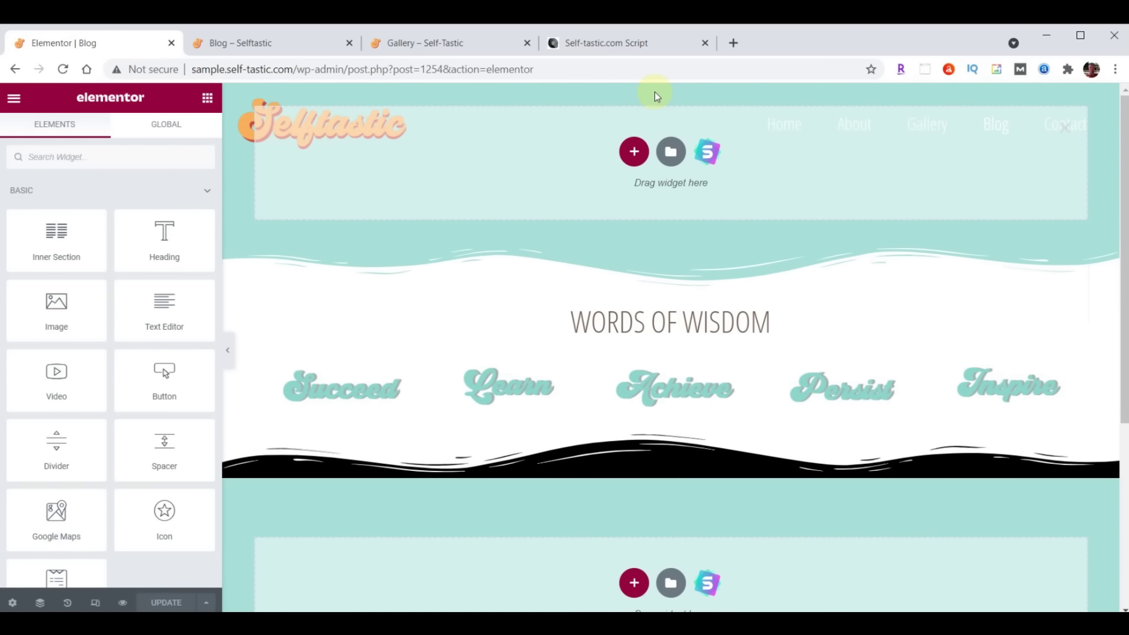
left_click(669, 154)
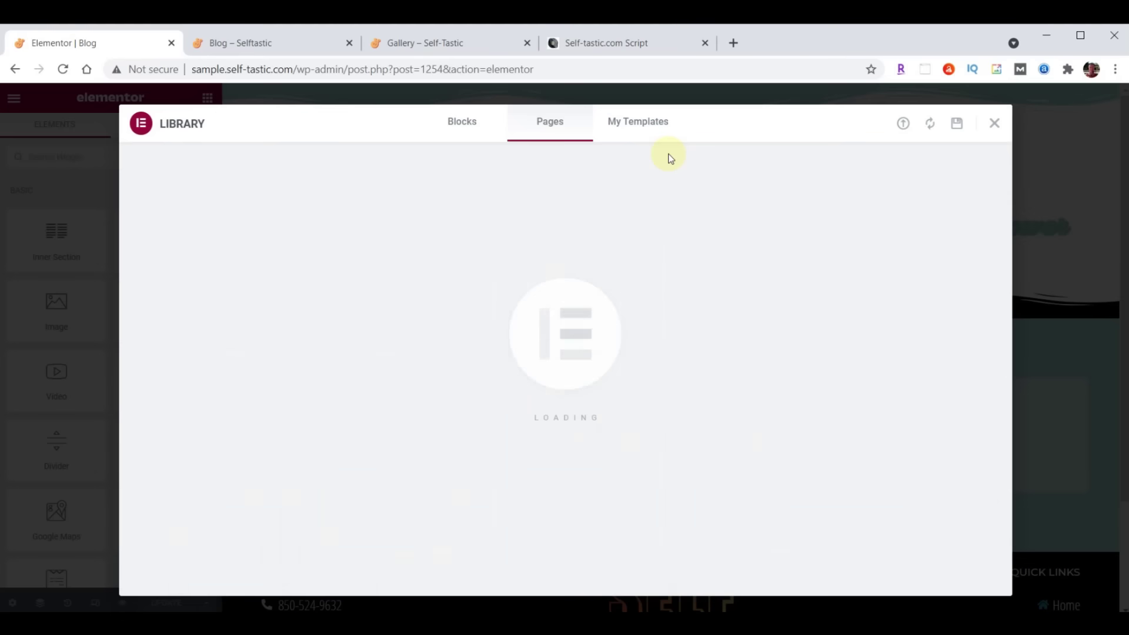
left_click(647, 123)
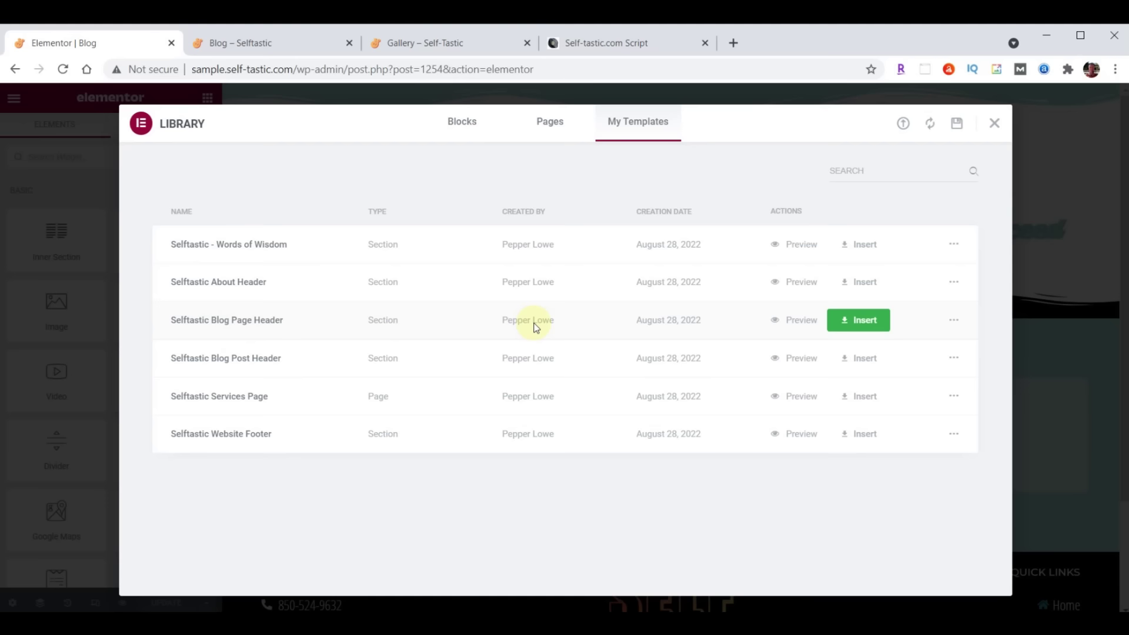
left_click(864, 319)
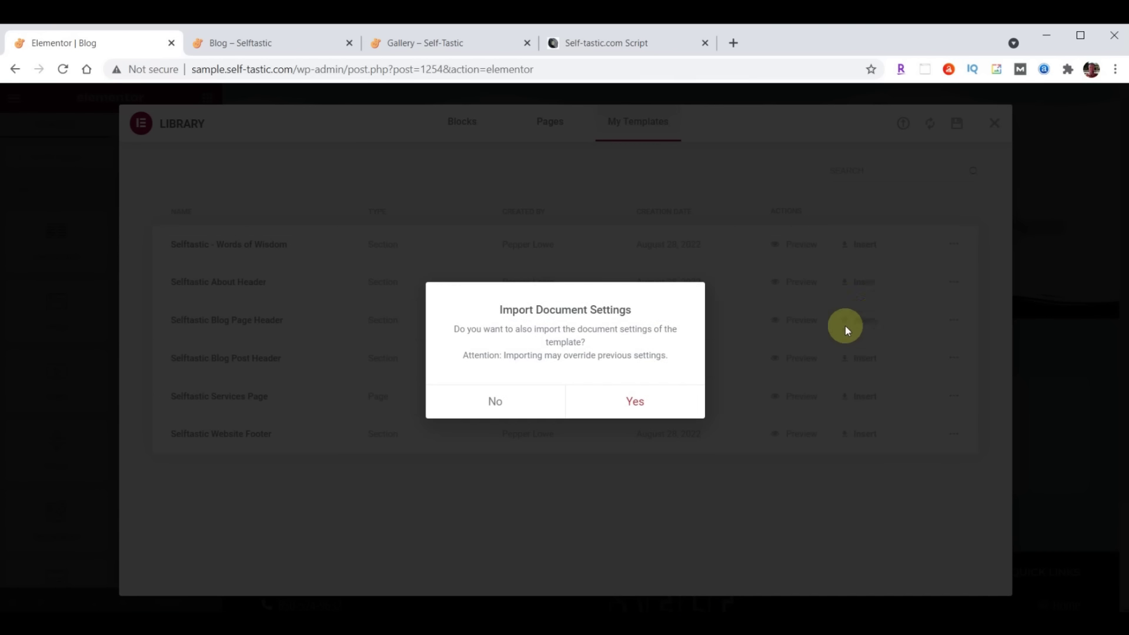
left_click(496, 401)
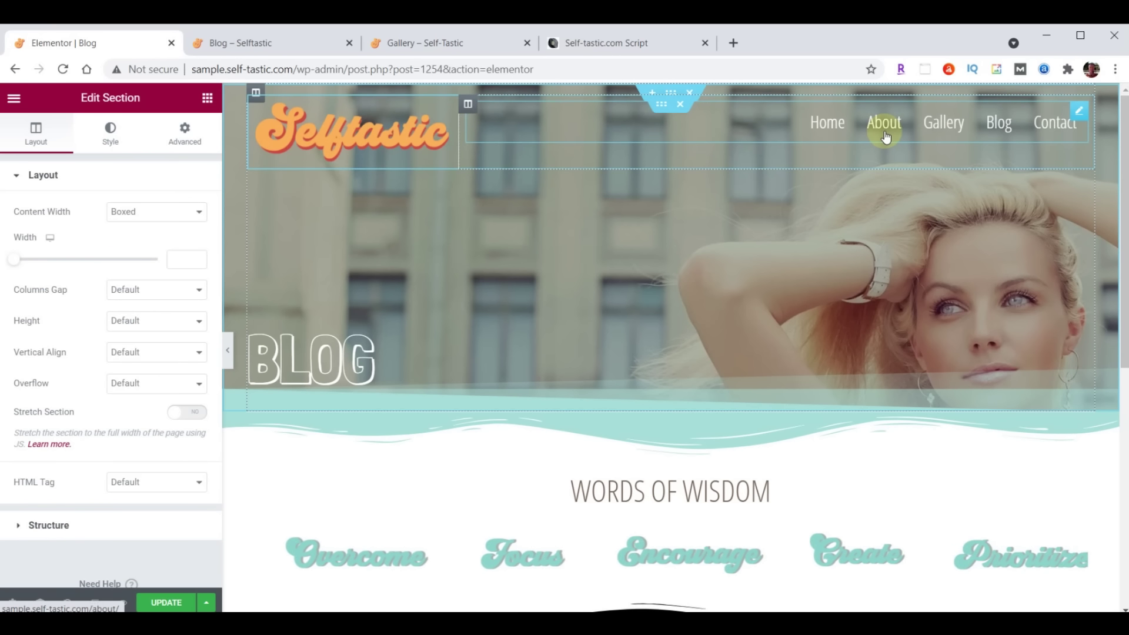
Delete the extra logo-and-menu header and give the BLOG heading a top padding of 300
left_click(690, 94)
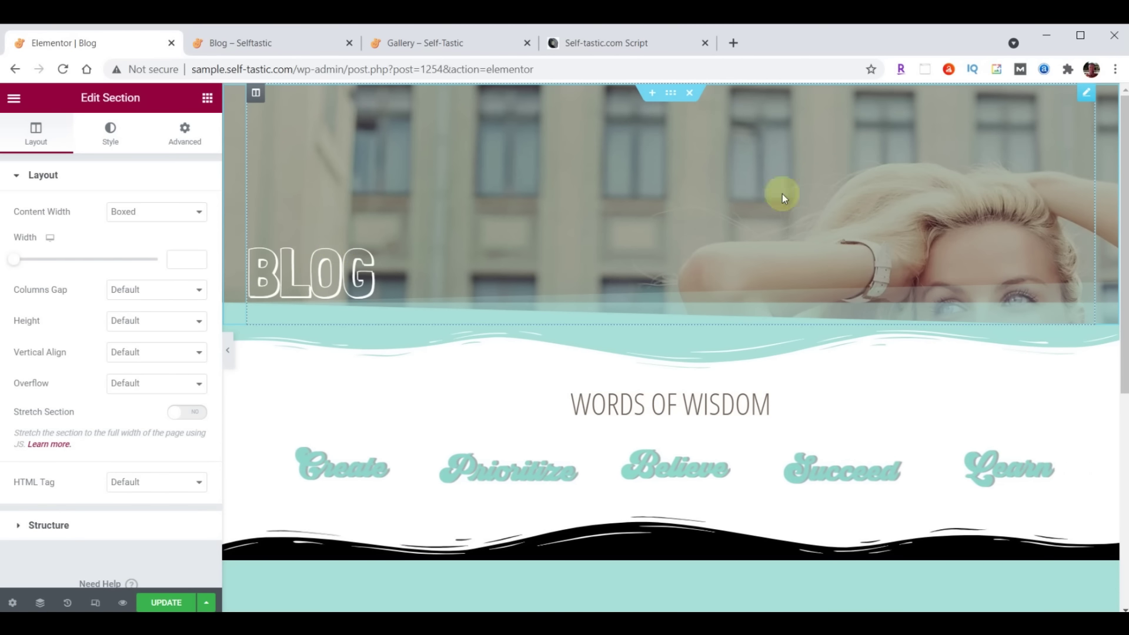
left_click(540, 258)
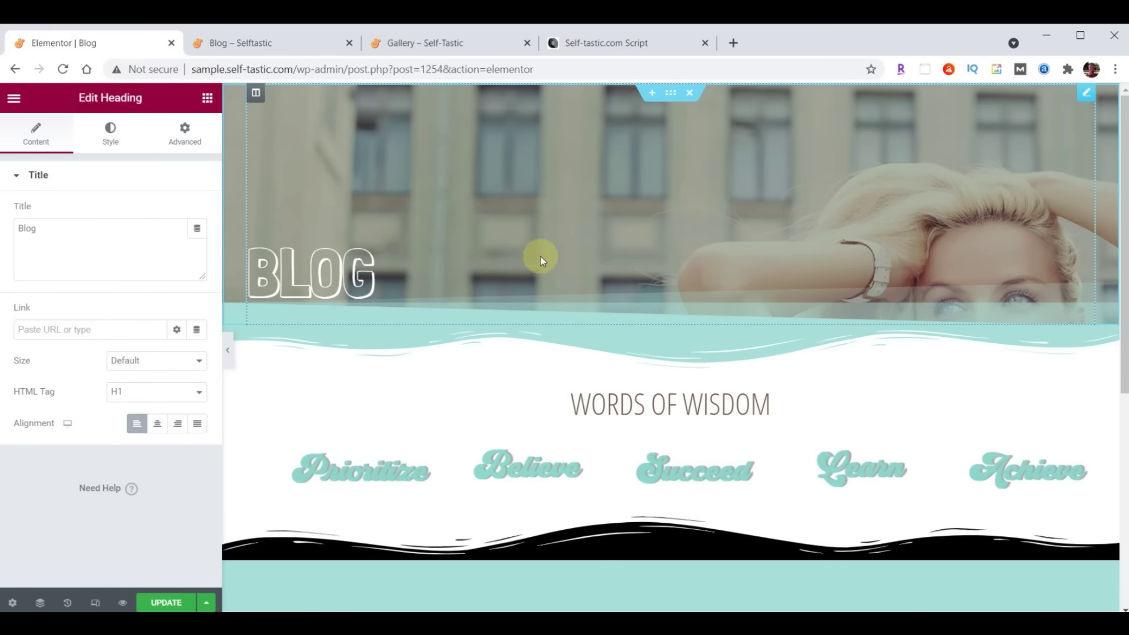
left_click(184, 133)
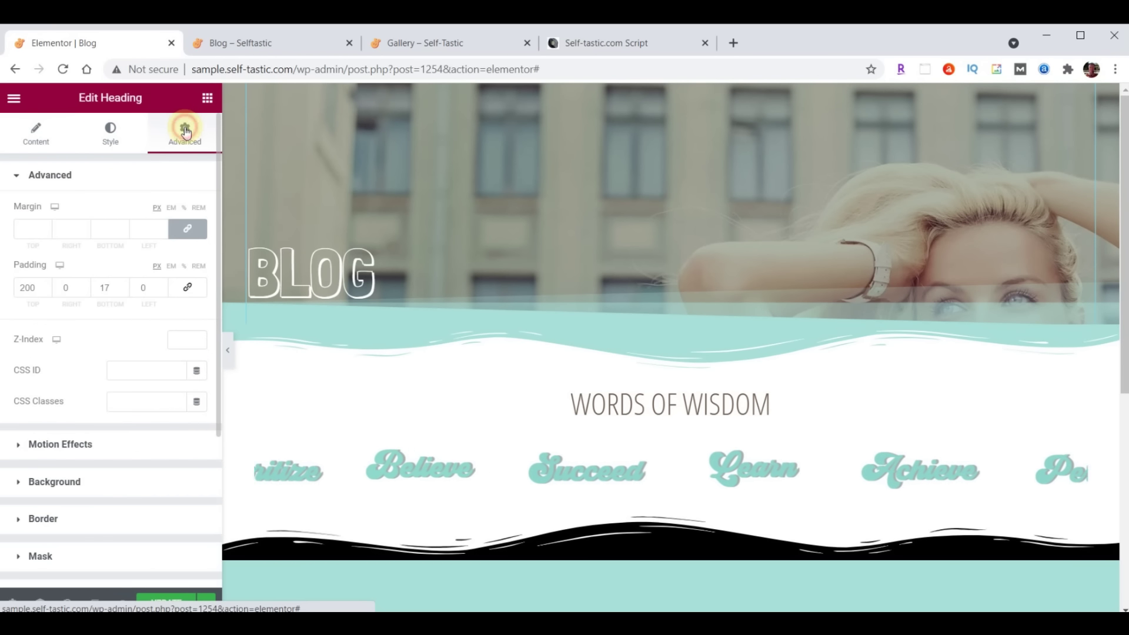
double_click(28, 291)
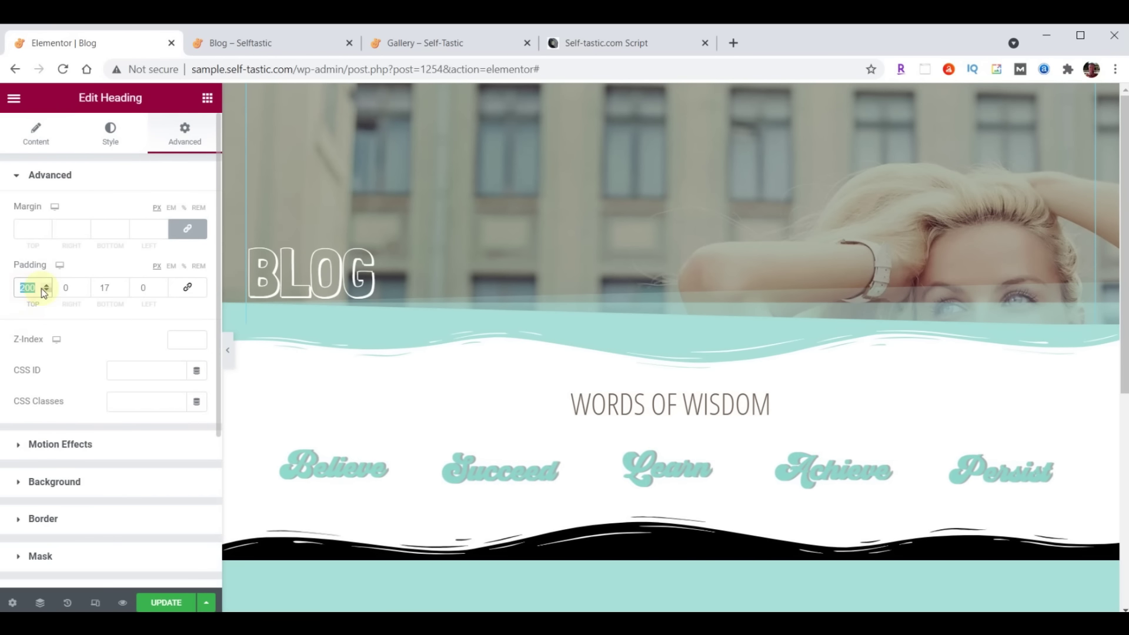
type("300")
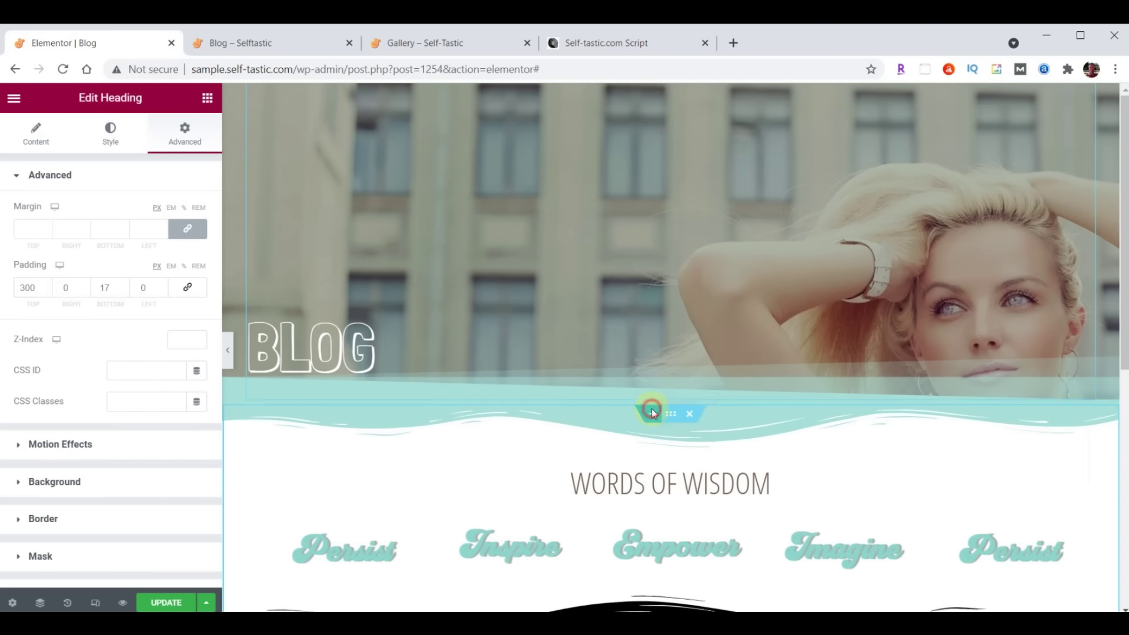
Add an empty one-column section below the hero and return to the widget search
left_click(652, 409)
left_click(634, 469)
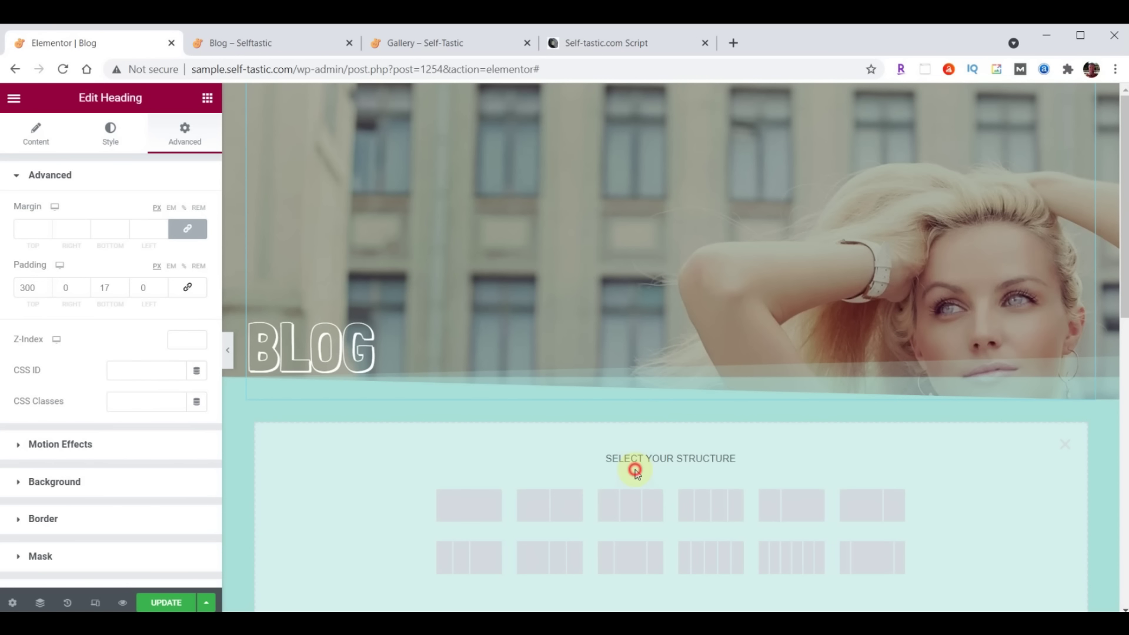
left_click(465, 506)
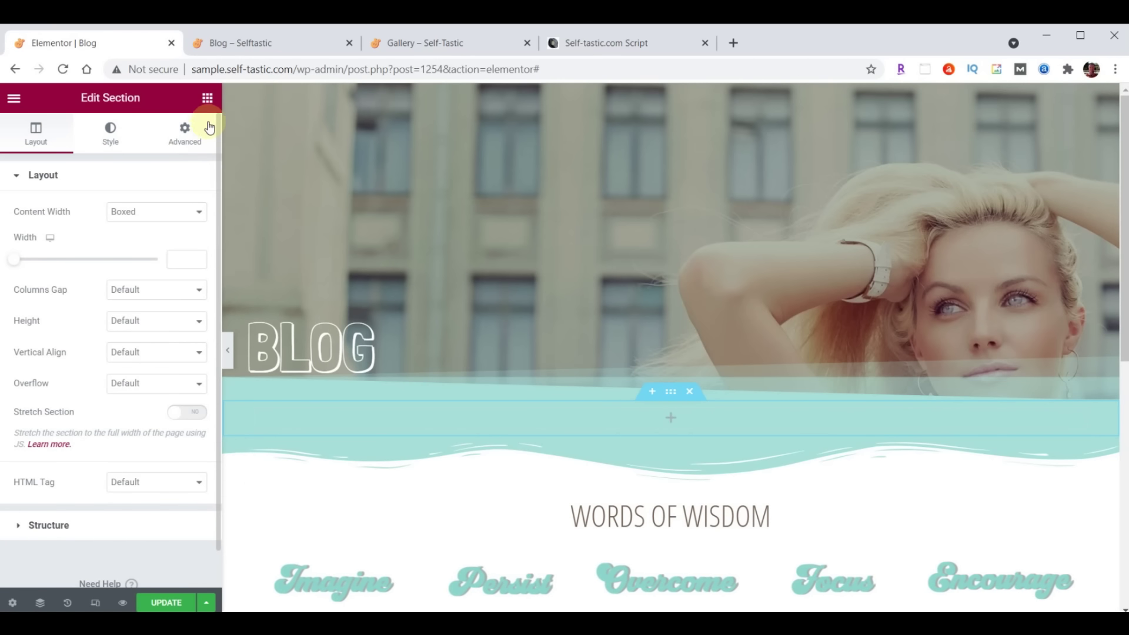
left_click(207, 98)
left_click(128, 159)
Place a Posts widget in the empty section and switch it to the Cards skin
type("Posts")
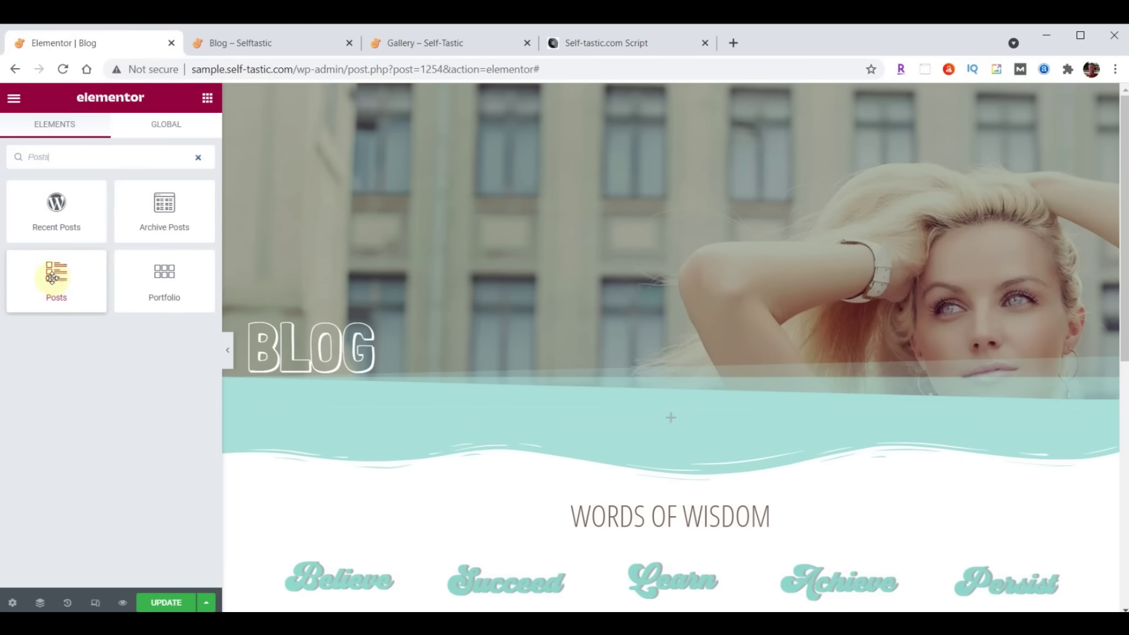
left_click_drag(61, 278, 677, 417)
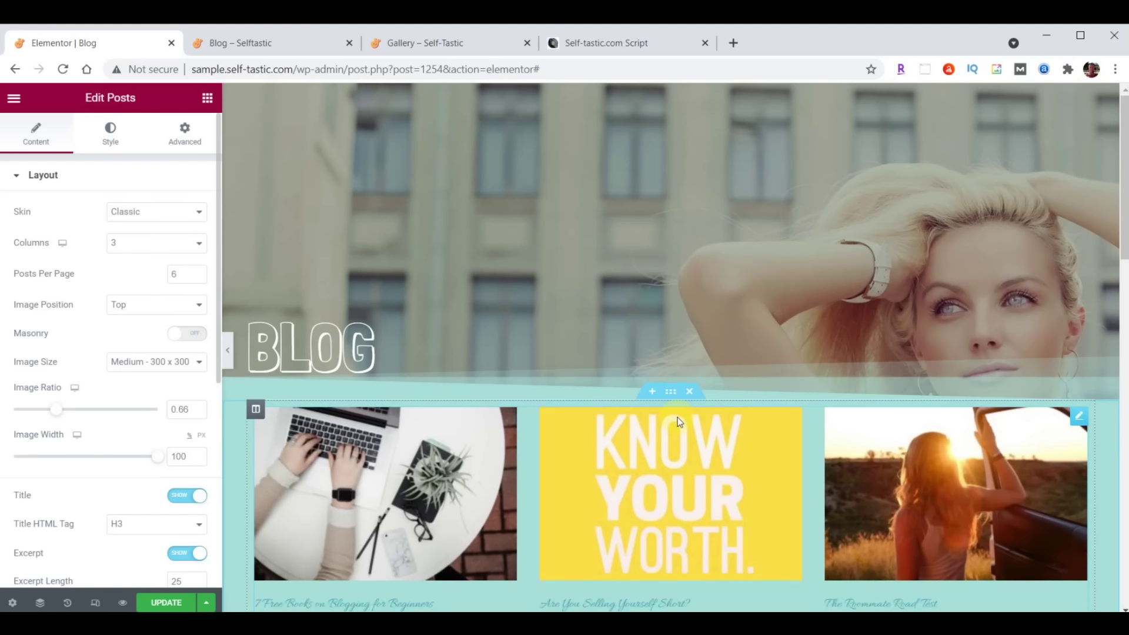
scroll(677, 417, "down", 2)
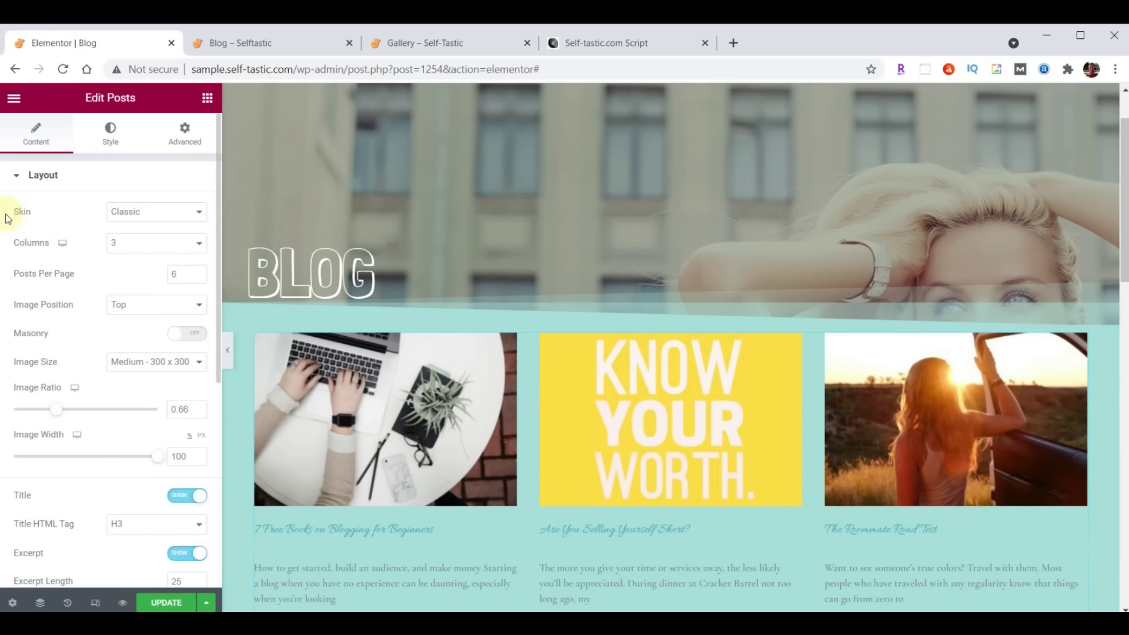
left_click(194, 211)
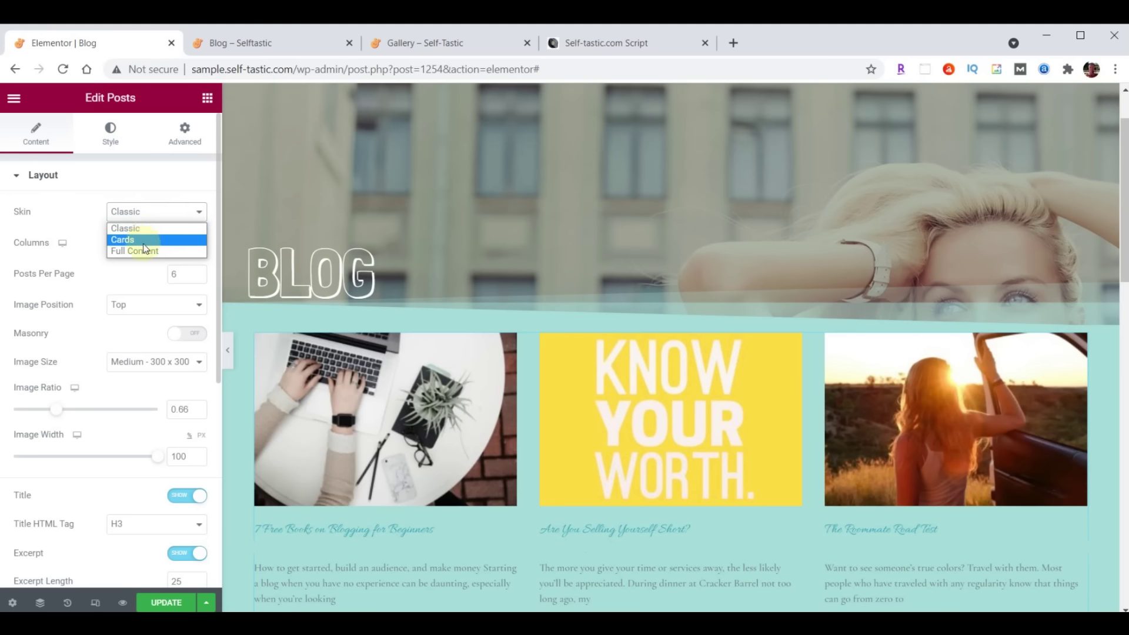
left_click(141, 238)
scroll(579, 294, "down", 1)
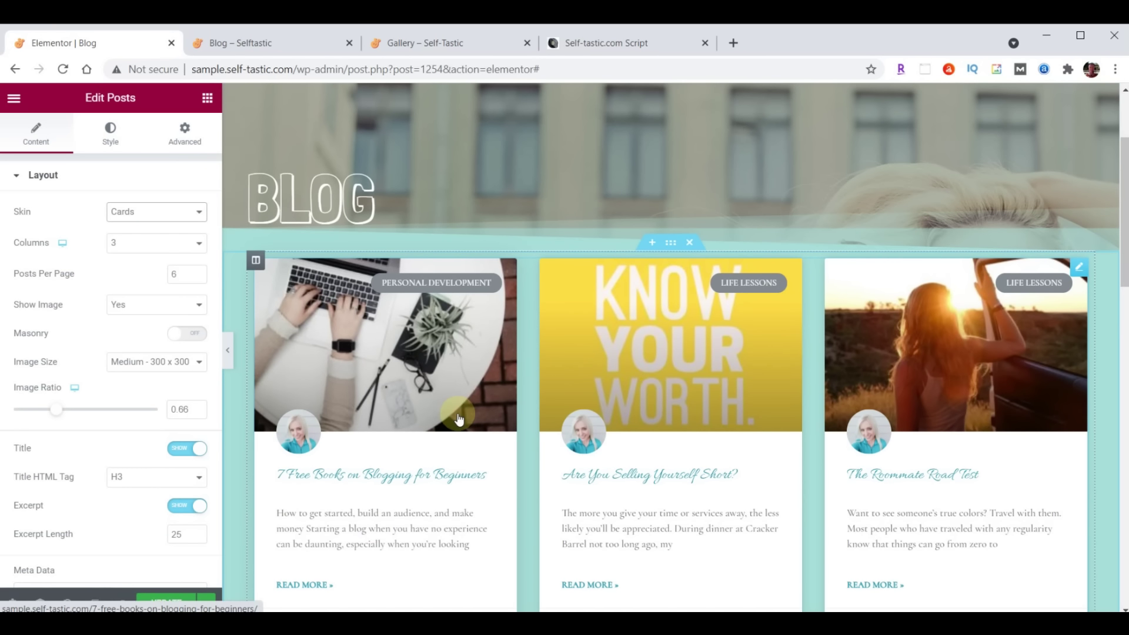
Set the post titles to Open Sans Condensed at size 24
left_click(111, 138)
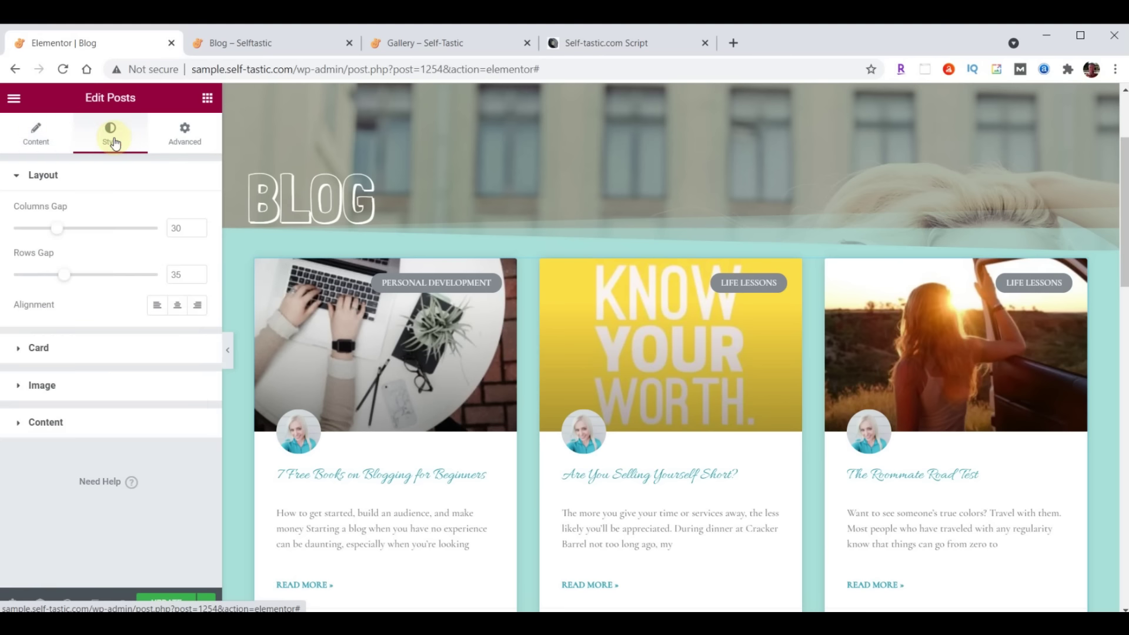
left_click(39, 424)
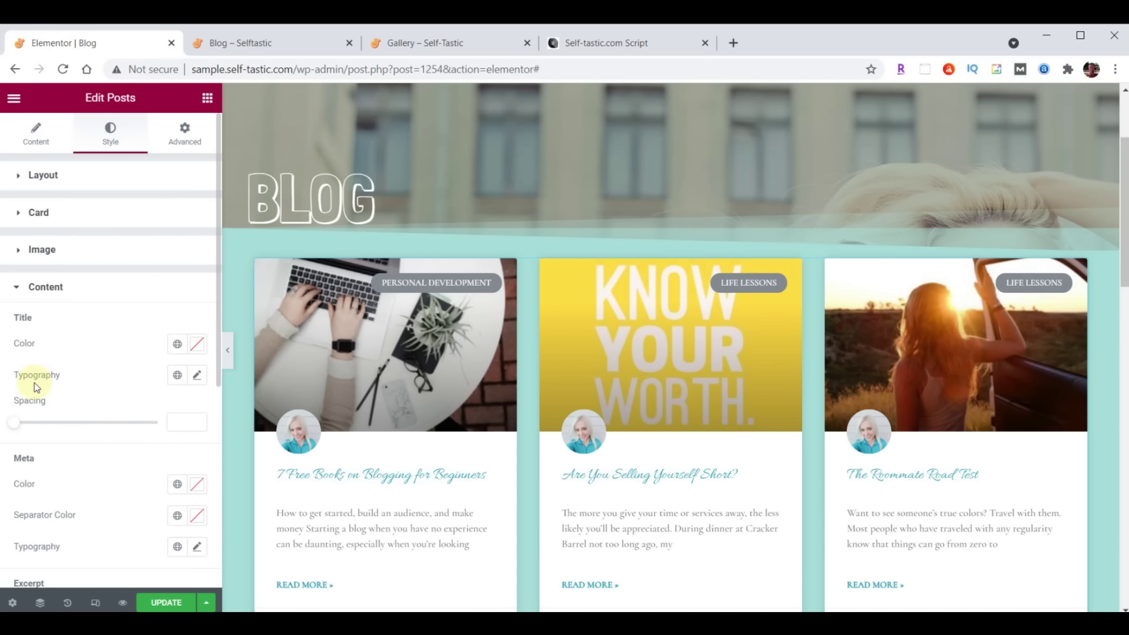
left_click(198, 377)
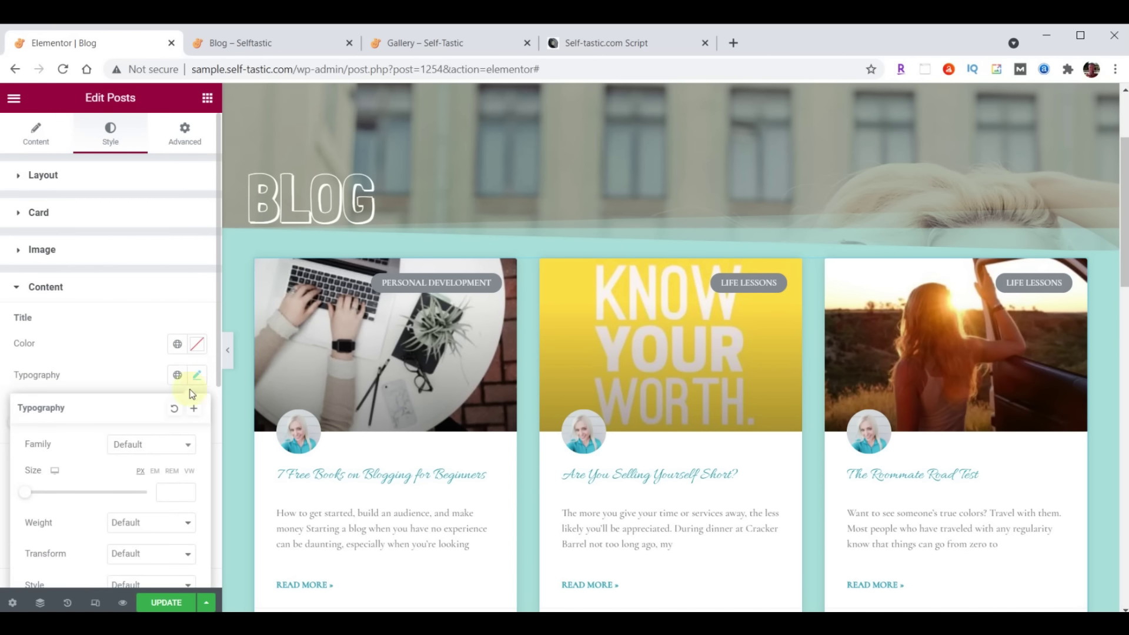
left_click(151, 444)
type("Open")
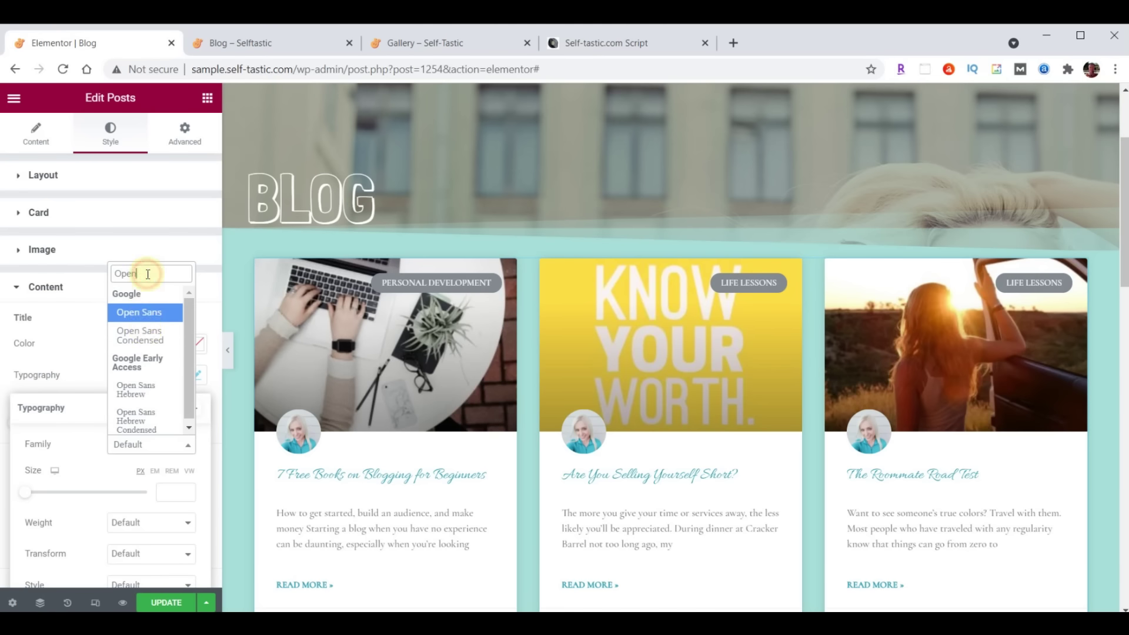
left_click(144, 343)
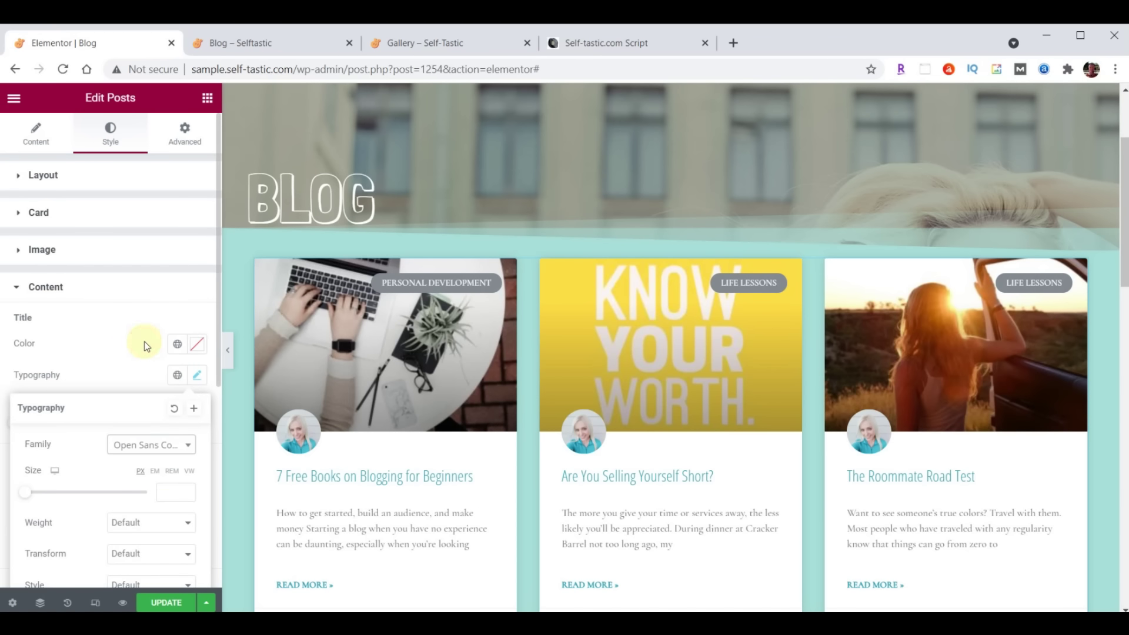
left_click(166, 492)
type("24")
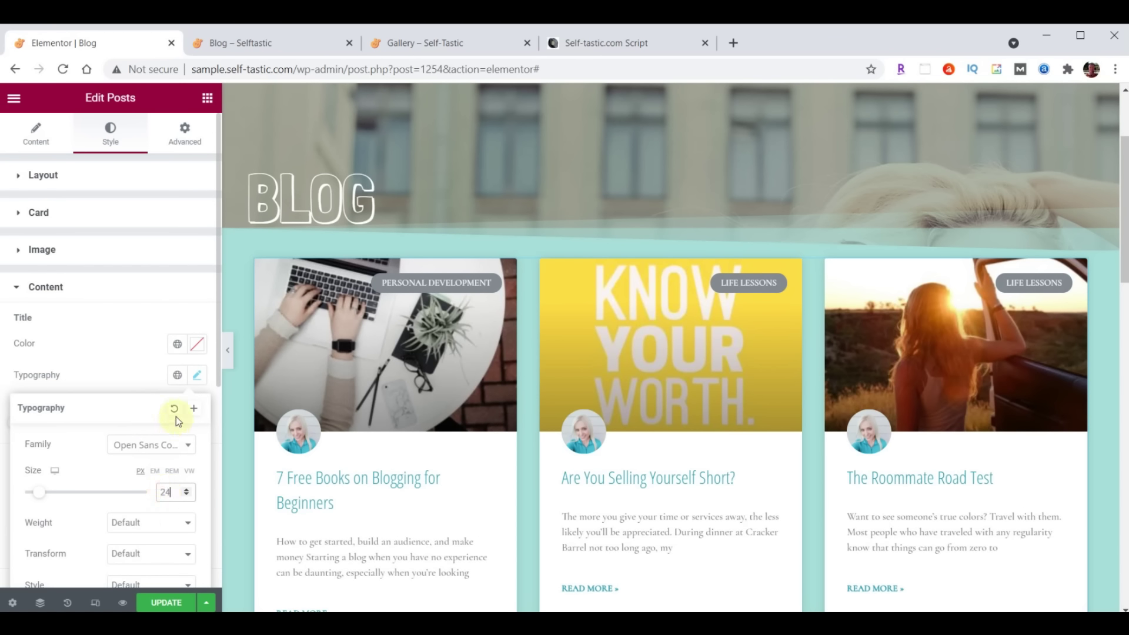
left_click(196, 376)
Set the post excerpts to Open Sans Condensed at size 21
scroll(183, 391, "down", 3)
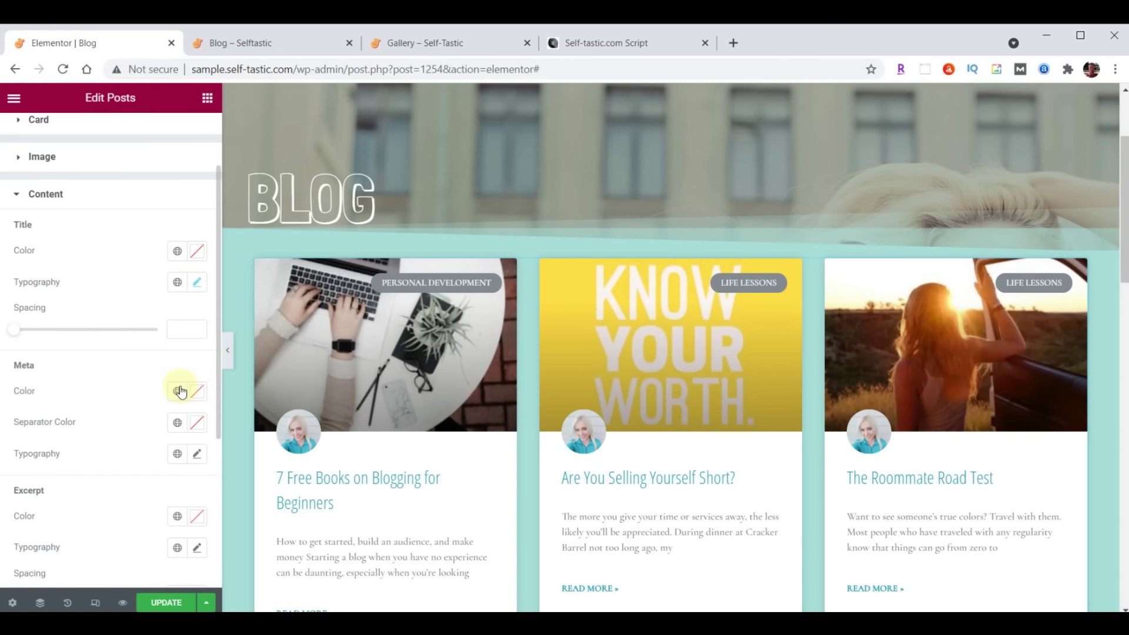
scroll(140, 409, "down", 2)
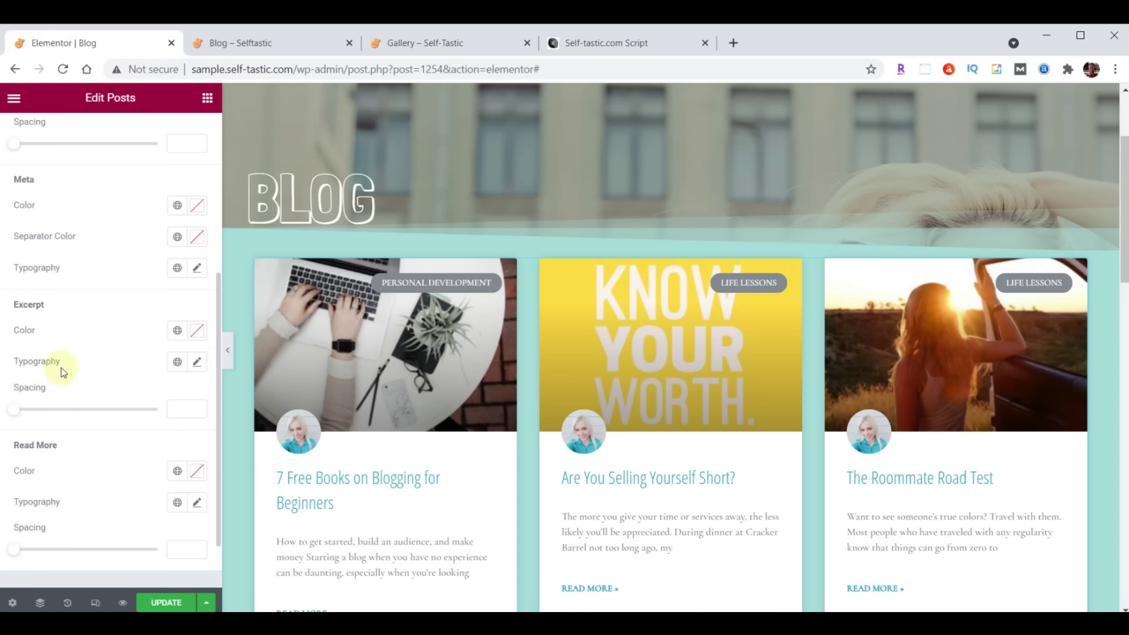
left_click(197, 363)
left_click(135, 432)
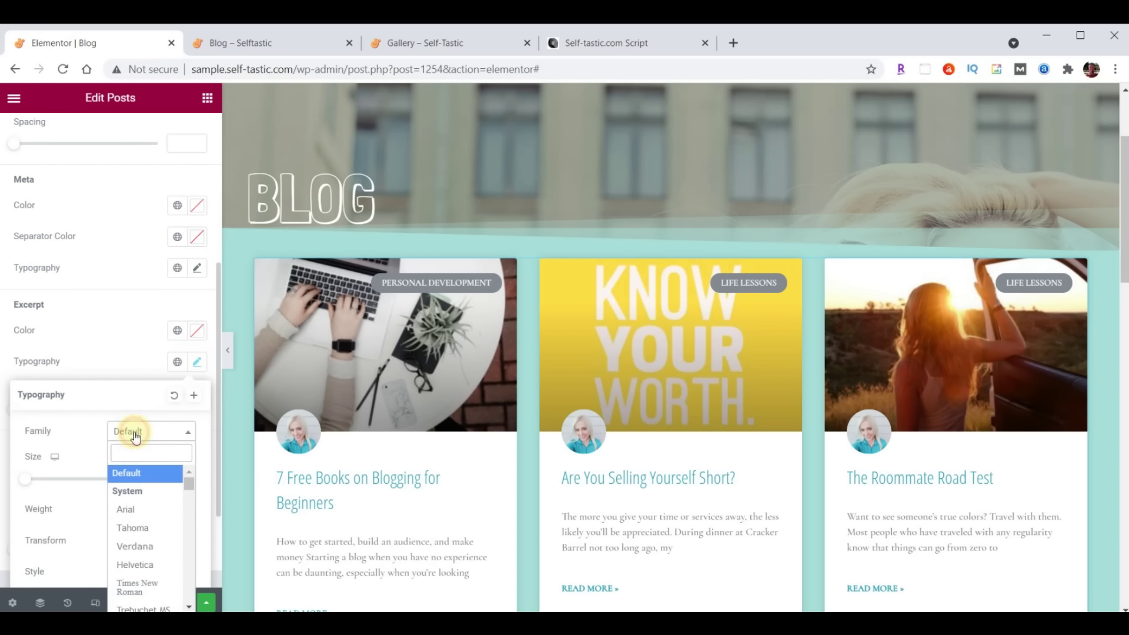
type("Open")
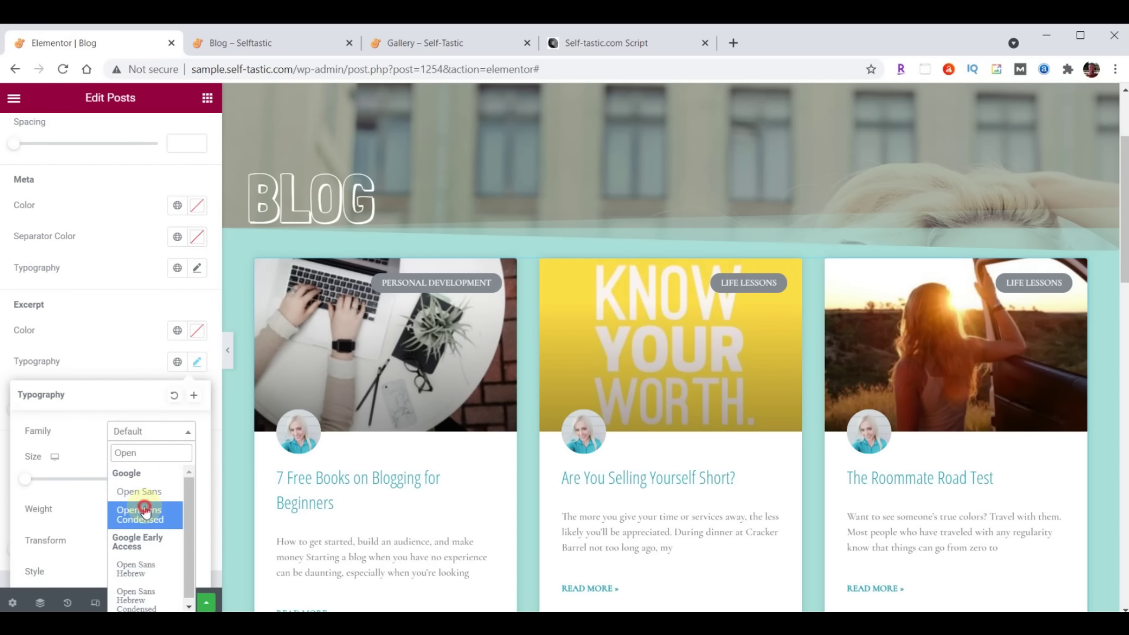
left_click(140, 514)
type("21")
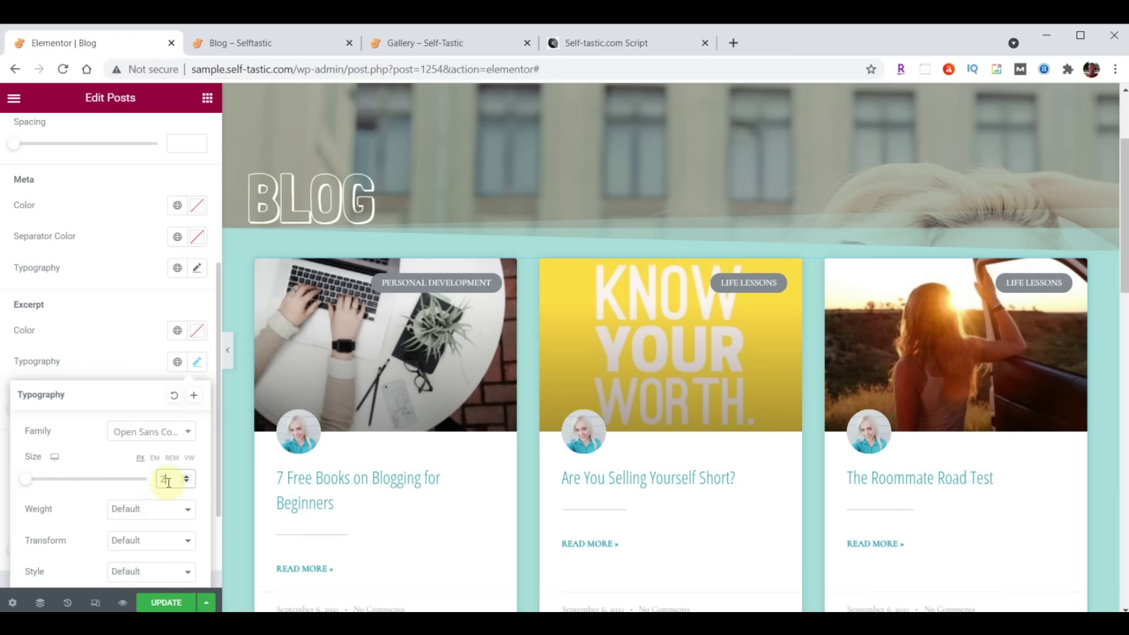
left_click(197, 372)
Set the Read More links to Open Sans Condensed and save the Blog page
scroll(146, 345, "down", 2)
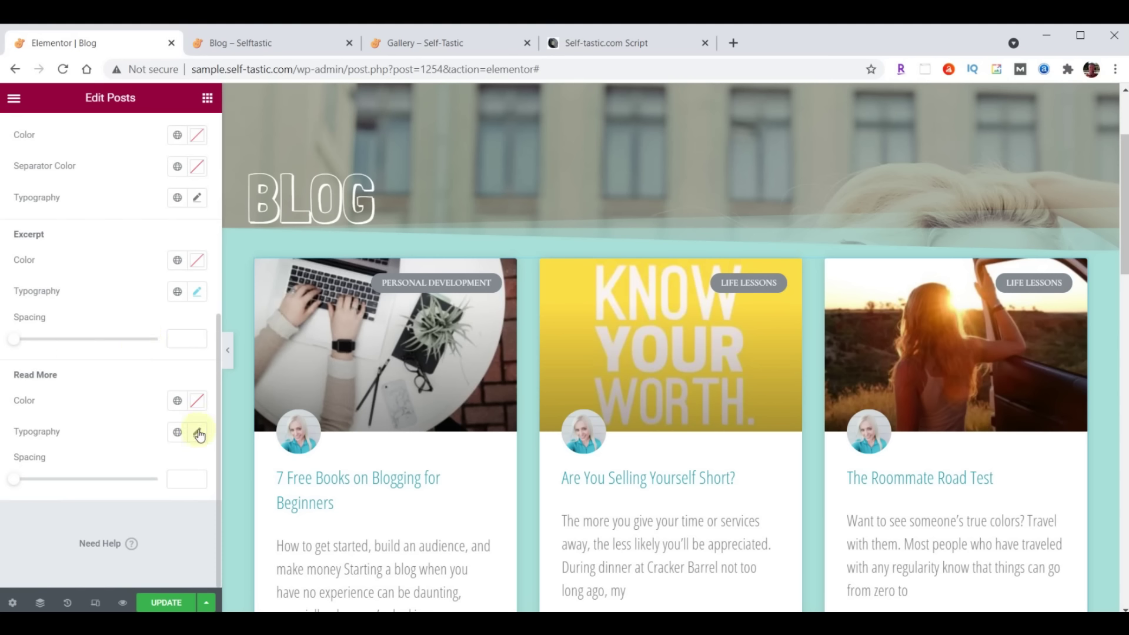
left_click(198, 432)
left_click(145, 501)
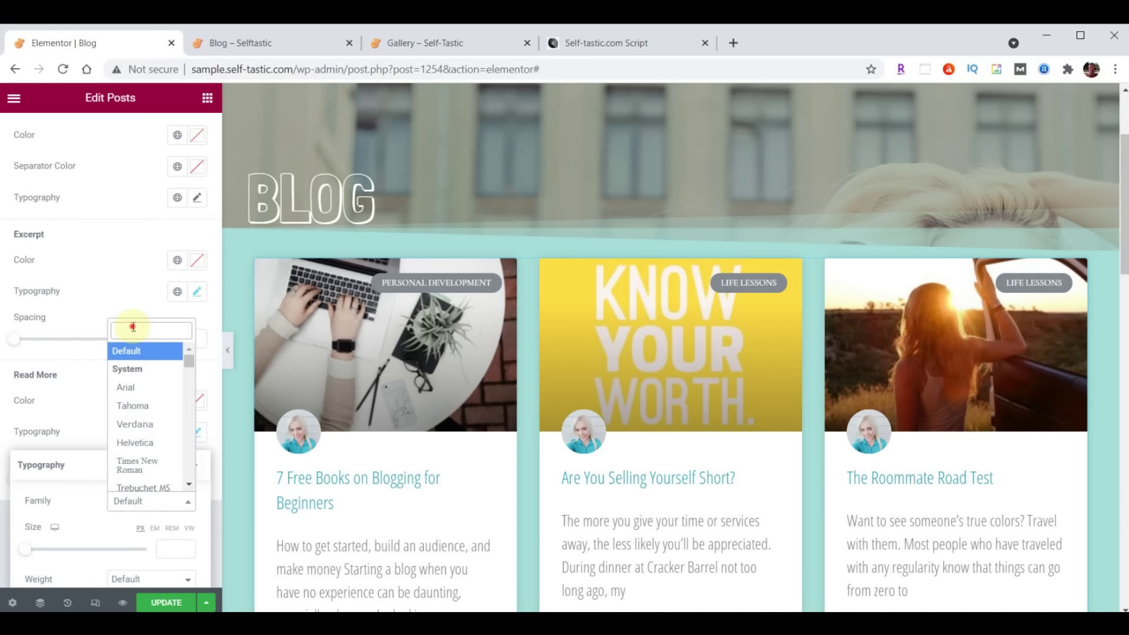
type("open")
left_click(136, 379)
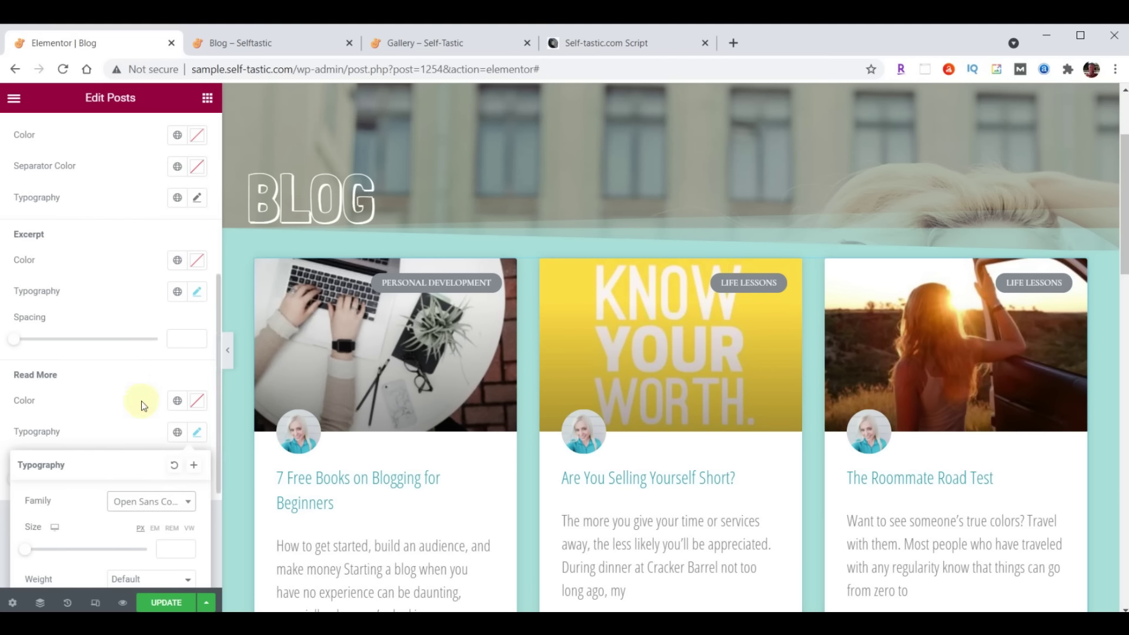
left_click(173, 549)
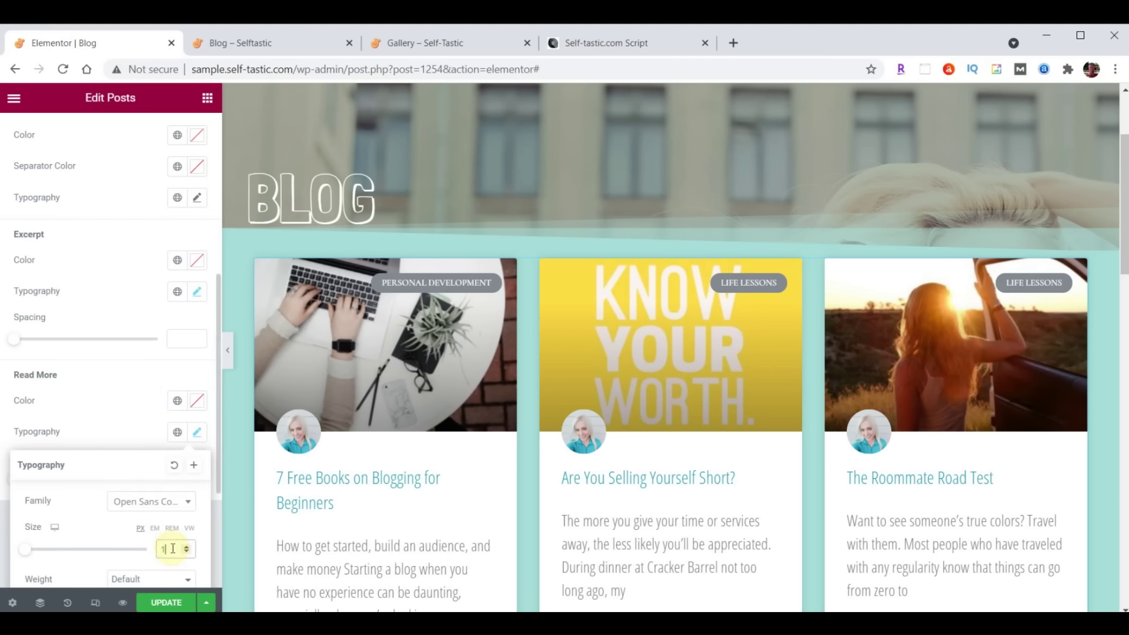
left_click(197, 433)
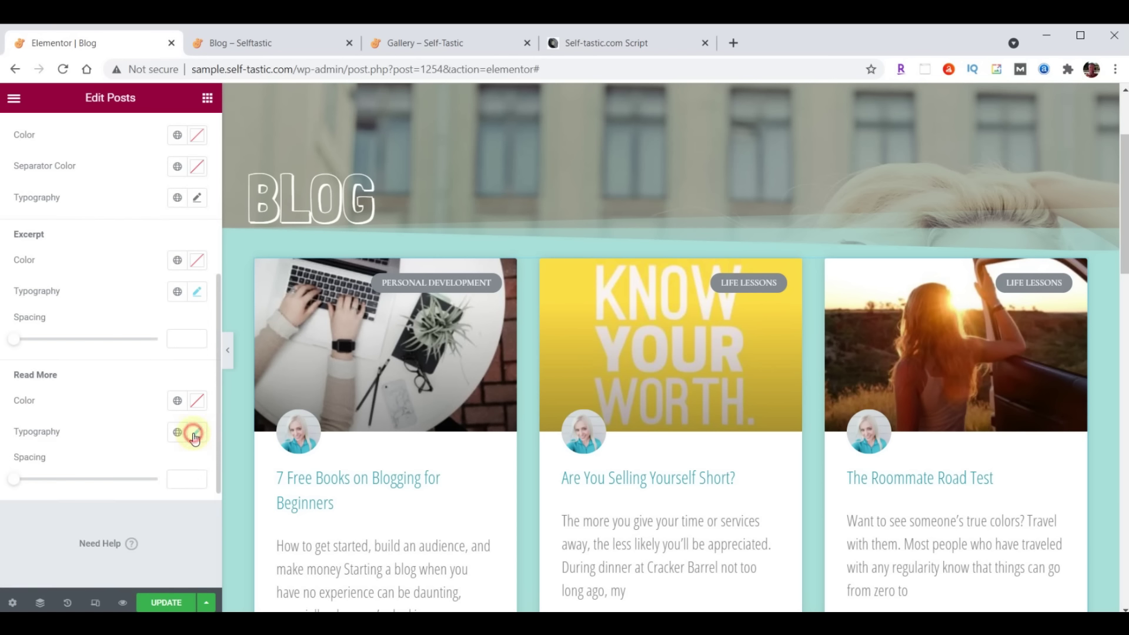
left_click(167, 604)
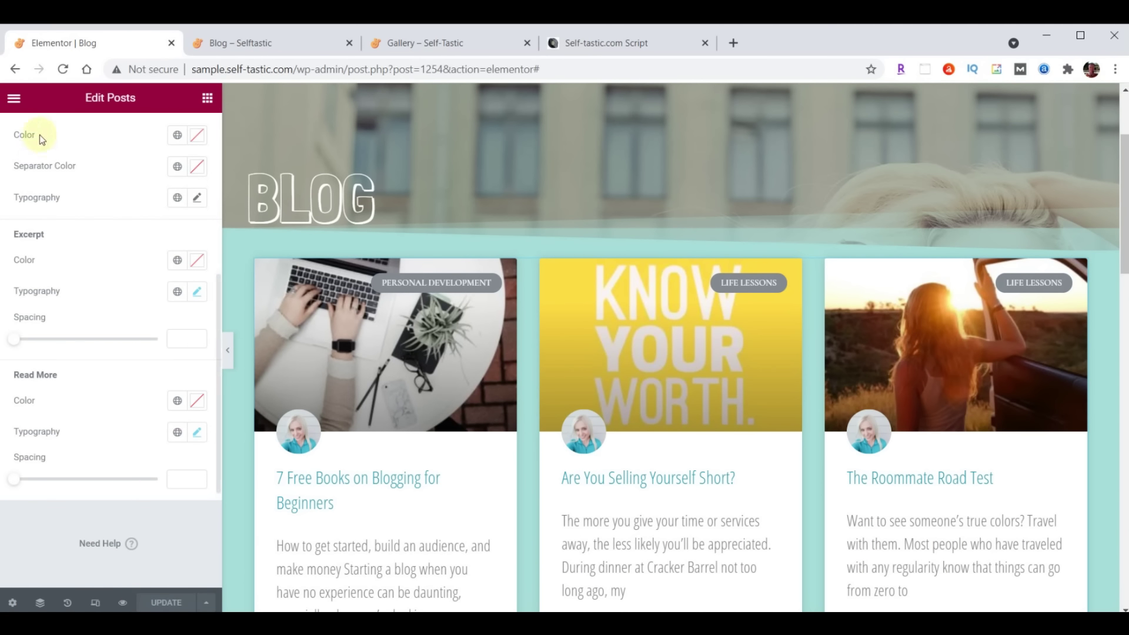
Review the live Blog page's BLOG hero and three-column post card grid, then go back to the editor
left_click(252, 43)
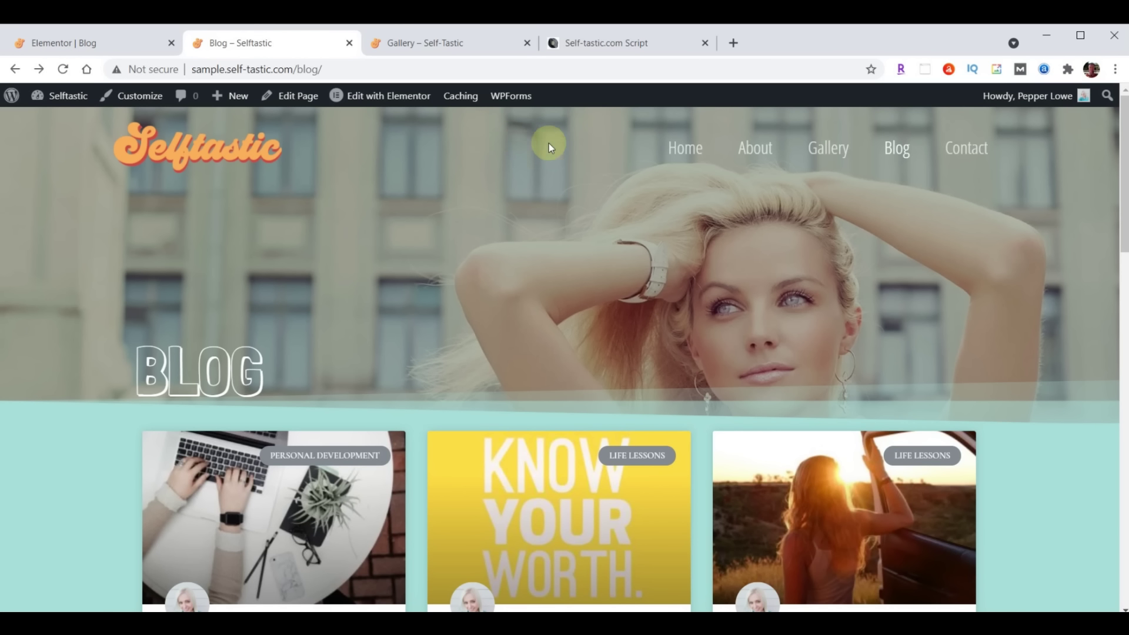
scroll(756, 212, "down", 12)
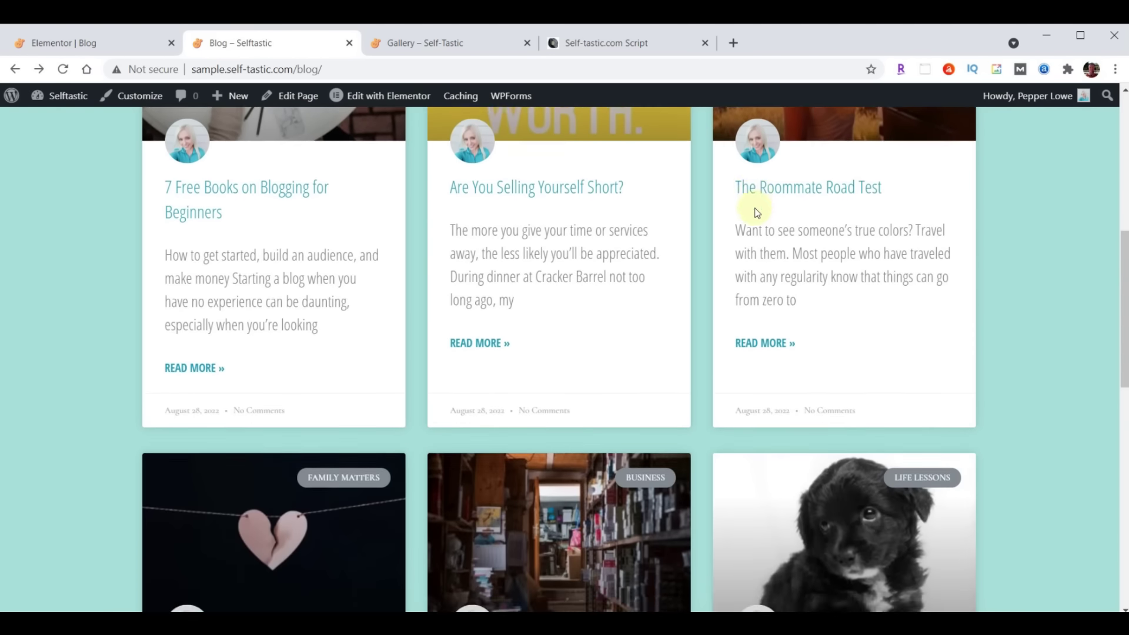
scroll(756, 212, "down", 4)
scroll(748, 282, "up", 6)
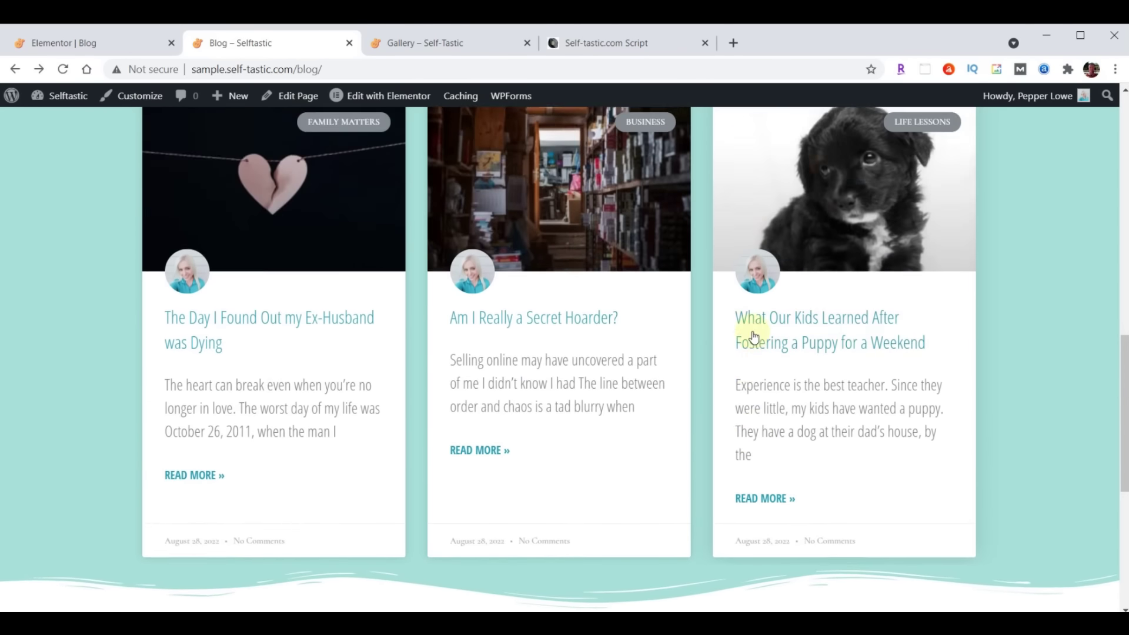
scroll(751, 365, "up", 10)
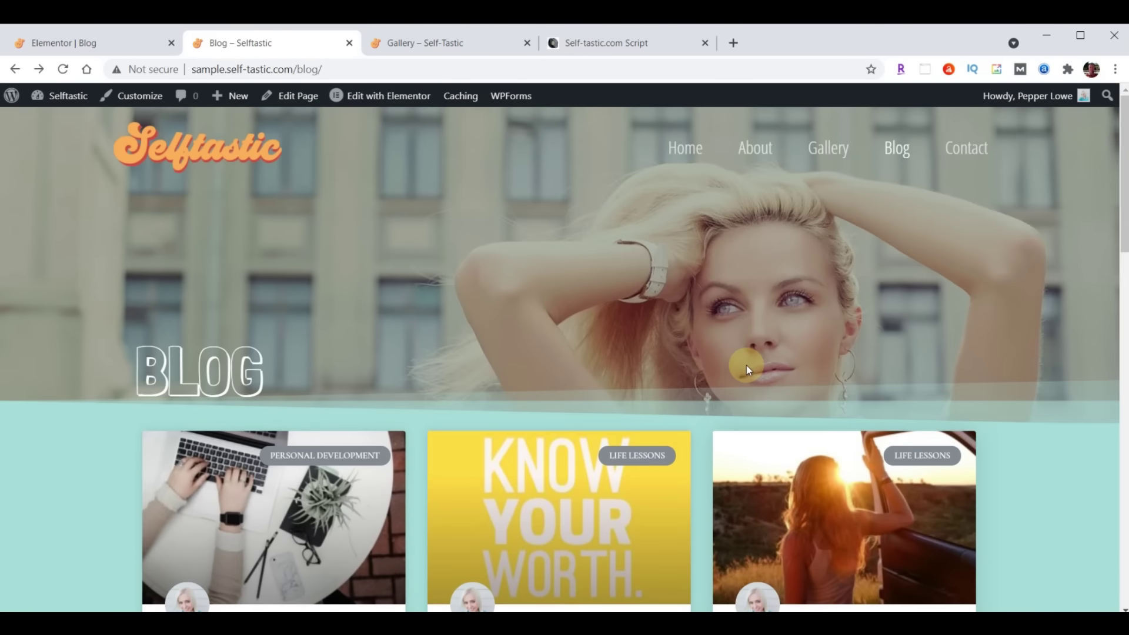
scroll(748, 369, "down", 4)
scroll(746, 365, "down", 7)
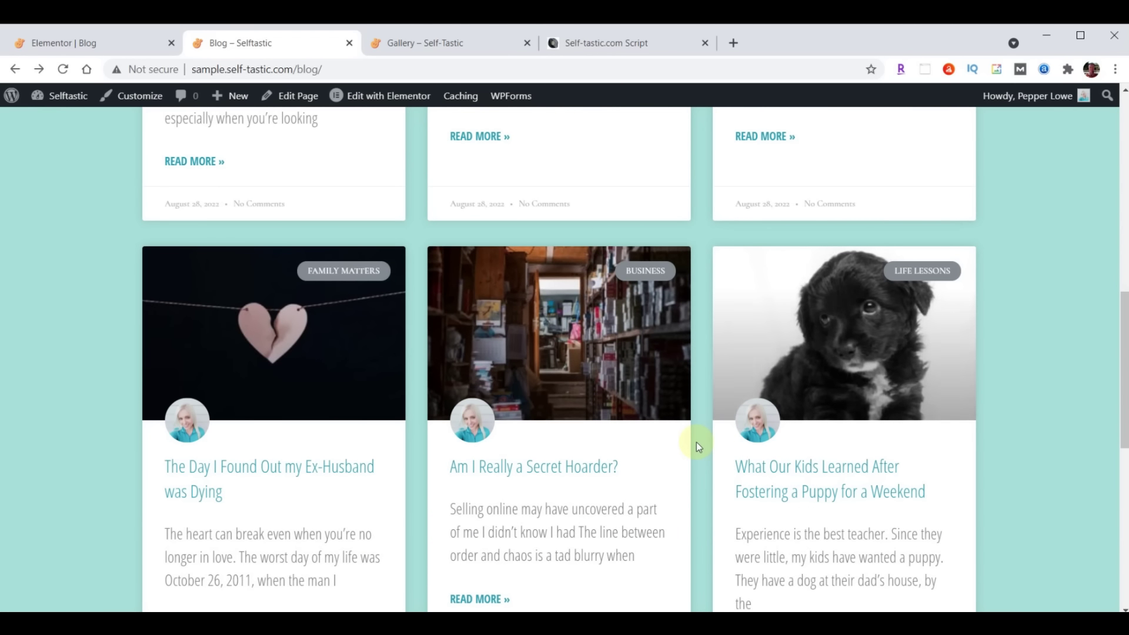
scroll(645, 416, "up", 10)
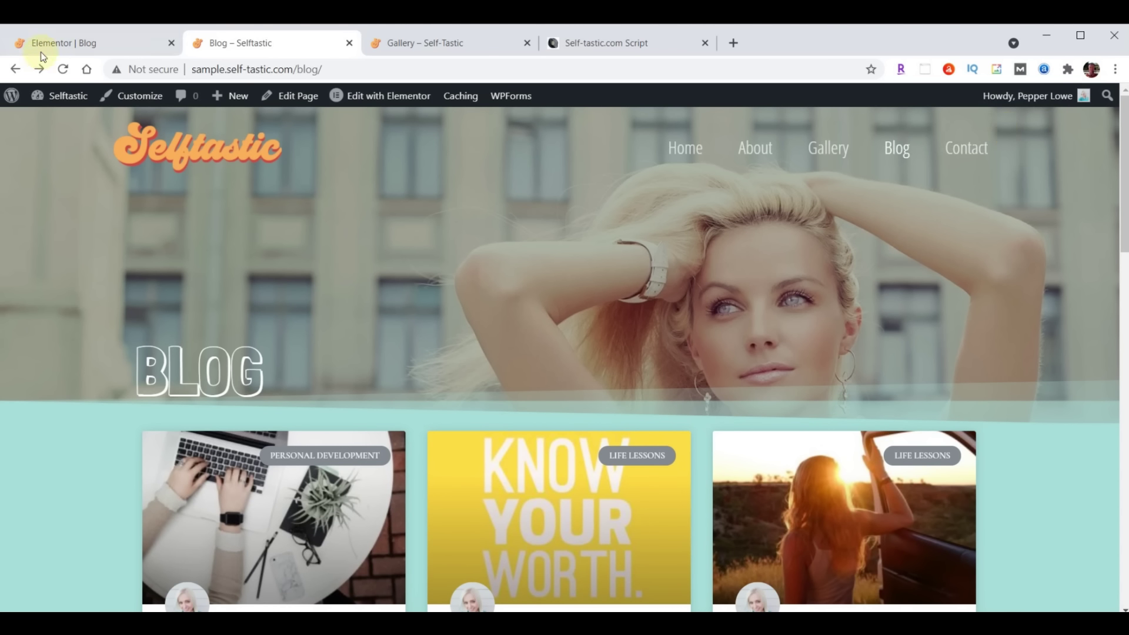
left_click(50, 40)
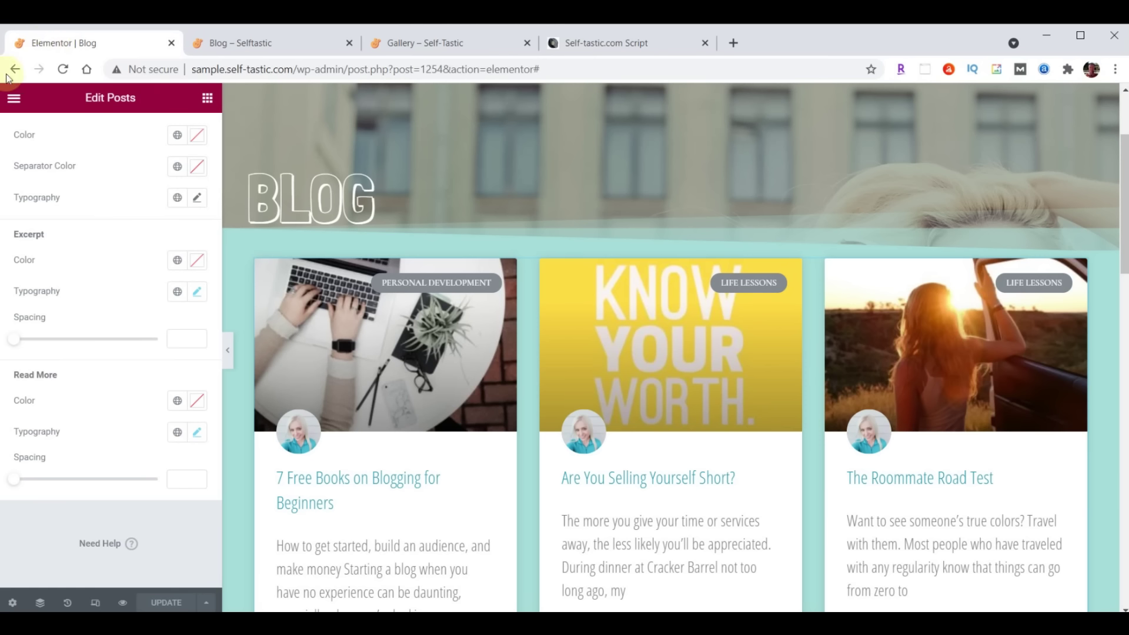
Exit Elementor to the dashboard and open the Contact page in Elementor from the Pages list
left_click(14, 98)
left_click(89, 358)
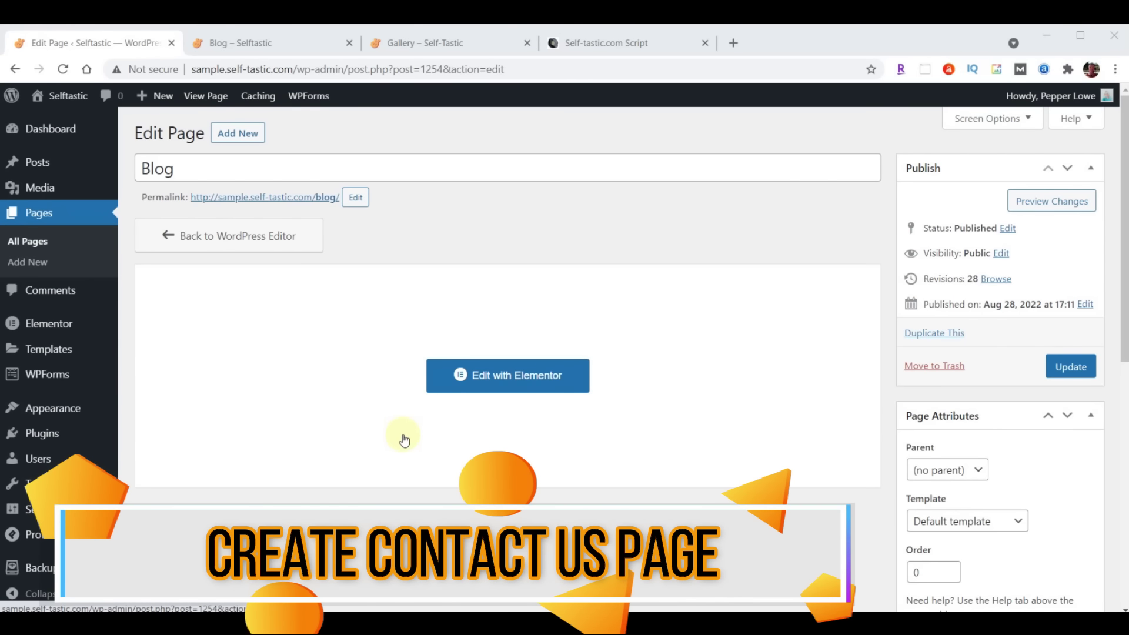
left_click(37, 215)
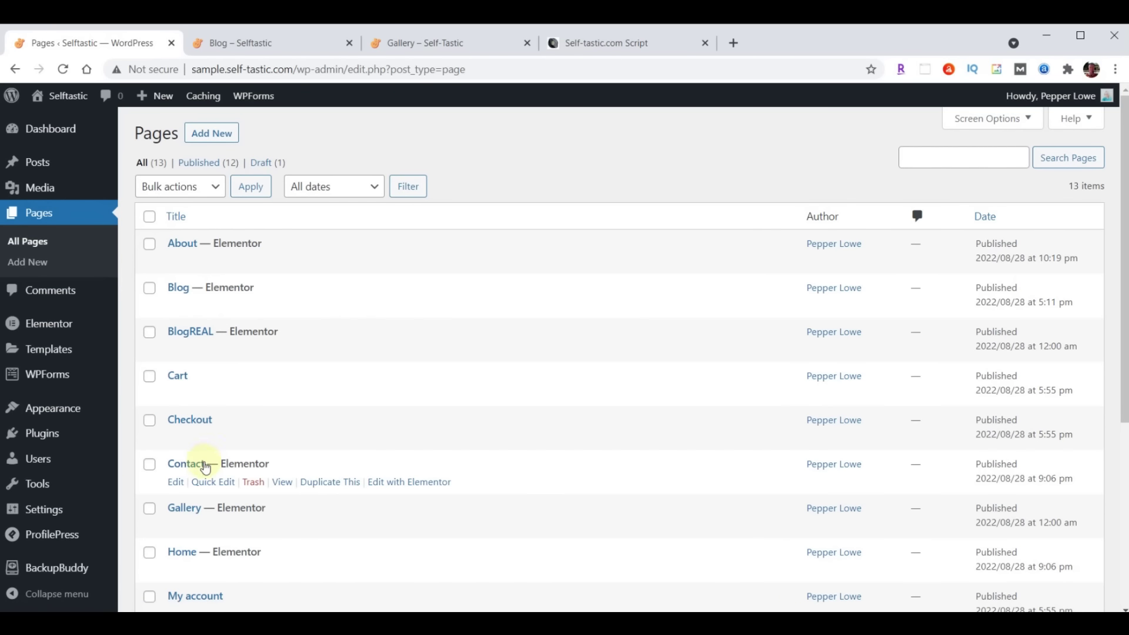
left_click(408, 485)
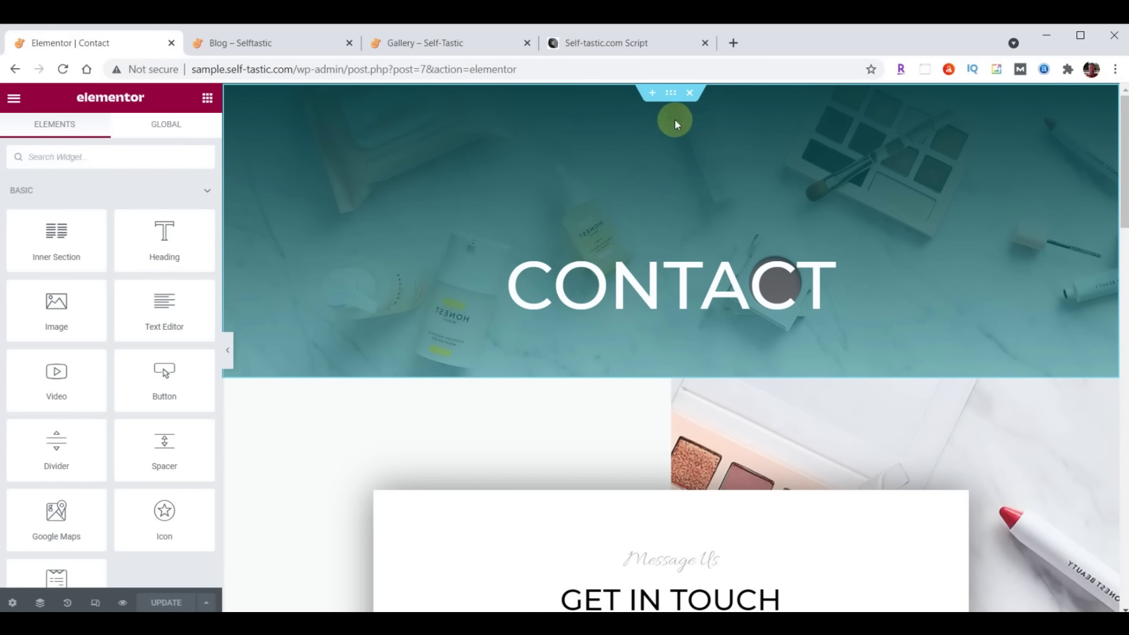
Delete the teal CONTACT banner and insert the saved 'Selftastic About Header' template, without its document settings
left_click(690, 94)
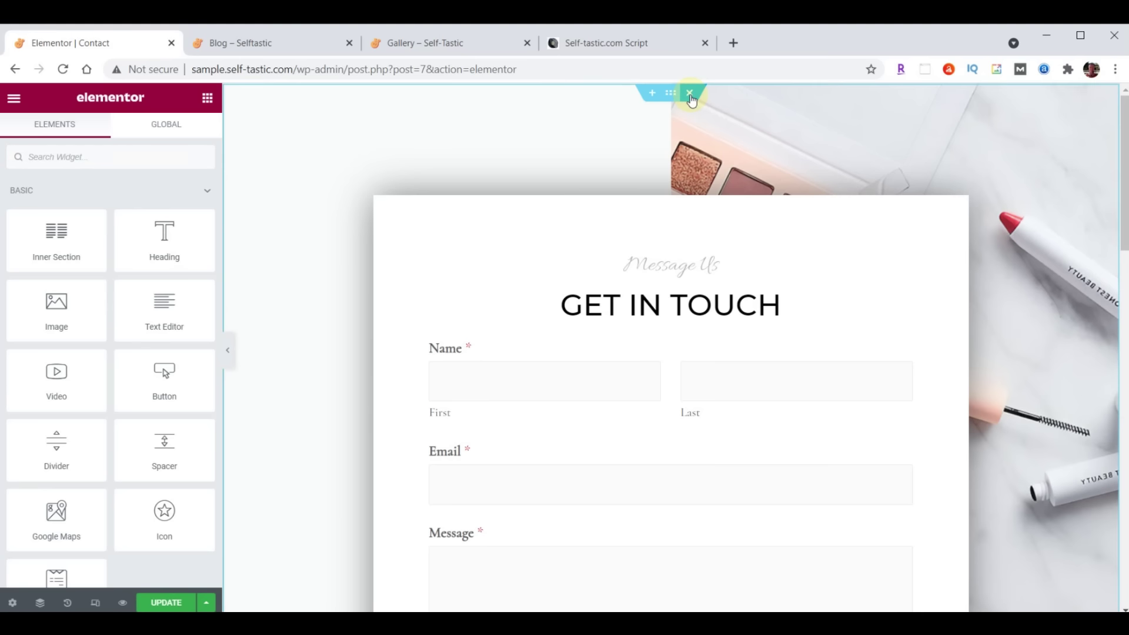
left_click(653, 94)
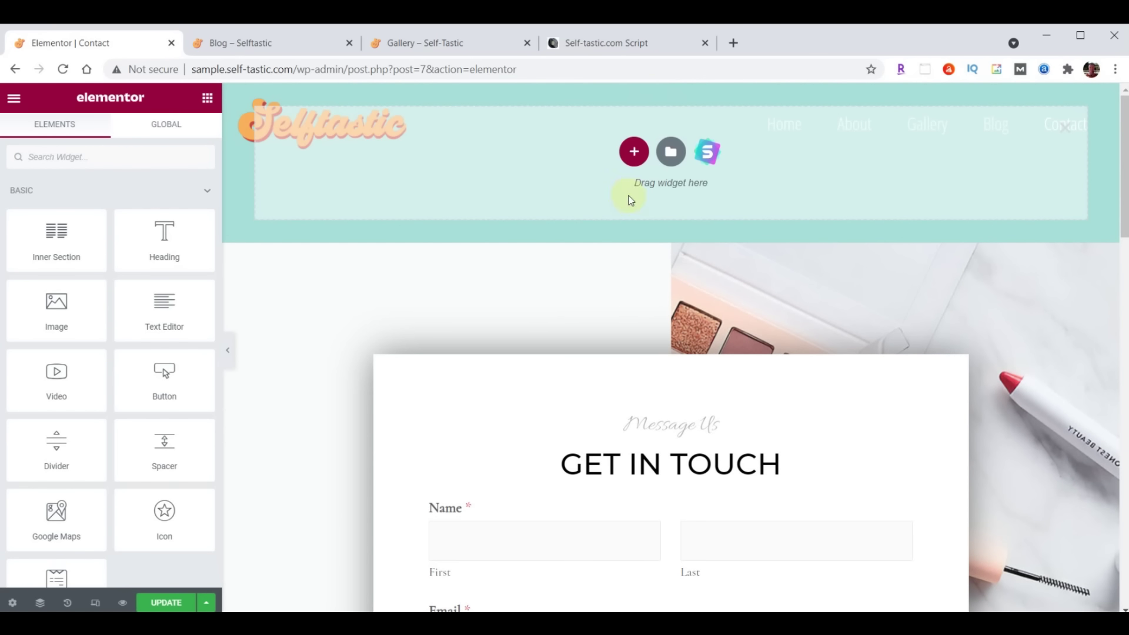
left_click(668, 167)
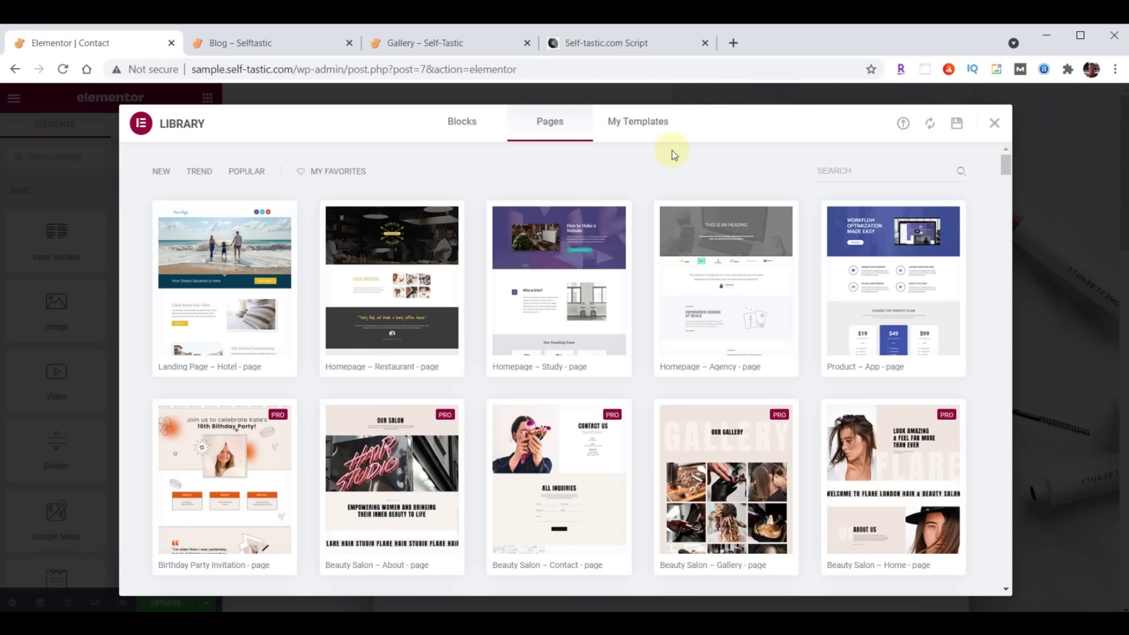
left_click(638, 121)
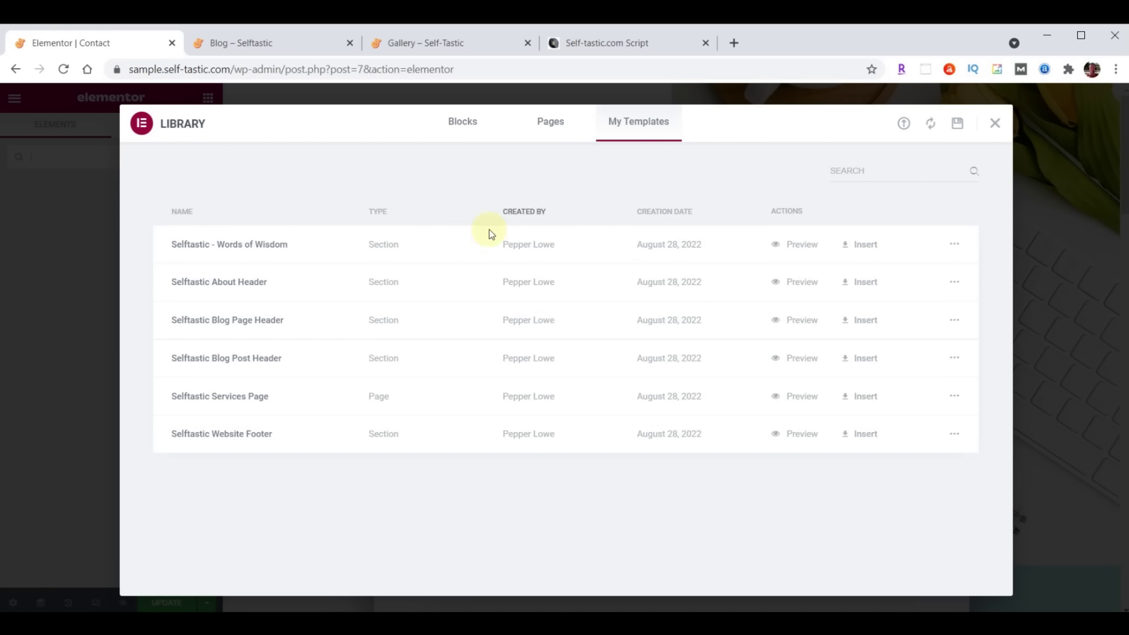
left_click(855, 282)
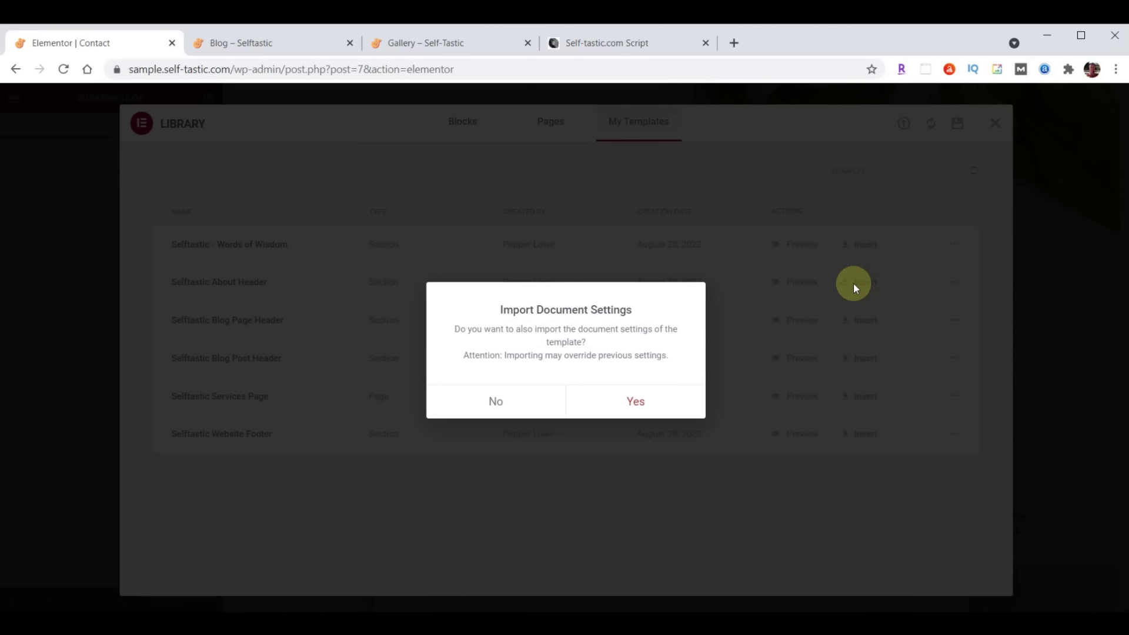
left_click(495, 401)
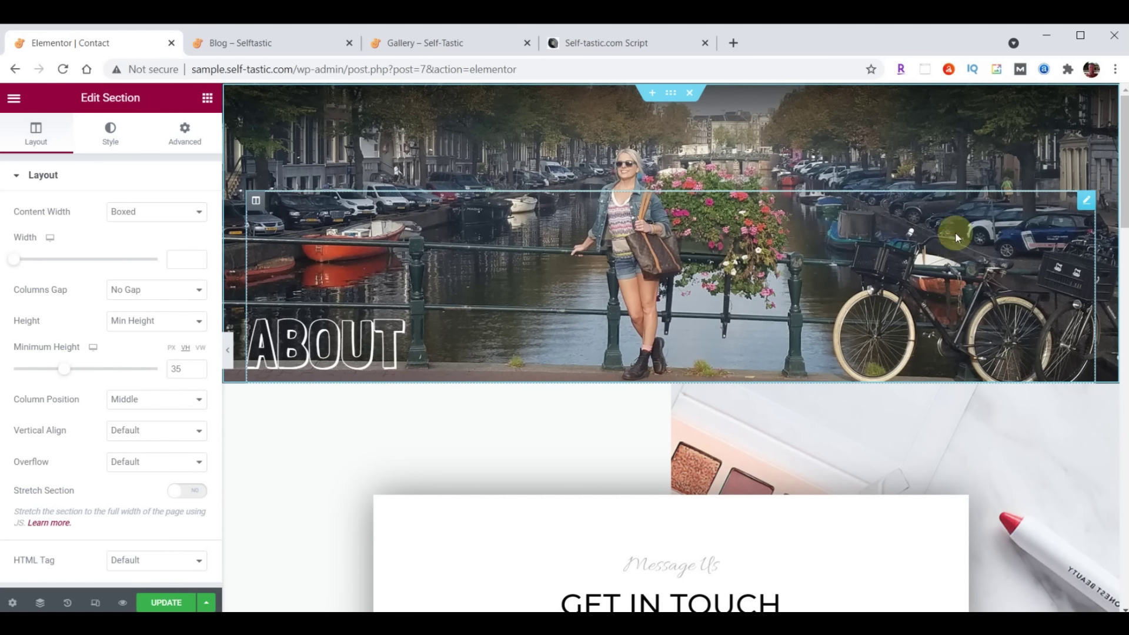
Change the hero heading text from ABOUT to 'Contact'
left_click(1088, 203)
double_click(68, 229)
type("Contact")
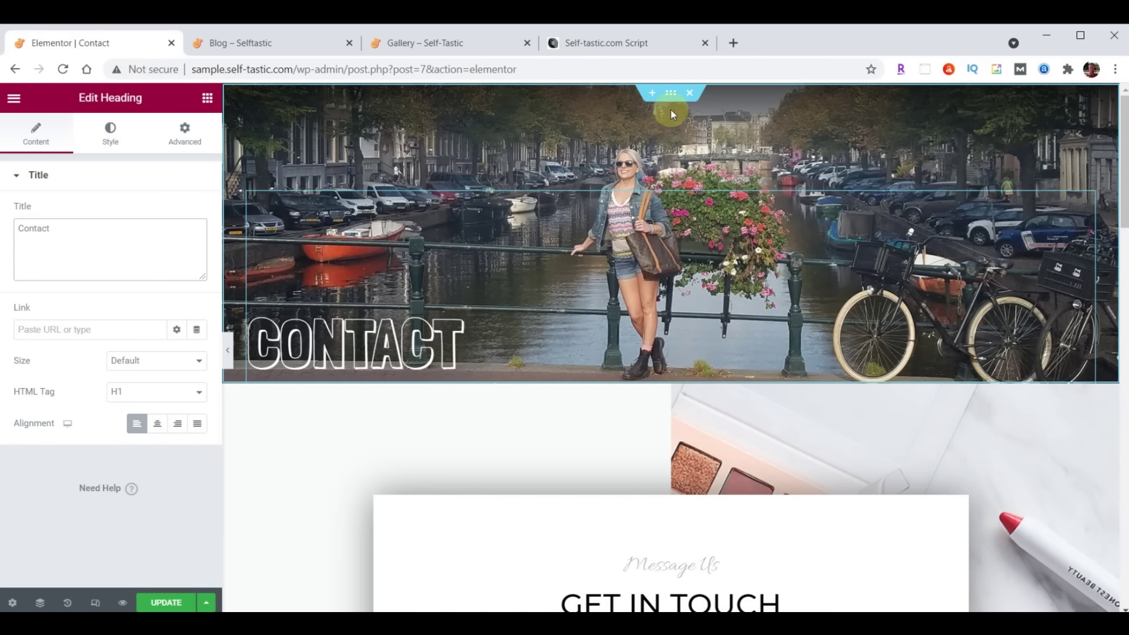
Upload header-contact.jpg from File Explorer and set it as the hero section's background image
left_click(671, 94)
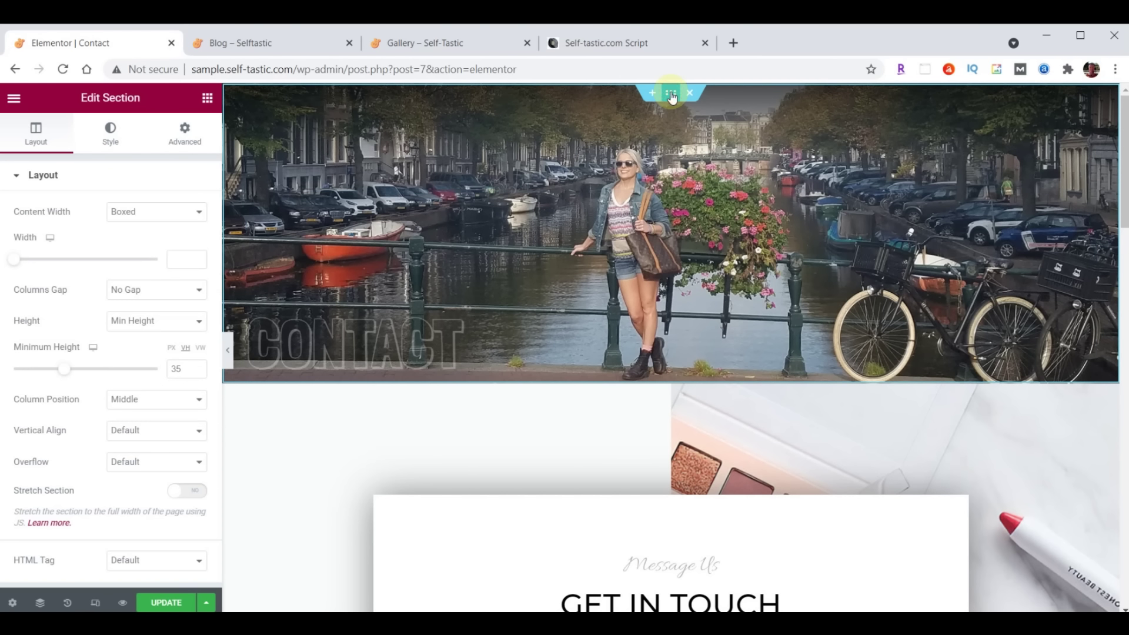
left_click(107, 140)
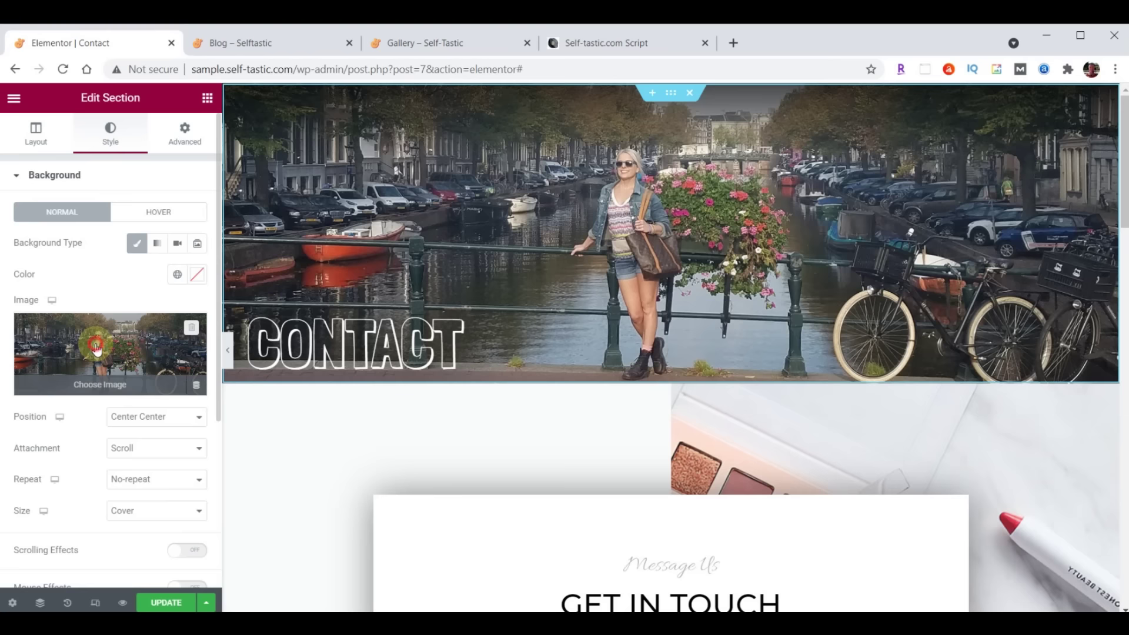
left_click(97, 347)
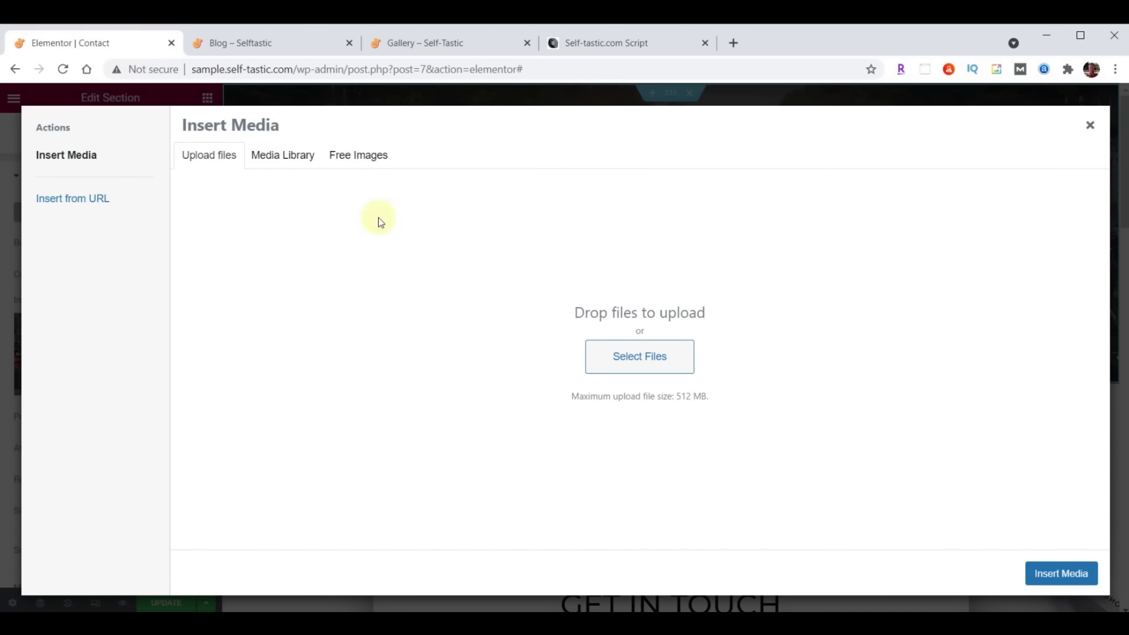
left_click(297, 159)
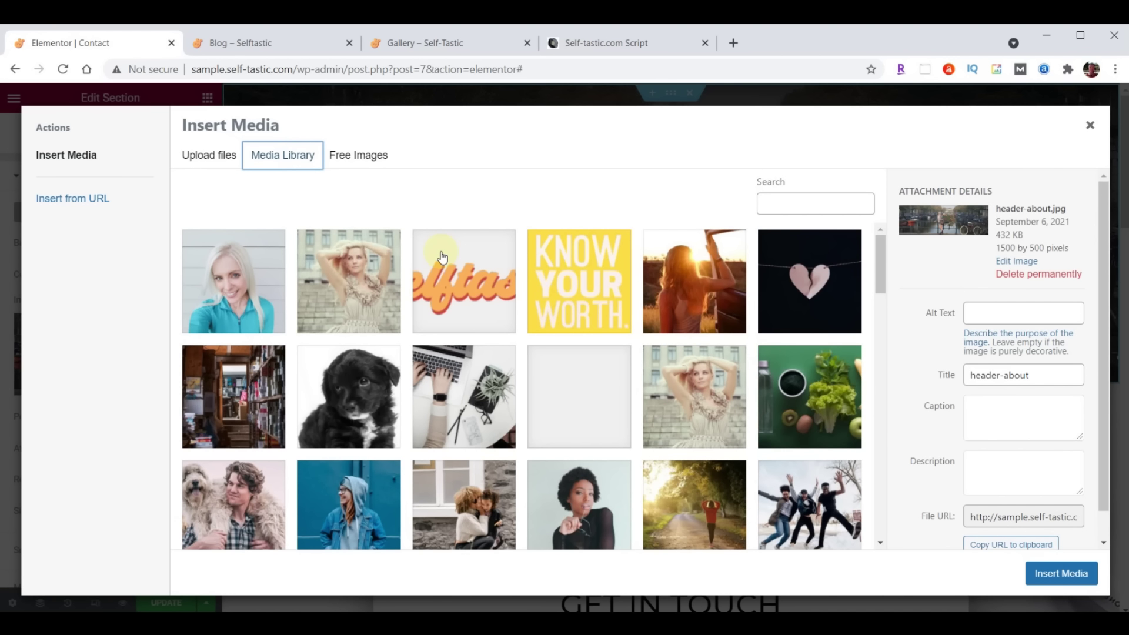
key("alt+Tab")
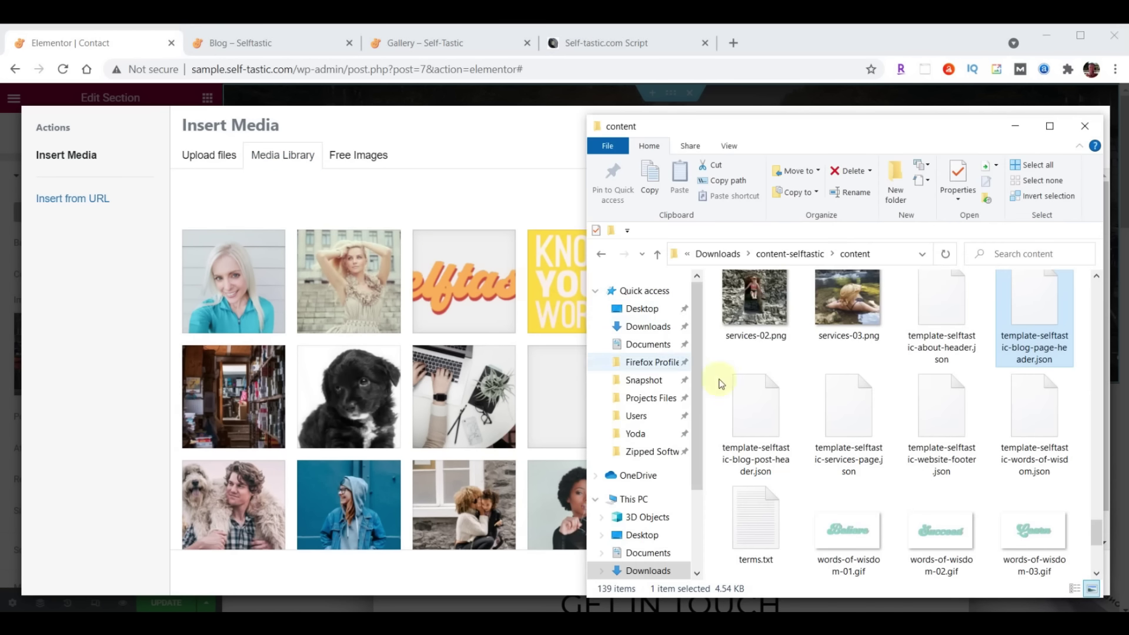
scroll(985, 447, "up", 10)
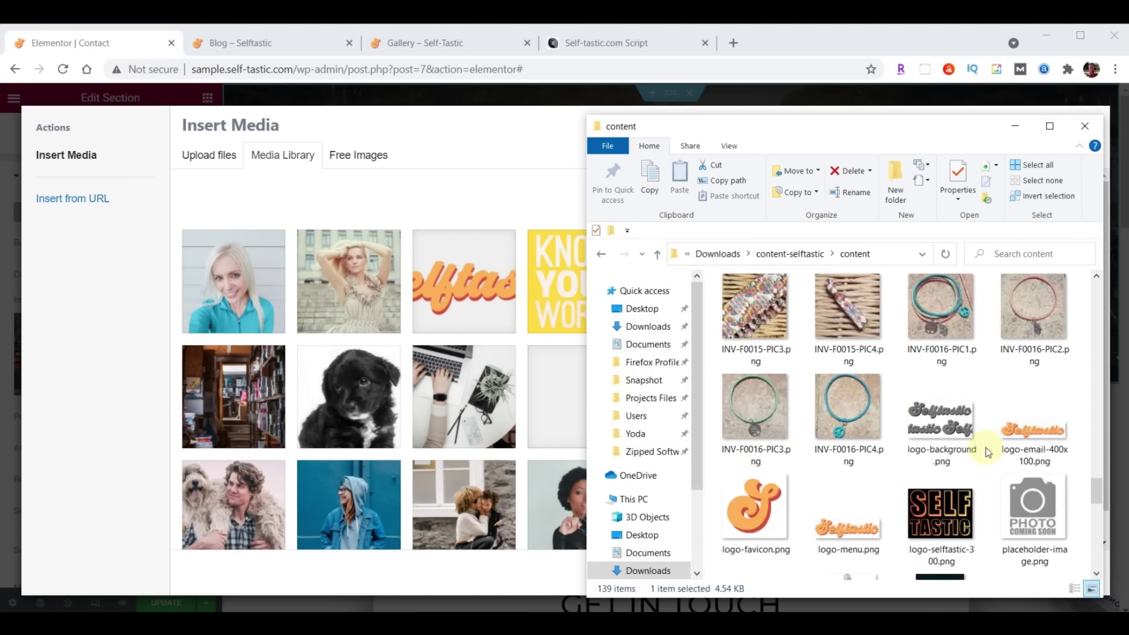
scroll(985, 447, "up", 3)
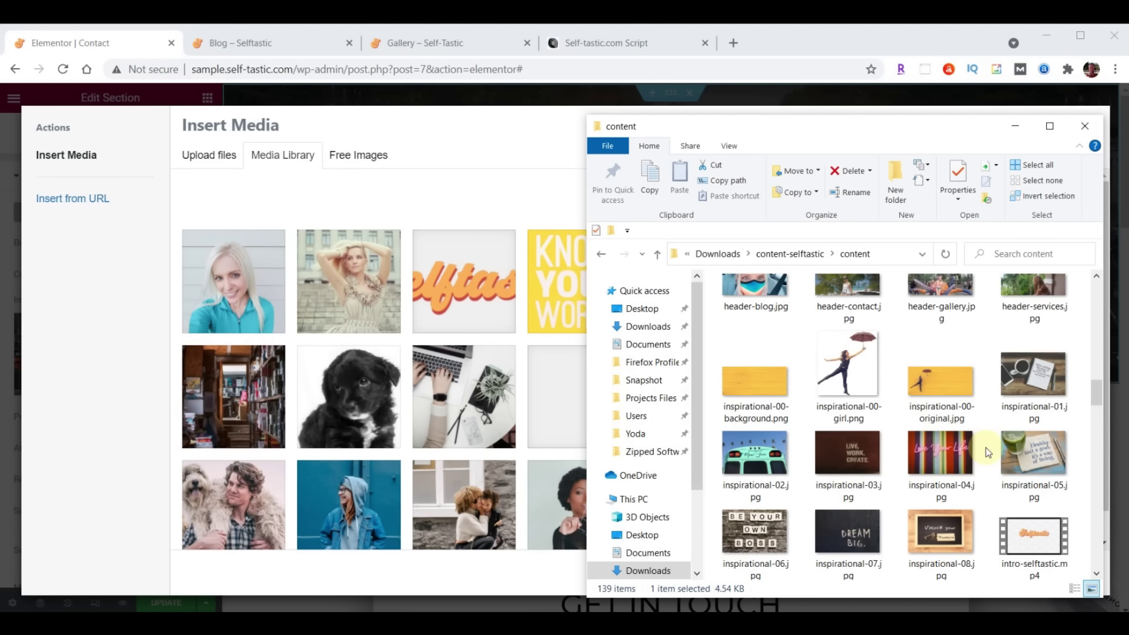
scroll(985, 447, "up", 2)
left_click_drag(841, 378, 441, 368)
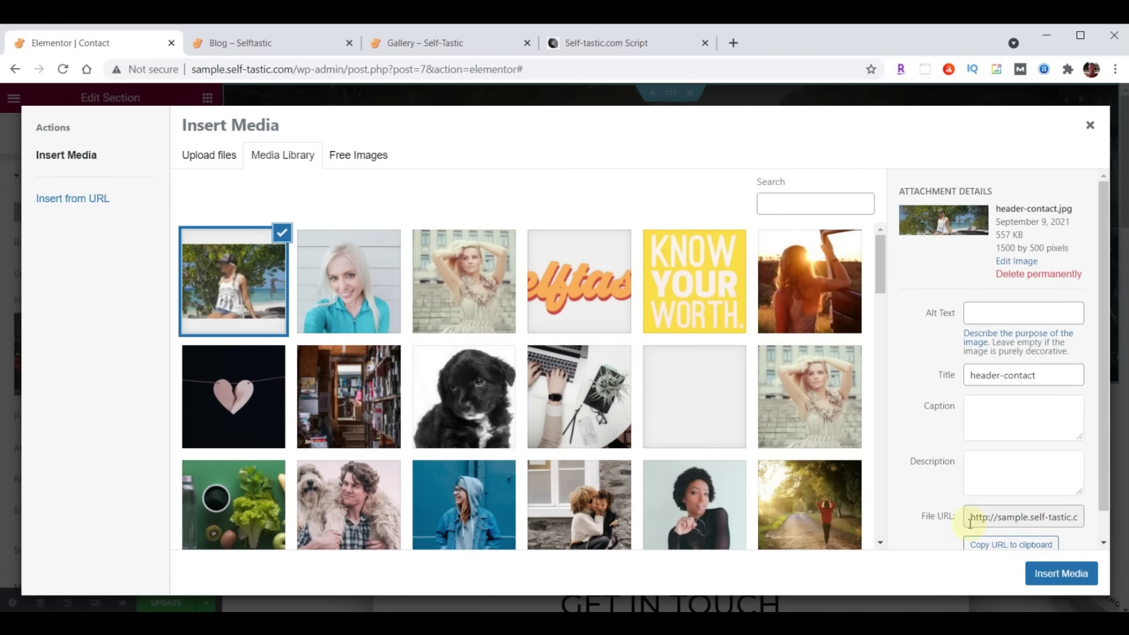
left_click(1061, 573)
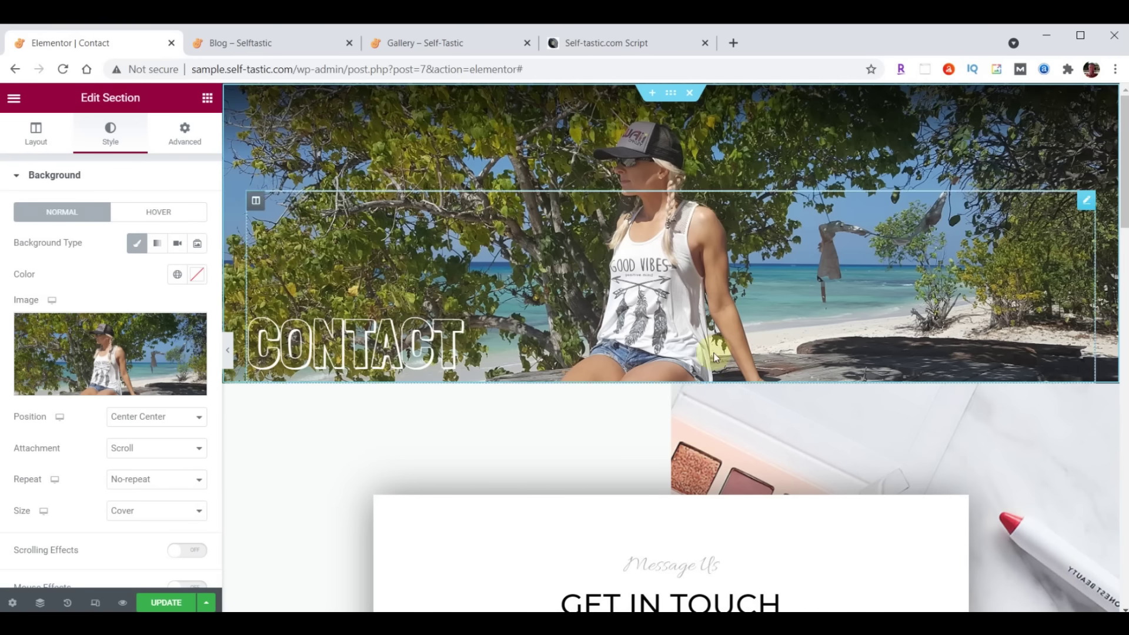
Set the Message Us heading's typography to Open Sans Condensed at size 30
scroll(933, 338, "down", 4)
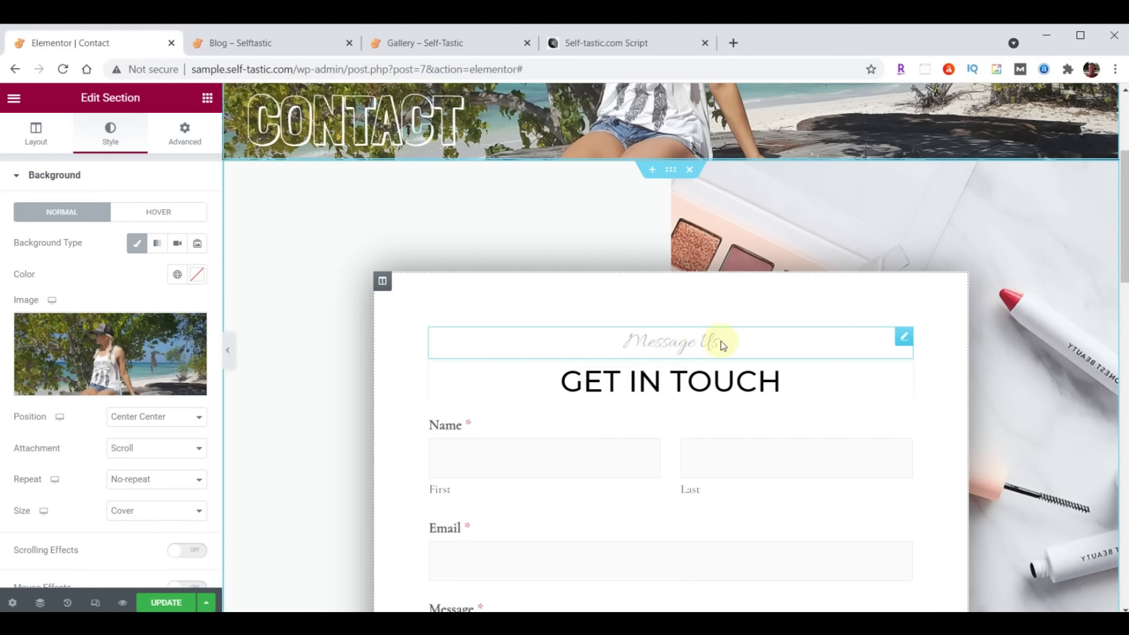
left_click(901, 338)
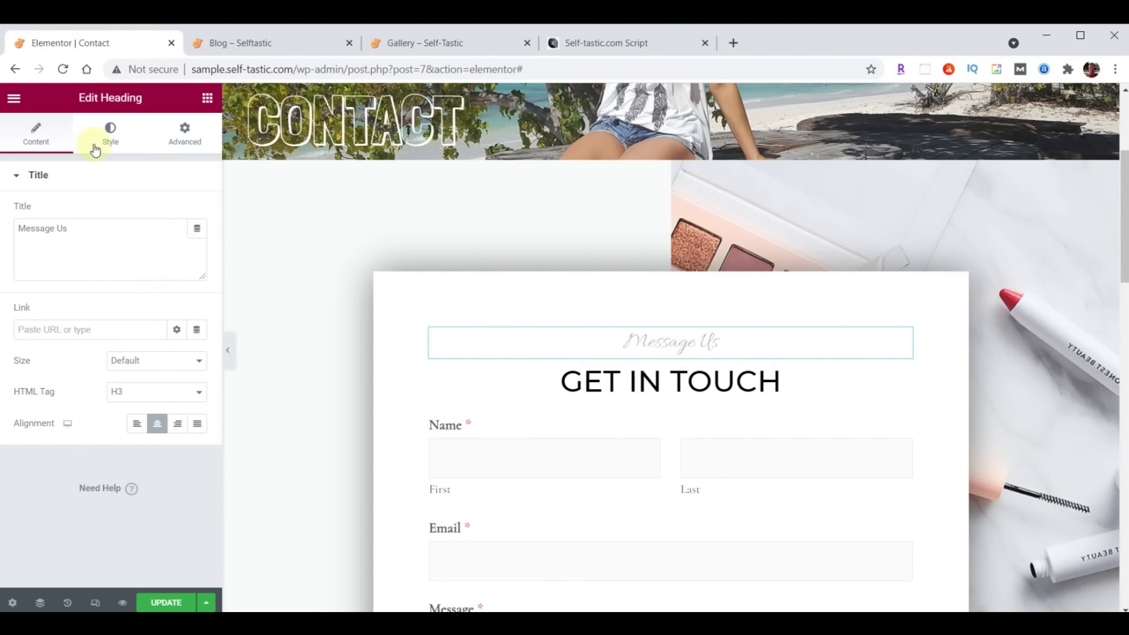
left_click(111, 132)
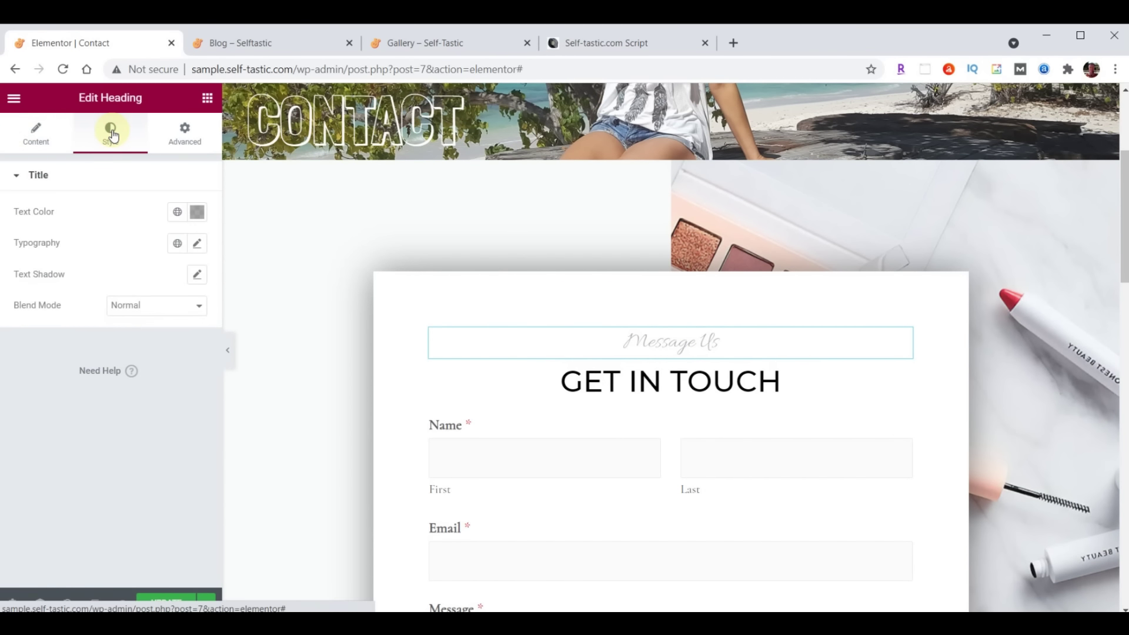
left_click(196, 243)
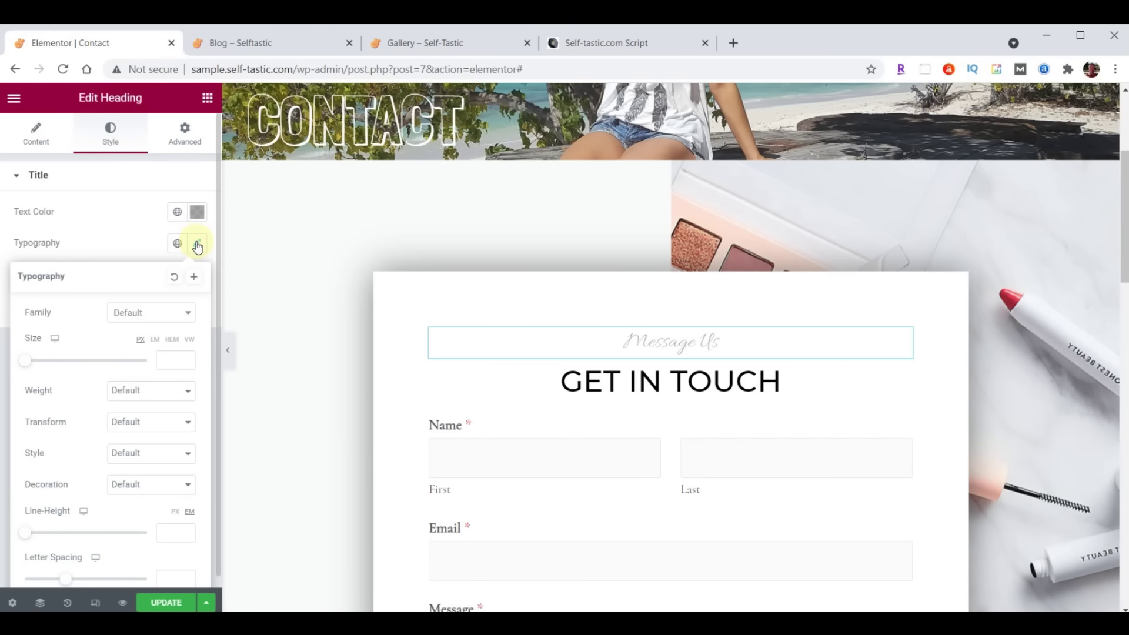
left_click(153, 313)
type("Open")
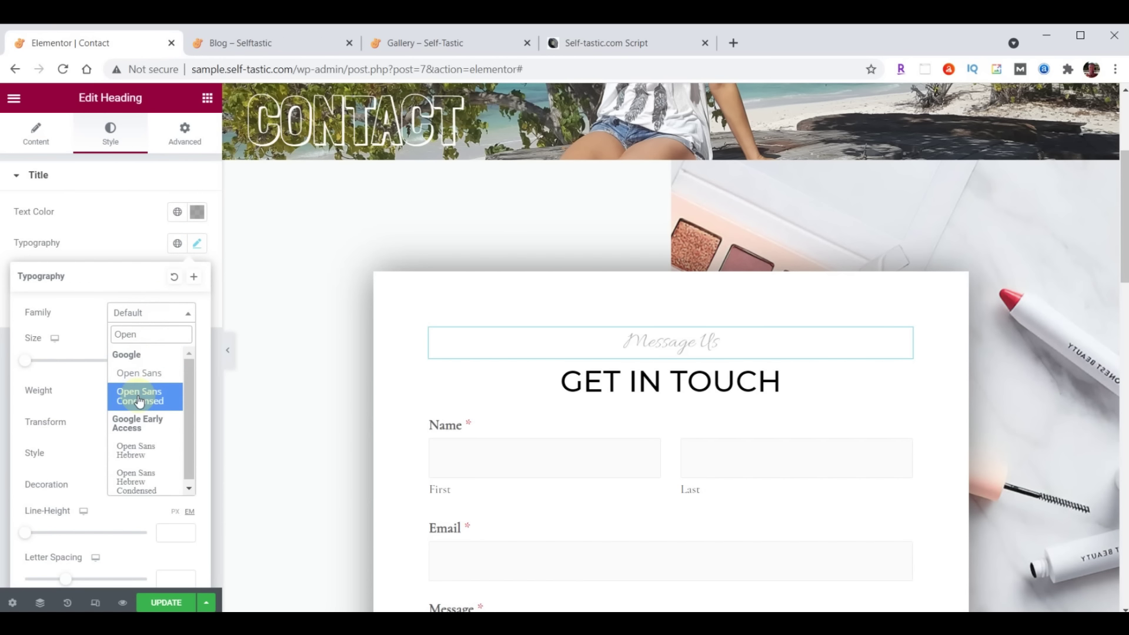
left_click(141, 398)
left_click(164, 360)
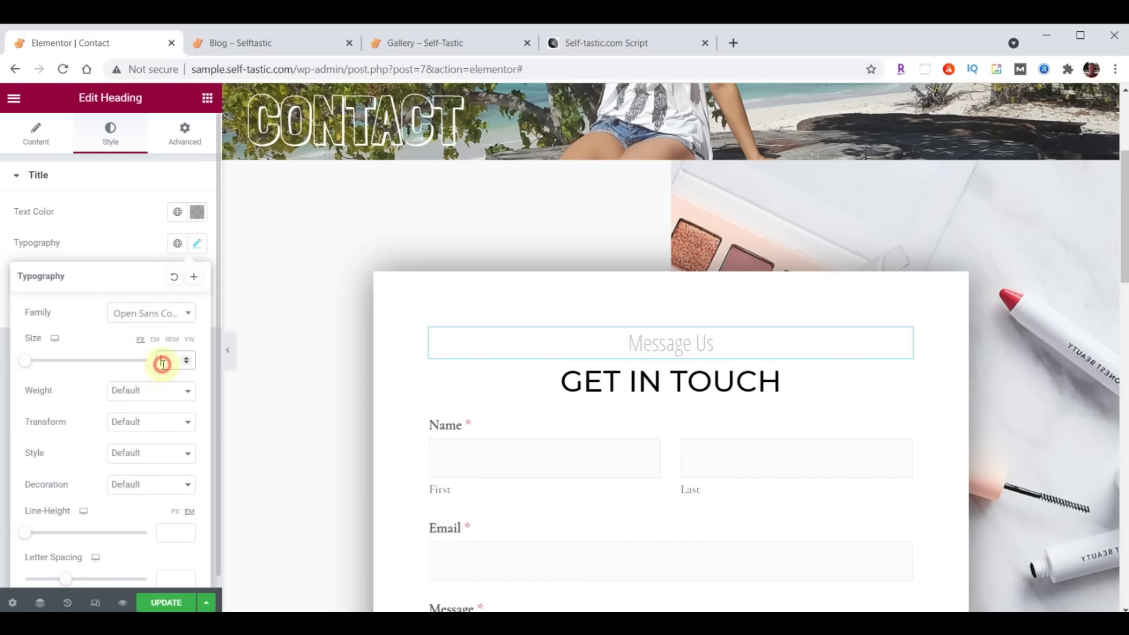
type("30")
left_click(197, 247)
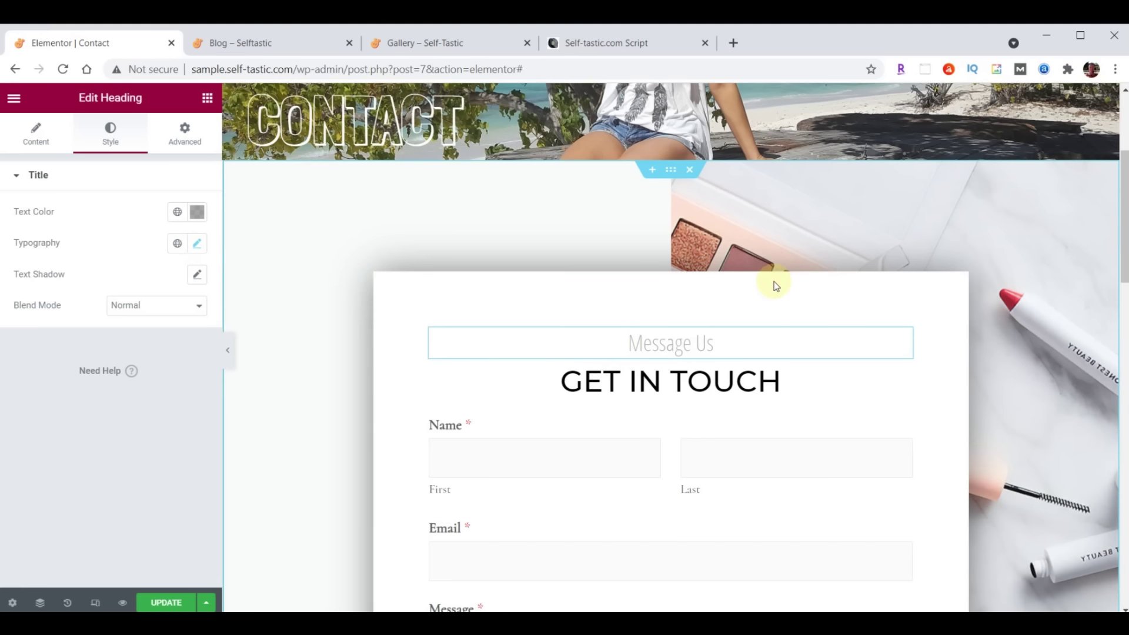
Open the background image picker for the contact form section
left_click(671, 171)
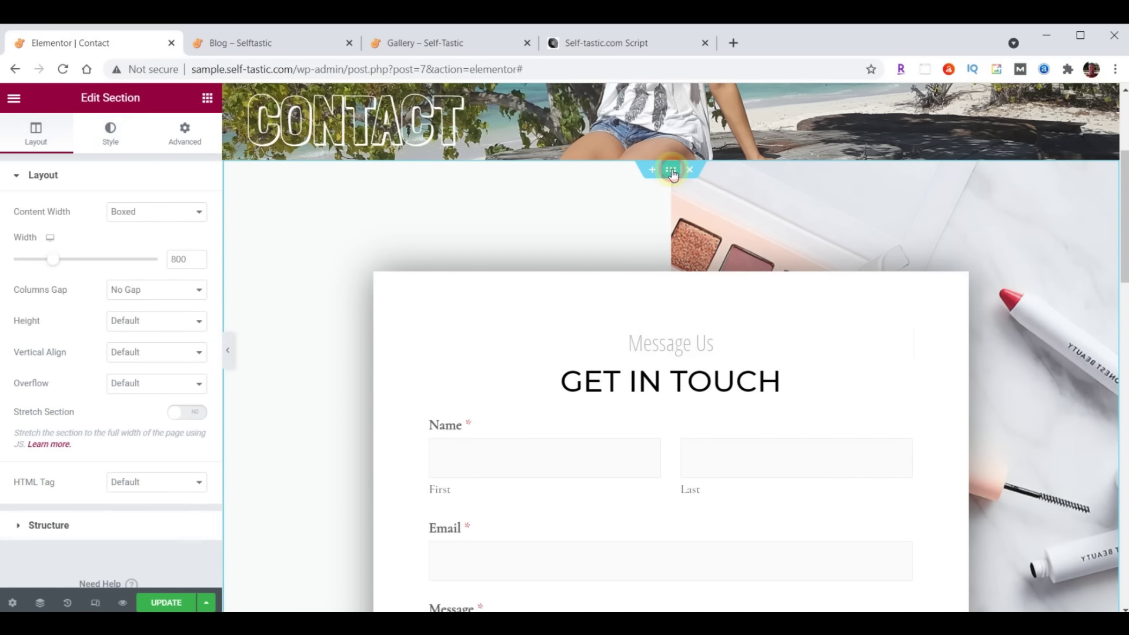
left_click(120, 134)
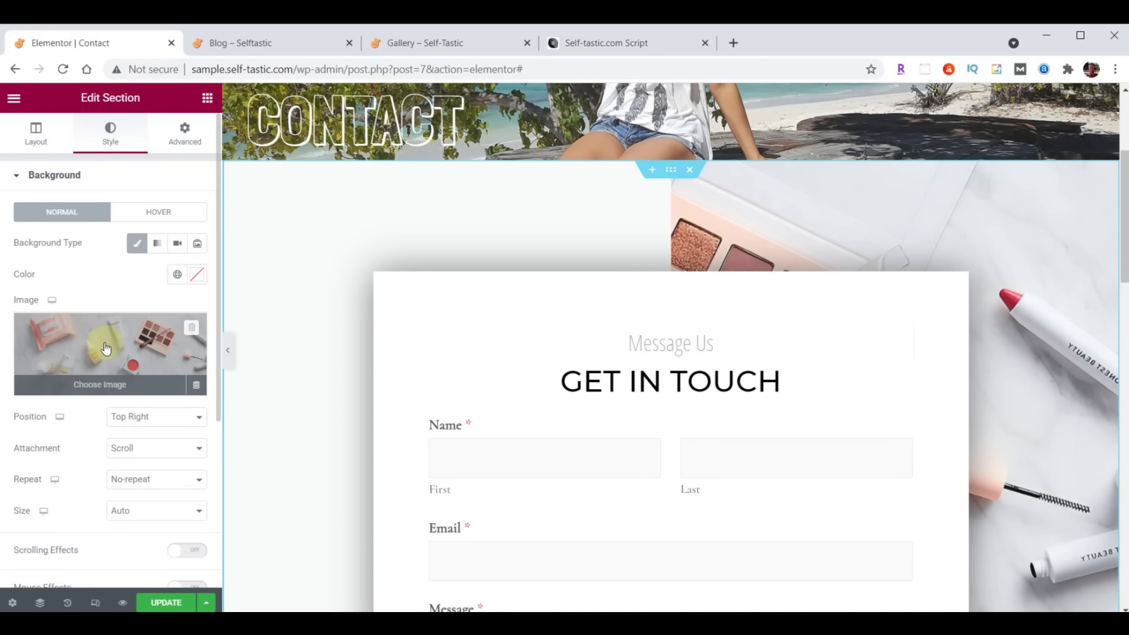
left_click(104, 344)
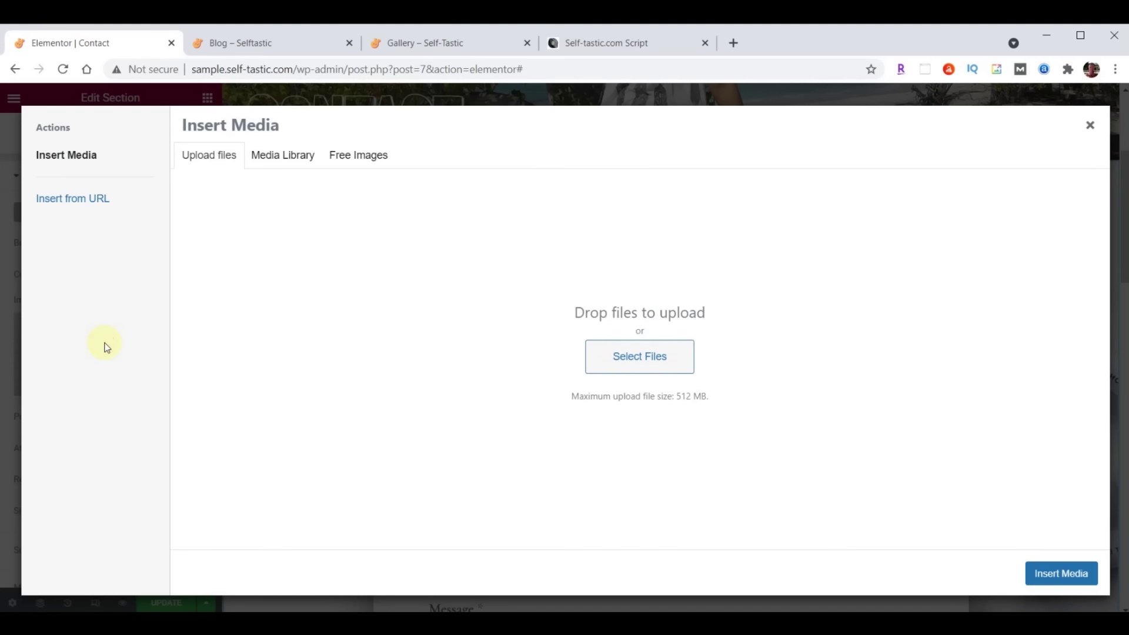
Upload background-contact.jpg from File Explorer and apply it as the GET IN TOUCH section background
key("alt+Tab")
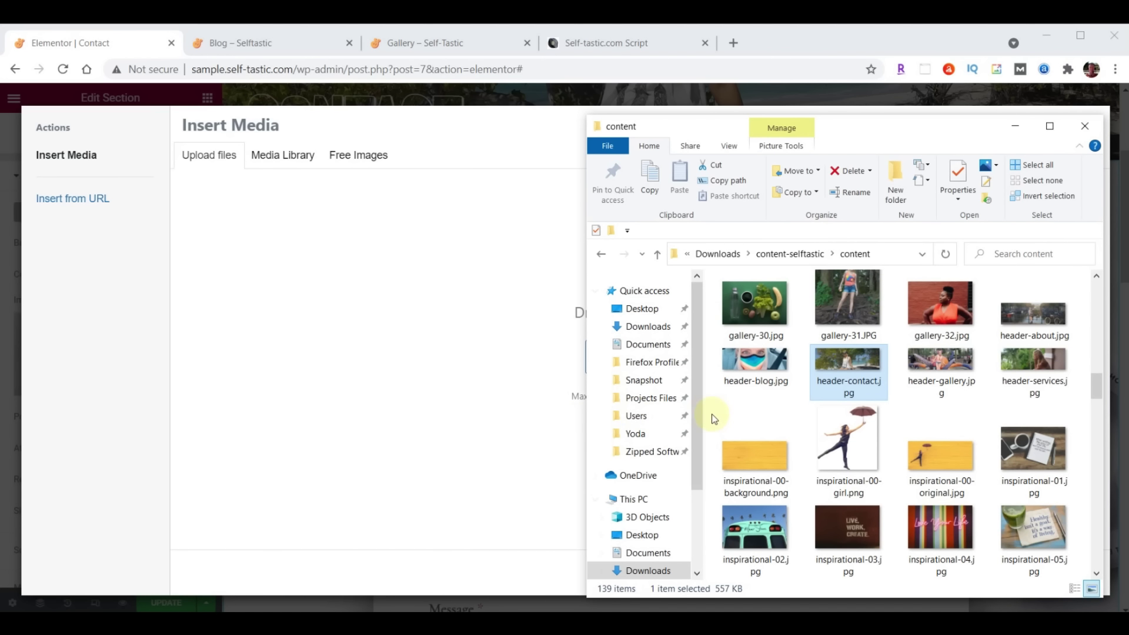
scroll(918, 412, "up", 8)
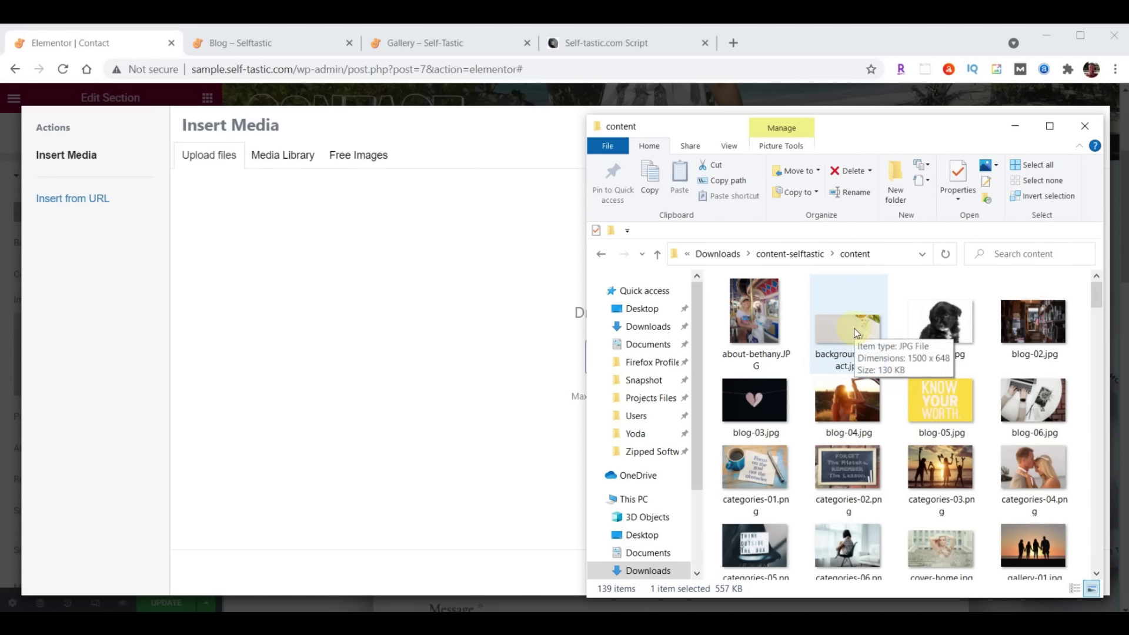
left_click_drag(818, 305, 362, 347)
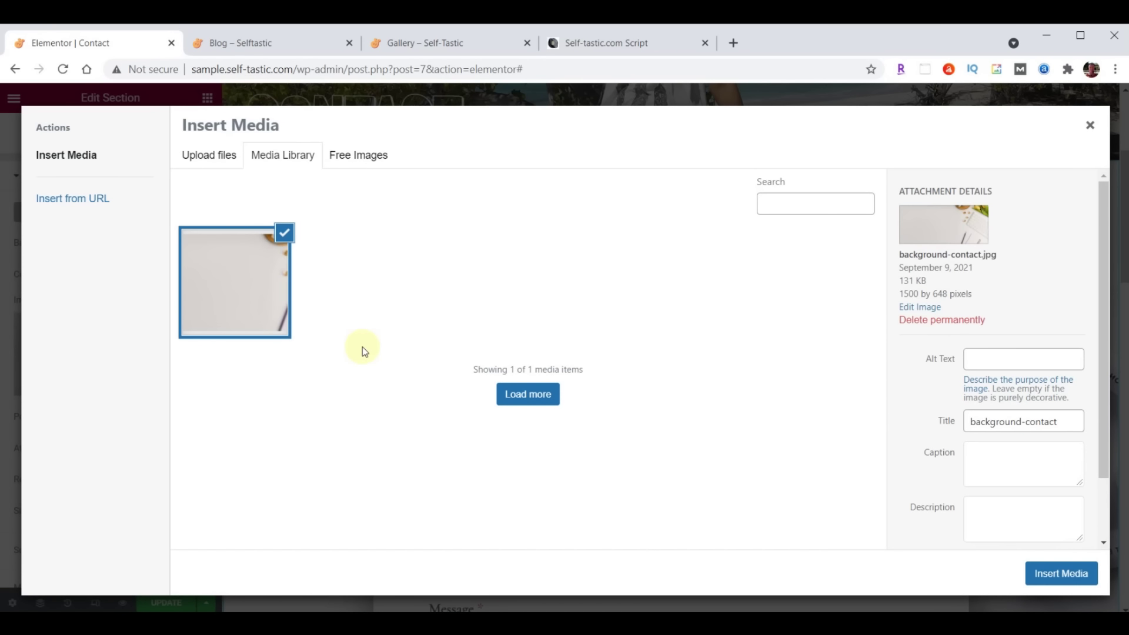
left_click(1041, 569)
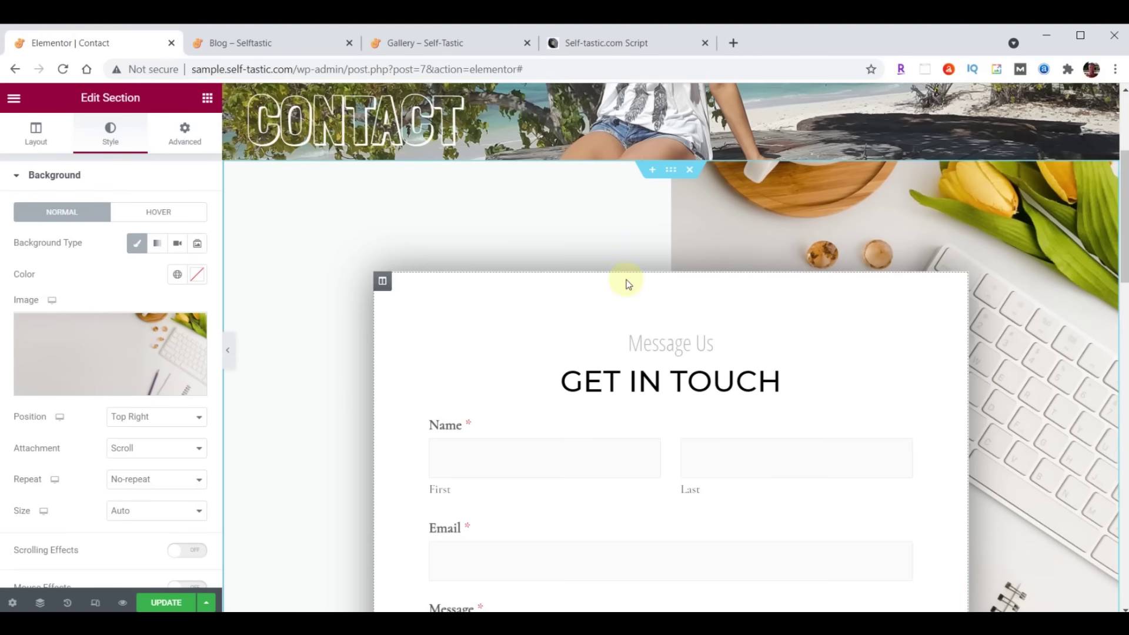
scroll(625, 279, "down", 5)
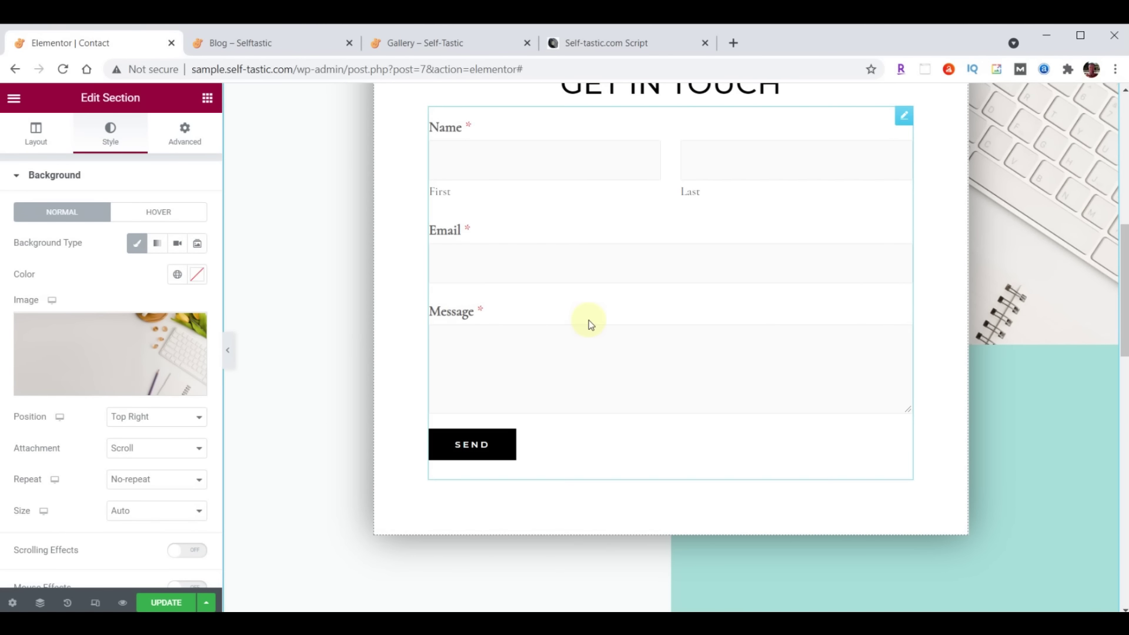
Scroll to the Contact Us section and open its Lorem ipsum text widget for editing
scroll(703, 323, "down", 10)
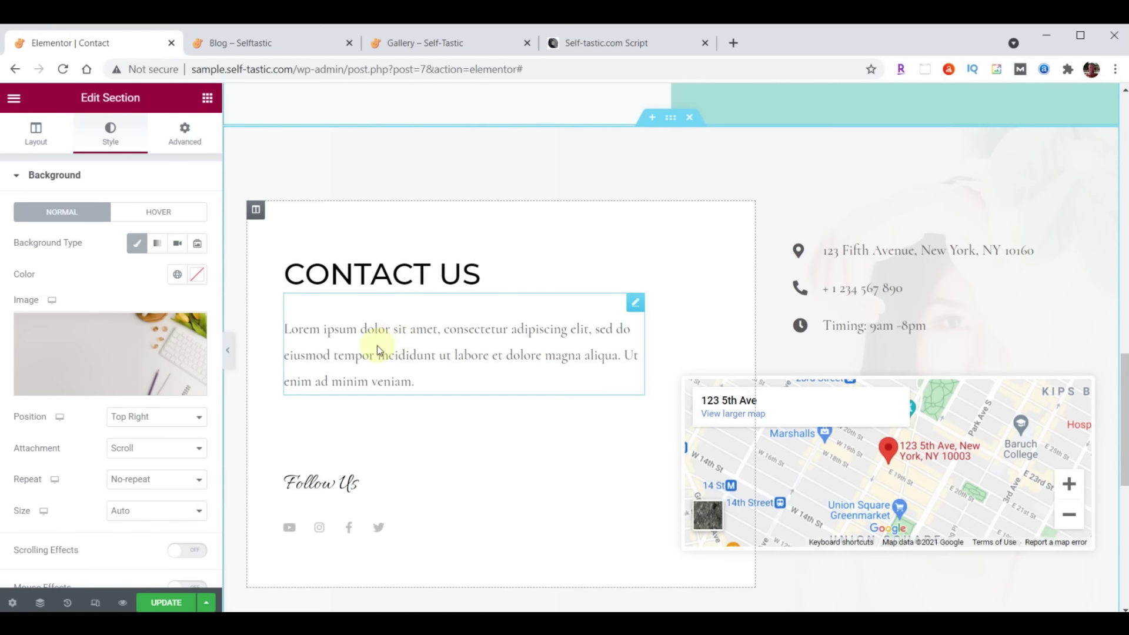
left_click(635, 306)
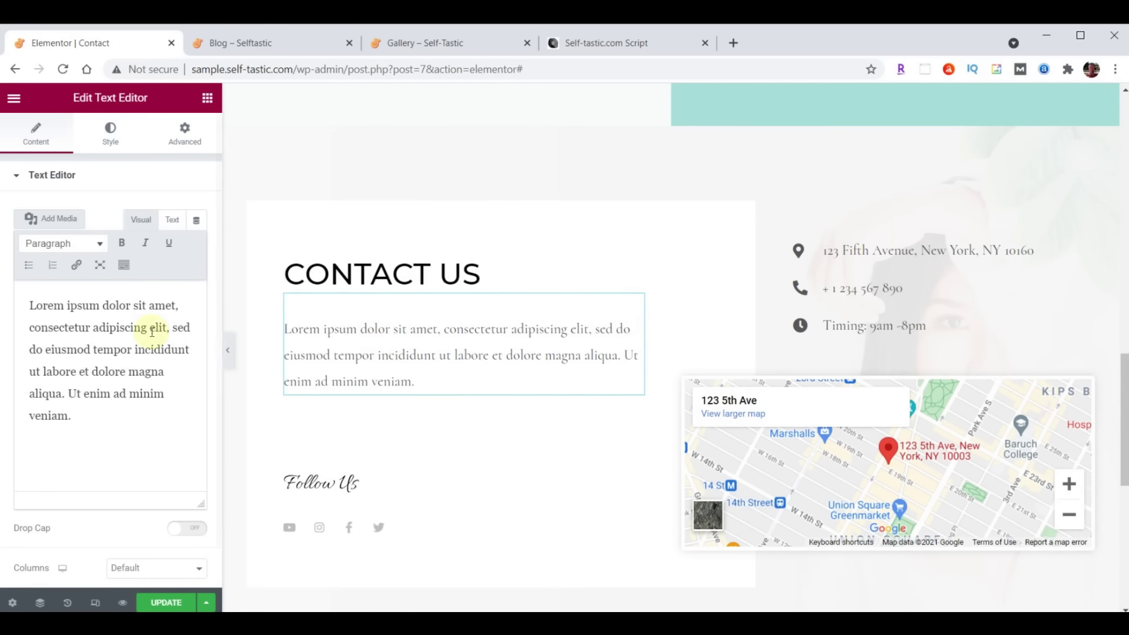
Replace the Lorem ipsum placeholder with the pasted thank-you text, coloured #222222
left_click_drag(27, 303, 159, 476)
type("Thanks so much for visiting my site. Please be sure to send me your comments and suggestions. I look forward to hearing from you.")
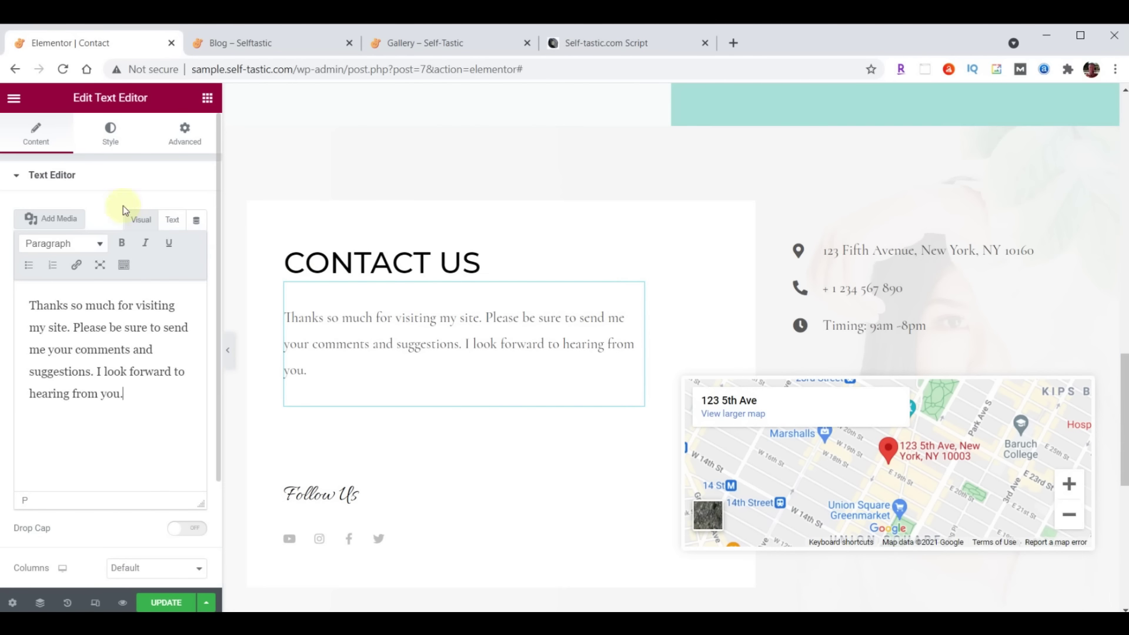
left_click(108, 144)
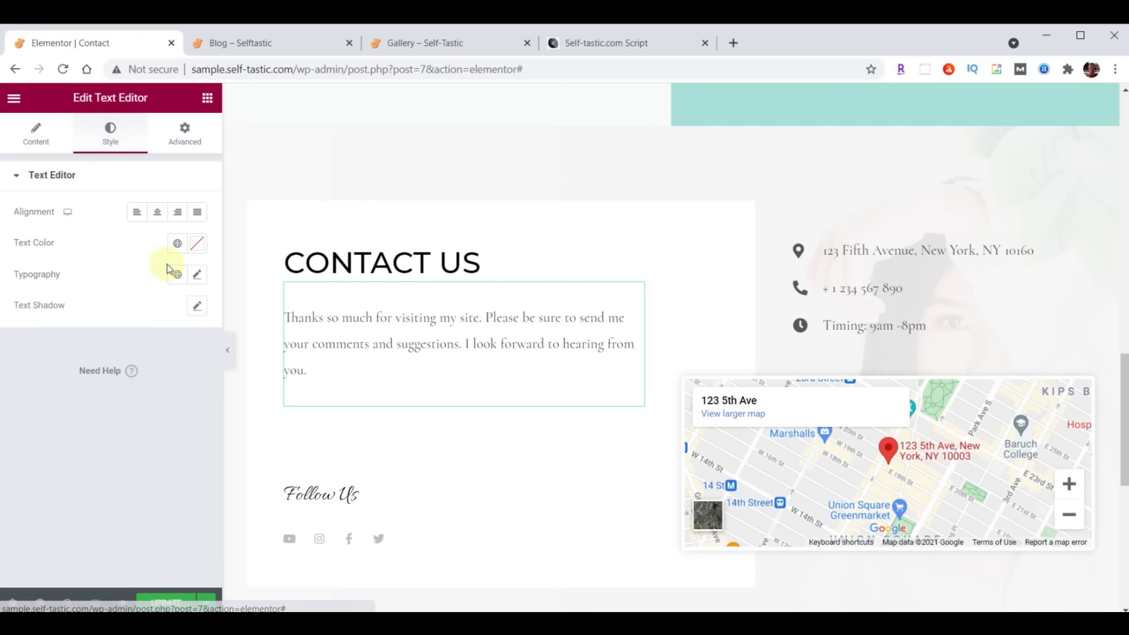
left_click(196, 243)
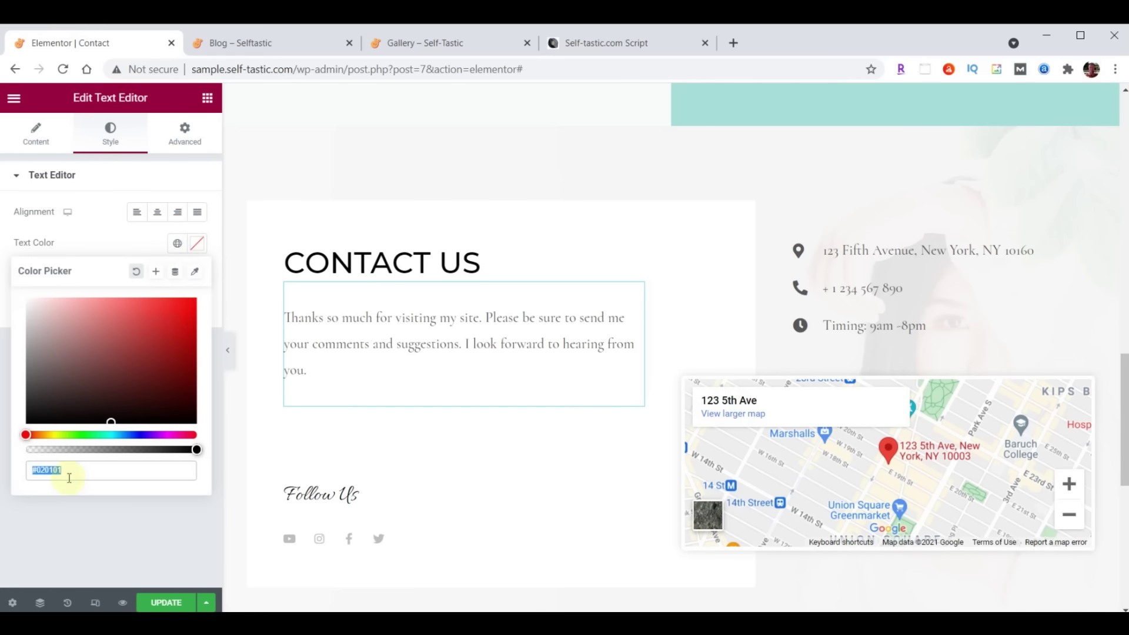
left_click(131, 464)
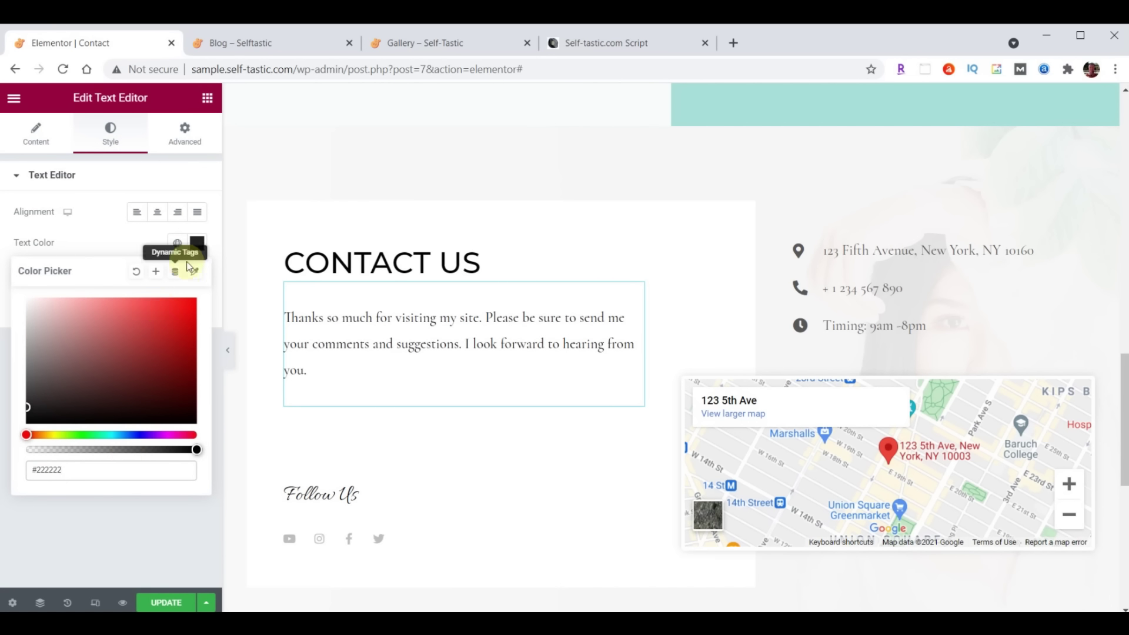
left_click(198, 246)
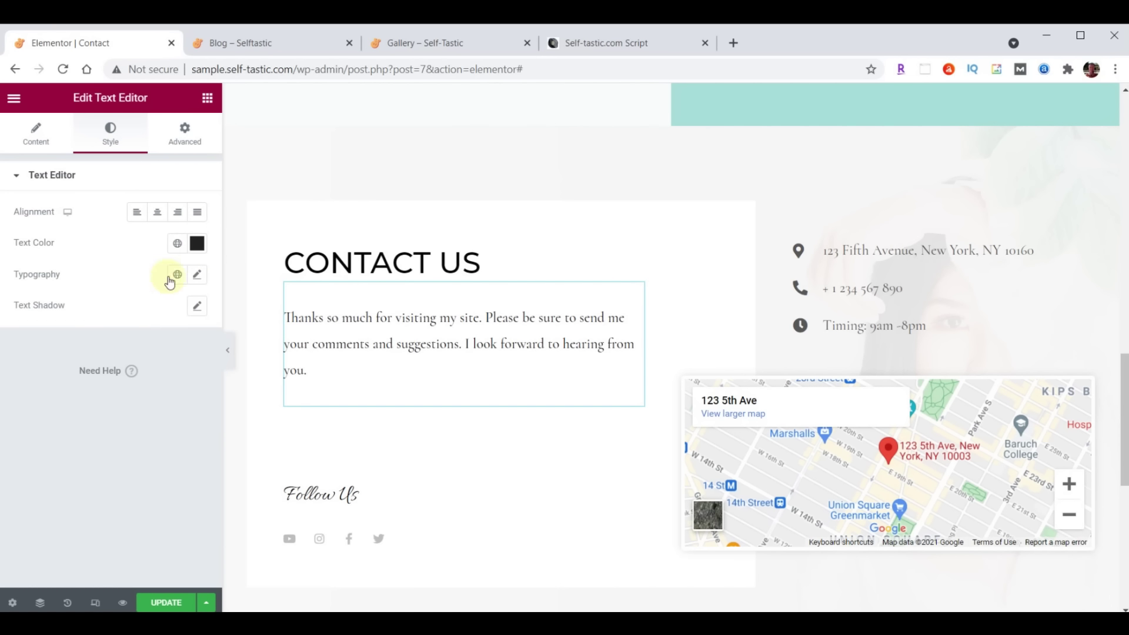
Set the paragraph typography to Open Sans Condensed, size 21, weight 400
left_click(198, 275)
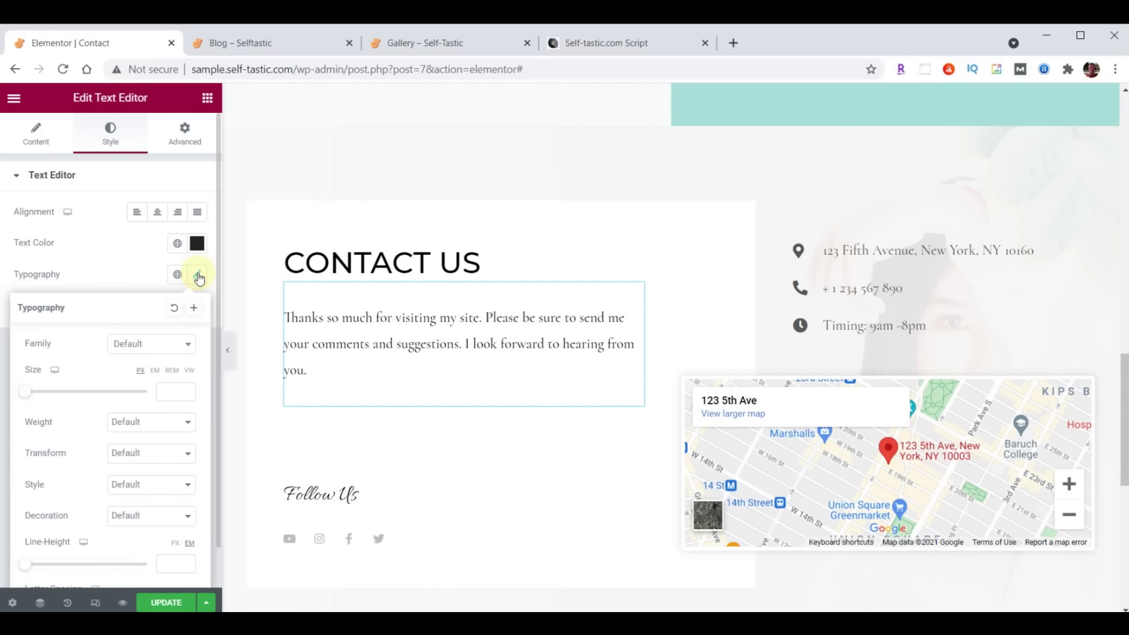
left_click(160, 348)
left_click(156, 364)
type("Open")
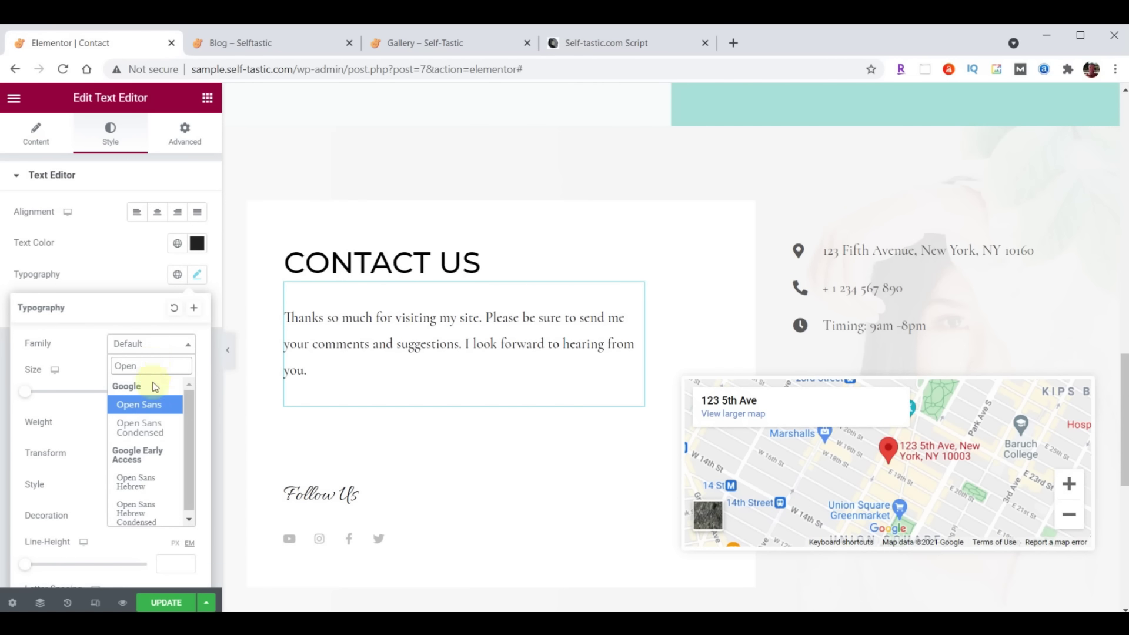
left_click(148, 427)
left_click(167, 393)
type("21")
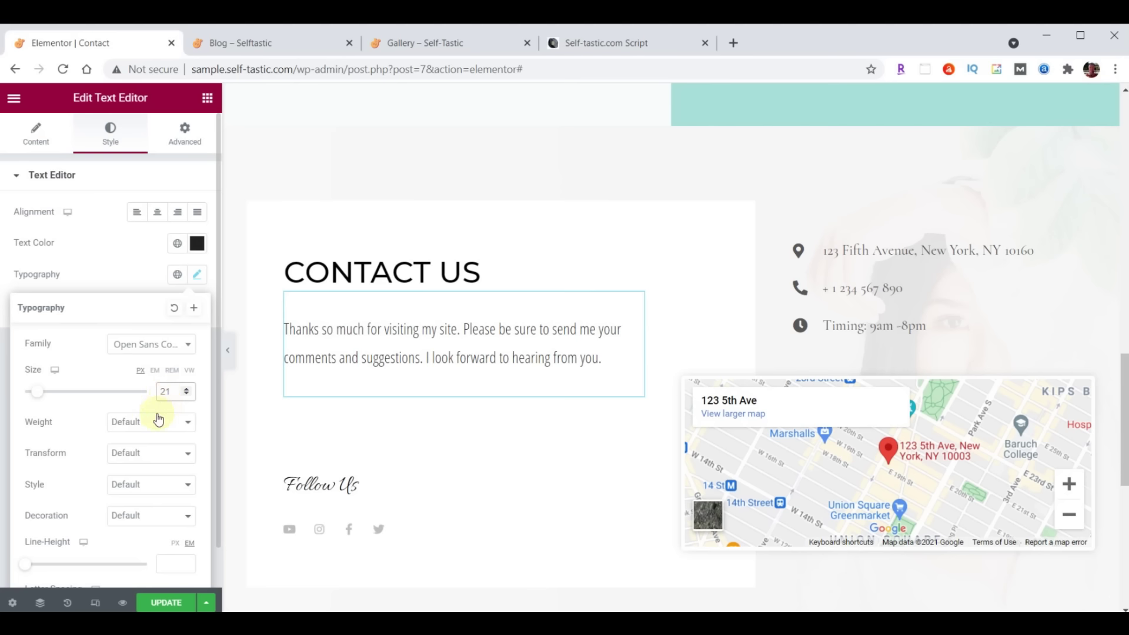
left_click(159, 418)
left_click(143, 469)
left_click(198, 274)
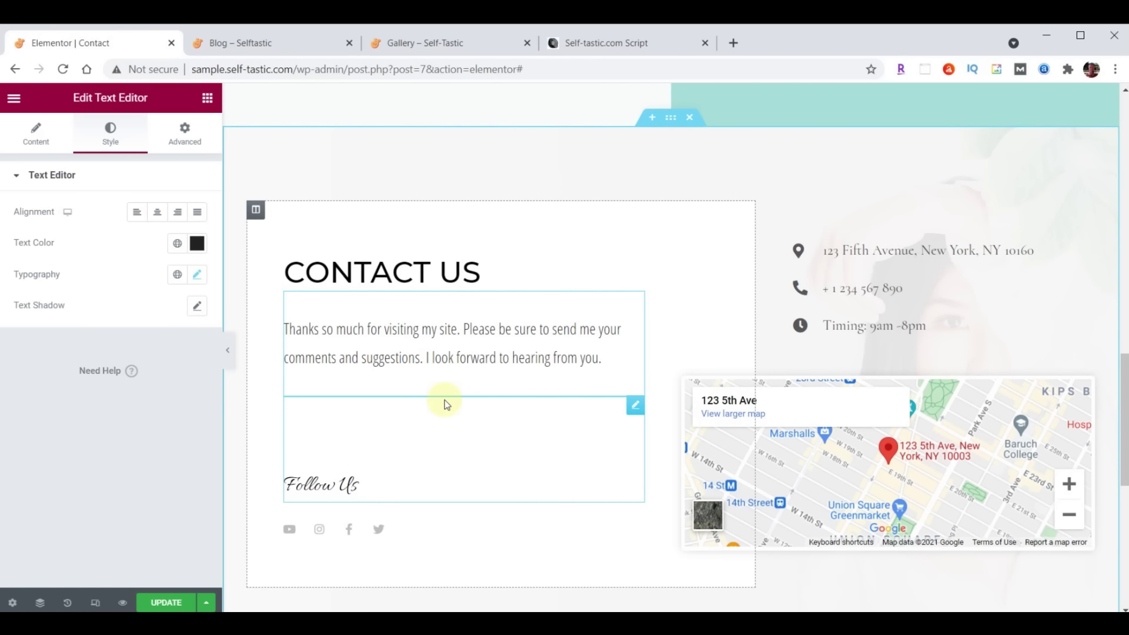
Add an Image widget below the paragraph showing the woman's portrait from the Media Library
left_click(208, 98)
left_click_drag(56, 304, 426, 377)
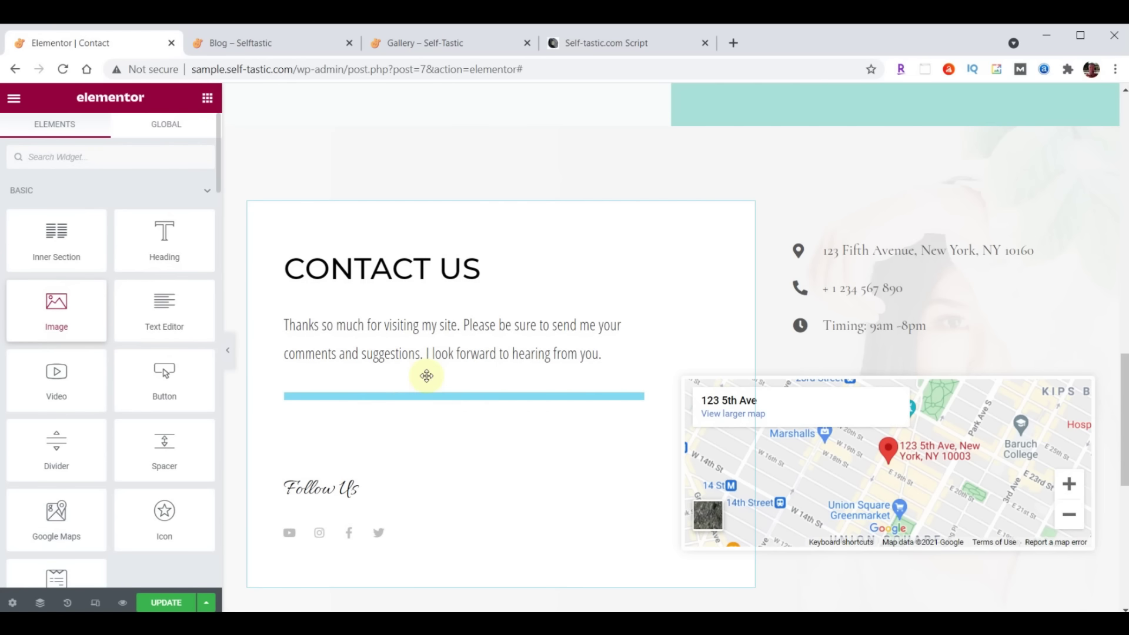
left_click(121, 268)
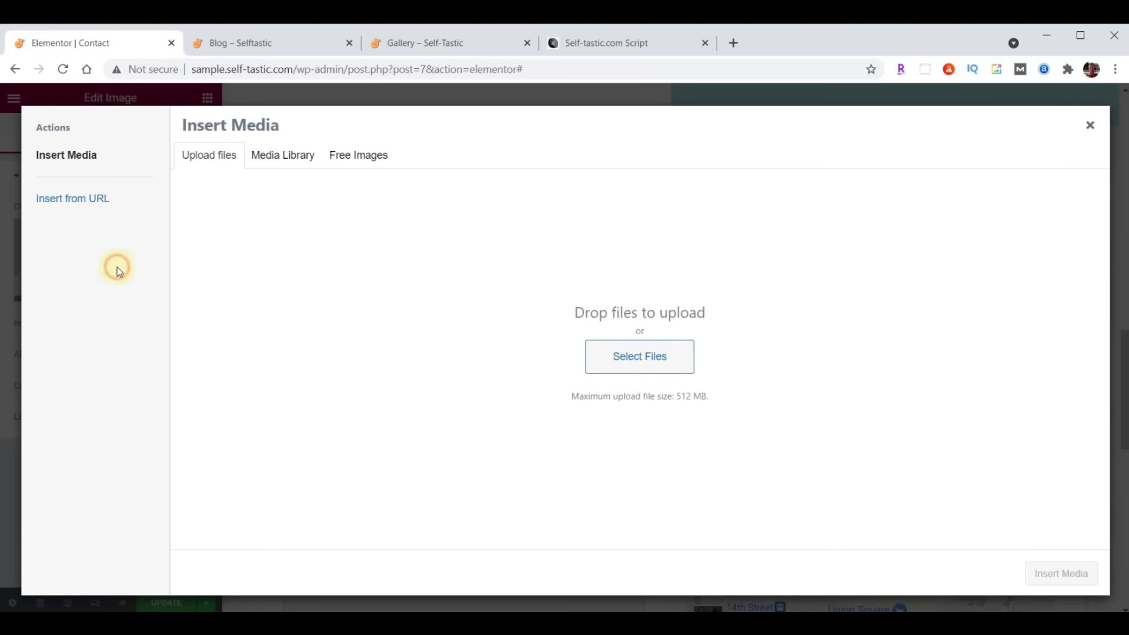
left_click(274, 158)
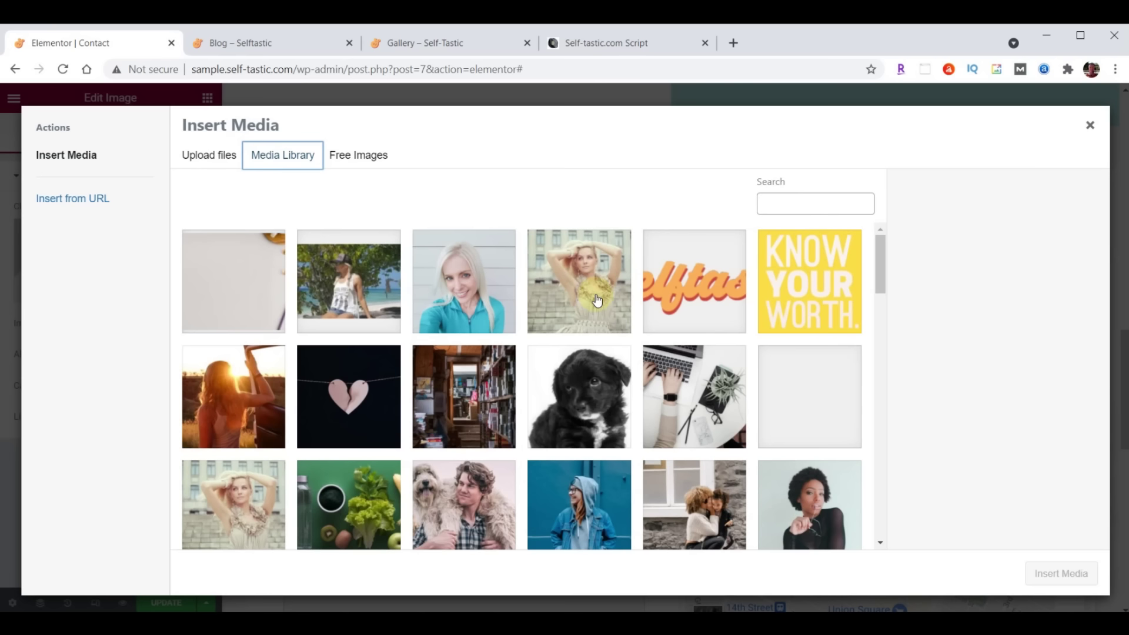
scroll(597, 300, "down", 15)
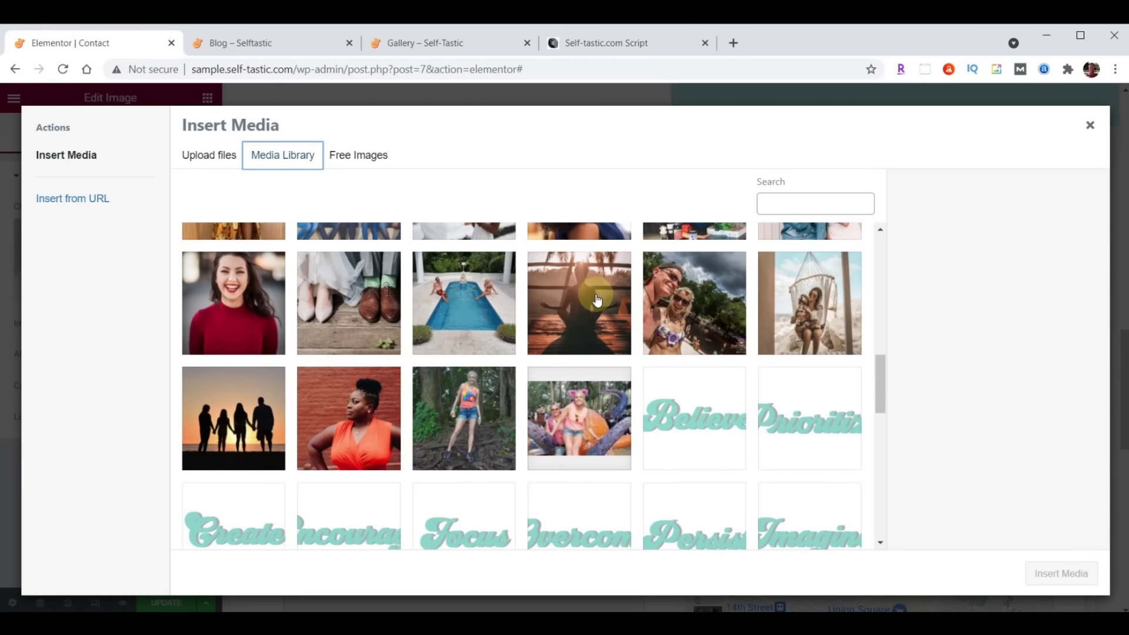
scroll(597, 300, "down", 8)
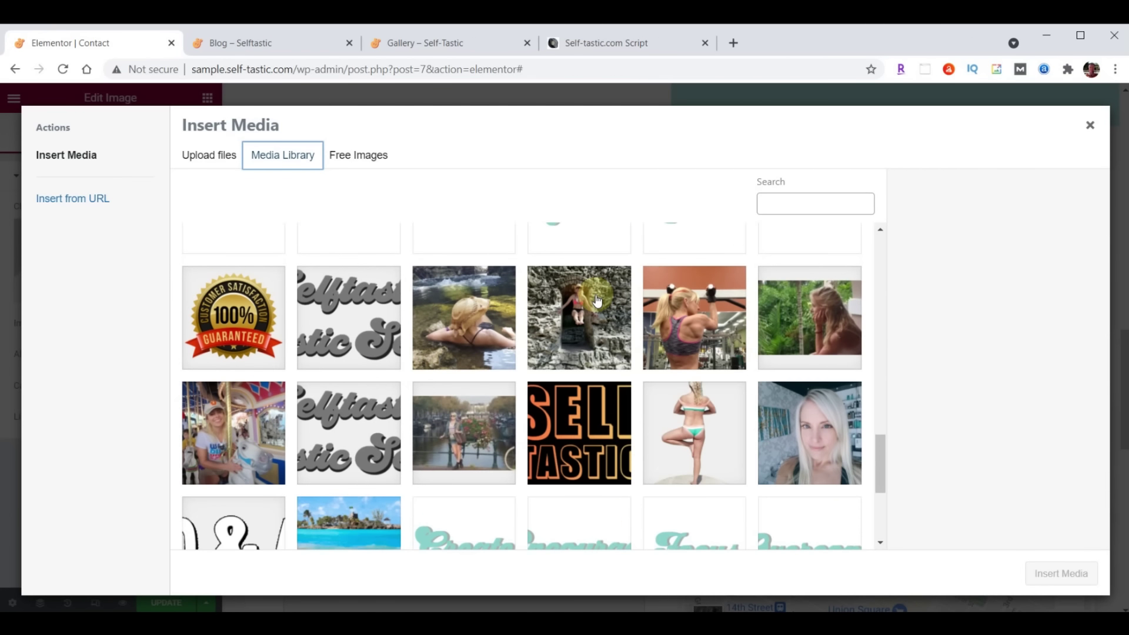
left_click(819, 442)
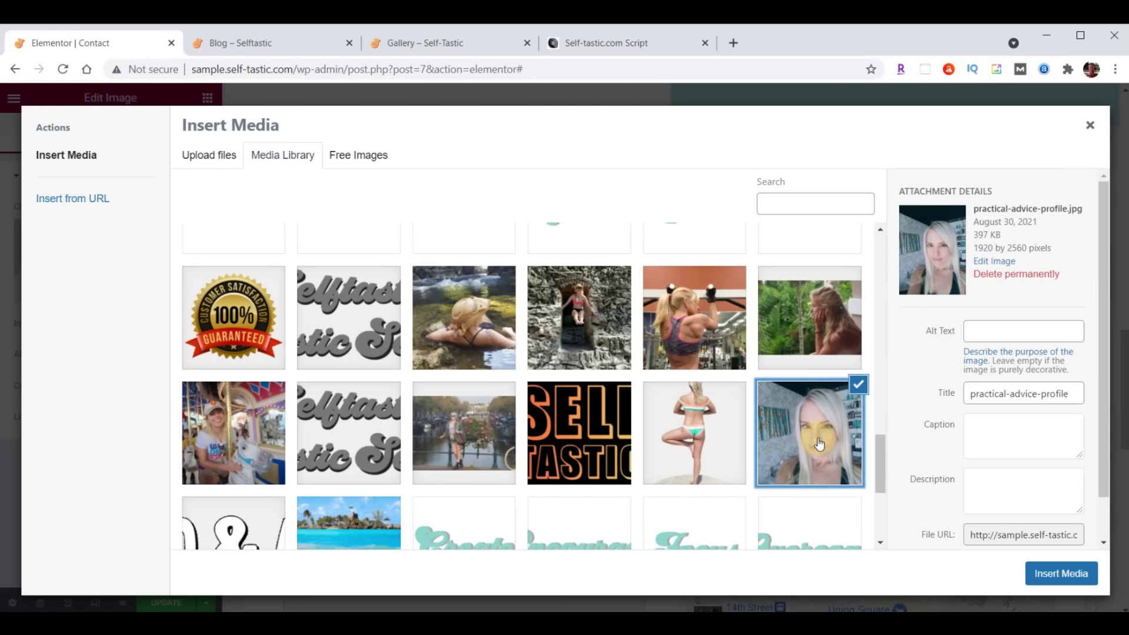
left_click(1073, 575)
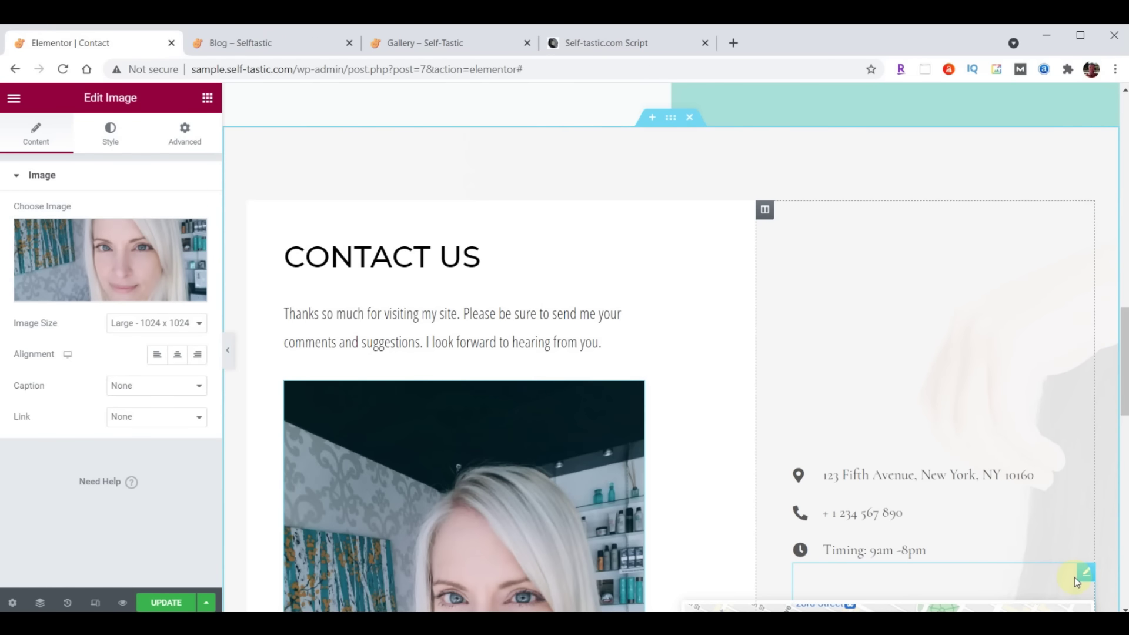
Set the portrait image's maximum width to 75
scroll(647, 241, "down", 6)
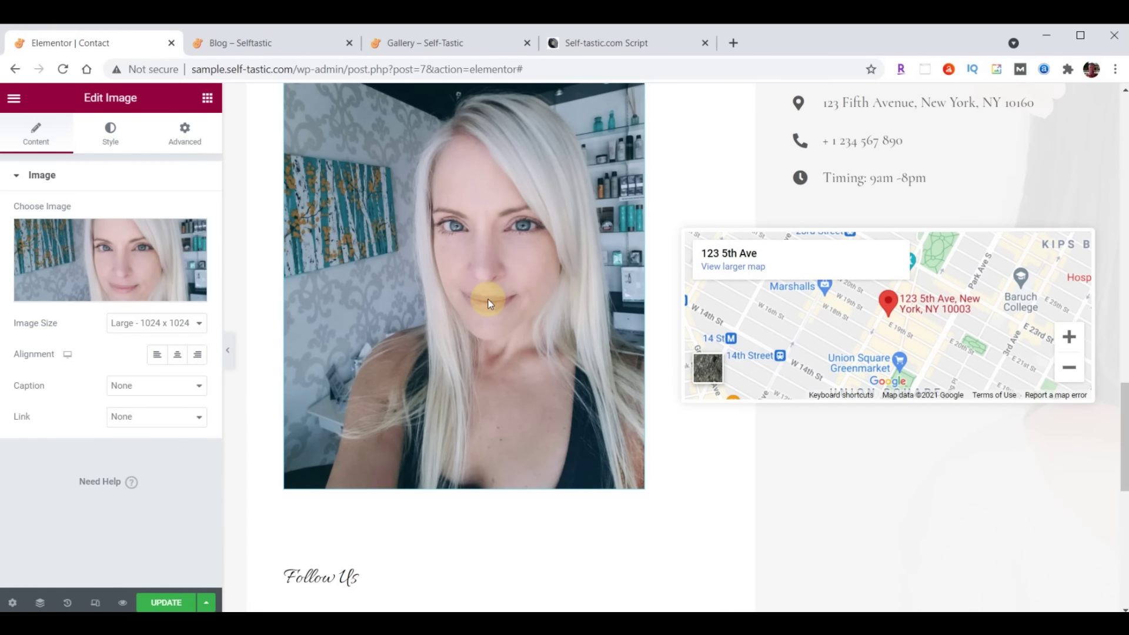
left_click(115, 138)
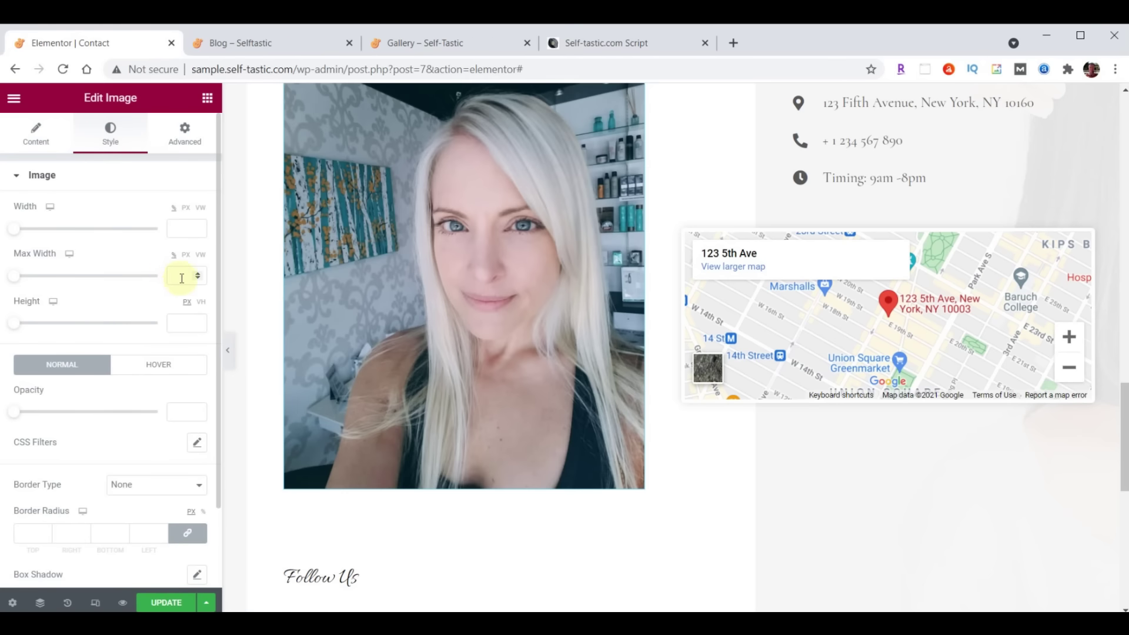
left_click(182, 278)
type("75")
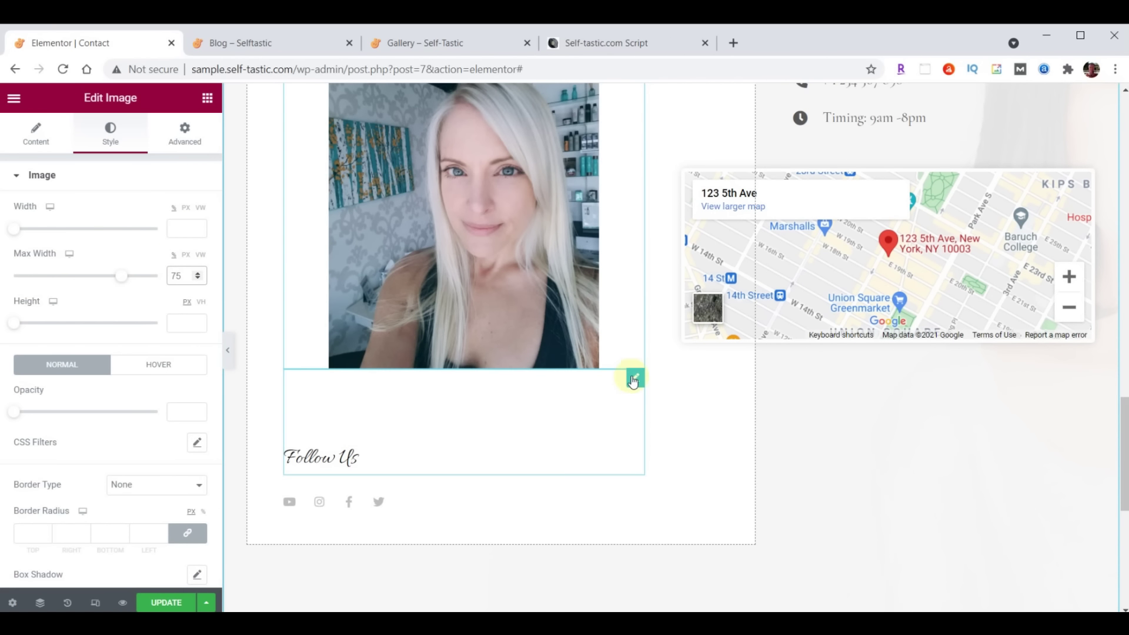
Give the Follow Us heading a top margin of 70
left_click(633, 379)
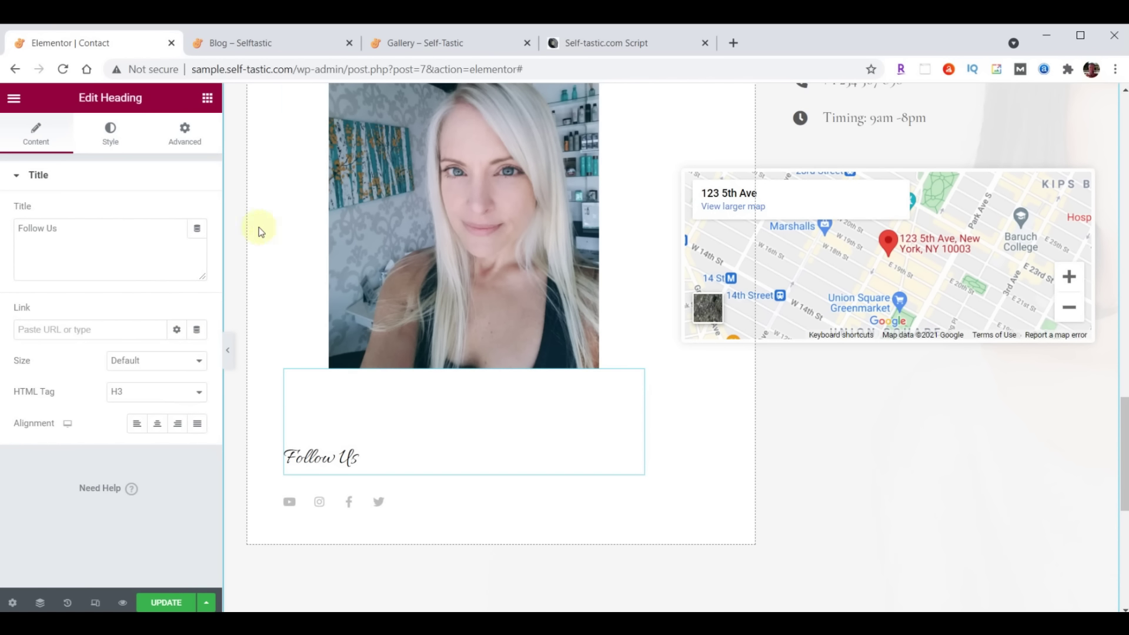
left_click(184, 131)
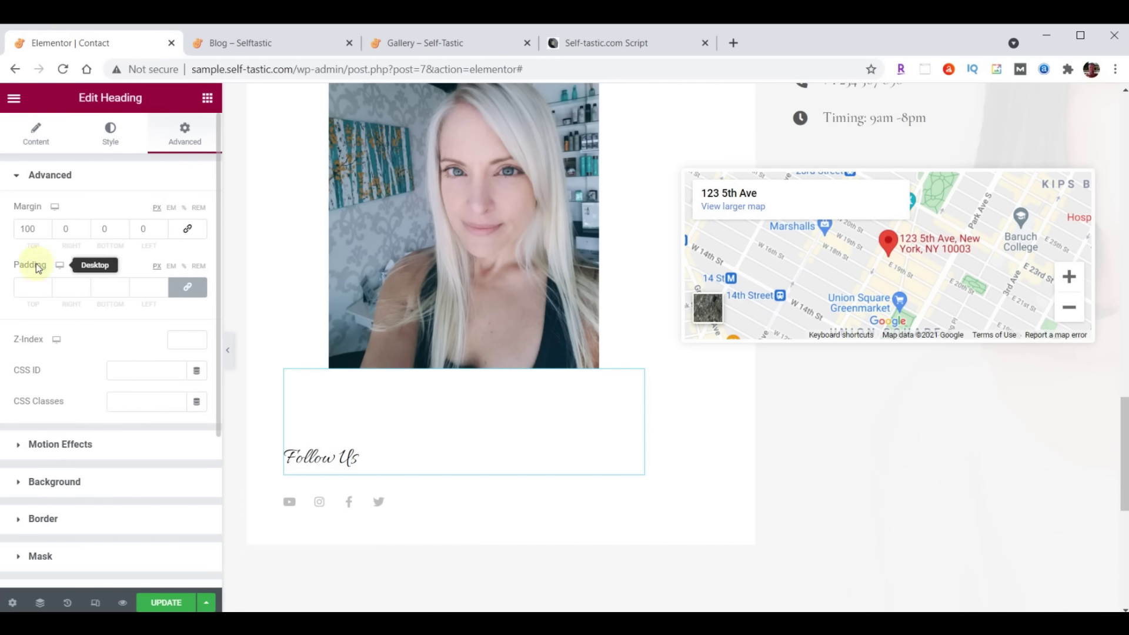
double_click(32, 229)
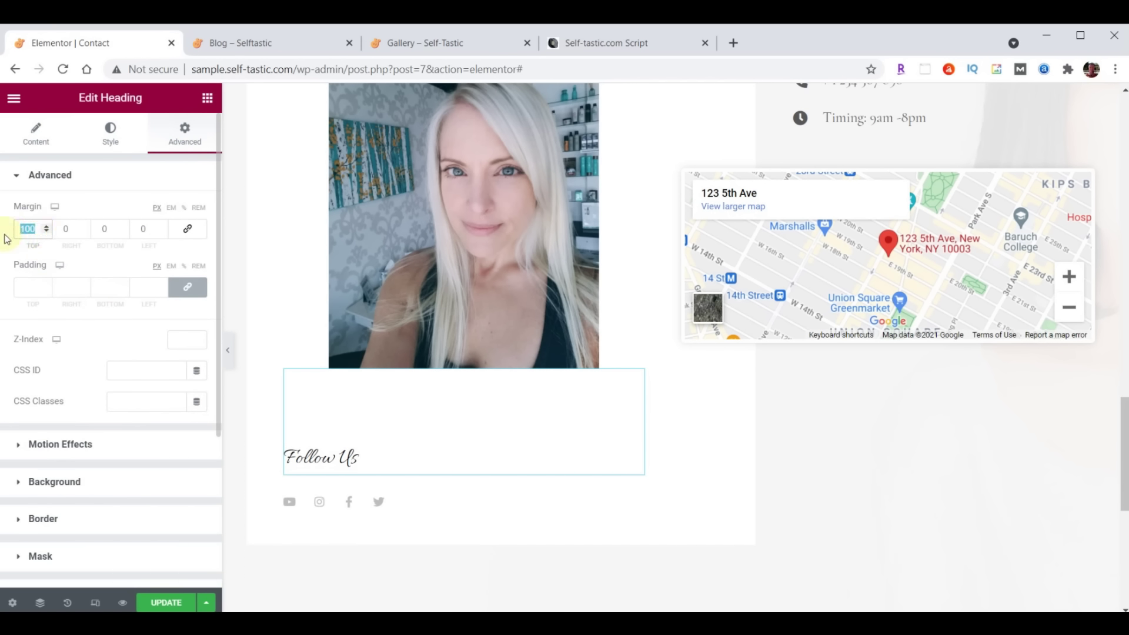
type("70")
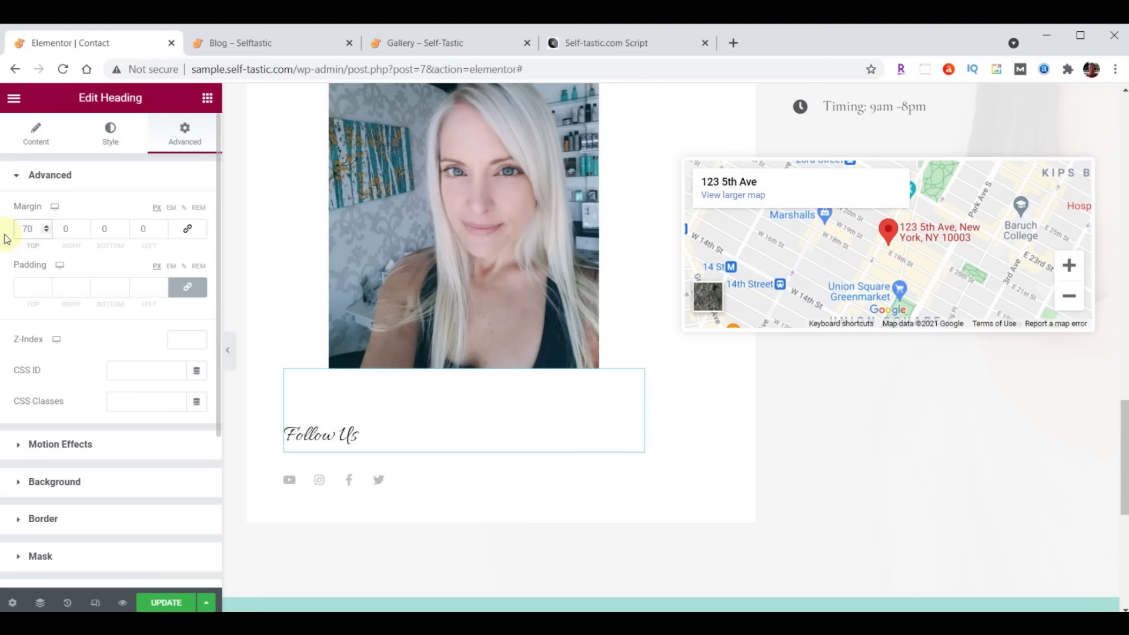
Set the Follow Us heading font to Open Sans Condensed at size 30
left_click(110, 133)
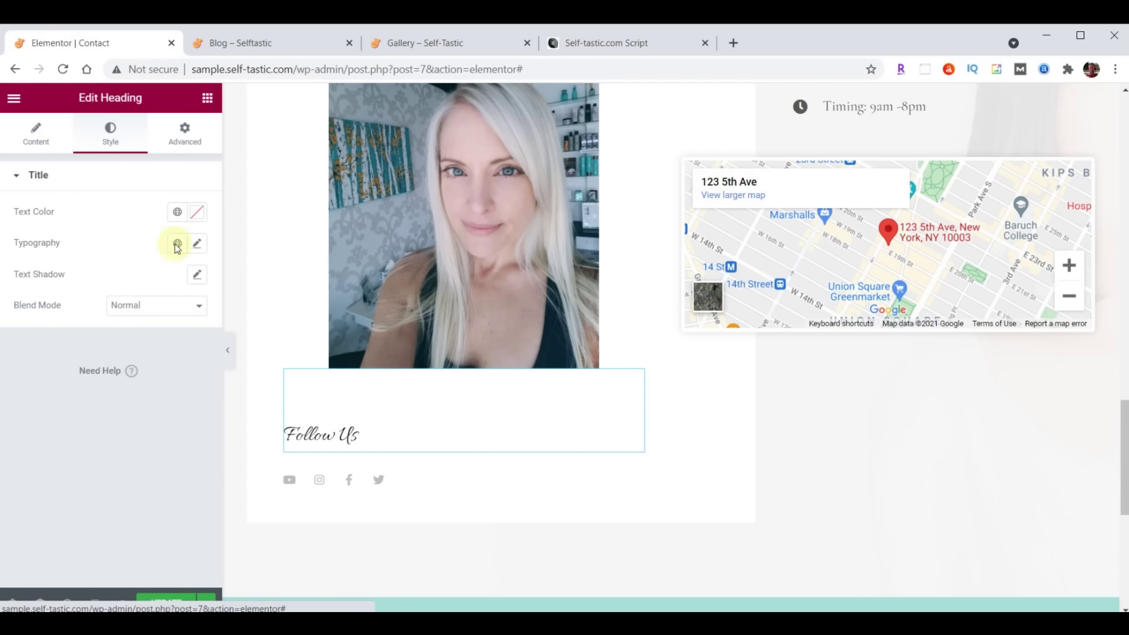
left_click(195, 243)
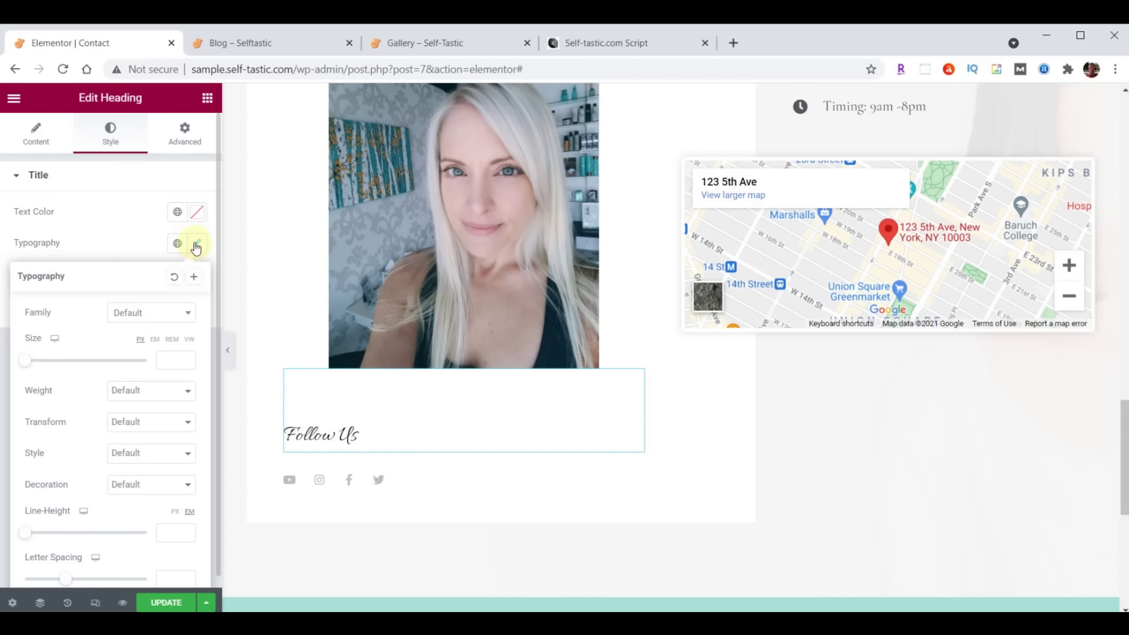
left_click(161, 313)
type("open")
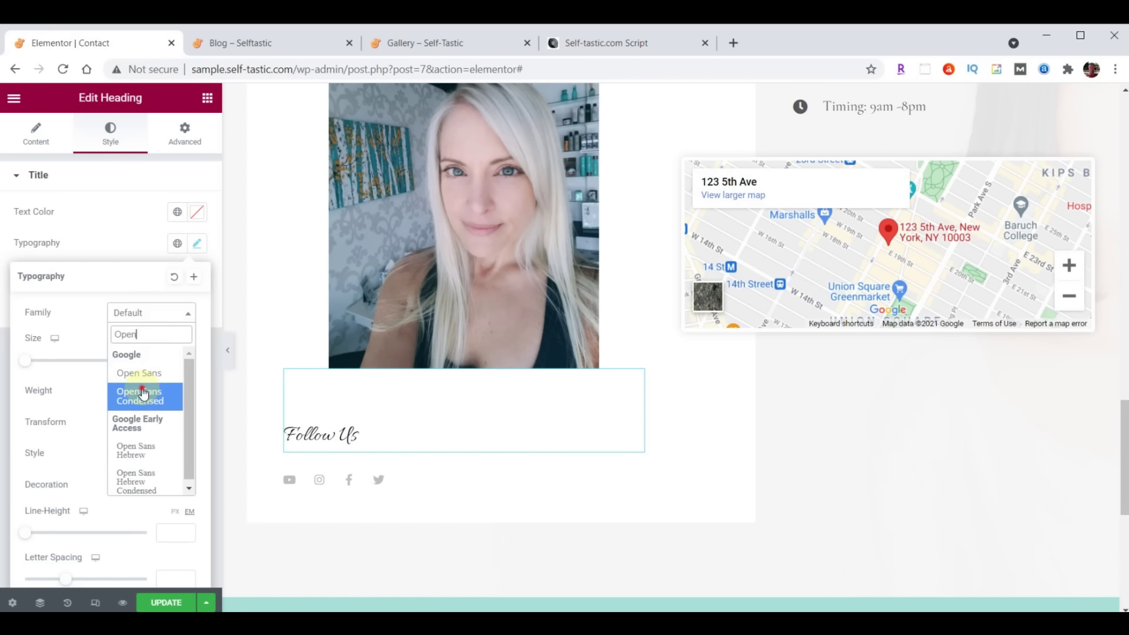
left_click(143, 392)
left_click(169, 361)
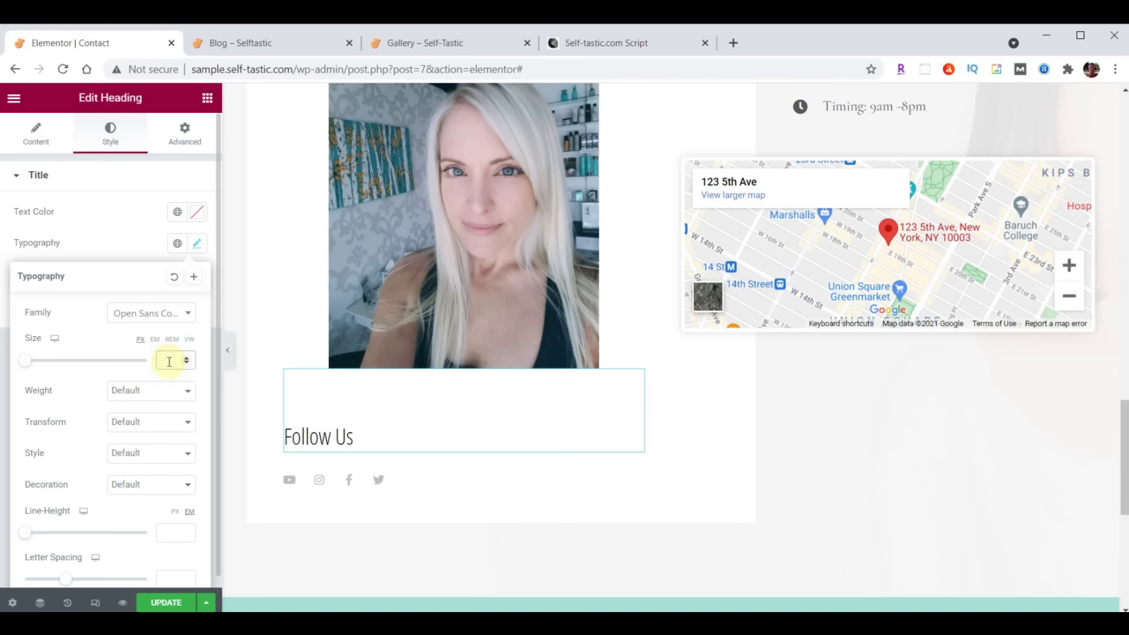
type("30")
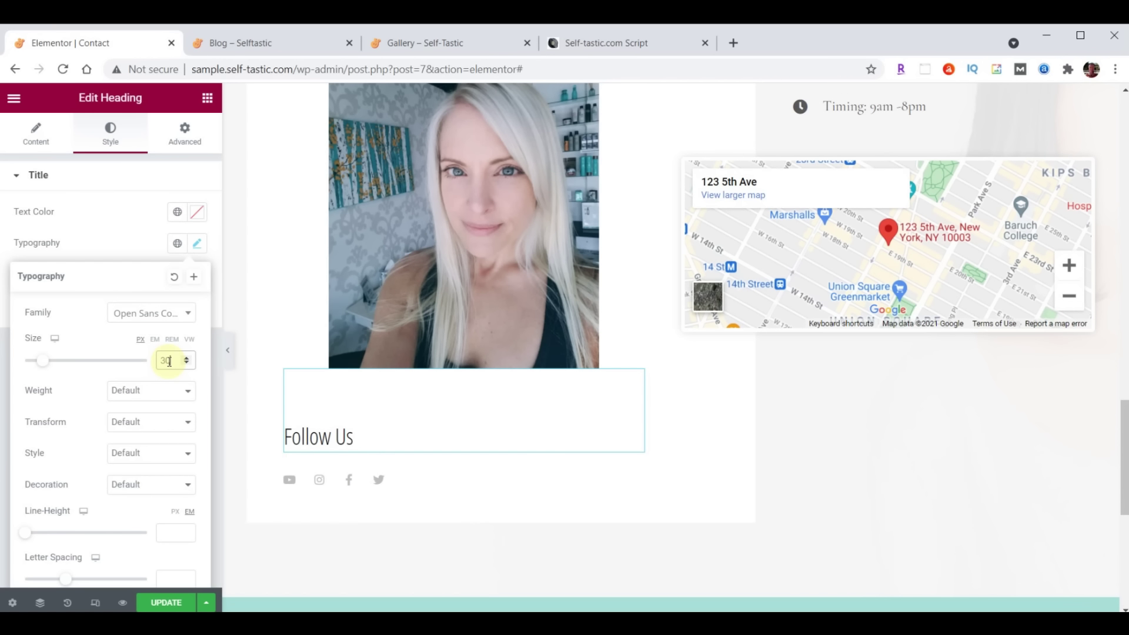
left_click(199, 250)
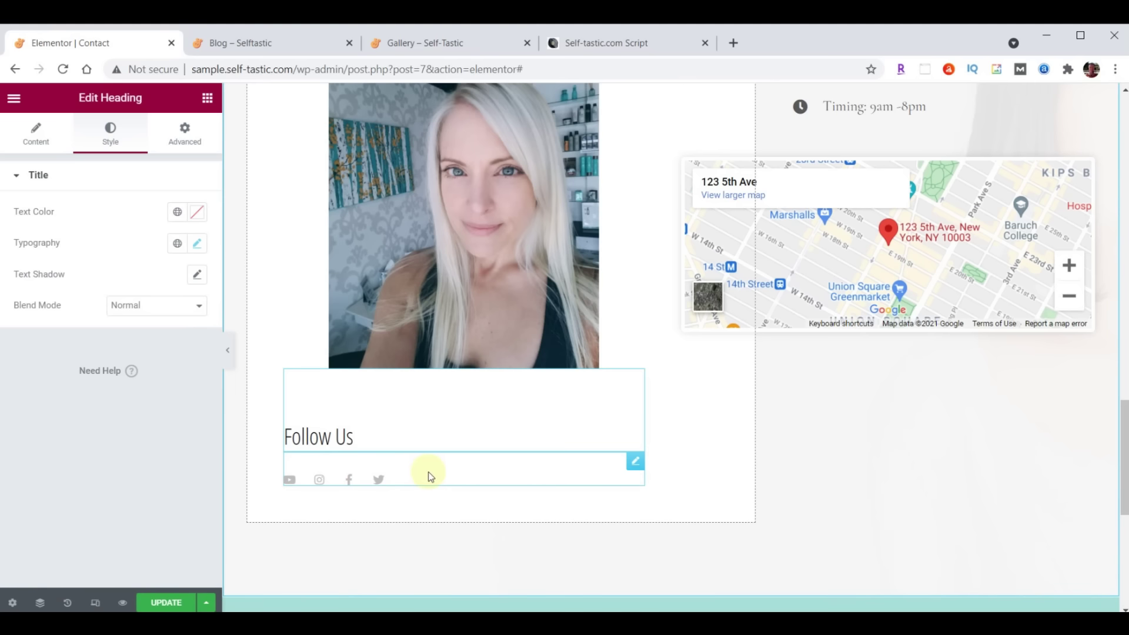
Enlarge the social icons to size 32
left_click(635, 463)
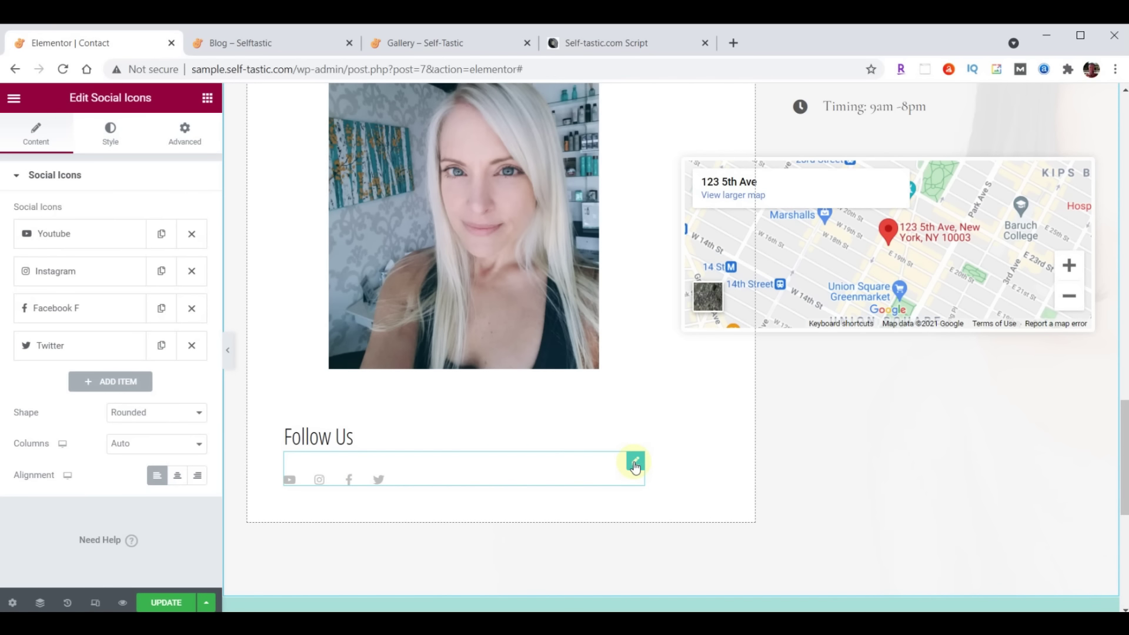
left_click(109, 135)
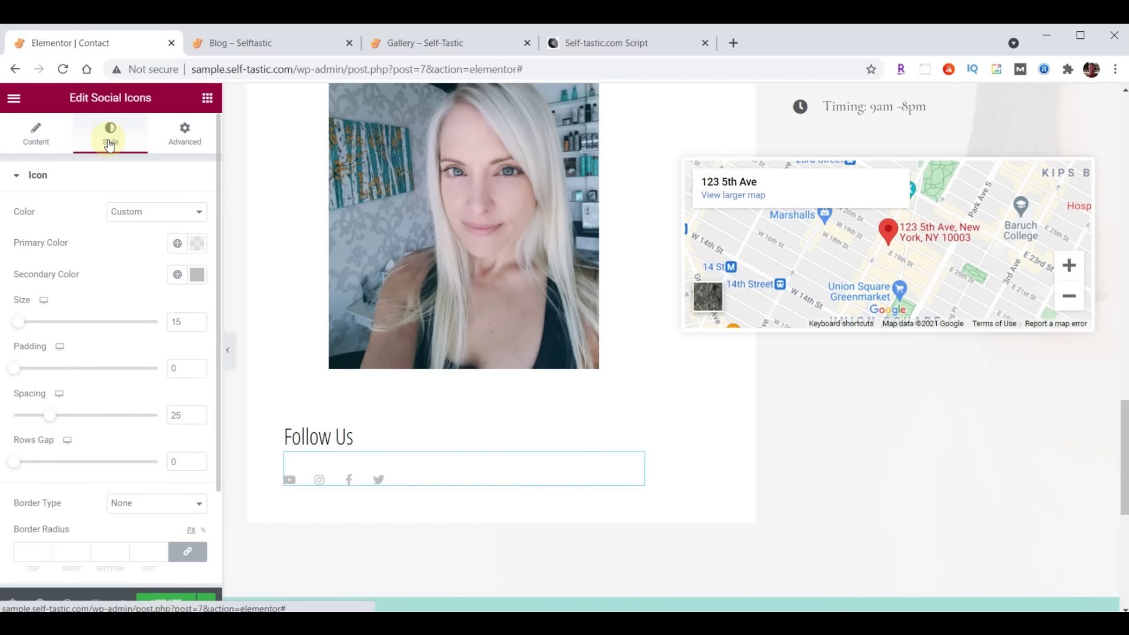
left_click(184, 321)
type("32")
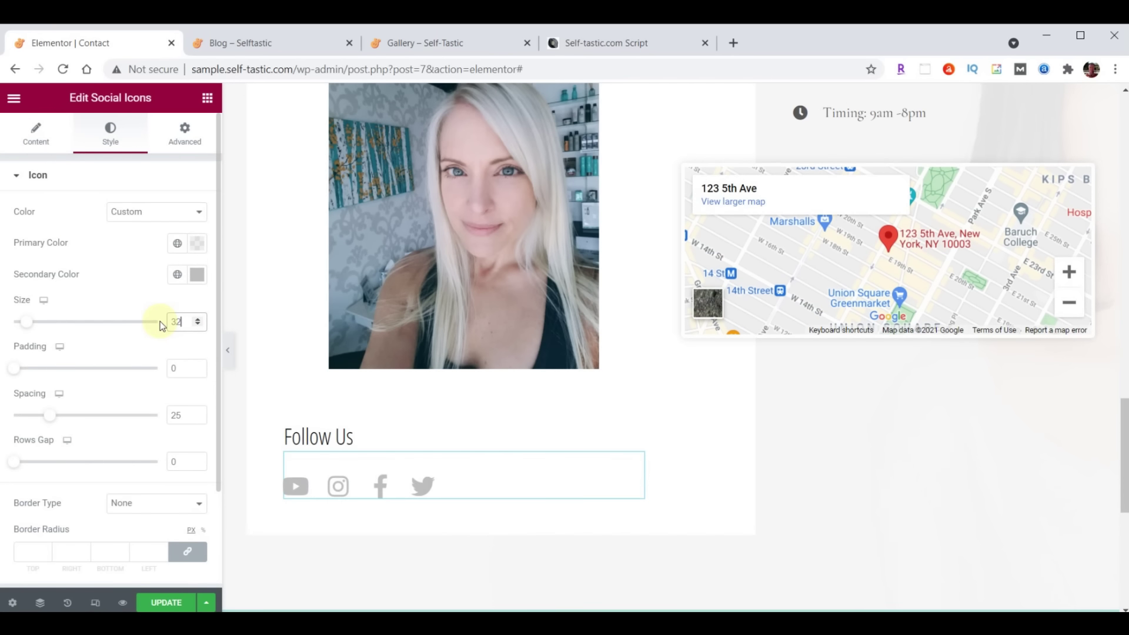
Move the Instagram icon to the end of the social icons list
left_click(35, 143)
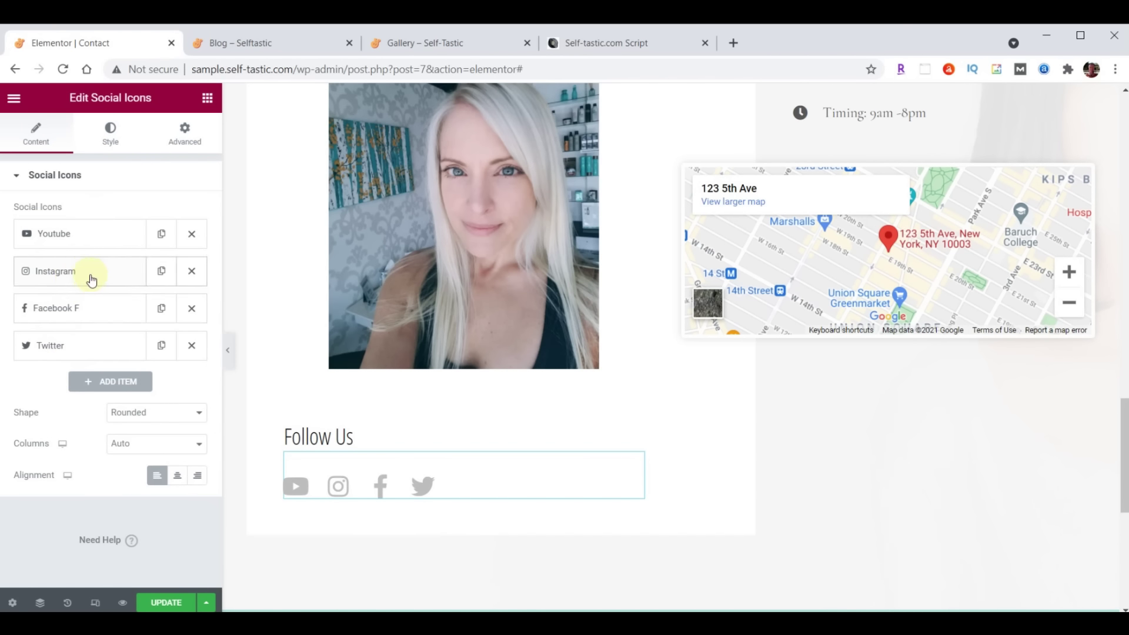
left_click_drag(72, 275, 76, 356)
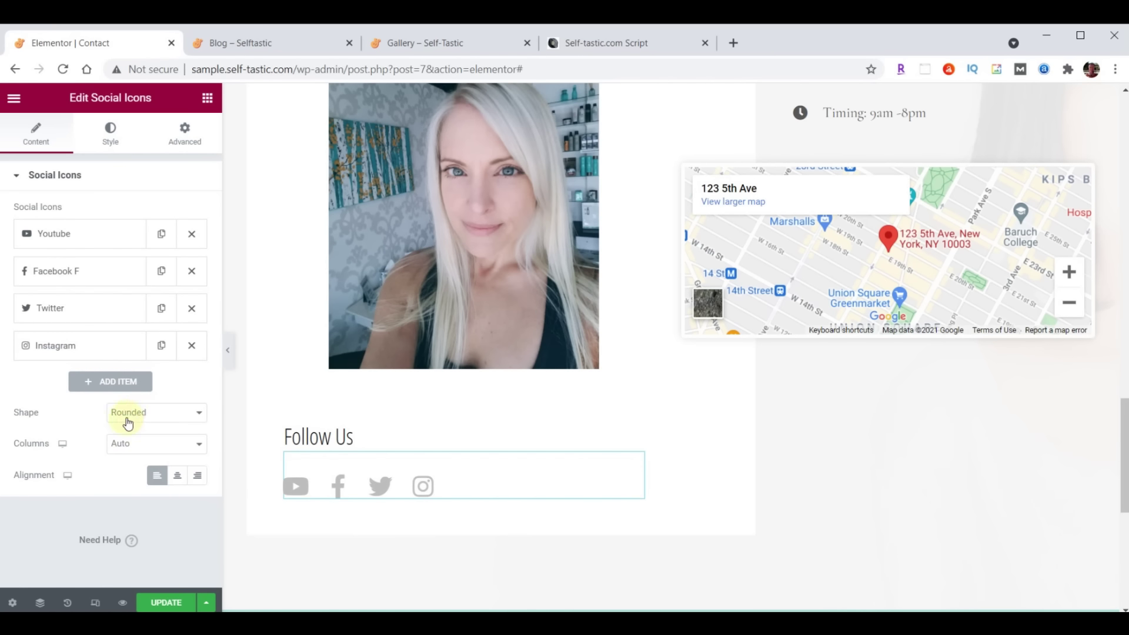
left_click(73, 241)
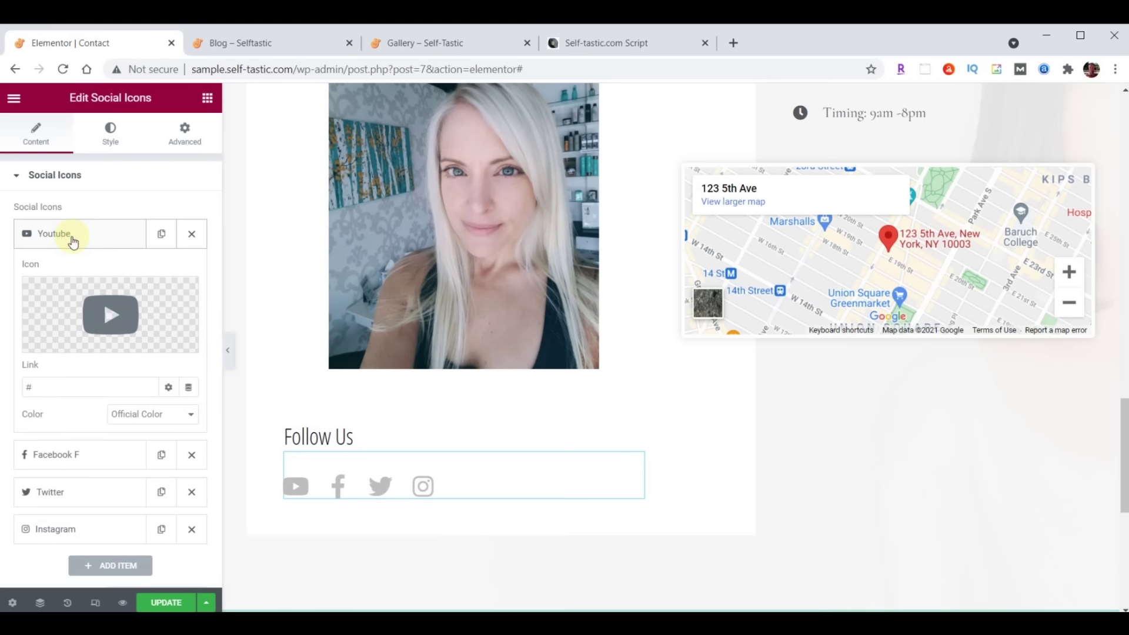
left_click(74, 238)
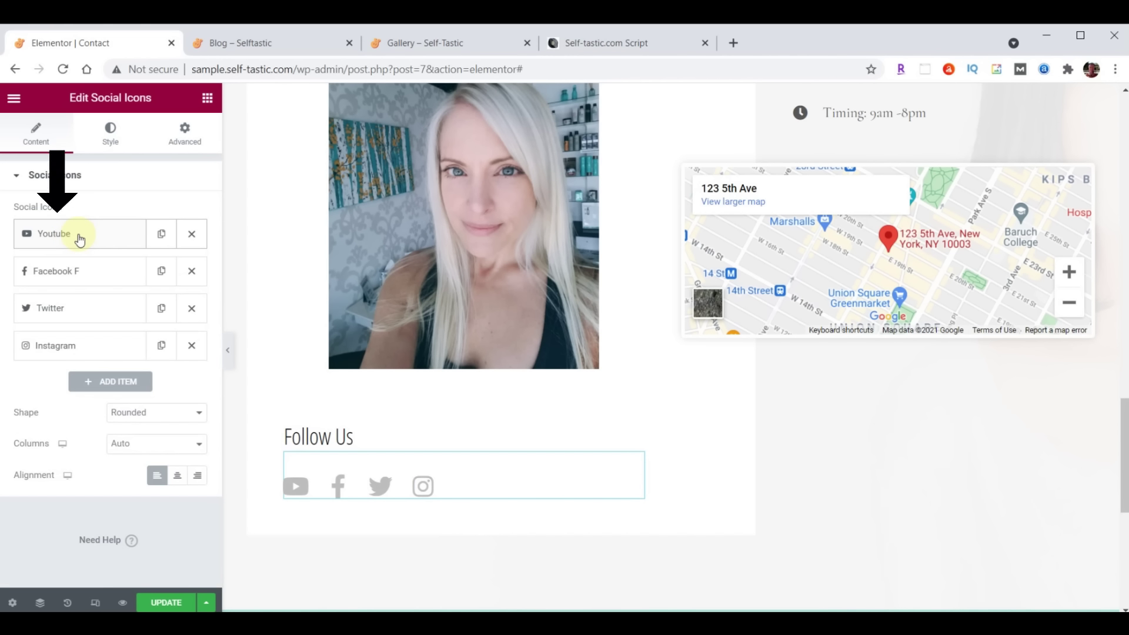
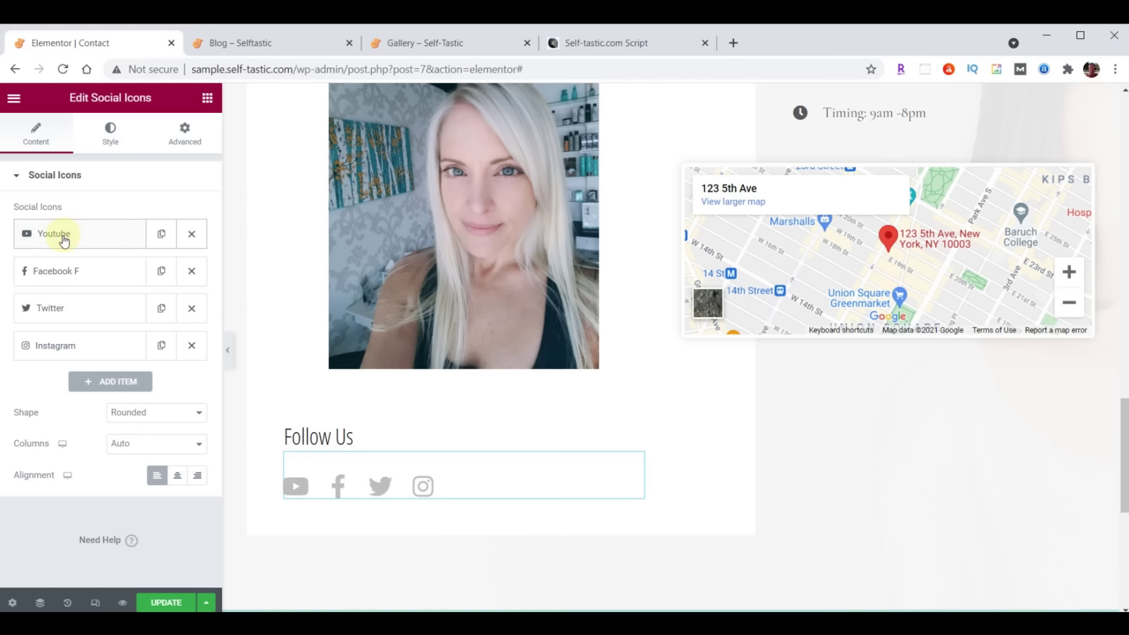
Replace the YouTube icon with Medium from the Icon Library, add its profile link, and move it to the end
left_click(65, 238)
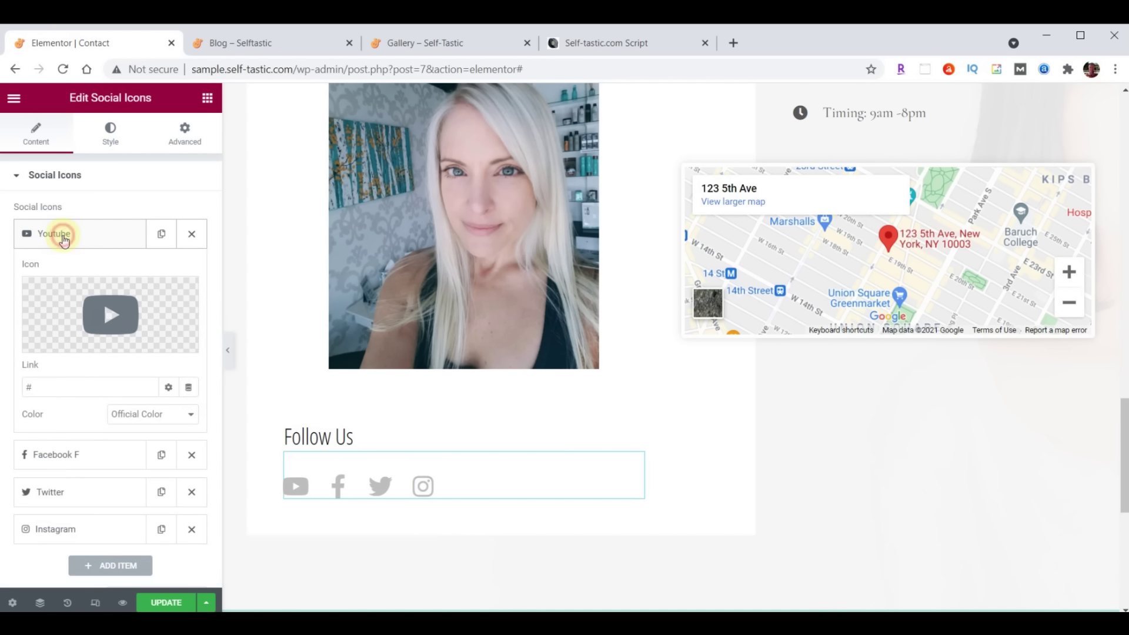
left_click(124, 318)
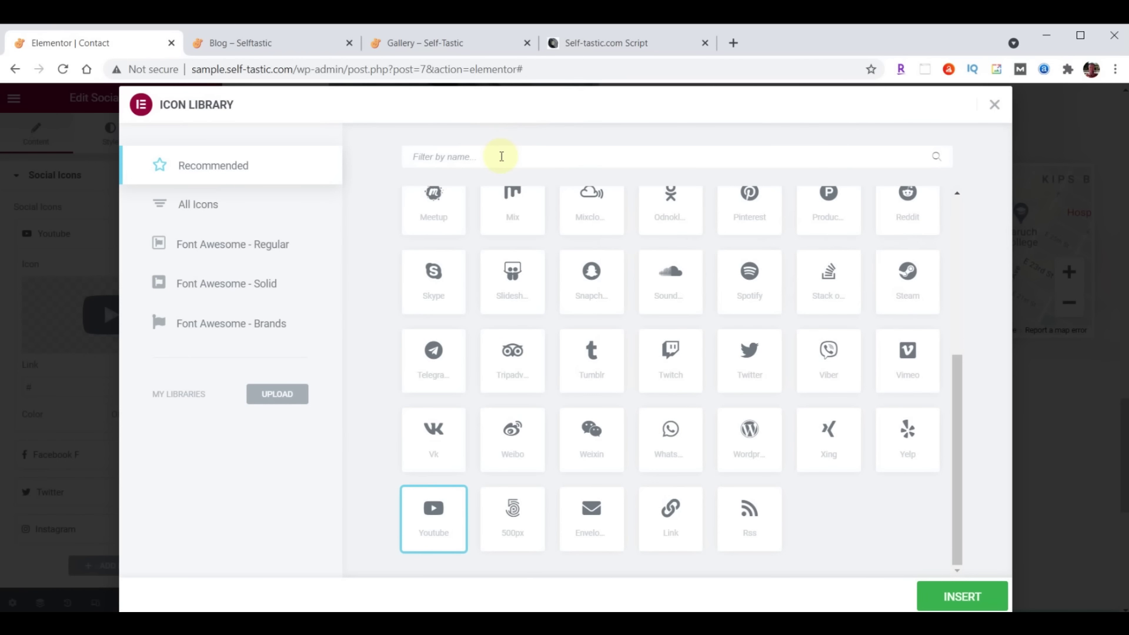
left_click(441, 157)
type("Medium")
left_click(436, 254)
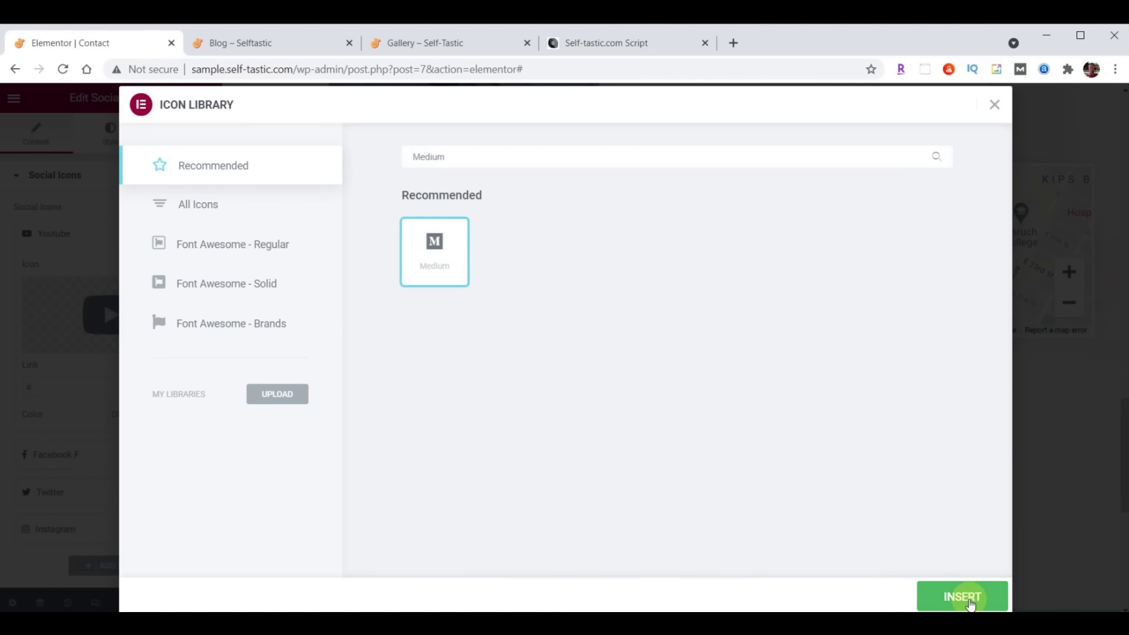
left_click(966, 599)
left_click(47, 383)
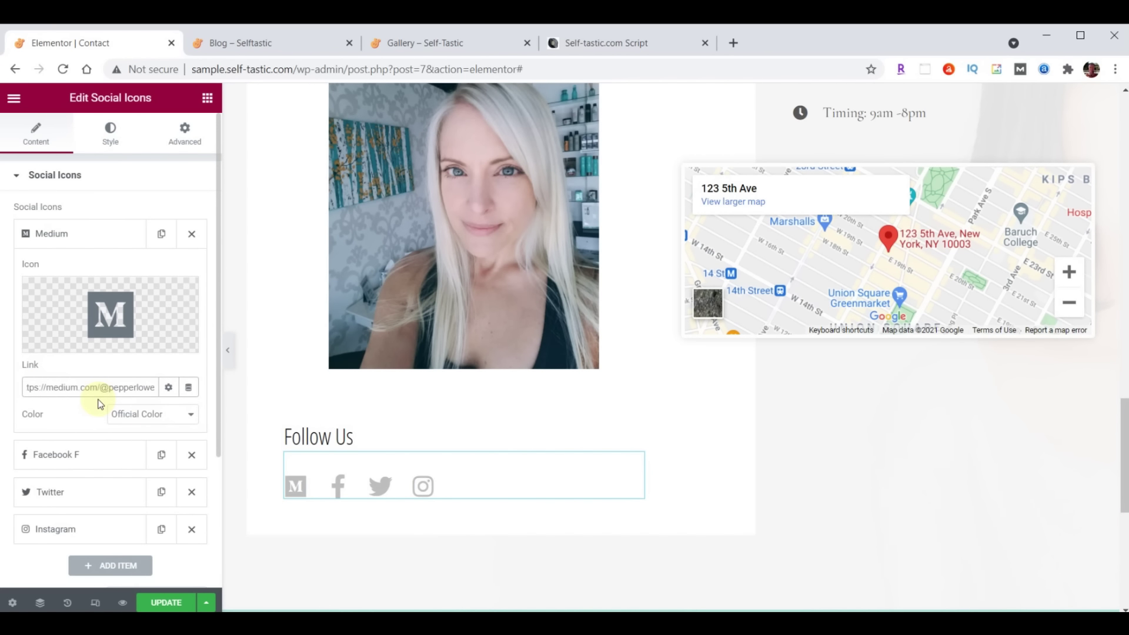
left_click(62, 236)
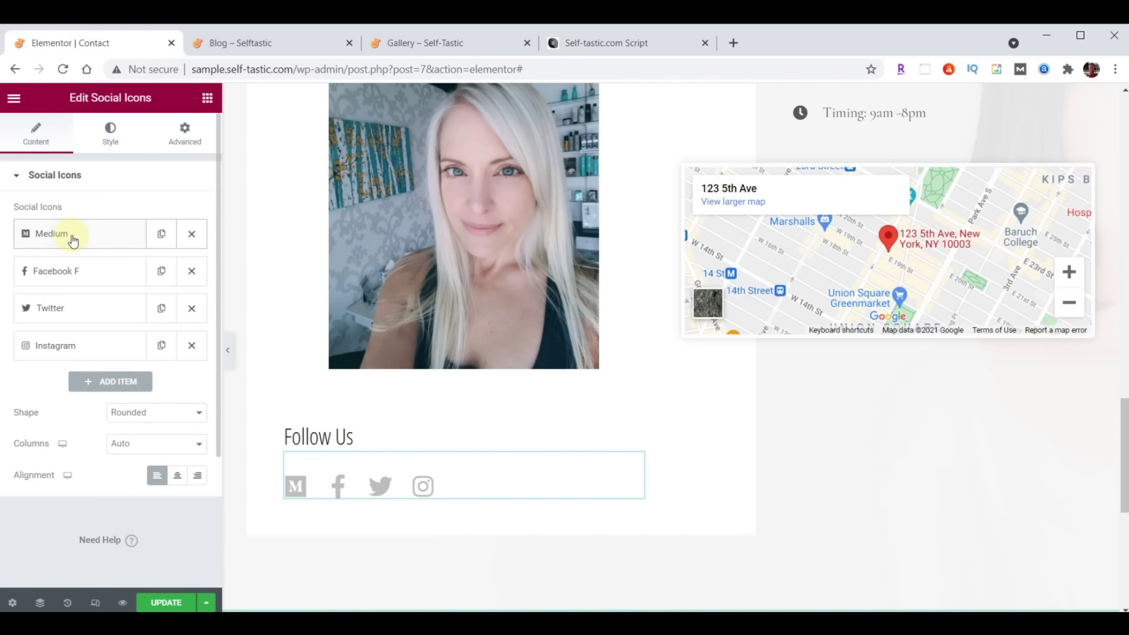
left_click_drag(83, 240, 92, 357)
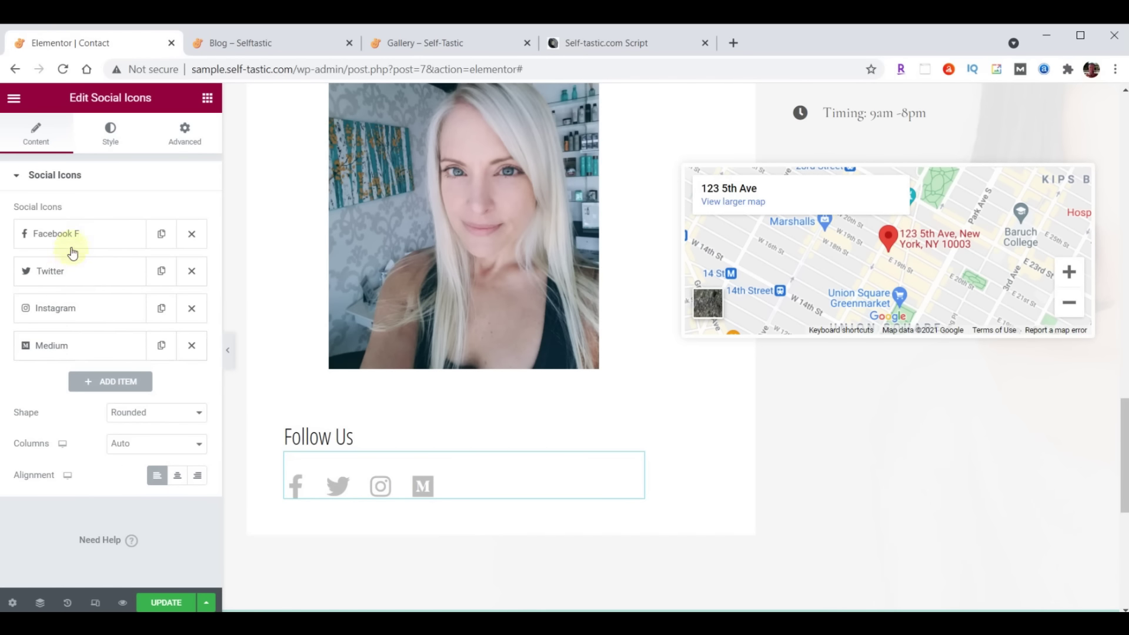
Replace the placeholder Facebook link with the Facebook page link
left_click(70, 234)
triple_click(81, 382)
type("https://facebook.com/selftastic")
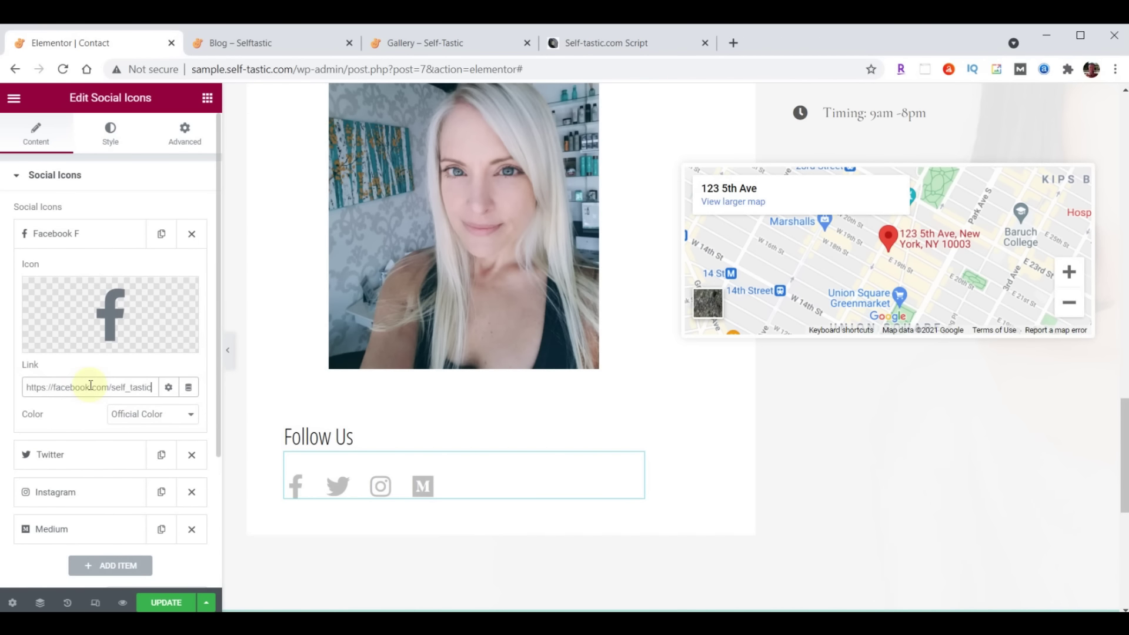
left_click(70, 233)
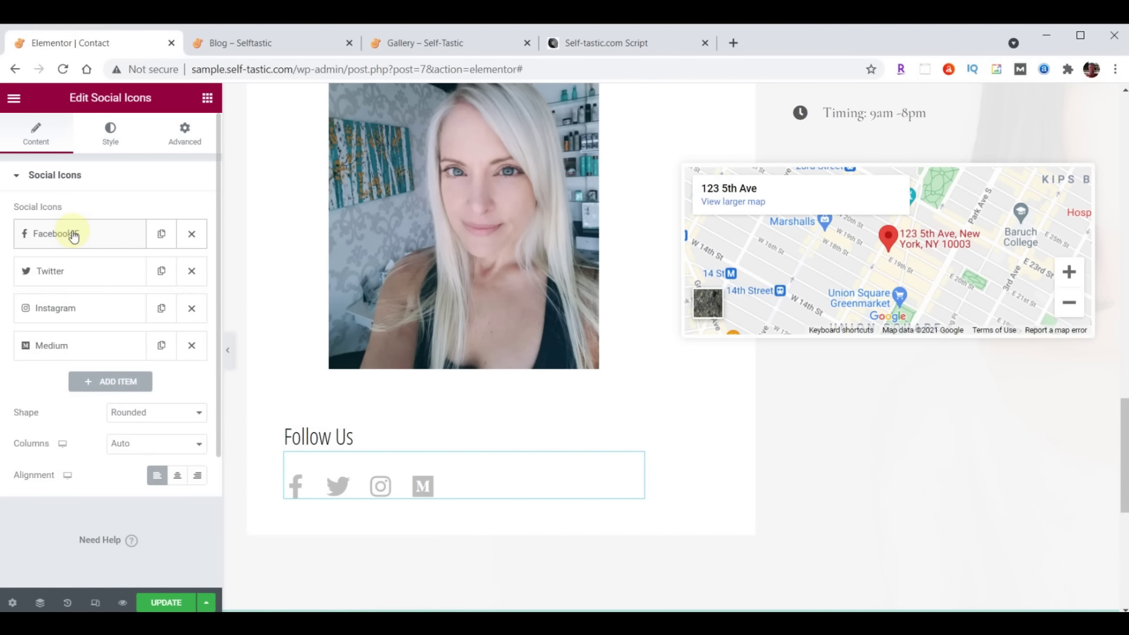
Move the Twitter icon to the front of the social icons list
left_click(66, 272)
triple_click(65, 425)
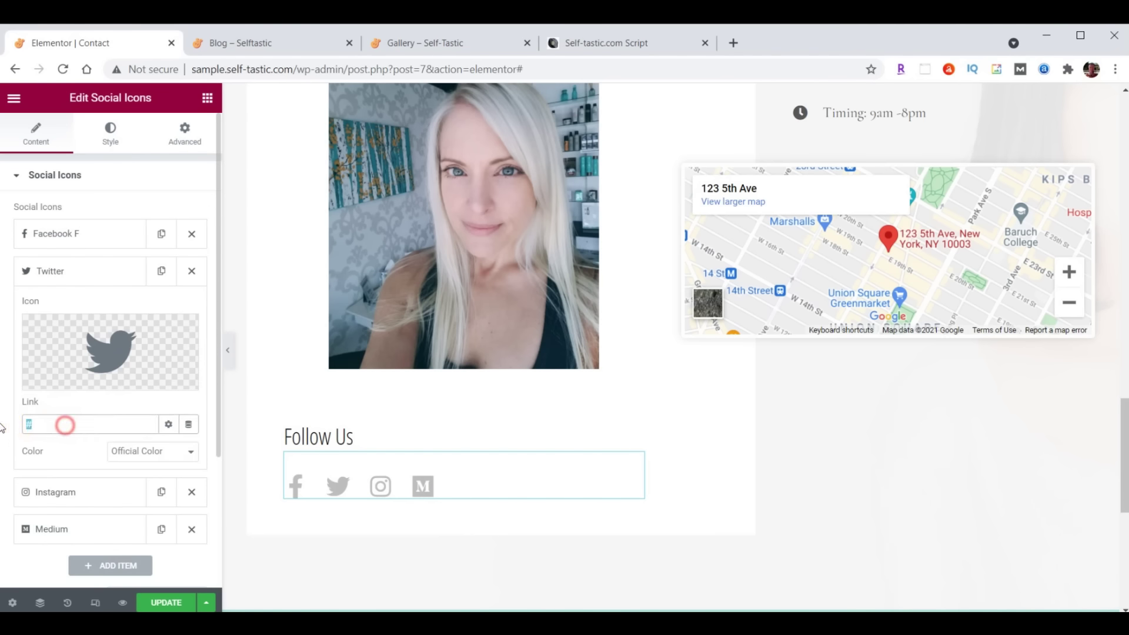
left_click(61, 272)
left_click_drag(67, 275, 65, 234)
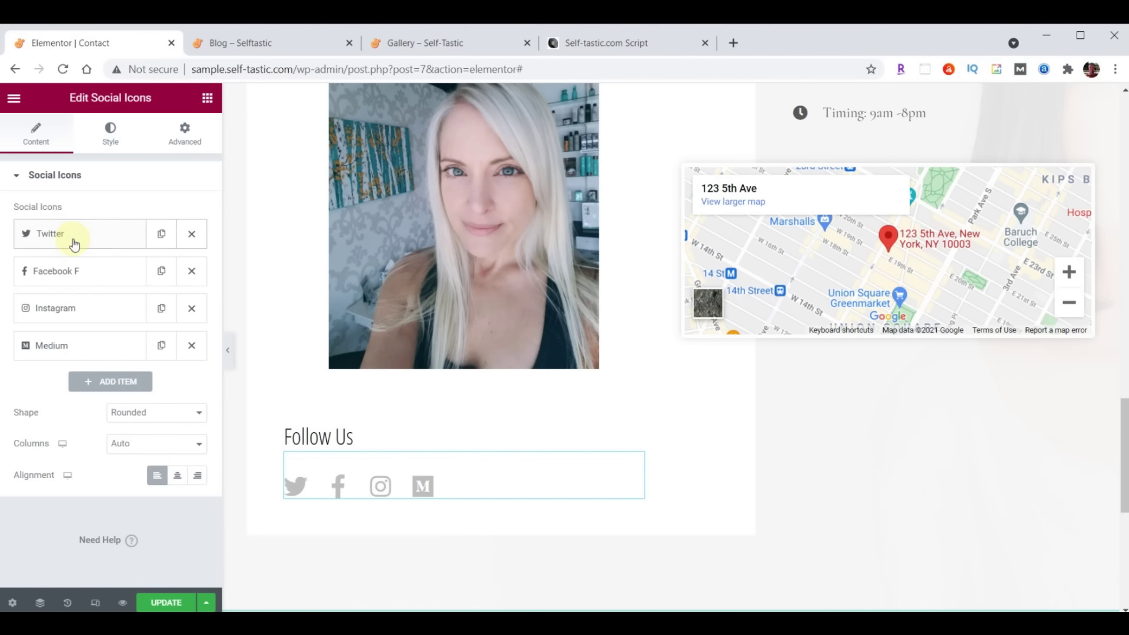
Add the Instagram profile link to the Instagram icon
left_click(69, 309)
left_click(62, 460)
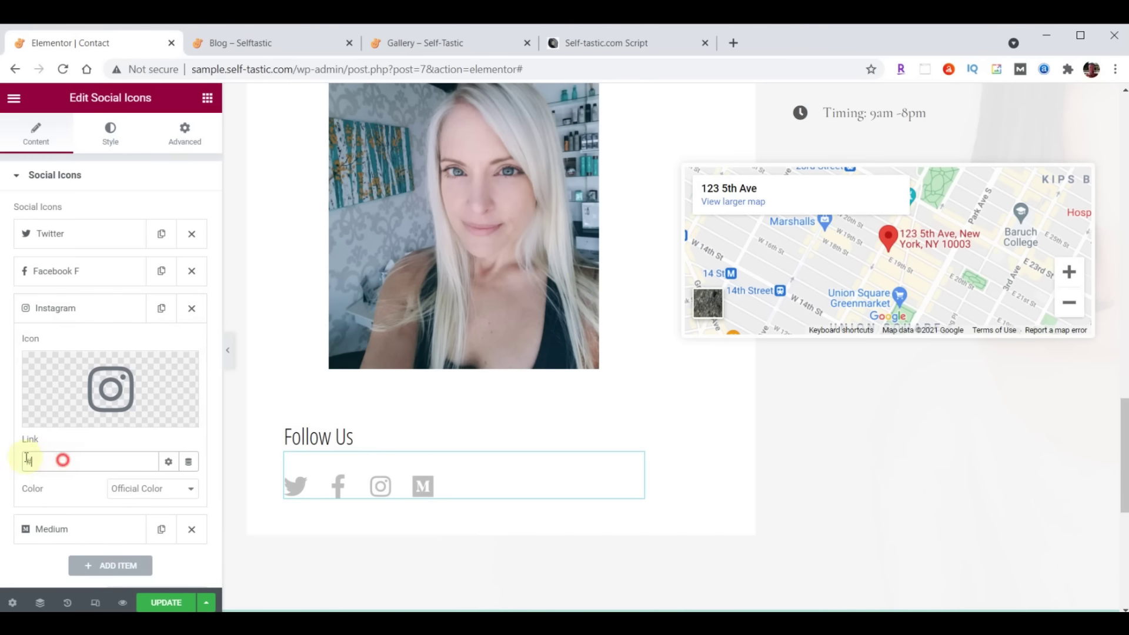
key("ctrl+v")
left_click(51, 308)
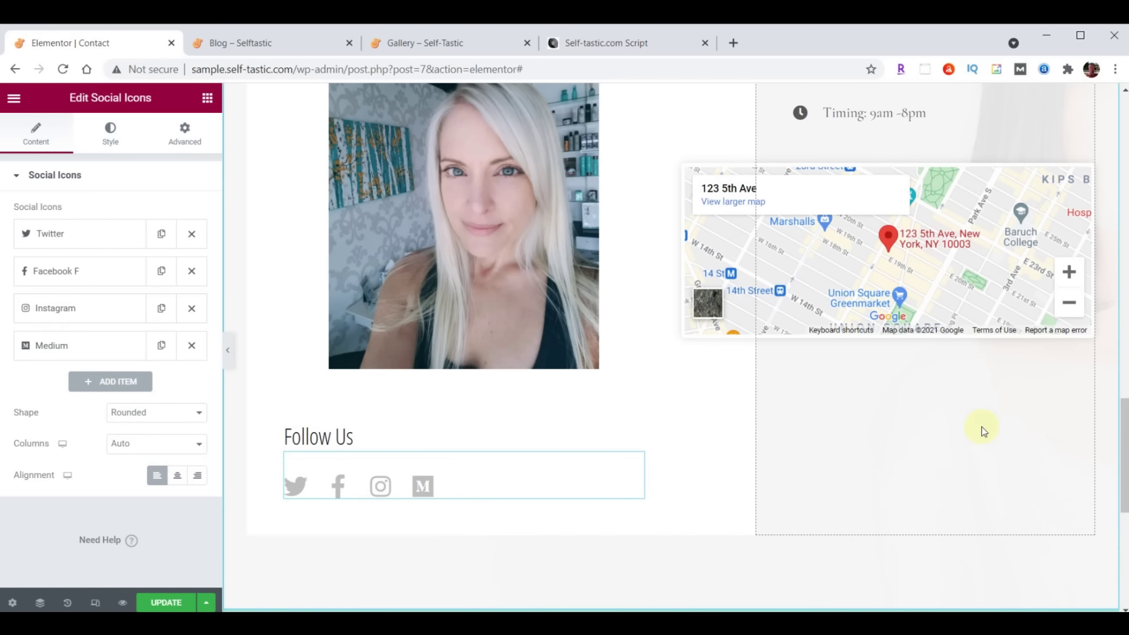
scroll(1002, 435, "up", 6)
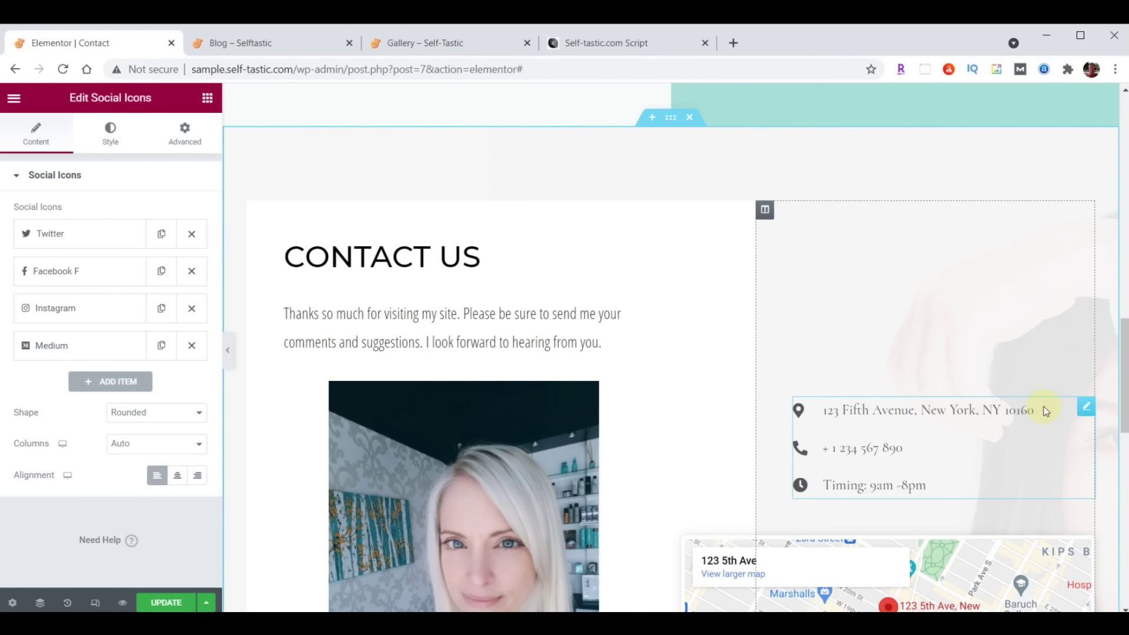
Update the contact list's street address, phone number and hours to 'Hours 9am-5pm, Mon-Fri'
left_click(1086, 408)
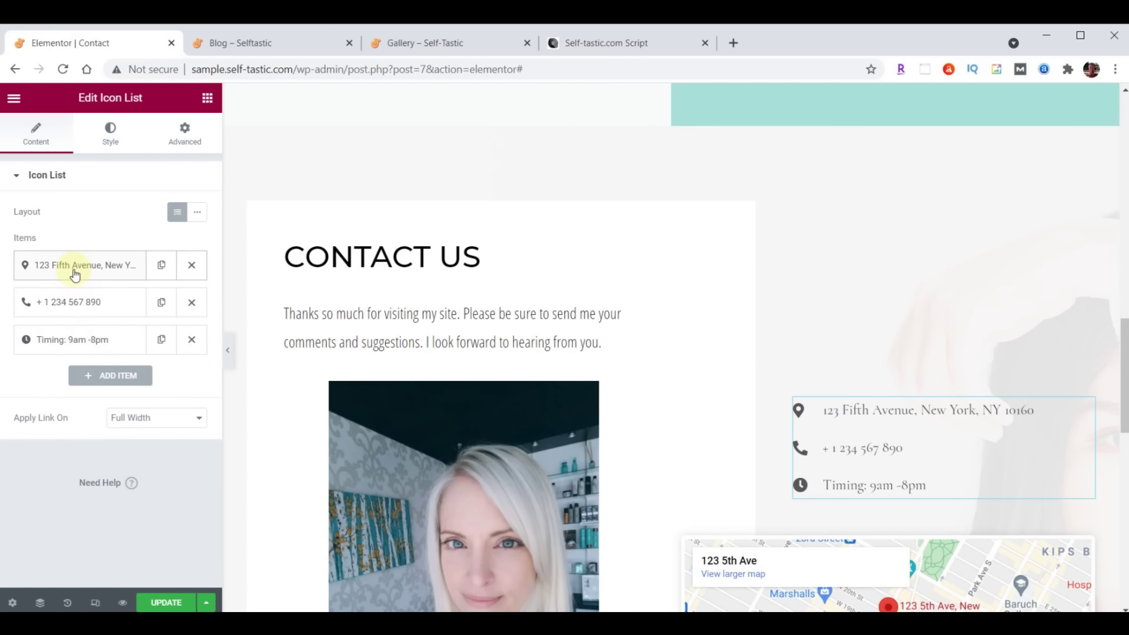
left_click(94, 270)
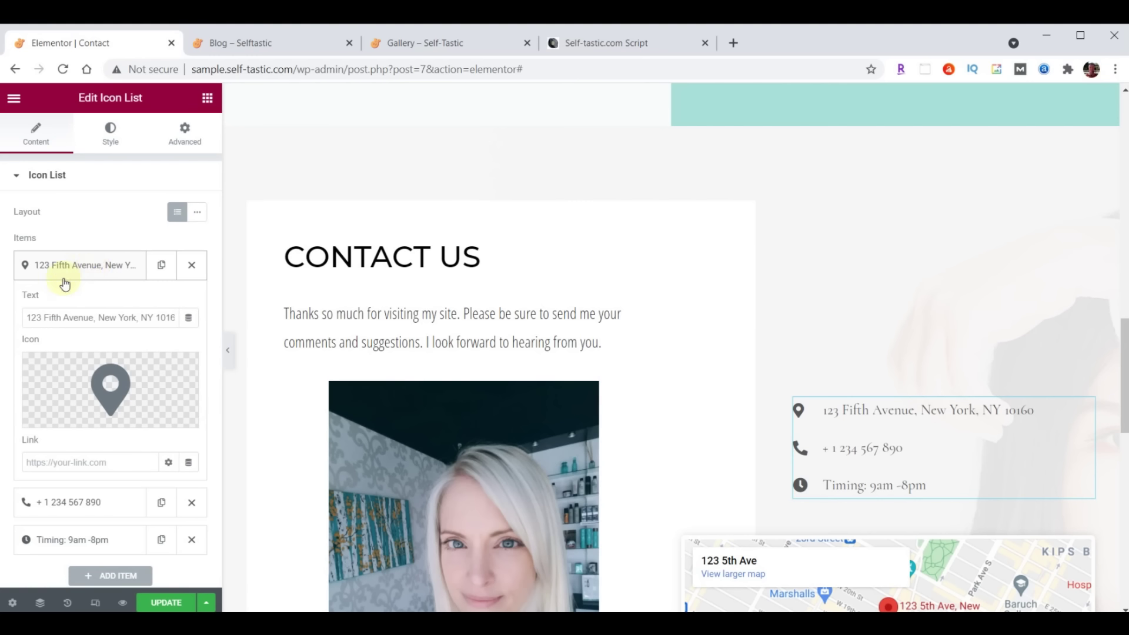
left_click_drag(28, 316, 189, 317)
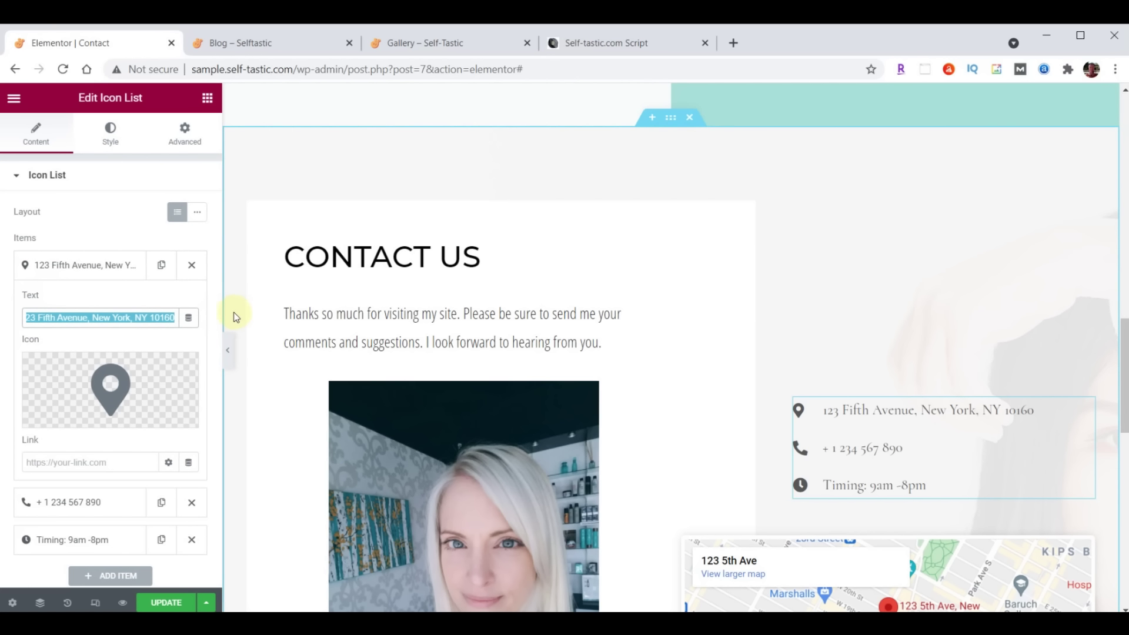
left_click(65, 264)
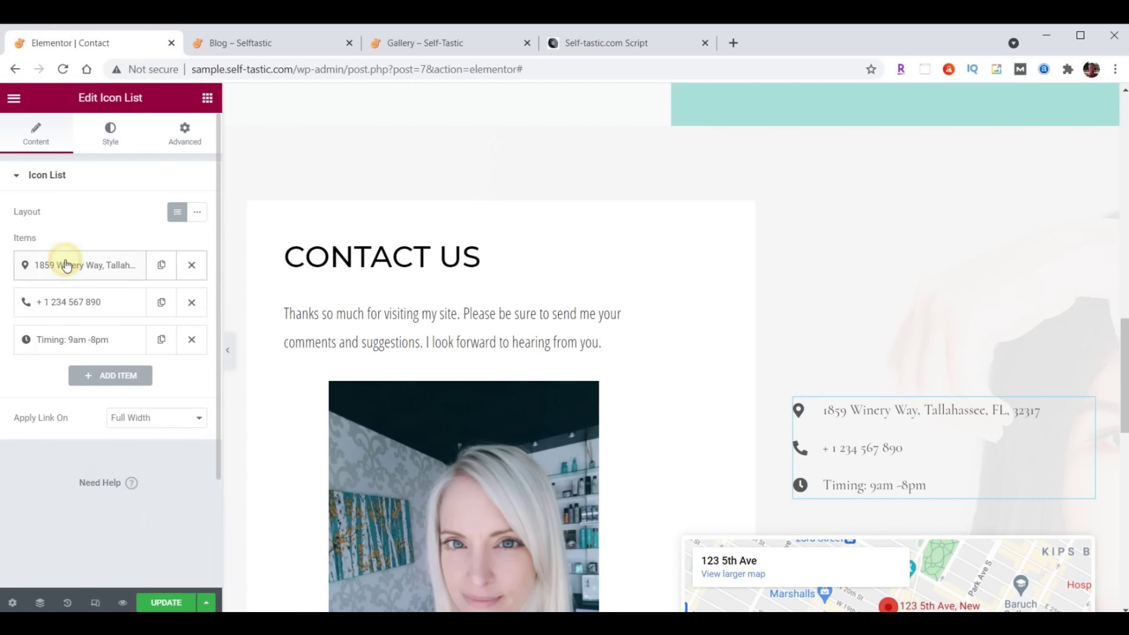
left_click(61, 302)
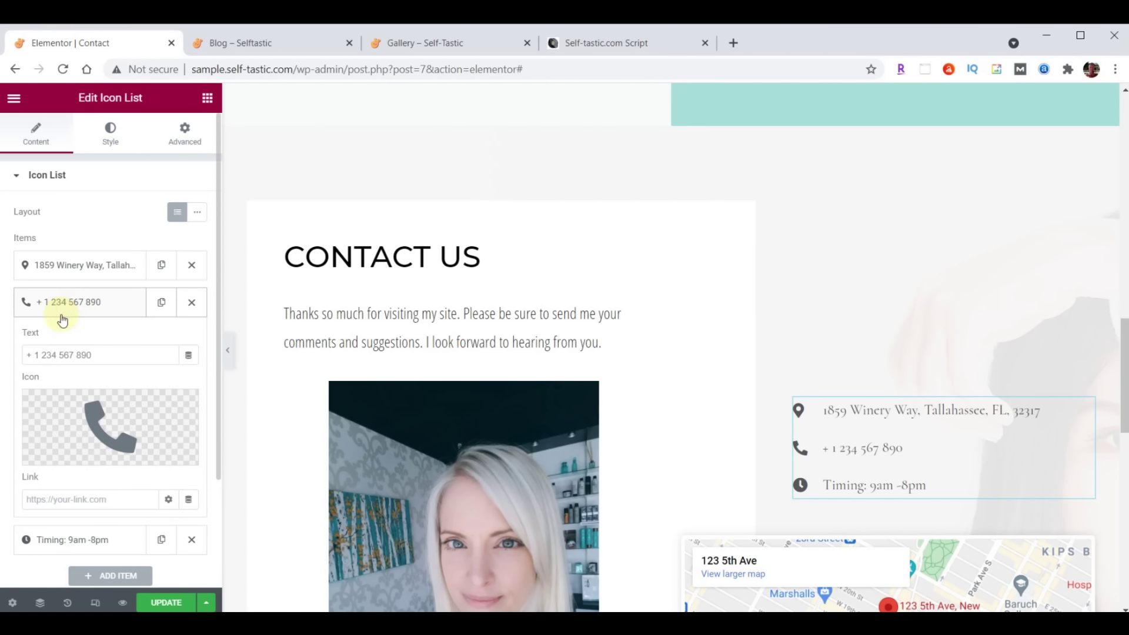
triple_click(118, 353)
key("ctrl+v")
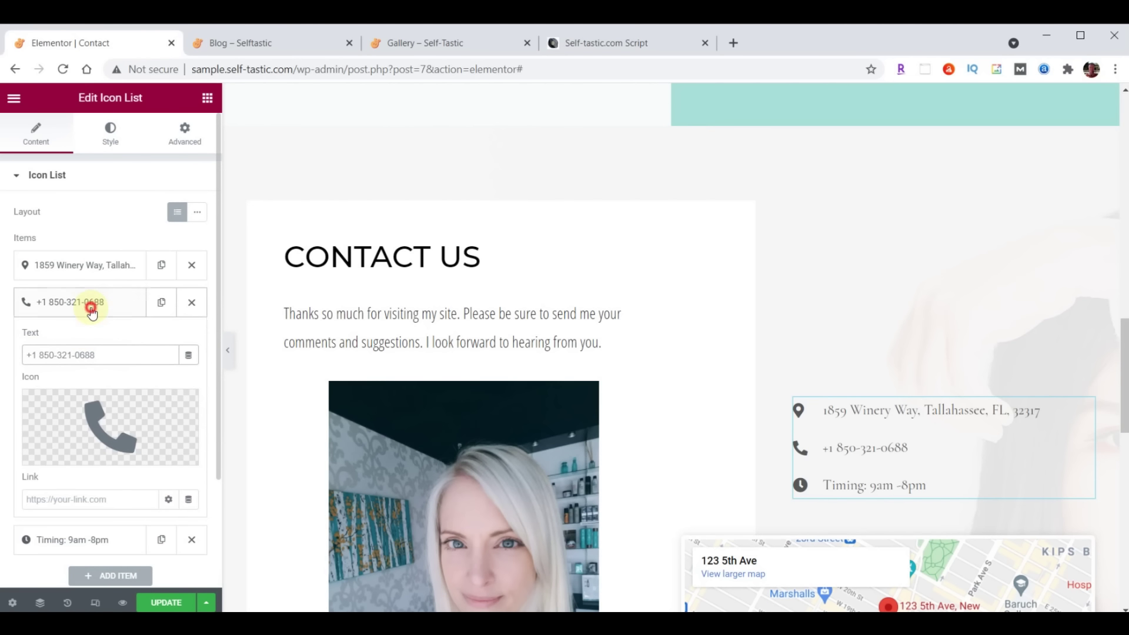
left_click(93, 311)
left_click(69, 339)
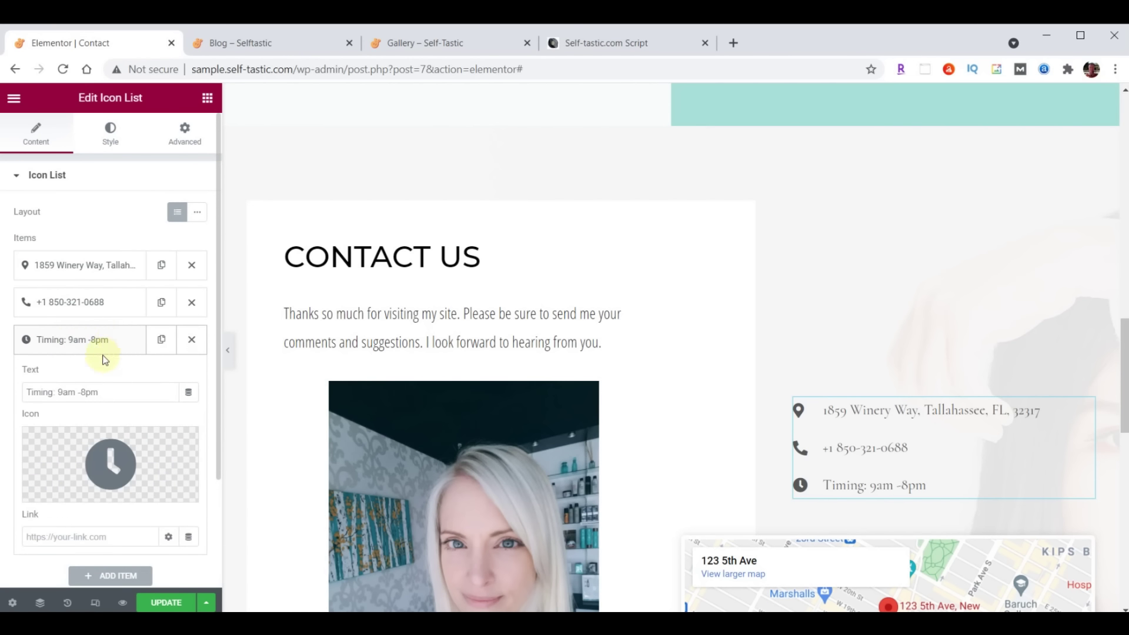
triple_click(118, 389)
type("Hours 9am-5pm, Mon-Fri")
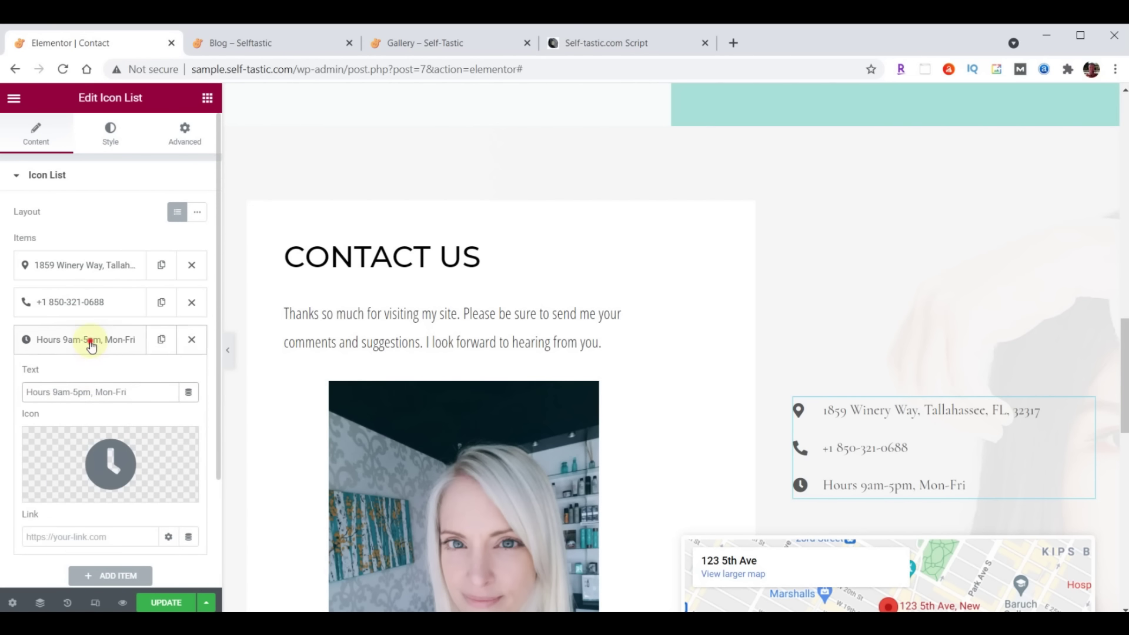
left_click(92, 341)
left_click_drag(78, 299, 80, 262)
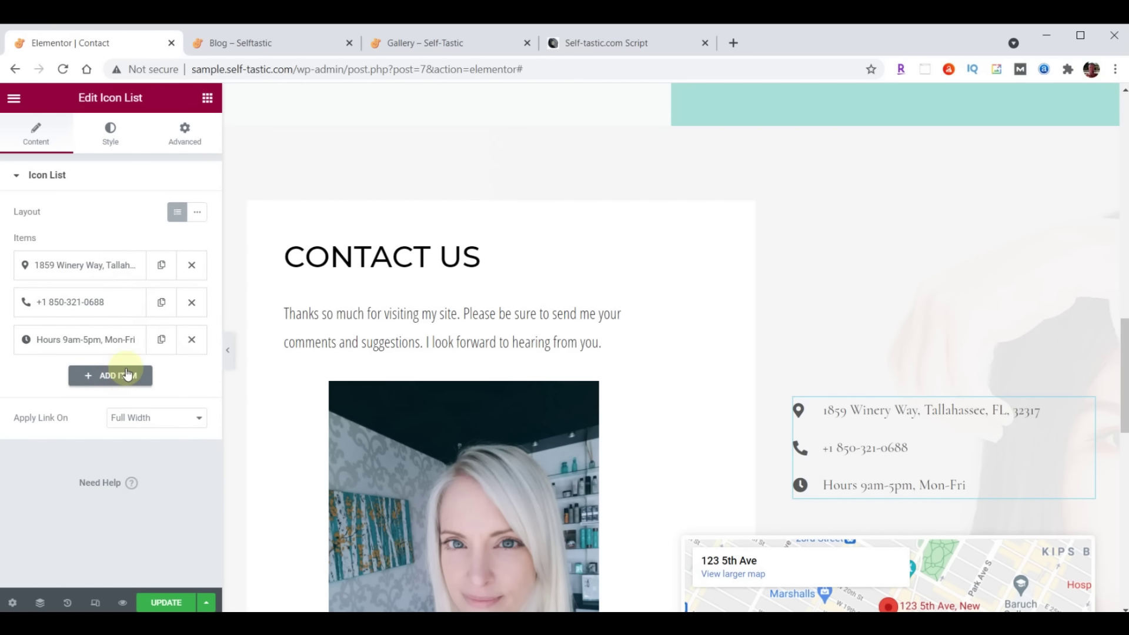
Set the contact list text colour to dark grey #222222
left_click(110, 130)
left_click(38, 376)
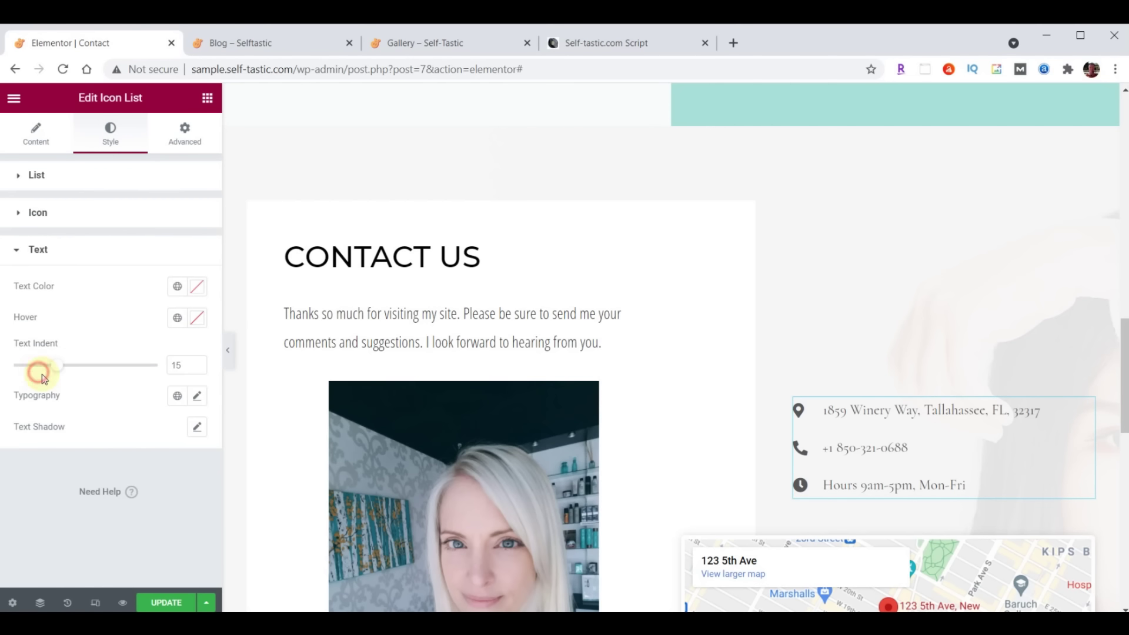
left_click(199, 288)
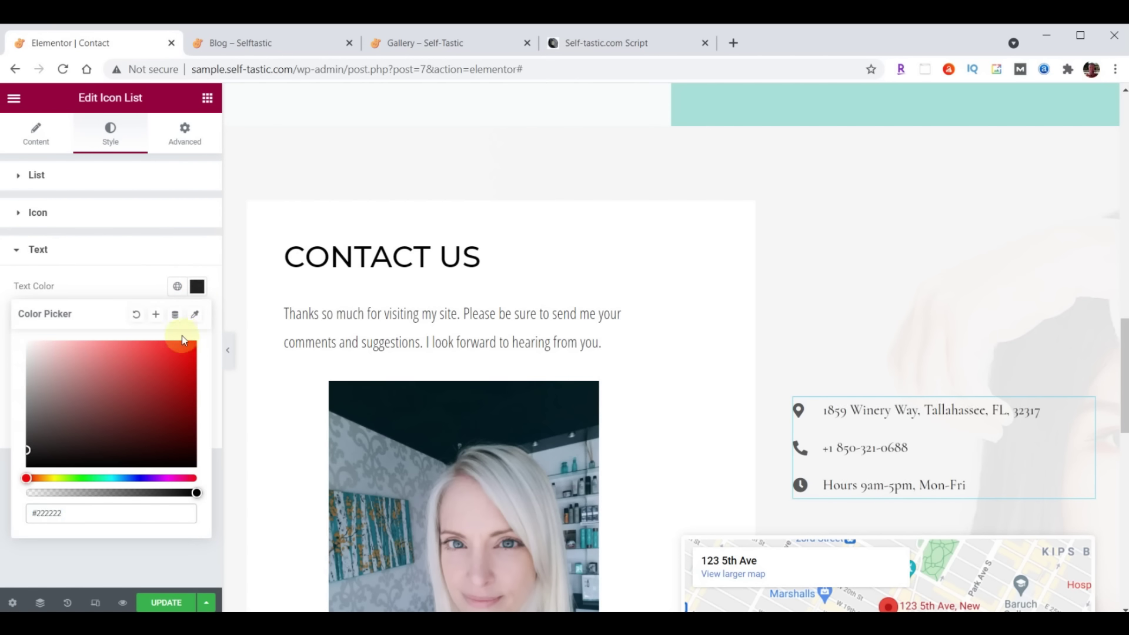
left_click(198, 287)
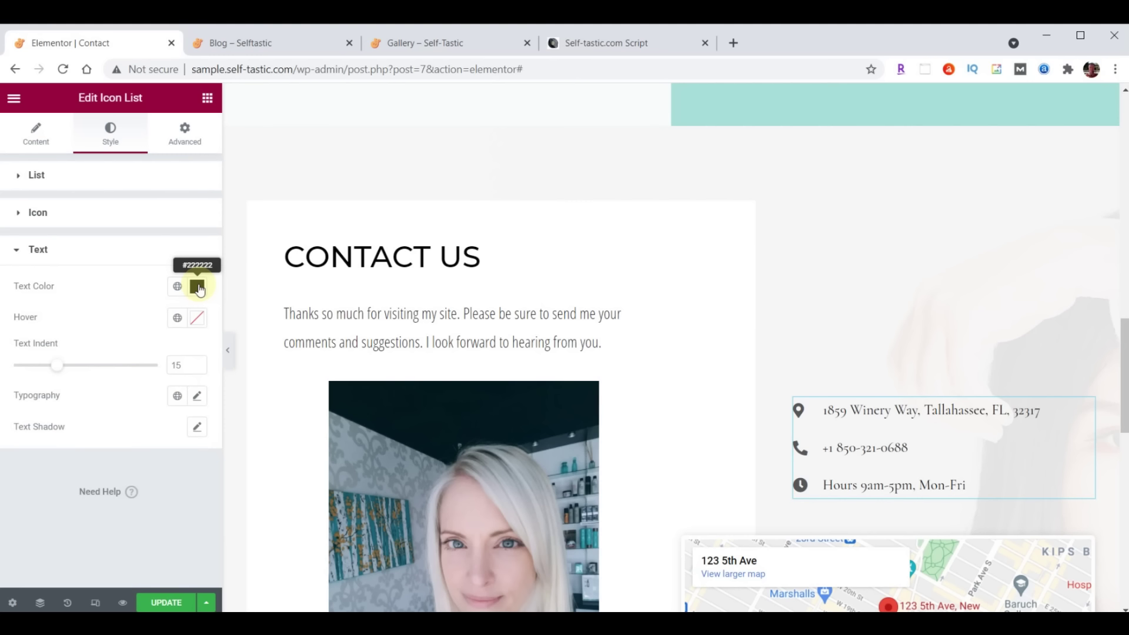
Set the list text typography to Open Sans Condensed, size 21, weight 400
left_click(199, 398)
left_click(141, 475)
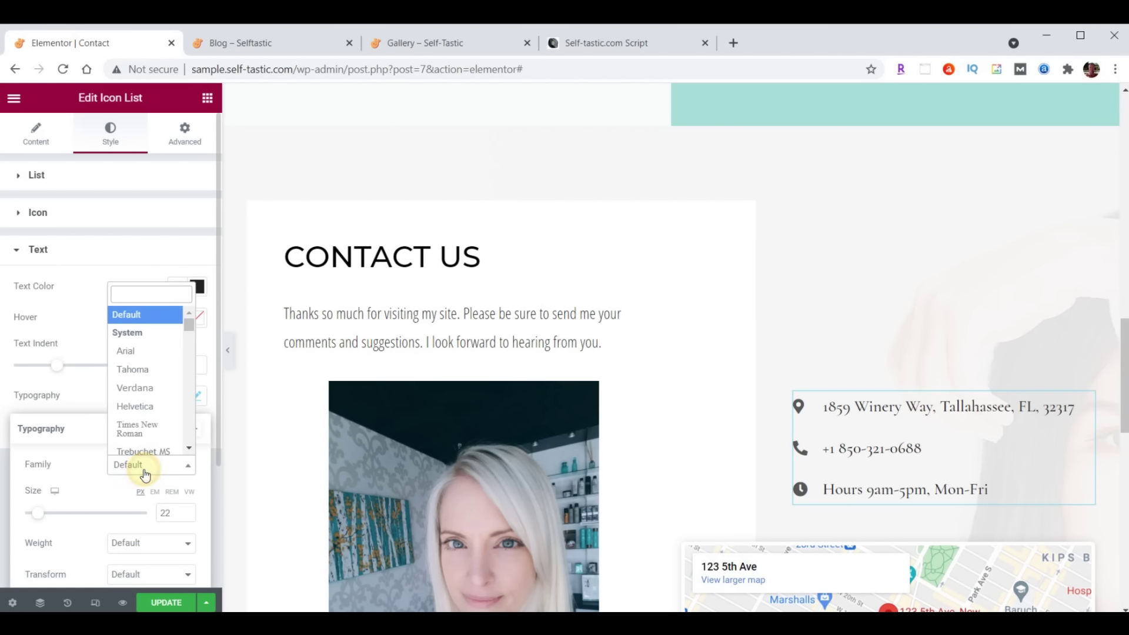
type("Open")
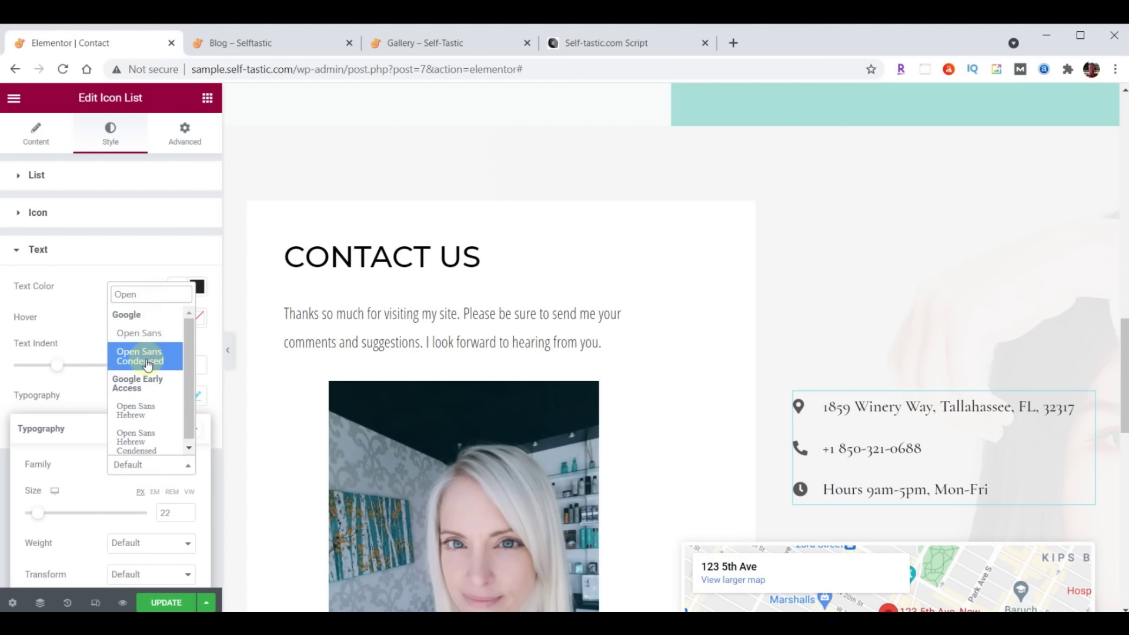
left_click(139, 356)
left_click(173, 513)
type("21")
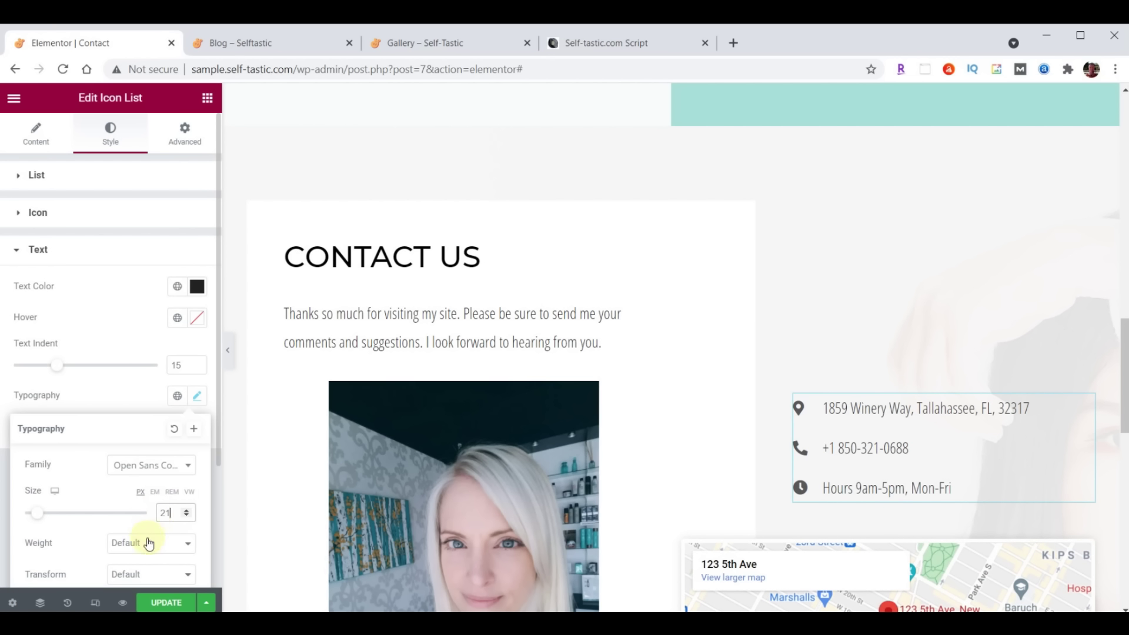
left_click(148, 543)
left_click(142, 435)
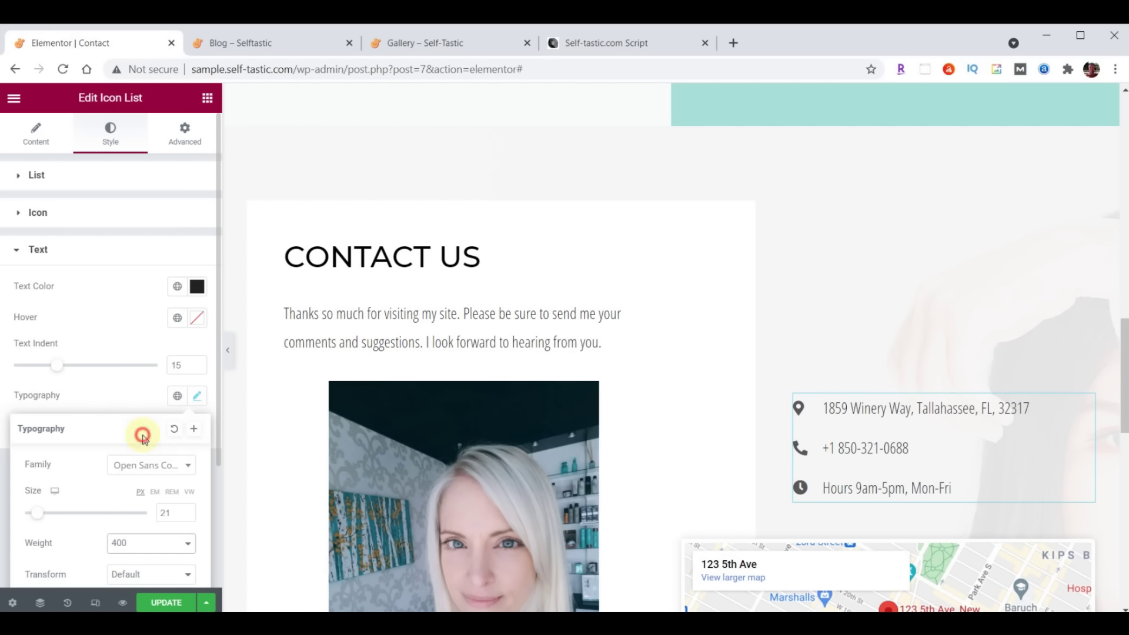
scroll(953, 298, "down", 4)
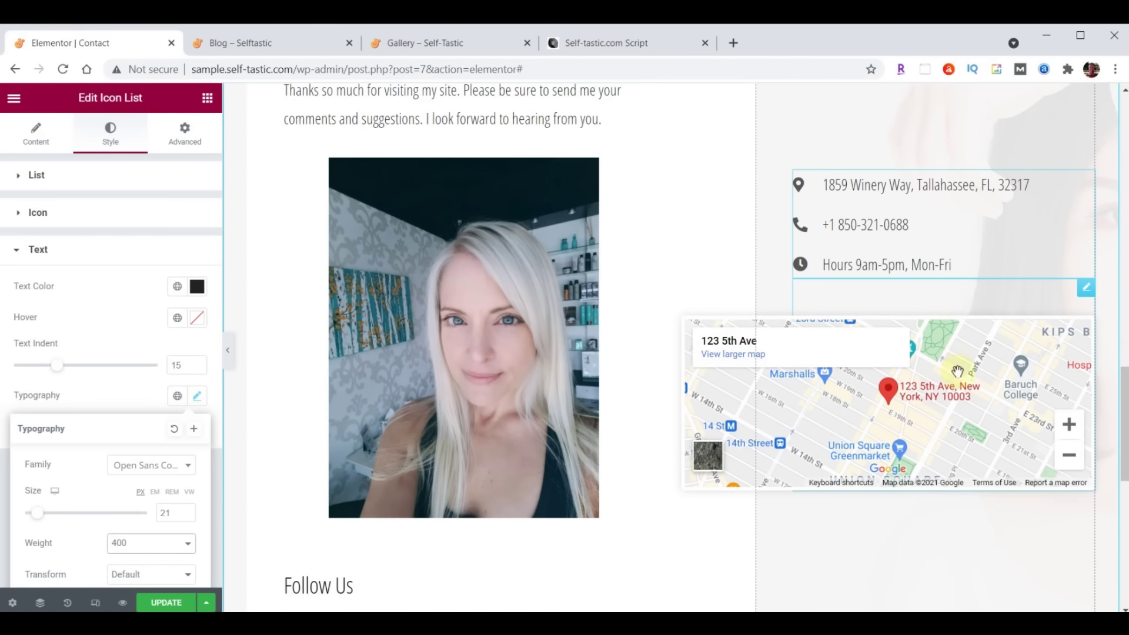
Set the Google Map location to the Tallahassee address and its height to 500
left_click(1087, 291)
left_click(35, 365)
left_click_drag(22, 366, 200, 364)
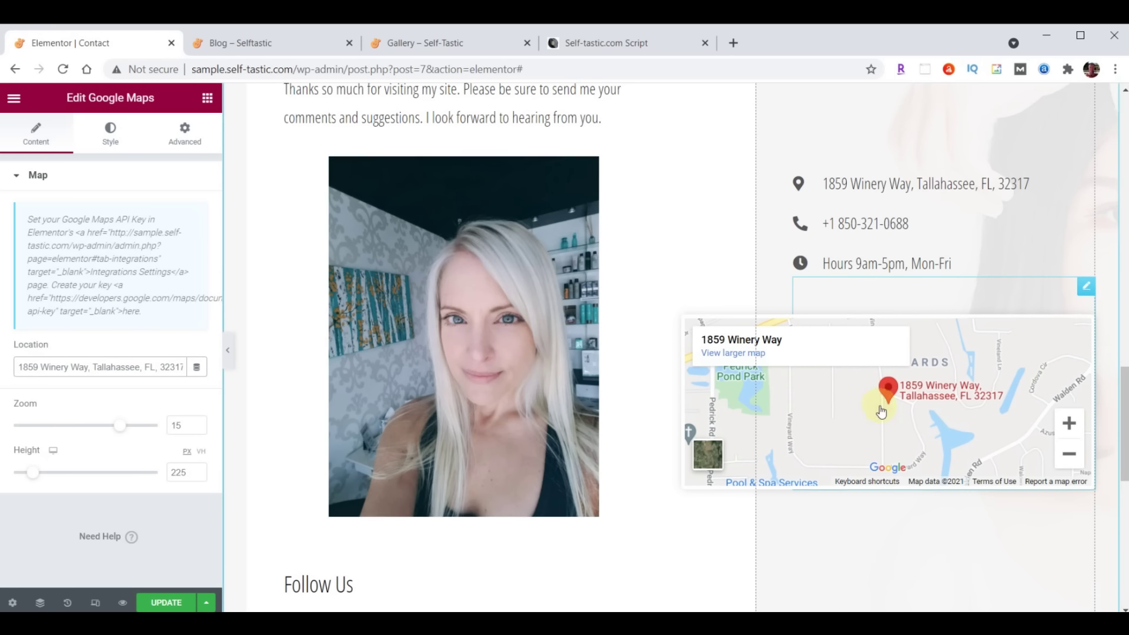
scroll(794, 417, "down", 3)
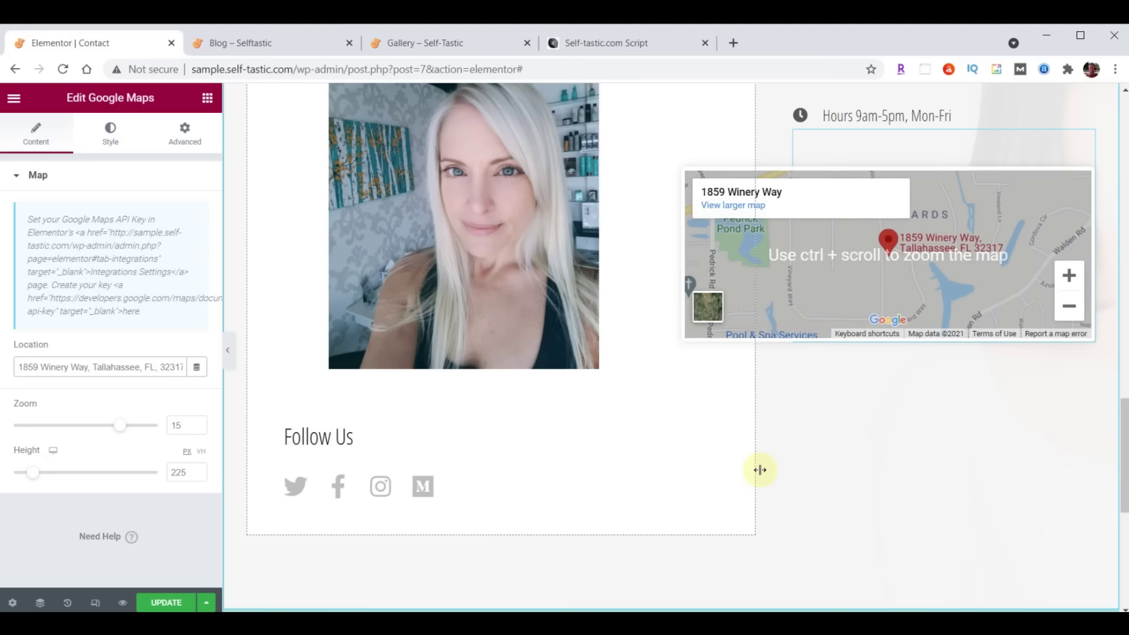
left_click_drag(183, 473, 151, 471)
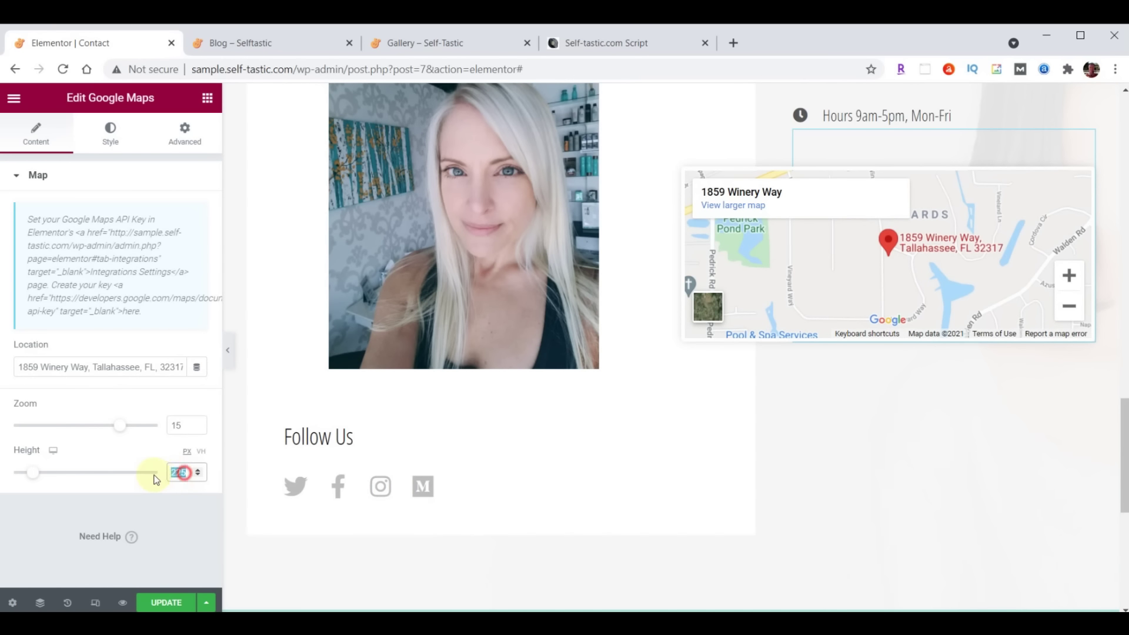
type("500")
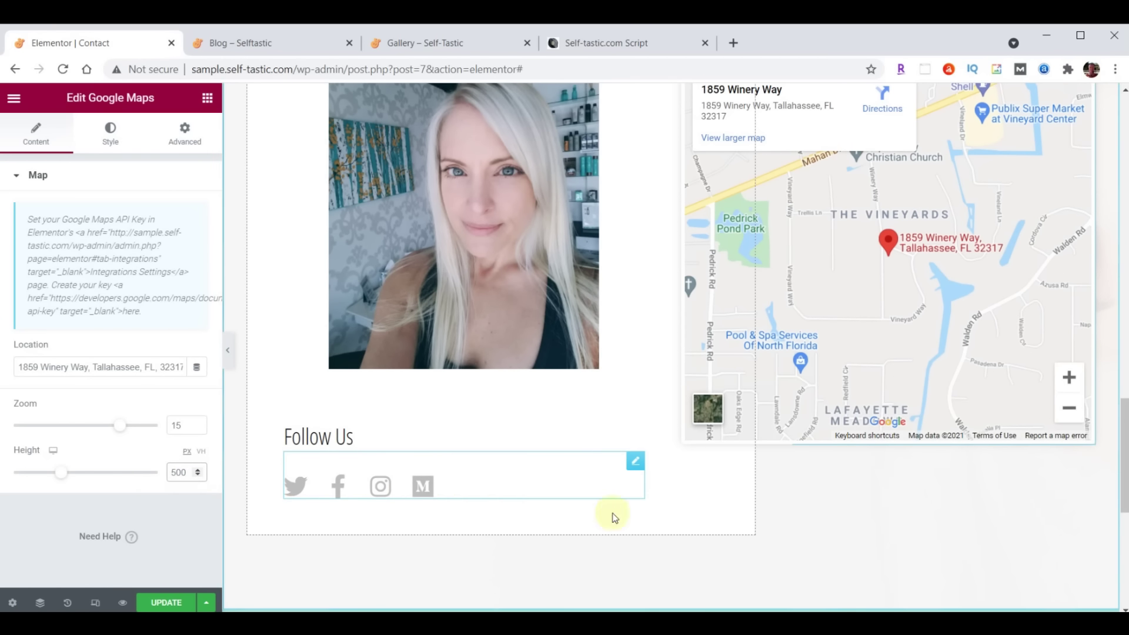
Update the Contact page to save the changes, then go to the live Blog page
scroll(612, 515, "up", 3)
scroll(681, 518, "down", 4)
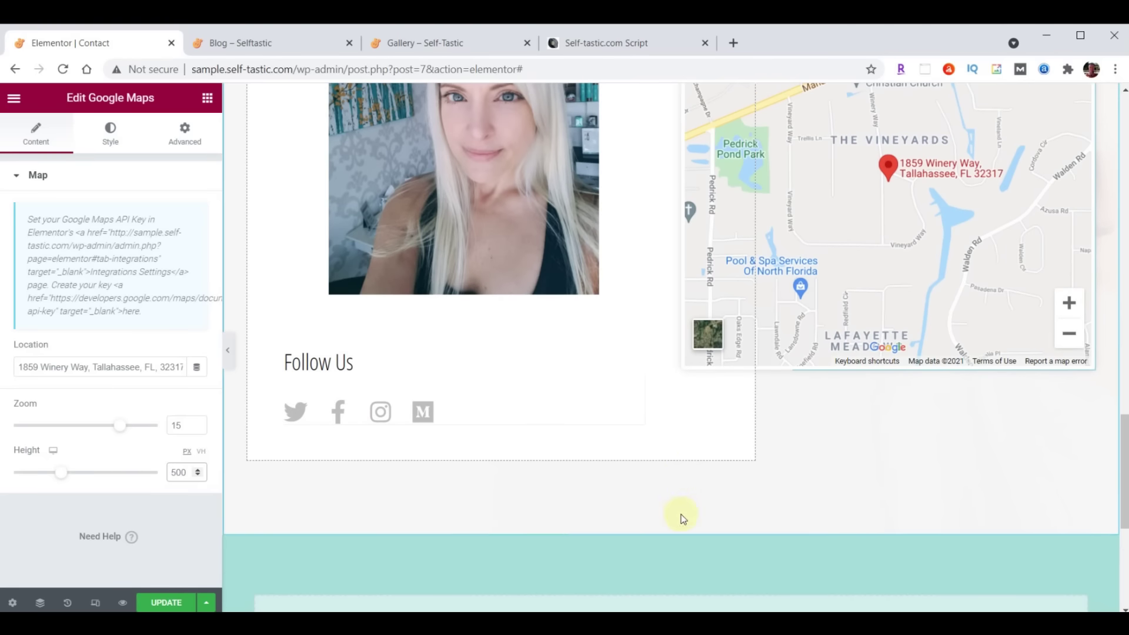
left_click(157, 603)
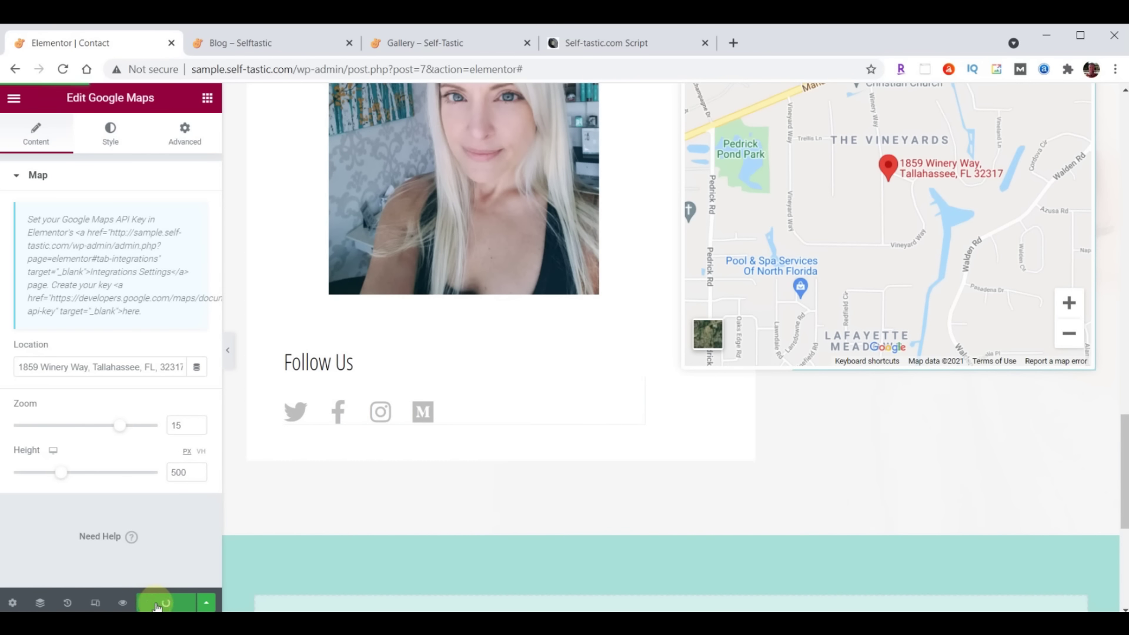
left_click(261, 46)
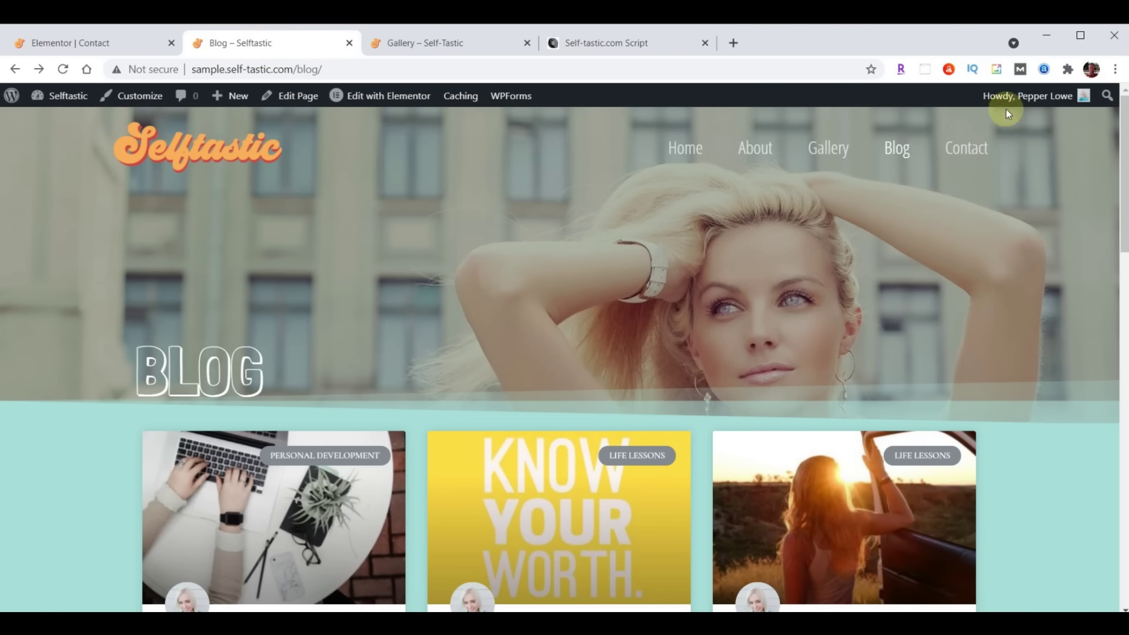
Open the live Contact page and review its contact details, map and Get In Touch form
left_click(966, 149)
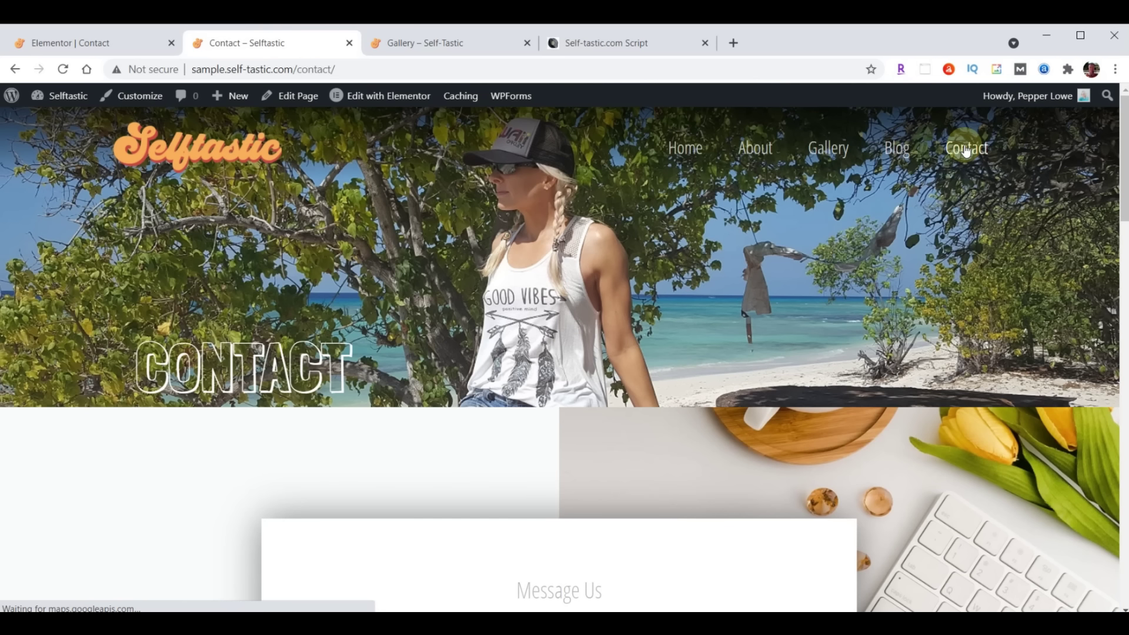
scroll(877, 271, "down", 3)
scroll(878, 271, "down", 10)
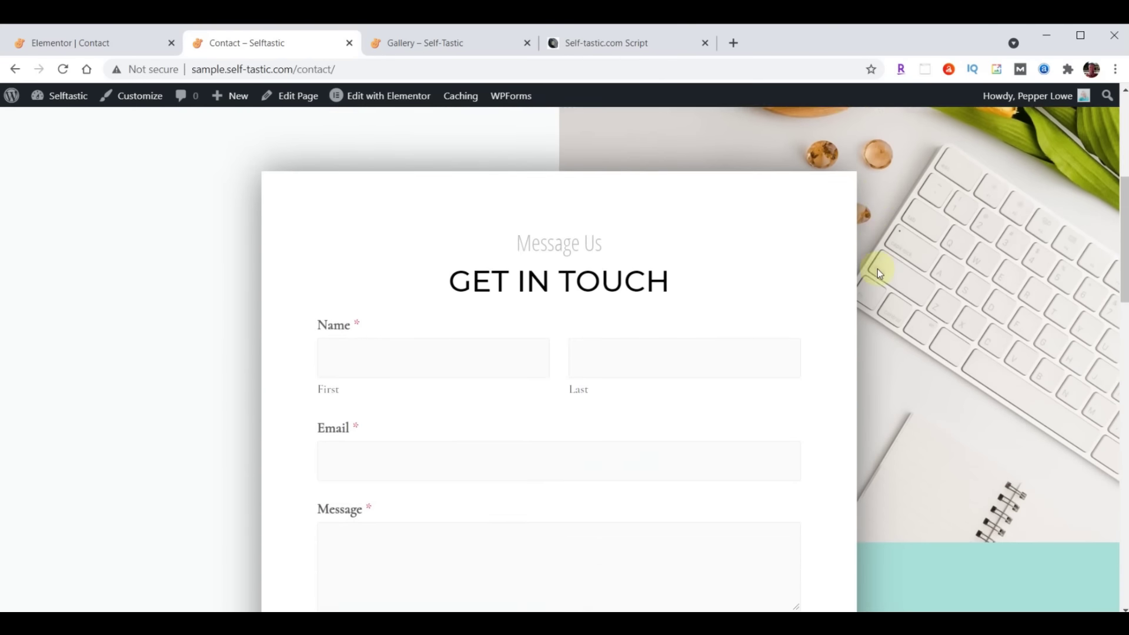
scroll(877, 269, "down", 13)
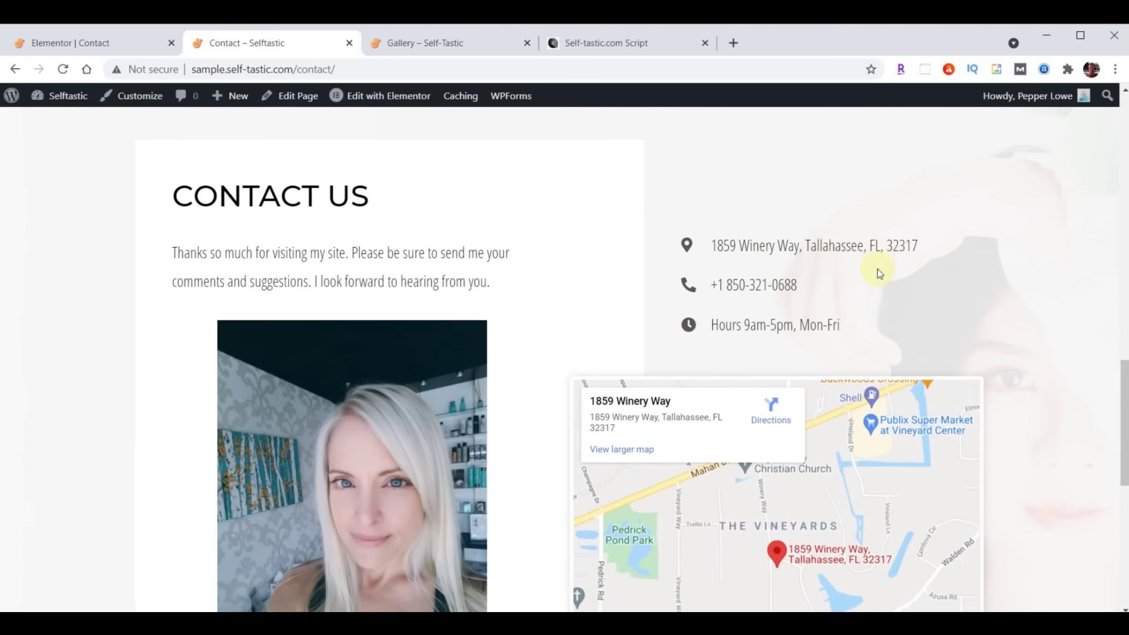
scroll(844, 387, "up", 10)
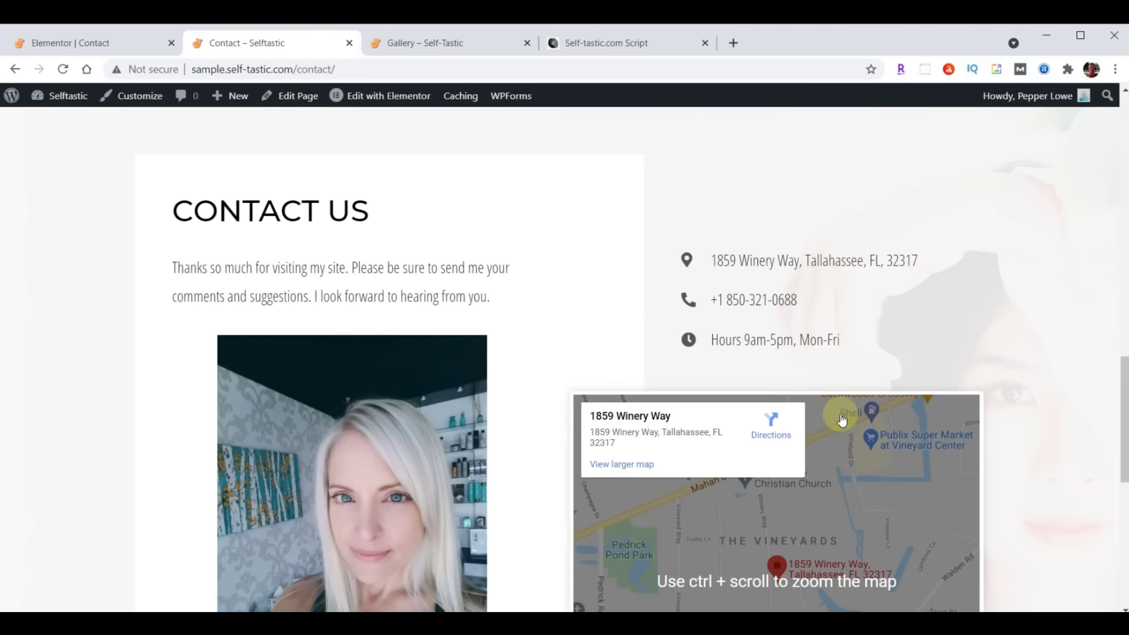
scroll(835, 415, "up", 3)
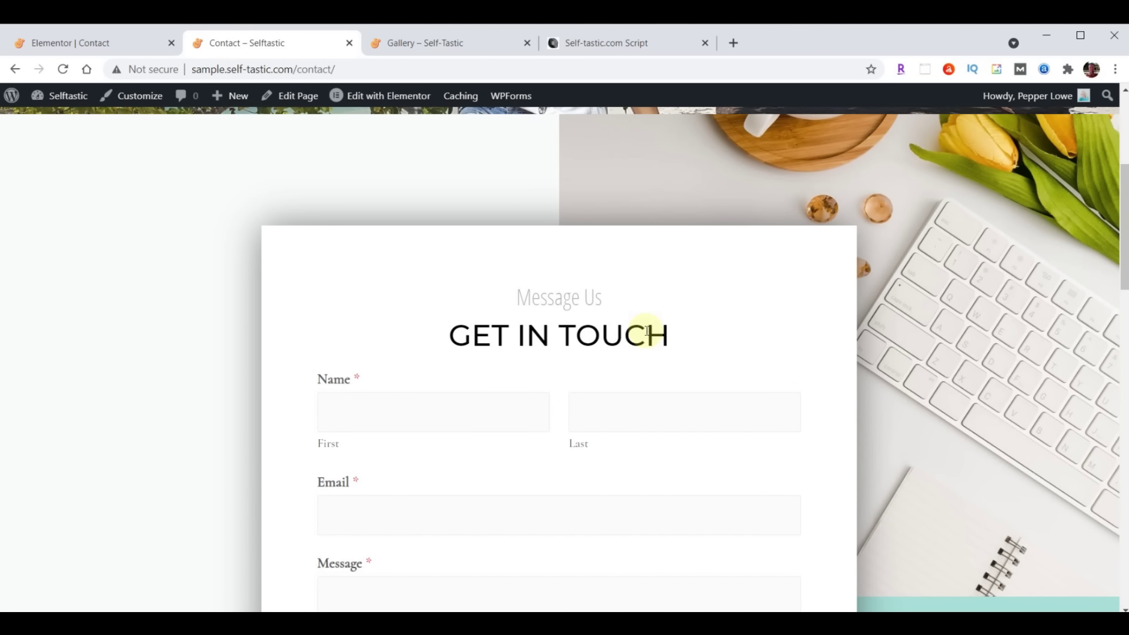
left_click(69, 45)
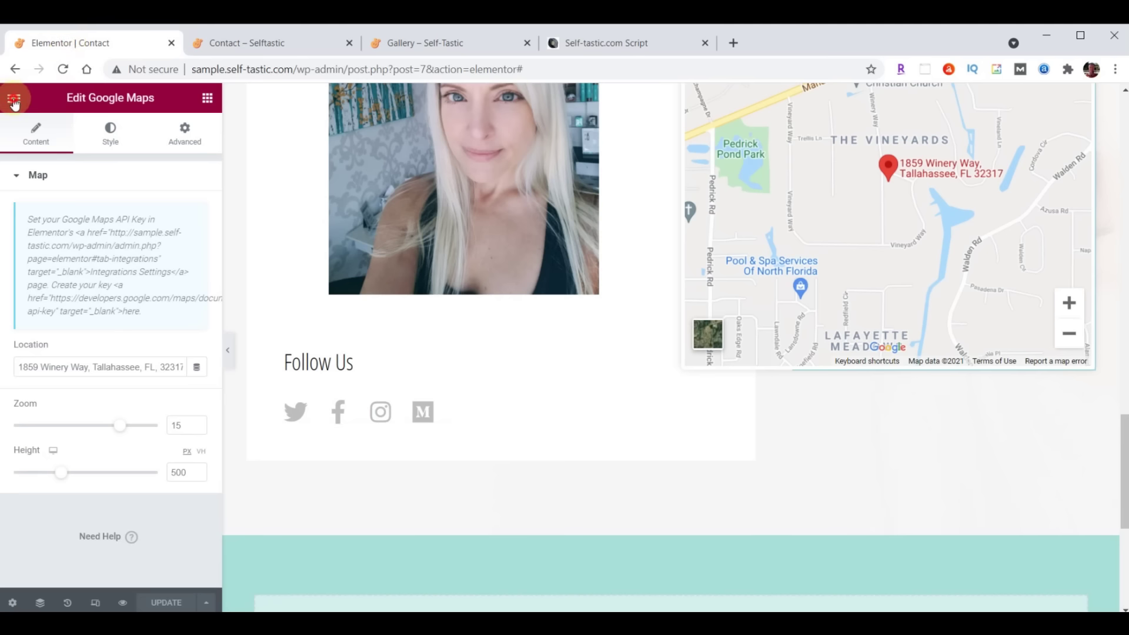
Exit Elementor to the dashboard and open Contact Form from WPForms > All Forms
left_click(14, 98)
left_click(92, 359)
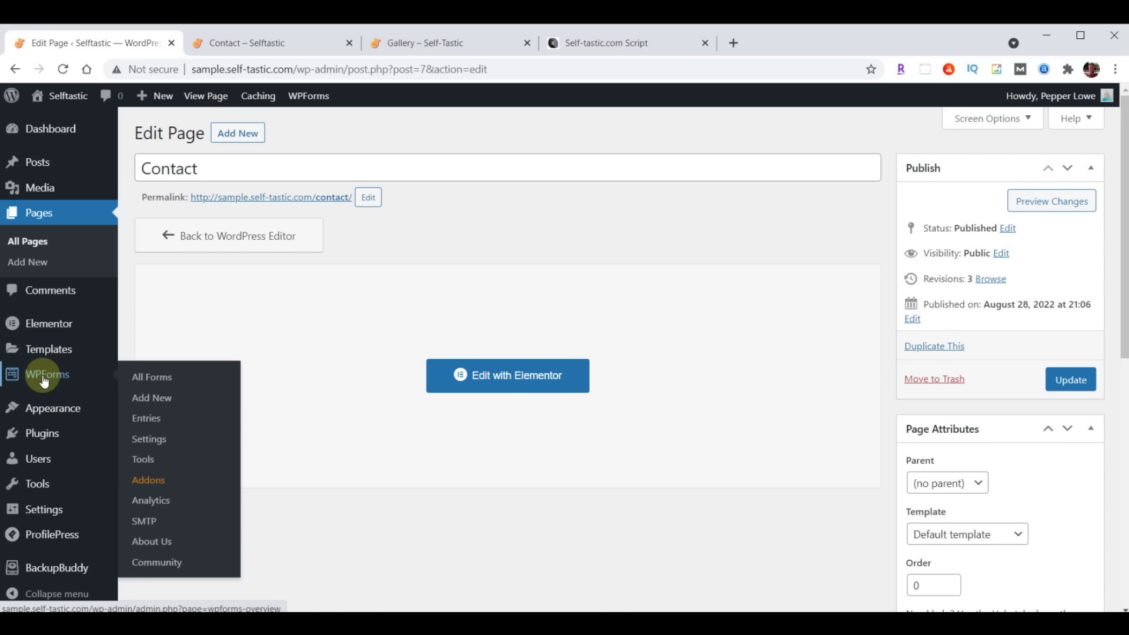
left_click(44, 381)
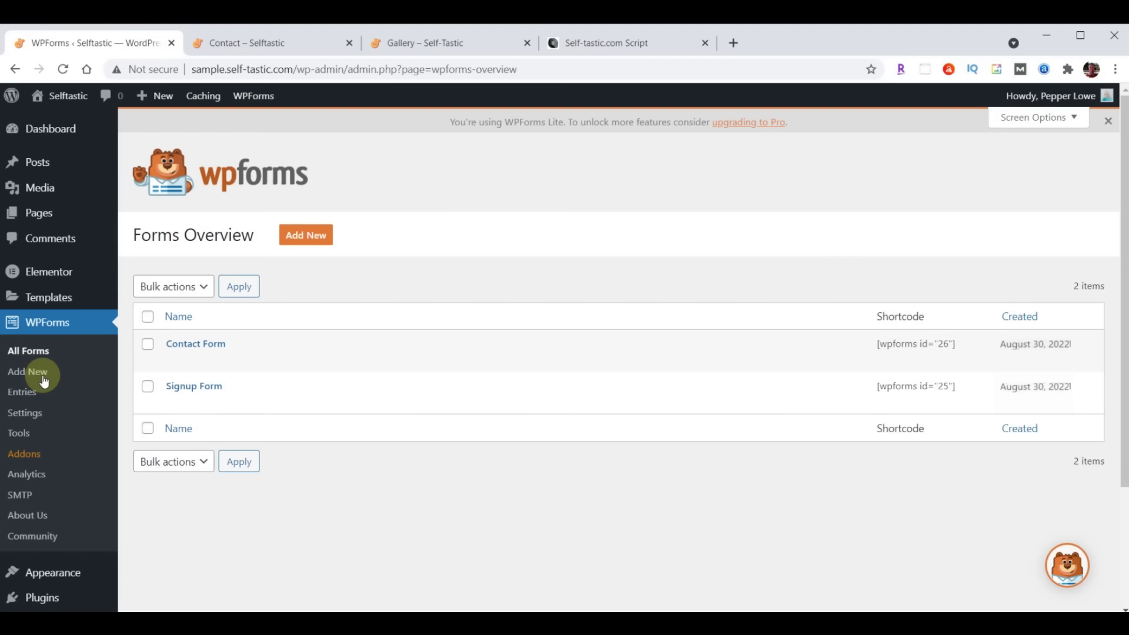
left_click(198, 345)
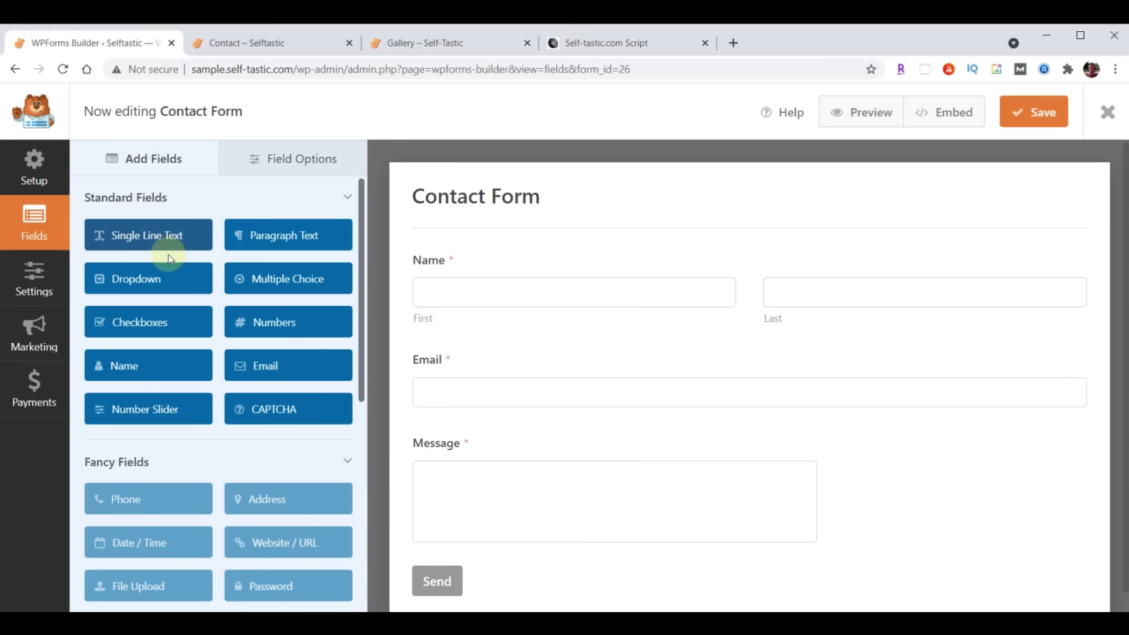
Add a Single Line Text field labelled 'Subject' between Name and Email
left_click(127, 235)
left_click_drag(190, 267, 450, 344)
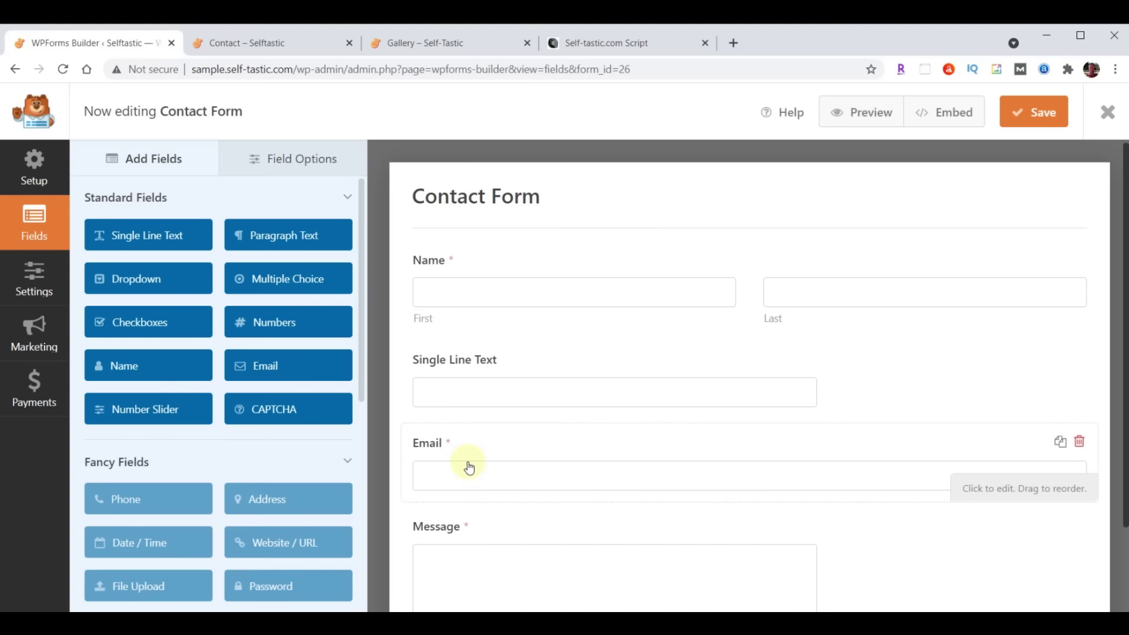
left_click(292, 160)
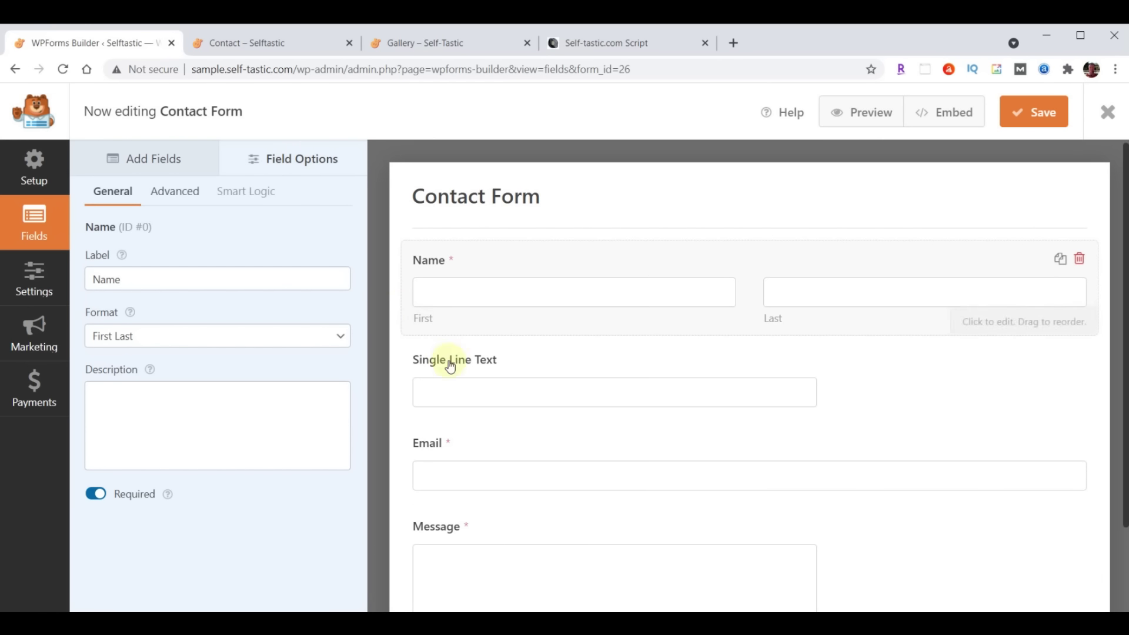
left_click(469, 363)
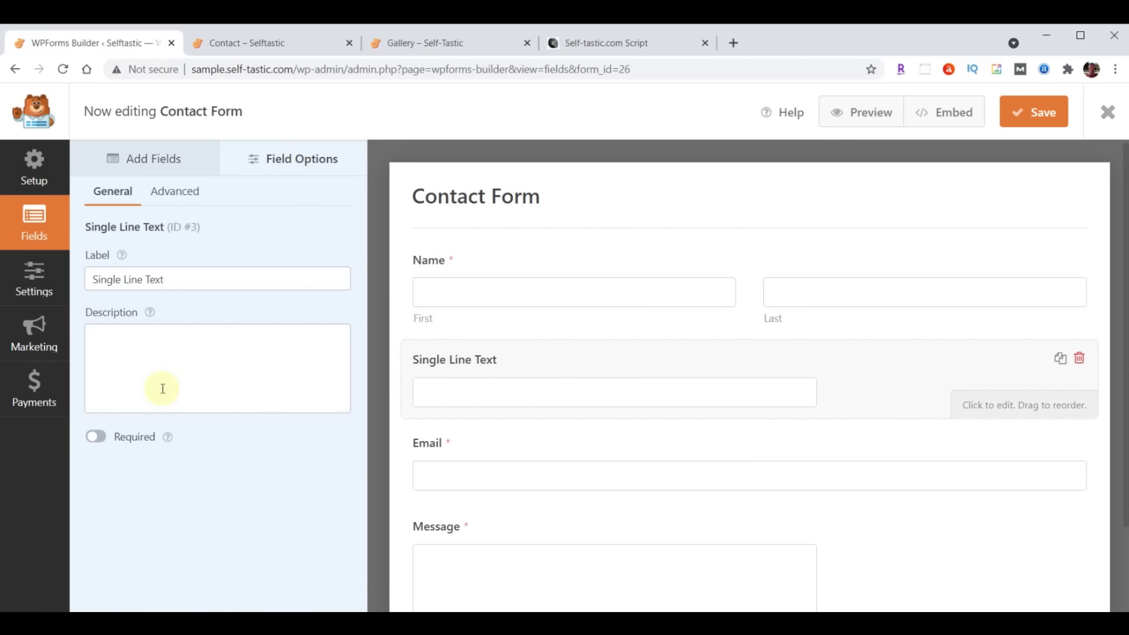
left_click_drag(94, 283, 221, 284)
type("Subject")
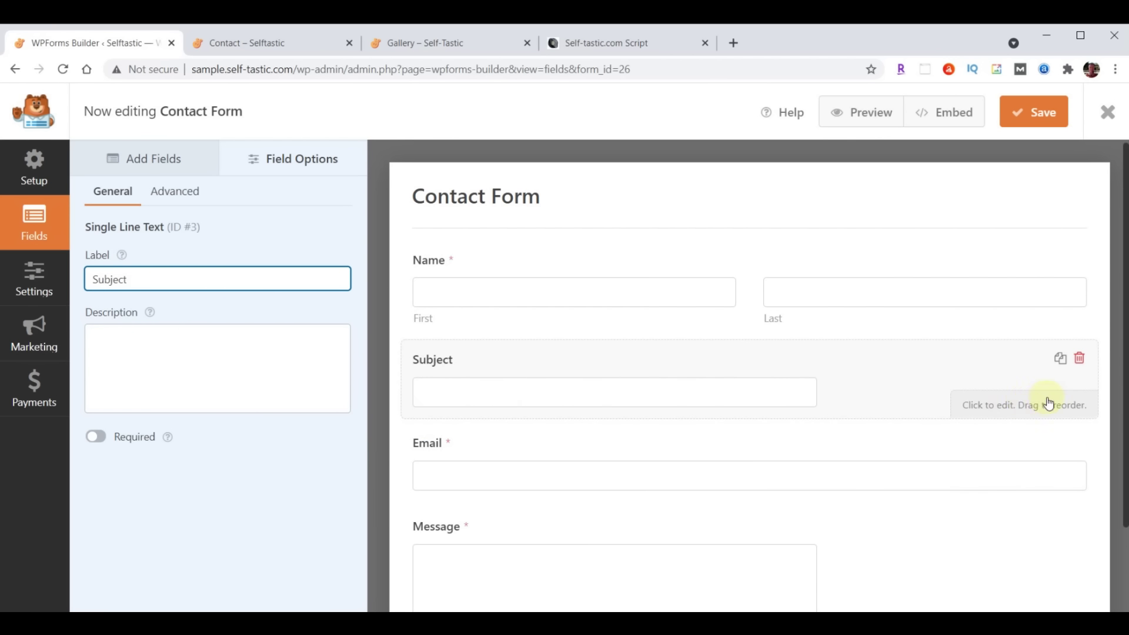
Set the Subject field's size to Large in its Advanced options
left_click(172, 192)
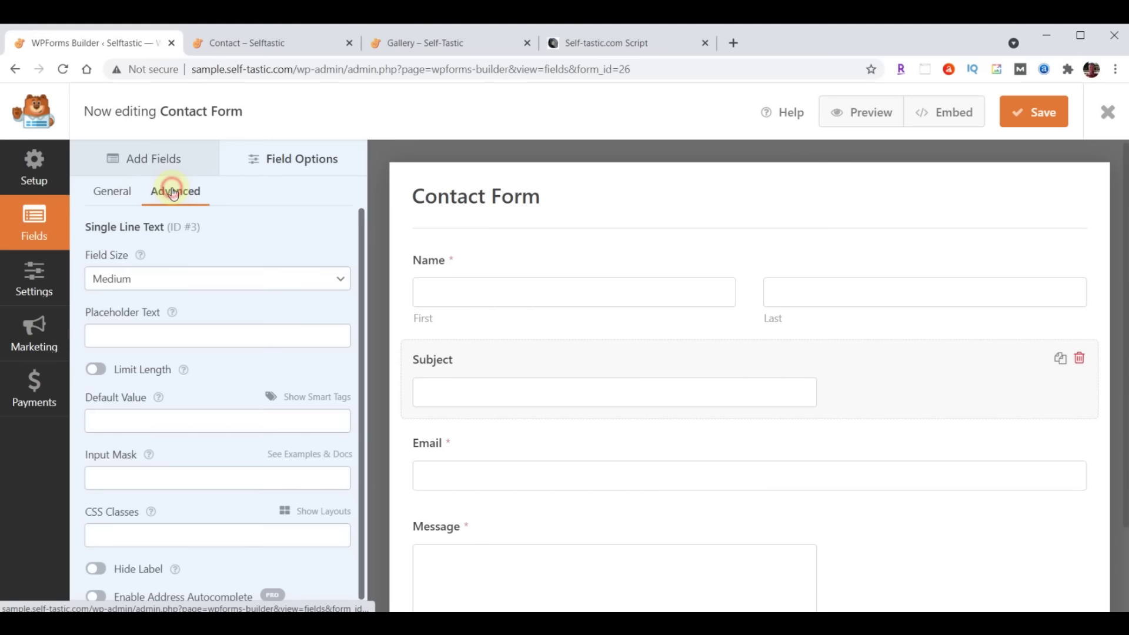
left_click(170, 281)
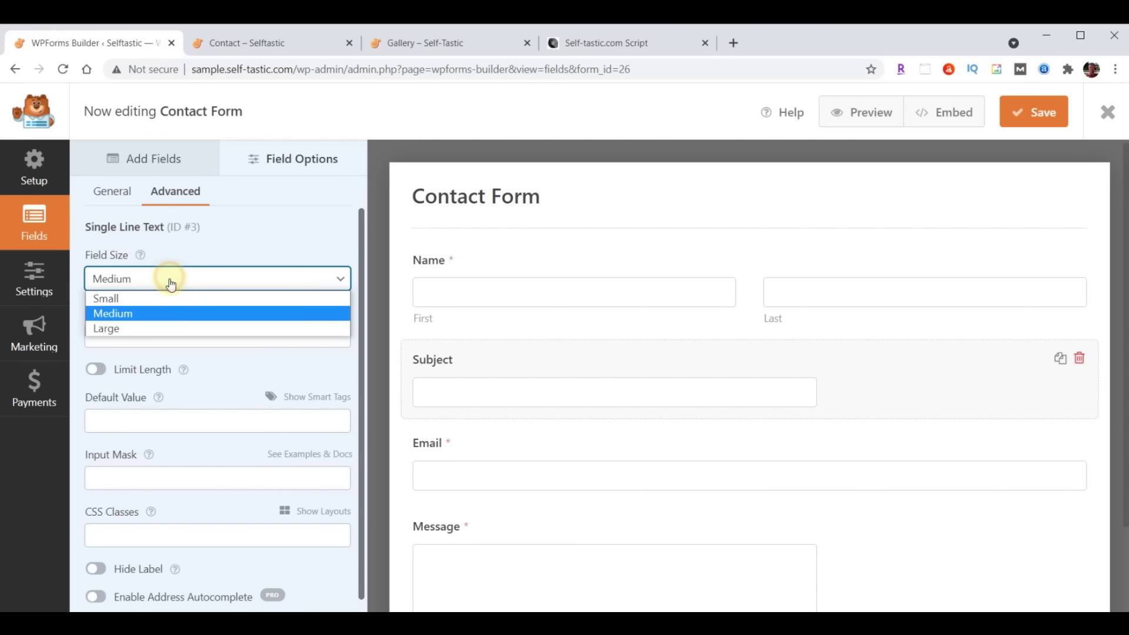
left_click(161, 325)
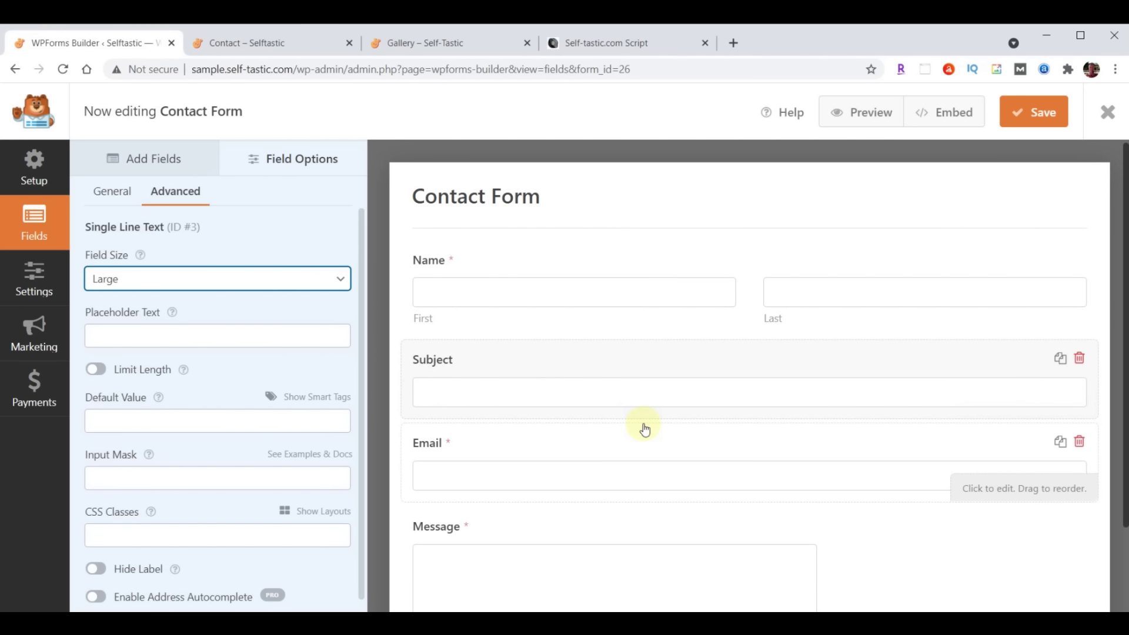
left_click(140, 164)
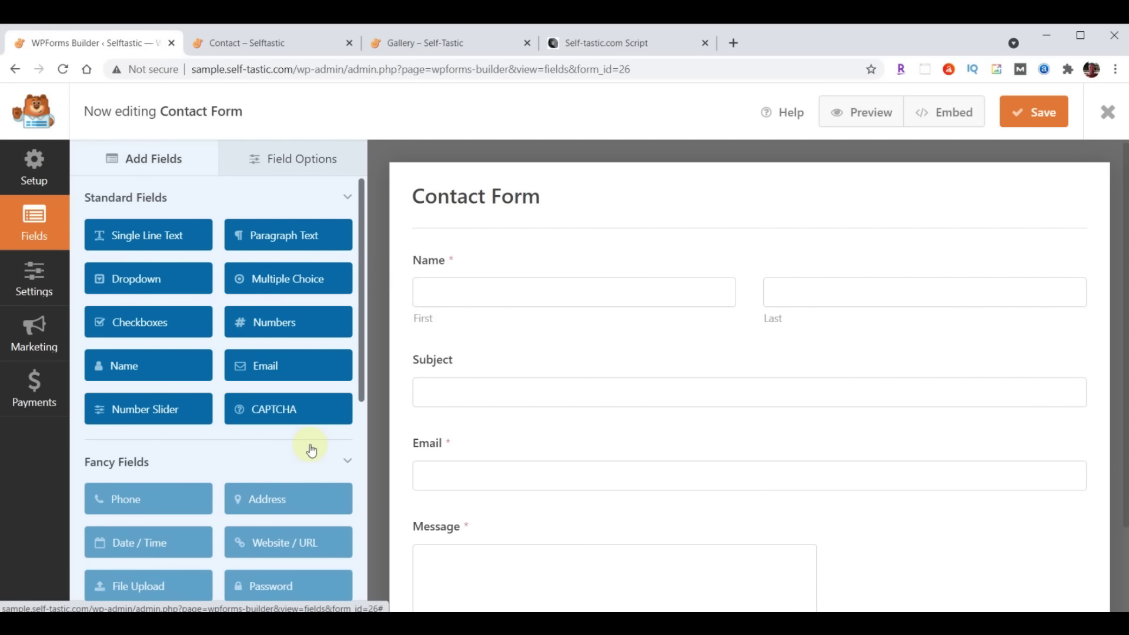
scroll(311, 450, "down", 1)
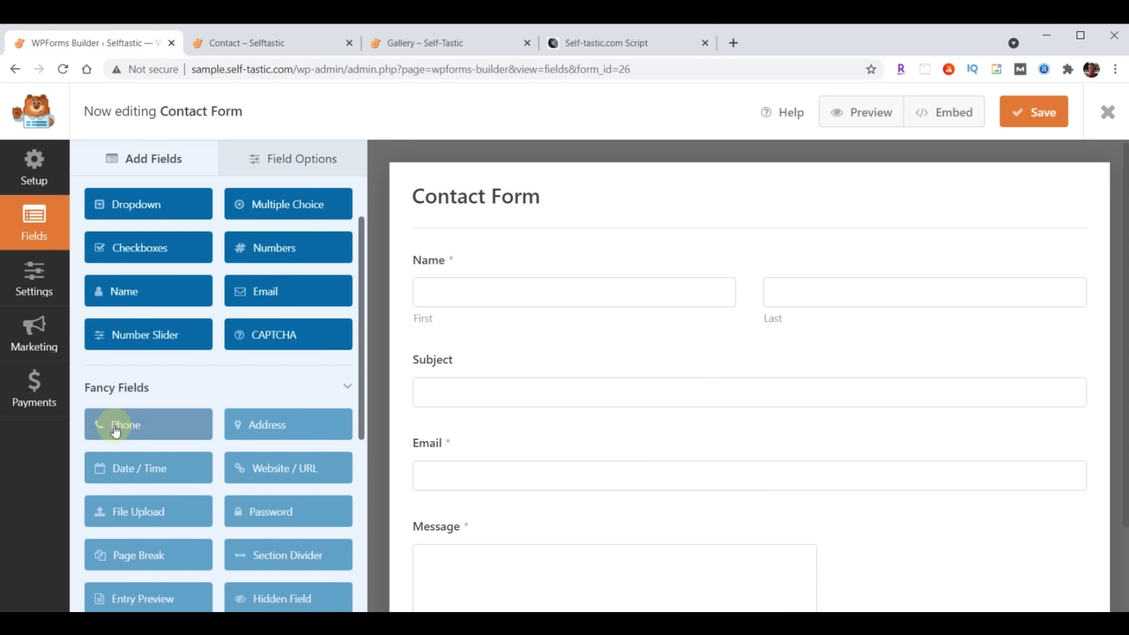
Dismiss the Phone PRO notice and add a Single Line Text field labelled 'Phone' below Subject
left_click(114, 425)
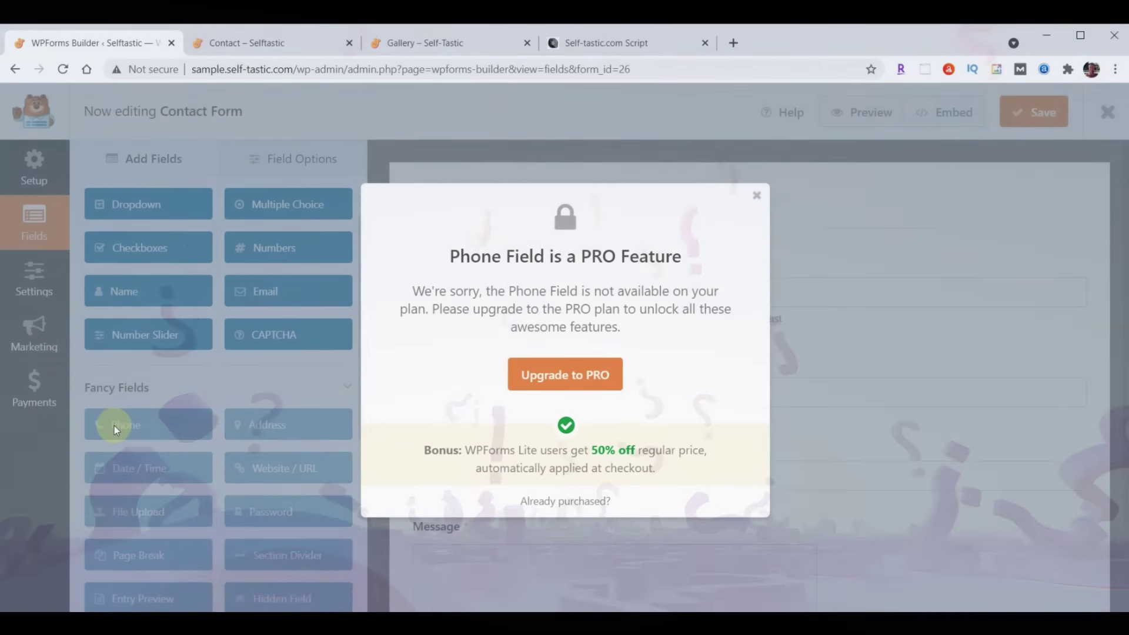
left_click(755, 198)
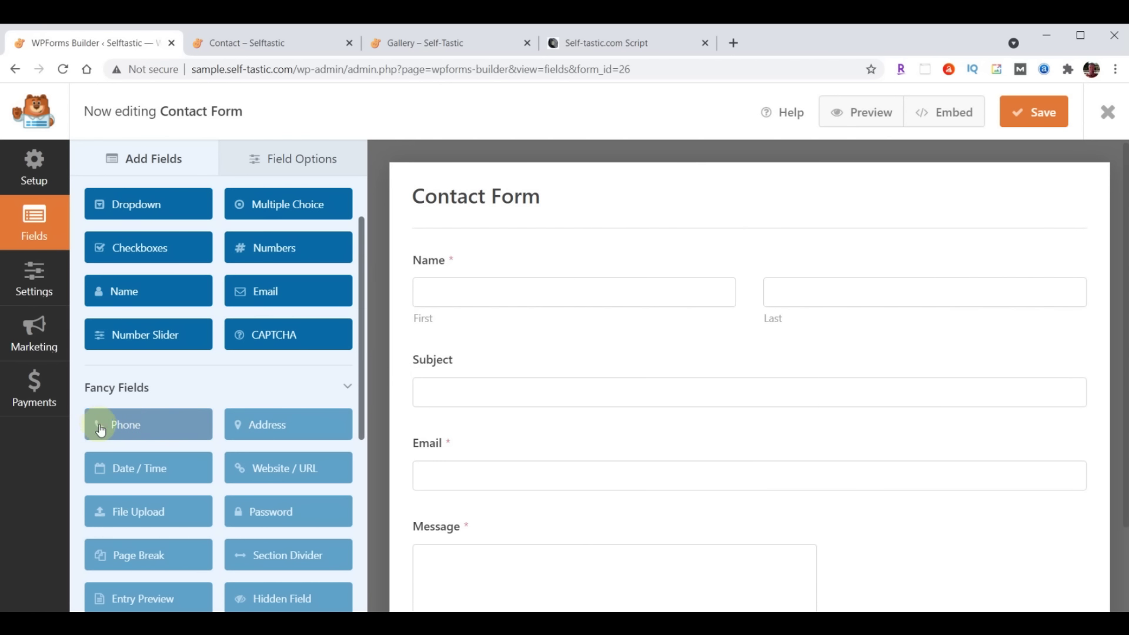
scroll(166, 378, "up", 3)
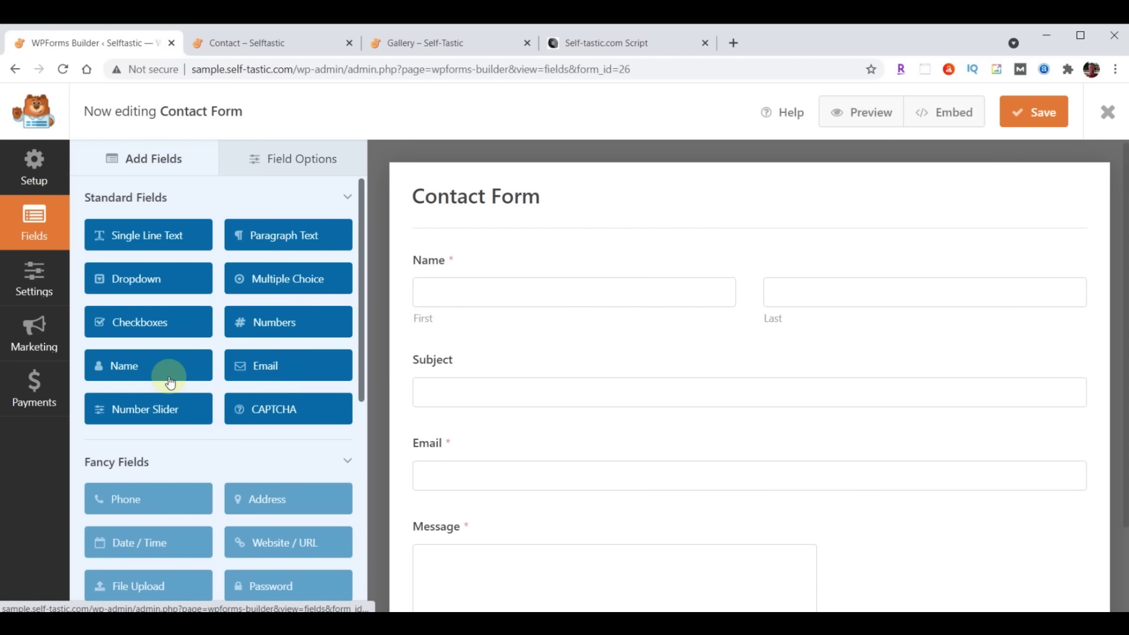
left_click_drag(146, 233, 481, 436)
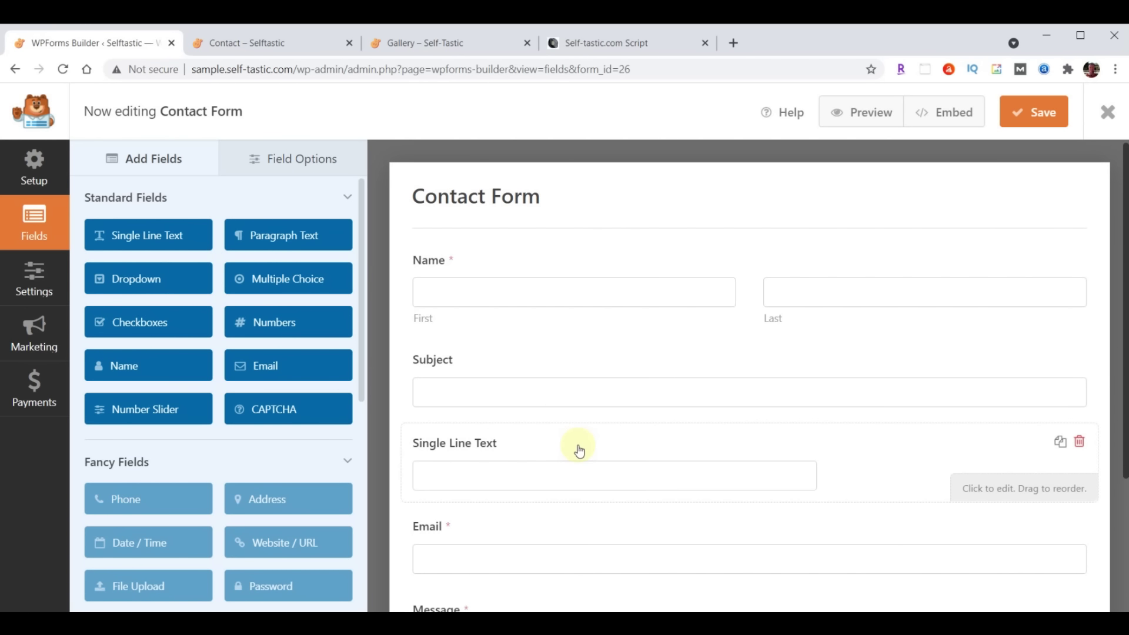
left_click(313, 158)
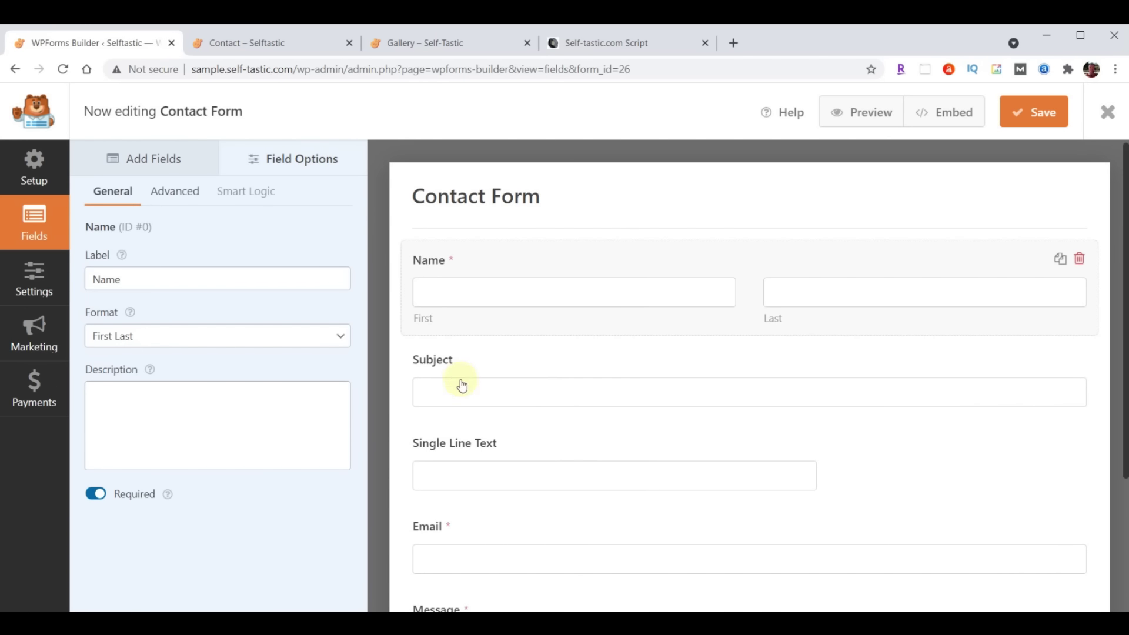
left_click(473, 474)
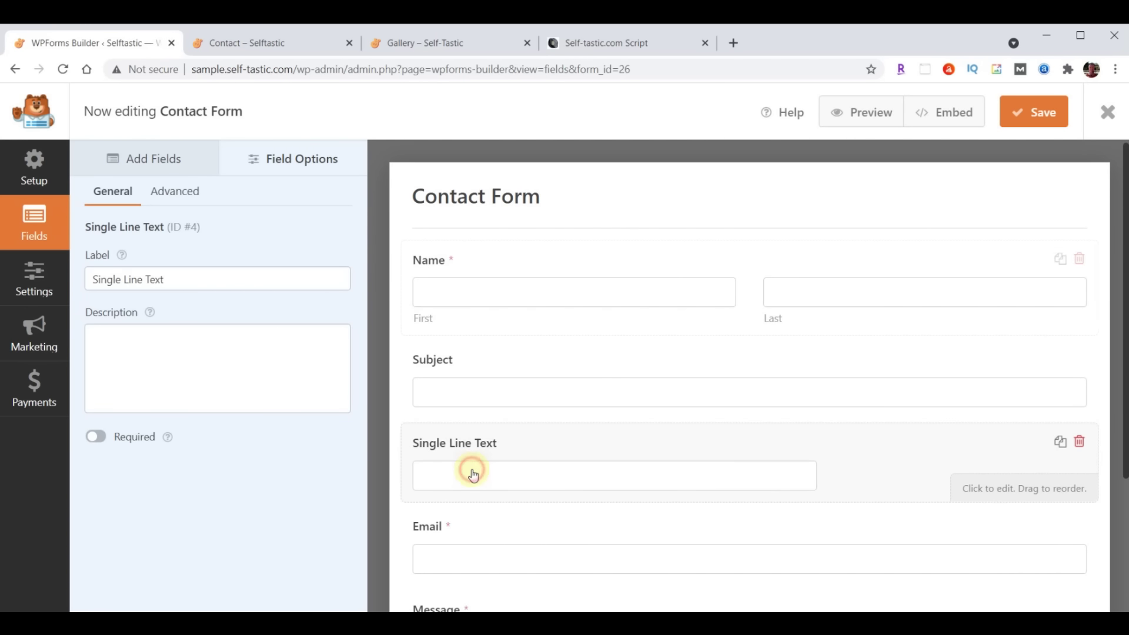
triple_click(164, 280)
type("Phone")
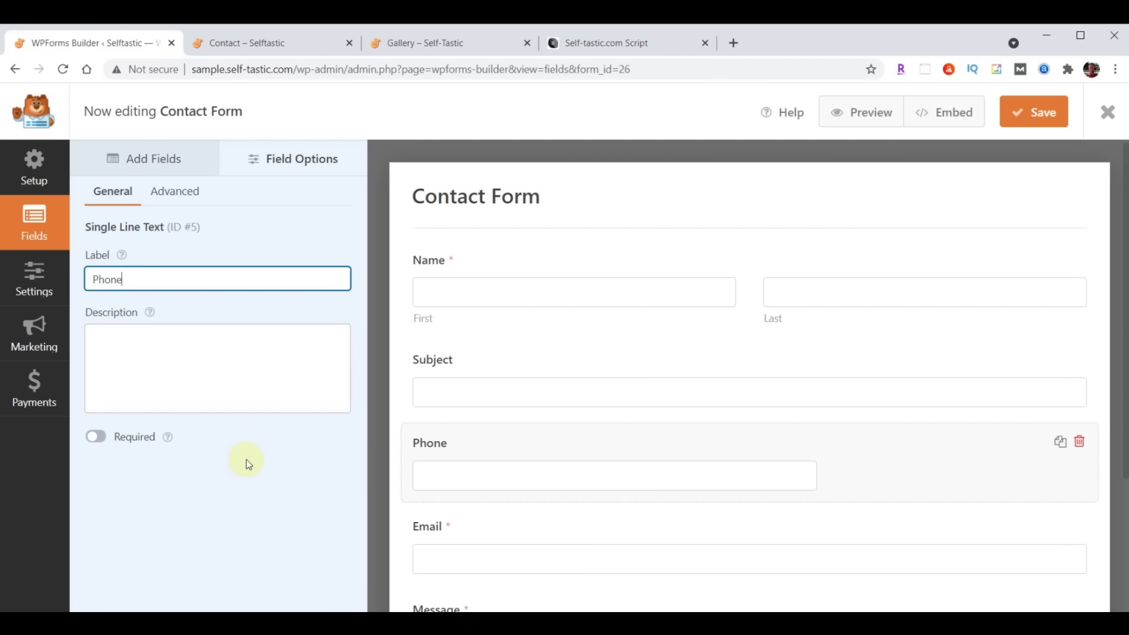
left_click(294, 473)
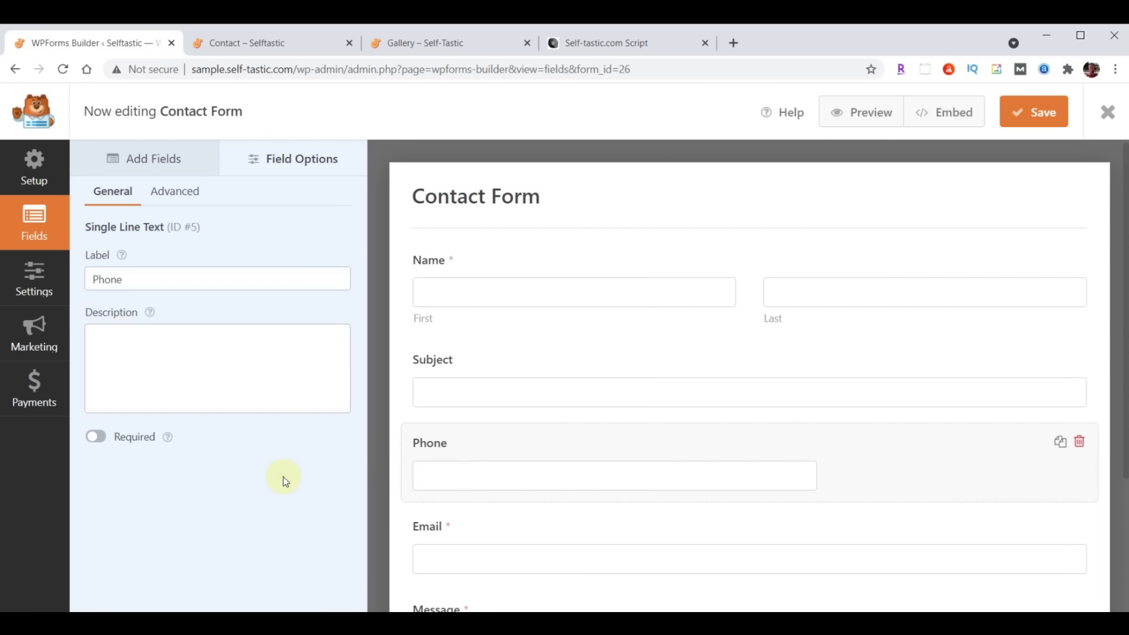
Make the Phone field required and set its field size to Large
scroll(536, 497, "down", 1)
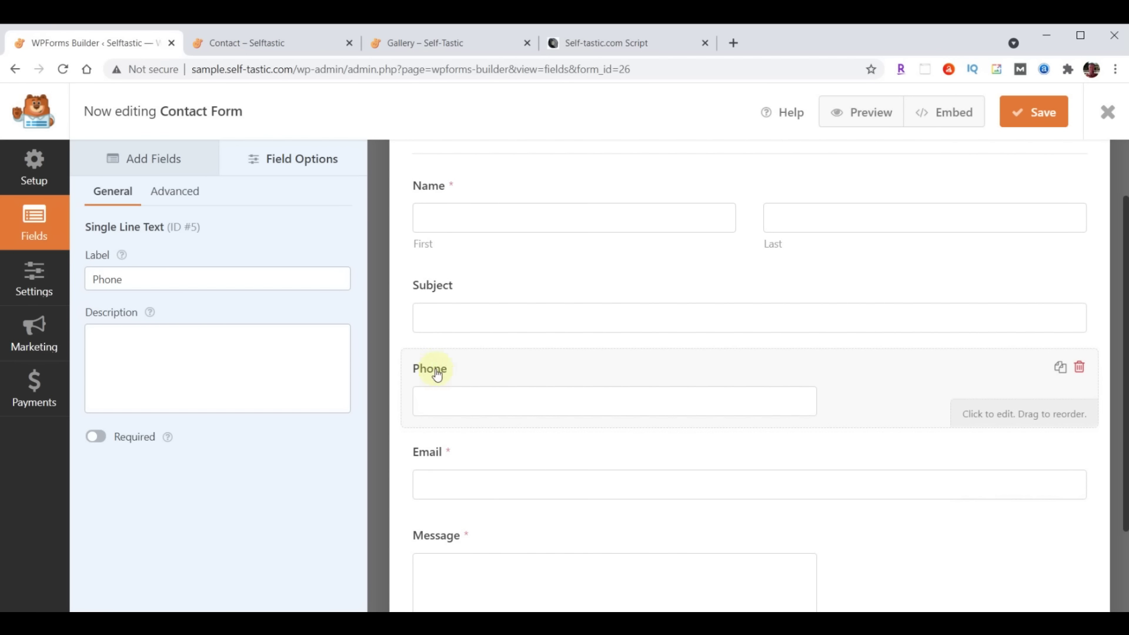
left_click(99, 442)
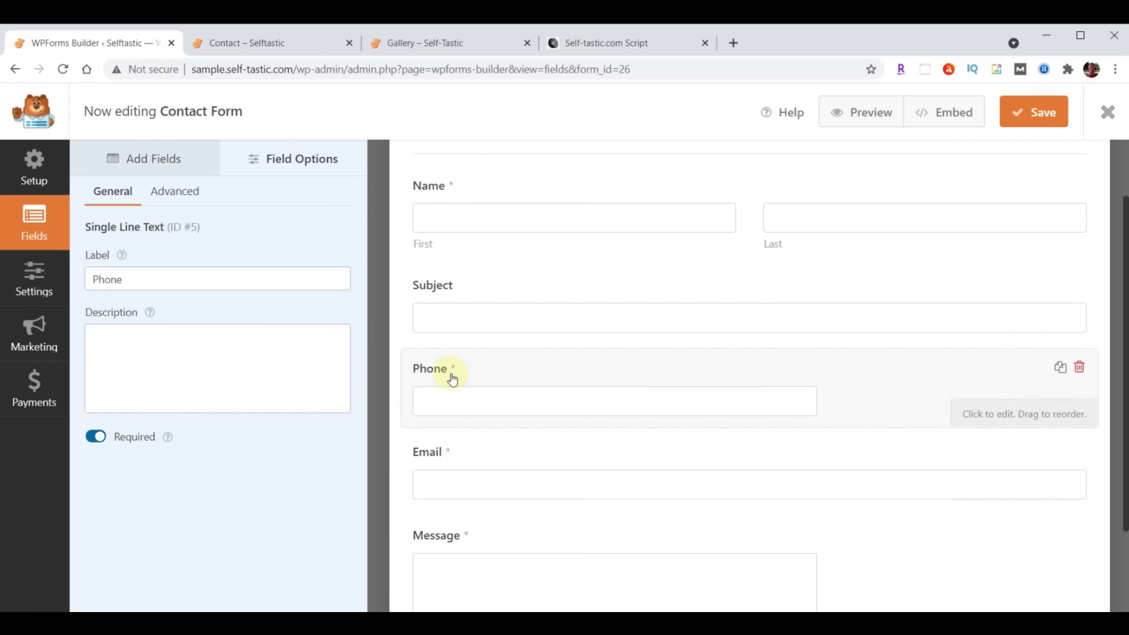
scroll(588, 529, "up", 2)
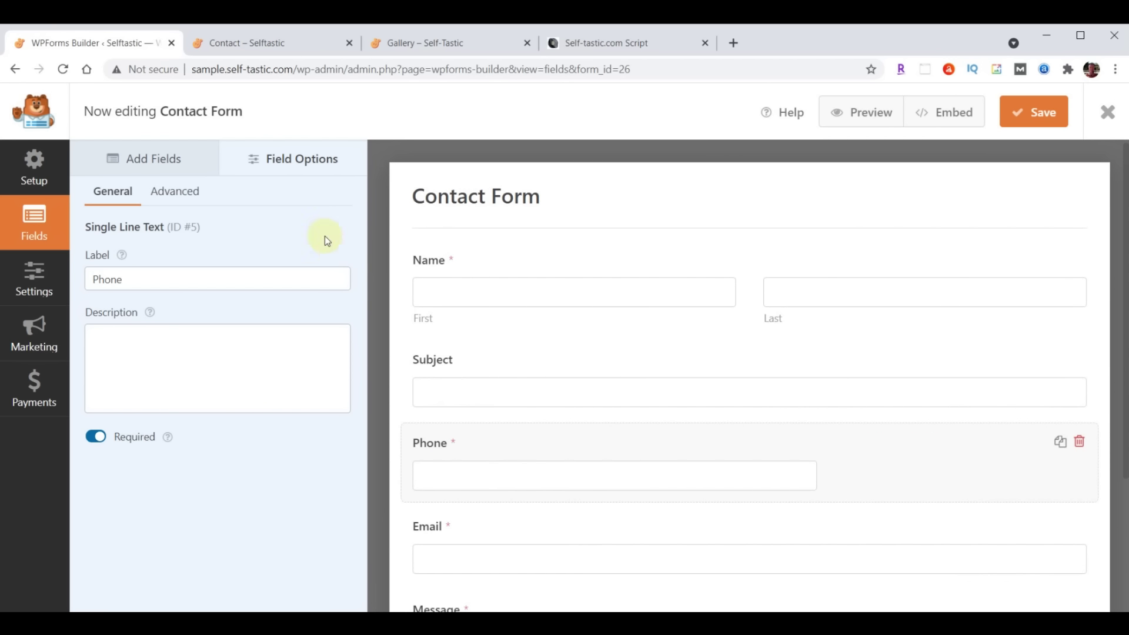
left_click(171, 194)
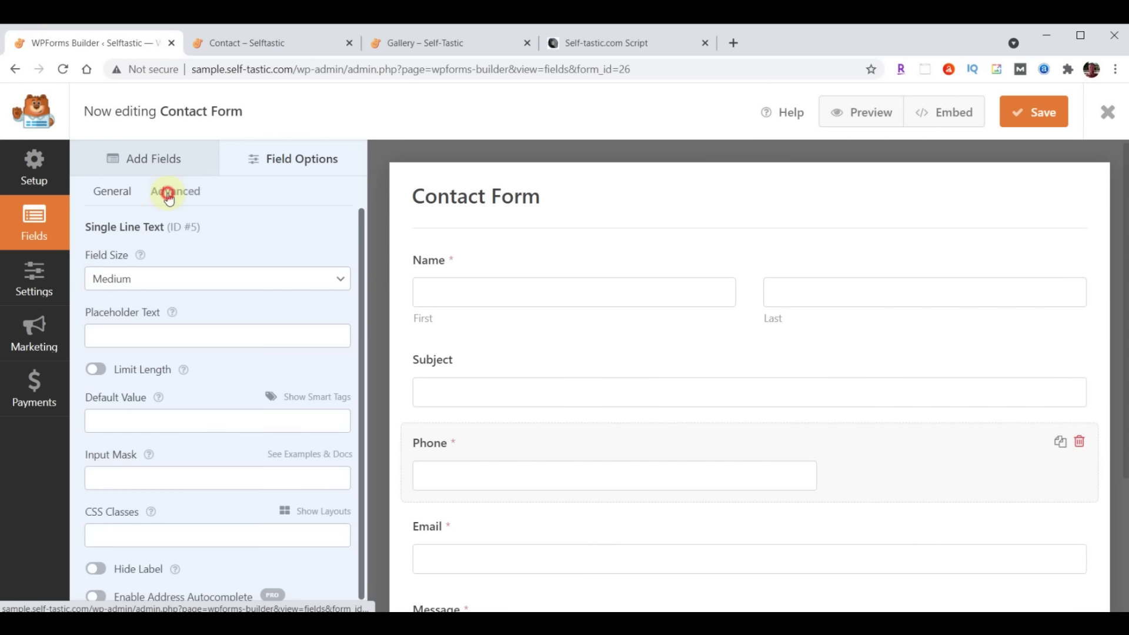
left_click(237, 287)
left_click(196, 325)
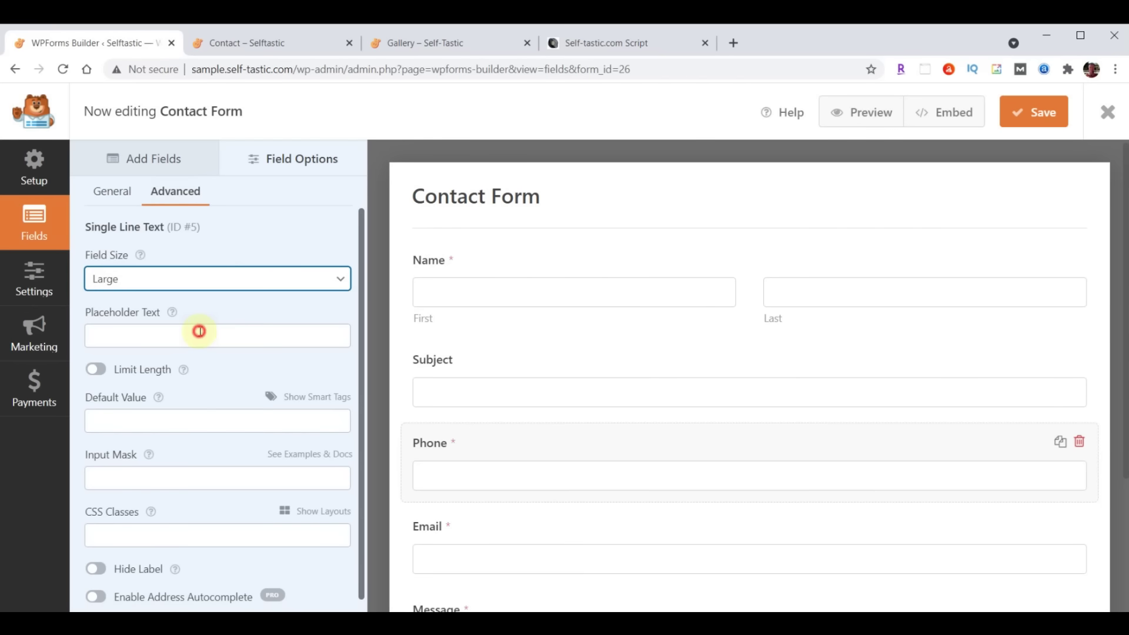
scroll(767, 405, "down", 3)
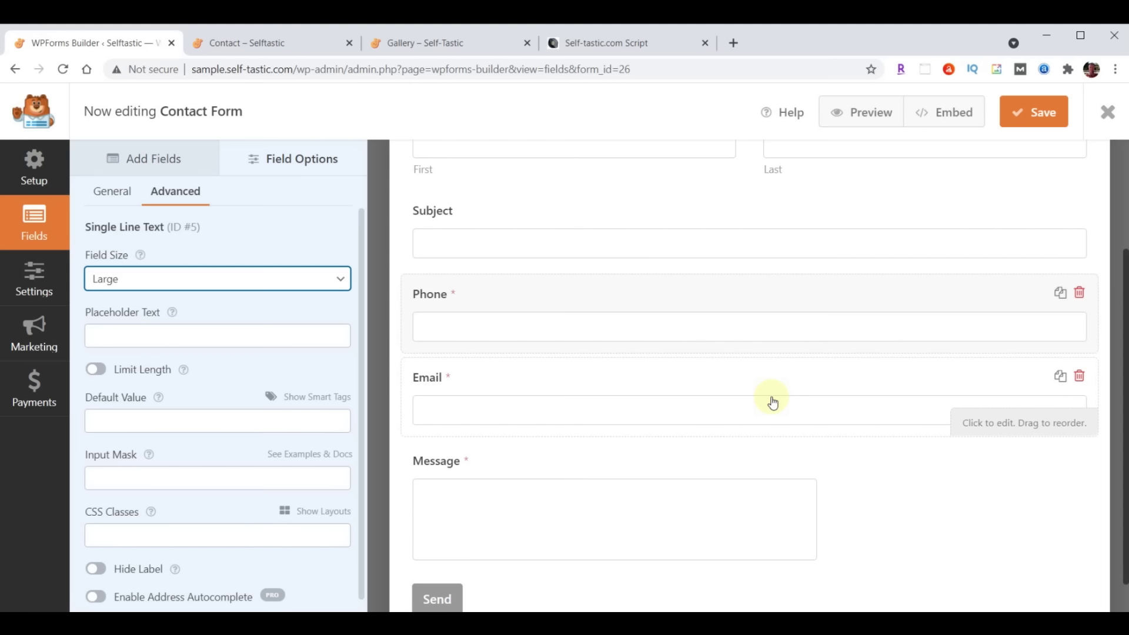
scroll(702, 517, "up", 3)
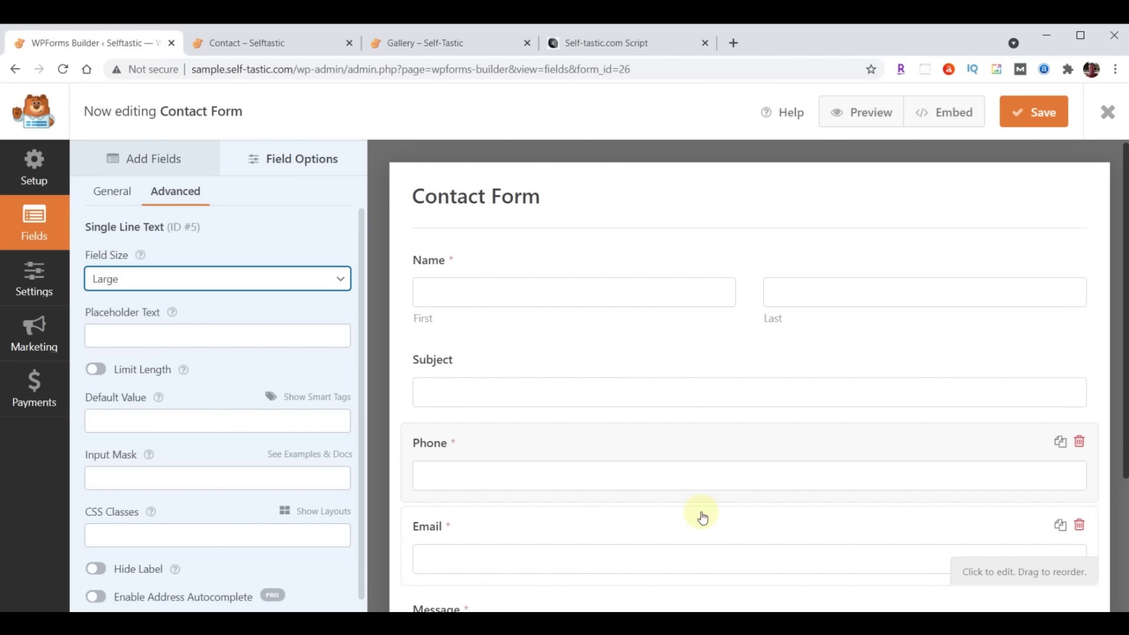
Replace {admin_email} in the default notification's Send To address with the site owner's e-mail
left_click(24, 281)
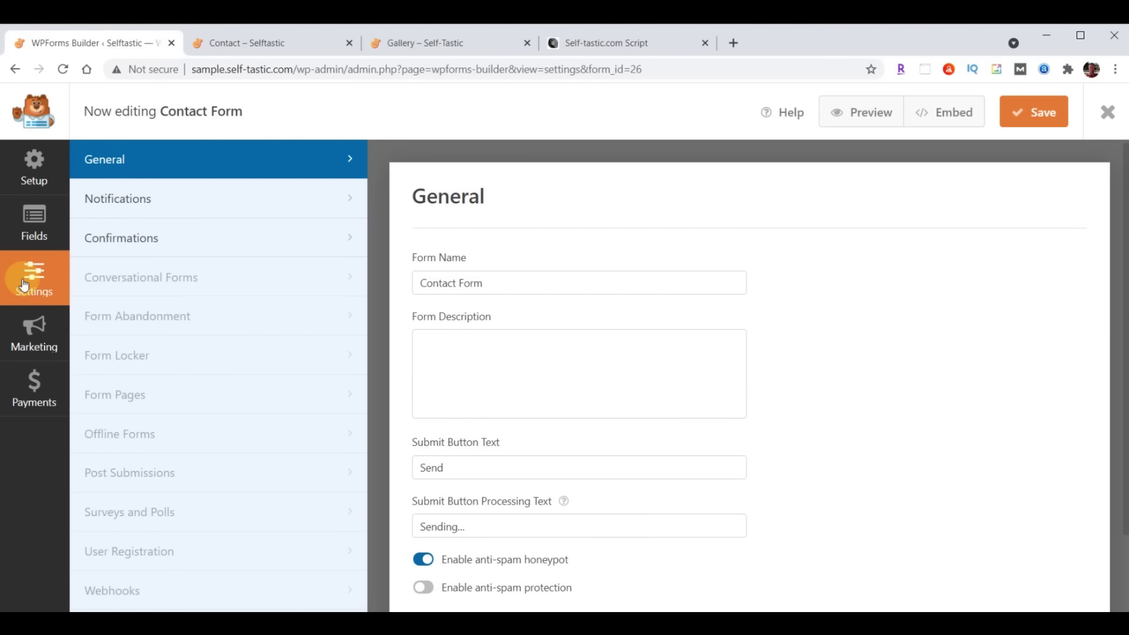
left_click(113, 199)
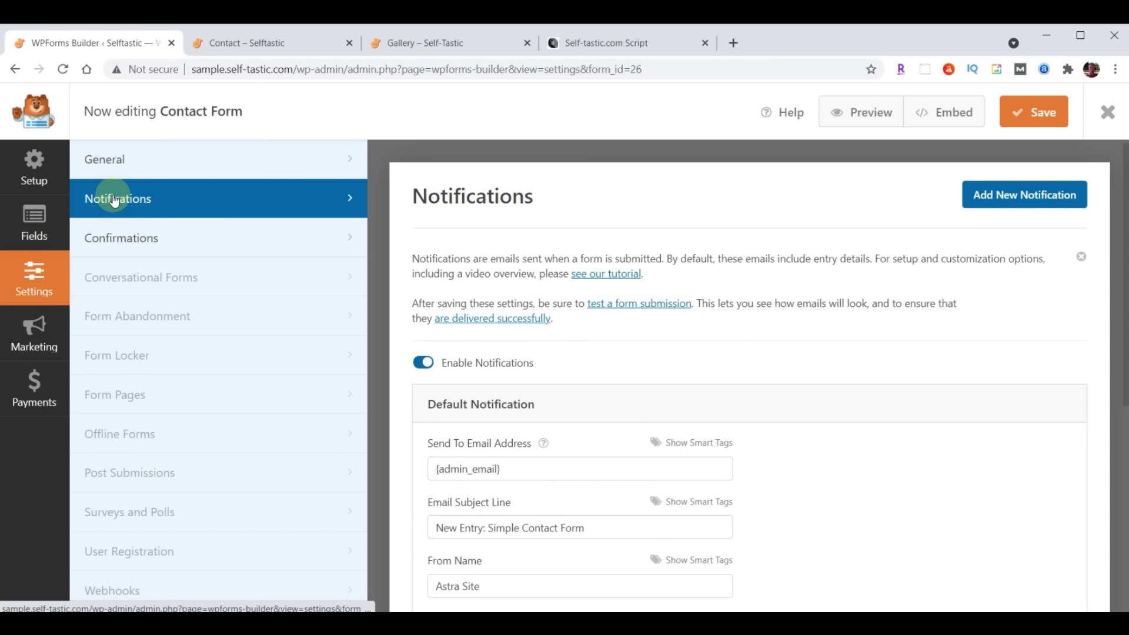
scroll(903, 378, "down", 3)
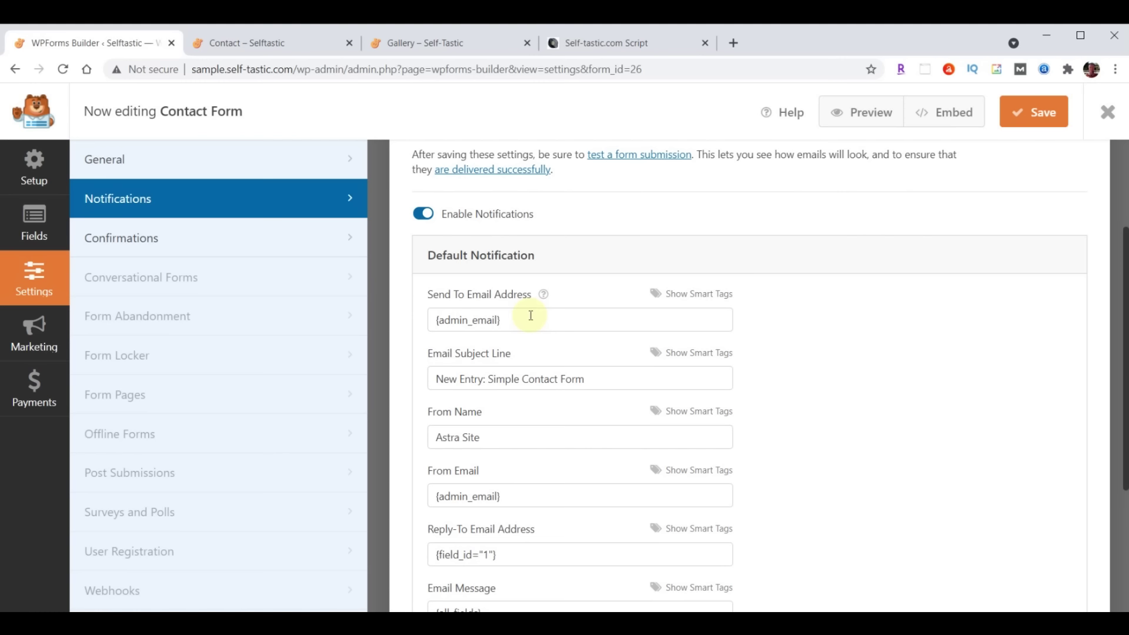
left_click_drag(532, 318, 347, 328)
key("ctrl+v")
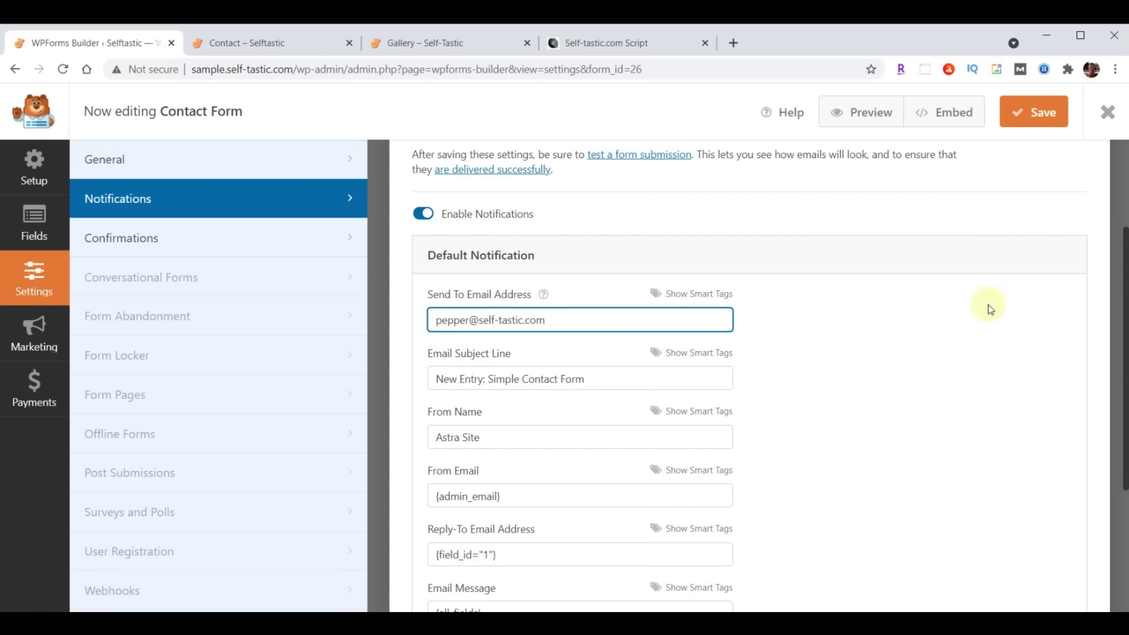
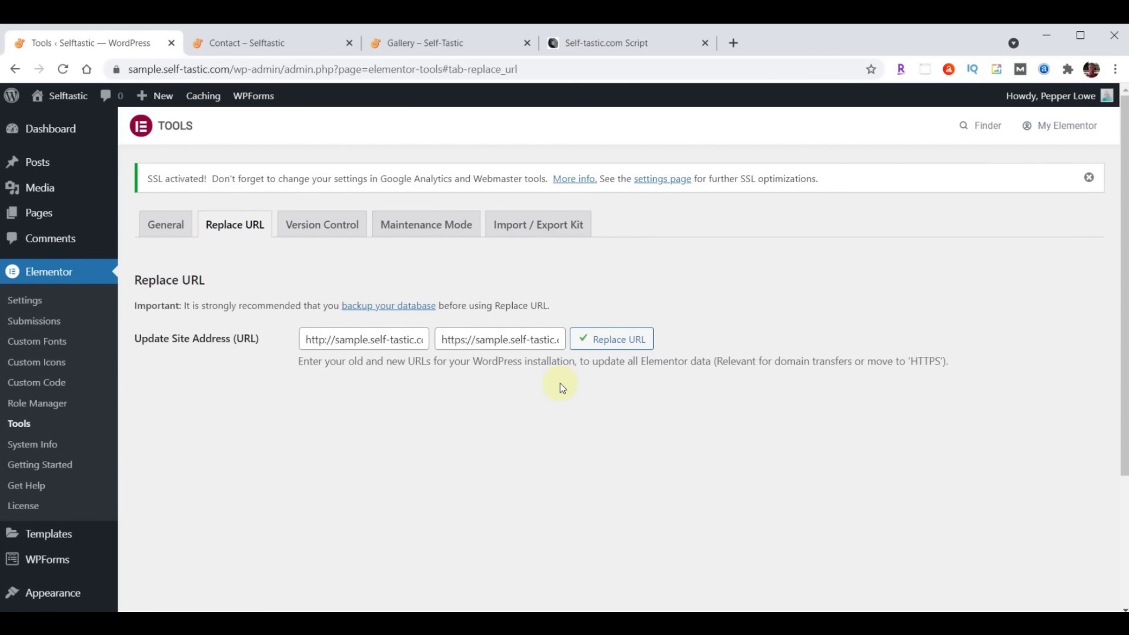
Switch to the live Contact page tab and reload it to see the updated form
left_click(265, 43)
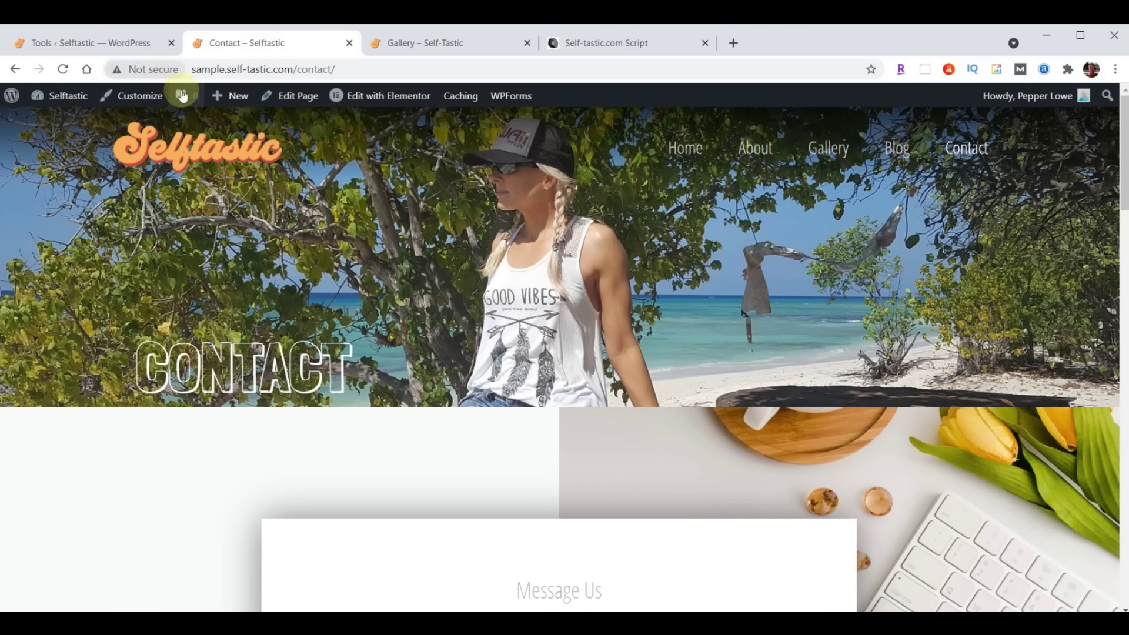
left_click(63, 70)
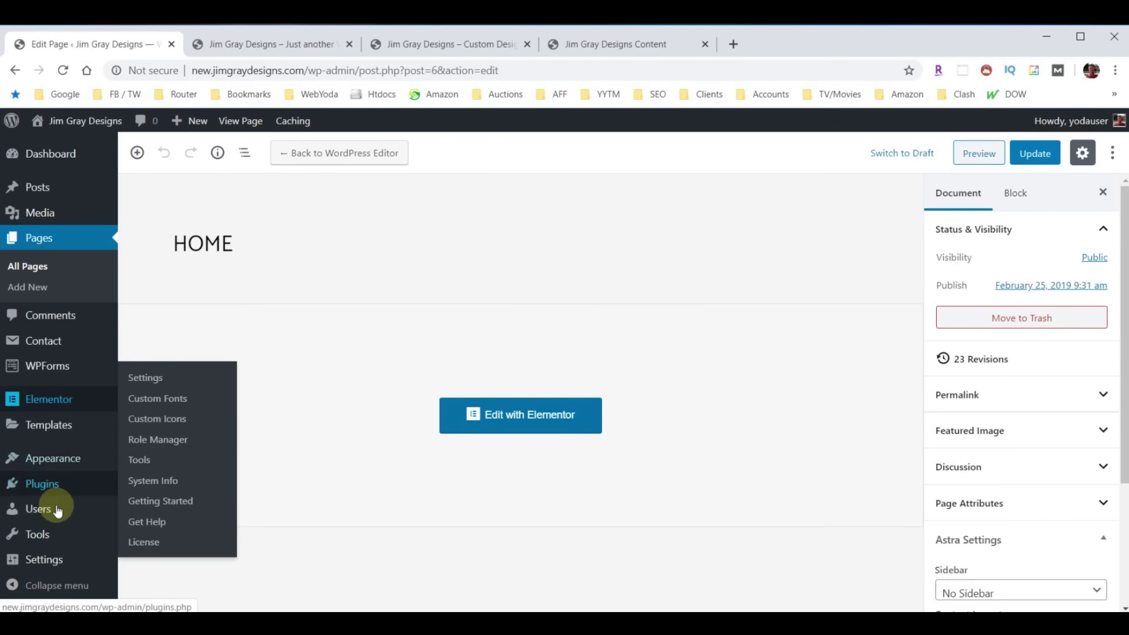
In Reading settings, allow search engines to index the site and save the changes
mouse_move(41, 561)
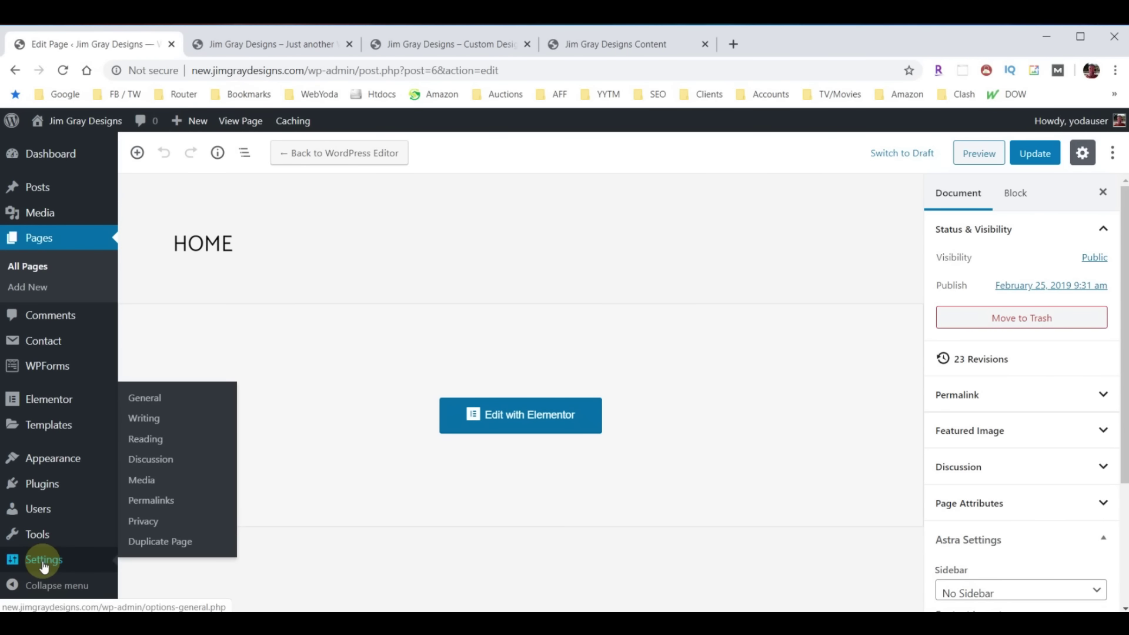
left_click(144, 436)
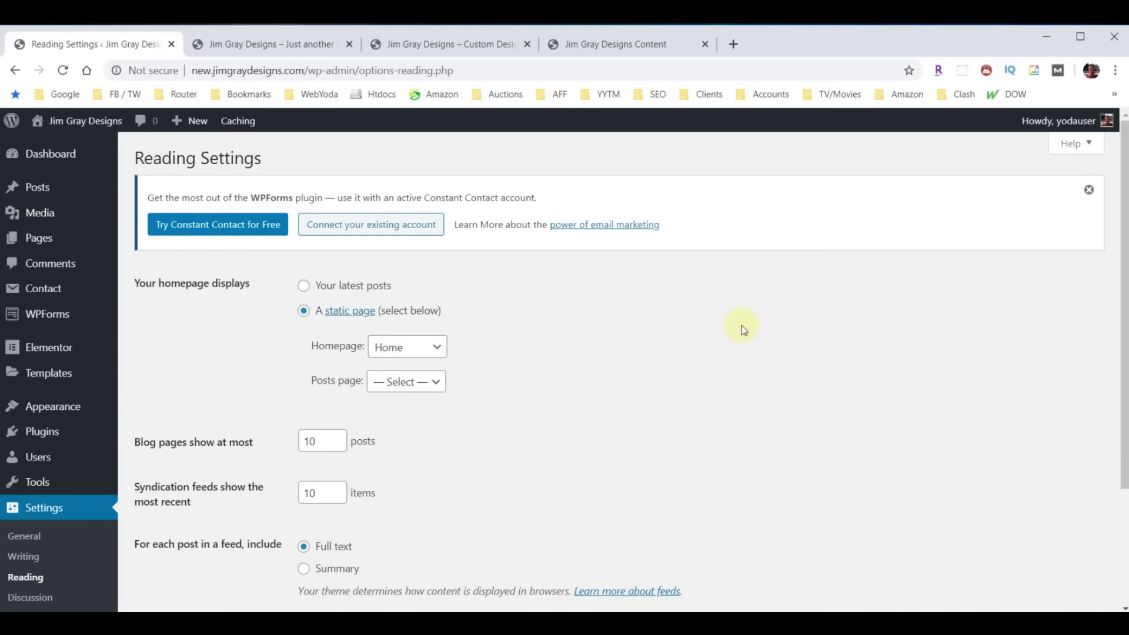
scroll(742, 330, "down", 3)
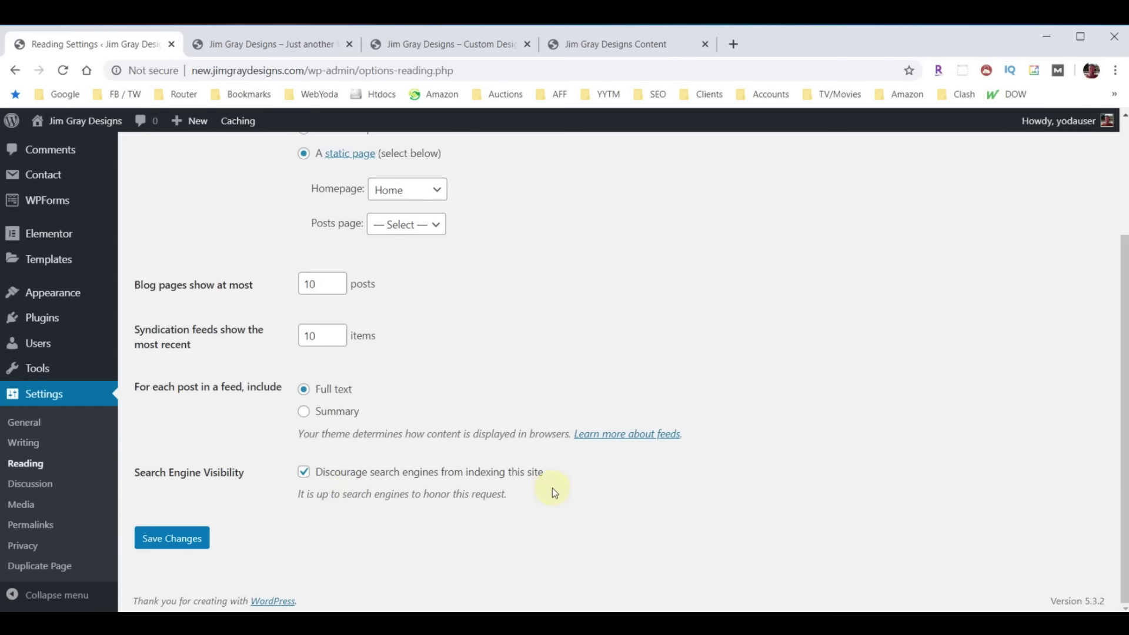
left_click(303, 472)
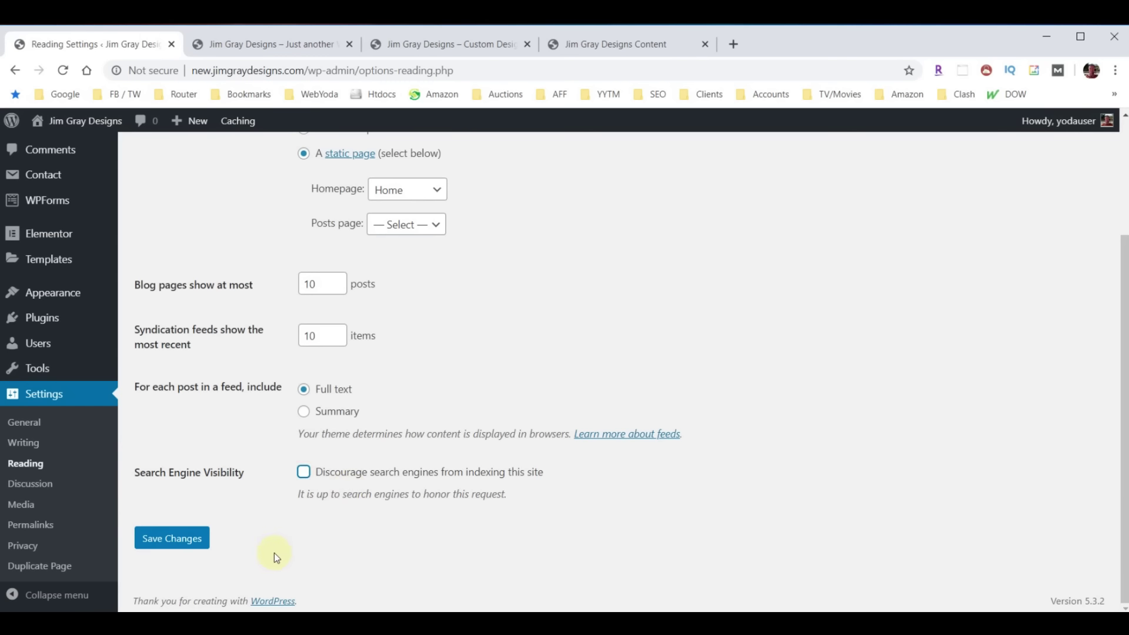
left_click(154, 538)
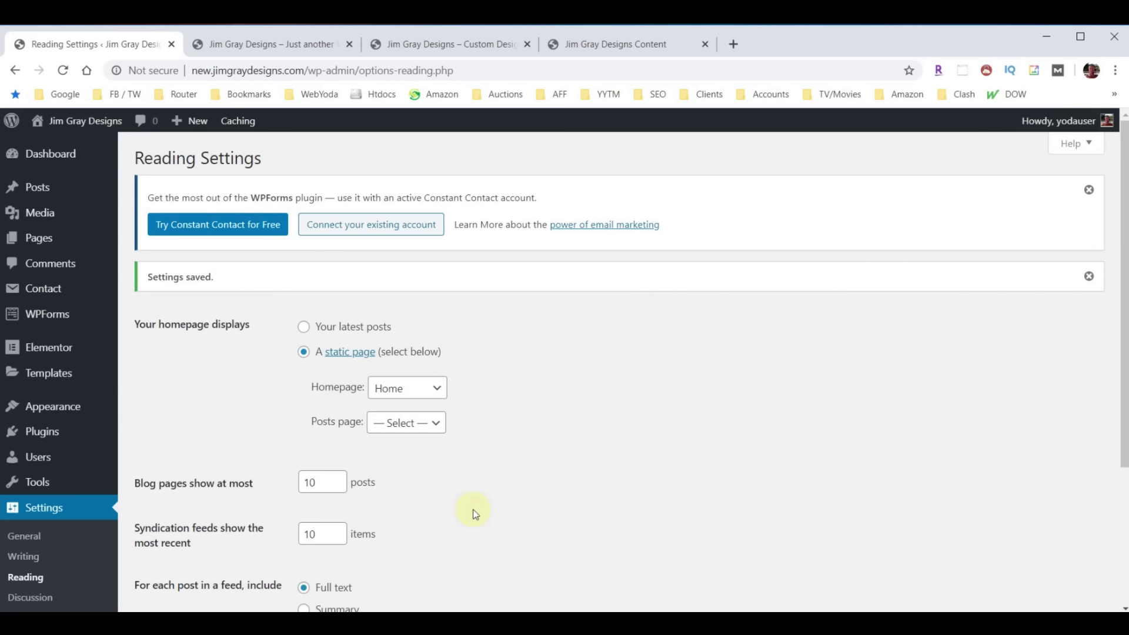
Go to Plugins > Add New
left_click(41, 432)
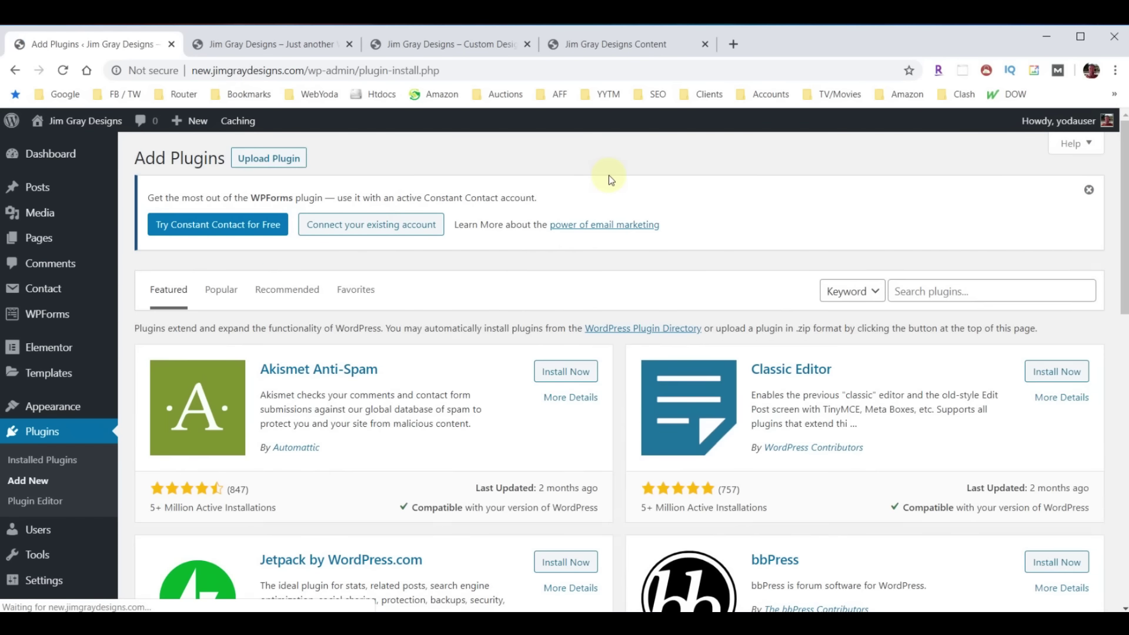
Search the plugin directory for 'Yoast', then install and activate Yoast SEO
left_click(952, 290)
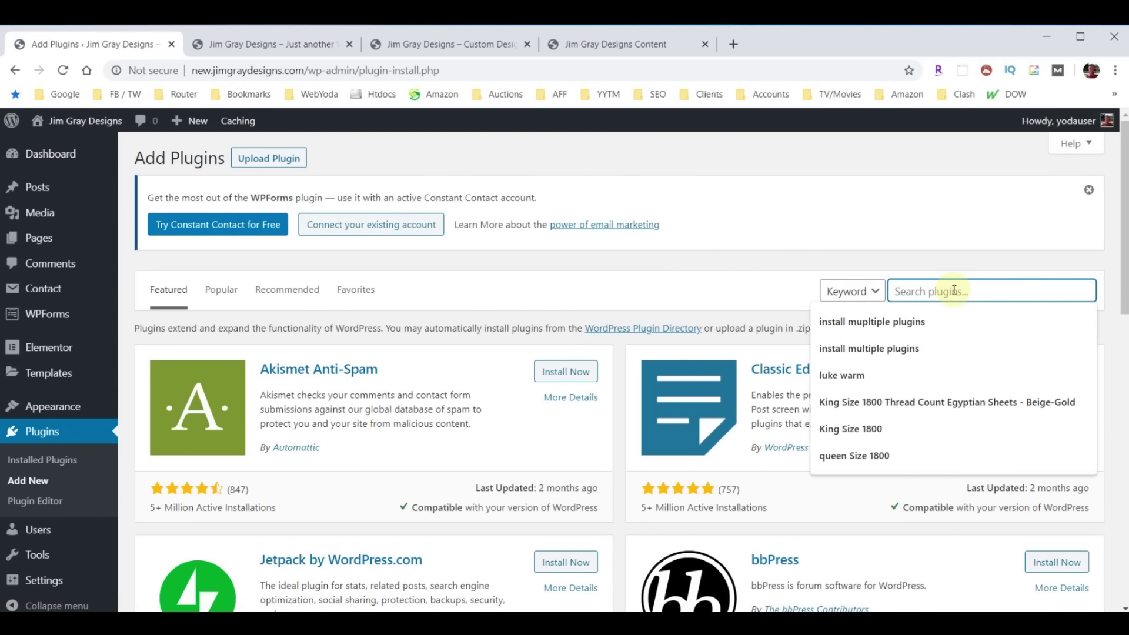
type("Yoast")
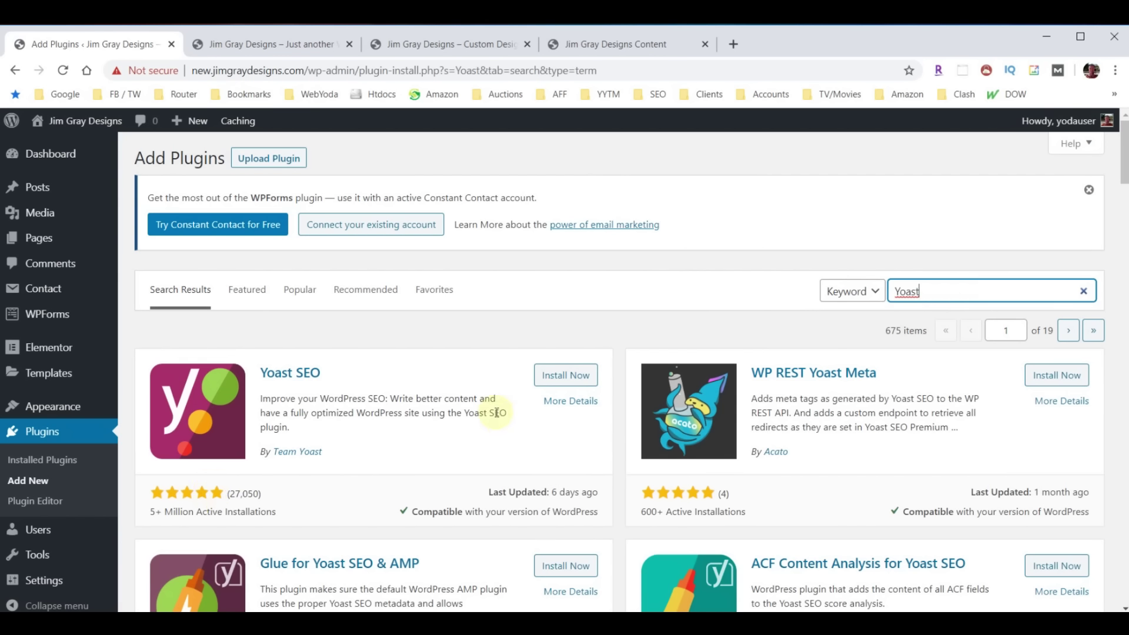
left_click(561, 374)
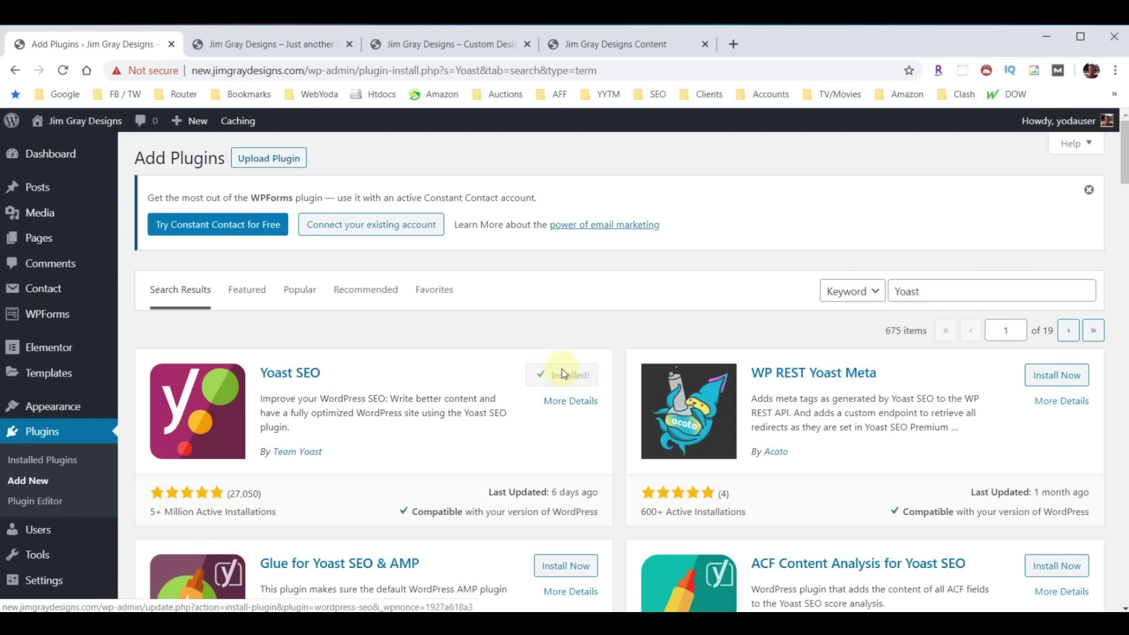
left_click(563, 374)
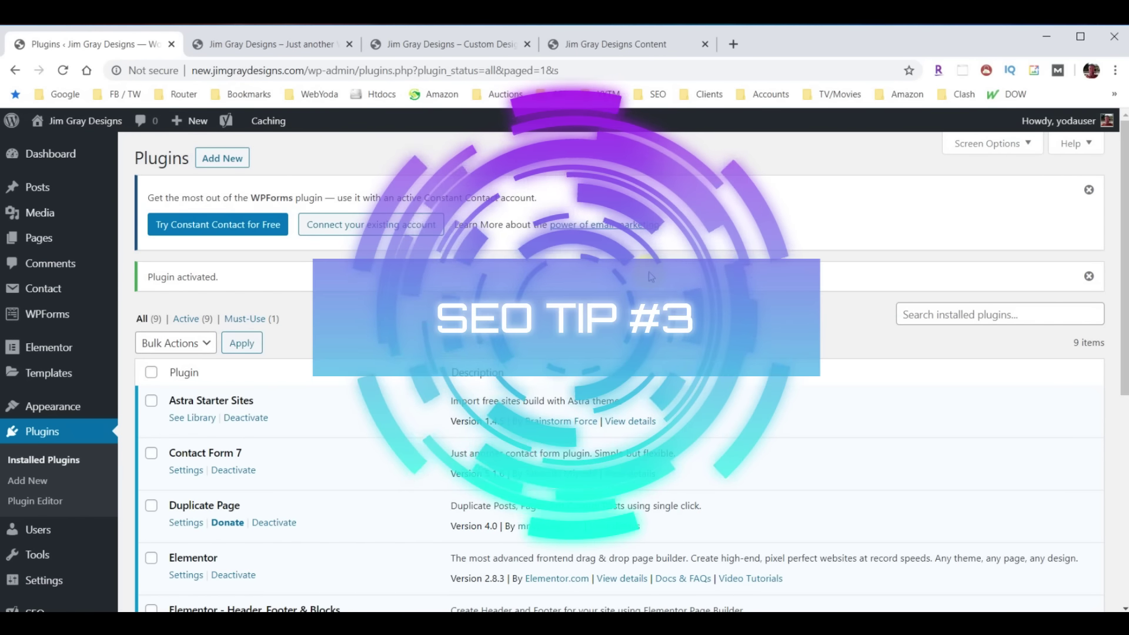
Bring up the JoseOne website in another browser tab
left_click(732, 43)
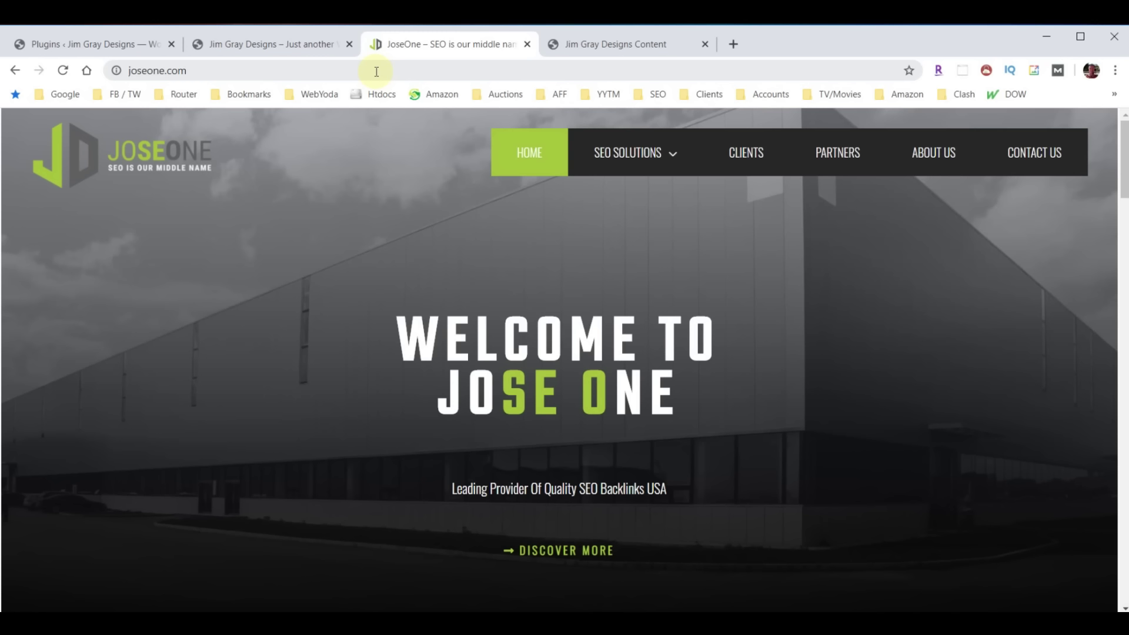
Open SEO Basics from the SEO Solutions menu and scroll through the page
left_click(661, 163)
left_click(611, 198)
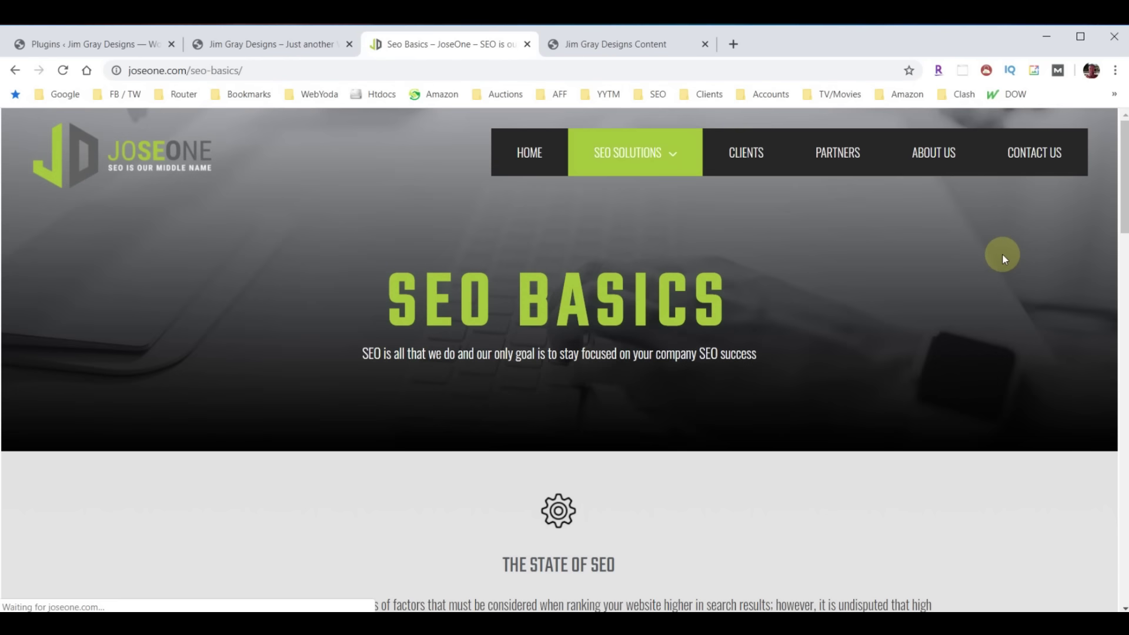
scroll(905, 273, "down", 3)
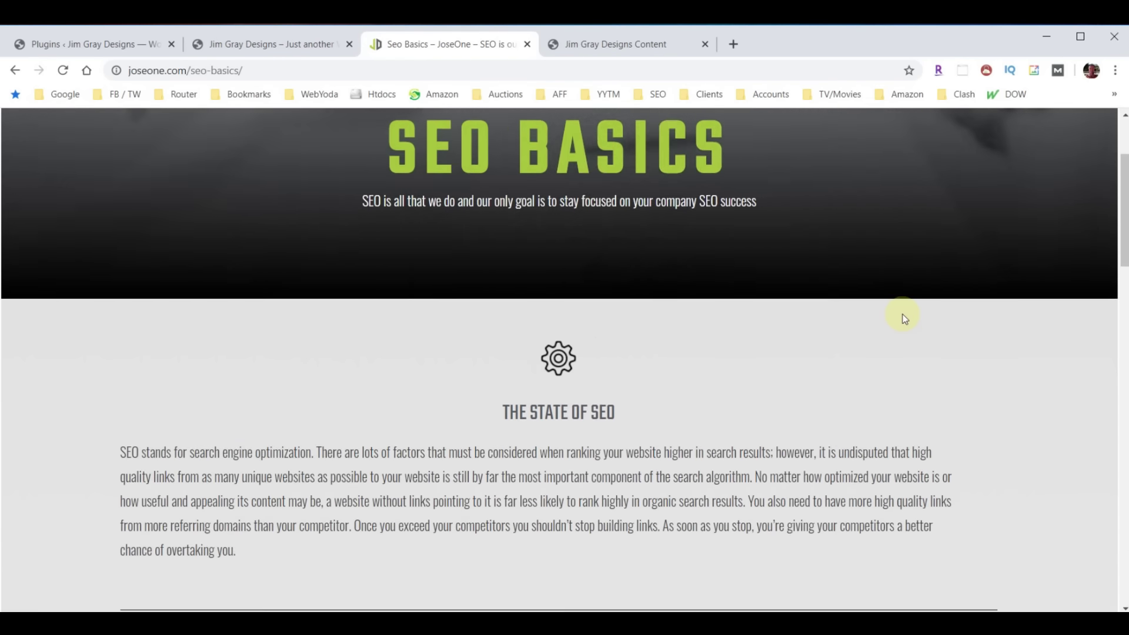
scroll(903, 318, "down", 20)
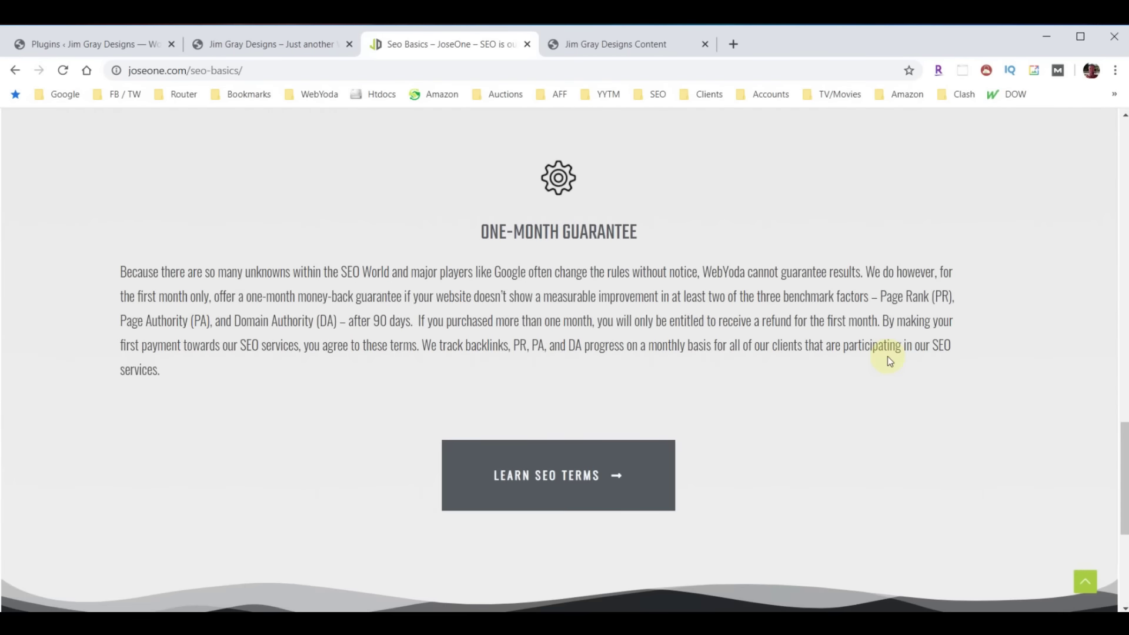
scroll(880, 374, "down", 3)
scroll(873, 390, "up", 20)
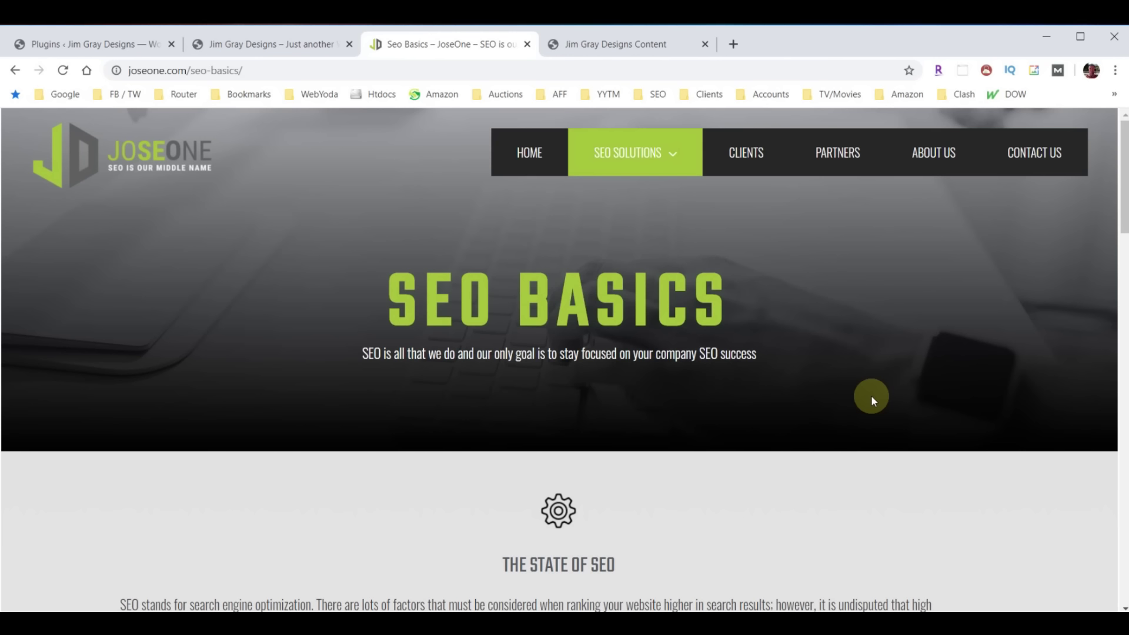